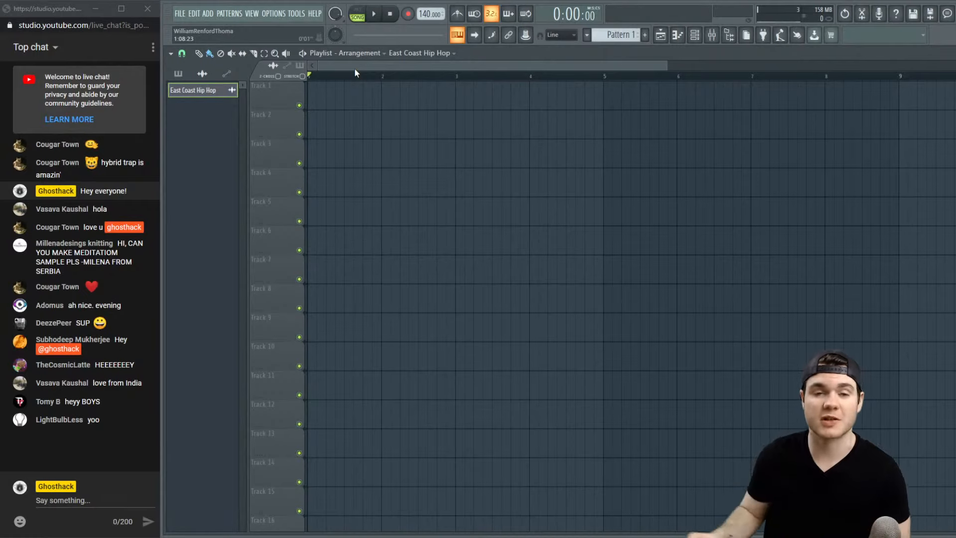
Show the file browser and delete the East Coast Hip Hop channel from the project
{"action": "left_click", "coordinate": [730, 39]}
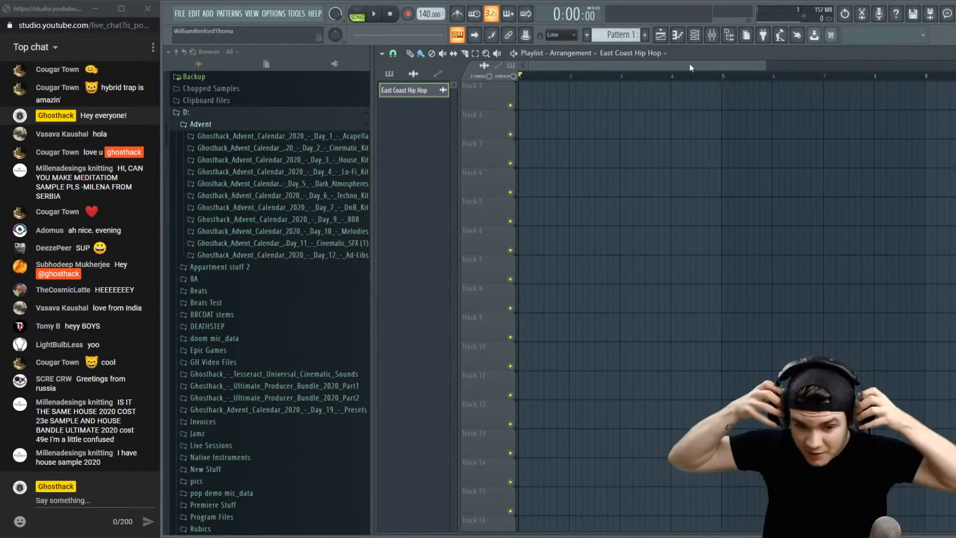
{"action": "right_click", "coordinate": [408, 91]}
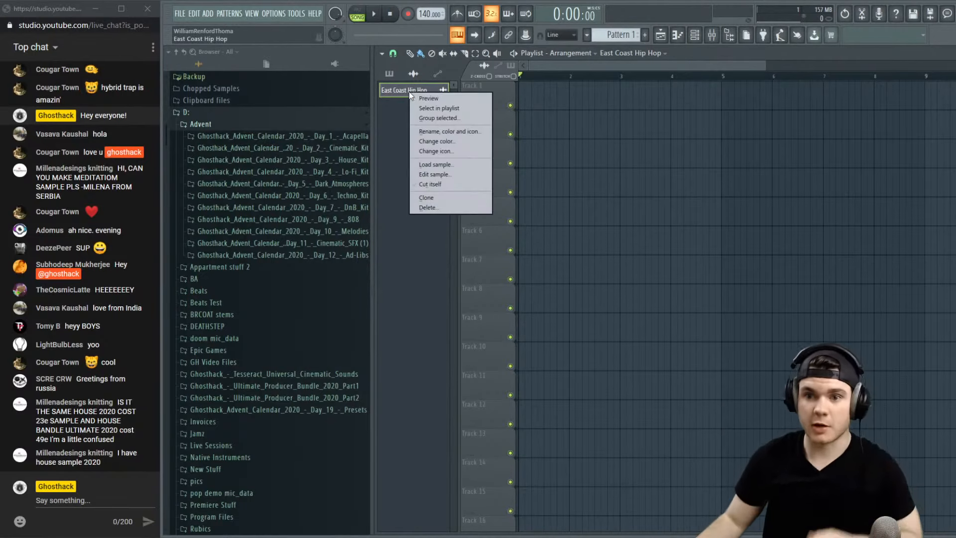
{"action": "left_click", "coordinate": [421, 205]}
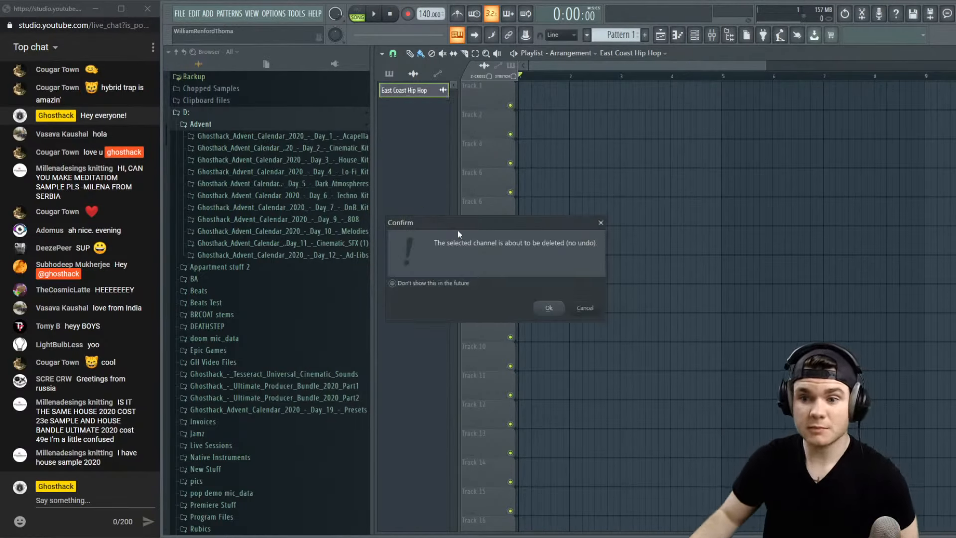
{"action": "left_click", "coordinate": [551, 308]}
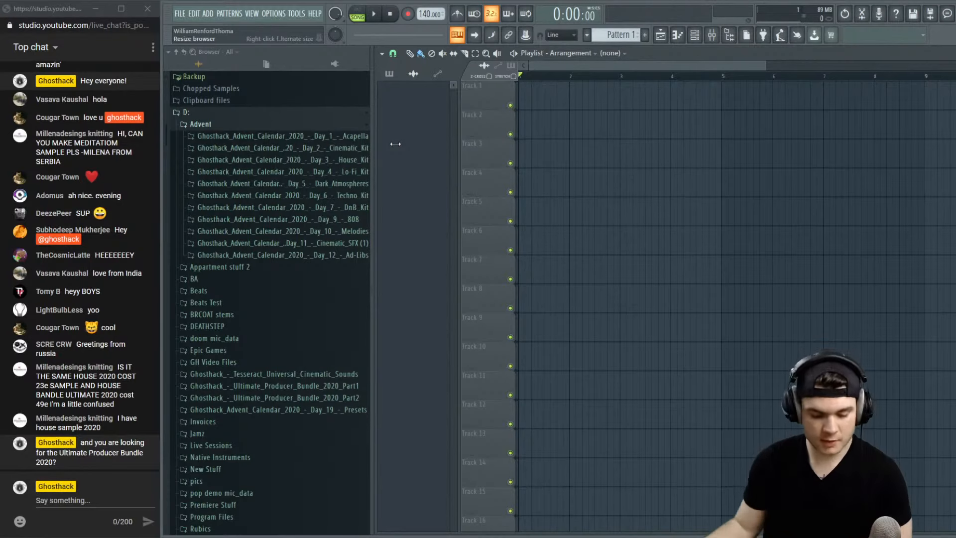
Enable the metronome, set the project tempo to 120 BPM and play back briefly to check the speed
{"action": "key", "text": "space"}
{"action": "left_click", "coordinate": [459, 16]}
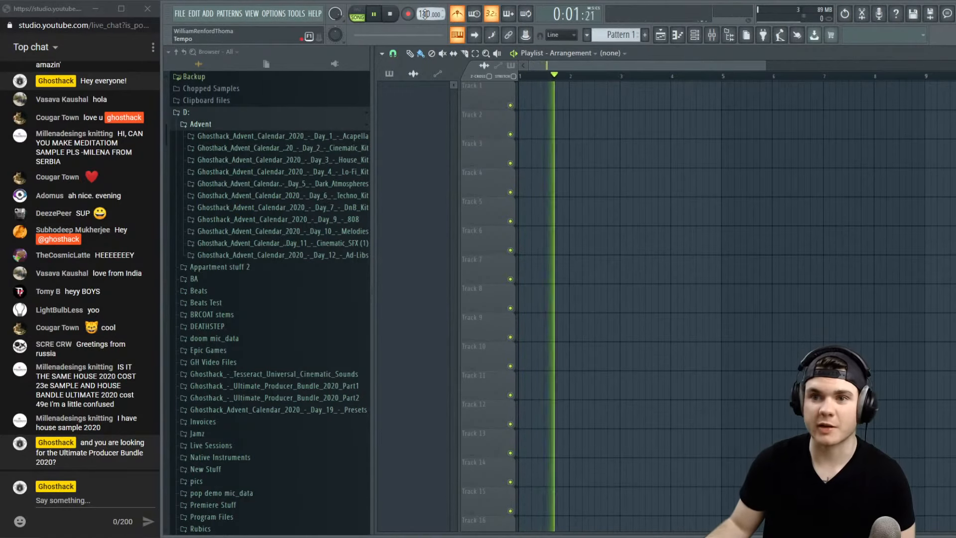
{"action": "key", "text": "space"}
{"action": "scroll", "coordinate": [427, 14], "scroll_direction": "down", "scroll_amount": 8}
{"action": "key", "text": "space"}
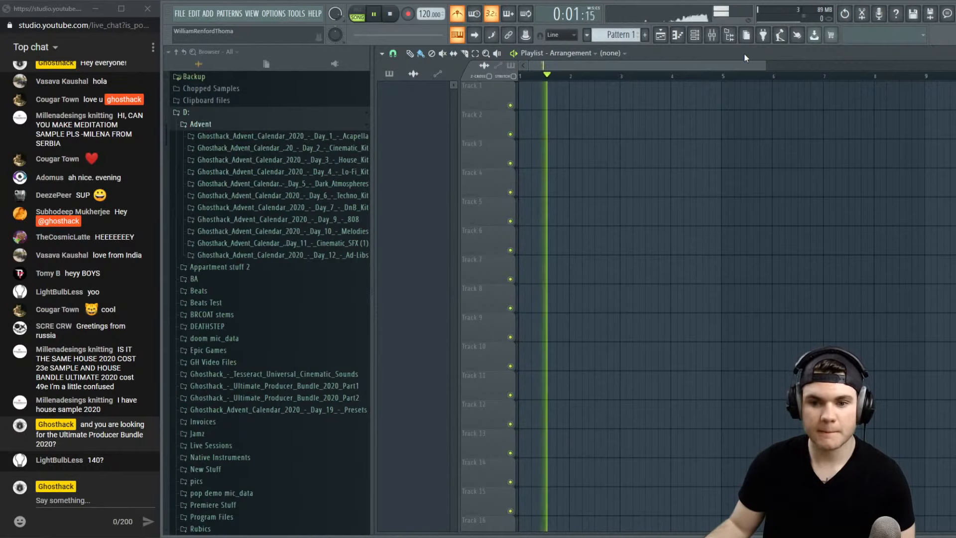
{"action": "key", "text": "space"}
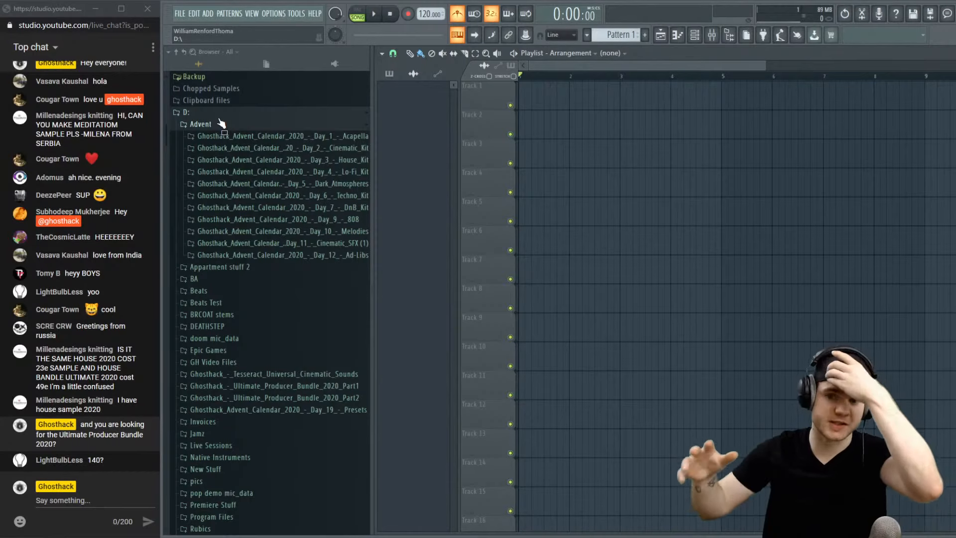
Show the channel rack and filter it to the Unsorted channel group
{"action": "left_click", "coordinate": [694, 34]}
{"action": "left_click", "coordinate": [465, 53]}
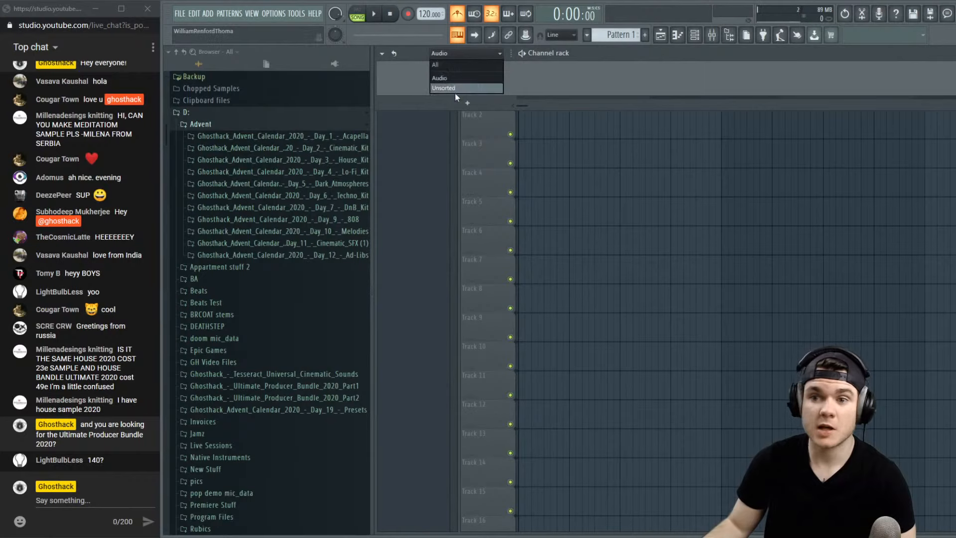
{"action": "left_click", "coordinate": [455, 90]}
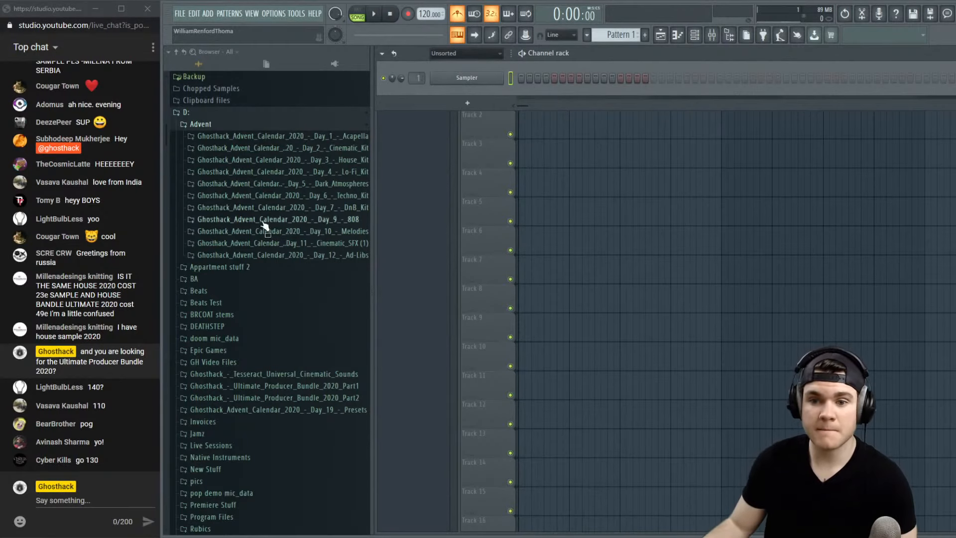
Open the 808 folder of the Advent Calendar Day 9 pack and audition several samples, from 808 C 3 to C 12
{"action": "left_click", "coordinate": [343, 220]}
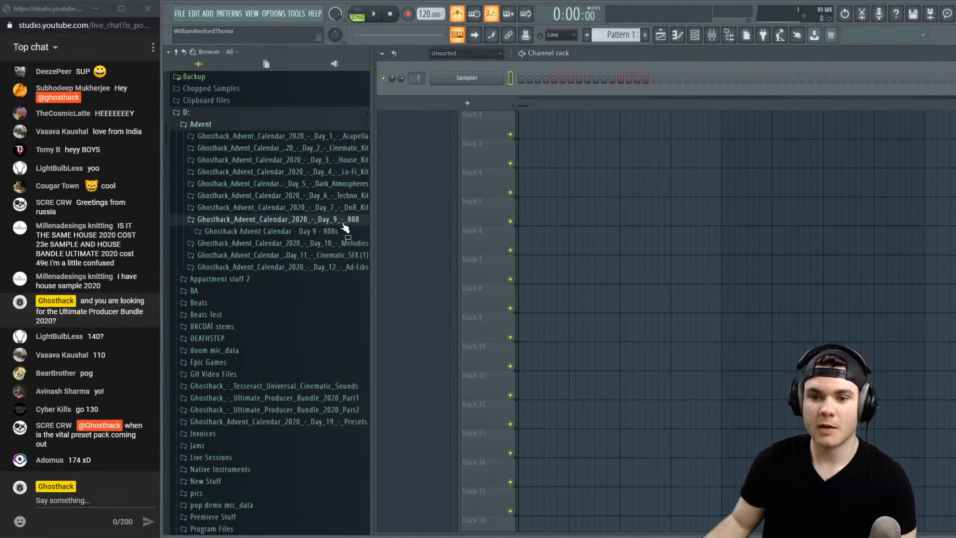
{"action": "left_click", "coordinate": [340, 232]}
{"action": "left_click", "coordinate": [267, 244]}
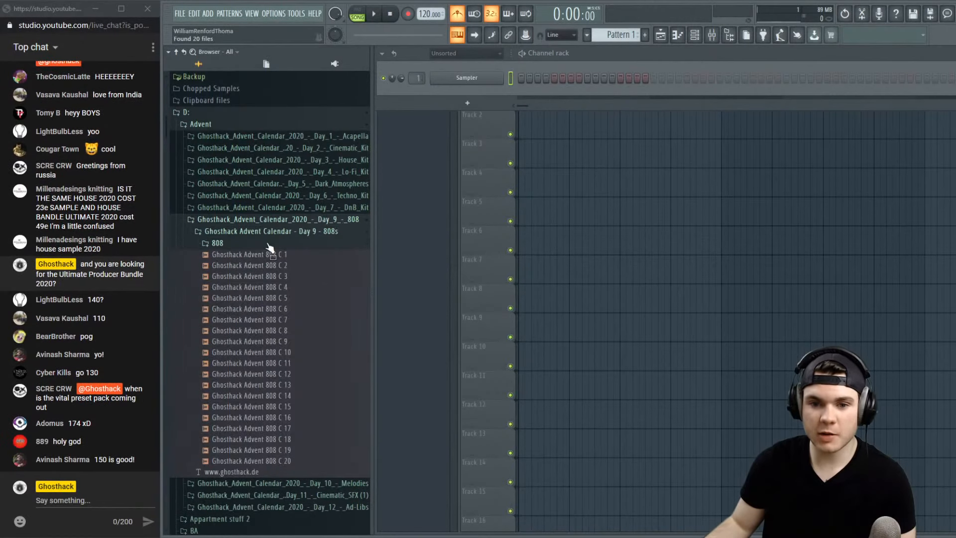
{"action": "left_click", "coordinate": [324, 278]}
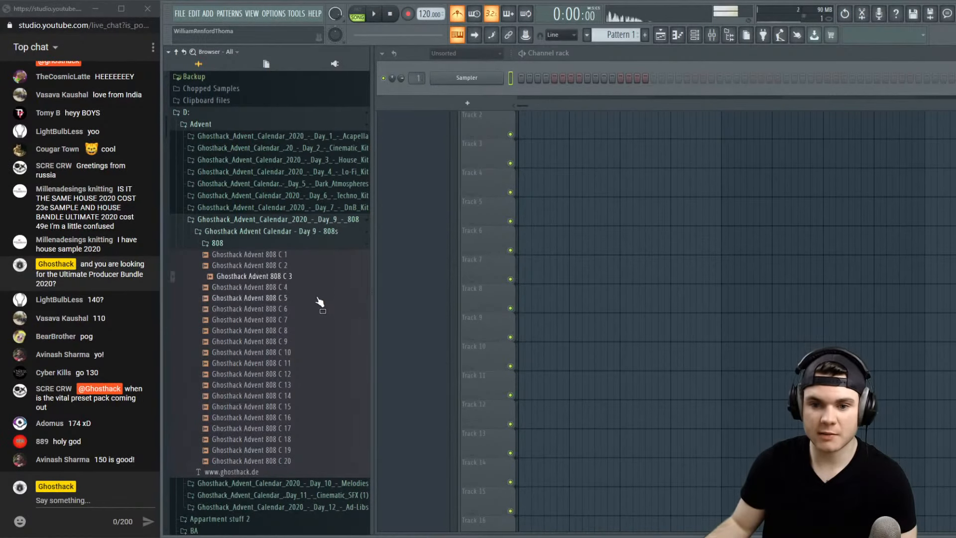
{"action": "left_click", "coordinate": [317, 298]}
{"action": "left_click", "coordinate": [314, 320]}
{"action": "left_click", "coordinate": [310, 342]}
{"action": "left_click", "coordinate": [304, 374]}
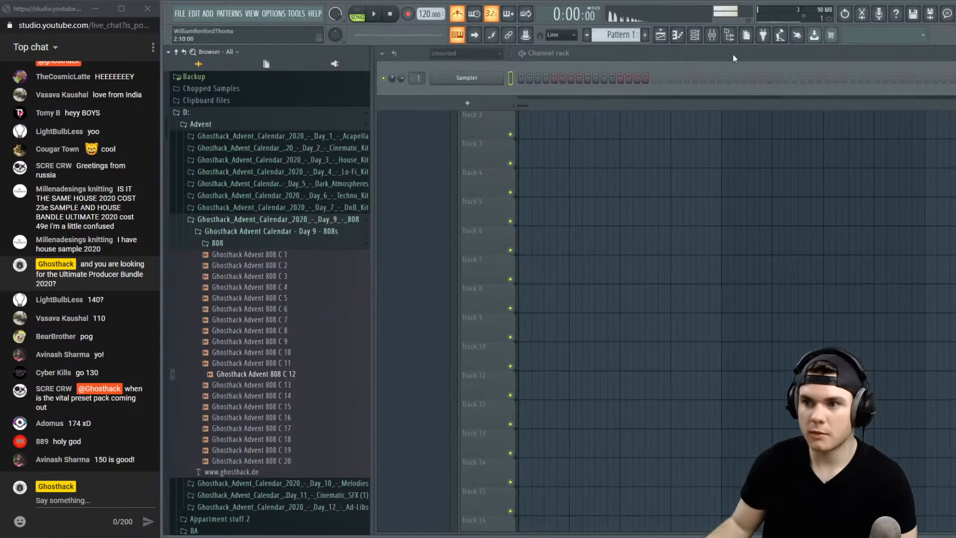
Open the mixer, place it below the channel rack and select Insert 99
{"action": "key", "text": "F9"}
{"action": "left_click_drag", "start_coordinate": [612, 331], "coordinate": [934, 343]}
{"action": "left_click_drag", "start_coordinate": [424, 526], "coordinate": [736, 526]}
{"action": "left_click", "coordinate": [688, 323]}
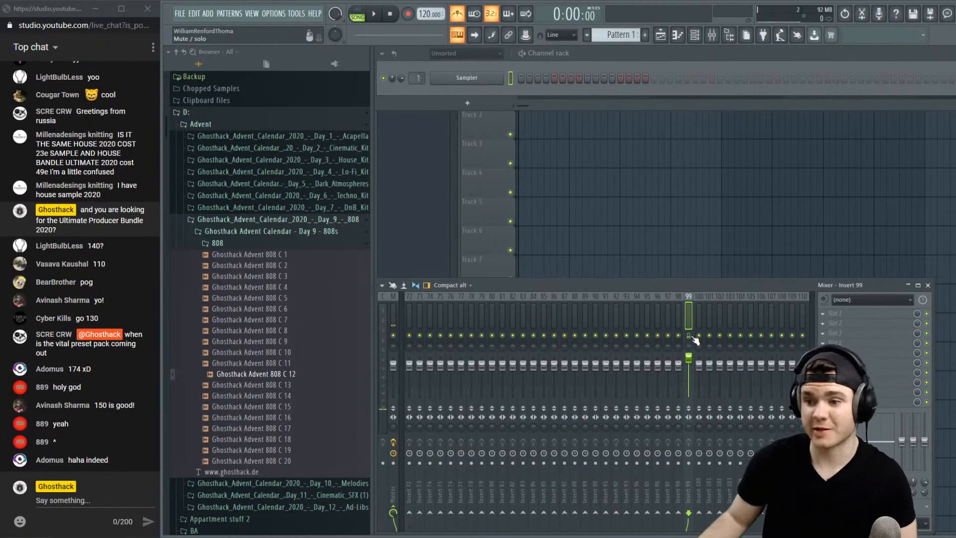
Audition 808 samples C 12, C 9, C 6 and C 4, and collapse the Day 9 808 folders
{"action": "left_click", "coordinate": [292, 377]}
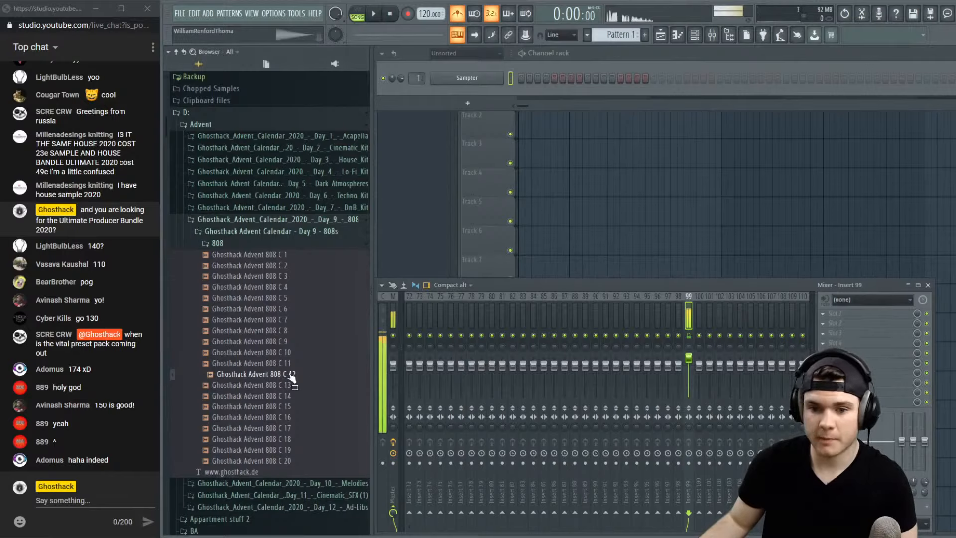
{"action": "left_click", "coordinate": [290, 342]}
{"action": "left_click", "coordinate": [282, 309]}
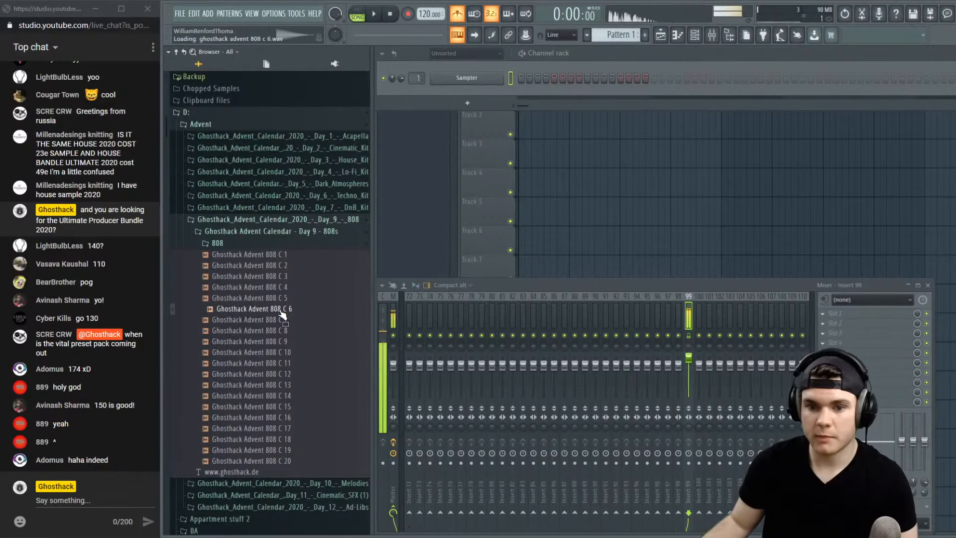
{"action": "left_click", "coordinate": [269, 288]}
{"action": "left_click", "coordinate": [258, 244]}
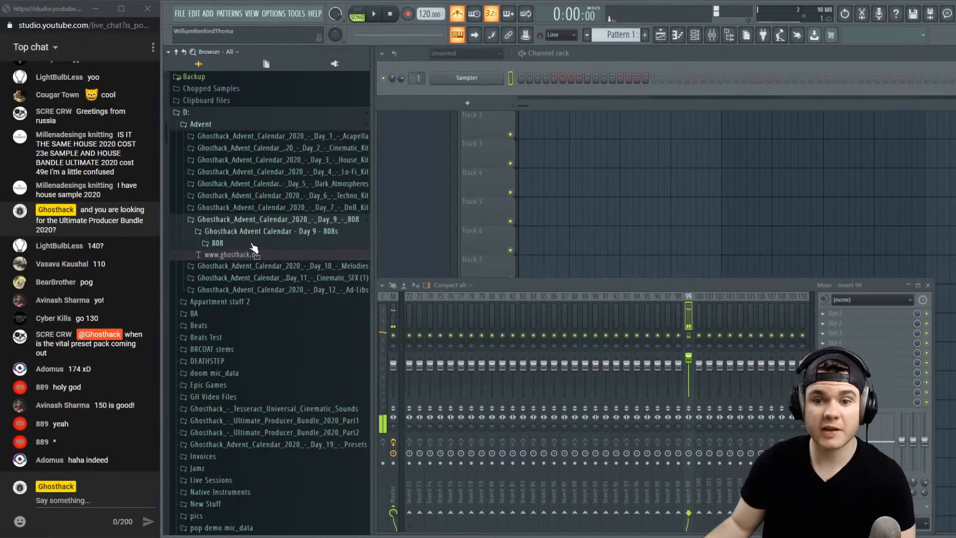
{"action": "left_click", "coordinate": [257, 243]}
{"action": "left_click", "coordinate": [258, 231]}
{"action": "left_click", "coordinate": [258, 218]}
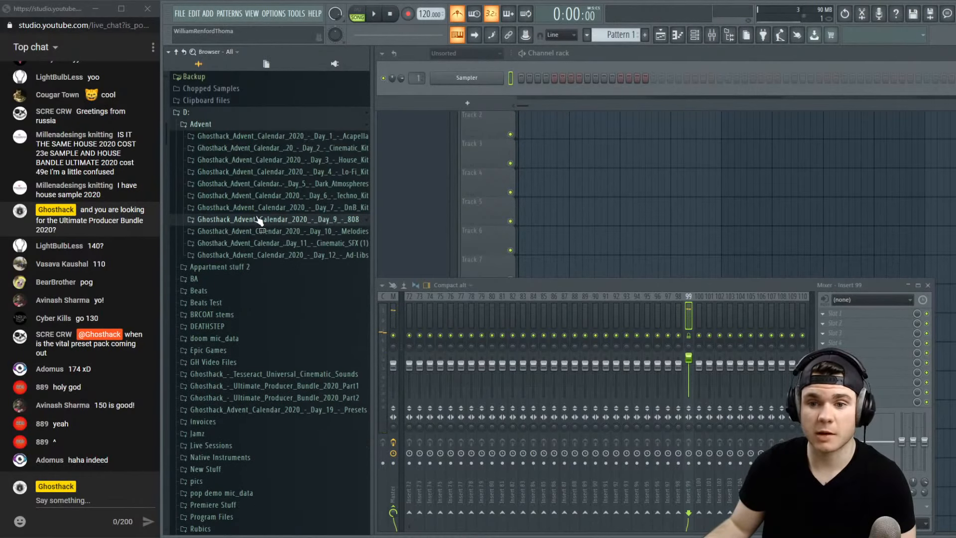
Look through the Day 7 DnB Kit's percussion and construction kit stems, preview the Drums stem and collapse the pack
{"action": "left_click", "coordinate": [356, 207]}
{"action": "scroll", "coordinate": [260, 229], "scroll_direction": "up", "scroll_amount": 1}
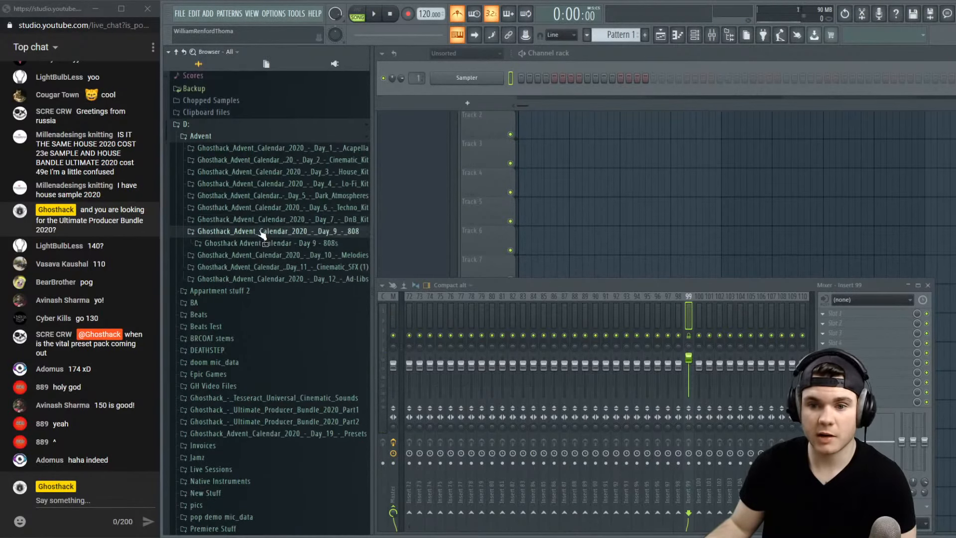
{"action": "left_click", "coordinate": [262, 232]}
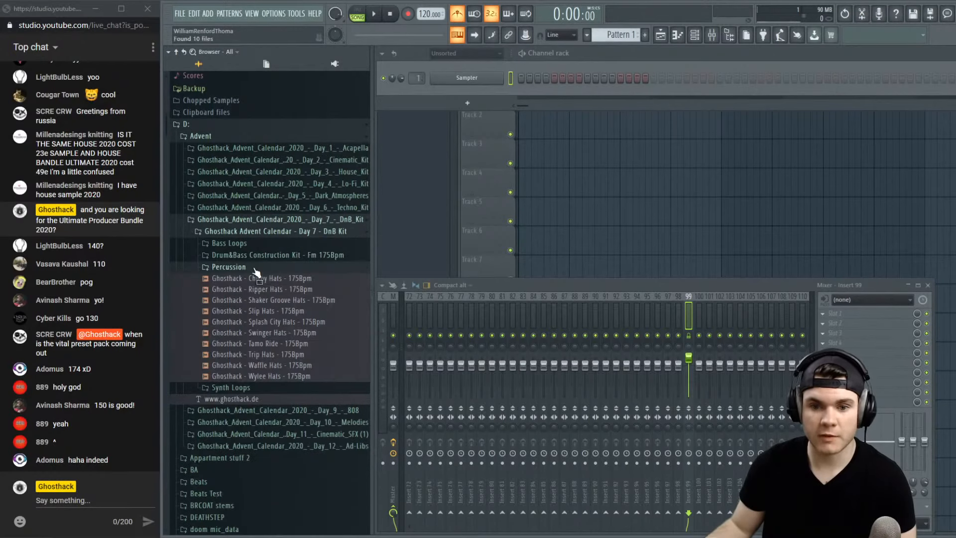
{"action": "left_click", "coordinate": [256, 268]}
{"action": "left_click", "coordinate": [276, 255]}
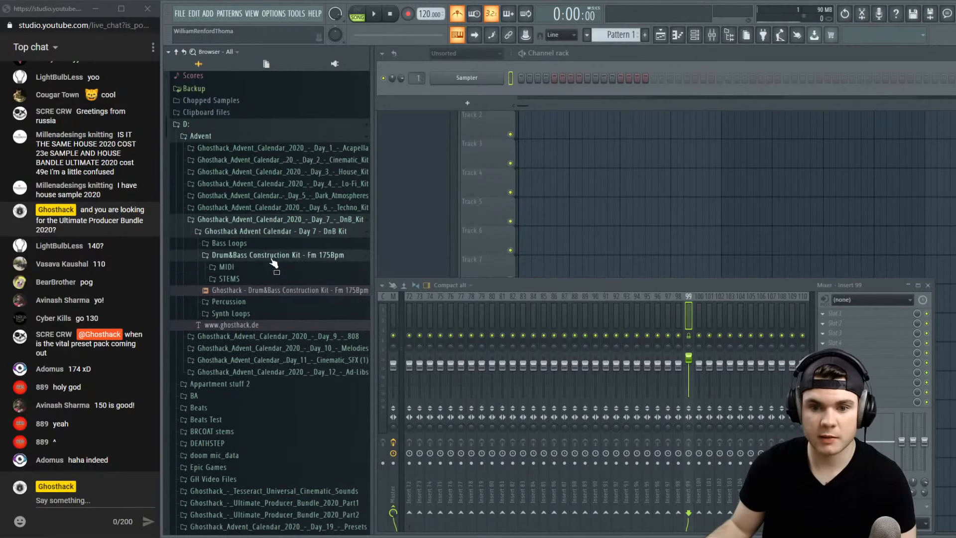
{"action": "left_click", "coordinate": [245, 281]}
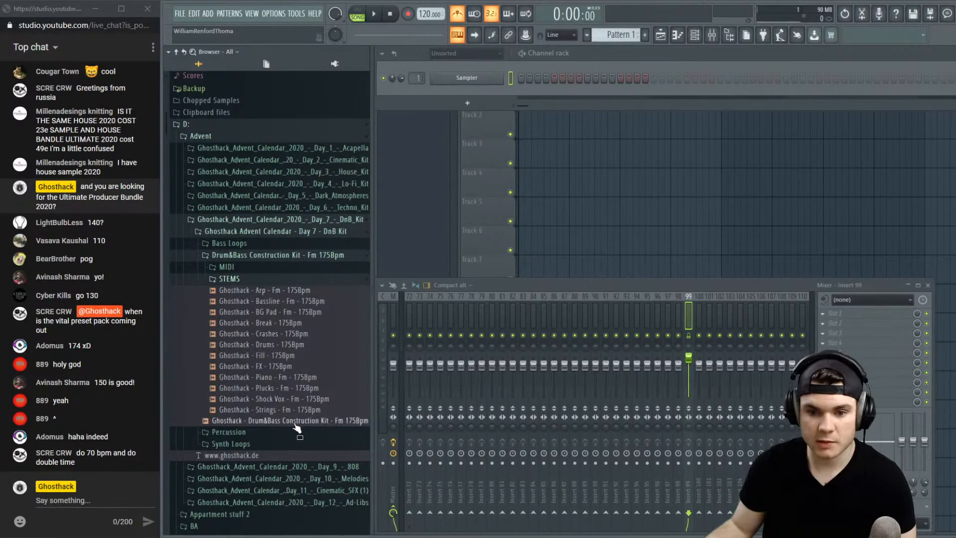
{"action": "left_click", "coordinate": [285, 345]}
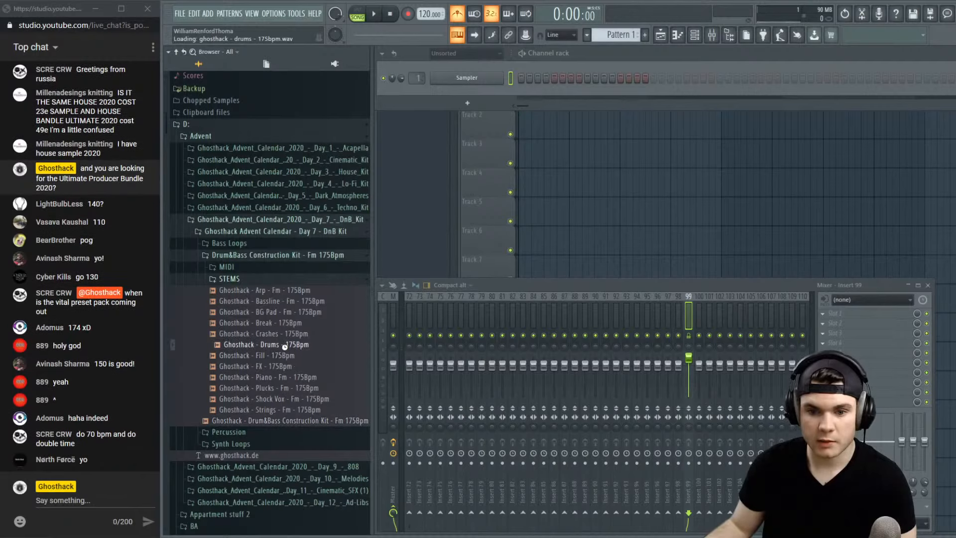
{"action": "left_click", "coordinate": [265, 279]}
{"action": "left_click", "coordinate": [253, 255]}
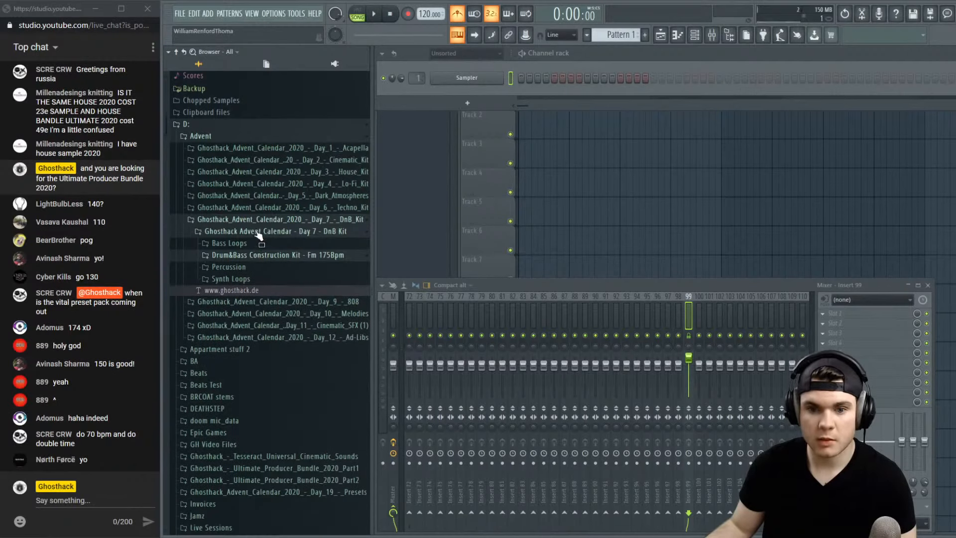
{"action": "left_click", "coordinate": [258, 221]}
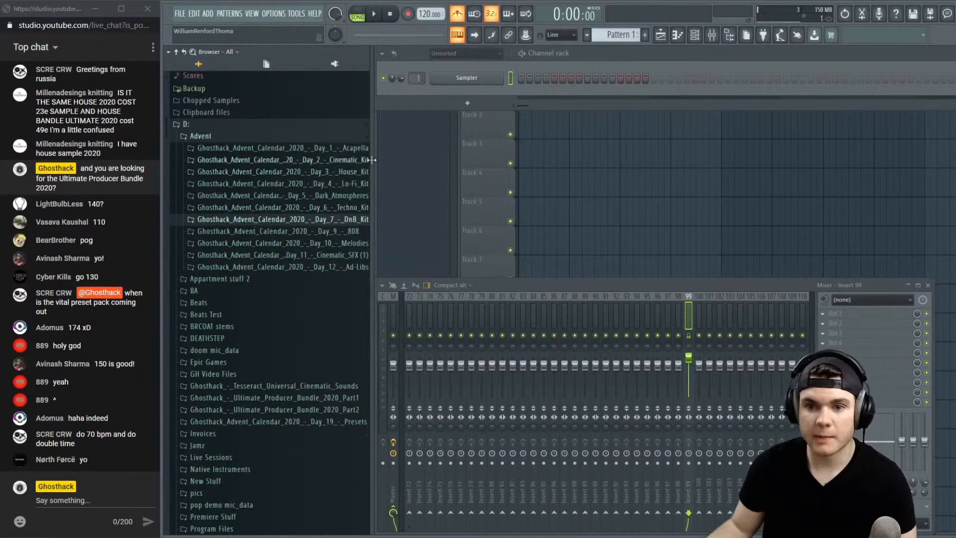
Open the Day 6 Techno Kit's Kick One-Shots folder and audition the techno kicks to compare them
{"action": "left_click", "coordinate": [328, 208]}
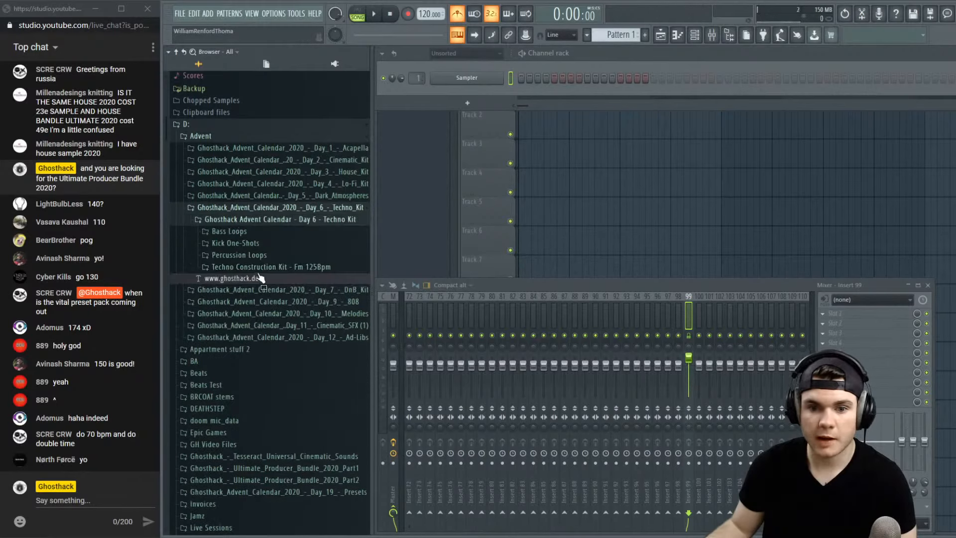
{"action": "left_click", "coordinate": [272, 243]}
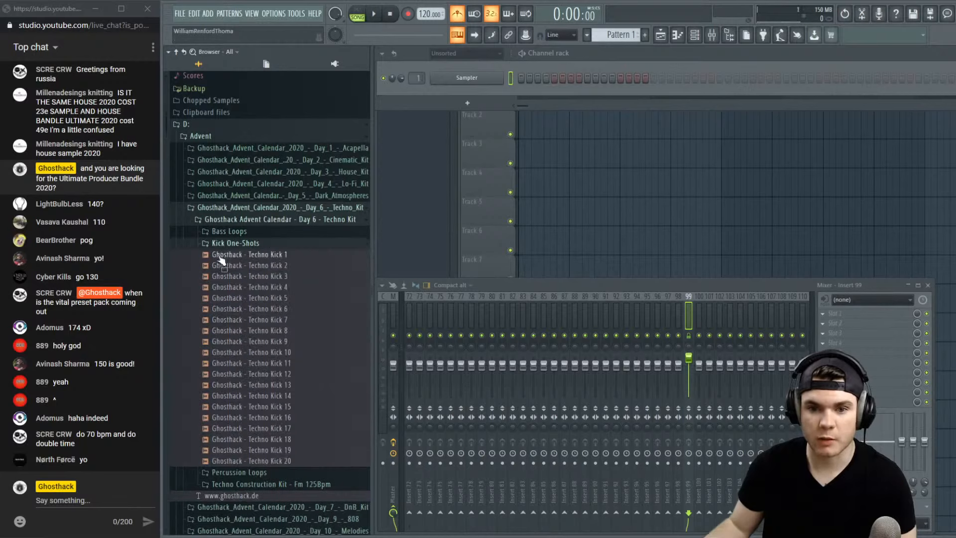
{"action": "left_click", "coordinate": [285, 287]}
{"action": "left_click", "coordinate": [307, 308]}
{"action": "left_click", "coordinate": [303, 341]}
{"action": "left_click", "coordinate": [300, 352]}
{"action": "left_click", "coordinate": [297, 377]}
{"action": "left_click", "coordinate": [296, 395]}
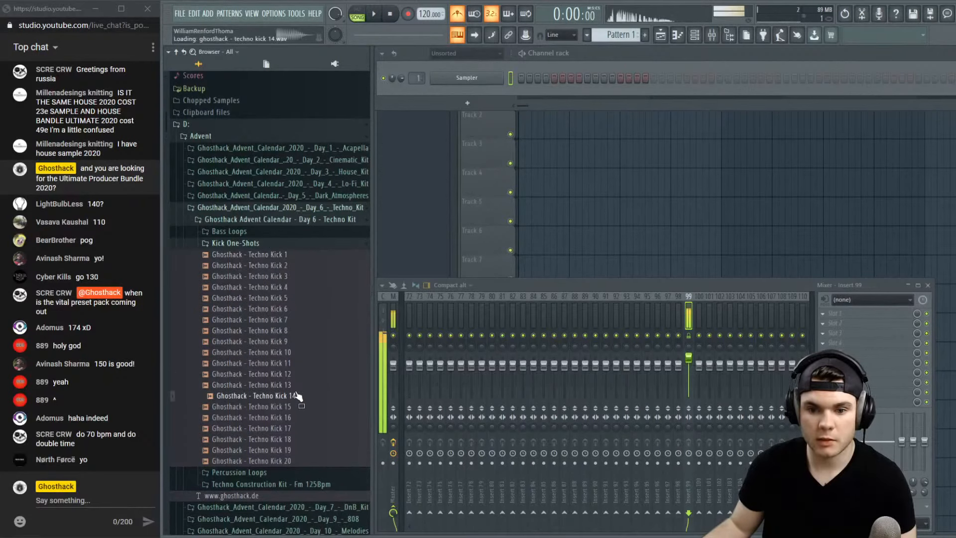
{"action": "left_click", "coordinate": [298, 364]}
{"action": "left_click", "coordinate": [293, 355]}
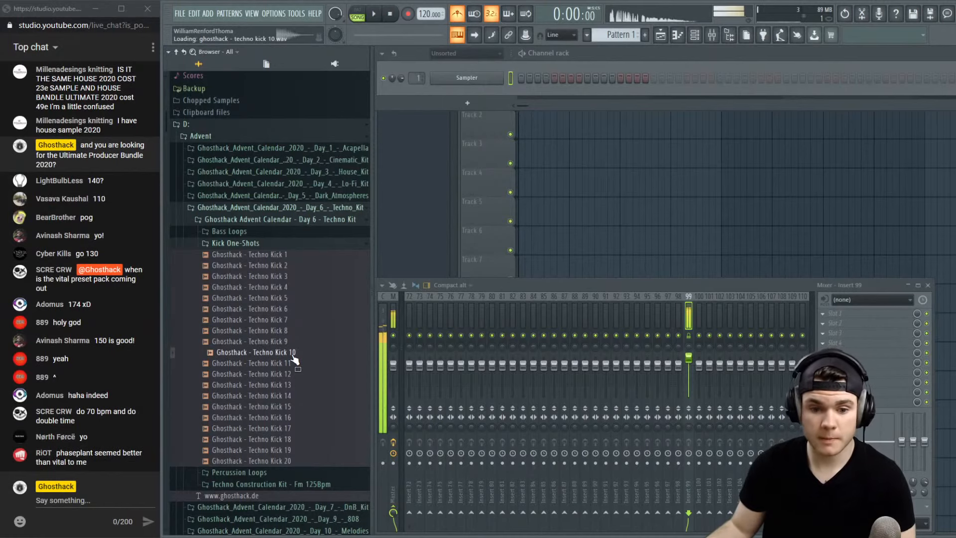
{"action": "left_click", "coordinate": [302, 386]}
{"action": "left_click", "coordinate": [304, 407]}
{"action": "left_click", "coordinate": [303, 419]}
{"action": "left_click", "coordinate": [303, 429]}
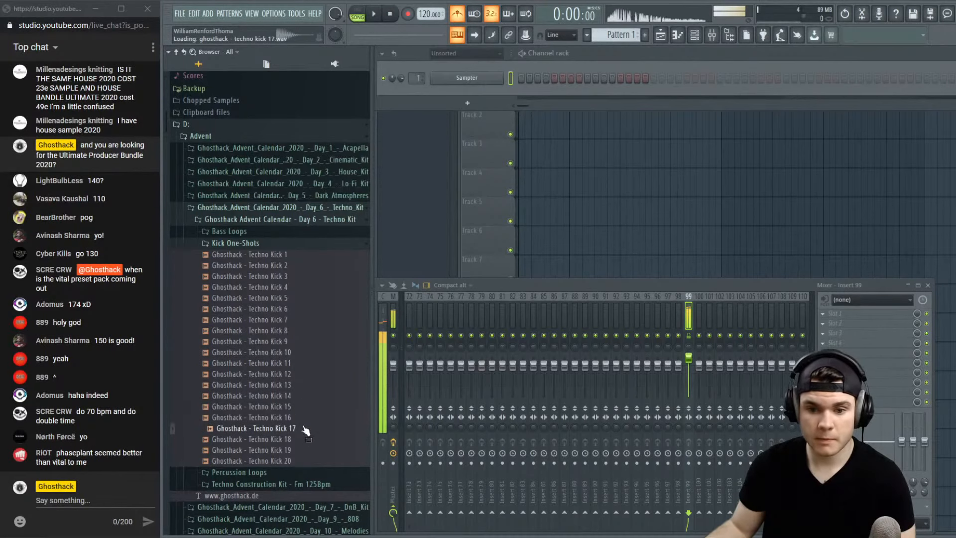
{"action": "left_click", "coordinate": [301, 439]}
{"action": "left_click", "coordinate": [298, 447]}
{"action": "left_click", "coordinate": [296, 461]}
{"action": "left_click", "coordinate": [296, 417]}
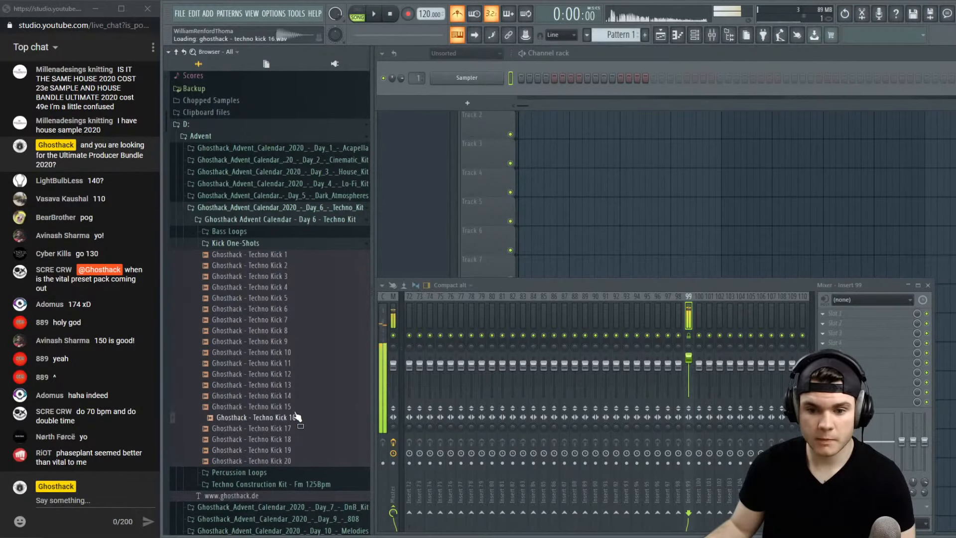
{"action": "left_click", "coordinate": [295, 407]}
{"action": "left_click", "coordinate": [293, 396]}
{"action": "left_click", "coordinate": [292, 386]}
{"action": "left_click", "coordinate": [293, 375]}
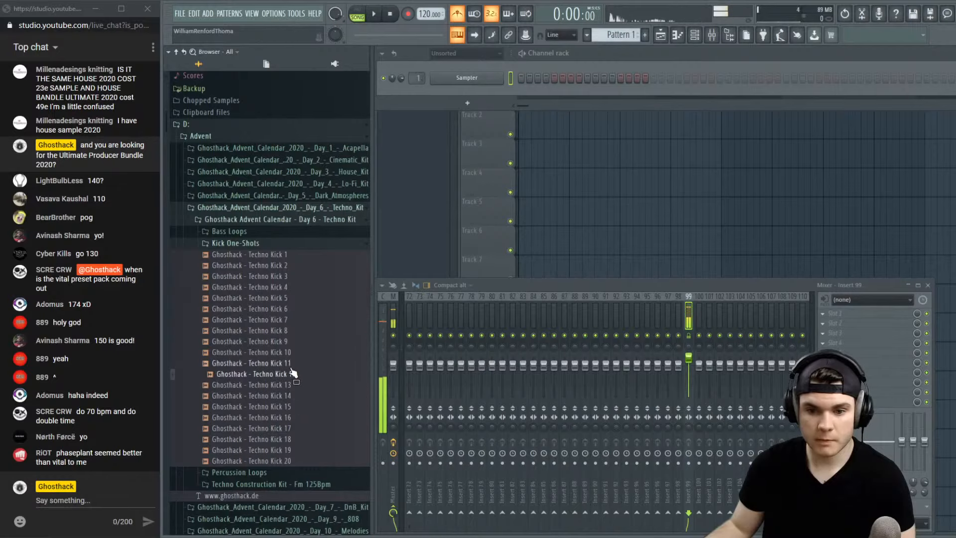
{"action": "left_click", "coordinate": [292, 364]}
{"action": "left_click", "coordinate": [292, 355]}
{"action": "left_click", "coordinate": [291, 362]}
{"action": "left_click", "coordinate": [291, 352]}
{"action": "left_click", "coordinate": [289, 342]}
{"action": "left_click", "coordinate": [287, 331]}
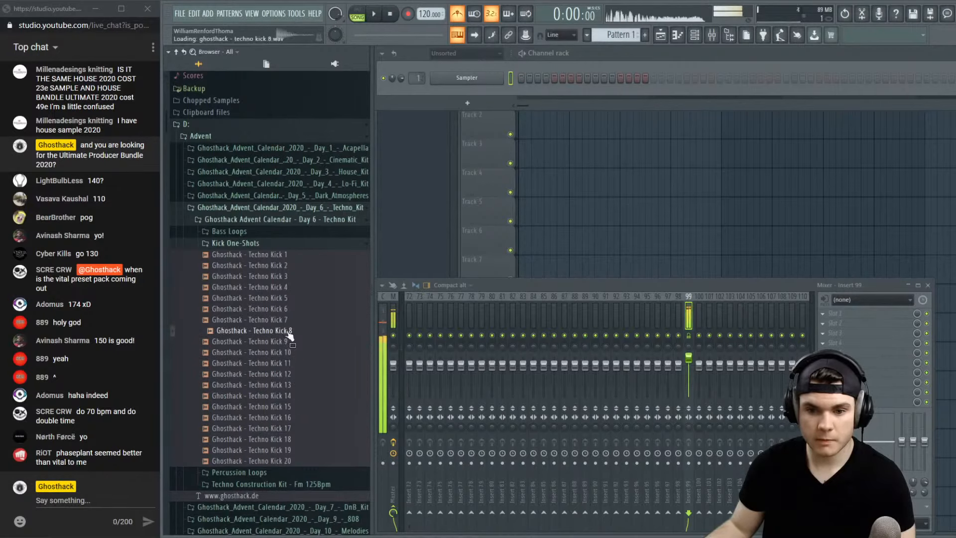
{"action": "left_click", "coordinate": [283, 342]}
{"action": "left_click", "coordinate": [294, 395]}
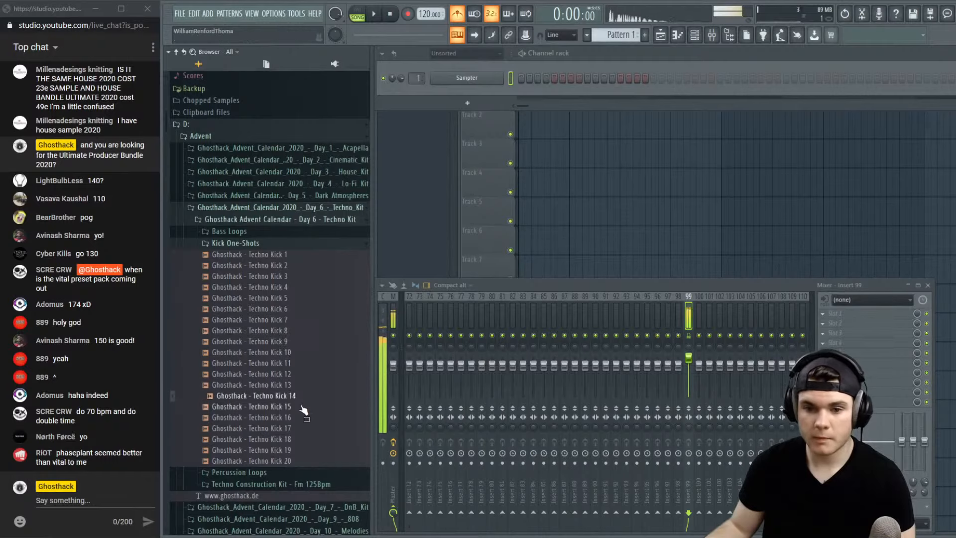
{"action": "left_click", "coordinate": [297, 407]}
{"action": "left_click", "coordinate": [301, 429]}
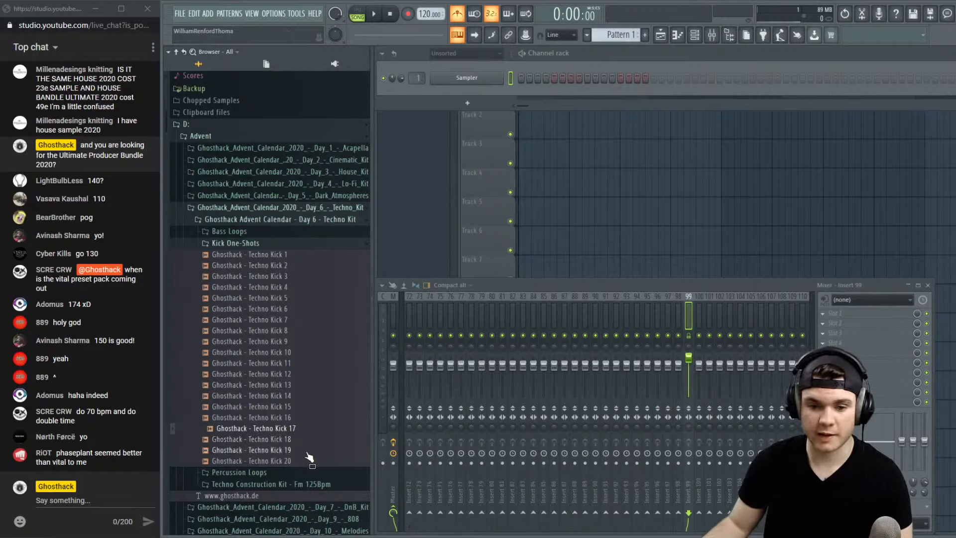
Audition the techno kicks from Techno Kick 20 up the list to Techno Kick 8, returning to Techno Kick 10
{"action": "left_click", "coordinate": [307, 454]}
{"action": "left_click", "coordinate": [309, 459]}
{"action": "left_click", "coordinate": [308, 441]}
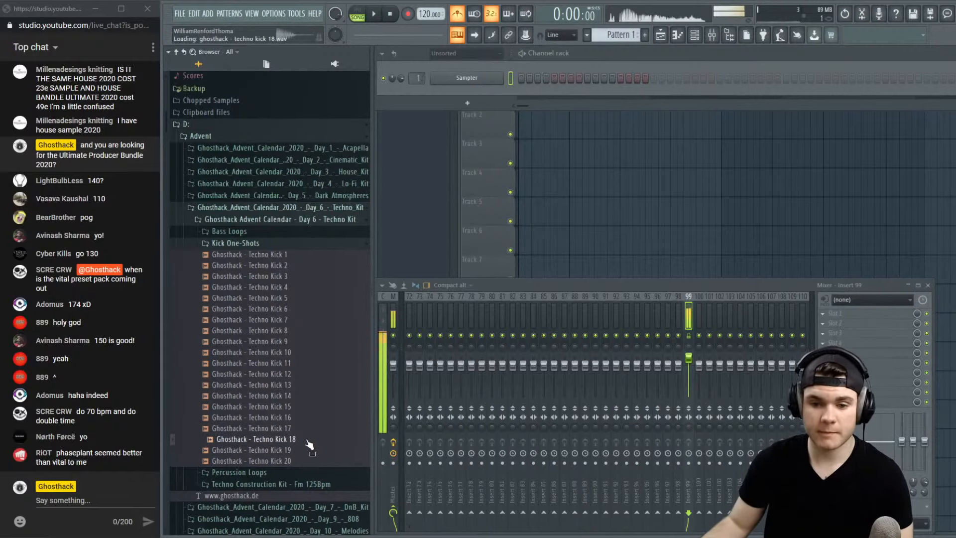
{"action": "left_click", "coordinate": [303, 418]}
{"action": "left_click", "coordinate": [292, 430]}
{"action": "left_click", "coordinate": [294, 396]}
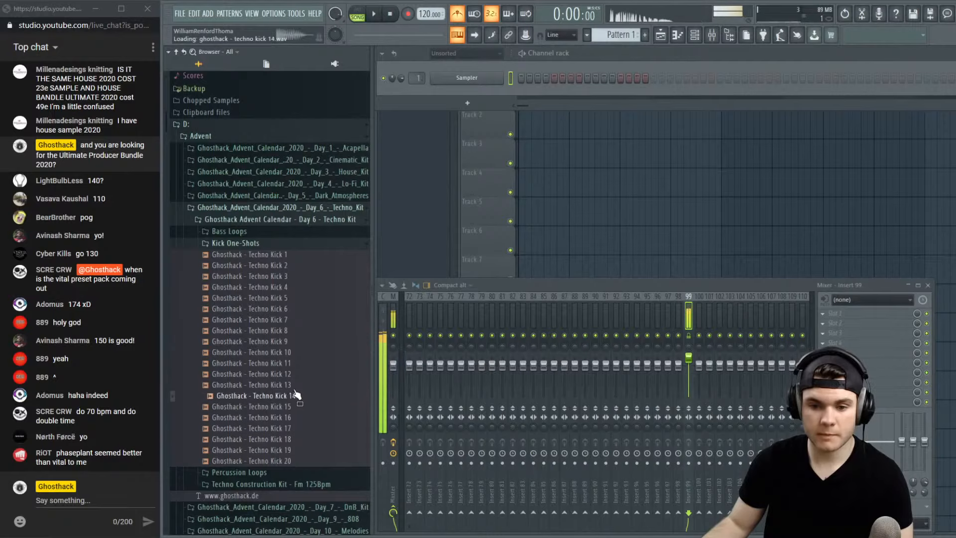
{"action": "left_click", "coordinate": [298, 384]}
{"action": "left_click", "coordinate": [297, 374]}
{"action": "left_click", "coordinate": [298, 364]}
{"action": "left_click", "coordinate": [292, 353]}
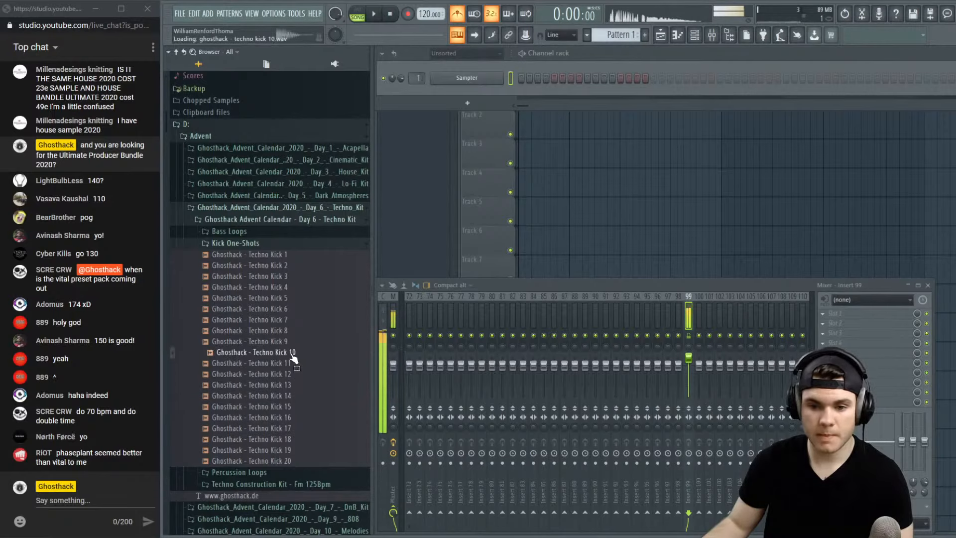
{"action": "left_click", "coordinate": [292, 342]}
{"action": "left_click", "coordinate": [291, 331]}
{"action": "left_click", "coordinate": [292, 341]}
{"action": "left_click", "coordinate": [291, 353]}
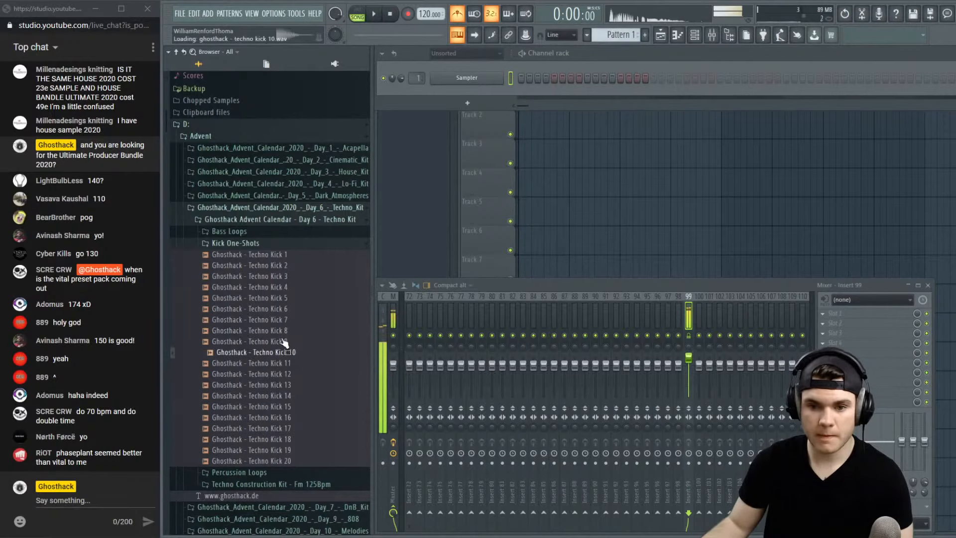
Compare more kicks between Techno Kick 1 and 12, and load Techno Kick 10 into the Sampler channel
{"action": "left_click", "coordinate": [283, 277]}
{"action": "left_click", "coordinate": [282, 266]}
{"action": "left_click", "coordinate": [283, 255]}
{"action": "left_click", "coordinate": [288, 287]}
{"action": "left_click", "coordinate": [293, 308]}
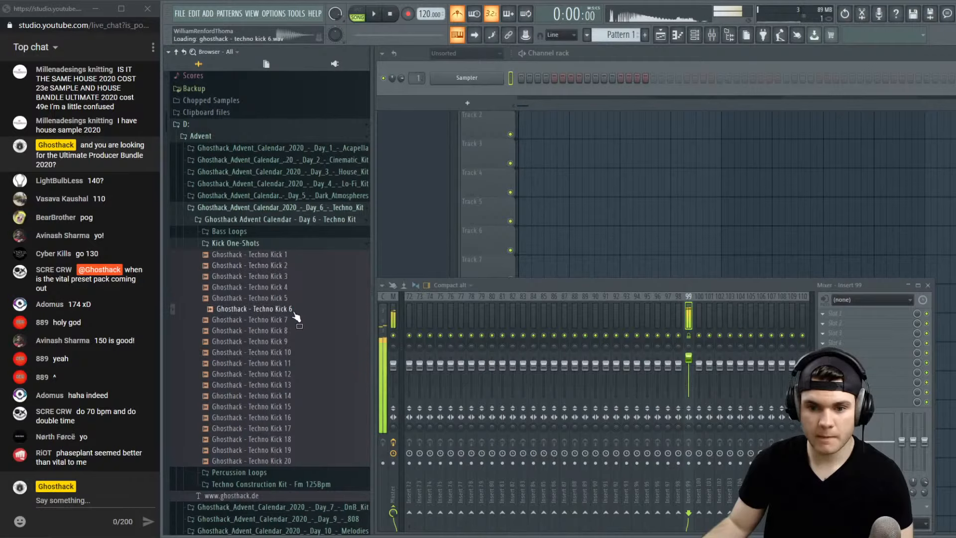
{"action": "left_click", "coordinate": [292, 331]}
{"action": "left_click", "coordinate": [295, 353]}
{"action": "left_click", "coordinate": [296, 363]}
{"action": "left_click", "coordinate": [293, 374]}
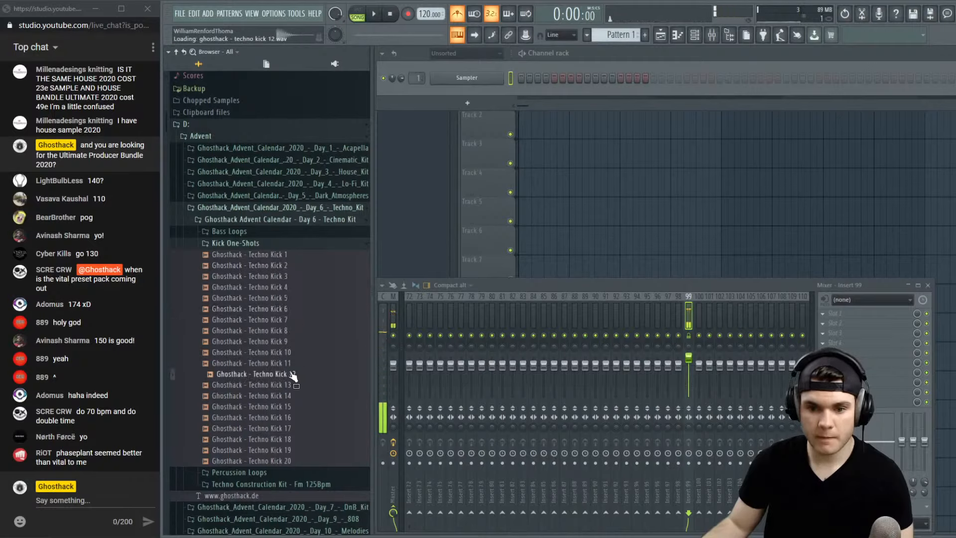
{"action": "left_click_drag", "start_coordinate": [292, 352], "coordinate": [480, 80]}
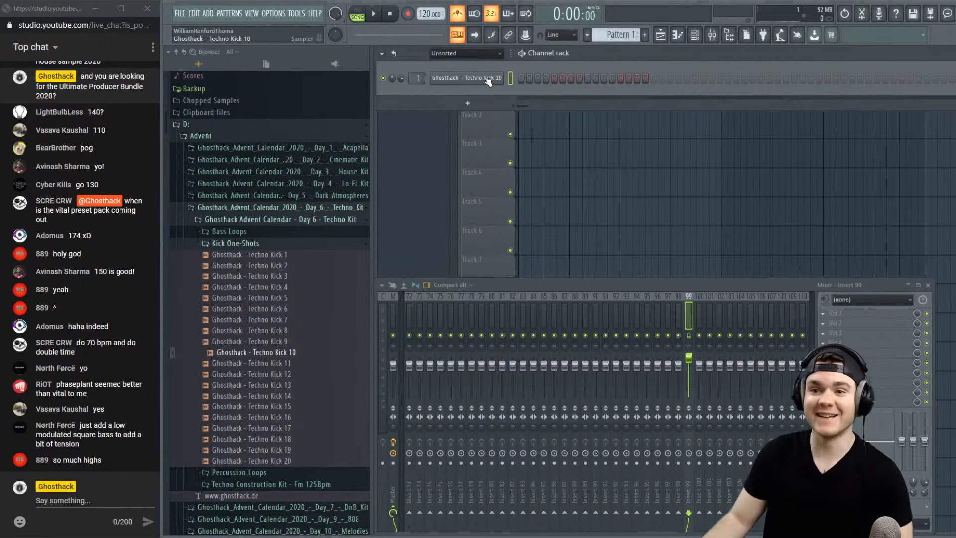
Open the Techno Kick 10 channel settings, route it to mixer track 1 and set its time stretching mode to Resample
{"action": "left_click", "coordinate": [482, 79]}
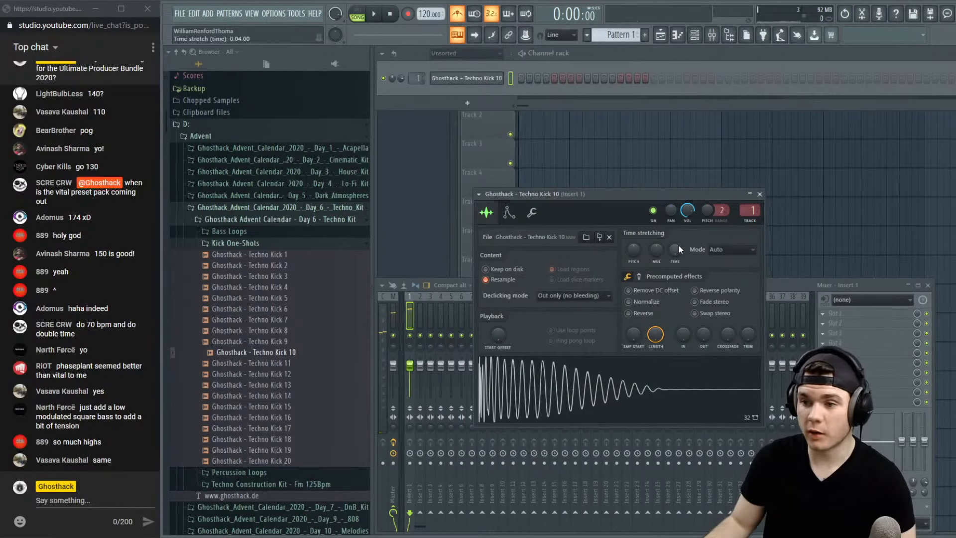
{"action": "left_click", "coordinate": [719, 249]}
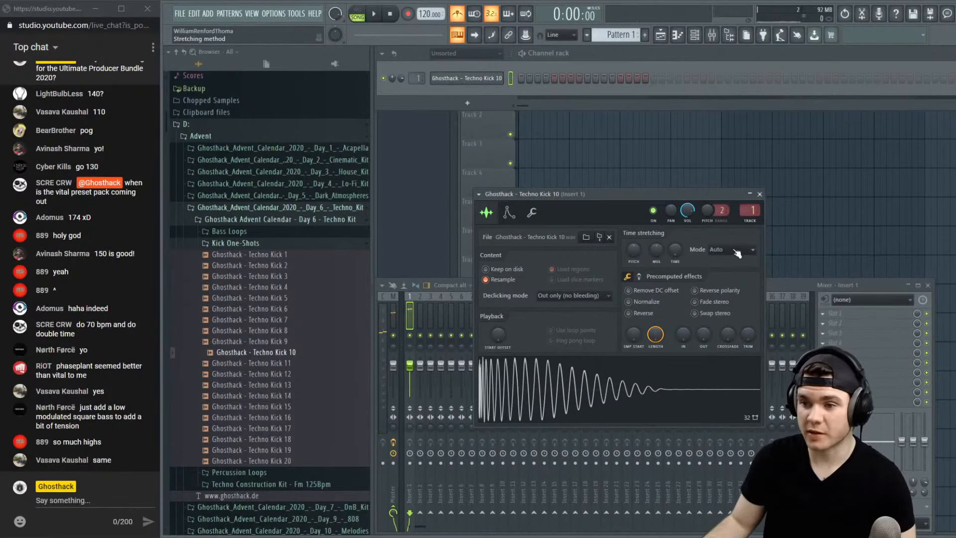
{"action": "left_click", "coordinate": [720, 270]}
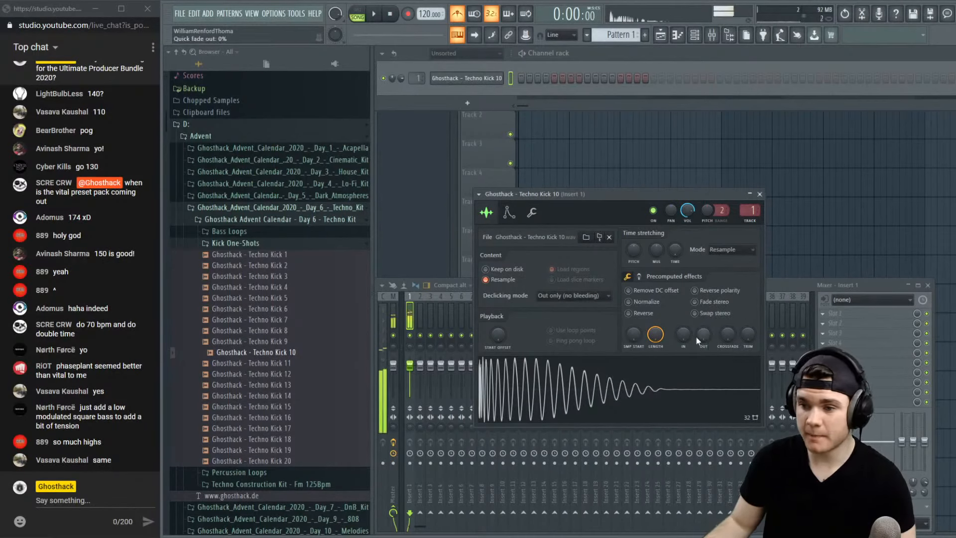
Normalize the kick, shorten its tail with a fade out, preview the sample and close its channel settings
{"action": "left_click_drag", "start_coordinate": [696, 337], "coordinate": [635, 334]}
{"action": "left_click", "coordinate": [628, 371]}
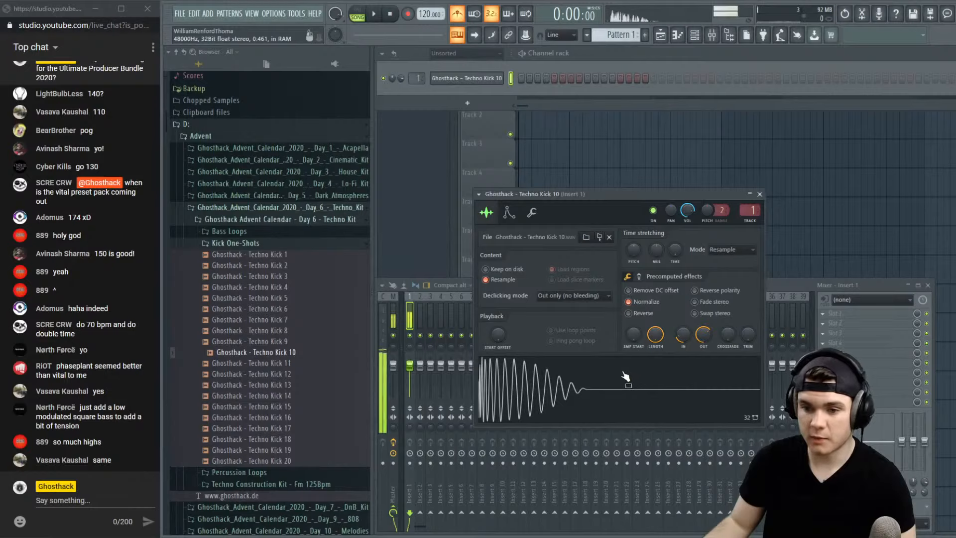
{"action": "left_click", "coordinate": [627, 370]}
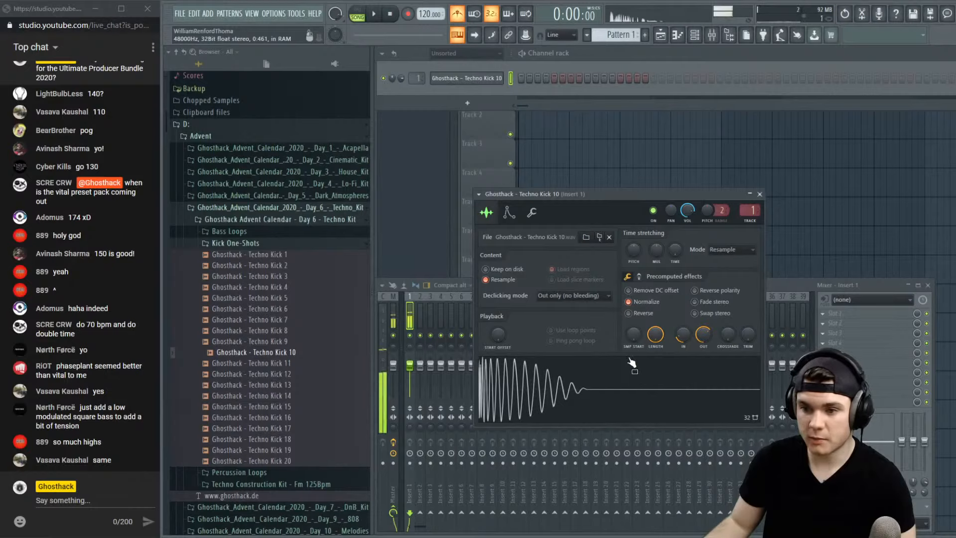
{"action": "left_click", "coordinate": [636, 379]}
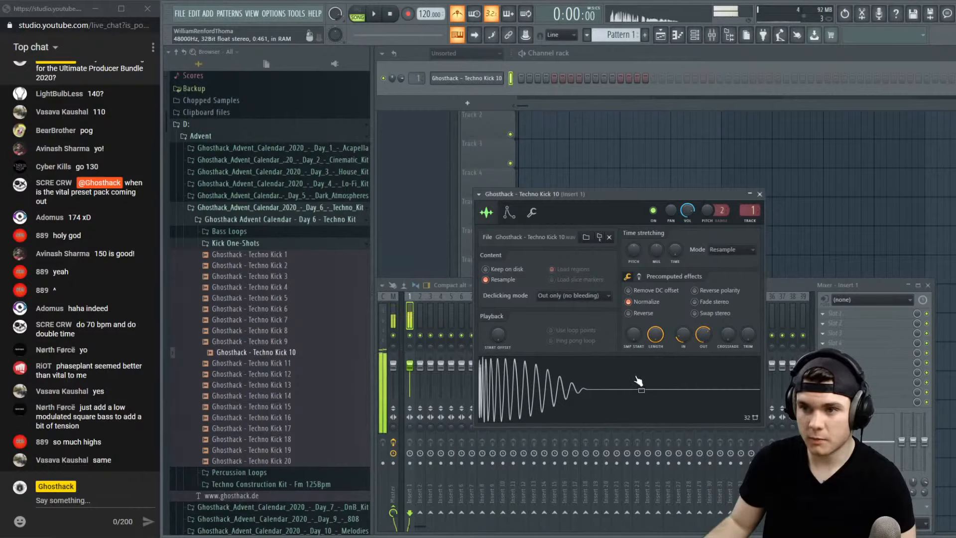
{"action": "left_click", "coordinate": [760, 193]}
Collapse the Kick One-Shots, Day 6 Techno Kit, Advent and D: folders in the browser
{"action": "left_click", "coordinate": [227, 242]}
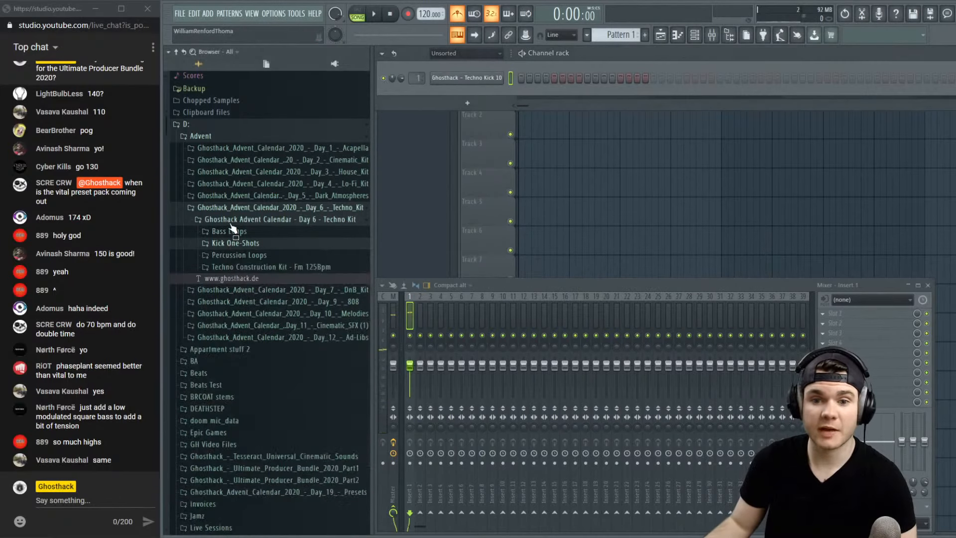
{"action": "left_click", "coordinate": [229, 220]}
{"action": "left_click", "coordinate": [229, 207]}
{"action": "left_click", "coordinate": [202, 136]}
{"action": "left_click", "coordinate": [198, 125]}
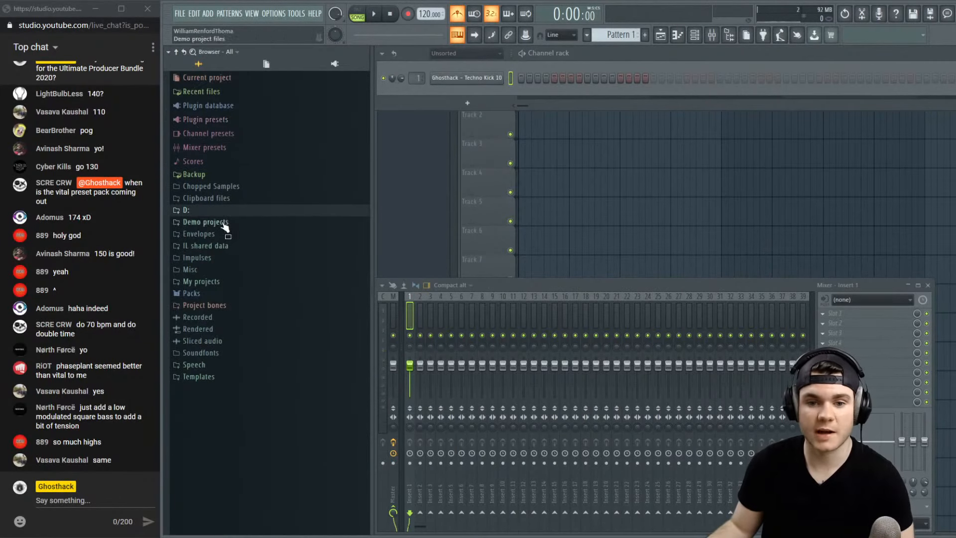
Reopen the D: drive in the browser and expand its Sample Packs folder to reach the Ghosthack packs
{"action": "left_click", "coordinate": [199, 292]}
{"action": "left_click", "coordinate": [201, 293]}
{"action": "left_click", "coordinate": [208, 212]}
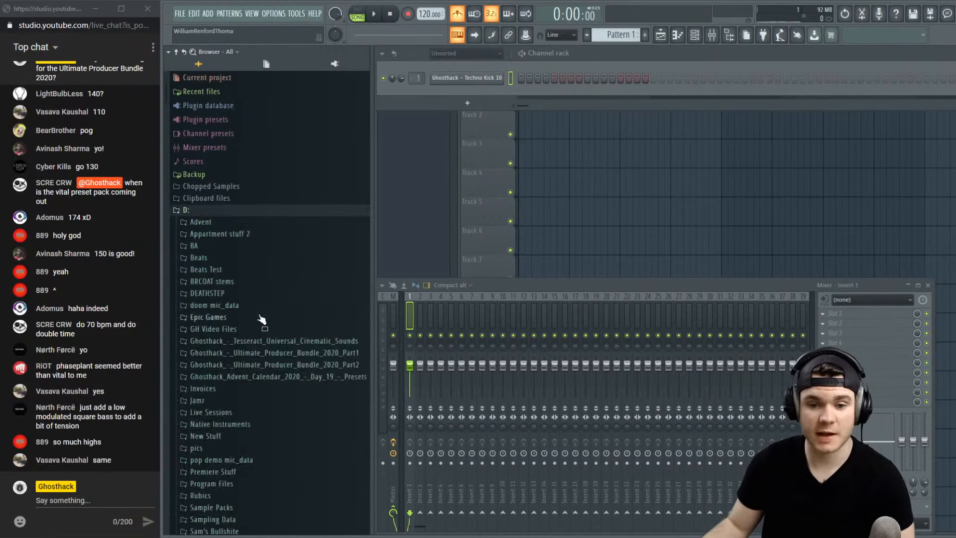
{"action": "scroll", "coordinate": [261, 319], "scroll_direction": "down", "scroll_amount": 7}
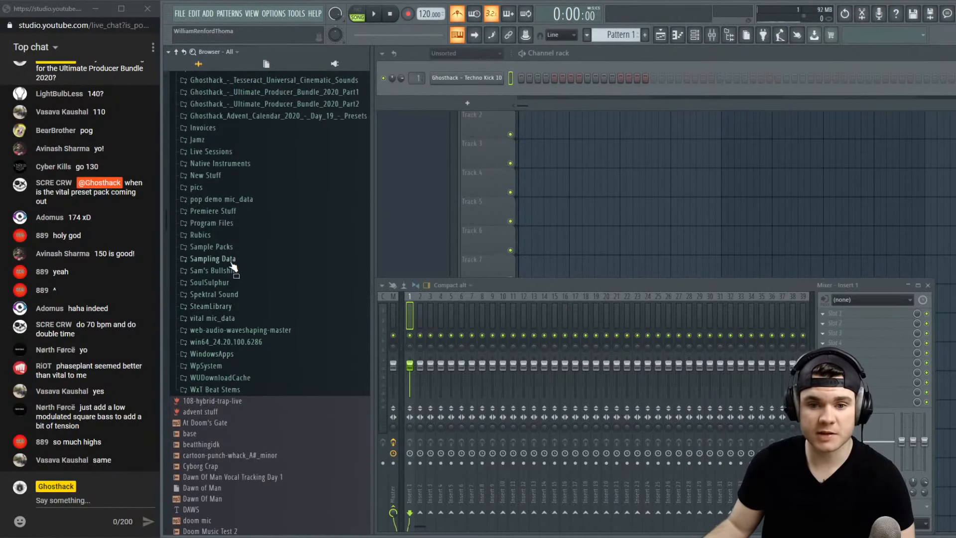
{"action": "left_click", "coordinate": [212, 247]}
{"action": "scroll", "coordinate": [279, 309], "scroll_direction": "down", "scroll_amount": 20}
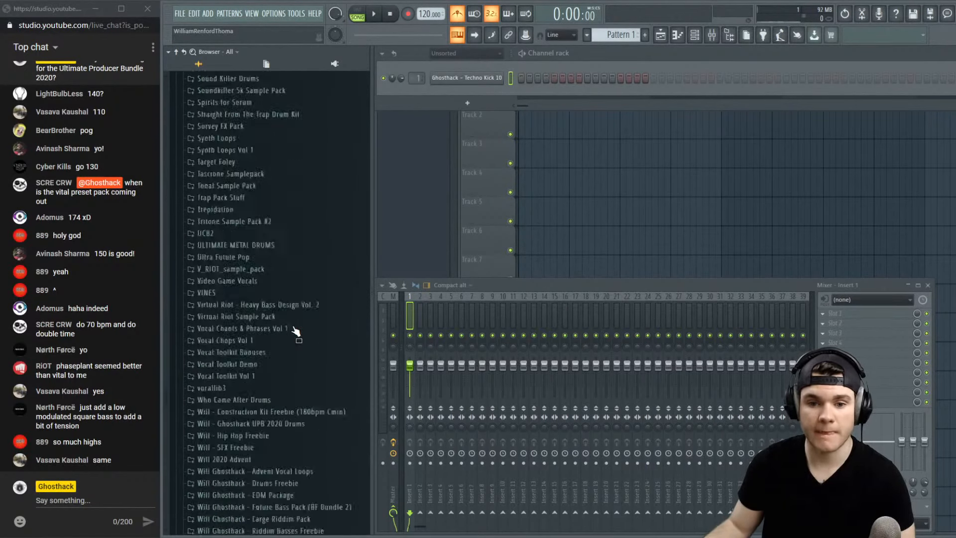
{"action": "scroll", "coordinate": [296, 331], "scroll_direction": "down", "scroll_amount": 9}
{"action": "scroll", "coordinate": [296, 332], "scroll_direction": "up", "scroll_amount": 4}
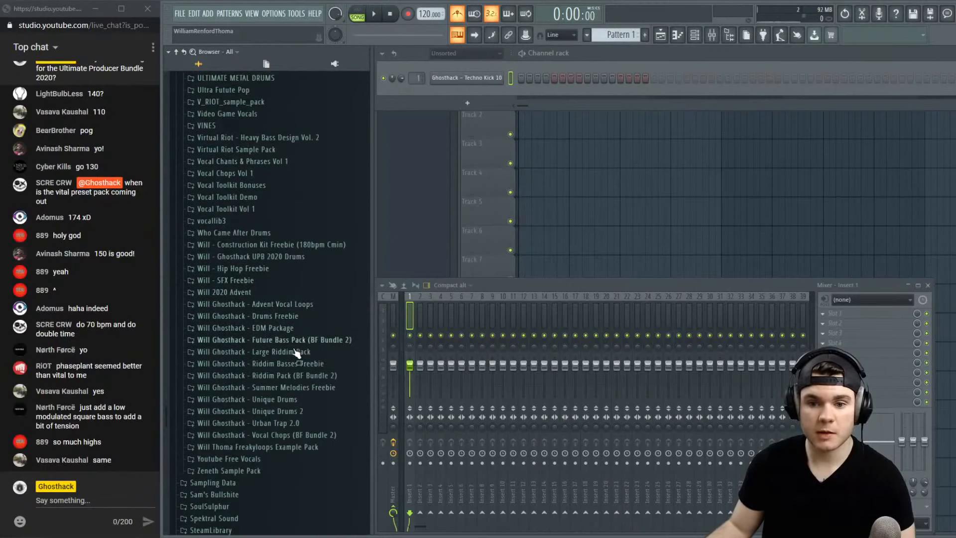
Open the EDM Package's One-Shots, Drum Hits and 20 Snares folders
{"action": "left_click", "coordinate": [281, 329]}
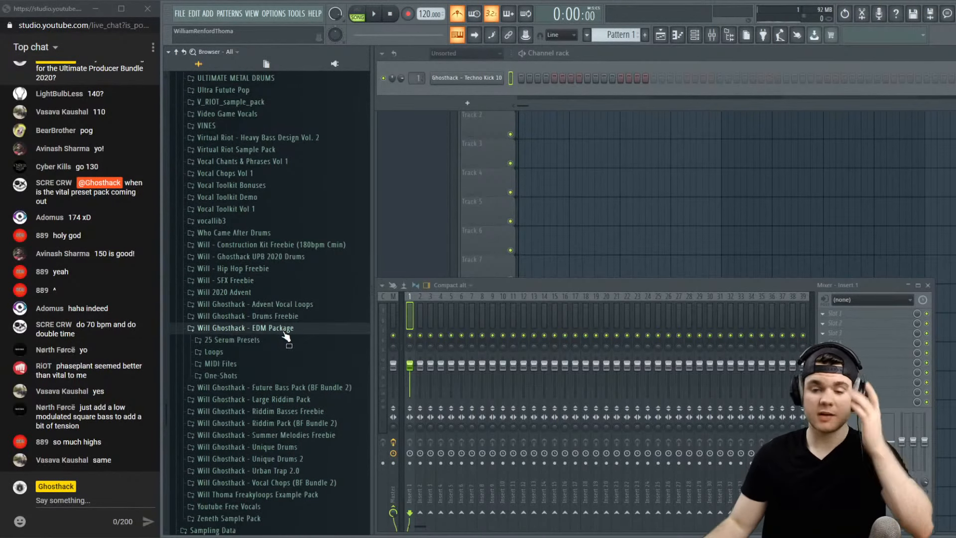
{"action": "left_click", "coordinate": [259, 376]}
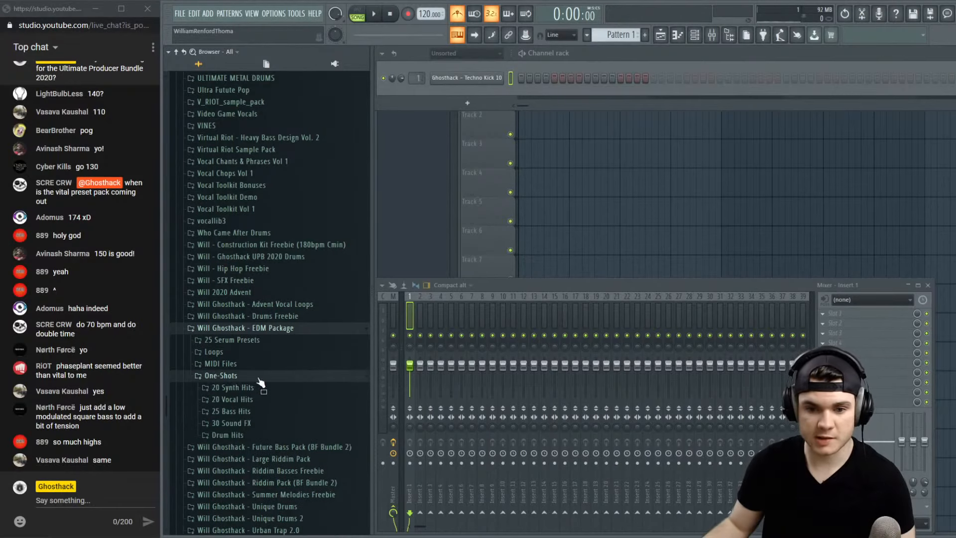
{"action": "scroll", "coordinate": [259, 378], "scroll_direction": "down", "scroll_amount": 2}
{"action": "left_click", "coordinate": [257, 371]}
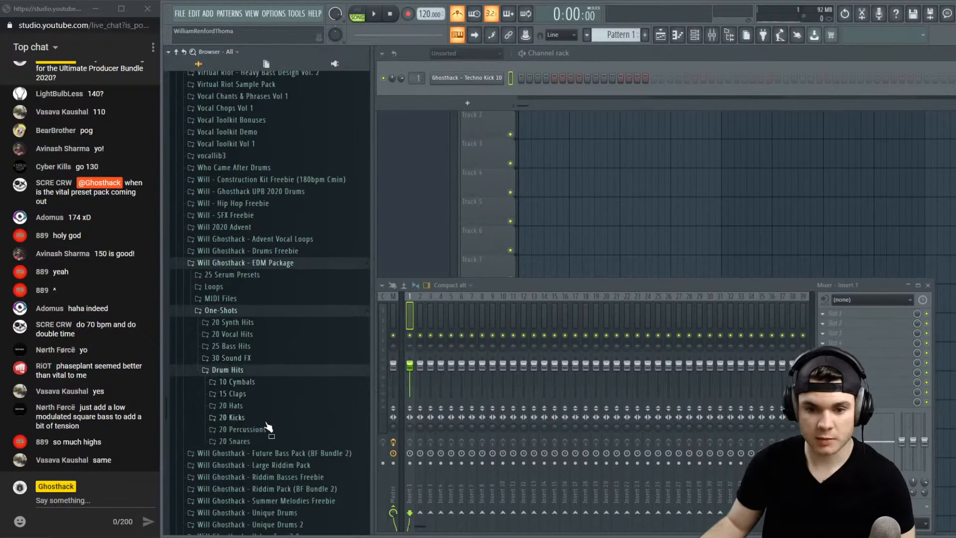
{"action": "left_click", "coordinate": [260, 442]}
{"action": "scroll", "coordinate": [273, 442], "scroll_direction": "down", "scroll_amount": 5}
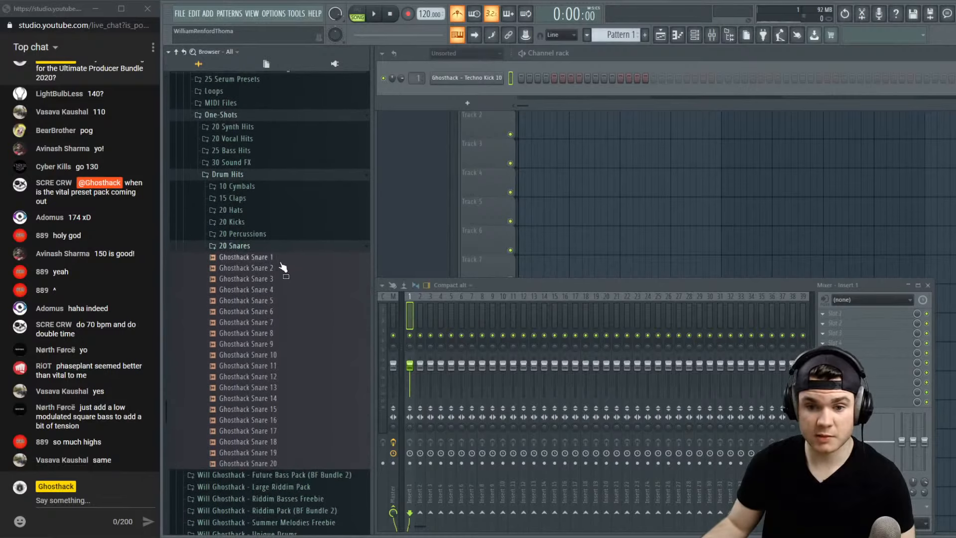
Audition the EDM Package snares from Ghosthack Snare 2 through 20, ending back on Snare 18
{"action": "left_click", "coordinate": [277, 269]}
{"action": "left_click", "coordinate": [276, 280]}
{"action": "left_click", "coordinate": [282, 302]}
{"action": "left_click", "coordinate": [286, 323]}
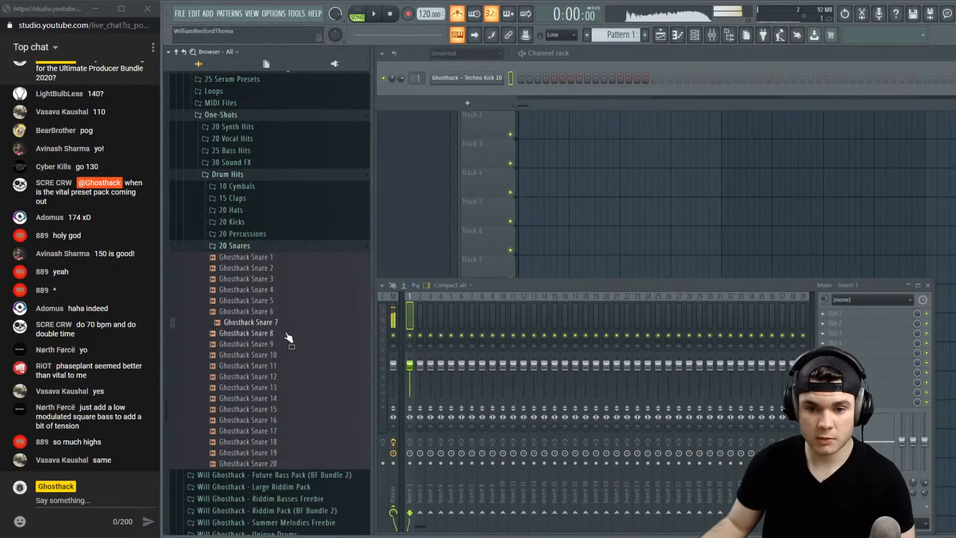
{"action": "left_click", "coordinate": [287, 345]}
{"action": "left_click", "coordinate": [285, 354]}
{"action": "left_click", "coordinate": [284, 365]}
{"action": "left_click", "coordinate": [285, 387]}
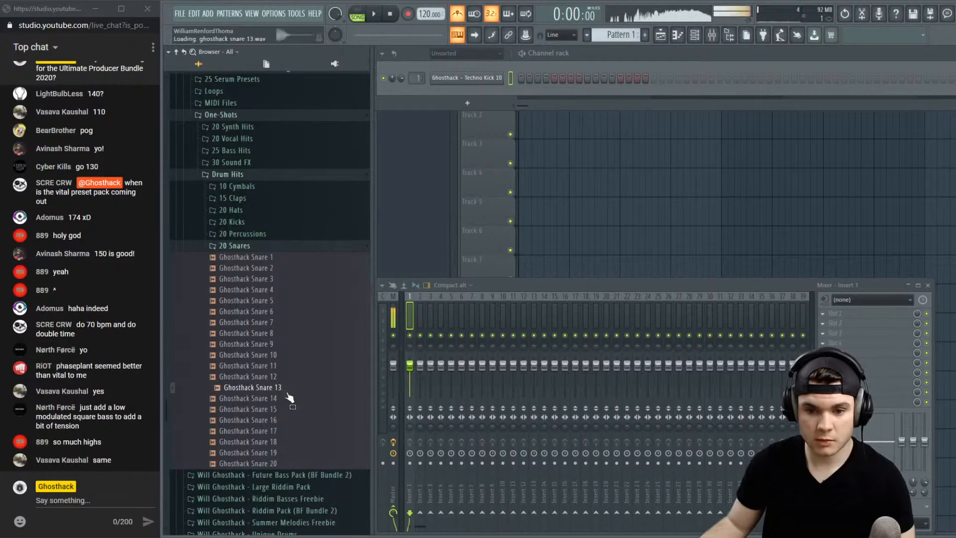
{"action": "left_click", "coordinate": [285, 409]}
{"action": "left_click", "coordinate": [285, 420]}
{"action": "left_click", "coordinate": [284, 431]}
{"action": "left_click", "coordinate": [284, 441]}
{"action": "left_click", "coordinate": [283, 453]}
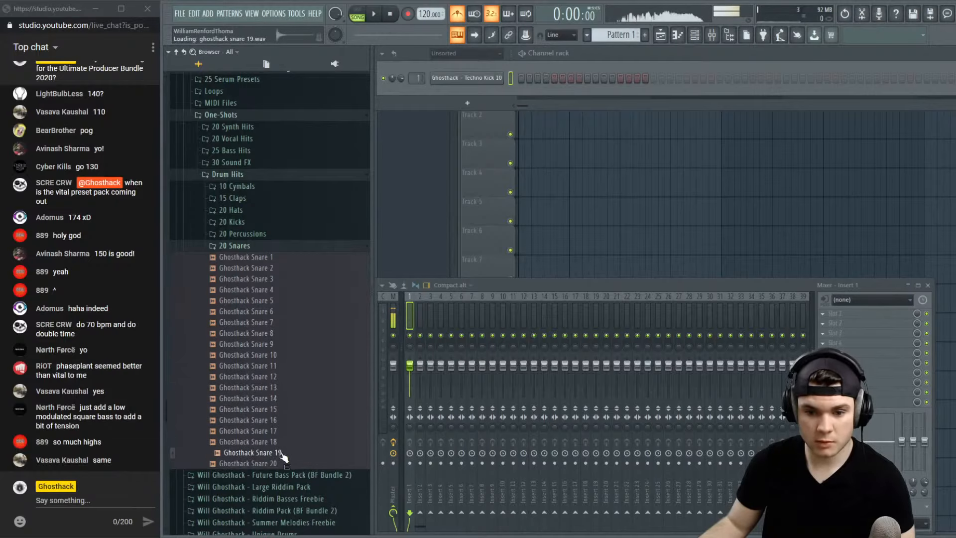
{"action": "left_click", "coordinate": [282, 464]}
{"action": "left_click", "coordinate": [281, 453]}
{"action": "left_click", "coordinate": [281, 444]}
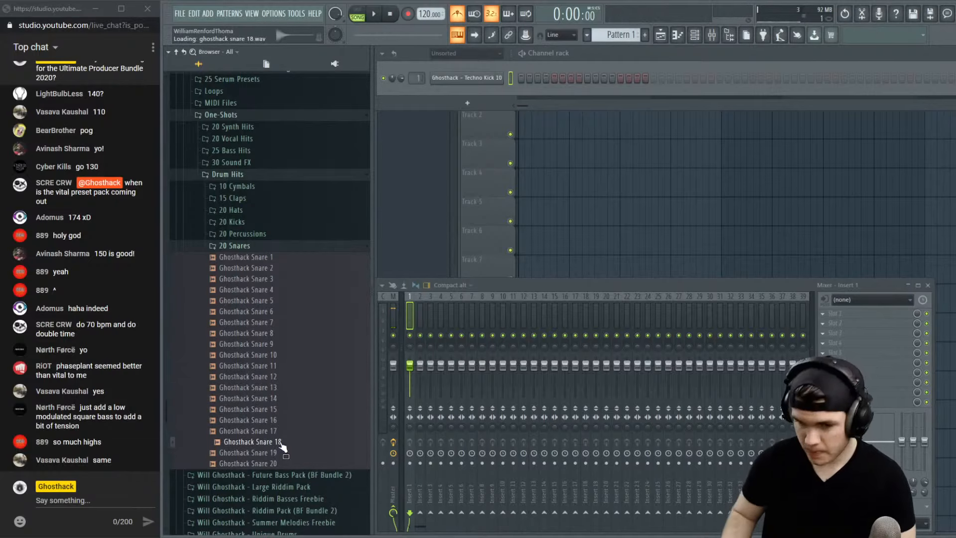
Audition the snares one by one in reverse order from Ghosthack Snare 17 up to Snare 6
{"action": "key", "text": "Up"}
{"action": "key", "text": "Up"}
{"action": "key", "text": "Up"}
{"action": "key", "text": "Up"}
{"action": "key", "text": "Up"}
{"action": "key", "text": "Up"}
{"action": "key", "text": "Up"}
{"action": "key", "text": "Up"}
{"action": "key", "text": "Up"}
{"action": "key", "text": "Up"}
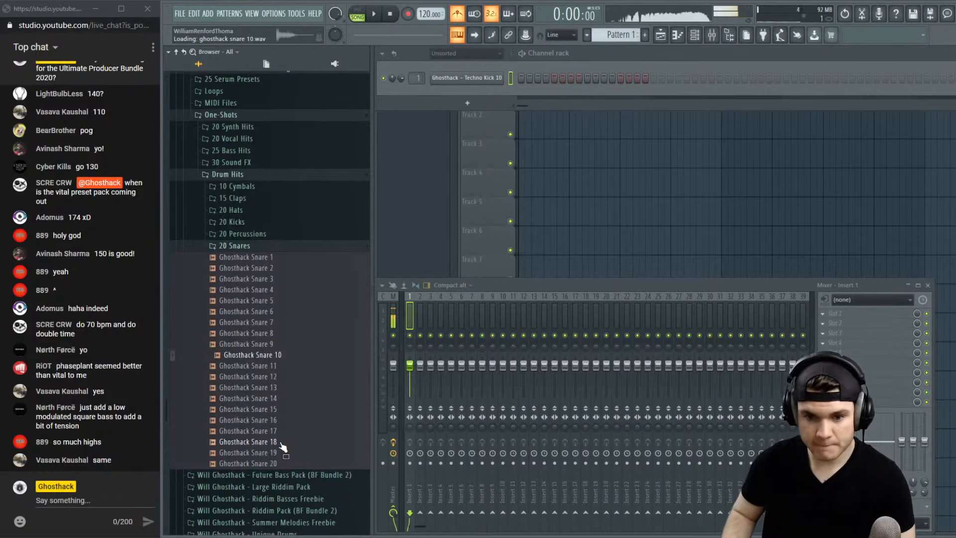
{"action": "key", "text": "Up"}
{"action": "key", "text": "Up"}
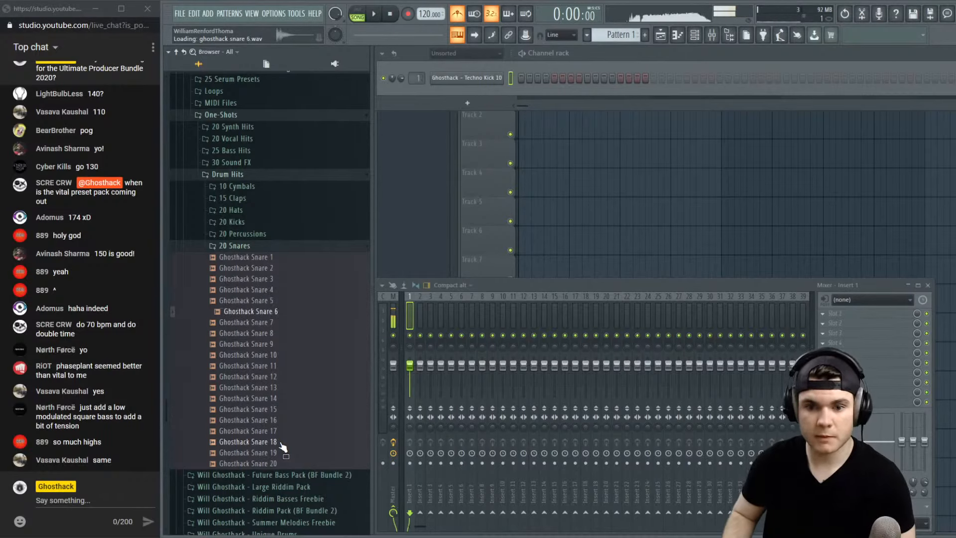
Collapse the 20 Snares, Drum Hits, One-Shots and EDM Package folders
{"action": "left_click", "coordinate": [242, 245]}
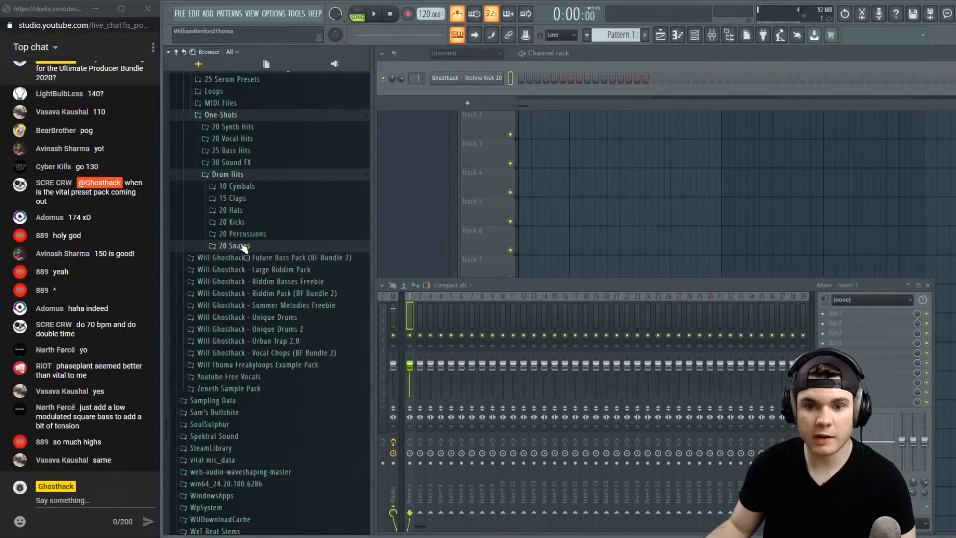
{"action": "left_click", "coordinate": [226, 167]}
{"action": "left_click", "coordinate": [231, 119]}
{"action": "scroll", "coordinate": [270, 214], "scroll_direction": "up", "scroll_amount": 3}
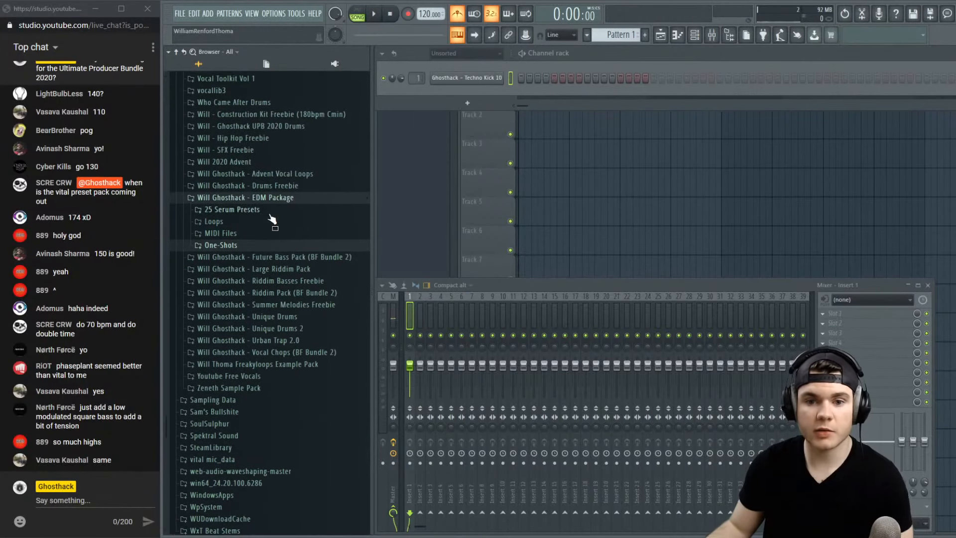
{"action": "left_click", "coordinate": [260, 198]}
Look briefly inside the Drums Freebie and 2020 Advent packs, and collapse both
{"action": "left_click", "coordinate": [261, 187]}
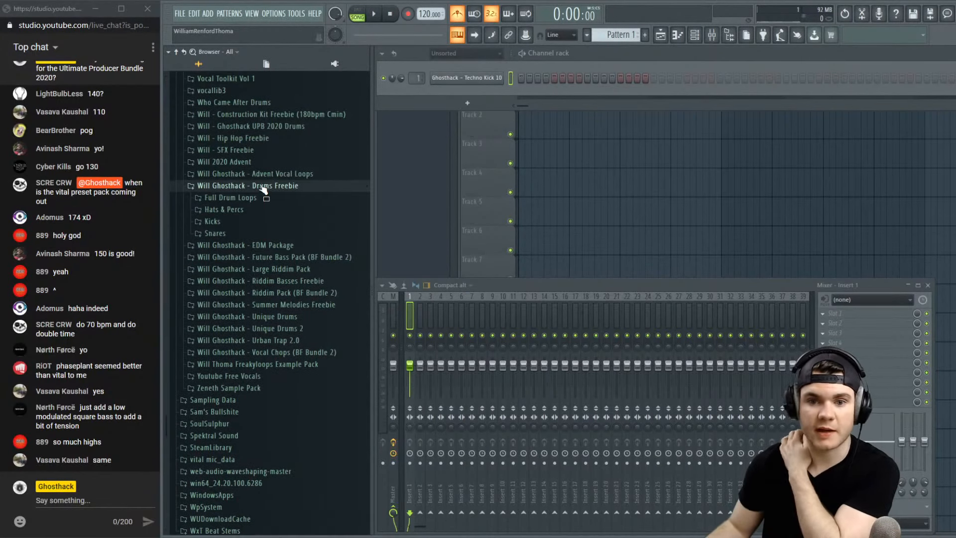
{"action": "left_click", "coordinate": [261, 186]}
{"action": "scroll", "coordinate": [278, 239], "scroll_direction": "up", "scroll_amount": 2}
{"action": "left_click", "coordinate": [323, 228]}
{"action": "left_click", "coordinate": [323, 228]}
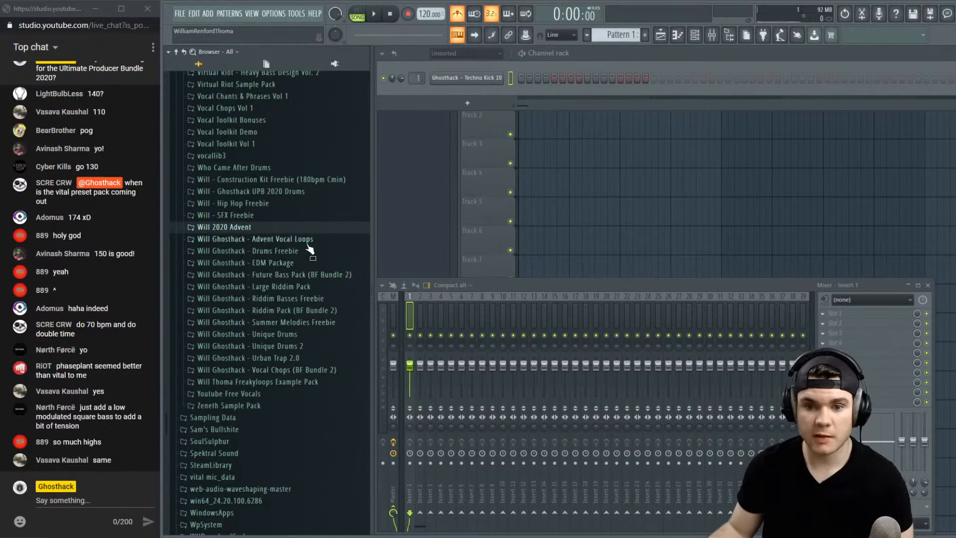
Audition snares between Ghosthack Snare 1 and 10 in the Drums Freebie pack, and collapse its folders
{"action": "left_click", "coordinate": [309, 250]}
{"action": "left_click", "coordinate": [211, 298]}
{"action": "left_click", "coordinate": [288, 322]}
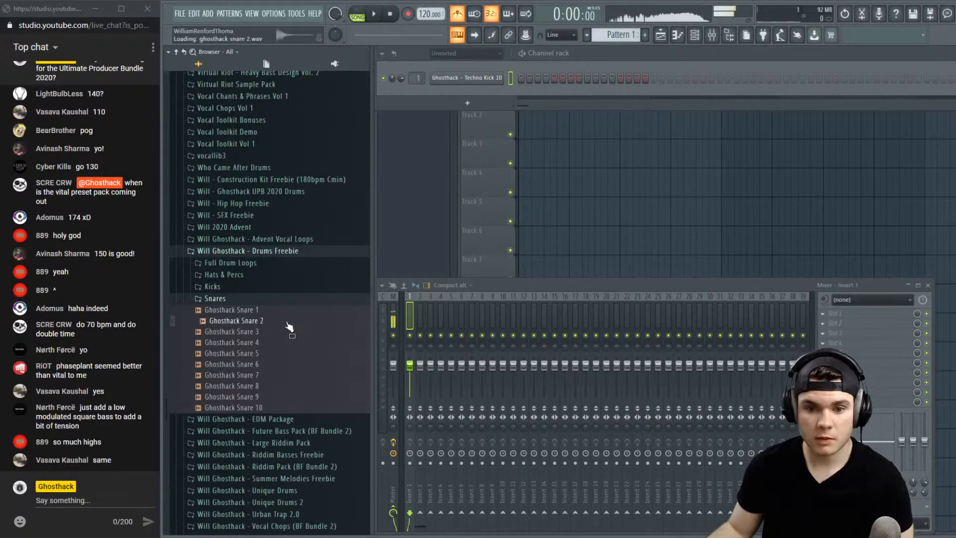
{"action": "left_click", "coordinate": [274, 312]}
{"action": "left_click", "coordinate": [270, 332]}
{"action": "left_click", "coordinate": [271, 354]}
{"action": "left_click", "coordinate": [271, 364]}
{"action": "left_click", "coordinate": [272, 388]}
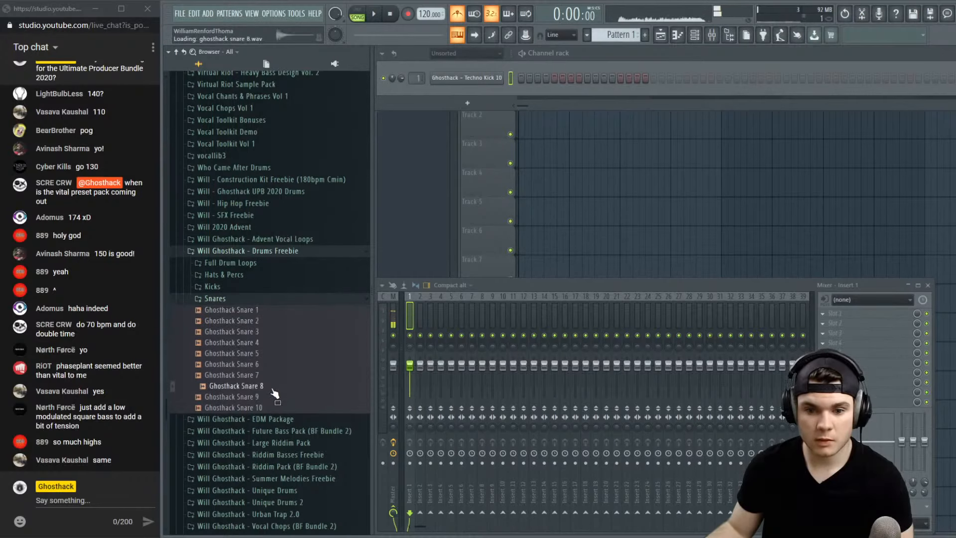
{"action": "left_click", "coordinate": [272, 407]}
{"action": "left_click", "coordinate": [251, 299]}
{"action": "left_click", "coordinate": [252, 251]}
Reopen the EDM Package down to One-Shots, Drum Hits, 20 Snares, collapsing 30 Sound FX and 20 Percussions
{"action": "scroll", "coordinate": [323, 371], "scroll_direction": "down", "scroll_amount": 4}
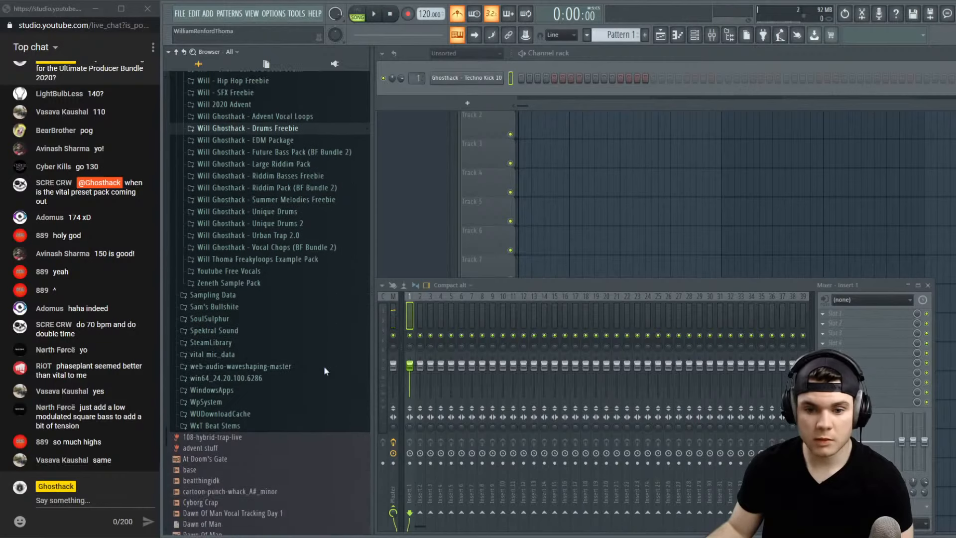
{"action": "scroll", "coordinate": [324, 371], "scroll_direction": "up", "scroll_amount": 4}
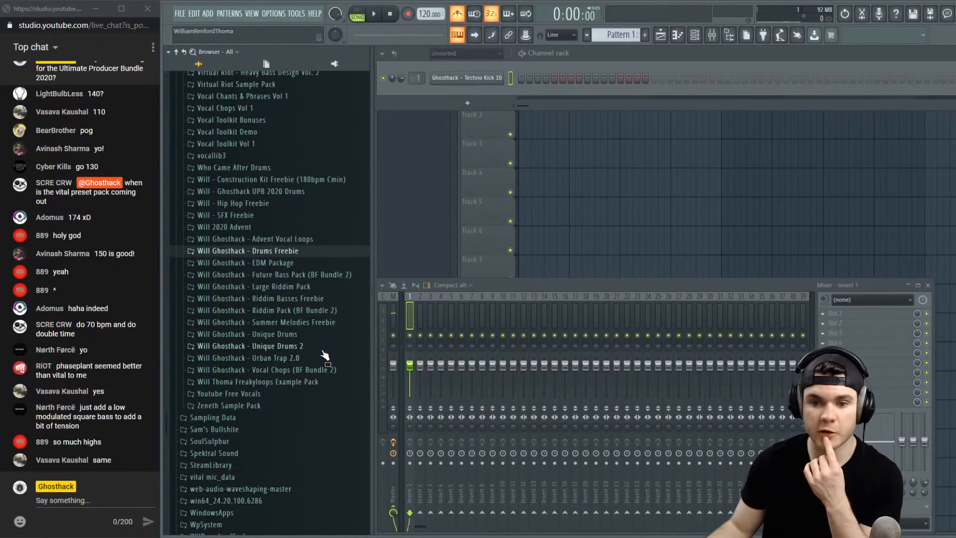
{"action": "scroll", "coordinate": [325, 346], "scroll_direction": "up", "scroll_amount": 2}
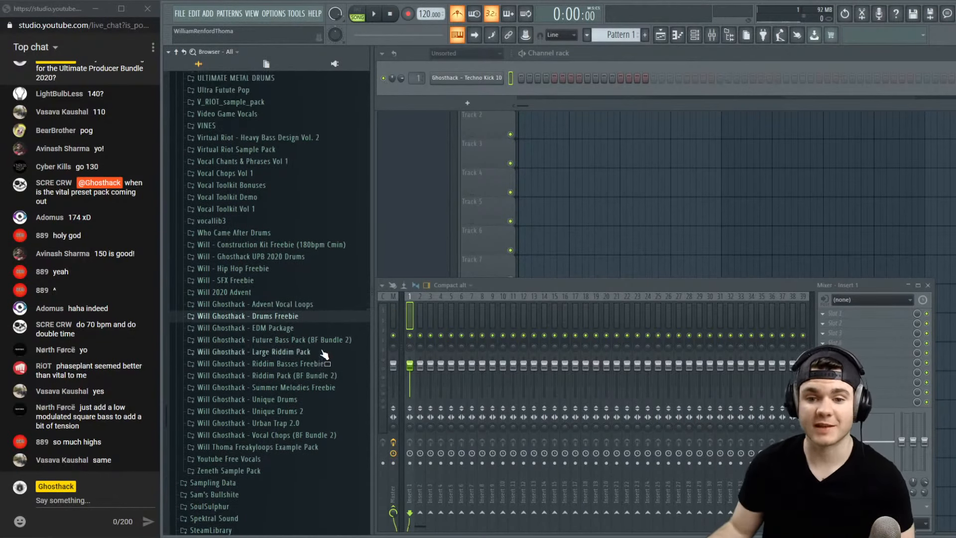
{"action": "scroll", "coordinate": [311, 312], "scroll_direction": "up", "scroll_amount": 4}
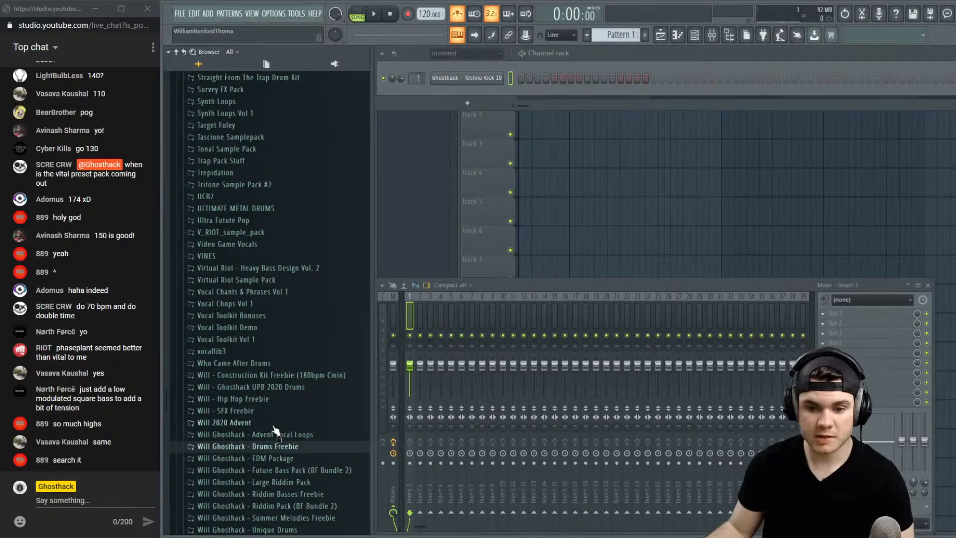
{"action": "scroll", "coordinate": [316, 444], "scroll_direction": "down", "scroll_amount": 2}
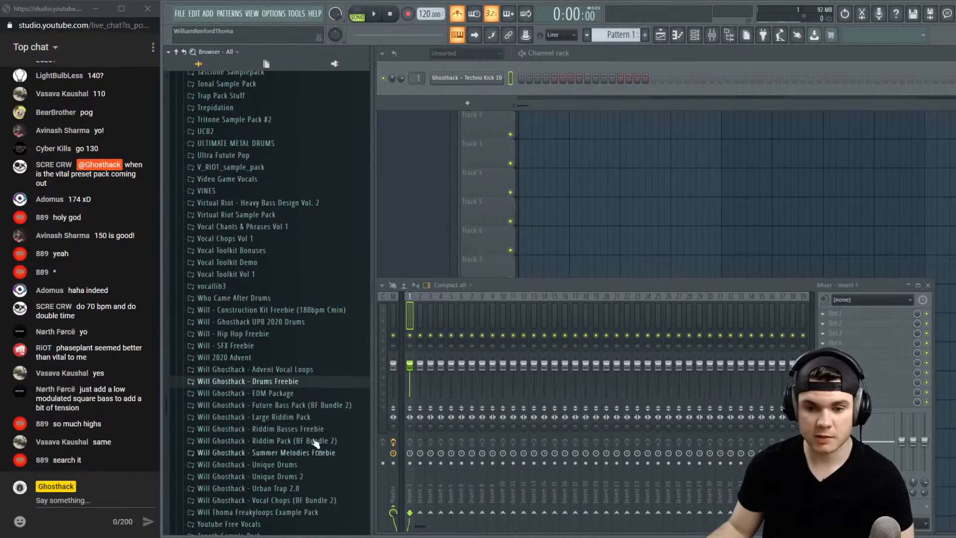
{"action": "left_click", "coordinate": [299, 395]}
{"action": "left_click", "coordinate": [245, 312]}
{"action": "scroll", "coordinate": [269, 362], "scroll_direction": "down", "scroll_amount": 4}
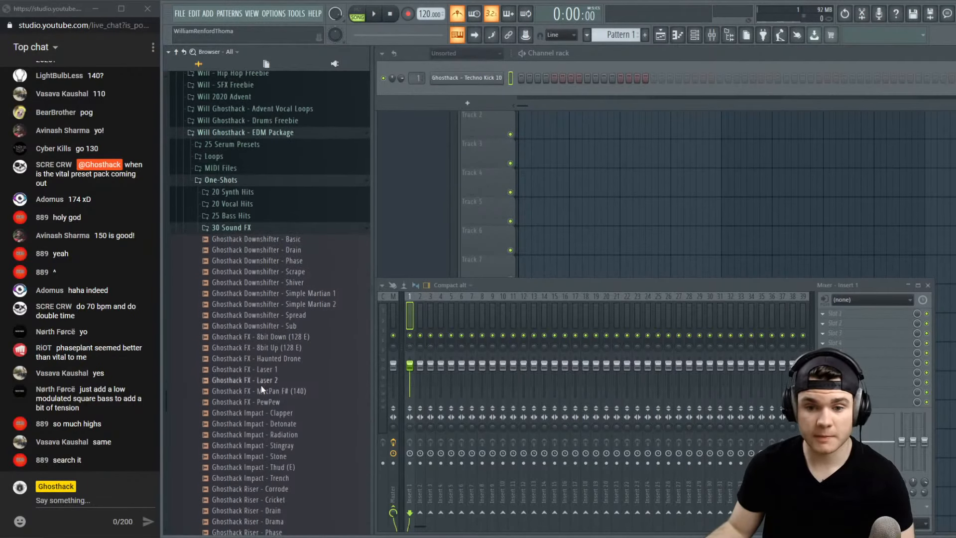
{"action": "left_click", "coordinate": [249, 228]}
{"action": "left_click", "coordinate": [266, 241]}
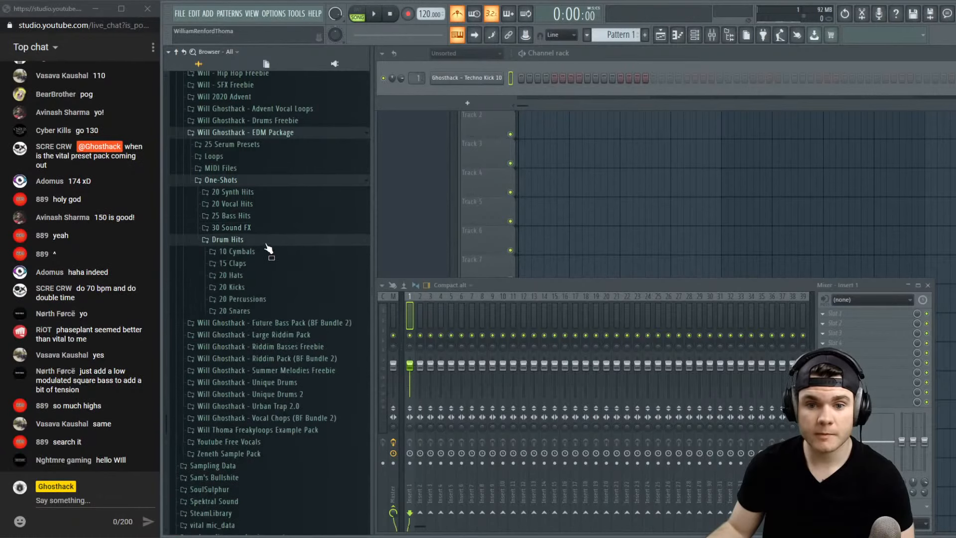
{"action": "left_click", "coordinate": [263, 299]}
{"action": "left_click", "coordinate": [259, 301]}
{"action": "left_click", "coordinate": [258, 310]}
{"action": "scroll", "coordinate": [282, 339], "scroll_direction": "down", "scroll_amount": 2}
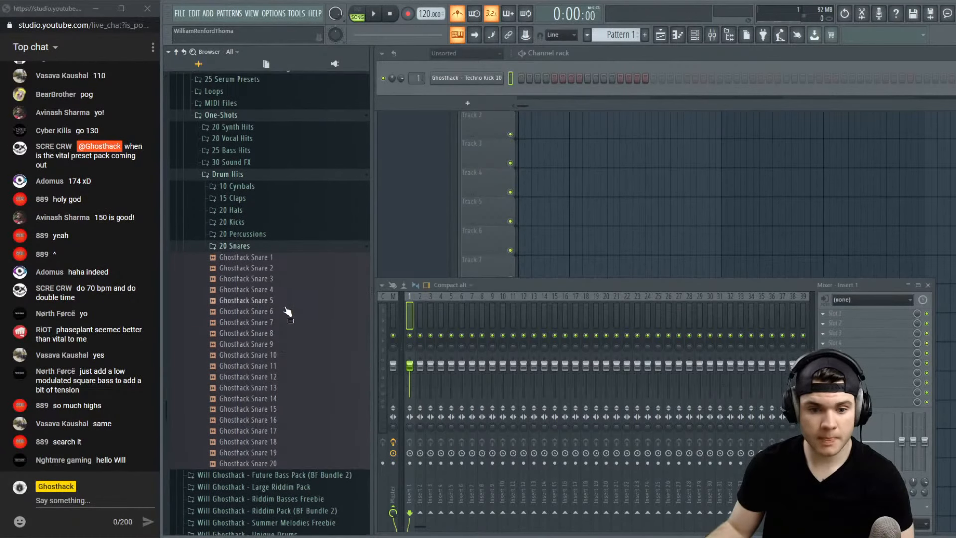
Audition Ghosthack Snares 6, 9, 11, 13, 14 and 15, and go back through them to Snare 12
{"action": "left_click", "coordinate": [287, 311]}
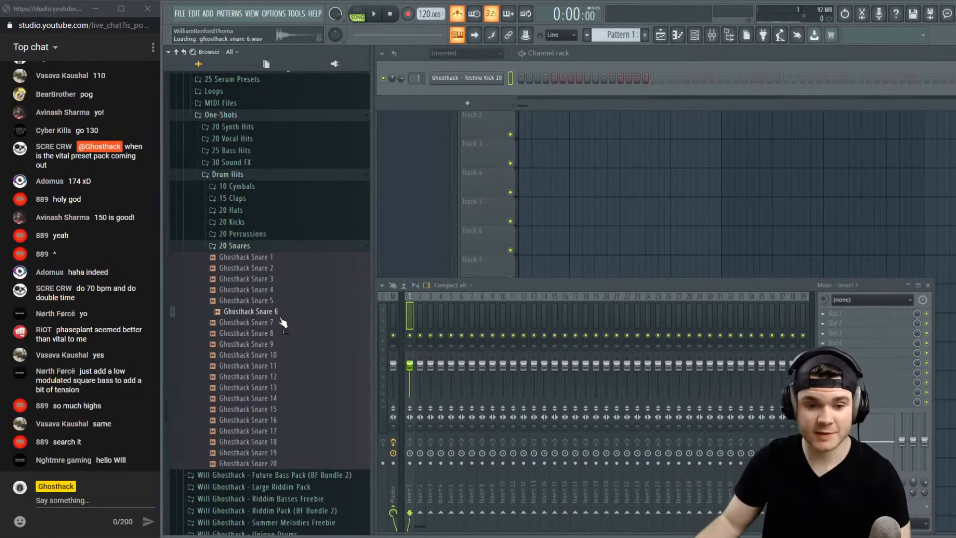
{"action": "left_click", "coordinate": [275, 345]}
{"action": "left_click", "coordinate": [277, 367]}
{"action": "left_click", "coordinate": [277, 386]}
{"action": "left_click", "coordinate": [276, 399]}
{"action": "left_click", "coordinate": [275, 410]}
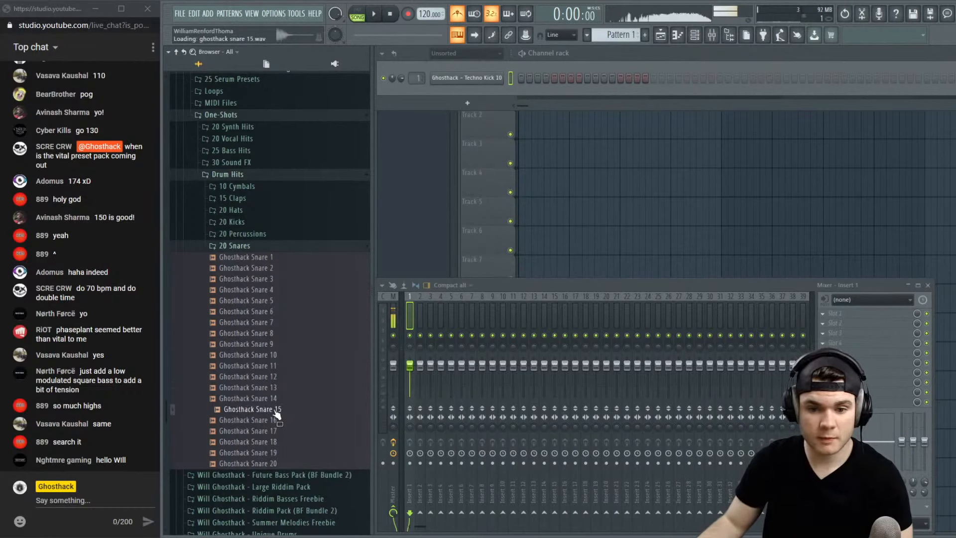
{"action": "left_click", "coordinate": [275, 399]}
{"action": "left_click", "coordinate": [275, 388]}
{"action": "left_click", "coordinate": [275, 377]}
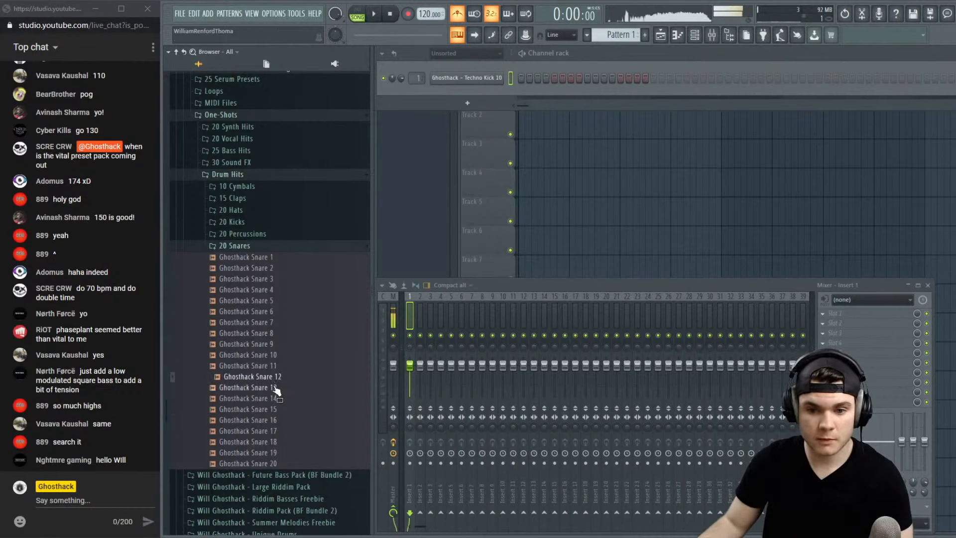
Audition the EDM Package snares one by one from Ghosthack Snare 13 to Snare 19
{"action": "left_click", "coordinate": [275, 388]}
{"action": "left_click", "coordinate": [275, 399]}
{"action": "left_click", "coordinate": [276, 409]}
{"action": "left_click", "coordinate": [277, 420]}
{"action": "left_click", "coordinate": [278, 431]}
{"action": "left_click", "coordinate": [278, 443]}
{"action": "left_click", "coordinate": [279, 453]}
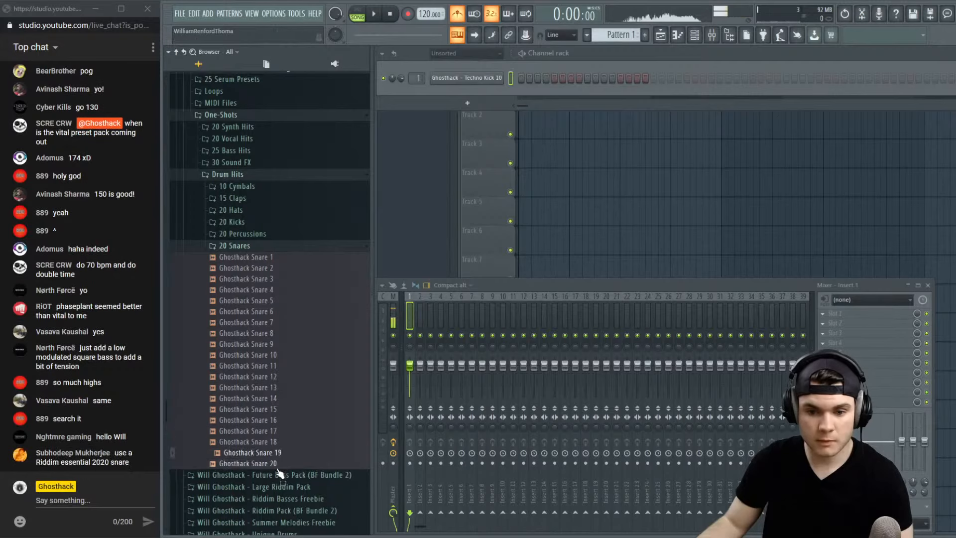
Audition Ghosthack Snares 14, 12 and 11, and continue from Snare 9 back to Snare 3 one by one
{"action": "left_click", "coordinate": [277, 398]}
{"action": "left_click", "coordinate": [277, 377]}
{"action": "left_click", "coordinate": [276, 365]}
{"action": "left_click", "coordinate": [278, 344]}
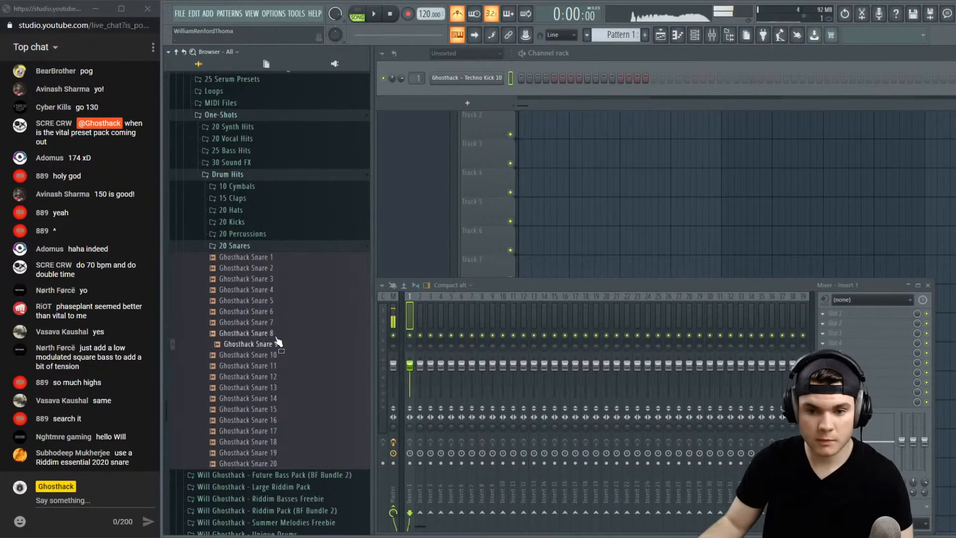
{"action": "left_click", "coordinate": [277, 333]}
{"action": "left_click", "coordinate": [278, 322]}
{"action": "left_click", "coordinate": [277, 311]}
{"action": "left_click", "coordinate": [277, 300]}
{"action": "left_click", "coordinate": [277, 289]}
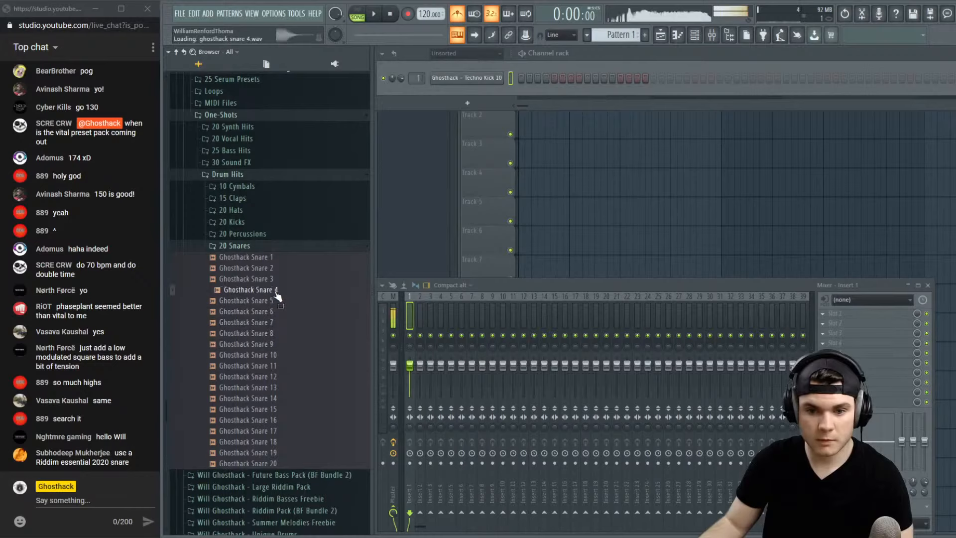
{"action": "left_click", "coordinate": [275, 279]}
Replay Ghosthack Snares 5, 8, 11 and 14, and collapse the 20 Snares, Drum Hits and EDM Package folders
{"action": "left_click", "coordinate": [275, 300]}
{"action": "left_click", "coordinate": [283, 333]}
{"action": "left_click", "coordinate": [288, 366]}
{"action": "left_click", "coordinate": [285, 398]}
{"action": "left_click", "coordinate": [264, 245]}
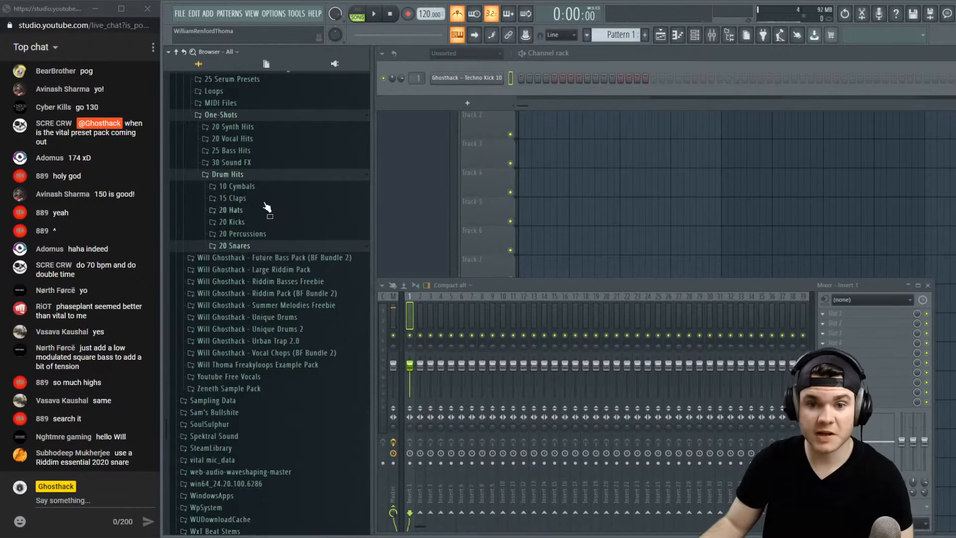
{"action": "left_click", "coordinate": [257, 175]}
{"action": "left_click", "coordinate": [249, 119]}
Check the contents of the Drums Freebie and 2020 Advent packs for further snares, and collapse both
{"action": "scroll", "coordinate": [284, 288], "scroll_direction": "up", "scroll_amount": 9}
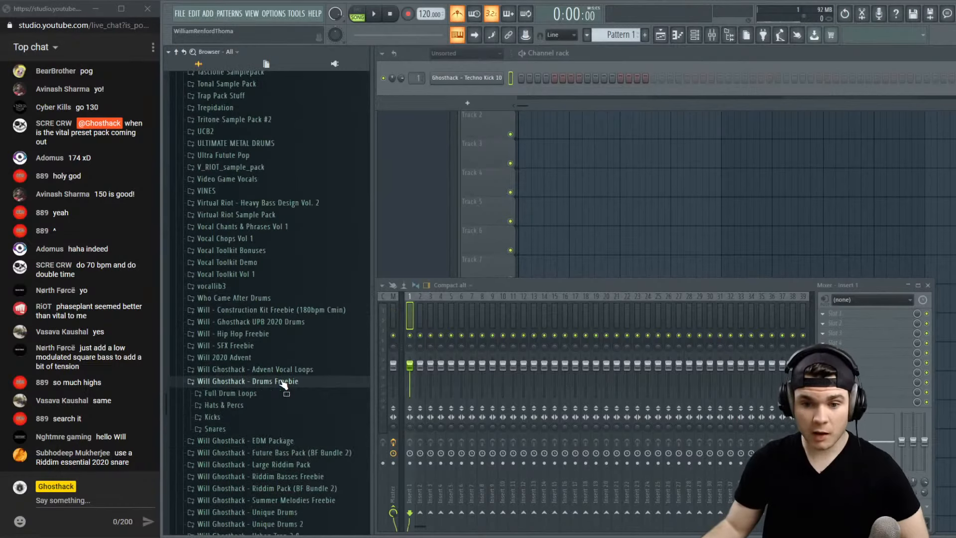
{"action": "left_click", "coordinate": [282, 393]}
{"action": "left_click", "coordinate": [267, 358]}
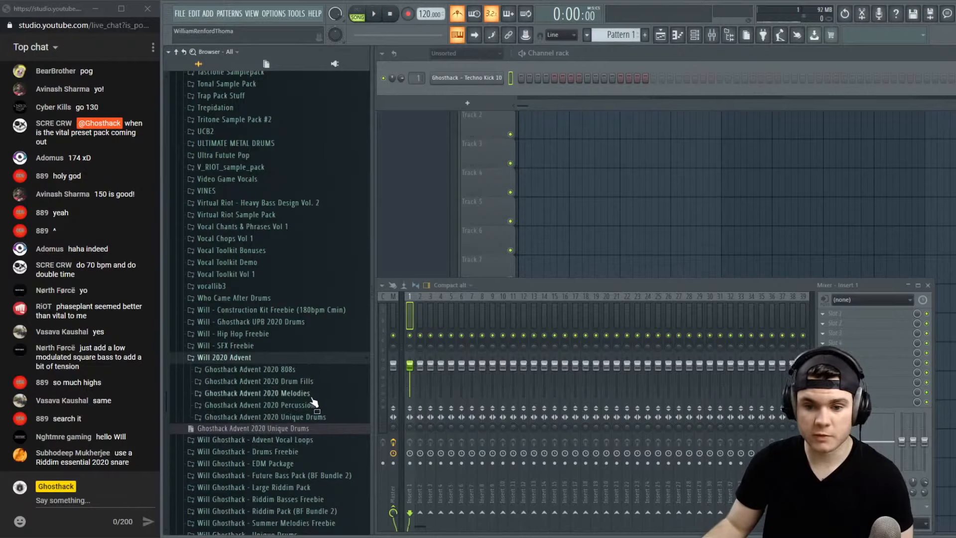
{"action": "left_click", "coordinate": [294, 357]}
{"action": "scroll", "coordinate": [306, 298], "scroll_direction": "up", "scroll_amount": 11}
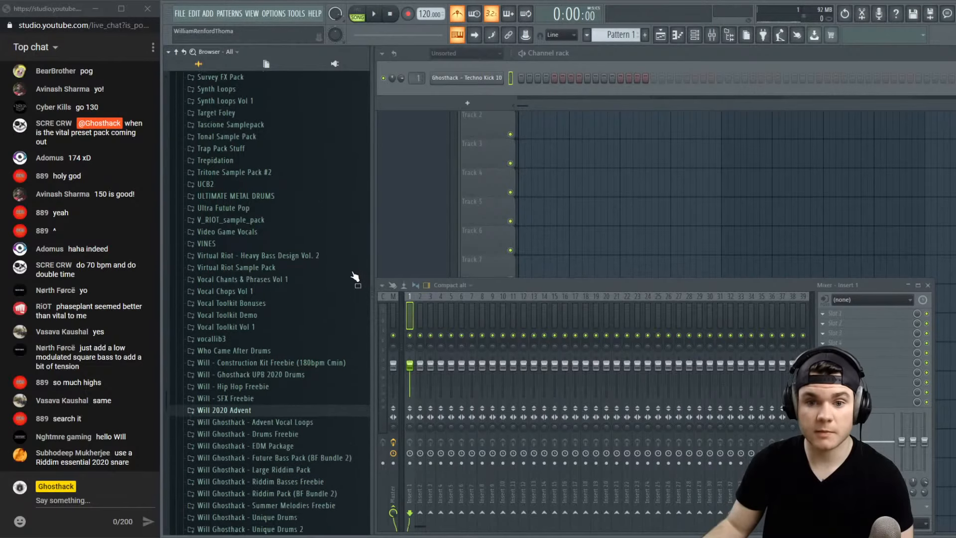
{"action": "scroll", "coordinate": [319, 295], "scroll_direction": "down", "scroll_amount": 13}
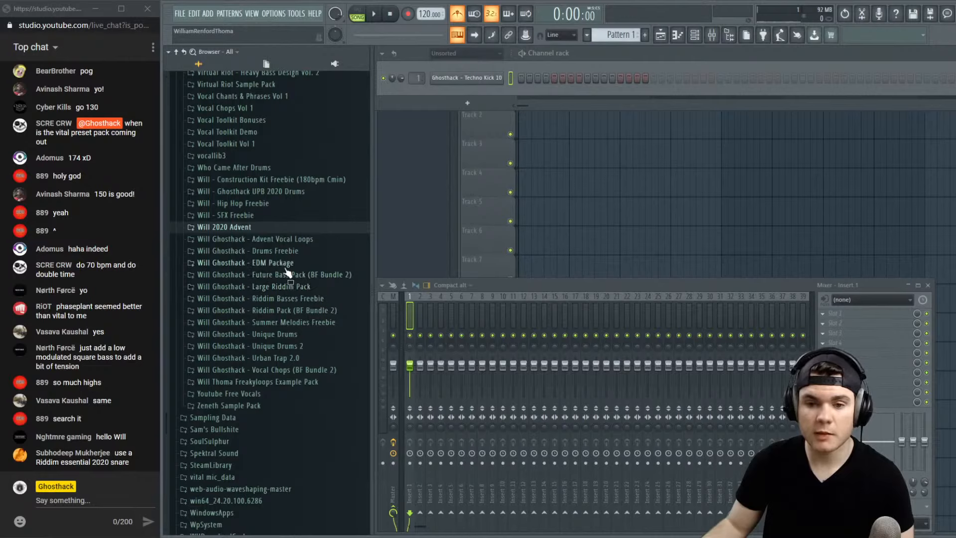
Audition Ghosthack Riddim Snares 3, 4 and 5 in the 20 Snares & Claps folder of the Riddim Pack (BF Bundle 2)
{"action": "left_click", "coordinate": [334, 310]}
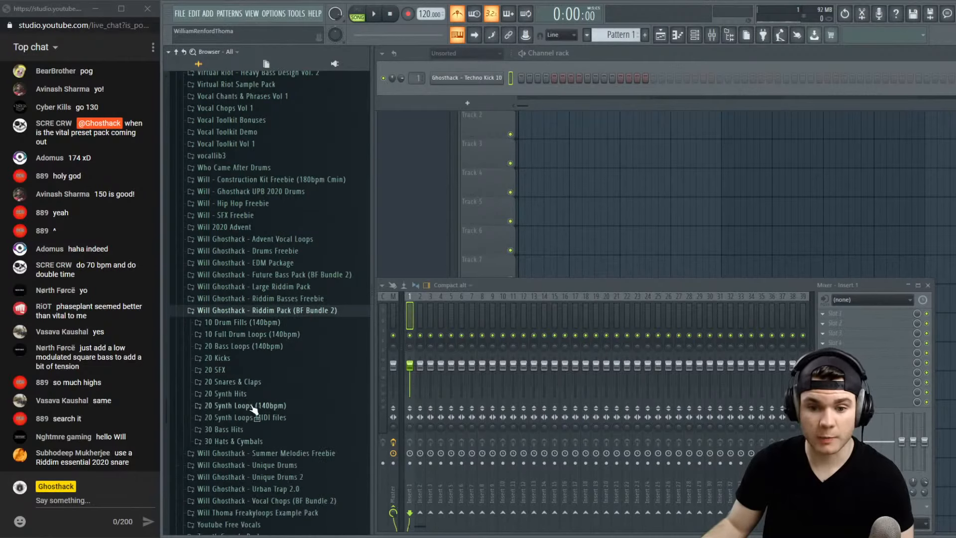
{"action": "left_click", "coordinate": [243, 372]}
{"action": "left_click", "coordinate": [244, 372]}
{"action": "left_click", "coordinate": [244, 384]}
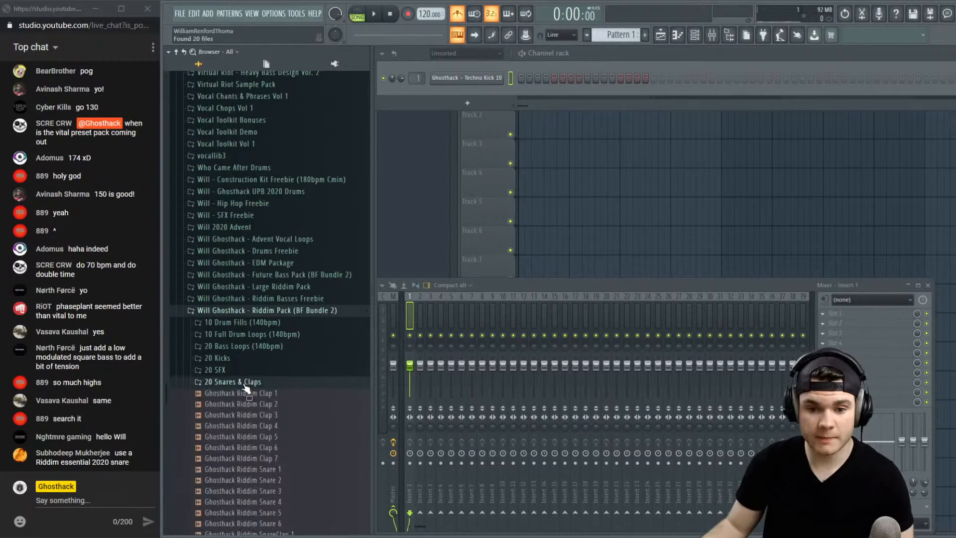
{"action": "scroll", "coordinate": [249, 389], "scroll_direction": "down", "scroll_amount": 4}
{"action": "left_click", "coordinate": [277, 321]}
{"action": "left_click", "coordinate": [275, 305]}
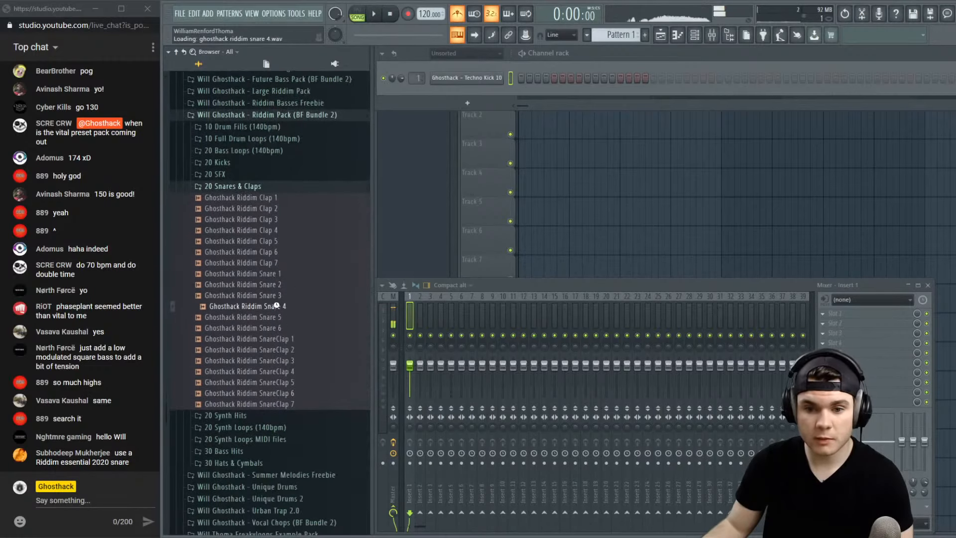
{"action": "left_click", "coordinate": [277, 298]}
{"action": "scroll", "coordinate": [279, 301], "scroll_direction": "up", "scroll_amount": 1}
{"action": "left_click", "coordinate": [274, 315]}
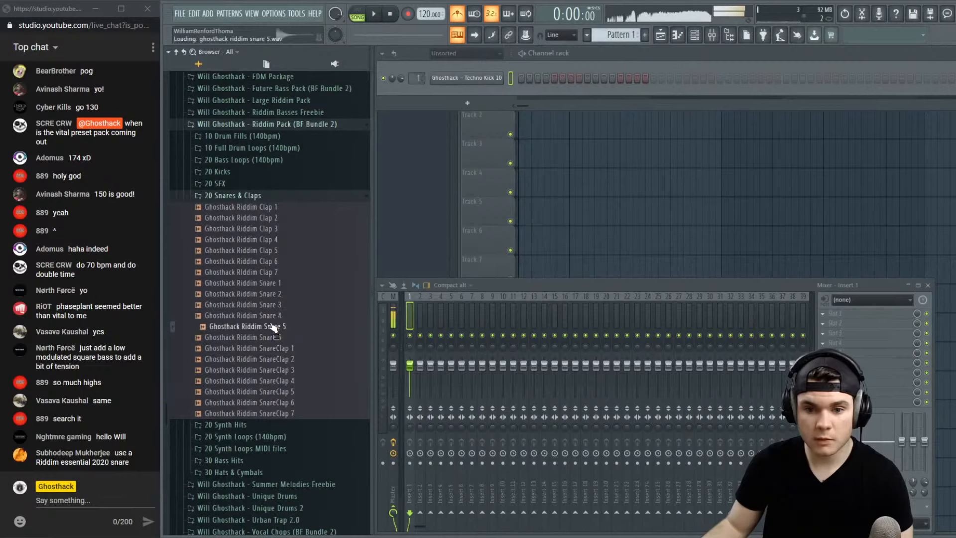
Add Ghosthack Riddim Snare 4 as a channel on mixer track 2, and sequence the kick on step 1 and the snare on step 9
{"action": "left_click_drag", "start_coordinate": [462, 92], "coordinate": [462, 94]}
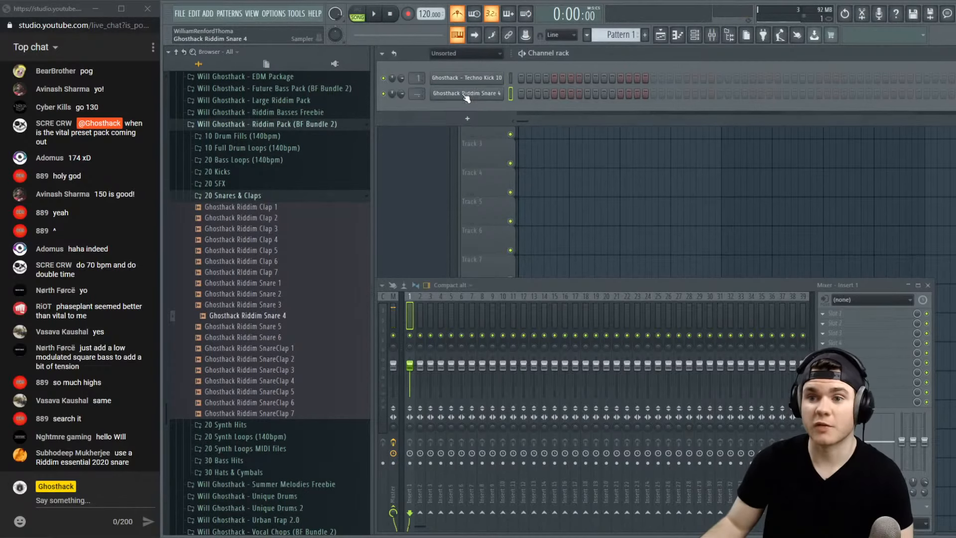
{"action": "key", "text": "space"}
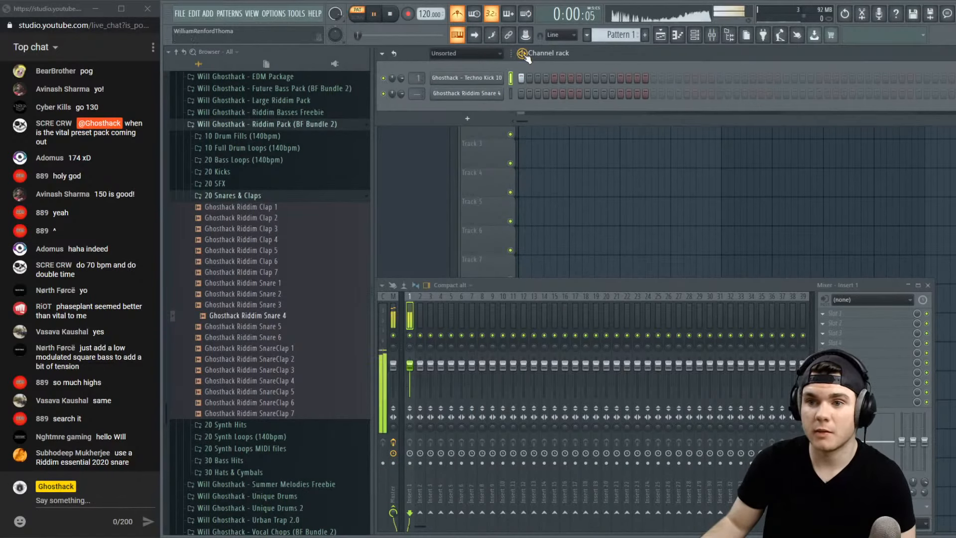
{"action": "left_click", "coordinate": [587, 93]}
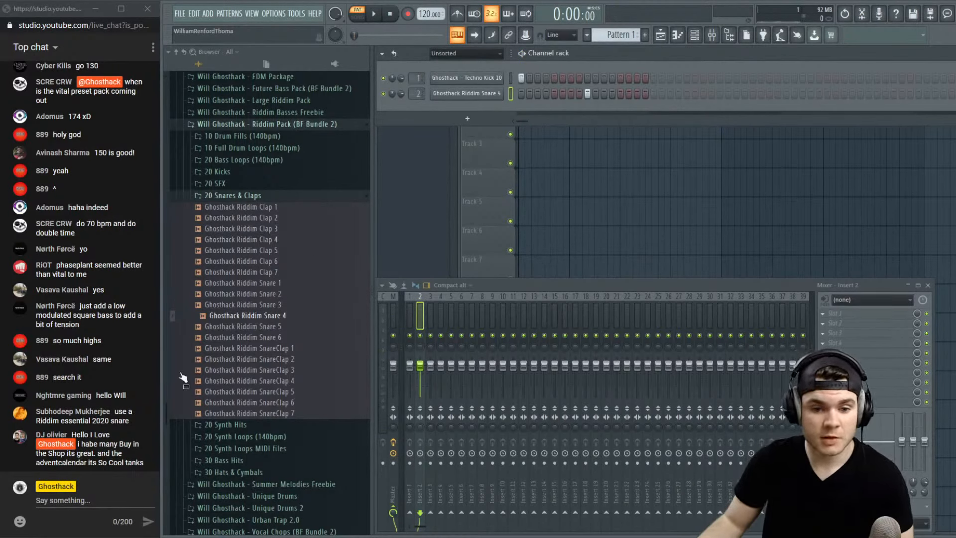
Collapse the 20 Snares & Claps and Riddim Pack folders, and play back the kick and snare pattern
{"action": "scroll", "coordinate": [270, 323], "scroll_direction": "up", "scroll_amount": 4}
{"action": "left_click", "coordinate": [255, 324]}
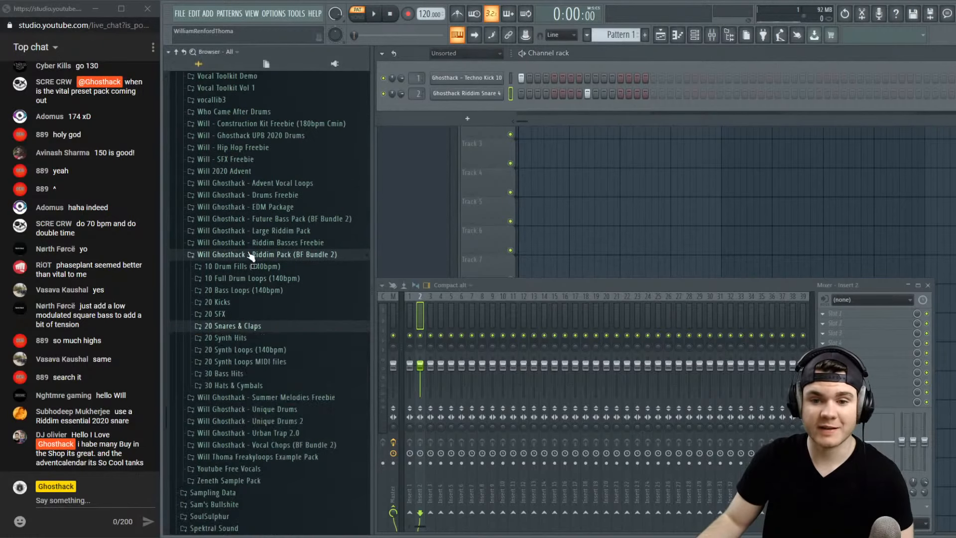
{"action": "left_click", "coordinate": [253, 255]}
{"action": "key", "text": "space"}
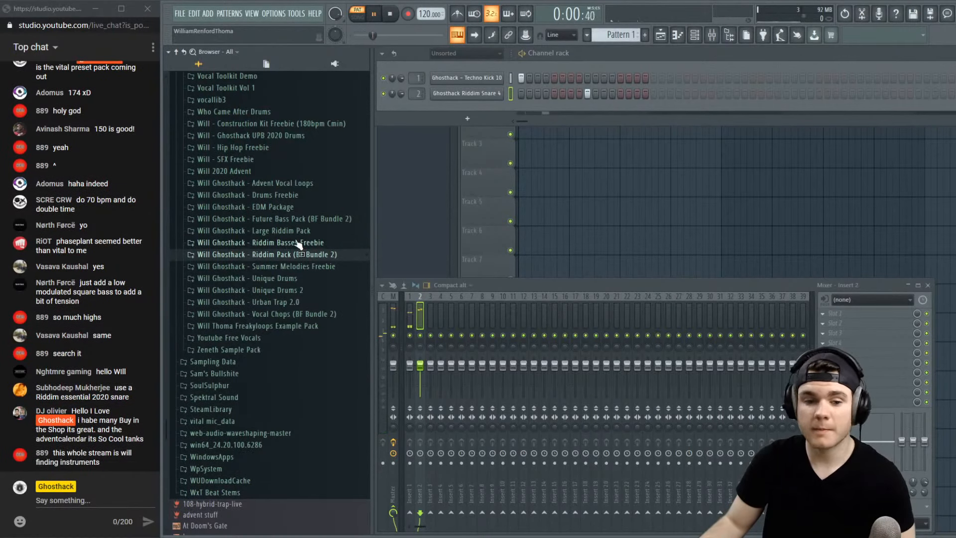
{"action": "key", "text": "space"}
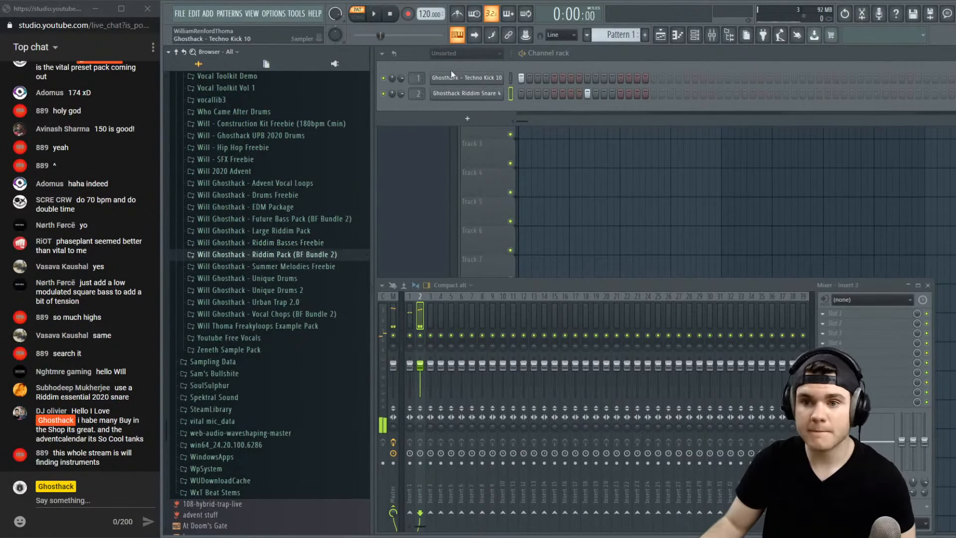
Load Fruity WaveShaper into the first effect slot of the kick's mixer track, Insert 1
{"action": "left_click", "coordinate": [408, 325]}
{"action": "left_click", "coordinate": [846, 314]}
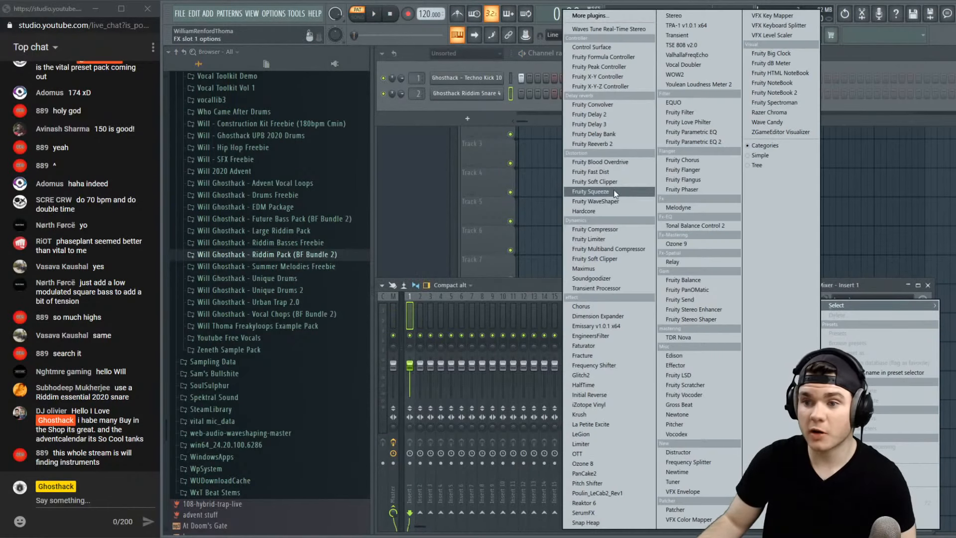
{"action": "left_click", "coordinate": [596, 202]}
During playback, add a point to the WaveShaper curve and move it to maximum output about a third along the input range
{"action": "key", "text": "space"}
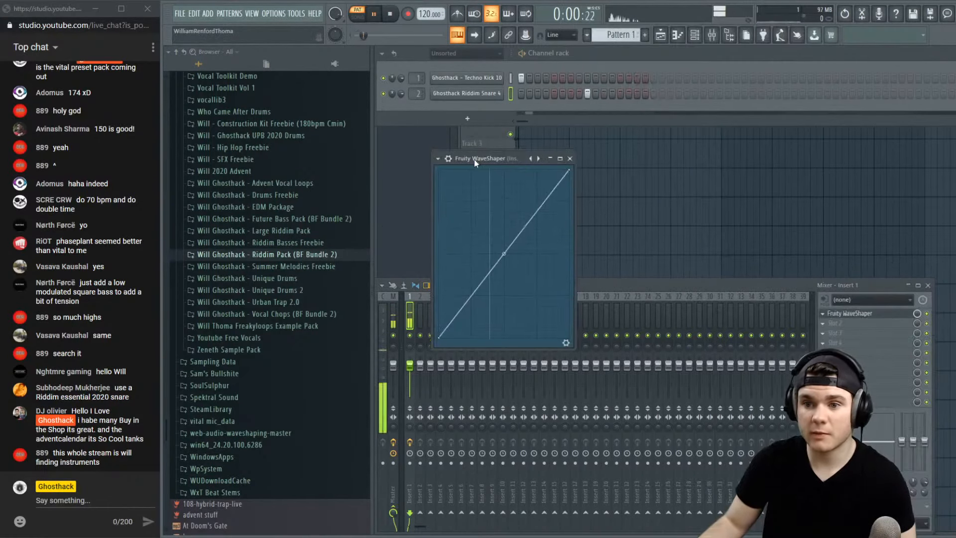
{"action": "left_click_drag", "start_coordinate": [474, 159], "coordinate": [473, 177]}
{"action": "right_click", "coordinate": [541, 205]}
{"action": "left_click_drag", "start_coordinate": [542, 205], "coordinate": [490, 152]}
{"action": "key", "text": "space"}
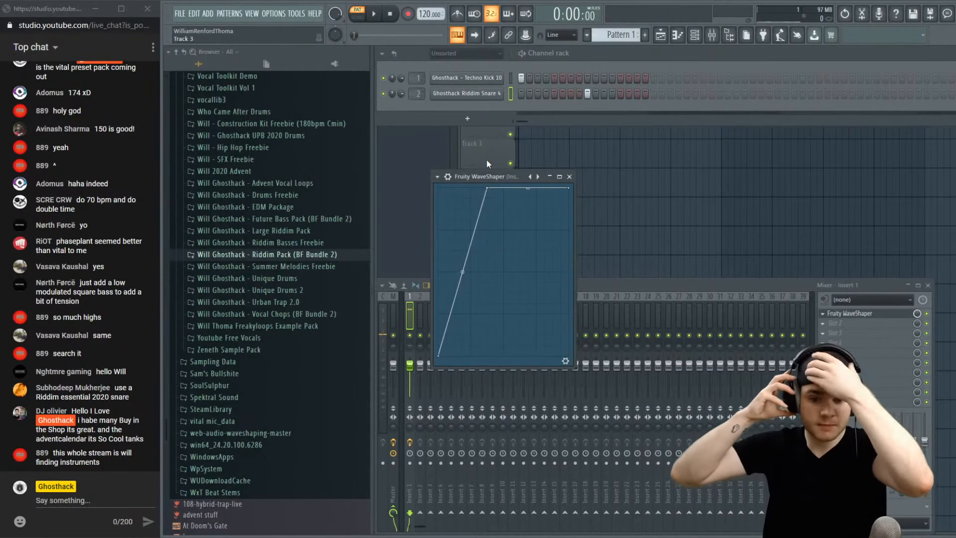
{"action": "key", "text": "space"}
{"action": "key", "text": "space"}
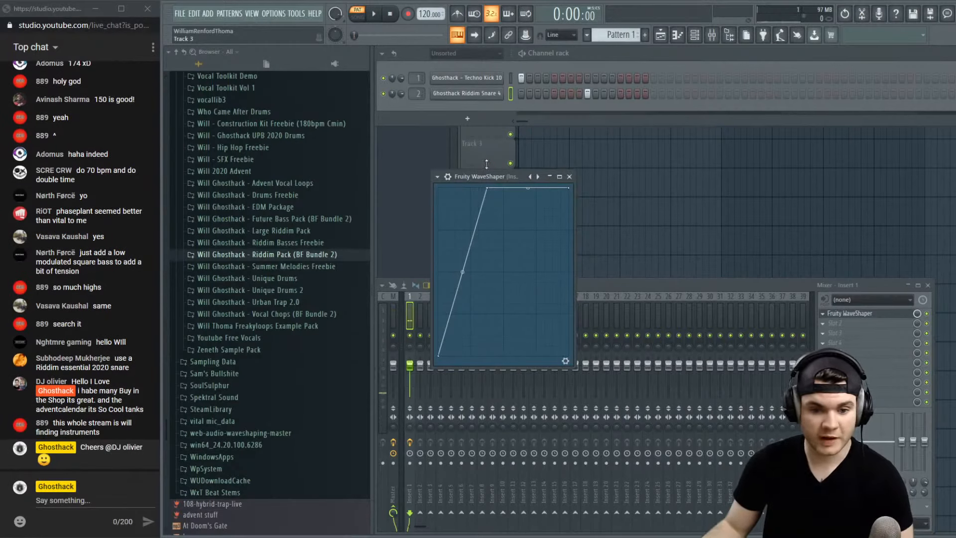
Load Fruity WaveShaper into the first effect slot of the snare's mixer track, Insert 2
{"action": "left_click", "coordinate": [846, 313]}
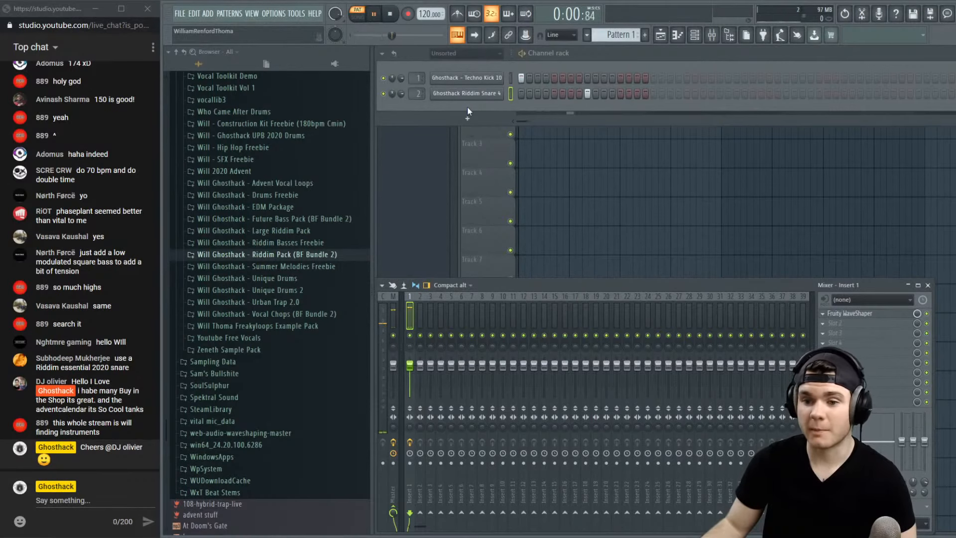
{"action": "left_click", "coordinate": [420, 314]}
{"action": "left_click", "coordinate": [842, 313]}
{"action": "mouse_move", "coordinate": [837, 305]}
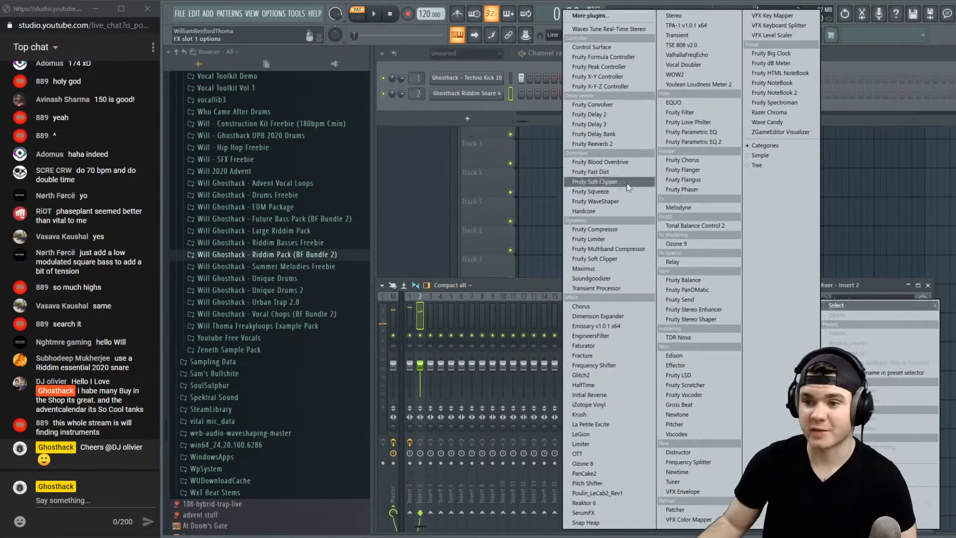
{"action": "left_click", "coordinate": [601, 201]}
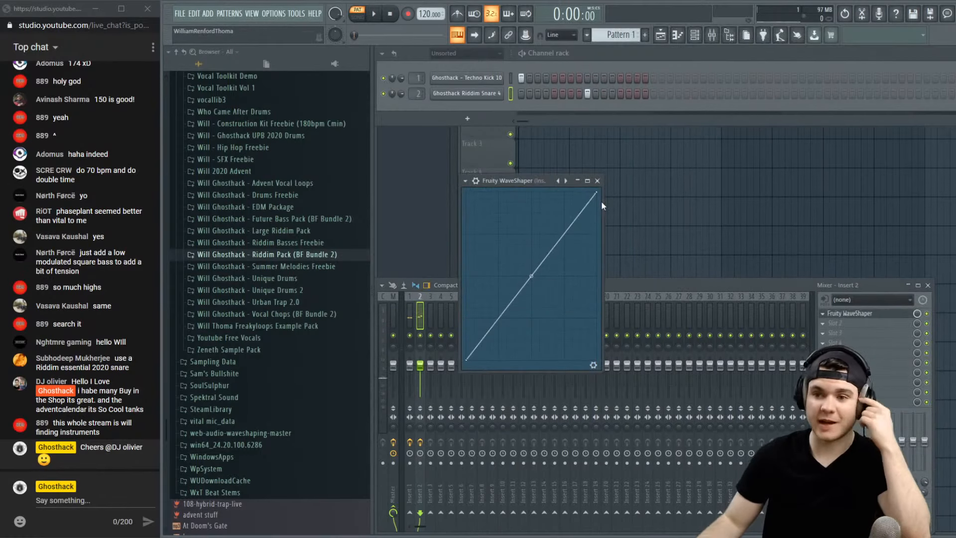
Raise a point on the snare's WaveShaper curve to maximum output slightly before mid-input, and play the pattern
{"action": "left_click_drag", "start_coordinate": [531, 275], "coordinate": [523, 192]}
{"action": "key", "text": "space"}
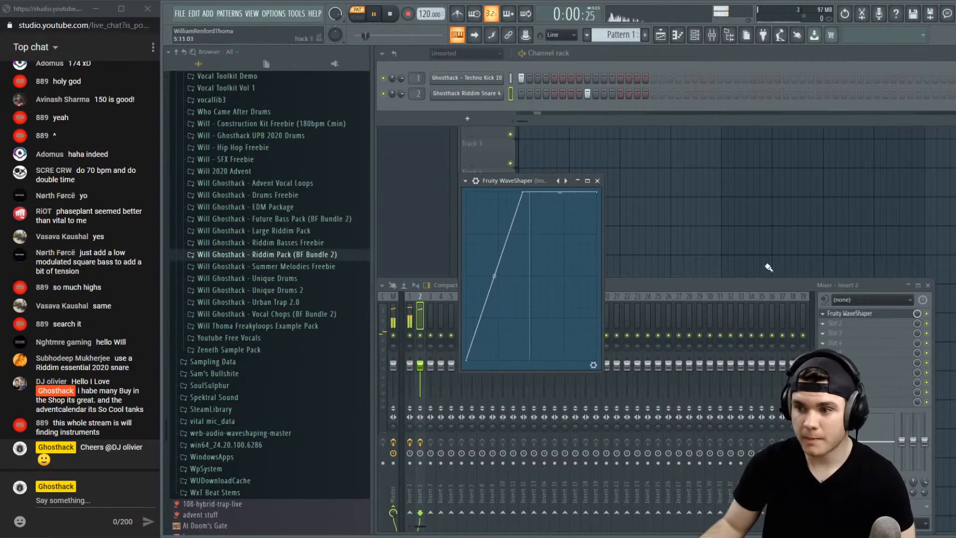
{"action": "left_click", "coordinate": [411, 313]}
{"action": "key", "text": "space"}
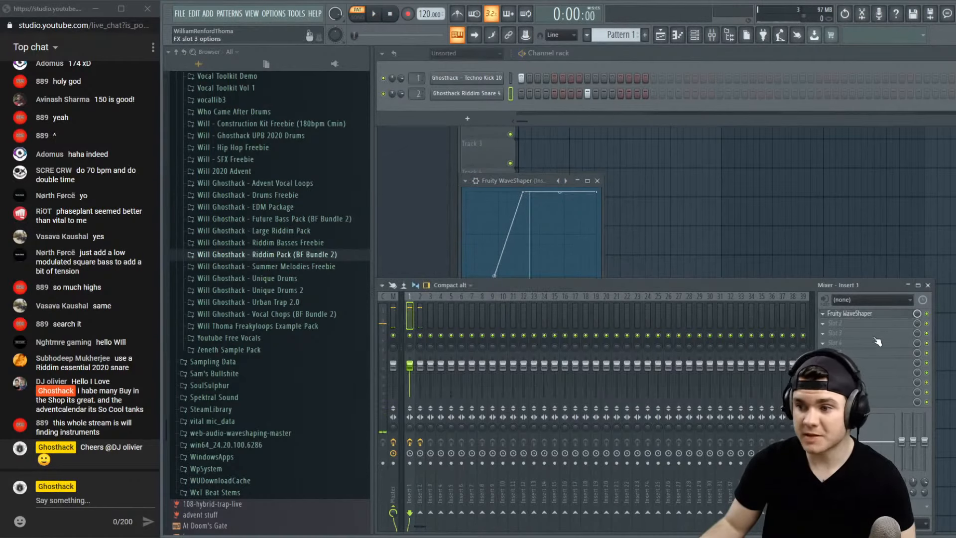
Check the kick's WaveShaper curve, then shift the snare's curve point to just over a third of the input range and play the pattern
{"action": "left_click", "coordinate": [860, 315]}
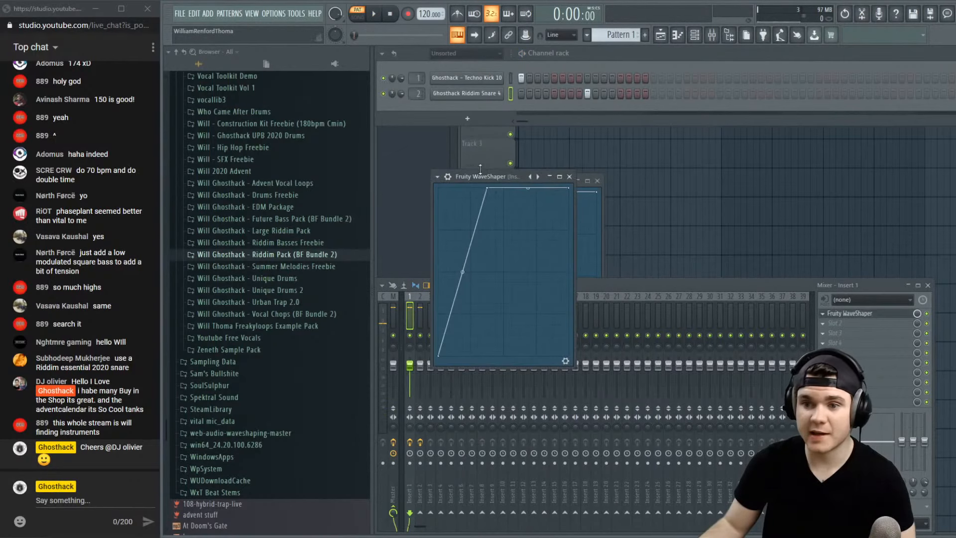
{"action": "left_click", "coordinate": [569, 177]}
{"action": "left_click", "coordinate": [550, 182]}
{"action": "left_click_drag", "start_coordinate": [527, 195], "coordinate": [514, 184]}
{"action": "key", "text": "space"}
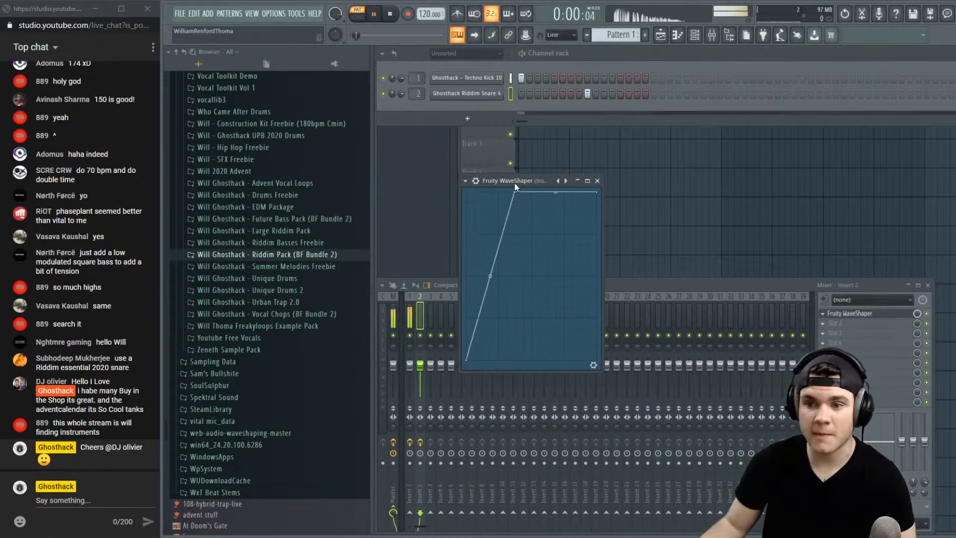
{"action": "left_click", "coordinate": [597, 181]}
{"action": "key", "text": "space"}
Insert Fruity Fast Dist ahead of Fruity WaveShaper on the kick's mixer track, Insert 1
{"action": "left_click", "coordinate": [496, 81]}
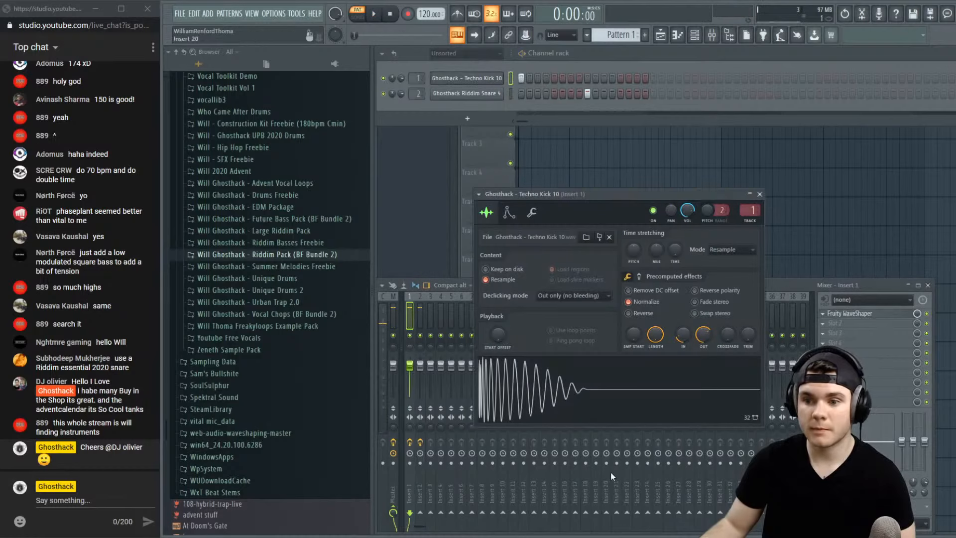
{"action": "left_click", "coordinate": [751, 194]}
{"action": "left_click", "coordinate": [751, 194]}
{"action": "left_click", "coordinate": [759, 194]}
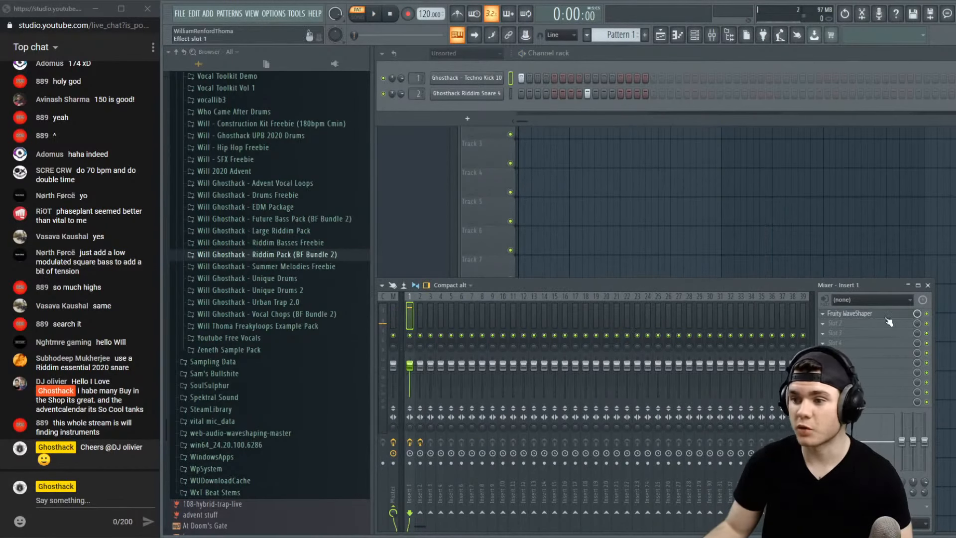
{"action": "left_click", "coordinate": [858, 318]}
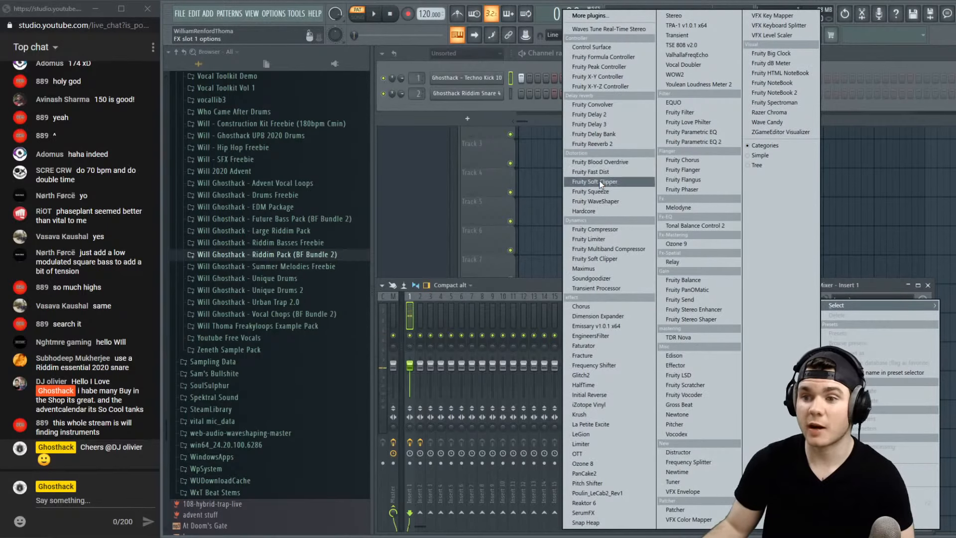
{"action": "left_click", "coordinate": [619, 172]}
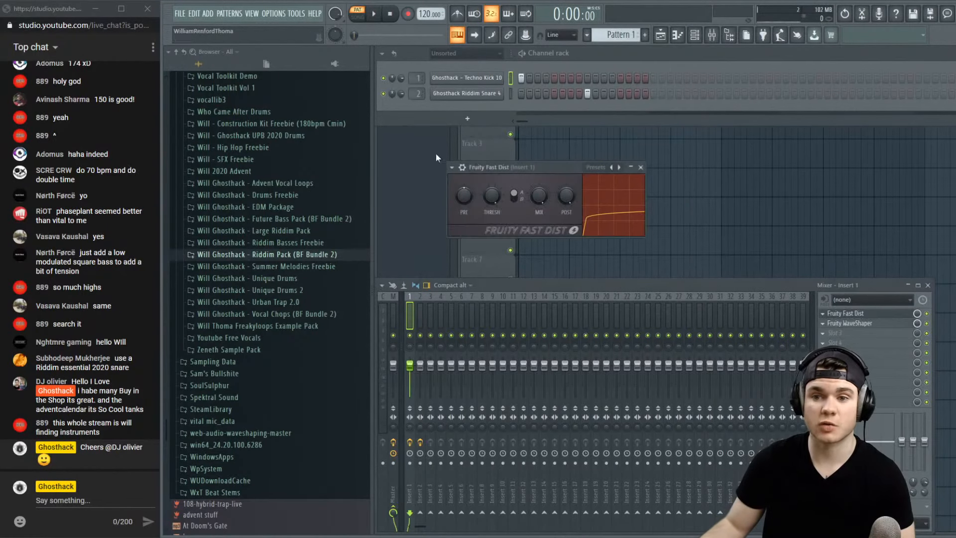
Set the kick's Fruity Fast Dist mix level to about 64%, play the pattern, and close the plugin and mixer
{"action": "left_click_drag", "start_coordinate": [473, 165], "coordinate": [553, 262]}
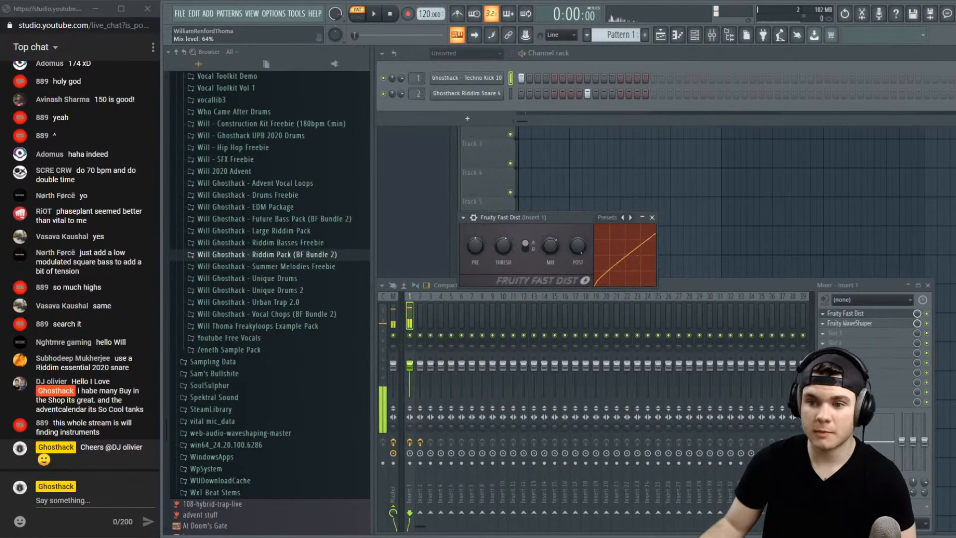
{"action": "key", "text": "space"}
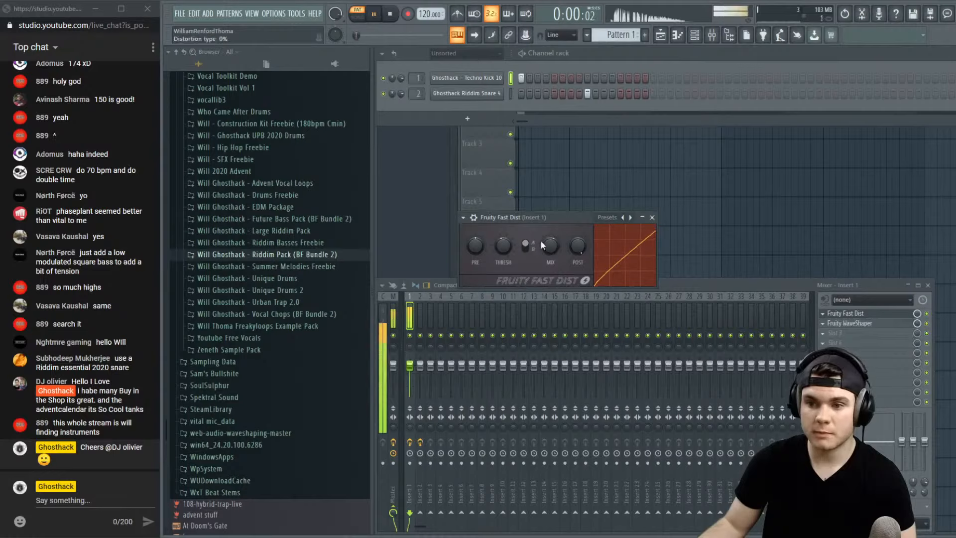
{"action": "key", "text": "space"}
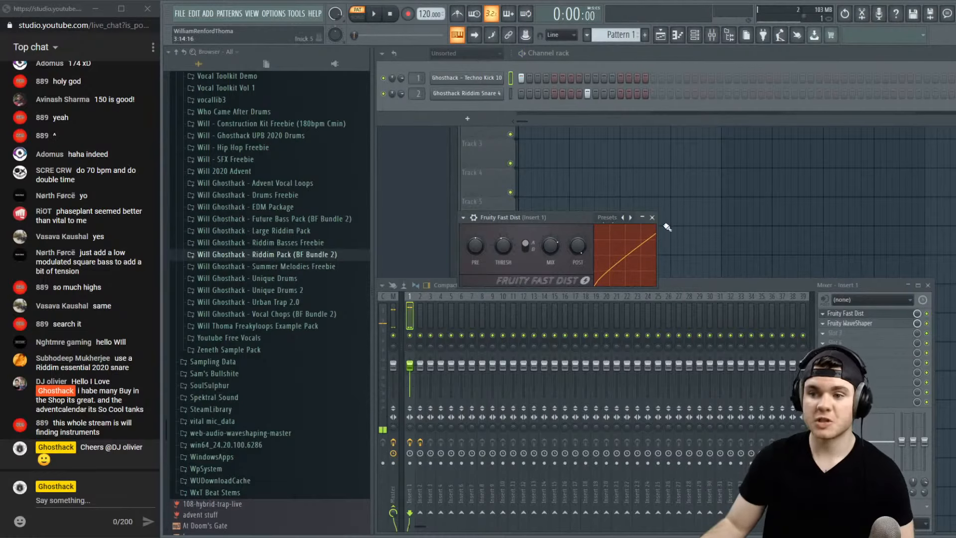
{"action": "left_click", "coordinate": [651, 217]}
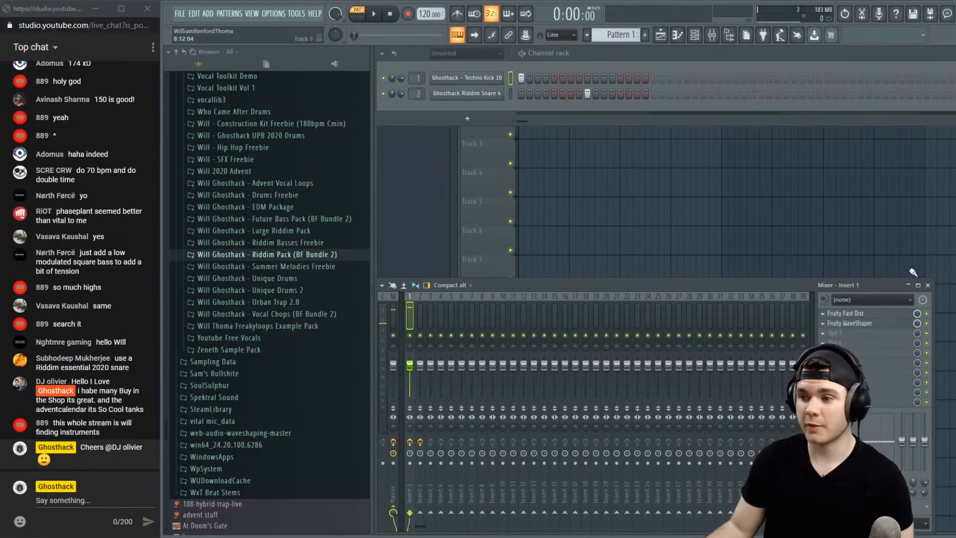
{"action": "key", "text": "space"}
{"action": "left_click", "coordinate": [928, 285]}
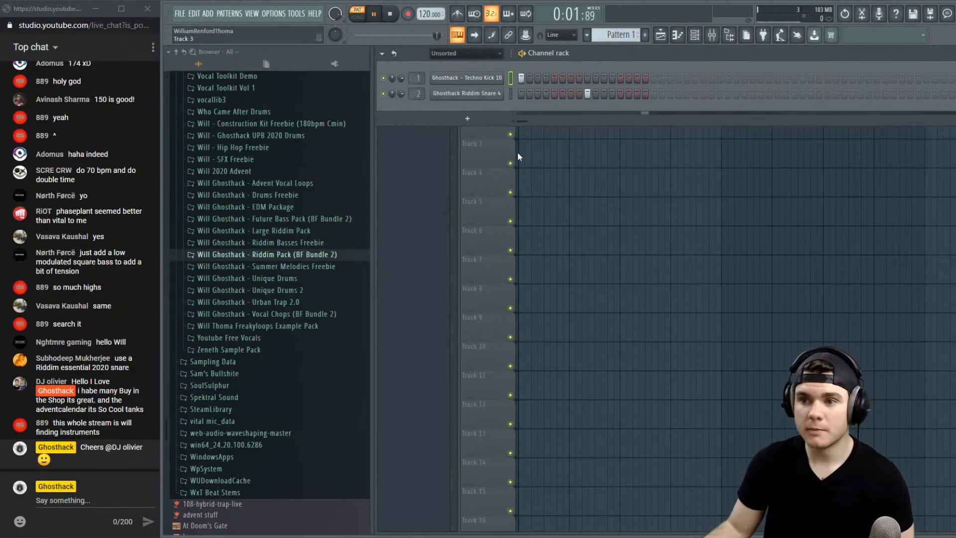
Stop playback and open the Advent calendar's Day 9 808 sample folder on drive D
{"action": "scroll", "coordinate": [282, 249], "scroll_direction": "up", "scroll_amount": 15}
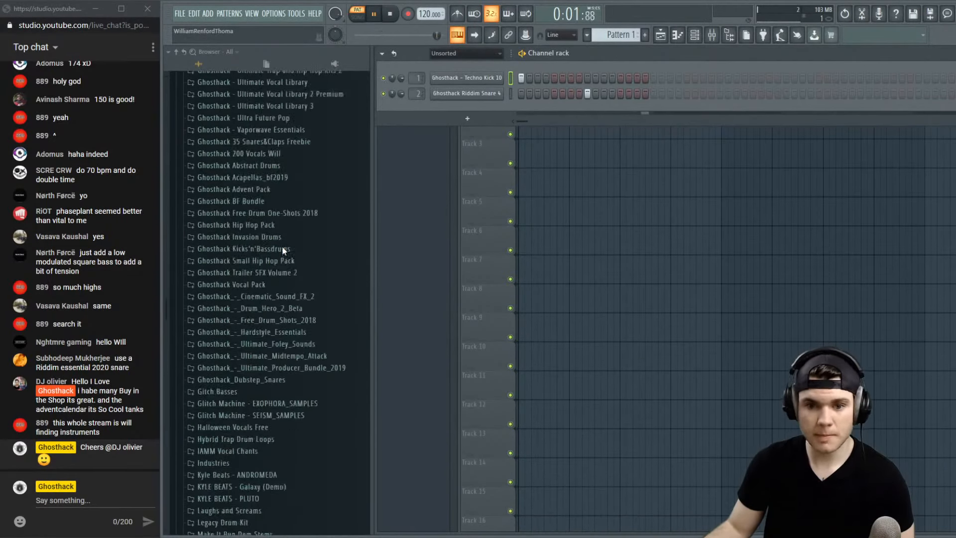
{"action": "scroll", "coordinate": [282, 246], "scroll_direction": "up", "scroll_amount": 20}
{"action": "key", "text": "space"}
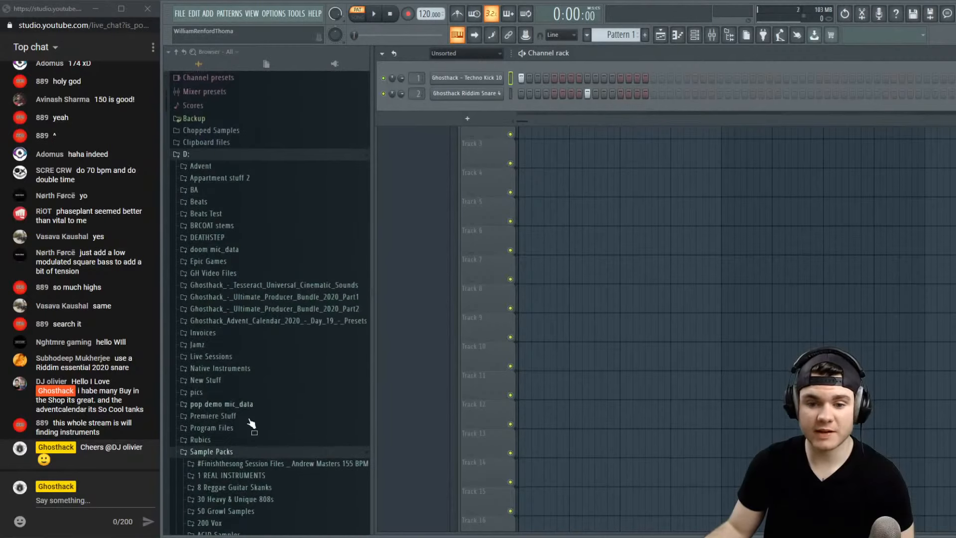
{"action": "left_click", "coordinate": [230, 168]}
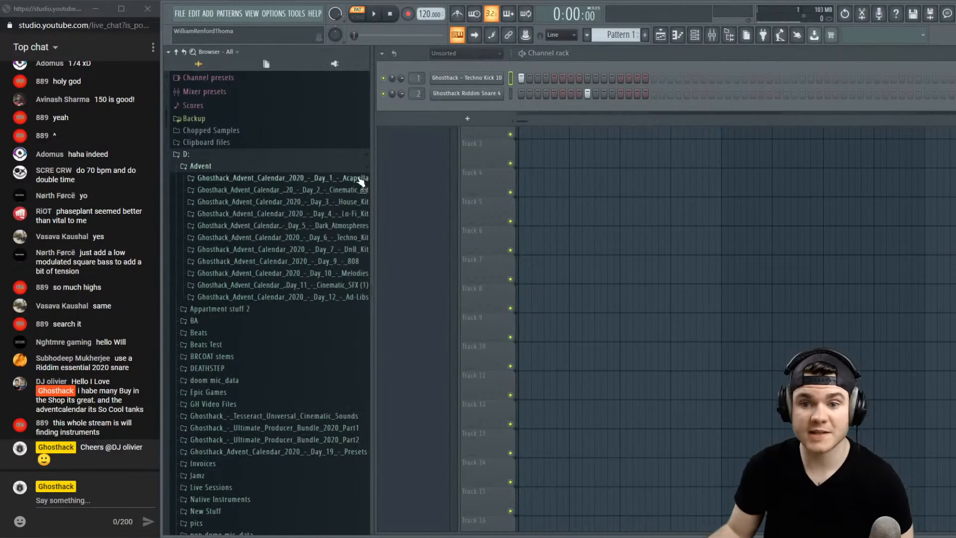
{"action": "left_click", "coordinate": [356, 262]}
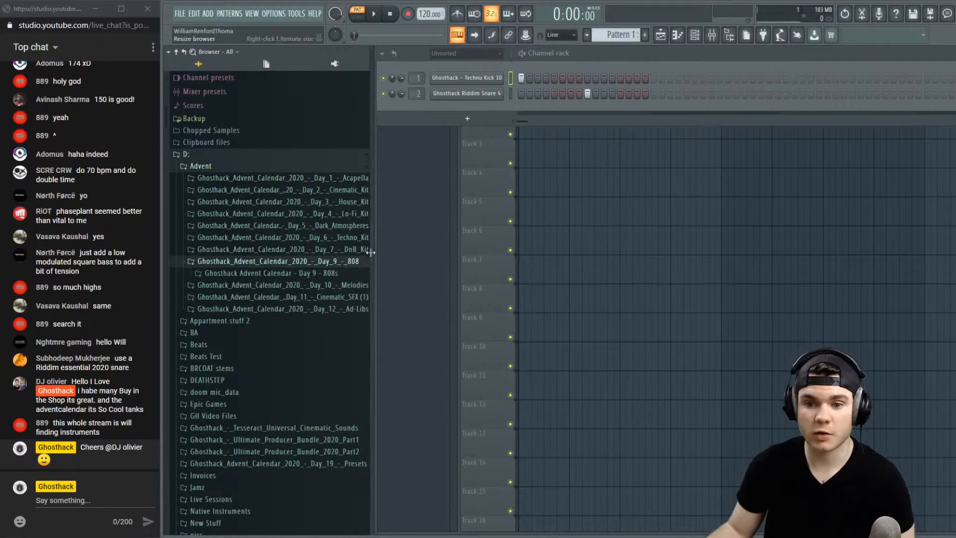
{"action": "left_click", "coordinate": [331, 275]}
{"action": "left_click", "coordinate": [270, 288]}
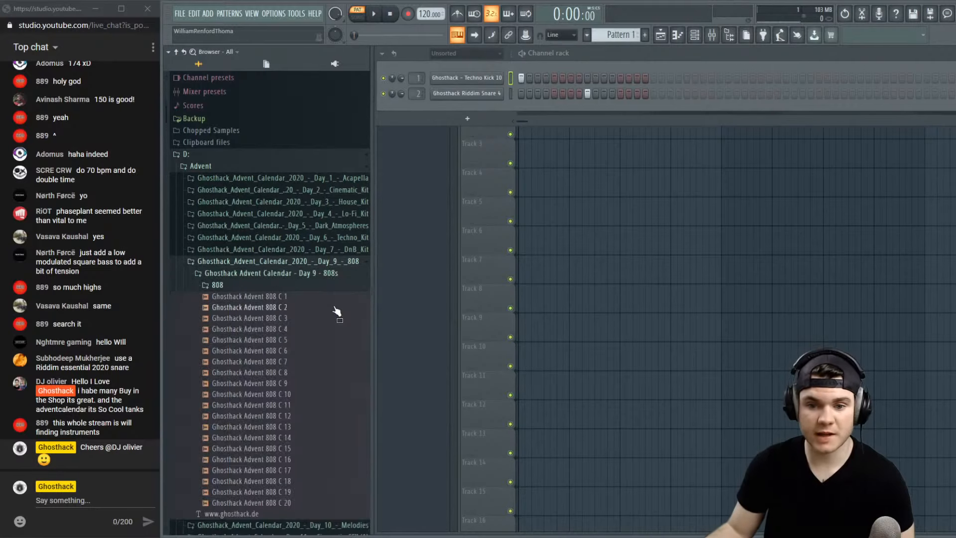
Audition a range of Ghosthack Advent 808 samples from C 1 down the list to C 20
{"action": "scroll", "coordinate": [336, 311], "scroll_direction": "down", "scroll_amount": 4}
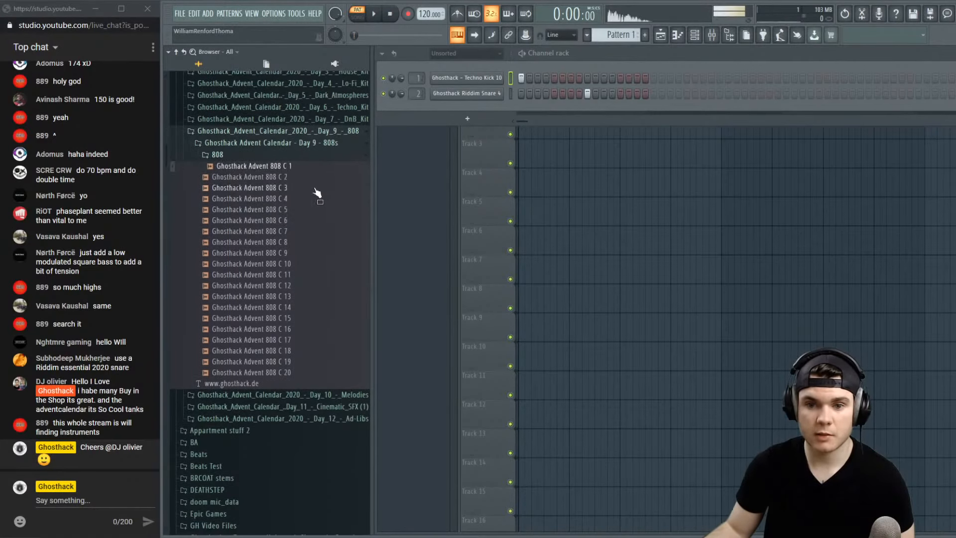
{"action": "left_click", "coordinate": [308, 220]}
{"action": "left_click", "coordinate": [305, 253]}
{"action": "left_click", "coordinate": [313, 297]}
{"action": "left_click", "coordinate": [308, 329]}
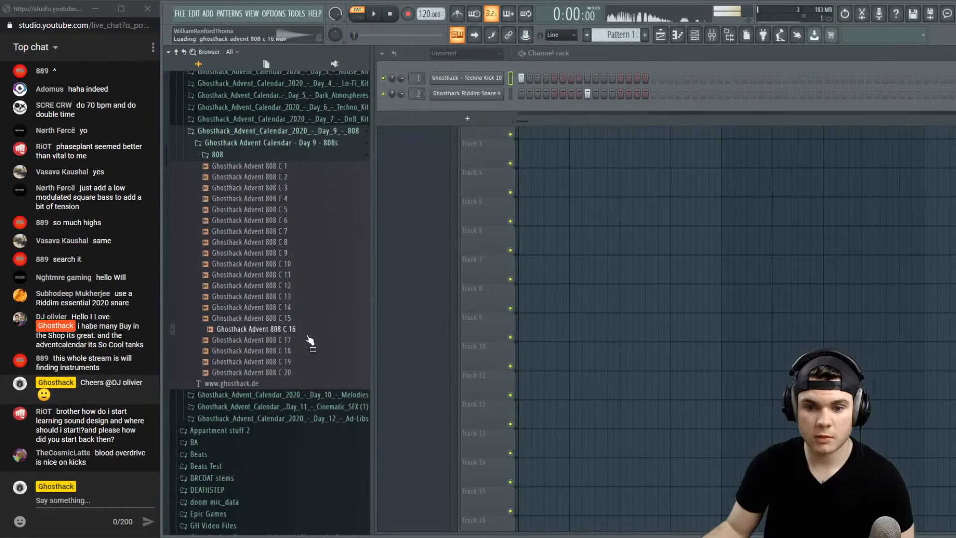
{"action": "left_click", "coordinate": [305, 350]}
{"action": "left_click", "coordinate": [301, 361]}
{"action": "left_click", "coordinate": [297, 372]}
Audition the Ghosthack Advent 808 samples again, working back up the list from C 16 to C 1
{"action": "left_click", "coordinate": [295, 329]}
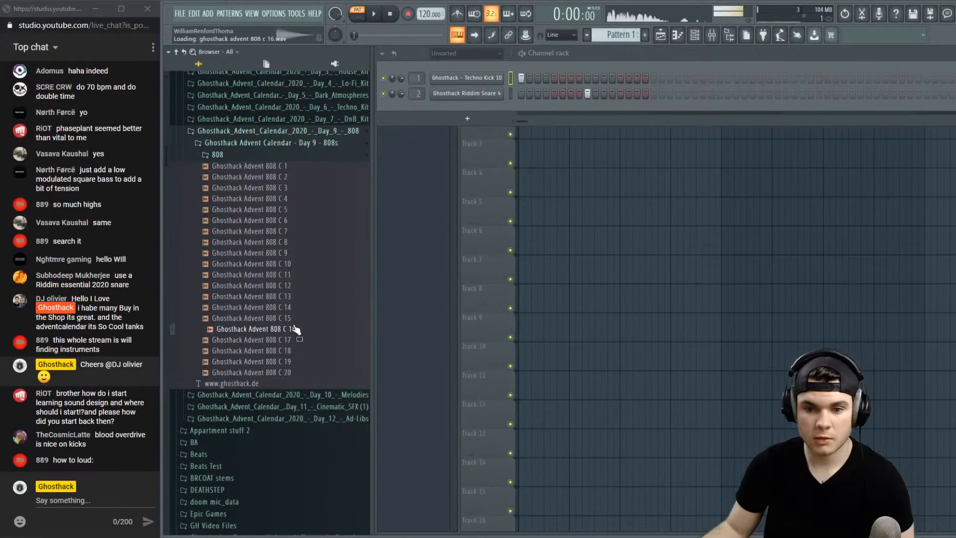
{"action": "left_click", "coordinate": [294, 318]}
{"action": "left_click", "coordinate": [295, 307]}
{"action": "left_click", "coordinate": [297, 297]}
{"action": "left_click", "coordinate": [295, 264]}
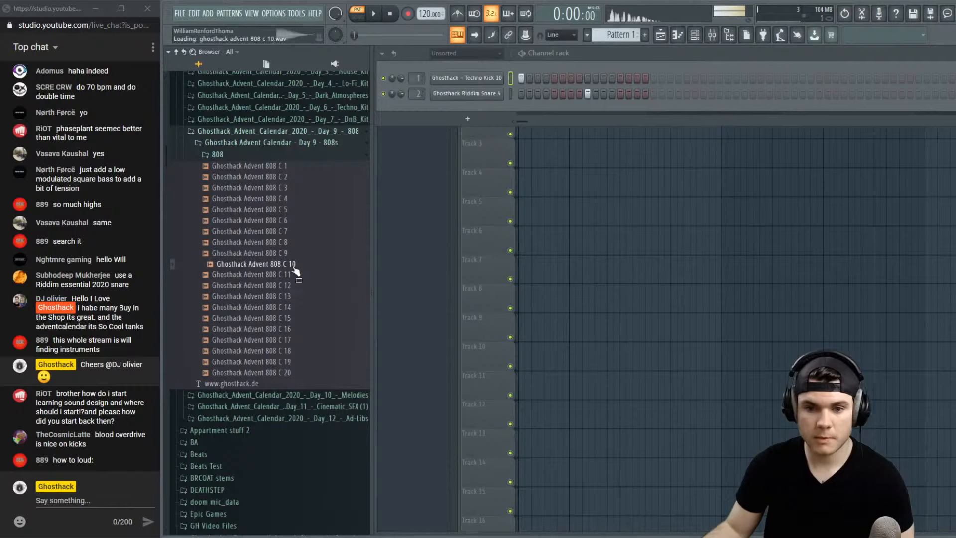
{"action": "left_click", "coordinate": [295, 274]}
{"action": "left_click", "coordinate": [296, 254]}
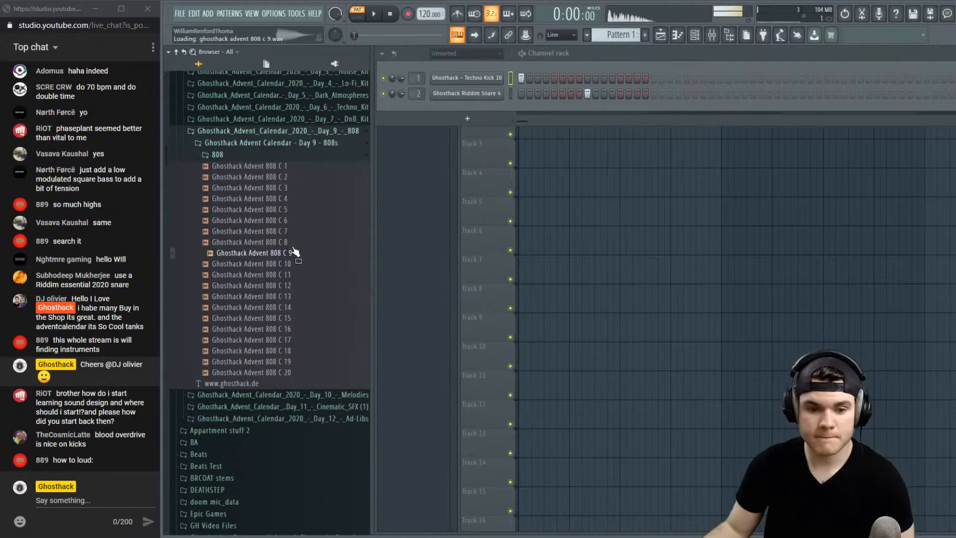
{"action": "left_click", "coordinate": [296, 243]}
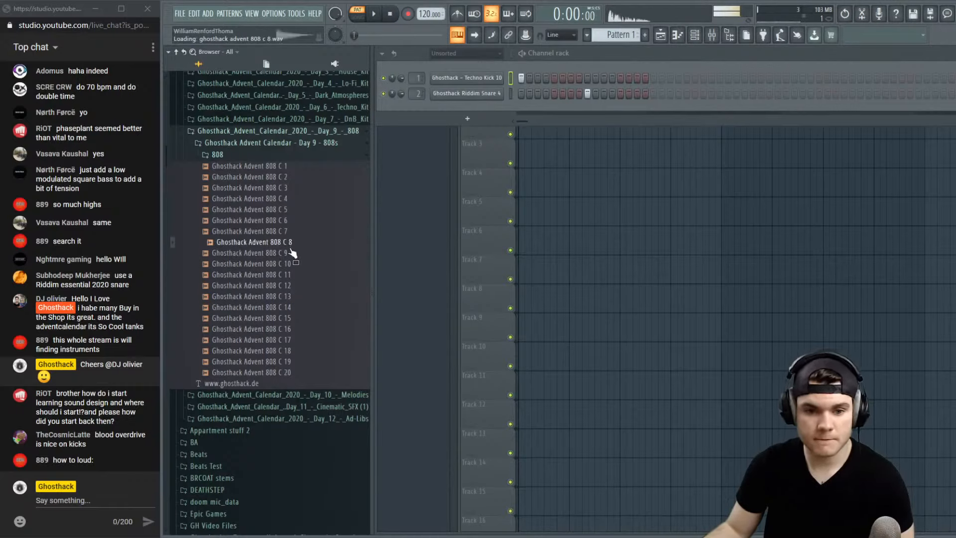
{"action": "left_click", "coordinate": [293, 253]}
{"action": "left_click", "coordinate": [293, 231]}
{"action": "left_click", "coordinate": [295, 220]}
{"action": "left_click", "coordinate": [295, 209]}
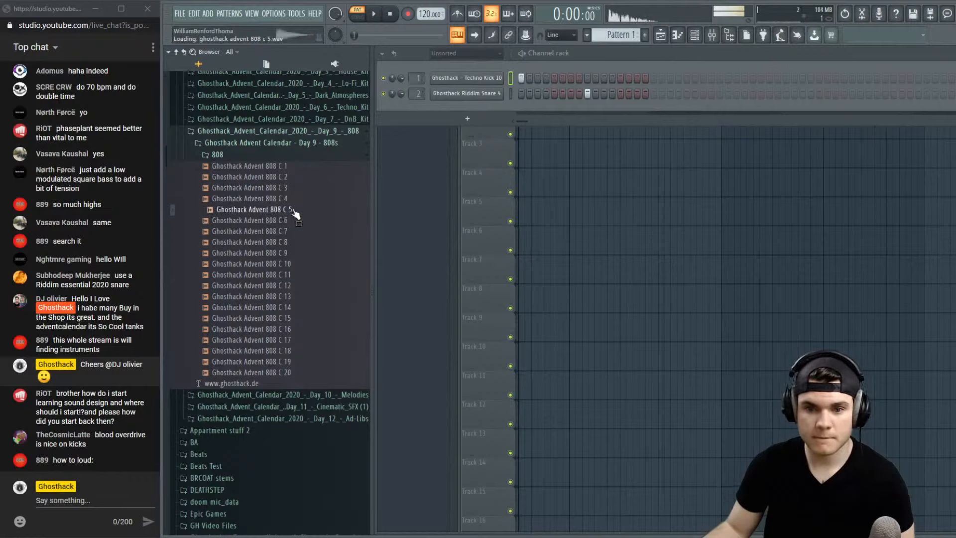
{"action": "left_click", "coordinate": [295, 187]}
{"action": "left_click", "coordinate": [294, 166]}
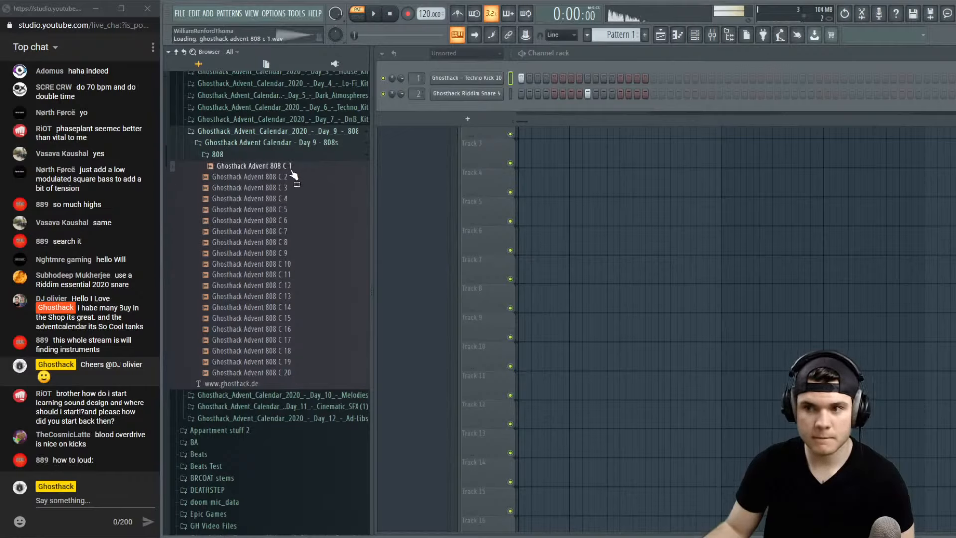
Preview Ghosthack Advent 808 C 2, add it as a new channel below the snare, and start playback
{"action": "left_click", "coordinate": [291, 178]}
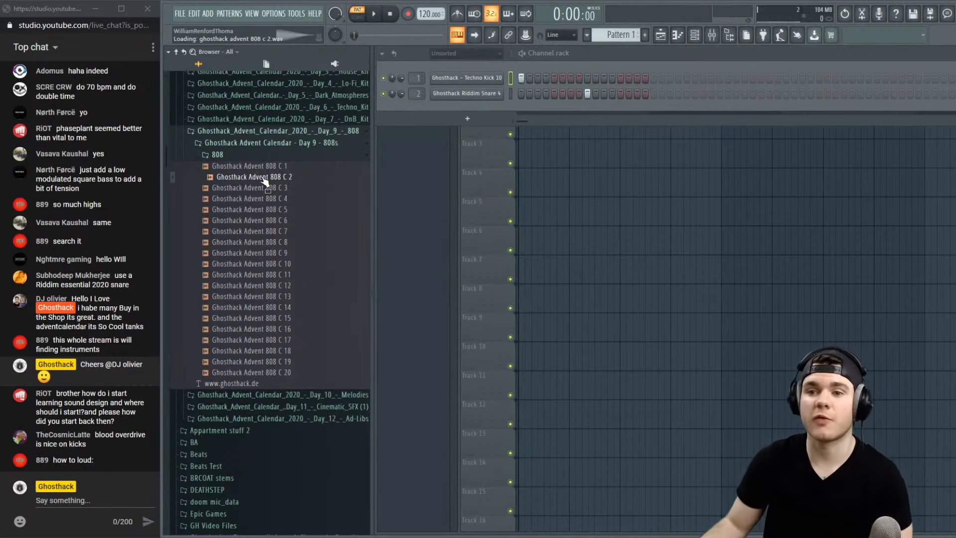
{"action": "left_click_drag", "start_coordinate": [256, 182], "coordinate": [470, 111]}
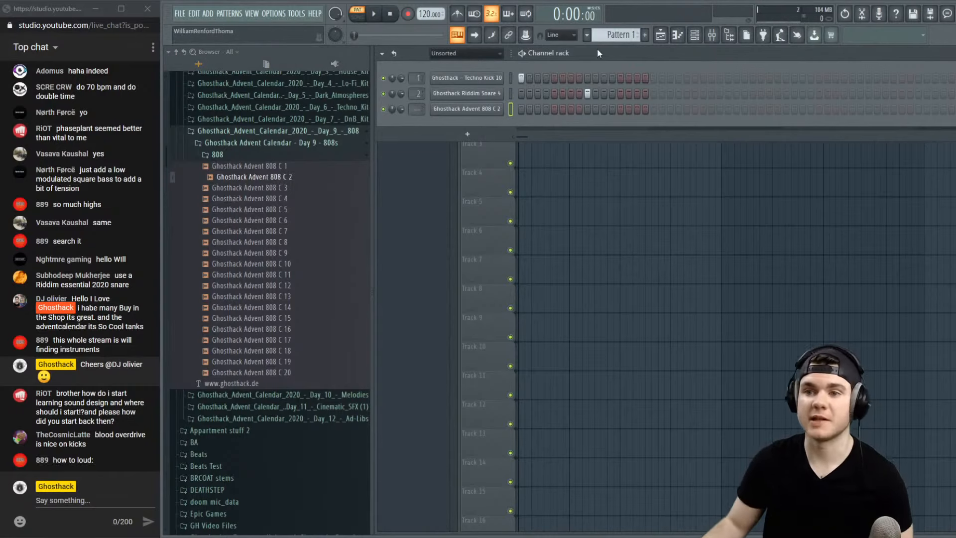
{"action": "key", "text": "space"}
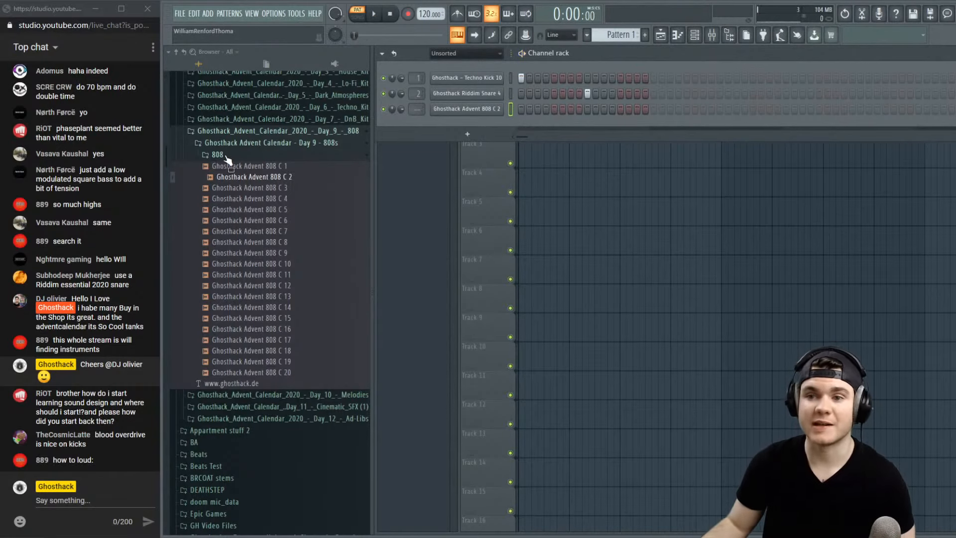
Collapse the Day 9 808 folders and expand the Advent calendar's Day 4 Lo-Fi Kit folder
{"action": "left_click", "coordinate": [225, 155]}
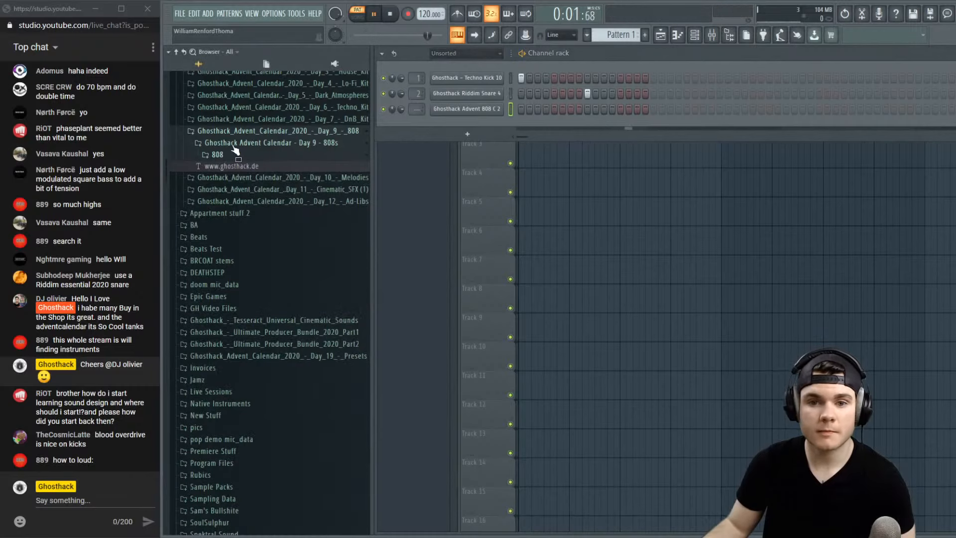
{"action": "left_click", "coordinate": [244, 143]}
{"action": "left_click", "coordinate": [254, 132]}
{"action": "scroll", "coordinate": [320, 224], "scroll_direction": "up", "scroll_amount": 4}
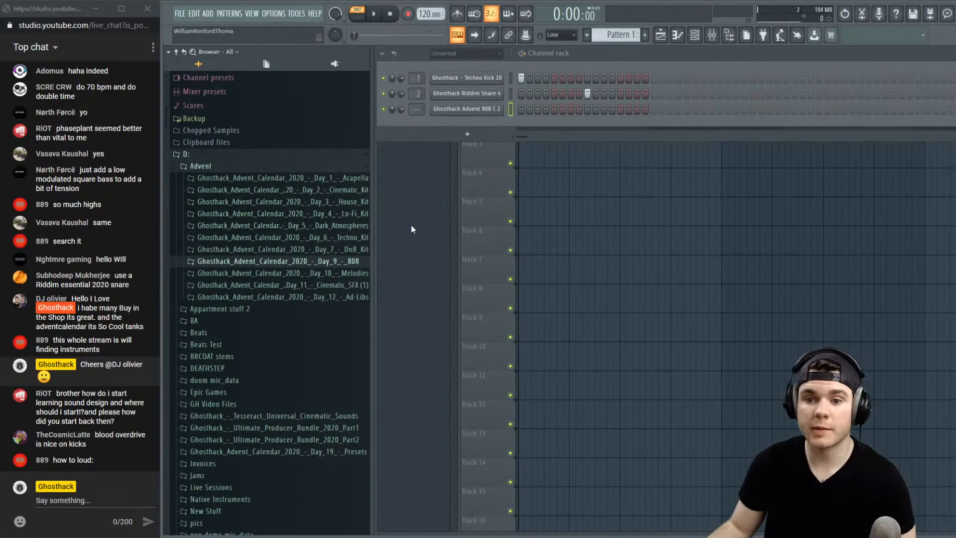
{"action": "left_click", "coordinate": [334, 214]}
{"action": "left_click", "coordinate": [338, 225]}
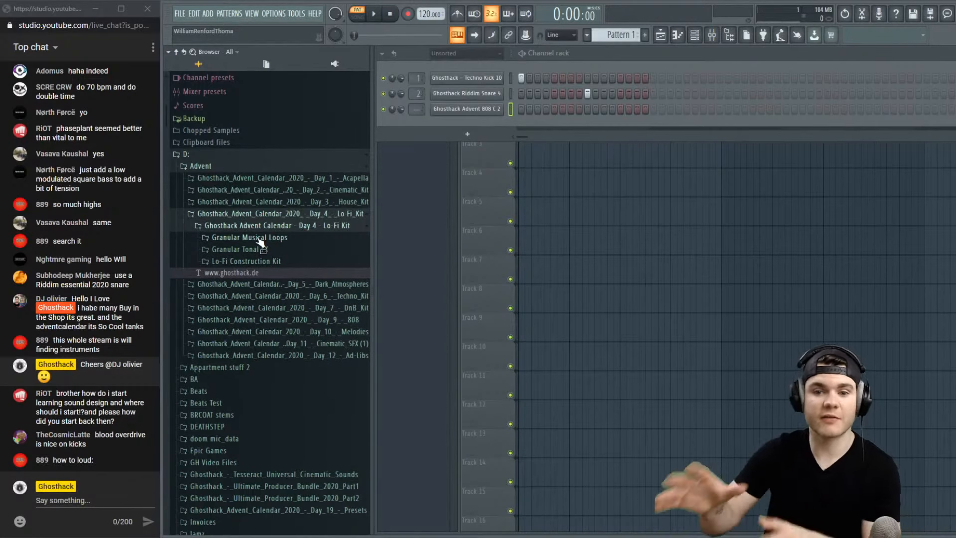
Look through the Advent calendar's Day 4 Lo-Fi Kit, Day 6 Techno Kit and Day 5 Dark Atmospheres folders for more sounds
{"action": "left_click", "coordinate": [291, 227]}
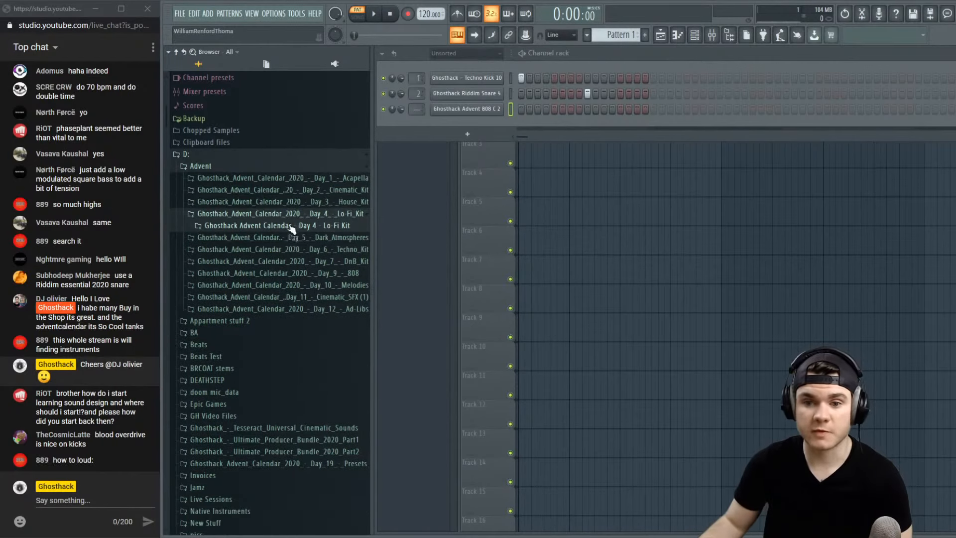
{"action": "scroll", "coordinate": [284, 225], "scroll_direction": "up", "scroll_amount": 1}
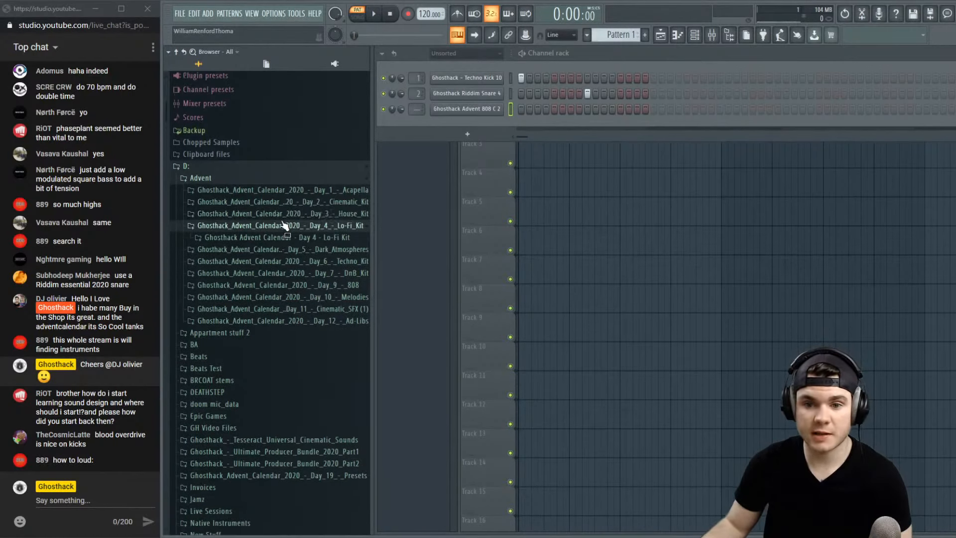
{"action": "left_click", "coordinate": [281, 226]}
{"action": "left_click", "coordinate": [344, 249]}
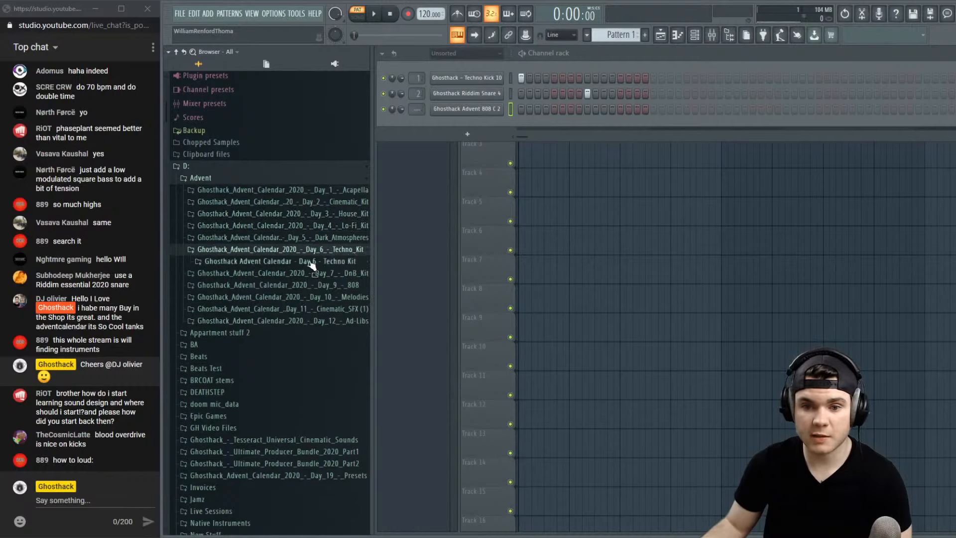
{"action": "left_click", "coordinate": [274, 262]}
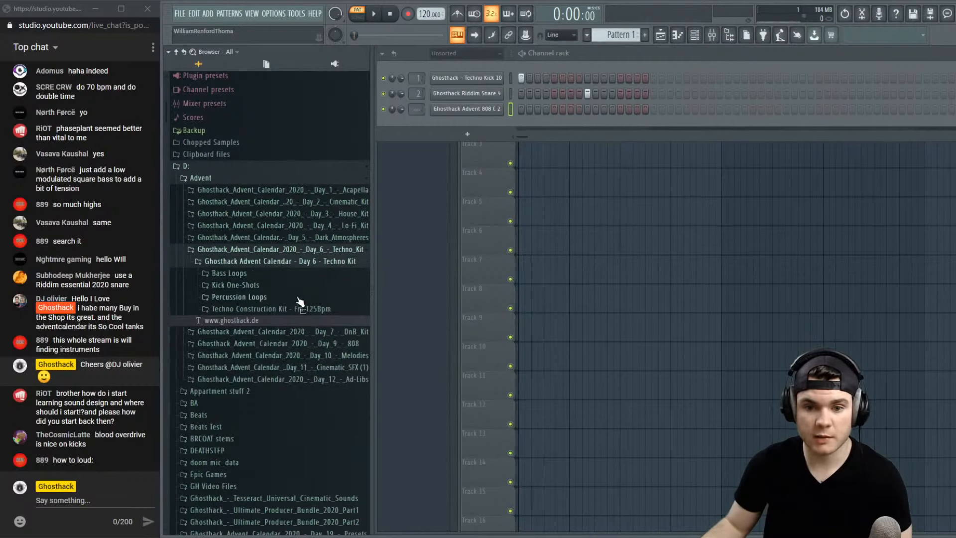
{"action": "left_click", "coordinate": [250, 264]}
{"action": "left_click", "coordinate": [249, 251]}
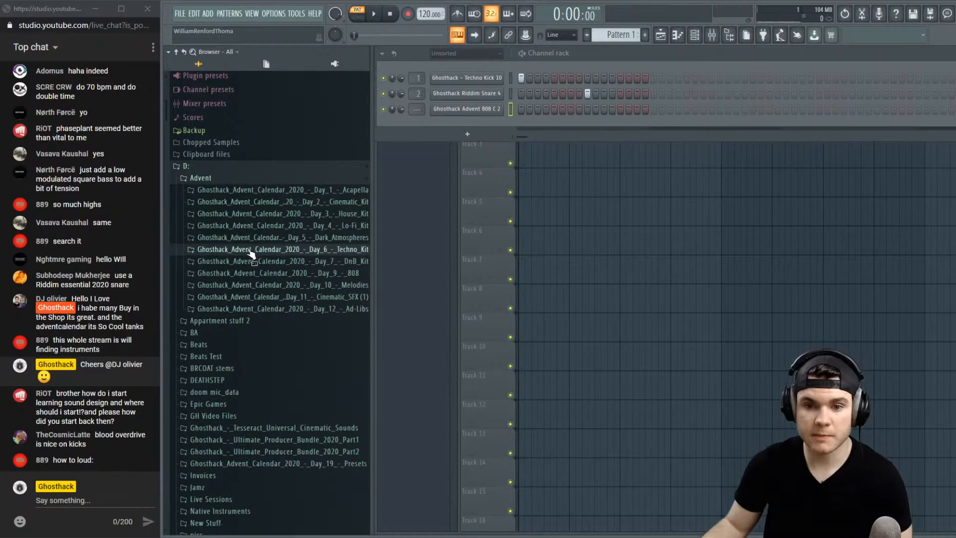
{"action": "left_click", "coordinate": [278, 240]}
{"action": "left_click", "coordinate": [280, 239]}
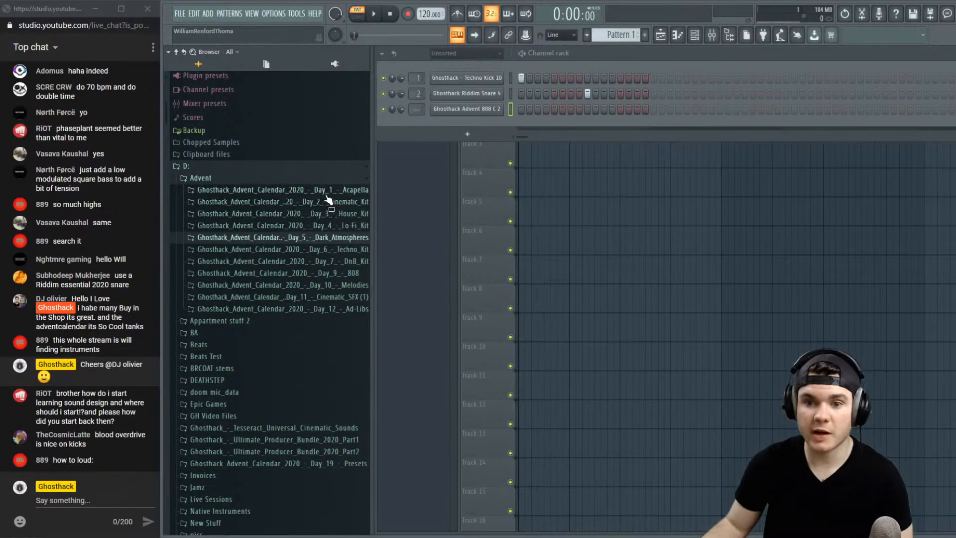
Browse to the Claps one-shots of the Day 3 House Kit and audition several claps from 03 to 08
{"action": "left_click", "coordinate": [313, 214]}
{"action": "left_click", "coordinate": [293, 226]}
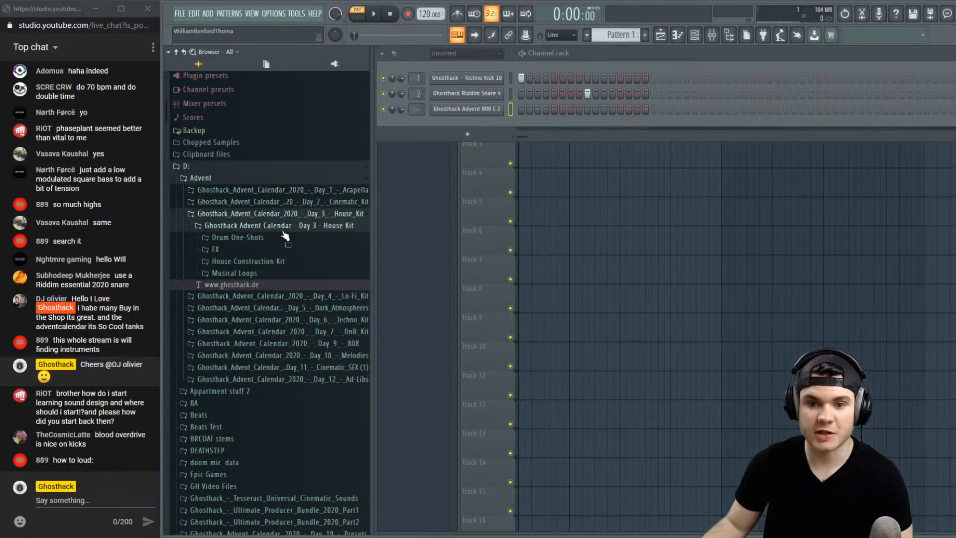
{"action": "left_click", "coordinate": [262, 238]}
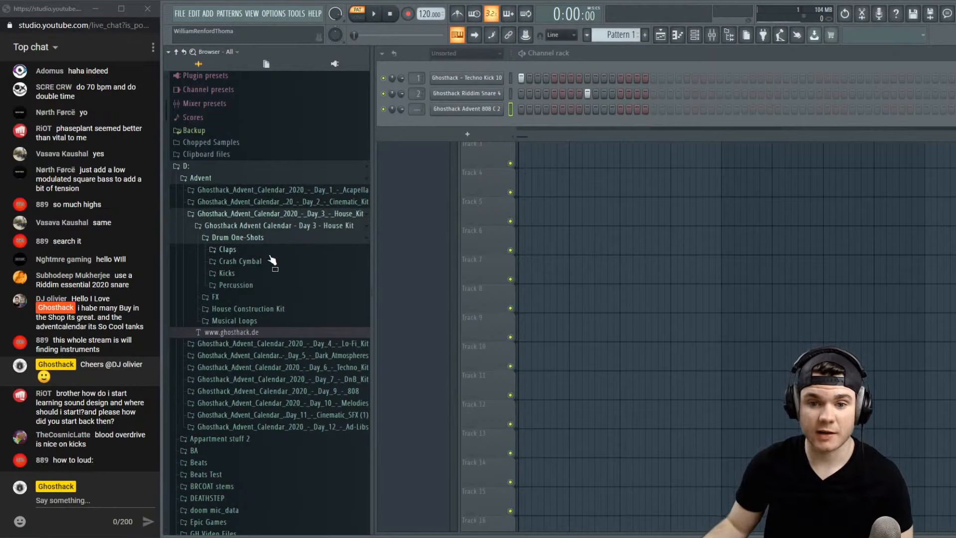
{"action": "left_click", "coordinate": [263, 252]}
{"action": "left_click", "coordinate": [291, 284]}
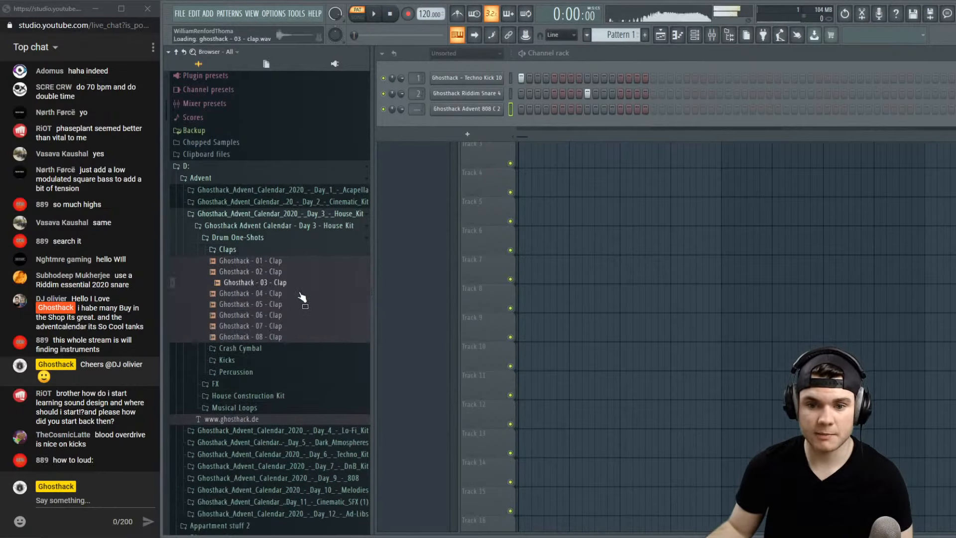
{"action": "left_click", "coordinate": [299, 294]}
{"action": "left_click", "coordinate": [303, 316]}
{"action": "left_click", "coordinate": [299, 339]}
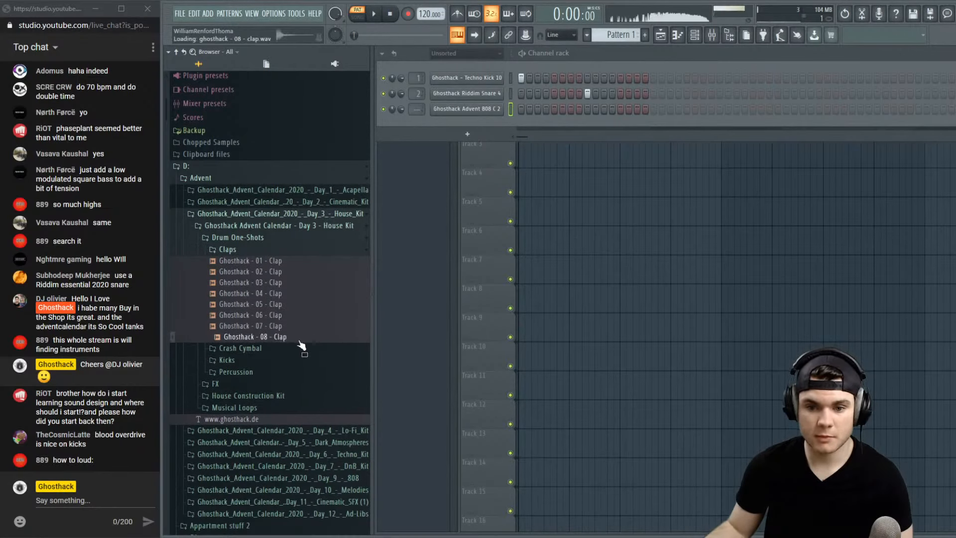
Collapse the Day 3 House Kit folders and glance into the Day 10 Melodies folder
{"action": "left_click", "coordinate": [265, 250]}
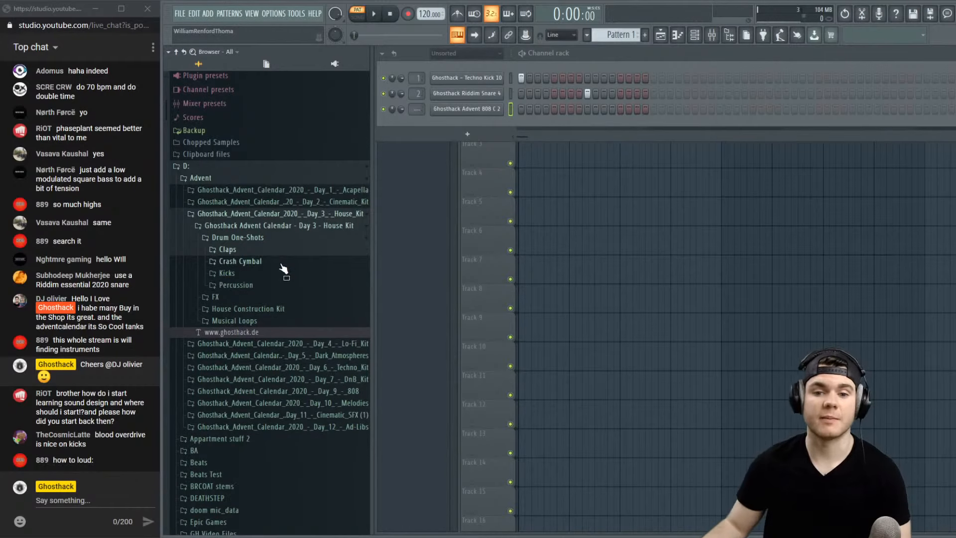
{"action": "left_click", "coordinate": [236, 241]}
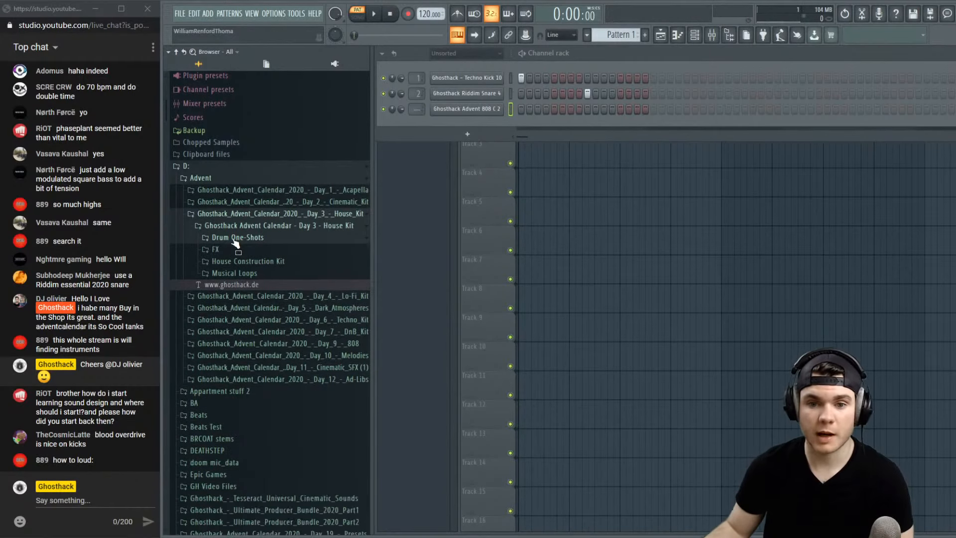
{"action": "left_click", "coordinate": [283, 229]}
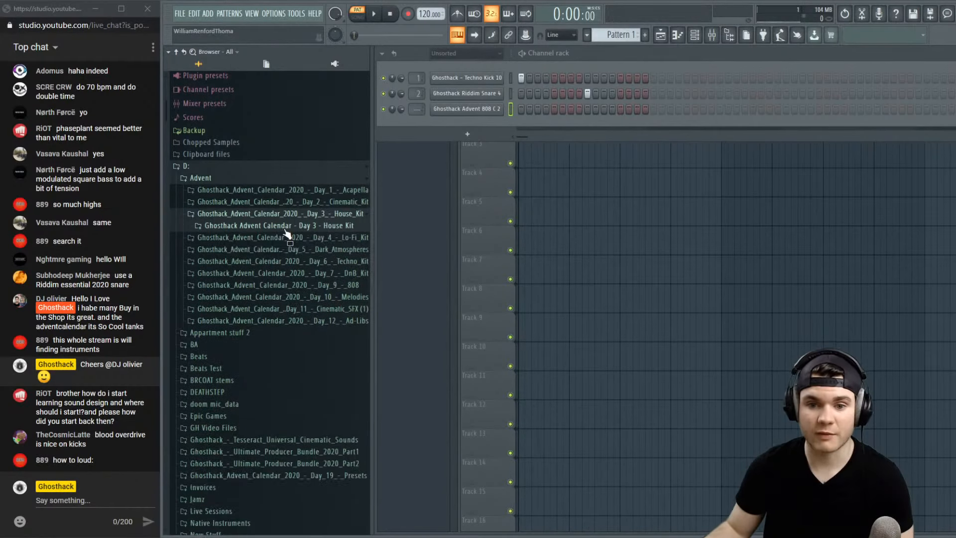
{"action": "left_click", "coordinate": [354, 298]}
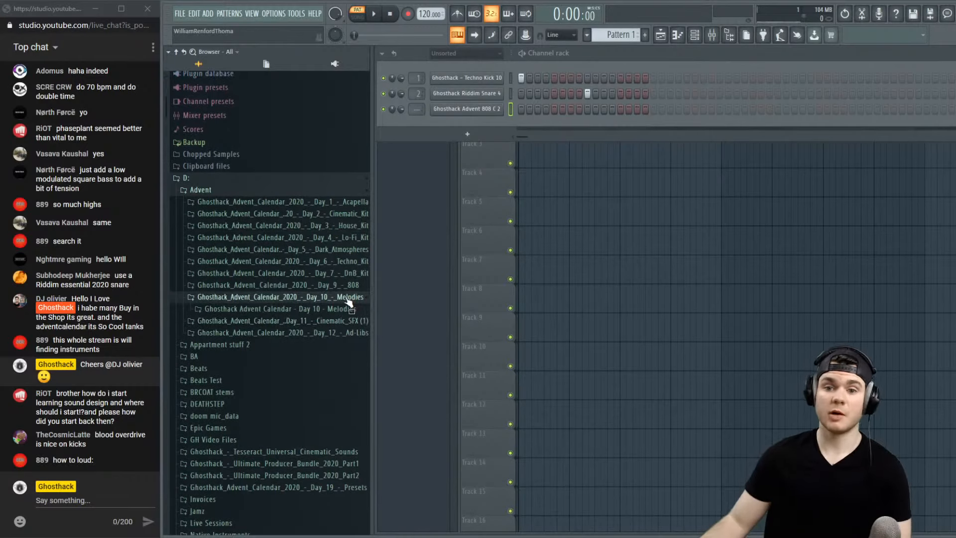
{"action": "left_click", "coordinate": [347, 298]}
Browse to the STEMS of the Day 4 Lo-Fi Construction Kit and preview the 70 BPM Hats Loop
{"action": "left_click", "coordinate": [360, 238]}
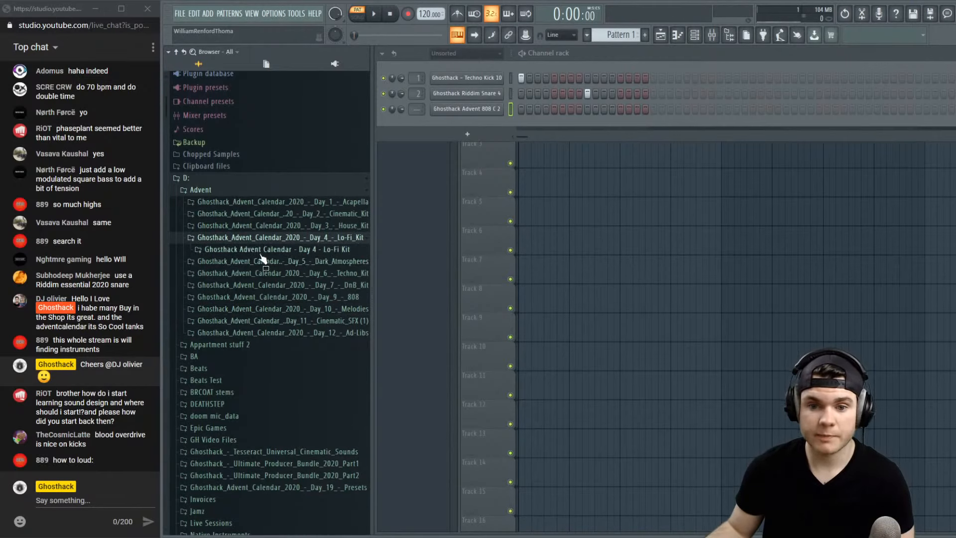
{"action": "left_click", "coordinate": [261, 250]}
{"action": "left_click", "coordinate": [271, 285]}
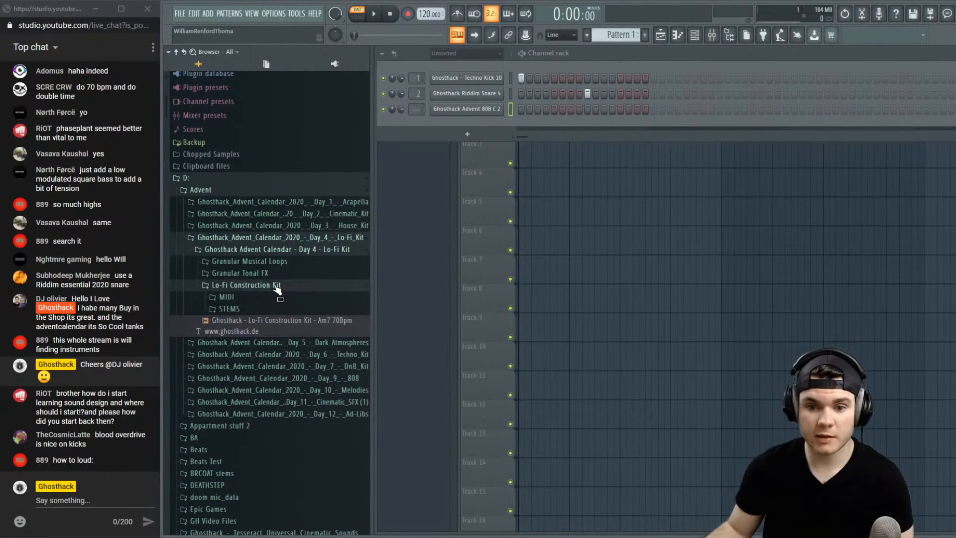
{"action": "left_click", "coordinate": [244, 310]}
{"action": "left_click", "coordinate": [310, 377]}
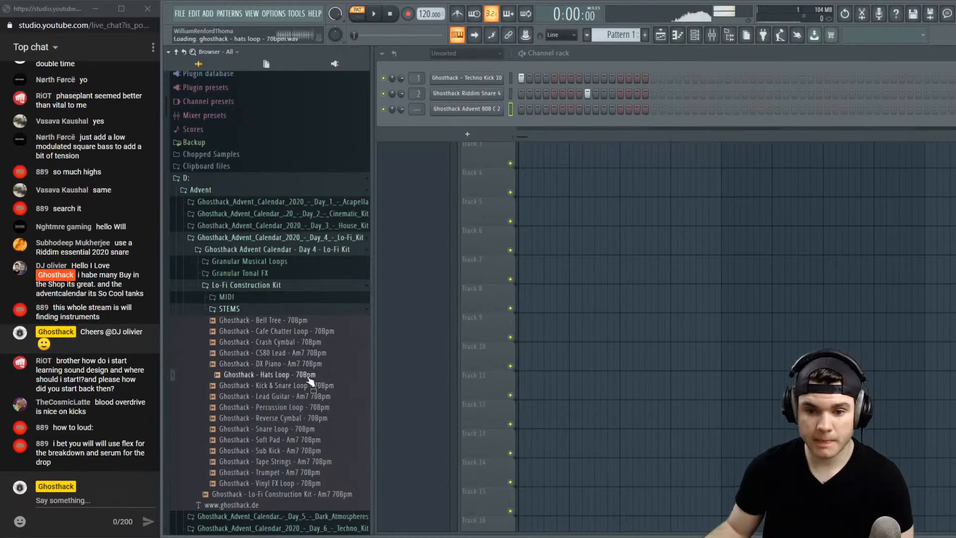
Edit the Hats Loop in Edison down to a single hat hit about 0.16 s long and place it in a new channel
{"action": "right_click", "coordinate": [288, 381]}
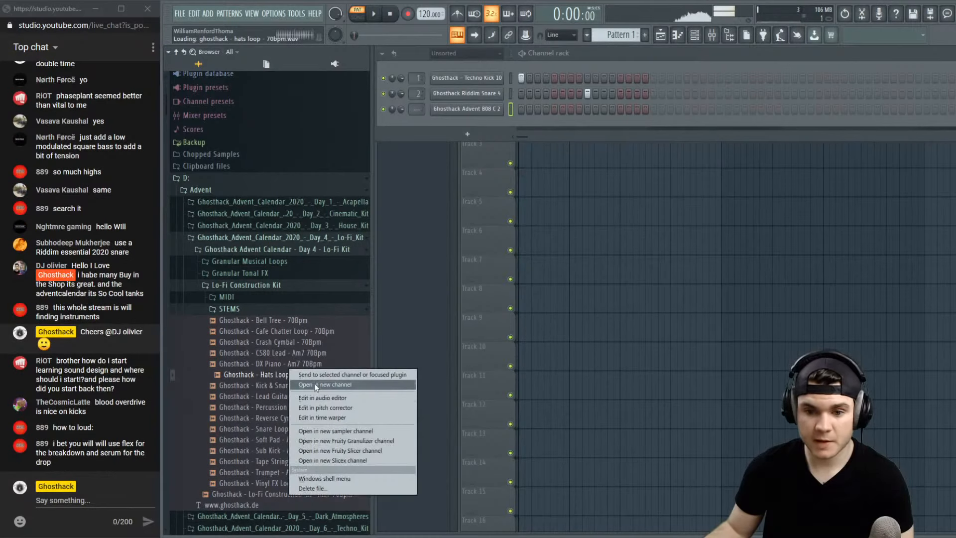
{"action": "left_click", "coordinate": [318, 397]}
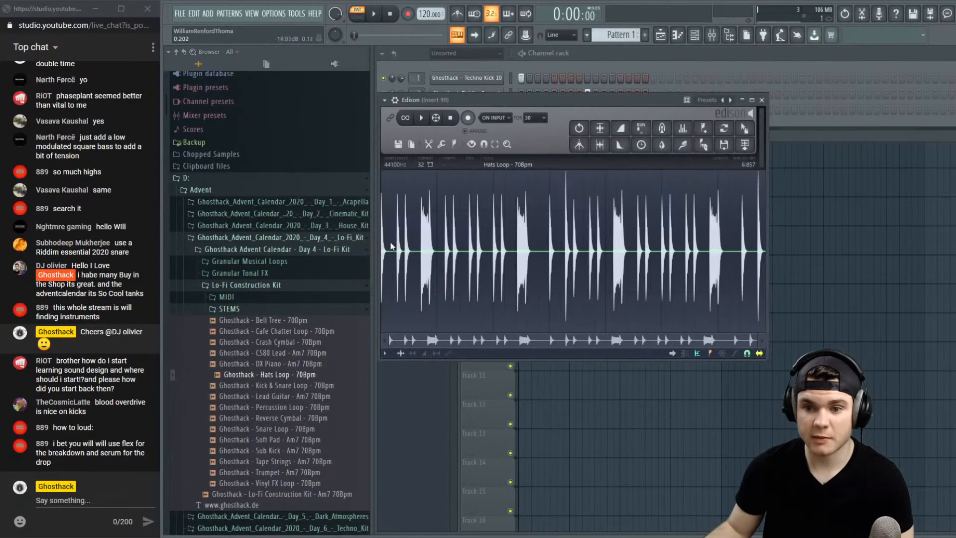
{"action": "key", "text": "Delete"}
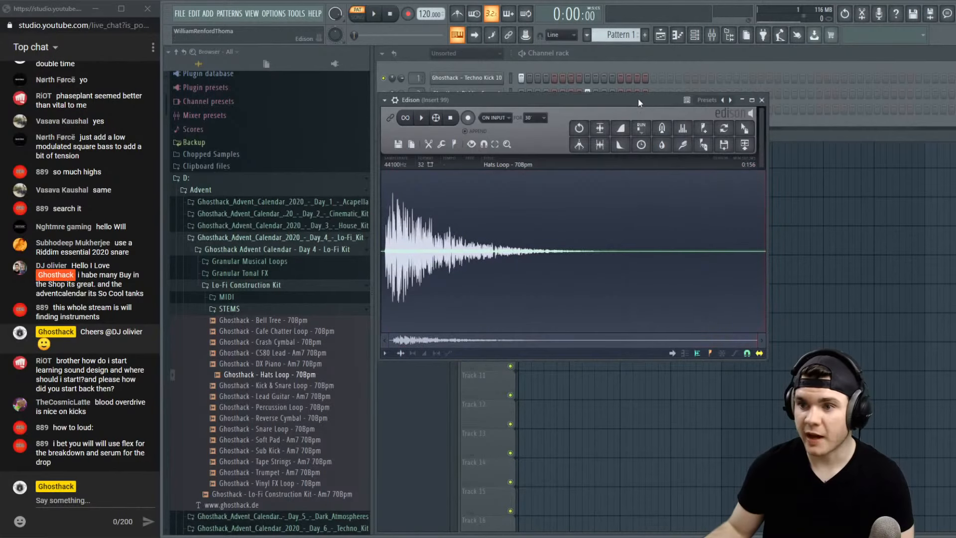
{"action": "left_click_drag", "start_coordinate": [638, 98], "coordinate": [919, 204]}
{"action": "left_click_drag", "start_coordinate": [446, 124], "coordinate": [446, 124]}
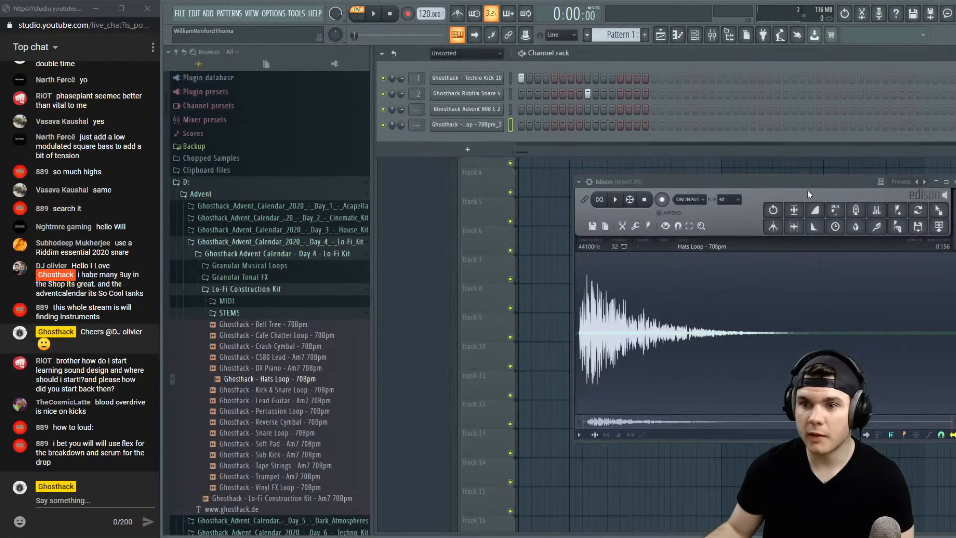
{"action": "left_click", "coordinate": [954, 183]}
Raise the hat sample's fade-out and trim in its channel settings and lower the channel pitch to -200 cents
{"action": "left_click", "coordinate": [498, 126]}
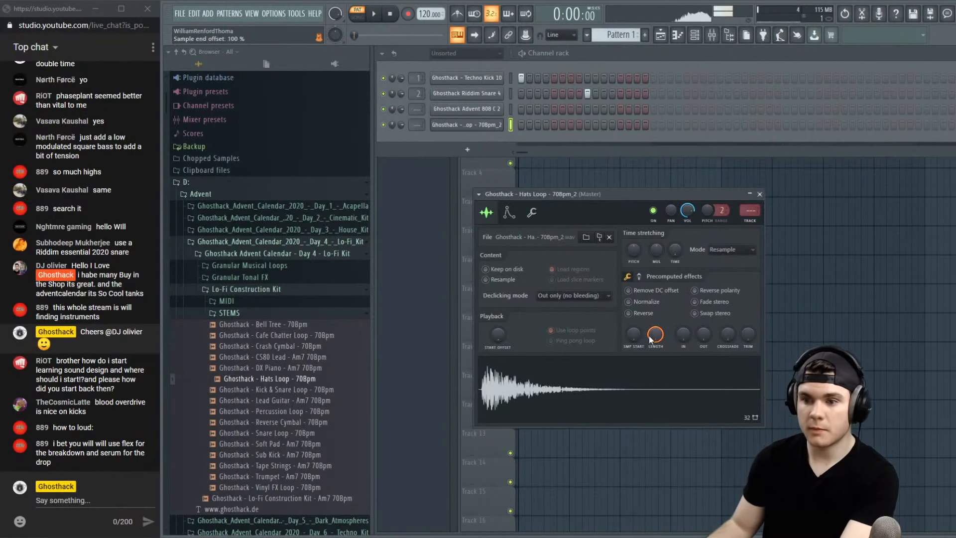
{"action": "left_click_drag", "start_coordinate": [704, 334], "coordinate": [703, 269]}
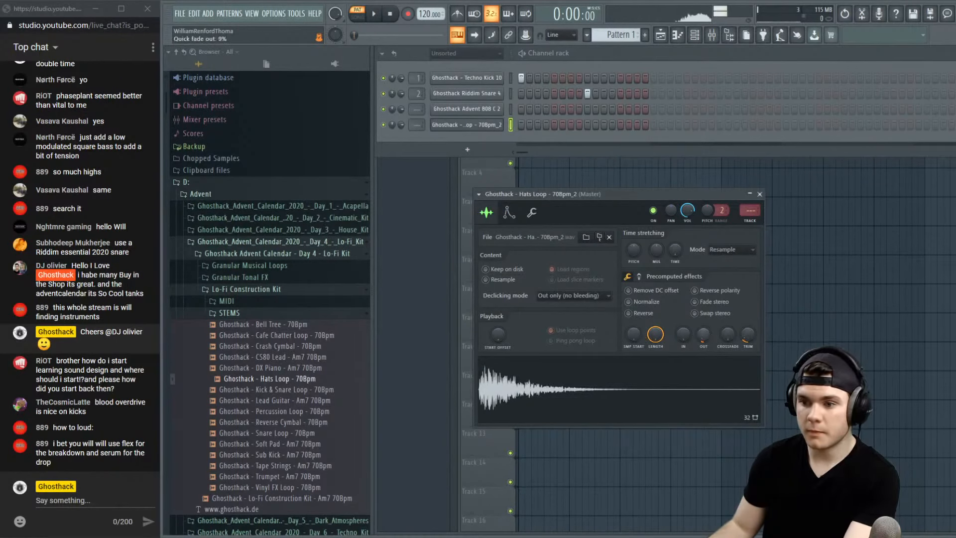
{"action": "left_click_drag", "start_coordinate": [748, 334], "coordinate": [748, 322]}
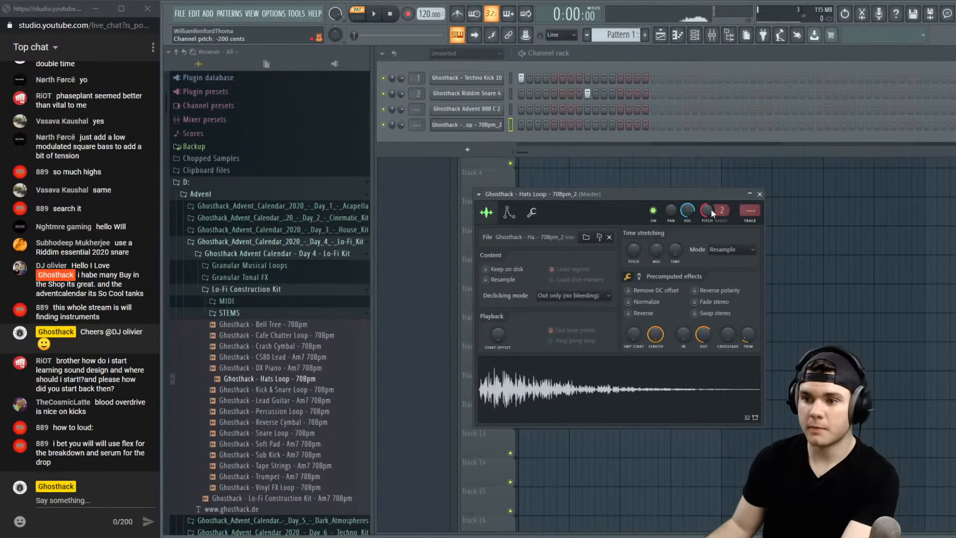
{"action": "left_click", "coordinate": [759, 194]}
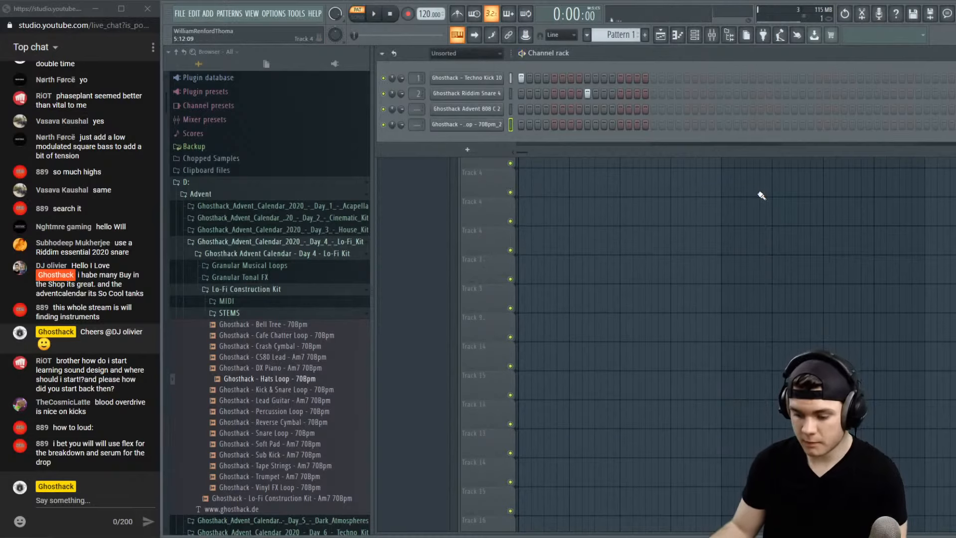
Try a hat hit on each of the pattern's 16 steps while the drums play
{"action": "key", "text": "space"}
{"action": "left_click_drag", "start_coordinate": [522, 124], "coordinate": [727, 128]}
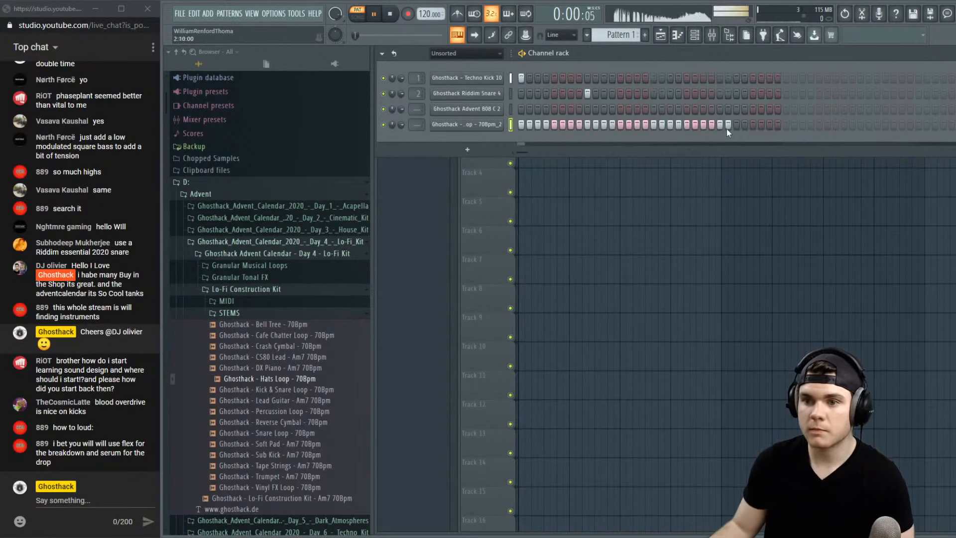
{"action": "right_click", "coordinate": [737, 124]}
{"action": "right_click", "coordinate": [655, 124]}
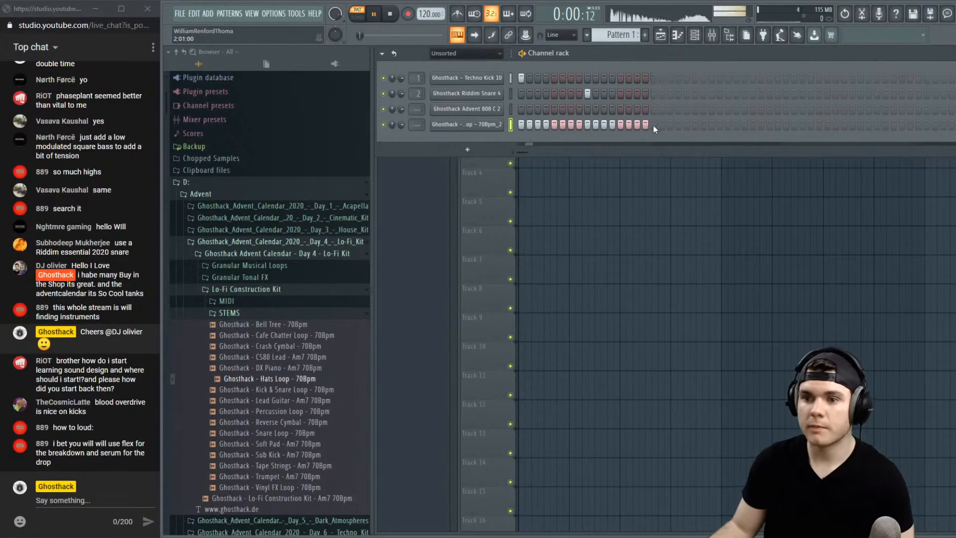
{"action": "key", "text": "space"}
Fill the hat channel on every second step and play the pattern
{"action": "right_click", "coordinate": [486, 124]}
{"action": "left_click", "coordinate": [640, 157]}
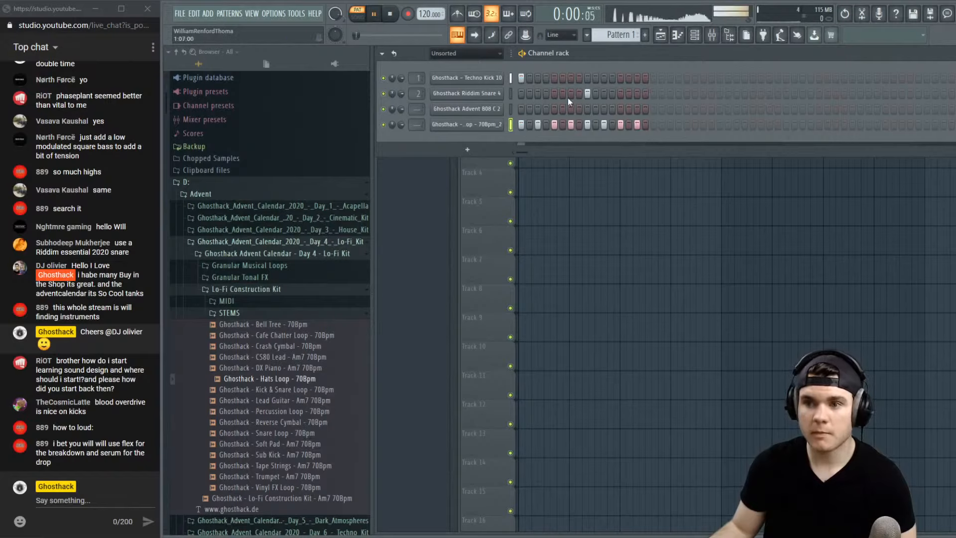
{"action": "key", "text": "space"}
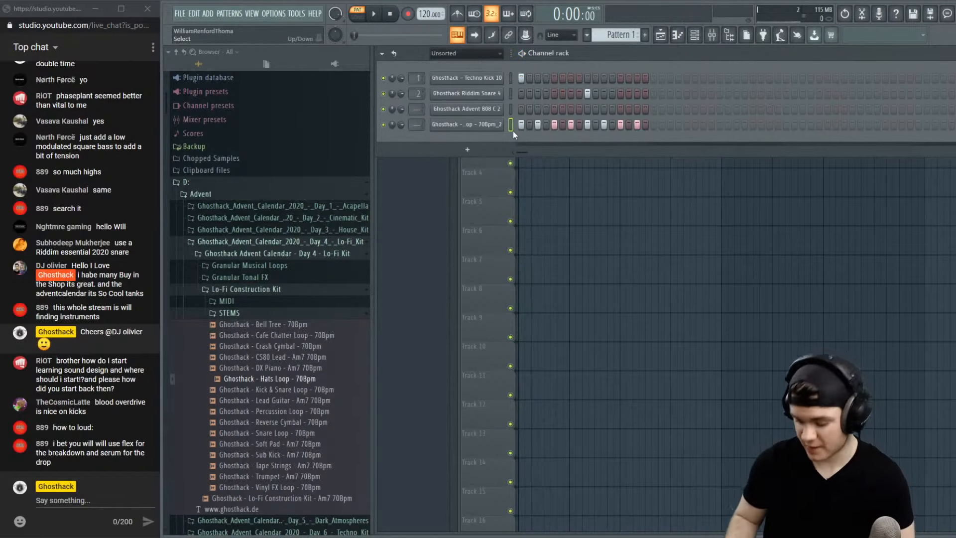
Move the hat channel above the 808, route it to mixer insert 3 and restart playback
{"action": "key", "text": "alt+Up"}
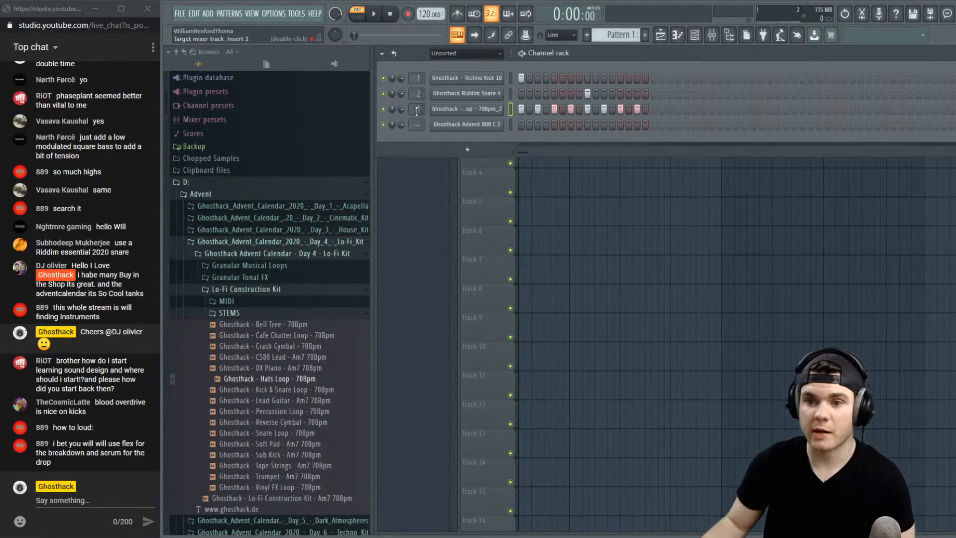
{"action": "key", "text": "space"}
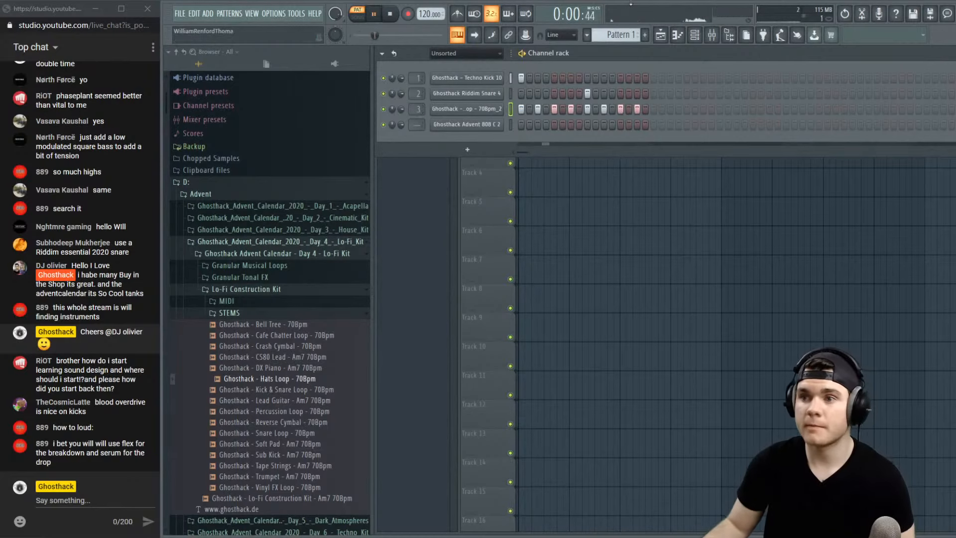
Add a kick on step 13 and a snare on step 25, extending the pattern to 32 steps
{"action": "left_click", "coordinate": [619, 78]}
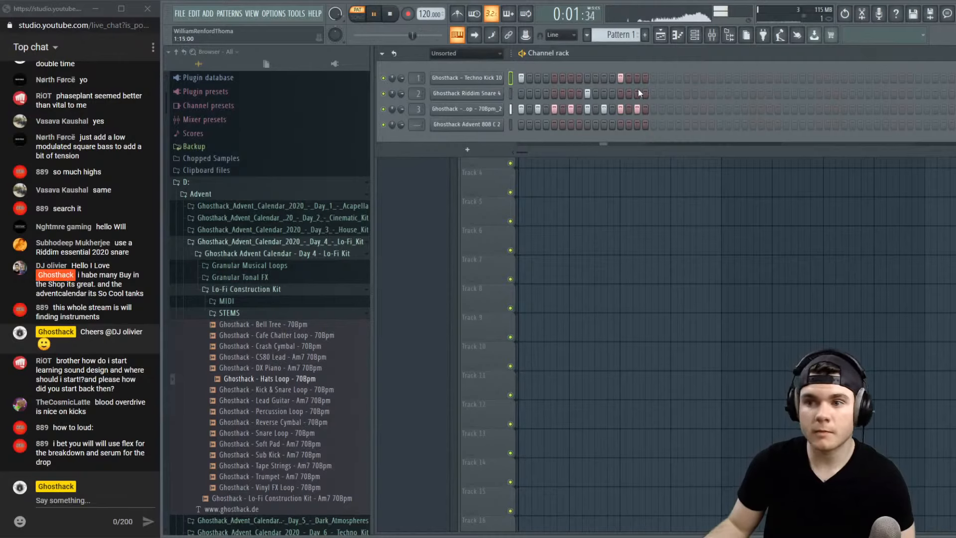
{"action": "left_click", "coordinate": [720, 94]}
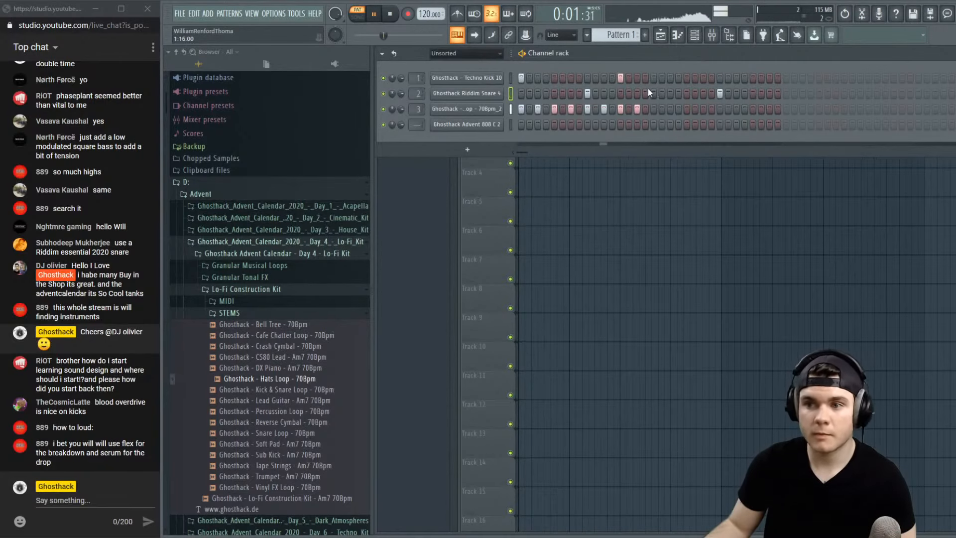
{"action": "key", "text": "space"}
Fill the hat channel on every second step across all 32 steps and play the extended pattern
{"action": "right_click", "coordinate": [498, 109]}
{"action": "left_click", "coordinate": [636, 143]}
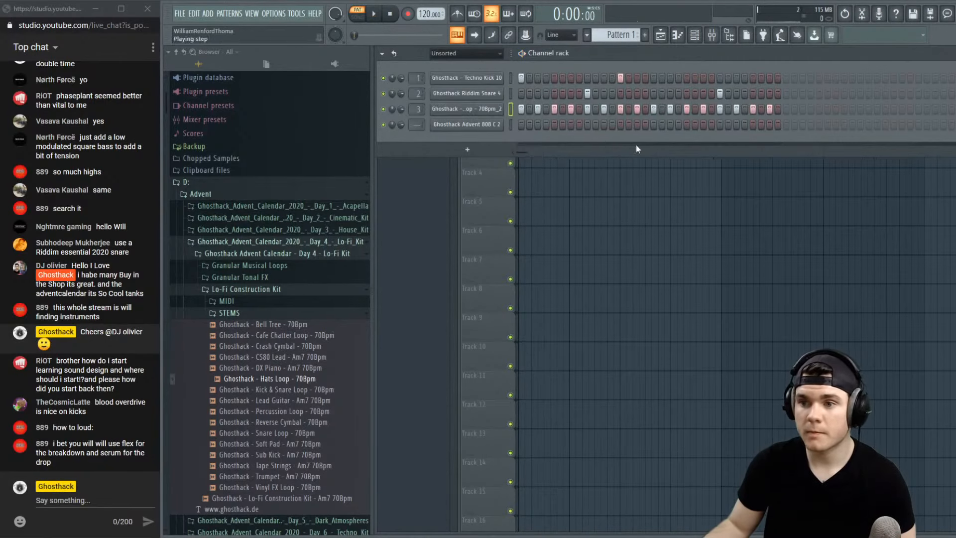
{"action": "key", "text": "space"}
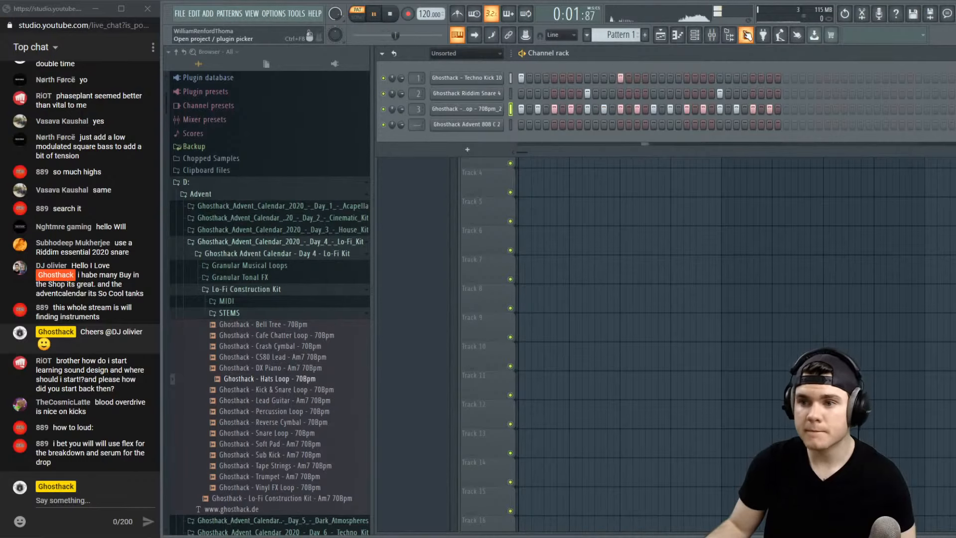
Add a kick on step 23 of the Techno Kick channel and stop playback
{"action": "left_click", "coordinate": [703, 78]}
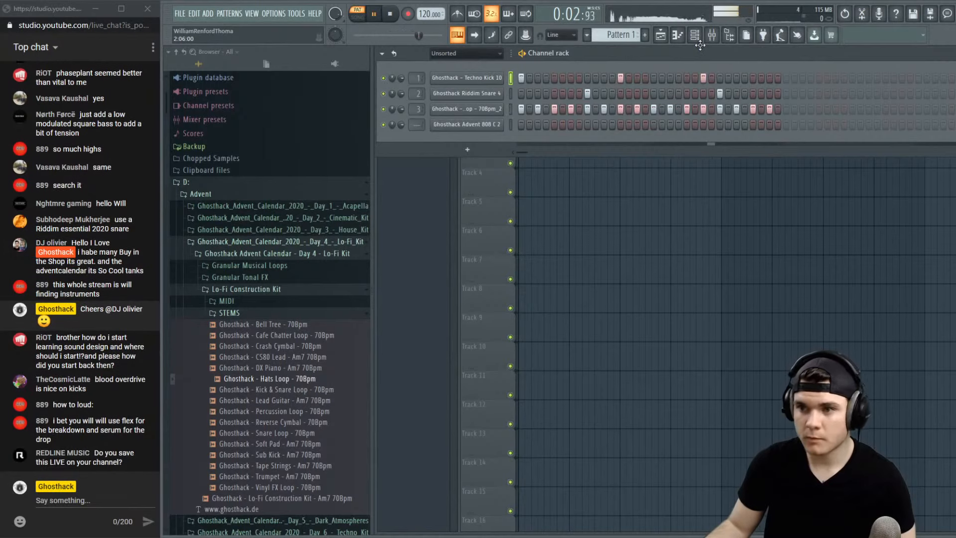
{"action": "key", "text": "space"}
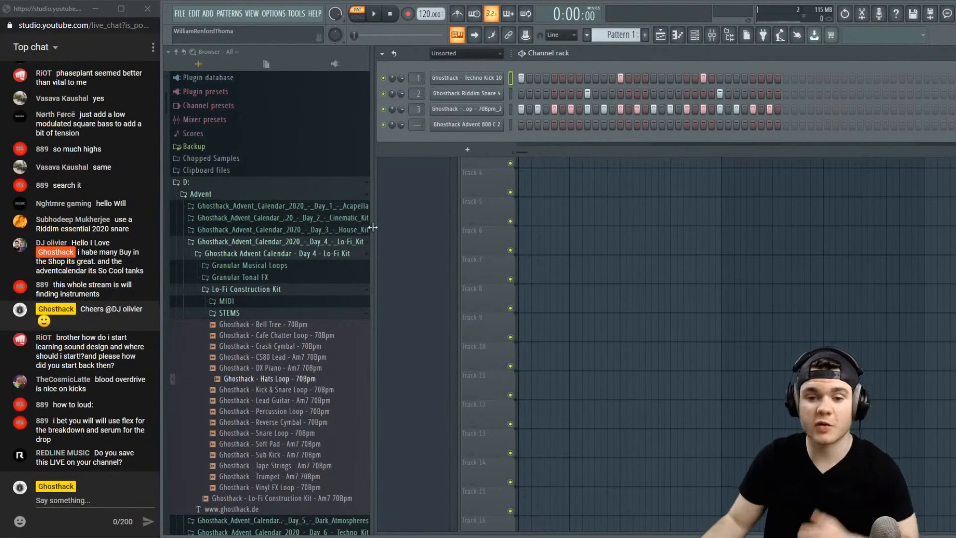
Collapse the Day 4 Lo-Fi Kit folder and its open subfolders in the sample browser
{"action": "left_click", "coordinate": [238, 313]}
{"action": "left_click", "coordinate": [238, 289]}
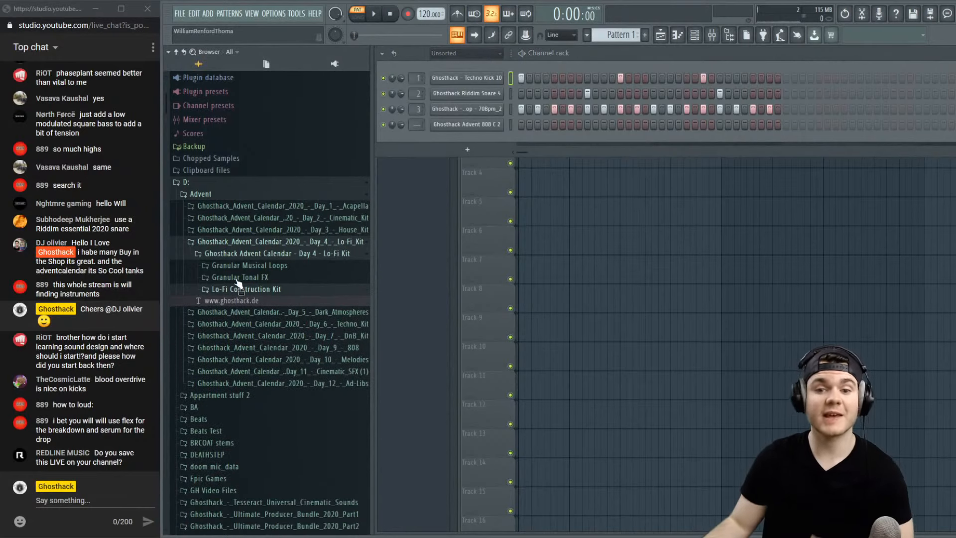
{"action": "left_click", "coordinate": [239, 253]}
{"action": "left_click", "coordinate": [239, 241]}
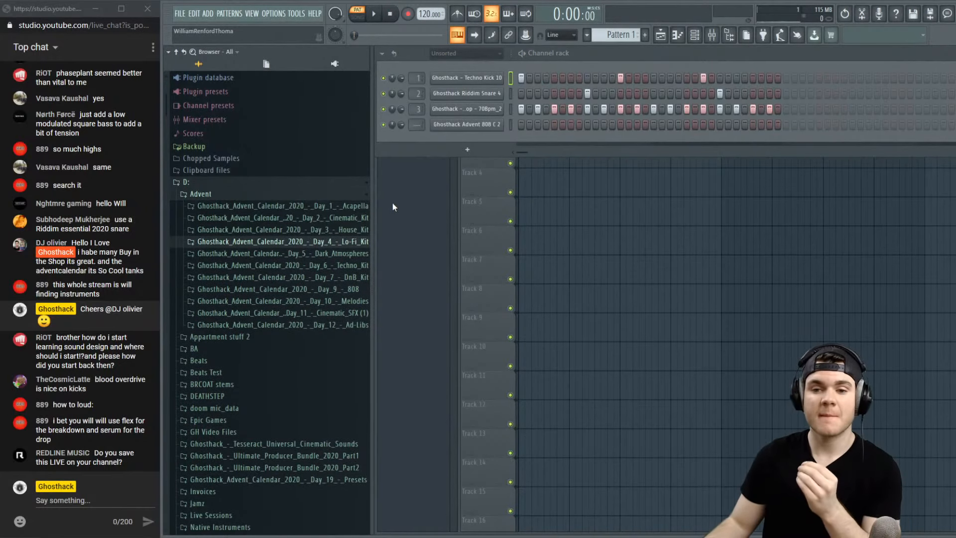
Add a FLEX instrument channel and reposition its window just below the channel rack
{"action": "left_click", "coordinate": [467, 149]}
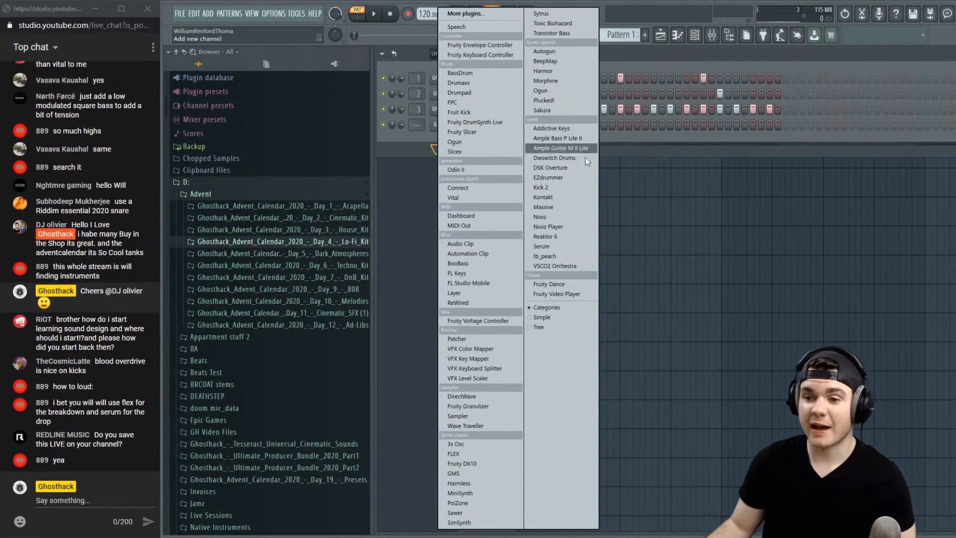
{"action": "left_click", "coordinate": [470, 453]}
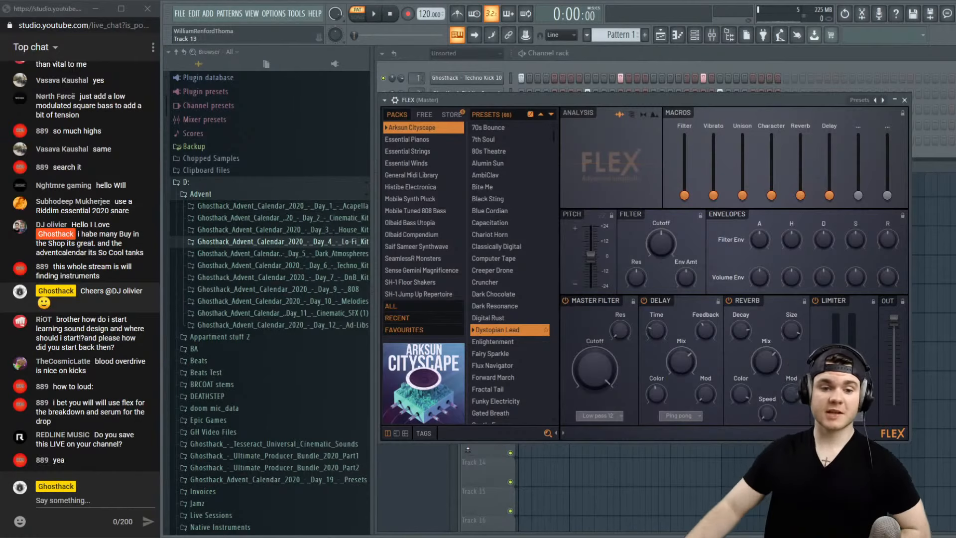
{"action": "left_click_drag", "start_coordinate": [518, 97], "coordinate": [511, 175]}
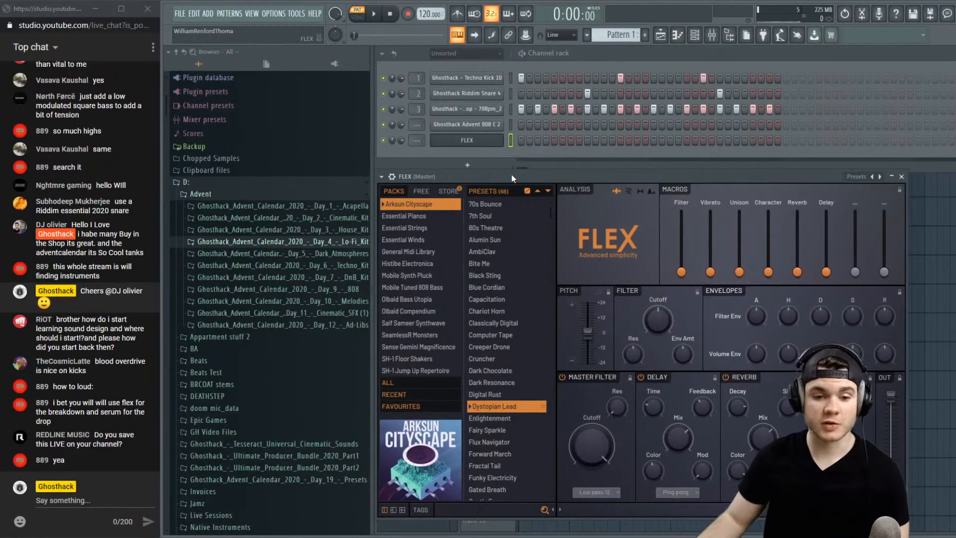
{"action": "left_click_drag", "start_coordinate": [512, 174], "coordinate": [508, 159]}
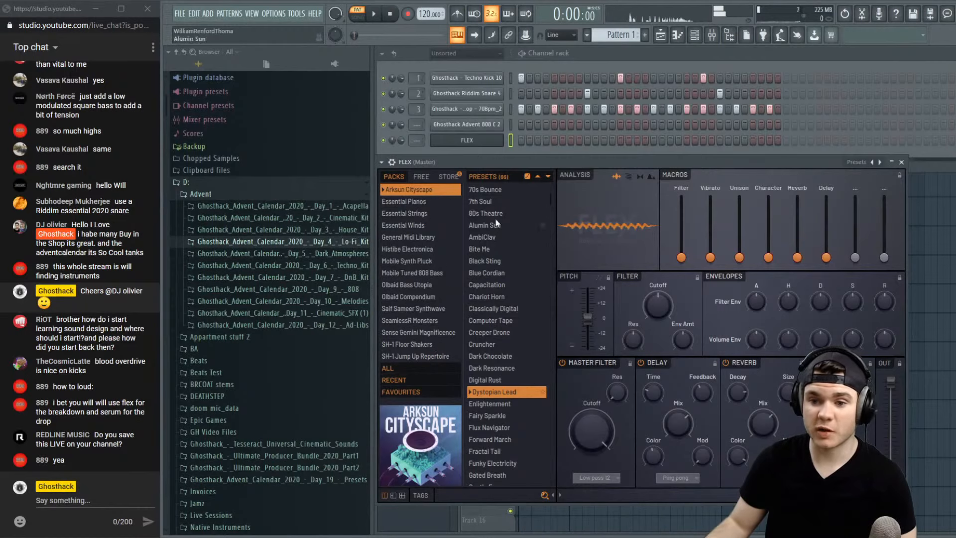
Show the presets of all FLEX packs and filter them by the Bell type
{"action": "left_click", "coordinate": [404, 368]}
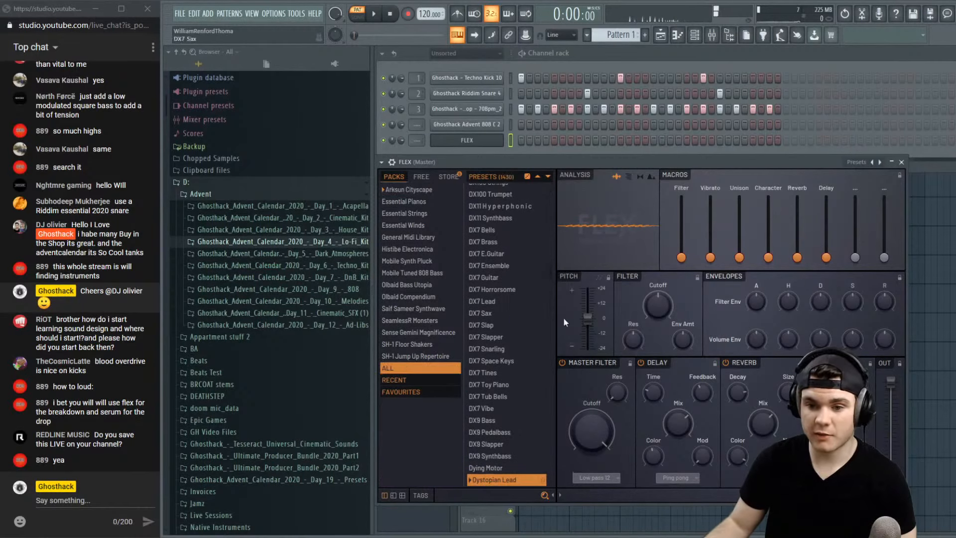
{"action": "left_click", "coordinate": [419, 495]}
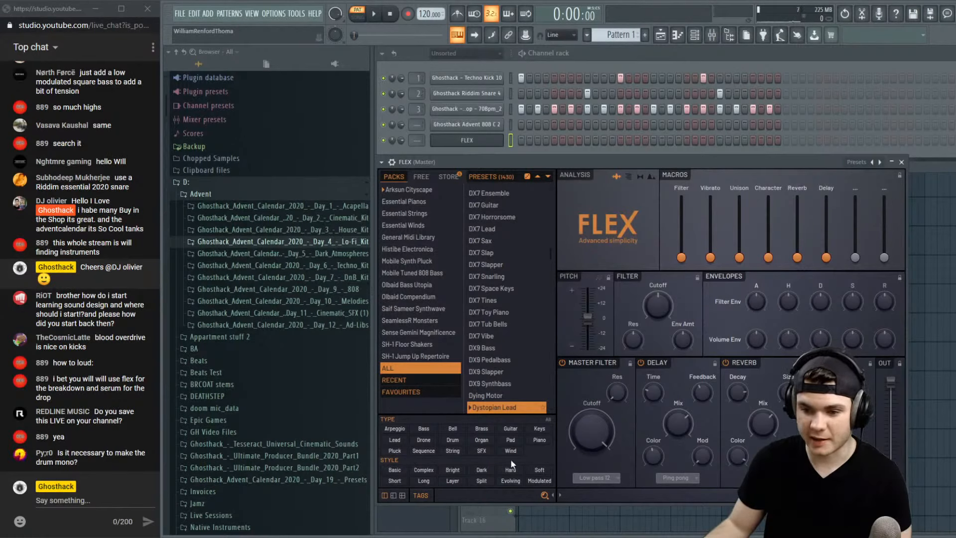
{"action": "left_click", "coordinate": [453, 429]}
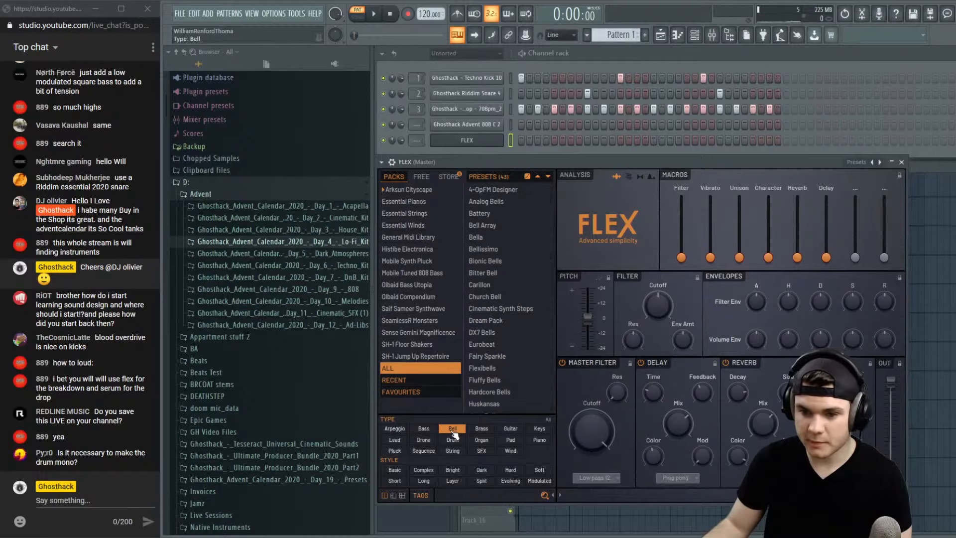
Audition the FLEX bell presets 4-OpFM Designer, Analog Bells, Battery, Bell Array and Bella
{"action": "left_click", "coordinate": [499, 192]}
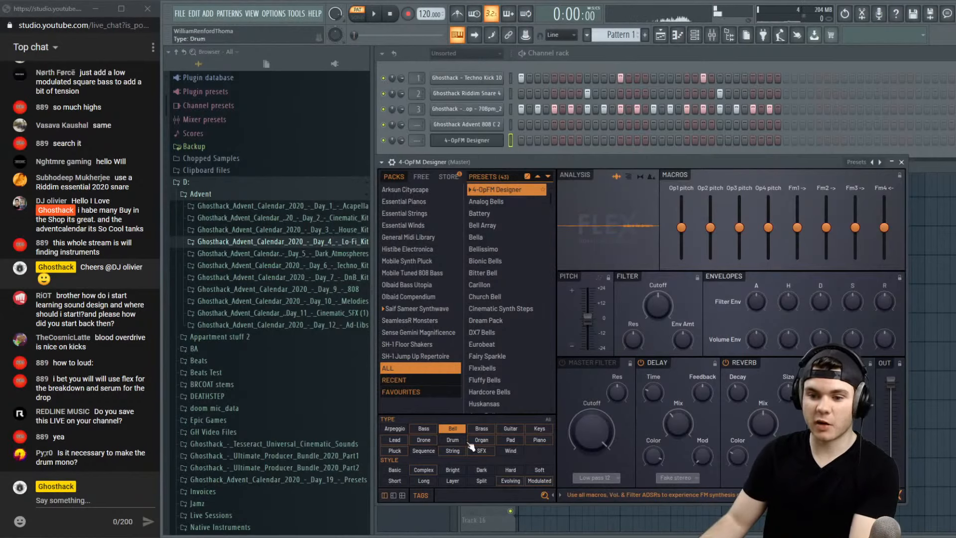
{"action": "left_click", "coordinate": [497, 202]}
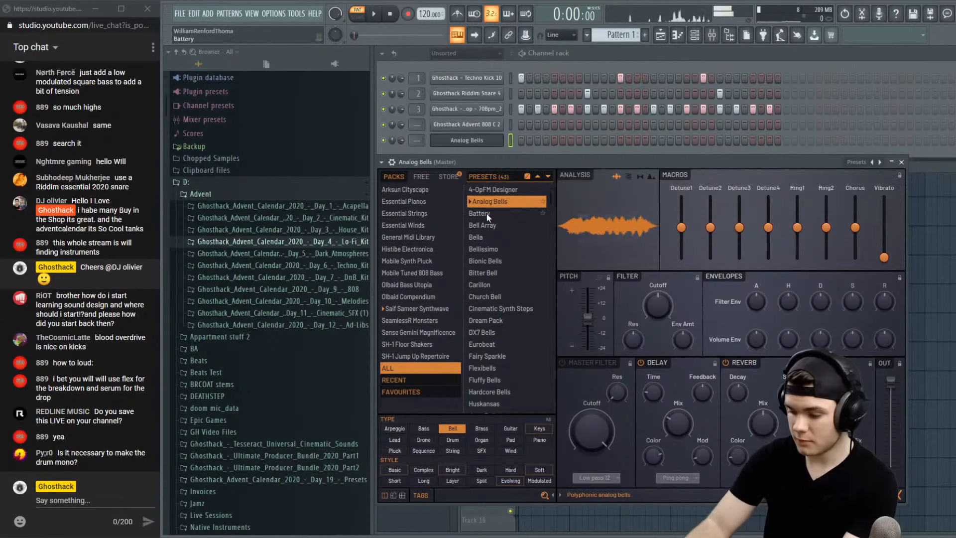
{"action": "left_click", "coordinate": [486, 214]}
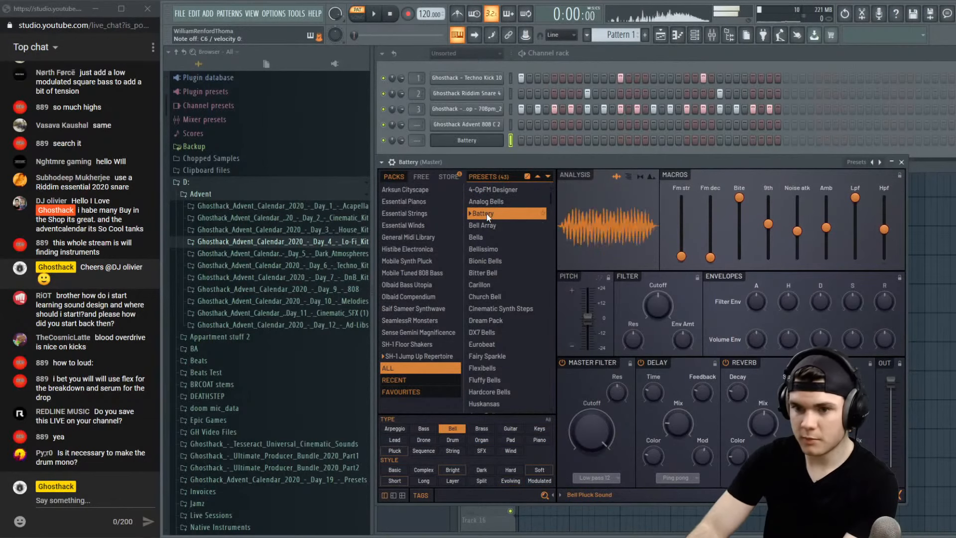
{"action": "left_click", "coordinate": [485, 225]}
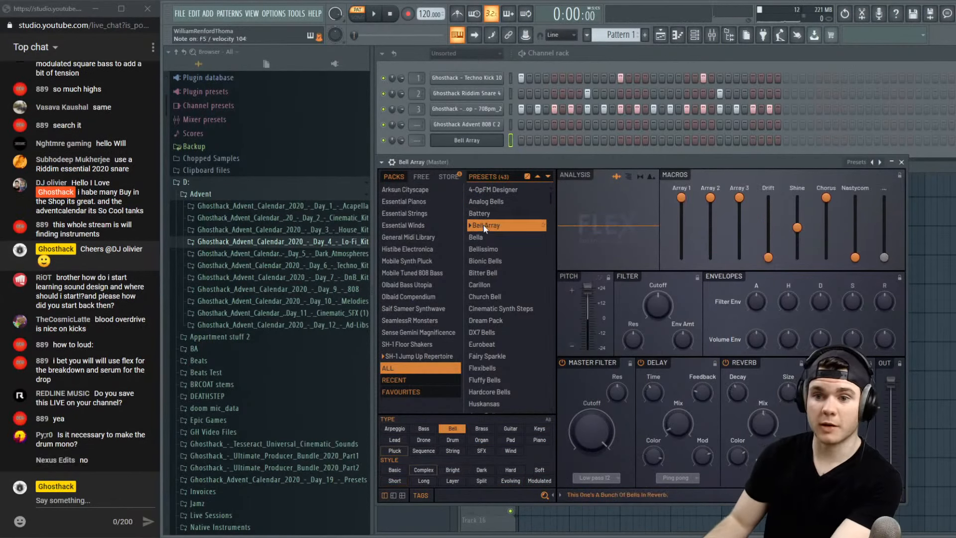
{"action": "left_click", "coordinate": [482, 236]}
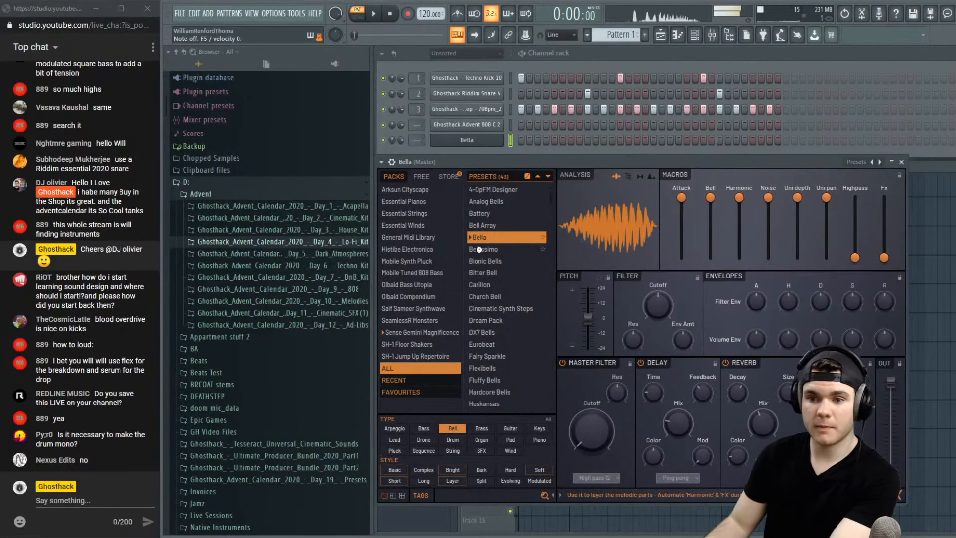
Audition further bell presets from Bellissimo and Bionic Bells through Church Bell and Dream Pack to DX7 Bells
{"action": "left_click", "coordinate": [479, 249]}
{"action": "left_click", "coordinate": [479, 261]}
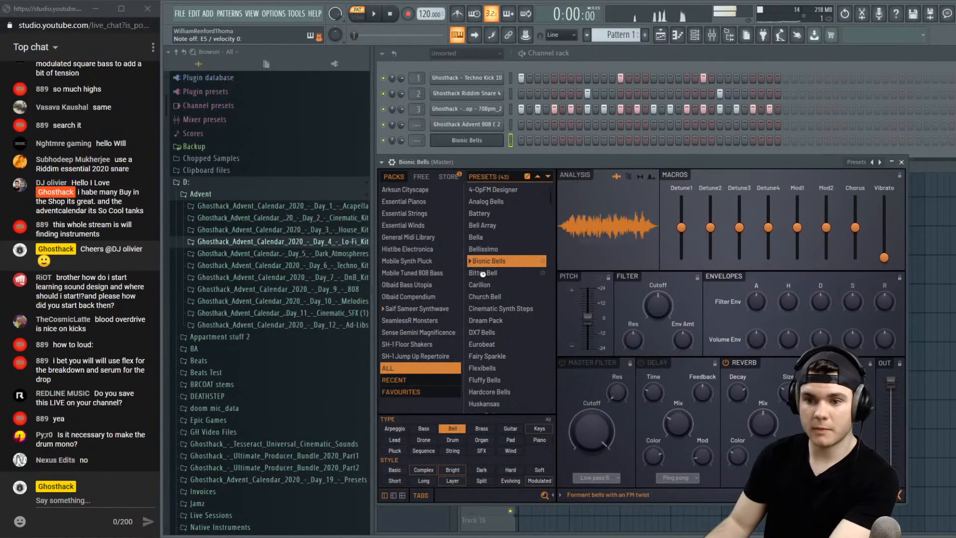
{"action": "left_click", "coordinate": [482, 273]}
{"action": "left_click", "coordinate": [483, 296]}
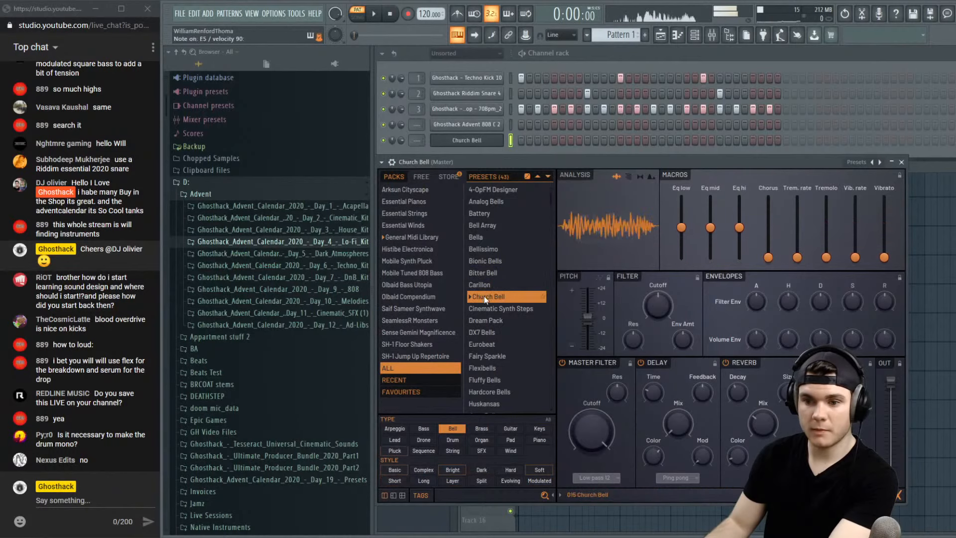
{"action": "left_click", "coordinate": [485, 322]}
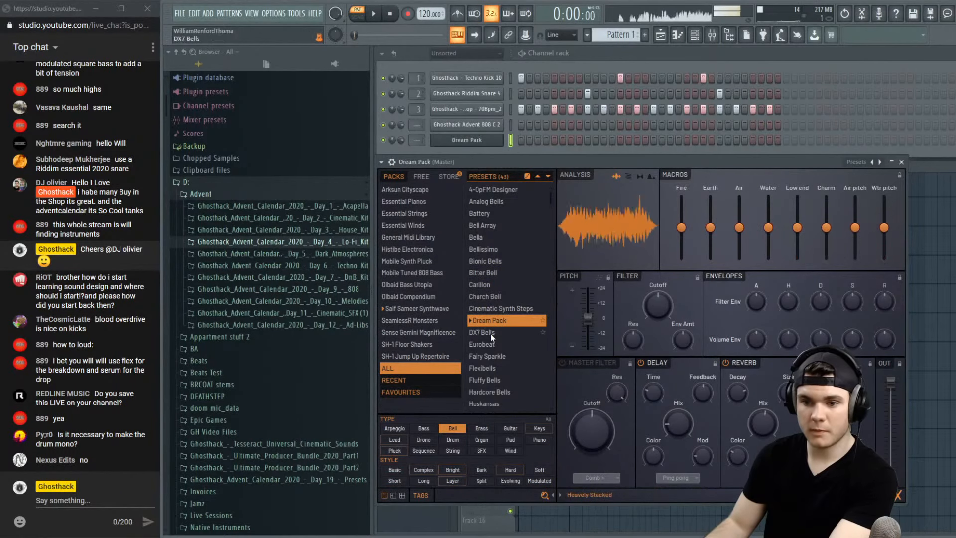
{"action": "left_click", "coordinate": [491, 333]}
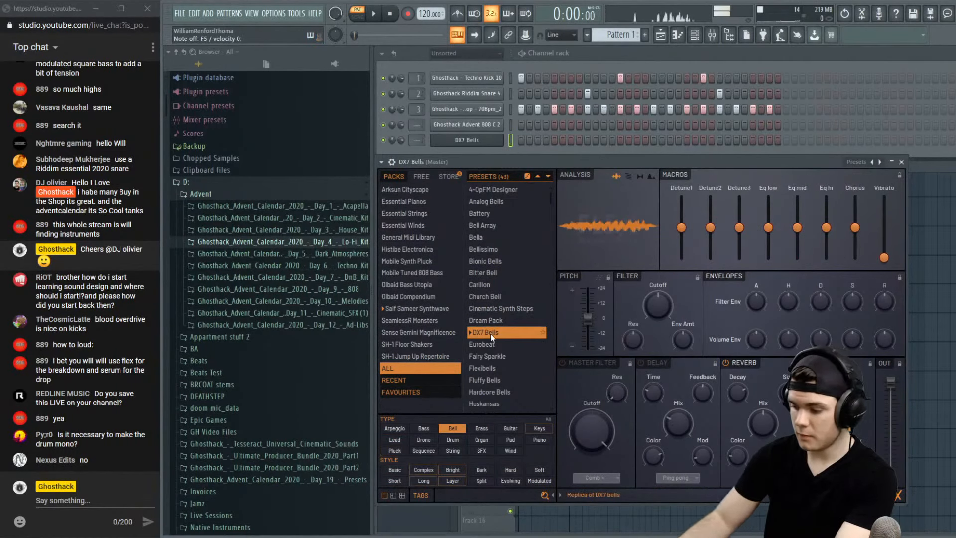
Audition the Vorpal, Valentine and Unicorn presets near the end of the bell list and reposition the FLEX window slightly lower
{"action": "scroll", "coordinate": [493, 334], "scroll_direction": "down", "scroll_amount": 8}
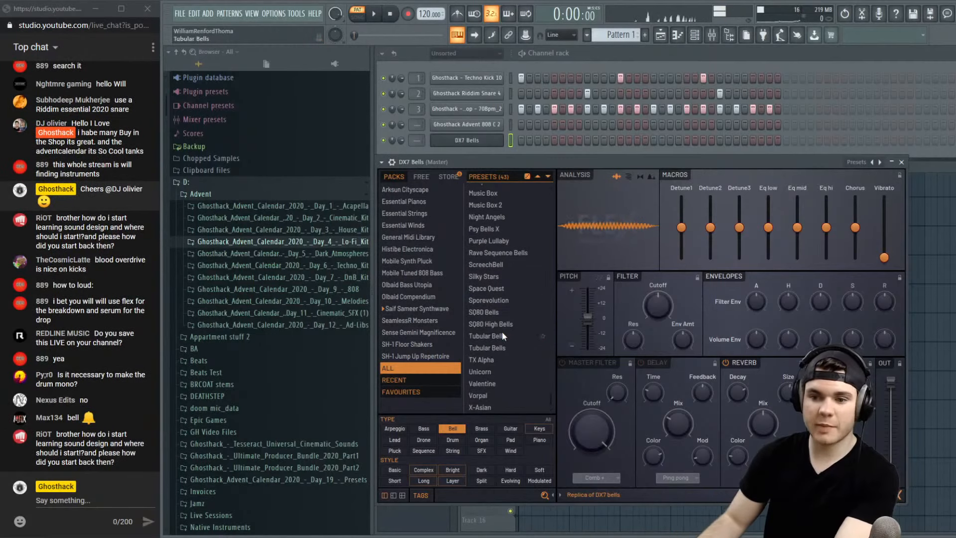
{"action": "left_click", "coordinate": [481, 405]}
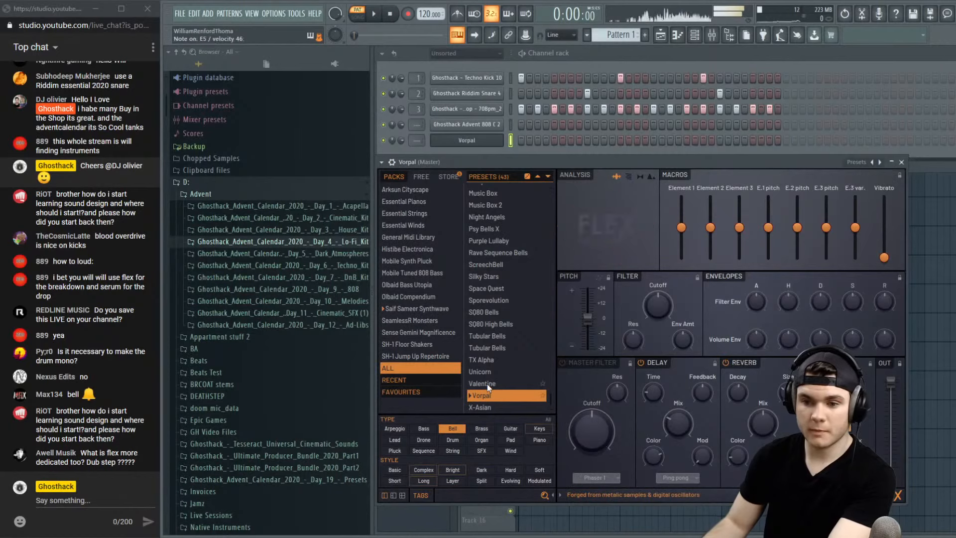
{"action": "left_click", "coordinate": [487, 383]}
{"action": "left_click", "coordinate": [488, 370]}
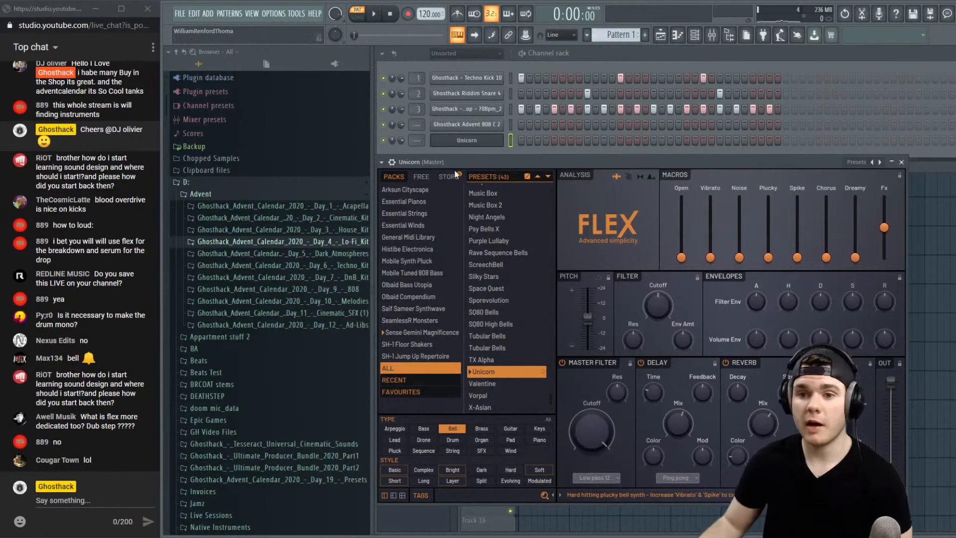
{"action": "mouse_move", "coordinate": [464, 165]}
{"action": "left_mouse_down"}
{"action": "mouse_move", "coordinate": [474, 191]}
{"action": "mouse_move", "coordinate": [473, 180]}
{"action": "left_mouse_up"}
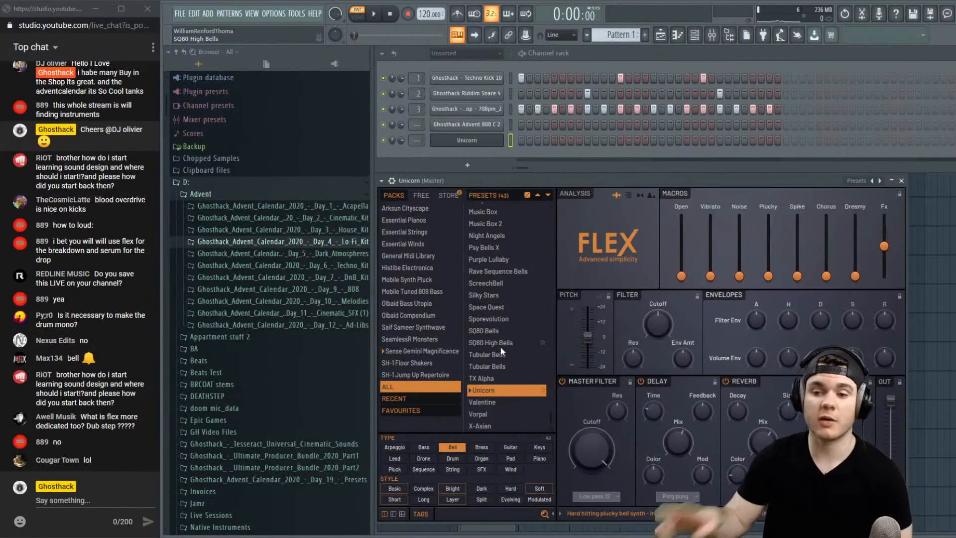
Audition the bell presets upward from TX Alpha through Tubular Bells, SQ80 High Bells and Sporevolution to Silky Stars
{"action": "left_click", "coordinate": [489, 380]}
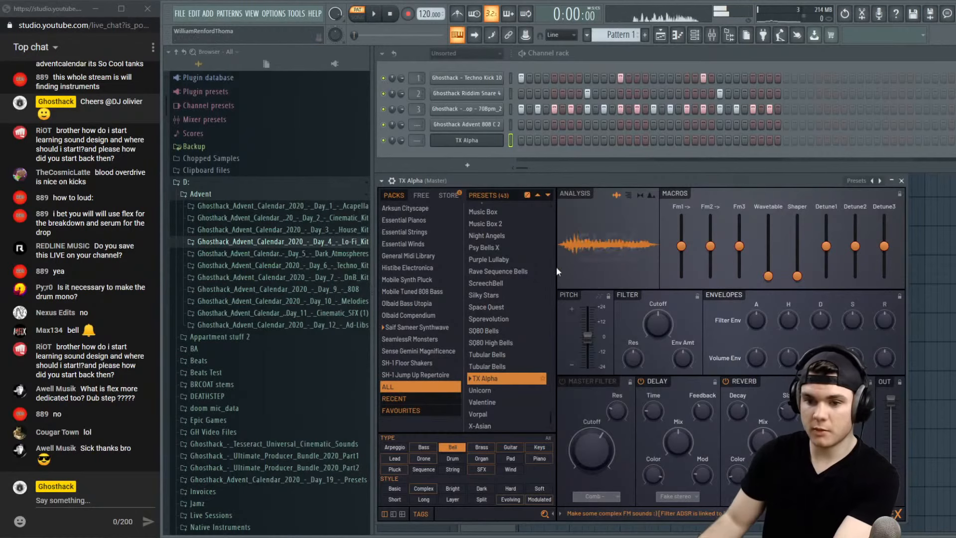
{"action": "left_click", "coordinate": [499, 368]}
{"action": "left_click", "coordinate": [502, 354]}
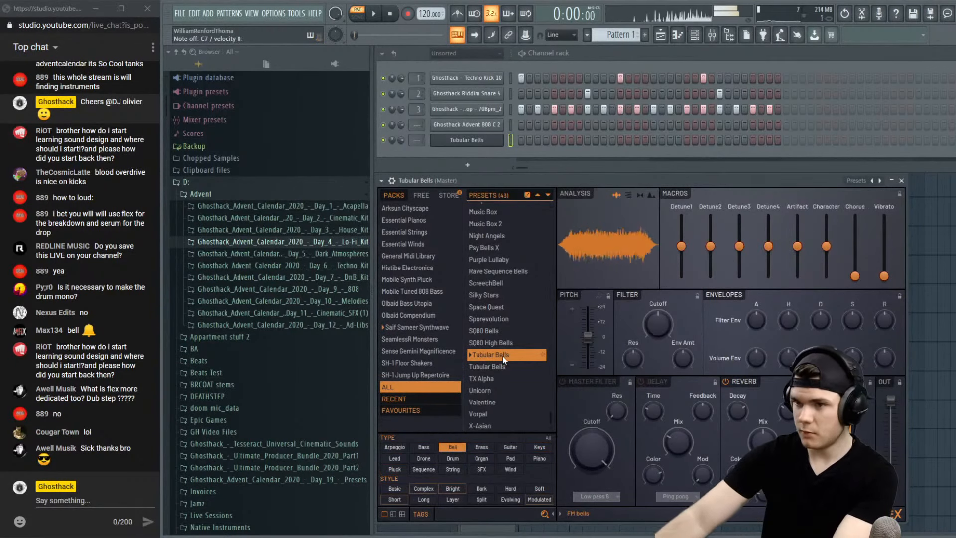
{"action": "left_click", "coordinate": [501, 344]}
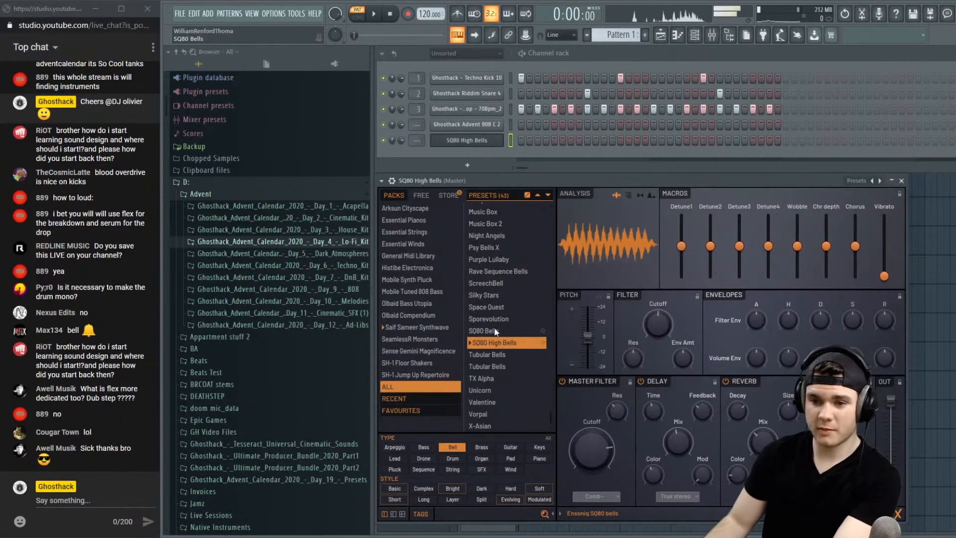
{"action": "left_click", "coordinate": [494, 330]}
{"action": "left_click", "coordinate": [492, 308]}
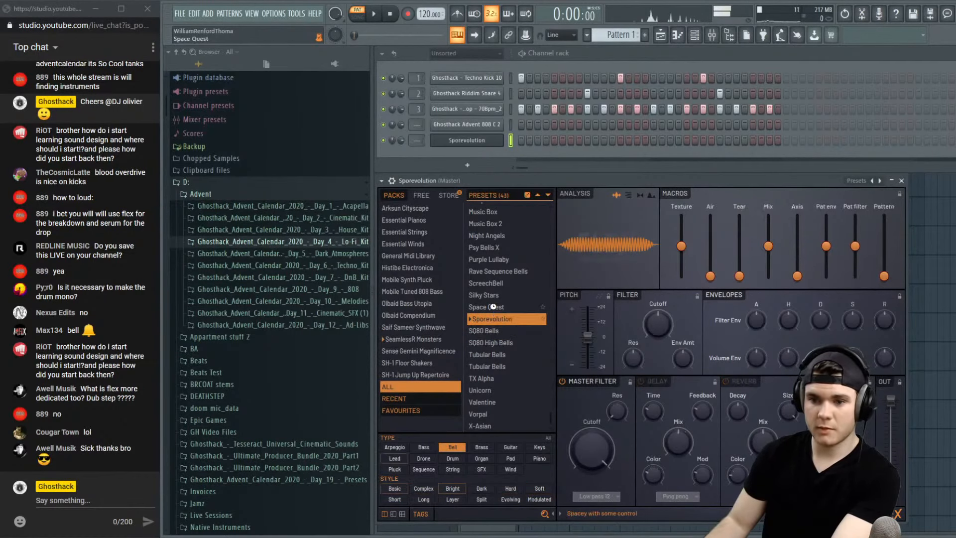
{"action": "left_click", "coordinate": [495, 295]}
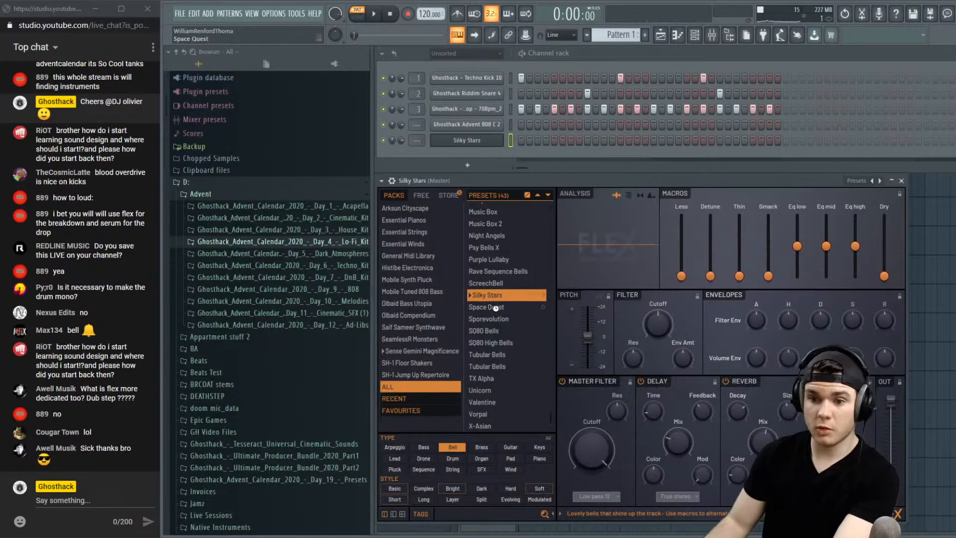
Load the Space Quest preset and turn off its delay and reverb
{"action": "left_click", "coordinate": [497, 309]}
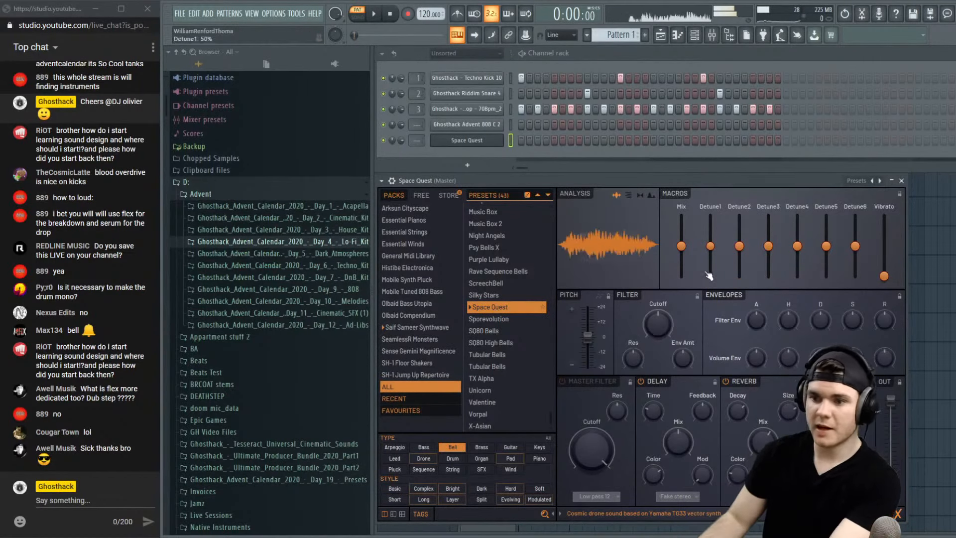
{"action": "left_click", "coordinate": [642, 382]}
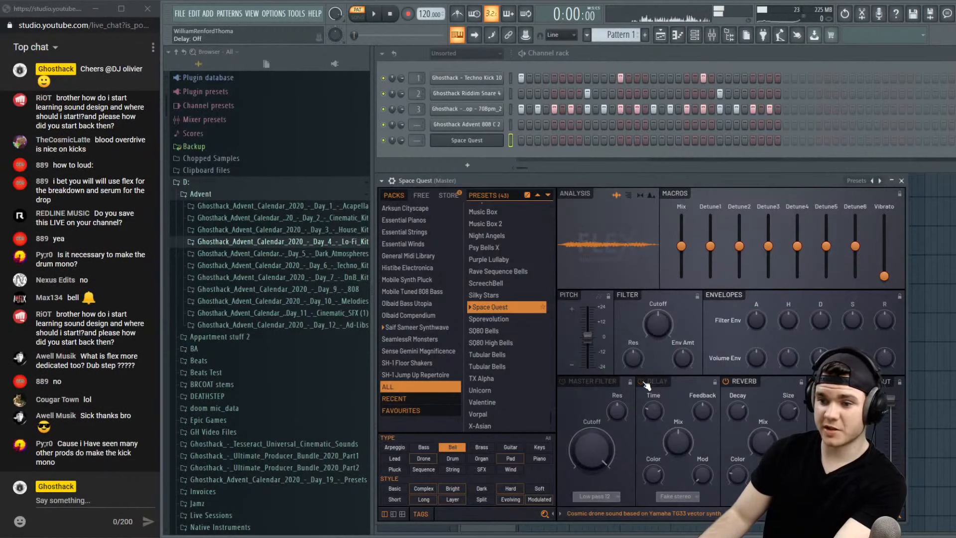
{"action": "left_click", "coordinate": [727, 382]}
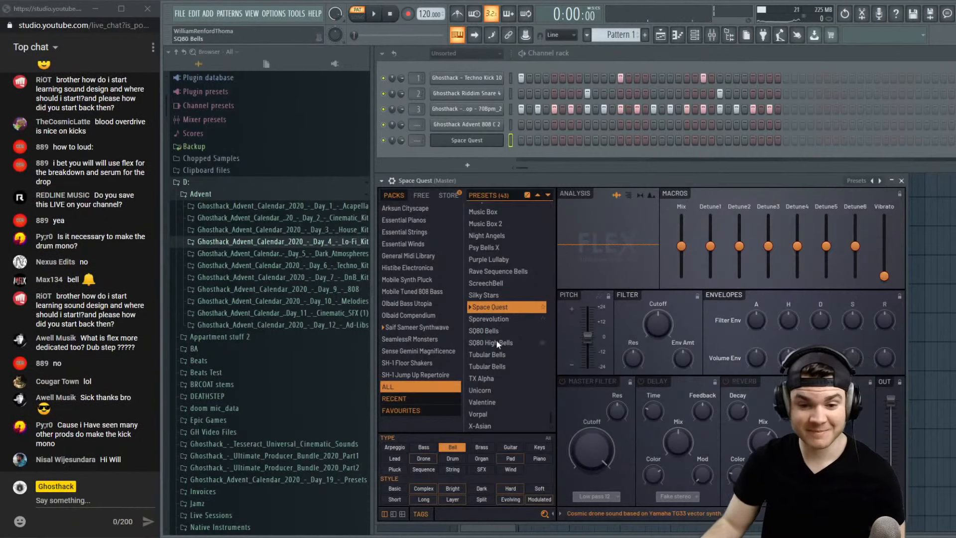
Audition the bell presets upward from Silky Stars through ScreechBell and Rave Sequence Bells to Psy Bells X
{"action": "left_click", "coordinate": [486, 294]}
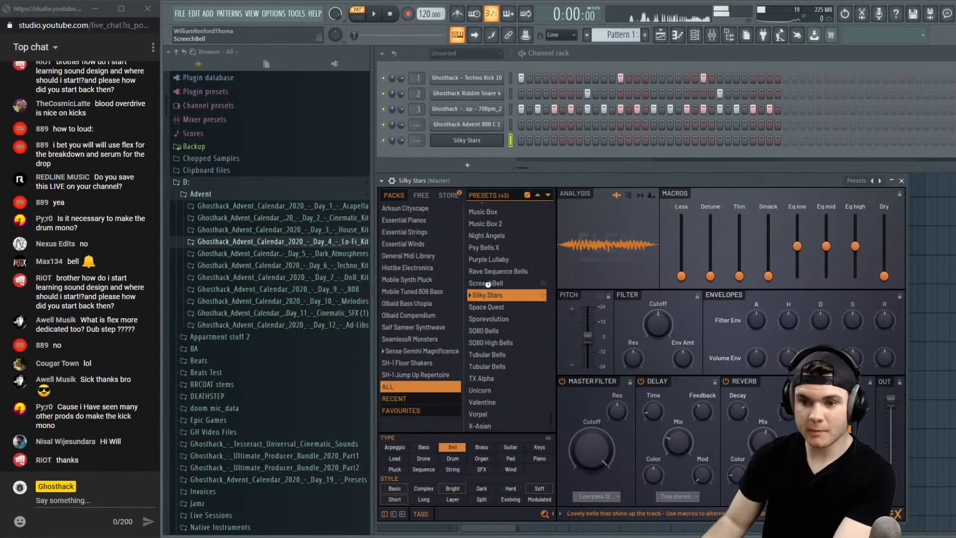
{"action": "left_click", "coordinate": [489, 284]}
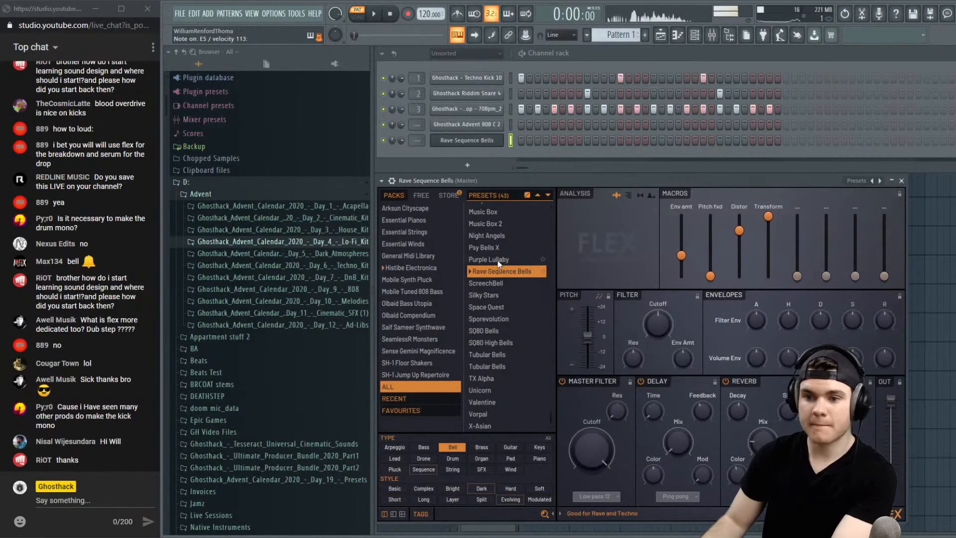
{"action": "left_click", "coordinate": [496, 248]}
{"action": "scroll", "coordinate": [494, 300], "scroll_direction": "up", "scroll_amount": 3}
{"action": "scroll", "coordinate": [494, 301], "scroll_direction": "up", "scroll_amount": 2}
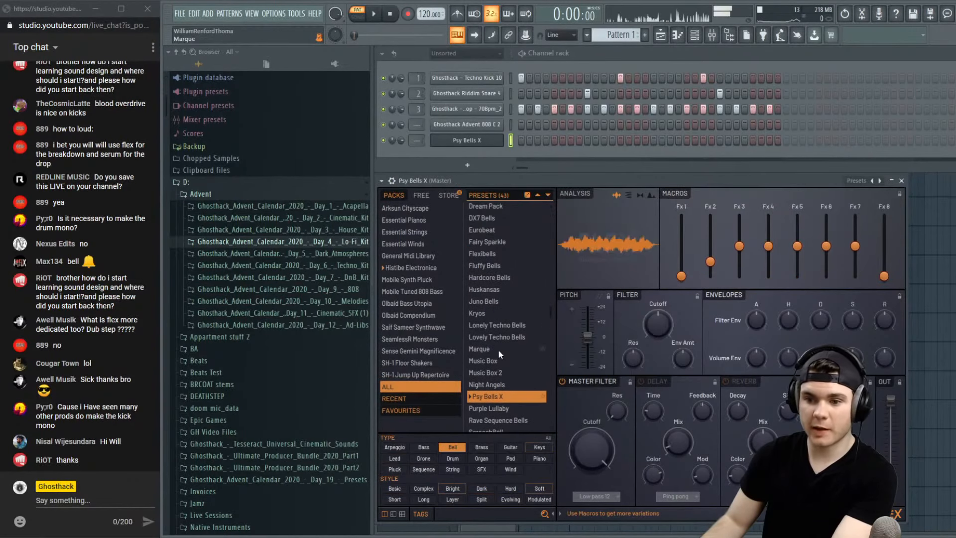
Audition Night Angels and Music Box 2, load the Music Box preset for the melody and close the FLEX window
{"action": "left_click", "coordinate": [497, 385]}
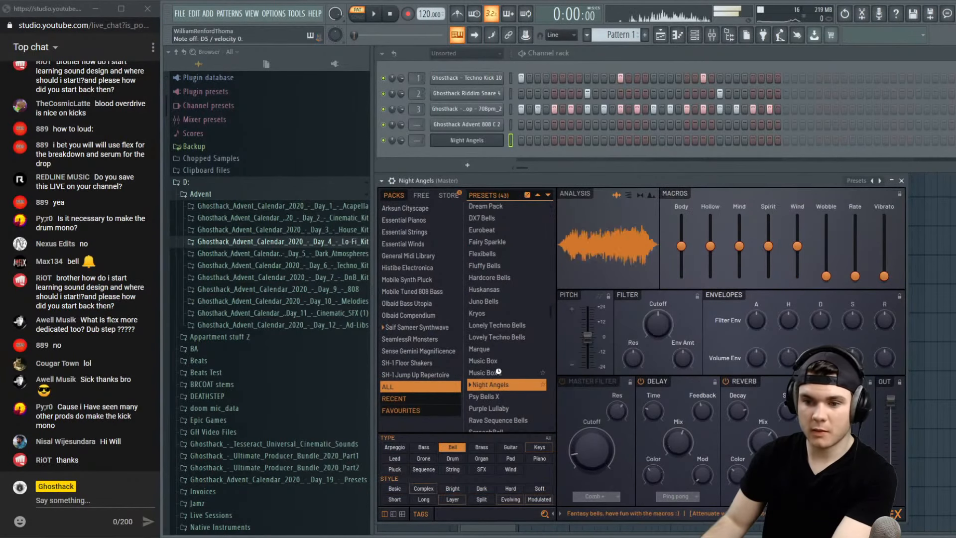
{"action": "left_click", "coordinate": [498, 371]}
{"action": "left_click", "coordinate": [496, 360]}
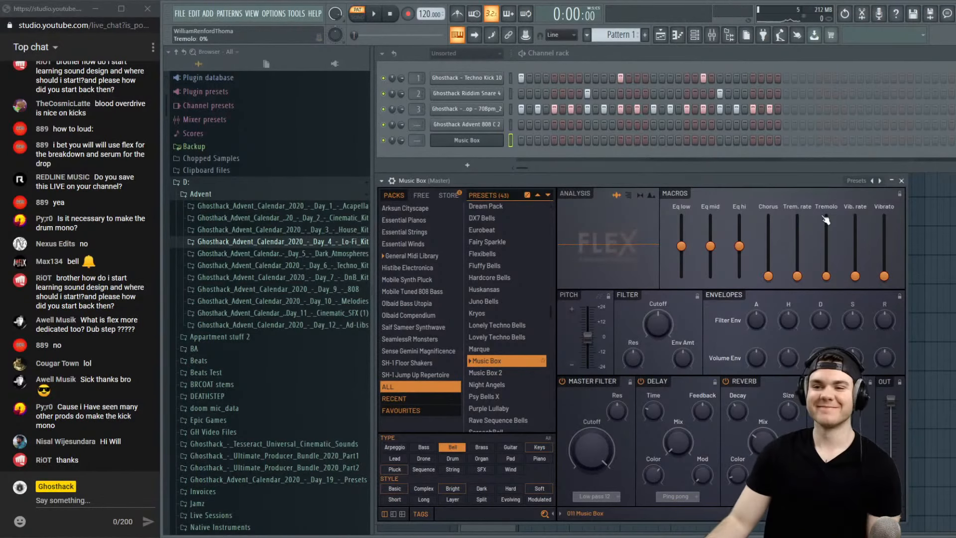
{"action": "left_click", "coordinate": [902, 181]}
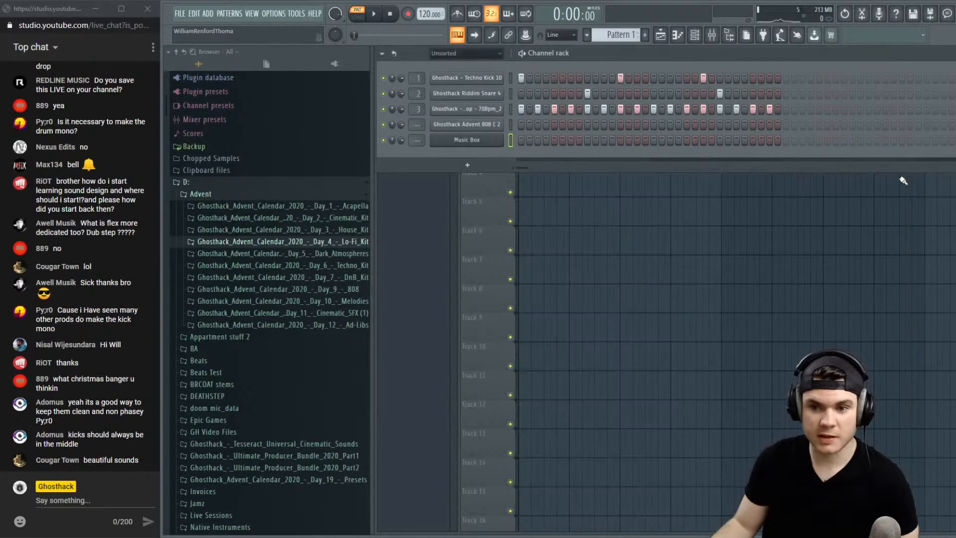
Add the Stereo effect to the first slot of the Techno Kick's mixer insert and turn its Width fully down
{"action": "left_click", "coordinate": [486, 78]}
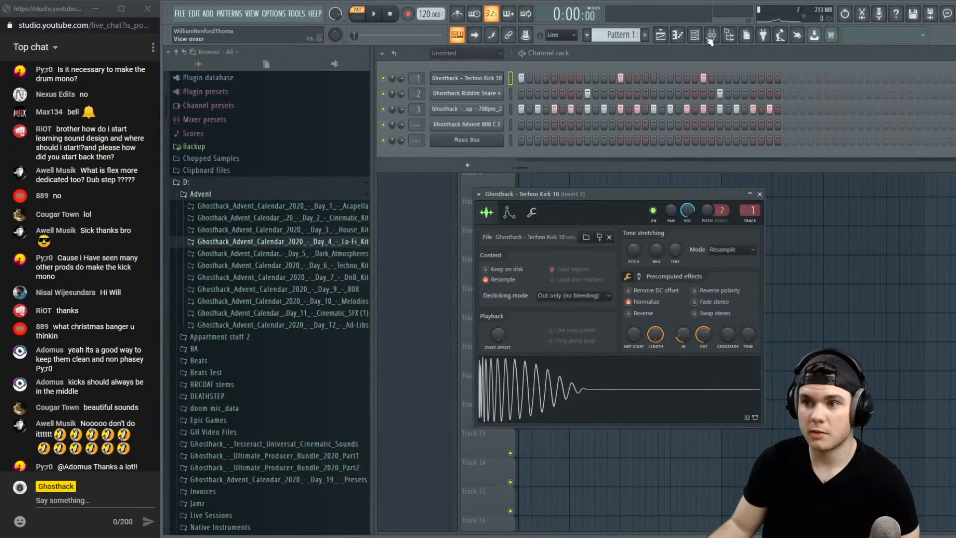
{"action": "key", "text": "F9"}
{"action": "left_click", "coordinate": [823, 313]}
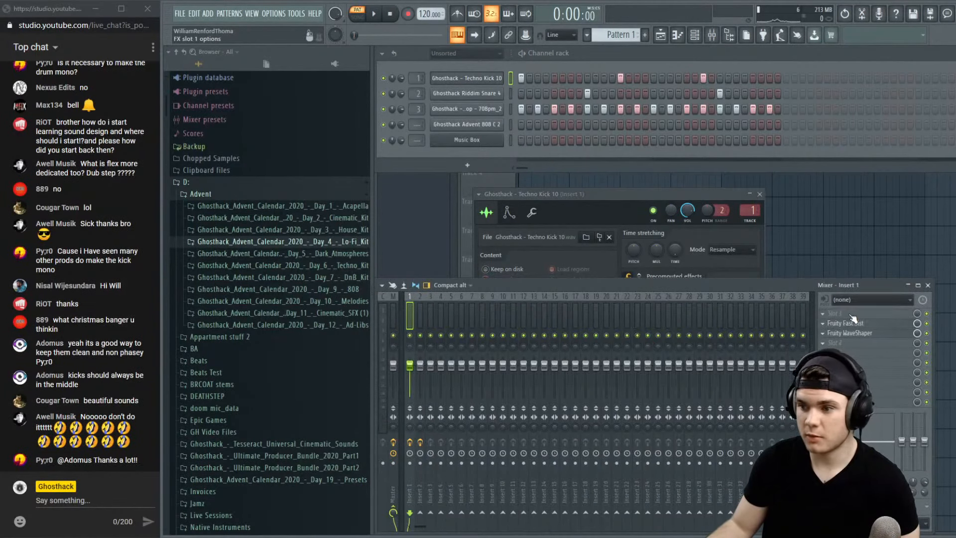
{"action": "mouse_move", "coordinate": [837, 306]}
{"action": "left_click", "coordinate": [696, 16]}
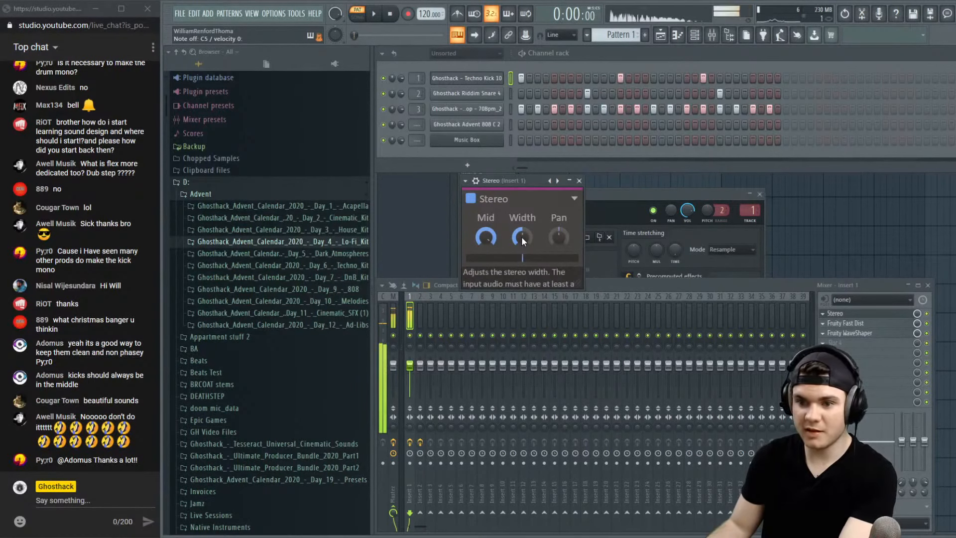
{"action": "left_click_drag", "start_coordinate": [526, 236], "coordinate": [525, 286]}
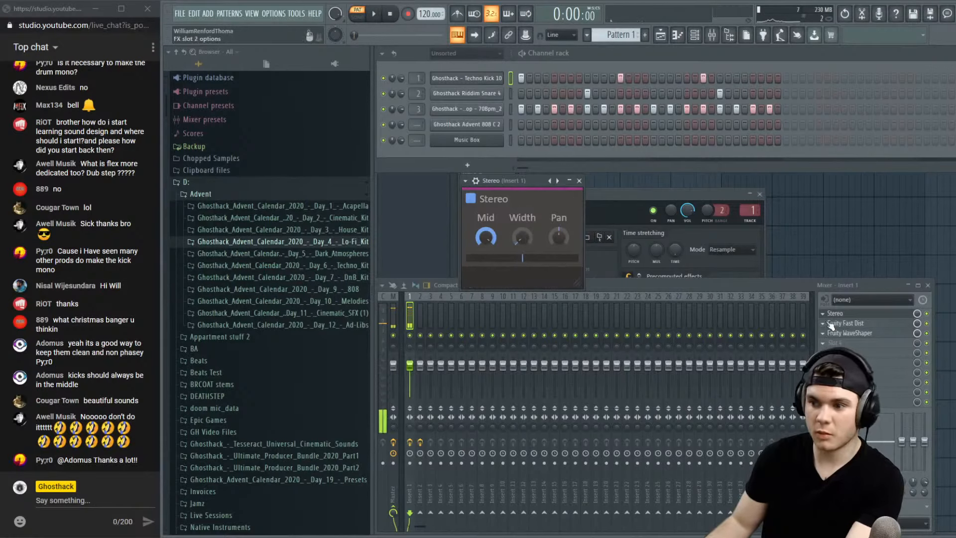
{"action": "left_click", "coordinate": [846, 315]}
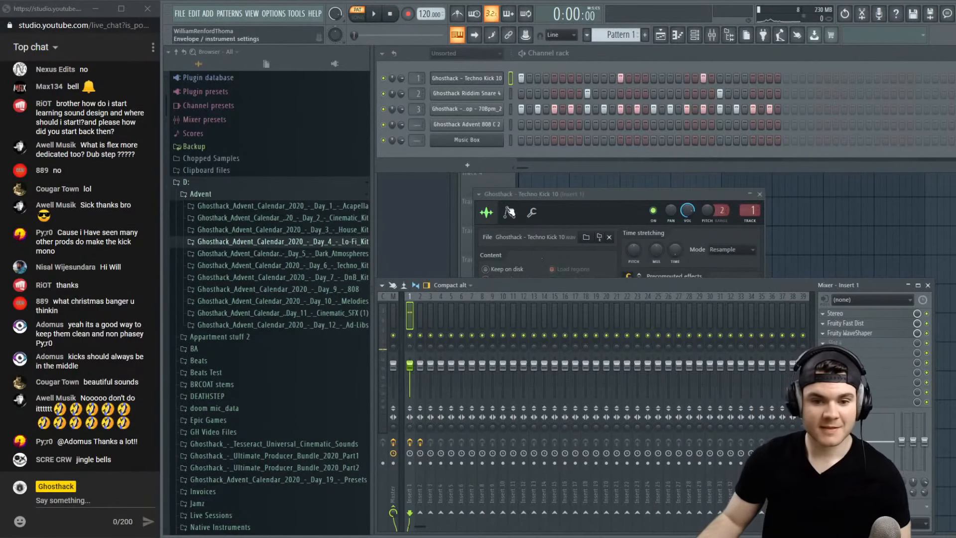
Try out the Music Box sound, open its piano roll and place a two-step C7 note at the start of the pattern
{"action": "left_click", "coordinate": [510, 140]}
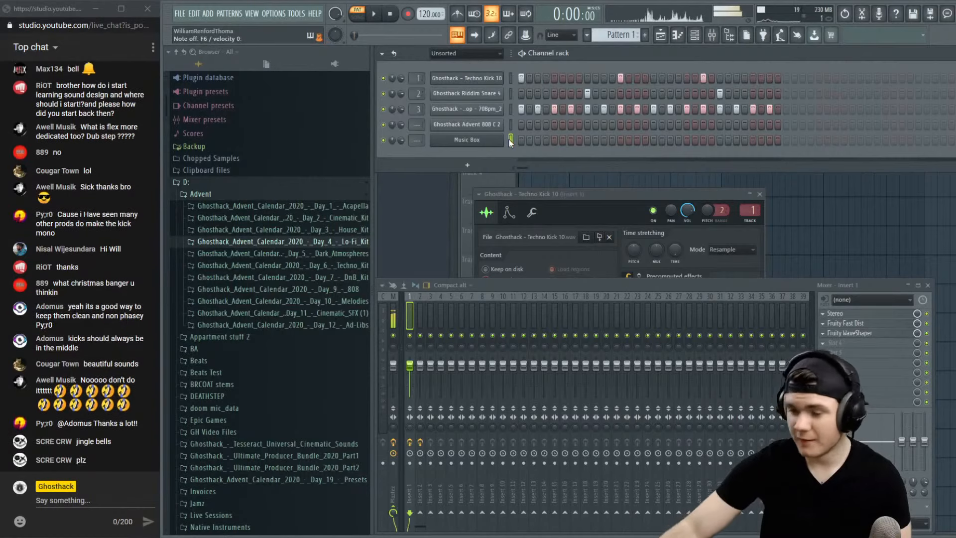
{"action": "right_click", "coordinate": [509, 140]}
{"action": "left_click", "coordinate": [526, 142]}
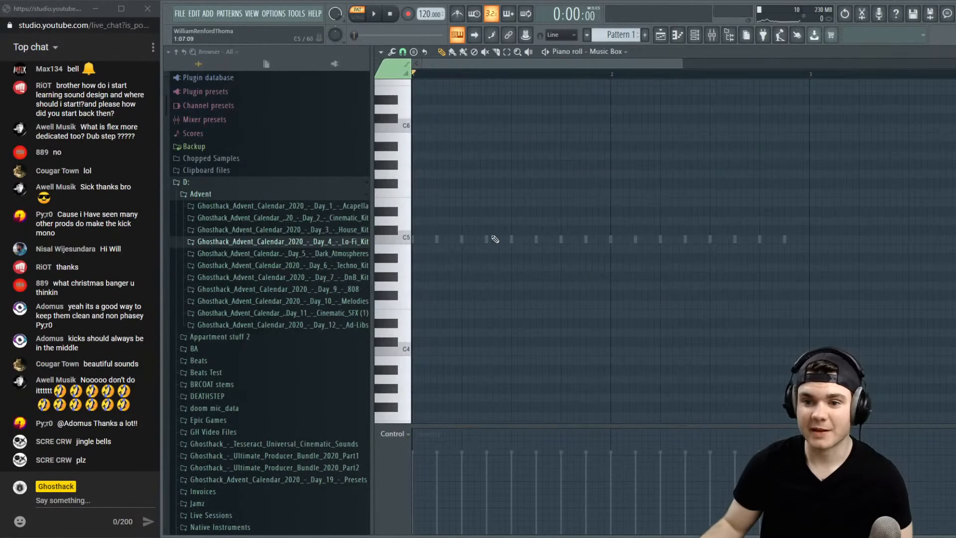
{"action": "scroll", "coordinate": [495, 239], "scroll_direction": "up", "scroll_amount": 2}
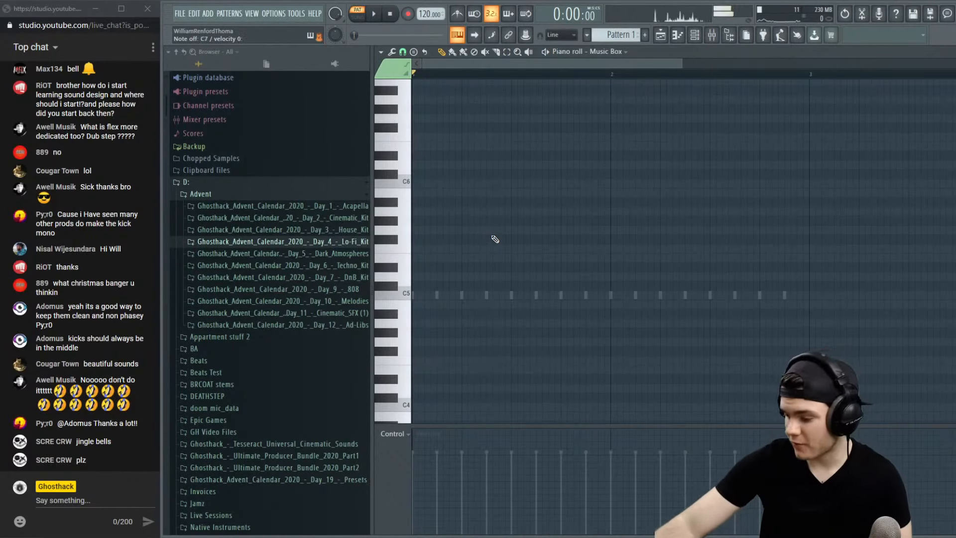
{"action": "scroll", "coordinate": [440, 224], "scroll_direction": "up", "scroll_amount": 6}
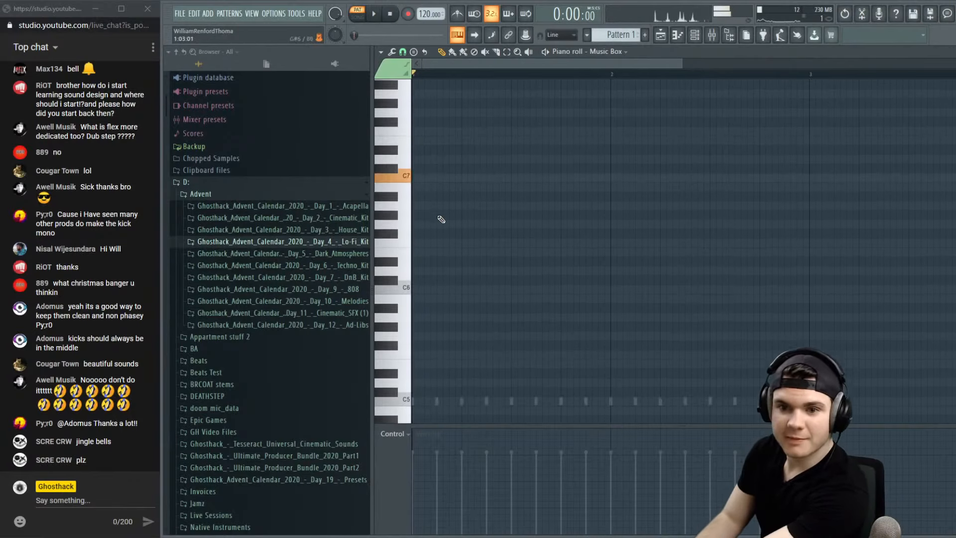
{"action": "left_click", "coordinate": [427, 238]}
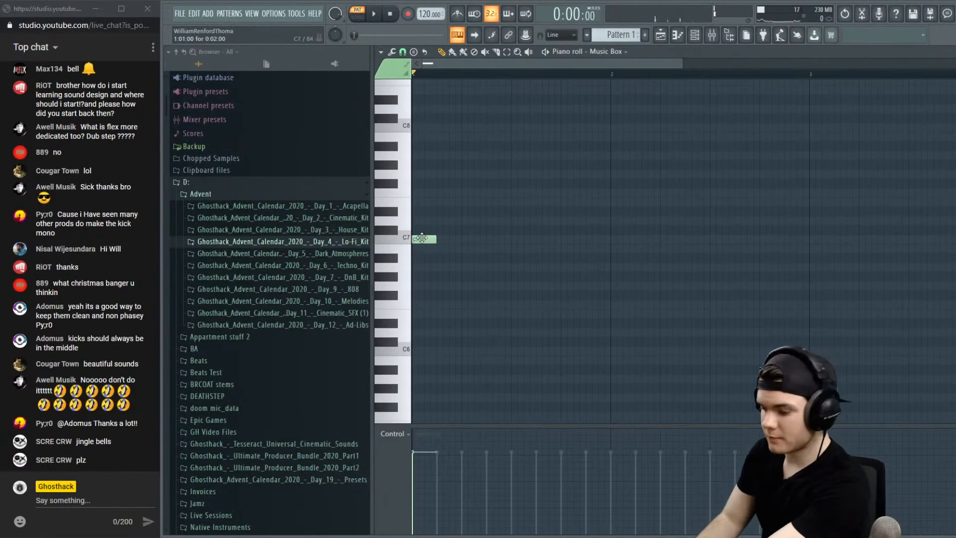
Add a one-step A#6 note at step 4 and a two-step A6 note at step 5 of the Music Box melody, checking with playback
{"action": "left_click", "coordinate": [953, 51]}
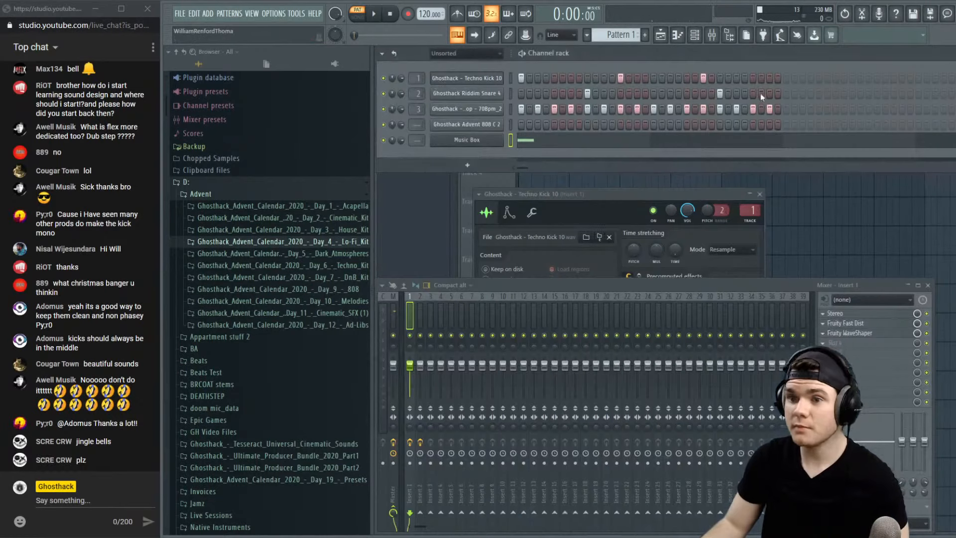
{"action": "right_click", "coordinate": [392, 141]}
{"action": "left_click", "coordinate": [401, 148]}
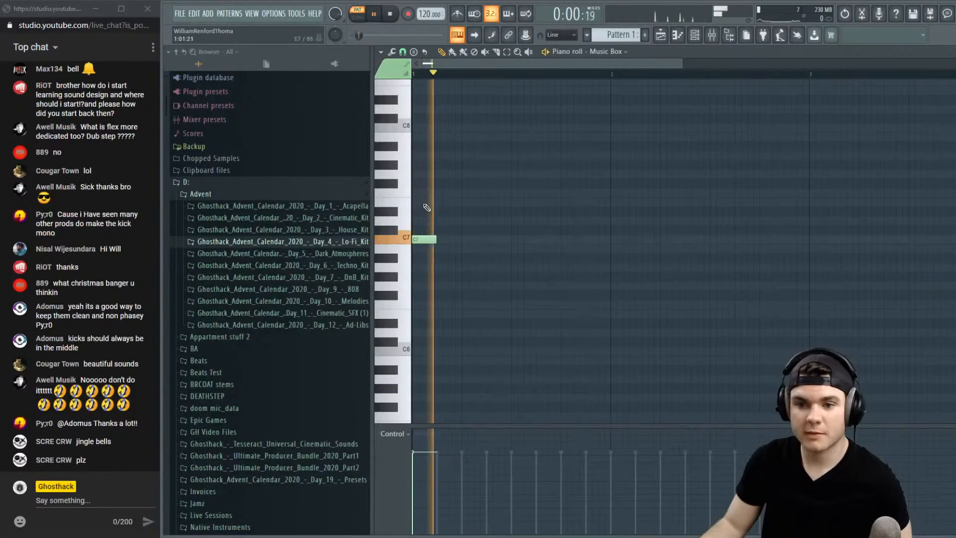
{"action": "left_click", "coordinate": [472, 267]}
{"action": "left_click_drag", "start_coordinate": [482, 267], "coordinate": [471, 258]}
{"action": "key", "text": "space"}
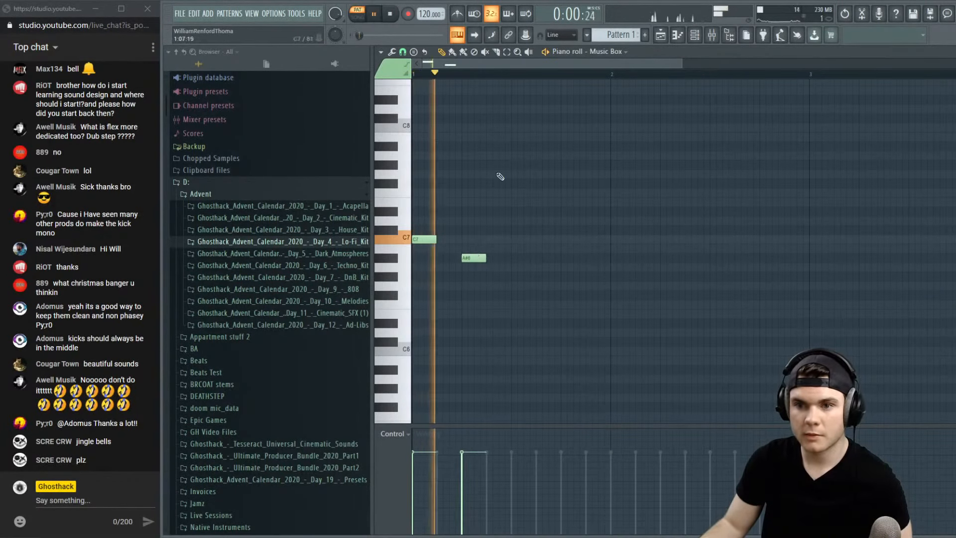
{"action": "key", "text": "space"}
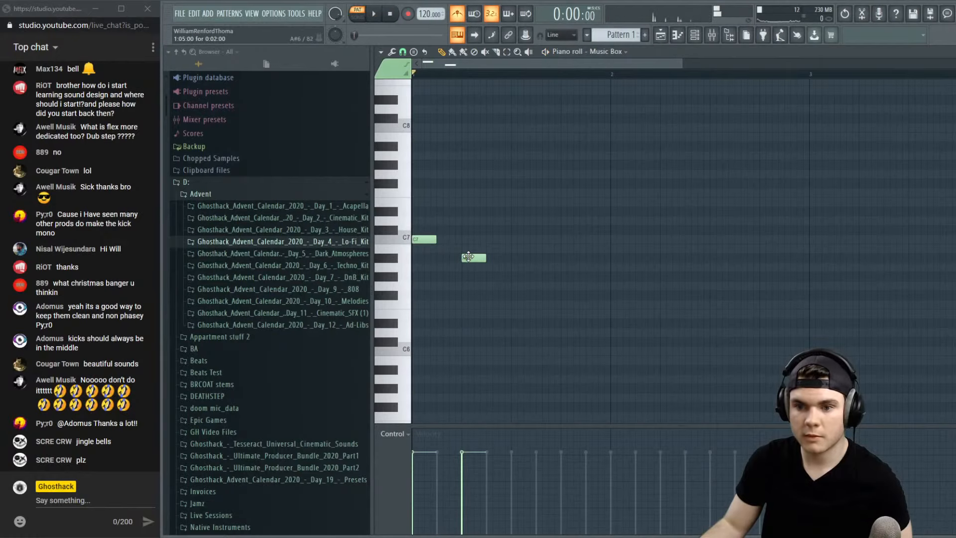
{"action": "mouse_move", "coordinate": [468, 256]}
{"action": "left_mouse_down"}
{"action": "mouse_move", "coordinate": [468, 266]}
{"action": "mouse_move", "coordinate": [459, 257]}
{"action": "left_mouse_up"}
{"action": "left_click", "coordinate": [459, 249]}
{"action": "key", "text": "space"}
{"action": "key", "text": "space"}
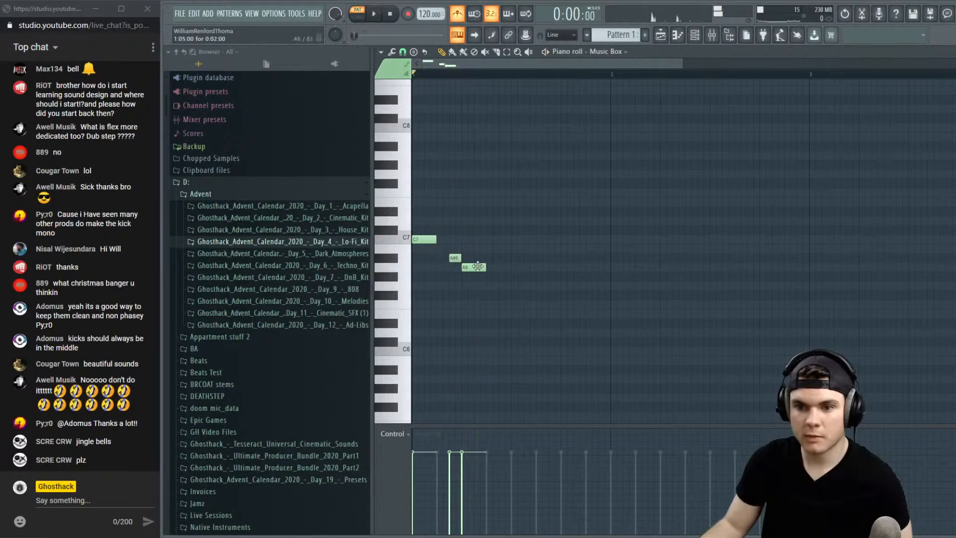
Continue the first bar of the melody with two-step G6, F6, G6, A6 and F6 notes at steps 7, 9, 11, 13 and 15
{"action": "left_click", "coordinate": [497, 295]}
{"action": "left_click_drag", "start_coordinate": [498, 295], "coordinate": [518, 304]}
{"action": "left_click", "coordinate": [518, 313]}
{"action": "left_click", "coordinate": [540, 286]}
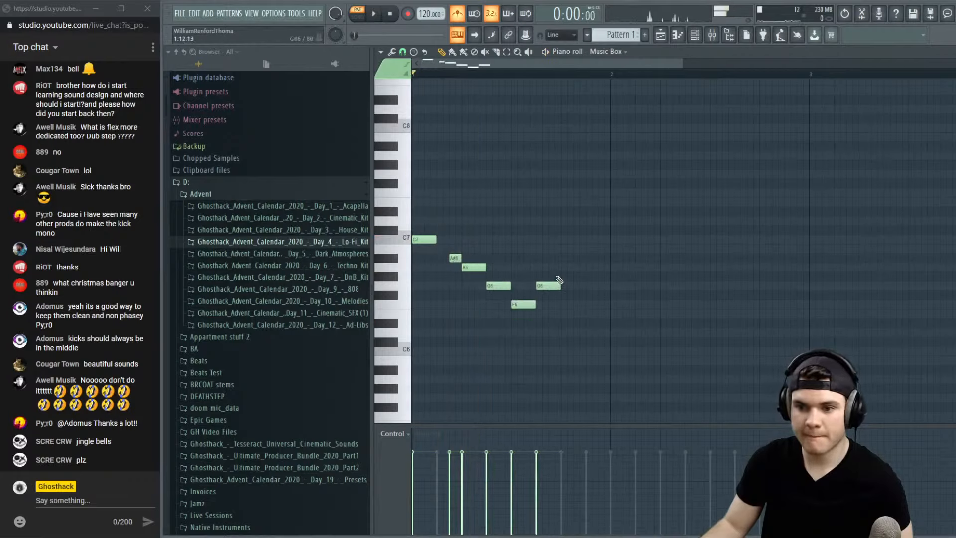
{"action": "left_click", "coordinate": [563, 268]}
{"action": "left_click", "coordinate": [589, 304]}
Play the Music Box melody together with the drum pattern from the channel rack and turn off the metronome
{"action": "key", "text": "F7"}
{"action": "right_click", "coordinate": [384, 140]}
{"action": "left_click", "coordinate": [399, 145]}
{"action": "key", "text": "space"}
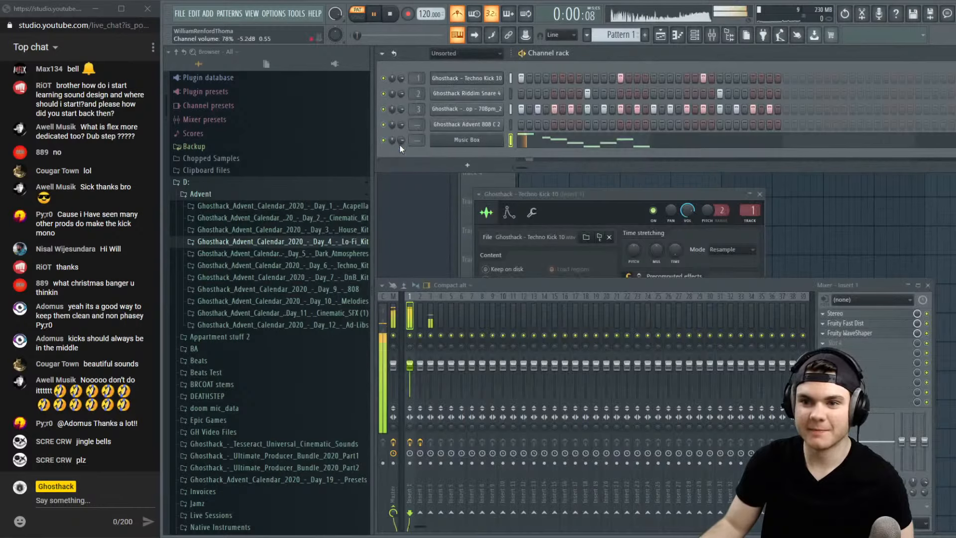
{"action": "left_click", "coordinate": [459, 14]}
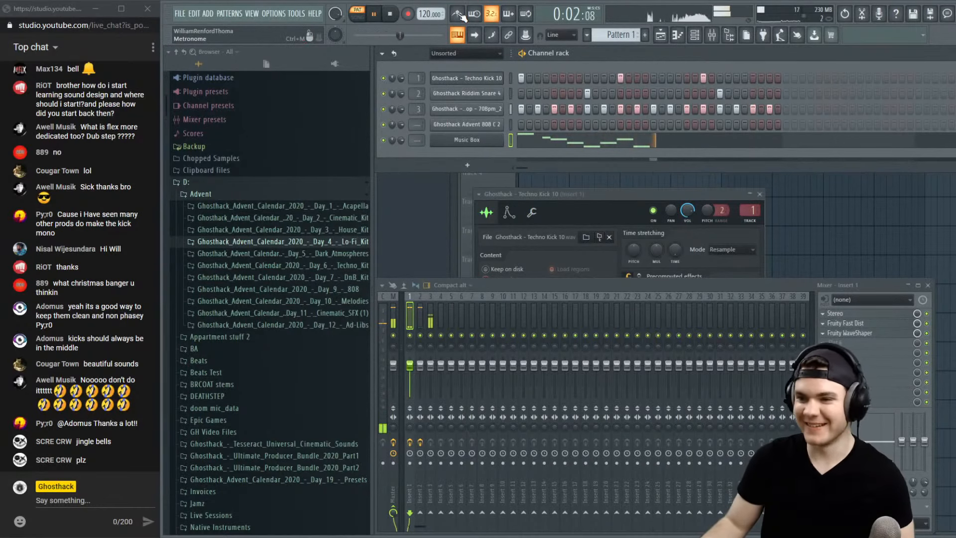
{"action": "key", "text": "space"}
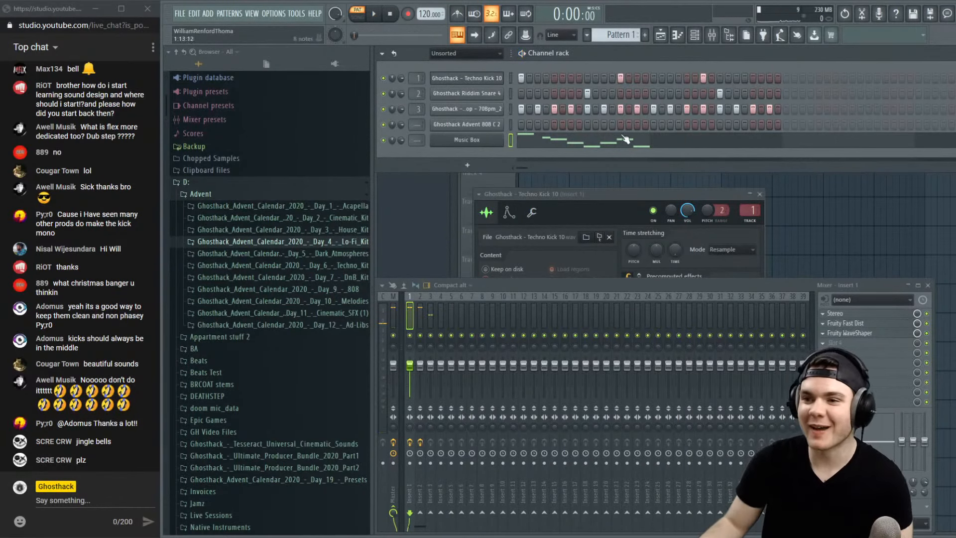
Extend the Music Box melody into the second bar with one-step G6, A6, A#6, G6 and A6 notes on steps 1 to 5
{"action": "key", "text": "F7"}
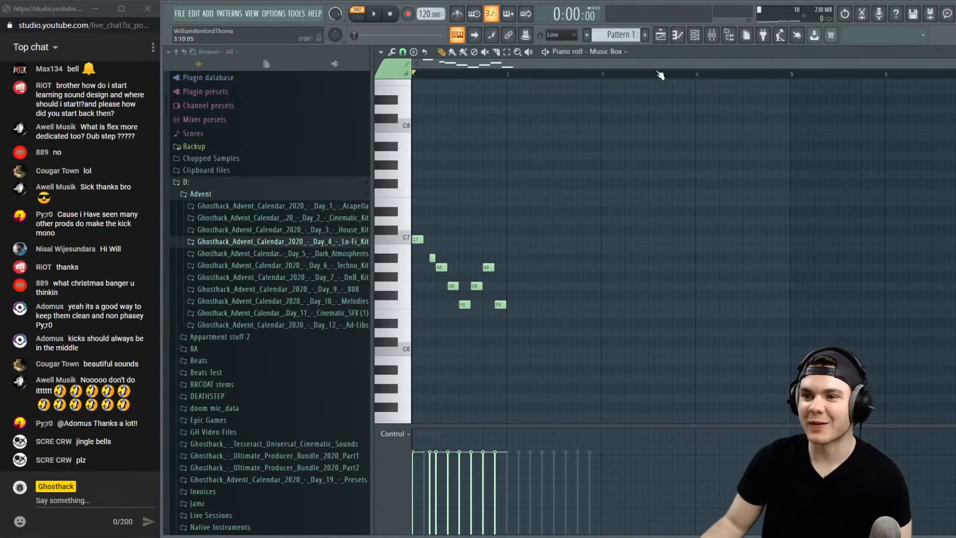
{"action": "key", "text": "space"}
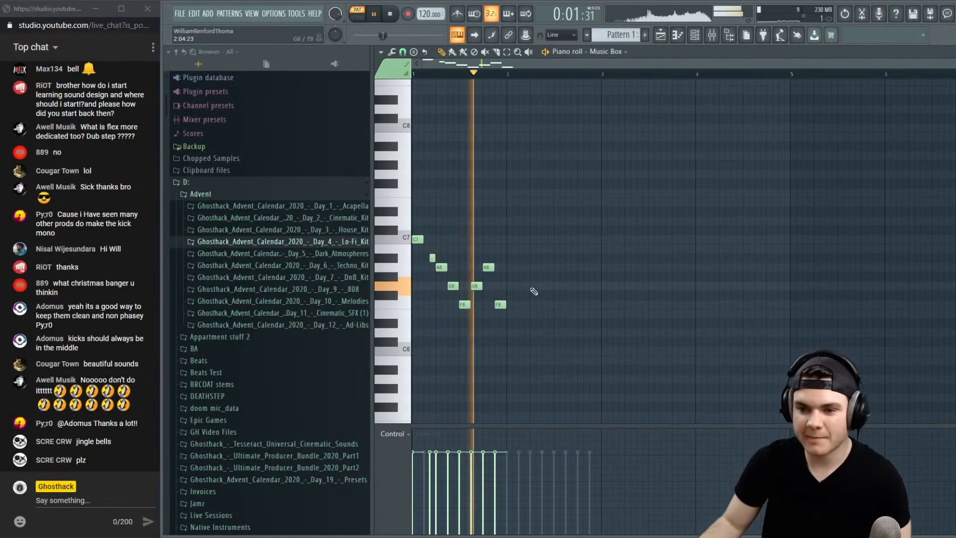
{"action": "key", "text": "space"}
{"action": "left_click", "coordinate": [509, 286]}
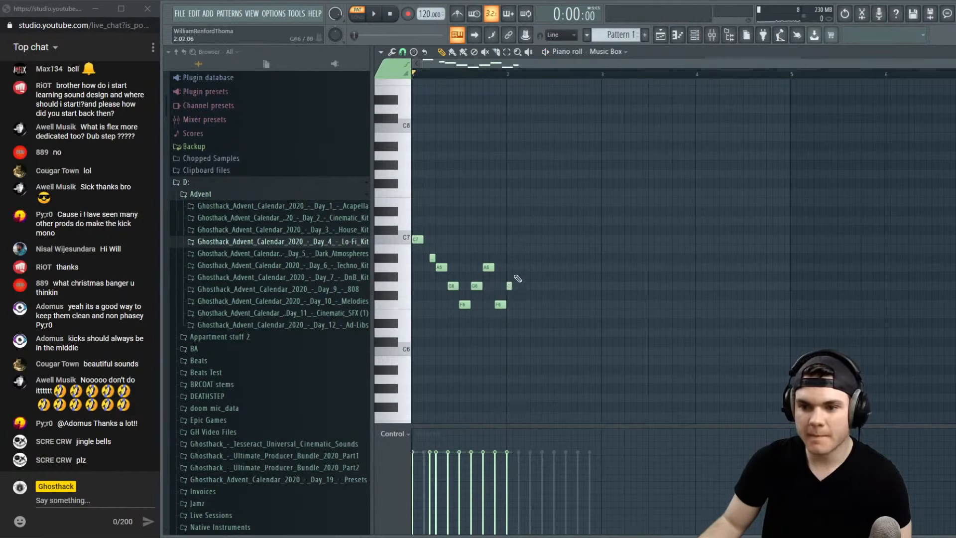
{"action": "left_click", "coordinate": [515, 267]}
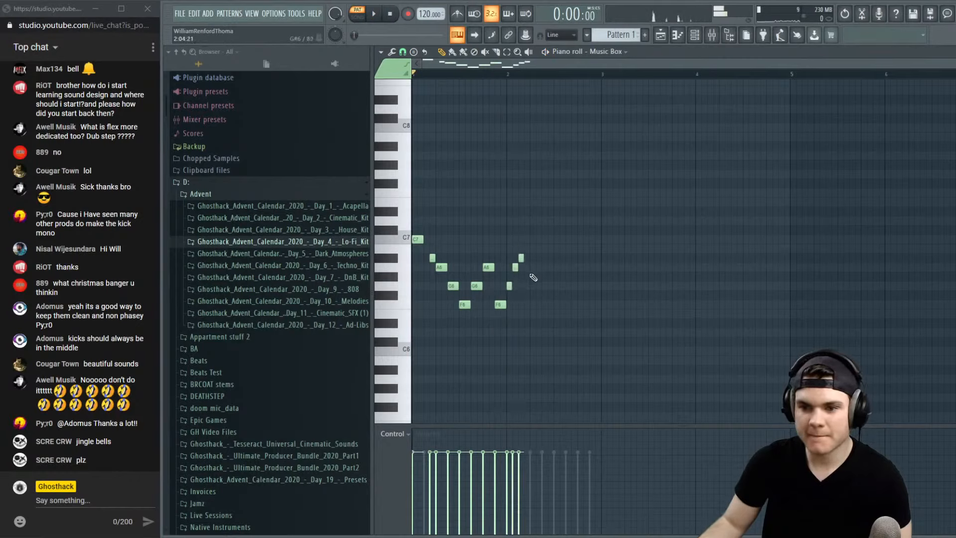
{"action": "left_click", "coordinate": [527, 286]}
{"action": "left_click", "coordinate": [532, 267]}
{"action": "key", "text": "space"}
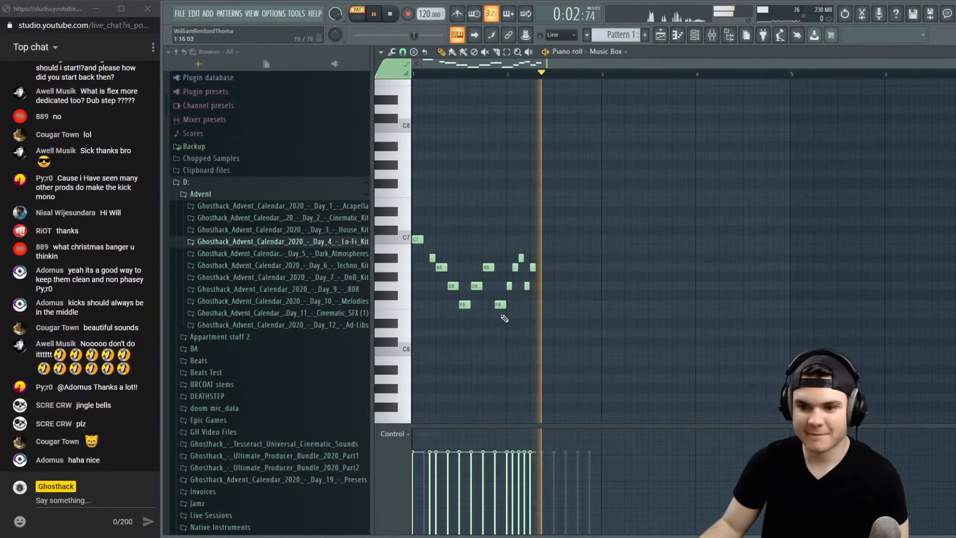
Shorten all the first-bar melody notes to one step each and play the pattern back
{"action": "left_click_drag", "start_coordinate": [502, 315], "coordinate": [421, 244]}
{"action": "key", "text": "ctrl+space"}
{"action": "key", "text": "space"}
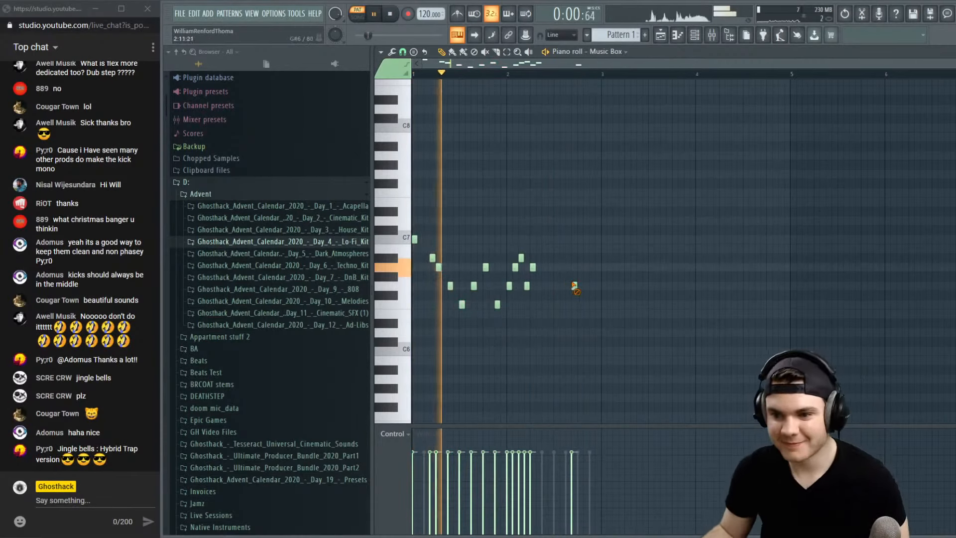
{"action": "scroll", "coordinate": [579, 80], "scroll_direction": "up", "scroll_amount": 2}
{"action": "scroll", "coordinate": [579, 80], "scroll_direction": "up", "scroll_amount": 2}
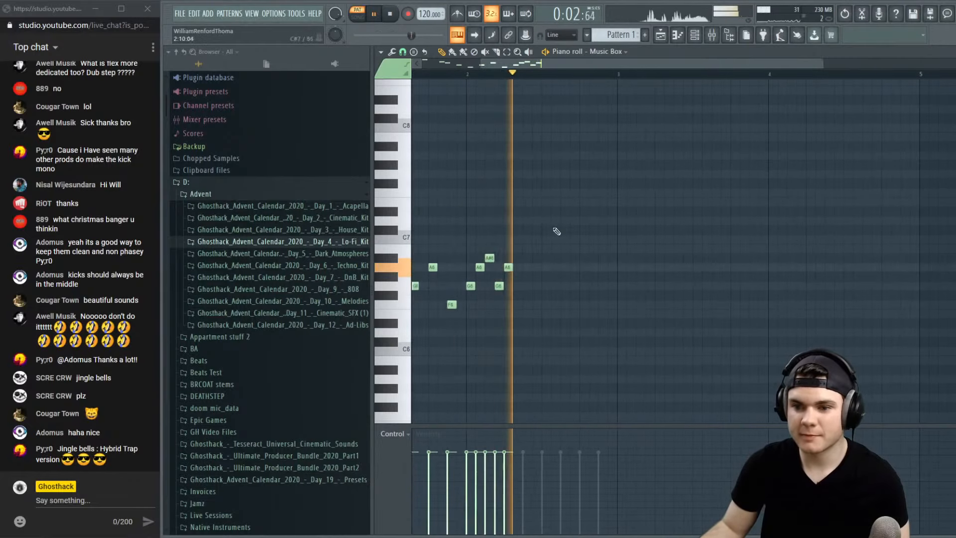
Add one-step G6, F6 and E6 notes at steps 8, 9 and 11 of the melody's second bar, checking playback from bar 2
{"action": "key", "text": "space"}
{"action": "left_click", "coordinate": [537, 286]}
{"action": "left_click", "coordinate": [545, 305]}
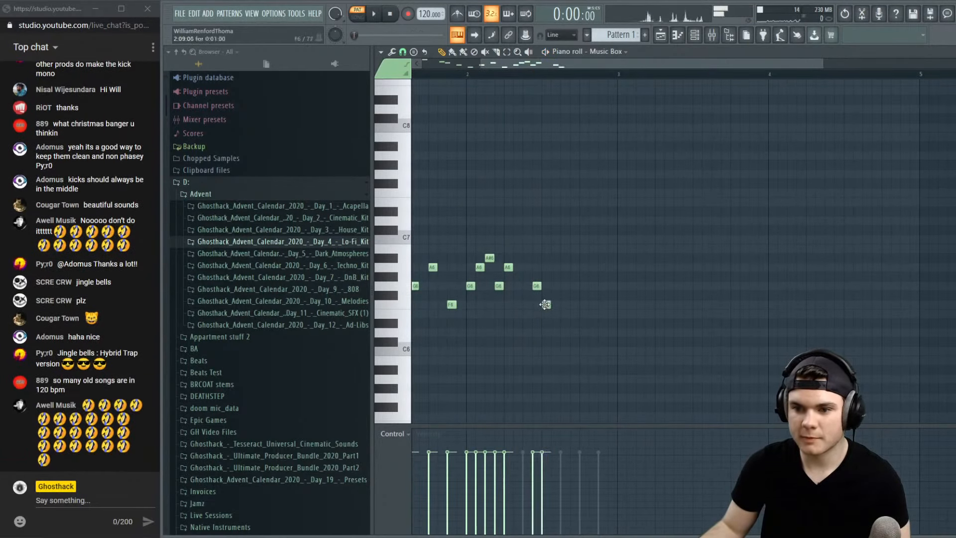
{"action": "left_click", "coordinate": [470, 75]}
{"action": "key", "text": "space"}
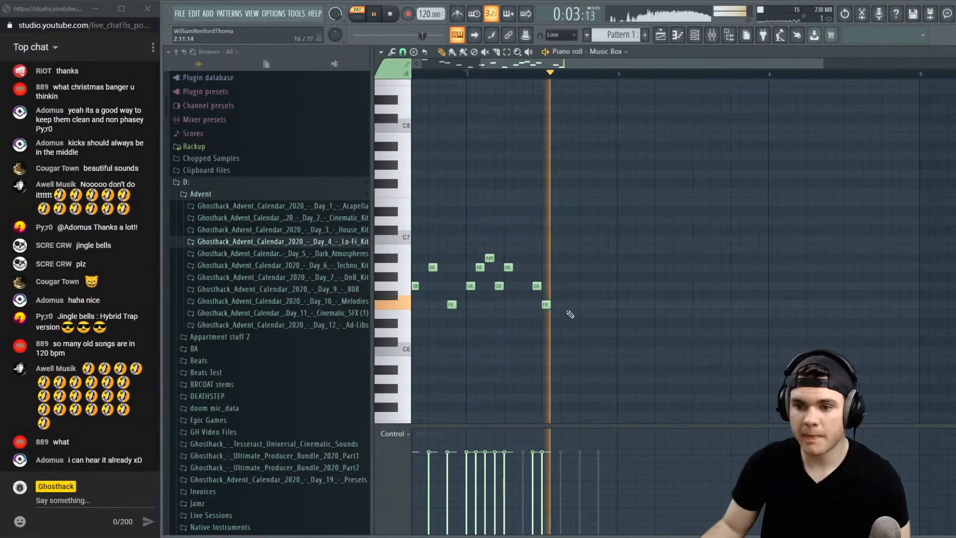
{"action": "key", "text": "space"}
{"action": "left_click", "coordinate": [564, 331]}
{"action": "left_click_drag", "start_coordinate": [564, 331], "coordinate": [565, 313]}
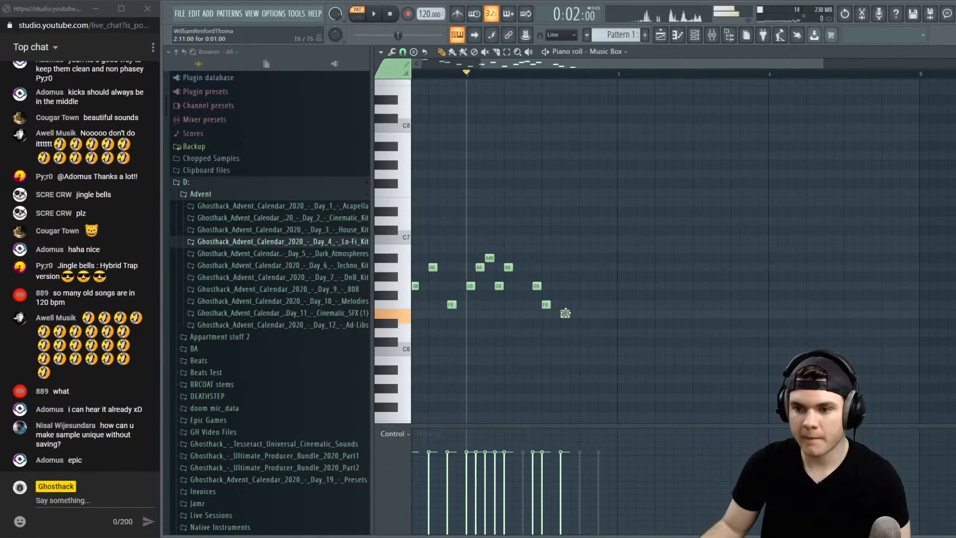
Lower the step-11 note of the melody's second bar to D#6, add an F6 on step 13 and play the melody back
{"action": "left_click", "coordinate": [543, 78]}
{"action": "key", "text": "space"}
{"action": "key", "text": "space"}
{"action": "left_click_drag", "start_coordinate": [564, 315], "coordinate": [564, 324]}
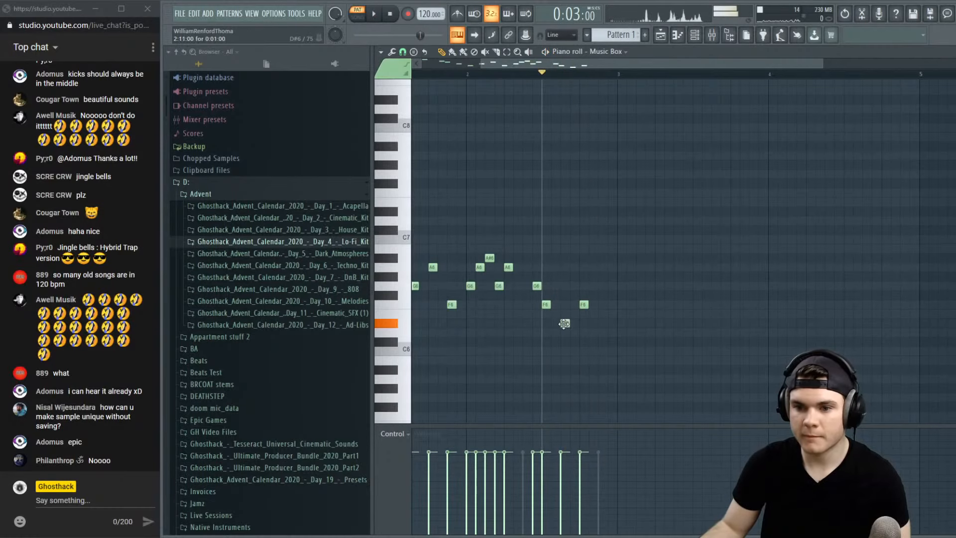
{"action": "scroll", "coordinate": [551, 69], "scroll_direction": "down", "scroll_amount": 3}
{"action": "left_click_drag", "start_coordinate": [552, 74], "coordinate": [272, 89]}
{"action": "key", "text": "space"}
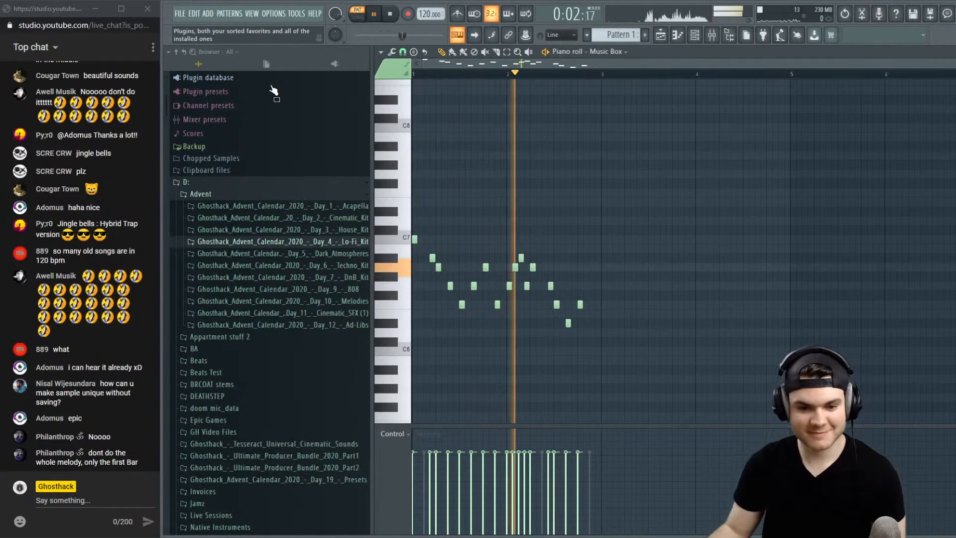
{"action": "key", "text": "space"}
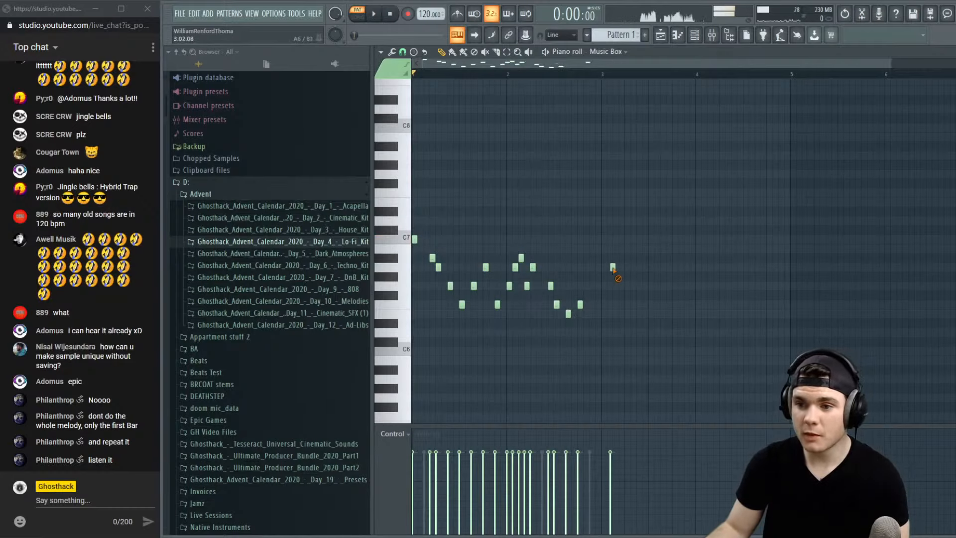
Move all second-bar melody notes to start at bar 3, play them back and lower the step-11 note to D#6
{"action": "left_click_drag", "start_coordinate": [619, 337], "coordinate": [506, 234]}
{"action": "left_click_drag", "start_coordinate": [514, 268], "coordinate": [603, 284]}
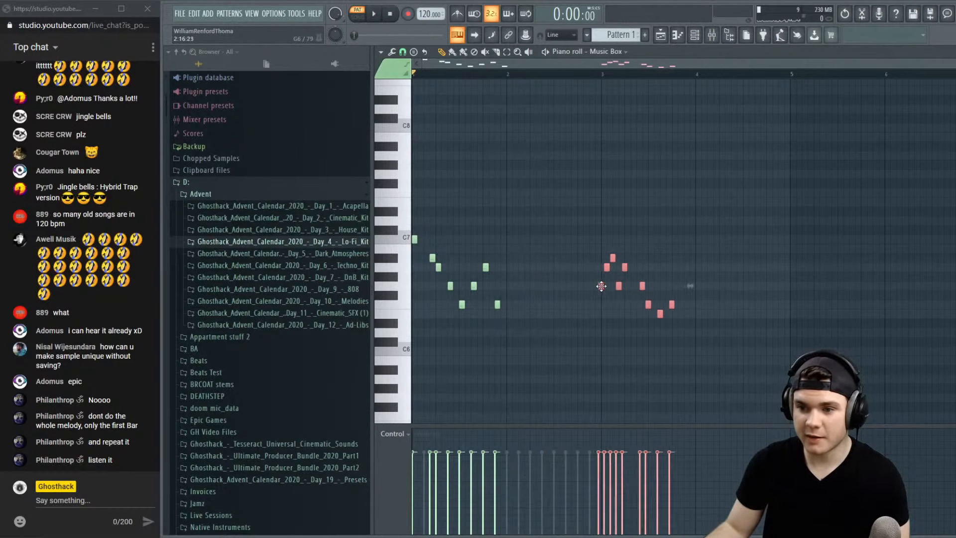
{"action": "key", "text": "space"}
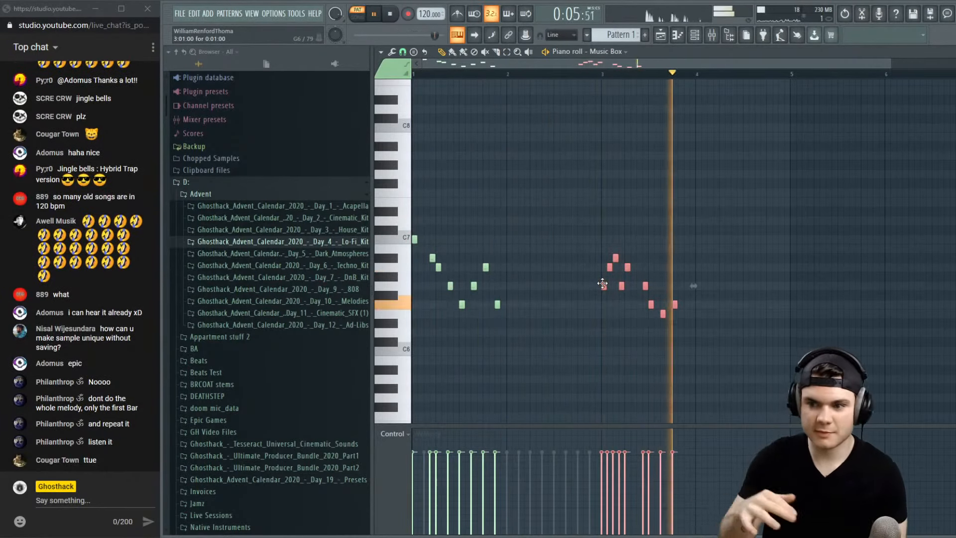
{"action": "key", "text": "space"}
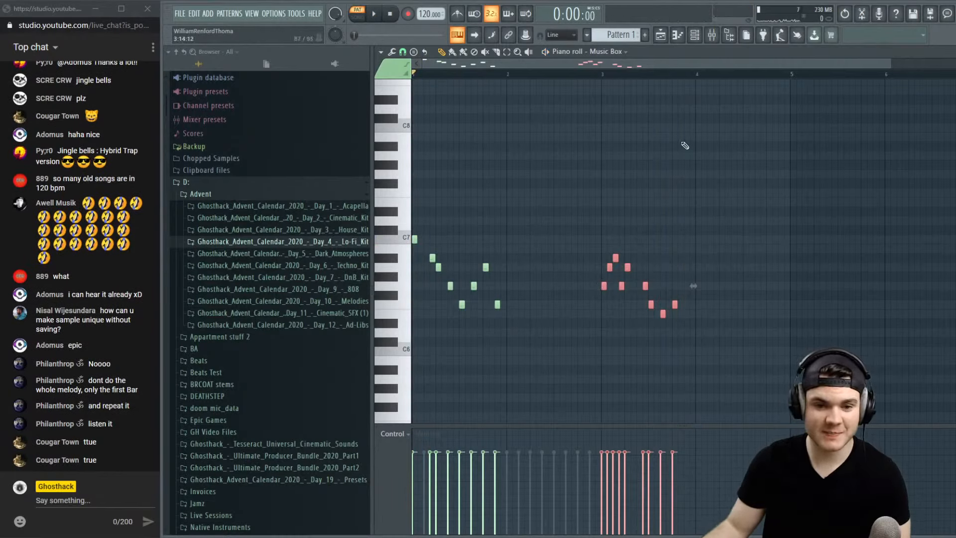
{"action": "left_click", "coordinate": [660, 335]}
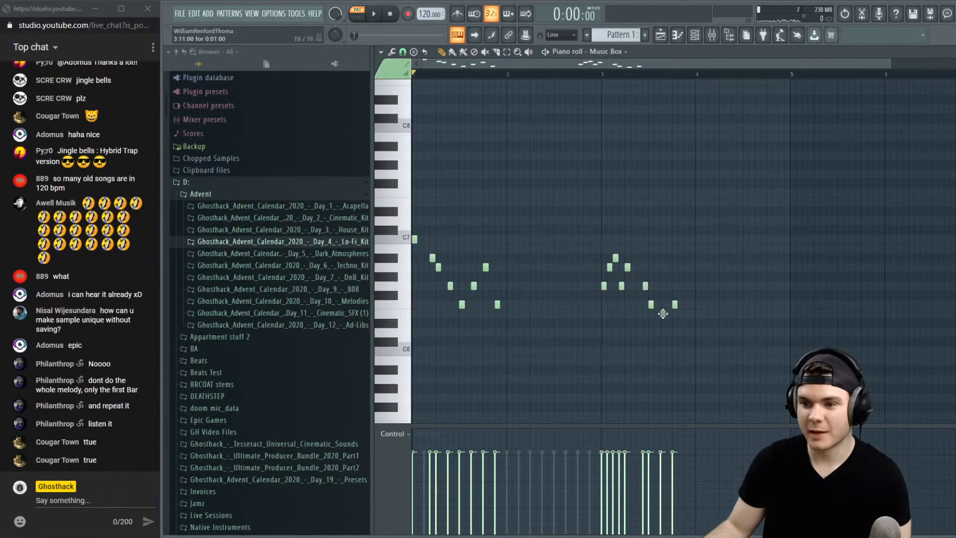
{"action": "left_click_drag", "start_coordinate": [663, 314], "coordinate": [663, 322]}
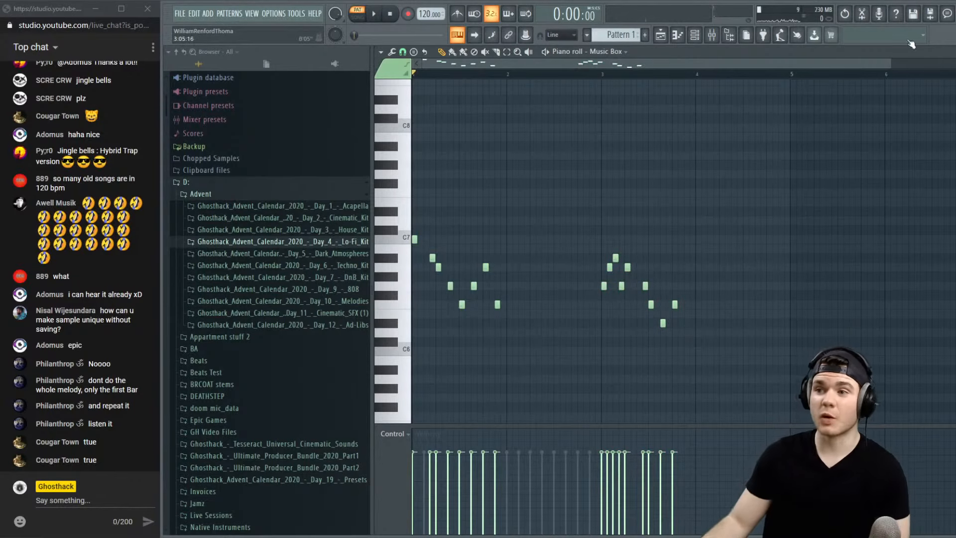
Copy the Music Box notes in the channel rack and cut them out of Pattern 1
{"action": "left_click", "coordinate": [955, 52]}
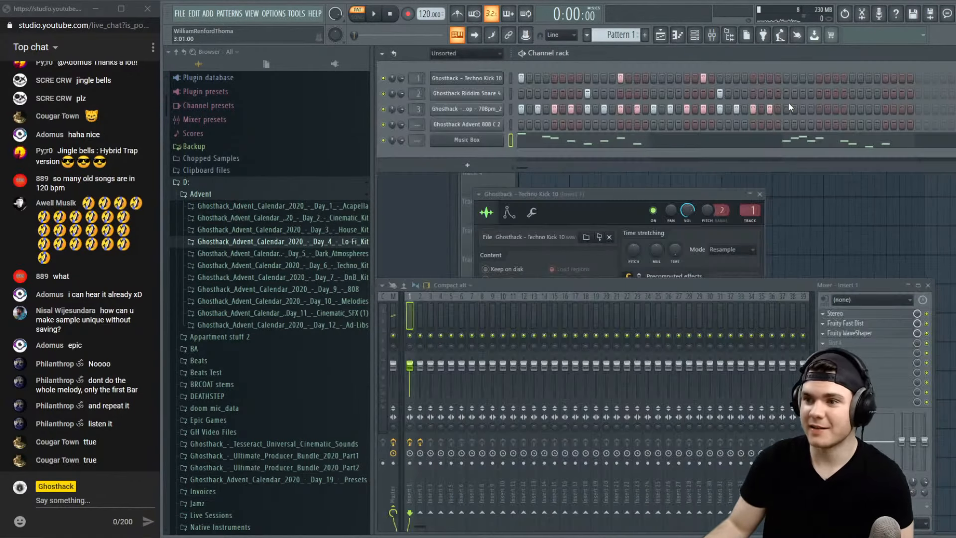
{"action": "right_click", "coordinate": [493, 140]}
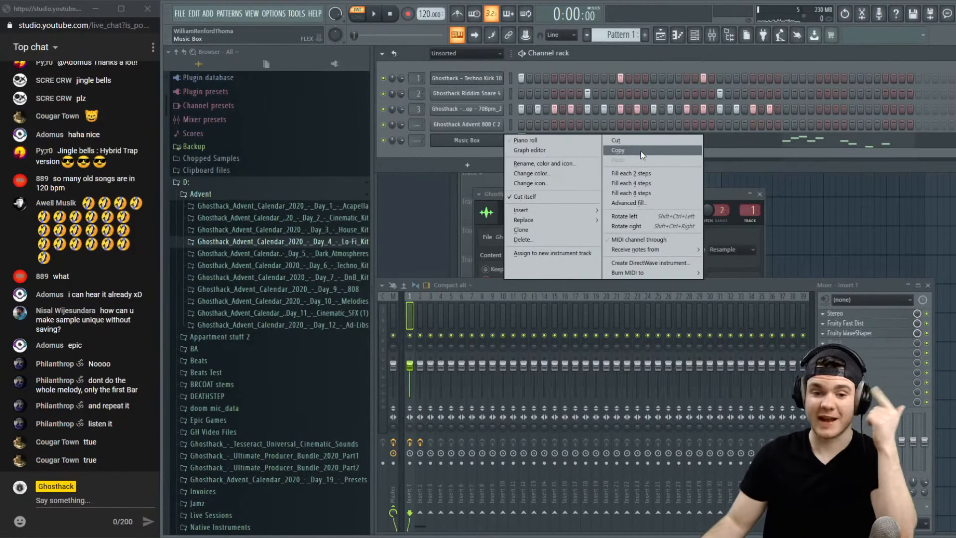
{"action": "left_click", "coordinate": [615, 152]}
{"action": "right_click", "coordinate": [494, 136]}
{"action": "left_click", "coordinate": [618, 141]}
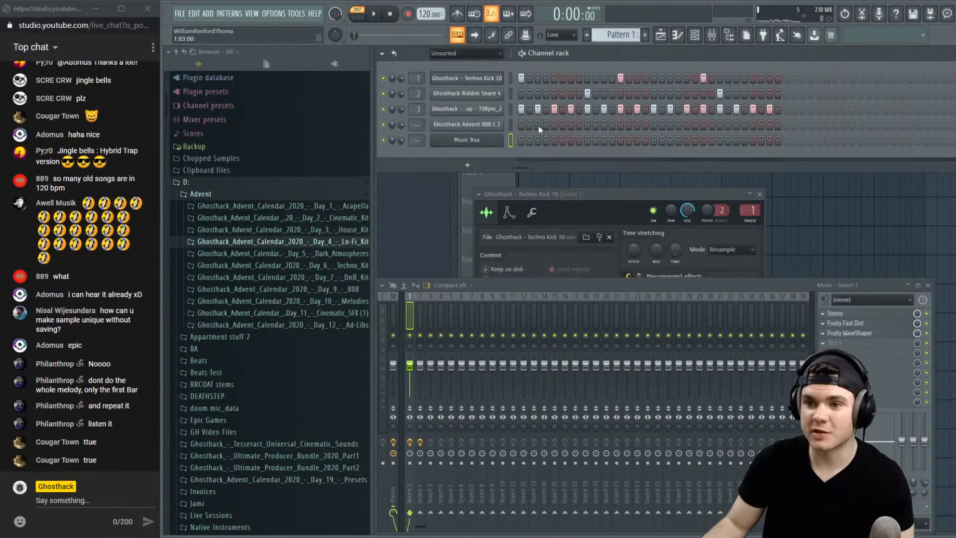
Place two Pattern 1 clips back to back on Track 1 of the playlist, starting at bars 1 and 3
{"action": "left_click", "coordinate": [482, 183]}
{"action": "left_click_drag", "start_coordinate": [547, 164], "coordinate": [536, 101]}
{"action": "left_click_drag", "start_coordinate": [683, 99], "coordinate": [667, 97]}
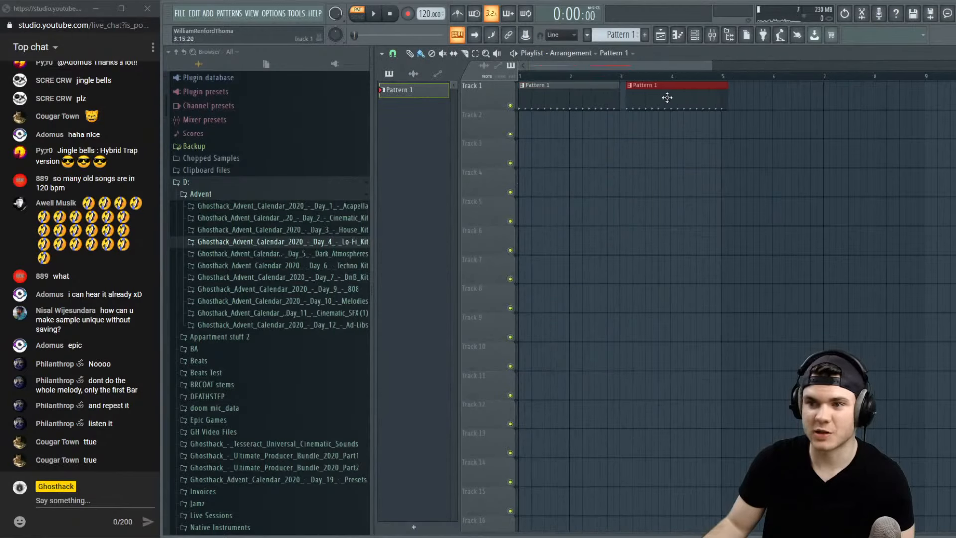
Create Pattern 2, paste the copied melody into its Music Box channel and briefly play it
{"action": "left_click", "coordinate": [646, 35]}
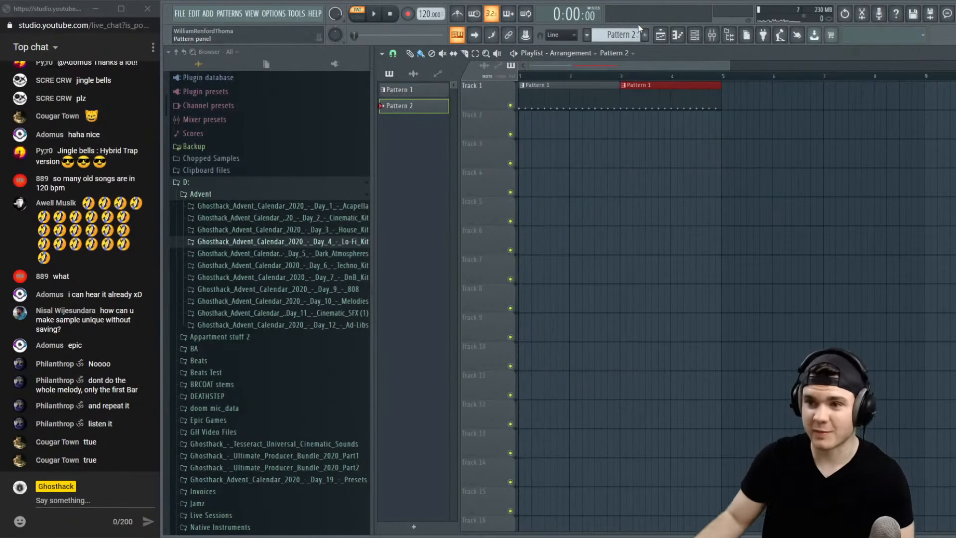
{"action": "left_click", "coordinate": [693, 35]}
{"action": "right_click", "coordinate": [493, 138]}
{"action": "left_click", "coordinate": [535, 140]}
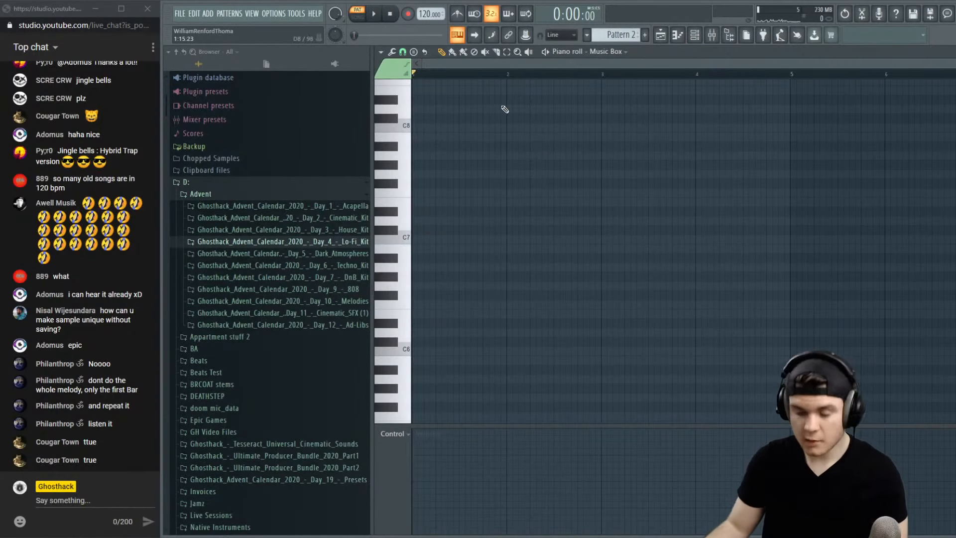
{"action": "key", "text": "Escape"}
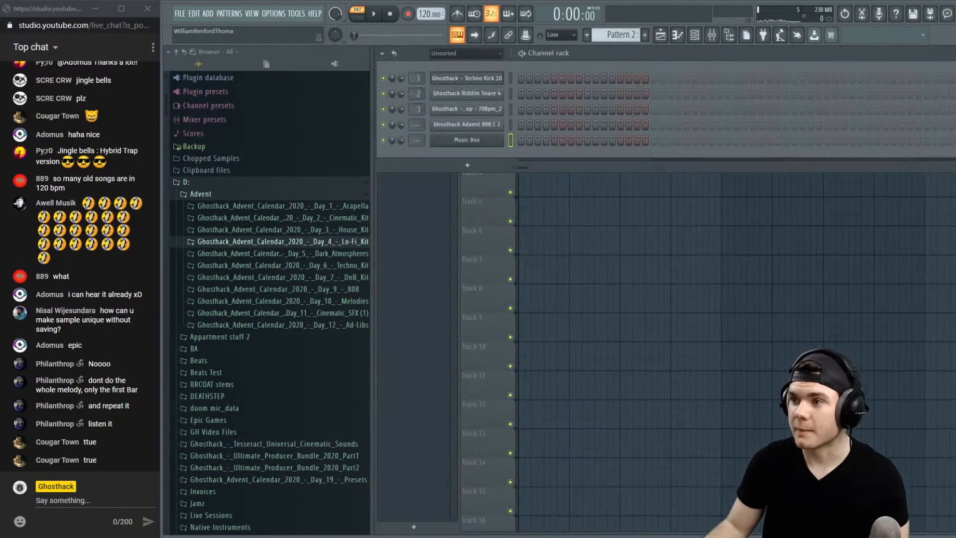
{"action": "right_click", "coordinate": [482, 142]}
{"action": "left_click", "coordinate": [661, 158]}
{"action": "key", "text": "space"}
{"action": "key", "text": "space"}
Place Pattern 2 on Track 2 from bar 1 as a four-bar clip and start song playback
{"action": "left_click_drag", "start_coordinate": [561, 181], "coordinate": [528, 111]}
{"action": "key", "text": "space"}
{"action": "left_click_drag", "start_coordinate": [670, 118], "coordinate": [720, 118]}
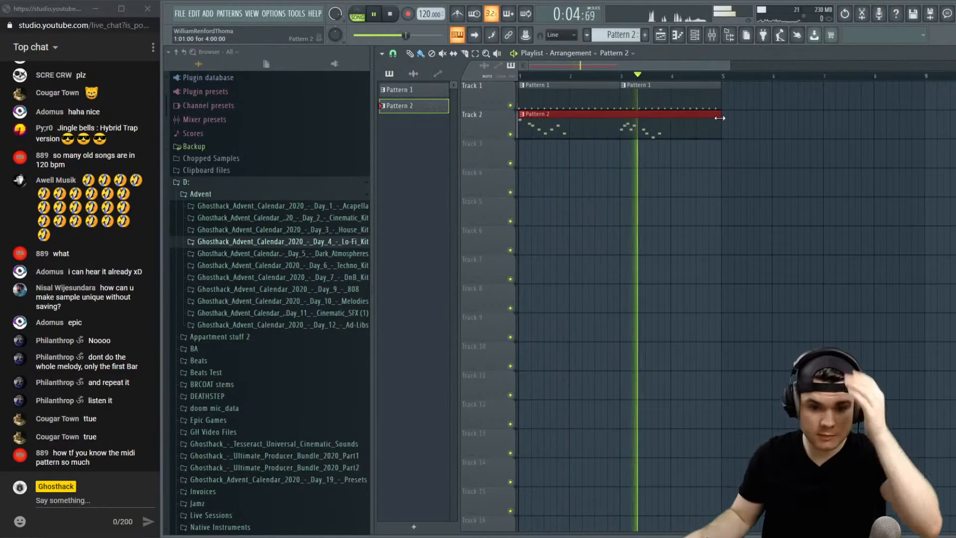
Review the Pattern 2 melody in the Music Box piano roll, auditioning the F6 and D6 keys and playing the song back
{"action": "double_click", "coordinate": [688, 126]}
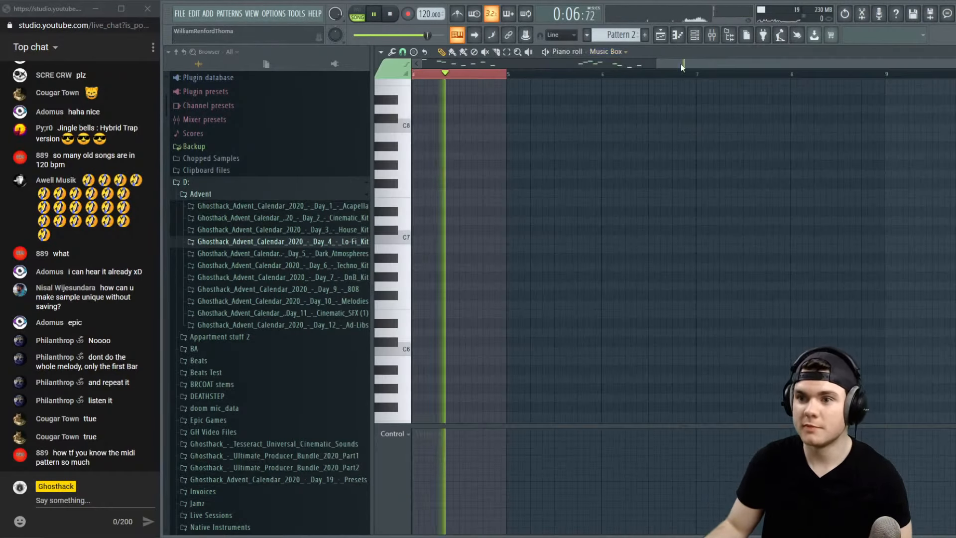
{"action": "key", "text": "space"}
{"action": "scroll", "coordinate": [435, 78], "scroll_direction": "down", "scroll_amount": 1}
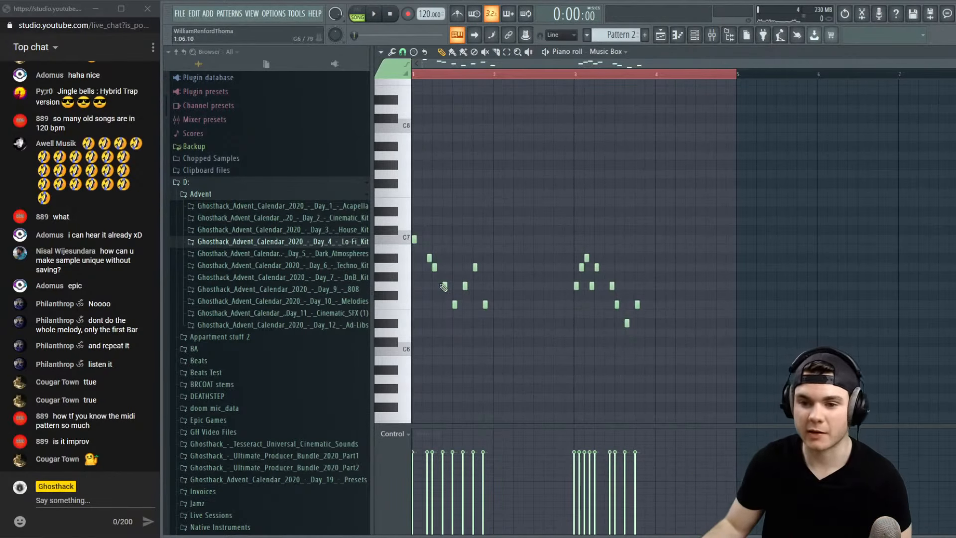
{"action": "left_click", "coordinate": [407, 305]}
{"action": "key", "text": "space"}
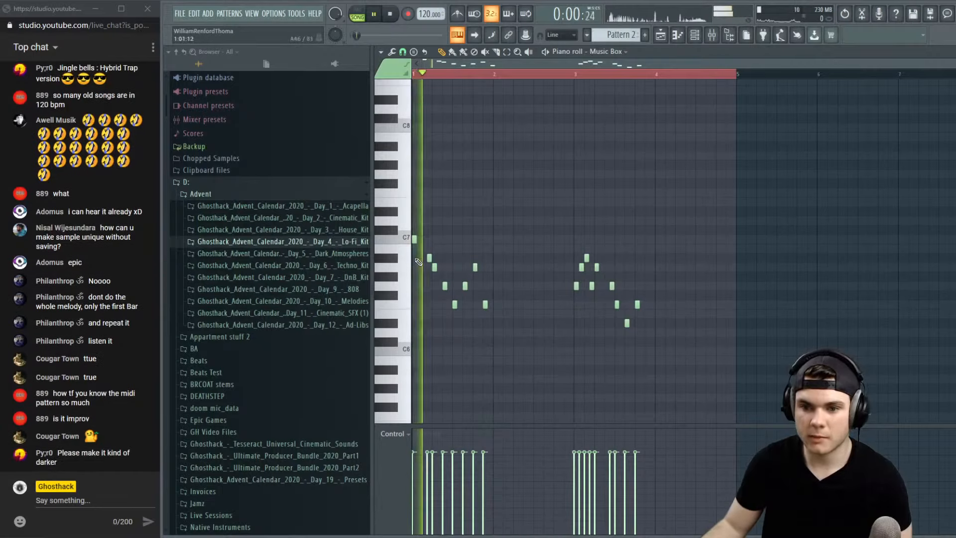
{"action": "key", "text": "space"}
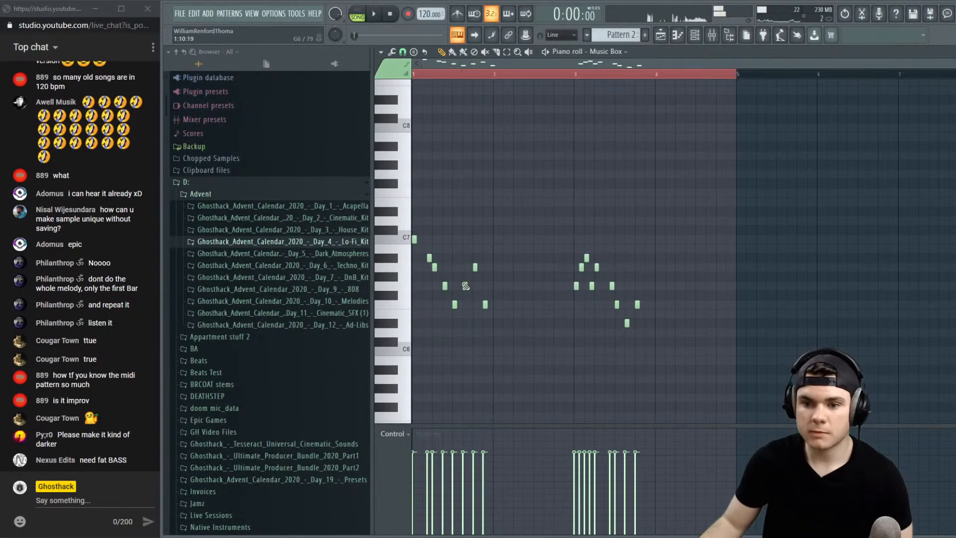
{"action": "left_click", "coordinate": [400, 334]}
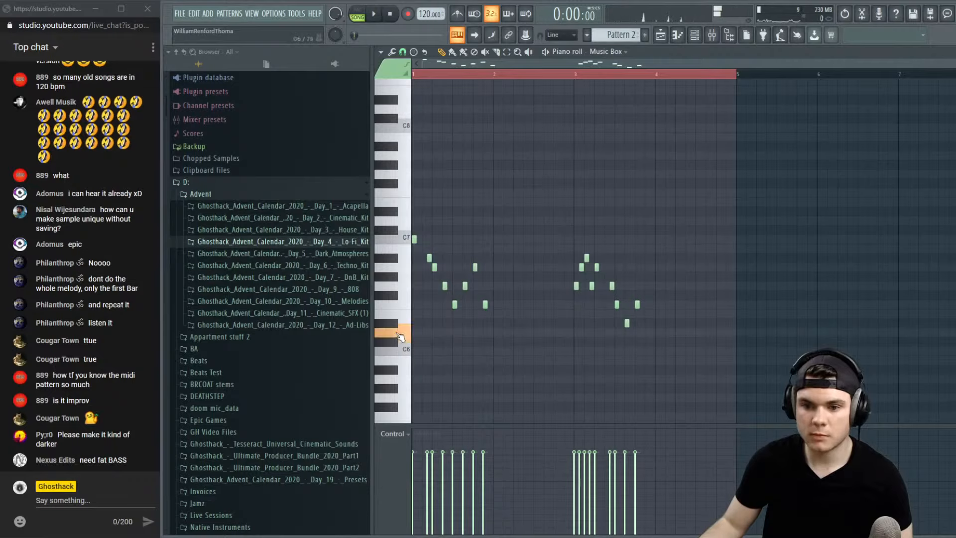
{"action": "left_click", "coordinate": [408, 336]}
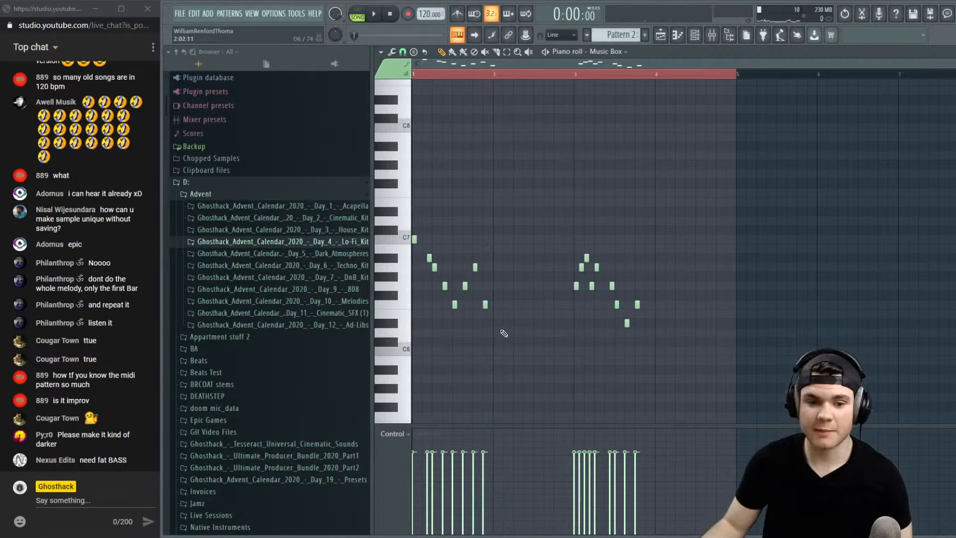
{"action": "key", "text": "space"}
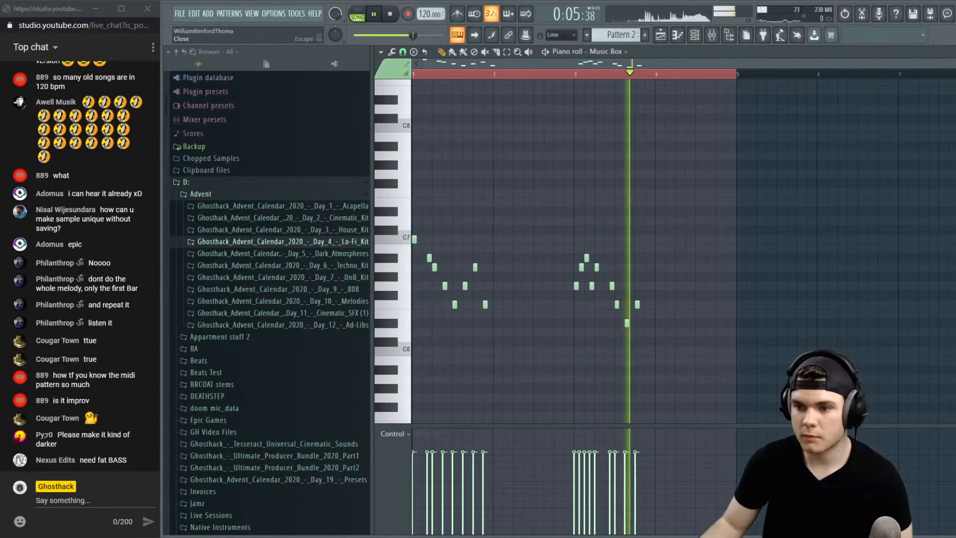
{"action": "key", "text": "Escape"}
{"action": "key", "text": "space"}
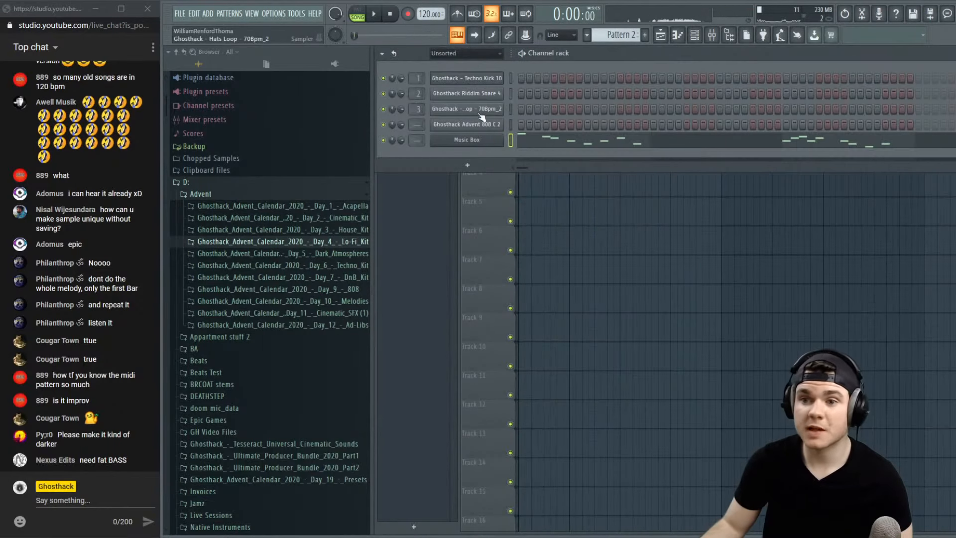
{"action": "left_click", "coordinate": [528, 142]}
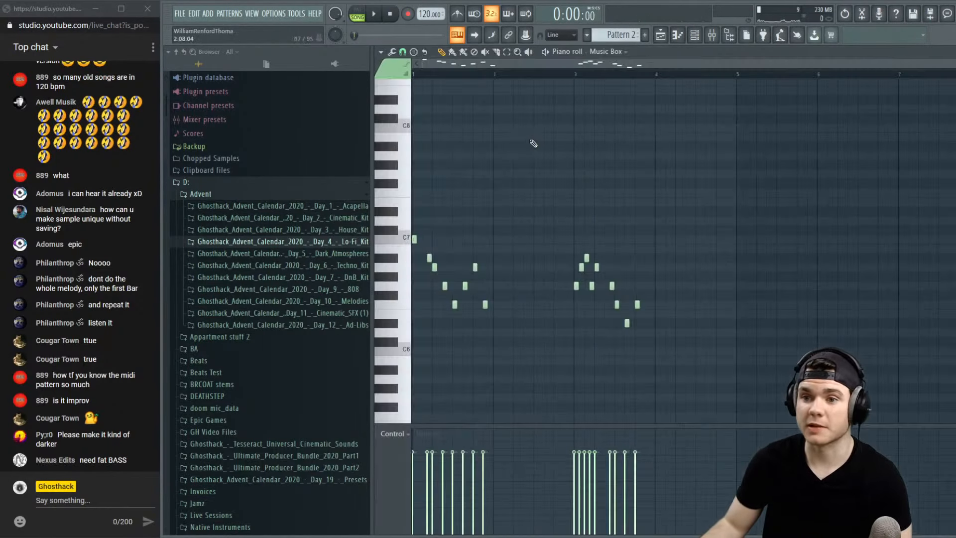
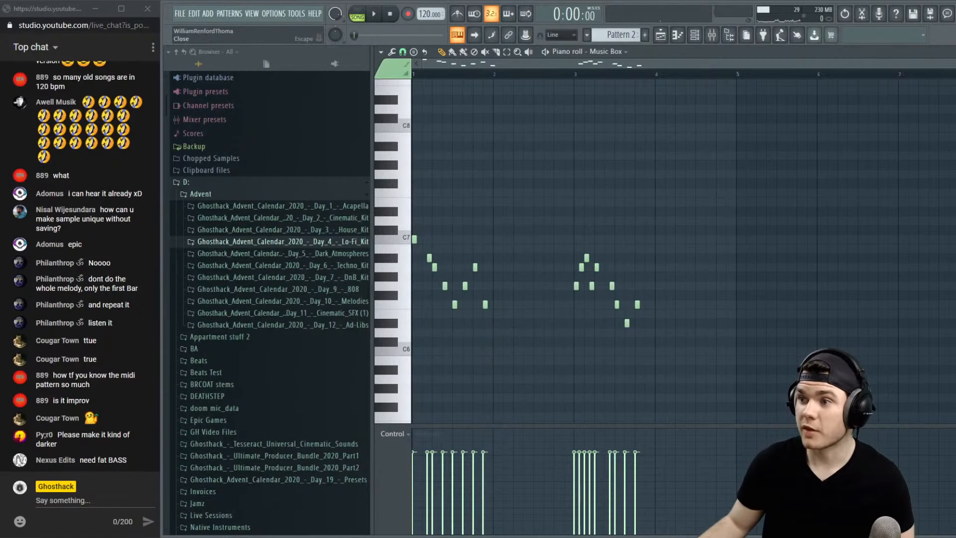
{"action": "left_click", "coordinate": [955, 52]}
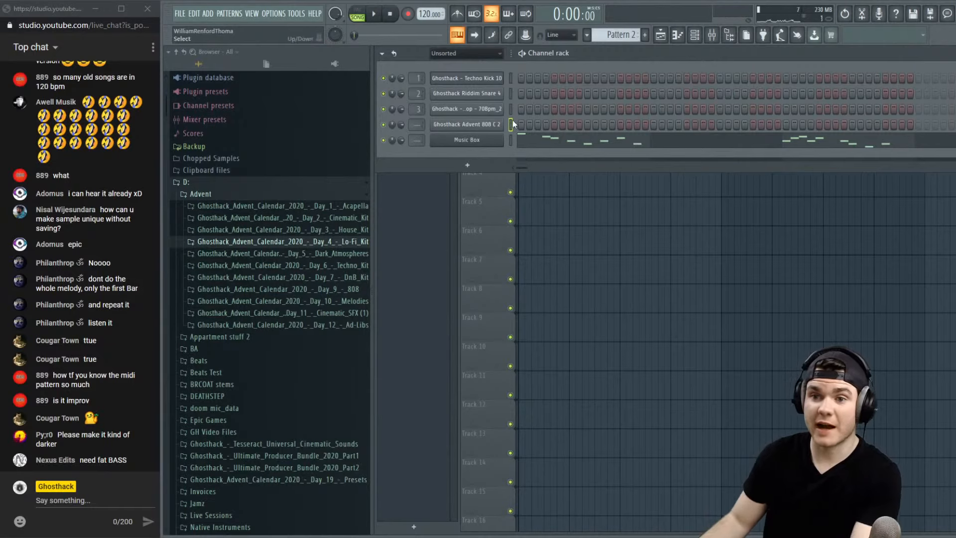
Set the Ghosthack Advent 808 volume envelope to minimum attack, decay and release with full hold, and route the channel to mixer track 4
{"action": "left_click", "coordinate": [500, 125]}
{"action": "left_click", "coordinate": [499, 202]}
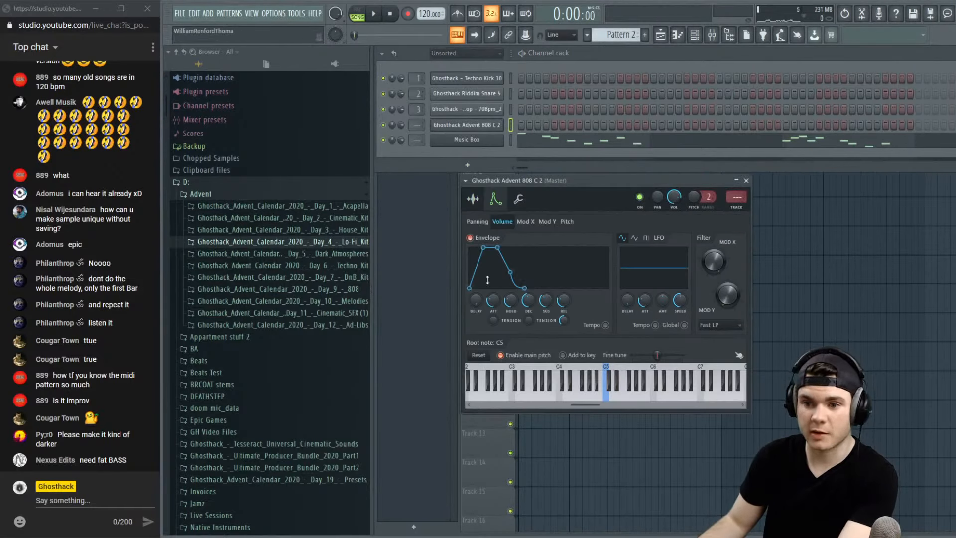
{"action": "left_click_drag", "start_coordinate": [493, 301], "coordinate": [512, 269]}
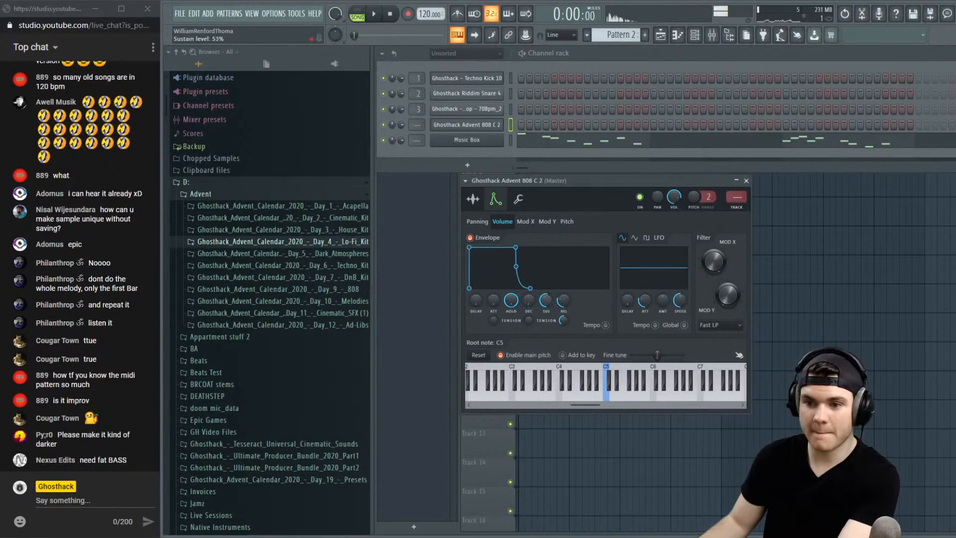
{"action": "left_click_drag", "start_coordinate": [563, 300], "coordinate": [563, 329]}
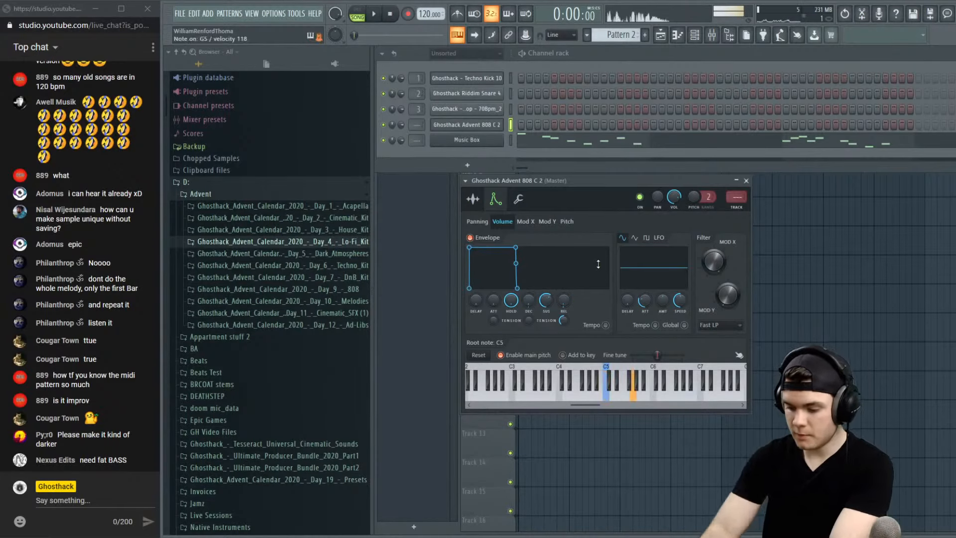
{"action": "left_click", "coordinate": [746, 181]}
{"action": "key", "text": "space"}
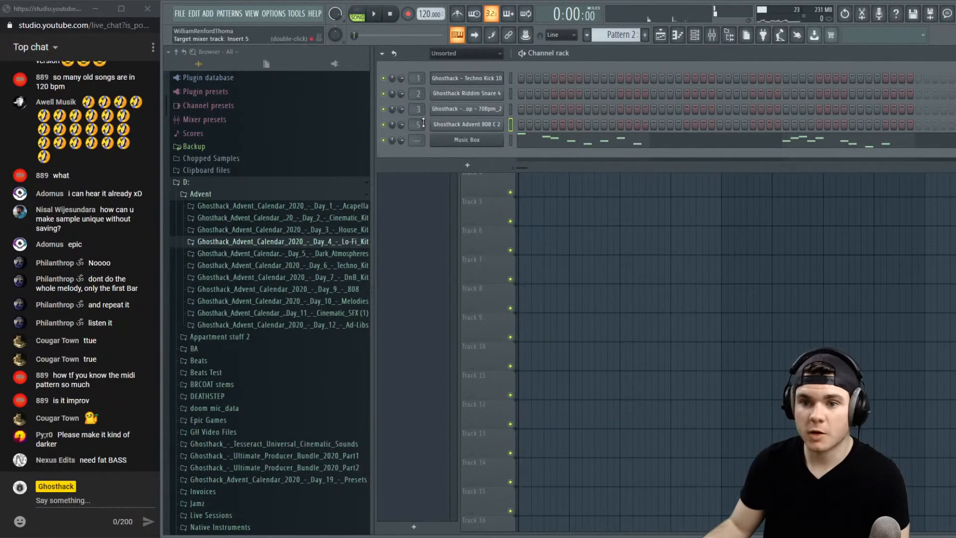
Inspect Pattern 1's drum steps from its playlist clip and play the arrangement of both patterns
{"action": "left_click", "coordinate": [481, 189]}
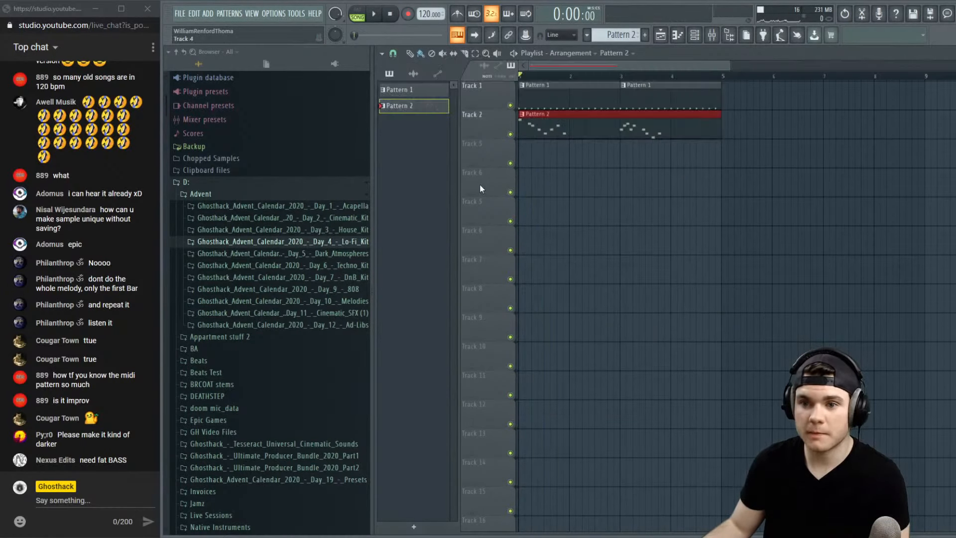
{"action": "double_click", "coordinate": [591, 98]}
{"action": "left_click", "coordinate": [953, 52]}
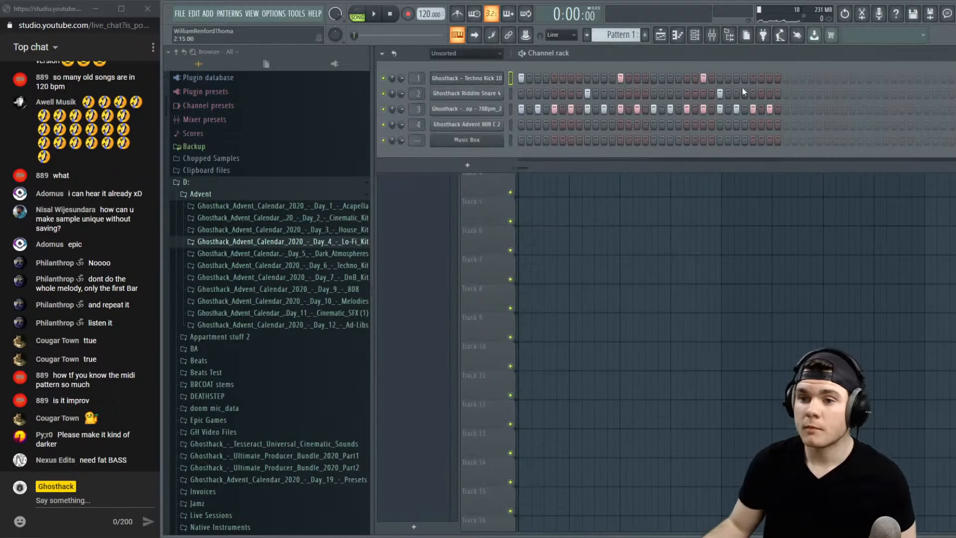
{"action": "key", "text": "space"}
{"action": "left_click", "coordinate": [483, 181]}
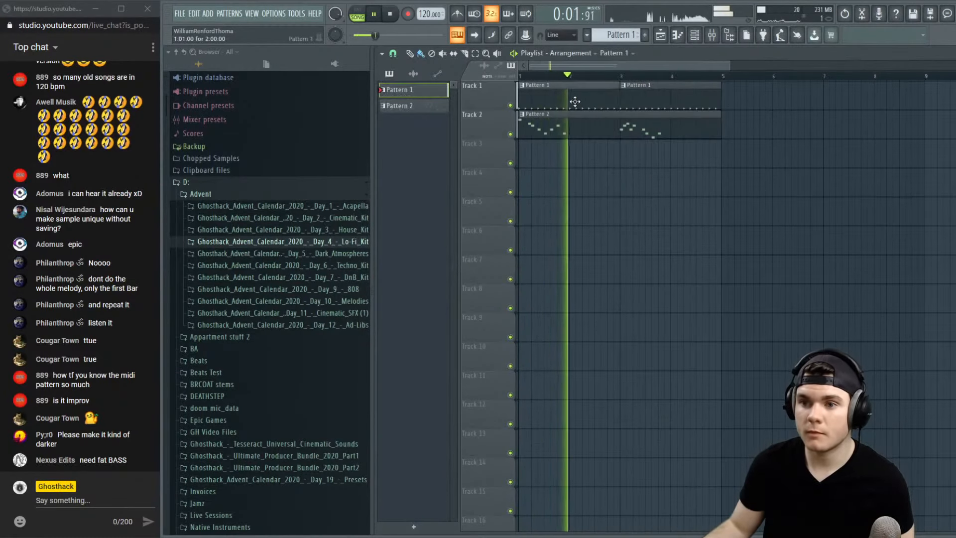
{"action": "double_click", "coordinate": [574, 101]}
{"action": "left_click", "coordinate": [953, 52]}
{"action": "key", "text": "space"}
{"action": "left_click", "coordinate": [483, 195]}
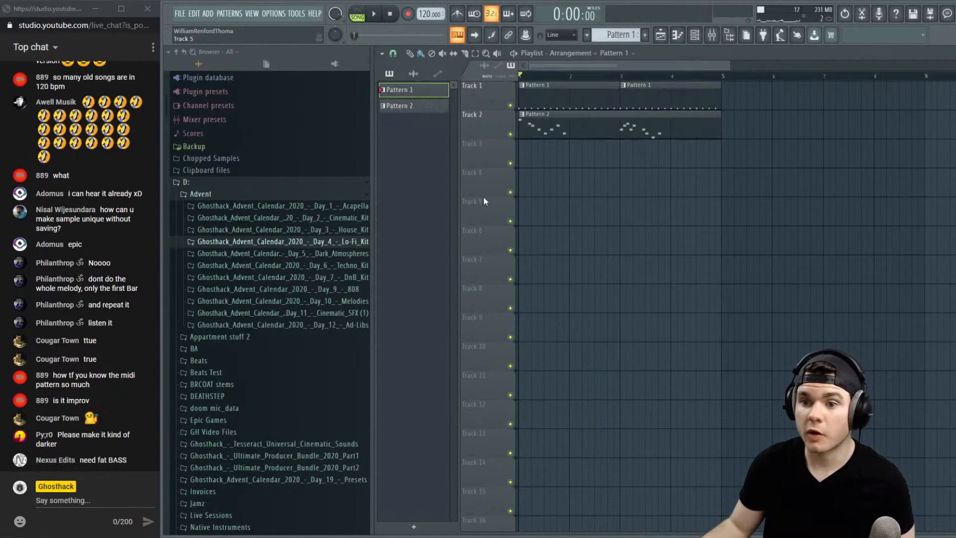
Merge the pattern clips on Track 1 and open the Ghosthack Advent 808 channel's piano roll from the merged pattern
{"action": "right_click", "coordinate": [509, 84]}
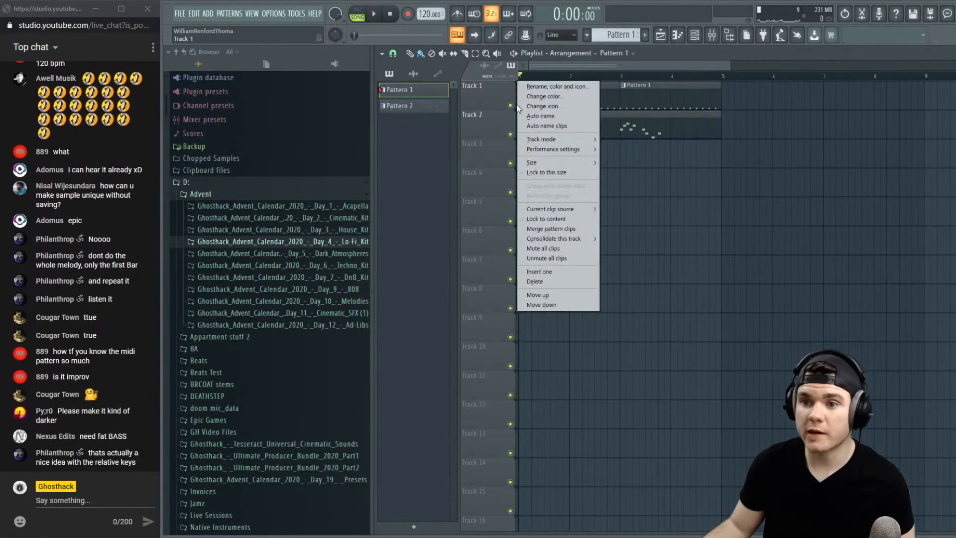
{"action": "left_click", "coordinate": [542, 231]}
{"action": "double_click", "coordinate": [565, 97]}
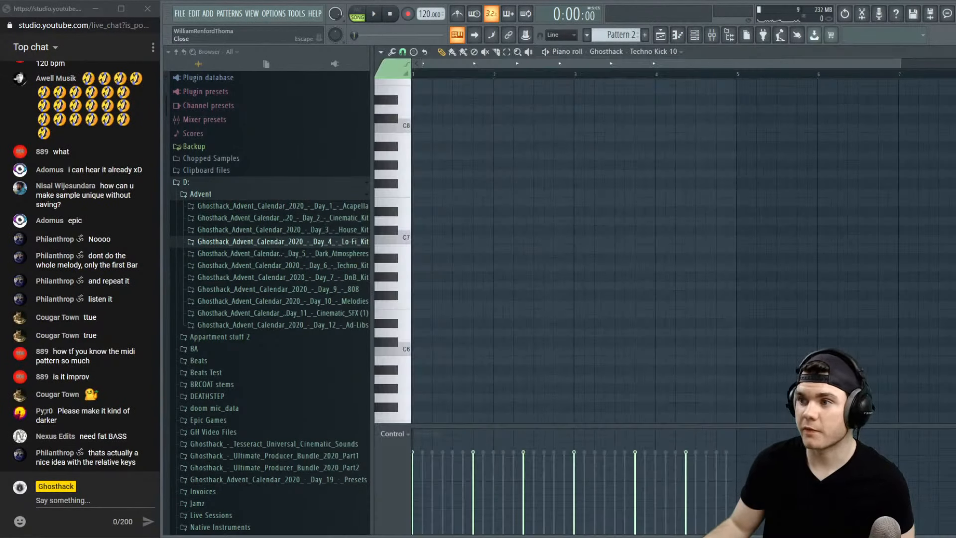
{"action": "left_click", "coordinate": [953, 52]}
{"action": "right_click", "coordinate": [477, 124]}
{"action": "left_click", "coordinate": [521, 123]}
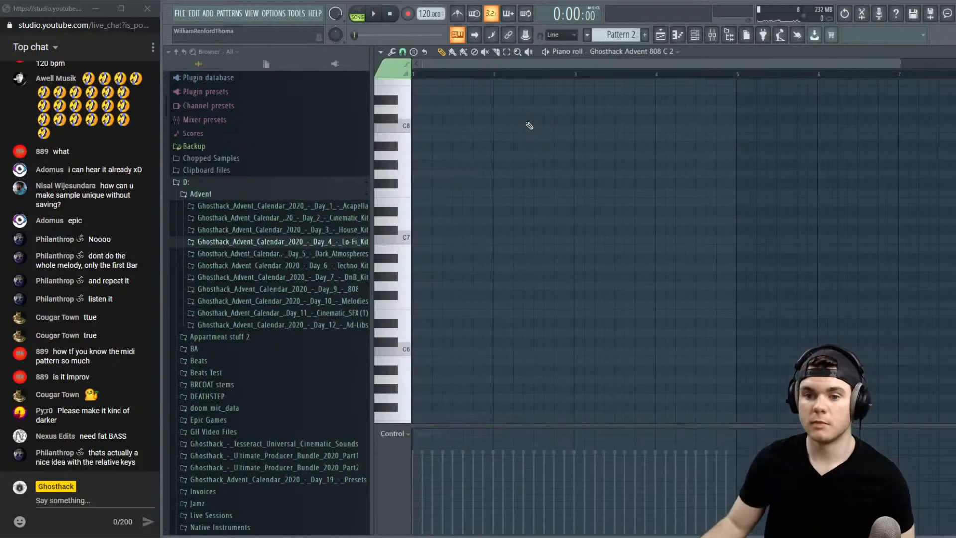
Draw a four-step F5 note just before bar 2 and a D5 note from bar 2 extended almost to bar 3
{"action": "key", "text": "space"}
{"action": "scroll", "coordinate": [485, 309], "scroll_direction": "down", "scroll_amount": 2}
{"action": "key", "text": "space"}
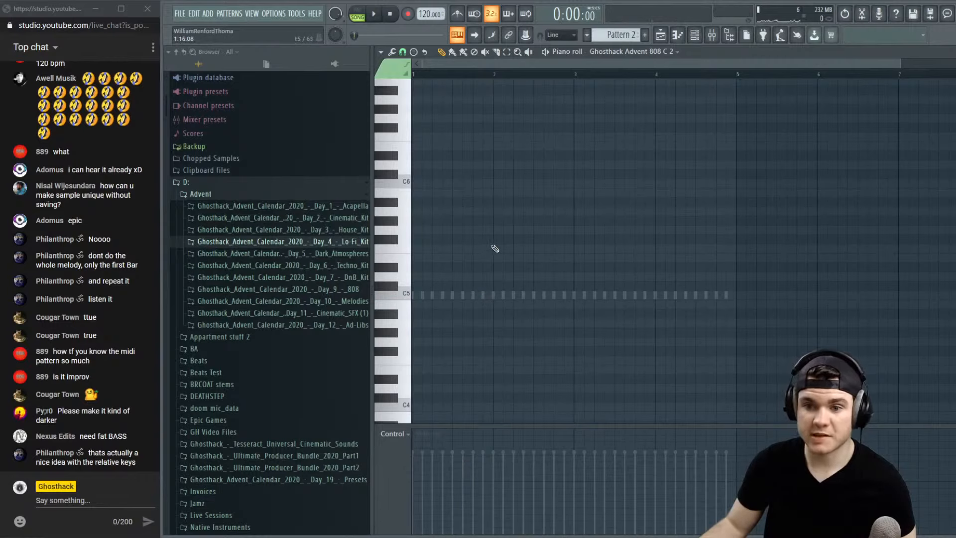
{"action": "left_click", "coordinate": [473, 248]}
{"action": "left_click_drag", "start_coordinate": [474, 249], "coordinate": [491, 248]}
{"action": "key", "text": "space"}
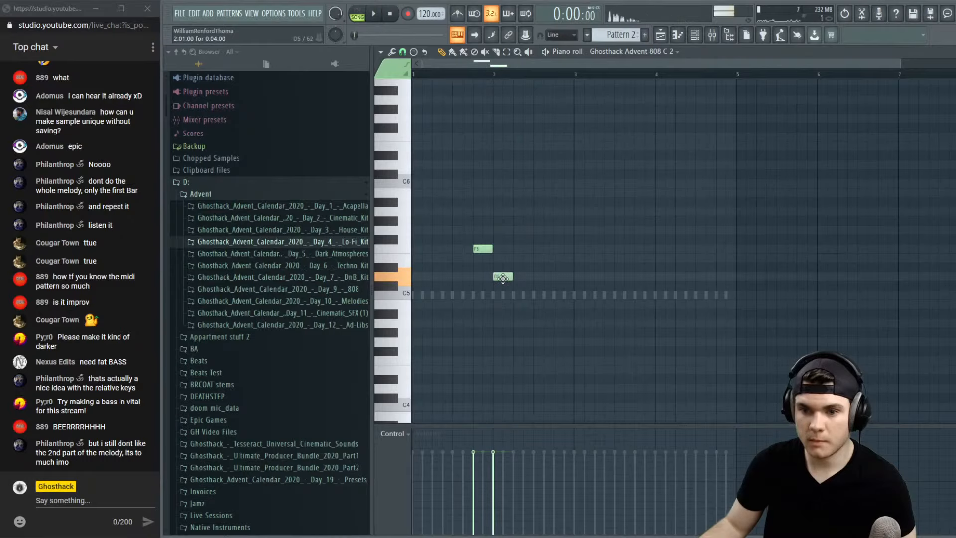
{"action": "key", "text": "space"}
{"action": "left_click_drag", "start_coordinate": [511, 277], "coordinate": [570, 280]}
{"action": "key", "text": "space"}
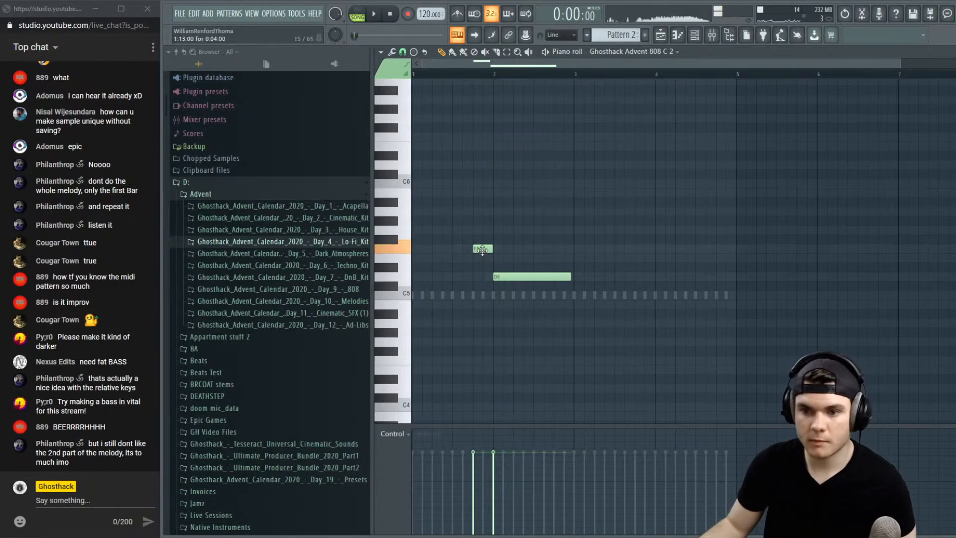
Add a short G5 note at bar 1, transpose all the 808 notes up two octaves, and play the result
{"action": "key", "text": "ctrl+a"}
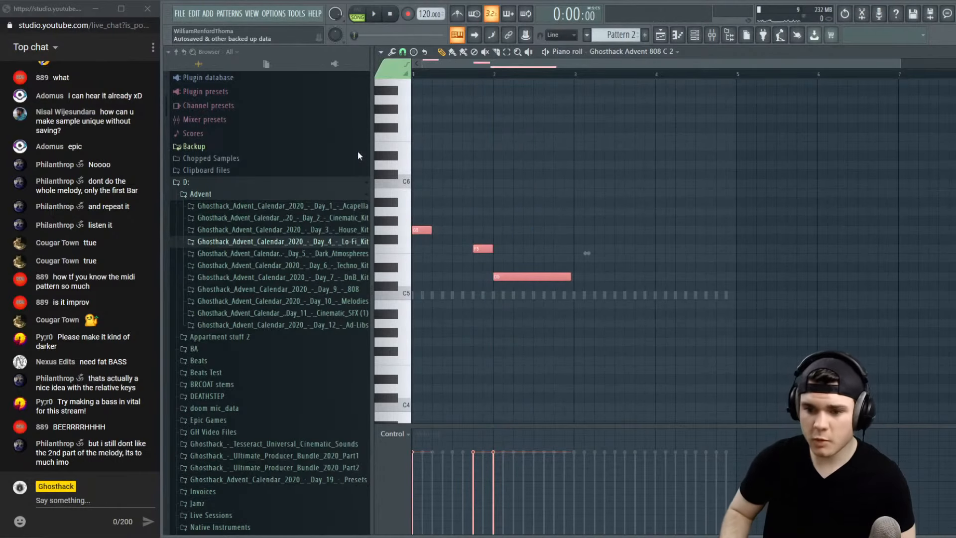
{"action": "key", "text": "ctrl+Up"}
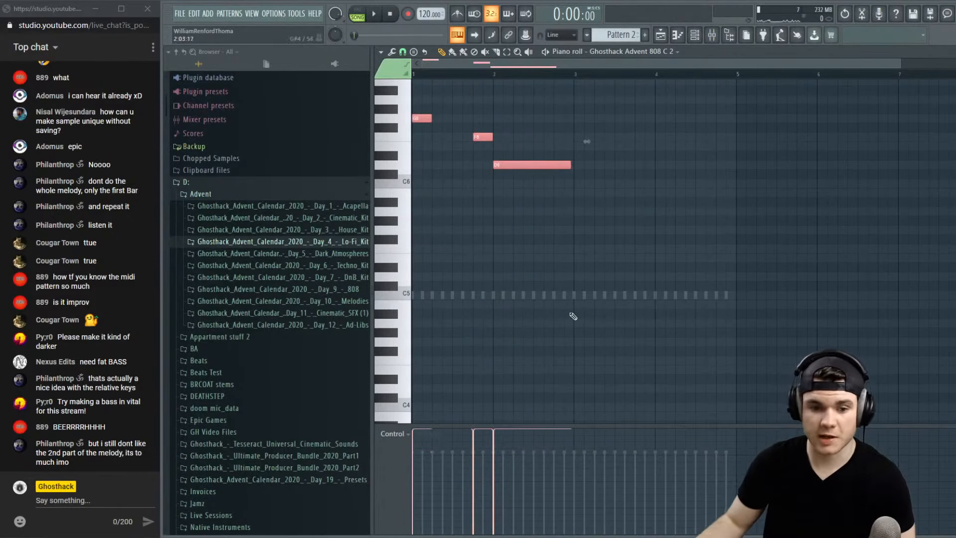
{"action": "scroll", "coordinate": [573, 317], "scroll_direction": "up", "scroll_amount": 5}
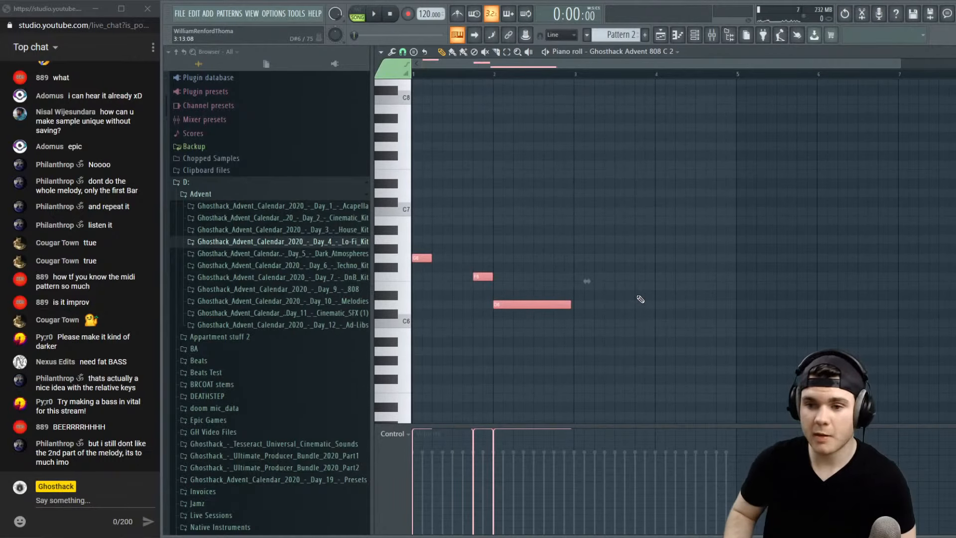
{"action": "key", "text": "space"}
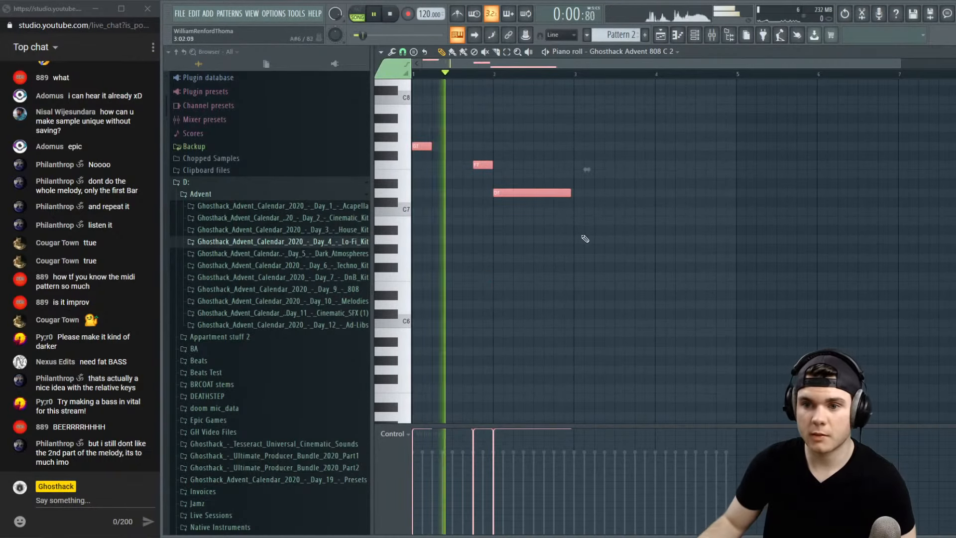
{"action": "right_click", "coordinate": [584, 242]}
{"action": "scroll", "coordinate": [432, 65], "scroll_direction": "up", "scroll_amount": 2}
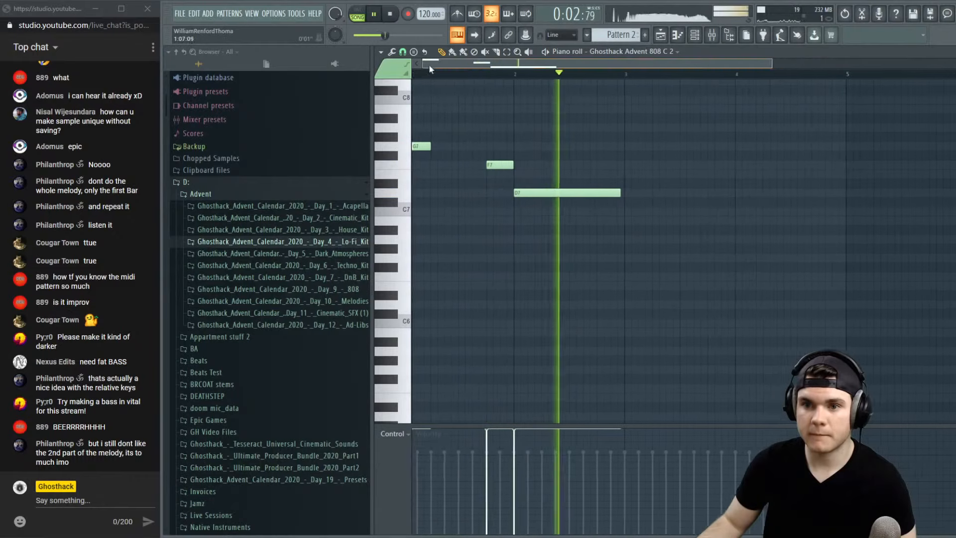
{"action": "left_click_drag", "start_coordinate": [428, 64], "coordinate": [417, 65]}
{"action": "key", "text": "space"}
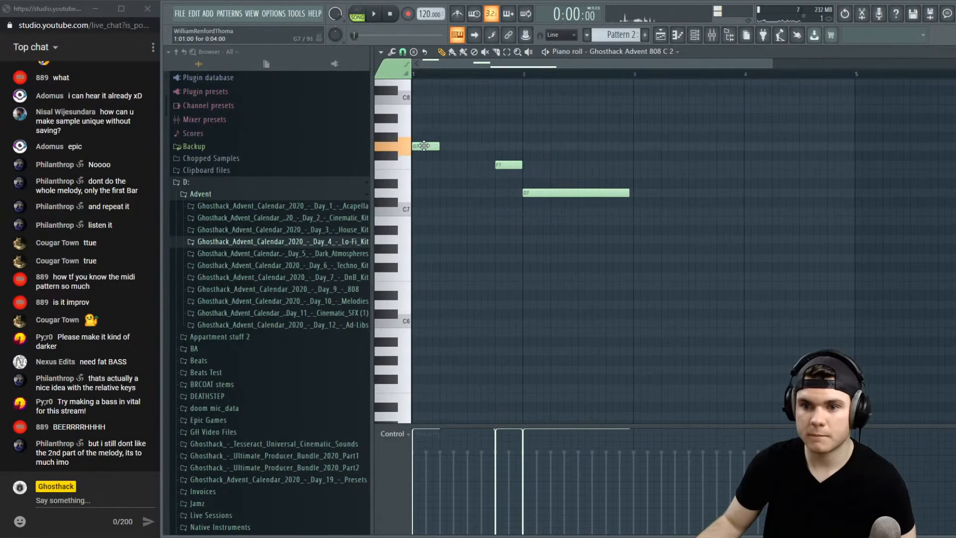
Replace the G7 note at bar 1 with a C8 note, extend it to 12 steps and play the bass line
{"action": "key", "text": "space"}
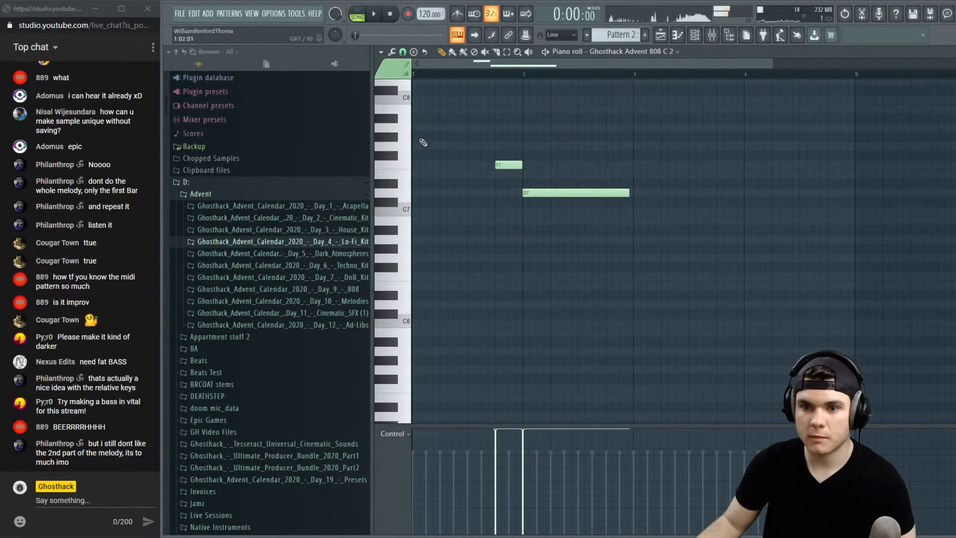
{"action": "key", "text": "space"}
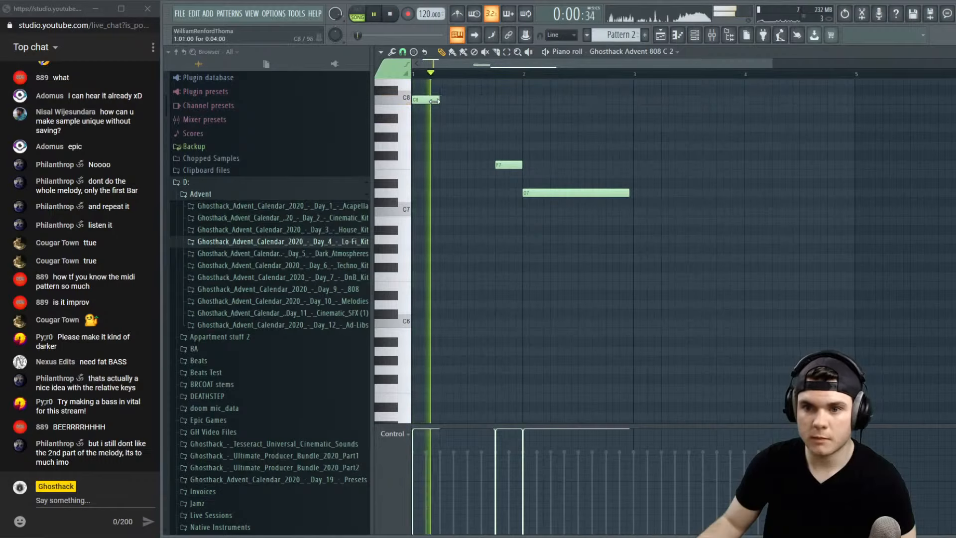
{"action": "key", "text": "space"}
{"action": "left_click_drag", "start_coordinate": [486, 104], "coordinate": [490, 104]}
{"action": "key", "text": "space"}
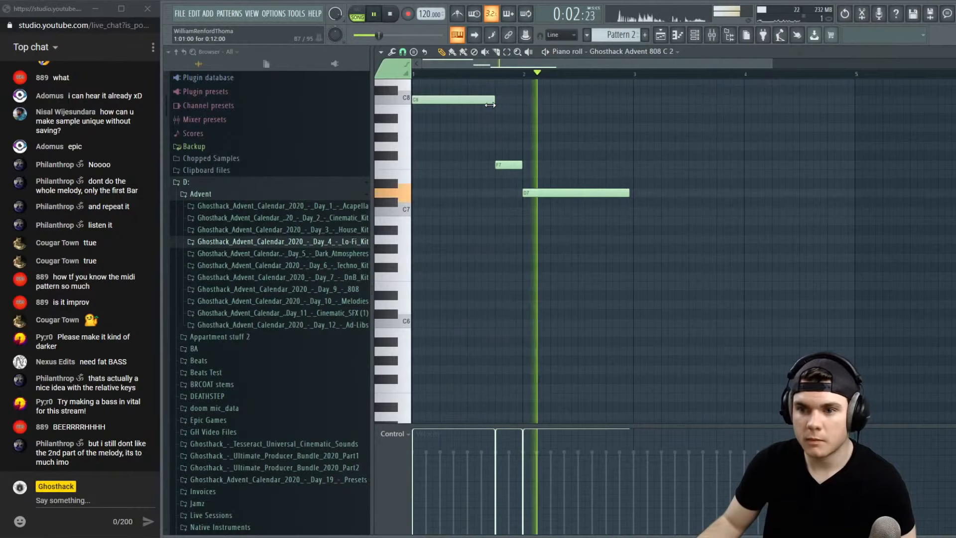
{"action": "key", "text": "space"}
Start the D7 note at step 13 of bar 1, shift and shorten F7 to two steps before it, and trim C8 to 10 steps
{"action": "key", "text": "space"}
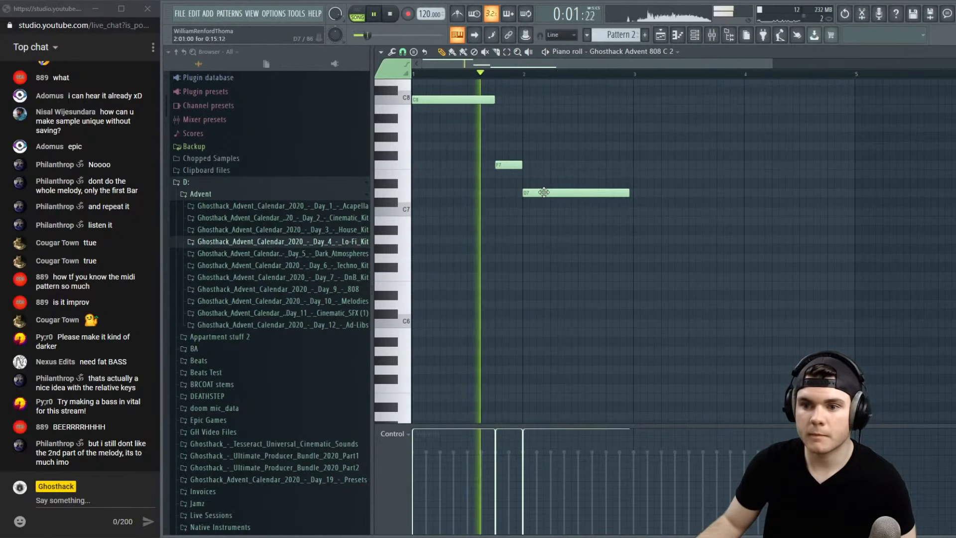
{"action": "key", "text": "space"}
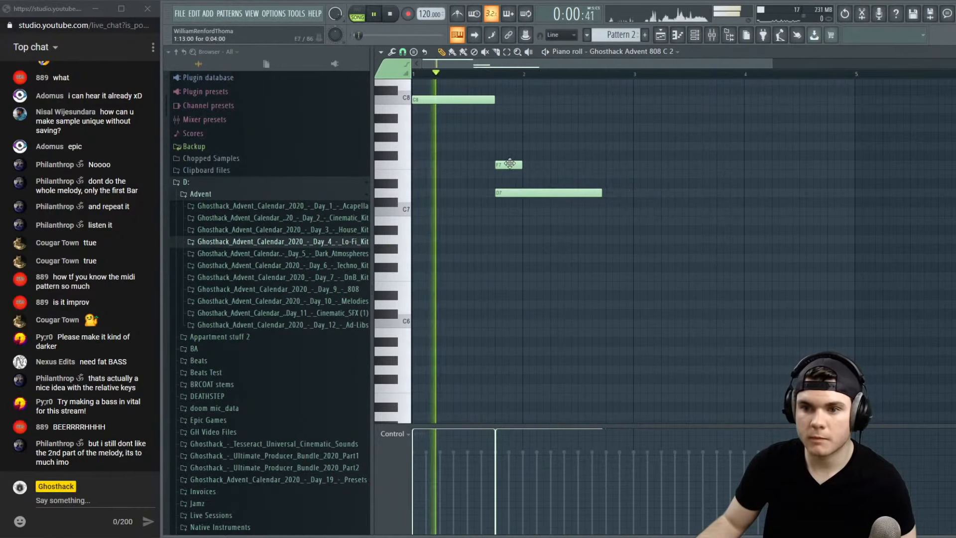
{"action": "mouse_move", "coordinate": [513, 165]}
{"action": "left_mouse_down"}
{"action": "mouse_move", "coordinate": [485, 164]}
{"action": "mouse_move", "coordinate": [494, 165]}
{"action": "left_mouse_up"}
{"action": "left_click_drag", "start_coordinate": [493, 102], "coordinate": [480, 107]}
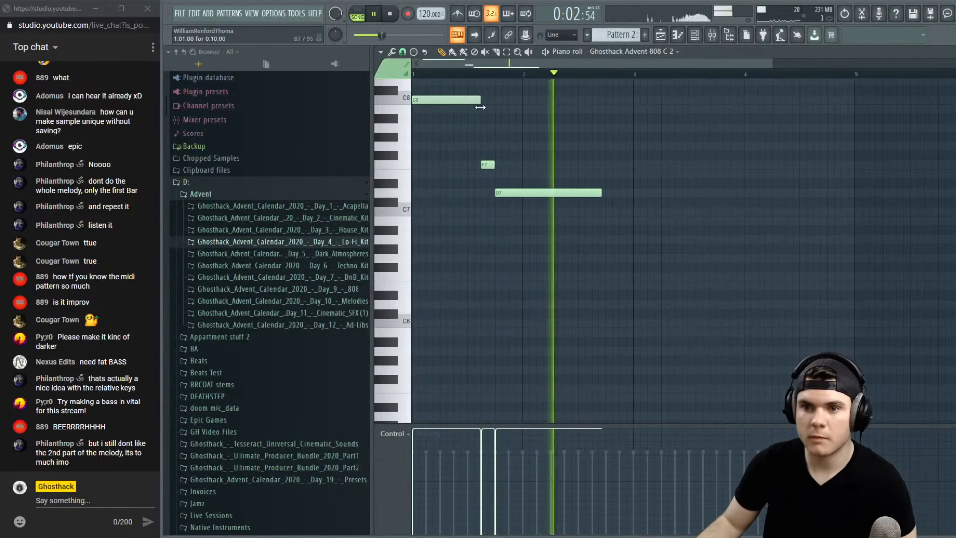
{"action": "key", "text": "space"}
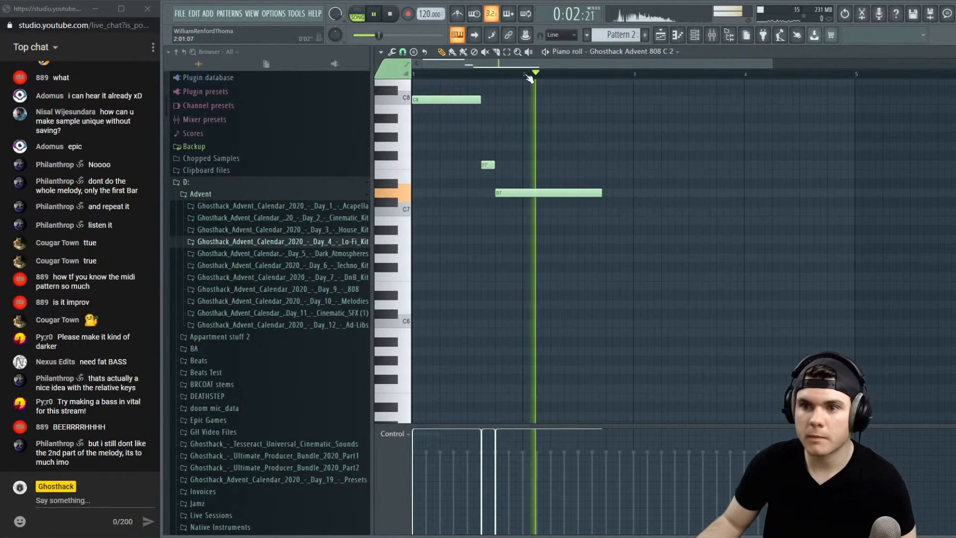
{"action": "key", "text": "space"}
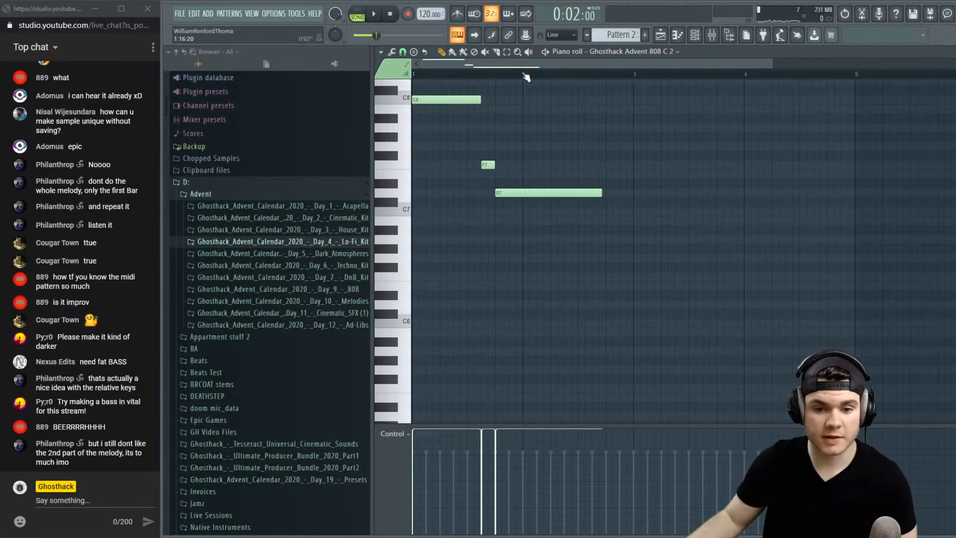
Set the project tempo to 110 BPM and play the playlist arrangement with the 808 line
{"action": "key", "text": "F6"}
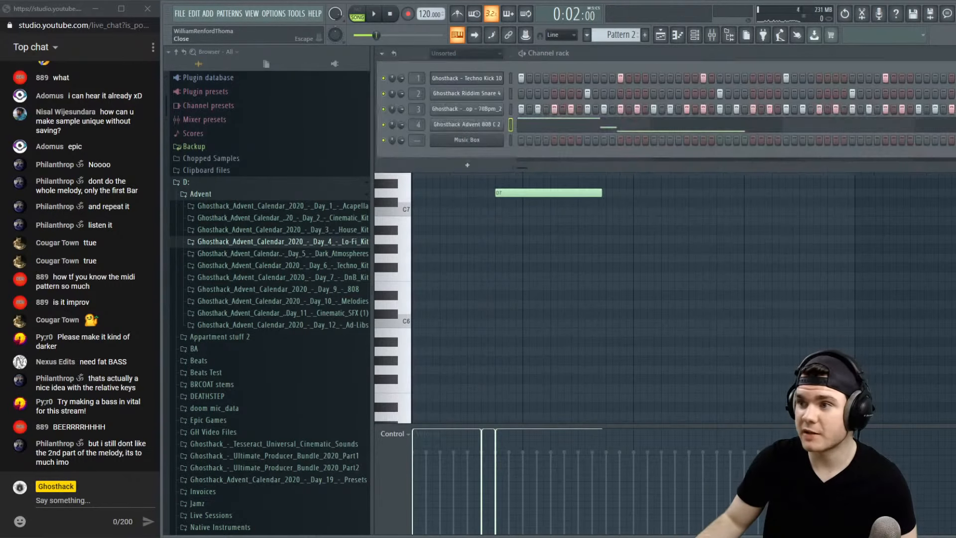
{"action": "key", "text": "F6"}
{"action": "key", "text": "space"}
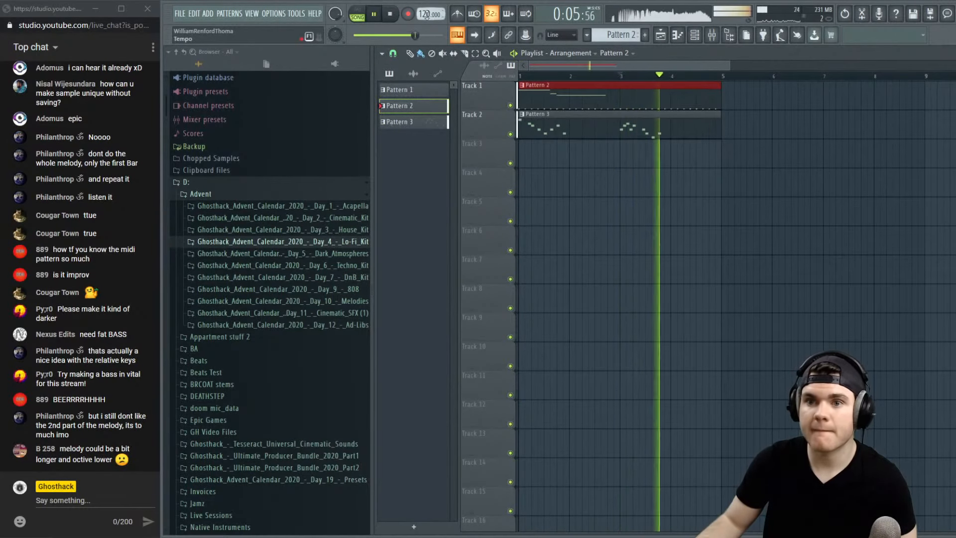
{"action": "key", "text": "space"}
{"action": "left_click_drag", "start_coordinate": [427, 14], "coordinate": [427, 16]}
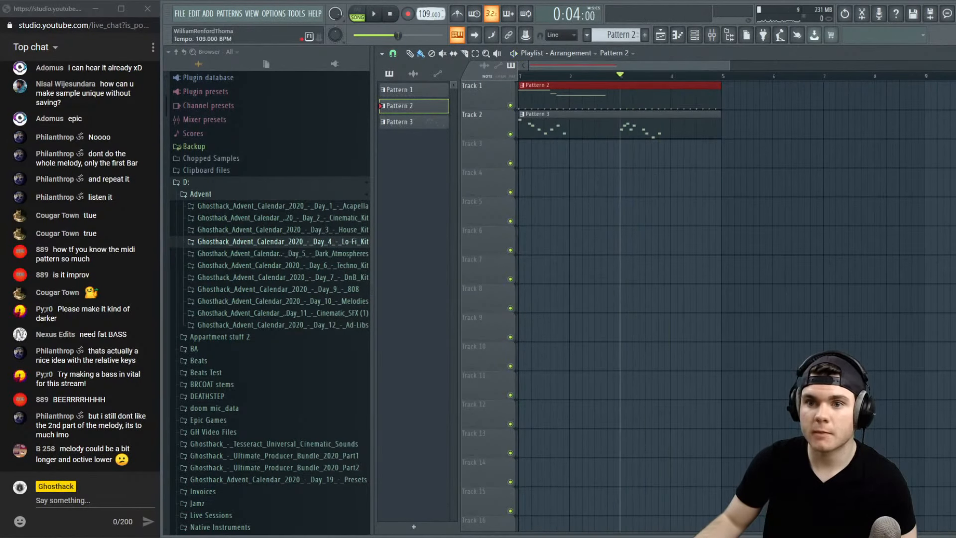
{"action": "key", "text": "space"}
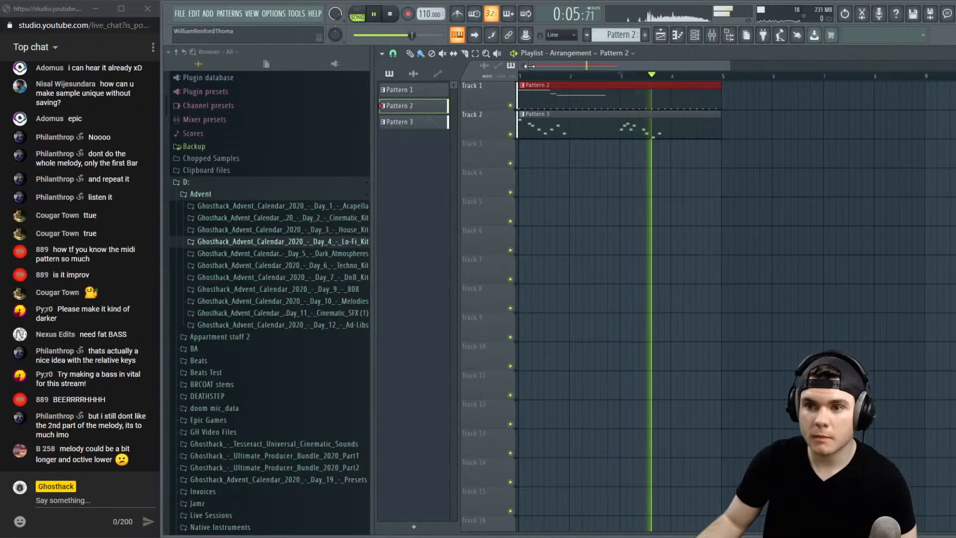
{"action": "key", "text": "space"}
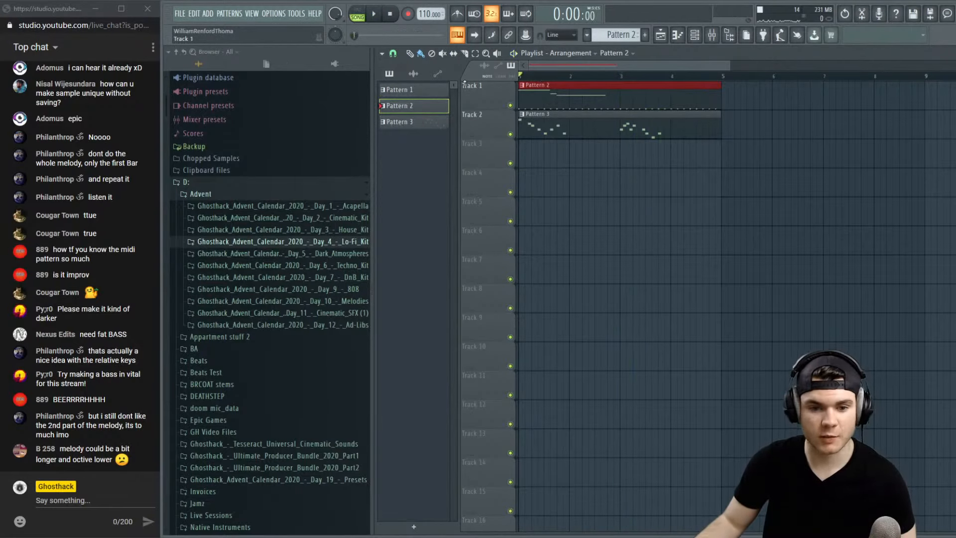
{"action": "key", "text": "space"}
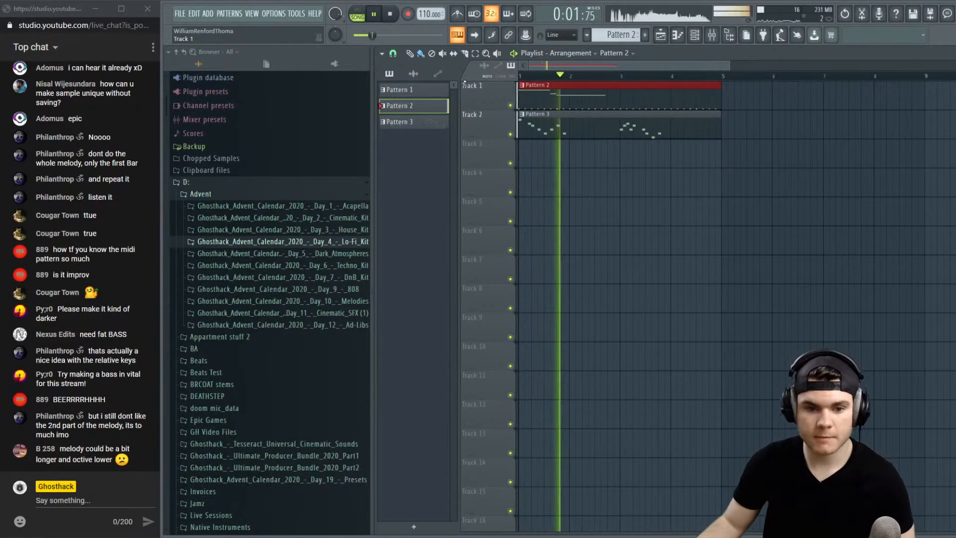
Transpose all the Ghosthack Advent 808 notes down two octaves in the piano roll and play the bass line
{"action": "key", "text": "F7"}
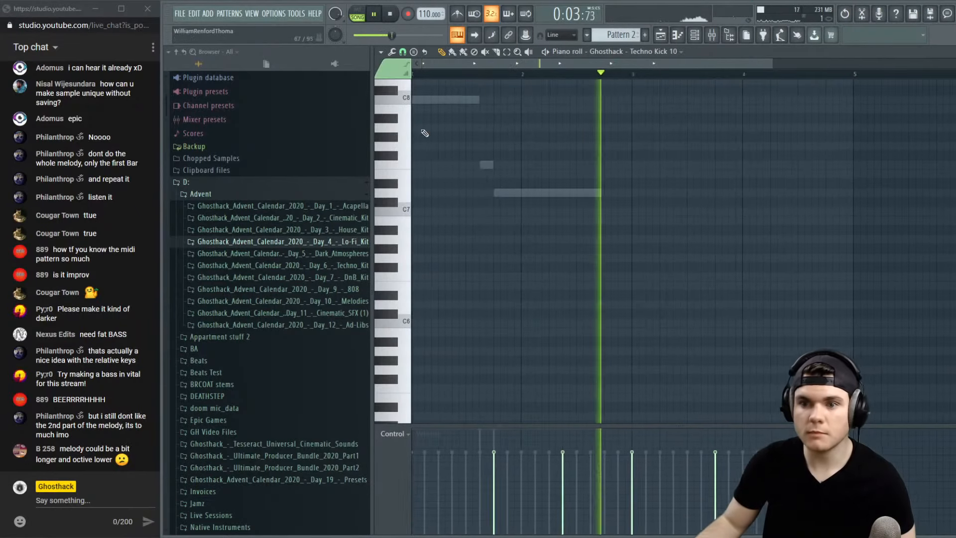
{"action": "key", "text": "space"}
{"action": "right_click", "coordinate": [557, 195]}
{"action": "right_click", "coordinate": [557, 195]}
{"action": "left_click_drag", "start_coordinate": [587, 246], "coordinate": [345, 46]}
{"action": "key", "text": "ctrl+Down"}
{"action": "key", "text": "ctrl+Down"}
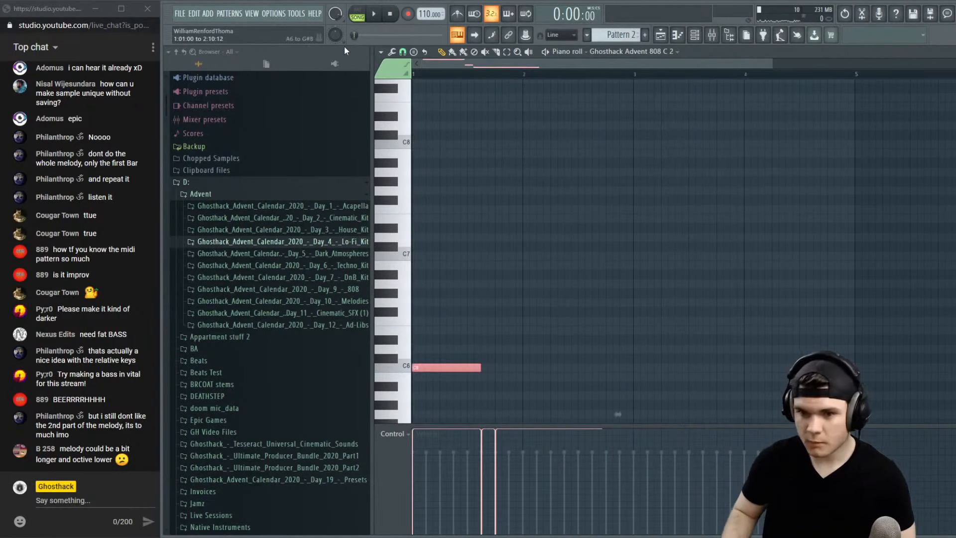
{"action": "key", "text": "space"}
{"action": "scroll", "coordinate": [498, 117], "scroll_direction": "up", "scroll_amount": 4}
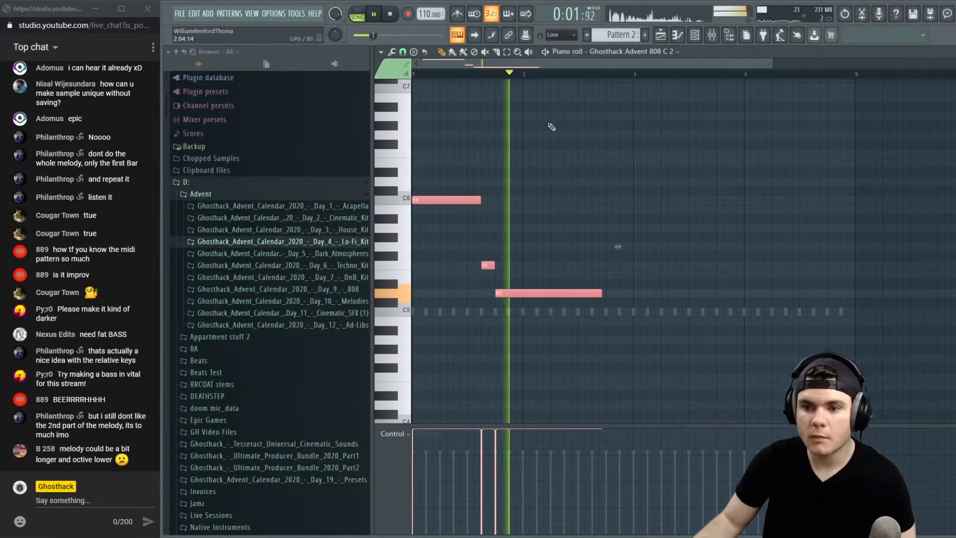
{"action": "key", "text": "ctrl+d"}
{"action": "key", "text": "space"}
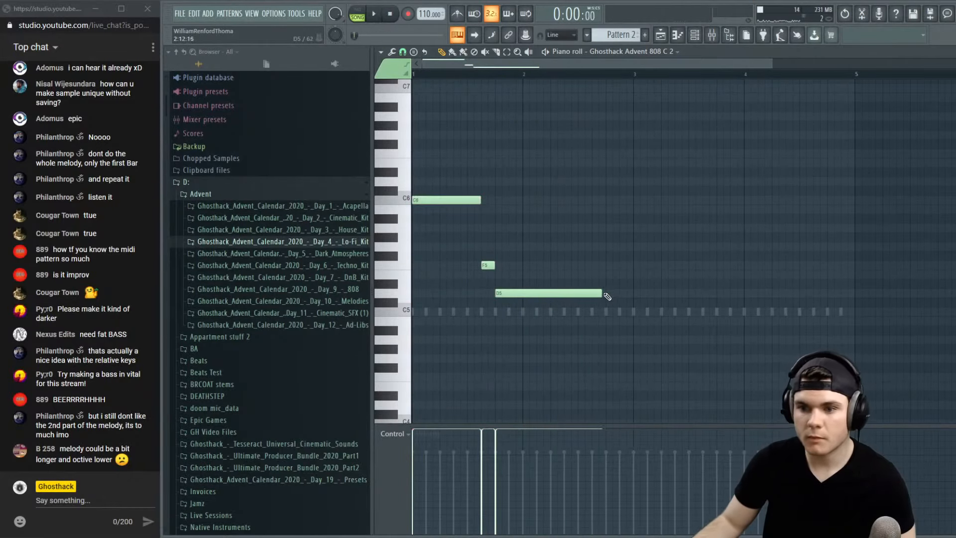
Shorten the D5 note to 10 steps and add a second 10-step D5 directly after it, ending at bar 3
{"action": "left_click_drag", "start_coordinate": [607, 296], "coordinate": [561, 297]}
{"action": "key", "text": "space"}
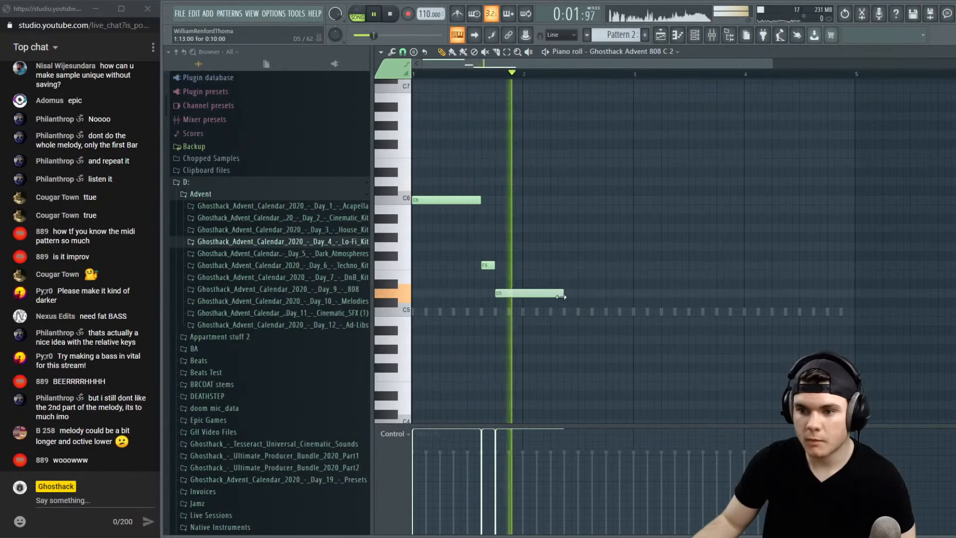
{"action": "left_click", "coordinate": [570, 294]}
{"action": "key", "text": "space"}
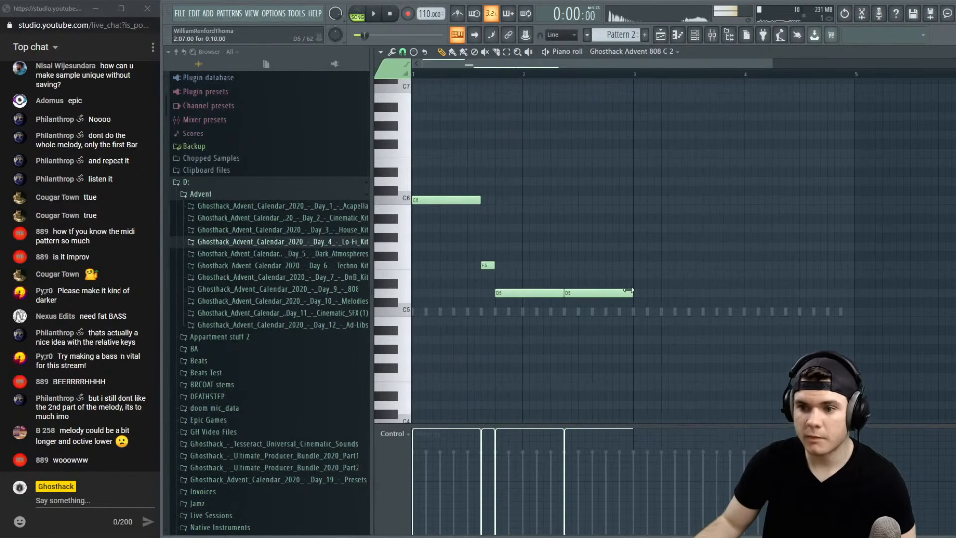
Remove the C6 note at bar 1 and copy the remaining F5 and D5 notes two bars ahead
{"action": "key", "text": "space"}
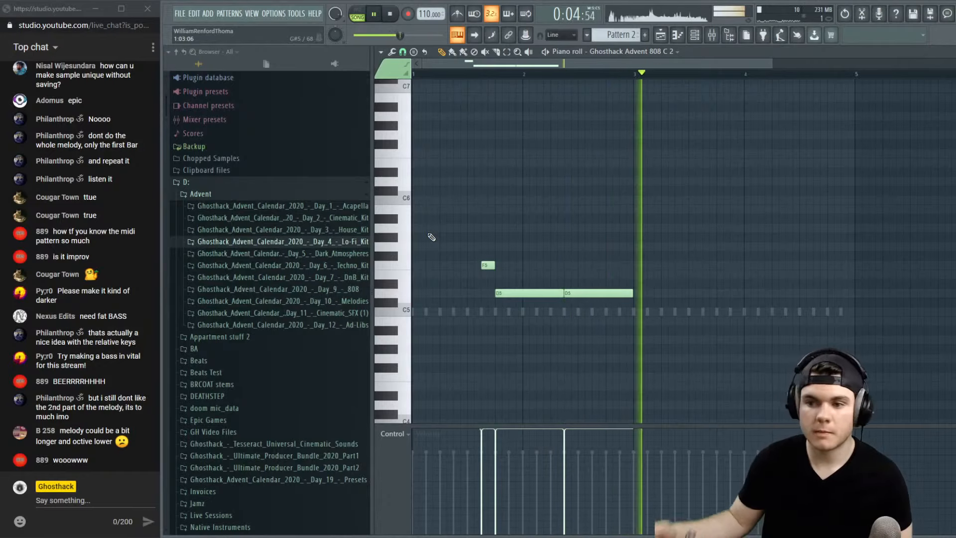
{"action": "key", "text": "space"}
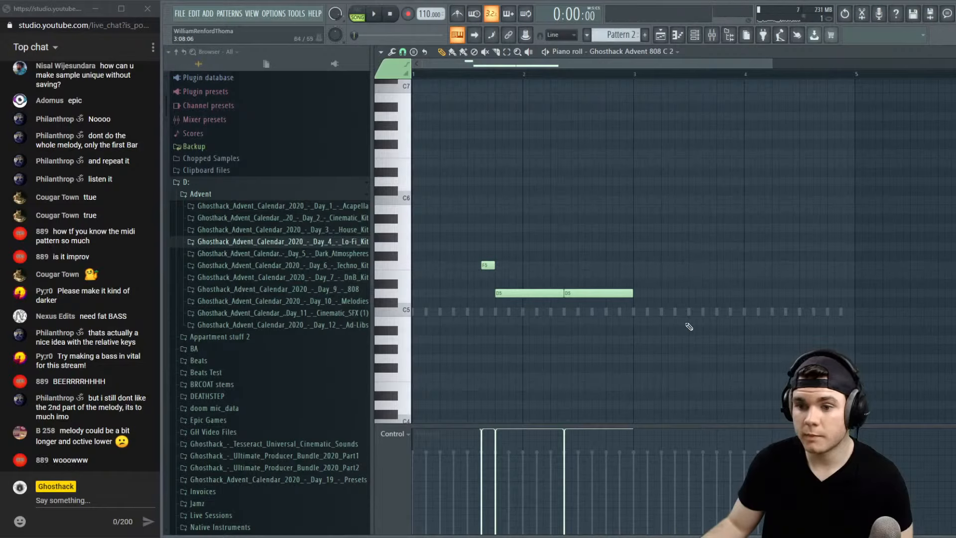
{"action": "left_click_drag", "start_coordinate": [689, 326], "coordinate": [479, 232]}
{"action": "left_click_drag", "start_coordinate": [492, 266], "coordinate": [723, 266]}
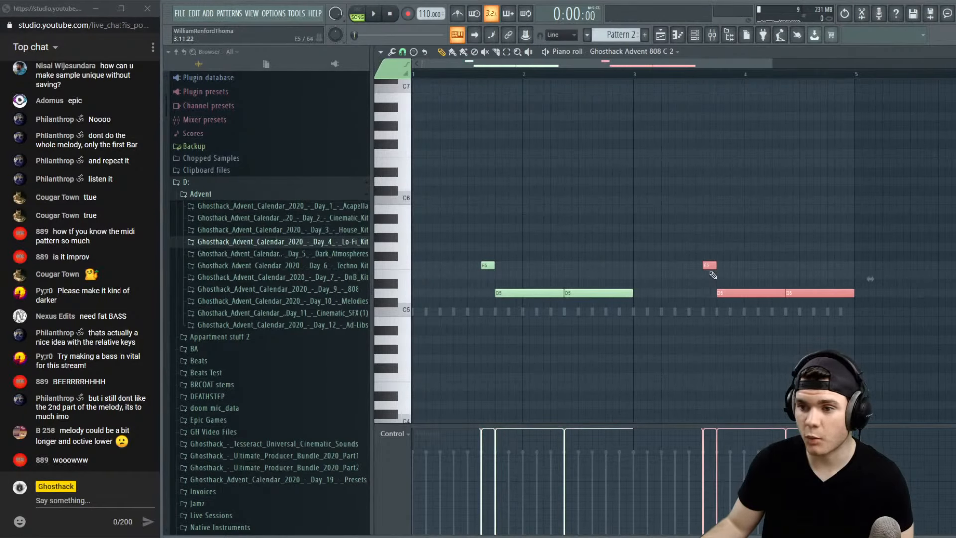
Transpose all the Ghosthack Advent 808 notes up two octaves to F7 and D7 in the piano roll
{"action": "left_click", "coordinate": [636, 74]}
{"action": "key", "text": "space"}
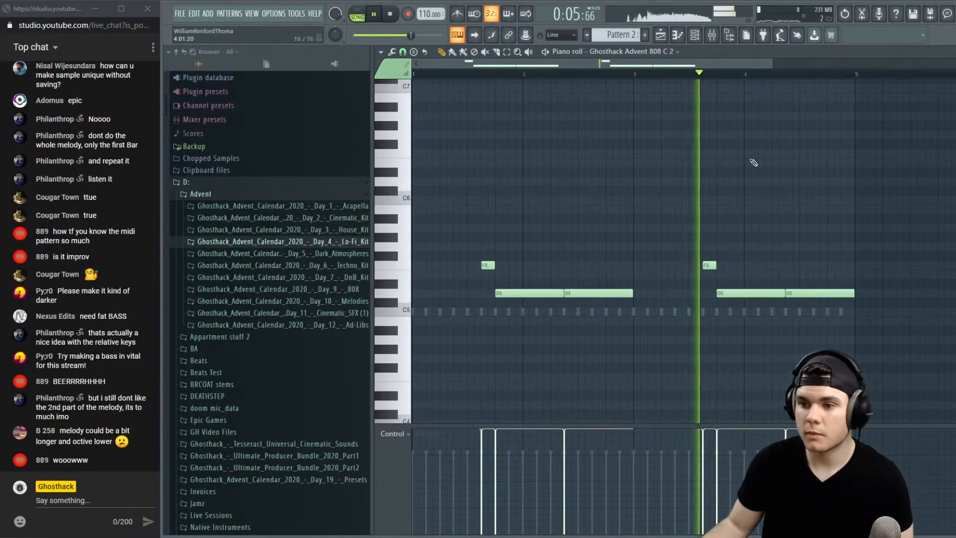
{"action": "key", "text": "space"}
{"action": "left_click_drag", "start_coordinate": [876, 345], "coordinate": [431, 162]}
{"action": "scroll", "coordinate": [433, 164], "scroll_direction": "up", "scroll_amount": 4}
{"action": "key", "text": "space"}
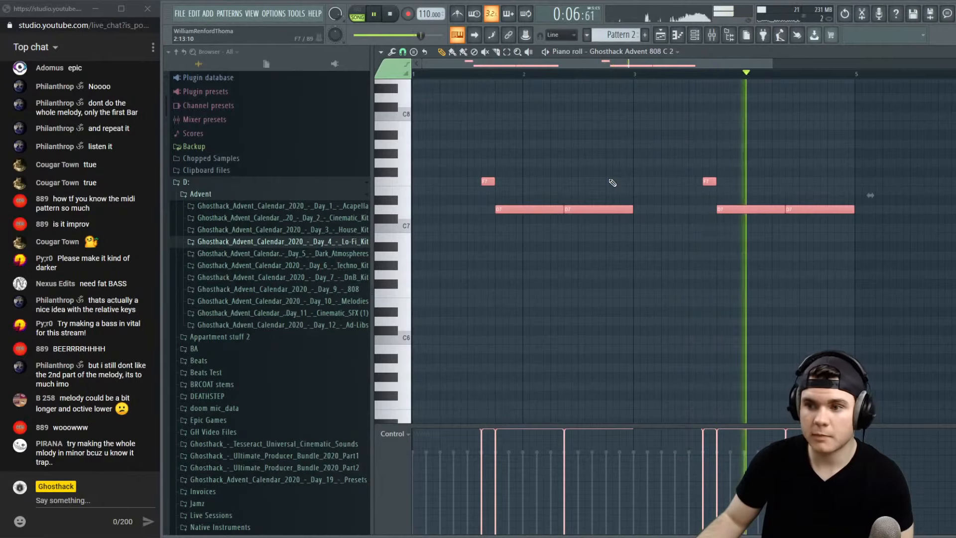
Play the raised 808 bass line from bar 3 to check how it sounds
{"action": "key", "text": "space"}
{"action": "left_click", "coordinate": [706, 227]}
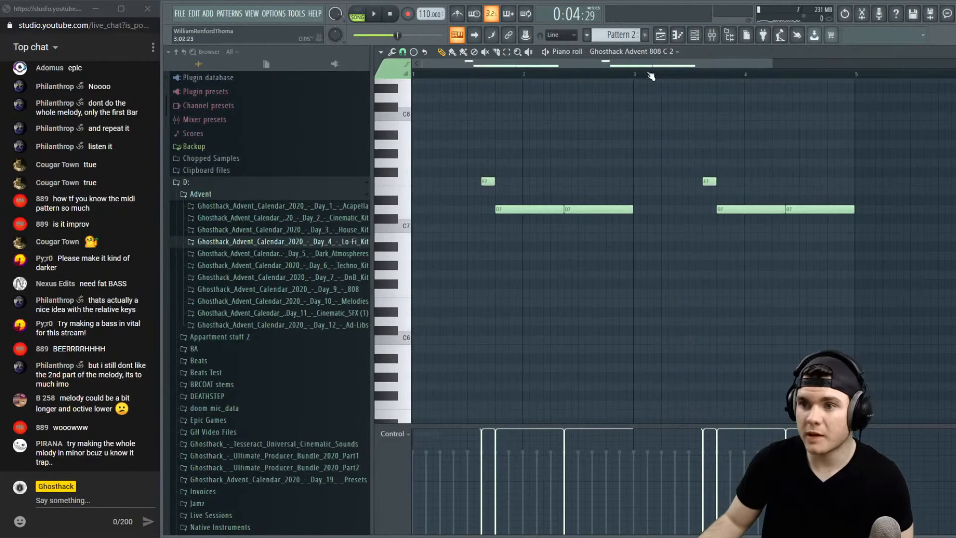
{"action": "key", "text": "space"}
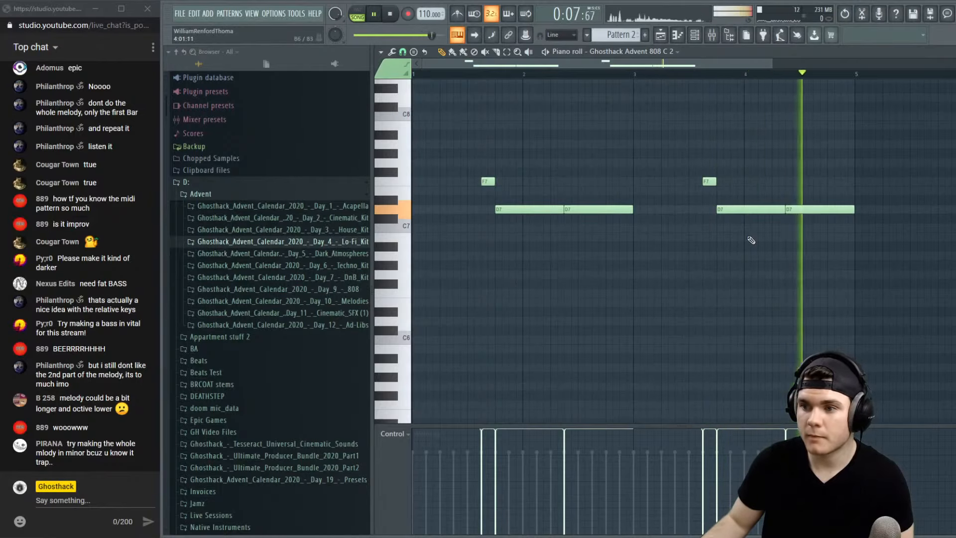
{"action": "left_click", "coordinate": [737, 207]}
{"action": "key", "text": "space"}
Open the Music Box melody of Pattern 3 in the piano roll and show it from its beginning
{"action": "left_click", "coordinate": [953, 52]}
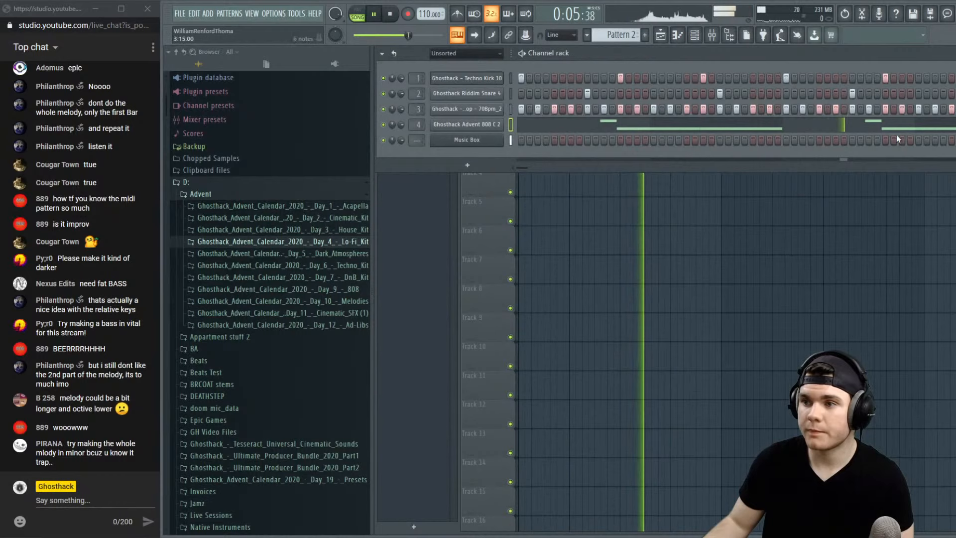
{"action": "left_click", "coordinate": [459, 181]}
{"action": "key", "text": "space"}
{"action": "double_click", "coordinate": [606, 122]}
{"action": "left_click_drag", "start_coordinate": [594, 66], "coordinate": [443, 67]}
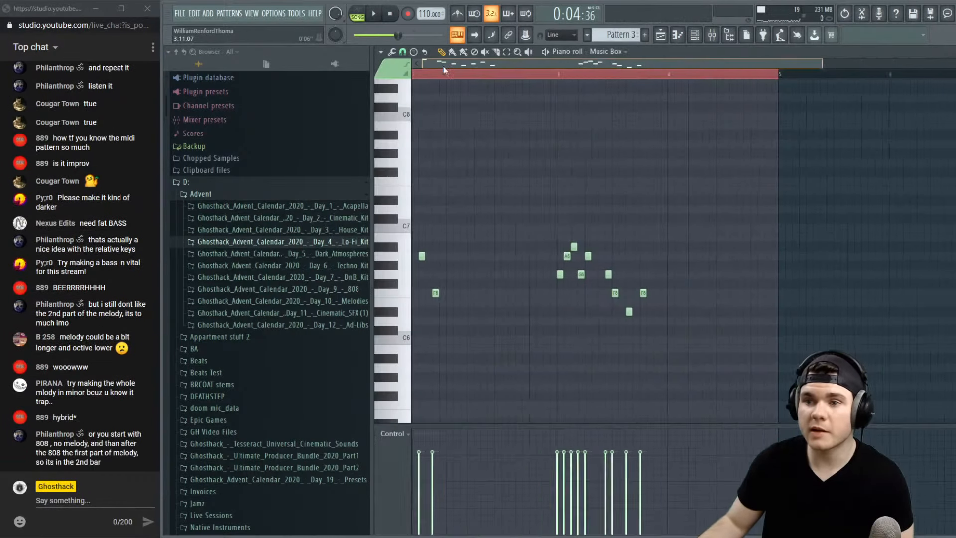
Mute Track 1 in the playlist and play the Music Box melody of Pattern 3 on its own
{"action": "left_click", "coordinate": [952, 52]}
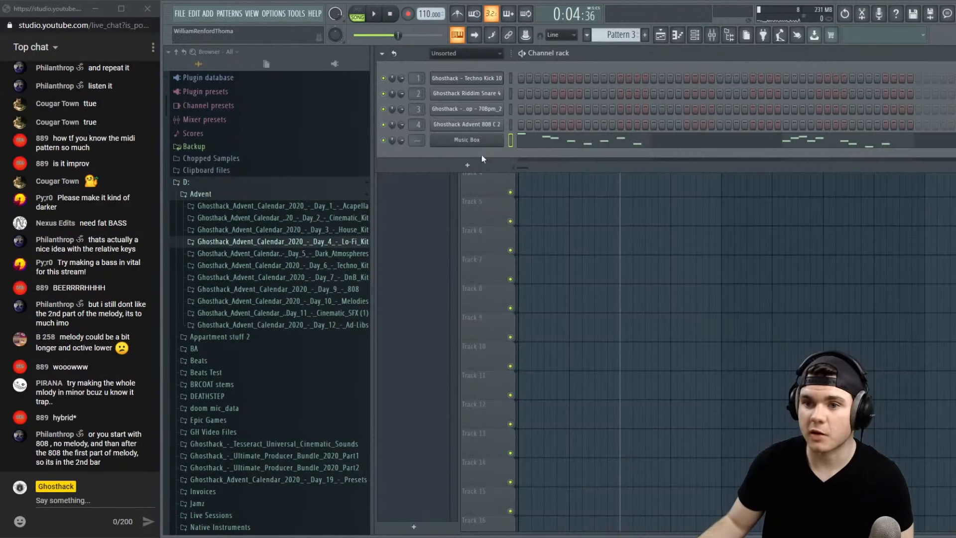
{"action": "left_click", "coordinate": [479, 163]}
{"action": "left_click", "coordinate": [514, 107]}
{"action": "key", "text": "space"}
{"action": "double_click", "coordinate": [626, 128]}
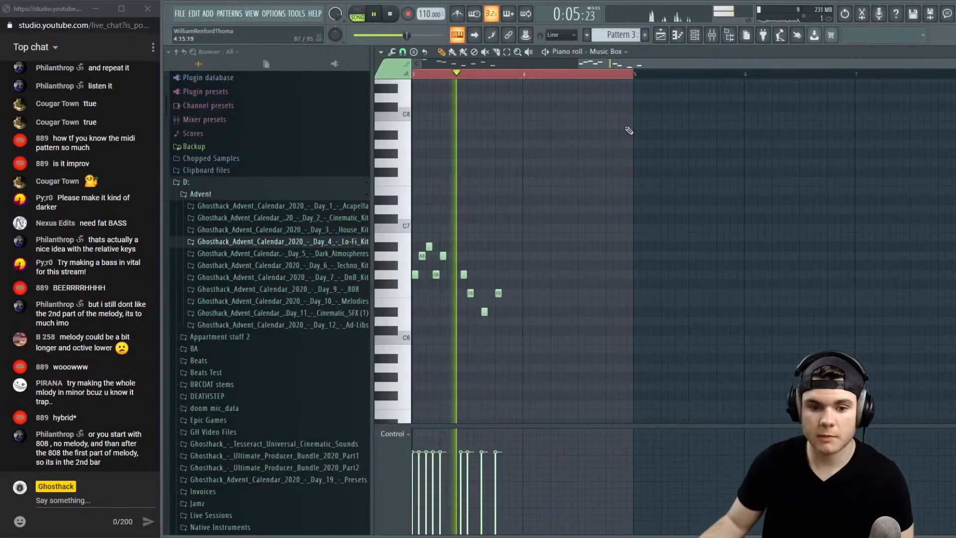
{"action": "key", "text": "space"}
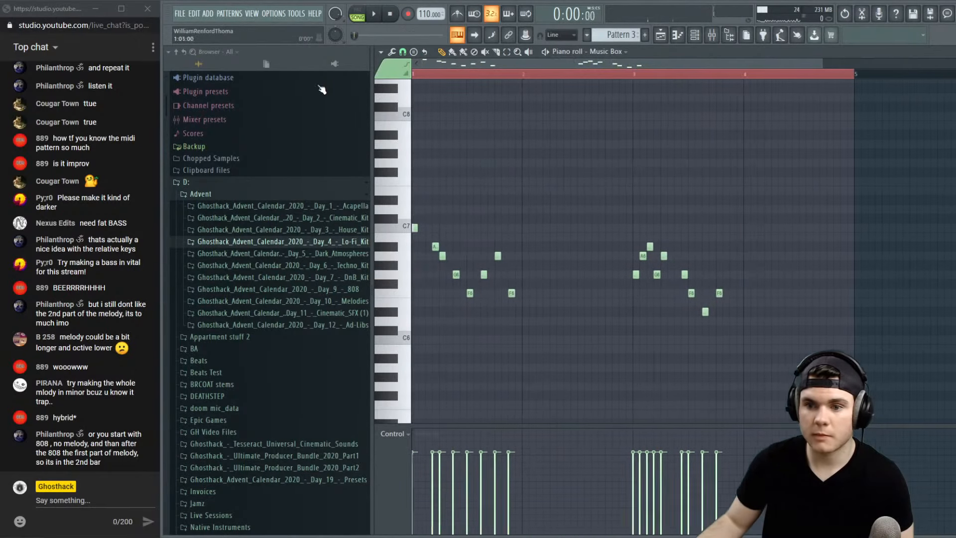
{"action": "key", "text": "space"}
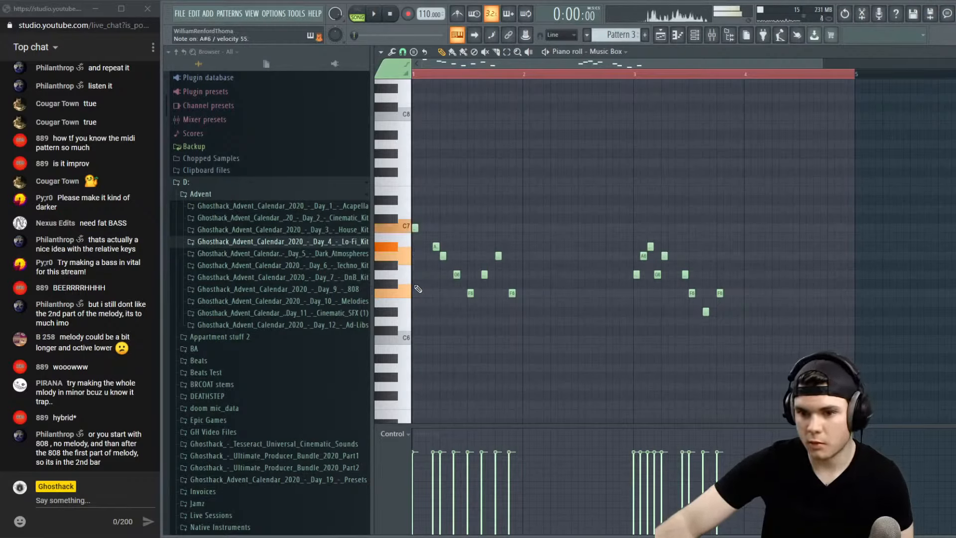
Lower all the A6 notes of the Music Box melody by one semitone to G#6 and play the melody
{"action": "scroll", "coordinate": [405, 241], "scroll_direction": "up", "scroll_amount": 2}
{"action": "left_click", "coordinate": [406, 236]}
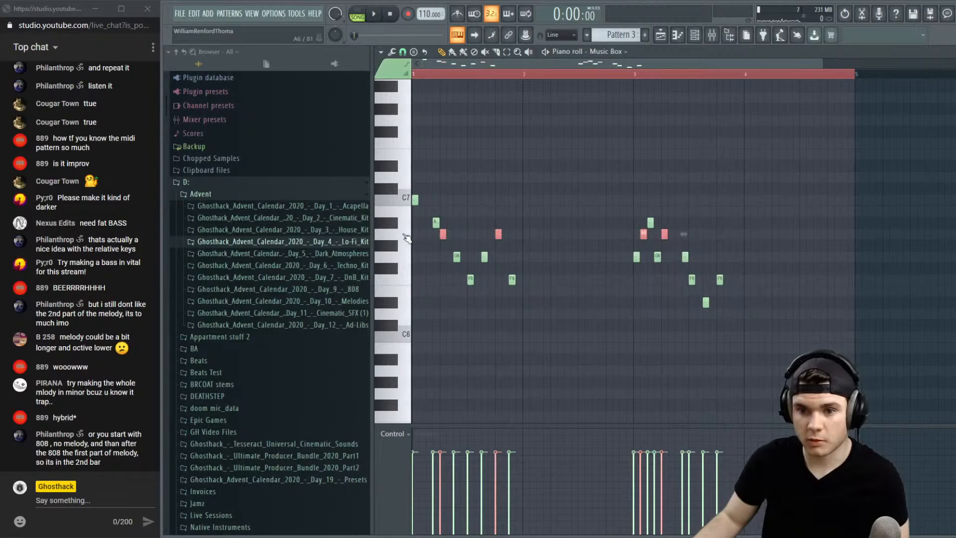
{"action": "key", "text": "space"}
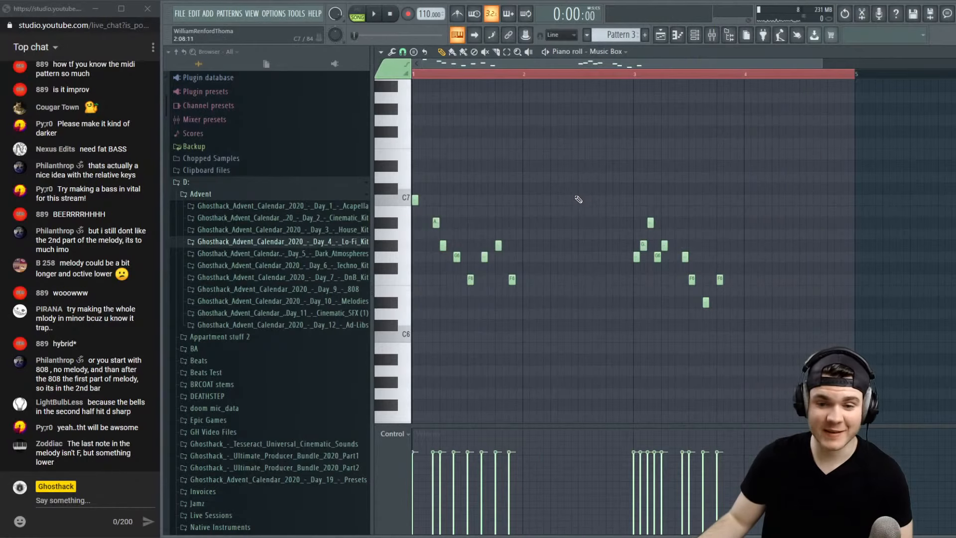
{"action": "scroll", "coordinate": [578, 199], "scroll_direction": "down", "scroll_amount": 1}
{"action": "scroll", "coordinate": [898, 115], "scroll_direction": "down", "scroll_amount": 2}
{"action": "key", "text": "space"}
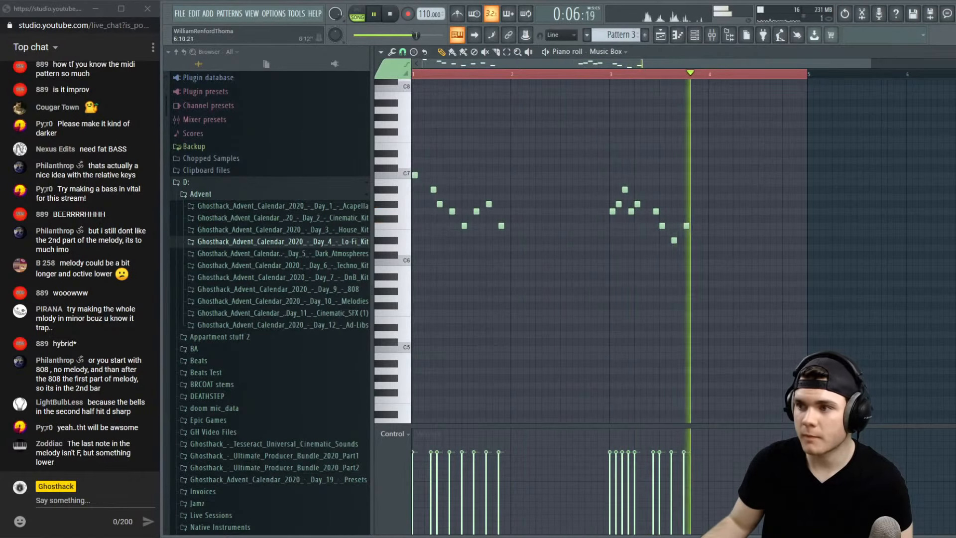
Transpose all the 808 notes in Pattern 2 up three semitones, to G#7 and F7
{"action": "key", "text": "F5"}
{"action": "key", "text": "space"}
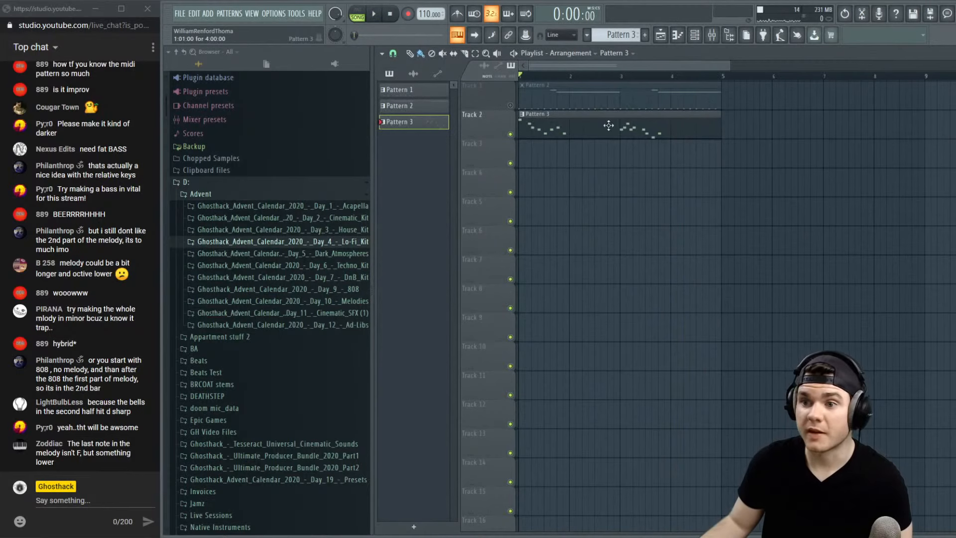
{"action": "double_click", "coordinate": [607, 103]}
{"action": "left_click_drag", "start_coordinate": [558, 67], "coordinate": [309, 91]}
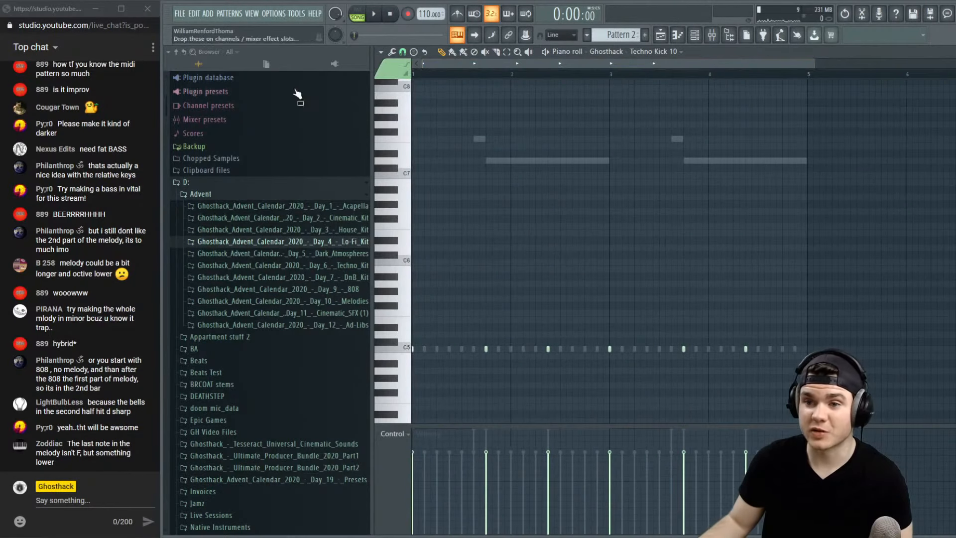
{"action": "double_click", "coordinate": [566, 160]}
{"action": "left_click_drag", "start_coordinate": [904, 232], "coordinate": [449, 122]}
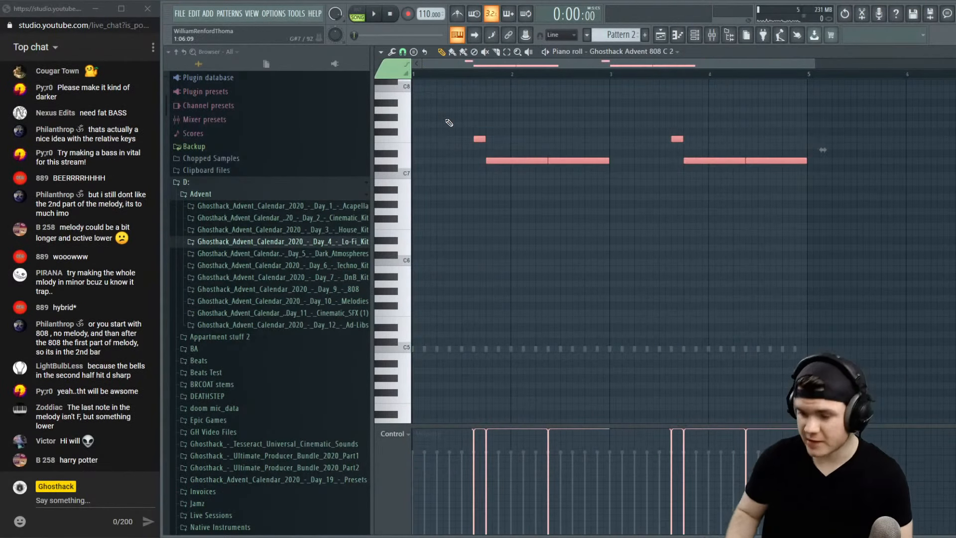
{"action": "key", "text": "shift+Up"}
{"action": "key", "text": "shift+Up"}
{"action": "key", "text": "shift+Up"}
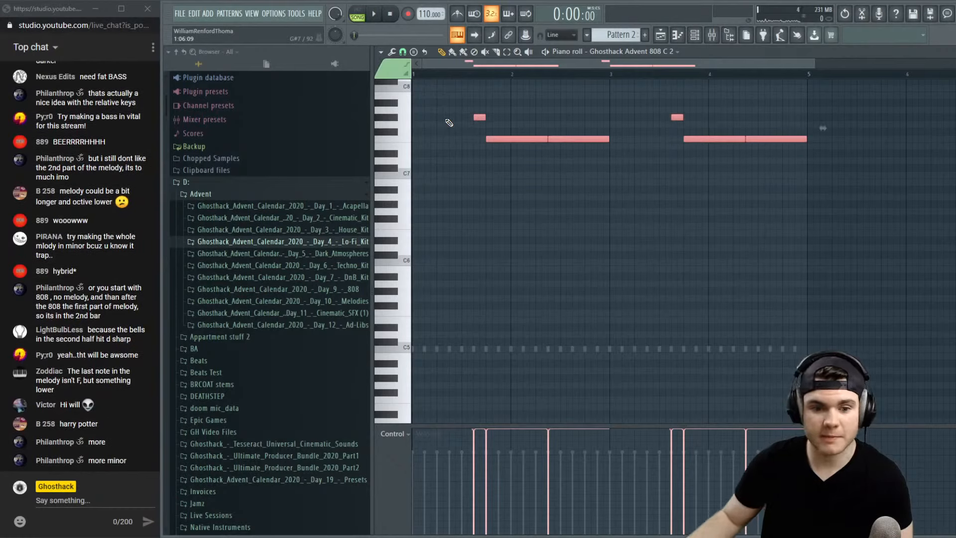
{"action": "left_click_drag", "start_coordinate": [450, 98], "coordinate": [767, 122]}
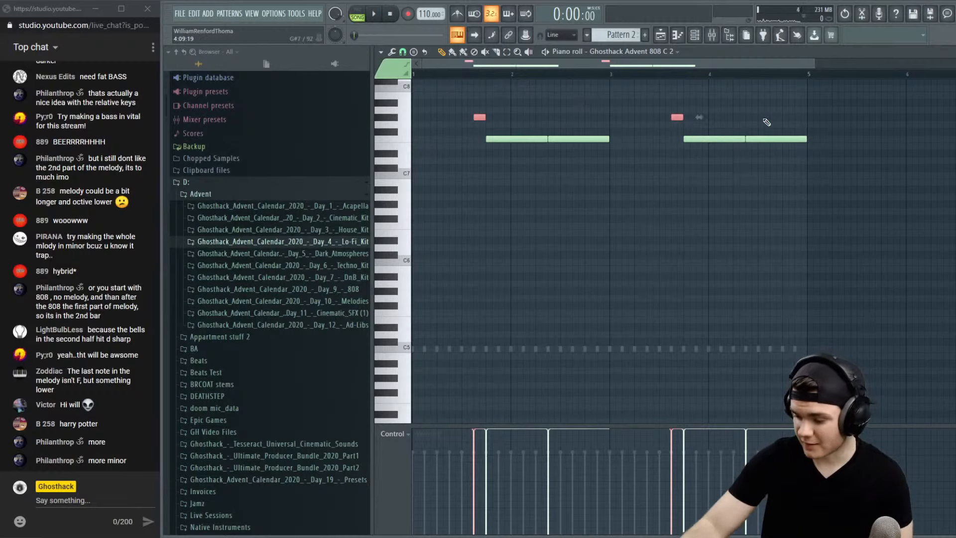
{"action": "key", "text": "Escape"}
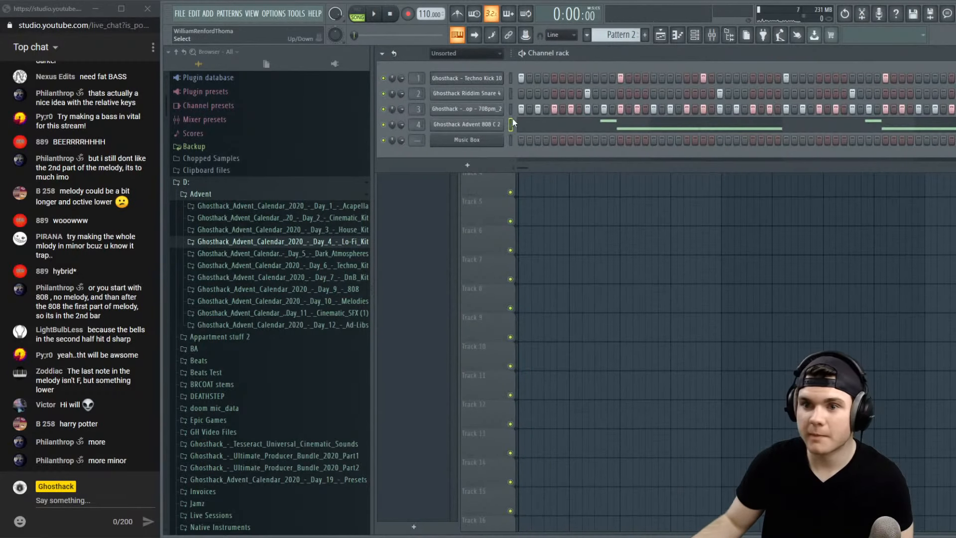
Play the arrangement and unmute Track 1 in the playlist to hear the 808 line with the melody
{"action": "left_click", "coordinate": [509, 140]}
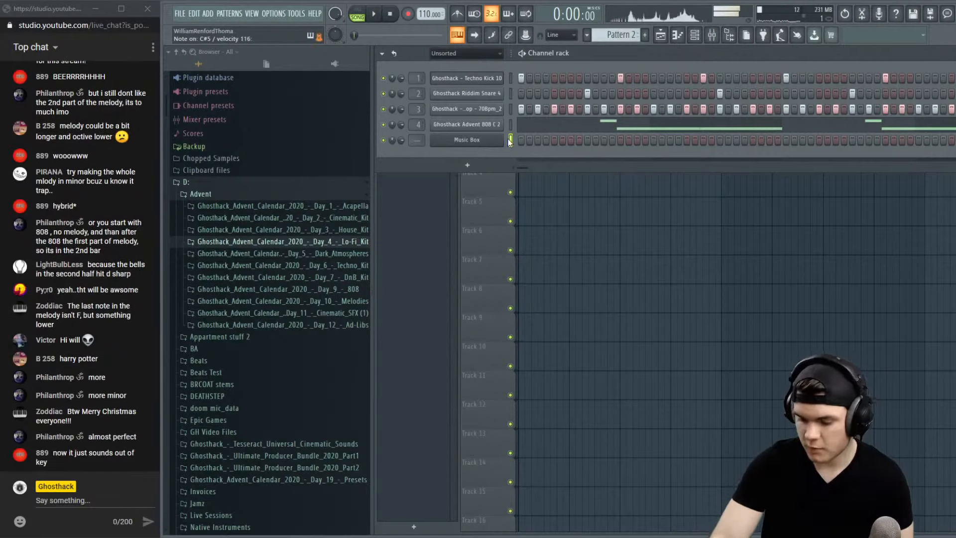
{"action": "key", "text": "space"}
{"action": "left_click", "coordinate": [568, 124]}
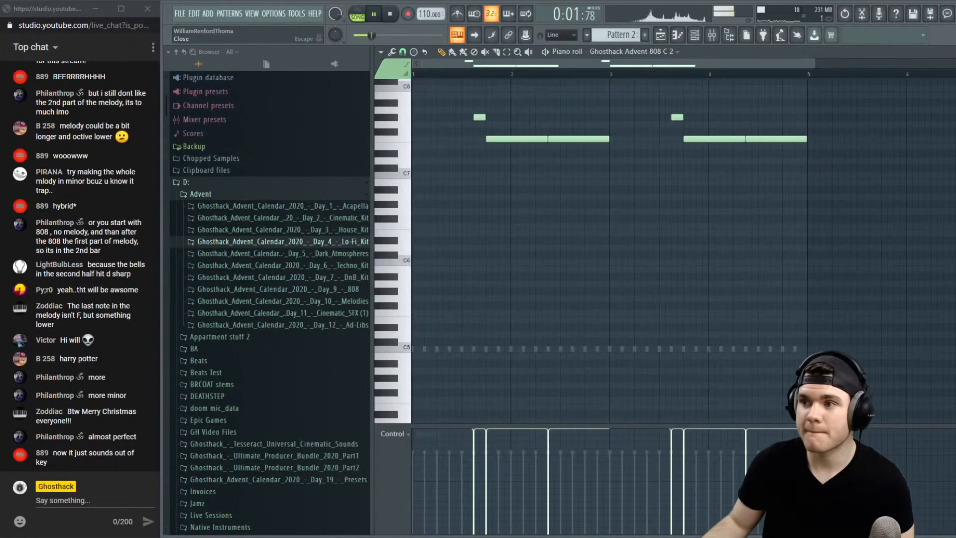
{"action": "key", "text": "Escape"}
{"action": "key", "text": "F6"}
{"action": "left_click", "coordinate": [510, 106]}
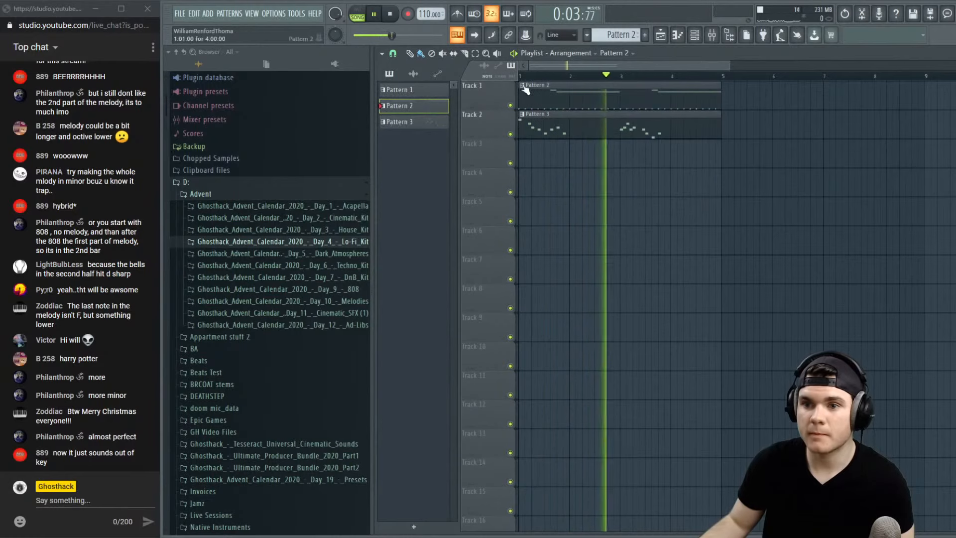
Transpose all the 808 notes in Pattern 2 down two octaves, to G#5 and F5, during playback
{"action": "double_click", "coordinate": [555, 91]}
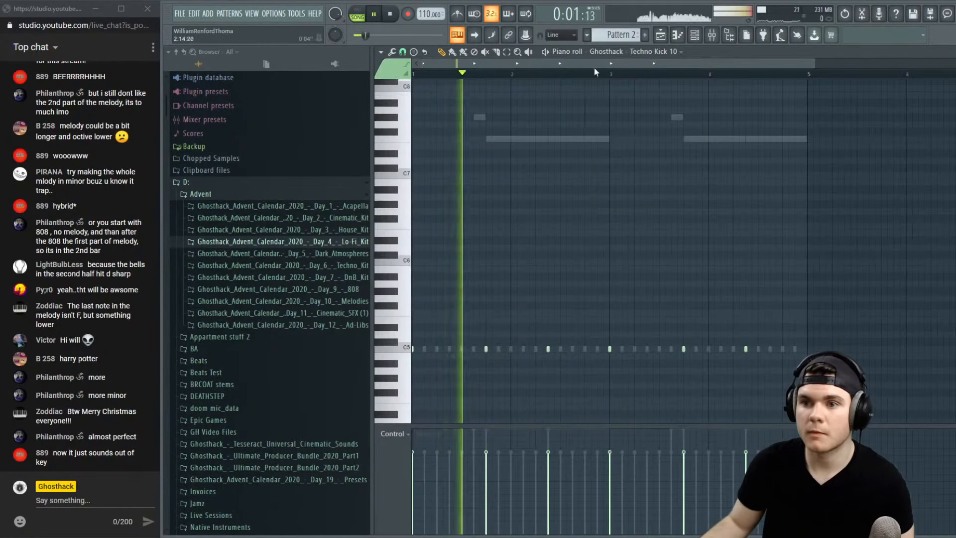
{"action": "double_click", "coordinate": [478, 118]}
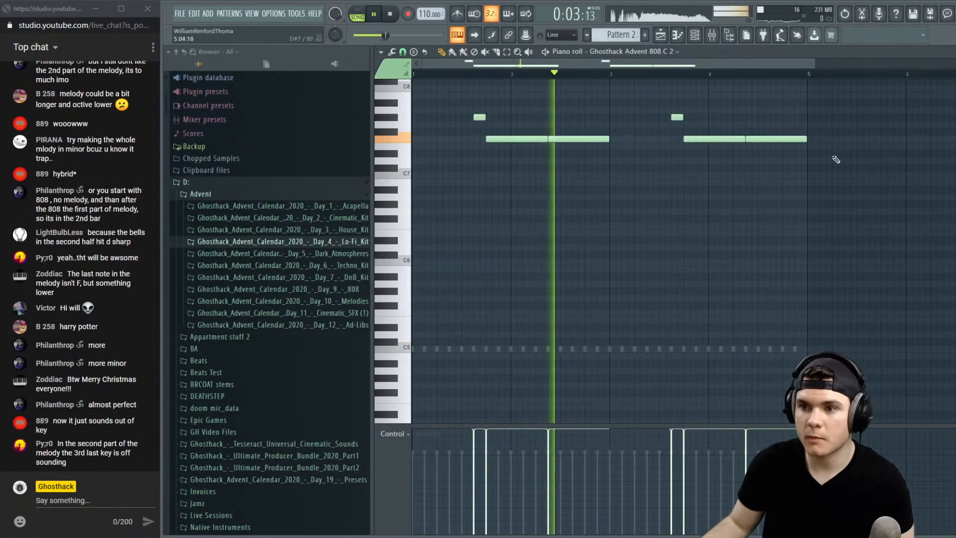
{"action": "left_click_drag", "start_coordinate": [841, 163], "coordinate": [465, 101]}
{"action": "key", "text": "ctrl+Down"}
{"action": "key", "text": "ctrl+Down"}
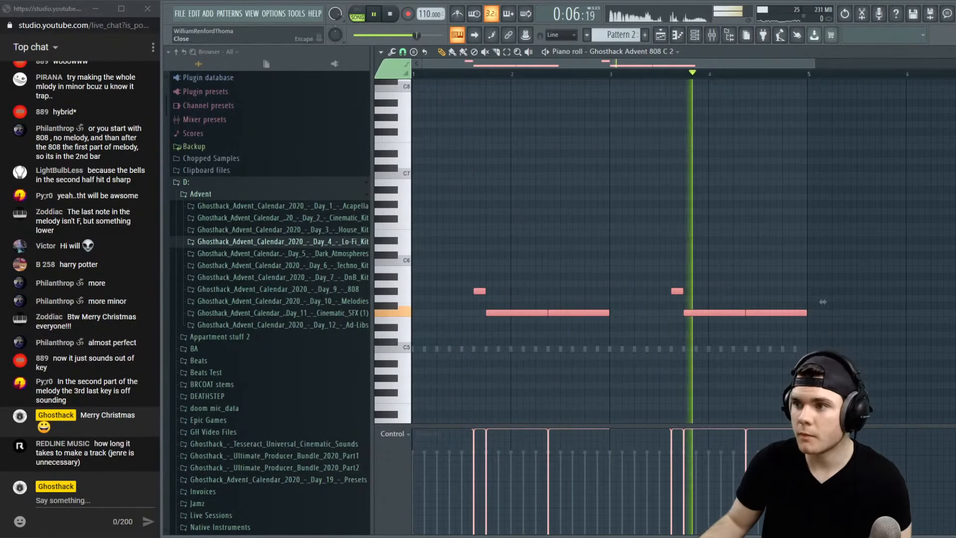
{"action": "key", "text": "F7"}
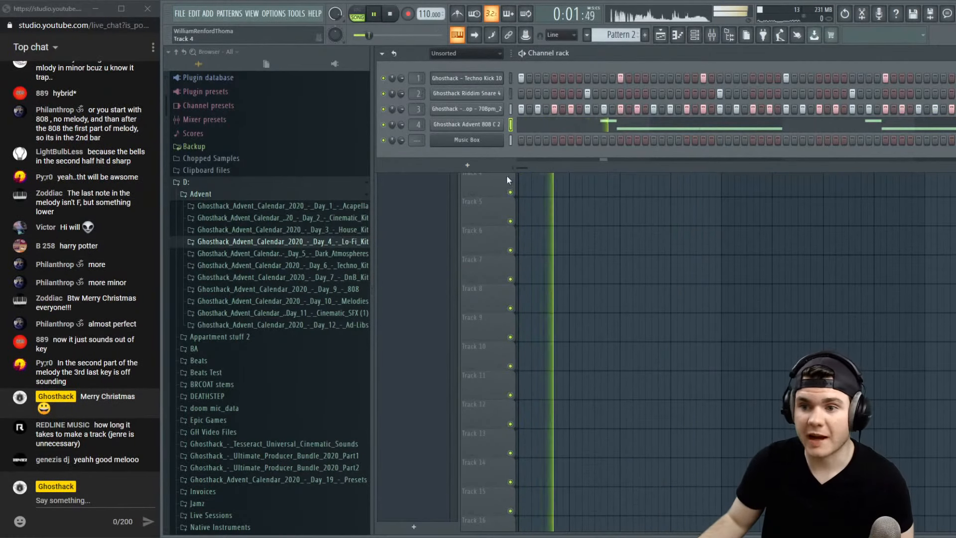
Open the Music Box melody of Pattern 3 and play its second phrase in bar 3
{"action": "key", "text": "F6"}
{"action": "double_click", "coordinate": [671, 121]}
{"action": "left_click", "coordinate": [553, 75]}
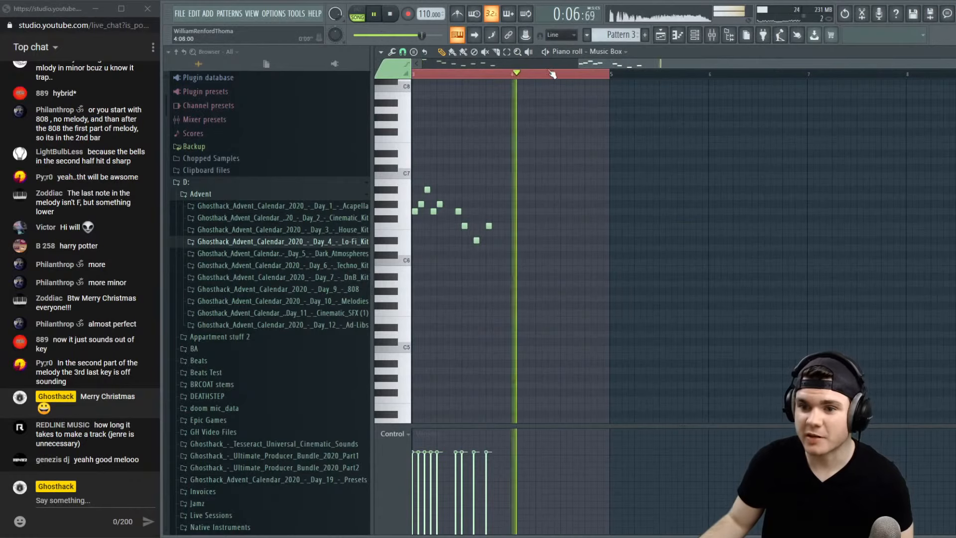
{"action": "left_click", "coordinate": [459, 76]}
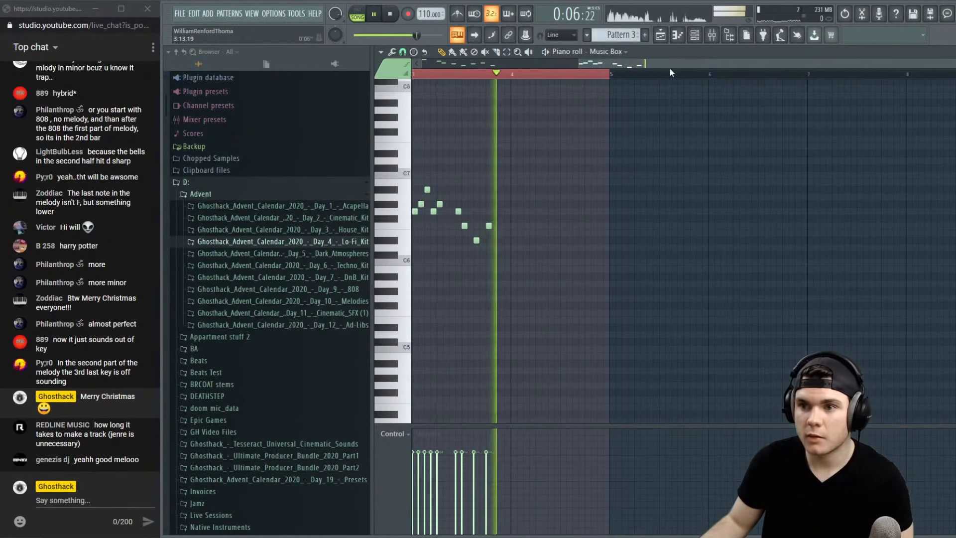
{"action": "left_click_drag", "start_coordinate": [669, 64], "coordinate": [444, 75]}
{"action": "left_click", "coordinate": [657, 74]}
{"action": "key", "text": "space"}
{"action": "key", "text": "space"}
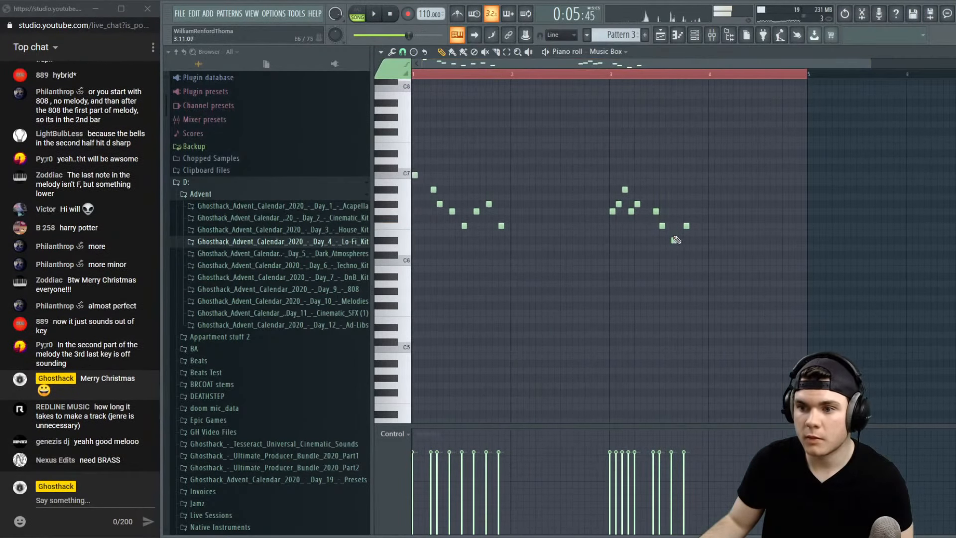
Audition the D#6 note near the end of the second phrase and replay that passage
{"action": "mouse_move", "coordinate": [675, 240]}
{"action": "left_mouse_down"}
{"action": "mouse_move", "coordinate": [672, 231]}
{"action": "mouse_move", "coordinate": [675, 243]}
{"action": "left_mouse_up"}
{"action": "key", "text": "space"}
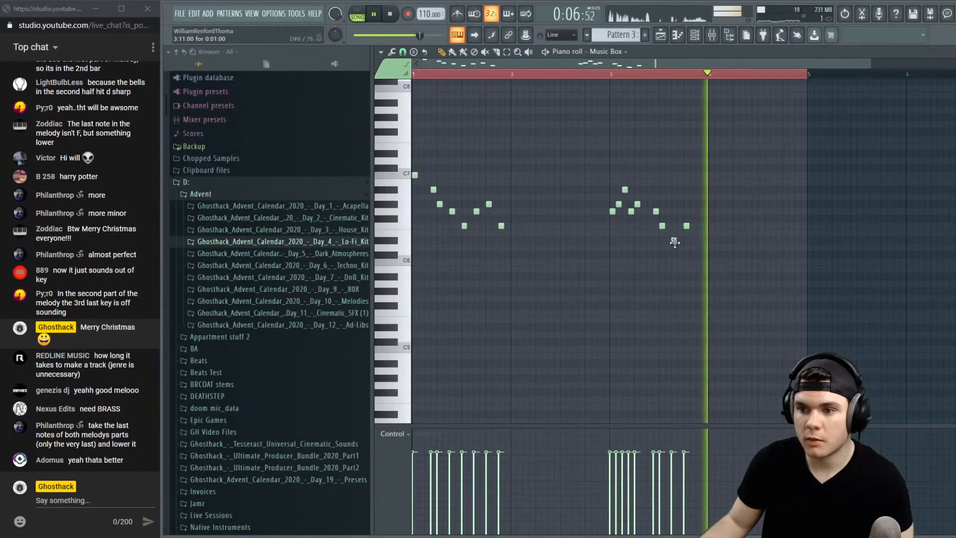
{"action": "key", "text": "space"}
{"action": "key", "text": "space"}
{"action": "key", "text": "space"}
Try the second phrase without the F6 note before D#6, put the note back and replay the phrase
{"action": "left_click", "coordinate": [662, 226]}
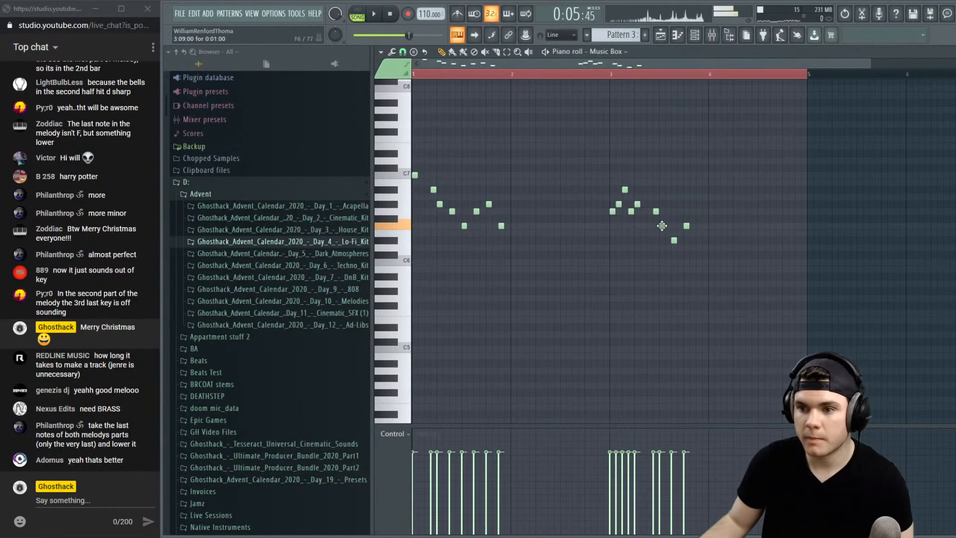
{"action": "right_click", "coordinate": [662, 226]}
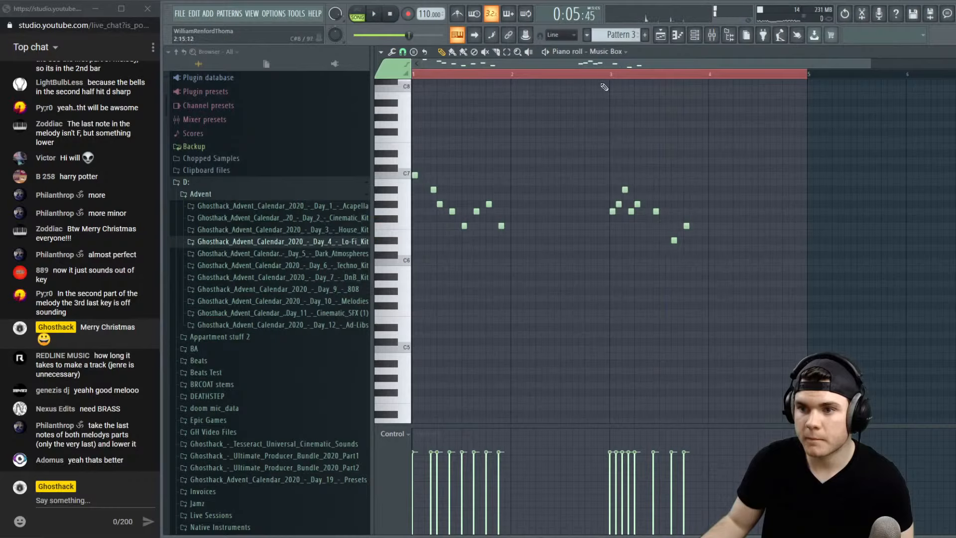
{"action": "key", "text": "space"}
{"action": "left_click", "coordinate": [663, 227]}
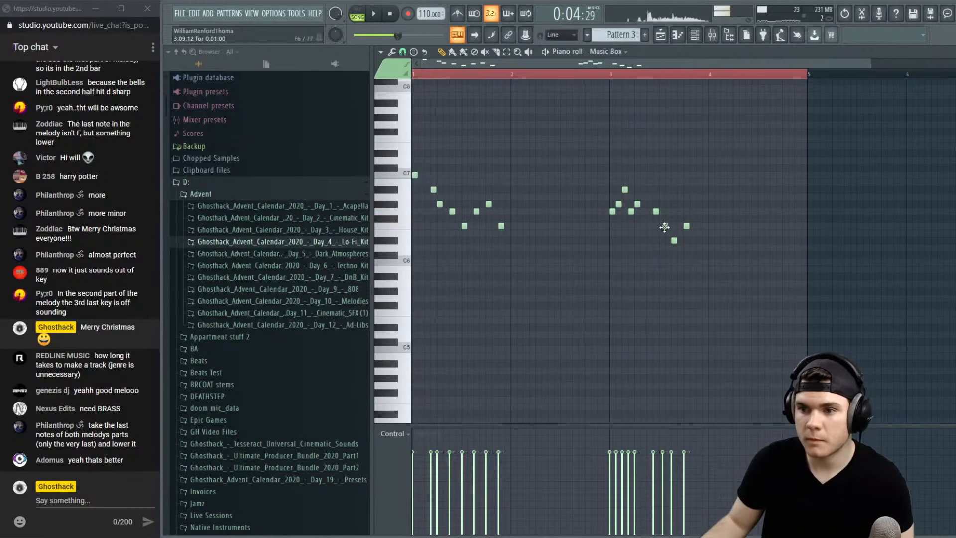
{"action": "key", "text": "space"}
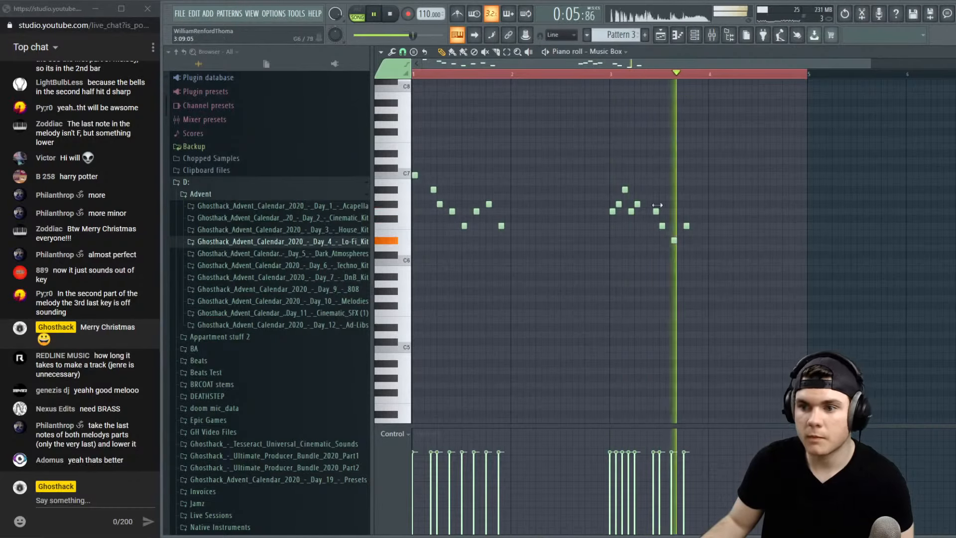
Play the whole arrangement with the Music Box melody from bar 1
{"action": "key", "text": "space"}
{"action": "left_click", "coordinate": [434, 76]}
{"action": "key", "text": "space"}
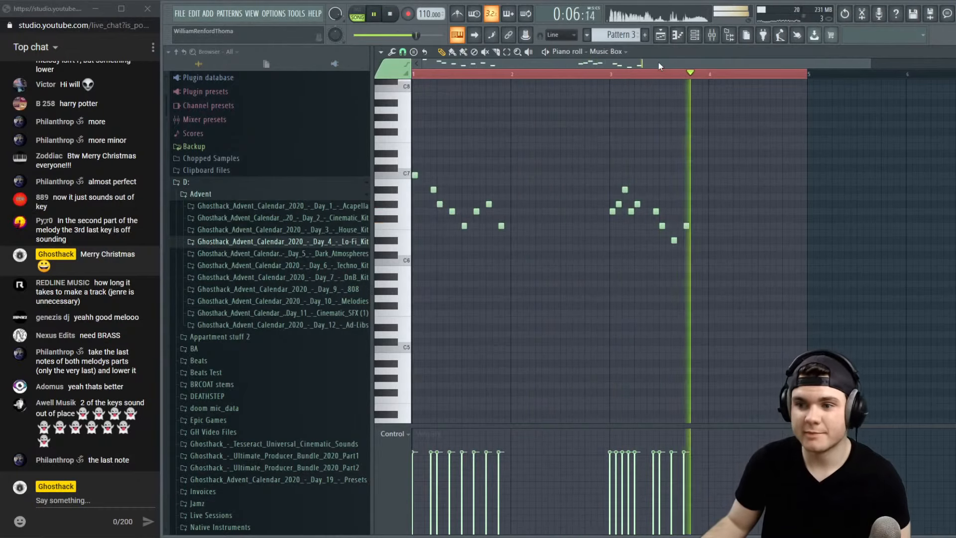
Audition the last note of the second Music Box phrase and replay the melody from bar 1
{"action": "key", "text": "space"}
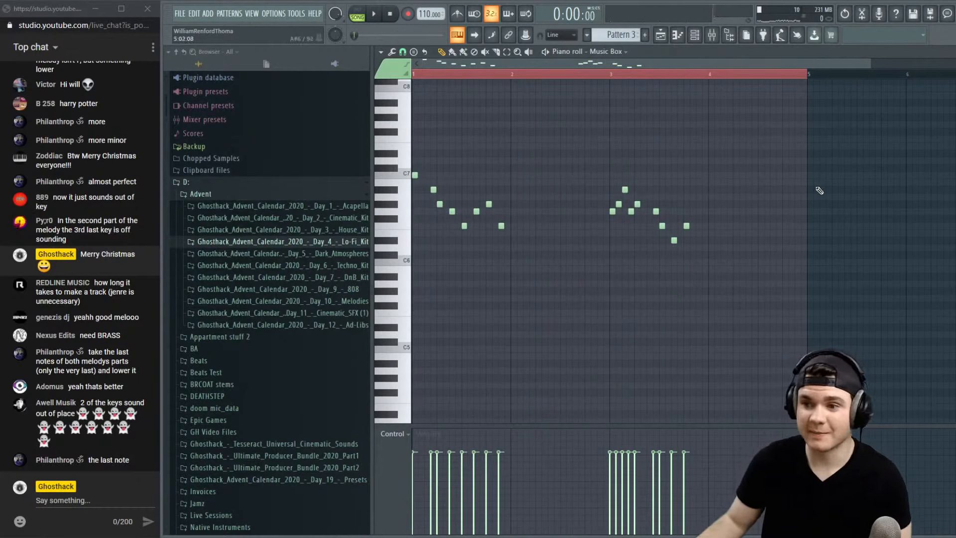
{"action": "left_click", "coordinate": [686, 228]}
{"action": "key", "text": "space"}
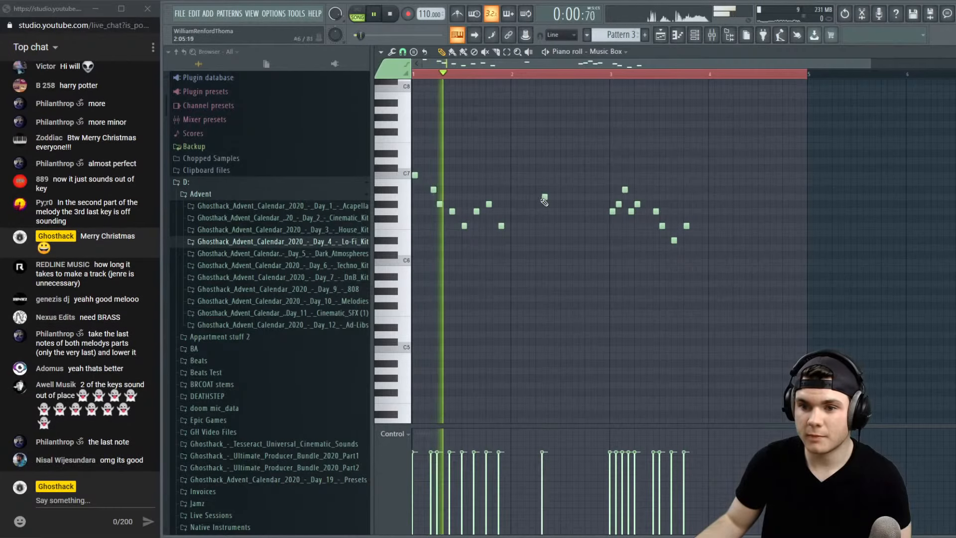
{"action": "key", "text": "space"}
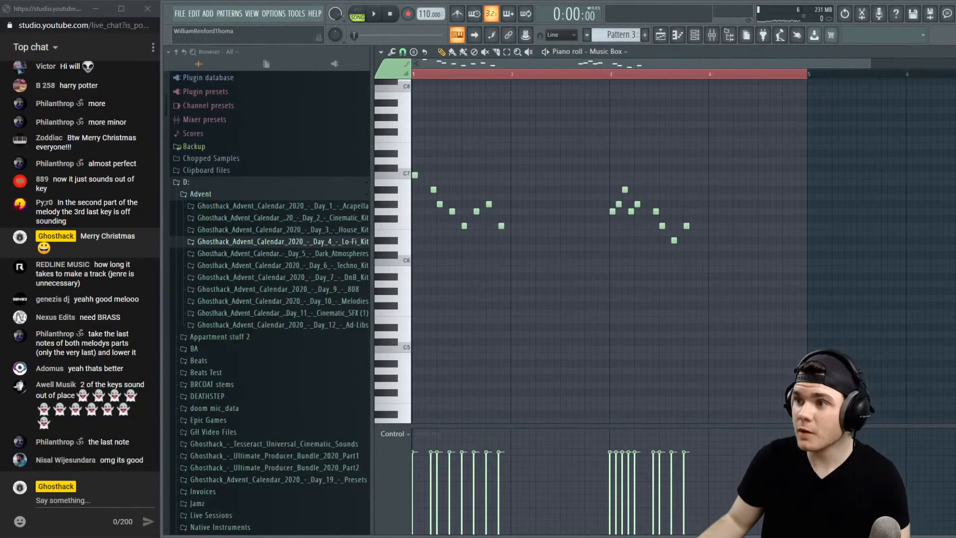
Close the Music Box piano roll and move the Pattern 3 clip down from Track 2 to Track 6
{"action": "key", "text": "Escape"}
{"action": "key", "text": "Escape"}
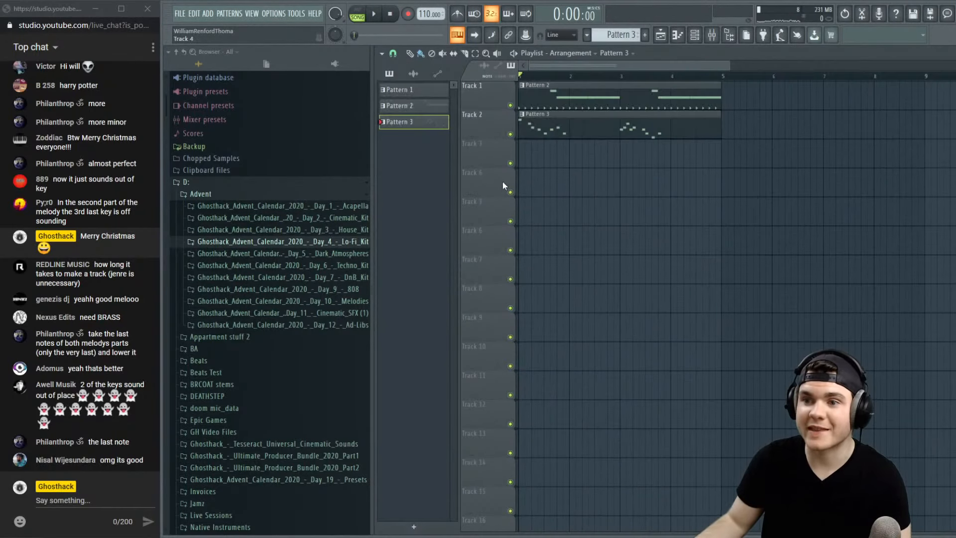
{"action": "left_click_drag", "start_coordinate": [566, 128], "coordinate": [566, 243]}
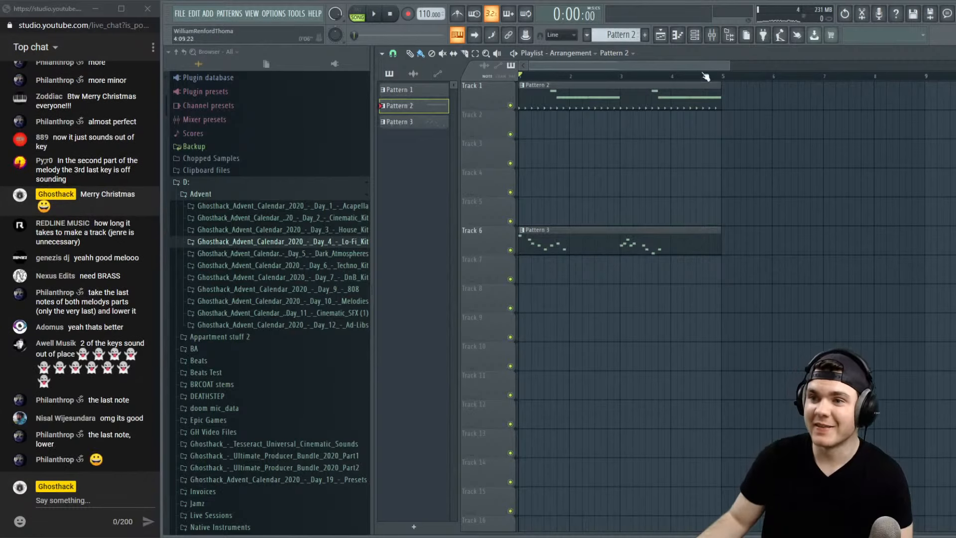
Cut the Ghosthack Advent 808 C 2 notes out of Pattern 2, leaving the drums in place
{"action": "double_click", "coordinate": [627, 91]}
{"action": "key", "text": "F6"}
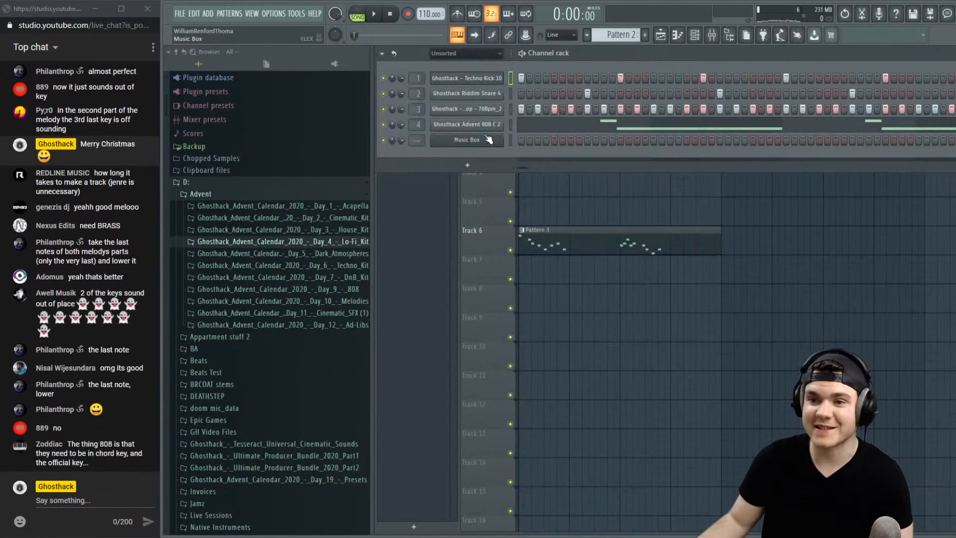
{"action": "right_click", "coordinate": [500, 125]}
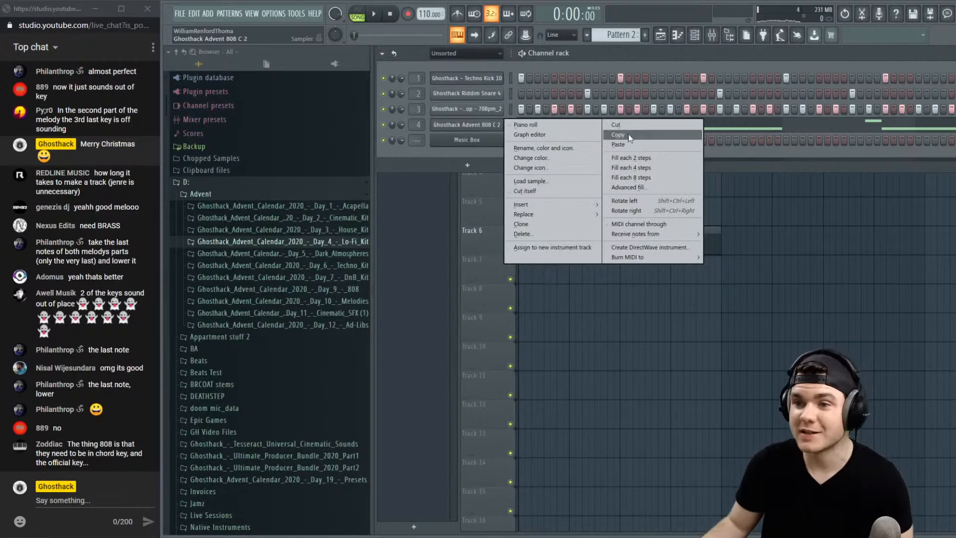
{"action": "left_click", "coordinate": [629, 135]}
{"action": "right_click", "coordinate": [498, 127]}
{"action": "left_click", "coordinate": [650, 135]}
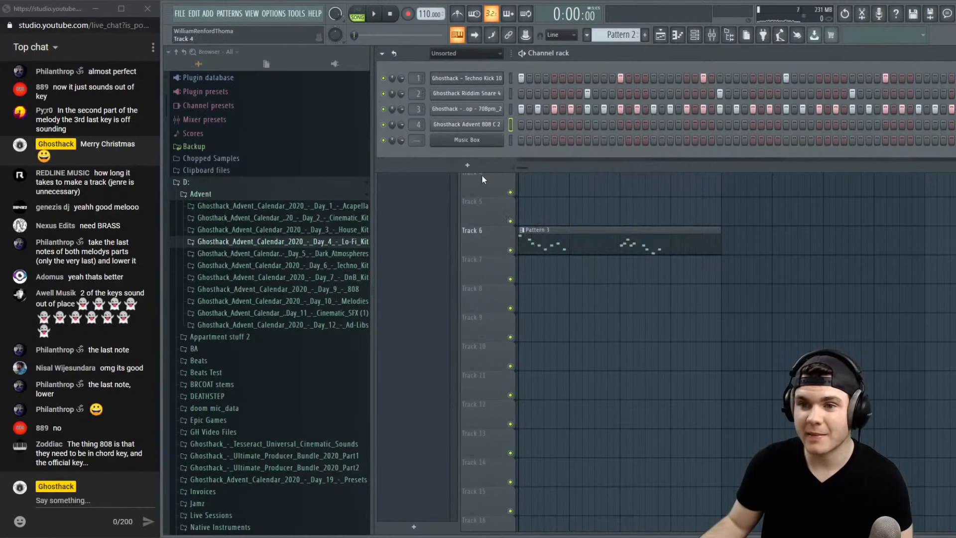
{"action": "key", "text": "F6"}
Create Pattern 4 with its default name and paste the cut notes into its Ghosthack Advent 808 C 2 channel
{"action": "left_click", "coordinate": [646, 34]}
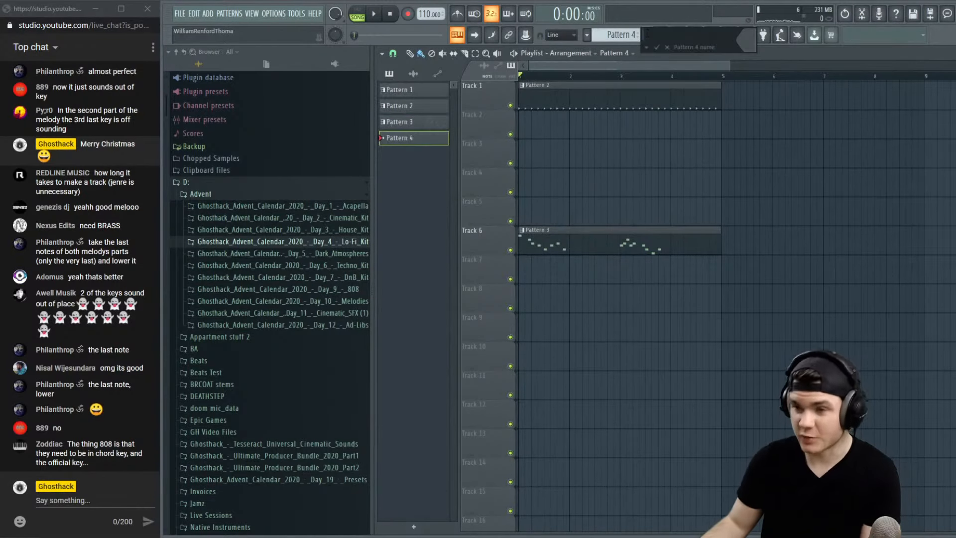
{"action": "key", "text": "Return"}
{"action": "key", "text": "F6"}
{"action": "right_click", "coordinate": [478, 125]}
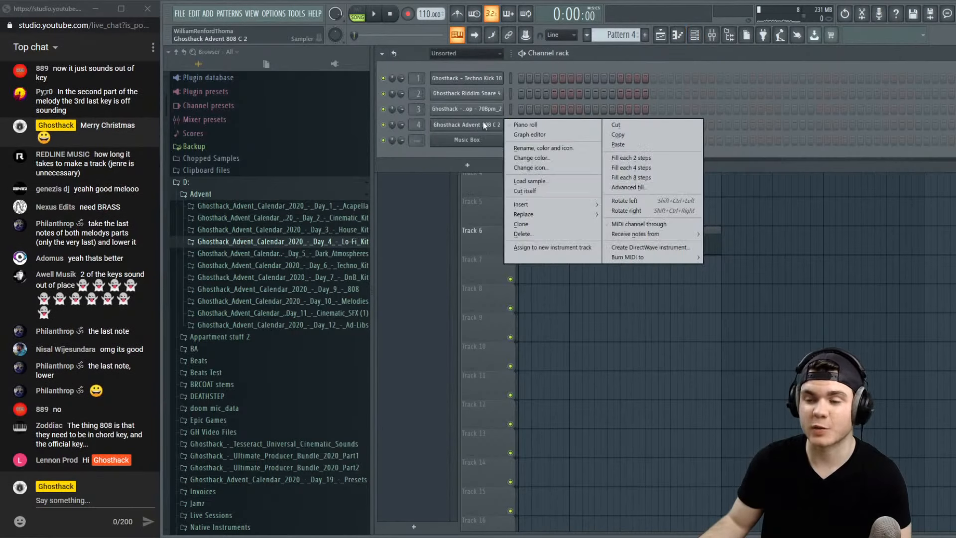
{"action": "left_click", "coordinate": [628, 147]}
Place a Pattern 4 clip at bar 1 of Track 2 and play the arrangement
{"action": "key", "text": "F6"}
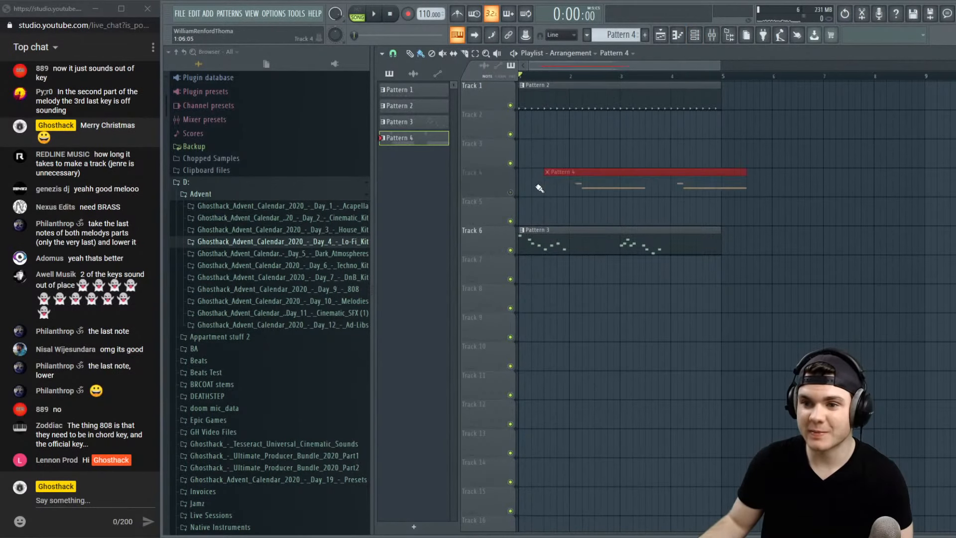
{"action": "left_click", "coordinate": [527, 125]}
{"action": "key", "text": "space"}
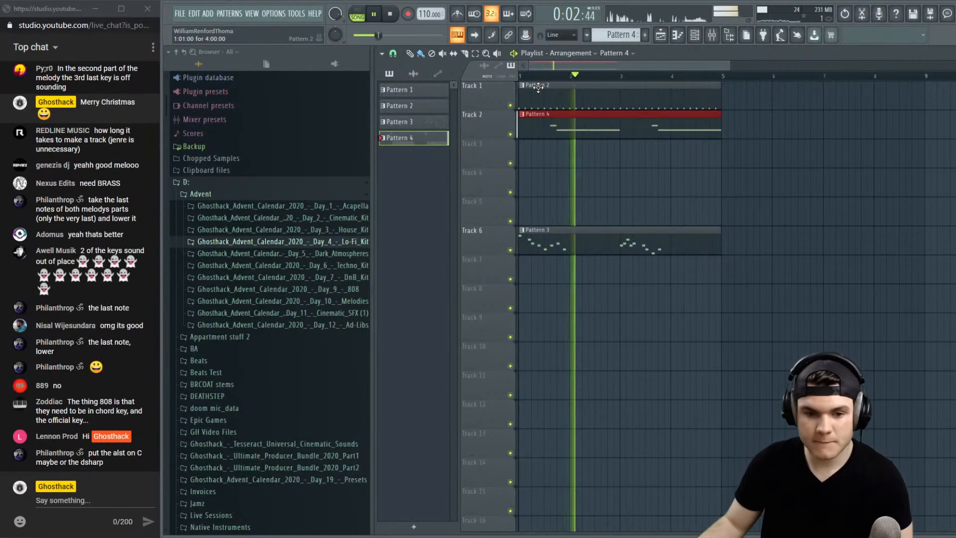
{"action": "key", "text": "space"}
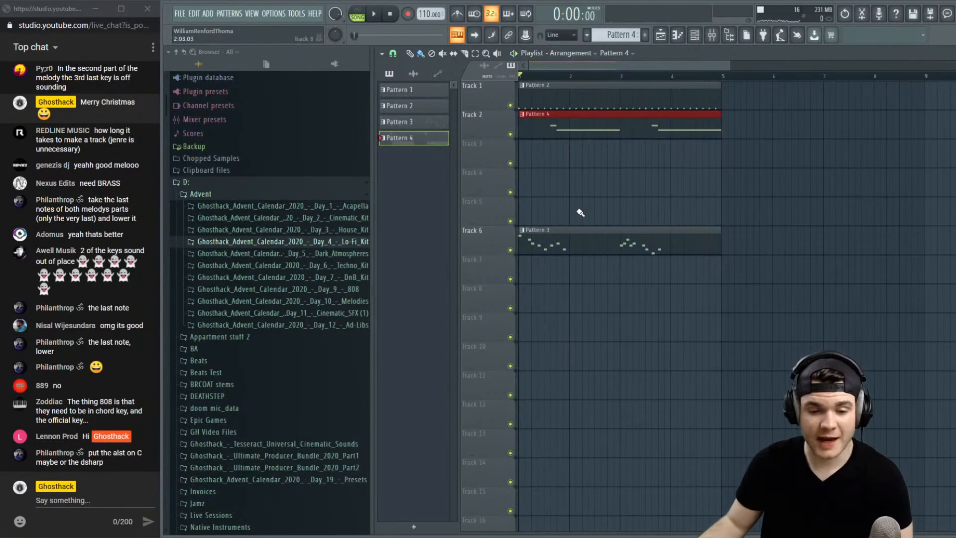
Open the Music Box melody of Pattern 3 at its first phrase in bar 1
{"action": "double_click", "coordinate": [577, 250]}
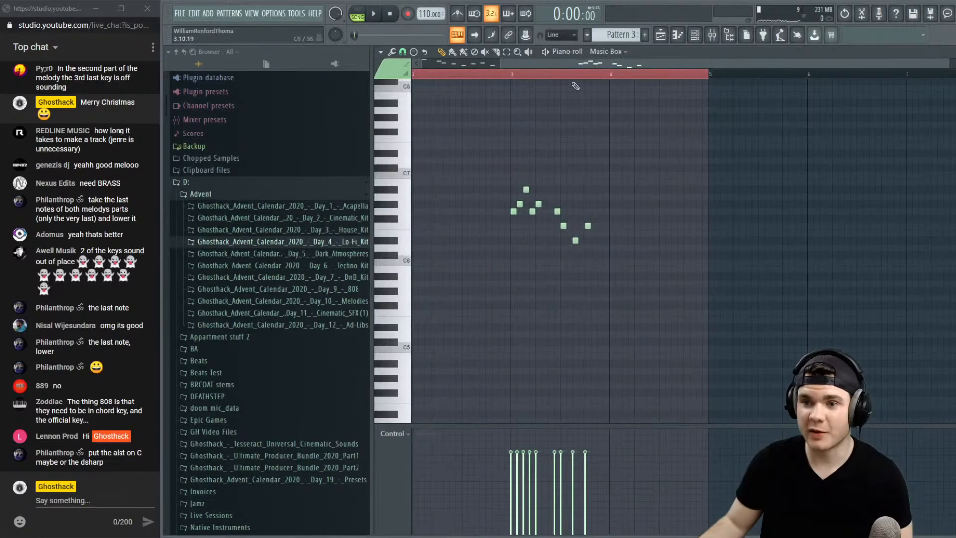
{"action": "scroll", "coordinate": [482, 76], "scroll_direction": "up", "scroll_amount": 2}
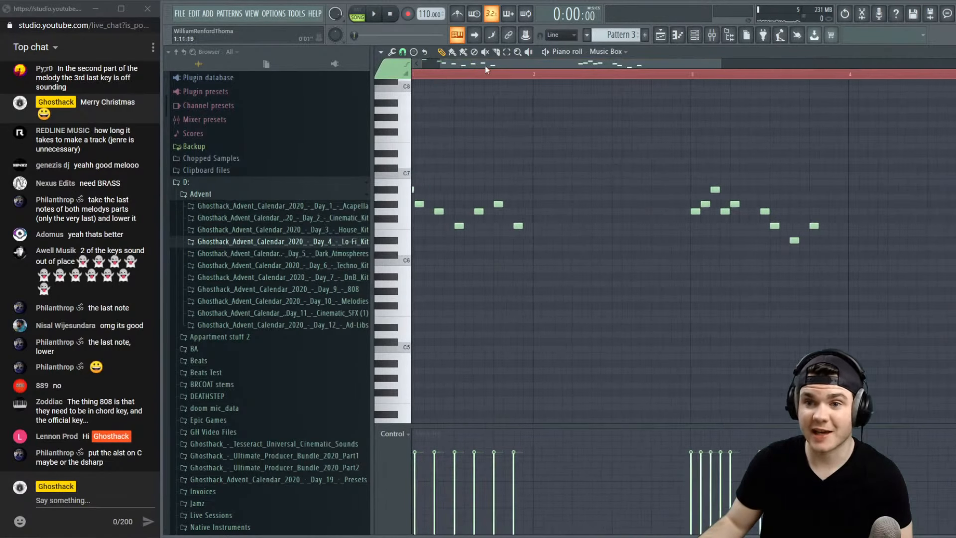
{"action": "left_click_drag", "start_coordinate": [484, 66], "coordinate": [426, 67]}
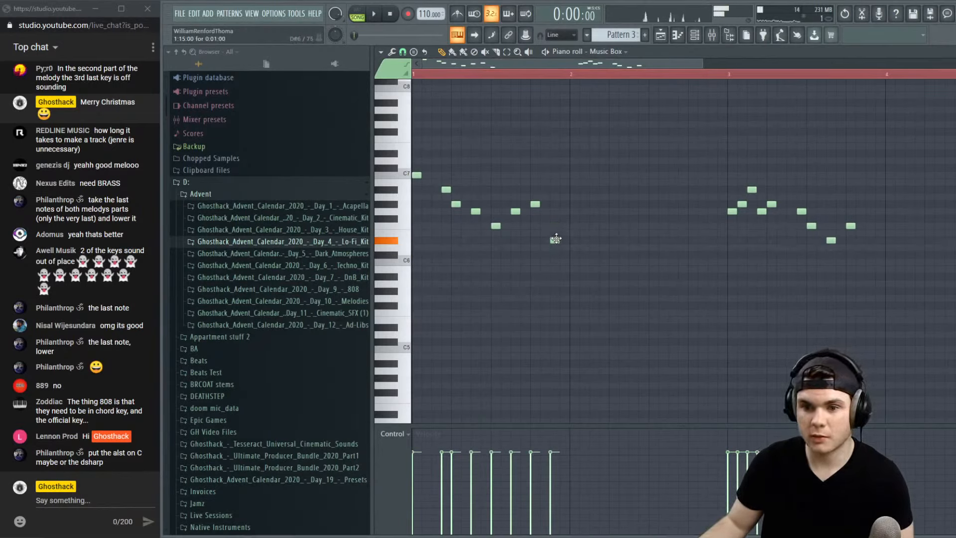
Try the first phrase's last note at C6 and D#6 during playback and return it to F6
{"action": "key", "text": "space"}
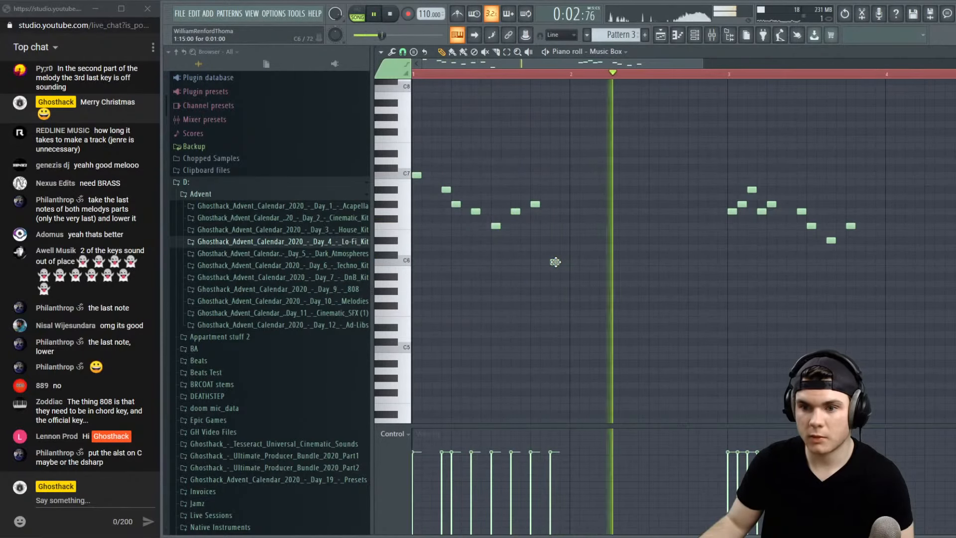
{"action": "key", "text": "space"}
{"action": "left_click", "coordinate": [555, 240]}
{"action": "key", "text": "space"}
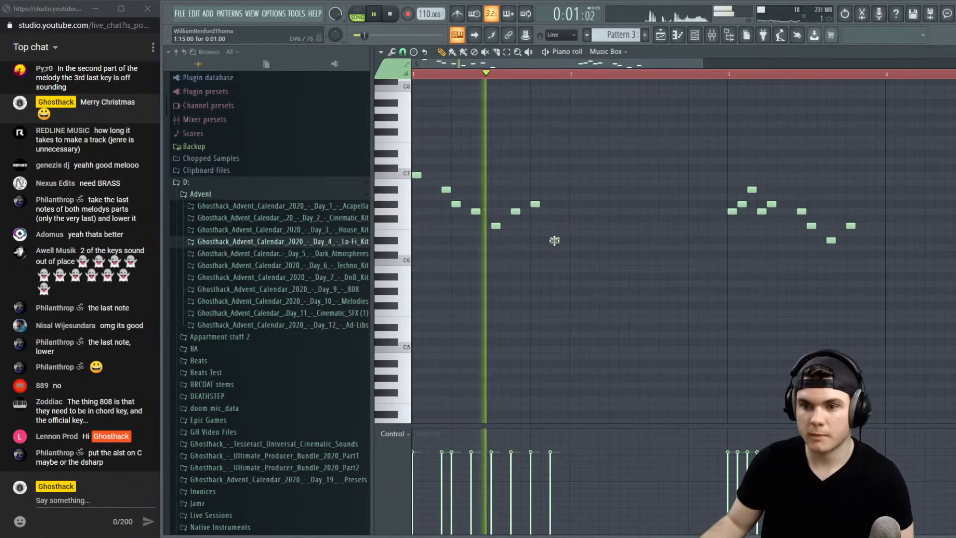
{"action": "key", "text": "space"}
{"action": "left_click_drag", "start_coordinate": [555, 240], "coordinate": [555, 230]}
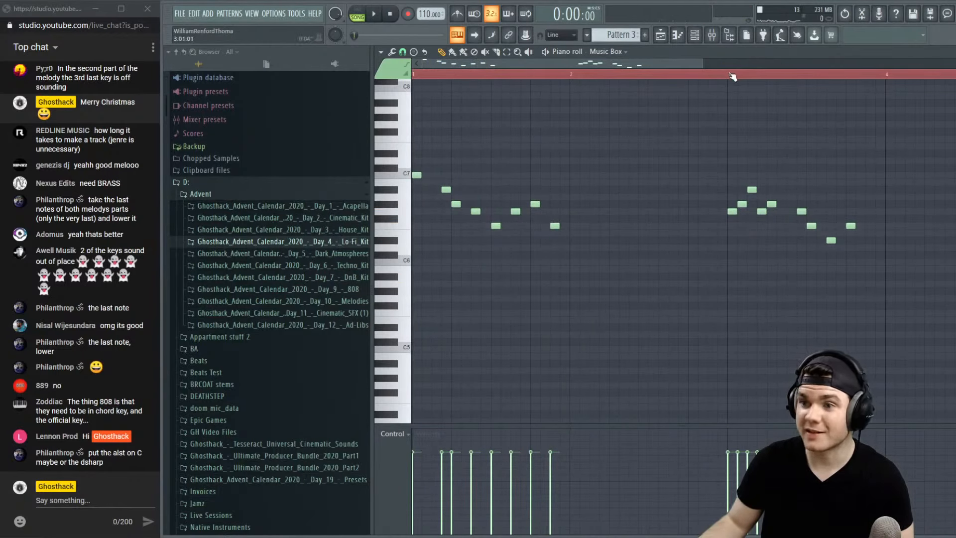
Lower the last note of the second phrase to C6 and play that phrase from bar 3
{"action": "scroll", "coordinate": [736, 76], "scroll_direction": "down", "scroll_amount": 3}
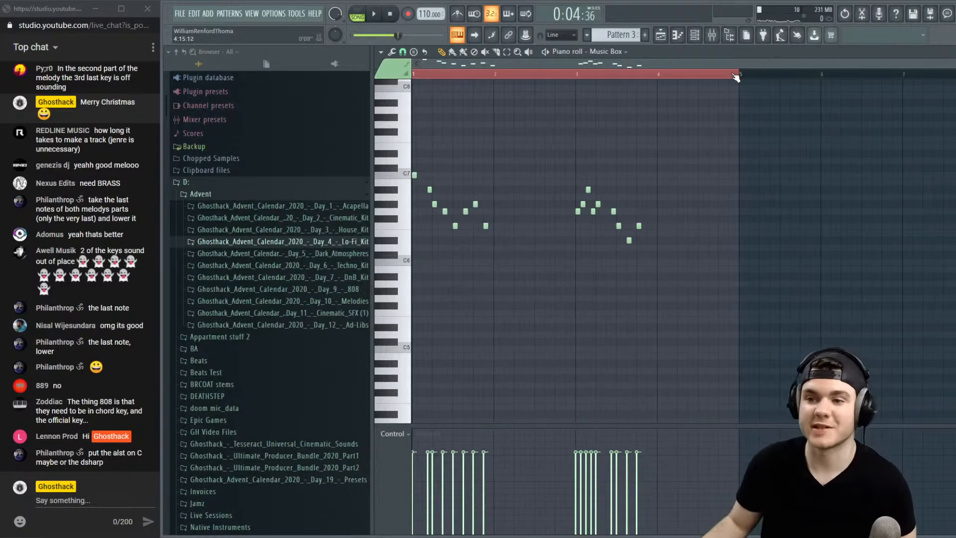
{"action": "key", "text": "space"}
{"action": "key", "text": "space"}
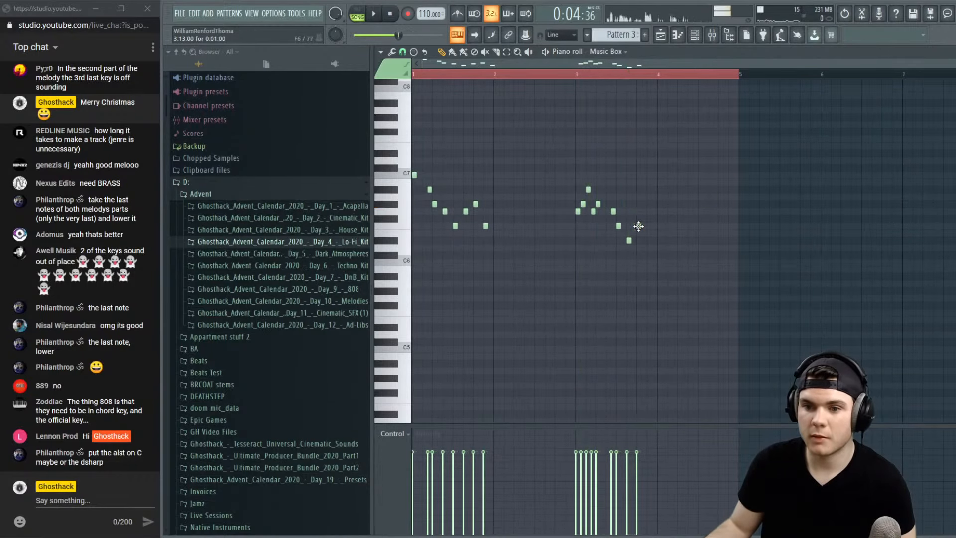
{"action": "key", "text": "space"}
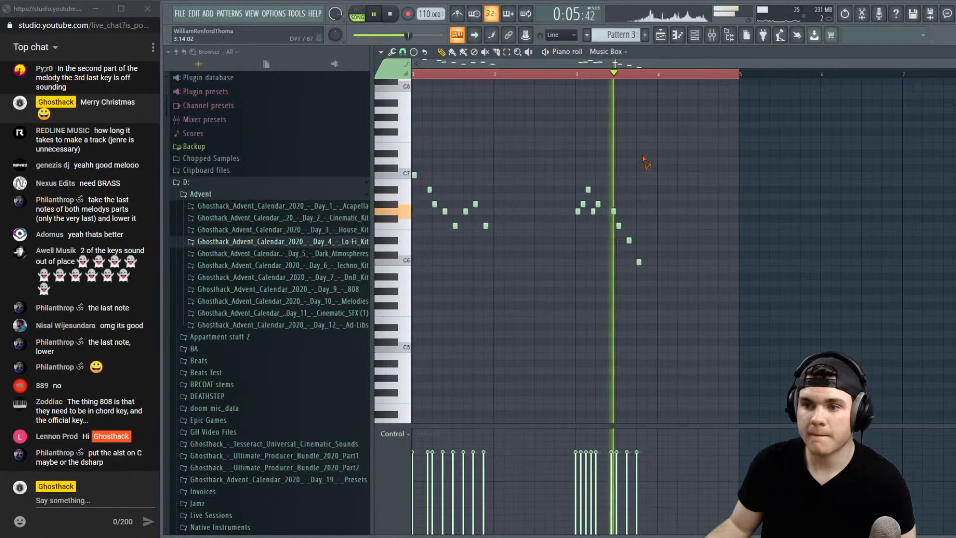
{"action": "key", "text": "space"}
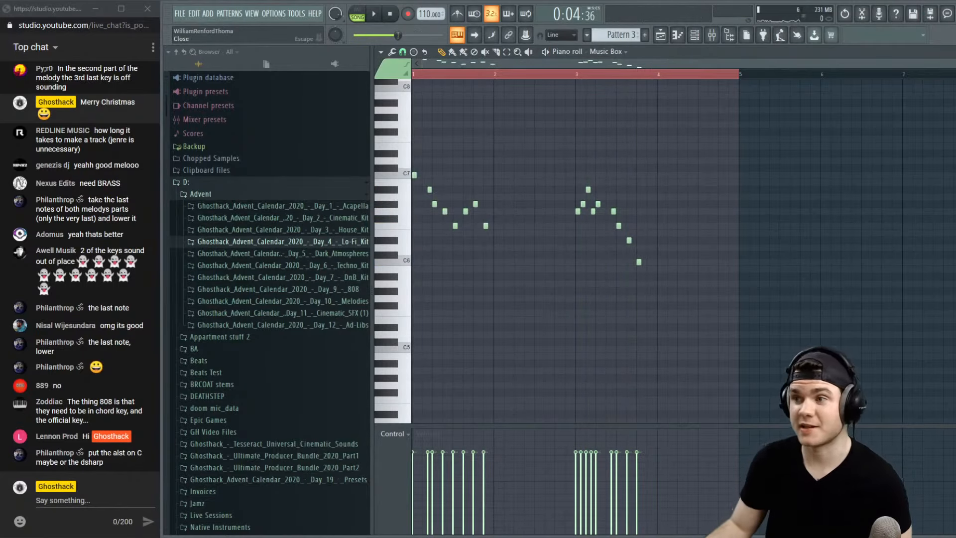
Return to the playlist and play the whole arrangement from bar 1
{"action": "key", "text": "Escape"}
{"action": "key", "text": "Escape"}
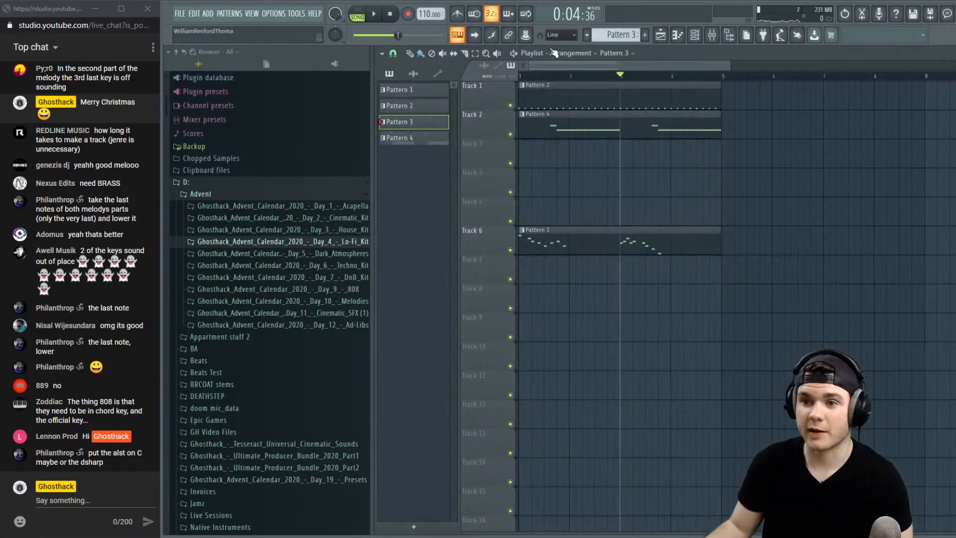
{"action": "left_click", "coordinate": [520, 76]}
{"action": "key", "text": "space"}
Open Pattern 2 and select its third drum channel, the 70Bpm_2 loop sample, in the channel rack
{"action": "double_click", "coordinate": [536, 94]}
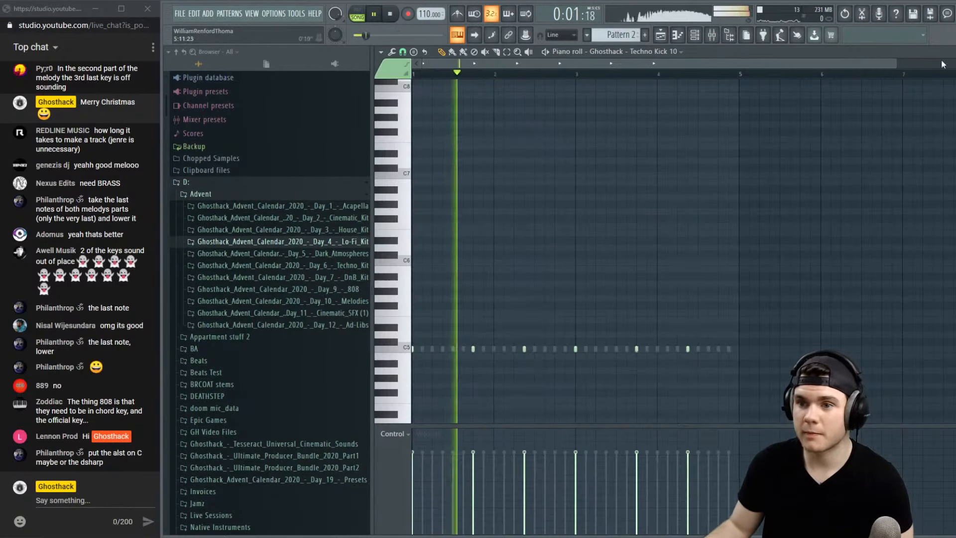
{"action": "key", "text": "Escape"}
{"action": "right_click", "coordinate": [489, 107]}
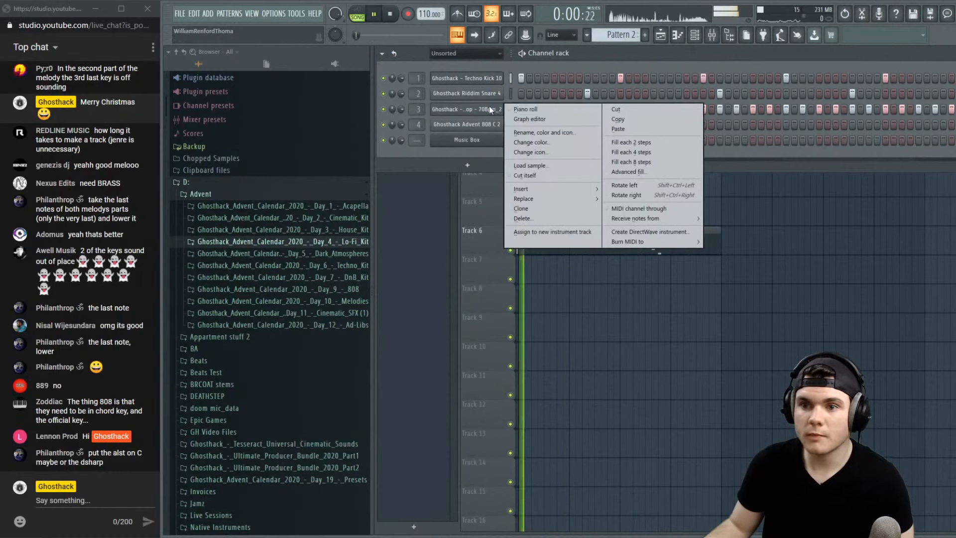
{"action": "left_click", "coordinate": [482, 103]}
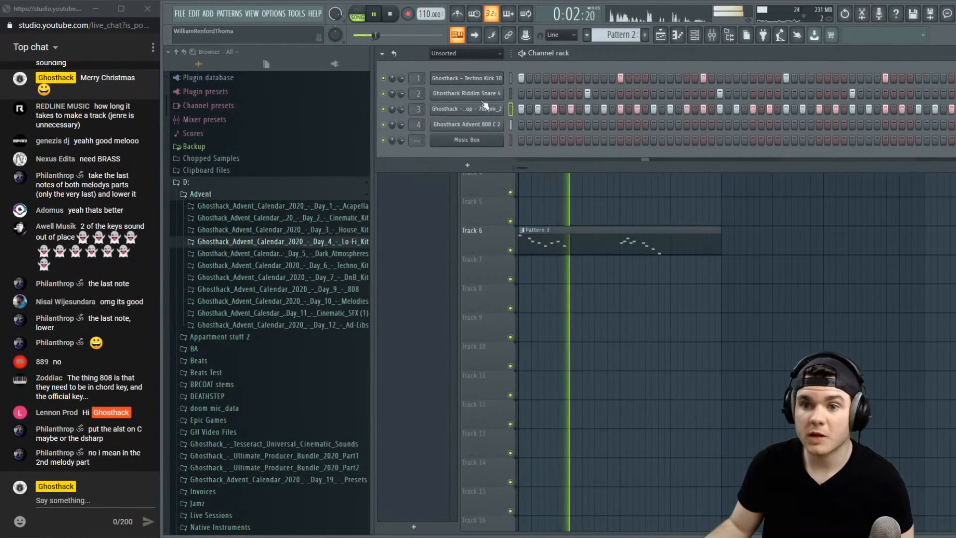
Open the mixer, solo Insert 3 and play the arrangement from the start to hear that track alone
{"action": "key", "text": "F9"}
{"action": "key", "text": "space"}
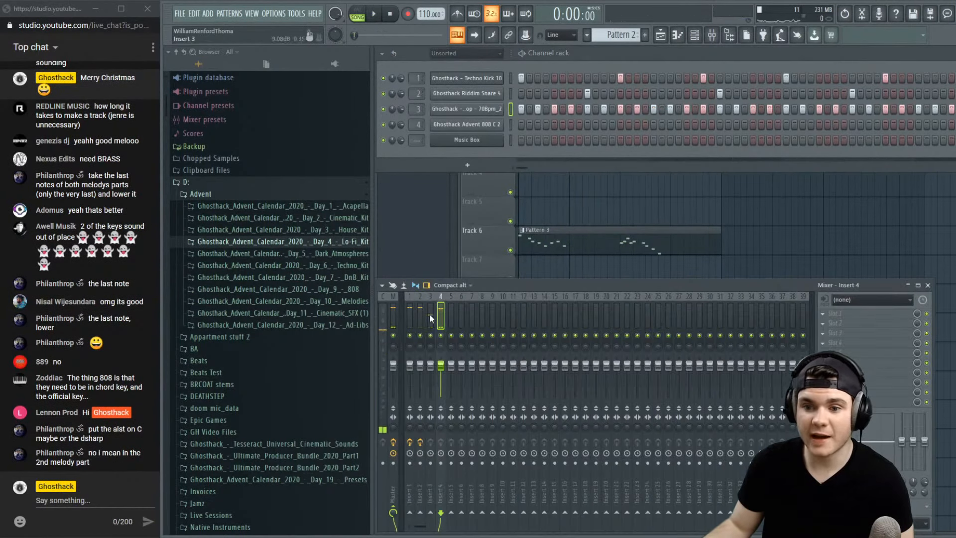
{"action": "right_click", "coordinate": [427, 326]}
{"action": "left_click", "coordinate": [433, 324]}
{"action": "key", "text": "space"}
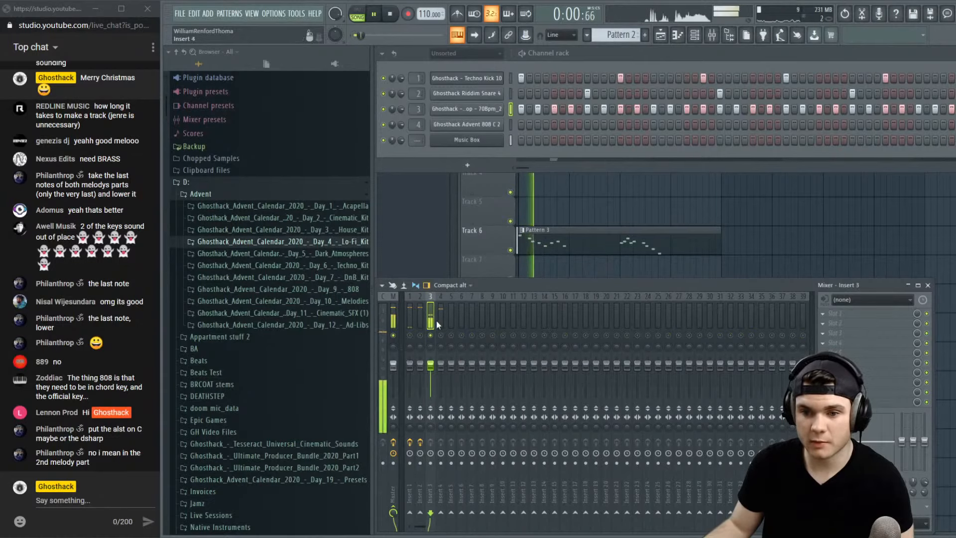
Route the Music Box channel to mixer insert 10 and load Fruity parametric EQ 2 on insert 3
{"action": "key", "text": "space"}
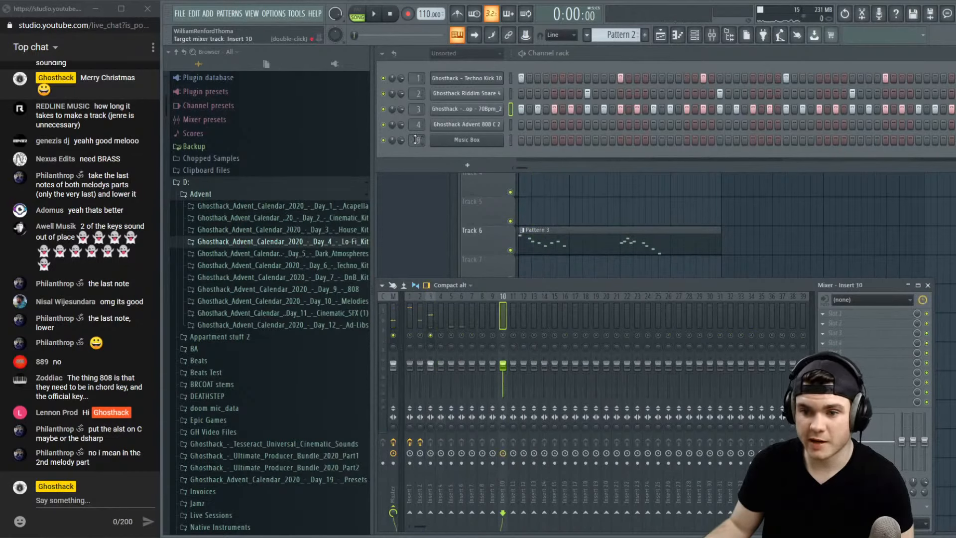
{"action": "key", "text": "space"}
{"action": "left_click", "coordinate": [431, 314]}
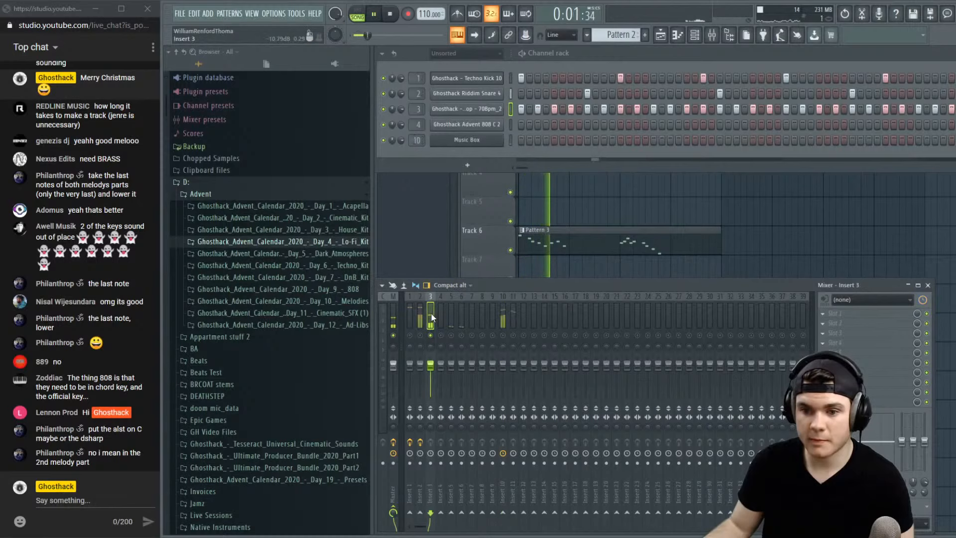
{"action": "left_click", "coordinate": [836, 316]}
{"action": "left_click", "coordinate": [716, 139]}
{"action": "key", "text": "space"}
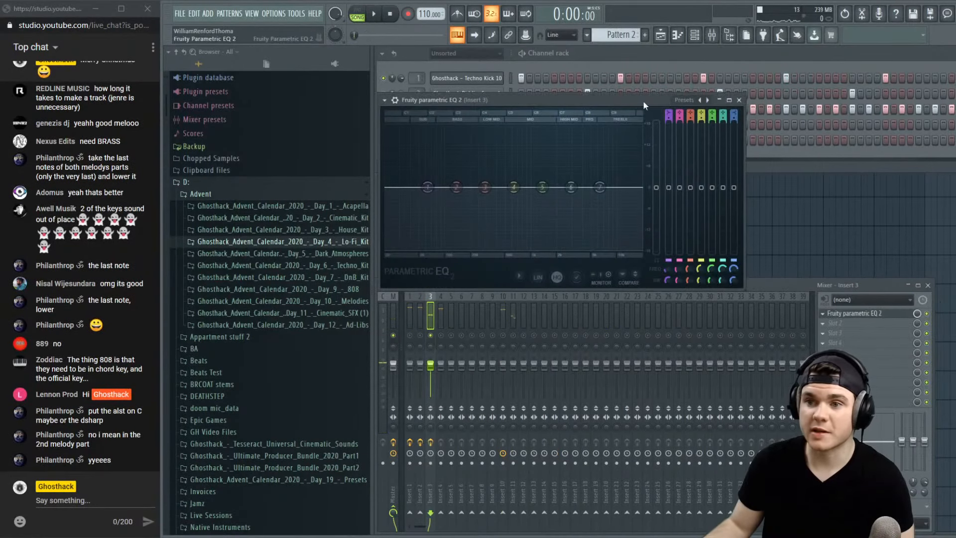
Load the EQ preset that places cut filters at both ends of insert 3's spectrum
{"action": "left_click", "coordinate": [686, 101]}
{"action": "left_click", "coordinate": [703, 115]}
{"action": "left_click_drag", "start_coordinate": [592, 98], "coordinate": [621, 103]}
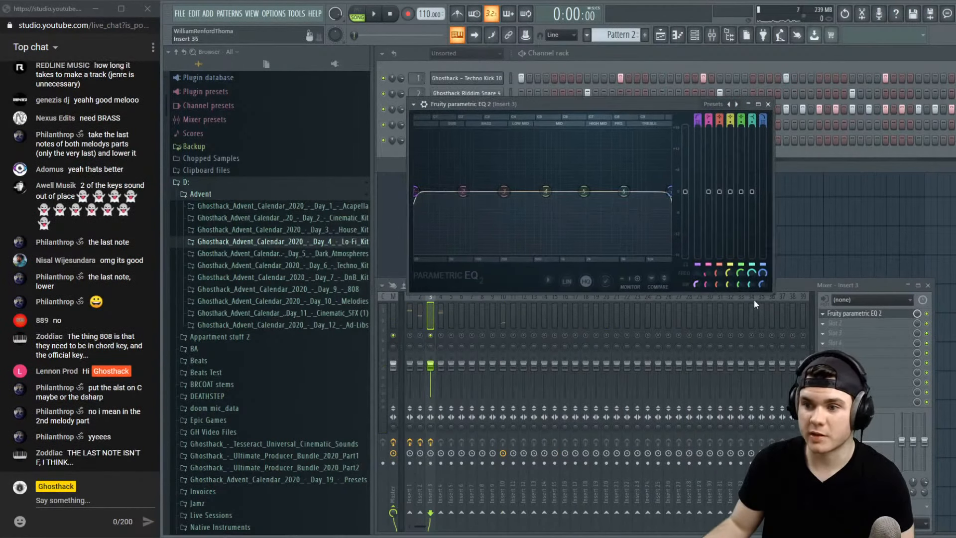
Lower insert 3's high-cut frequency slightly and raise its low cut to just below band 4 during playback
{"action": "key", "text": "space"}
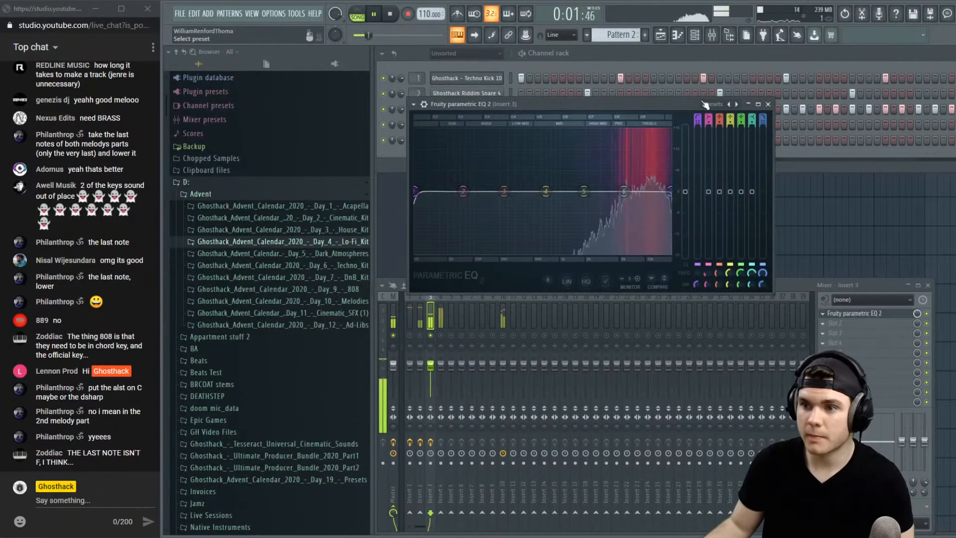
{"action": "left_click_drag", "start_coordinate": [669, 192], "coordinate": [651, 192]}
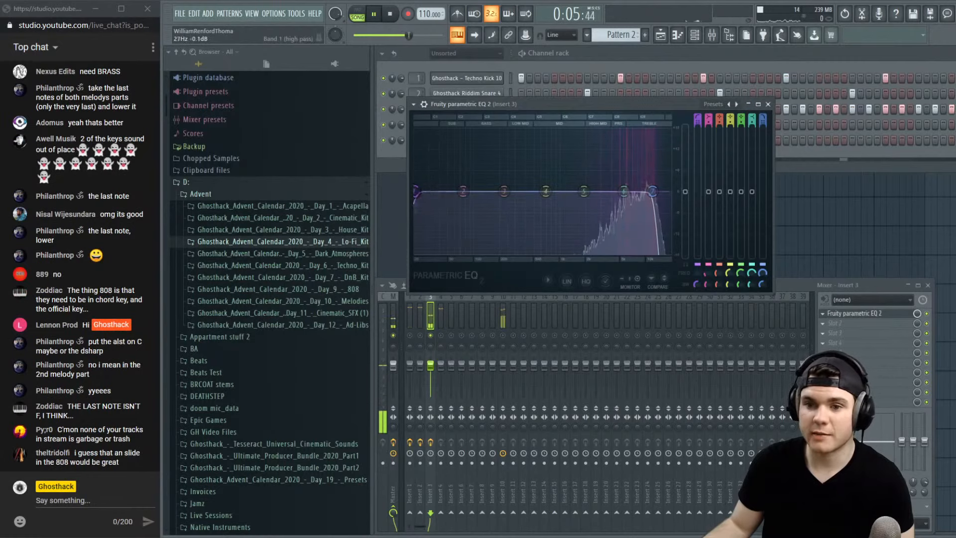
{"action": "left_click_drag", "start_coordinate": [415, 192], "coordinate": [536, 191]}
{"action": "left_click", "coordinate": [757, 104]}
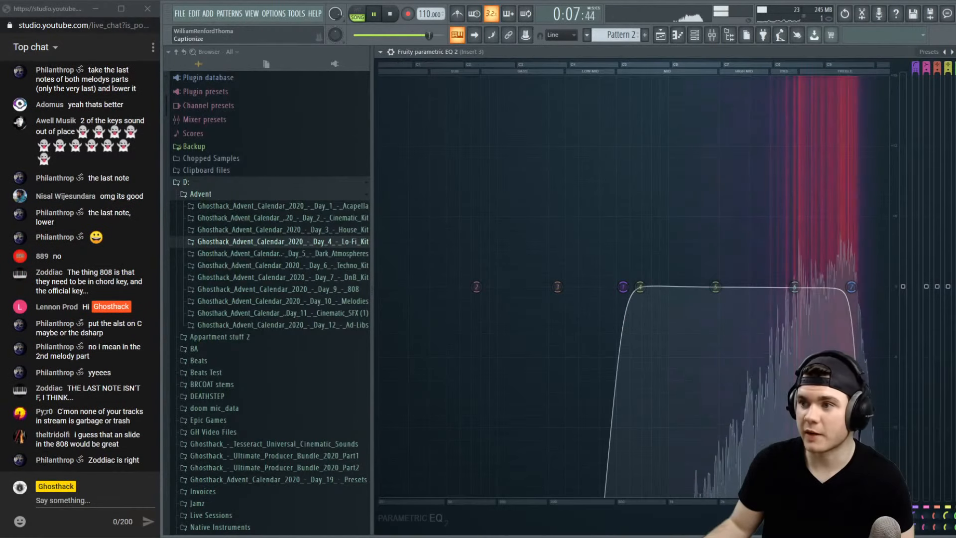
{"action": "left_click", "coordinate": [955, 52]}
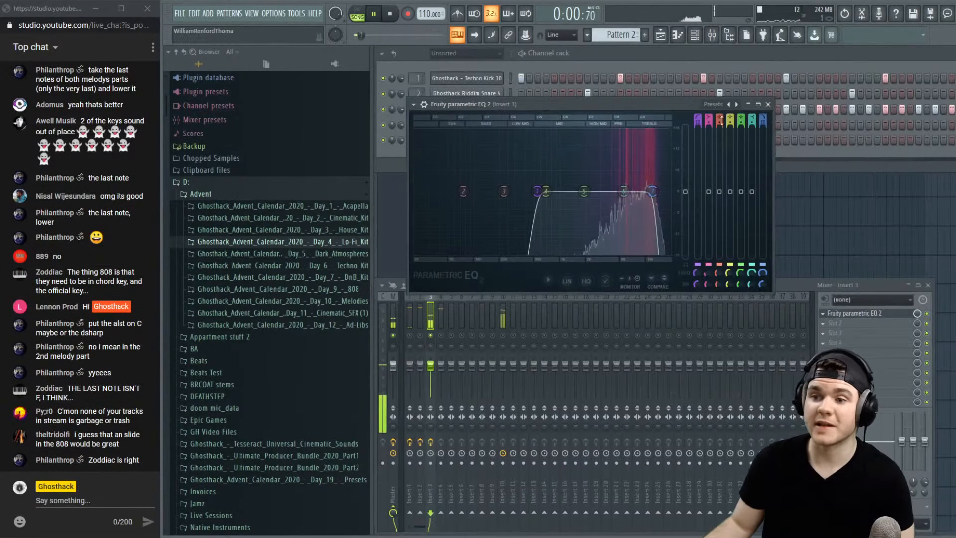
{"action": "left_click", "coordinate": [768, 104]}
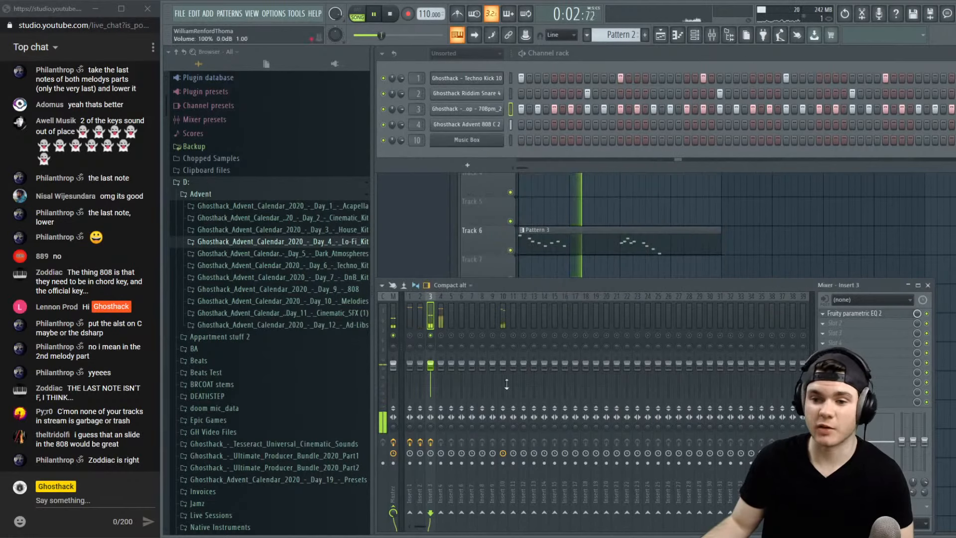
Unsolo insert 3 and open Pattern 3's Music Box melody in the piano roll
{"action": "right_click", "coordinate": [431, 336]}
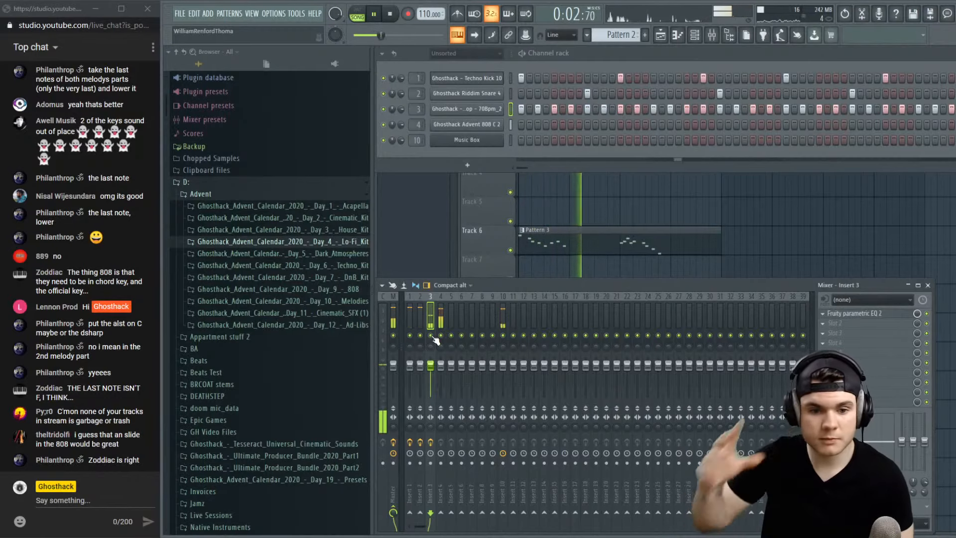
{"action": "double_click", "coordinate": [606, 253]}
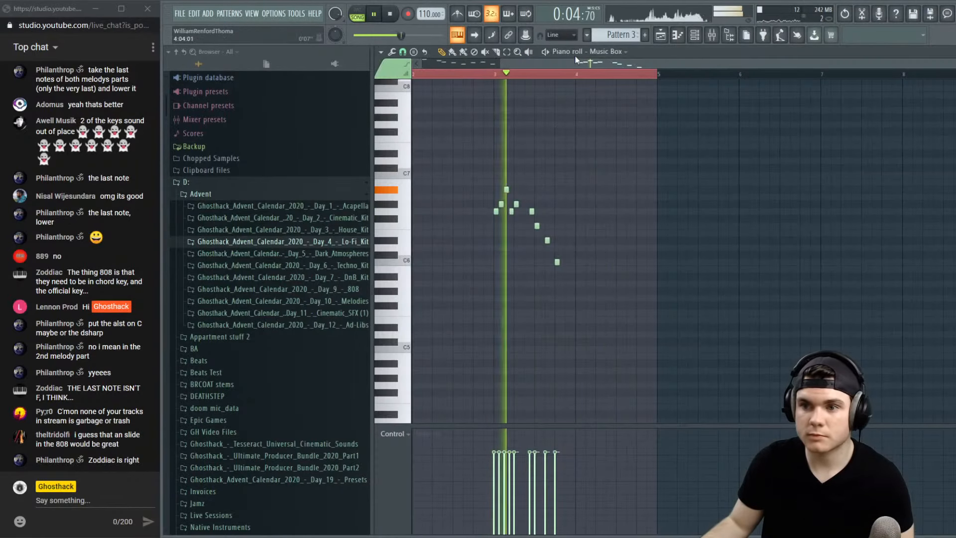
{"action": "left_click_drag", "start_coordinate": [577, 63], "coordinate": [405, 82]}
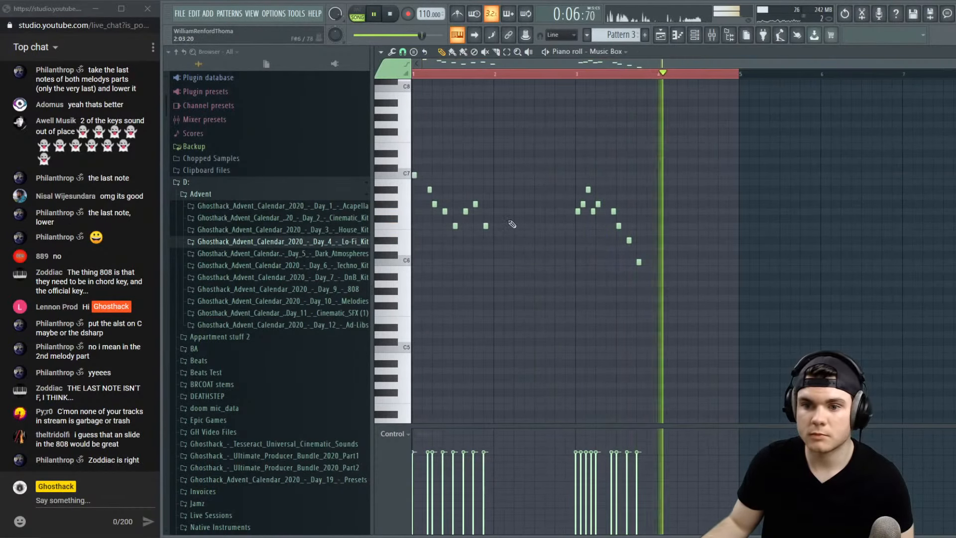
Try a high note in bar 2 of the Music Box melody during playback from the start
{"action": "key", "text": "space"}
{"action": "key", "text": "space"}
{"action": "left_click", "coordinate": [527, 134]}
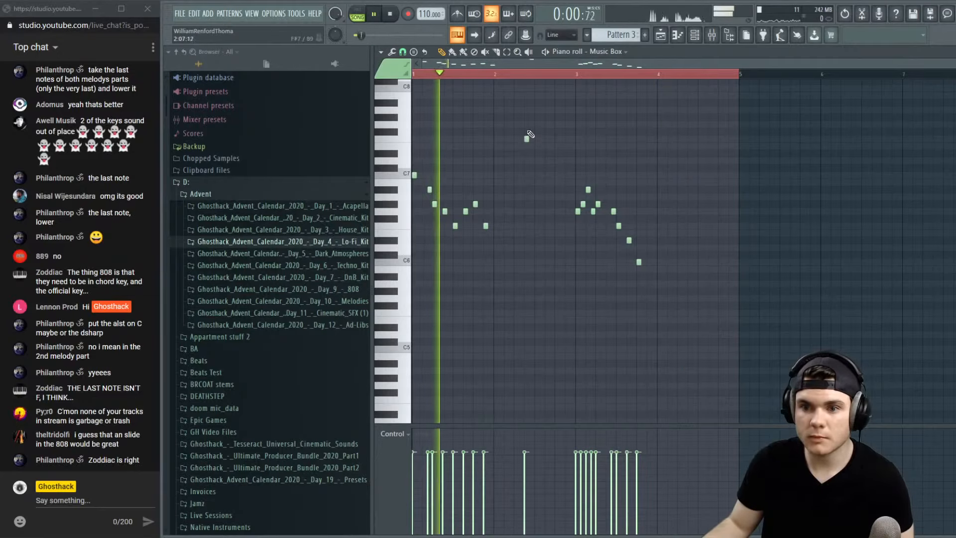
{"action": "right_click", "coordinate": [529, 137]}
{"action": "key", "text": "space"}
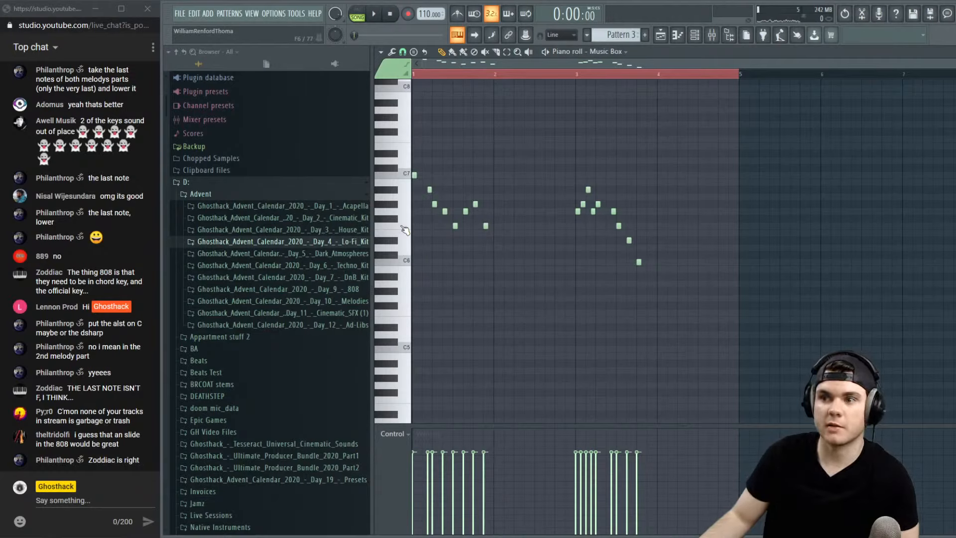
Play back the Music Box melody to judge its final notes and close the piano roll
{"action": "key", "text": "space"}
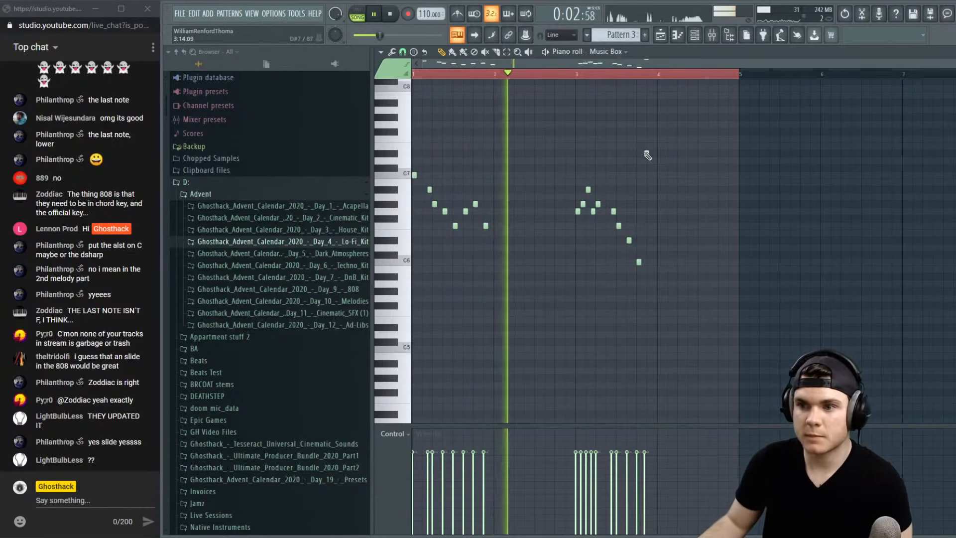
{"action": "key", "text": "space"}
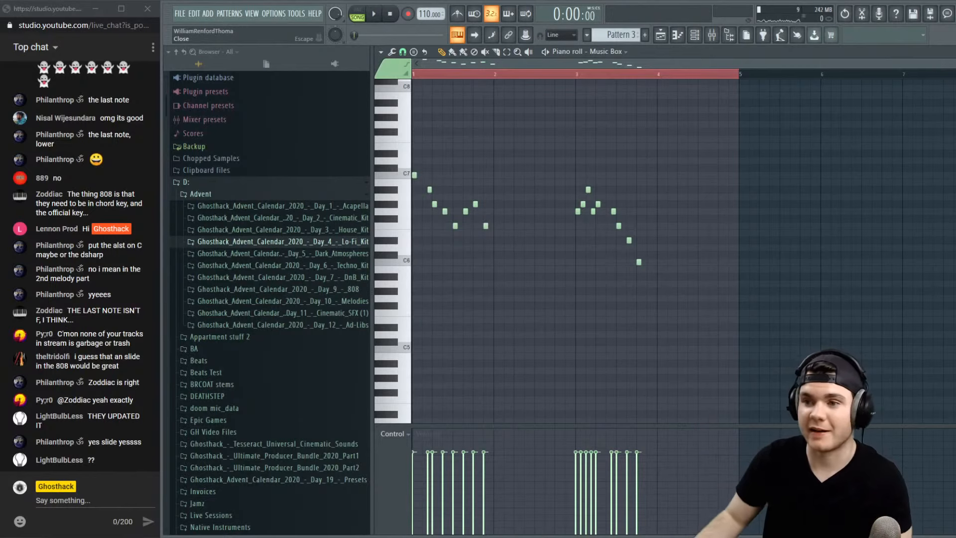
{"action": "key", "text": "Escape"}
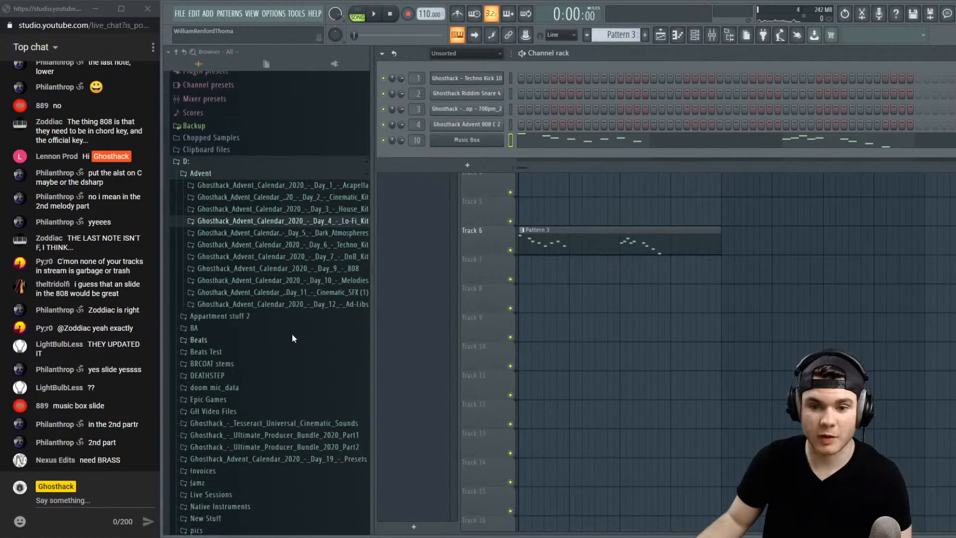
Open the Ghosthack BF Bundle folder inside Sample Packs in the browser
{"action": "scroll", "coordinate": [292, 333], "scroll_direction": "down", "scroll_amount": 5}
{"action": "left_click", "coordinate": [234, 350]}
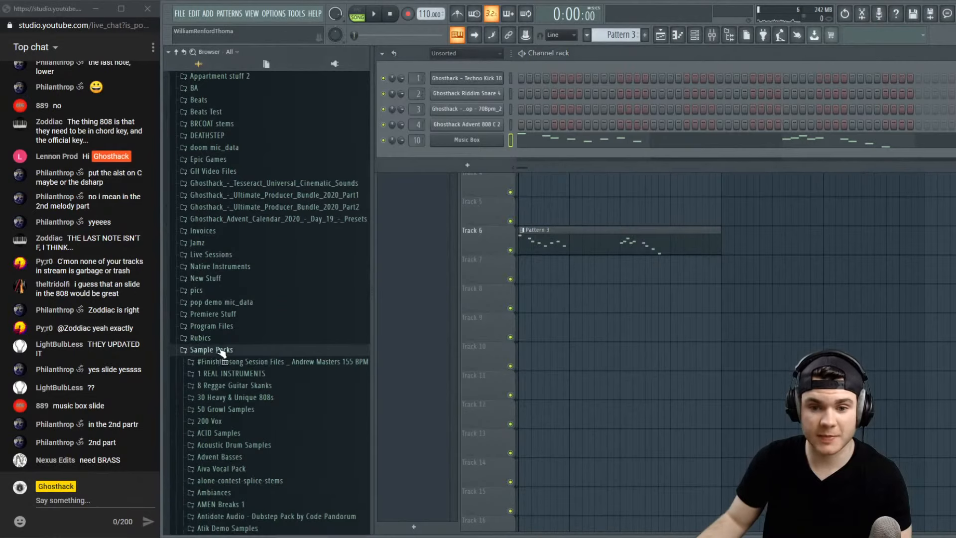
{"action": "scroll", "coordinate": [256, 361], "scroll_direction": "down", "scroll_amount": 15}
{"action": "scroll", "coordinate": [264, 363], "scroll_direction": "down", "scroll_amount": 12}
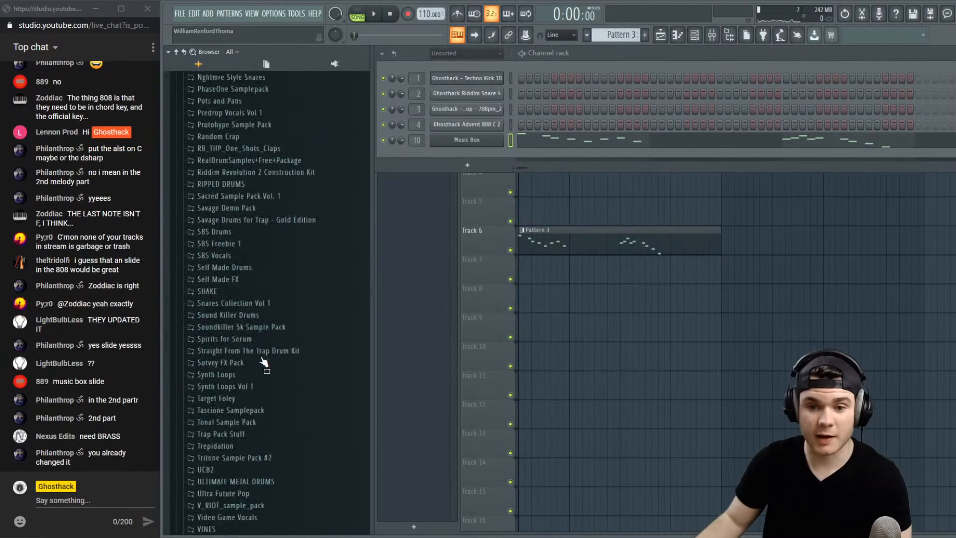
{"action": "scroll", "coordinate": [265, 343], "scroll_direction": "up", "scroll_amount": 12}
{"action": "left_click", "coordinate": [286, 295]}
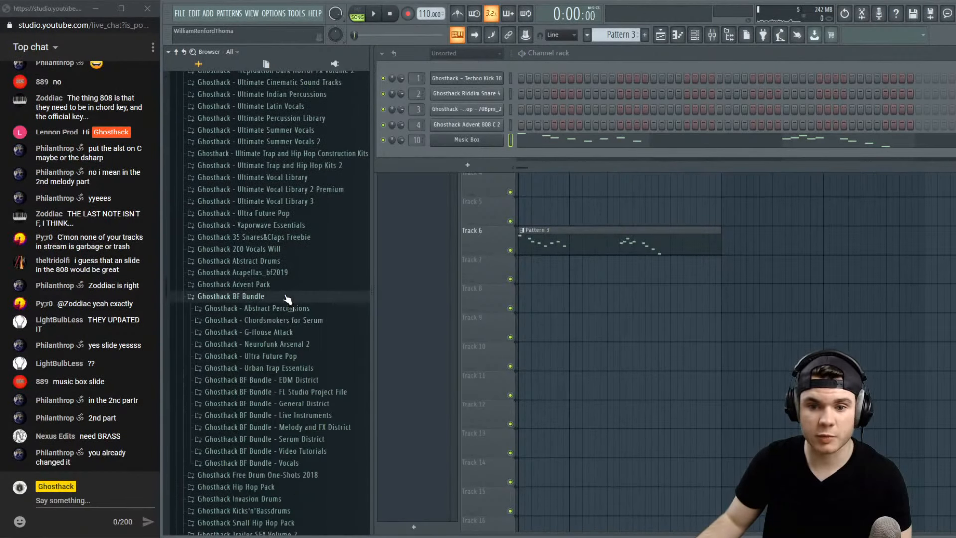
Expand the _10 Brass One-Shots folder under Ghosthack BF Bundle - EDM District, One-Shots
{"action": "left_click", "coordinate": [322, 381]}
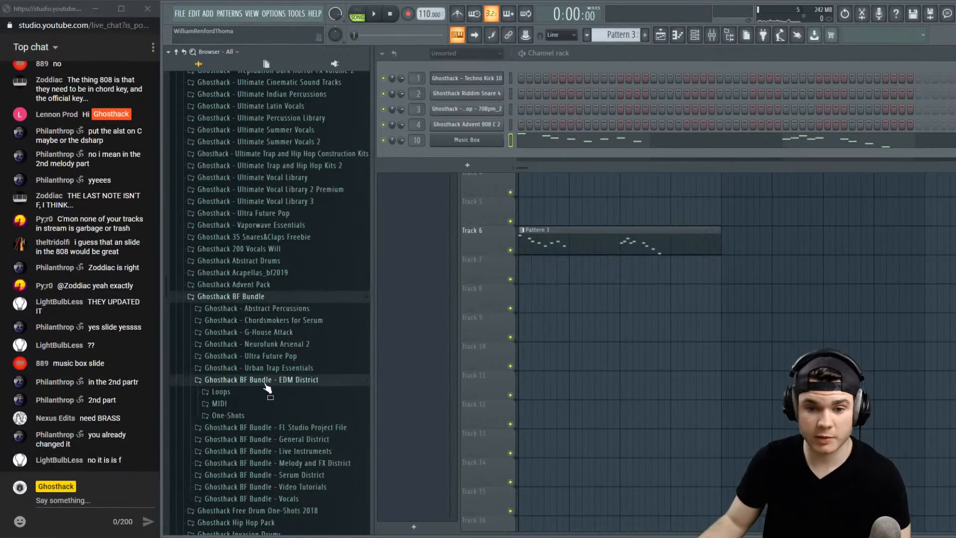
{"action": "scroll", "coordinate": [282, 312], "scroll_direction": "down", "scroll_amount": 4}
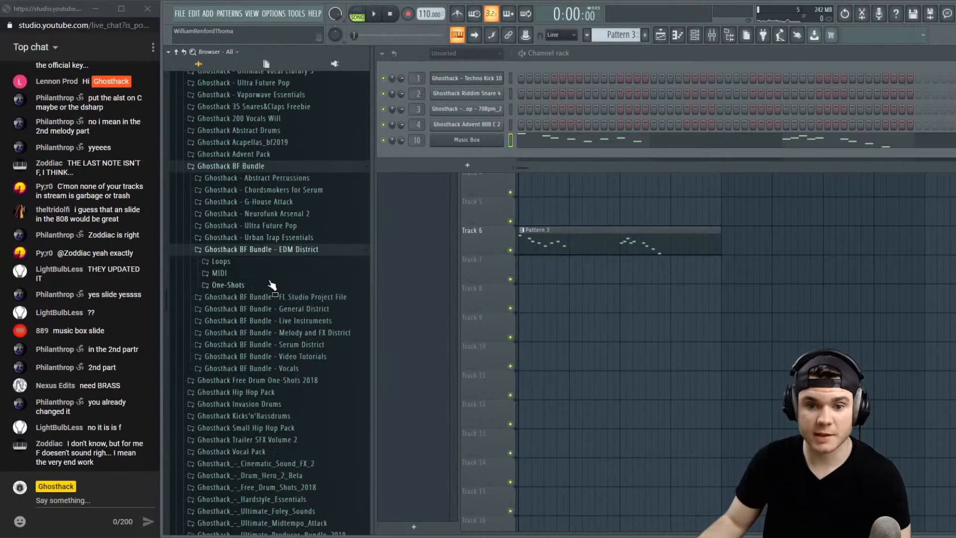
{"action": "left_click", "coordinate": [281, 286]}
{"action": "left_click", "coordinate": [281, 301]}
{"action": "scroll", "coordinate": [345, 320], "scroll_direction": "down", "scroll_amount": 2}
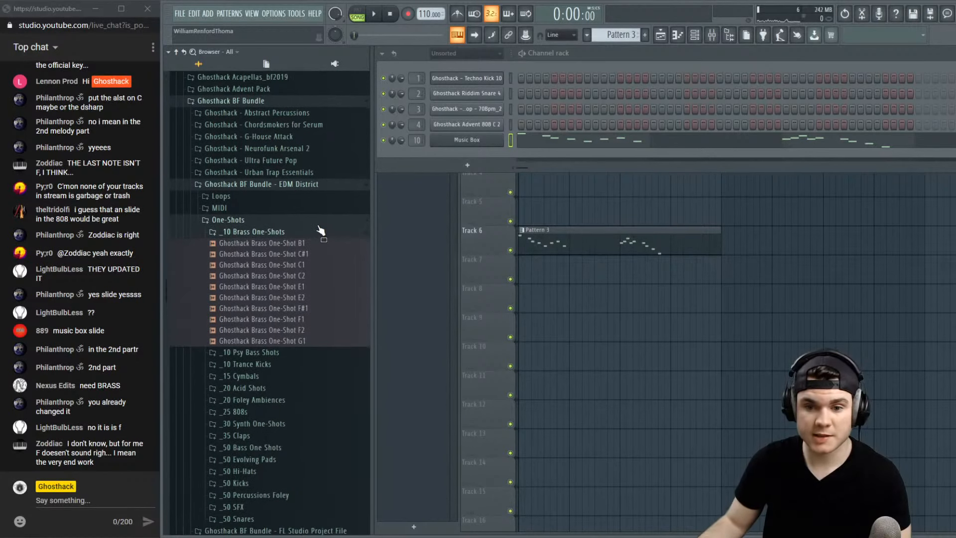
Preview the brass one-shots and place Ghosthack Brass One-Shot C2 on Track 7 shortly before bar 2
{"action": "left_click", "coordinate": [317, 223]}
{"action": "left_click", "coordinate": [280, 221]}
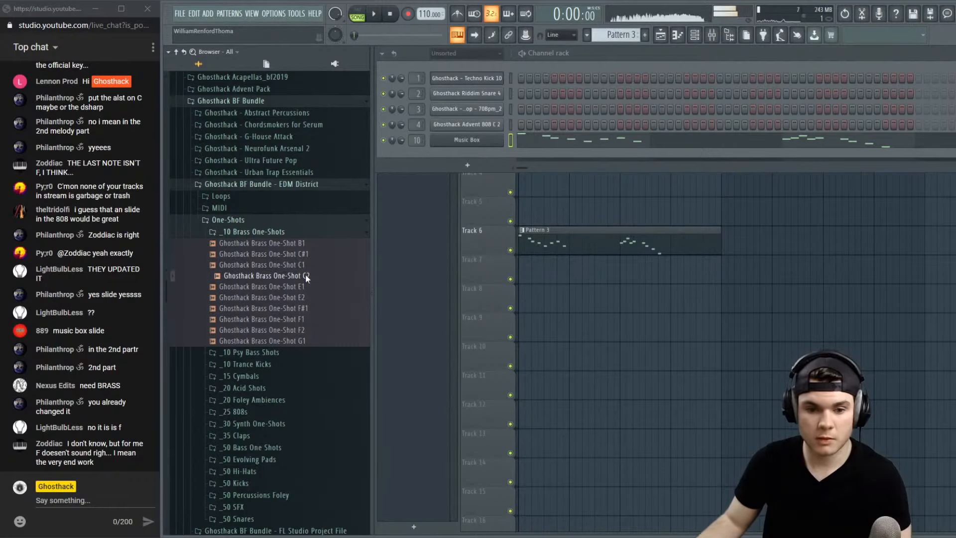
{"action": "key", "text": "space"}
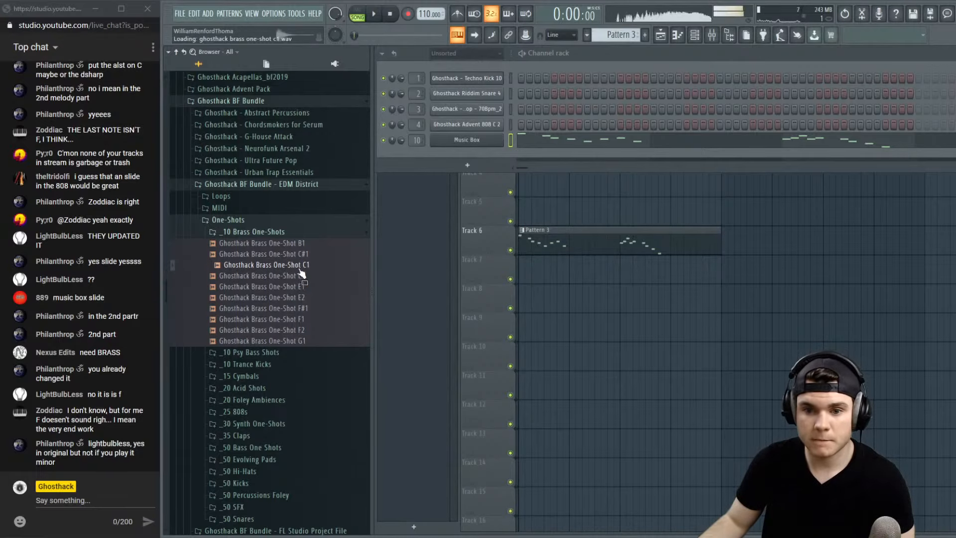
{"action": "key", "text": "space"}
{"action": "left_click_drag", "start_coordinate": [545, 293], "coordinate": [577, 273]}
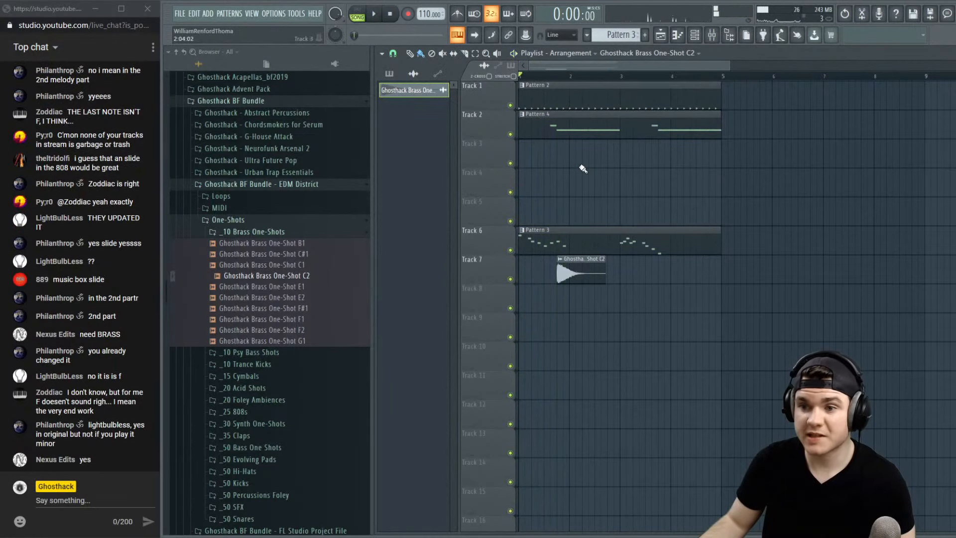
Check the 808 notes in Pattern 4, and pitch down the brass clip with a range of 7 and 44% channel volume
{"action": "double_click", "coordinate": [575, 129]}
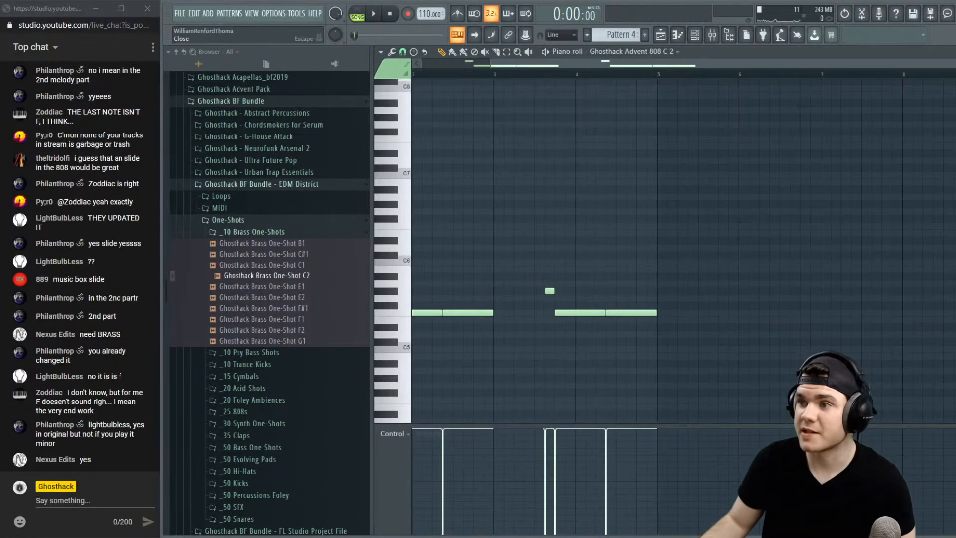
{"action": "key", "text": "Escape"}
{"action": "double_click", "coordinate": [587, 269]}
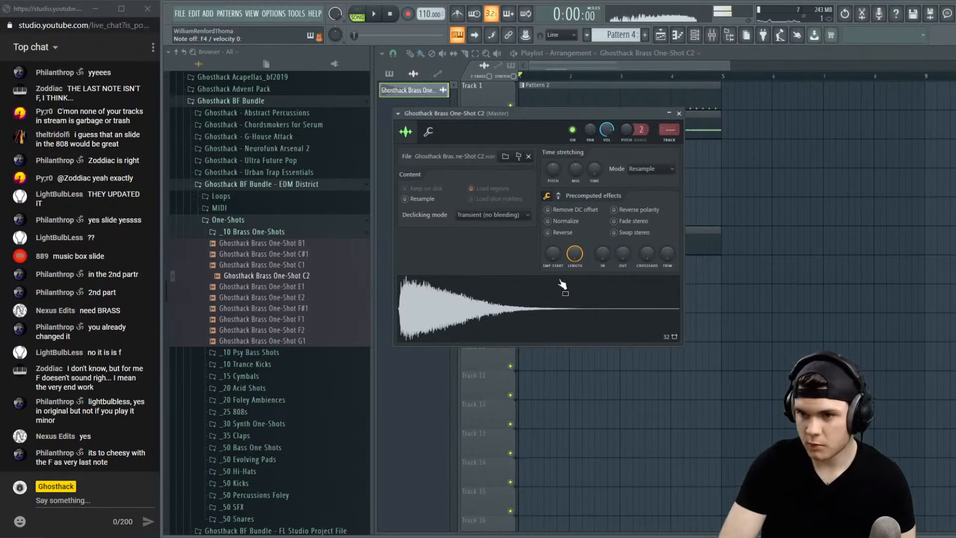
{"action": "left_click", "coordinate": [426, 132]}
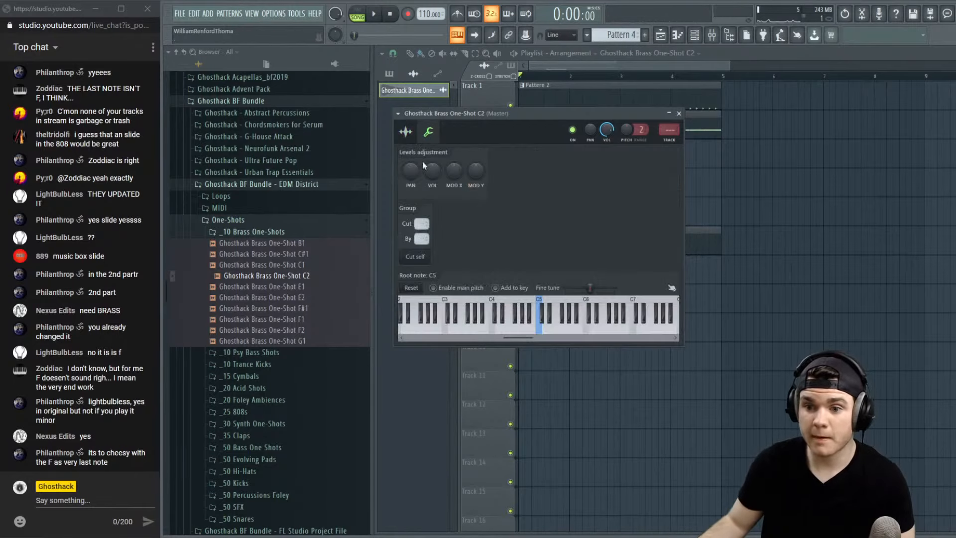
{"action": "left_click", "coordinate": [405, 131]}
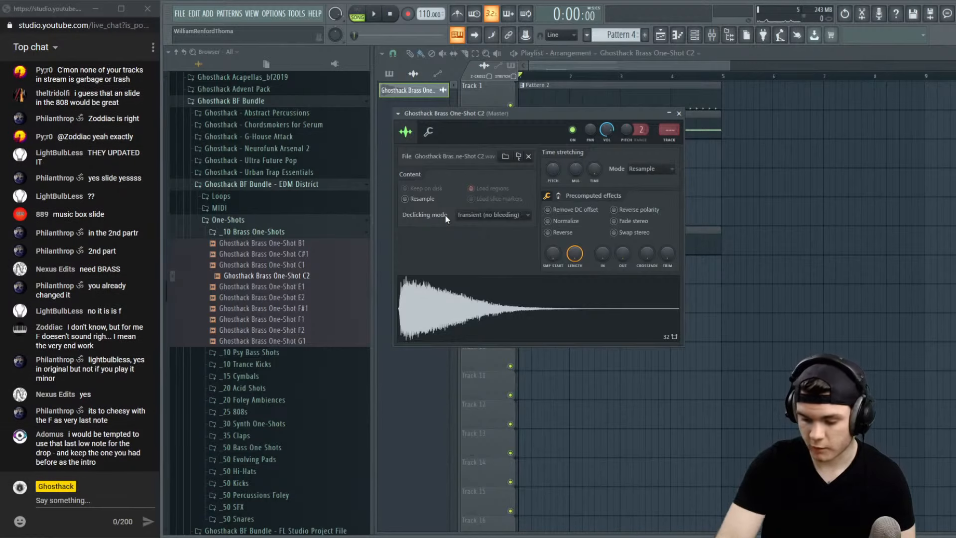
{"action": "left_click_drag", "start_coordinate": [645, 129], "coordinate": [645, 119]}
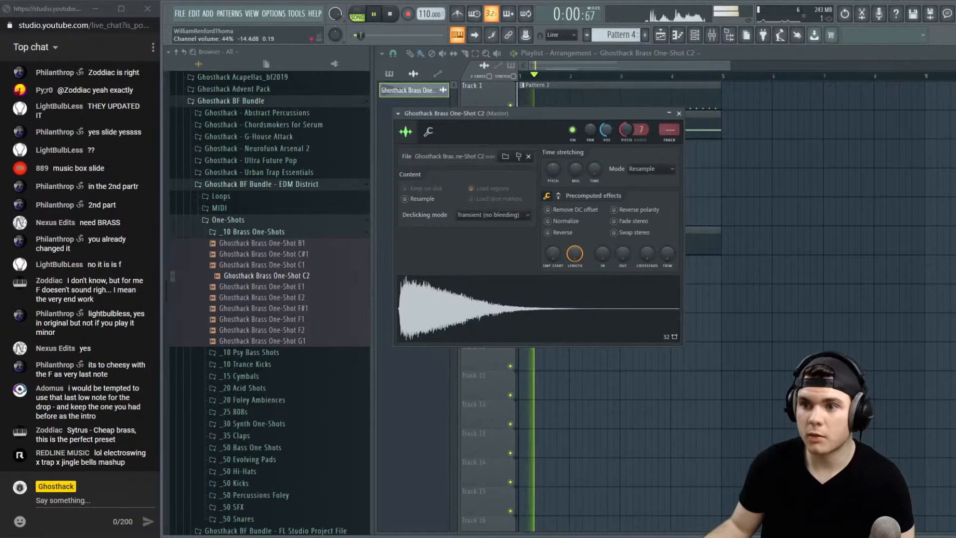
{"action": "left_click", "coordinate": [679, 113]}
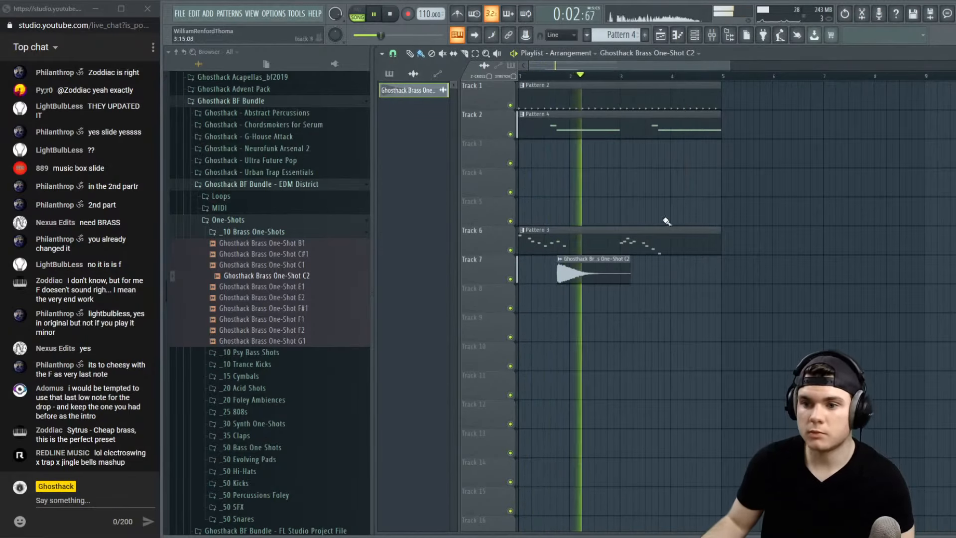
Play the arrangement from the start to check how the brass hit on Track 7 fits the 808 and melody
{"action": "key", "text": "space"}
{"action": "key", "text": "space"}
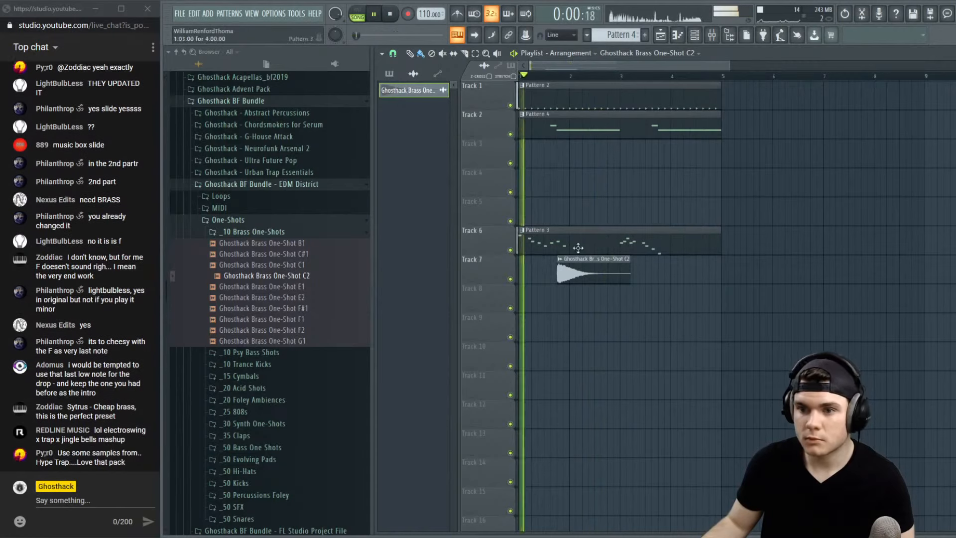
{"action": "scroll", "coordinate": [541, 78], "scroll_direction": "up", "scroll_amount": 3}
{"action": "key", "text": "space"}
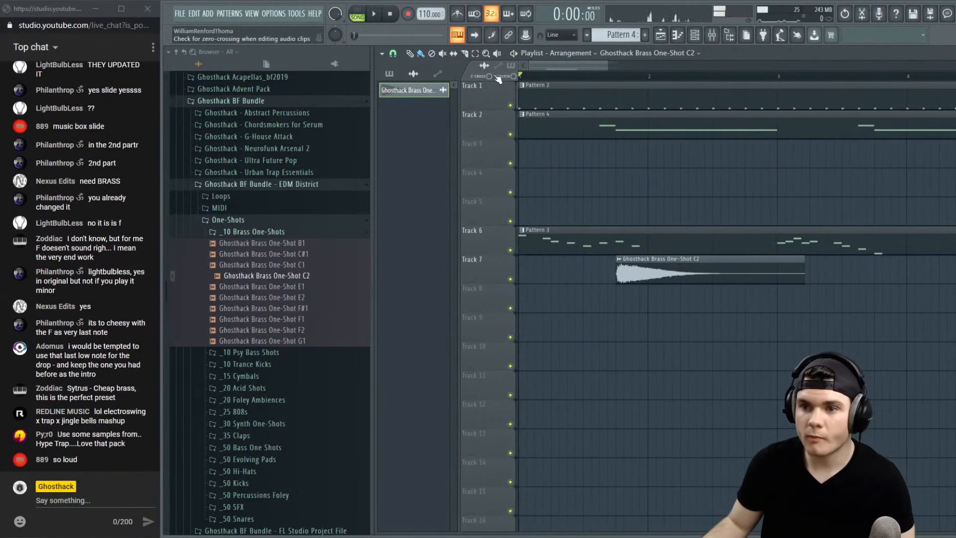
{"action": "key", "text": "space"}
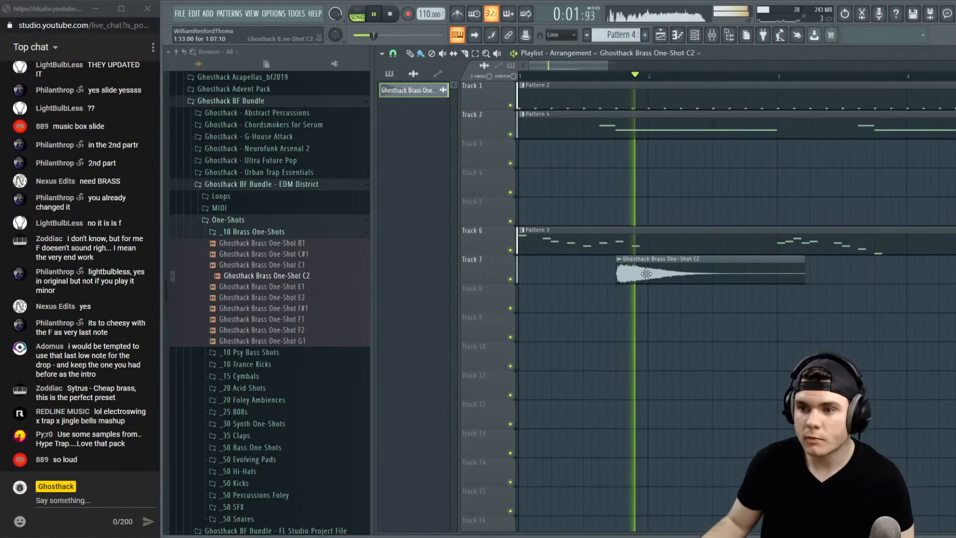
Duplicate the brass clip behind the first hit on Track 7 and trim the first clip to end where the copy starts
{"action": "key", "text": "space"}
{"action": "left_click_drag", "start_coordinate": [647, 273], "coordinate": [717, 297]}
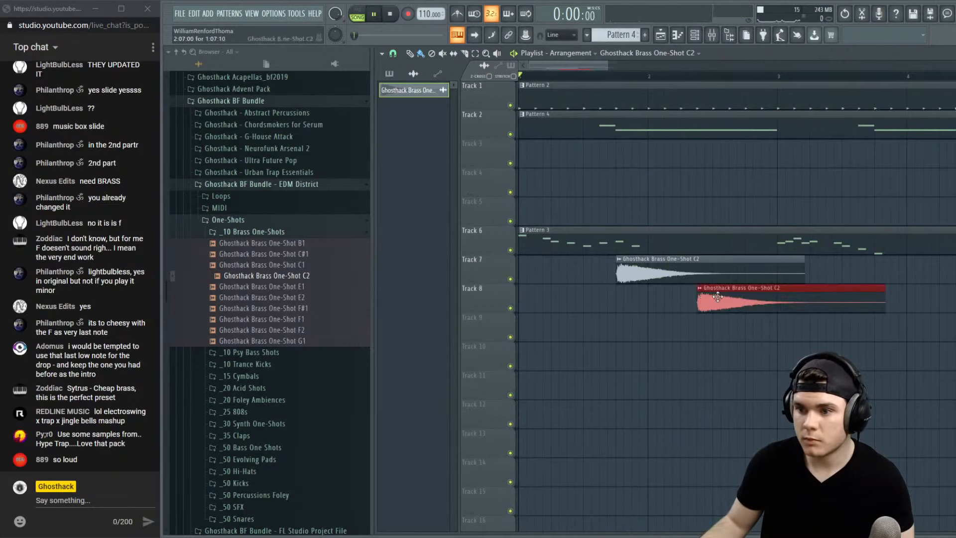
{"action": "key", "text": "space"}
{"action": "left_click_drag", "start_coordinate": [803, 268], "coordinate": [738, 269]}
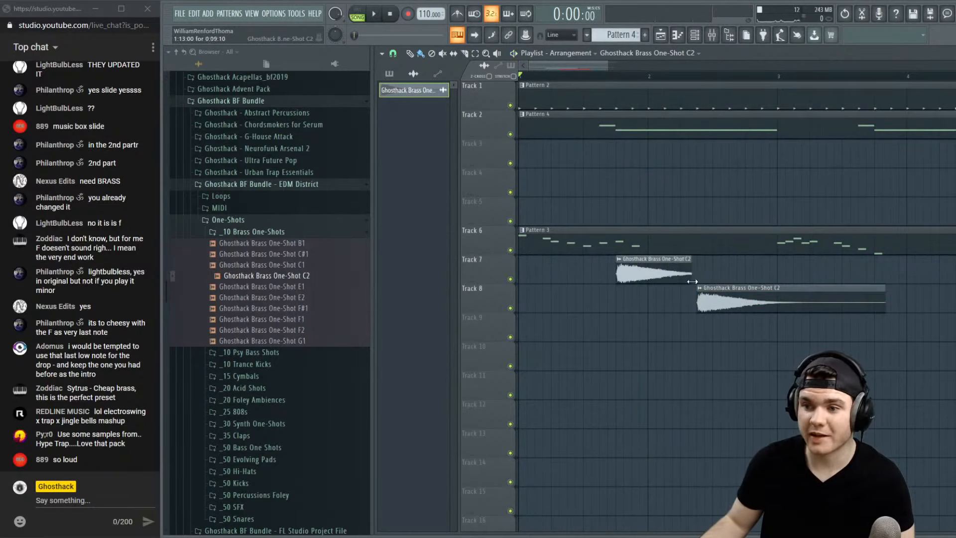
{"action": "key", "text": "ctrl+z"}
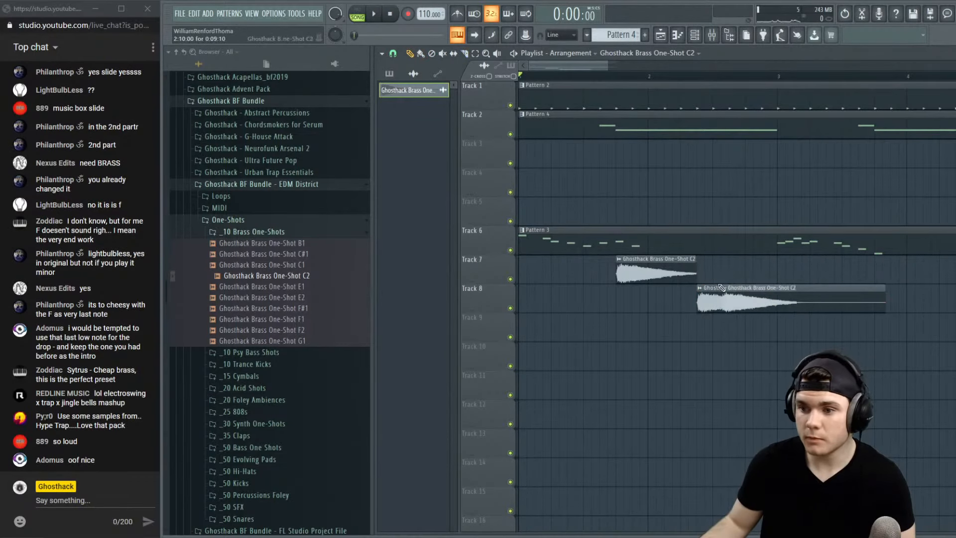
Lower the brass one-shot's channel volume while the arrangement plays, and close its settings
{"action": "scroll", "coordinate": [734, 302], "scroll_direction": "down", "scroll_amount": 4}
{"action": "double_click", "coordinate": [605, 302]}
{"action": "key", "text": "space"}
{"action": "left_click_drag", "start_coordinate": [606, 130], "coordinate": [606, 149]}
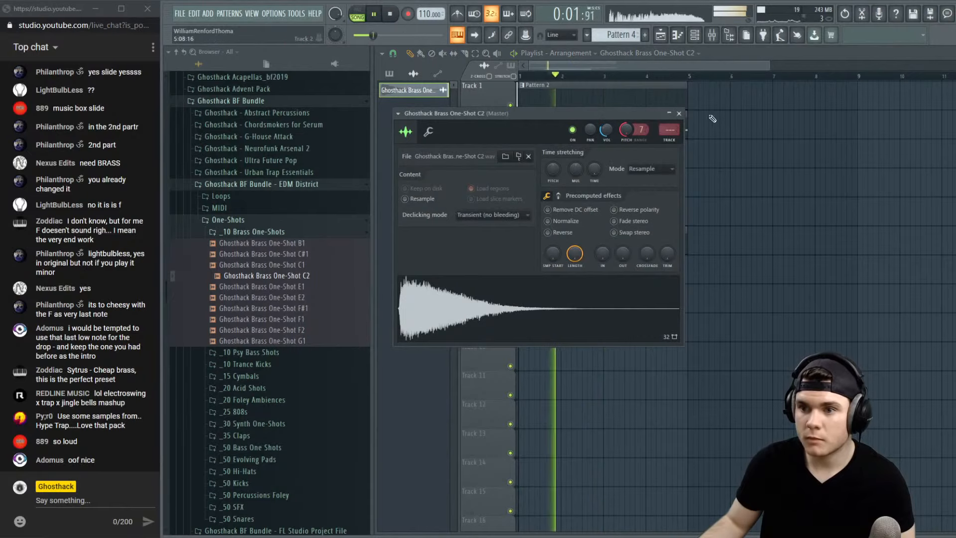
{"action": "left_click", "coordinate": [680, 114]}
Try a third brass hit on Track 7 starting at 3:13 and listen to it with the arrangement
{"action": "scroll", "coordinate": [547, 69], "scroll_direction": "up", "scroll_amount": 3}
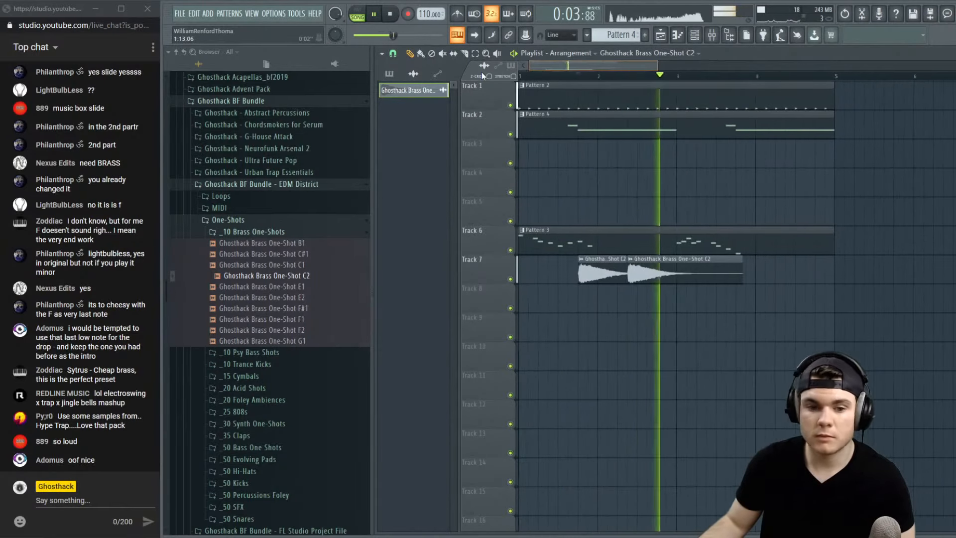
{"action": "left_click", "coordinate": [731, 296]}
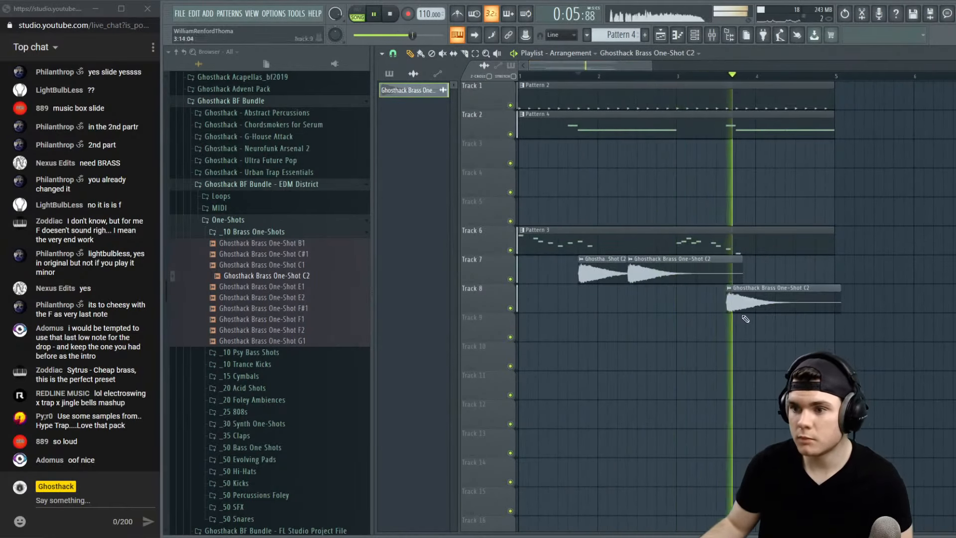
{"action": "left_click_drag", "start_coordinate": [746, 317], "coordinate": [758, 264]}
{"action": "right_click", "coordinate": [761, 295]}
{"action": "key", "text": "space"}
{"action": "key", "text": "space"}
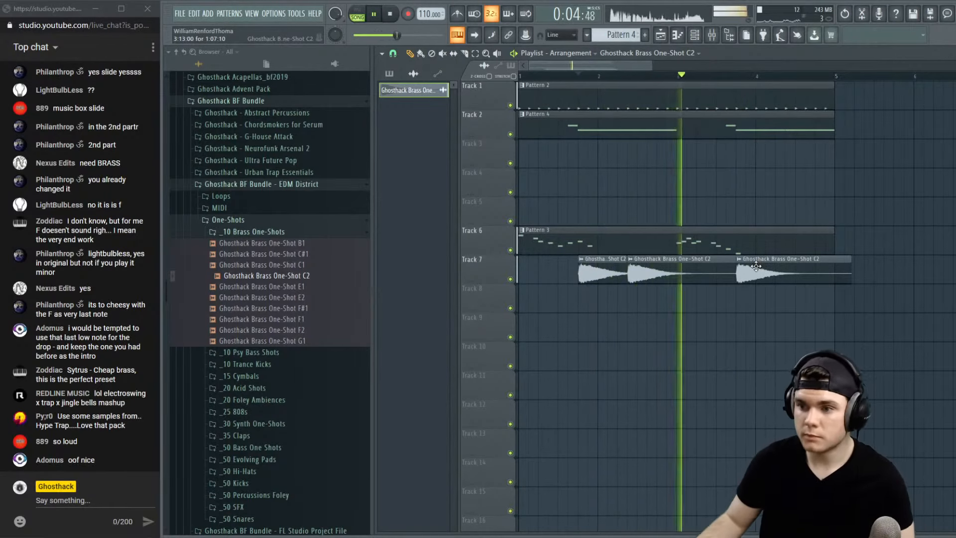
Check the brass one-shot's channel settings and replay the arrangement from the start
{"action": "double_click", "coordinate": [758, 264]}
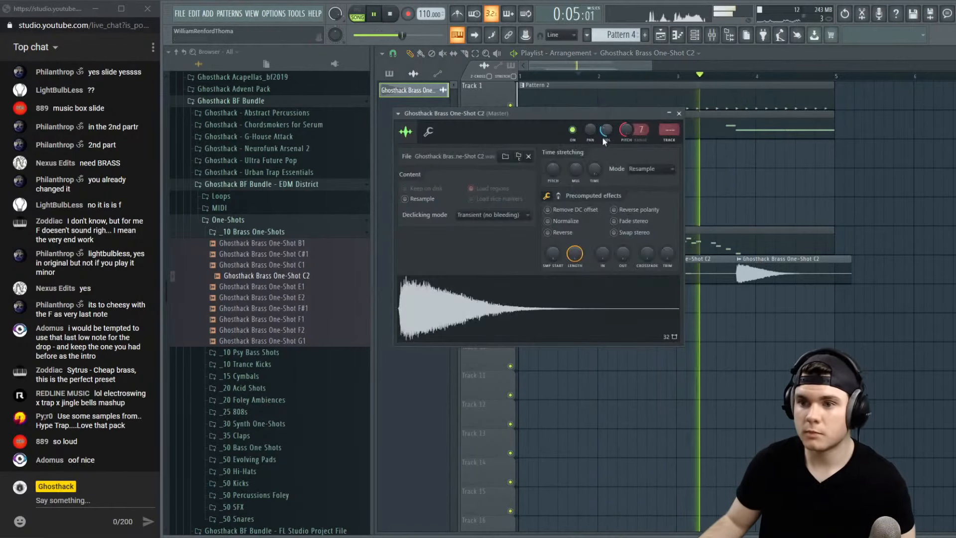
{"action": "left_click", "coordinate": [679, 114]}
{"action": "key", "text": "space"}
{"action": "key", "text": "space"}
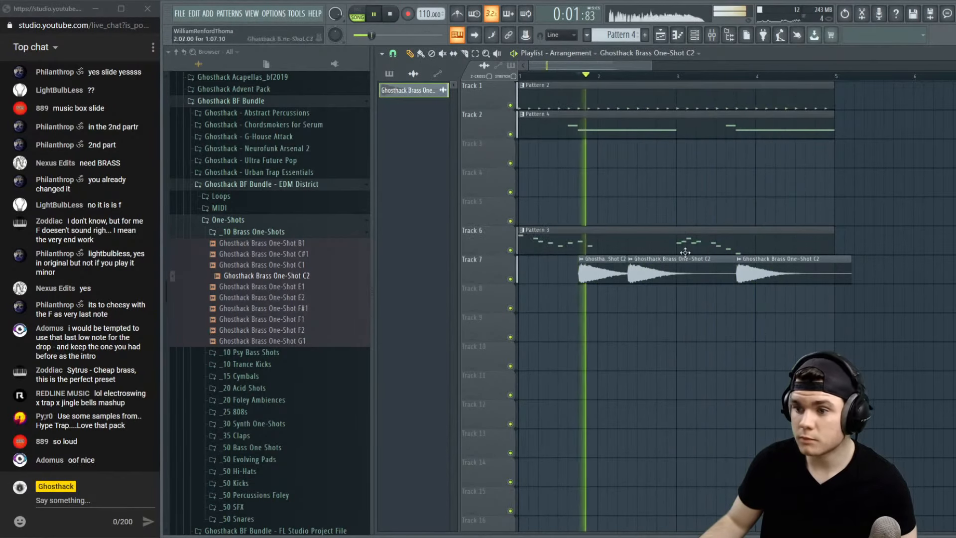
Delete the third brass clip on Track 7 and put a copy of the first two clips at 3:13 in its place
{"action": "key", "text": "space"}
{"action": "right_click", "coordinate": [813, 267]}
{"action": "left_click_drag", "start_coordinate": [812, 289], "coordinate": [543, 277]}
{"action": "key", "text": "ctrl+b"}
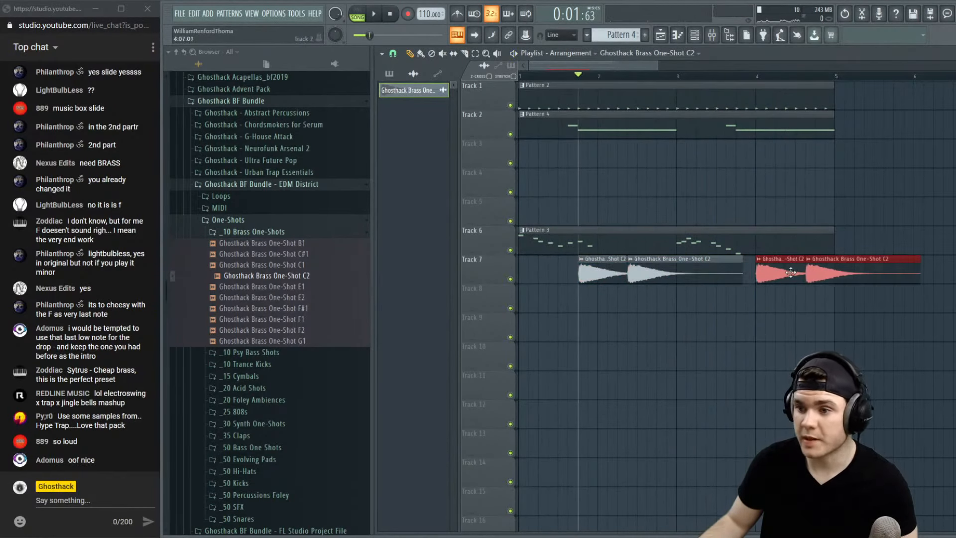
{"action": "key", "text": "space"}
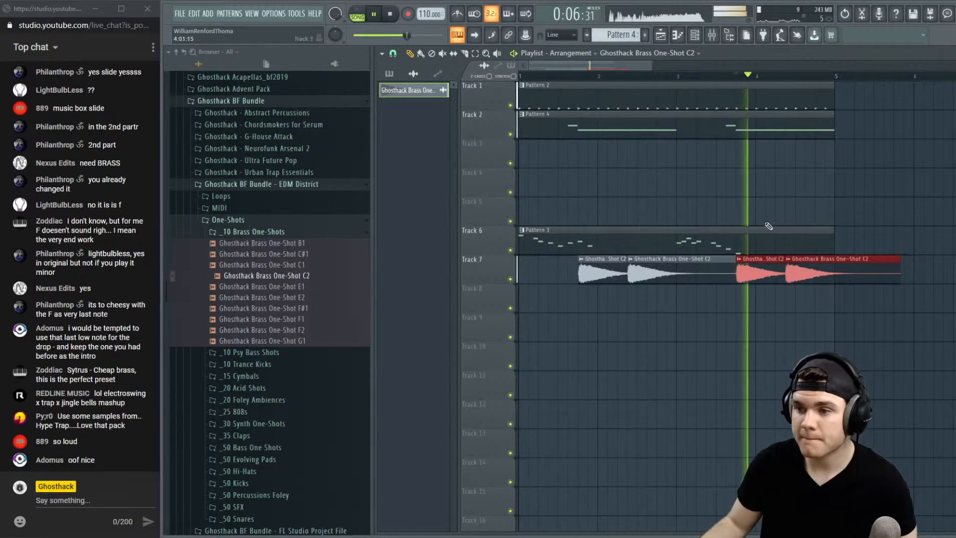
{"action": "left_click", "coordinate": [821, 348]}
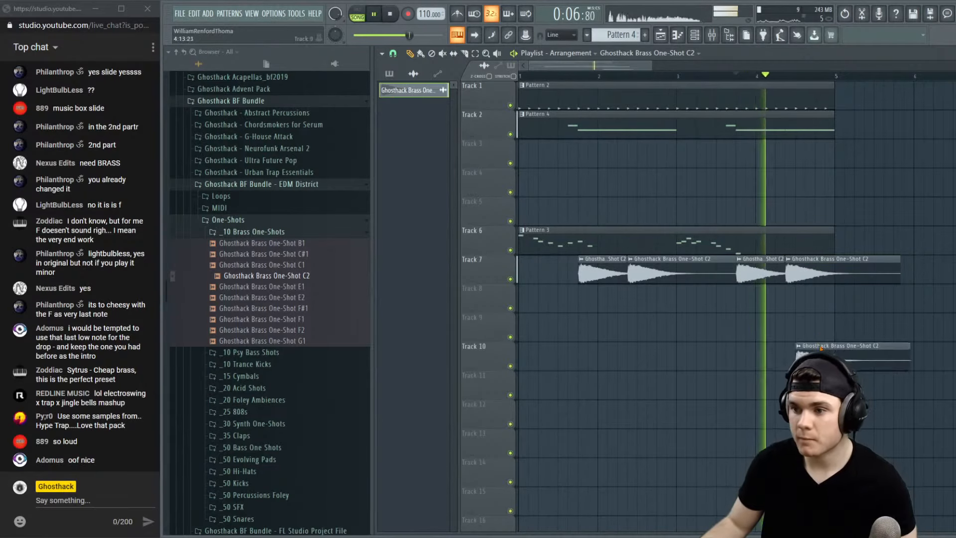
Open Pattern 2's Ghosthack - Techno Kick 10 notes in the piano roll and play the section around bar 4
{"action": "double_click", "coordinate": [751, 93]}
{"action": "left_click", "coordinate": [954, 51]}
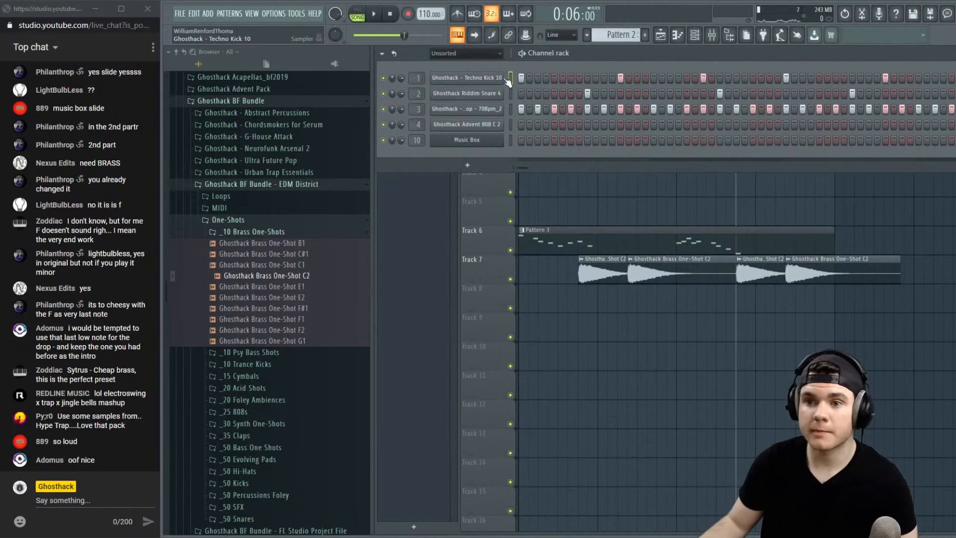
{"action": "right_click", "coordinate": [508, 80]}
{"action": "left_click", "coordinate": [545, 82]}
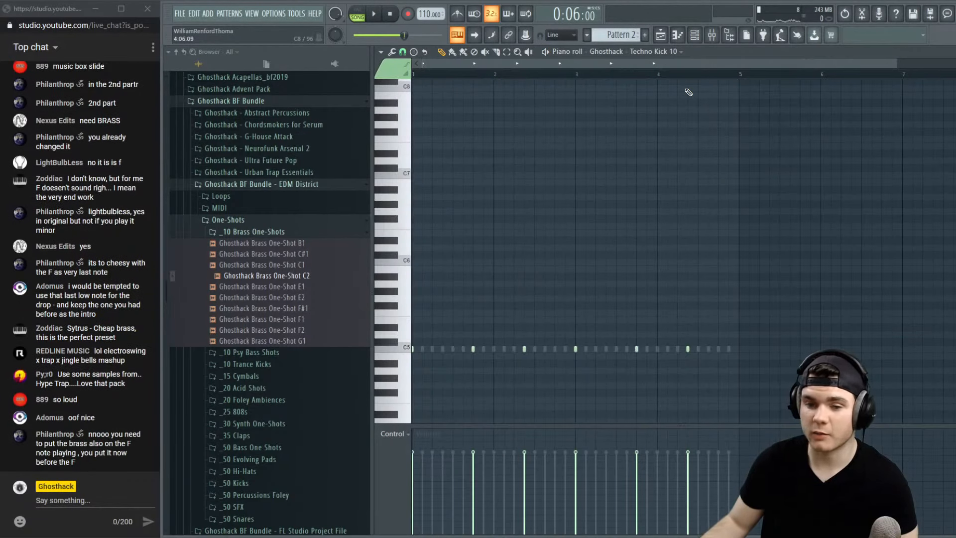
{"action": "scroll", "coordinate": [710, 107], "scroll_direction": "down", "scroll_amount": 3}
{"action": "key", "text": "space"}
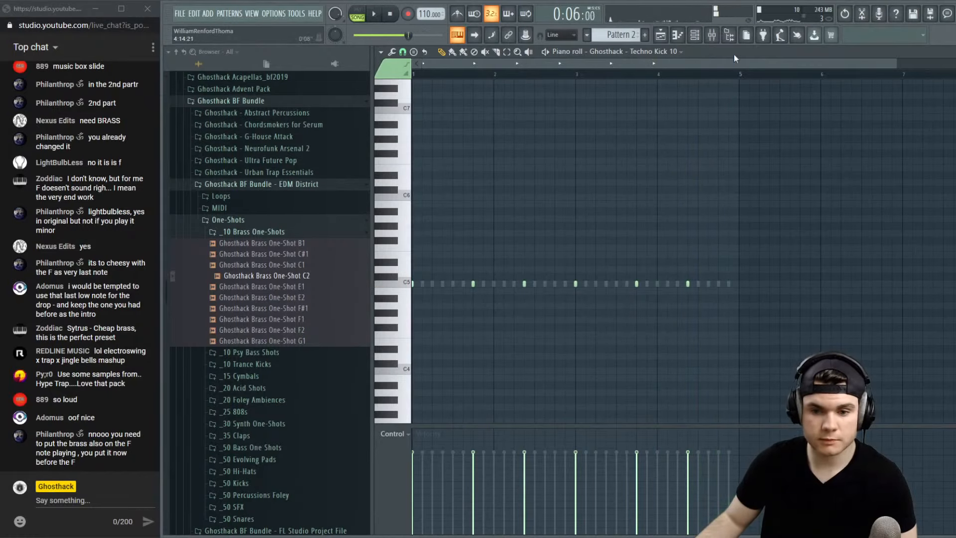
{"action": "scroll", "coordinate": [637, 283], "scroll_direction": "up", "scroll_amount": 3, "text": "ctrl"}
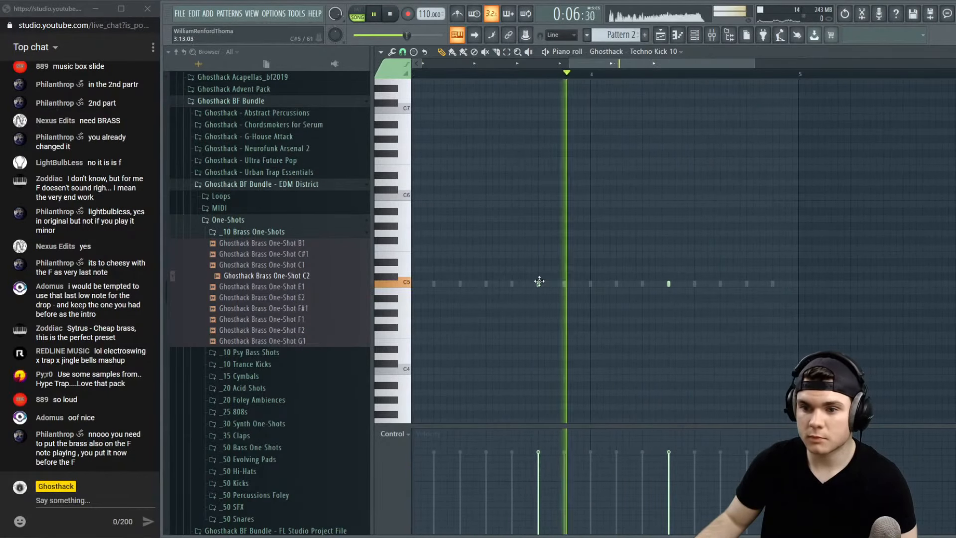
Add a C5 kick note at 4:05 in Pattern 2, comparing the playback with and without it
{"action": "left_click", "coordinate": [649, 283]}
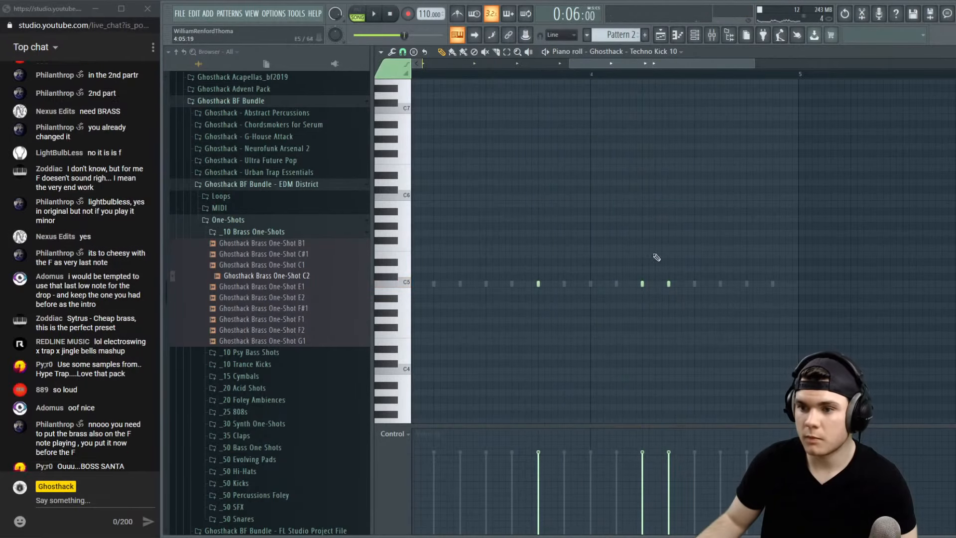
{"action": "right_click", "coordinate": [640, 286]}
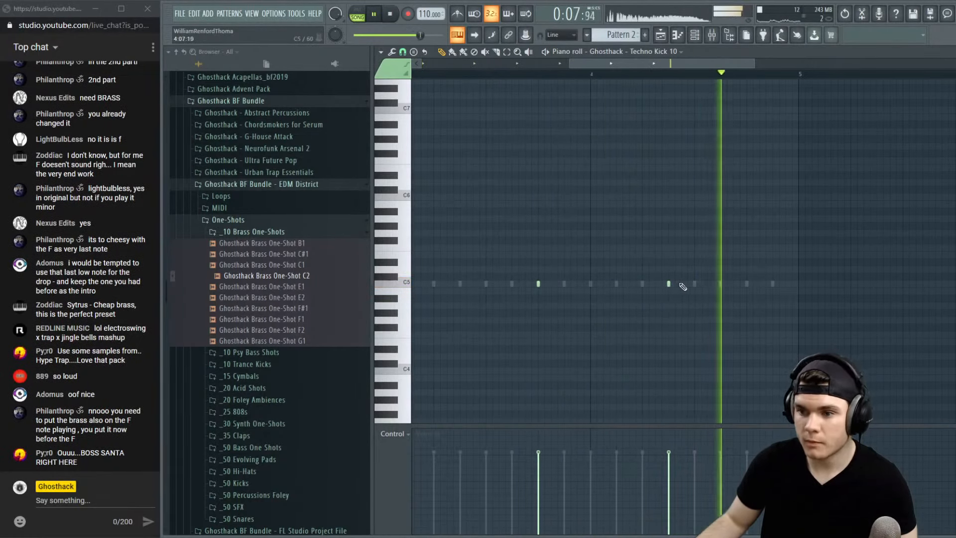
{"action": "key", "text": "space"}
{"action": "left_click", "coordinate": [642, 283]}
{"action": "key", "text": "space"}
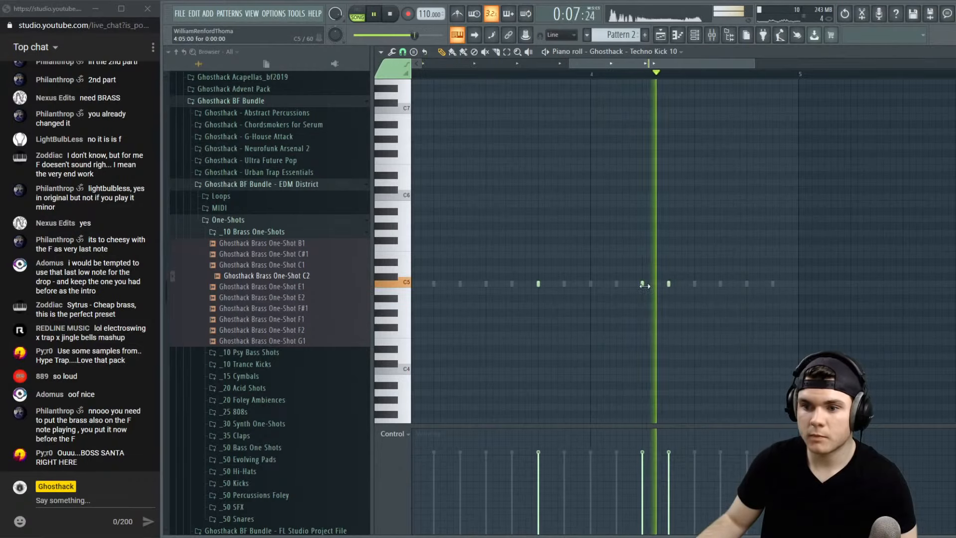
{"action": "key", "text": "space"}
{"action": "key", "text": "space"}
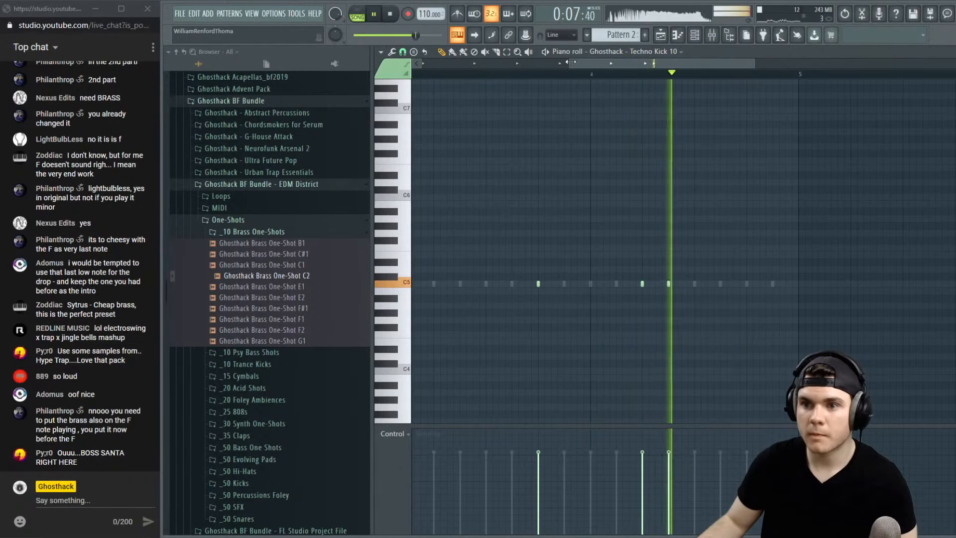
Play Pattern 2's kick from bar 3 and add a C5 kick note at 3:11
{"action": "left_click_drag", "start_coordinate": [571, 64], "coordinate": [526, 65]}
{"action": "key", "text": "space"}
{"action": "key", "text": "space"}
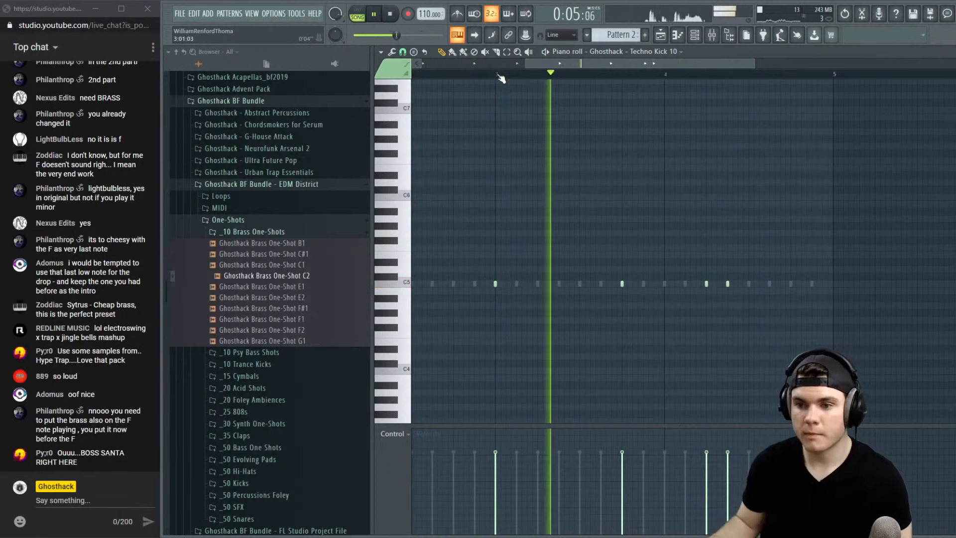
{"action": "left_click", "coordinate": [498, 73]}
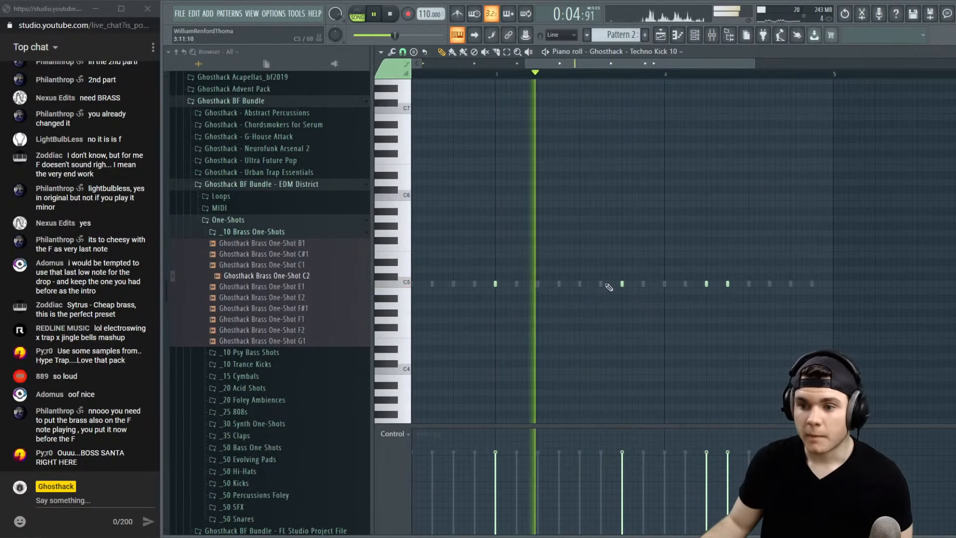
{"action": "left_click", "coordinate": [601, 283]}
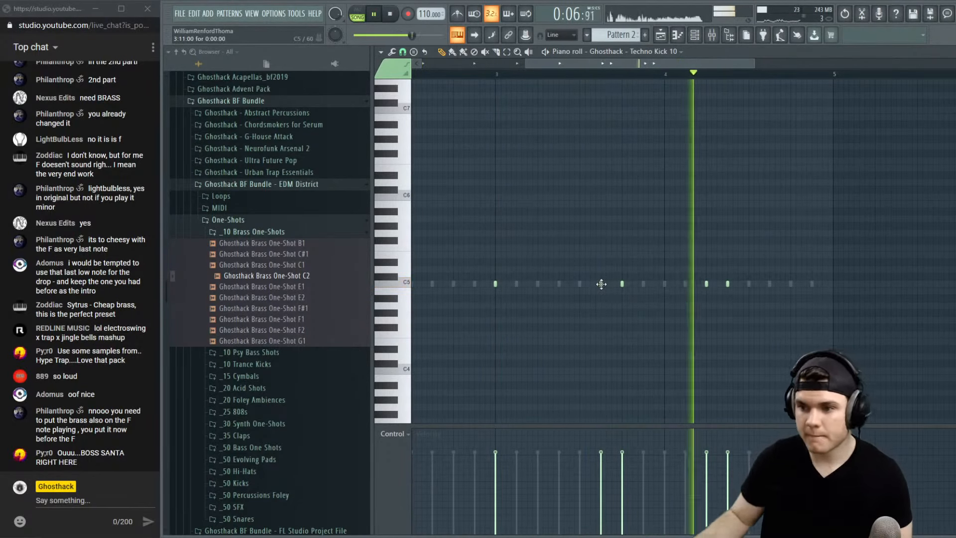
Clear the two bar 4 kick notes at 4:05 and 4:07, put one back at 4:05 and close the piano roll
{"action": "key", "text": "space"}
{"action": "key", "text": "space"}
{"action": "right_click", "coordinate": [707, 284]}
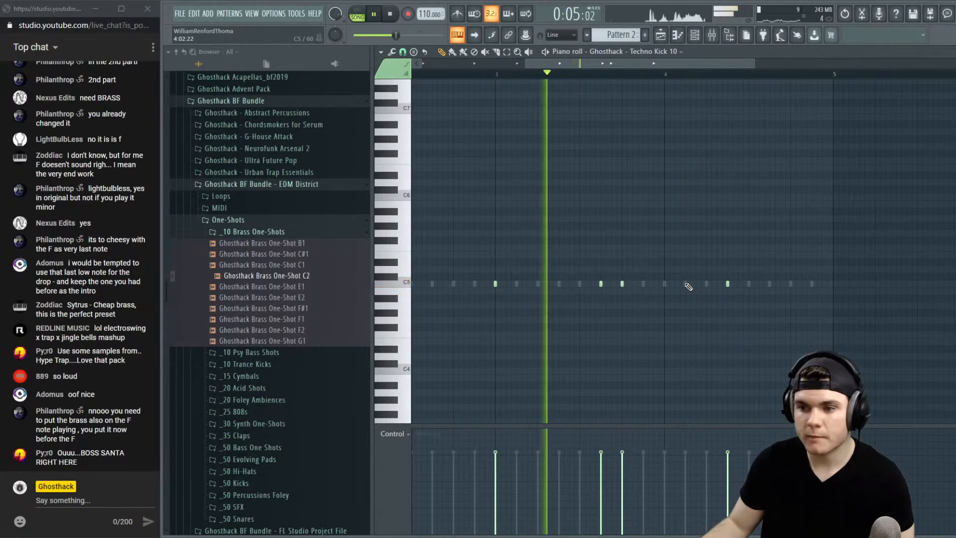
{"action": "right_click", "coordinate": [728, 284]}
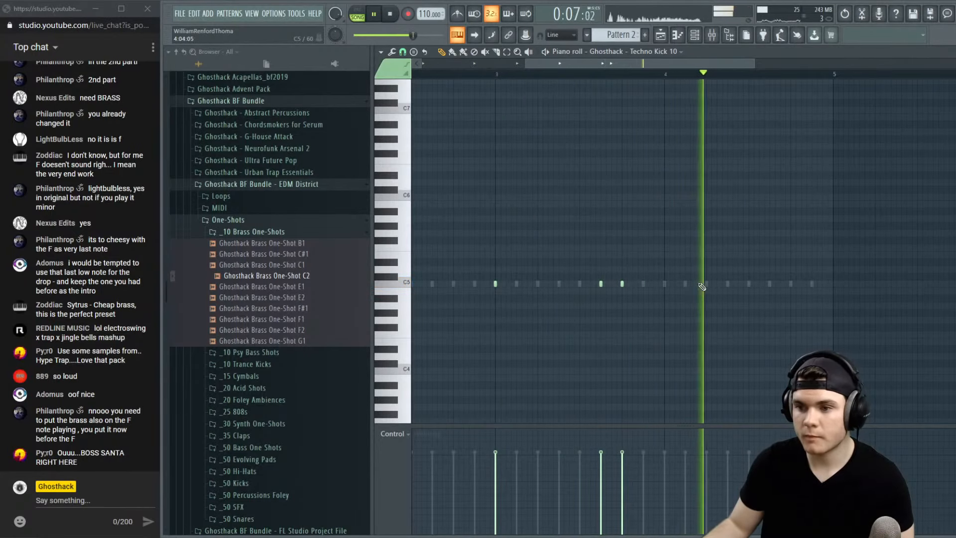
{"action": "left_click", "coordinate": [706, 284]}
{"action": "key", "text": "Escape"}
{"action": "key", "text": "space"}
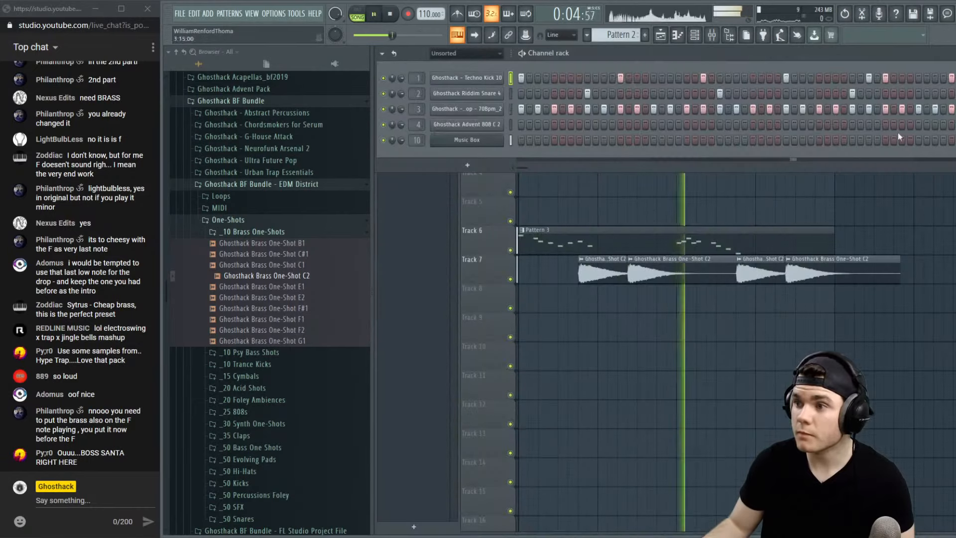
Move the last brass clip on Track 7 earlier to start at 4:05, and play that section of the arrangement
{"action": "left_click", "coordinate": [488, 219]}
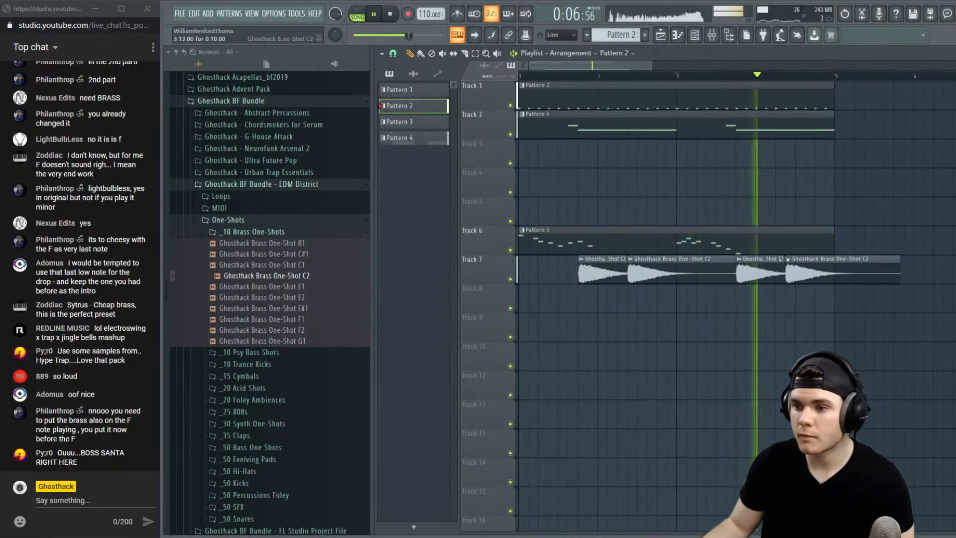
{"action": "left_click_drag", "start_coordinate": [822, 272], "coordinate": [811, 272]}
{"action": "key", "text": "space"}
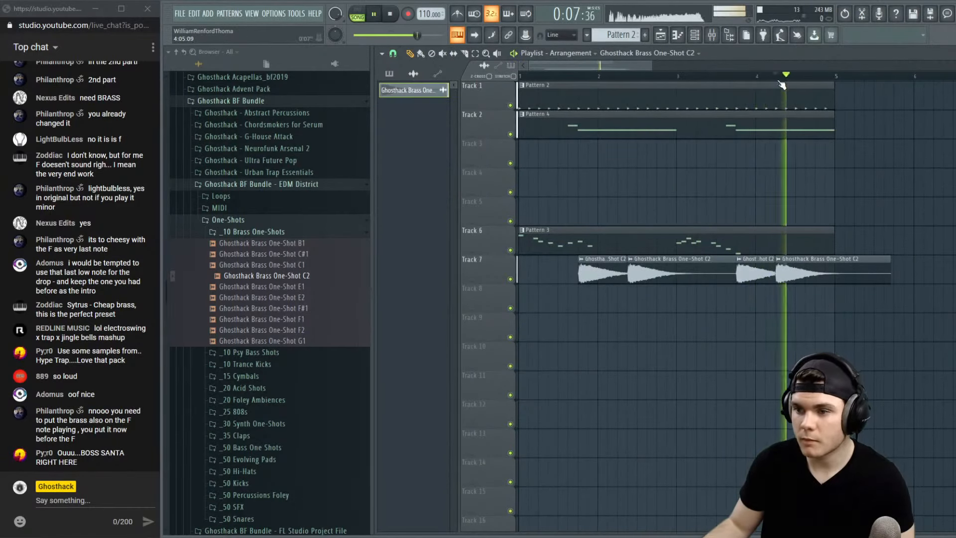
{"action": "scroll", "coordinate": [781, 90], "scroll_direction": "up", "scroll_amount": 4}
{"action": "key", "text": "space"}
Move the last 808 note in Pattern 4 to start at 4:05 and extend its end to bar 5
{"action": "double_click", "coordinate": [807, 129]}
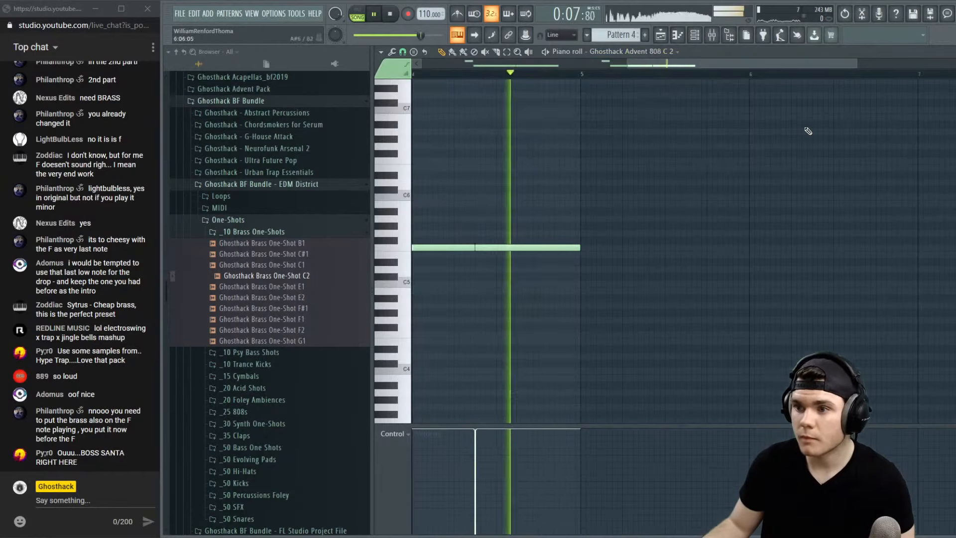
{"action": "key", "text": "space"}
{"action": "left_click_drag", "start_coordinate": [667, 63], "coordinate": [596, 73]}
{"action": "scroll", "coordinate": [640, 75], "scroll_direction": "up", "scroll_amount": 4}
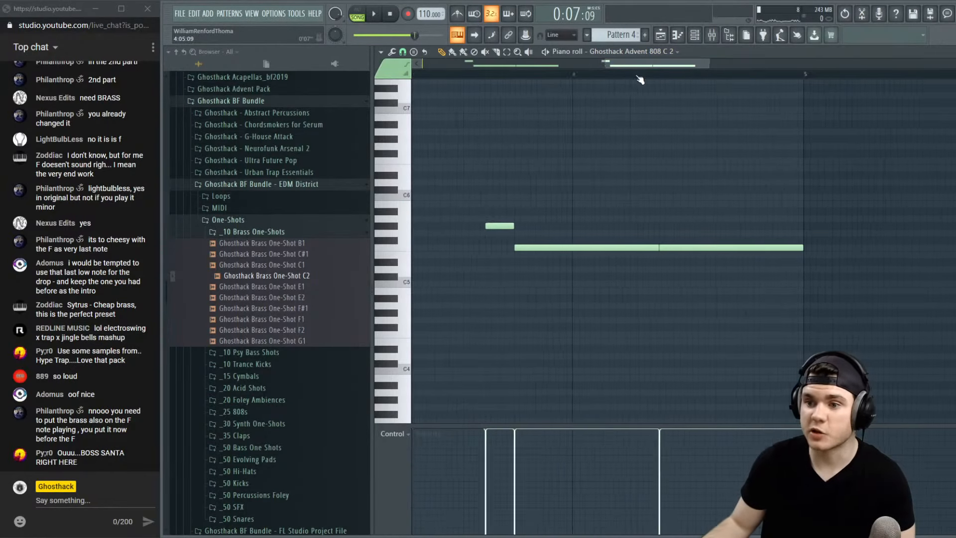
{"action": "key", "text": "space"}
{"action": "left_click_drag", "start_coordinate": [666, 250], "coordinate": [625, 250]}
{"action": "key", "text": "space"}
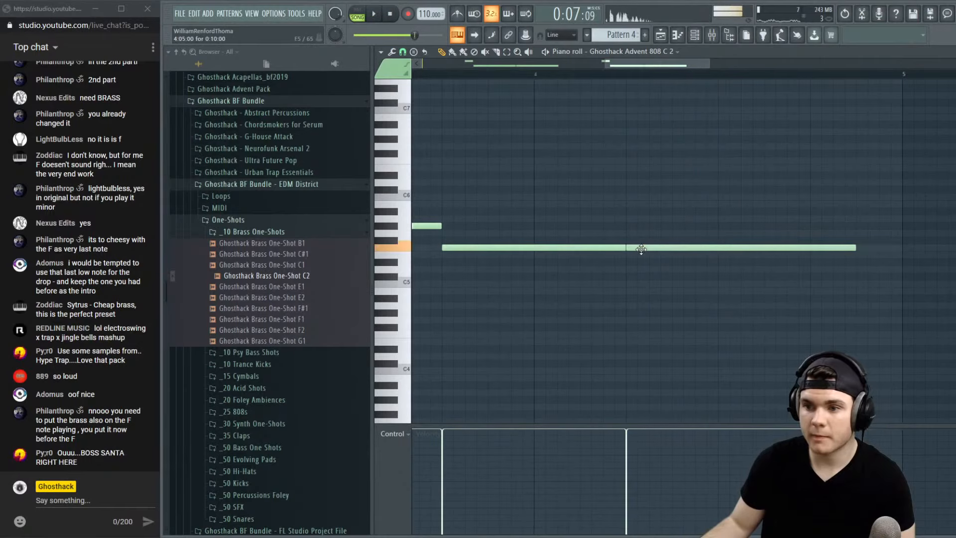
{"action": "key", "text": "space"}
Play the edited 808 part with the arrangement, and return to the Playlist
{"action": "scroll", "coordinate": [738, 80], "scroll_direction": "down", "scroll_amount": 3}
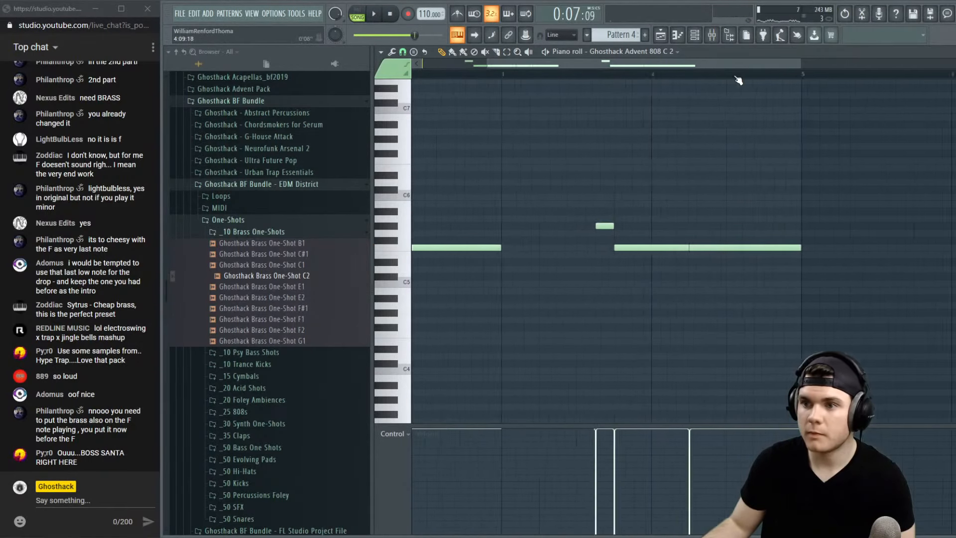
{"action": "scroll", "coordinate": [739, 81], "scroll_direction": "down", "scroll_amount": 1}
{"action": "key", "text": "space"}
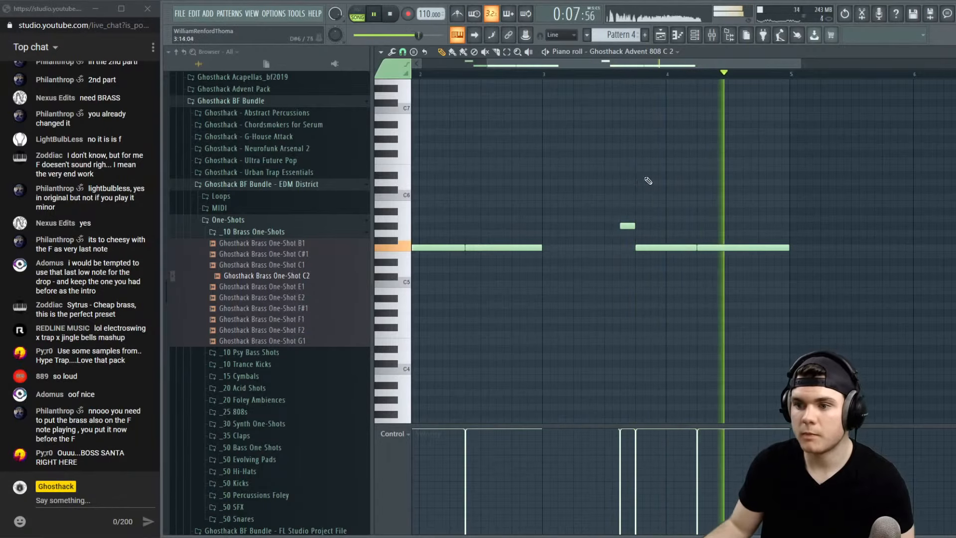
{"action": "key", "text": "F7"}
{"action": "key", "text": "space"}
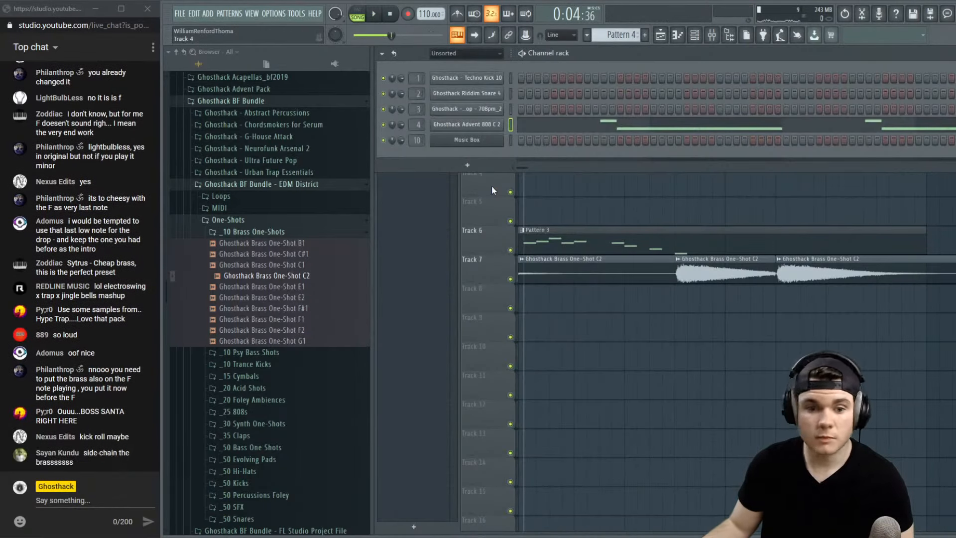
{"action": "key", "text": "F6"}
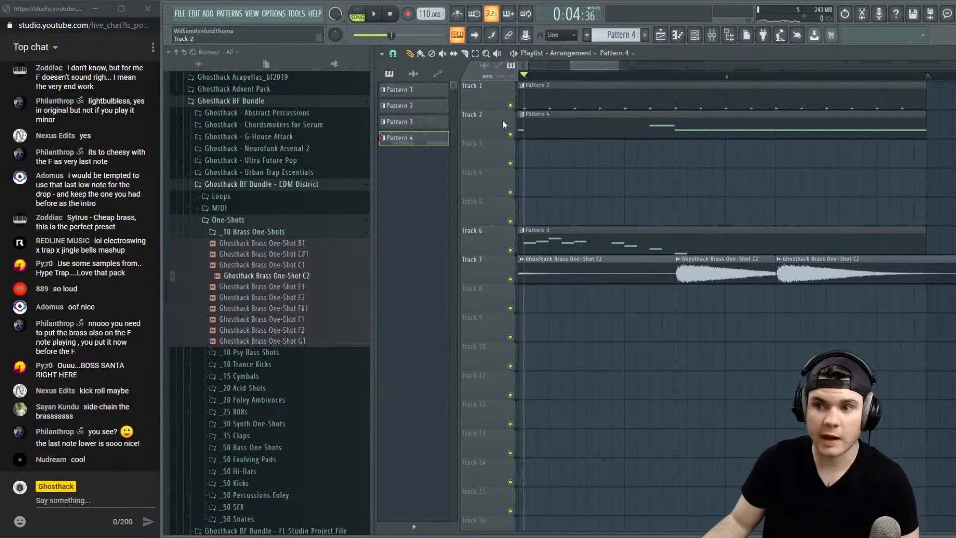
Play the four-bar arrangement from the beginning to check the brass timing against the 808
{"action": "key", "text": "space"}
{"action": "scroll", "coordinate": [580, 75], "scroll_direction": "down", "scroll_amount": 4}
{"action": "left_click_drag", "start_coordinate": [566, 67], "coordinate": [510, 74]}
{"action": "key", "text": "space"}
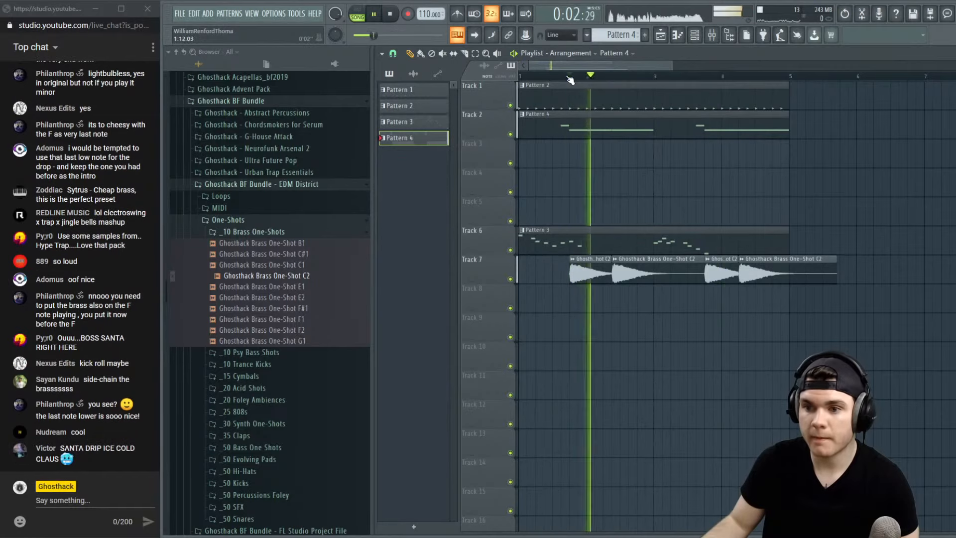
{"action": "left_click_drag", "start_coordinate": [570, 80], "coordinate": [463, 76]}
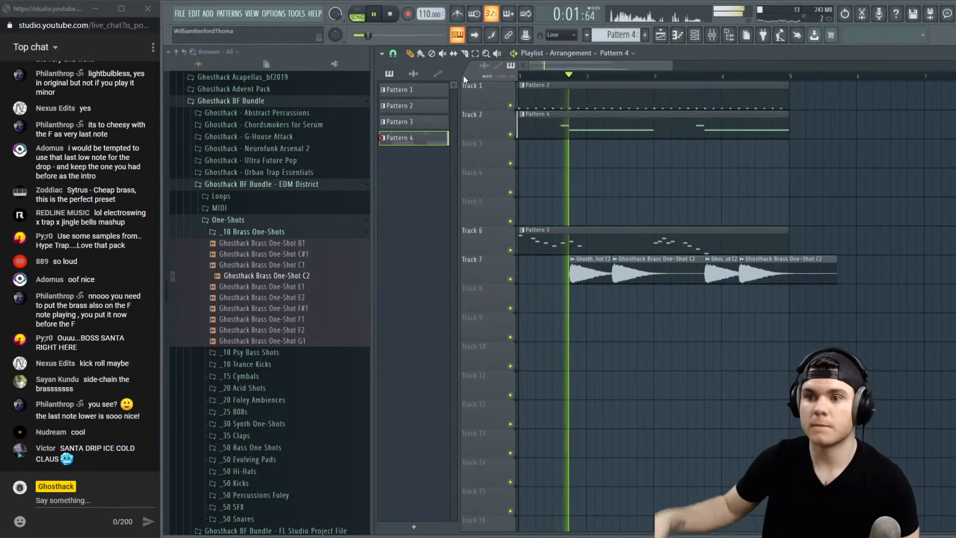
{"action": "key", "text": "space"}
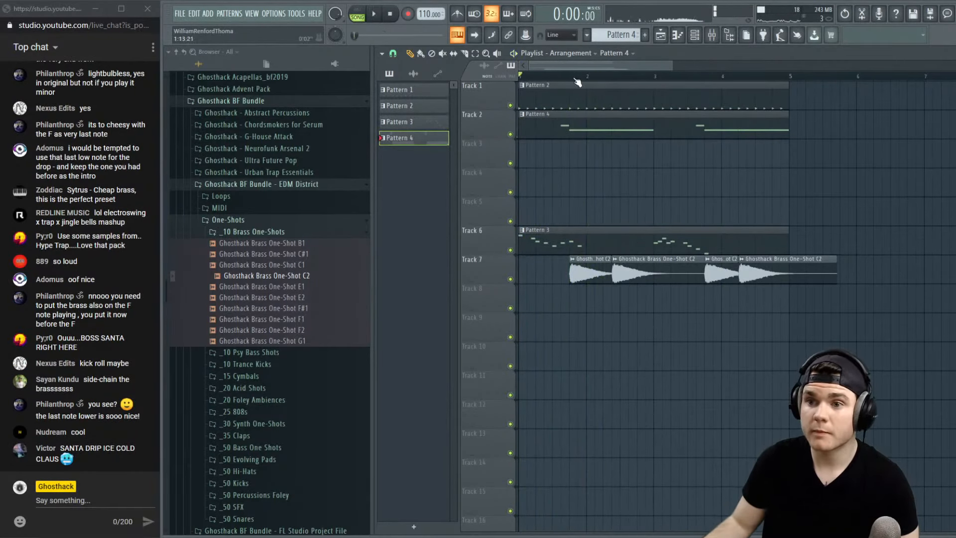
Move the first brass clip on Track 7 earlier to 1:13, aligned with the first long 808 note
{"action": "scroll", "coordinate": [573, 65], "scroll_direction": "up", "scroll_amount": 3}
{"action": "left_click_drag", "start_coordinate": [572, 65], "coordinate": [557, 67]}
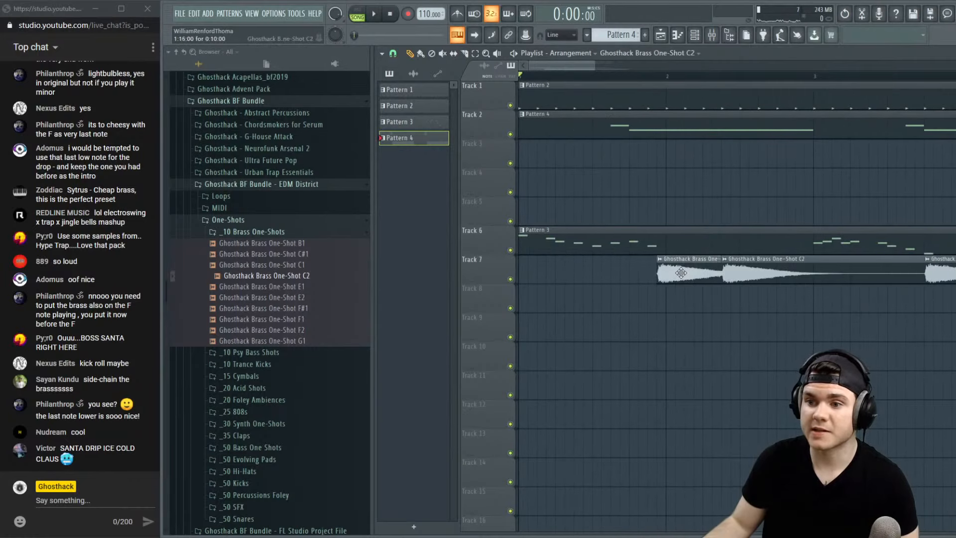
{"action": "left_click_drag", "start_coordinate": [680, 272], "coordinate": [671, 272]}
{"action": "key", "text": "space"}
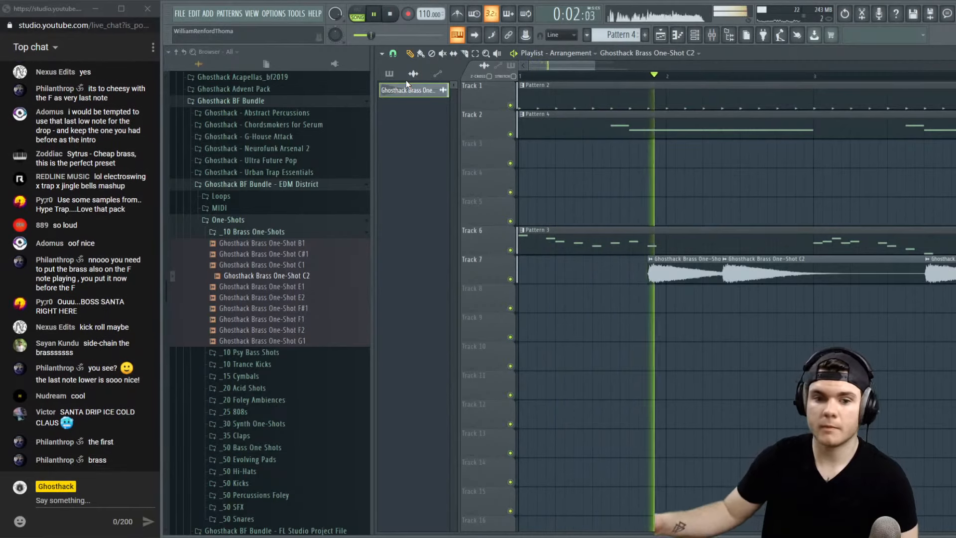
{"action": "key", "text": "space"}
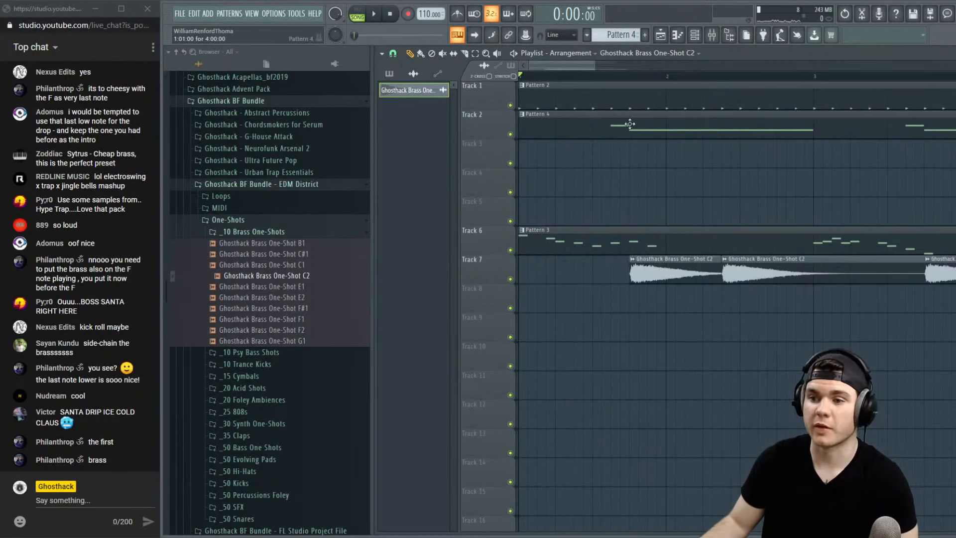
Play the arrangement with the shifted brass hit, and cut off the last Track 7 brass clip at bar 5
{"action": "key", "text": "space"}
{"action": "scroll", "coordinate": [613, 87], "scroll_direction": "down", "scroll_amount": 2}
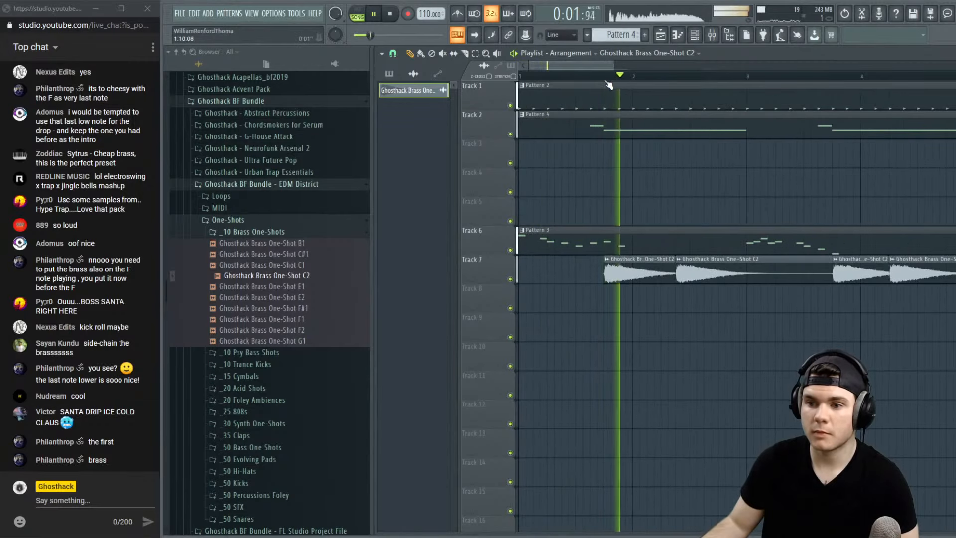
{"action": "scroll", "coordinate": [609, 84], "scroll_direction": "down", "scroll_amount": 1}
{"action": "left_click", "coordinate": [576, 77]}
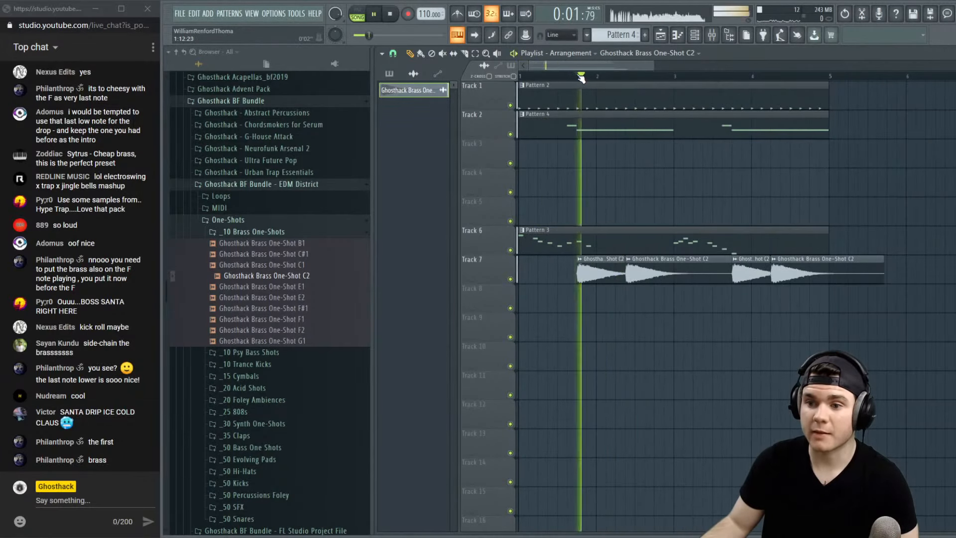
{"action": "key", "text": "space"}
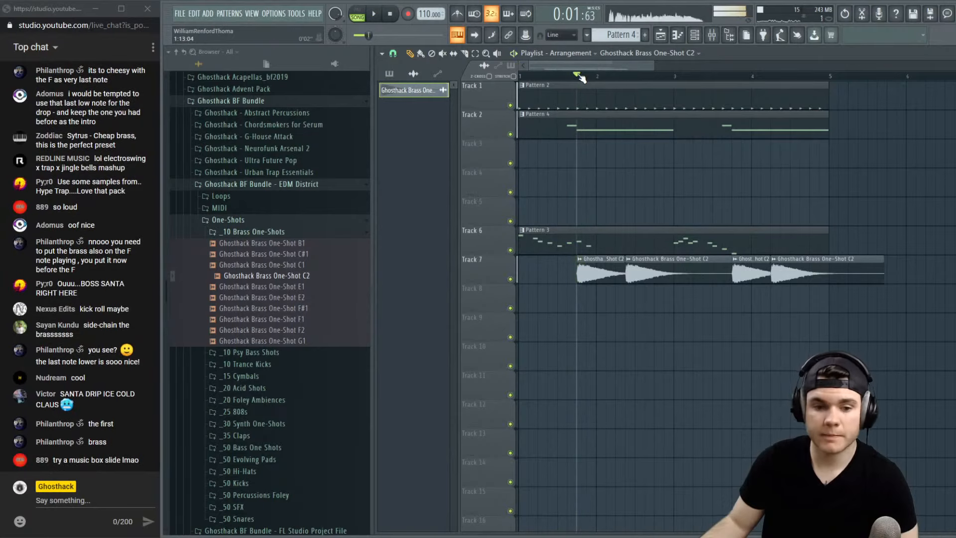
{"action": "key", "text": "space"}
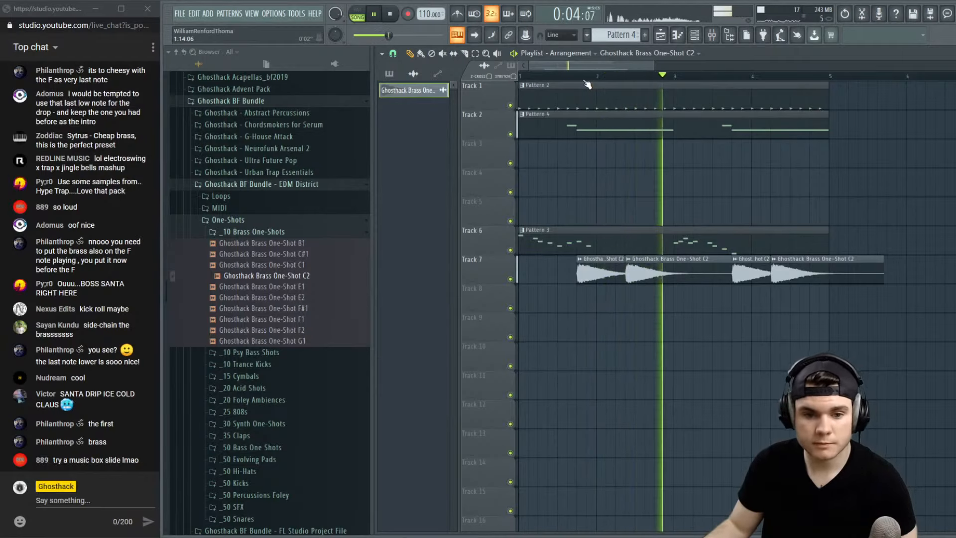
{"action": "key", "text": "space"}
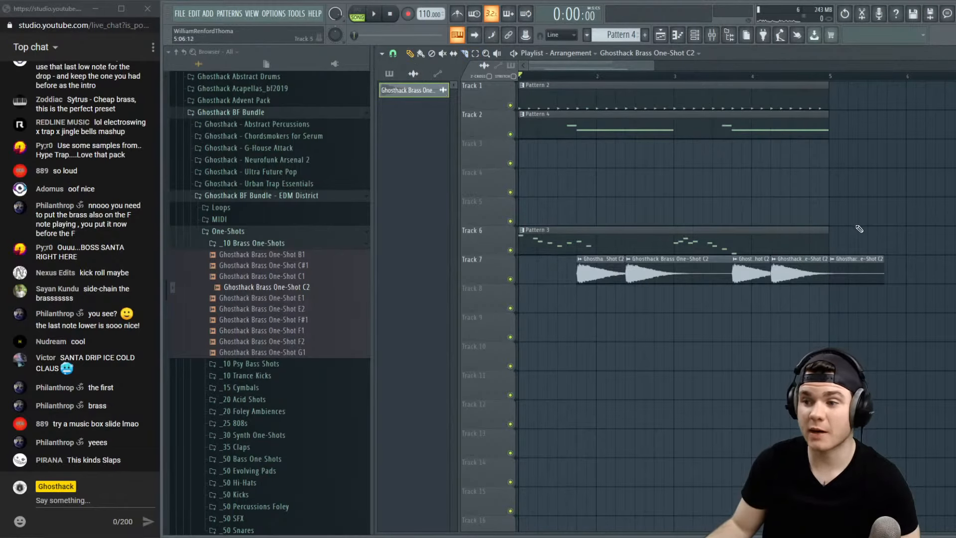
Open the Hats Loop piano roll of Pattern 2, delete the notes at 1:03 and 1:05, and play the result
{"action": "left_click", "coordinate": [763, 92]}
{"action": "key", "text": "F7"}
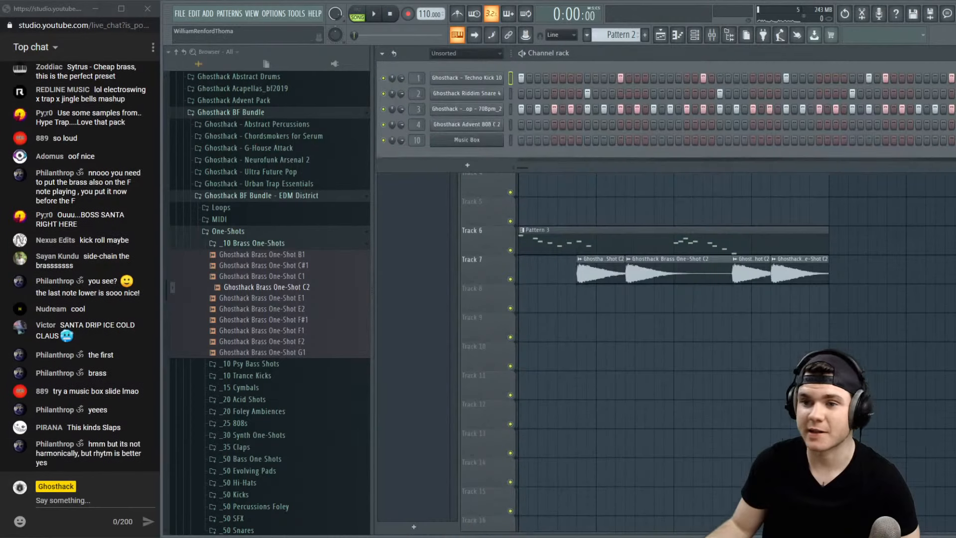
{"action": "right_click", "coordinate": [484, 103]}
{"action": "left_click", "coordinate": [552, 107]}
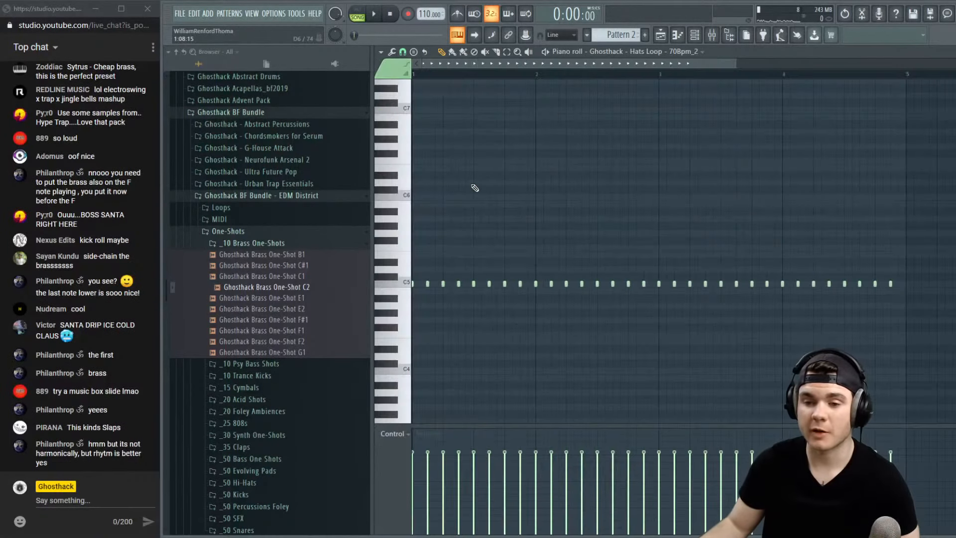
{"action": "key", "text": "space"}
{"action": "right_click", "coordinate": [428, 283]}
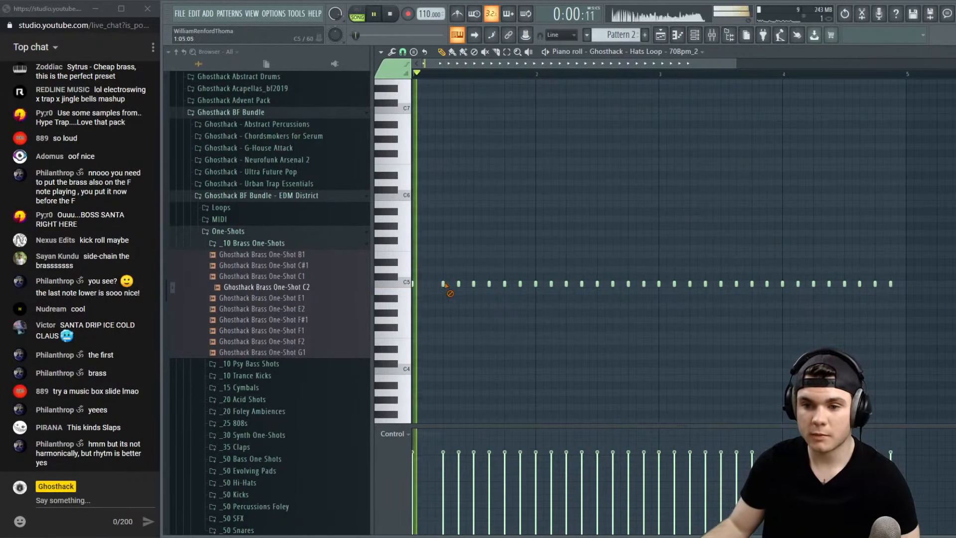
{"action": "right_click", "coordinate": [445, 284]}
{"action": "scroll", "coordinate": [449, 76], "scroll_direction": "up", "scroll_amount": 4}
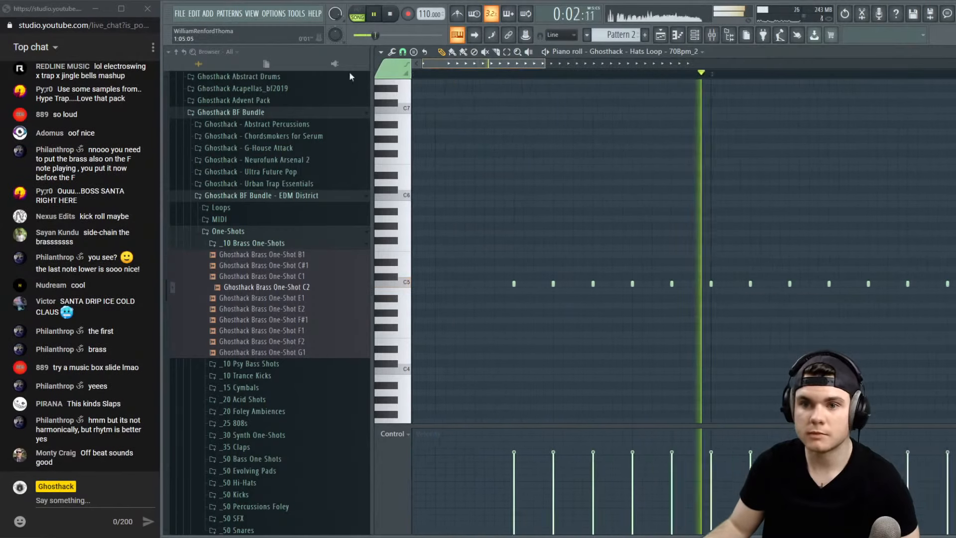
{"action": "key", "text": "space"}
With snap at 1/2 step, add short C5 hat notes at 1:05:12, 1:06:00 and 1:06:12
{"action": "left_click", "coordinate": [402, 51]}
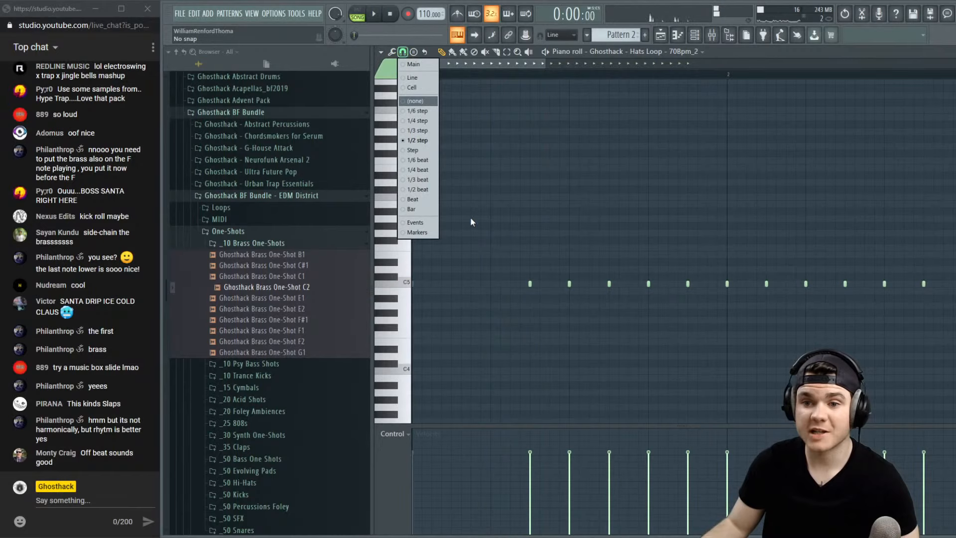
{"action": "left_click", "coordinate": [422, 141]}
{"action": "left_click", "coordinate": [501, 284]}
{"action": "key", "text": "space"}
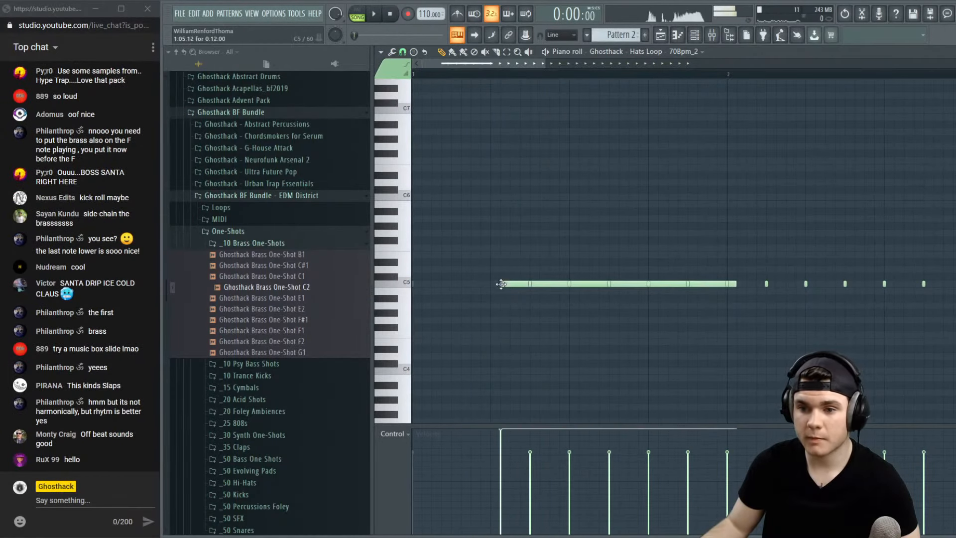
{"action": "left_click", "coordinate": [510, 284]}
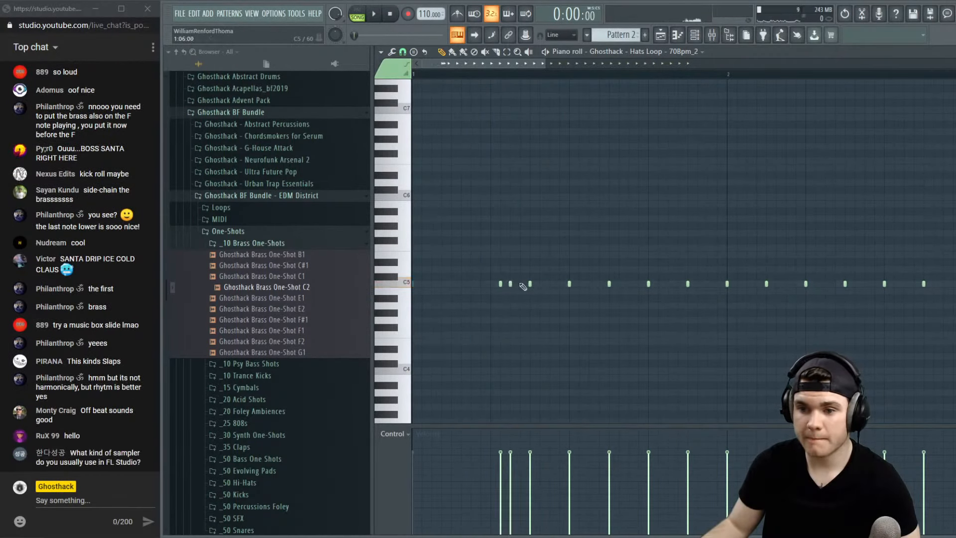
{"action": "scroll", "coordinate": [520, 283], "scroll_direction": "up", "scroll_amount": 1}
{"action": "scroll", "coordinate": [520, 284], "scroll_direction": "down", "scroll_amount": 1}
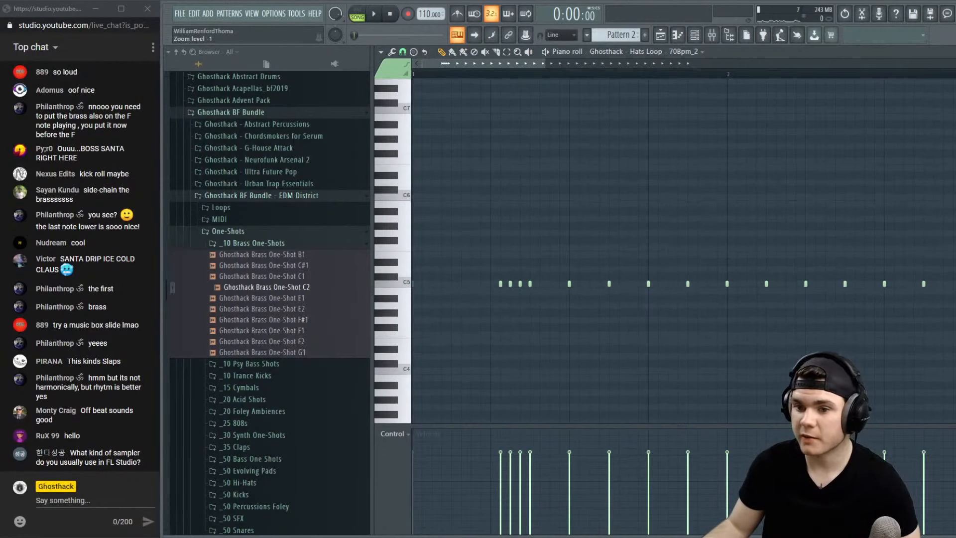
{"action": "left_click_drag", "start_coordinate": [543, 64], "coordinate": [543, 63]}
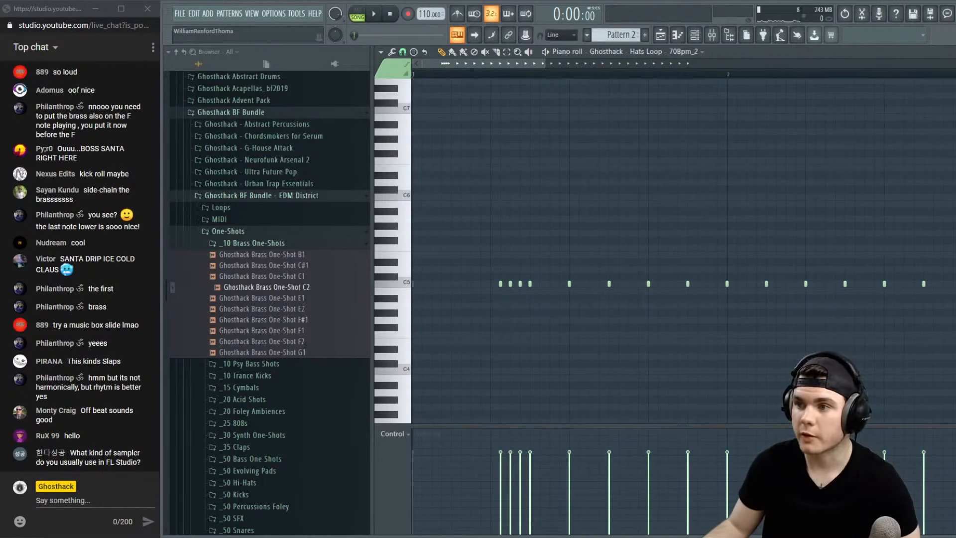
{"action": "scroll", "coordinate": [500, 283], "scroll_direction": "up", "scroll_amount": 2}
Extend the hat roll during playback with half-step notes at 1:05:00, 1:07:12, 1:08:00 and 1:08:12
{"action": "key", "text": "space"}
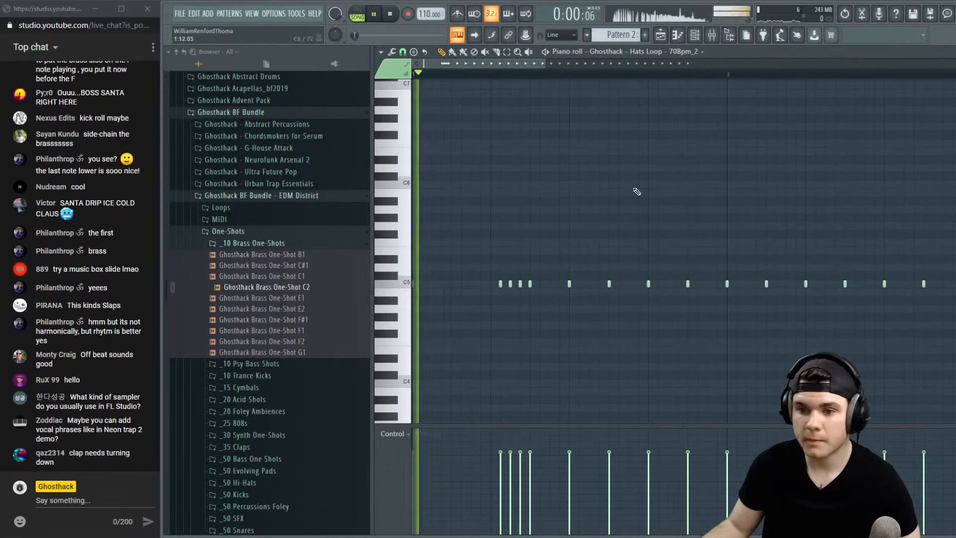
{"action": "left_click", "coordinate": [494, 284]}
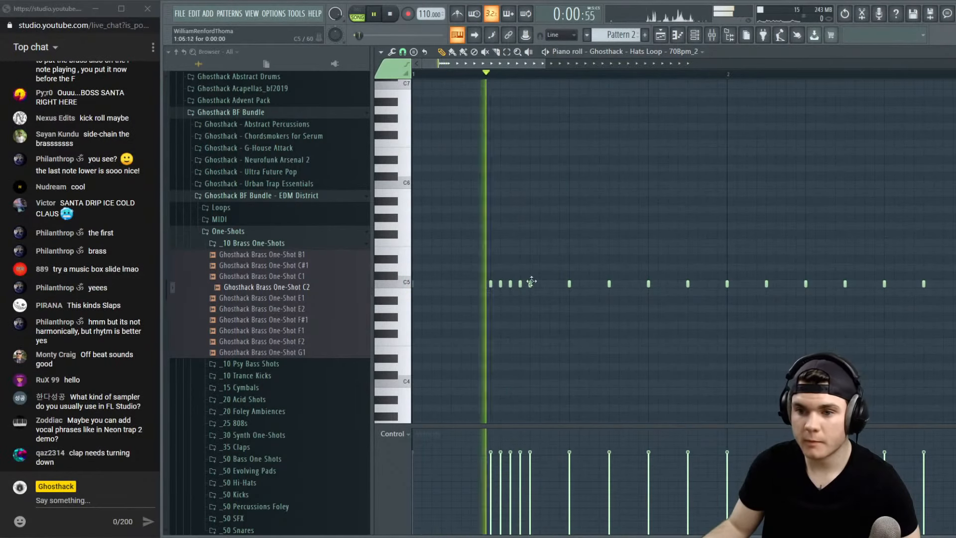
{"action": "left_click", "coordinate": [541, 284]}
{"action": "left_click", "coordinate": [552, 285]}
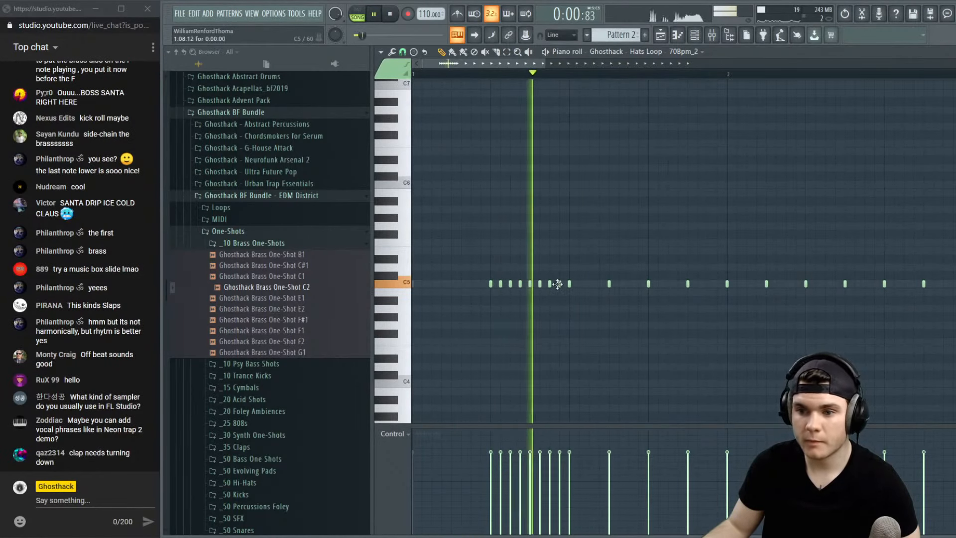
{"action": "left_click", "coordinate": [562, 284]}
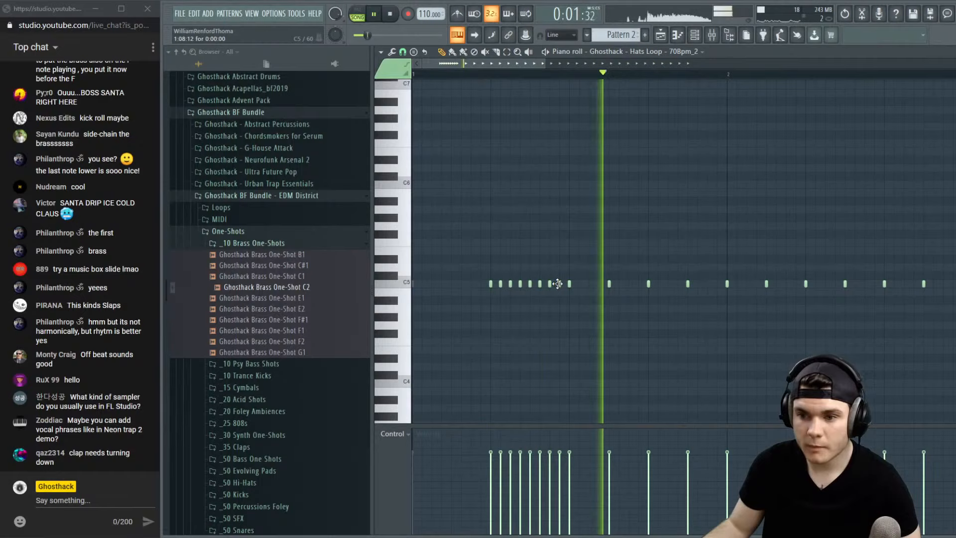
Add hat notes at steps 10, 12, 14 and 16 of bar 1, and remove those at 1:07:12 and 1:08:12
{"action": "left_click", "coordinate": [631, 284]}
{"action": "left_click", "coordinate": [671, 285]}
{"action": "left_click", "coordinate": [710, 284]}
{"action": "key", "text": "space"}
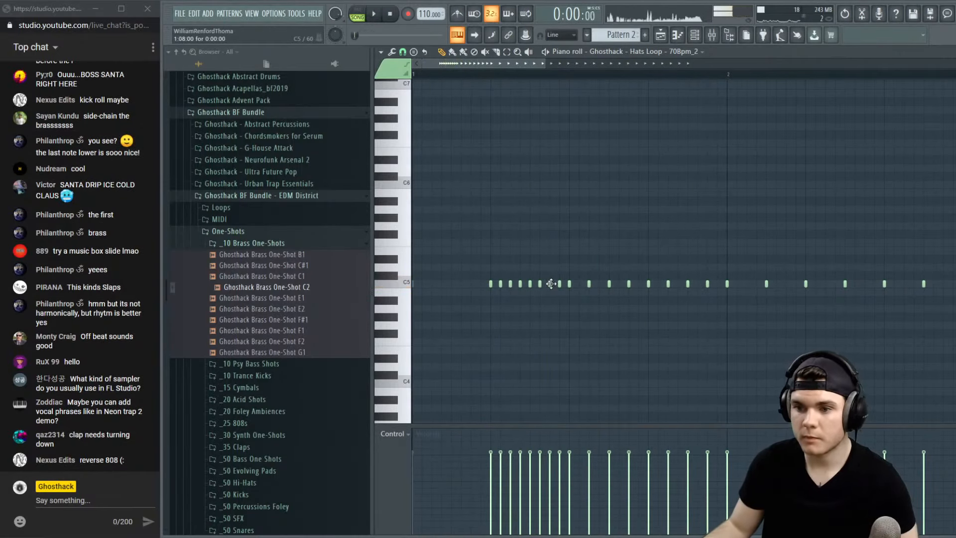
{"action": "key", "text": "space"}
{"action": "right_click", "coordinate": [562, 284]}
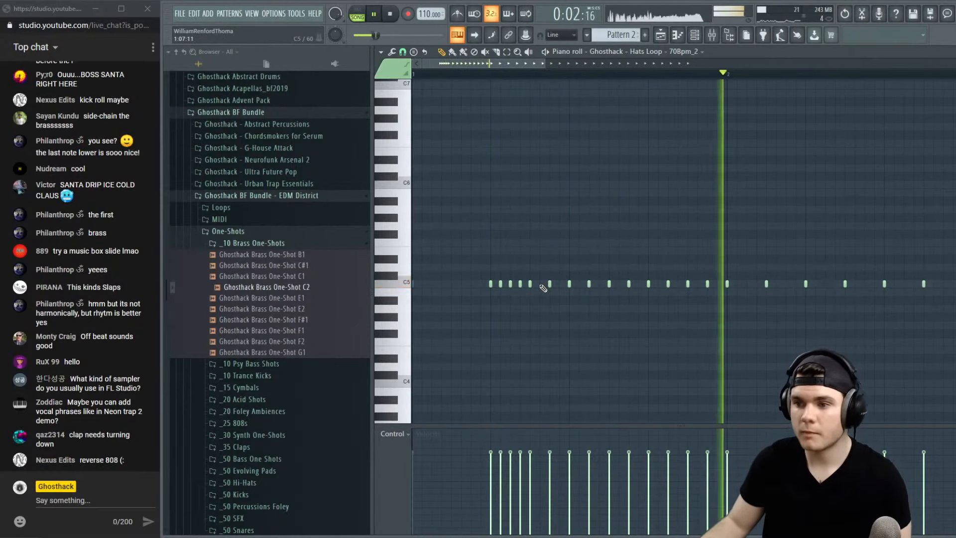
Fill the hats from 2:13 up to bar 3 with a half-step roll on C5
{"action": "scroll", "coordinate": [687, 87], "scroll_direction": "down", "scroll_amount": 2}
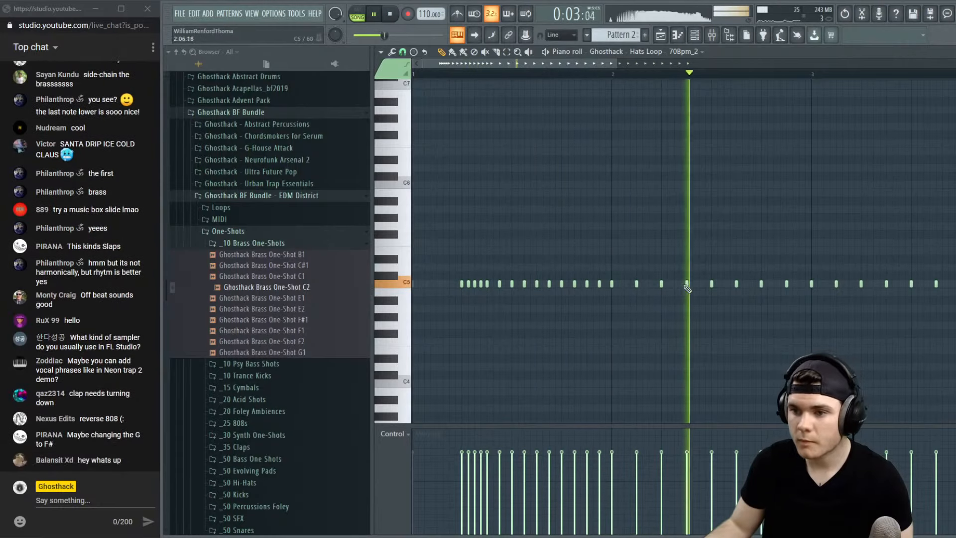
{"action": "left_click", "coordinate": [770, 285]}
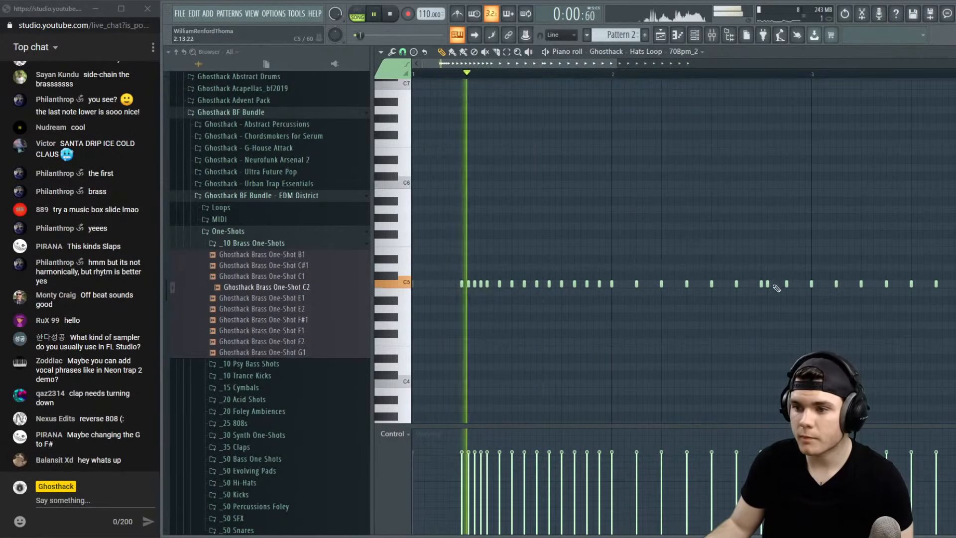
{"action": "left_click", "coordinate": [775, 285]}
{"action": "left_click", "coordinate": [782, 284]}
{"action": "left_click", "coordinate": [794, 283]}
{"action": "left_click", "coordinate": [799, 284]}
{"action": "left_click", "coordinate": [807, 284]}
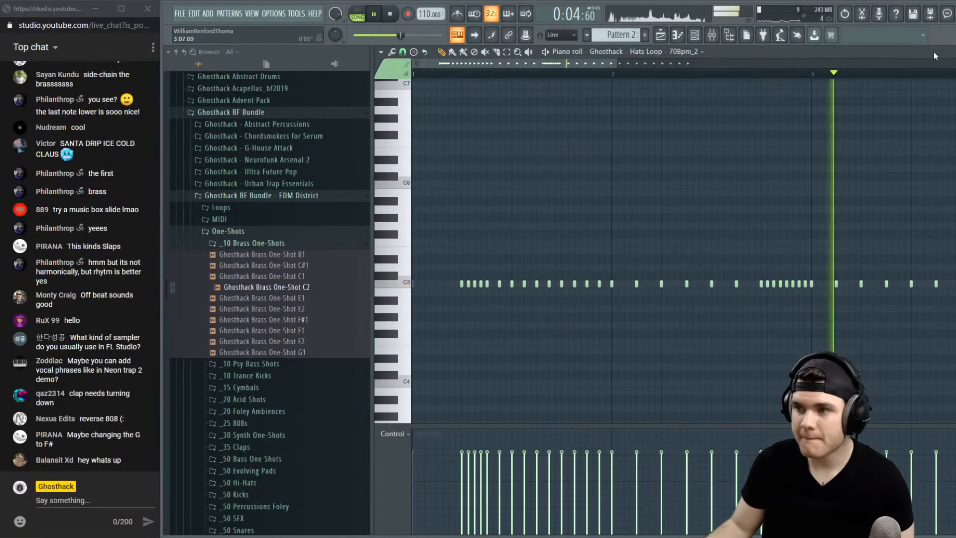
Return to the Playlist, stop playback, and mute the melody on Track 6 and the brass on Track 7
{"action": "key", "text": "Escape"}
{"action": "key", "text": "F6"}
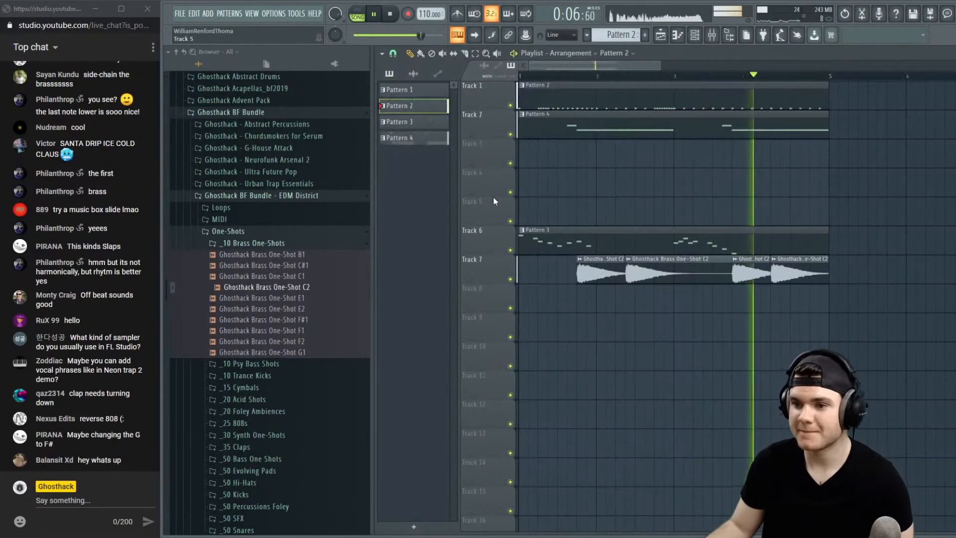
{"action": "key", "text": "space"}
{"action": "left_click", "coordinate": [512, 252]}
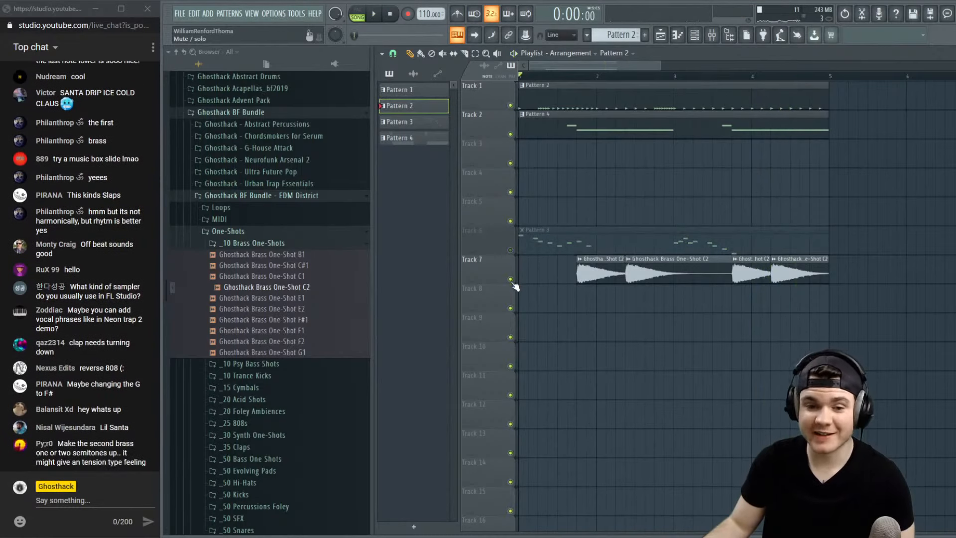
{"action": "left_click", "coordinate": [512, 280]}
Play the beat, open Pattern 2's Hats Loop notes over the full four bars, and bring up the Mixer
{"action": "double_click", "coordinate": [636, 105]}
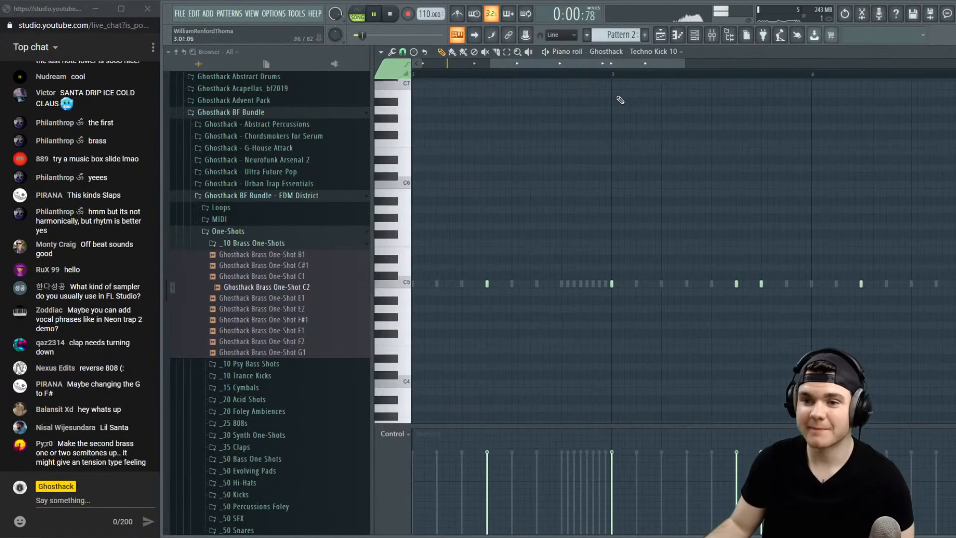
{"action": "left_click_drag", "start_coordinate": [532, 65], "coordinate": [458, 68]}
{"action": "double_click", "coordinate": [526, 285]}
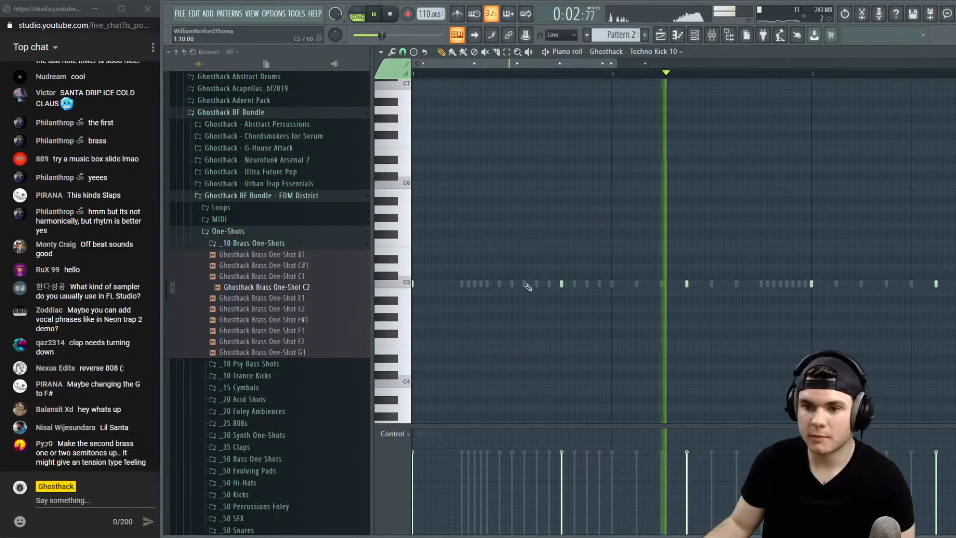
{"action": "left_click_drag", "start_coordinate": [617, 63], "coordinate": [767, 70]}
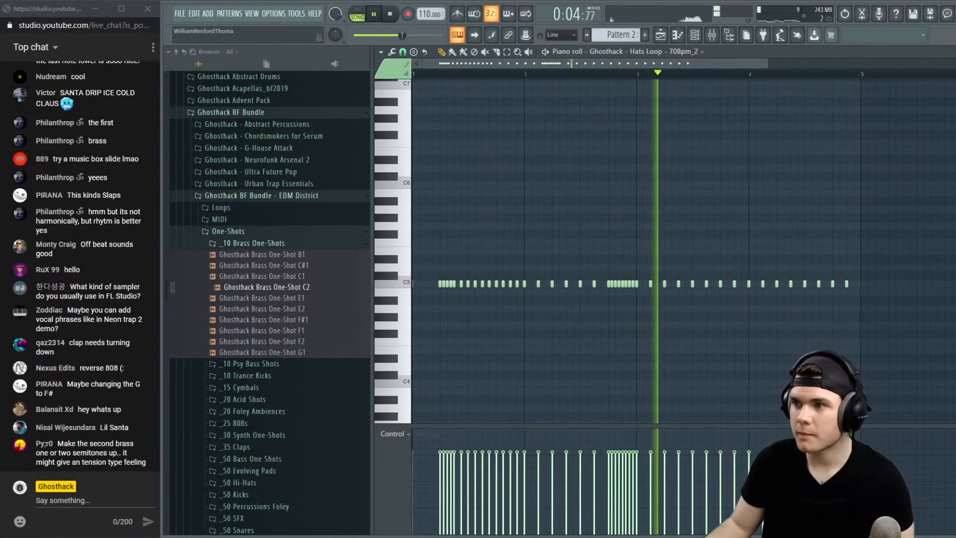
{"action": "key", "text": "Return"}
{"action": "left_click", "coordinate": [723, 34]}
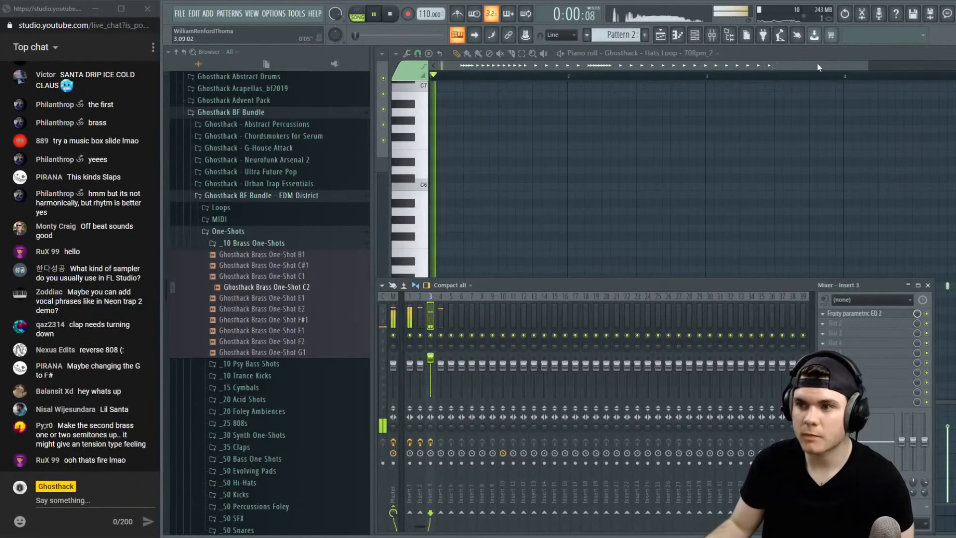
Check the hats' Fruity parametric EQ 2 on Insert 3, move the notes out of the way, and hide the browser
{"action": "left_click", "coordinate": [854, 315]}
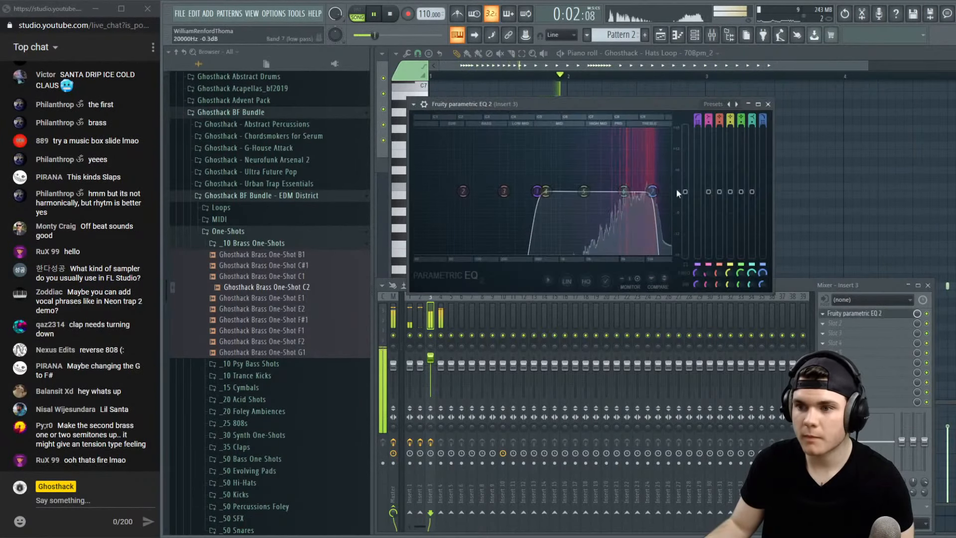
{"action": "left_click", "coordinate": [767, 105]}
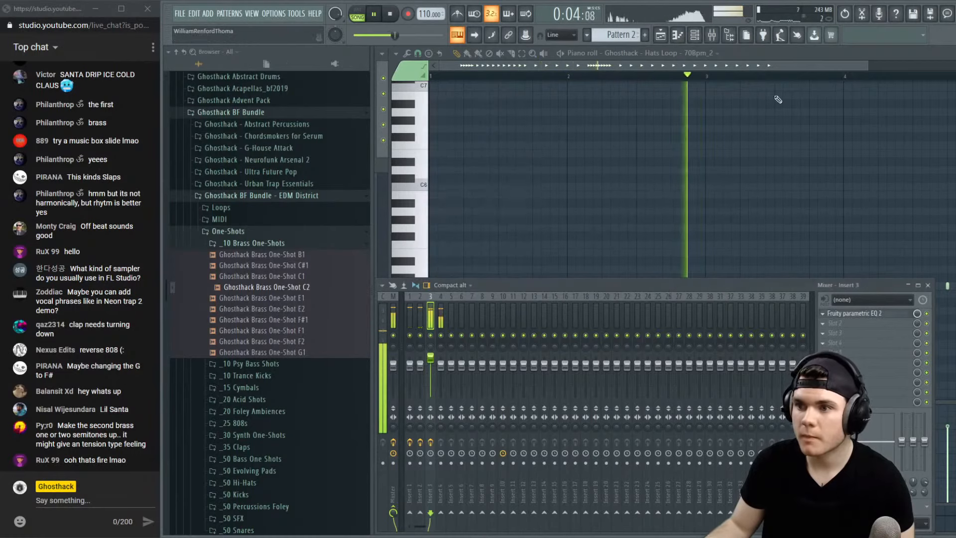
{"action": "left_click_drag", "start_coordinate": [955, 54], "coordinate": [837, 102]}
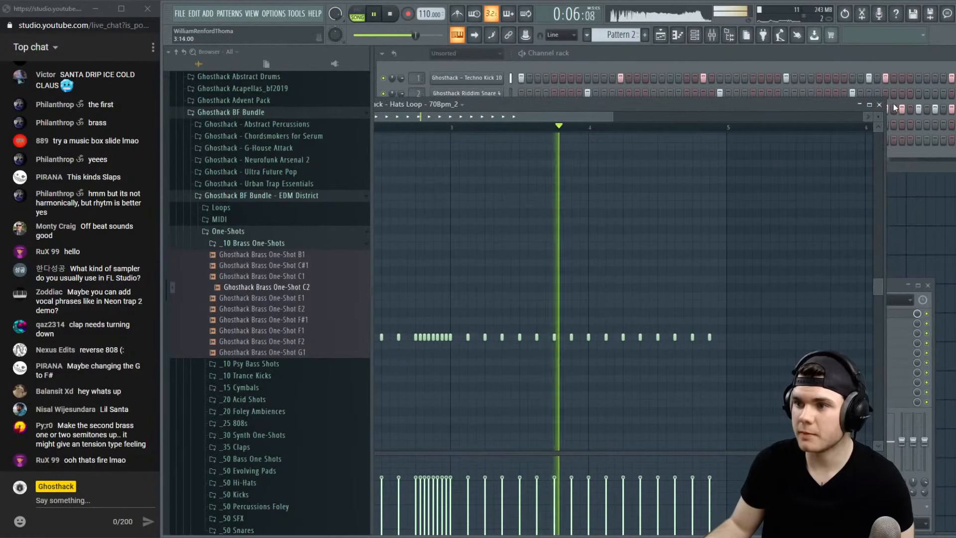
{"action": "left_click", "coordinate": [859, 105]}
{"action": "left_click", "coordinate": [731, 39]}
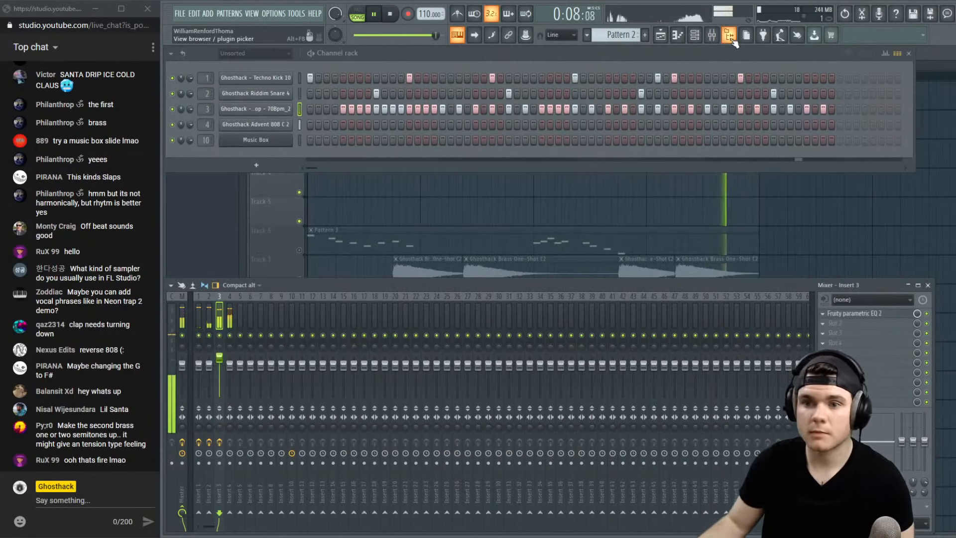
Reopen Pattern 2's Hats Loop notes in an enlarged piano roll, stop playback, and remove the hat at 3:03
{"action": "right_click", "coordinate": [293, 108]}
{"action": "left_click", "coordinate": [299, 106]}
{"action": "key", "text": "space"}
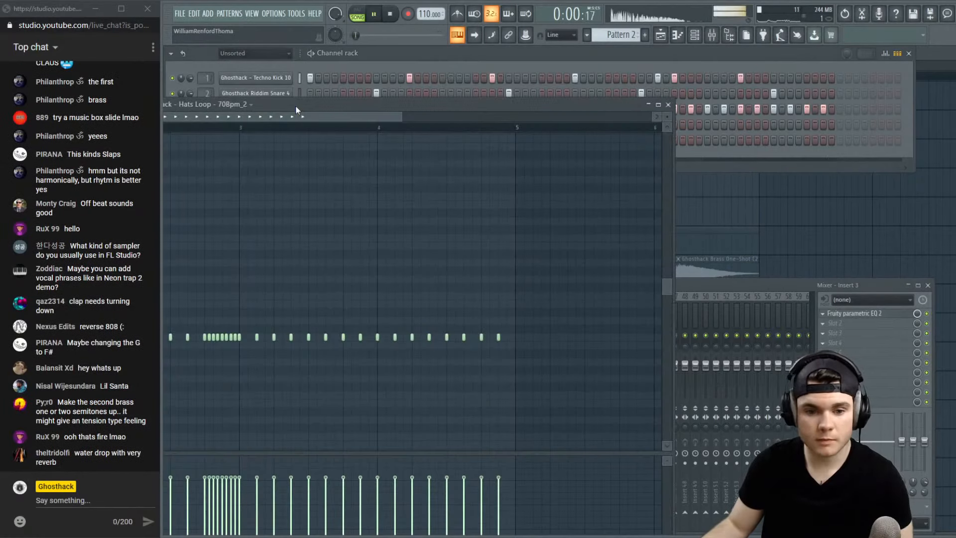
{"action": "double_click", "coordinate": [378, 105]}
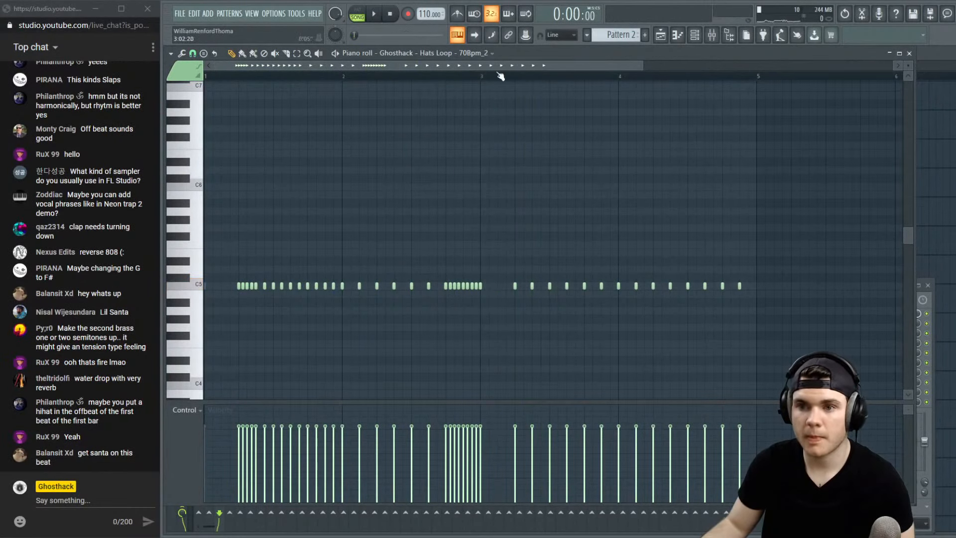
Audition the hats from bar 3 and fill 3:07 to 3:09 with a half-step roll on C5
{"action": "left_click", "coordinate": [489, 78]}
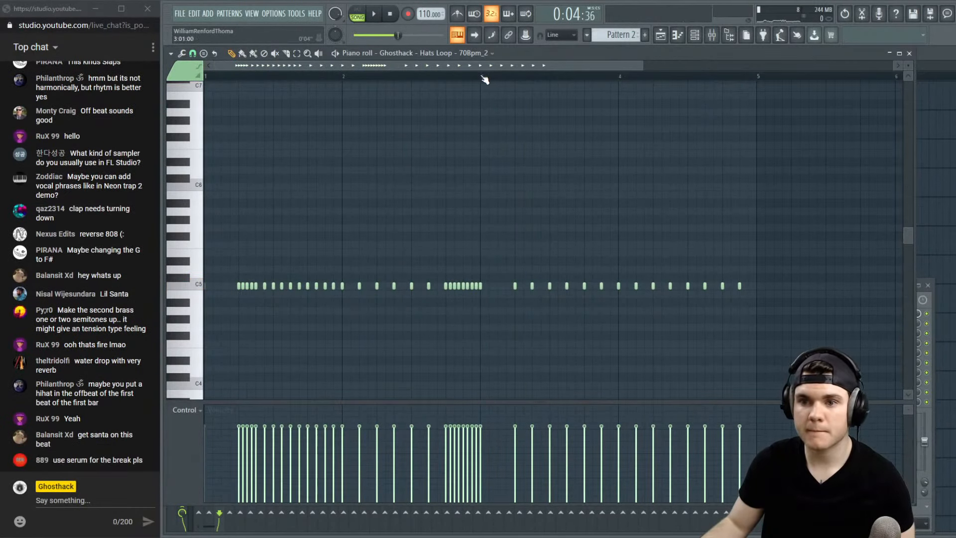
{"action": "key", "text": "space"}
{"action": "key", "text": "space"}
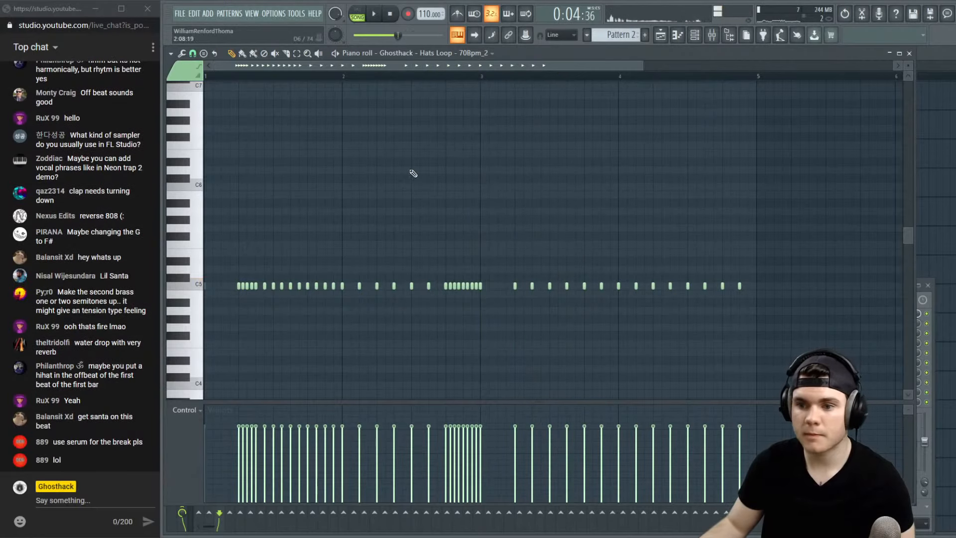
{"action": "key", "text": "space"}
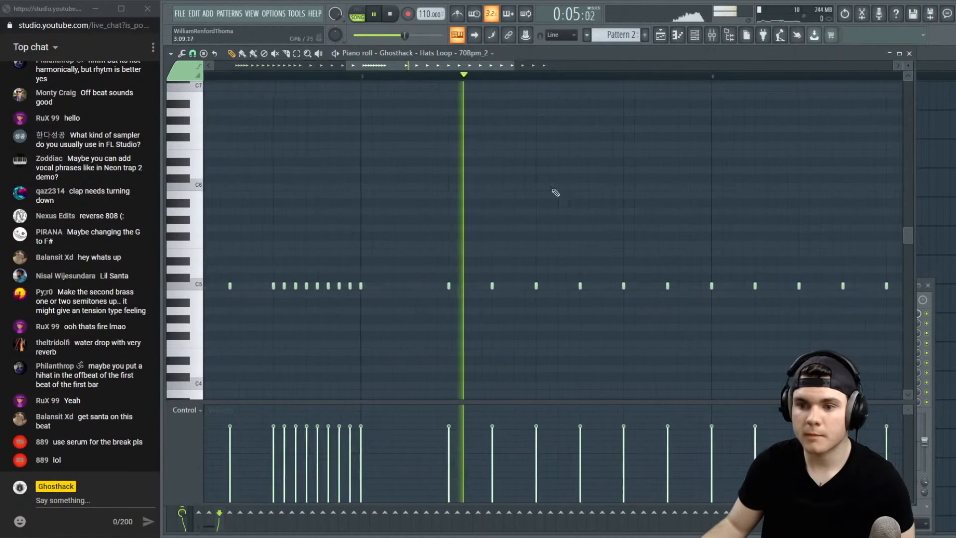
{"action": "key", "text": "space"}
{"action": "scroll", "coordinate": [509, 290], "scroll_direction": "up", "scroll_amount": 3}
{"action": "key", "text": "space"}
{"action": "left_click", "coordinate": [525, 286]}
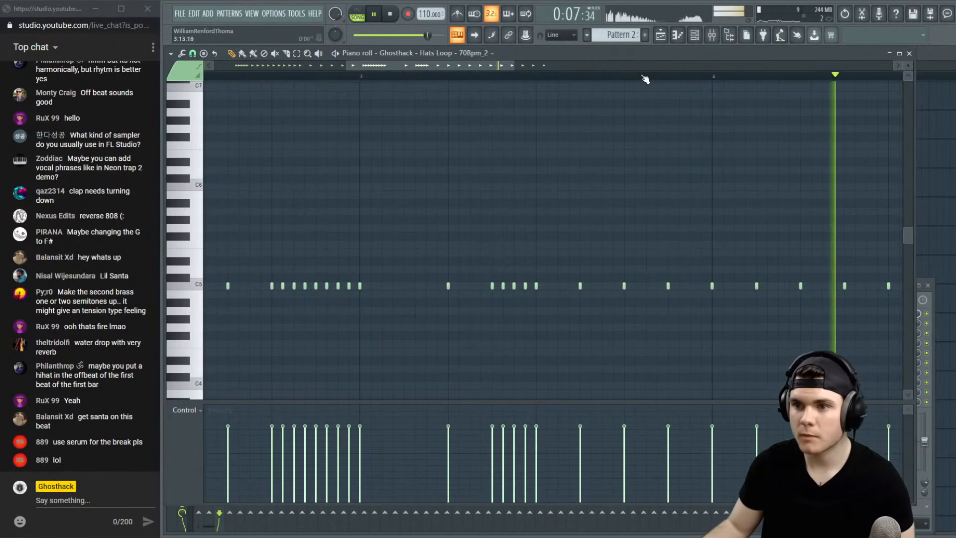
Add short half-step hat rolls on C5 from 4:05 to 4:06 and from 4:07 to 4:08, auditioning from bar 3
{"action": "scroll", "coordinate": [617, 76], "scroll_direction": "down", "scroll_amount": 4}
{"action": "key", "text": "space"}
{"action": "key", "text": "space"}
{"action": "left_click_drag", "start_coordinate": [557, 67], "coordinate": [608, 68]}
{"action": "scroll", "coordinate": [598, 78], "scroll_direction": "up", "scroll_amount": 2}
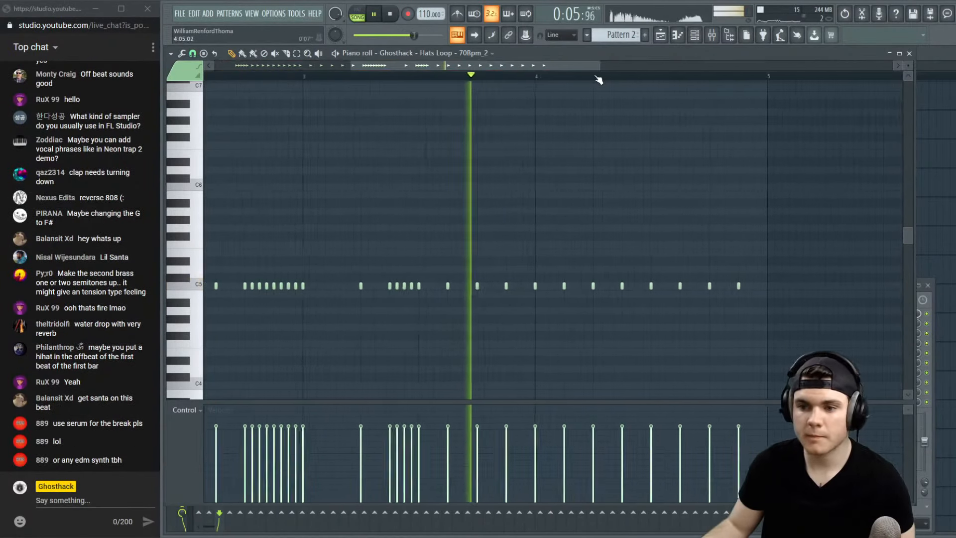
{"action": "key", "text": "space"}
{"action": "scroll", "coordinate": [609, 292], "scroll_direction": "up", "scroll_amount": 1}
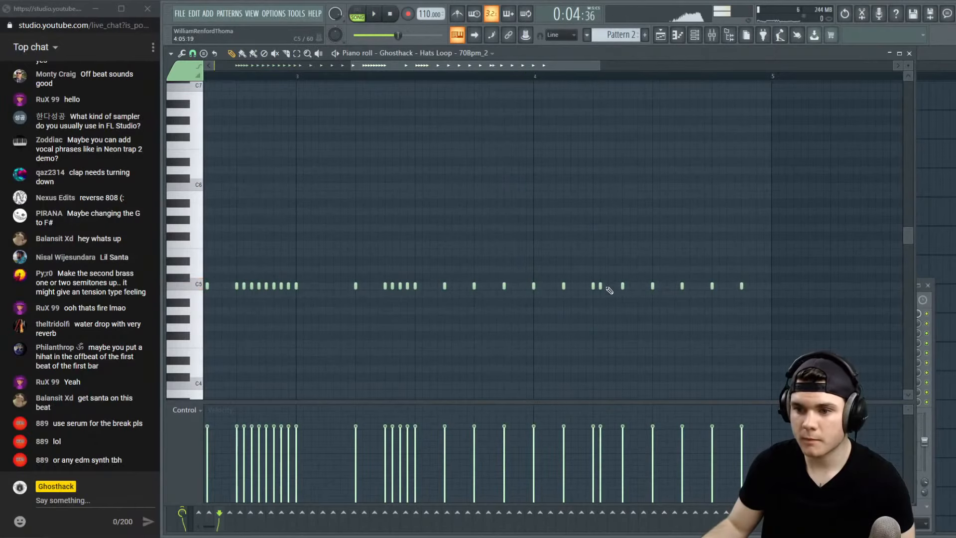
{"action": "key", "text": "space"}
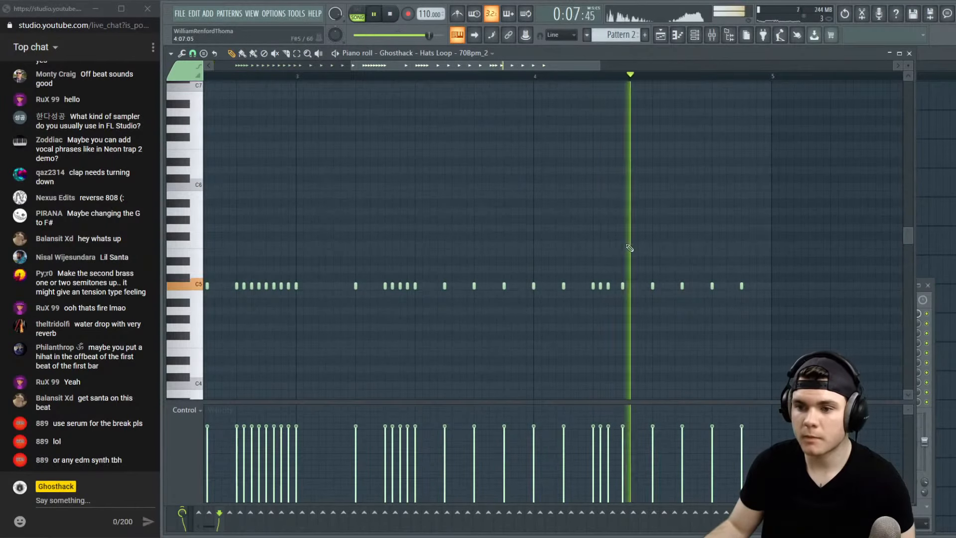
{"action": "left_click", "coordinate": [632, 285]}
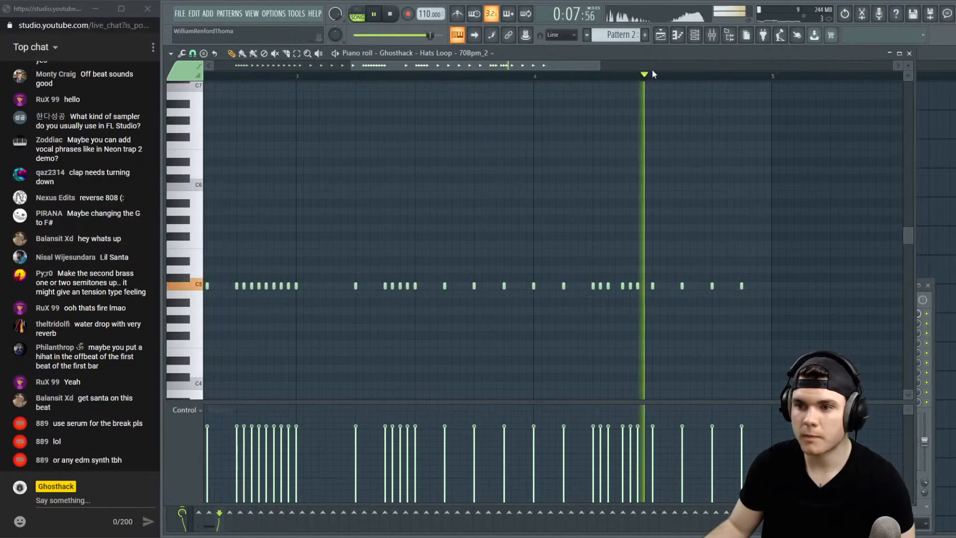
Add a half-step hat roll on C5 from 4:13 to 4:14 and a single hat at 4:16
{"action": "scroll", "coordinate": [744, 79], "scroll_direction": "up", "scroll_amount": 3}
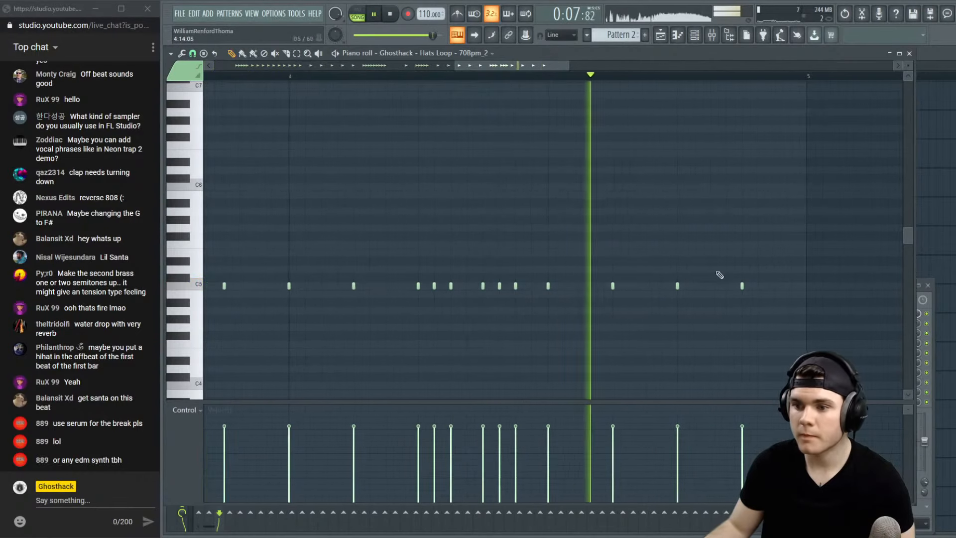
{"action": "left_click", "coordinate": [695, 285]}
{"action": "left_click", "coordinate": [710, 287]}
{"action": "key", "text": "space"}
{"action": "key", "text": "space"}
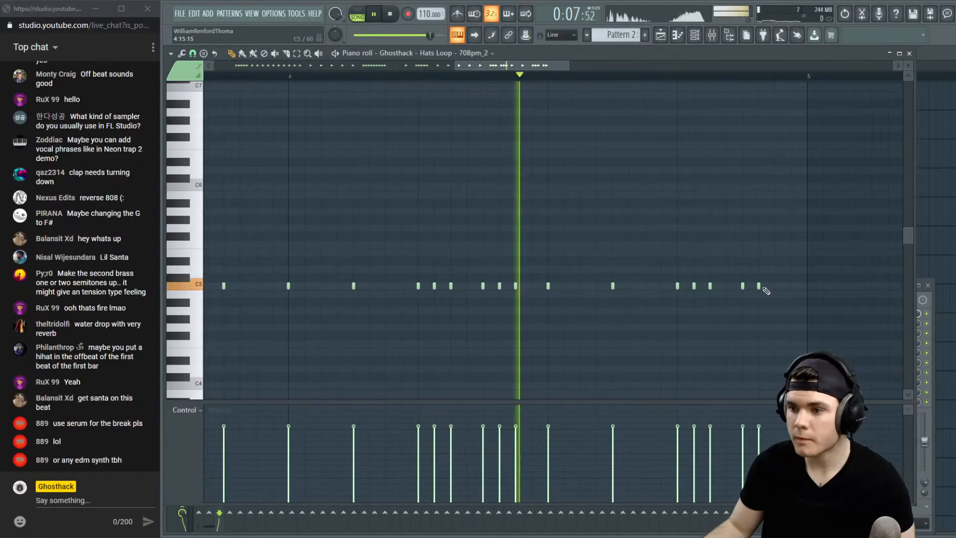
{"action": "left_click", "coordinate": [775, 286]}
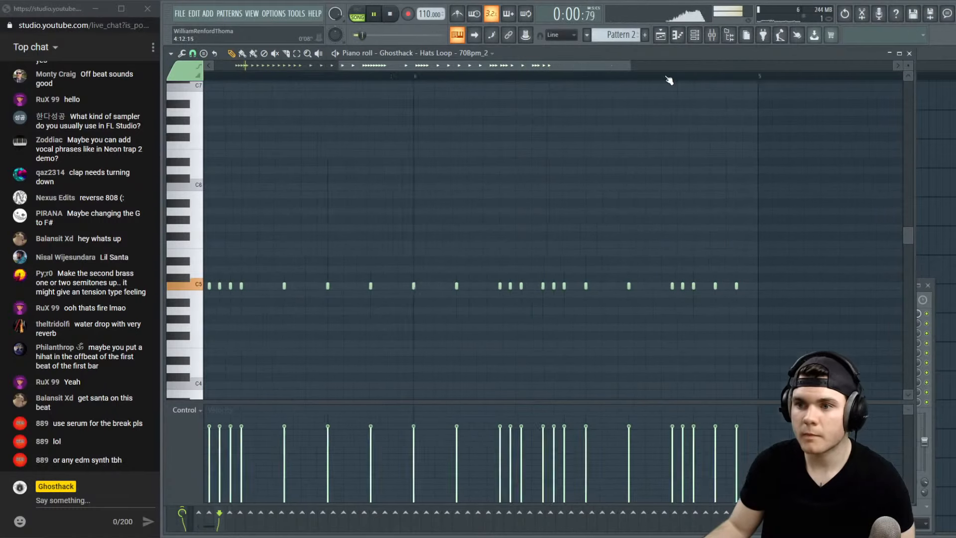
Listen through the full hat pattern, check the Hats Loop sampler settings, and slightly lower the hats' volume on Insert 3
{"action": "scroll", "coordinate": [667, 79], "scroll_direction": "down", "scroll_amount": 5}
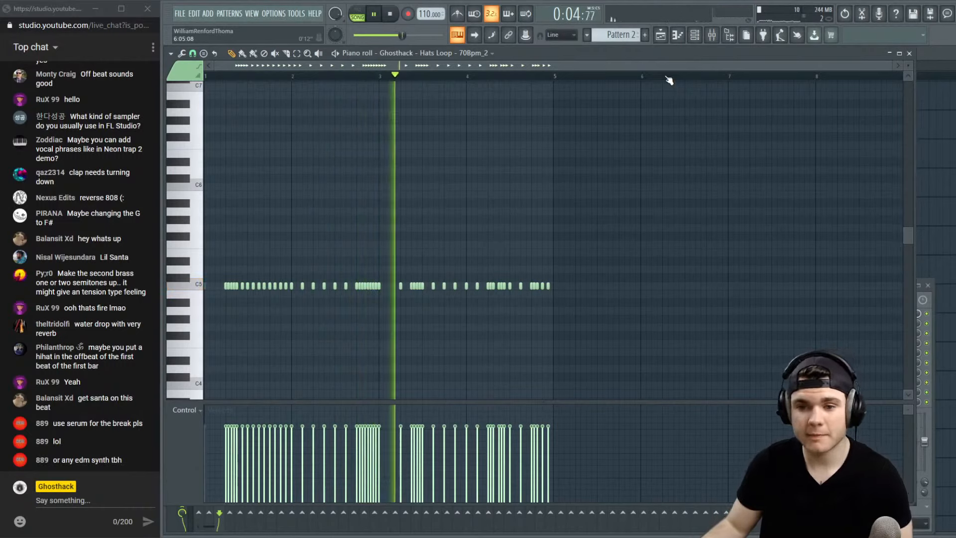
{"action": "scroll", "coordinate": [667, 80], "scroll_direction": "up", "scroll_amount": 2}
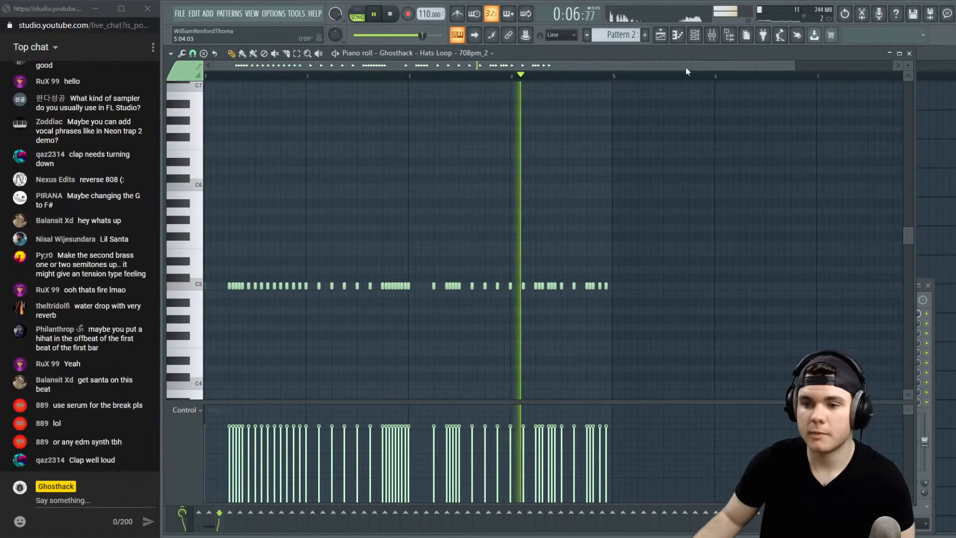
{"action": "left_click", "coordinate": [909, 53]}
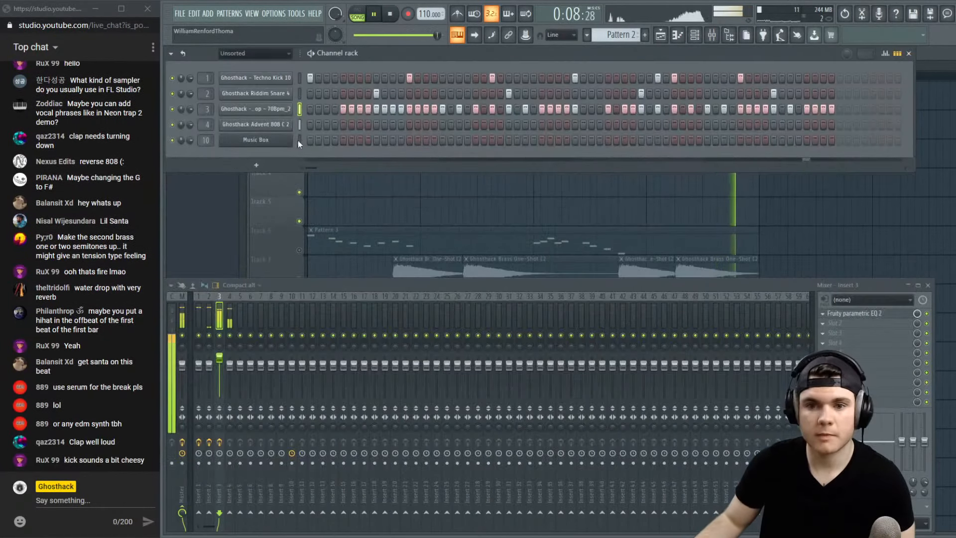
{"action": "left_click", "coordinate": [267, 115]}
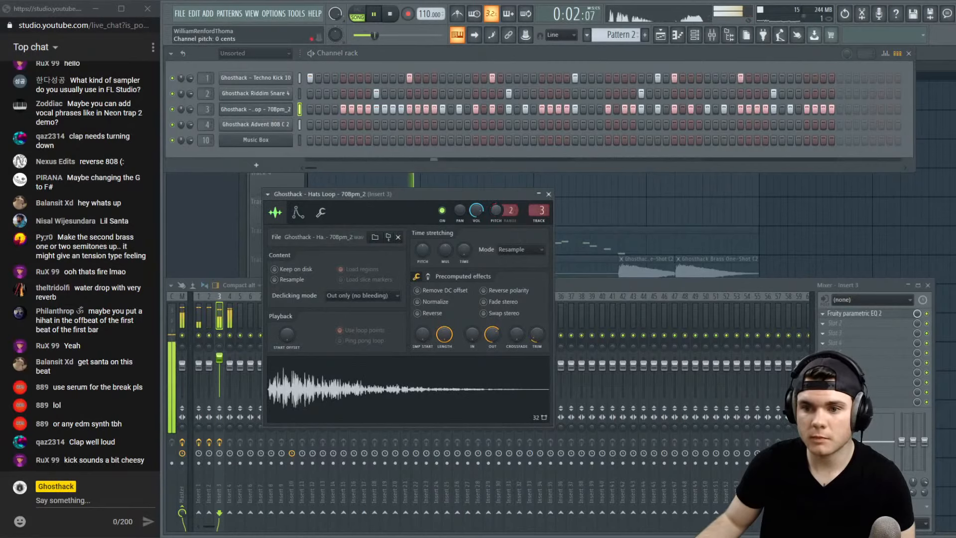
{"action": "left_click", "coordinate": [549, 194]}
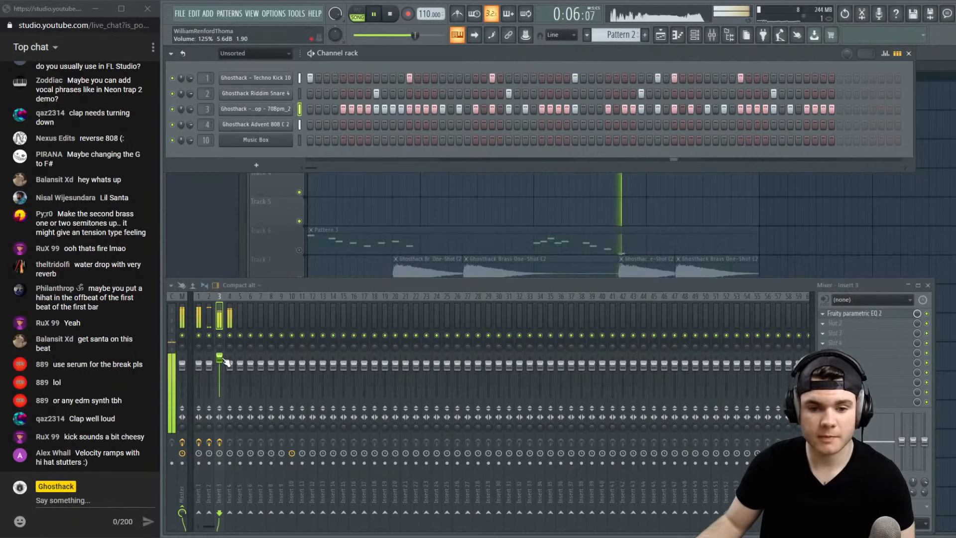
Draw a rising velocity ramp over the hat roll from 2:13 into bar 3 and play it back
{"action": "right_click", "coordinate": [281, 110]}
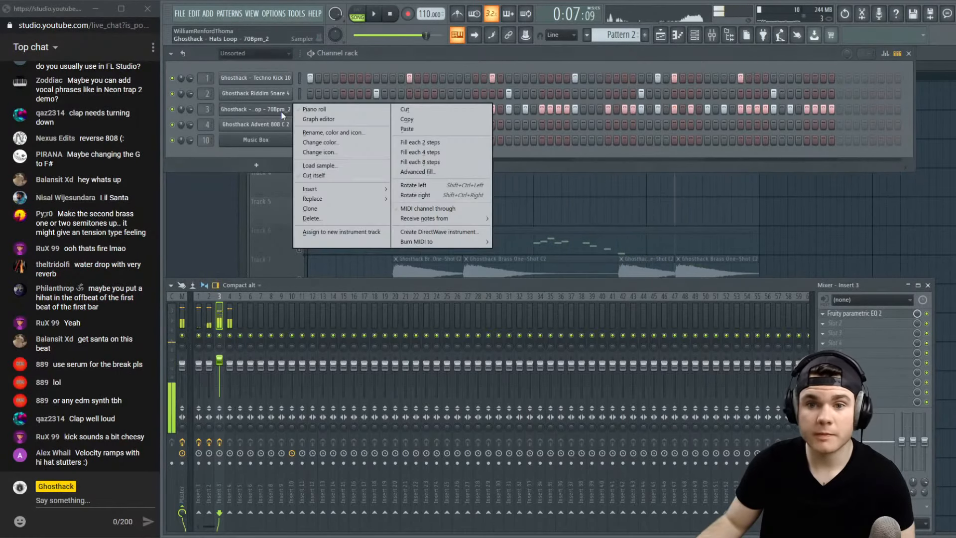
{"action": "left_click", "coordinate": [316, 108]}
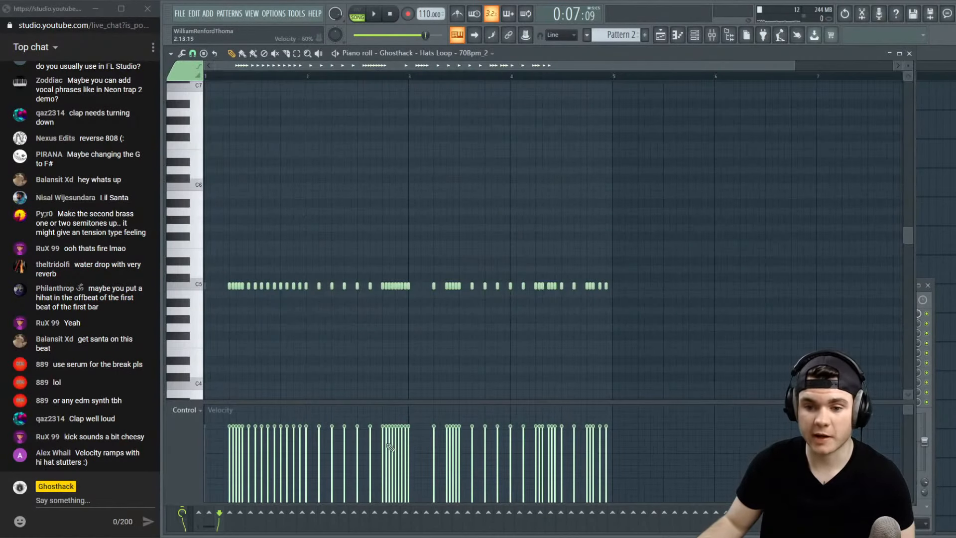
{"action": "key", "text": "space"}
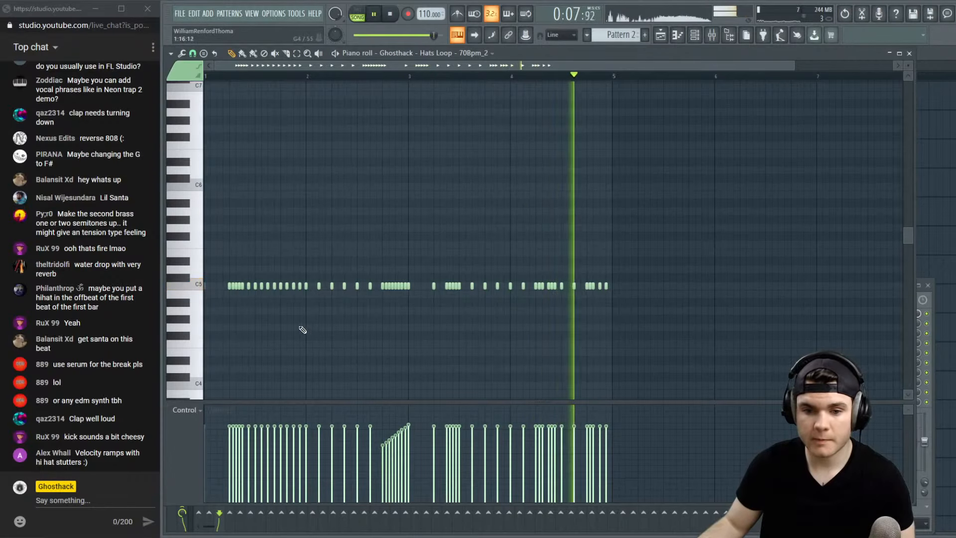
{"action": "key", "text": "space"}
Shape the hats' note fine pitch with upward ramps on the rolls at 1:05 and 2:13 and a downward ramp on the 3:07 roll
{"action": "left_click", "coordinate": [191, 410]}
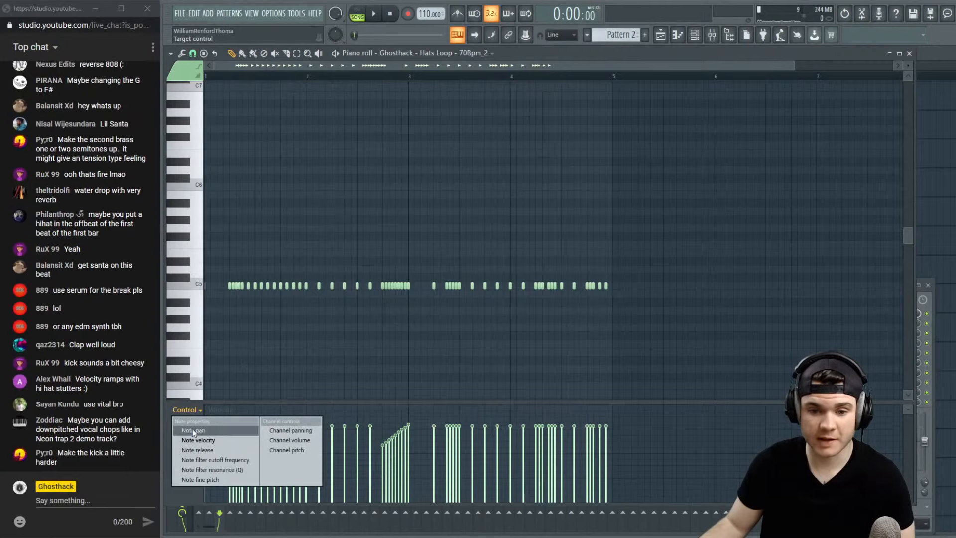
{"action": "left_click", "coordinate": [216, 480]}
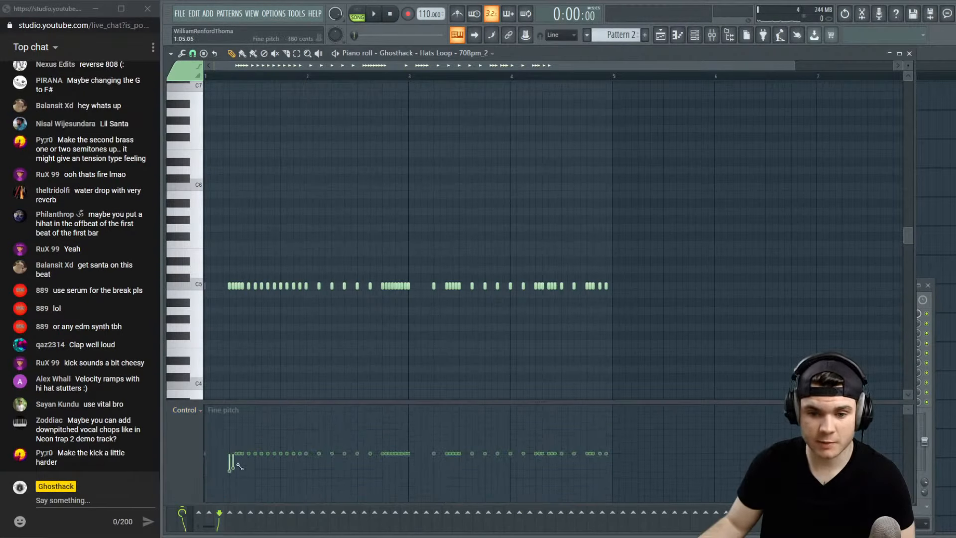
{"action": "key", "text": "space"}
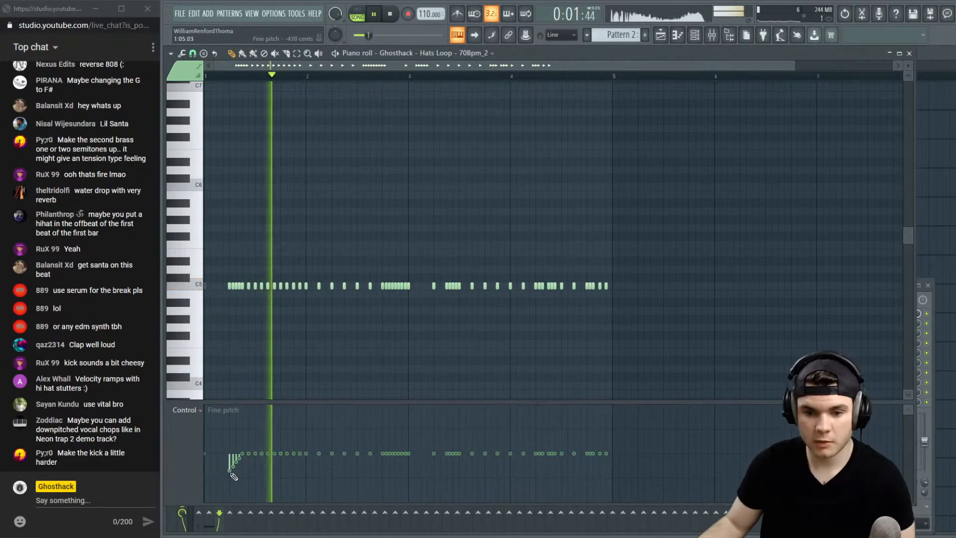
{"action": "left_click_drag", "start_coordinate": [381, 467], "coordinate": [410, 454]}
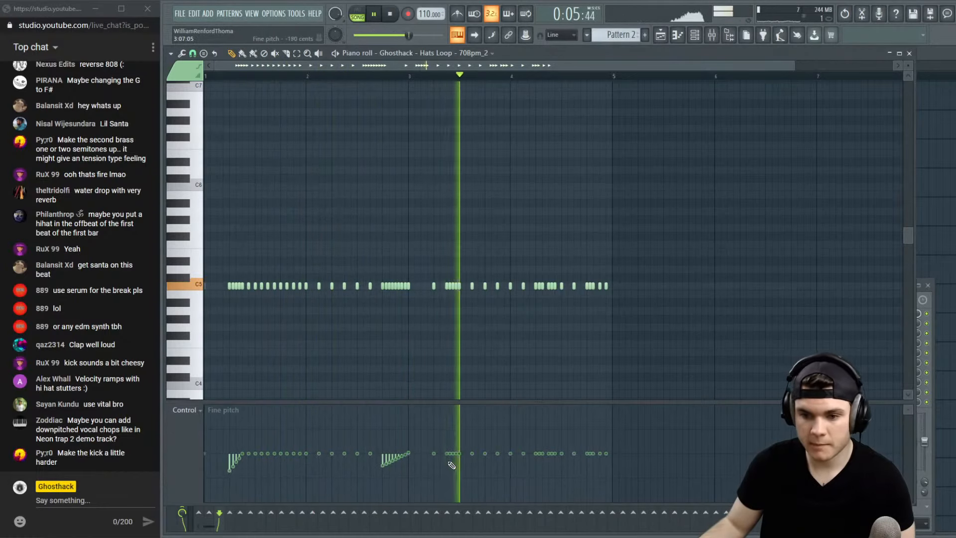
{"action": "left_click_drag", "start_coordinate": [448, 433], "coordinate": [457, 453]}
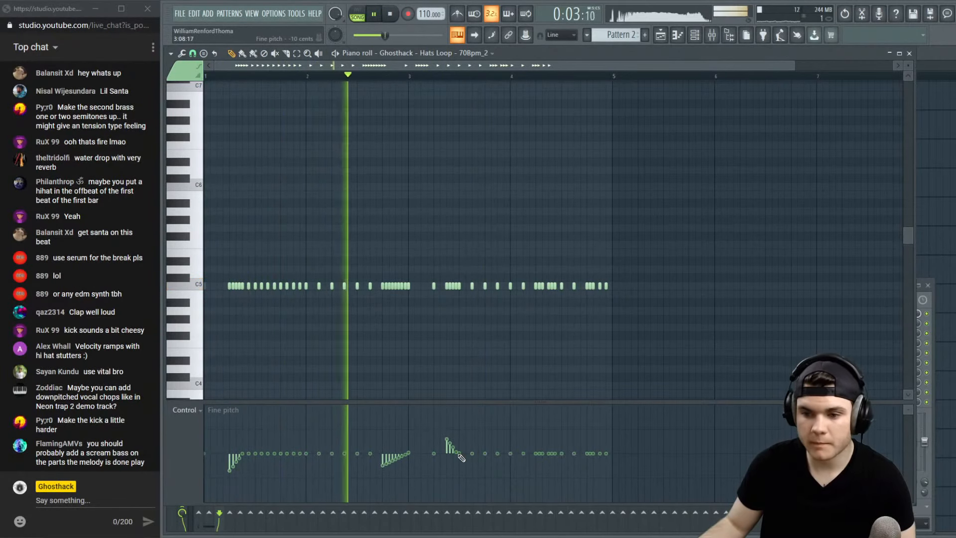
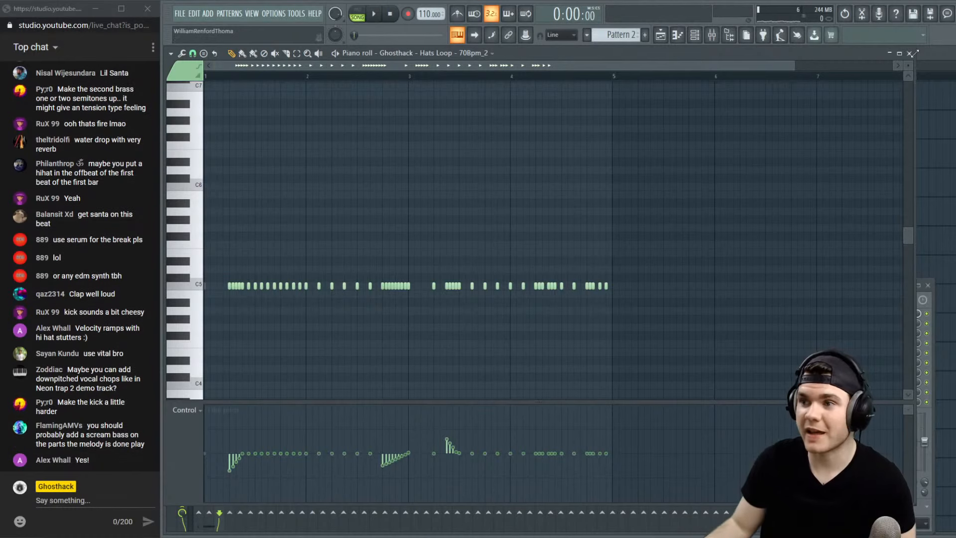
Return to the Playlist, unmute the melody on Track 6, and play the beat while briefly checking the Mixer
{"action": "left_click", "coordinate": [909, 53]}
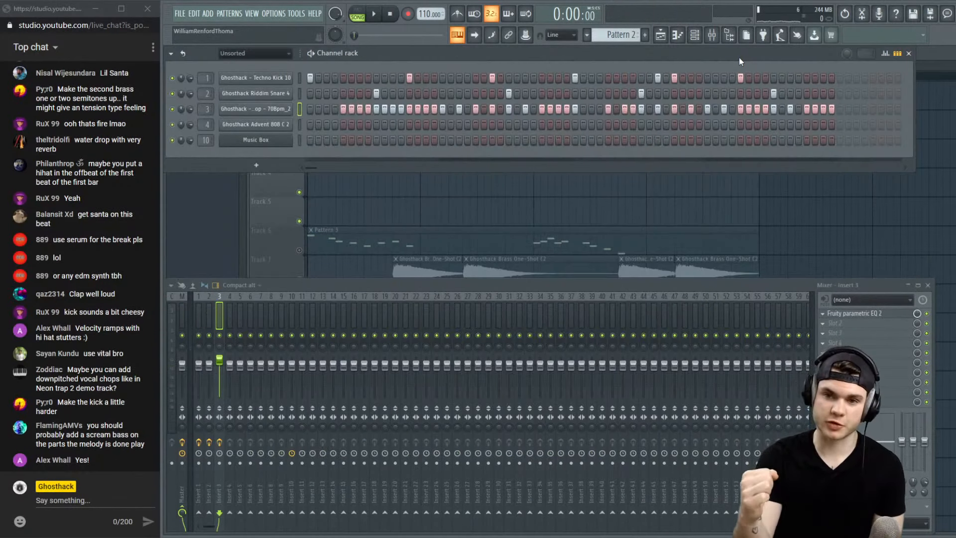
{"action": "left_click", "coordinate": [301, 250]}
{"action": "key", "text": "space"}
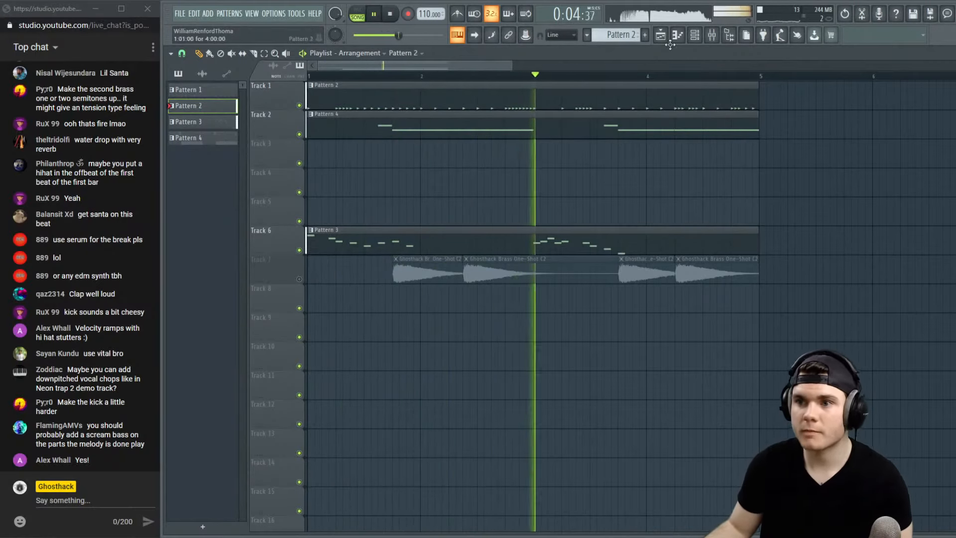
{"action": "key", "text": "F9"}
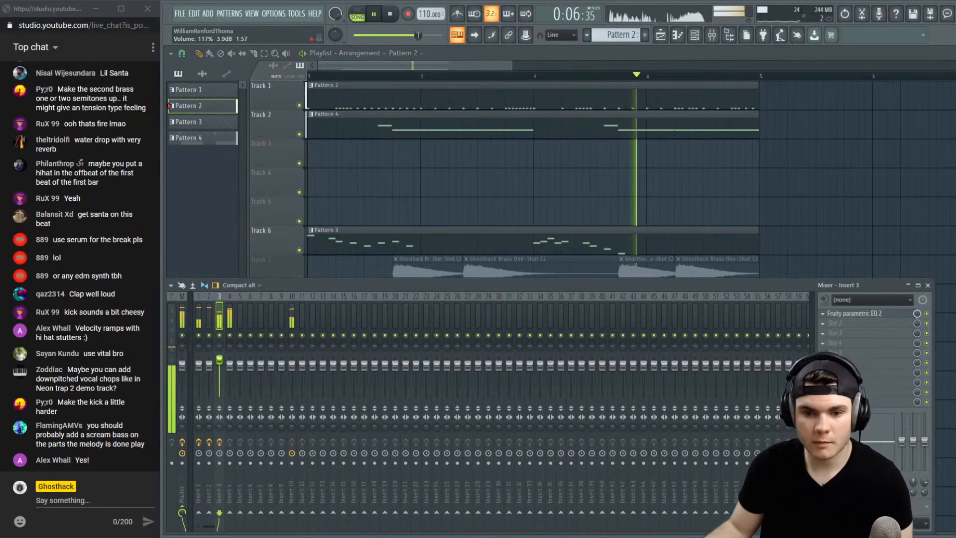
{"action": "key", "text": "F9"}
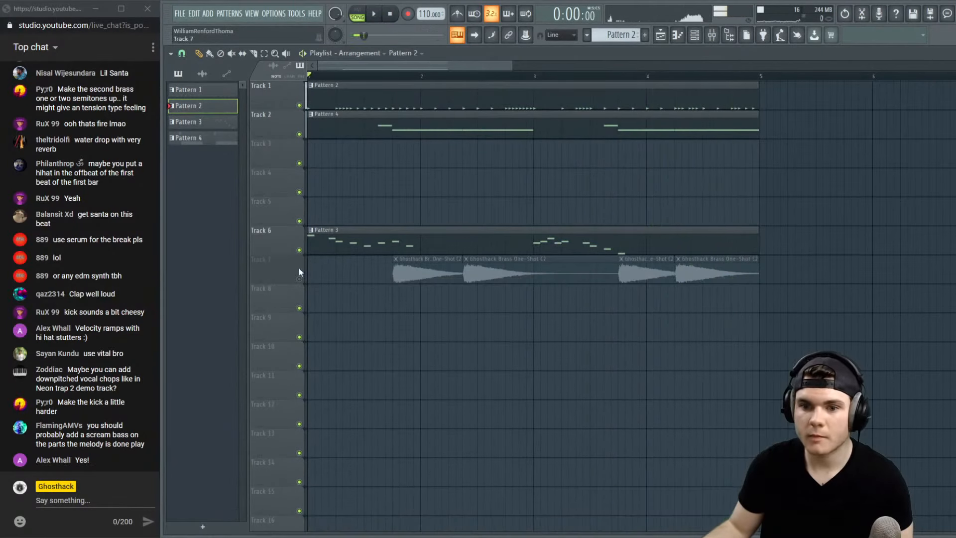
Unmute the brass on Track 7 and play the beat repeatedly from the start
{"action": "key", "text": "space"}
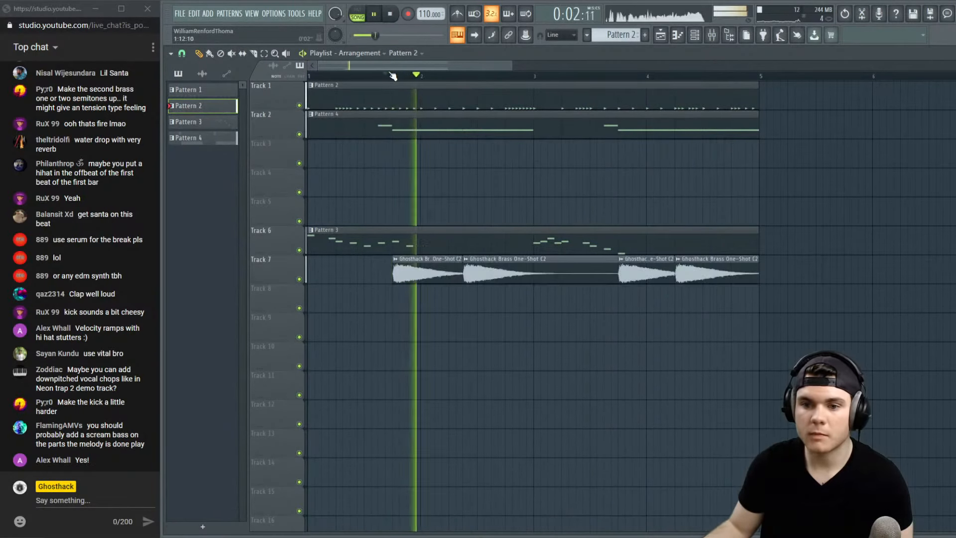
{"action": "left_click_drag", "start_coordinate": [390, 74], "coordinate": [307, 76]}
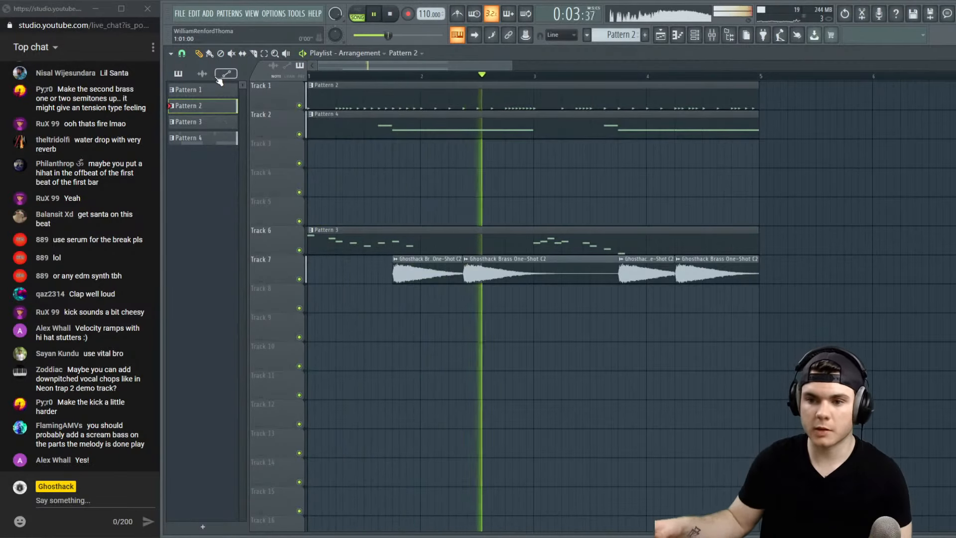
{"action": "key", "text": "space"}
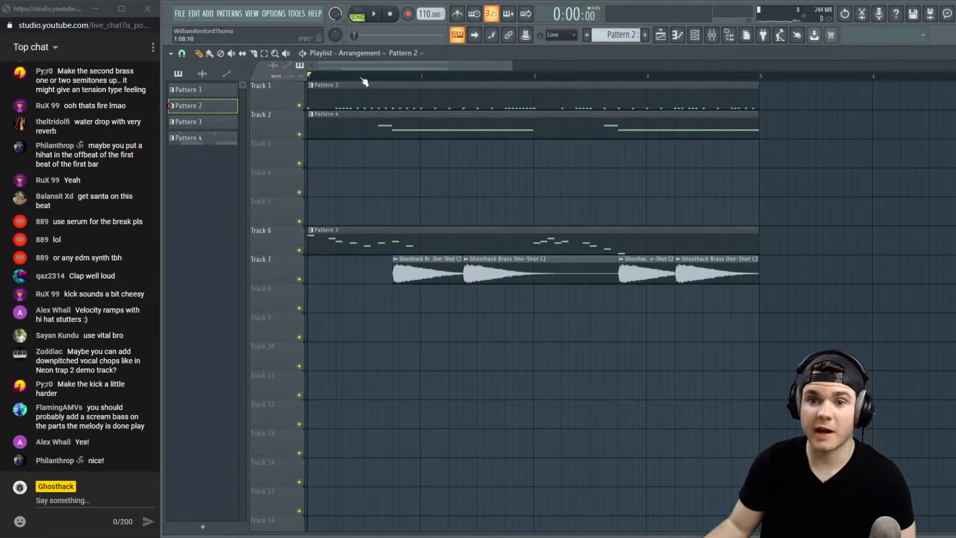
{"action": "left_click", "coordinate": [393, 78]}
{"action": "left_click_drag", "start_coordinate": [392, 77], "coordinate": [218, 78]}
{"action": "left_click_drag", "start_coordinate": [348, 77], "coordinate": [251, 76]}
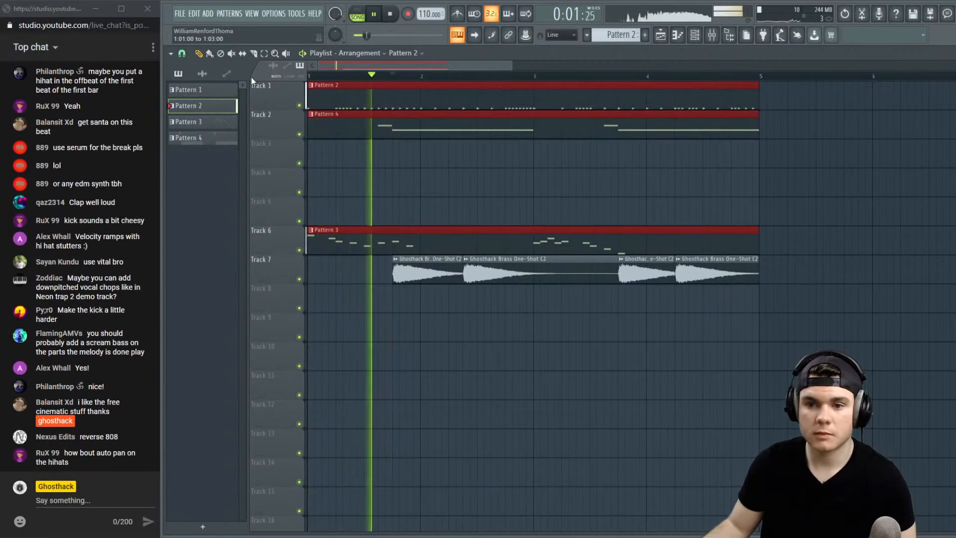
{"action": "left_click", "coordinate": [697, 344]}
{"action": "right_click", "coordinate": [711, 364]}
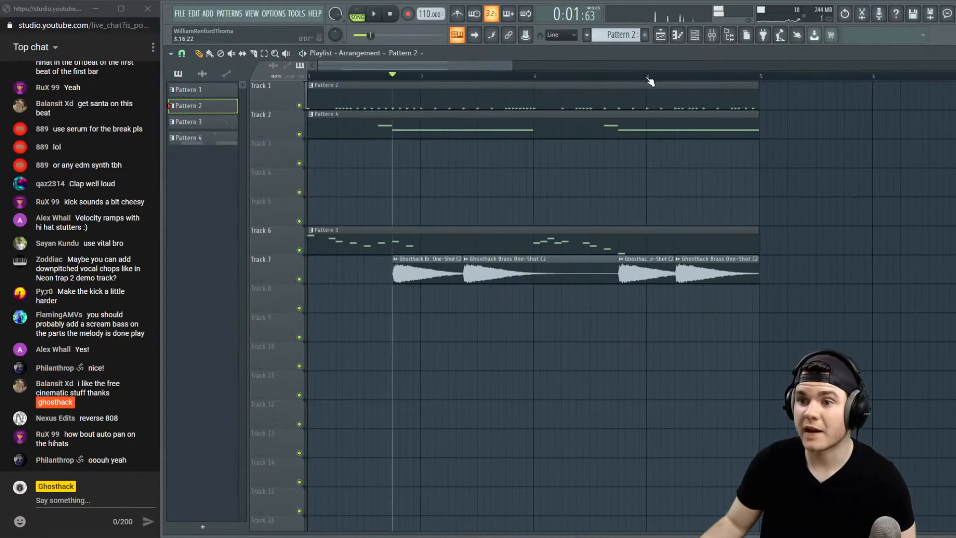
Add a Techno Kick 10 hit at 4:11 in Pattern 2 and return to the Playlist
{"action": "double_click", "coordinate": [709, 103]}
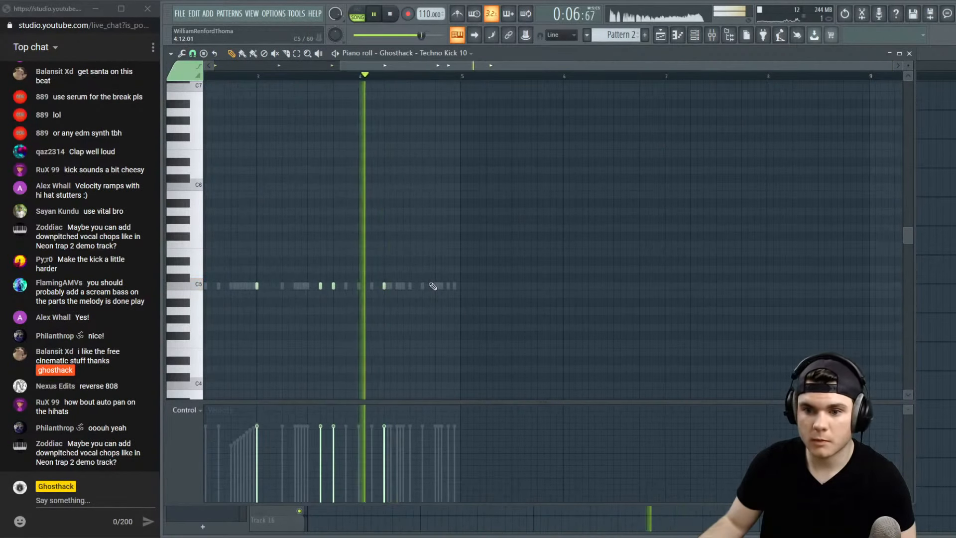
{"action": "scroll", "coordinate": [430, 288], "scroll_direction": "up", "scroll_amount": 3}
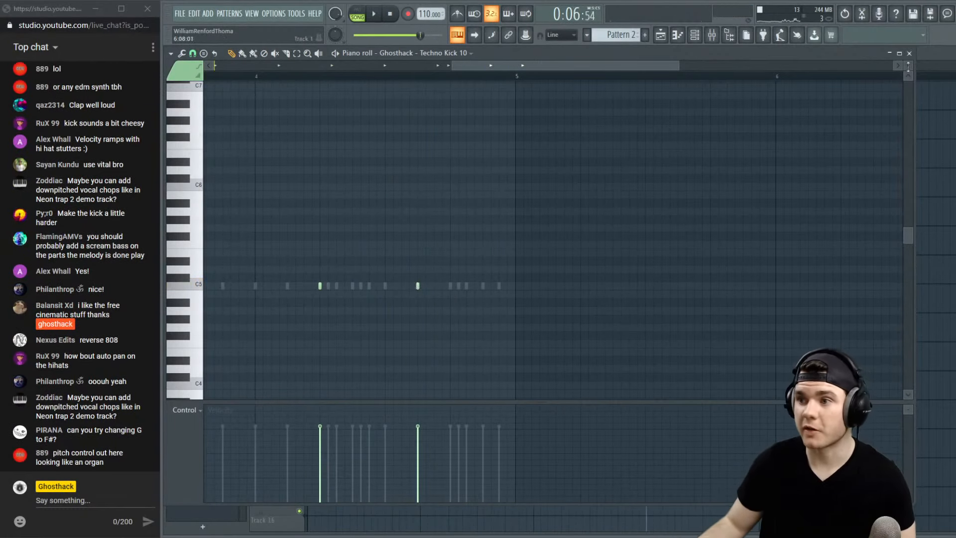
{"action": "left_click", "coordinate": [909, 54]}
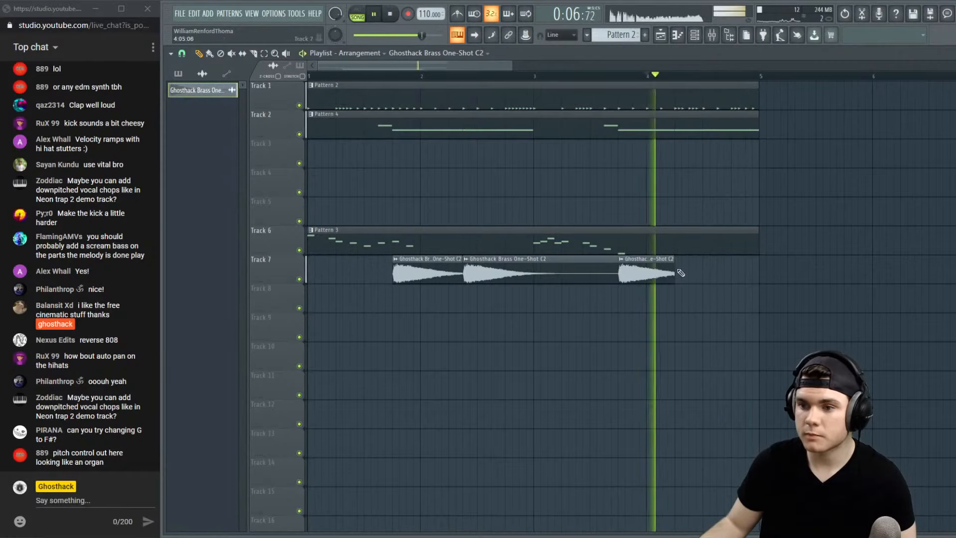
Replace the last brass clip on Track 7 with two shorter brass one-shots at 4:05 and 4:11
{"action": "left_click", "coordinate": [681, 273]}
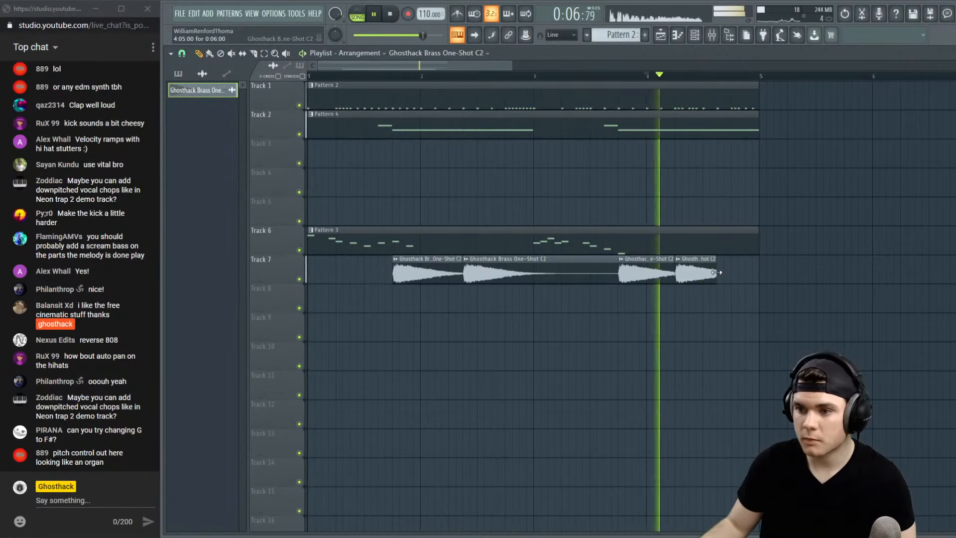
{"action": "left_click", "coordinate": [718, 273]}
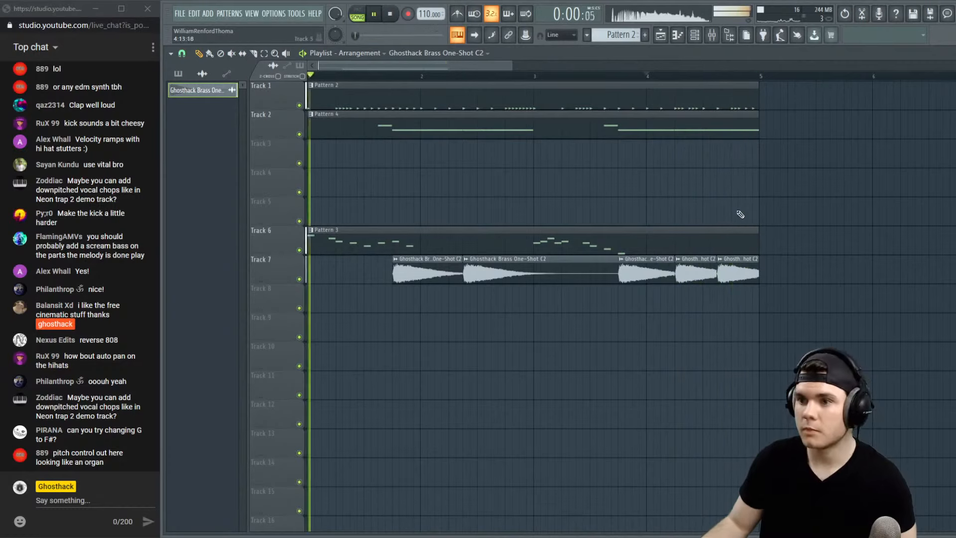
In Pattern 4's 808 piano roll, end the F5 note at 4:11 and add an F6 note from there to bar 5
{"action": "double_click", "coordinate": [690, 123]}
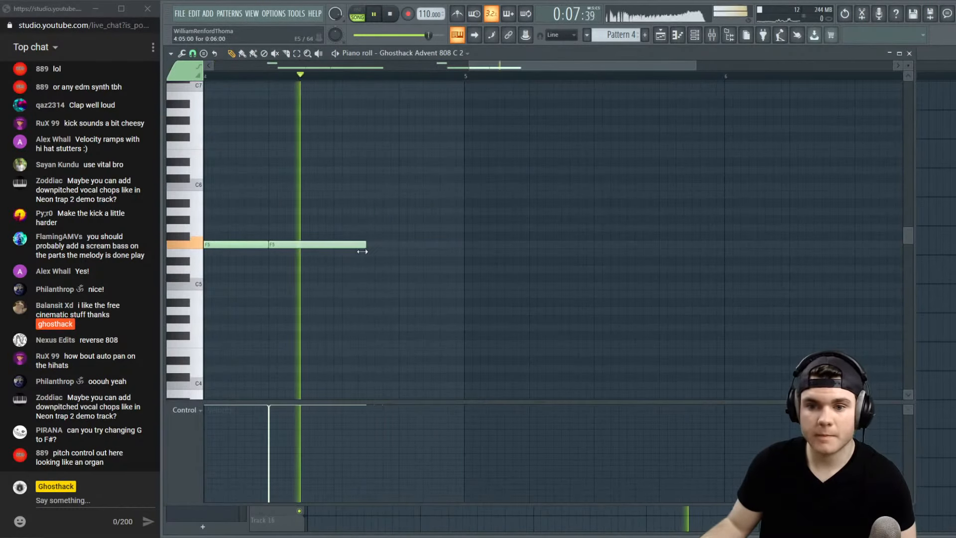
{"action": "left_click", "coordinate": [372, 244]}
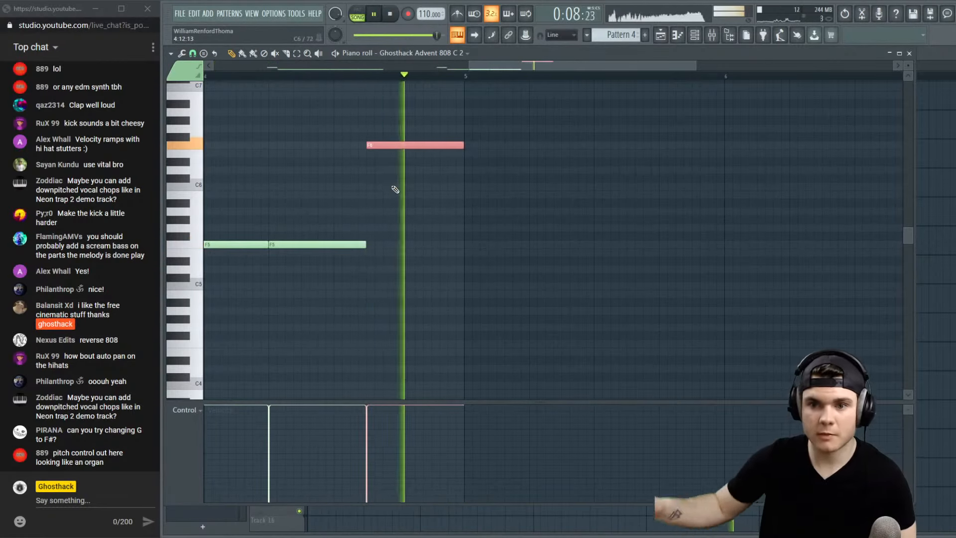
Try the last 808 note at C#6 and C6, auditioning each pitch, and return to the Playlist
{"action": "scroll", "coordinate": [473, 78], "scroll_direction": "up", "scroll_amount": 2}
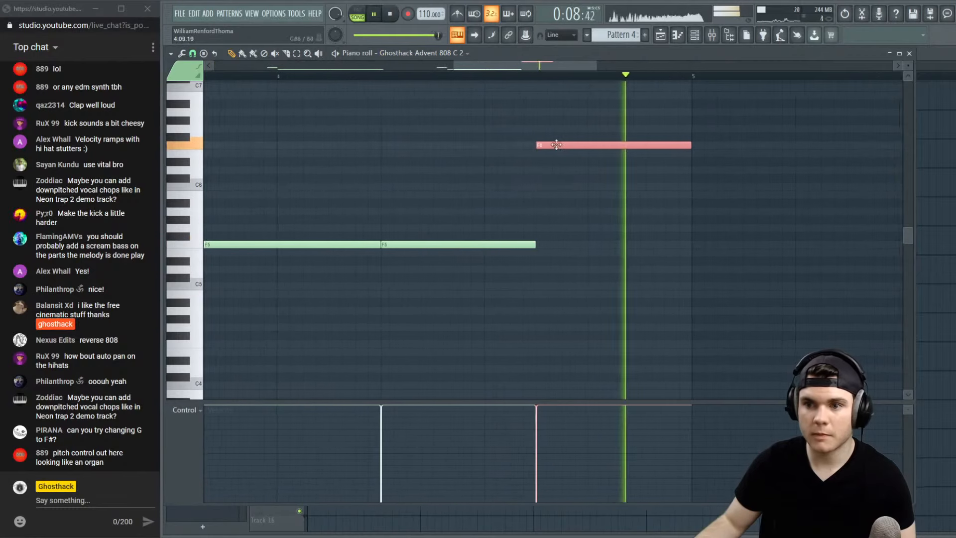
{"action": "key", "text": "space"}
{"action": "left_click_drag", "start_coordinate": [586, 147], "coordinate": [586, 183]}
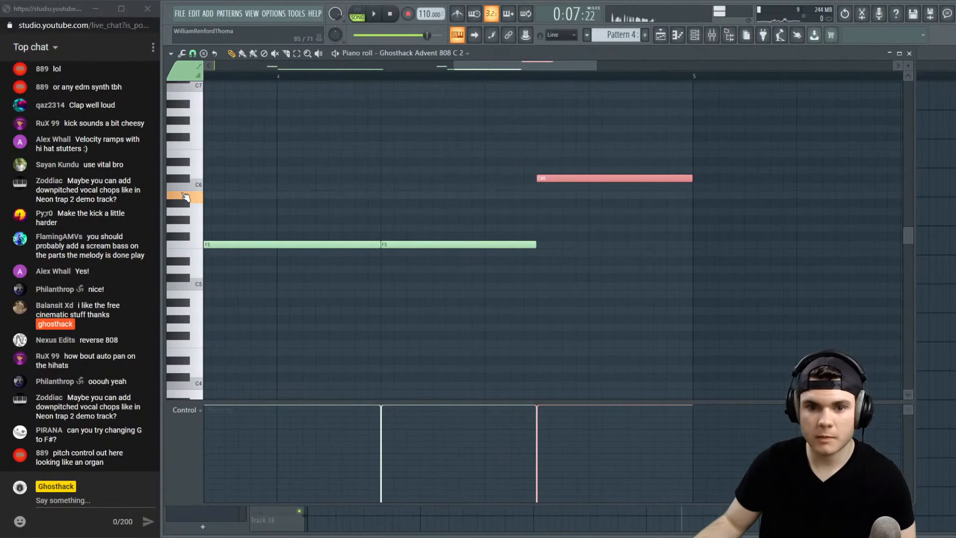
{"action": "key", "text": "space"}
{"action": "left_click", "coordinate": [572, 311]}
{"action": "right_click", "coordinate": [574, 311]}
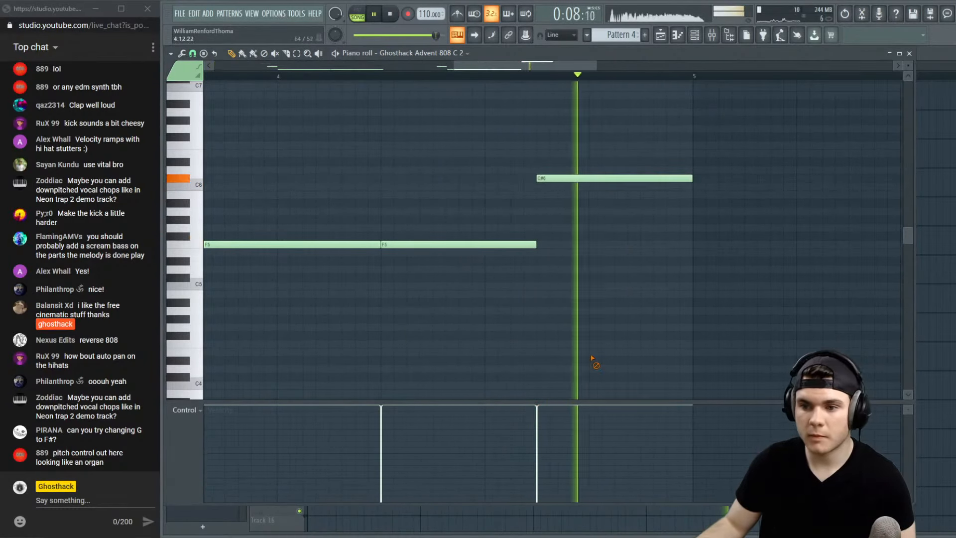
{"action": "key", "text": "space"}
{"action": "left_click_drag", "start_coordinate": [553, 180], "coordinate": [553, 193]}
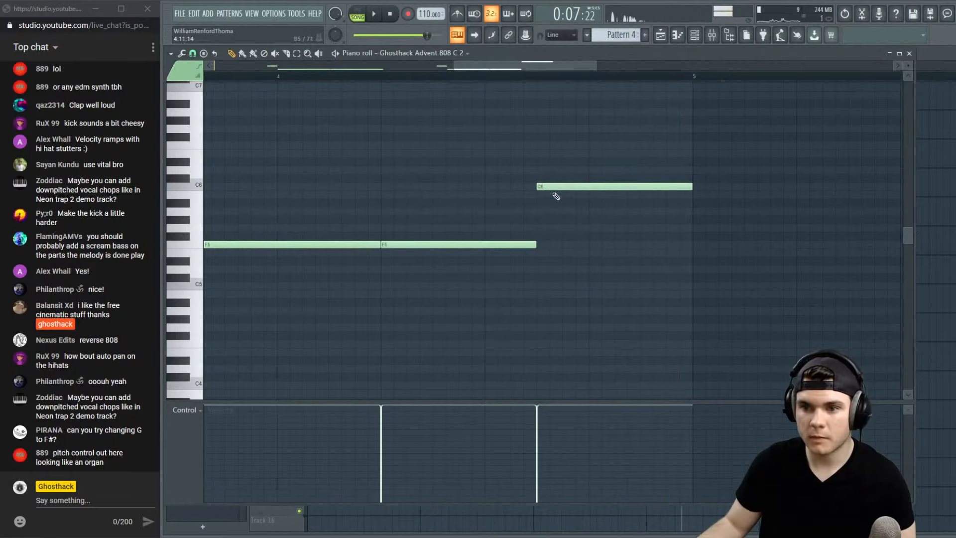
{"action": "key", "text": "space"}
{"action": "scroll", "coordinate": [597, 223], "scroll_direction": "up", "scroll_amount": 1}
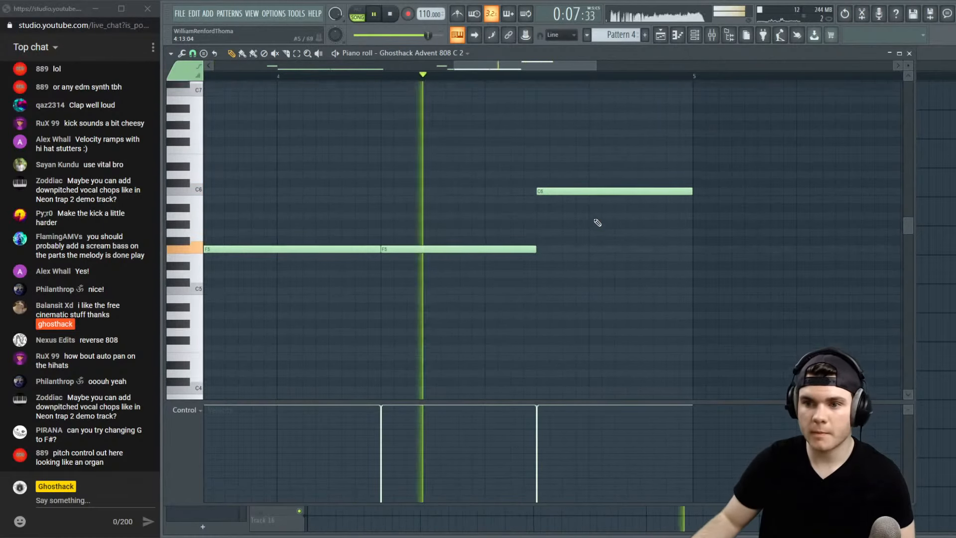
{"action": "key", "text": "space"}
{"action": "left_click", "coordinate": [909, 53]}
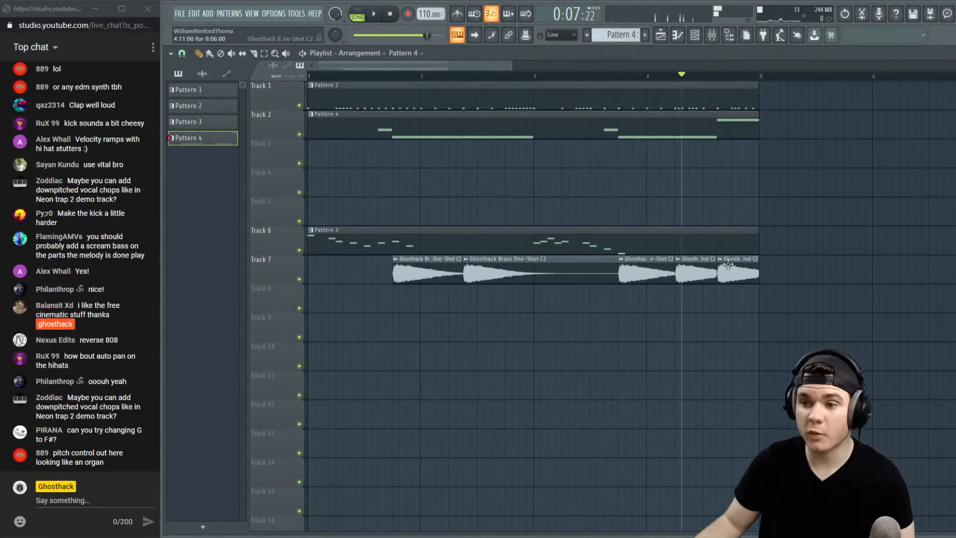
Make the last brass clip on Track 7 unique, adjust its channel pitch, and extend the clip to bar 5
{"action": "left_click", "coordinate": [720, 259]}
{"action": "left_click", "coordinate": [741, 337]}
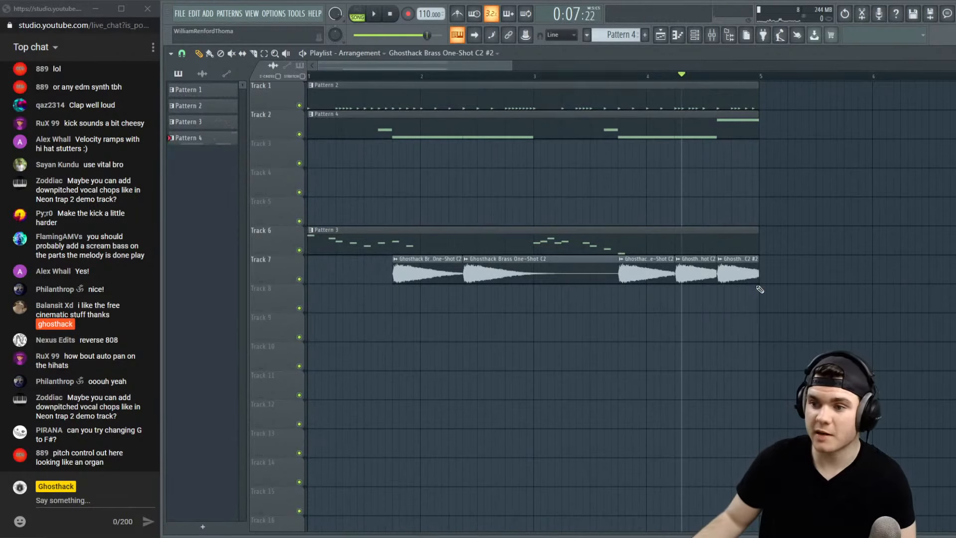
{"action": "left_click", "coordinate": [758, 291]}
{"action": "right_click", "coordinate": [762, 295]}
{"action": "double_click", "coordinate": [746, 275]}
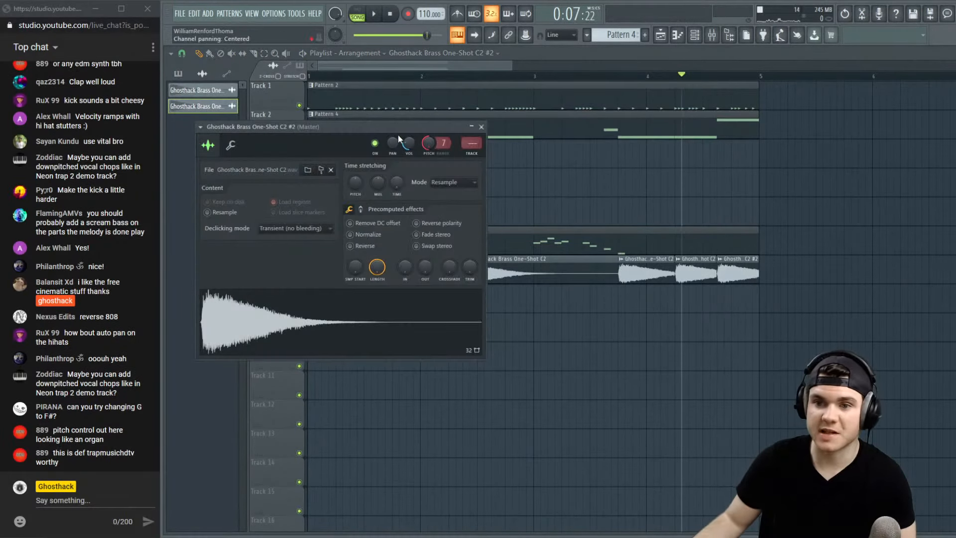
{"action": "key", "text": "space"}
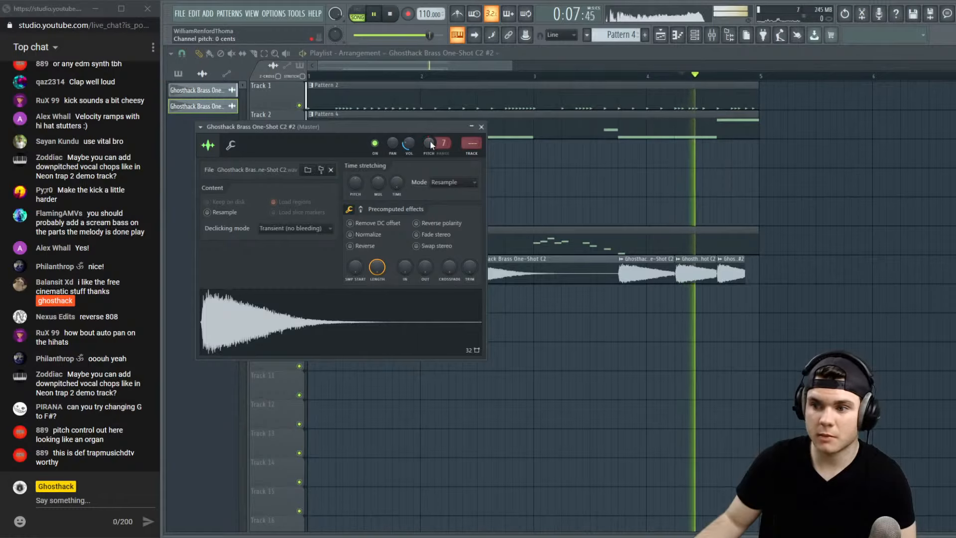
{"action": "left_click_drag", "start_coordinate": [744, 270], "coordinate": [759, 269]}
{"action": "key", "text": "space"}
{"action": "double_click", "coordinate": [740, 270]}
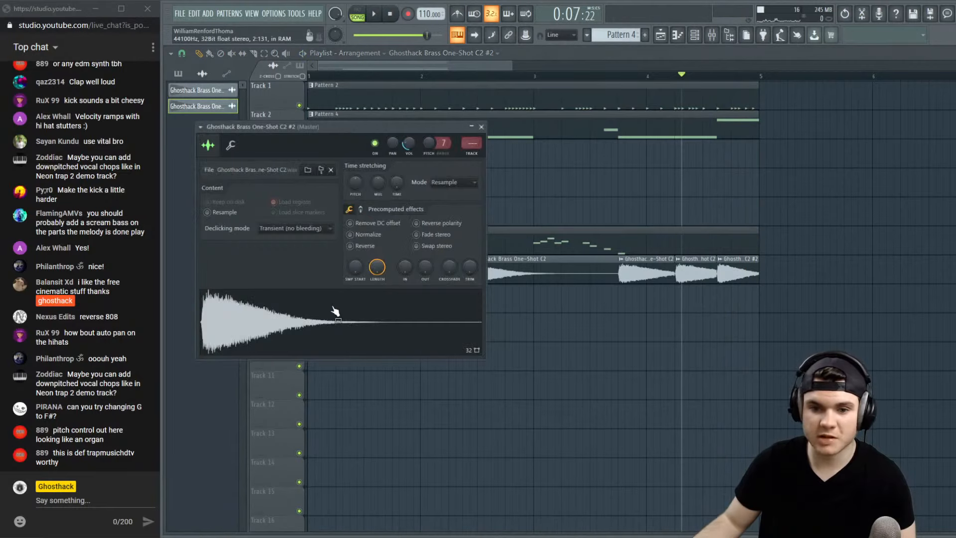
Play the arrangement through to hear the bar 4 ending with the separately pitched brass clip
{"action": "left_click", "coordinate": [537, 77]}
{"action": "key", "text": "space"}
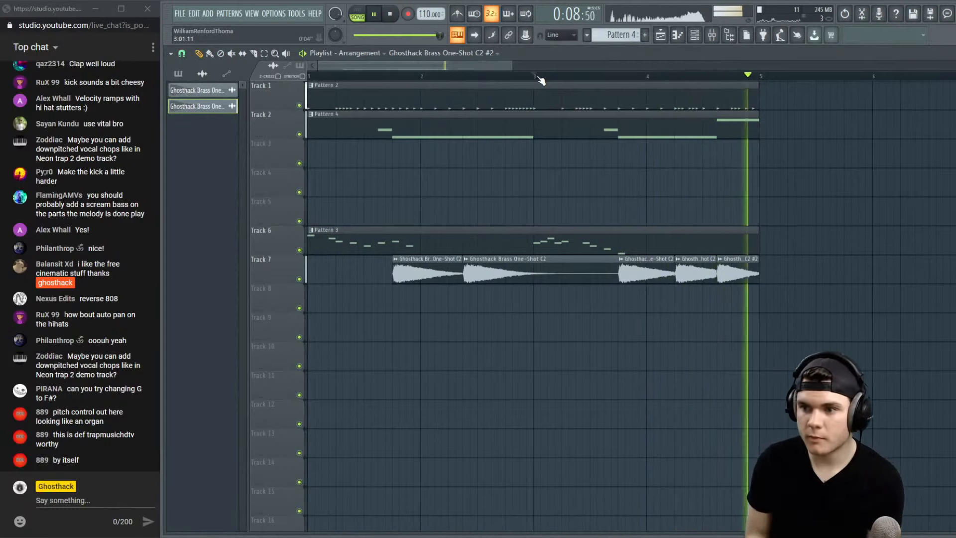
{"action": "scroll", "coordinate": [541, 79], "scroll_direction": "down", "scroll_amount": 4}
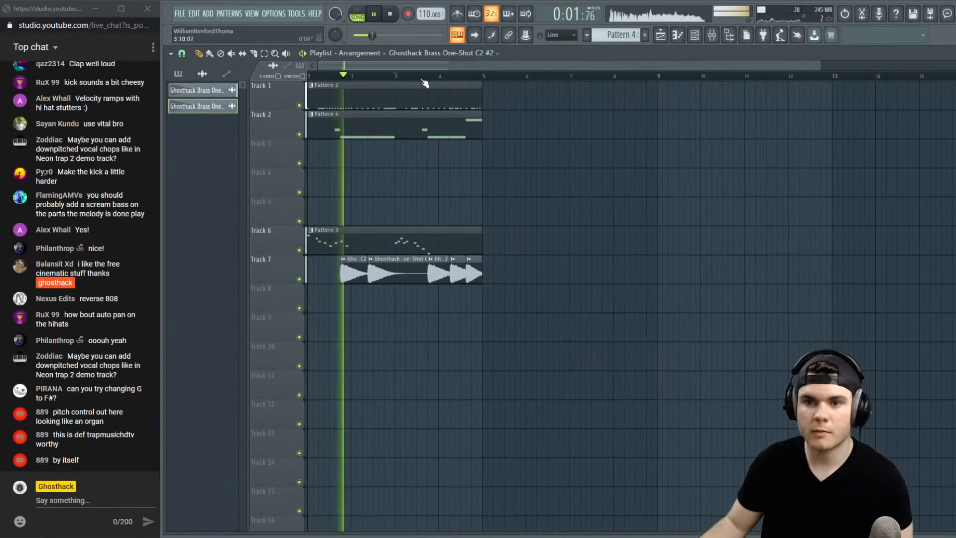
{"action": "scroll", "coordinate": [313, 70], "scroll_direction": "up", "scroll_amount": 3}
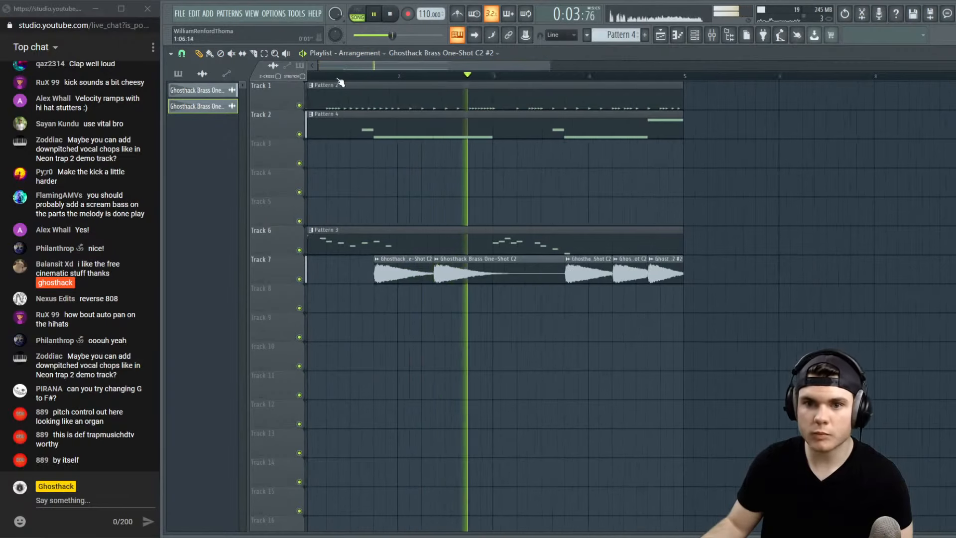
{"action": "scroll", "coordinate": [264, 71], "scroll_direction": "up", "scroll_amount": 2}
{"action": "key", "text": "space"}
Replace the last brass clip at 4:11 with the original Brass One-Shot C2 and move the last 808 note to F6
{"action": "left_click", "coordinate": [801, 268]}
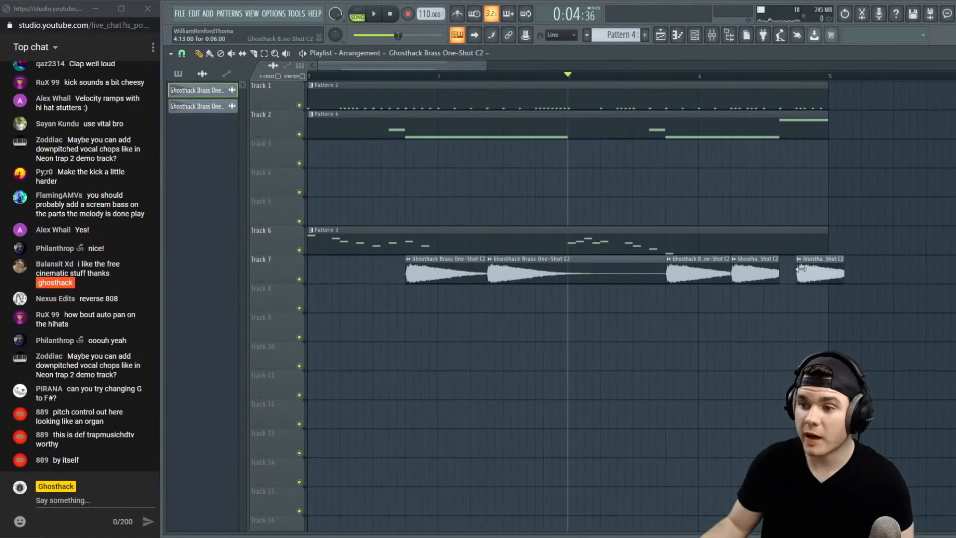
{"action": "double_click", "coordinate": [802, 128]}
{"action": "key", "text": "space"}
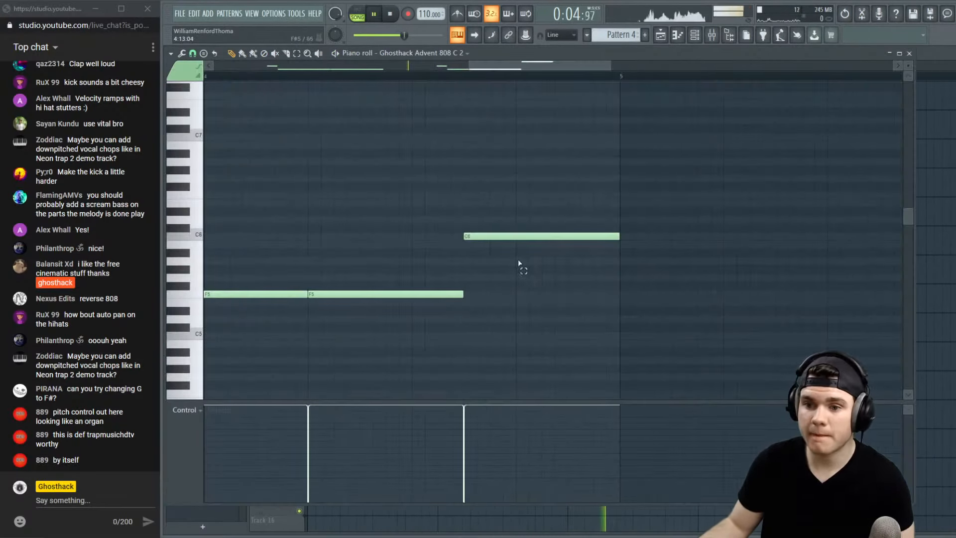
{"action": "left_click_drag", "start_coordinate": [503, 236], "coordinate": [502, 195]}
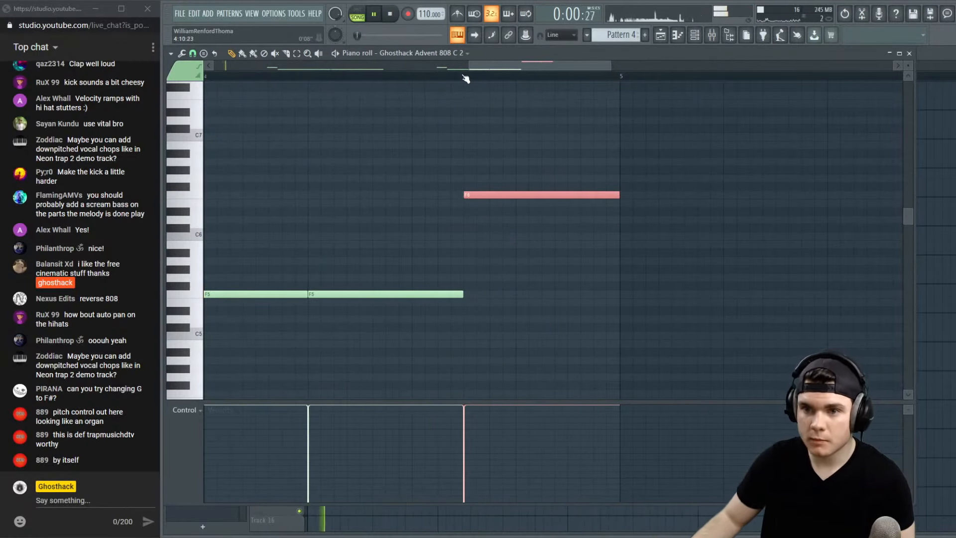
{"action": "scroll", "coordinate": [466, 78], "scroll_direction": "down", "scroll_amount": 3}
{"action": "left_click_drag", "start_coordinate": [467, 68], "coordinate": [215, 92]}
{"action": "left_click", "coordinate": [909, 53]}
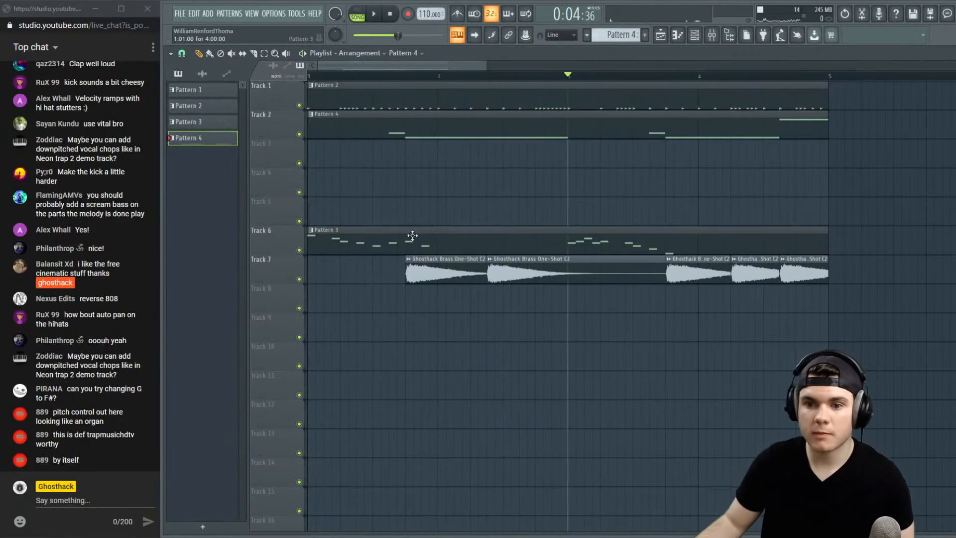
Slice the Pattern 3 melody on Track 6 at 1:13, start its second part at 2:02, and play the gap
{"action": "key", "text": "space"}
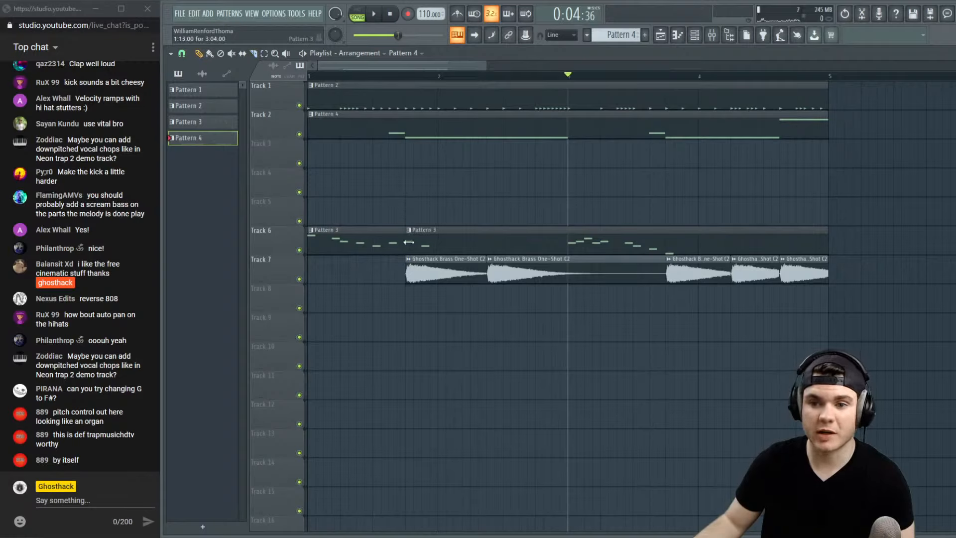
{"action": "left_click_drag", "start_coordinate": [409, 242], "coordinate": [451, 225]}
{"action": "left_click_drag", "start_coordinate": [365, 76], "coordinate": [272, 82]}
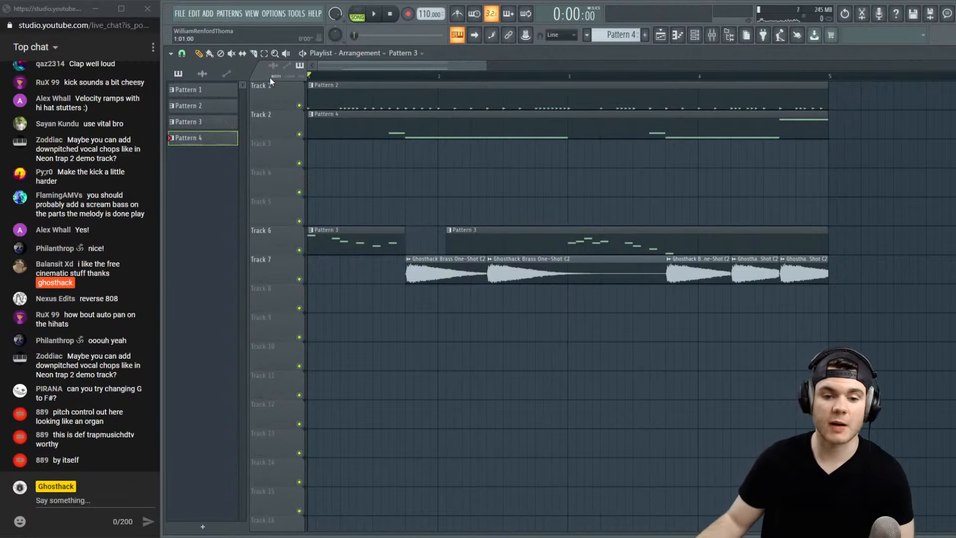
{"action": "key", "text": "space"}
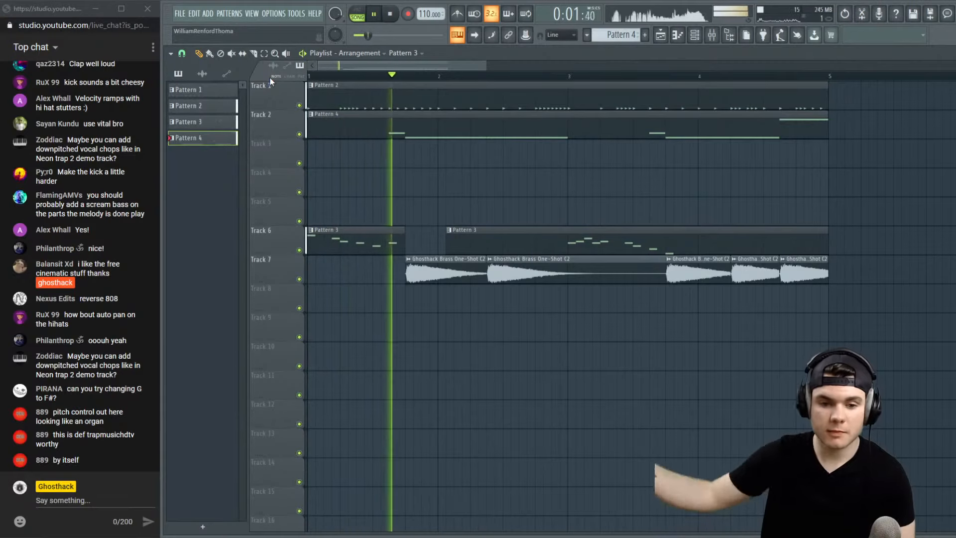
{"action": "key", "text": "space"}
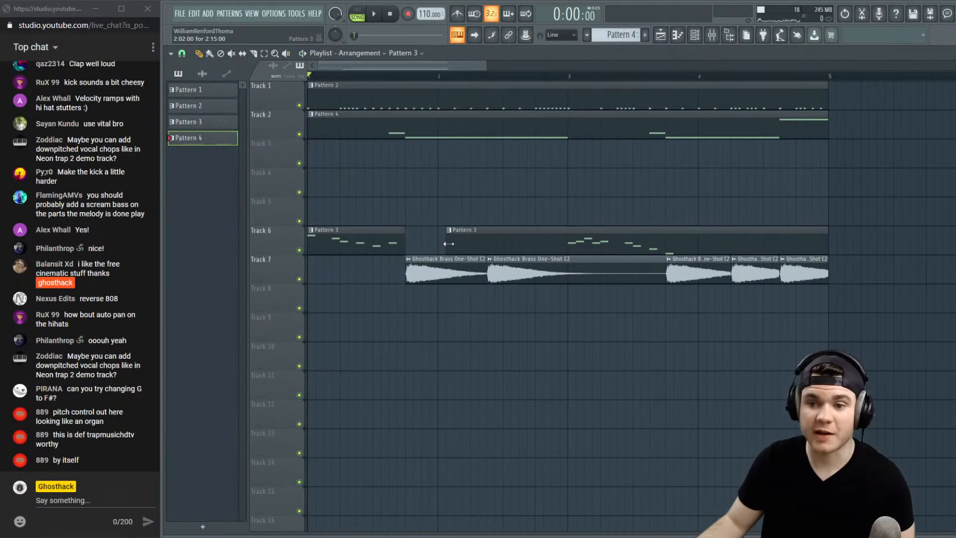
Restore the Pattern 3 melody on Track 6 as one continuous clip to bar 5, remove the stray Track 4 copy, and play the arrangement
{"action": "left_click_drag", "start_coordinate": [448, 243], "coordinate": [402, 249]}
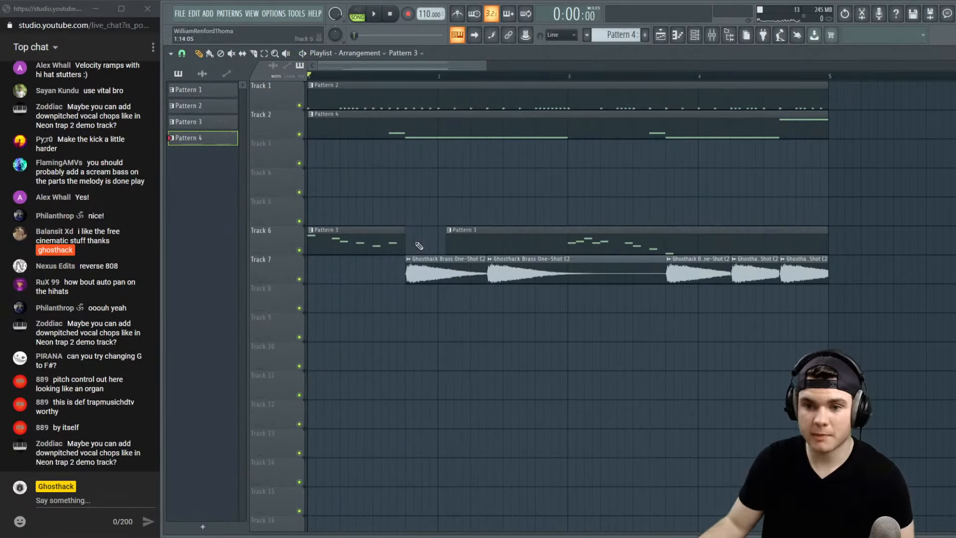
{"action": "key", "text": "space"}
{"action": "right_click", "coordinate": [418, 239]}
{"action": "left_click", "coordinate": [581, 178]}
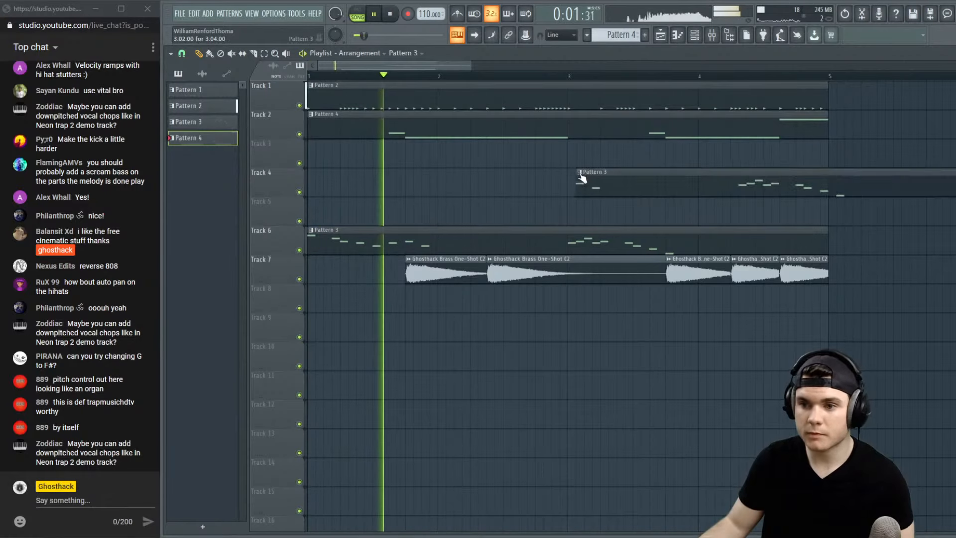
{"action": "right_click", "coordinate": [581, 178]}
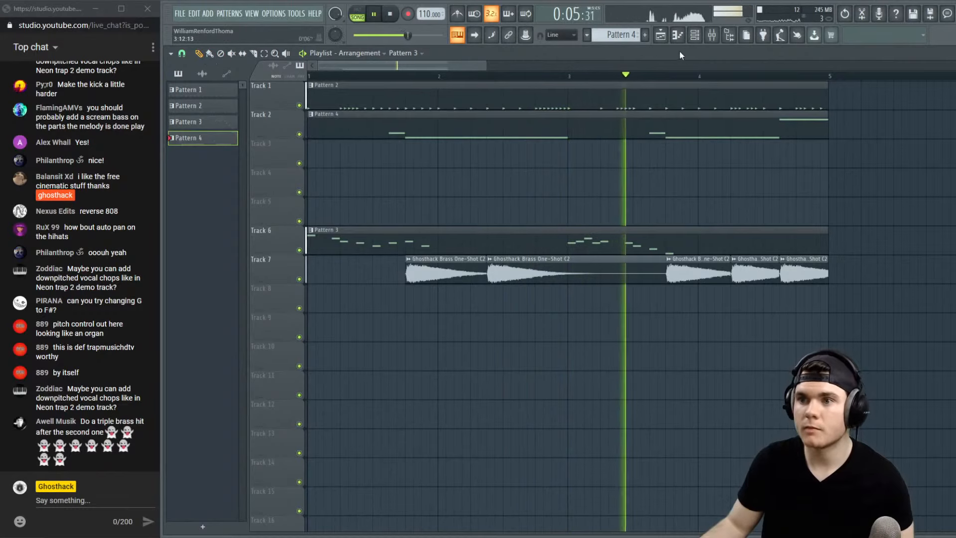
{"action": "left_click", "coordinate": [507, 76]}
{"action": "left_click", "coordinate": [561, 142]}
{"action": "right_click", "coordinate": [566, 142]}
{"action": "key", "text": "space"}
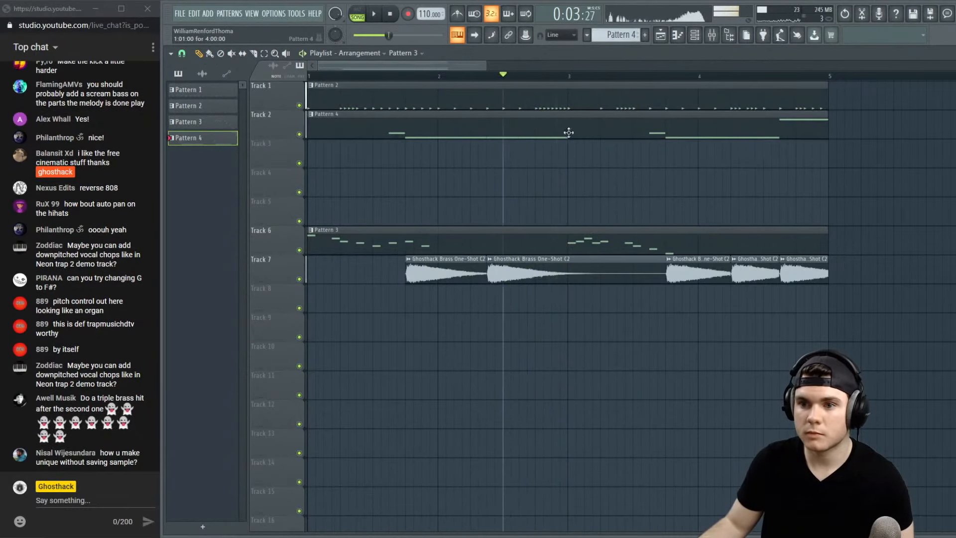
Add an 808 note at 2:15 to Pattern 4, move it to C7, and play the passage
{"action": "double_click", "coordinate": [568, 132]}
{"action": "left_click_drag", "start_coordinate": [426, 69], "coordinate": [326, 80]}
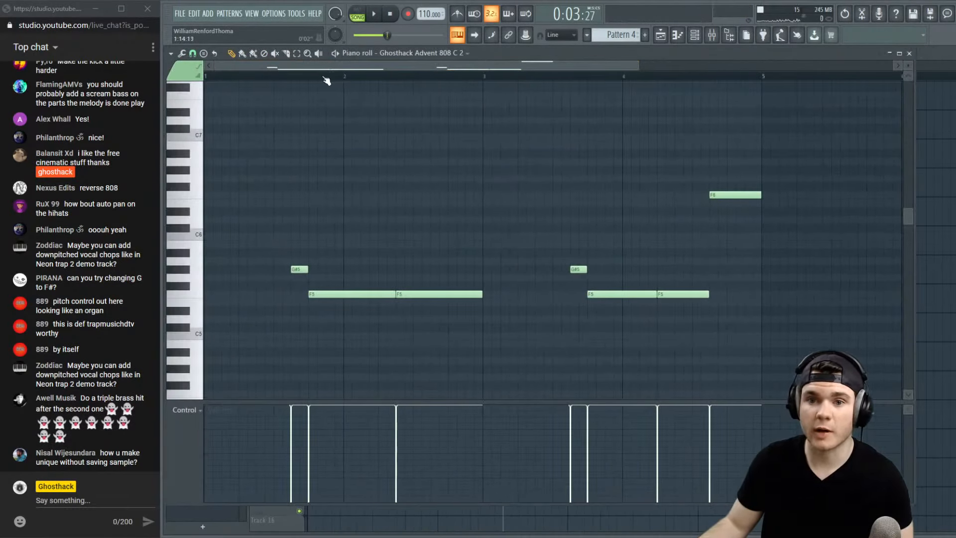
{"action": "key", "text": "space"}
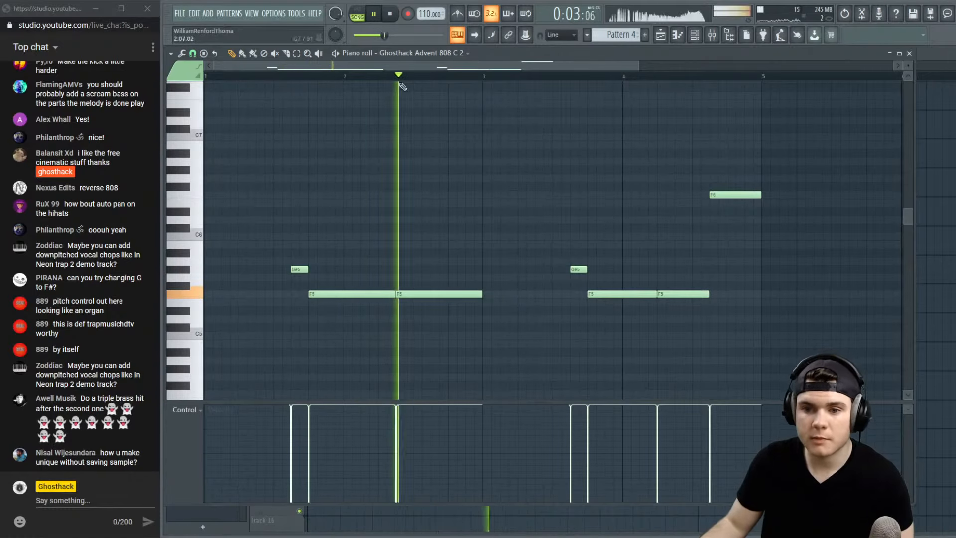
{"action": "scroll", "coordinate": [467, 79], "scroll_direction": "up", "scroll_amount": 3}
{"action": "key", "text": "space"}
{"action": "left_click", "coordinate": [468, 154]}
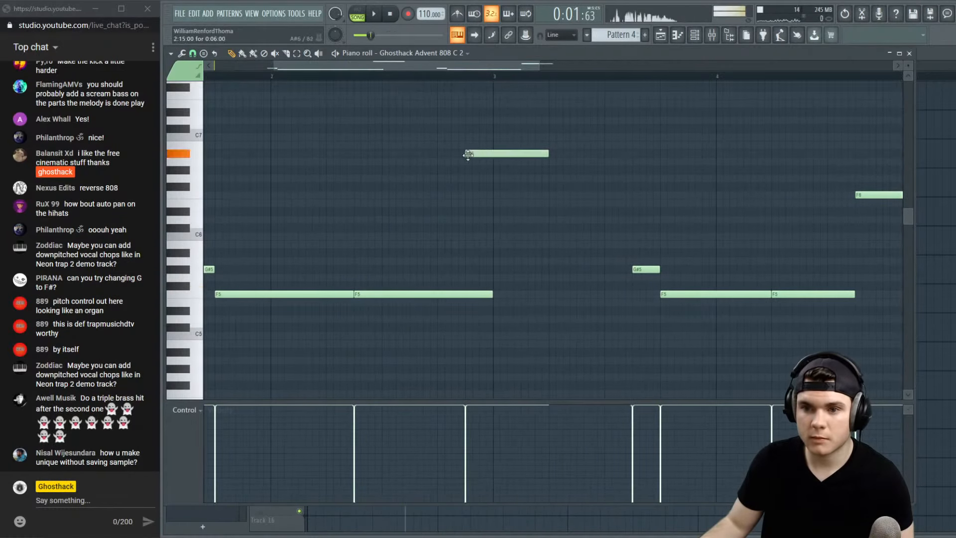
{"action": "left_click_drag", "start_coordinate": [484, 143], "coordinate": [484, 134]}
{"action": "key", "text": "space"}
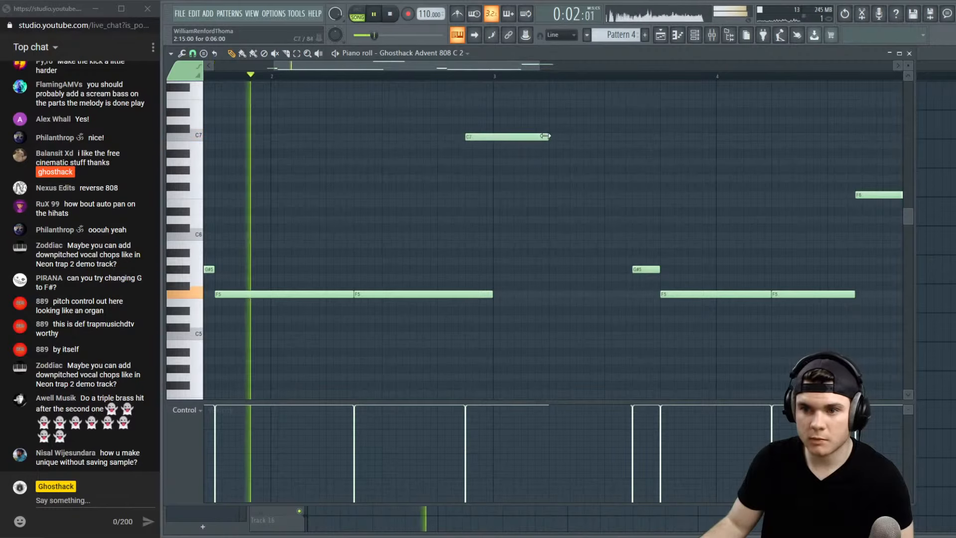
Shorten the new 808 note to end at bar 3, trim the preceding F5 to 2:15, lower the new note to C6, and replay
{"action": "left_click_drag", "start_coordinate": [547, 137], "coordinate": [491, 151]}
{"action": "left_click_drag", "start_coordinate": [487, 295], "coordinate": [460, 301]}
{"action": "left_click", "coordinate": [478, 137], "text": "ctrl"}
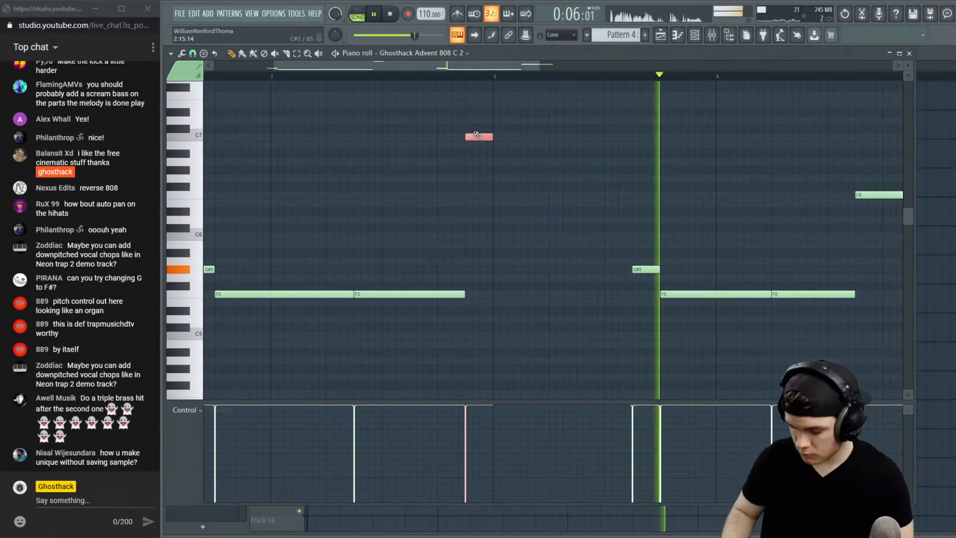
{"action": "key", "text": "ctrl+Down"}
{"action": "left_click", "coordinate": [443, 77]}
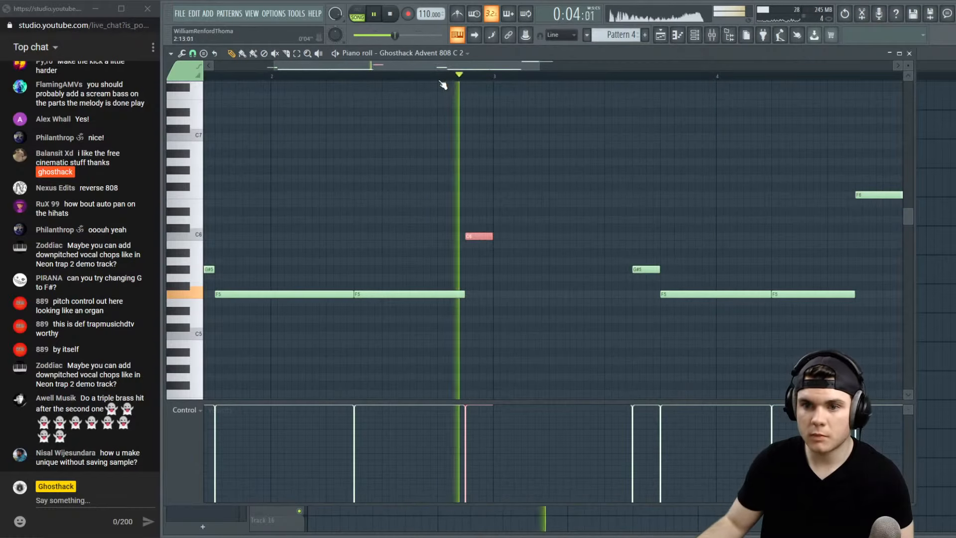
{"action": "key", "text": "space"}
{"action": "key", "text": "space"}
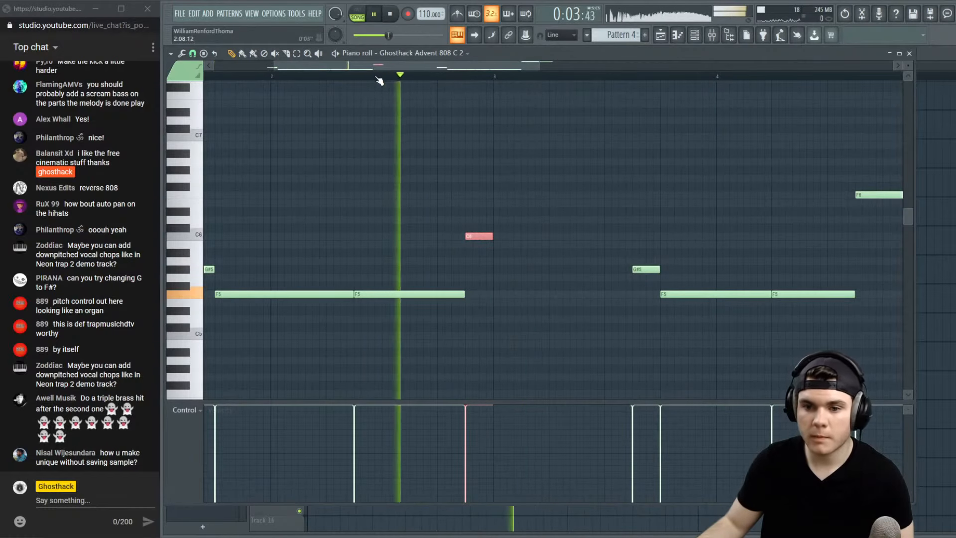
Add a Techno Kick 10 hit on C5 at 2:15 in Pattern 2 and return to the playlist
{"action": "left_click", "coordinate": [910, 54]}
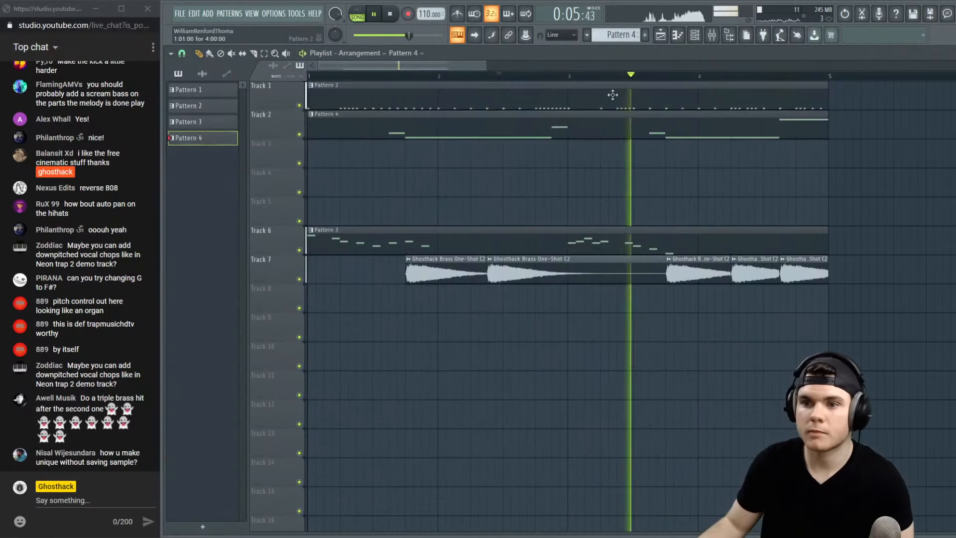
{"action": "key", "text": "space"}
{"action": "double_click", "coordinate": [536, 94]}
{"action": "key", "text": "space"}
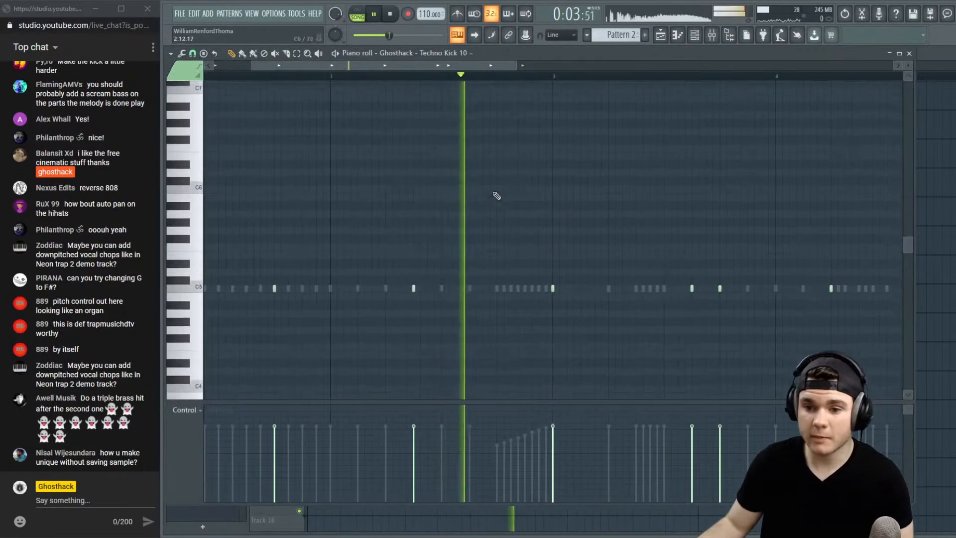
{"action": "scroll", "coordinate": [495, 196], "scroll_direction": "down", "scroll_amount": 2}
{"action": "left_click", "coordinate": [524, 286]}
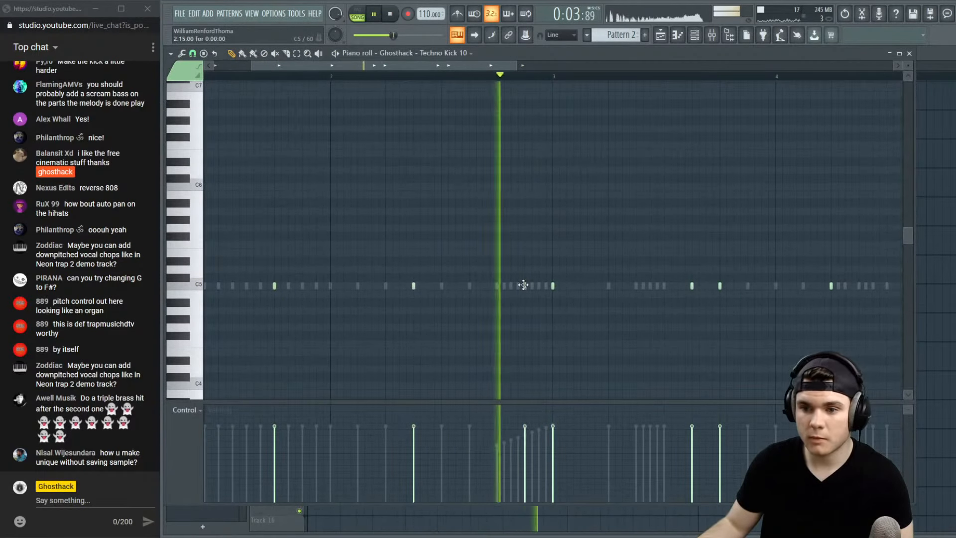
{"action": "left_click", "coordinate": [910, 53]}
{"action": "left_click", "coordinate": [923, 55]}
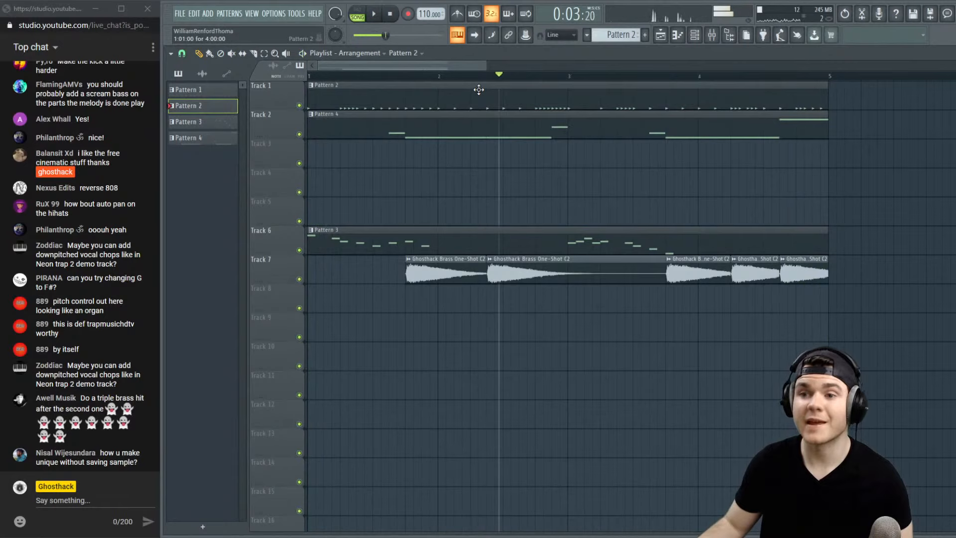
Cut the second brass clip on Track 7 off at bar 3 and play the arrangement from about 1:13
{"action": "scroll", "coordinate": [478, 89], "scroll_direction": "down", "scroll_amount": 4}
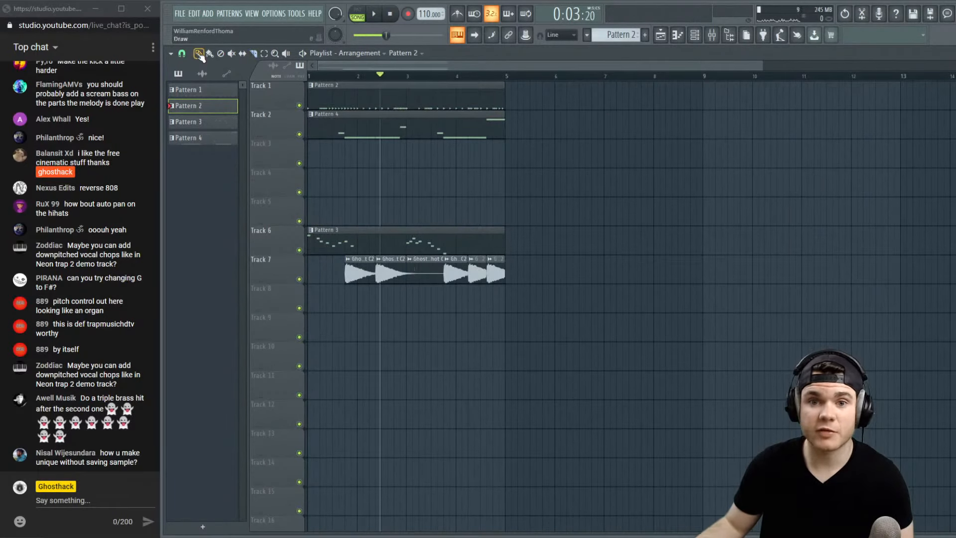
{"action": "scroll", "coordinate": [348, 86], "scroll_direction": "up", "scroll_amount": 4}
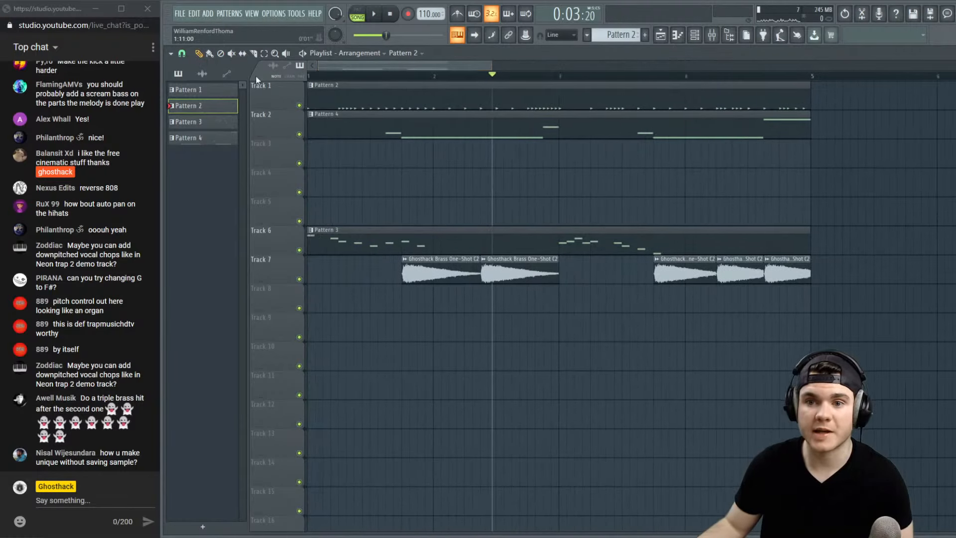
{"action": "left_click", "coordinate": [396, 76]}
{"action": "key", "text": "space"}
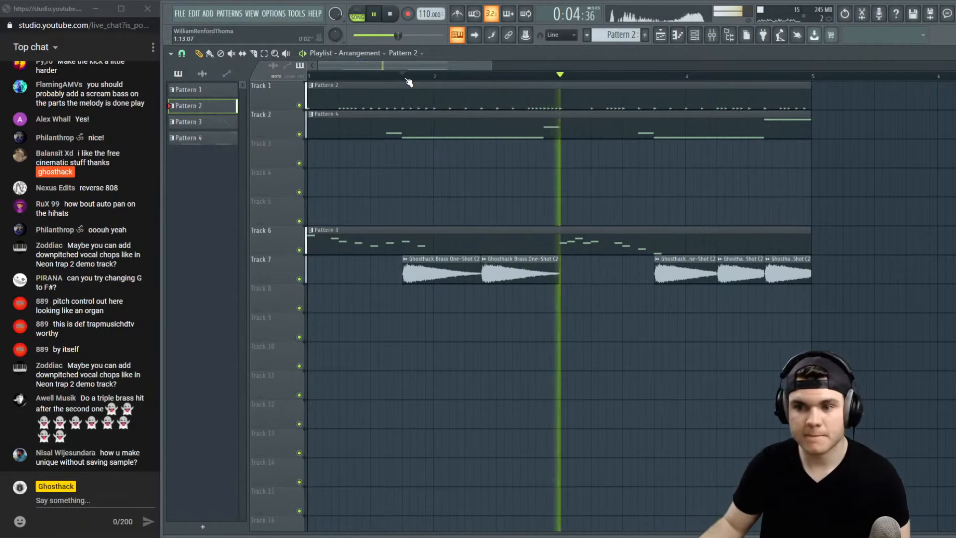
{"action": "key", "text": "space"}
Save the project as "Drip The Halls" in the New Stuff folder on D:, and play the arrangement
{"action": "left_click", "coordinate": [180, 13]}
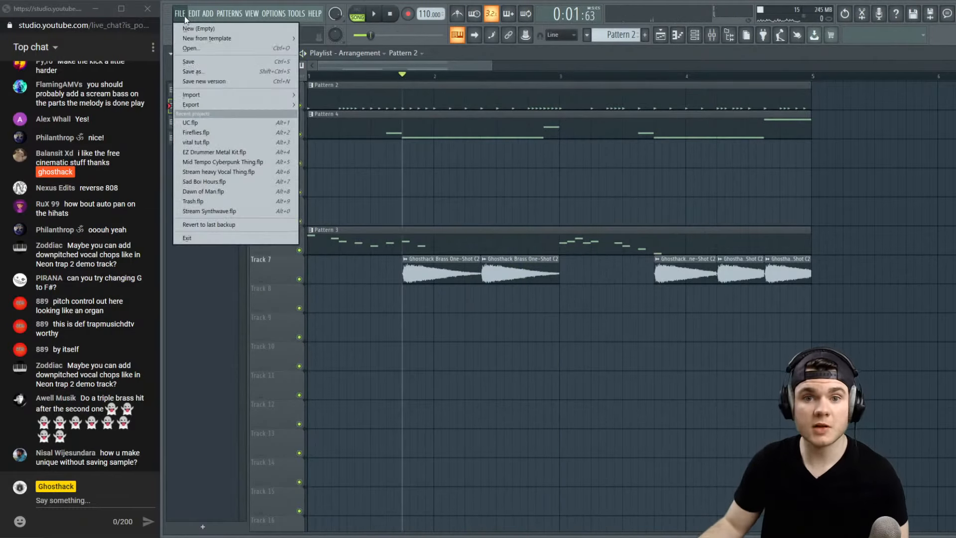
{"action": "left_click", "coordinate": [193, 71]}
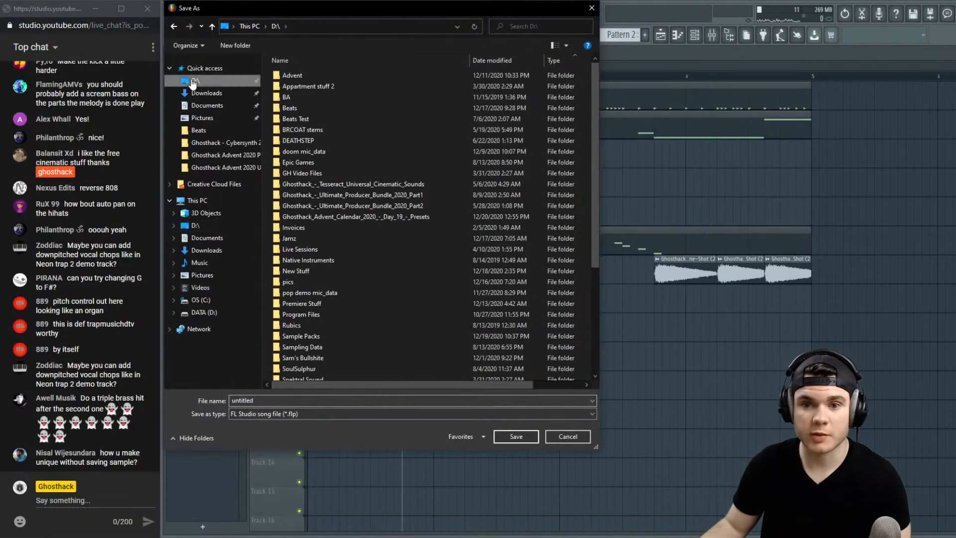
{"action": "double_click", "coordinate": [324, 269]}
{"action": "type", "text": "Drip The Halls"}
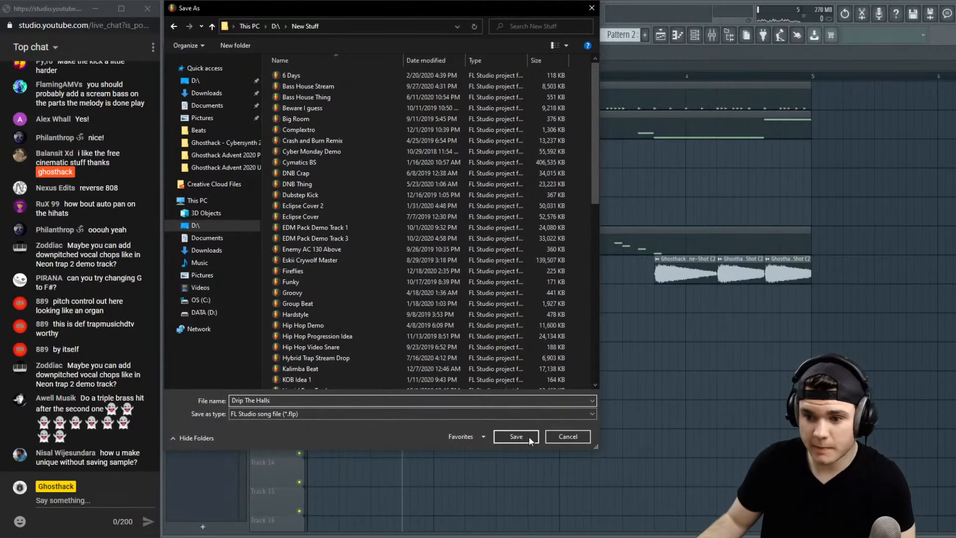
{"action": "left_click", "coordinate": [516, 437]}
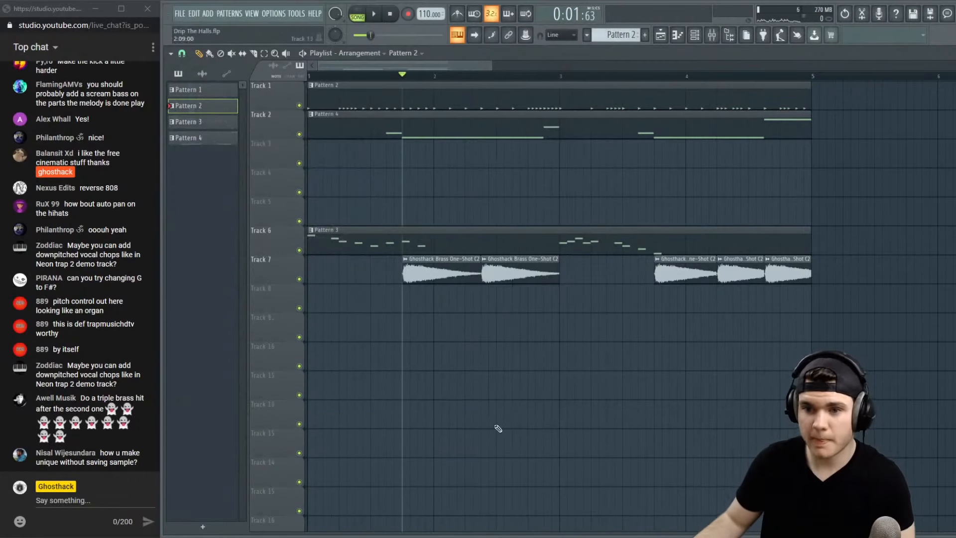
{"action": "scroll", "coordinate": [471, 65], "scroll_direction": "down", "scroll_amount": 2}
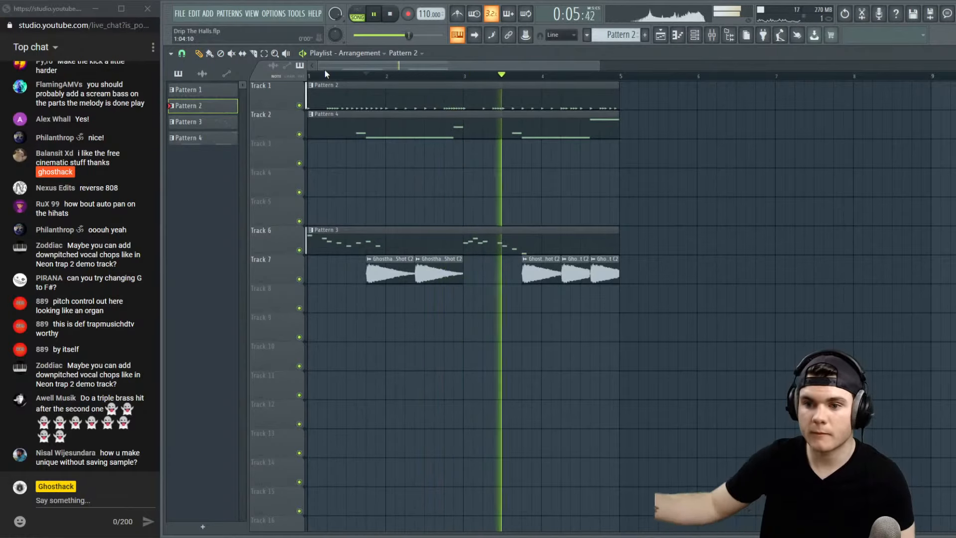
{"action": "key", "text": "space"}
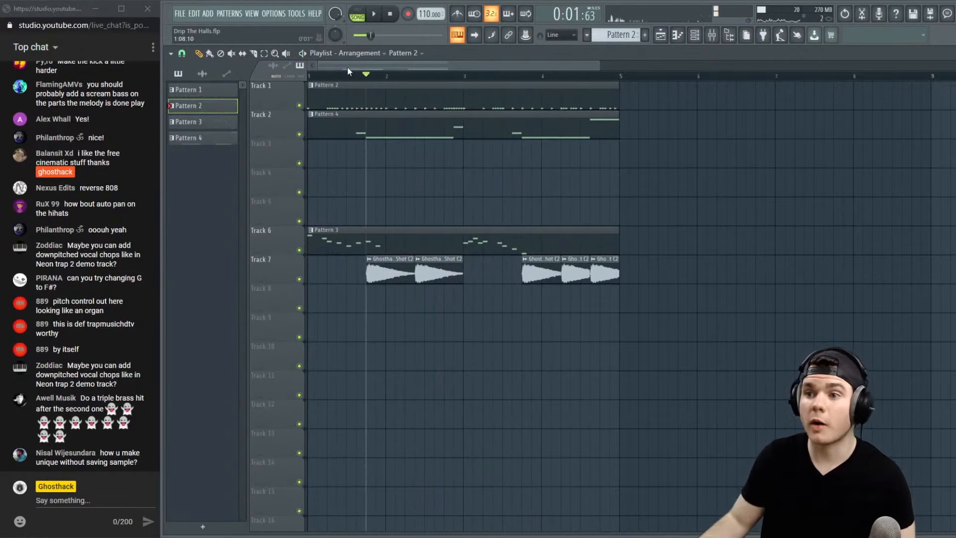
Create an empty Pattern 5 and add a FLEX instrument channel
{"action": "left_click", "coordinate": [695, 36]}
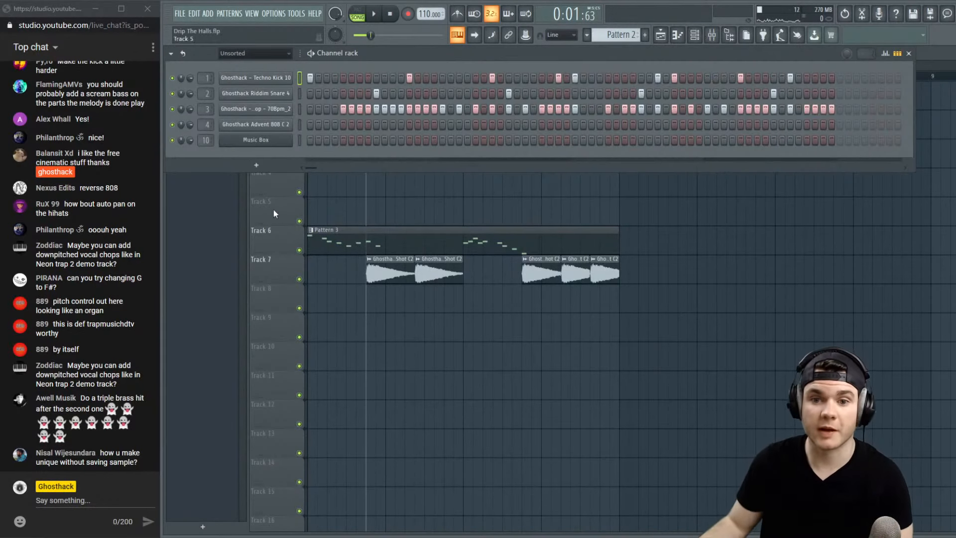
{"action": "left_click", "coordinate": [266, 163]}
{"action": "left_click", "coordinate": [579, 48]}
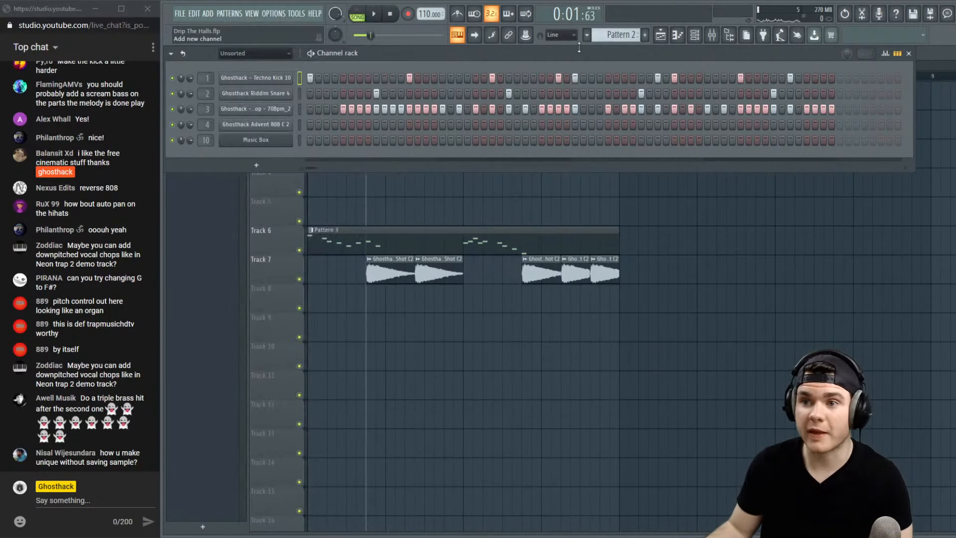
{"action": "scroll", "coordinate": [639, 39], "scroll_direction": "down", "scroll_amount": 3}
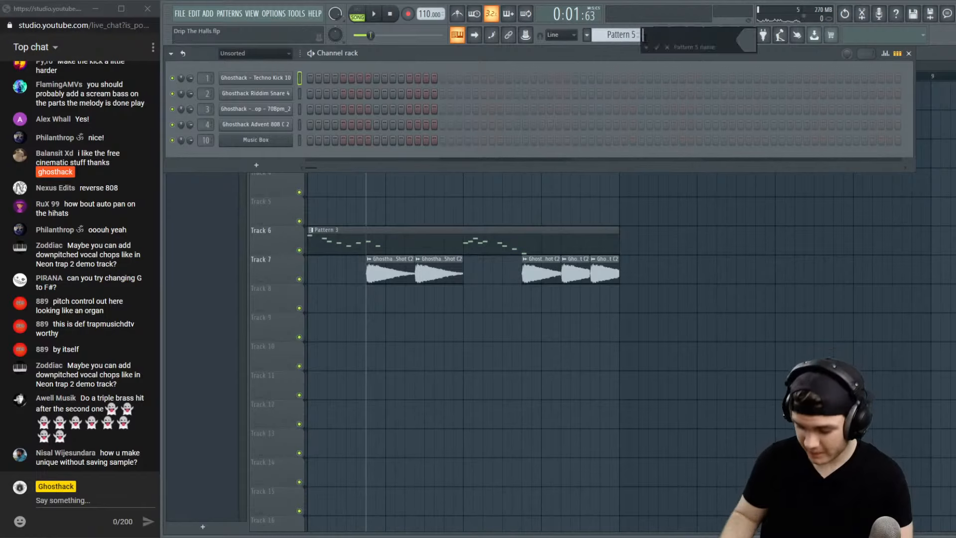
{"action": "left_click", "coordinate": [287, 168]}
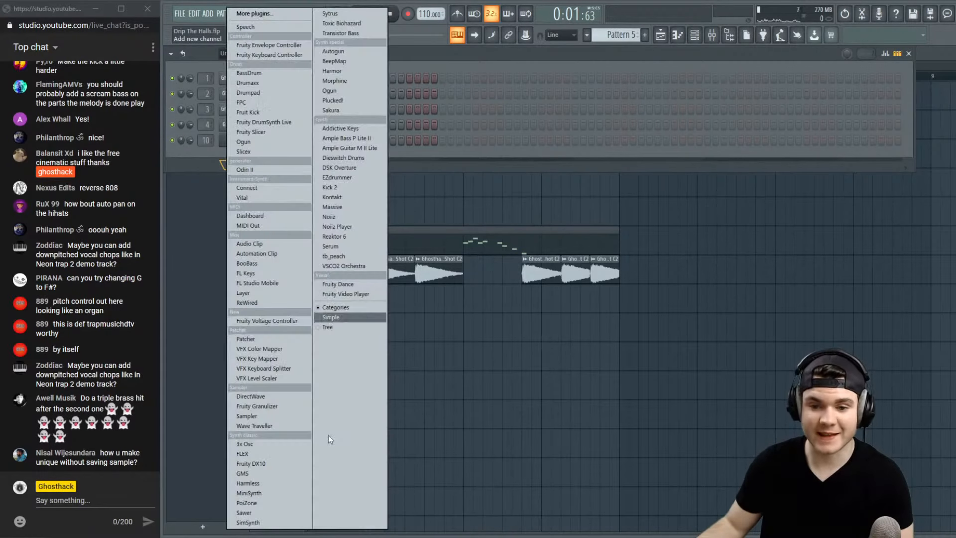
{"action": "left_click", "coordinate": [257, 457]}
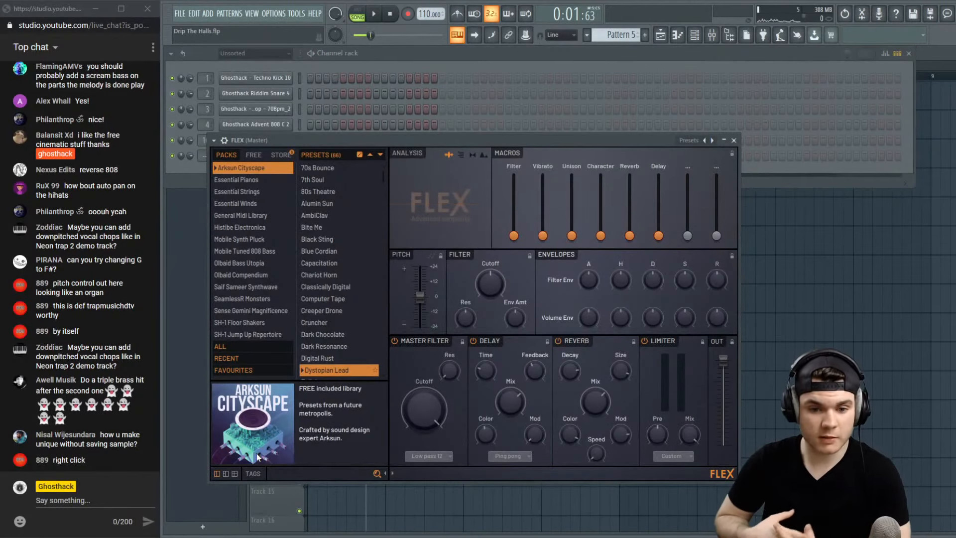
Look at the make-unique options for the first brass clip on Track 7
{"action": "left_click", "coordinate": [170, 394]}
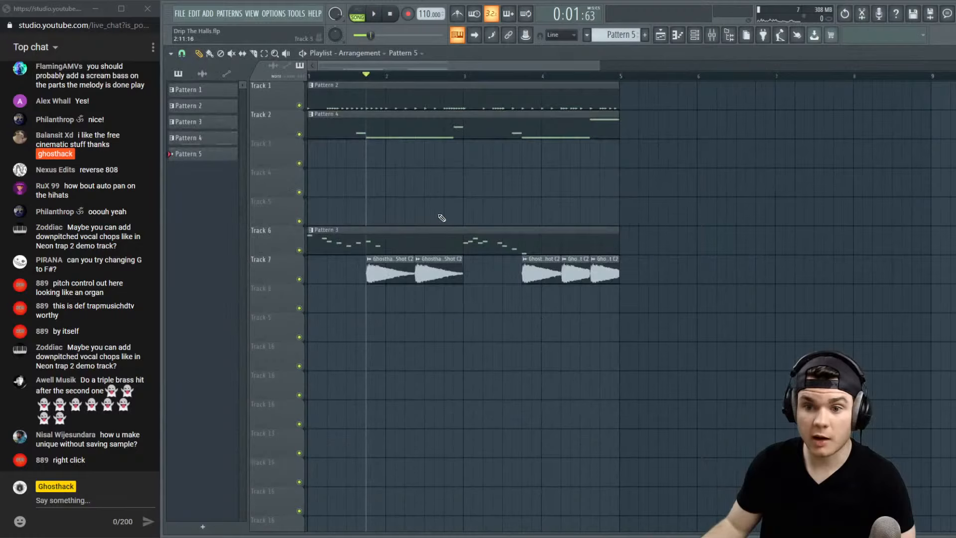
{"action": "right_click", "coordinate": [370, 262]}
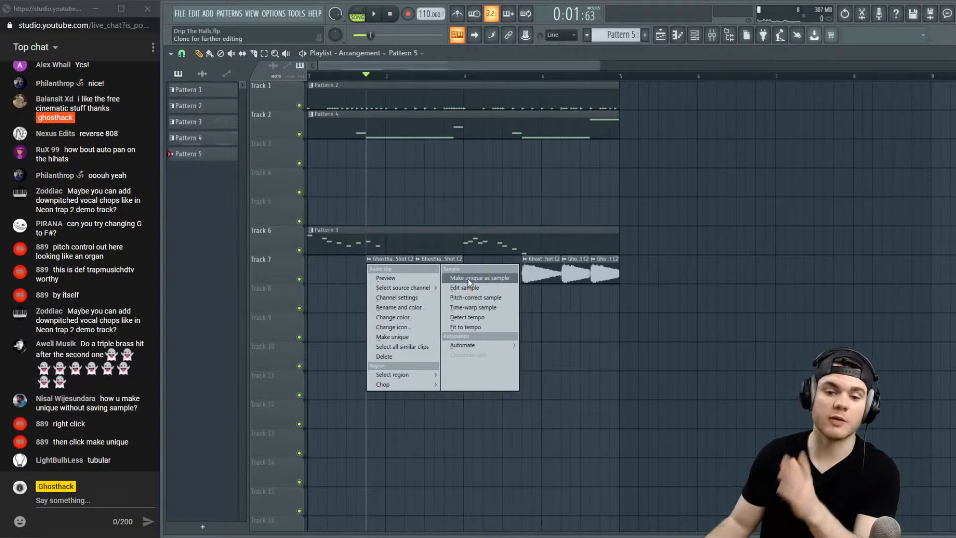
{"action": "left_click", "coordinate": [604, 51]}
Open the FLEX channel and search all of its preset packs for "tubula"
{"action": "left_click", "coordinate": [695, 36]}
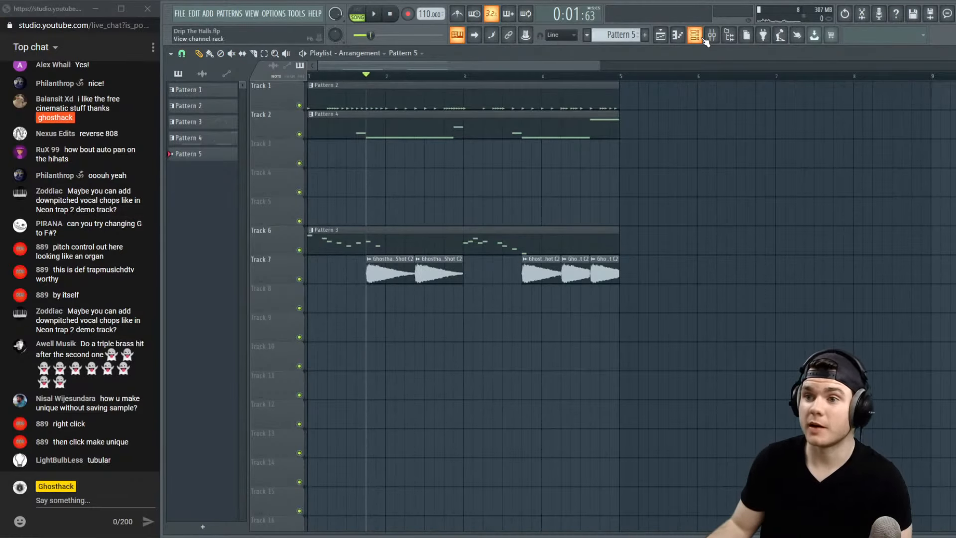
{"action": "left_click", "coordinate": [269, 156]}
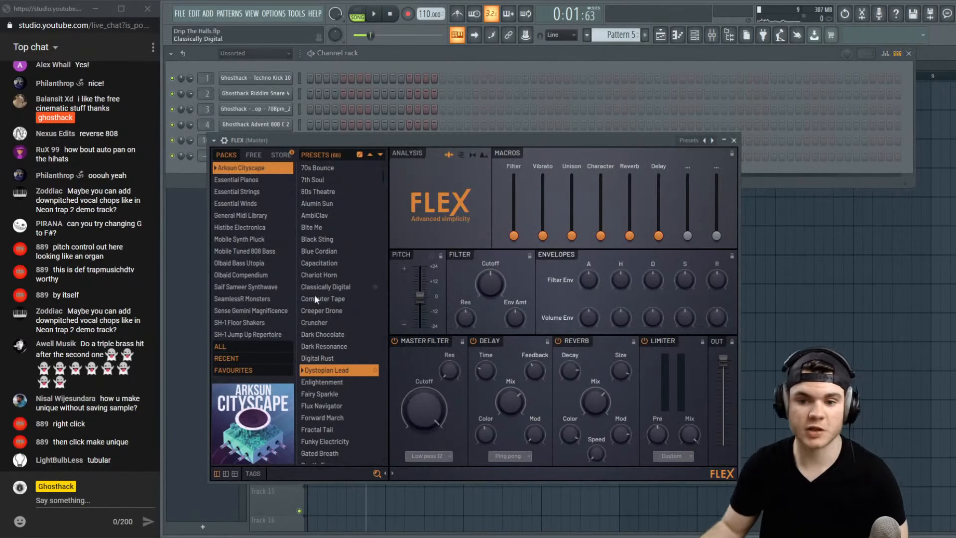
{"action": "left_click", "coordinate": [225, 348]}
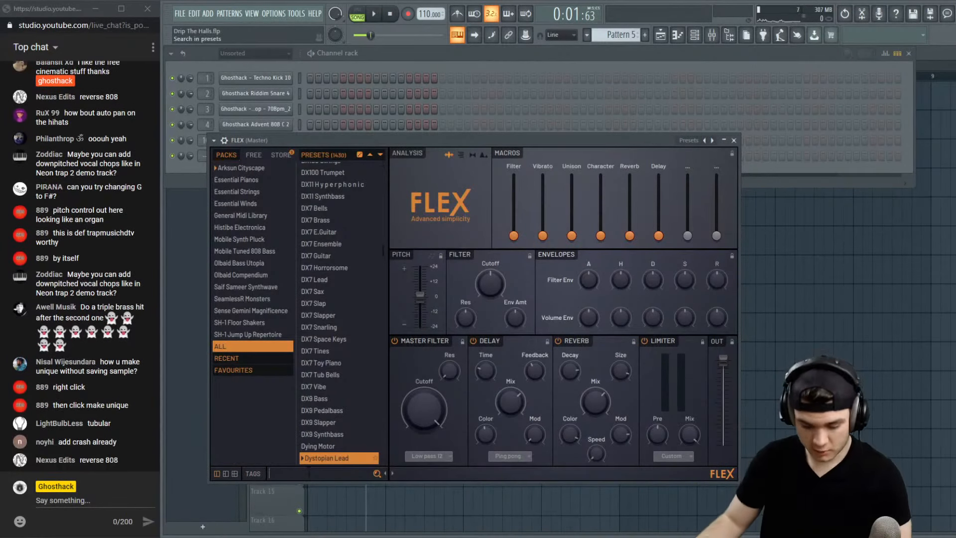
{"action": "left_click", "coordinate": [309, 471]}
{"action": "type", "text": "tubula"}
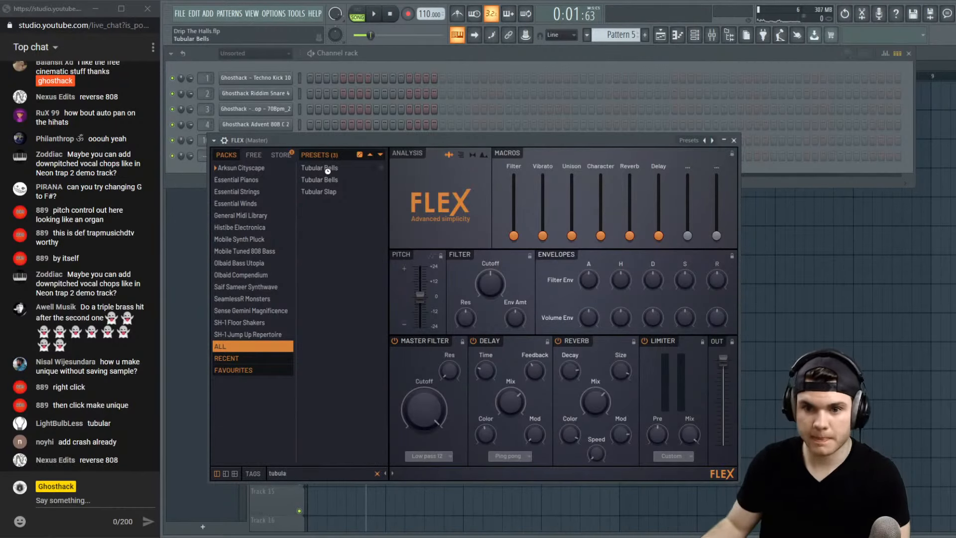
Audition both Tubular Bells presets and the Tubular Slap preset in FLEX
{"action": "left_click", "coordinate": [327, 169]}
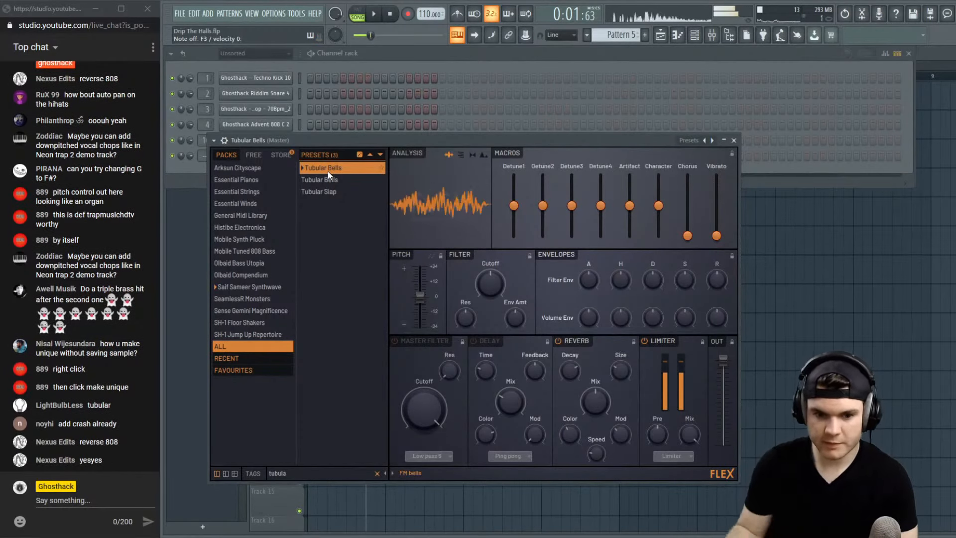
{"action": "left_click", "coordinate": [324, 180]}
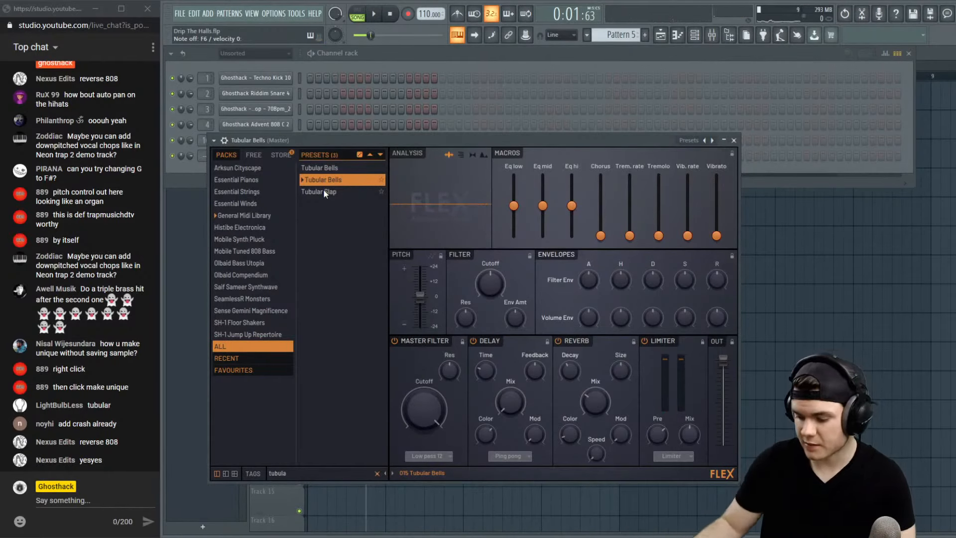
{"action": "left_click", "coordinate": [324, 192]}
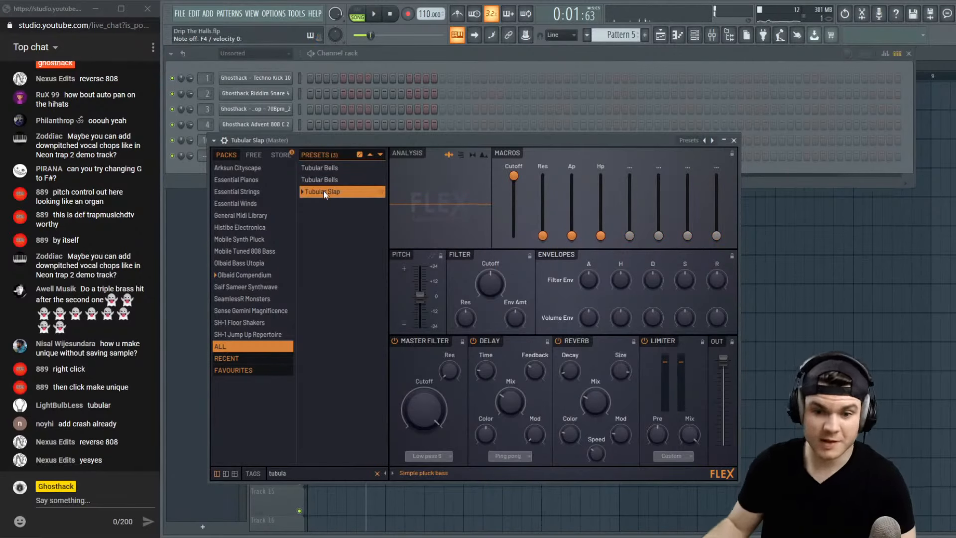
Search the FLEX presets for "church", load the Church Bell preset and close the instrument window
{"action": "left_click", "coordinate": [285, 473]}
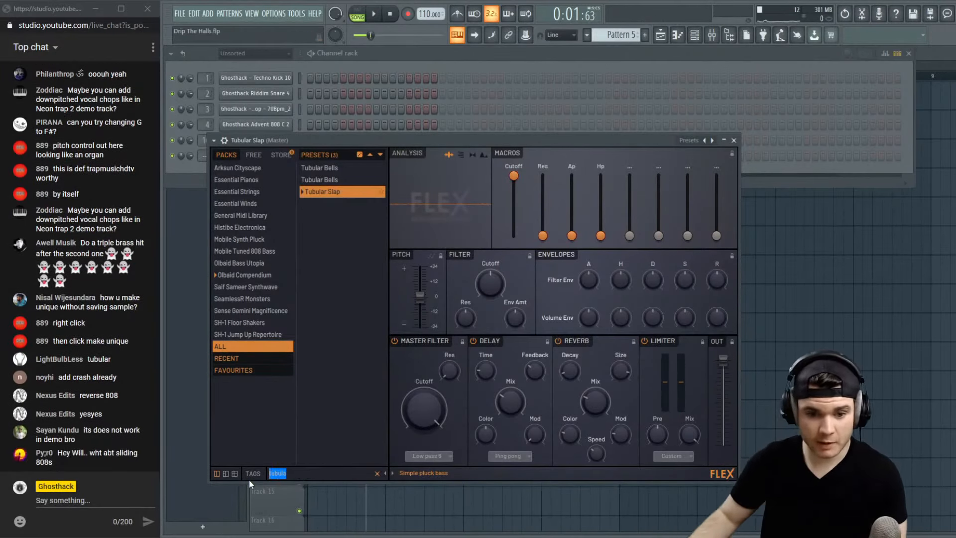
{"action": "type", "text": "church"}
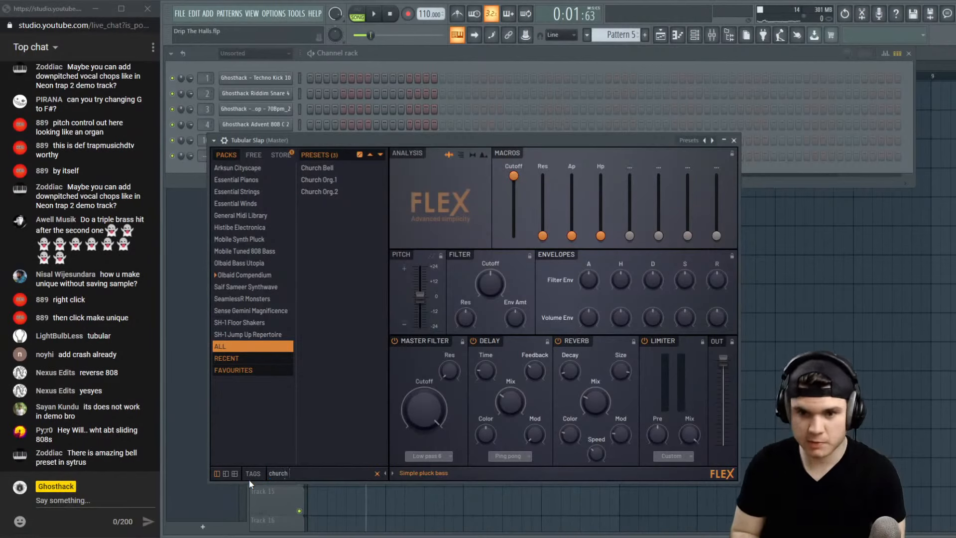
{"action": "left_click", "coordinate": [326, 168]}
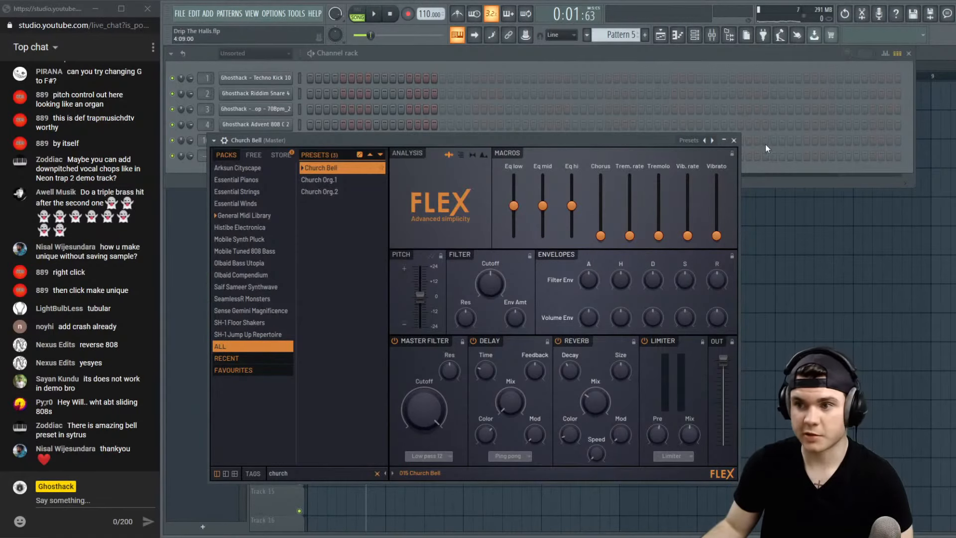
{"action": "left_click", "coordinate": [733, 140]}
Add a Sytrus instrument channel and load its Bellarina bell preset
{"action": "left_click", "coordinate": [264, 179]}
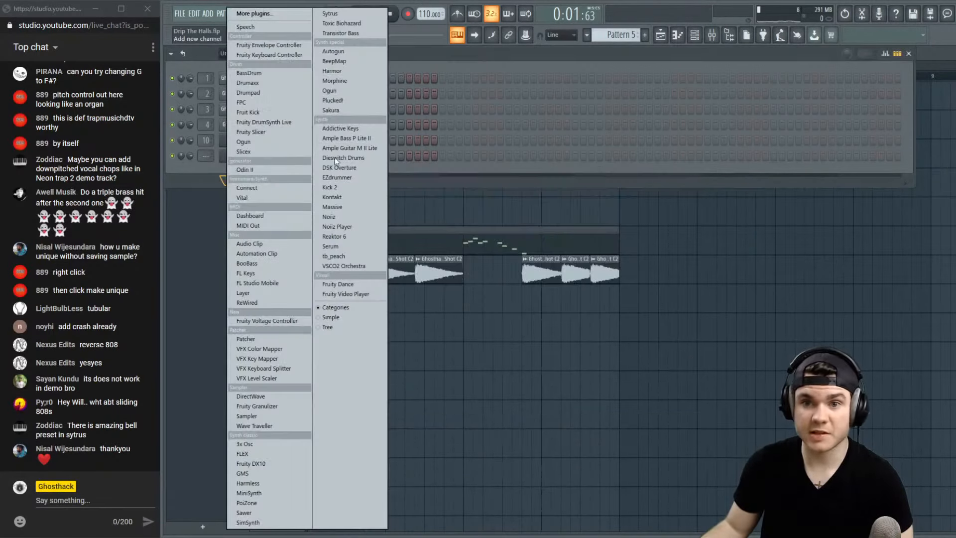
{"action": "left_click", "coordinate": [344, 32]}
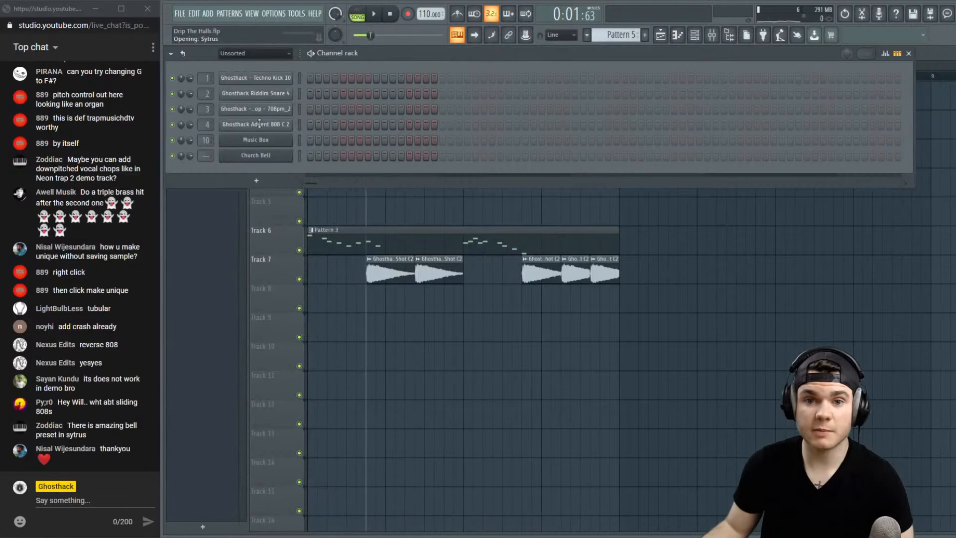
{"action": "left_click", "coordinate": [238, 154]}
{"action": "left_click", "coordinate": [250, 187]}
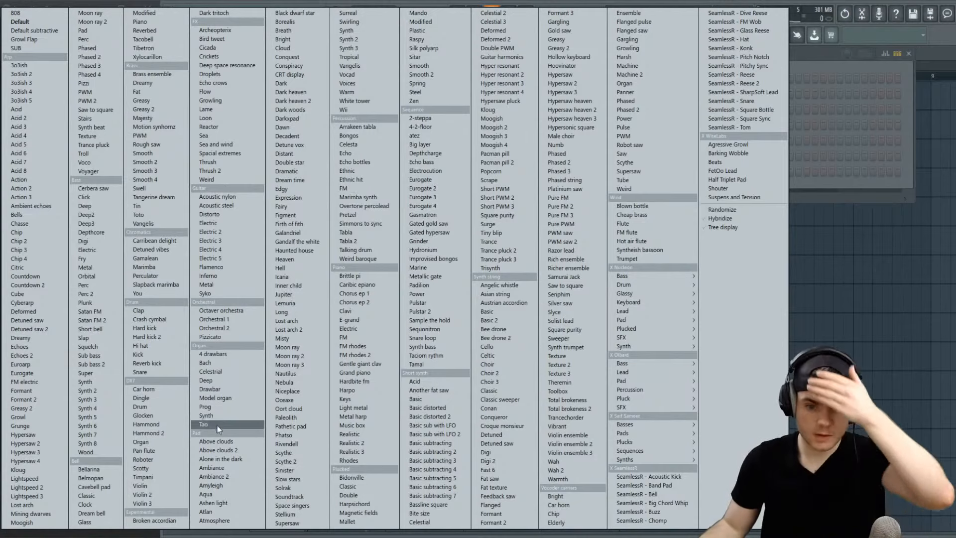
{"action": "left_click", "coordinate": [104, 471]}
Play several test notes across the keyboard to audition the Bellarina sound
{"action": "key", "text": "z"}
{"action": "key", "text": "z"}
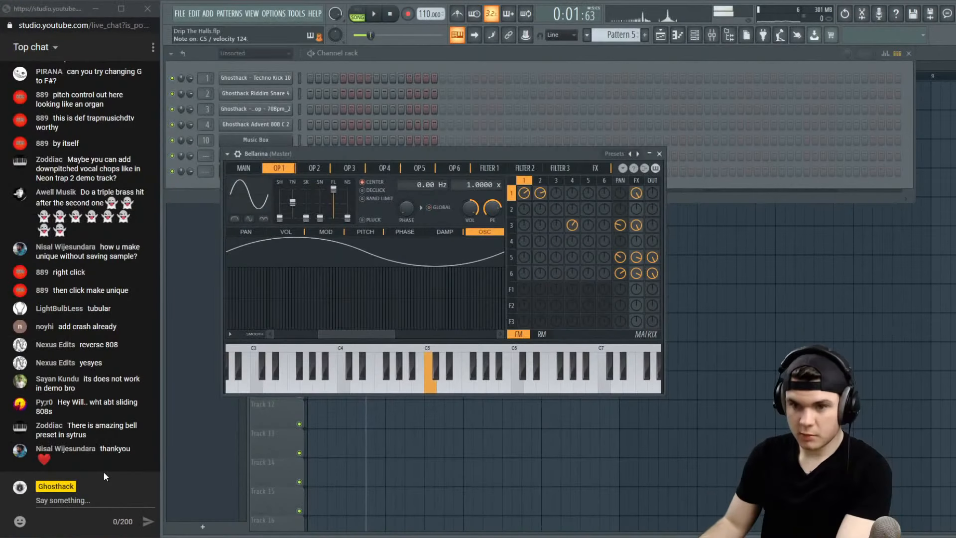
{"action": "key", "text": "i"}
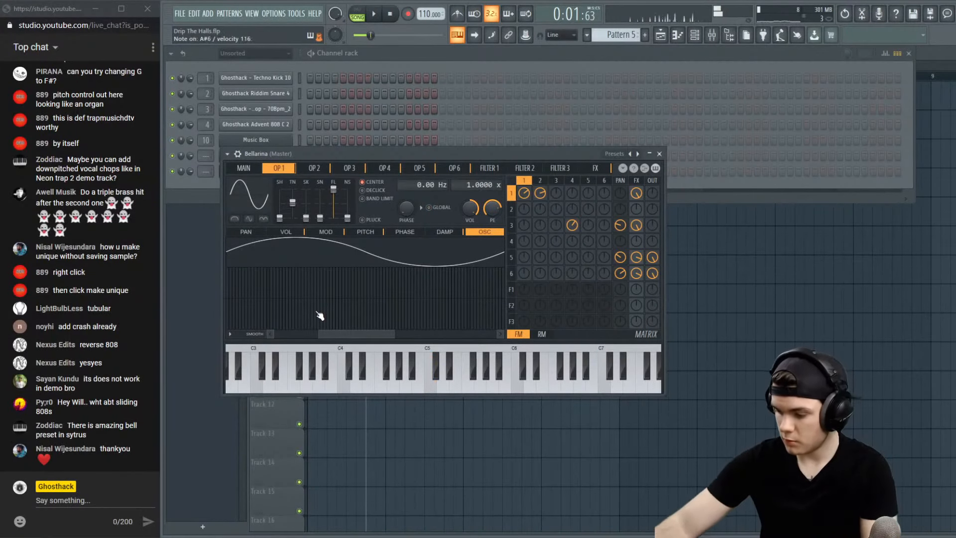
{"action": "key", "text": "y"}
{"action": "key", "text": "t"}
{"action": "key", "text": "r"}
{"action": "key", "text": "r"}
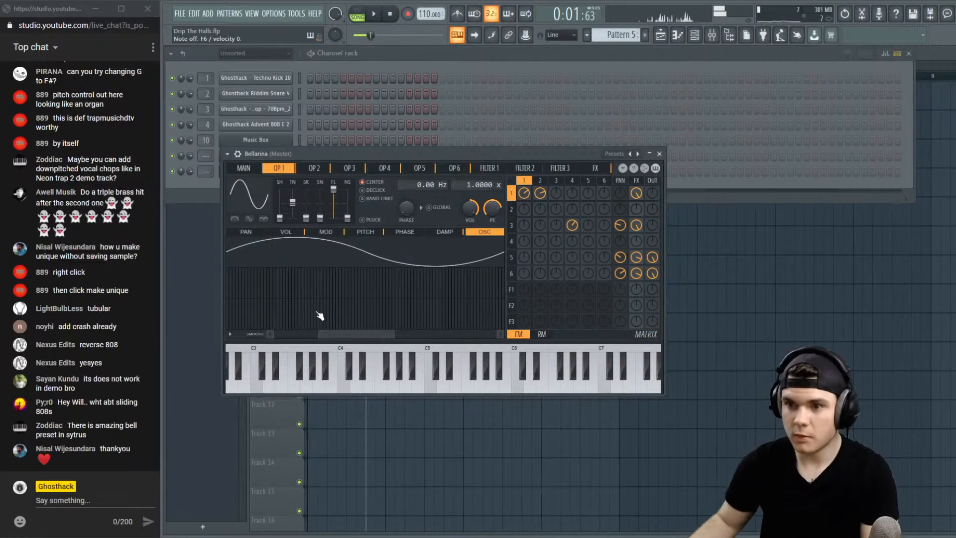
Step through the Sytrus bell presets from Belmopan to Piano, auditioning sounds such as Classic, Clock, Dream bell and Glass
{"action": "left_click", "coordinate": [638, 154]}
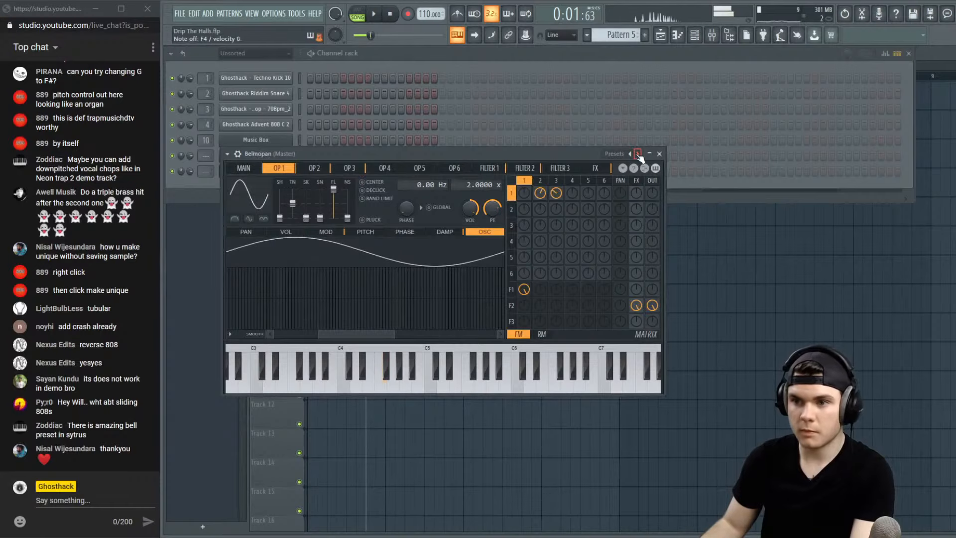
{"action": "left_click", "coordinate": [638, 154]}
{"action": "left_click", "coordinate": [637, 154]}
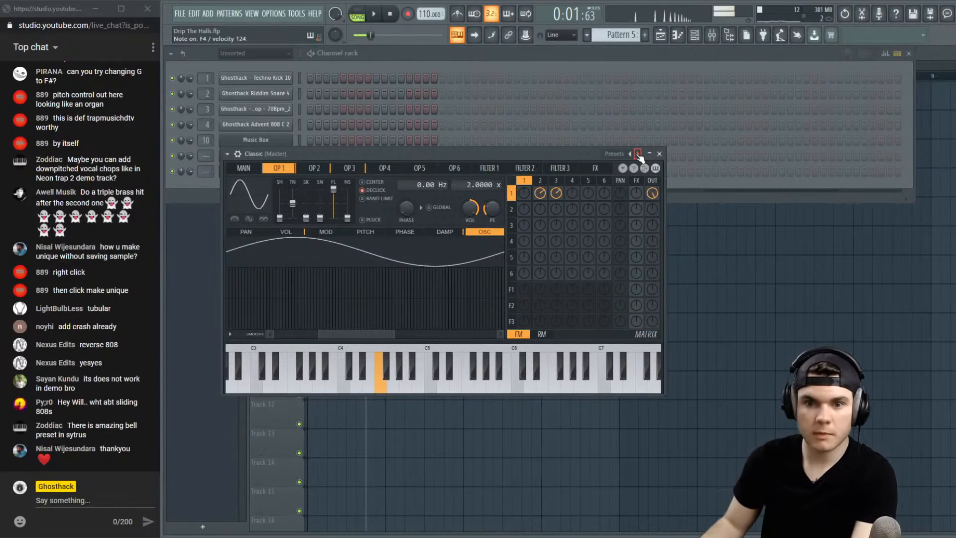
{"action": "left_click", "coordinate": [638, 154]}
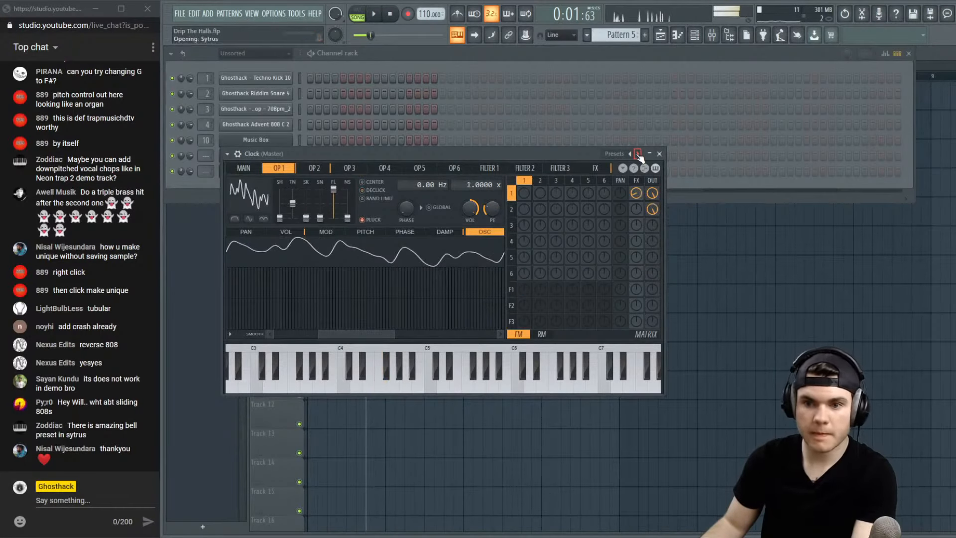
{"action": "left_click", "coordinate": [638, 154]}
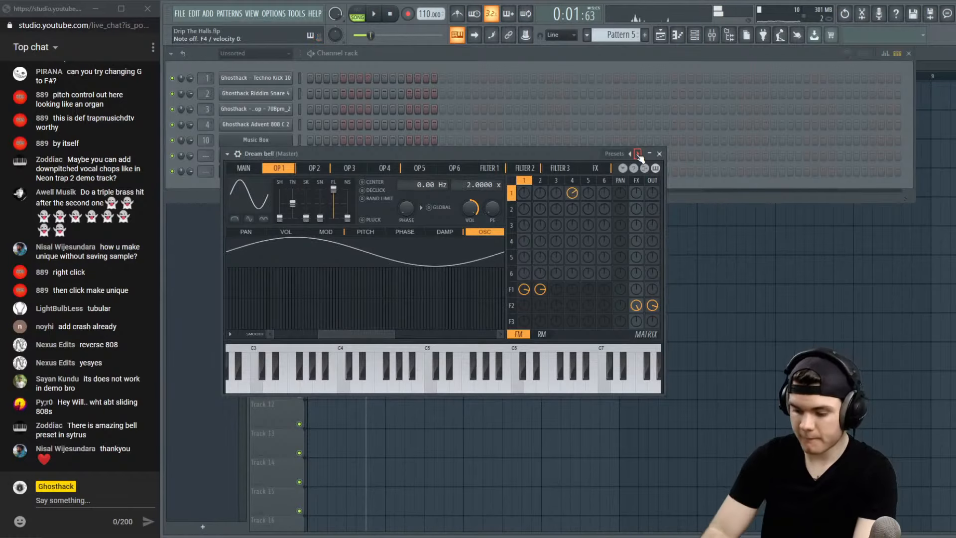
{"action": "left_click", "coordinate": [637, 154]}
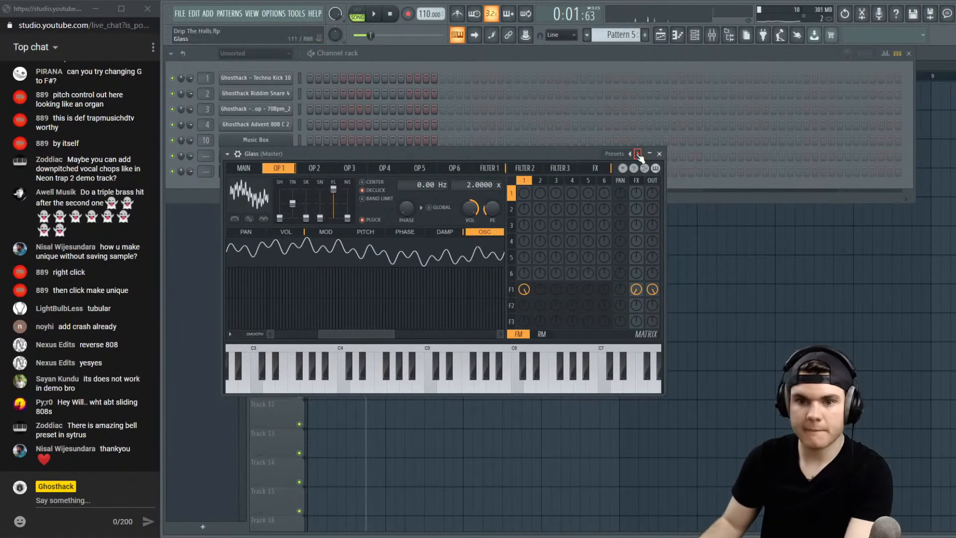
{"action": "left_click", "coordinate": [638, 154]}
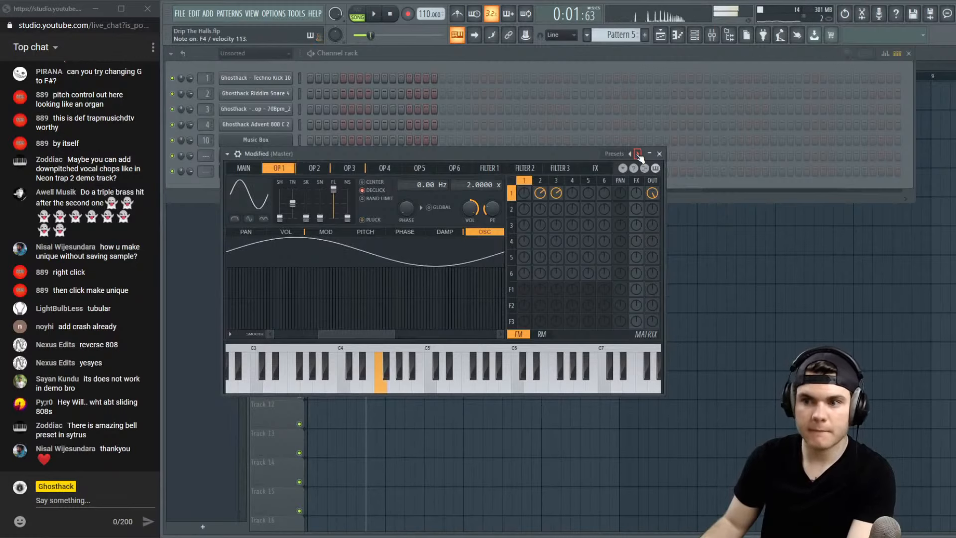
{"action": "left_click", "coordinate": [638, 154]}
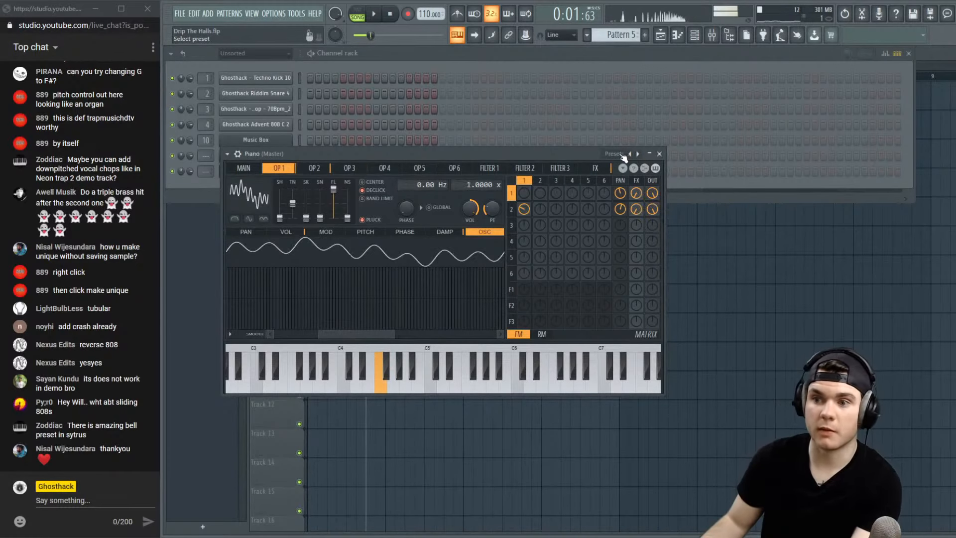
Load the Reverbed bell preset in Sytrus and play test notes with it
{"action": "left_click", "coordinate": [617, 154]}
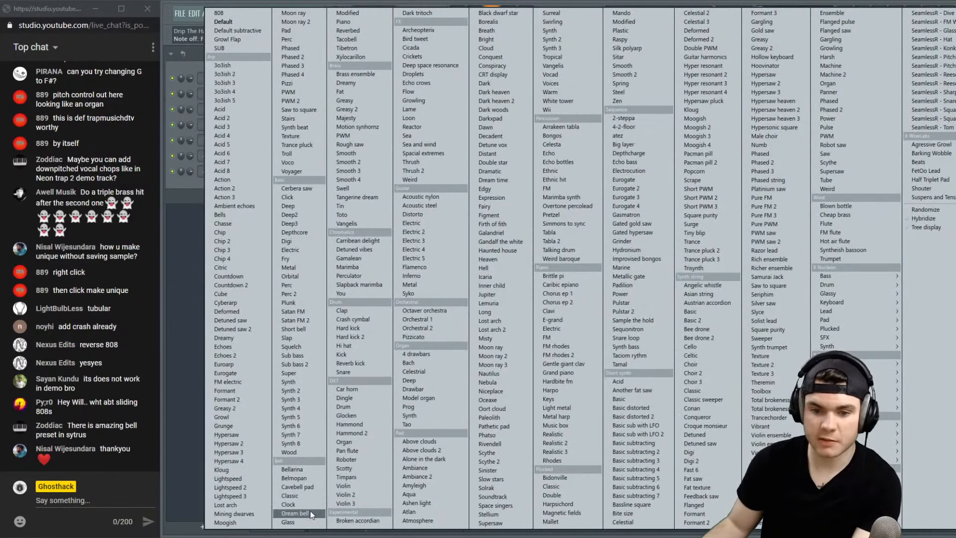
{"action": "left_click", "coordinate": [347, 31]}
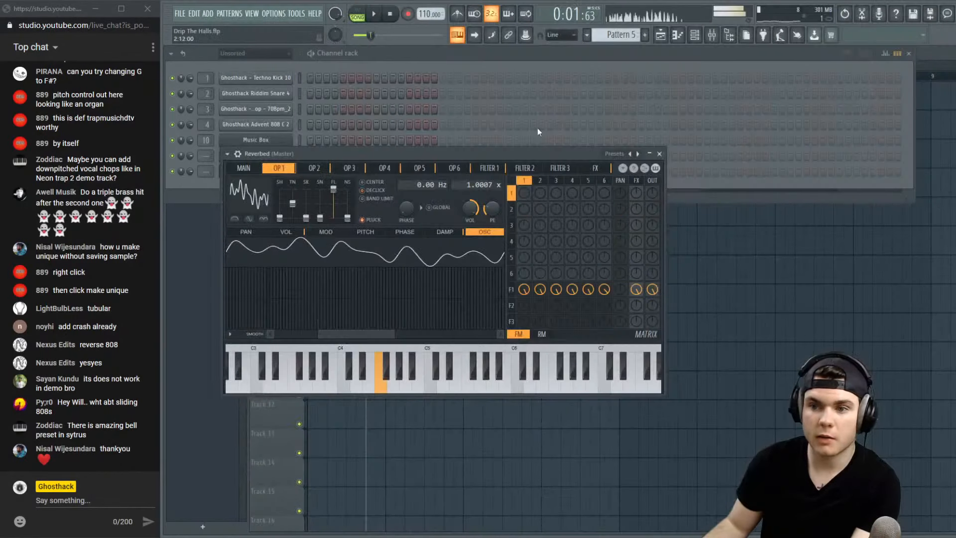
{"action": "key", "text": "r"}
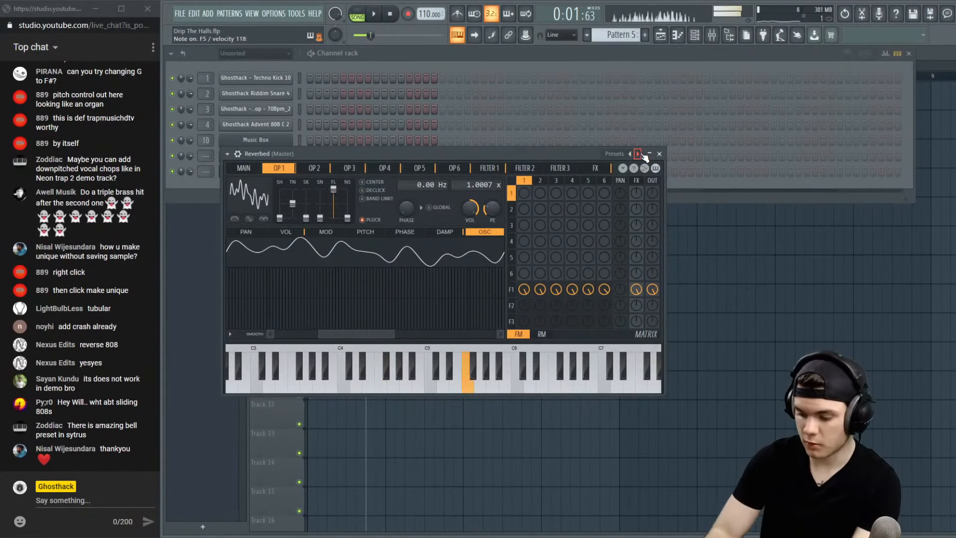
{"action": "key", "text": "v"}
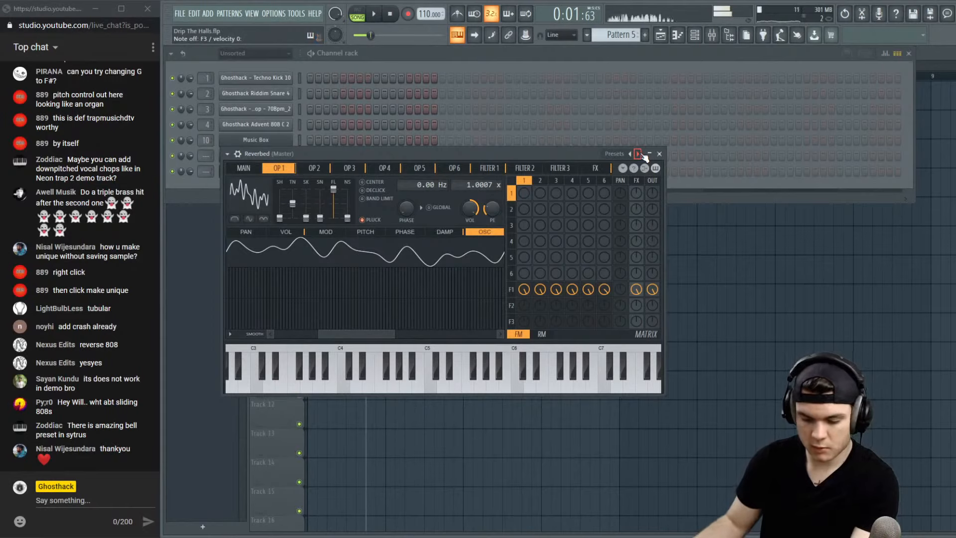
{"action": "key", "text": "r"}
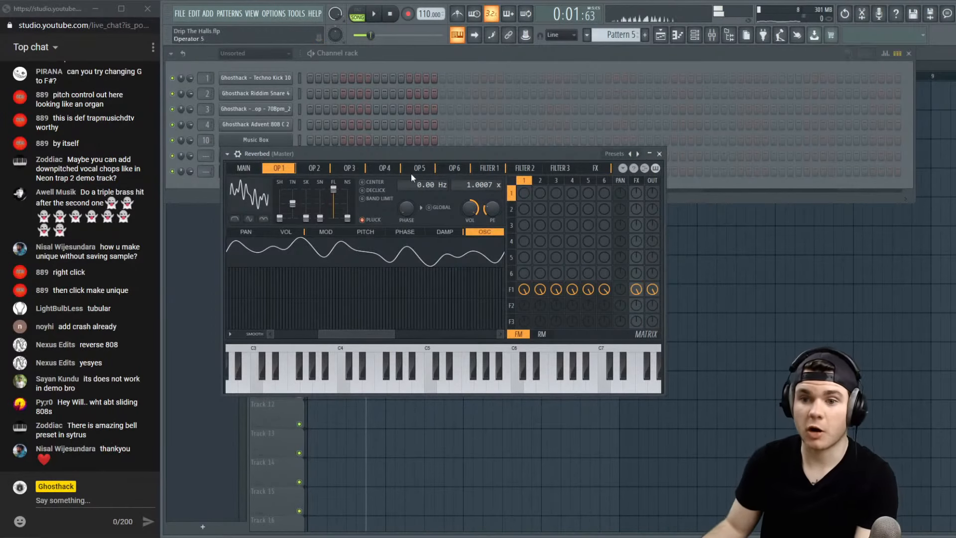
{"action": "key", "text": "r"}
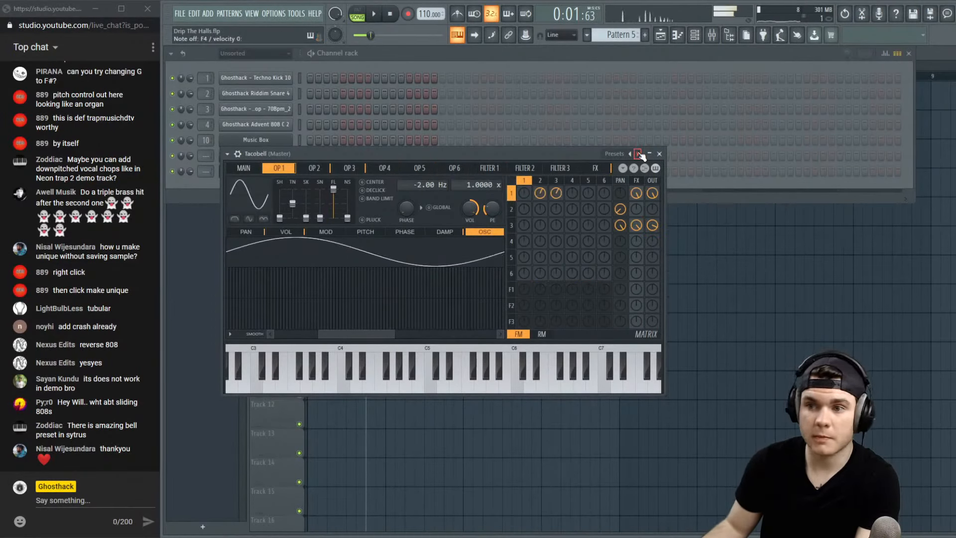
Step on through the Tacobell, Tibetron, Xylocarillon and Brass ensemble presets in Sytrus, playing a test note for each
{"action": "left_click", "coordinate": [638, 154]}
{"action": "key", "text": "r"}
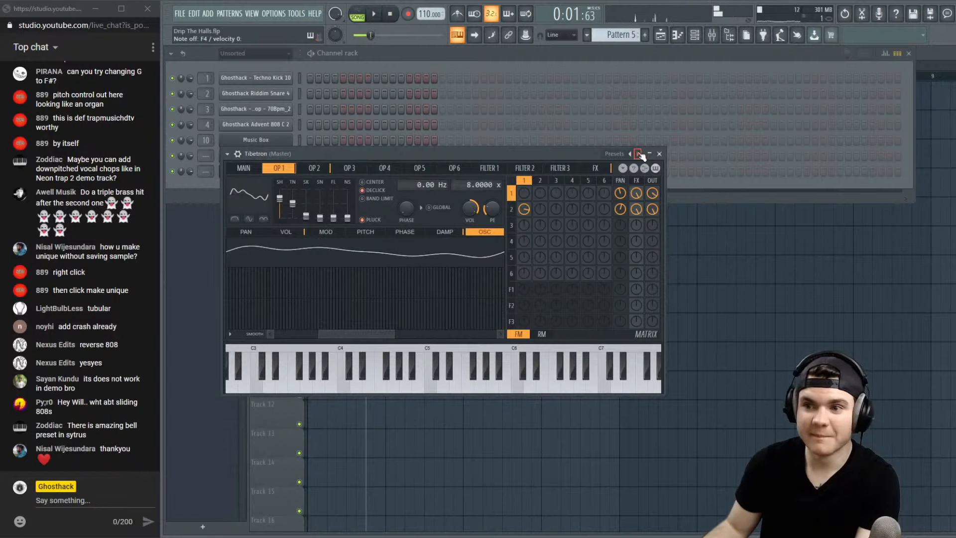
{"action": "key", "text": "r"}
{"action": "left_click", "coordinate": [639, 155]}
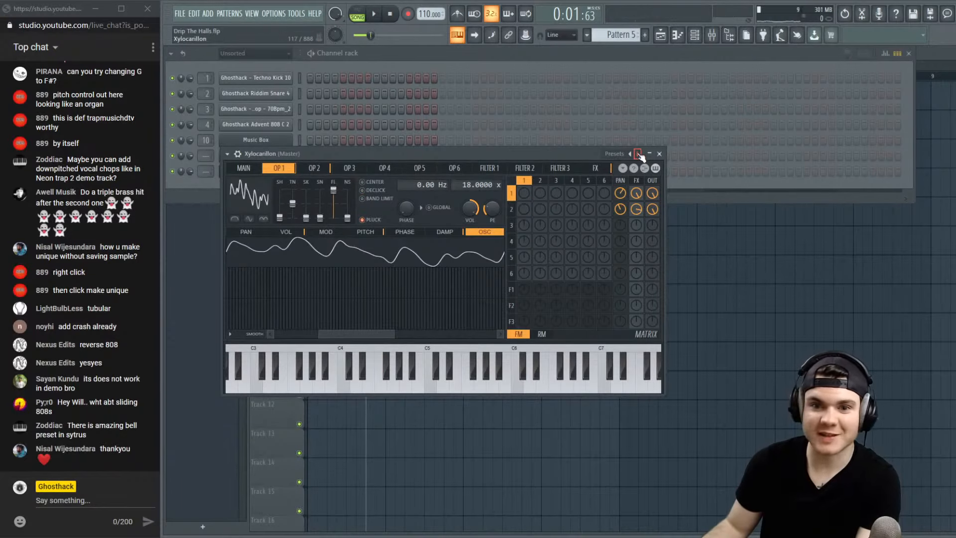
{"action": "key", "text": "r"}
{"action": "left_click", "coordinate": [638, 155]}
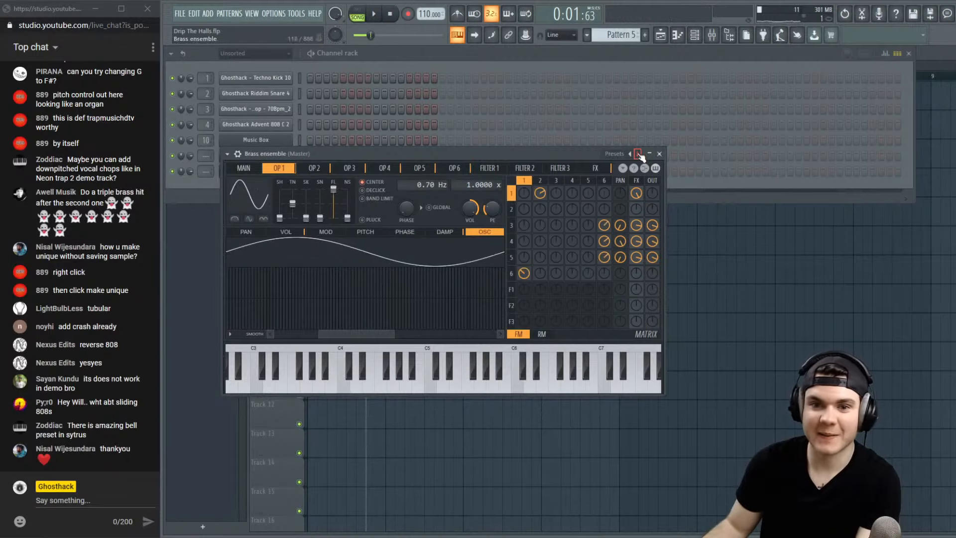
{"action": "key", "text": "r"}
Close the Sytrus window and delete the Brass ensemble channel from the channel rack
{"action": "left_click", "coordinate": [659, 154]}
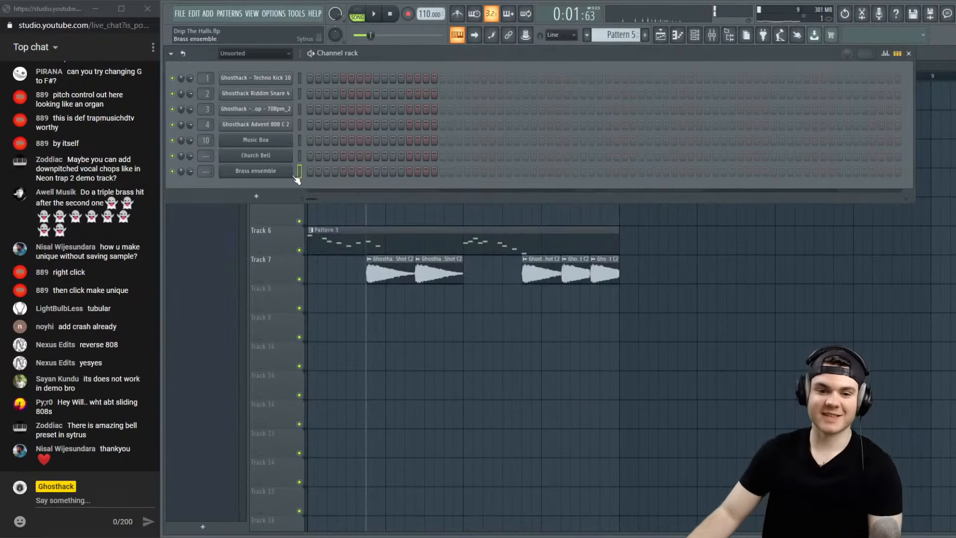
{"action": "right_click", "coordinate": [258, 172]}
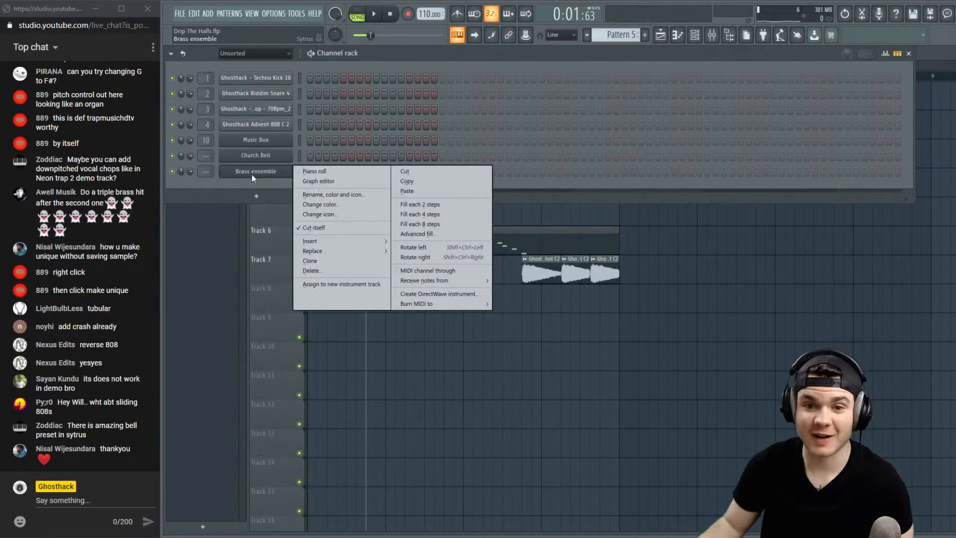
{"action": "left_click", "coordinate": [309, 271]}
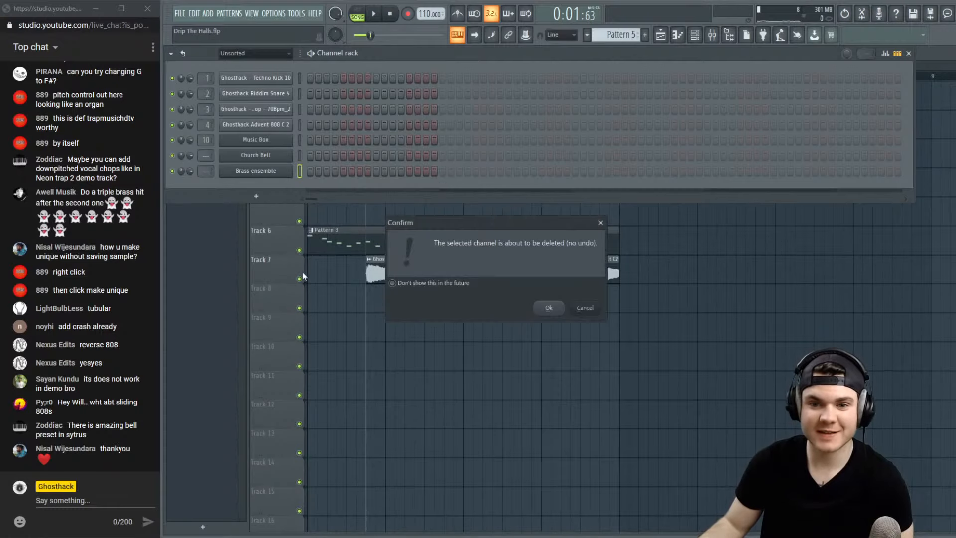
{"action": "left_click", "coordinate": [548, 315]}
{"action": "left_click", "coordinate": [258, 180]}
{"action": "left_click", "coordinate": [201, 167]}
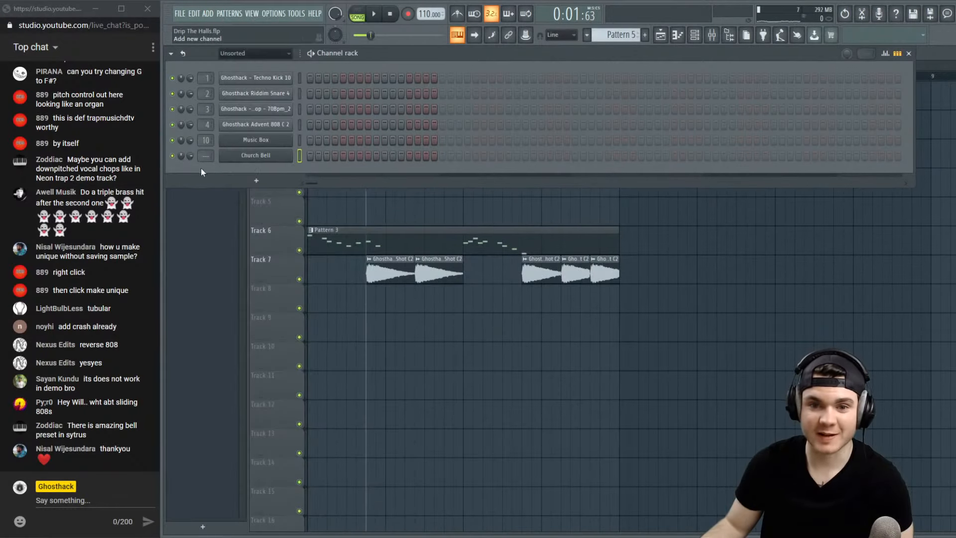
Open the Church Bell channel's FLEX instrument and search its presets for "bell"
{"action": "left_click", "coordinate": [251, 159]}
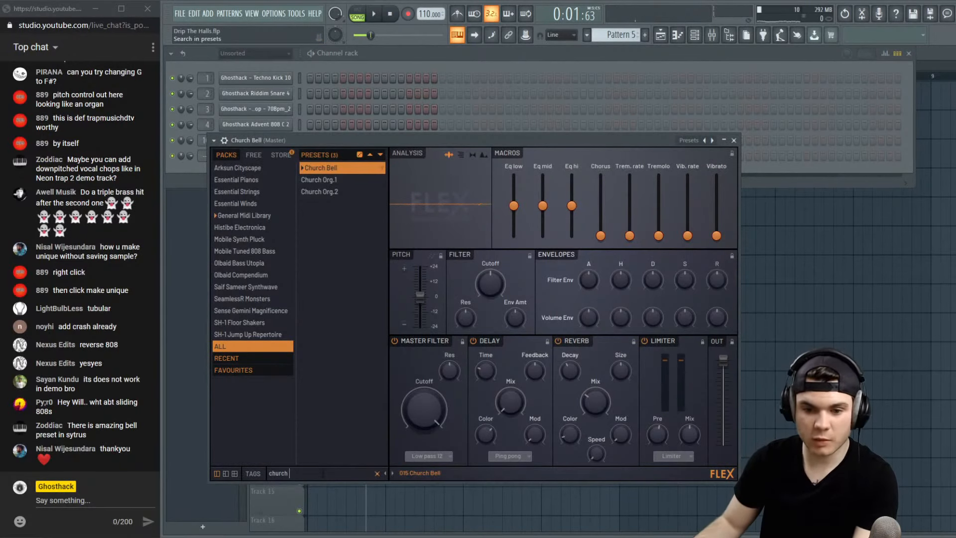
{"action": "double_click", "coordinate": [279, 473]}
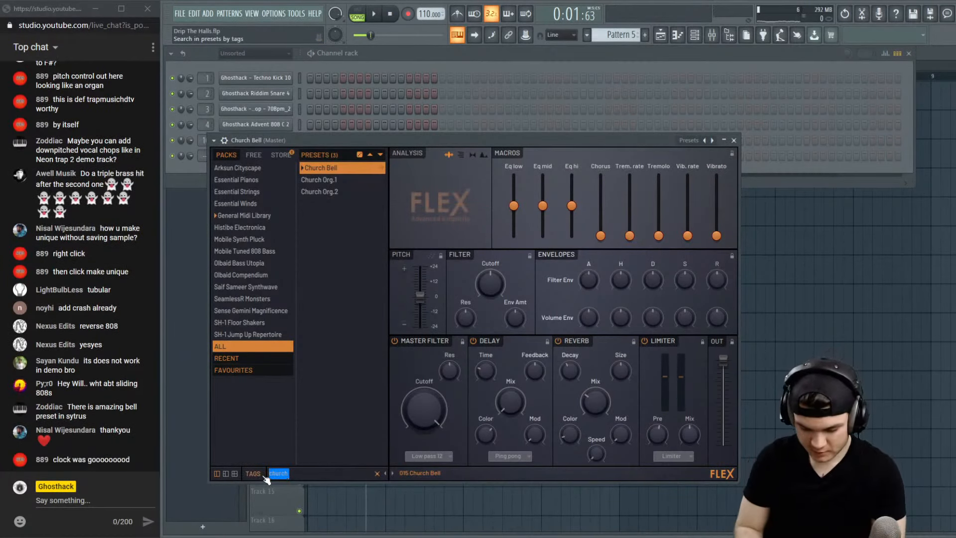
{"action": "type", "text": "bell"}
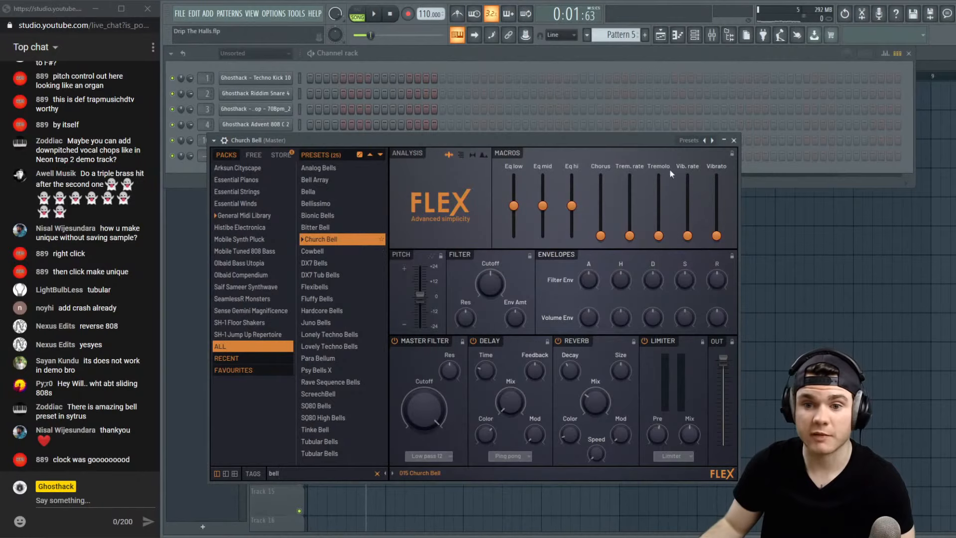
Delete the Church Bell channel and close the channel rack
{"action": "left_click", "coordinate": [734, 140]}
{"action": "right_click", "coordinate": [256, 156]}
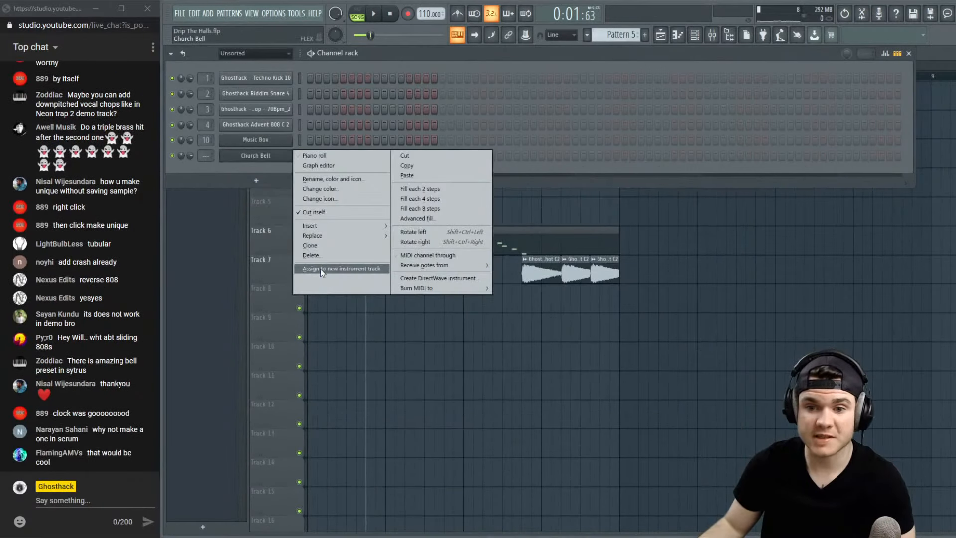
{"action": "left_click", "coordinate": [318, 256]}
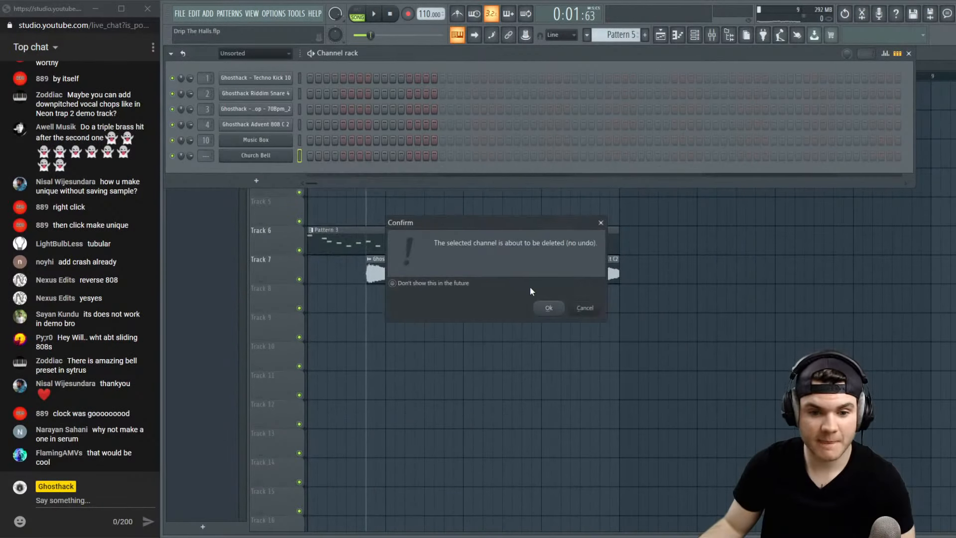
{"action": "left_click", "coordinate": [549, 308]}
{"action": "key", "text": "F6"}
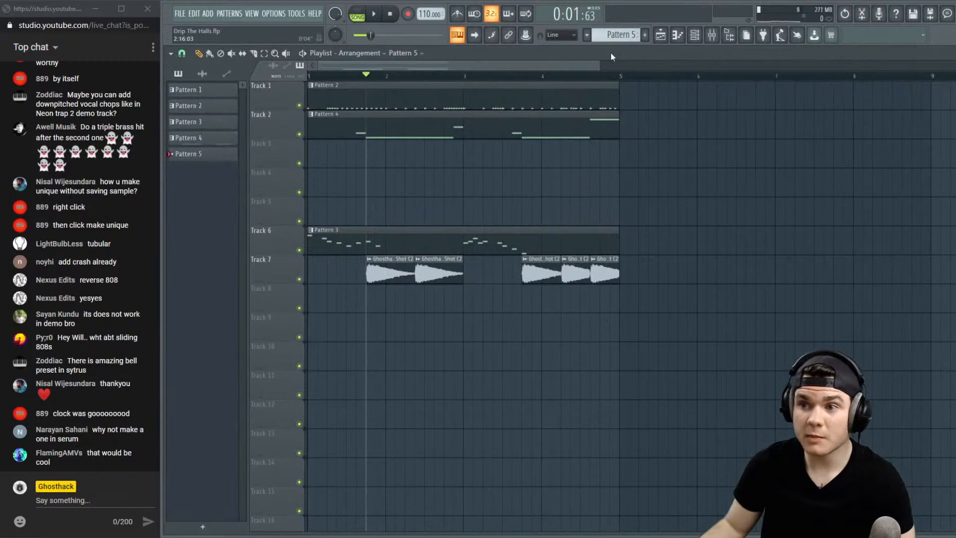
Show the sample browser and collapse the Ghosthack BF Bundle folder along with its open subfolders
{"action": "left_click", "coordinate": [728, 38]}
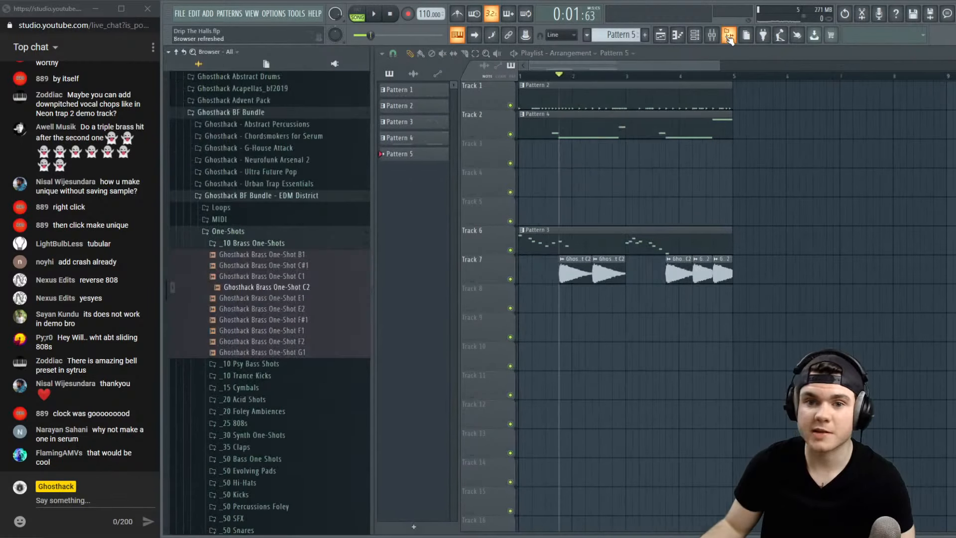
{"action": "left_click", "coordinate": [249, 245]}
{"action": "left_click", "coordinate": [247, 231]}
{"action": "left_click", "coordinate": [249, 195]}
{"action": "left_click", "coordinate": [251, 113]}
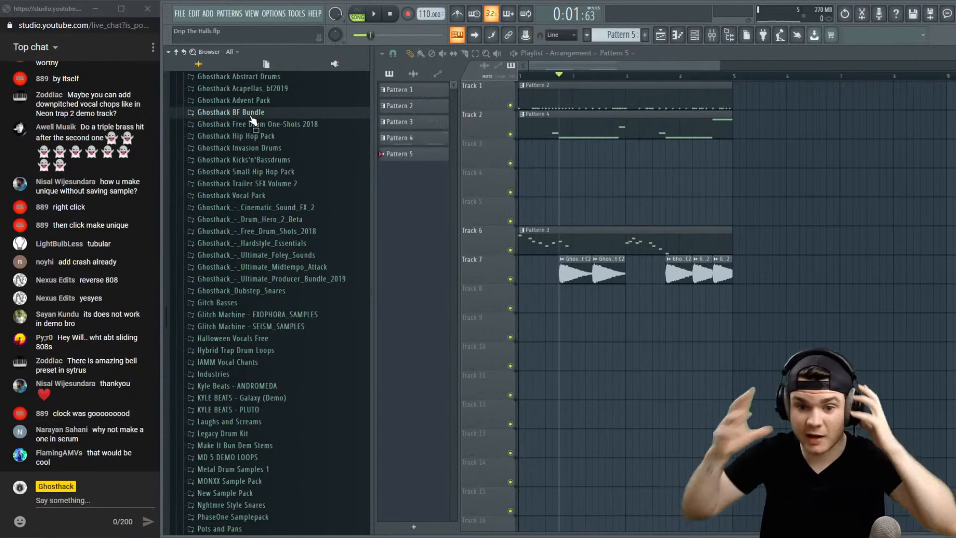
Expand the Random Crap sample folder and browse its files as far as the choir samples
{"action": "scroll", "coordinate": [263, 240], "scroll_direction": "down", "scroll_amount": 15}
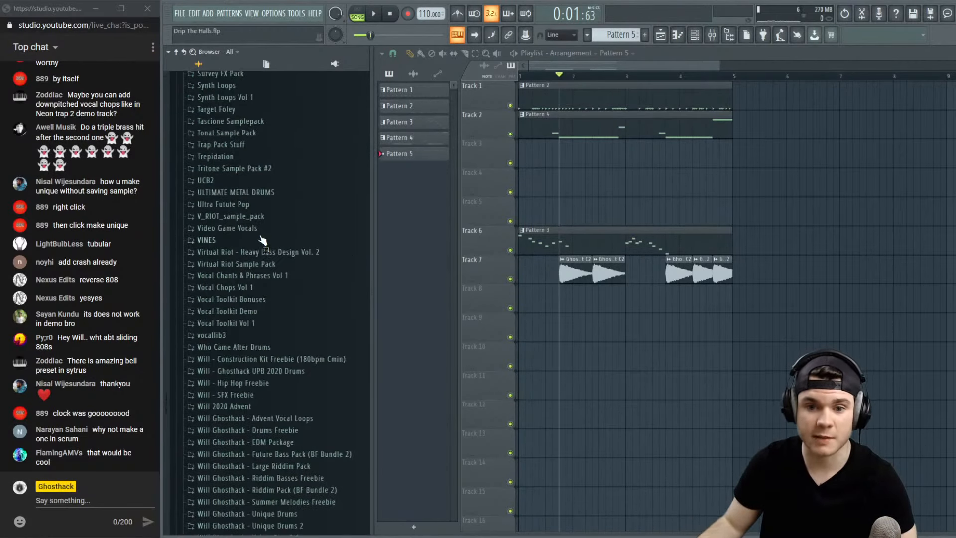
{"action": "scroll", "coordinate": [299, 334], "scroll_direction": "up", "scroll_amount": 8}
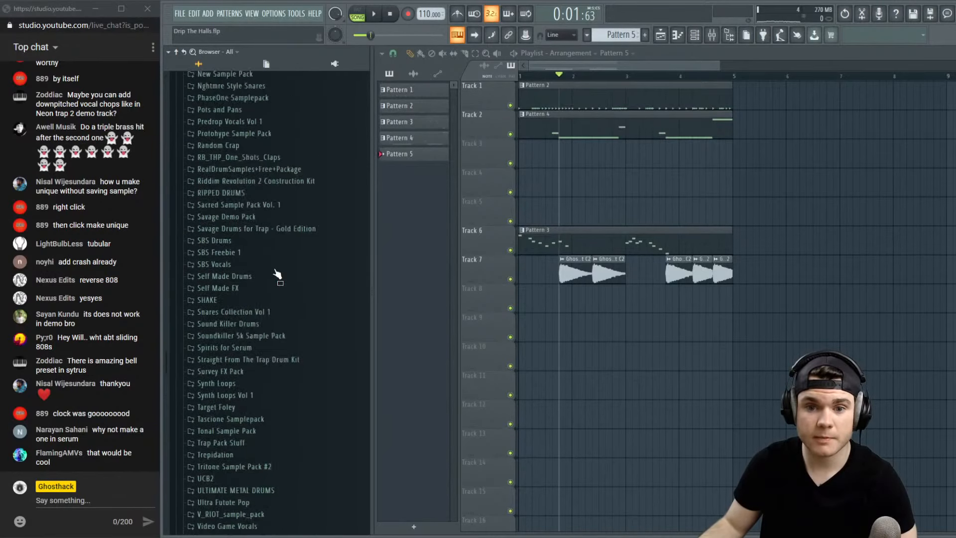
{"action": "scroll", "coordinate": [277, 268], "scroll_direction": "down", "scroll_amount": 3}
{"action": "scroll", "coordinate": [277, 269], "scroll_direction": "up", "scroll_amount": 10}
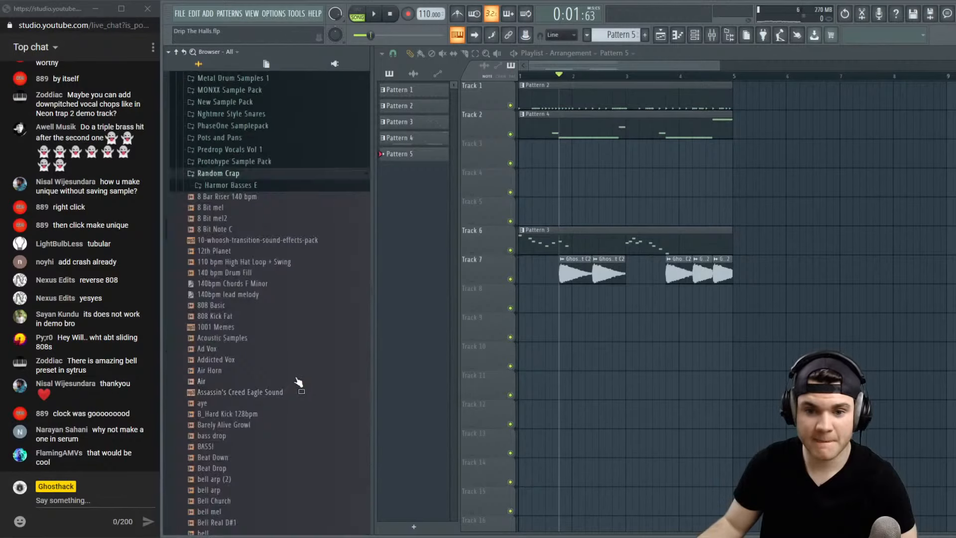
{"action": "scroll", "coordinate": [299, 375], "scroll_direction": "down", "scroll_amount": 4}
{"action": "scroll", "coordinate": [288, 201], "scroll_direction": "down", "scroll_amount": 8}
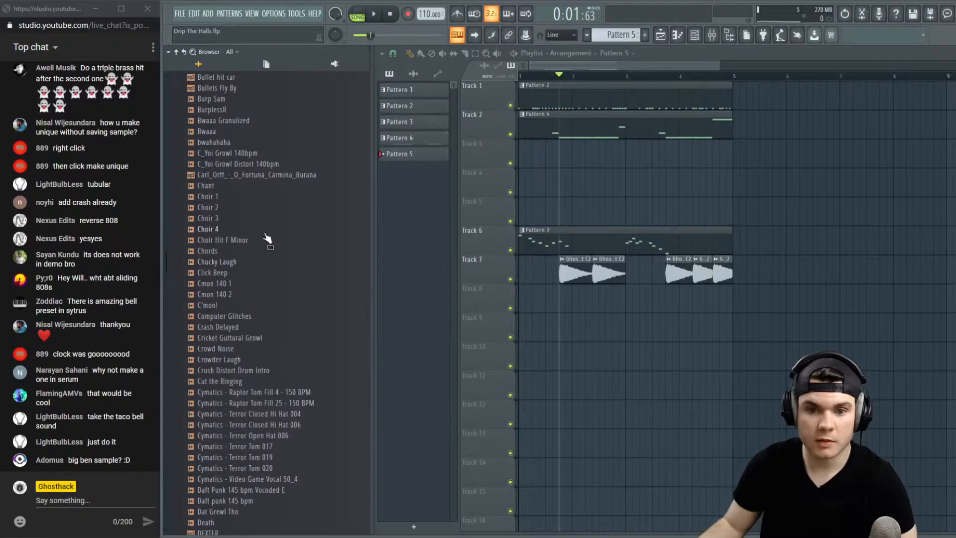
Preview the Choir Hit F Minor sample alone and over the beat played from the start
{"action": "left_click", "coordinate": [232, 242]}
{"action": "key", "text": "space"}
{"action": "key", "text": "space"}
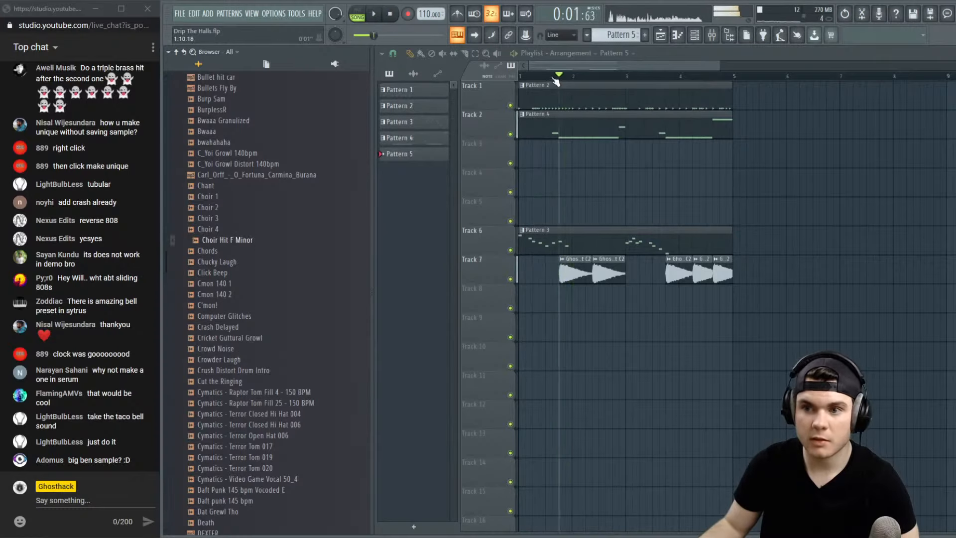
{"action": "left_click", "coordinate": [520, 76]}
{"action": "key", "text": "space"}
{"action": "left_click", "coordinate": [246, 242]}
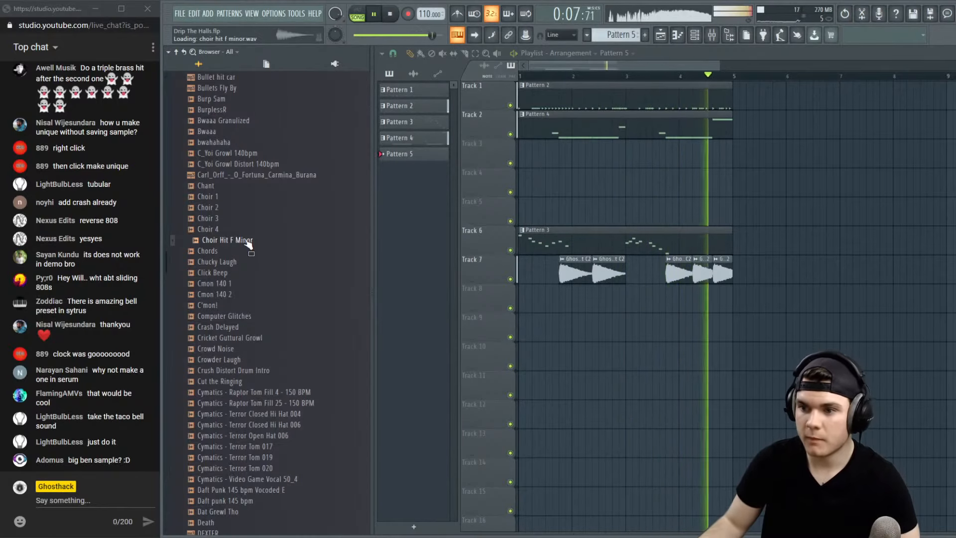
{"action": "key", "text": "space"}
Place the Choir Hit F Minor sample on Track 8, aligned with the first brass hit
{"action": "left_click_drag", "start_coordinate": [247, 243], "coordinate": [562, 298]}
{"action": "double_click", "coordinate": [567, 298]}
{"action": "left_click", "coordinate": [733, 167]}
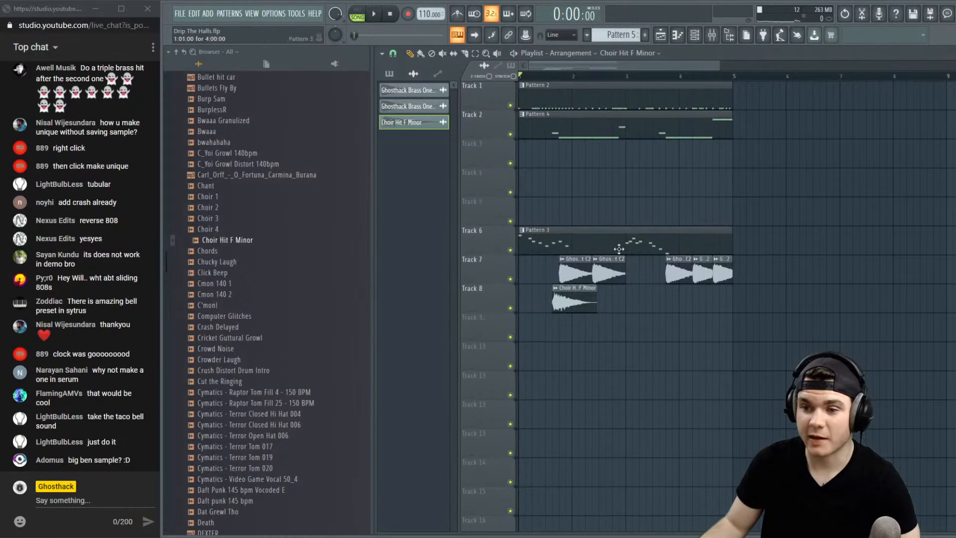
{"action": "double_click", "coordinate": [588, 302]}
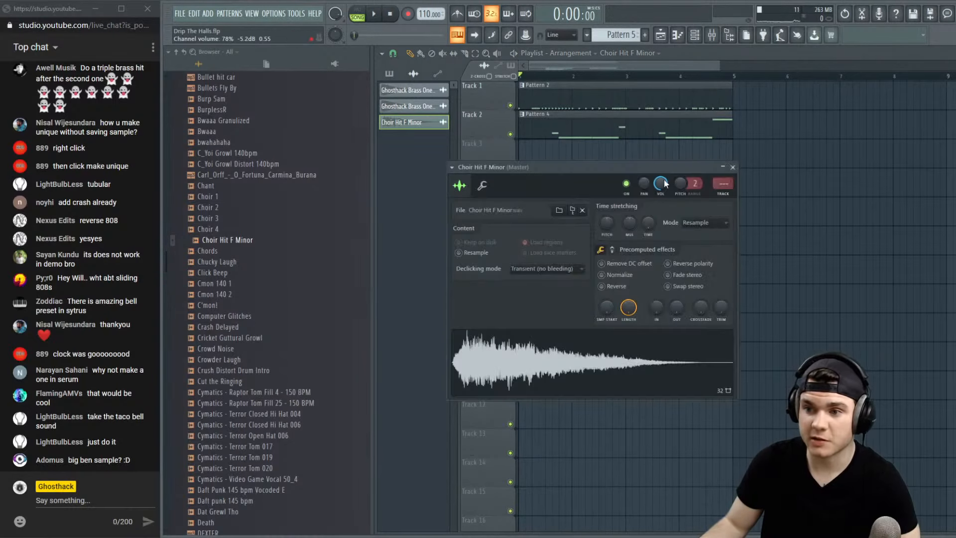
{"action": "left_click", "coordinate": [732, 167]}
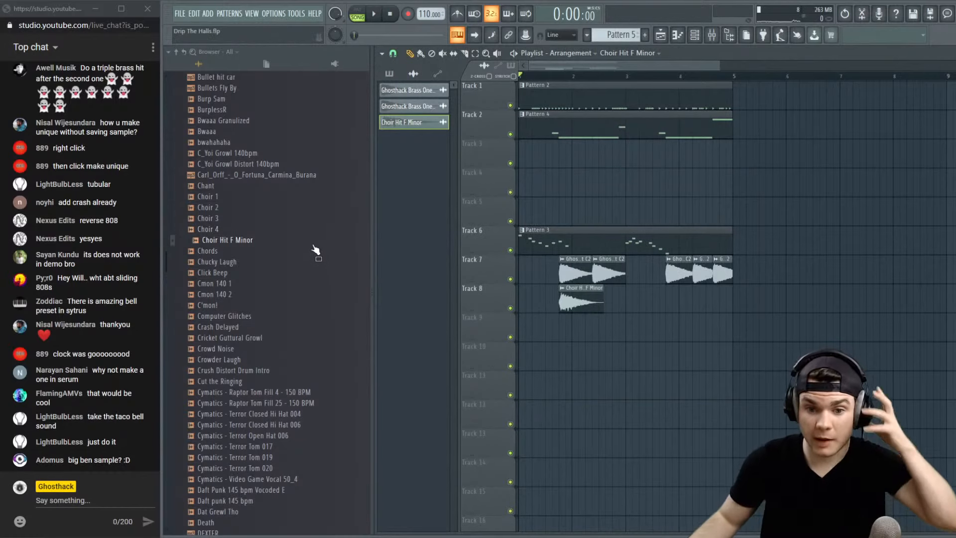
Find the Bell Church sample in the Random Crap folder and preview it
{"action": "scroll", "coordinate": [308, 263], "scroll_direction": "down", "scroll_amount": 1}
{"action": "scroll", "coordinate": [309, 262], "scroll_direction": "down", "scroll_amount": 20}
{"action": "scroll", "coordinate": [310, 262], "scroll_direction": "up", "scroll_amount": 20}
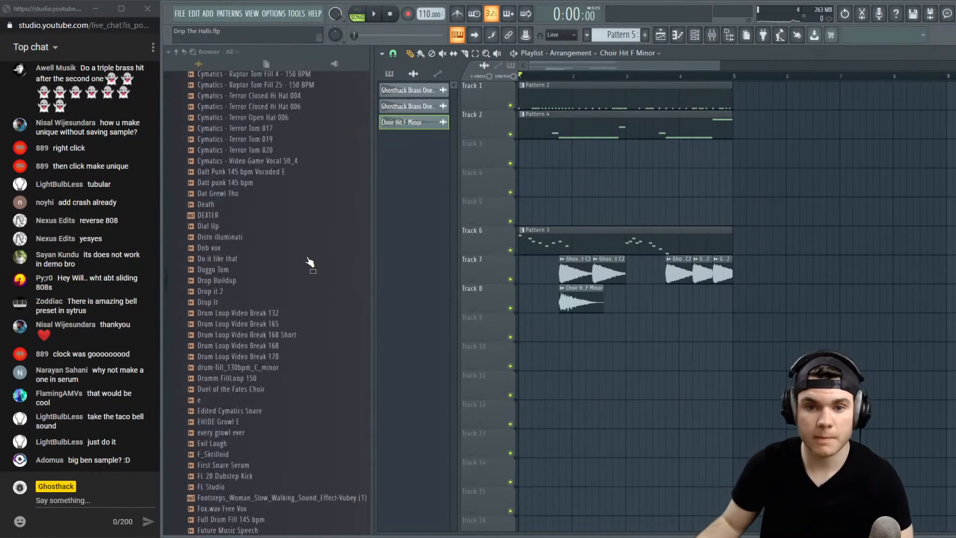
{"action": "scroll", "coordinate": [310, 262], "scroll_direction": "up", "scroll_amount": 2}
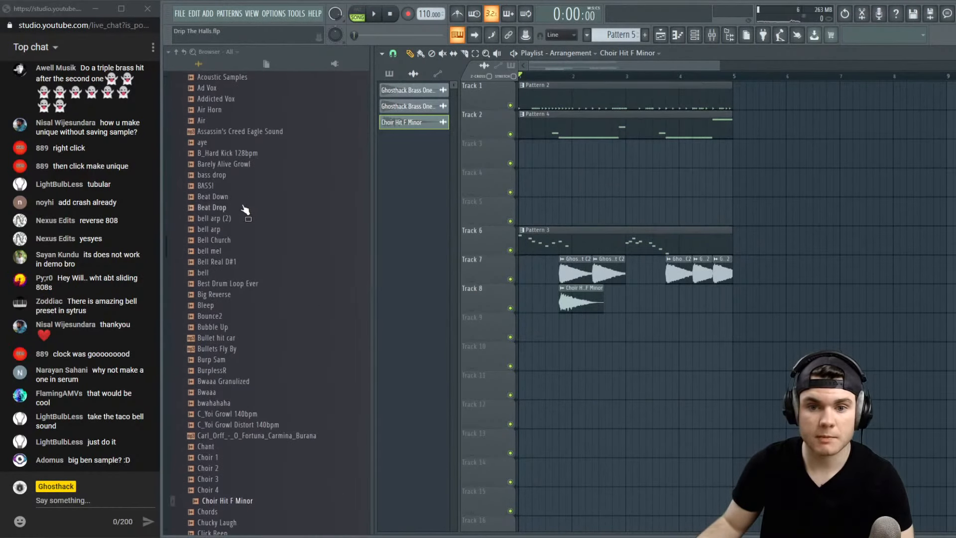
{"action": "left_click", "coordinate": [232, 241]}
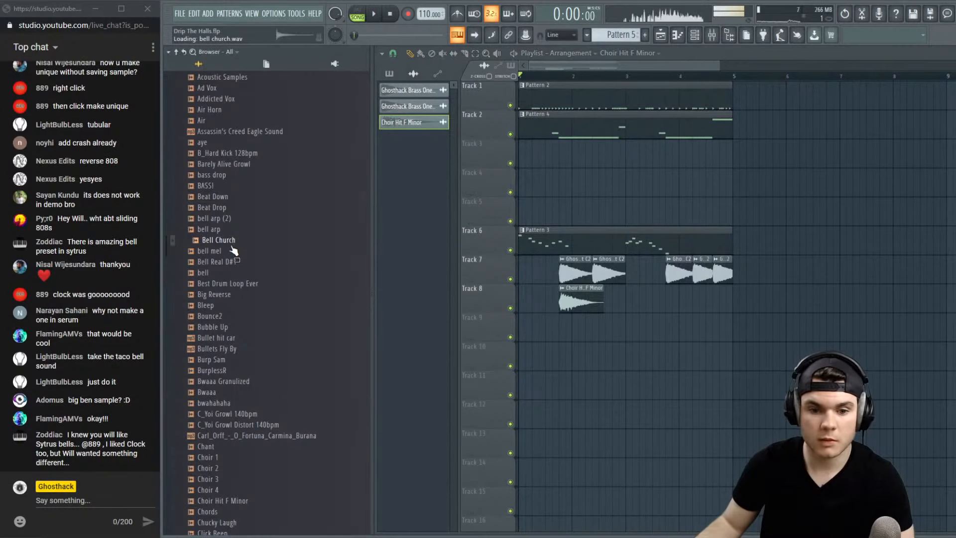
Place Bell Church on Track 9 at the first brass hit and pitch it down 500 cents using a pitch range of 5
{"action": "left_click_drag", "start_coordinate": [233, 250], "coordinate": [594, 326]}
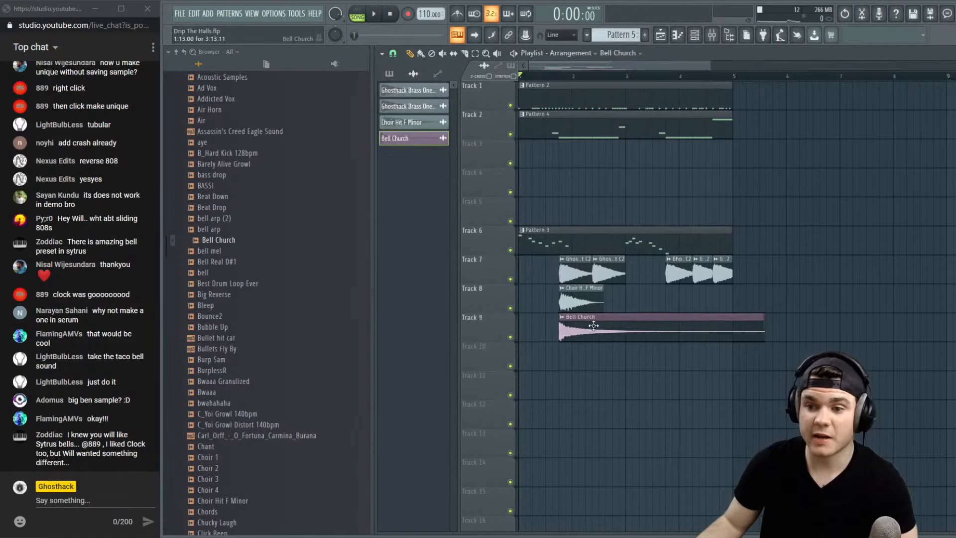
{"action": "double_click", "coordinate": [593, 325]}
{"action": "left_click", "coordinate": [543, 355]}
{"action": "left_click_drag", "start_coordinate": [693, 198], "coordinate": [693, 239]}
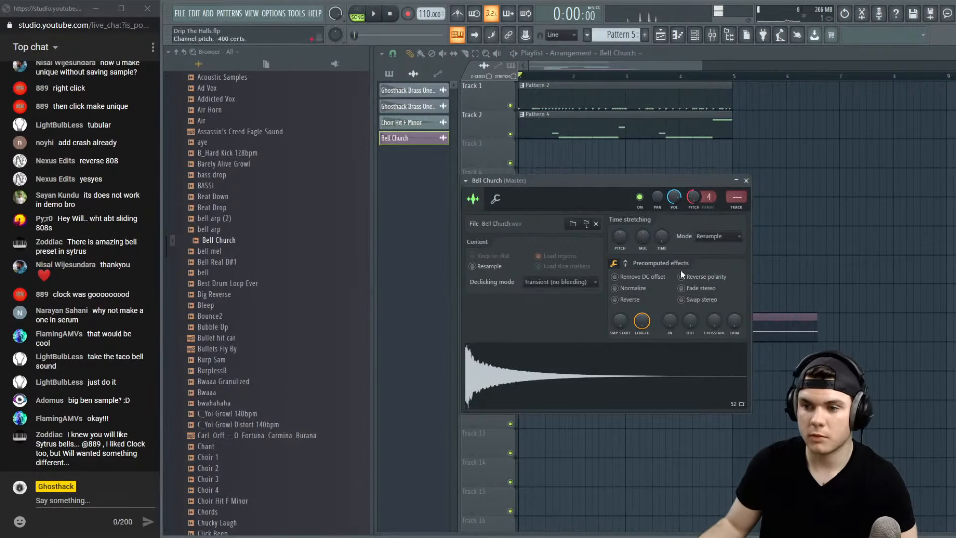
{"action": "left_click_drag", "start_coordinate": [709, 197], "coordinate": [709, 193]}
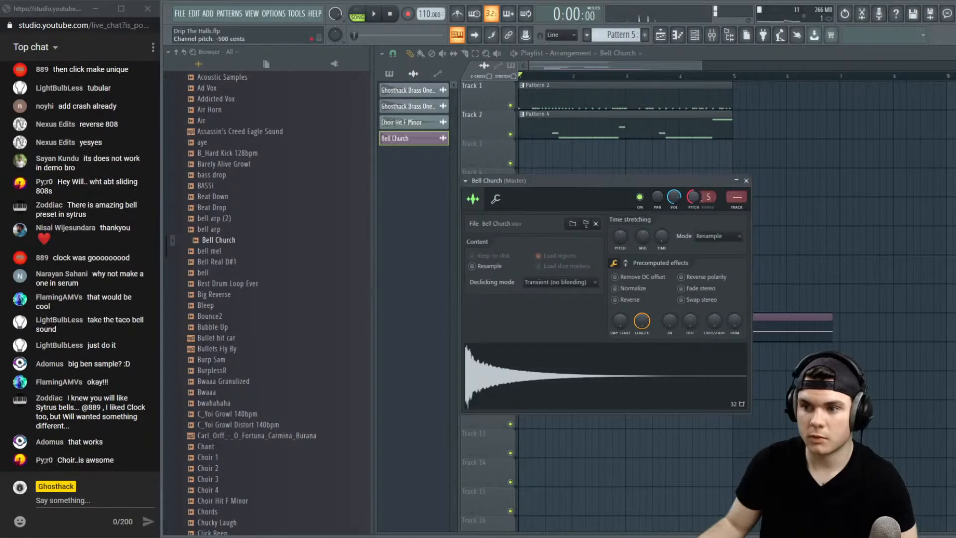
Lower the Bell Church channel volume to about 43% while playing the beat, and close its settings
{"action": "key", "text": "space"}
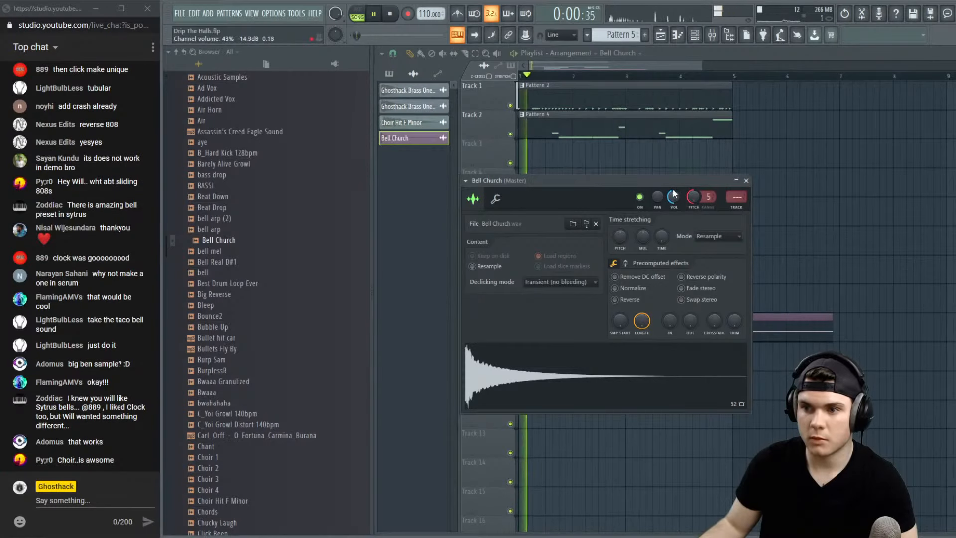
{"action": "left_click_drag", "start_coordinate": [675, 187], "coordinate": [722, 270]}
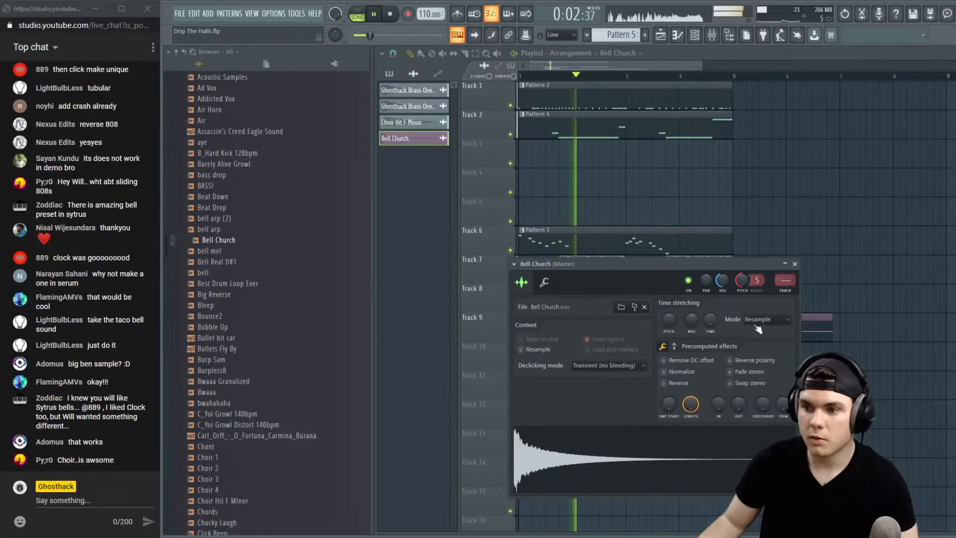
{"action": "key", "text": "space"}
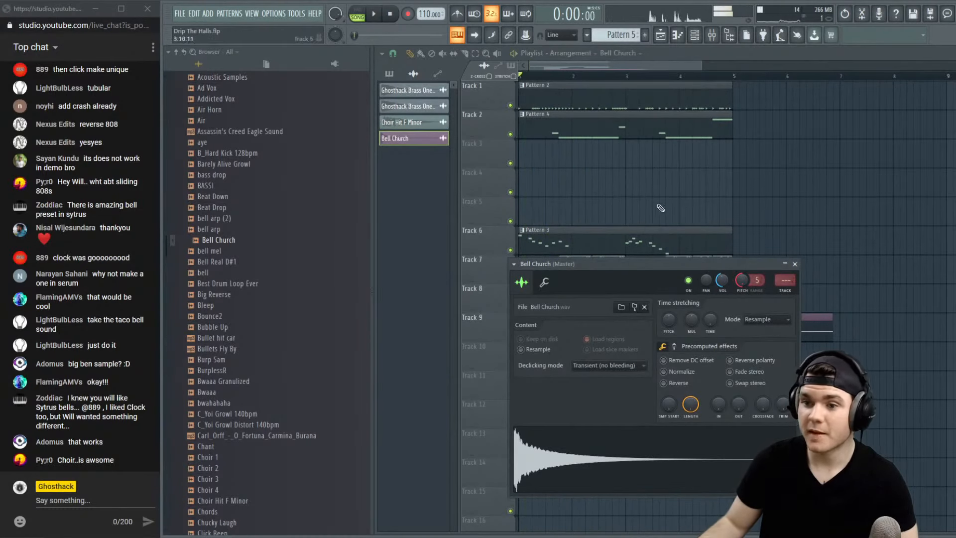
{"action": "left_click", "coordinate": [794, 264]}
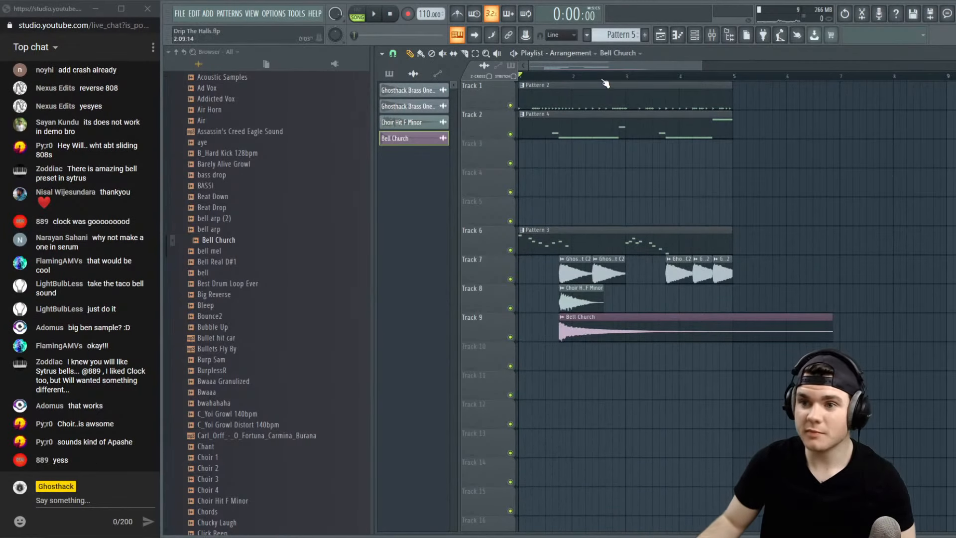
Hide the browser, route the Bell Church channel to mixer track 11 and close its settings
{"action": "scroll", "coordinate": [605, 84], "scroll_direction": "up", "scroll_amount": 1}
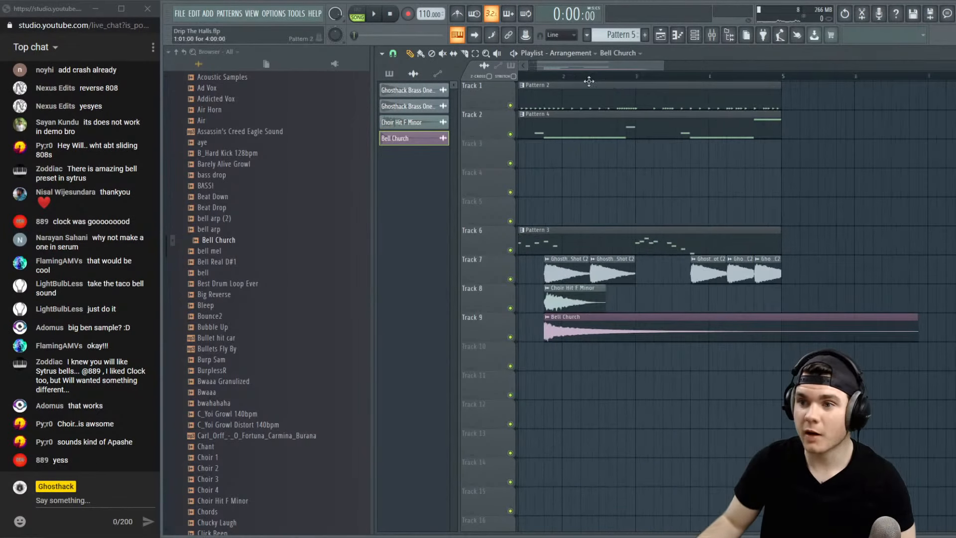
{"action": "left_click", "coordinate": [730, 36]}
{"action": "left_click_drag", "start_coordinate": [401, 69], "coordinate": [386, 69]}
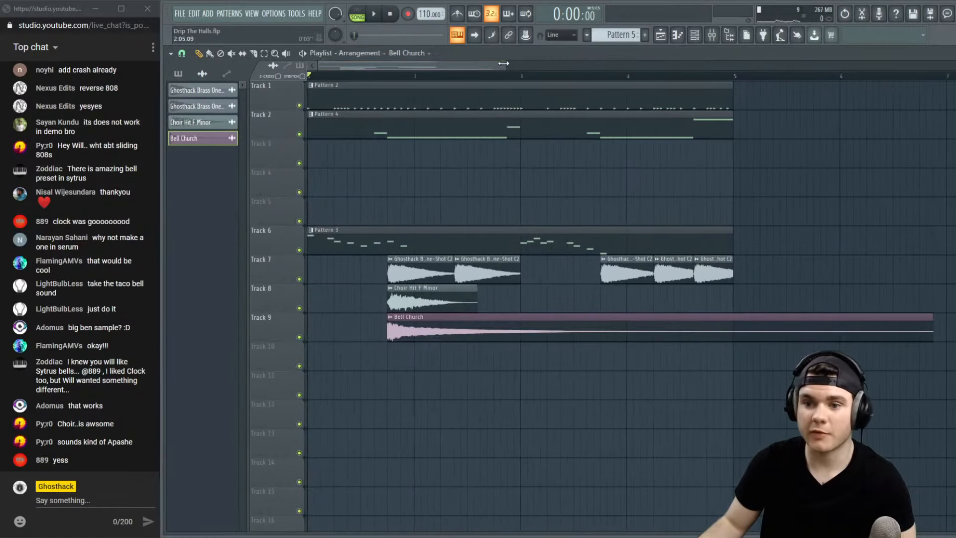
{"action": "left_click_drag", "start_coordinate": [504, 63], "coordinate": [570, 77]}
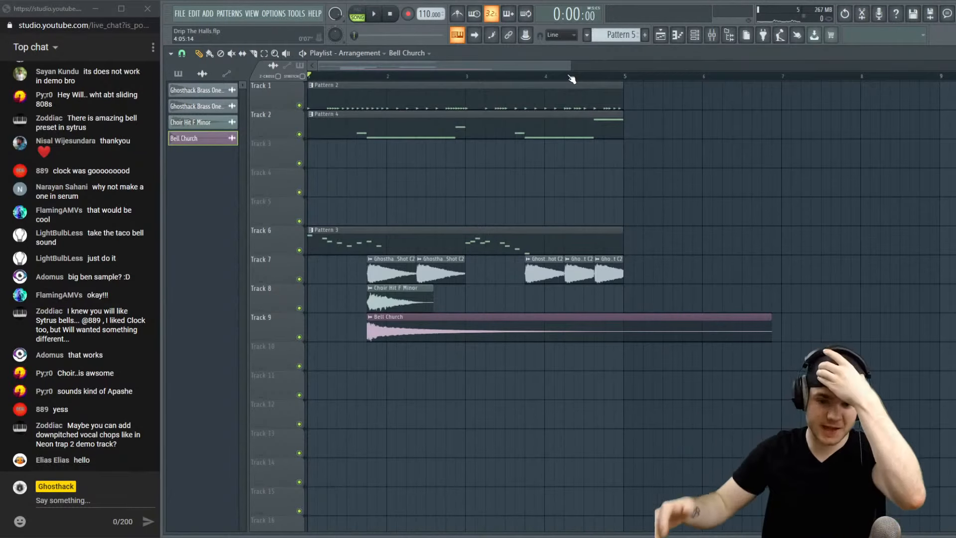
{"action": "left_click", "coordinate": [488, 321]}
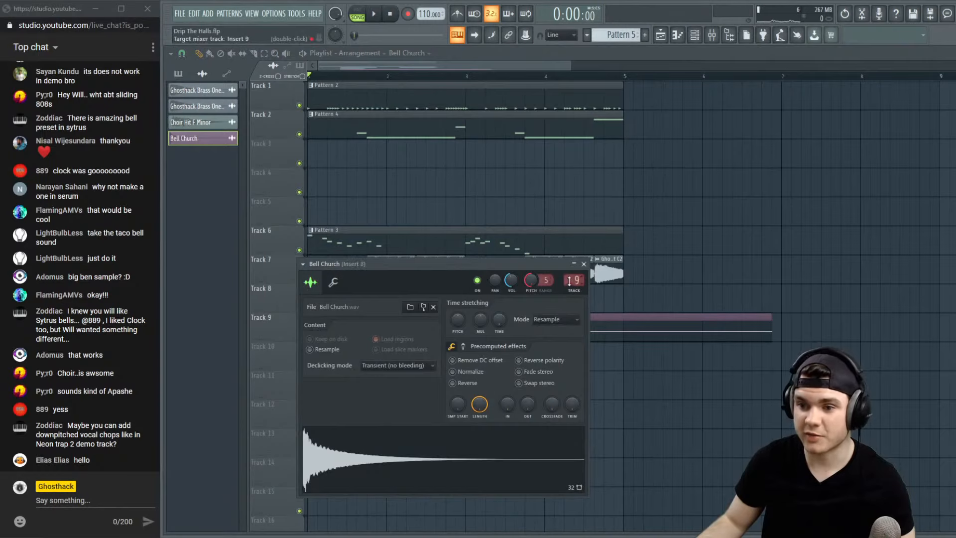
{"action": "left_click", "coordinate": [584, 264]}
Set the playback start at the first brass hit and listen to mixer track 11 soloed
{"action": "left_click", "coordinate": [371, 76]}
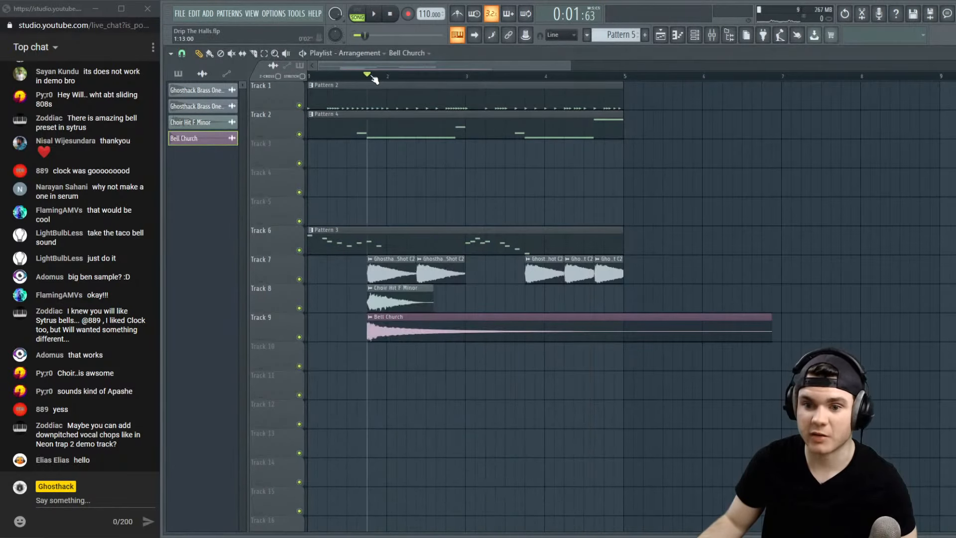
{"action": "left_click", "coordinate": [712, 36]}
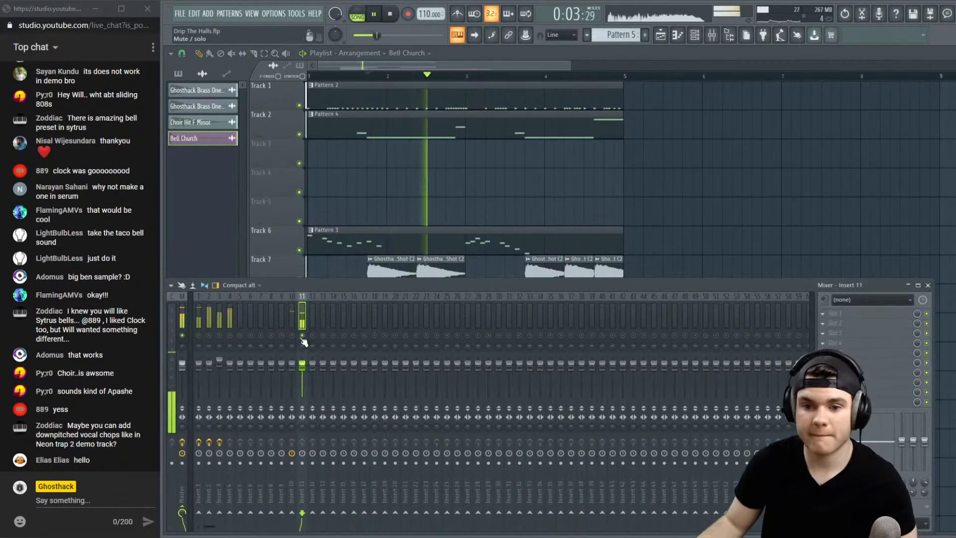
{"action": "key", "text": "space"}
{"action": "key", "text": "space"}
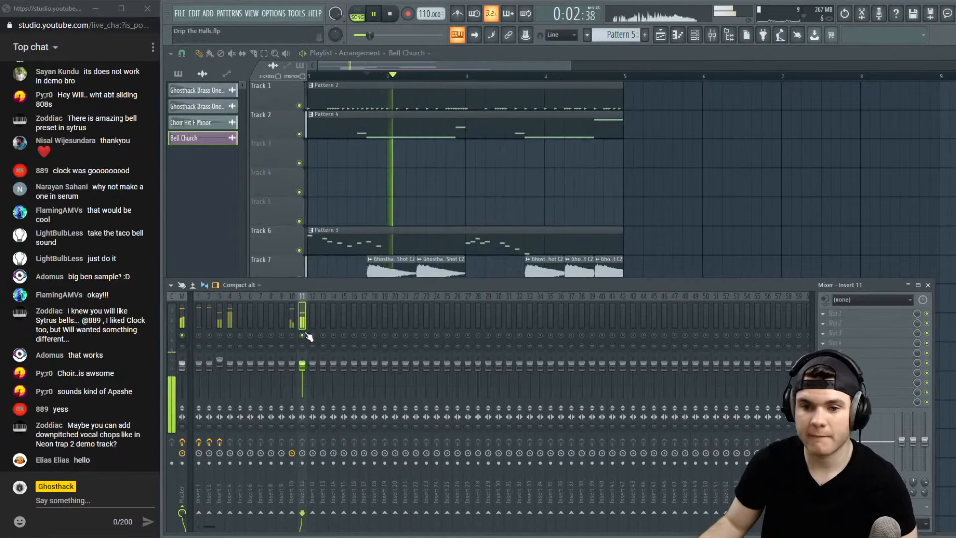
{"action": "key", "text": "space"}
Route the Ghosthack Brass One-Shot C2 channel to its own mixer track and Choir Hit F Minor to mixer track 13
{"action": "key", "text": "F9"}
{"action": "double_click", "coordinate": [373, 273]}
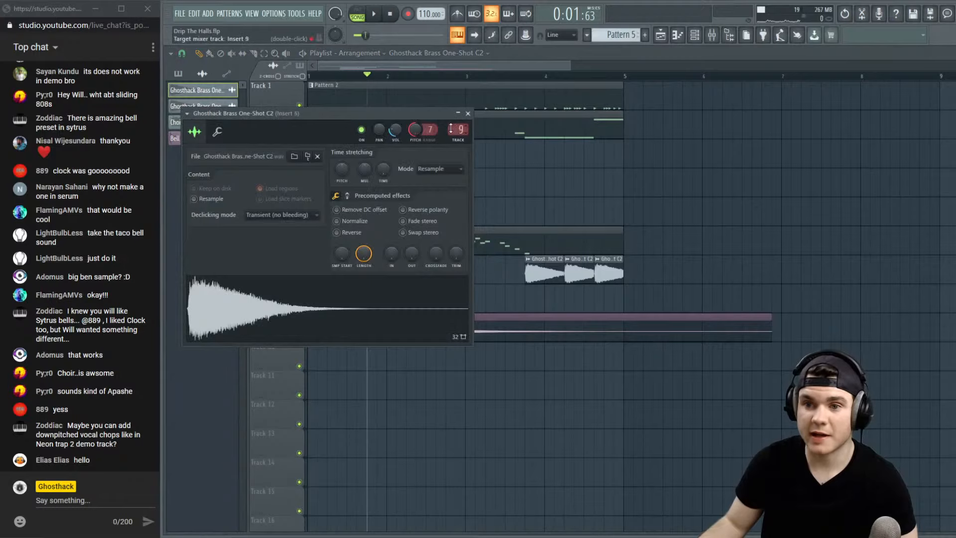
{"action": "left_click", "coordinate": [468, 114]}
{"action": "double_click", "coordinate": [401, 295]}
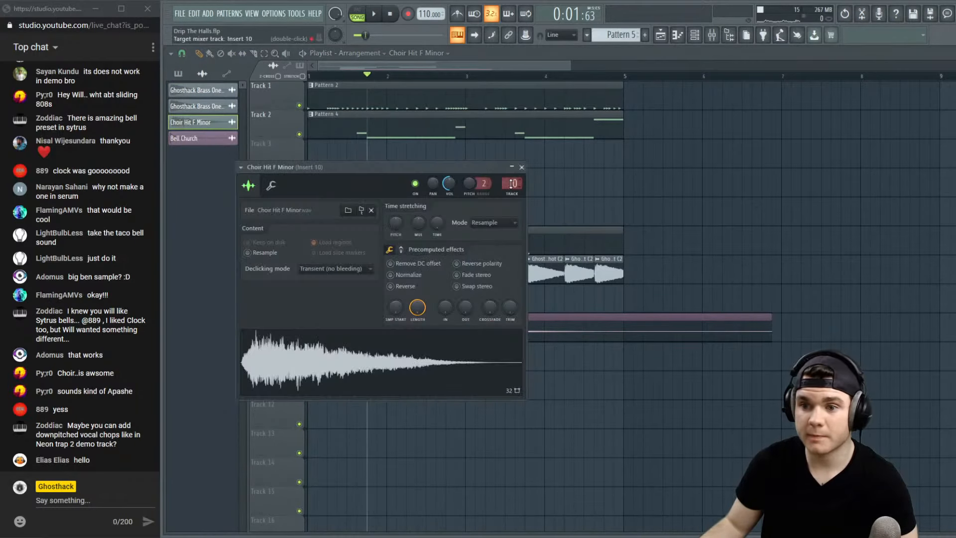
{"action": "key", "text": "space"}
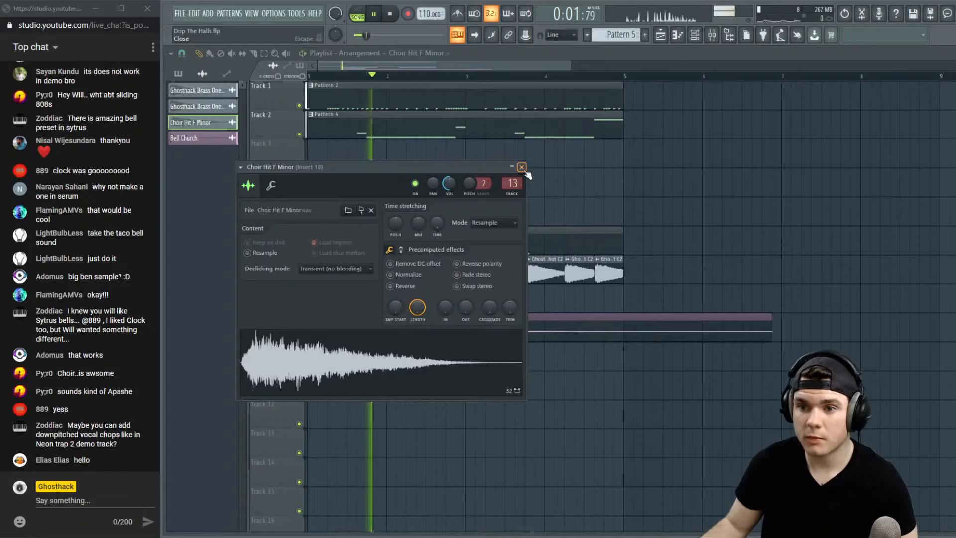
{"action": "left_click", "coordinate": [522, 167]}
Load Fruity Parametric EQ 2 in the first effect slot of mixer track 11
{"action": "left_click", "coordinate": [712, 36]}
{"action": "key", "text": "space"}
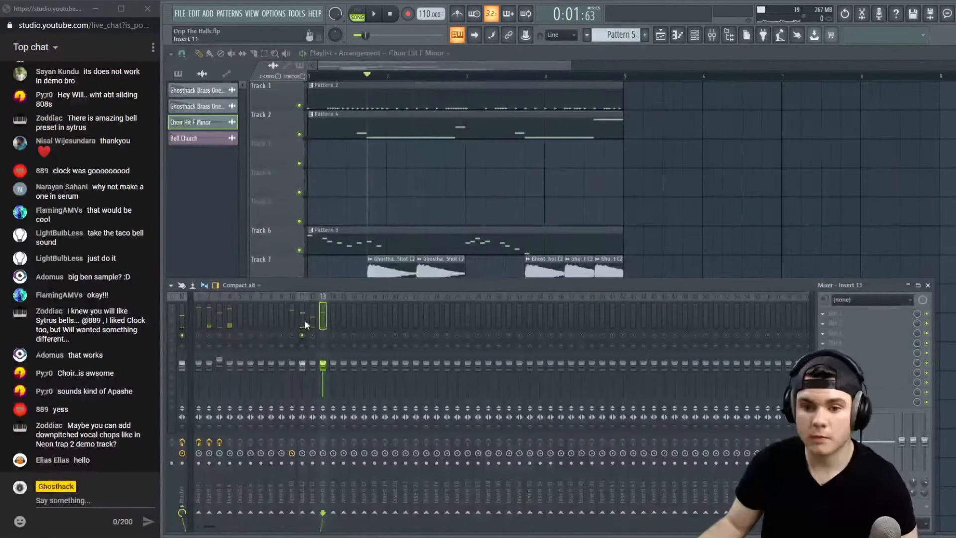
{"action": "left_click", "coordinate": [302, 319]}
{"action": "left_click", "coordinate": [822, 314]}
{"action": "mouse_move", "coordinate": [836, 306]}
{"action": "left_click", "coordinate": [725, 142]}
{"action": "key", "text": "space"}
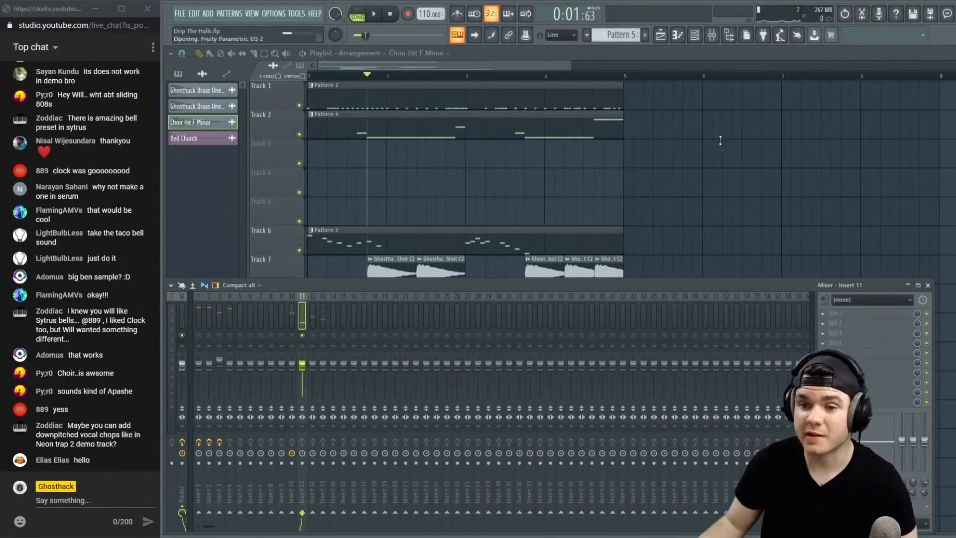
Locate the bell's resonance with a narrow band 4 boost during playback, and cut it by about 12.7 dB at 428 Hz
{"action": "left_click_drag", "start_coordinate": [298, 188], "coordinate": [288, 125]}
{"action": "scroll", "coordinate": [297, 149], "scroll_direction": "down", "scroll_amount": 5}
{"action": "scroll", "coordinate": [286, 126], "scroll_direction": "down", "scroll_amount": 5}
{"action": "key", "text": "space"}
{"action": "key", "text": "space"}
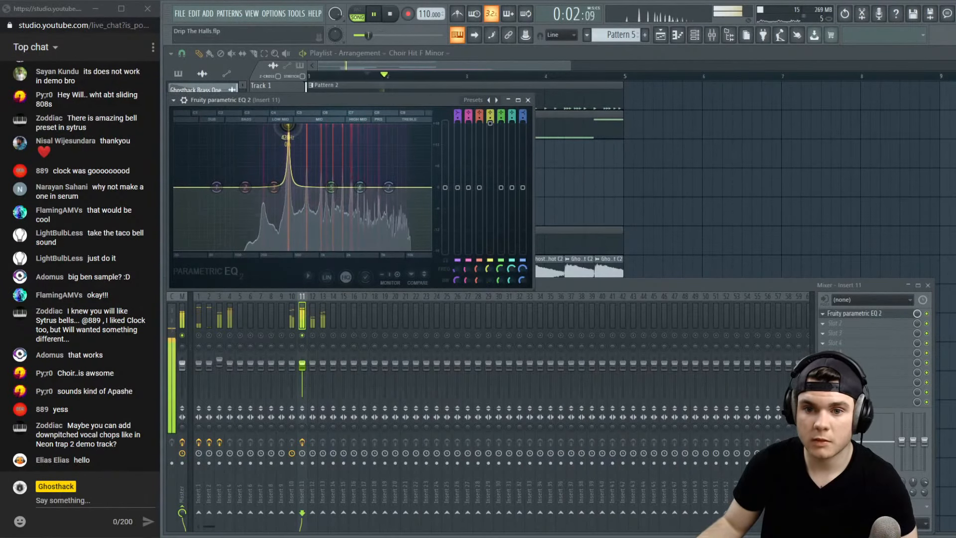
{"action": "left_click_drag", "start_coordinate": [489, 122], "coordinate": [490, 251]}
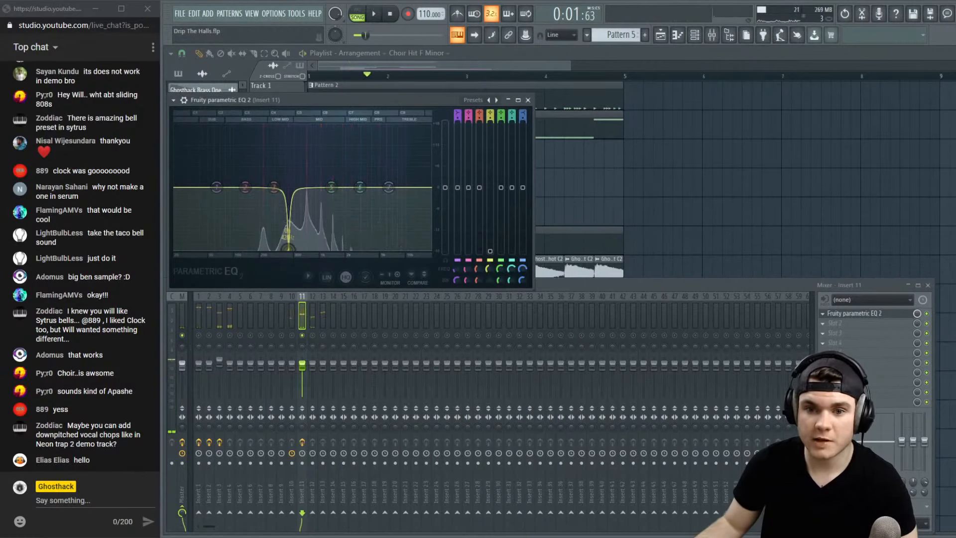
{"action": "key", "text": "space"}
Narrow band 5, boost it at 218 Hz to check the resonance, and cut it to the minimum gain
{"action": "left_click_drag", "start_coordinate": [332, 188], "coordinate": [262, 125]}
{"action": "scroll", "coordinate": [326, 129], "scroll_direction": "down", "scroll_amount": 2}
{"action": "key", "text": "space"}
{"action": "key", "text": "space"}
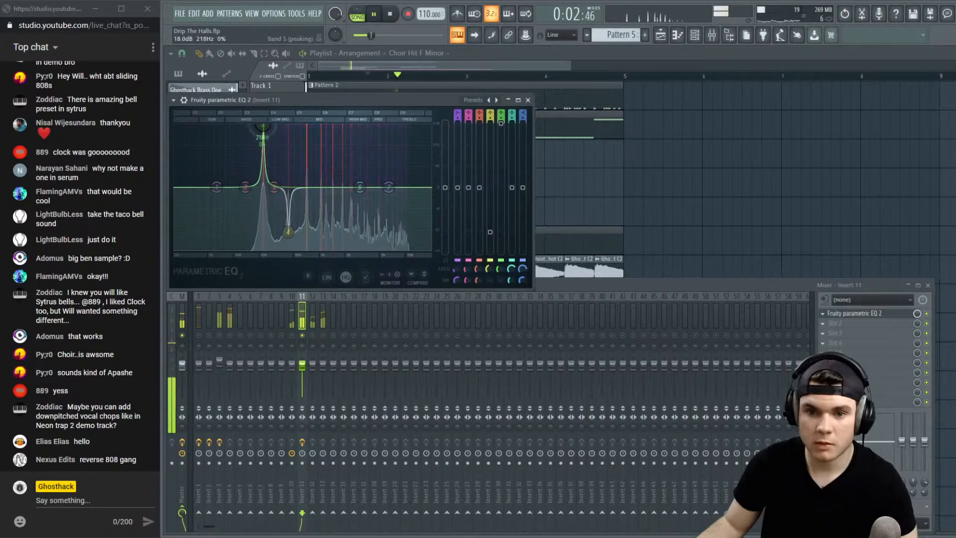
{"action": "key", "text": "space"}
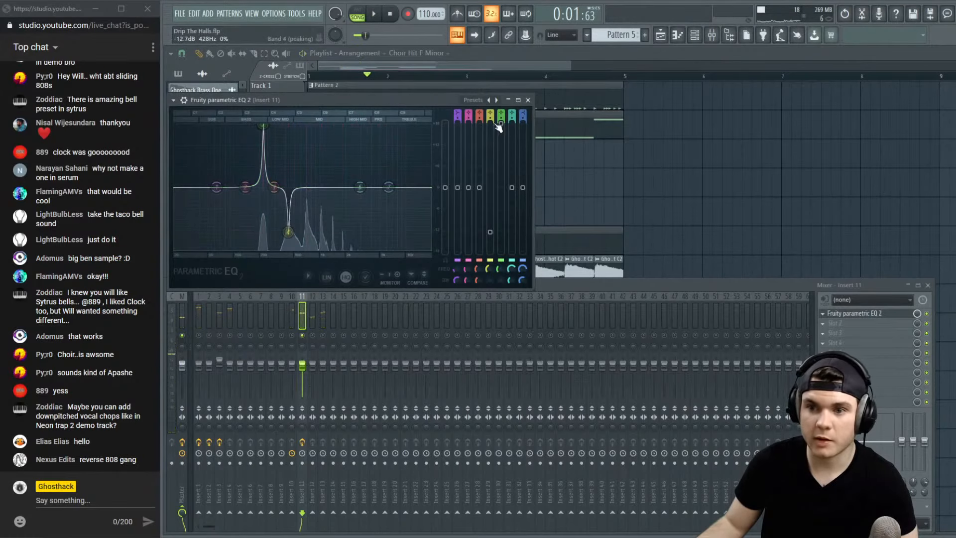
{"action": "left_click_drag", "start_coordinate": [498, 127], "coordinate": [500, 251]}
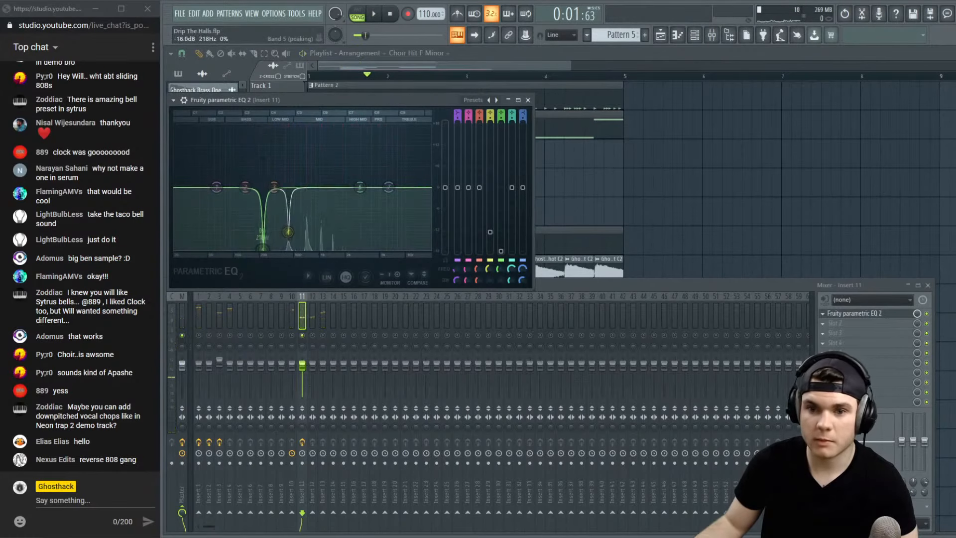
Play the bell to compare it with and without the EQ, and close the EQ window
{"action": "key", "text": "space"}
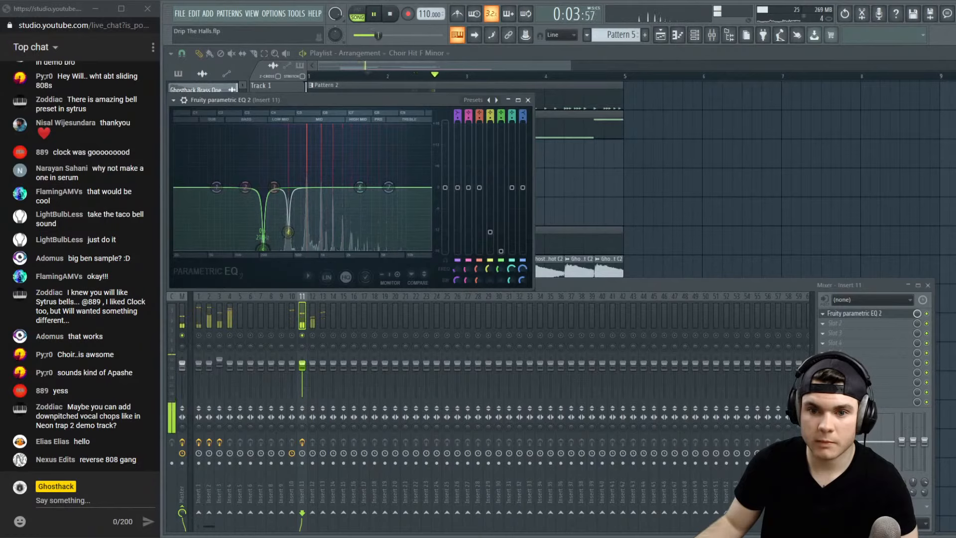
{"action": "key", "text": "space"}
{"action": "left_click", "coordinate": [927, 313]}
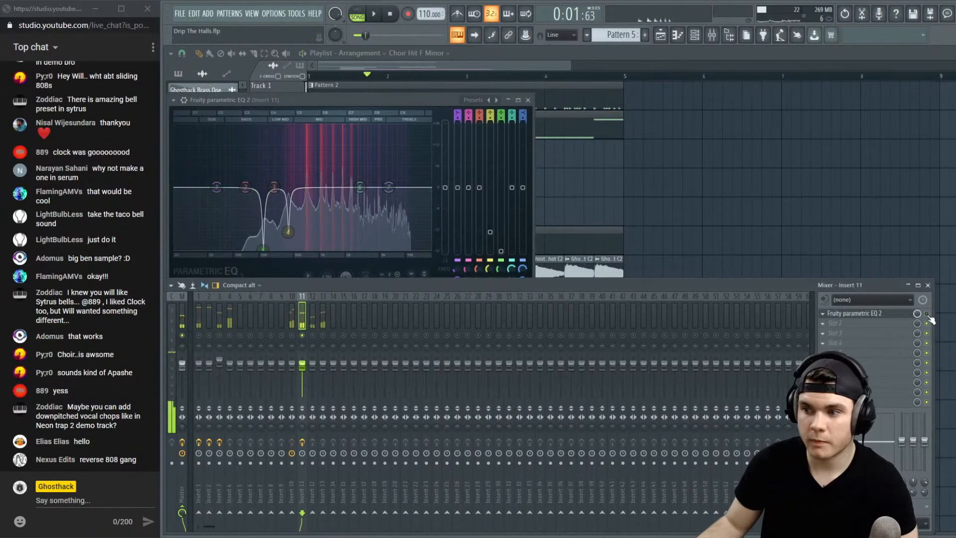
{"action": "left_click", "coordinate": [854, 313]}
Try HalfTime in the second effect slot of mixer track 11 with a 1/4 loop and the mix at 35%
{"action": "left_click", "coordinate": [847, 326]}
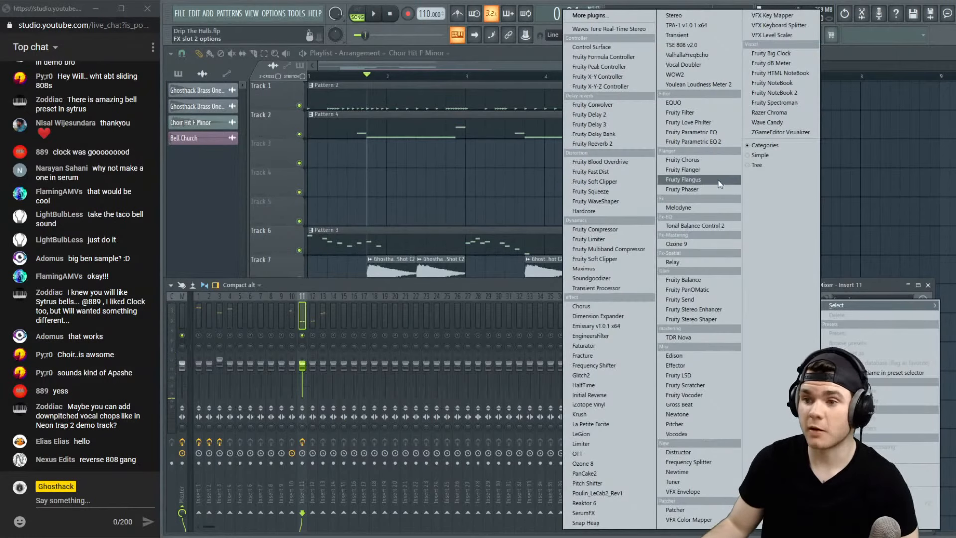
{"action": "left_click", "coordinate": [596, 385]}
{"action": "left_click_drag", "start_coordinate": [344, 115], "coordinate": [394, 140]}
{"action": "key", "text": "space"}
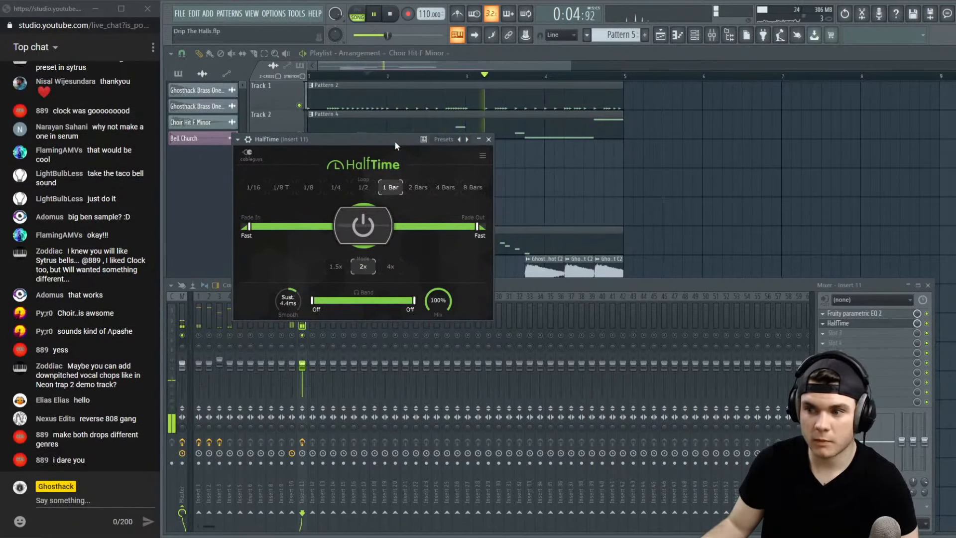
{"action": "left_click_drag", "start_coordinate": [395, 142], "coordinate": [649, 220]}
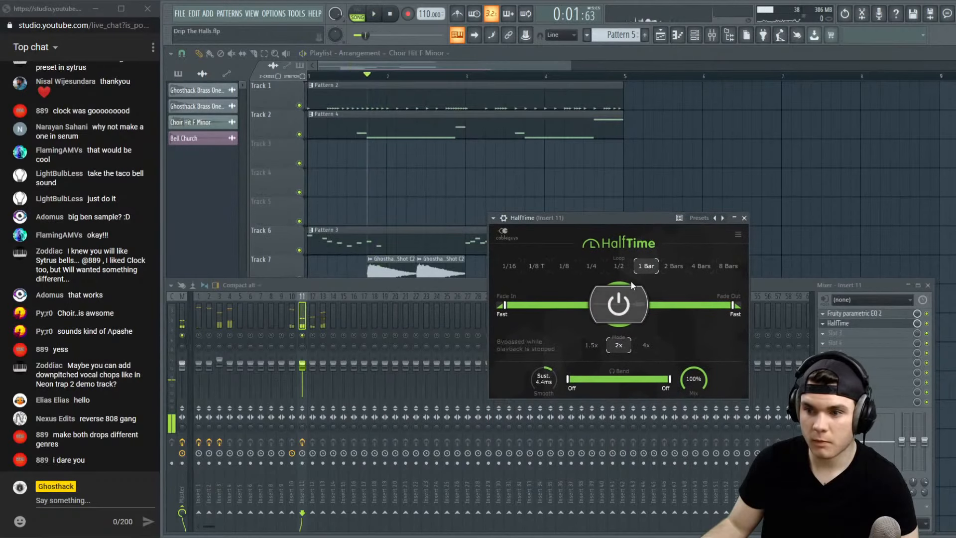
{"action": "left_click", "coordinate": [616, 266]}
{"action": "left_click", "coordinate": [599, 265]}
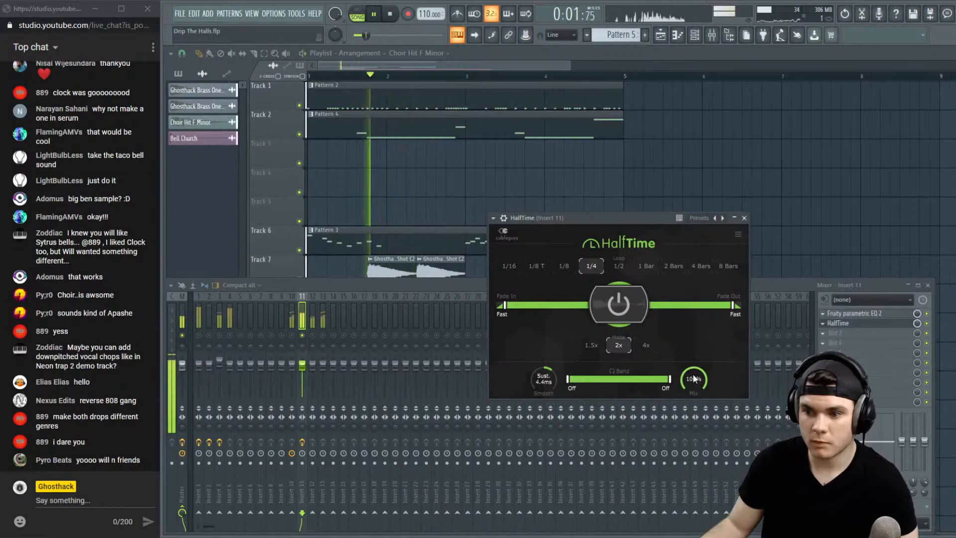
{"action": "left_click_drag", "start_coordinate": [693, 379], "coordinate": [694, 401]}
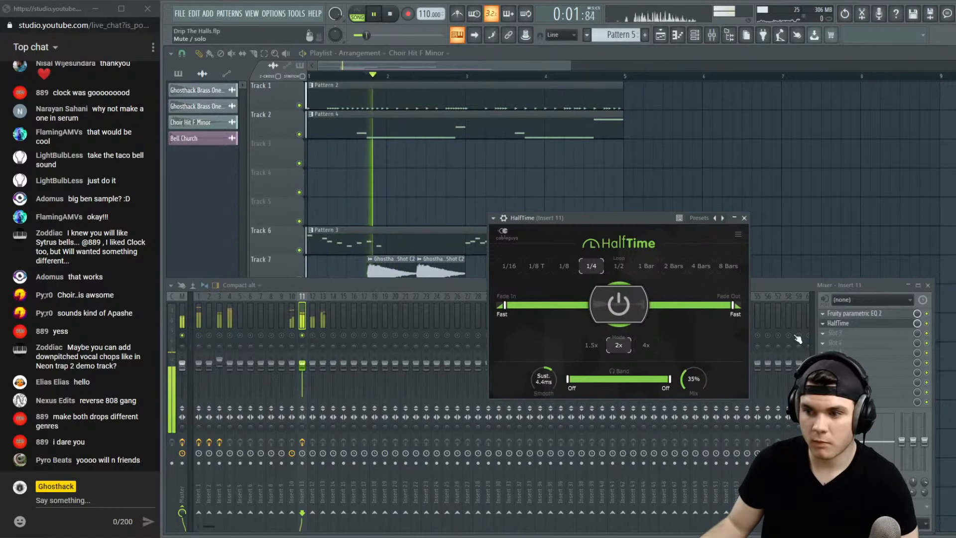
Delete the HalfTime effect from mixer track 11
{"action": "left_click", "coordinate": [821, 323]}
{"action": "mouse_move", "coordinate": [838, 305]}
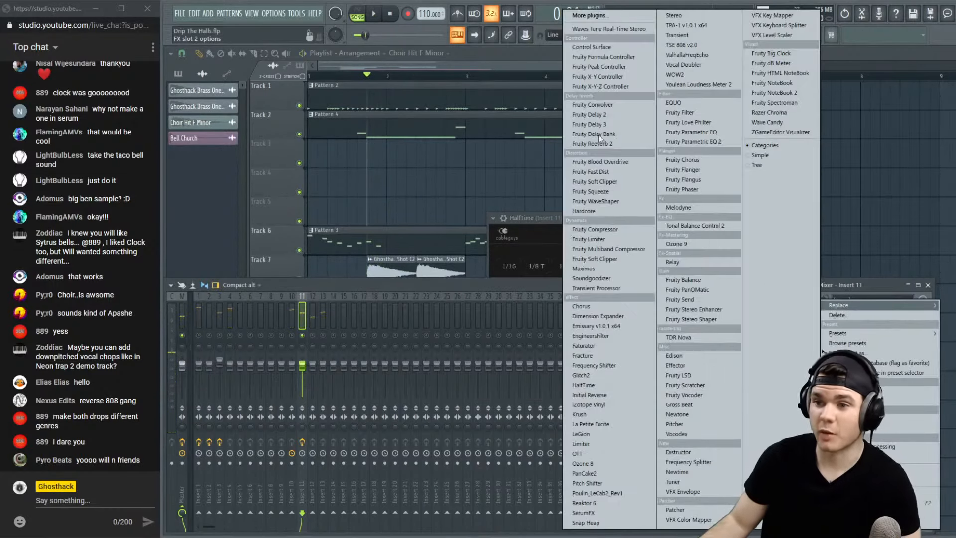
{"action": "left_click", "coordinate": [867, 314]}
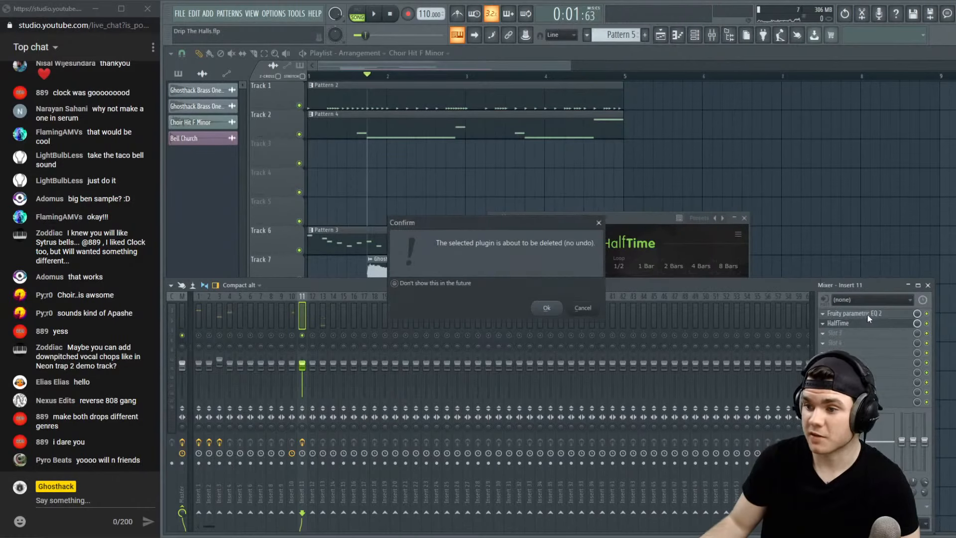
{"action": "left_click", "coordinate": [546, 308]}
Load Fruity Reeverb 2 in the second effect slot of mixer track 11 and raise its wet level while checking playback
{"action": "left_click", "coordinate": [835, 323]}
{"action": "mouse_move", "coordinate": [836, 305]}
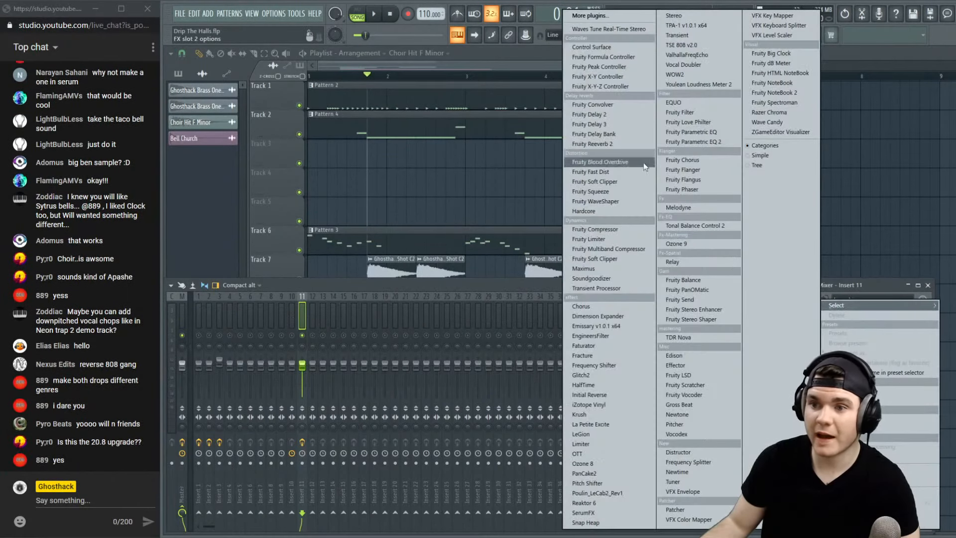
{"action": "left_click", "coordinate": [632, 144]}
{"action": "key", "text": "space"}
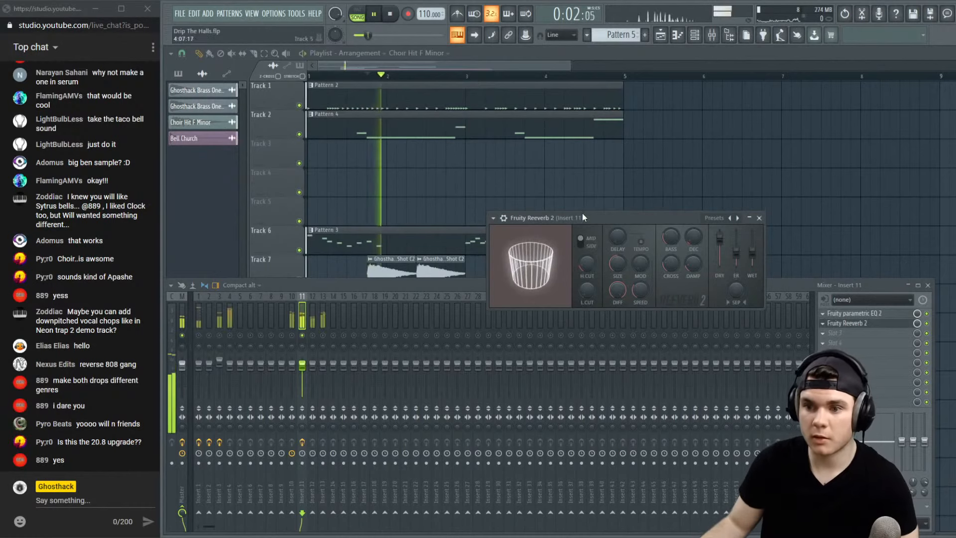
{"action": "key", "text": "space"}
{"action": "left_click_drag", "start_coordinate": [708, 259], "coordinate": [708, 249]}
{"action": "key", "text": "space"}
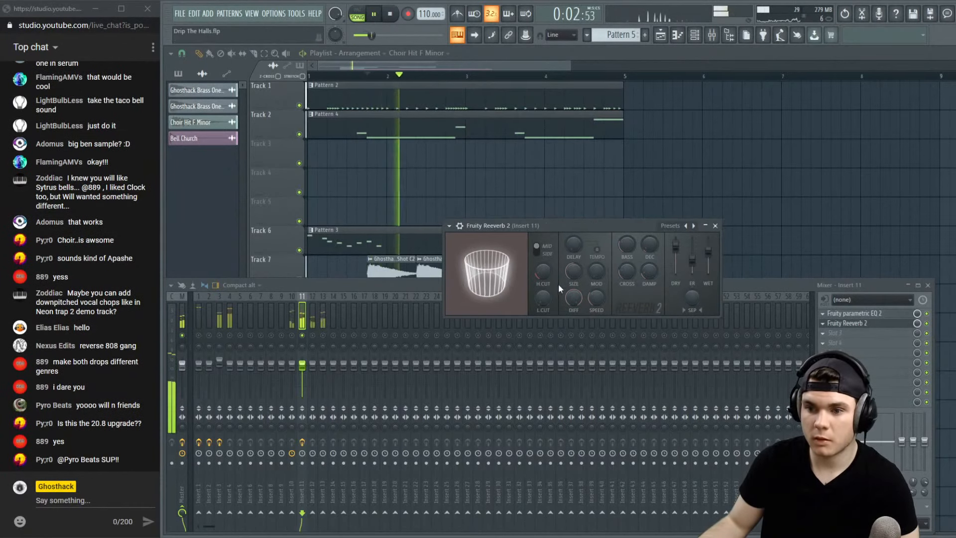
{"action": "key", "text": "space"}
{"action": "key", "text": "space"}
Adjust the reverb's low cut, set the room size to 62, and close the reverb after auditioning the bell
{"action": "mouse_move", "coordinate": [542, 299]}
{"action": "left_mouse_down"}
{"action": "mouse_move", "coordinate": [539, 285]}
{"action": "mouse_move", "coordinate": [573, 273]}
{"action": "left_mouse_up"}
{"action": "key", "text": "space"}
{"action": "key", "text": "space"}
{"action": "key", "text": "space"}
{"action": "key", "text": "space"}
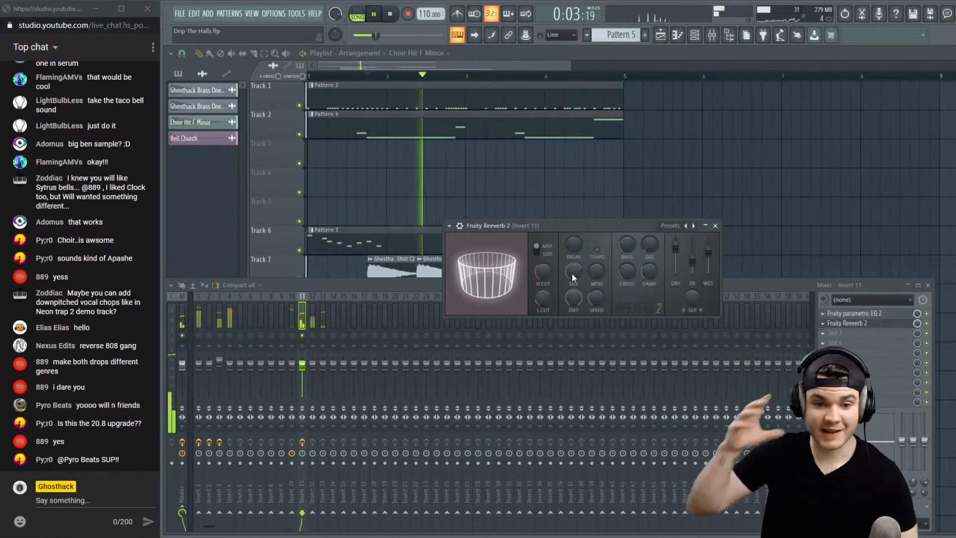
{"action": "key", "text": "space"}
{"action": "left_click_drag", "start_coordinate": [571, 272], "coordinate": [572, 270]}
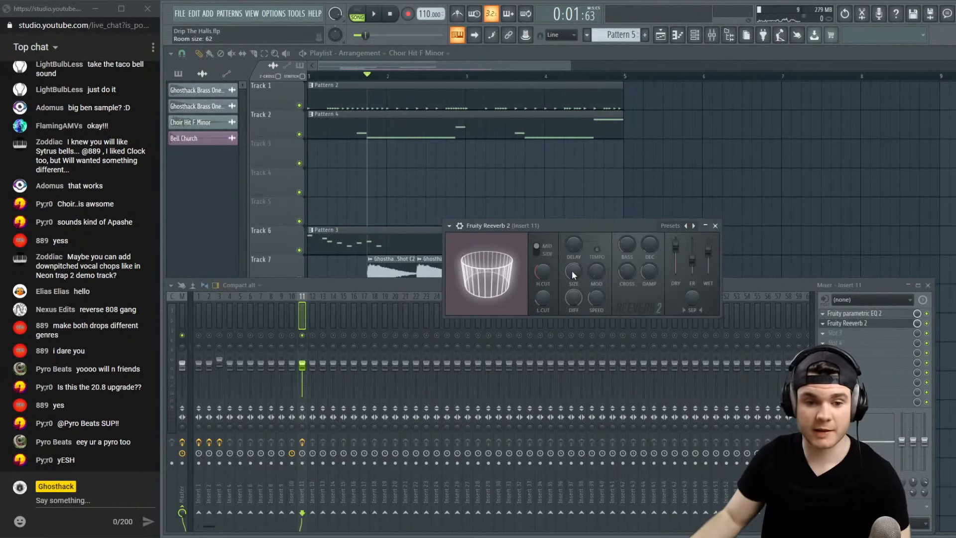
{"action": "left_click", "coordinate": [868, 325]}
{"action": "key", "text": "space"}
{"action": "key", "text": "space"}
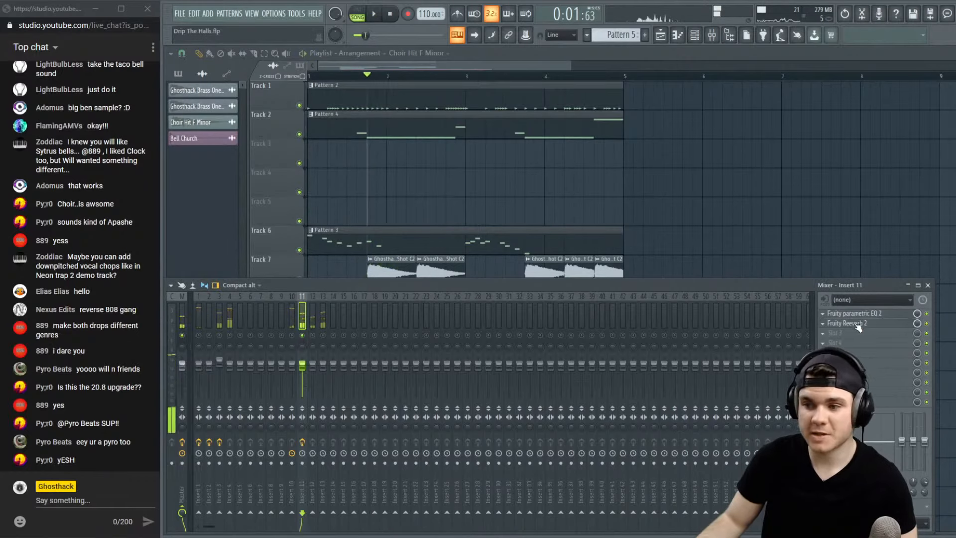
Move band 3 of the bell's parametric EQ to a slight cut around 2.4 kHz, checking it soloed and in the mix
{"action": "left_click", "coordinate": [859, 317]}
{"action": "key", "text": "space"}
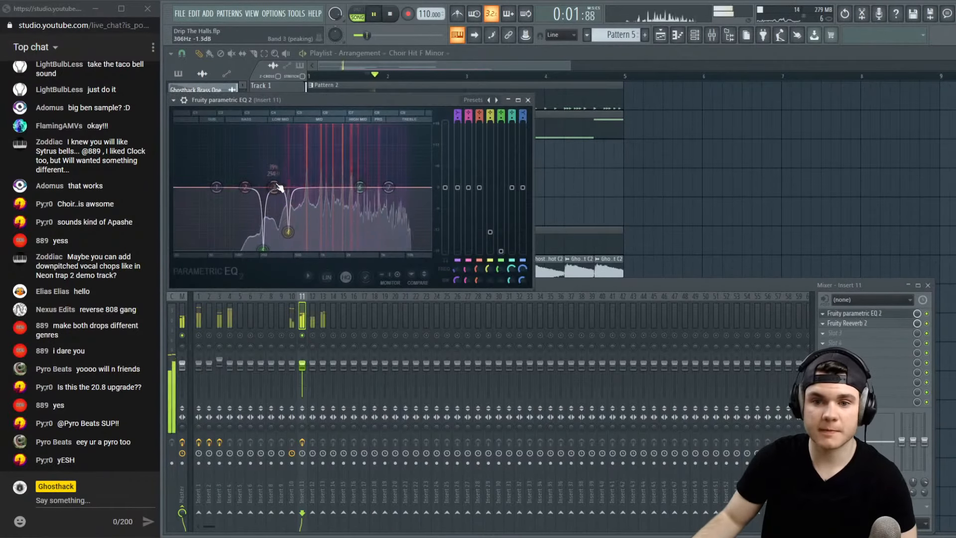
{"action": "key", "text": "space"}
{"action": "left_click_drag", "start_coordinate": [276, 187], "coordinate": [351, 191]}
{"action": "scroll", "coordinate": [338, 155], "scroll_direction": "down", "scroll_amount": 5}
{"action": "key", "text": "space"}
{"action": "key", "text": "space"}
{"action": "key", "text": "space"}
{"action": "key", "text": "space"}
{"action": "key", "text": "space"}
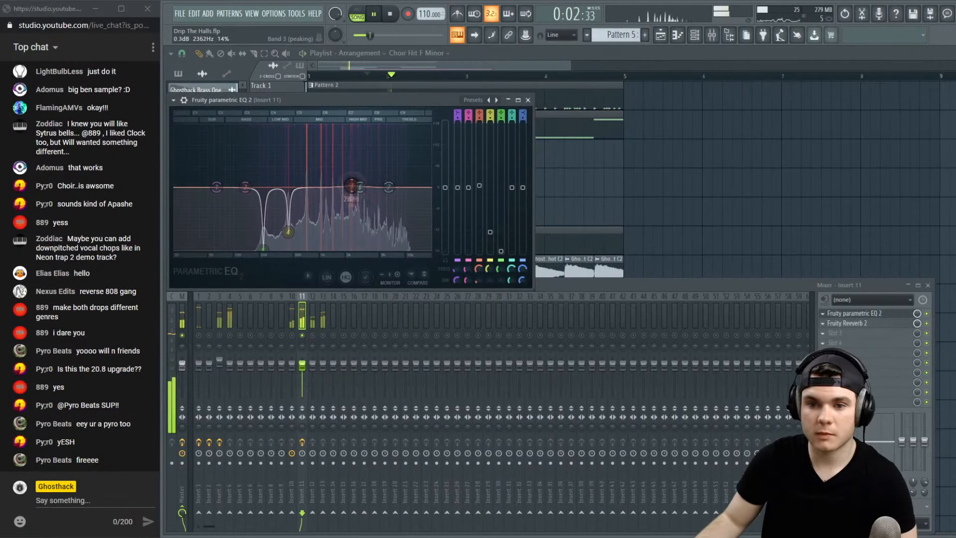
{"action": "key", "text": "space"}
{"action": "key", "text": "space"}
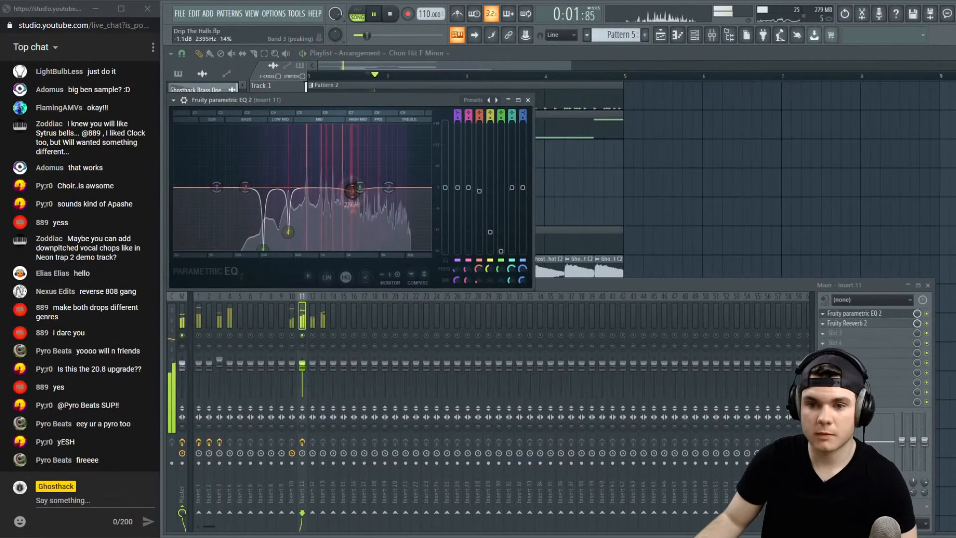
{"action": "left_click", "coordinate": [305, 338]}
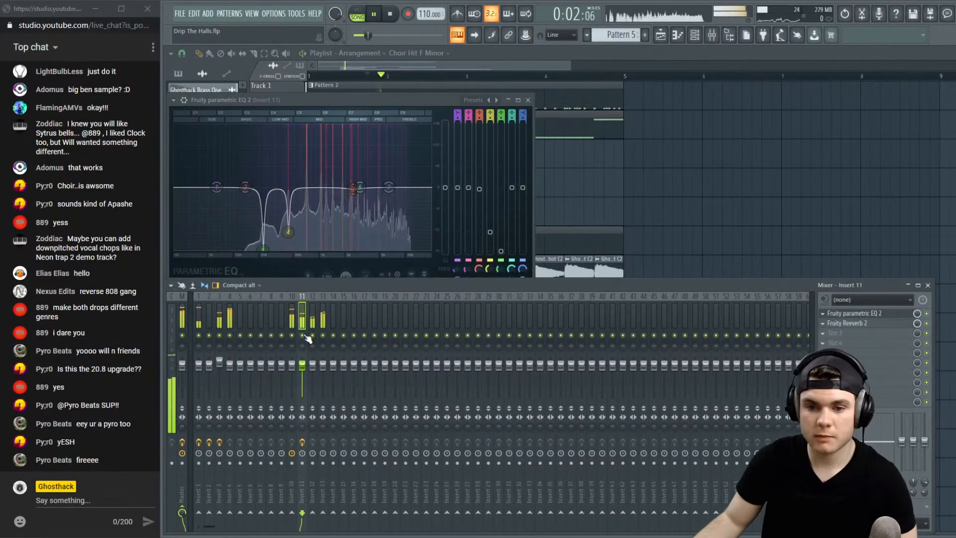
{"action": "key", "text": "space"}
{"action": "key", "text": "space"}
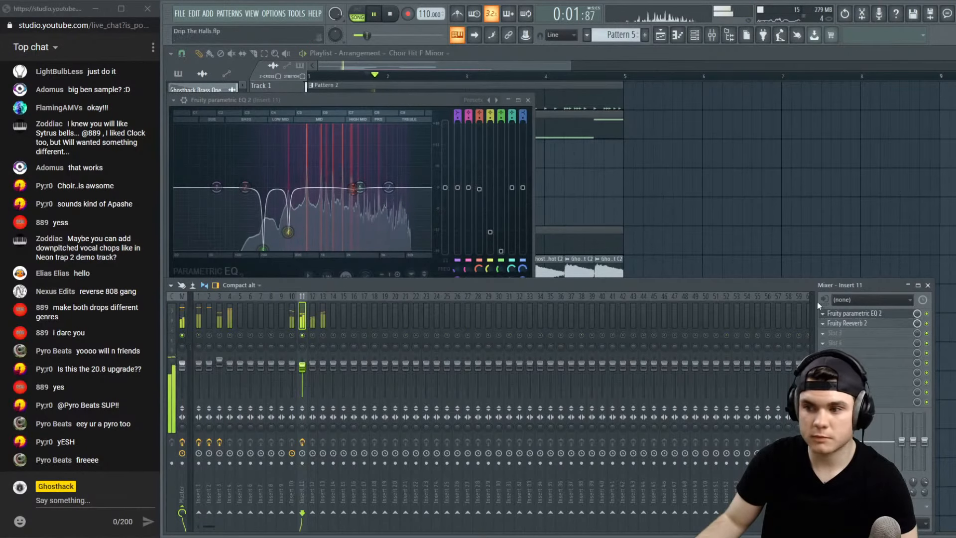
Adjust the wet level of Fruity Reeverb 2 on mixer track 11 during playback, then close the reverb and EQ
{"action": "left_click", "coordinate": [847, 323]}
{"action": "key", "text": "space"}
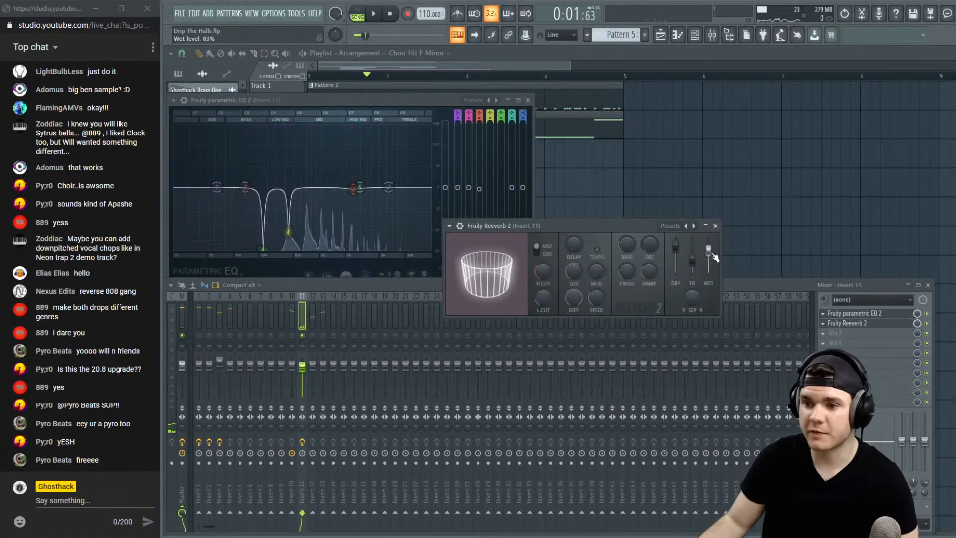
{"action": "key", "text": "space"}
{"action": "key", "text": "space"}
{"action": "left_click_drag", "start_coordinate": [708, 243], "coordinate": [700, 255]}
{"action": "key", "text": "space"}
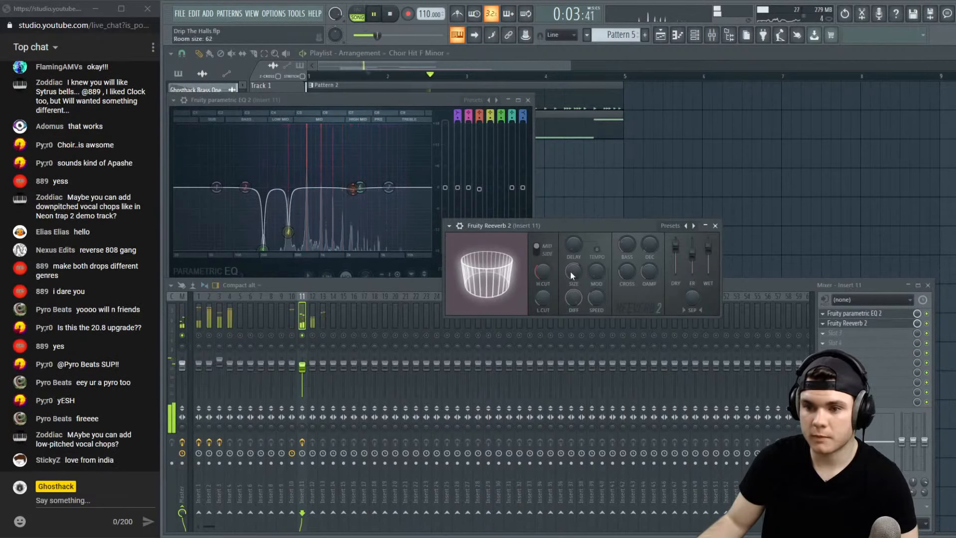
{"action": "key", "text": "space"}
{"action": "key", "text": "space"}
{"action": "left_click", "coordinate": [870, 315]}
{"action": "left_click", "coordinate": [859, 324]}
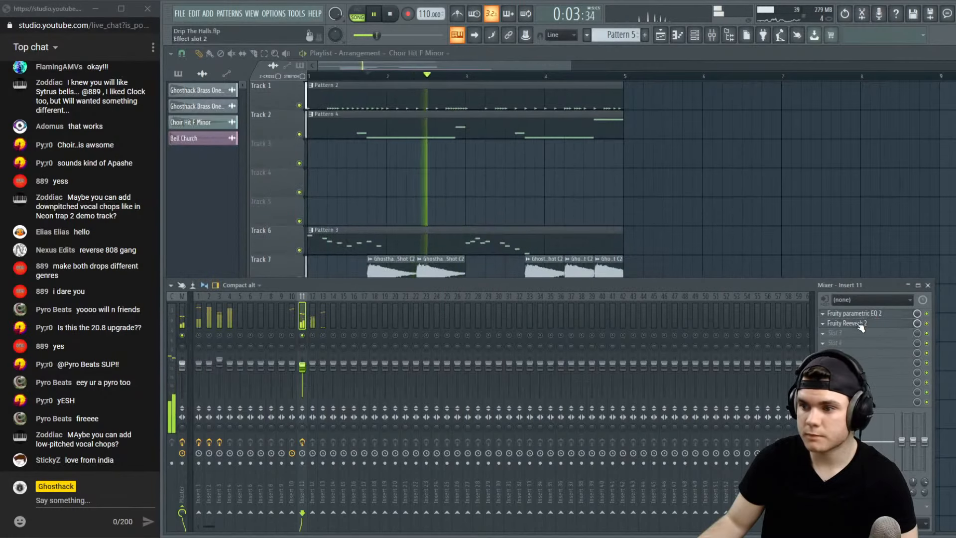
Load Fruity Delay 3 in the third effect slot of mixer track 11 and move it above the reverb
{"action": "key", "text": "space"}
{"action": "left_click", "coordinate": [847, 333]}
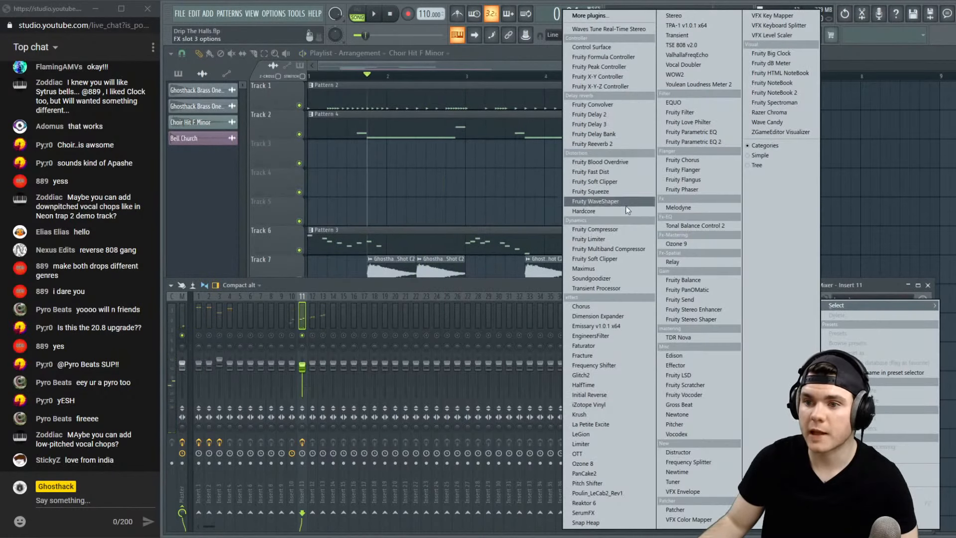
{"action": "left_click", "coordinate": [605, 124]}
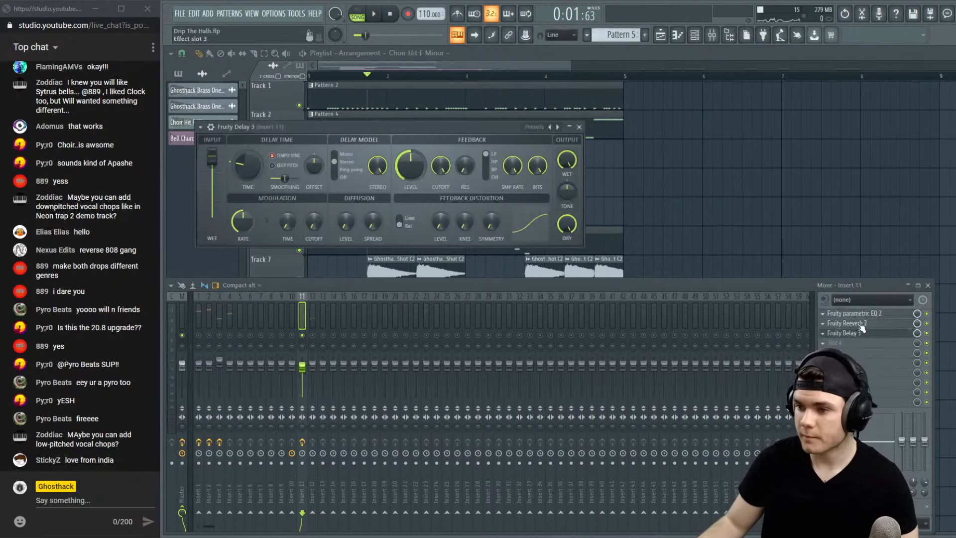
{"action": "left_click_drag", "start_coordinate": [858, 332], "coordinate": [859, 324]}
Set the bell's delay model to Ping pong and lower its wet output and feedback level while auditioning
{"action": "key", "text": "space"}
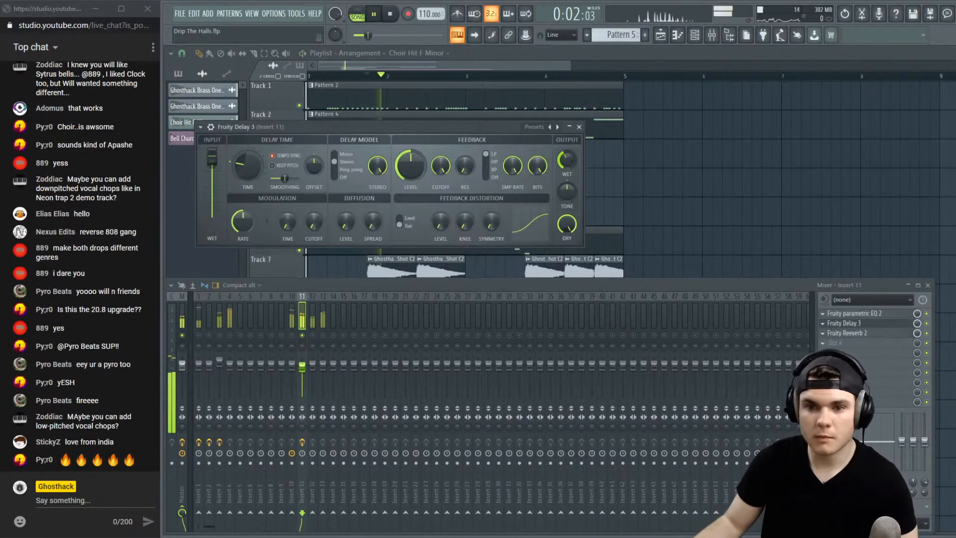
{"action": "key", "text": "space"}
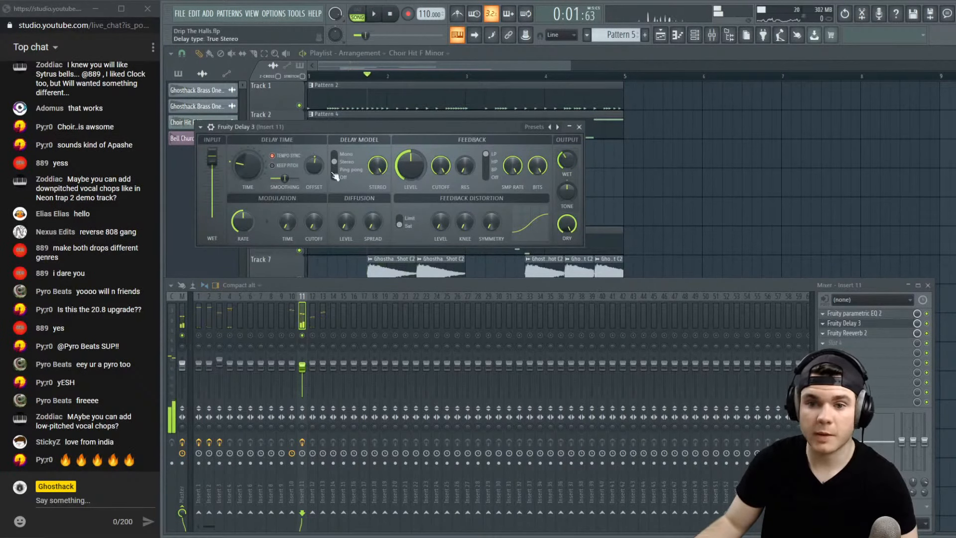
{"action": "key", "text": "space"}
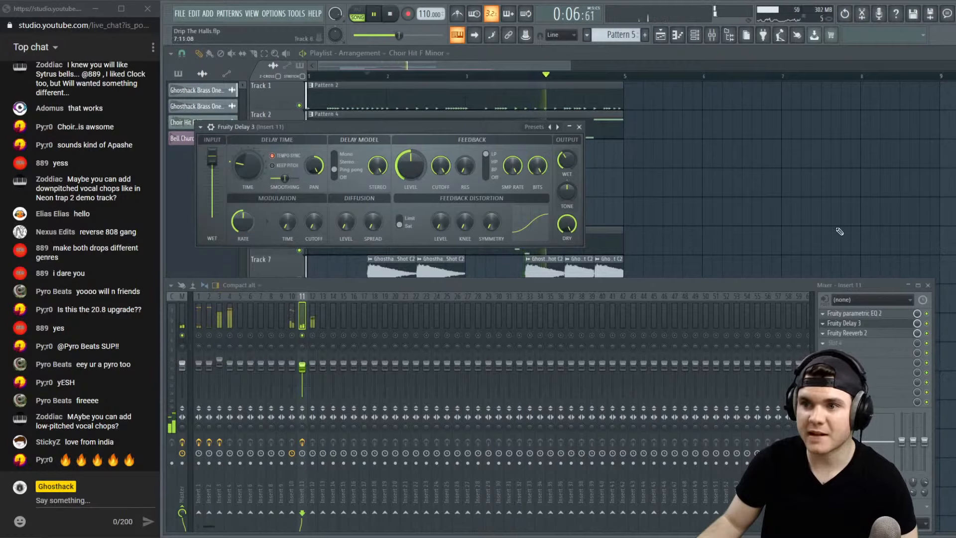
{"action": "key", "text": "space"}
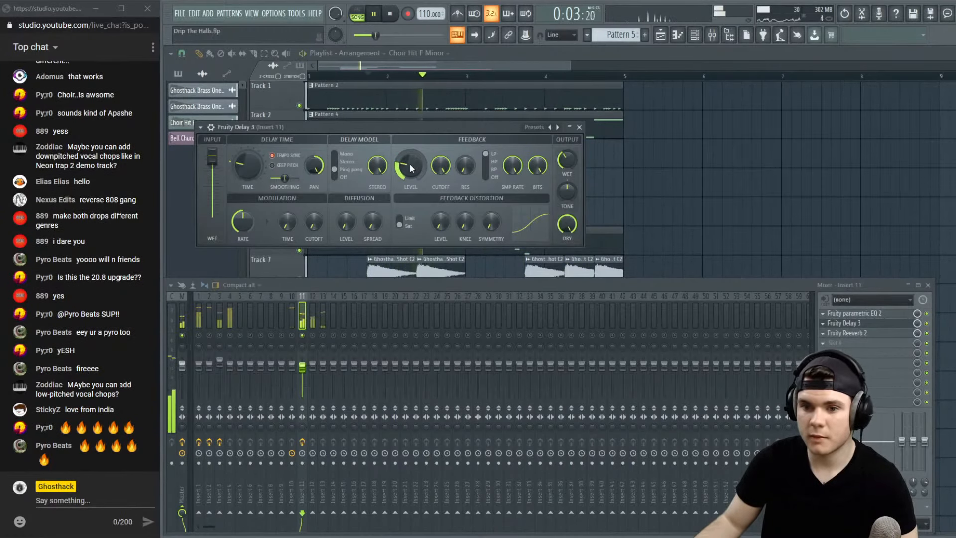
Delete the second Bell Church clip starting at bar 3 on Track 9 and play back the result
{"action": "left_click", "coordinate": [506, 66]}
{"action": "key", "text": "space"}
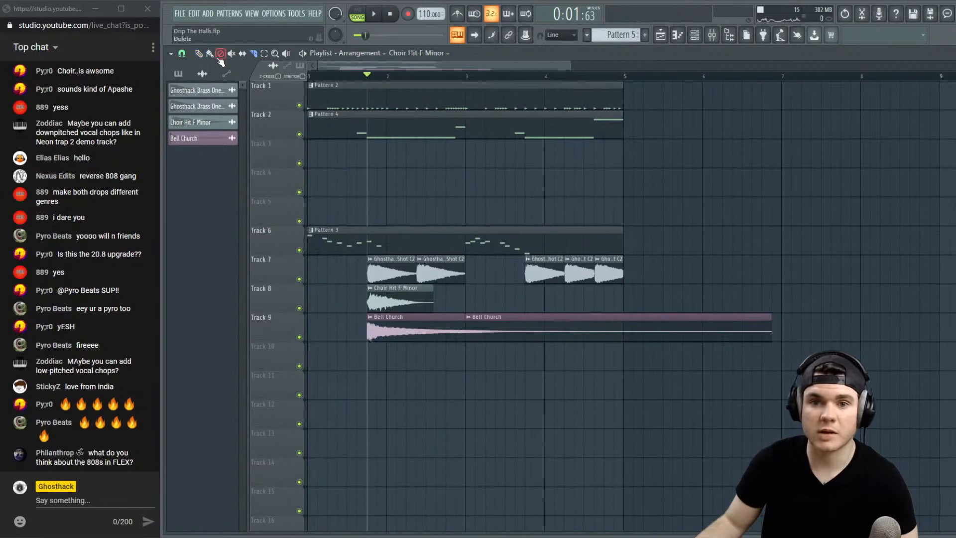
{"action": "right_click", "coordinate": [490, 317]}
{"action": "key", "text": "space"}
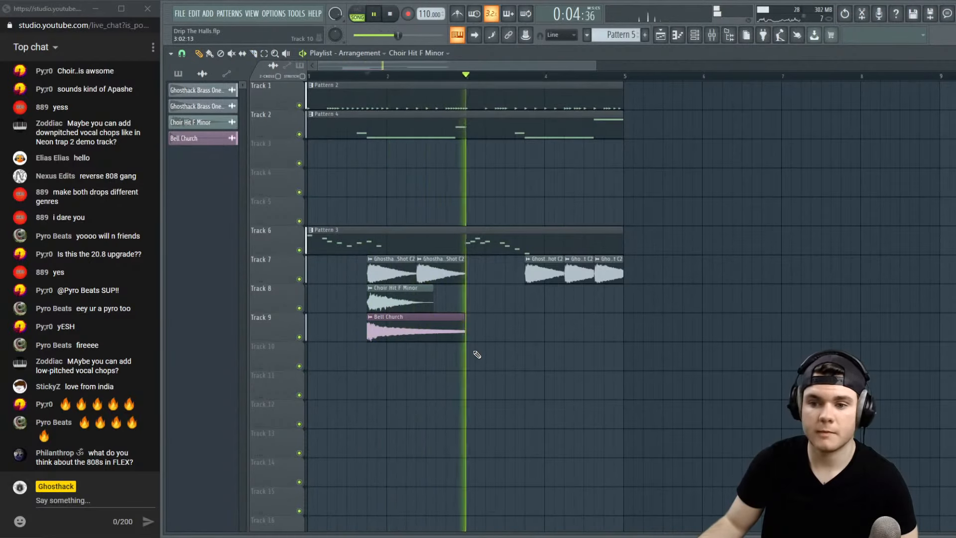
Set the Bell Church sample's declicking mode to Transient (bleeding), audition it, and close its channel settings
{"action": "double_click", "coordinate": [429, 324]}
{"action": "key", "text": "space"}
{"action": "left_click", "coordinate": [382, 367]}
{"action": "left_click", "coordinate": [387, 398]}
{"action": "key", "text": "space"}
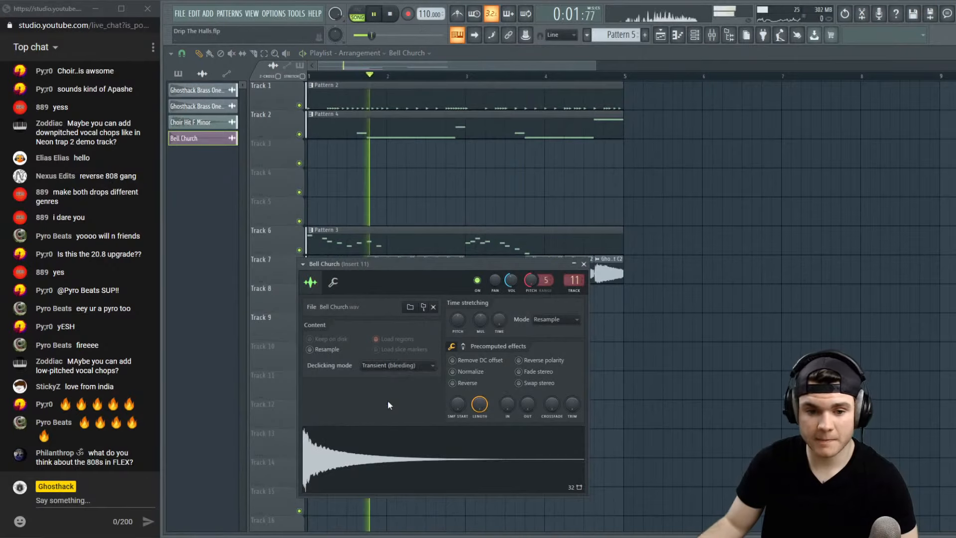
{"action": "left_click", "coordinate": [584, 264]}
{"action": "key", "text": "space"}
Turn off solo for mixer track 11 and listen to the bell in the full mix
{"action": "scroll", "coordinate": [444, 77], "scroll_direction": "up", "scroll_amount": 5}
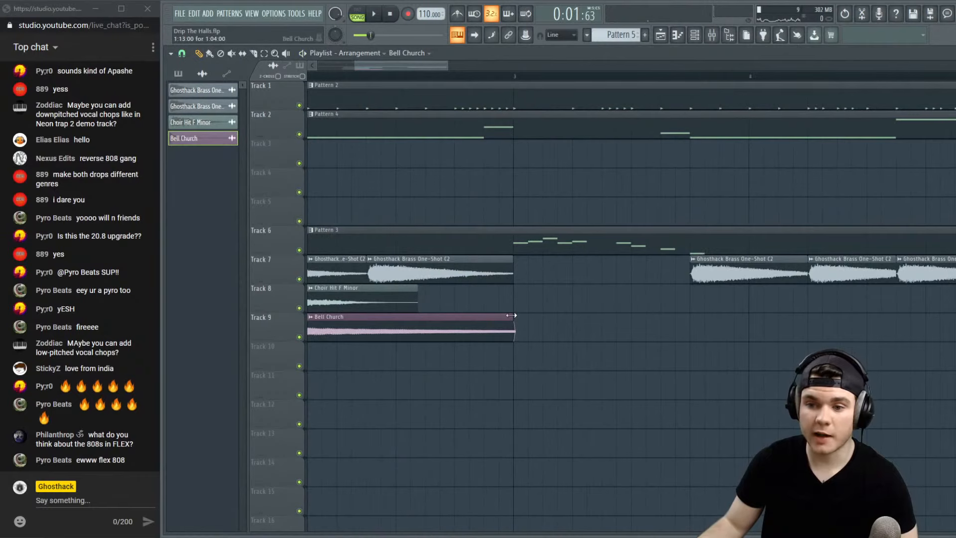
{"action": "scroll", "coordinate": [499, 79], "scroll_direction": "down", "scroll_amount": 5}
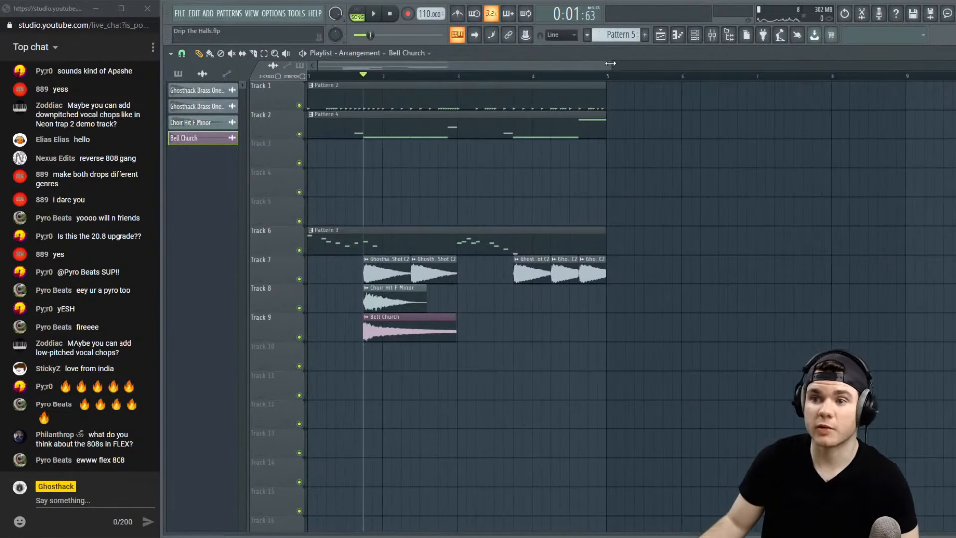
{"action": "left_click_drag", "start_coordinate": [611, 63], "coordinate": [550, 63]}
{"action": "left_click", "coordinate": [714, 38]}
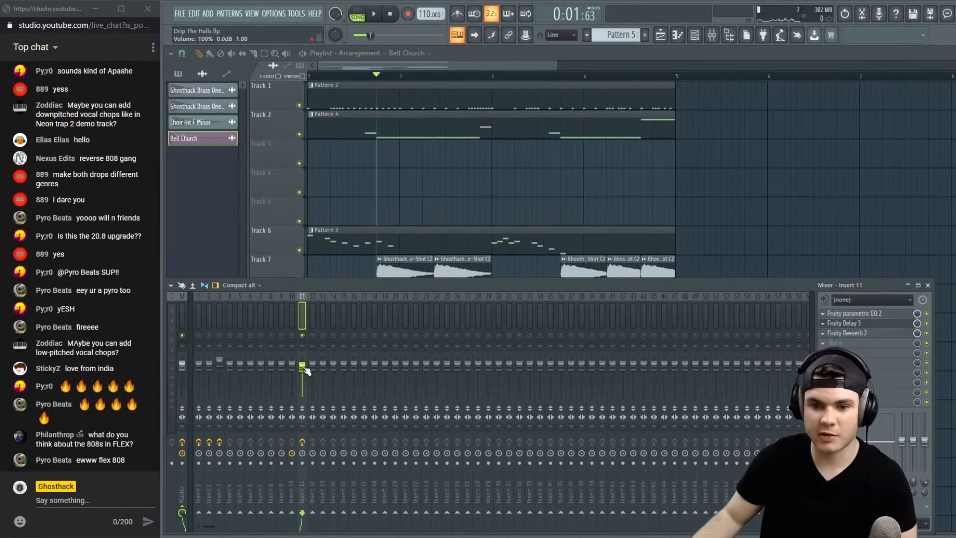
{"action": "right_click", "coordinate": [307, 334]}
{"action": "key", "text": "space"}
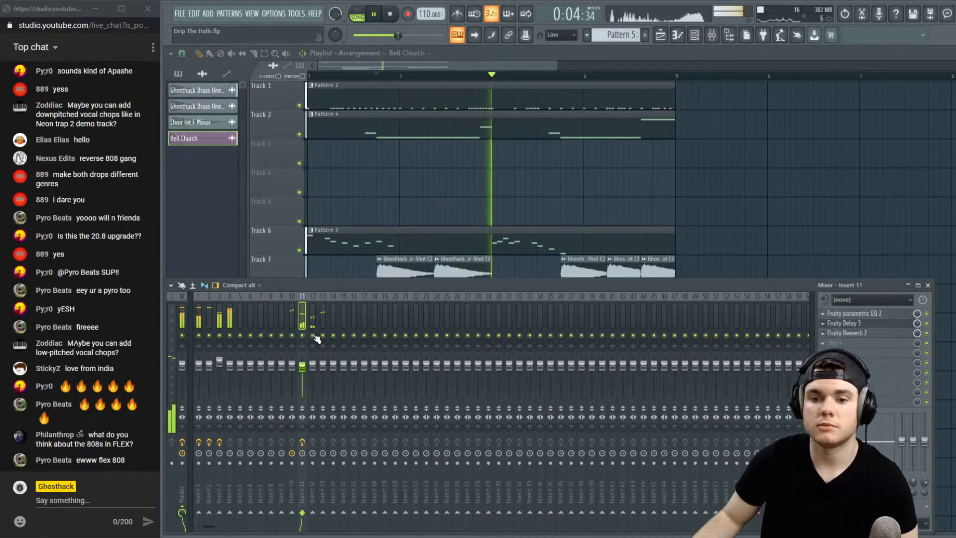
{"action": "key", "text": "F9"}
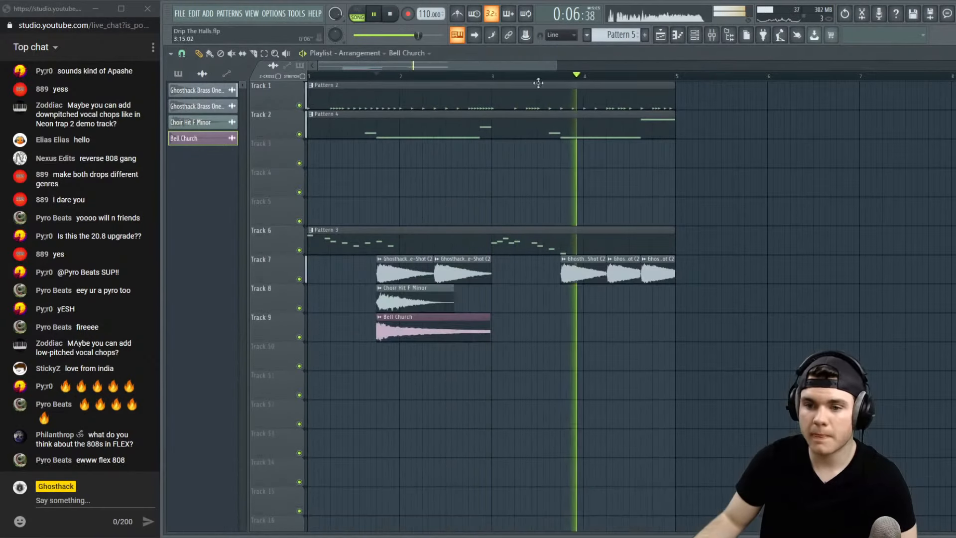
Place a second Bell Church clip under the later brass hits on Track 9 and trim the Choir Hit clip to the first brass hit's length
{"action": "key", "text": "space"}
{"action": "key", "text": "space"}
{"action": "left_click", "coordinate": [565, 324]}
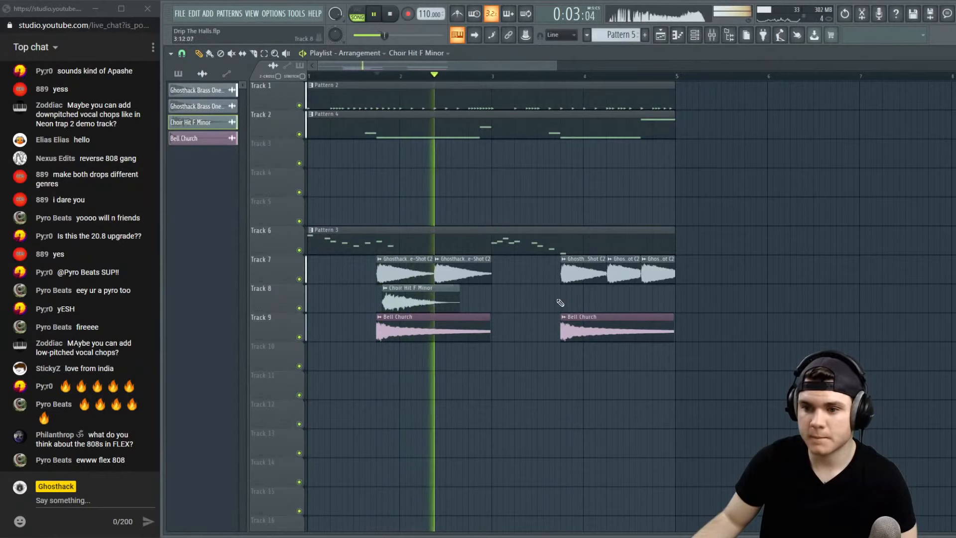
{"action": "left_click_drag", "start_coordinate": [426, 295], "coordinate": [429, 299]}
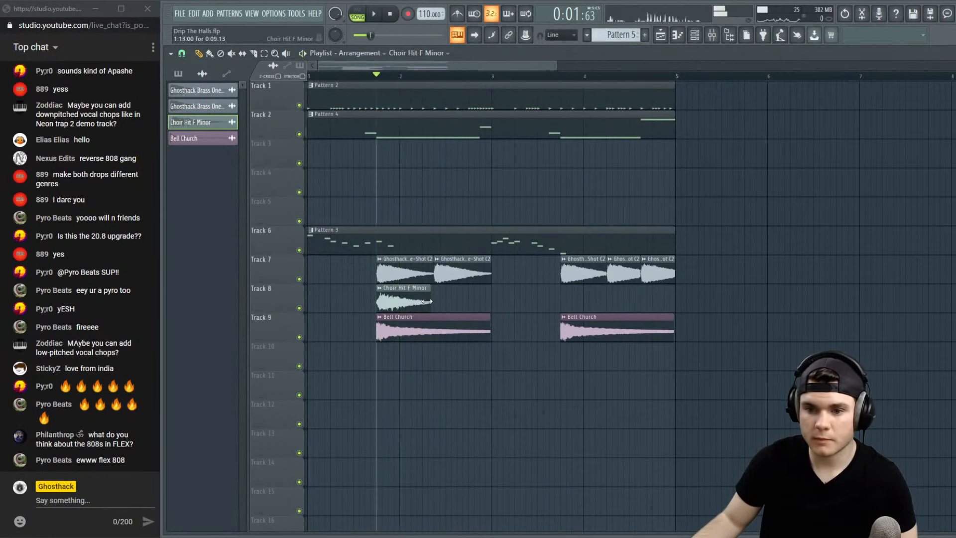
{"action": "key", "text": "space"}
Set the Choir Hit F Minor channel volume to 47% and its declicking mode to Smooth (bleeding)
{"action": "double_click", "coordinate": [413, 299]}
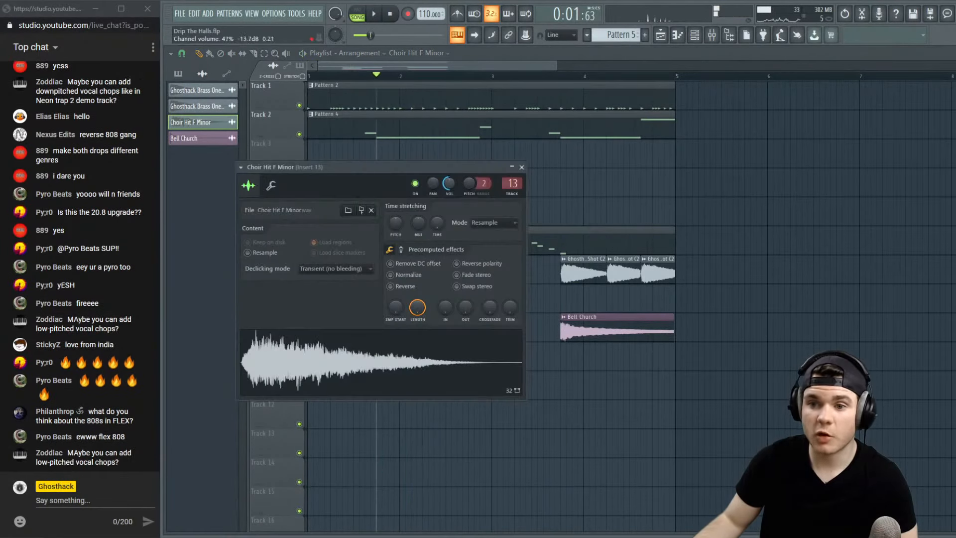
{"action": "left_click", "coordinate": [342, 270]}
{"action": "left_click", "coordinate": [337, 310]}
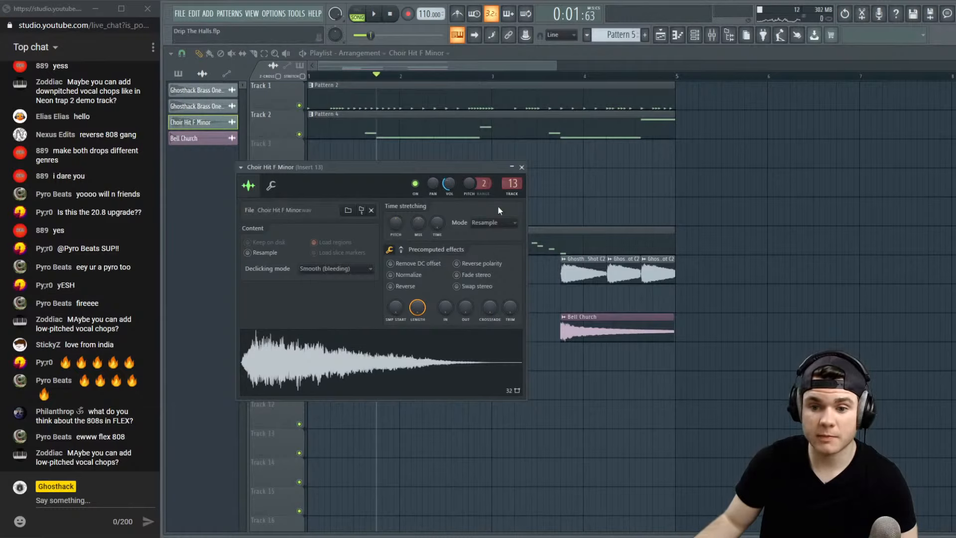
{"action": "key", "text": "space"}
{"action": "left_click", "coordinate": [522, 168]}
Place a second Choir Hit F Minor clip under the second brass hit on Track 8 and lower the channel volume to 38%
{"action": "left_click", "coordinate": [442, 302]}
{"action": "key", "text": "space"}
{"action": "key", "text": "space"}
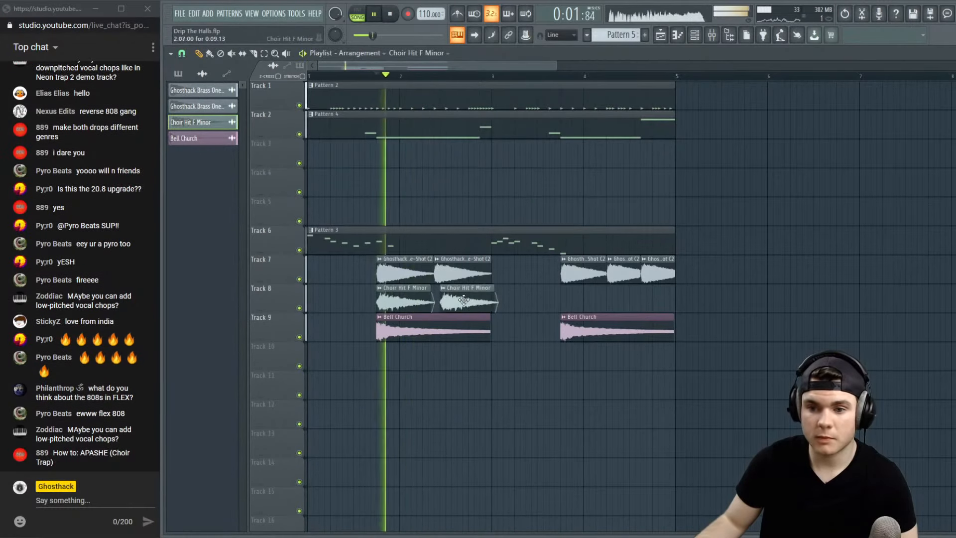
{"action": "double_click", "coordinate": [462, 300]}
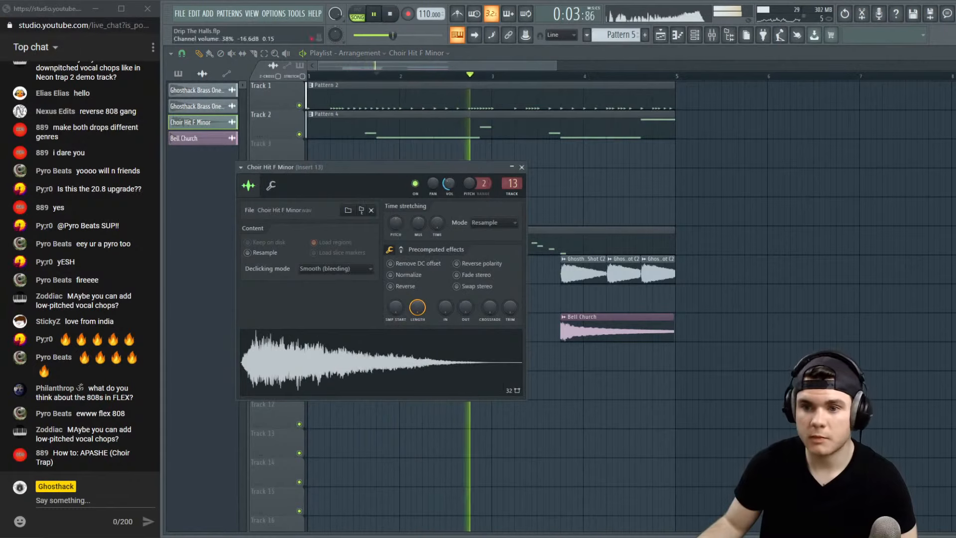
{"action": "left_click", "coordinate": [522, 168]}
Add three Choir Hit F Minor clips on Track 8 under the last three brass hits, trimmed to match their lengths
{"action": "left_click", "coordinate": [565, 296]}
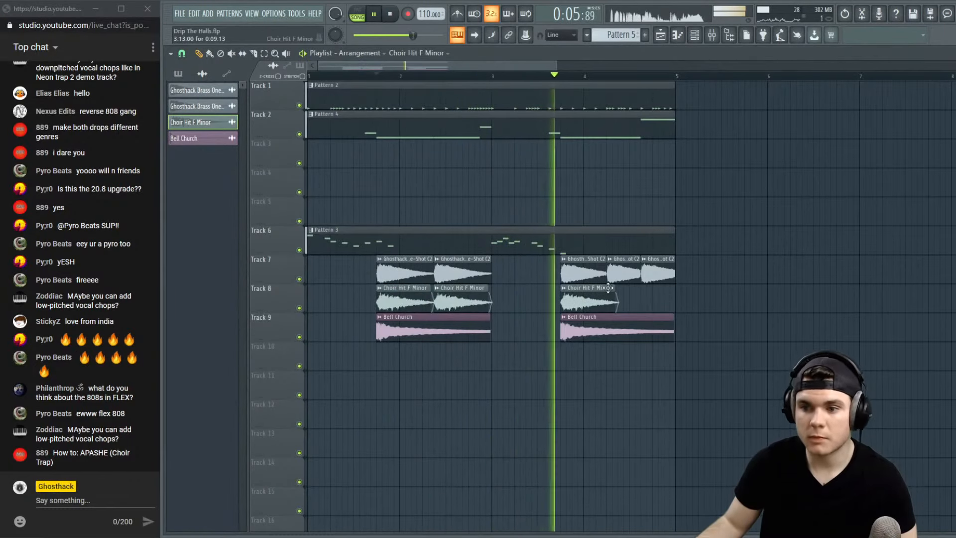
{"action": "left_click_drag", "start_coordinate": [614, 294], "coordinate": [603, 293]}
{"action": "left_click", "coordinate": [619, 295]}
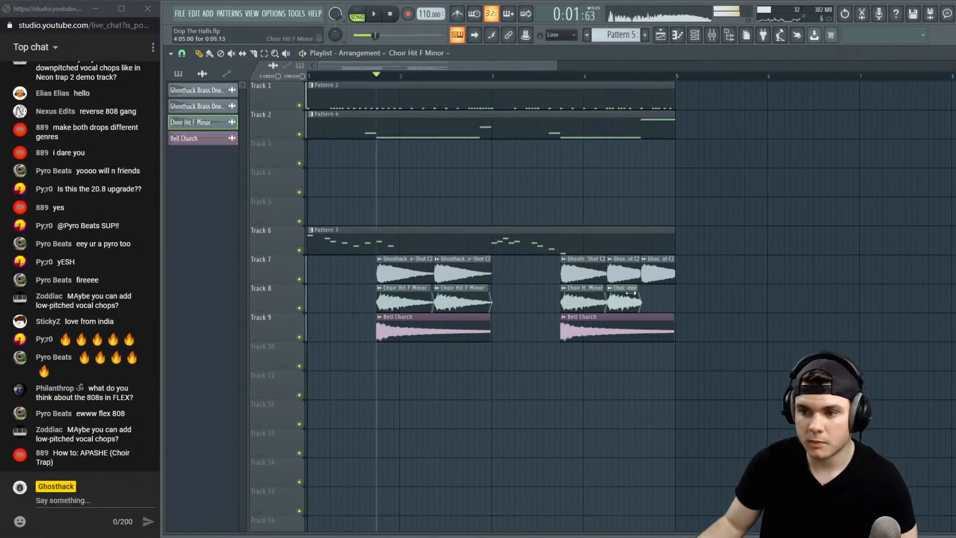
{"action": "key", "text": "space"}
{"action": "key", "text": "space"}
{"action": "left_click", "coordinate": [651, 296]}
Play the arrangement from the start to check the layered choir, brass and bell hits
{"action": "left_click", "coordinate": [586, 77]}
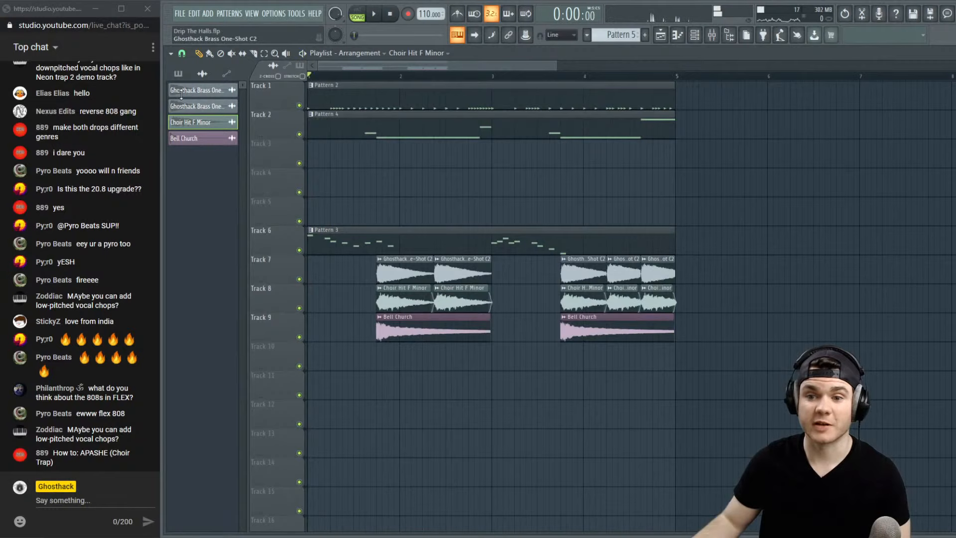
{"action": "key", "text": "space"}
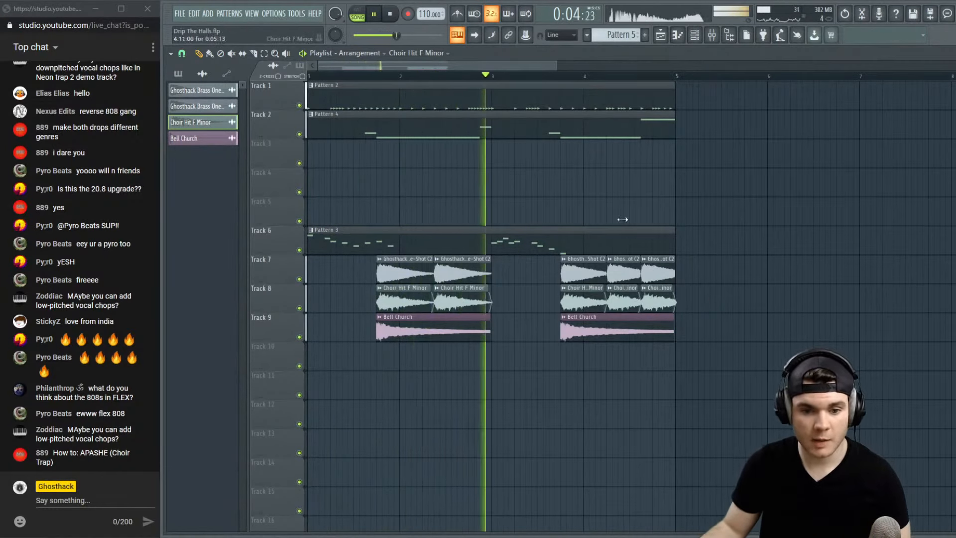
{"action": "key", "text": "space"}
Solo and compare the hit tracks in the mixer, then add Fruity Chorus to slot 2 of Insert 11 at about 65% mix
{"action": "key", "text": "F9"}
{"action": "left_click", "coordinate": [313, 320]}
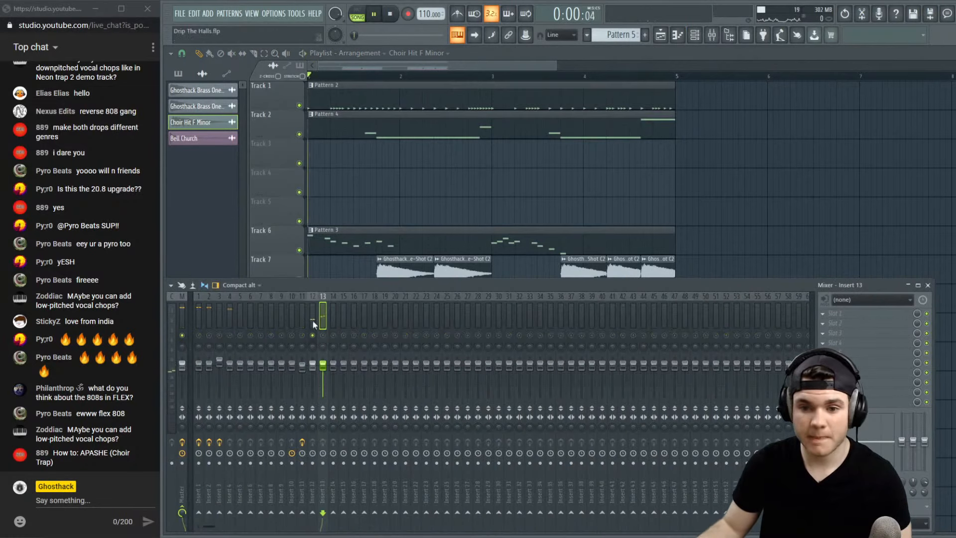
{"action": "key", "text": "space"}
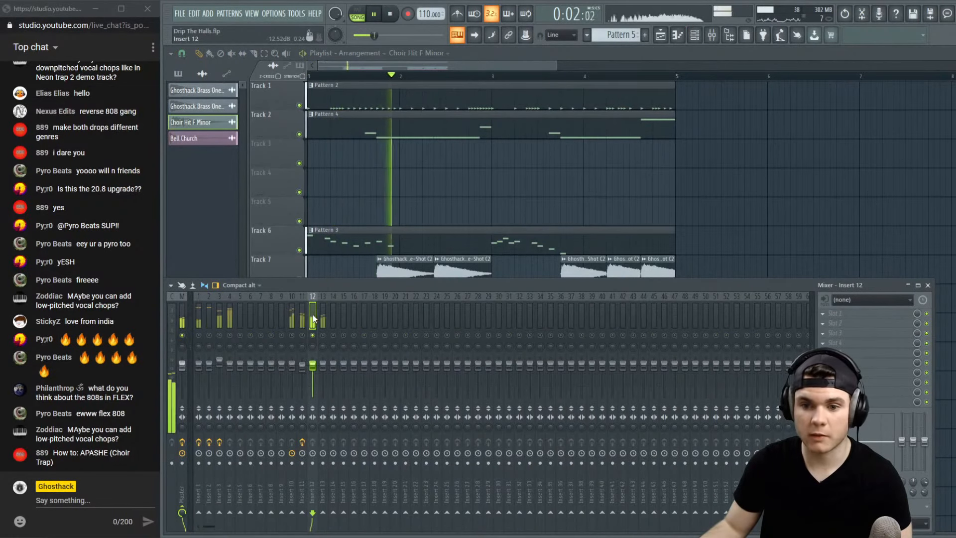
{"action": "key", "text": "space"}
{"action": "left_click", "coordinate": [301, 319]}
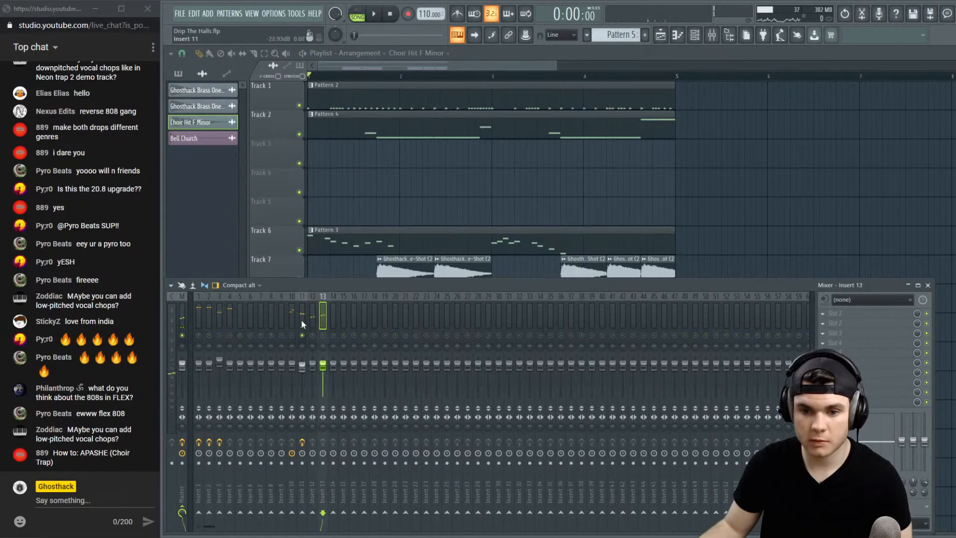
{"action": "key", "text": "space"}
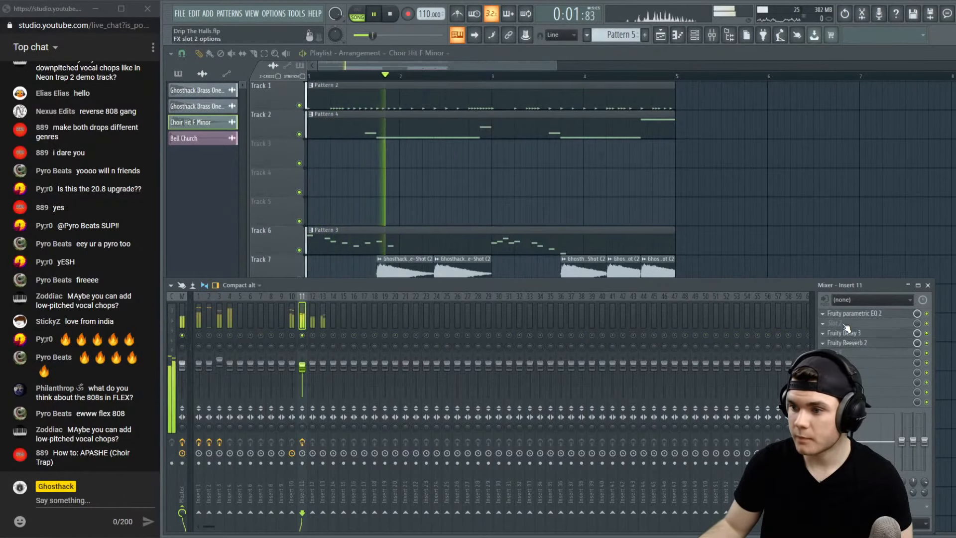
{"action": "left_click", "coordinate": [845, 343]}
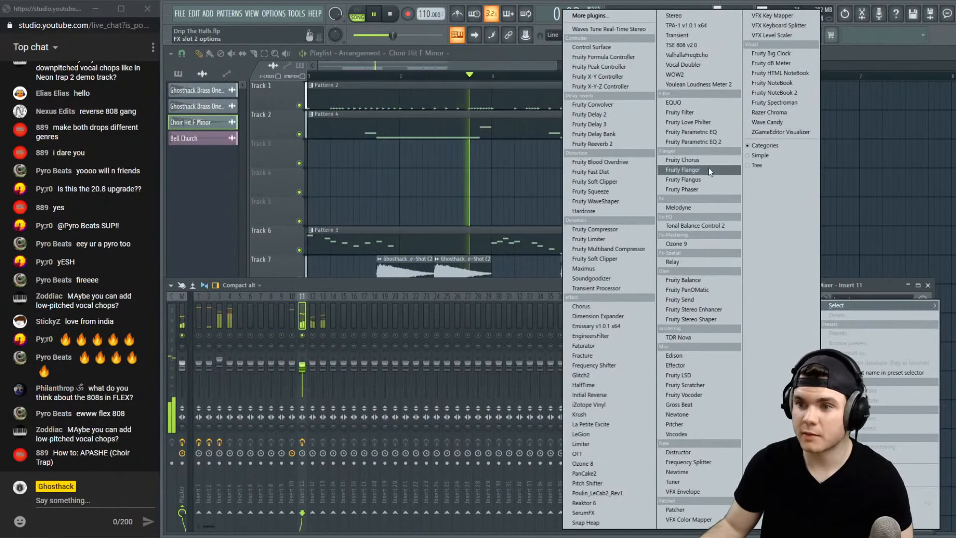
{"action": "left_click", "coordinate": [690, 160]}
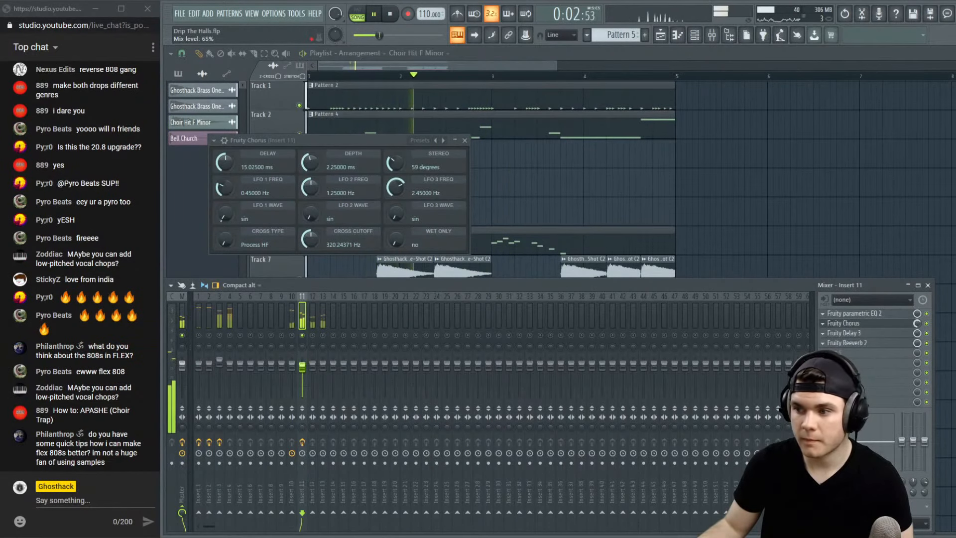
Restore all mixer tracks from solo, listen to the chorus in the full arrangement, and close the chorus and mixer
{"action": "right_click", "coordinate": [303, 336]}
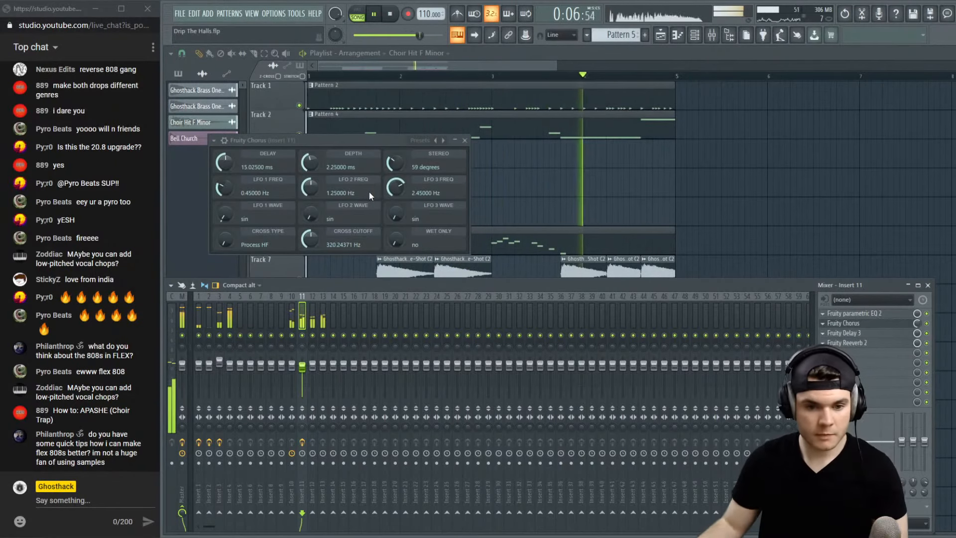
{"action": "key", "text": "space"}
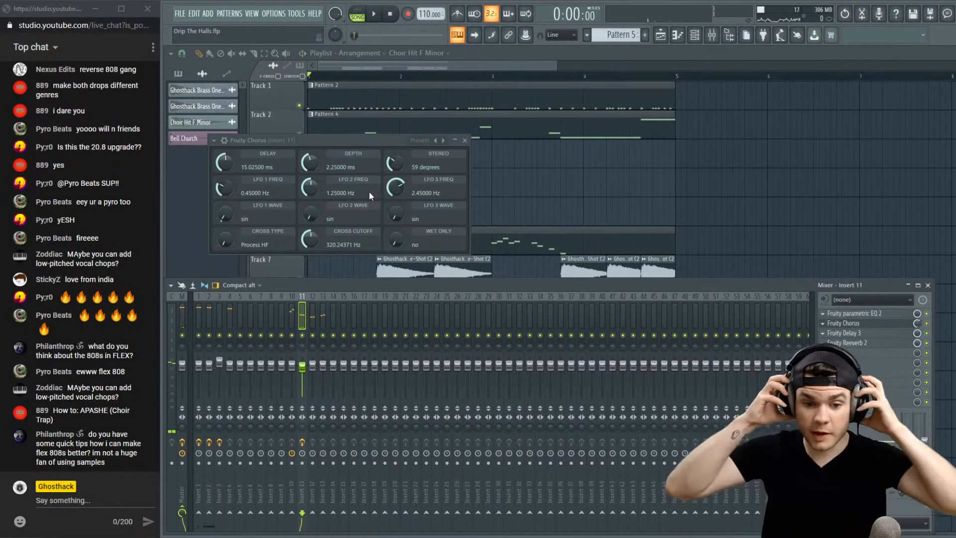
{"action": "left_click", "coordinate": [465, 140]}
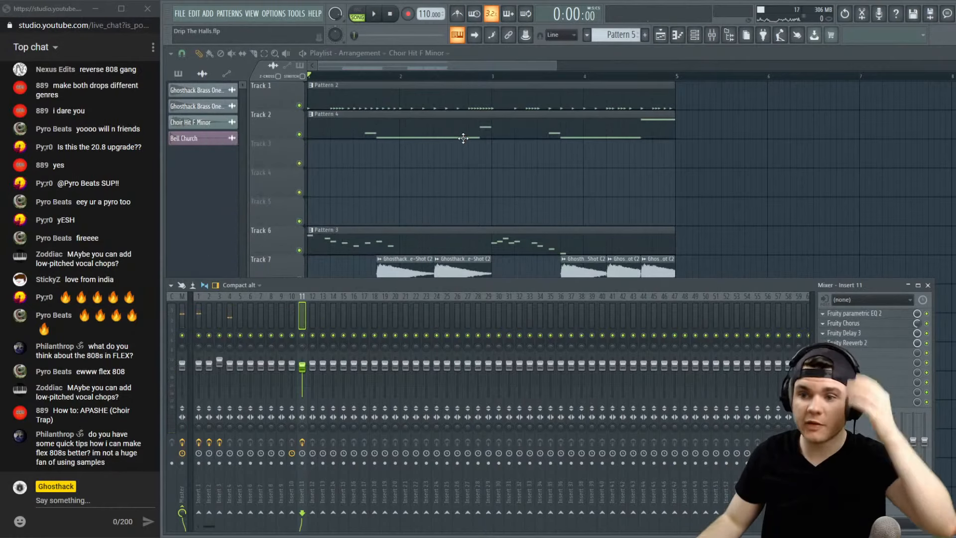
{"action": "key", "text": "F9"}
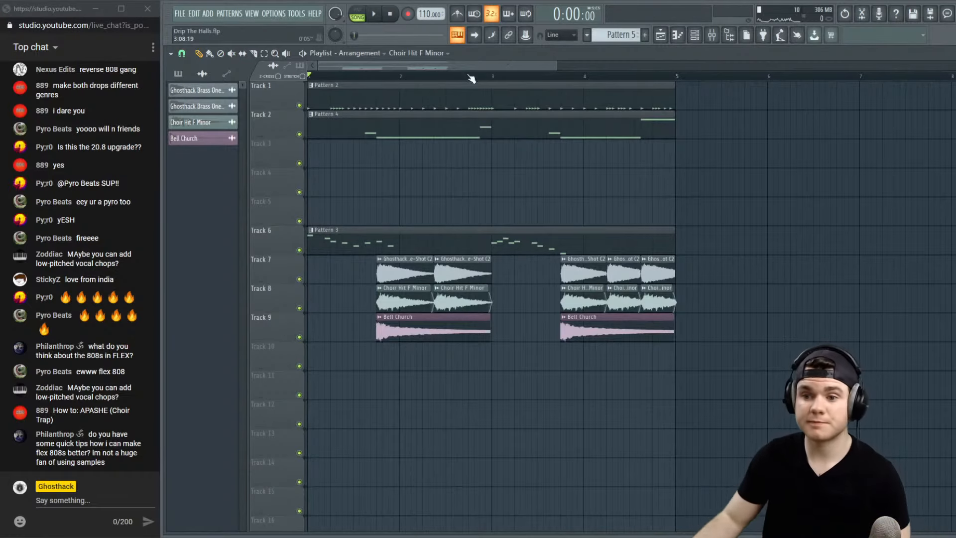
Solo Insert 4 in the mixer and load Fruity Fast Dist into its first effect slot
{"action": "left_click", "coordinate": [696, 35]}
{"action": "key", "text": "space"}
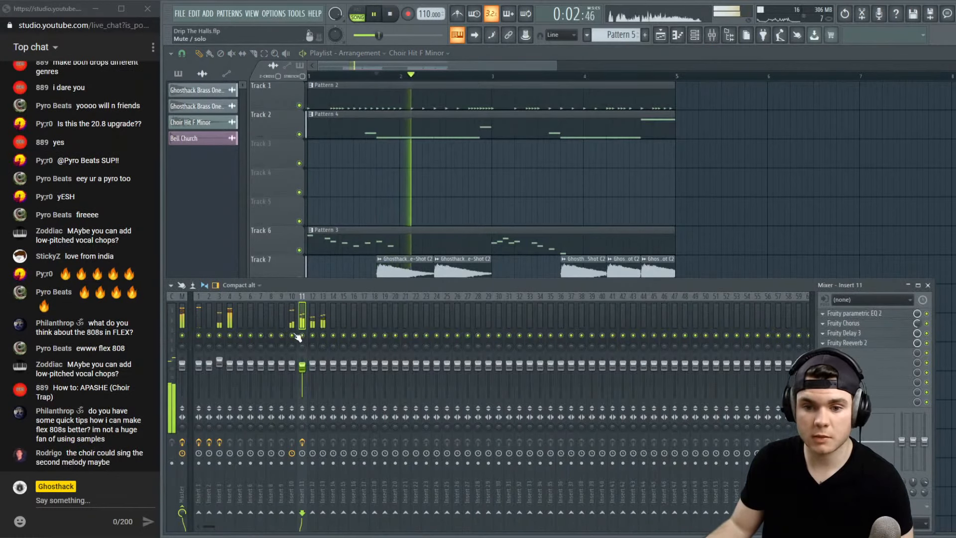
{"action": "left_click", "coordinate": [234, 318]}
{"action": "key", "text": "space"}
{"action": "left_click", "coordinate": [834, 312]}
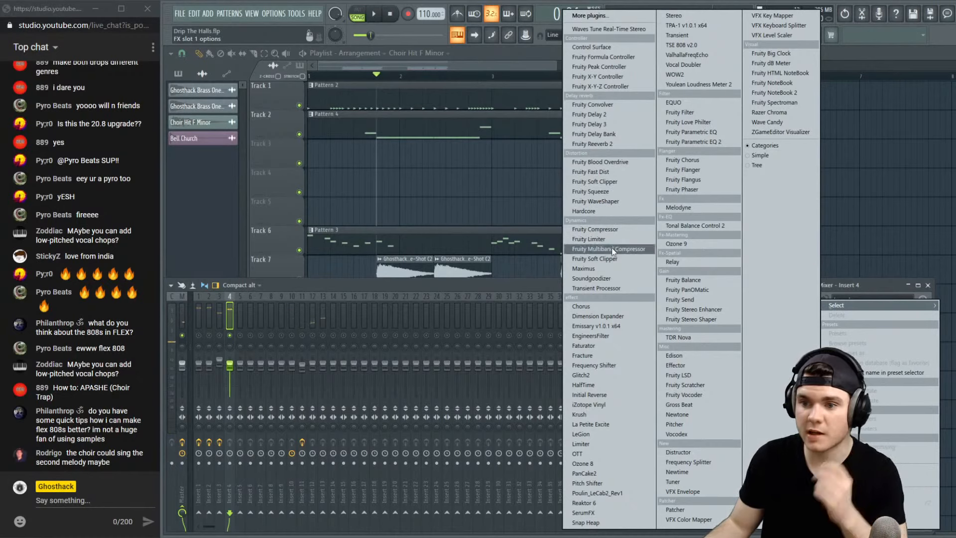
{"action": "left_click", "coordinate": [605, 172]}
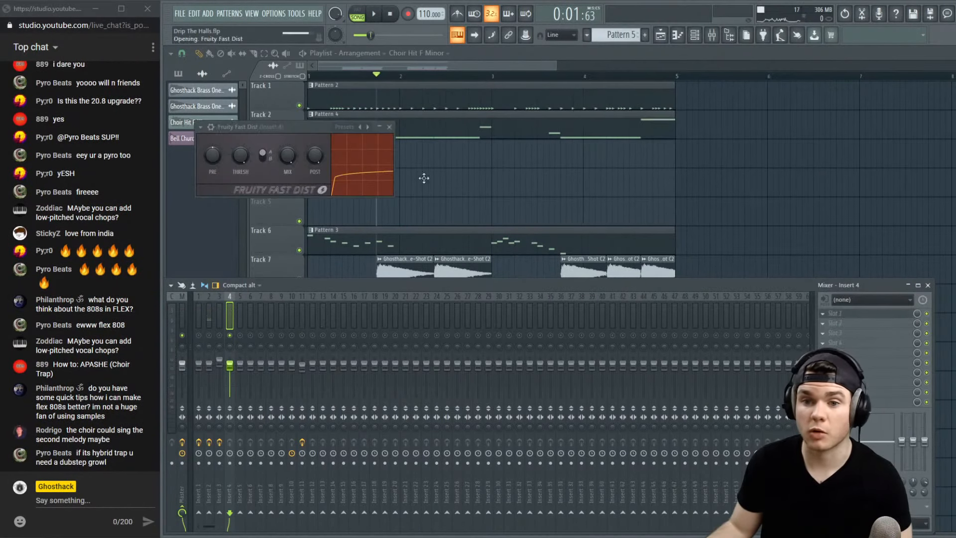
Adjust the Fruity Fast Dist threshold on Insert 4 and lower its mix to about 85% while listening to playback
{"action": "key", "text": "space"}
{"action": "key", "text": "space"}
{"action": "mouse_move", "coordinate": [243, 154]}
{"action": "left_mouse_down"}
{"action": "mouse_move", "coordinate": [243, 172]}
{"action": "mouse_move", "coordinate": [288, 174]}
{"action": "left_mouse_up"}
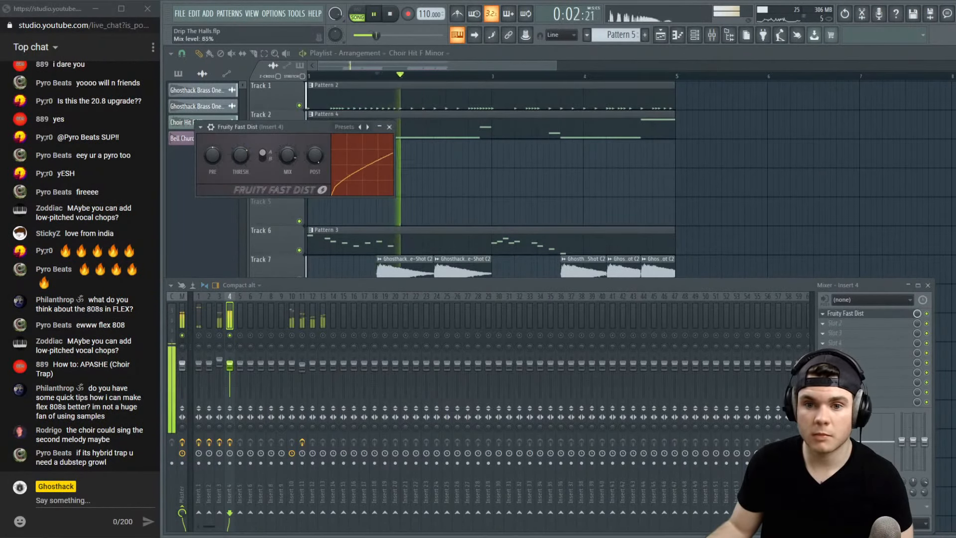
{"action": "key", "text": "space"}
{"action": "key", "text": "space"}
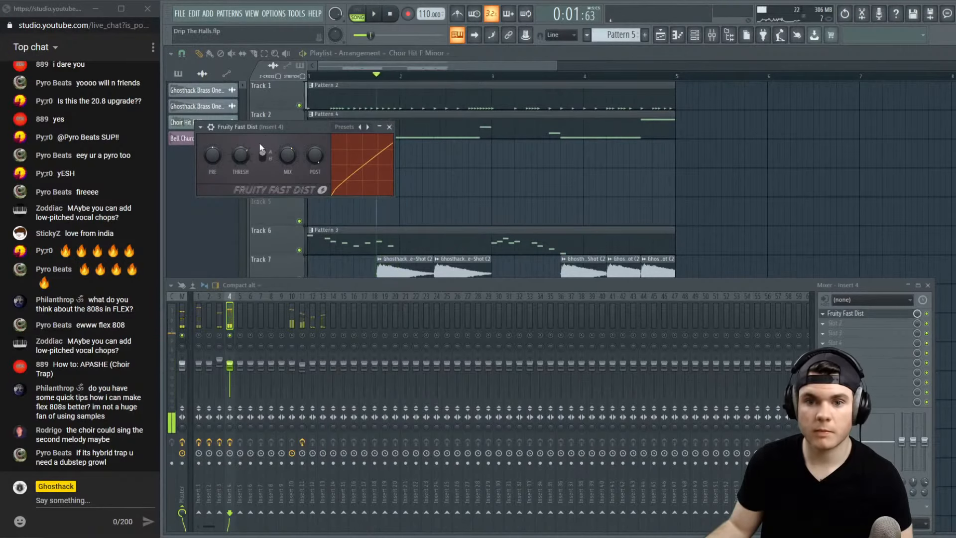
{"action": "key", "text": "space"}
{"action": "left_click_drag", "start_coordinate": [283, 127], "coordinate": [317, 152]}
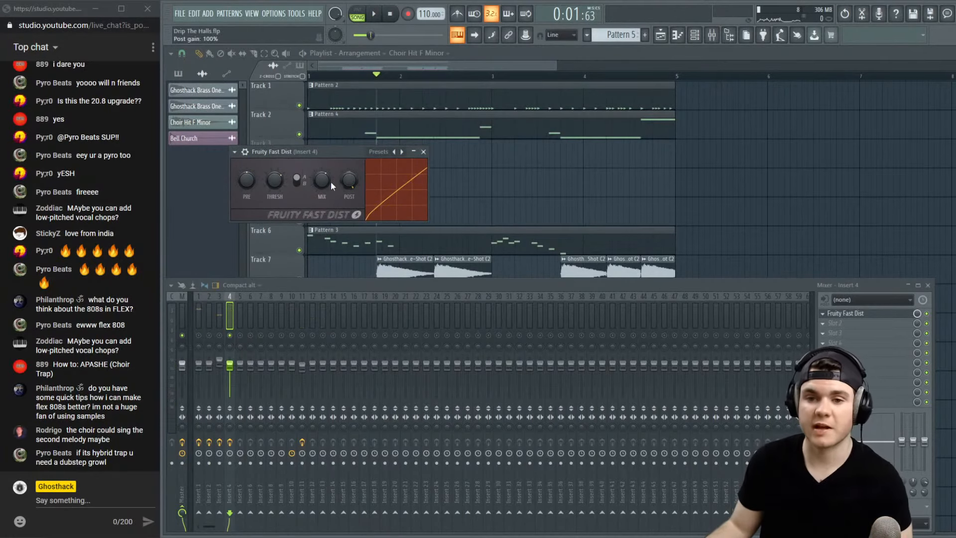
Lower the Fruity Fast Dist mix to about 58% while listening to the full arrangement, and close the effect and mixer
{"action": "key", "text": "space"}
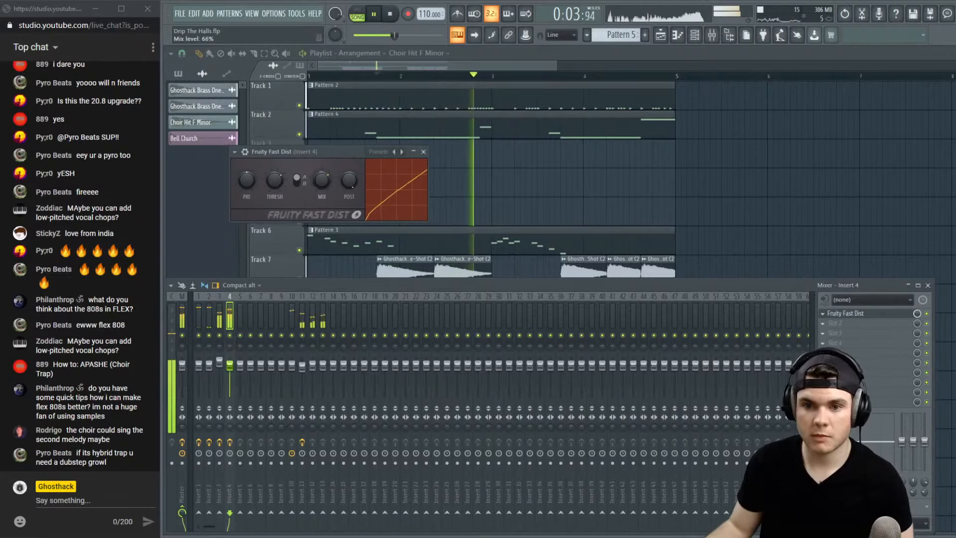
{"action": "key", "text": "space"}
{"action": "key", "text": "space"}
{"action": "left_click_drag", "start_coordinate": [326, 183], "coordinate": [326, 180]}
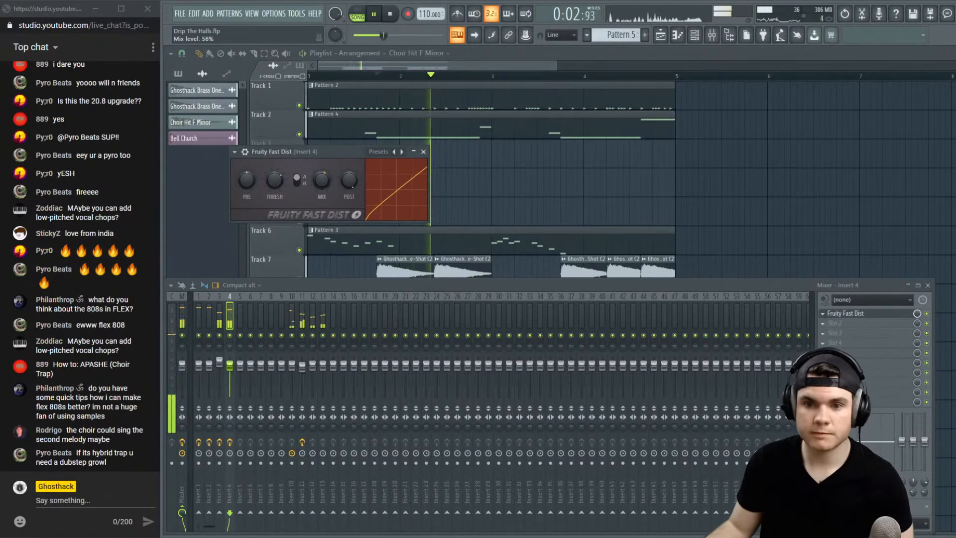
{"action": "key", "text": "space"}
{"action": "left_click", "coordinate": [423, 152]}
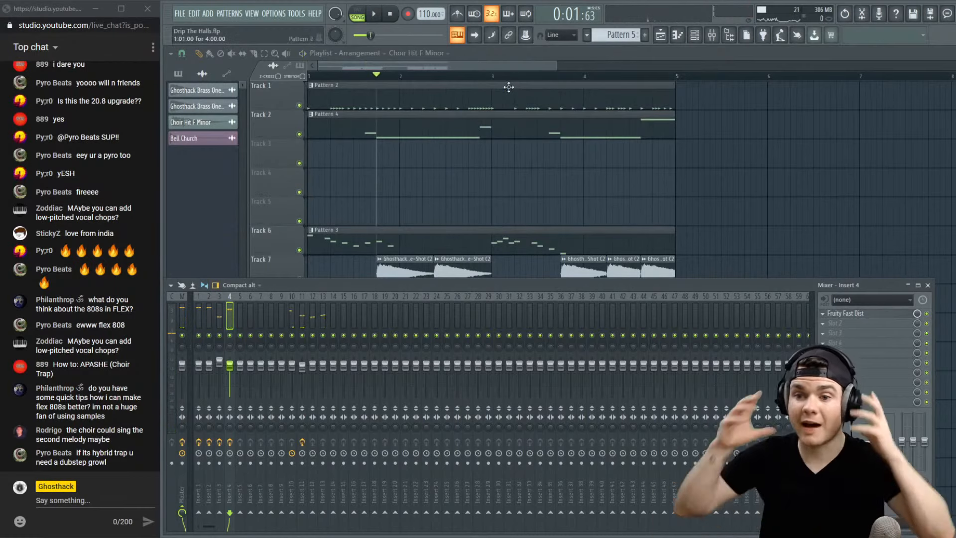
{"action": "key", "text": "F9"}
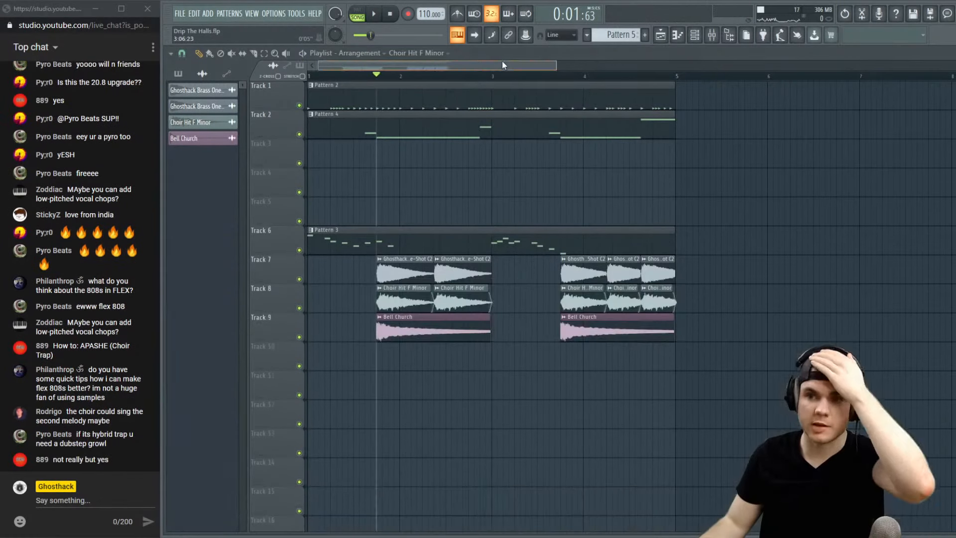
Save the Drip The Halls project
{"action": "left_click", "coordinate": [492, 77]}
{"action": "left_click", "coordinate": [179, 13]}
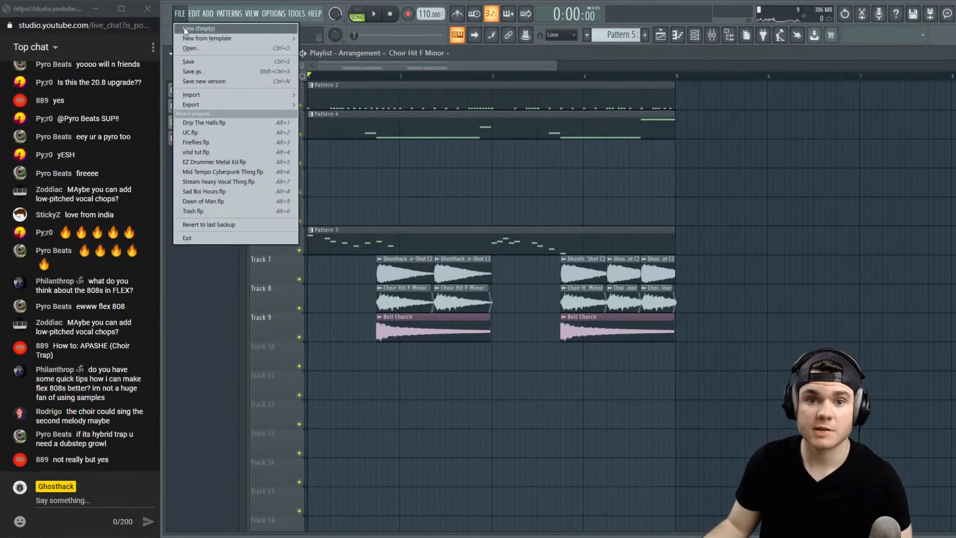
{"action": "left_click", "coordinate": [194, 61]}
Show the unsorted channels in the channel rack and add a Vital synth channel, moving its window fully into view
{"action": "left_click", "coordinate": [695, 34]}
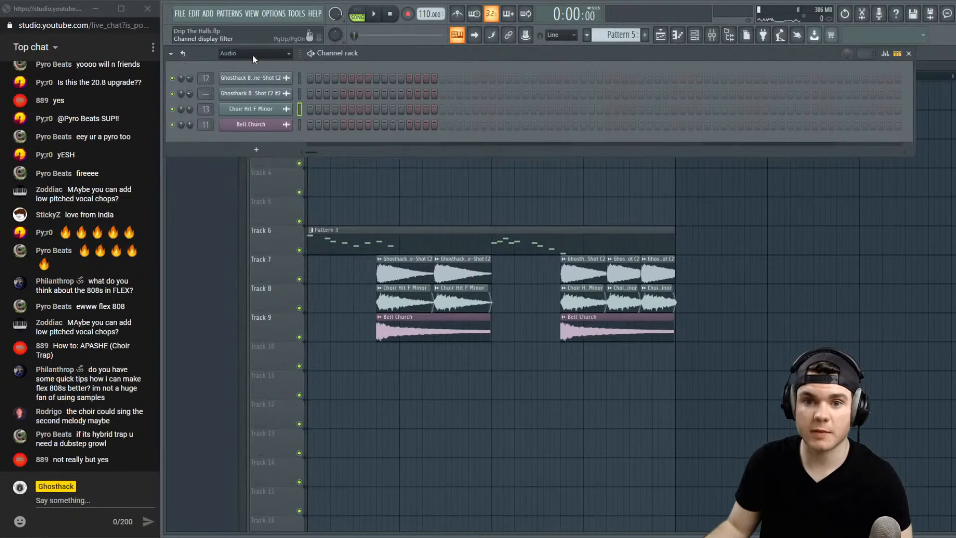
{"action": "left_click", "coordinate": [250, 88]}
{"action": "left_click", "coordinate": [257, 165]}
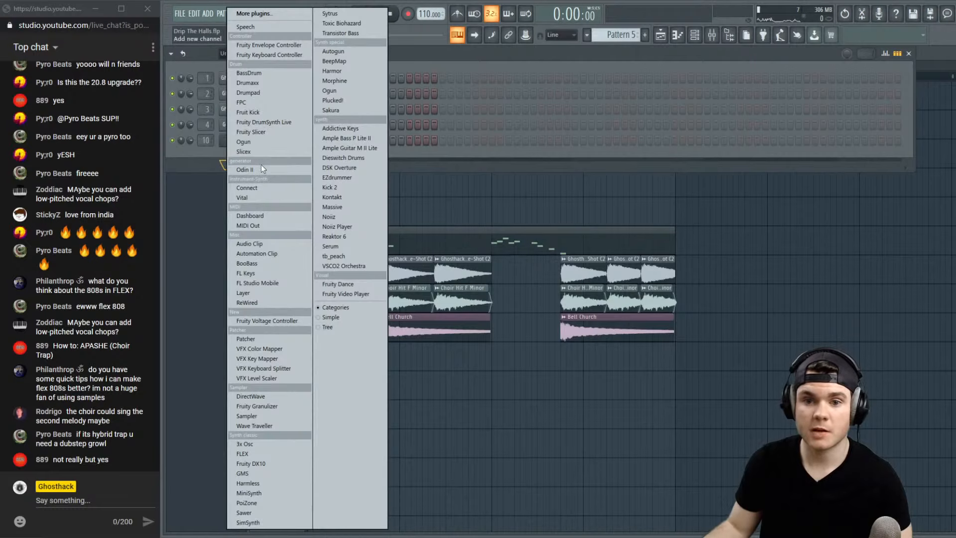
{"action": "left_click", "coordinate": [258, 196]}
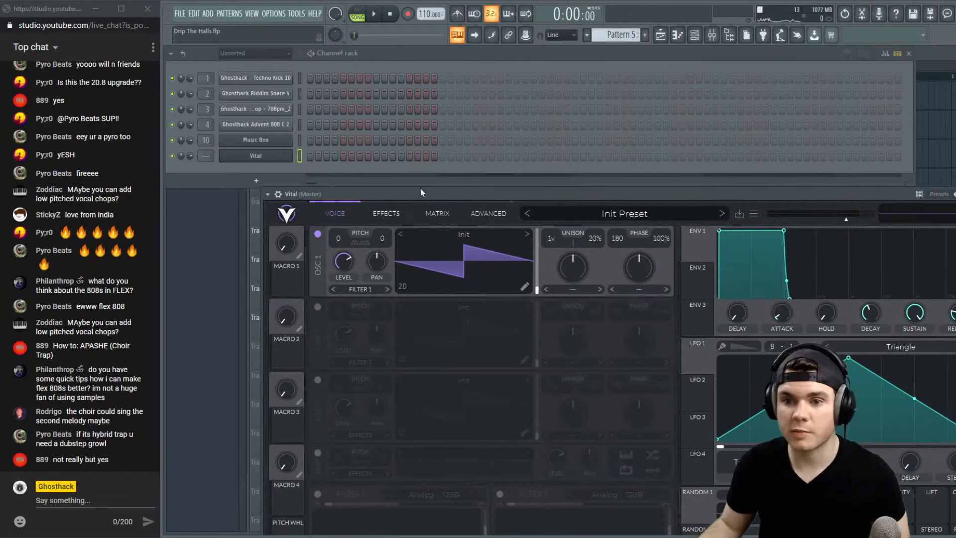
{"action": "left_click_drag", "start_coordinate": [420, 188], "coordinate": [324, 51]}
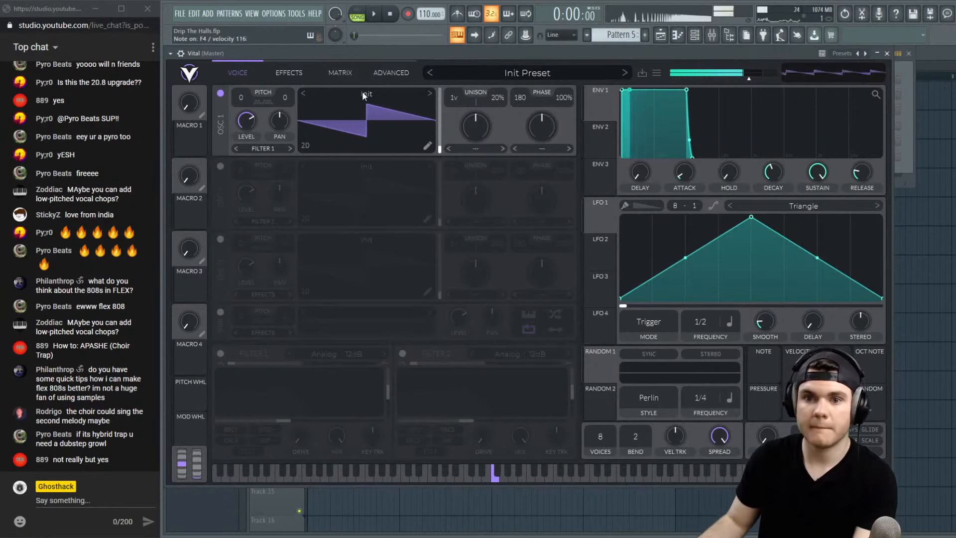
Transpose Vital's oscillator 1 to -24 semitones and play the arrangement to try the bass against it
{"action": "left_click_drag", "start_coordinate": [241, 97], "coordinate": [234, 211]}
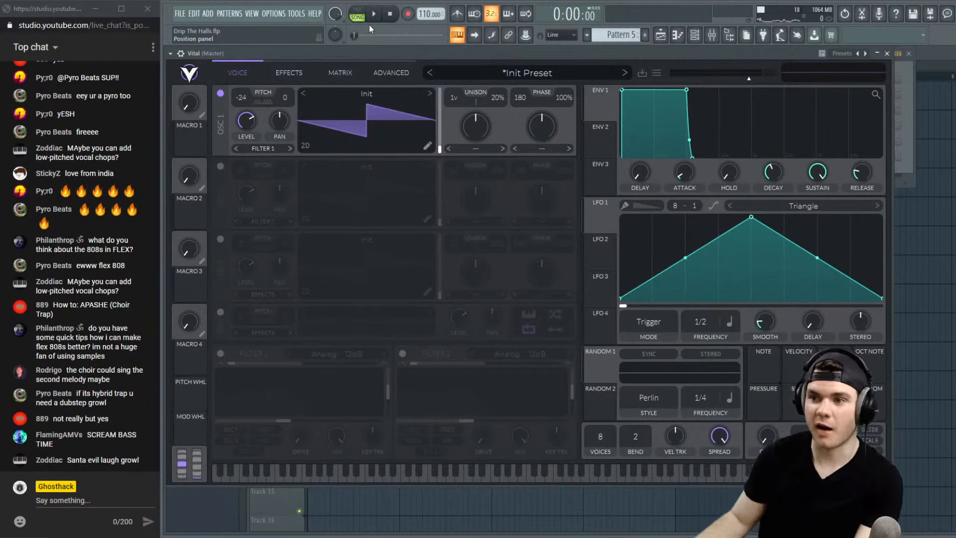
{"action": "key", "text": "space"}
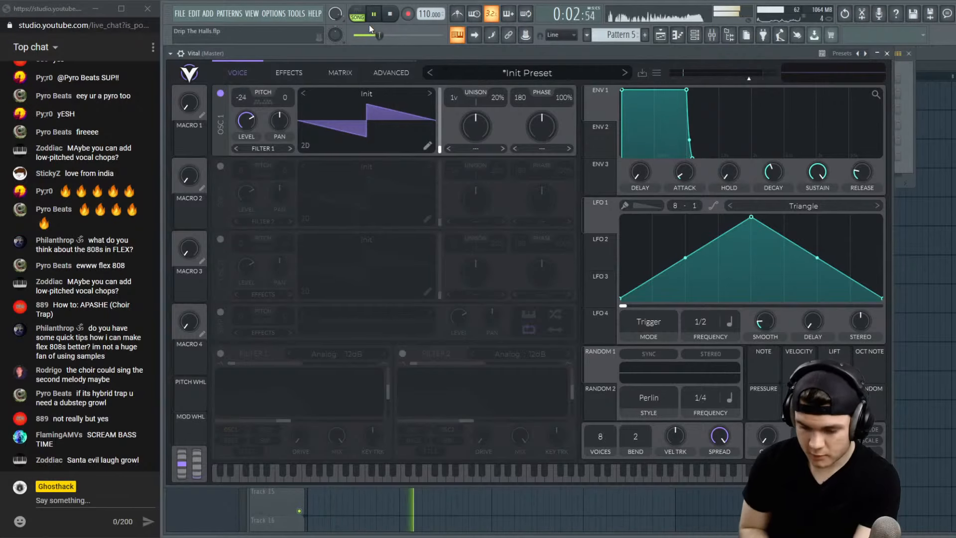
{"action": "key", "text": "space"}
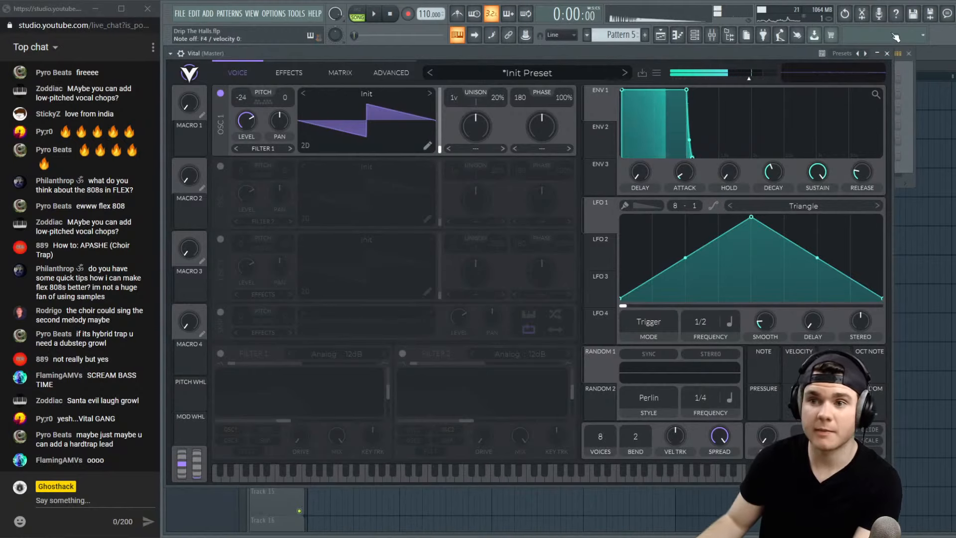
Load the Granular Upgrade wavetable into oscillator 1, try different wave frames, and show the waveform in 3D
{"action": "left_click", "coordinate": [370, 95]}
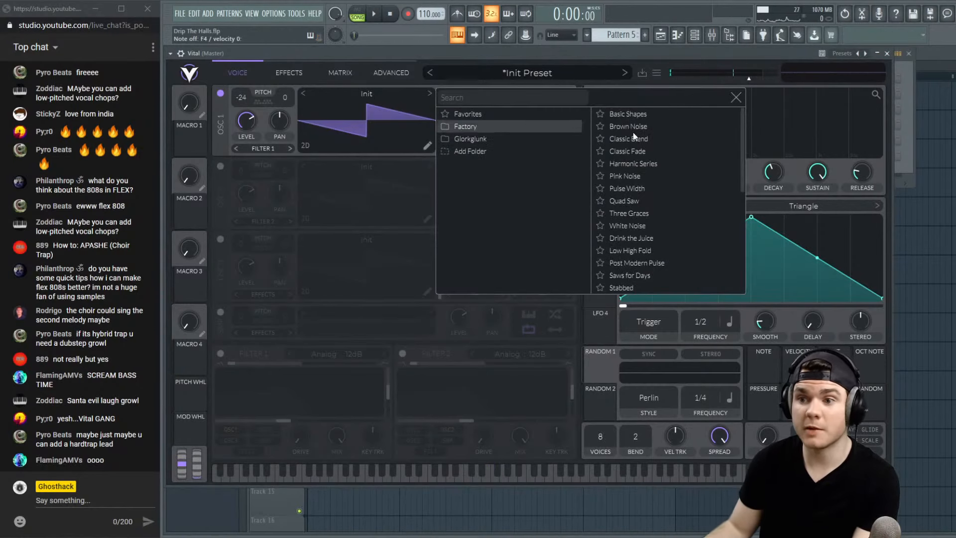
{"action": "scroll", "coordinate": [672, 208], "scroll_direction": "down", "scroll_amount": 3}
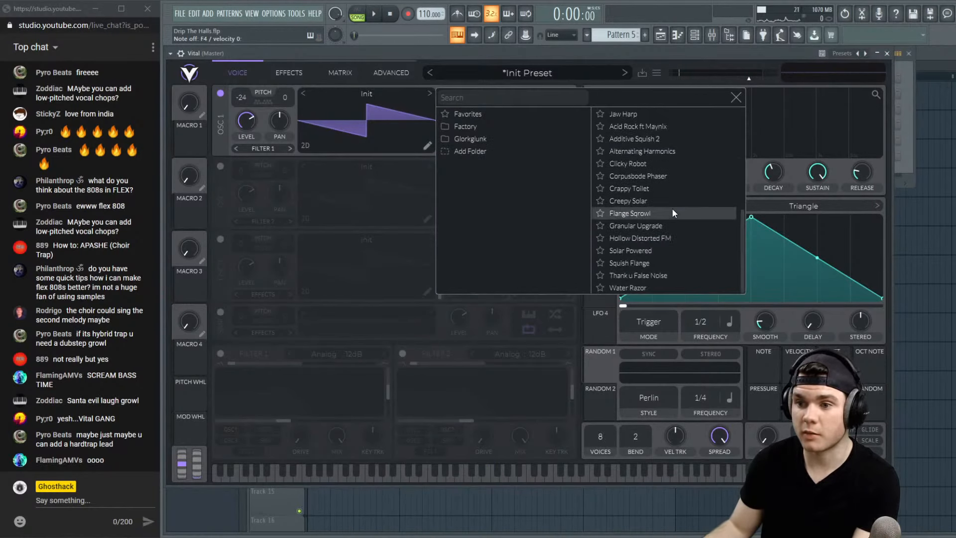
{"action": "left_click", "coordinate": [670, 225]}
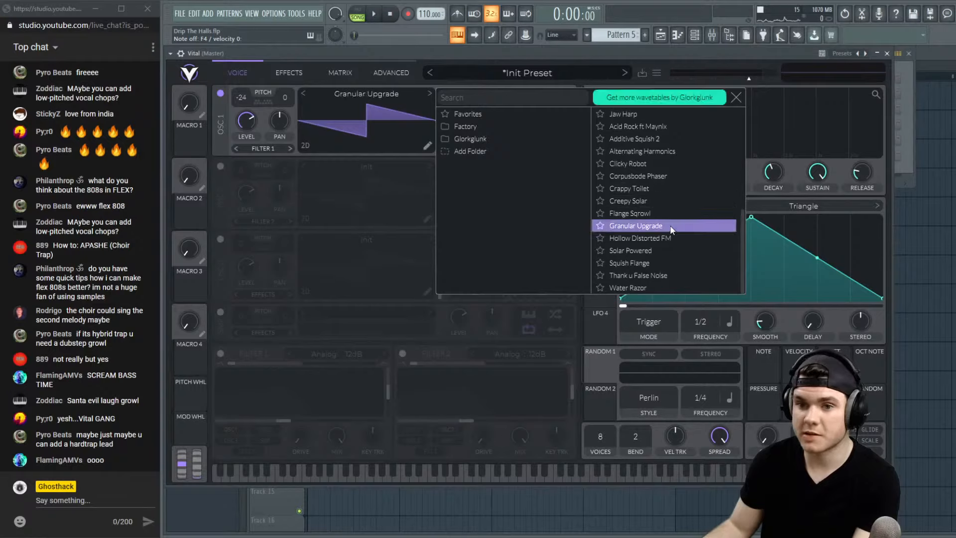
{"action": "left_click", "coordinate": [364, 82]}
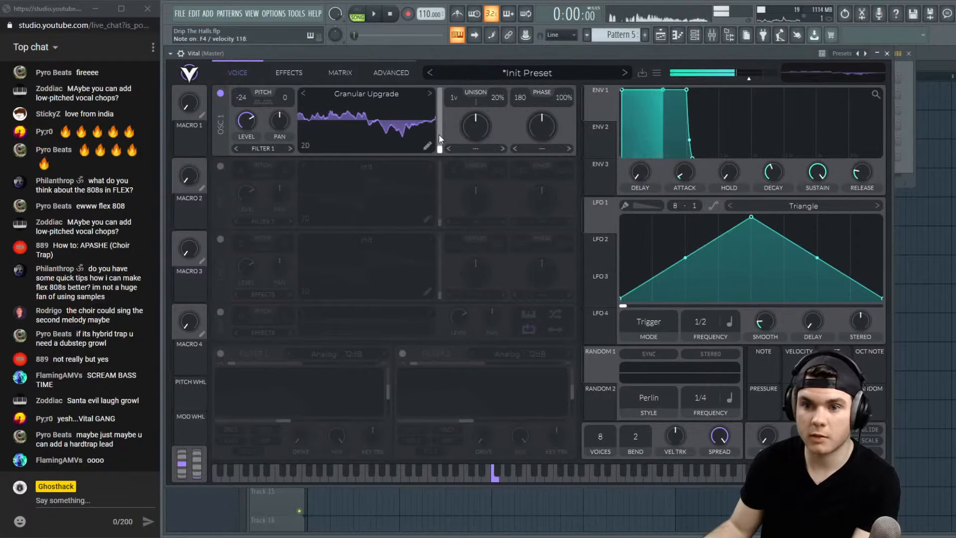
{"action": "left_click_drag", "start_coordinate": [438, 135], "coordinate": [424, 166]}
{"action": "left_click", "coordinate": [308, 145]}
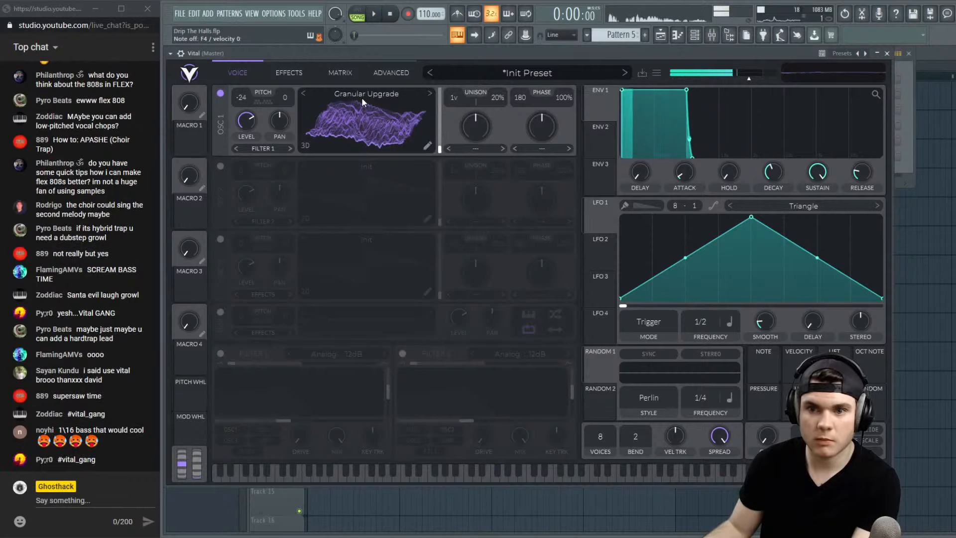
Try the Hollow Distorted FM wavetable with its wave frame swept to about 218.6, then switch oscillator 1 to Flange Sqrowl
{"action": "left_click", "coordinate": [430, 94]}
{"action": "left_click_drag", "start_coordinate": [439, 98], "coordinate": [443, 82]}
{"action": "left_click_drag", "start_coordinate": [433, 128], "coordinate": [438, 89]}
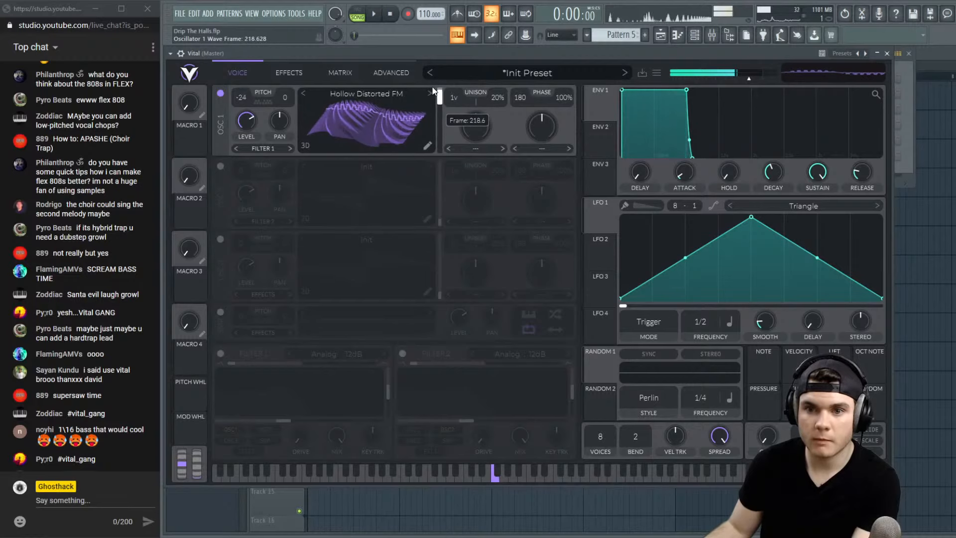
{"action": "left_click", "coordinate": [304, 92]}
{"action": "left_click", "coordinate": [304, 92]}
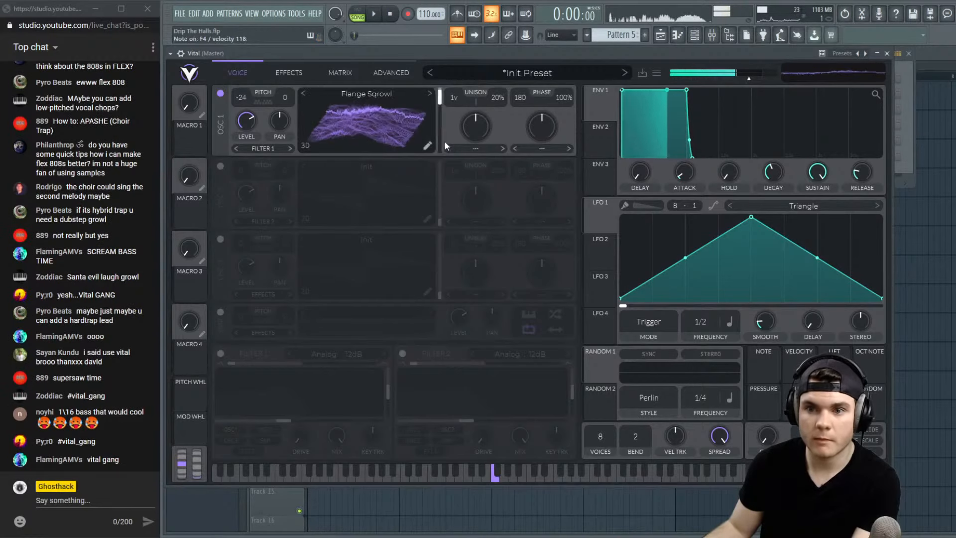
Sweep Flange Sqrowl's wave frame to about 185, then load Creepy Solar into oscillator 1 with its wave frame at about 80.35
{"action": "left_click_drag", "start_coordinate": [439, 96], "coordinate": [437, 122]}
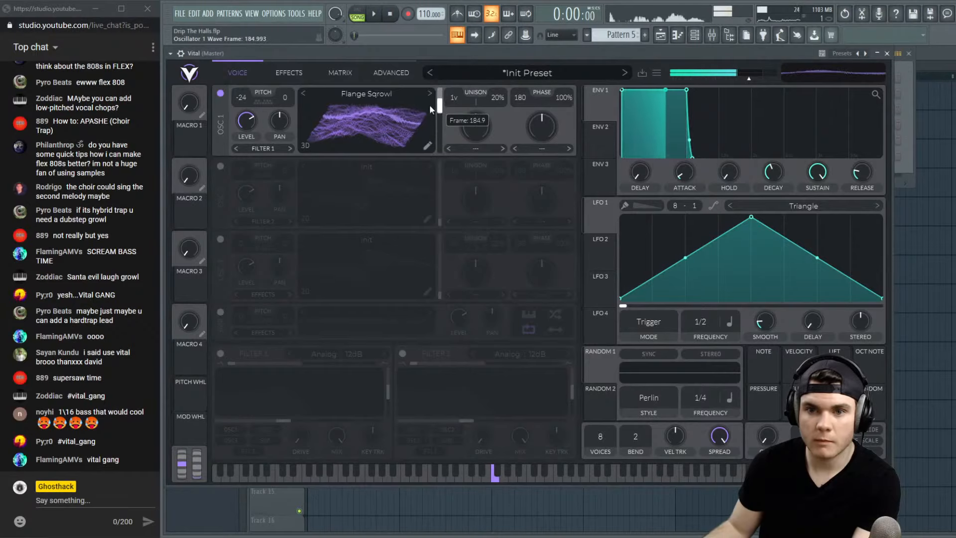
{"action": "left_click", "coordinate": [303, 93]}
{"action": "left_click_drag", "start_coordinate": [440, 102], "coordinate": [435, 130]}
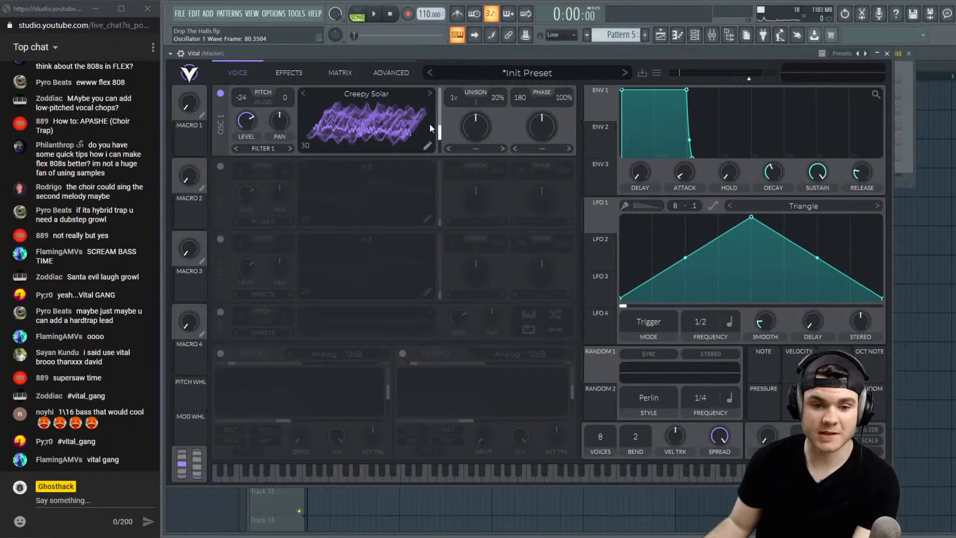
Set oscillator 1's frequency morph type to Harmonic Stretch and switch its waveform display from 3D to 2D
{"action": "left_click", "coordinate": [542, 148]}
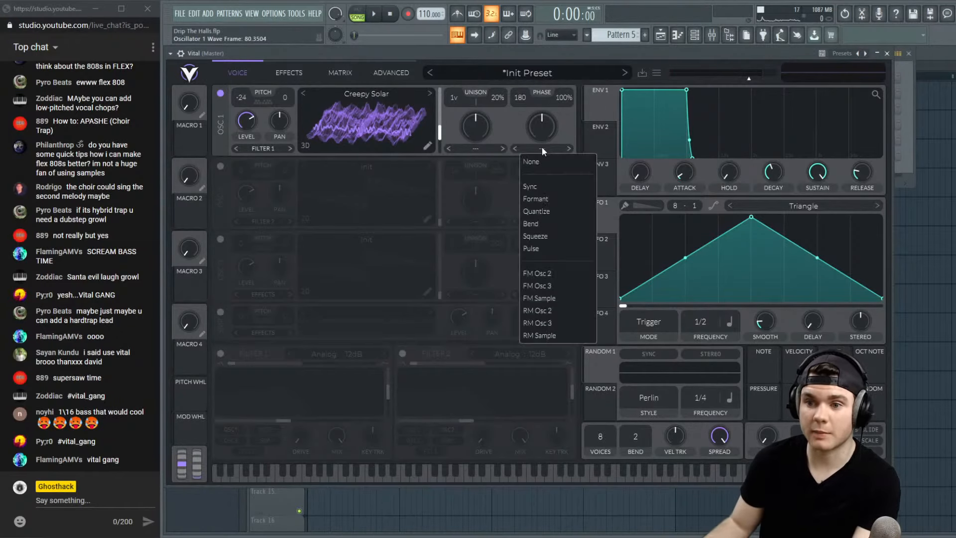
{"action": "left_click", "coordinate": [467, 149]}
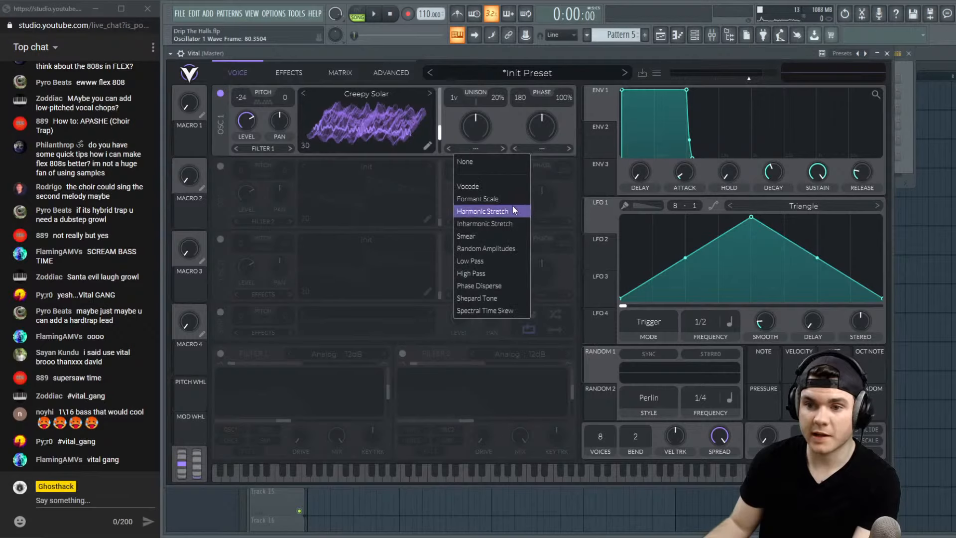
{"action": "left_click", "coordinate": [498, 212]}
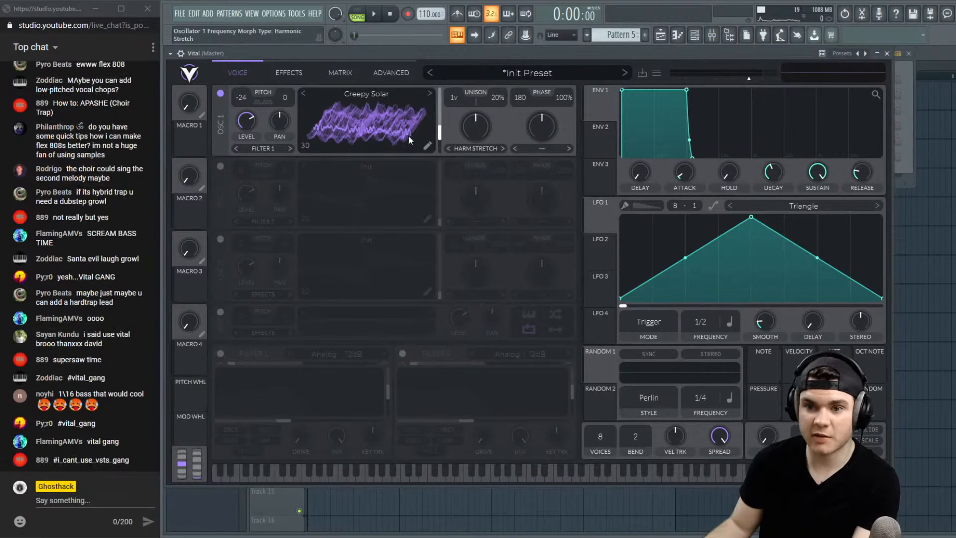
{"action": "left_click", "coordinate": [306, 146]}
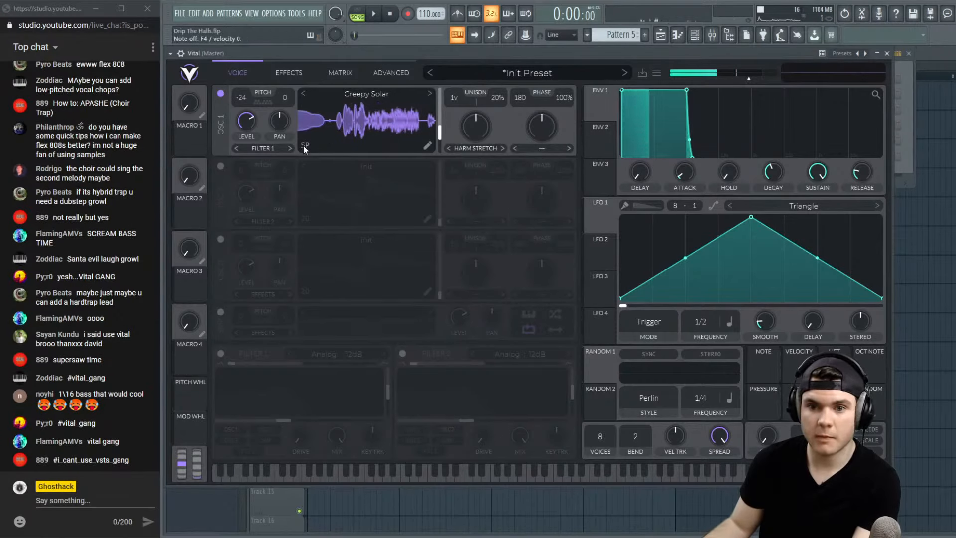
Lower oscillator 1's frequency morph amount slightly below centre and change the morph type to Inharmonic Stretch
{"action": "left_click_drag", "start_coordinate": [468, 130], "coordinate": [439, 131]}
{"action": "left_click", "coordinate": [491, 148]}
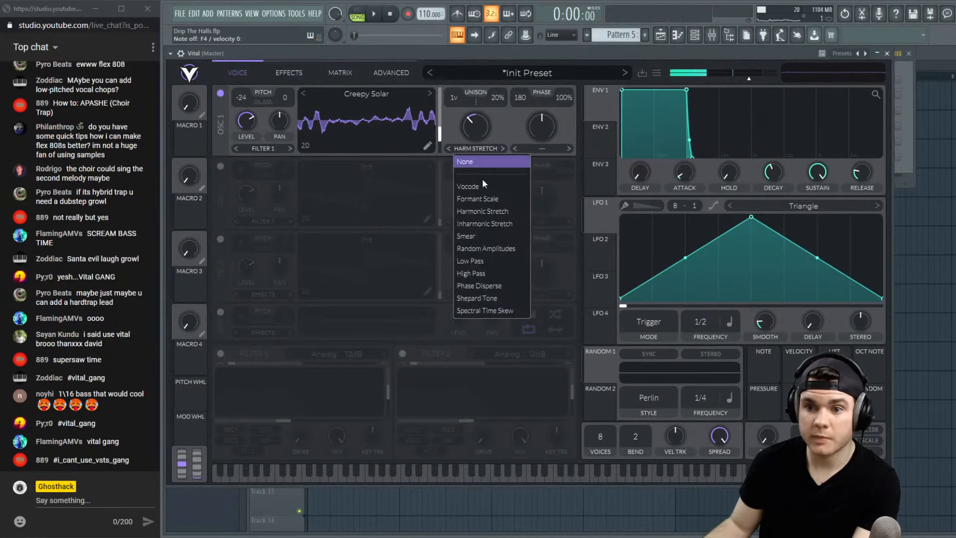
{"action": "left_click", "coordinate": [509, 220]}
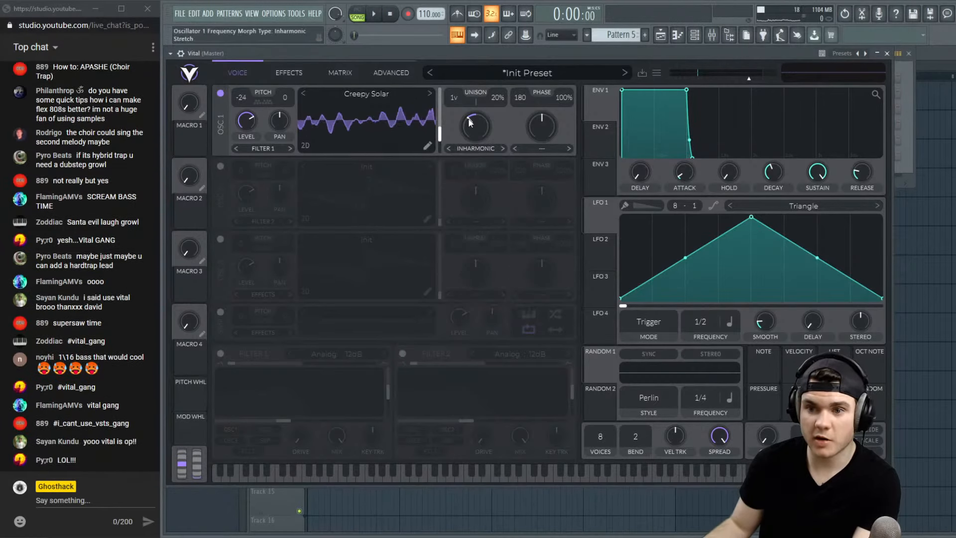
Try Random Amplitudes as oscillator 1's frequency morph and adjust its amount
{"action": "left_click_drag", "start_coordinate": [480, 136], "coordinate": [480, 130]}
{"action": "left_click", "coordinate": [479, 146]}
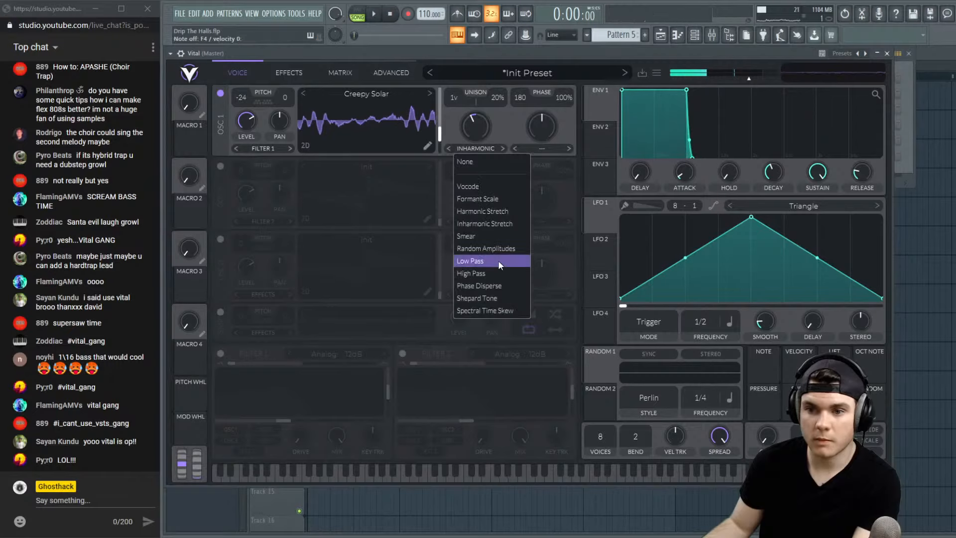
{"action": "left_click", "coordinate": [506, 247]}
{"action": "left_click_drag", "start_coordinate": [477, 129], "coordinate": [482, 141]}
Switch oscillator 1's frequency morph to Vocode with its amount at 0% and lower the wavetable position to near the start
{"action": "left_click", "coordinate": [480, 147]}
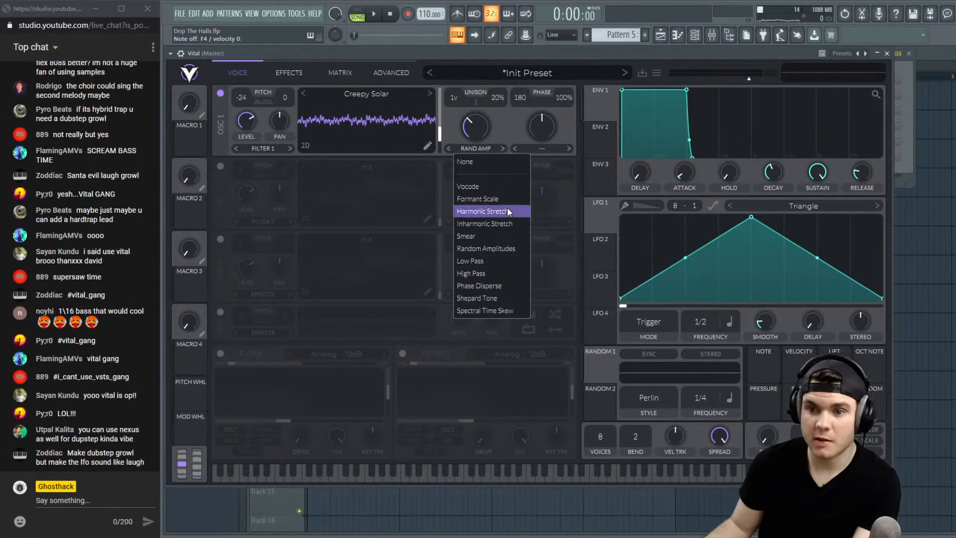
{"action": "left_click", "coordinate": [490, 186]}
{"action": "left_click_drag", "start_coordinate": [474, 128], "coordinate": [473, 164]}
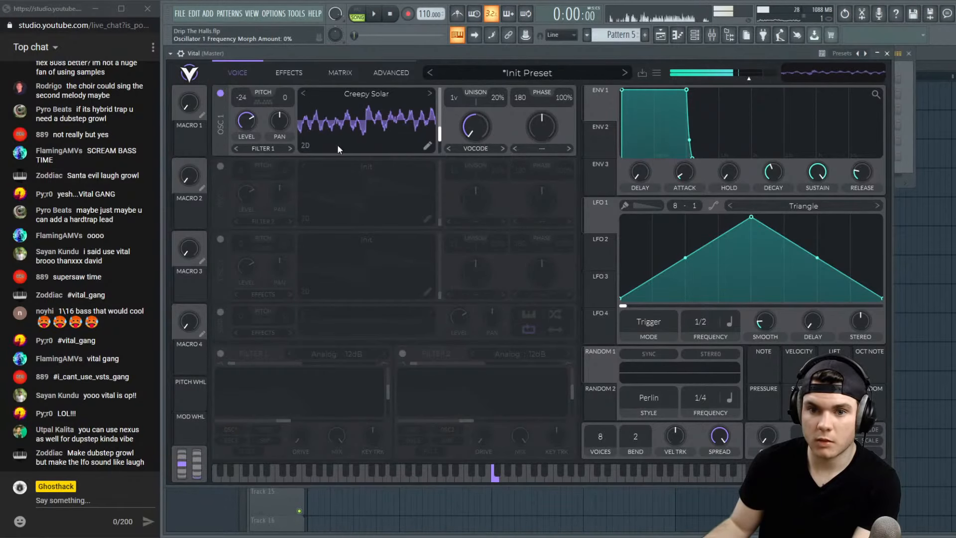
{"action": "mouse_move", "coordinate": [439, 130]}
{"action": "left_mouse_down"}
{"action": "mouse_move", "coordinate": [438, 90]}
{"action": "mouse_move", "coordinate": [435, 148]}
{"action": "left_mouse_up"}
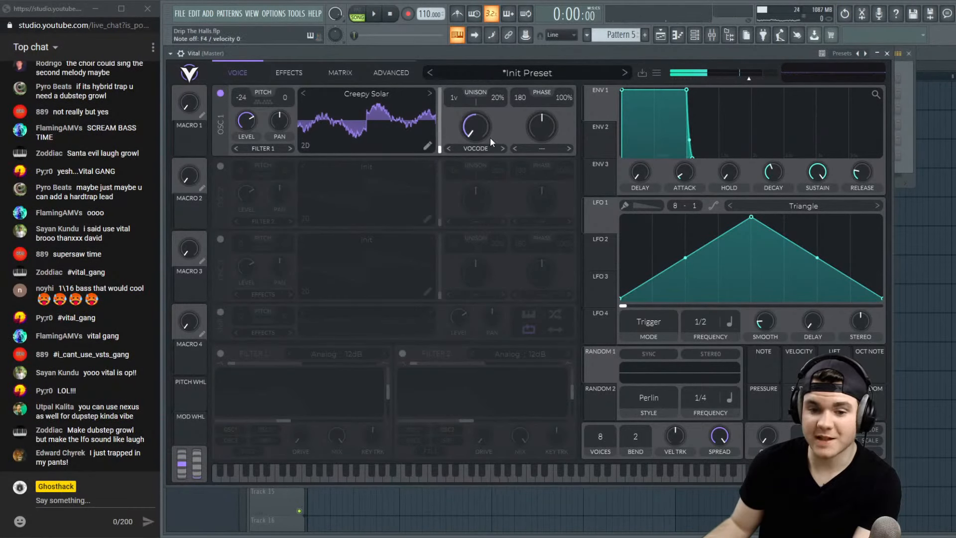
Set oscillator 1's phase distortion type to Bend and raise its amount slightly above centre
{"action": "left_click", "coordinate": [526, 145]}
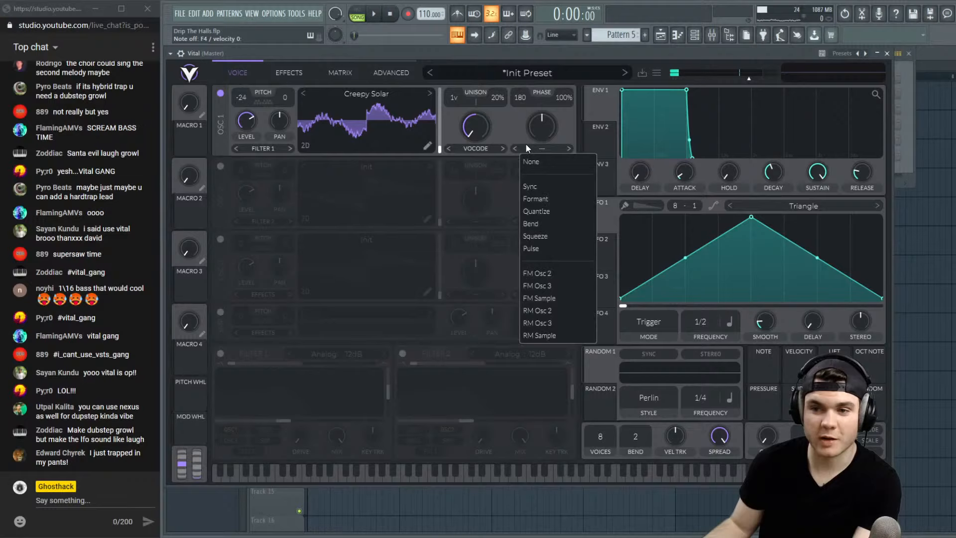
{"action": "left_click", "coordinate": [551, 229]}
{"action": "mouse_move", "coordinate": [543, 131]}
{"action": "left_mouse_down"}
{"action": "mouse_move", "coordinate": [544, 94]}
{"action": "mouse_move", "coordinate": [541, 125]}
{"action": "left_mouse_up"}
Audition the Vocode morph by sweeping its amount from 0% up to 100% and back down to 0%
{"action": "left_click_drag", "start_coordinate": [481, 119], "coordinate": [491, 205]}
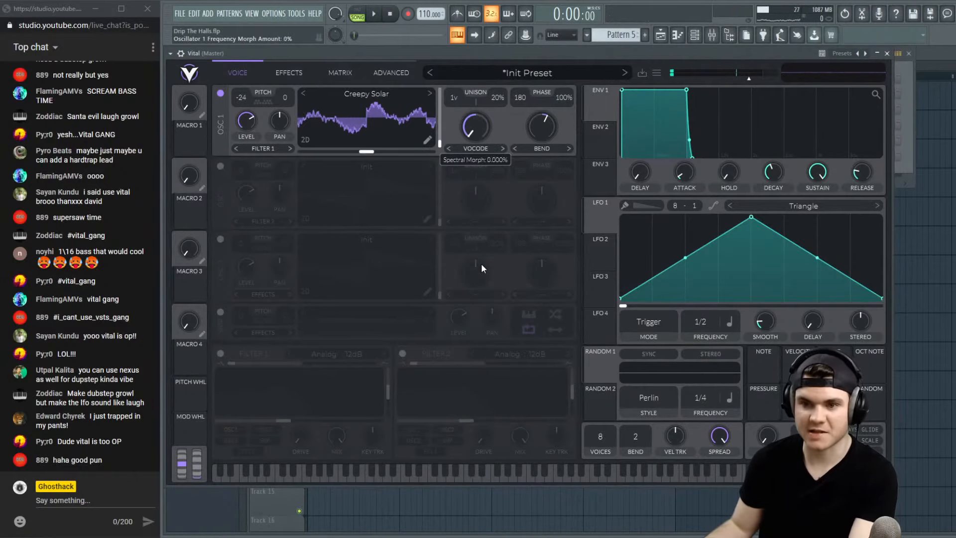
{"action": "left_click_drag", "start_coordinate": [481, 268], "coordinate": [493, 198]}
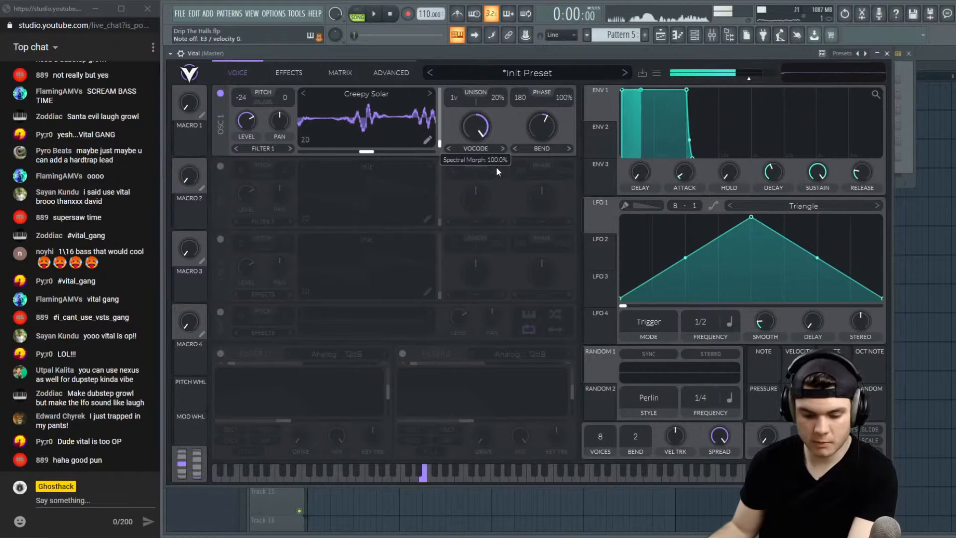
{"action": "left_click_drag", "start_coordinate": [496, 166], "coordinate": [480, 271]}
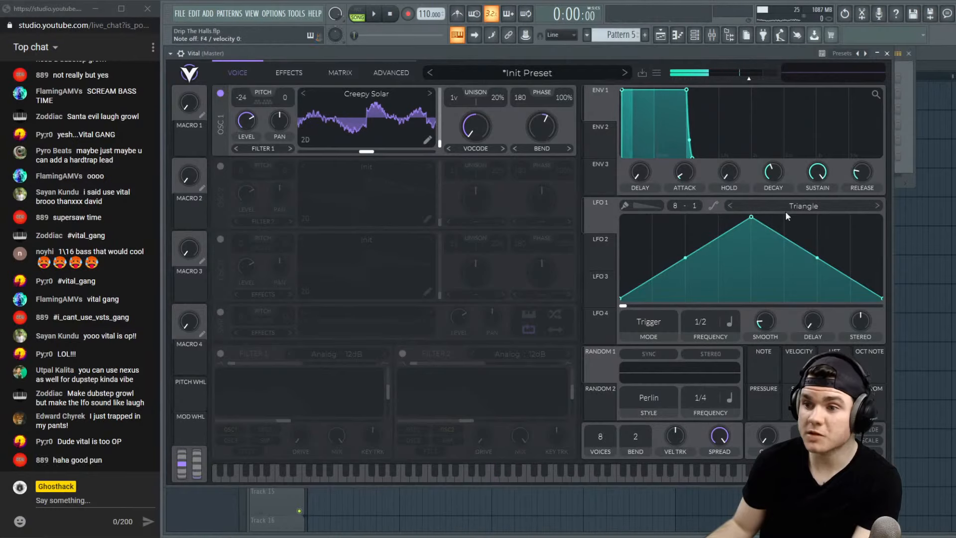
Reshape LFO 1 into a rising ramp at 1/1 frequency and assign it to oscillator 1's Vocode amount
{"action": "left_click_drag", "start_coordinate": [750, 219], "coordinate": [927, 183]}
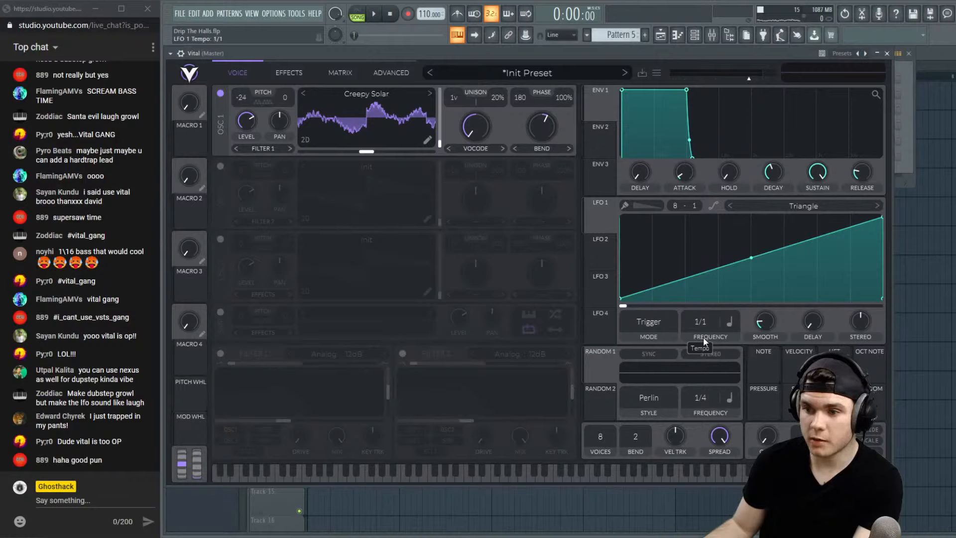
{"action": "left_click_drag", "start_coordinate": [600, 218], "coordinate": [485, 218]}
{"action": "left_click_drag", "start_coordinate": [535, 136], "coordinate": [467, 145]}
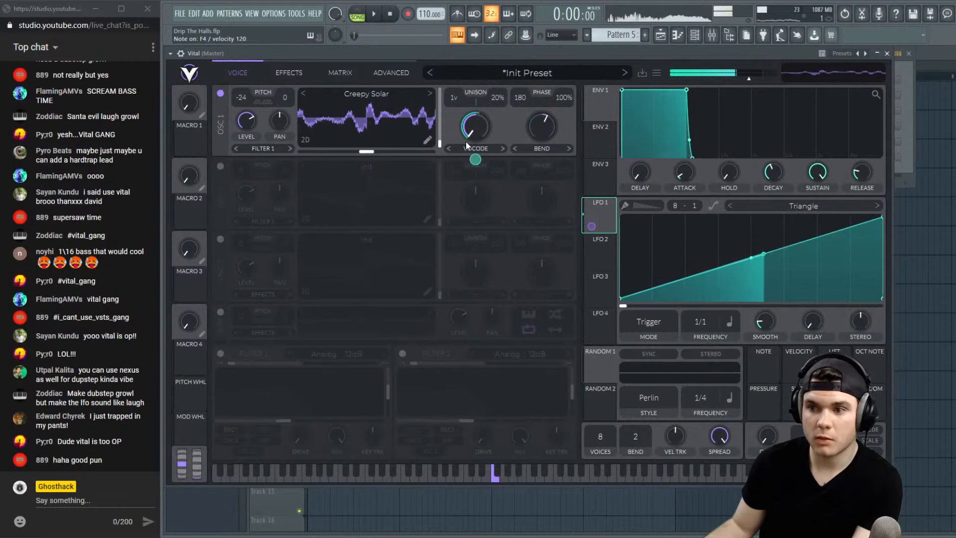
Draw a two-bar F4 note for Vital from bar 1 in Pattern 5's piano roll and return to the playlist
{"action": "left_click", "coordinate": [887, 54]}
{"action": "right_click", "coordinate": [293, 153]}
{"action": "left_click", "coordinate": [312, 156]}
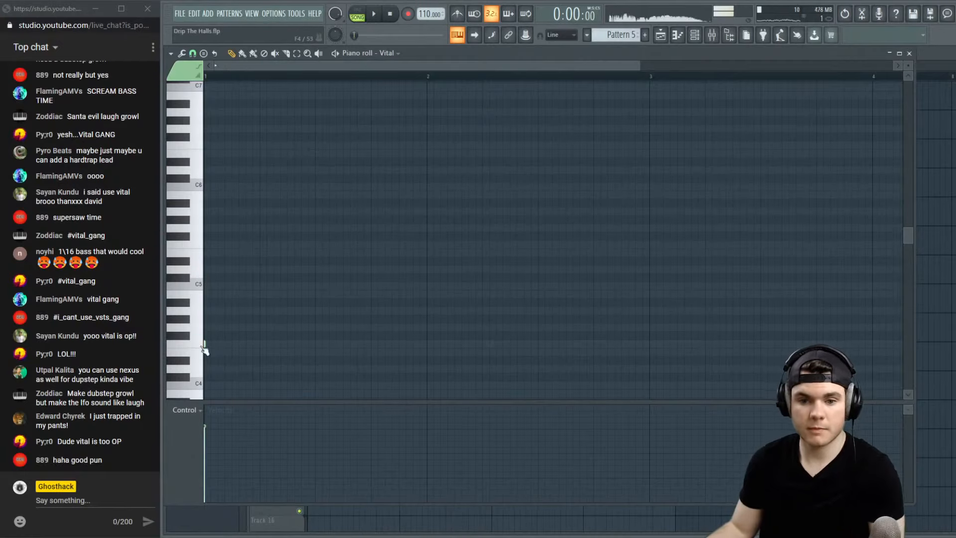
{"action": "left_click_drag", "start_coordinate": [205, 344], "coordinate": [490, 343]}
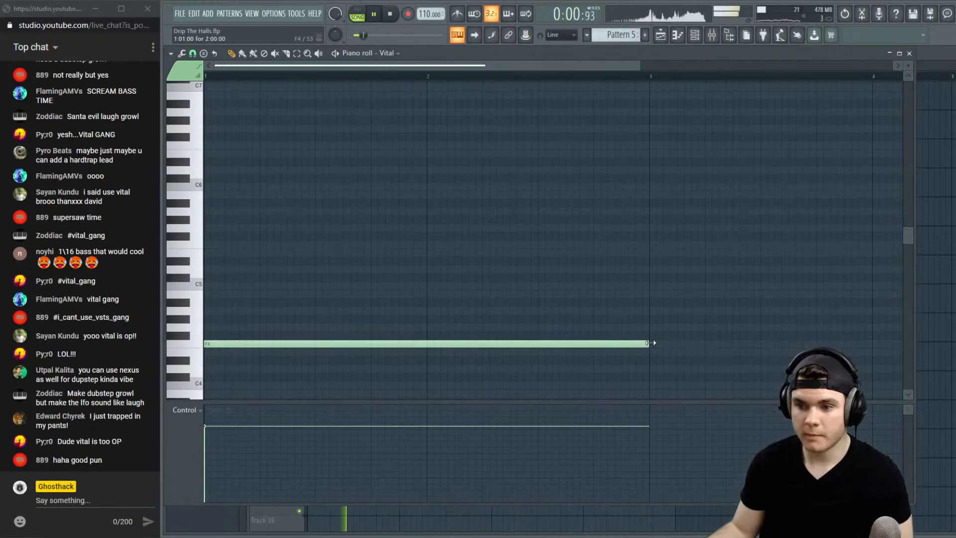
{"action": "key", "text": "F5"}
{"action": "left_click", "coordinate": [388, 357]}
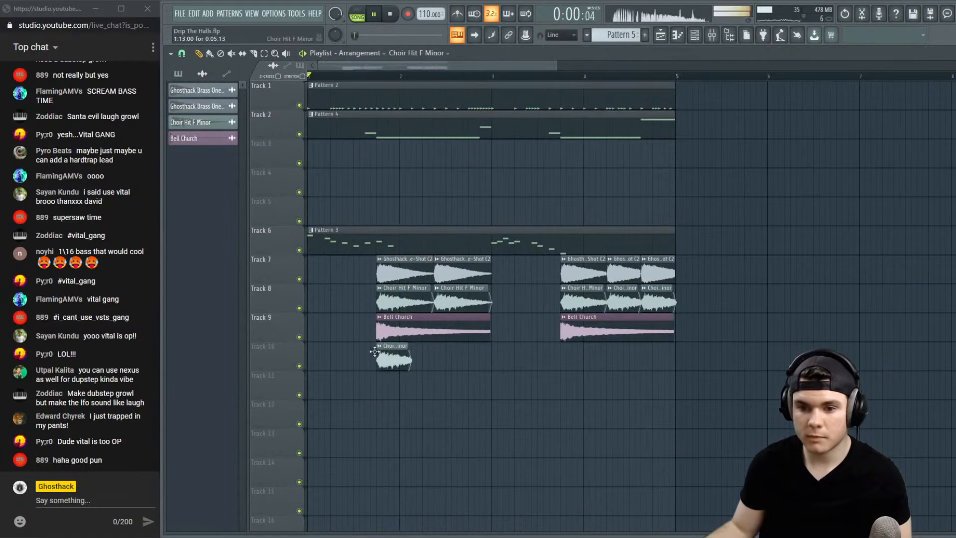
{"action": "right_click", "coordinate": [405, 358]}
{"action": "key", "text": "space"}
Place Pattern 5 on Track 10 under the first Bell Church clip and shorten it to end with that clip
{"action": "left_click", "coordinate": [447, 54]}
{"action": "left_click", "coordinate": [421, 160]}
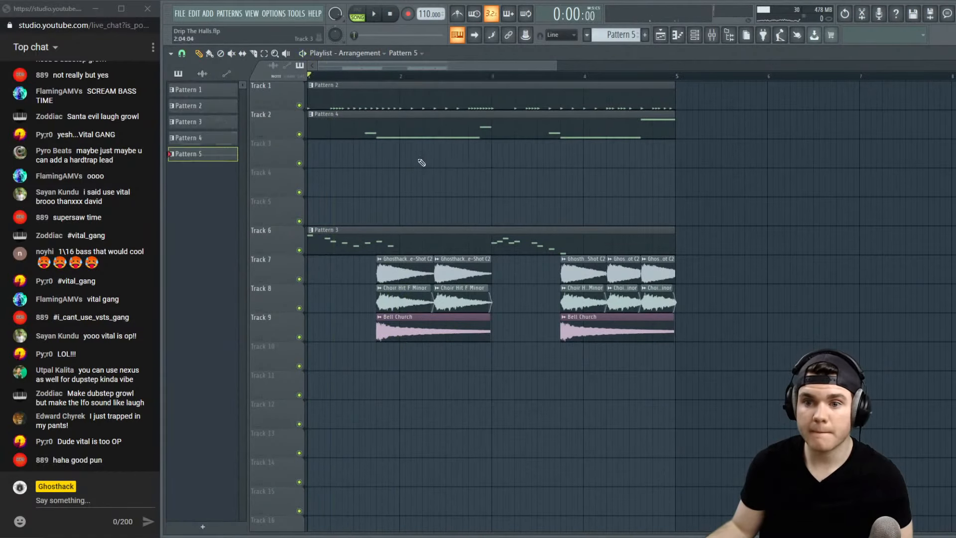
{"action": "left_click", "coordinate": [388, 363]}
{"action": "left_click_drag", "start_coordinate": [388, 364], "coordinate": [376, 364]}
{"action": "key", "text": "space"}
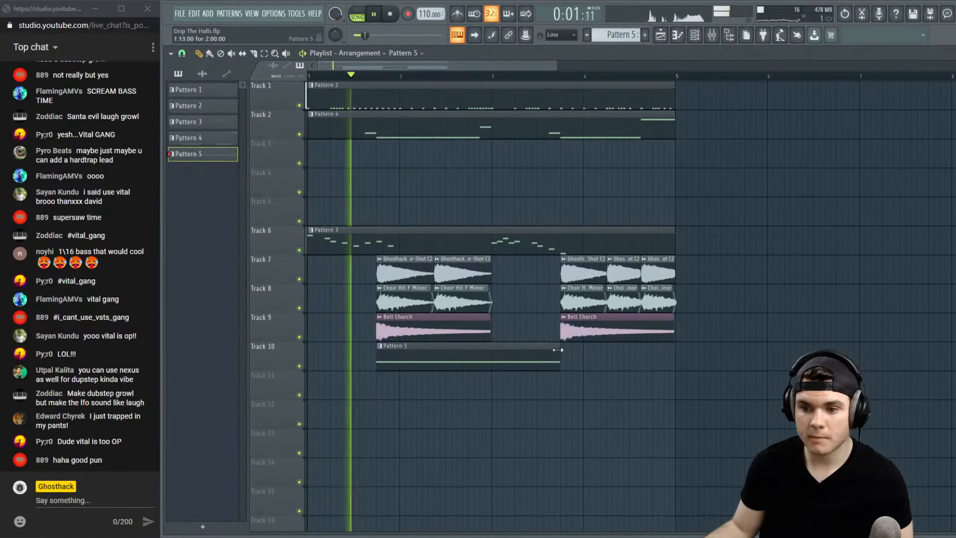
{"action": "left_click_drag", "start_coordinate": [561, 358], "coordinate": [485, 356]}
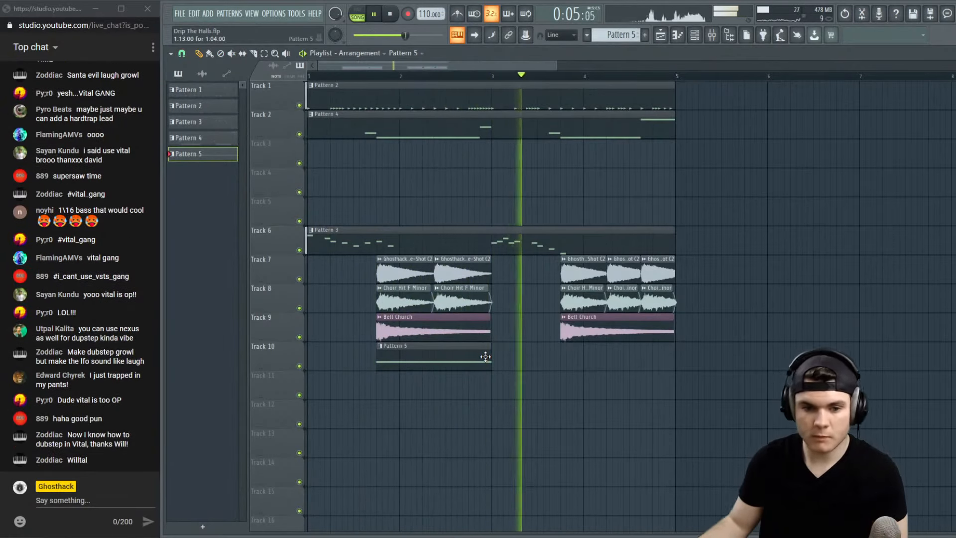
Play back the arrangement and check Pattern 5's note in the piano roll
{"action": "key", "text": "space"}
{"action": "key", "text": "space"}
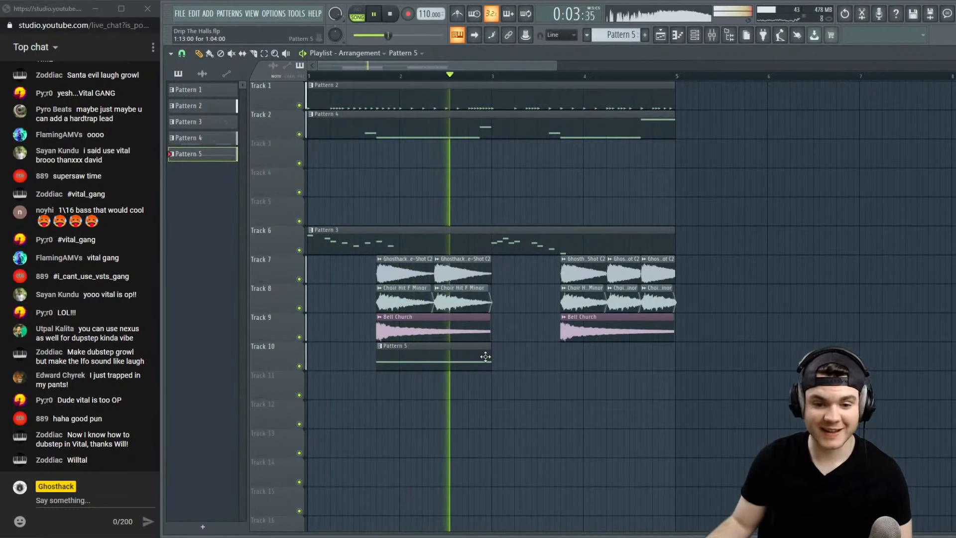
{"action": "double_click", "coordinate": [486, 357]}
{"action": "key", "text": "space"}
{"action": "left_click_drag", "start_coordinate": [533, 66], "coordinate": [395, 84]}
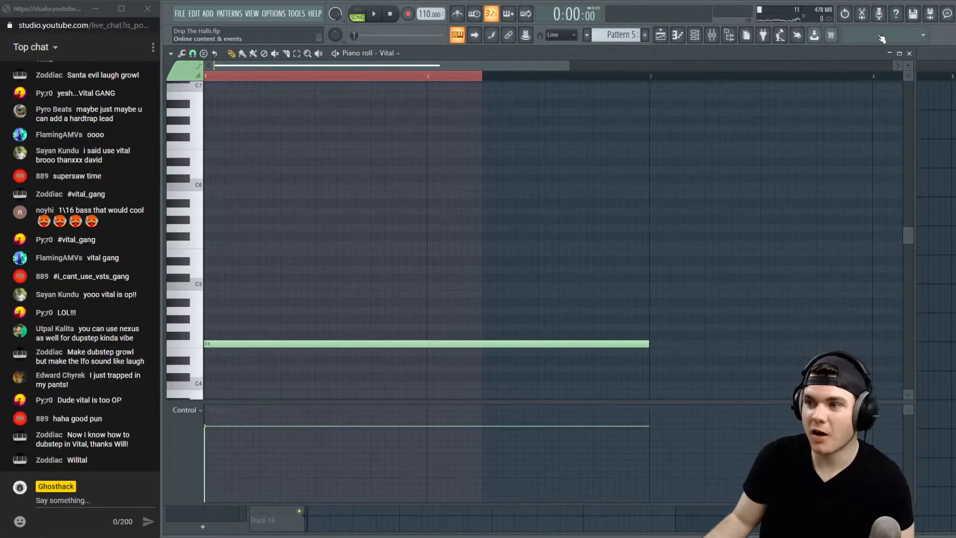
{"action": "left_click", "coordinate": [909, 52]}
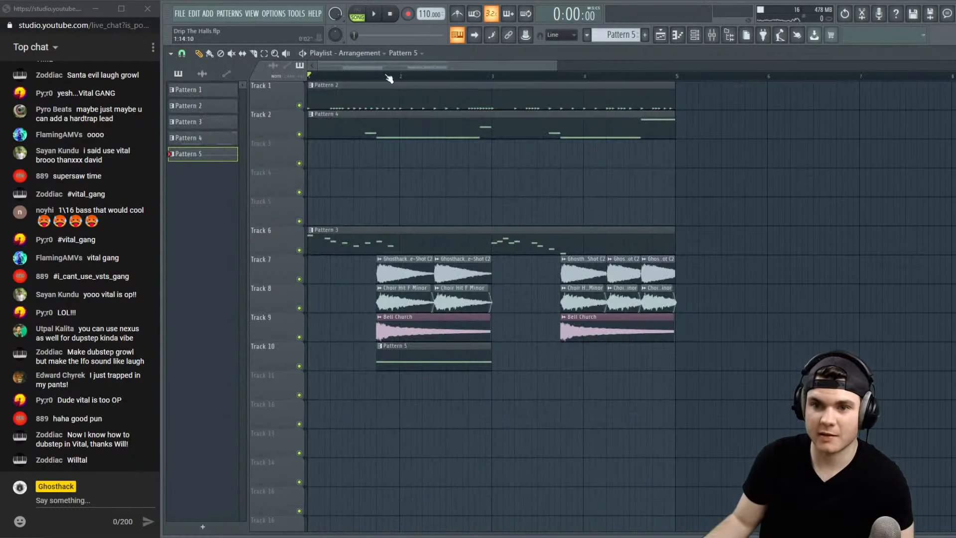
Solo Track 10 for playback and reopen the Vital instrument from the channel rack
{"action": "right_click", "coordinate": [299, 366]}
{"action": "key", "text": "space"}
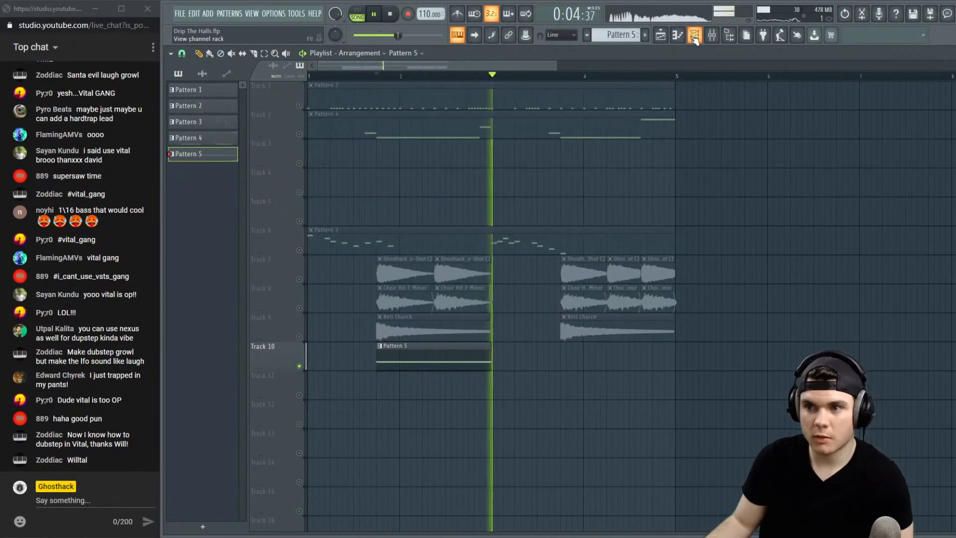
{"action": "key", "text": "space"}
{"action": "key", "text": "F6"}
{"action": "left_click", "coordinate": [239, 154]}
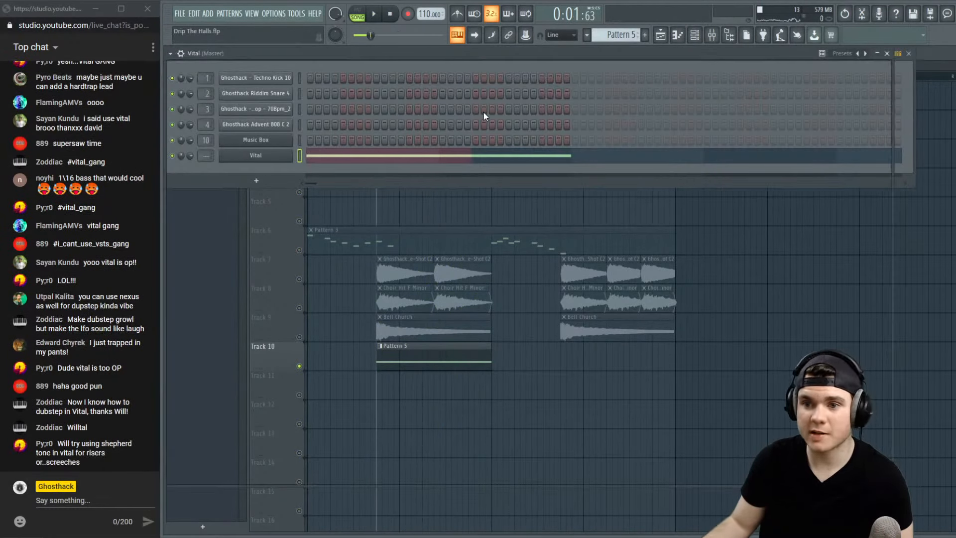
Set LFO 1's frequency to 2/1 and add a point so the ramp peaks at the fifth grid line and stays at maximum
{"action": "key", "text": "space"}
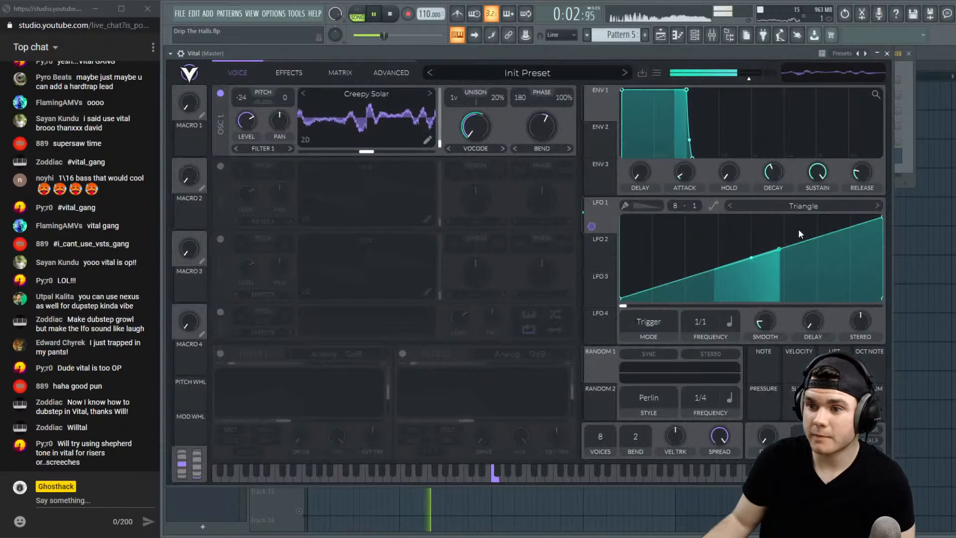
{"action": "key", "text": "space"}
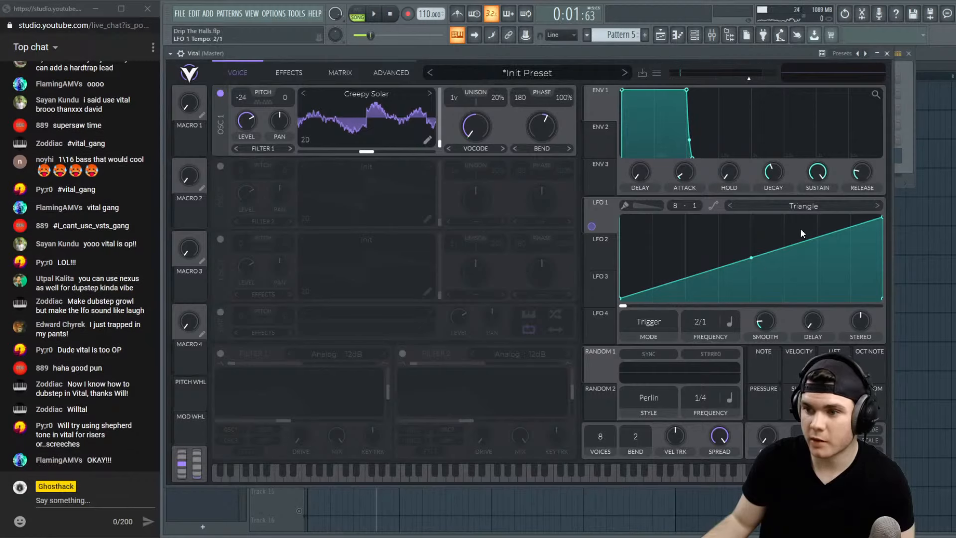
{"action": "double_click", "coordinate": [752, 228]}
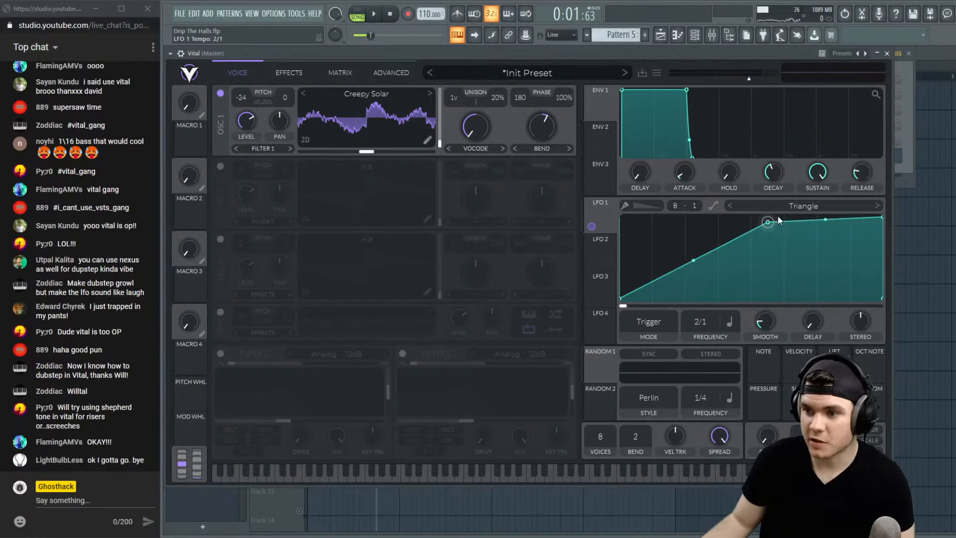
{"action": "left_click_drag", "start_coordinate": [777, 216], "coordinate": [784, 204]}
{"action": "key", "text": "space"}
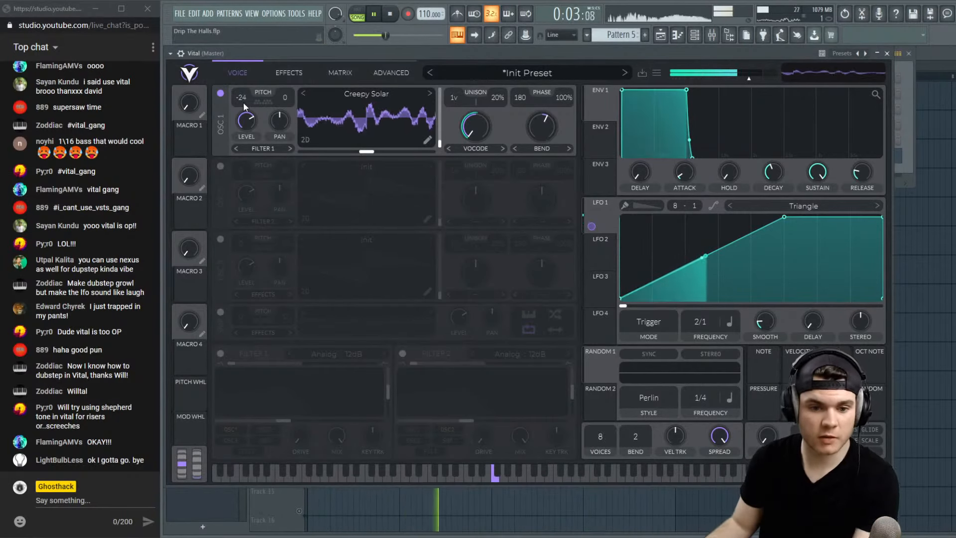
{"action": "key", "text": "space"}
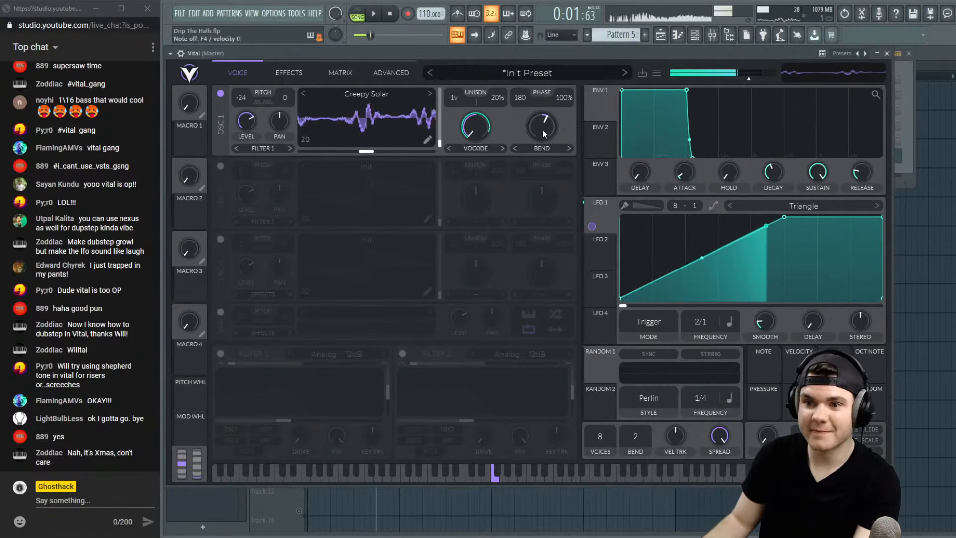
Raise oscillator 1's Bend amount to 92.5%
{"action": "left_click_drag", "start_coordinate": [542, 130], "coordinate": [551, 102]}
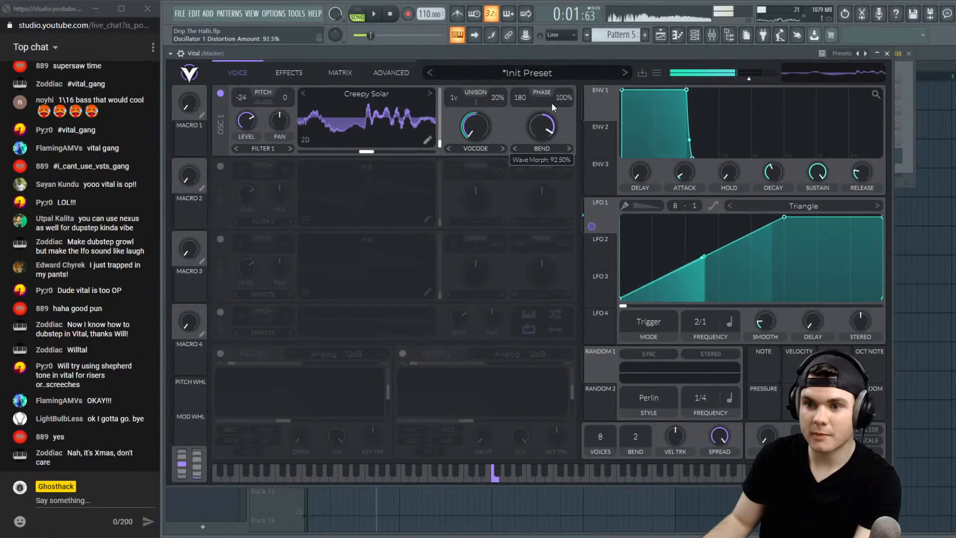
{"action": "left_click", "coordinate": [541, 149]}
Audition Shepard Tone, Spectral Time Skew and Random Amplitudes as oscillator 1's frequency morph type
{"action": "left_click", "coordinate": [474, 146]}
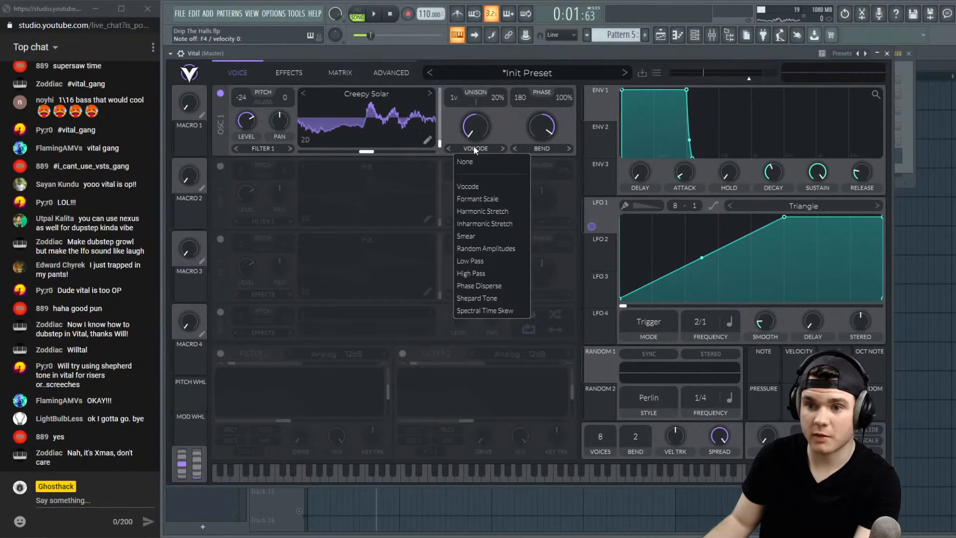
{"action": "left_click", "coordinate": [501, 297]}
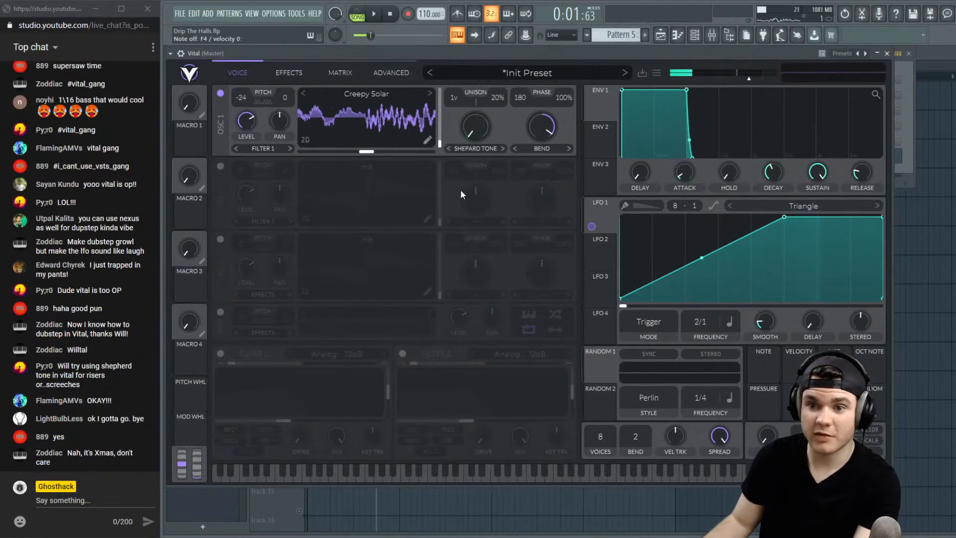
{"action": "left_click", "coordinate": [468, 148]}
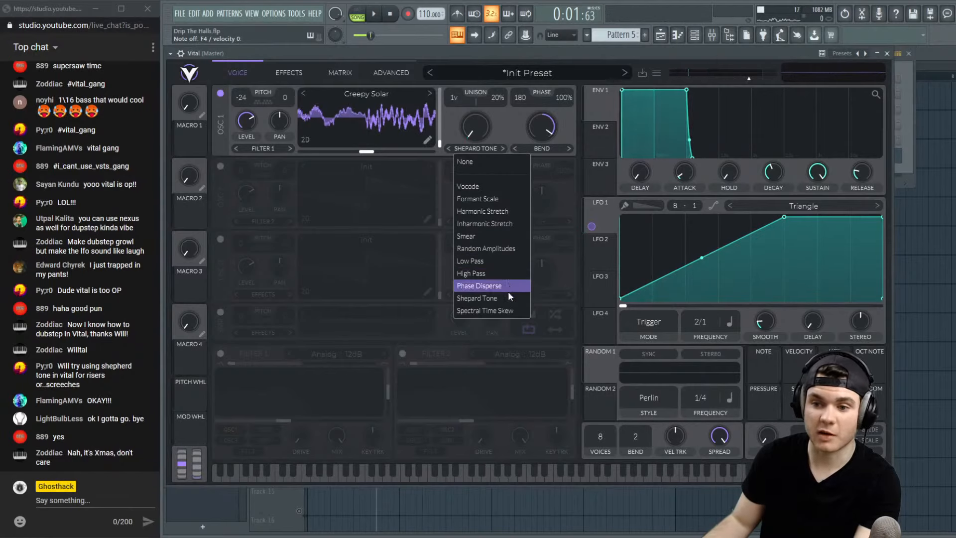
{"action": "left_click", "coordinate": [504, 310]}
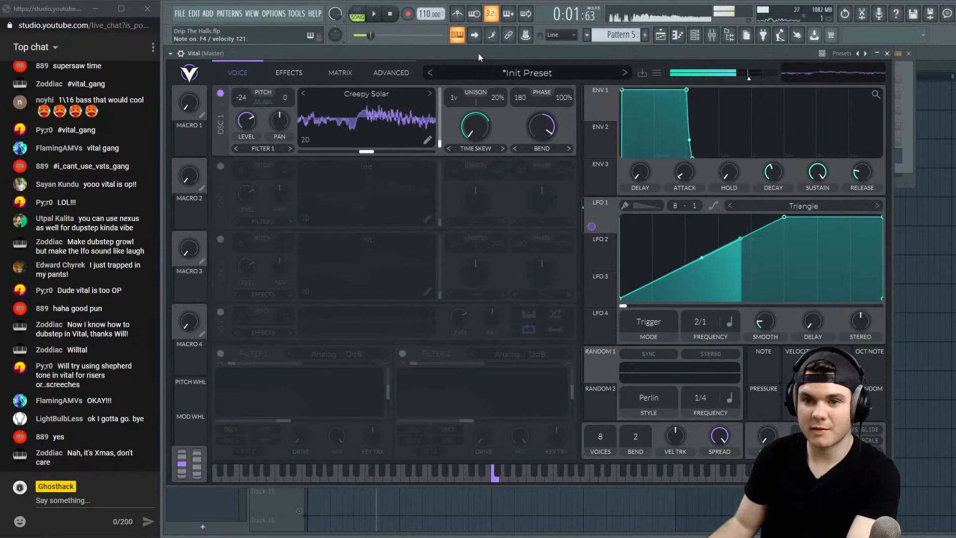
{"action": "left_click", "coordinate": [478, 148]}
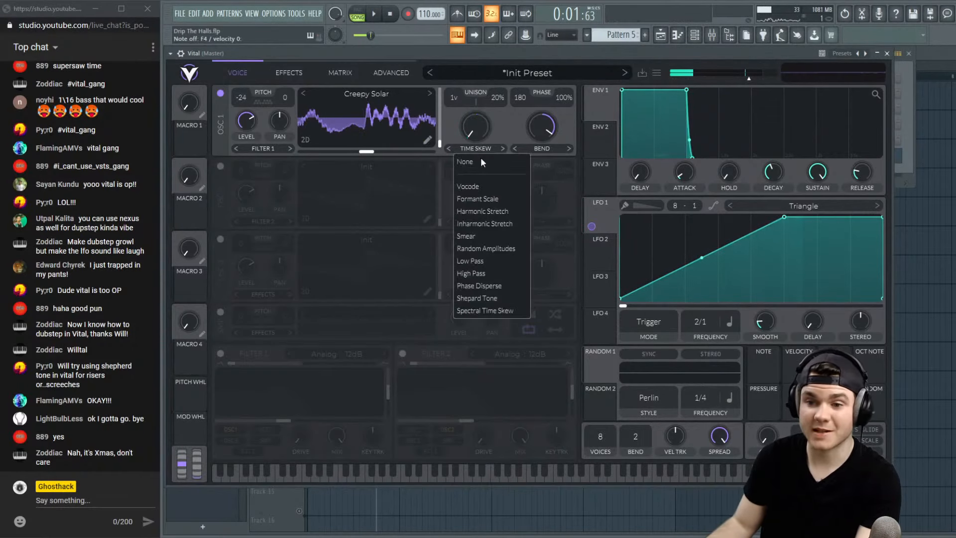
{"action": "left_click", "coordinate": [499, 247]}
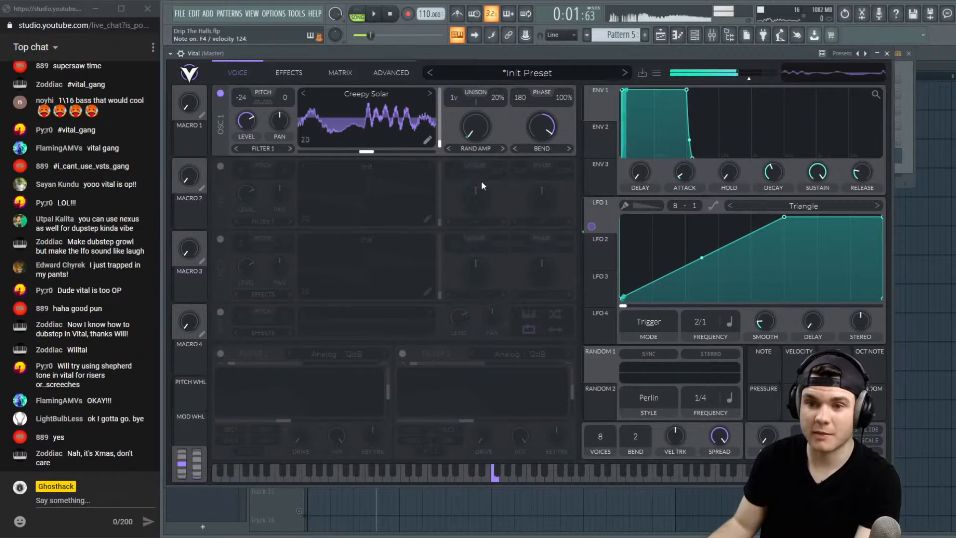
Try Smear on oscillator 1, then set its frequency morph type to Vocode
{"action": "left_click", "coordinate": [477, 145]}
{"action": "left_click", "coordinate": [500, 236]}
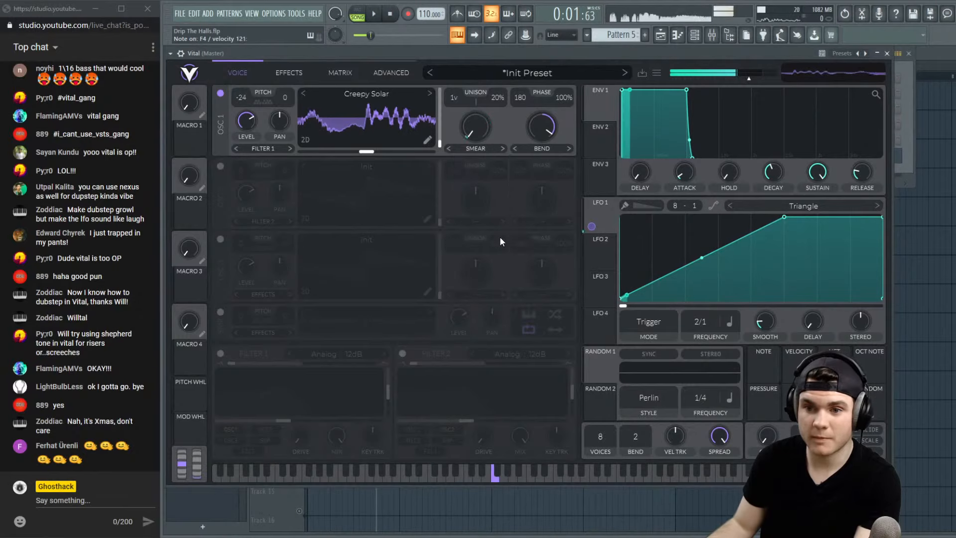
{"action": "left_click", "coordinate": [477, 147]}
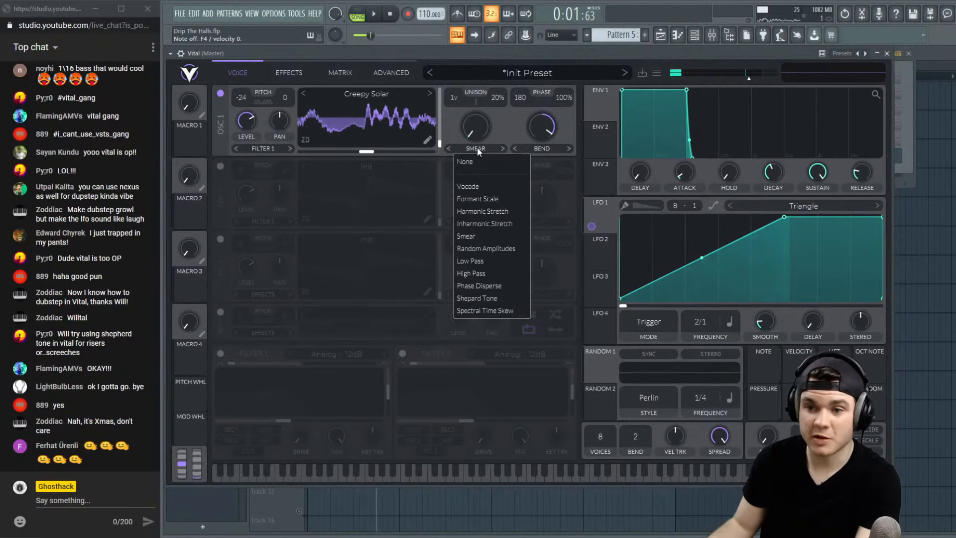
{"action": "left_click", "coordinate": [502, 190]}
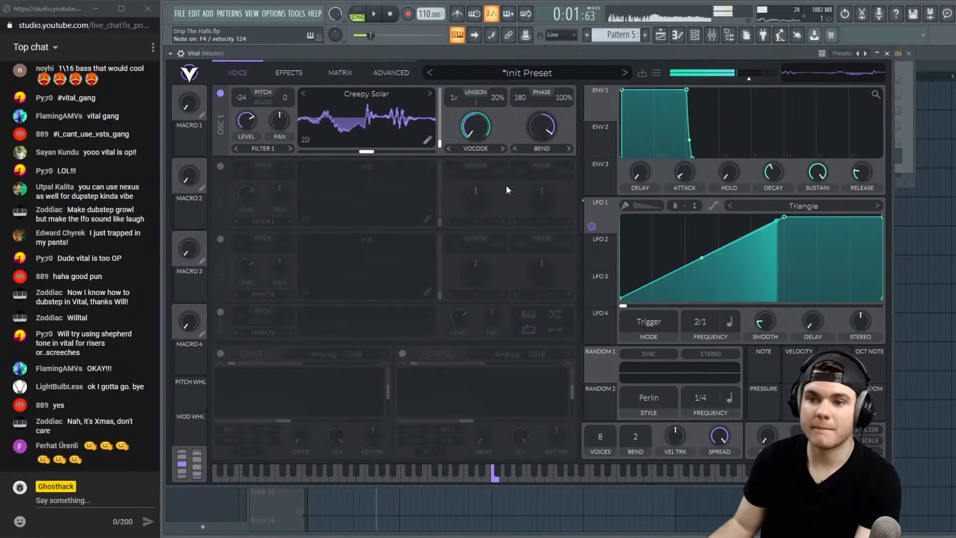
Assign LFO 1 to oscillator 1's Bend amount and lower the Bend knob's base setting
{"action": "mouse_move", "coordinate": [530, 157]}
{"action": "left_mouse_down"}
{"action": "mouse_move", "coordinate": [534, 118]}
{"action": "mouse_move", "coordinate": [525, 235]}
{"action": "mouse_move", "coordinate": [527, 174]}
{"action": "left_mouse_up"}
{"action": "left_click_drag", "start_coordinate": [601, 219], "coordinate": [547, 164]}
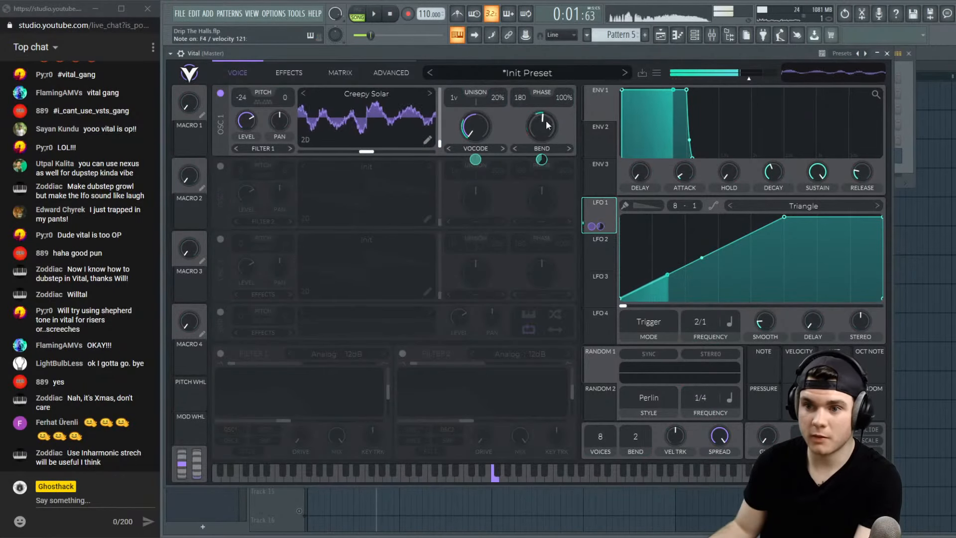
{"action": "left_click_drag", "start_coordinate": [546, 121], "coordinate": [542, 182]}
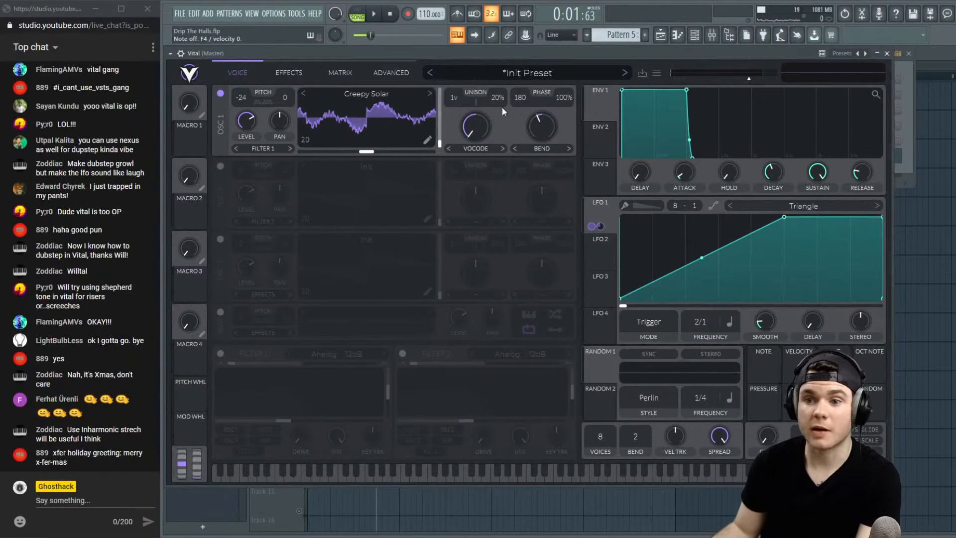
Enable Filter 1, set its model to Phaser with the Positive style, and raise its blend to the maximum of 2
{"action": "left_click", "coordinate": [221, 353]}
{"action": "left_click", "coordinate": [321, 355]}
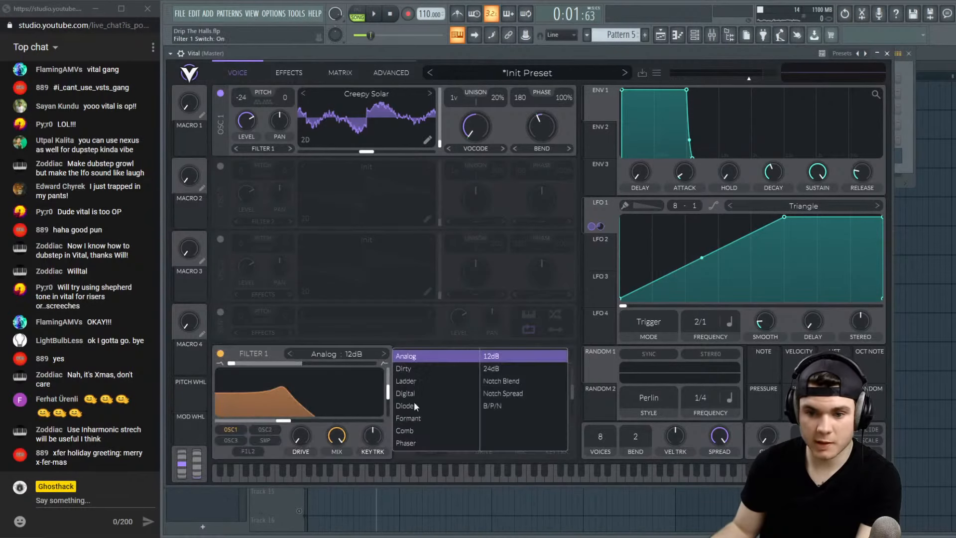
{"action": "left_click", "coordinate": [414, 441]}
{"action": "left_click", "coordinate": [508, 367]}
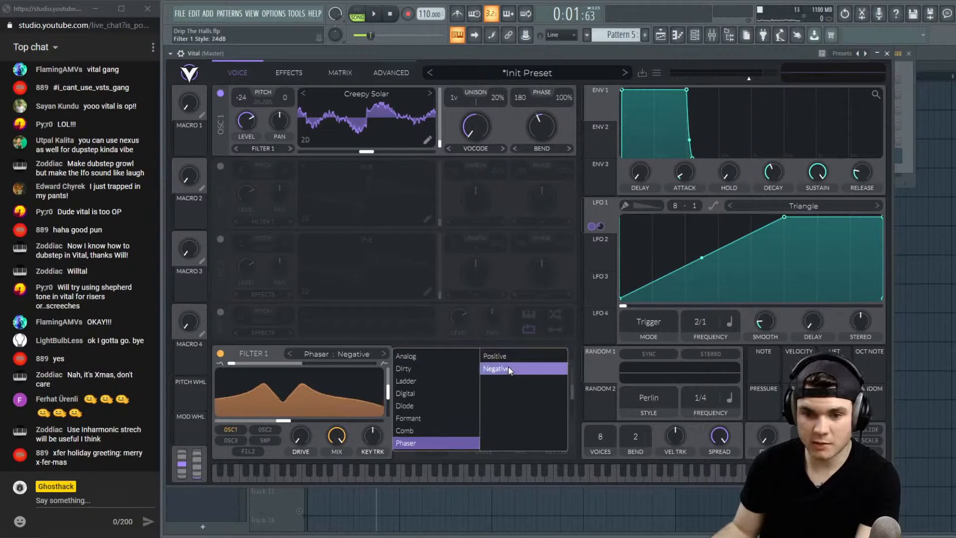
{"action": "left_click", "coordinate": [505, 357]}
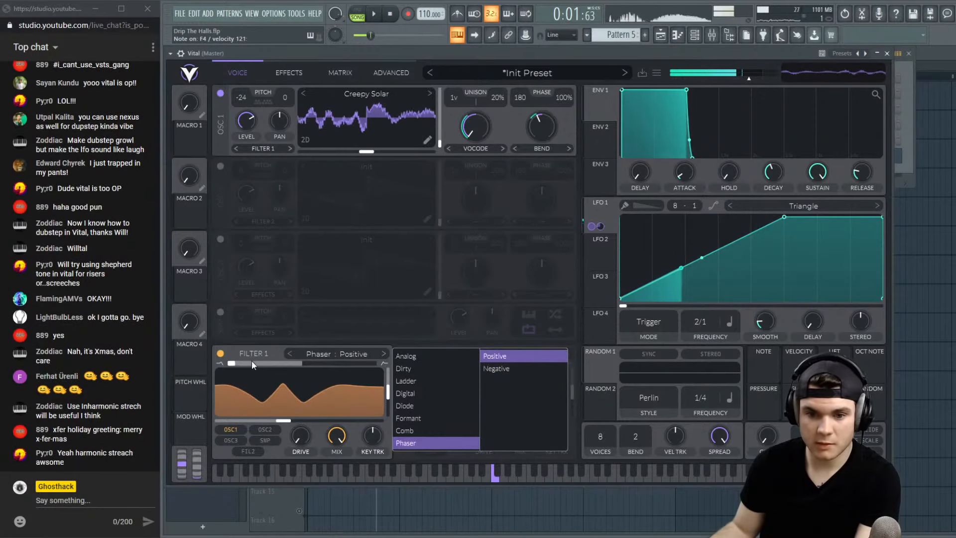
{"action": "left_click_drag", "start_coordinate": [252, 360], "coordinate": [417, 355]}
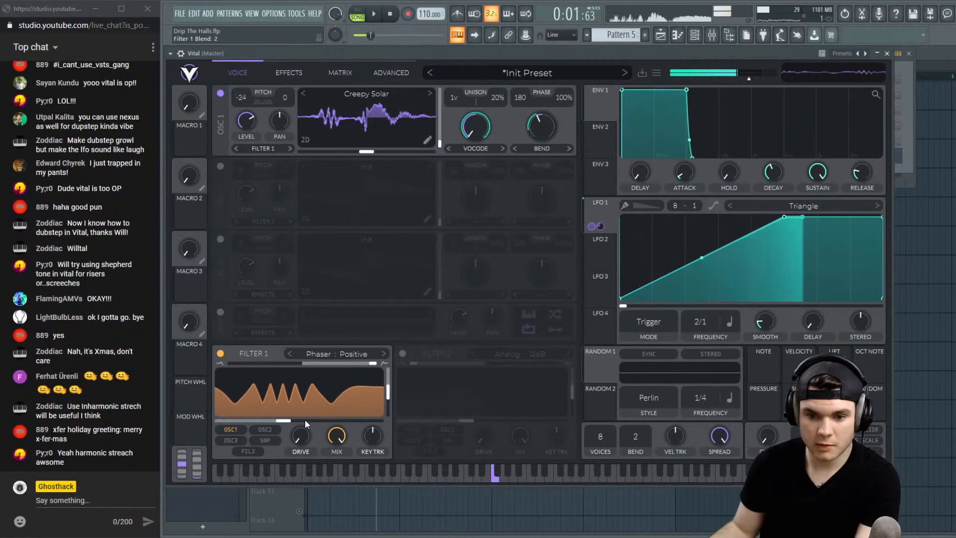
Lower Filter 1's cutoff to about -5.3 semitones and modulate it with LFO 1 at an amount of about 0.295
{"action": "left_click_drag", "start_coordinate": [305, 419], "coordinate": [281, 422]}
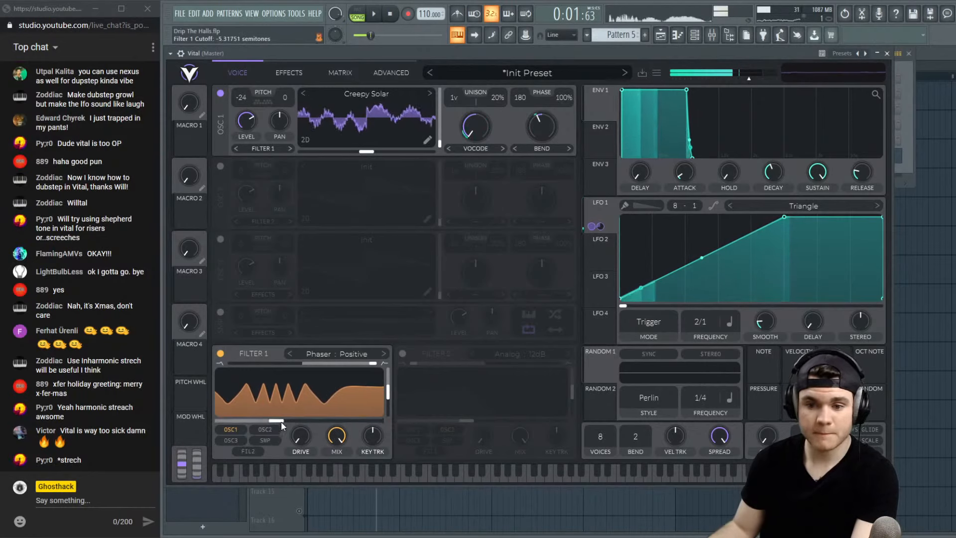
{"action": "left_click_drag", "start_coordinate": [600, 223], "coordinate": [383, 410]}
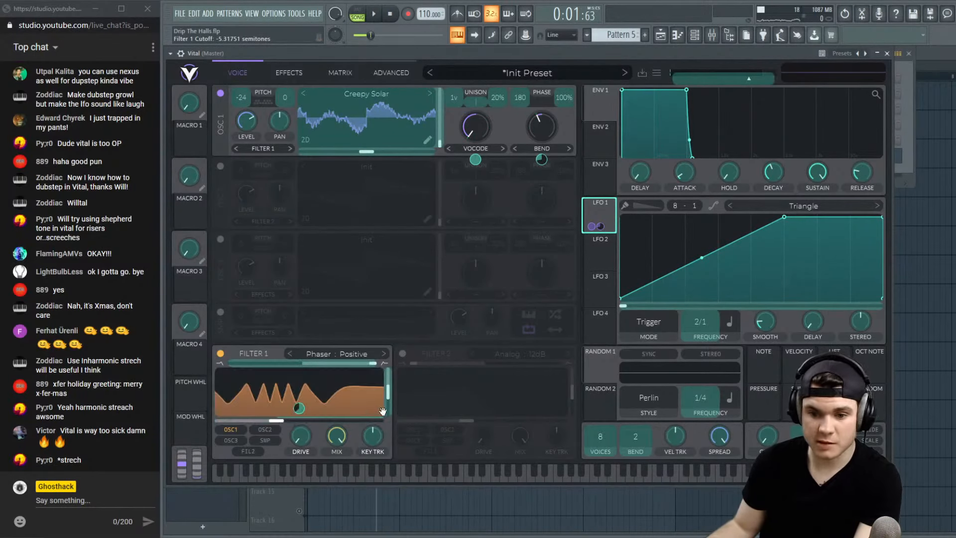
{"action": "left_click_drag", "start_coordinate": [318, 374], "coordinate": [299, 426]}
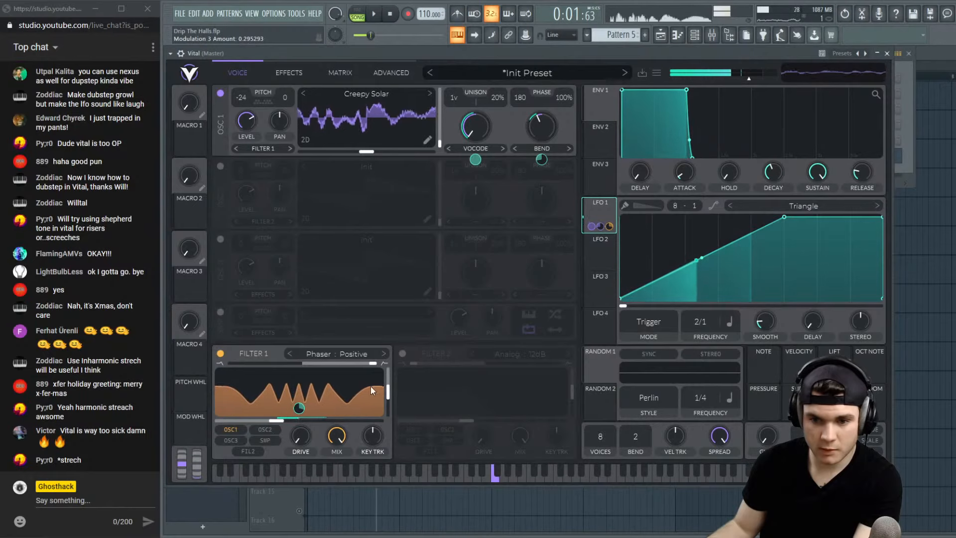
Set Filter 1's resonance to about 60% and cutoff to about 11 semitones, and raise its drive
{"action": "left_click_drag", "start_coordinate": [388, 388], "coordinate": [388, 382]}
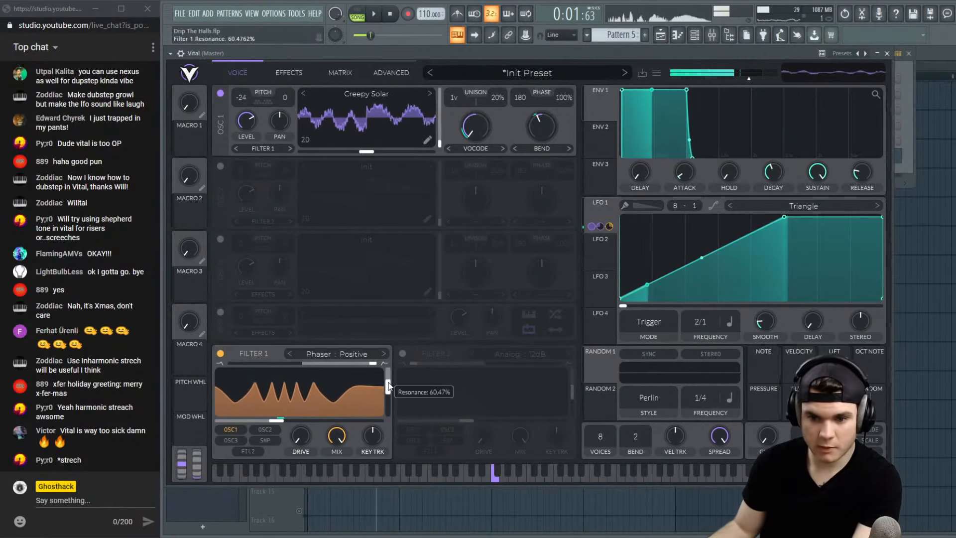
{"action": "left_click_drag", "start_coordinate": [277, 421], "coordinate": [299, 422]}
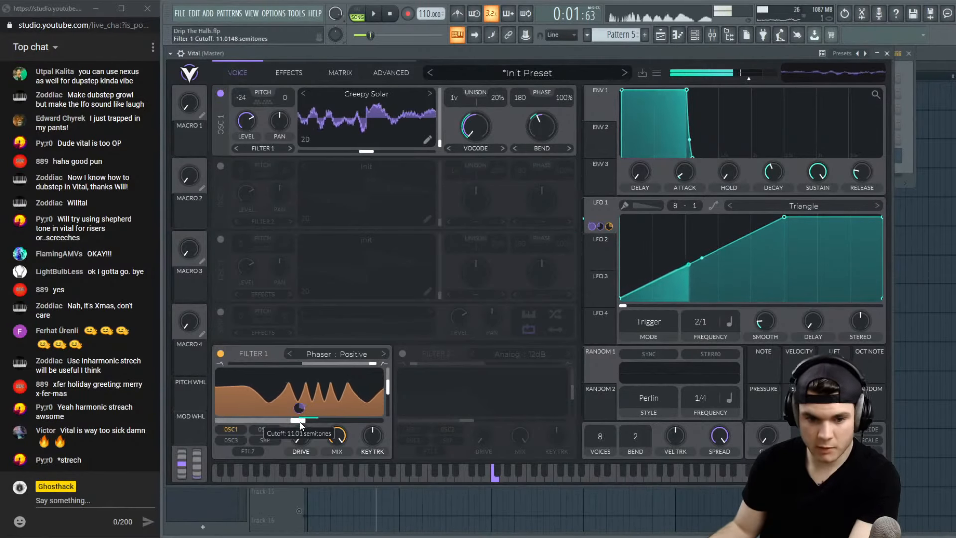
{"action": "mouse_move", "coordinate": [309, 435]}
{"action": "left_mouse_down"}
{"action": "mouse_move", "coordinate": [307, 395]}
{"action": "mouse_move", "coordinate": [337, 450]}
{"action": "mouse_move", "coordinate": [329, 475]}
{"action": "mouse_move", "coordinate": [302, 429]}
{"action": "left_mouse_up"}
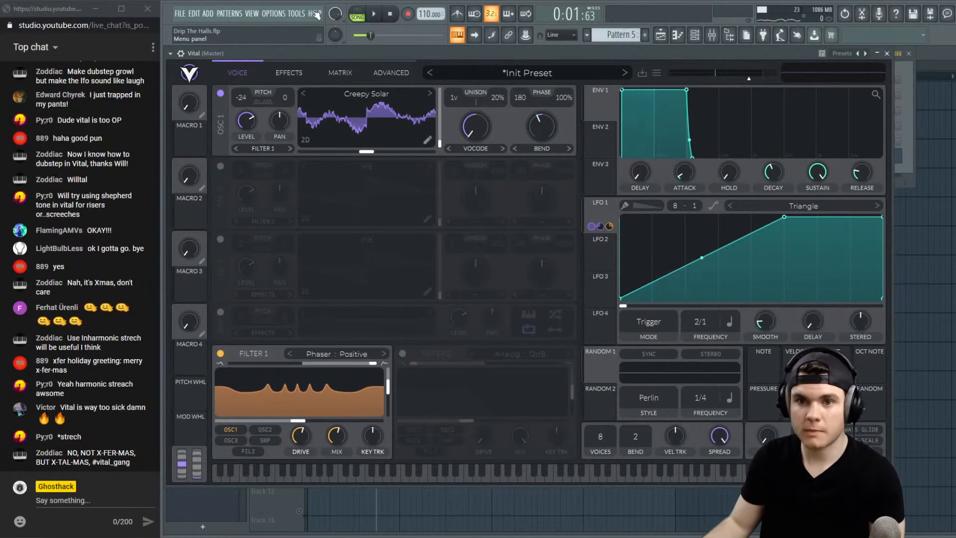
Close the Vital window, unsolo Track 10 and play the full arrangement
{"action": "left_click_drag", "start_coordinate": [371, 35], "coordinate": [391, 35]}
{"action": "left_click", "coordinate": [950, 55]}
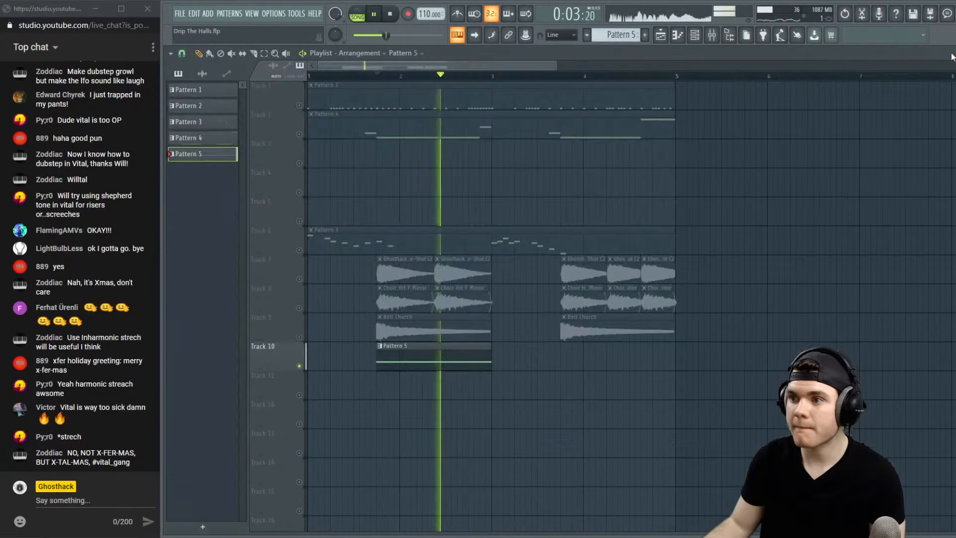
{"action": "key", "text": "space"}
{"action": "right_click", "coordinate": [299, 366]}
{"action": "left_click", "coordinate": [345, 78]}
{"action": "key", "text": "space"}
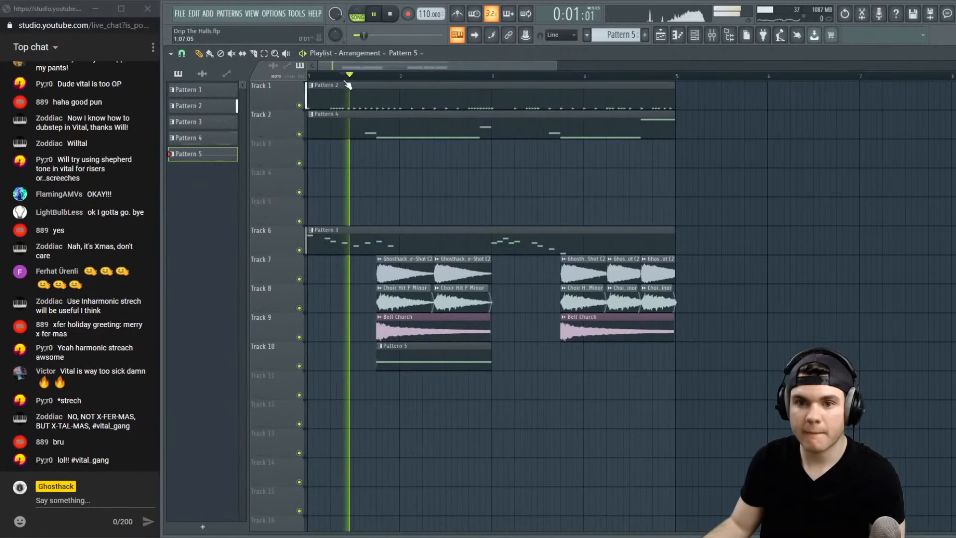
Stop playback and open Vital from Pattern 5's channel rack to audition the growl bass on its own
{"action": "double_click", "coordinate": [422, 358]}
{"action": "left_click", "coordinate": [909, 54]}
{"action": "key", "text": "space"}
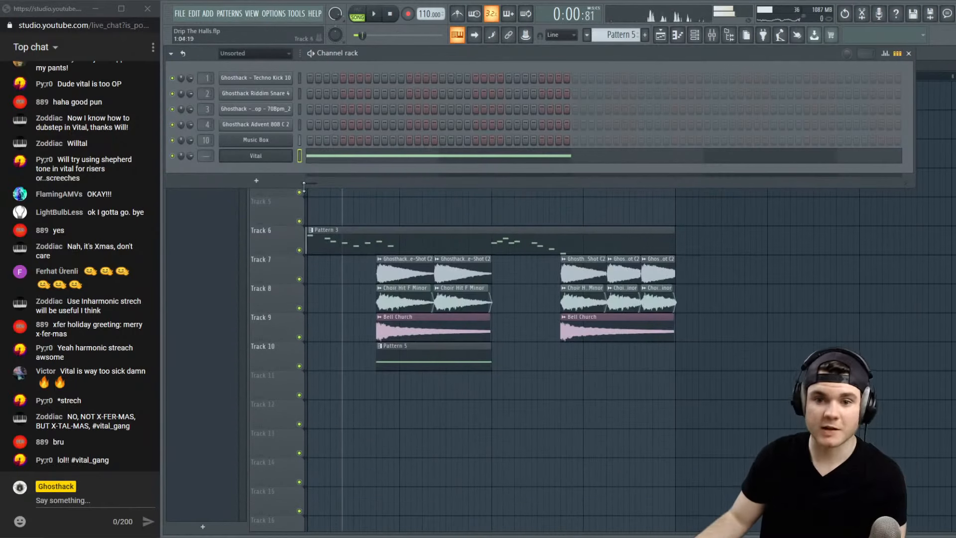
{"action": "left_click", "coordinate": [282, 156]}
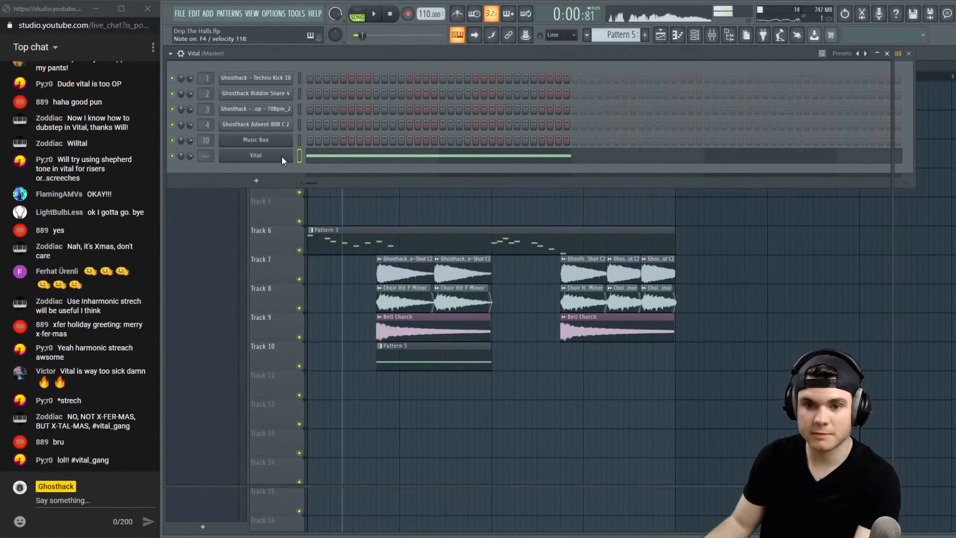
{"action": "key", "text": "v"}
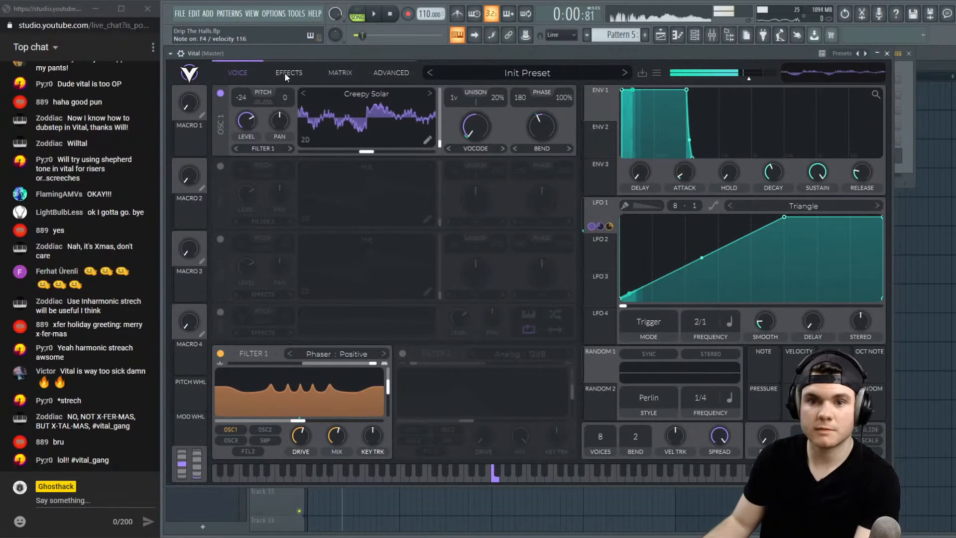
{"action": "left_click", "coordinate": [888, 53]}
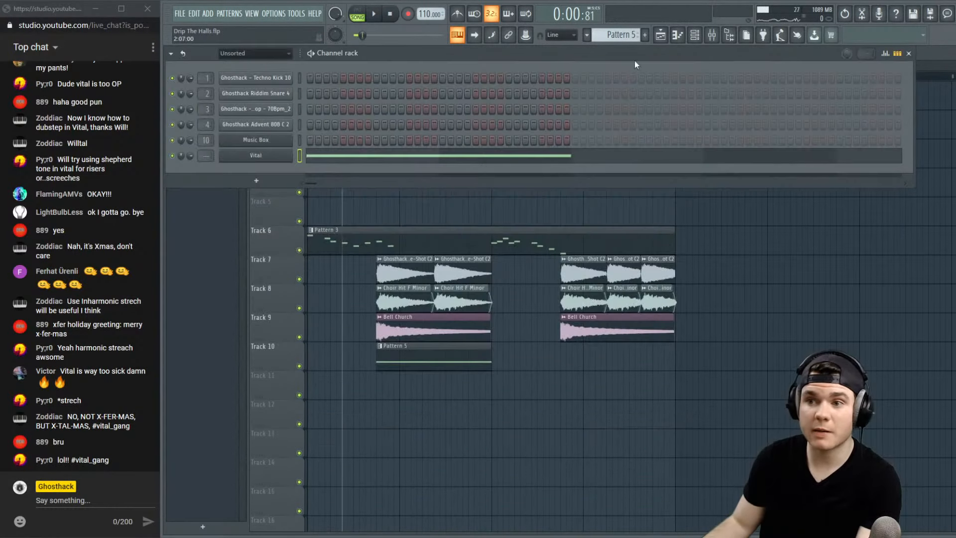
Open the mixer, show all channels in the channel rack and route the Vital channel to mixer track 14
{"action": "left_click", "coordinate": [710, 36]}
{"action": "scroll", "coordinate": [210, 158], "scroll_direction": "up", "scroll_amount": 9}
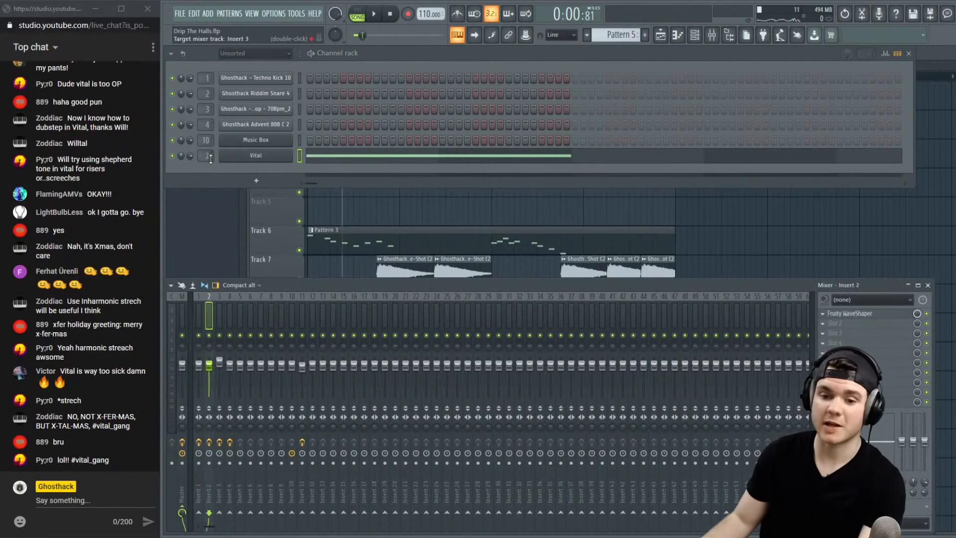
{"action": "left_click", "coordinate": [256, 66]}
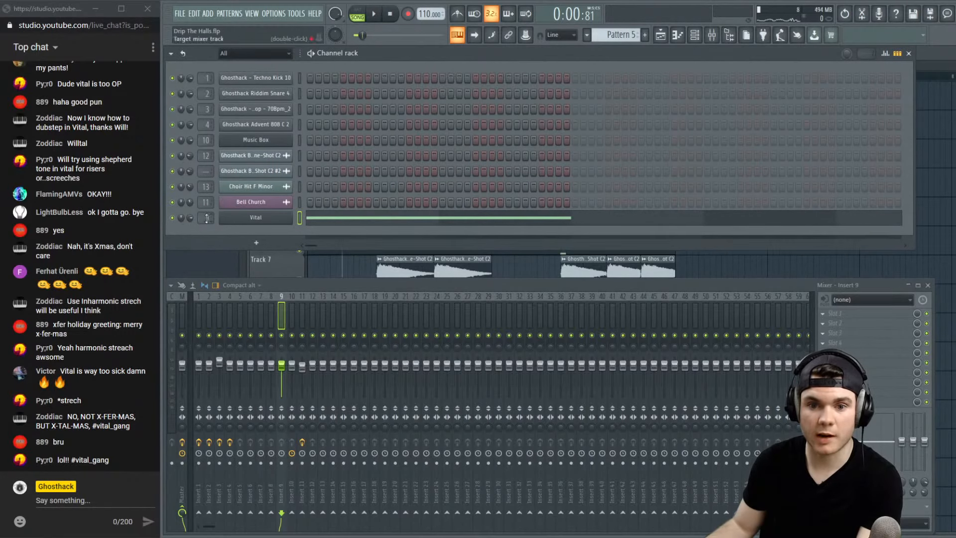
{"action": "scroll", "coordinate": [204, 219], "scroll_direction": "up", "scroll_amount": 3}
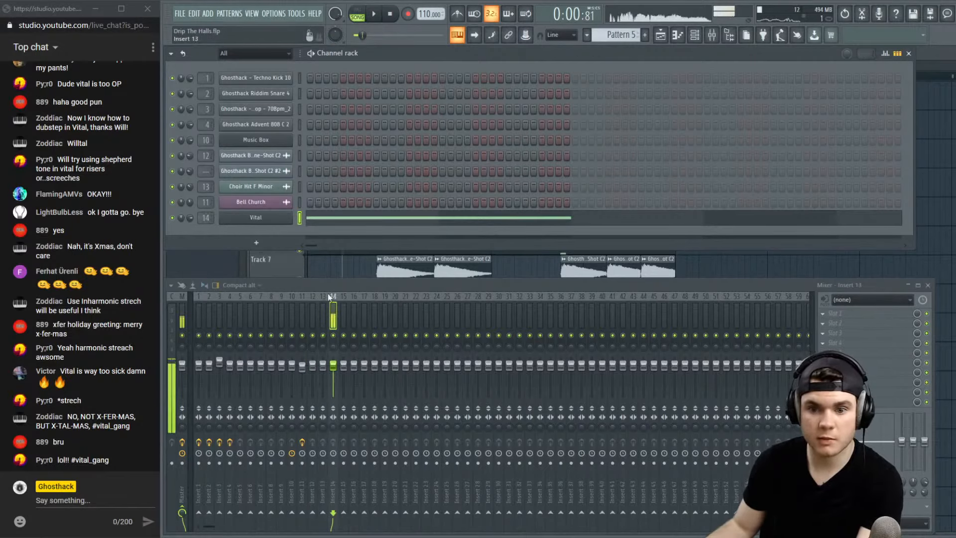
Load the saved mixer track state "Thicc Rack 1" onto Insert 14
{"action": "right_click", "coordinate": [331, 311]}
{"action": "mouse_move", "coordinate": [373, 304]}
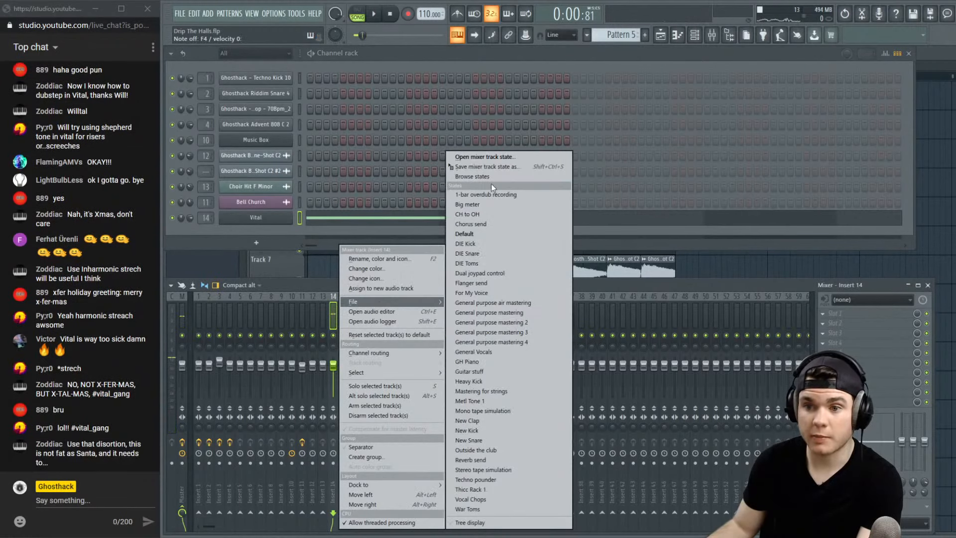
{"action": "left_click", "coordinate": [491, 488]}
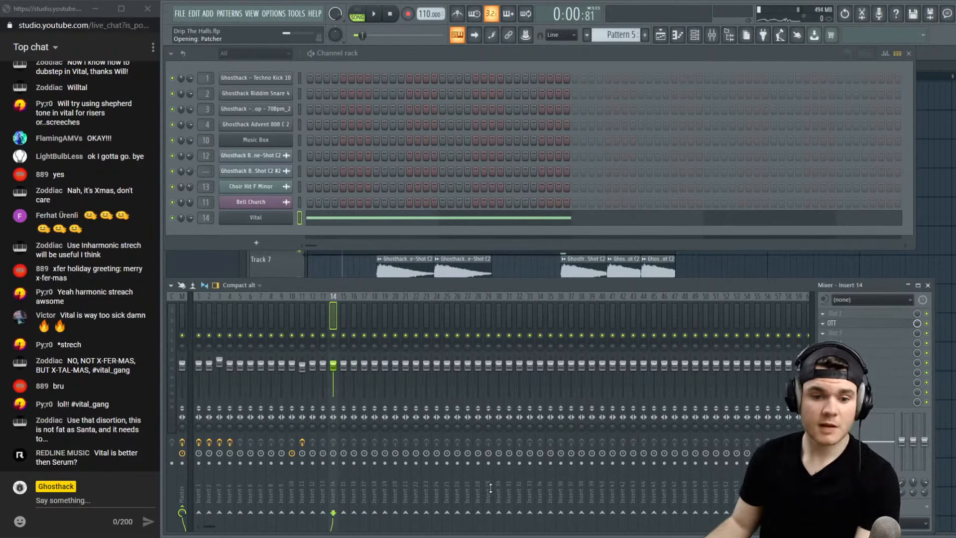
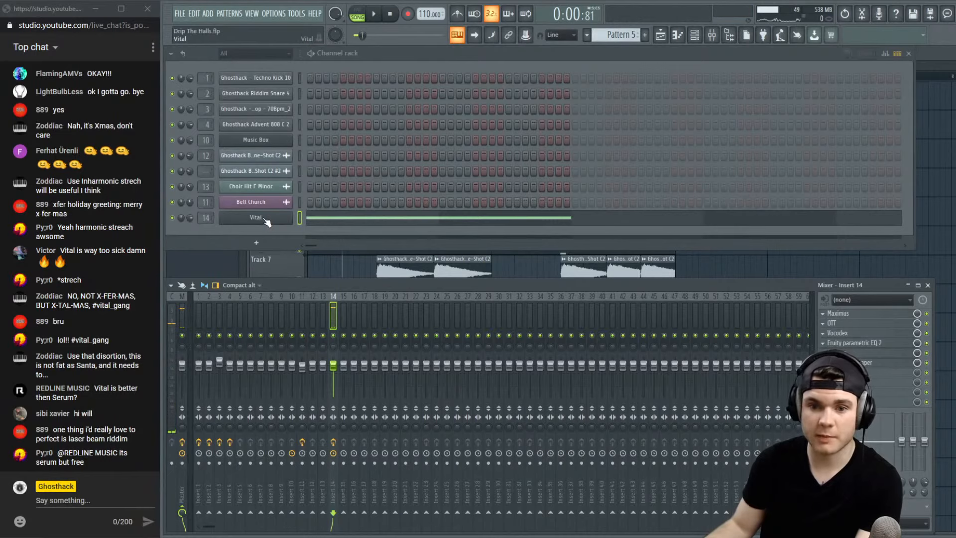
Reopen Vital, enable oscillator 2 and transpose it to -24 semitones
{"action": "left_click", "coordinate": [263, 217]}
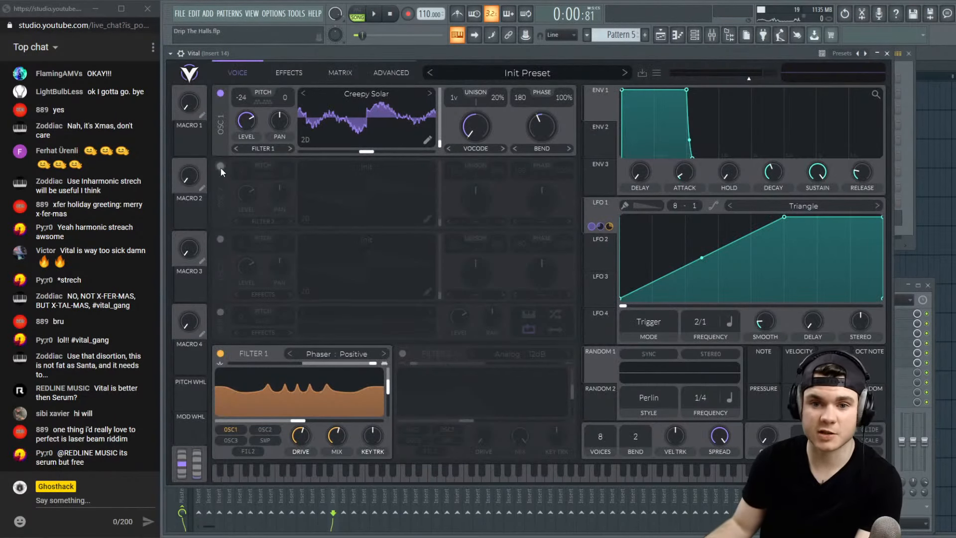
{"action": "left_click", "coordinate": [220, 166]}
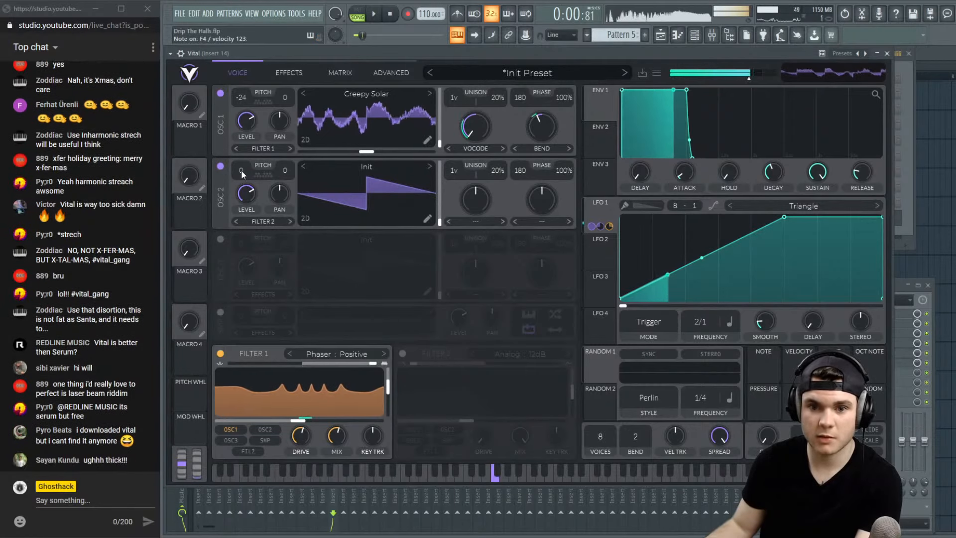
{"action": "left_click_drag", "start_coordinate": [243, 173], "coordinate": [239, 234]}
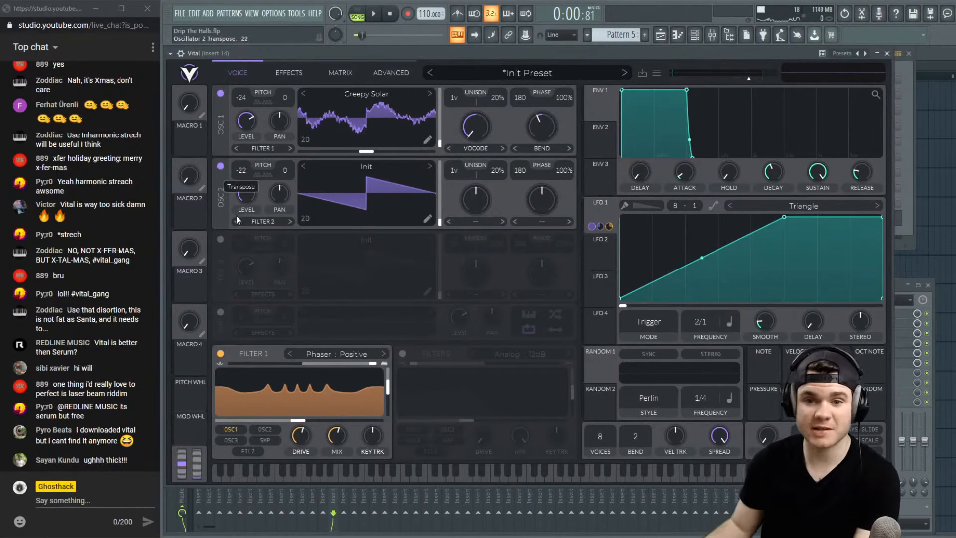
{"action": "left_click_drag", "start_coordinate": [235, 220], "coordinate": [233, 227]}
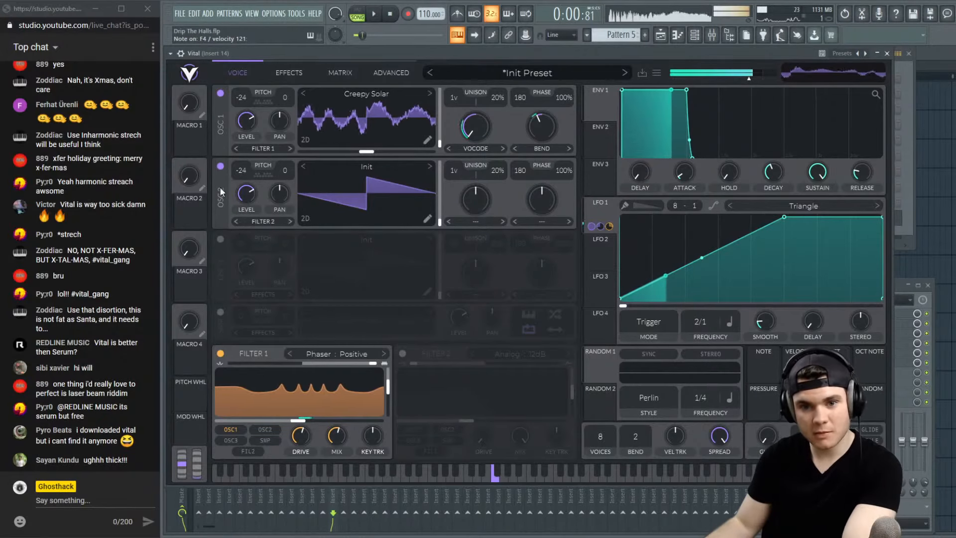
Compare the growl with oscillator 2 off and on, and disable oscillator 1 to hear oscillator 2 alone
{"action": "left_click", "coordinate": [220, 166]}
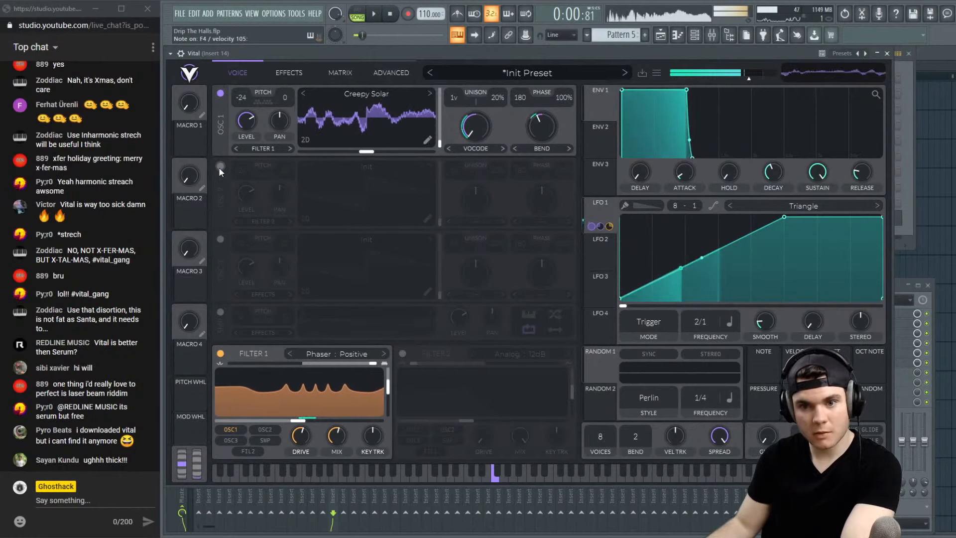
{"action": "left_click", "coordinate": [220, 167]}
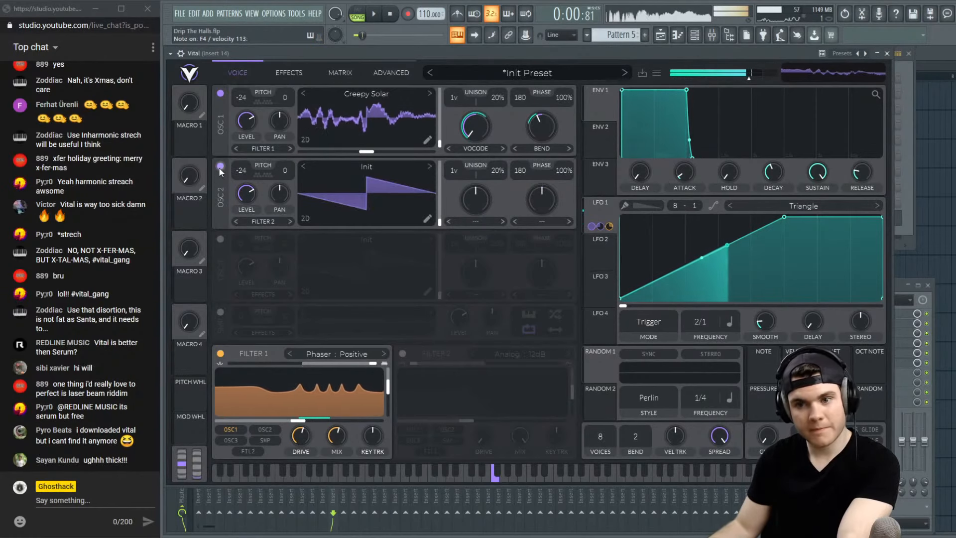
{"action": "left_click", "coordinate": [225, 92]}
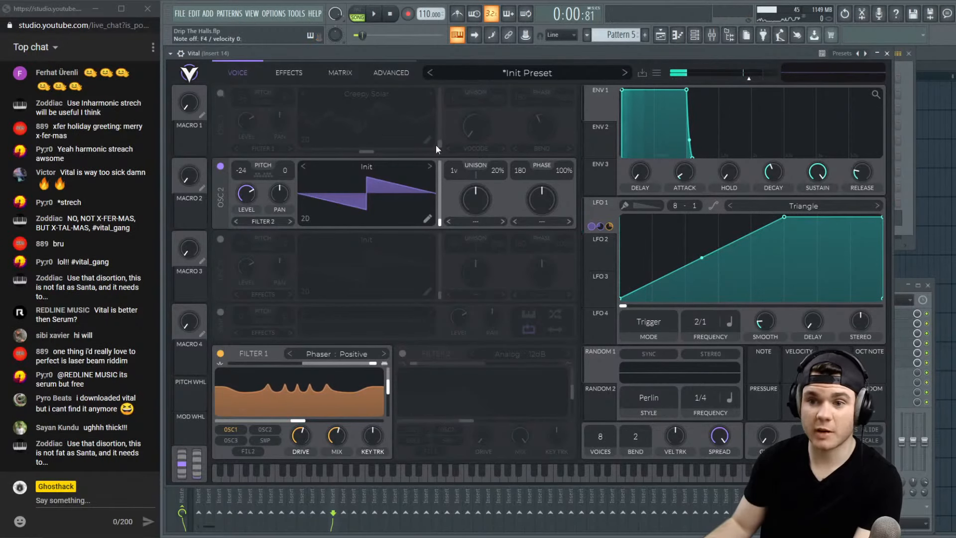
Try a Low Pass spectral morph on oscillator 2 with its amount raised to about 61%
{"action": "left_click", "coordinate": [538, 222]}
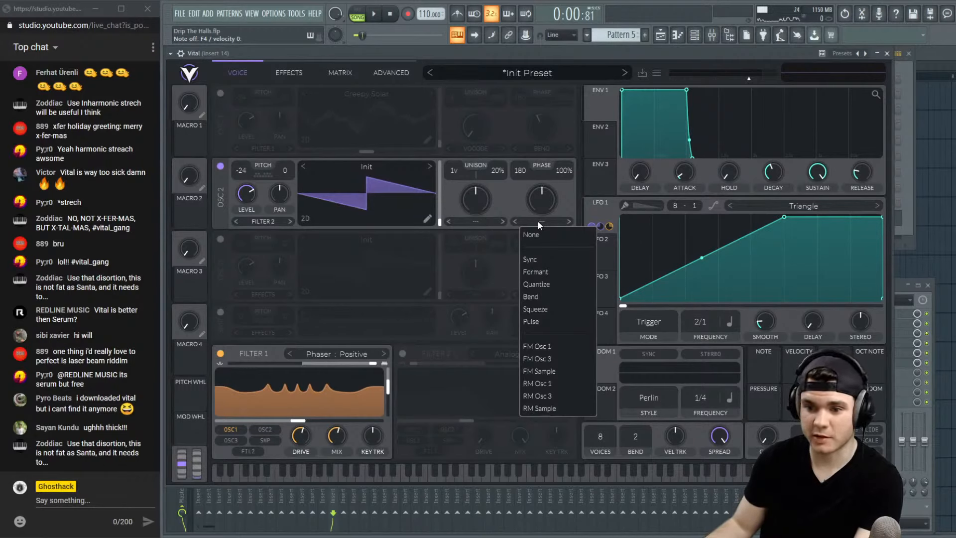
{"action": "left_click", "coordinate": [478, 221]}
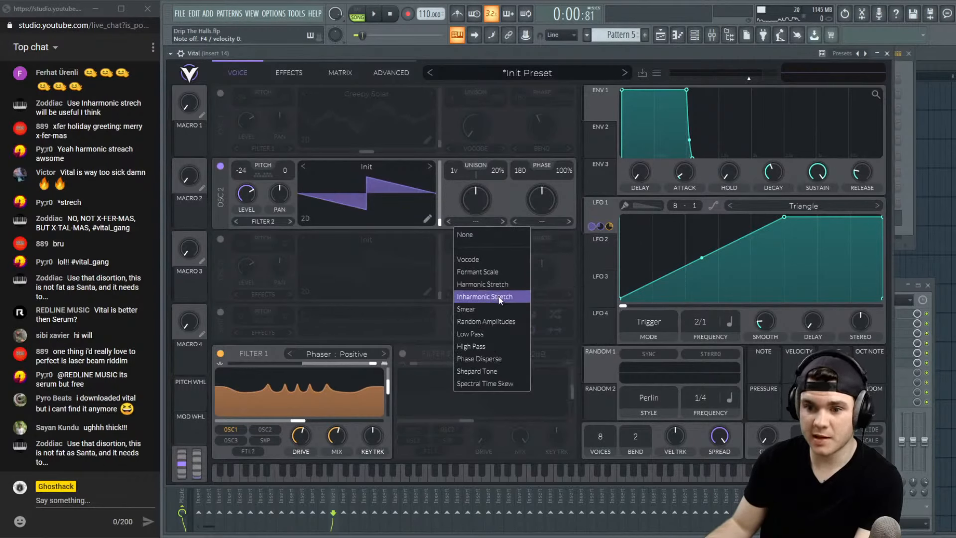
{"action": "left_click", "coordinate": [495, 333]}
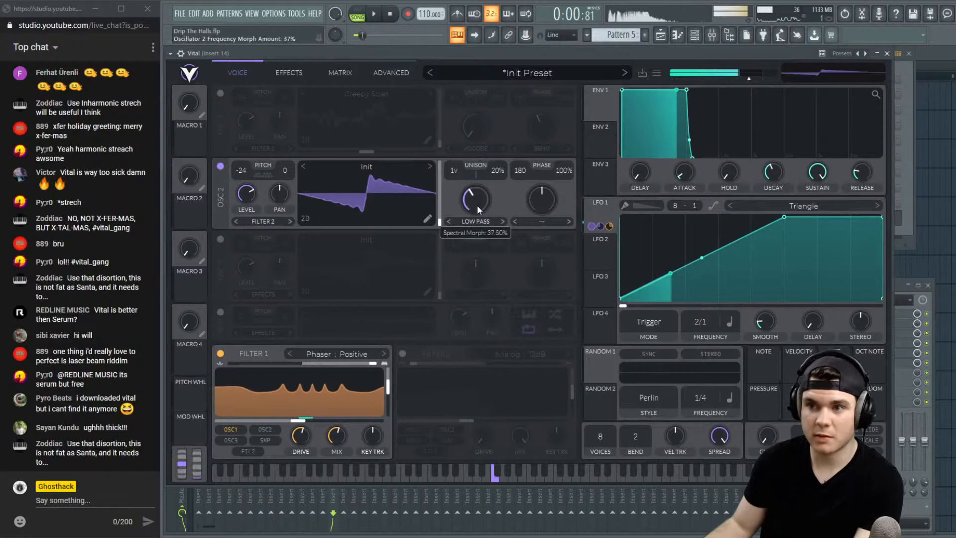
{"action": "left_click_drag", "start_coordinate": [477, 205], "coordinate": [476, 181]}
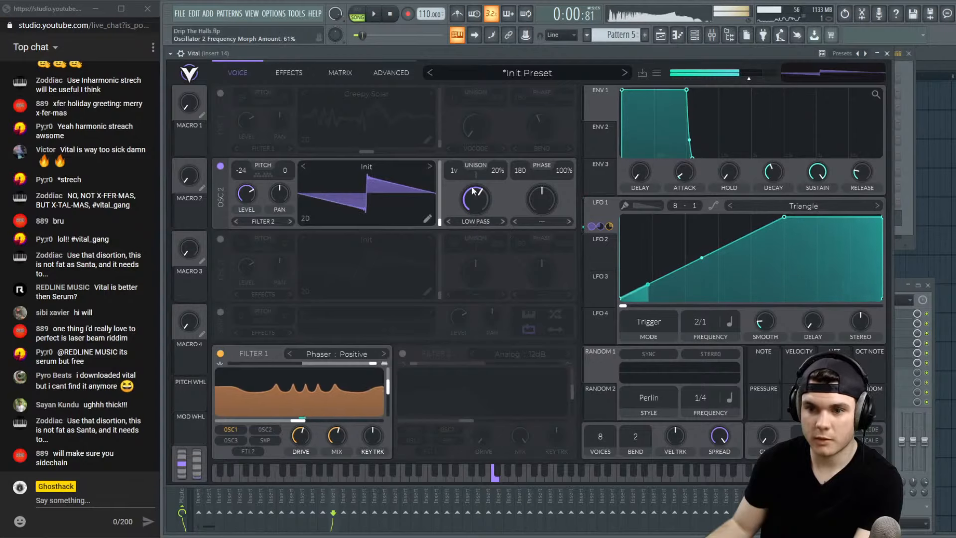
Change oscillator 2's spectral morph type to Vocode and reset the morph amount
{"action": "left_click", "coordinate": [475, 220]}
{"action": "left_click", "coordinate": [481, 234]}
{"action": "double_click", "coordinate": [482, 199]}
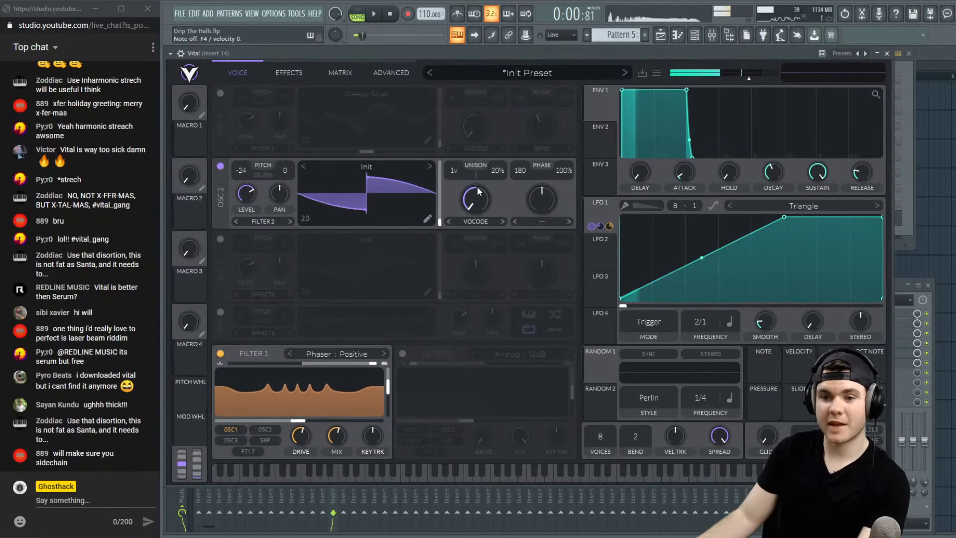
Re-enable oscillator 1 and compare the combined growl with oscillator 2 off and on
{"action": "left_click", "coordinate": [220, 93]}
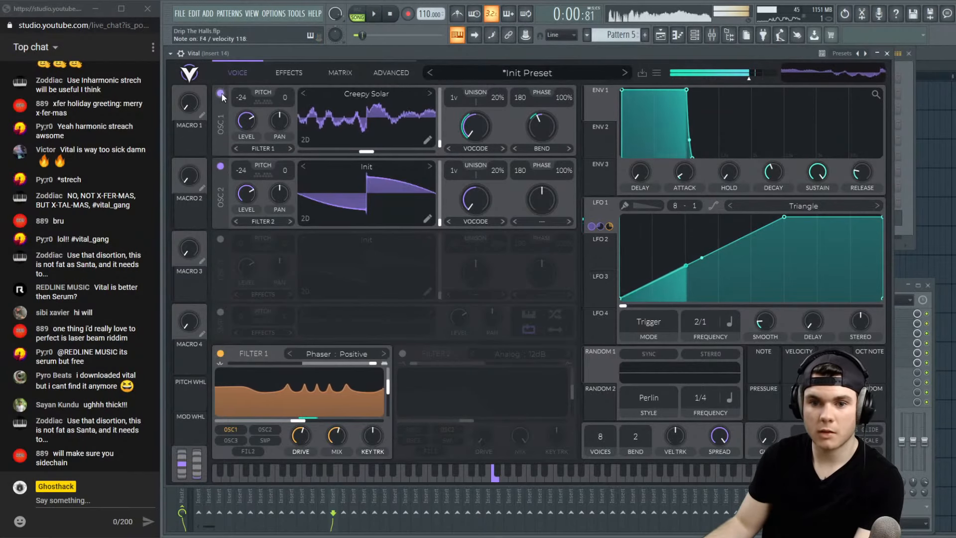
{"action": "left_click", "coordinate": [220, 166]}
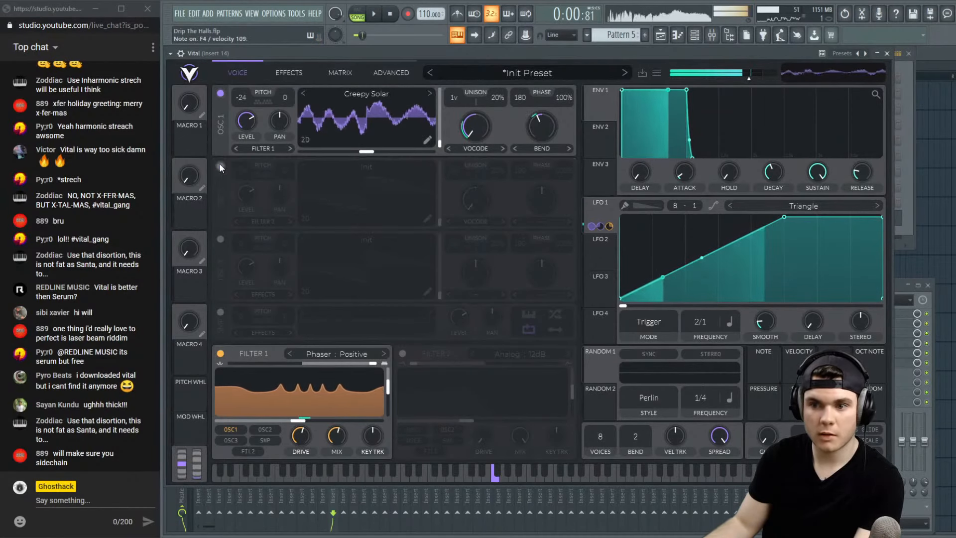
{"action": "left_click", "coordinate": [220, 165]}
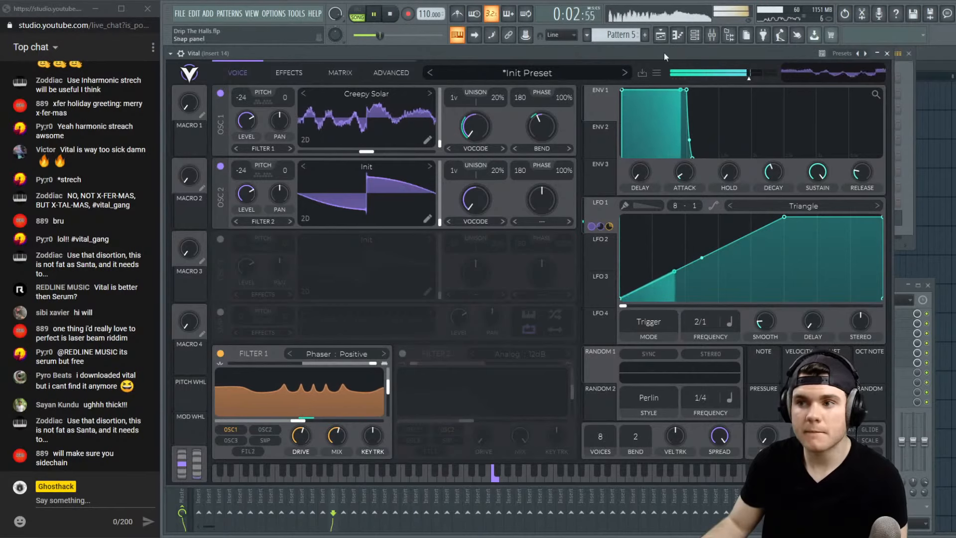
Stop the arrangement playback, reopen Vital from the channel rack and look over its available effects
{"action": "left_click", "coordinate": [887, 53]}
{"action": "key", "text": "space"}
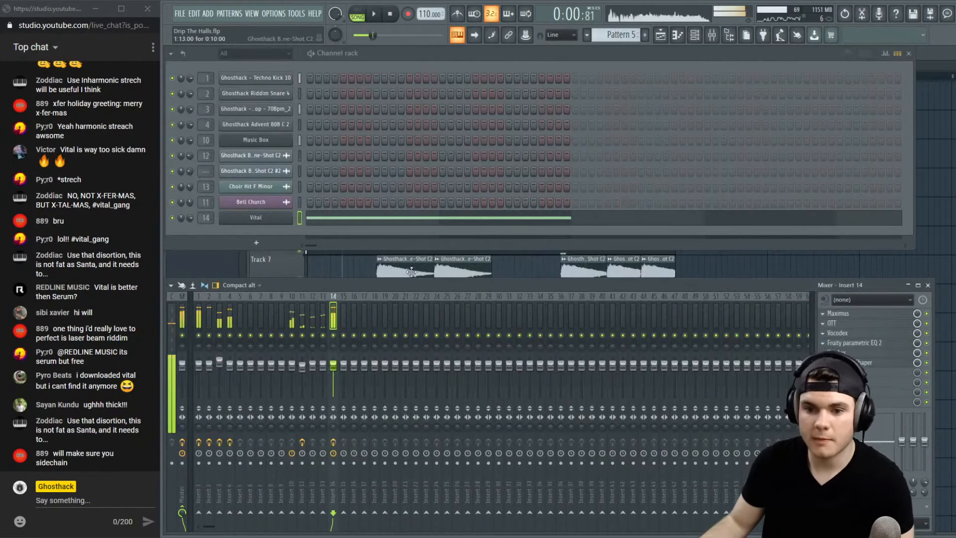
{"action": "left_click", "coordinate": [273, 220]}
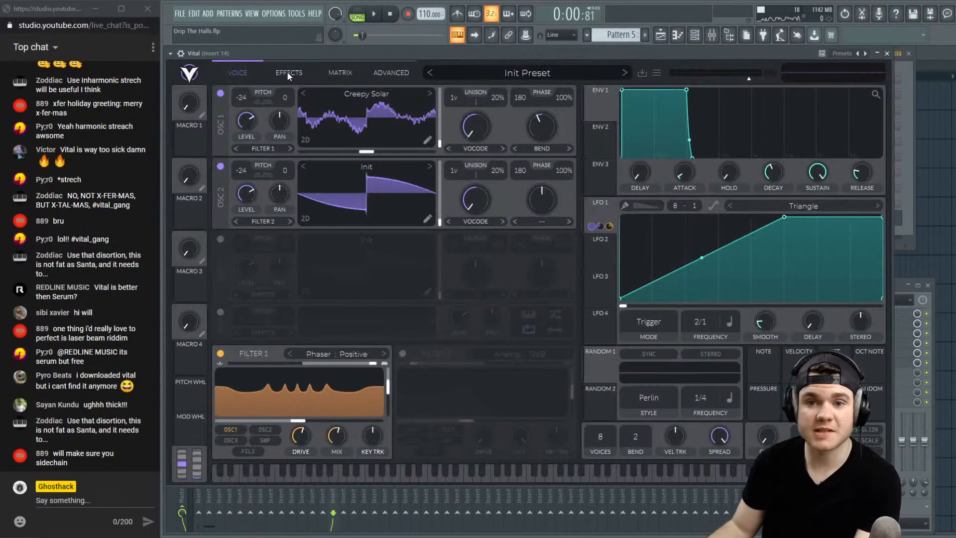
{"action": "left_click", "coordinate": [288, 72]}
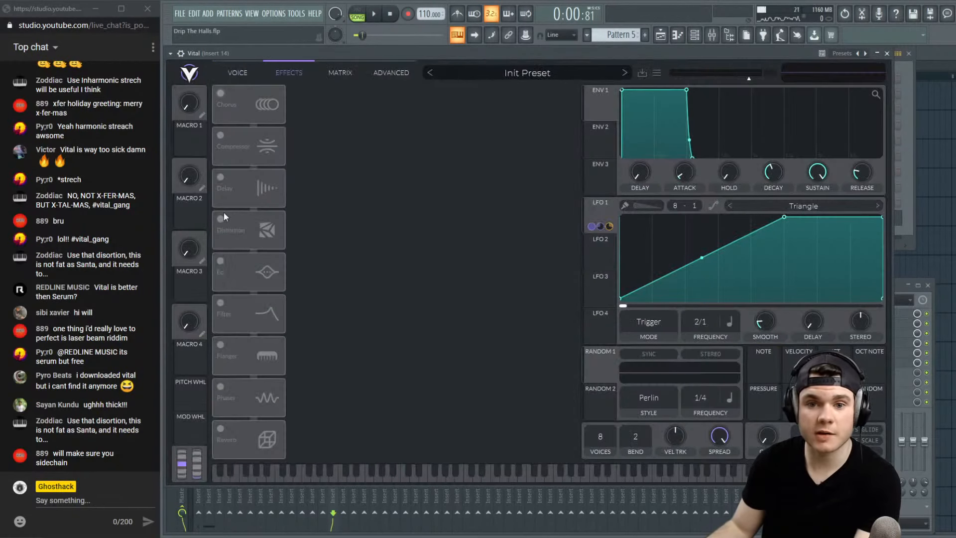
{"action": "left_click", "coordinate": [238, 73]}
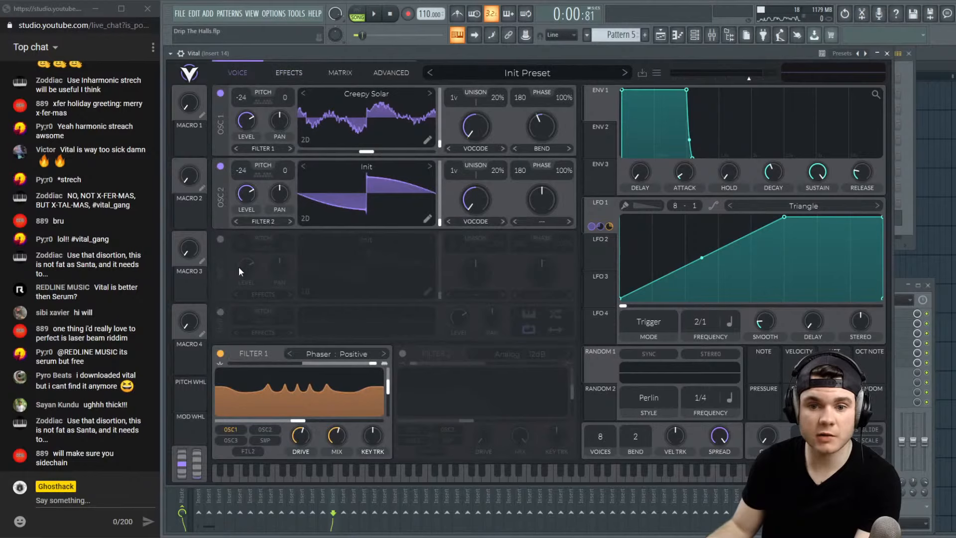
Enable Vital's sampler and load the Pink Noise sample into it
{"action": "left_click", "coordinate": [219, 312]}
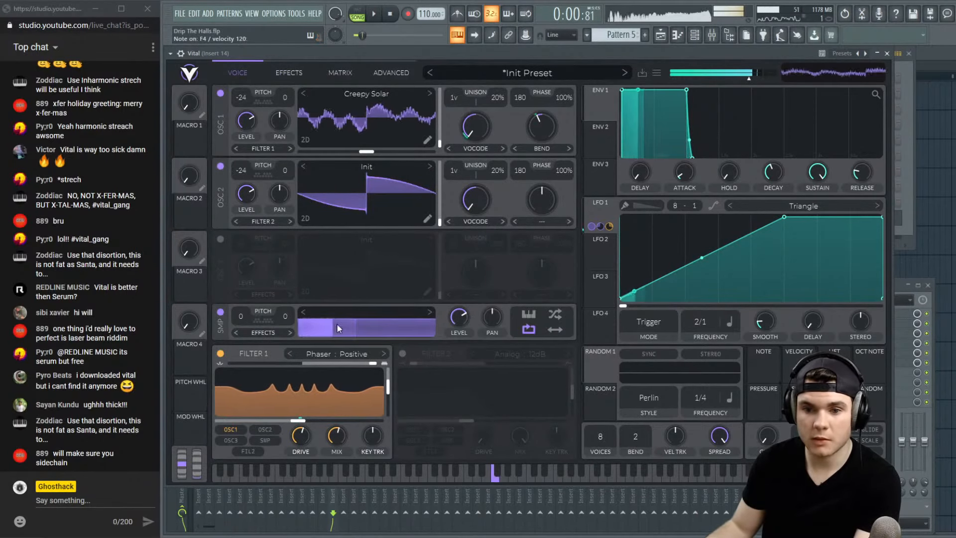
{"action": "left_click", "coordinate": [347, 315]}
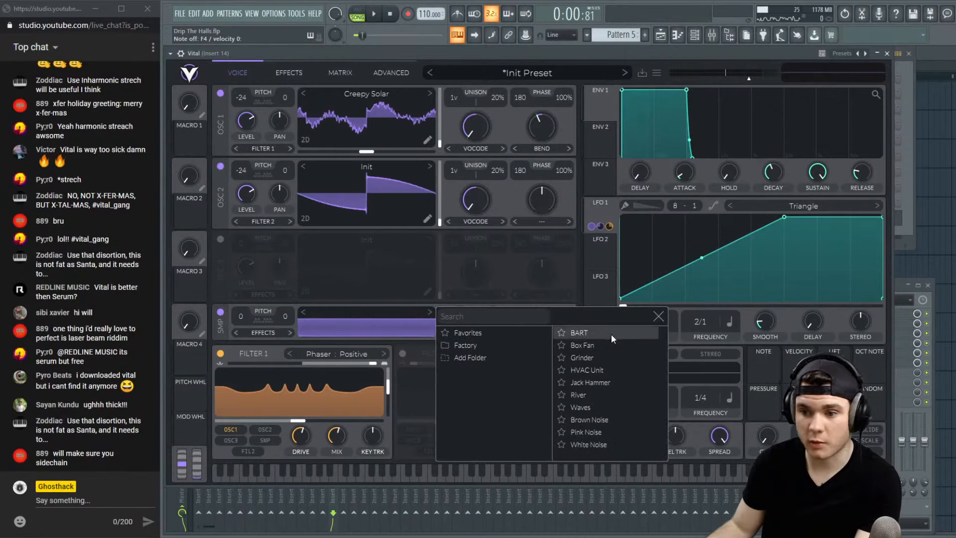
{"action": "left_click", "coordinate": [592, 432]}
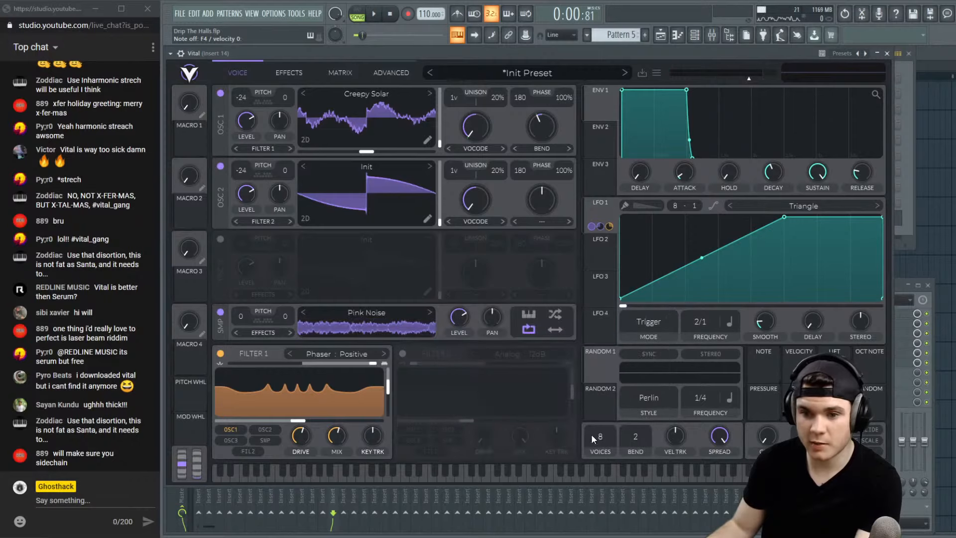
Disable oscillators 1 and 2 to isolate the sampler and switch its sample to White Noise
{"action": "left_click", "coordinate": [220, 165]}
{"action": "left_click", "coordinate": [220, 93]}
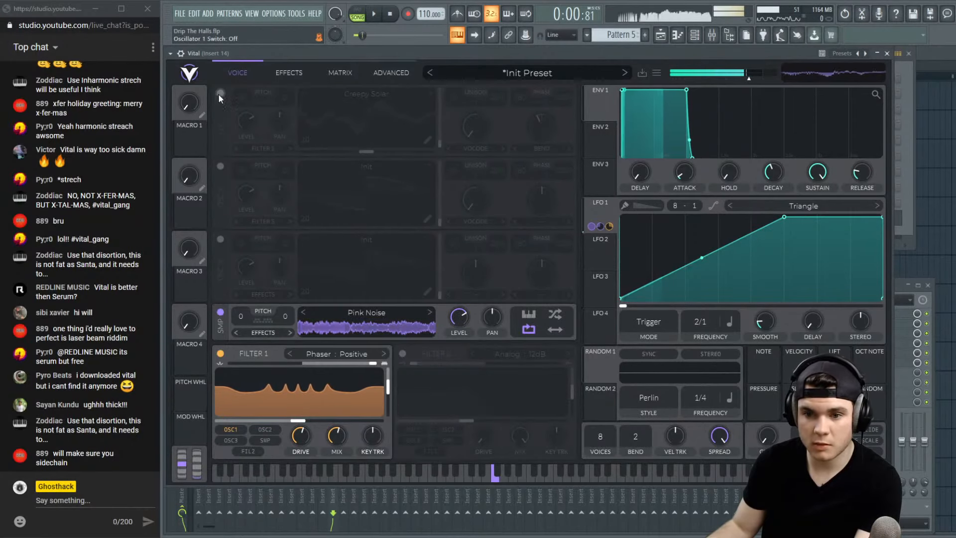
{"action": "left_click", "coordinate": [430, 310]}
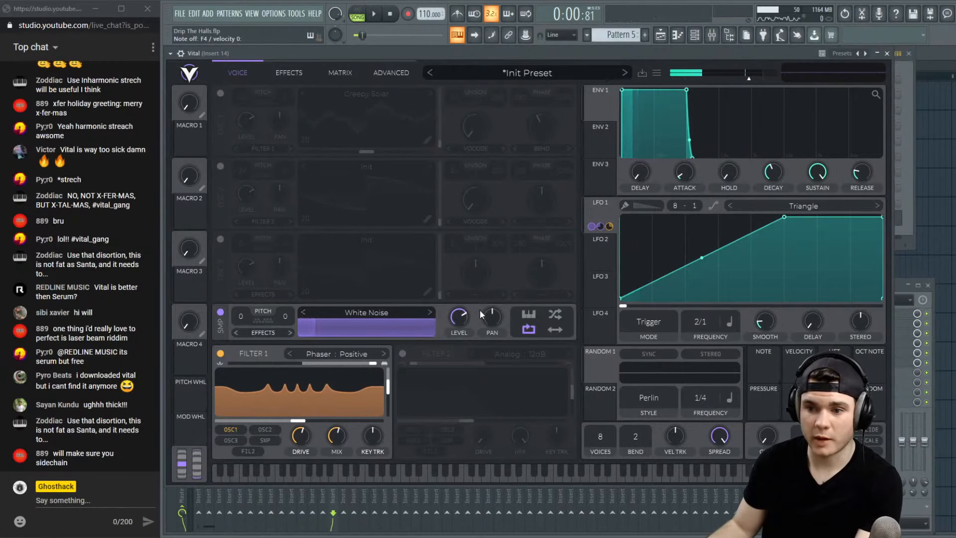
Feed both oscillator 2 and the noise sampler into Filter 1
{"action": "left_click", "coordinate": [264, 332]}
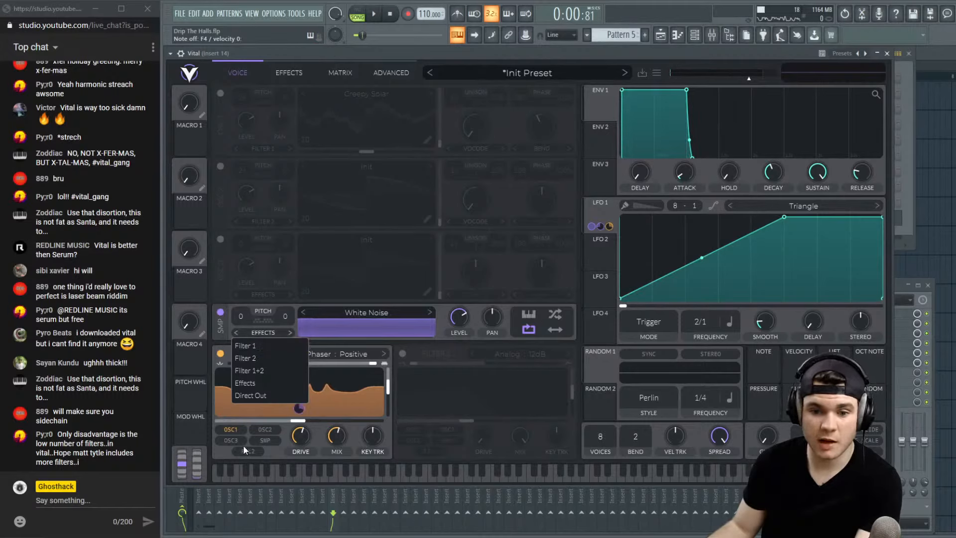
{"action": "left_click", "coordinate": [271, 447]}
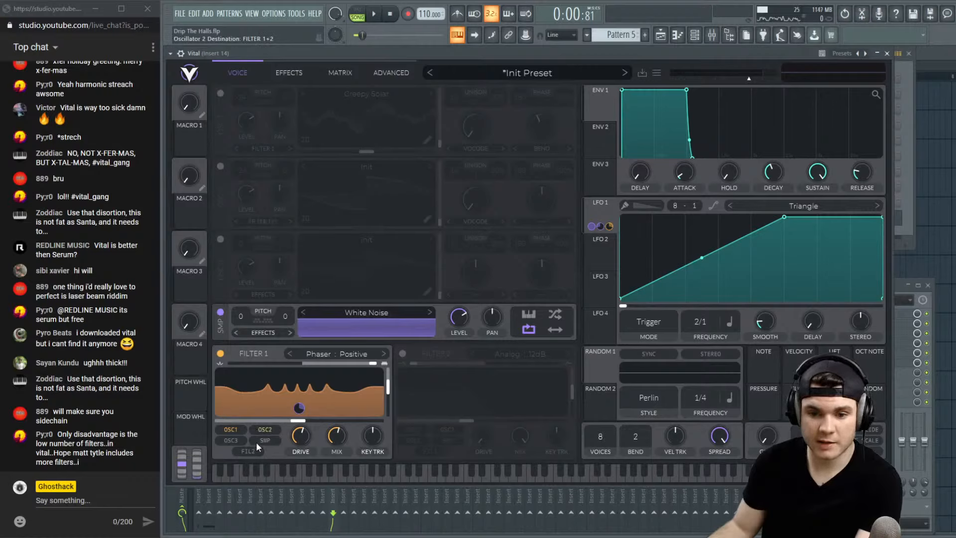
{"action": "left_click", "coordinate": [258, 440]}
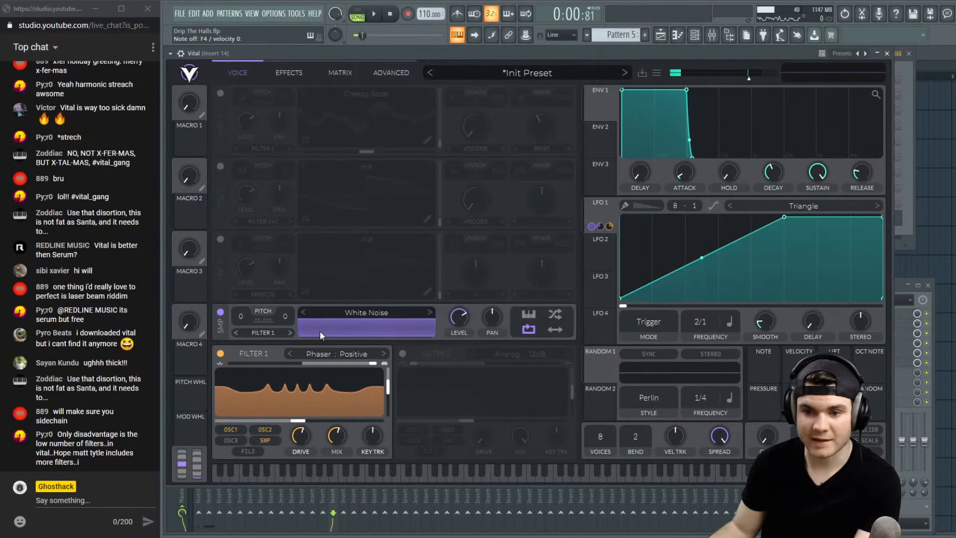
Turn on oscillators 1, 2 and 3 to hear them together with the filtered noise
{"action": "left_click", "coordinate": [220, 239]}
{"action": "left_click", "coordinate": [220, 166]}
{"action": "left_click", "coordinate": [220, 93]}
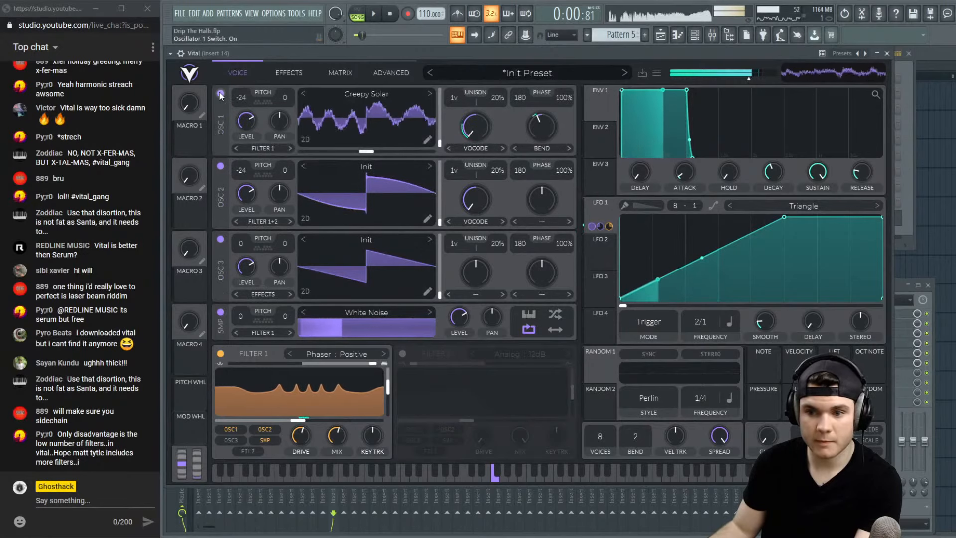
Pan the noise sample to about -32% and switch oscillator 3 off
{"action": "left_click_drag", "start_coordinate": [493, 317], "coordinate": [466, 309]}
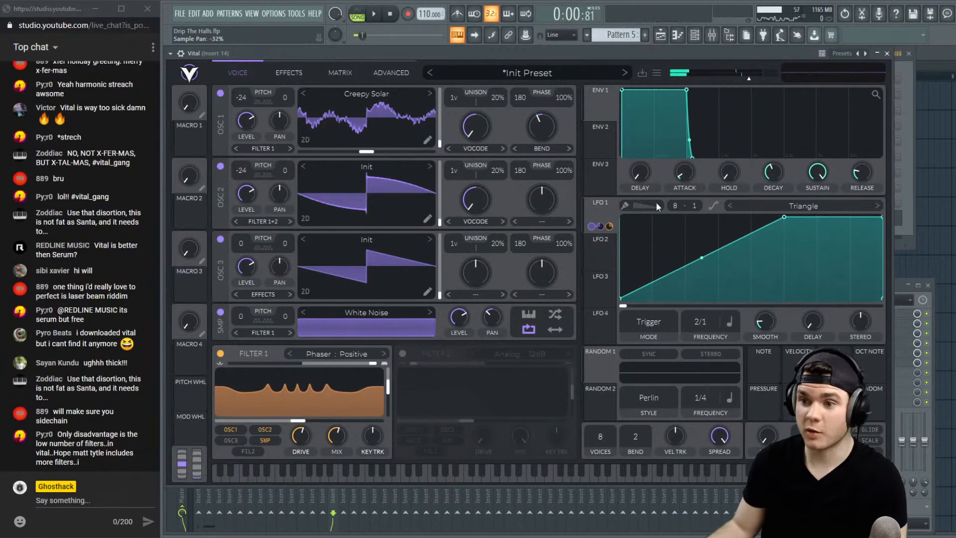
{"action": "left_click", "coordinate": [595, 247]}
{"action": "left_click", "coordinate": [220, 239]}
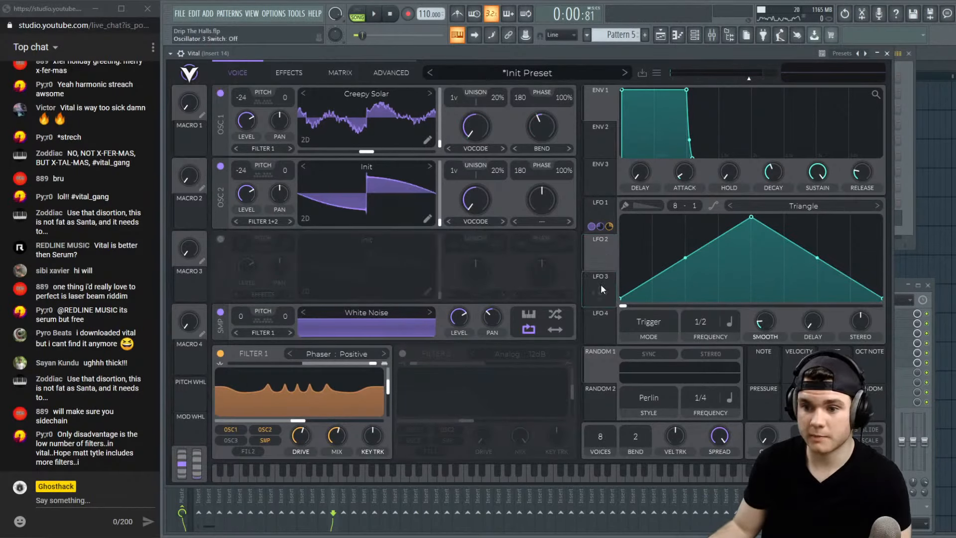
Assign LFO 3 to the noise sample's pan, check the routing in the modulation matrix and recentre the pan
{"action": "left_click_drag", "start_coordinate": [600, 289], "coordinate": [499, 325]}
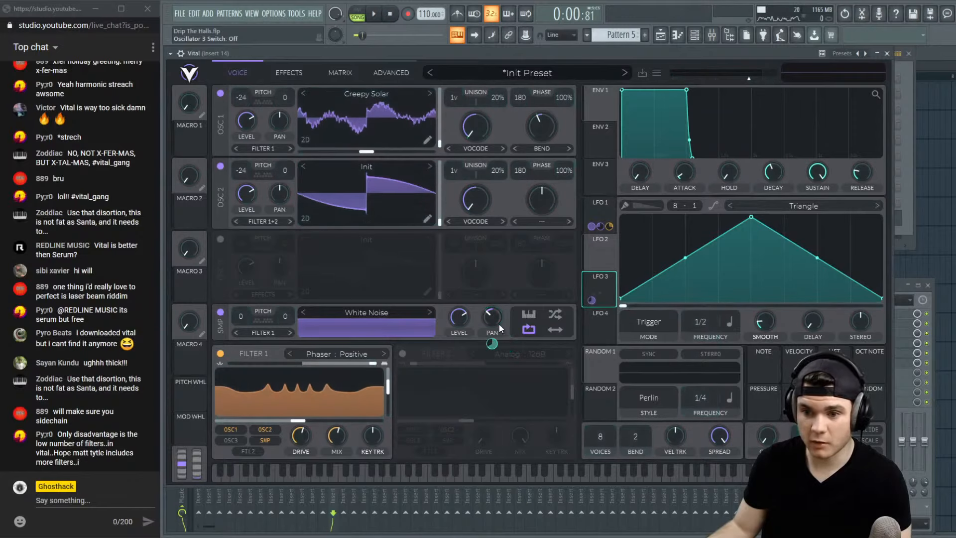
{"action": "left_click", "coordinate": [342, 73]}
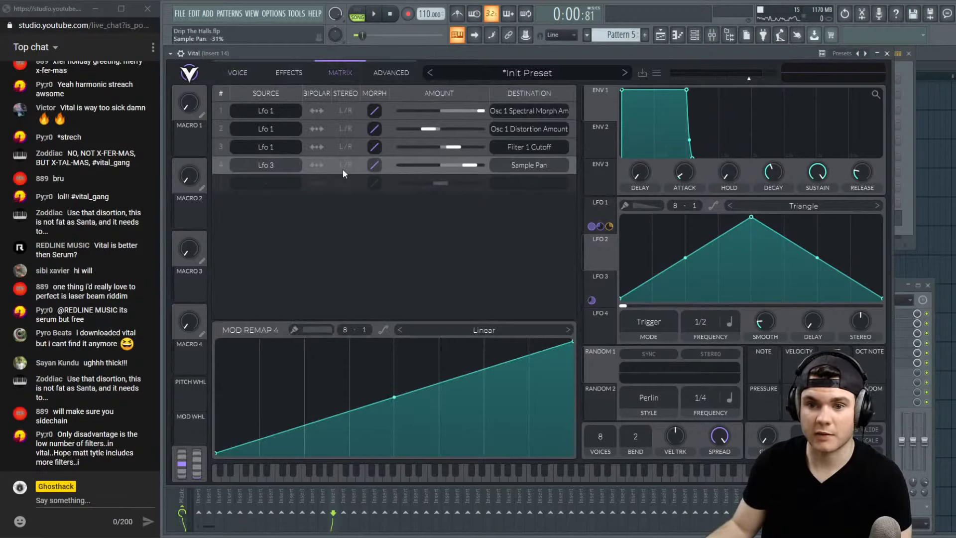
{"action": "left_click", "coordinate": [241, 74]}
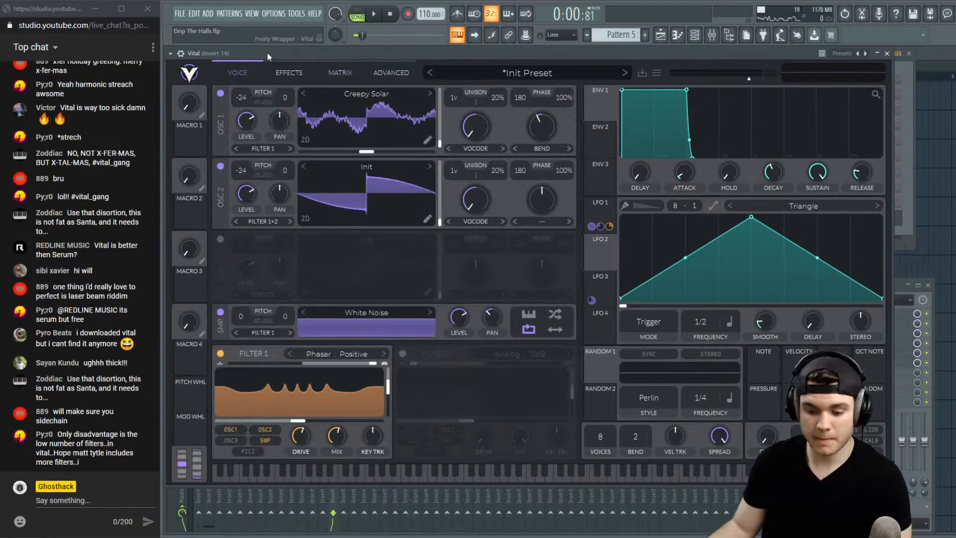
{"action": "left_click_drag", "start_coordinate": [497, 321], "coordinate": [499, 300]}
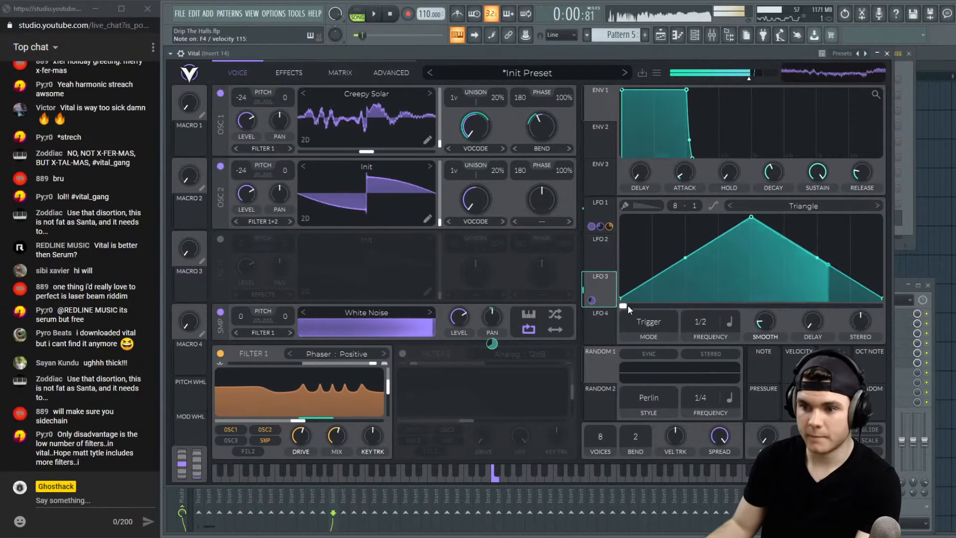
Set LFO 3's rate to 1/64 and lower the noise sample's level
{"action": "mouse_move", "coordinate": [628, 304]}
{"action": "left_mouse_down"}
{"action": "mouse_move", "coordinate": [902, 300]}
{"action": "mouse_move", "coordinate": [597, 300]}
{"action": "left_mouse_up"}
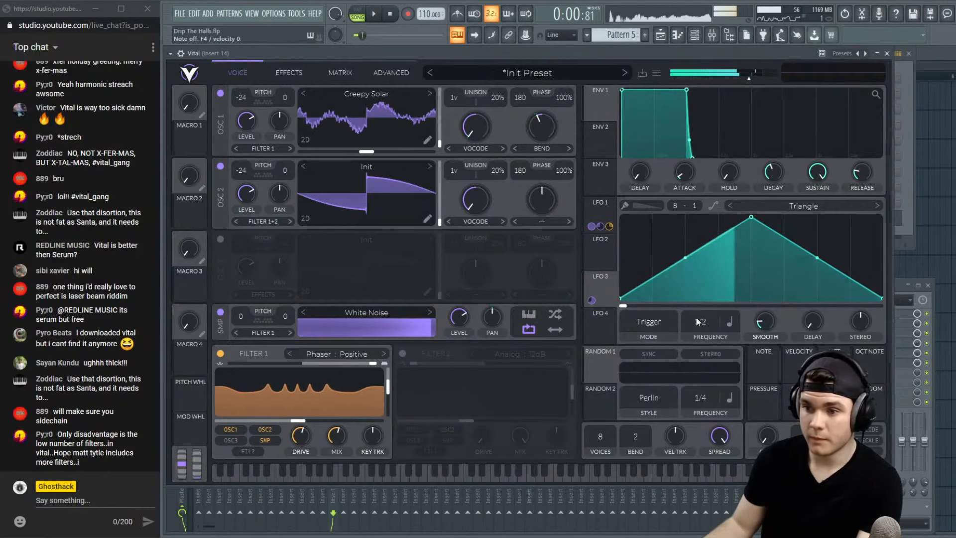
{"action": "left_click_drag", "start_coordinate": [698, 320], "coordinate": [703, 242]}
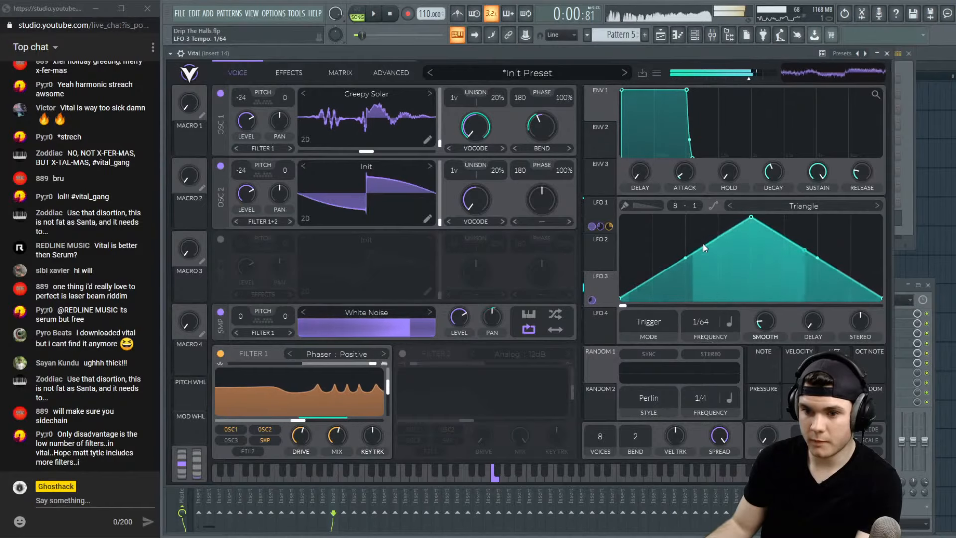
{"action": "left_click_drag", "start_coordinate": [463, 321], "coordinate": [462, 334]}
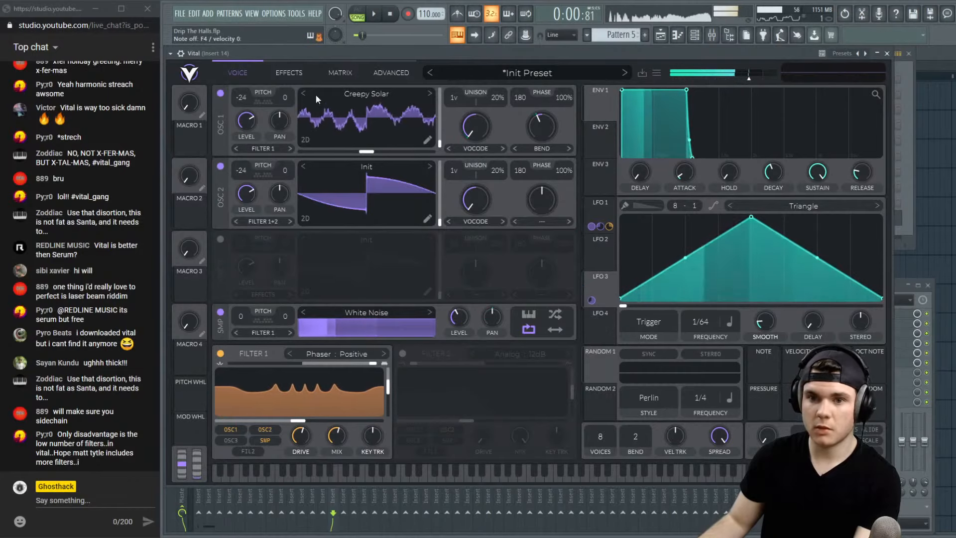
Enable Vital's Distortion effect and place it first in the effects chain
{"action": "left_click", "coordinate": [283, 74]}
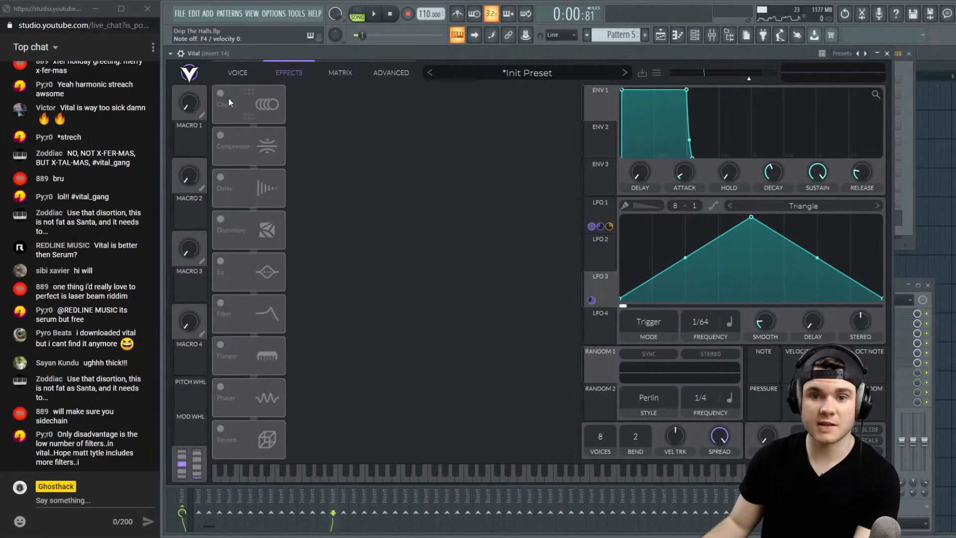
{"action": "left_click", "coordinate": [220, 216]}
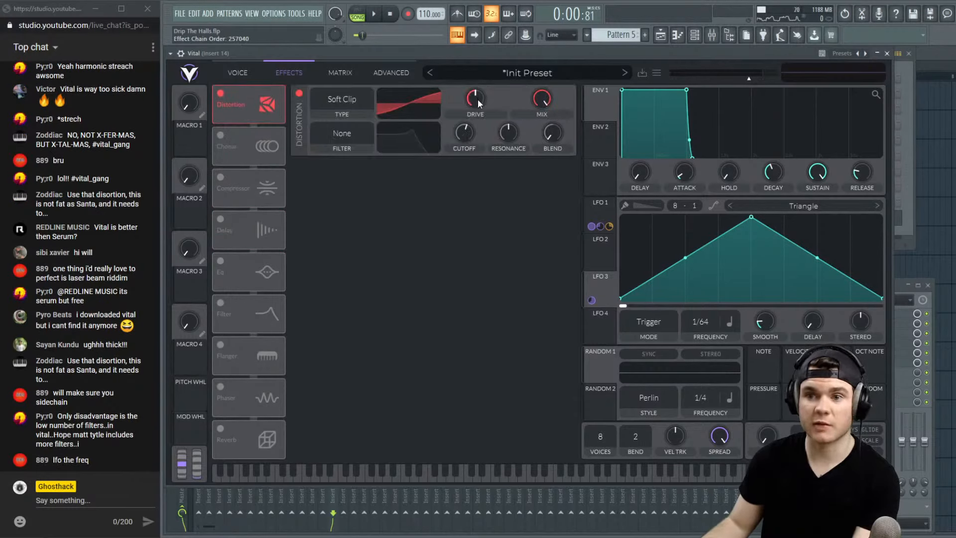
Raise the distortion's drive to about 7 dB, reduce its mix, and audition the bass in the arrangement
{"action": "mouse_move", "coordinate": [477, 98]}
{"action": "left_mouse_down"}
{"action": "mouse_move", "coordinate": [480, 68]}
{"action": "mouse_move", "coordinate": [480, 92]}
{"action": "left_mouse_up"}
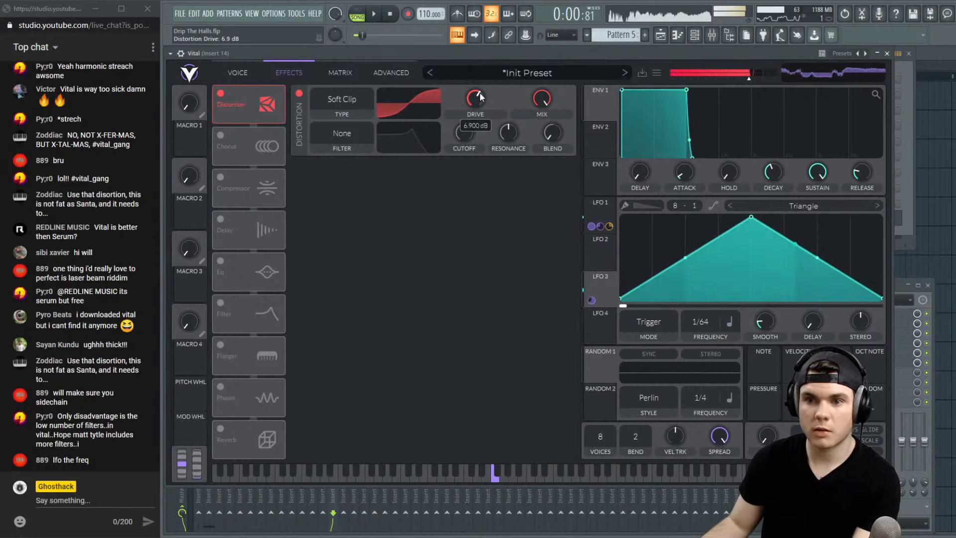
{"action": "left_click_drag", "start_coordinate": [542, 99], "coordinate": [532, 127]}
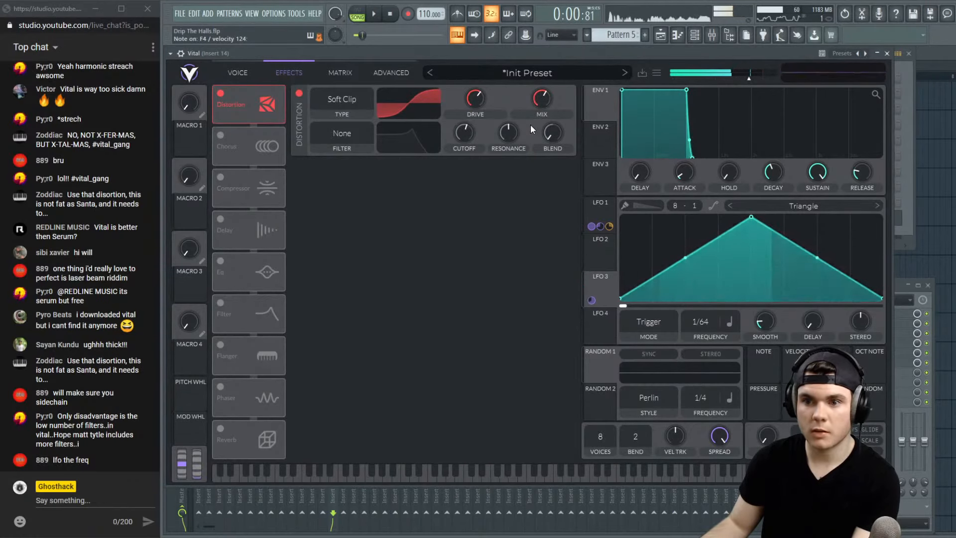
{"action": "key", "text": "space"}
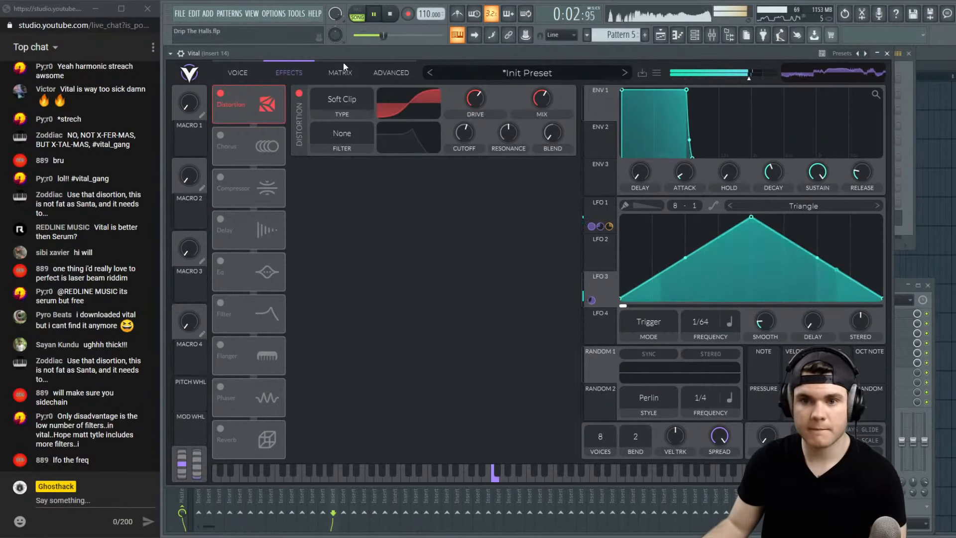
{"action": "left_click", "coordinate": [253, 69]}
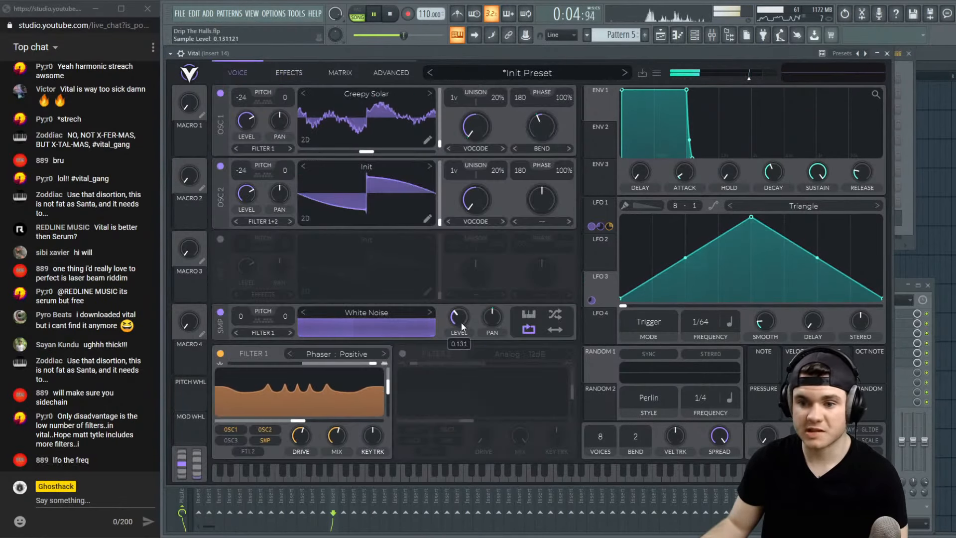
{"action": "left_click", "coordinate": [295, 72]}
{"action": "key", "text": "space"}
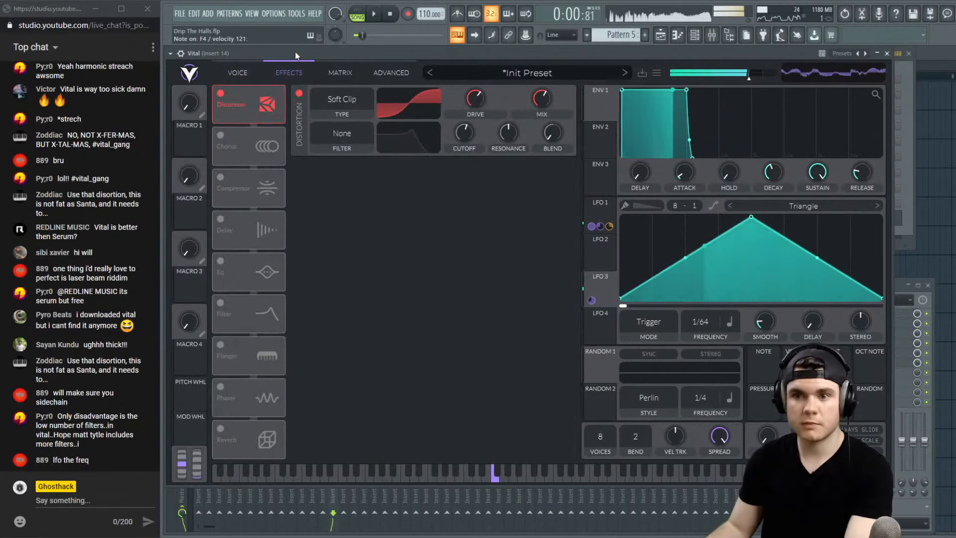
Bypass the distortion and lower the white noise sample's level to about 0.05
{"action": "left_click", "coordinate": [299, 93]}
{"action": "left_click", "coordinate": [249, 75]}
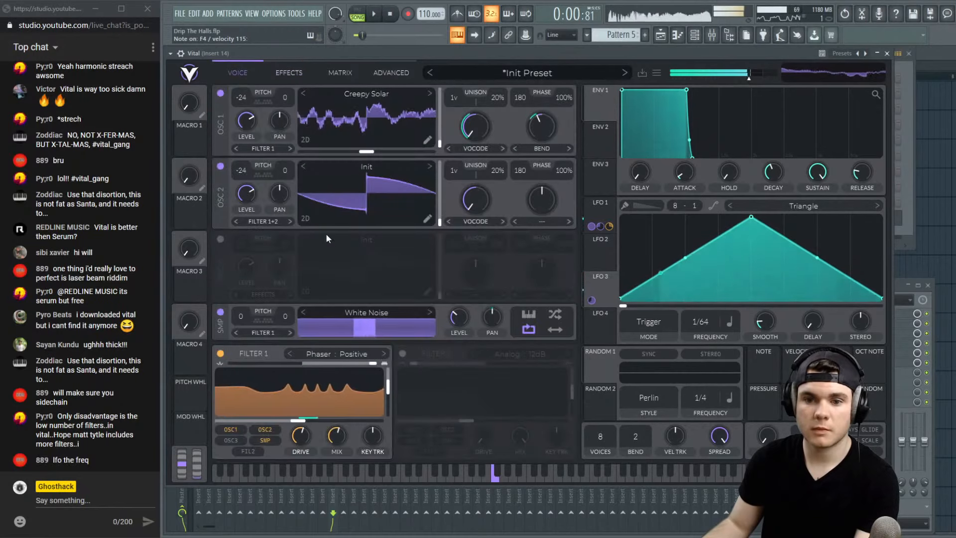
{"action": "mouse_move", "coordinate": [461, 318]}
{"action": "left_mouse_down"}
{"action": "mouse_move", "coordinate": [456, 335]}
{"action": "mouse_move", "coordinate": [459, 315]}
{"action": "left_mouse_up"}
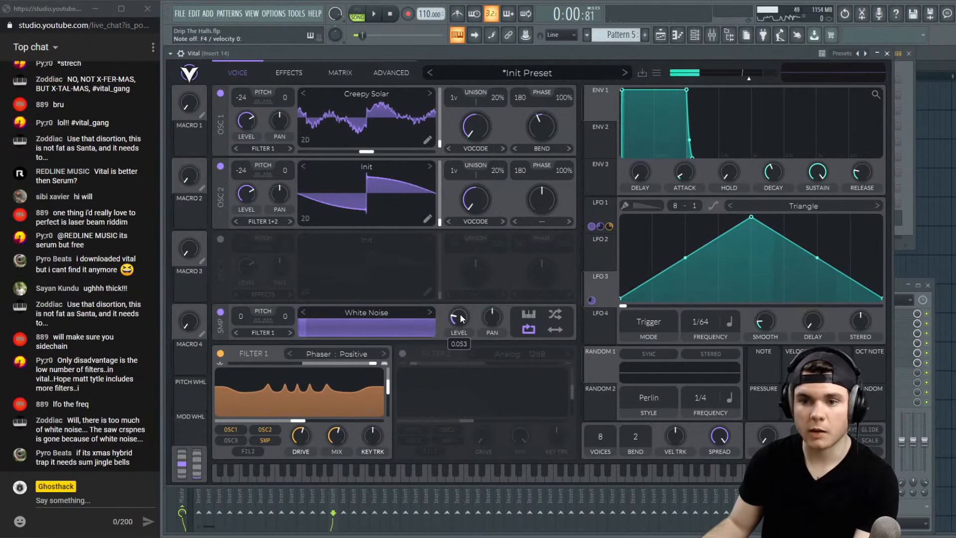
{"action": "left_click_drag", "start_coordinate": [459, 316], "coordinate": [455, 318]}
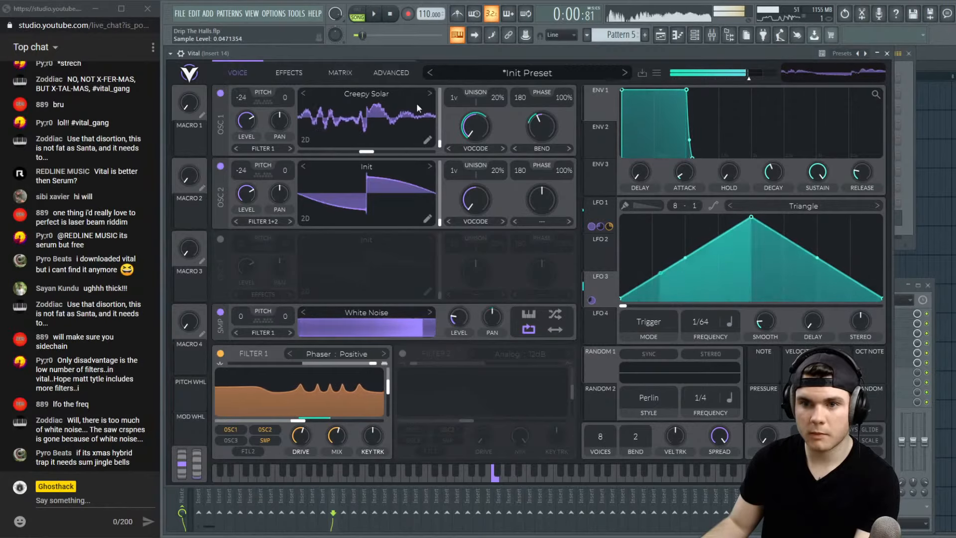
Switch the distortion back on and set its drive to about 7.5 dB
{"action": "left_click", "coordinate": [289, 72]}
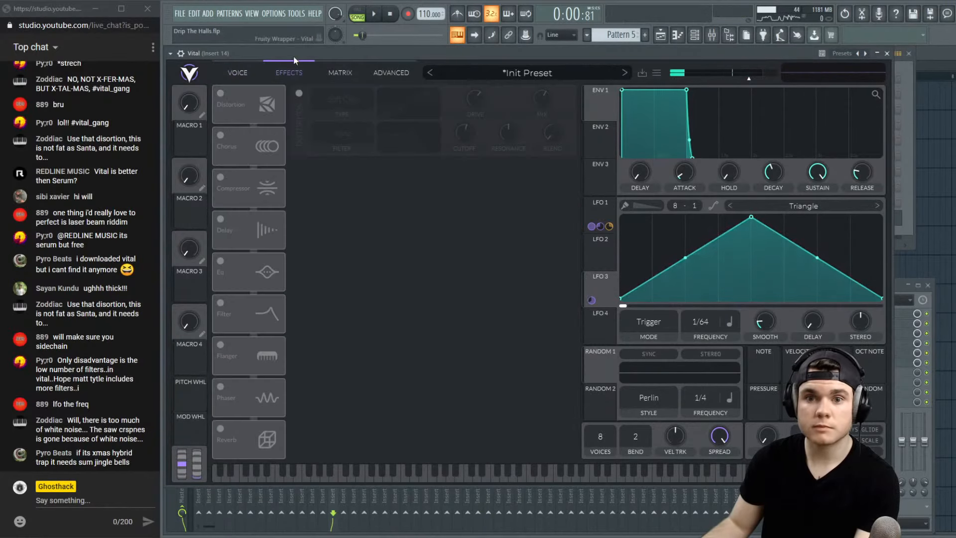
{"action": "left_click", "coordinate": [299, 94]}
{"action": "left_click_drag", "start_coordinate": [481, 83], "coordinate": [477, 97]}
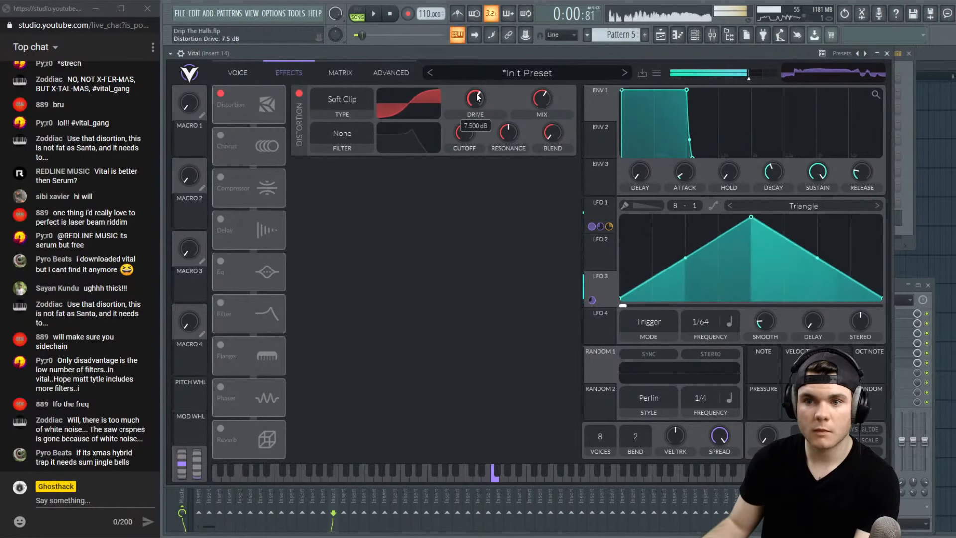
Enable the Chorus effect, place it ahead of the distortion, lower its mix and raise its feedback
{"action": "left_click", "coordinate": [220, 135]}
{"action": "left_click_drag", "start_coordinate": [264, 134], "coordinate": [265, 102]}
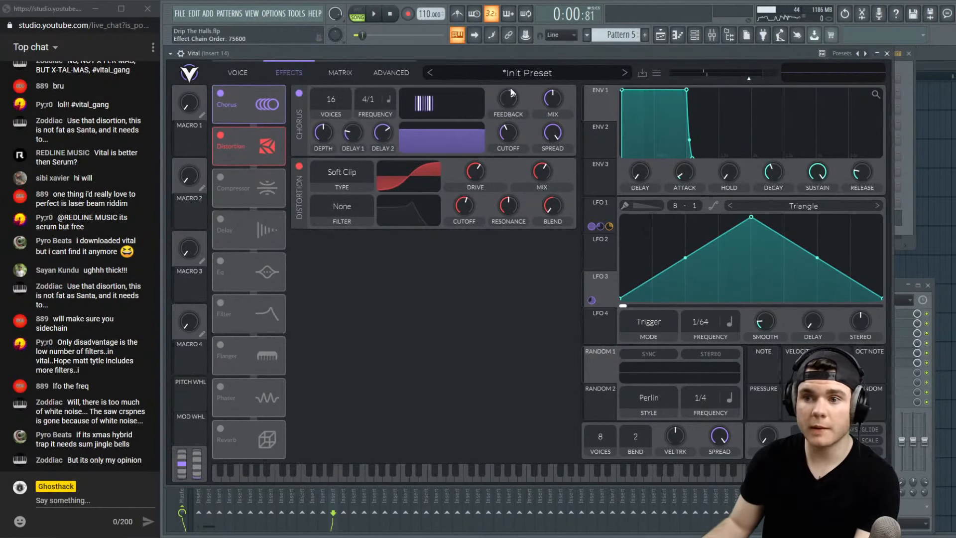
{"action": "left_click_drag", "start_coordinate": [555, 97], "coordinate": [550, 134]}
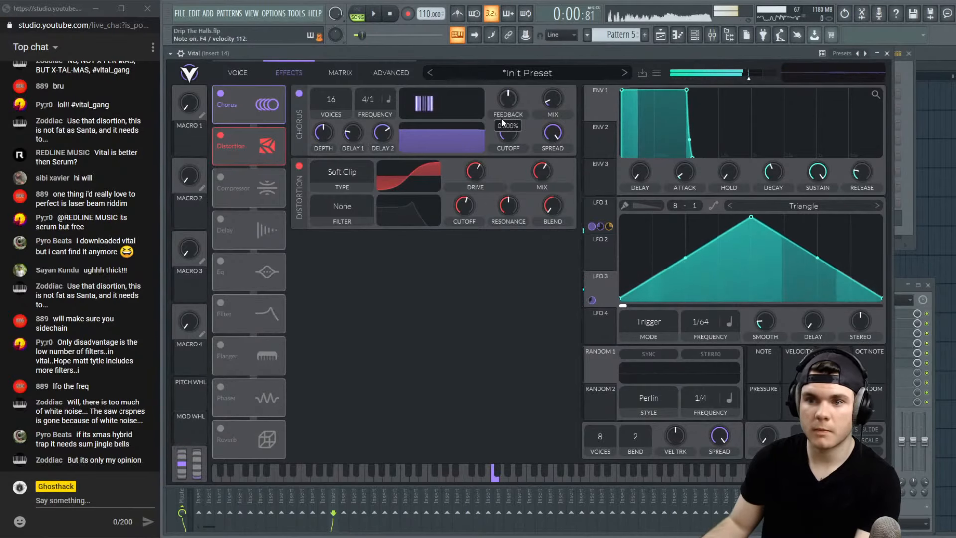
{"action": "left_click_drag", "start_coordinate": [501, 117], "coordinate": [548, 100]}
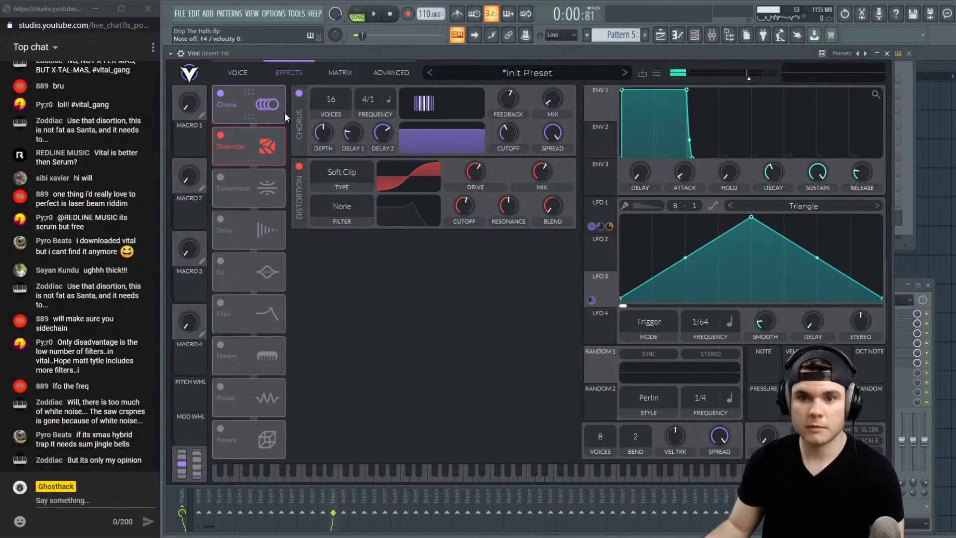
Switch off the white noise sample and audition the bass in the arrangement with and without it
{"action": "left_click", "coordinate": [387, 19]}
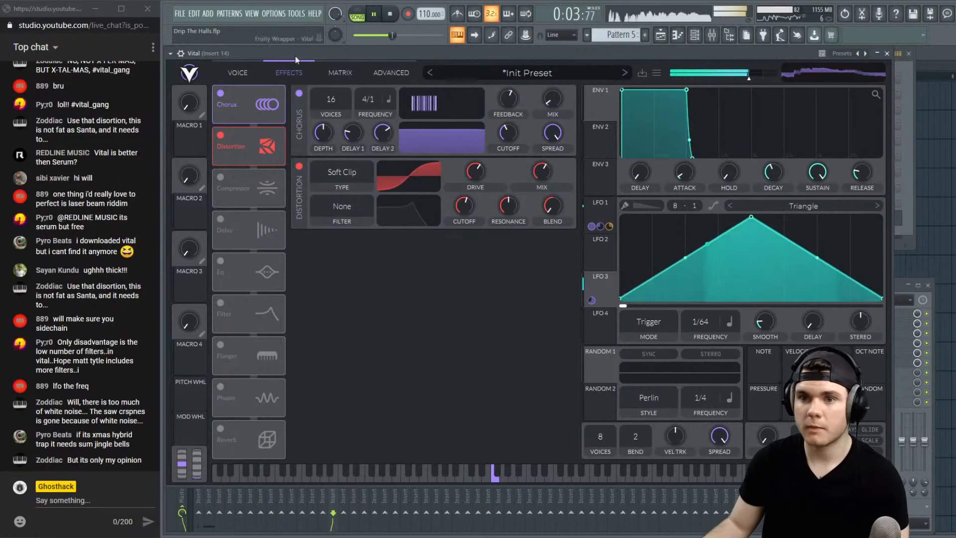
{"action": "left_click", "coordinate": [249, 70]}
{"action": "left_click", "coordinate": [220, 312]}
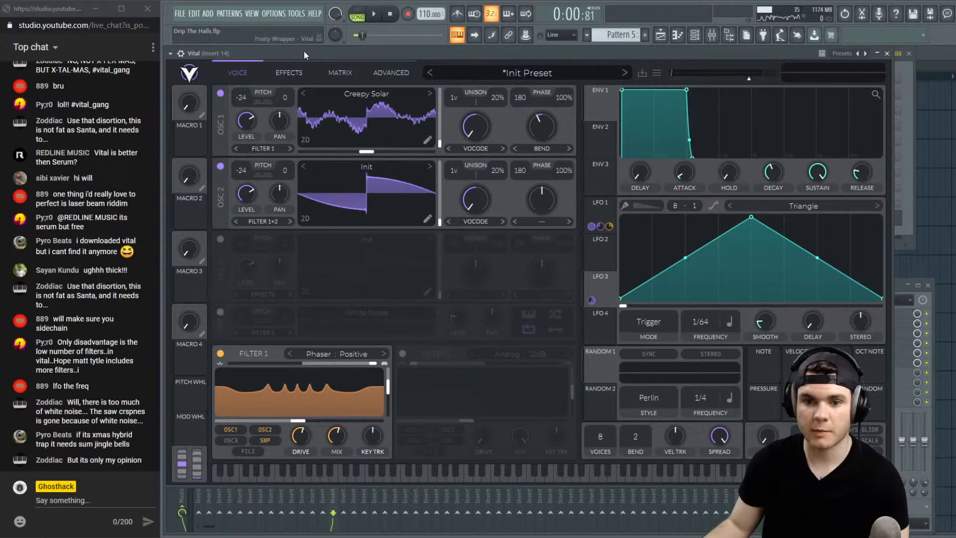
{"action": "key", "text": "space"}
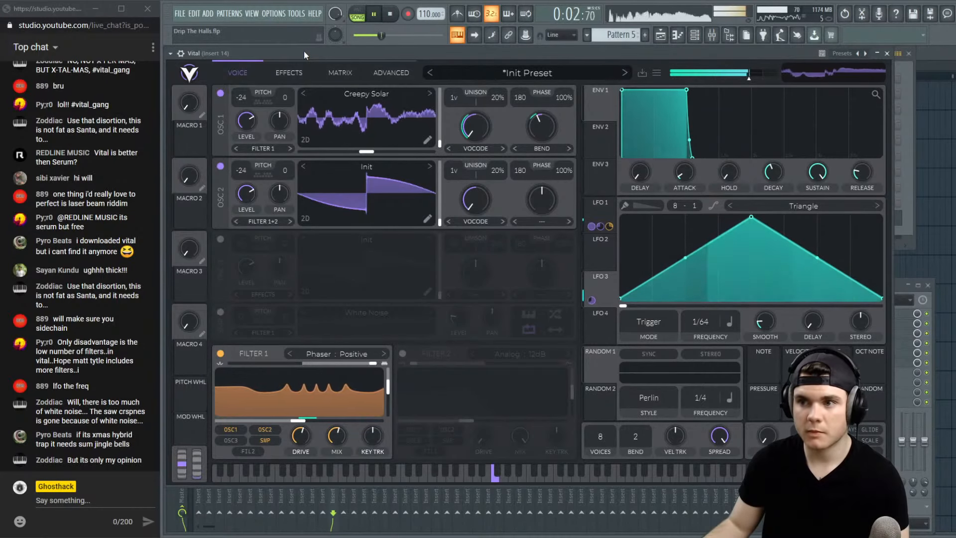
{"action": "key", "text": "space"}
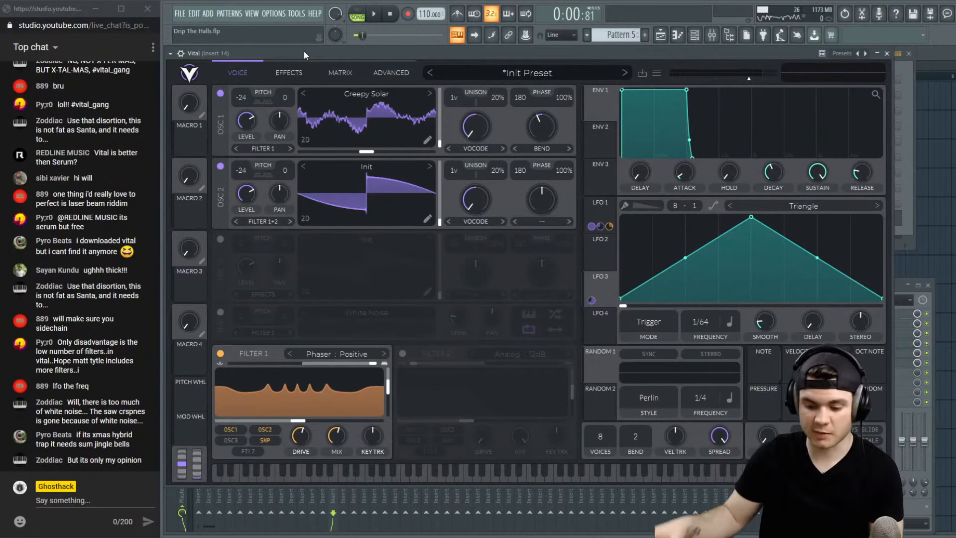
Fine-tune the chorus mix and slightly adjust the midpoint of LFO 1's rising curve
{"action": "left_click", "coordinate": [289, 72]}
{"action": "left_click_drag", "start_coordinate": [557, 102], "coordinate": [558, 94]}
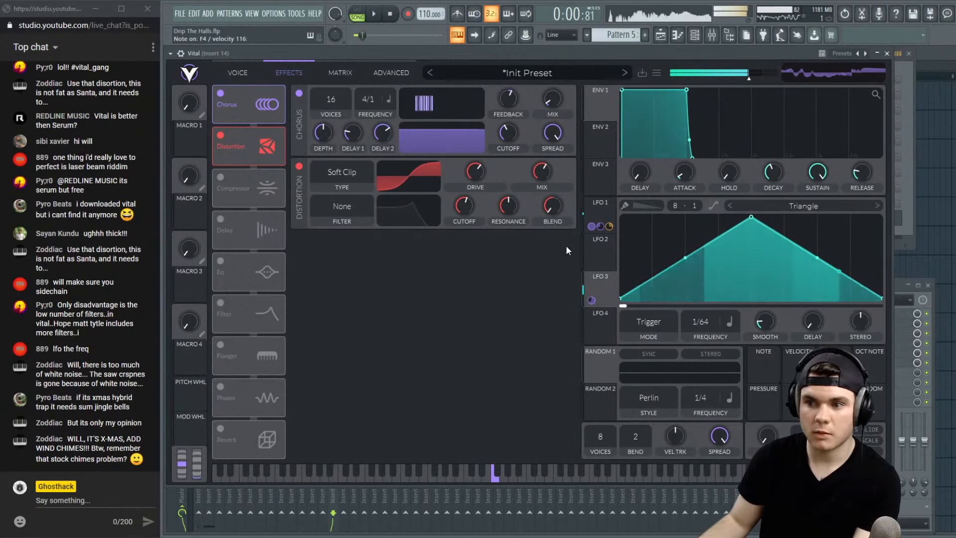
{"action": "left_click", "coordinate": [606, 203]}
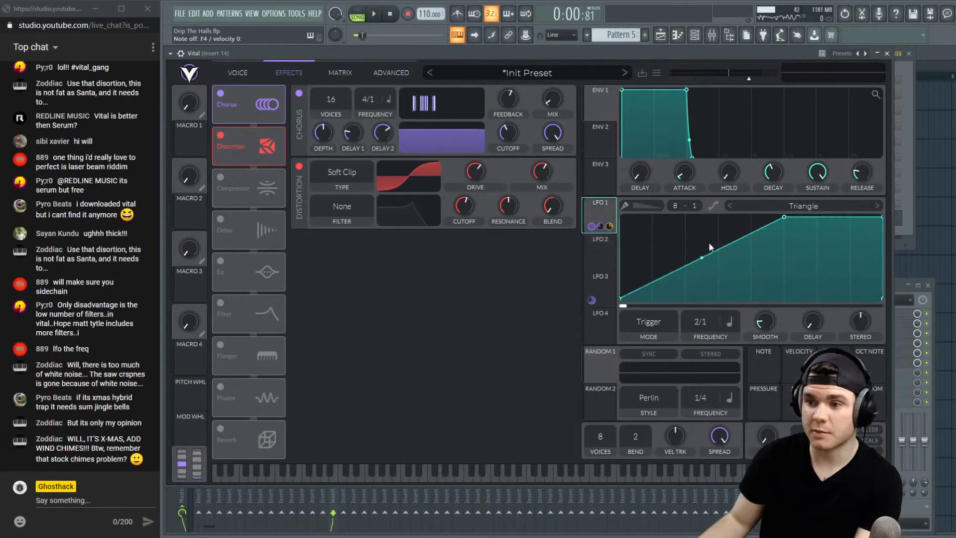
{"action": "mouse_move", "coordinate": [702, 257]}
{"action": "left_mouse_down"}
{"action": "mouse_move", "coordinate": [704, 246]}
{"action": "mouse_move", "coordinate": [702, 270]}
{"action": "mouse_move", "coordinate": [702, 259]}
{"action": "left_mouse_up"}
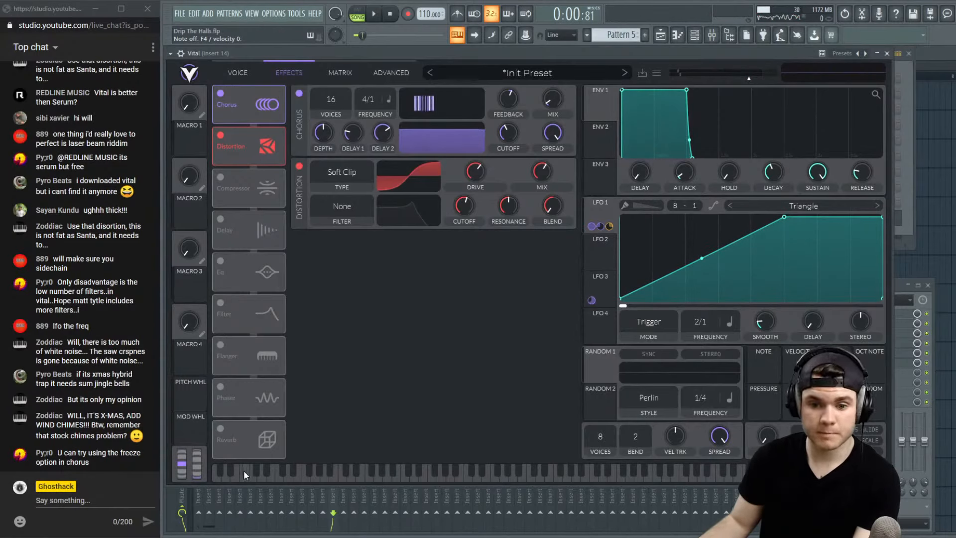
Enable the Filter effect, place it first in the effects chain and set its mode to Comb: Band Spread Flange-
{"action": "left_click", "coordinate": [220, 303]}
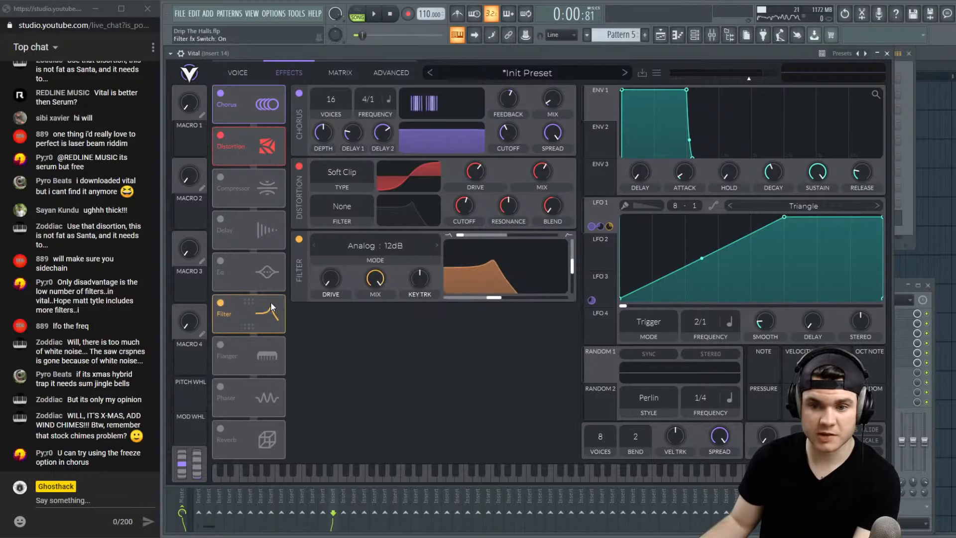
{"action": "left_click_drag", "start_coordinate": [244, 311], "coordinate": [273, 97]}
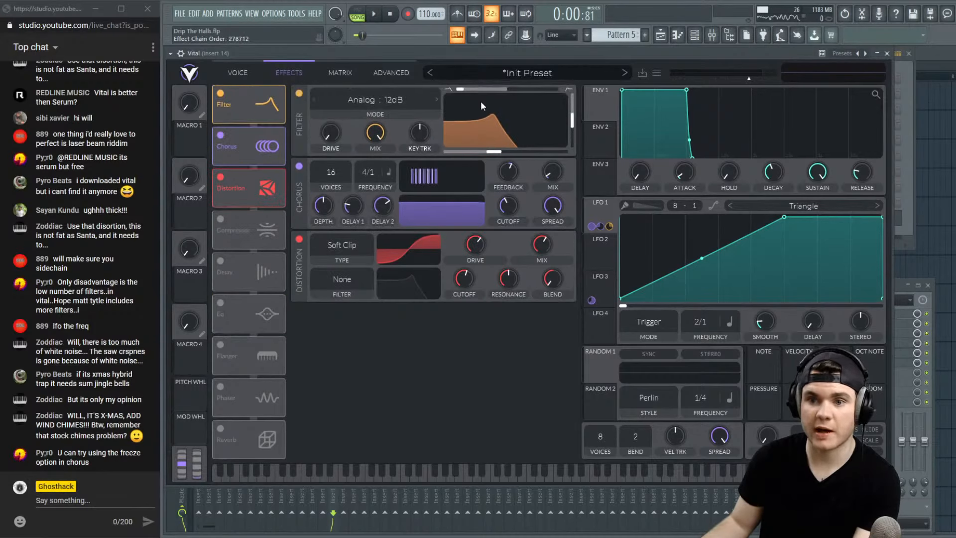
{"action": "left_click", "coordinate": [220, 93]}
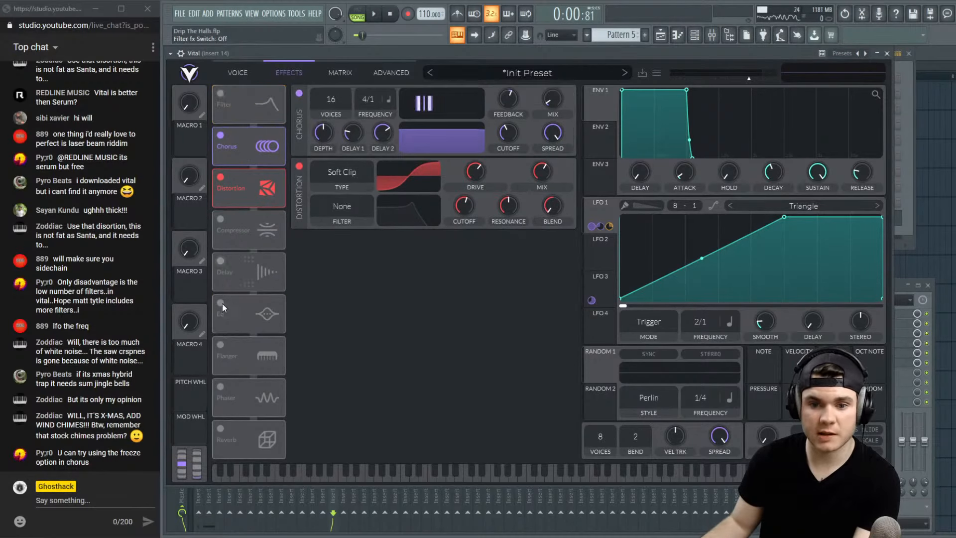
{"action": "left_click", "coordinate": [221, 94]}
{"action": "left_click", "coordinate": [376, 100]}
{"action": "mouse_move", "coordinate": [304, 204]}
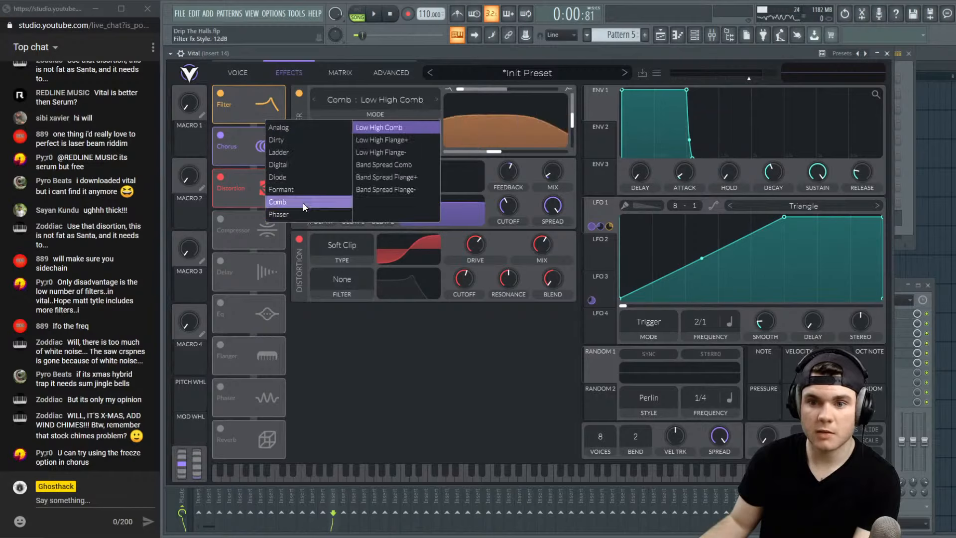
{"action": "left_click", "coordinate": [416, 189]}
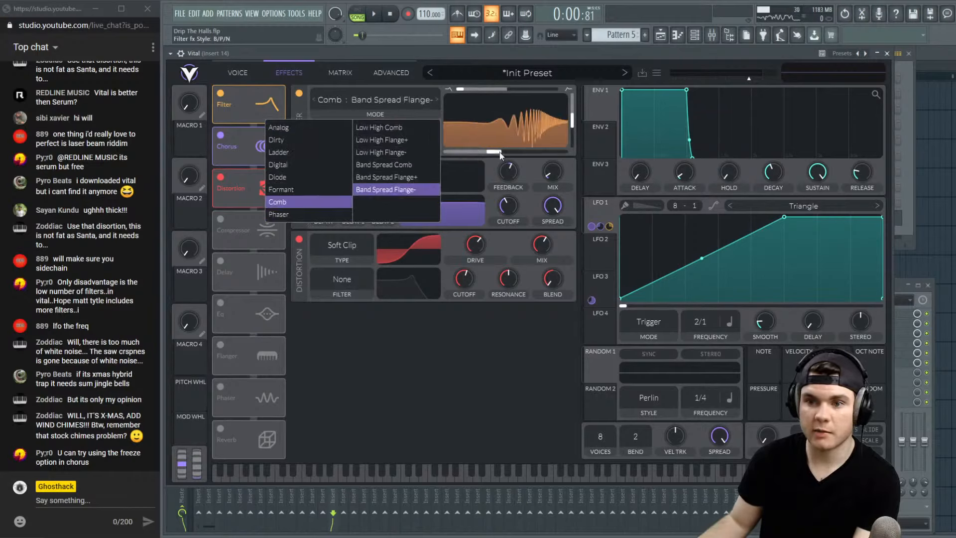
Sweep the comb filter's cutoff and Cut, settling on a low cutoff and a reduced Cut amount
{"action": "left_click_drag", "start_coordinate": [494, 151], "coordinate": [464, 159]}
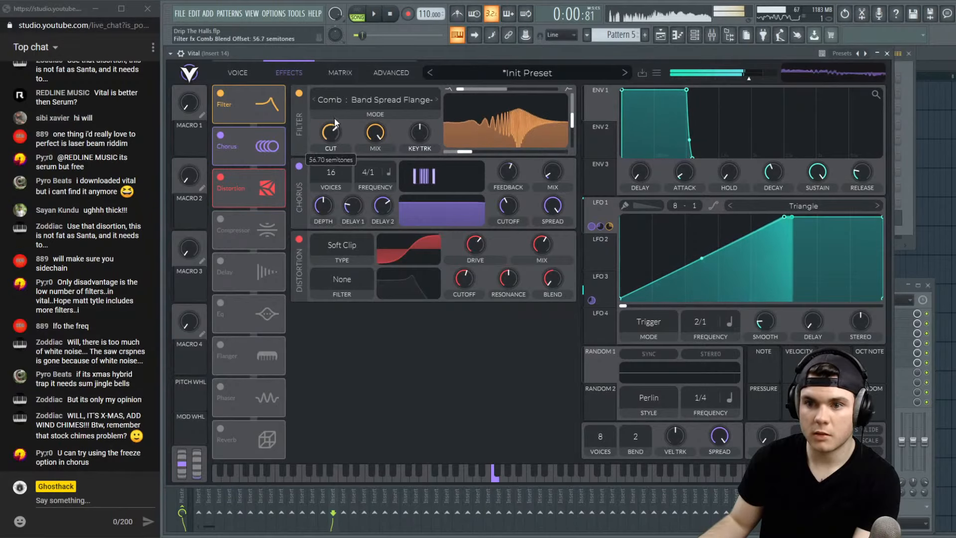
{"action": "left_click_drag", "start_coordinate": [464, 151], "coordinate": [450, 159]}
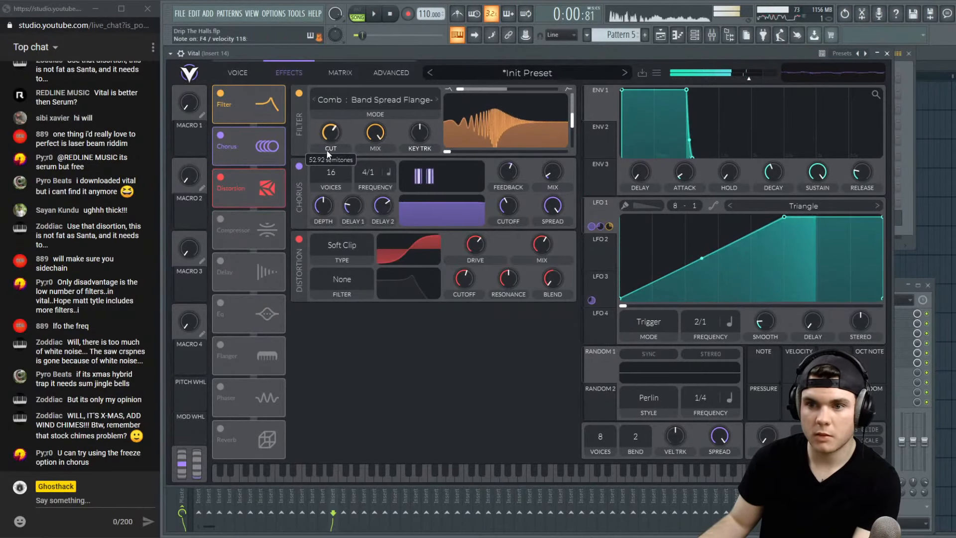
{"action": "left_click_drag", "start_coordinate": [328, 142], "coordinate": [332, 94]}
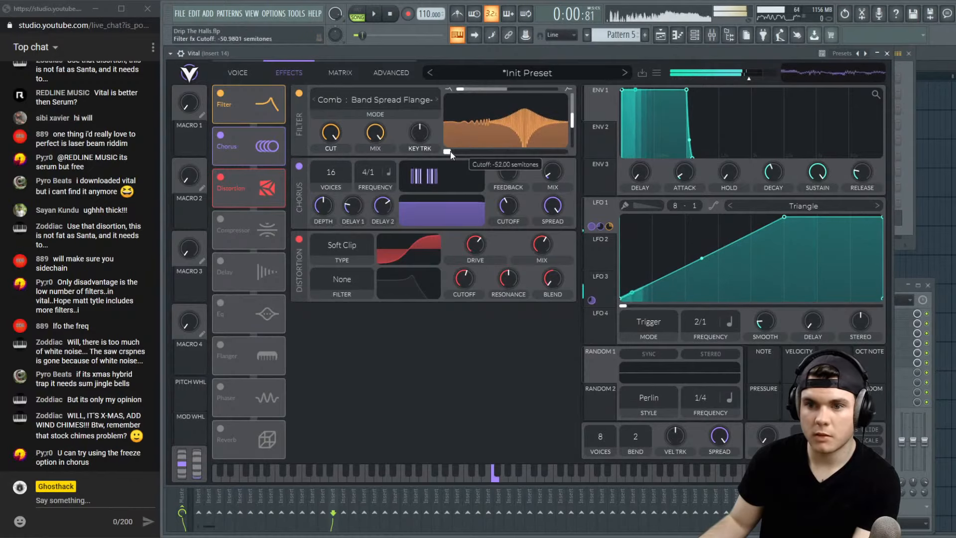
{"action": "left_click_drag", "start_coordinate": [456, 152], "coordinate": [472, 153]}
{"action": "left_click_drag", "start_coordinate": [331, 134], "coordinate": [321, 175]}
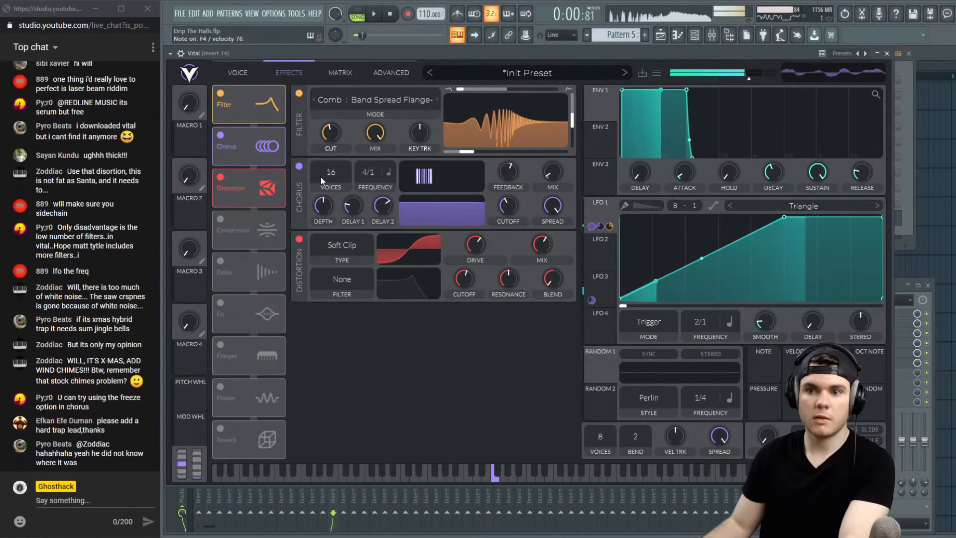
Compare the bass with the comb filter bypassed, lower its mix, set key tracking to 100%, raise its Cut and play the arrangement
{"action": "left_click", "coordinate": [299, 94]}
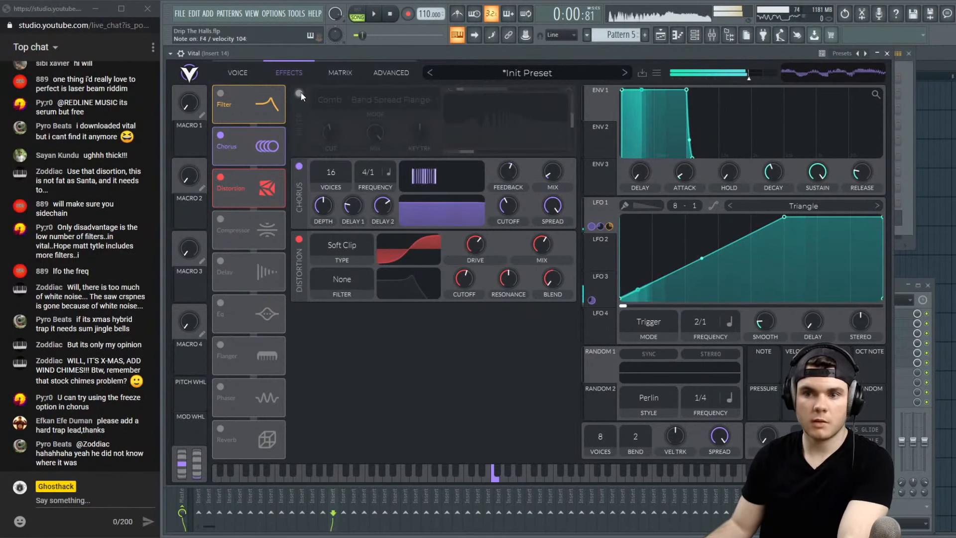
{"action": "left_click", "coordinate": [299, 94]}
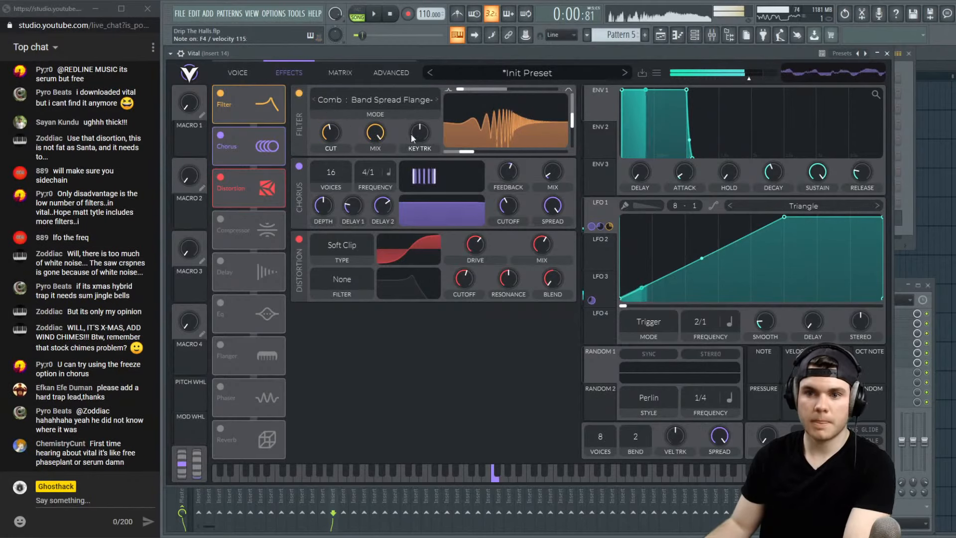
{"action": "left_click_drag", "start_coordinate": [377, 160], "coordinate": [372, 166]}
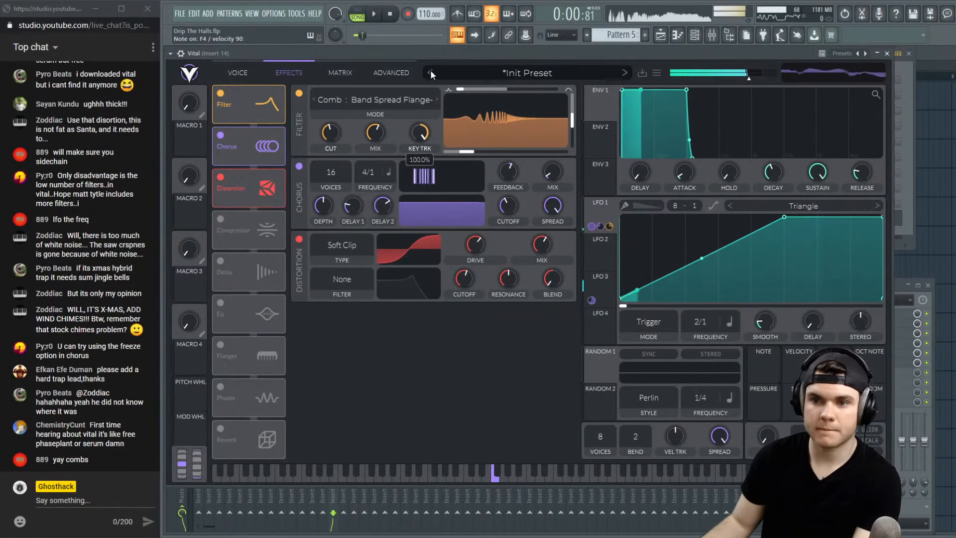
{"action": "left_click_drag", "start_coordinate": [333, 130], "coordinate": [369, 121]}
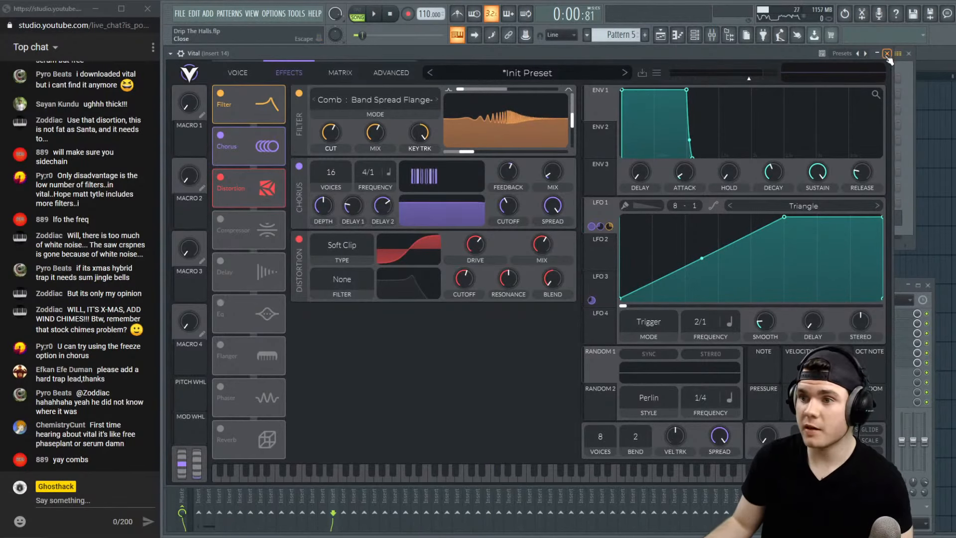
{"action": "key", "text": "space"}
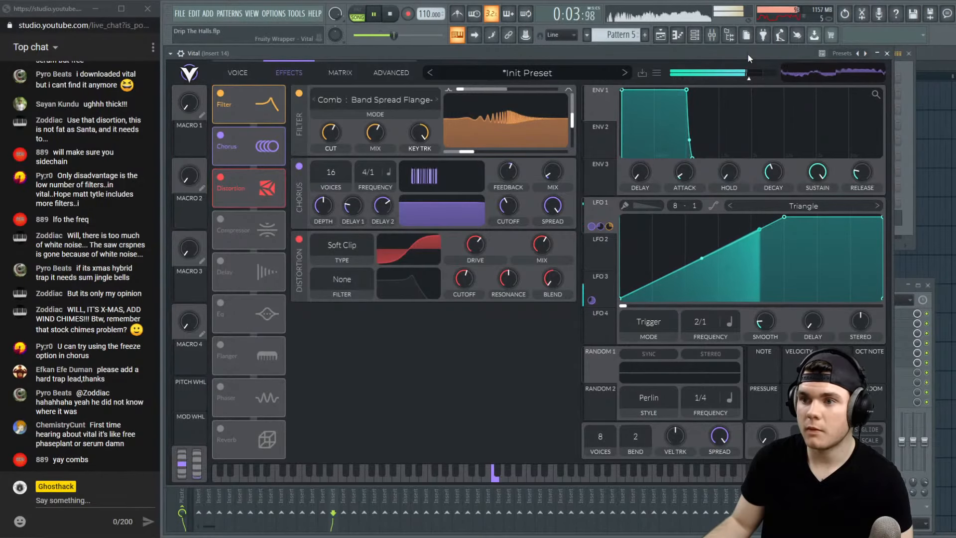
{"action": "left_click", "coordinate": [229, 74]}
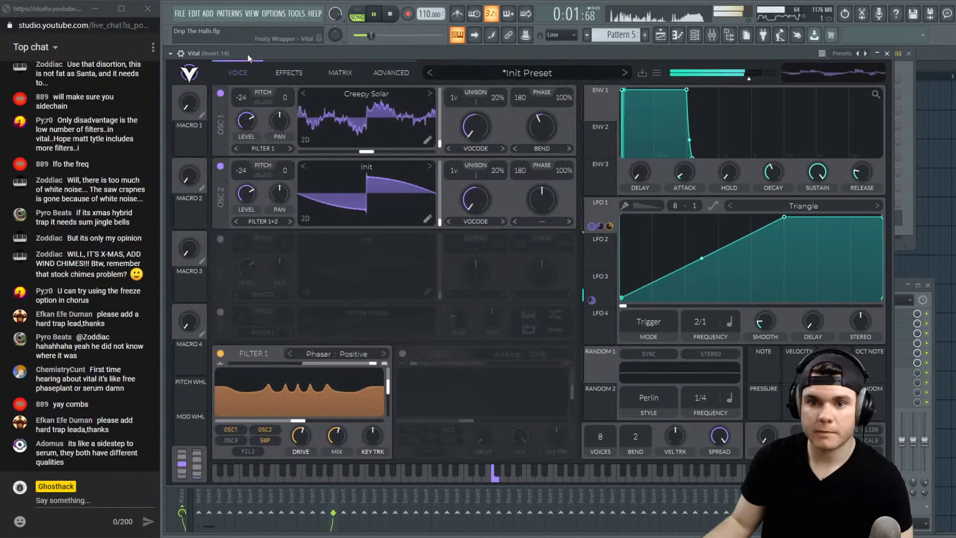
Set phase randomization to 4% on oscillator 1 and 0% on oscillator 2, and set oscillator 2's level to about 0.697
{"action": "key", "text": "space"}
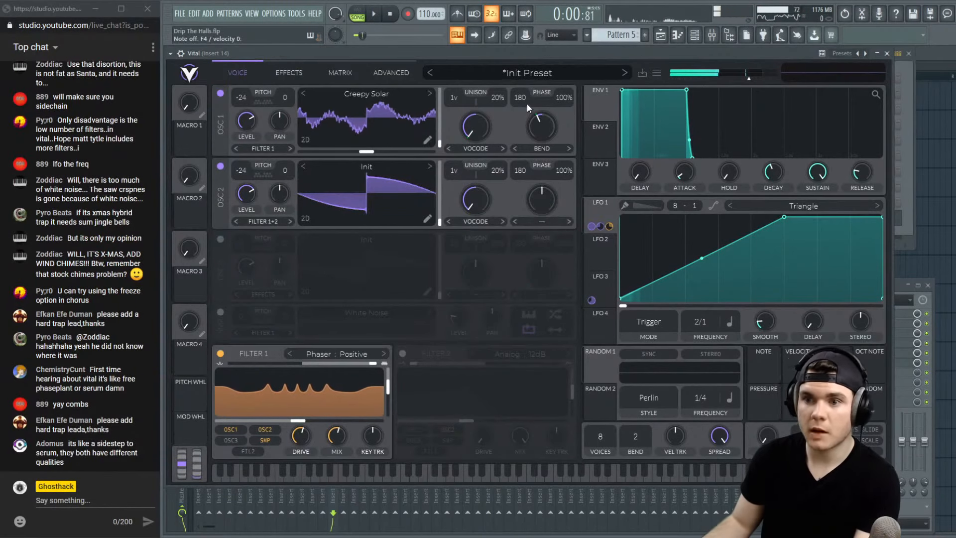
{"action": "left_click_drag", "start_coordinate": [569, 97], "coordinate": [549, 319]}
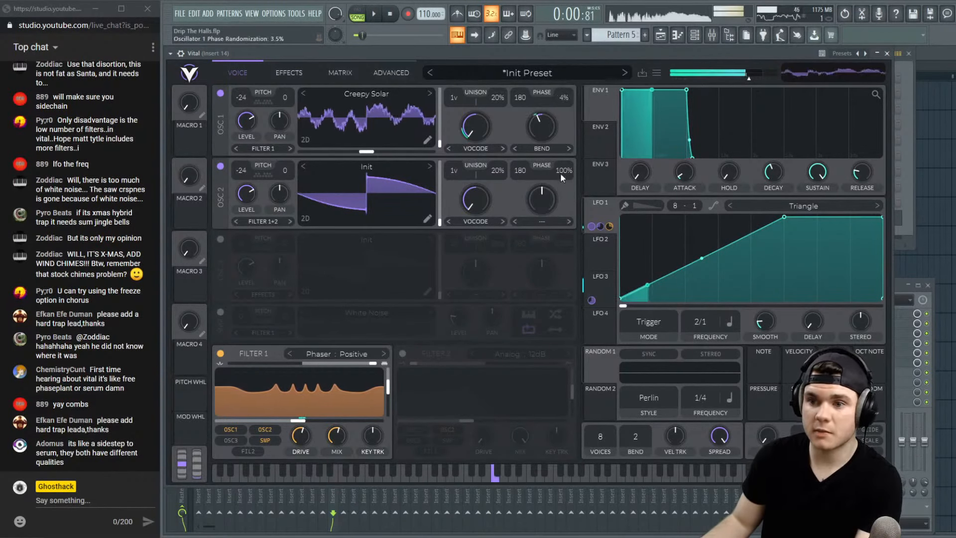
{"action": "left_click_drag", "start_coordinate": [560, 172], "coordinate": [548, 357]}
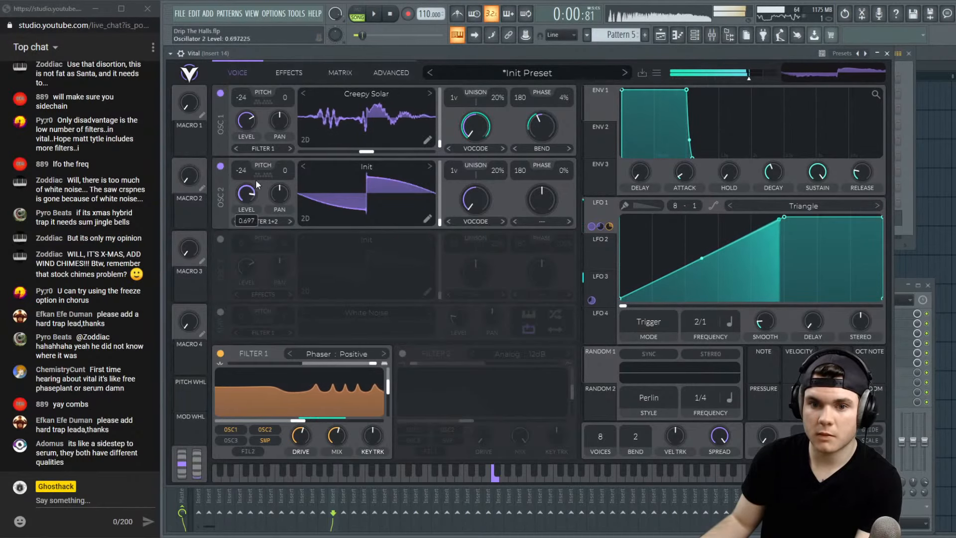
{"action": "mouse_move", "coordinate": [256, 190]}
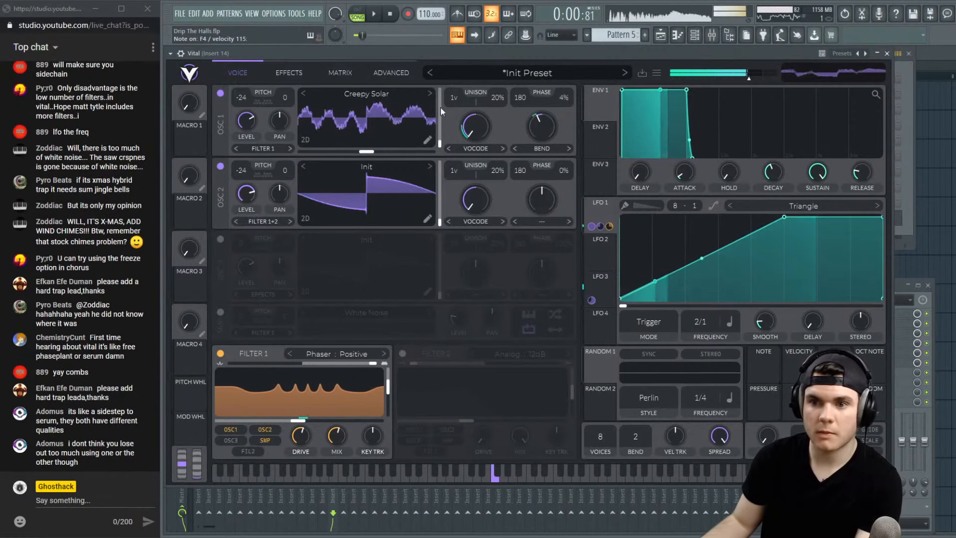
Audition Pattern 5 on its own in pattern mode, stop playback and close the Vital window
{"action": "left_click", "coordinate": [357, 14]}
{"action": "left_click", "coordinate": [374, 15]}
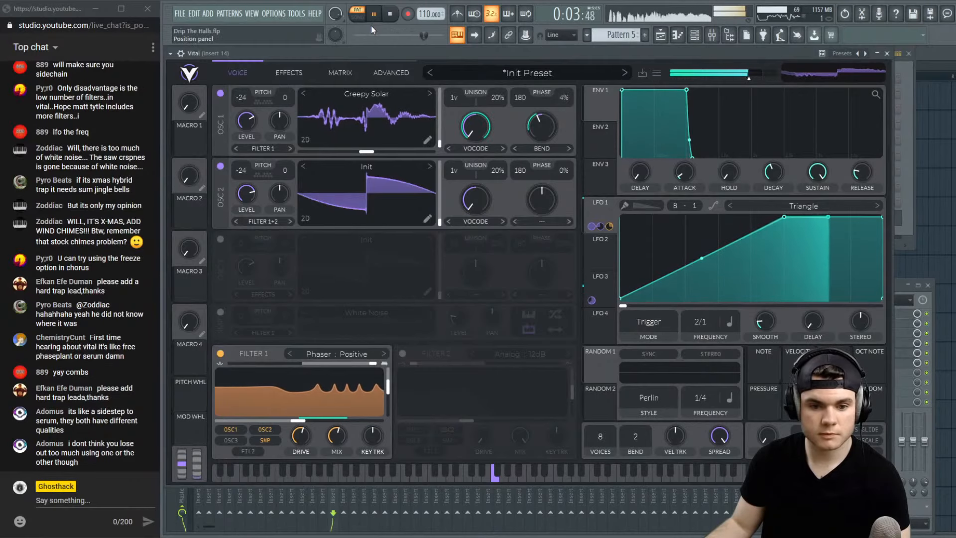
{"action": "left_click", "coordinate": [391, 14]}
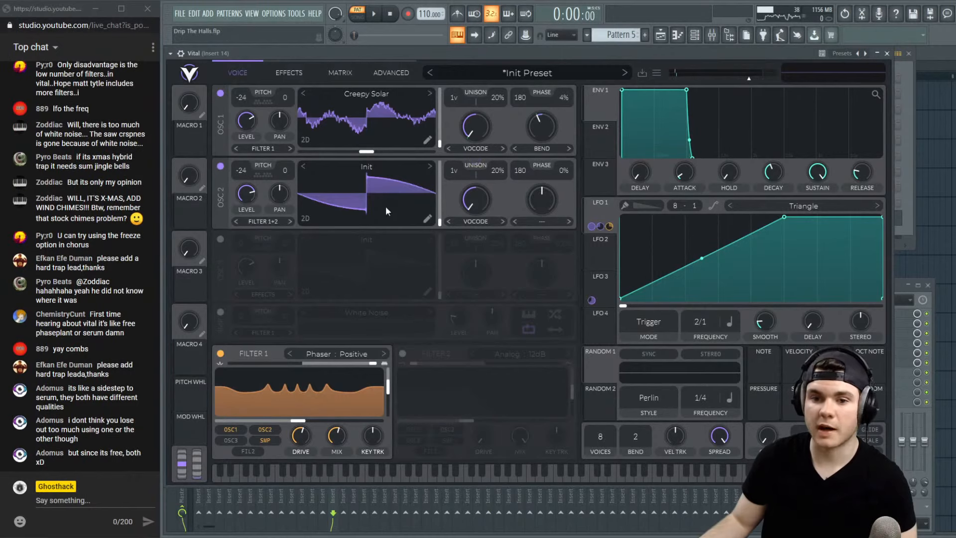
{"action": "key", "text": "Escape"}
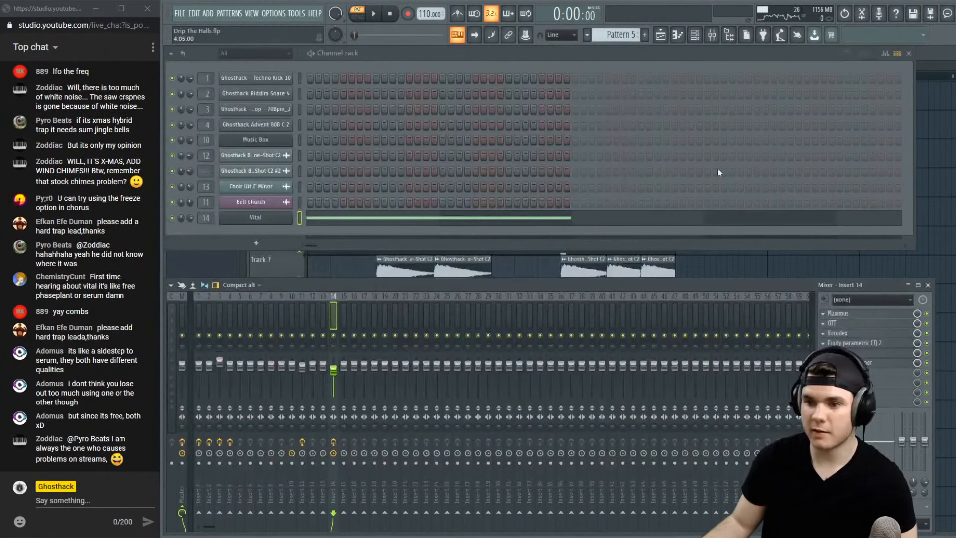
Place a second Pattern 5 clip on Track 10 beneath the second Bell Church clip and return to song mode
{"action": "left_click", "coordinate": [285, 262]}
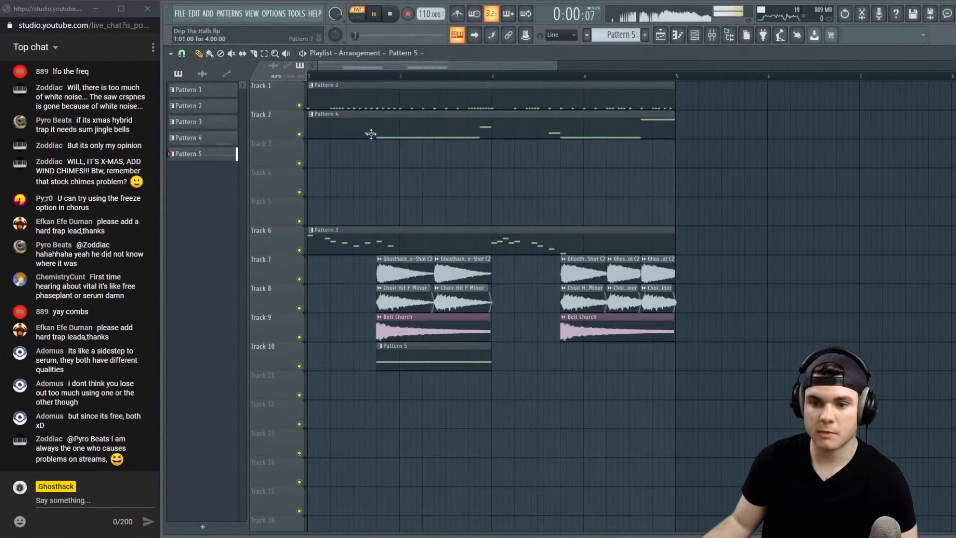
{"action": "left_click", "coordinate": [567, 353]}
{"action": "key", "text": "l"}
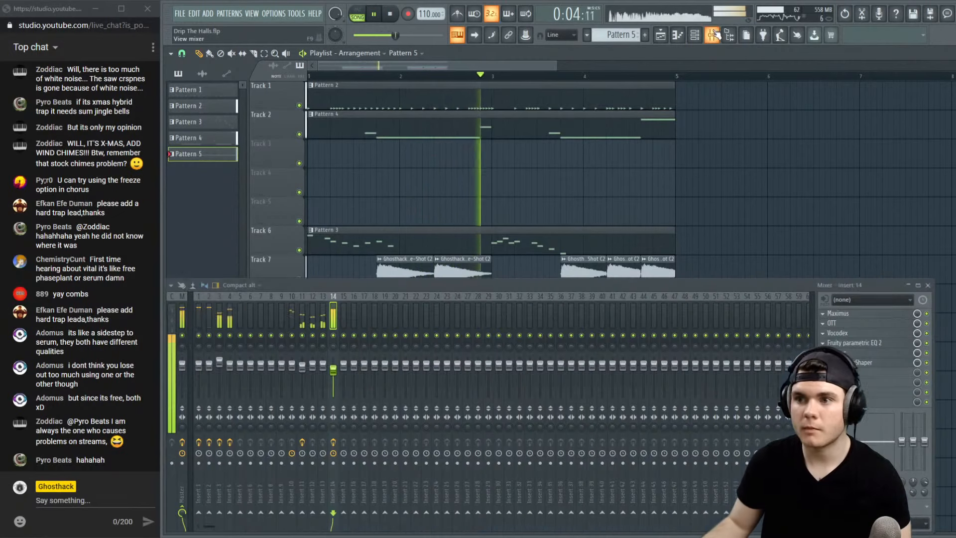
Balance Insert 14 in the mixer during playback, bringing its fader to about 82% volume
{"action": "key", "text": "F9"}
{"action": "key", "text": "space"}
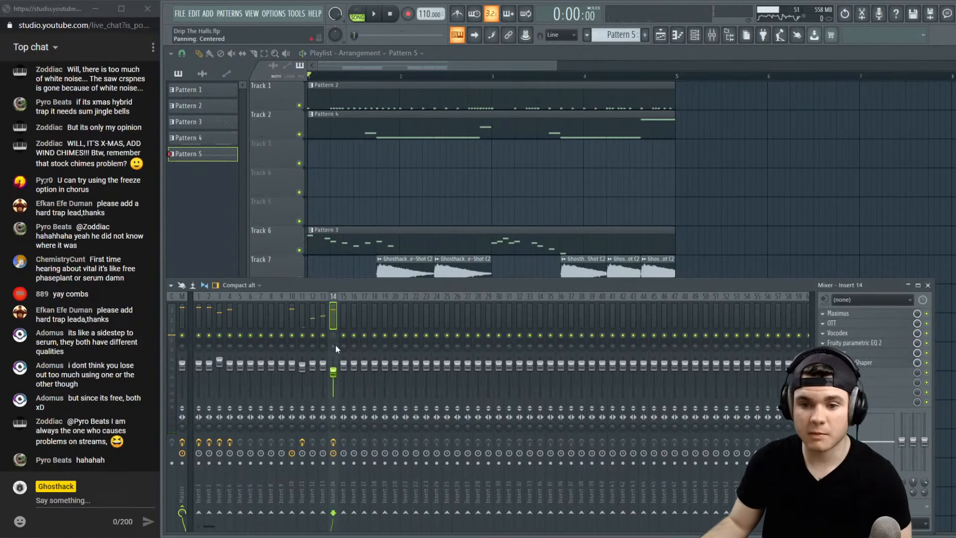
{"action": "left_click", "coordinate": [699, 38]}
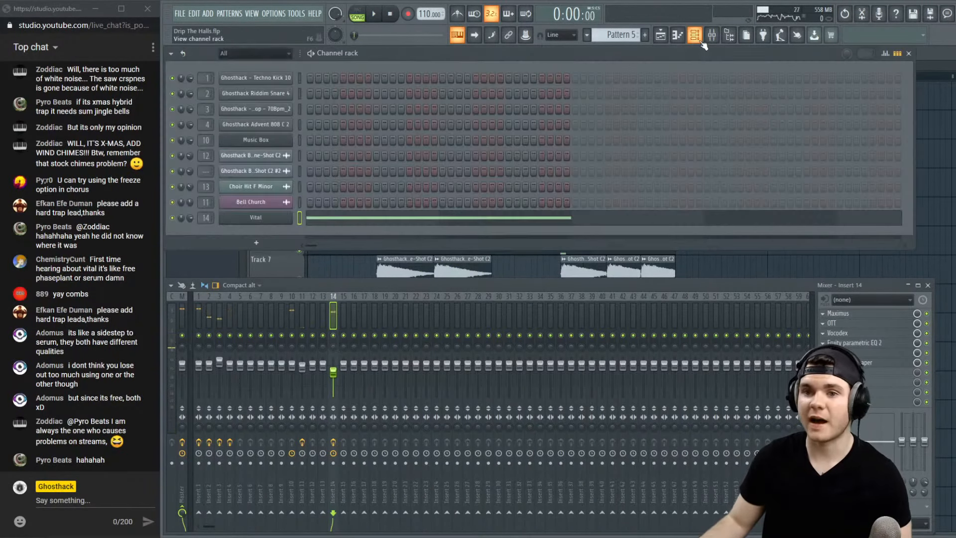
{"action": "key", "text": "space"}
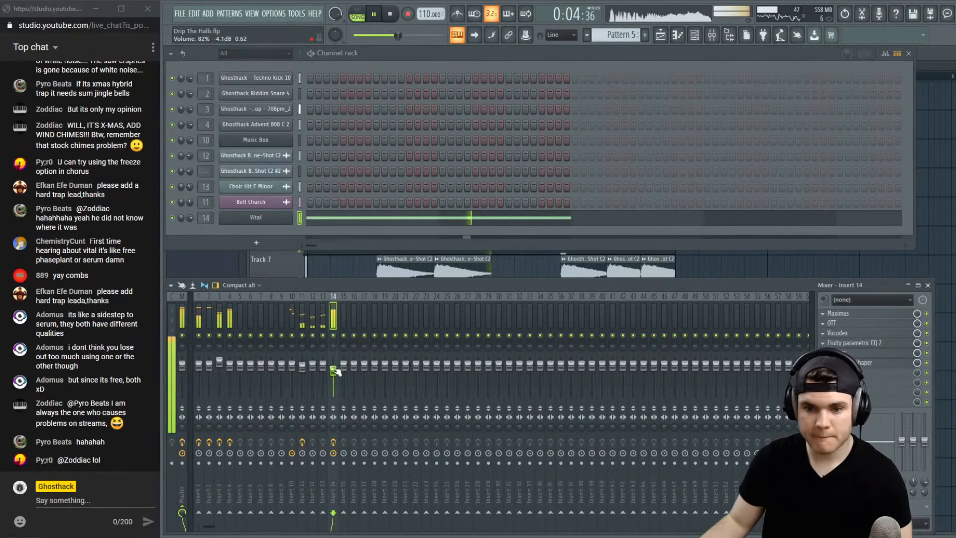
{"action": "key", "text": "space"}
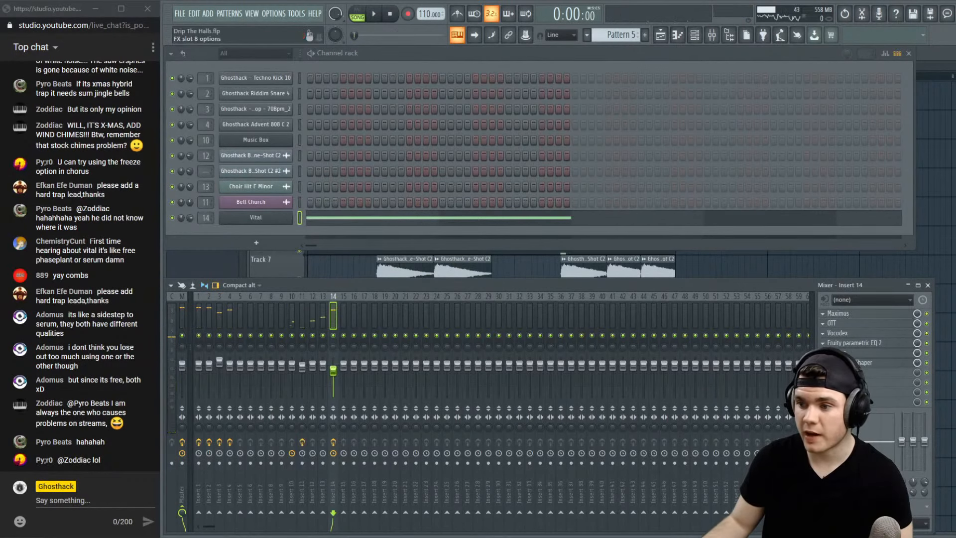
Add the Stereo effect to Insert 14's first slot, ahead of Maximus, and adjust its Width while the arrangement plays
{"action": "scroll", "coordinate": [822, 372], "scroll_direction": "up", "scroll_amount": 4}
{"action": "left_click", "coordinate": [846, 321]}
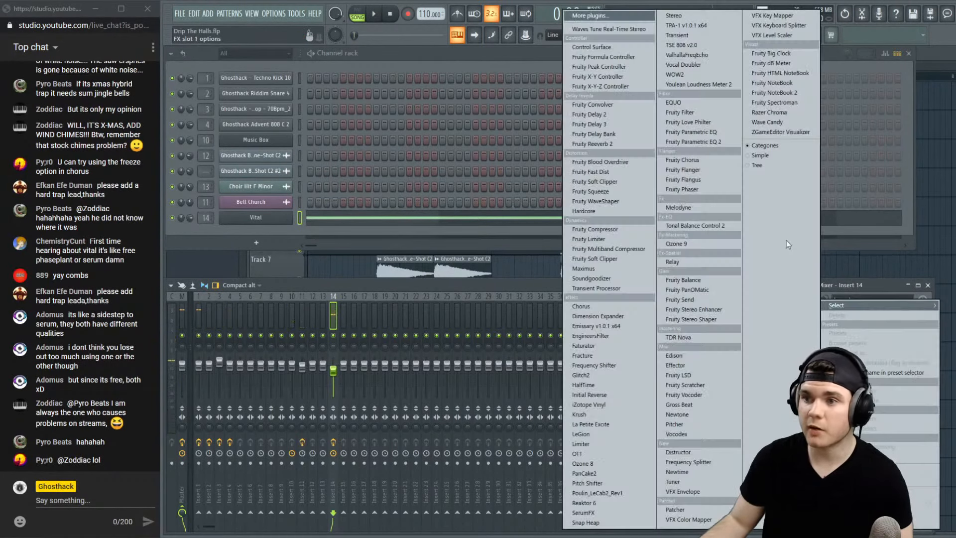
{"action": "left_click", "coordinate": [677, 21]}
{"action": "key", "text": "space"}
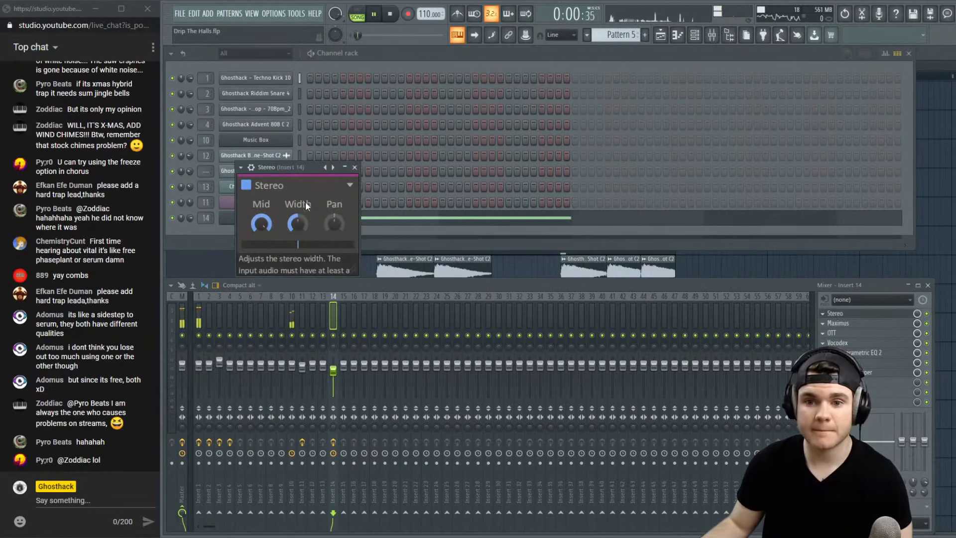
{"action": "left_click_drag", "start_coordinate": [297, 223], "coordinate": [297, 214]}
{"action": "left_click", "coordinate": [846, 315]}
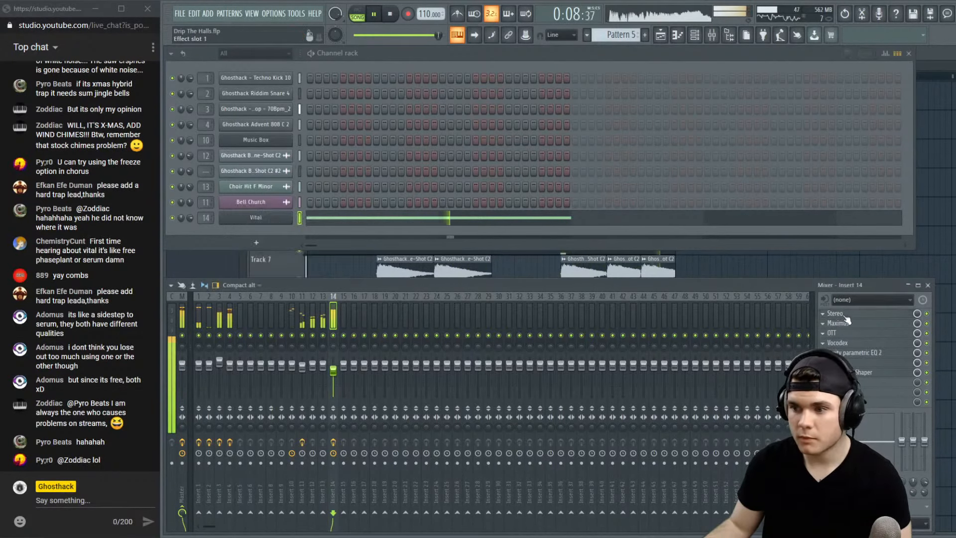
{"action": "key", "text": "space"}
Replace the second Pattern 5 clip on Track 10 with three shorter Pattern 5 clips matching the choir hits, removing any stray copy
{"action": "left_click", "coordinate": [933, 59]}
{"action": "left_click", "coordinate": [565, 76]}
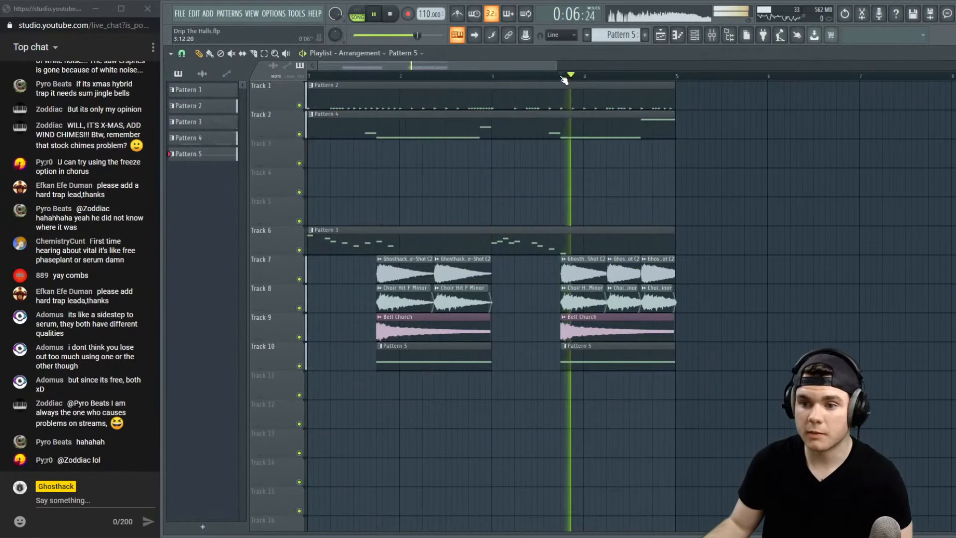
{"action": "mouse_move", "coordinate": [624, 352]}
{"action": "left_mouse_down"}
{"action": "mouse_move", "coordinate": [602, 352]}
{"action": "mouse_move", "coordinate": [610, 352]}
{"action": "left_mouse_up"}
{"action": "key", "text": "space"}
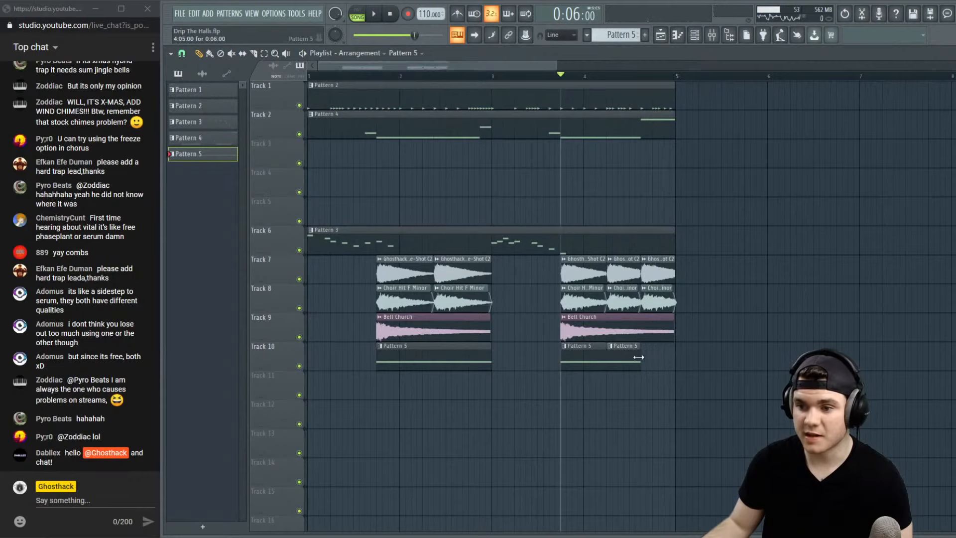
{"action": "key", "text": "space"}
{"action": "left_click", "coordinate": [647, 354]}
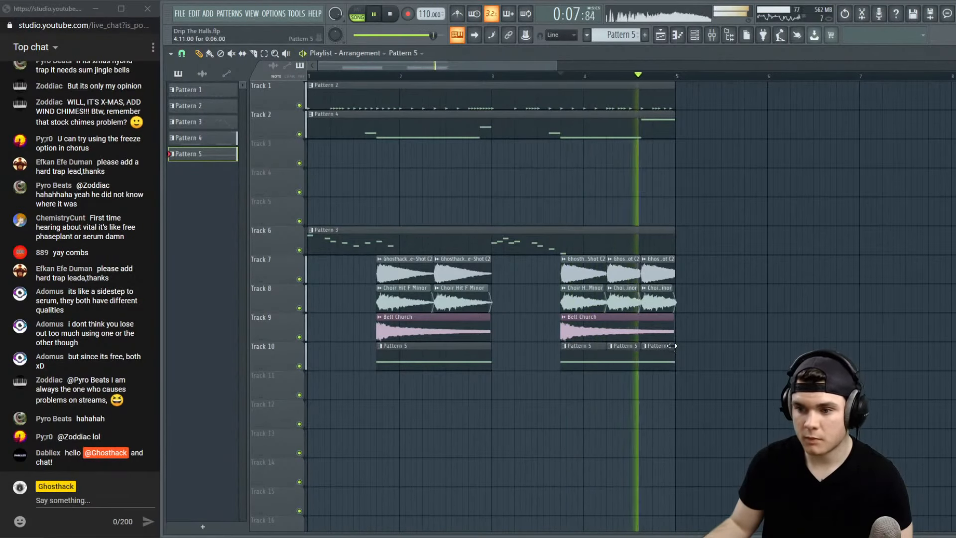
{"action": "left_click", "coordinate": [805, 214]}
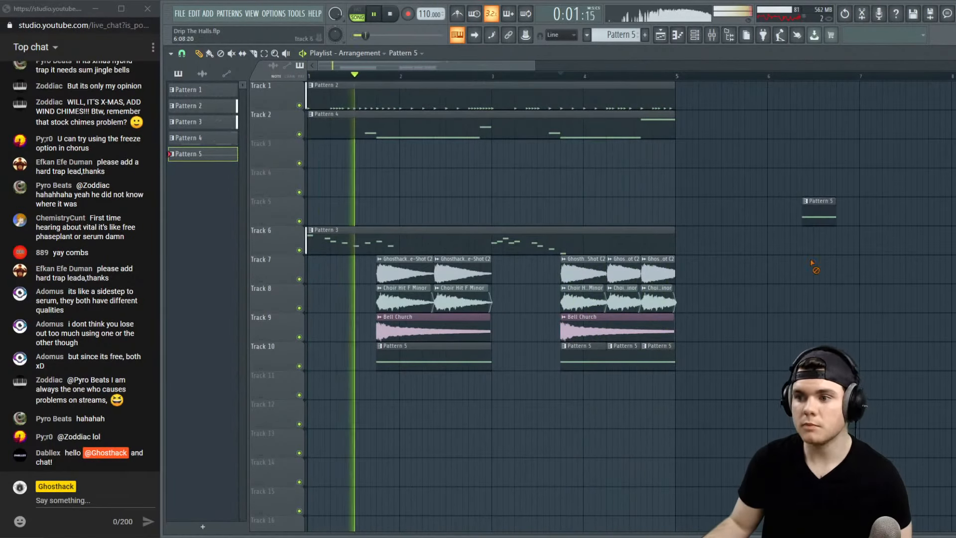
{"action": "right_click", "coordinate": [813, 215]}
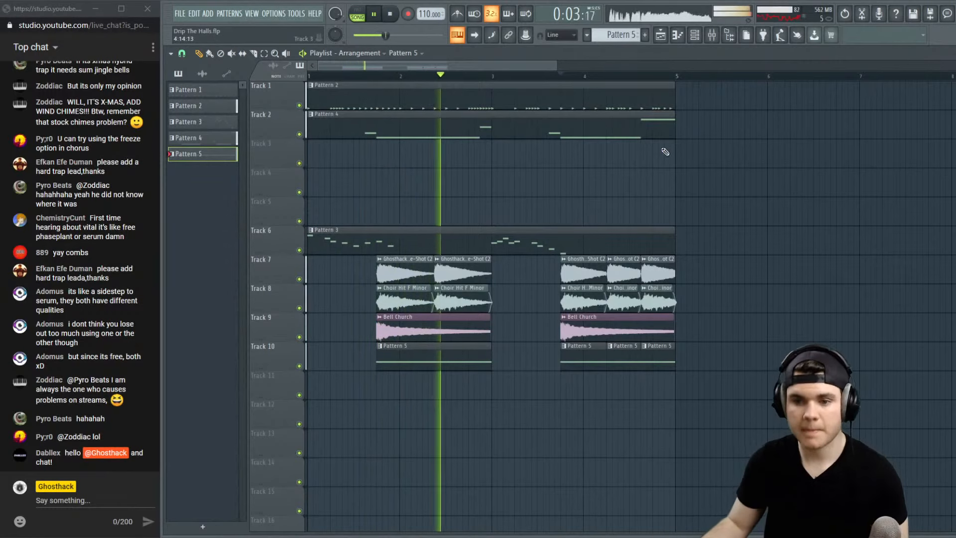
Play the arrangement from the second group of hits and check the levels in the mixer
{"action": "key", "text": "space"}
{"action": "left_click", "coordinate": [712, 35]}
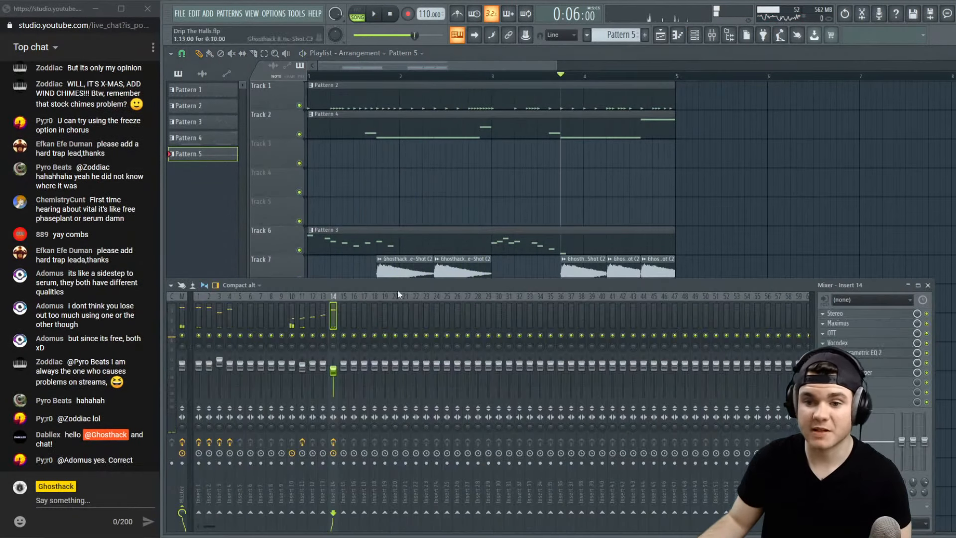
{"action": "key", "text": "space"}
{"action": "left_click", "coordinate": [712, 35]}
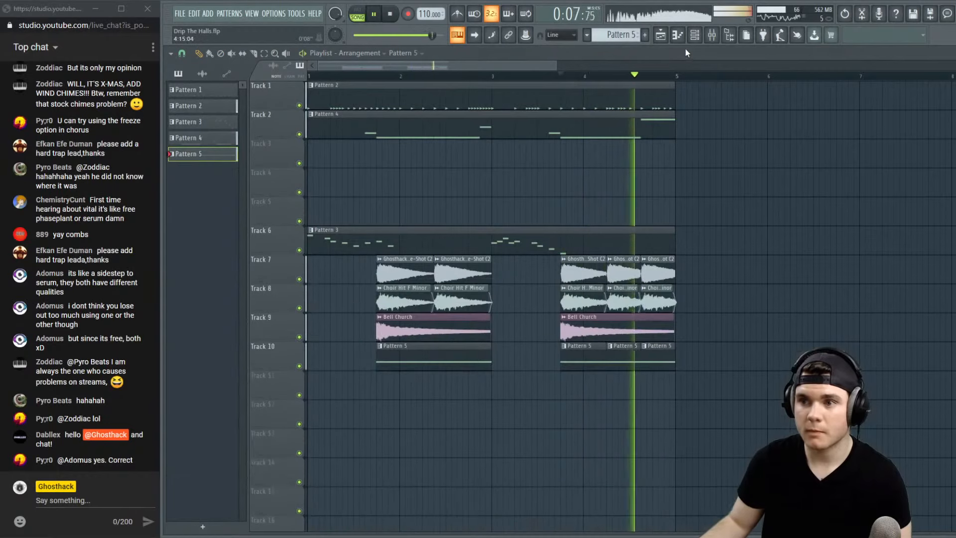
Add a new Serum instrument to the channel rack and move its window towards the centre of the workspace
{"action": "left_click", "coordinate": [678, 35]}
{"action": "left_click", "coordinate": [909, 53]}
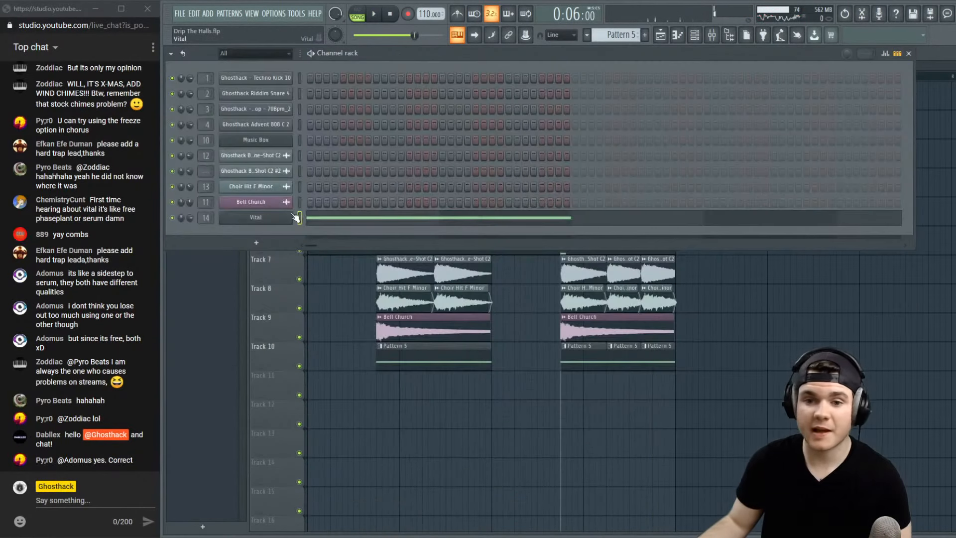
{"action": "left_click", "coordinate": [260, 243]}
{"action": "left_click", "coordinate": [329, 246]}
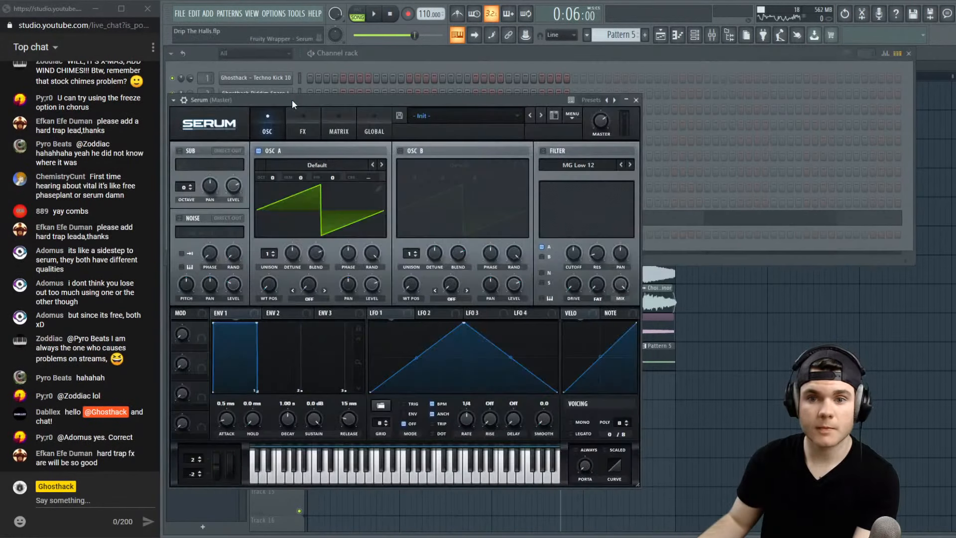
{"action": "left_click_drag", "start_coordinate": [292, 100], "coordinate": [361, 91]}
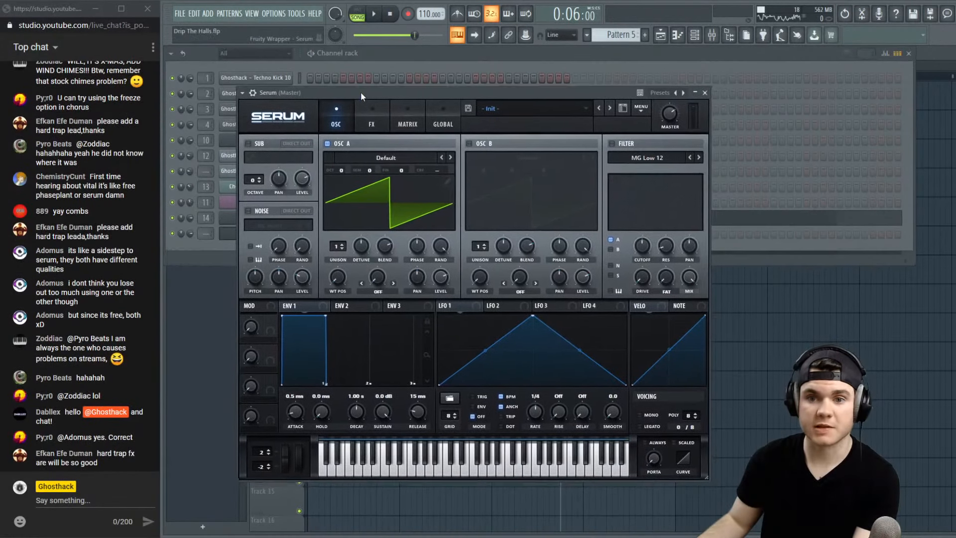
Load the LEAD - HardTrvp preset from Ghosthack - Essentials For Serum Vol. 2 and audition it over the arrangement
{"action": "left_click", "coordinate": [485, 116]}
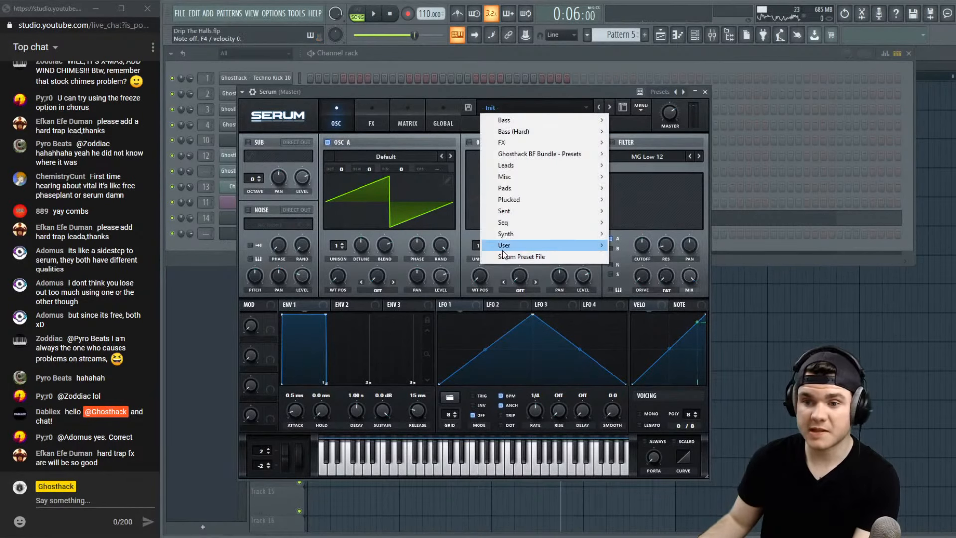
{"action": "mouse_move", "coordinate": [503, 250]}
{"action": "mouse_move", "coordinate": [700, 373]}
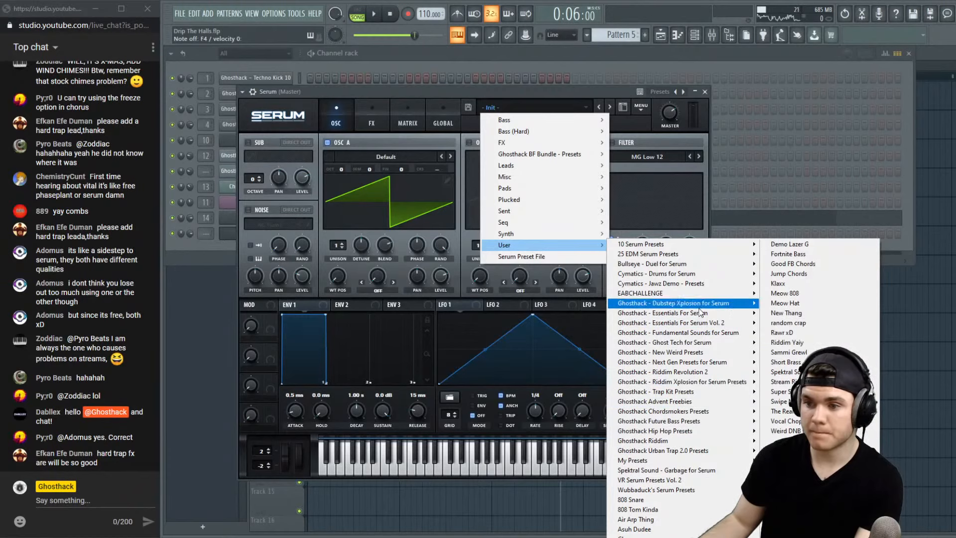
{"action": "mouse_move", "coordinate": [697, 323]}
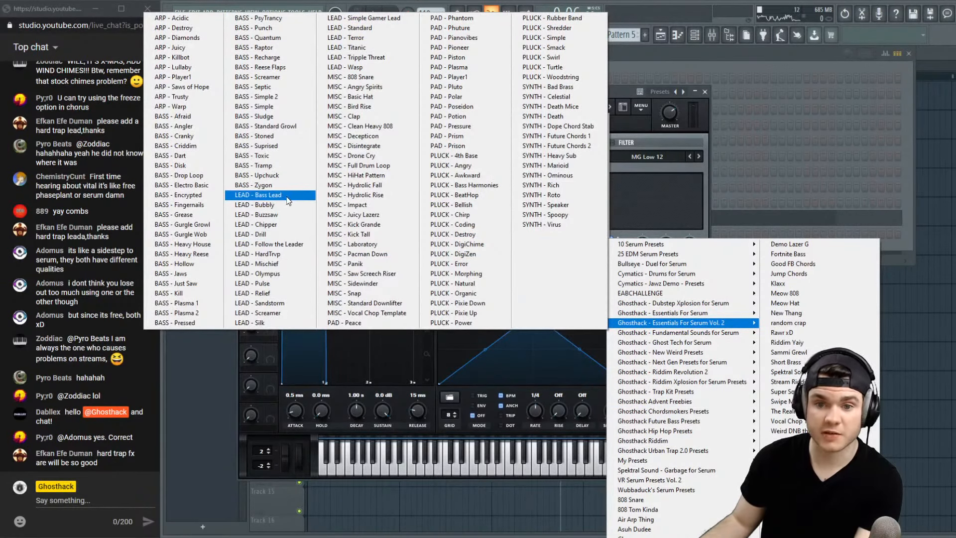
{"action": "left_click", "coordinate": [277, 254]}
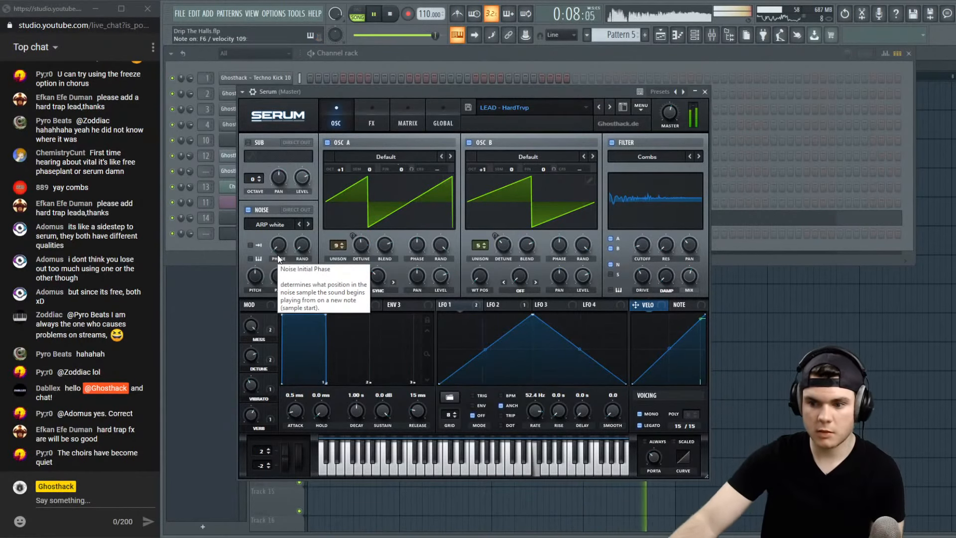
{"action": "key", "text": "space"}
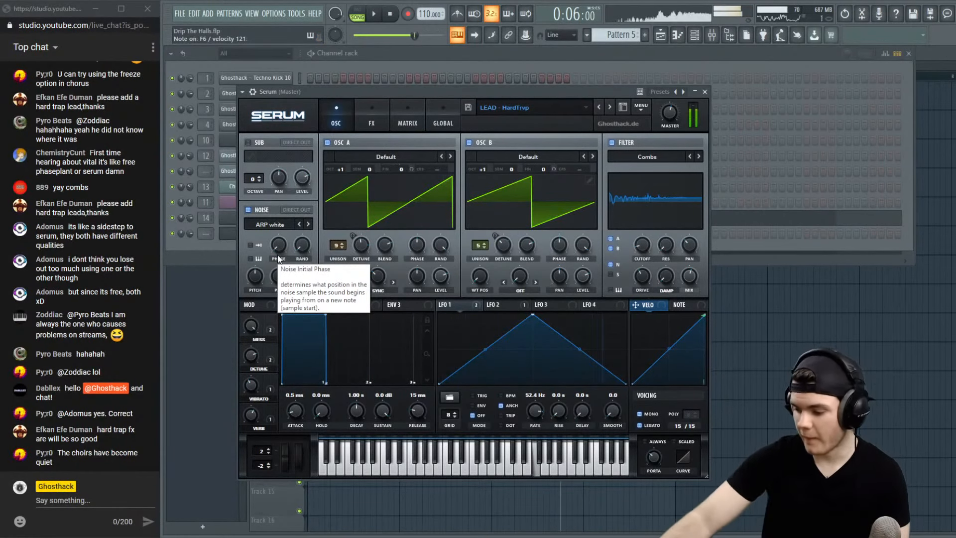
{"action": "key", "text": "space"}
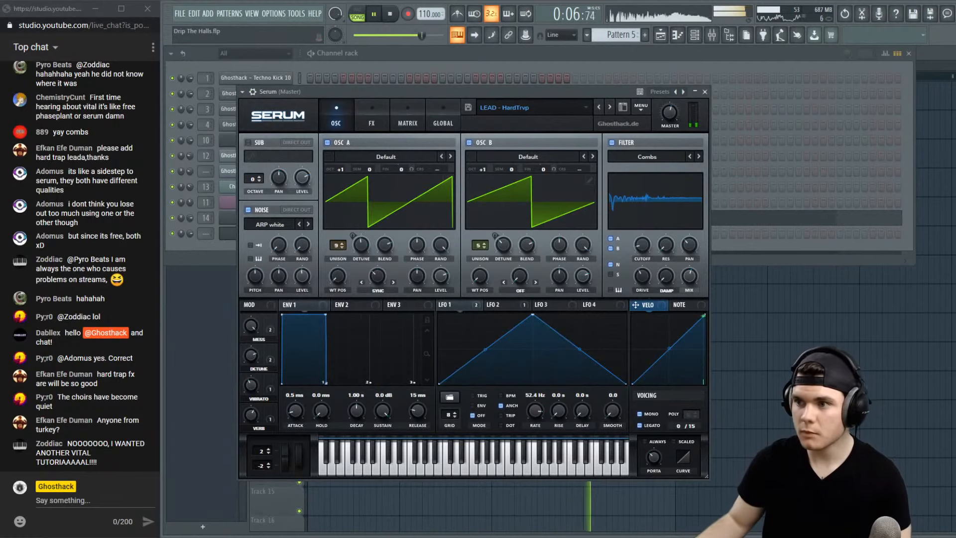
Set the Choir Hit F Minor channel's volume to 40% and play the arrangement from the second group of hits
{"action": "left_click", "coordinate": [661, 35]}
{"action": "double_click", "coordinate": [581, 300]}
{"action": "key", "text": "space"}
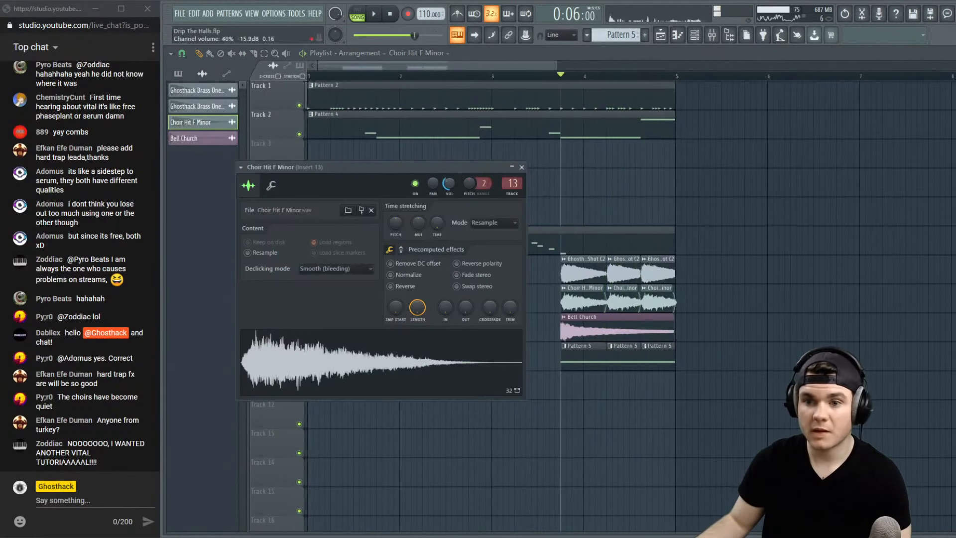
{"action": "key", "text": "space"}
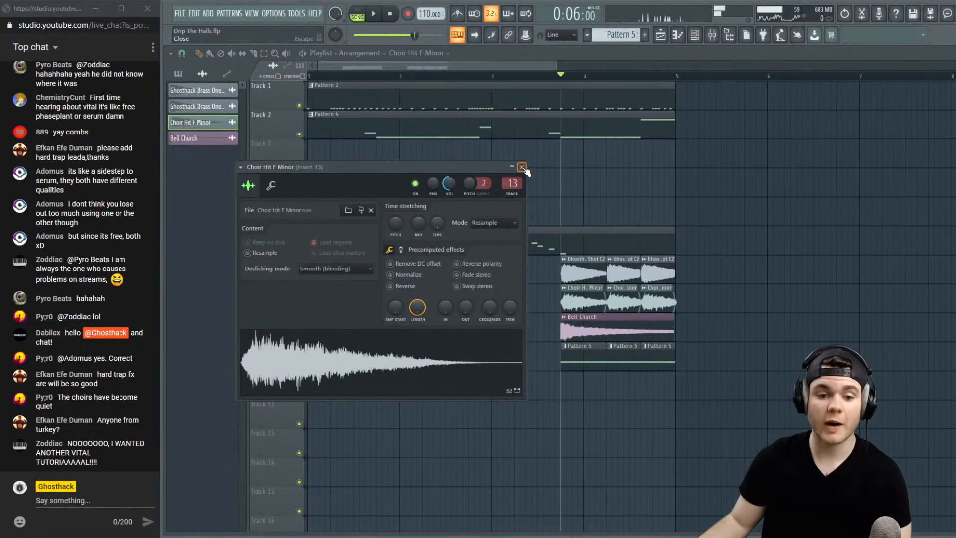
{"action": "left_click", "coordinate": [522, 168]}
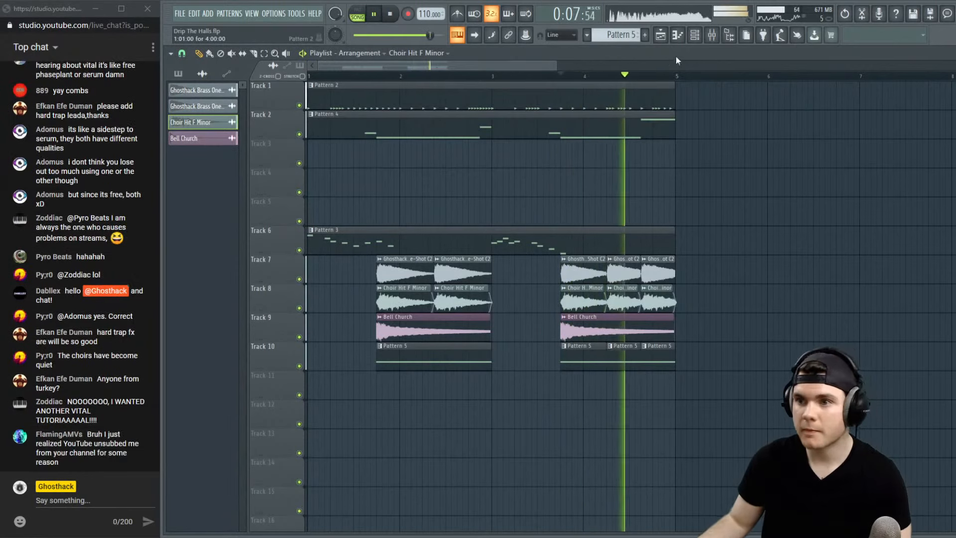
Open the Serum lead and audition it with live high notes over the second group of hits
{"action": "key", "text": "F6"}
{"action": "key", "text": "space"}
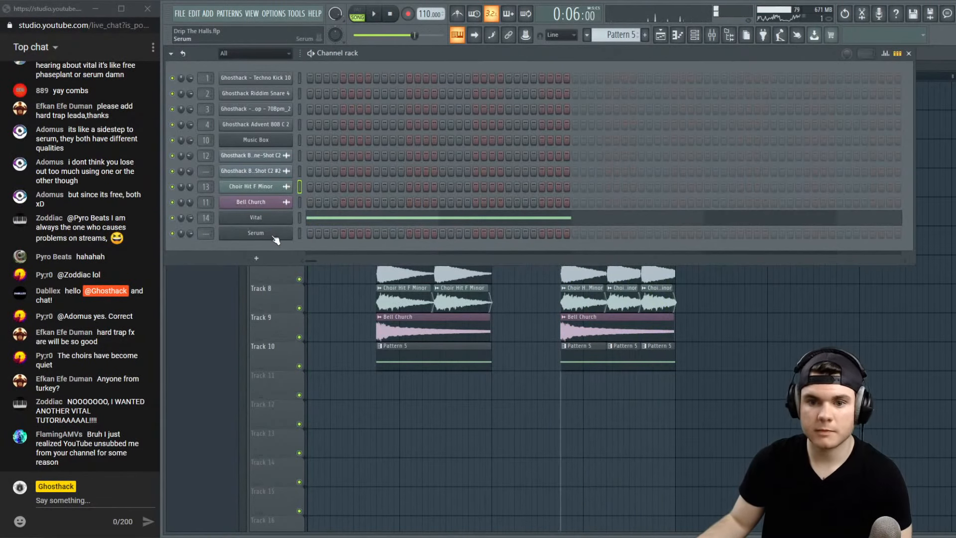
{"action": "left_click", "coordinate": [273, 236]}
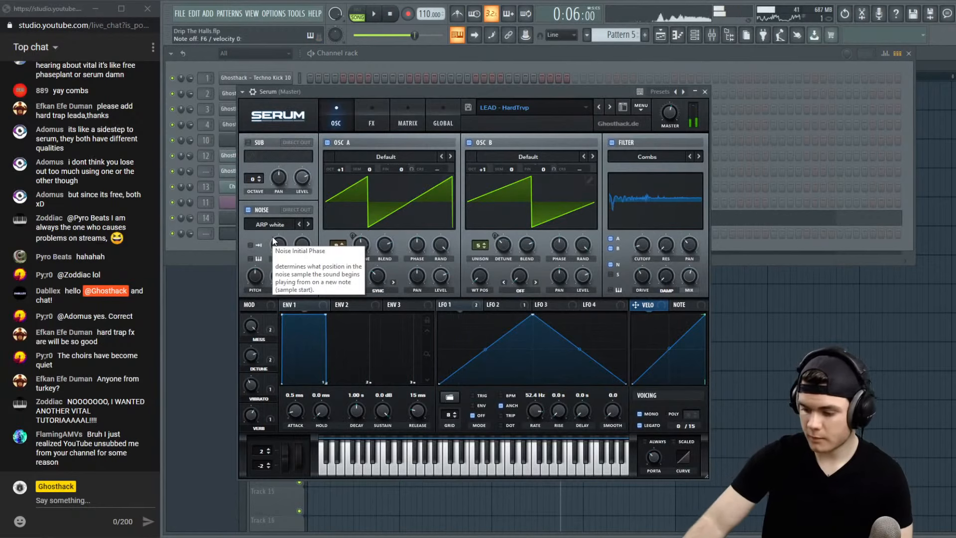
{"action": "key", "text": "space"}
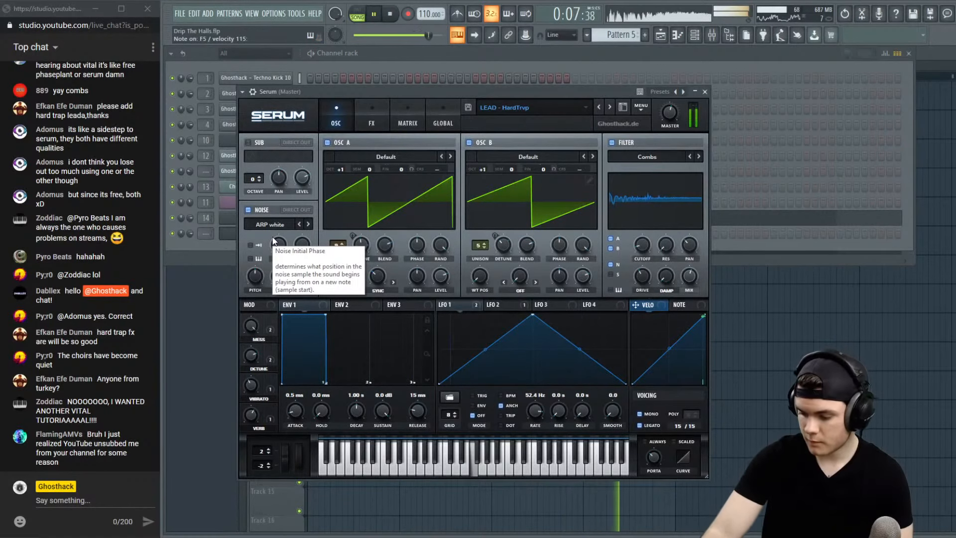
{"action": "key", "text": "space"}
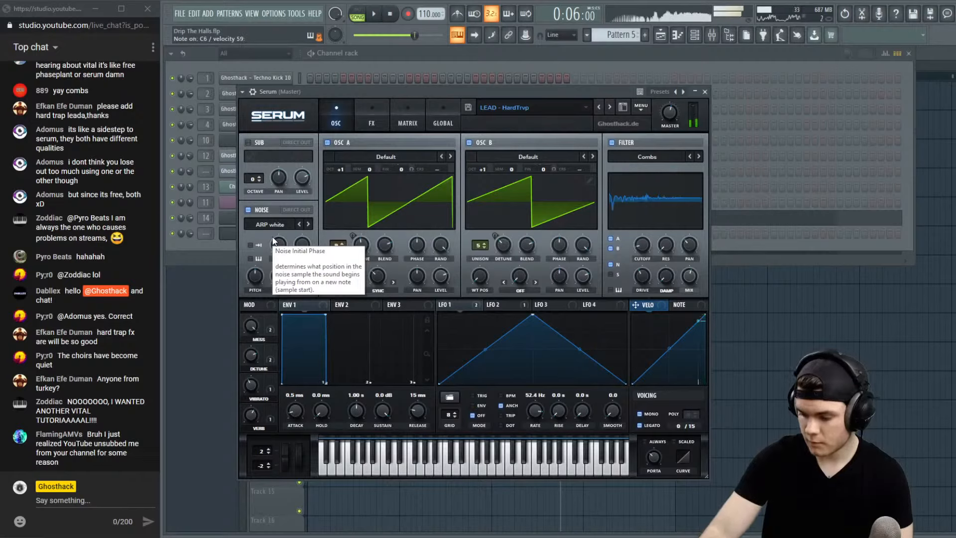
{"action": "key", "text": "space"}
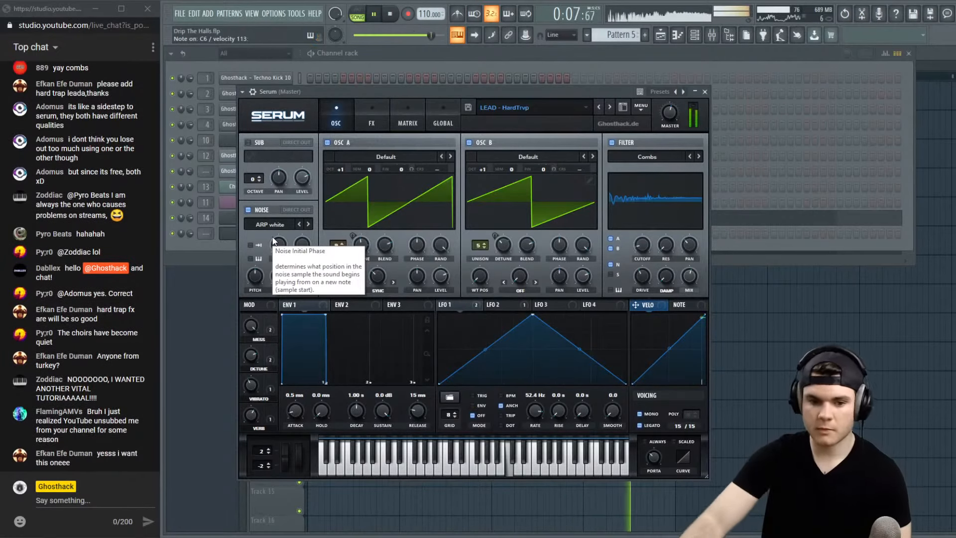
{"action": "key", "text": "space"}
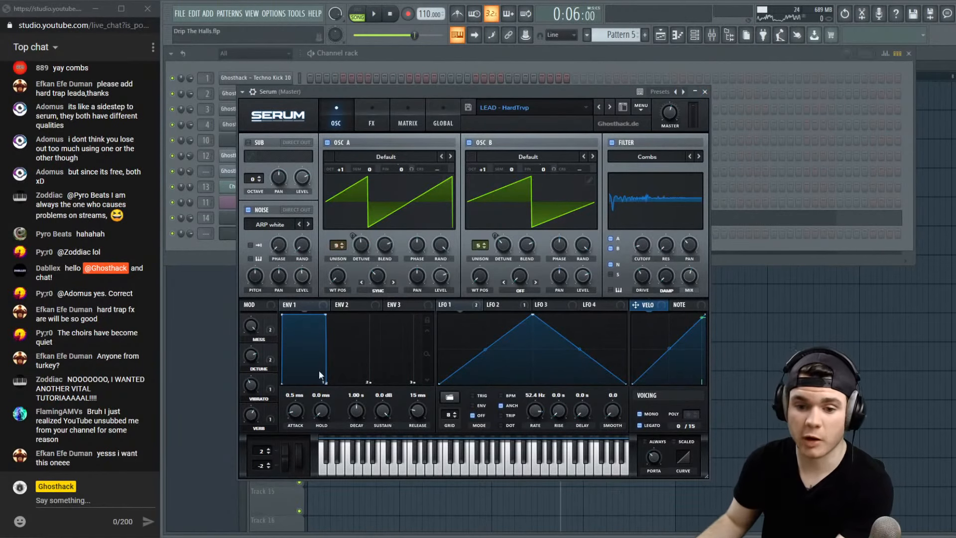
Try adjusting the Serum lead's Vibrato macro and audition it over the second group of hits
{"action": "left_click_drag", "start_coordinate": [252, 386], "coordinate": [258, 341]}
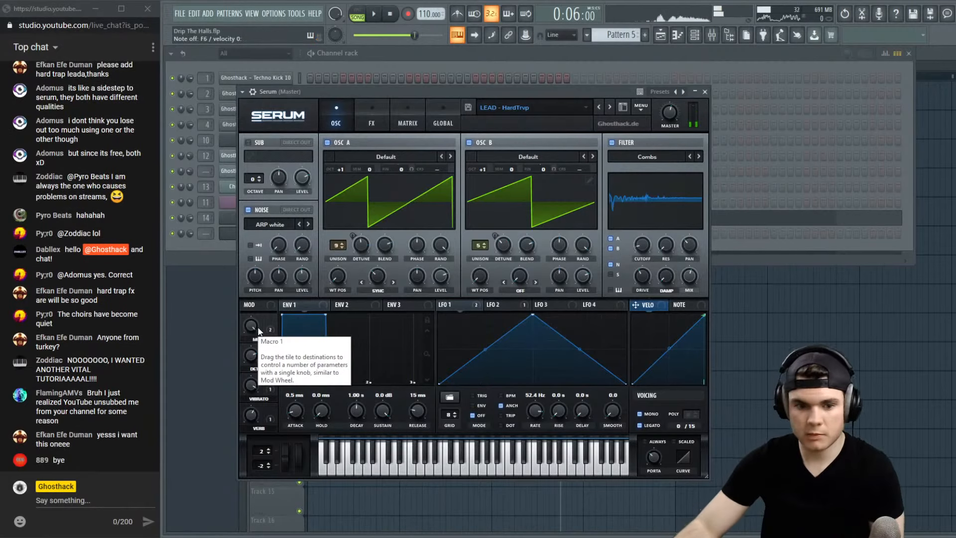
{"action": "key", "text": "space"}
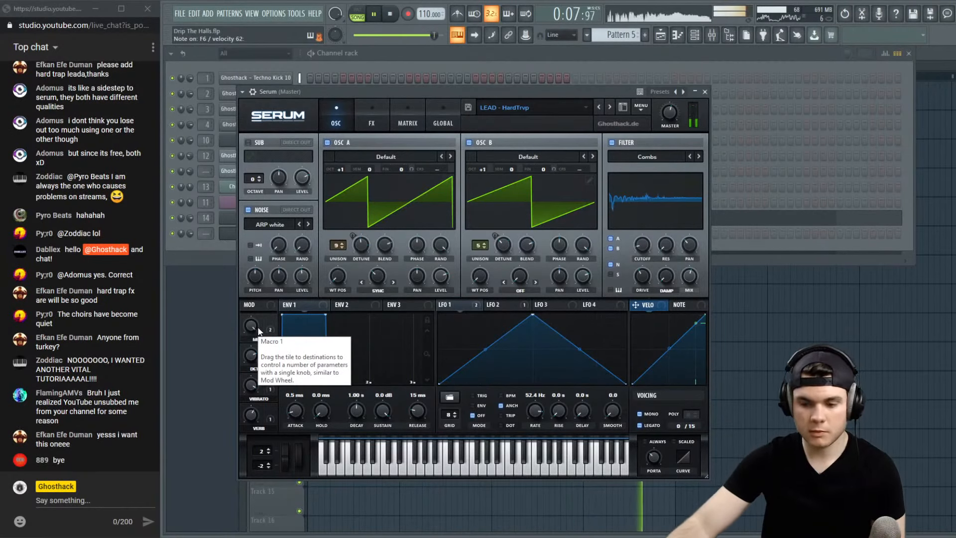
{"action": "key", "text": "space"}
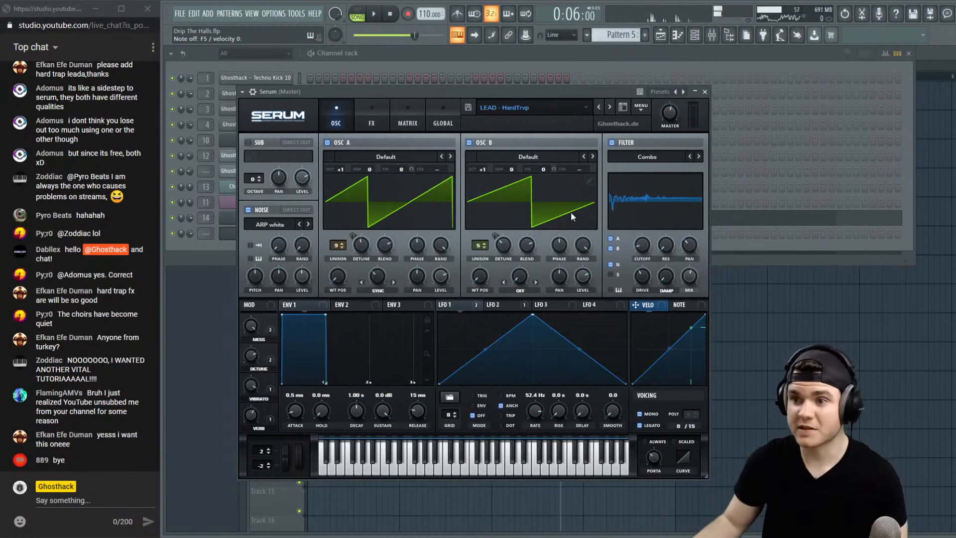
{"action": "left_click", "coordinate": [705, 92]}
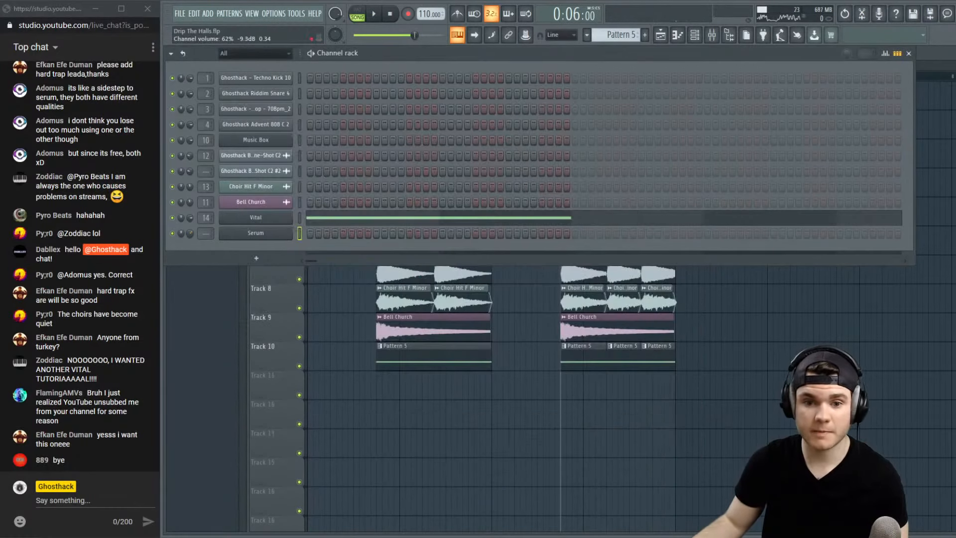
Enter a two-bar note for the Serum channel in Pattern 5, raise it to F5 and audition it in the arrangement
{"action": "right_click", "coordinate": [292, 232]}
{"action": "left_click", "coordinate": [306, 231]}
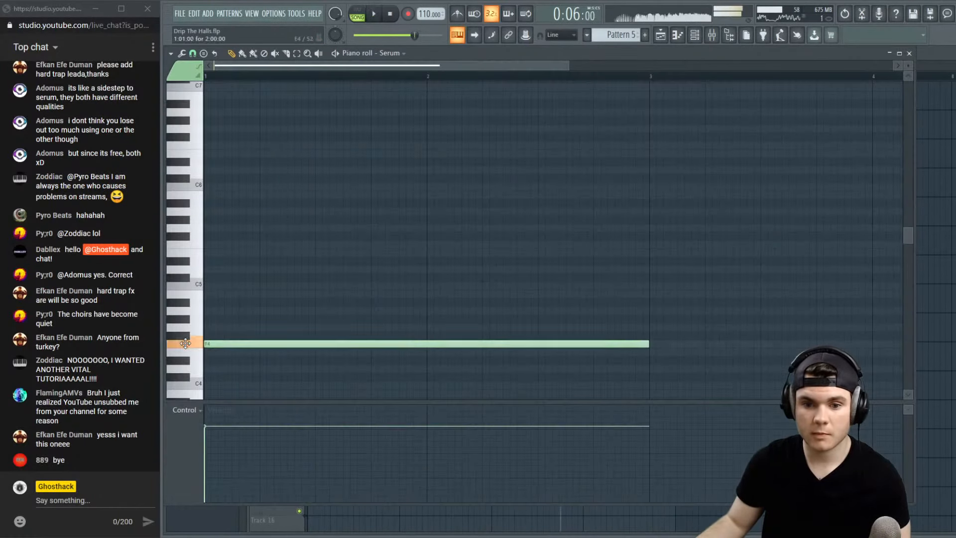
{"action": "key", "text": "space"}
{"action": "key", "text": "space"}
{"action": "left_click_drag", "start_coordinate": [572, 344], "coordinate": [570, 245]}
{"action": "key", "text": "space"}
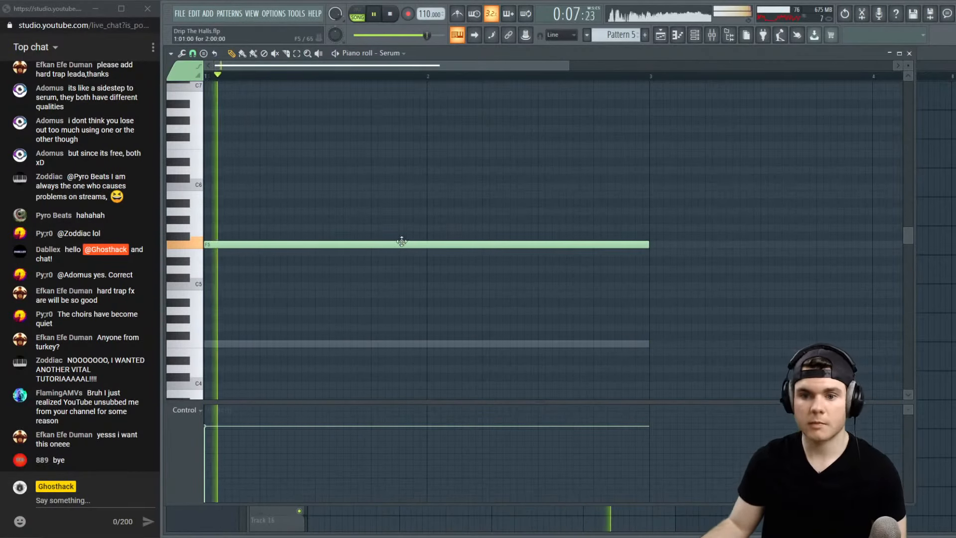
{"action": "key", "text": "space"}
Try the Serum note at F6 and play it over the second group of hits
{"action": "left_click_drag", "start_coordinate": [330, 241], "coordinate": [304, 137]}
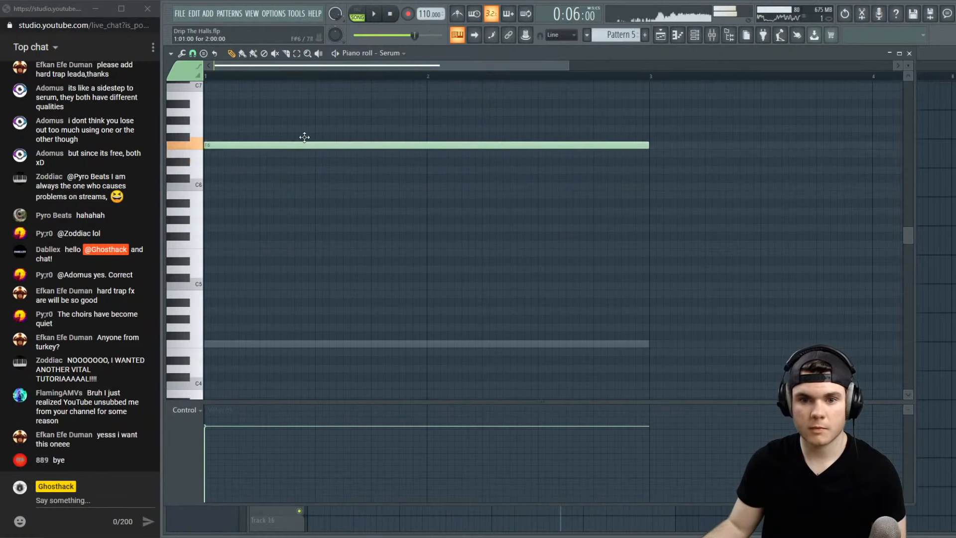
{"action": "key", "text": "space"}
{"action": "key", "text": "space"}
{"action": "key", "text": "F6"}
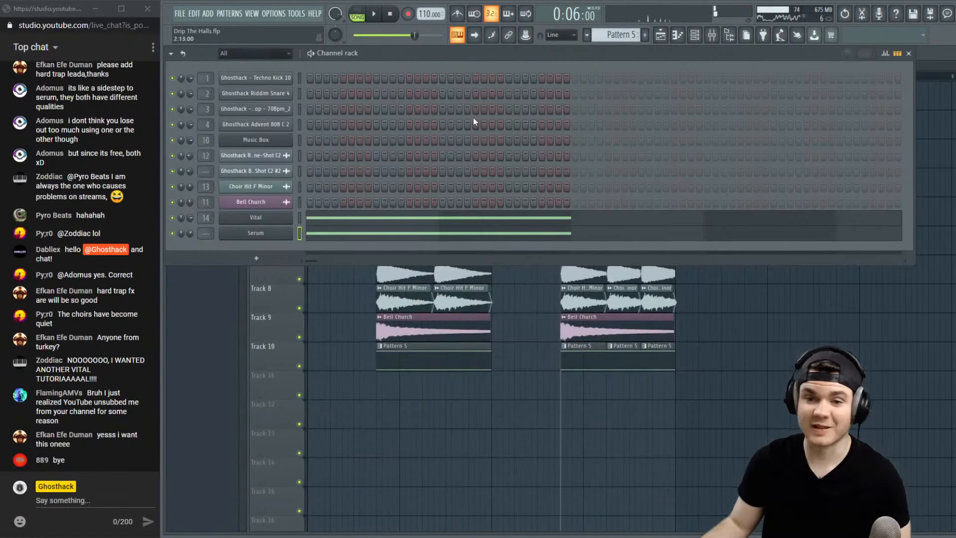
{"action": "left_click", "coordinate": [260, 233]}
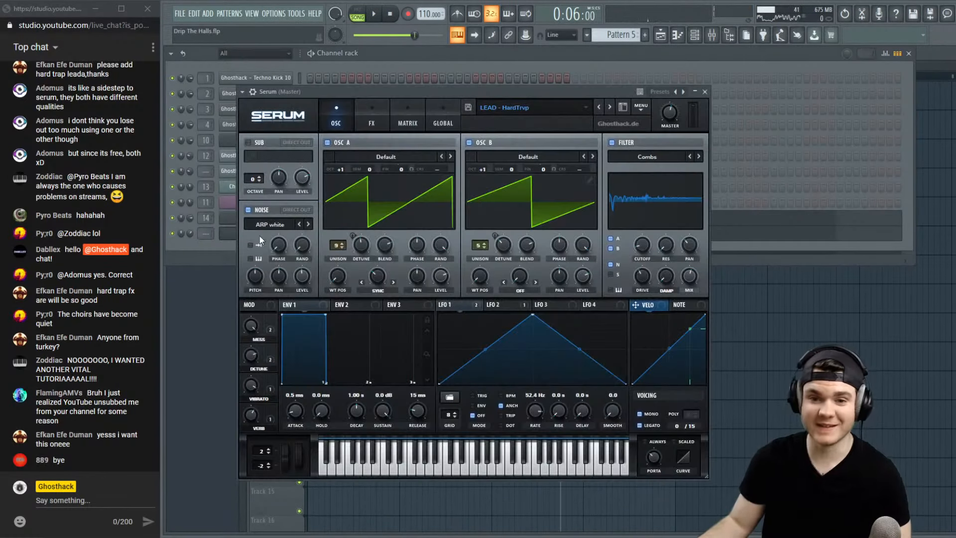
{"action": "key", "text": "space"}
{"action": "right_click", "coordinate": [249, 426]}
{"action": "left_click", "coordinate": [738, 229]}
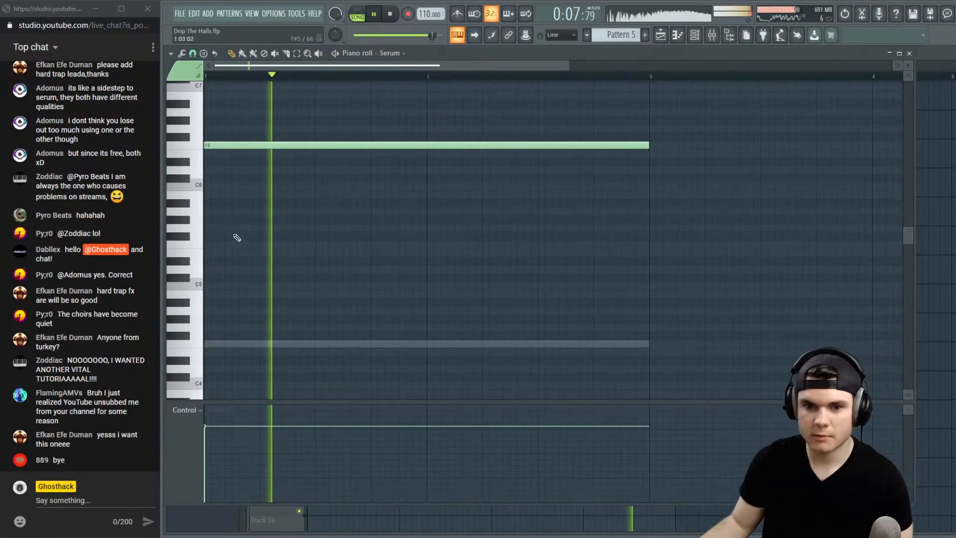
Lower the two-bar Serum note to F5 and play it in the arrangement
{"action": "key", "text": "space"}
{"action": "left_click_drag", "start_coordinate": [223, 145], "coordinate": [222, 244]}
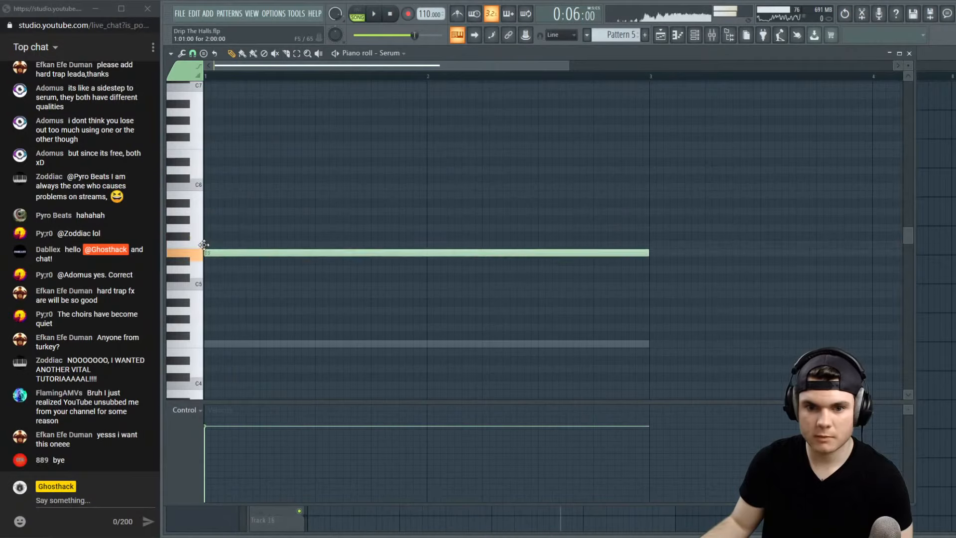
{"action": "key", "text": "space"}
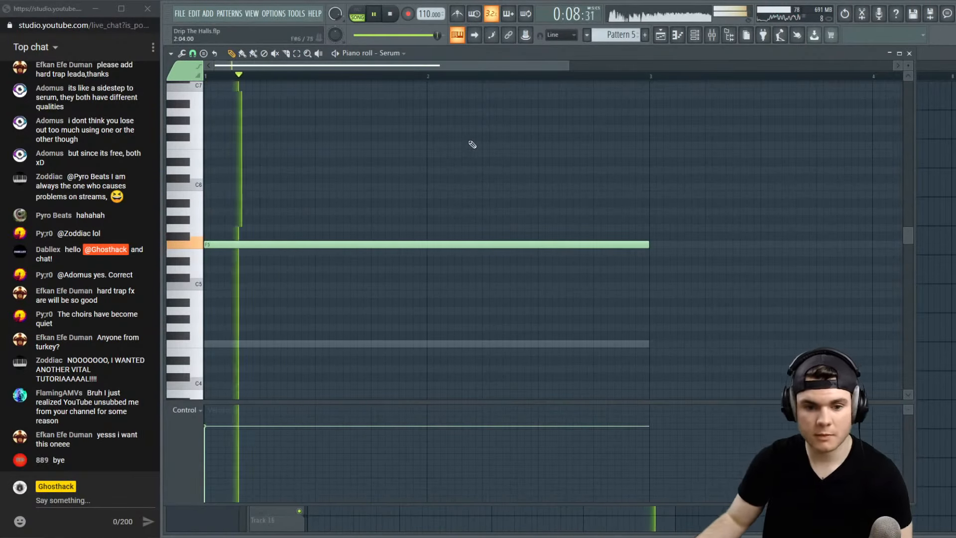
{"action": "left_click", "coordinate": [910, 53]}
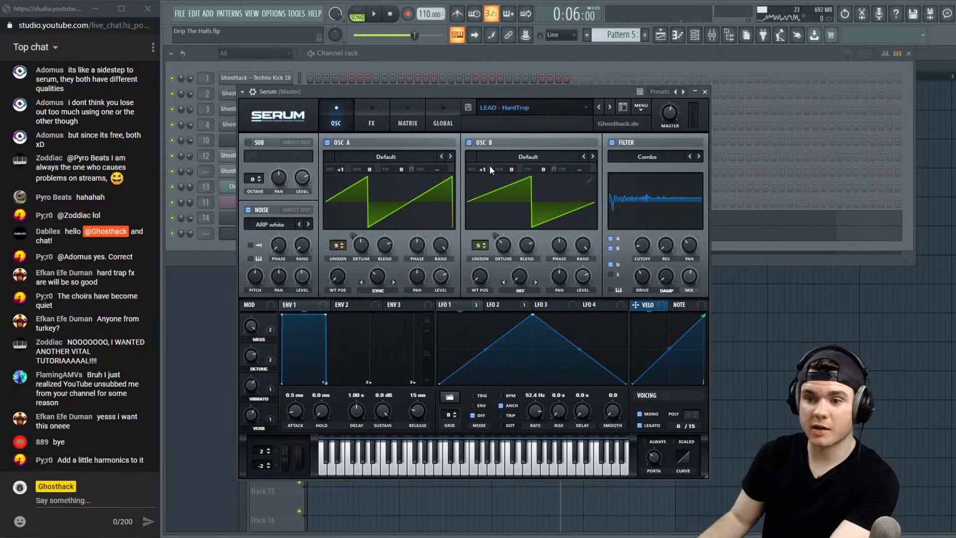
Set Serum's oscillator B octave to +2 and audition the lead in the arrangement
{"action": "left_click_drag", "start_coordinate": [482, 167], "coordinate": [488, 160]}
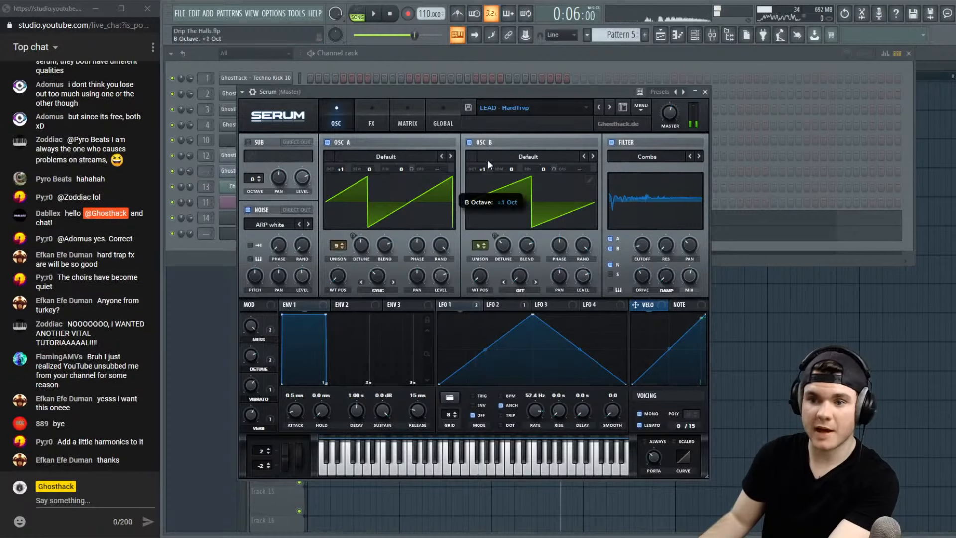
{"action": "left_click_drag", "start_coordinate": [348, 167], "coordinate": [349, 163]}
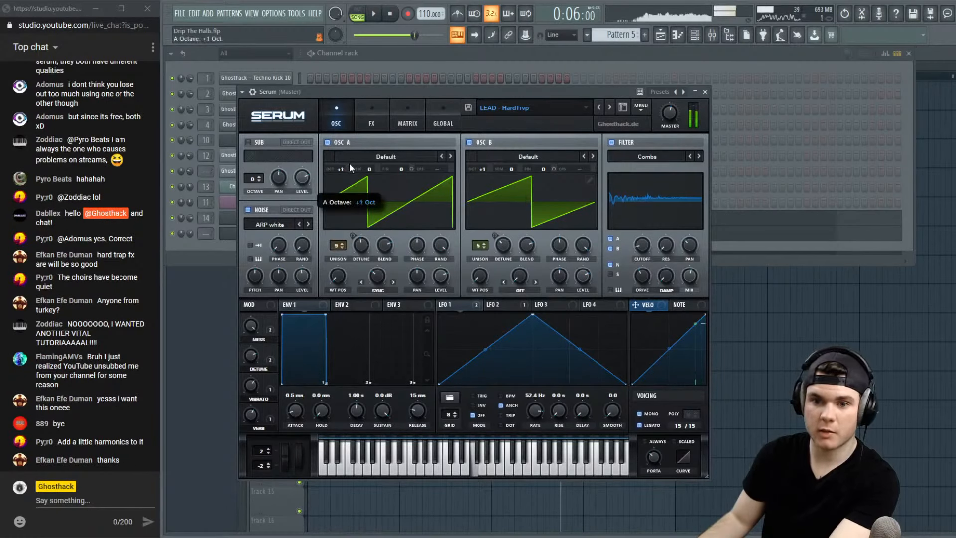
{"action": "left_click_drag", "start_coordinate": [477, 167], "coordinate": [488, 157]}
{"action": "key", "text": "space"}
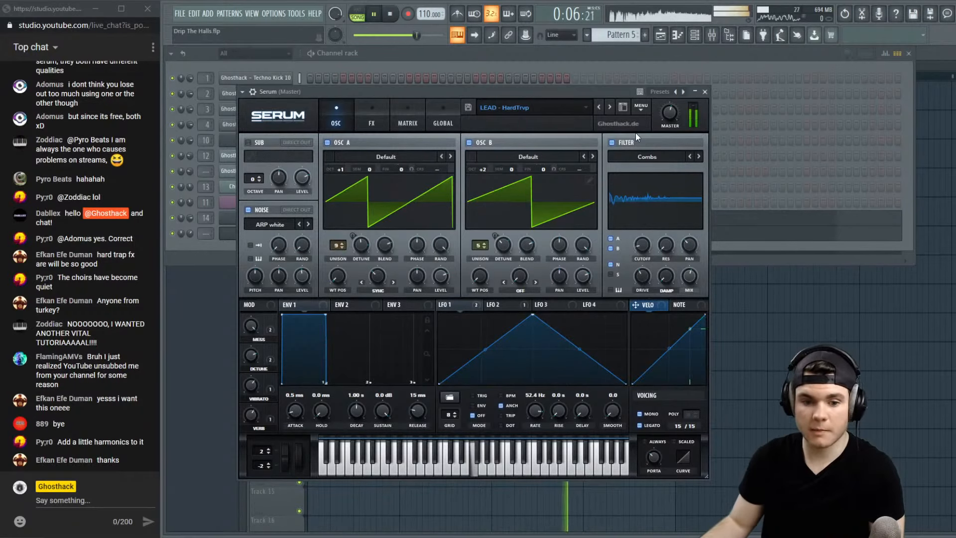
{"action": "left_click", "coordinate": [705, 92]}
{"action": "key", "text": "space"}
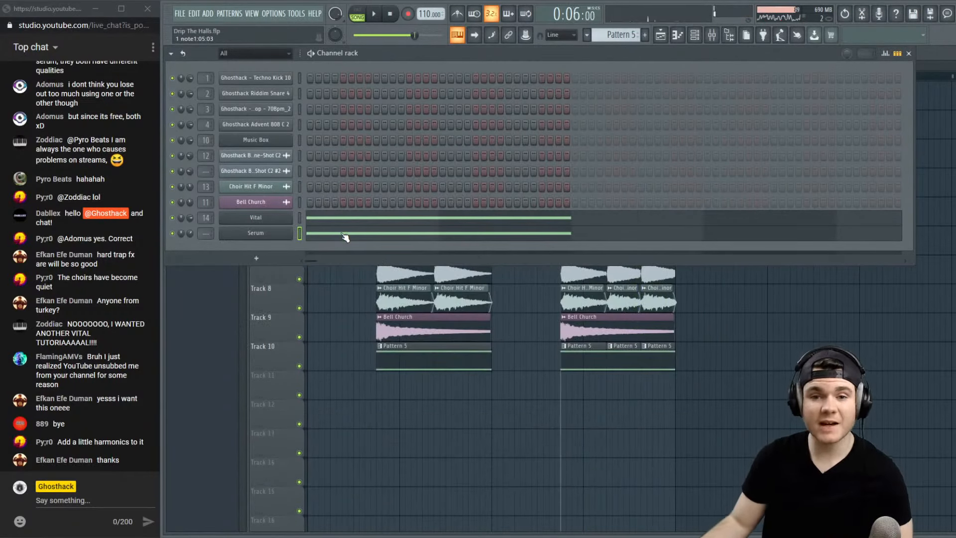
Review the Serum note during playback and lower the Serum channel's volume to about 54%
{"action": "left_click", "coordinate": [315, 232]}
{"action": "key", "text": "space"}
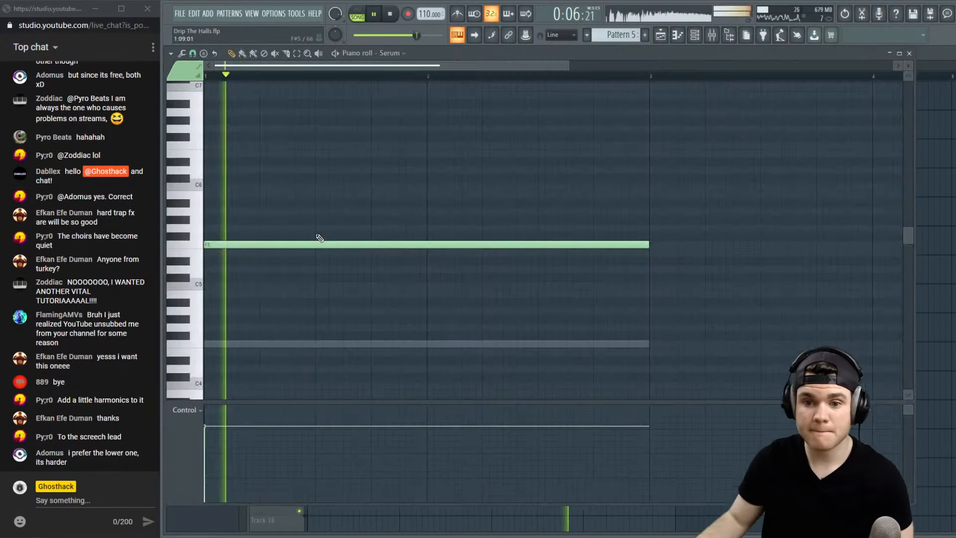
{"action": "left_click", "coordinate": [909, 54]}
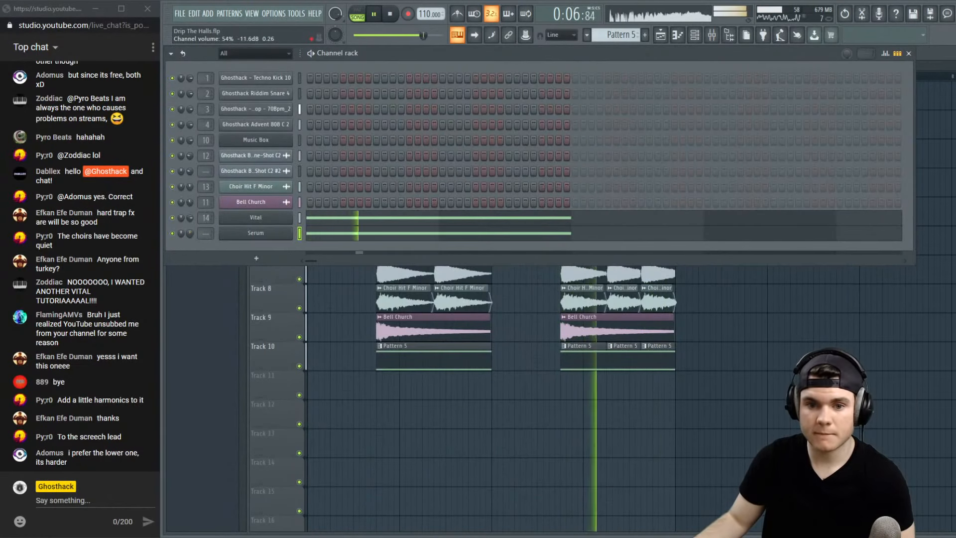
{"action": "key", "text": "space"}
Set the Serum lead's Vibrato macro to 76% and play it over the second group of hits
{"action": "left_click", "coordinate": [256, 233]}
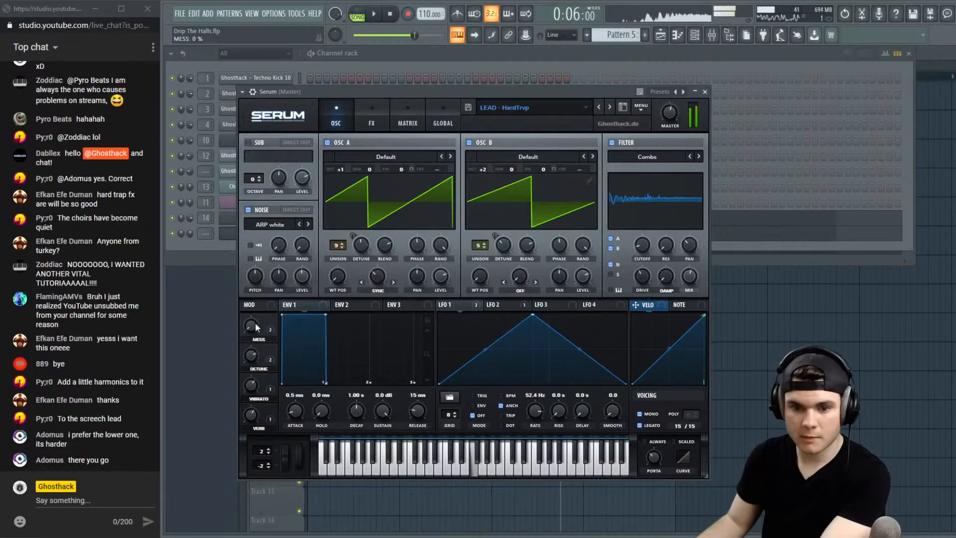
{"action": "left_click_drag", "start_coordinate": [247, 395], "coordinate": [252, 365]}
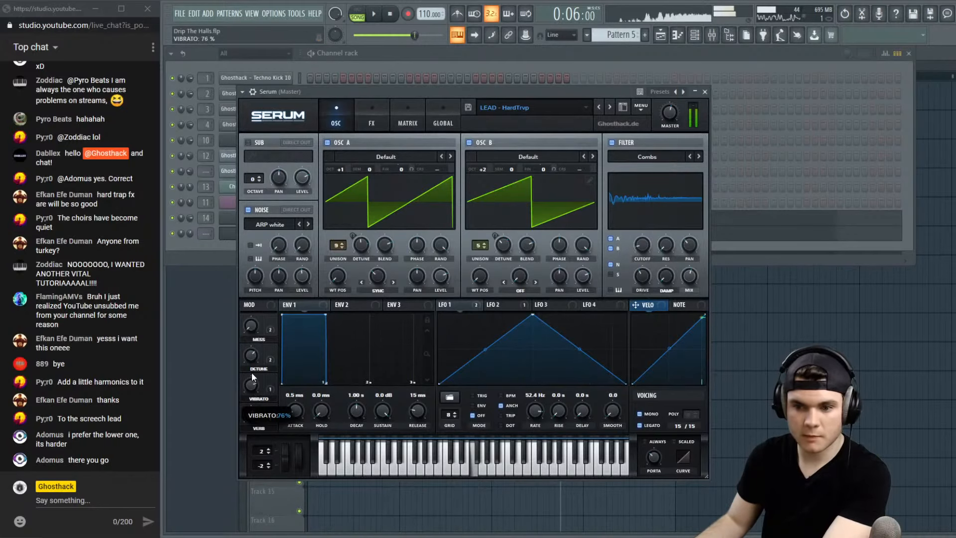
{"action": "key", "text": "space"}
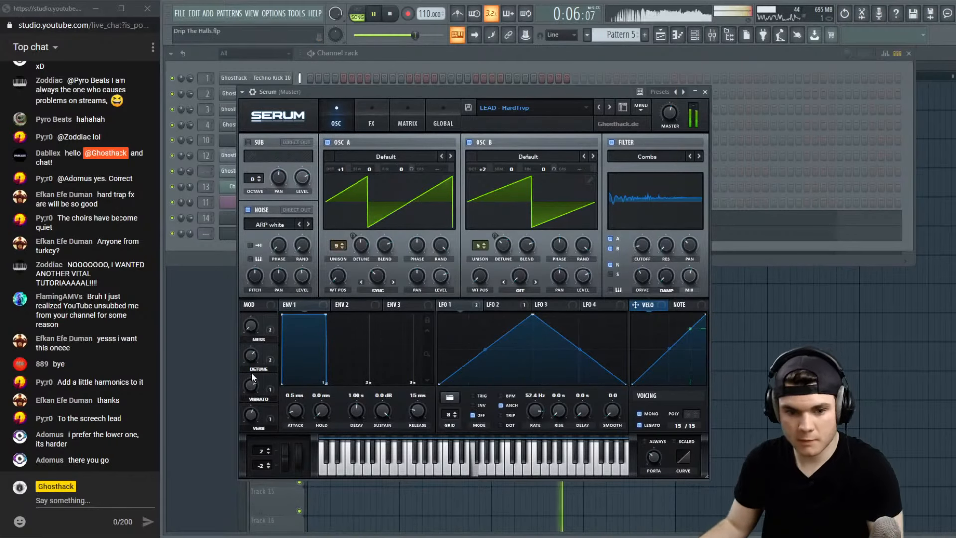
{"action": "left_click", "coordinate": [706, 92]}
Route the Serum channel to mixer insert 15 and lower its channel volume to about 48% during playback
{"action": "key", "text": "F9"}
{"action": "key", "text": "space"}
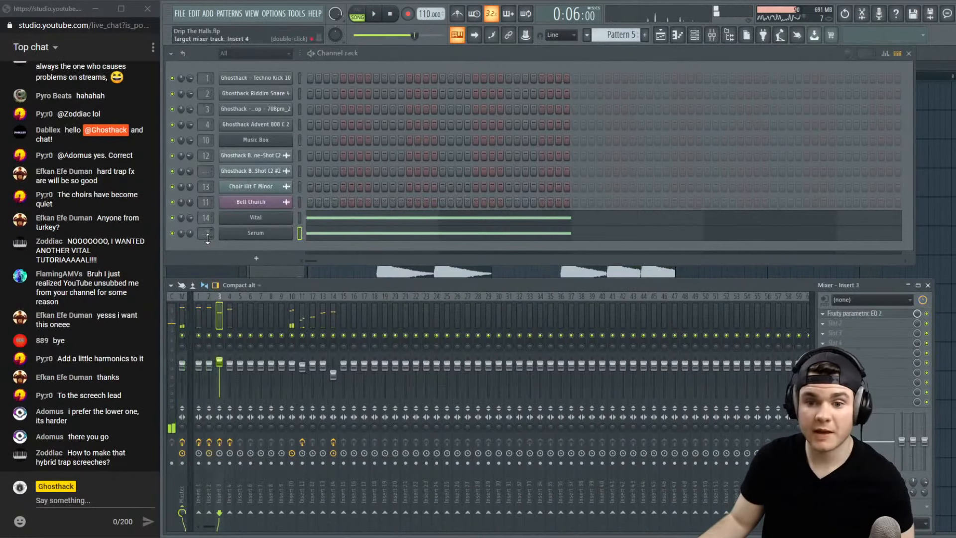
{"action": "scroll", "coordinate": [208, 235], "scroll_direction": "up", "scroll_amount": 6}
{"action": "key", "text": "space"}
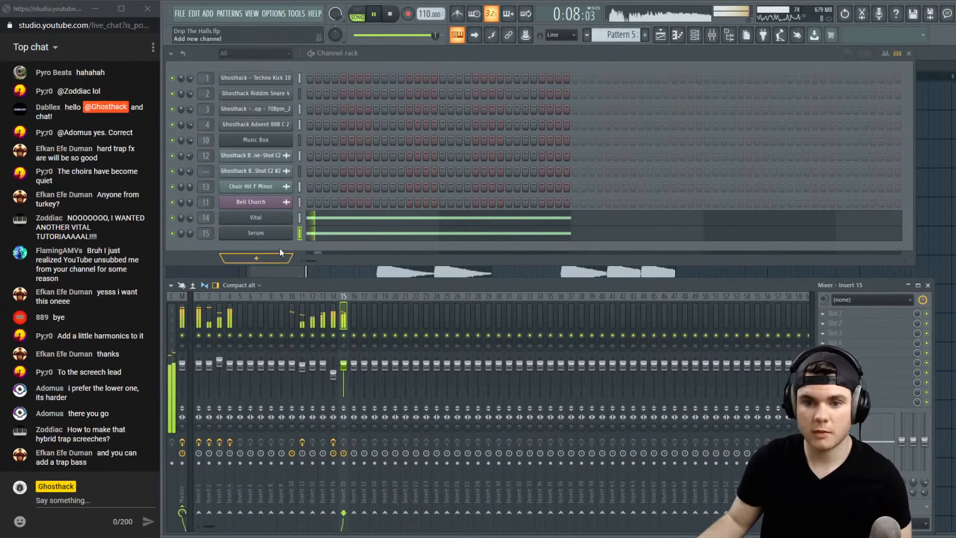
{"action": "key", "text": "space"}
{"action": "key", "text": "space"}
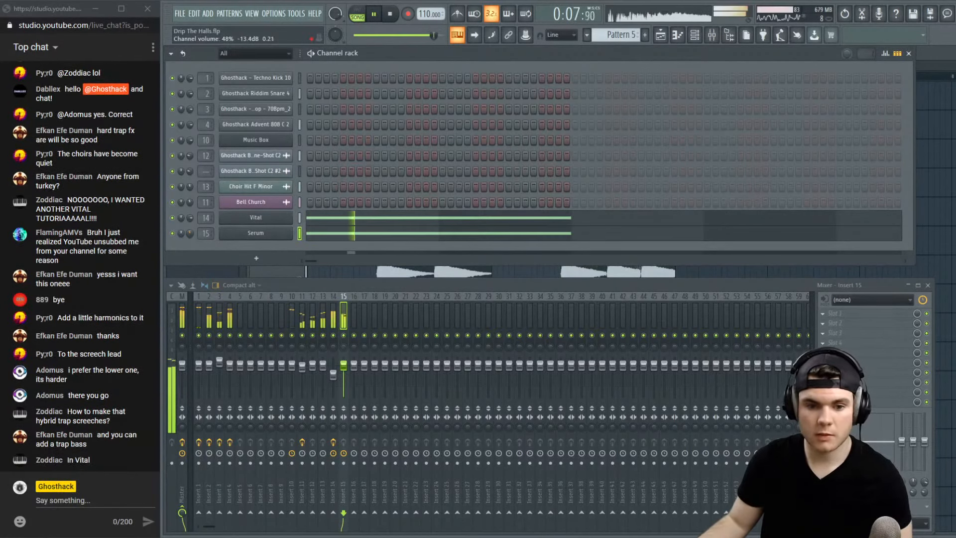
Play the arrangement from bar 3, from the last hit and from the second group of hits to judge the layered lead
{"action": "left_click", "coordinate": [272, 273]}
{"action": "left_click", "coordinate": [491, 77]}
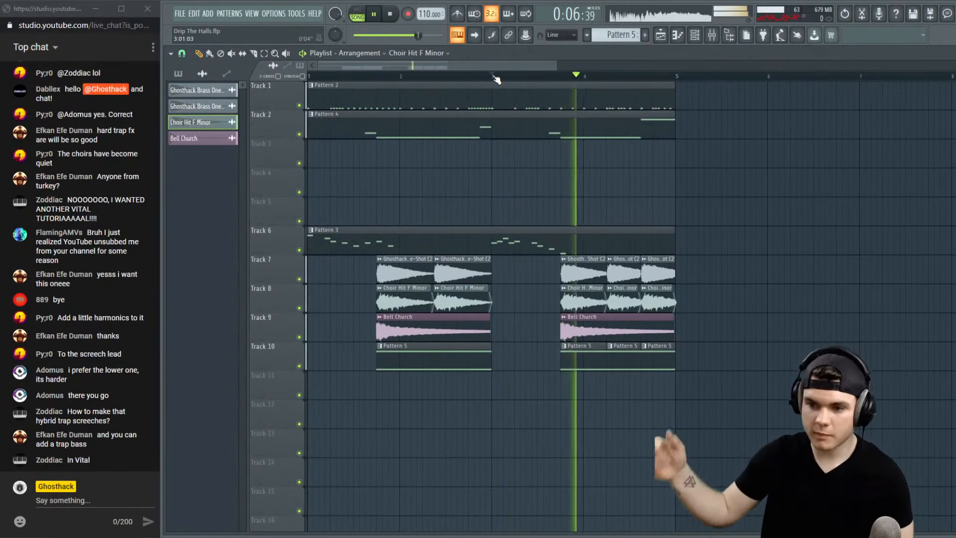
{"action": "left_click", "coordinate": [751, 204]}
{"action": "right_click", "coordinate": [751, 204]}
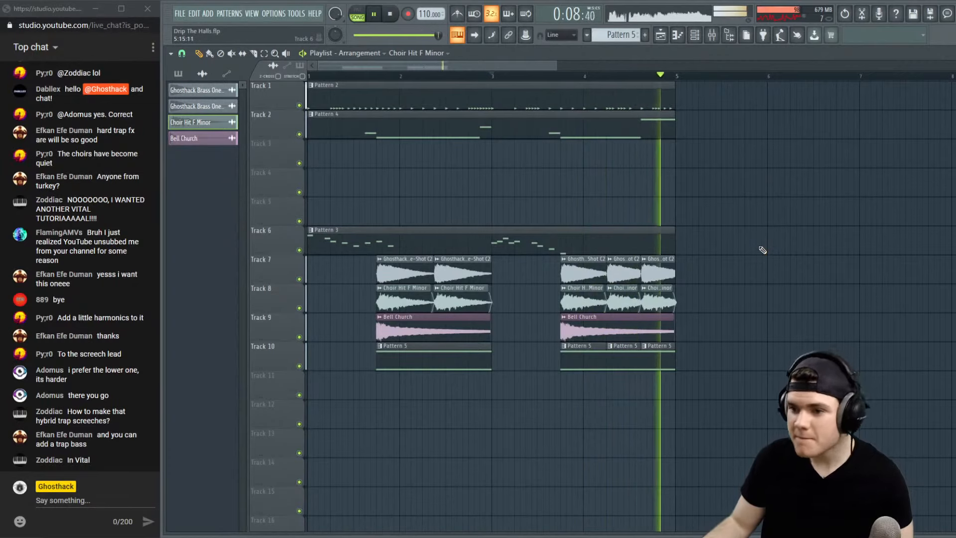
{"action": "key", "text": "space"}
{"action": "left_click", "coordinate": [638, 76]}
{"action": "key", "text": "space"}
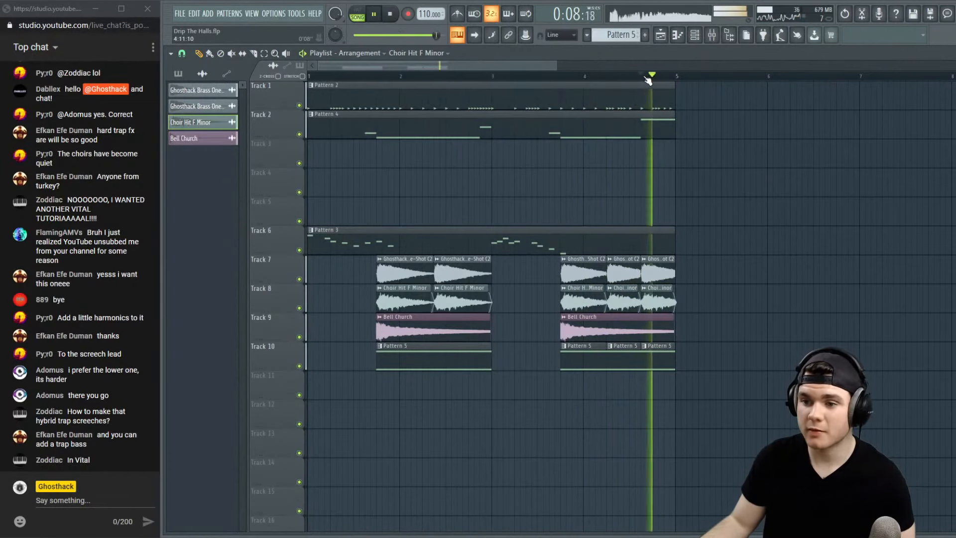
{"action": "left_click", "coordinate": [561, 76]}
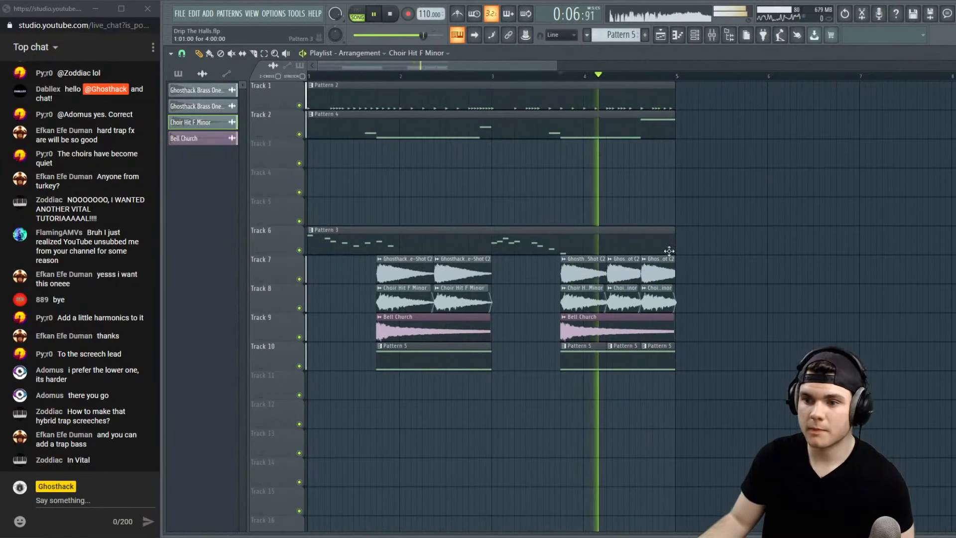
Play the arrangement from the last hit before bar 5 to judge how the layers sound there
{"action": "key", "text": "space"}
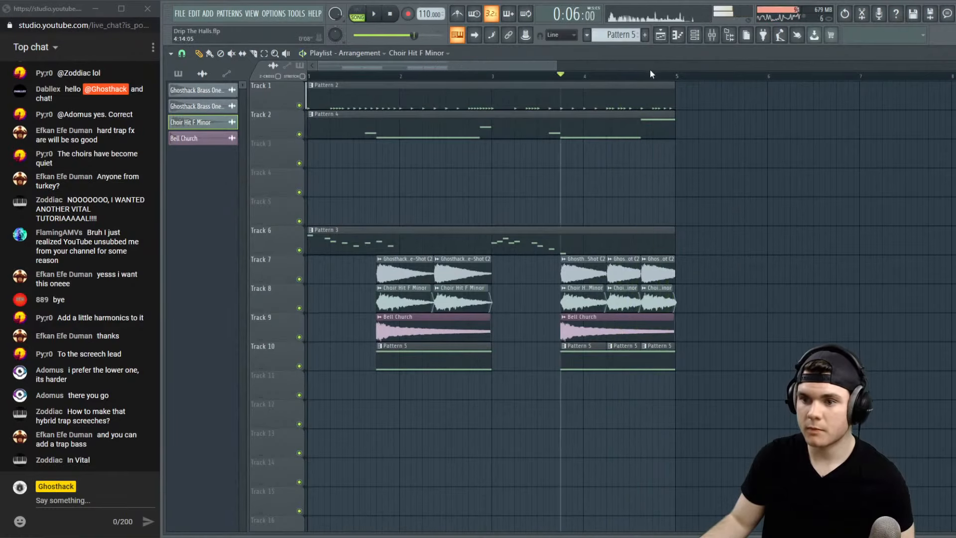
{"action": "scroll", "coordinate": [650, 269], "scroll_direction": "up", "scroll_amount": 4, "text": "ctrl"}
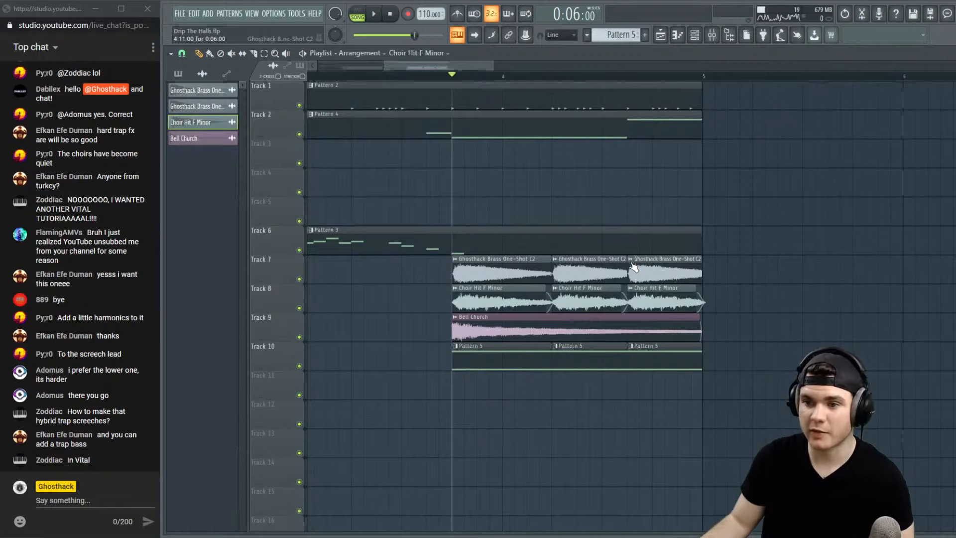
{"action": "left_click", "coordinate": [626, 76]}
{"action": "key", "text": "space"}
{"action": "key", "text": "space"}
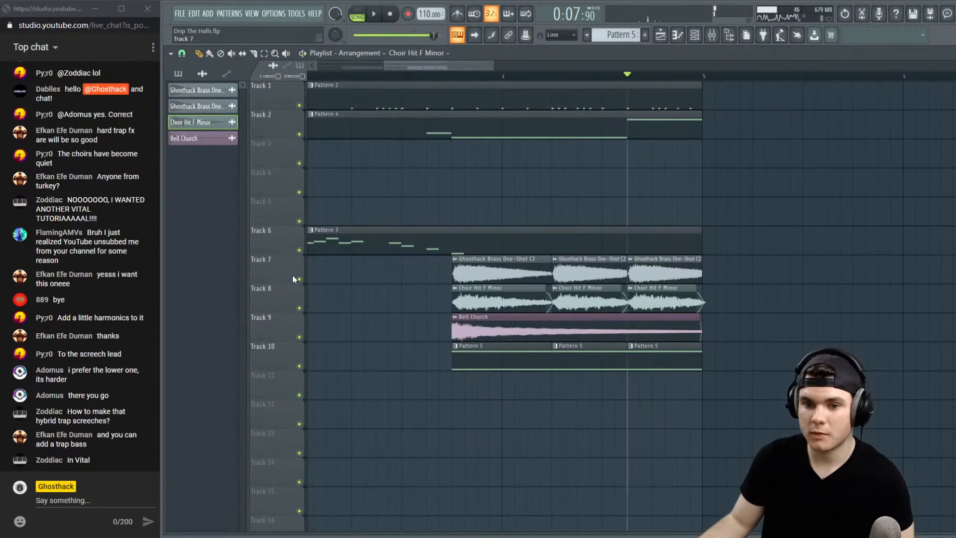
Solo Track 7 and play the last brass hit on its own
{"action": "key", "text": "space"}
{"action": "key", "text": "space"}
{"action": "right_click", "coordinate": [300, 279]}
{"action": "key", "text": "space"}
{"action": "key", "text": "space"}
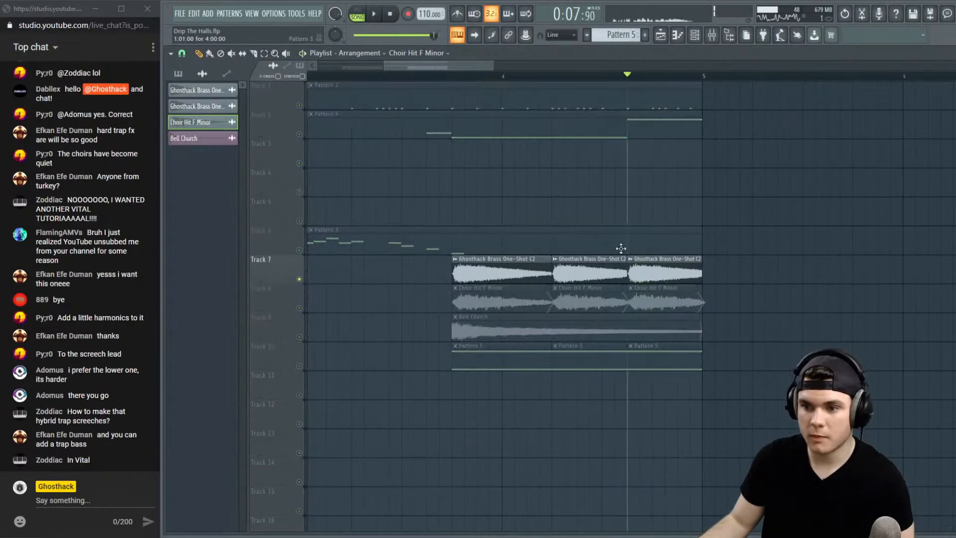
{"action": "key", "text": "space"}
{"action": "key", "text": "space"}
Make the last brass clip on Track 7 unique and raise the pitch of its sample
{"action": "left_click", "coordinate": [632, 259]}
{"action": "left_click", "coordinate": [658, 335]}
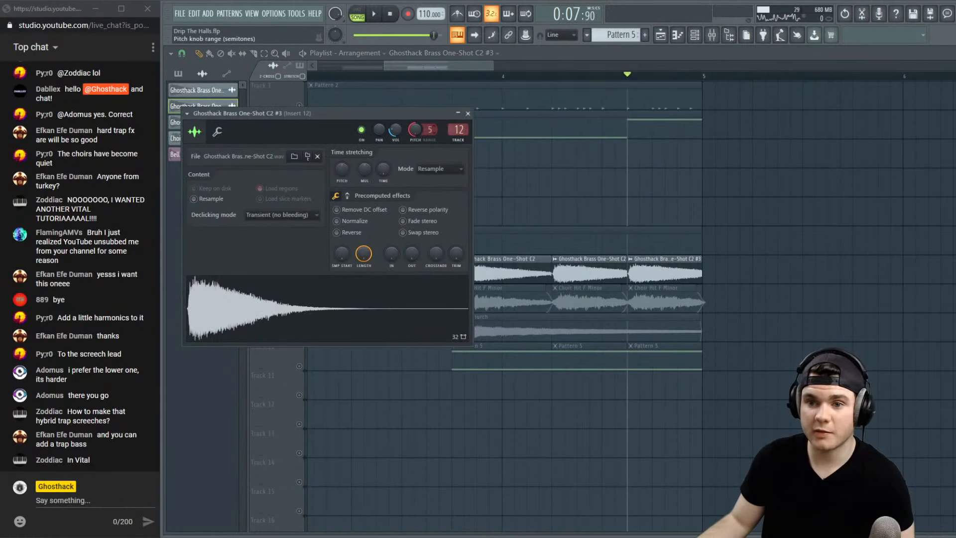
{"action": "left_click_drag", "start_coordinate": [415, 130], "coordinate": [415, 70]}
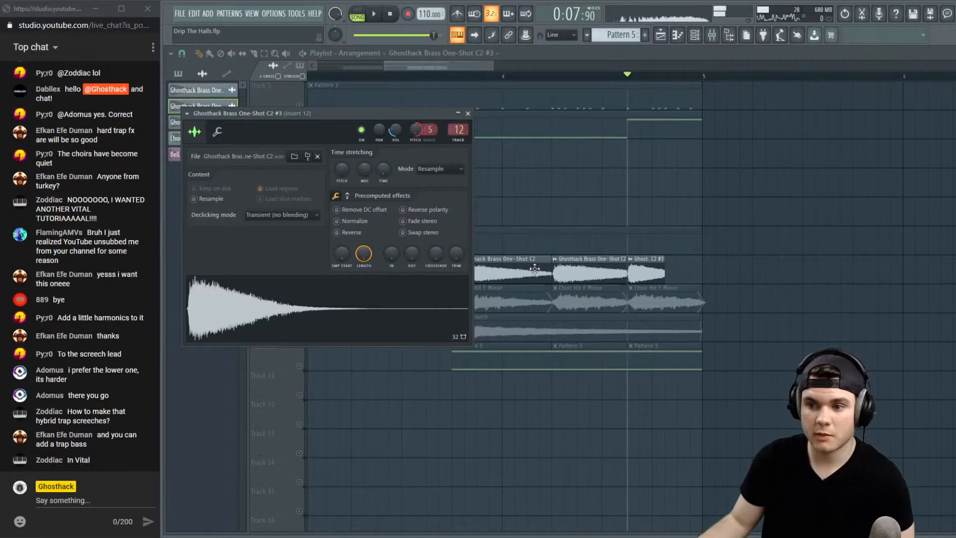
{"action": "key", "text": "space"}
Extend the last brass clip to bar 5 and play the second group of brass hits
{"action": "left_click_drag", "start_coordinate": [664, 264], "coordinate": [702, 264]}
{"action": "key", "text": "space"}
{"action": "key", "text": "space"}
{"action": "key", "text": "space"}
{"action": "left_click", "coordinate": [453, 78]}
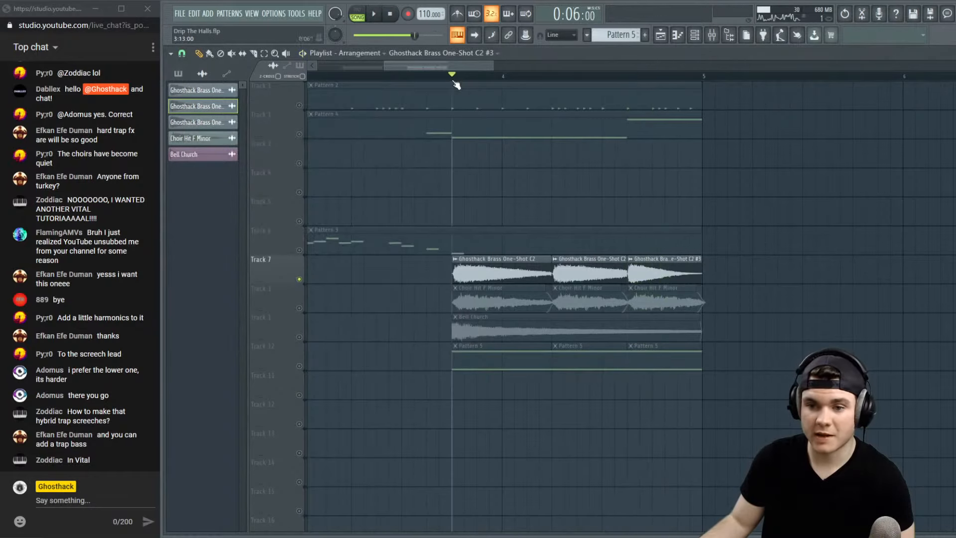
{"action": "key", "text": "space"}
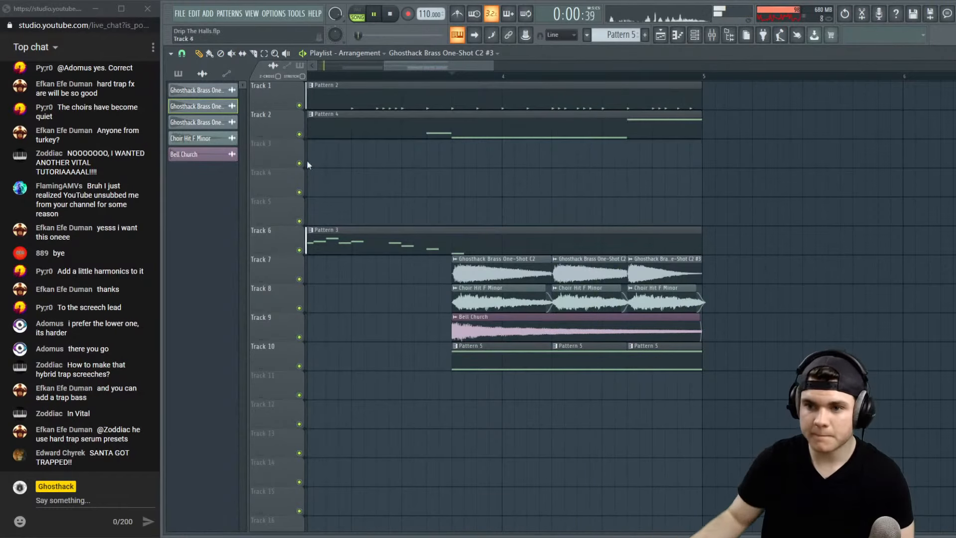
Play the arrangement from the start and lower mixer insert 15 to about 73% while it is soloed
{"action": "scroll", "coordinate": [423, 80], "scroll_direction": "down", "scroll_amount": 5}
{"action": "left_click_drag", "start_coordinate": [420, 66], "coordinate": [253, 87]}
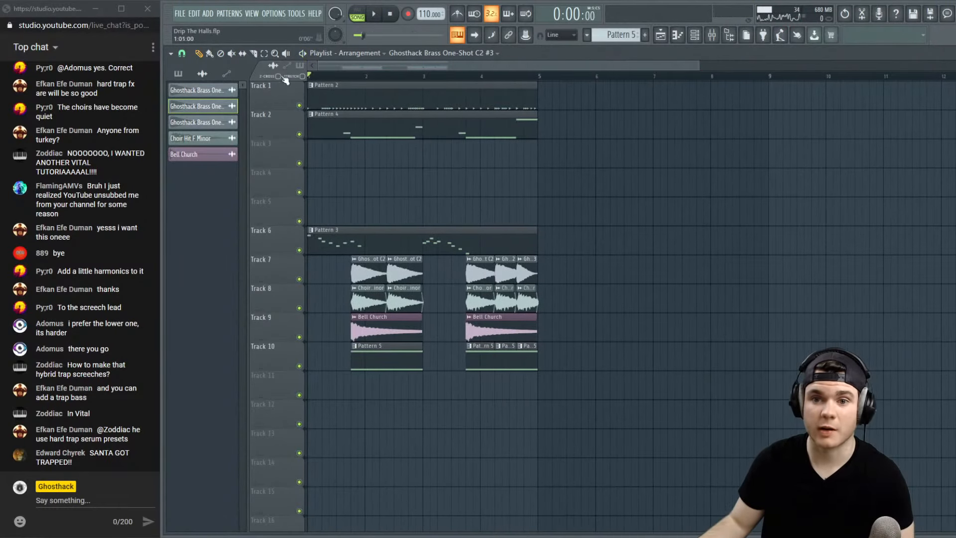
{"action": "left_click", "coordinate": [712, 35]}
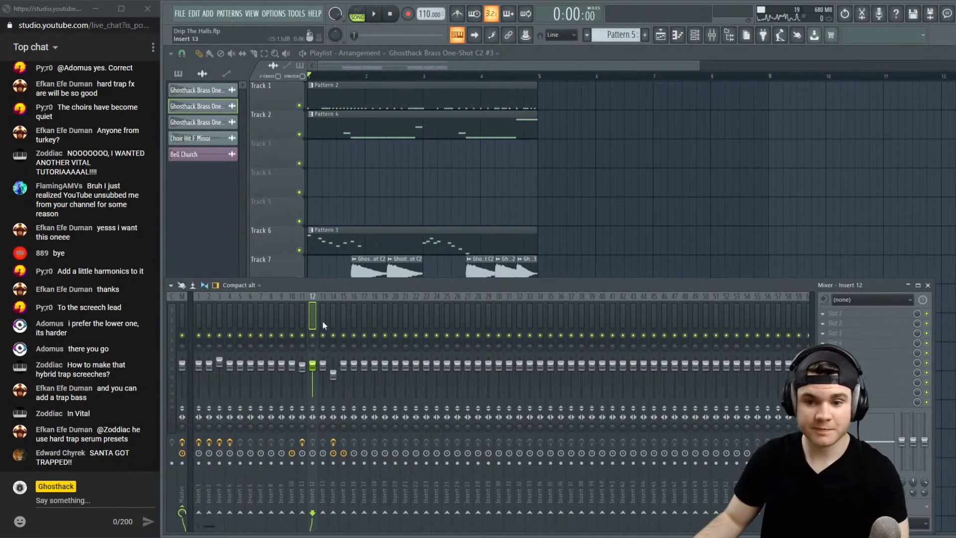
{"action": "key", "text": "space"}
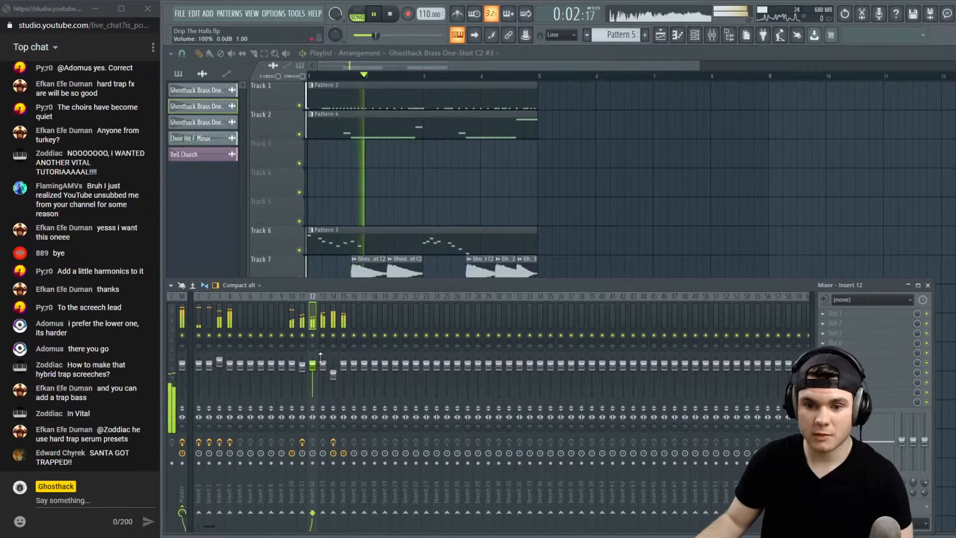
{"action": "right_click", "coordinate": [344, 335]}
{"action": "left_click_drag", "start_coordinate": [344, 368], "coordinate": [344, 376]}
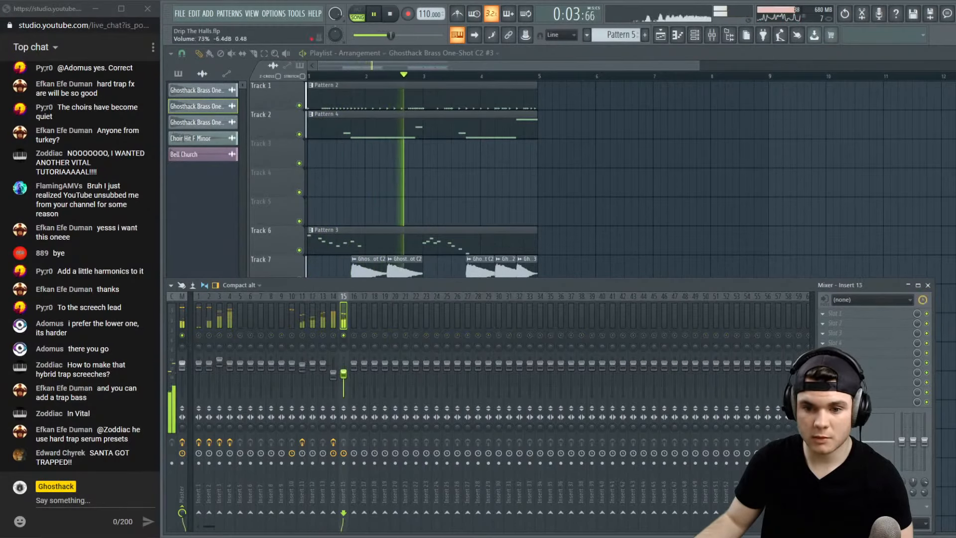
{"action": "right_click", "coordinate": [343, 336]}
{"action": "key", "text": "space"}
Move the Pattern 2 and Pattern 4 clips down one track, onto Tracks 2 and 3
{"action": "left_click_drag", "start_coordinate": [609, 185], "coordinate": [273, 82]}
{"action": "key", "text": "shift+Down"}
{"action": "key", "text": "shift+Down"}
{"action": "key", "text": "shift+Up"}
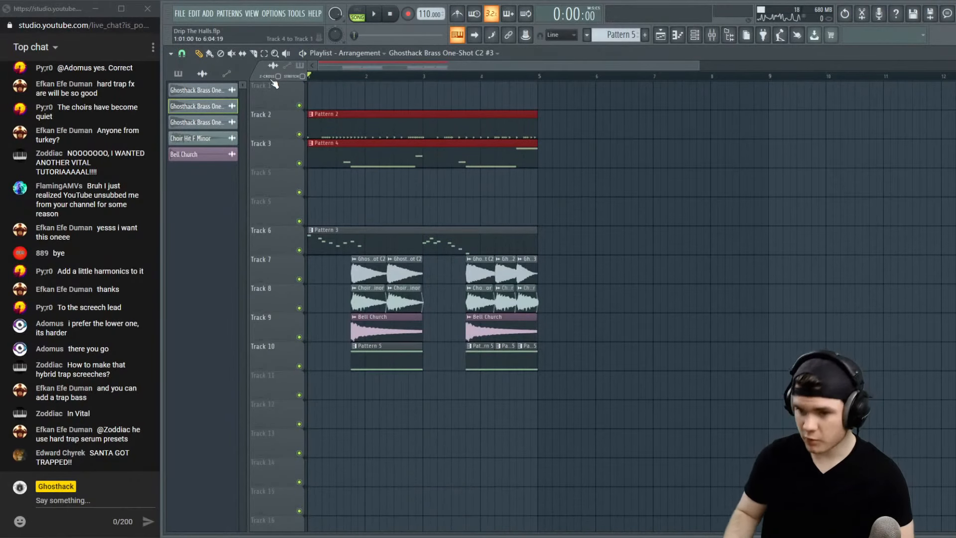
{"action": "left_click", "coordinate": [703, 126]}
{"action": "scroll", "coordinate": [360, 75], "scroll_direction": "up", "scroll_amount": 3}
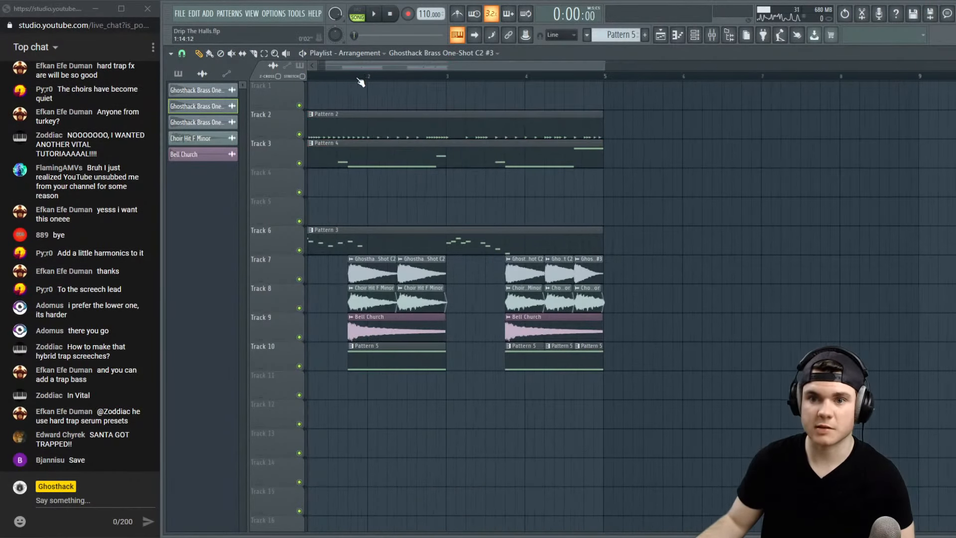
{"action": "scroll", "coordinate": [359, 74], "scroll_direction": "up", "scroll_amount": 2}
{"action": "right_click", "coordinate": [310, 76]}
Dock mixer insert 50 to the right side of the mixer and narrow the mixer window
{"action": "key", "text": "F9"}
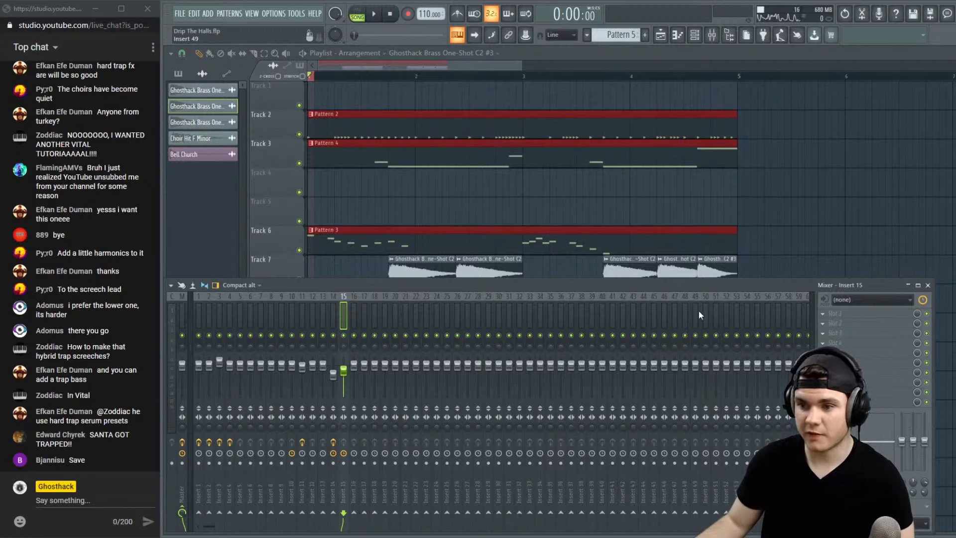
{"action": "left_click", "coordinate": [703, 310]}
{"action": "right_click", "coordinate": [704, 311]}
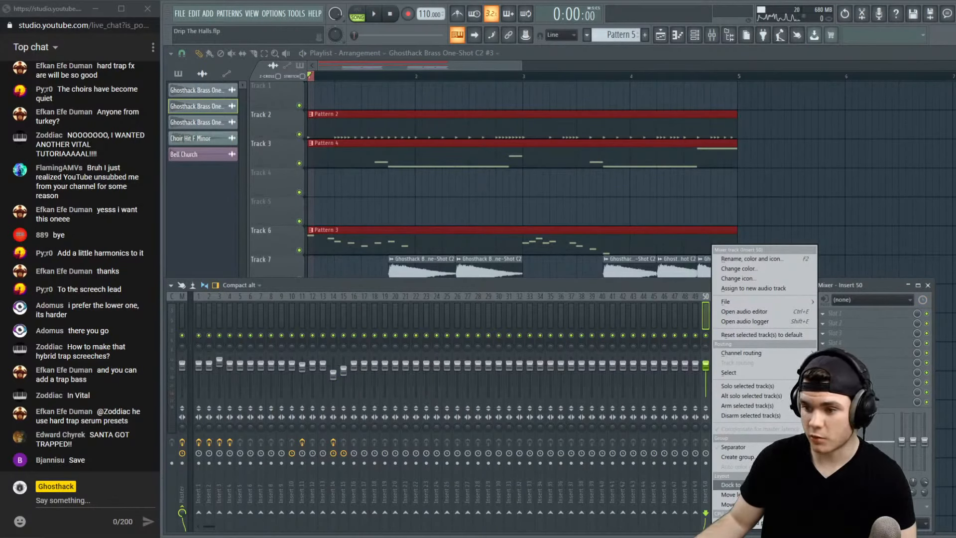
{"action": "left_click", "coordinate": [830, 504]}
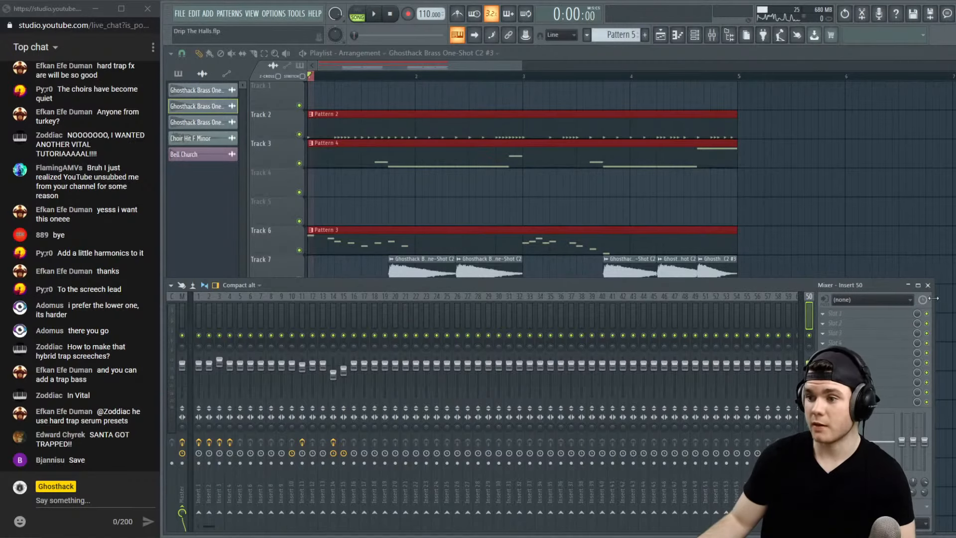
{"action": "left_click_drag", "start_coordinate": [934, 299], "coordinate": [742, 302]}
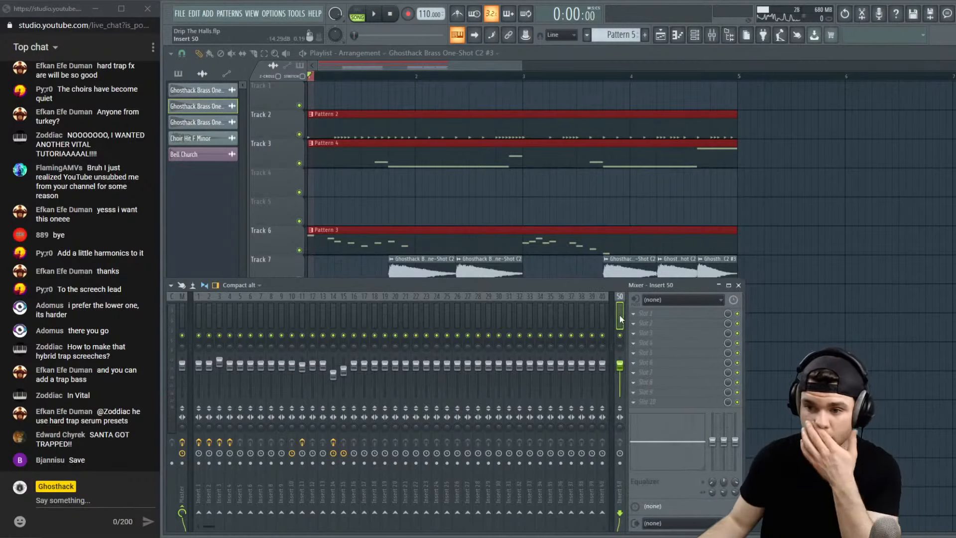
{"action": "key", "text": "alt+Tab"}
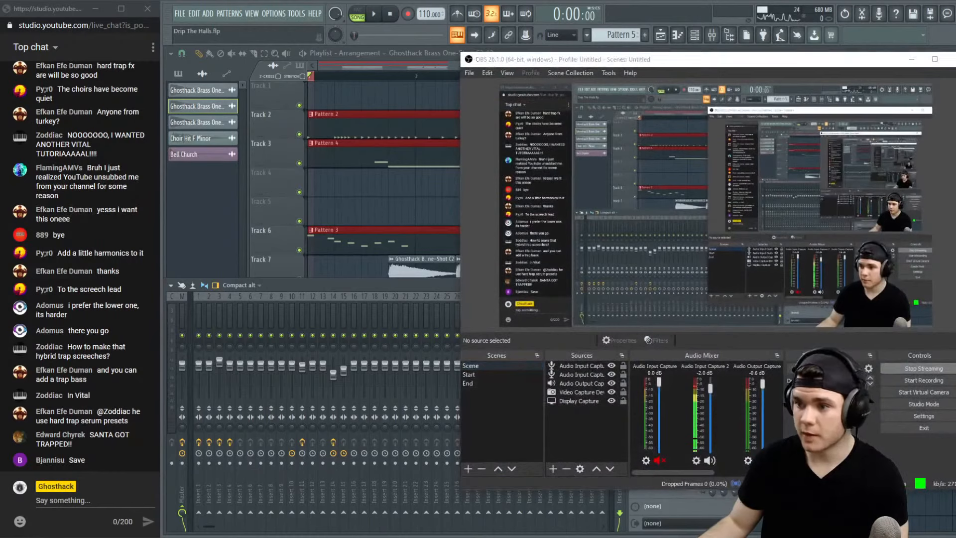
{"action": "key", "text": "alt+Tab"}
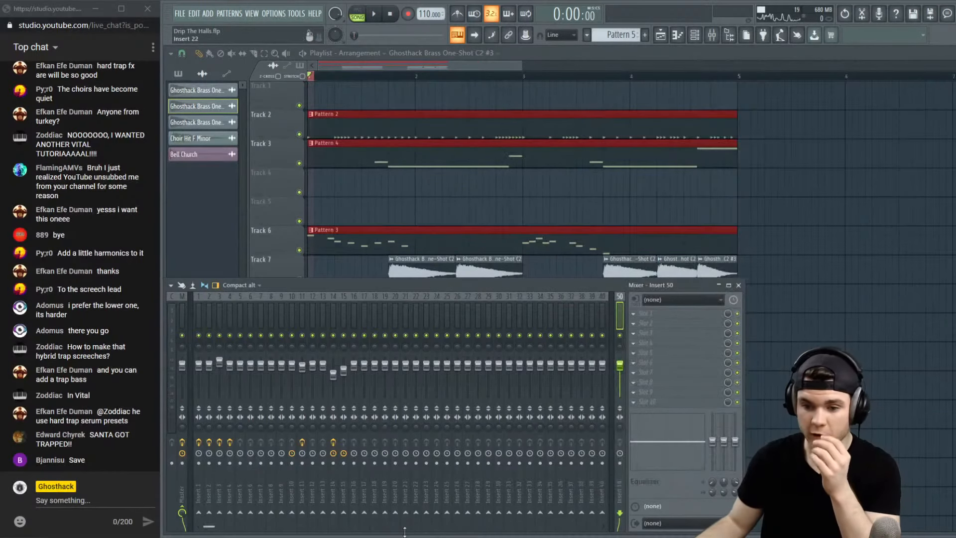
{"action": "key", "text": "alt+Tab"}
{"action": "key", "text": "alt+Tab"}
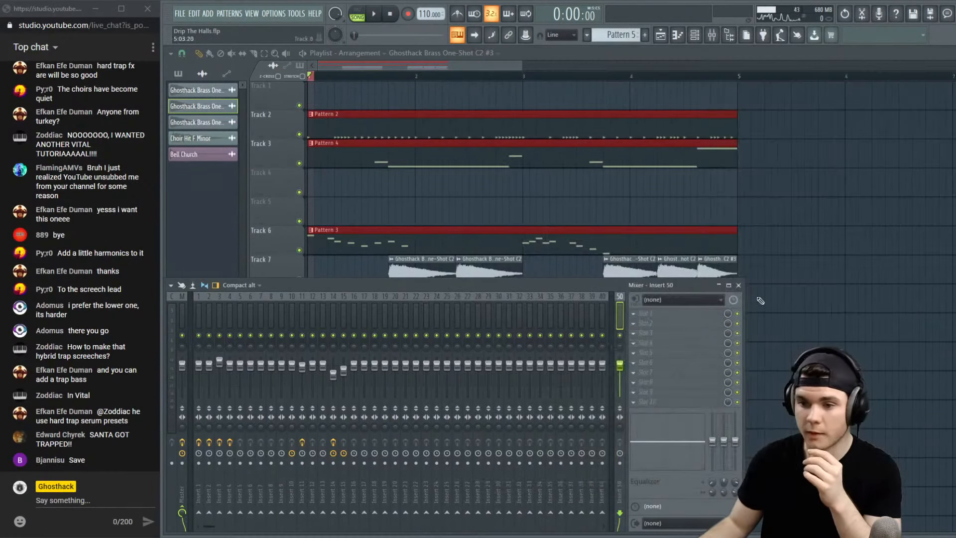
Rename mixer insert 50 to SC
{"action": "right_click", "coordinate": [621, 321]}
{"action": "left_click", "coordinate": [658, 264]}
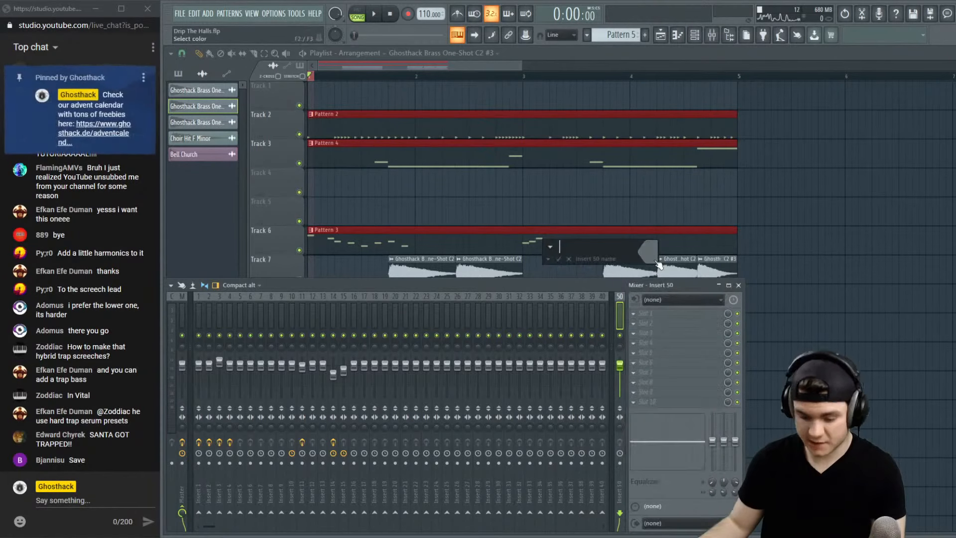
{"action": "type", "text": "SC"}
{"action": "key", "text": "Return"}
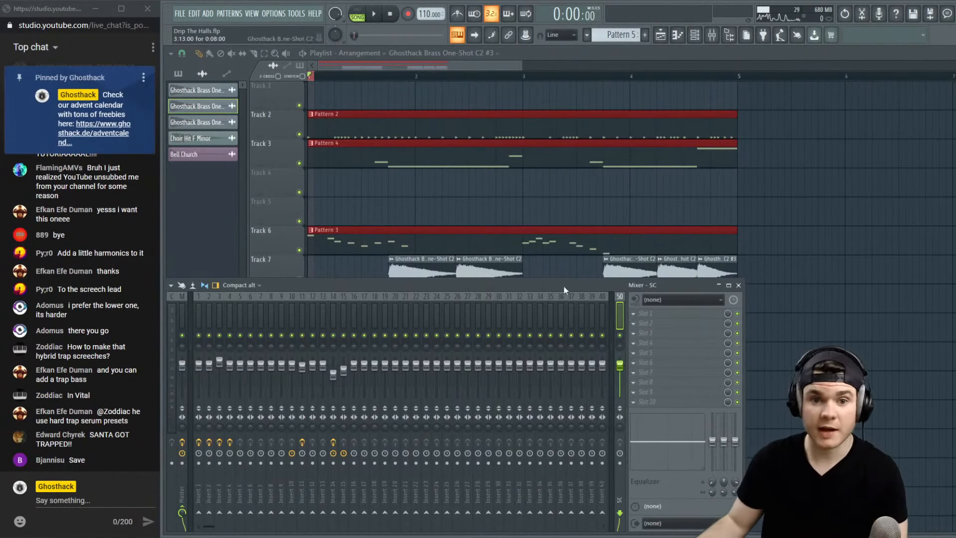
Play the opening beat repeatedly and examine which mixer inserts carry signal
{"action": "key", "text": "space"}
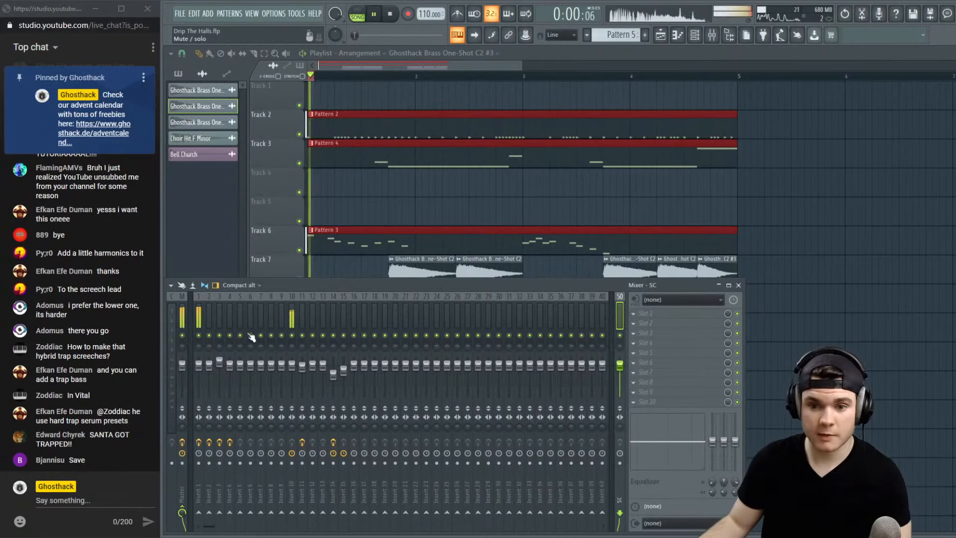
{"action": "key", "text": "space"}
{"action": "key", "text": "space"}
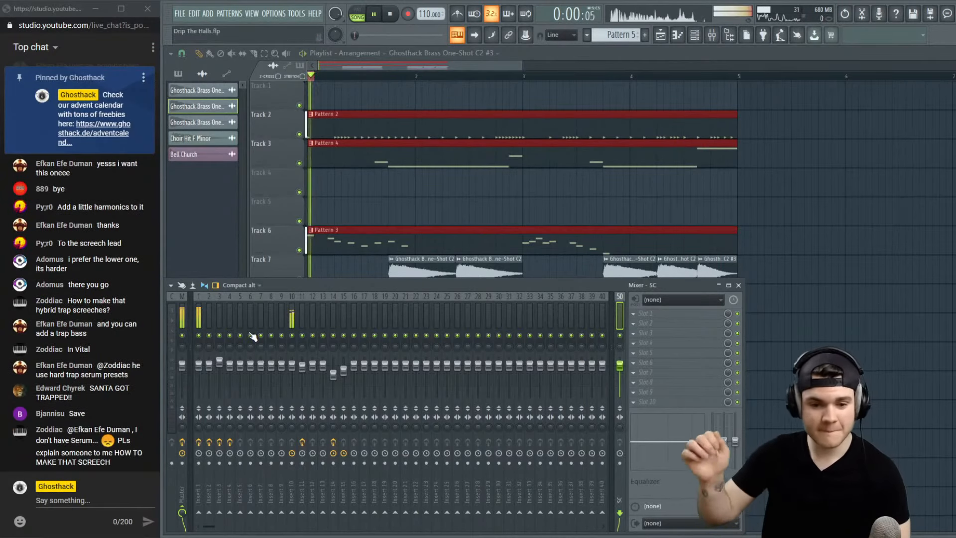
{"action": "key", "text": "space"}
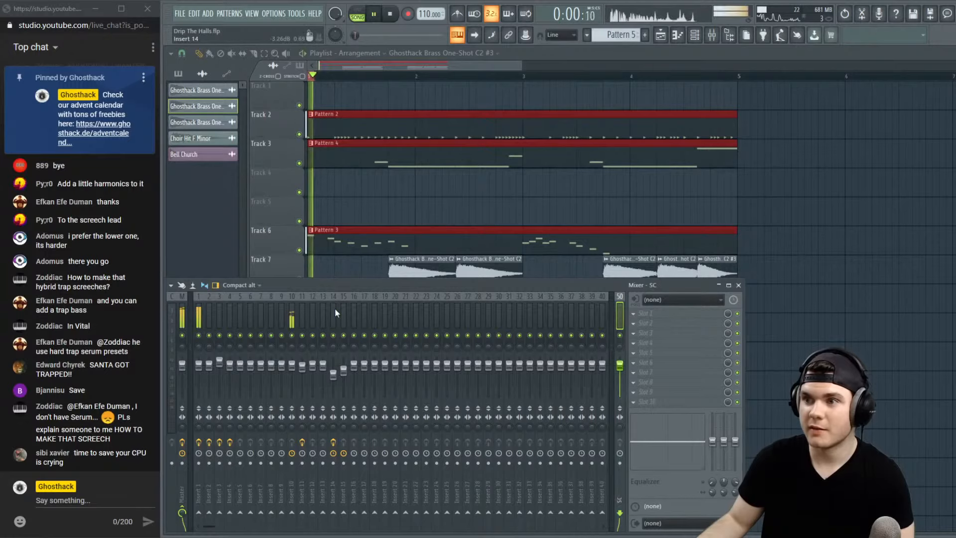
{"action": "key", "text": "space"}
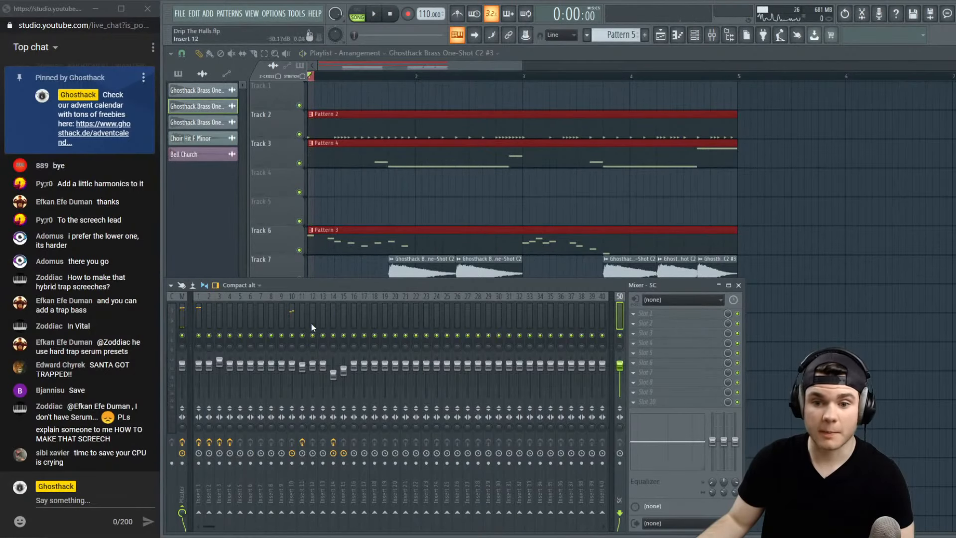
Reset the volume of mixer insert 15 to its default level and route the insert only to the SC track
{"action": "left_click", "coordinate": [352, 310]}
{"action": "left_click", "coordinate": [345, 312]}
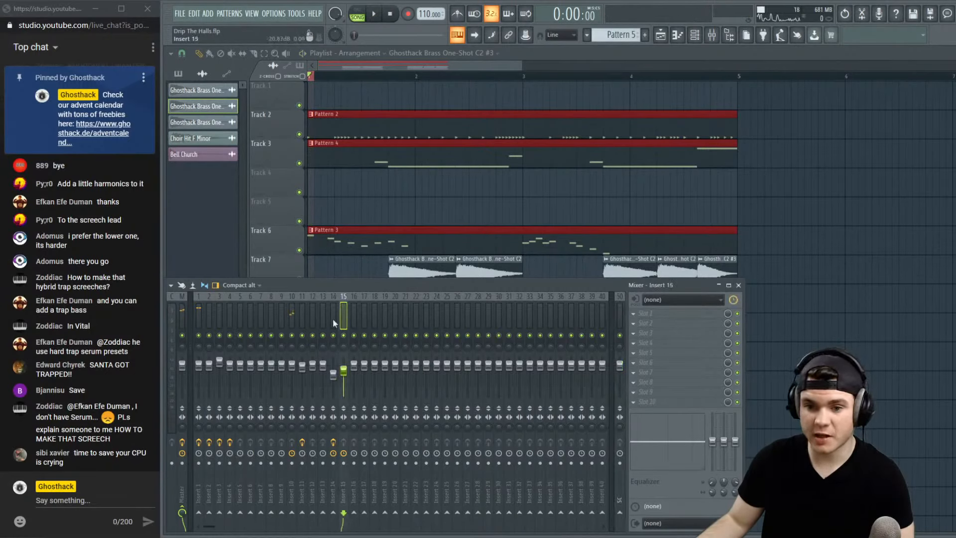
{"action": "key", "text": "space"}
{"action": "key", "text": "F9"}
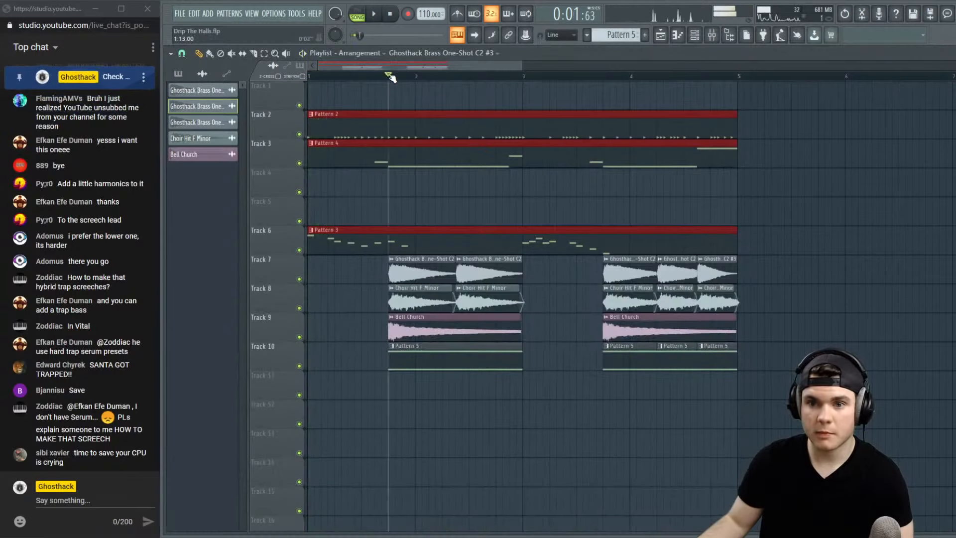
{"action": "key", "text": "F9"}
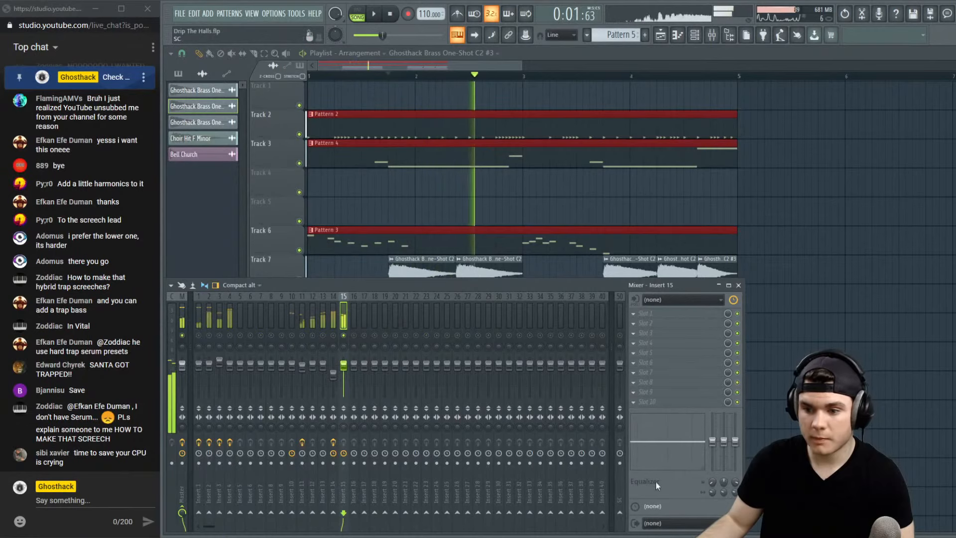
{"action": "key", "text": "space"}
{"action": "right_click", "coordinate": [620, 513]}
{"action": "left_click", "coordinate": [654, 499]}
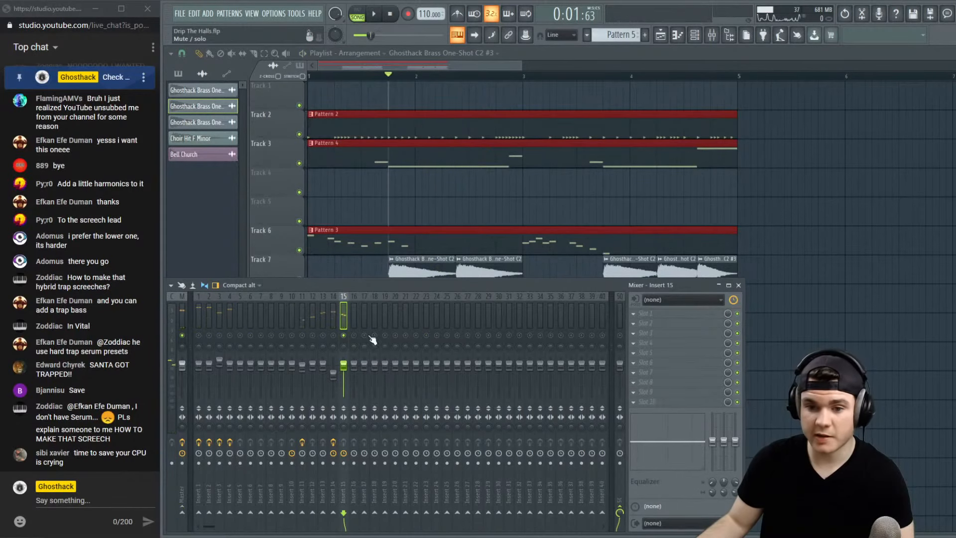
Check mixer insert 14 in solo and route it only to the SC track
{"action": "key", "text": "space"}
{"action": "key", "text": "Left"}
{"action": "key", "text": "space"}
{"action": "right_click", "coordinate": [622, 511]}
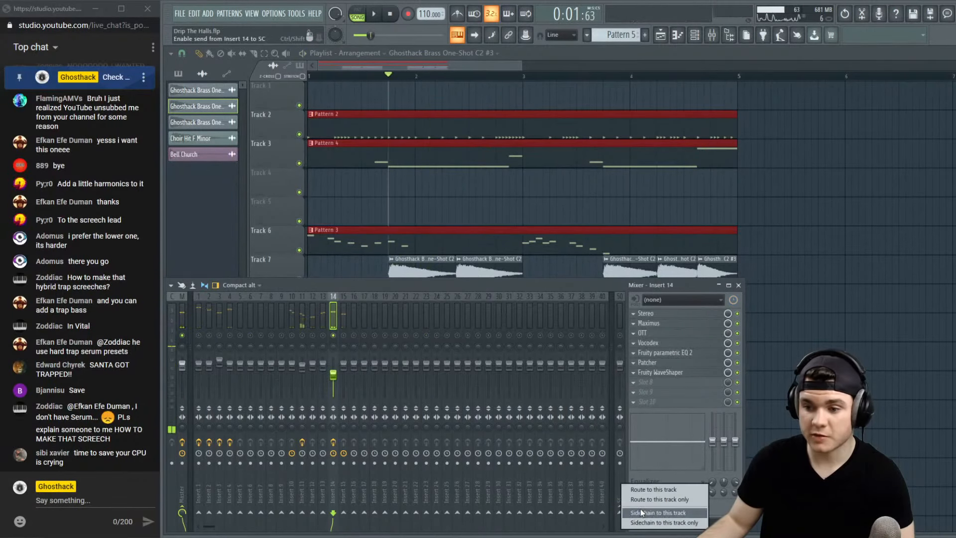
{"action": "left_click", "coordinate": [647, 498]}
Play mixer insert 13 in solo and route it to the SC track
{"action": "key", "text": "Left"}
{"action": "key", "text": "space"}
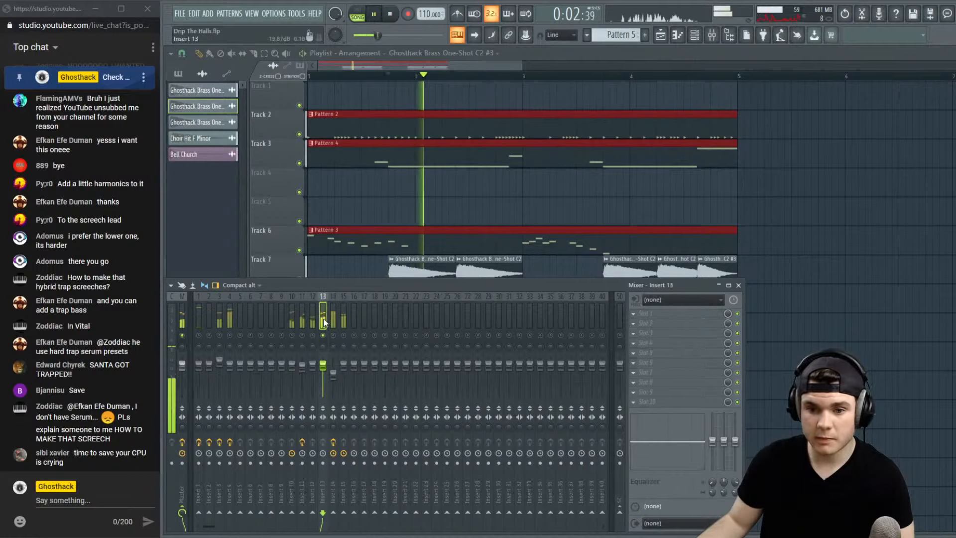
{"action": "left_click", "coordinate": [621, 514]}
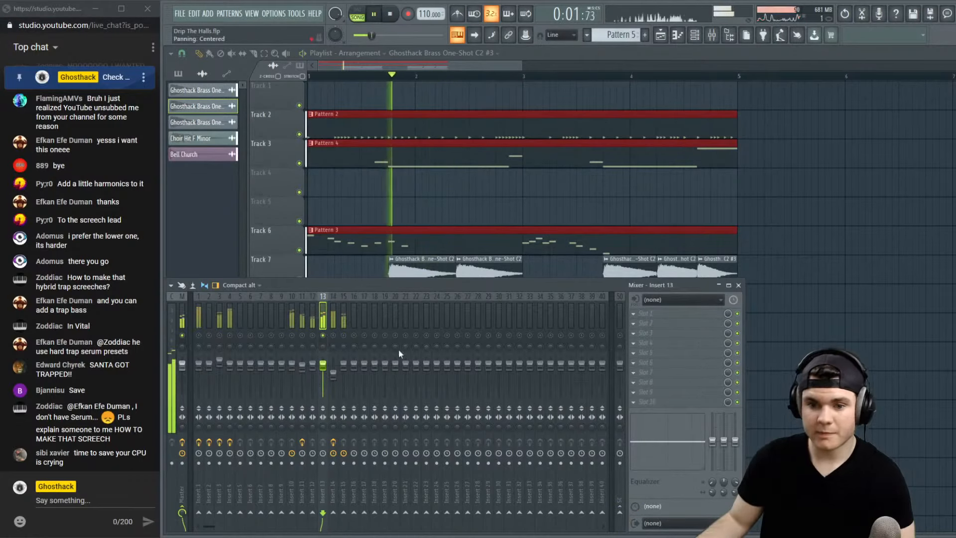
Play mixer inserts 12 and 11 in solo to check the sound on each one
{"action": "left_click", "coordinate": [315, 324]}
{"action": "key", "text": "space"}
{"action": "key", "text": "space"}
{"action": "key", "text": "space"}
{"action": "key", "text": "space"}
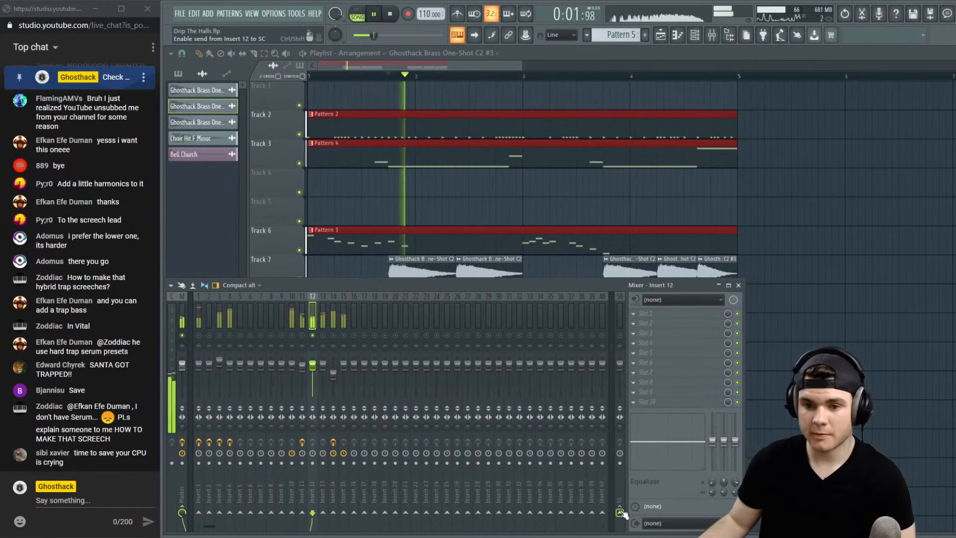
{"action": "key", "text": "space"}
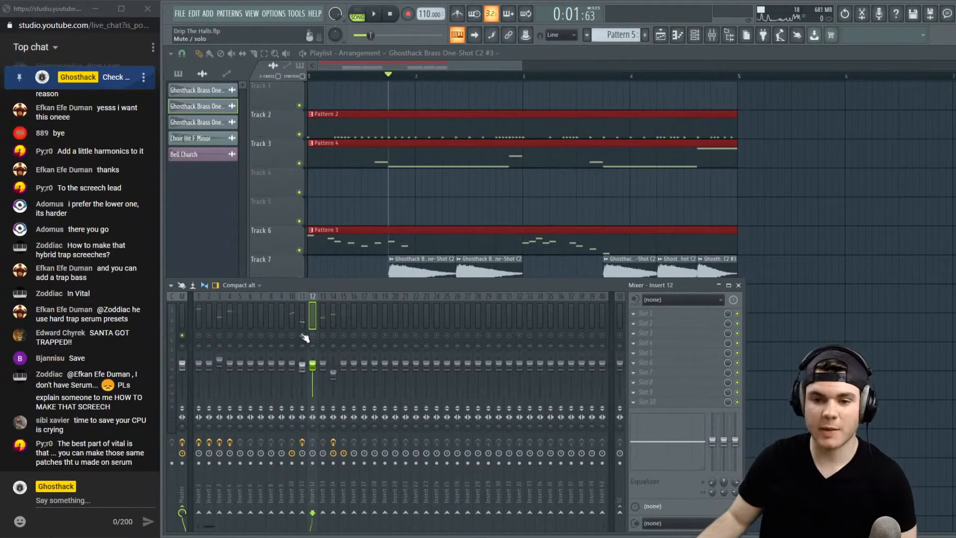
{"action": "left_click", "coordinate": [302, 335]}
{"action": "key", "text": "space"}
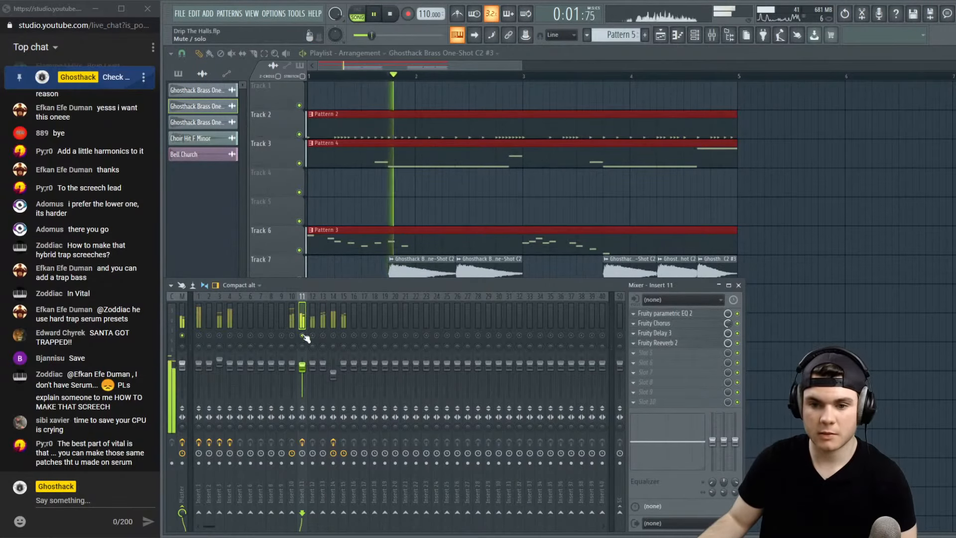
{"action": "key", "text": "space"}
Check mixer insert 10 in solo and route it only to the SC track
{"action": "right_click", "coordinate": [291, 335]}
{"action": "key", "text": "space"}
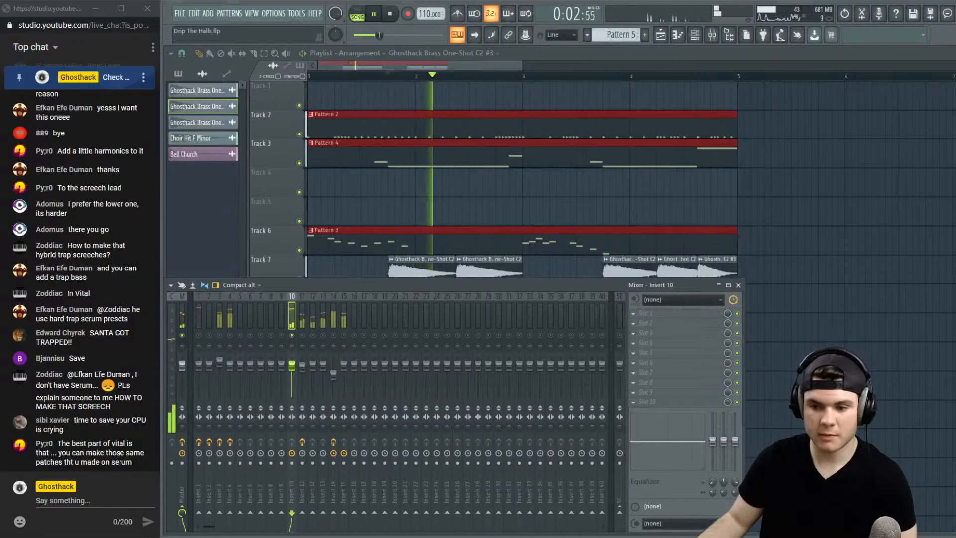
{"action": "key", "text": "space"}
{"action": "right_click", "coordinate": [620, 512]}
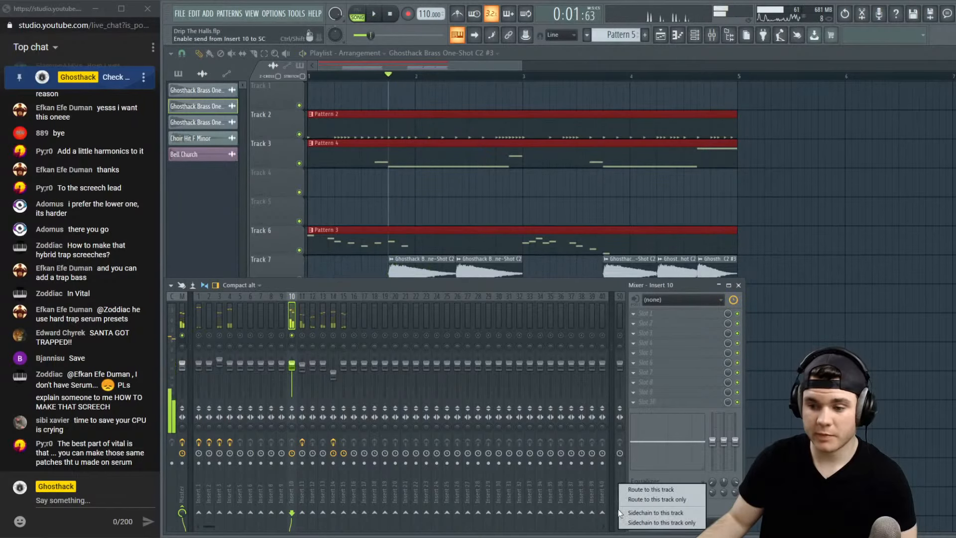
{"action": "left_click", "coordinate": [654, 500]}
Check mixer inserts 4 and 3 in solo and make all mixer tracks audible again
{"action": "key", "text": "space"}
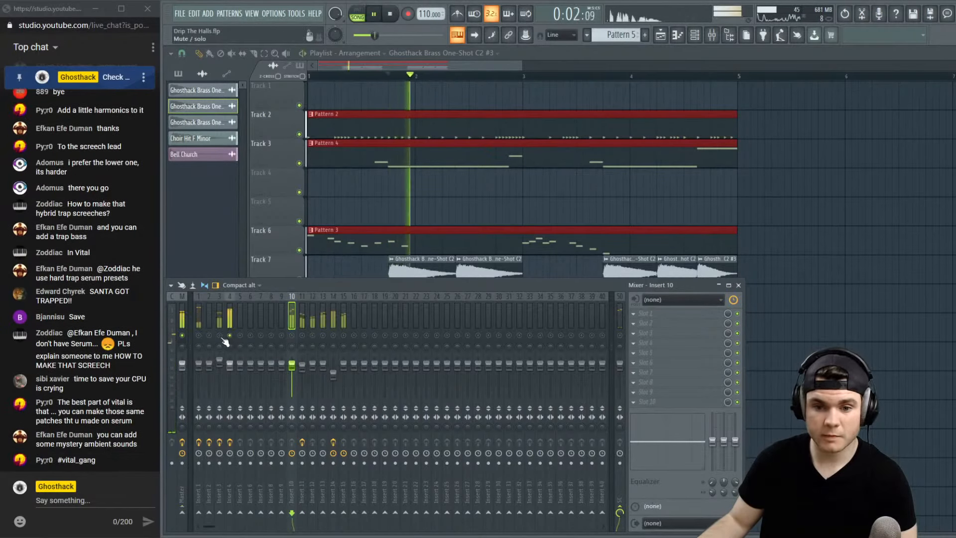
{"action": "left_click", "coordinate": [221, 343]}
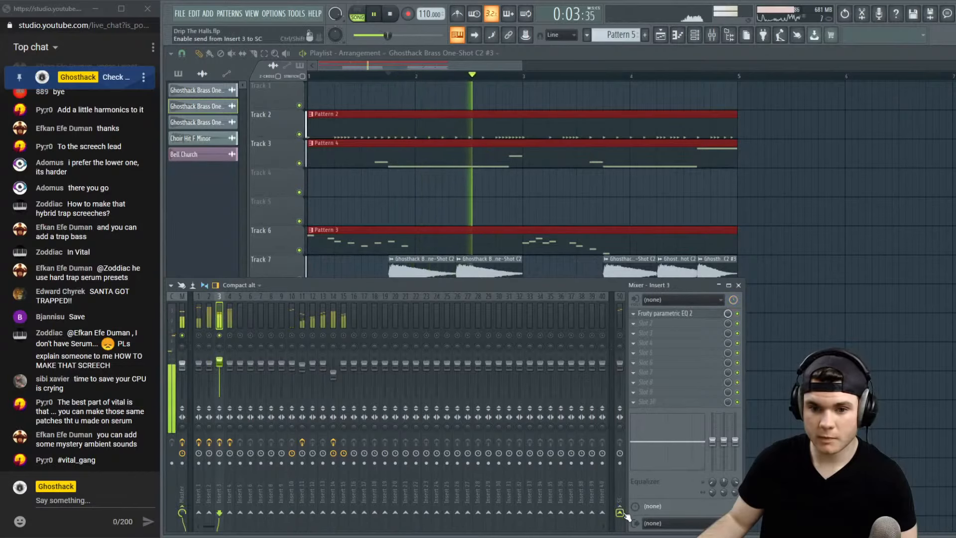
{"action": "key", "text": "space"}
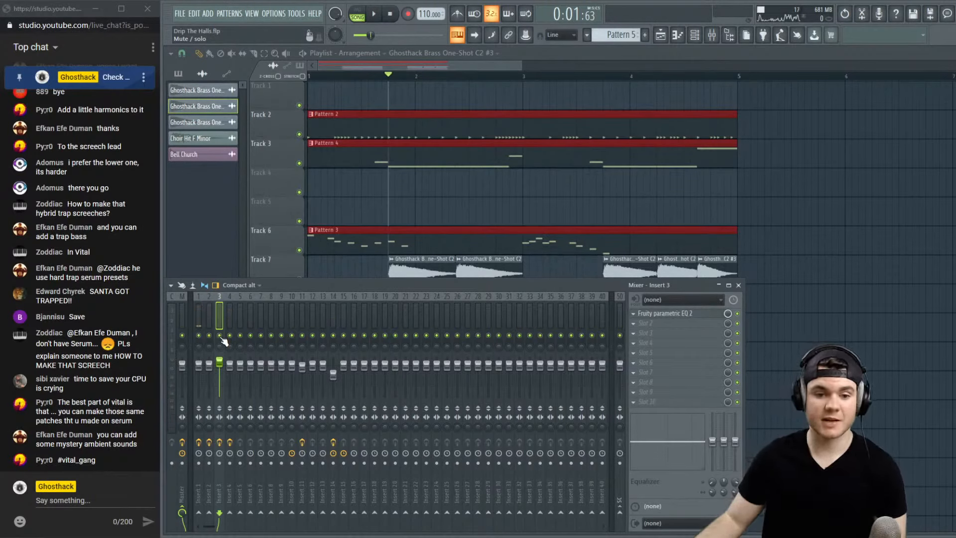
Play mixer insert 15 in solo and load Fruity Parametric EQ 2 in its first effect slot
{"action": "left_click", "coordinate": [342, 315]}
{"action": "key", "text": "space"}
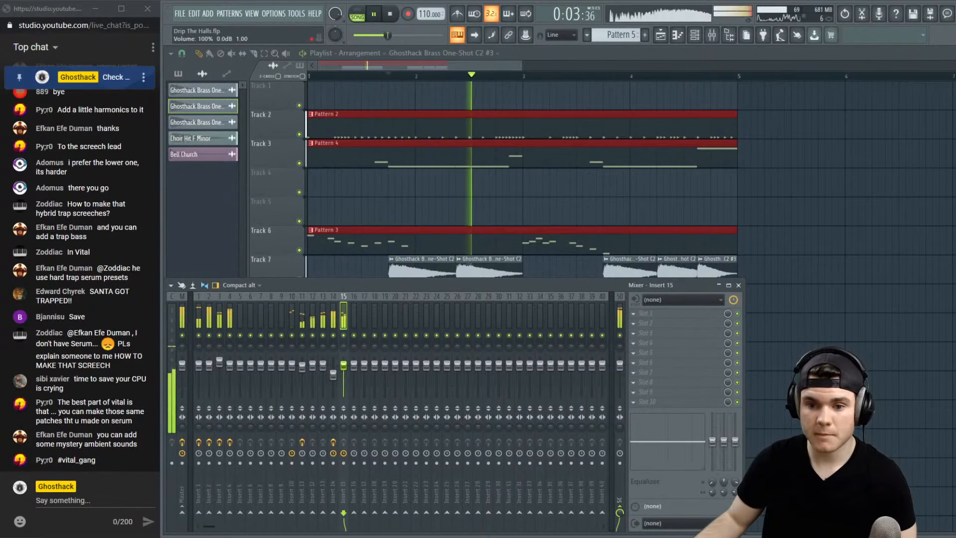
{"action": "right_click", "coordinate": [344, 335]}
{"action": "key", "text": "space"}
{"action": "key", "text": "space"}
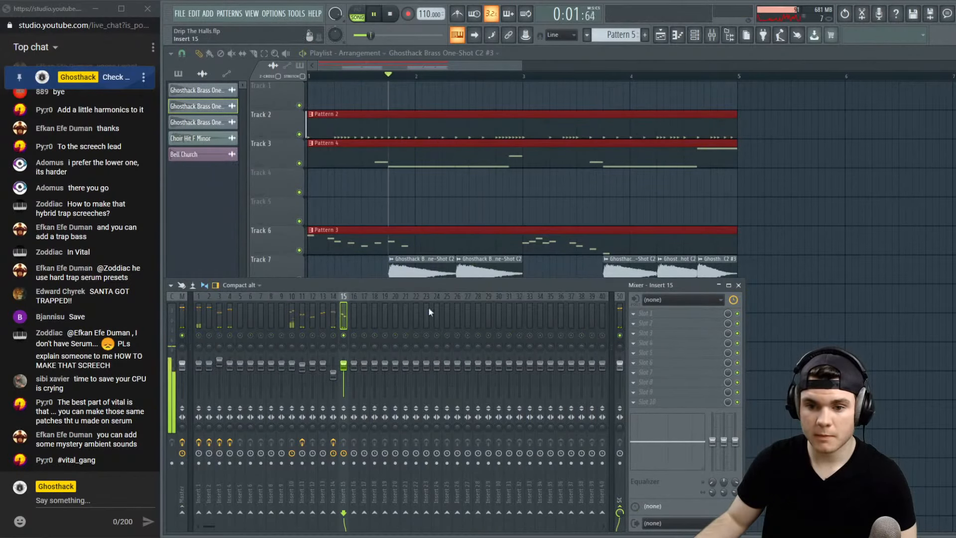
{"action": "left_click", "coordinate": [645, 317]}
{"action": "left_click", "coordinate": [538, 144]}
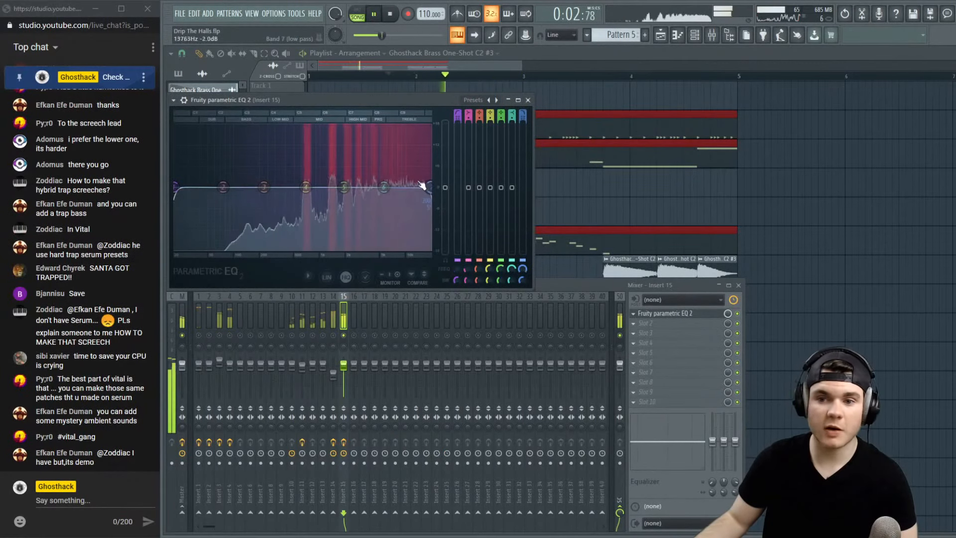
Roll off the highest frequencies and cut the low end of insert 15 in the EQ, checking the sound during playback
{"action": "key", "text": "space"}
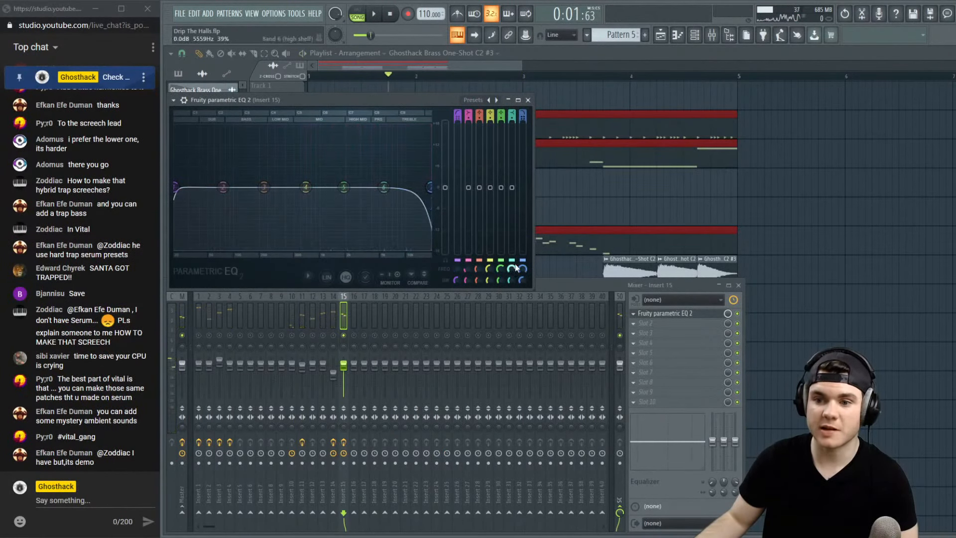
{"action": "key", "text": "space"}
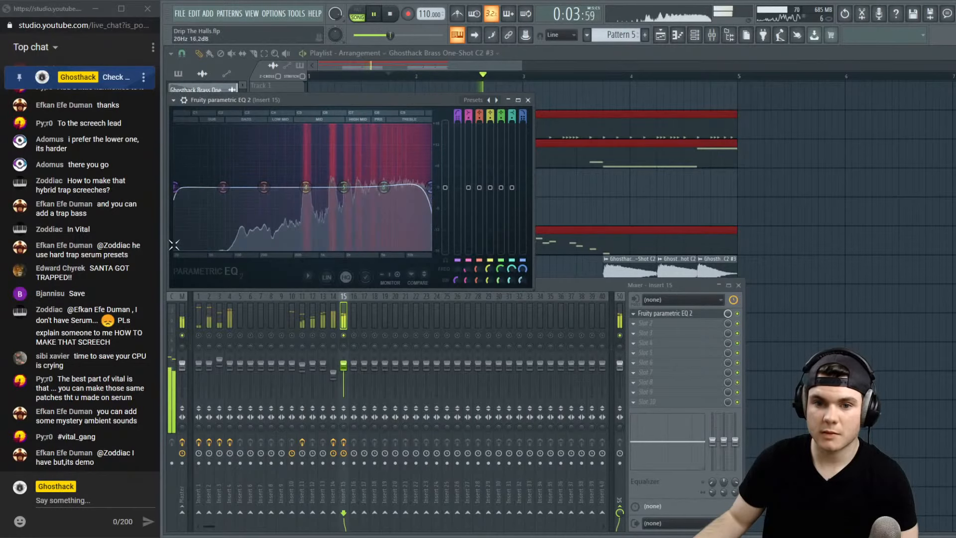
{"action": "left_click_drag", "start_coordinate": [176, 188], "coordinate": [270, 188]}
{"action": "key", "text": "space"}
{"action": "key", "text": "space"}
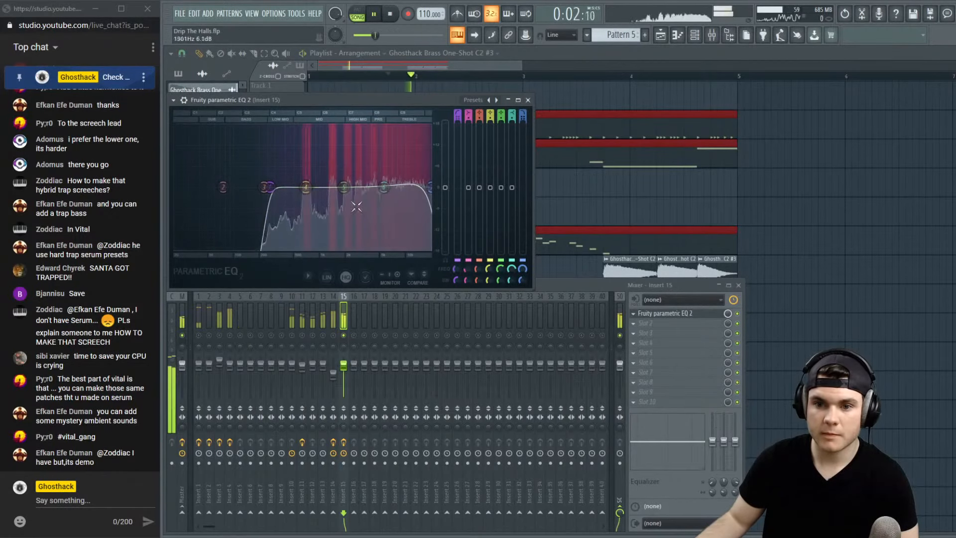
{"action": "key", "text": "space"}
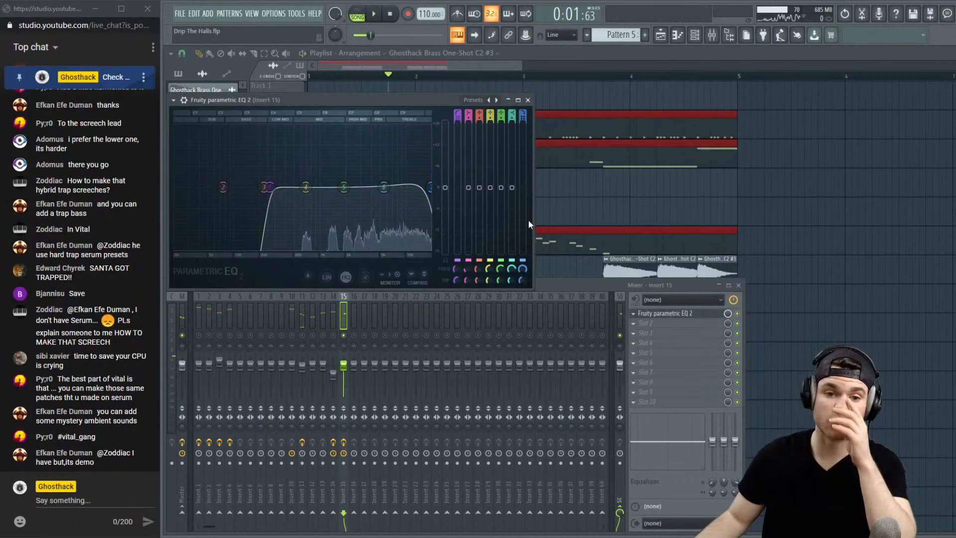
Close the EQ, take insert 15 out of solo and lower its volume to 92% (-1.7 dB) while playing the hits
{"action": "left_click", "coordinate": [681, 314]}
{"action": "key", "text": "space"}
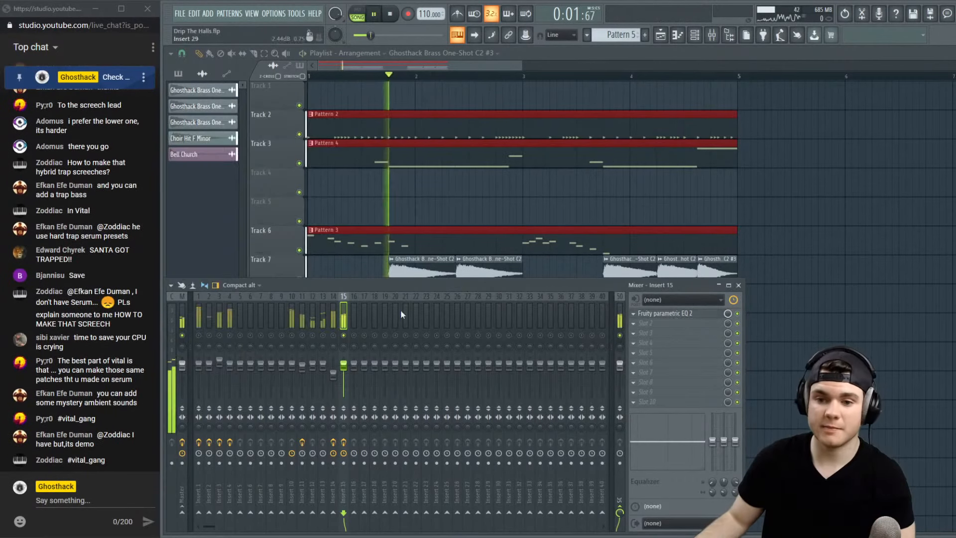
{"action": "right_click", "coordinate": [343, 336]}
{"action": "left_click_drag", "start_coordinate": [344, 364], "coordinate": [343, 368]}
{"action": "key", "text": "space"}
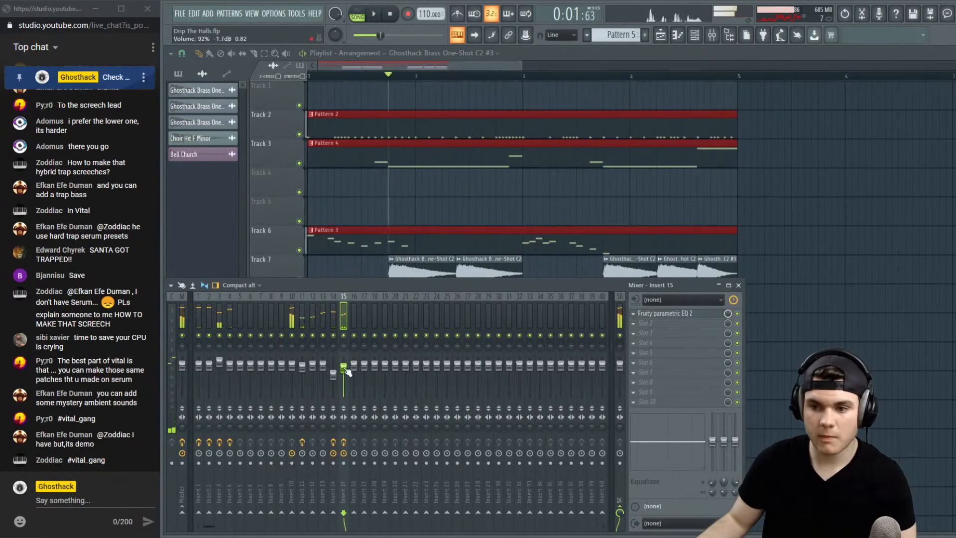
{"action": "key", "text": "space"}
{"action": "key", "text": "space"}
Load Fruity Balance in effect slot 9 of the SC mixer track
{"action": "left_click", "coordinate": [622, 312]}
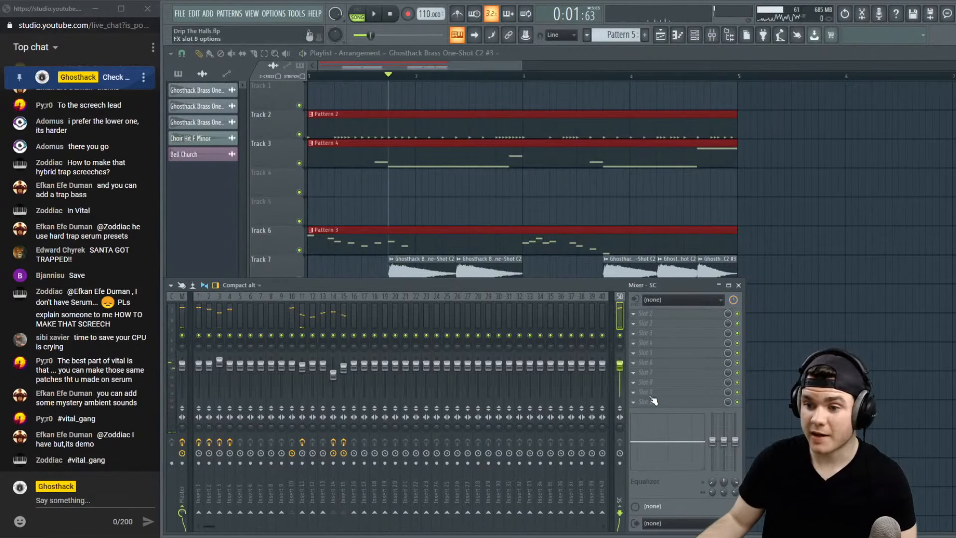
{"action": "left_click", "coordinate": [634, 313]}
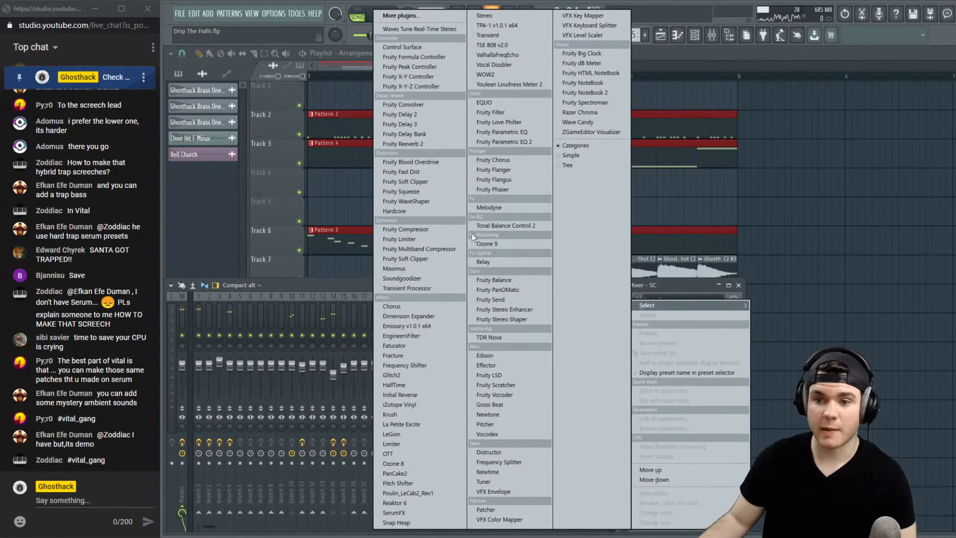
{"action": "left_click", "coordinate": [506, 280]}
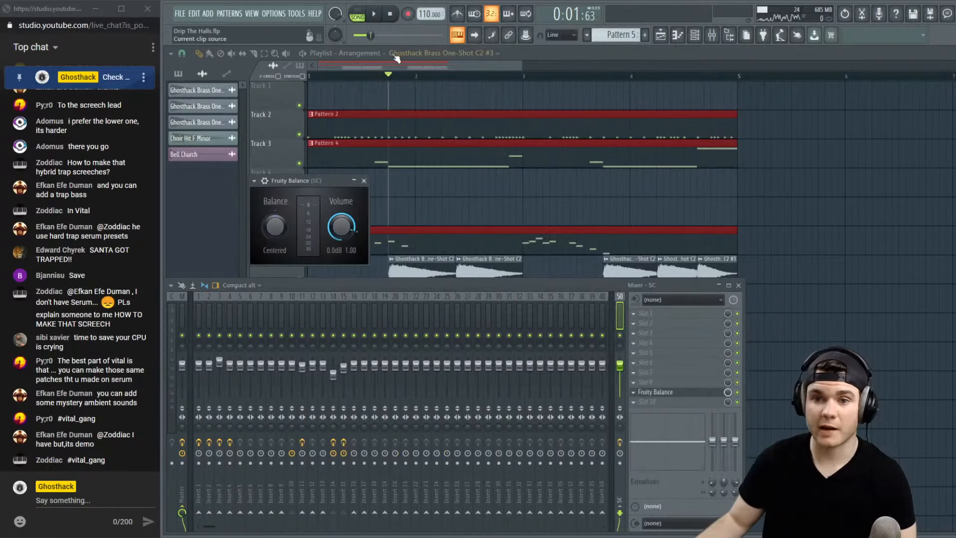
Select a short range at the start of bar 1 in the playlist and create an automation clip there for Fruity Balance's volume
{"action": "left_click_drag", "start_coordinate": [321, 78], "coordinate": [290, 81]}
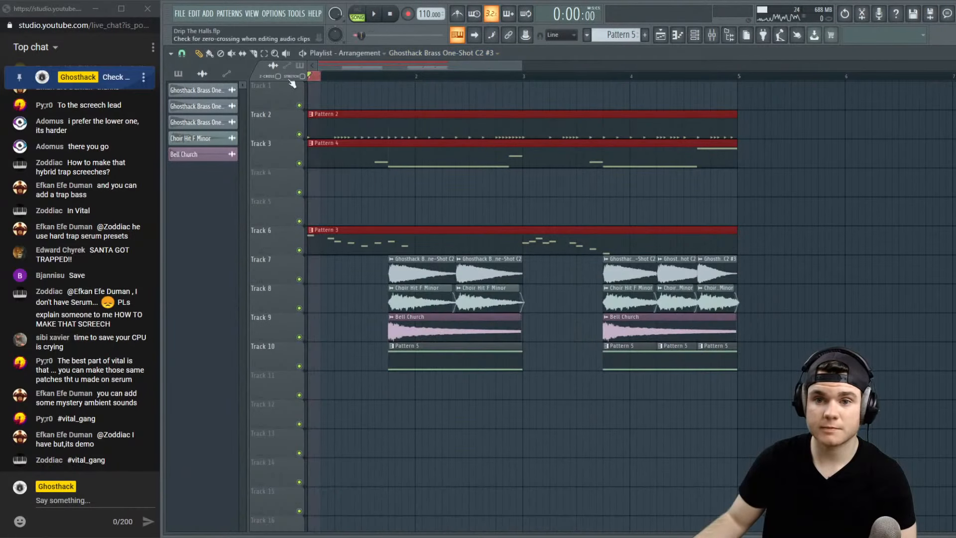
{"action": "left_click", "coordinate": [709, 35]}
{"action": "left_click", "coordinate": [682, 392]}
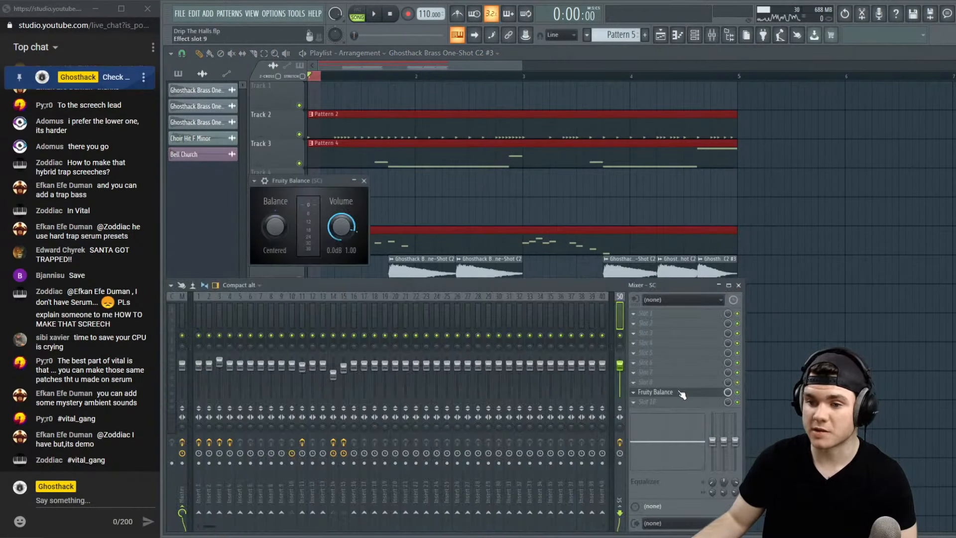
{"action": "right_click", "coordinate": [338, 236]}
{"action": "left_click", "coordinate": [368, 314]}
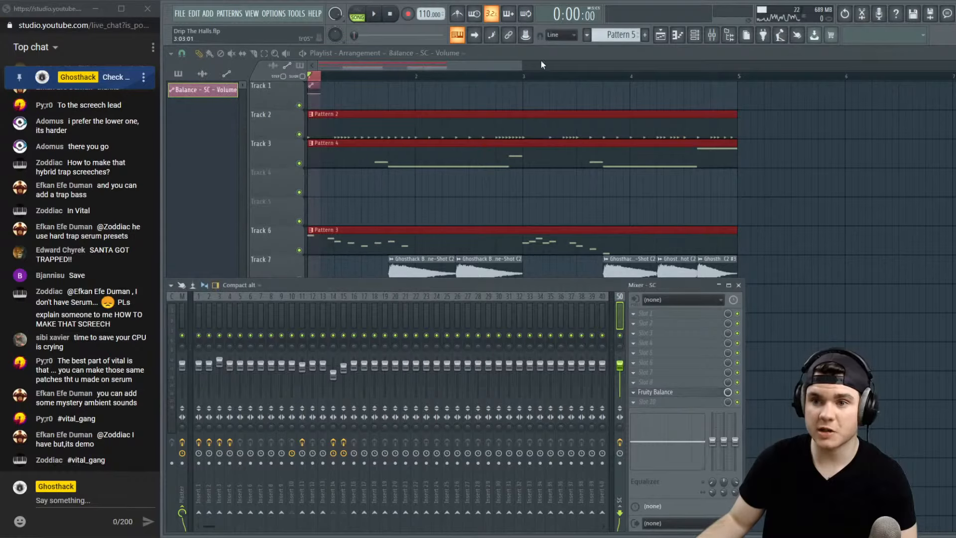
Copy the automation point's value and paste it (80%) as the maximum output level of the Balance - SC - Volume clip
{"action": "left_click_drag", "start_coordinate": [518, 65], "coordinate": [266, 73]}
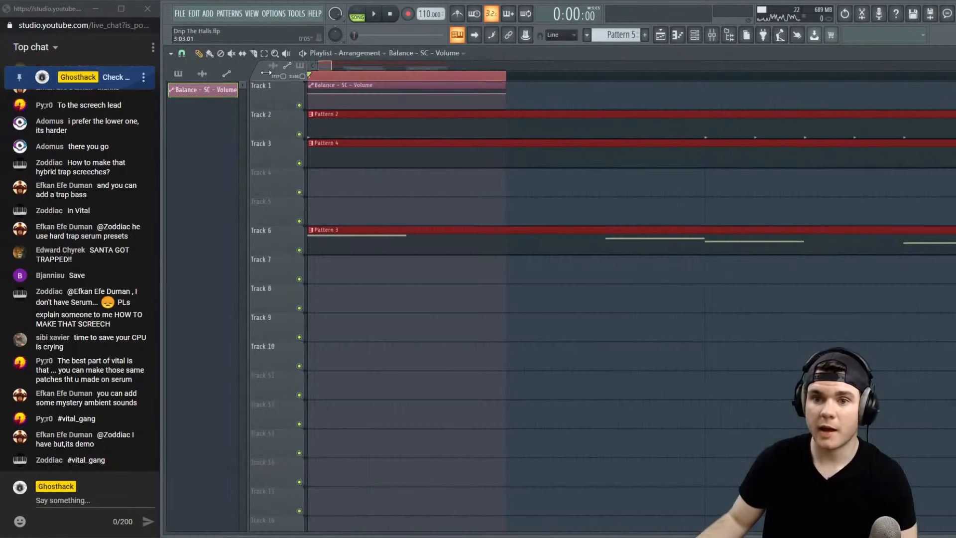
{"action": "right_click", "coordinate": [313, 94]}
{"action": "left_click", "coordinate": [343, 260]}
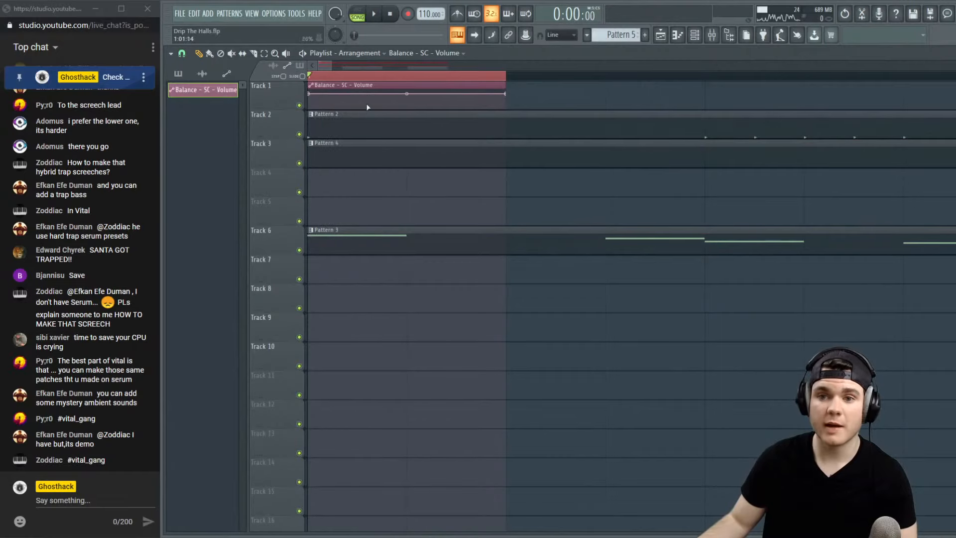
{"action": "double_click", "coordinate": [358, 87]}
{"action": "right_click", "coordinate": [408, 146]}
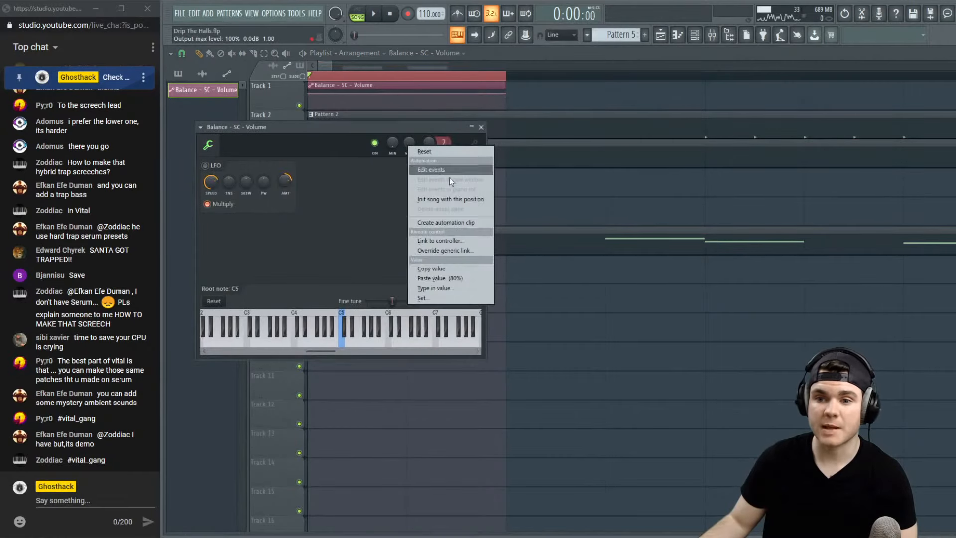
{"action": "left_click", "coordinate": [437, 279]}
{"action": "left_click", "coordinate": [479, 126]}
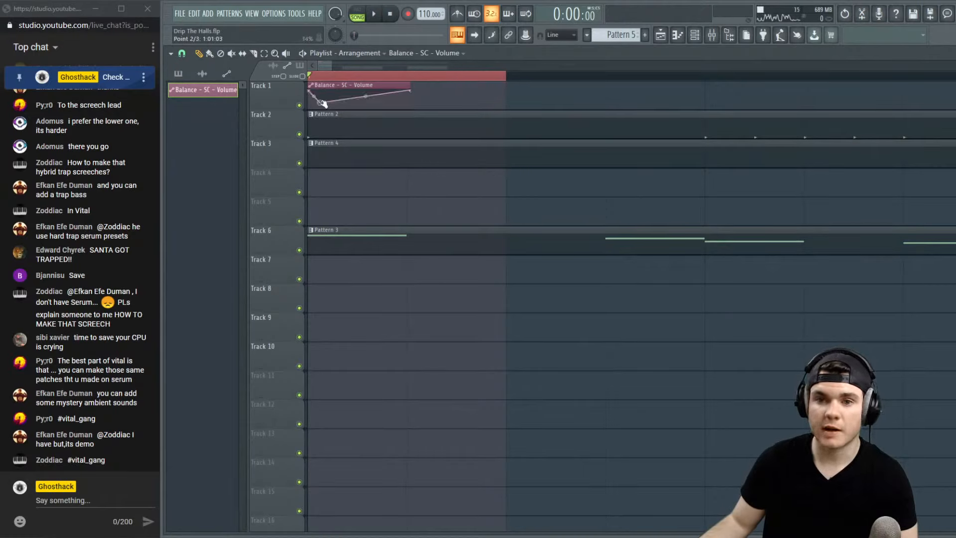
Shape the SC volume automation into a short rising ramp at the song start and clear the playlist's time selection
{"action": "key", "text": "space"}
{"action": "scroll", "coordinate": [337, 82], "scroll_direction": "down", "scroll_amount": 6}
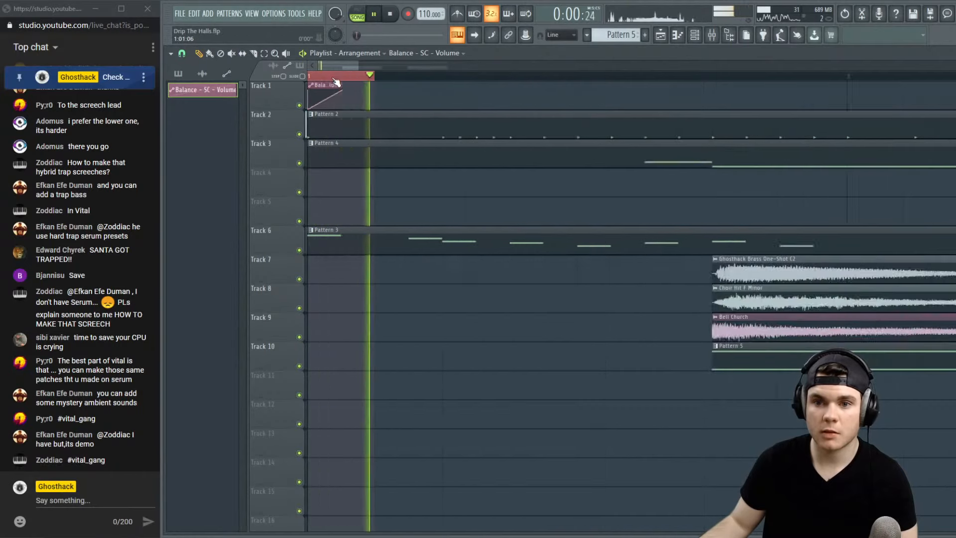
{"action": "double_click", "coordinate": [334, 78]}
{"action": "key", "text": "space"}
{"action": "key", "text": "space"}
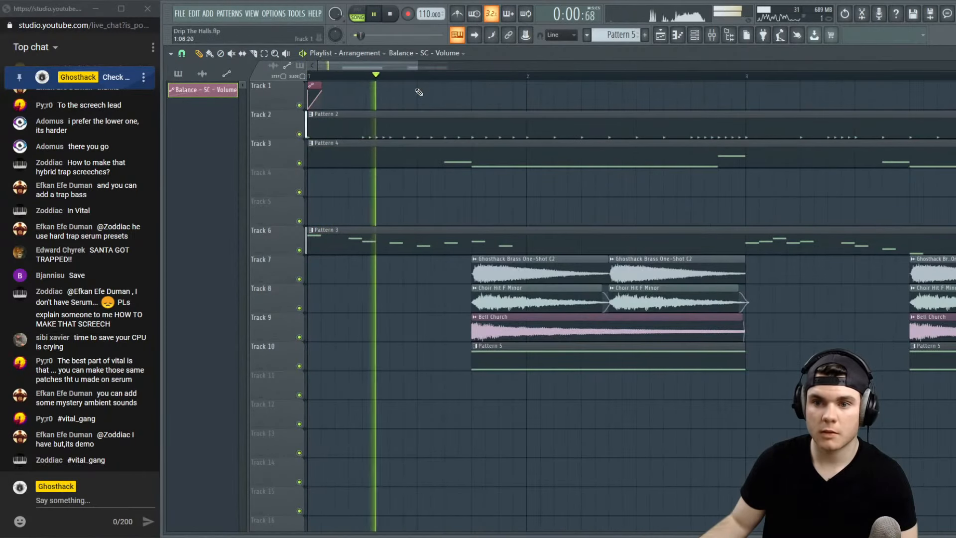
Place copies of the SC volume ramp on Track 1 at the starts of the first and second brass hits
{"action": "left_click", "coordinate": [479, 99]}
{"action": "key", "text": "space"}
{"action": "key", "text": "space"}
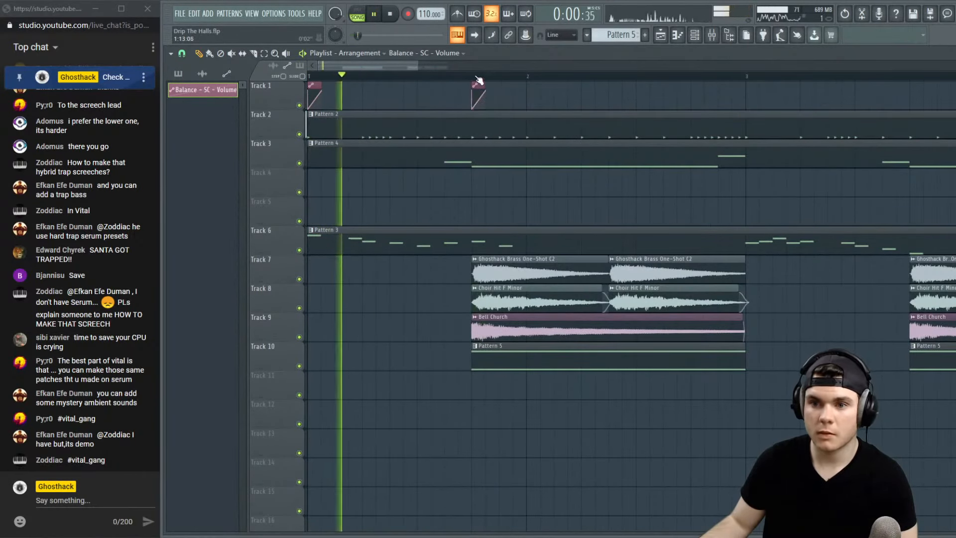
{"action": "left_click", "coordinate": [476, 77]}
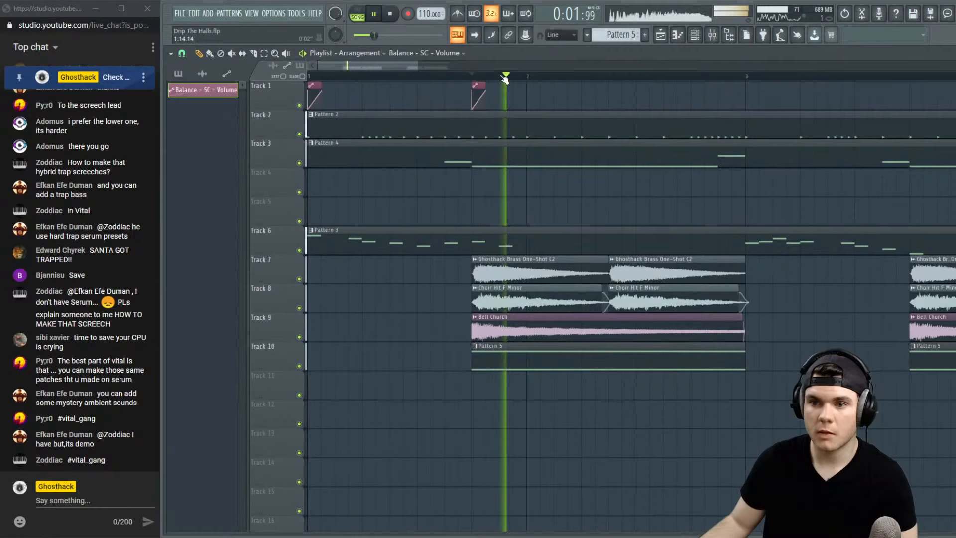
{"action": "left_click", "coordinate": [614, 97]}
{"action": "key", "text": "space"}
{"action": "key", "text": "space"}
Place SC volume ramps on Track 1 at bar 3, the two short Track 3 notes around it, and the last three brass hits
{"action": "scroll", "coordinate": [618, 86], "scroll_direction": "down", "scroll_amount": 3}
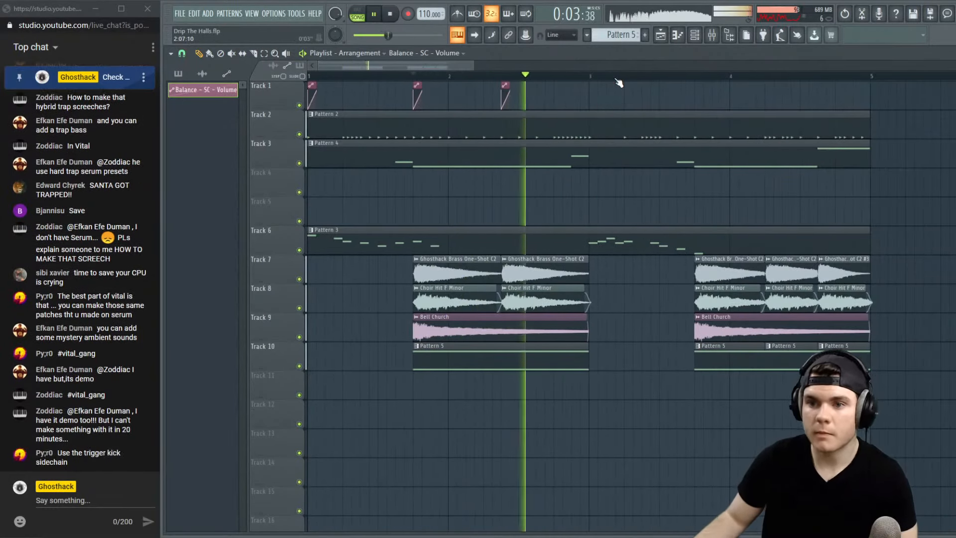
{"action": "scroll", "coordinate": [618, 83], "scroll_direction": "down", "scroll_amount": 2}
{"action": "key", "text": "space"}
{"action": "key", "text": "space"}
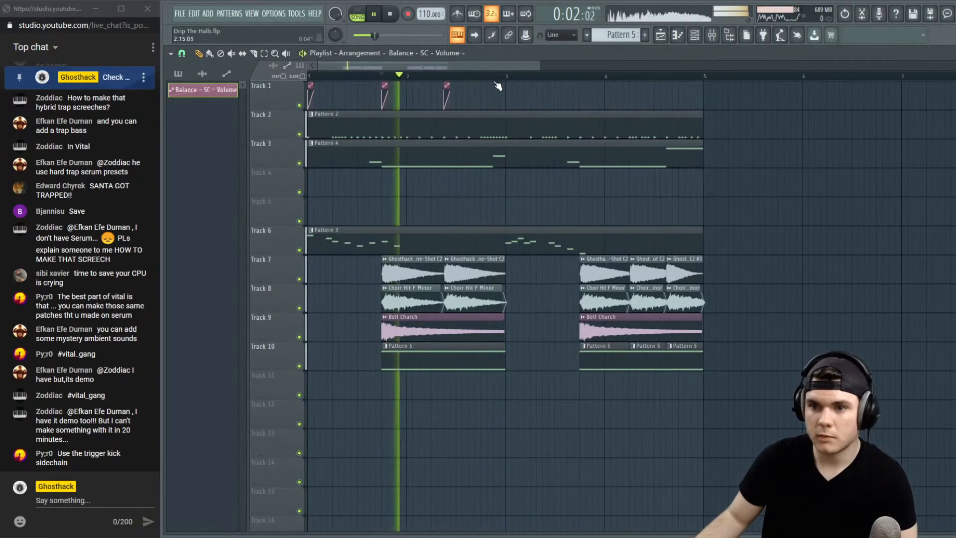
{"action": "left_click", "coordinate": [495, 93]}
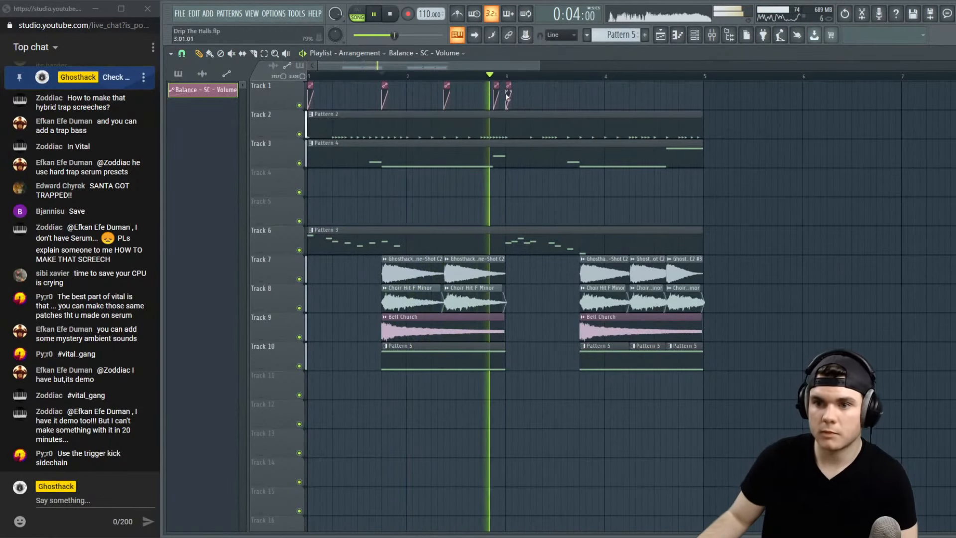
{"action": "left_click", "coordinate": [507, 95]}
{"action": "left_click", "coordinate": [581, 97]}
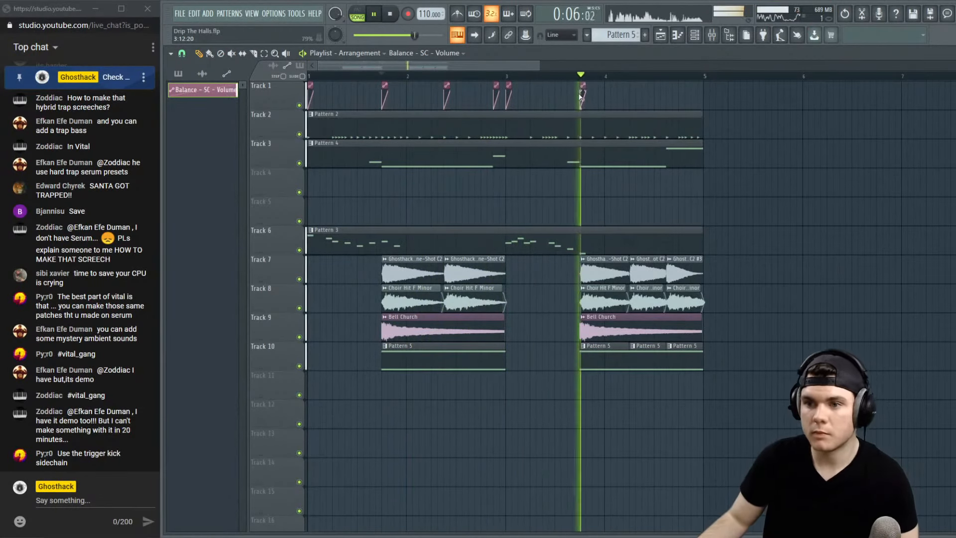
{"action": "left_click", "coordinate": [571, 97]}
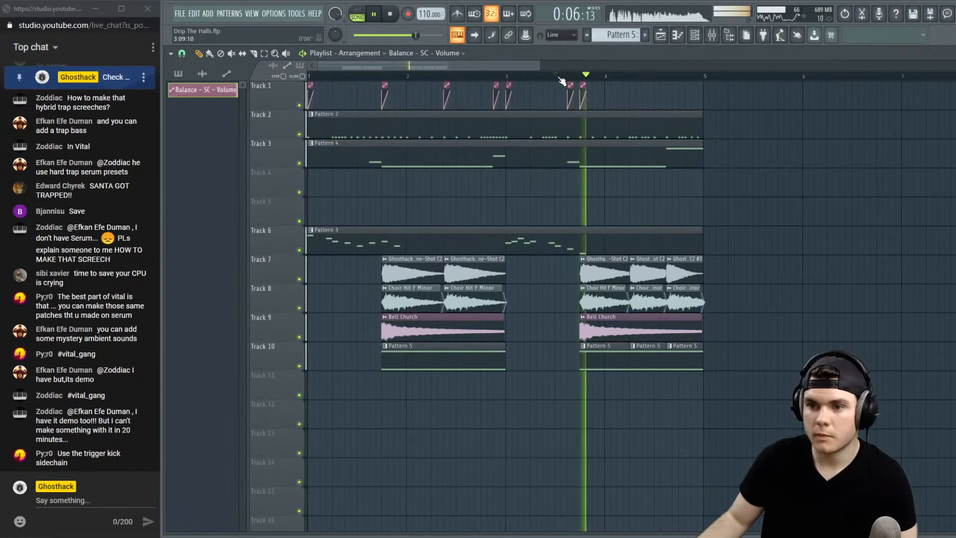
{"action": "left_click", "coordinate": [631, 97]}
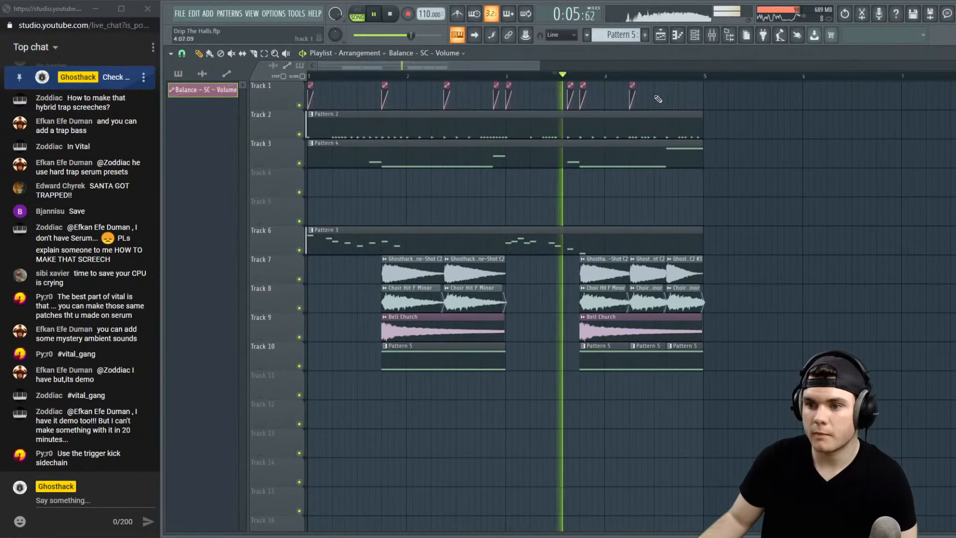
{"action": "left_click", "coordinate": [668, 97]}
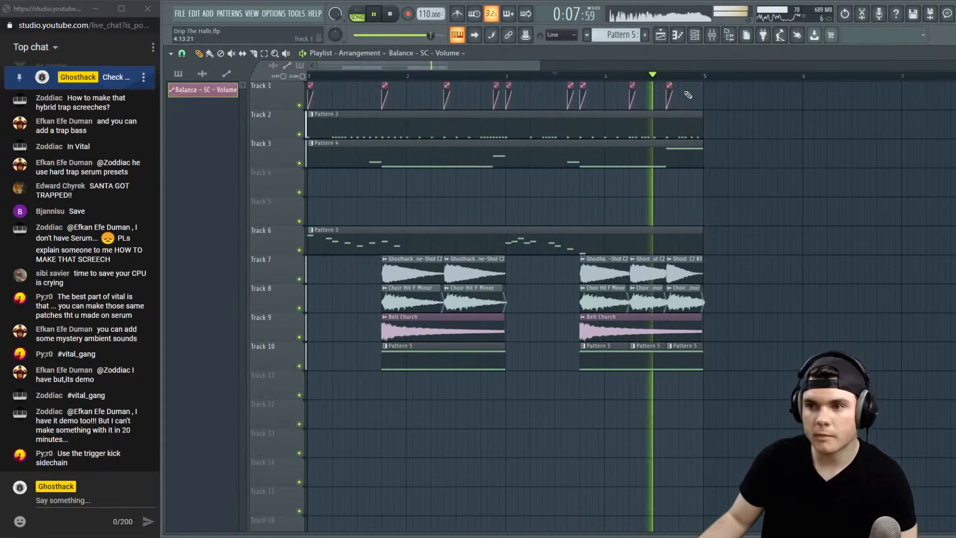
{"action": "key", "text": "space"}
Change the SC volume ramp's end point to Double curve 2, adjust the curve's tension, and play the song
{"action": "scroll", "coordinate": [321, 86], "scroll_direction": "up", "scroll_amount": 5}
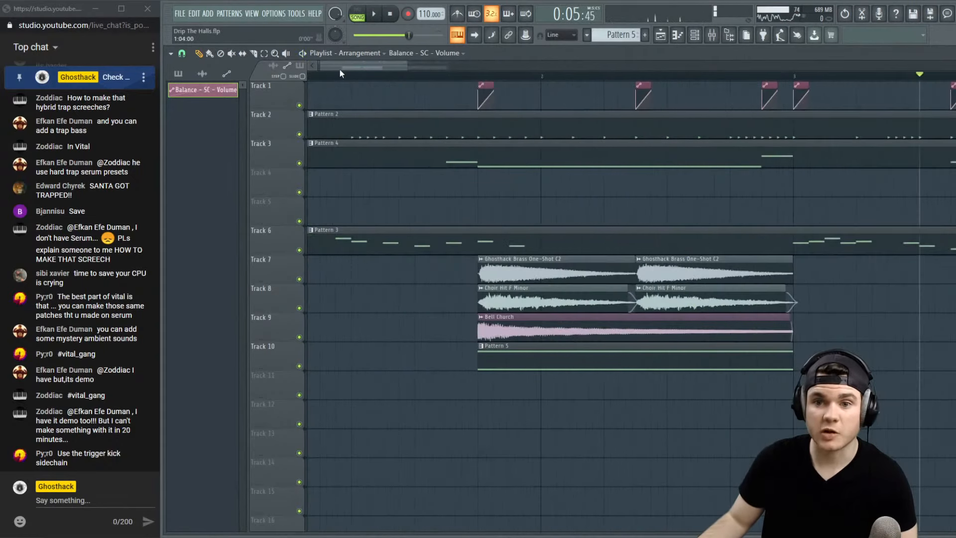
{"action": "left_click_drag", "start_coordinate": [340, 68], "coordinate": [315, 77]}
{"action": "scroll", "coordinate": [316, 76], "scroll_direction": "up", "scroll_amount": 3}
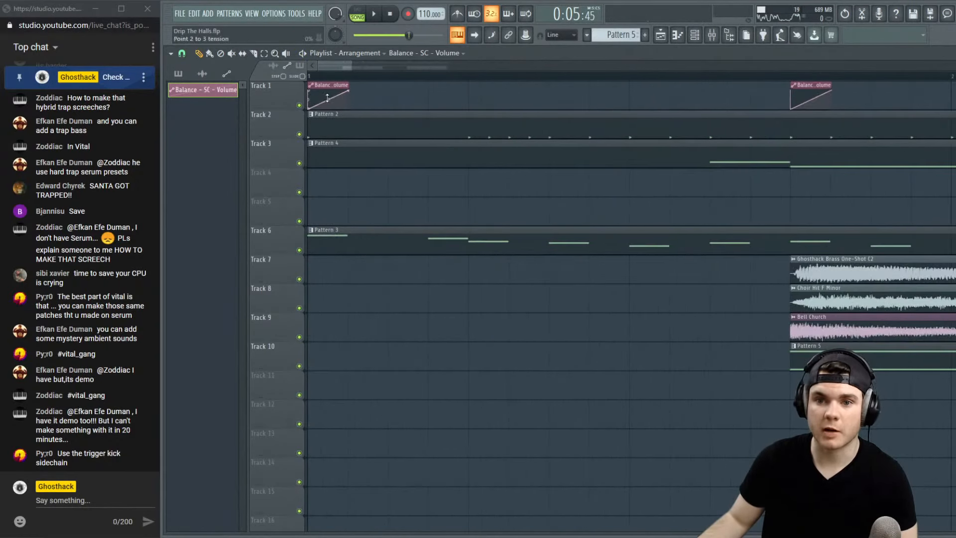
{"action": "right_click", "coordinate": [350, 92]}
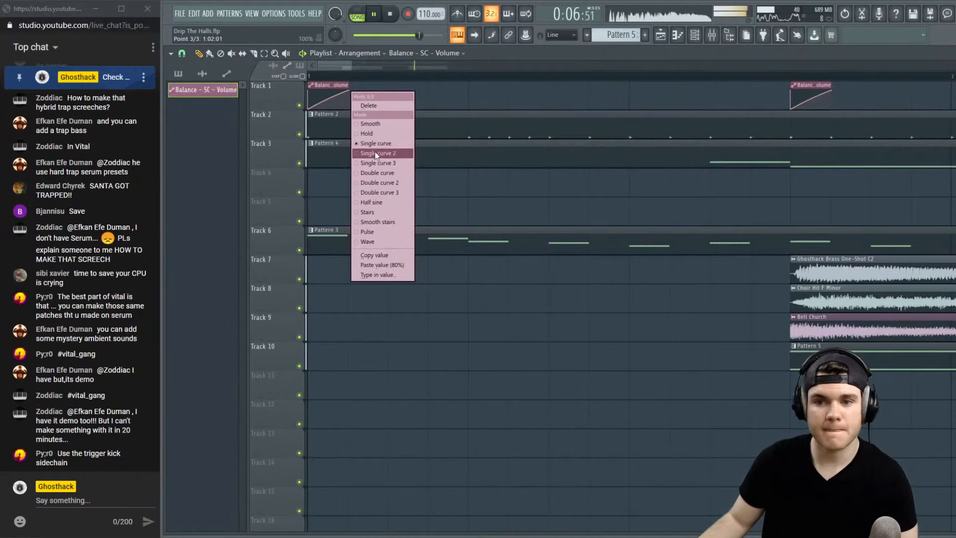
{"action": "left_click", "coordinate": [377, 183]}
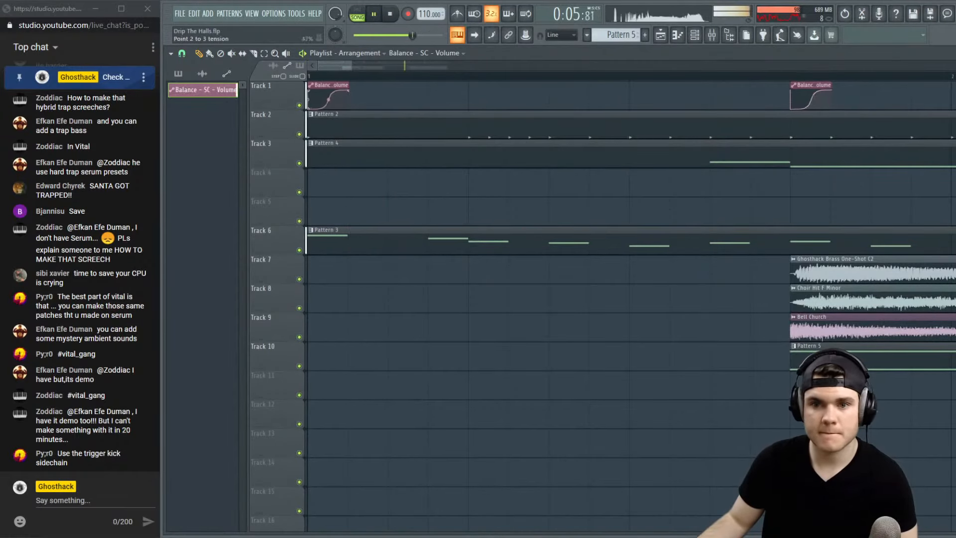
{"action": "left_click_drag", "start_coordinate": [328, 100], "coordinate": [328, 106]}
{"action": "key", "text": "space"}
{"action": "key", "text": "space"}
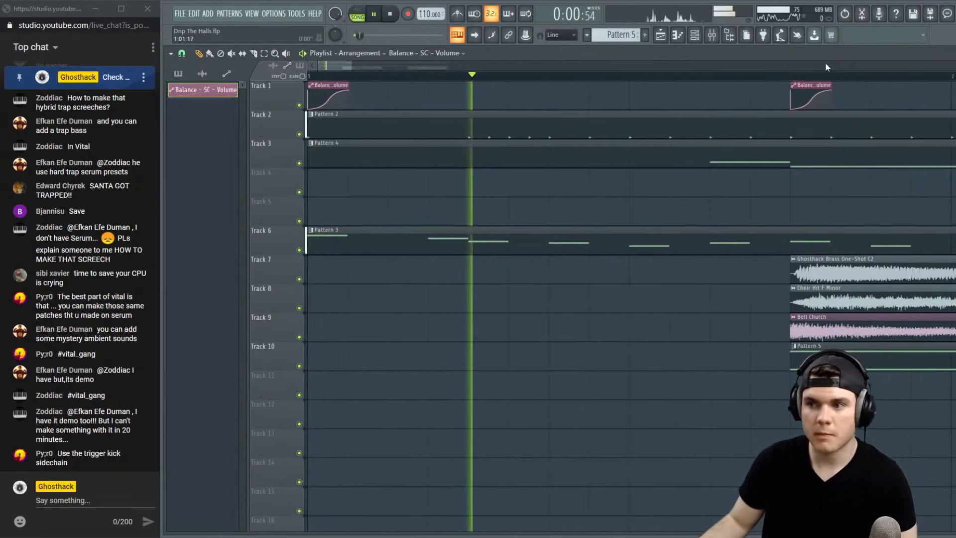
Shorten the SC volume fade-in by moving the first clip's end point earlier
{"action": "scroll", "coordinate": [788, 77], "scroll_direction": "down", "scroll_amount": 3}
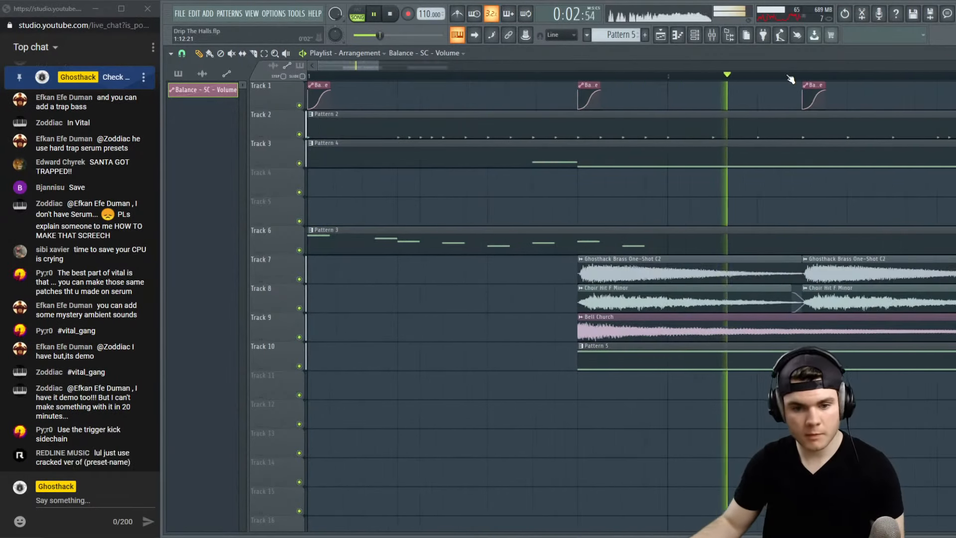
{"action": "scroll", "coordinate": [790, 78], "scroll_direction": "down", "scroll_amount": 4}
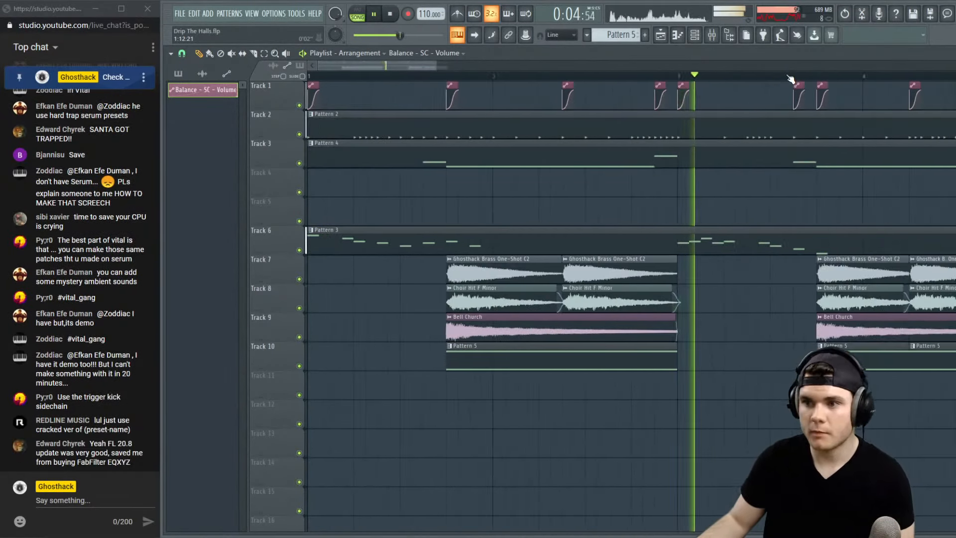
{"action": "scroll", "coordinate": [790, 78], "scroll_direction": "down", "scroll_amount": 2}
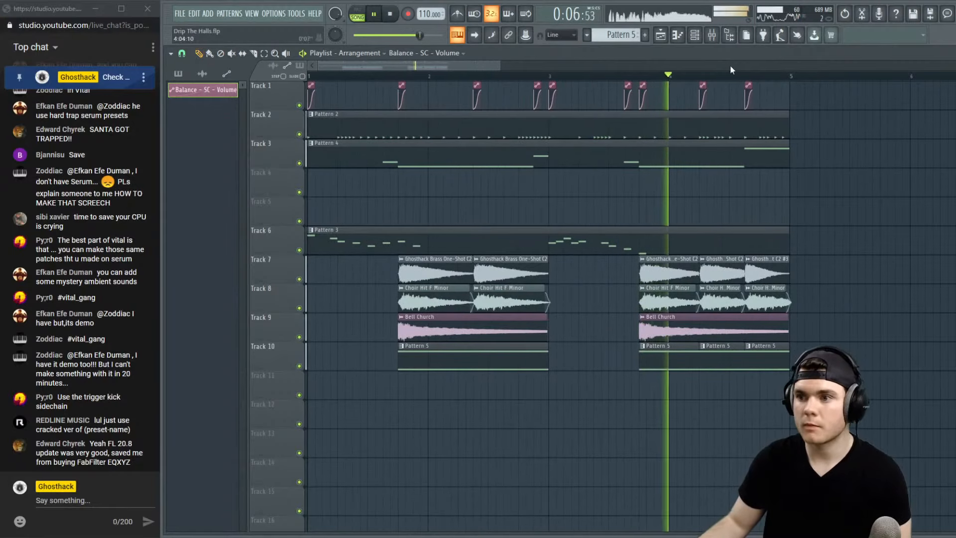
{"action": "scroll", "coordinate": [338, 69], "scroll_direction": "up", "scroll_amount": 6}
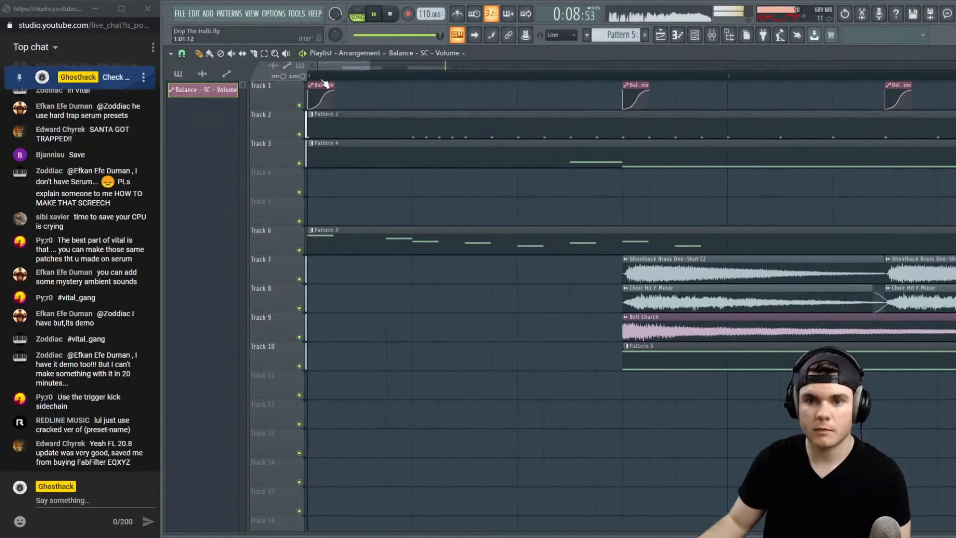
{"action": "scroll", "coordinate": [323, 83], "scroll_direction": "up", "scroll_amount": 3}
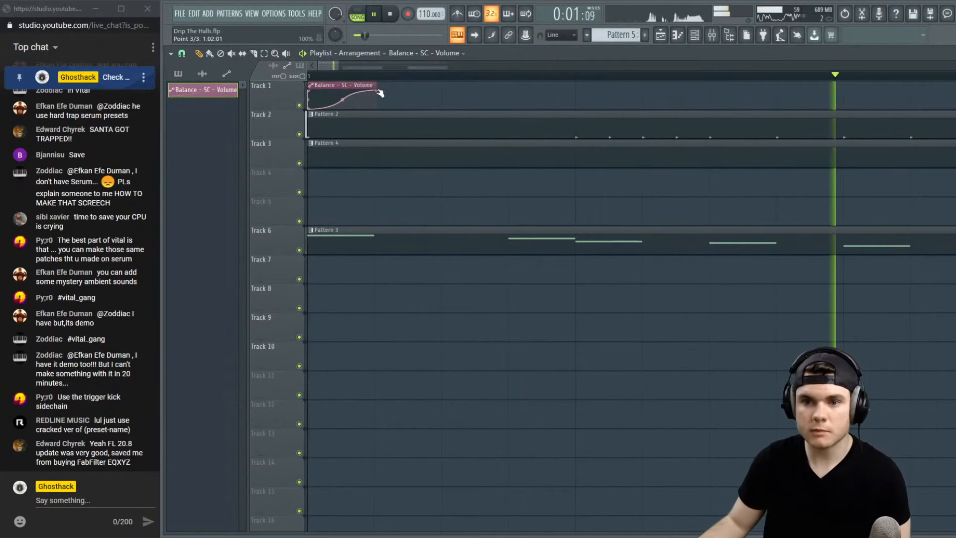
{"action": "left_click_drag", "start_coordinate": [380, 93], "coordinate": [359, 81]}
{"action": "scroll", "coordinate": [344, 81], "scroll_direction": "down", "scroll_amount": 8}
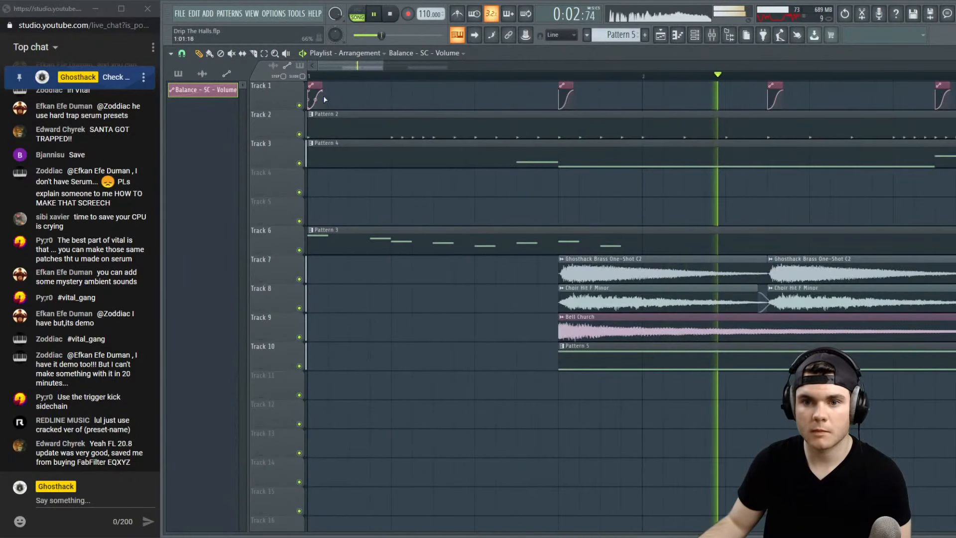
{"action": "scroll", "coordinate": [334, 82], "scroll_direction": "down", "scroll_amount": 4}
Play the arrangement from the first brass hit to check the ducking against the layered sounds
{"action": "key", "text": "space"}
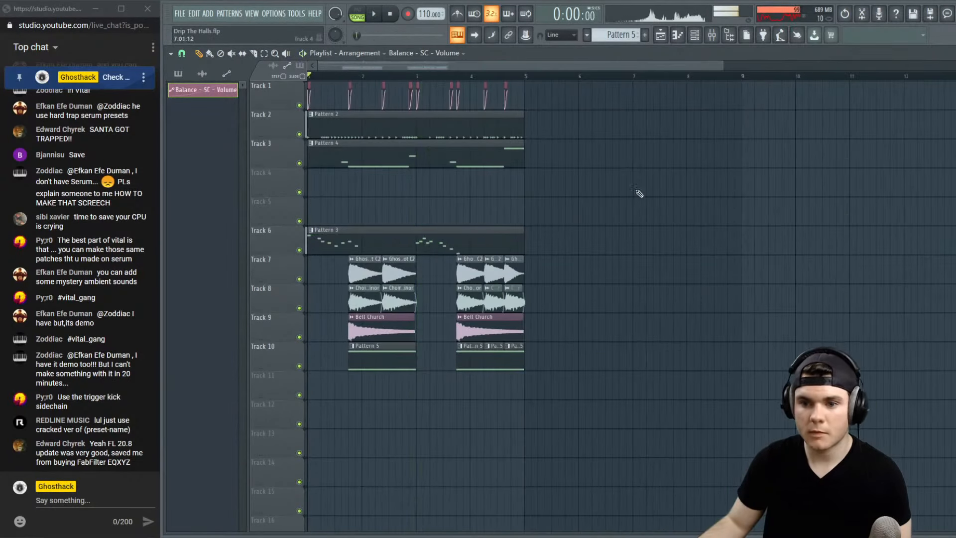
{"action": "scroll", "coordinate": [385, 79], "scroll_direction": "up", "scroll_amount": 6}
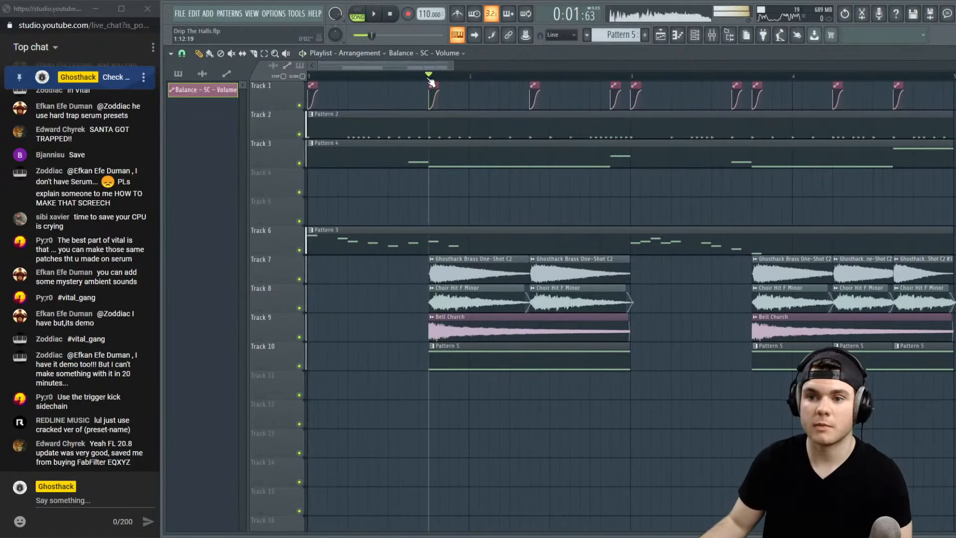
{"action": "key", "text": "space"}
{"action": "key", "text": "space"}
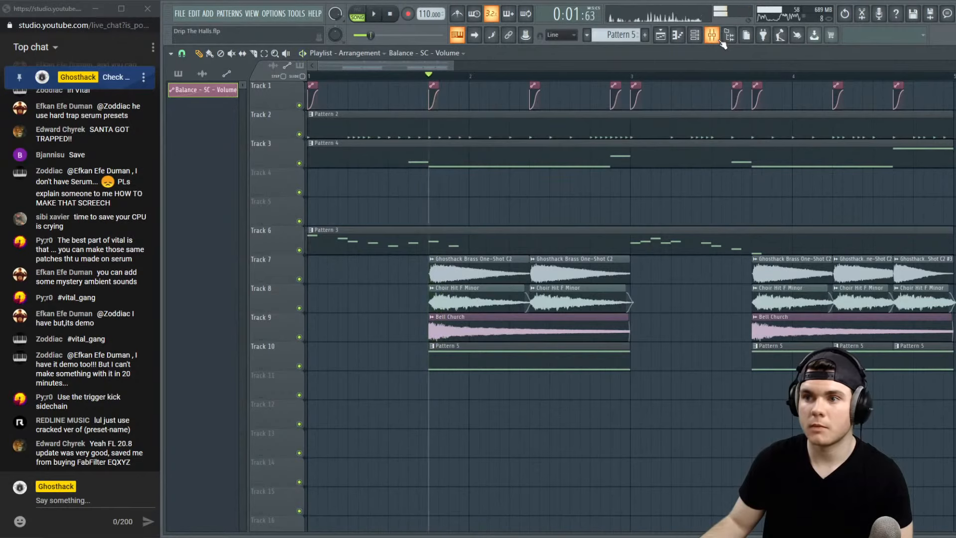
{"action": "key", "text": "space"}
{"action": "key", "text": "space"}
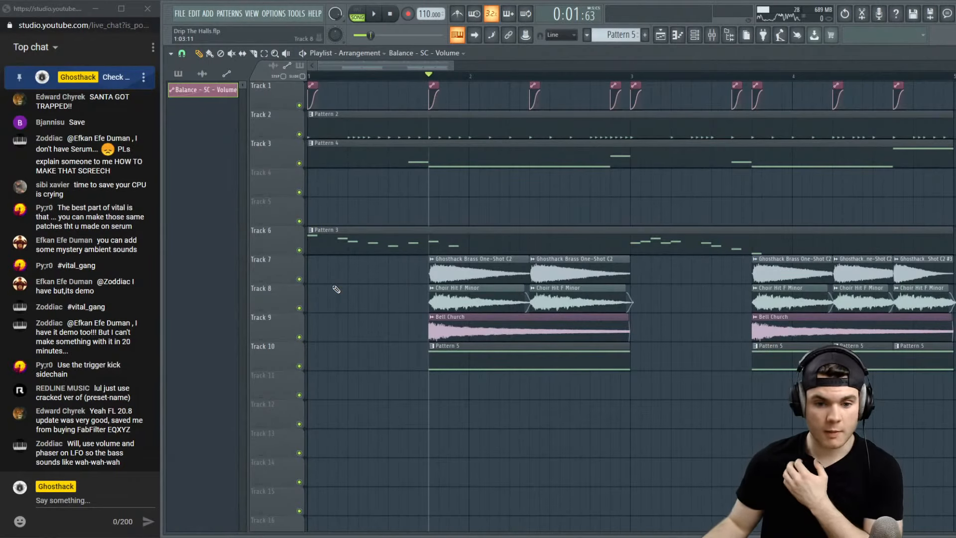
Open Vital from the channel rack and modulate oscillator 1's level with LFO 2 at an amount of 1.000, with the base level near zero
{"action": "left_click", "coordinate": [703, 42]}
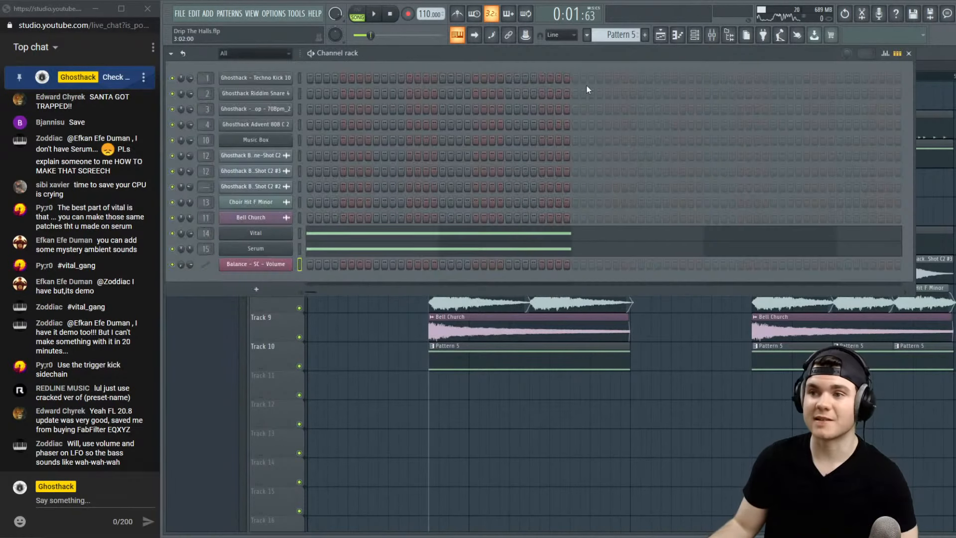
{"action": "left_click", "coordinate": [280, 234]}
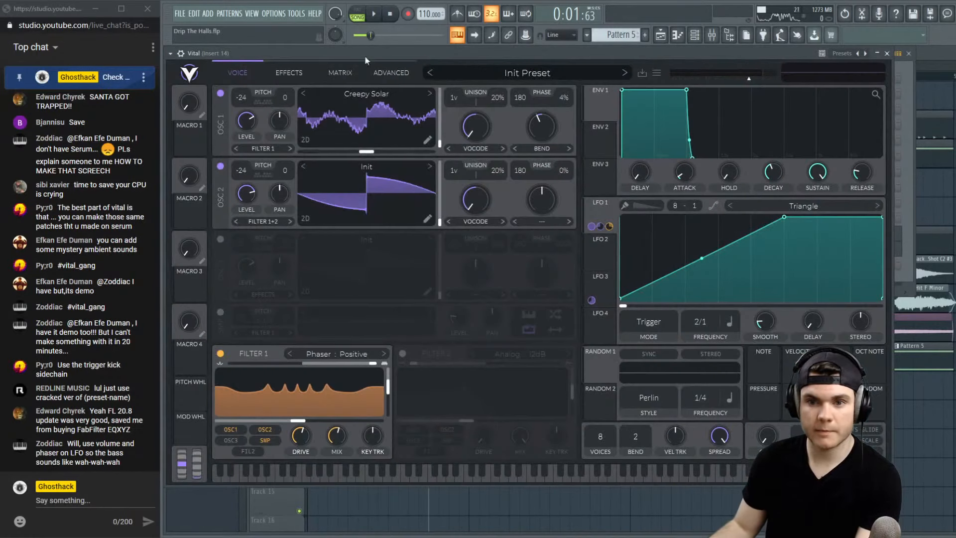
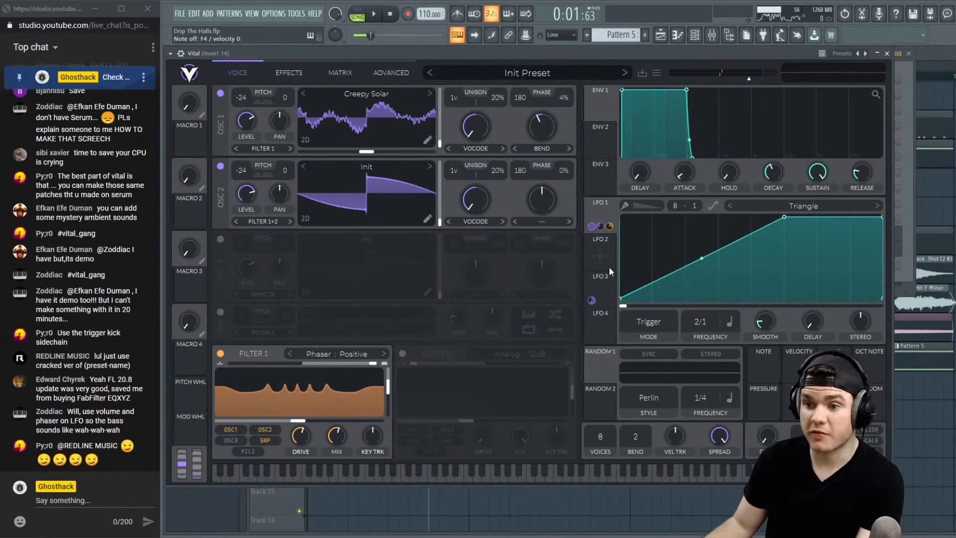
{"action": "left_click_drag", "start_coordinate": [604, 251], "coordinate": [243, 125]}
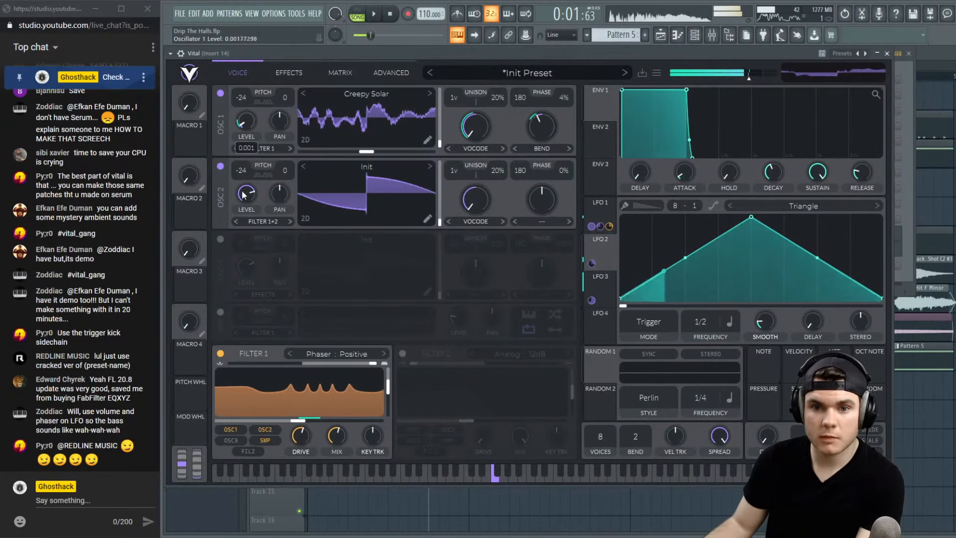
{"action": "left_click", "coordinate": [247, 148]}
{"action": "left_click_drag", "start_coordinate": [251, 128], "coordinate": [246, 102]}
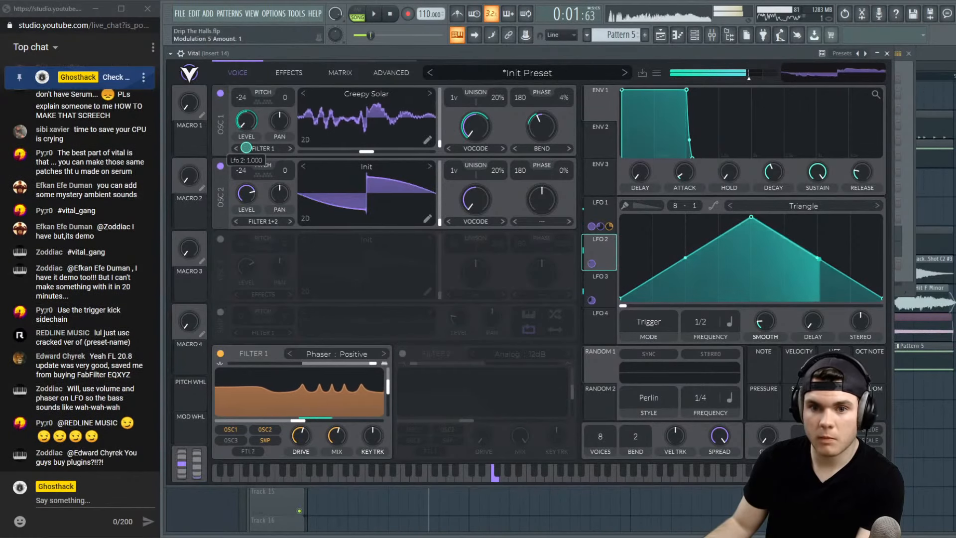
Set LFO 2's frequency to 1/8 and move its triangle peak to about a quarter of the cycle, checking it in playback
{"action": "left_click_drag", "start_coordinate": [703, 318], "coordinate": [704, 295]}
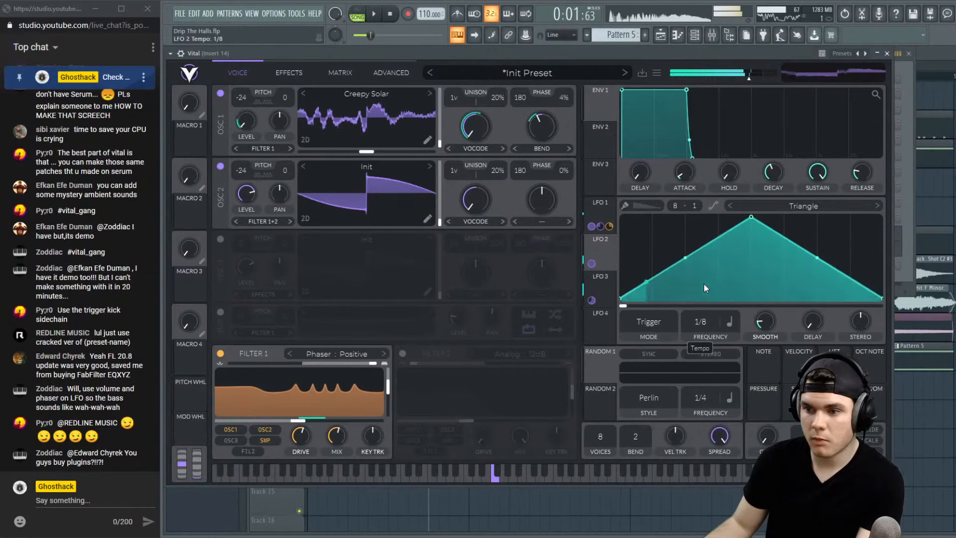
{"action": "left_click_drag", "start_coordinate": [752, 217], "coordinate": [716, 198]}
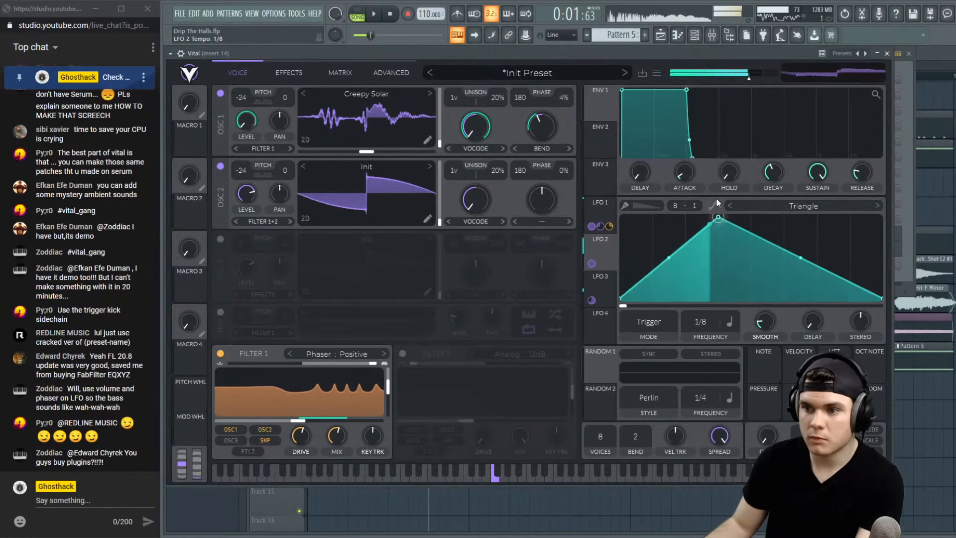
{"action": "key", "text": "space"}
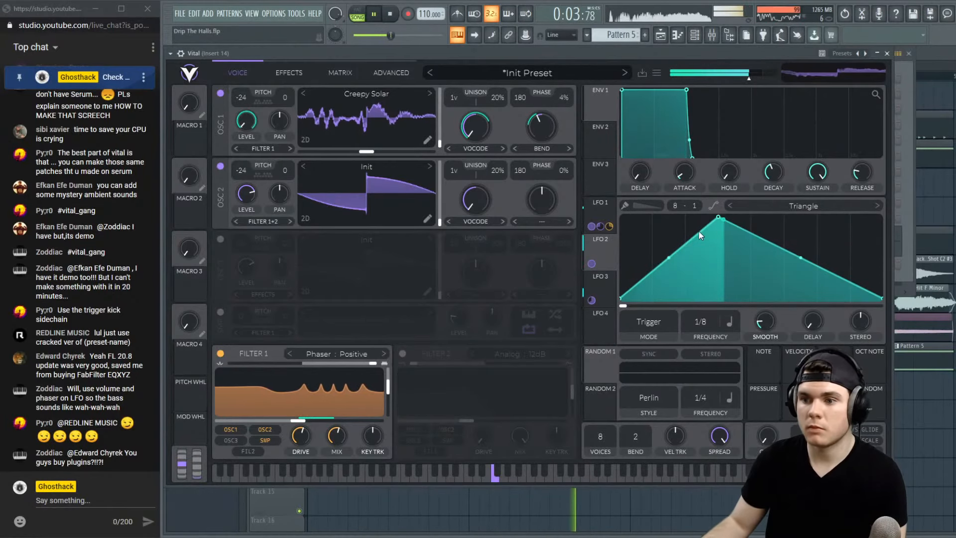
{"action": "key", "text": "space"}
{"action": "left_click_drag", "start_coordinate": [713, 217], "coordinate": [686, 214]}
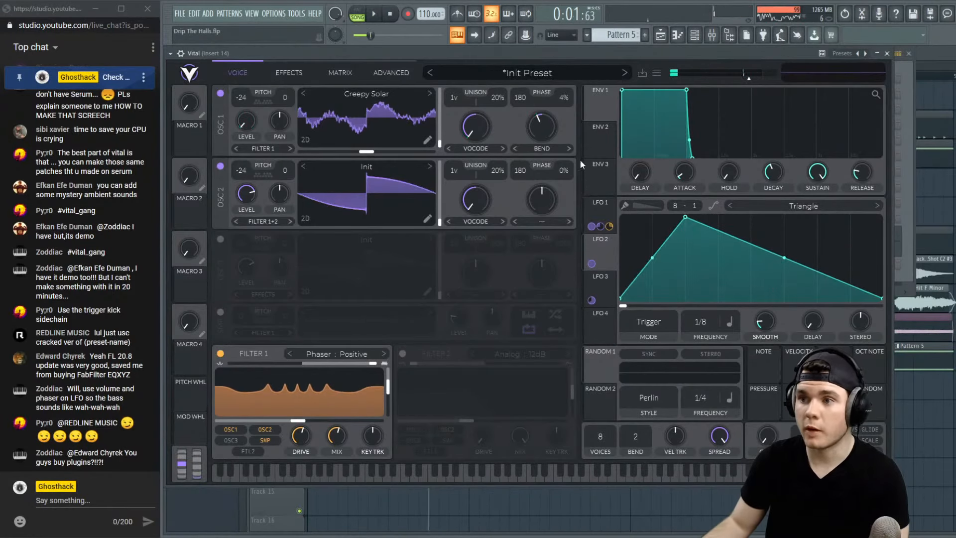
Set the project's timebase to 48 PPQ in the project settings and close them
{"action": "left_click", "coordinate": [286, 15]}
{"action": "left_click", "coordinate": [283, 42]}
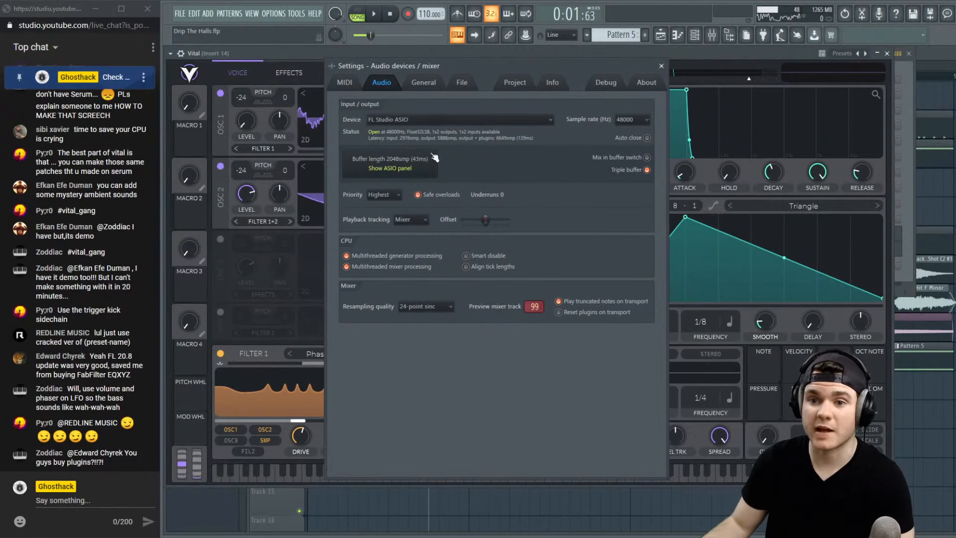
{"action": "left_click", "coordinate": [516, 84]}
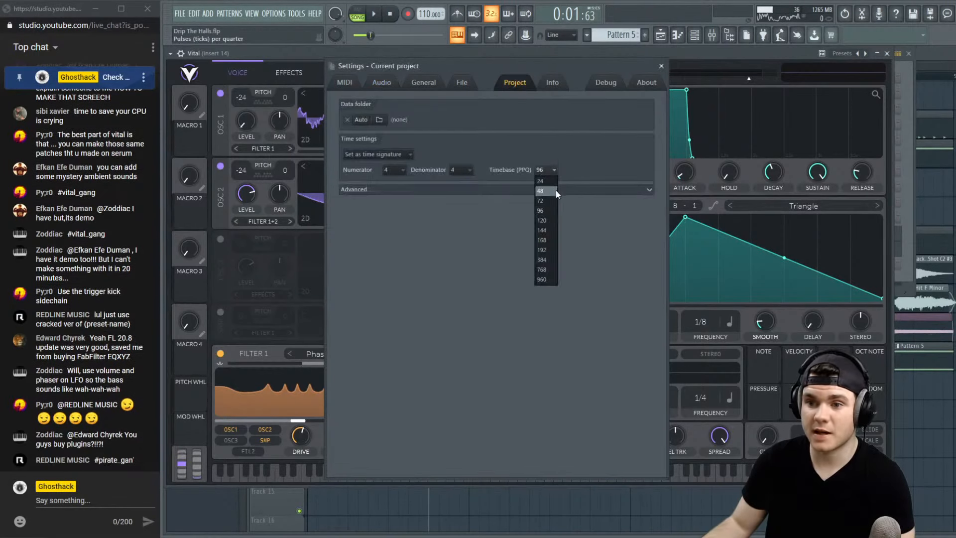
{"action": "left_click", "coordinate": [556, 190]}
{"action": "left_click", "coordinate": [580, 304]}
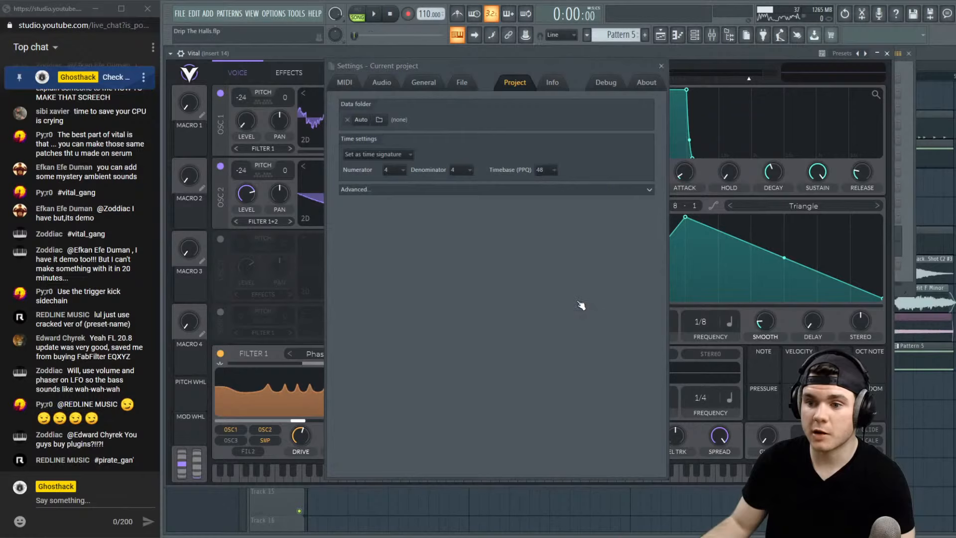
{"action": "left_click", "coordinate": [660, 66]}
Compare Vital's oversampling at 8x (Ultra CPU) and 1x (Draft) during playback and leave it at 1x (Draft)
{"action": "left_click", "coordinate": [389, 73]}
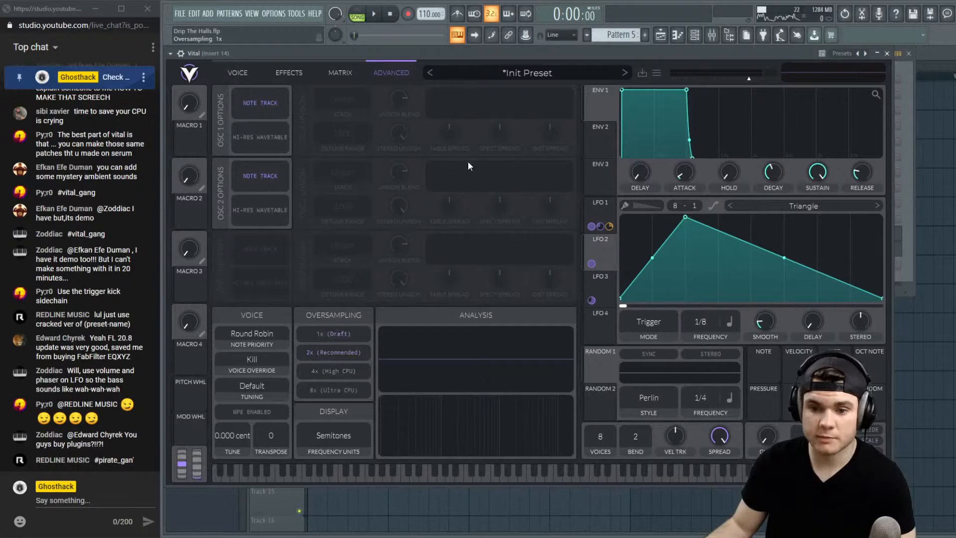
{"action": "key", "text": "space"}
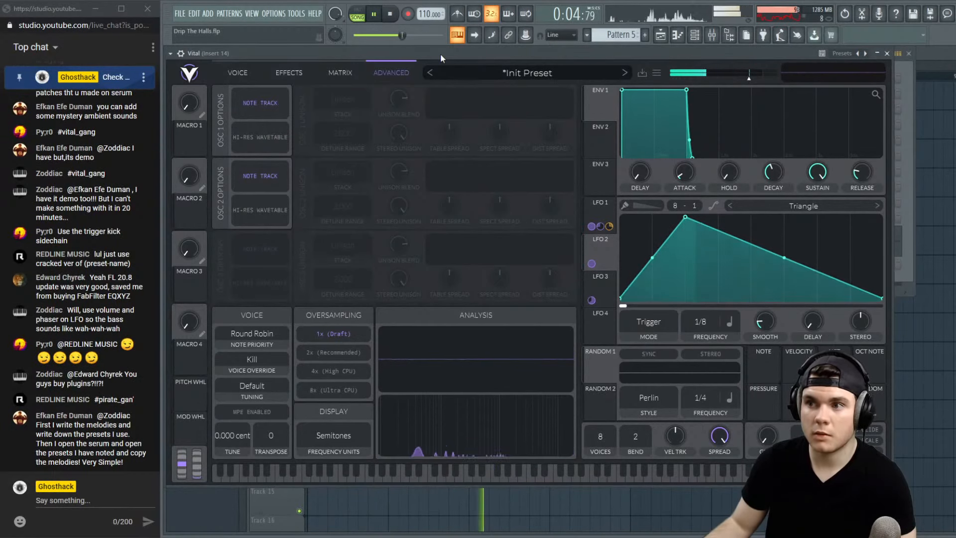
{"action": "key", "text": "space"}
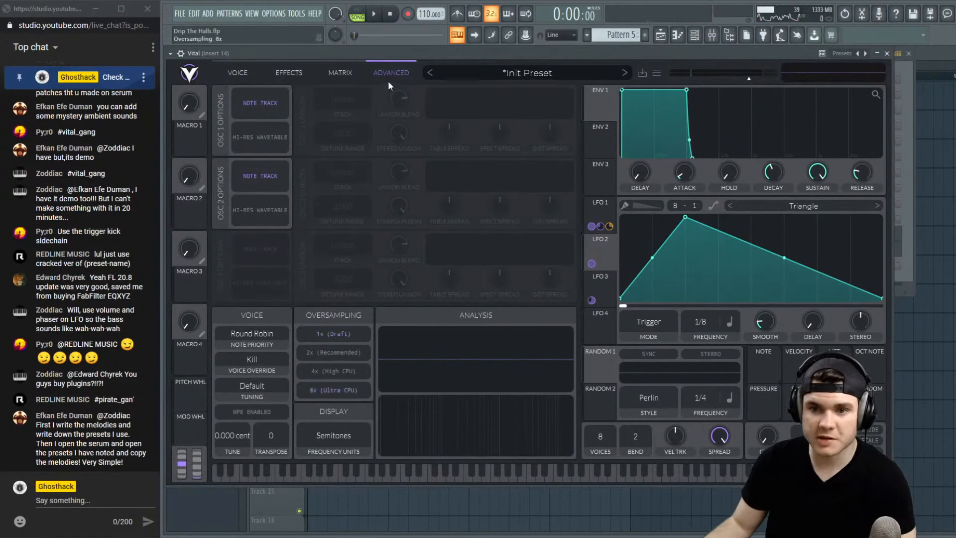
{"action": "key", "text": "space"}
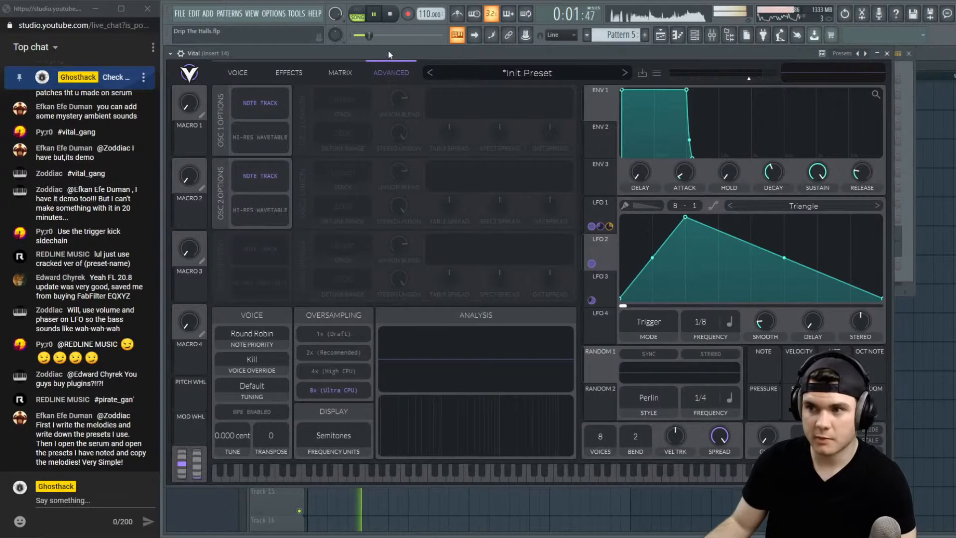
{"action": "key", "text": "space"}
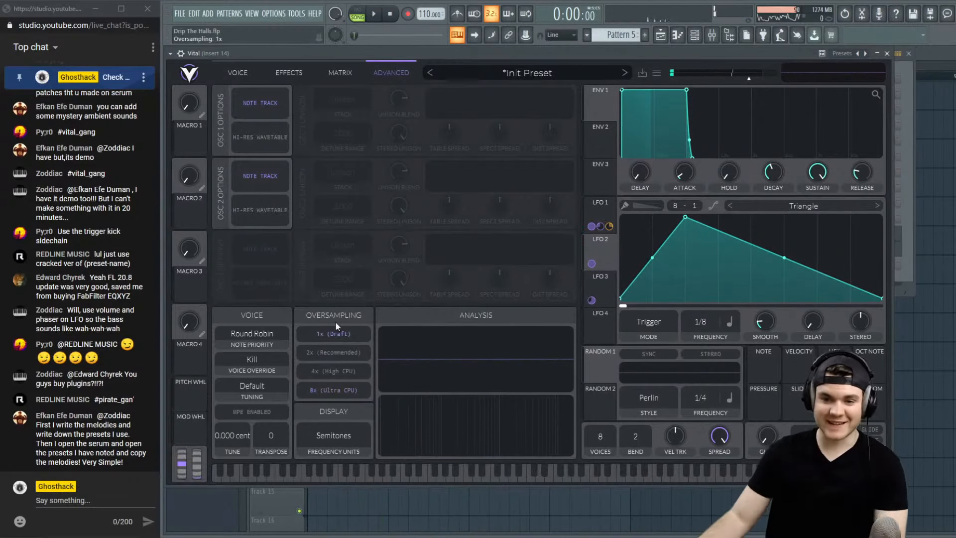
{"action": "key", "text": "space"}
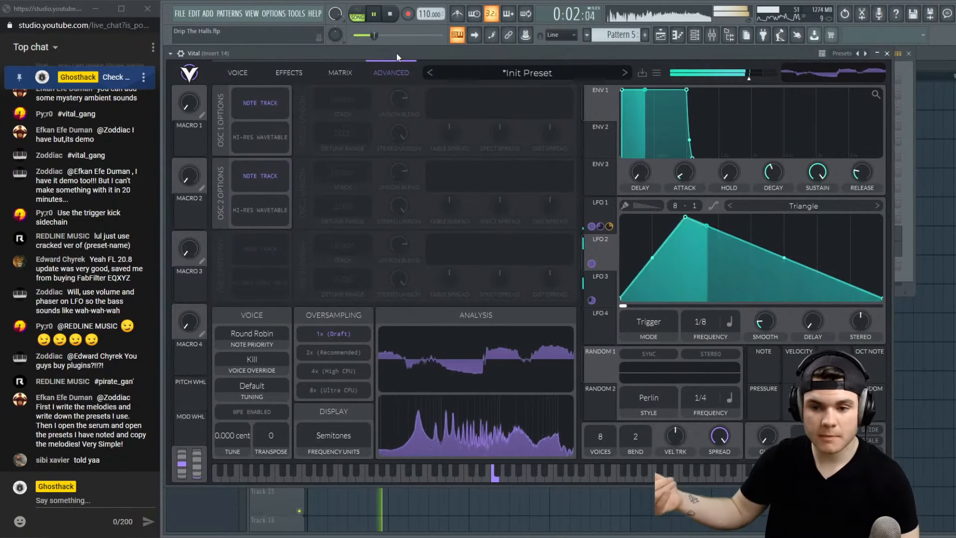
Bend both slopes of LFO 2's triangle outward into rounded curves, listening to the bass
{"action": "left_click", "coordinate": [243, 72]}
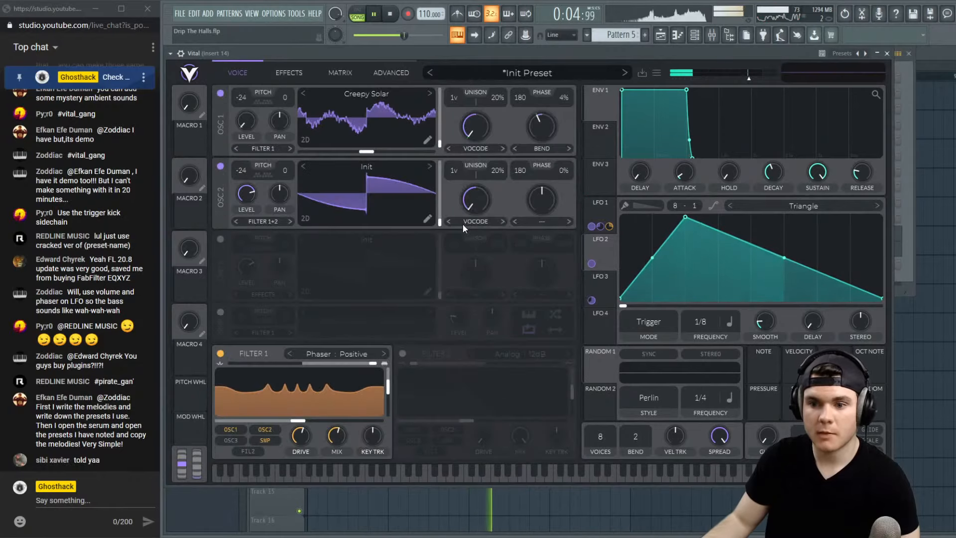
{"action": "left_click", "coordinate": [390, 19]}
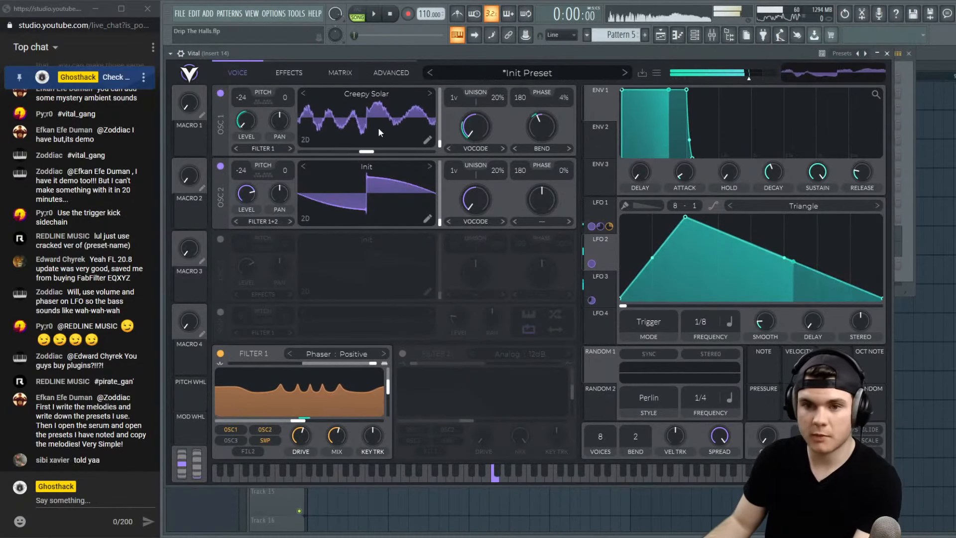
{"action": "left_click_drag", "start_coordinate": [785, 258], "coordinate": [784, 244]}
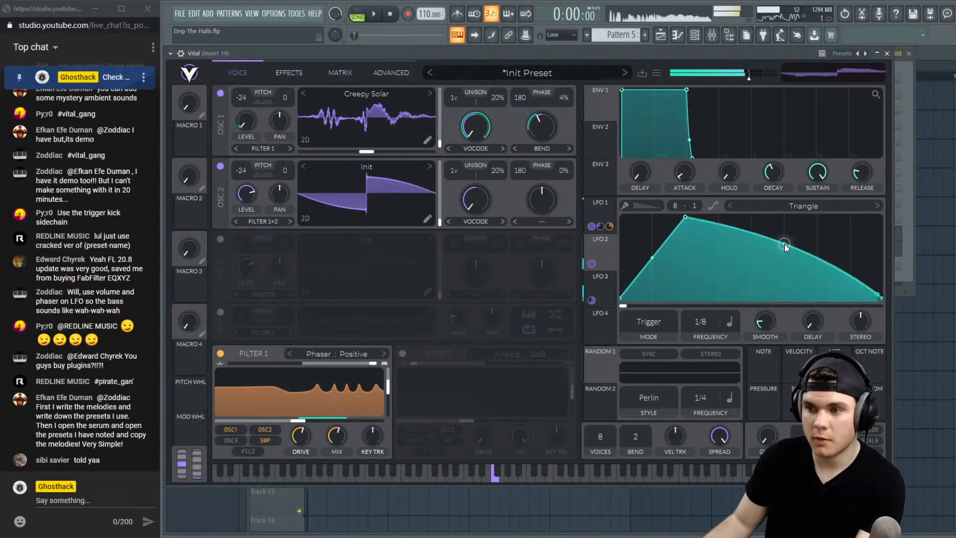
{"action": "left_click_drag", "start_coordinate": [652, 249], "coordinate": [653, 244]}
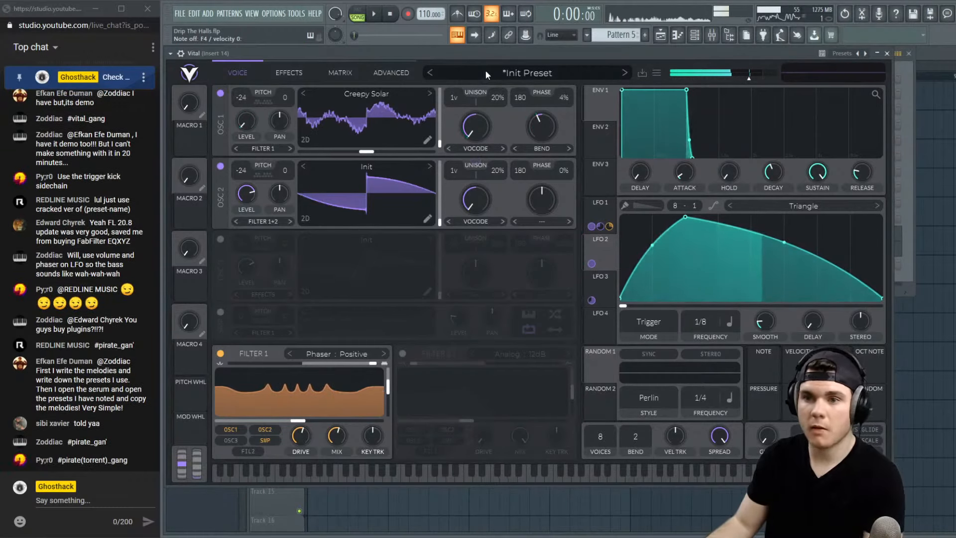
Close Vital and play the arrangement from the start to check the reshaped bass
{"action": "left_click", "coordinate": [886, 53]}
{"action": "key", "text": "space"}
{"action": "left_click", "coordinate": [909, 54]}
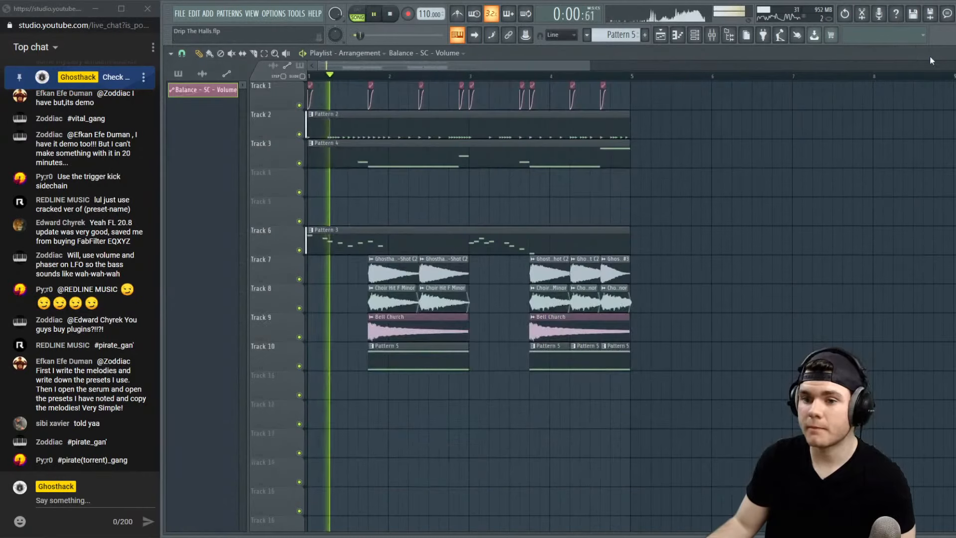
{"action": "scroll", "coordinate": [376, 70], "scroll_direction": "up", "scroll_amount": 1}
{"action": "left_click_drag", "start_coordinate": [376, 68], "coordinate": [316, 69]}
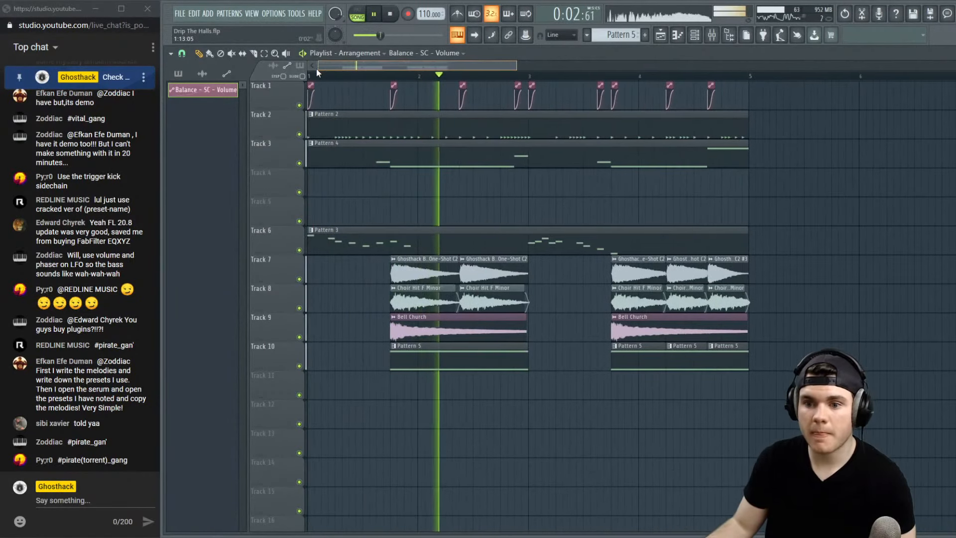
Reopen Vital and move LFO 2's peak earlier to about an eighth of the cycle, checking it in playback
{"action": "left_click", "coordinate": [695, 35]}
{"action": "key", "text": "space"}
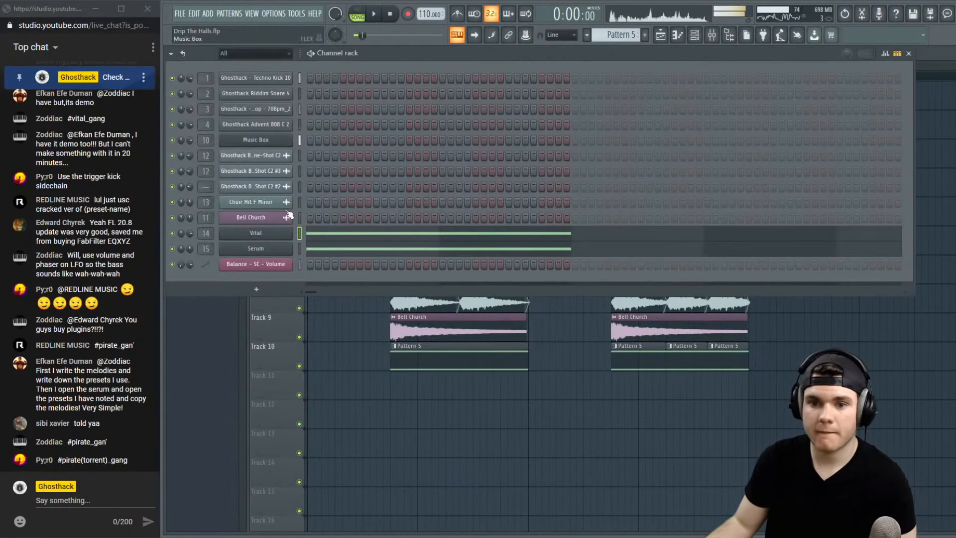
{"action": "left_click", "coordinate": [277, 234]}
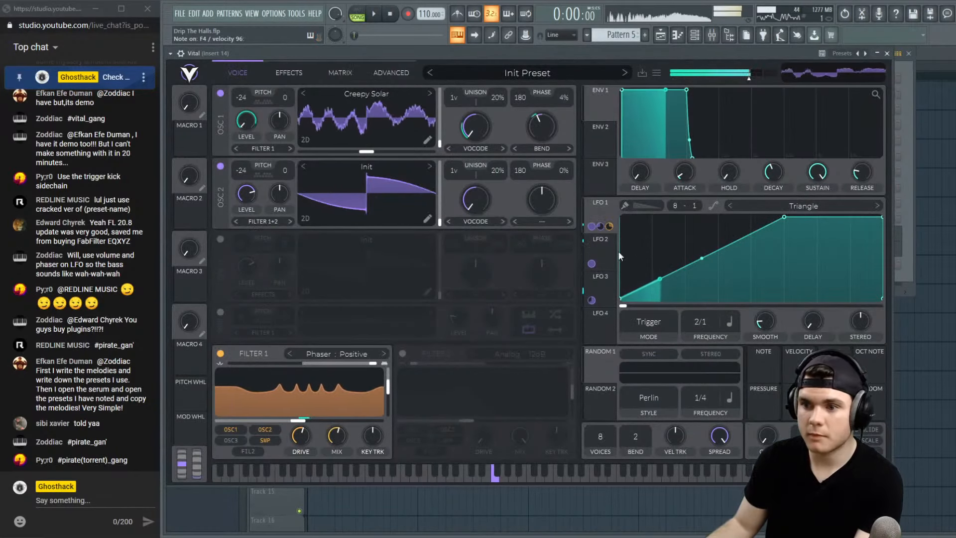
{"action": "left_click", "coordinate": [611, 255]}
{"action": "left_click_drag", "start_coordinate": [675, 211], "coordinate": [656, 202]}
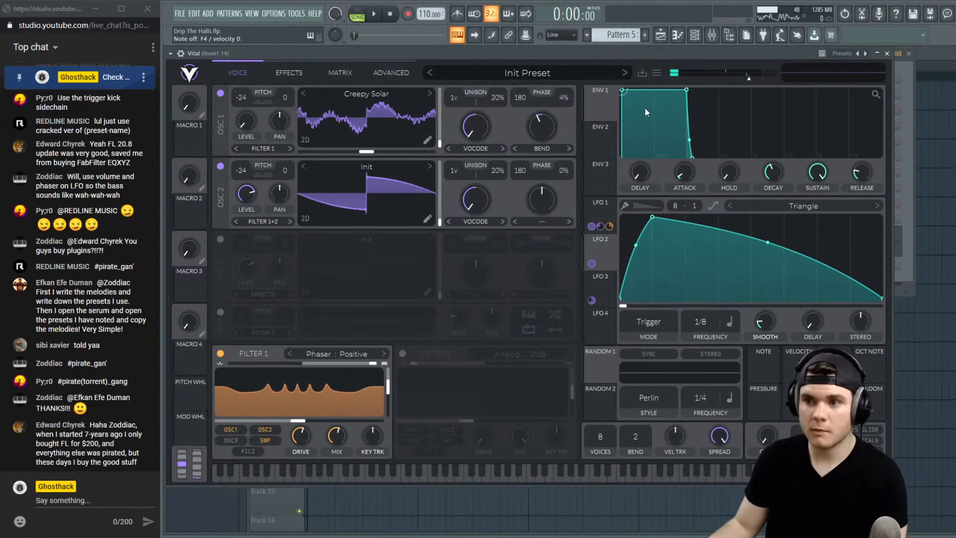
{"action": "key", "text": "space"}
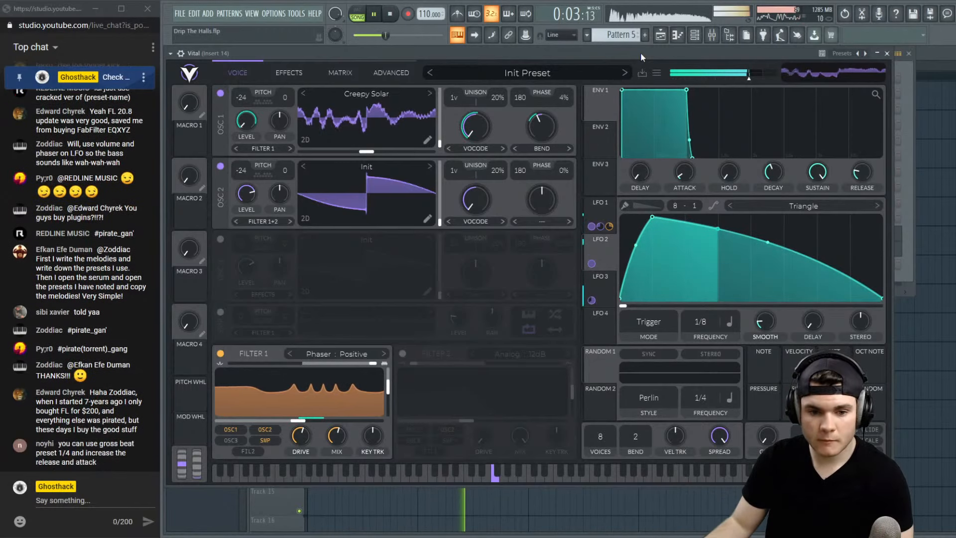
Close Vital and play the arrangement from the second group of brass hits
{"action": "left_click", "coordinate": [936, 51]}
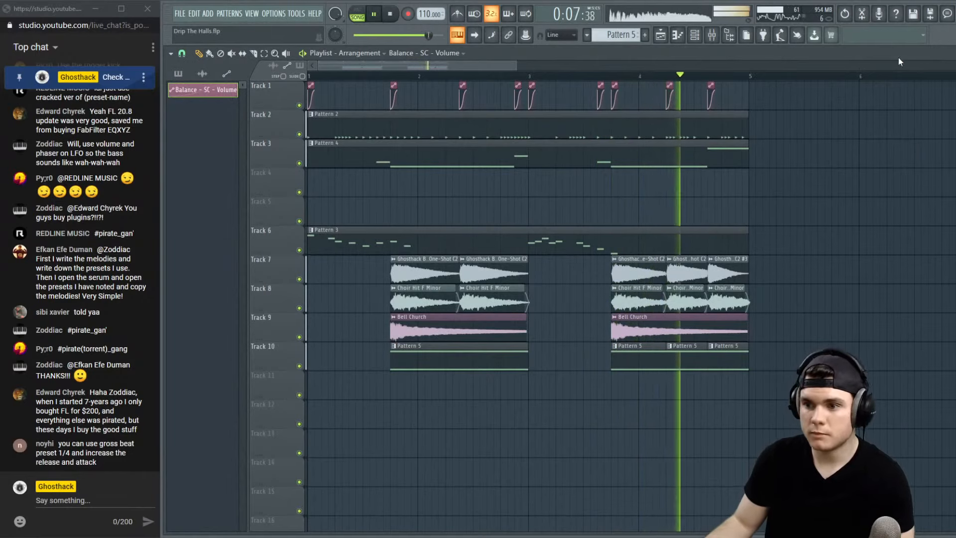
{"action": "left_click", "coordinate": [612, 75]}
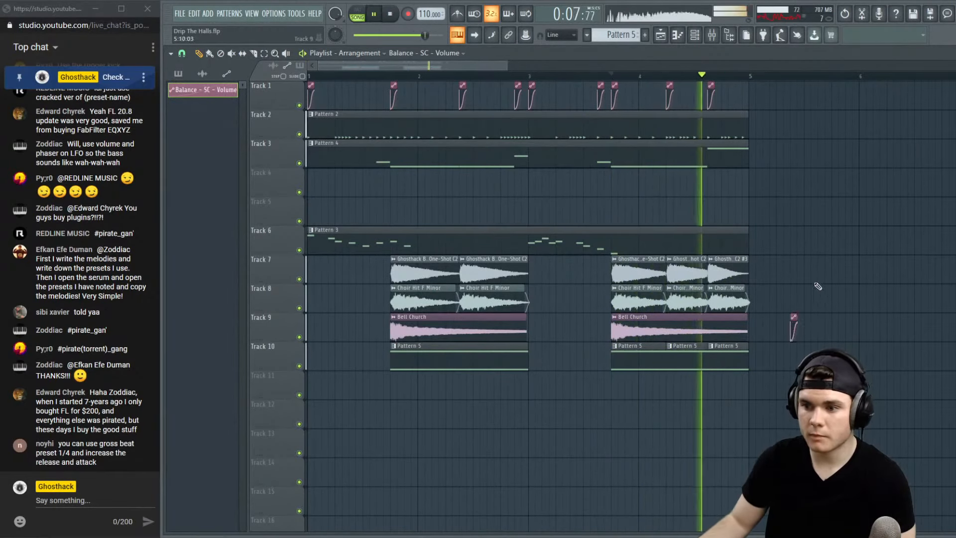
{"action": "key", "text": "space"}
Merge the pattern clips on track 10 into a single clip and solo the track for playback
{"action": "right_click", "coordinate": [276, 356]}
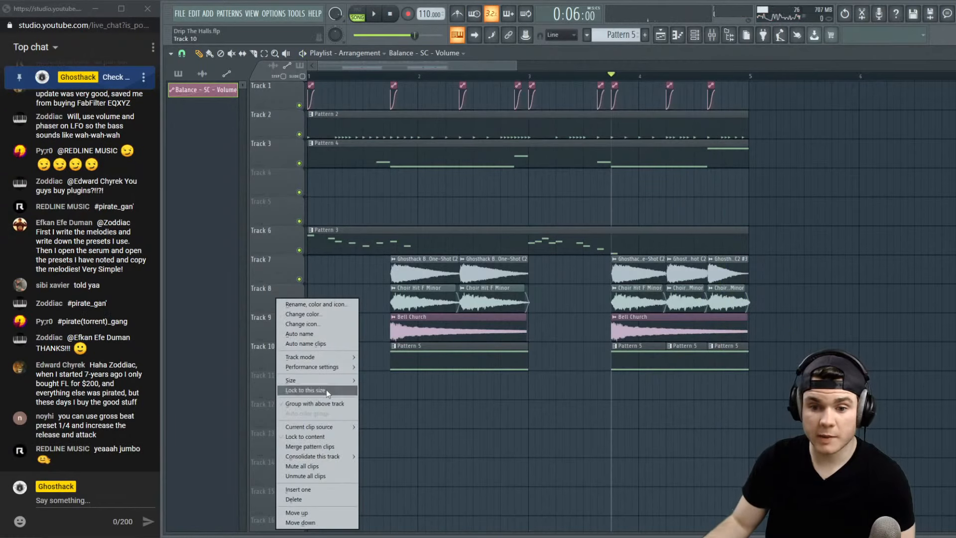
{"action": "left_click", "coordinate": [316, 446]}
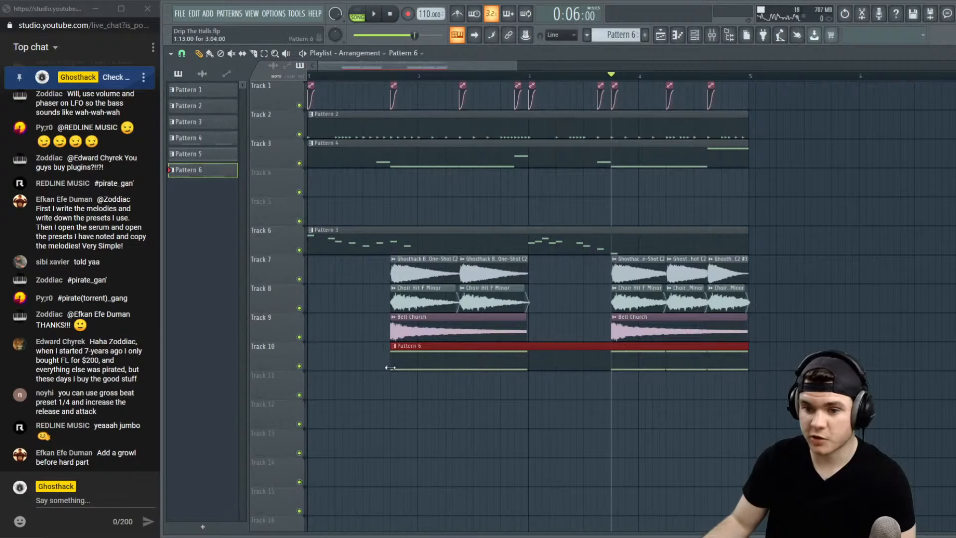
{"action": "right_click", "coordinate": [300, 366]}
{"action": "key", "text": "space"}
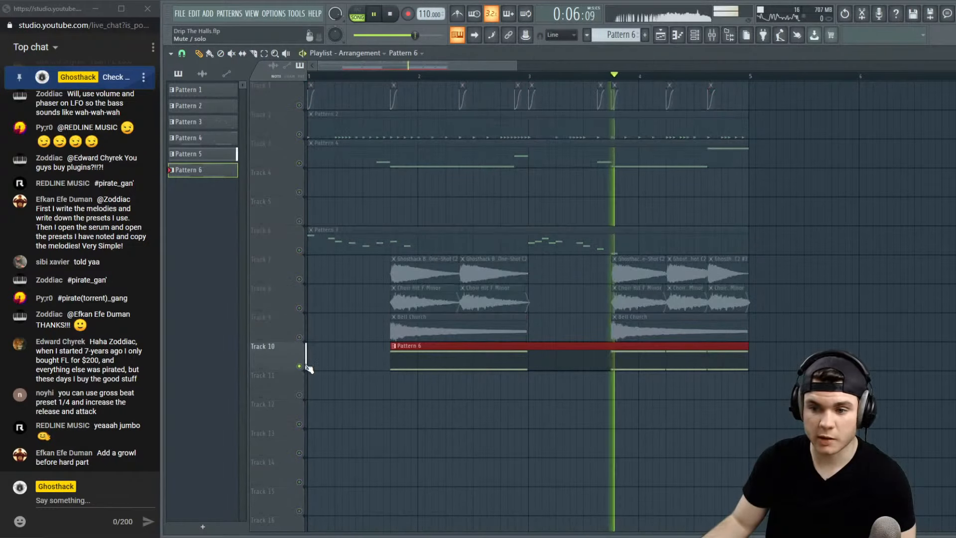
Inspect the merged pattern's Vital and Serum notes in the channel rack and audition the soloed track 10
{"action": "double_click", "coordinate": [507, 357]}
{"action": "left_click", "coordinate": [909, 53]}
{"action": "key", "text": "space"}
{"action": "key", "text": "F6"}
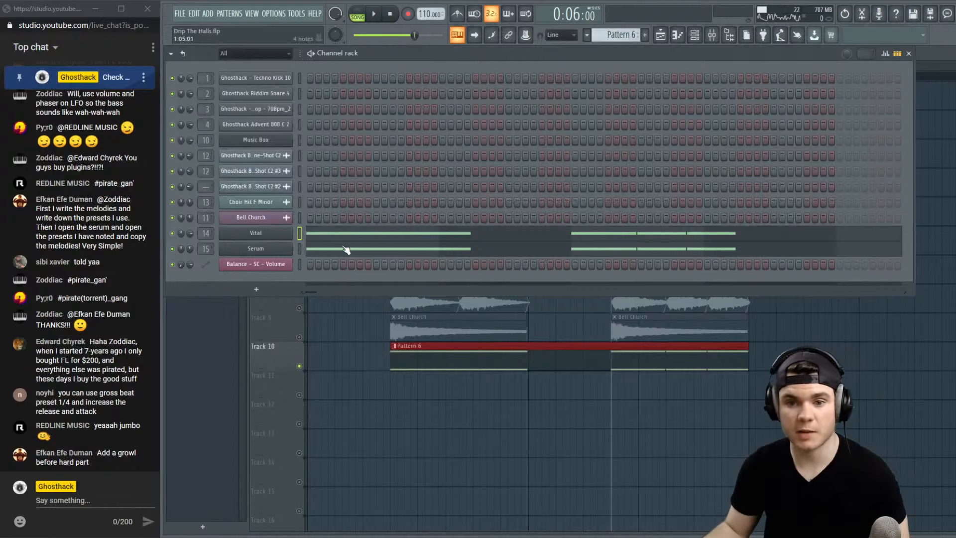
{"action": "key", "text": "space"}
{"action": "key", "text": "F6"}
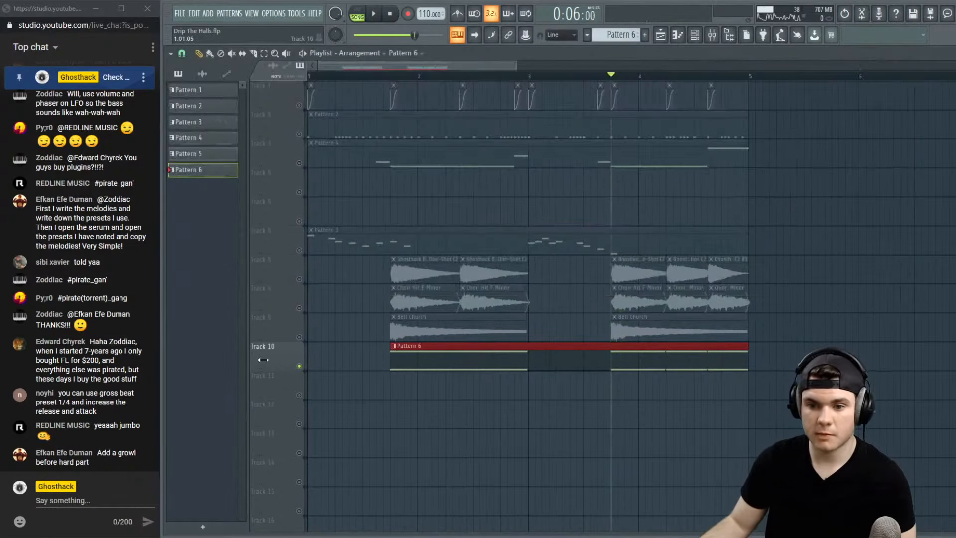
{"action": "key", "text": "space"}
{"action": "key", "text": "space"}
{"action": "key", "text": "space"}
{"action": "key", "text": "space"}
Move the Pattern 6 clip to the start of bar 1 and shift all its Vital notes three beats later
{"action": "left_click_drag", "start_coordinate": [473, 356], "coordinate": [391, 355]}
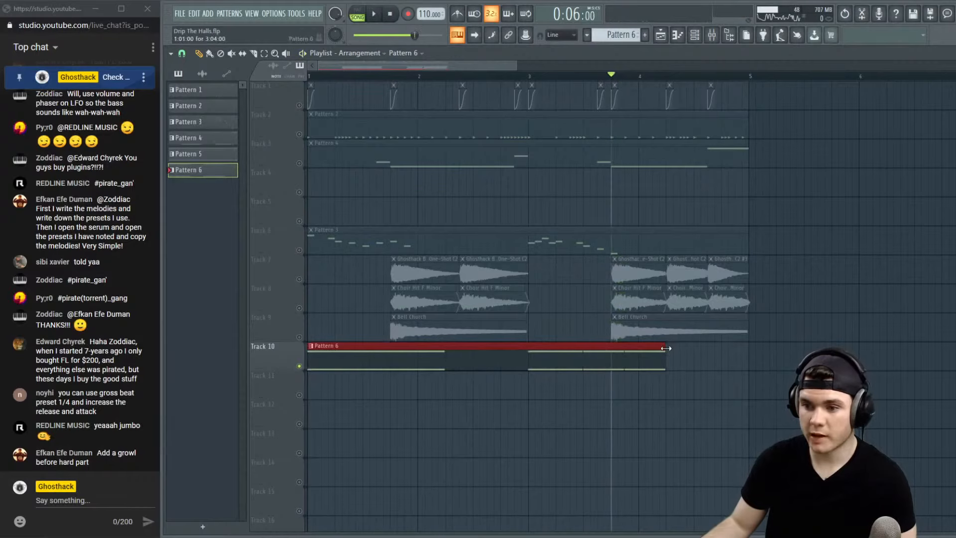
{"action": "double_click", "coordinate": [743, 349]}
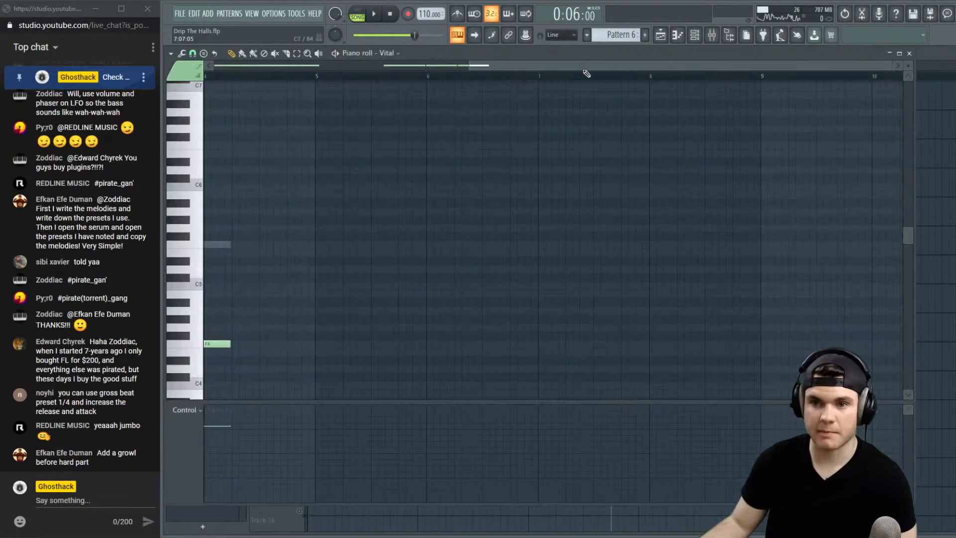
{"action": "left_click_drag", "start_coordinate": [551, 65], "coordinate": [292, 66]}
{"action": "left_click_drag", "start_coordinate": [604, 363], "coordinate": [200, 221]}
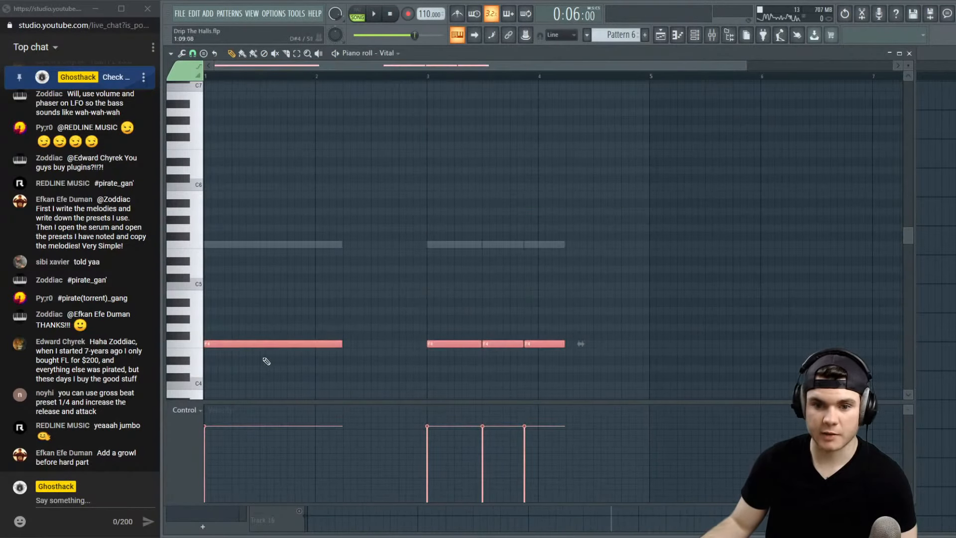
{"action": "left_click_drag", "start_coordinate": [250, 344], "coordinate": [316, 344]}
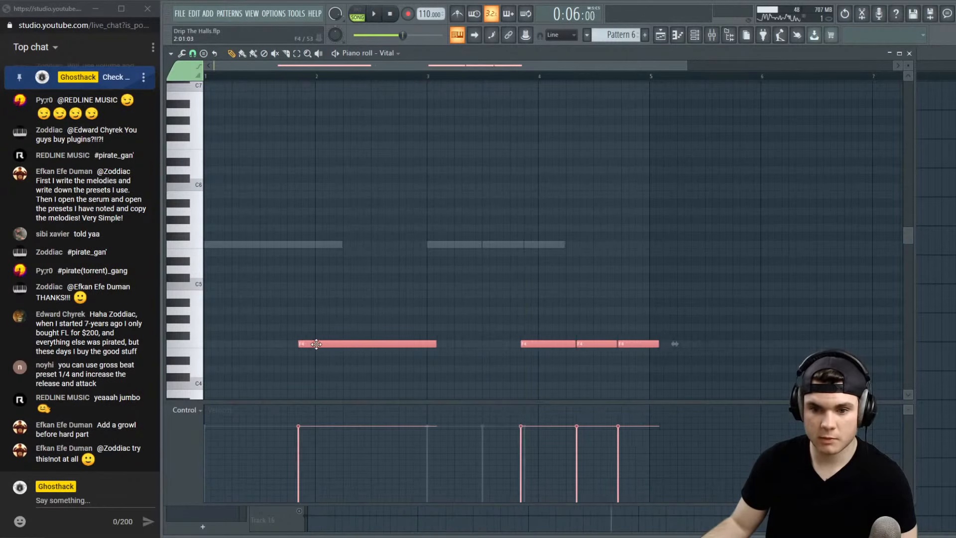
Shift all of Pattern 6's Serum notes three beats later to line up with the Vital notes, and return to the playlist
{"action": "double_click", "coordinate": [321, 242]}
{"action": "left_click_drag", "start_coordinate": [693, 282], "coordinate": [204, 199]}
{"action": "left_click_drag", "start_coordinate": [255, 244], "coordinate": [335, 244]}
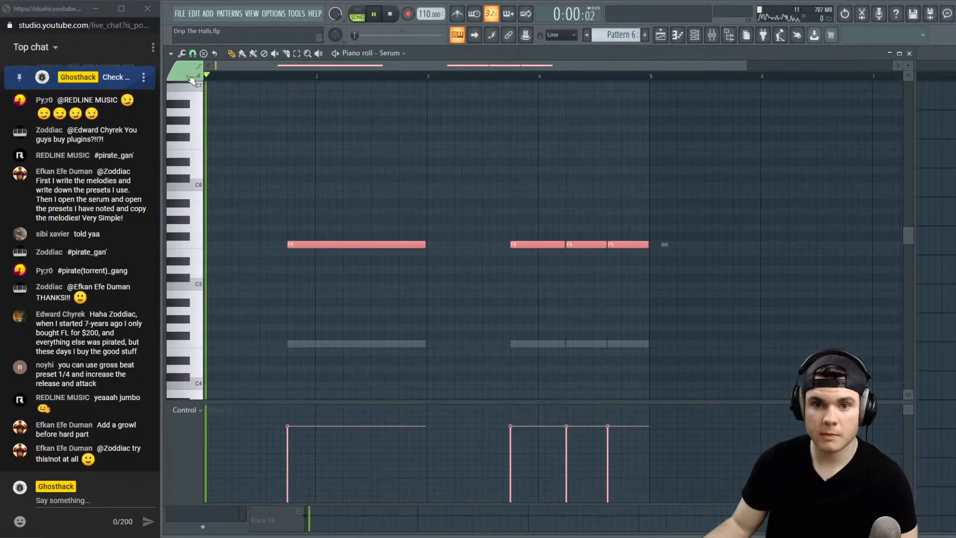
{"action": "key", "text": "F7"}
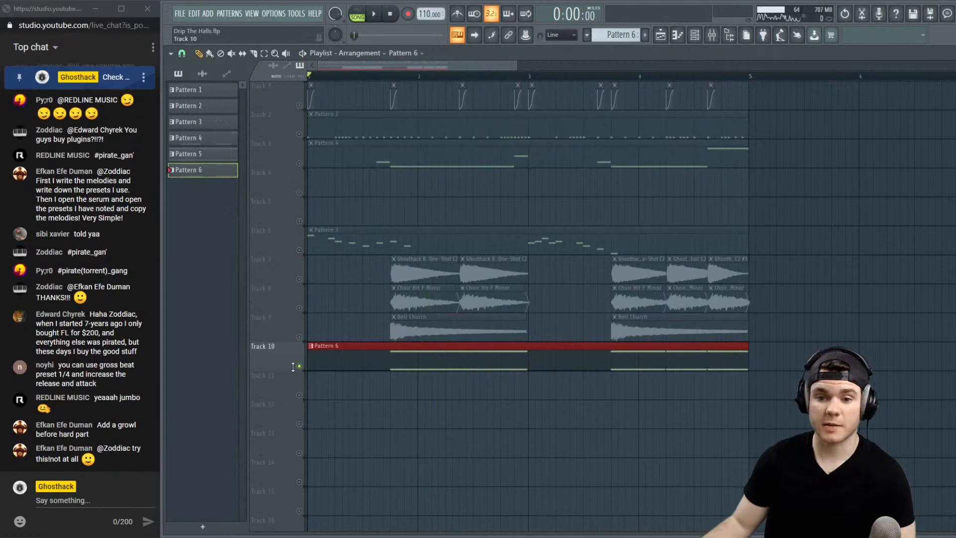
Play the full arrangement with every track unmuted, and restart it from bar 3
{"action": "key", "text": "space"}
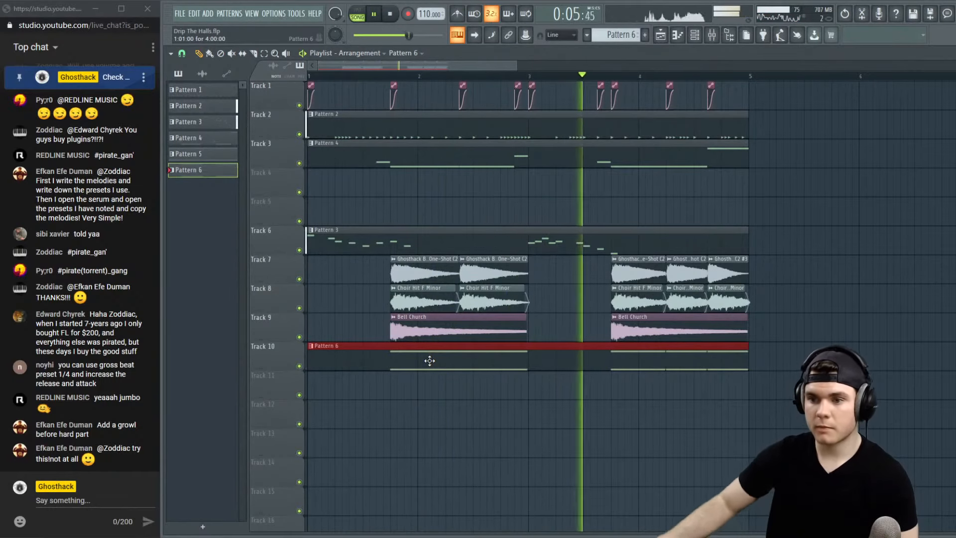
{"action": "left_click", "coordinate": [529, 75]}
{"action": "key", "text": "space"}
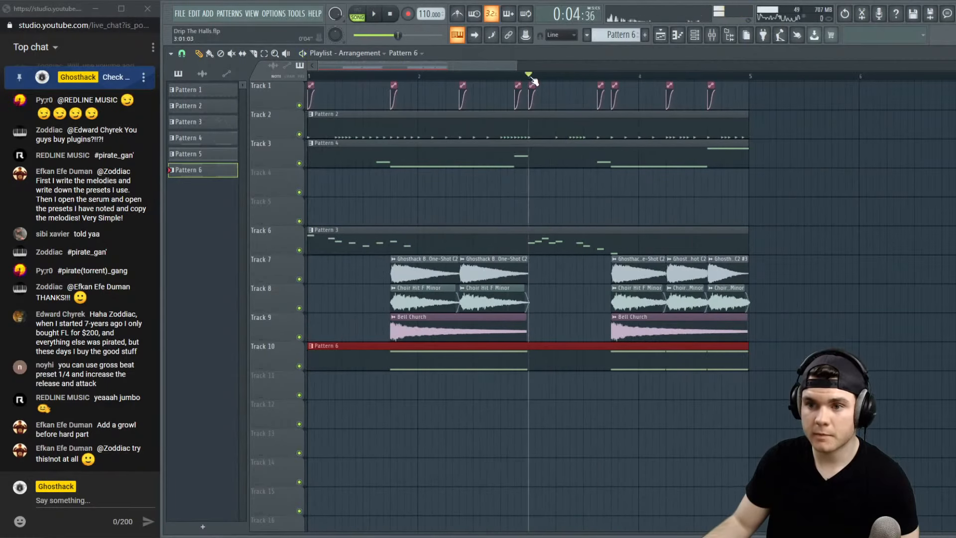
Mute tracks 2 and 3 and play the remaining layers, restarting from the second brass hit
{"action": "key", "text": "space"}
{"action": "left_click", "coordinate": [300, 164]}
{"action": "left_click", "coordinate": [299, 135]}
{"action": "key", "text": "space"}
{"action": "key", "text": "space"}
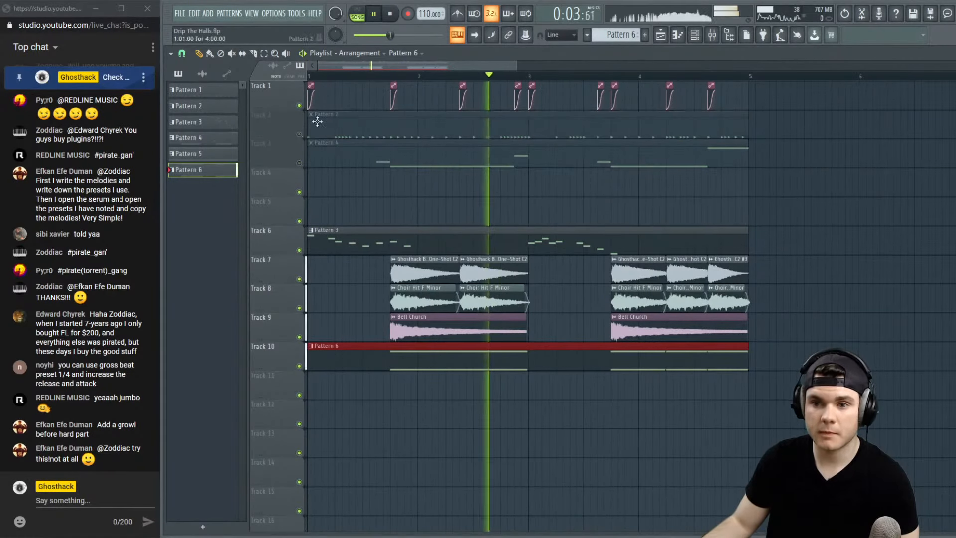
{"action": "left_click", "coordinate": [457, 76]}
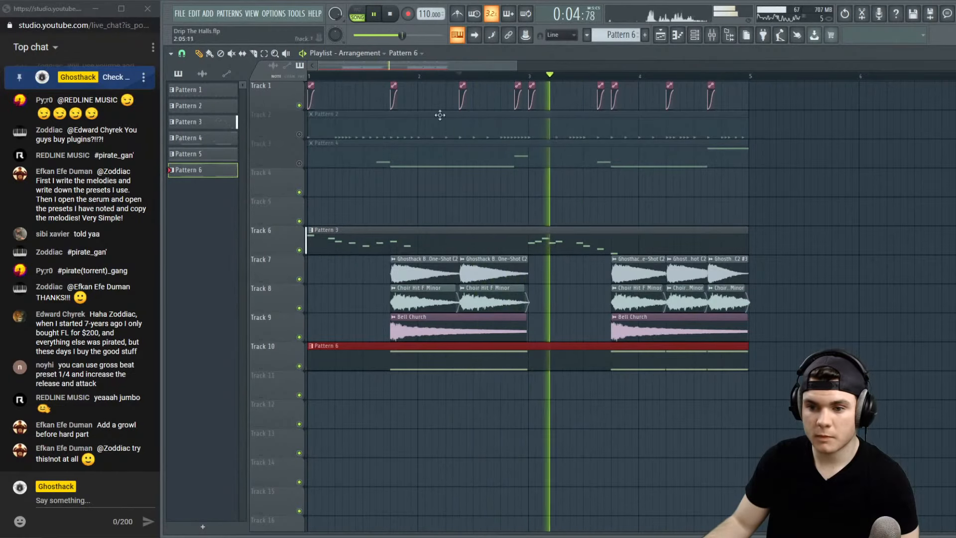
Solo track 7 and play its brass one-shots from the second hit
{"action": "key", "text": "space"}
{"action": "left_click", "coordinate": [299, 279], "text": "ctrl"}
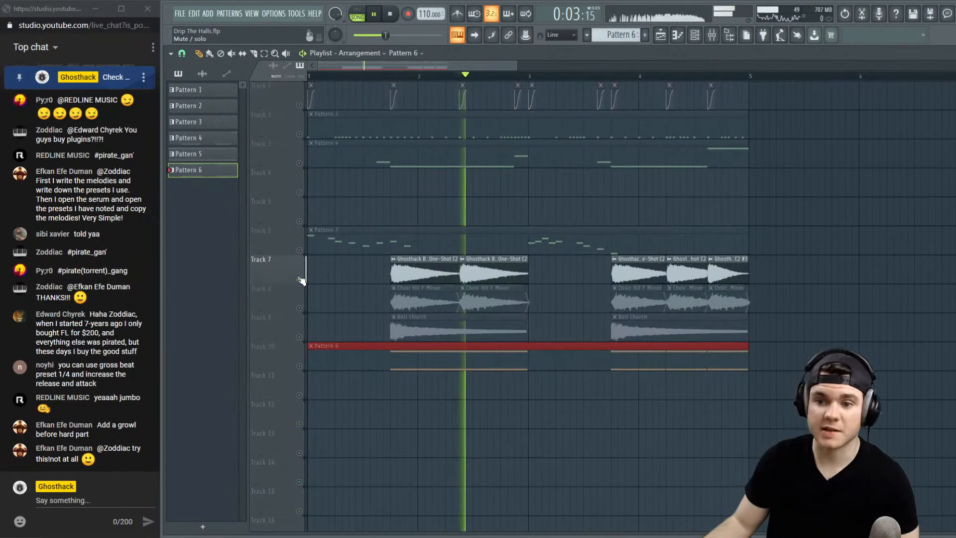
{"action": "key", "text": "space"}
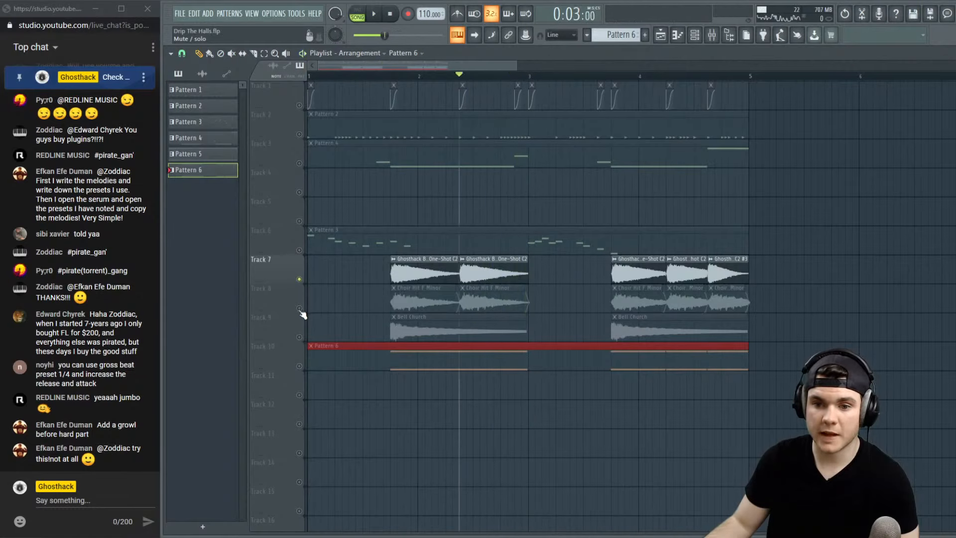
Solo and play track 8's choir hits and track 9's church bell in turn, and restore all tracks
{"action": "left_click", "coordinate": [300, 309], "text": "ctrl"}
{"action": "key", "text": "space"}
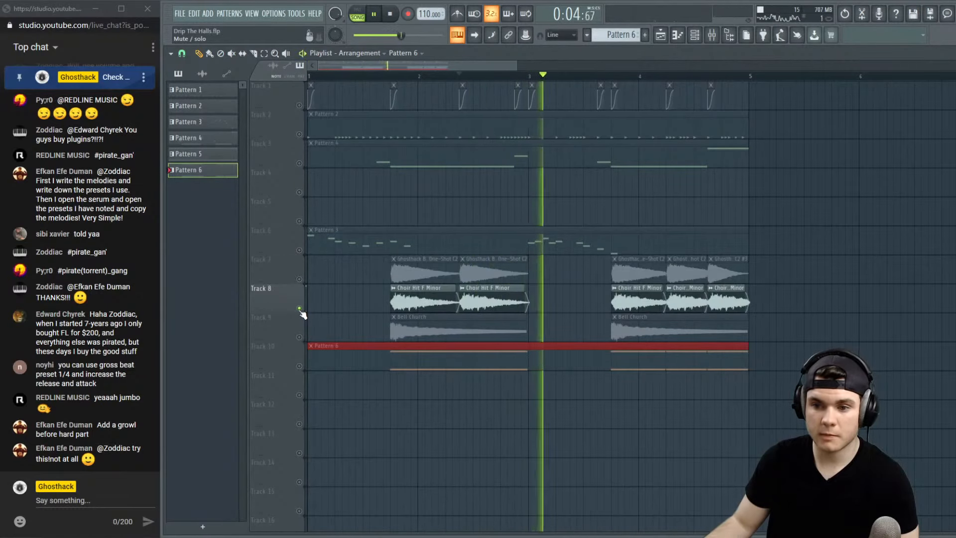
{"action": "key", "text": "space"}
{"action": "left_click", "coordinate": [299, 337], "text": "ctrl"}
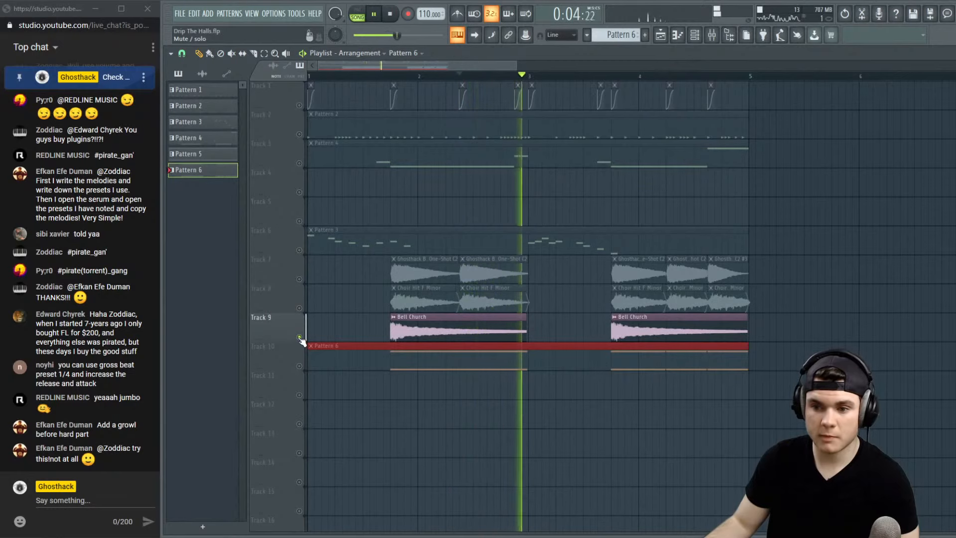
{"action": "left_click", "coordinate": [299, 337], "text": "ctrl"}
{"action": "key", "text": "space"}
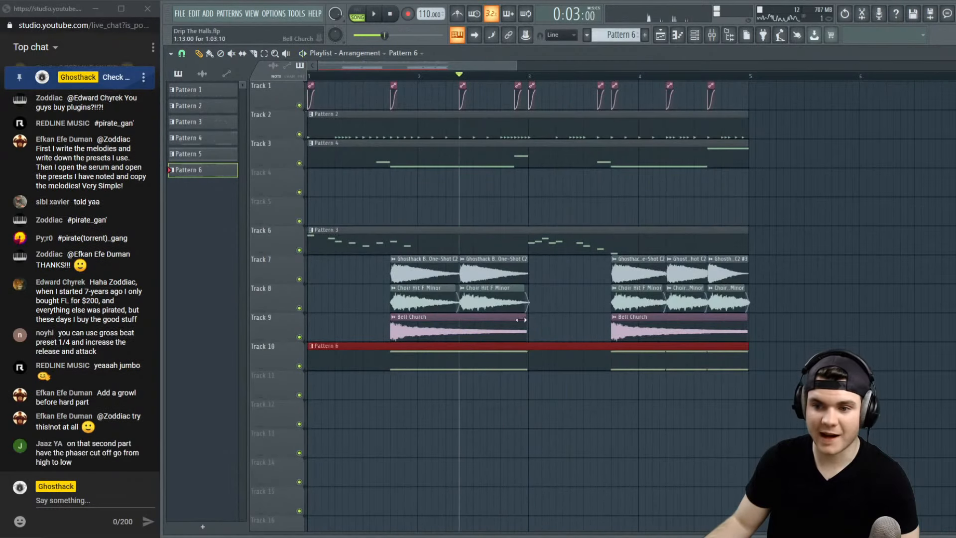
Shorten the end of track 9's first Bell Church clip, and check track 10's Pattern 6 in solo
{"action": "left_click_drag", "start_coordinate": [524, 323], "coordinate": [505, 324]}
{"action": "key", "text": "space"}
{"action": "left_click", "coordinate": [299, 366], "text": "ctrl"}
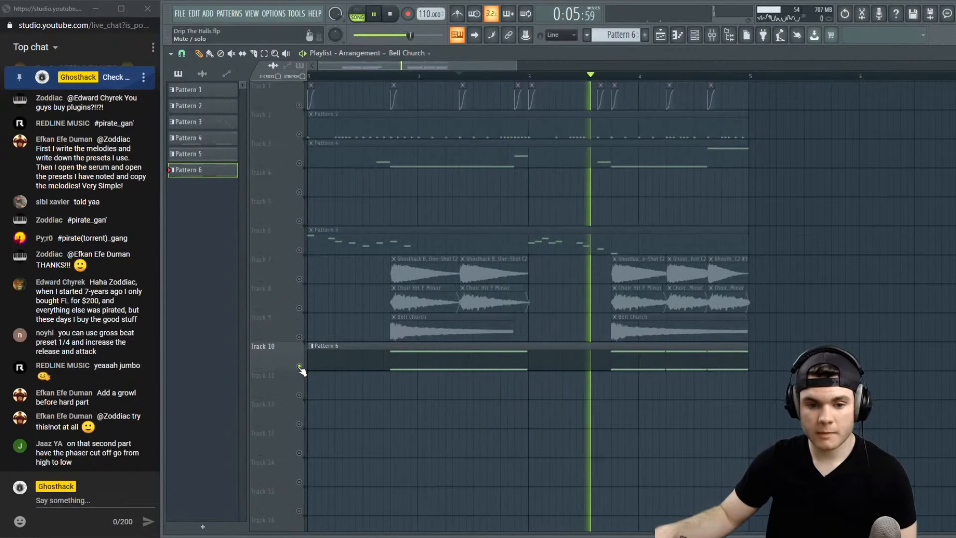
{"action": "left_click", "coordinate": [299, 366], "text": "ctrl"}
Play the full arrangement from the hit at 3:13:00, and return to the playlist at that position
{"action": "key", "text": "space"}
{"action": "key", "text": "space"}
{"action": "left_click", "coordinate": [613, 75]}
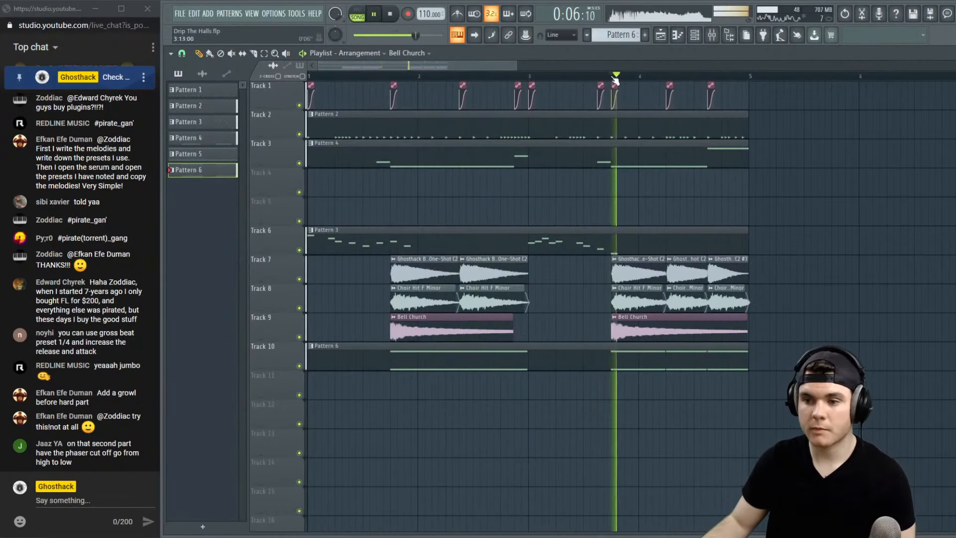
{"action": "key", "text": "space"}
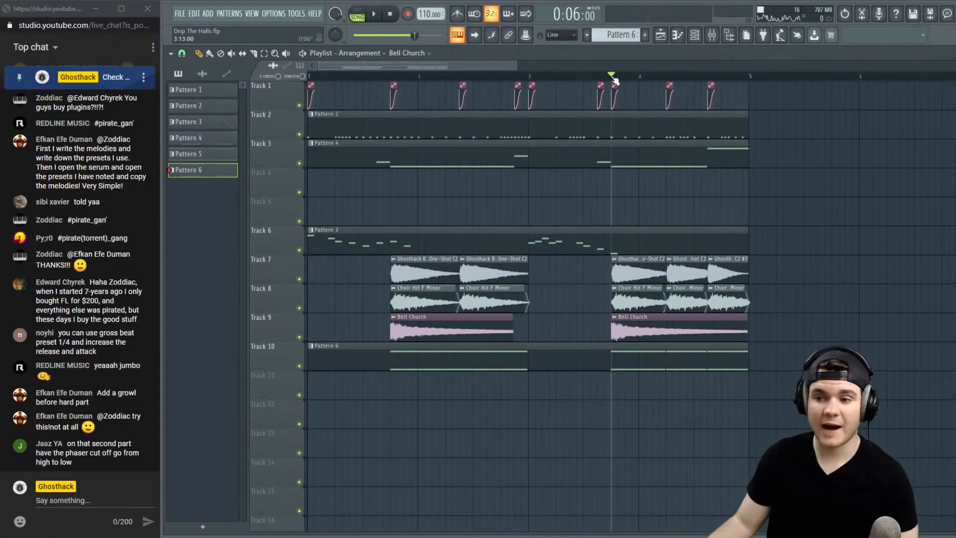
{"action": "key", "text": "space"}
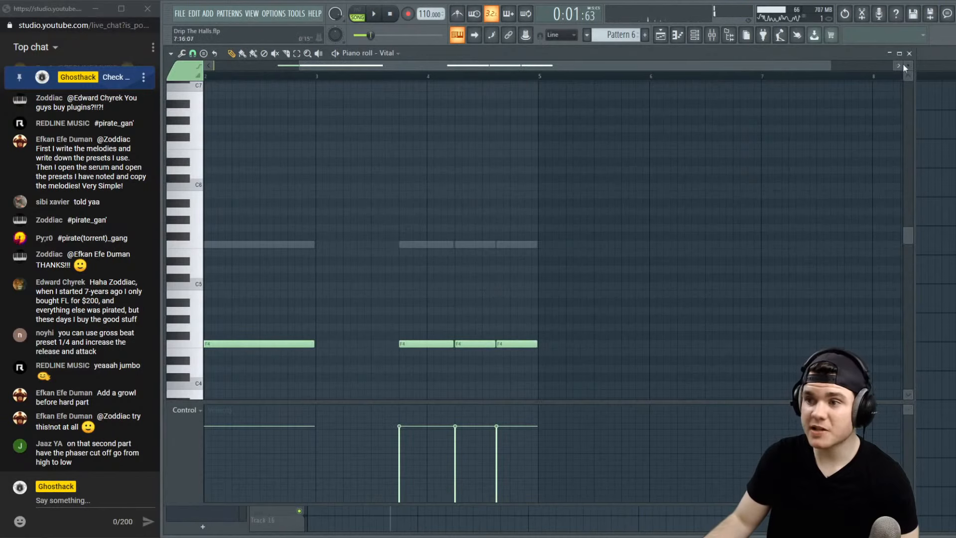
{"action": "left_click", "coordinate": [909, 53]}
{"action": "left_click", "coordinate": [612, 75]}
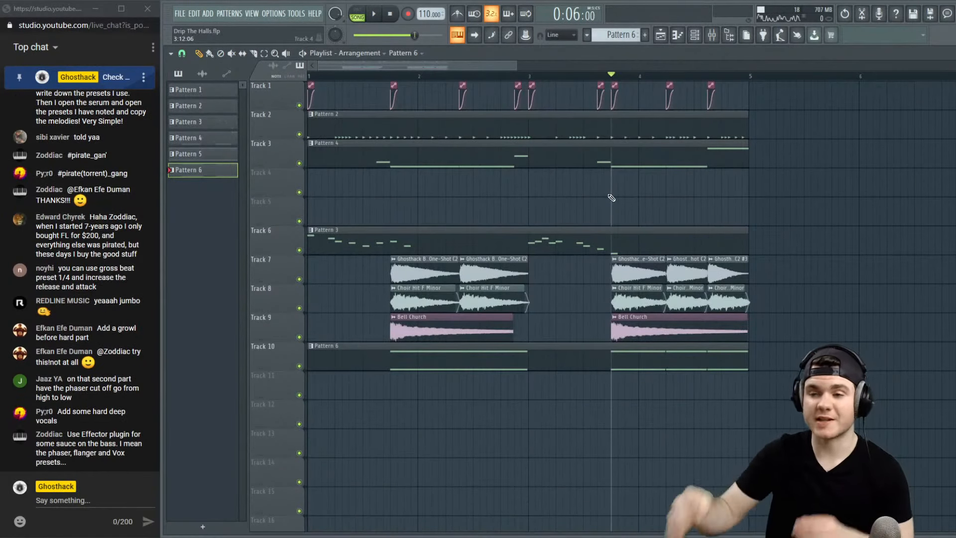
Play the first hit at 1:13:00 repeatedly with every track active
{"action": "scroll", "coordinate": [489, 78], "scroll_direction": "down", "scroll_amount": 3}
{"action": "left_click", "coordinate": [366, 76]}
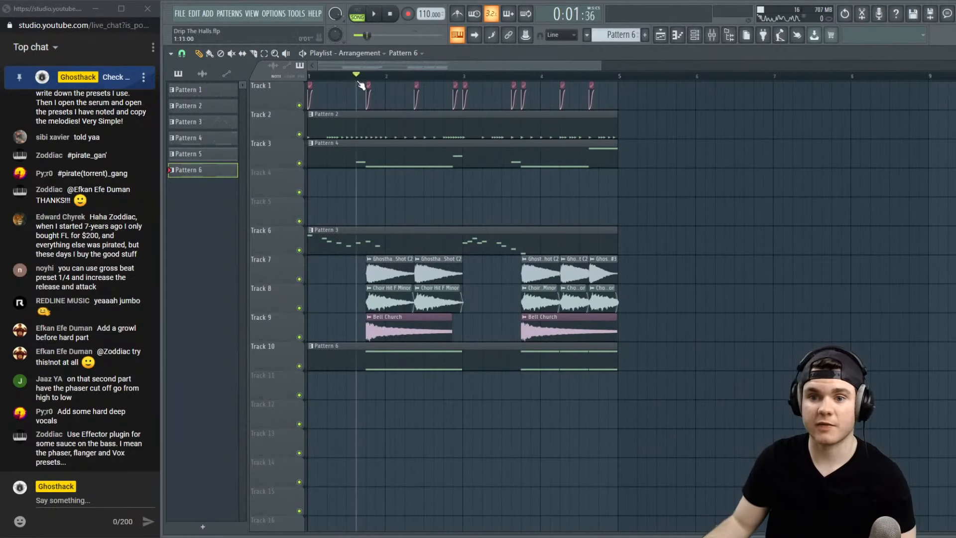
{"action": "left_click", "coordinate": [434, 76]}
{"action": "left_click_drag", "start_coordinate": [437, 77], "coordinate": [367, 95]}
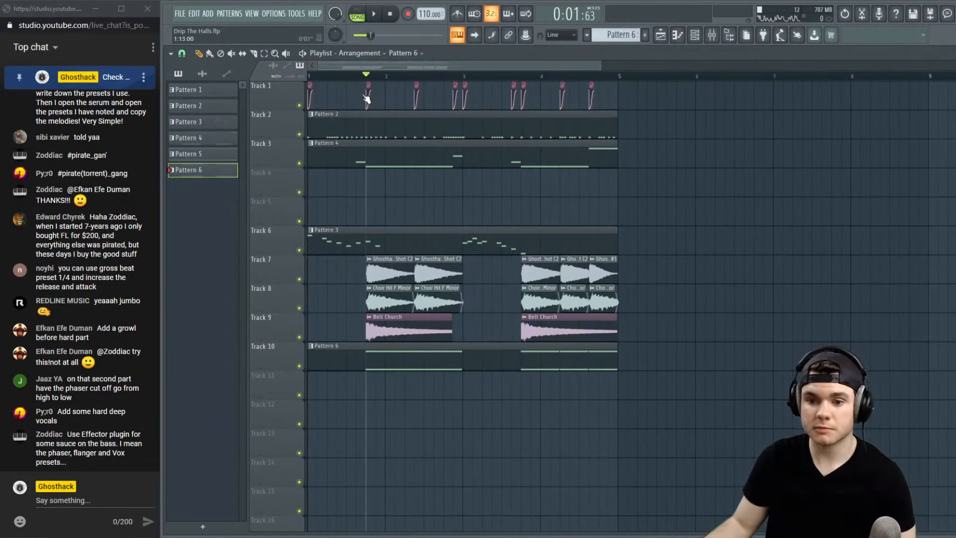
{"action": "key", "text": "space"}
{"action": "key", "text": "space"}
{"action": "key", "text": "space"}
{"action": "key", "text": "space"}
{"action": "key", "text": "space"}
{"action": "key", "text": "space"}
{"action": "key", "text": "space"}
{"action": "key", "text": "space"}
{"action": "key", "text": "space"}
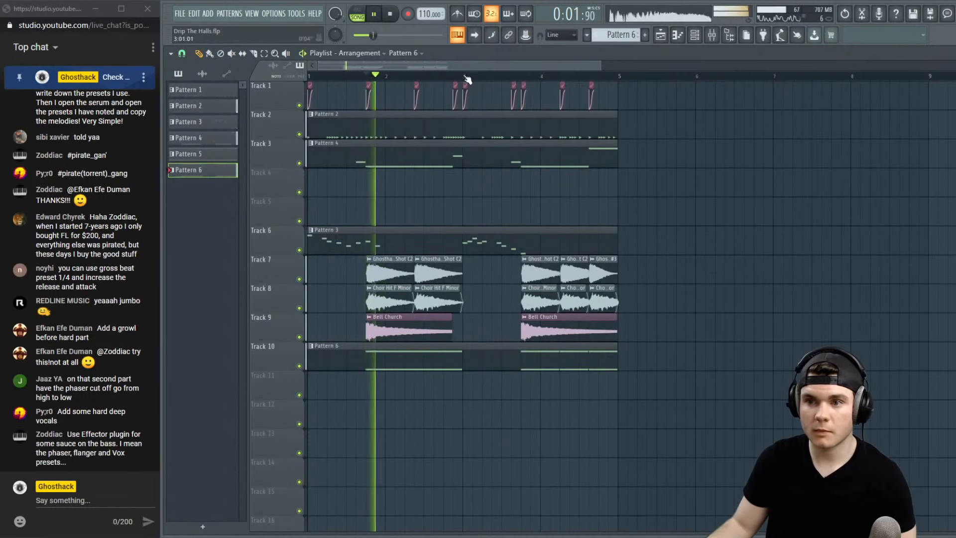
Try bending the rising curve of Insert 1's Fruity WaveShaper upward, comparing it with the insert soloed
{"action": "left_click", "coordinate": [714, 36]}
{"action": "key", "text": "space"}
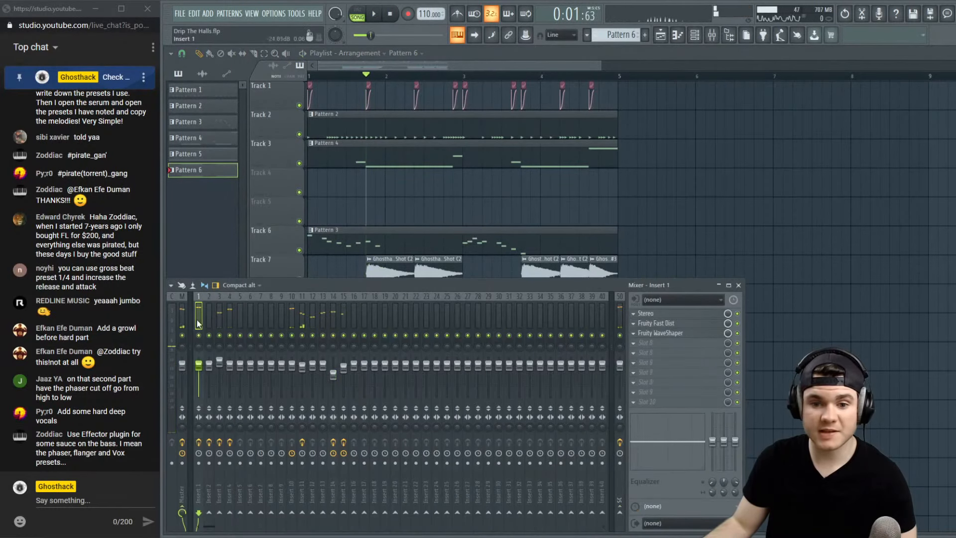
{"action": "left_click", "coordinate": [670, 333]}
{"action": "key", "text": "space"}
{"action": "key", "text": "space"}
{"action": "key", "text": "space"}
{"action": "key", "text": "space"}
{"action": "key", "text": "space"}
{"action": "left_click_drag", "start_coordinate": [250, 272], "coordinate": [251, 245]}
{"action": "key", "text": "space"}
{"action": "key", "text": "space"}
{"action": "key", "text": "space"}
{"action": "key", "text": "space"}
{"action": "key", "text": "space"}
{"action": "key", "text": "space"}
{"action": "key", "text": "space"}
{"action": "right_click", "coordinate": [199, 335]}
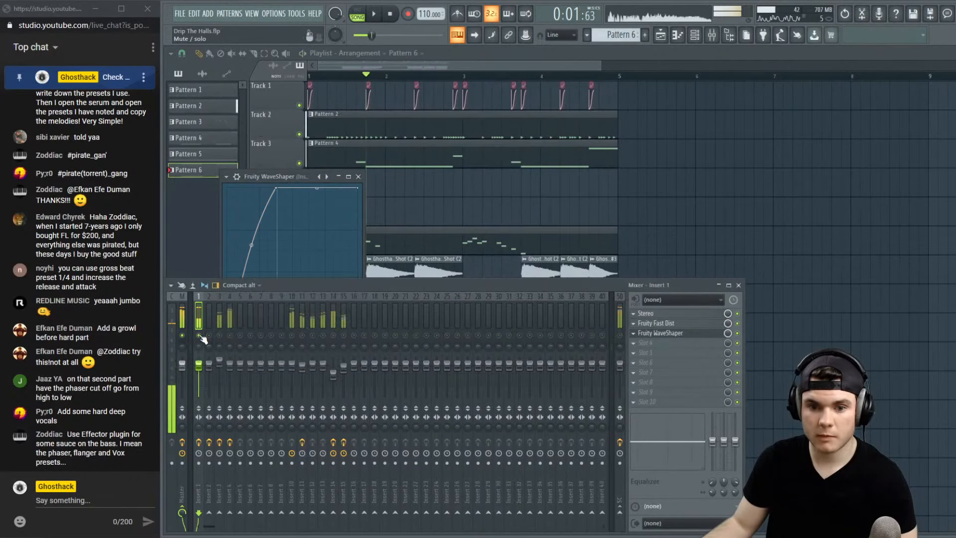
{"action": "left_click", "coordinate": [252, 248]}
{"action": "key", "text": "space"}
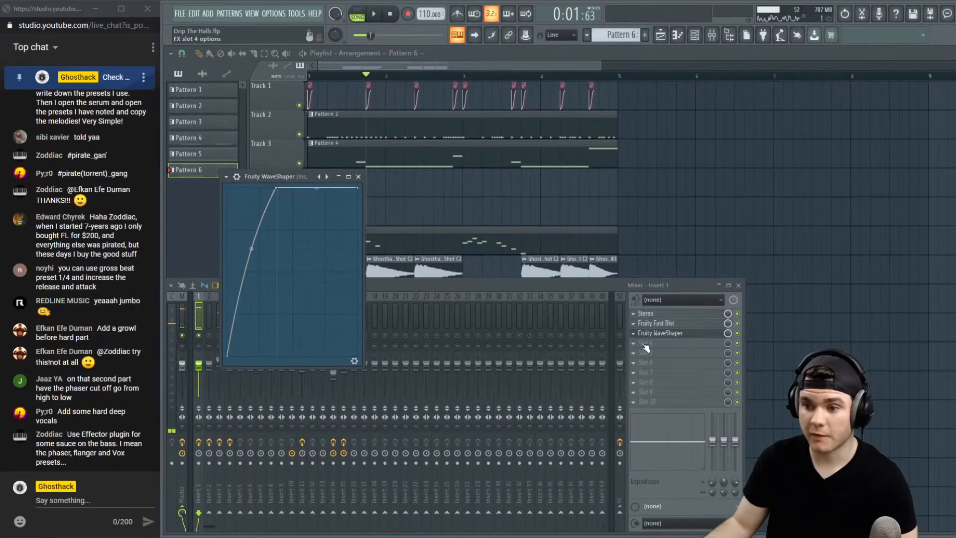
Check Insert 1's Fruity Fast Dist, and straighten the Fruity WaveShaper's rising curve with its peak point moved to a lower input level
{"action": "left_click", "coordinate": [660, 323]}
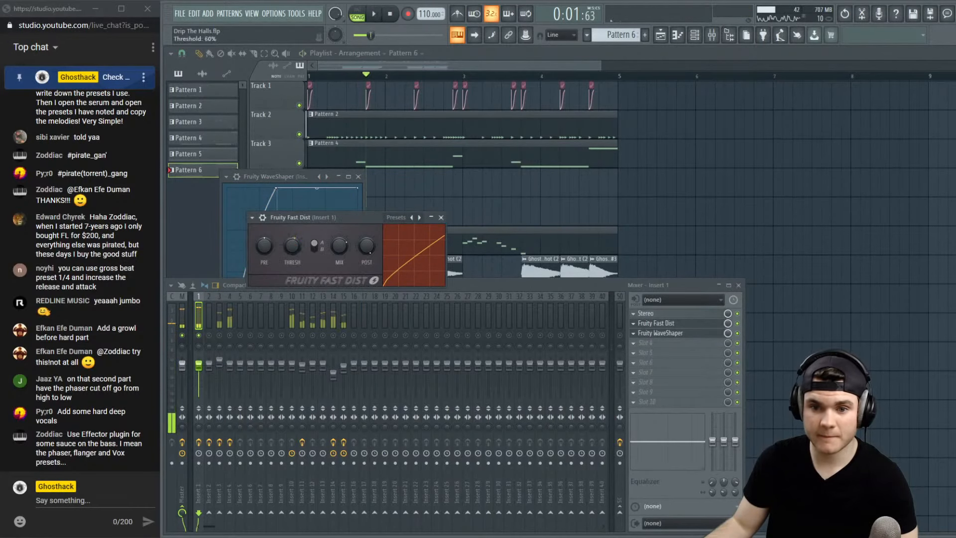
{"action": "left_click", "coordinate": [660, 324]}
{"action": "left_click", "coordinate": [660, 334]}
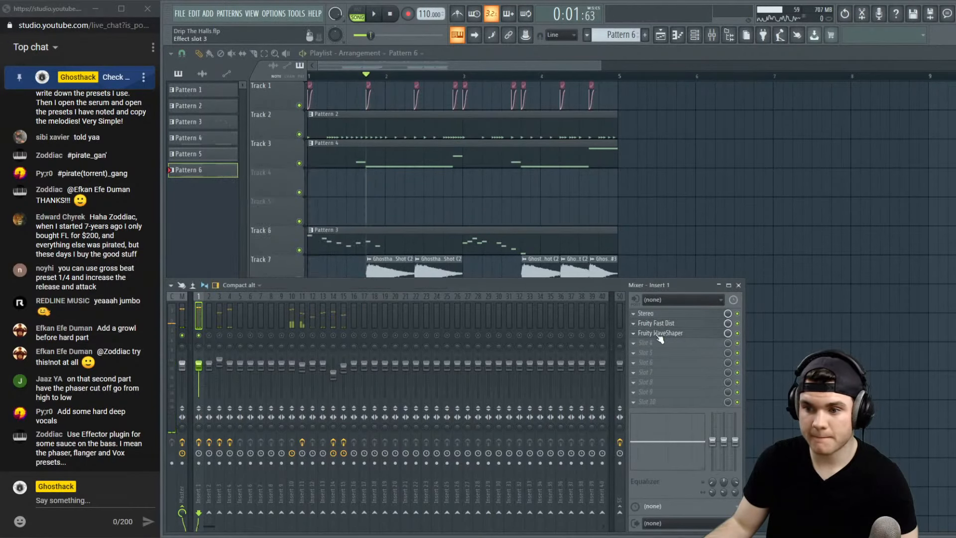
{"action": "left_click", "coordinate": [659, 334]}
{"action": "left_click_drag", "start_coordinate": [253, 250], "coordinate": [253, 271]}
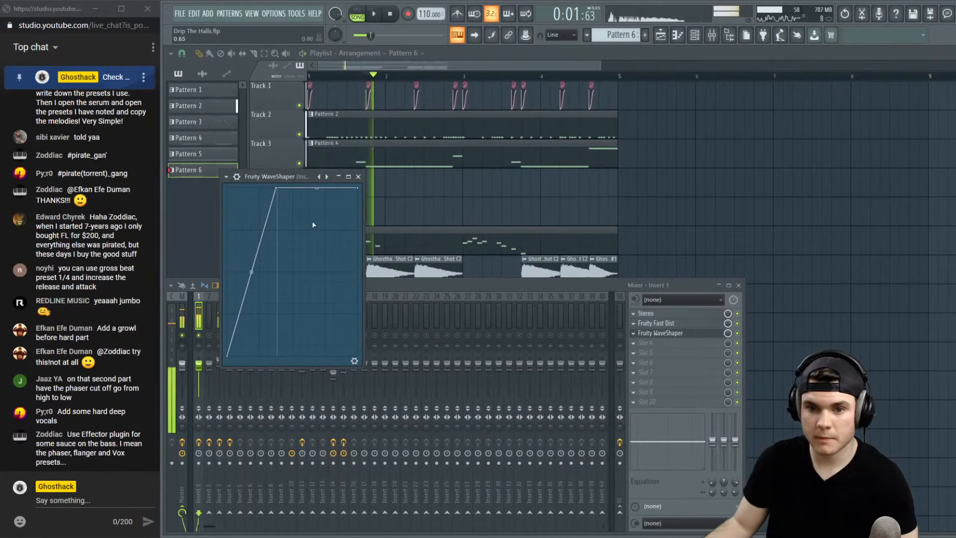
{"action": "left_click_drag", "start_coordinate": [273, 192], "coordinate": [268, 180]}
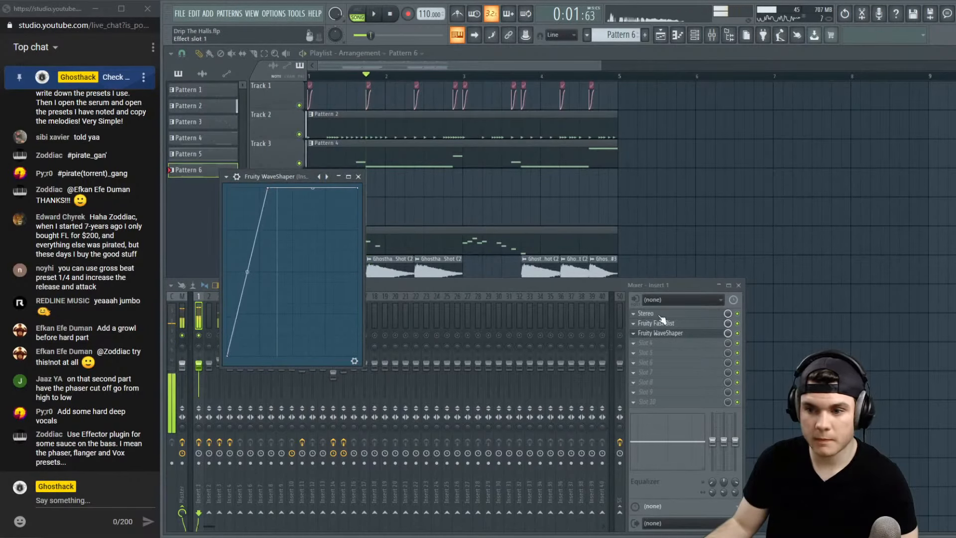
Play the full mix, set the WaveShaper's peak point to about 0.32, and return to the playlist
{"action": "left_click", "coordinate": [652, 335]}
{"action": "key", "text": "space"}
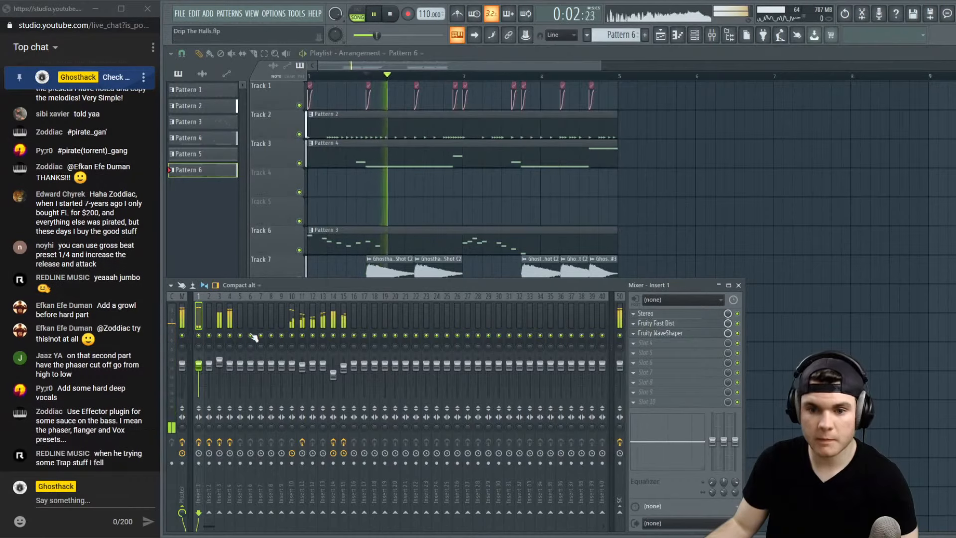
{"action": "left_click", "coordinate": [697, 336]}
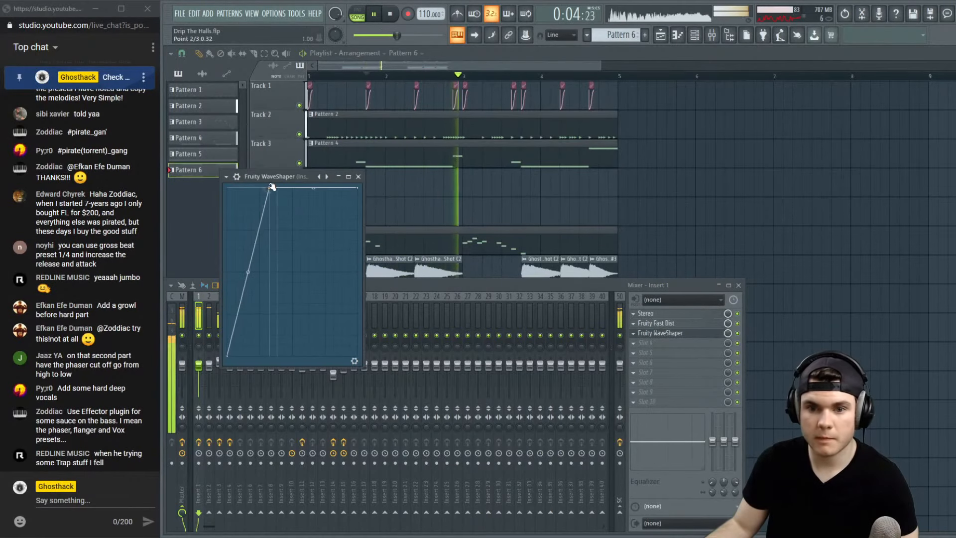
{"action": "left_click", "coordinate": [359, 177]}
{"action": "key", "text": "F9"}
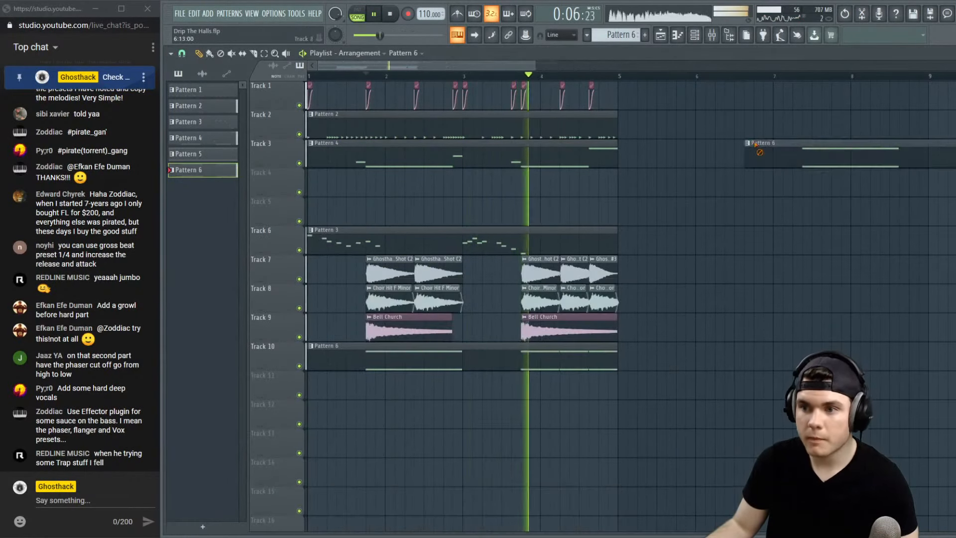
Stop playback and view Pattern 2's Techno Kick notes in the piano roll, and return to the playlist
{"action": "key", "text": "space"}
{"action": "double_click", "coordinate": [576, 125]}
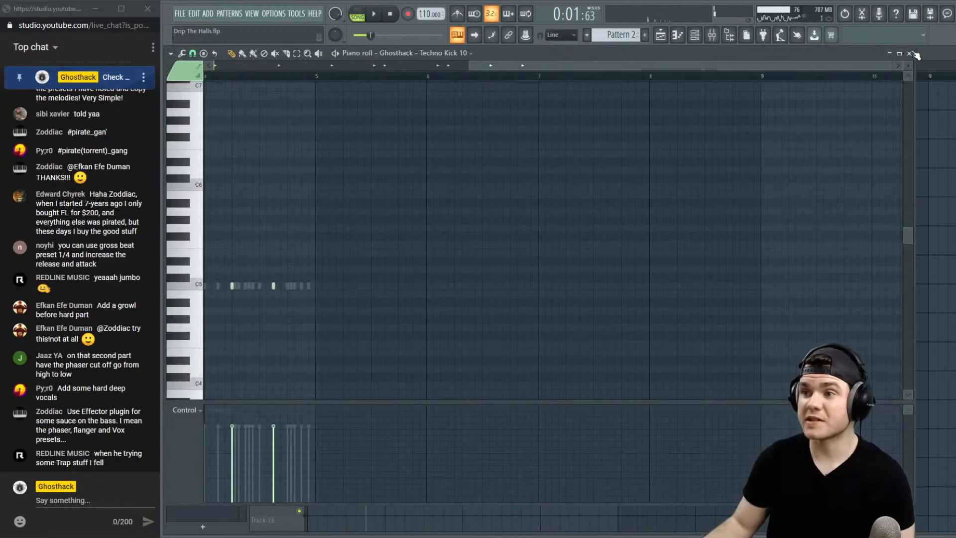
{"action": "left_click", "coordinate": [909, 53]}
{"action": "key", "text": "F6"}
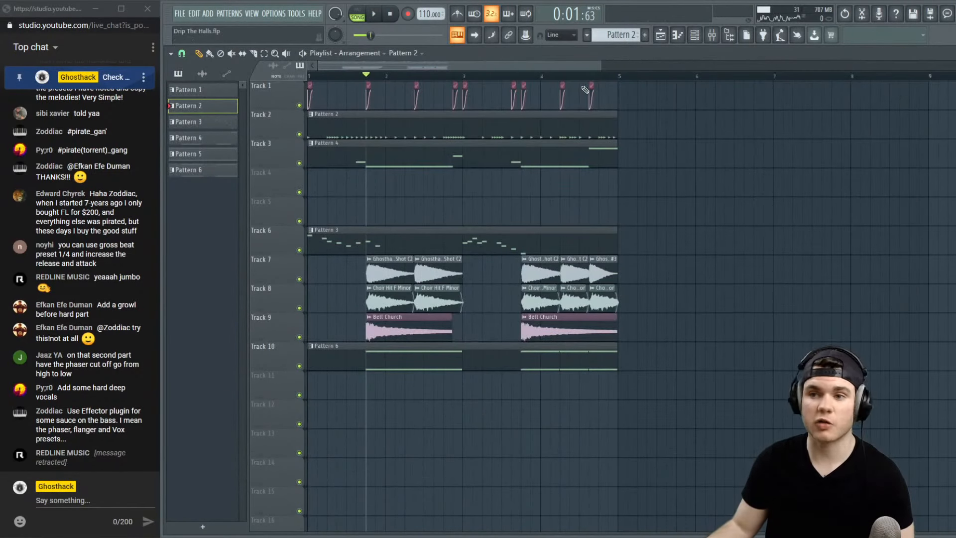
Browse the sample folders to Will Ghosthack - Urban Trap 2.0, and open the 10 Cymbals folder in its One Shots
{"action": "left_click", "coordinate": [712, 36]}
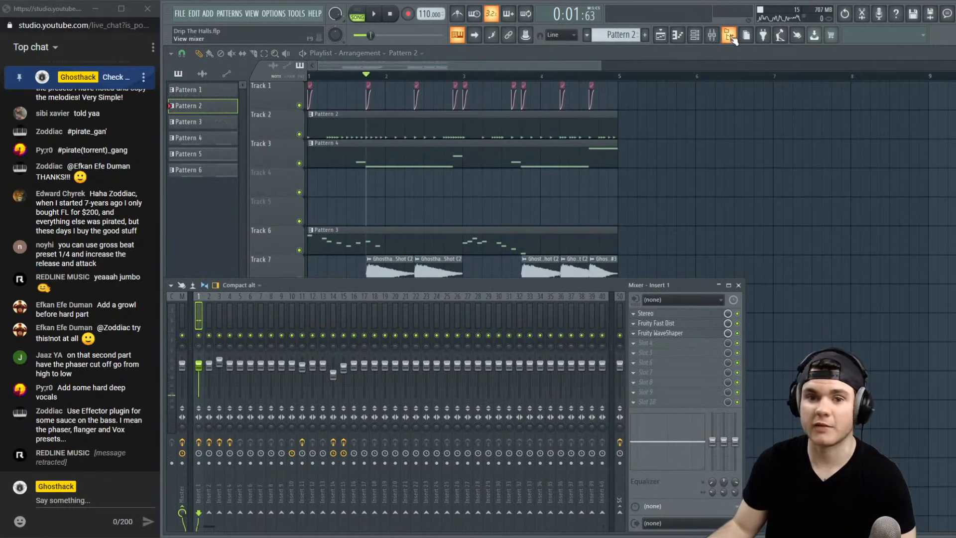
{"action": "left_click", "coordinate": [730, 36]}
{"action": "scroll", "coordinate": [273, 271], "scroll_direction": "up", "scroll_amount": 4}
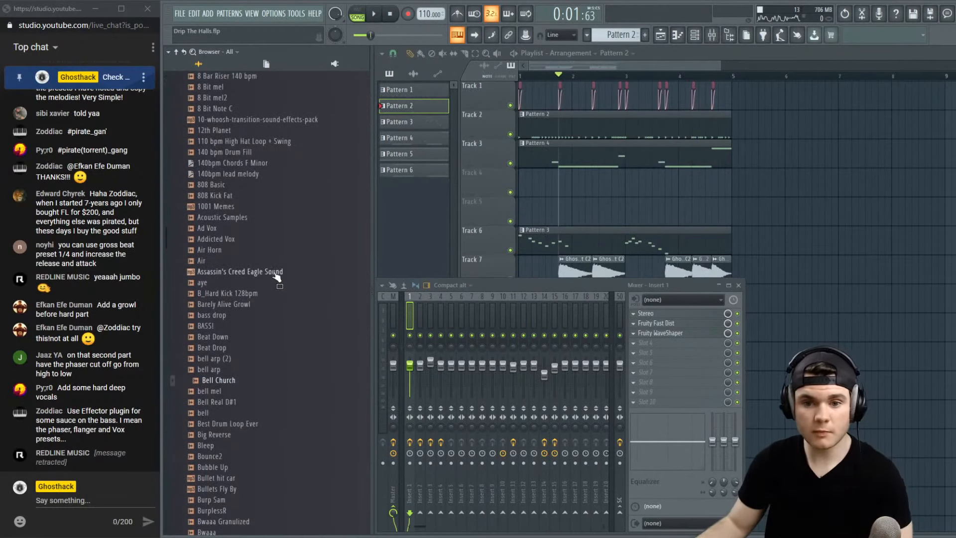
{"action": "scroll", "coordinate": [298, 293], "scroll_direction": "down", "scroll_amount": 20}
{"action": "scroll", "coordinate": [297, 295], "scroll_direction": "up", "scroll_amount": 20}
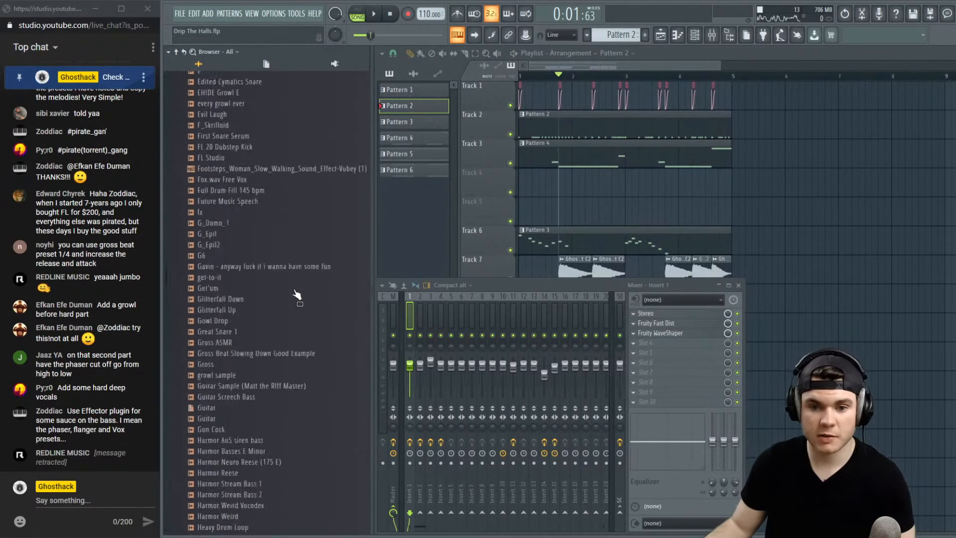
{"action": "scroll", "coordinate": [297, 294], "scroll_direction": "up", "scroll_amount": 12}
{"action": "scroll", "coordinate": [289, 284], "scroll_direction": "down", "scroll_amount": 5}
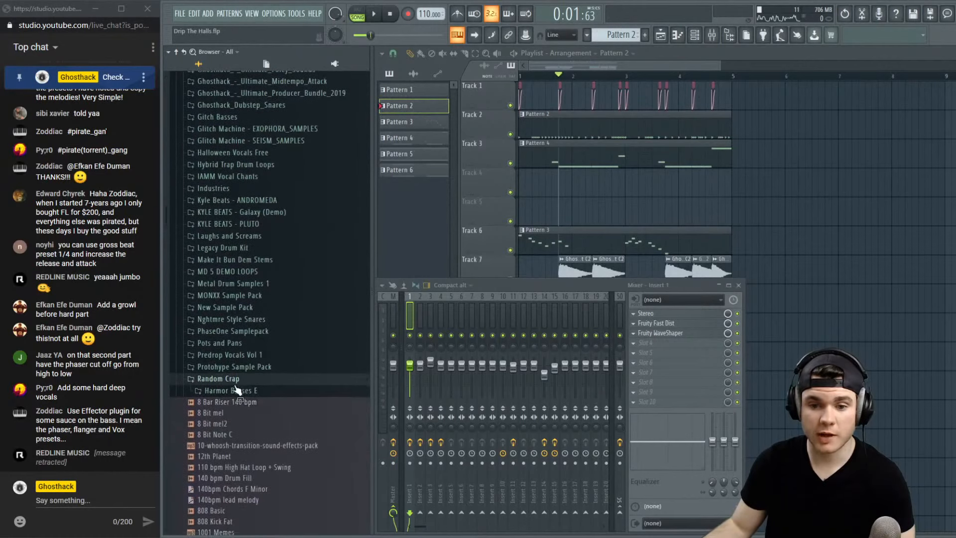
{"action": "left_click", "coordinate": [234, 380]}
{"action": "scroll", "coordinate": [371, 264], "scroll_direction": "down", "scroll_amount": 20}
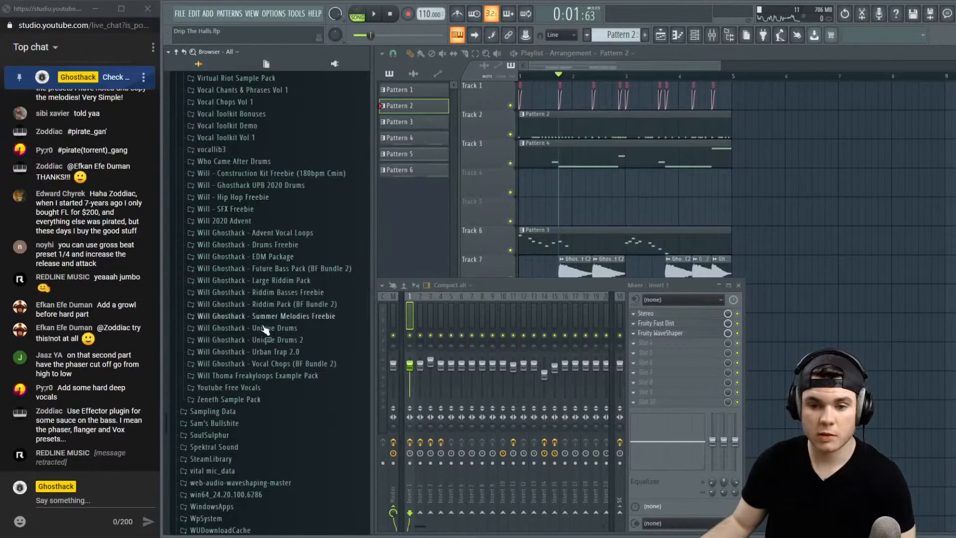
{"action": "left_click", "coordinate": [248, 352]}
{"action": "left_click", "coordinate": [225, 193]}
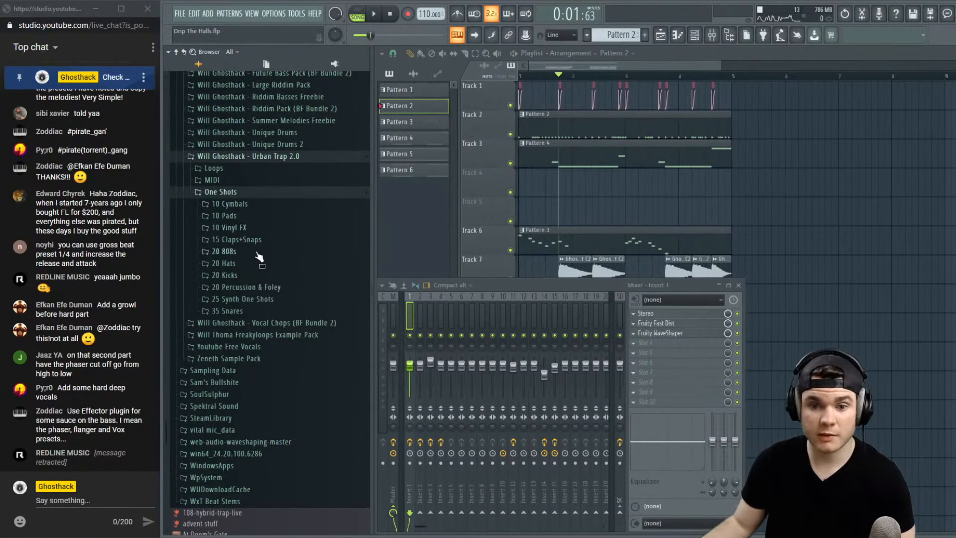
{"action": "left_click", "coordinate": [234, 203]}
Audition the Ghosthack Hip Hop Cymbal samples, comparing cymbals 4, 5 and 6 again at the end
{"action": "left_click", "coordinate": [287, 215]}
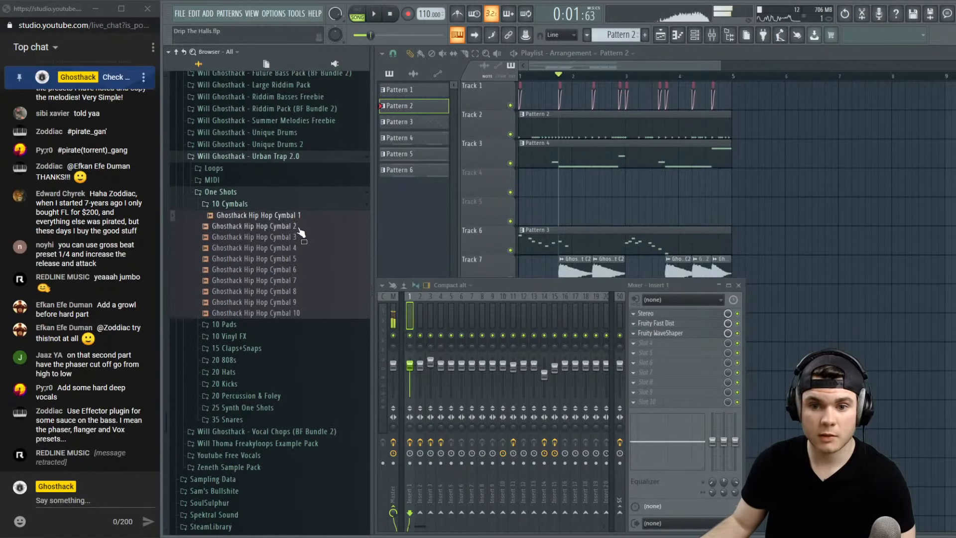
{"action": "left_click", "coordinate": [295, 226]}
{"action": "left_click", "coordinate": [298, 237]}
{"action": "left_click", "coordinate": [299, 248]}
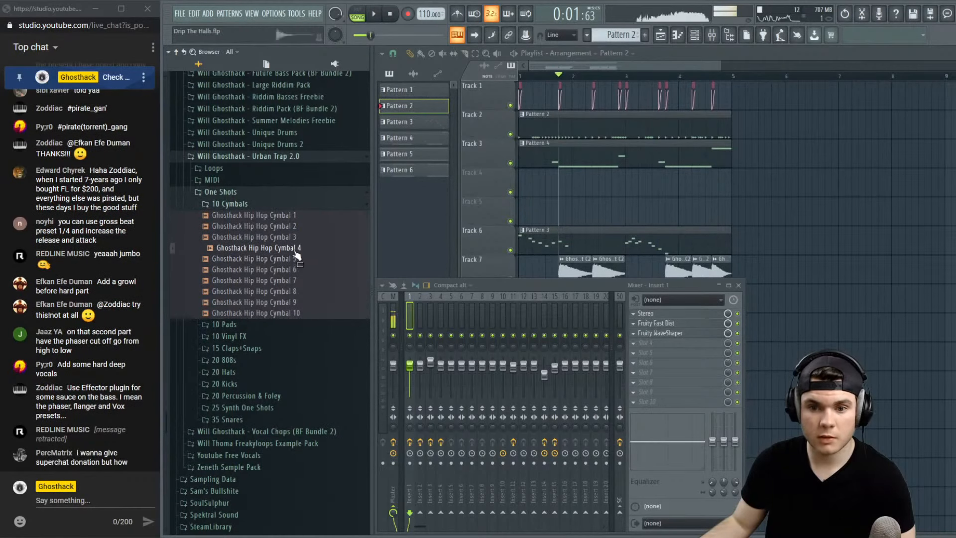
{"action": "left_click", "coordinate": [300, 270]}
{"action": "left_click", "coordinate": [300, 291]}
{"action": "left_click", "coordinate": [300, 302]}
{"action": "left_click", "coordinate": [300, 313]}
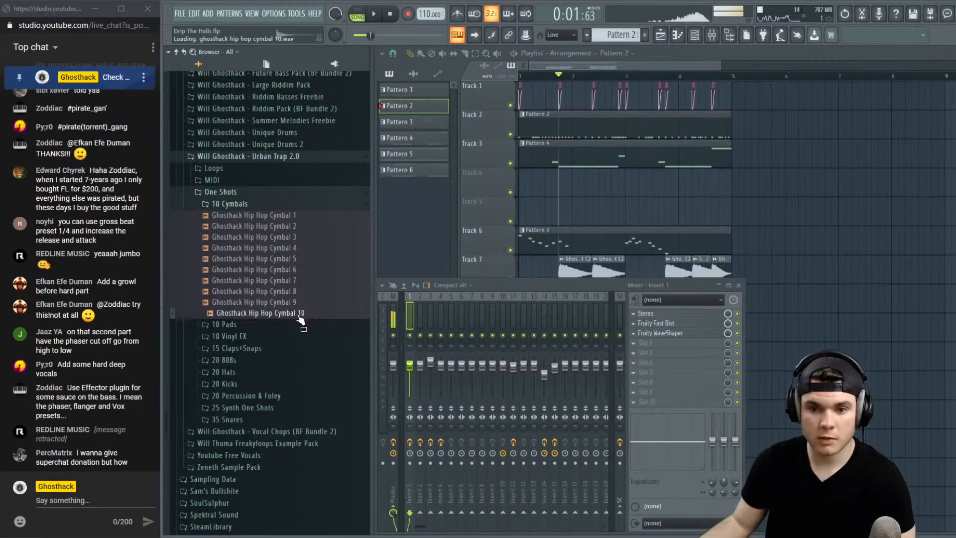
{"action": "left_click", "coordinate": [299, 260]}
{"action": "left_click", "coordinate": [300, 270]}
{"action": "left_click", "coordinate": [299, 248]}
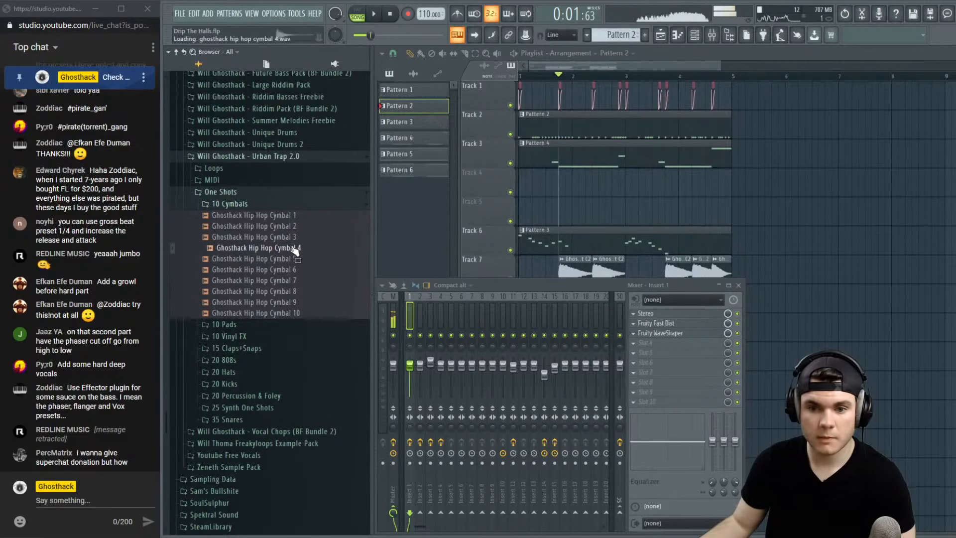
Place Ghosthack Hip Hop Cymbal 4 on track 11 at 1:13:00, and play it with its channel volume set to 38%
{"action": "left_click_drag", "start_coordinate": [295, 252], "coordinate": [578, 385]}
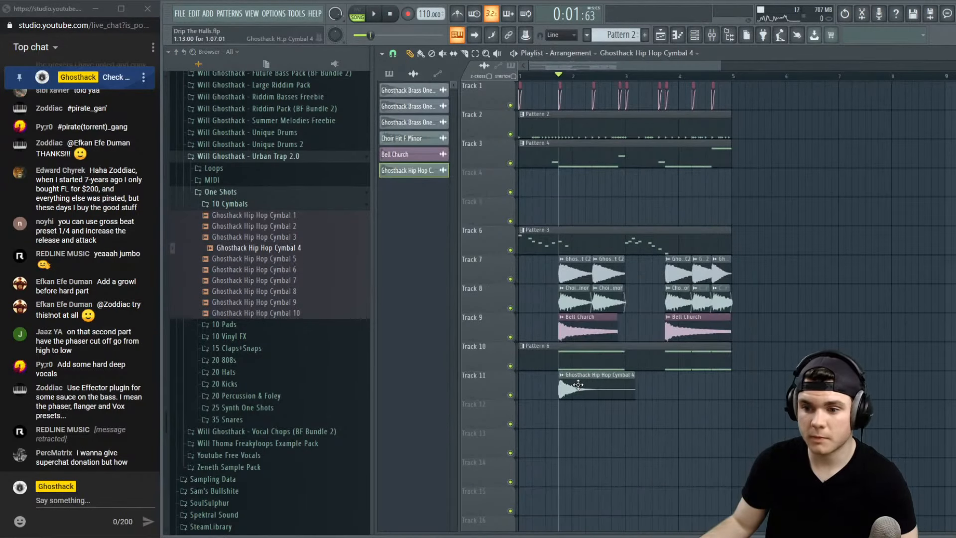
{"action": "double_click", "coordinate": [578, 385]}
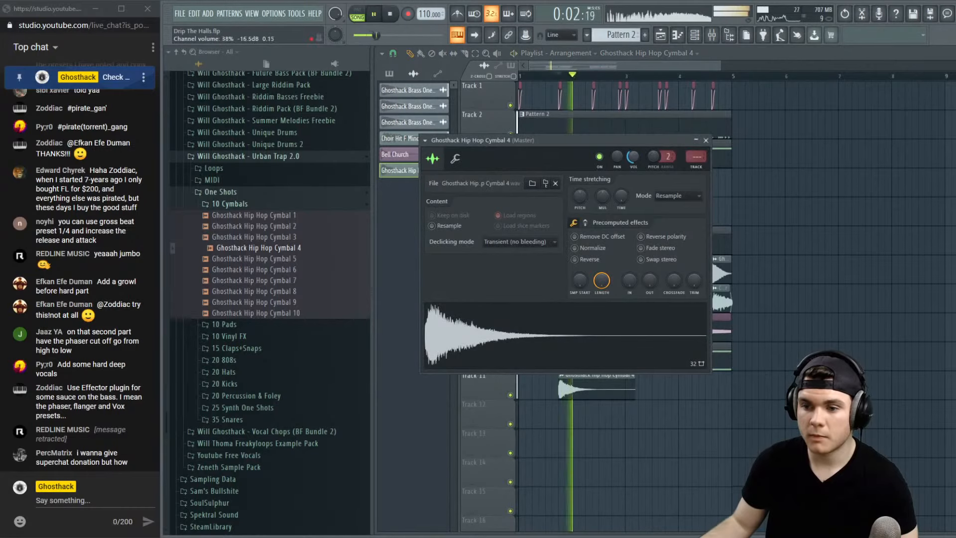
{"action": "key", "text": "space"}
{"action": "key", "text": "space"}
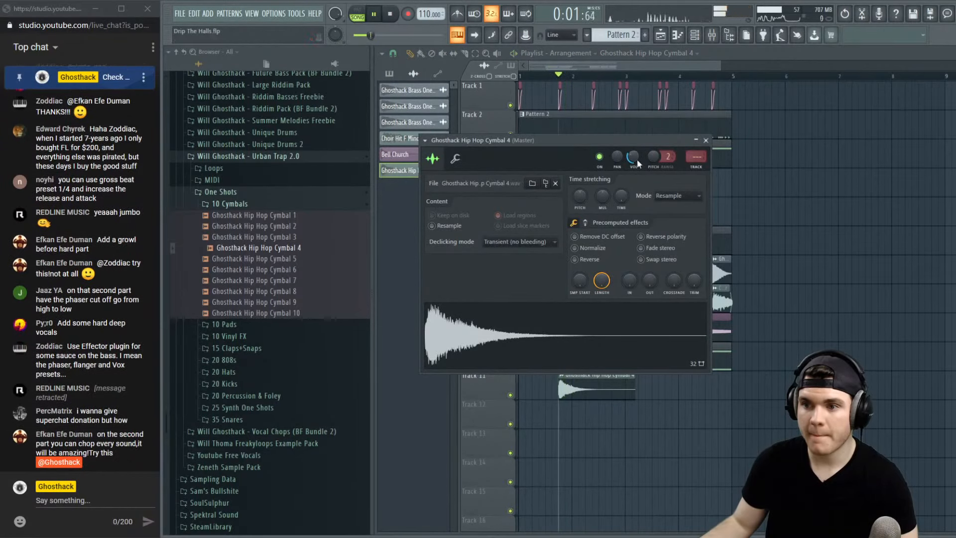
Lower the pitch of Ghosthack Hip Hop Cymbal 4 while auditioning it, and set its pitch range to 1
{"action": "key", "text": "space"}
{"action": "scroll", "coordinate": [655, 160], "scroll_direction": "down", "scroll_amount": 2}
{"action": "key", "text": "space"}
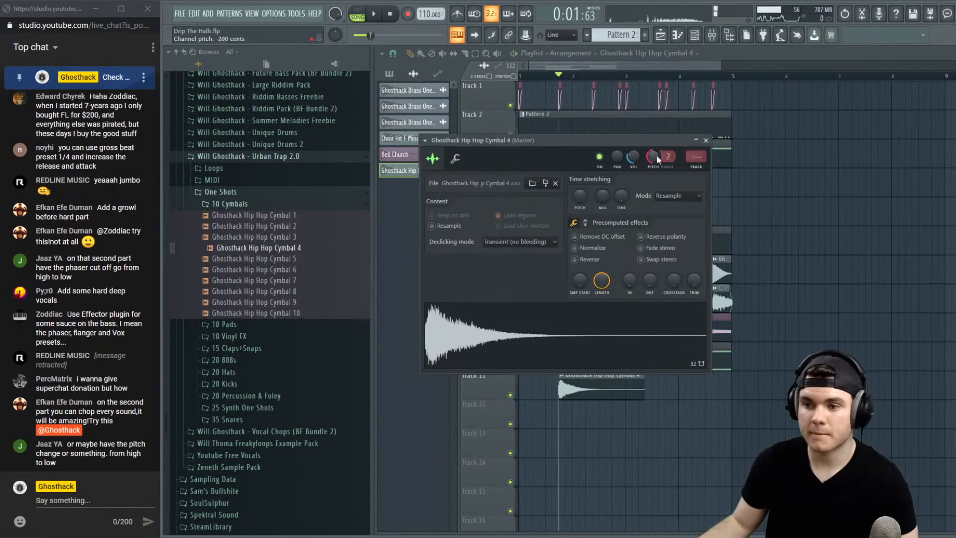
{"action": "left_click", "coordinate": [587, 223]}
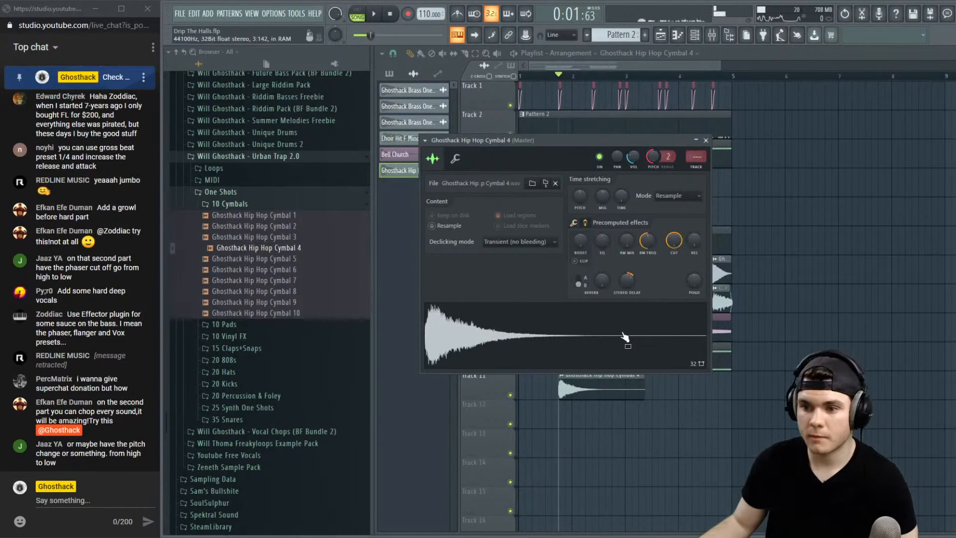
{"action": "key", "text": "space"}
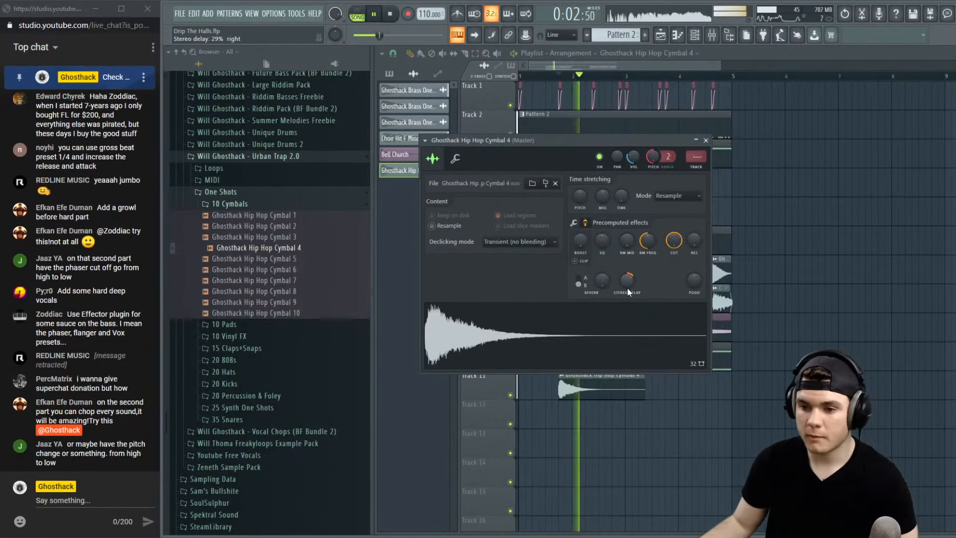
{"action": "key", "text": "space"}
{"action": "left_click_drag", "start_coordinate": [668, 158], "coordinate": [668, 162]}
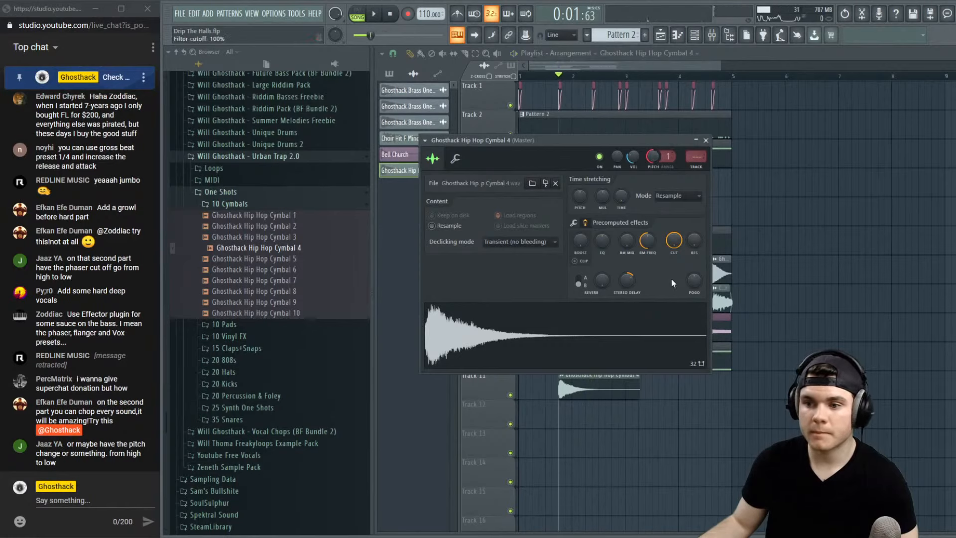
Dismiss the clip choice dialog, collapse the Urban Trap 2.0 folders and open the Random Crap sample folder
{"action": "left_click_drag", "start_coordinate": [667, 319], "coordinate": [665, 326]}
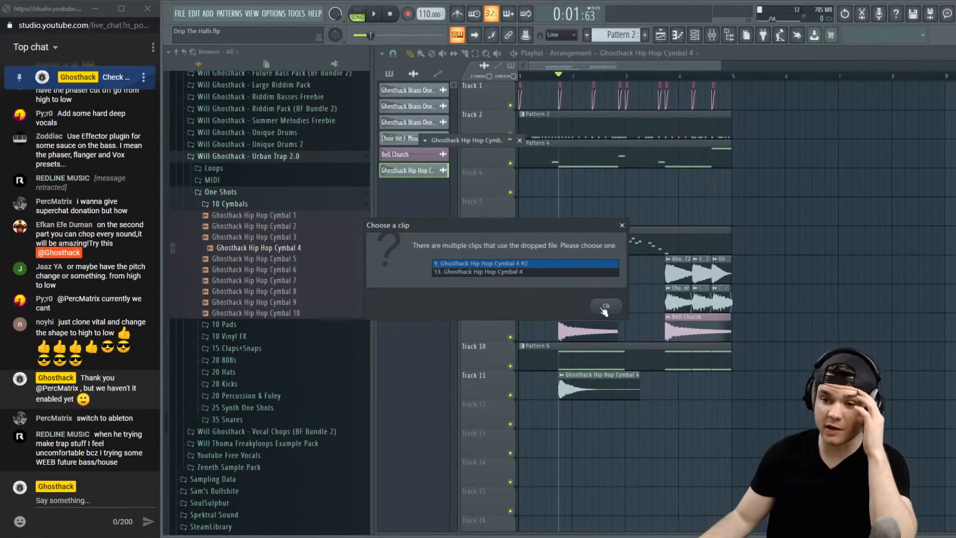
{"action": "left_click", "coordinate": [622, 225]}
{"action": "left_click", "coordinate": [228, 203]}
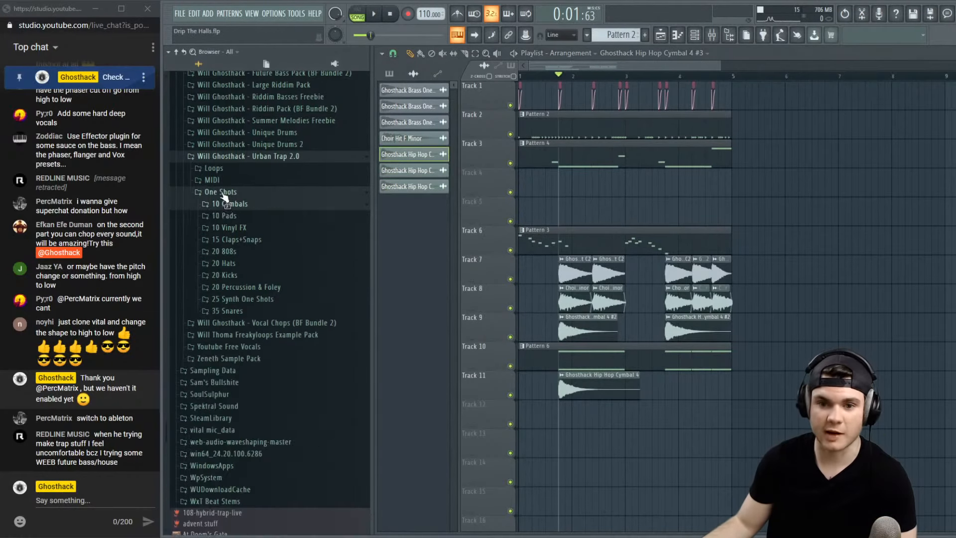
{"action": "left_click", "coordinate": [230, 158]}
{"action": "scroll", "coordinate": [272, 303], "scroll_direction": "up", "scroll_amount": 5}
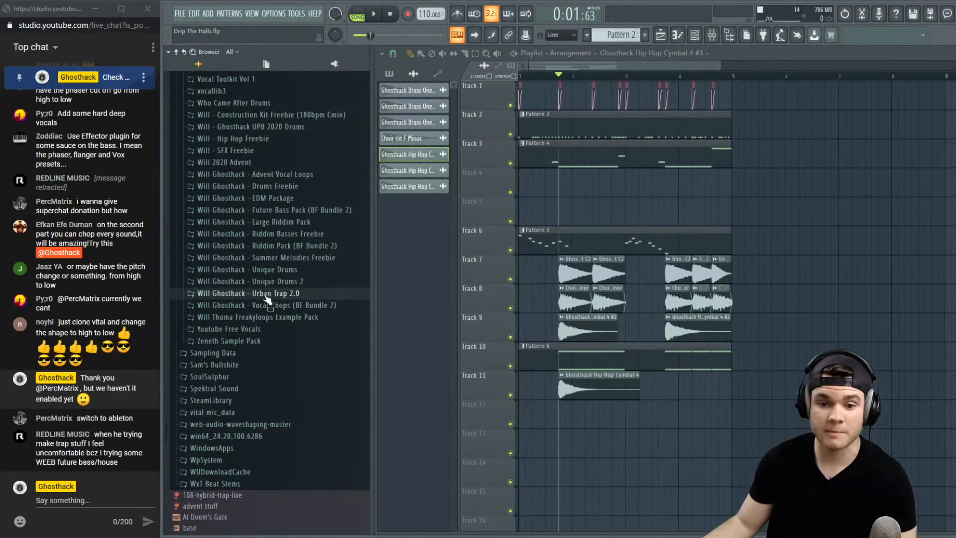
{"action": "scroll", "coordinate": [287, 295], "scroll_direction": "up", "scroll_amount": 10}
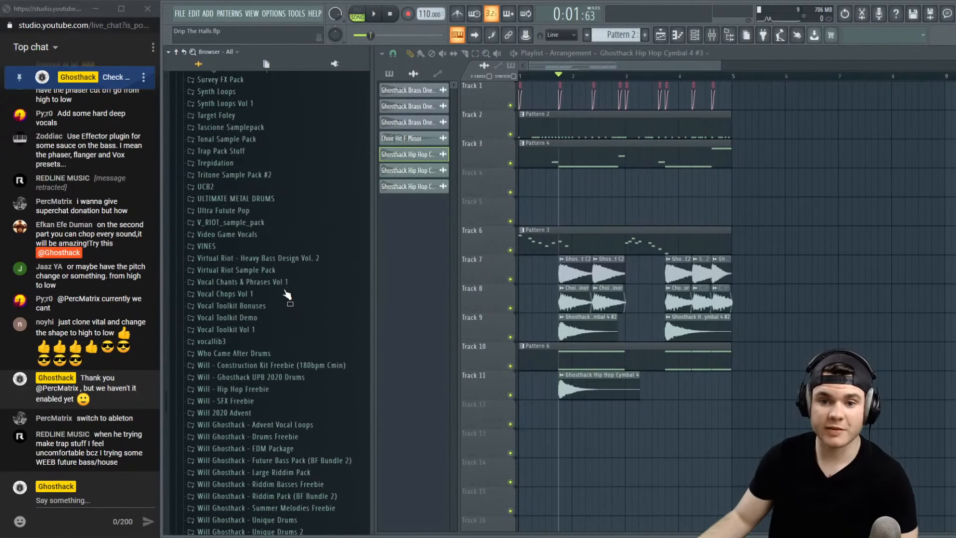
{"action": "scroll", "coordinate": [287, 295], "scroll_direction": "up", "scroll_amount": 3}
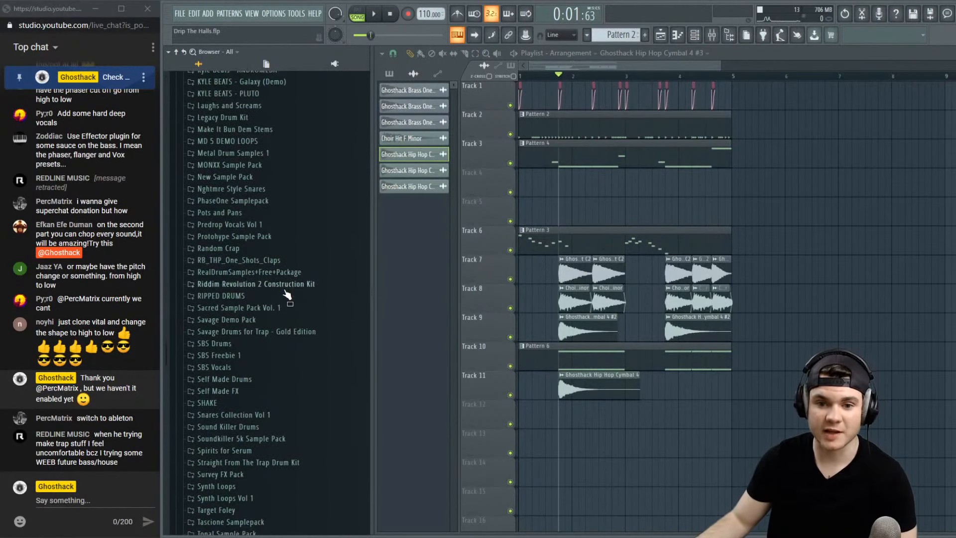
{"action": "left_click", "coordinate": [246, 253]}
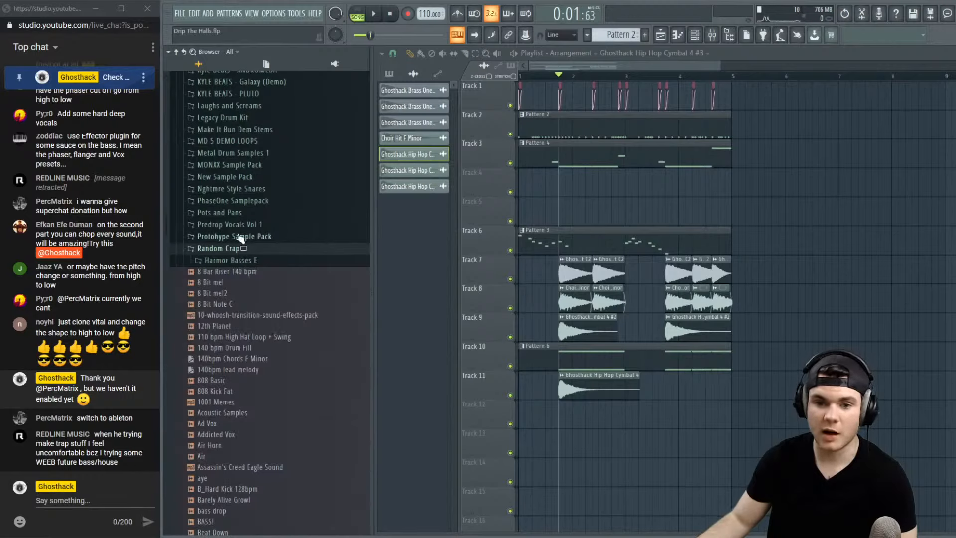
Find Bell Church in the Random Crap folder, load it into the Track 9 clips and play the song to check it
{"action": "scroll", "coordinate": [277, 283], "scroll_direction": "down", "scroll_amount": 13}
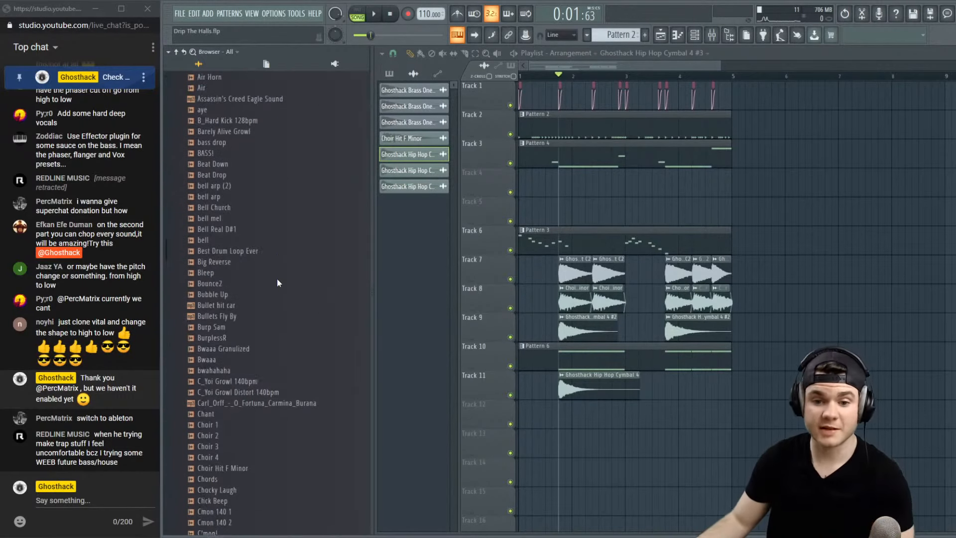
{"action": "scroll", "coordinate": [277, 283], "scroll_direction": "down", "scroll_amount": 6}
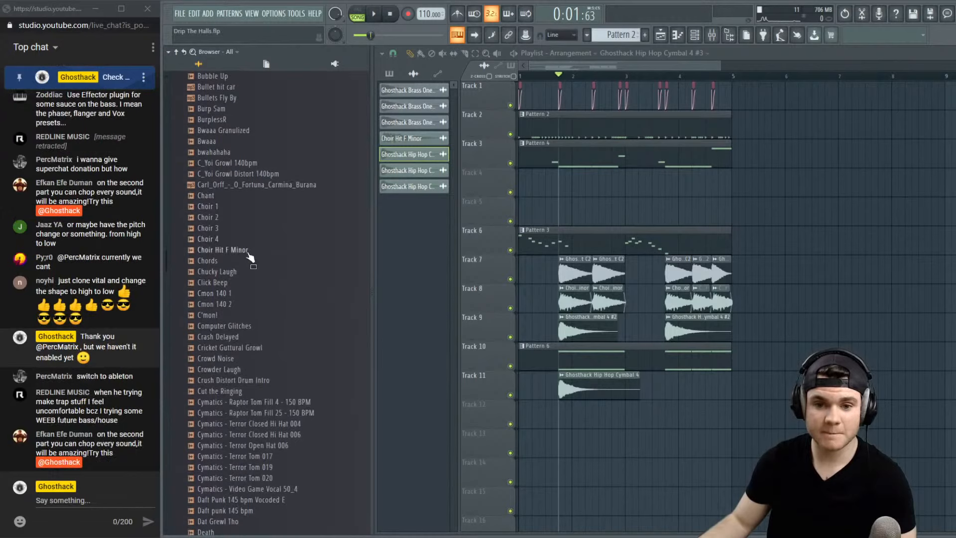
{"action": "scroll", "coordinate": [285, 333], "scroll_direction": "down", "scroll_amount": 2}
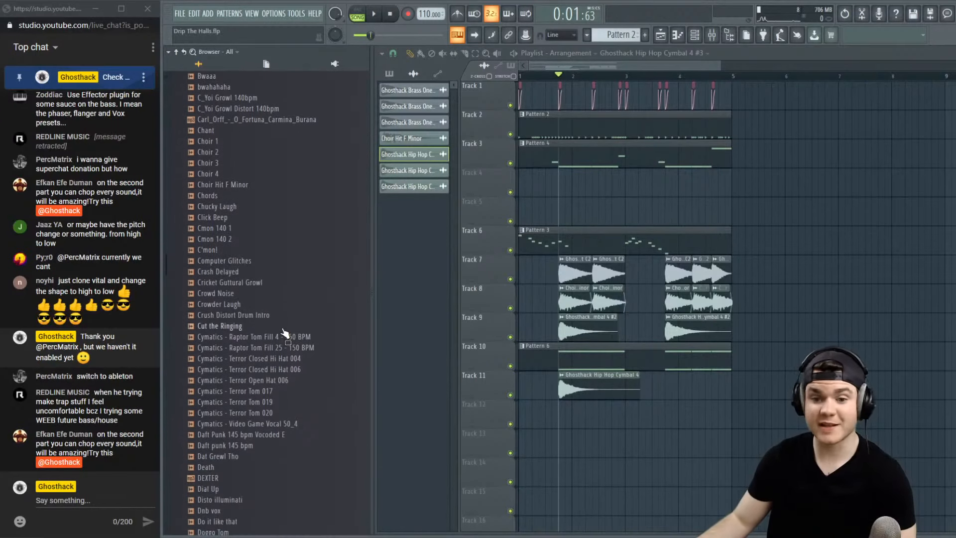
{"action": "scroll", "coordinate": [282, 327], "scroll_direction": "down", "scroll_amount": 5}
{"action": "scroll", "coordinate": [277, 319], "scroll_direction": "up", "scroll_amount": 12}
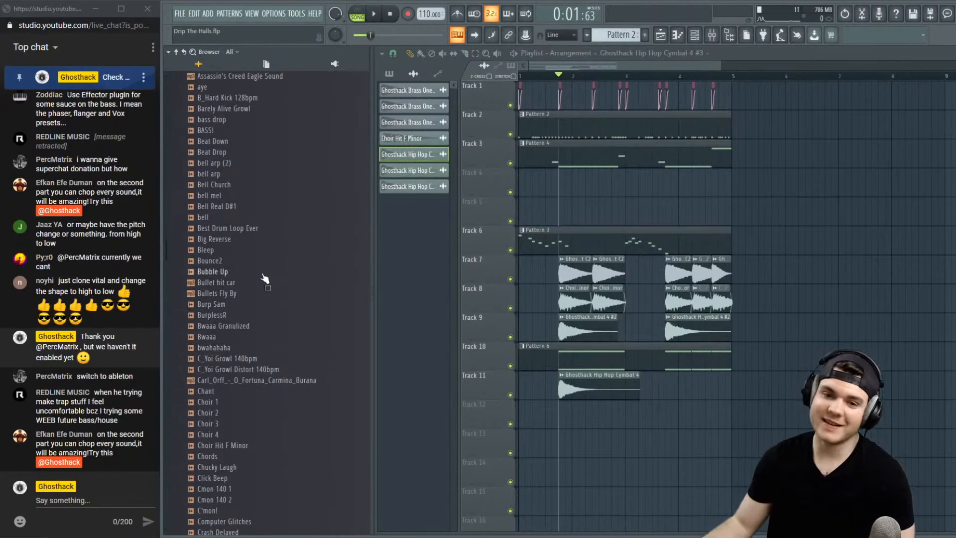
{"action": "scroll", "coordinate": [272, 244], "scroll_direction": "up", "scroll_amount": 2}
{"action": "left_click_drag", "start_coordinate": [234, 249], "coordinate": [691, 325]}
{"action": "key", "text": "space"}
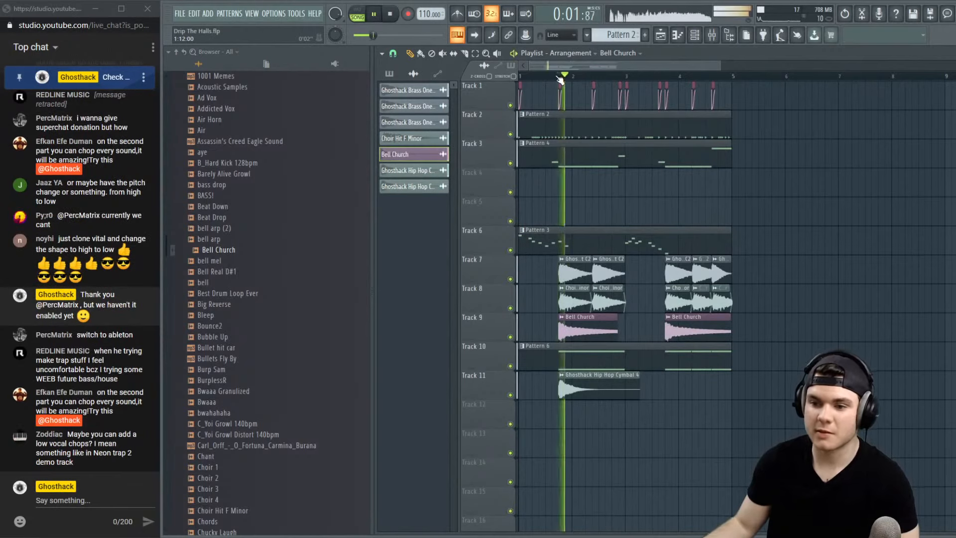
{"action": "scroll", "coordinate": [560, 80], "scroll_direction": "up", "scroll_amount": 2}
{"action": "key", "text": "space"}
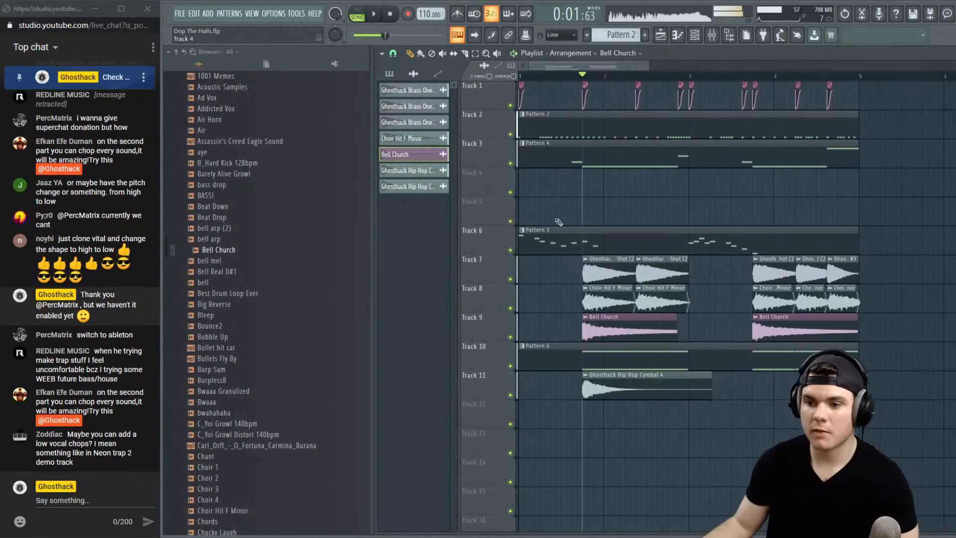
{"action": "key", "text": "space"}
Place copies of the Ghosthack Hip Hop Cymbal 4 clip along Track 11, aligned with the remaining brass one-shots
{"action": "left_click", "coordinate": [632, 384]}
{"action": "left_click", "coordinate": [642, 410]}
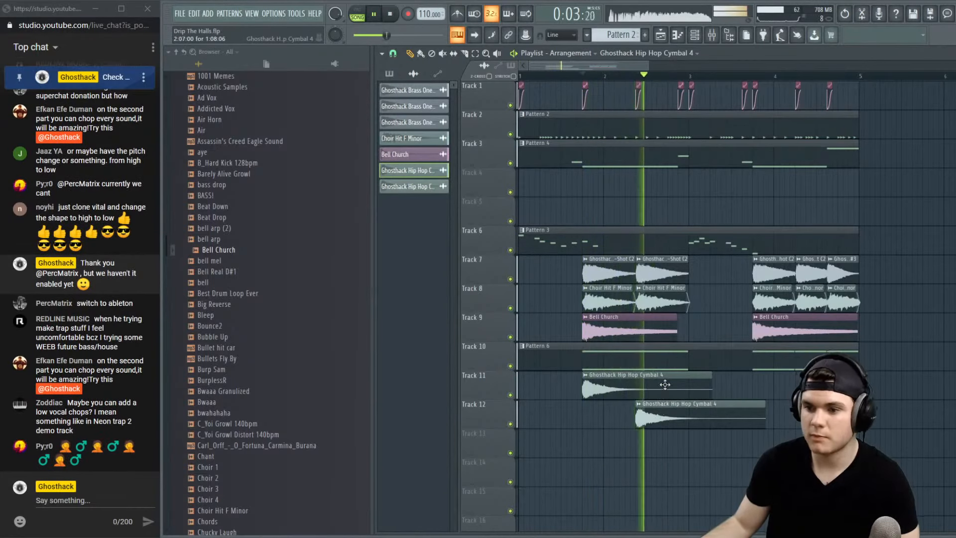
{"action": "left_click_drag", "start_coordinate": [663, 416], "coordinate": [662, 388]}
{"action": "mouse_move", "coordinate": [763, 413]}
{"action": "left_mouse_down"}
{"action": "mouse_move", "coordinate": [763, 390]}
{"action": "mouse_move", "coordinate": [834, 390]}
{"action": "left_mouse_up"}
{"action": "left_click", "coordinate": [802, 413]}
{"action": "left_click", "coordinate": [835, 413]}
{"action": "key", "text": "space"}
{"action": "key", "text": "space"}
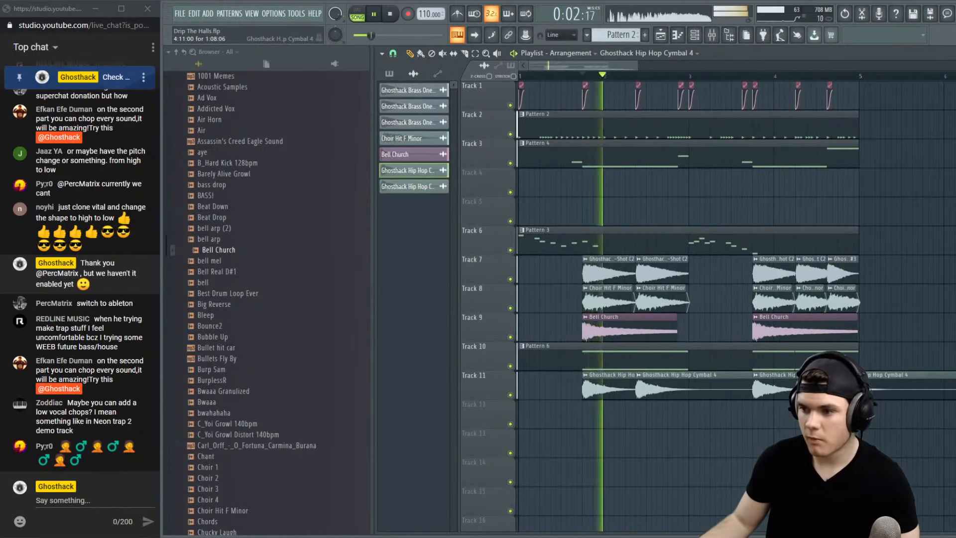
Turn down the channel volume of Ghosthack Hip Hop Cymbal 4 and listen from the second group of brass hits
{"action": "double_click", "coordinate": [834, 390]}
{"action": "left_click_drag", "start_coordinate": [633, 157], "coordinate": [634, 171]}
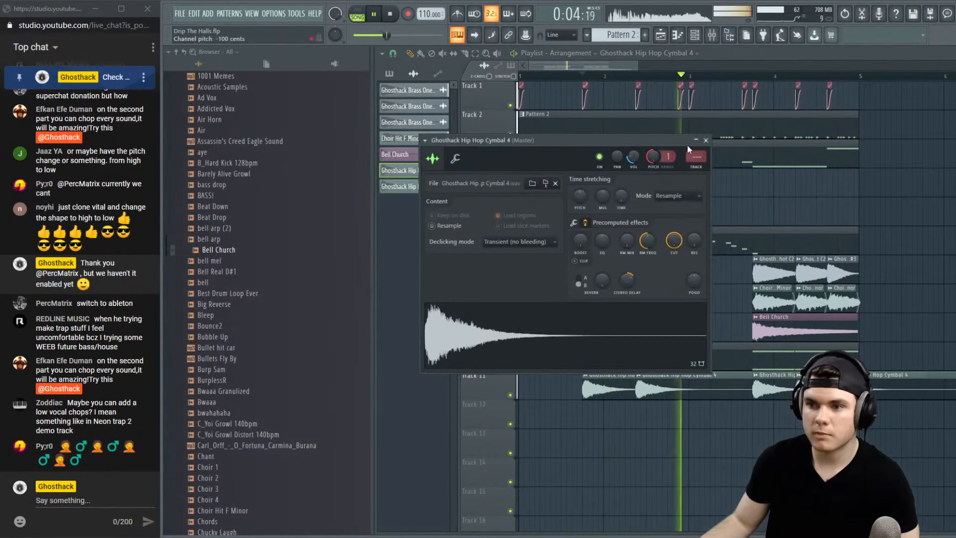
{"action": "left_click", "coordinate": [706, 140]}
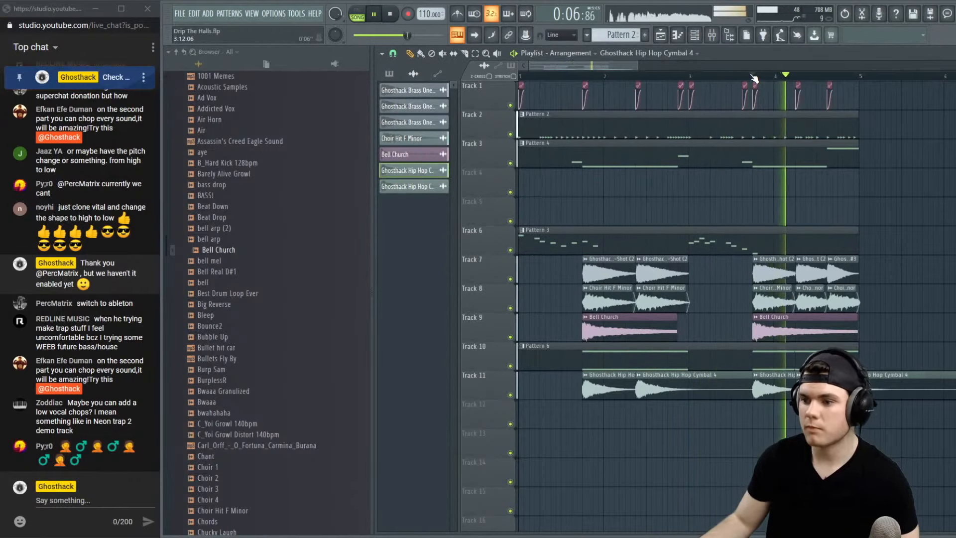
{"action": "left_click", "coordinate": [753, 75]}
{"action": "key", "text": "space"}
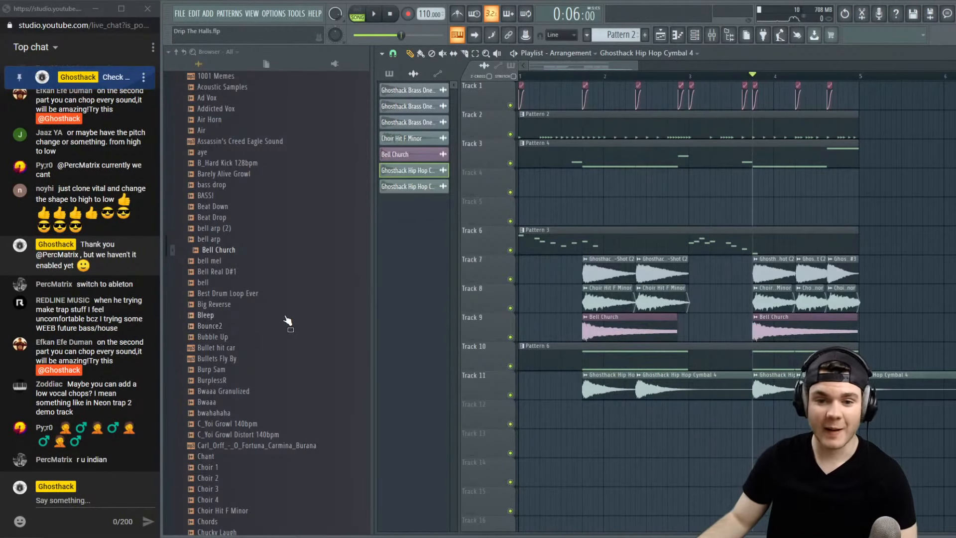
Collapse the Random Crap folder and delete the last Ghosthack Hip Hop Cymbal 4 clip on Track 11
{"action": "scroll", "coordinate": [285, 317], "scroll_direction": "up", "scroll_amount": 8}
{"action": "left_click", "coordinate": [238, 379]}
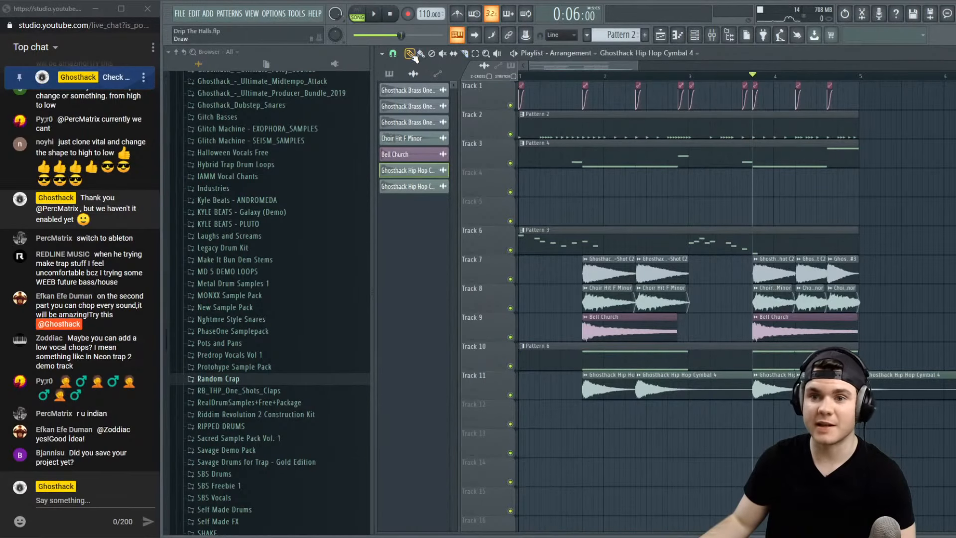
{"action": "right_click", "coordinate": [884, 394]}
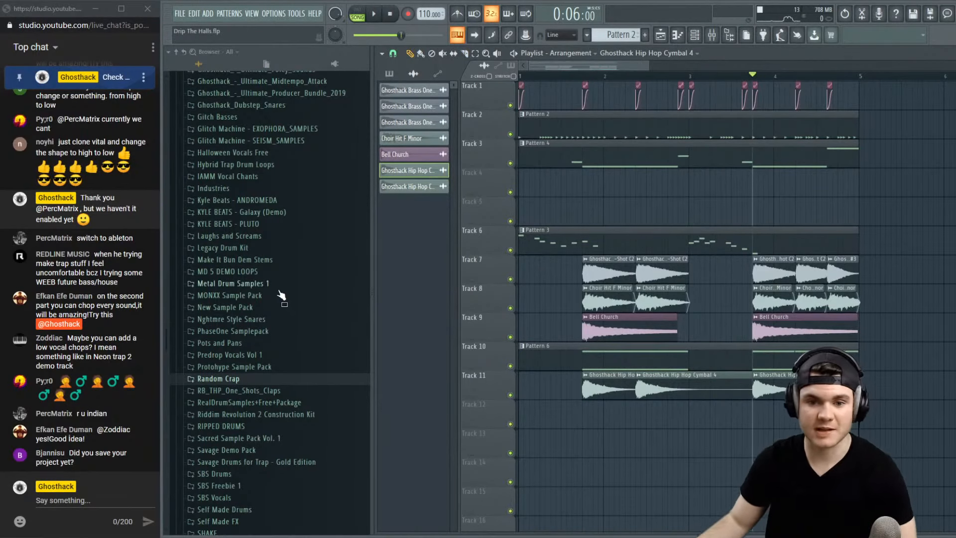
Browse the sample library to the _15 Cymbals one-shots in Ghosthack BF Bundle - EDM District
{"action": "scroll", "coordinate": [286, 306], "scroll_direction": "up", "scroll_amount": 10}
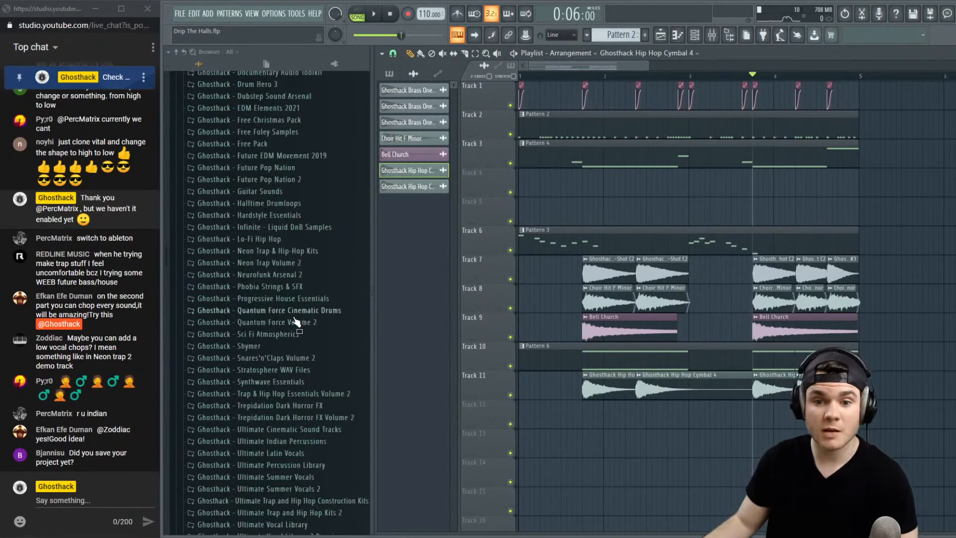
{"action": "scroll", "coordinate": [292, 259], "scroll_direction": "up", "scroll_amount": 13}
{"action": "scroll", "coordinate": [302, 318], "scroll_direction": "down", "scroll_amount": 12}
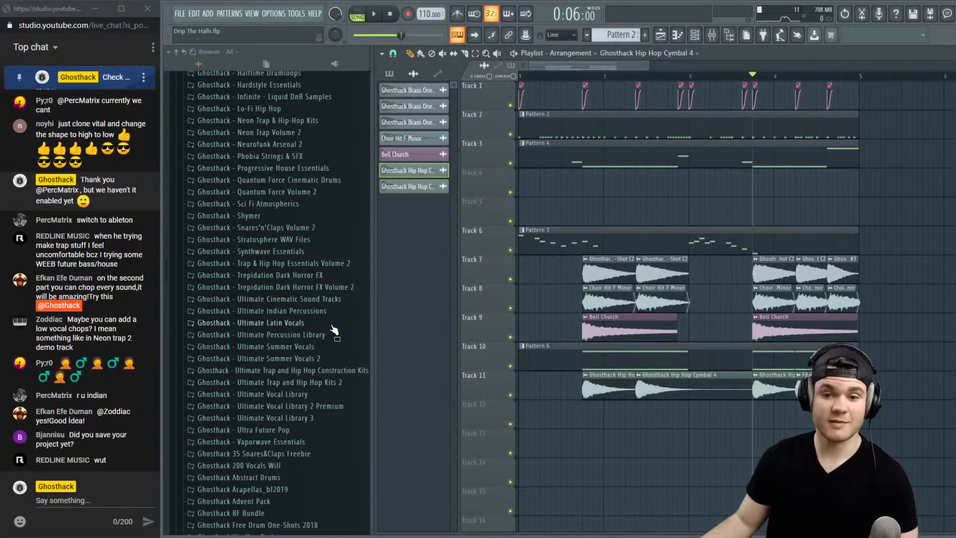
{"action": "scroll", "coordinate": [326, 334], "scroll_direction": "down", "scroll_amount": 12}
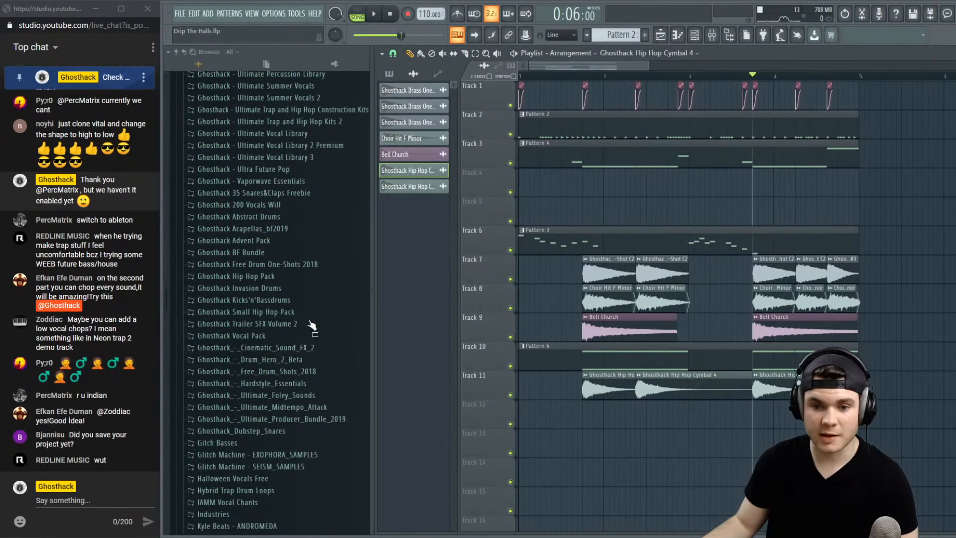
{"action": "left_click", "coordinate": [273, 252]}
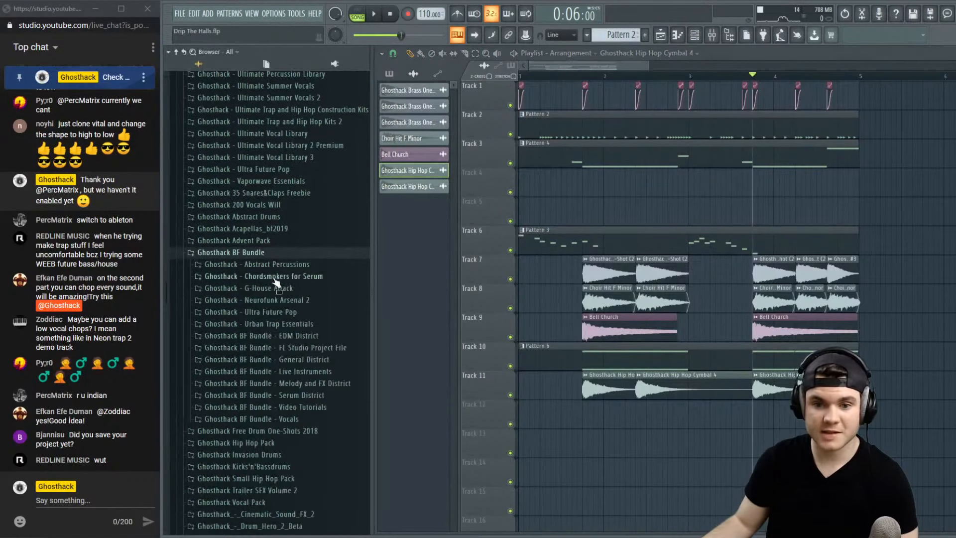
{"action": "left_click", "coordinate": [317, 335]}
{"action": "left_click", "coordinate": [228, 372]}
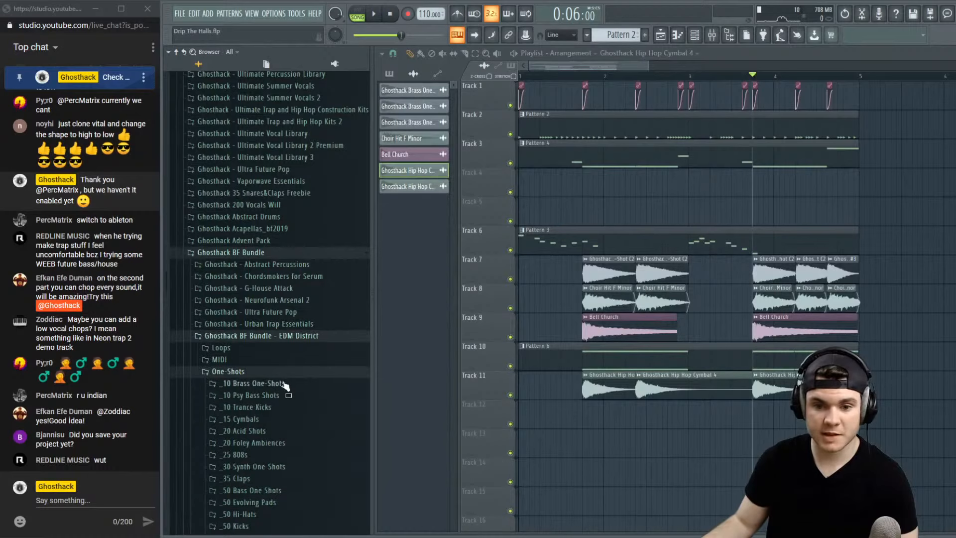
{"action": "scroll", "coordinate": [287, 365], "scroll_direction": "down", "scroll_amount": 3}
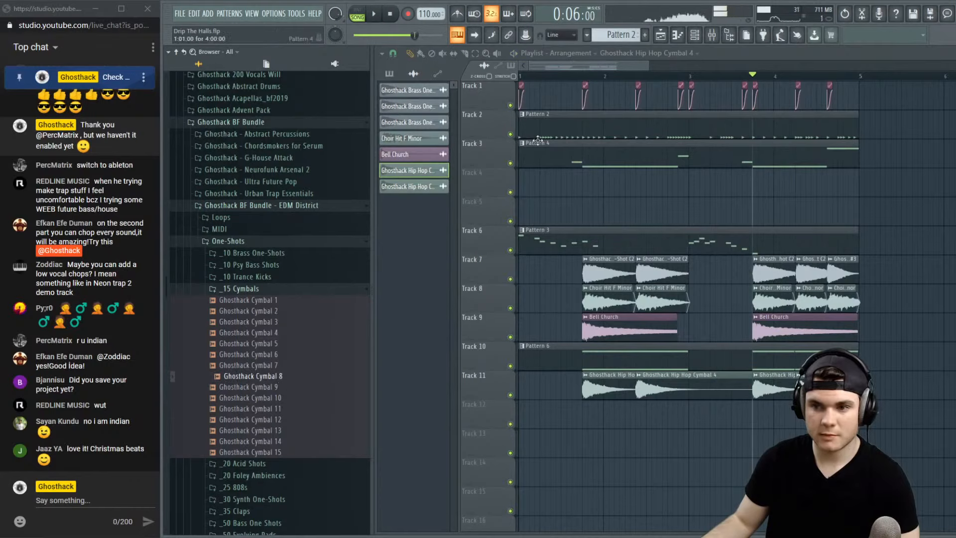
Audition Ghosthack Cymbal 8 and 9 against the song, and place Ghosthack Cymbal 8 on Track 12 at 1:13:00
{"action": "key", "text": "space"}
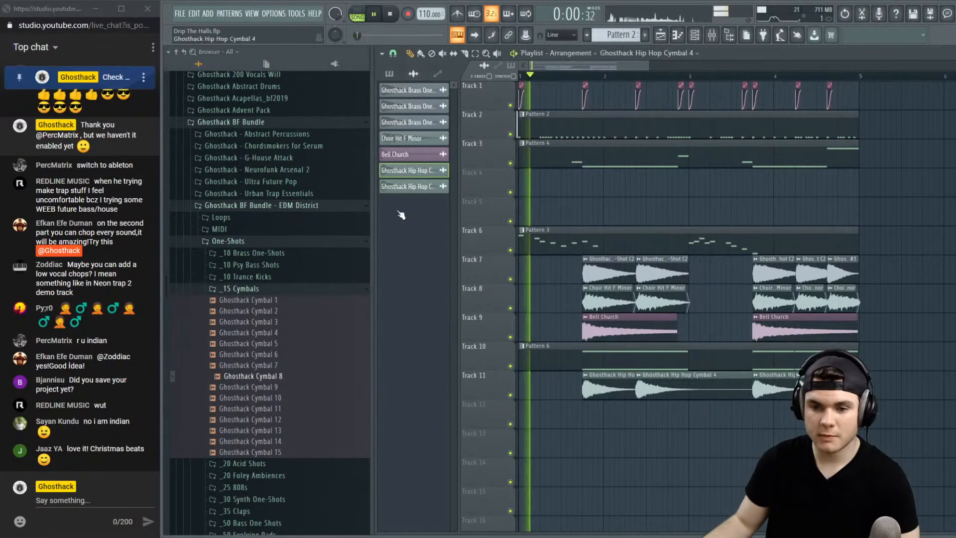
{"action": "left_click", "coordinate": [278, 377]}
{"action": "key", "text": "space"}
{"action": "left_click", "coordinate": [270, 389]}
{"action": "key", "text": "space"}
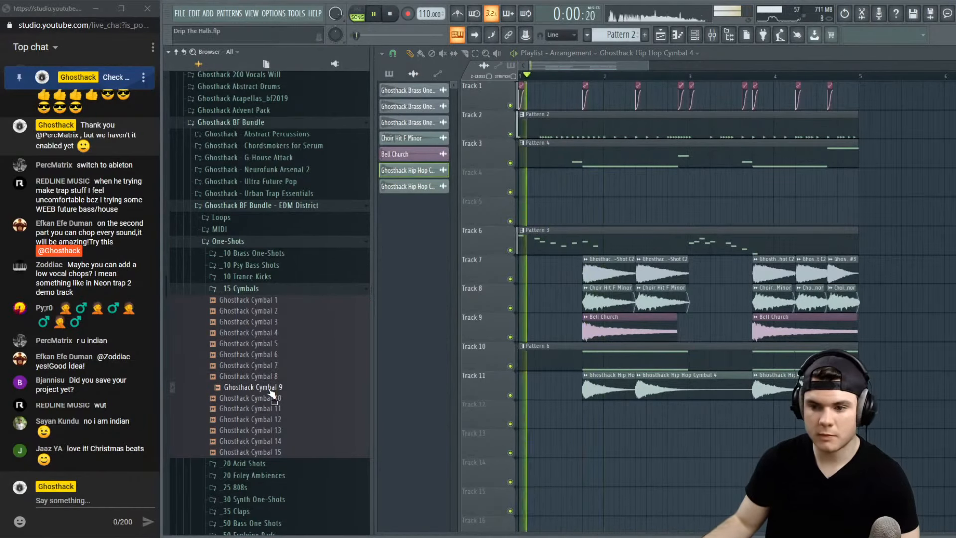
{"action": "left_click", "coordinate": [270, 388]}
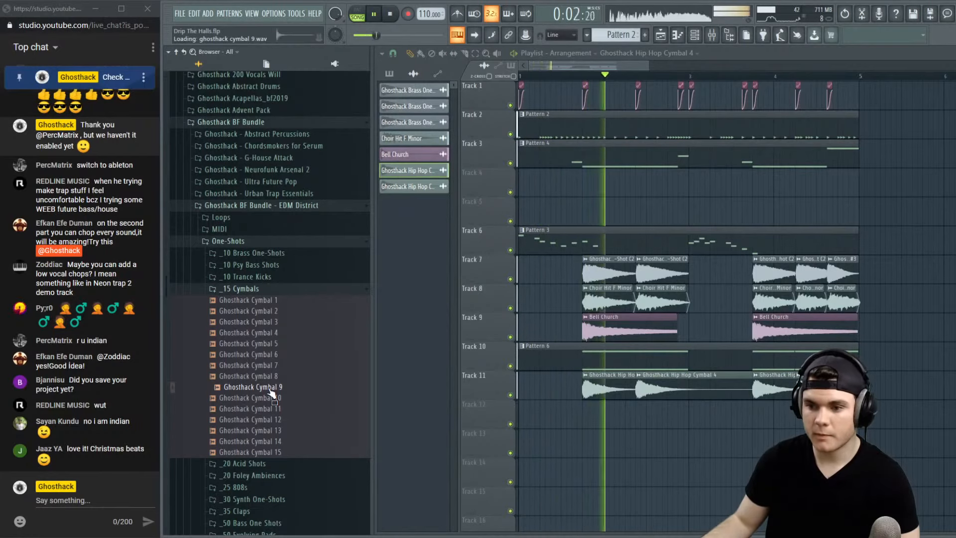
{"action": "key", "text": "space"}
{"action": "left_click_drag", "start_coordinate": [249, 376], "coordinate": [593, 416]}
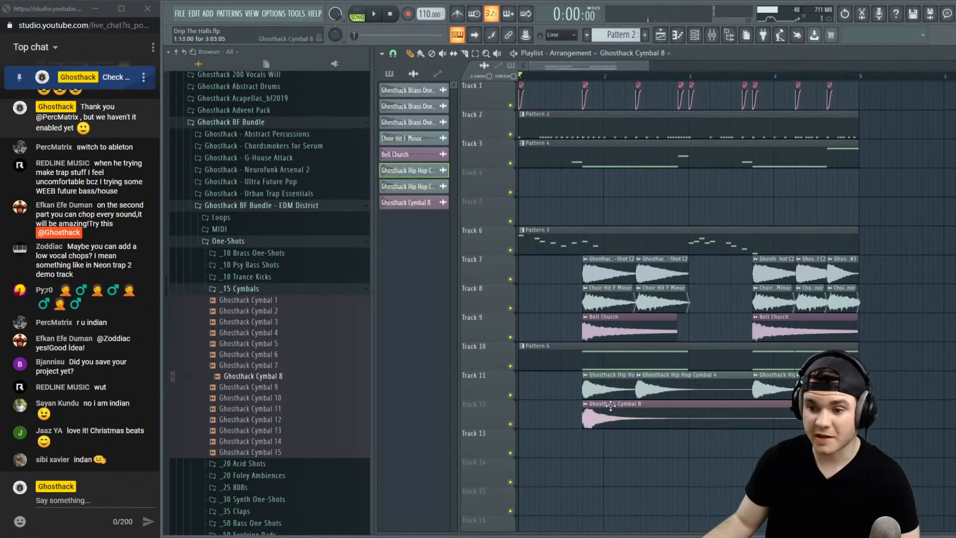
Normalize Ghosthack Cymbal 8, add a slight fade-in and turn its channel volume down to about 55% during playback
{"action": "double_click", "coordinate": [608, 412]}
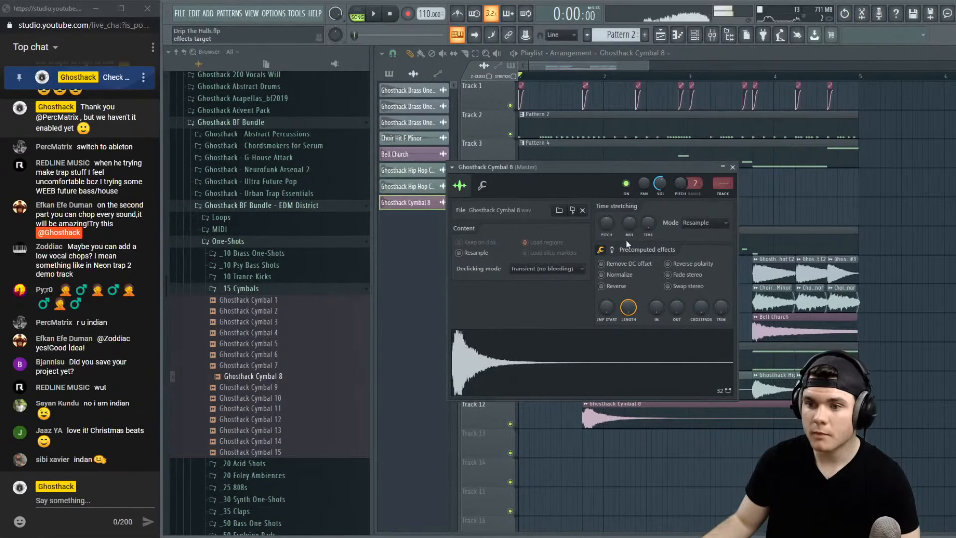
{"action": "key", "text": "space"}
{"action": "left_click", "coordinate": [620, 275]}
{"action": "left_click_drag", "start_coordinate": [656, 307], "coordinate": [657, 292]}
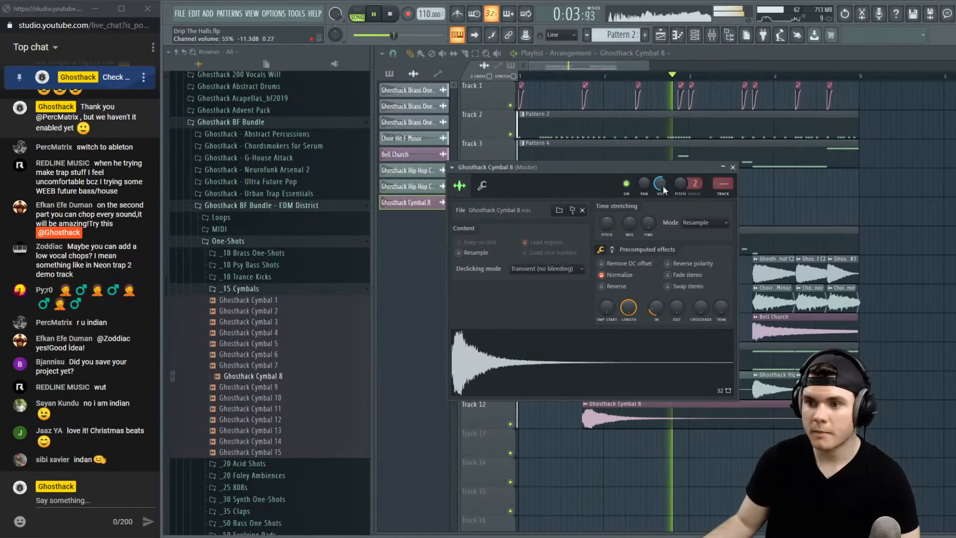
{"action": "left_click", "coordinate": [732, 167]}
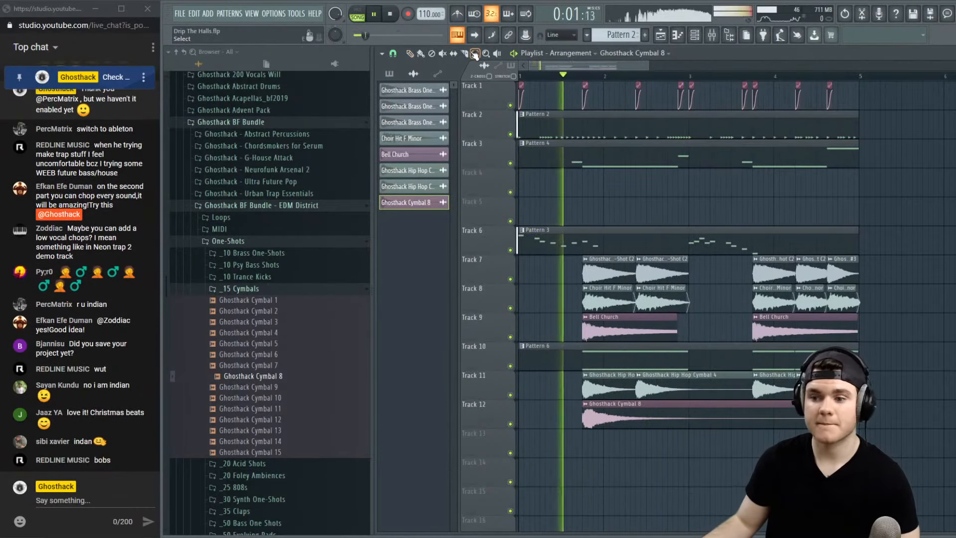
Slice the Ghosthack Cymbal 8 clip on Track 12 at bar 3 and delete the part after the cut
{"action": "left_click", "coordinate": [465, 53]}
{"action": "left_click_drag", "start_coordinate": [688, 436], "coordinate": [695, 406]}
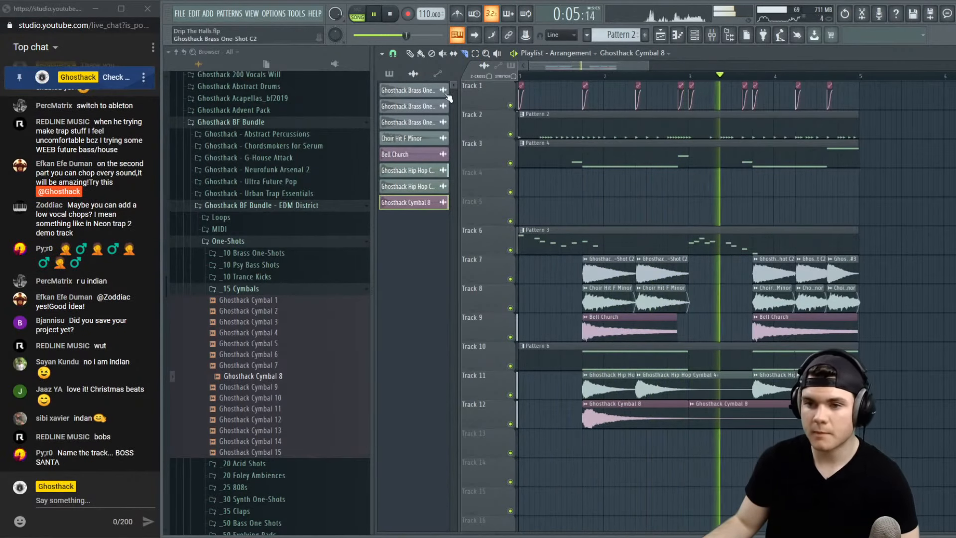
{"action": "left_click", "coordinate": [411, 54]}
{"action": "right_click", "coordinate": [713, 415]}
{"action": "key", "text": "space"}
Place Ghosthack Cymbal 9 on Track 12 under the second group of brass hits, and route Cymbal 8 and Cymbal 9 to mixer Insert 5
{"action": "double_click", "coordinate": [678, 414]}
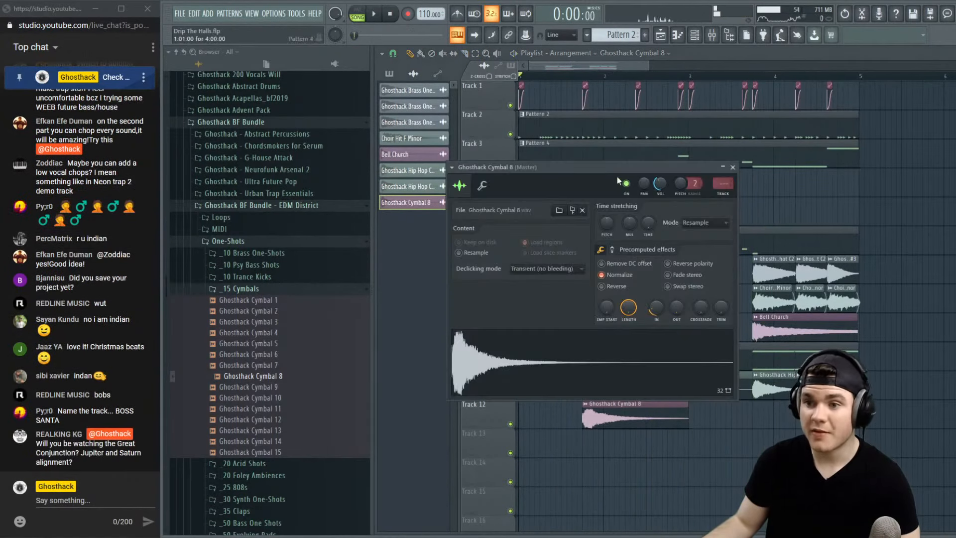
{"action": "left_click_drag", "start_coordinate": [249, 387], "coordinate": [753, 414]}
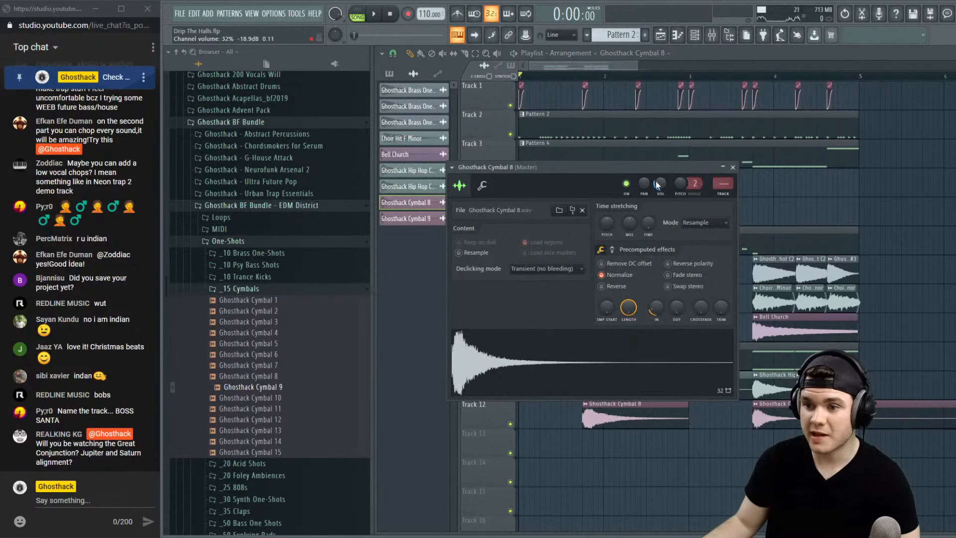
{"action": "left_click", "coordinate": [712, 35]}
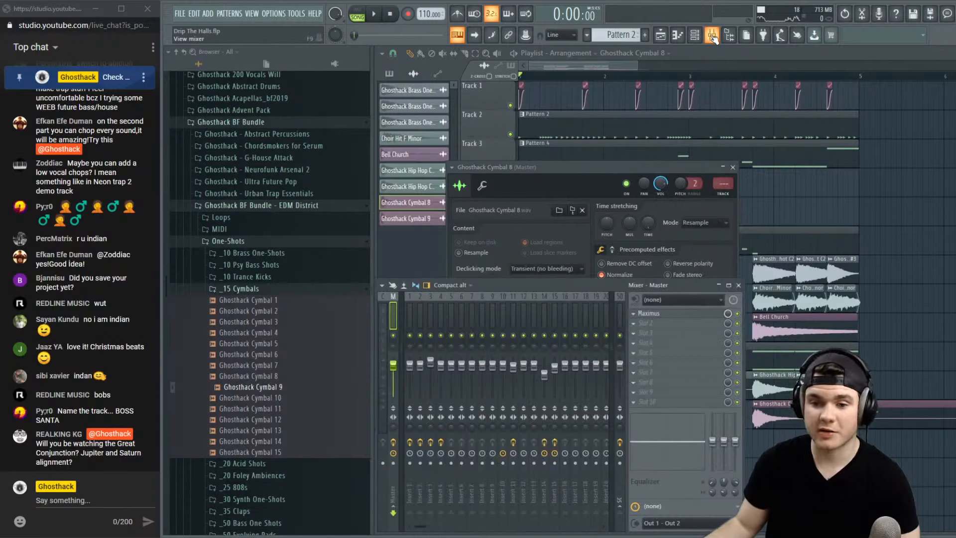
{"action": "scroll", "coordinate": [717, 184], "scroll_direction": "up", "scroll_amount": 2}
{"action": "scroll", "coordinate": [717, 186], "scroll_direction": "up", "scroll_amount": 3}
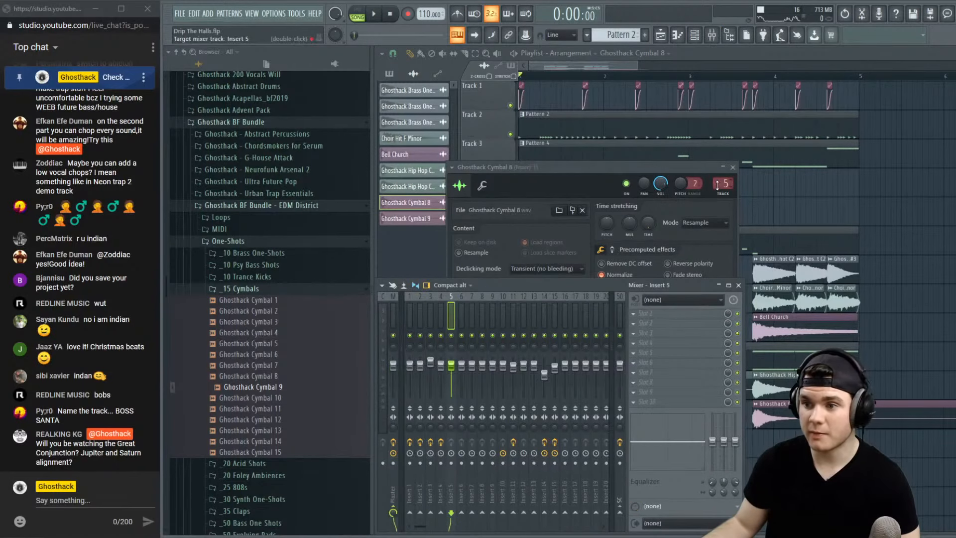
{"action": "double_click", "coordinate": [787, 404]}
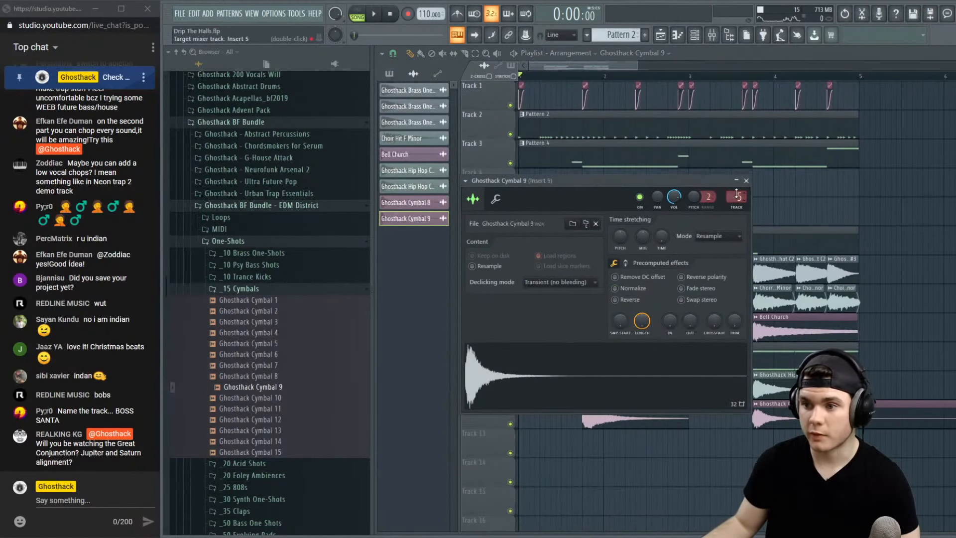
{"action": "key", "text": "space"}
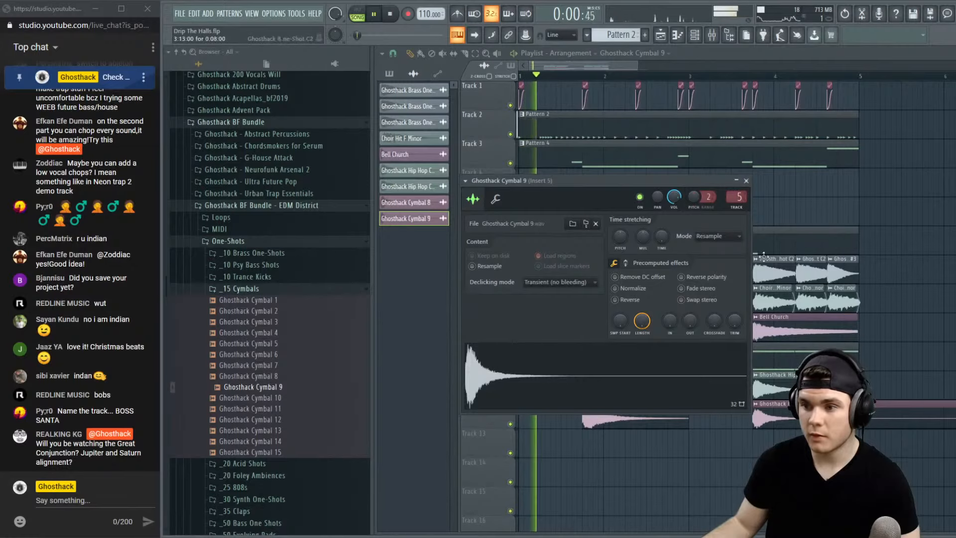
{"action": "left_click", "coordinate": [746, 180]}
Lower the Insert 5 fader in the mixer while playing from the second group of brass hits
{"action": "left_click", "coordinate": [712, 35]}
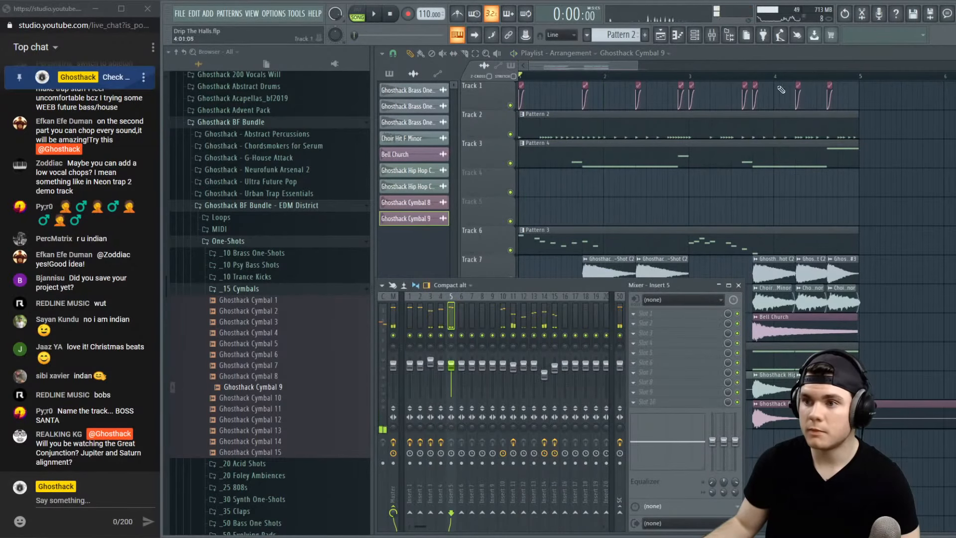
{"action": "left_click", "coordinate": [754, 77]}
{"action": "key", "text": "space"}
{"action": "left_click", "coordinate": [712, 35]}
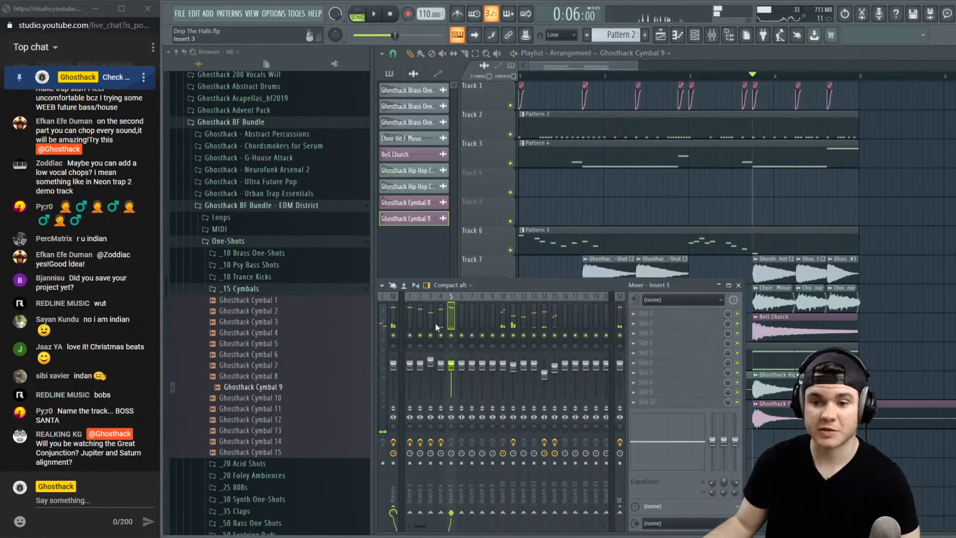
{"action": "key", "text": "space"}
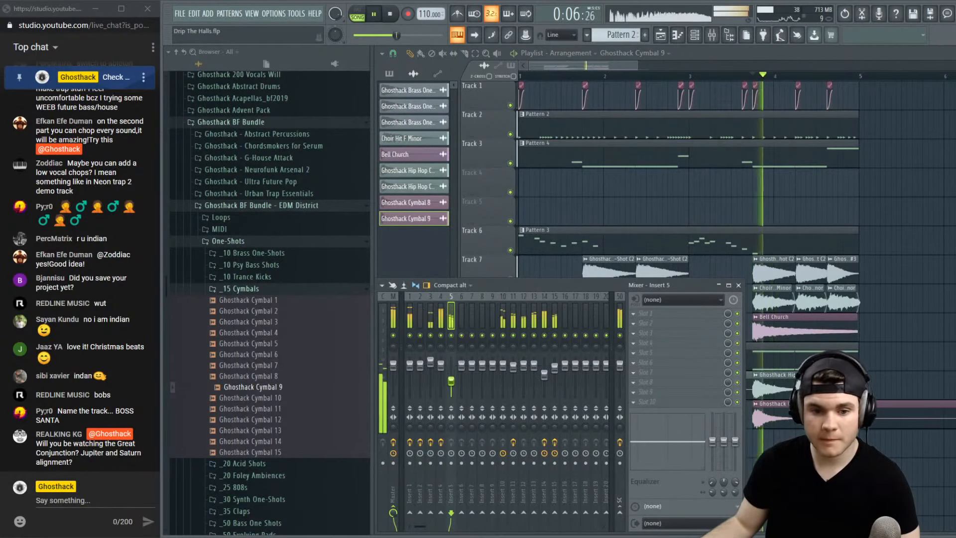
{"action": "key", "text": "space"}
Listen to the layered cymbals from the first brass hit at 1:13
{"action": "left_click", "coordinate": [588, 77]}
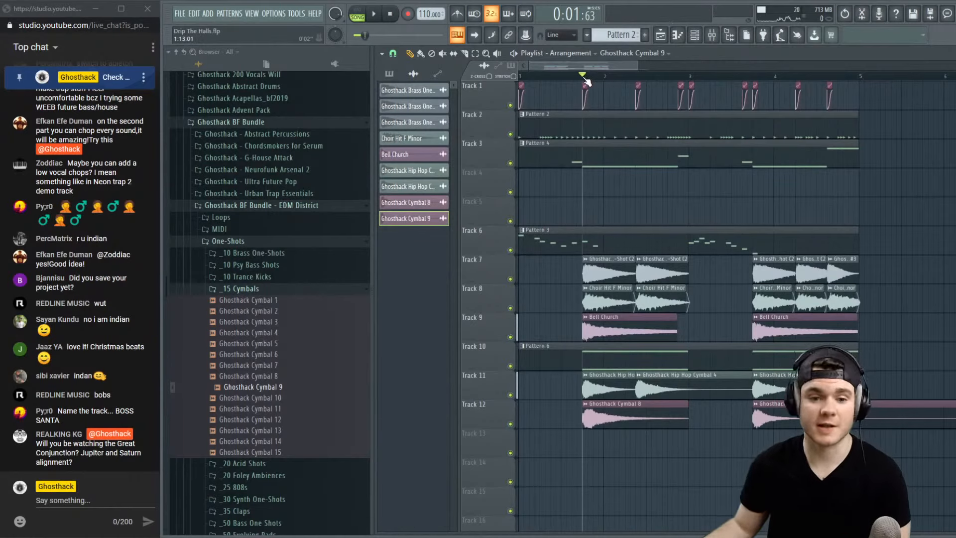
{"action": "key", "text": "space"}
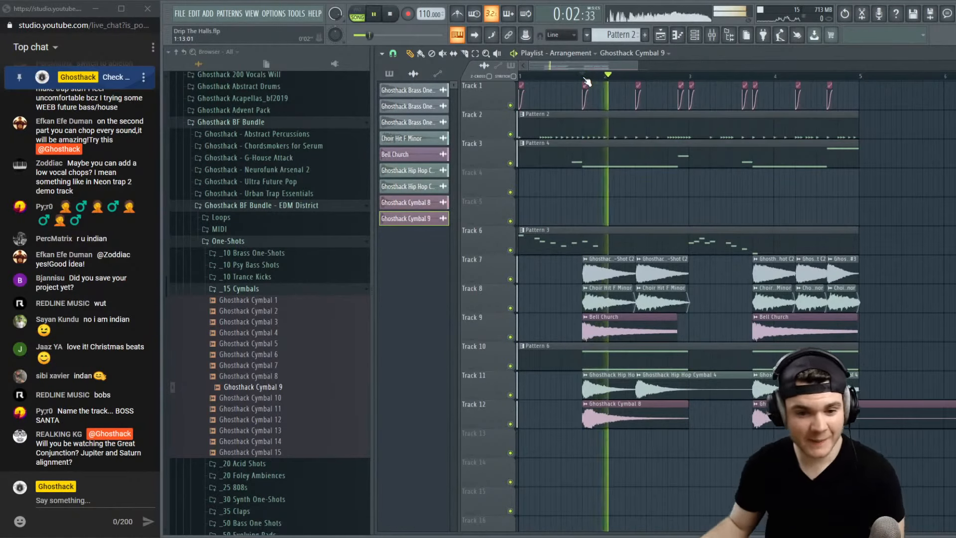
{"action": "key", "text": "space"}
{"action": "key", "text": "space"}
{"action": "key", "text": "space"}
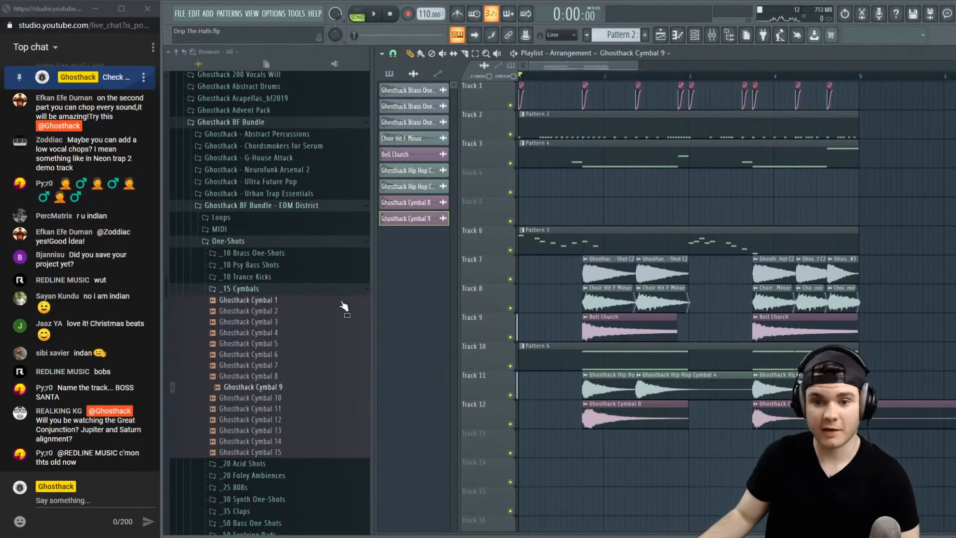
Collapse the _15 Cymbals, One-Shots and Ghosthack BF Bundle - EDM District folders in the sample library
{"action": "left_click", "coordinate": [291, 290]}
{"action": "left_click", "coordinate": [251, 243]}
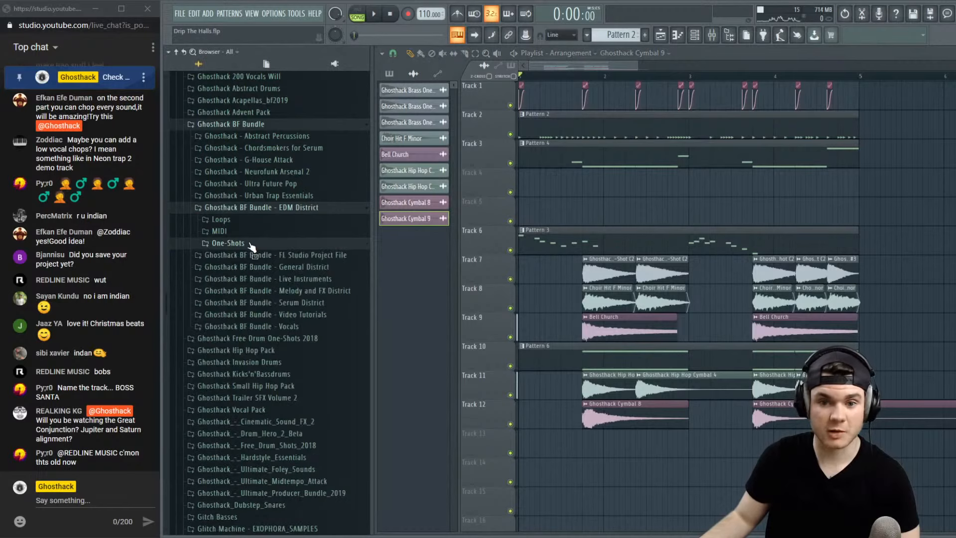
{"action": "key", "text": "space"}
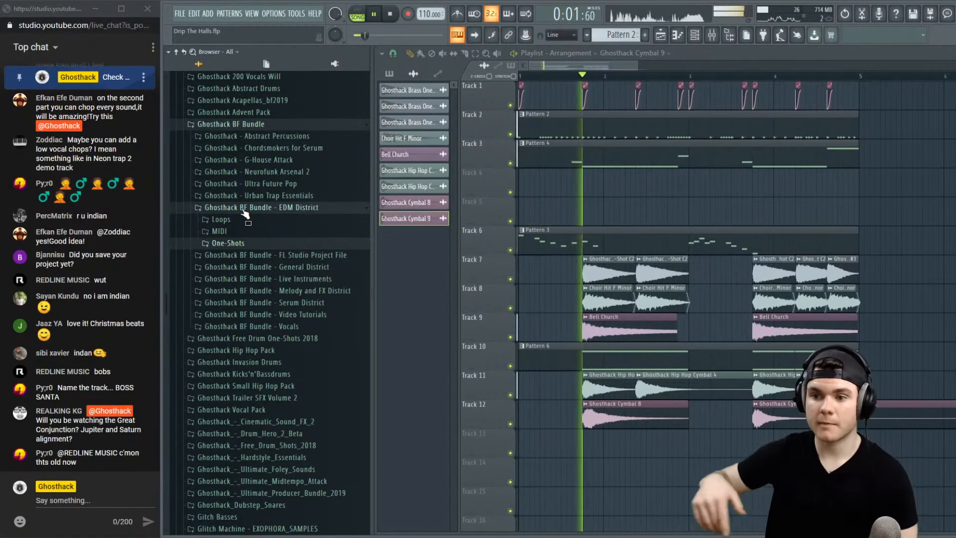
{"action": "left_click", "coordinate": [243, 210]}
{"action": "key", "text": "space"}
Try trimming the start of the Pattern 2 clip on Track 2 to 1:04:00, and restore its full length after listening
{"action": "scroll", "coordinate": [540, 69], "scroll_direction": "up", "scroll_amount": 5}
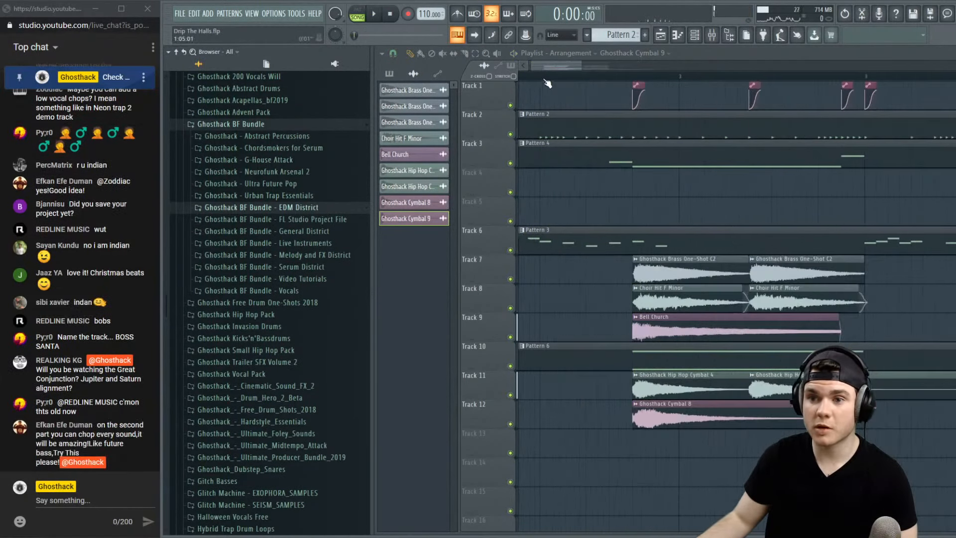
{"action": "key", "text": "space"}
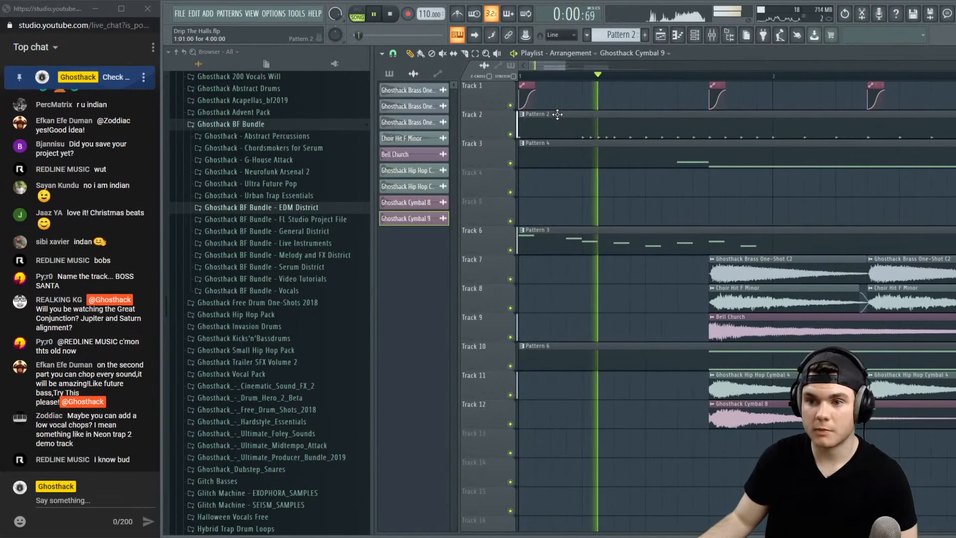
{"action": "key", "text": "space"}
{"action": "left_click_drag", "start_coordinate": [527, 124], "coordinate": [573, 124]}
{"action": "key", "text": "space"}
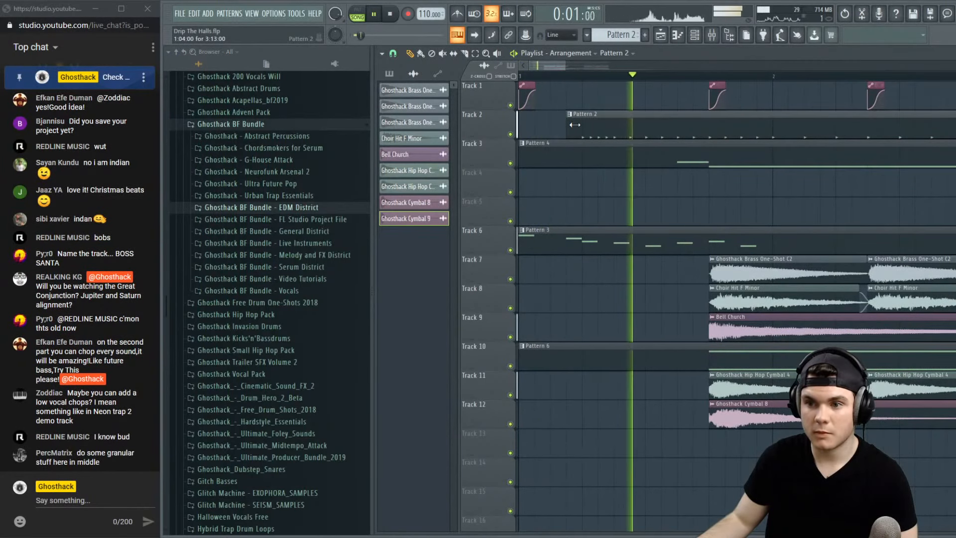
{"action": "left_click_drag", "start_coordinate": [572, 123], "coordinate": [523, 124]}
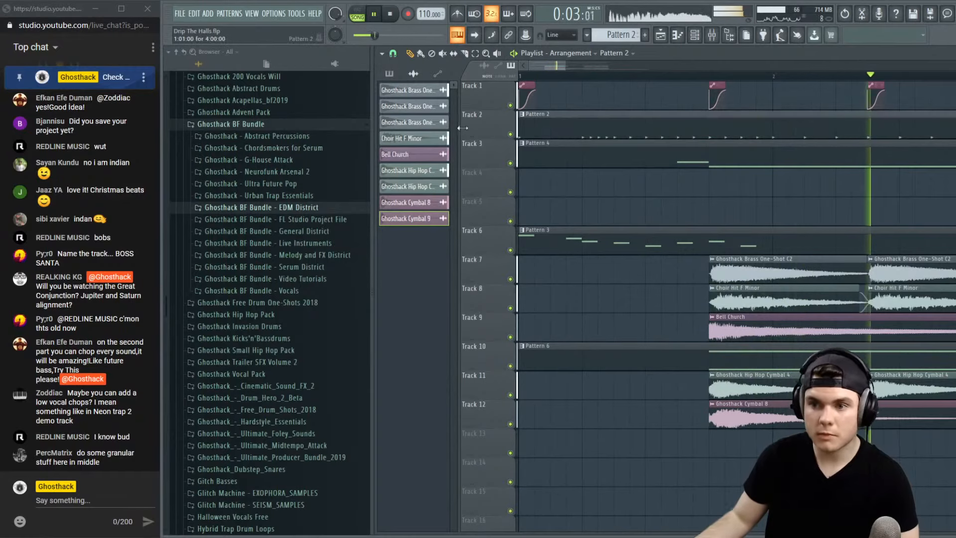
Check the mixer levels and listen to the arrangement from the first brass hits through the second group
{"action": "key", "text": "space"}
{"action": "scroll", "coordinate": [580, 80], "scroll_direction": "down", "scroll_amount": 3}
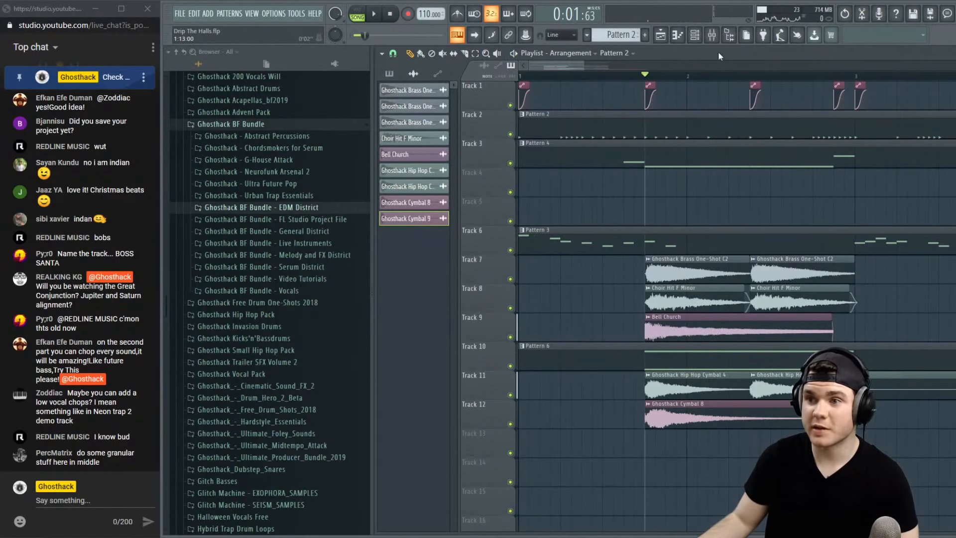
{"action": "left_click", "coordinate": [712, 36]}
{"action": "key", "text": "space"}
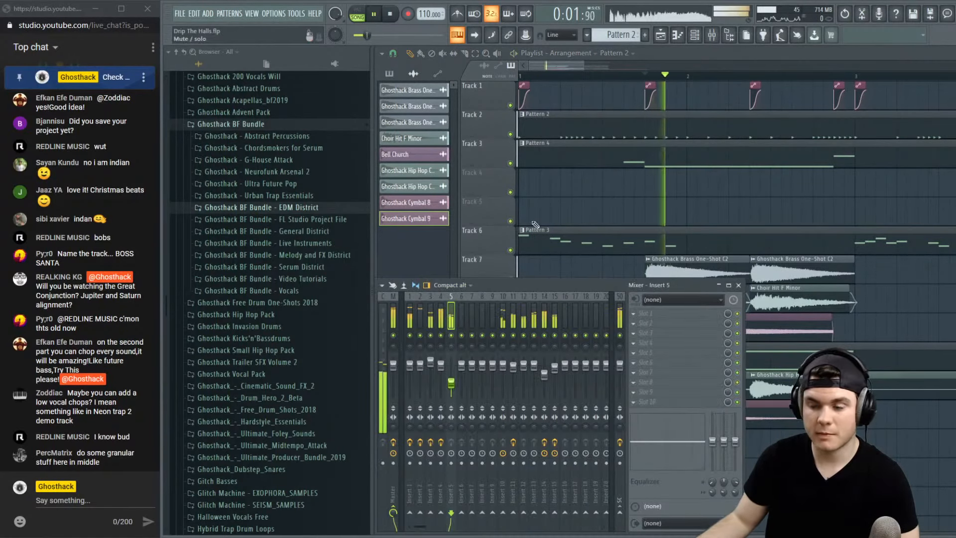
{"action": "key", "text": "F9"}
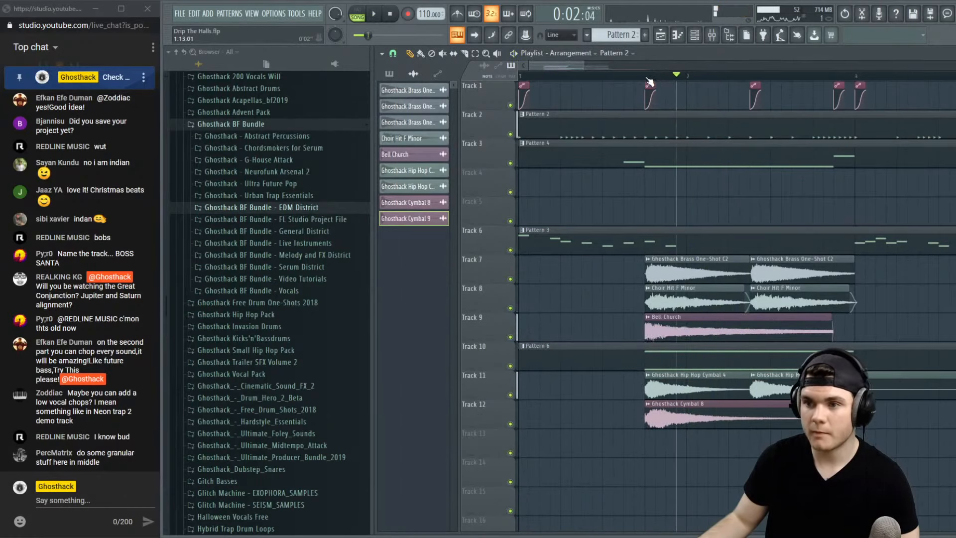
{"action": "left_click", "coordinate": [647, 76]}
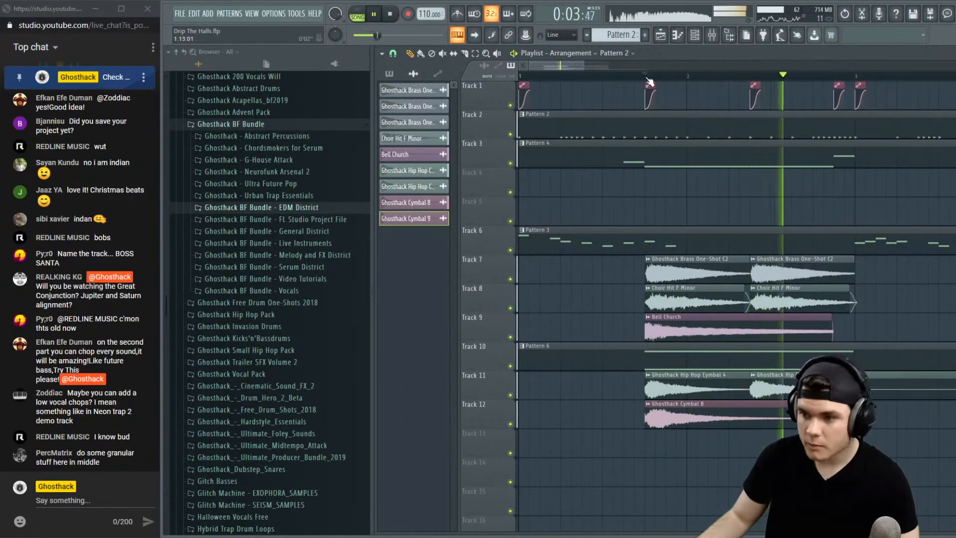
{"action": "scroll", "coordinate": [650, 81], "scroll_direction": "down", "scroll_amount": 2}
{"action": "scroll", "coordinate": [650, 81], "scroll_direction": "down", "scroll_amount": 2}
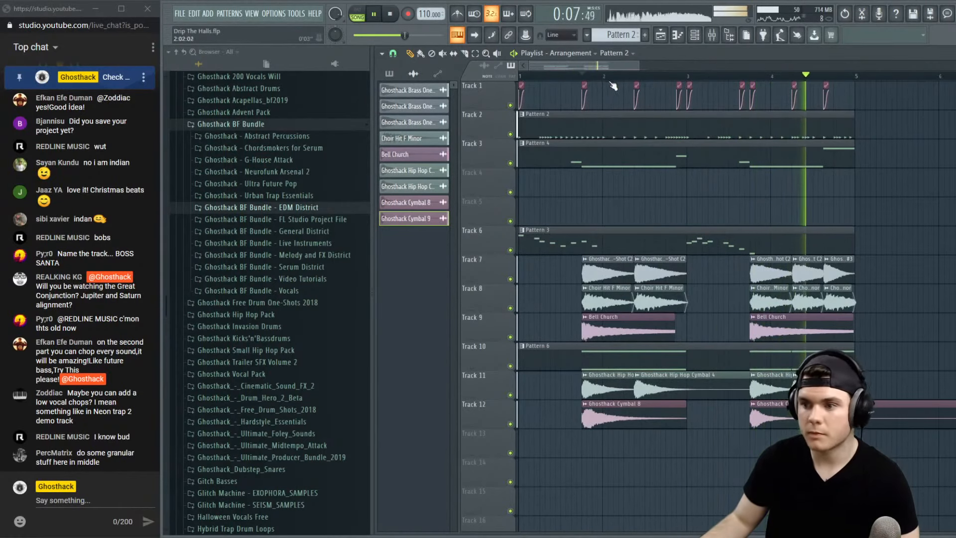
{"action": "key", "text": "space"}
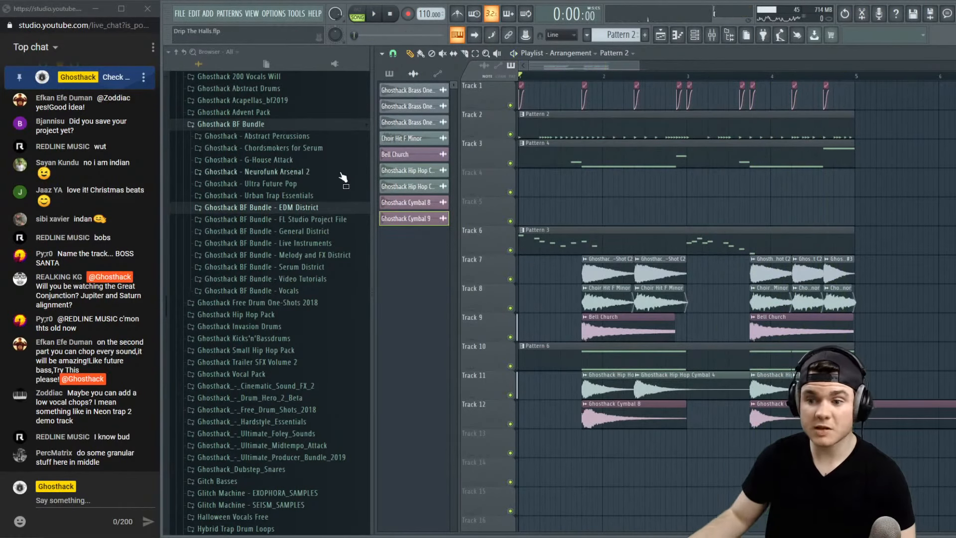
{"action": "key", "text": "space"}
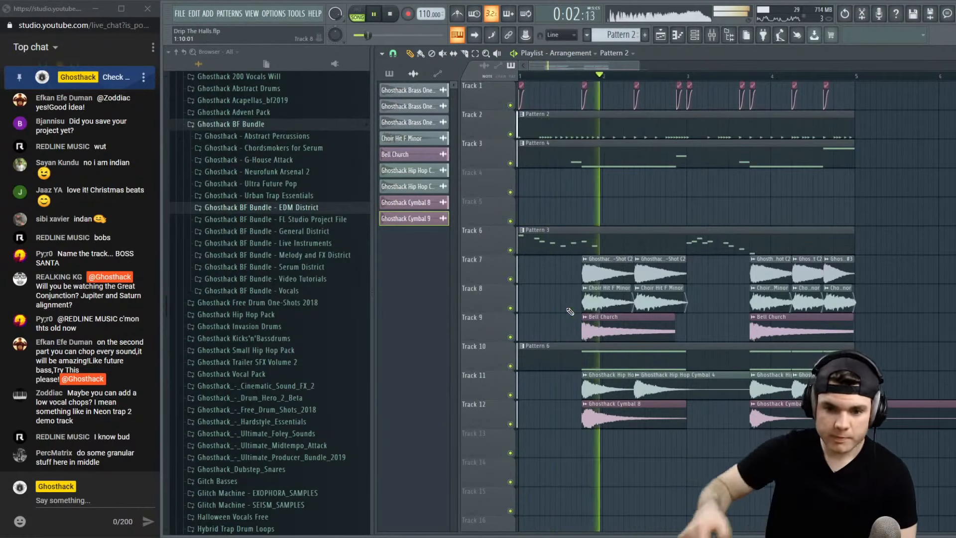
{"action": "key", "text": "space"}
Stop playback and browse the Advent and Sampling Data folders on D: for more samples
{"action": "left_click", "coordinate": [305, 207]}
{"action": "left_click", "coordinate": [301, 206]}
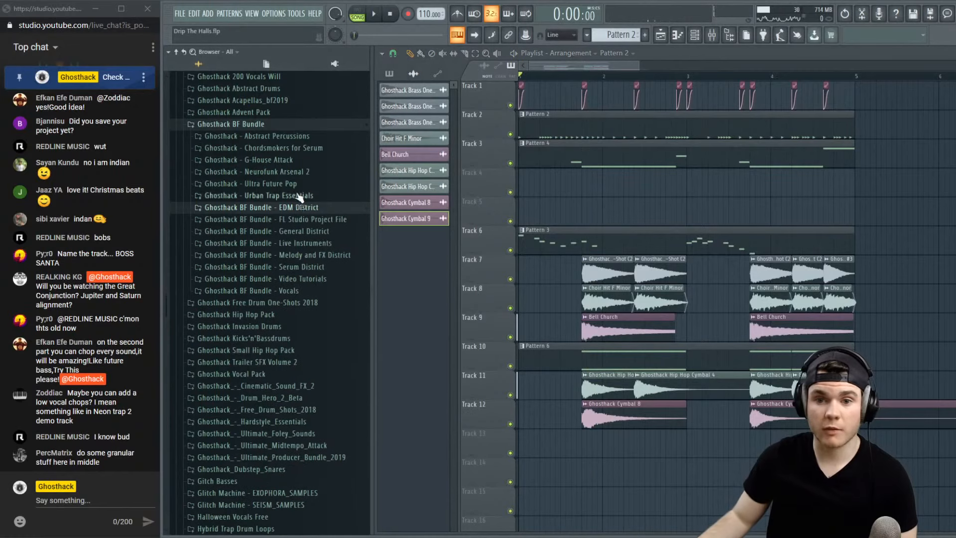
{"action": "scroll", "coordinate": [264, 205], "scroll_direction": "up", "scroll_amount": 20}
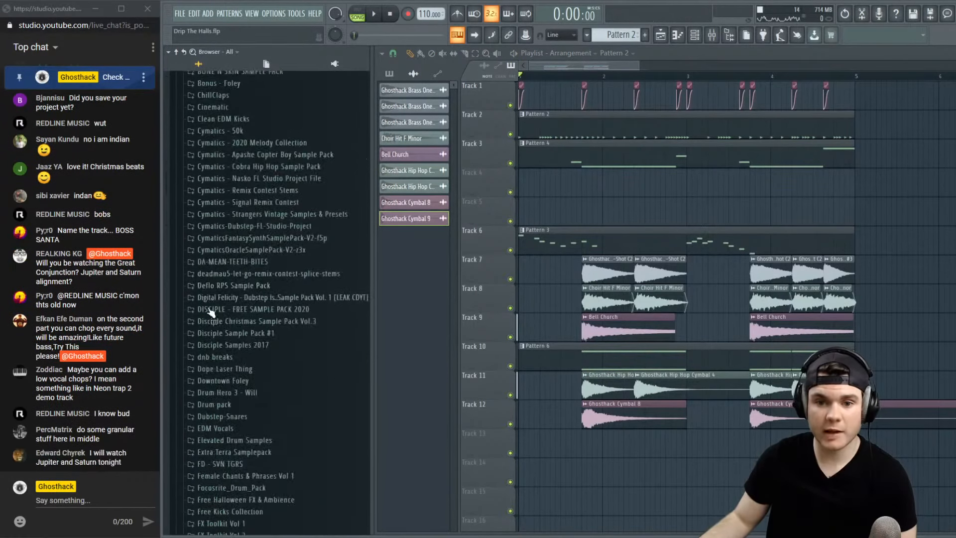
{"action": "scroll", "coordinate": [214, 321], "scroll_direction": "down", "scroll_amount": 3}
{"action": "left_click", "coordinate": [214, 319]}
{"action": "scroll", "coordinate": [229, 321], "scroll_direction": "up", "scroll_amount": 3}
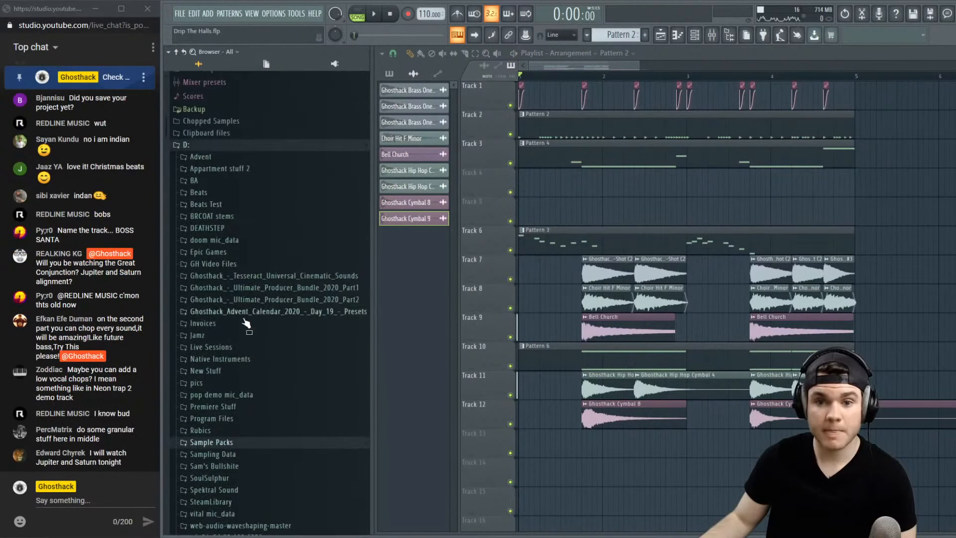
{"action": "left_click", "coordinate": [218, 158]}
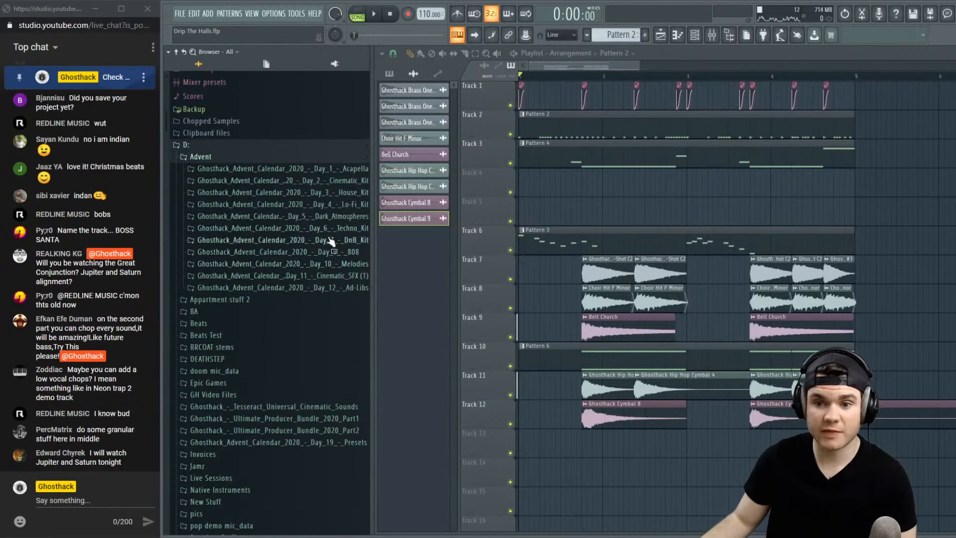
{"action": "scroll", "coordinate": [234, 264], "scroll_direction": "down", "scroll_amount": 9}
{"action": "left_click", "coordinate": [225, 260]}
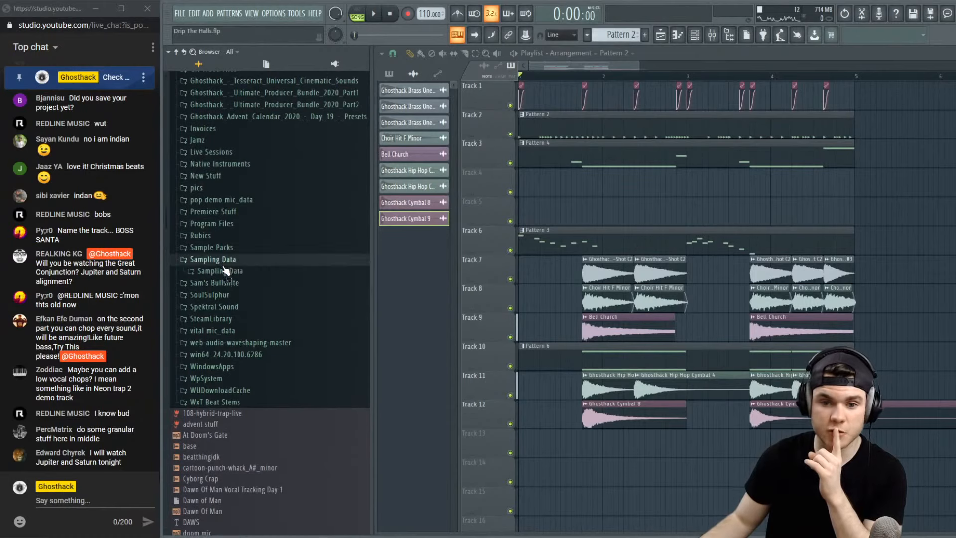
{"action": "scroll", "coordinate": [234, 269], "scroll_direction": "down", "scroll_amount": 4}
{"action": "scroll", "coordinate": [230, 202], "scroll_direction": "up", "scroll_amount": 2}
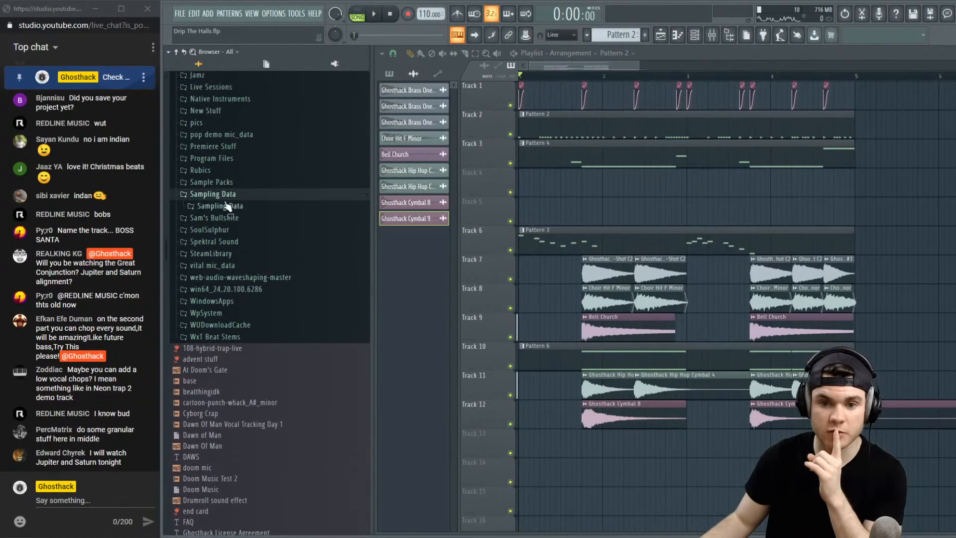
Open the Ghosthack Advent 2020 Drum Fills folder in Will 2020 Advent within Sample Packs
{"action": "left_click", "coordinate": [219, 182]}
{"action": "scroll", "coordinate": [243, 302], "scroll_direction": "down", "scroll_amount": 10}
{"action": "scroll", "coordinate": [243, 302], "scroll_direction": "down", "scroll_amount": 6}
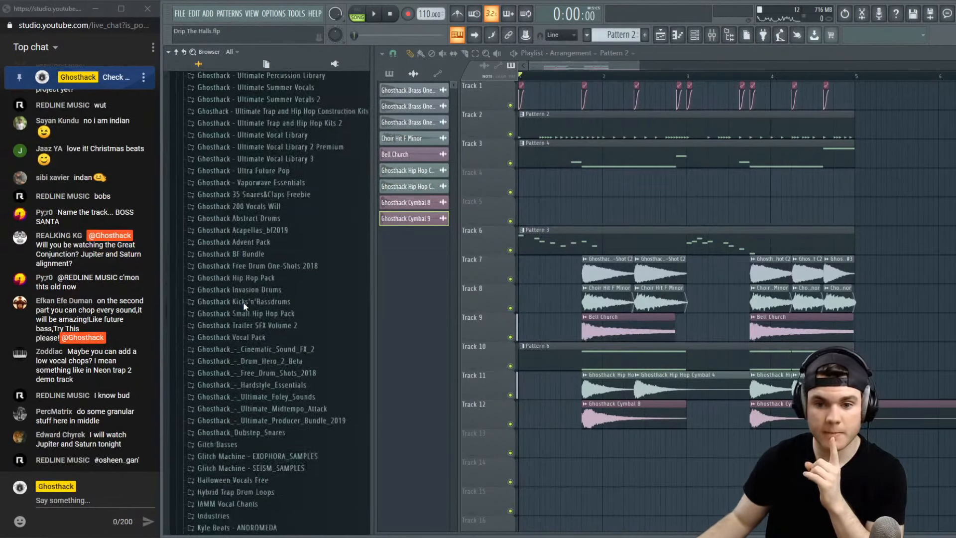
{"action": "scroll", "coordinate": [243, 294], "scroll_direction": "up", "scroll_amount": 1}
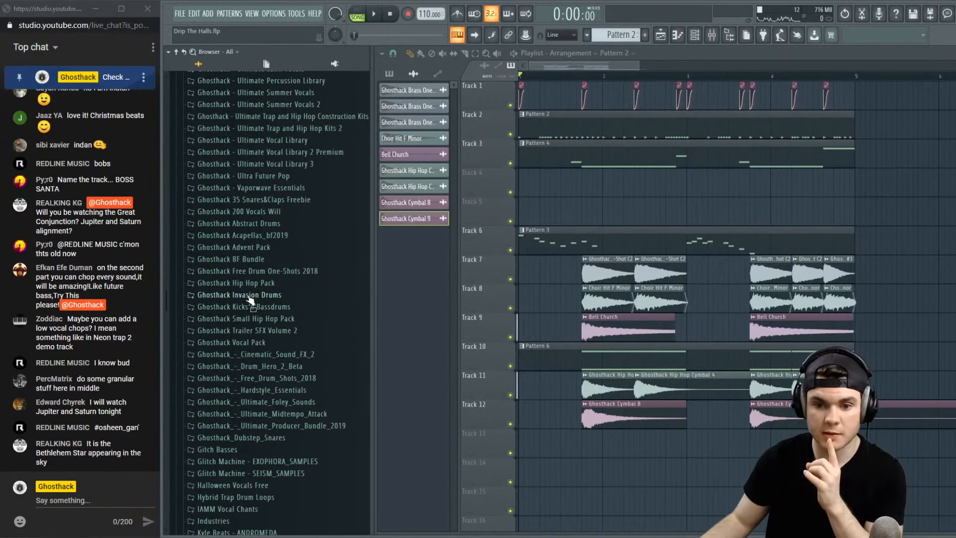
{"action": "scroll", "coordinate": [256, 328], "scroll_direction": "up", "scroll_amount": 2}
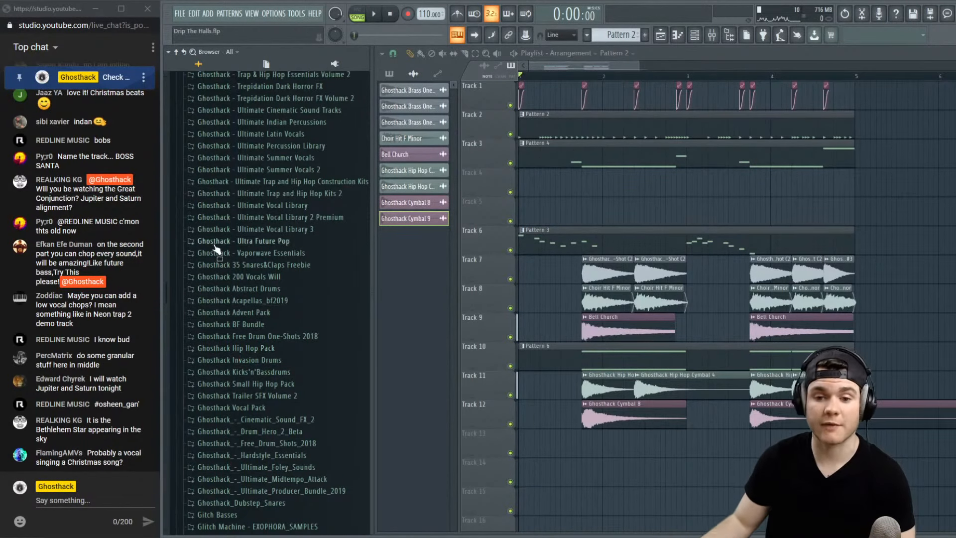
{"action": "scroll", "coordinate": [215, 329], "scroll_direction": "down", "scroll_amount": 12}
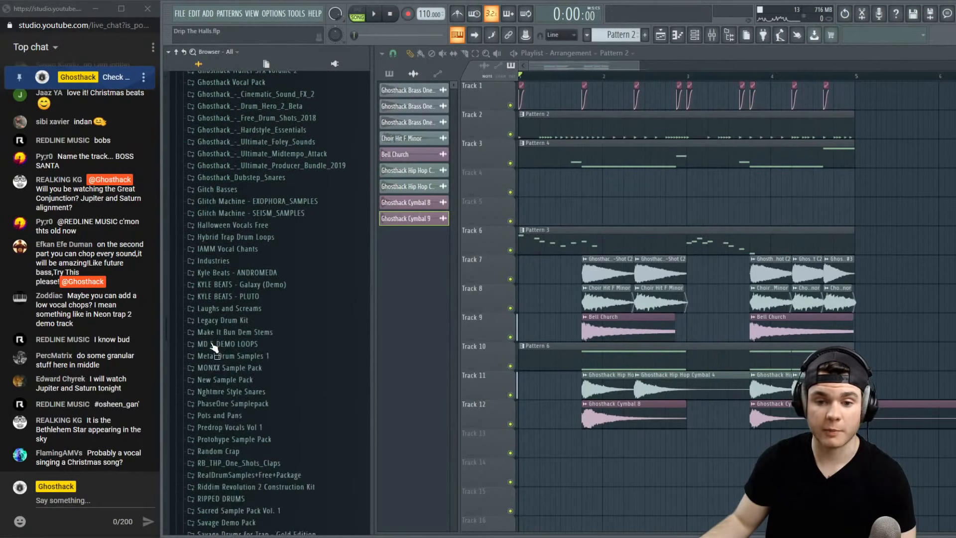
{"action": "scroll", "coordinate": [203, 350], "scroll_direction": "down", "scroll_amount": 15}
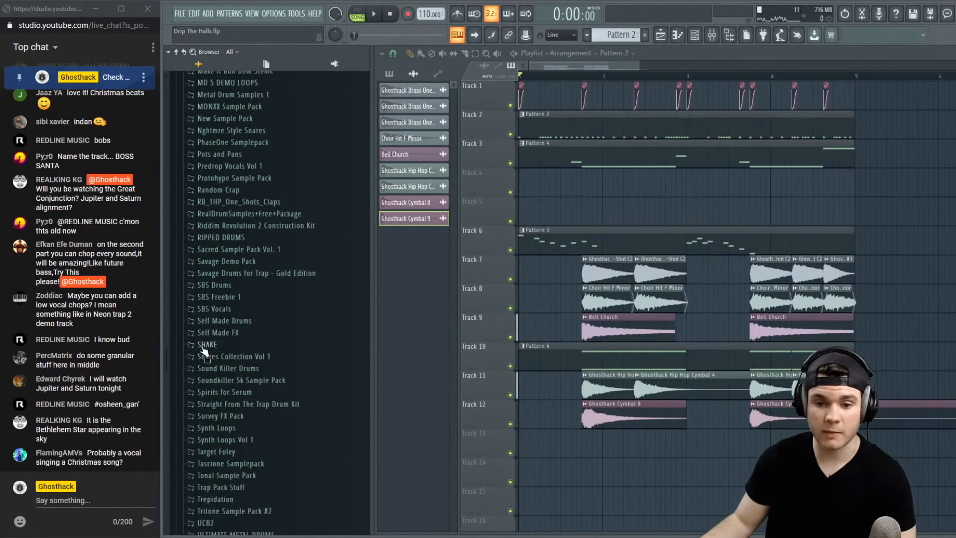
{"action": "scroll", "coordinate": [214, 384], "scroll_direction": "down", "scroll_amount": 2}
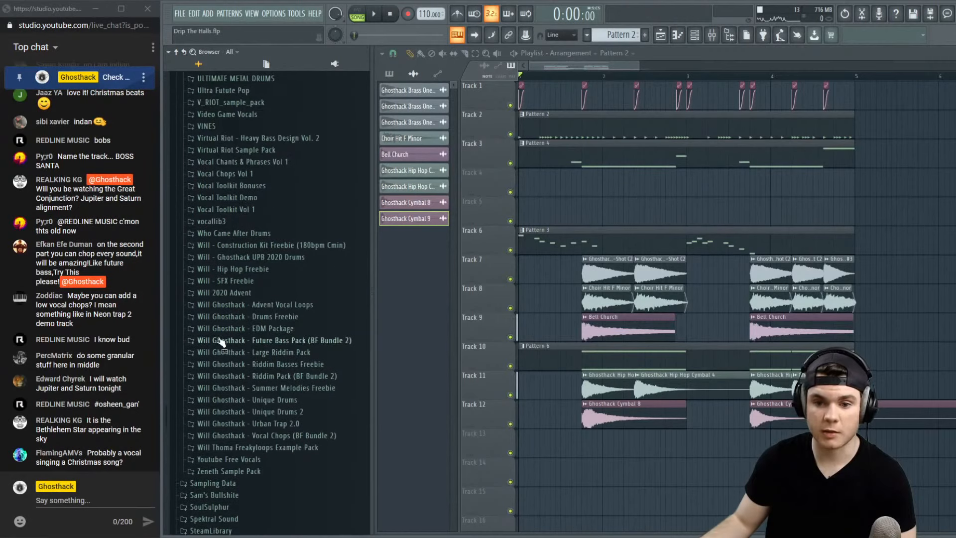
{"action": "left_click", "coordinate": [232, 292]}
{"action": "left_click", "coordinate": [279, 317]}
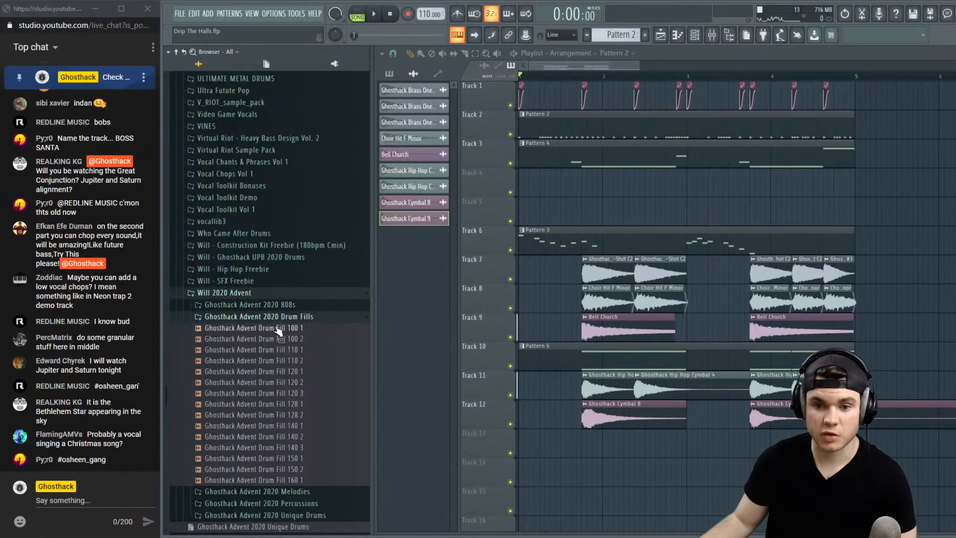
{"action": "scroll", "coordinate": [277, 330], "scroll_direction": "down", "scroll_amount": 3}
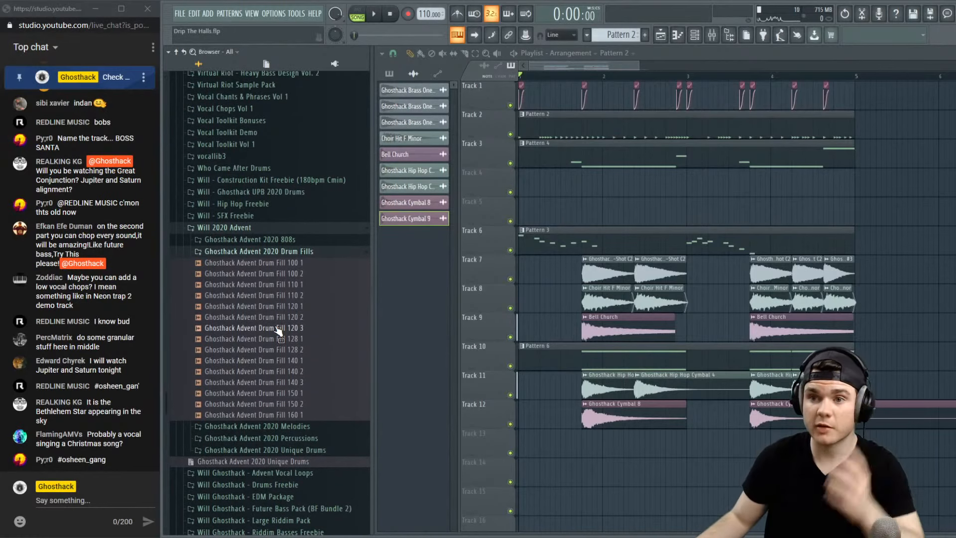
Audition drum fills 110 1, 110 2, 120 1 and 120 2, and play the arrangement's opening for comparison
{"action": "left_click", "coordinate": [321, 285]}
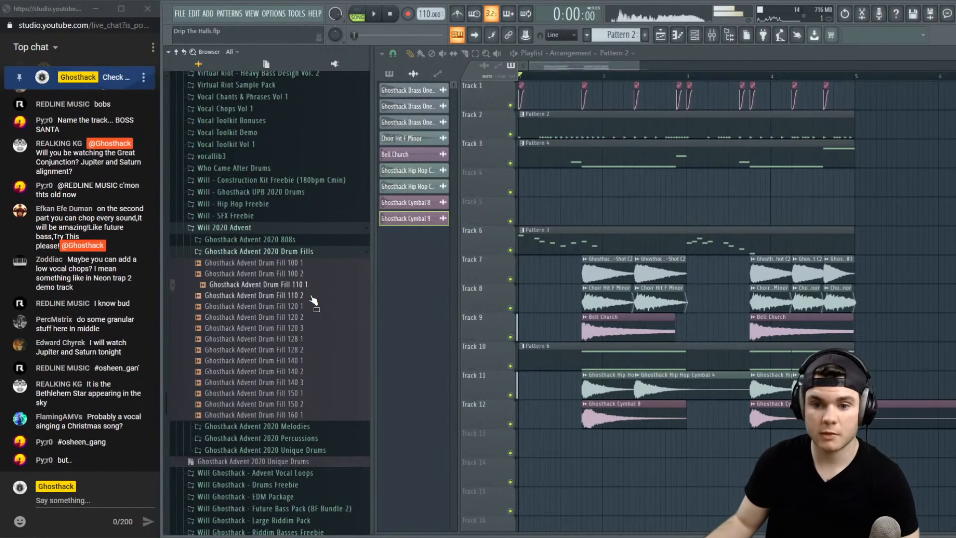
{"action": "left_click", "coordinate": [309, 296]}
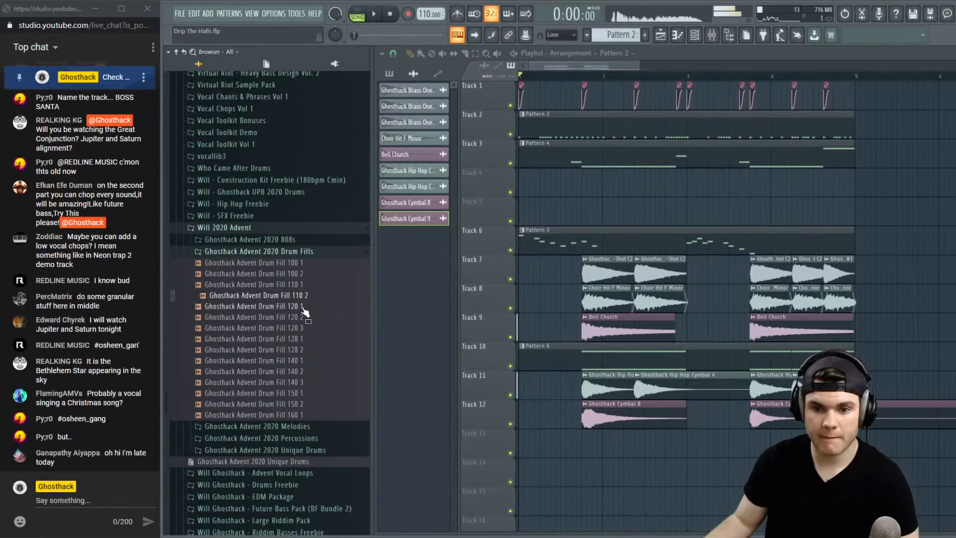
{"action": "left_click", "coordinate": [302, 307]}
{"action": "left_click", "coordinate": [306, 319]}
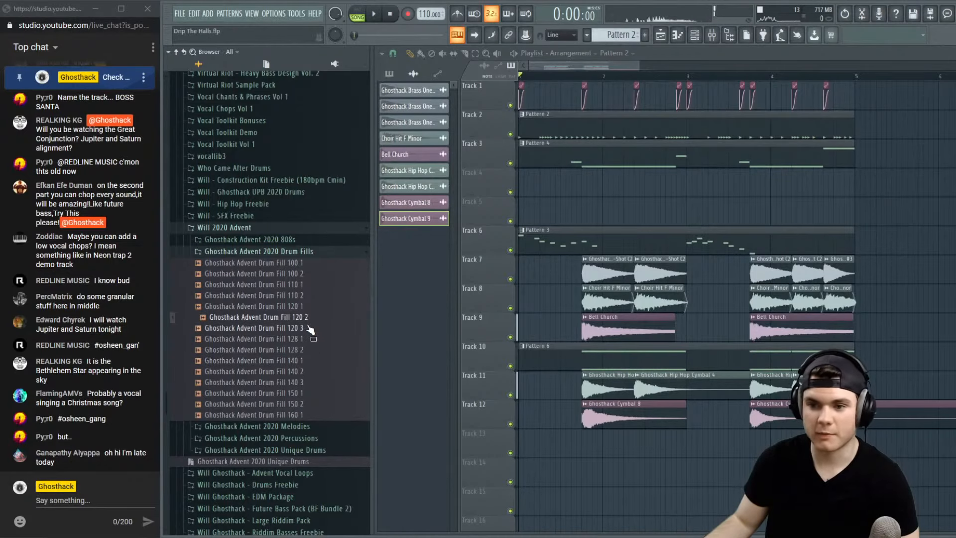
{"action": "key", "text": "space"}
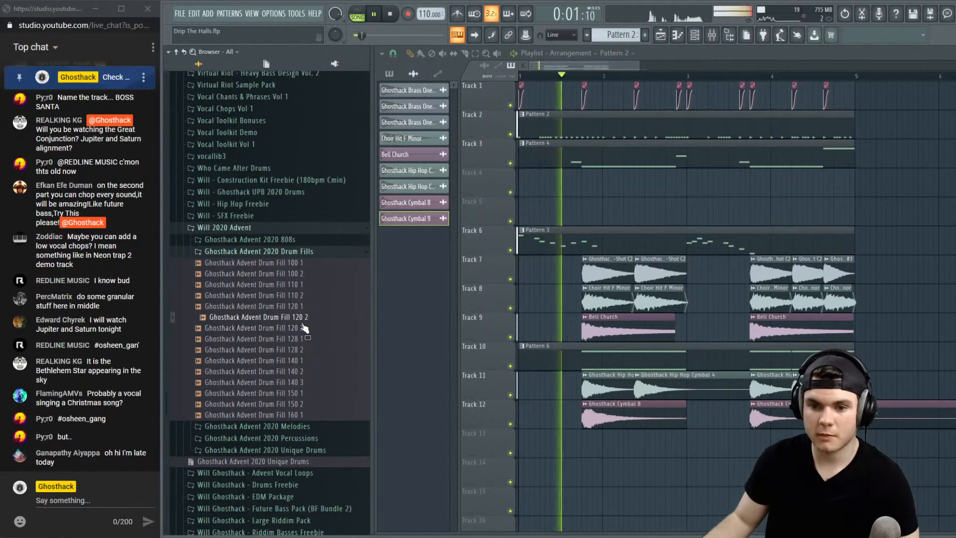
{"action": "key", "text": "space"}
Audition the Ghosthack Advent drum fills 140 1, 140 3, 128 1 and 120 3
{"action": "left_click", "coordinate": [307, 361]}
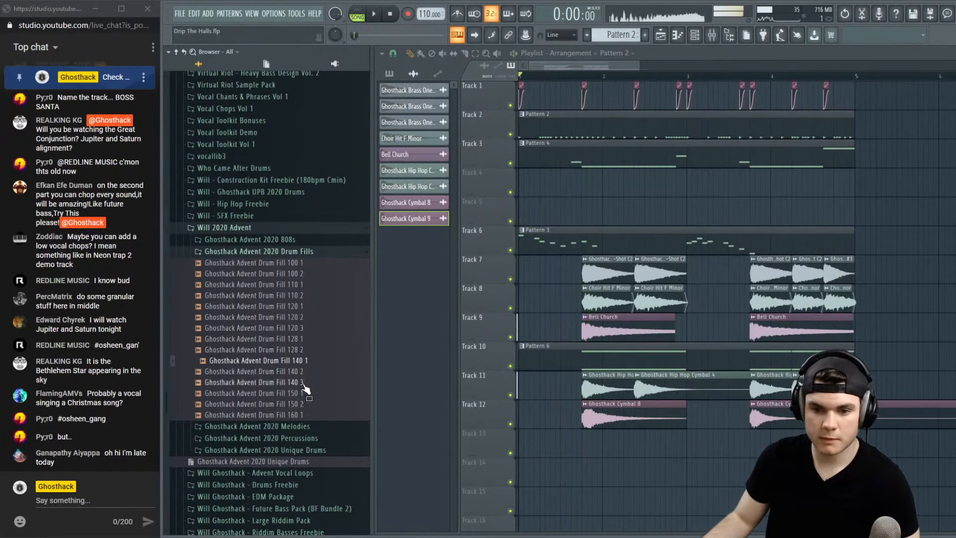
{"action": "left_click", "coordinate": [304, 384]}
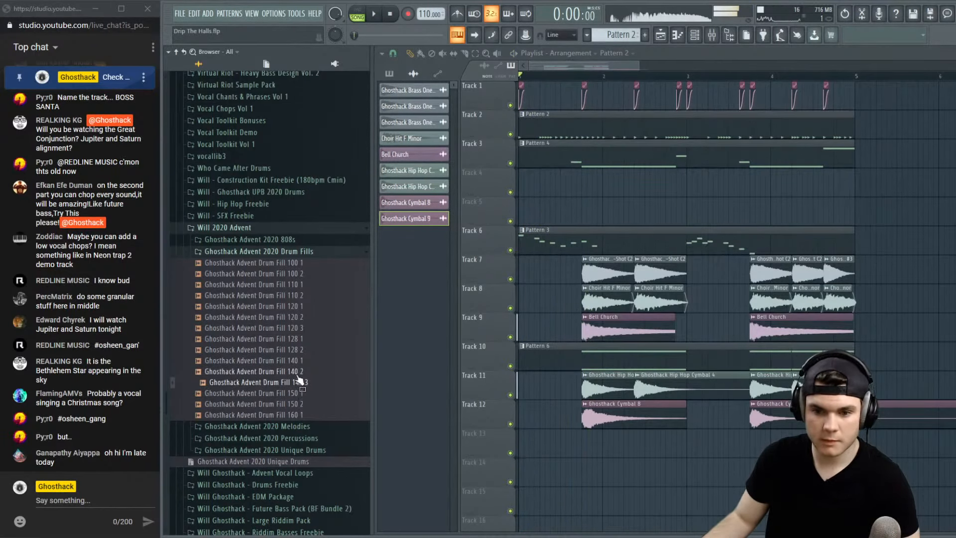
{"action": "left_click", "coordinate": [298, 341]}
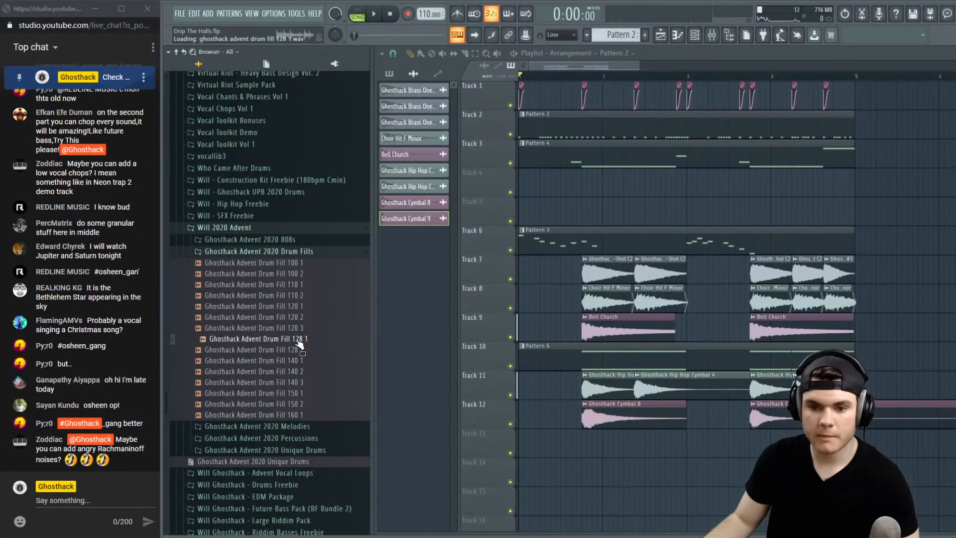
{"action": "left_click_drag", "start_coordinate": [300, 331], "coordinate": [300, 321]}
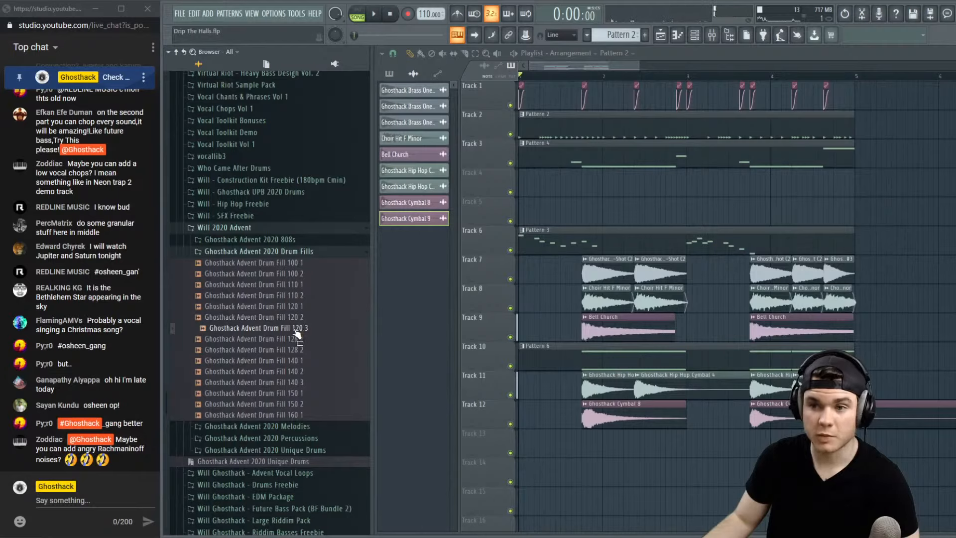
Place Ghosthack Advent Drum Fill 120 3 on Track 13 at bar 1 and time-stretch it to two bars
{"action": "left_click_drag", "start_coordinate": [297, 335], "coordinate": [567, 446]}
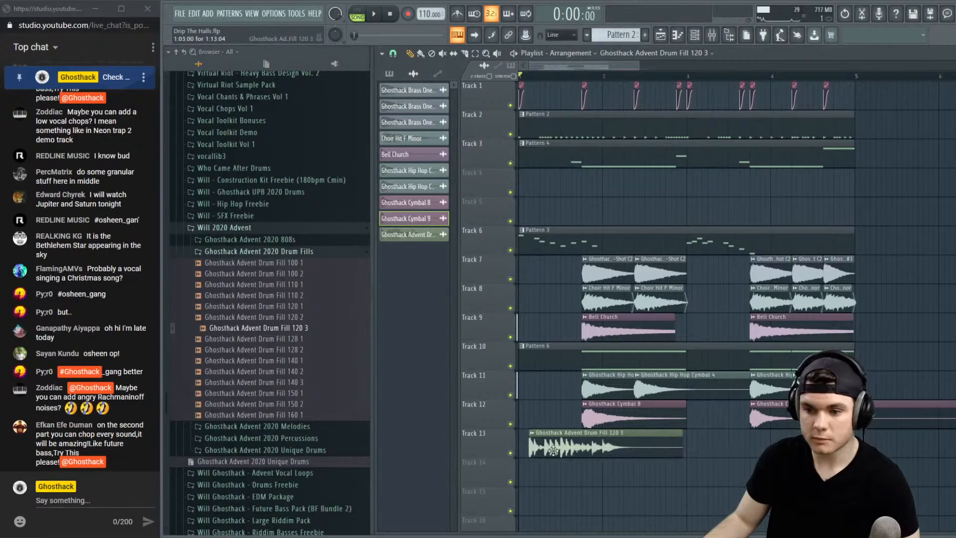
{"action": "double_click", "coordinate": [567, 447]}
{"action": "left_click_drag", "start_coordinate": [615, 194], "coordinate": [751, 104]}
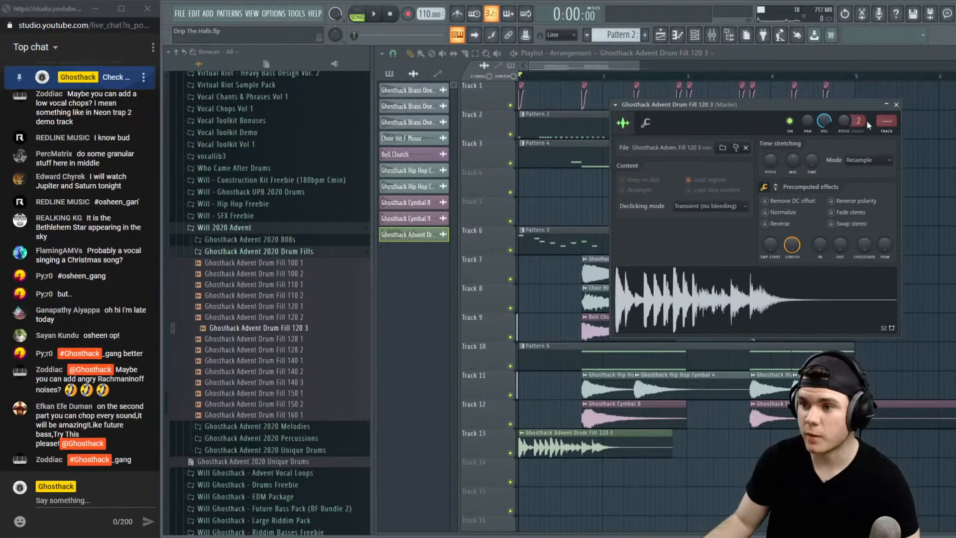
{"action": "left_click_drag", "start_coordinate": [816, 161], "coordinate": [817, 144]}
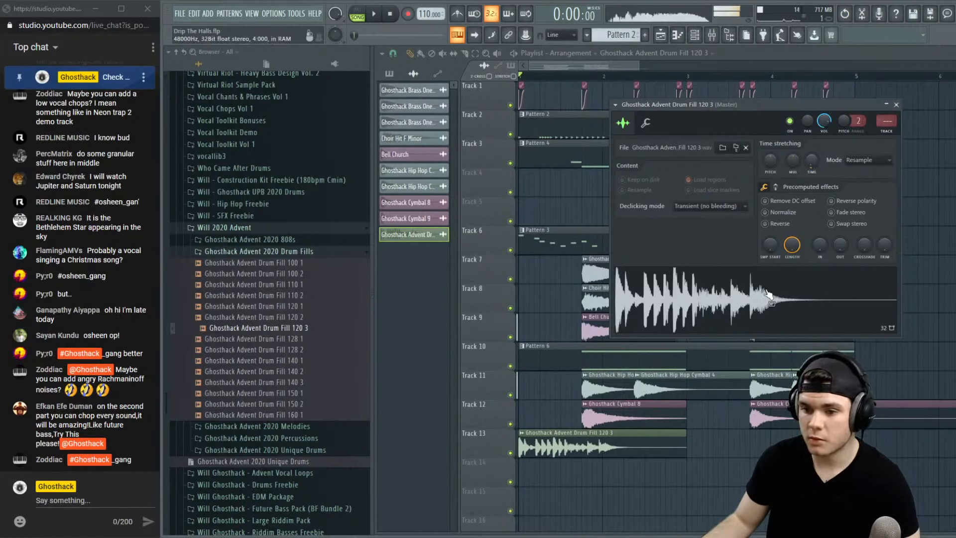
{"action": "left_click", "coordinate": [897, 105]}
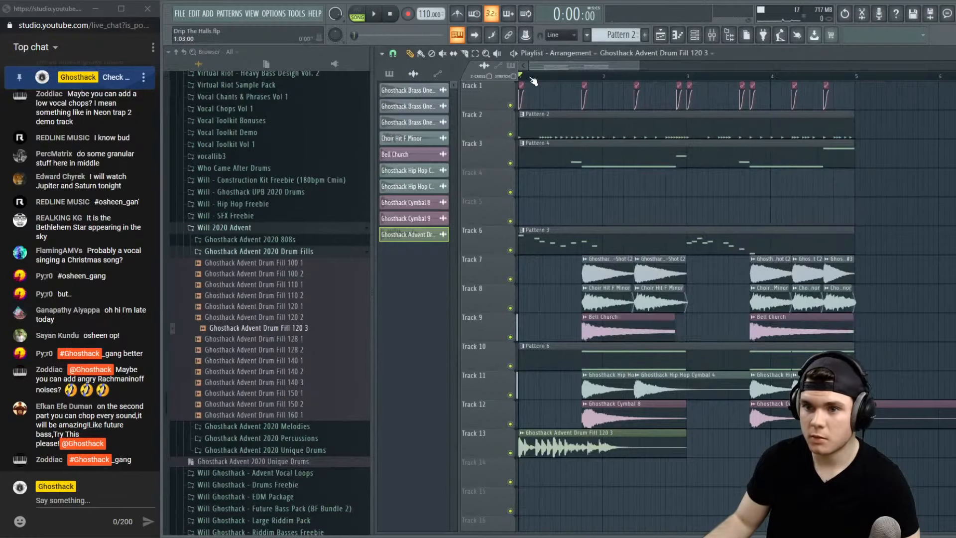
Solo Track 13, turn on the metronome and shorten the drum fill's time stretch to just under two bars
{"action": "scroll", "coordinate": [533, 80], "scroll_direction": "up", "scroll_amount": 3}
{"action": "left_click_drag", "start_coordinate": [556, 68], "coordinate": [541, 68]}
{"action": "right_click", "coordinate": [510, 453]}
{"action": "key", "text": "space"}
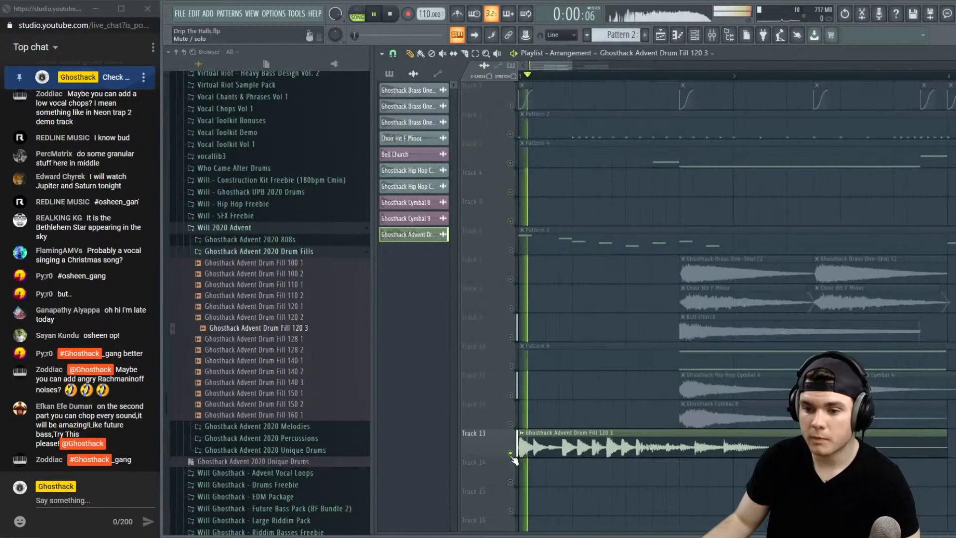
{"action": "double_click", "coordinate": [553, 447]}
{"action": "key", "text": "space"}
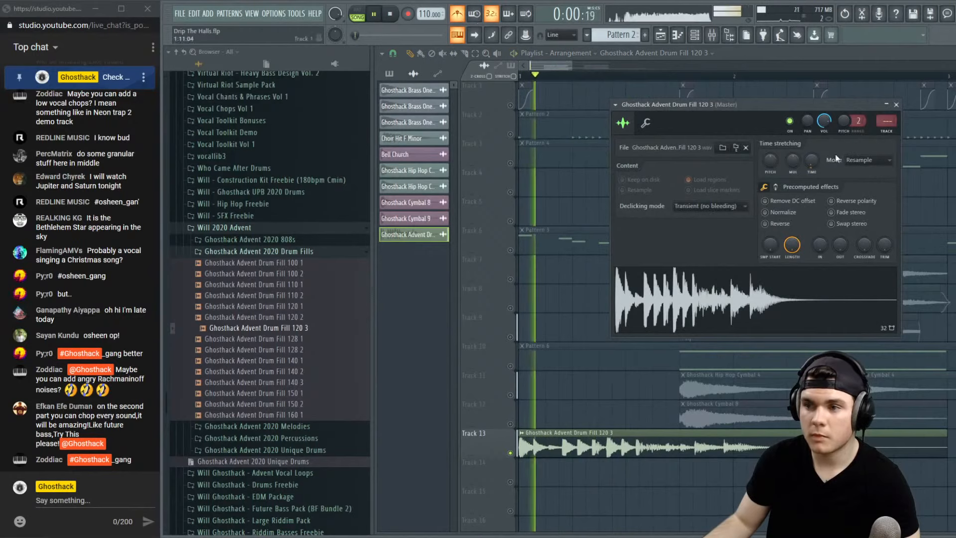
{"action": "left_click_drag", "start_coordinate": [811, 162], "coordinate": [811, 166]}
{"action": "key", "text": "space"}
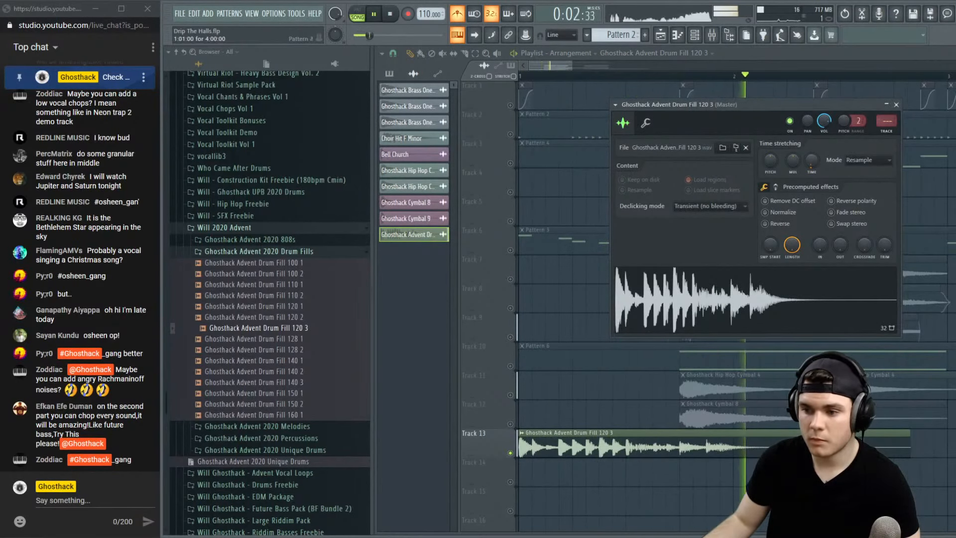
{"action": "left_click", "coordinate": [896, 104]}
Slice off the drum fill's tail at bar 2, unsolo Track 13 and listen in the full arrangement
{"action": "key", "text": "space"}
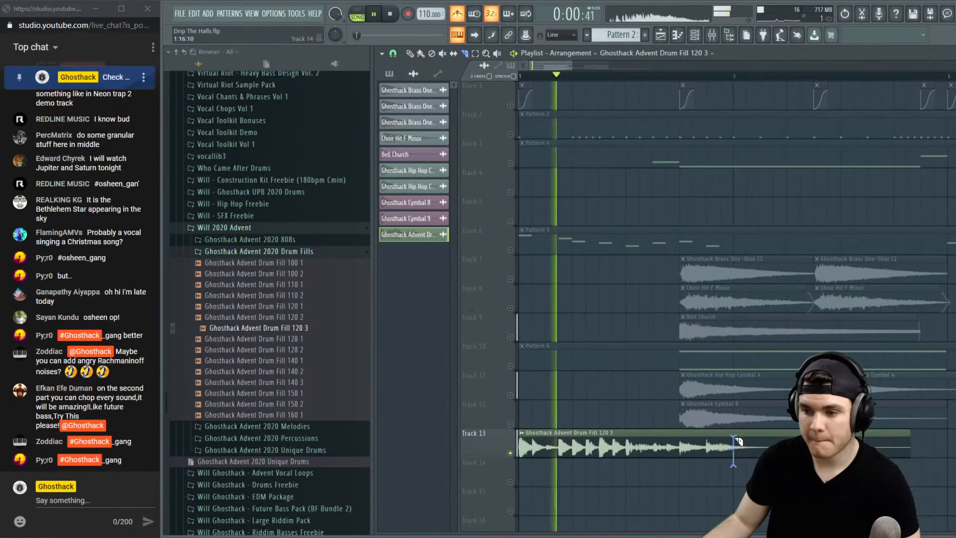
{"action": "key", "text": "space"}
{"action": "right_click", "coordinate": [764, 449]}
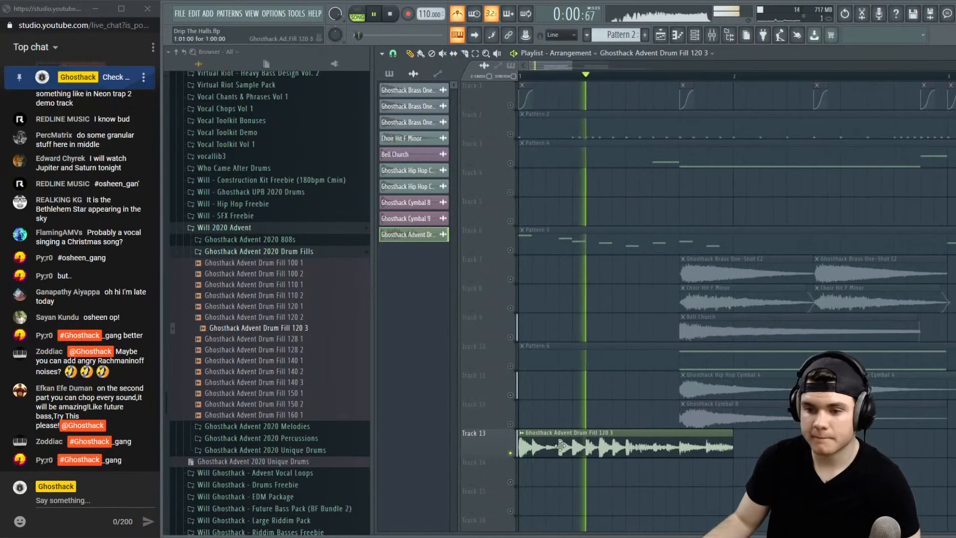
{"action": "right_click", "coordinate": [511, 453]}
{"action": "key", "text": "space"}
{"action": "key", "text": "space"}
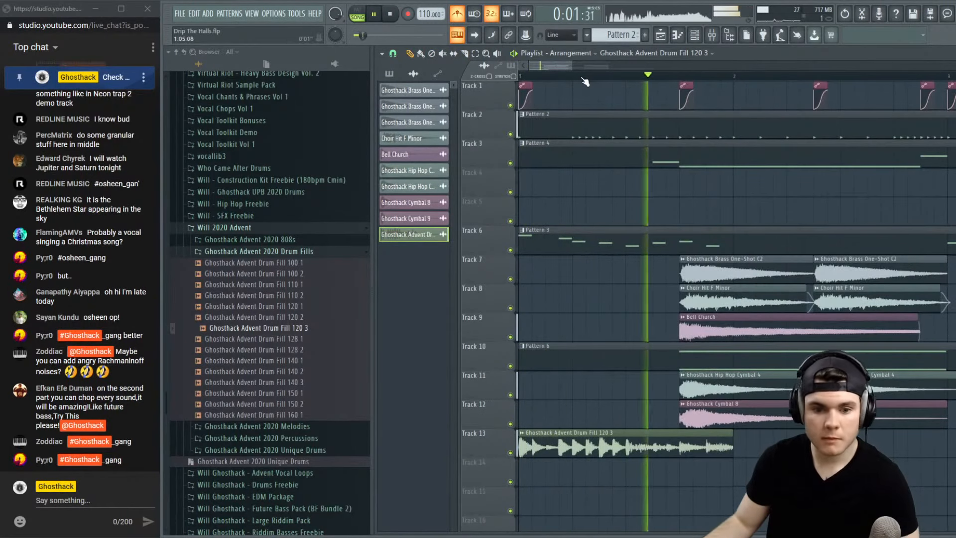
Trim the drum fill to the four steps from 1:09 before the first brass hit, then listen without the metronome
{"action": "scroll", "coordinate": [581, 78], "scroll_direction": "down", "scroll_amount": 3}
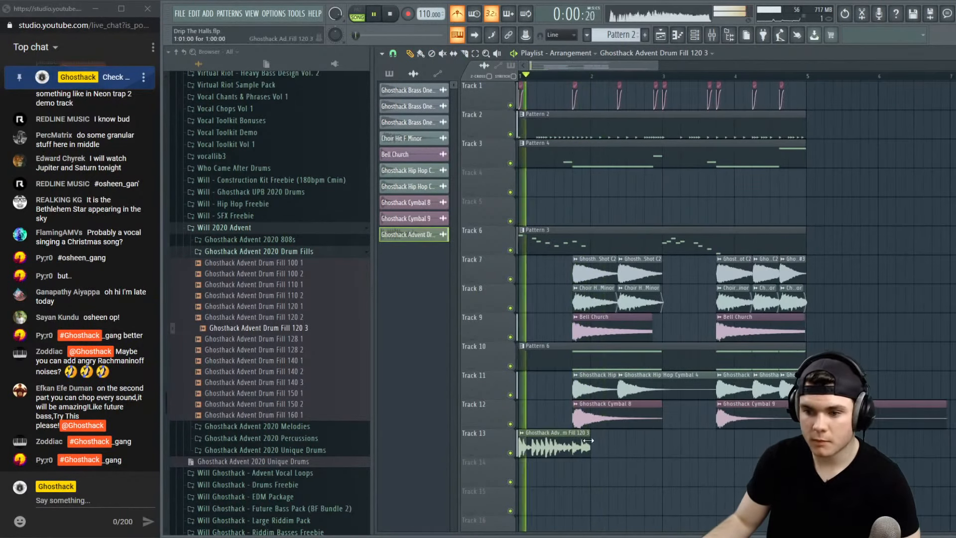
{"action": "left_click_drag", "start_coordinate": [588, 440], "coordinate": [554, 439]}
{"action": "key", "text": "space"}
{"action": "key", "text": "space"}
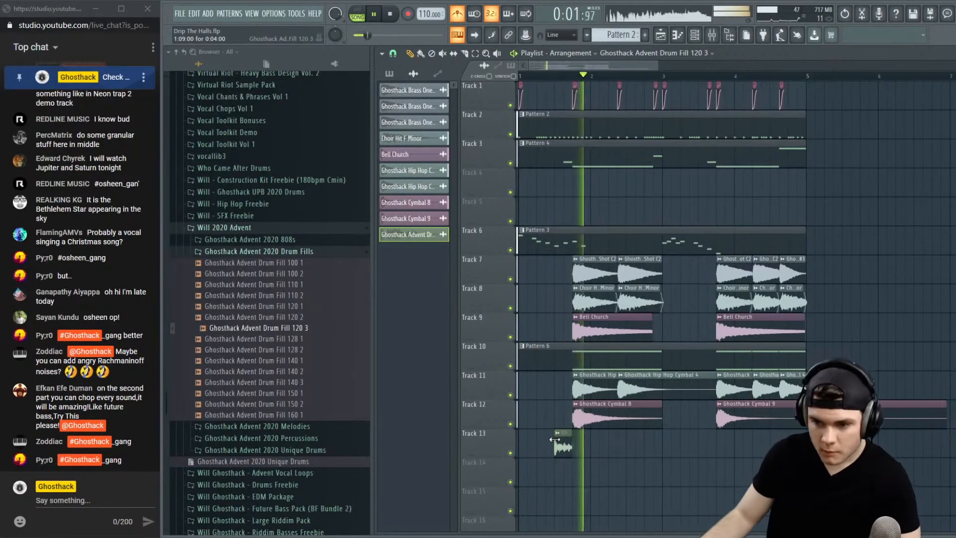
{"action": "key", "text": "space"}
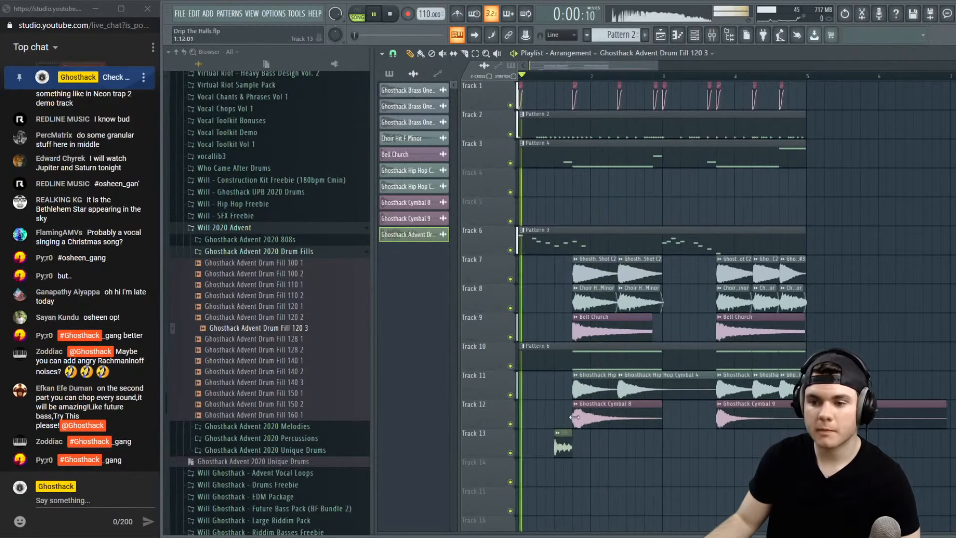
Extend the first drum fill on Track 13 back to 1:05 and listen to it in the arrangement
{"action": "mouse_move", "coordinate": [554, 445]}
{"action": "left_mouse_down"}
{"action": "mouse_move", "coordinate": [538, 447]}
{"action": "mouse_move", "coordinate": [570, 442]}
{"action": "left_mouse_up"}
{"action": "key", "text": "space"}
{"action": "key", "text": "space"}
{"action": "key", "text": "space"}
{"action": "key", "text": "space"}
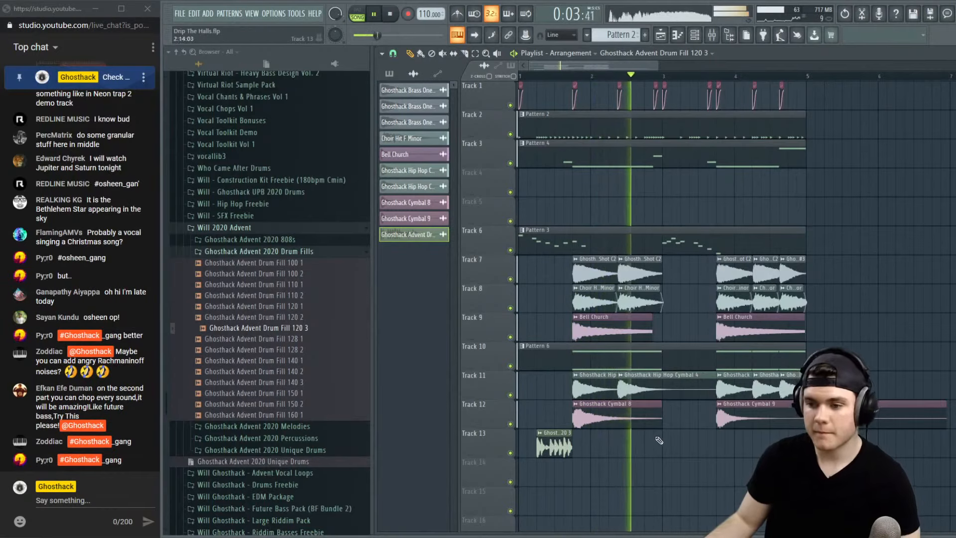
Add a second drum fill on Track 13 before the bar 3 brass hit, trim its start to 3:09 and listen
{"action": "left_click", "coordinate": [681, 444]}
{"action": "left_click_drag", "start_coordinate": [680, 442], "coordinate": [698, 443]}
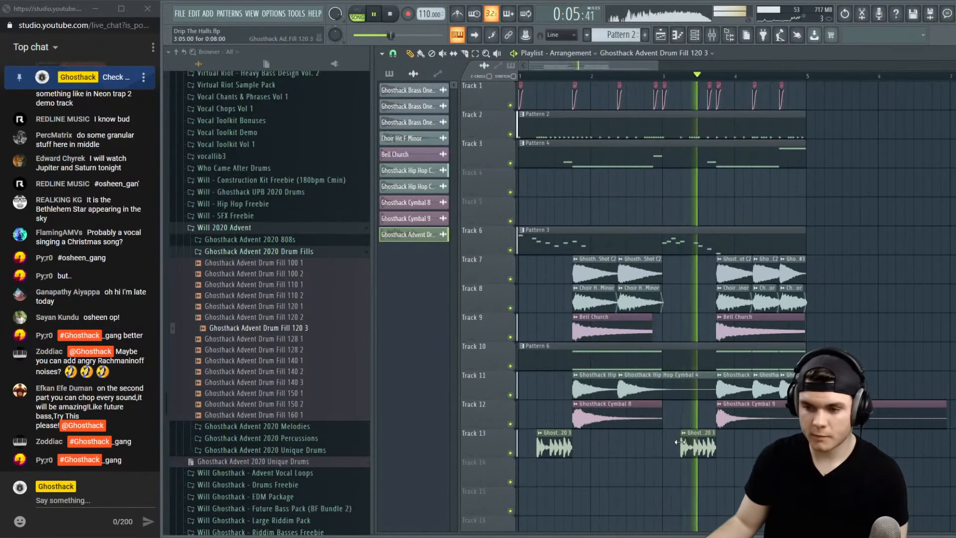
{"action": "key", "text": "space"}
{"action": "key", "text": "space"}
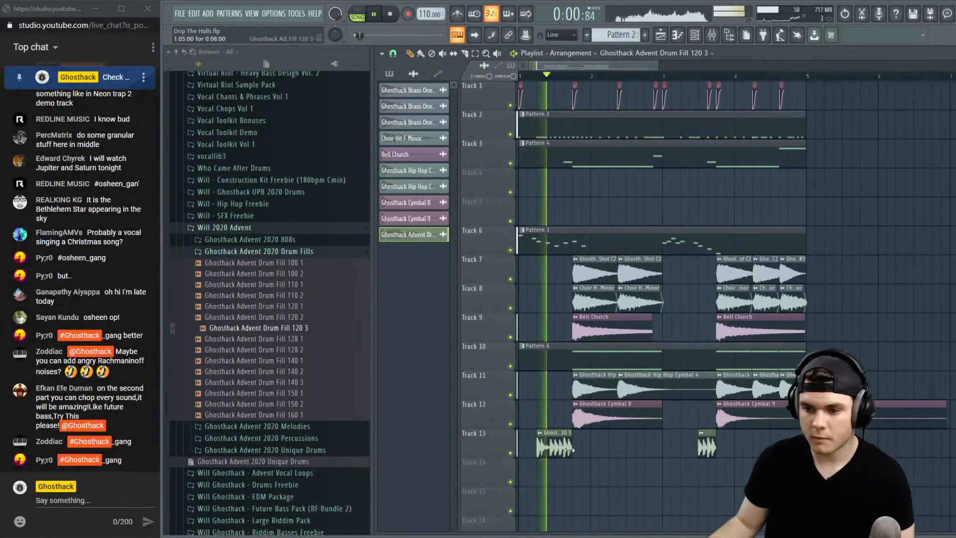
Trim the start of the first drum fill on Track 13 to 1:09, keeping only its last four steps
{"action": "key", "text": "space"}
{"action": "key", "text": "space"}
{"action": "left_click_drag", "start_coordinate": [538, 442], "coordinate": [555, 442]}
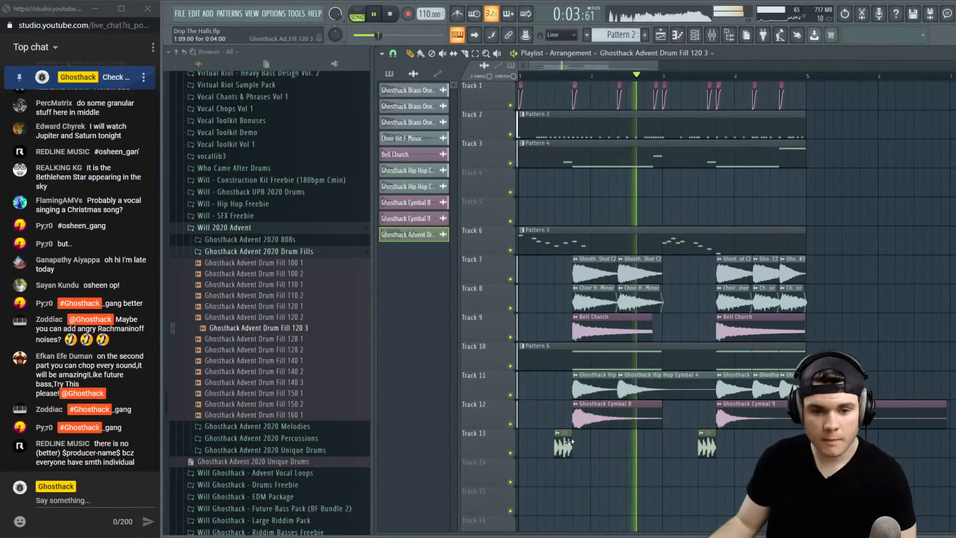
{"action": "key", "text": "space"}
Lengthen the second drum fill to six steps starting at 3:07, trying a 3:05 start first and checking playback from bar 3
{"action": "left_click_drag", "start_coordinate": [701, 444], "coordinate": [682, 444]}
{"action": "key", "text": "space"}
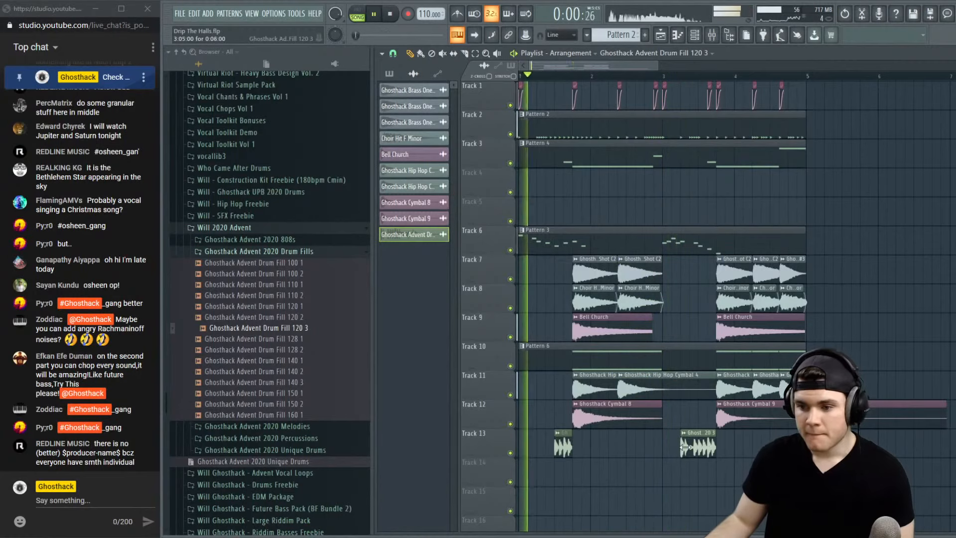
{"action": "left_click", "coordinate": [666, 76]}
{"action": "key", "text": "space"}
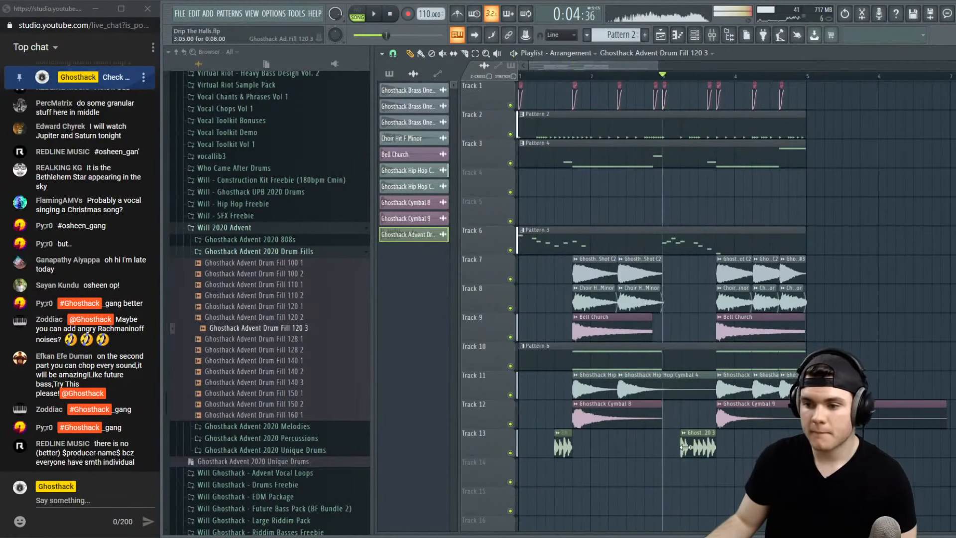
{"action": "key", "text": "space"}
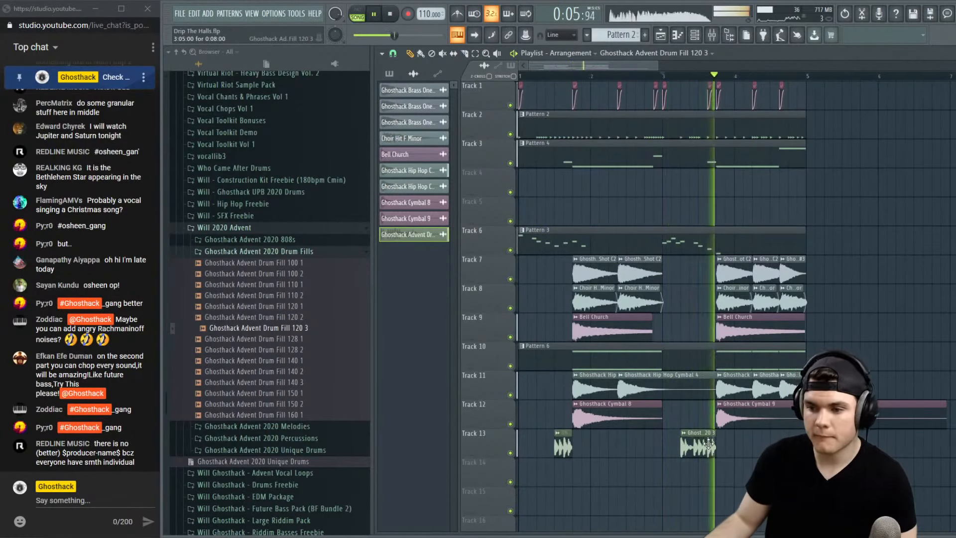
{"action": "key", "text": "space"}
{"action": "key", "text": "space"}
{"action": "left_click_drag", "start_coordinate": [708, 445], "coordinate": [715, 443]}
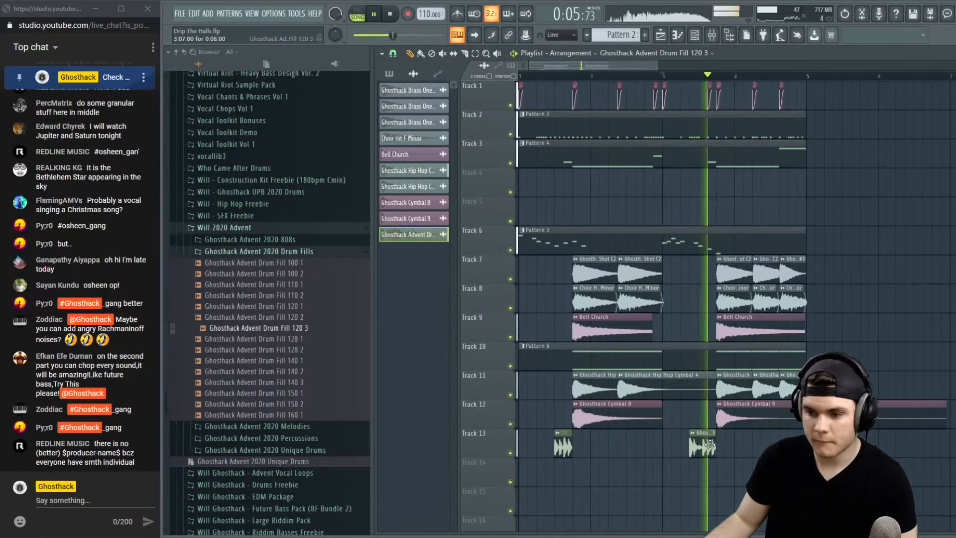
{"action": "key", "text": "space"}
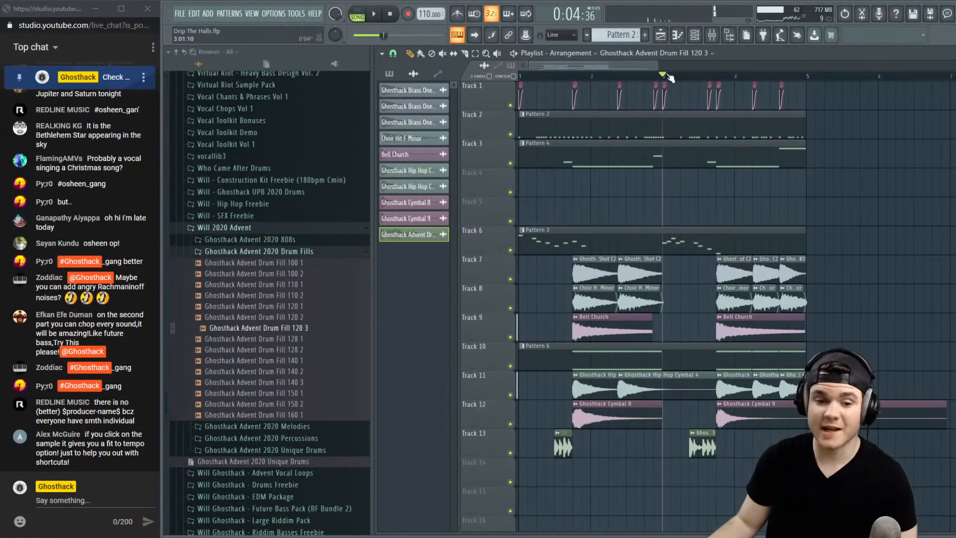
Listen to the full arrangement from the start to judge both drum fills against the brass hits
{"action": "key", "text": "space"}
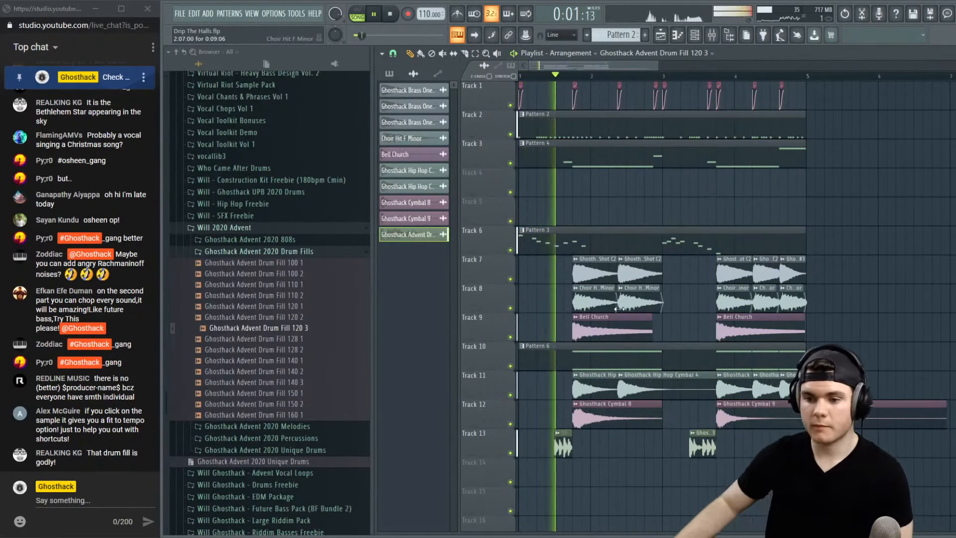
{"action": "left_click", "coordinate": [558, 77]}
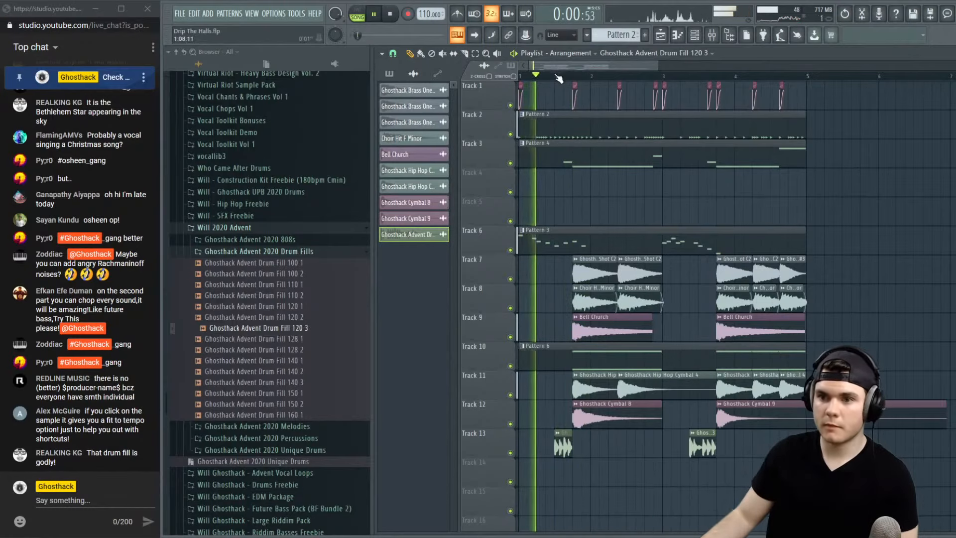
{"action": "key", "text": "space"}
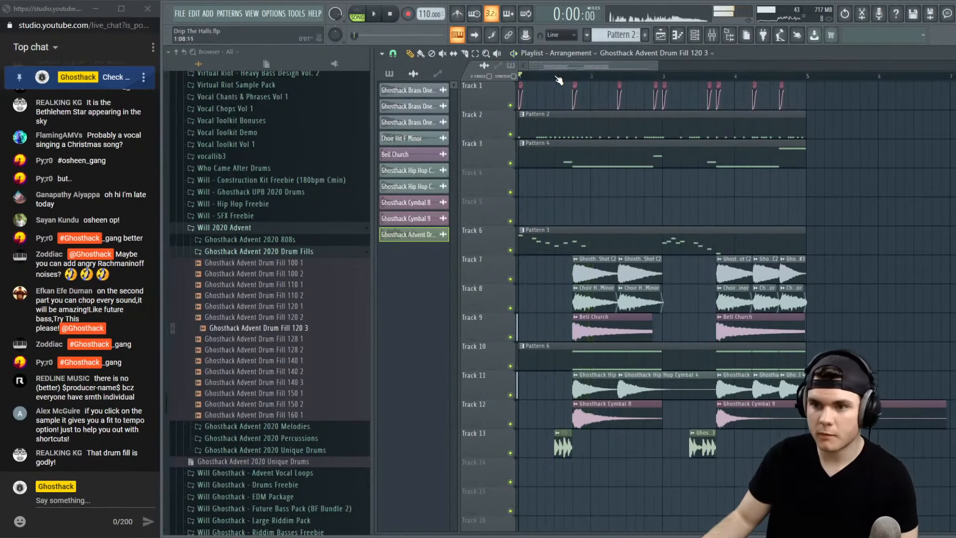
{"action": "key", "text": "space"}
{"action": "scroll", "coordinate": [559, 81], "scroll_direction": "up", "scroll_amount": 3}
{"action": "key", "text": "space"}
{"action": "key", "text": "space"}
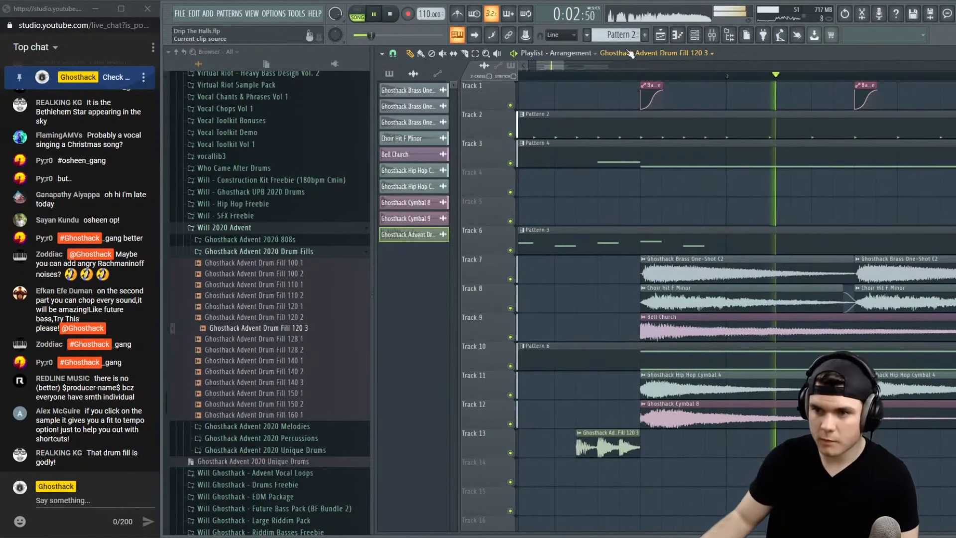
{"action": "scroll", "coordinate": [634, 79], "scroll_direction": "down", "scroll_amount": 3}
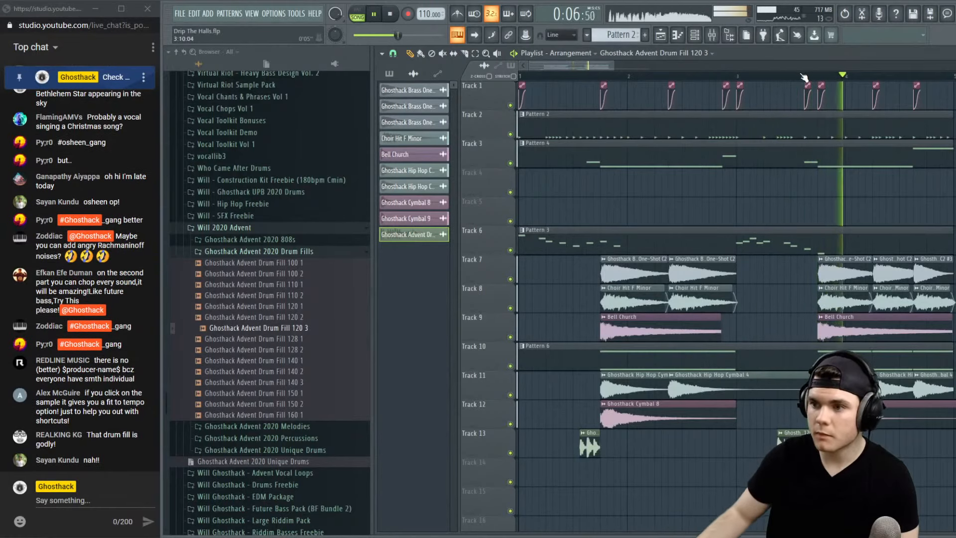
{"action": "scroll", "coordinate": [792, 79], "scroll_direction": "down", "scroll_amount": 2}
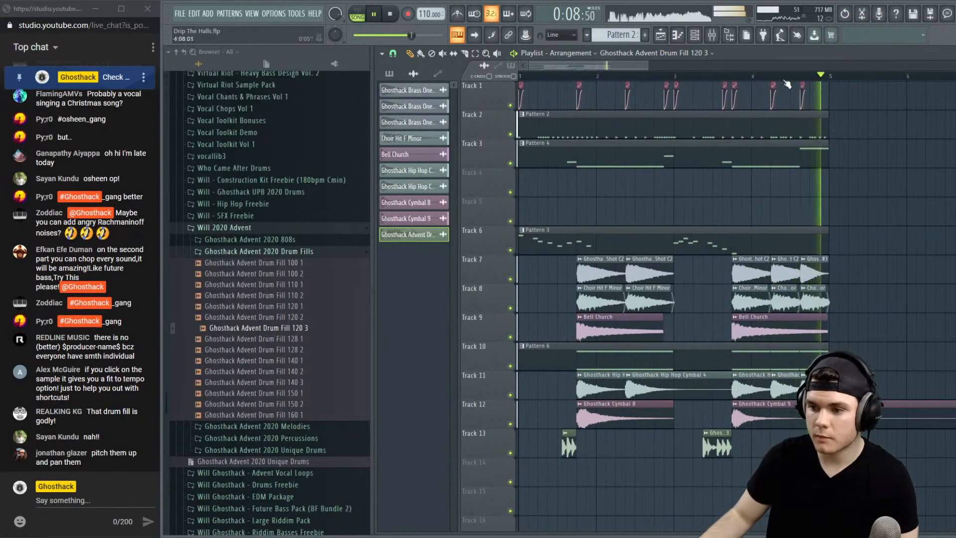
{"action": "key", "text": "space"}
Collapse the Ghosthack Advent 2020 Drum Fills folder and set the drum fill sample's time-stretching mode to Stretch
{"action": "double_click", "coordinate": [708, 440]}
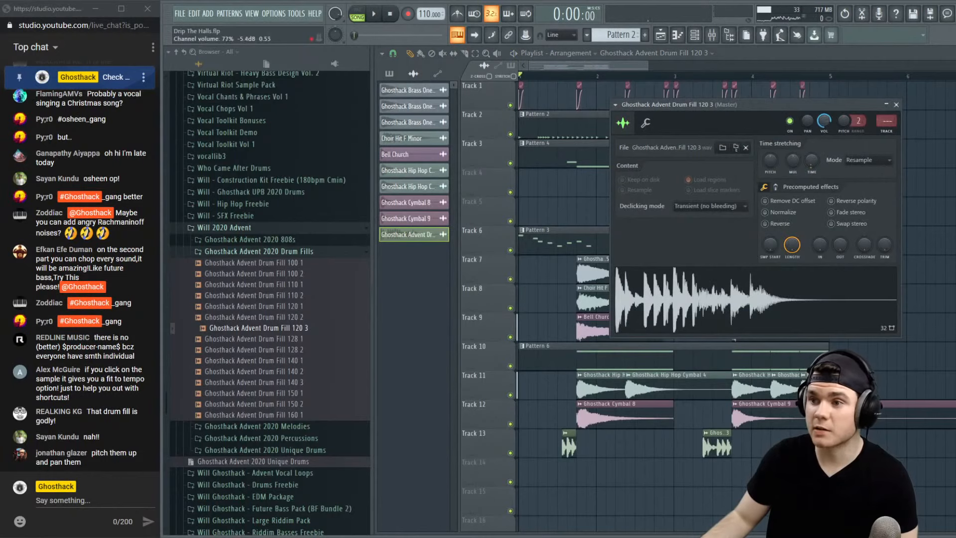
{"action": "left_click", "coordinate": [896, 105]}
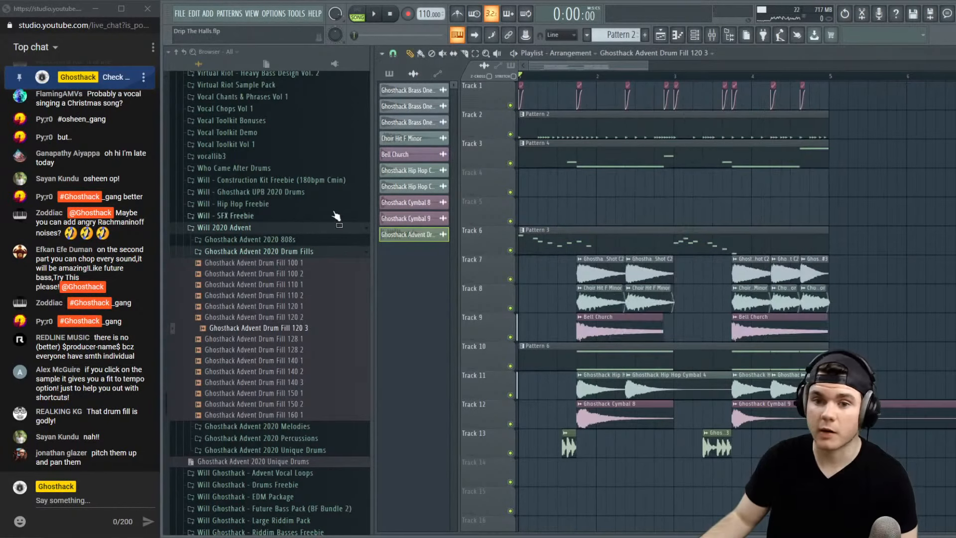
{"action": "left_click", "coordinate": [250, 252]}
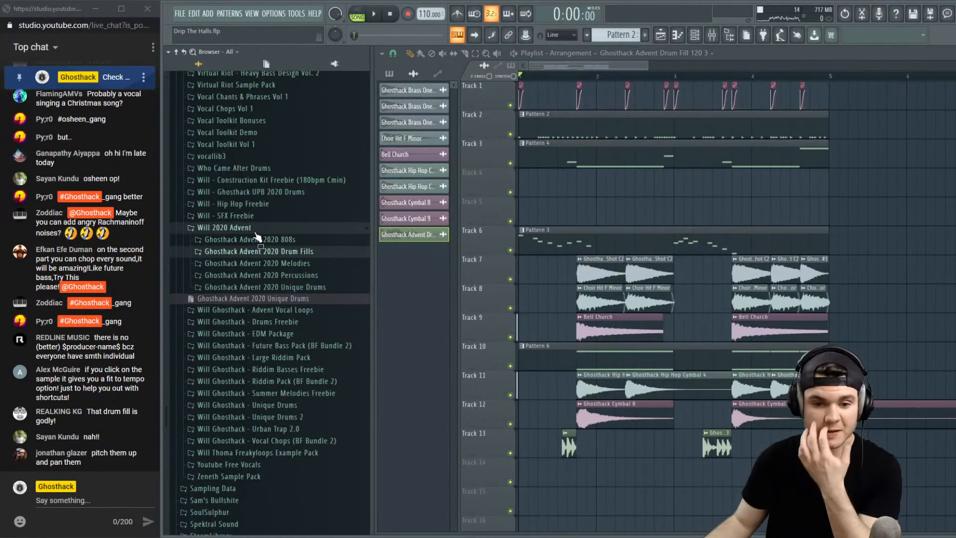
{"action": "double_click", "coordinate": [560, 444]}
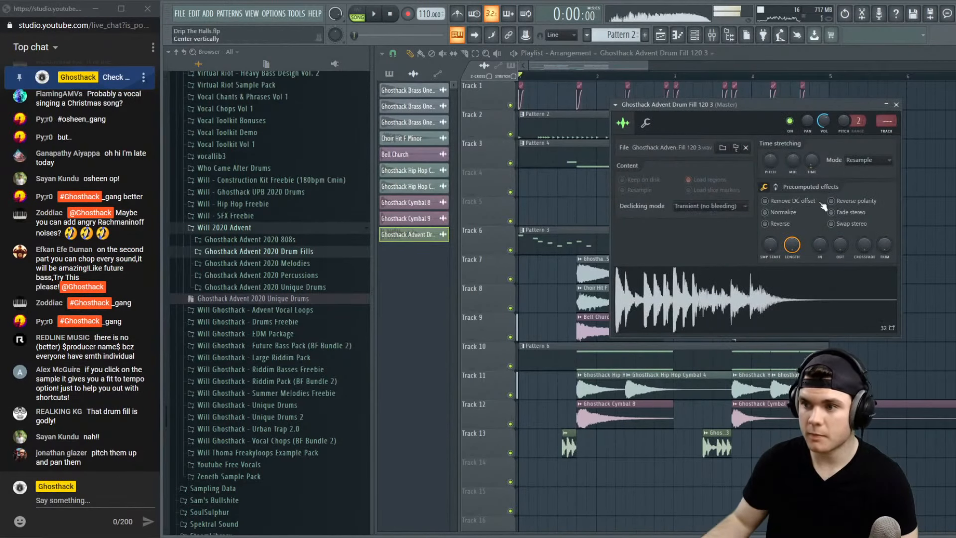
{"action": "left_click", "coordinate": [867, 161]}
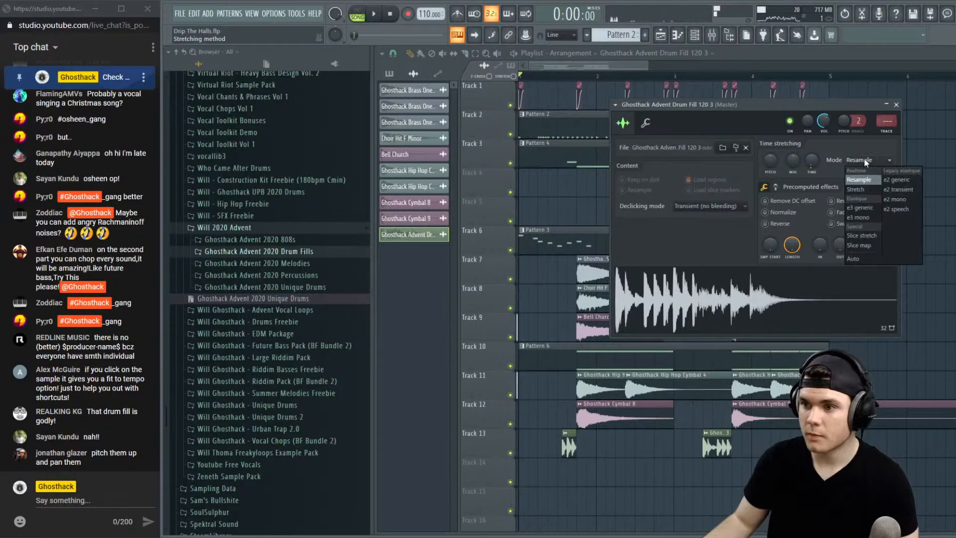
{"action": "left_click", "coordinate": [865, 190]}
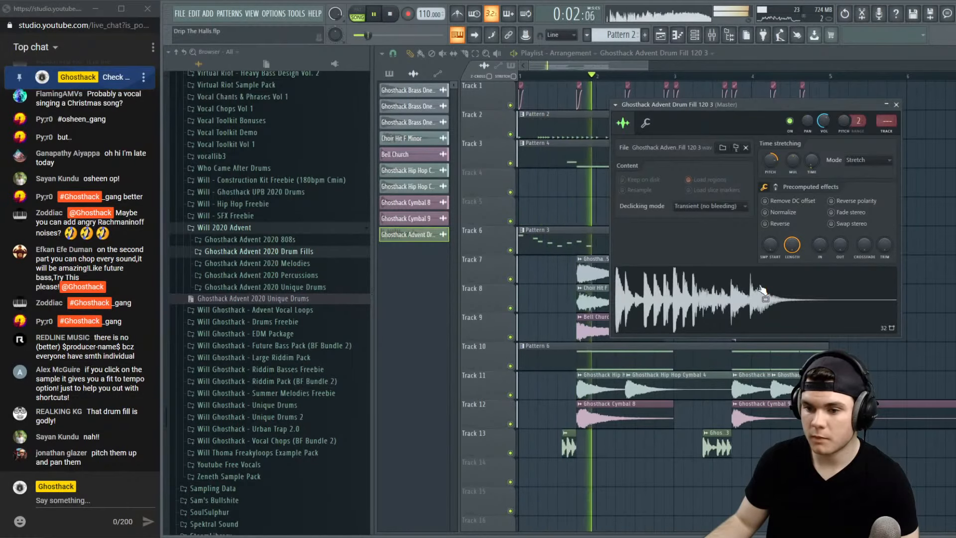
Reset the drum fill's pitch shift to 0 cents, check the playback and close its sample settings
{"action": "key", "text": "space"}
{"action": "left_click_drag", "start_coordinate": [770, 161], "coordinate": [770, 172]}
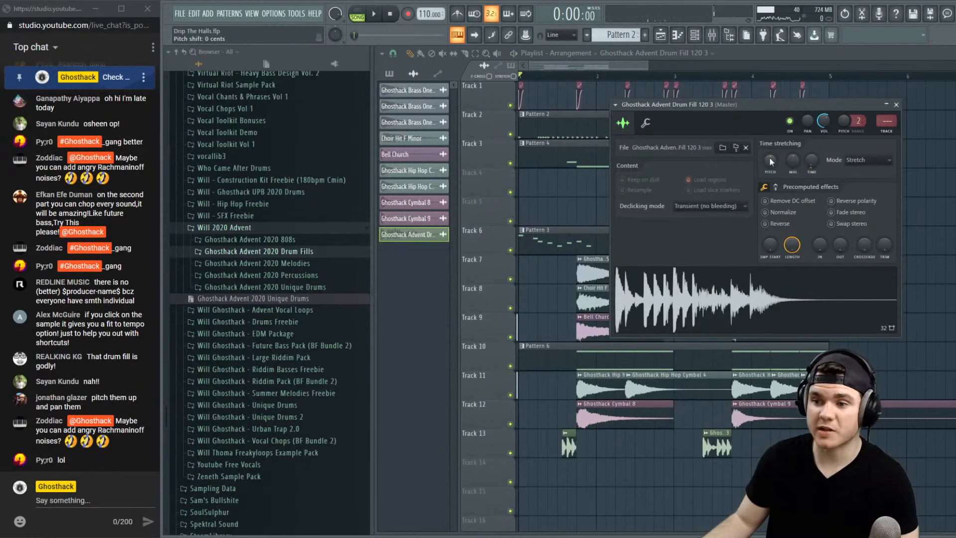
{"action": "key", "text": "space"}
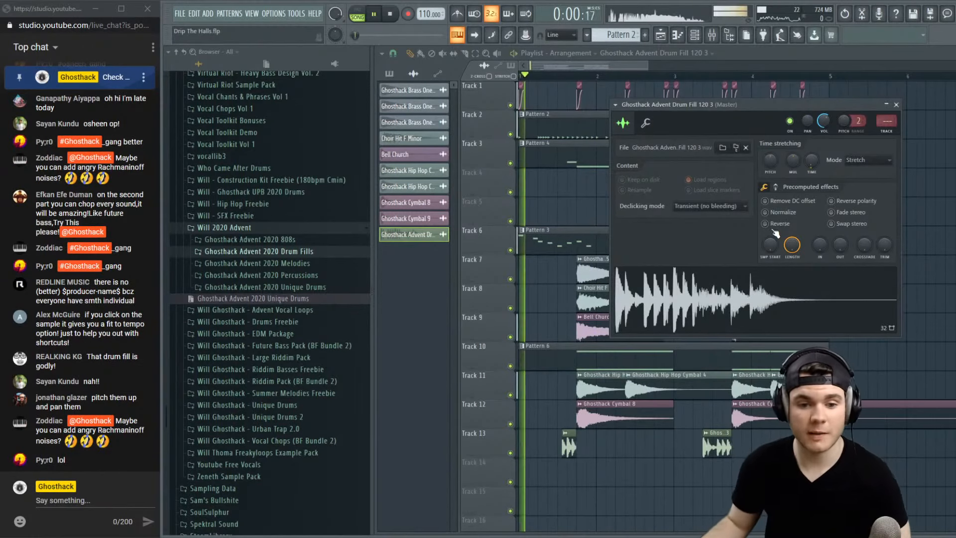
{"action": "key", "text": "space"}
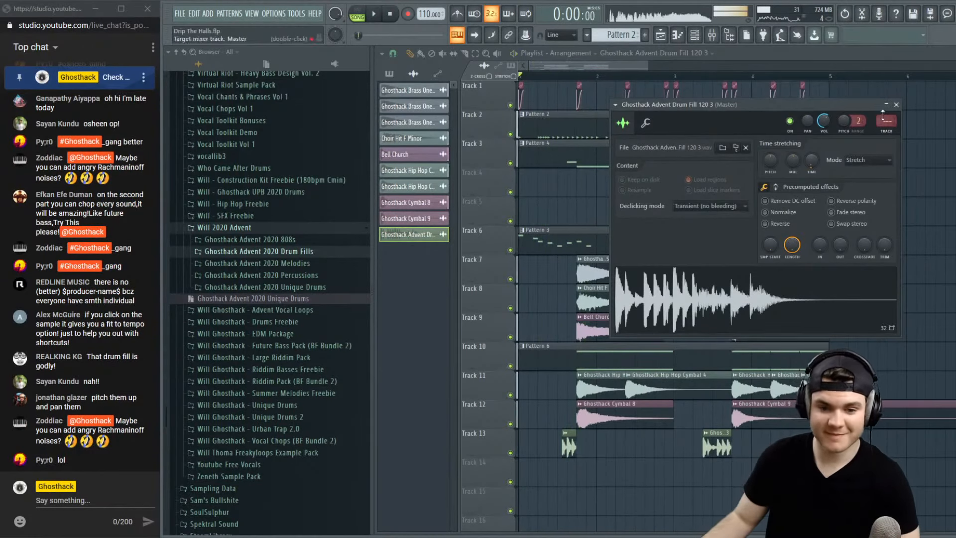
{"action": "left_click", "coordinate": [896, 105]}
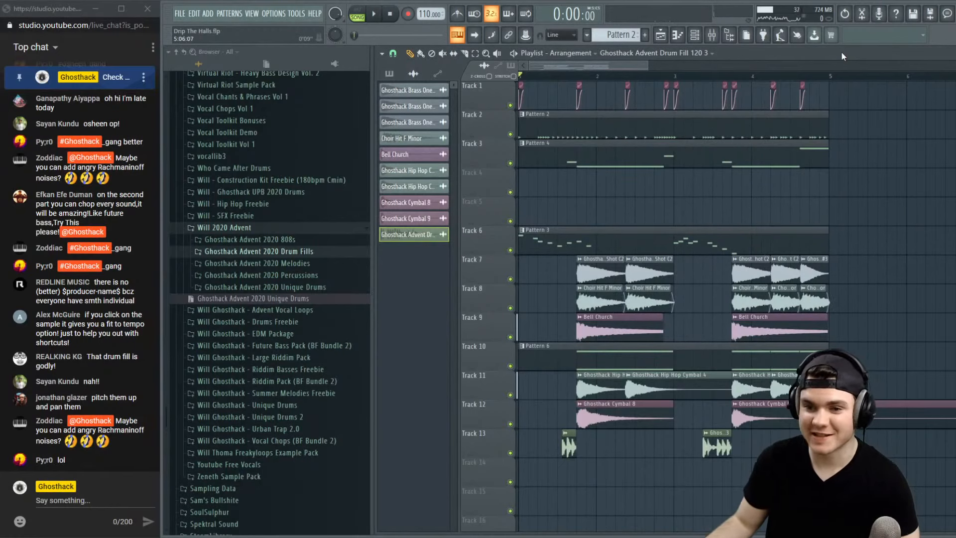
Open the Ghosthack Advent 2020 Percussions folder and audition its samples from Percussion 3 to 24, then back up to 9
{"action": "left_click", "coordinate": [315, 276]}
{"action": "left_click", "coordinate": [297, 309]}
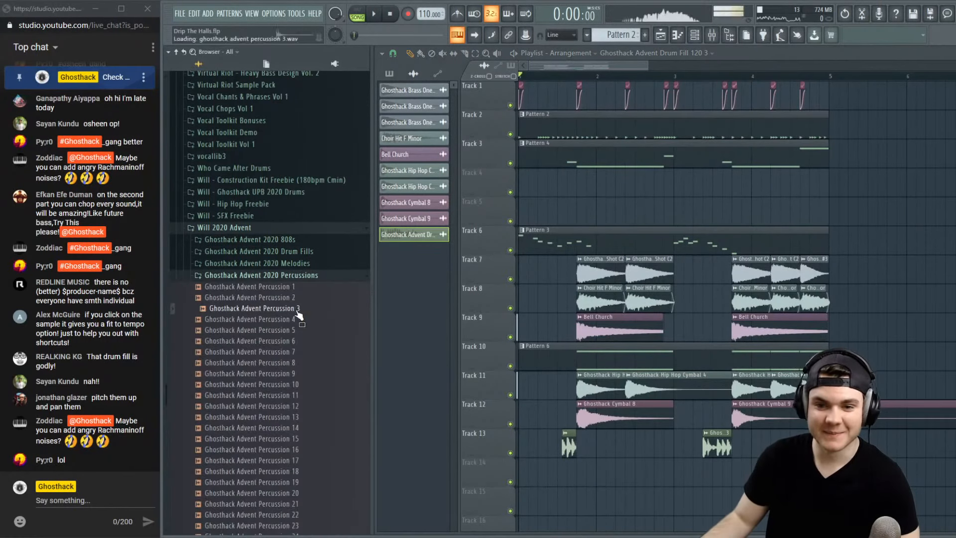
{"action": "key", "text": "Down"}
{"action": "key", "text": "Down"}
{"action": "key", "text": "Down"}
{"action": "key", "text": "Down"}
{"action": "key", "text": "Down"}
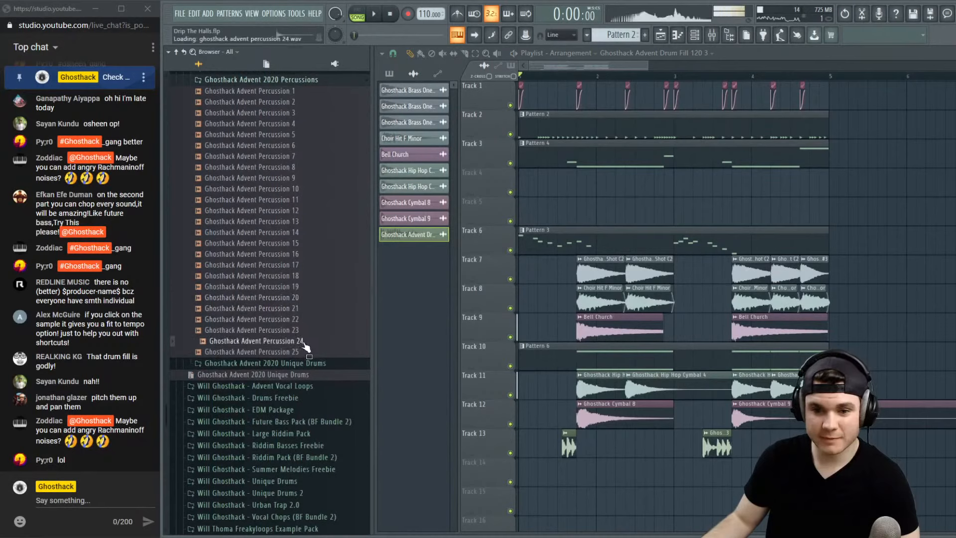
{"action": "key", "text": "Up"}
{"action": "key", "text": "Up"}
{"action": "key", "text": "Up"}
{"action": "key", "text": "Up"}
{"action": "key", "text": "Up"}
{"action": "key", "text": "Up"}
{"action": "key", "text": "Up"}
{"action": "key", "text": "Up"}
{"action": "key", "text": "Up"}
{"action": "key", "text": "Up"}
{"action": "key", "text": "Up"}
{"action": "key", "text": "Up"}
{"action": "key", "text": "Up"}
{"action": "key", "text": "Up"}
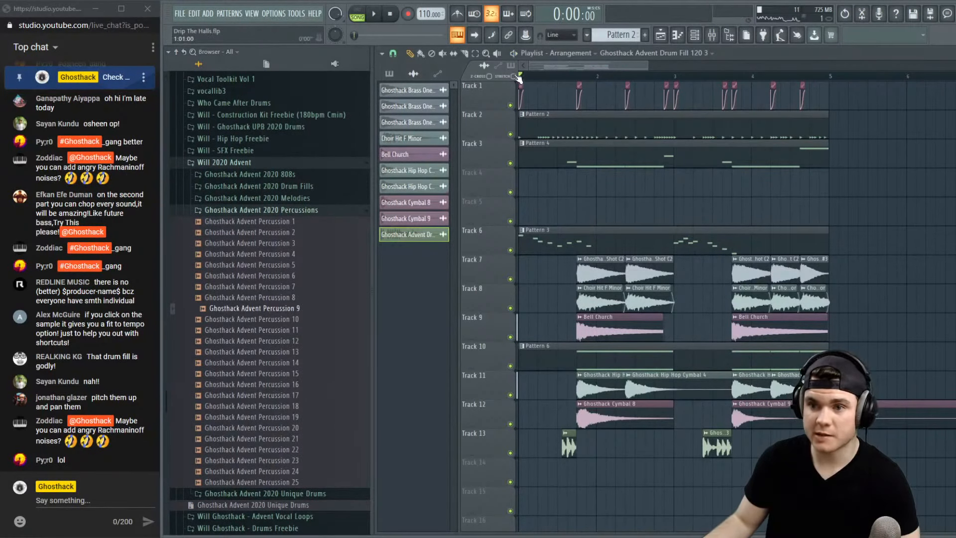
Listen to the arrangement and audition more percussion samples up to Ghosthack Advent Percussion 15
{"action": "key", "text": "space"}
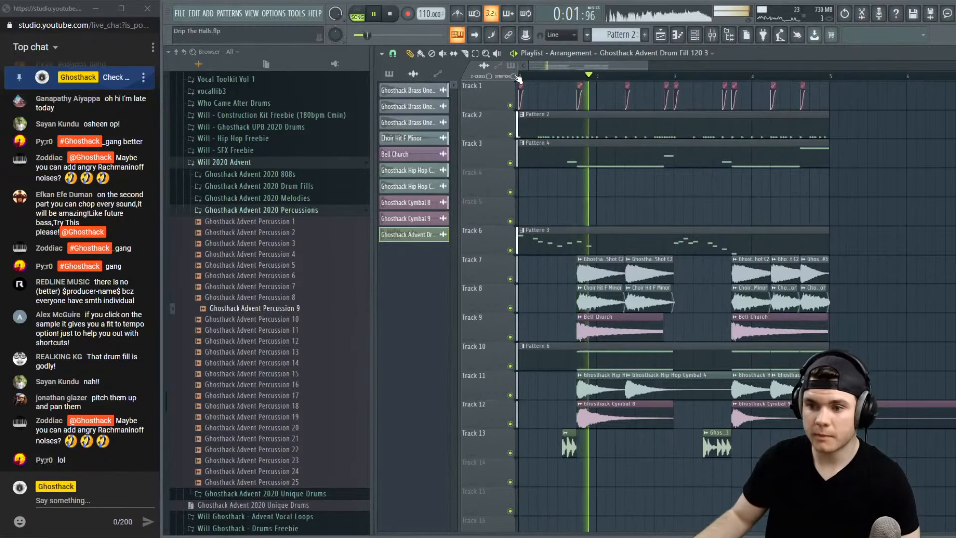
{"action": "key", "text": "space"}
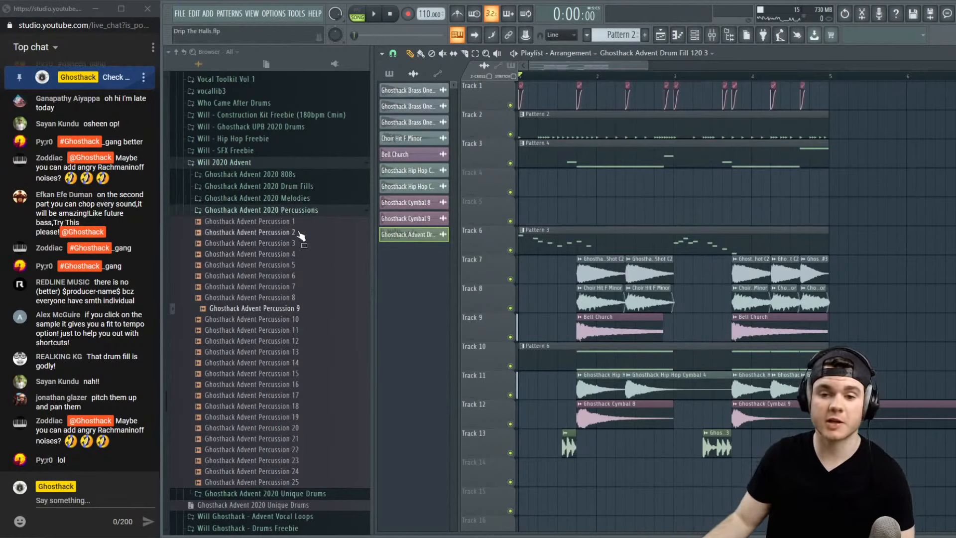
{"action": "left_click", "coordinate": [303, 285]}
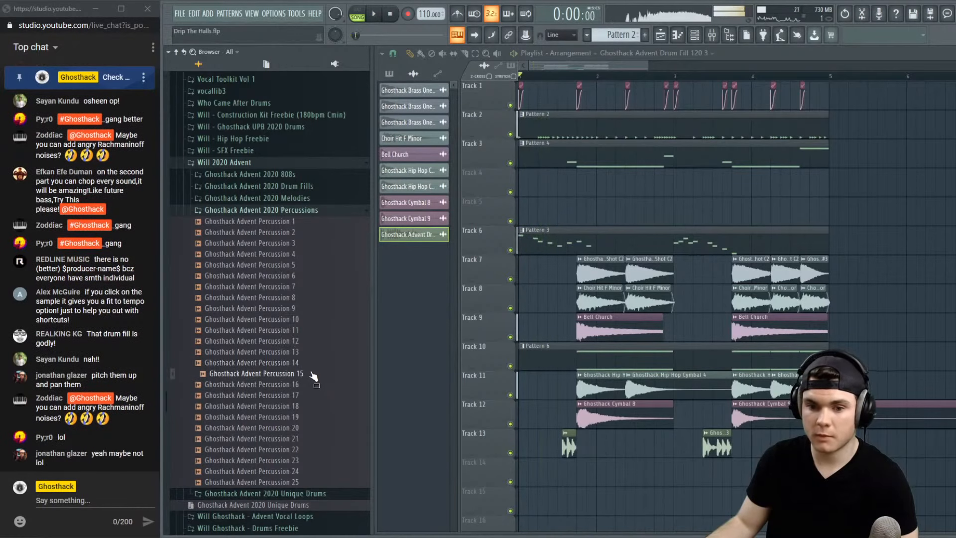
{"action": "key", "text": "space"}
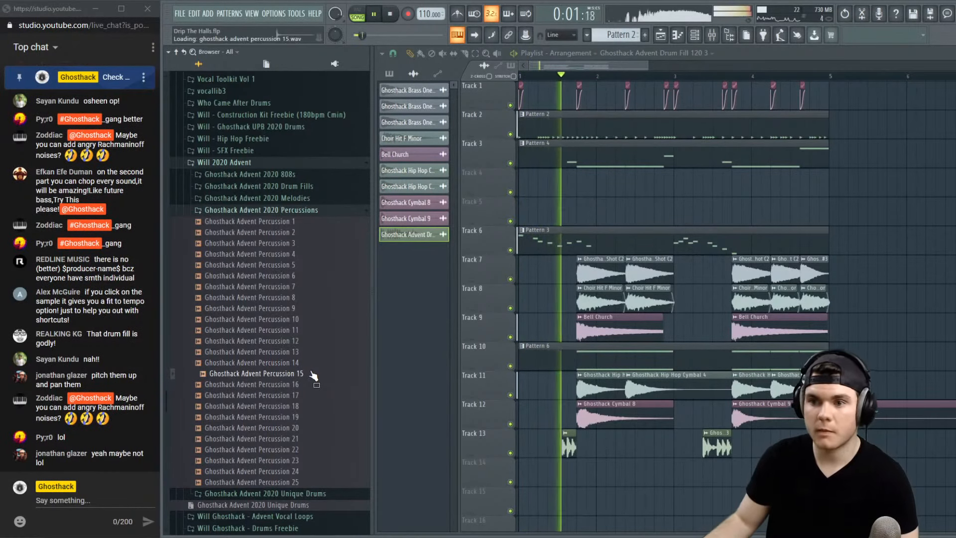
Open Pattern 2 from the arrangement, close its piano roll and bring up its channel rack
{"action": "double_click", "coordinate": [575, 135]}
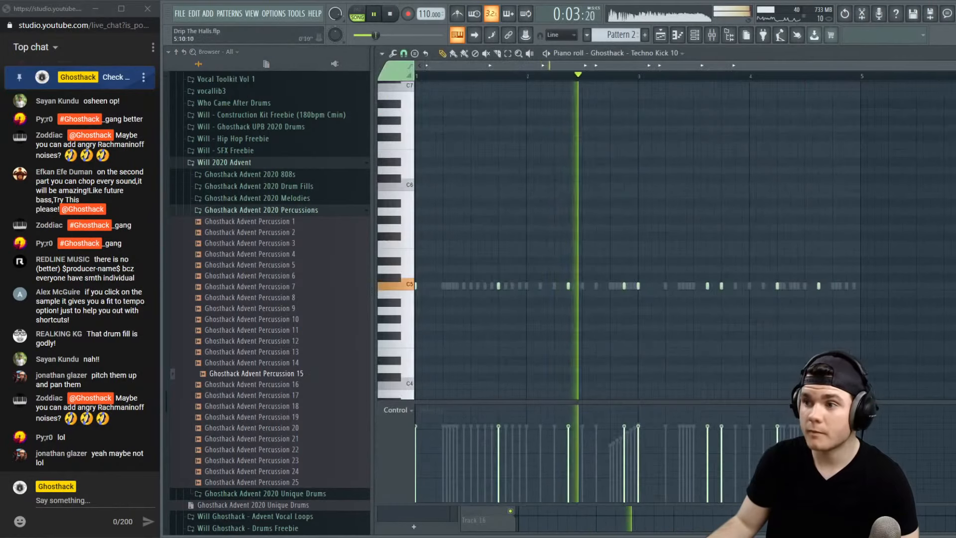
{"action": "left_click_drag", "start_coordinate": [953, 56], "coordinate": [730, 96]}
{"action": "left_click", "coordinate": [900, 99]}
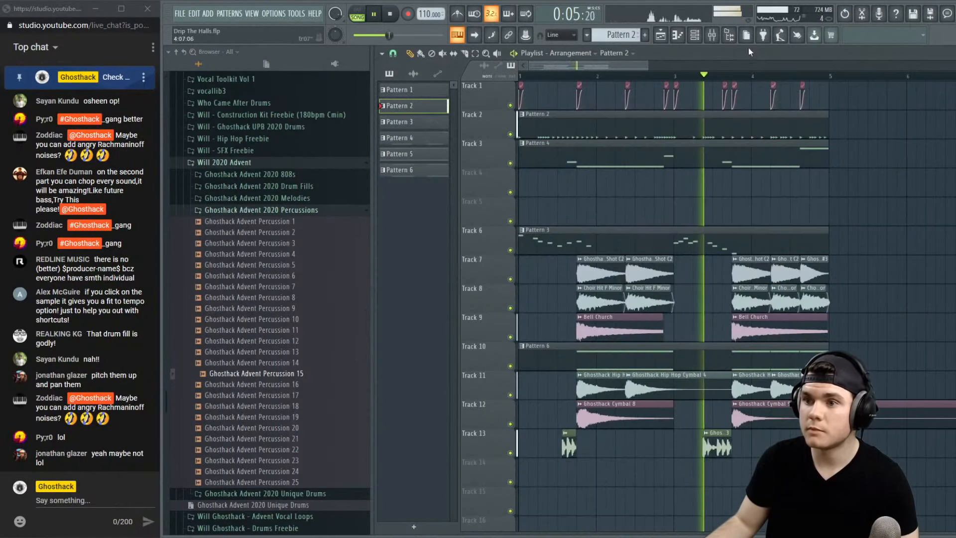
{"action": "left_click", "coordinate": [696, 36]}
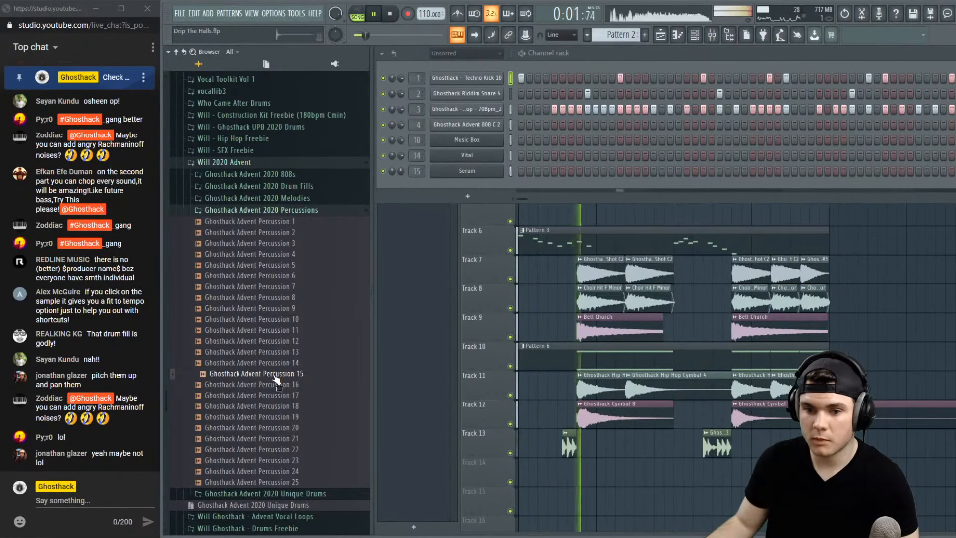
Place Ghosthack Cymbal 2 from the Will - Hip Hop Freebie pack's 10 Cymbals folder near the start of Track 14
{"action": "key", "text": "space"}
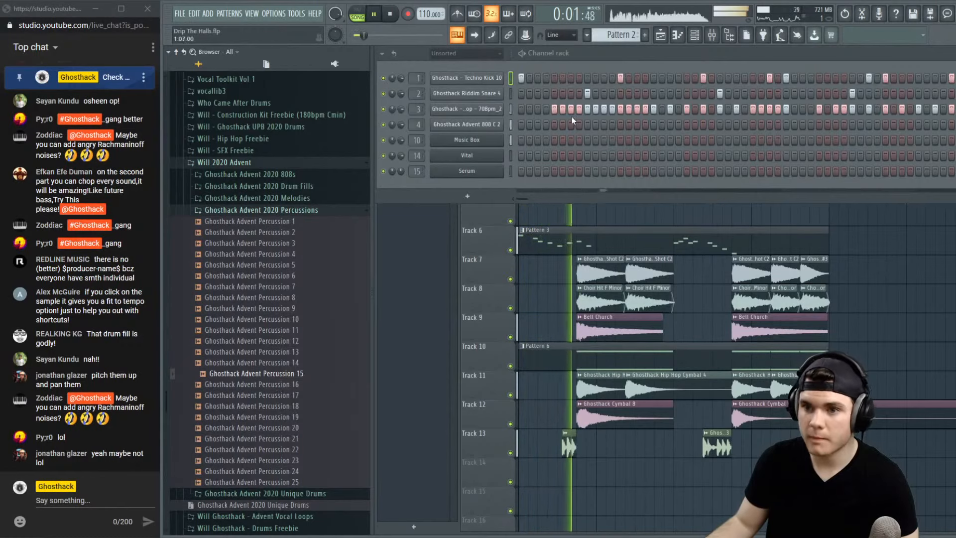
{"action": "left_click", "coordinate": [499, 211]}
{"action": "left_click", "coordinate": [269, 210]}
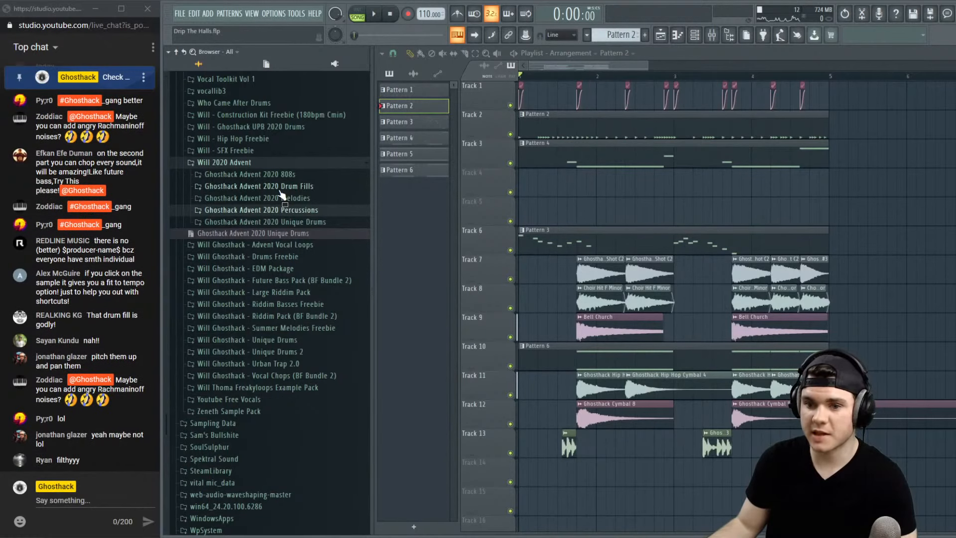
{"action": "left_click", "coordinate": [254, 163]}
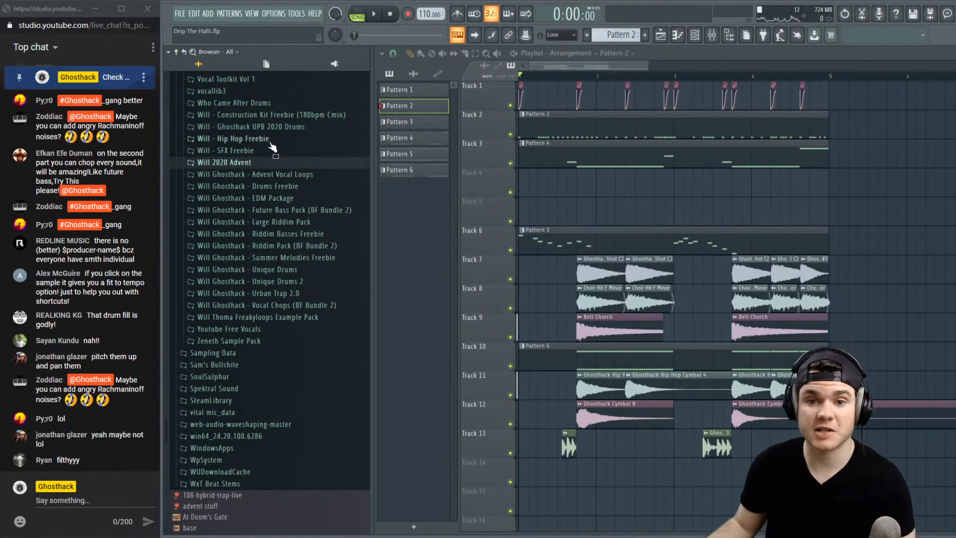
{"action": "left_click", "coordinate": [270, 141]}
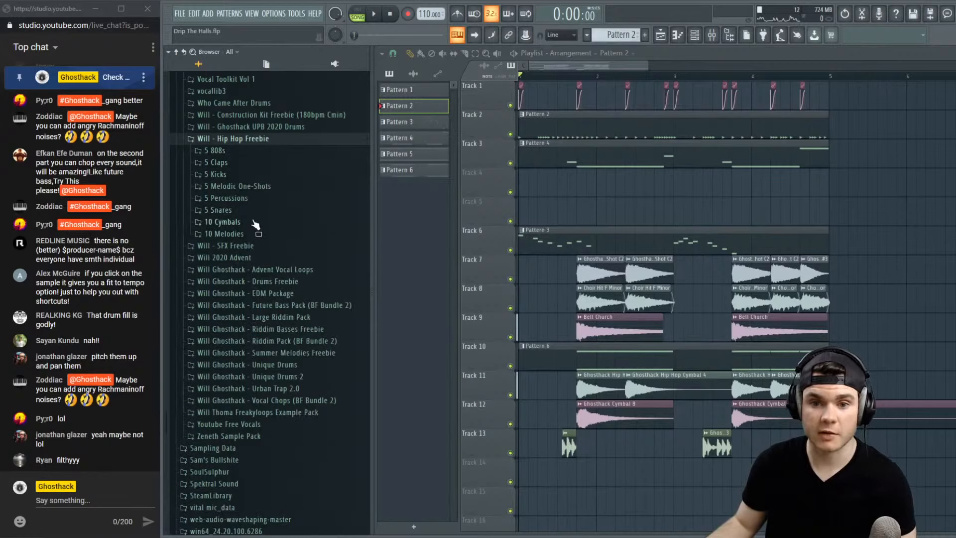
{"action": "left_click", "coordinate": [243, 222]}
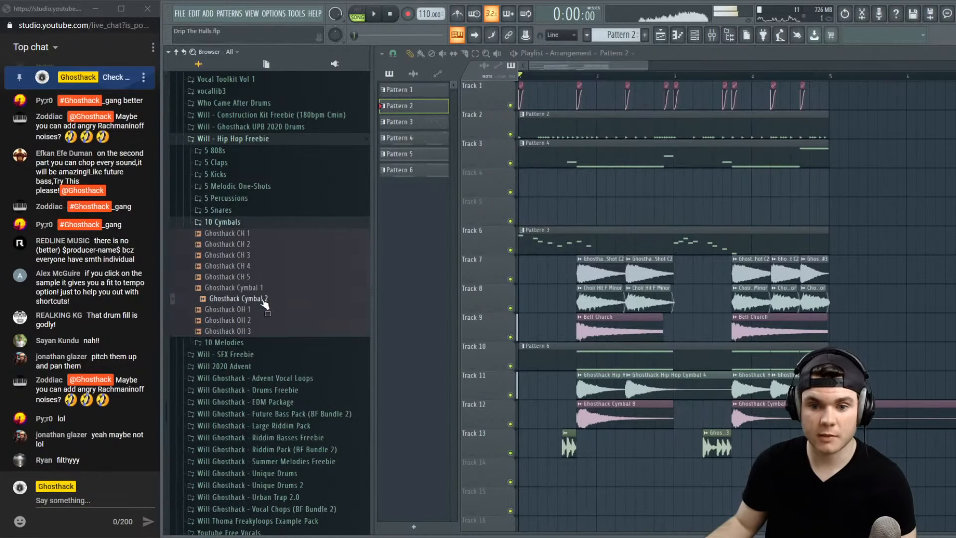
{"action": "left_click_drag", "start_coordinate": [545, 468], "coordinate": [546, 471]}
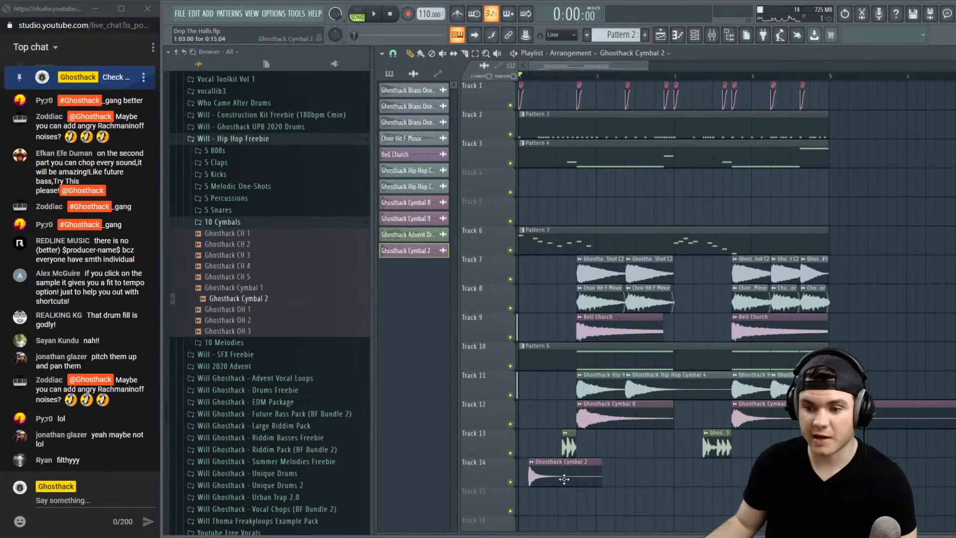
Reverse the Ghosthack Cymbal 2 sample and close its settings
{"action": "double_click", "coordinate": [537, 478]}
{"action": "left_click", "coordinate": [534, 219]}
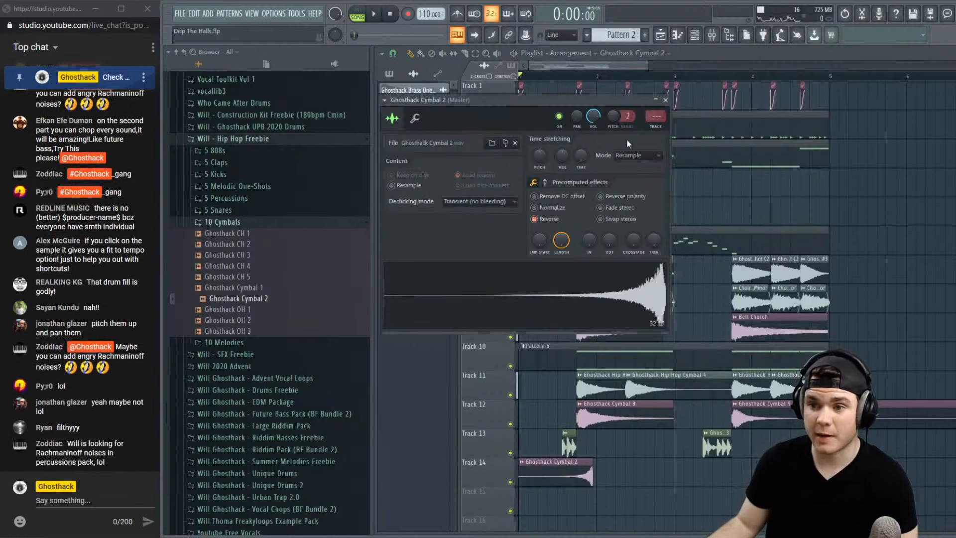
{"action": "left_click", "coordinate": [665, 100]}
Trim the start of the reversed cymbal clip on Track 14 and align its end with the first brass hit
{"action": "scroll", "coordinate": [591, 73], "scroll_direction": "up", "scroll_amount": 4}
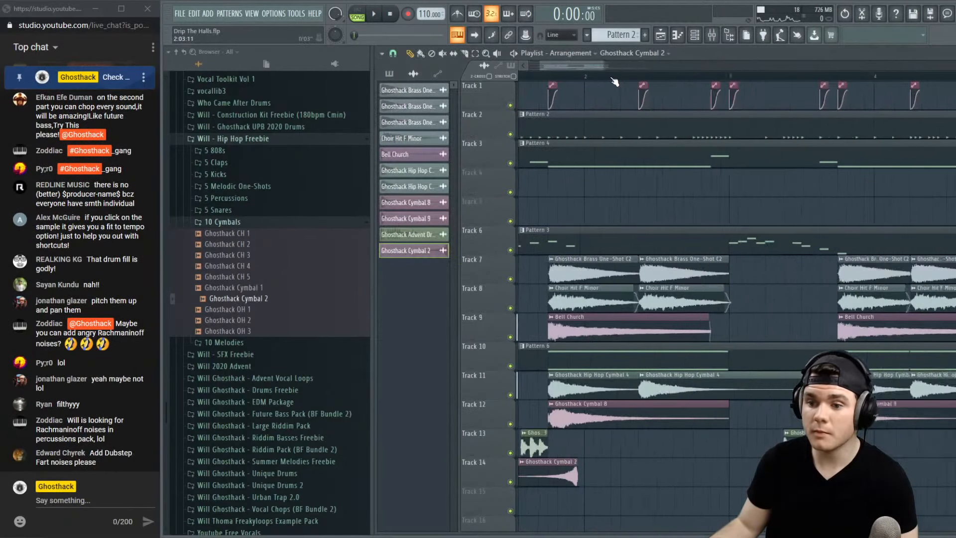
{"action": "left_click_drag", "start_coordinate": [567, 66], "coordinate": [541, 66]}
{"action": "key", "text": "space"}
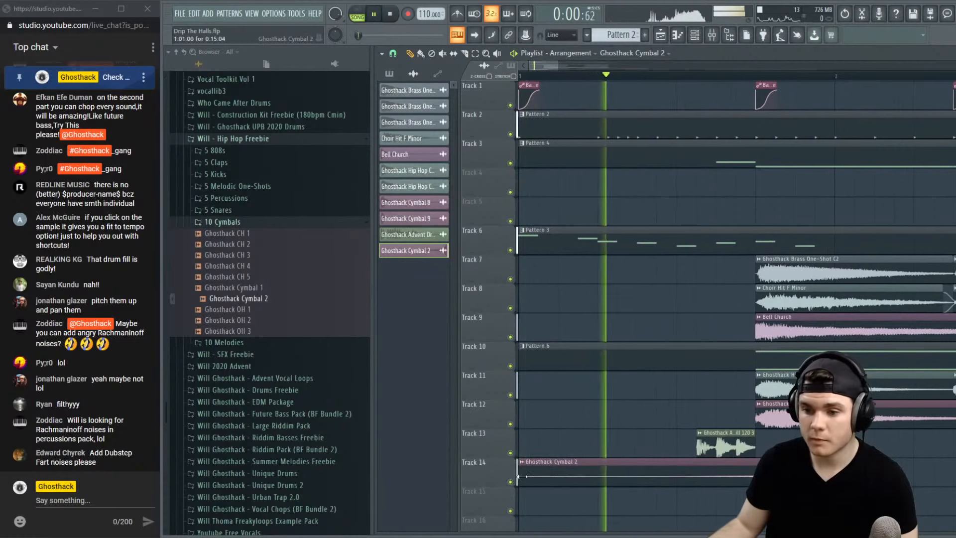
{"action": "mouse_move", "coordinate": [519, 476]}
{"action": "left_mouse_down"}
{"action": "mouse_move", "coordinate": [580, 477]}
{"action": "mouse_move", "coordinate": [520, 476]}
{"action": "left_mouse_up"}
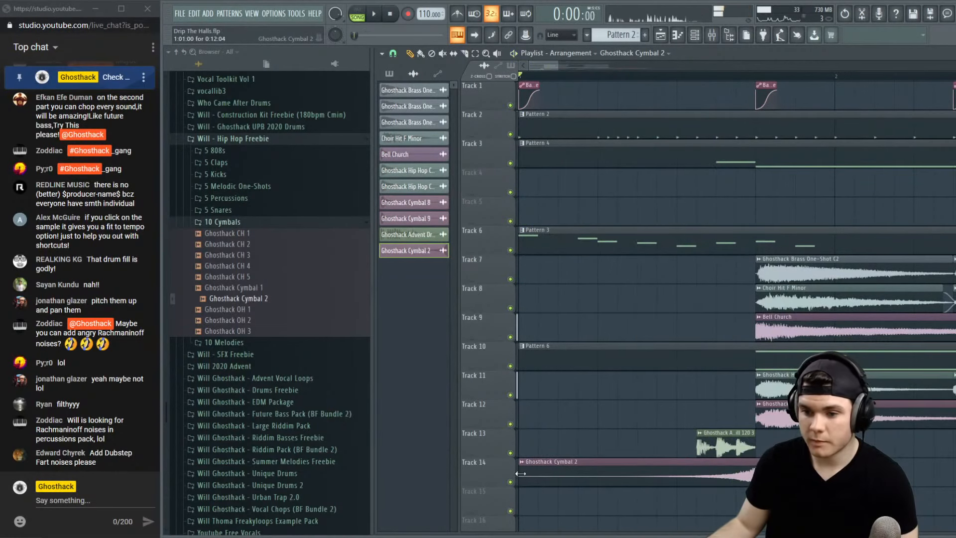
{"action": "scroll", "coordinate": [739, 74], "scroll_direction": "up", "scroll_amount": 3}
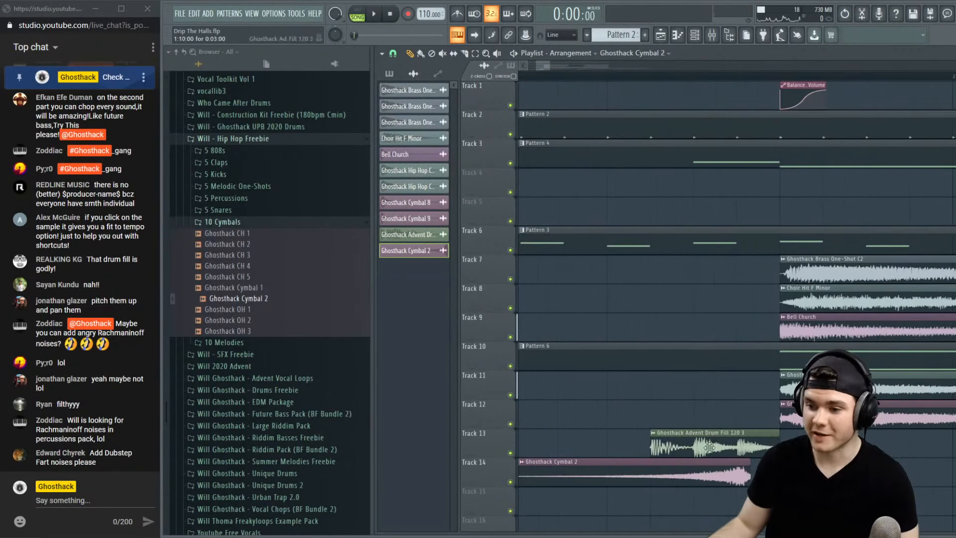
Lower Ghosthack Cymbal 2's volume to about 47% and place a copy of its clip leading into the second group of brass hits
{"action": "double_click", "coordinate": [740, 475]}
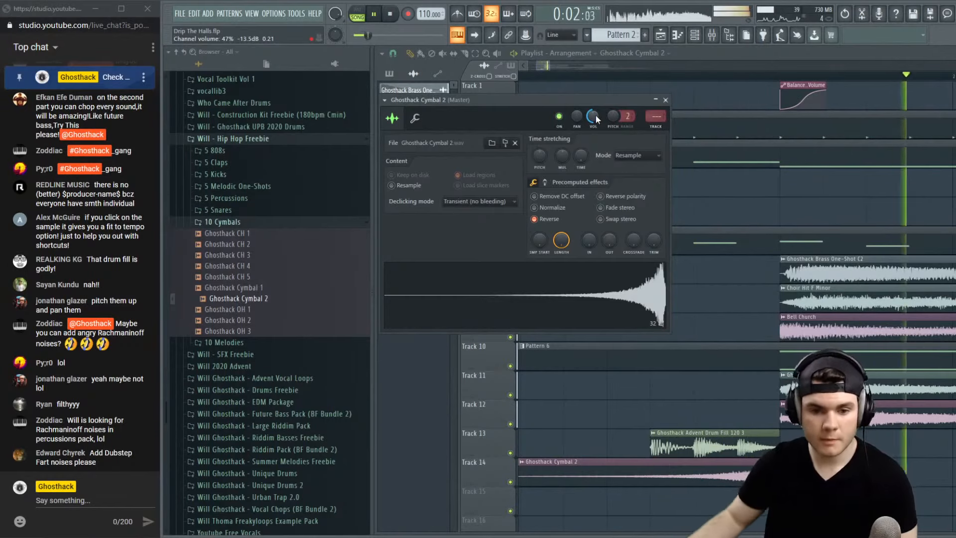
{"action": "left_click", "coordinate": [665, 100]}
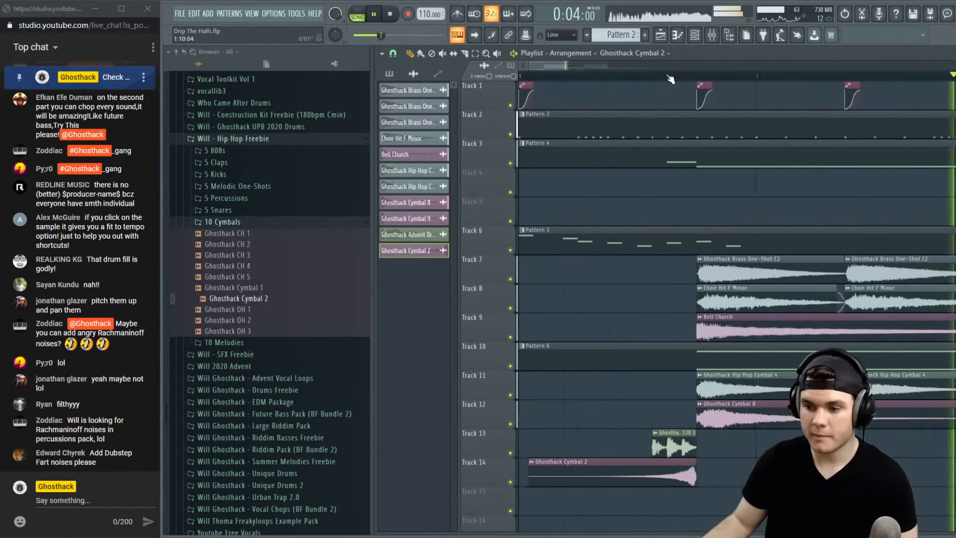
{"action": "scroll", "coordinate": [671, 78], "scroll_direction": "down", "scroll_amount": 4}
{"action": "key", "text": "space"}
{"action": "left_click_drag", "start_coordinate": [568, 468], "coordinate": [628, 470]}
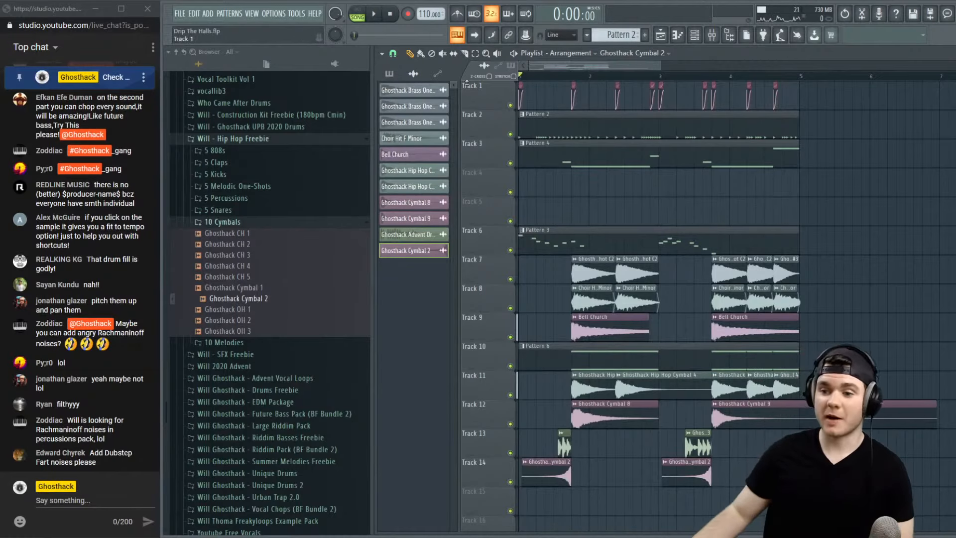
{"action": "key", "text": "space"}
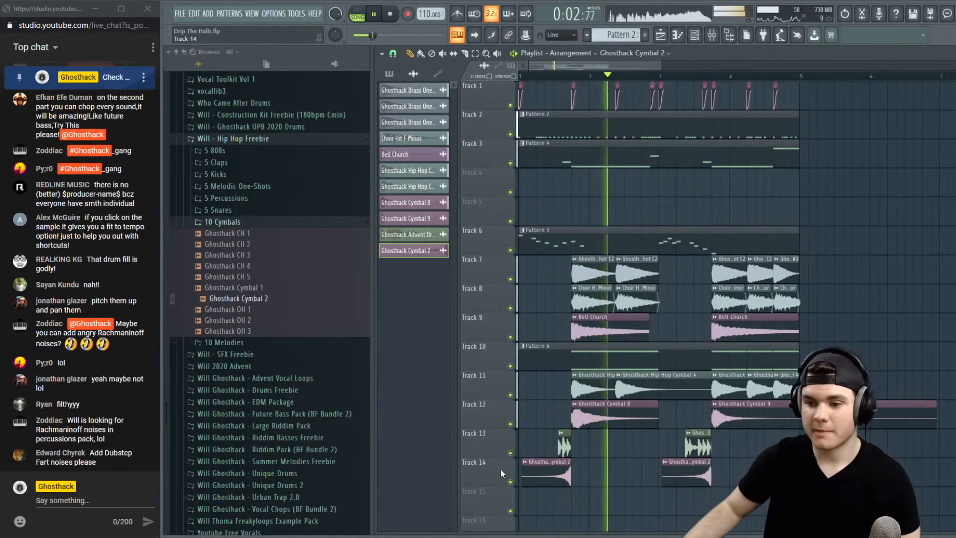
Normalize Ghosthack Cymbal 2 and give it a quick fade out of 23%, checking it in playback
{"action": "double_click", "coordinate": [564, 474]}
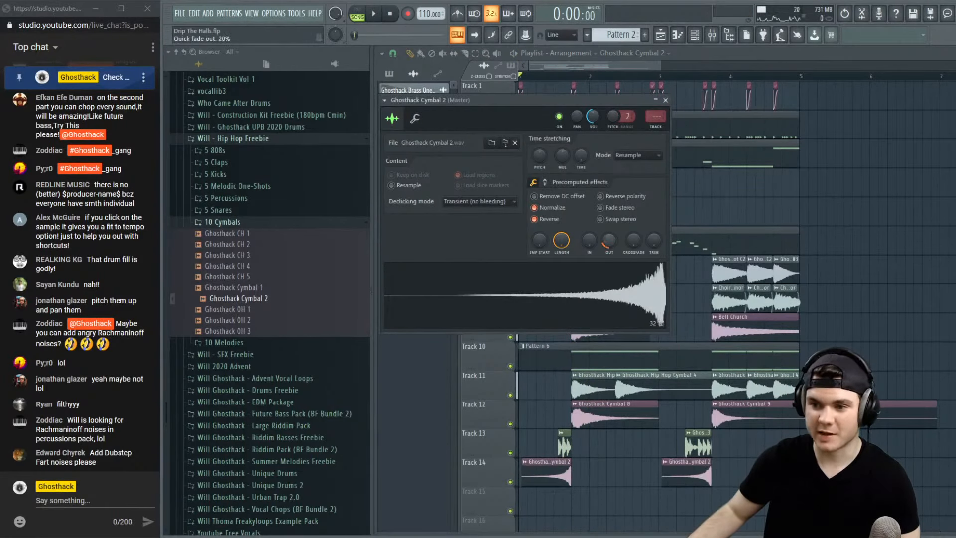
{"action": "key", "text": "space"}
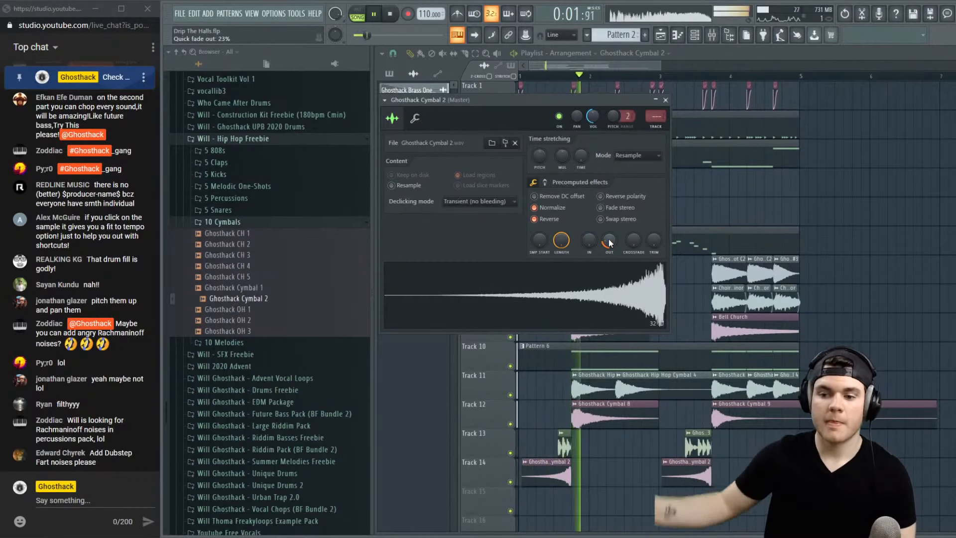
{"action": "left_click", "coordinate": [666, 101]}
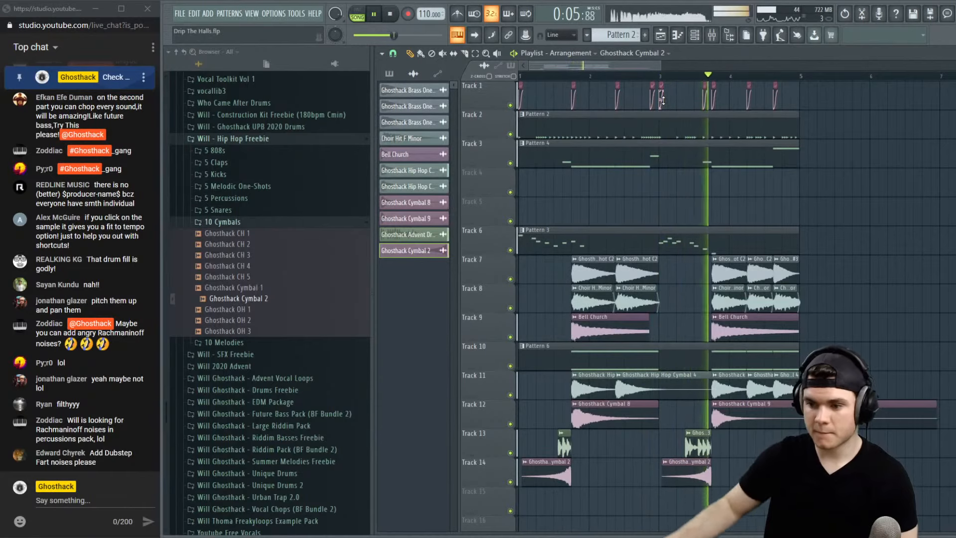
Shorten the first reversed cymbal clip on Track 14 from its start so it begins just before the drum fill
{"action": "key", "text": "space"}
{"action": "left_click_drag", "start_coordinate": [522, 468], "coordinate": [554, 471]}
{"action": "key", "text": "space"}
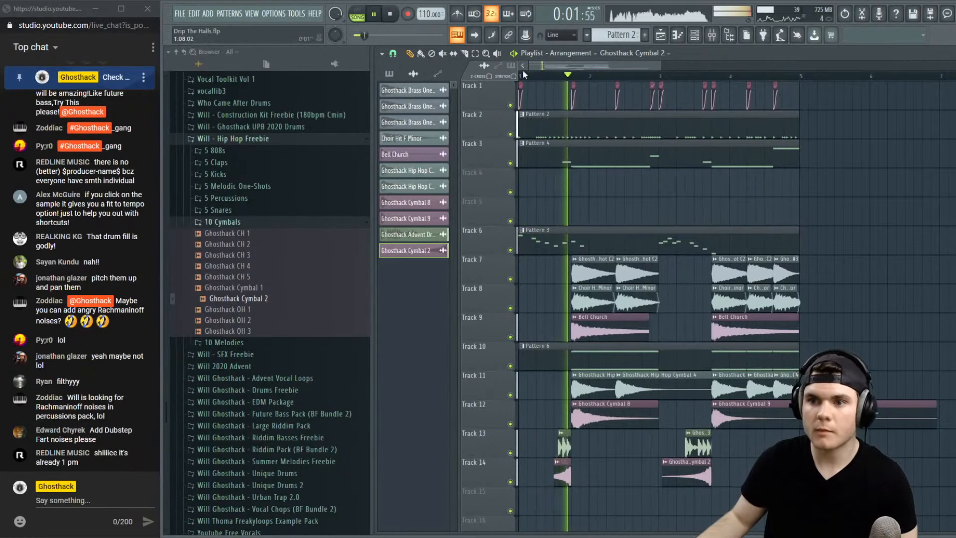
Slice the Pattern 2 clip on Track 2 at step 5 of bar 1 and play the arrangement
{"action": "scroll", "coordinate": [531, 69], "scroll_direction": "up", "scroll_amount": 4}
{"action": "key", "text": "space"}
{"action": "key", "text": "c"}
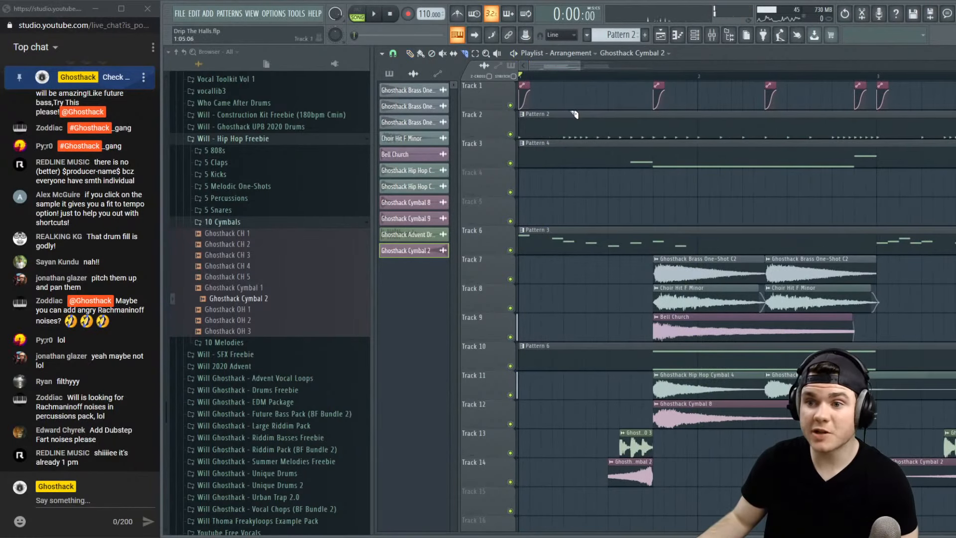
{"action": "key", "text": "space"}
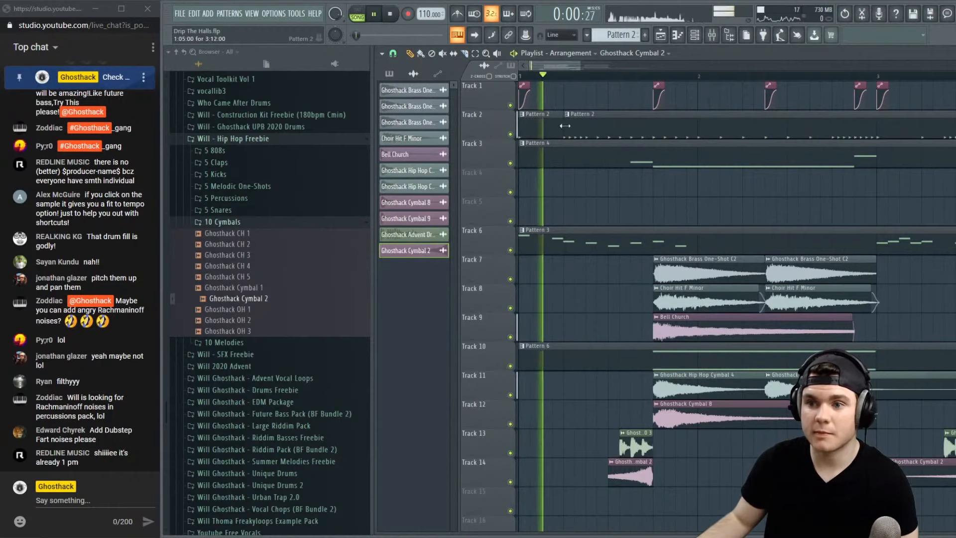
Try trimming the start of the second Pattern 2 piece to step 9 of bar 1 and listen to the gap
{"action": "left_click_drag", "start_coordinate": [567, 121], "coordinate": [604, 120]}
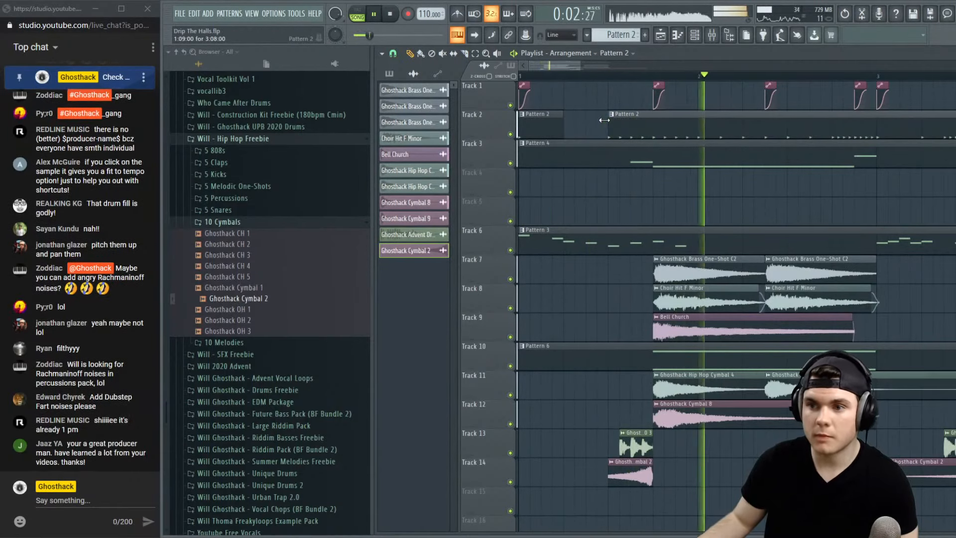
{"action": "key", "text": "space"}
{"action": "key", "text": "space"}
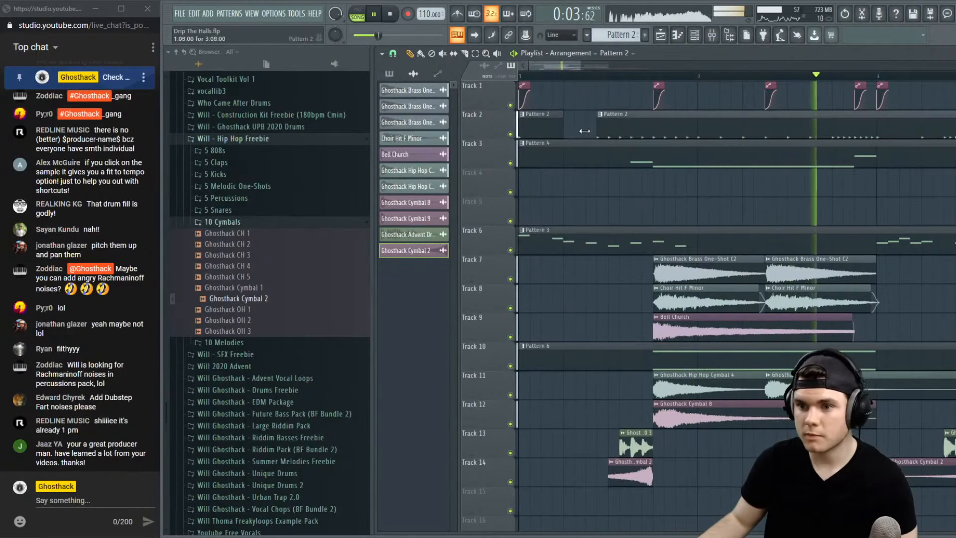
{"action": "key", "text": "space"}
Hide the sample browser and trim the Ghosthack Cymbal 9 clip on Track 12 to the end of bar 4
{"action": "scroll", "coordinate": [572, 86], "scroll_direction": "down", "scroll_amount": 5}
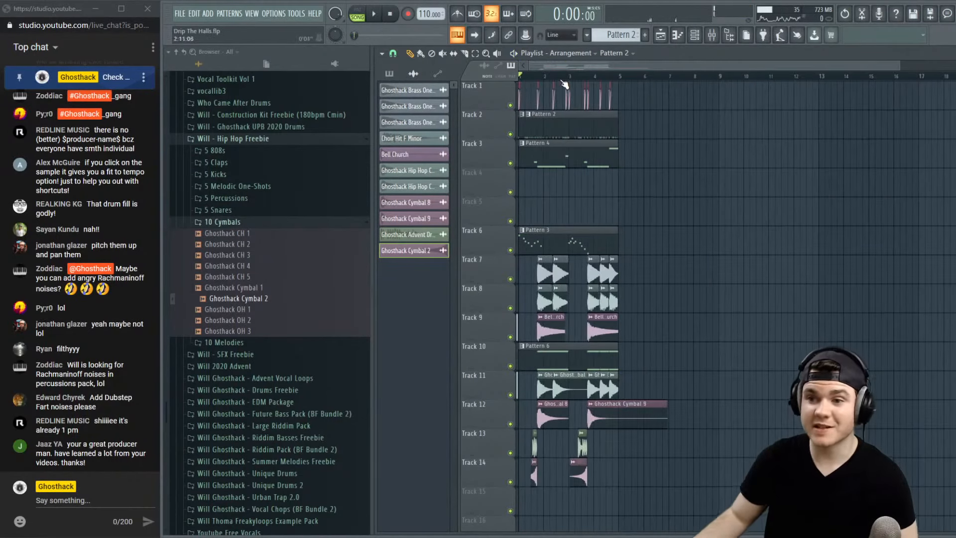
{"action": "scroll", "coordinate": [571, 86], "scroll_direction": "up", "scroll_amount": 4}
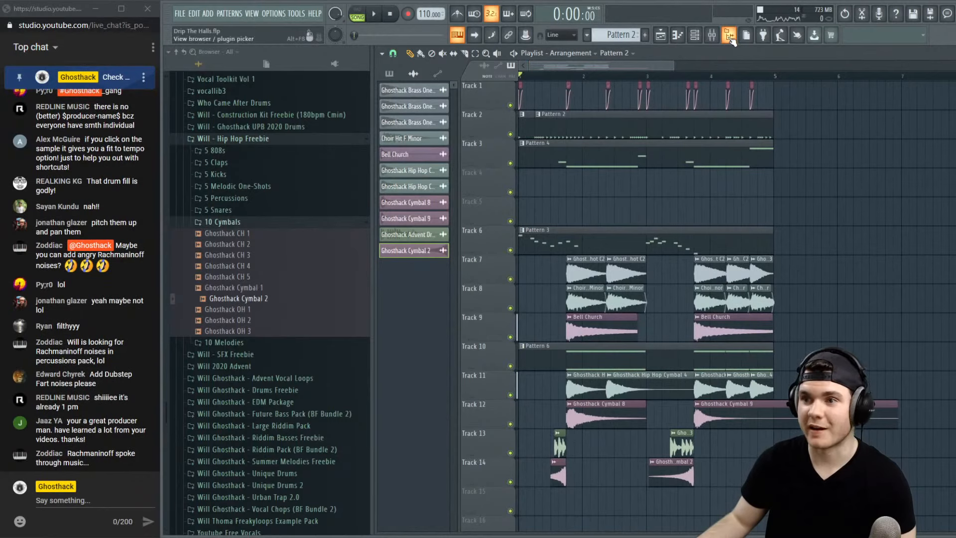
{"action": "left_click", "coordinate": [729, 37]}
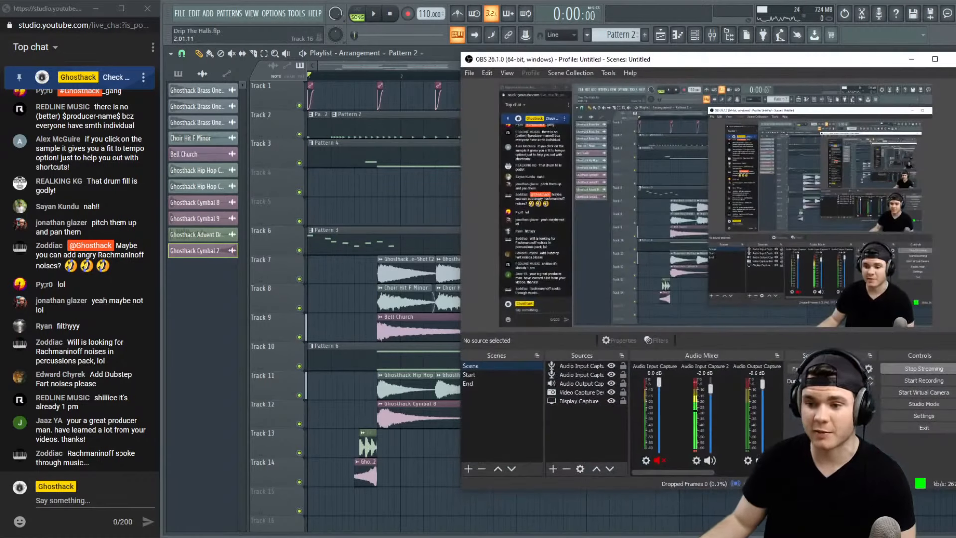
{"action": "left_click", "coordinate": [406, 537]}
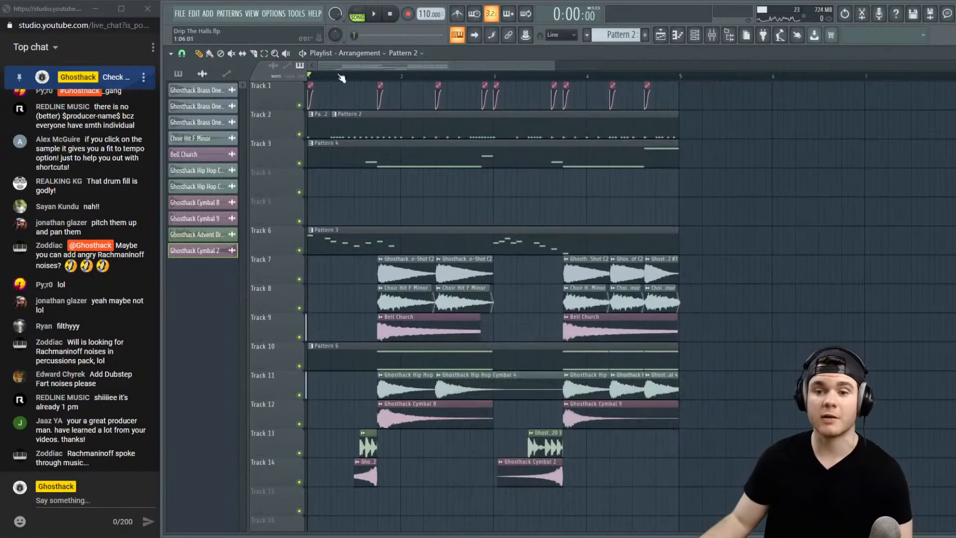
Mute Track 6 with the Pattern 3 melody and listen to the arrangement without it, replaying from bar 3
{"action": "key", "text": "space"}
{"action": "key", "text": "space"}
{"action": "left_click", "coordinate": [299, 250]}
{"action": "key", "text": "space"}
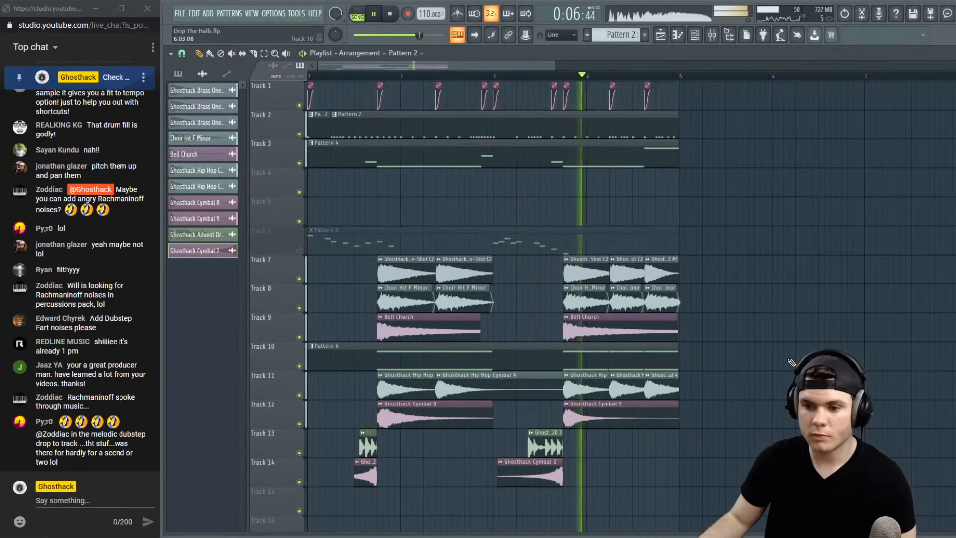
{"action": "key", "text": "space"}
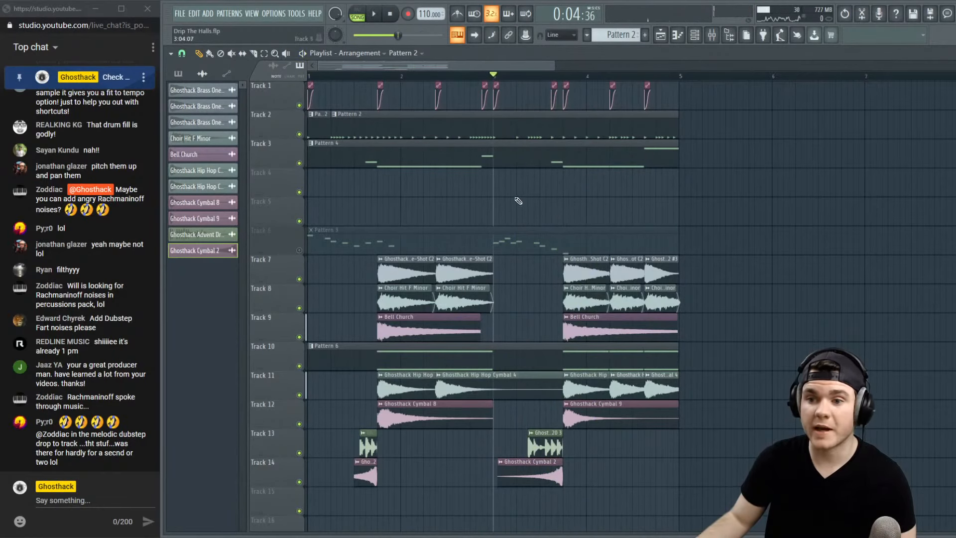
{"action": "key", "text": "space"}
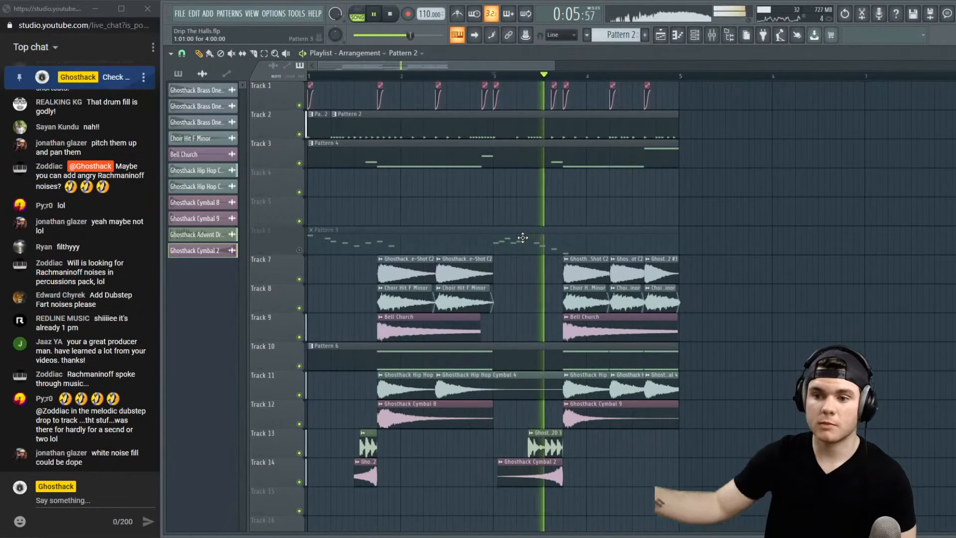
{"action": "key", "text": "space"}
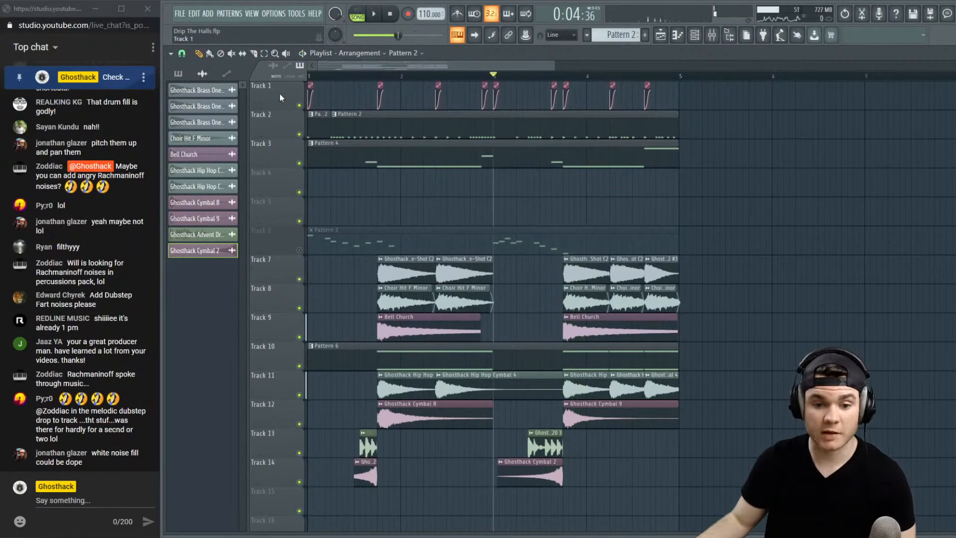
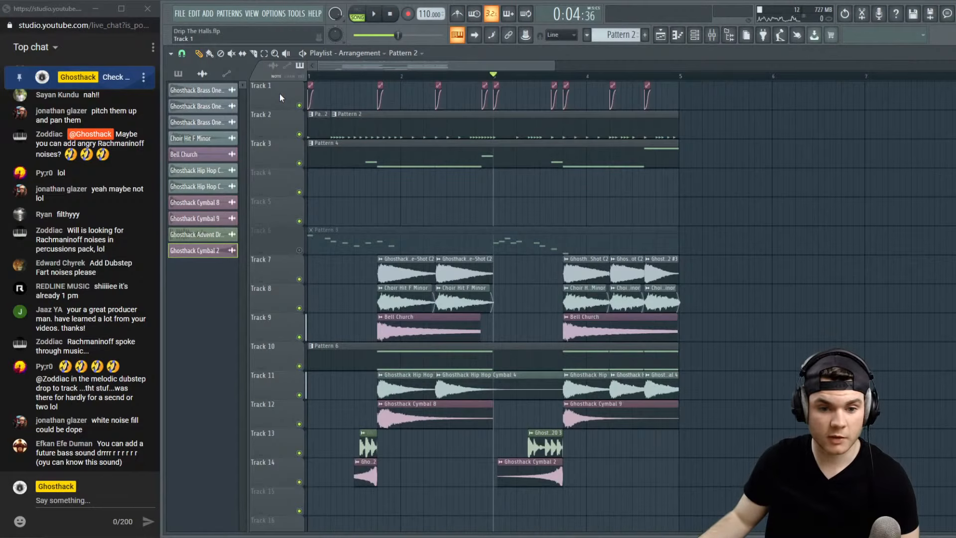
Show the Unsorted channels in the channel rack and switch to the empty Pattern 7
{"action": "left_click", "coordinate": [695, 36]}
{"action": "left_click", "coordinate": [254, 54]}
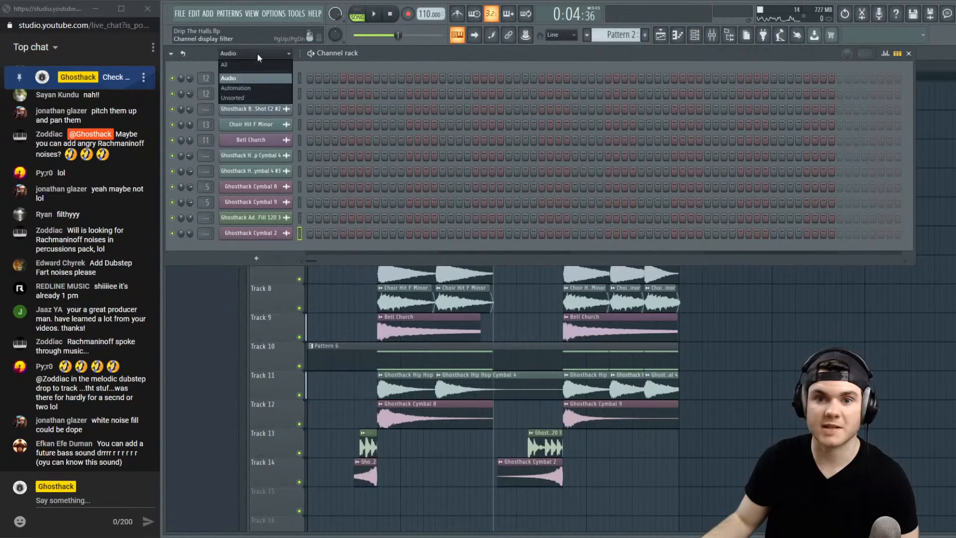
{"action": "left_click", "coordinate": [244, 97]}
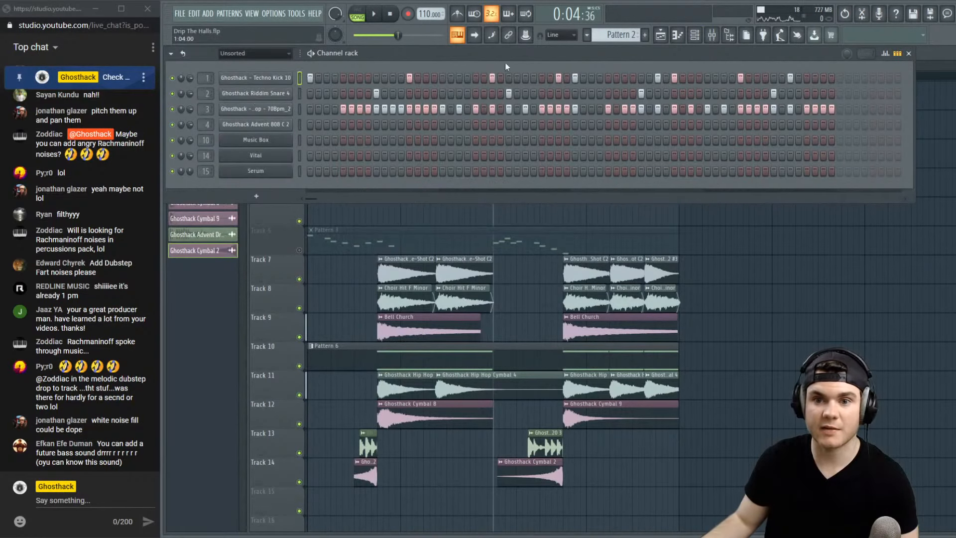
{"action": "left_click", "coordinate": [648, 35]}
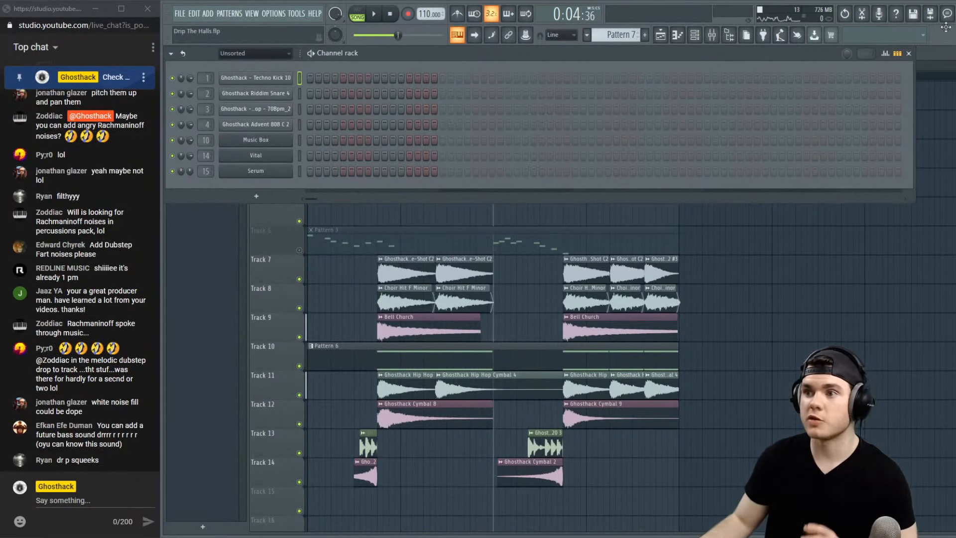
{"action": "left_click", "coordinate": [929, 59]}
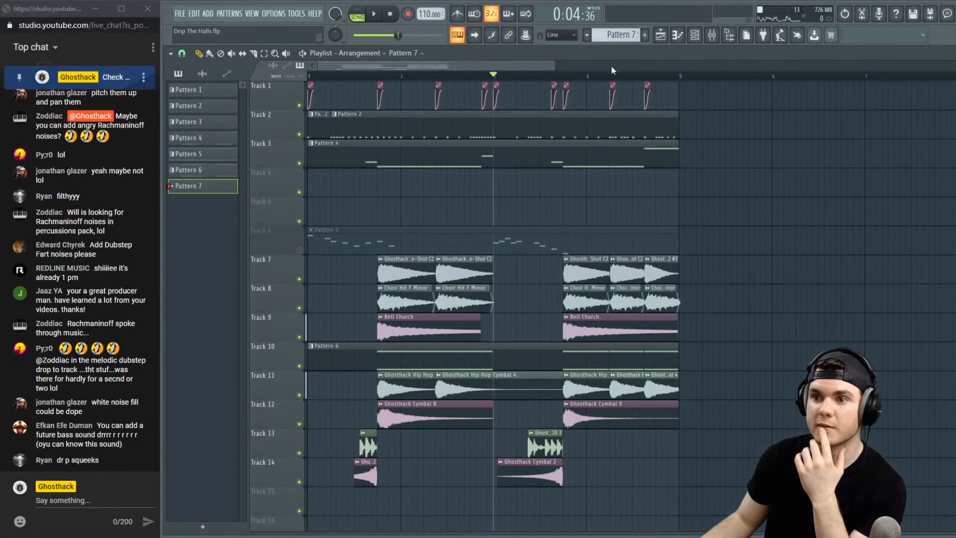
{"action": "left_click", "coordinate": [694, 38]}
{"action": "left_click", "coordinate": [246, 196]}
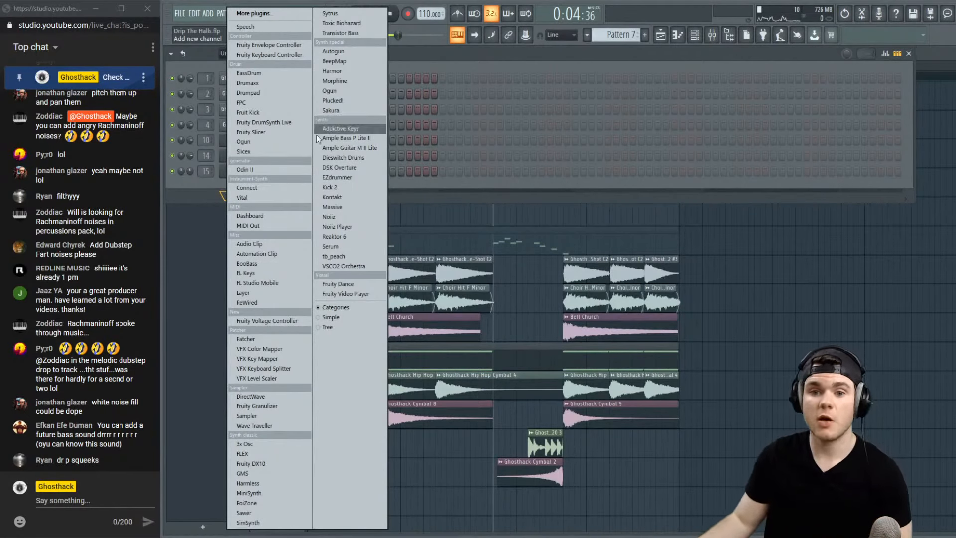
{"action": "left_click", "coordinate": [201, 196]}
Solo Track 10 with Pattern 6, play it from bar 1 and inspect the effects on mixer Insert 14
{"action": "right_click", "coordinate": [299, 366]}
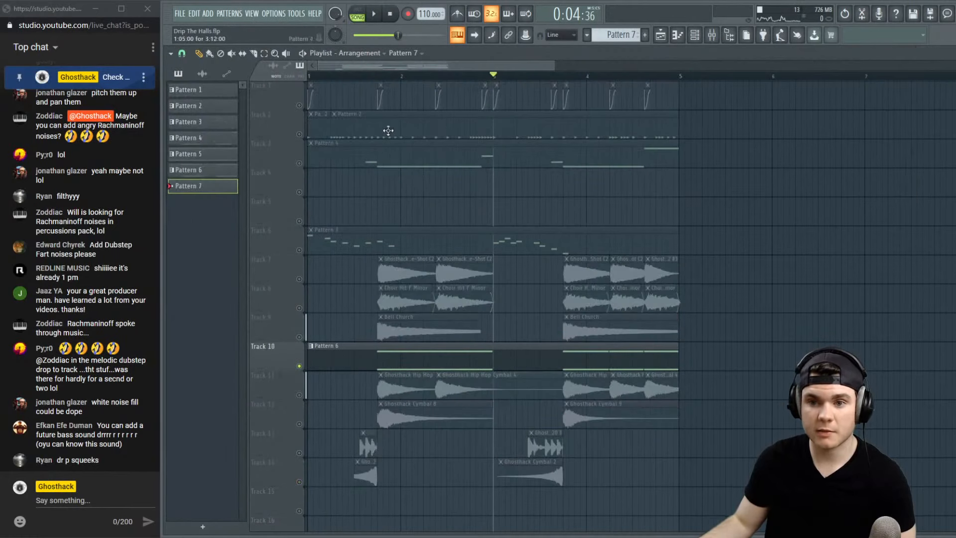
{"action": "left_click", "coordinate": [376, 77]}
{"action": "key", "text": "F9"}
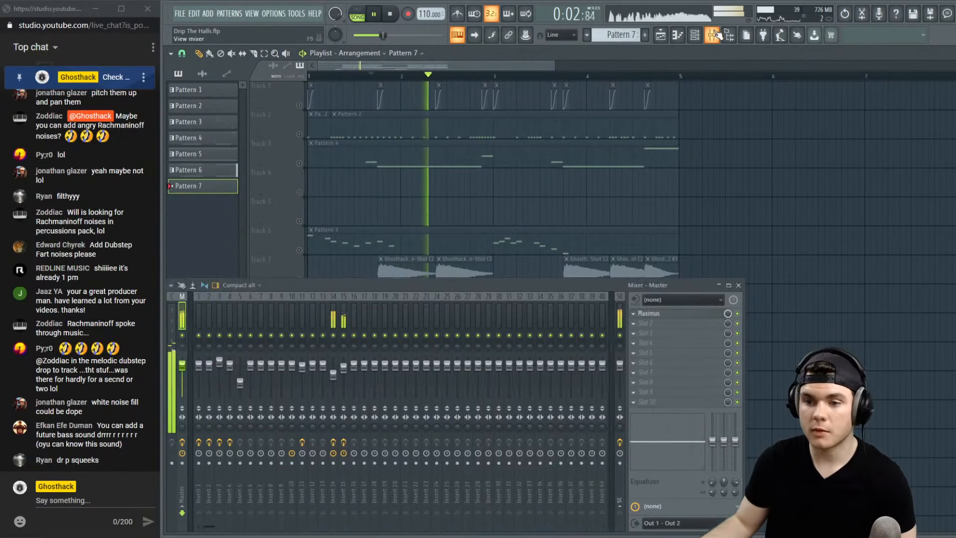
{"action": "left_click", "coordinate": [331, 319]}
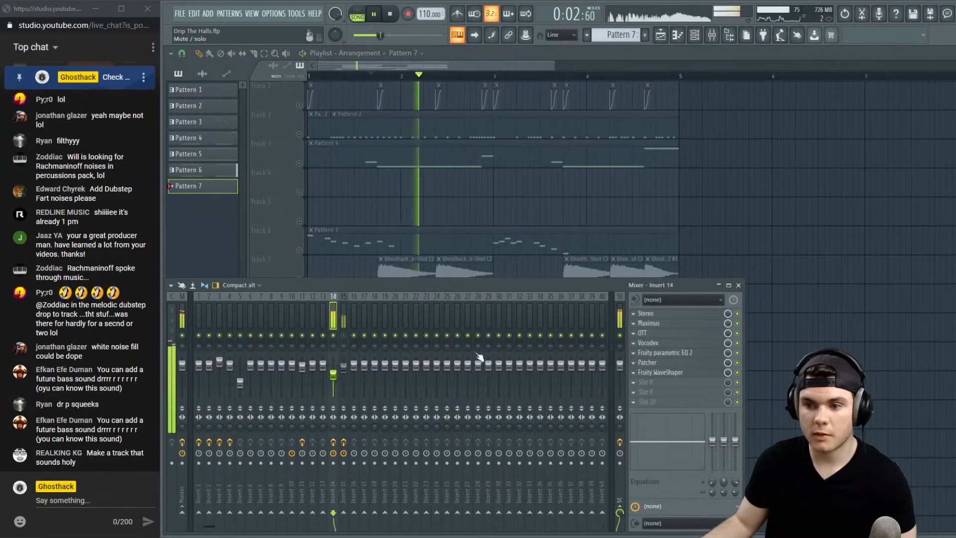
{"action": "key", "text": "space"}
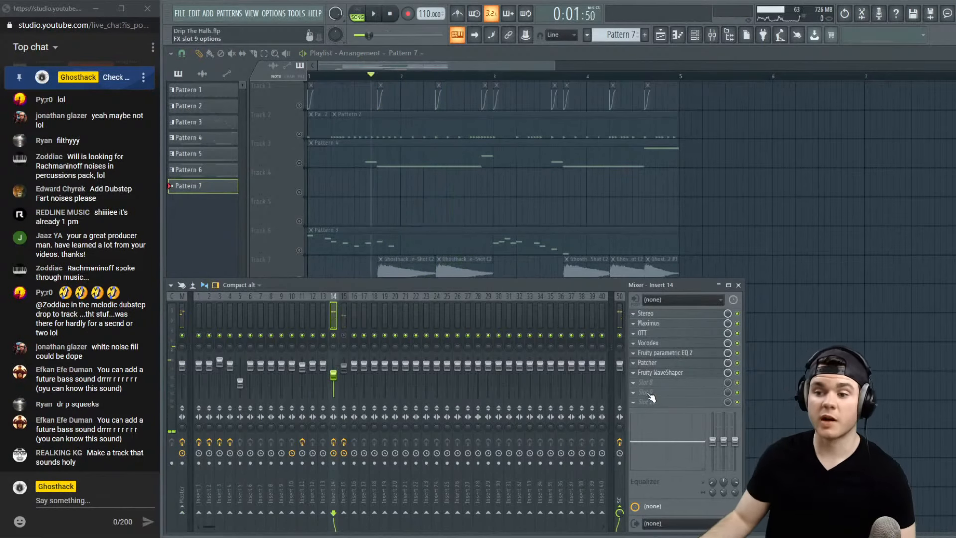
{"action": "key", "text": "F9"}
Place a copy of the Pattern 6 clip on Track 1 starting at bar 5
{"action": "left_click", "coordinate": [424, 357]}
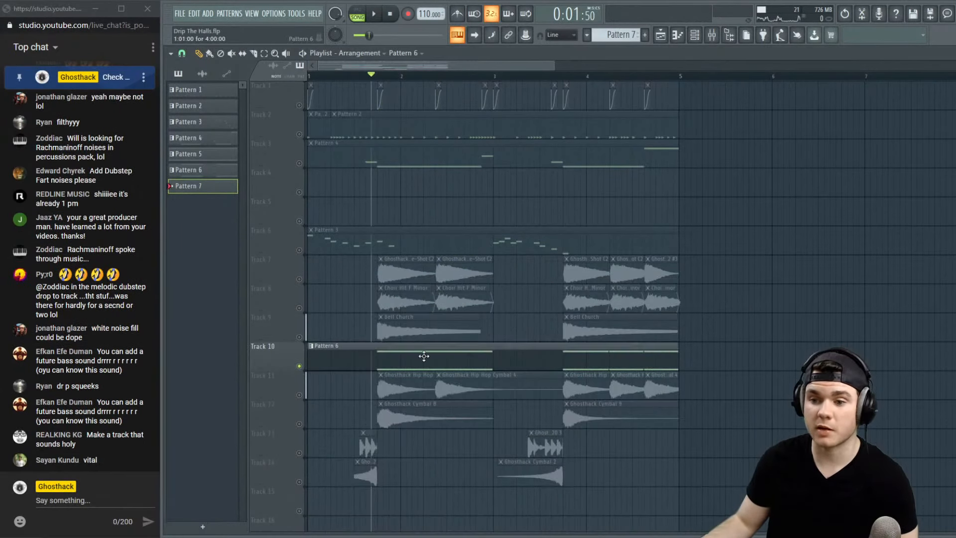
{"action": "left_click", "coordinate": [732, 252]}
{"action": "left_click_drag", "start_coordinate": [787, 228], "coordinate": [749, 84]}
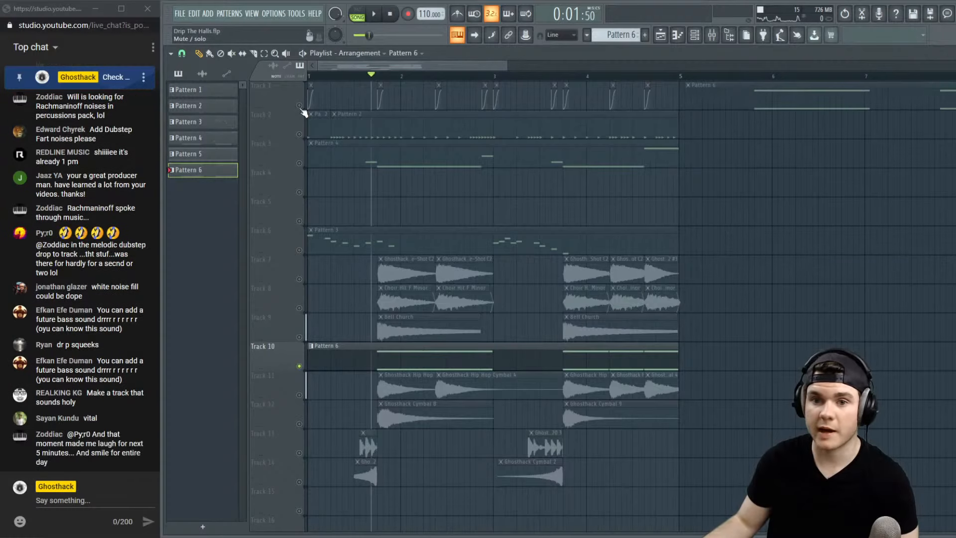
Solo Track 1 and play the copied Pattern 6 clip from around bar 6
{"action": "left_click_drag", "start_coordinate": [359, 64], "coordinate": [473, 80]}
{"action": "scroll", "coordinate": [474, 81], "scroll_direction": "down", "scroll_amount": 2}
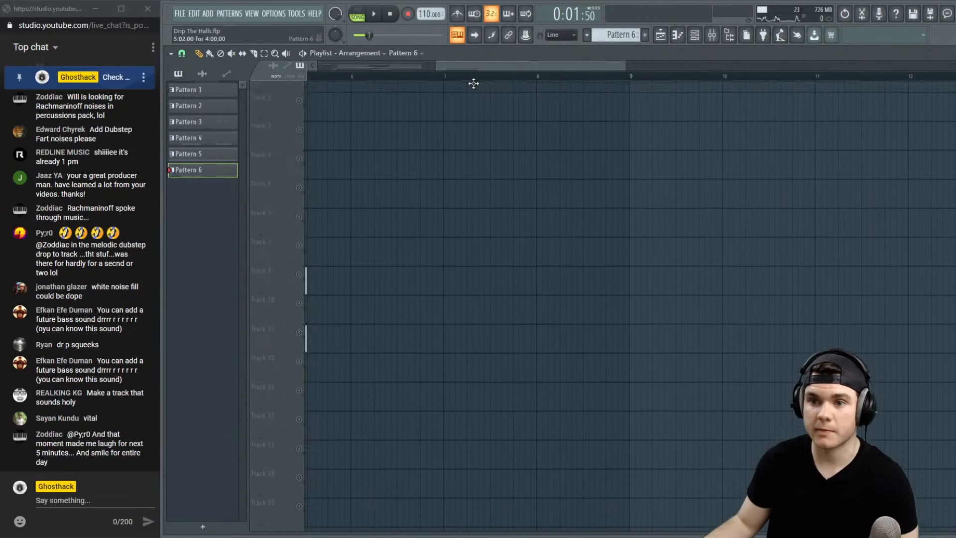
{"action": "scroll", "coordinate": [473, 81], "scroll_direction": "up", "scroll_amount": 2}
{"action": "scroll", "coordinate": [473, 81], "scroll_direction": "down", "scroll_amount": 4}
{"action": "left_click", "coordinate": [424, 77]}
{"action": "key", "text": "space"}
Lengthen the copied Pattern 6 clip to the middle of bar 10 and loop playback from mid bar 5 into bar 9
{"action": "scroll", "coordinate": [433, 81], "scroll_direction": "up", "scroll_amount": 3}
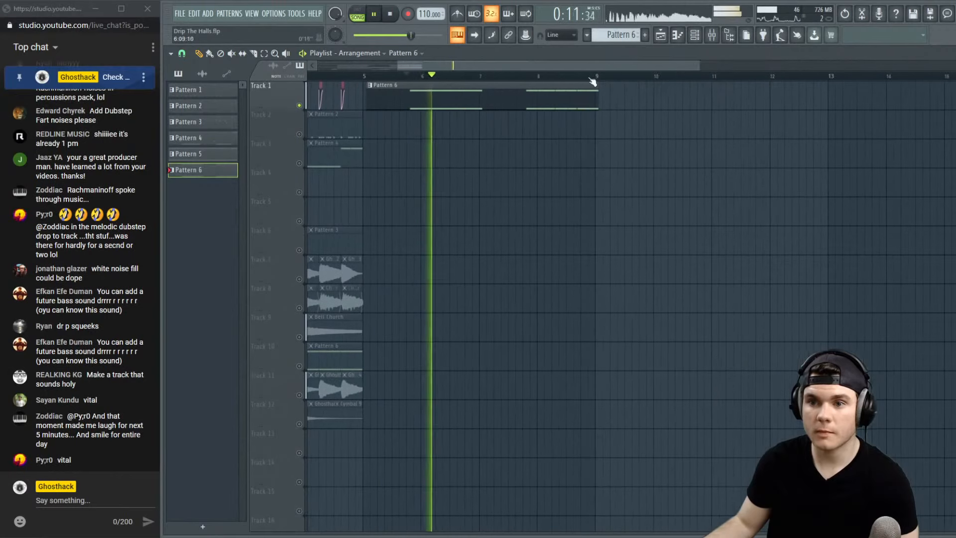
{"action": "left_click_drag", "start_coordinate": [638, 86], "coordinate": [687, 85]}
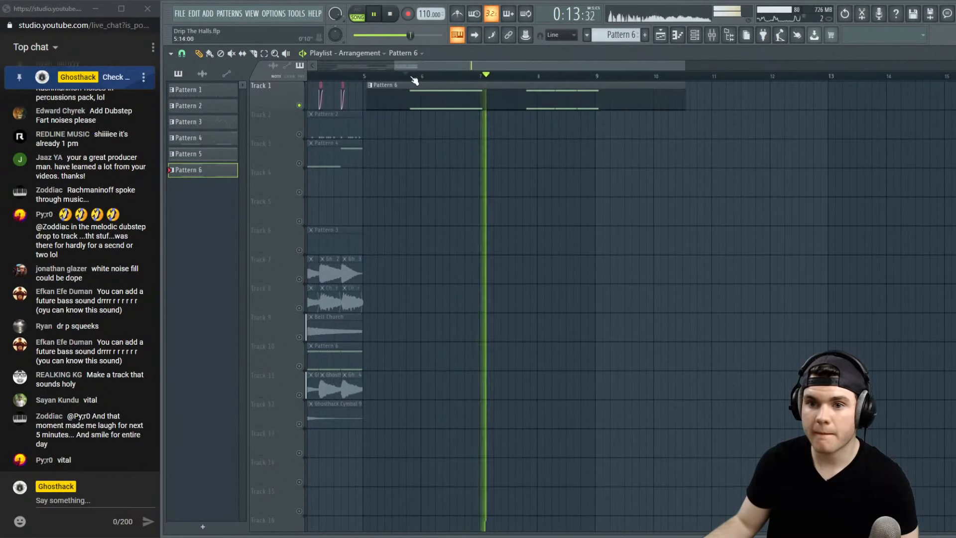
{"action": "left_click_drag", "start_coordinate": [402, 77], "coordinate": [640, 87]}
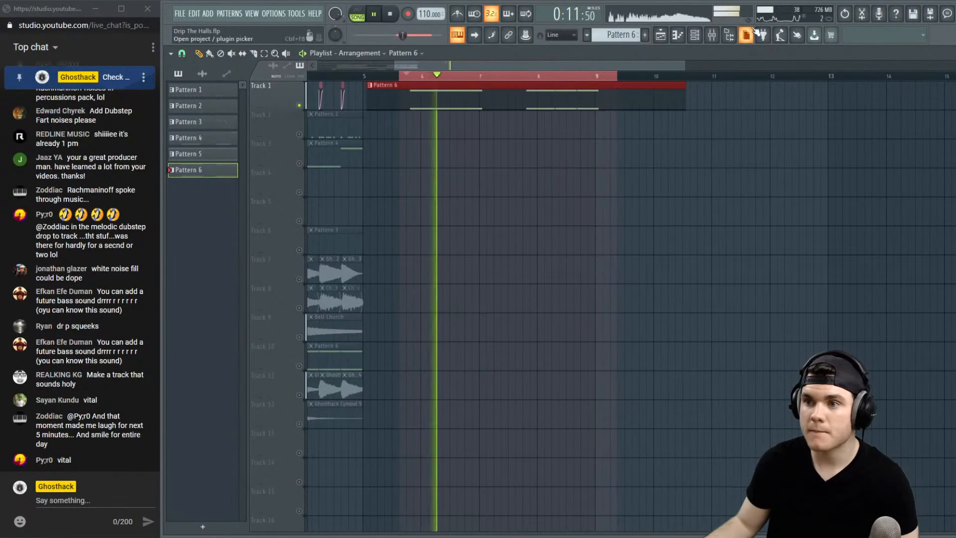
Shift the effects on mixer Insert 14 down one slot and load Fracture into the freed first slot
{"action": "key", "text": "F9"}
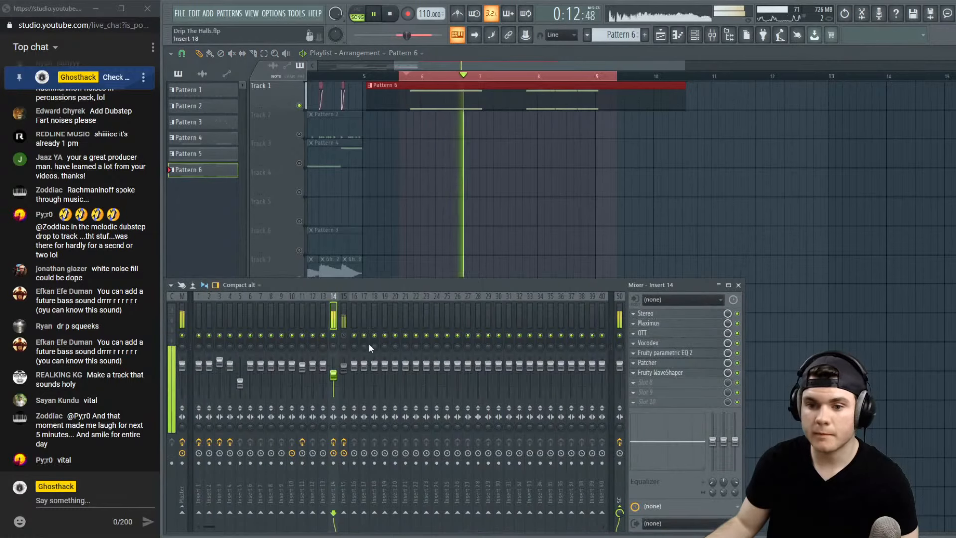
{"action": "left_click", "coordinate": [644, 392]}
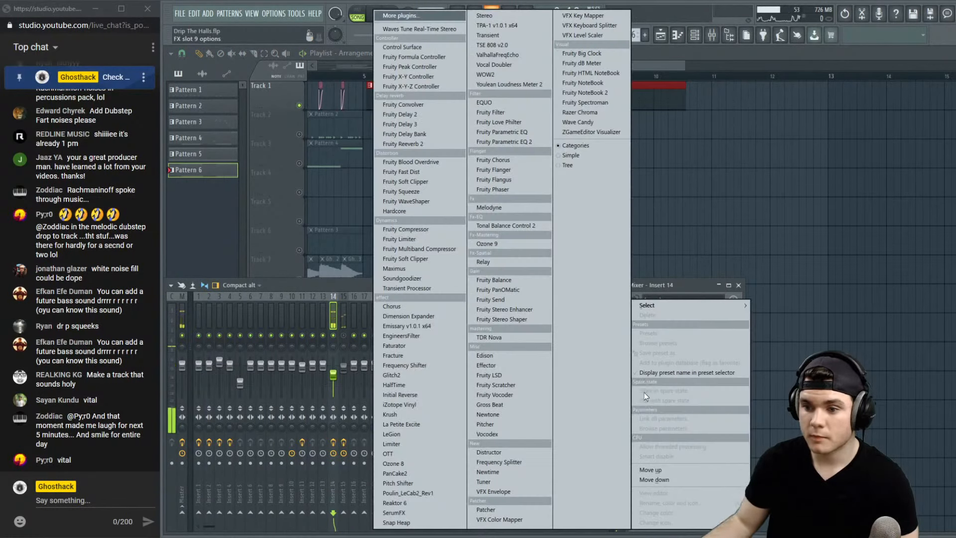
{"action": "left_click", "coordinate": [691, 285]}
{"action": "left_click_drag", "start_coordinate": [651, 377], "coordinate": [650, 325]}
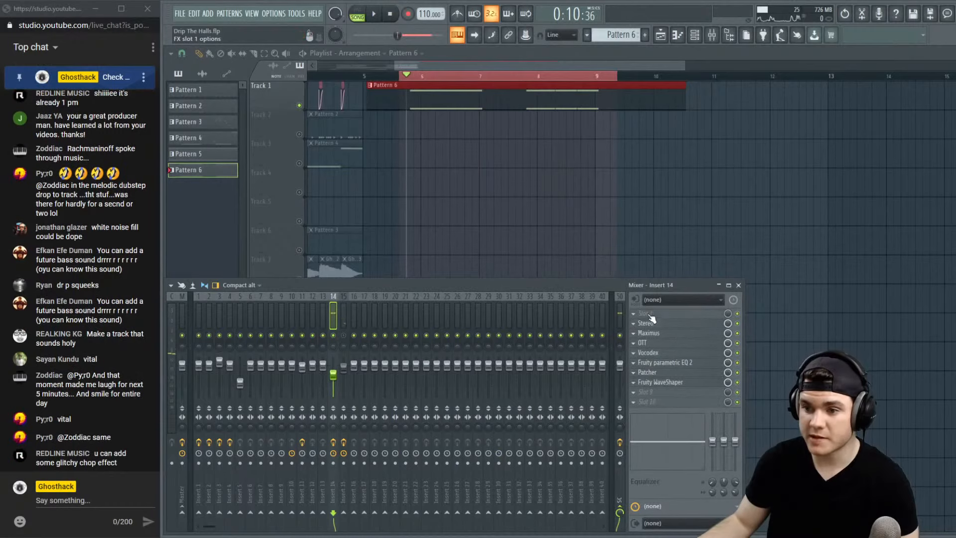
{"action": "left_click", "coordinate": [648, 314]}
{"action": "left_click", "coordinate": [668, 293]}
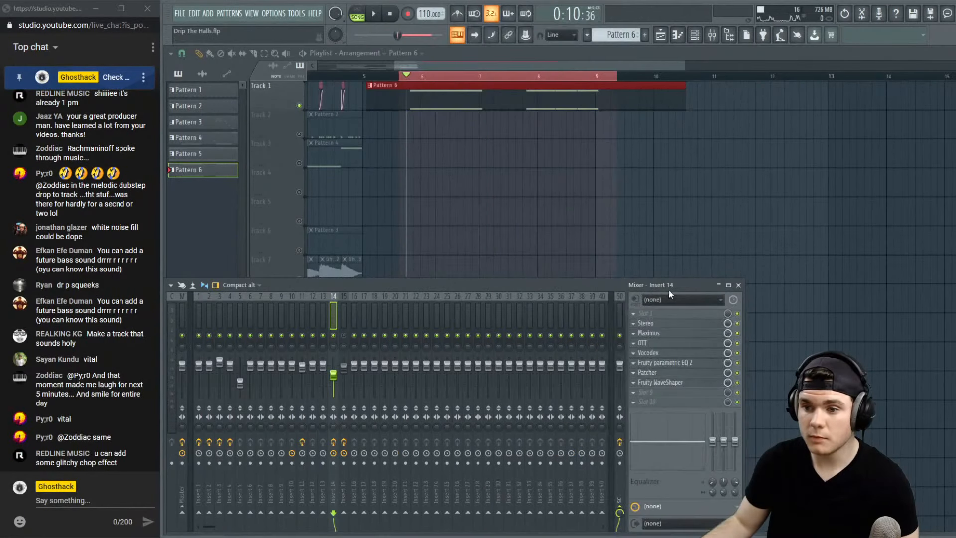
{"action": "left_click", "coordinate": [655, 316]}
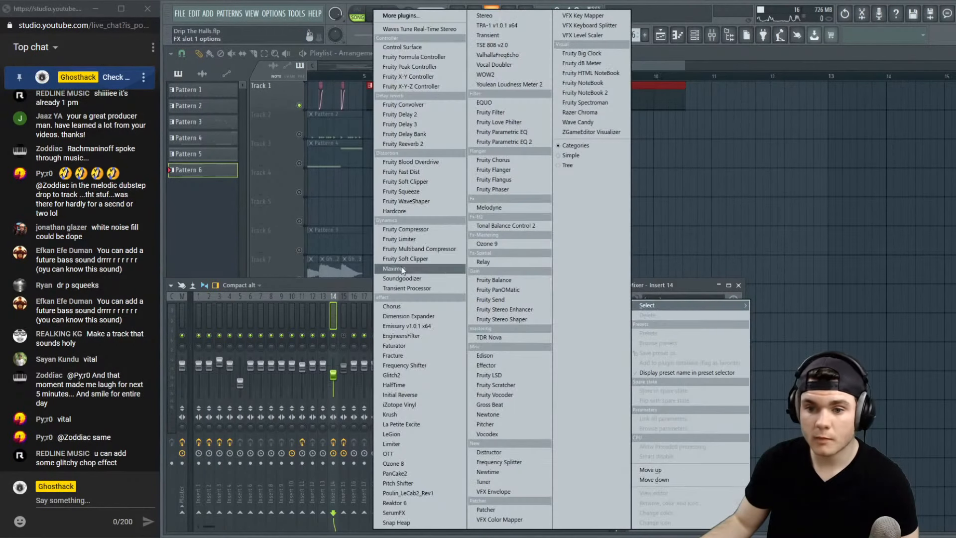
{"action": "left_click", "coordinate": [409, 354]}
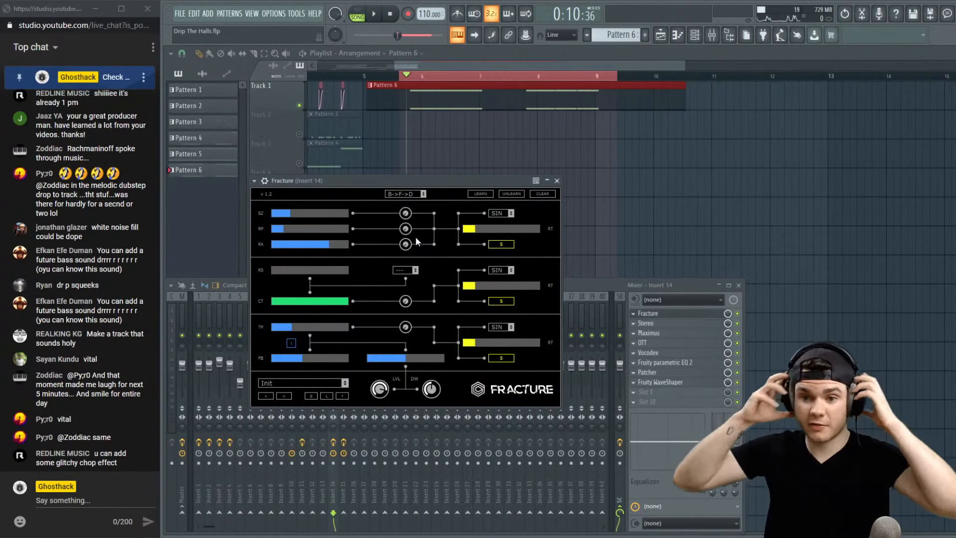
During playback, raise Fracture's SZ, RP and RA modulation depths, turn up Dry/Wet and empty the mix slider in the delay section
{"action": "key", "text": "space"}
{"action": "left_click_drag", "start_coordinate": [417, 184], "coordinate": [431, 149]}
{"action": "left_click_drag", "start_coordinate": [428, 221], "coordinate": [433, 168]}
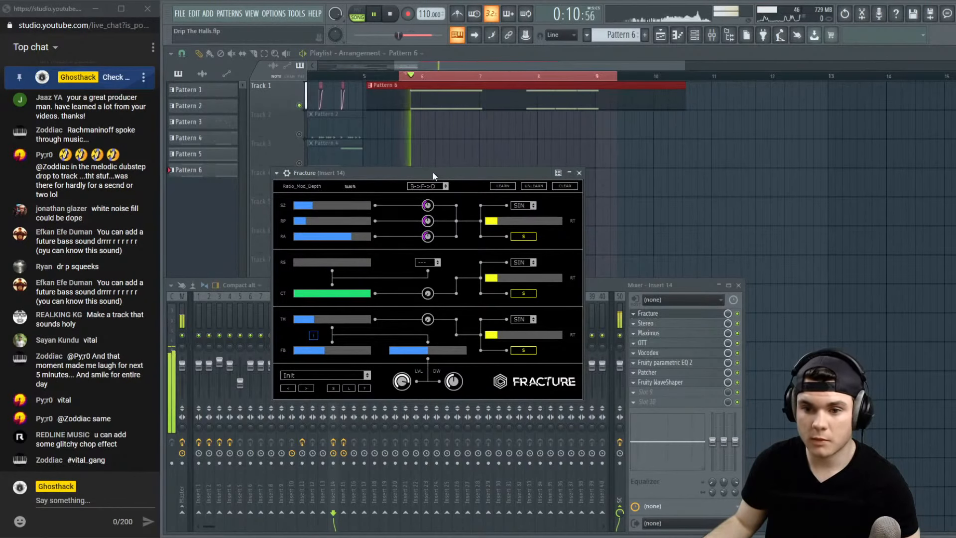
{"action": "left_click_drag", "start_coordinate": [416, 348], "coordinate": [371, 349]}
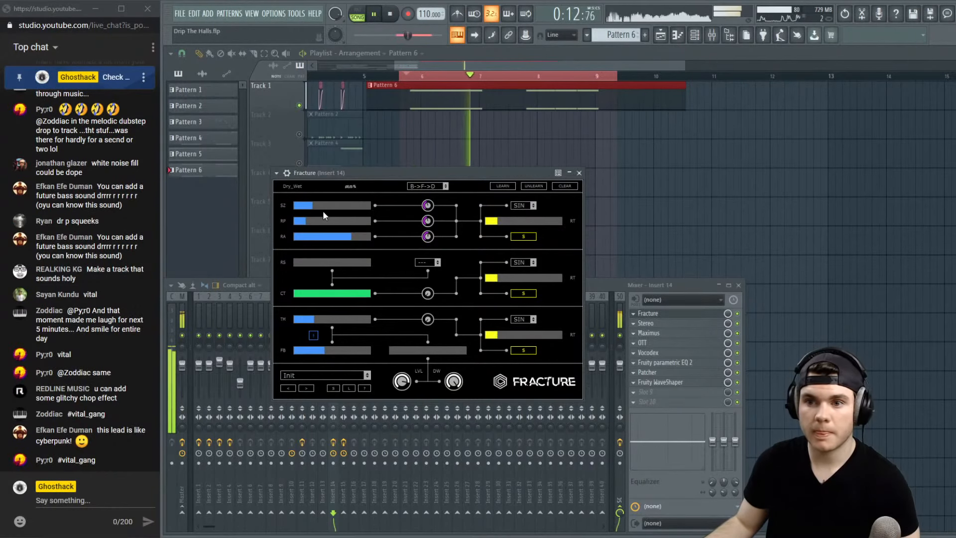
{"action": "key", "text": "space"}
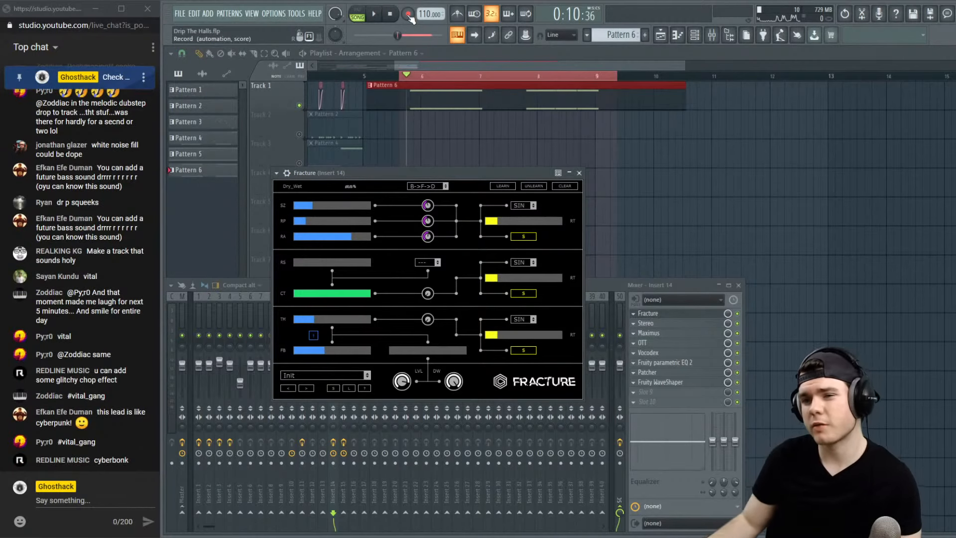
Make the copied Pattern 6 clip on Track 1 unique as Pattern 7 and reopen Fracture on Insert 14
{"action": "left_click", "coordinate": [371, 88]}
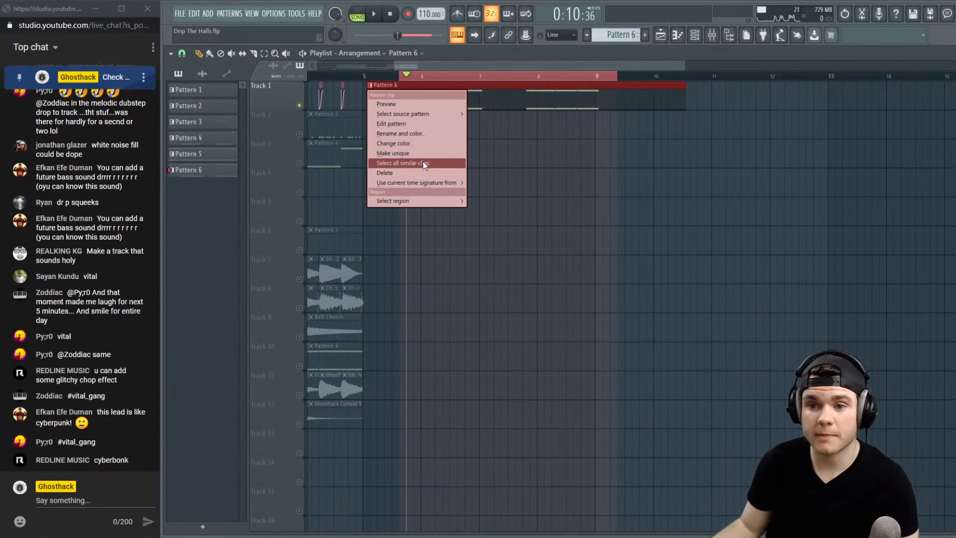
{"action": "left_click", "coordinate": [411, 153]}
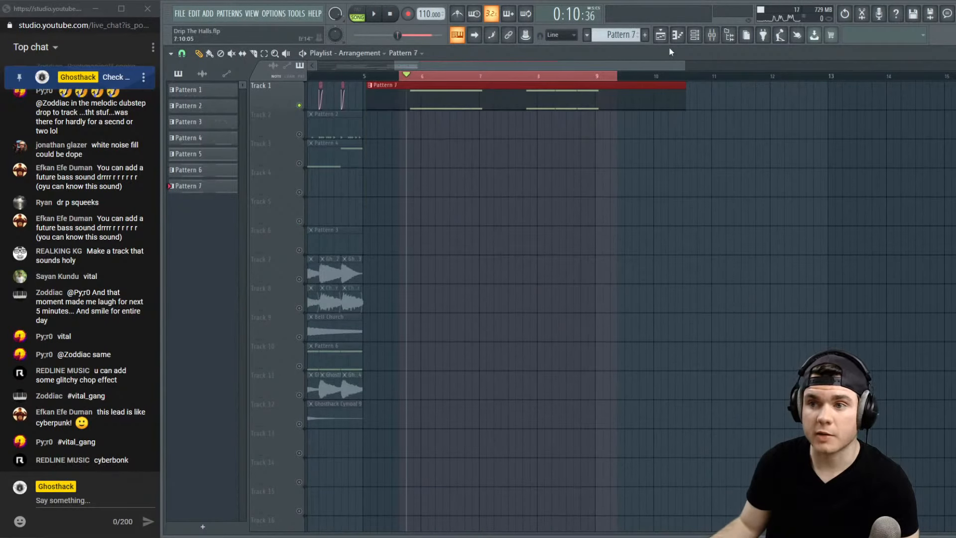
{"action": "left_click", "coordinate": [711, 39]}
{"action": "left_click", "coordinate": [665, 317]}
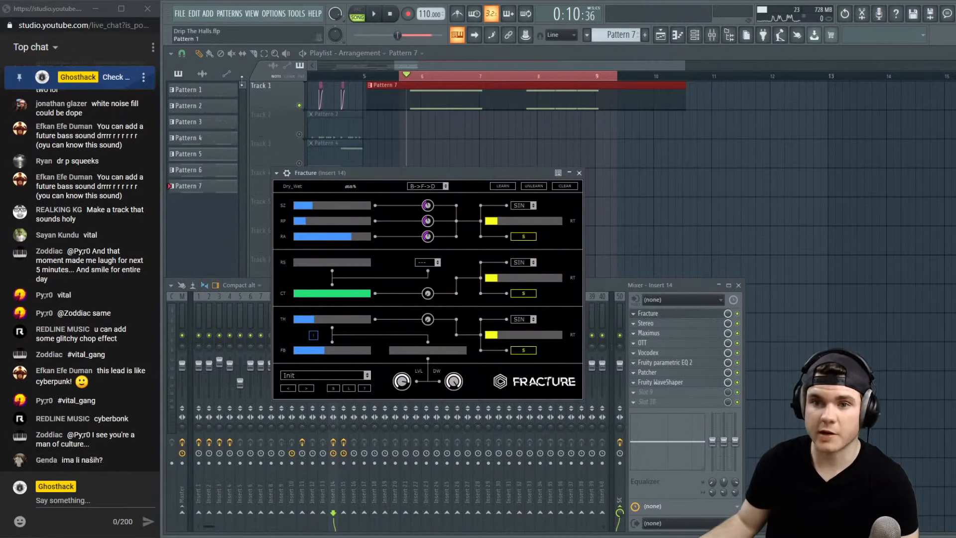
Record notes and automation over the loop while sweeping Fracture's Size slider, ending at 370 ms
{"action": "left_click", "coordinate": [409, 14]}
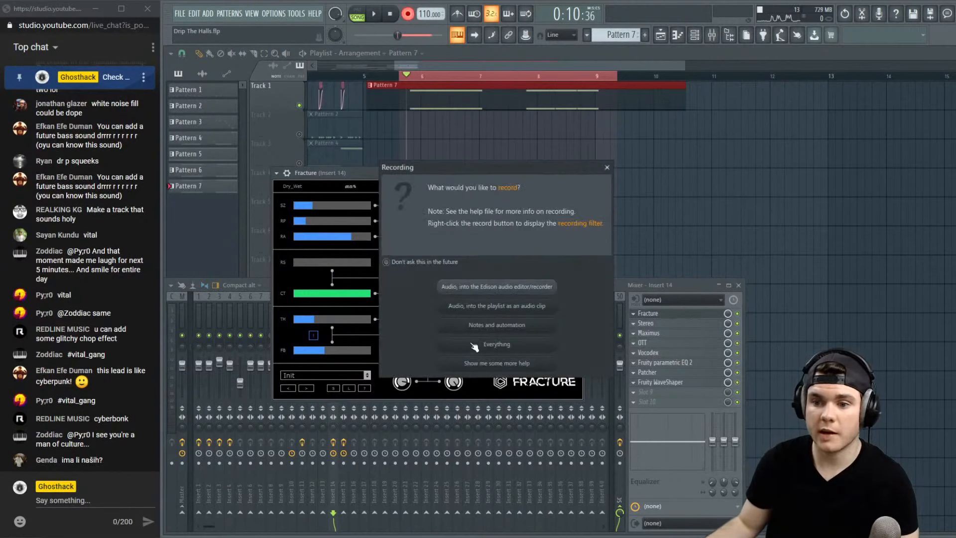
{"action": "left_click", "coordinate": [473, 329]}
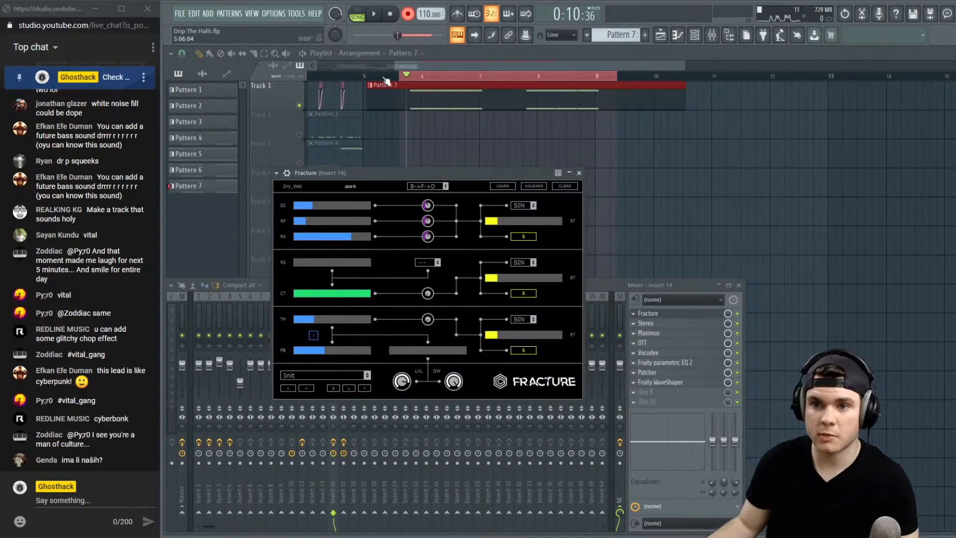
{"action": "left_click", "coordinate": [375, 15]}
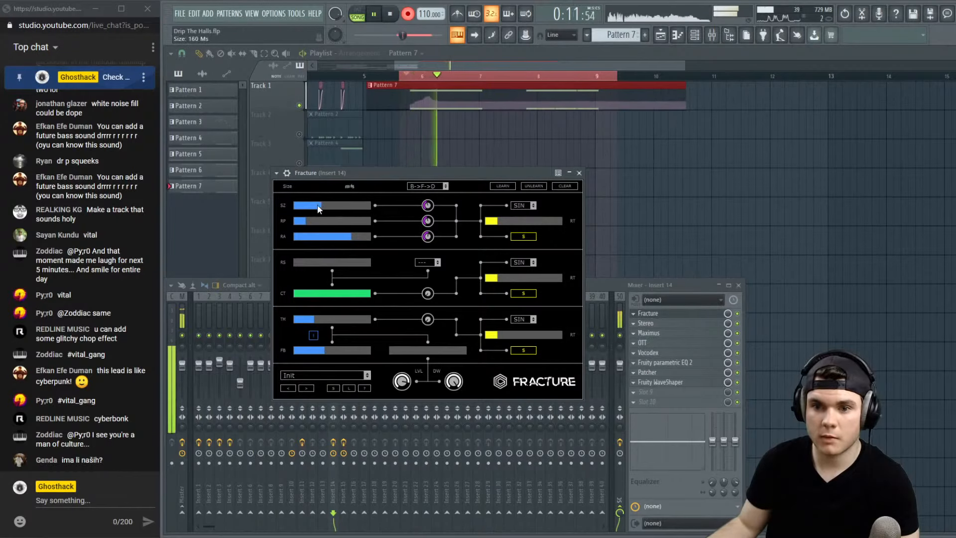
{"action": "left_click_drag", "start_coordinate": [313, 204], "coordinate": [342, 209]}
{"action": "key", "text": "space"}
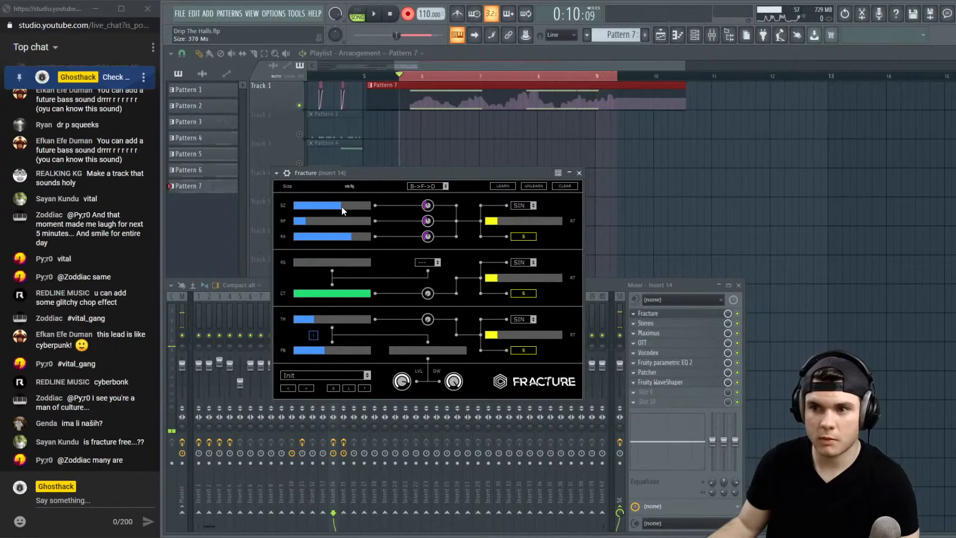
Record a second notes-and-automation pass over the loop while varying Fracture's Repeats slider, ending at 20
{"action": "left_click", "coordinate": [408, 14]}
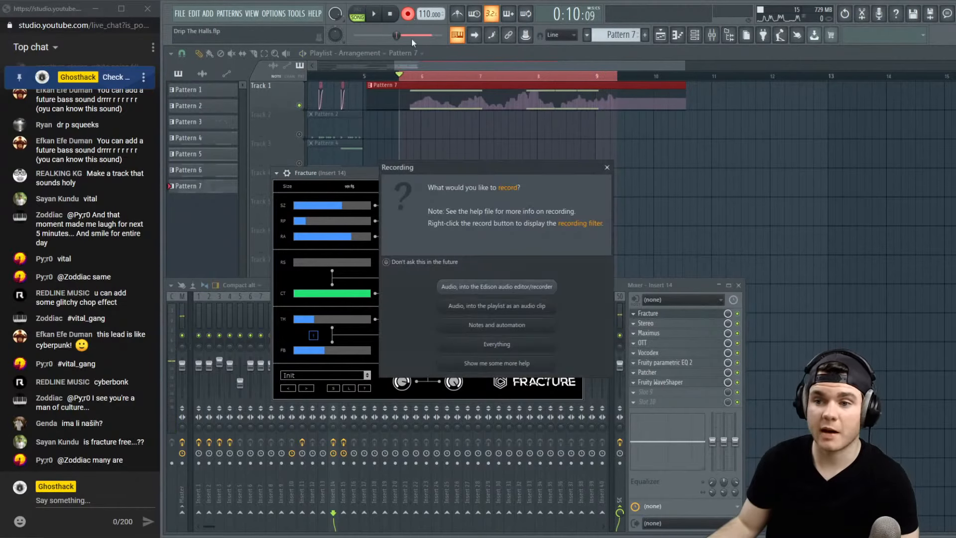
{"action": "left_click", "coordinate": [504, 326]}
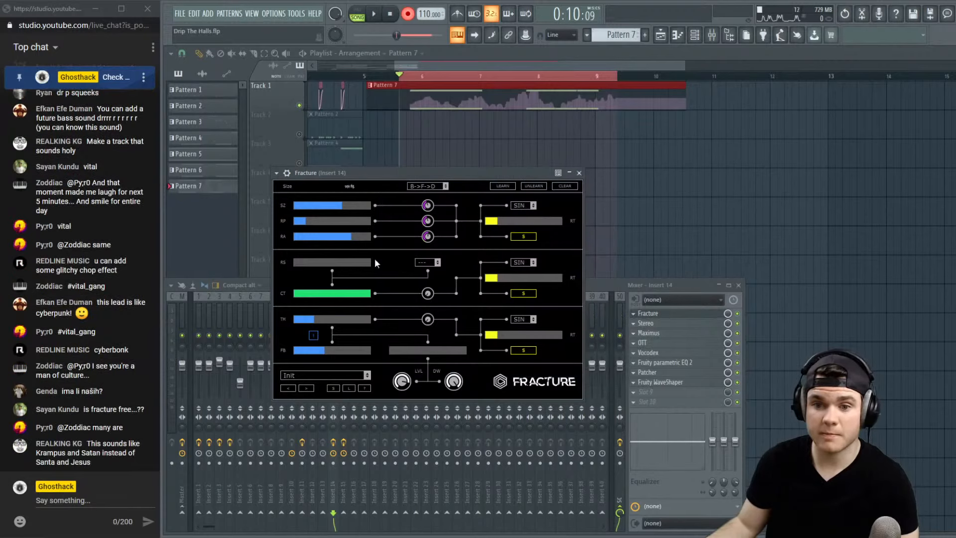
{"action": "left_click", "coordinate": [375, 15]}
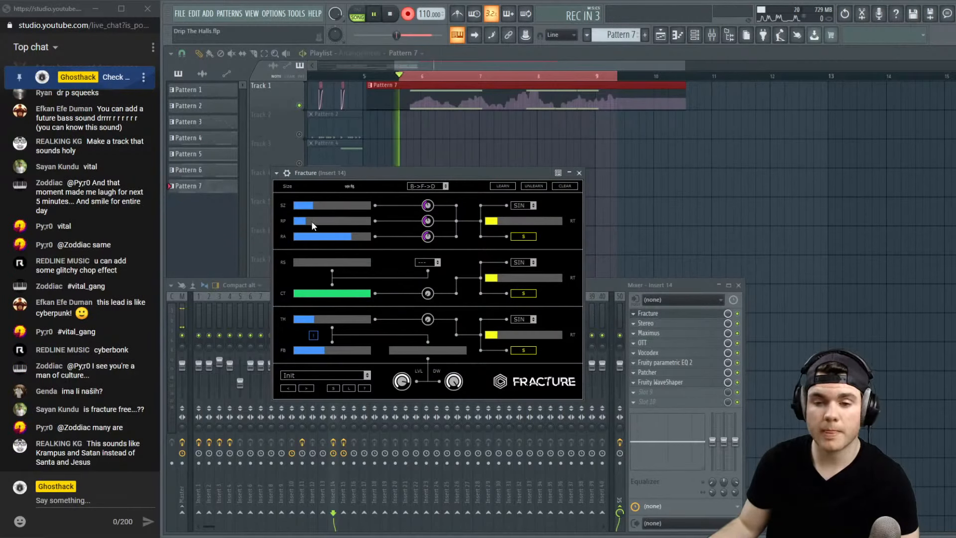
{"action": "mouse_move", "coordinate": [307, 219]}
{"action": "left_mouse_down"}
{"action": "mouse_move", "coordinate": [340, 220]}
{"action": "mouse_move", "coordinate": [294, 219]}
{"action": "mouse_move", "coordinate": [375, 222]}
{"action": "mouse_move", "coordinate": [303, 219]}
{"action": "left_mouse_up"}
{"action": "key", "text": "space"}
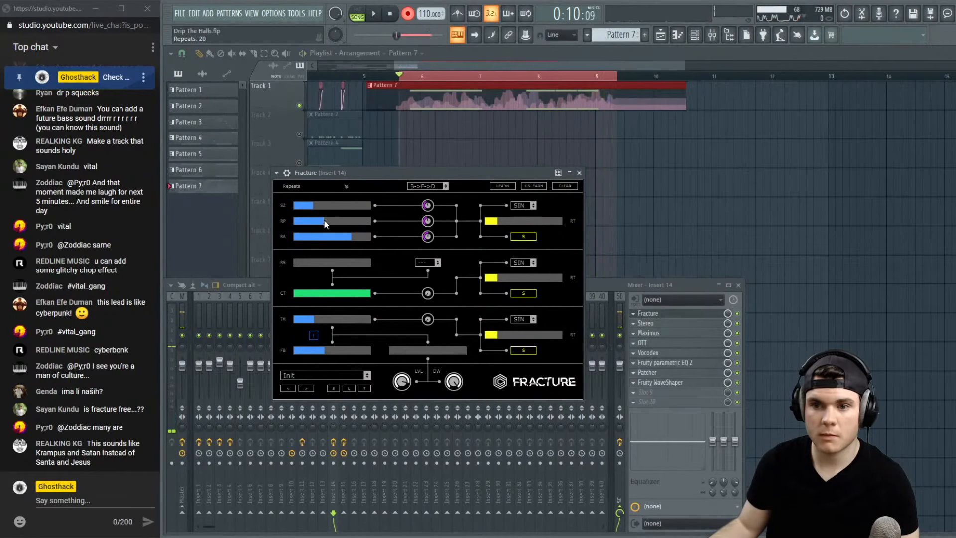
Record an automation pass over the loop in Pattern 7 while varying Fracture's Ratio (RA) slider
{"action": "left_click", "coordinate": [408, 15]}
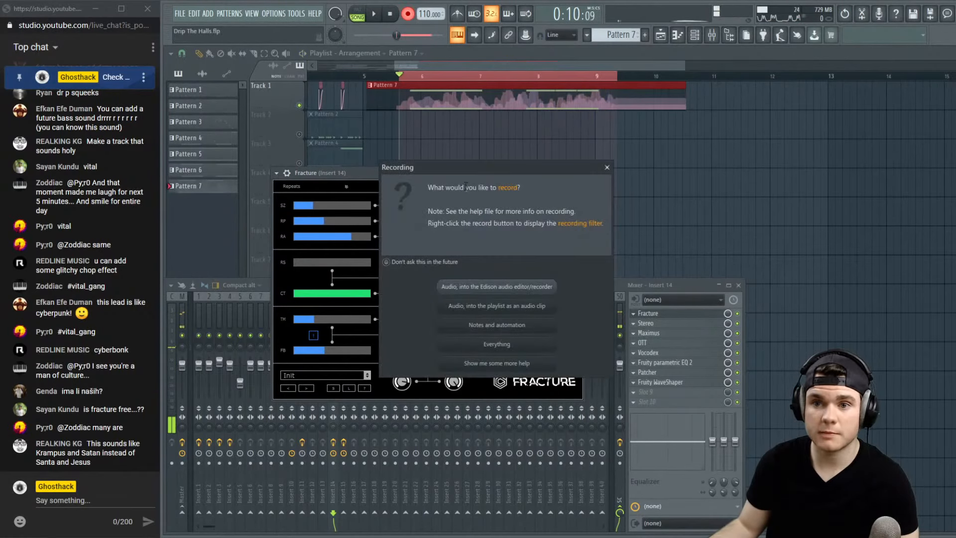
{"action": "left_click", "coordinate": [518, 343]}
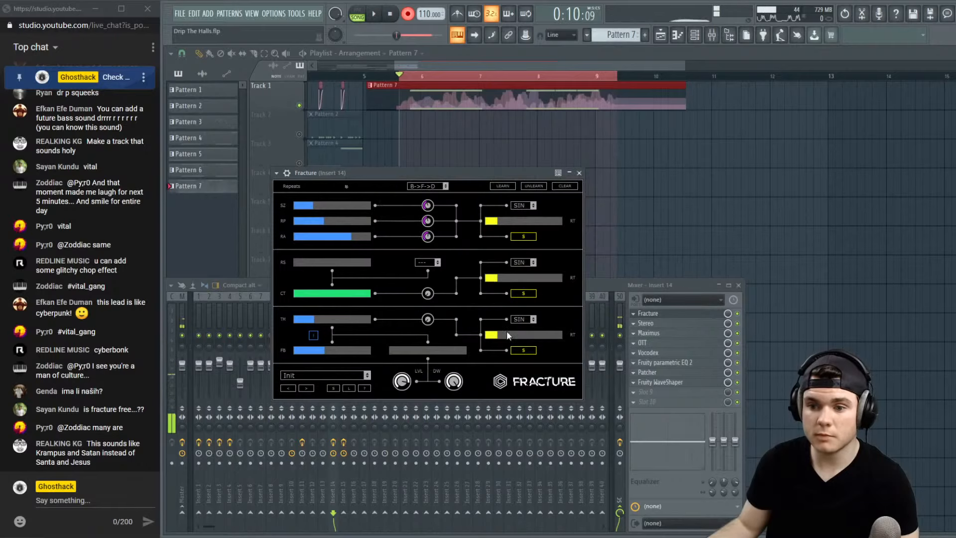
{"action": "left_click", "coordinate": [373, 16]}
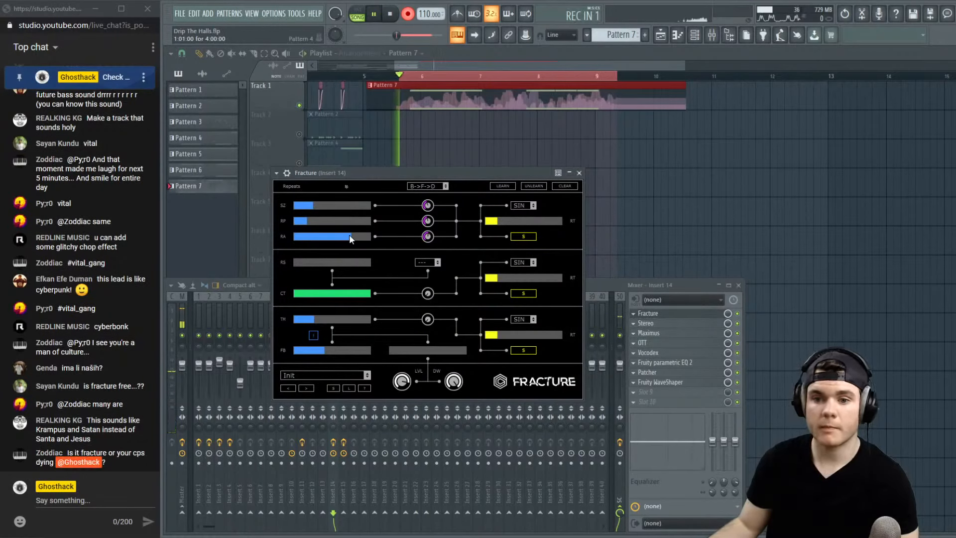
{"action": "mouse_move", "coordinate": [348, 236]}
{"action": "left_mouse_down"}
{"action": "mouse_move", "coordinate": [283, 235]}
{"action": "mouse_move", "coordinate": [366, 239]}
{"action": "left_mouse_up"}
{"action": "key", "text": "space"}
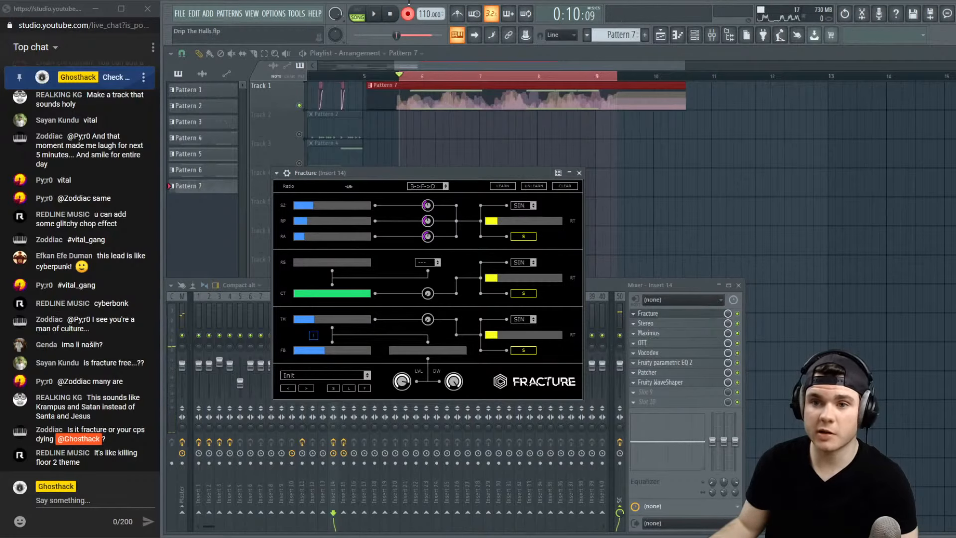
Record another automation pass over the loop while varying Fracture's Repeats (RP) modulation depth, ending at 48.4%
{"action": "left_click", "coordinate": [380, 14]}
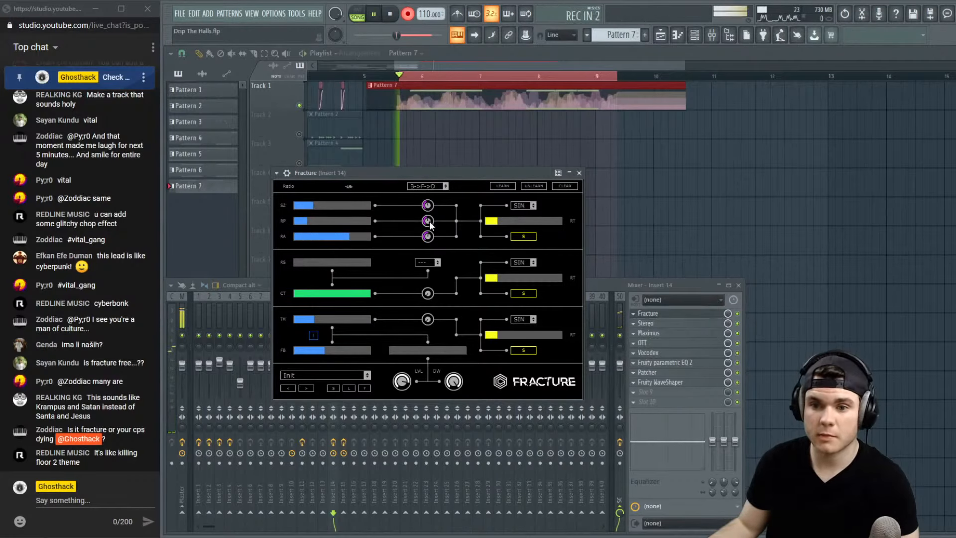
{"action": "left_click_drag", "start_coordinate": [429, 222], "coordinate": [396, 216]}
{"action": "key", "text": "space"}
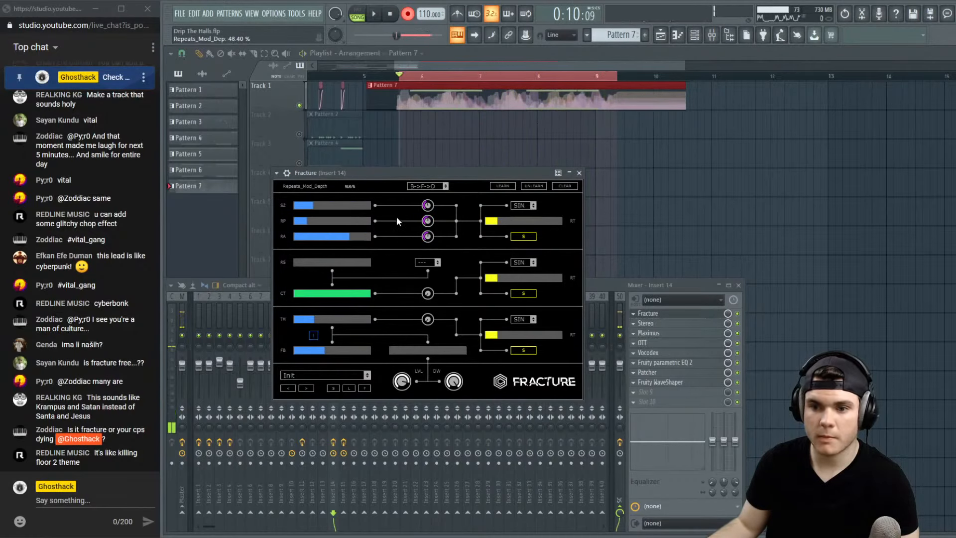
Record a notes-and-automation pass over the loop while varying Fracture's Size (SZ) modulation depth
{"action": "left_click", "coordinate": [408, 14]}
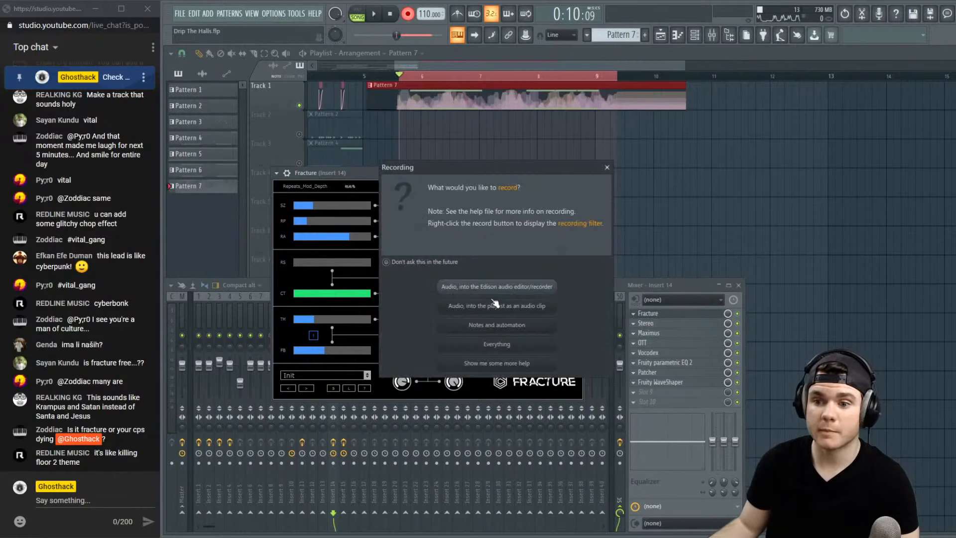
{"action": "left_click", "coordinate": [485, 328]}
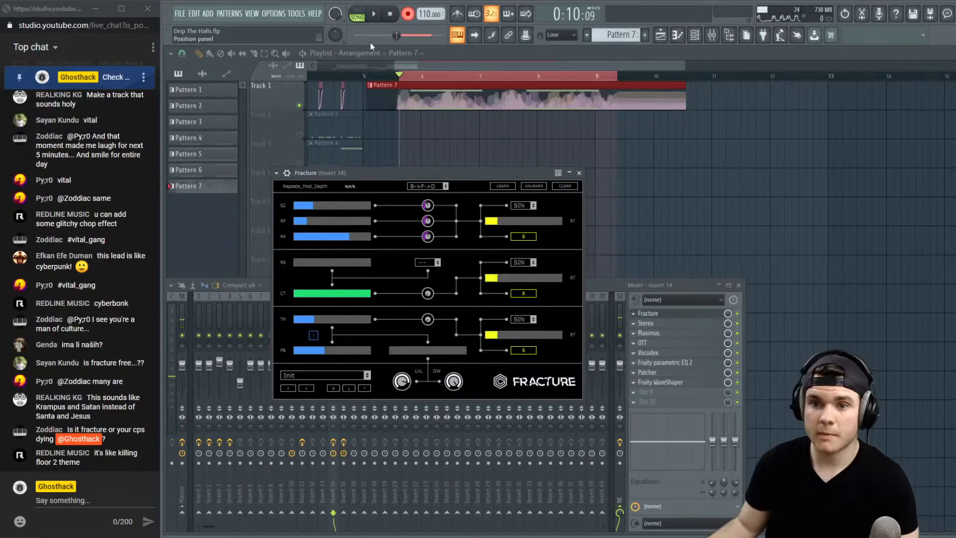
{"action": "left_click", "coordinate": [374, 15]}
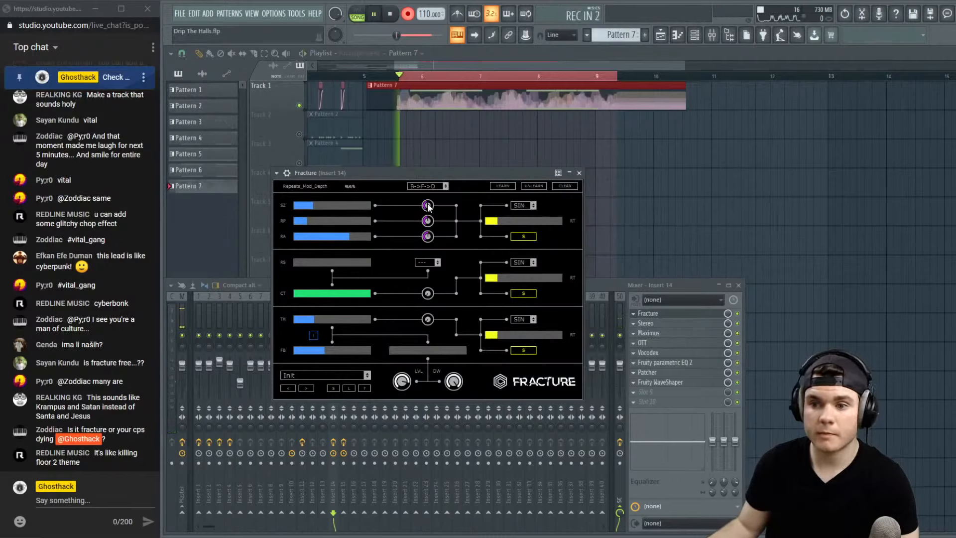
{"action": "mouse_move", "coordinate": [428, 204]}
{"action": "left_mouse_down"}
{"action": "mouse_move", "coordinate": [426, 229]}
{"action": "mouse_move", "coordinate": [441, 135]}
{"action": "mouse_move", "coordinate": [428, 182]}
{"action": "mouse_move", "coordinate": [433, 77]}
{"action": "mouse_move", "coordinate": [414, 232]}
{"action": "mouse_move", "coordinate": [443, 129]}
{"action": "mouse_move", "coordinate": [421, 229]}
{"action": "mouse_move", "coordinate": [419, 213]}
{"action": "left_mouse_up"}
{"action": "key", "text": "space"}
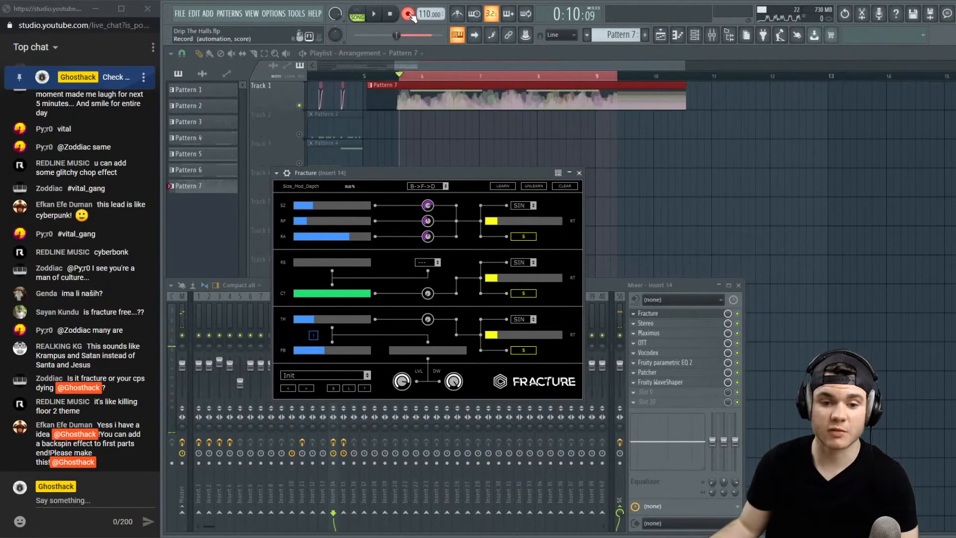
Record a notes-and-automation pass over the loop while varying Fracture's Ratio (RA) modulation depth
{"action": "left_click", "coordinate": [409, 14]}
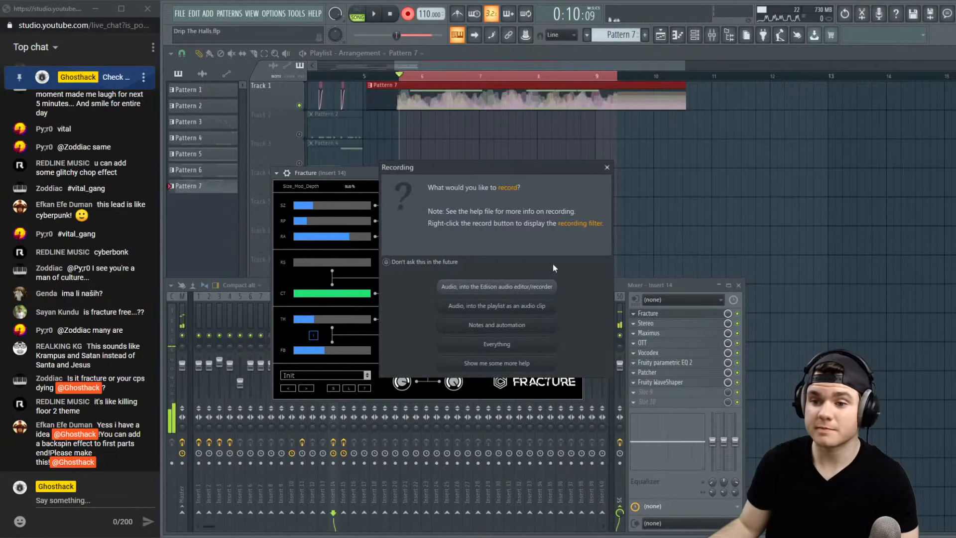
{"action": "left_click", "coordinate": [498, 326]}
{"action": "left_click", "coordinate": [374, 14]}
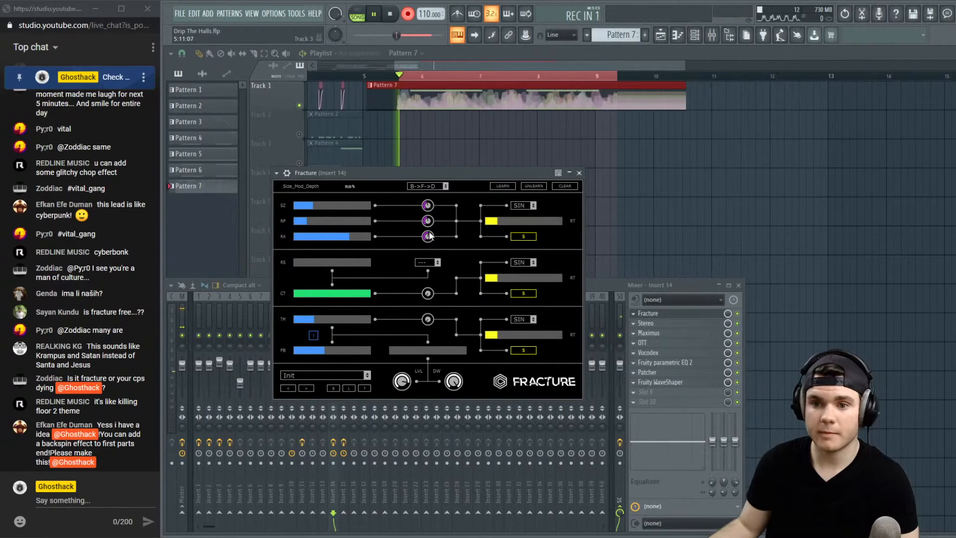
{"action": "left_click_drag", "start_coordinate": [429, 232], "coordinate": [428, 186]}
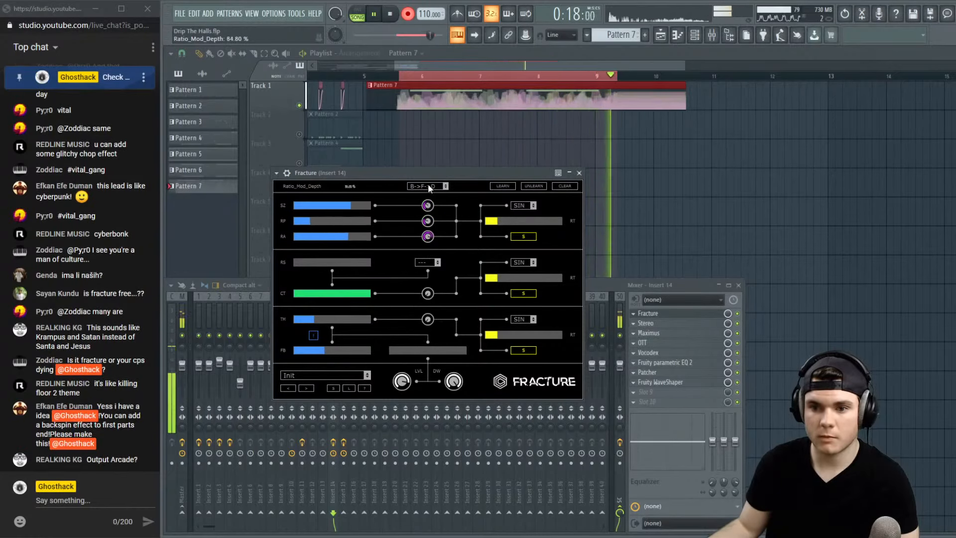
{"action": "key", "text": "space"}
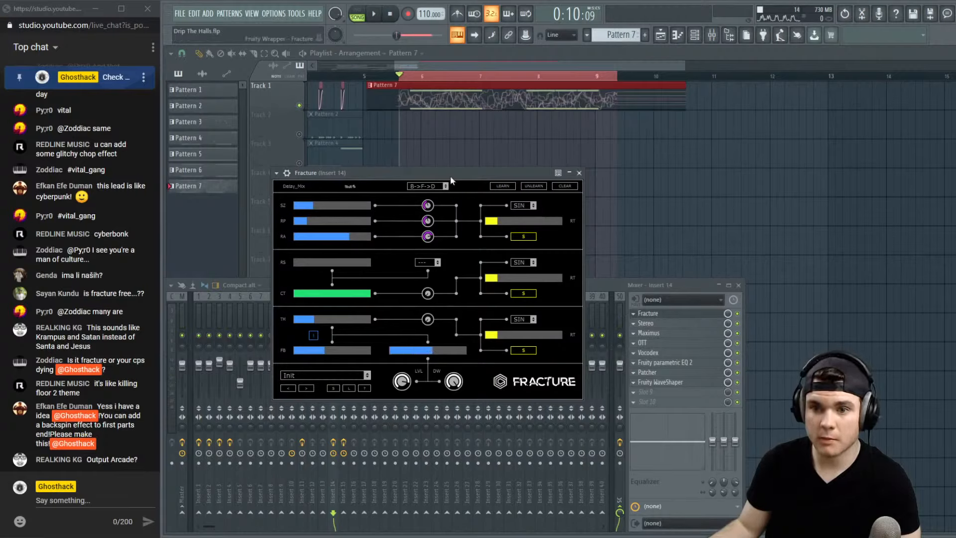
During playback, lower Fracture's delay mix and delay time and set the delay feedback to 37.2%
{"action": "key", "text": "space"}
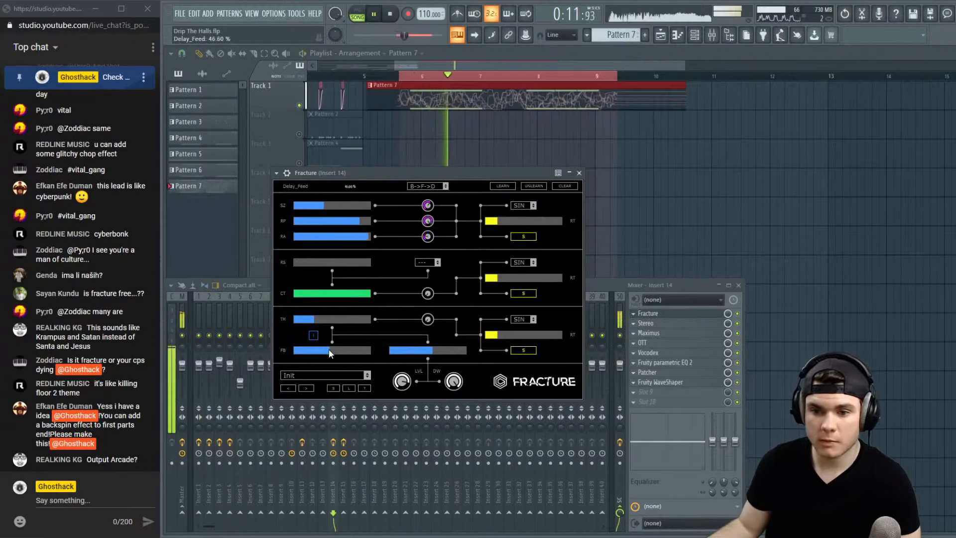
{"action": "left_click_drag", "start_coordinate": [453, 350], "coordinate": [417, 348]}
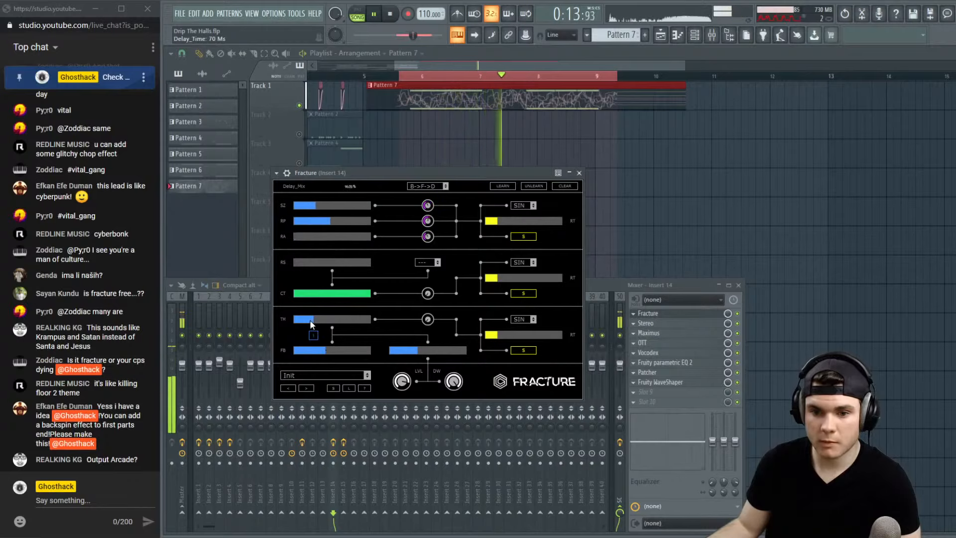
{"action": "left_click_drag", "start_coordinate": [308, 320], "coordinate": [323, 348]}
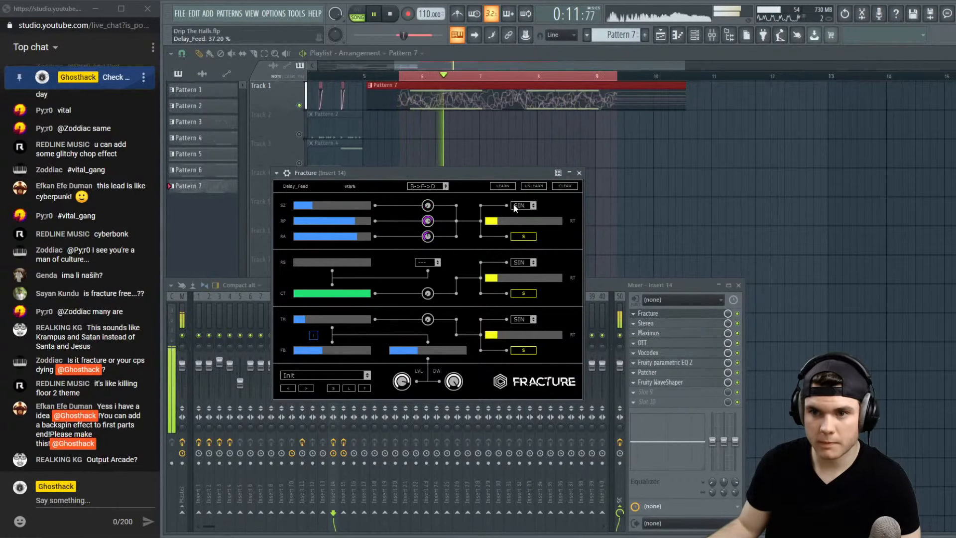
{"action": "left_click", "coordinate": [471, 87]}
{"action": "scroll", "coordinate": [461, 81], "scroll_direction": "up", "scroll_amount": 3}
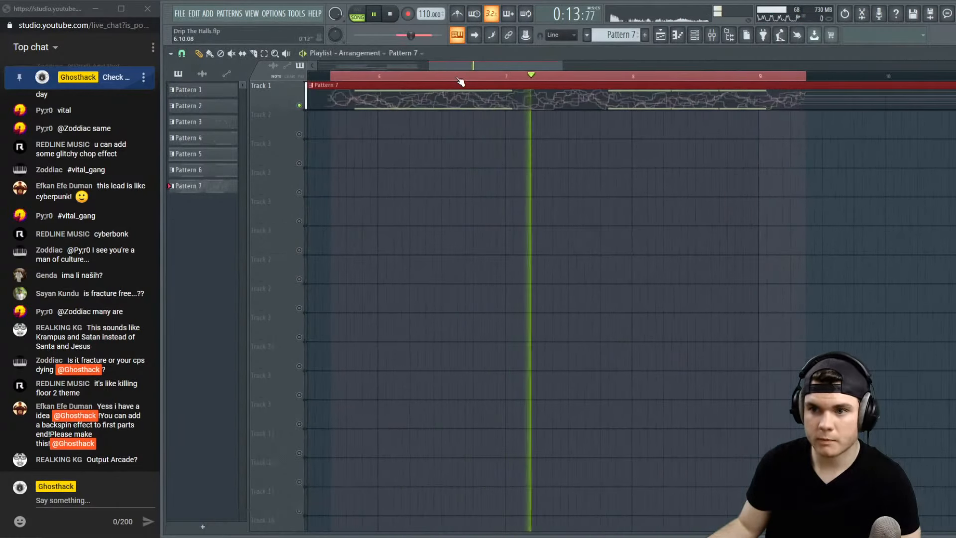
{"action": "key", "text": "space"}
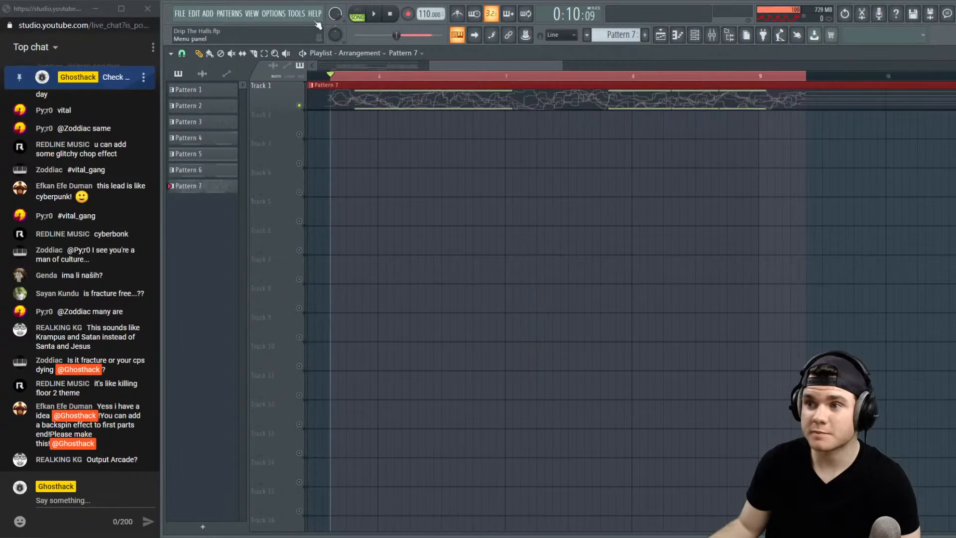
Switch smart disable for all plugins with the macro, open the channel rack and apply the macro again
{"action": "left_click", "coordinate": [297, 14]}
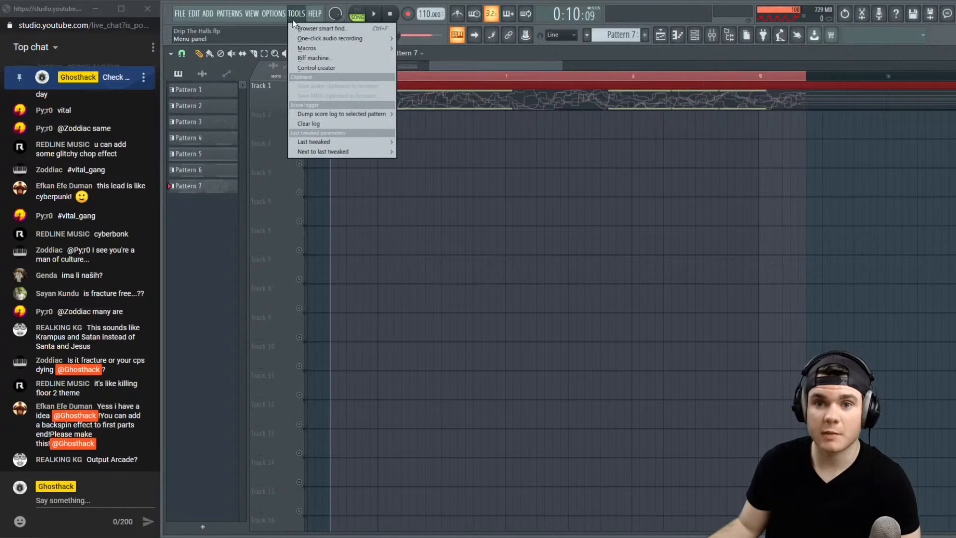
{"action": "mouse_move", "coordinate": [302, 46]}
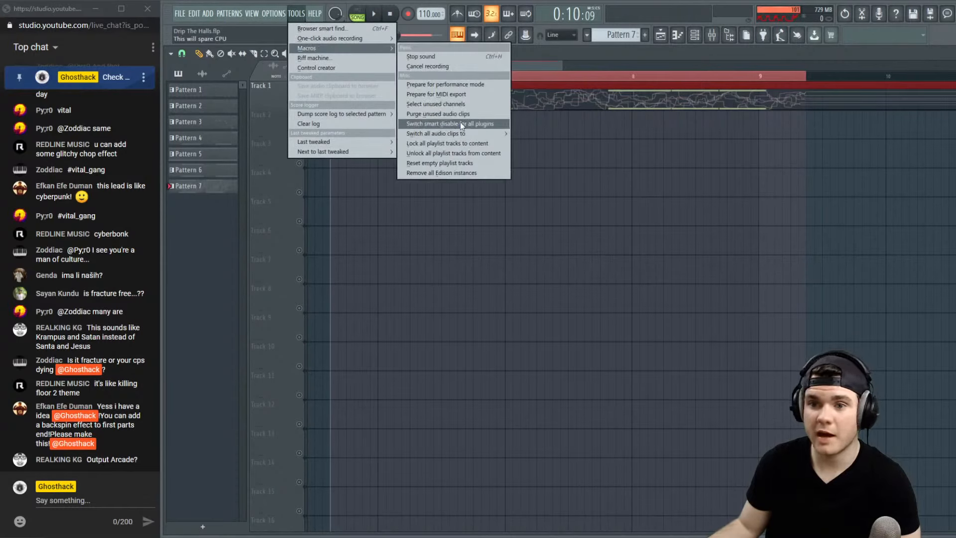
{"action": "left_click", "coordinate": [437, 125]}
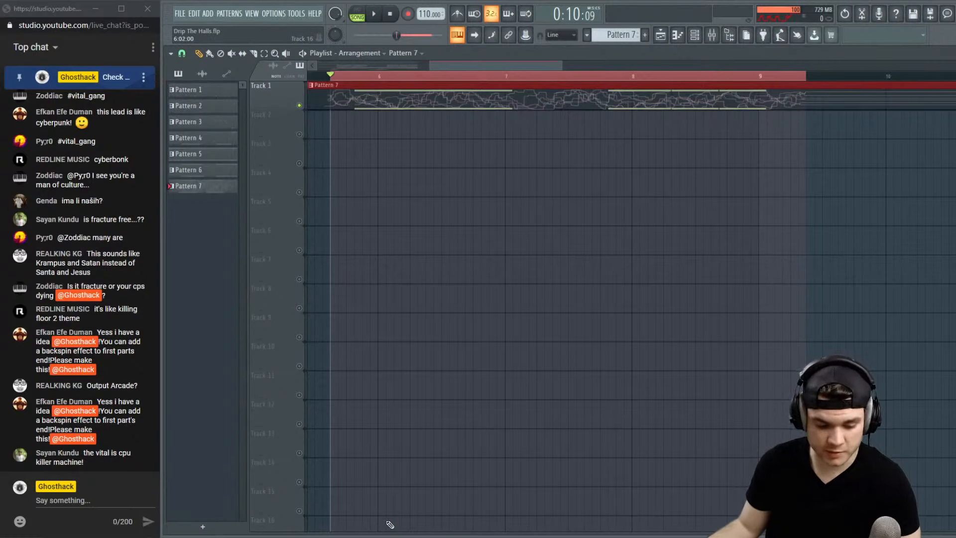
{"action": "left_click", "coordinate": [694, 35]}
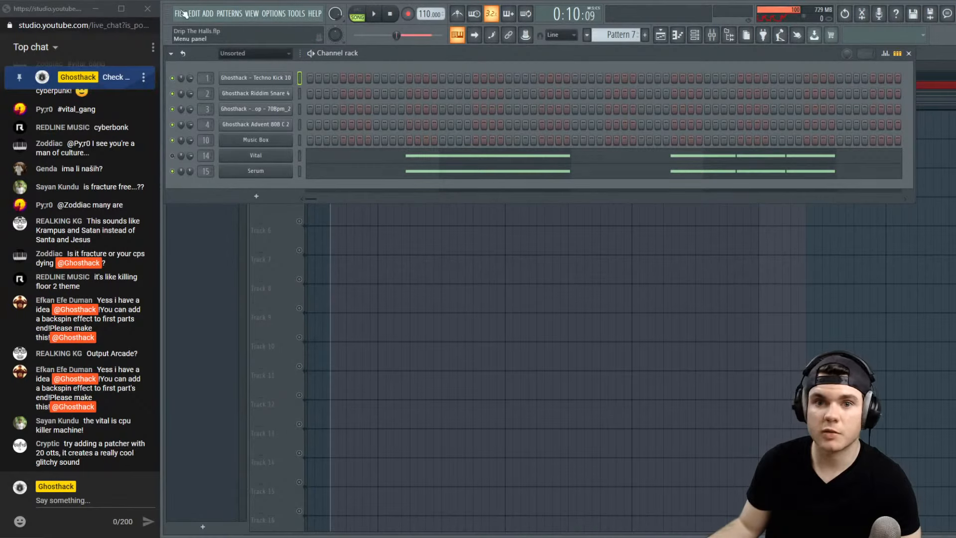
{"action": "left_click", "coordinate": [297, 13]}
{"action": "mouse_move", "coordinate": [309, 48]}
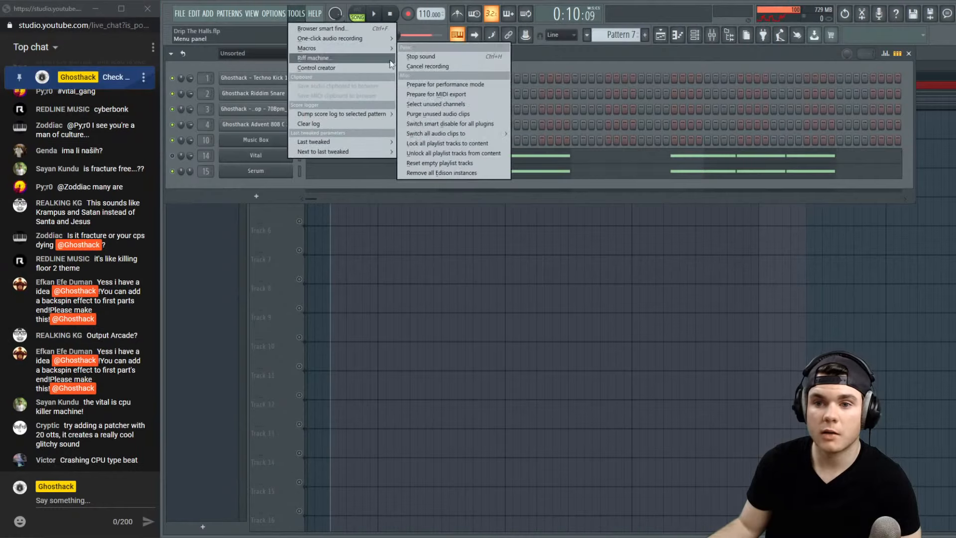
{"action": "left_click", "coordinate": [454, 121]}
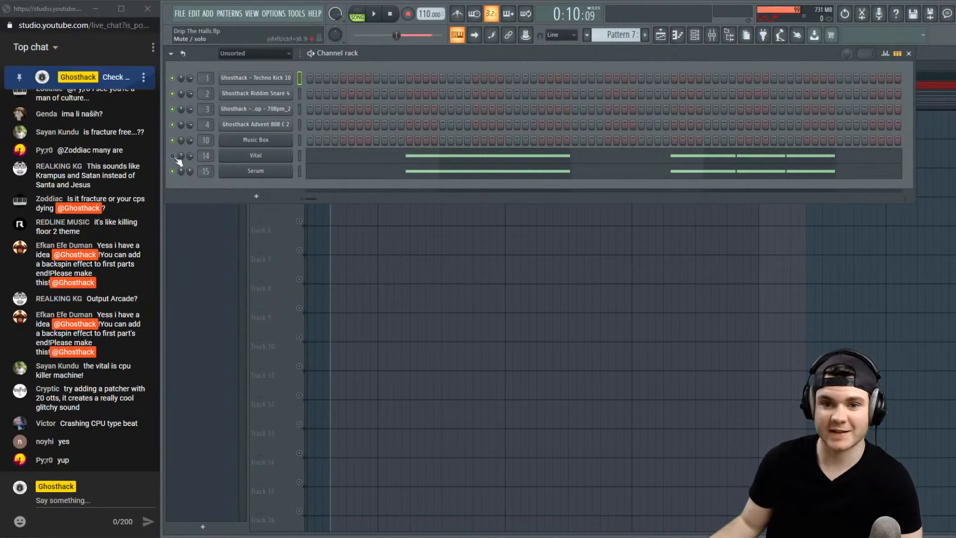
Close the channel rack, bypass and re-enable Fracture on Insert 14, and briefly play the looped section
{"action": "left_click", "coordinate": [908, 54]}
{"action": "scroll", "coordinate": [758, 159], "scroll_direction": "down", "scroll_amount": 4}
{"action": "key", "text": "F9"}
{"action": "left_click", "coordinate": [737, 313]}
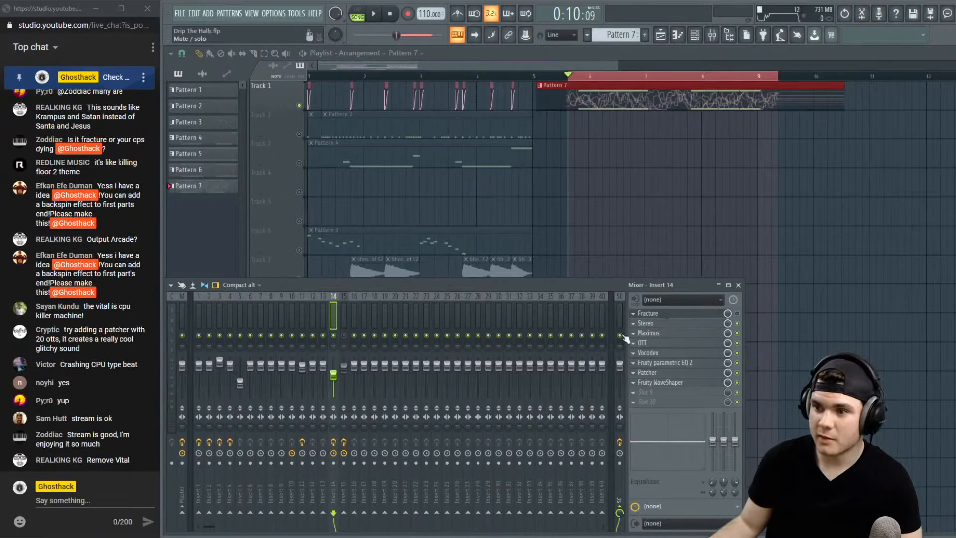
{"action": "left_click", "coordinate": [738, 314]}
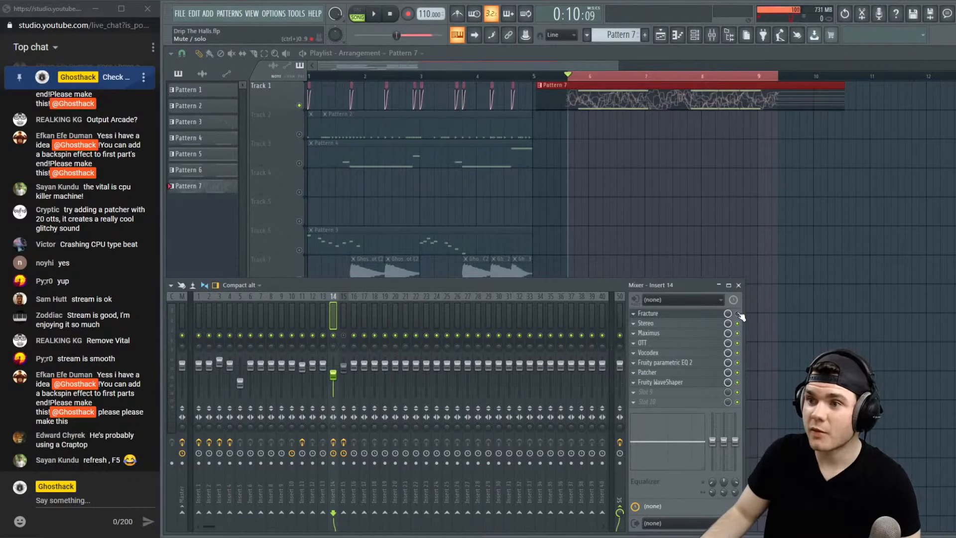
{"action": "left_click", "coordinate": [333, 443]}
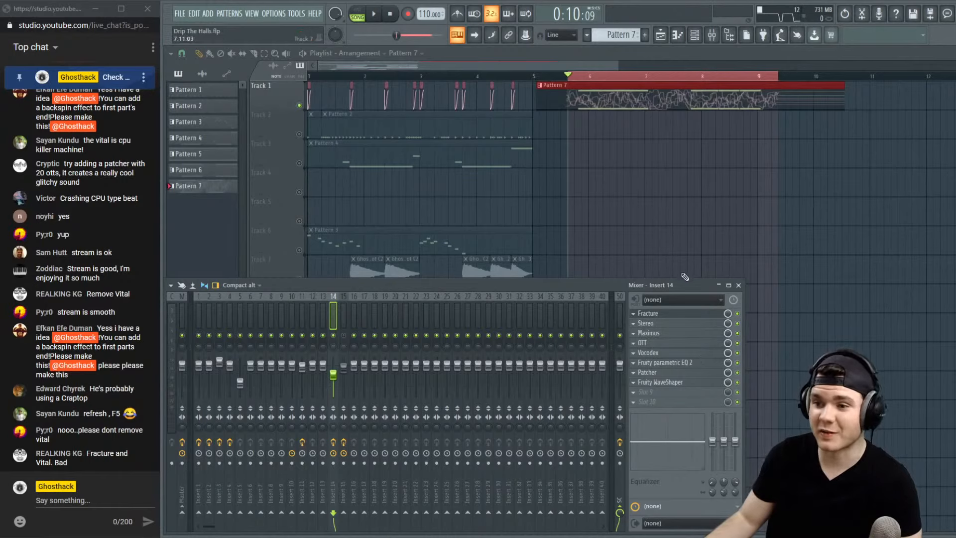
{"action": "key", "text": "space"}
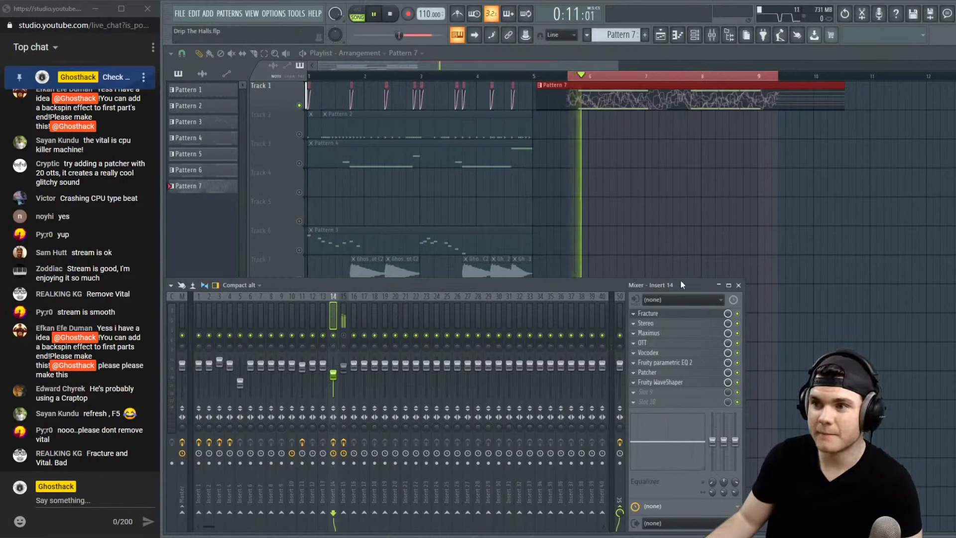
{"action": "key", "text": "space"}
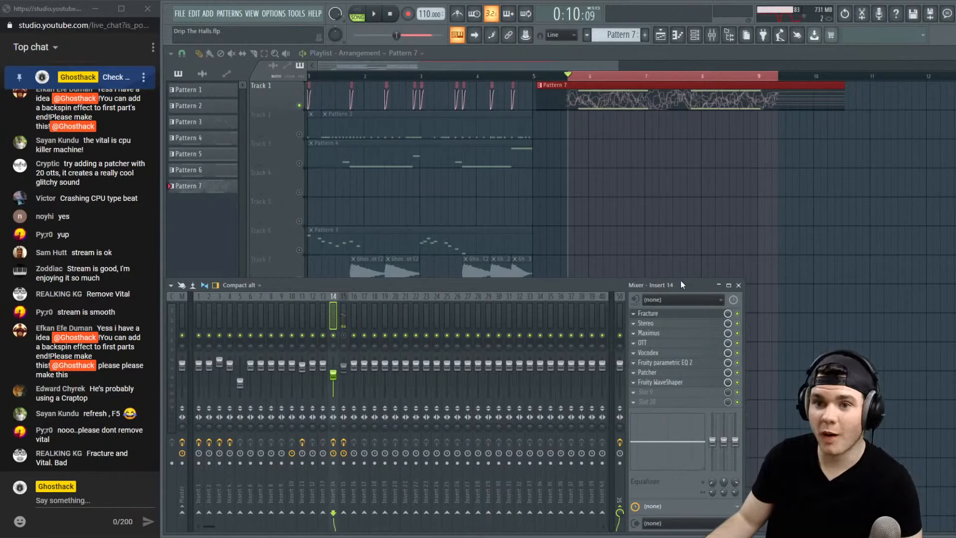
Save the project and unsolo Track 1 so that all playlist tracks are active
{"action": "left_click", "coordinate": [180, 14]}
{"action": "left_click", "coordinate": [196, 61]}
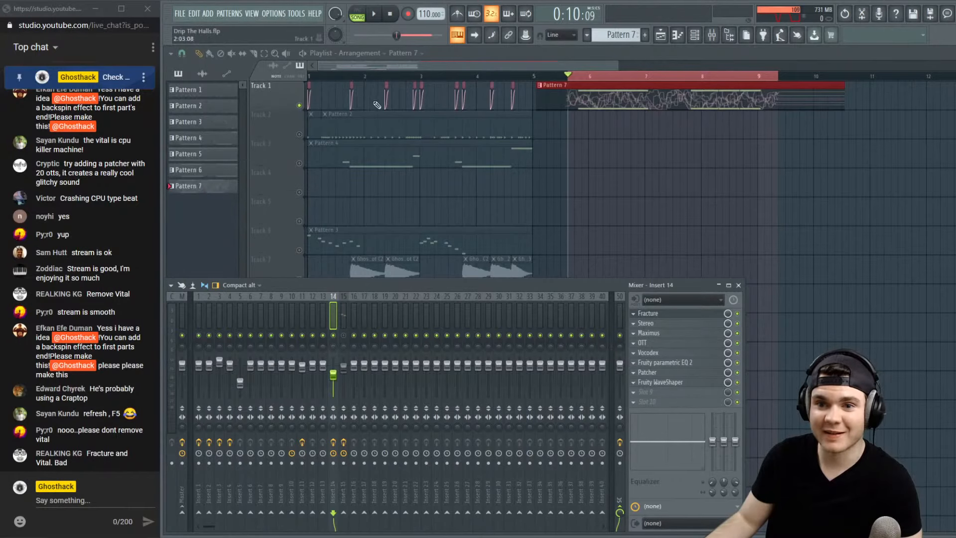
{"action": "left_click", "coordinate": [299, 105]}
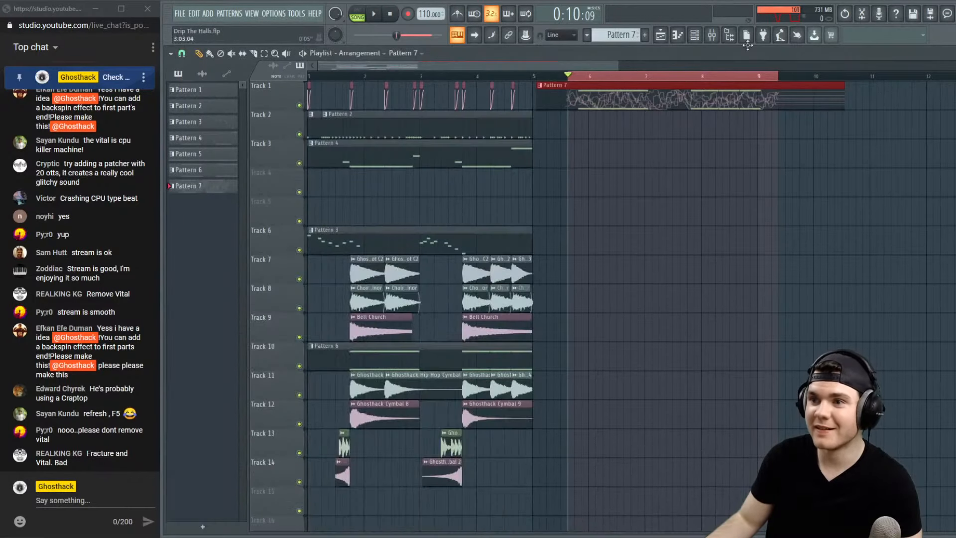
Check Insert 15 in the mixer and look through the export, playlist editing and program options for a way to render to audio
{"action": "key", "text": "F9"}
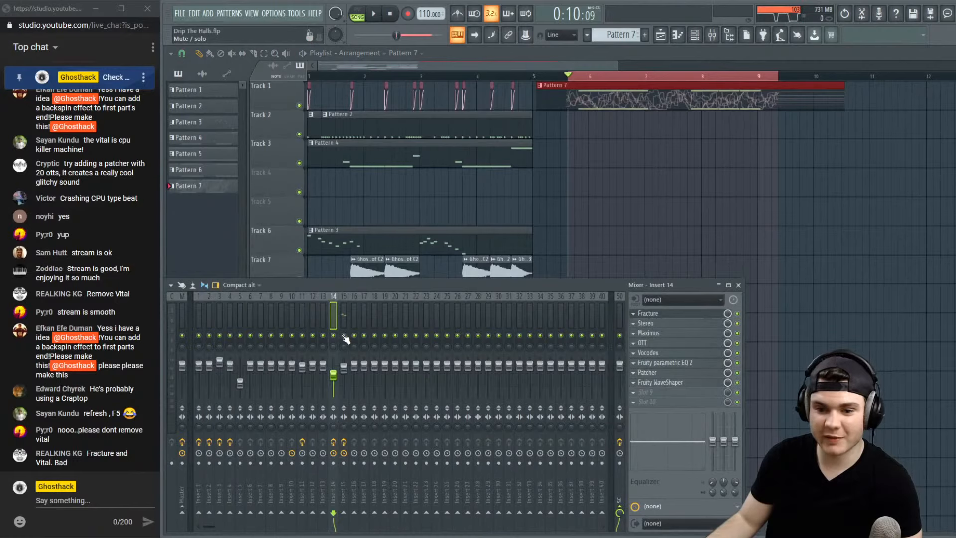
{"action": "left_click", "coordinate": [344, 319]}
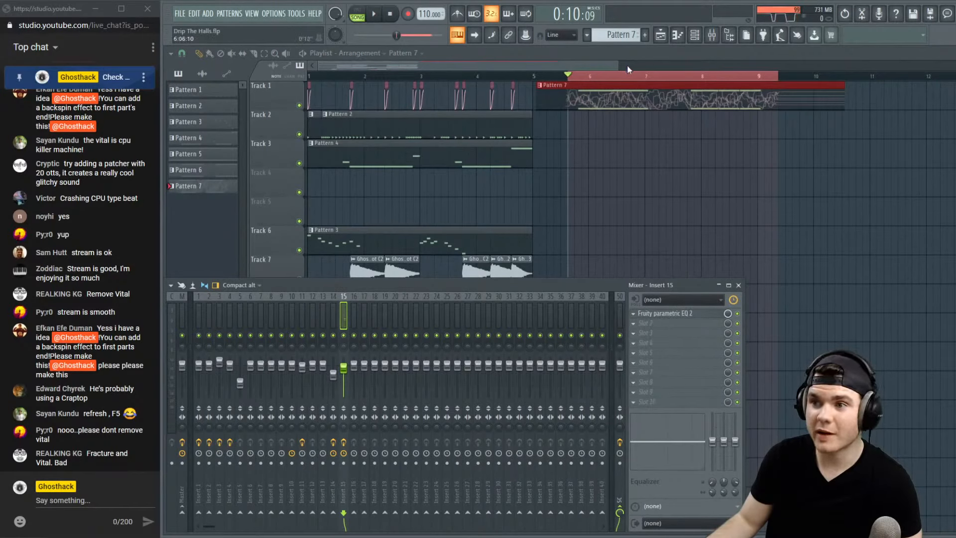
{"action": "left_click", "coordinate": [179, 13]}
{"action": "mouse_move", "coordinate": [196, 104]}
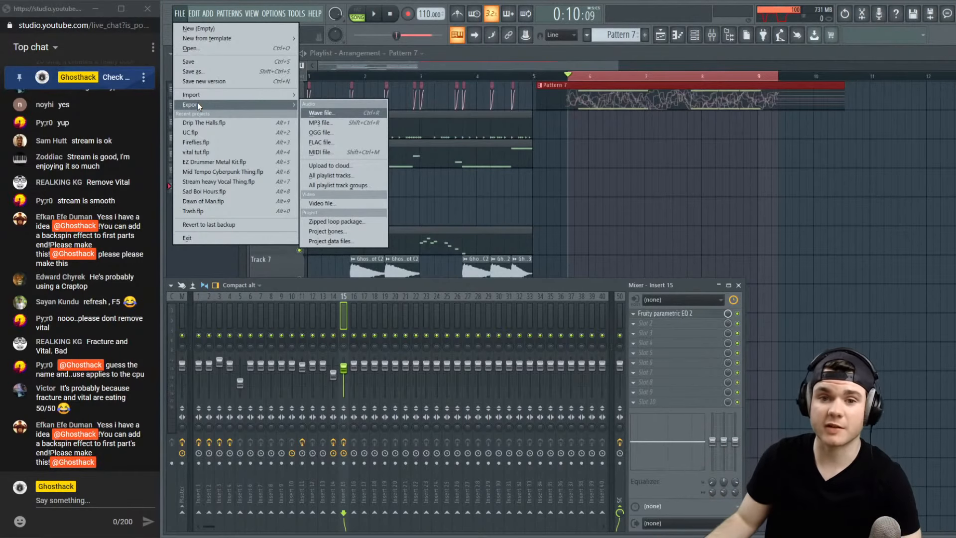
{"action": "left_click", "coordinate": [536, 58]}
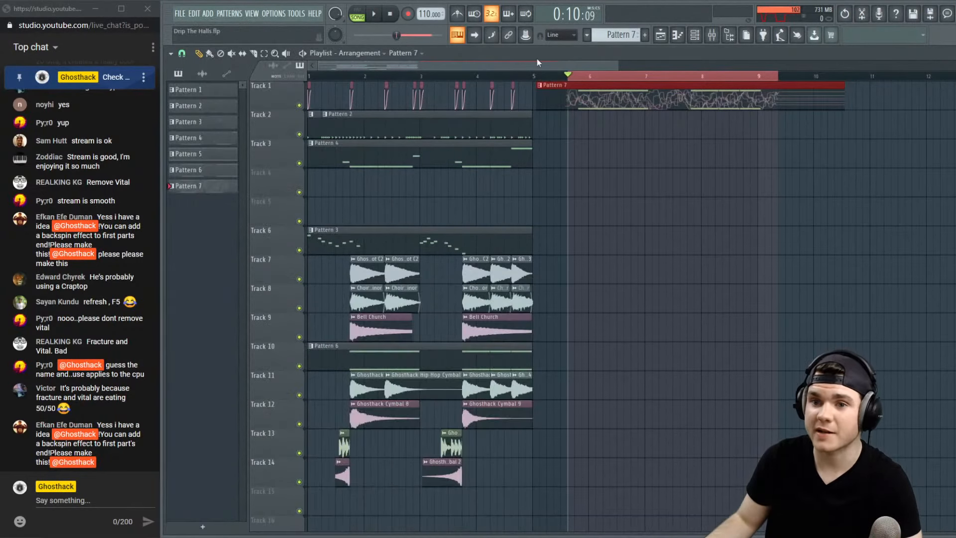
{"action": "left_click", "coordinate": [171, 53]}
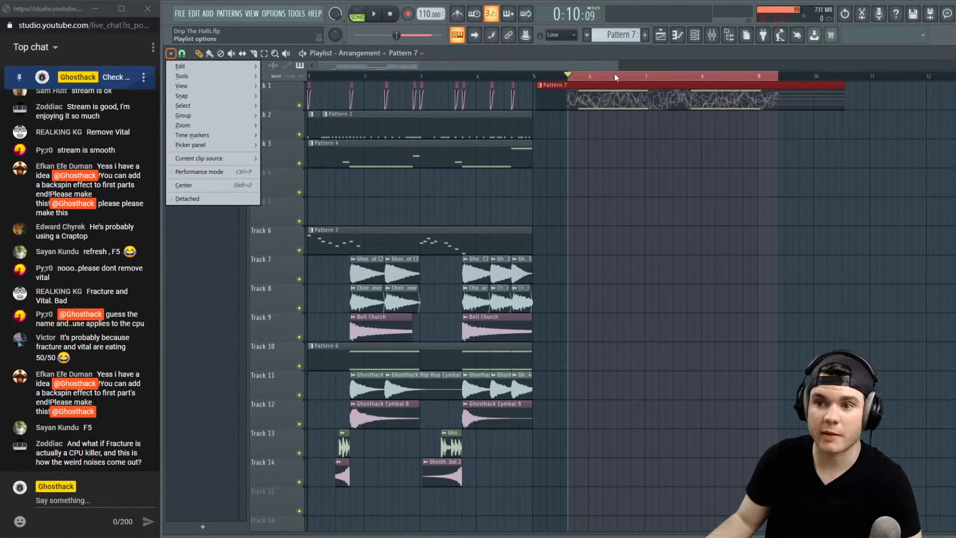
{"action": "left_click", "coordinate": [602, 59]}
{"action": "left_click", "coordinate": [170, 53]}
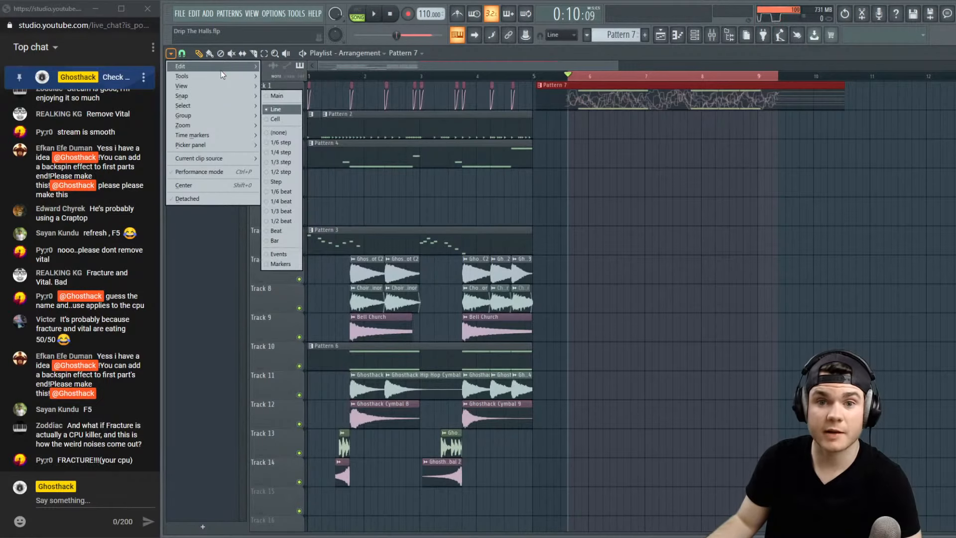
{"action": "mouse_move", "coordinate": [221, 71]}
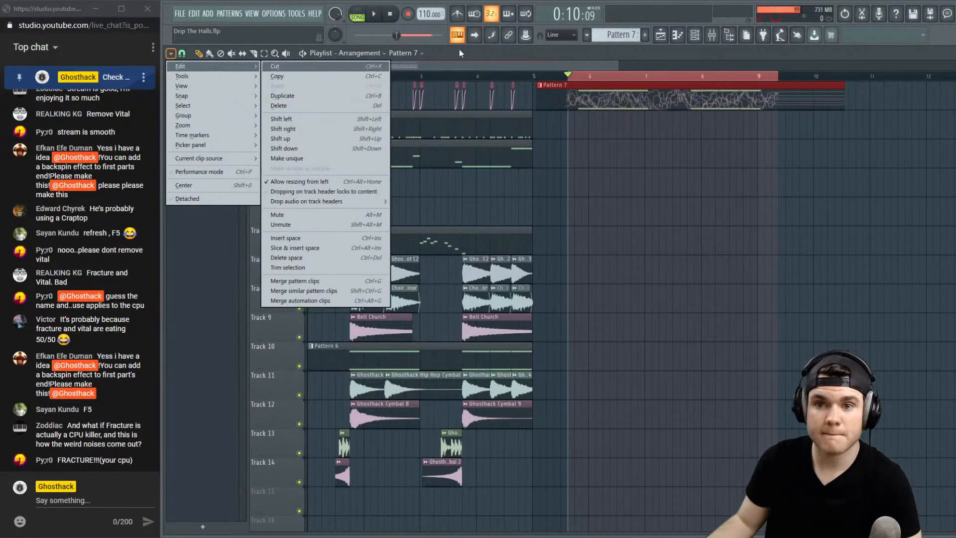
{"action": "left_click", "coordinate": [334, 68]}
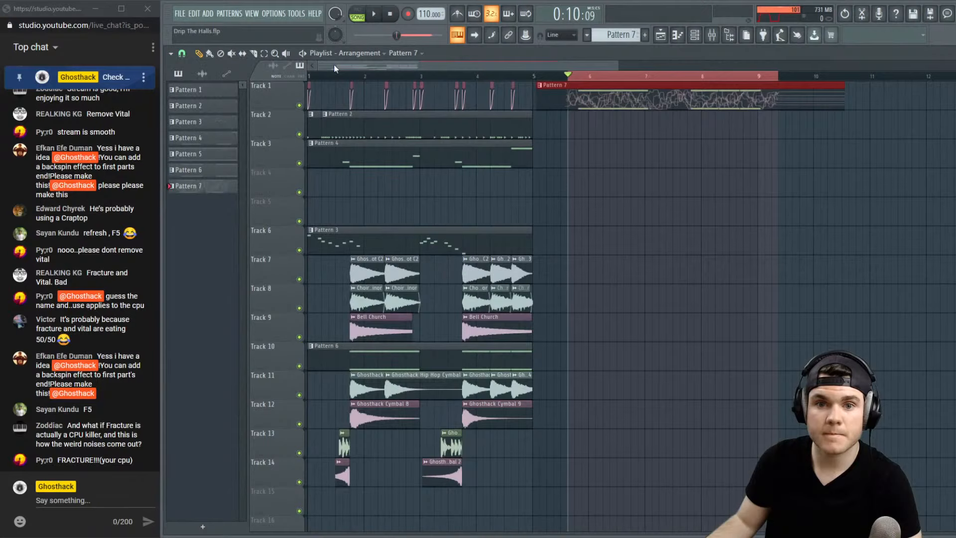
{"action": "left_click", "coordinate": [297, 15]}
{"action": "mouse_move", "coordinate": [276, 12]}
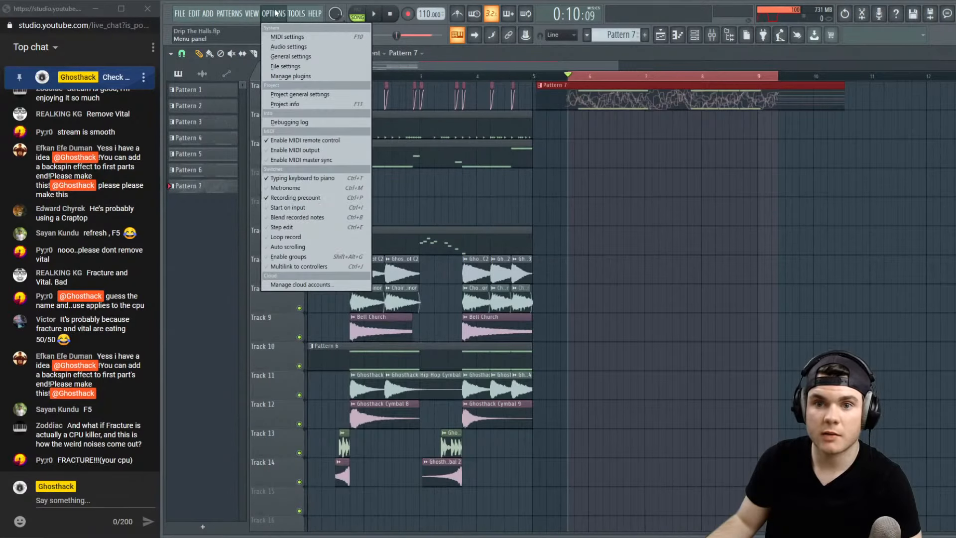
{"action": "left_click", "coordinate": [345, 248]}
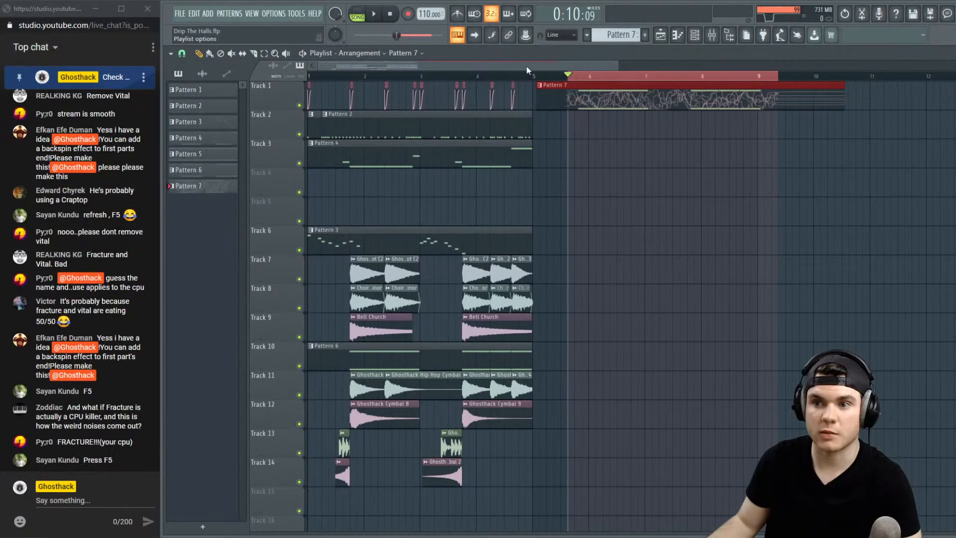
Try to render Pattern 7 as an audio clip in WAV format and abort the rendering
{"action": "right_click", "coordinate": [196, 190]}
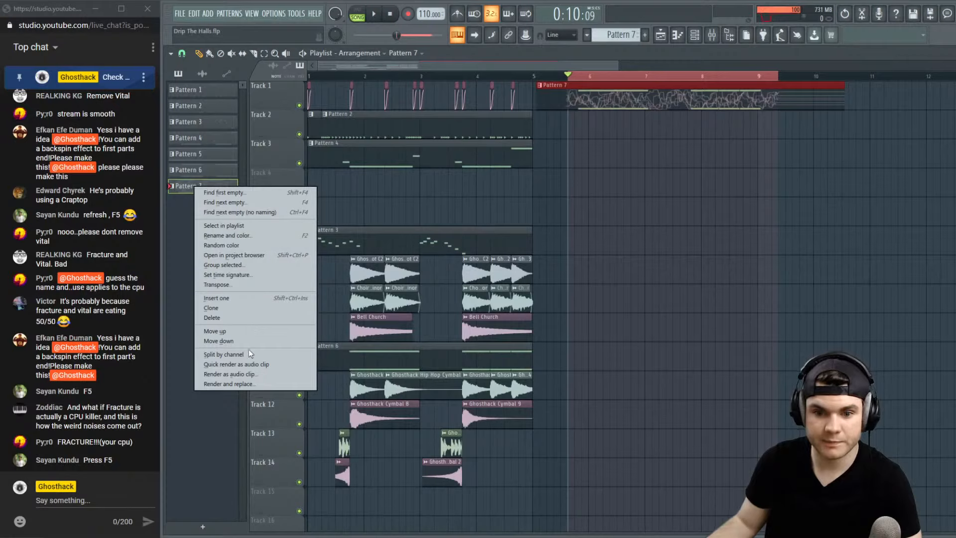
{"action": "left_click", "coordinate": [257, 377]}
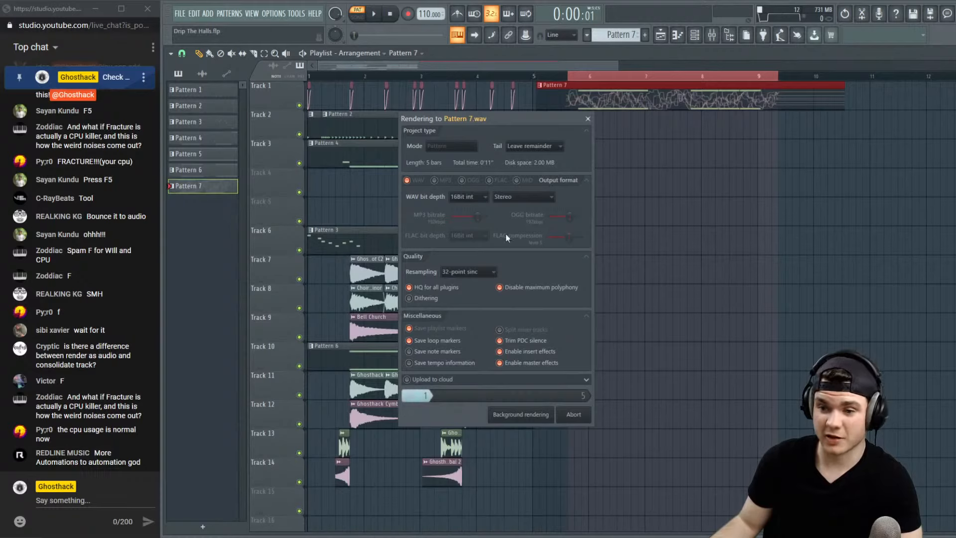
{"action": "left_click_drag", "start_coordinate": [489, 117], "coordinate": [418, 128]}
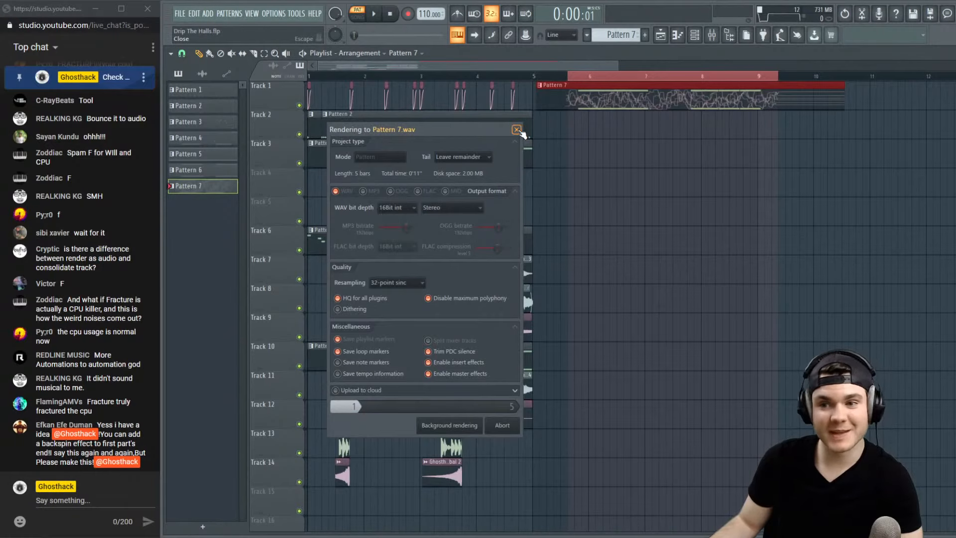
{"action": "left_click_drag", "start_coordinate": [401, 133], "coordinate": [478, 83]}
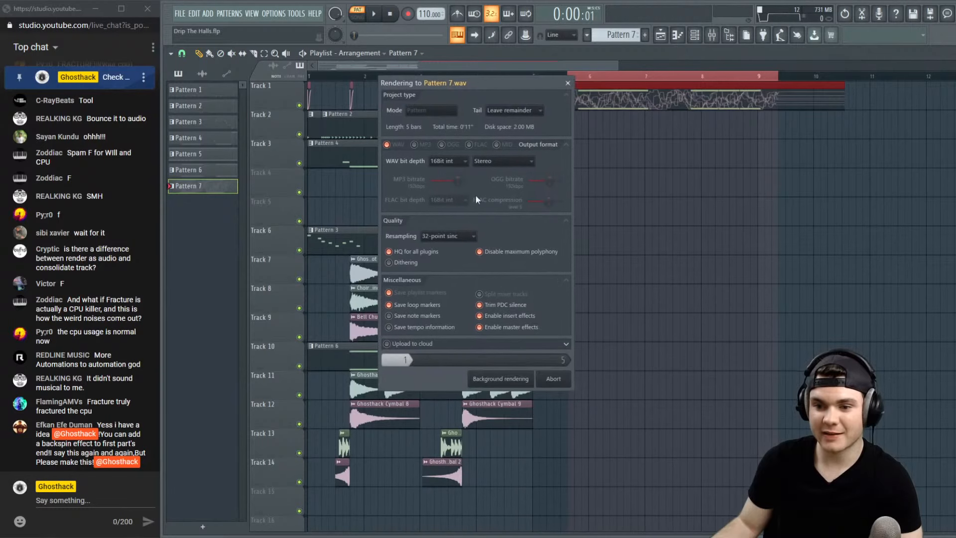
{"action": "left_click", "coordinate": [552, 379]}
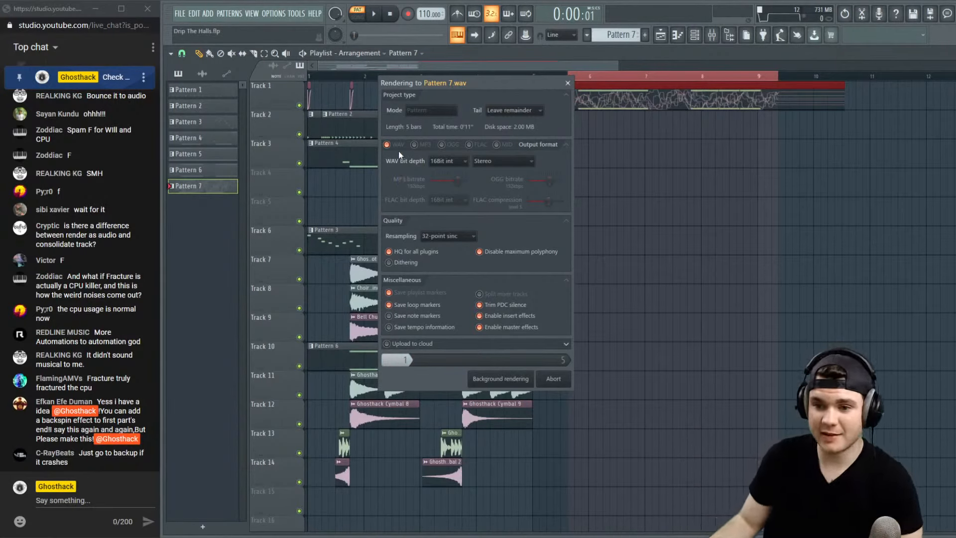
{"action": "left_click_drag", "start_coordinate": [480, 98], "coordinate": [477, 167]}
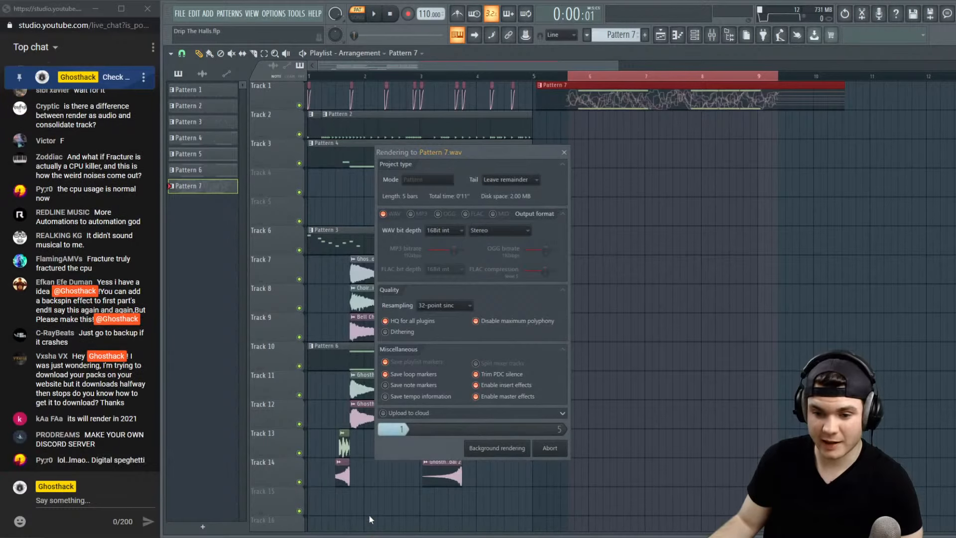
Try to open the recent Drip The Halls project in another FL Studio instance from the taskbar
{"action": "right_click", "coordinate": [369, 537]}
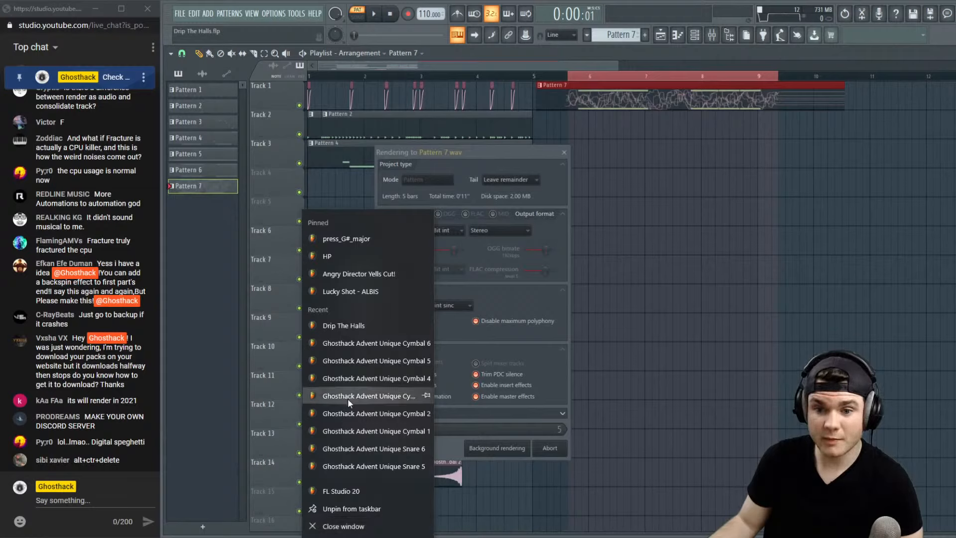
{"action": "left_click", "coordinate": [348, 324]}
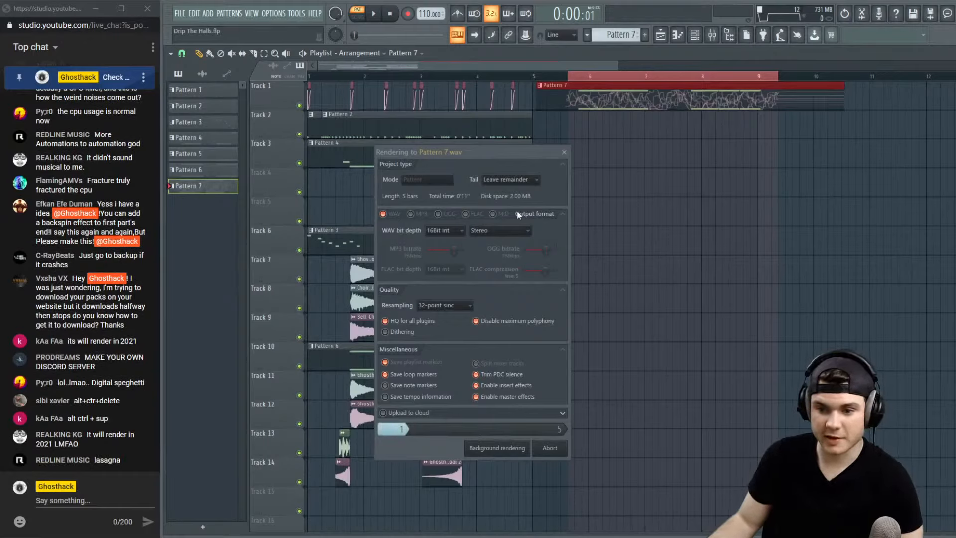
Open Task Manager and examine the CPU performance graphs and the running processes
{"action": "right_click", "coordinate": [699, 536]}
{"action": "left_click", "coordinate": [732, 496]}
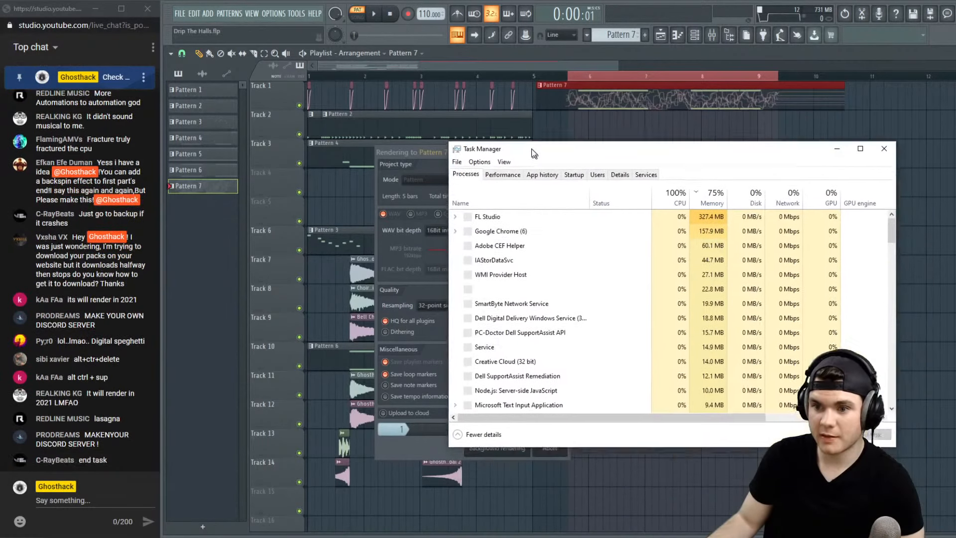
{"action": "left_click", "coordinate": [502, 174]}
{"action": "left_click", "coordinate": [494, 434]}
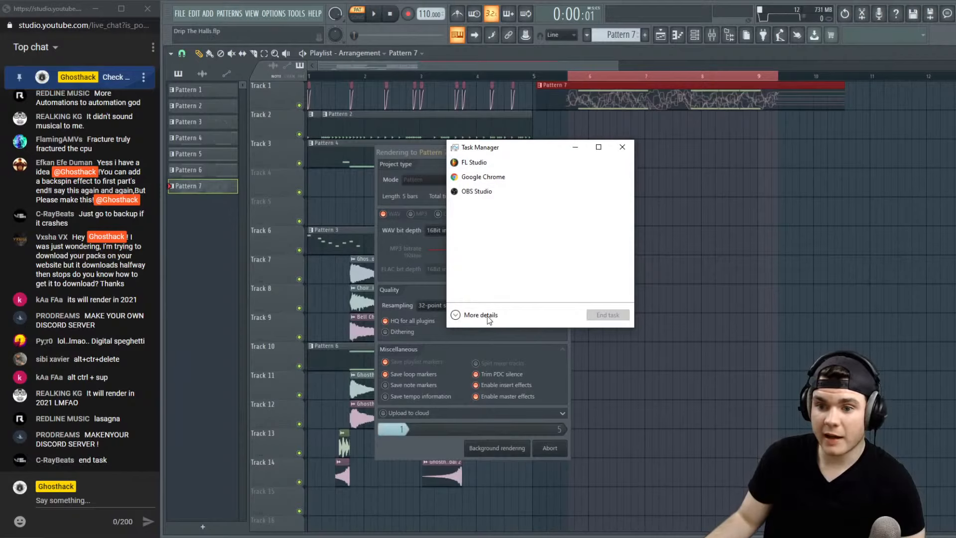
{"action": "left_click", "coordinate": [487, 315]}
{"action": "left_click", "coordinate": [495, 173]}
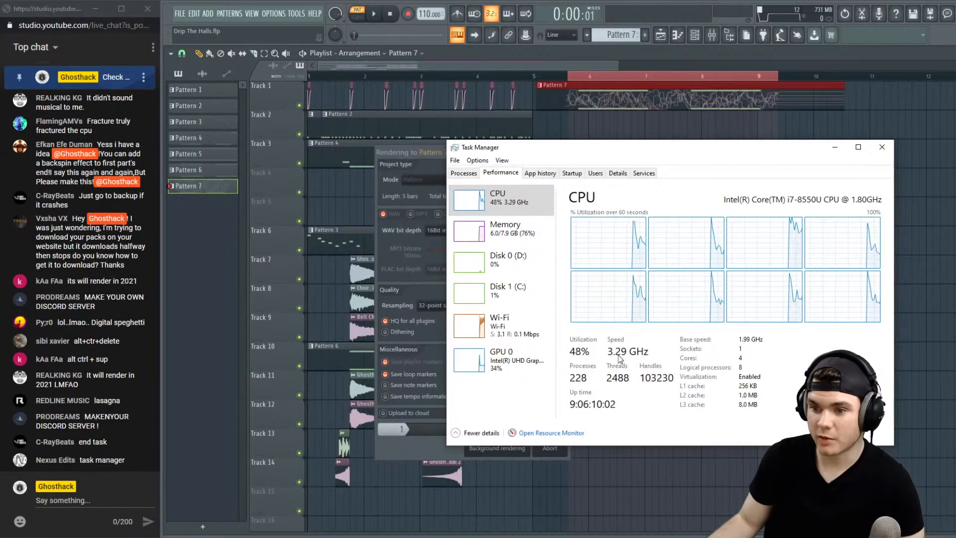
{"action": "left_click", "coordinate": [467, 176]}
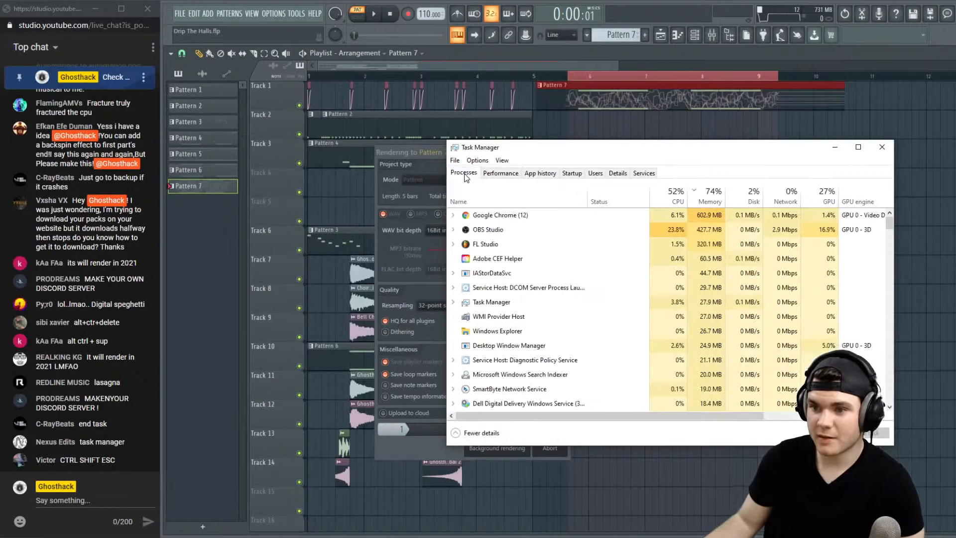
Reduce Task Manager to the simple app list and end the FL Studio task
{"action": "left_click", "coordinate": [493, 433]}
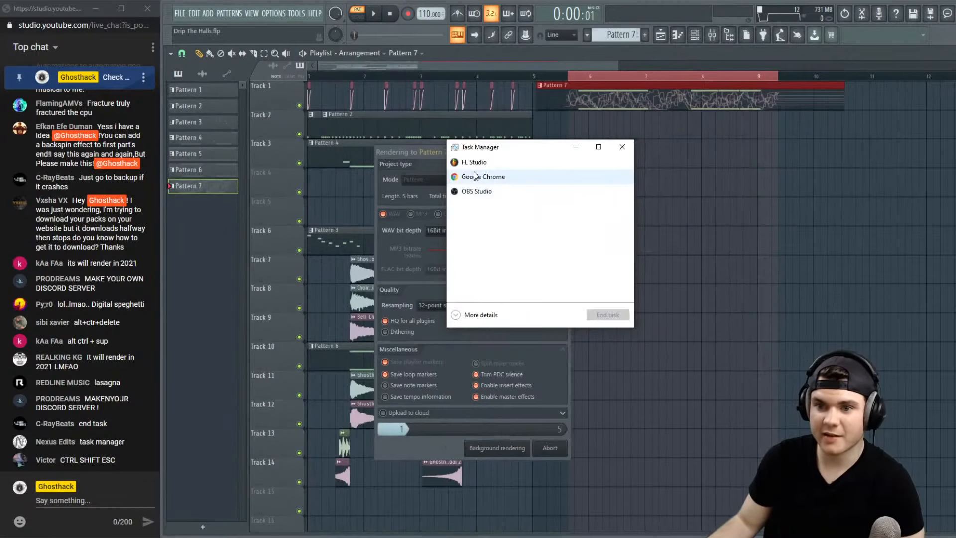
{"action": "left_click", "coordinate": [474, 162]}
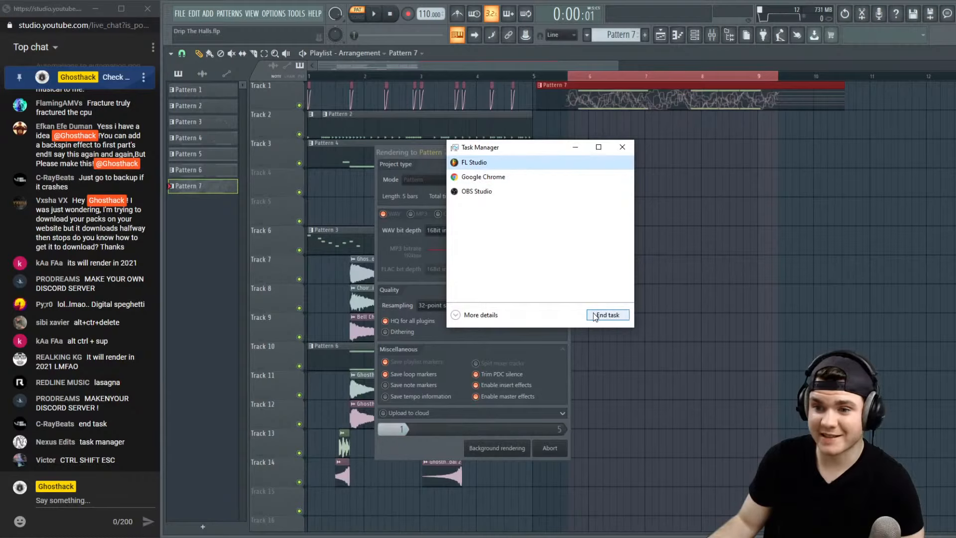
{"action": "left_click", "coordinate": [607, 315]}
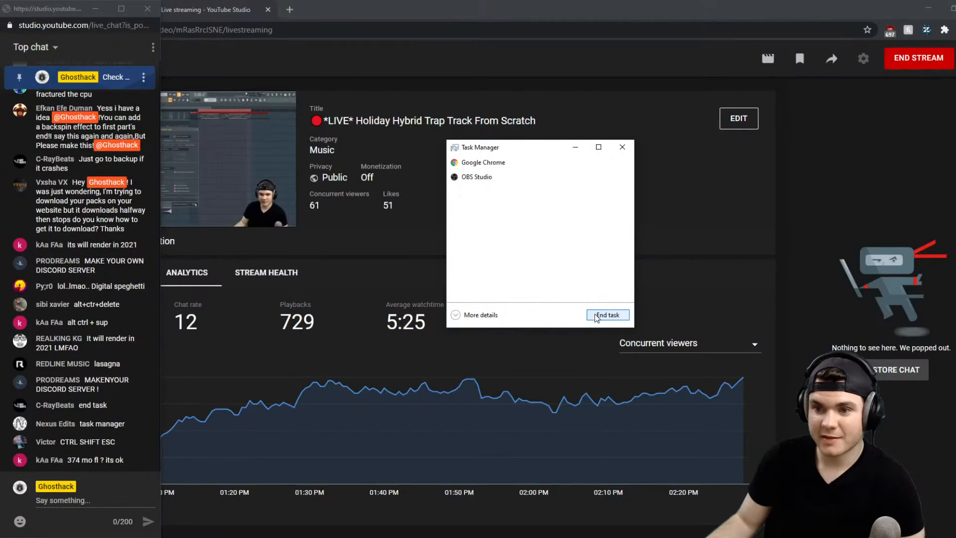
Relaunch FL Studio, open the Drip The Halls project from D:\New Stuff and restore the window beside the chat
{"action": "left_click", "coordinate": [342, 475]}
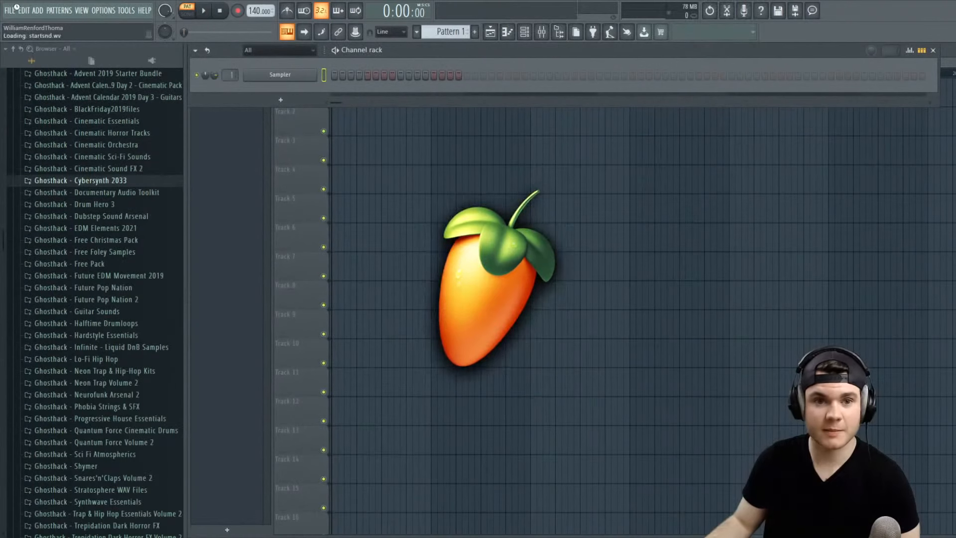
{"action": "left_click", "coordinate": [10, 10]}
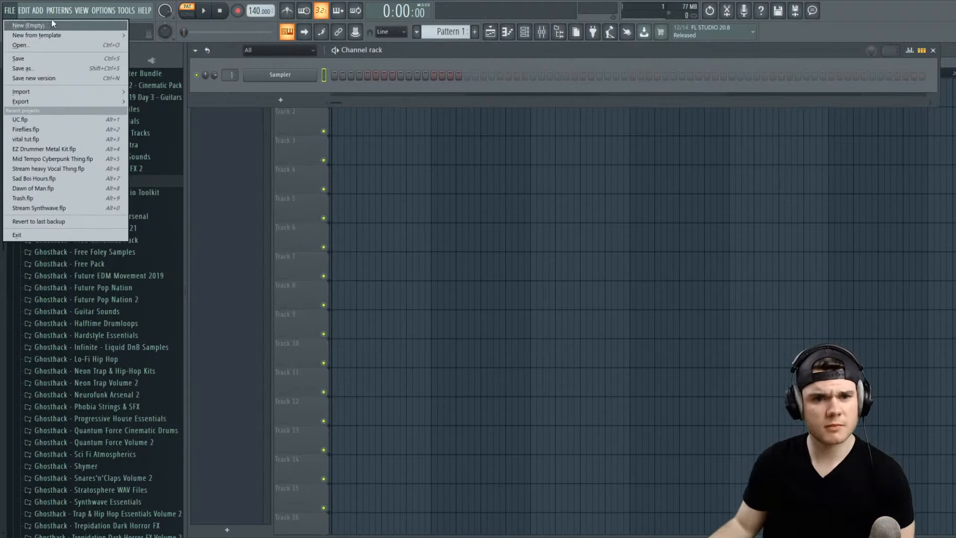
{"action": "left_click", "coordinate": [48, 45]}
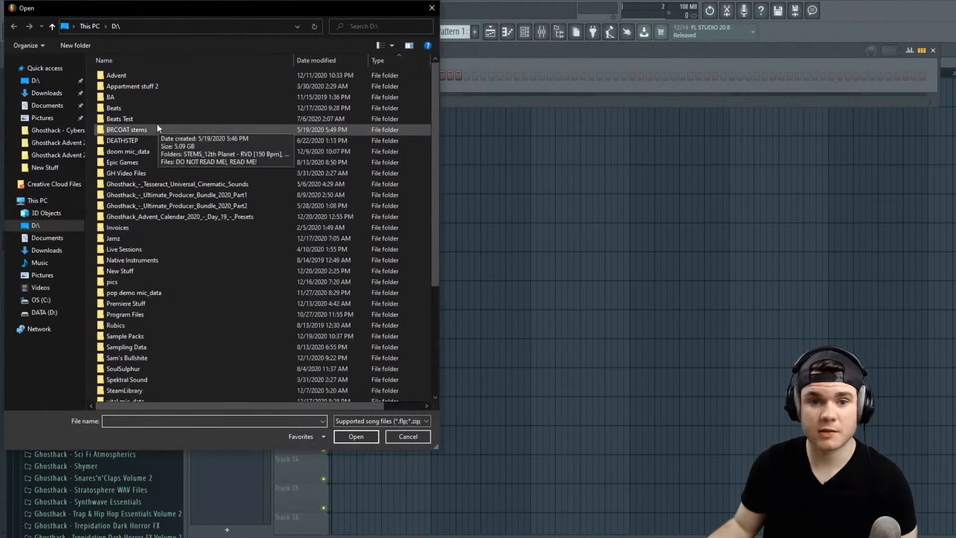
{"action": "double_click", "coordinate": [148, 274]}
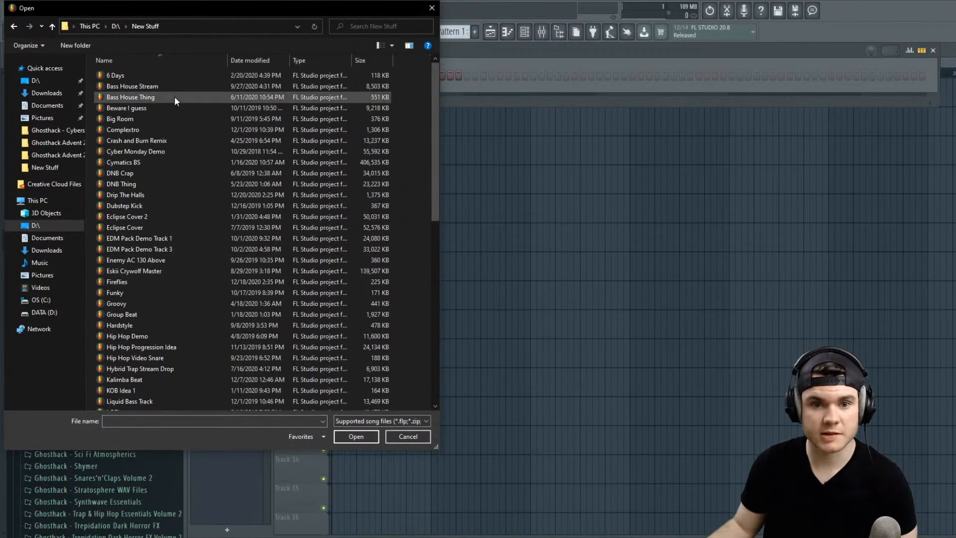
{"action": "left_click", "coordinate": [152, 195]}
{"action": "double_click", "coordinate": [152, 194]}
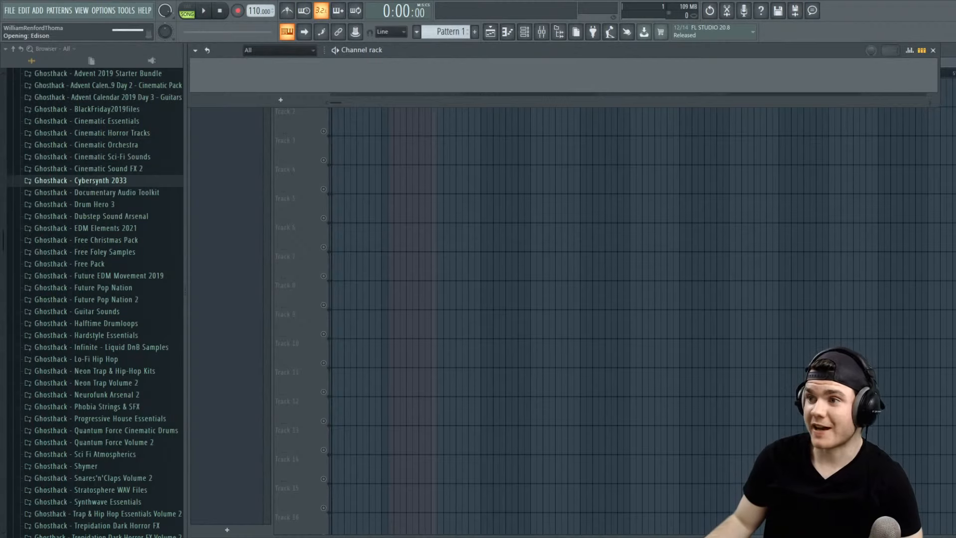
{"action": "key", "text": "alt+Return"}
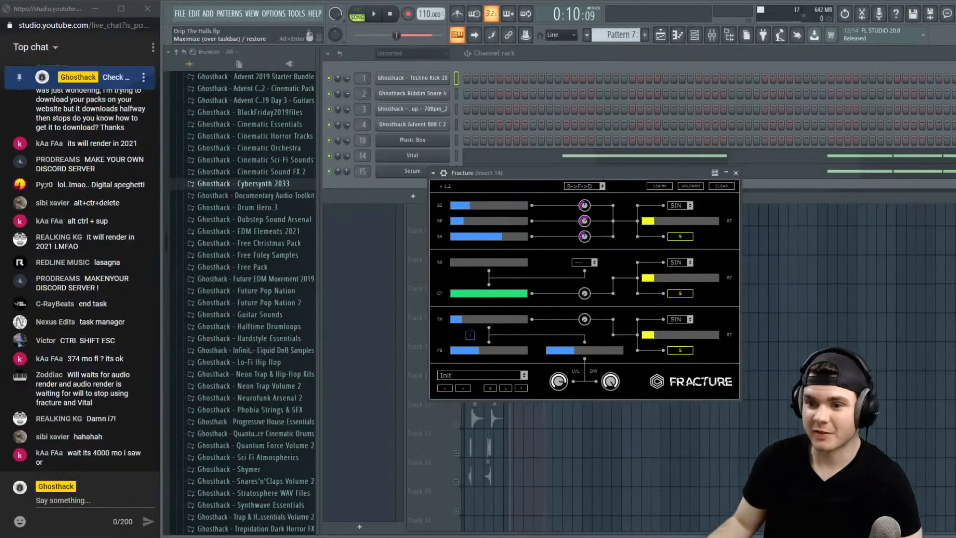
Export the selected song range as the WAV file Drip The Halls in the D:\ root and start the render
{"action": "left_click", "coordinate": [405, 239]}
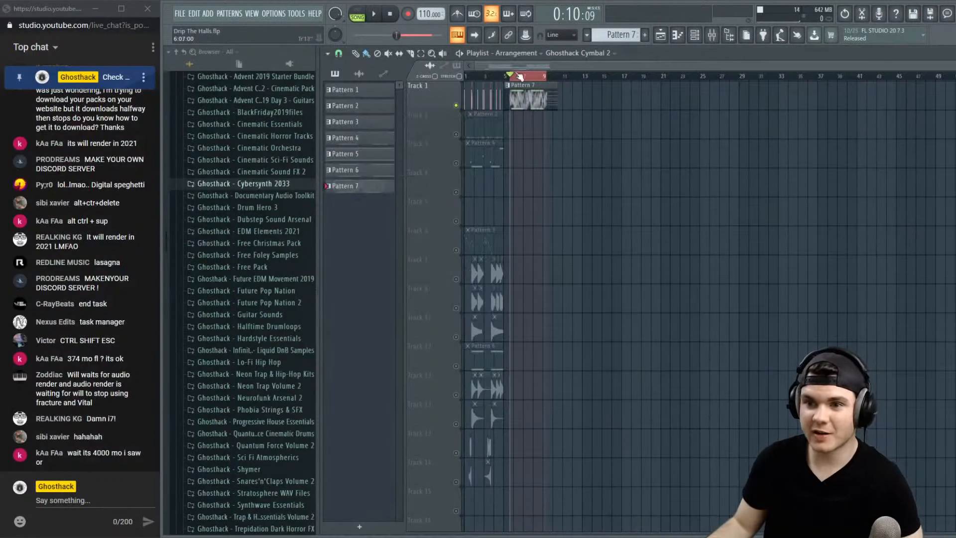
{"action": "scroll", "coordinate": [520, 78], "scroll_direction": "up", "scroll_amount": 4}
{"action": "scroll", "coordinate": [641, 78], "scroll_direction": "up", "scroll_amount": 1}
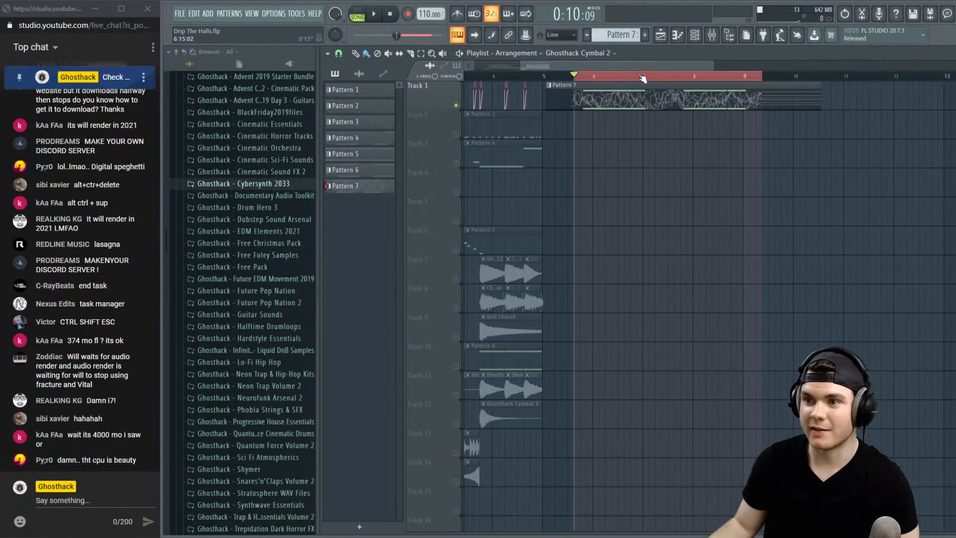
{"action": "left_click", "coordinate": [179, 13]}
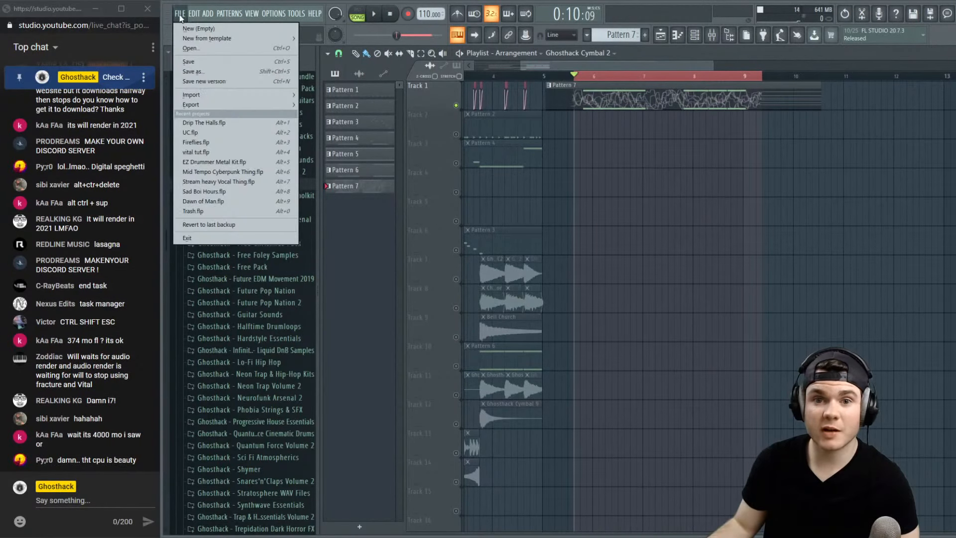
{"action": "mouse_move", "coordinate": [213, 105]}
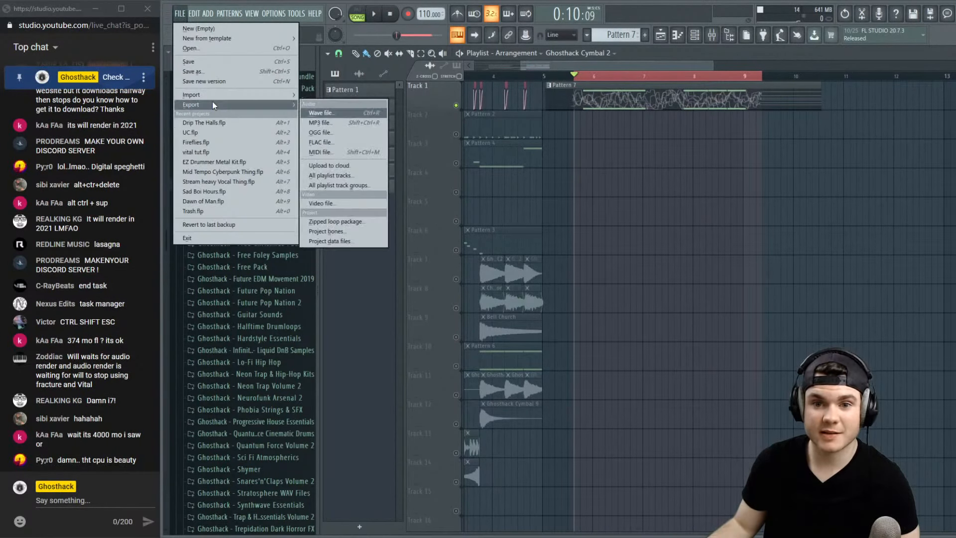
{"action": "left_click", "coordinate": [330, 112]}
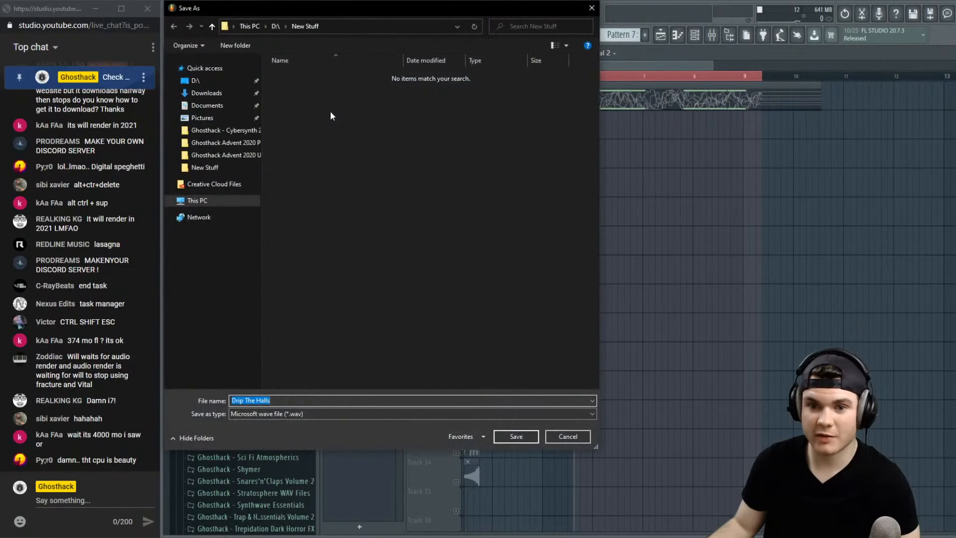
{"action": "left_click", "coordinate": [195, 225]}
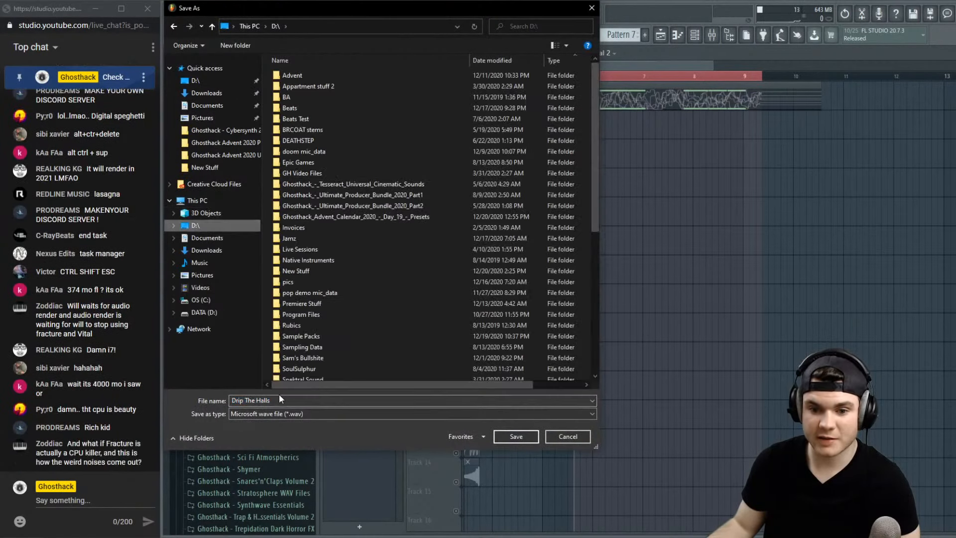
{"action": "left_click", "coordinate": [288, 401]}
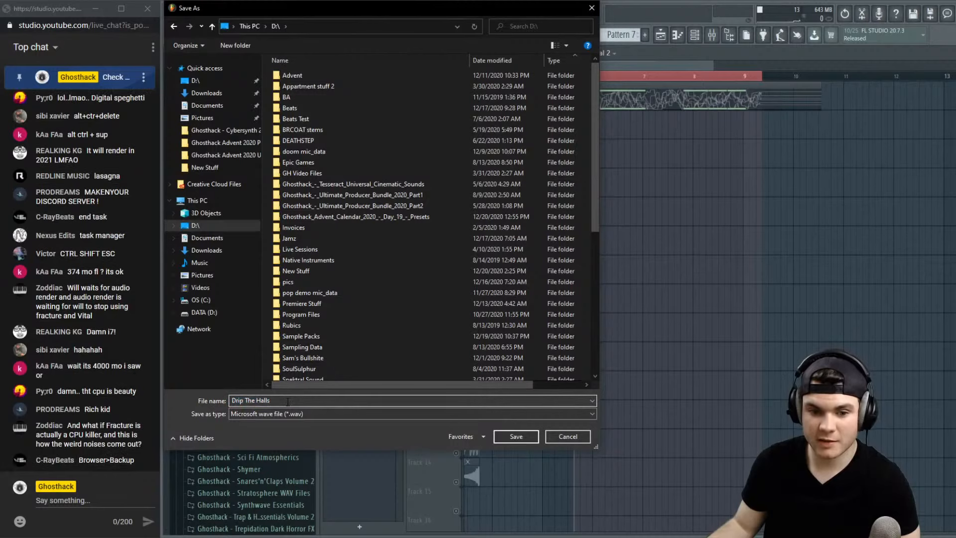
{"action": "left_click", "coordinate": [516, 436]}
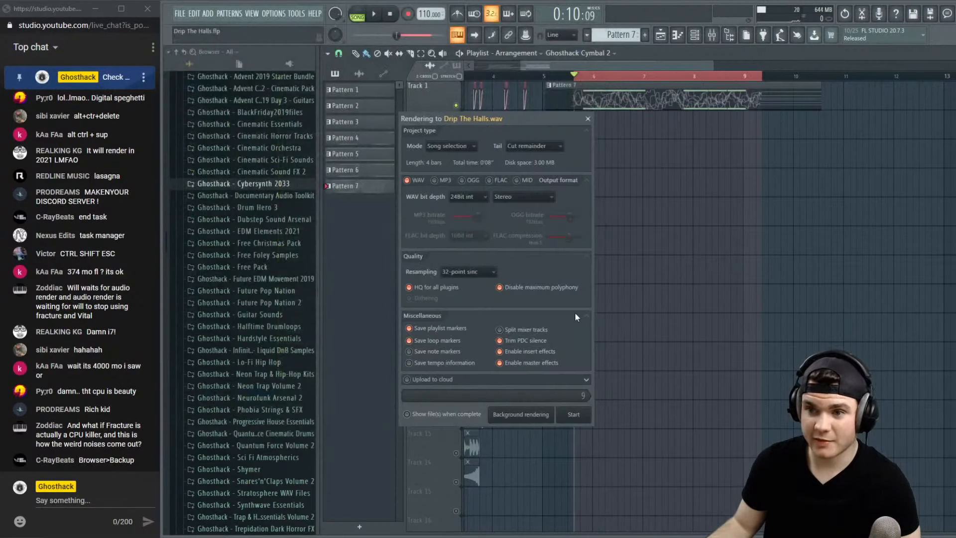
{"action": "left_click", "coordinate": [579, 419]}
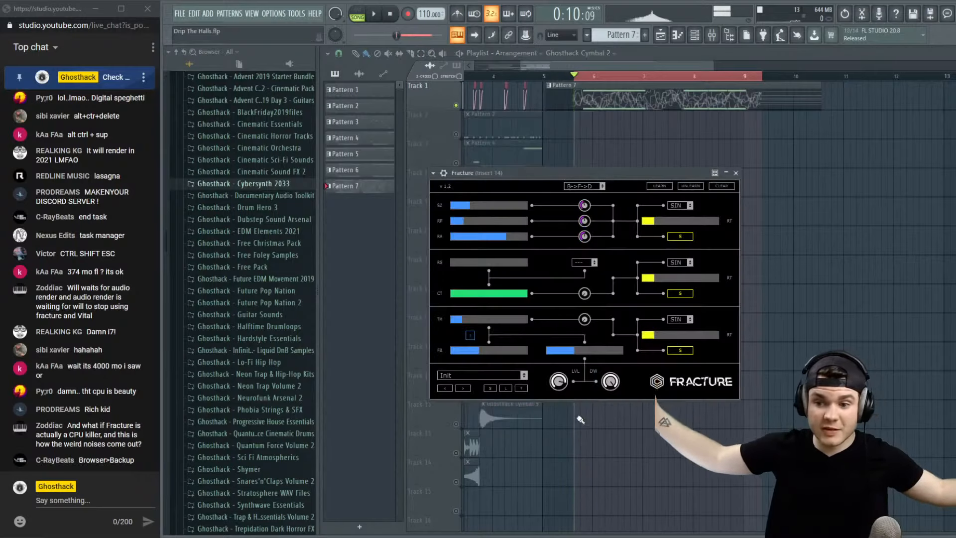
Close the Fracture window and delete the Pattern 7 clip from Track 1 of the playlist
{"action": "left_click", "coordinate": [736, 173]}
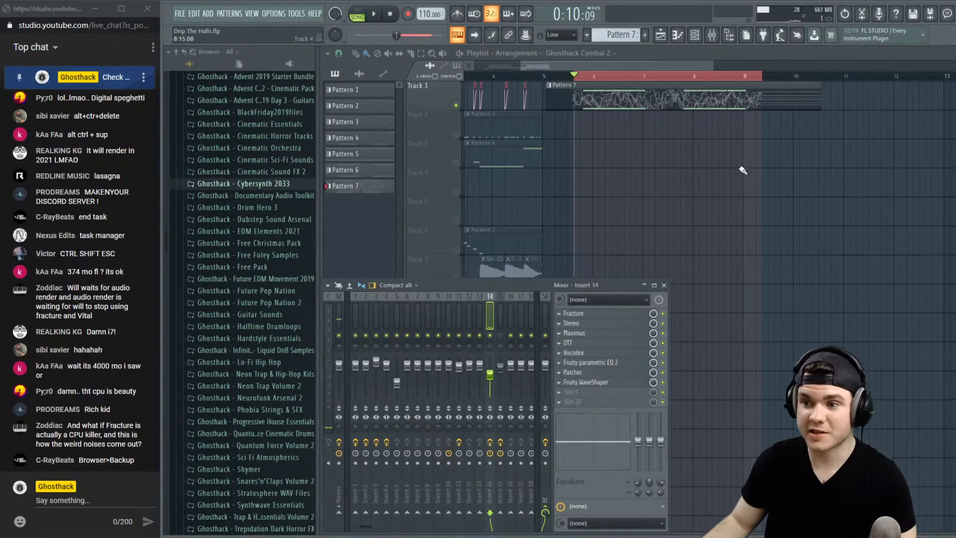
{"action": "right_click", "coordinate": [665, 92]}
{"action": "scroll", "coordinate": [626, 77], "scroll_direction": "down", "scroll_amount": 2}
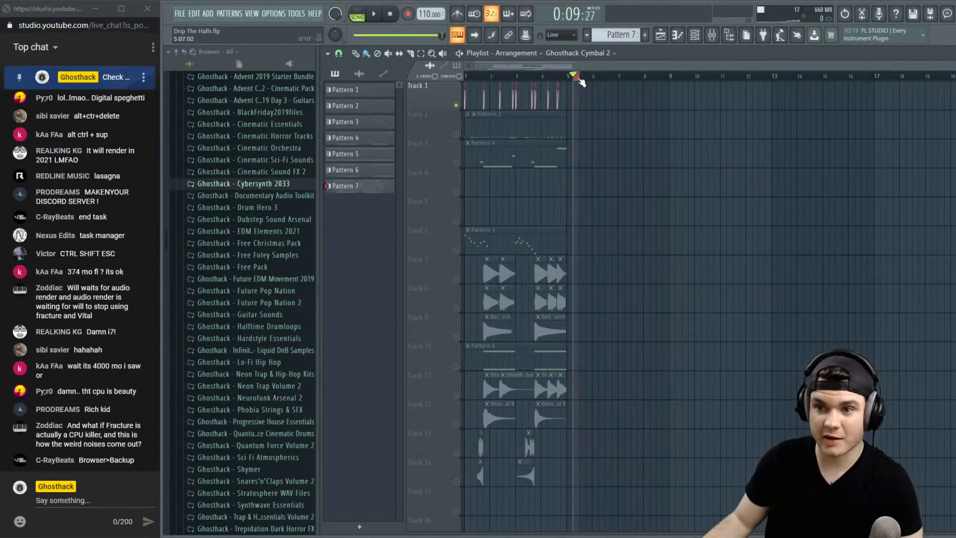
{"action": "key", "text": "space"}
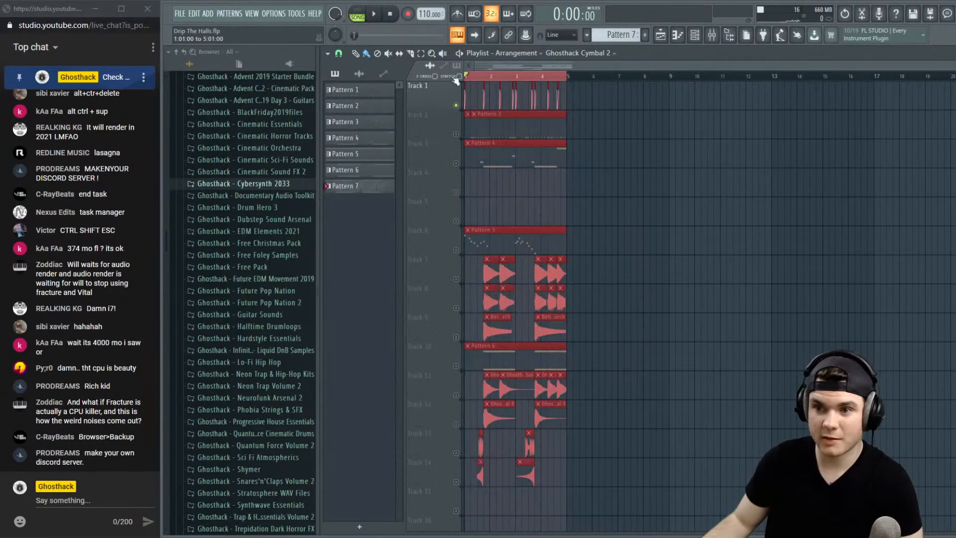
Clear the time selection, unsolo Track 1 and play the arrangement briefly from the start
{"action": "left_click_drag", "start_coordinate": [467, 77], "coordinate": [374, 77]}
{"action": "right_click", "coordinate": [451, 103]}
{"action": "left_click", "coordinate": [448, 101]}
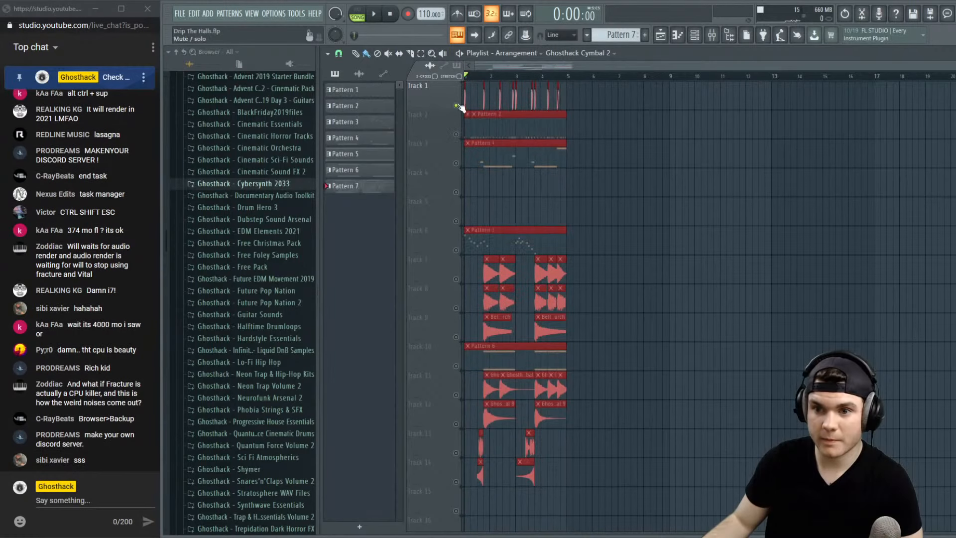
{"action": "right_click", "coordinate": [456, 106]}
{"action": "key", "text": "space"}
{"action": "scroll", "coordinate": [474, 75], "scroll_direction": "up", "scroll_amount": 3}
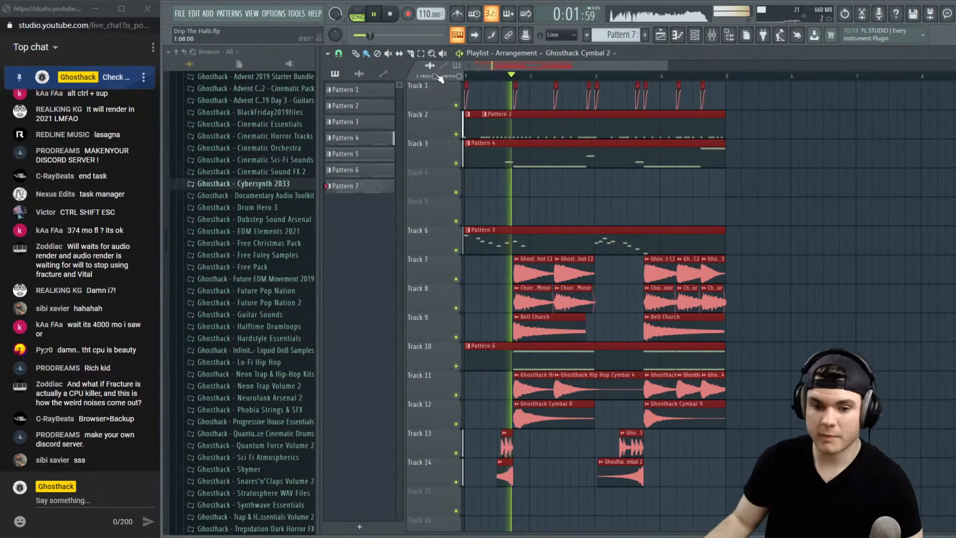
{"action": "key", "text": "space"}
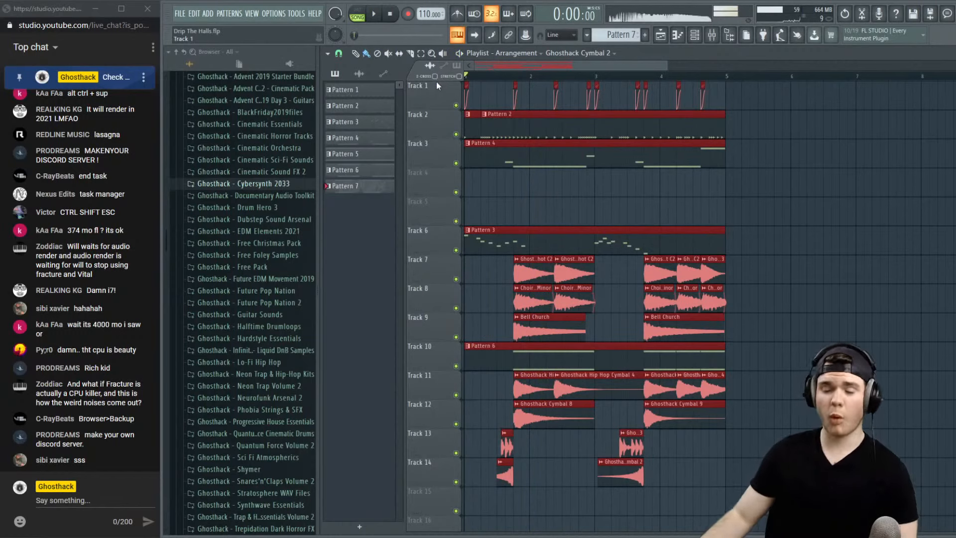
Delete the Fracture effect from mixer Insert 14 and play the arrangement without it
{"action": "left_click", "coordinate": [712, 36]}
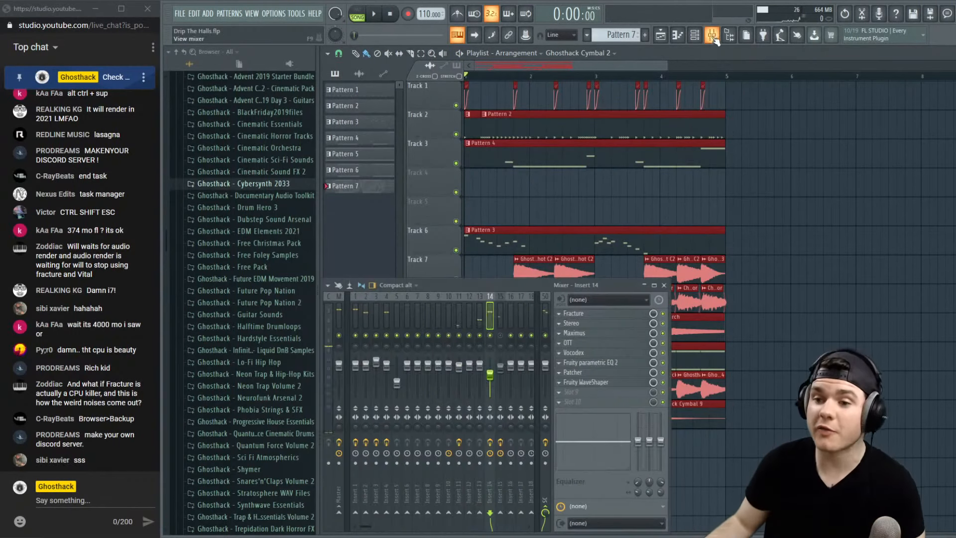
{"action": "left_click", "coordinate": [560, 314]}
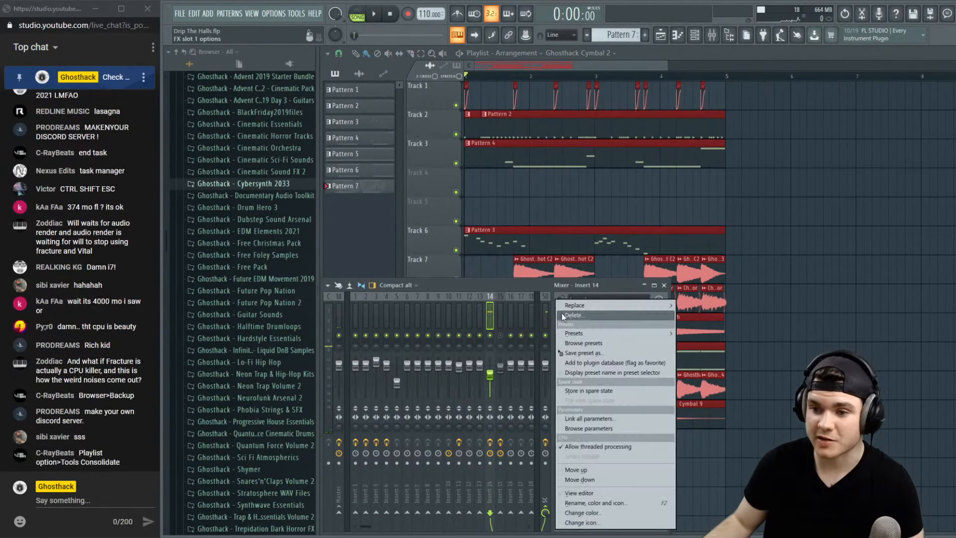
{"action": "left_click", "coordinate": [562, 315]}
{"action": "left_click", "coordinate": [542, 307]}
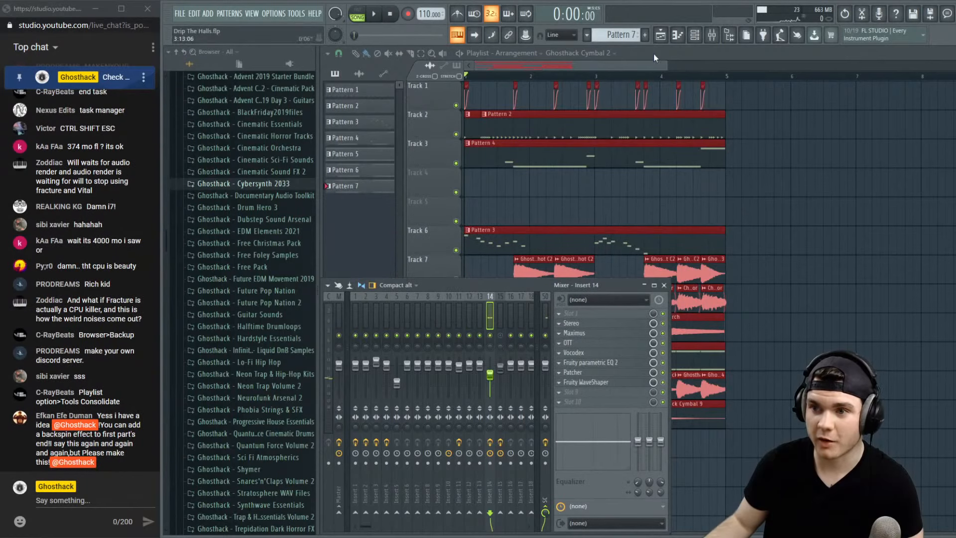
{"action": "key", "text": "space"}
{"action": "key", "text": "F9"}
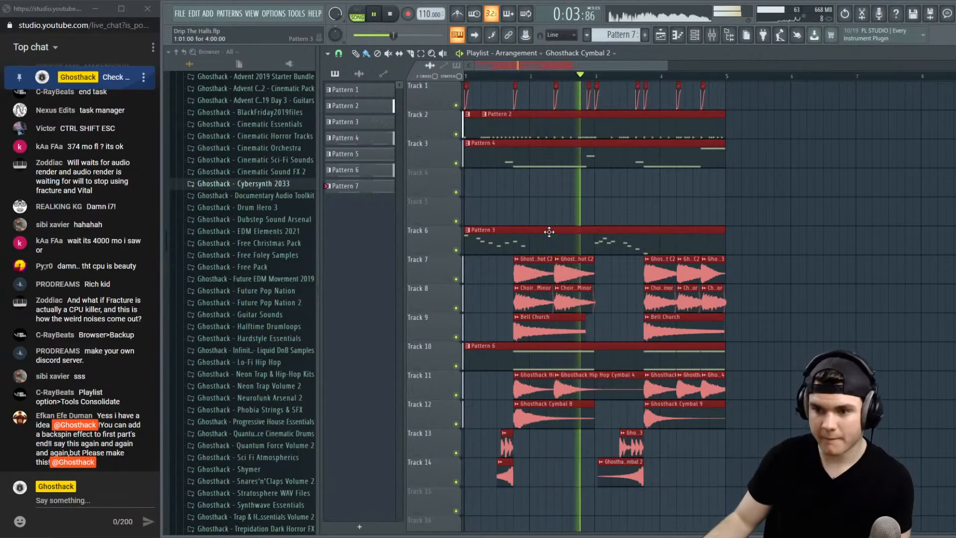
{"action": "key", "text": "space"}
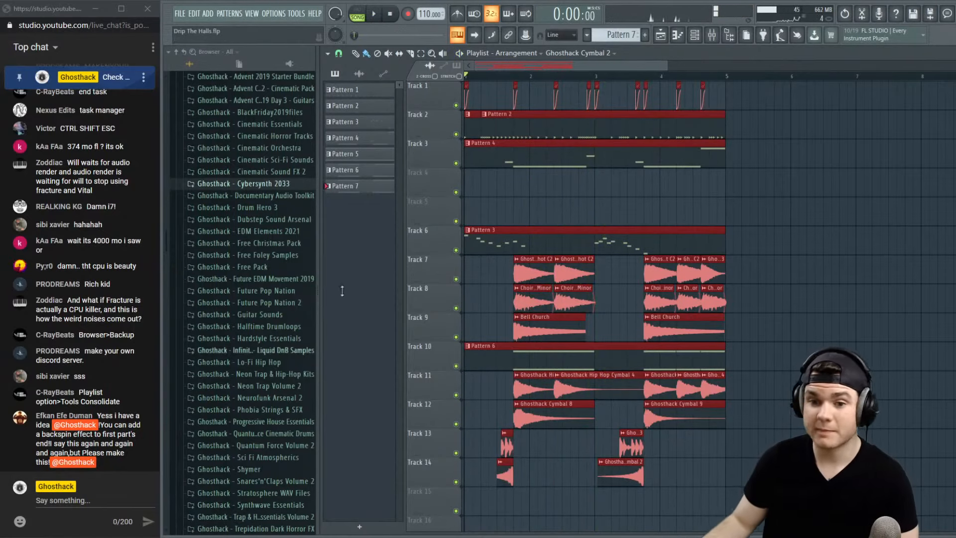
Find the rendered Drip The Halls WAV in D:\ with File Explorer and place it on Track 1 near bar 5
{"action": "key", "text": "super+e"}
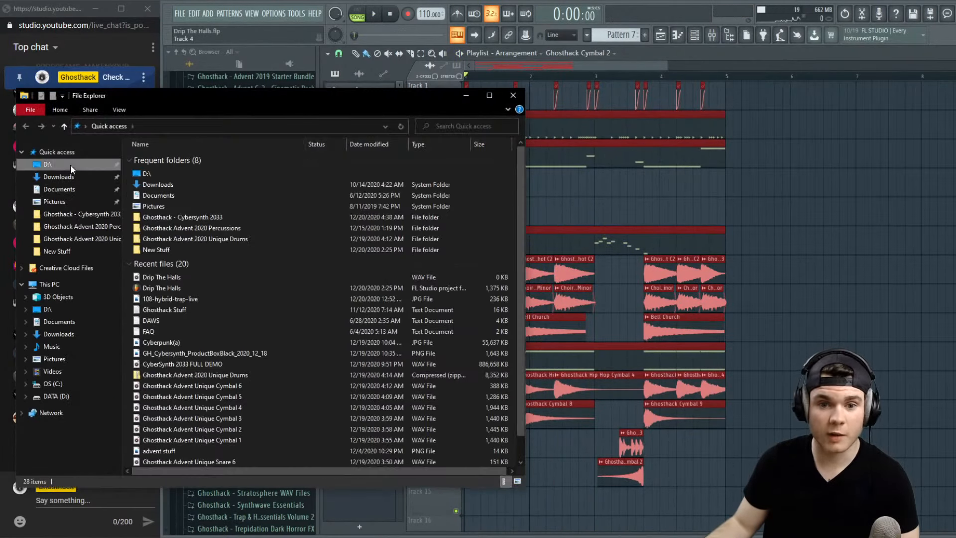
{"action": "left_click", "coordinate": [71, 164]}
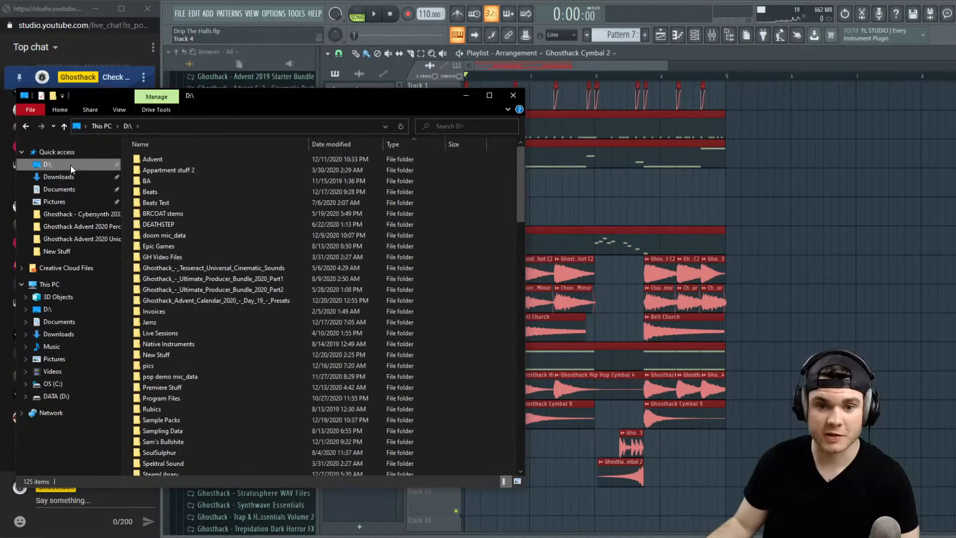
{"action": "double_click", "coordinate": [178, 355]}
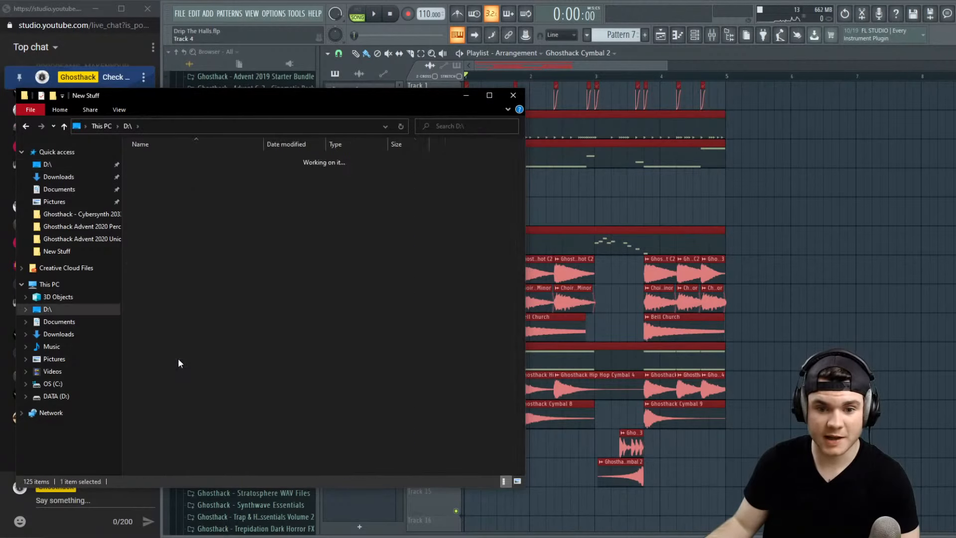
{"action": "left_click", "coordinate": [26, 128]}
{"action": "scroll", "coordinate": [283, 255], "scroll_direction": "down", "scroll_amount": 20}
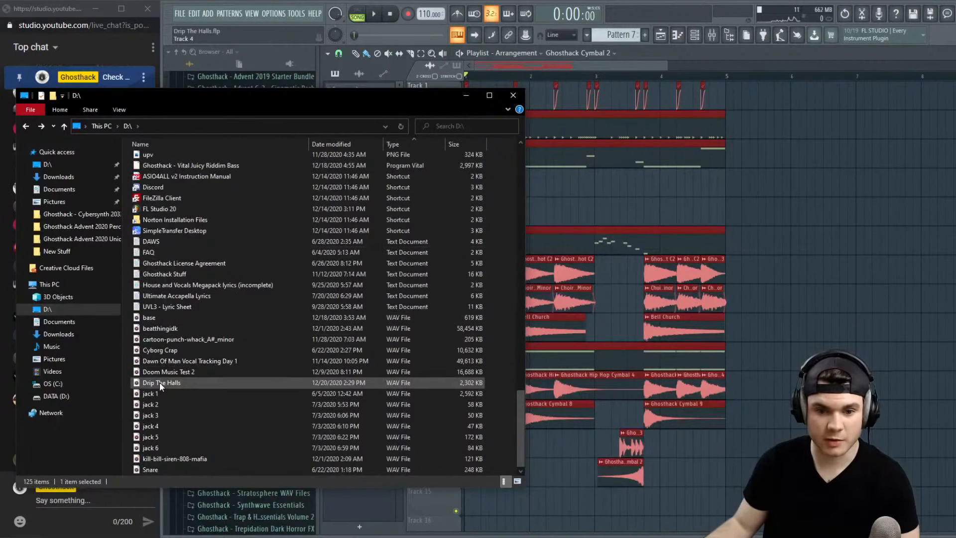
{"action": "left_click_drag", "start_coordinate": [160, 381], "coordinate": [759, 94]}
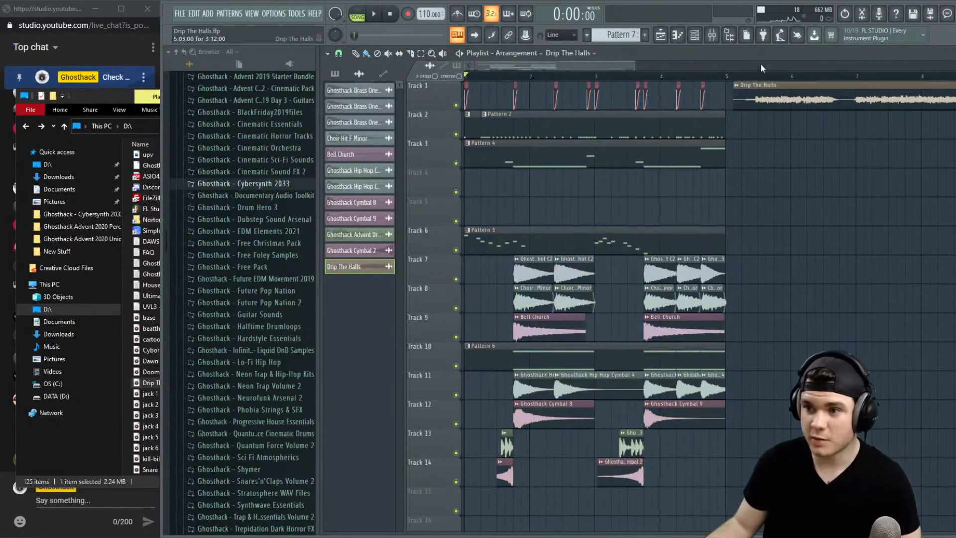
Start playback and solo Track 1 to hear the imported Drip The Halls clip on its own
{"action": "key", "text": "space"}
{"action": "right_click", "coordinate": [456, 106]}
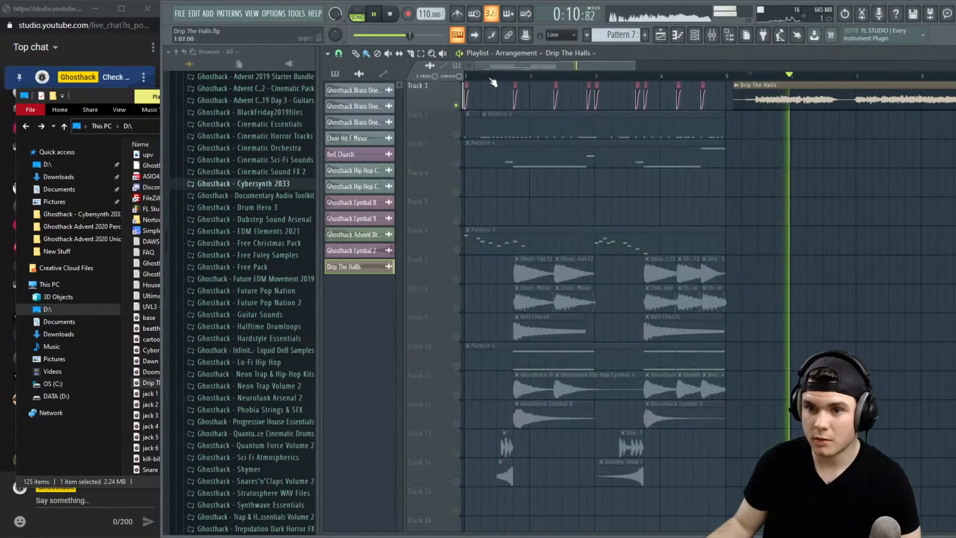
{"action": "scroll", "coordinate": [493, 82], "scroll_direction": "down", "scroll_amount": 4}
{"action": "scroll", "coordinate": [528, 83], "scroll_direction": "up", "scroll_amount": 3}
Normalize the Drip The Halls audio clip in its sampler settings and close them
{"action": "double_click", "coordinate": [639, 97]}
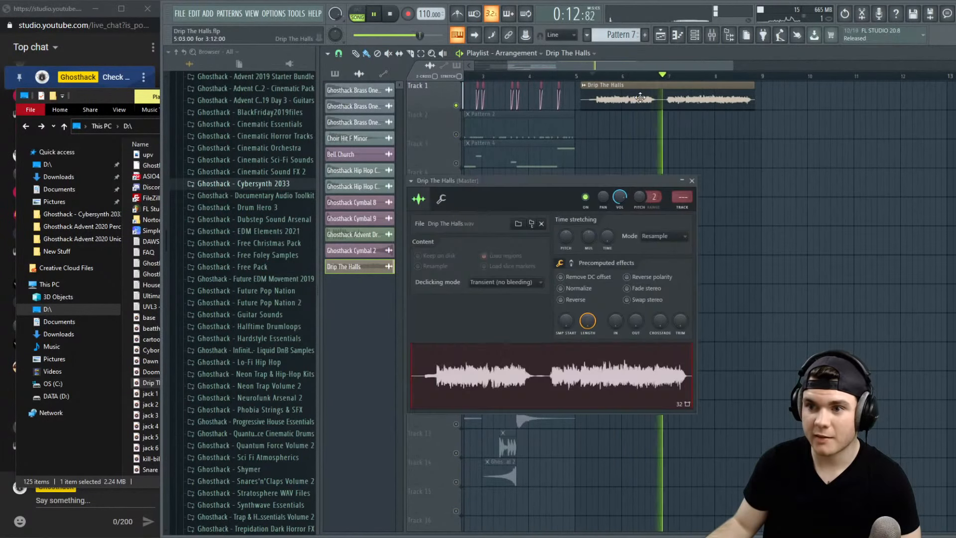
{"action": "left_click", "coordinate": [561, 288]}
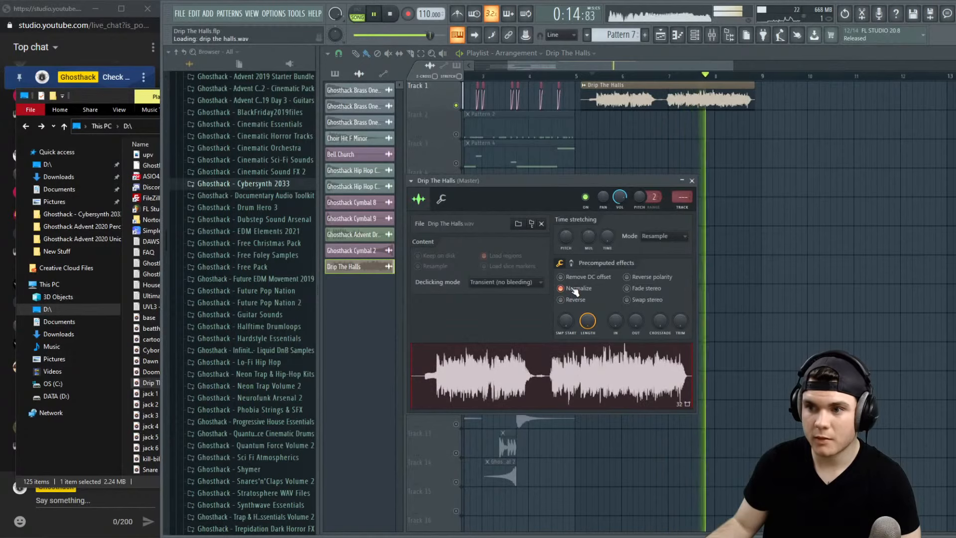
{"action": "left_click", "coordinate": [692, 180]}
{"action": "key", "text": "space"}
Play through the normalized Drip The Halls clip from around bar 5 and replay it from about bar 6
{"action": "scroll", "coordinate": [618, 83], "scroll_direction": "up", "scroll_amount": 3}
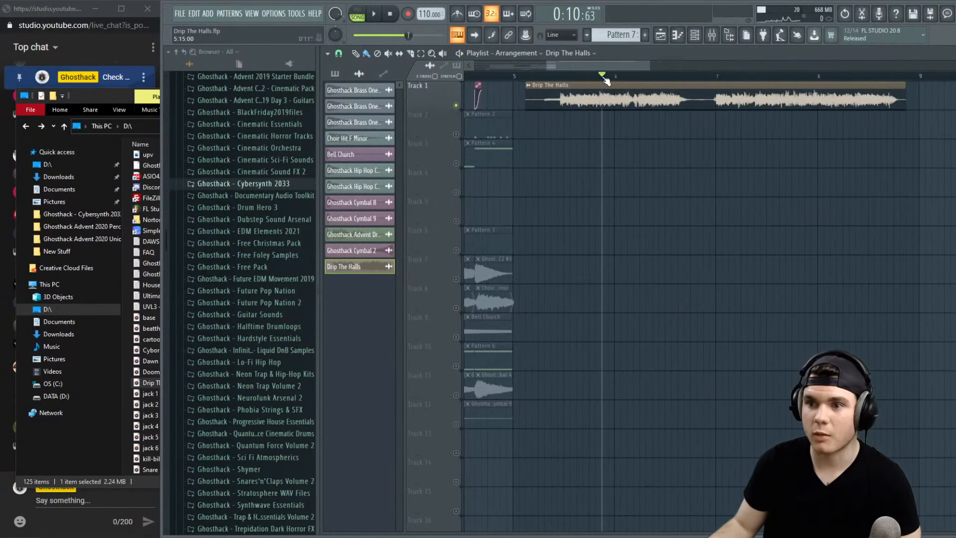
{"action": "key", "text": "space"}
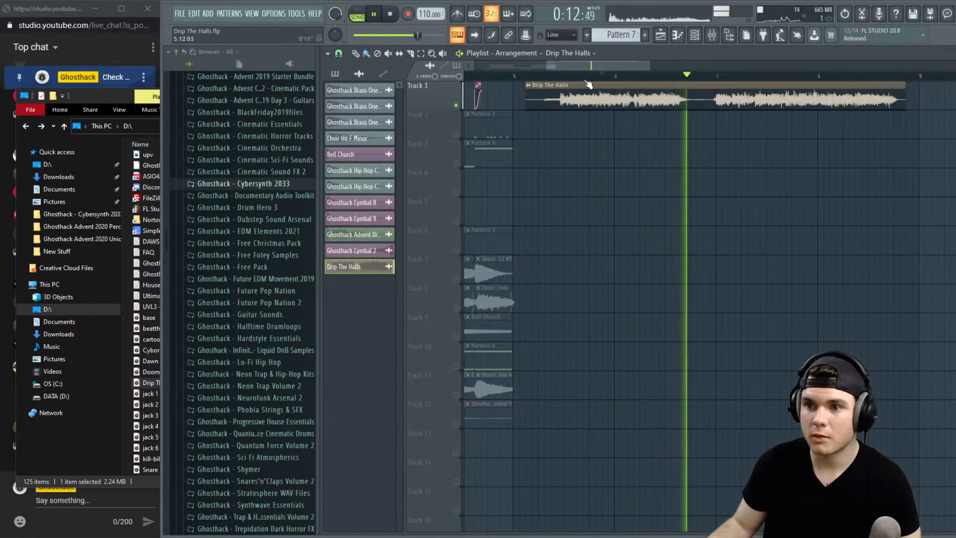
{"action": "scroll", "coordinate": [589, 85], "scroll_direction": "down", "scroll_amount": 4}
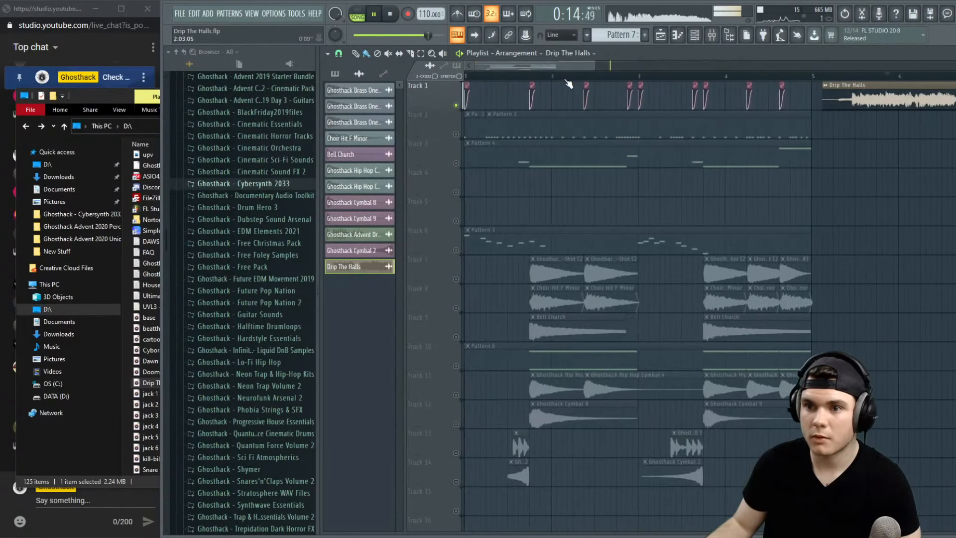
{"action": "scroll", "coordinate": [568, 85], "scroll_direction": "down", "scroll_amount": 4}
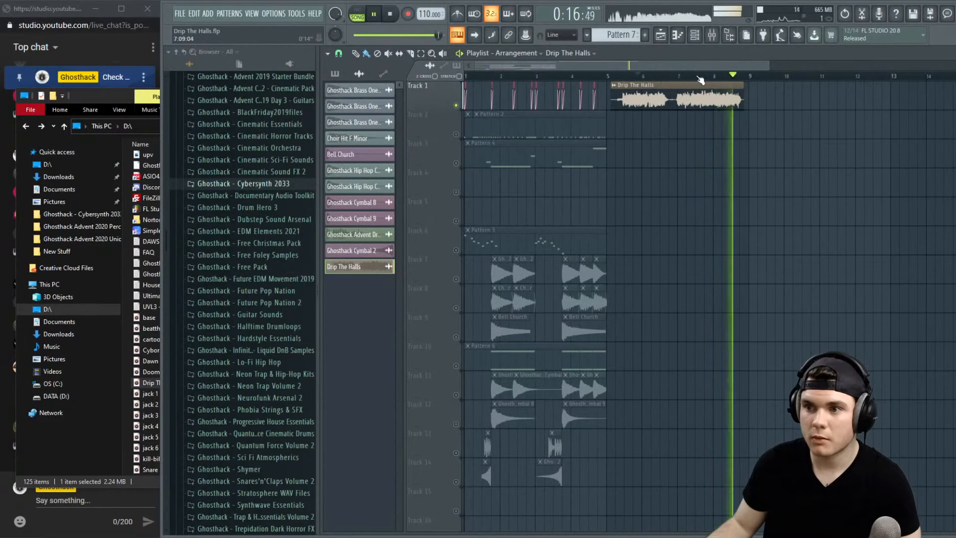
{"action": "left_click", "coordinate": [637, 76]}
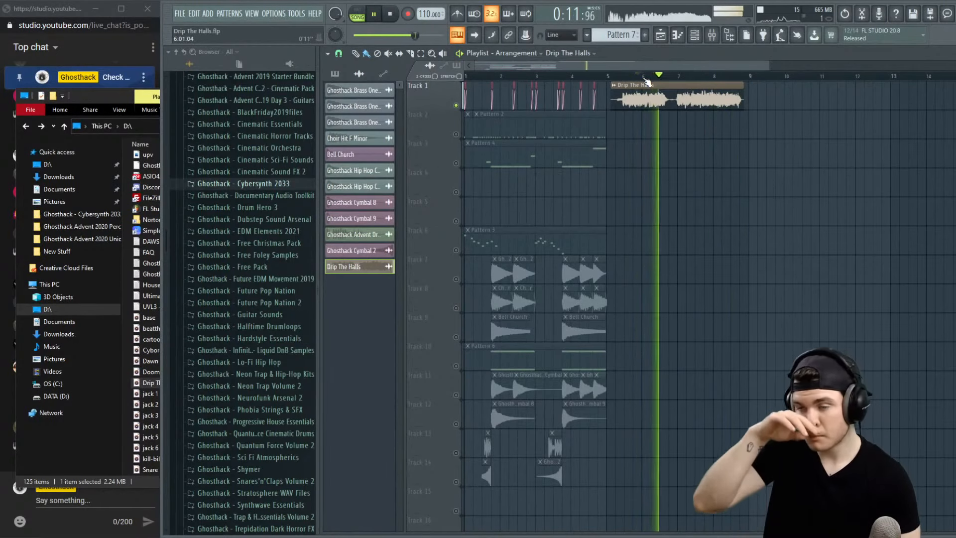
Minimize the File Explorer window and stop playback of the Drip The Halls clip
{"action": "left_click", "coordinate": [120, 96]}
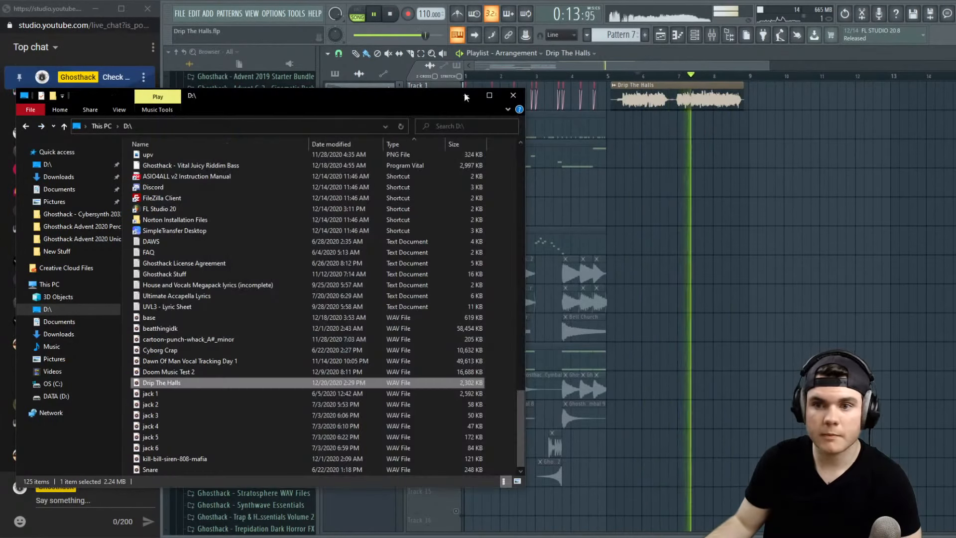
{"action": "left_click", "coordinate": [465, 96]}
{"action": "scroll", "coordinate": [649, 68], "scroll_direction": "up", "scroll_amount": 3}
{"action": "key", "text": "space"}
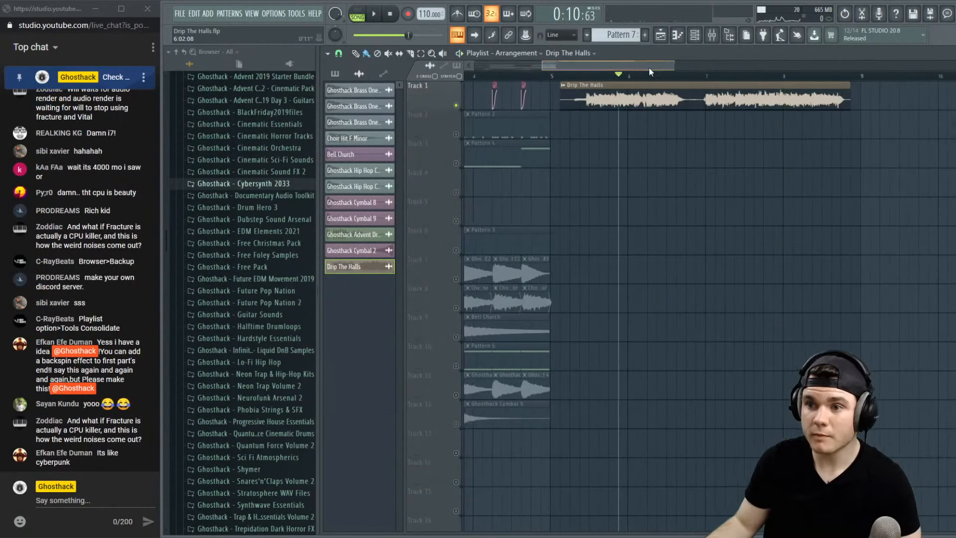
Play the Drip The Halls clip on Track 1 and replay it from the start of the clip in bar 5
{"action": "scroll", "coordinate": [649, 67], "scroll_direction": "right", "scroll_amount": 1}
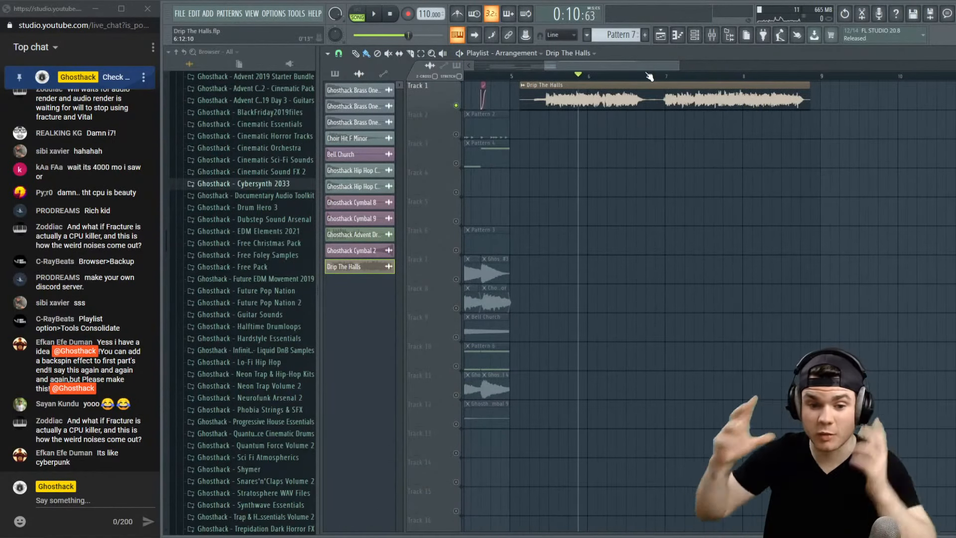
{"action": "key", "text": "space"}
{"action": "scroll", "coordinate": [628, 75], "scroll_direction": "down", "scroll_amount": 2}
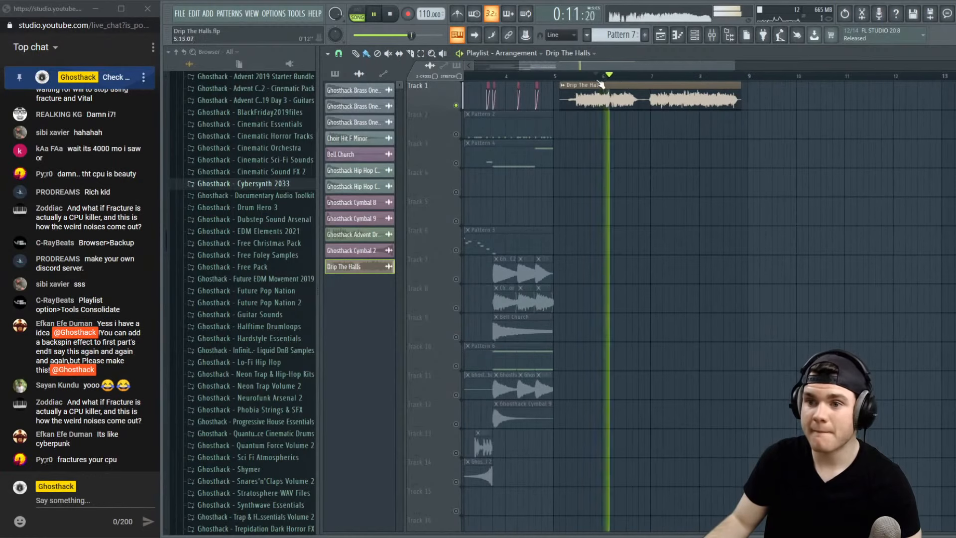
{"action": "left_click", "coordinate": [576, 77]}
{"action": "scroll", "coordinate": [576, 79], "scroll_direction": "up", "scroll_amount": 2}
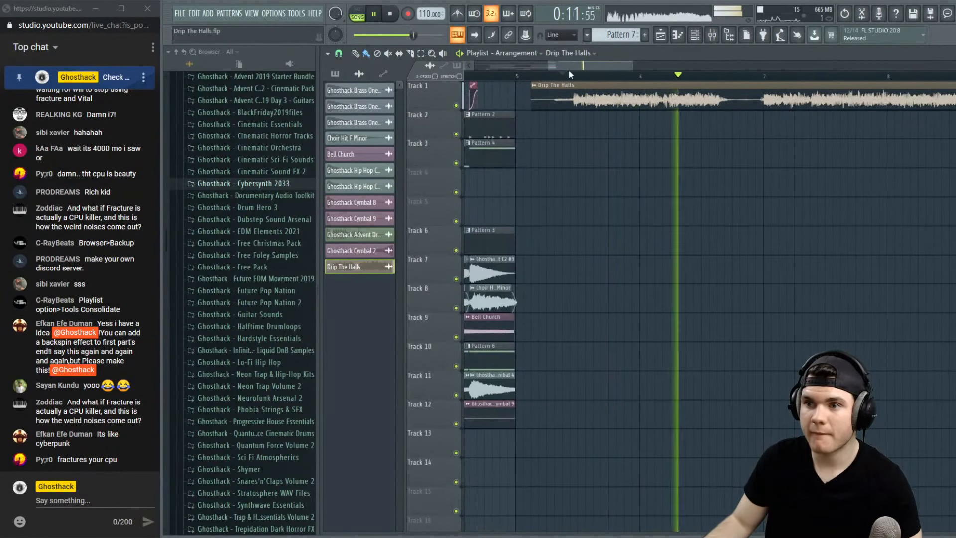
Widen the mixer to check the levels while the Drip The Halls clip plays, and replay the clip's end from late bar 7
{"action": "left_click", "coordinate": [712, 37]}
{"action": "key", "text": "space"}
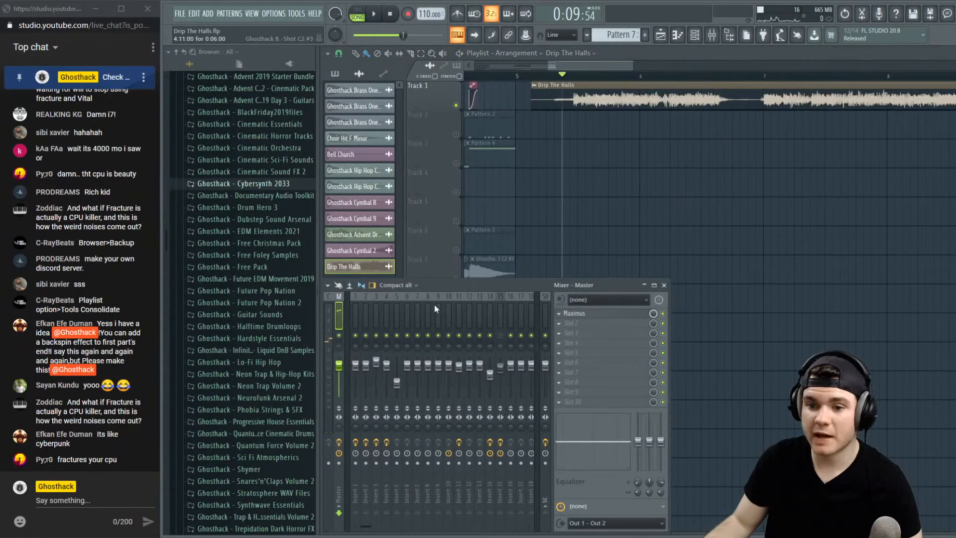
{"action": "scroll", "coordinate": [579, 85], "scroll_direction": "down", "scroll_amount": 2}
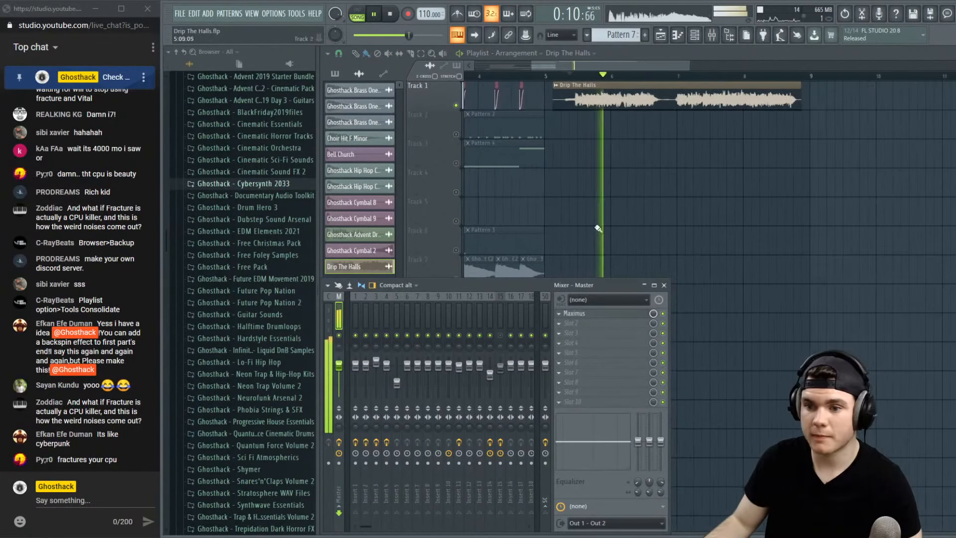
{"action": "left_click_drag", "start_coordinate": [671, 309], "coordinate": [898, 308]}
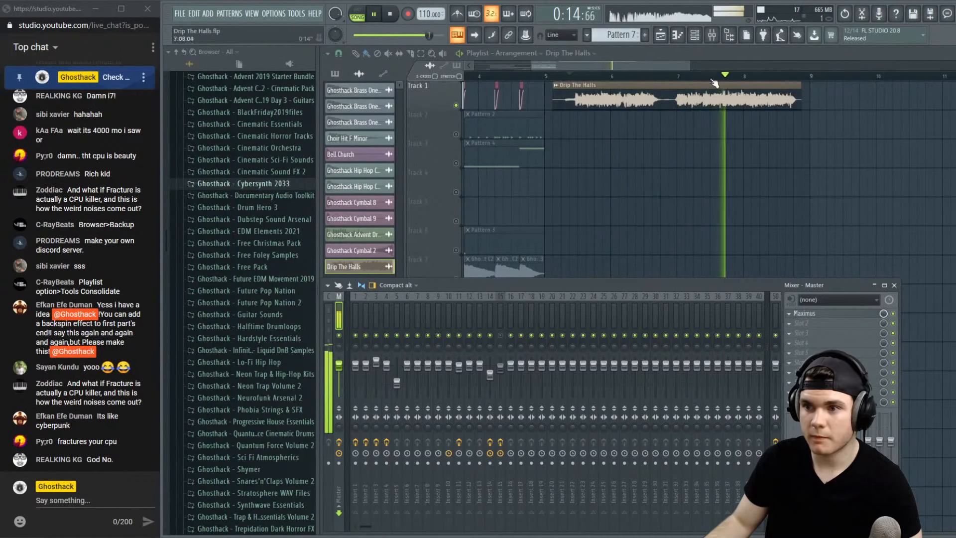
{"action": "left_click", "coordinate": [739, 80]}
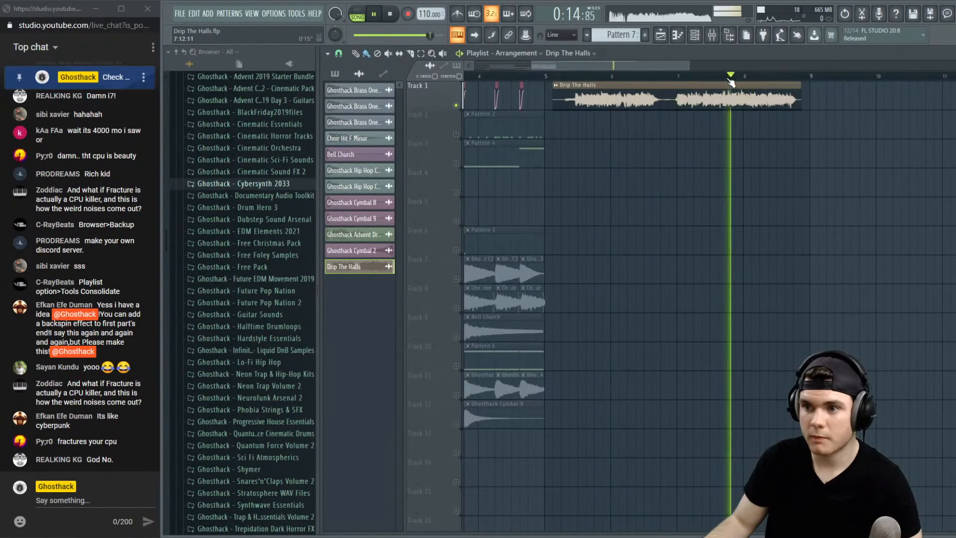
{"action": "key", "text": "space"}
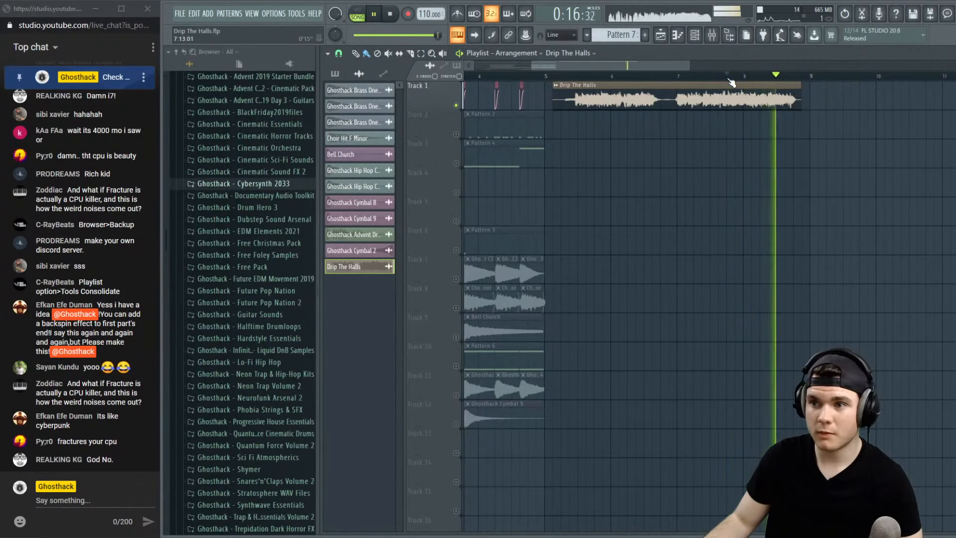
Delete the Drip The Halls audio clip from Track 1 and unsolo the track
{"action": "right_click", "coordinate": [675, 98]}
{"action": "scroll", "coordinate": [635, 82], "scroll_direction": "down", "scroll_amount": 5}
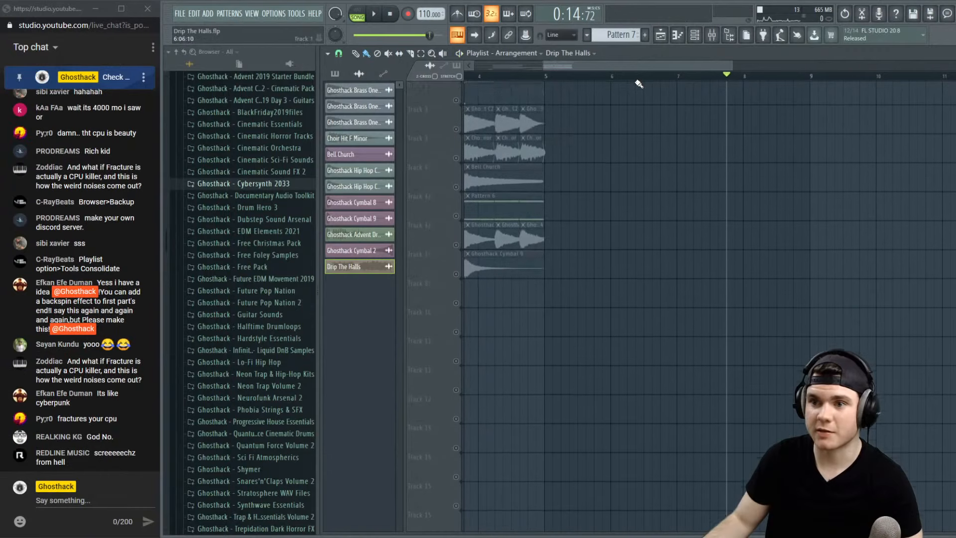
{"action": "right_click", "coordinate": [457, 106]}
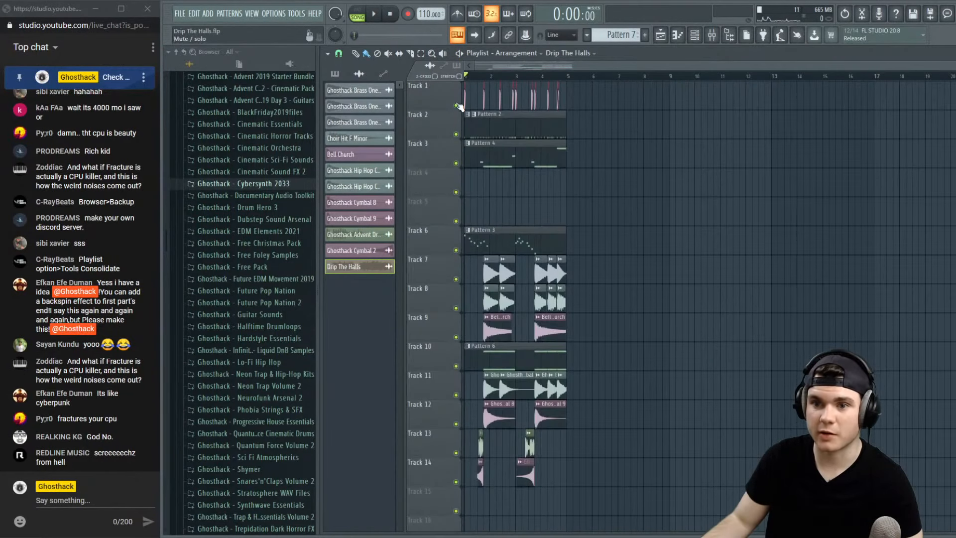
Widen the sample browser and open the Gitch Basses folder to audition its samples
{"action": "scroll", "coordinate": [244, 287], "scroll_direction": "down", "scroll_amount": 5}
{"action": "left_click_drag", "start_coordinate": [323, 259], "coordinate": [378, 259]}
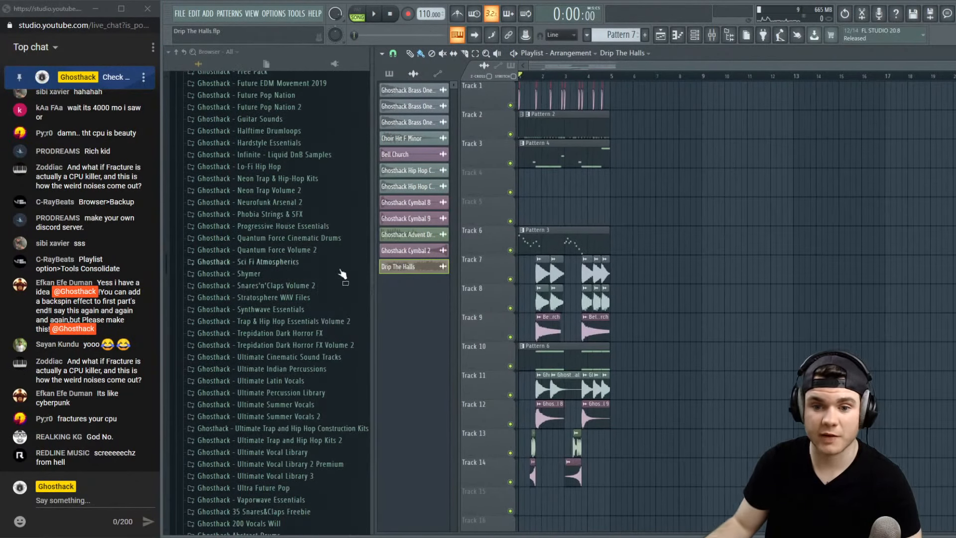
{"action": "scroll", "coordinate": [299, 284], "scroll_direction": "down", "scroll_amount": 12}
{"action": "scroll", "coordinate": [299, 288], "scroll_direction": "down", "scroll_amount": 11}
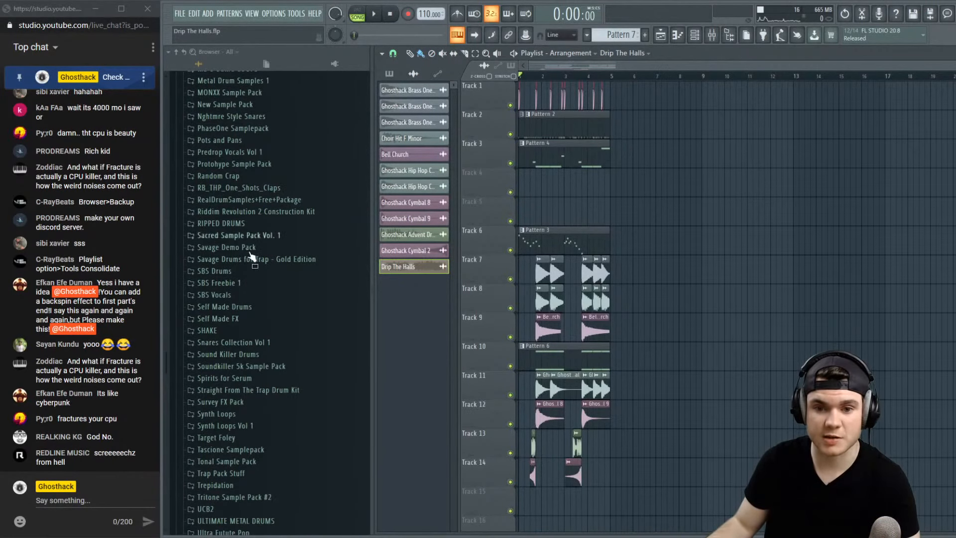
{"action": "scroll", "coordinate": [274, 298], "scroll_direction": "up", "scroll_amount": 13}
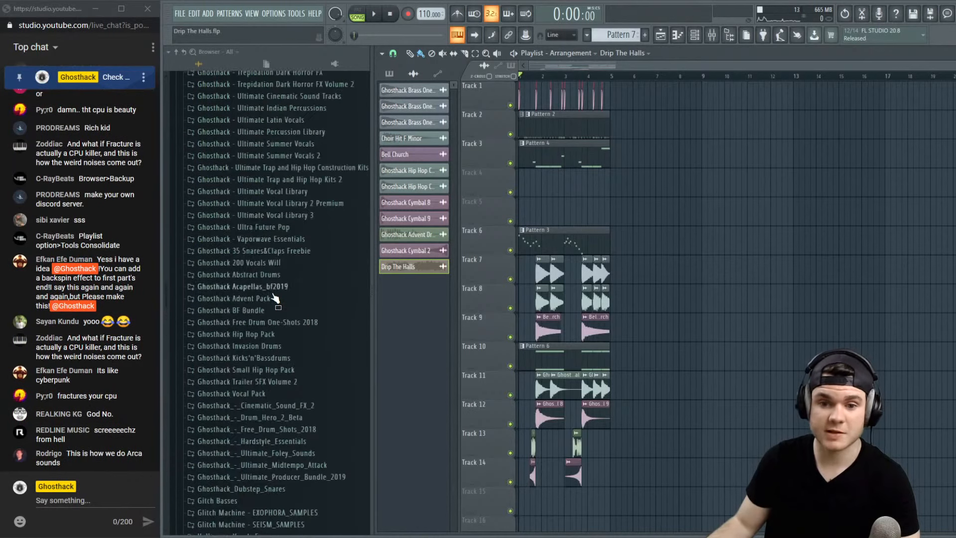
{"action": "left_click", "coordinate": [250, 374]}
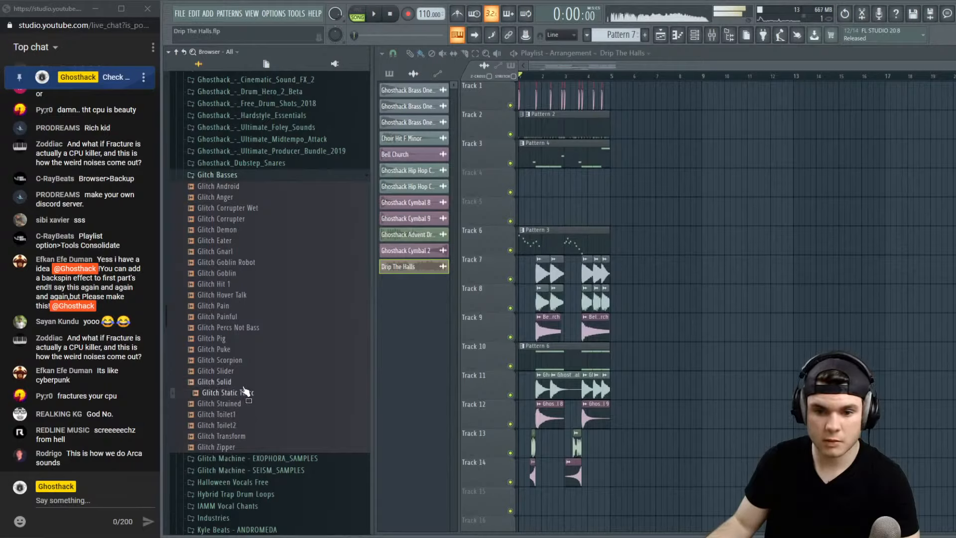
Audition Gitch Basses samples against the playing beat and place Glitch Hover Talk on Track 1 halfway through bar 5
{"action": "scroll", "coordinate": [544, 77], "scroll_direction": "up", "scroll_amount": 3}
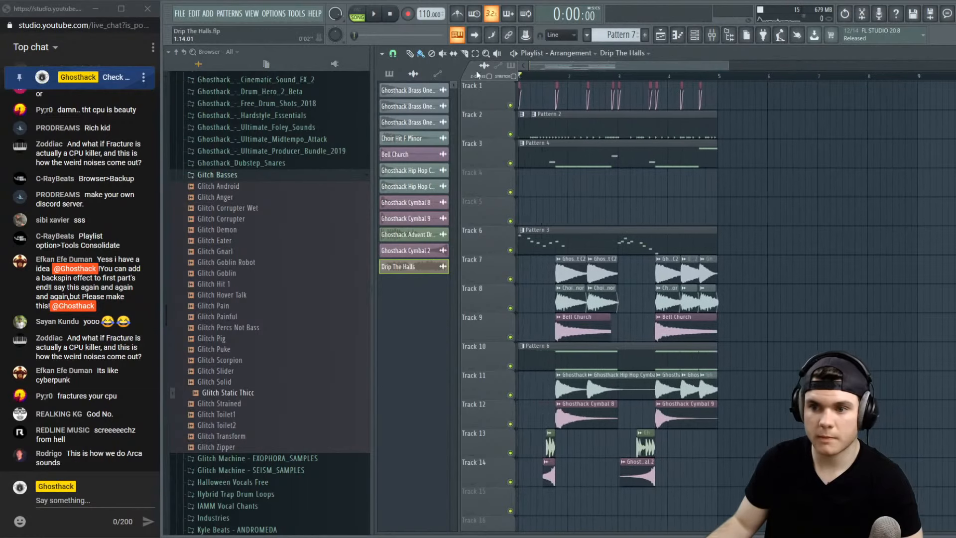
{"action": "key", "text": "space"}
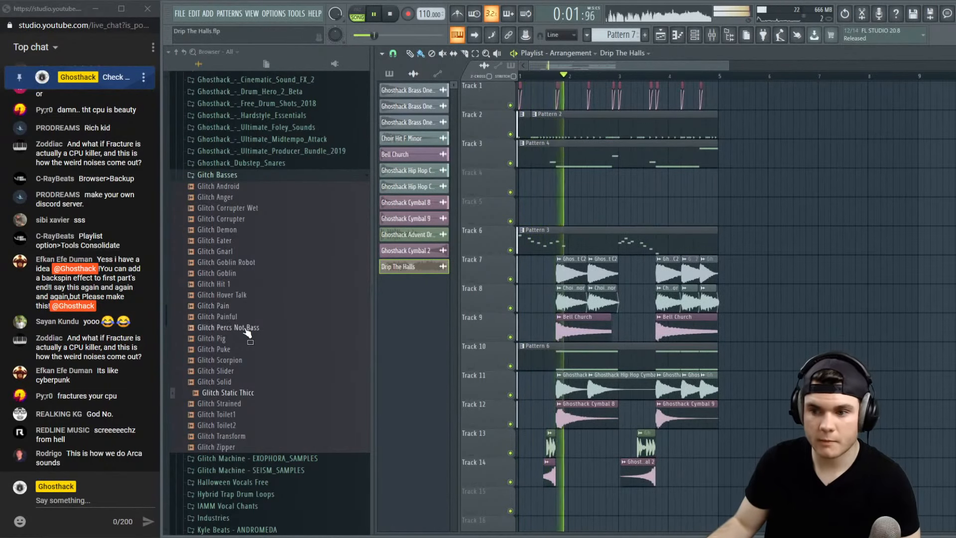
{"action": "left_click", "coordinate": [236, 253]}
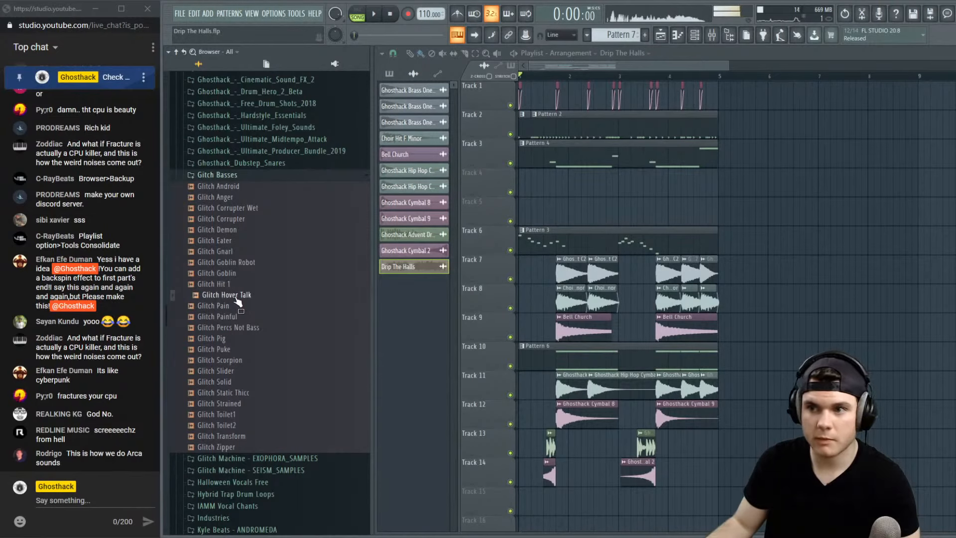
{"action": "left_click_drag", "start_coordinate": [237, 299], "coordinate": [747, 80]}
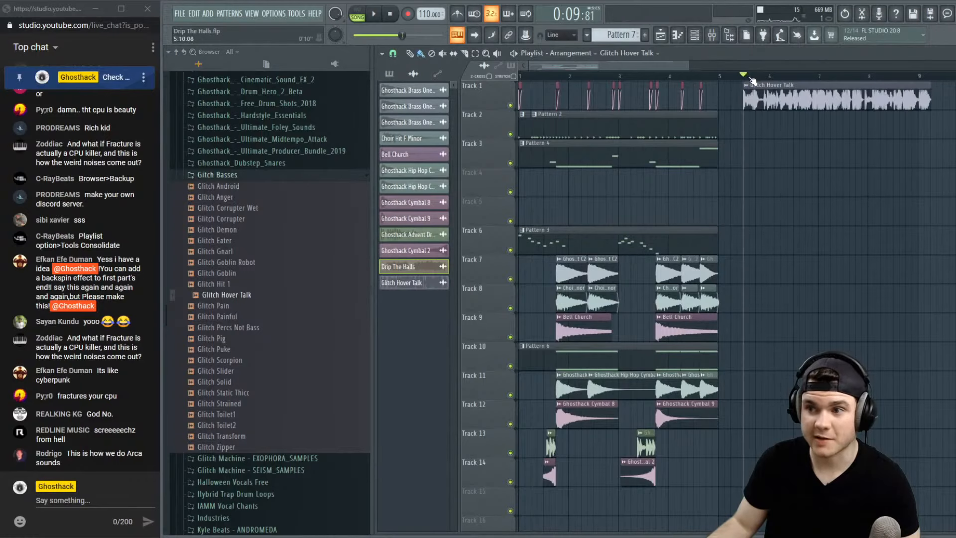
Listen through the Glitch Hover Talk clip on Track 1 and replay its middle around bar 7 for usable sounds
{"action": "key", "text": "space"}
{"action": "scroll", "coordinate": [838, 79], "scroll_direction": "up", "scroll_amount": 2}
{"action": "left_click_drag", "start_coordinate": [655, 68], "coordinate": [681, 70]}
{"action": "scroll", "coordinate": [675, 78], "scroll_direction": "down", "scroll_amount": 1}
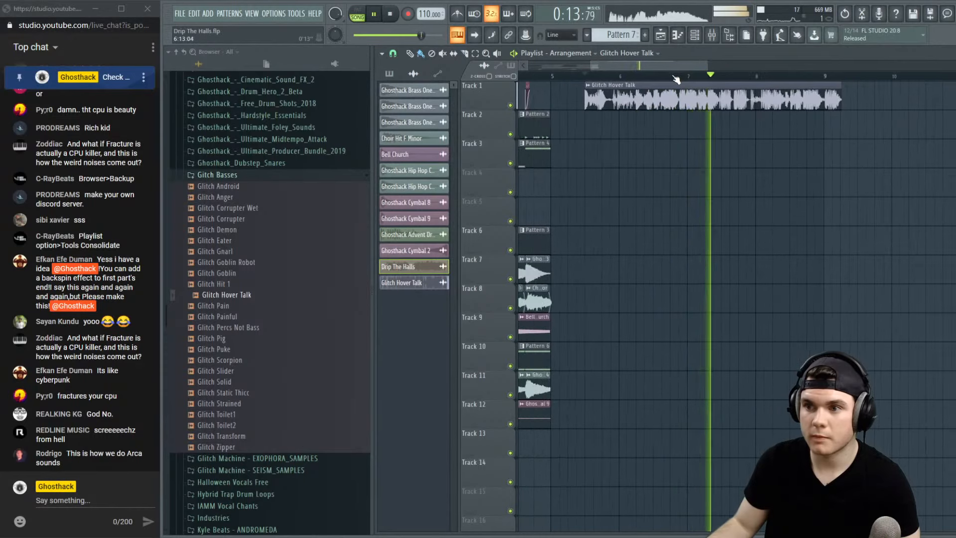
{"action": "scroll", "coordinate": [676, 79], "scroll_direction": "down", "scroll_amount": 2}
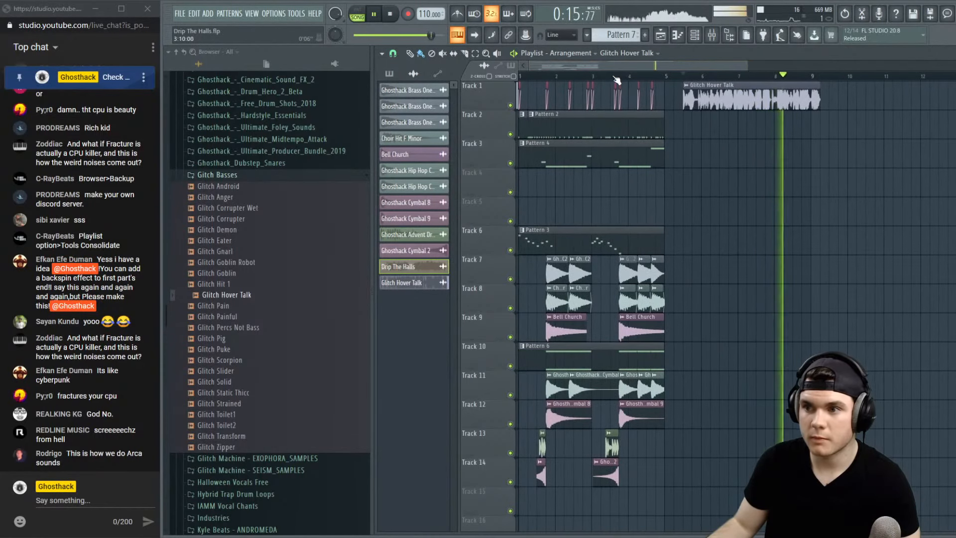
{"action": "left_click", "coordinate": [728, 77]}
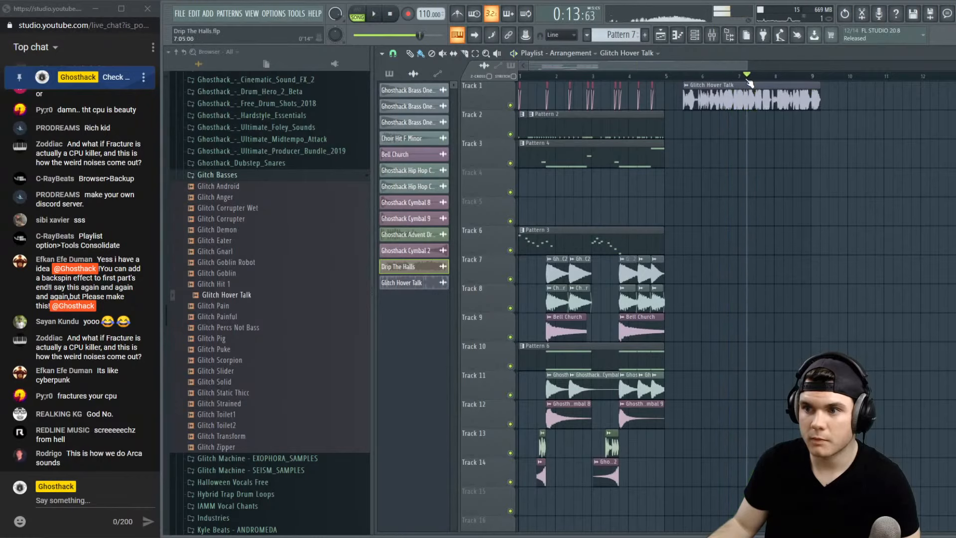
{"action": "scroll", "coordinate": [752, 83], "scroll_direction": "up", "scroll_amount": 2}
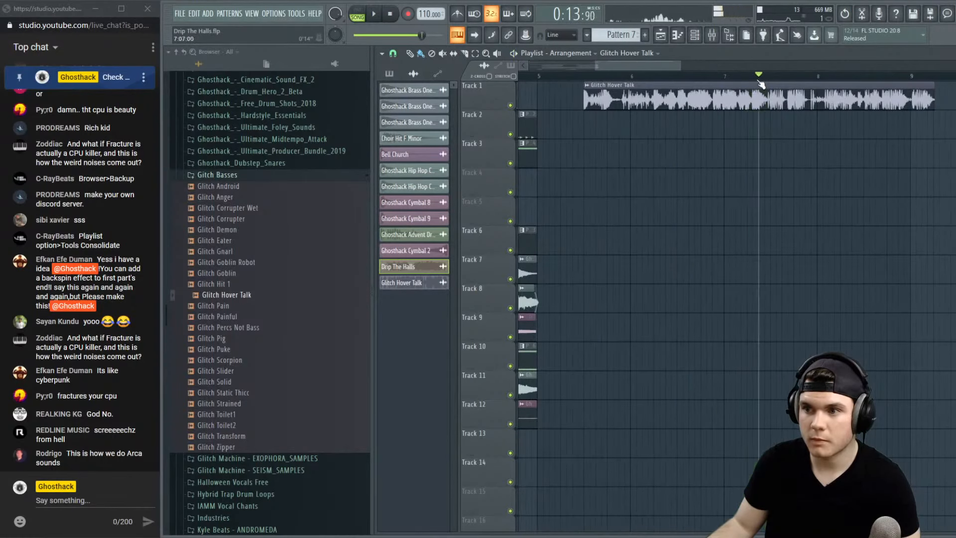
{"action": "scroll", "coordinate": [754, 84], "scroll_direction": "down", "scroll_amount": 2}
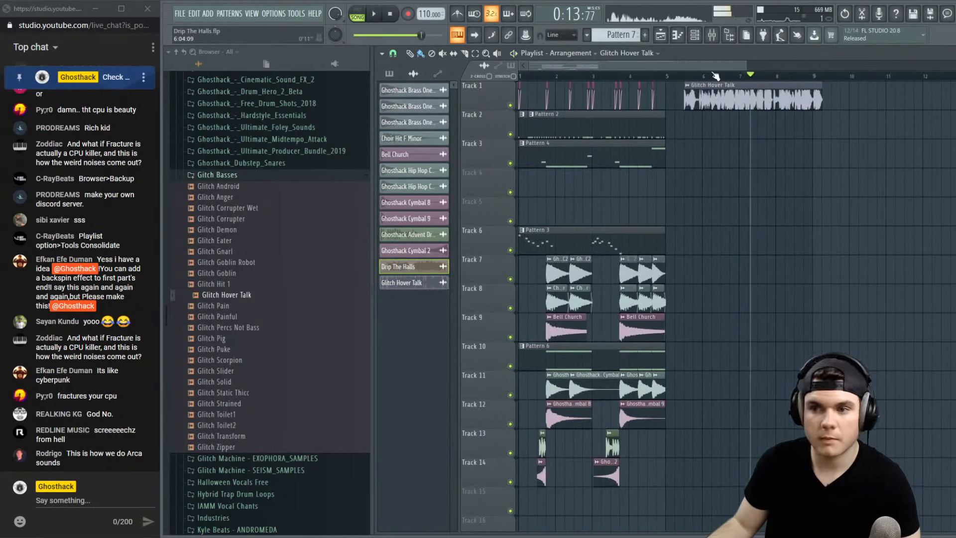
{"action": "scroll", "coordinate": [716, 75], "scroll_direction": "down", "scroll_amount": 1}
{"action": "scroll", "coordinate": [597, 81], "scroll_direction": "up", "scroll_amount": 2}
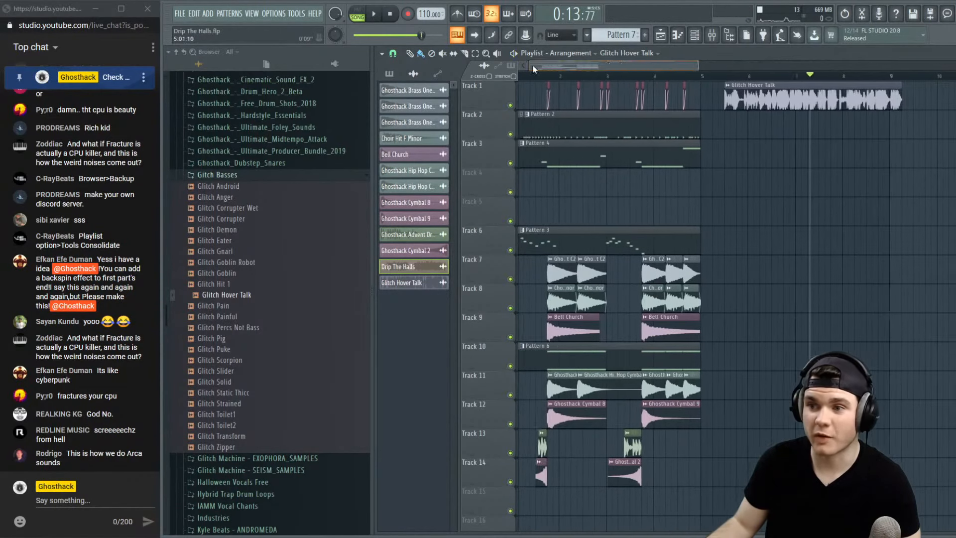
Play the beat from the start, the Glitch Hover Talk clip around bar 6, and the beat again around bar 3
{"action": "key", "text": "space"}
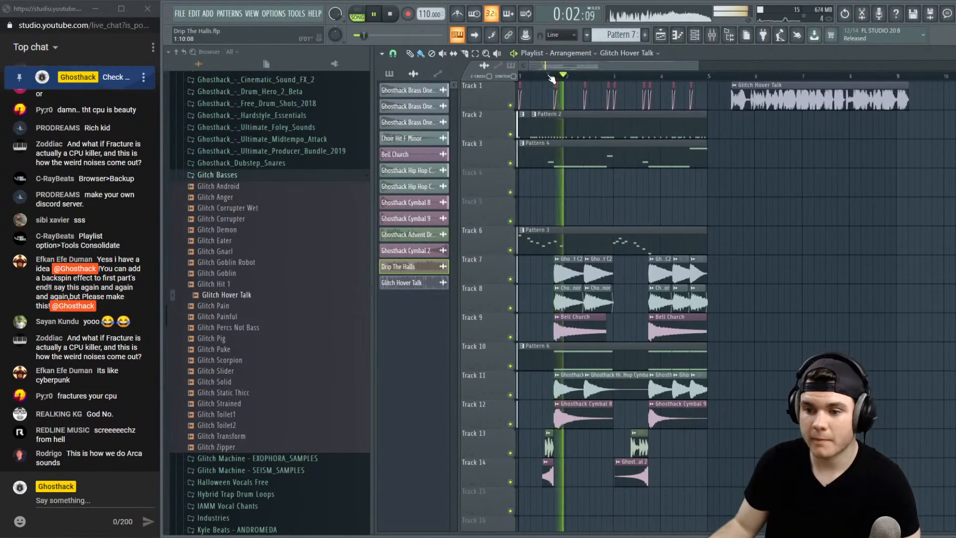
{"action": "left_click", "coordinate": [771, 76]}
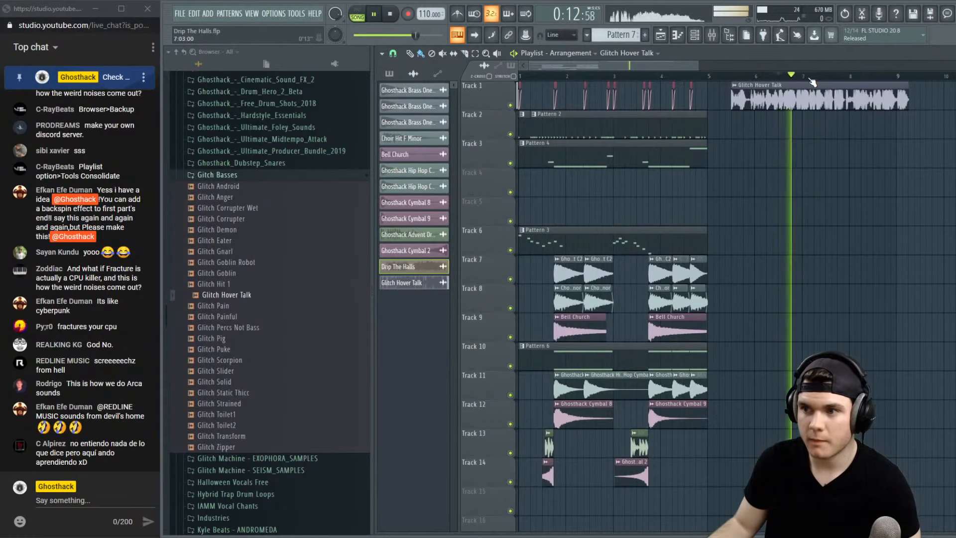
{"action": "left_click", "coordinate": [611, 76]}
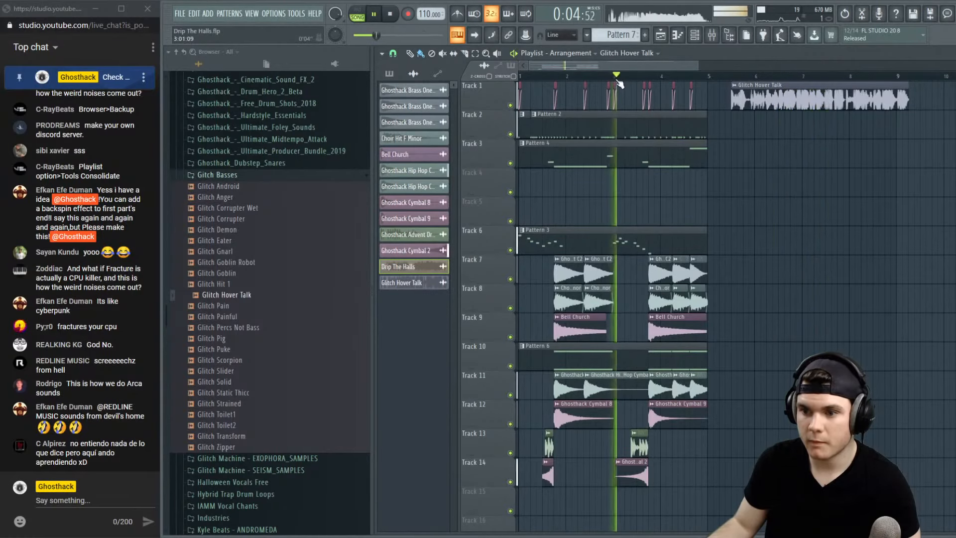
Move the Glitch Hover Talk clip to Track 15 starting at bar 3 and play it with the beat
{"action": "left_click_drag", "start_coordinate": [764, 115], "coordinate": [647, 521]}
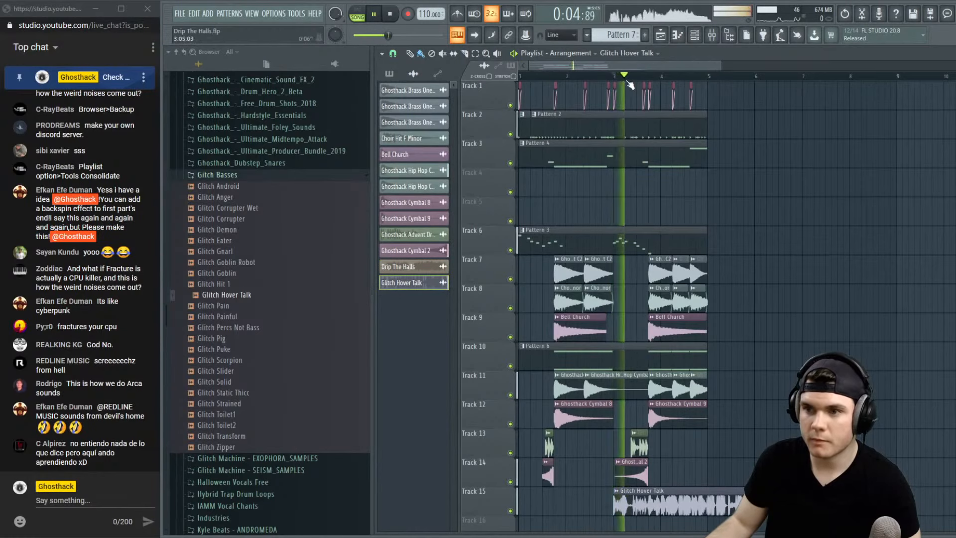
{"action": "scroll", "coordinate": [625, 86], "scroll_direction": "down", "scroll_amount": 2}
{"action": "key", "text": "space"}
{"action": "scroll", "coordinate": [572, 77], "scroll_direction": "up", "scroll_amount": 6}
{"action": "key", "text": "space"}
{"action": "scroll", "coordinate": [933, 249], "scroll_direction": "down", "scroll_amount": 4}
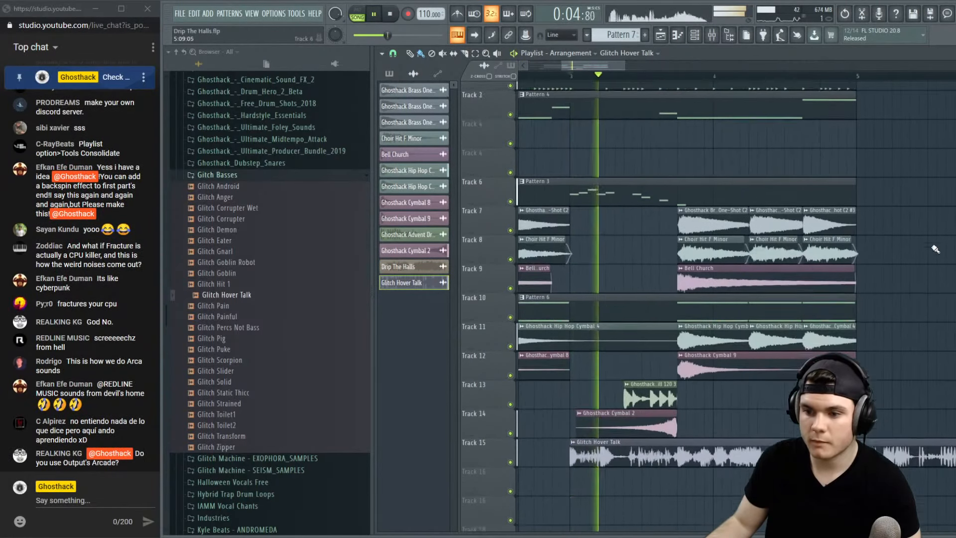
{"action": "scroll", "coordinate": [634, 74], "scroll_direction": "up", "scroll_amount": 2}
{"action": "key", "text": "space"}
Slice the Glitch Hover Talk clip on Track 15 at eighth-note intervals from beat 2 to beat 4 of bar 3
{"action": "left_click_drag", "start_coordinate": [592, 65], "coordinate": [581, 65]}
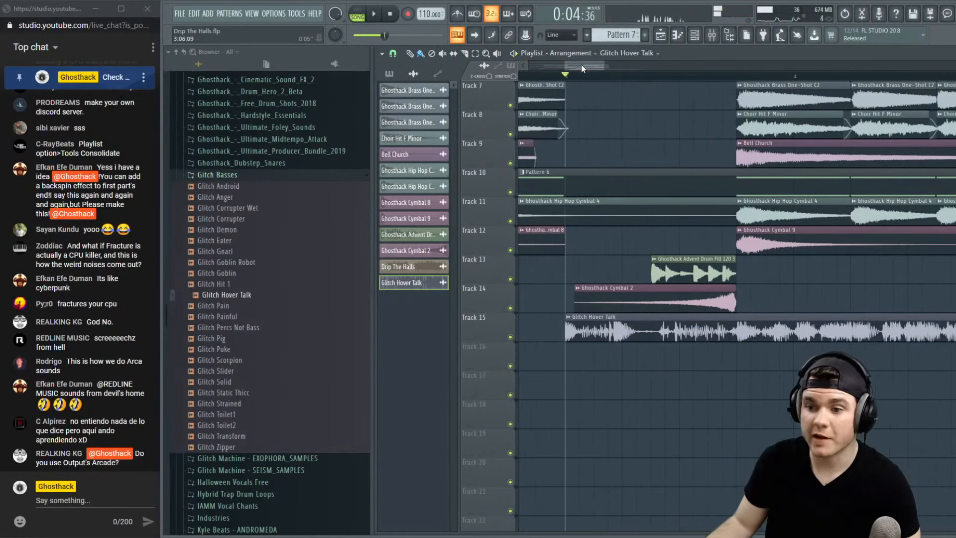
{"action": "key", "text": "space"}
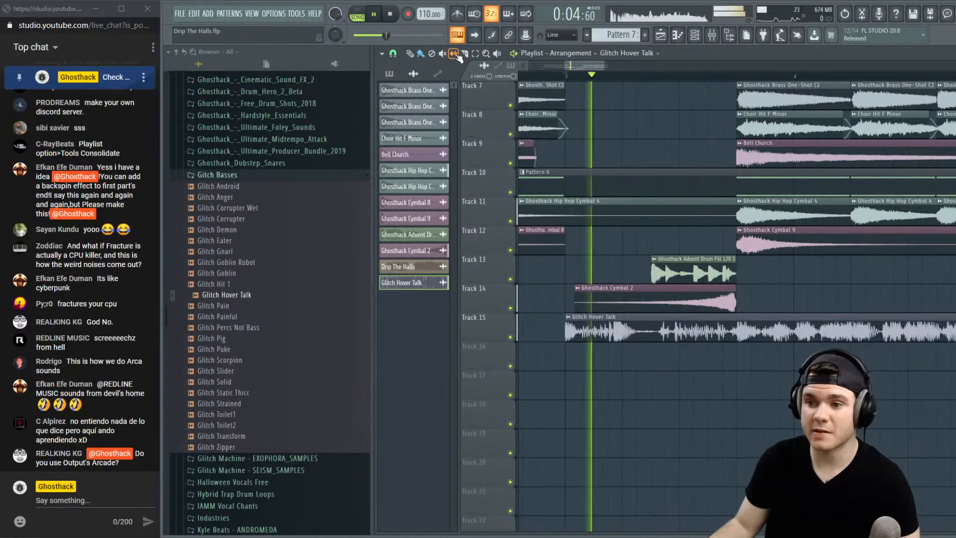
{"action": "key", "text": "space"}
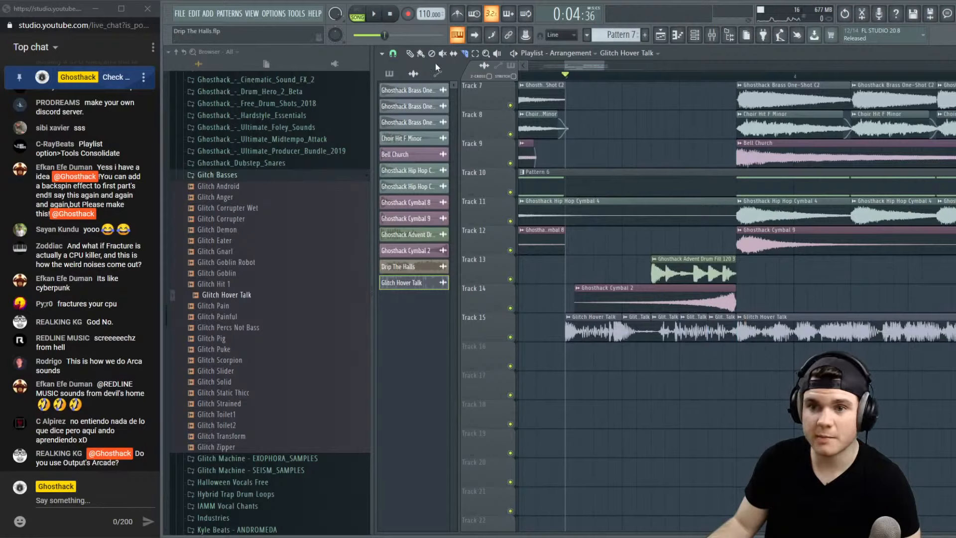
Delete the first and last Glitch Hover Talk slices on Track 15 and play the remaining slices from bar 3
{"action": "right_click", "coordinate": [783, 323]}
{"action": "key", "text": "space"}
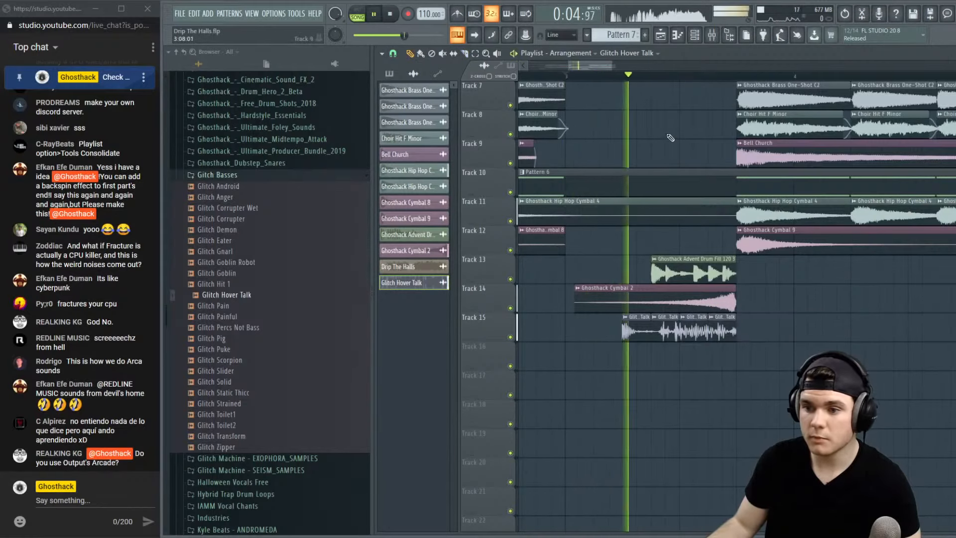
{"action": "key", "text": "space"}
Enable the Slip edit tool, set the playback start to bar 3, solo Track 15 and play its Glitch Hover Talk slices
{"action": "key", "text": "space"}
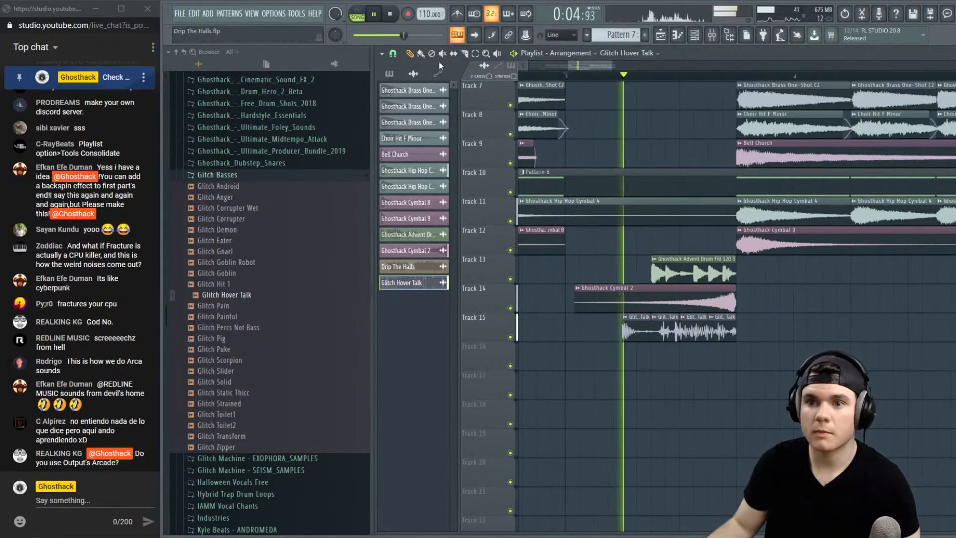
{"action": "left_click", "coordinate": [454, 54]}
{"action": "left_click", "coordinate": [565, 76]}
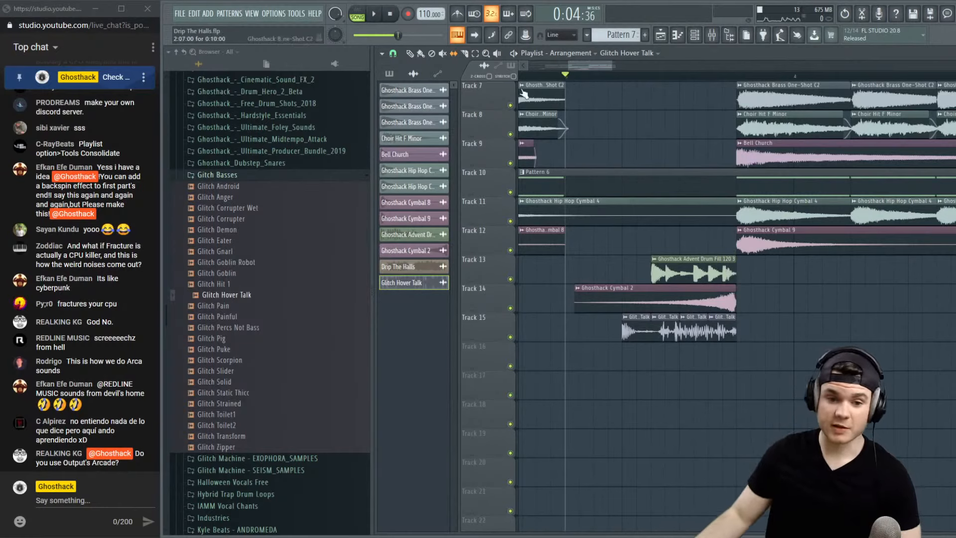
{"action": "key", "text": "space"}
{"action": "key", "text": "space"}
{"action": "right_click", "coordinate": [510, 337]}
{"action": "key", "text": "space"}
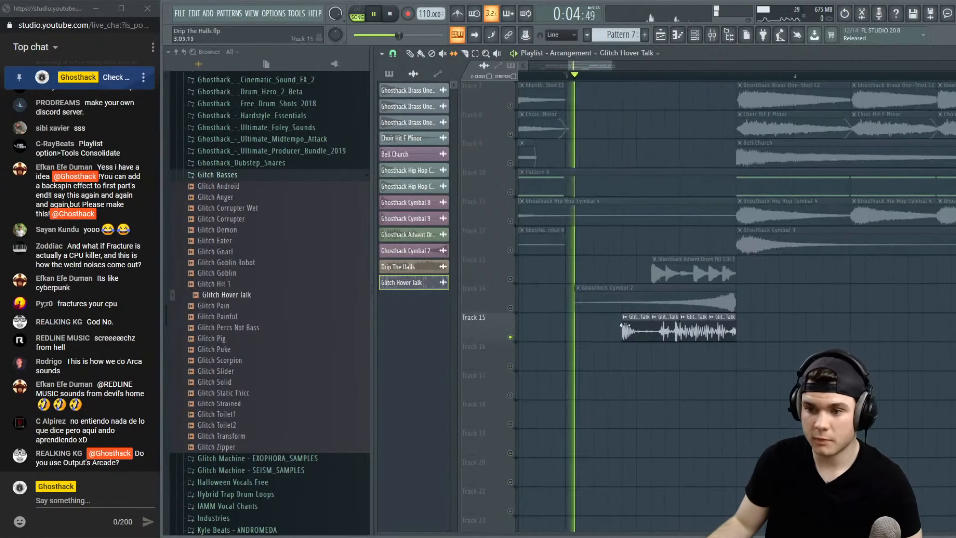
Slip the audio inside the first and second Glitch Hover Talk slices on Track 15, playing the slices to check the timing
{"action": "key", "text": "space"}
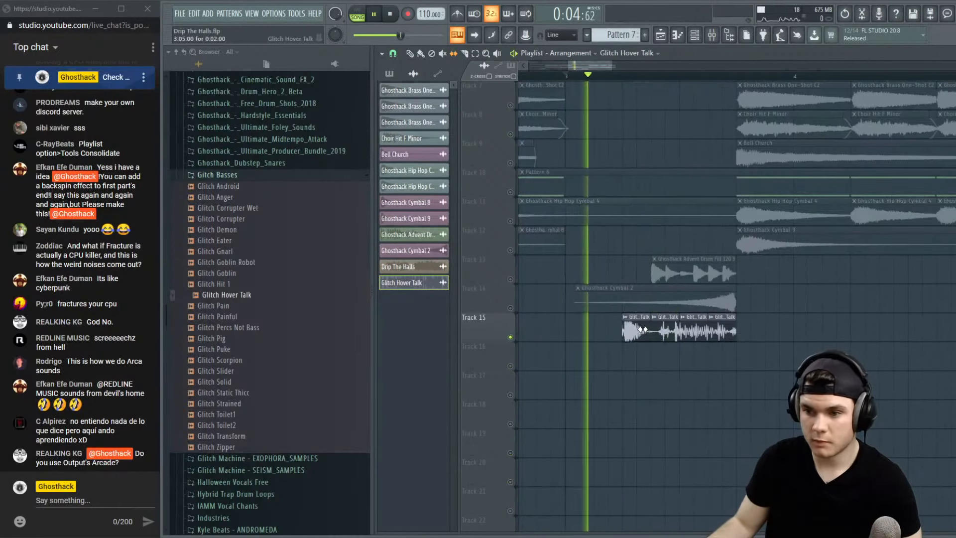
{"action": "key", "text": "space"}
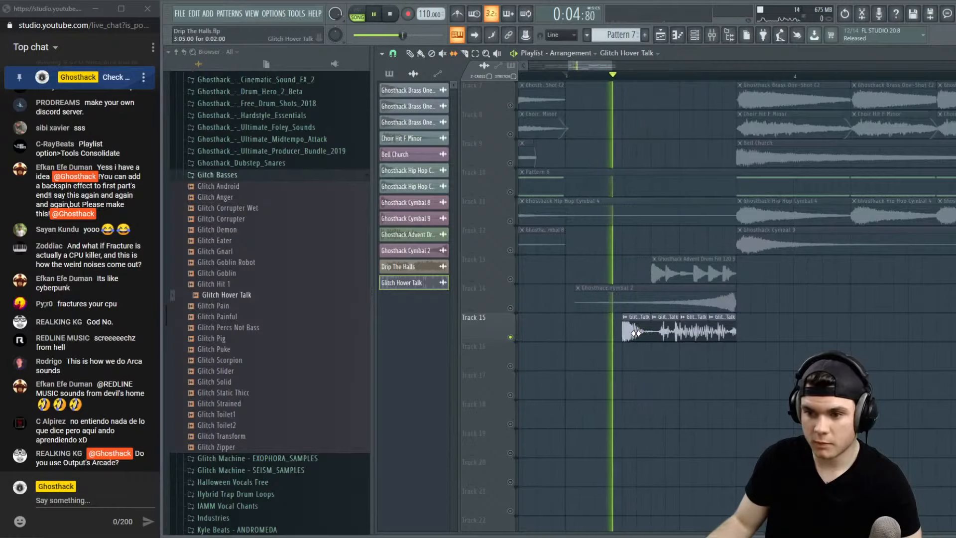
{"action": "key", "text": "space"}
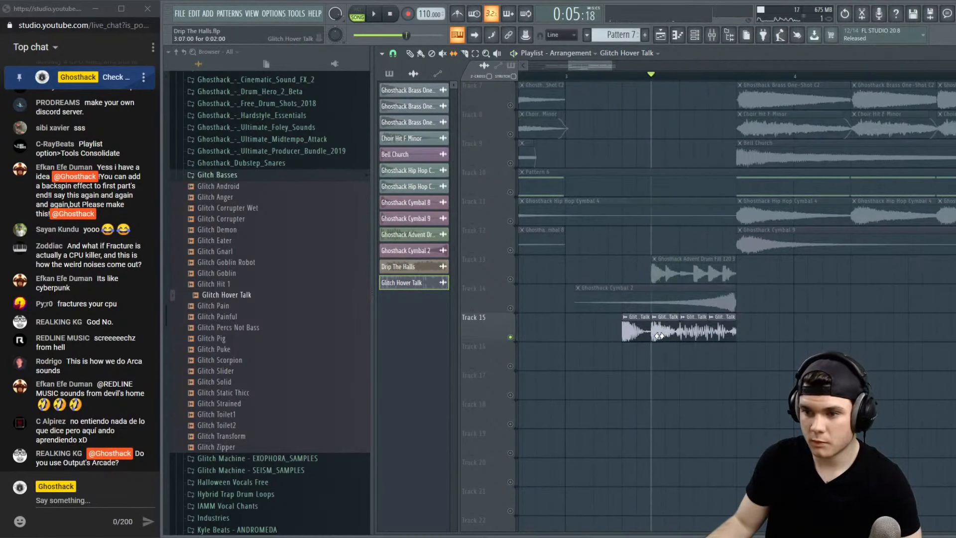
{"action": "key", "text": "space"}
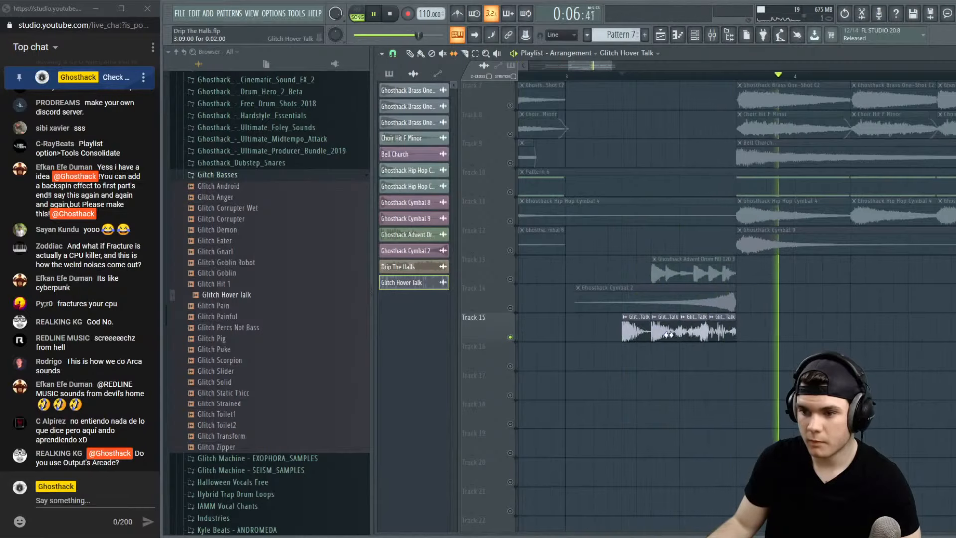
Slip the audio inside the third and fourth Glitch Hover Talk slices on Track 15 and replay the fill
{"action": "key", "text": "space"}
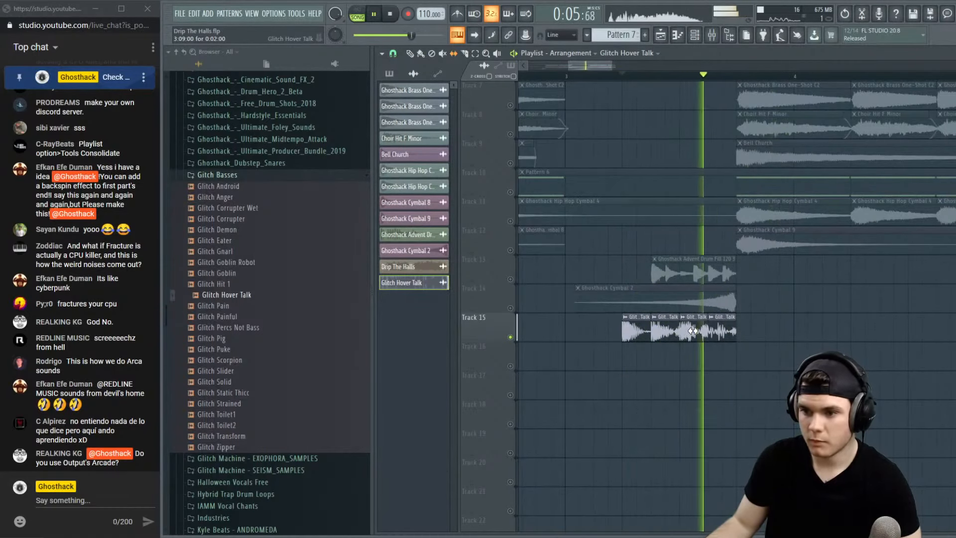
{"action": "key", "text": "space"}
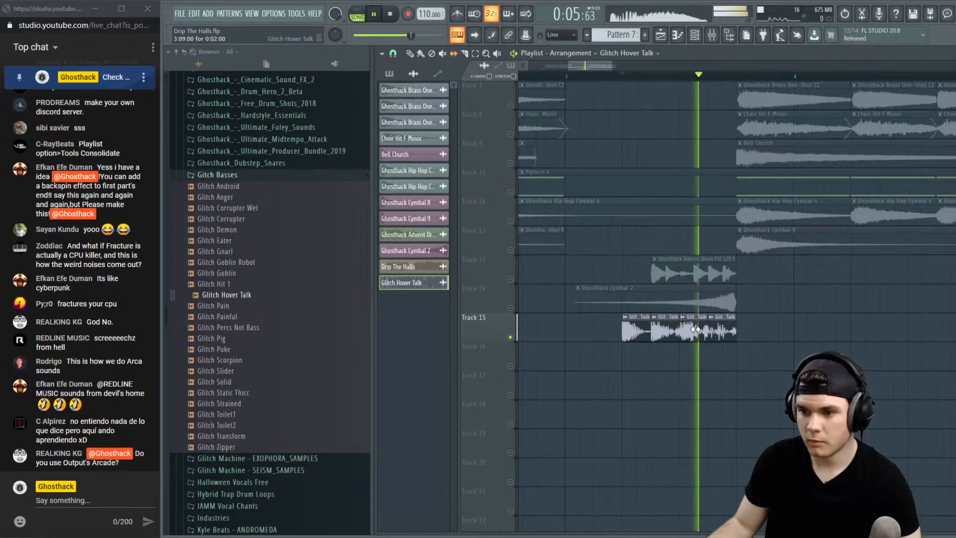
{"action": "key", "text": "space"}
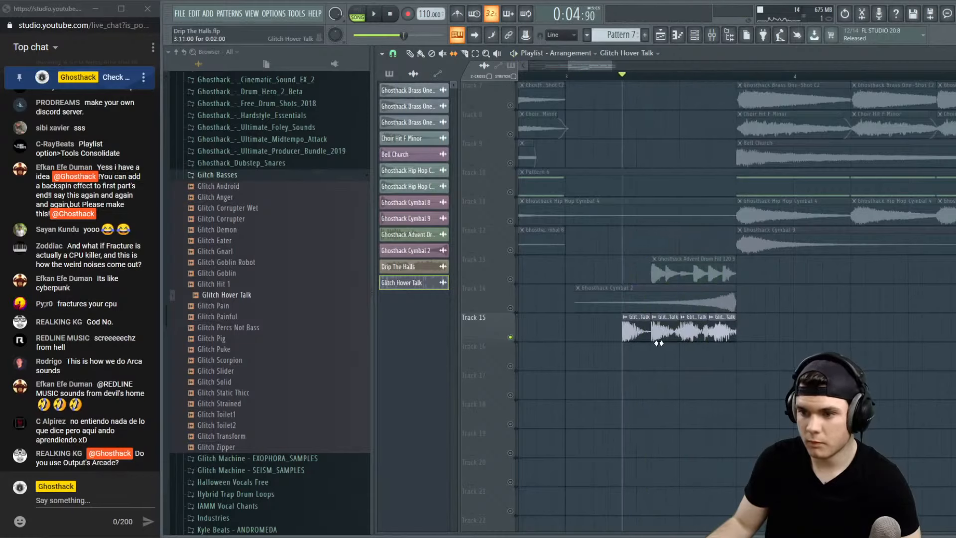
{"action": "key", "text": "space"}
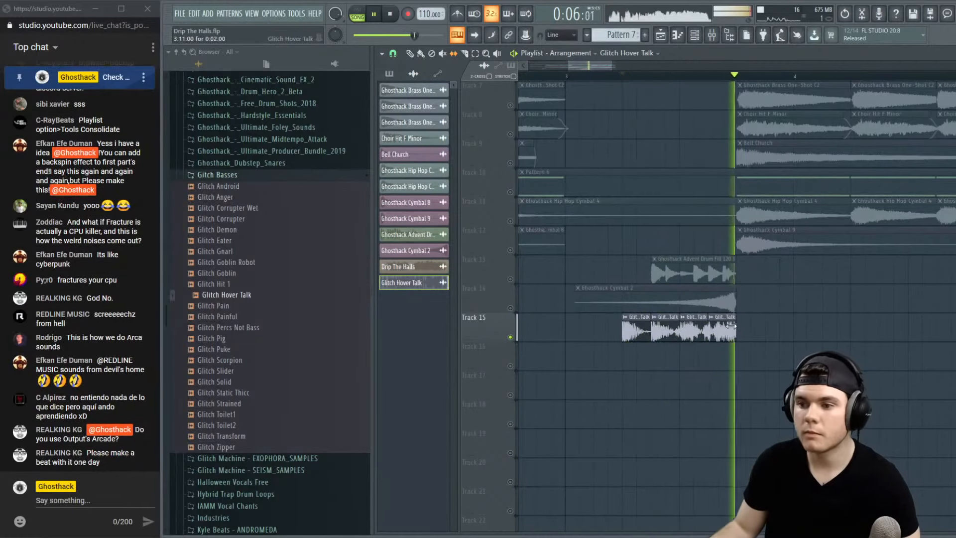
{"action": "key", "text": "space"}
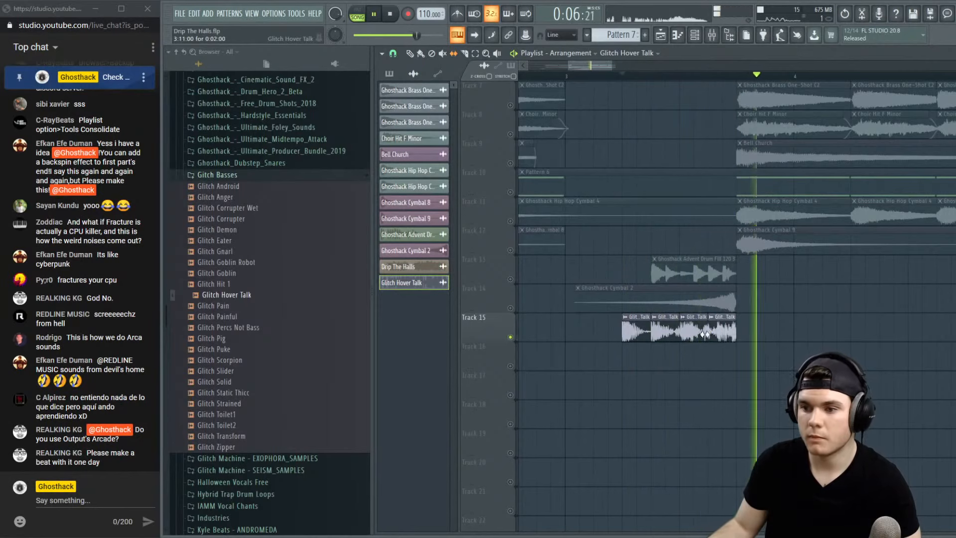
{"action": "key", "text": "space"}
{"action": "key", "text": "space"}
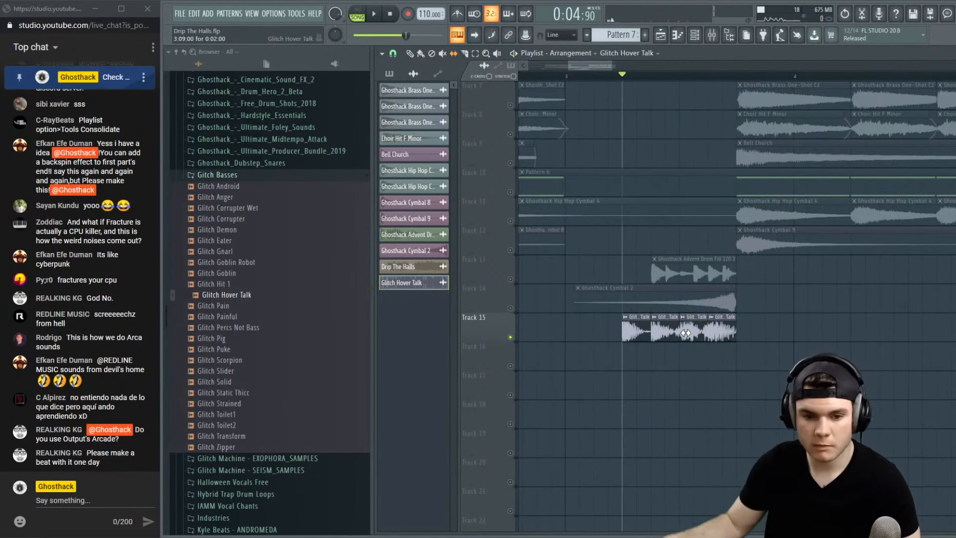
{"action": "key", "text": "space"}
{"action": "key", "text": "space"}
Unsolo Track 15, return to Draw mode and play the full beat around bar 3
{"action": "right_click", "coordinate": [506, 338]}
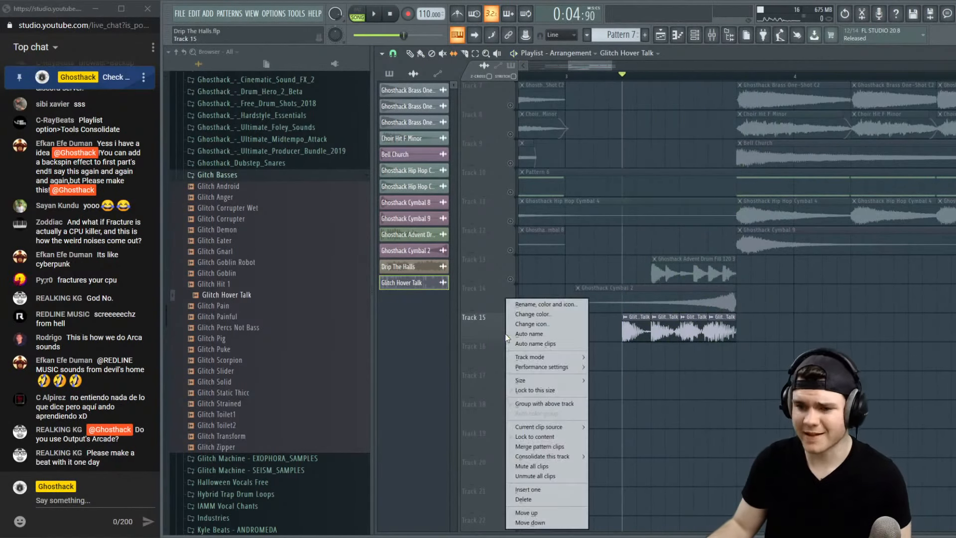
{"action": "left_click", "coordinate": [504, 338]}
{"action": "right_click", "coordinate": [511, 337]}
{"action": "key", "text": "space"}
{"action": "scroll", "coordinate": [578, 83], "scroll_direction": "down", "scroll_amount": 3}
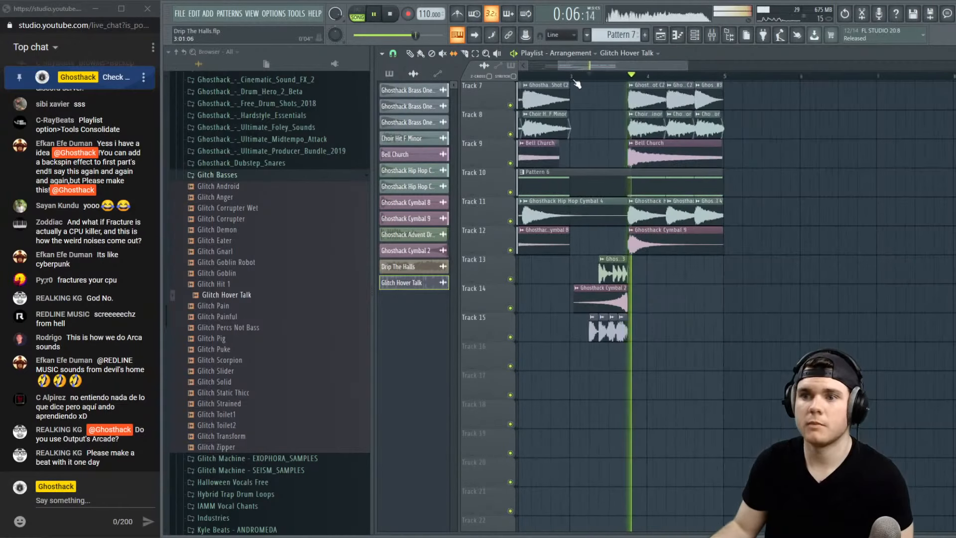
{"action": "left_click", "coordinate": [548, 76]}
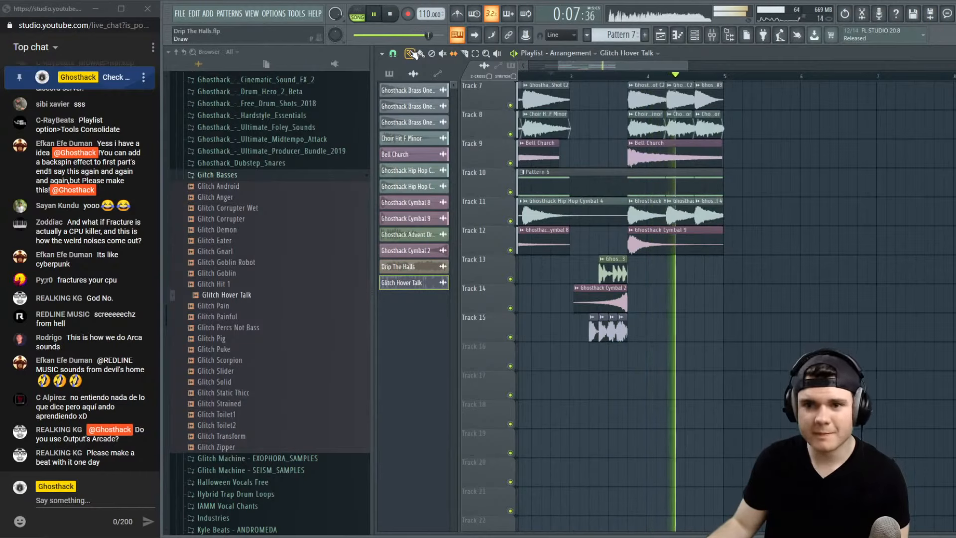
{"action": "scroll", "coordinate": [584, 77], "scroll_direction": "down", "scroll_amount": 2}
{"action": "left_click", "coordinate": [562, 77]}
{"action": "scroll", "coordinate": [585, 77], "scroll_direction": "up", "scroll_amount": 6}
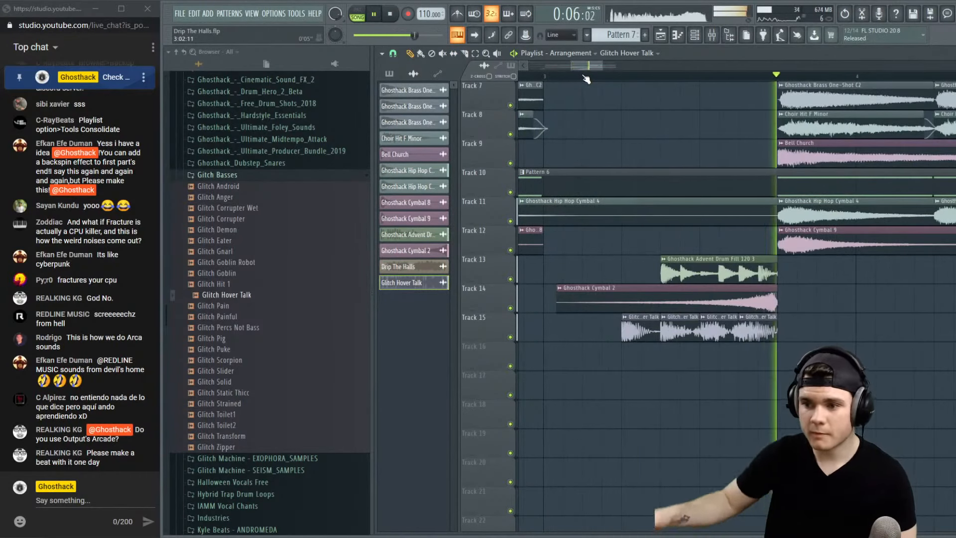
{"action": "left_click", "coordinate": [666, 77]}
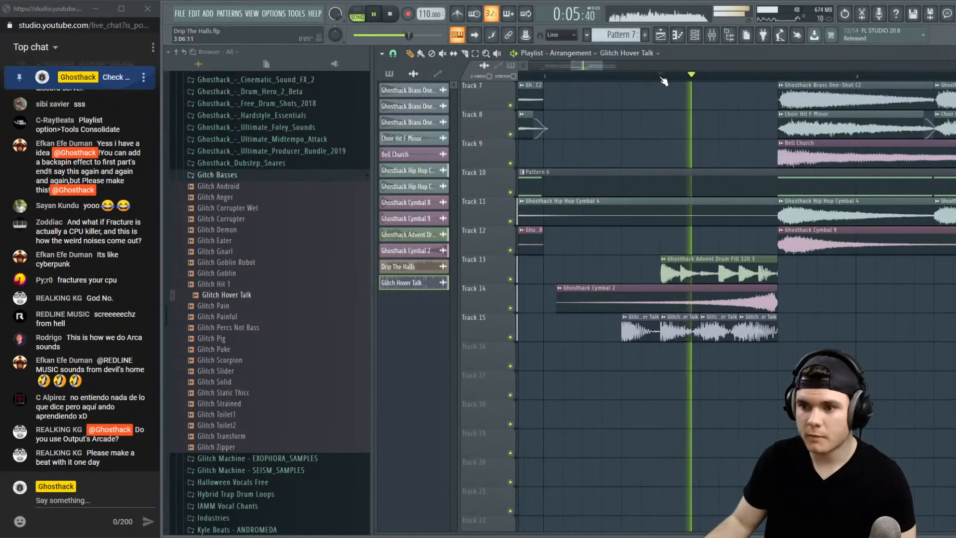
Try swapping the second and third Glitch Hover Talk slices on Track 15, using Track 16 as temporary space, and play the result
{"action": "key", "text": "space"}
{"action": "left_click_drag", "start_coordinate": [677, 333], "coordinate": [678, 363]}
{"action": "left_click_drag", "start_coordinate": [719, 331], "coordinate": [681, 332]}
{"action": "key", "text": "space"}
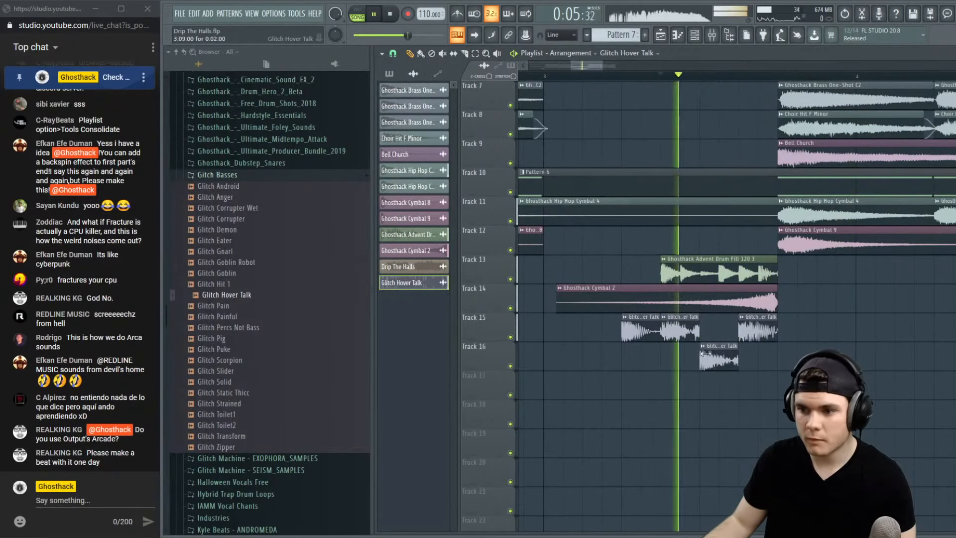
{"action": "key", "text": "space"}
{"action": "key", "text": "space"}
{"action": "left_click_drag", "start_coordinate": [714, 361], "coordinate": [721, 333]}
{"action": "key", "text": "space"}
{"action": "key", "text": "space"}
{"action": "left_click_drag", "start_coordinate": [684, 362], "coordinate": [683, 332]}
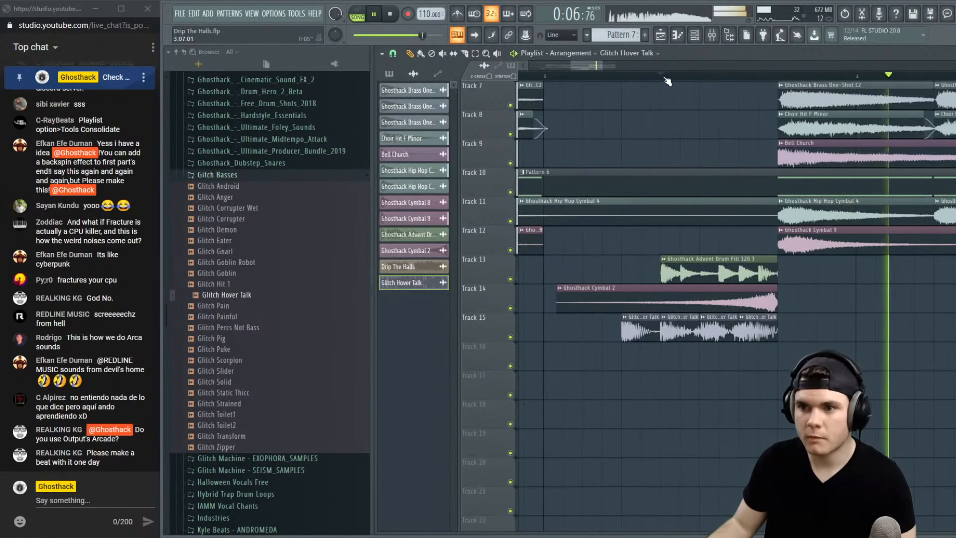
Play the beat with the Glitch Hover Talk fill from bar 3
{"action": "scroll", "coordinate": [682, 78], "scroll_direction": "down", "scroll_amount": 8}
{"action": "key", "text": "space"}
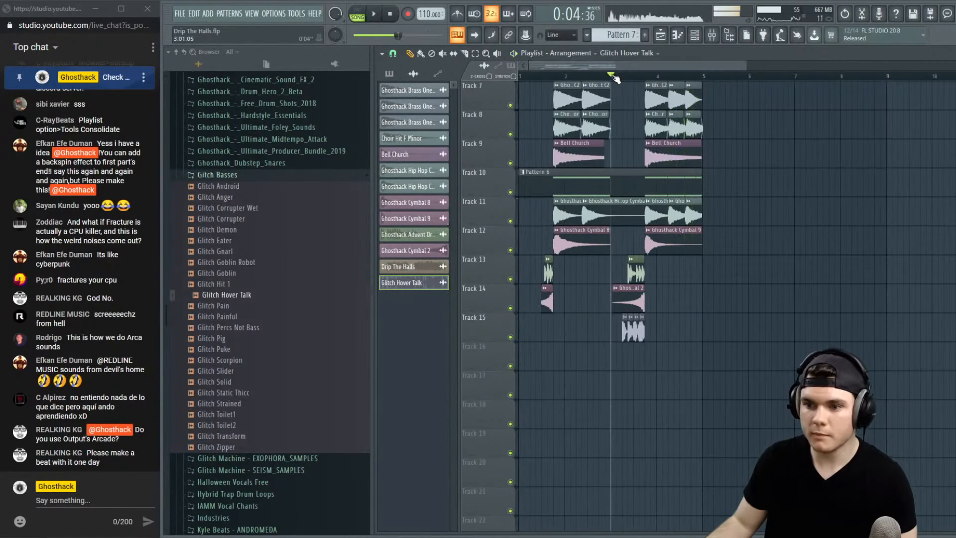
{"action": "scroll", "coordinate": [612, 75], "scroll_direction": "up", "scroll_amount": 6}
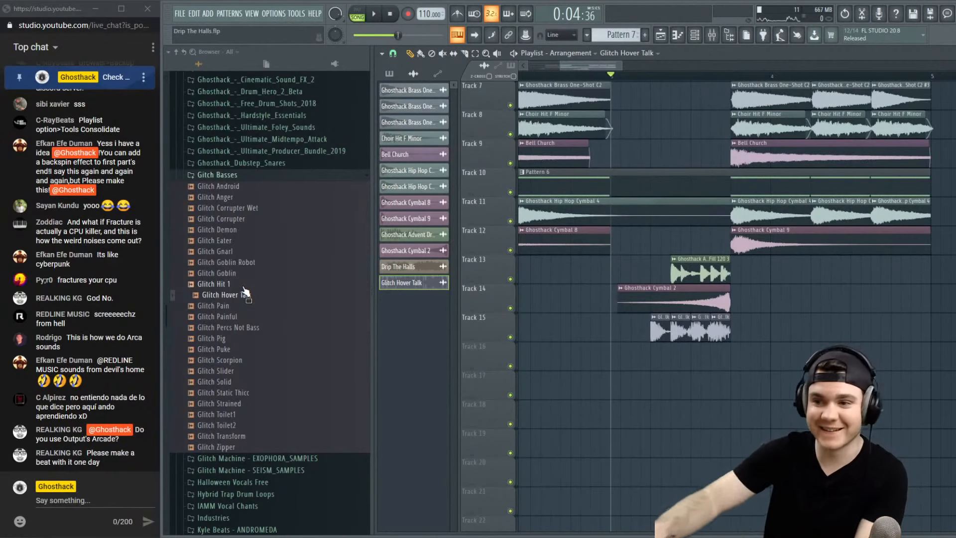
{"action": "scroll", "coordinate": [627, 80], "scroll_direction": "down", "scroll_amount": 5}
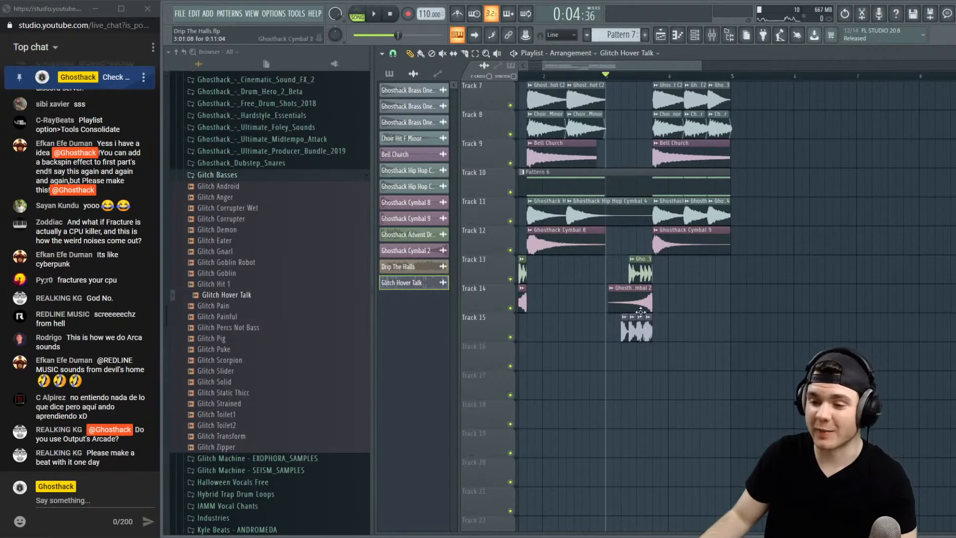
{"action": "key", "text": "space"}
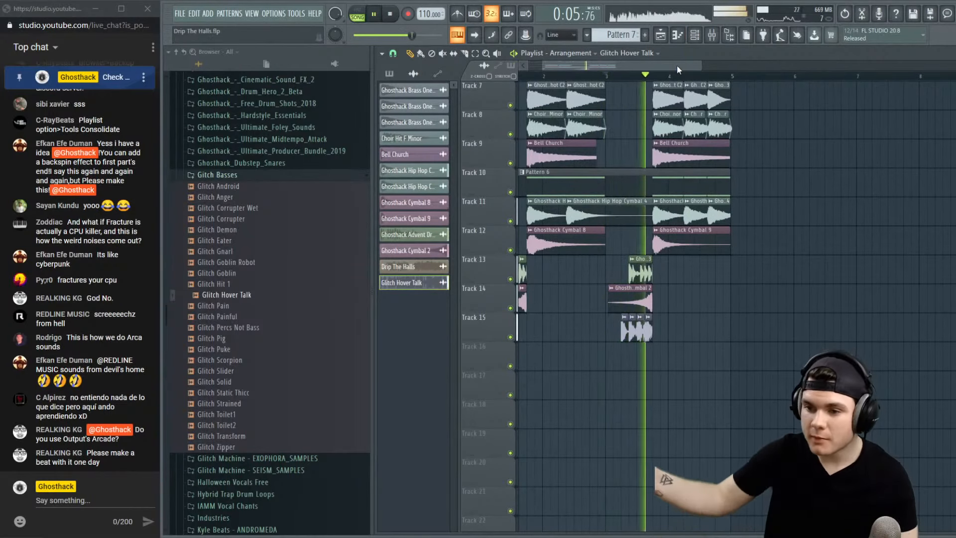
Solo Insert 15 in the mixer to check which sound it carries, unsolo it and play the beat again
{"action": "key", "text": "F9"}
{"action": "key", "text": "space"}
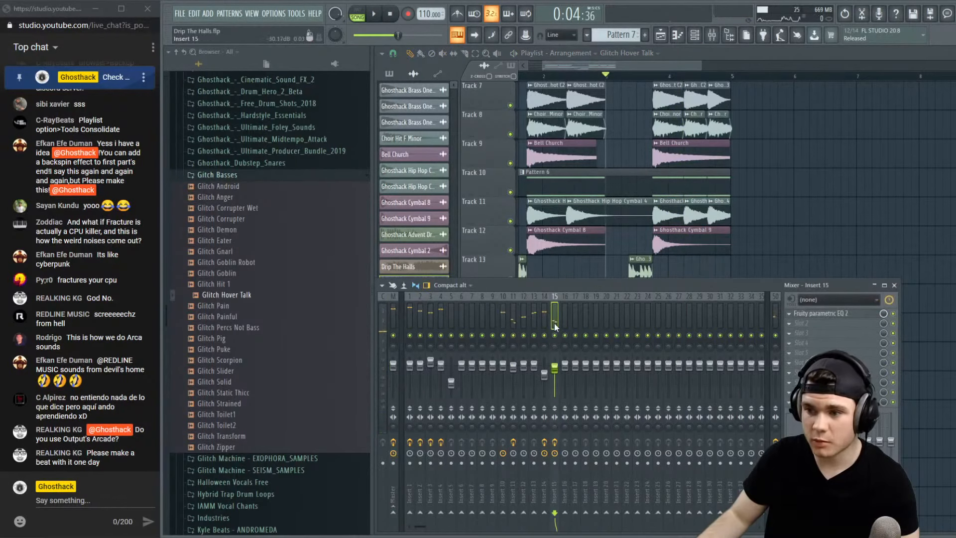
{"action": "left_click", "coordinate": [555, 326]}
{"action": "key", "text": "space"}
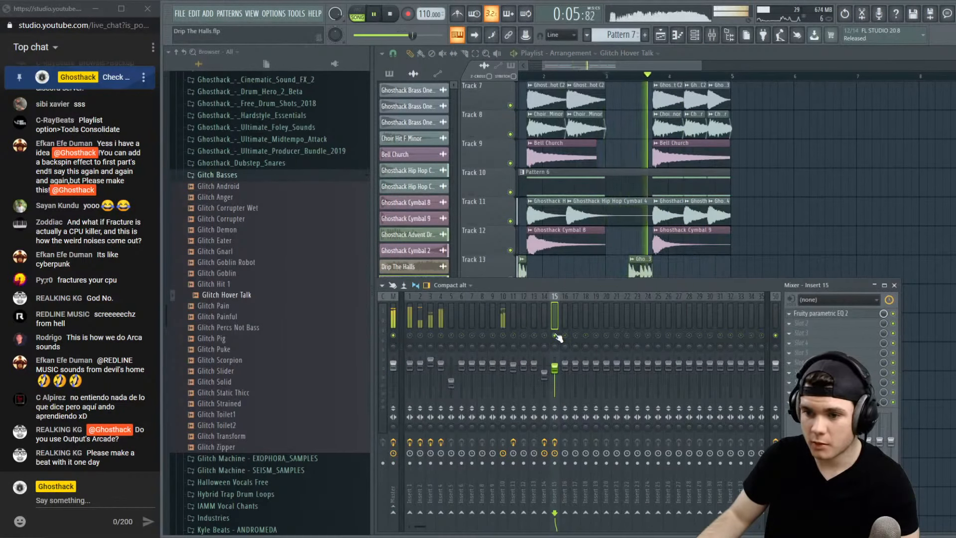
{"action": "key", "text": "space"}
{"action": "right_click", "coordinate": [555, 335]}
{"action": "key", "text": "space"}
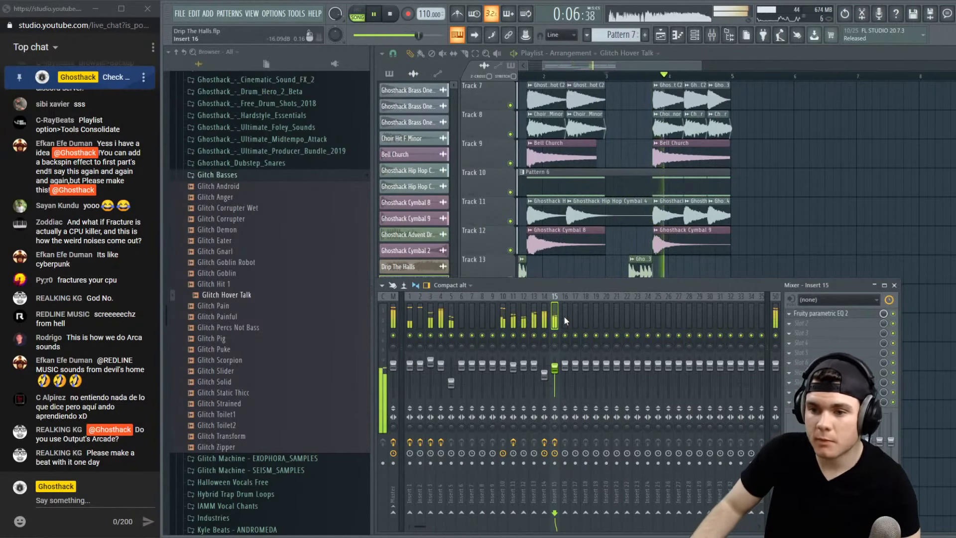
Assign the Glitch Hover Talk sampler to mixer track 16 and lower the Insert 16 fader slightly
{"action": "left_click", "coordinate": [712, 35]}
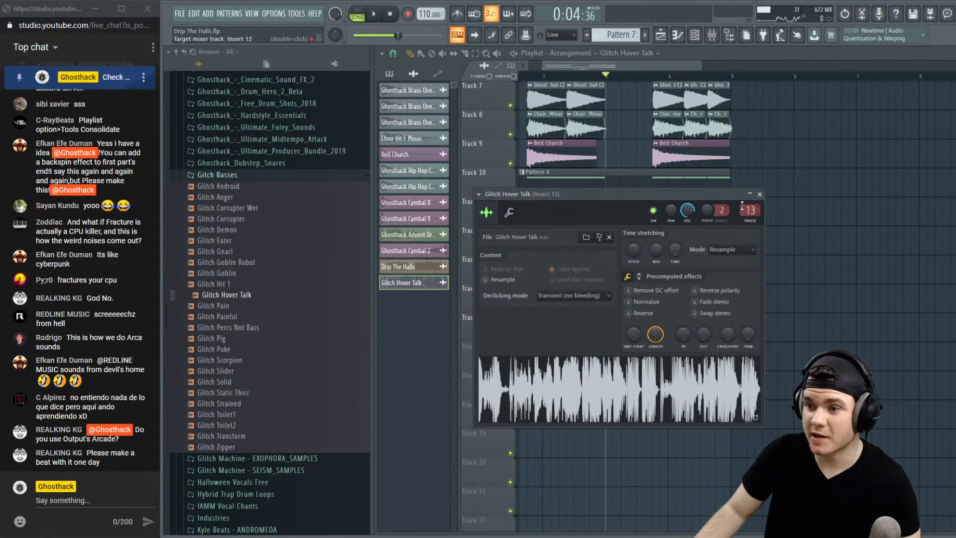
{"action": "key", "text": "space"}
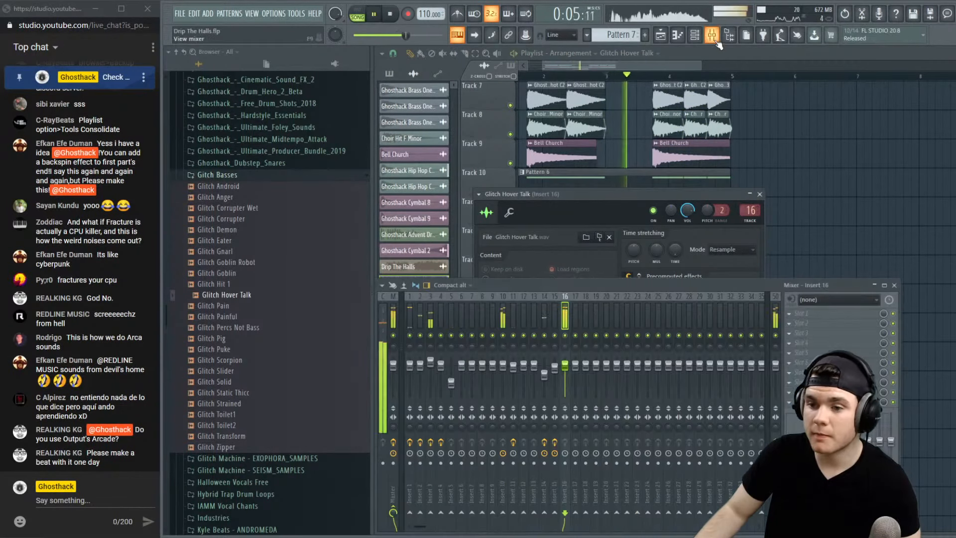
{"action": "key", "text": "F9"}
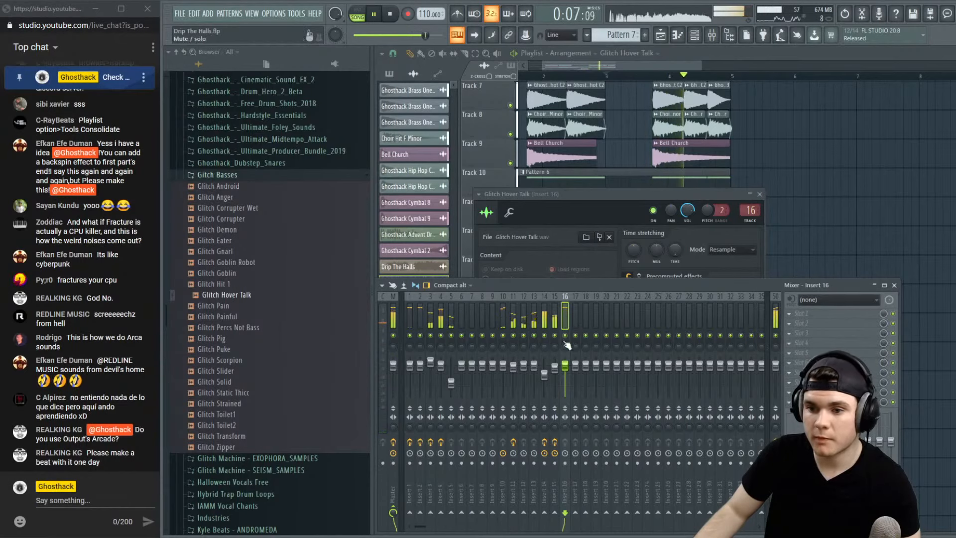
{"action": "key", "text": "space"}
Route Insert 16 to the SC mixer track instead of the master, play the beat from bar 3 and show the mixer
{"action": "right_click", "coordinate": [779, 478]}
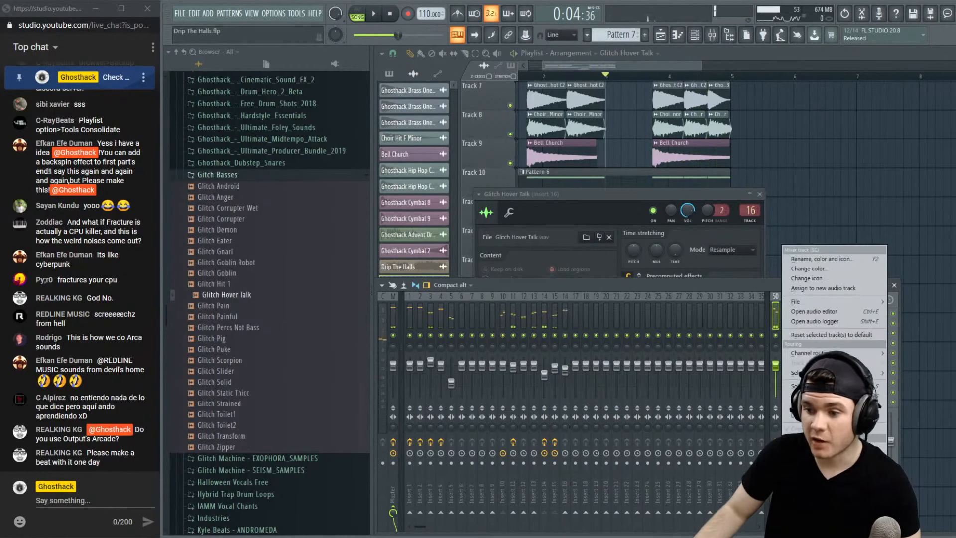
{"action": "left_click", "coordinate": [565, 314]}
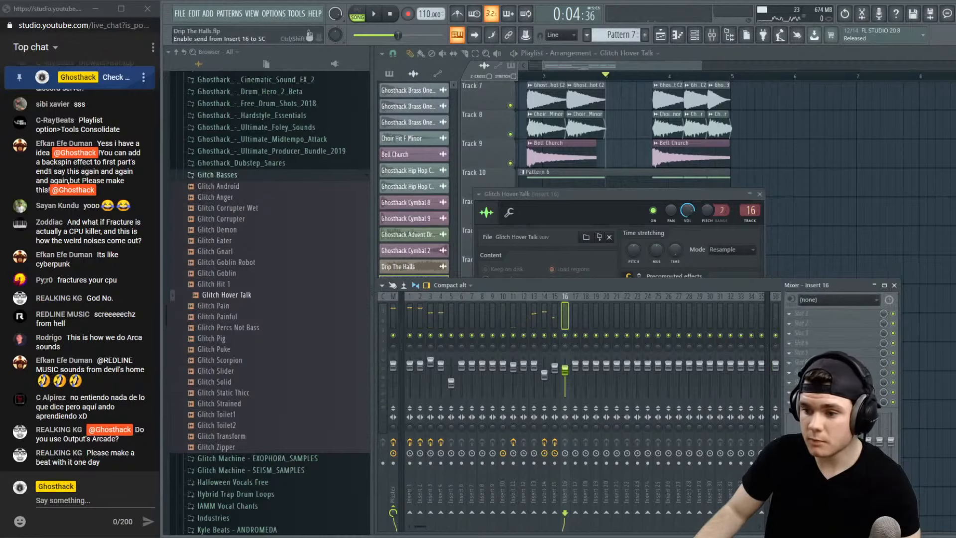
{"action": "left_click", "coordinate": [687, 61]}
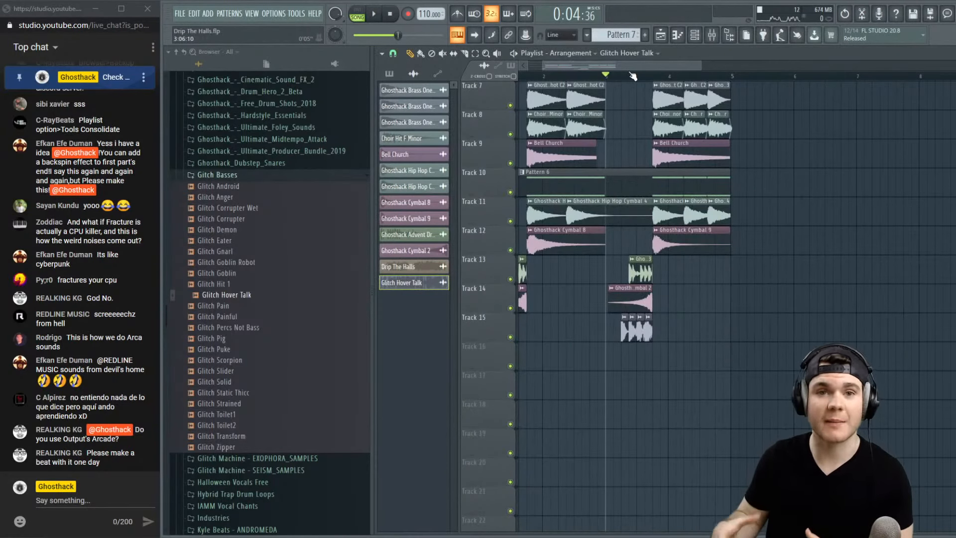
{"action": "key", "text": "space"}
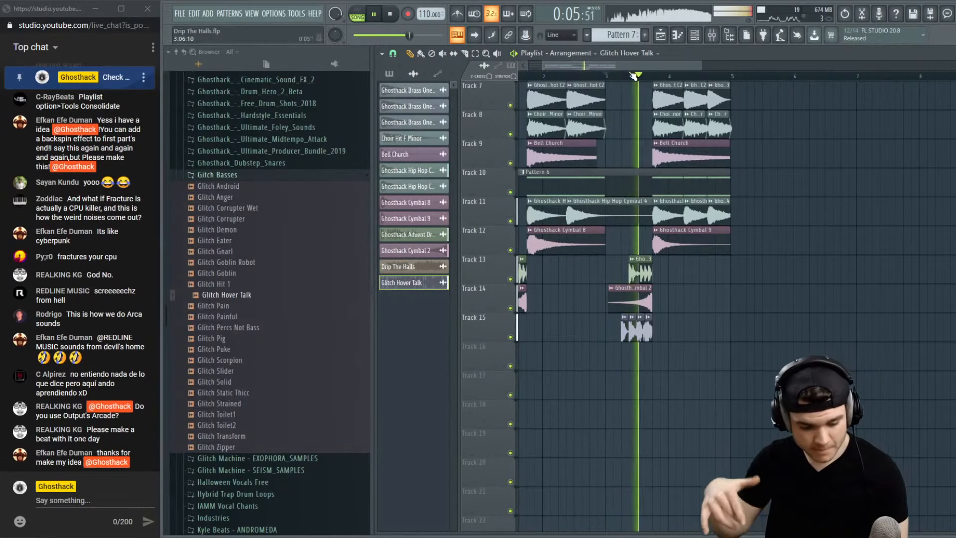
{"action": "left_click", "coordinate": [712, 35]}
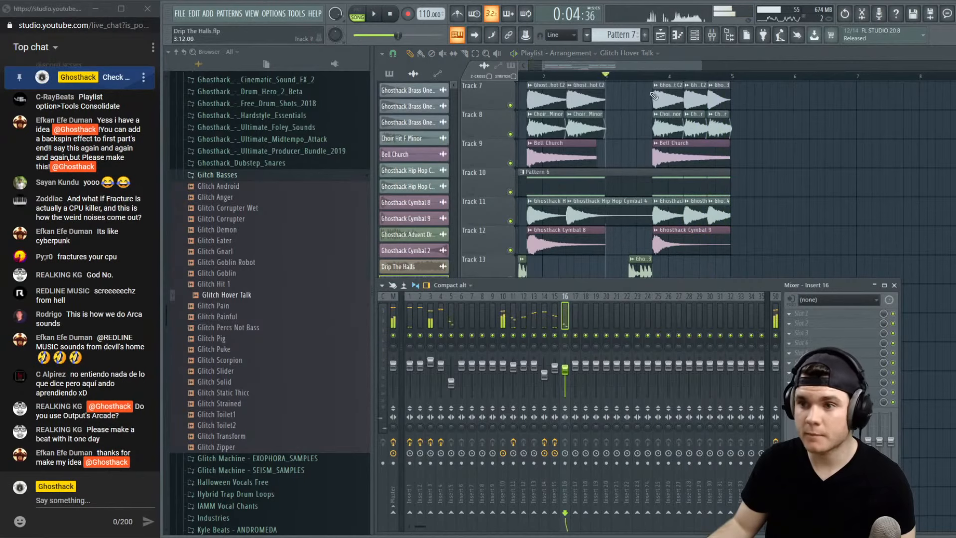
Play the beat from the hits just before bar 4 and solo Insert 14 in the mixer to check its sound
{"action": "left_click", "coordinate": [661, 79]}
{"action": "key", "text": "space"}
{"action": "left_click", "coordinate": [712, 35]}
{"action": "key", "text": "space"}
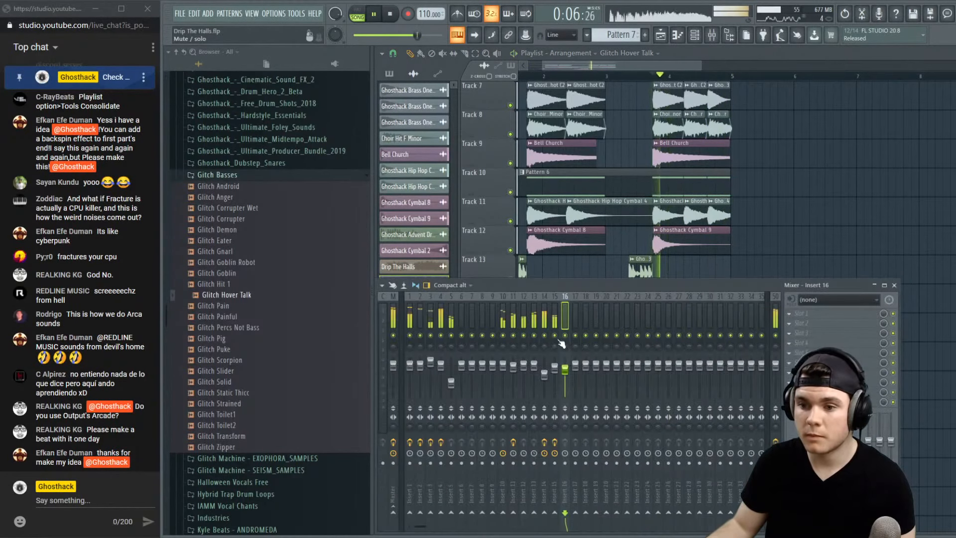
{"action": "key", "text": "space"}
{"action": "right_click", "coordinate": [554, 336]}
{"action": "left_click", "coordinate": [546, 321]}
{"action": "key", "text": "space"}
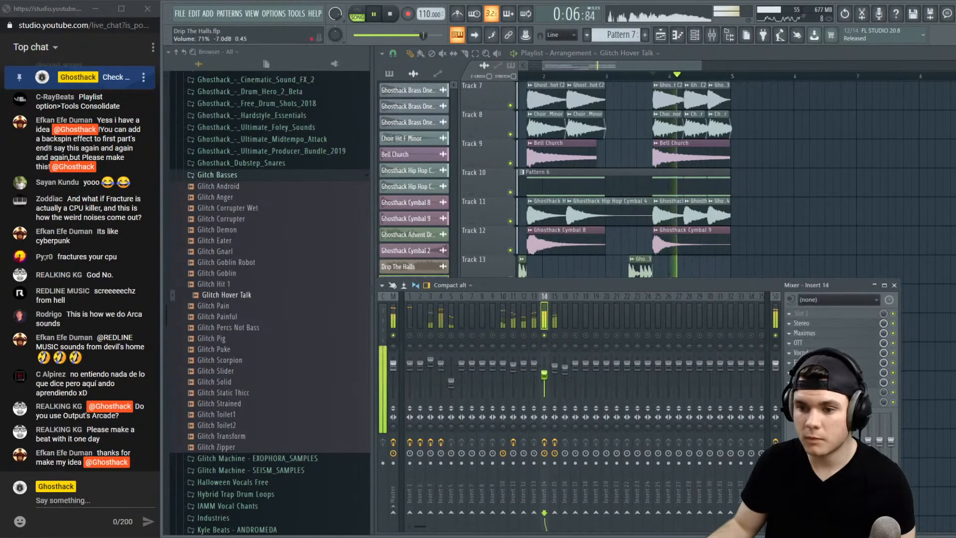
Lower the Insert 14 fader to about 68%, comparing it in the full mix and soloed
{"action": "right_click", "coordinate": [546, 336]}
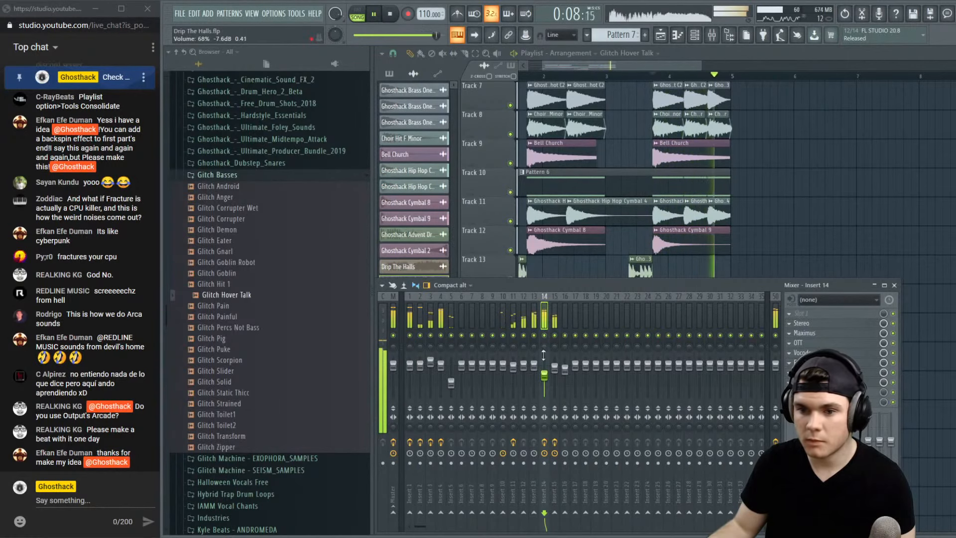
{"action": "right_click", "coordinate": [546, 335]}
{"action": "key", "text": "space"}
{"action": "key", "text": "space"}
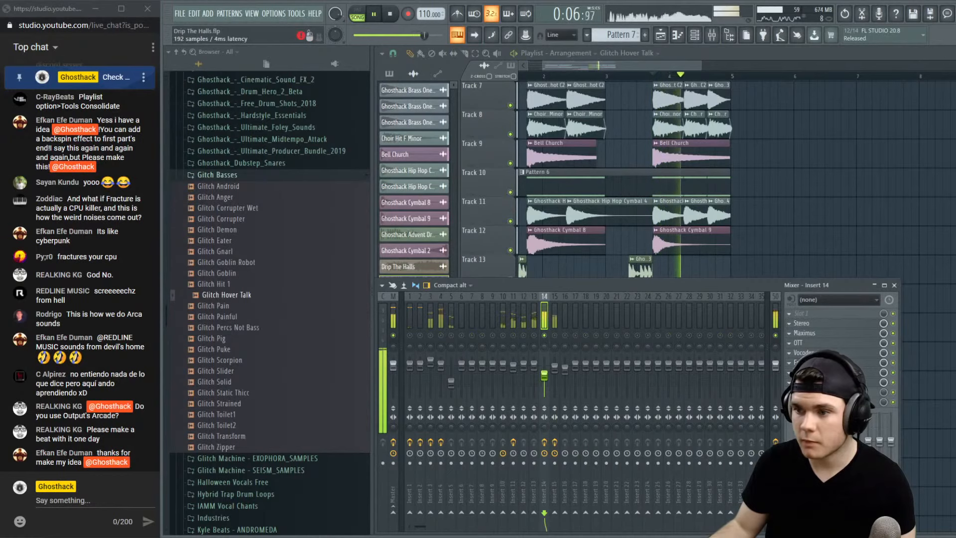
In Insert 14's Fruity parametric EQ 2, ease the band 3 cut near 213 Hz and set band 4 to about 5.9 dB at 411 Hz
{"action": "left_click", "coordinate": [801, 362]}
{"action": "key", "text": "space"}
{"action": "key", "text": "space"}
{"action": "left_click_drag", "start_coordinate": [410, 188], "coordinate": [452, 188]}
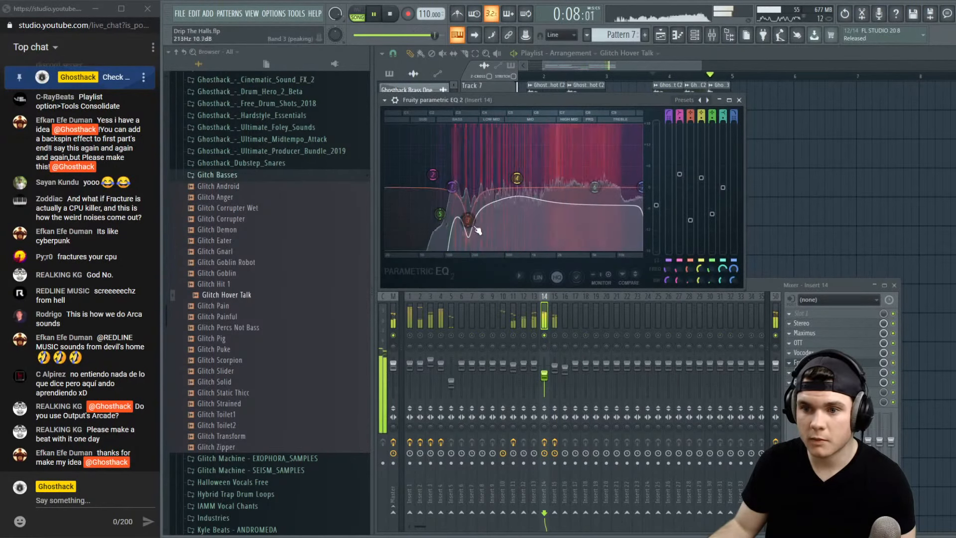
{"action": "key", "text": "space"}
{"action": "left_click_drag", "start_coordinate": [468, 221], "coordinate": [498, 167]}
{"action": "key", "text": "space"}
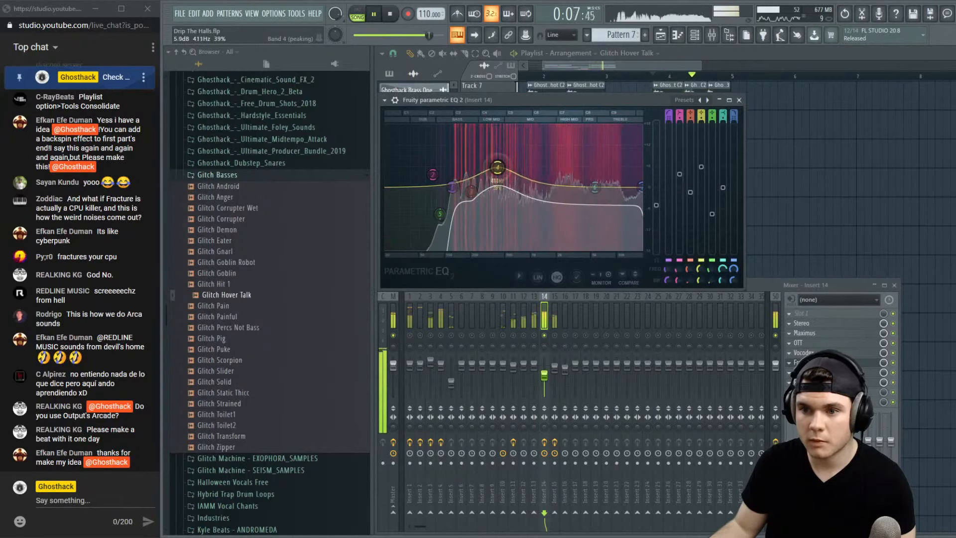
{"action": "key", "text": "space"}
{"action": "key", "text": "Escape"}
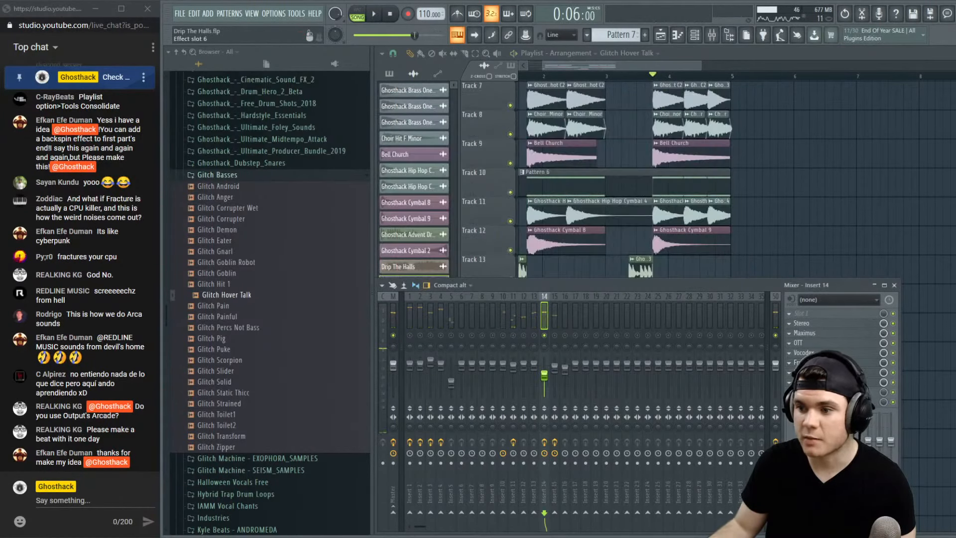
Play the full mix with Insert 14 unsoloed, hide the mixer and listen to the arrangement from the start
{"action": "key", "text": "space"}
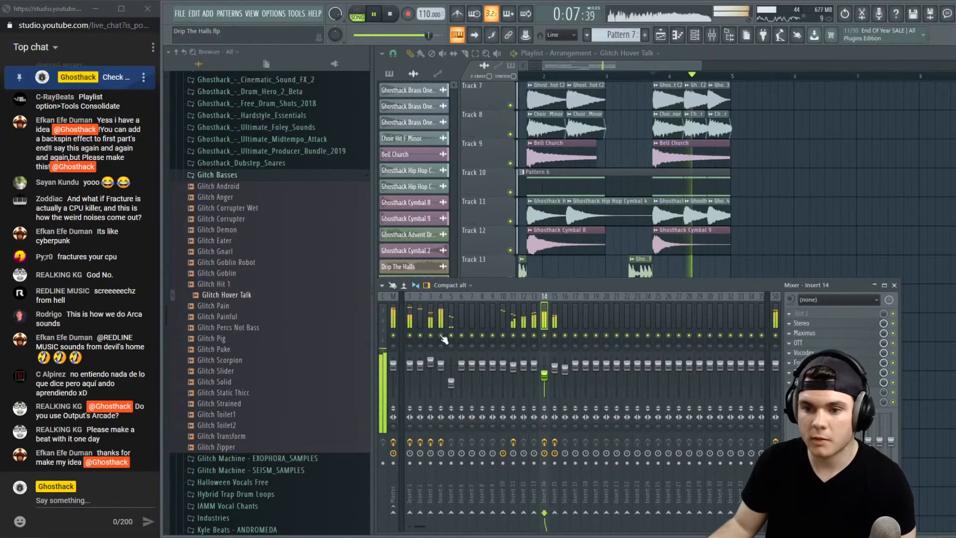
{"action": "left_click", "coordinate": [701, 54]}
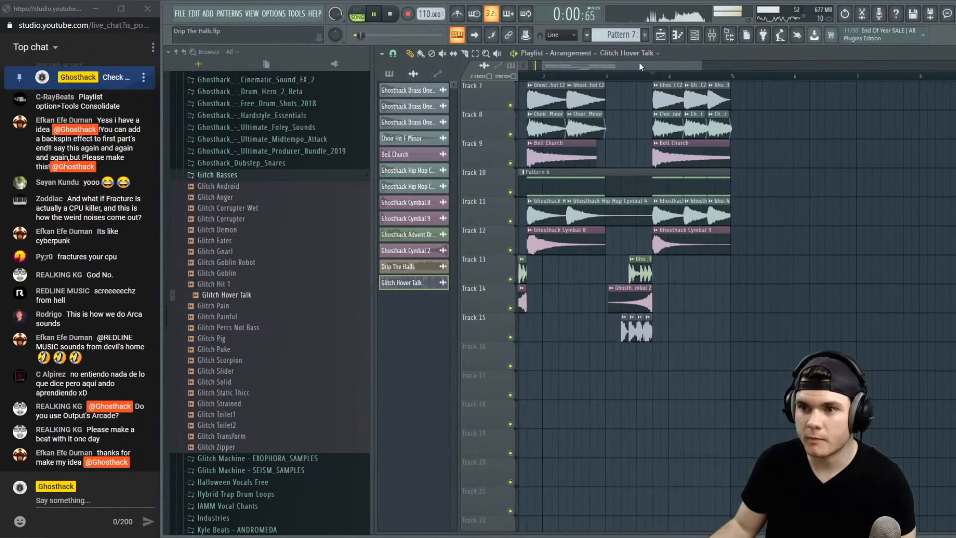
Play the arrangement from its start and view the tracks from Track 1 down
{"action": "left_click_drag", "start_coordinate": [638, 63], "coordinate": [587, 66]}
{"action": "left_click", "coordinate": [520, 76]}
{"action": "scroll", "coordinate": [872, 302], "scroll_direction": "up", "scroll_amount": 4}
{"action": "scroll", "coordinate": [872, 301], "scroll_direction": "up", "scroll_amount": 2}
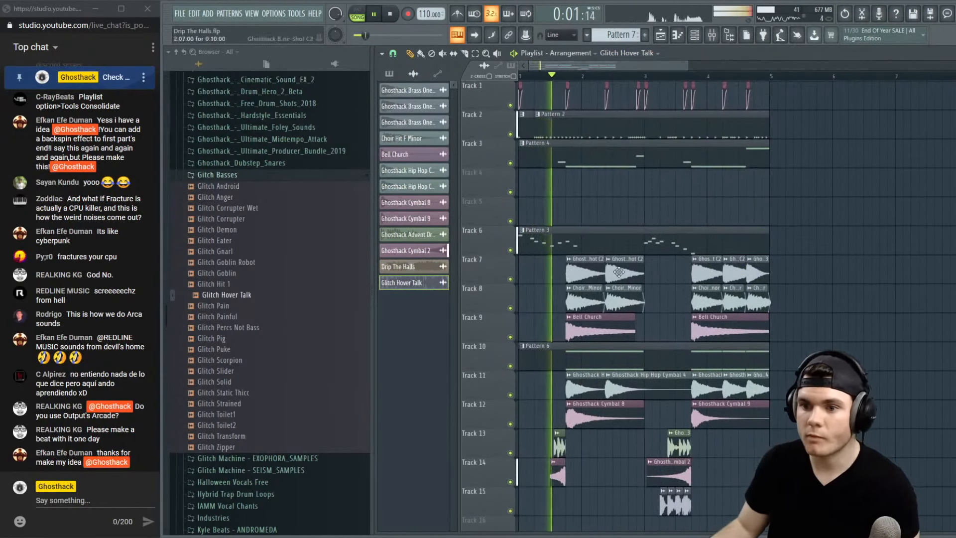
{"action": "key", "text": "space"}
Open the Music Box instrument from Pattern 3 and load Krush in the first effect slot of mixer Insert 10
{"action": "double_click", "coordinate": [678, 241]}
{"action": "left_click", "coordinate": [896, 99]}
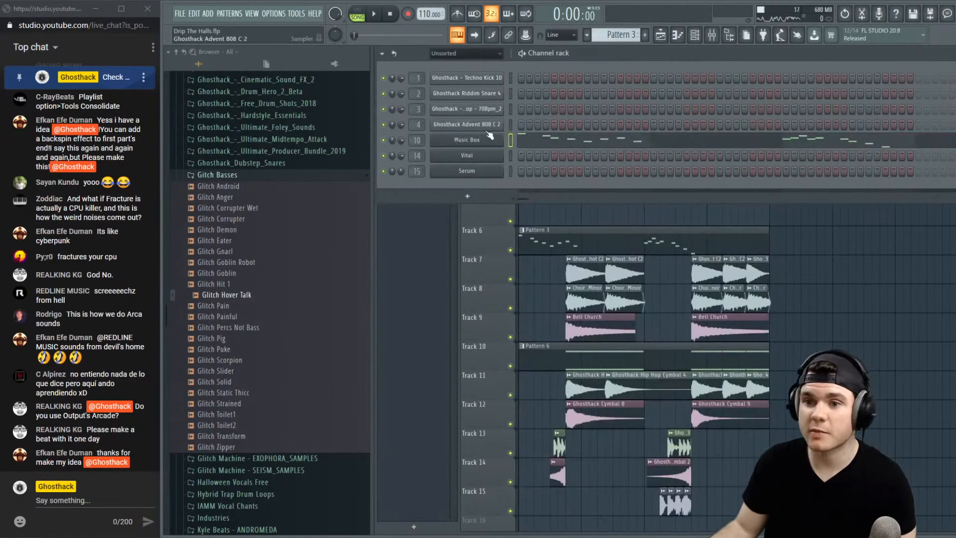
{"action": "left_click", "coordinate": [481, 141]}
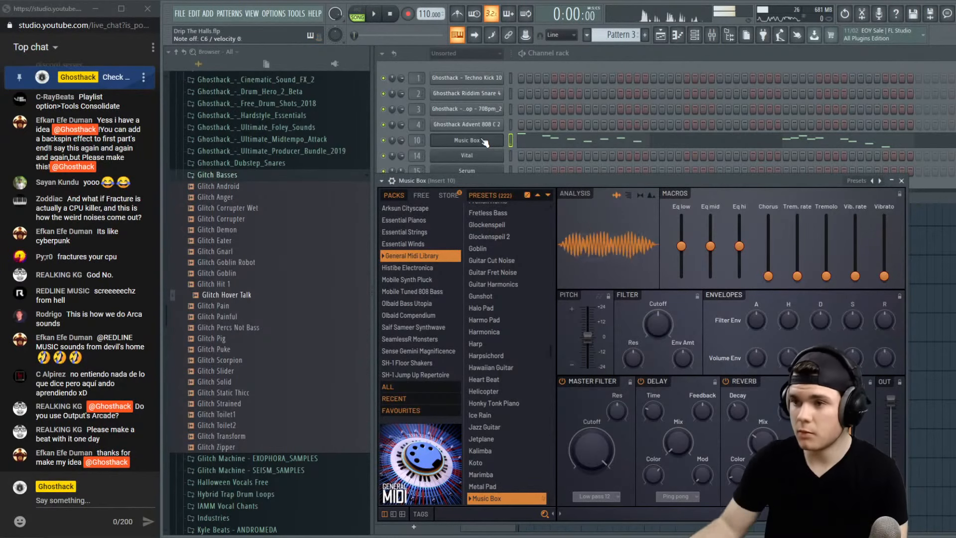
{"action": "left_click", "coordinate": [712, 35]}
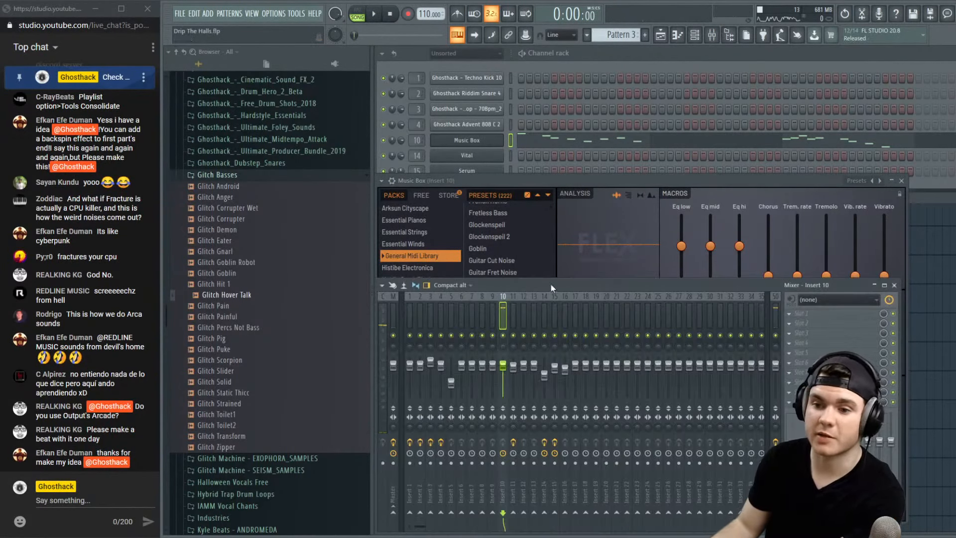
{"action": "left_click", "coordinate": [789, 313]}
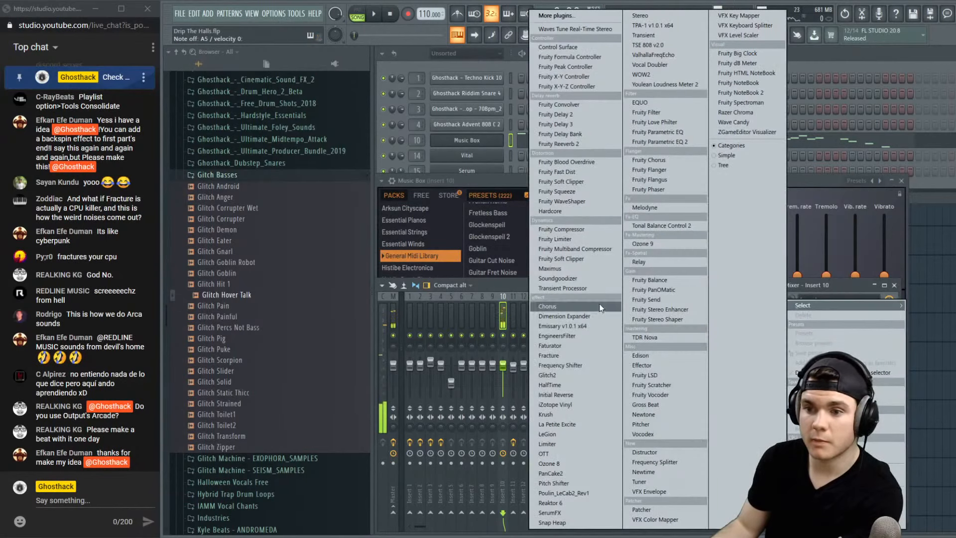
{"action": "left_click", "coordinate": [566, 413]}
In Krush, turn off the filter and dry signal, set downsampling to 19.2 %, and audition the result in the arrangement
{"action": "left_click_drag", "start_coordinate": [583, 181], "coordinate": [499, 169]}
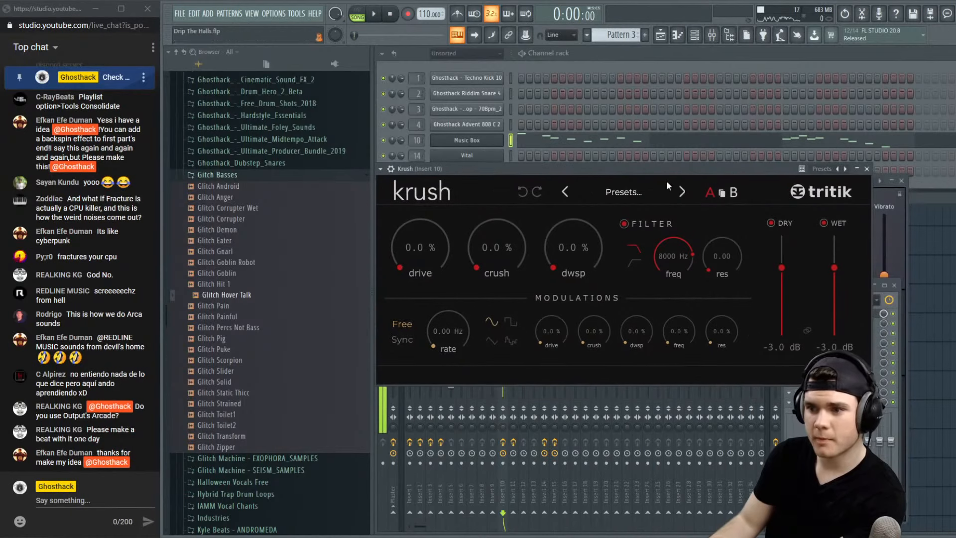
{"action": "left_click_drag", "start_coordinate": [648, 173], "coordinate": [688, 163]}
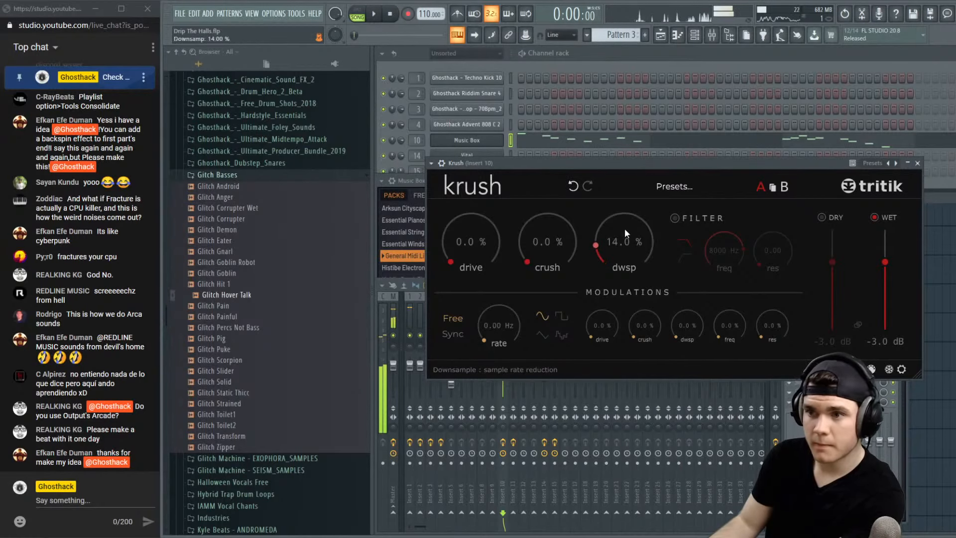
{"action": "left_click_drag", "start_coordinate": [624, 228], "coordinate": [625, 222]}
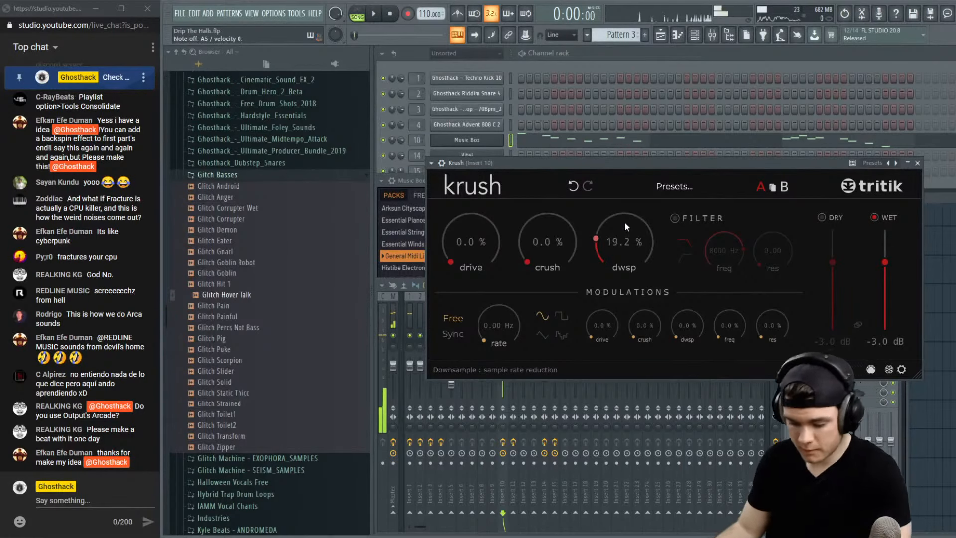
{"action": "key", "text": "space"}
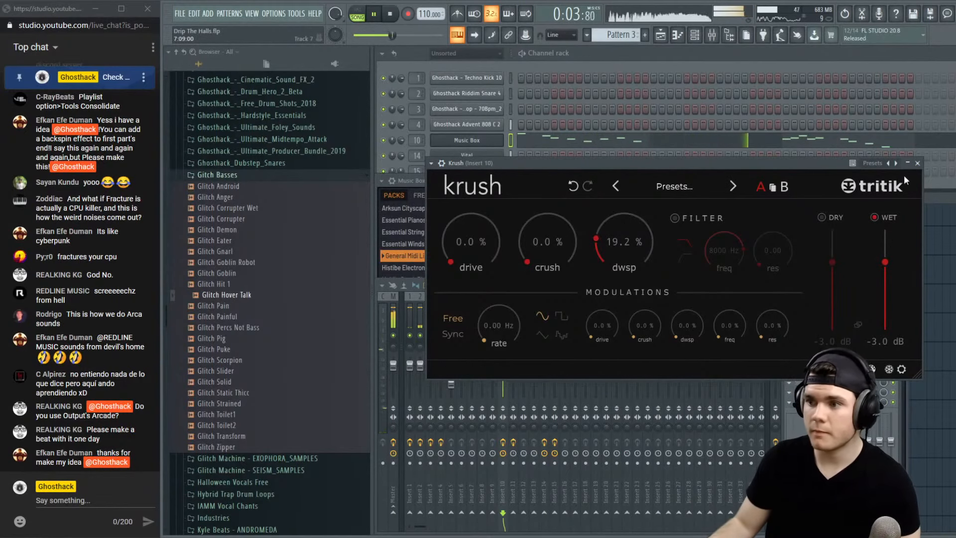
{"action": "left_click", "coordinate": [917, 163]}
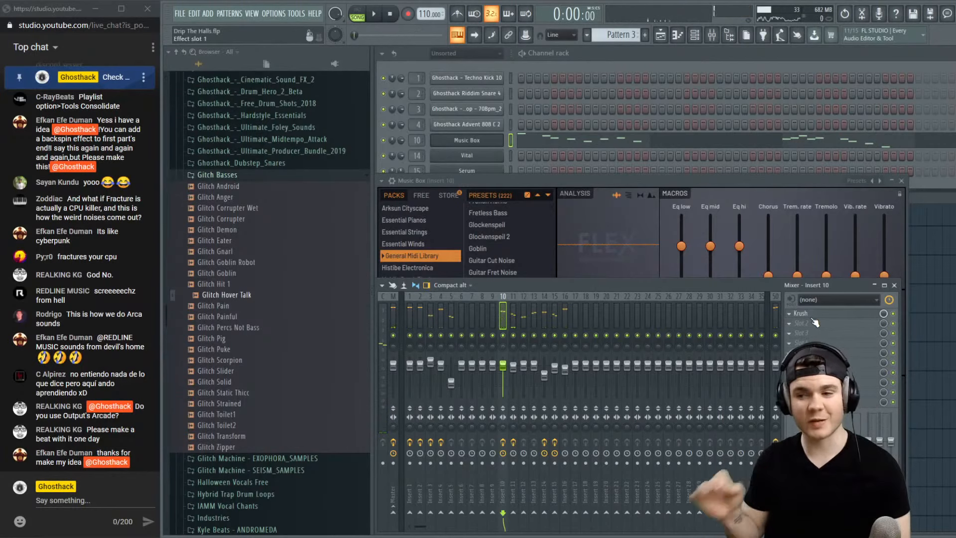
{"action": "key", "text": "space"}
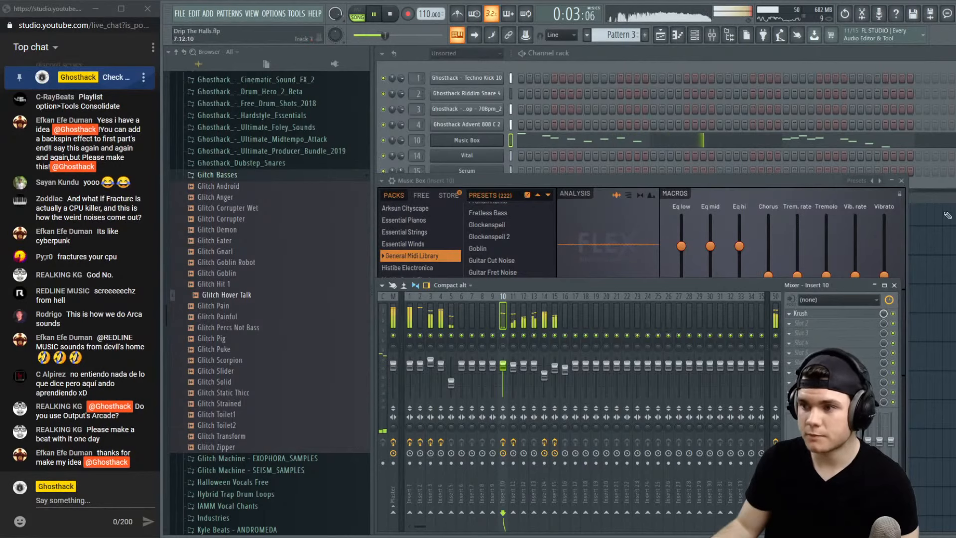
{"action": "left_click", "coordinate": [900, 181]}
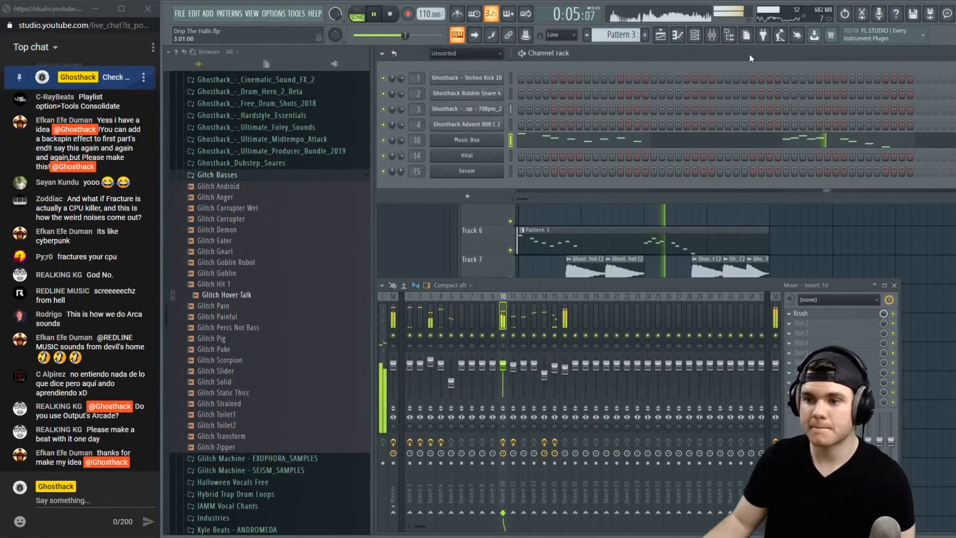
Set Krush's downsampling on Insert 10 to 18.8 % while the arrangement plays
{"action": "left_click", "coordinate": [866, 321]}
{"action": "key", "text": "space"}
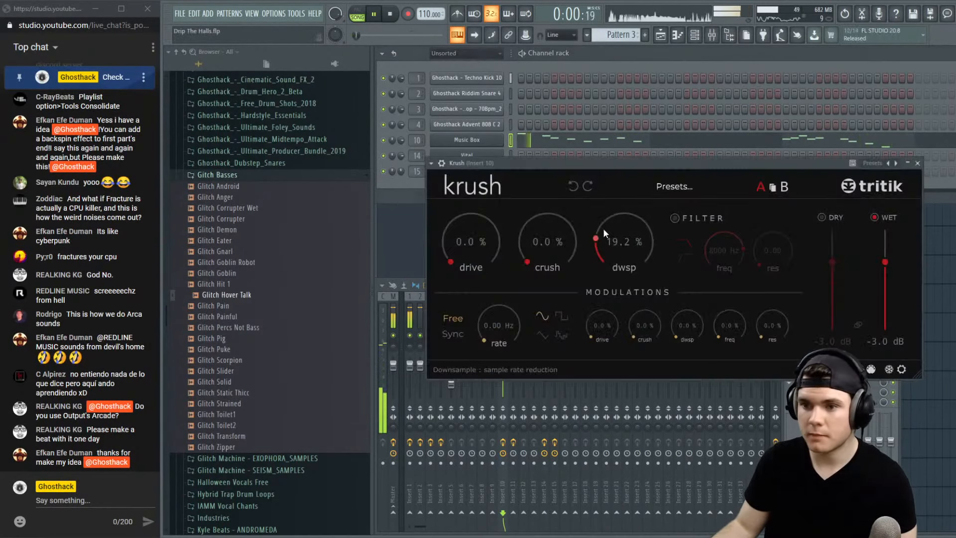
{"action": "scroll", "coordinate": [631, 237], "scroll_direction": "up", "scroll_amount": 2}
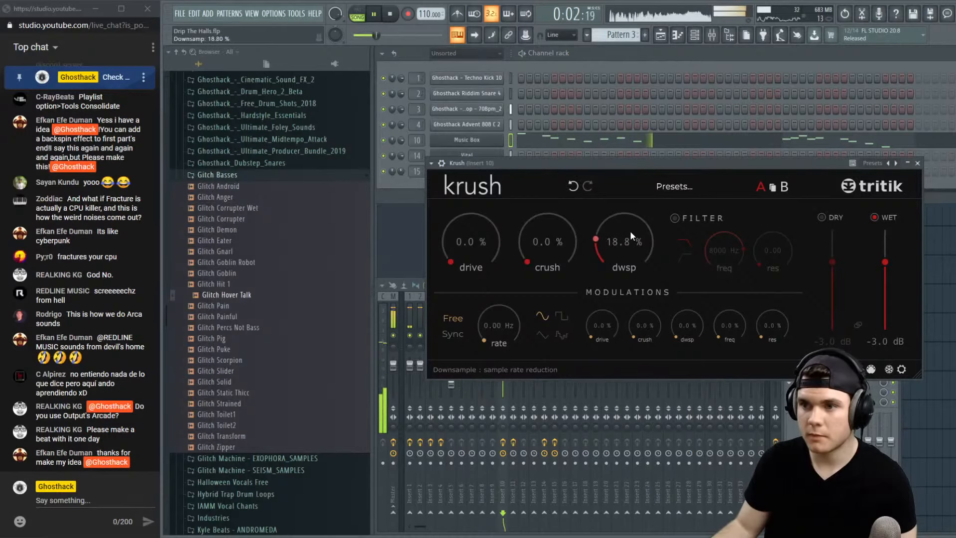
{"action": "key", "text": "space"}
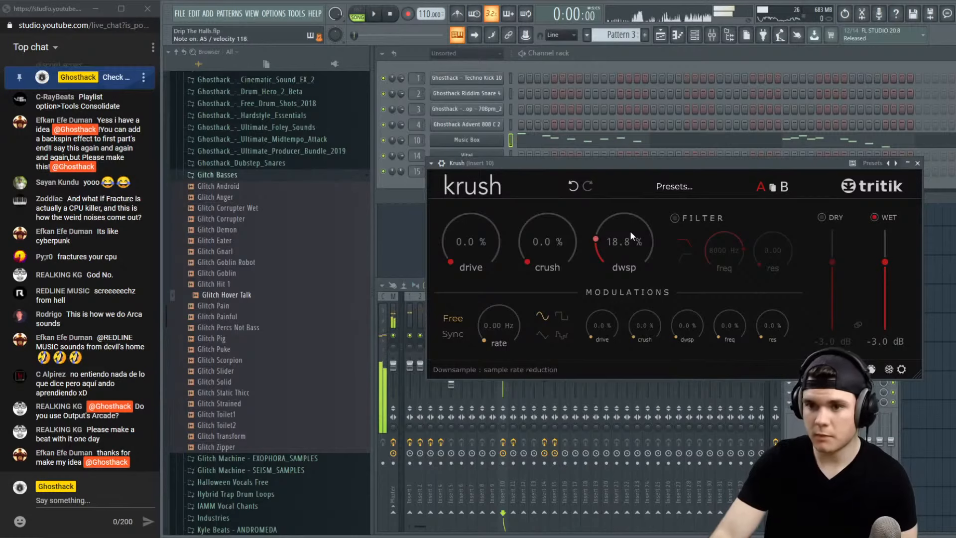
{"action": "key", "text": "space"}
View the Music Box notes in the piano roll while the song plays, and close it
{"action": "key", "text": "F7"}
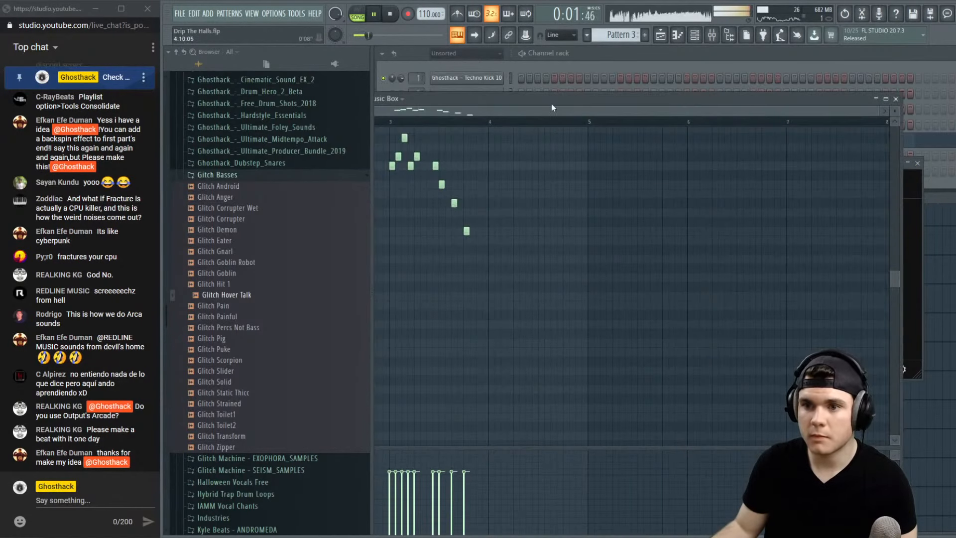
{"action": "left_click_drag", "start_coordinate": [551, 104], "coordinate": [586, 109]}
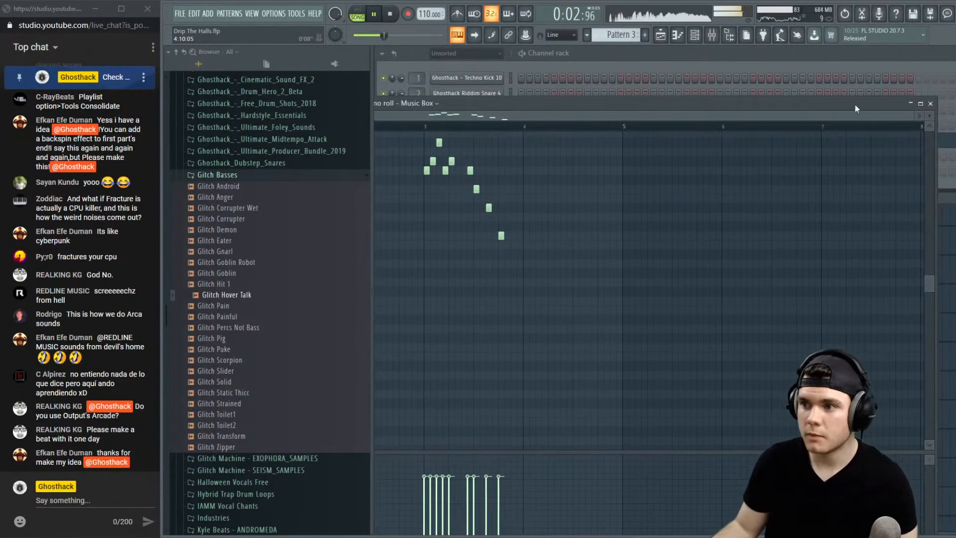
{"action": "left_click", "coordinate": [931, 103]}
Collapse the Gitch Basses folder and its parent Sample Packs folder in the file browser
{"action": "left_click", "coordinate": [246, 174]}
{"action": "scroll", "coordinate": [273, 205], "scroll_direction": "up", "scroll_amount": 4}
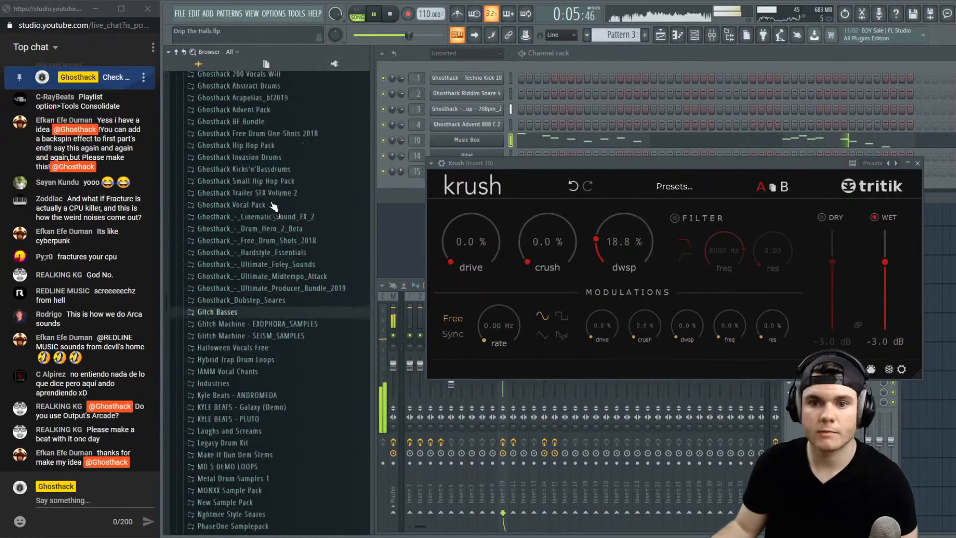
{"action": "scroll", "coordinate": [273, 206], "scroll_direction": "up", "scroll_amount": 20}
{"action": "key", "text": "space"}
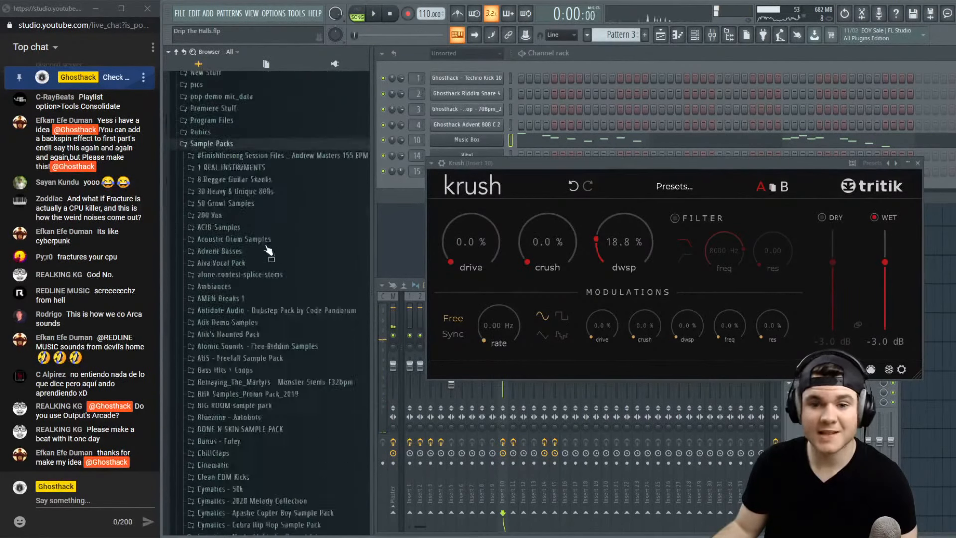
{"action": "scroll", "coordinate": [267, 249], "scroll_direction": "up", "scroll_amount": 6}
{"action": "left_click", "coordinate": [211, 364]}
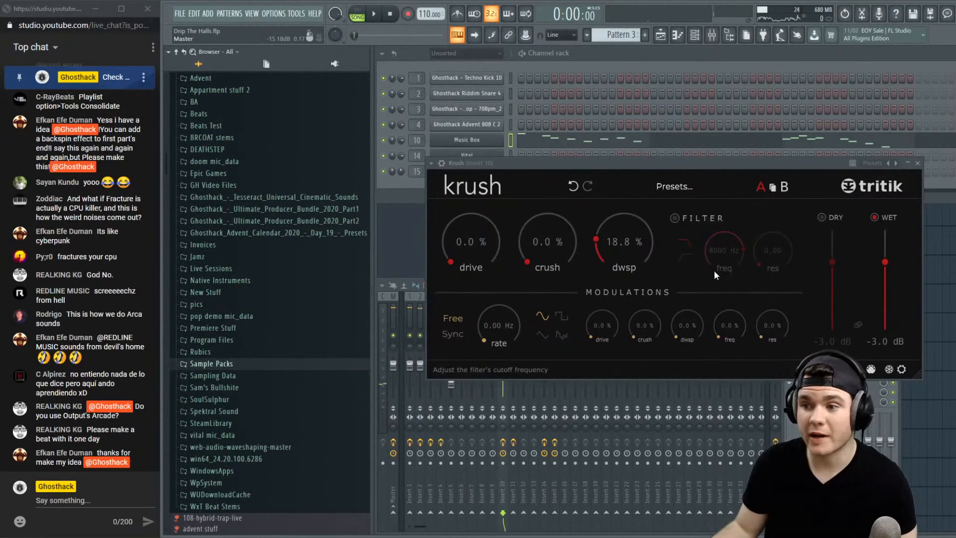
Adjust the Music Box's filter envelope decay and sustain, set its volume envelope decay to 44 %, and audition the melody
{"action": "left_click", "coordinate": [917, 163]}
{"action": "left_click", "coordinate": [481, 145]}
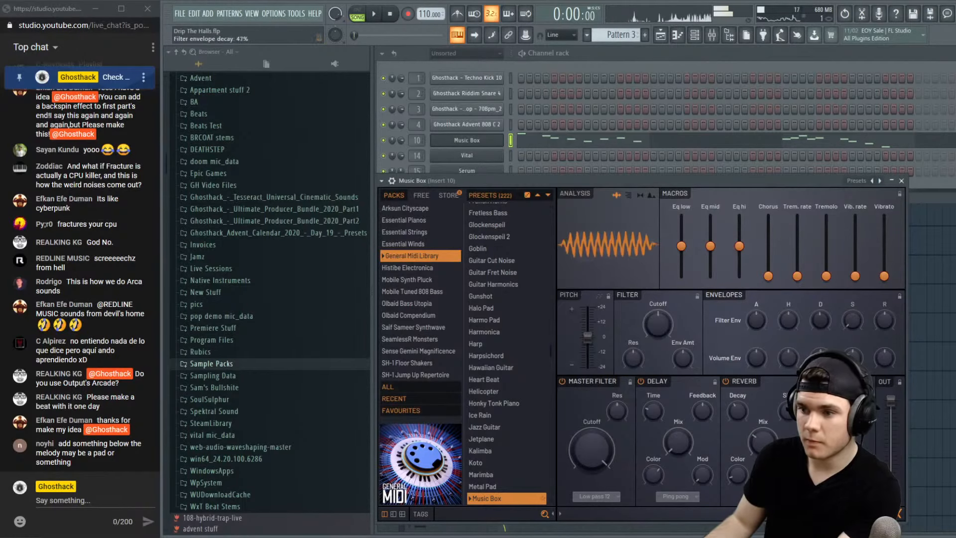
{"action": "left_click_drag", "start_coordinate": [820, 320], "coordinate": [820, 349]}
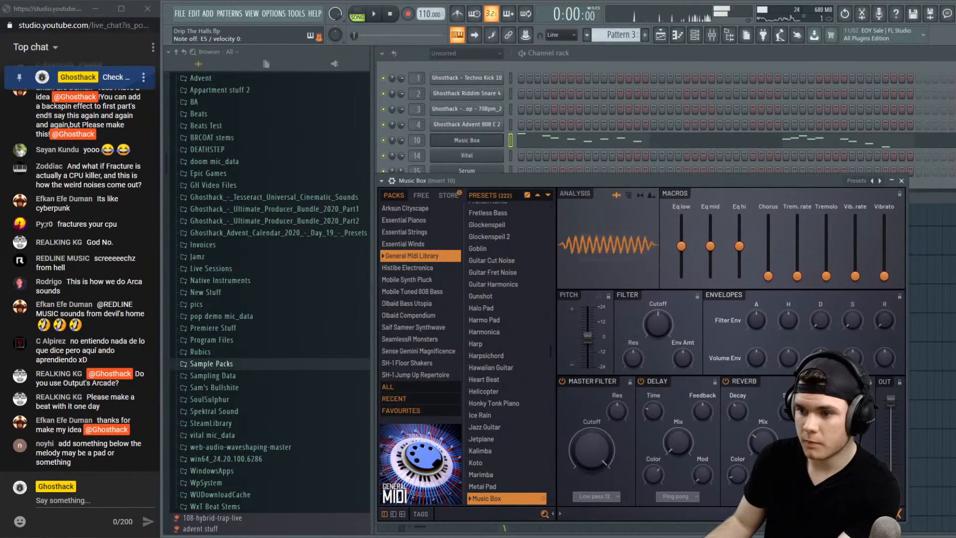
{"action": "left_click_drag", "start_coordinate": [853, 320], "coordinate": [852, 304]}
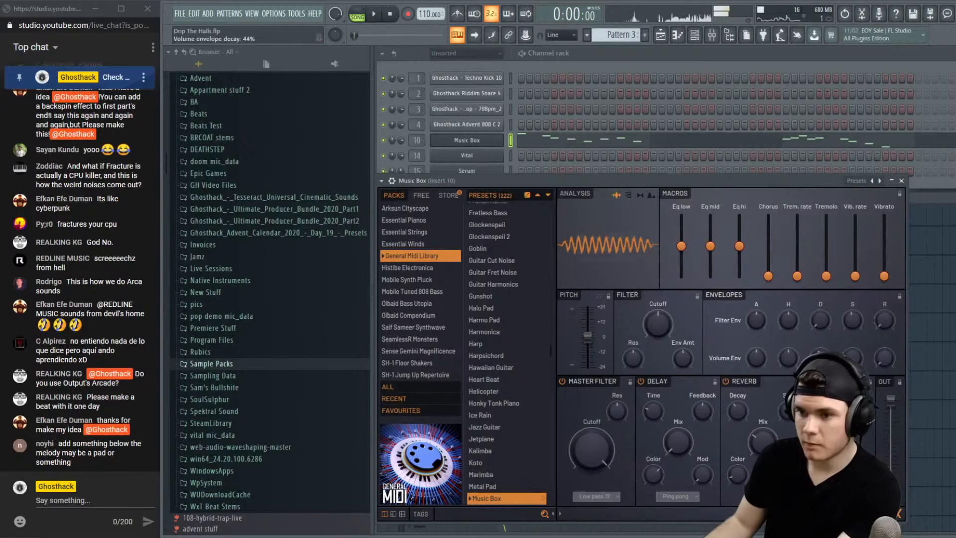
{"action": "key", "text": "space"}
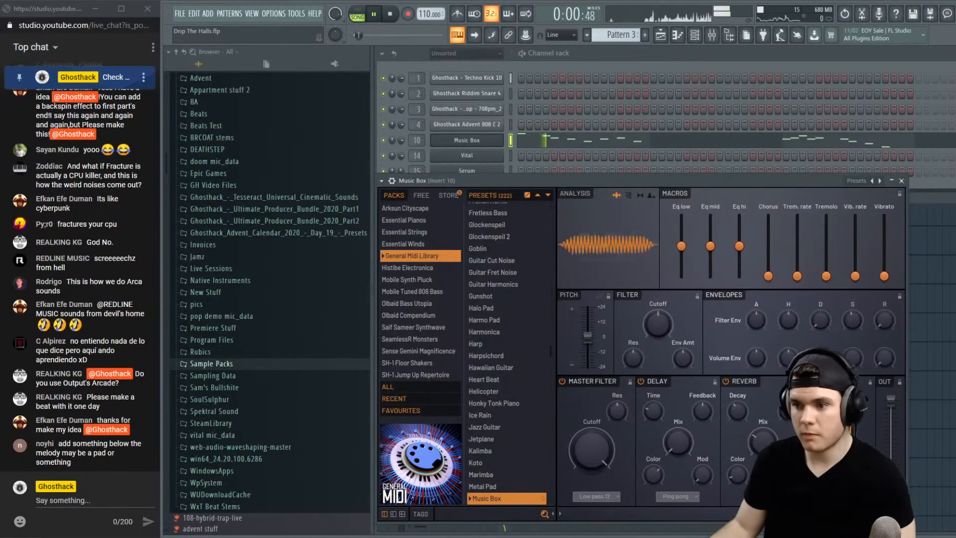
{"action": "key", "text": "space"}
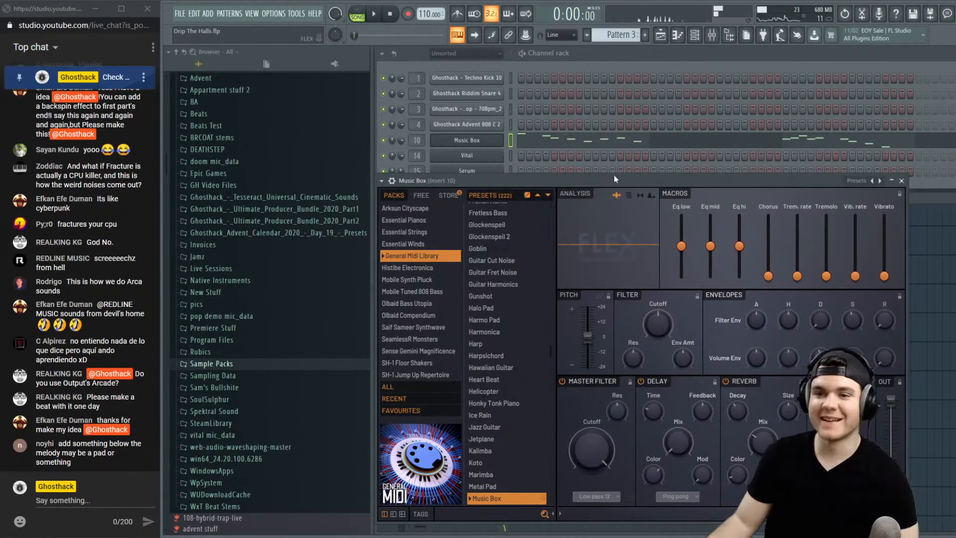
{"action": "key", "text": "space"}
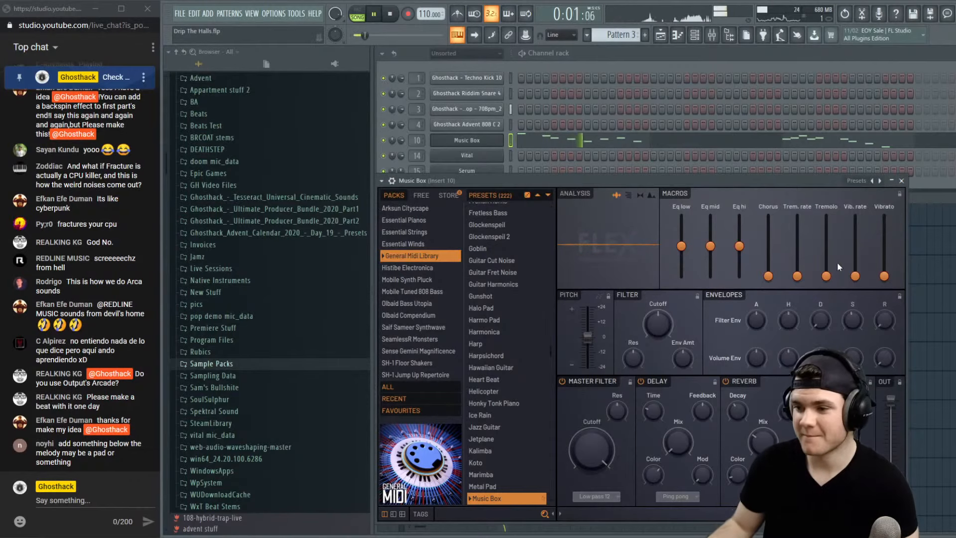
Solo the Music Box's Insert 10 in the mixer and audition it
{"action": "left_click", "coordinate": [901, 180]}
{"action": "left_click", "coordinate": [712, 35]}
{"action": "key", "text": "space"}
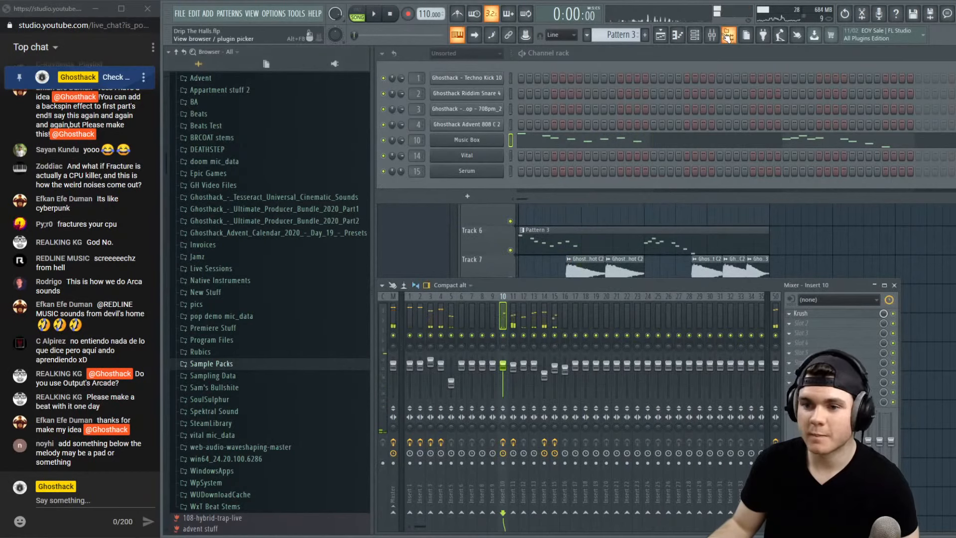
{"action": "key", "text": "space"}
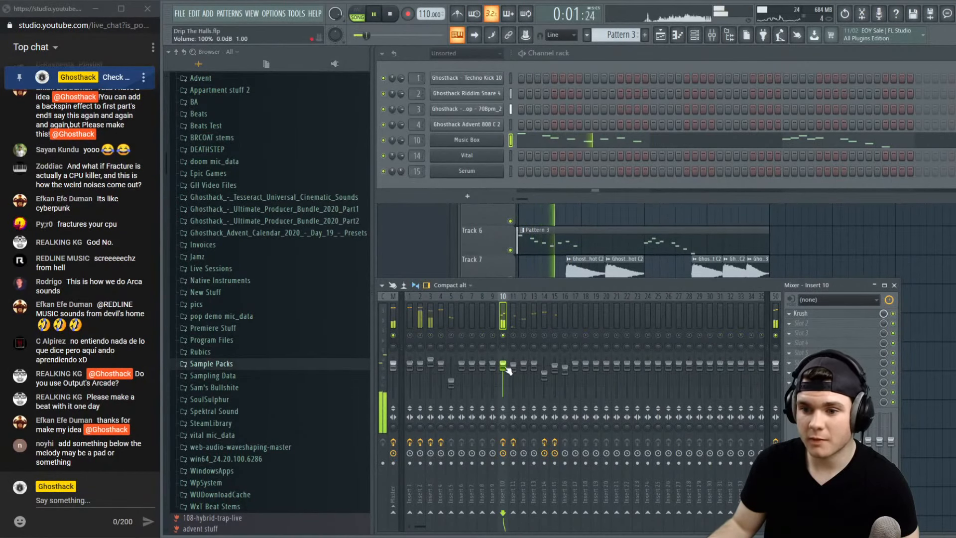
{"action": "key", "text": "space"}
Try a different volume envelope release and an attack of 55 % on the Music Box during playback
{"action": "left_click", "coordinate": [498, 142]}
{"action": "key", "text": "space"}
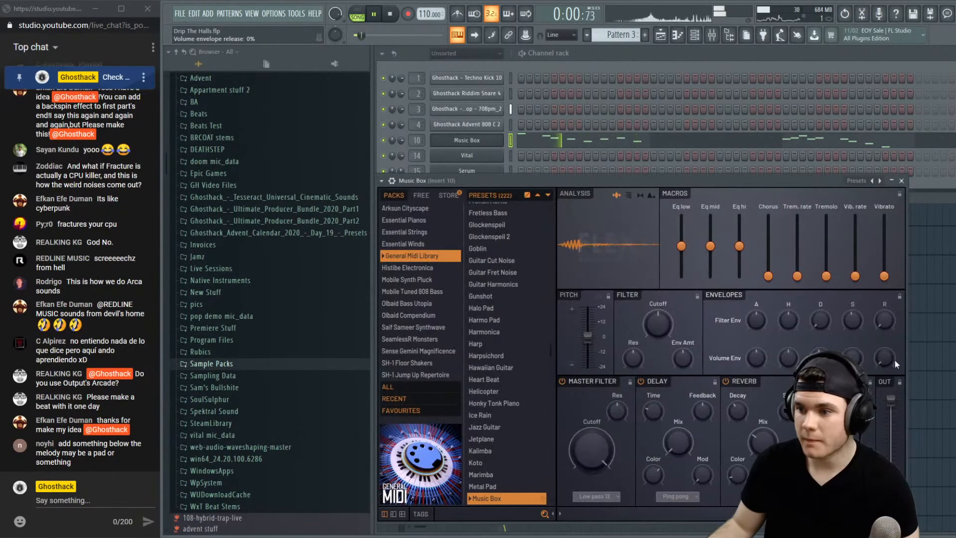
{"action": "left_click_drag", "start_coordinate": [885, 357], "coordinate": [885, 354]}
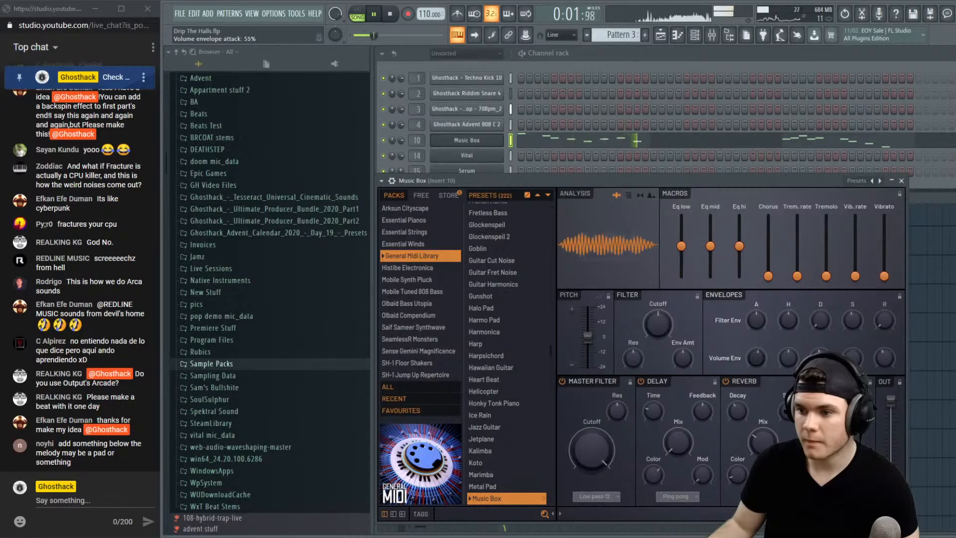
{"action": "key", "text": "space"}
Reset the Music Box's volume envelope attack to its default and close the instrument
{"action": "left_click", "coordinate": [903, 182]}
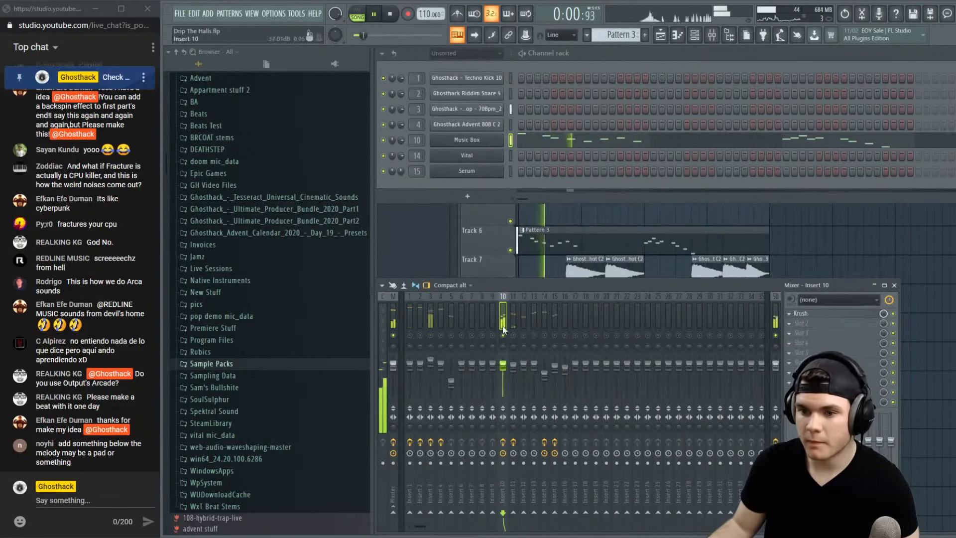
{"action": "left_click", "coordinate": [493, 140]}
{"action": "key", "text": "space"}
{"action": "right_click", "coordinate": [755, 361]}
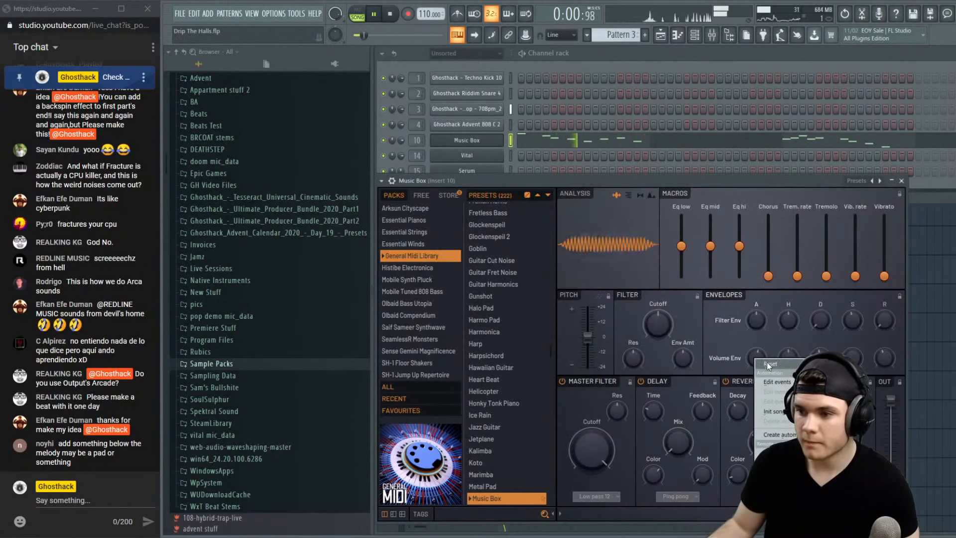
{"action": "left_click", "coordinate": [772, 364]}
{"action": "left_click", "coordinate": [902, 181]}
Raise Insert 10's fader slightly, unsolo the insert, and play the full mix
{"action": "key", "text": "space"}
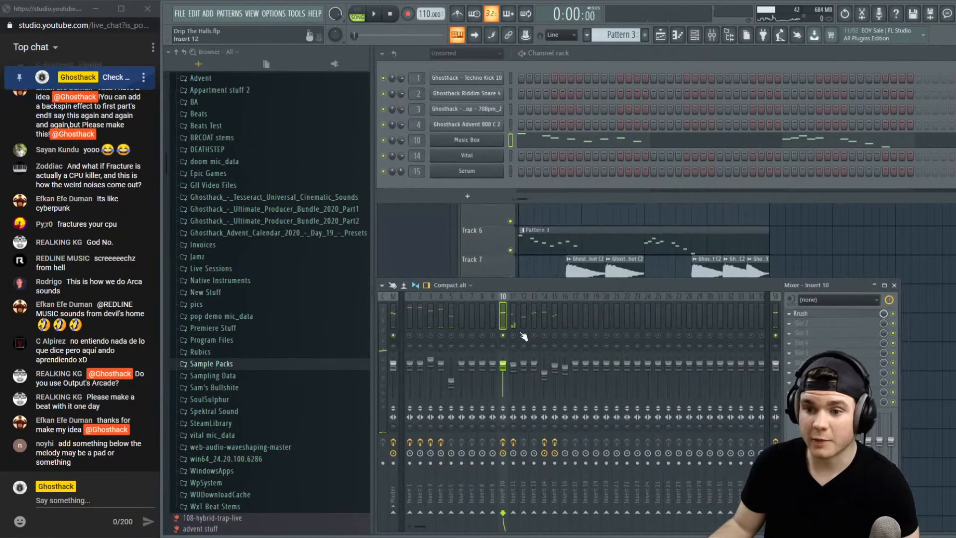
{"action": "right_click", "coordinate": [502, 341]}
{"action": "right_click", "coordinate": [503, 337]}
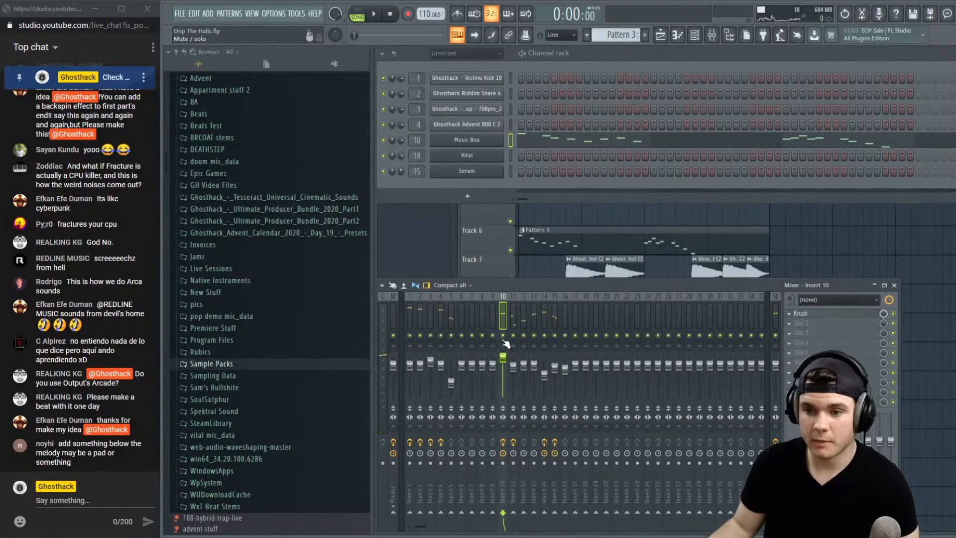
{"action": "key", "text": "space"}
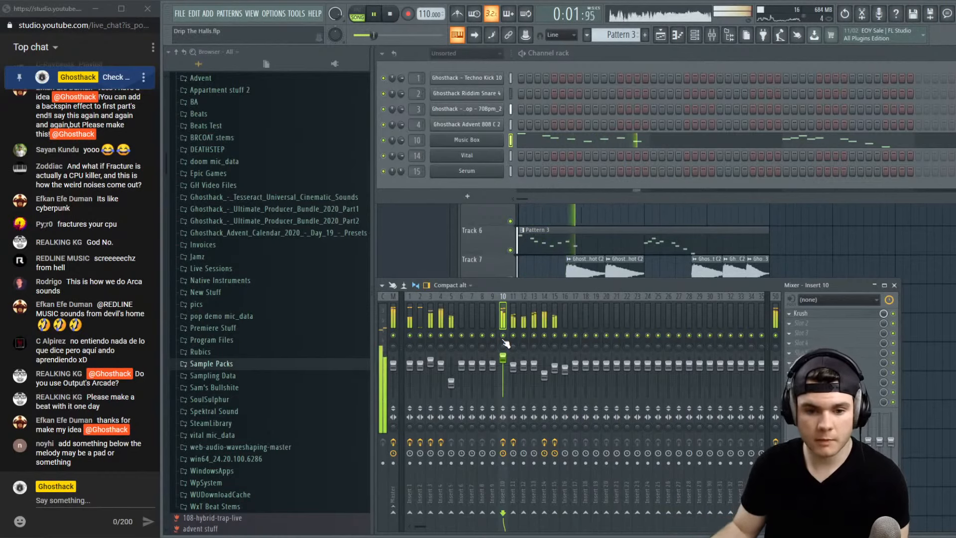
Replay the full mix from the start and stop it
{"action": "key", "text": "space"}
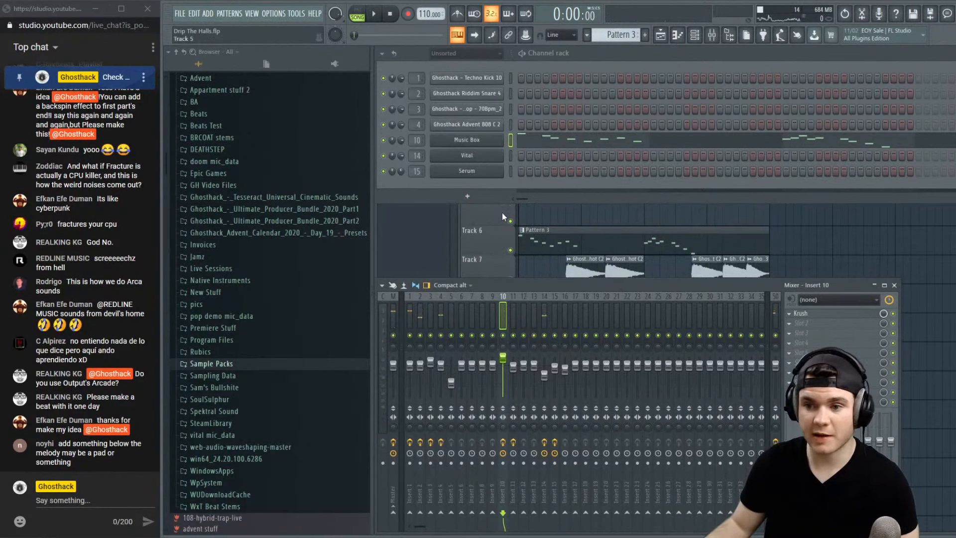
{"action": "key", "text": "space"}
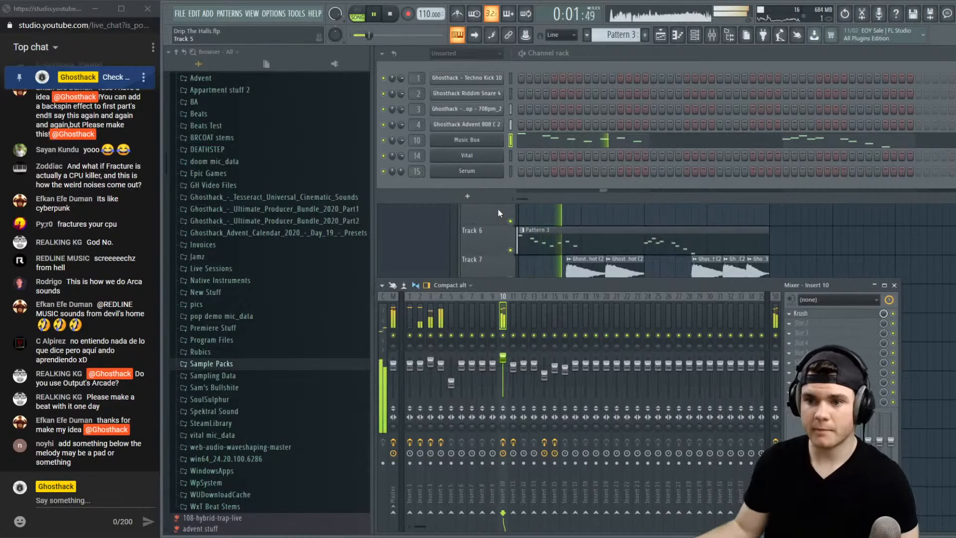
{"action": "key", "text": "space"}
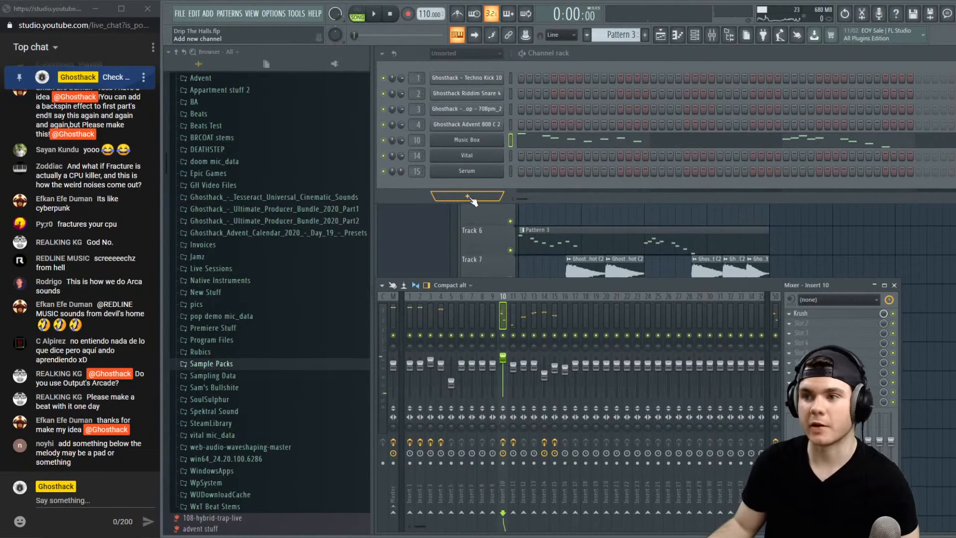
Browse into the Advent Day 1 Acapella pack, check its Wet folder, and preview the Ghosthack - Vocal Chop sample
{"action": "scroll", "coordinate": [308, 211], "scroll_direction": "up", "scroll_amount": 4}
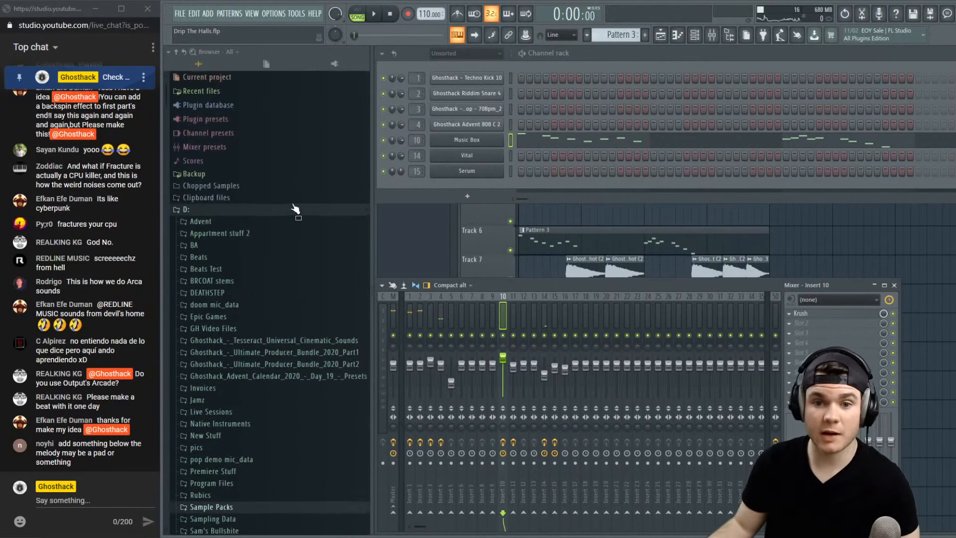
{"action": "left_click", "coordinate": [231, 222]}
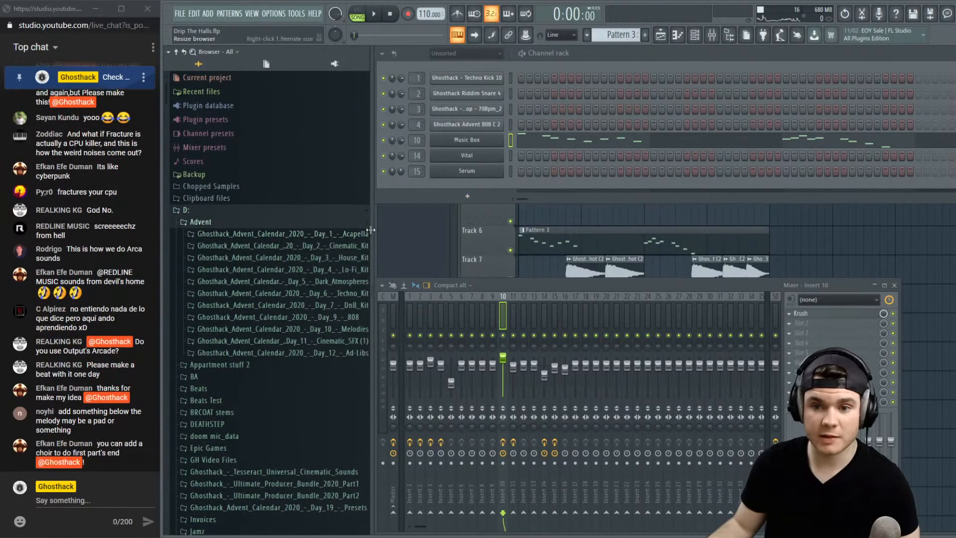
{"action": "left_click", "coordinate": [356, 234]}
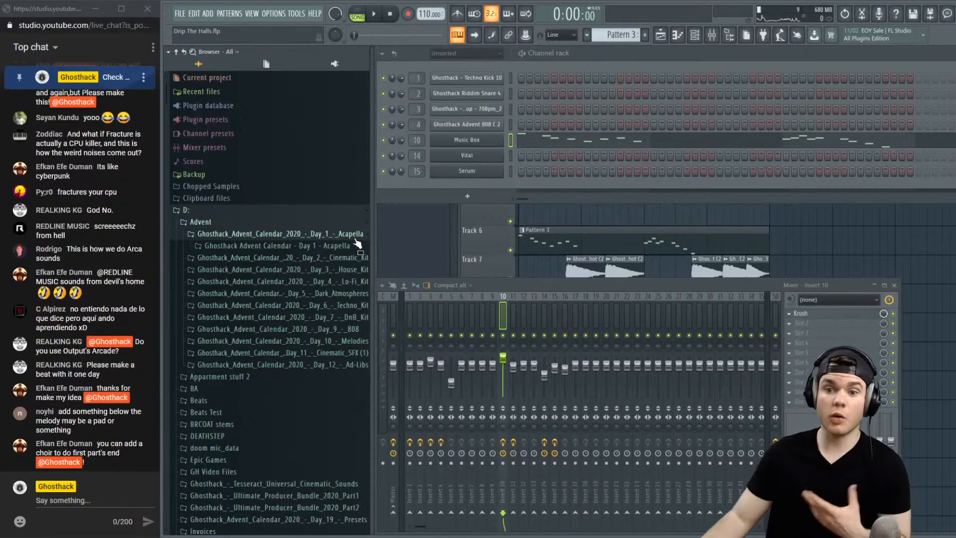
{"action": "left_click", "coordinate": [331, 246]}
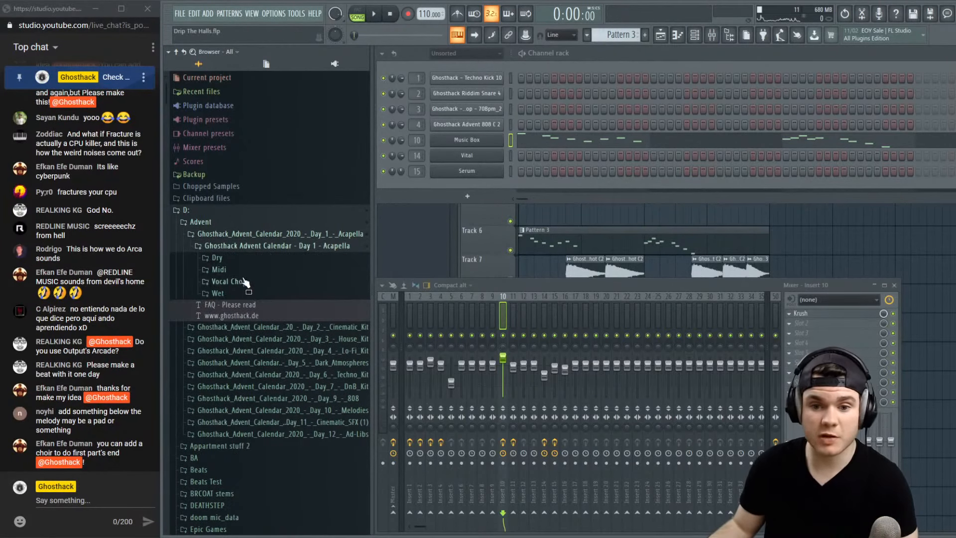
{"action": "left_click", "coordinate": [247, 294]}
{"action": "left_click", "coordinate": [236, 297]}
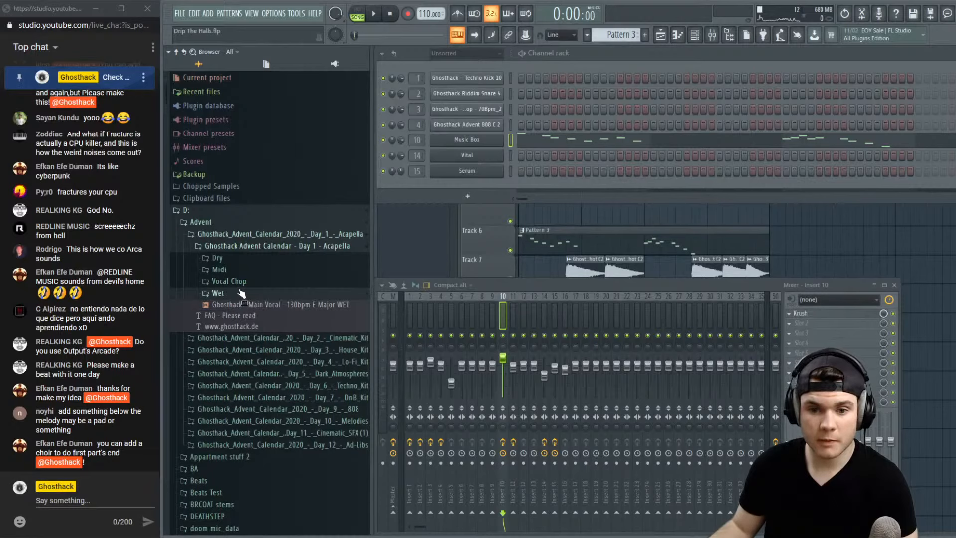
{"action": "left_click", "coordinate": [229, 281]}
{"action": "left_click", "coordinate": [243, 294]}
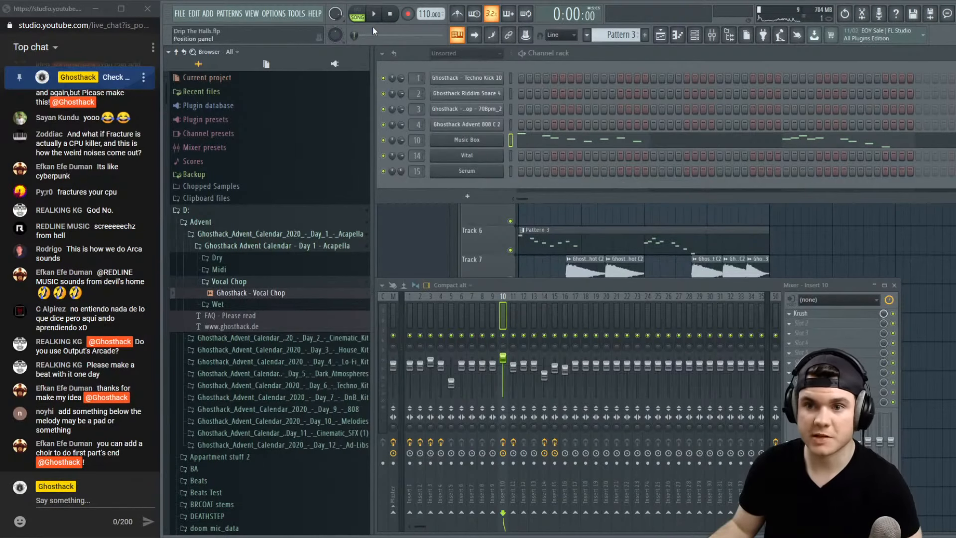
Audition the Ghosthack - Vocal Chop sample in the audio editor, clear it from Edison, and close the editor
{"action": "right_click", "coordinate": [243, 293]}
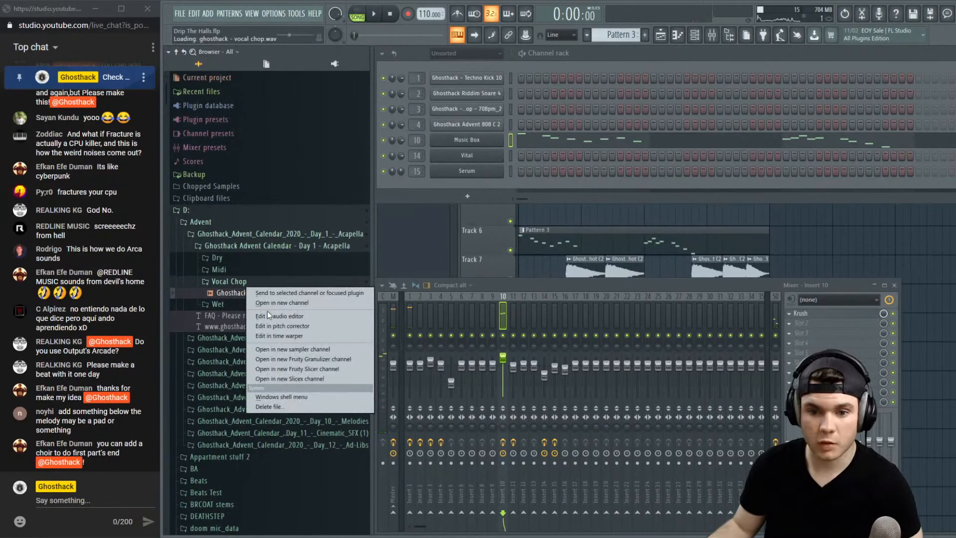
{"action": "left_click", "coordinate": [266, 311]}
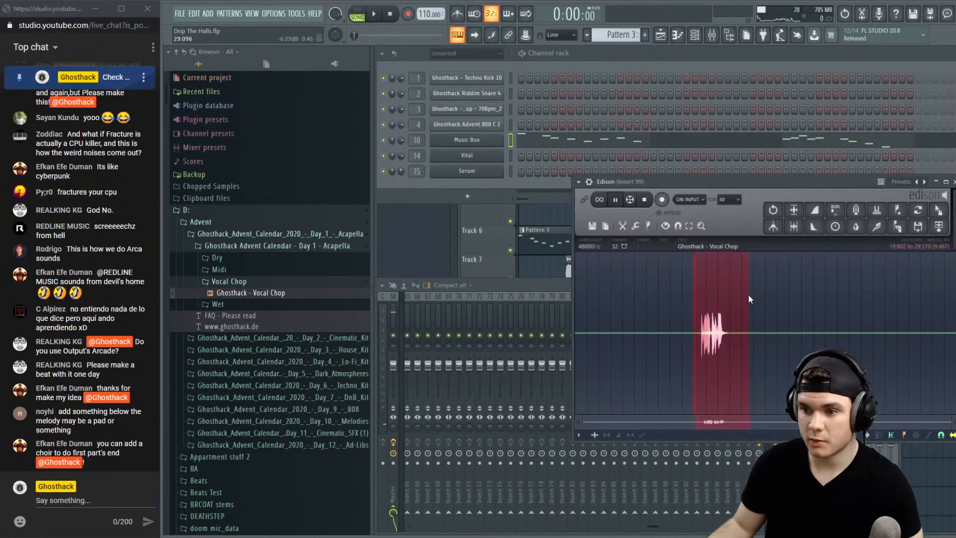
{"action": "key", "text": "space"}
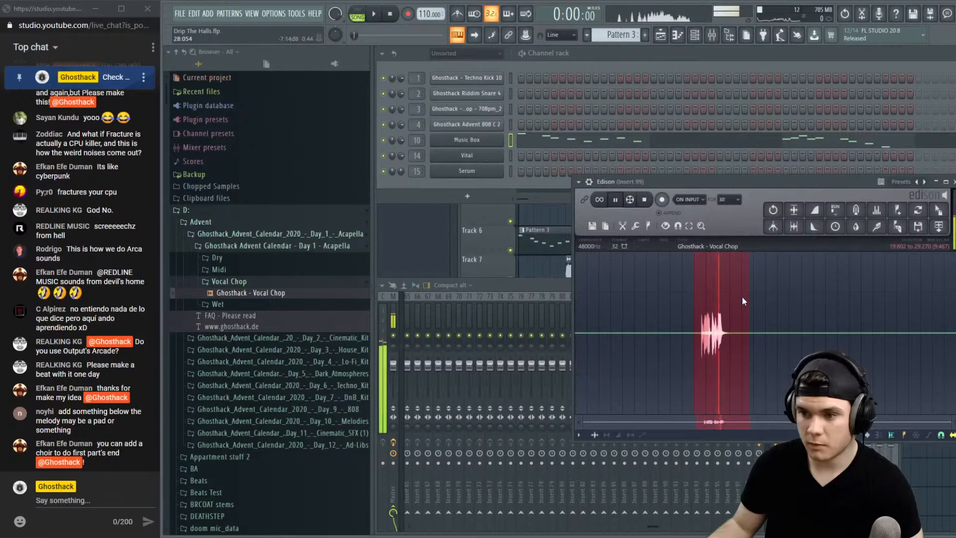
{"action": "left_click", "coordinate": [686, 301]}
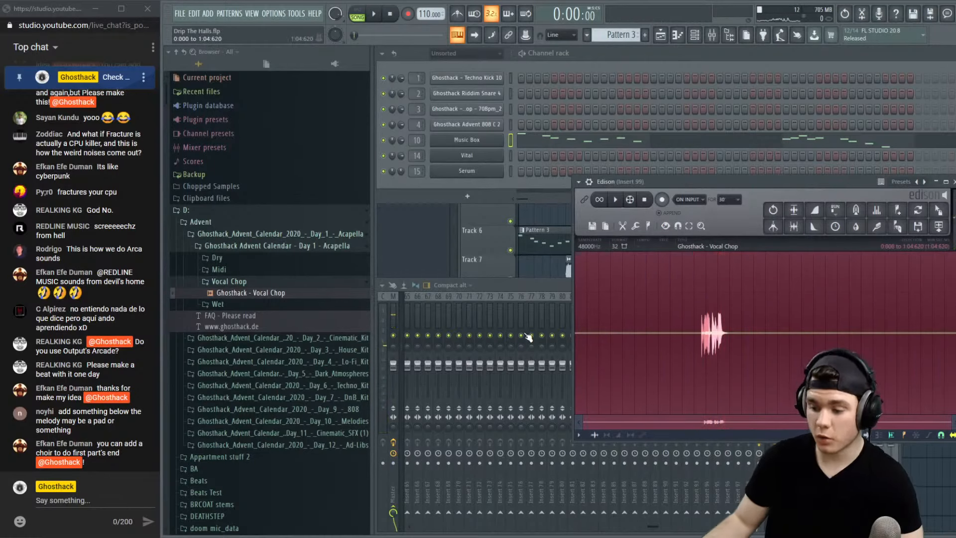
{"action": "key", "text": "Delete"}
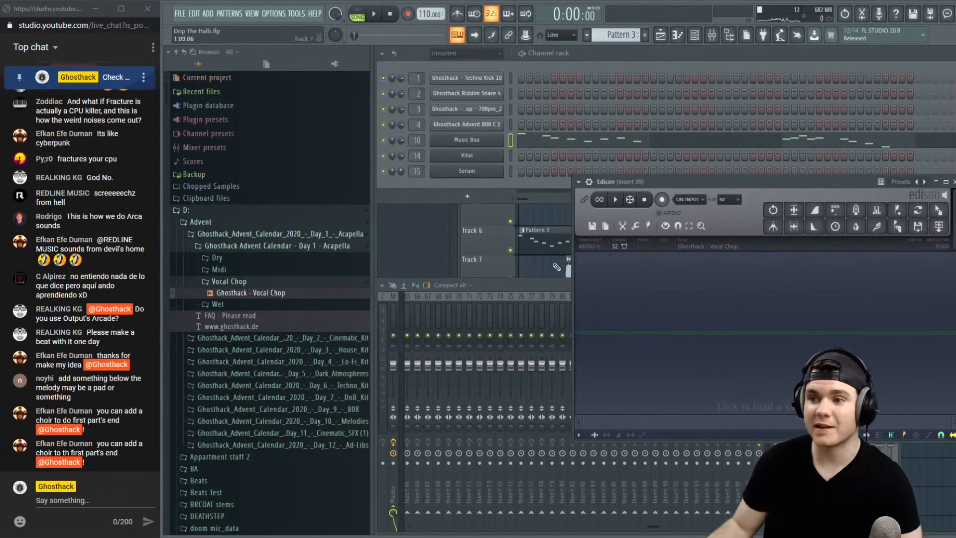
{"action": "left_click", "coordinate": [952, 182]}
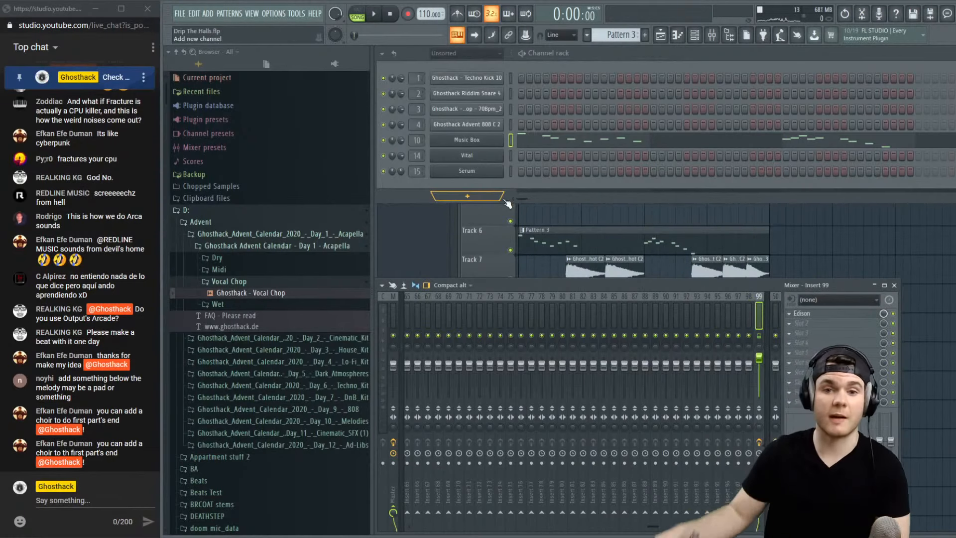
Load Ghosthack - Main Vocal - 130bpm E Major DRY from the Dry folder into the audio editor and move Edison beside the browser
{"action": "left_click", "coordinate": [230, 282]}
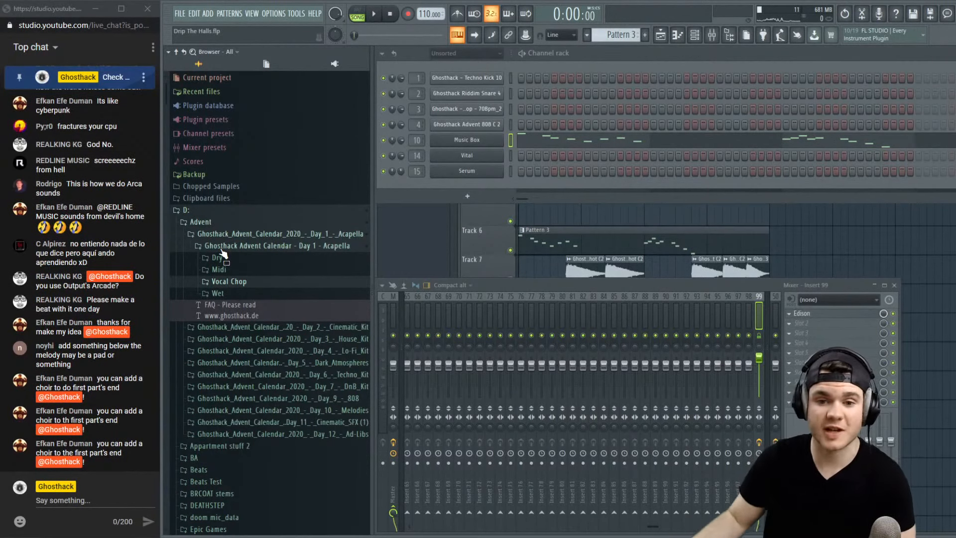
{"action": "left_click", "coordinate": [232, 258]}
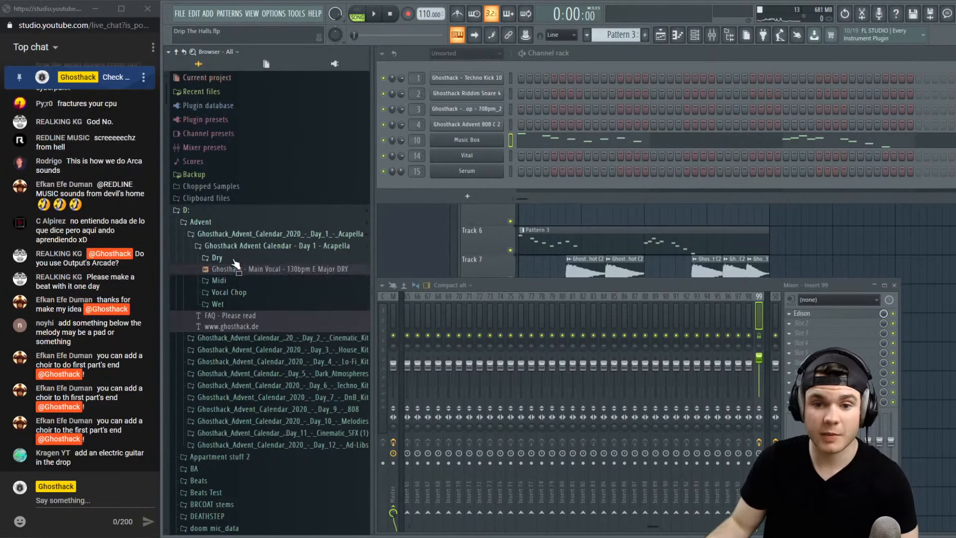
{"action": "right_click", "coordinate": [263, 269]}
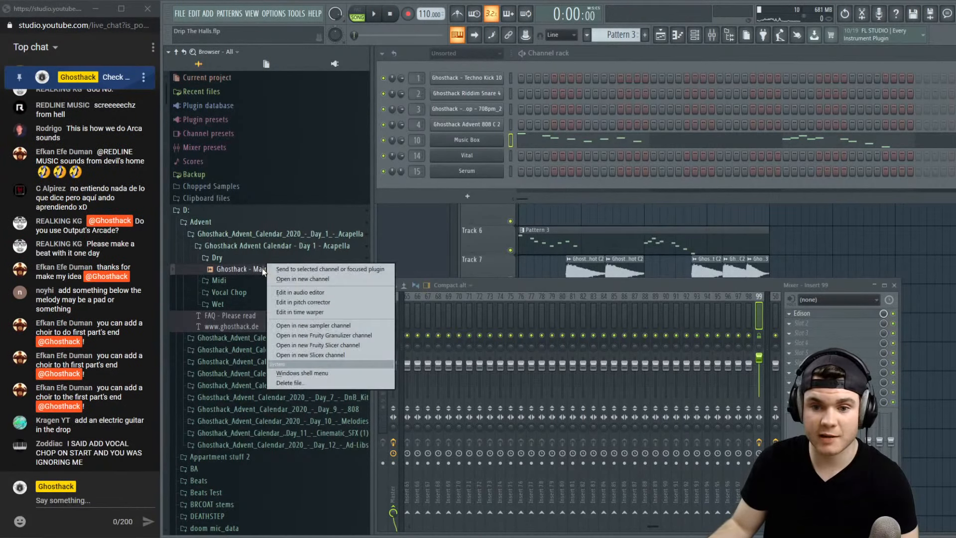
{"action": "left_click", "coordinate": [292, 290]}
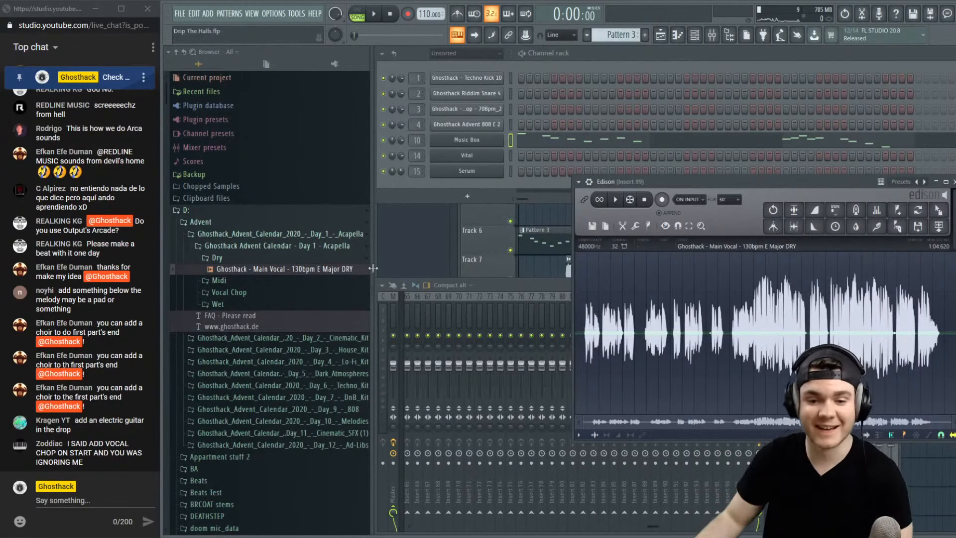
{"action": "left_click_drag", "start_coordinate": [668, 183], "coordinate": [469, 191]}
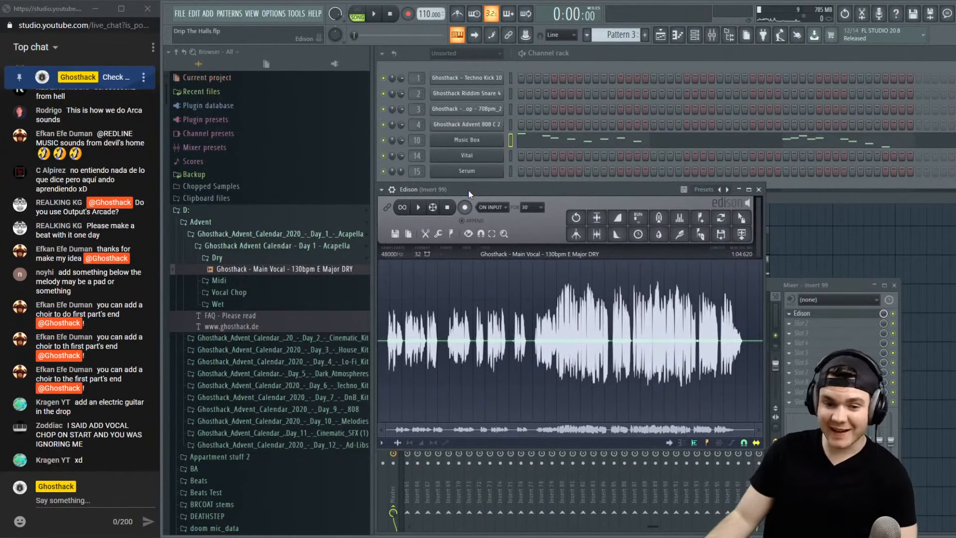
Audition the dry main vocal in Edison from various start points to find a phrase suitable for chopping
{"action": "right_click", "coordinate": [438, 288]}
{"action": "right_click", "coordinate": [585, 288]}
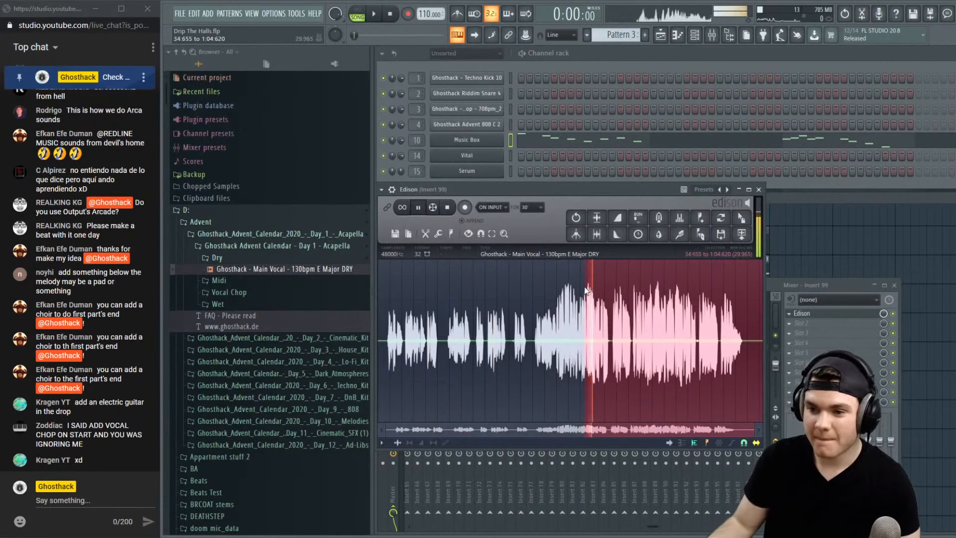
{"action": "right_click", "coordinate": [589, 289]}
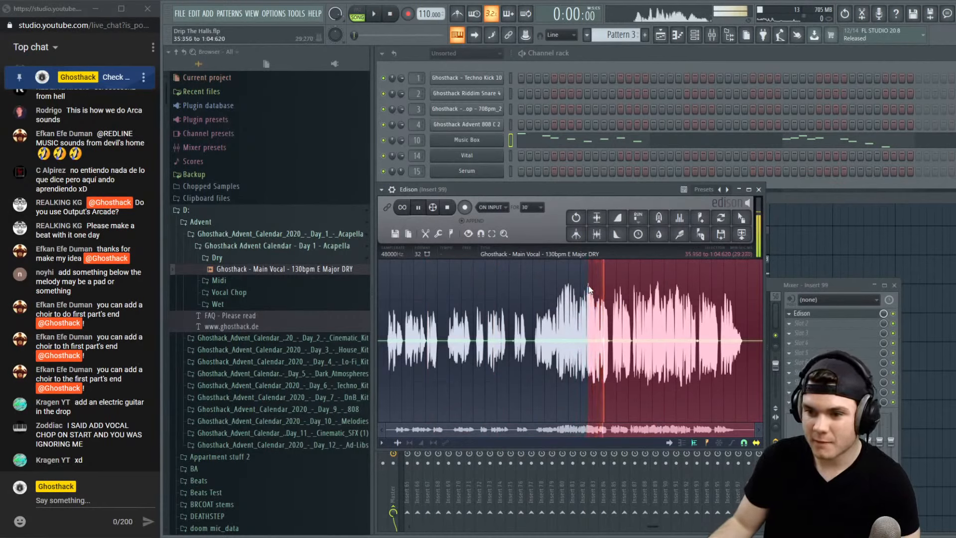
{"action": "right_click", "coordinate": [620, 289]}
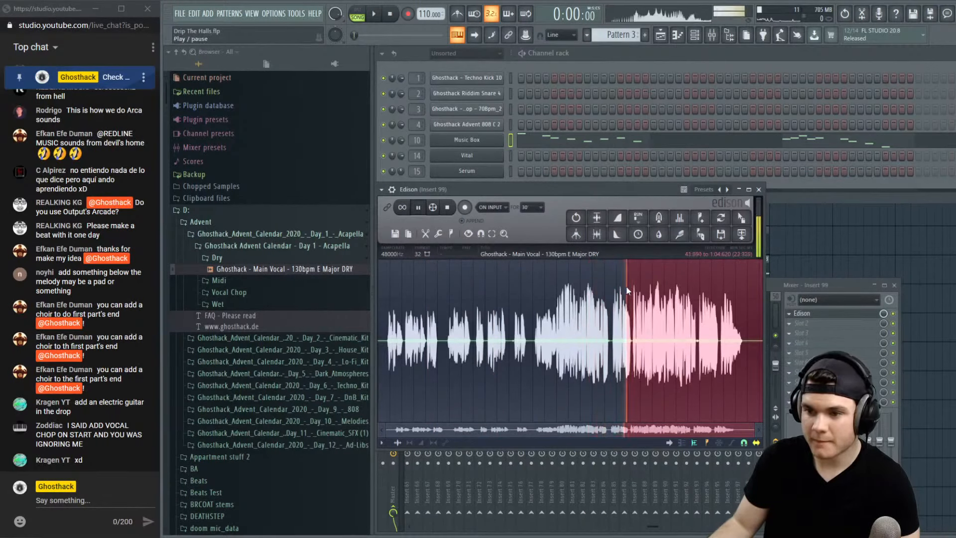
{"action": "right_click", "coordinate": [701, 289]}
{"action": "right_click", "coordinate": [708, 287]}
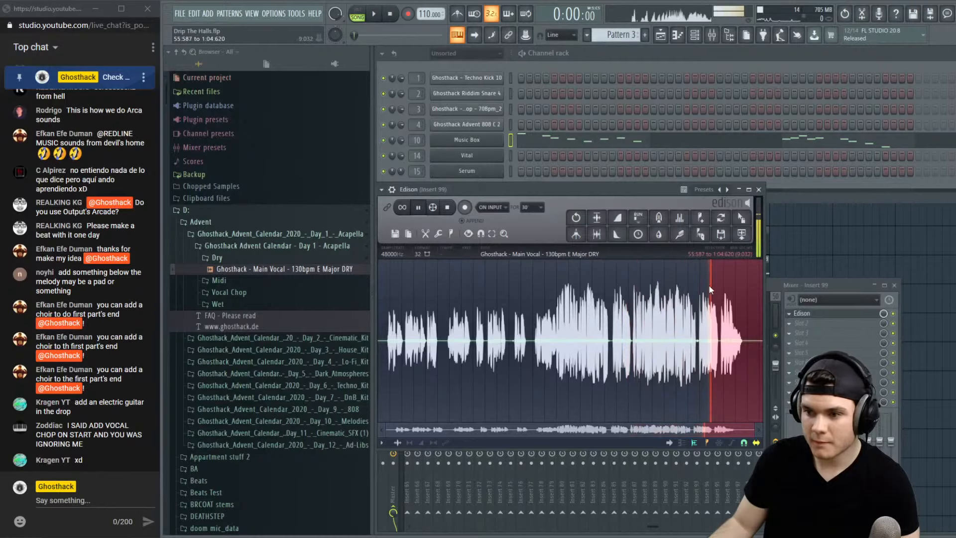
{"action": "right_click", "coordinate": [713, 286]}
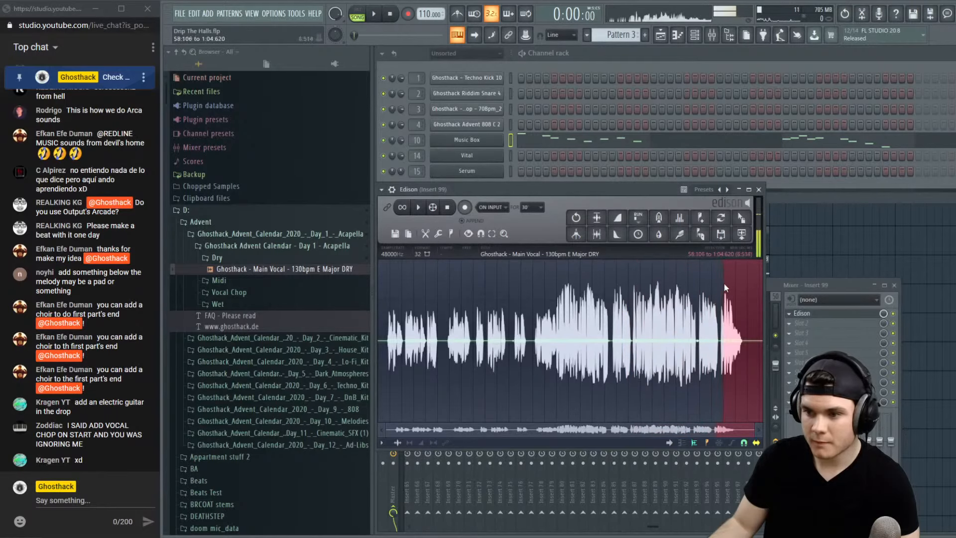
{"action": "right_click", "coordinate": [724, 284]}
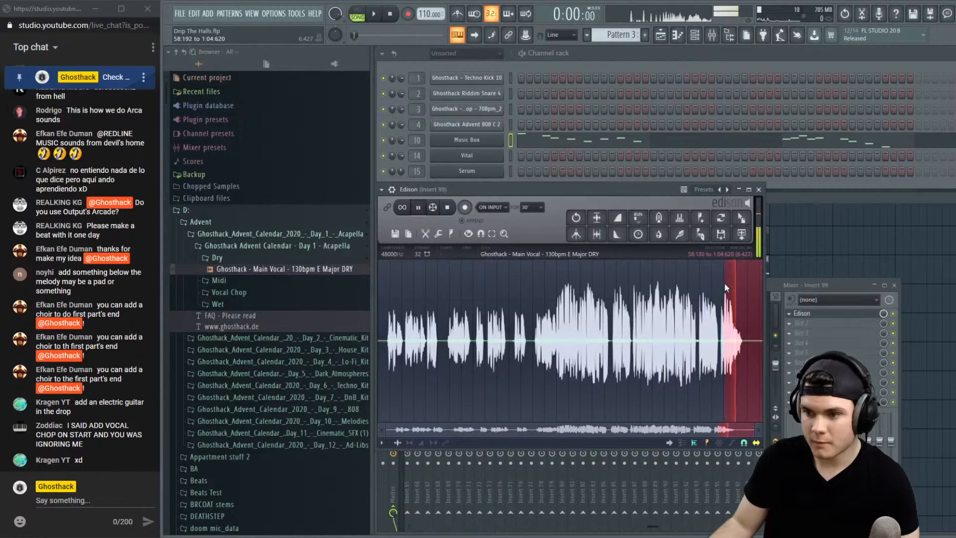
{"action": "right_click", "coordinate": [582, 287]}
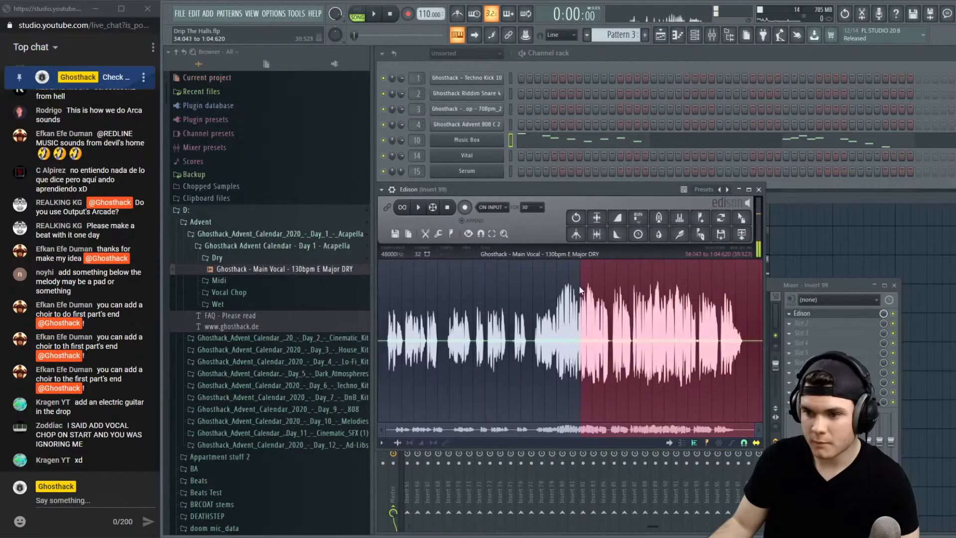
{"action": "right_click", "coordinate": [574, 289]}
{"action": "right_click", "coordinate": [557, 290]}
{"action": "right_click", "coordinate": [504, 291]}
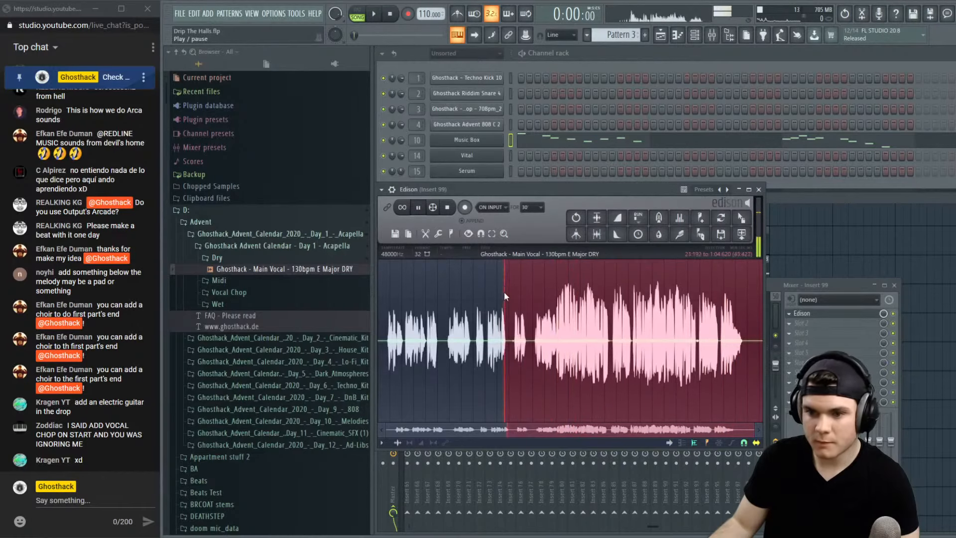
{"action": "right_click", "coordinate": [470, 297]}
{"action": "right_click", "coordinate": [465, 299]}
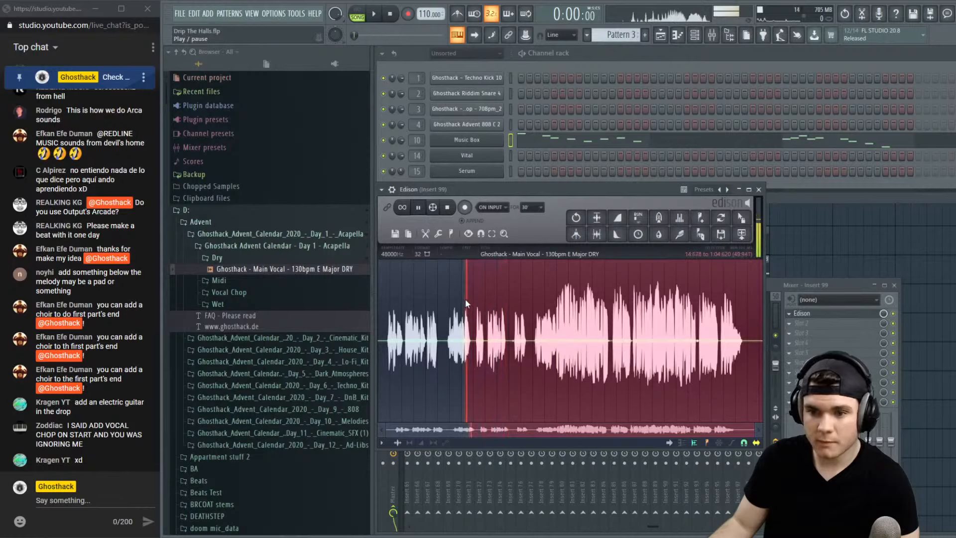
{"action": "right_click", "coordinate": [431, 303]}
Retrigger the short vocal phrase starting at about 9:032 repeatedly to test it as a rhythmic chop
{"action": "key", "text": "space"}
{"action": "key", "text": "space"}
{"action": "key", "text": "space"}
{"action": "key", "text": "space"}
{"action": "key", "text": "space"}
{"action": "key", "text": "space"}
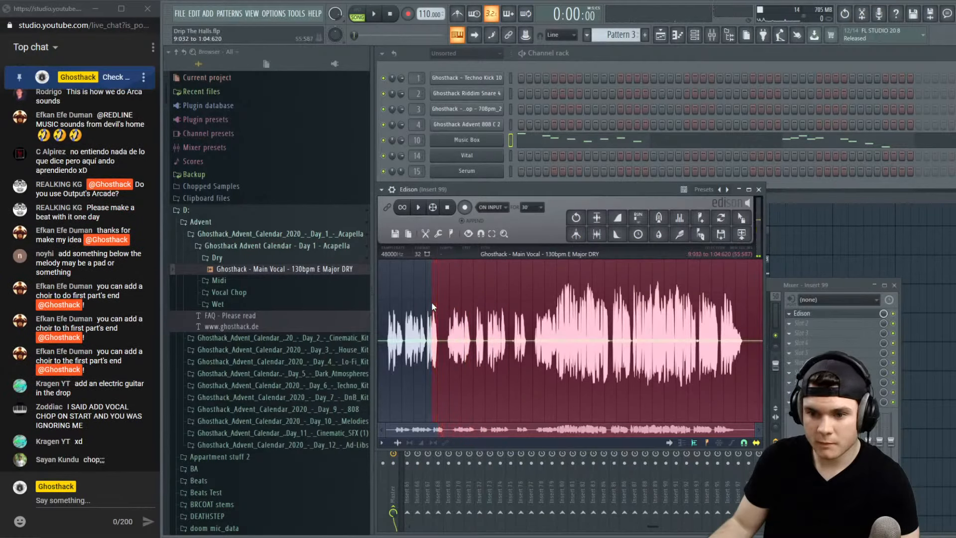
{"action": "key", "text": "space"}
{"action": "key", "text": "space"}
{"action": "key", "text": "space"}
Select the vocal from 9:293 to the end, audition it at different pitches, and crop the sample to that selection
{"action": "right_click", "coordinate": [433, 298]}
{"action": "key", "text": "space"}
{"action": "key", "text": "space"}
{"action": "key", "text": "space"}
{"action": "key", "text": "space"}
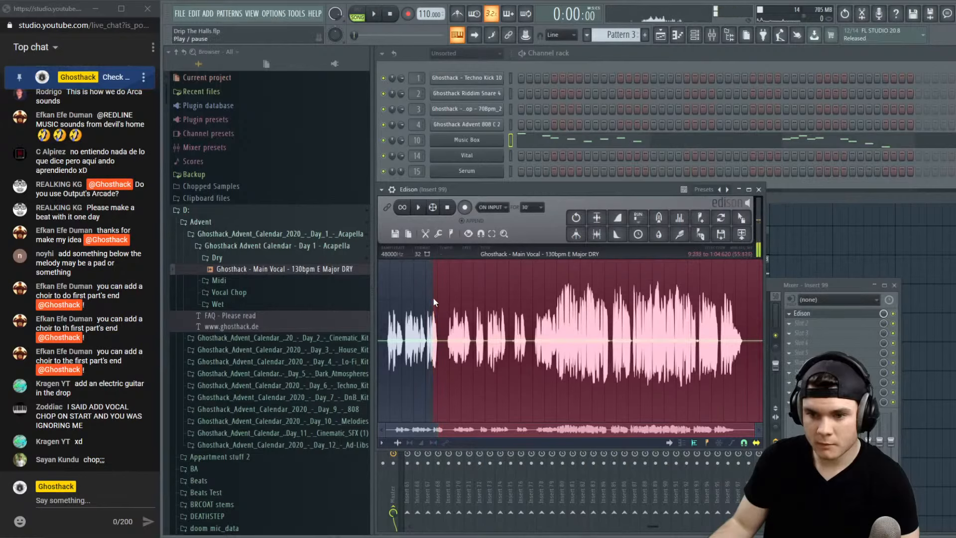
{"action": "key", "text": "n"}
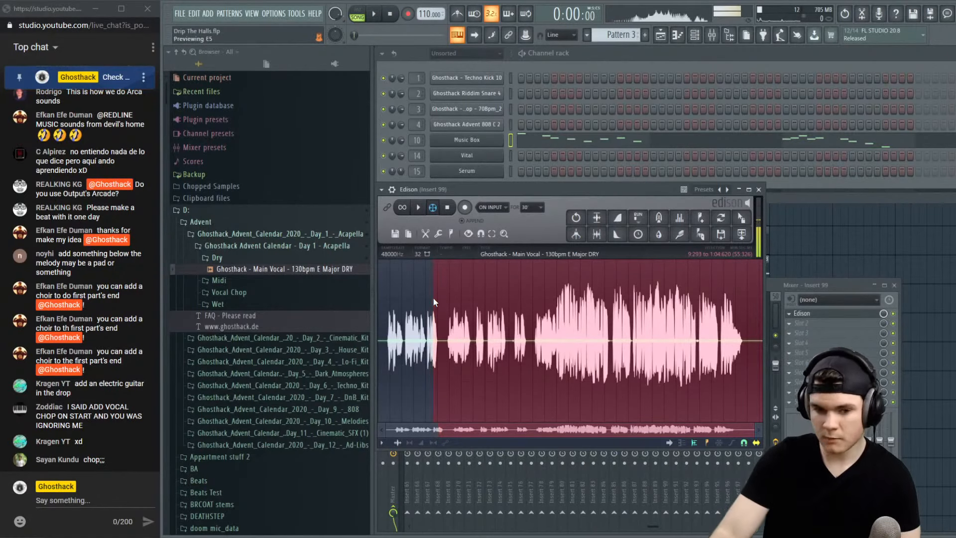
{"action": "key", "text": "c"}
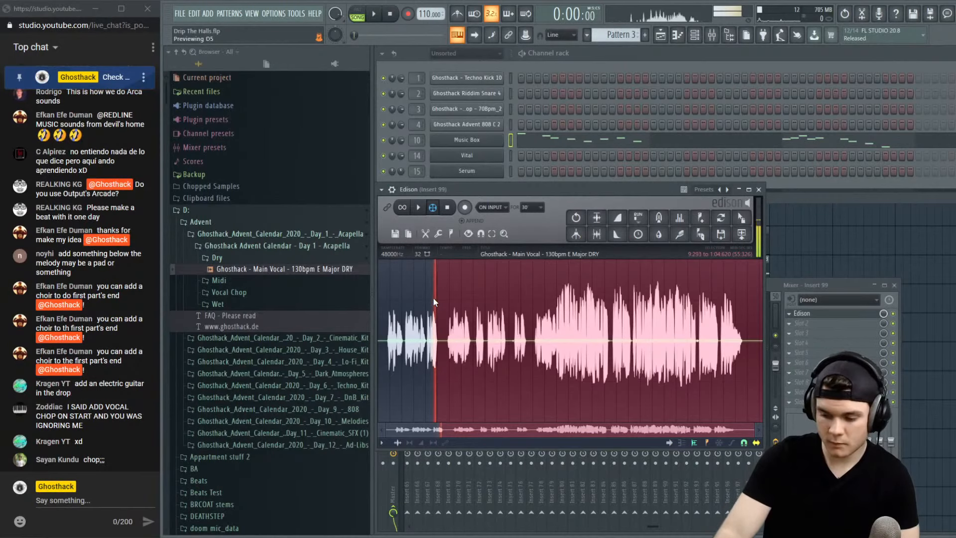
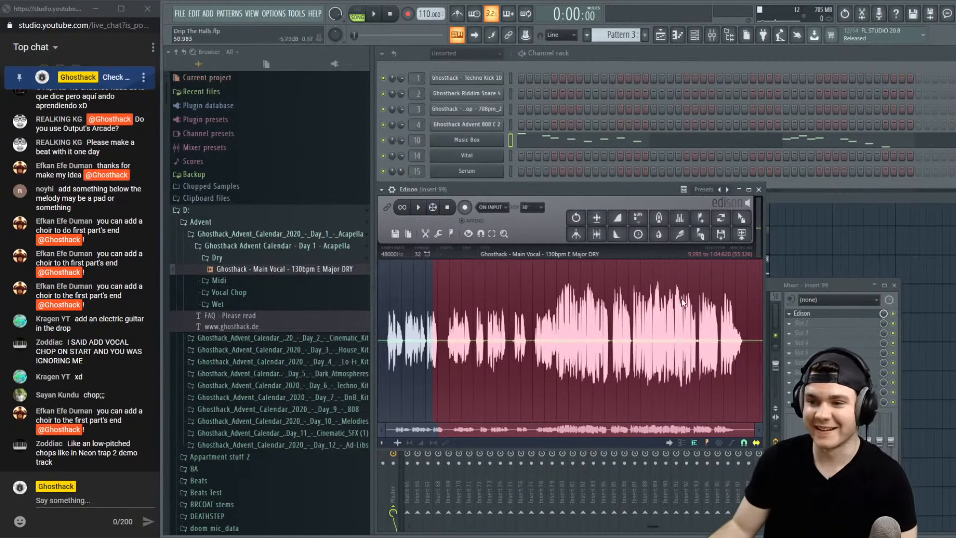
{"action": "key", "text": "Delete"}
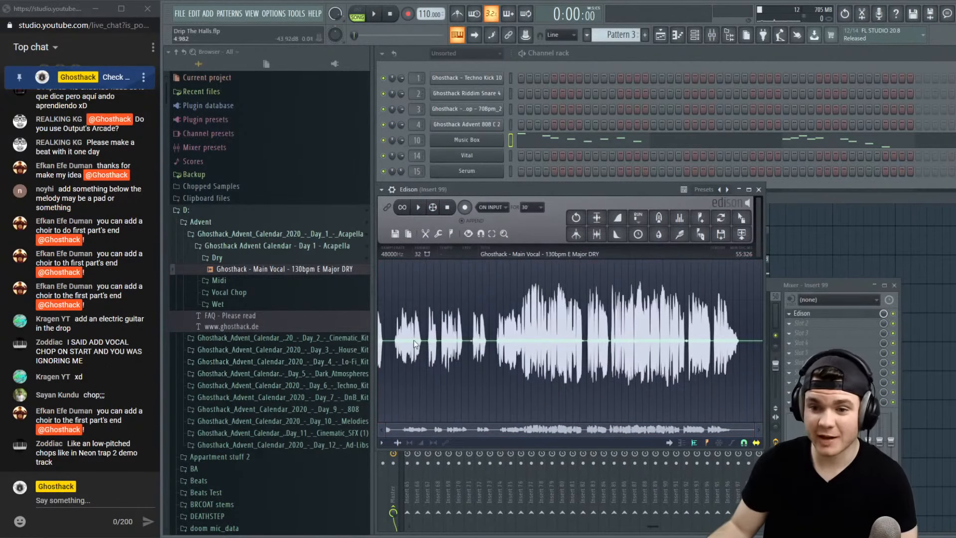
{"action": "key", "text": "Delete"}
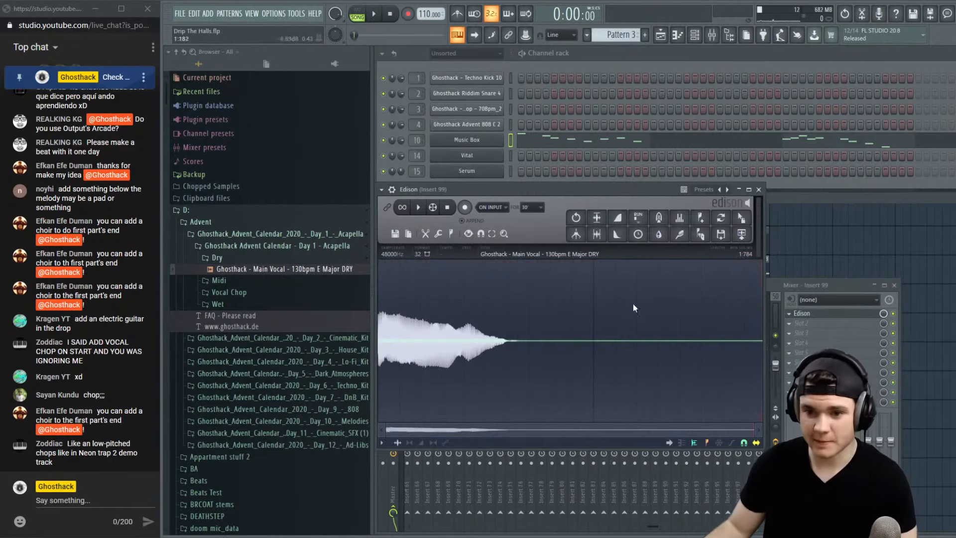
{"action": "key", "text": "space"}
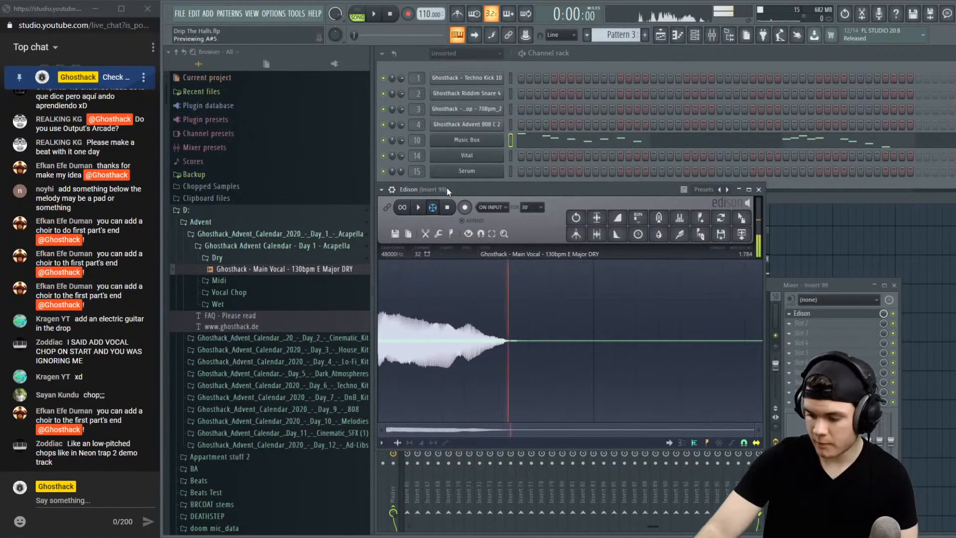
{"action": "key", "text": "space"}
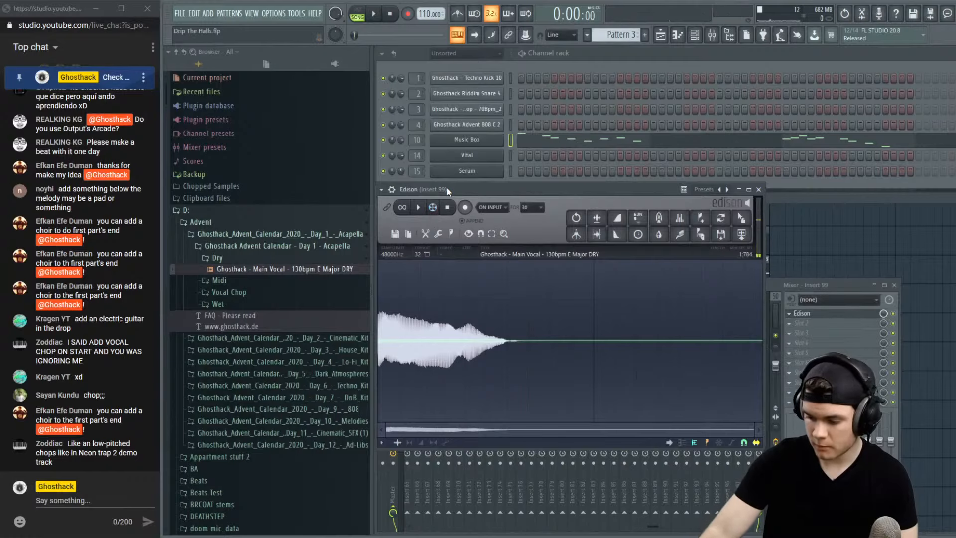
{"action": "key", "text": "space"}
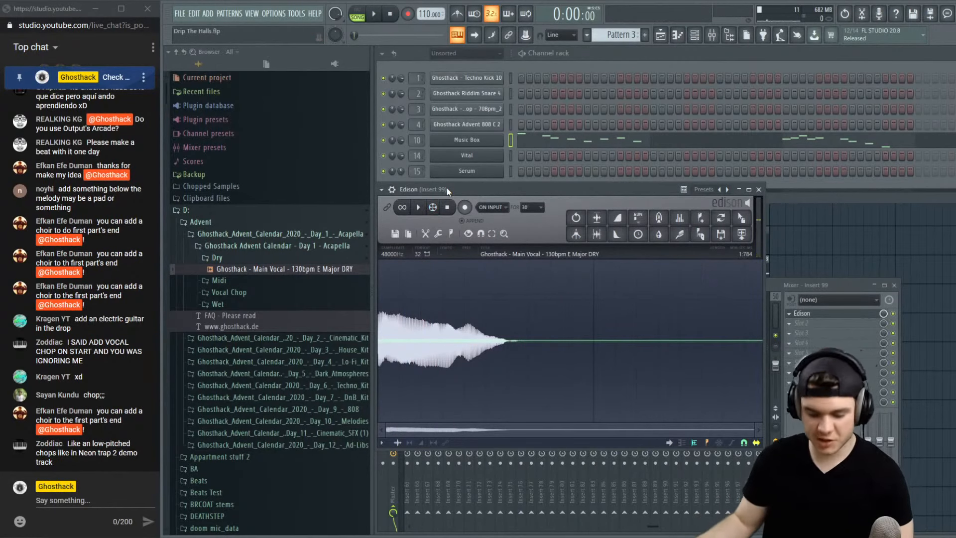
{"action": "key", "text": "ctrl+z"}
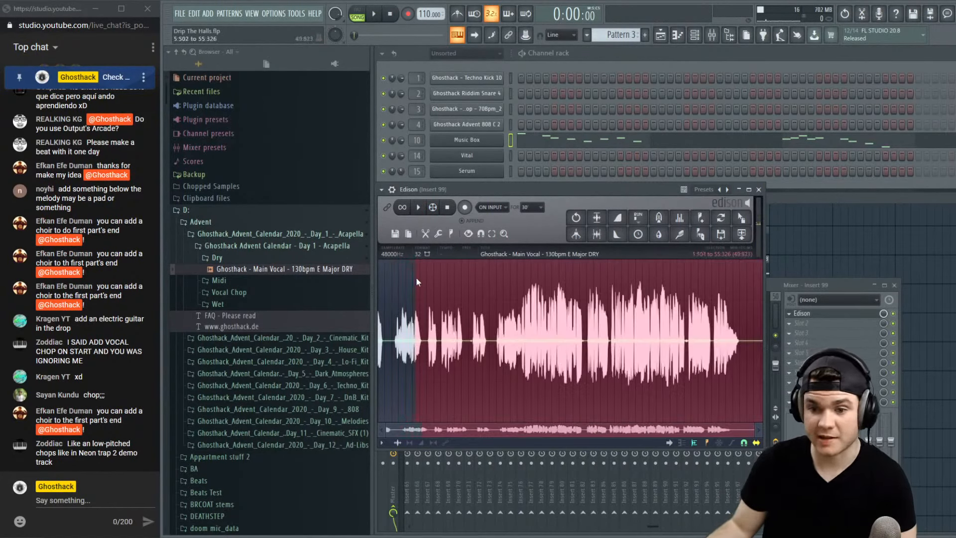
Audition the vocal in Edison from start points at about 8:031 and 7:808 to find a usable chop
{"action": "key", "text": "space"}
{"action": "left_click", "coordinate": [432, 277]}
{"action": "left_click", "coordinate": [434, 276]}
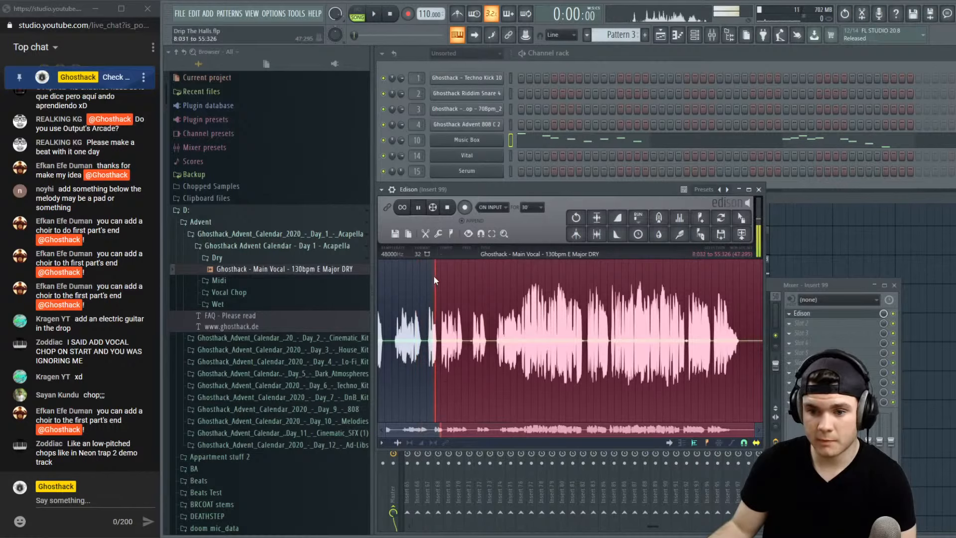
{"action": "key", "text": "space"}
{"action": "left_click", "coordinate": [431, 279]}
{"action": "key", "text": "space"}
{"action": "key", "text": "space"}
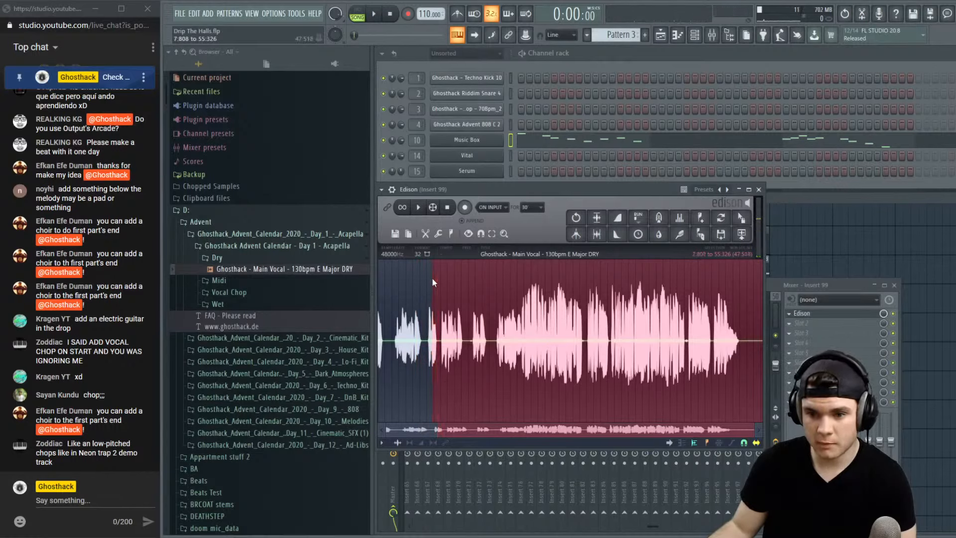
{"action": "key", "text": "space"}
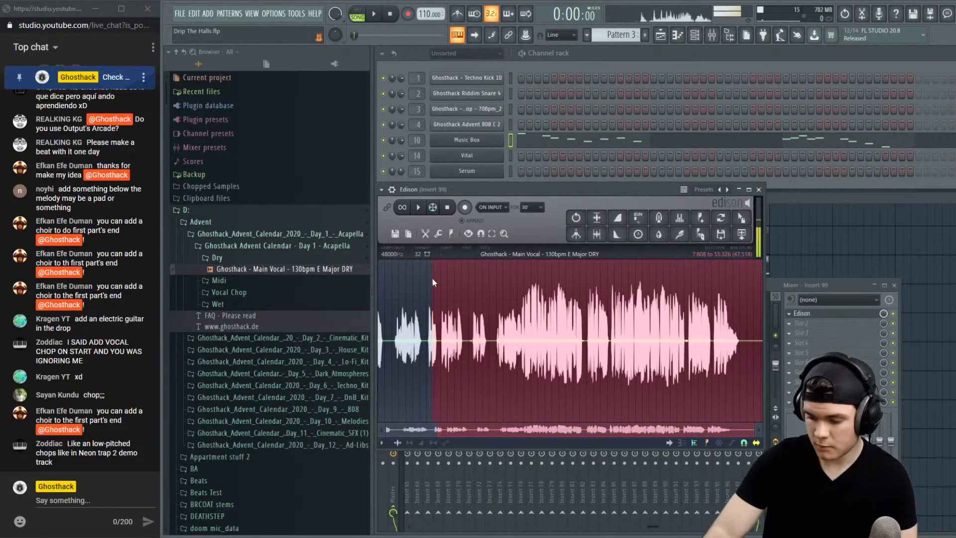
Trim the sample to the short phrase starting at 6:841, leaving a clip about 2:476 long
{"action": "left_click", "coordinate": [590, 316]}
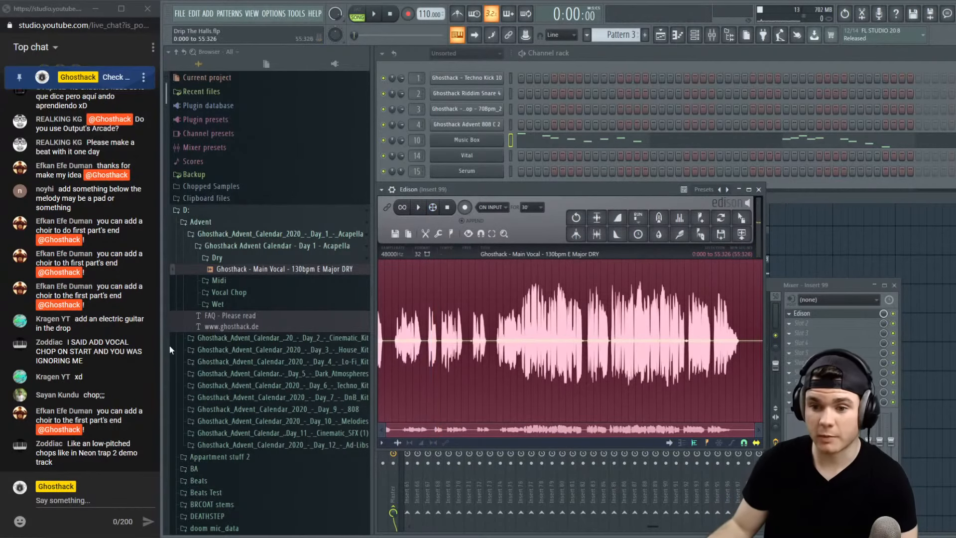
{"action": "left_click", "coordinate": [581, 310]}
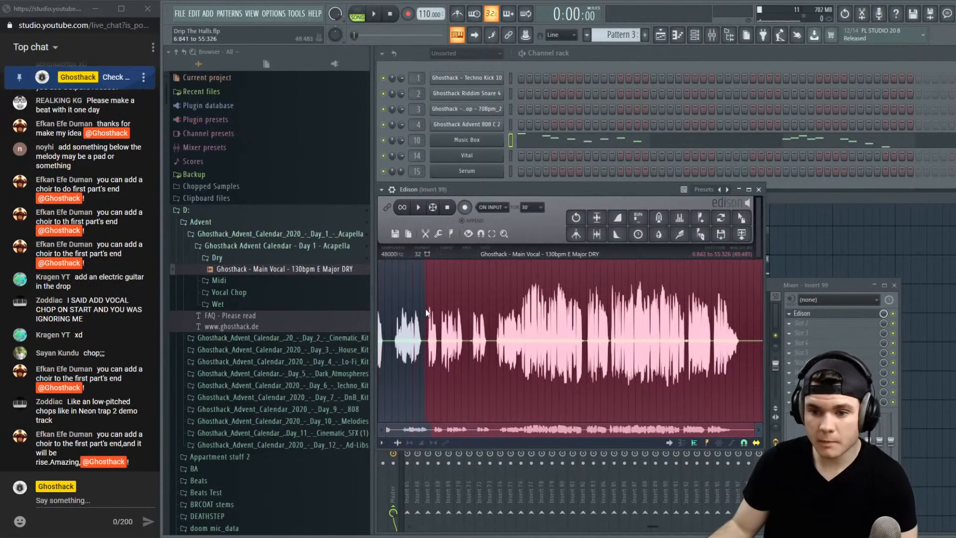
{"action": "key", "text": "Delete"}
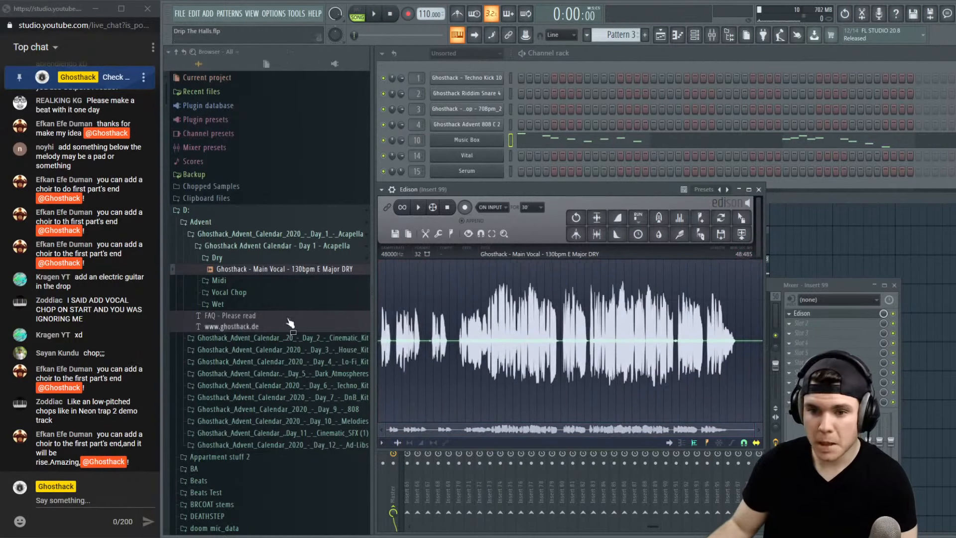
{"action": "key", "text": "Delete"}
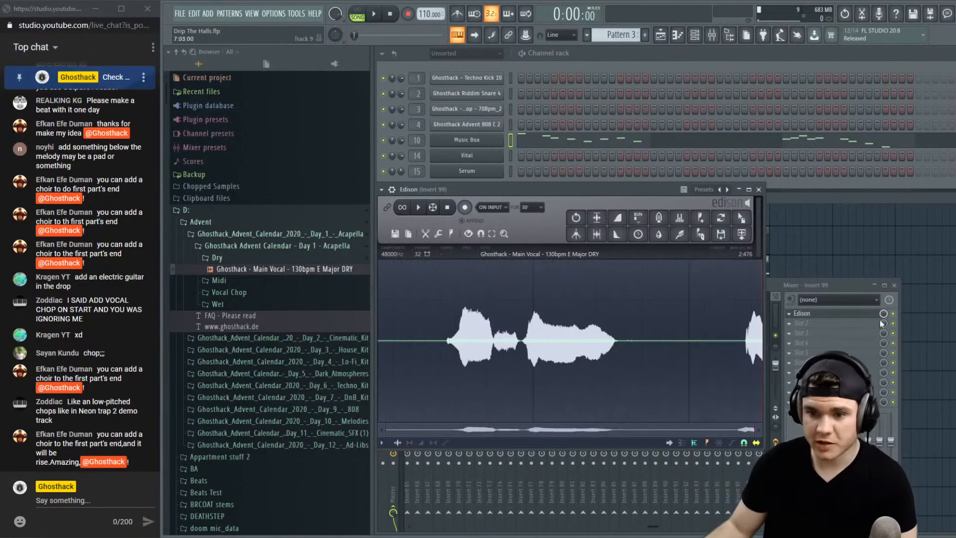
Audition the short clip from start points between 0:655 and 1:001 to locate the onset of its second vocal sound
{"action": "left_click_drag", "start_coordinate": [480, 279], "coordinate": [936, 307]}
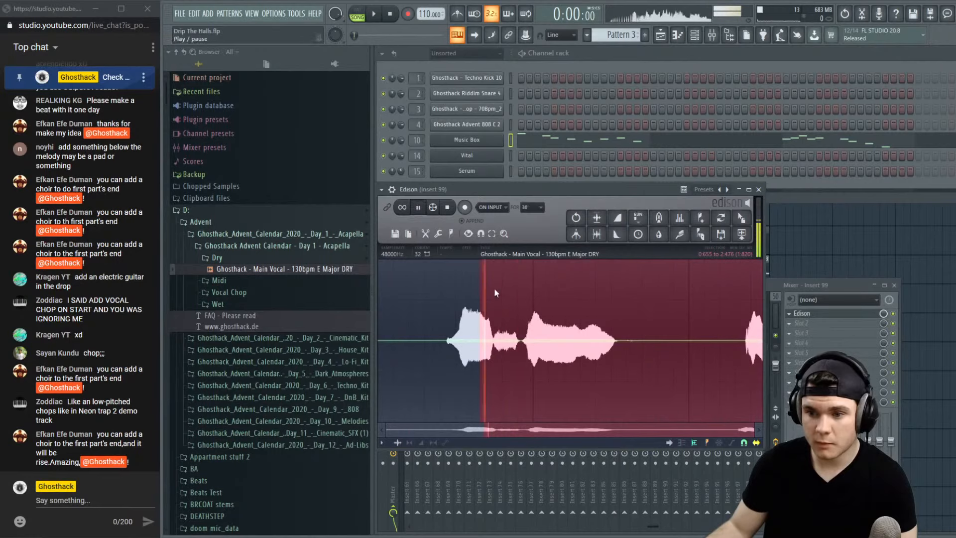
{"action": "left_click", "coordinate": [516, 273]}
{"action": "left_click", "coordinate": [529, 265]}
{"action": "key", "text": "space"}
{"action": "left_click", "coordinate": [533, 264]}
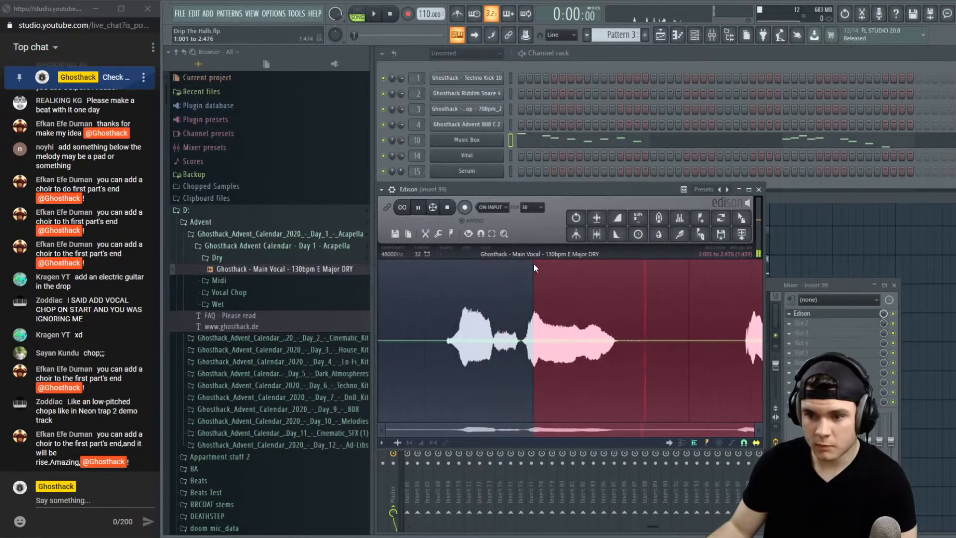
{"action": "key", "text": "space"}
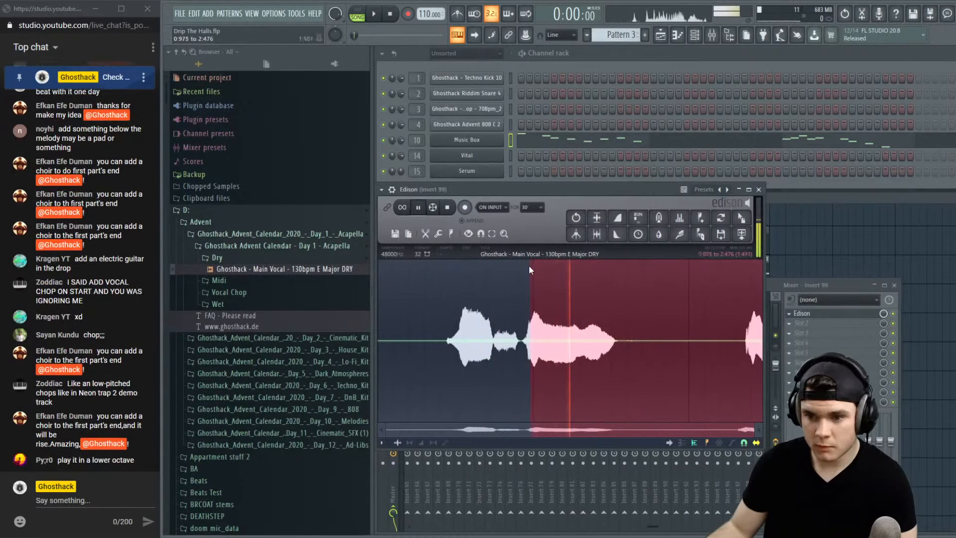
{"action": "left_click", "coordinate": [528, 266]}
{"action": "left_click", "coordinate": [528, 288]}
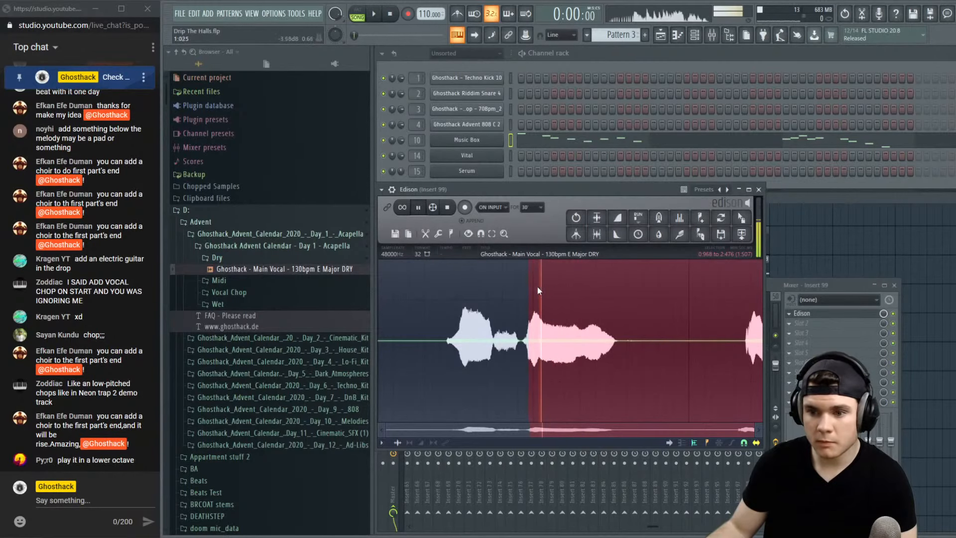
{"action": "key", "text": "space"}
Remove the audio before 0:958 so the clip starts on the second vocal sound, and retrigger it to test the attack
{"action": "left_click", "coordinate": [527, 288]}
{"action": "key", "text": "space"}
{"action": "key", "text": "space"}
{"action": "key", "text": "space"}
{"action": "key", "text": "space"}
{"action": "key", "text": "space"}
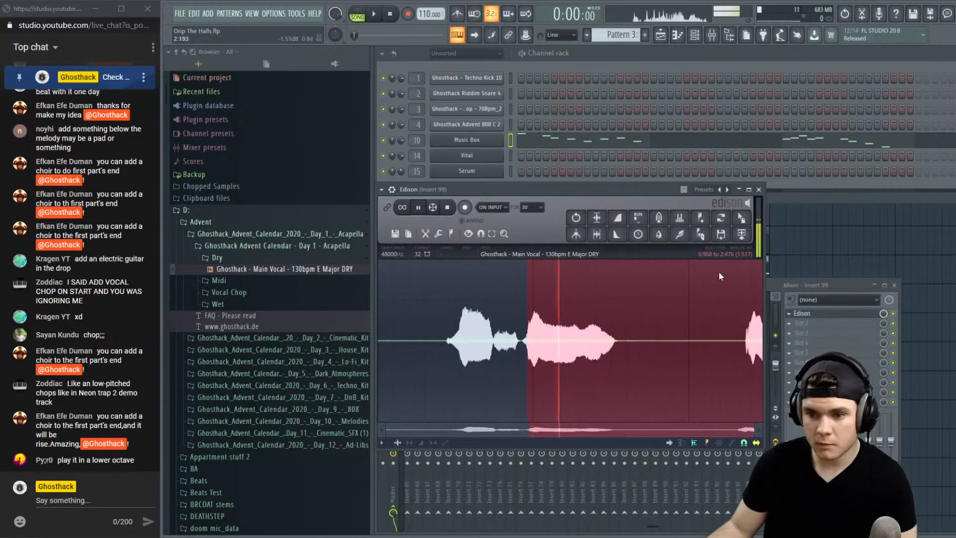
{"action": "left_click_drag", "start_coordinate": [761, 274], "coordinate": [227, 315]}
{"action": "key", "text": "Delete"}
{"action": "key", "text": "space"}
{"action": "key", "text": "space"}
{"action": "key", "text": "space"}
{"action": "key", "text": "space"}
{"action": "key", "text": "space"}
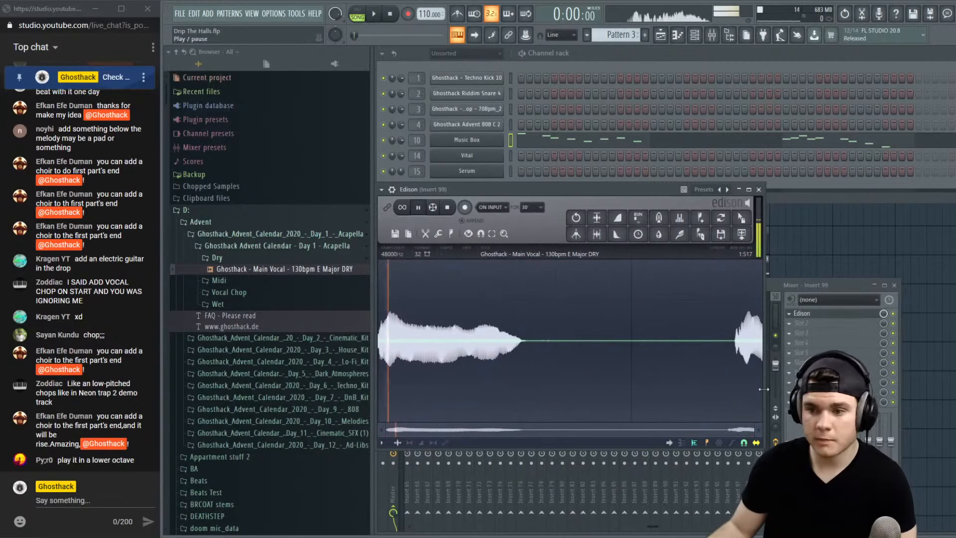
{"action": "key", "text": "space"}
Delete the tiny sliver at the very start of the clip and play it back
{"action": "left_click_drag", "start_coordinate": [754, 428], "coordinate": [463, 429]}
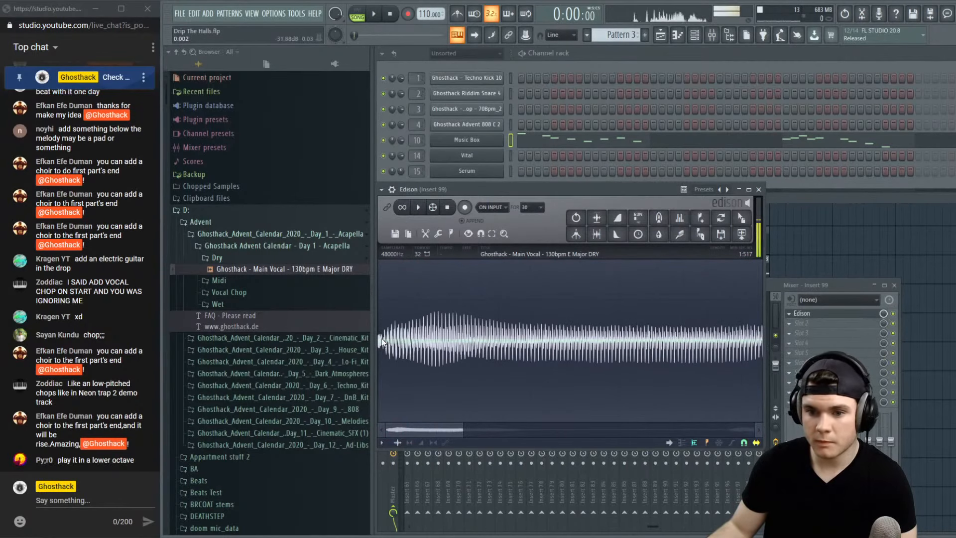
{"action": "left_click_drag", "start_coordinate": [385, 335], "coordinate": [327, 349]}
{"action": "key", "text": "Delete"}
{"action": "key", "text": "space"}
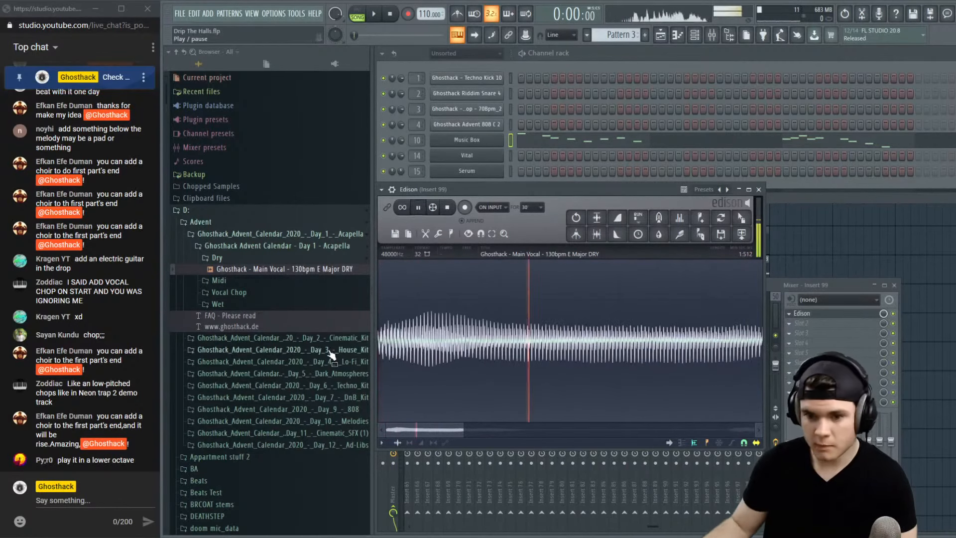
{"action": "key", "text": "space"}
Delete the tail from 0:945 to 1:512 and normalize the remaining vocal chop
{"action": "left_click_drag", "start_coordinate": [463, 429], "coordinate": [754, 429]}
{"action": "left_click_drag", "start_coordinate": [619, 319], "coordinate": [762, 321]}
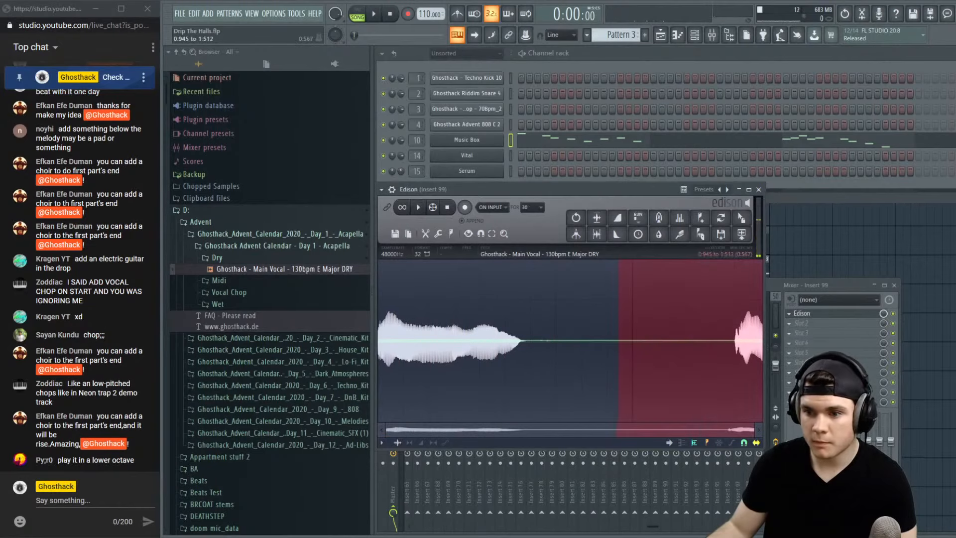
{"action": "key", "text": "Delete"}
{"action": "left_click", "coordinate": [596, 218]}
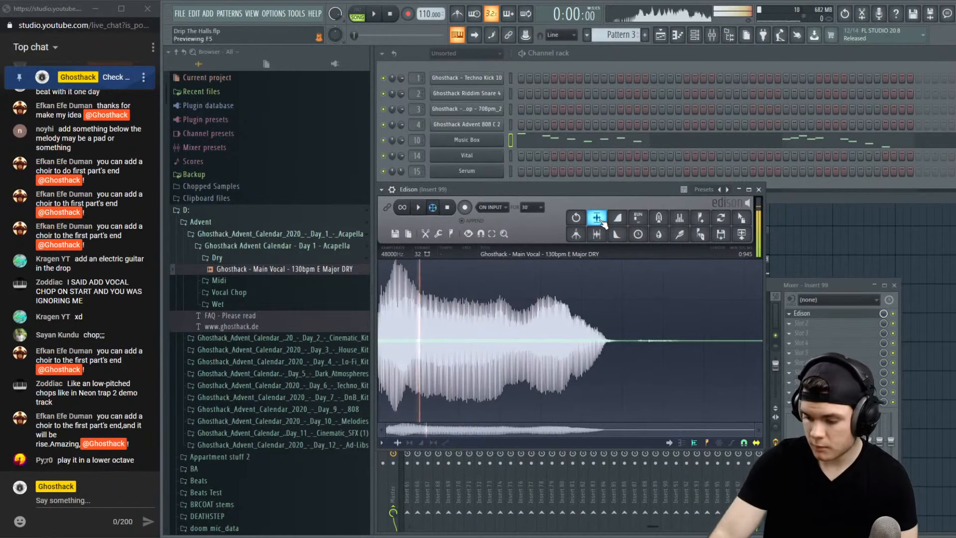
Add the trimmed vocal to the channel rack as a new sampler channel below Serum and close Edison
{"action": "left_click_drag", "start_coordinate": [583, 190], "coordinate": [485, 185]}
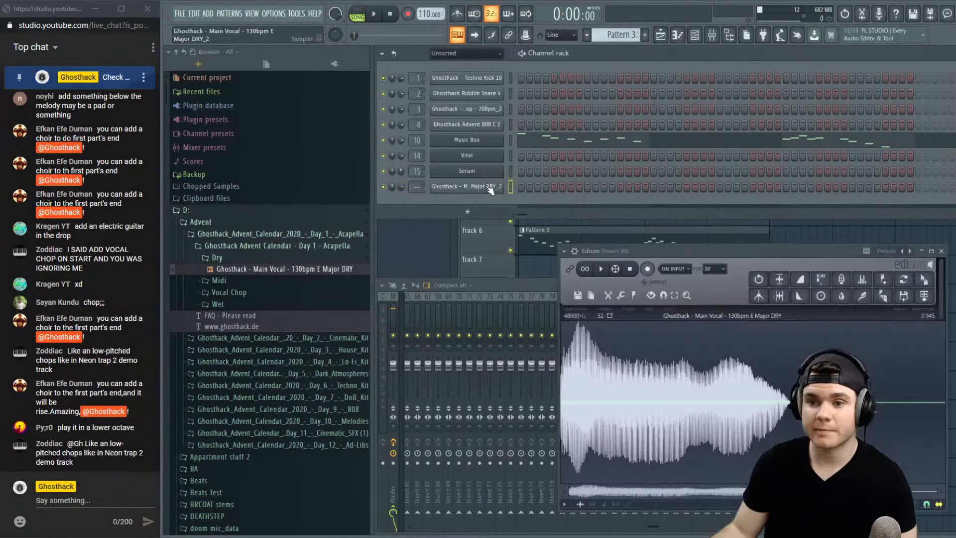
{"action": "left_click", "coordinate": [942, 252]}
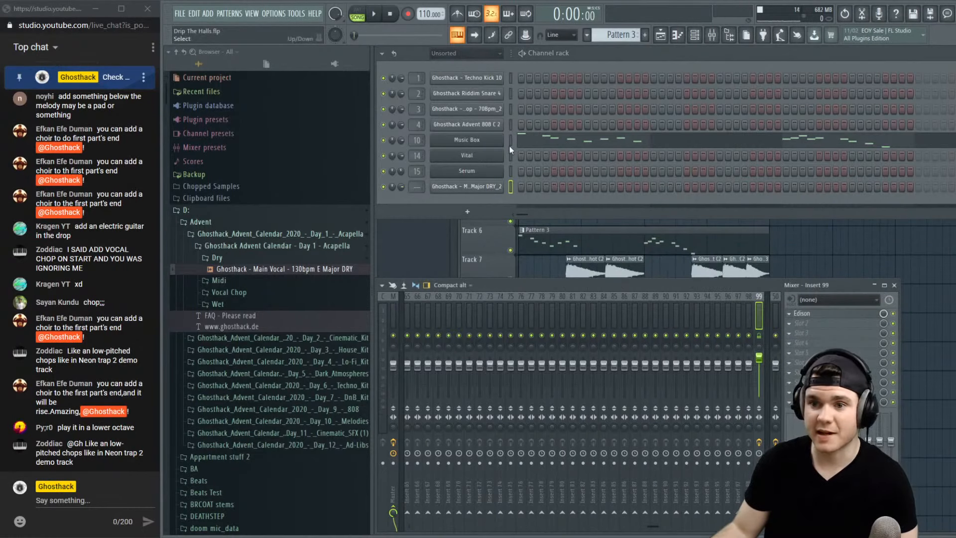
{"action": "left_click", "coordinate": [506, 188]}
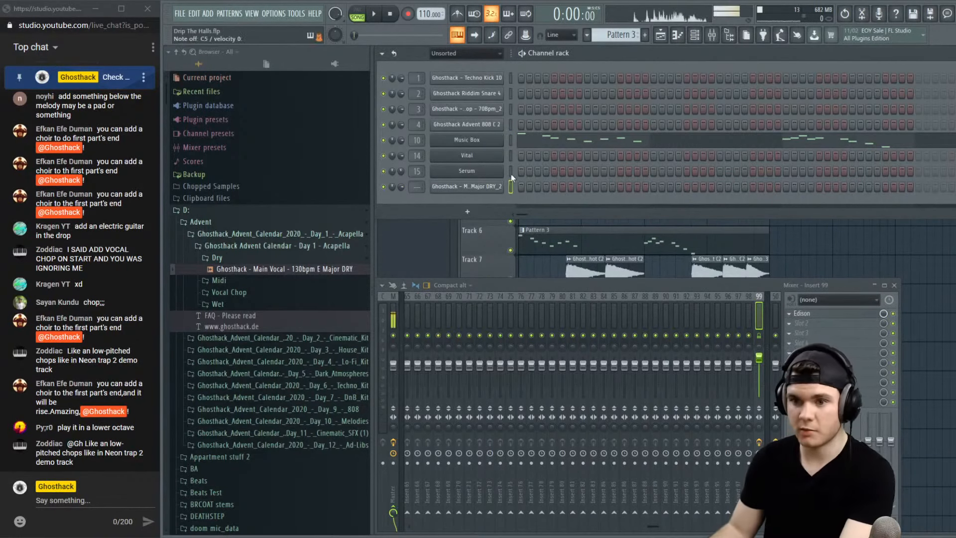
Compare the vocal chop with the Music Box channel and review the chop's sample and miscellaneous channel settings
{"action": "left_click", "coordinate": [512, 139]}
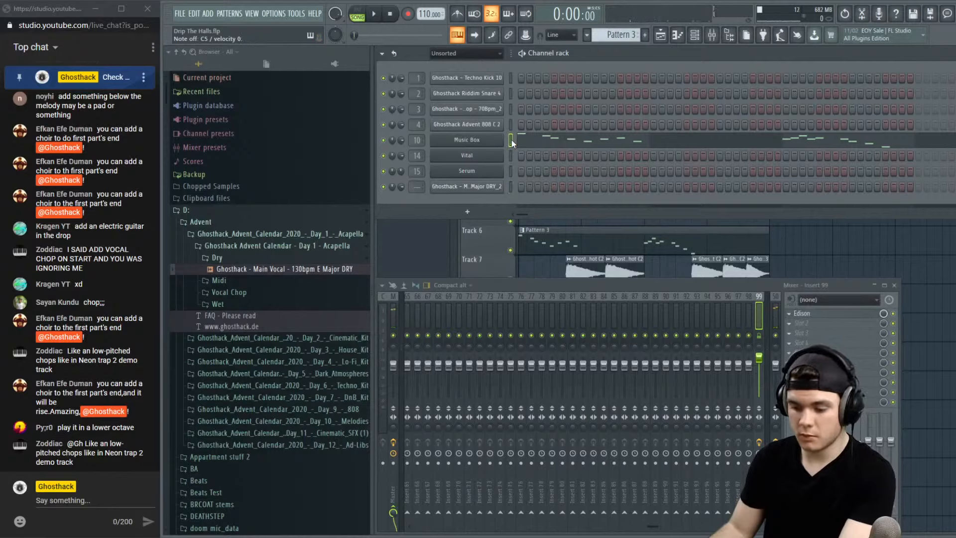
{"action": "left_click", "coordinate": [510, 187]}
{"action": "left_click", "coordinate": [496, 187]}
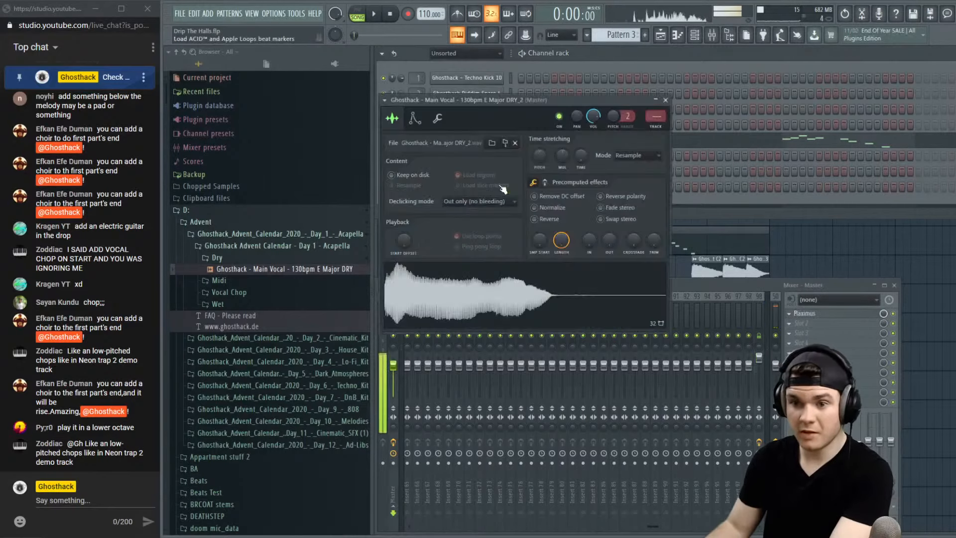
{"action": "left_click", "coordinate": [437, 118]}
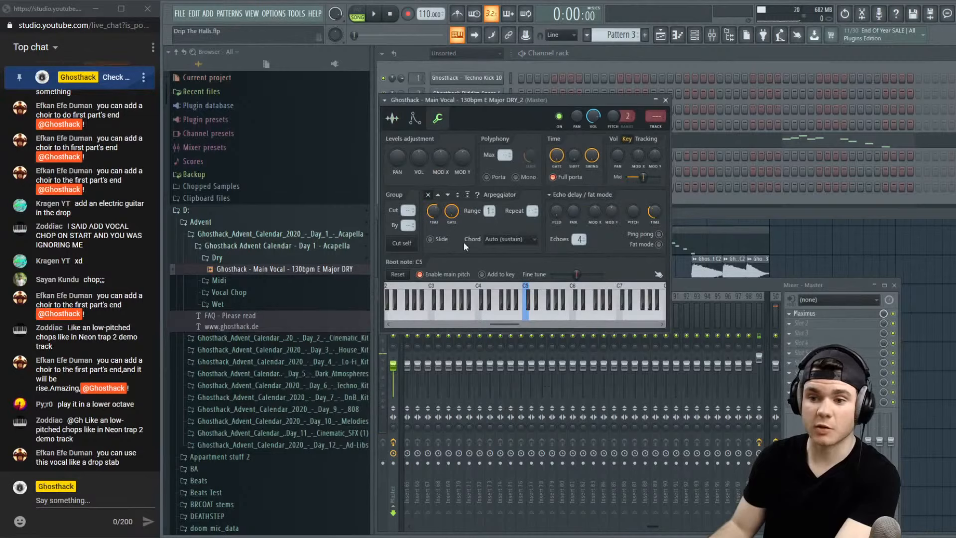
{"action": "left_click", "coordinate": [392, 118]}
{"action": "left_click", "coordinate": [665, 100]}
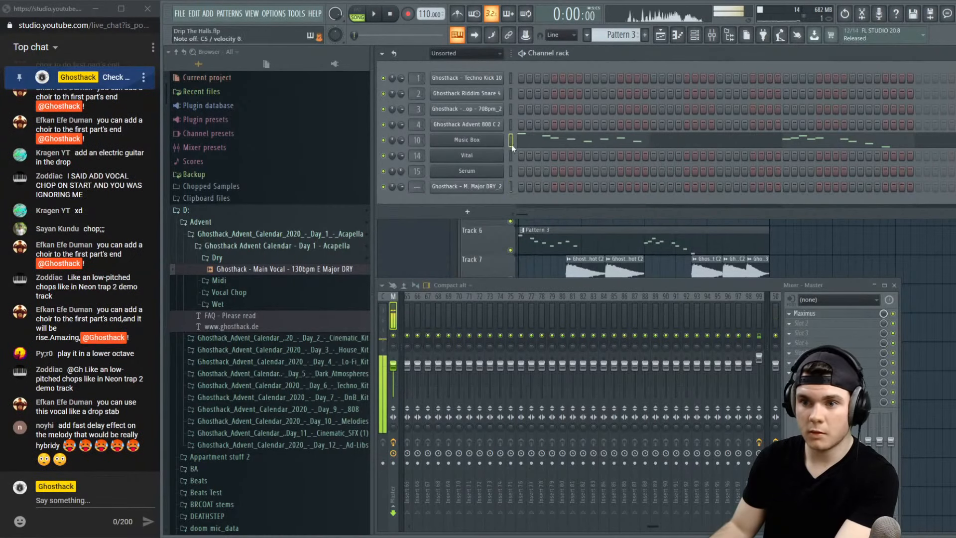
Select the vocal chop channel and play the song to try the chop against the arrangement
{"action": "left_click", "coordinate": [511, 187]}
{"action": "key", "text": "space"}
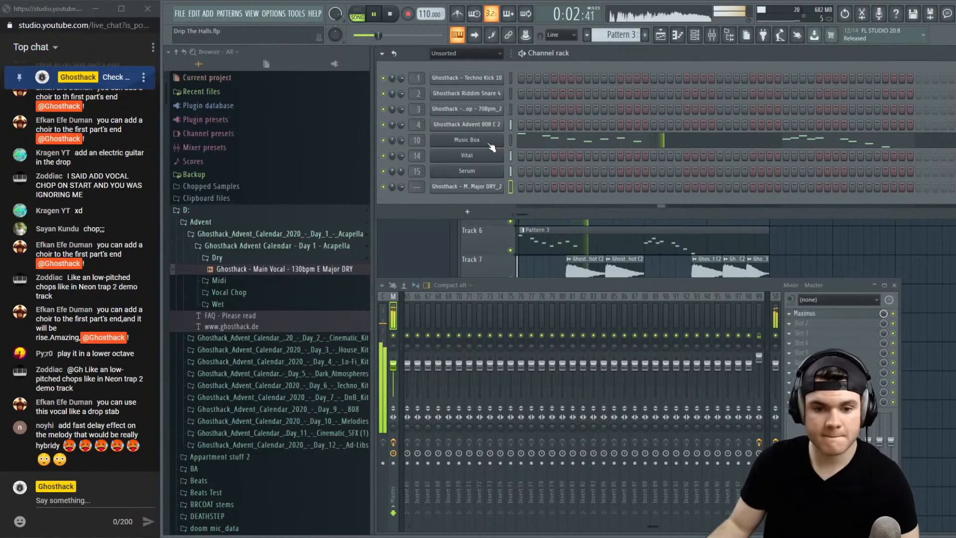
{"action": "key", "text": "space"}
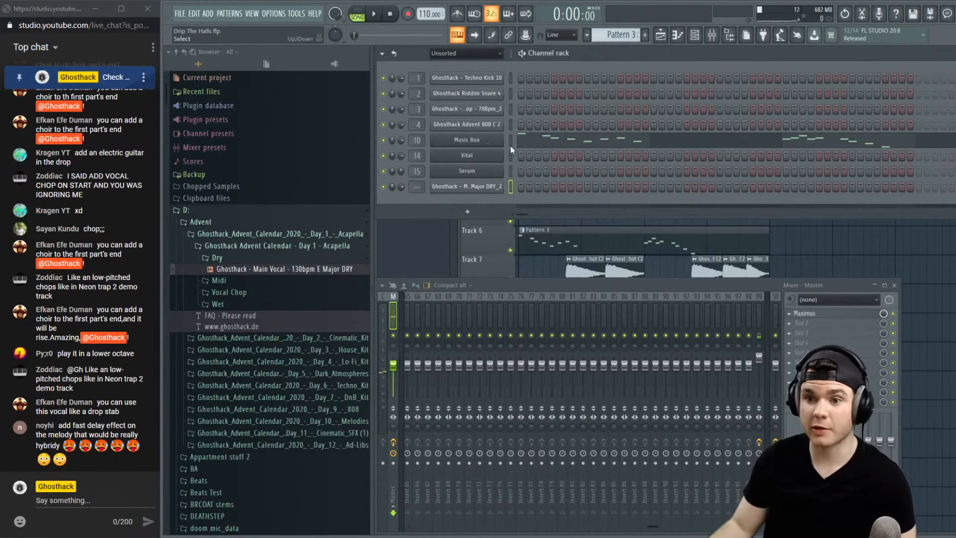
Find the Music Box's mixer track, Insert 10, during playback and load SerumFX into its second effect slot
{"action": "key", "text": "space"}
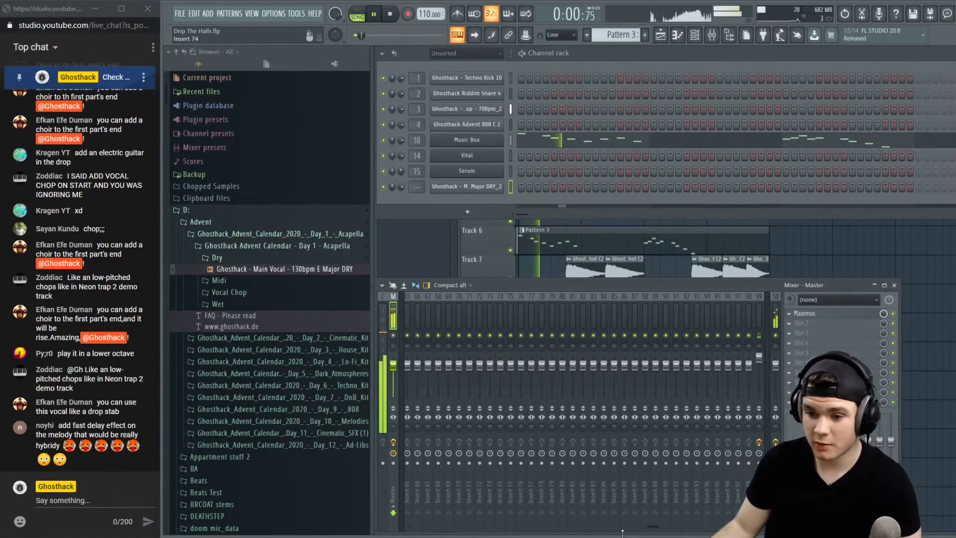
{"action": "scroll", "coordinate": [489, 324], "scroll_direction": "up", "scroll_amount": 10}
{"action": "left_click", "coordinate": [503, 321]}
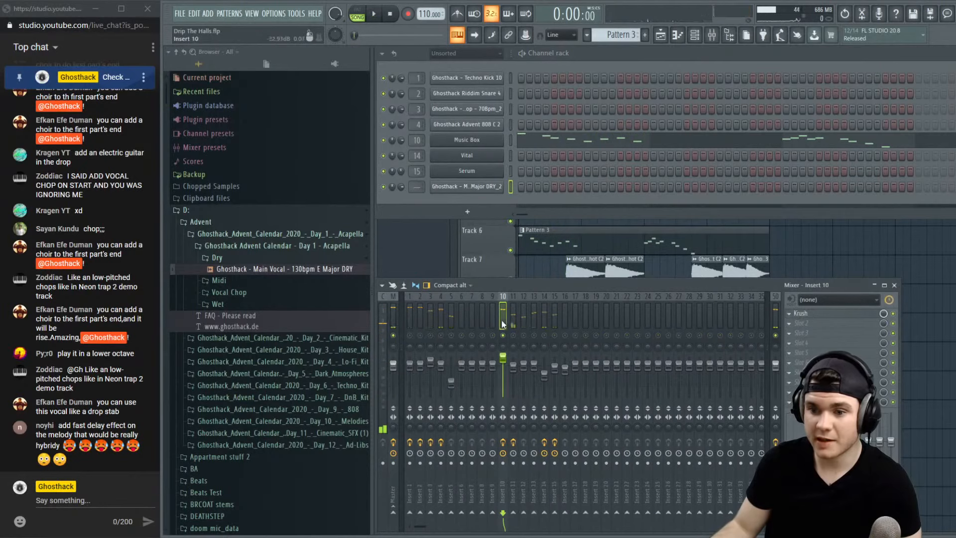
{"action": "key", "text": "space"}
{"action": "left_click", "coordinate": [805, 323]}
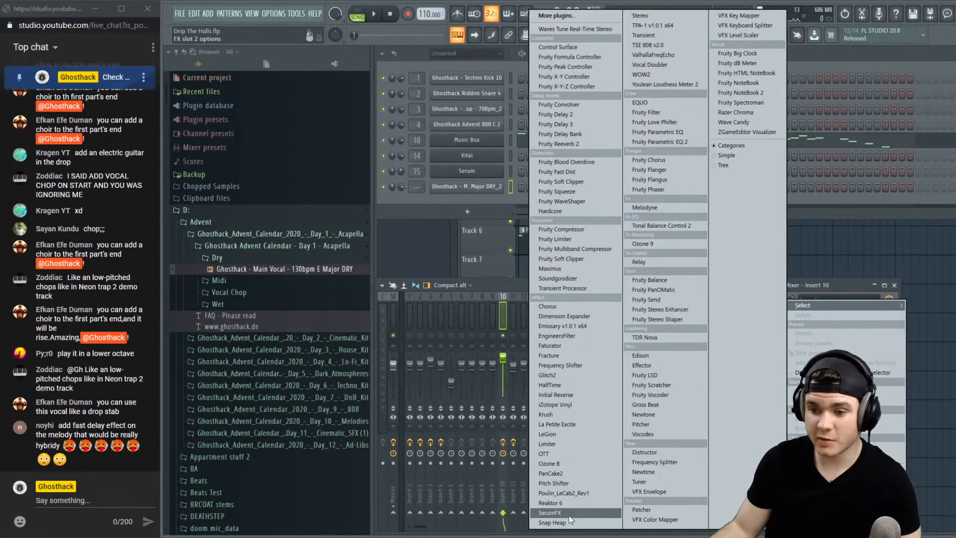
{"action": "left_click", "coordinate": [549, 512]}
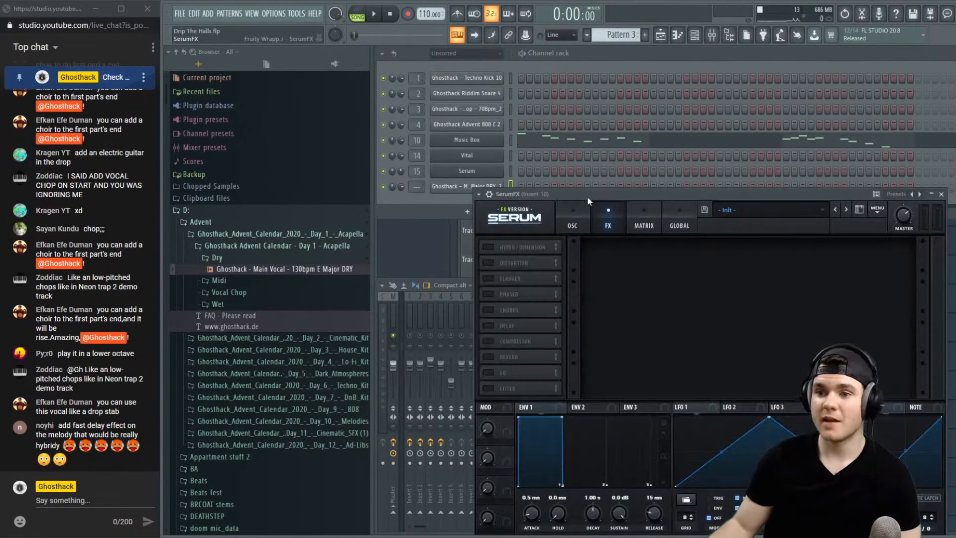
Enable the delay in SerumFX and set its linked left and right times to 1/128 while playing the song
{"action": "left_click_drag", "start_coordinate": [587, 197], "coordinate": [496, 92]}
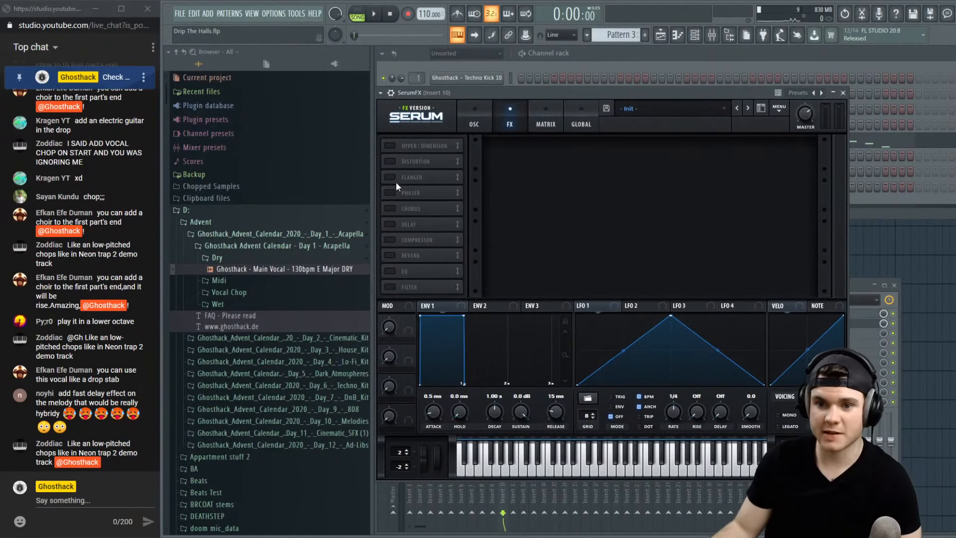
{"action": "left_click", "coordinate": [392, 225]}
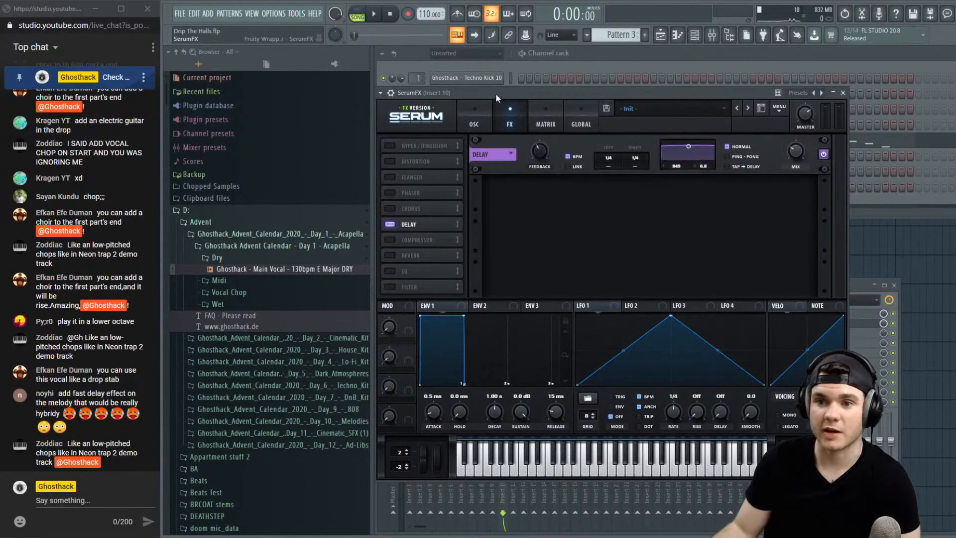
{"action": "key", "text": "space"}
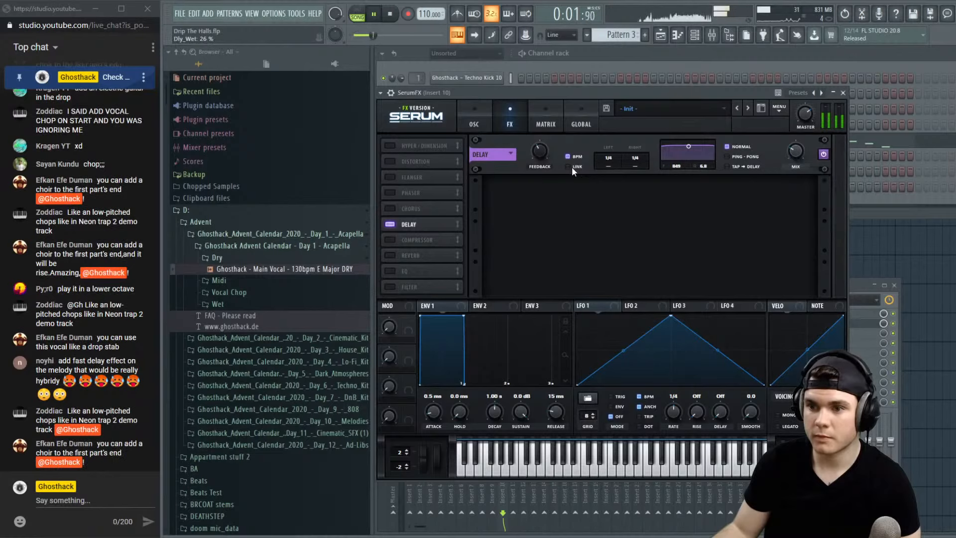
{"action": "key", "text": "space"}
{"action": "left_click_drag", "start_coordinate": [611, 156], "coordinate": [605, 201]}
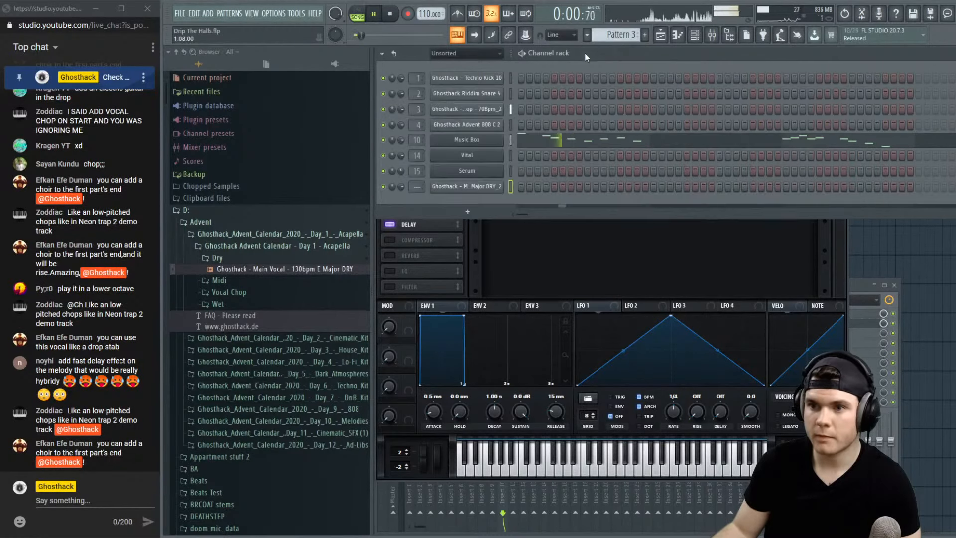
Solo the playlist's Track 6 so the Music Box melody plays alone and return to its mixer track
{"action": "left_click", "coordinate": [585, 53]}
{"action": "key", "text": "F5"}
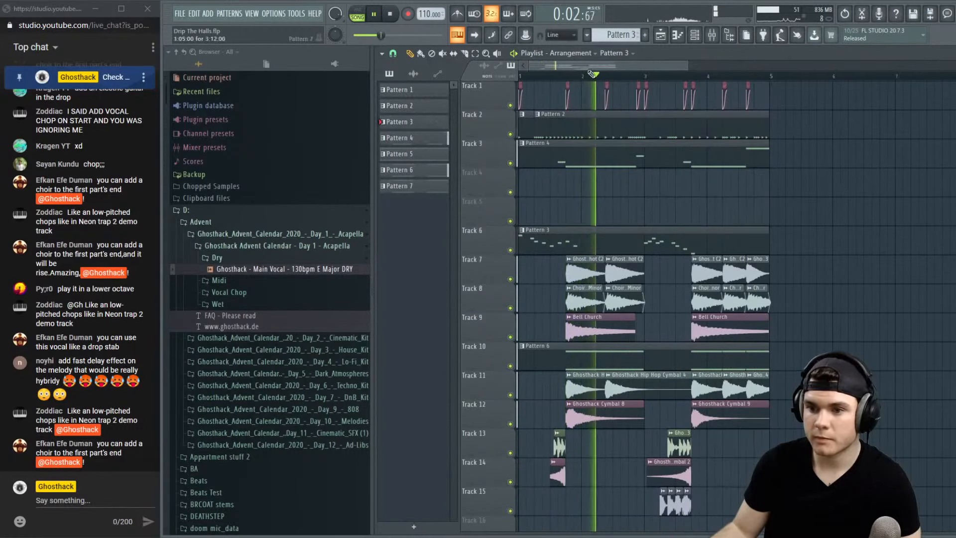
{"action": "key", "text": "space"}
{"action": "right_click", "coordinate": [510, 250]}
{"action": "key", "text": "space"}
{"action": "key", "text": "F9"}
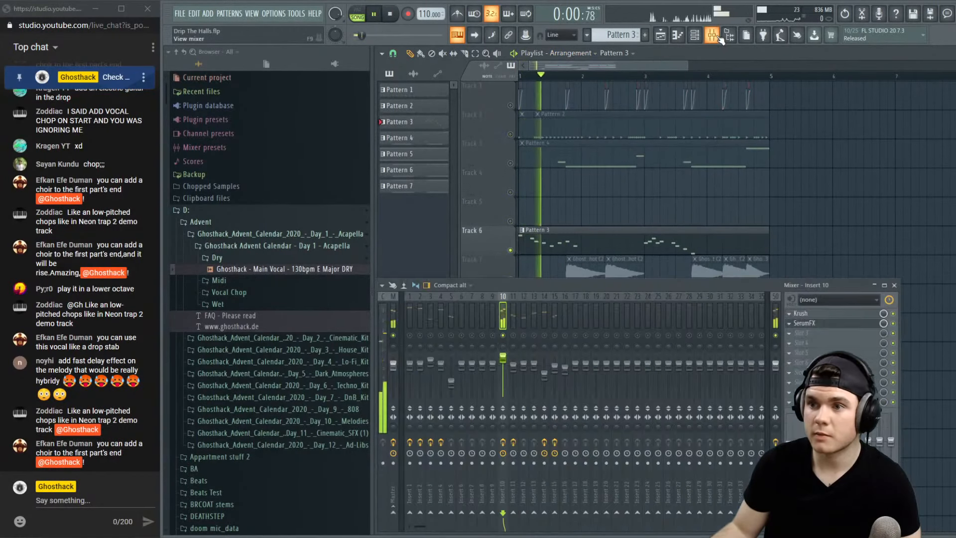
Set the SerumFX delay mix to 100% and its feedback to 70% while listening to the melody
{"action": "left_click", "coordinate": [804, 323]}
{"action": "left_click_drag", "start_coordinate": [797, 148], "coordinate": [800, 93]}
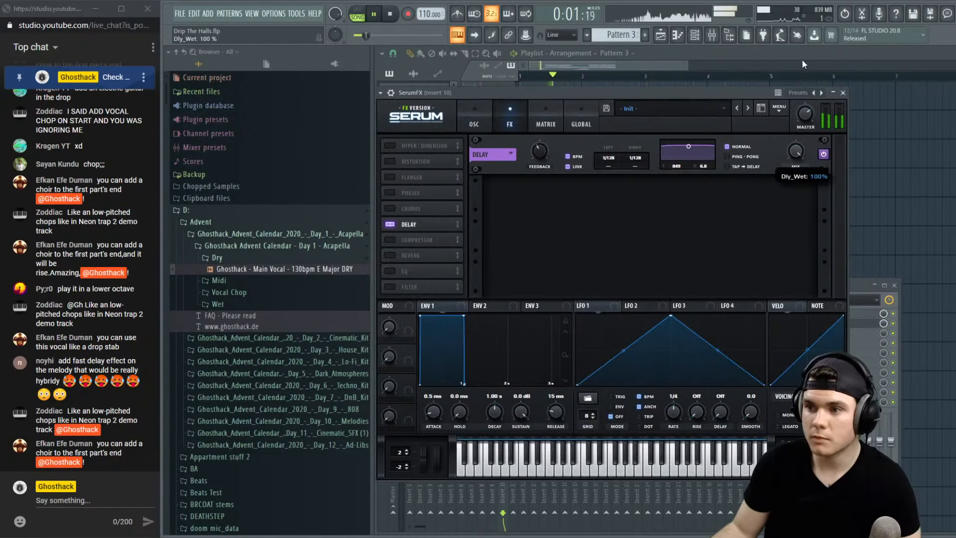
{"action": "left_click_drag", "start_coordinate": [540, 150], "coordinate": [545, 121]}
{"action": "key", "text": "space"}
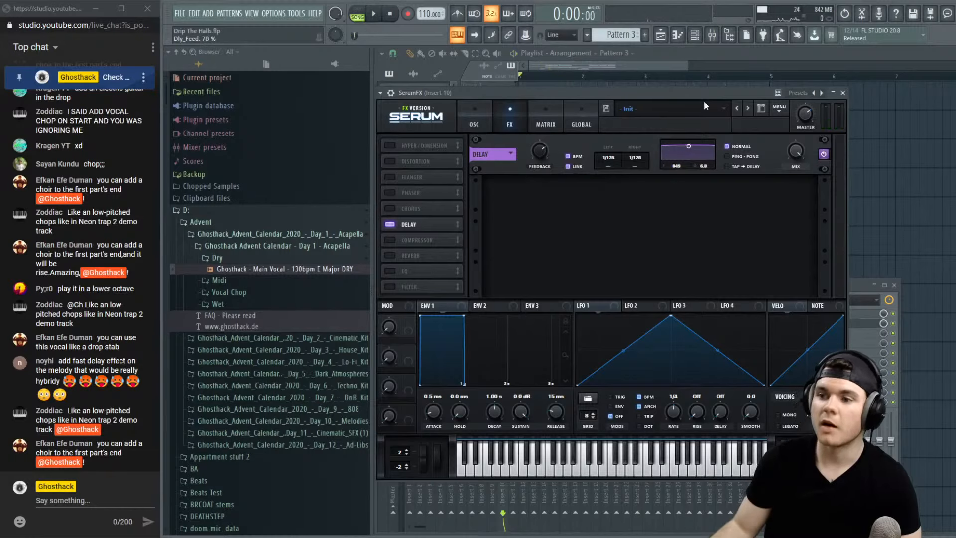
Open the Music Box instrument and try its volume envelope attack during playback
{"action": "key", "text": "F6"}
{"action": "left_click", "coordinate": [485, 141]}
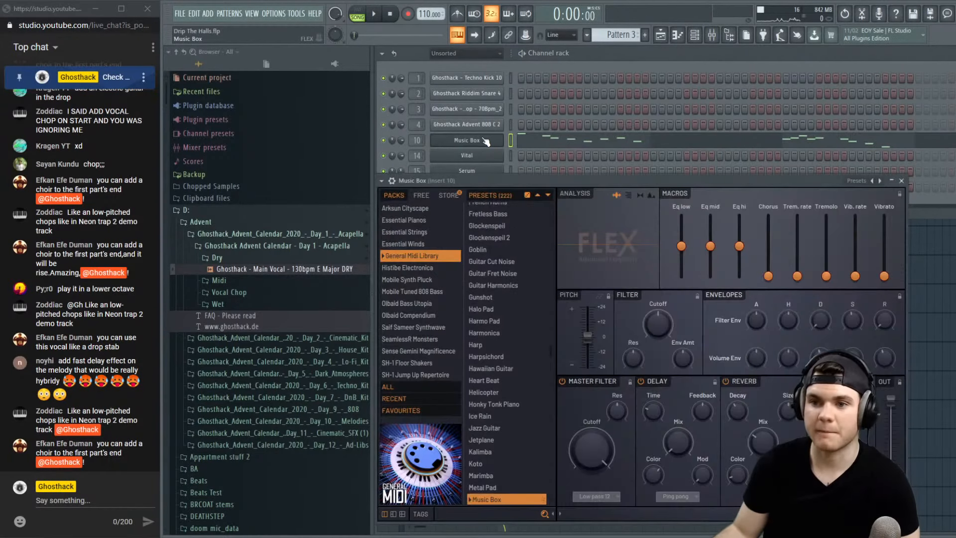
{"action": "key", "text": "space"}
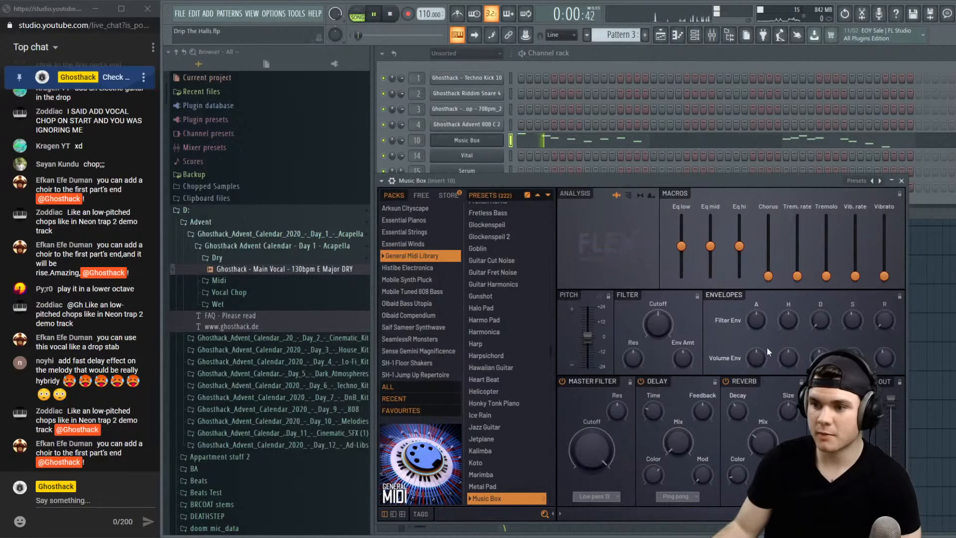
{"action": "left_click_drag", "start_coordinate": [756, 357], "coordinate": [756, 356]}
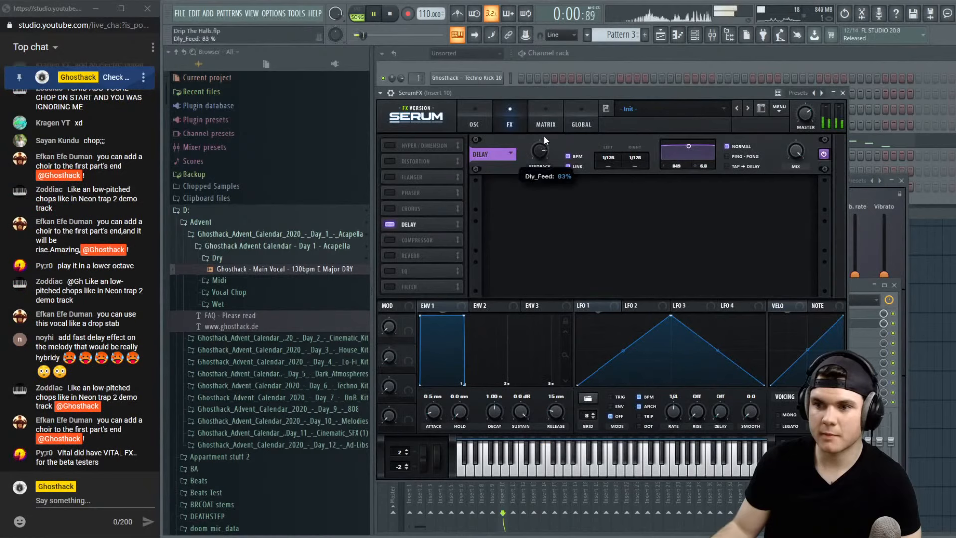
Raise the SerumFX delay feedback to about 83%, switch off BPM sync and set the linked delay time to 28.84 ms
{"action": "left_click_drag", "start_coordinate": [545, 139], "coordinate": [617, 124]}
{"action": "key", "text": "space"}
{"action": "left_click", "coordinate": [571, 159]}
{"action": "key", "text": "space"}
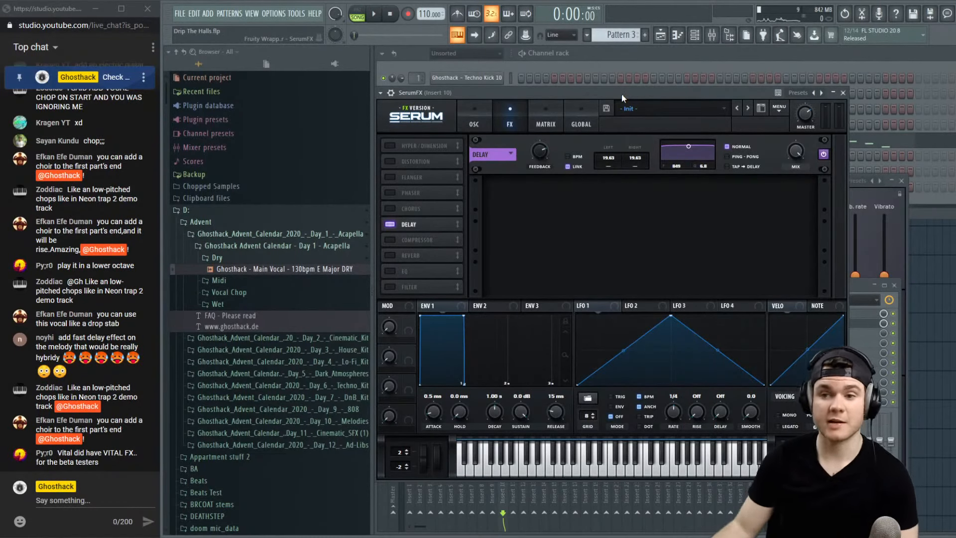
{"action": "key", "text": "space"}
{"action": "left_click_drag", "start_coordinate": [616, 157], "coordinate": [615, 151]}
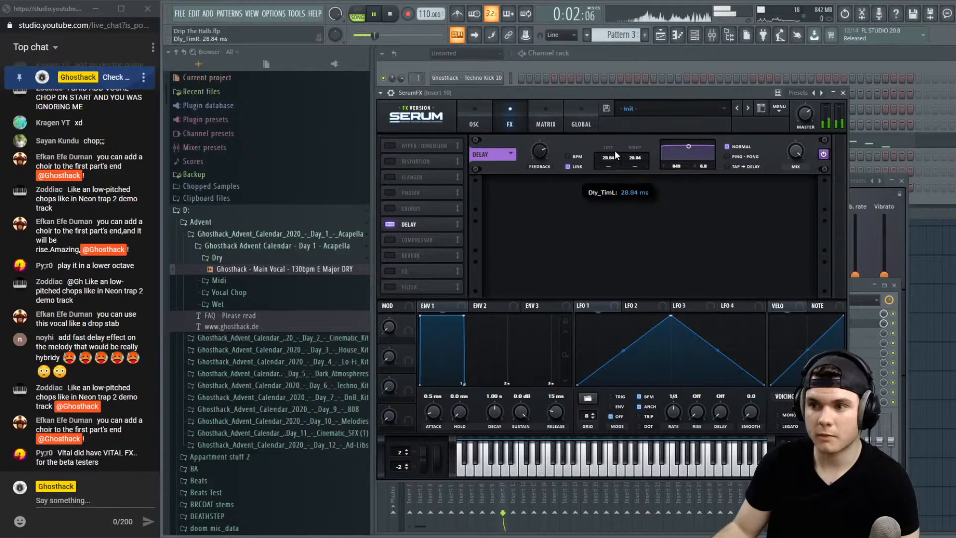
Adjust the SerumFX delay's wet mix to 50% during playback
{"action": "key", "text": "space"}
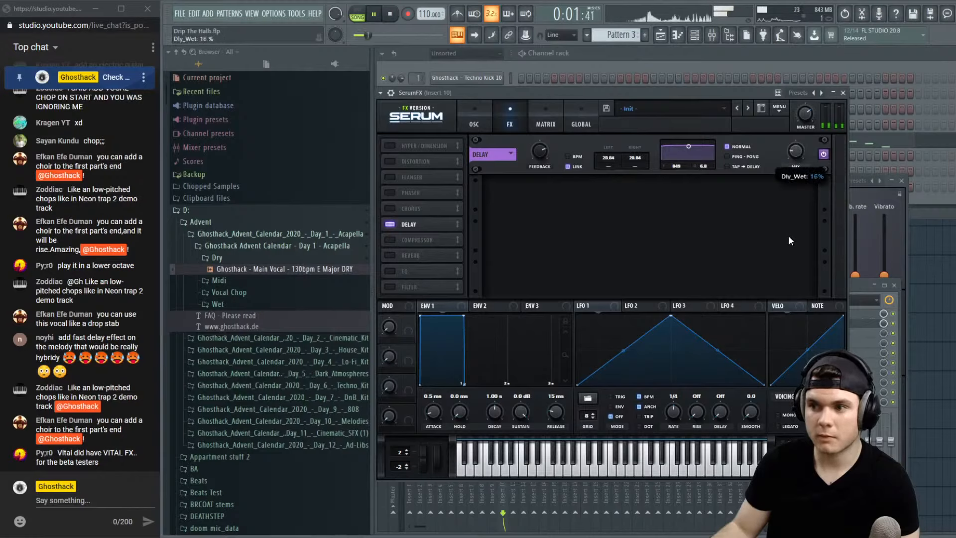
{"action": "left_click_drag", "start_coordinate": [787, 265], "coordinate": [791, 192]}
{"action": "key", "text": "space"}
{"action": "key", "text": "space"}
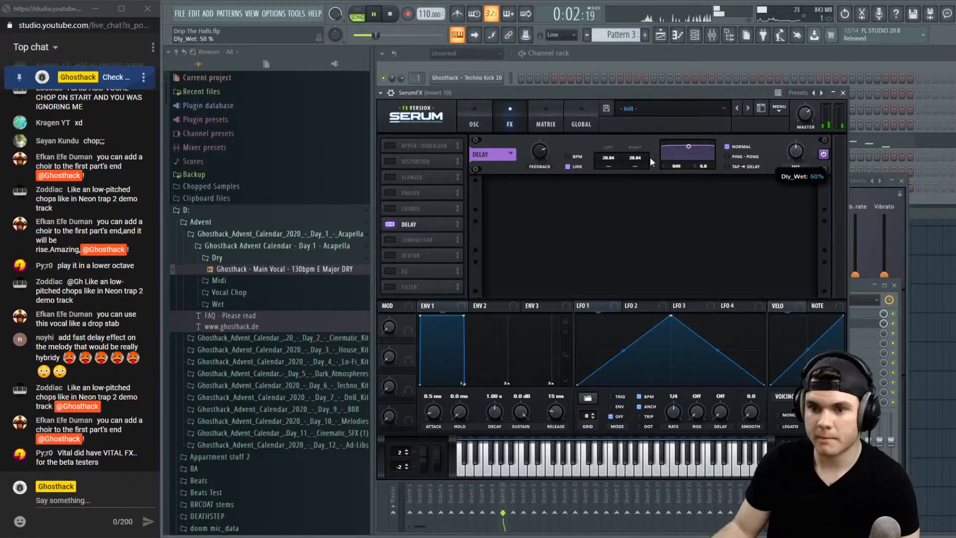
Unsolo Track 6, play the full arrangement and open Pattern 3 from the playlist, closing its piano roll
{"action": "left_click", "coordinate": [860, 290]}
{"action": "key", "text": "F5"}
{"action": "key", "text": "space"}
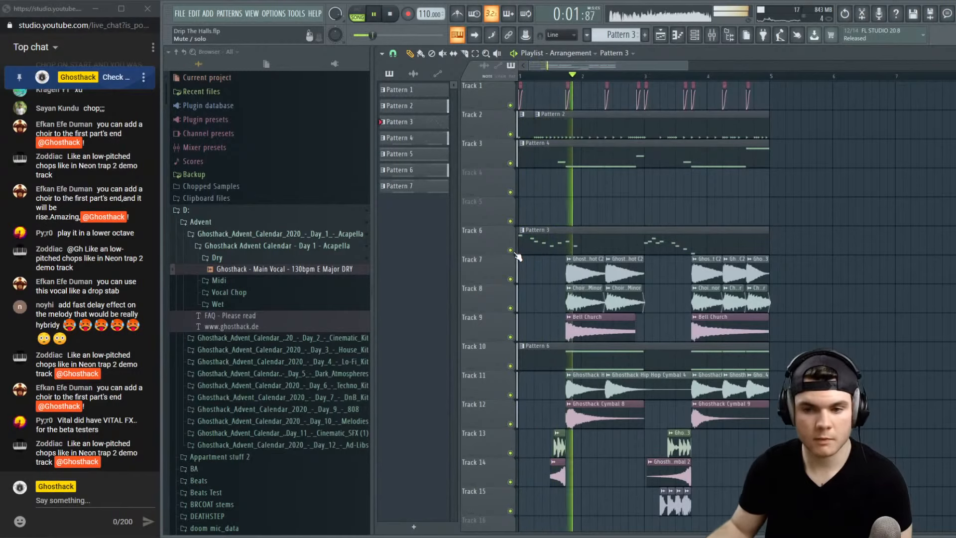
{"action": "double_click", "coordinate": [547, 240]}
{"action": "left_click", "coordinate": [933, 104]}
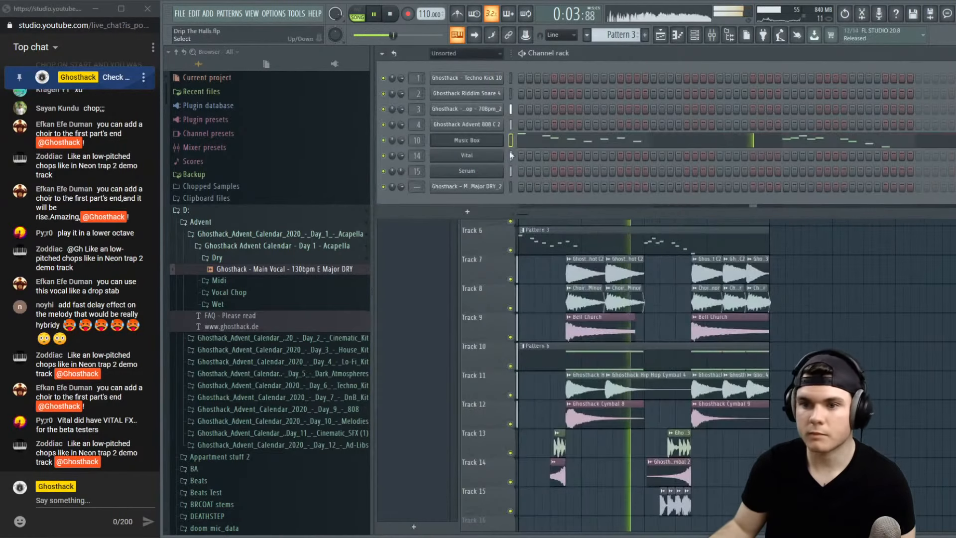
Copy the Music Box melody into the vocal chop channel and play it with the Music Box muted
{"action": "key", "text": "space"}
{"action": "right_click", "coordinate": [502, 185]}
{"action": "left_click", "coordinate": [521, 187]}
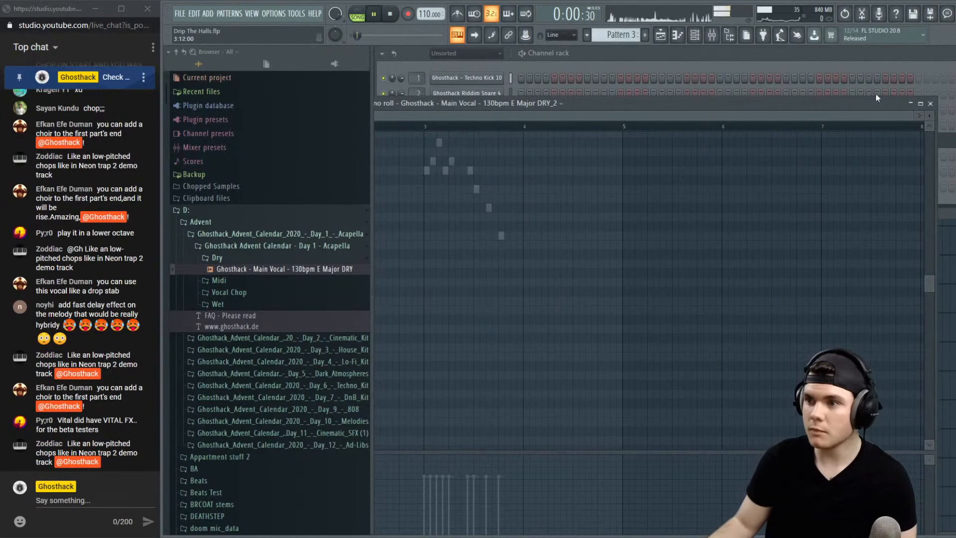
{"action": "left_click", "coordinate": [933, 104]}
{"action": "right_click", "coordinate": [493, 139]}
{"action": "left_click", "coordinate": [617, 150]}
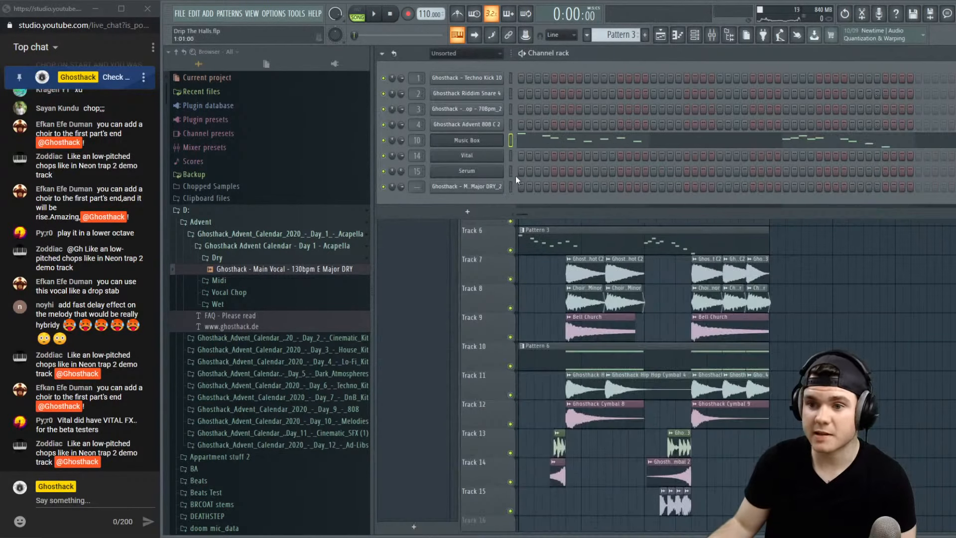
{"action": "right_click", "coordinate": [496, 188]}
{"action": "left_click", "coordinate": [619, 206]}
{"action": "key", "text": "space"}
{"action": "left_click", "coordinate": [384, 141]}
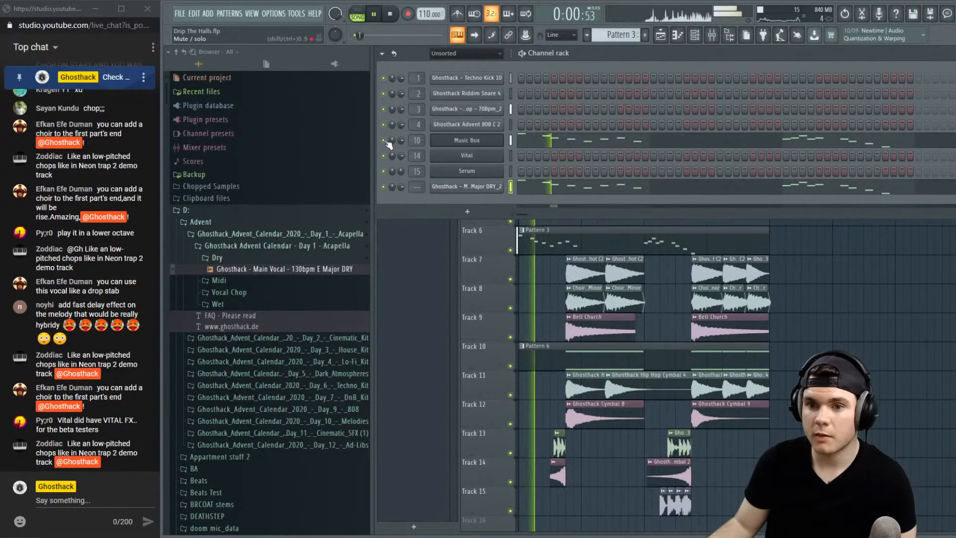
Transpose all the vocal chop notes down two octaves, listening after each change, and close the piano roll
{"action": "left_click", "coordinate": [554, 184]}
{"action": "left_click_drag", "start_coordinate": [585, 107], "coordinate": [769, 57]}
{"action": "left_click_drag", "start_coordinate": [816, 227], "coordinate": [371, 99]}
{"action": "scroll", "coordinate": [413, 241], "scroll_direction": "up", "scroll_amount": 5}
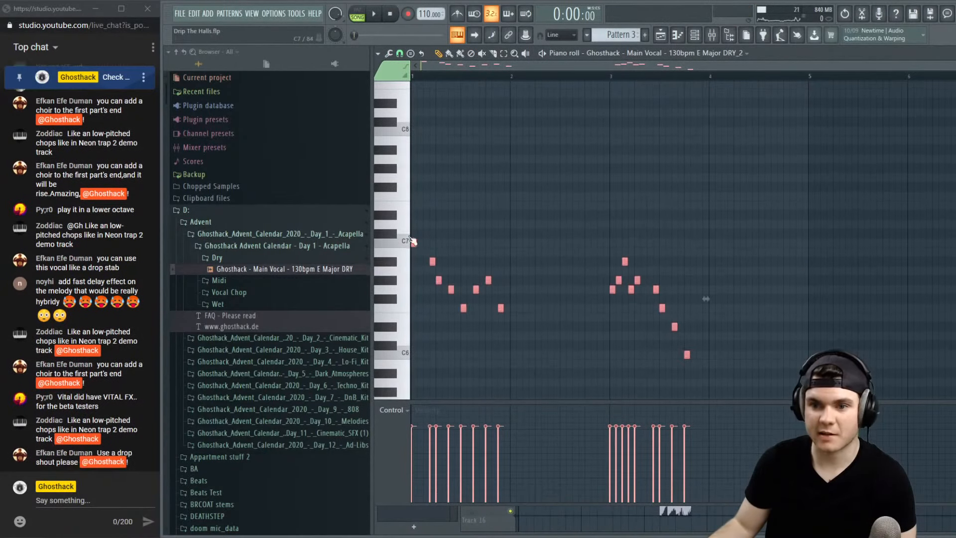
{"action": "key", "text": "ctrl+Down"}
{"action": "key", "text": "space"}
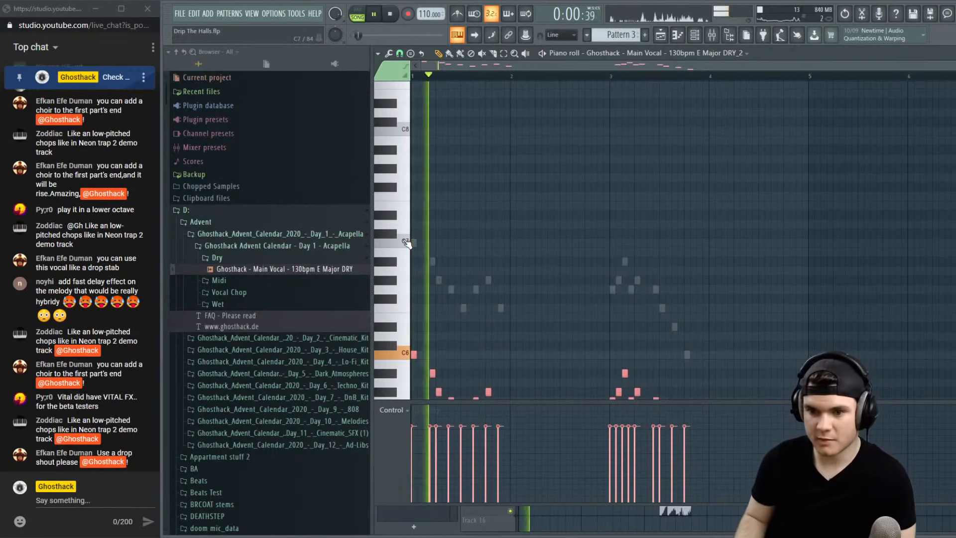
{"action": "key", "text": "ctrl+Down"}
{"action": "key", "text": "space"}
{"action": "key", "text": "space"}
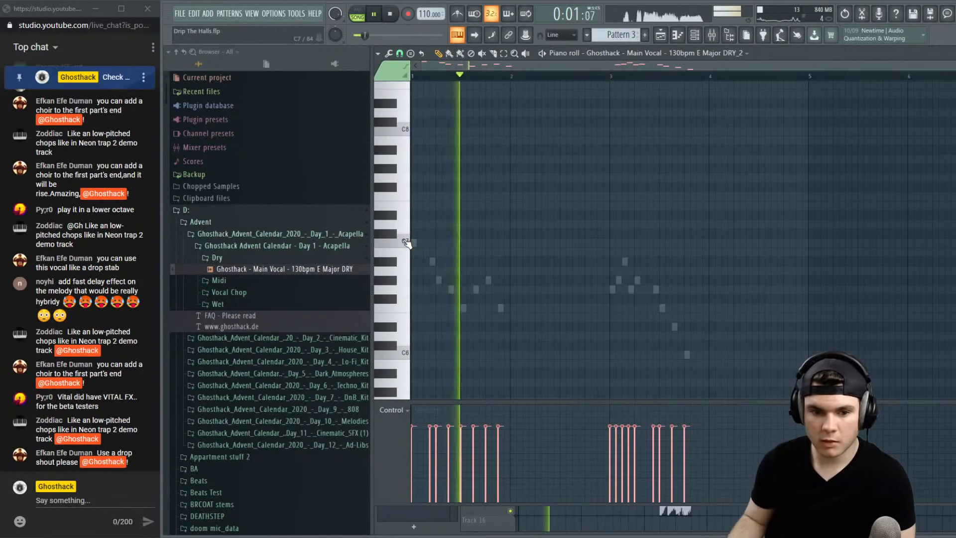
{"action": "left_click_drag", "start_coordinate": [857, 54], "coordinate": [839, 89]}
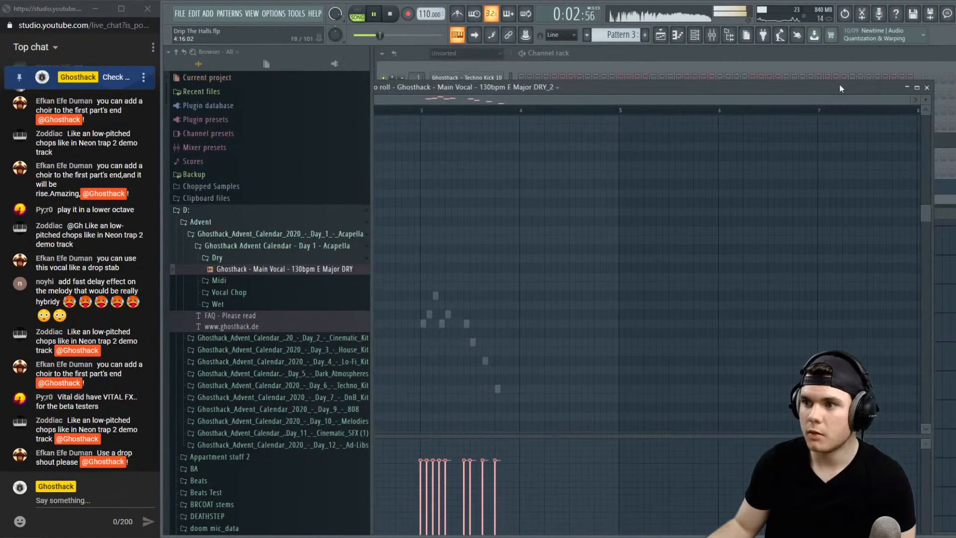
{"action": "left_click", "coordinate": [927, 88]}
{"action": "key", "text": "space"}
Enable the vocal chop's volume envelope with hold at 100%, a short decay and release at 3%, and play it back
{"action": "left_click", "coordinate": [473, 187]}
{"action": "left_click", "coordinate": [433, 123]}
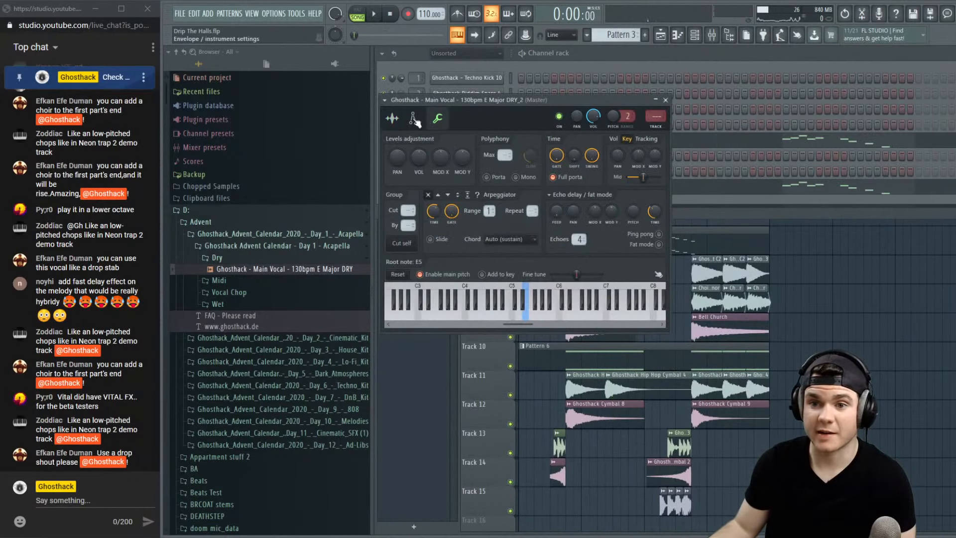
{"action": "left_click", "coordinate": [414, 118]}
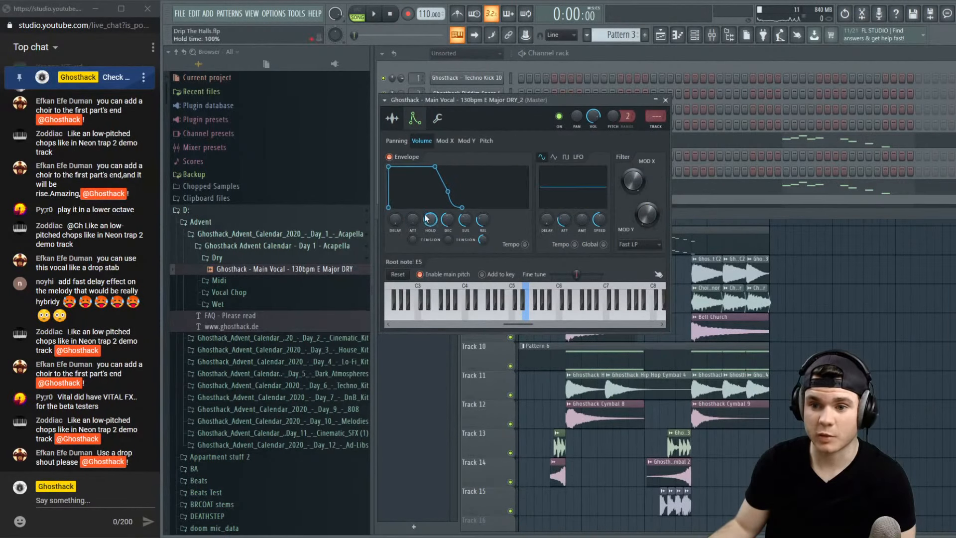
{"action": "key", "text": "space"}
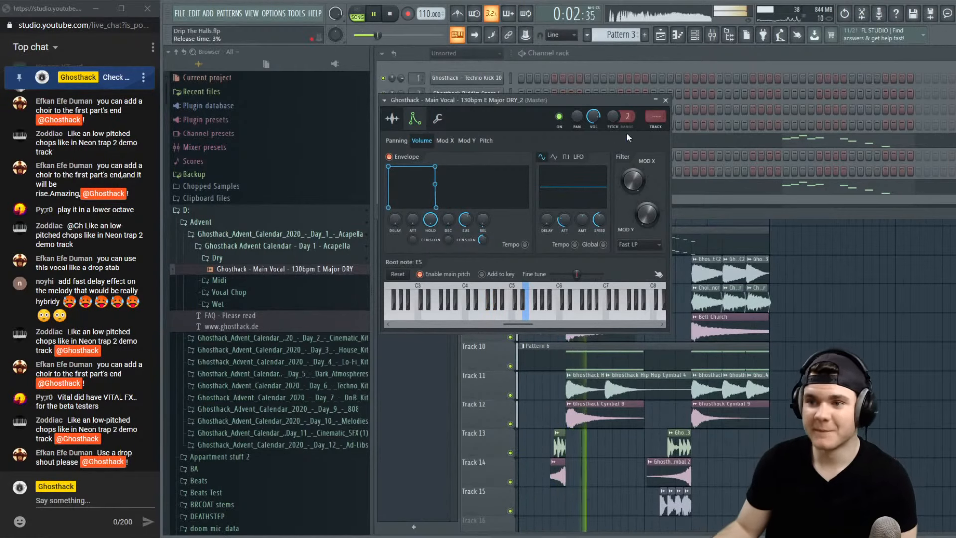
{"action": "key", "text": "space"}
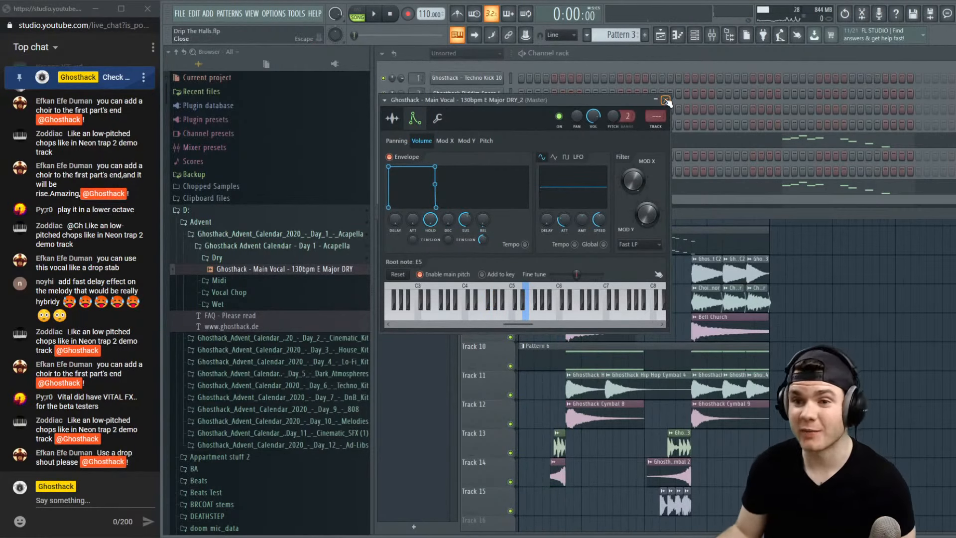
{"action": "left_click", "coordinate": [665, 100]}
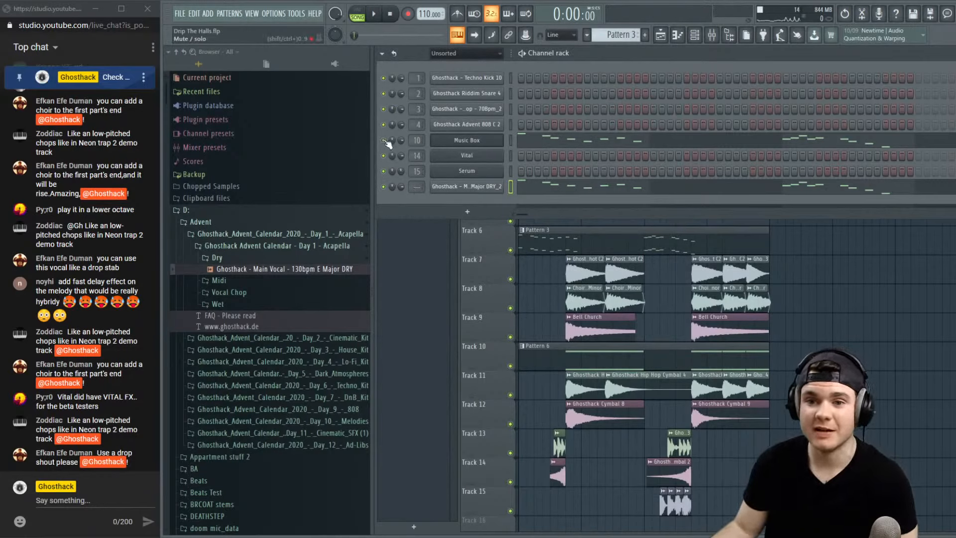
Unmute the Music Box, raise all the vocal chop notes by one octave and play both together
{"action": "key", "text": "space"}
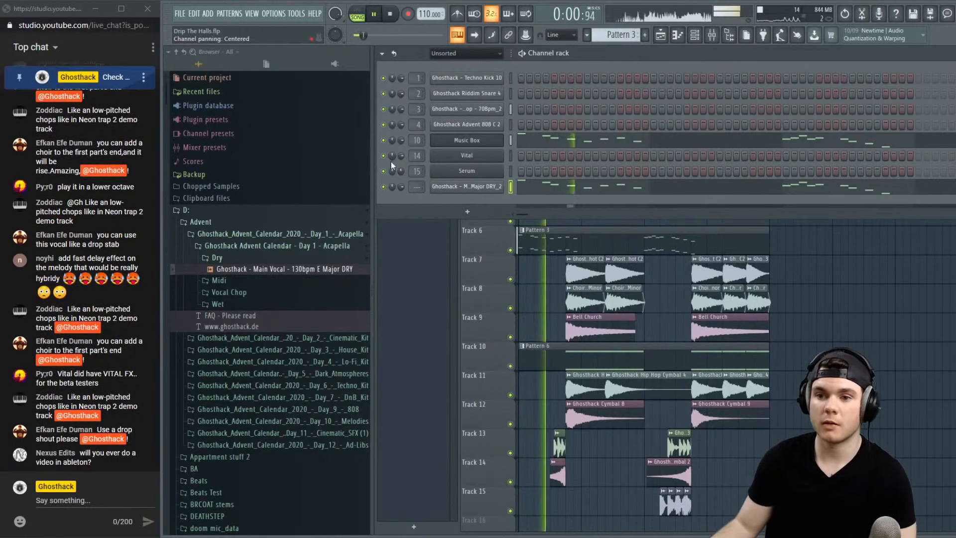
{"action": "key", "text": "space"}
{"action": "left_click", "coordinate": [533, 186]}
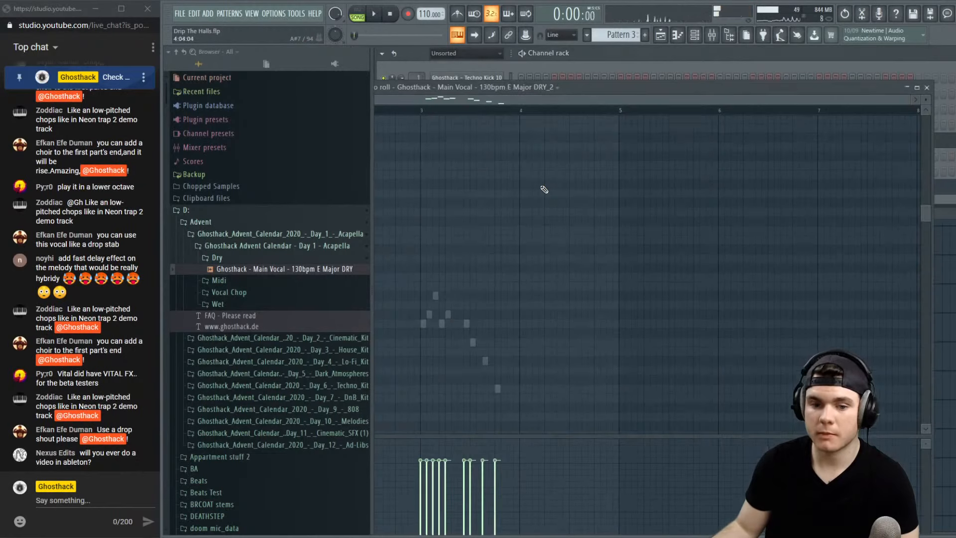
{"action": "key", "text": "space"}
{"action": "left_click_drag", "start_coordinate": [672, 87], "coordinate": [656, 103]}
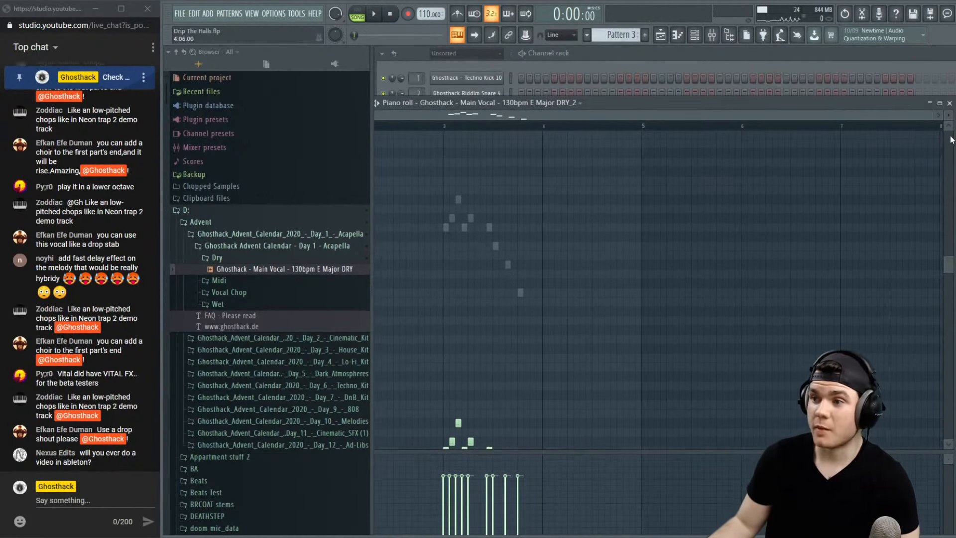
{"action": "left_click_drag", "start_coordinate": [954, 139], "coordinate": [658, 135]}
{"action": "left_click_drag", "start_coordinate": [600, 101], "coordinate": [751, 60]}
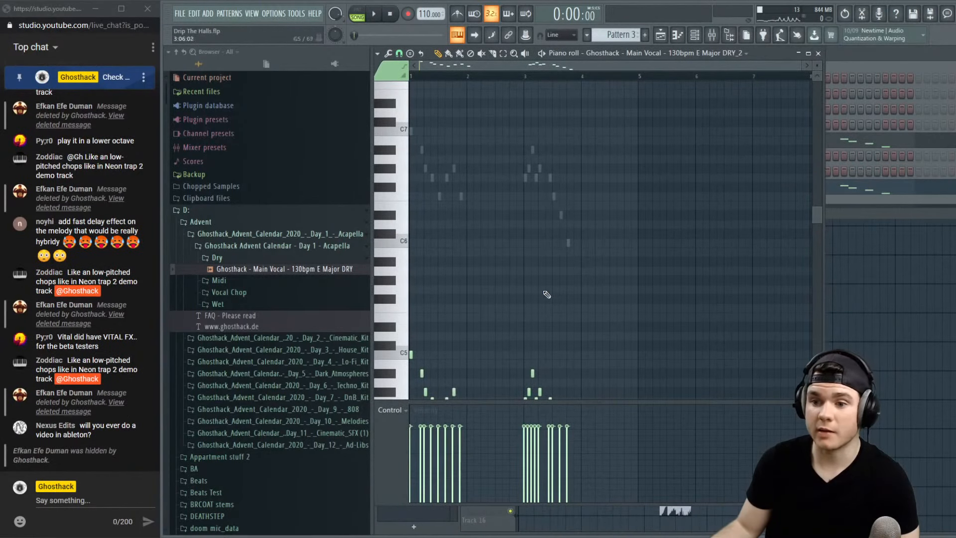
{"action": "scroll", "coordinate": [546, 294], "scroll_direction": "down", "scroll_amount": 4}
{"action": "key", "text": "ctrl+a"}
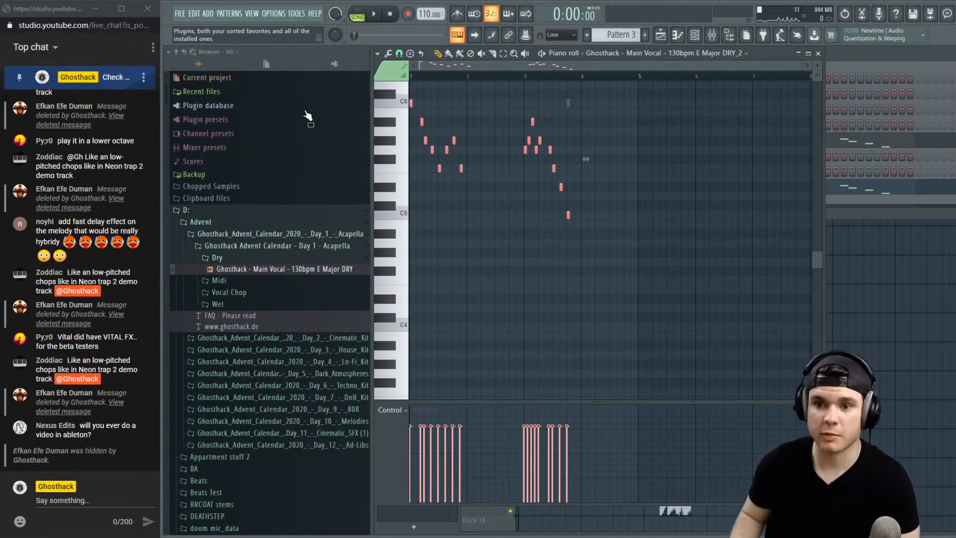
{"action": "key", "text": "space"}
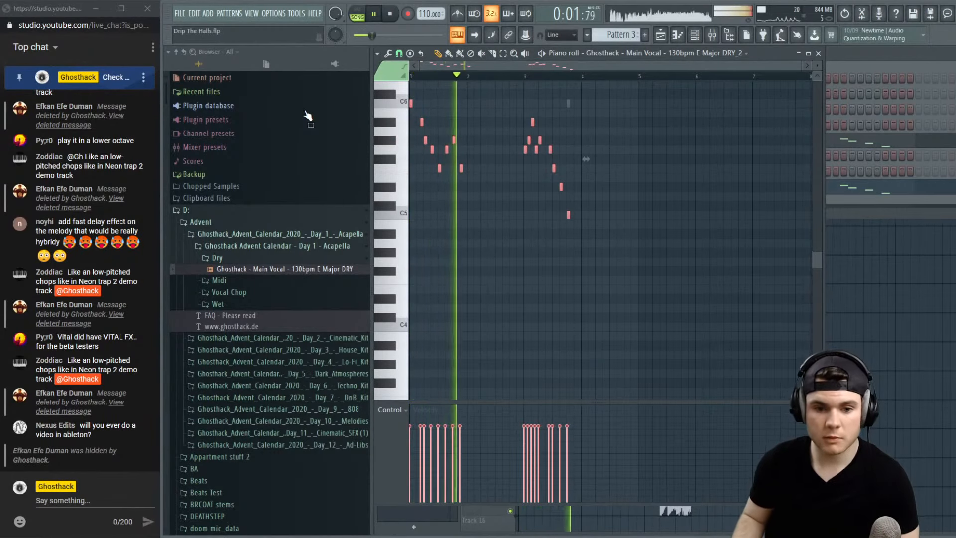
Close the piano roll, route the vocal chop channel to mixer insert 17 and play the track
{"action": "left_click", "coordinate": [818, 54]}
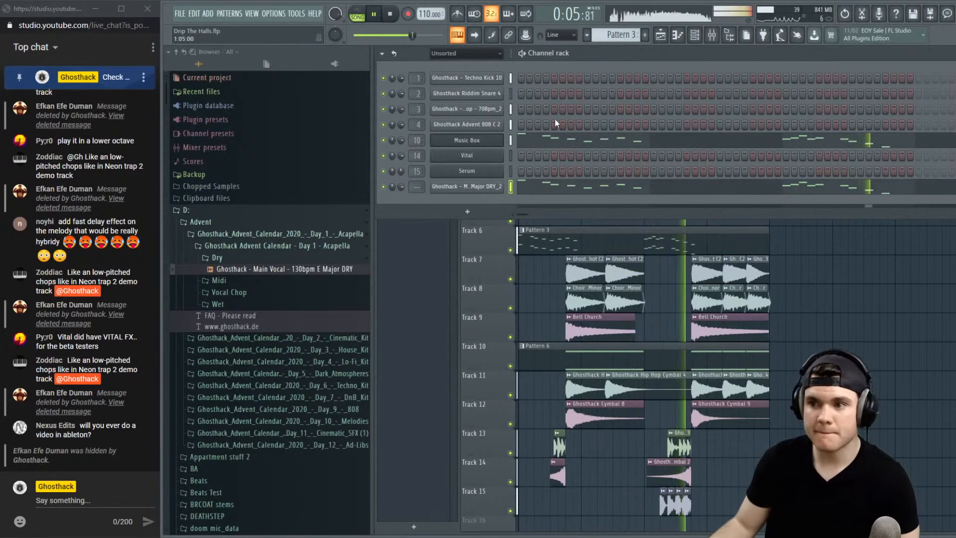
{"action": "key", "text": "space"}
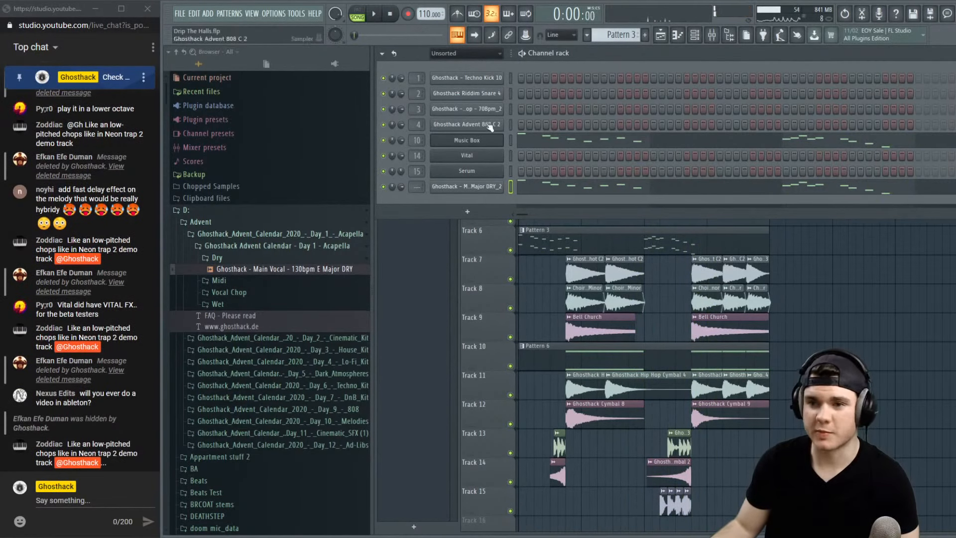
{"action": "key", "text": "F9"}
{"action": "scroll", "coordinate": [421, 185], "scroll_direction": "up", "scroll_amount": 17}
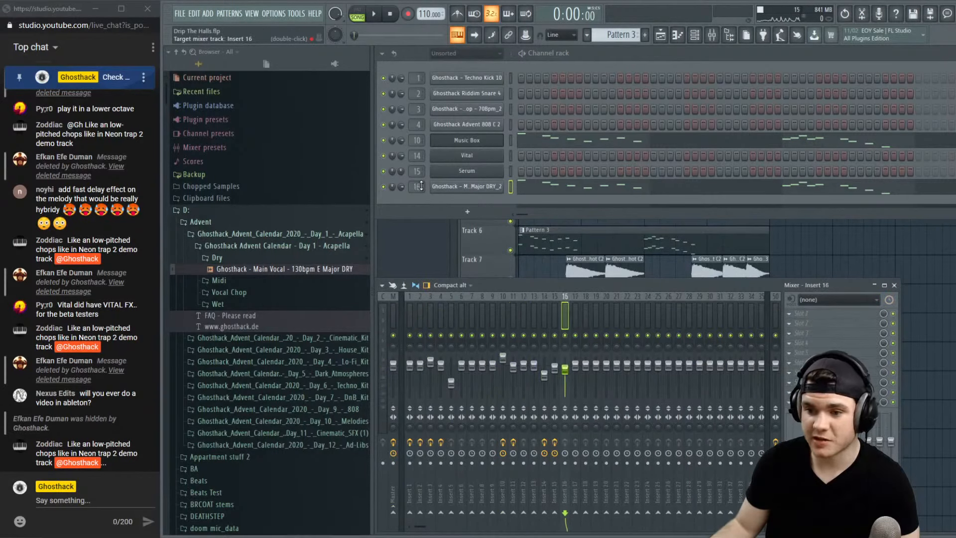
{"action": "scroll", "coordinate": [421, 186], "scroll_direction": "up", "scroll_amount": 1}
{"action": "key", "text": "space"}
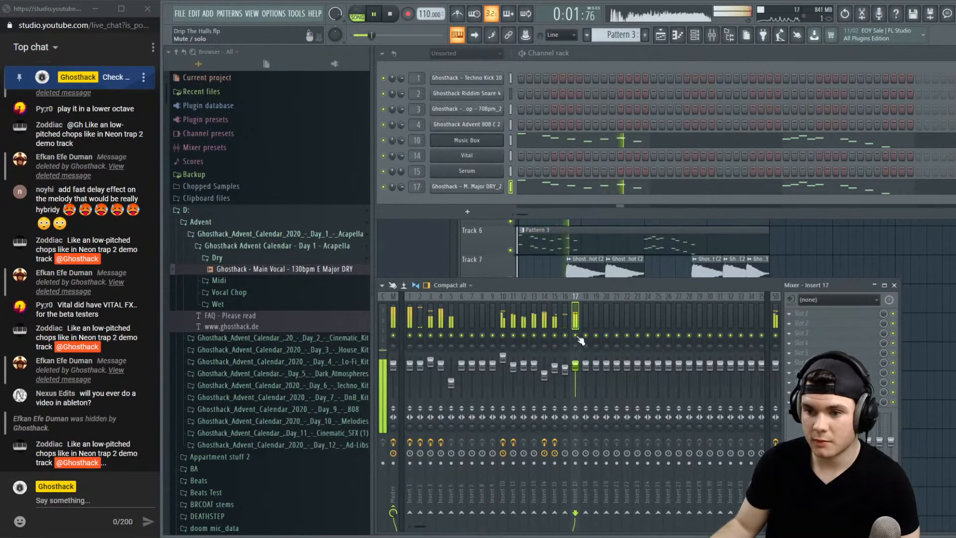
{"action": "key", "text": "space"}
Add OTT to insert 17 with depth at 66% and time at 93%, and play the track
{"action": "left_click", "coordinate": [803, 314]}
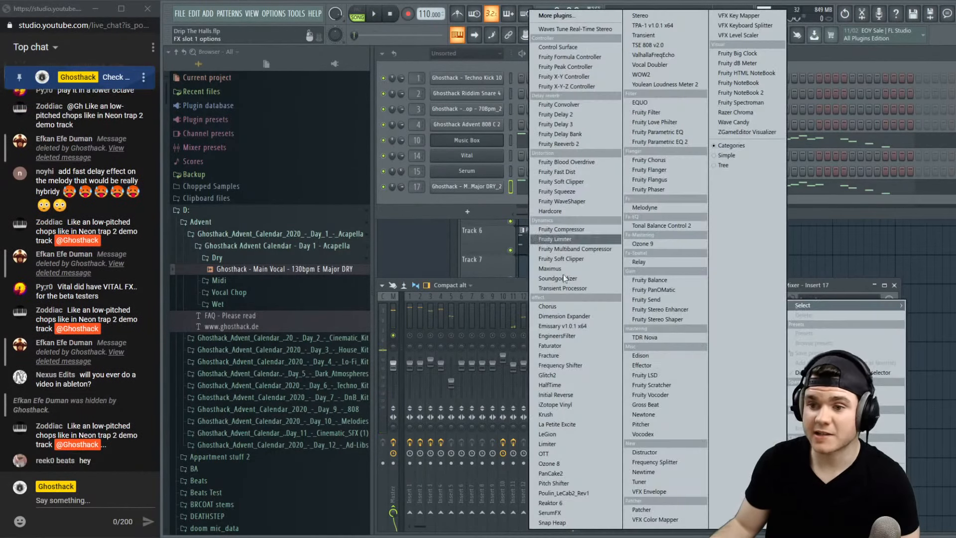
{"action": "left_click", "coordinate": [544, 454]}
{"action": "key", "text": "space"}
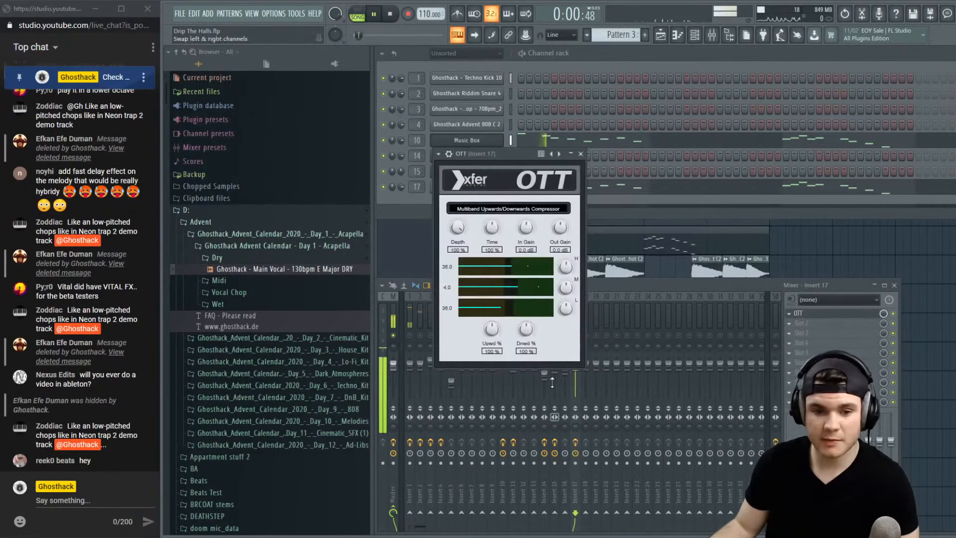
{"action": "left_click_drag", "start_coordinate": [459, 259], "coordinate": [459, 273]}
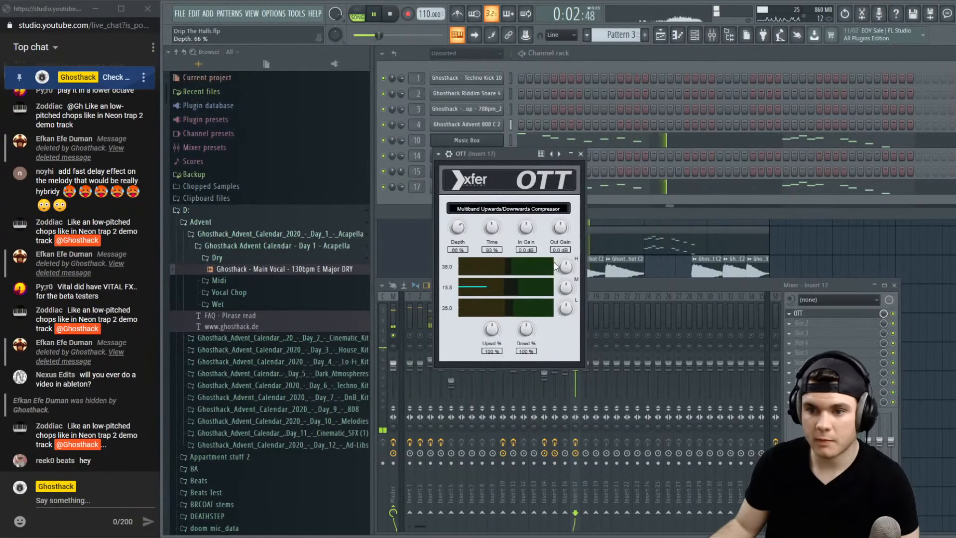
{"action": "left_click_drag", "start_coordinate": [504, 153], "coordinate": [507, 153]}
{"action": "key", "text": "space"}
{"action": "key", "text": "space"}
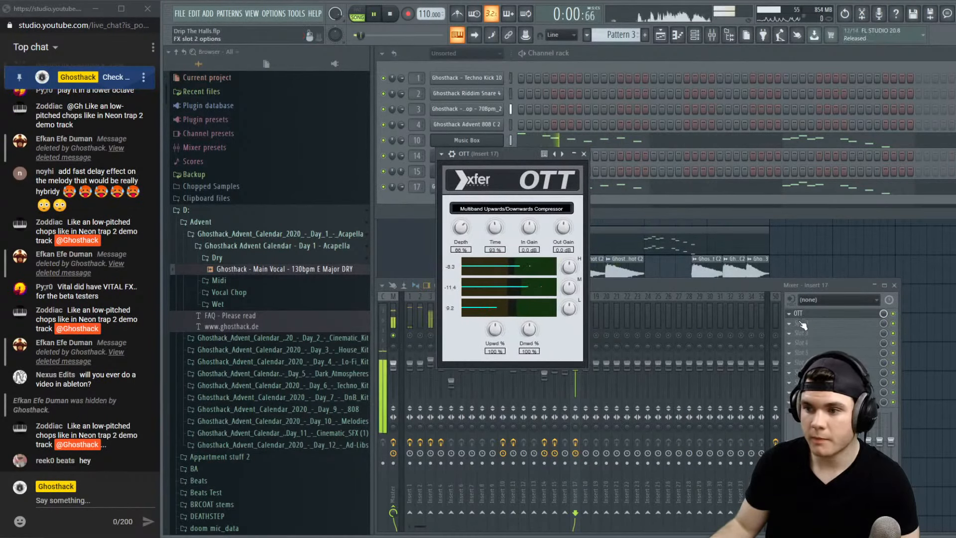
{"action": "key", "text": "space"}
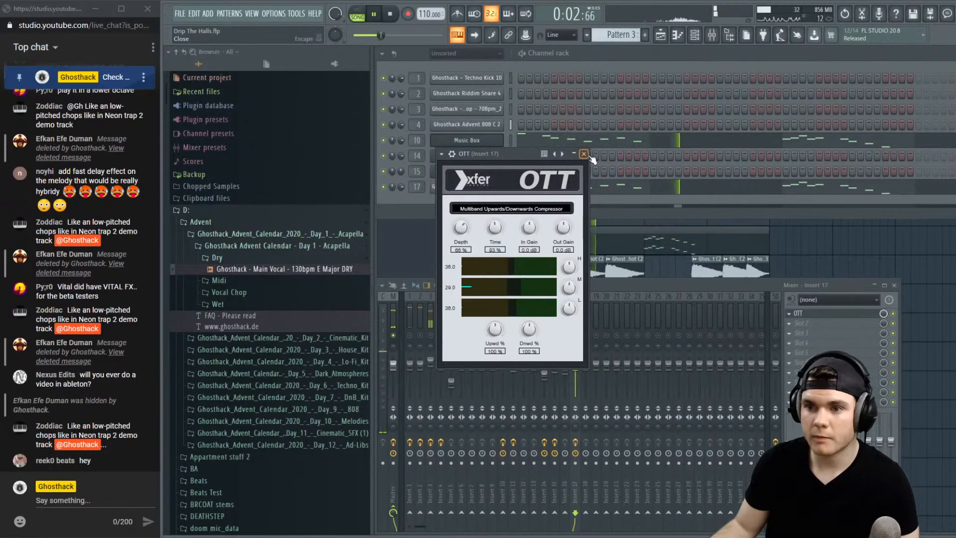
{"action": "left_click", "coordinate": [584, 154]}
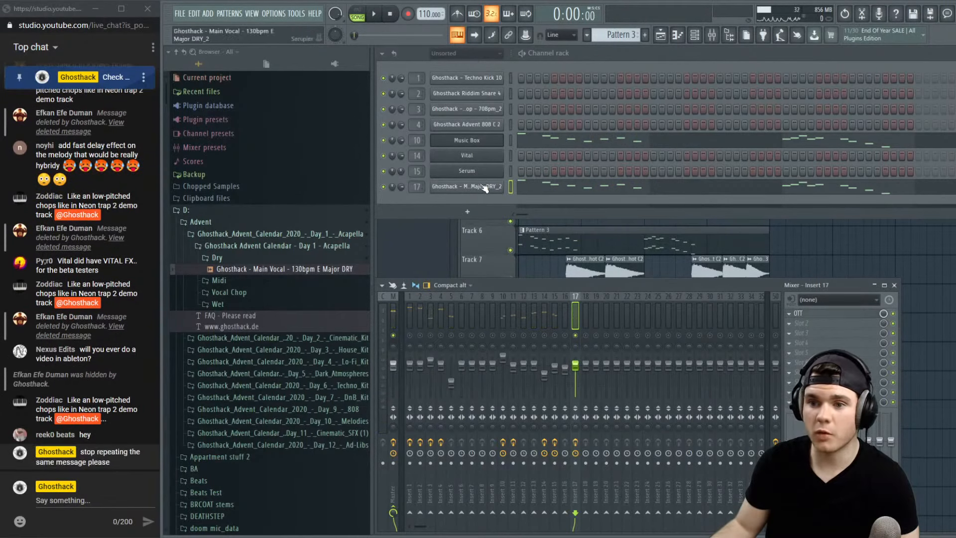
Add Fruity Reeverb 2 before OTT with the wet level at 68% and room size 71, adjusting during playback
{"action": "left_click", "coordinate": [797, 314]}
{"action": "mouse_move", "coordinate": [802, 305]}
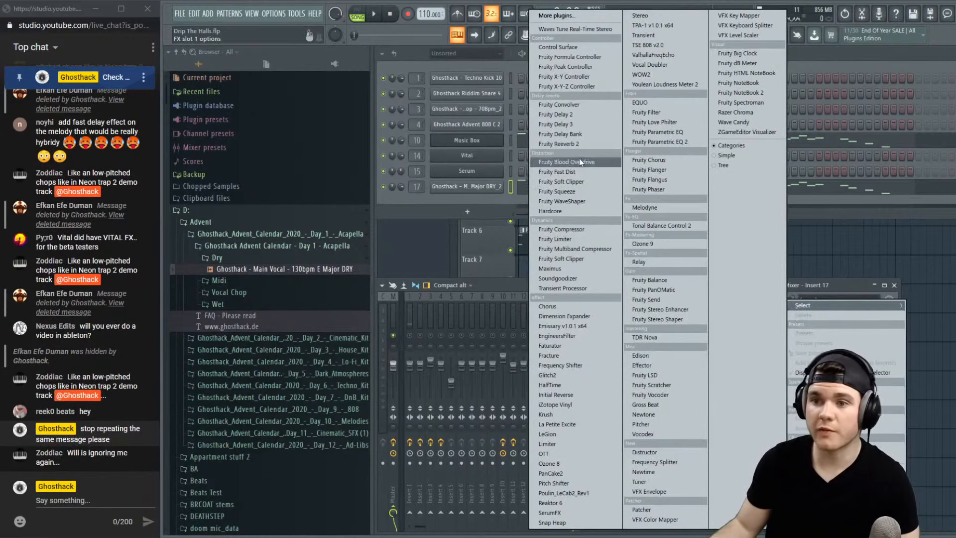
{"action": "left_click", "coordinate": [575, 144]}
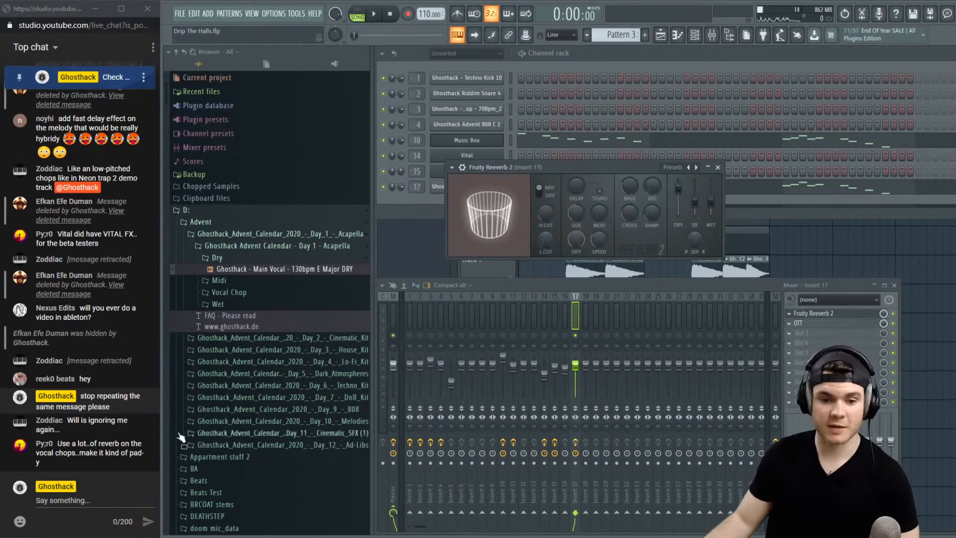
{"action": "key", "text": "space"}
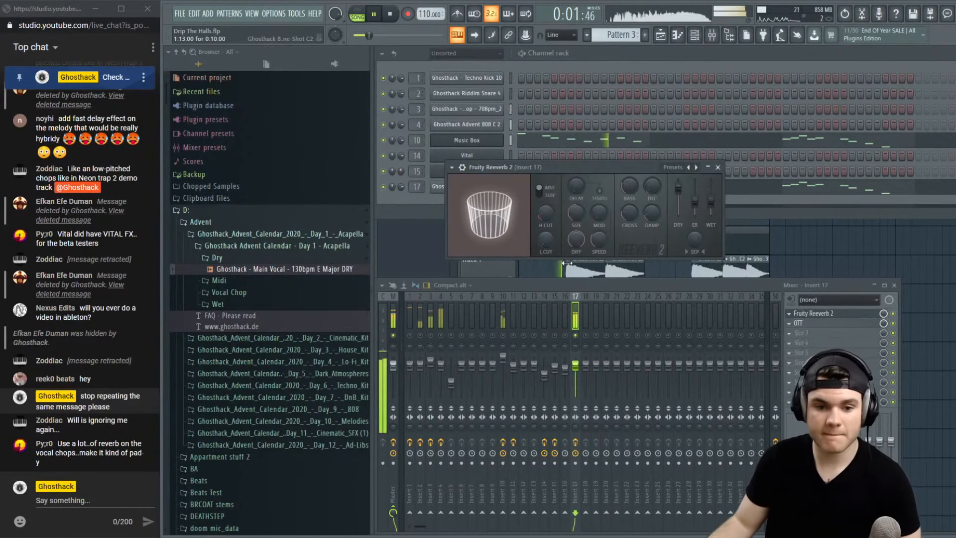
{"action": "key", "text": "space"}
{"action": "key", "text": "space"}
{"action": "left_click_drag", "start_coordinate": [710, 202], "coordinate": [710, 197]}
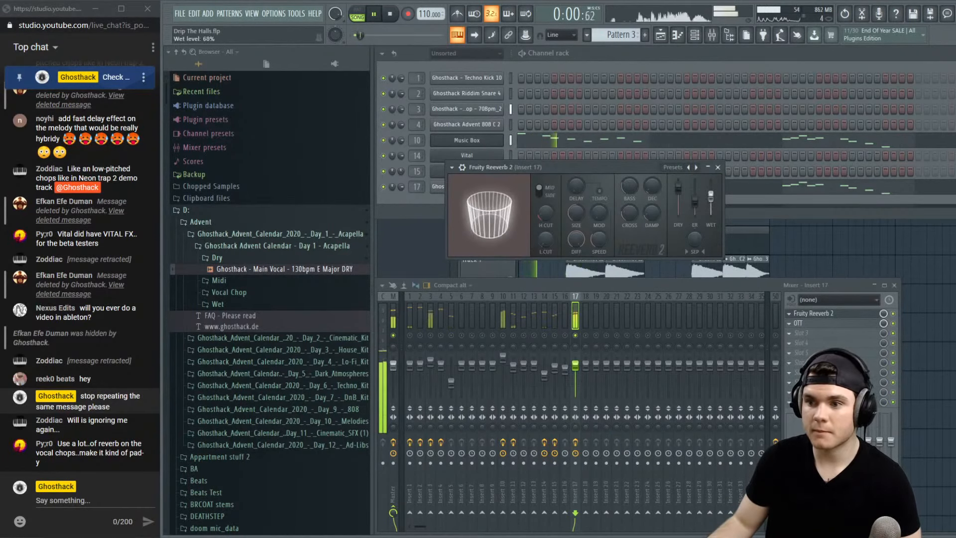
{"action": "left_click_drag", "start_coordinate": [546, 213], "coordinate": [576, 202]}
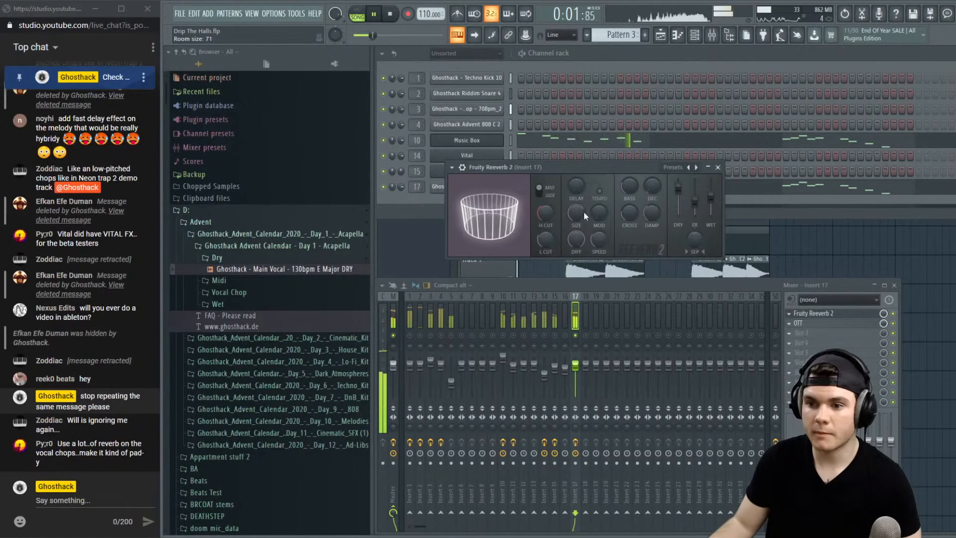
{"action": "left_click", "coordinate": [812, 313]}
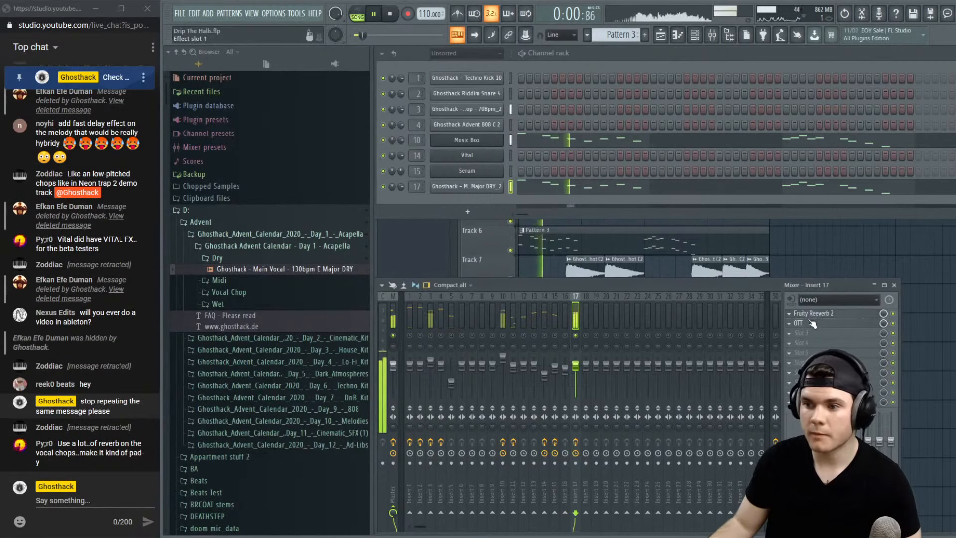
Insert Fruity Chorus between the reverb and OTT, lower its mix level to about 74% and play the track
{"action": "key", "text": "space"}
{"action": "left_click", "coordinate": [806, 334]}
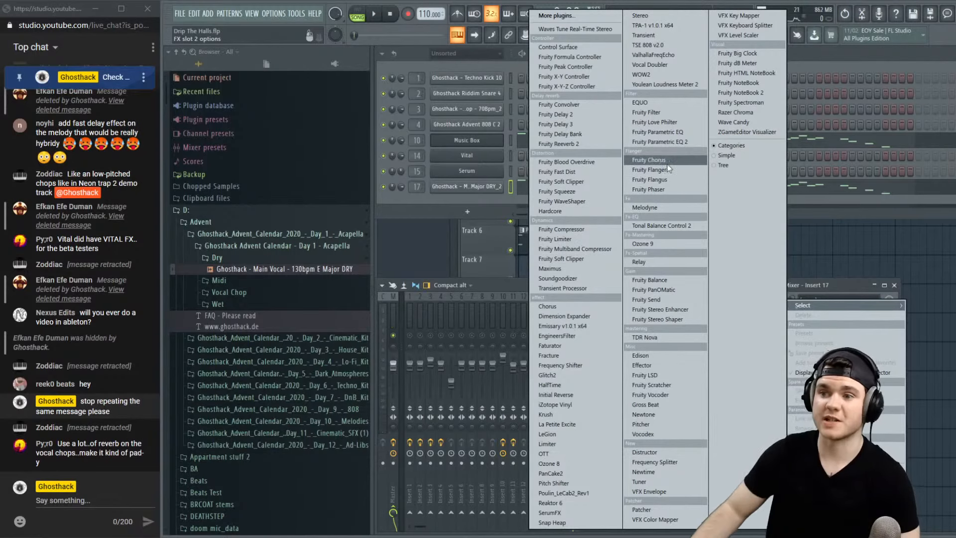
{"action": "left_click", "coordinate": [647, 159]}
{"action": "key", "text": "space"}
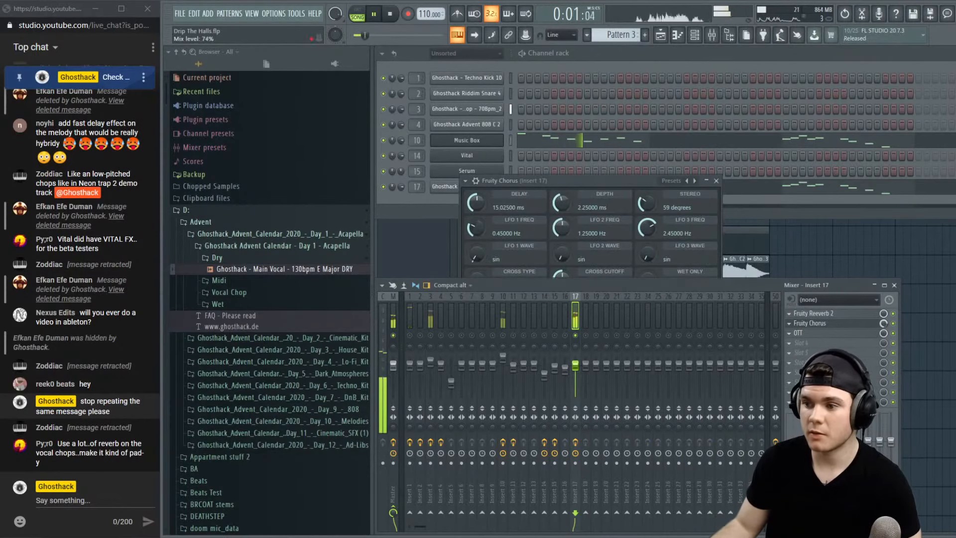
{"action": "key", "text": "space"}
{"action": "right_click", "coordinate": [575, 335]}
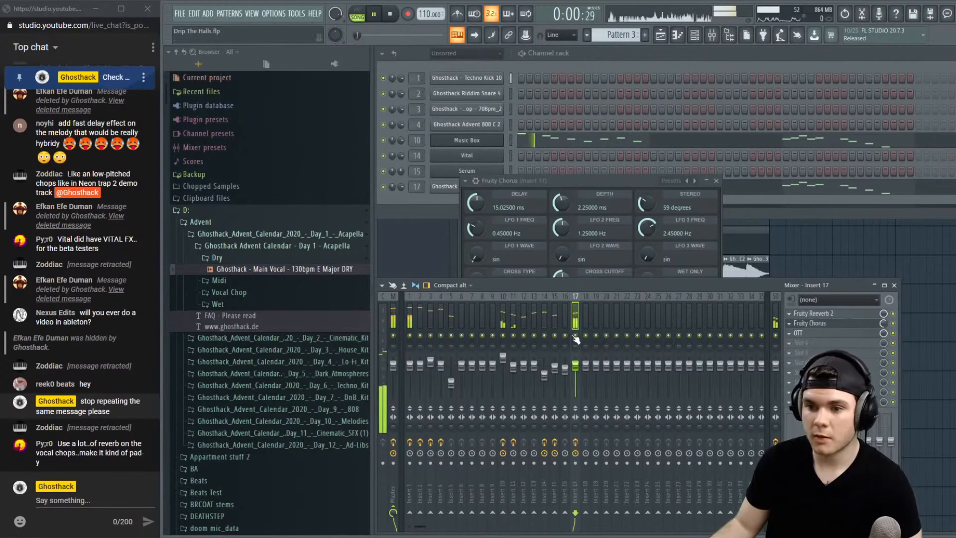
{"action": "left_click", "coordinate": [720, 182]}
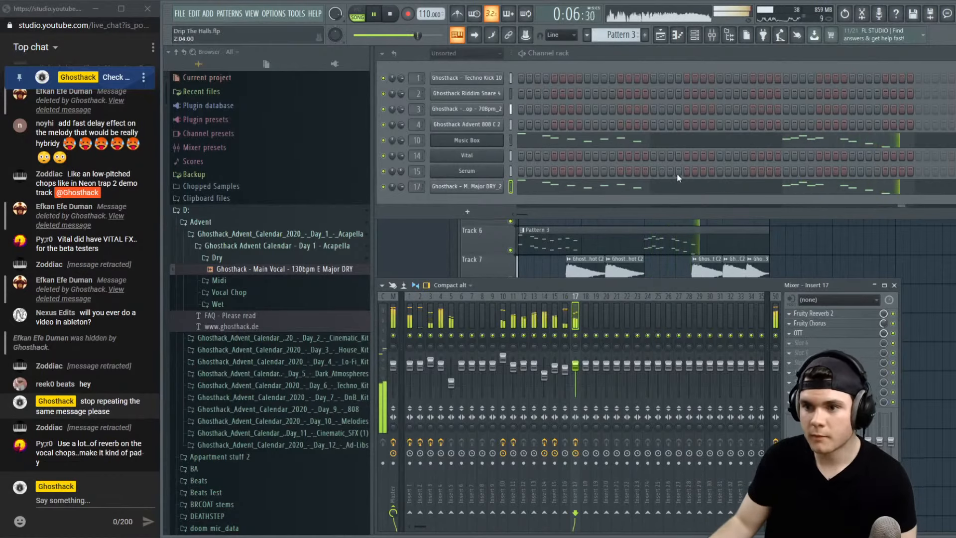
{"action": "left_click", "coordinate": [678, 188]}
{"action": "key", "text": "space"}
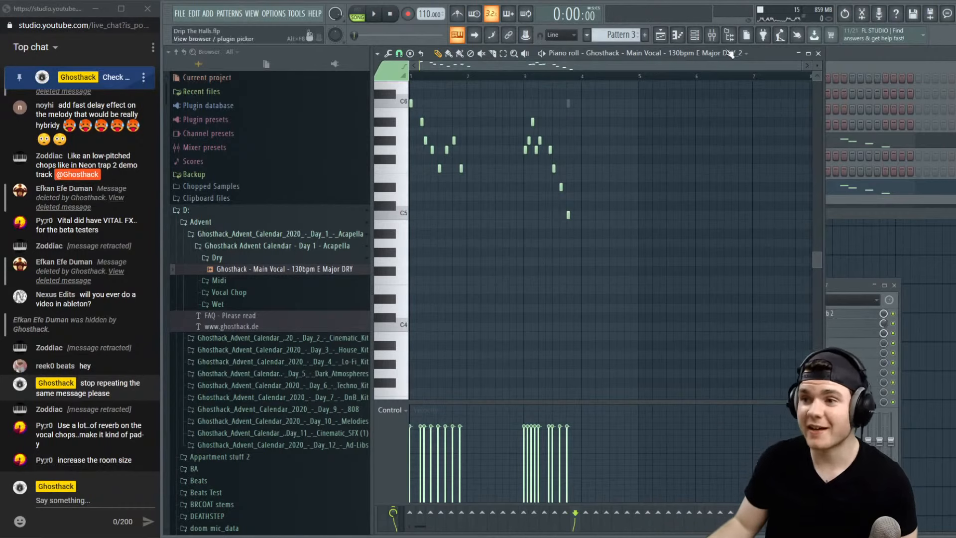
{"action": "left_click", "coordinate": [818, 53]}
Set the vocal chop reverb's high cut to 16.0 kHz while the track plays
{"action": "key", "text": "space"}
{"action": "left_click", "coordinate": [825, 313]}
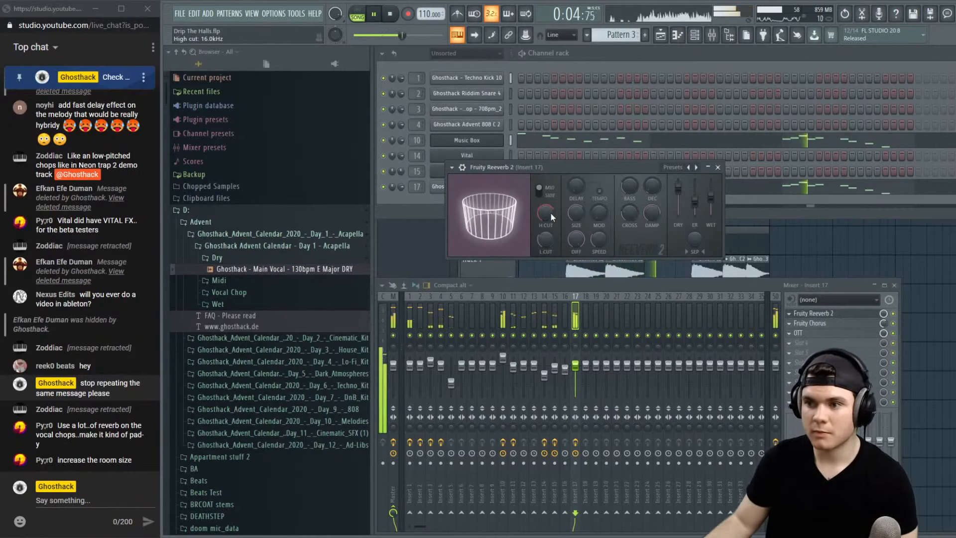
{"action": "left_click", "coordinate": [717, 167]}
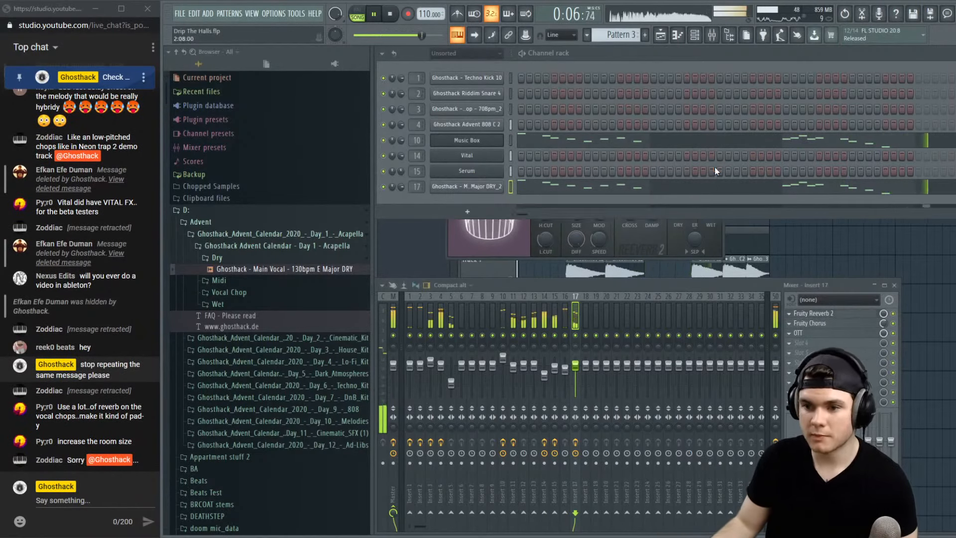
Select all playlist clips in the first four bars and duplicate them into bars 5 to 8
{"action": "key", "text": "F5"}
{"action": "scroll", "coordinate": [598, 78], "scroll_direction": "down", "scroll_amount": 4}
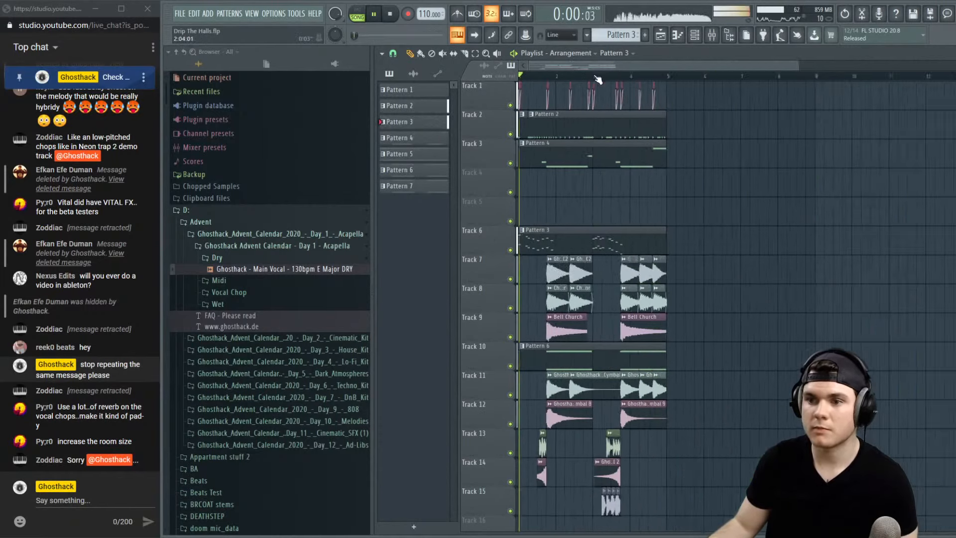
{"action": "left_click_drag", "start_coordinate": [676, 513], "coordinate": [467, 52]}
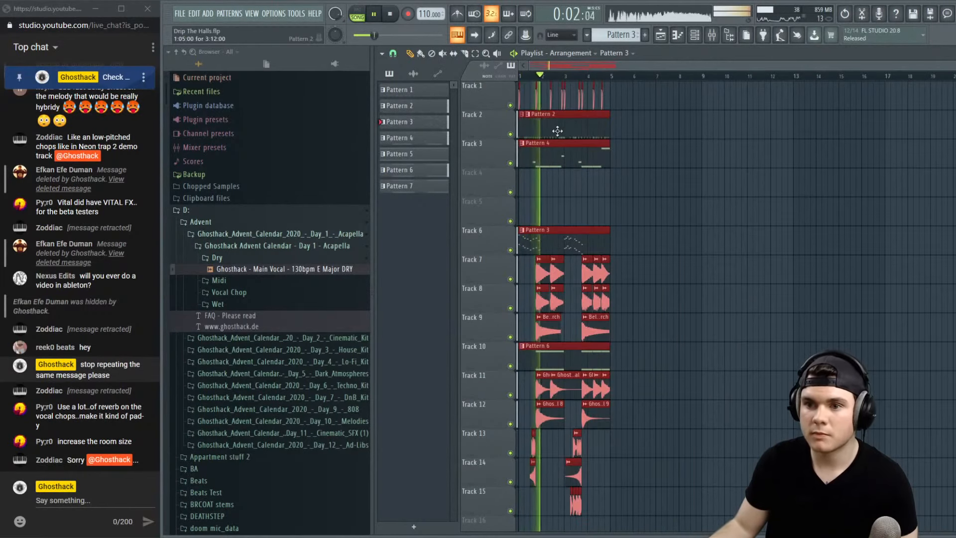
{"action": "key", "text": "ctrl+b"}
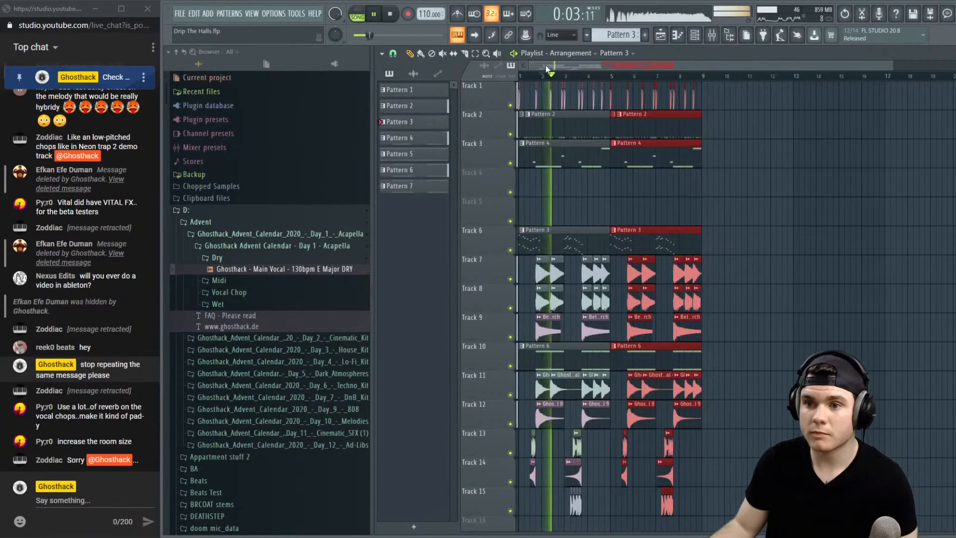
{"action": "scroll", "coordinate": [548, 79], "scroll_direction": "up", "scroll_amount": 2}
{"action": "scroll", "coordinate": [547, 80], "scroll_direction": "up", "scroll_amount": 1}
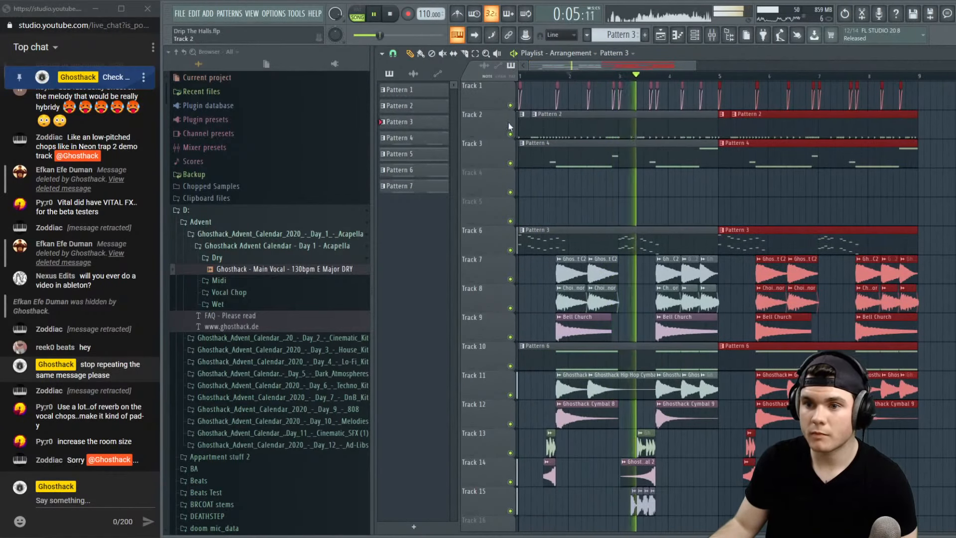
Listen to the arrangement with the channel rack open, return to the playlist and clear the clip selection
{"action": "key", "text": "F6"}
{"action": "key", "text": "space"}
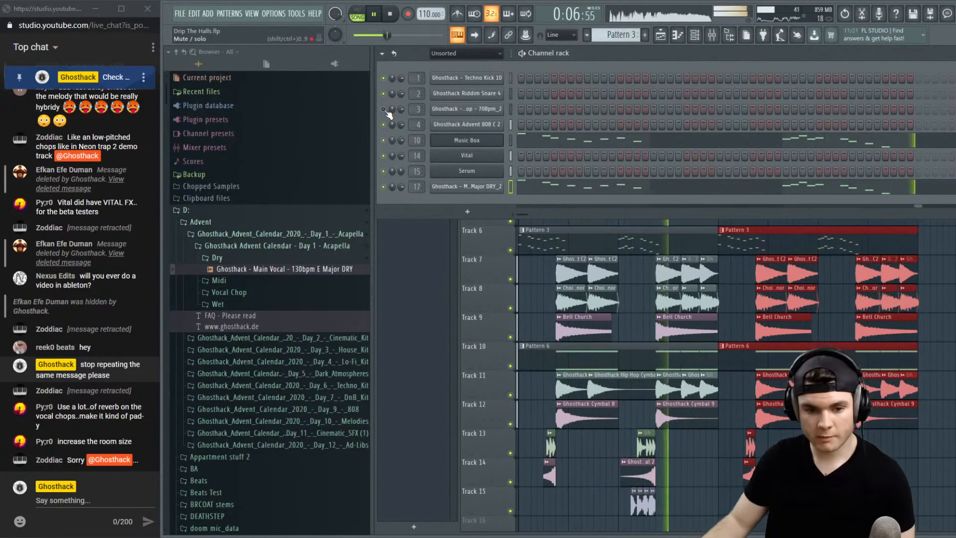
{"action": "key", "text": "F6"}
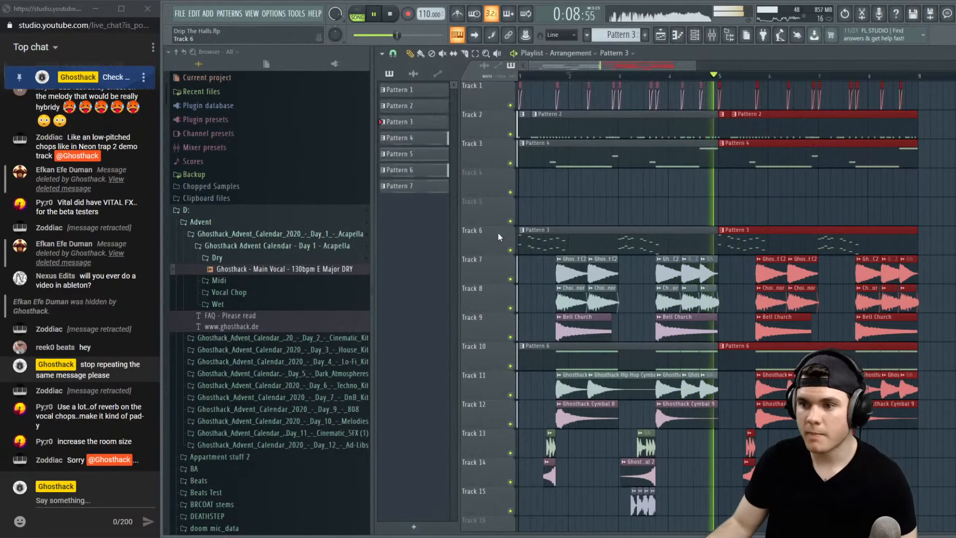
{"action": "left_click", "coordinate": [747, 126]}
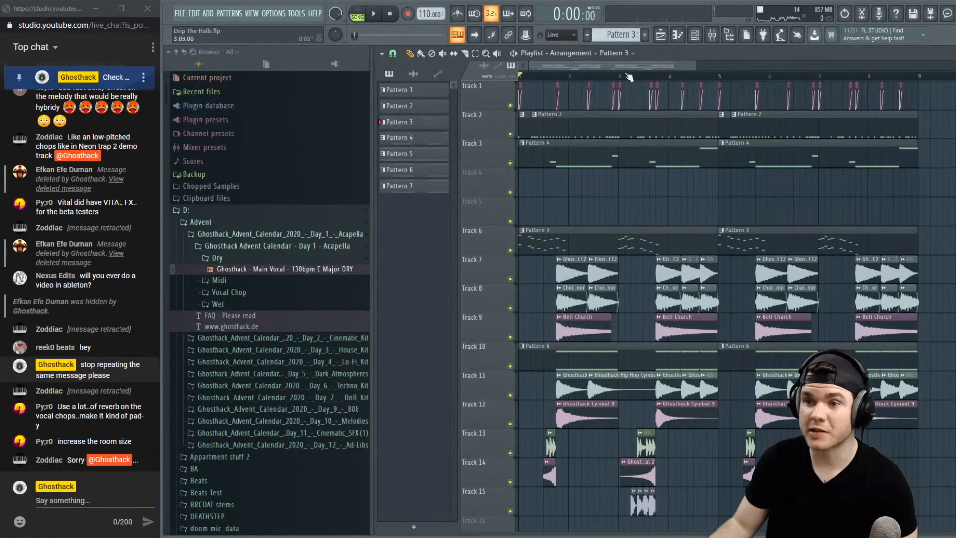
Solo Track 15 and play its Glitch Hover Talk clips repeatedly from just after bar 3
{"action": "scroll", "coordinate": [639, 84], "scroll_direction": "up", "scroll_amount": 3}
{"action": "key", "text": "space"}
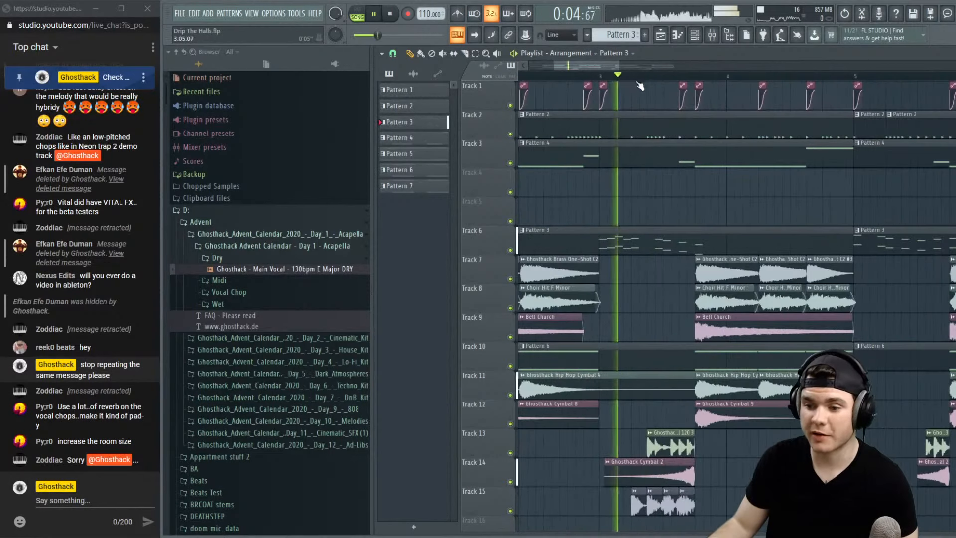
{"action": "right_click", "coordinate": [511, 511]}
{"action": "key", "text": "space"}
{"action": "key", "text": "space"}
{"action": "key", "text": "space"}
{"action": "key", "text": "space"}
{"action": "scroll", "coordinate": [640, 79], "scroll_direction": "up", "scroll_amount": 3}
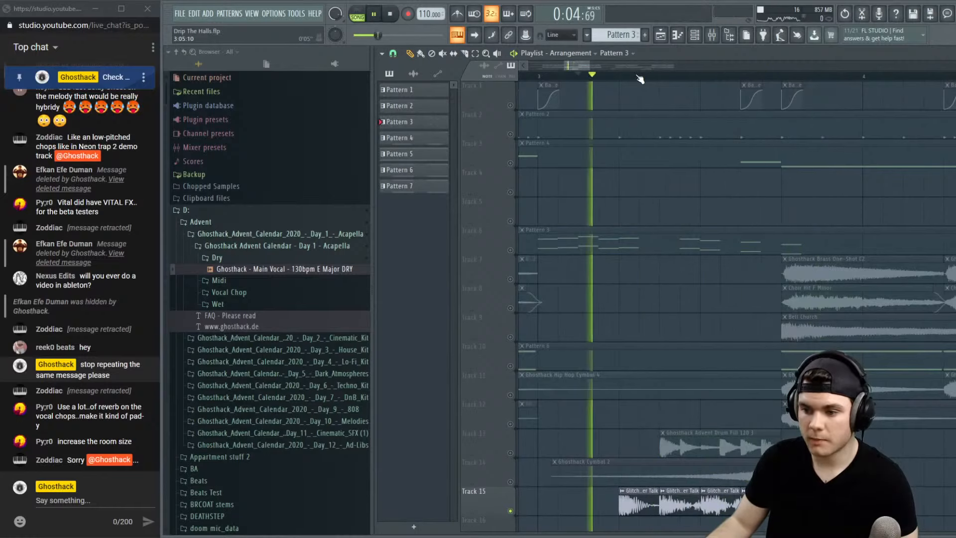
{"action": "key", "text": "space"}
{"action": "scroll", "coordinate": [668, 80], "scroll_direction": "down", "scroll_amount": 2}
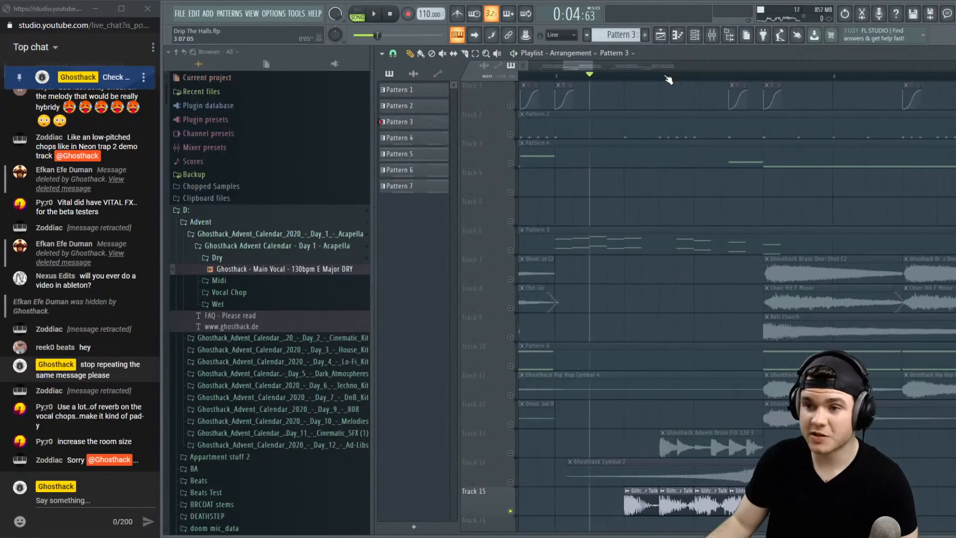
{"action": "left_click_drag", "start_coordinate": [582, 67], "coordinate": [577, 76]}
{"action": "key", "text": "space"}
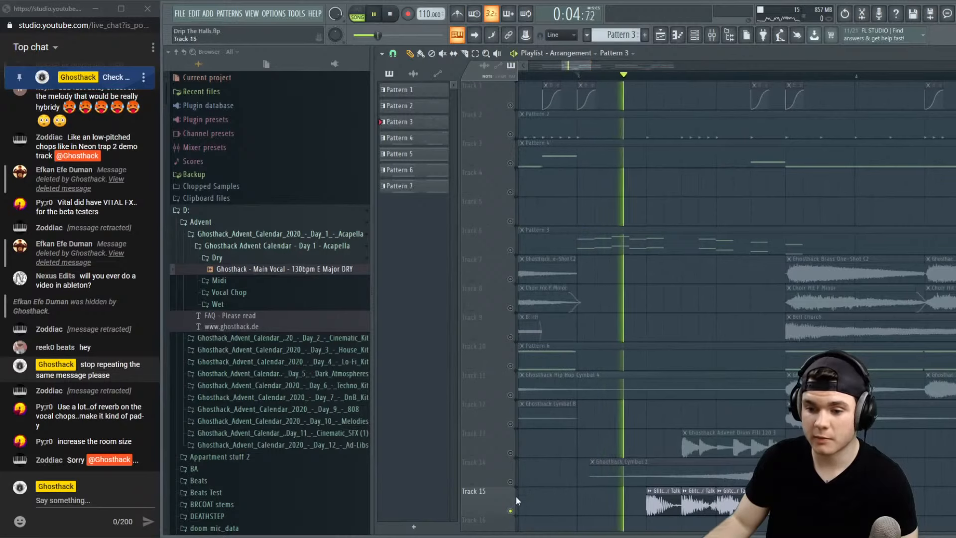
Unsolo Track 15, extend the first Glitch Hover Talk clip's start back to 3:02:07 and play the transition
{"action": "right_click", "coordinate": [510, 511]}
{"action": "key", "text": "space"}
{"action": "key", "text": "space"}
{"action": "key", "text": "space"}
{"action": "left_click_drag", "start_coordinate": [649, 504], "coordinate": [606, 507]}
{"action": "key", "text": "space"}
{"action": "key", "text": "space"}
{"action": "key", "text": "space"}
{"action": "key", "text": "space"}
{"action": "key", "text": "space"}
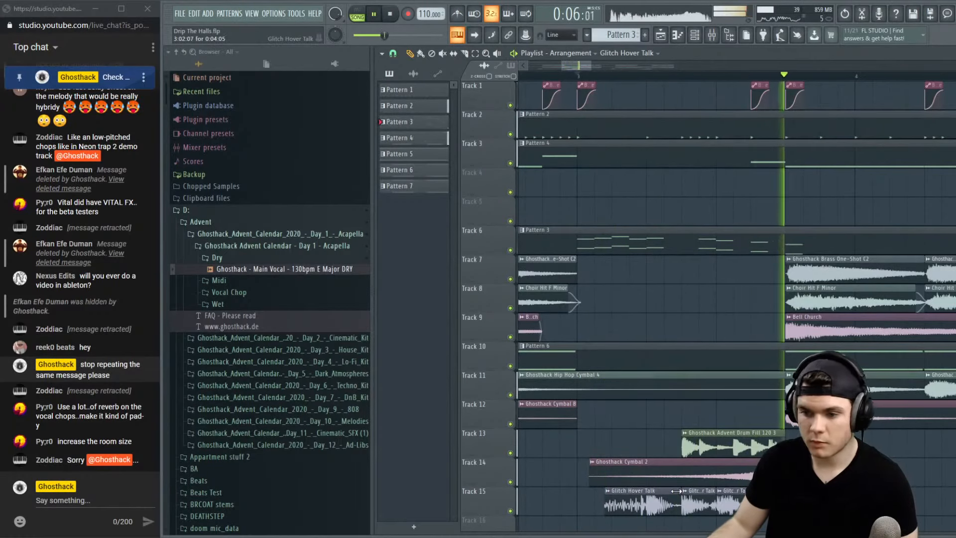
Trim the first Glitch Hover Talk clip's start to 3:03:00 and listen to it with Track 15 soloed
{"action": "scroll", "coordinate": [603, 79], "scroll_direction": "down", "scroll_amount": 3}
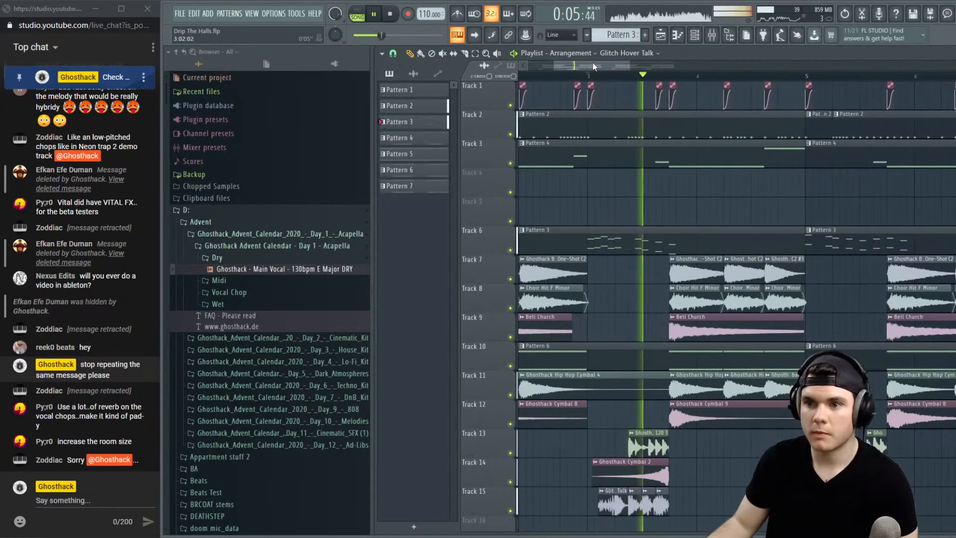
{"action": "scroll", "coordinate": [589, 81], "scroll_direction": "up", "scroll_amount": 3}
{"action": "right_click", "coordinate": [682, 507]}
{"action": "key", "text": "space"}
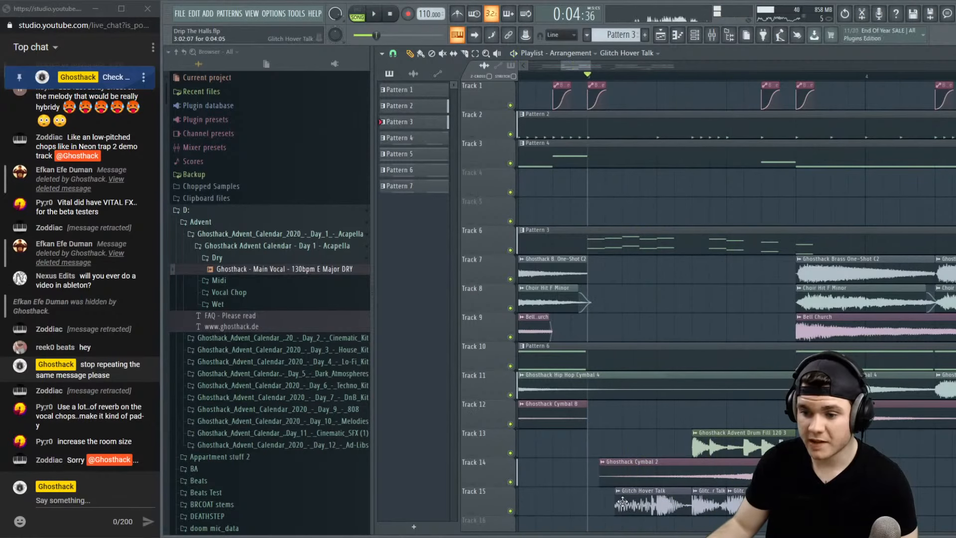
{"action": "left_click_drag", "start_coordinate": [625, 499], "coordinate": [626, 499]}
{"action": "right_click", "coordinate": [510, 510]}
{"action": "key", "text": "space"}
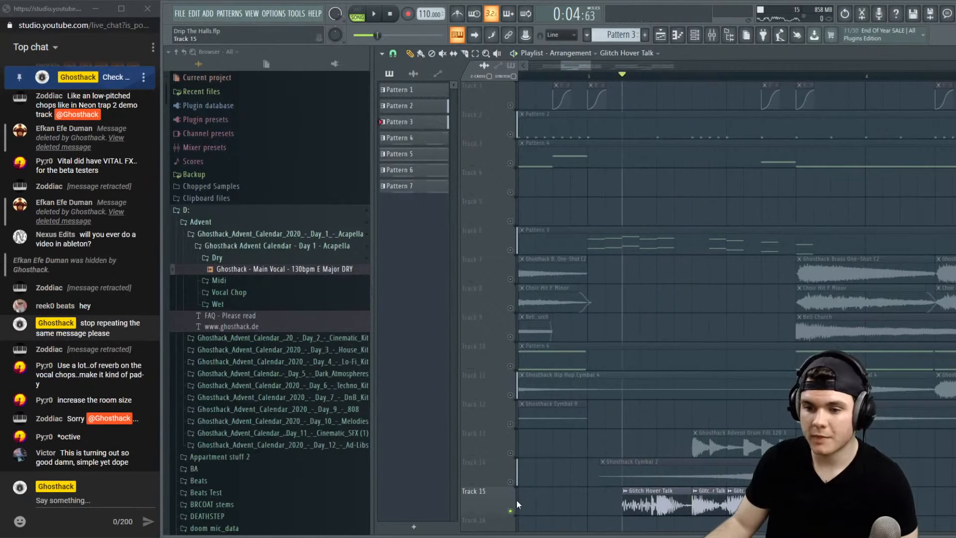
Unsolo Track 15 and replay the glitch transition in full context from late in bar 2
{"action": "right_click", "coordinate": [511, 511]}
{"action": "key", "text": "space"}
{"action": "left_click", "coordinate": [546, 77]}
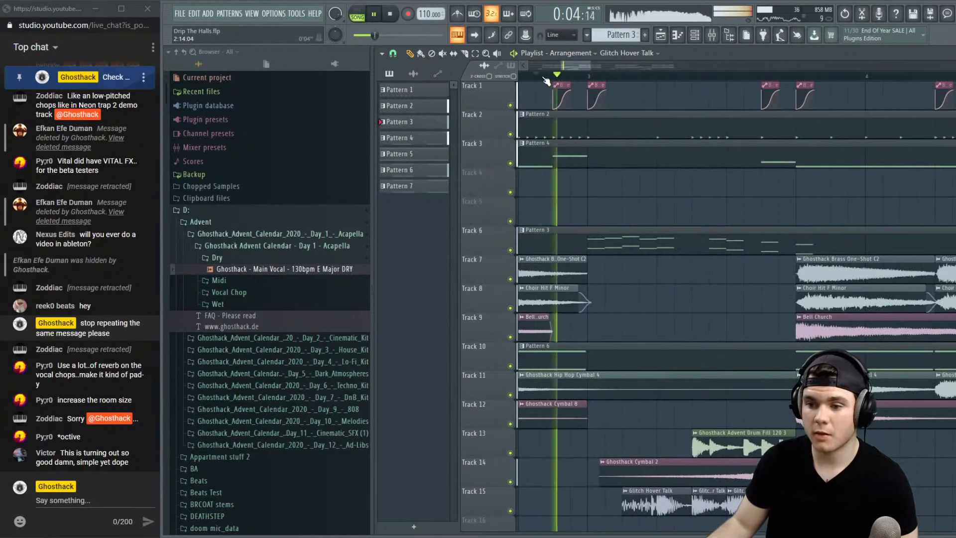
{"action": "scroll", "coordinate": [622, 77], "scroll_direction": "down", "scroll_amount": 2}
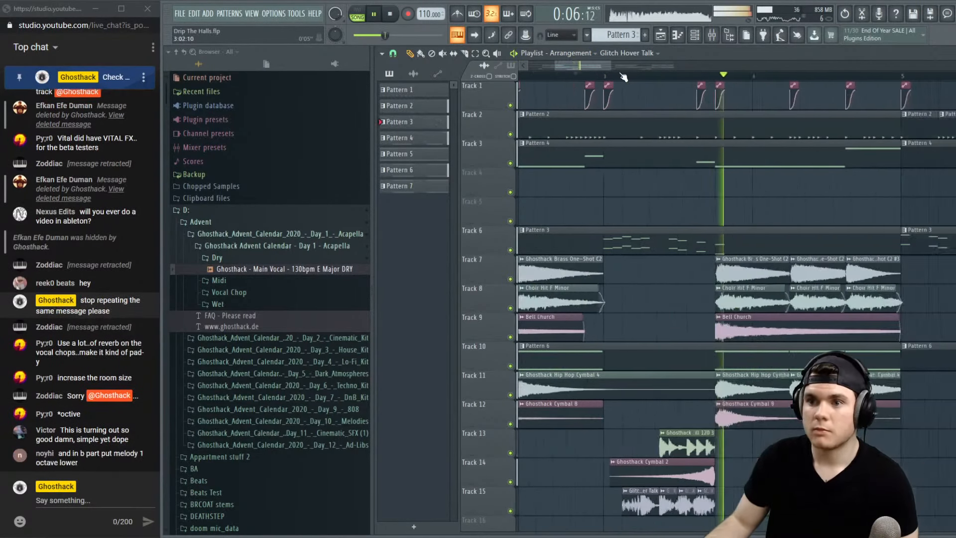
{"action": "scroll", "coordinate": [623, 77], "scroll_direction": "down", "scroll_amount": 1}
{"action": "key", "text": "space"}
{"action": "key", "text": "space"}
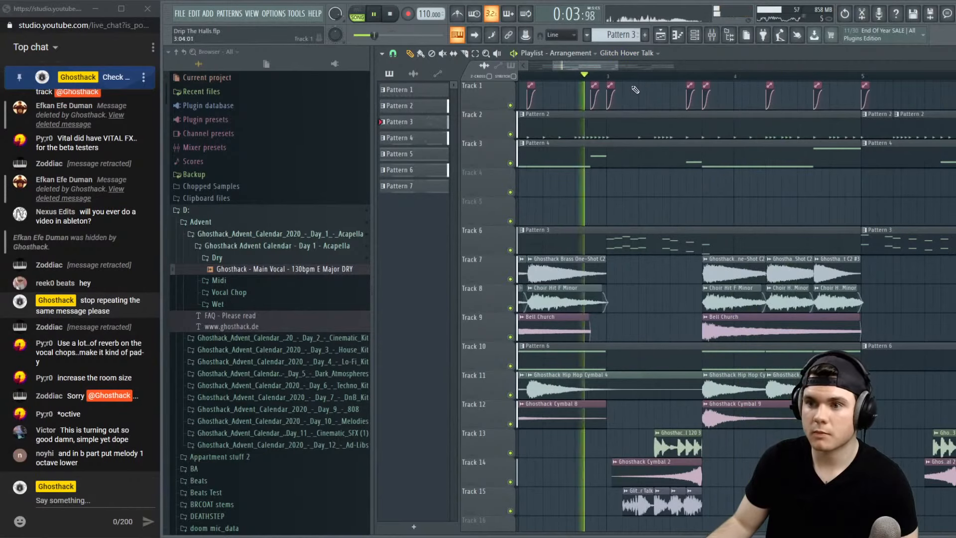
Make the first Glitch Hover Talk clip on Track 15 unique so it has its own channel
{"action": "scroll", "coordinate": [635, 79], "scroll_direction": "up", "scroll_amount": 3}
{"action": "key", "text": "space"}
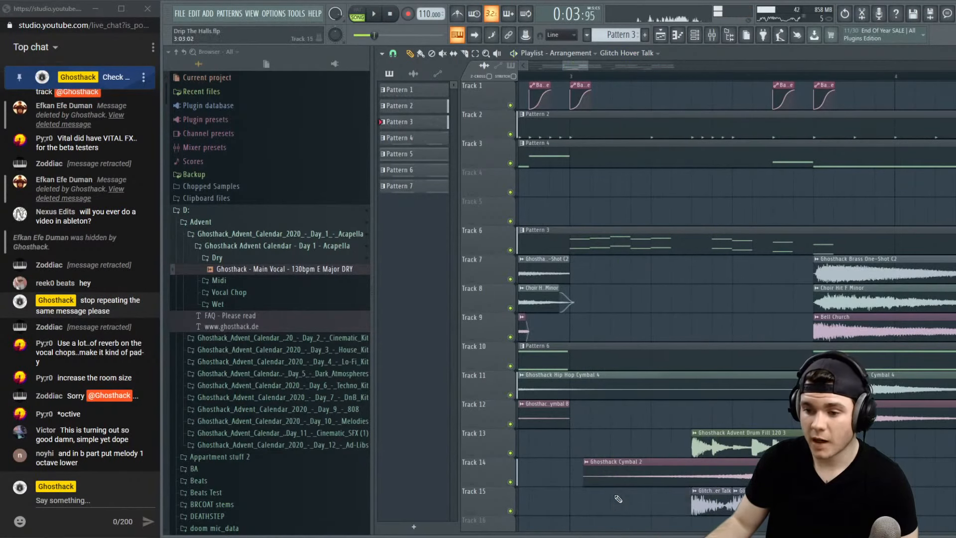
{"action": "right_click", "coordinate": [617, 496]}
{"action": "left_click", "coordinate": [630, 475]}
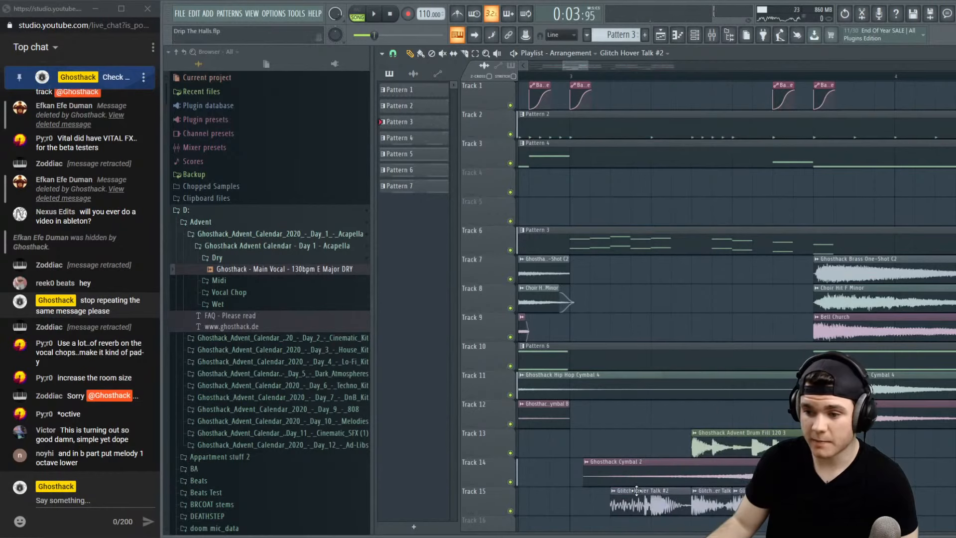
Lower the Mod X level in the cloned Glitch Hover Talk channel's settings while listening to Track 15 alone
{"action": "key", "text": "space"}
{"action": "double_click", "coordinate": [620, 499]}
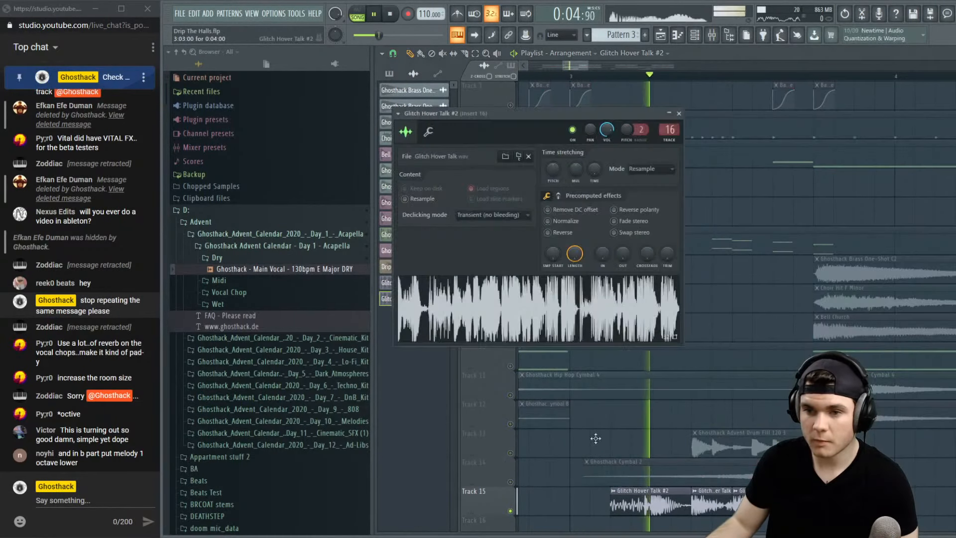
{"action": "left_click", "coordinate": [429, 133]}
{"action": "key", "text": "space"}
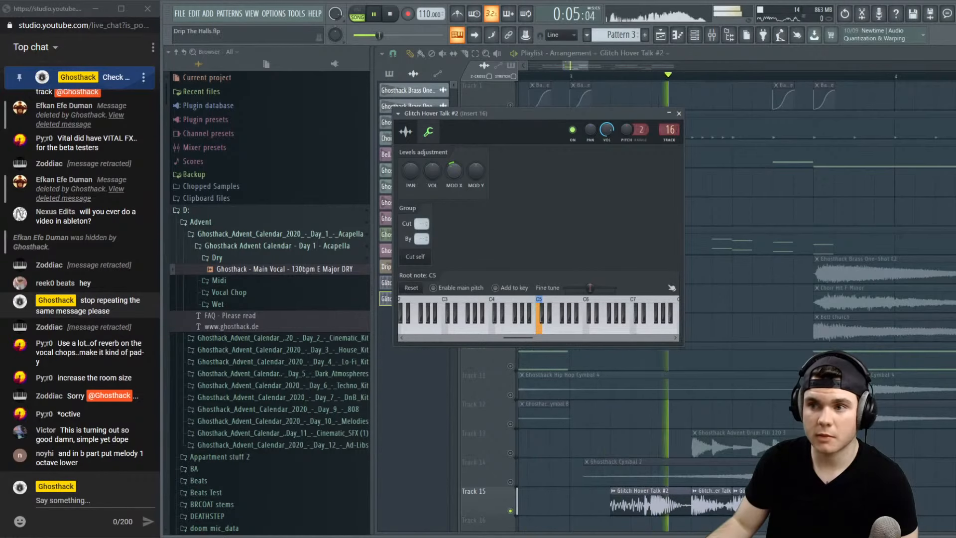
Unsolo Track 15 and check the adjusted glitch clip by playing the full mix around bar 3
{"action": "right_click", "coordinate": [510, 511]}
{"action": "key", "text": "space"}
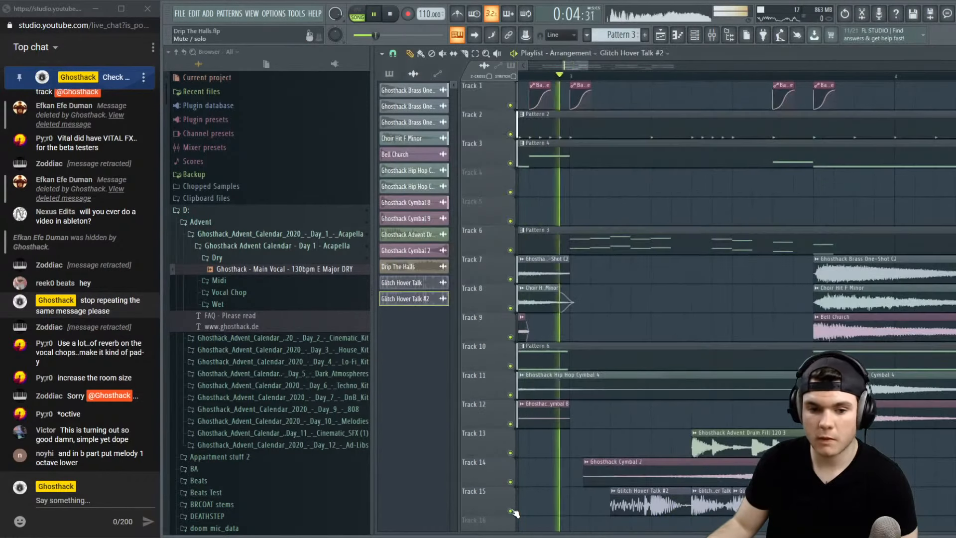
{"action": "scroll", "coordinate": [620, 81], "scroll_direction": "down", "scroll_amount": 4}
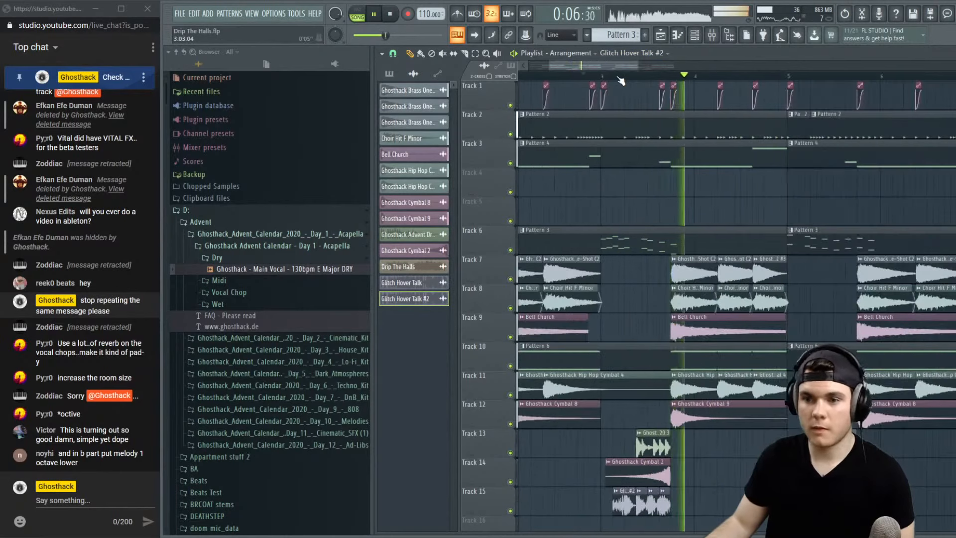
{"action": "key", "text": "space"}
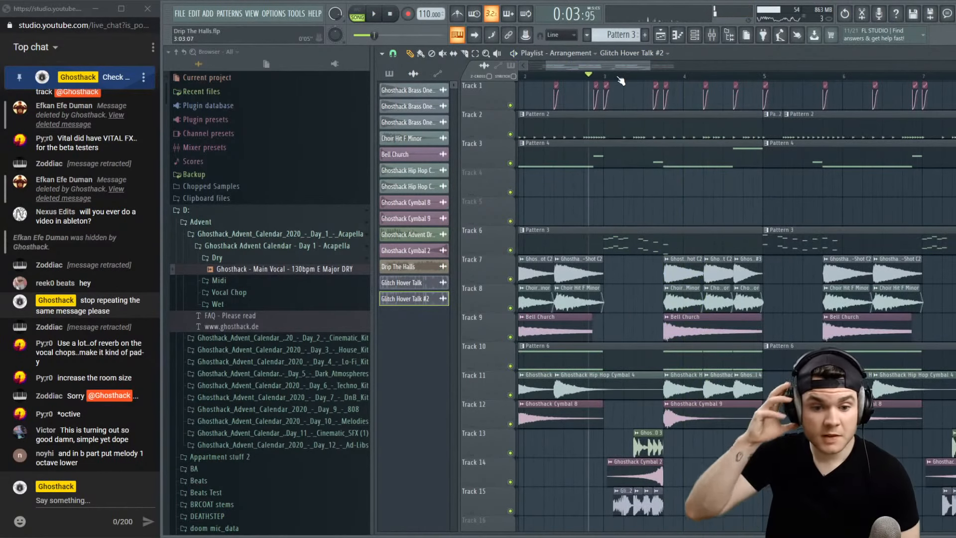
{"action": "scroll", "coordinate": [709, 68], "scroll_direction": "down", "scroll_amount": 3}
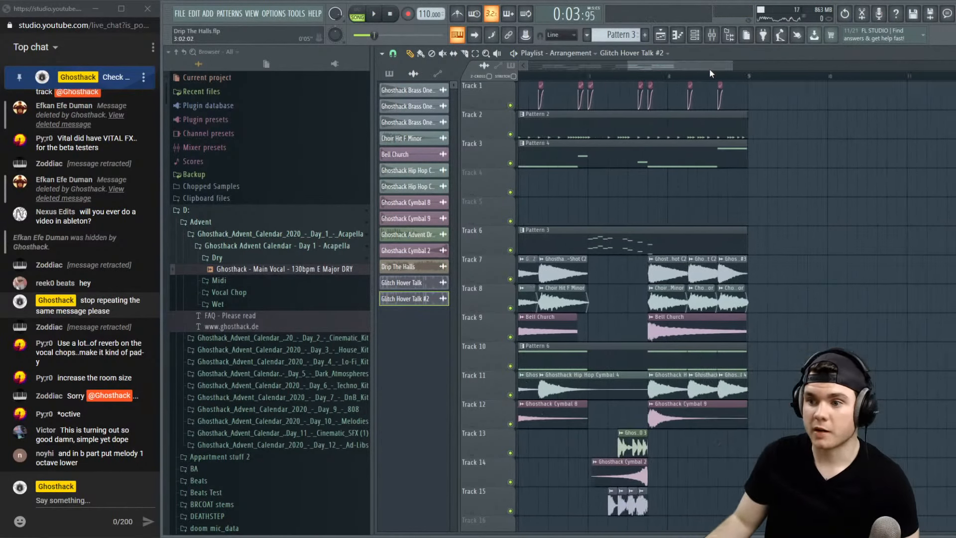
Listen into bar 5 and make the second Pattern 3 clip on Track 6 unique
{"action": "left_click", "coordinate": [672, 230]}
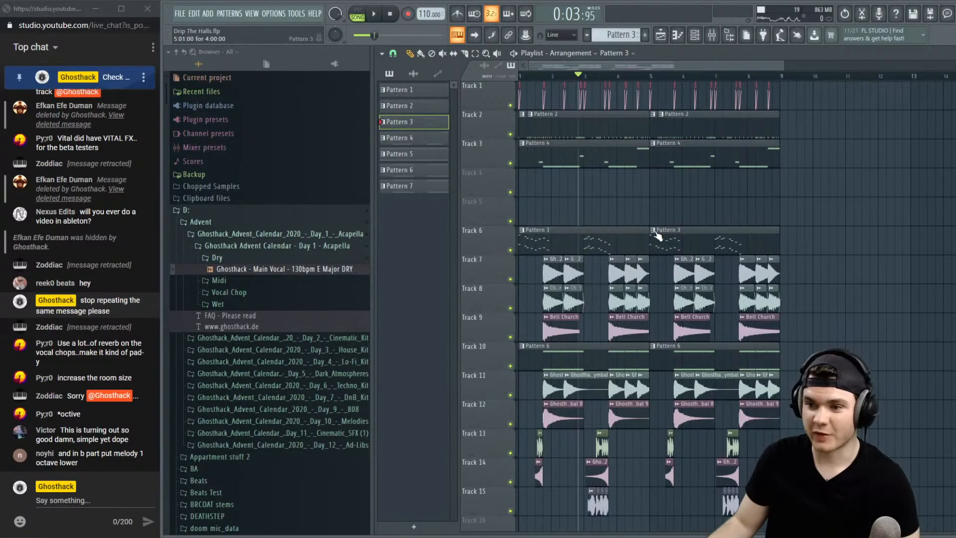
{"action": "key", "text": "space"}
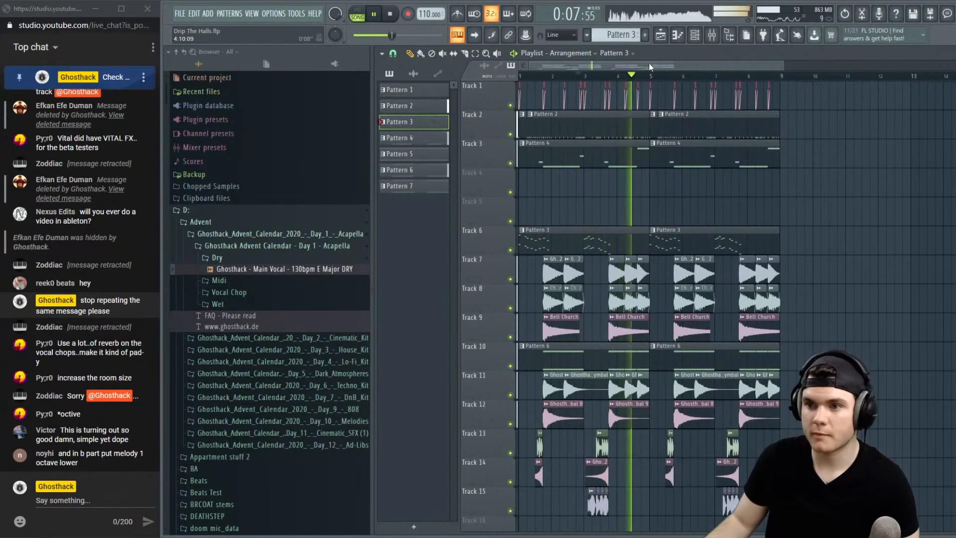
{"action": "scroll", "coordinate": [675, 78], "scroll_direction": "up", "scroll_amount": 4}
{"action": "key", "text": "space"}
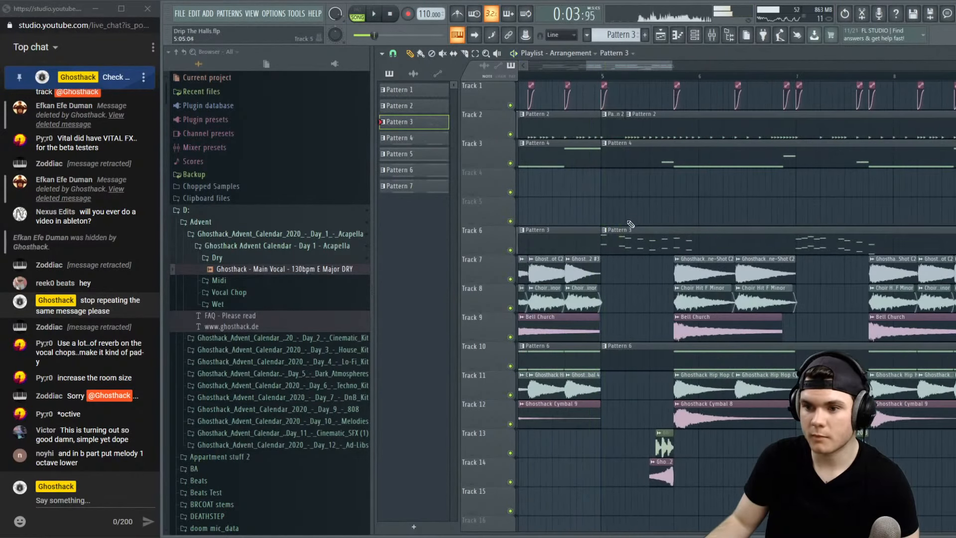
{"action": "right_click", "coordinate": [607, 235]}
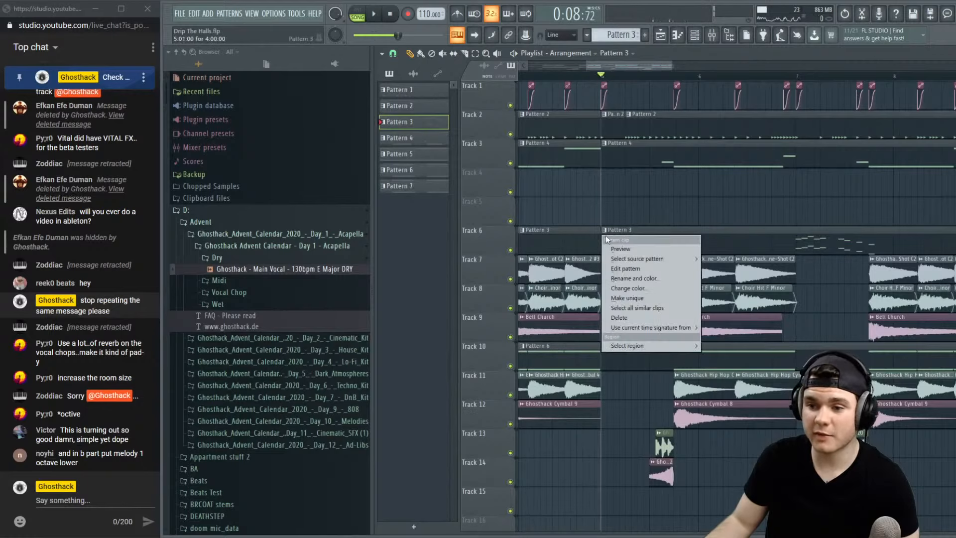
{"action": "left_click", "coordinate": [631, 308]}
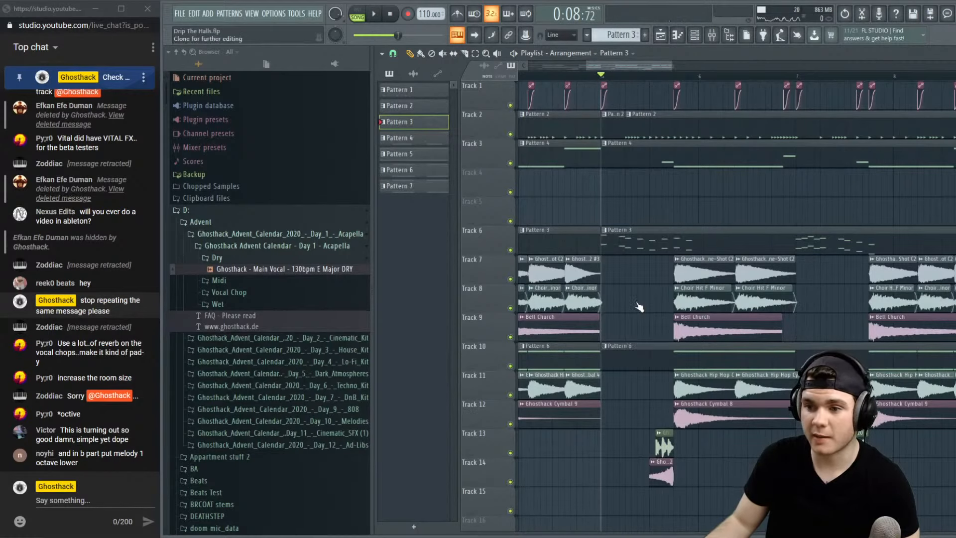
Play the cloned melody pattern from bar 5 and open the Main Vocal DRY_2 channel's notes in the piano roll
{"action": "double_click", "coordinate": [628, 246]}
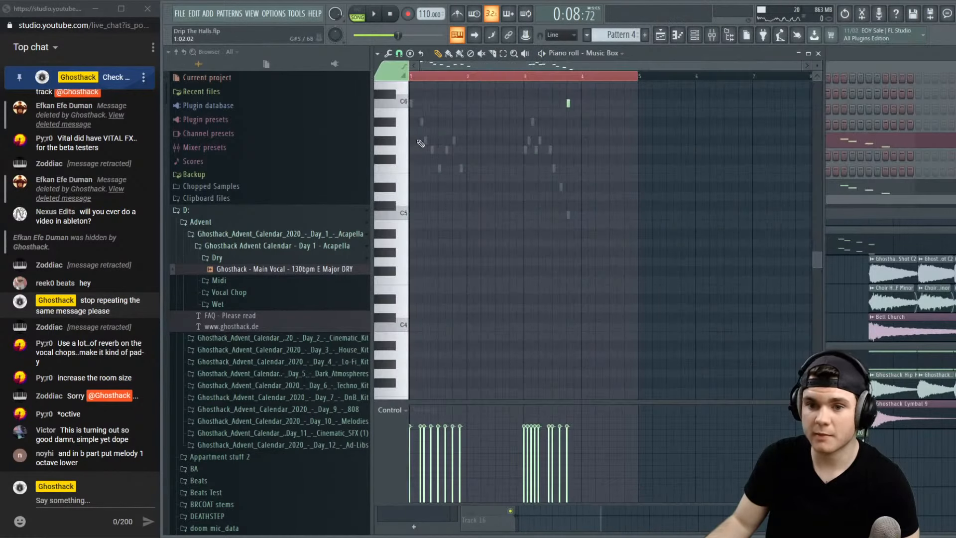
{"action": "left_click", "coordinate": [730, 36]}
{"action": "key", "text": "space"}
{"action": "left_click", "coordinate": [610, 54]}
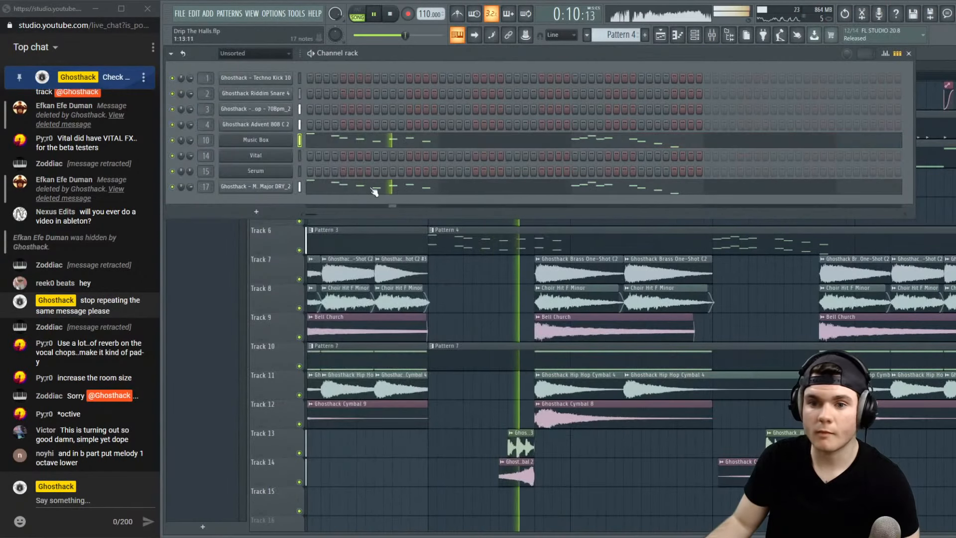
{"action": "key", "text": "space"}
{"action": "left_click", "coordinate": [349, 188]}
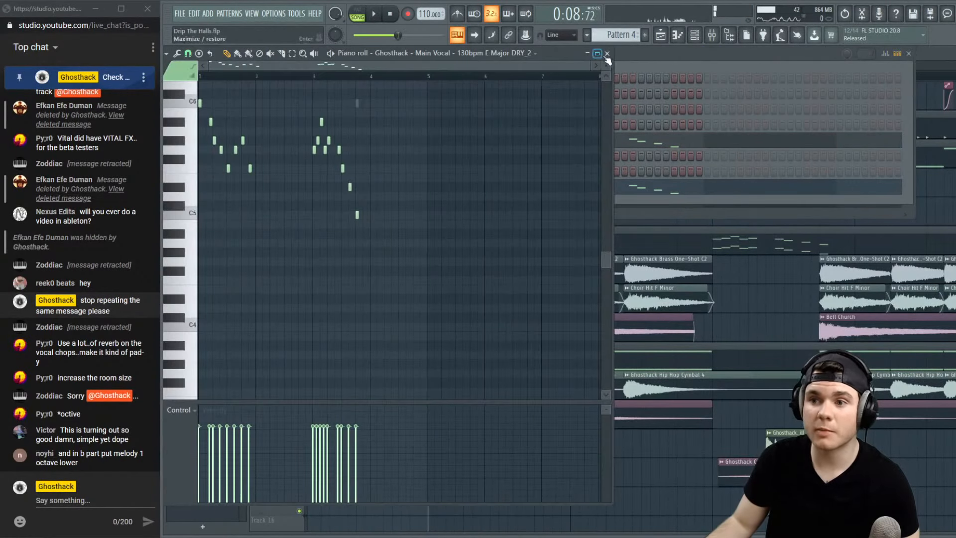
{"action": "left_click", "coordinate": [607, 53]}
{"action": "left_click", "coordinate": [336, 191]}
Transpose all Main Vocal DRY_2 notes in the cloned pattern up seven semitones and listen from bar 5
{"action": "left_click_drag", "start_coordinate": [484, 256], "coordinate": [199, 81]}
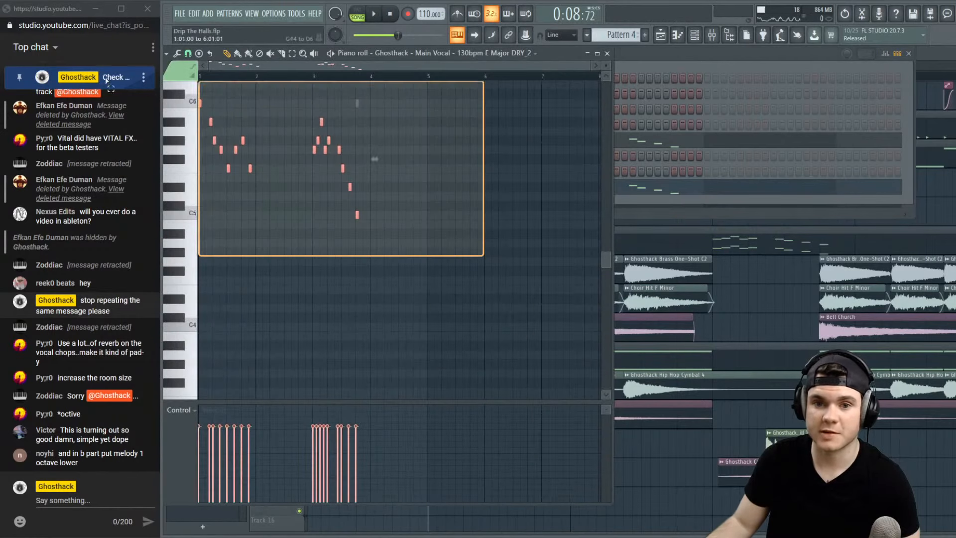
{"action": "key", "text": "ctrl+Down"}
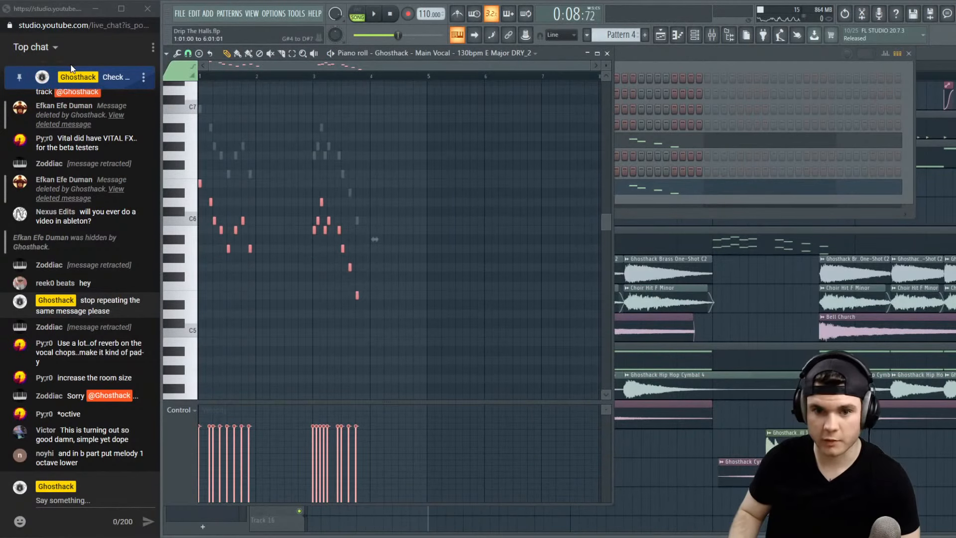
{"action": "key", "text": "space"}
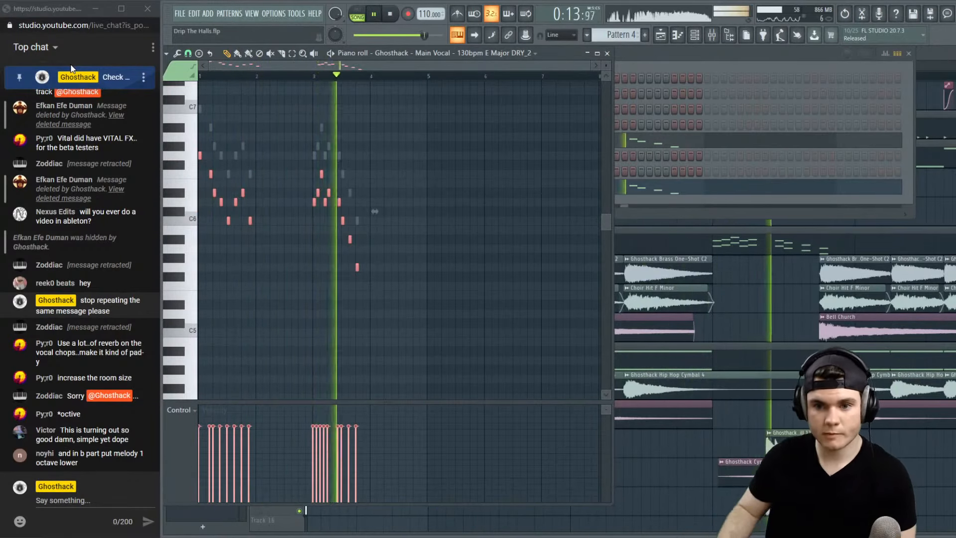
{"action": "key", "text": "space"}
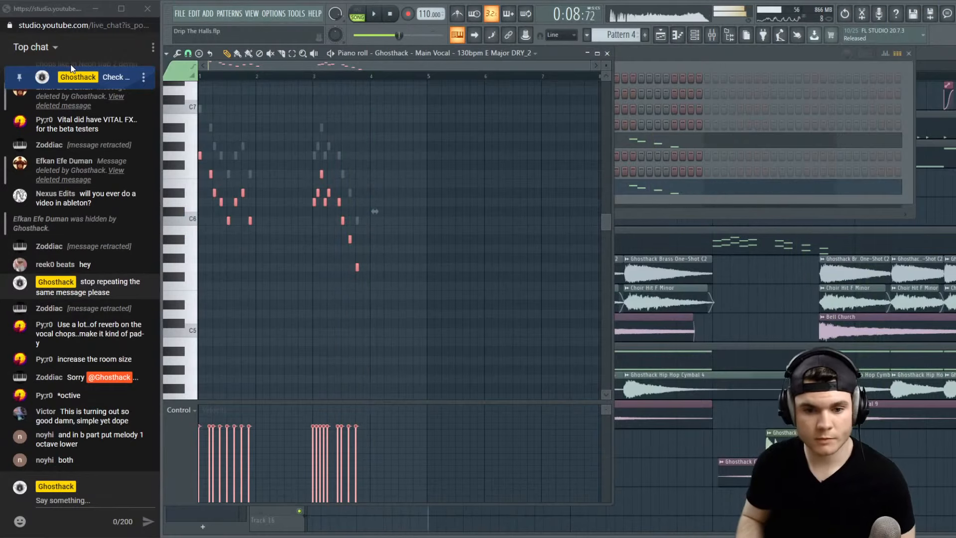
Try lowering the last vocal note one semitone to F#5
{"action": "left_click", "coordinate": [357, 267]}
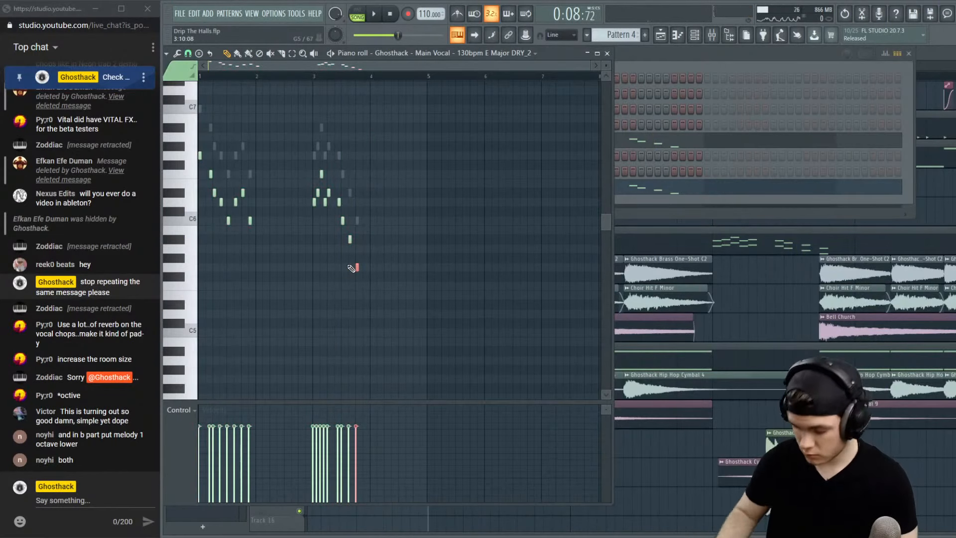
{"action": "key", "text": "space"}
{"action": "key", "text": "space"}
{"action": "left_click", "coordinate": [180, 282]}
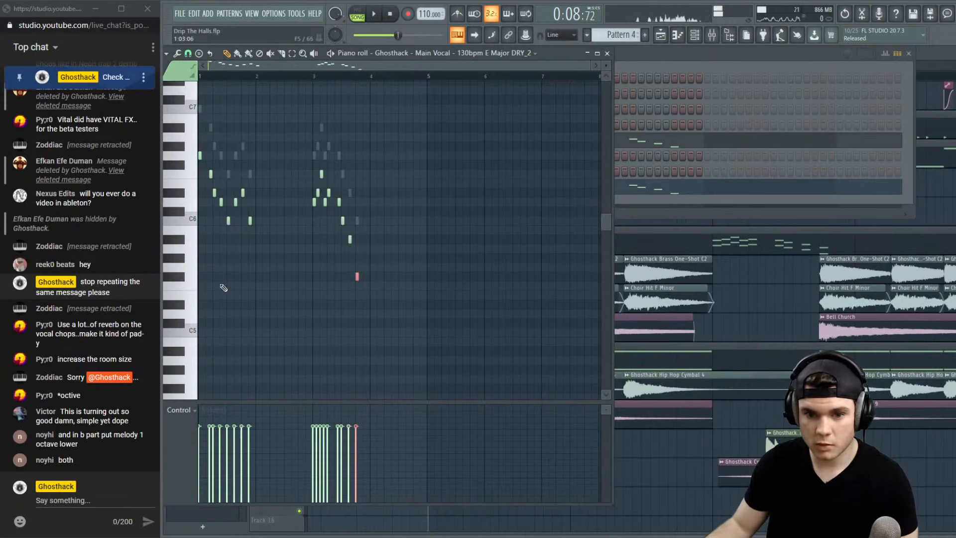
Raise the last vocal note to G#5 while replaying the end of the phrase
{"action": "left_click", "coordinate": [296, 76]}
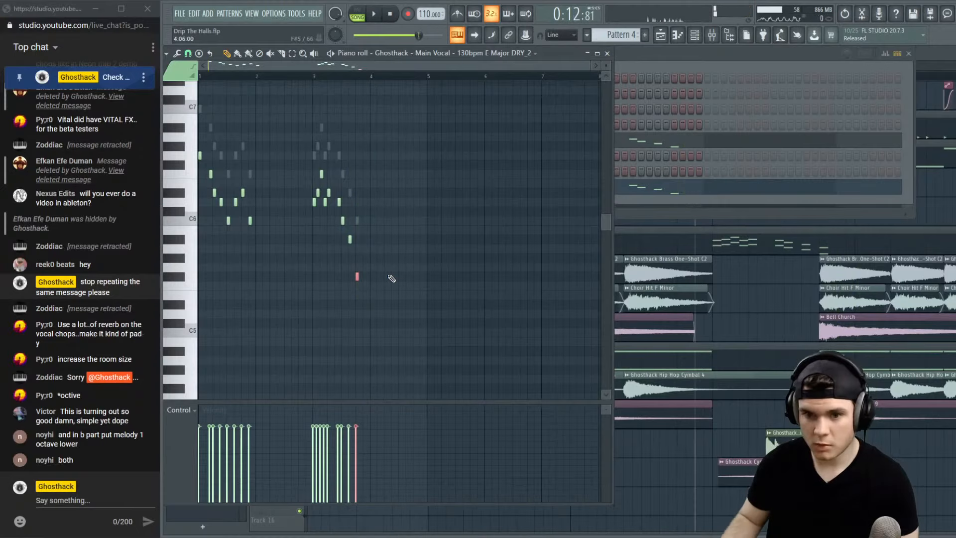
{"action": "key", "text": "space"}
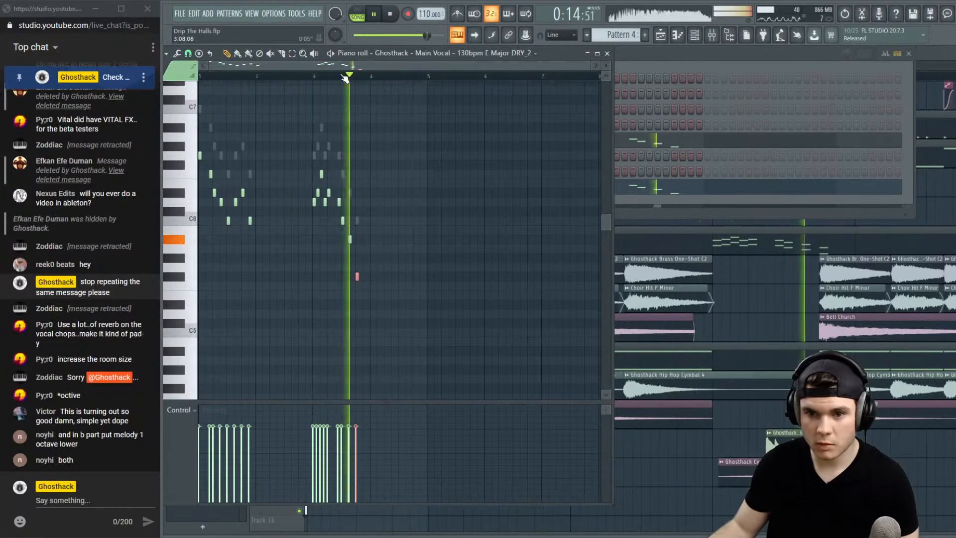
{"action": "key", "text": "Up"}
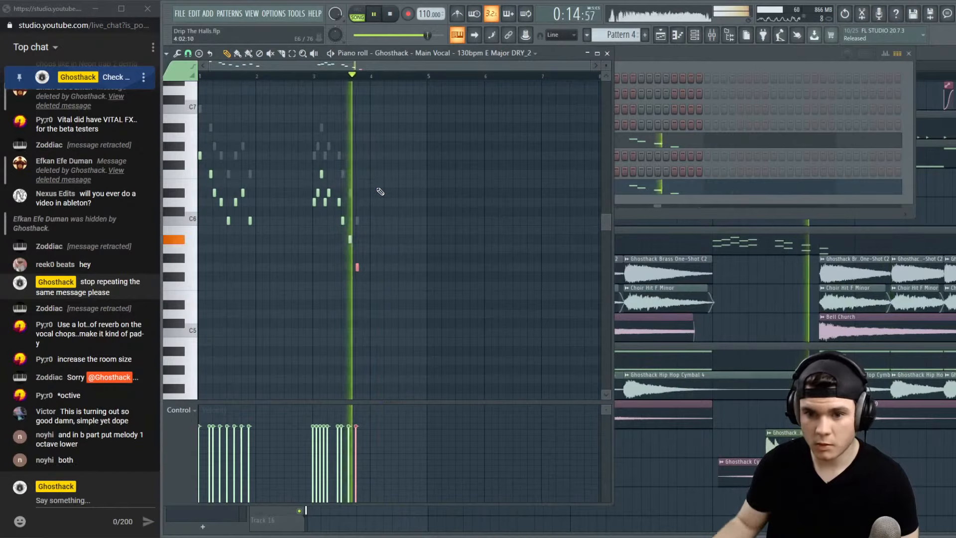
{"action": "key", "text": "Up"}
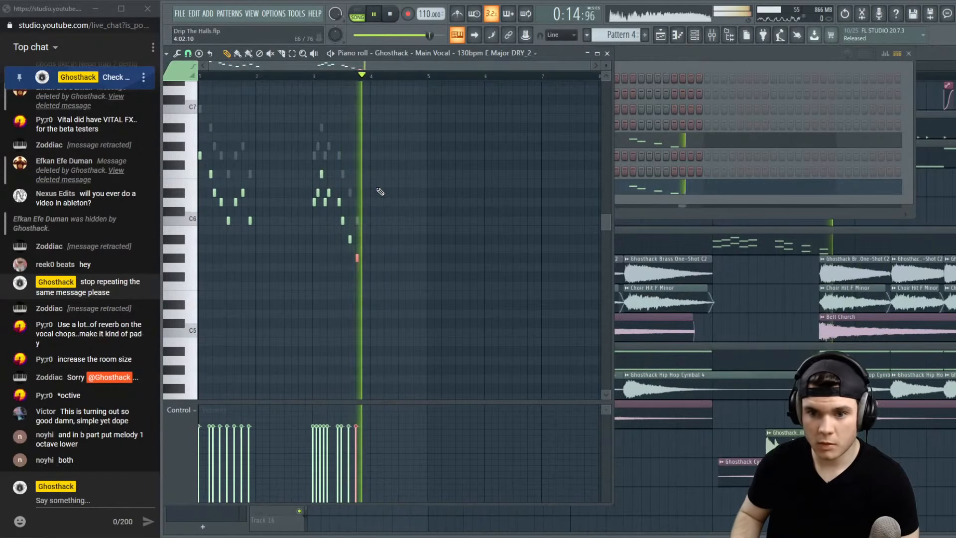
{"action": "key", "text": "space"}
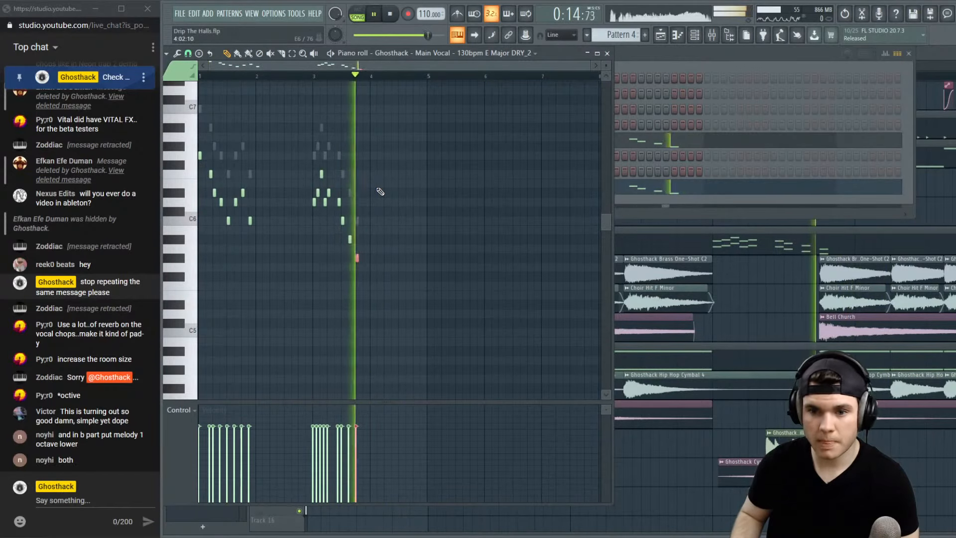
{"action": "key", "text": "space"}
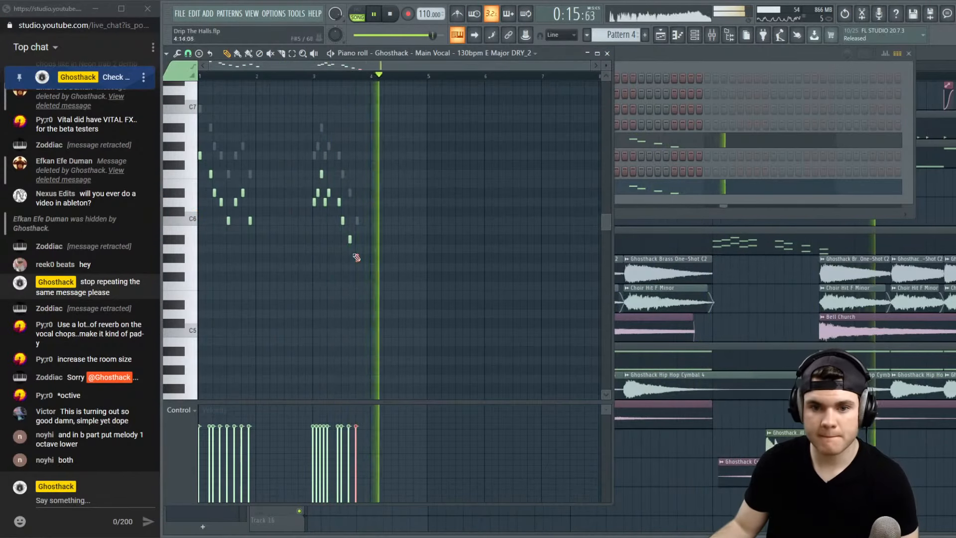
Transpose all Main Vocal DRY_2 notes down seven semitones so the phrase starts on C6, and play from bar 5
{"action": "key", "text": "ctrl+a"}
{"action": "key", "text": "space"}
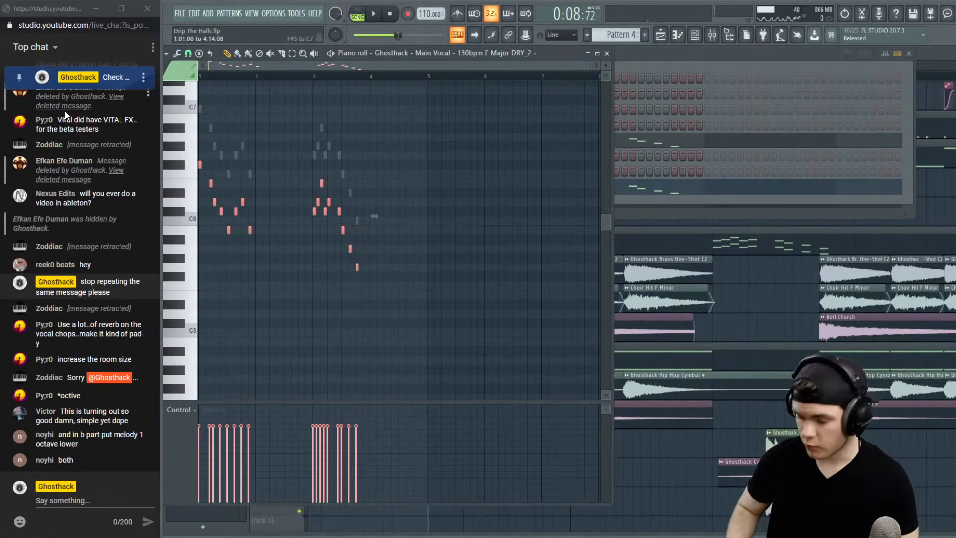
{"action": "key", "text": "space"}
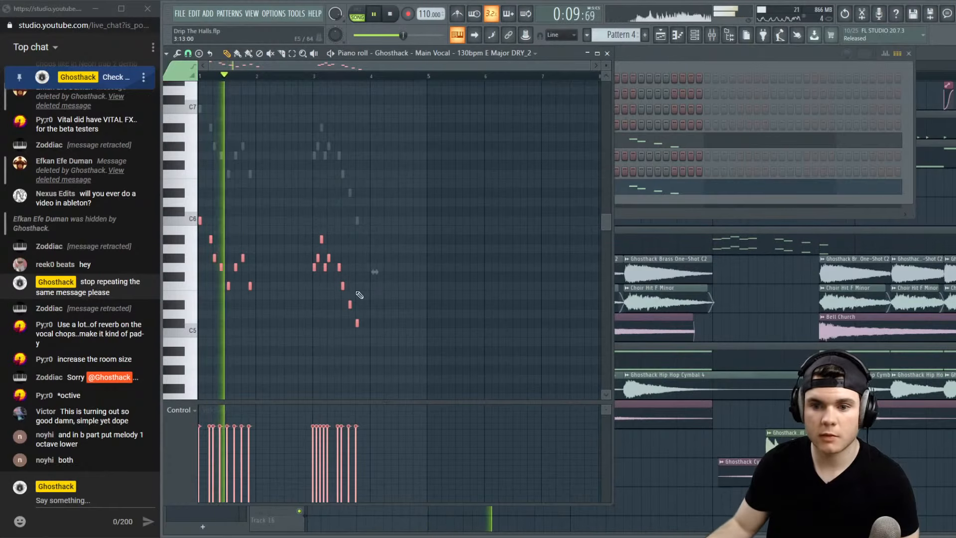
Lower the last vocal note one semitone to C5 and replay the phrase from its third bar
{"action": "left_click", "coordinate": [327, 75]}
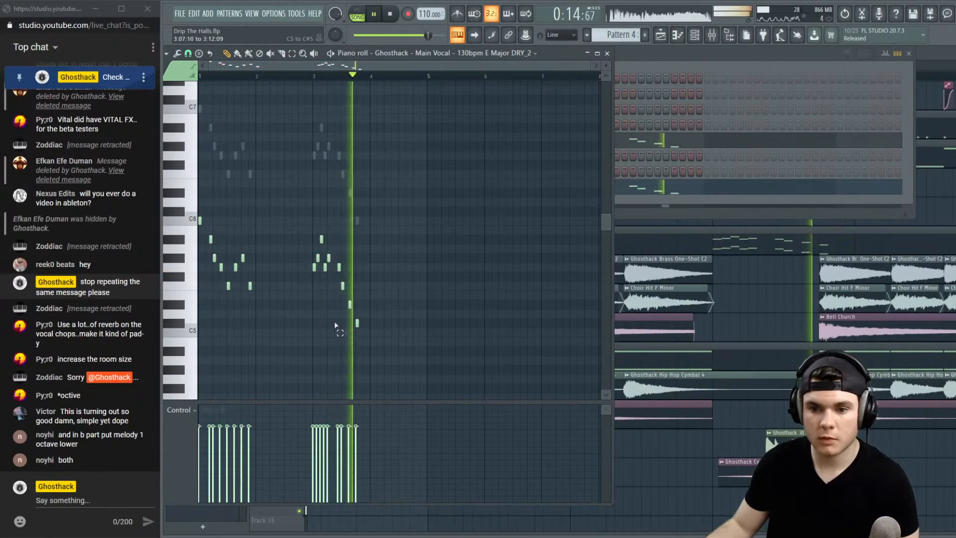
{"action": "left_click", "coordinate": [356, 324]}
{"action": "left_click_drag", "start_coordinate": [356, 324], "coordinate": [357, 331]}
{"action": "key", "text": "space"}
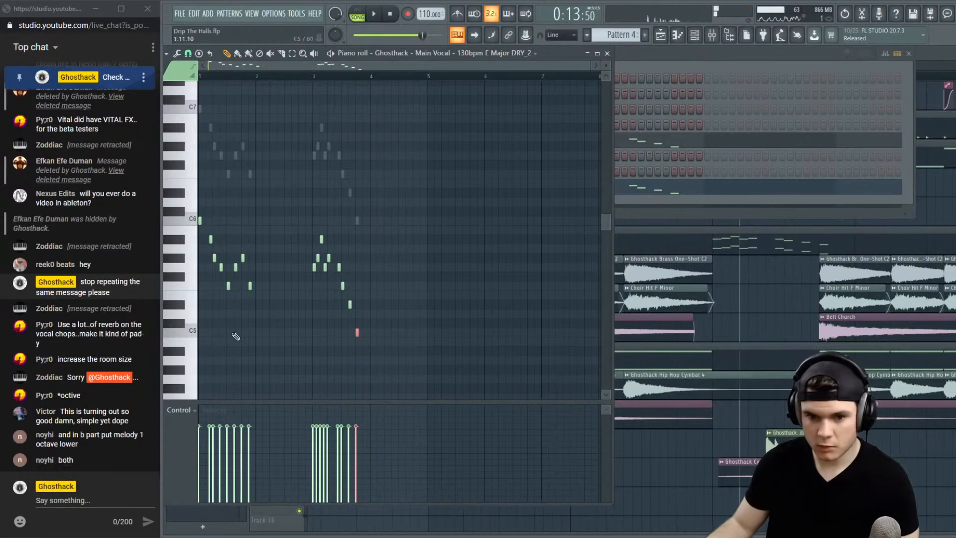
{"action": "key", "text": "space"}
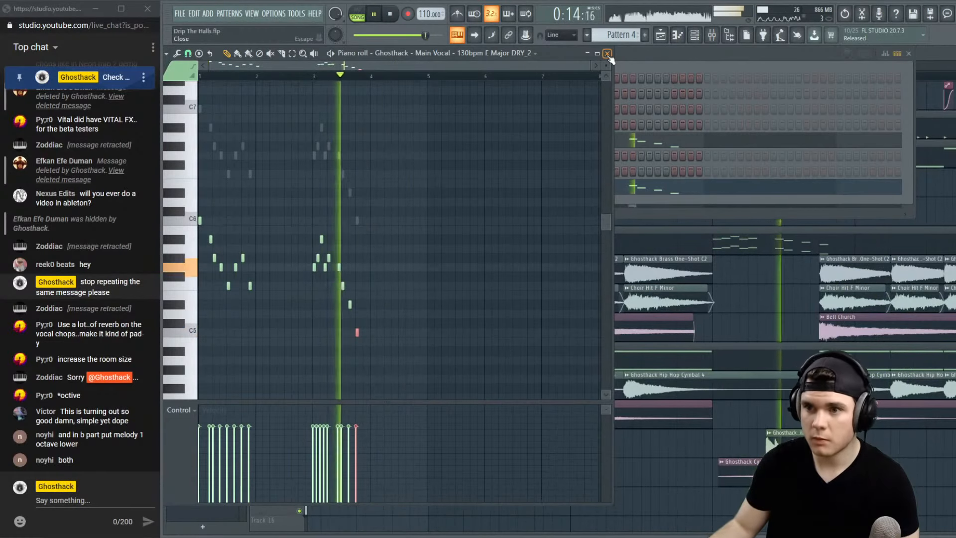
Return to the playlist and play the full arrangement from bar 5
{"action": "key", "text": "F5"}
{"action": "scroll", "coordinate": [913, 73], "scroll_direction": "down", "scroll_amount": 3}
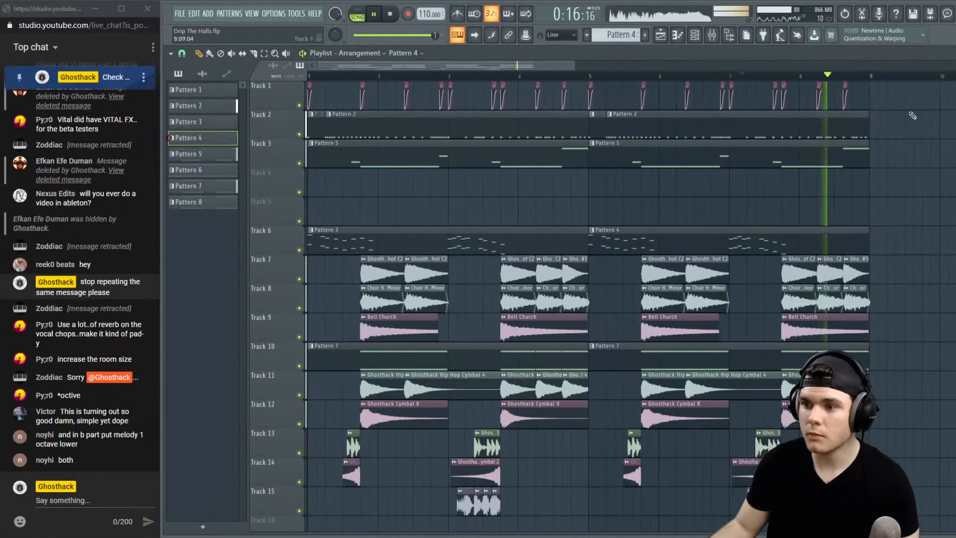
{"action": "key", "text": "space"}
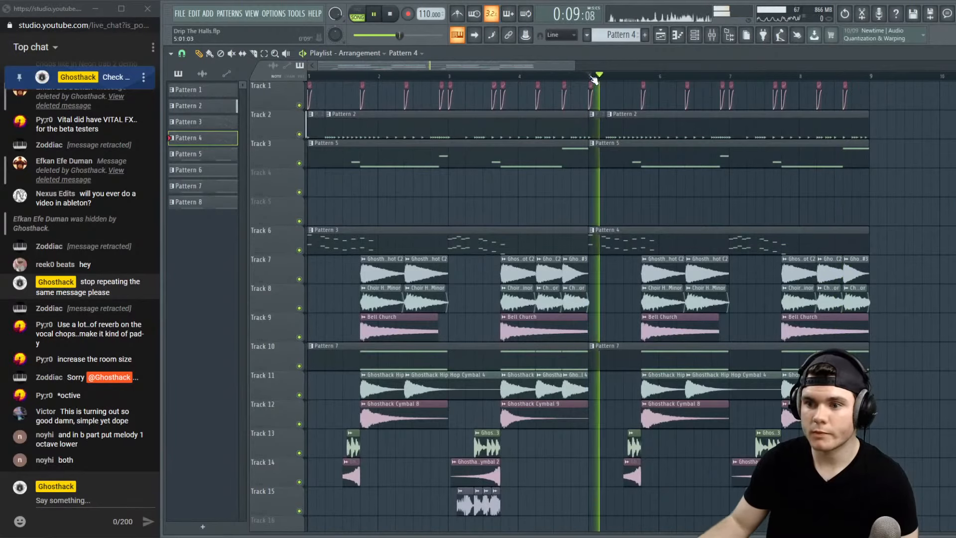
{"action": "key", "text": "space"}
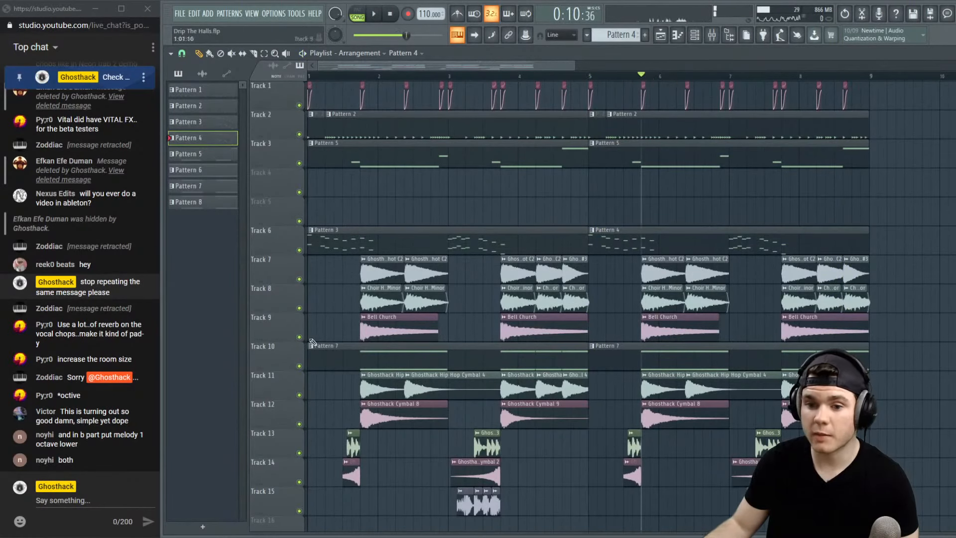
Solo the Pattern 7 track and isolate mixer Insert 15 to hear the Vital part alone
{"action": "right_click", "coordinate": [299, 366]}
{"action": "key", "text": "space"}
{"action": "double_click", "coordinate": [623, 367]}
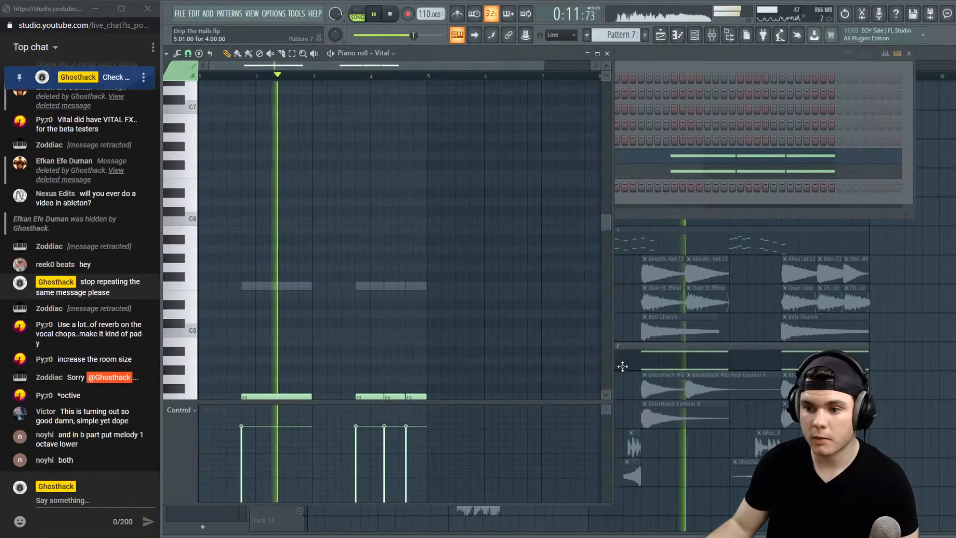
{"action": "key", "text": "space"}
{"action": "key", "text": "F9"}
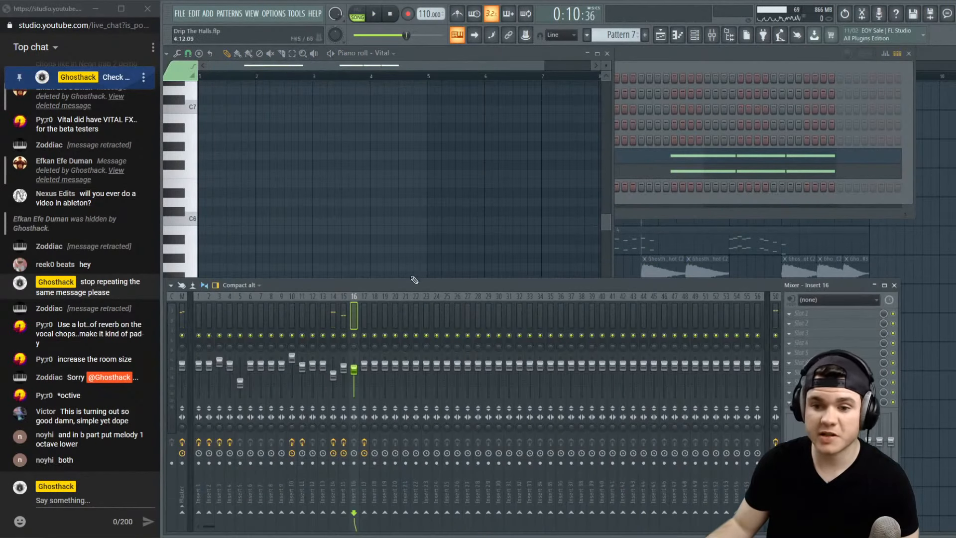
{"action": "right_click", "coordinate": [355, 336]}
{"action": "key", "text": "space"}
{"action": "left_click", "coordinate": [343, 321]}
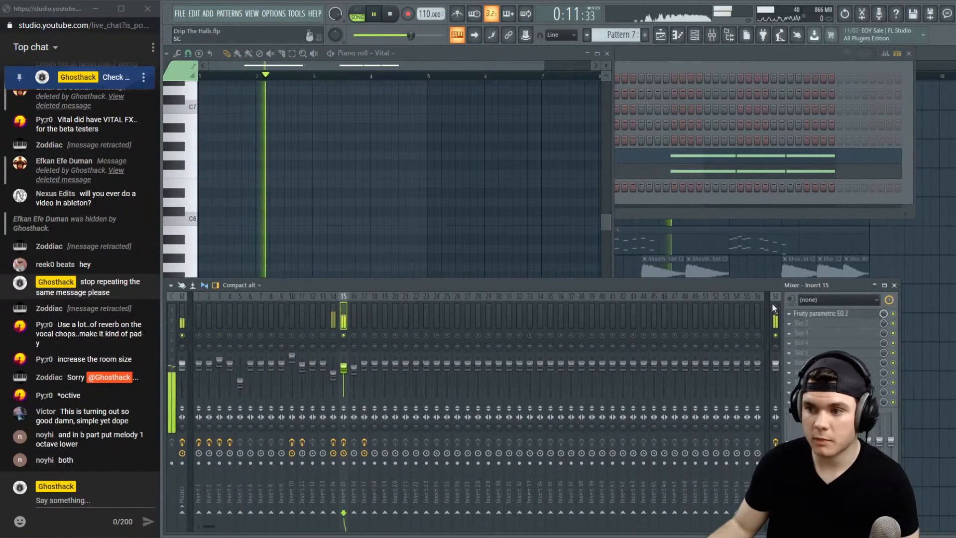
Check Insert 15's parametric EQ and try Fruity Soft Clipper in its second effect slot
{"action": "left_click", "coordinate": [827, 314]}
{"action": "key", "text": "space"}
{"action": "left_click", "coordinate": [842, 314]}
{"action": "left_click", "coordinate": [826, 324]}
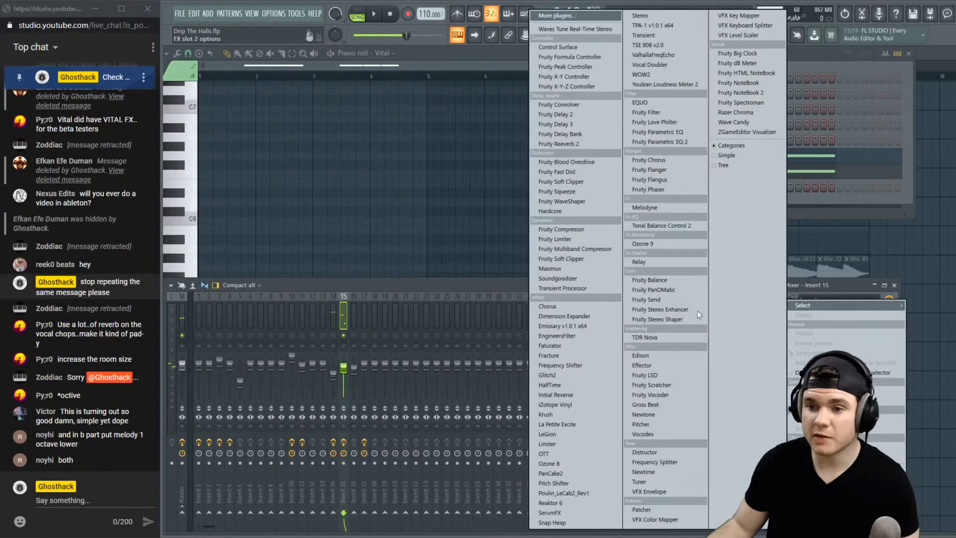
{"action": "left_click", "coordinate": [578, 181]}
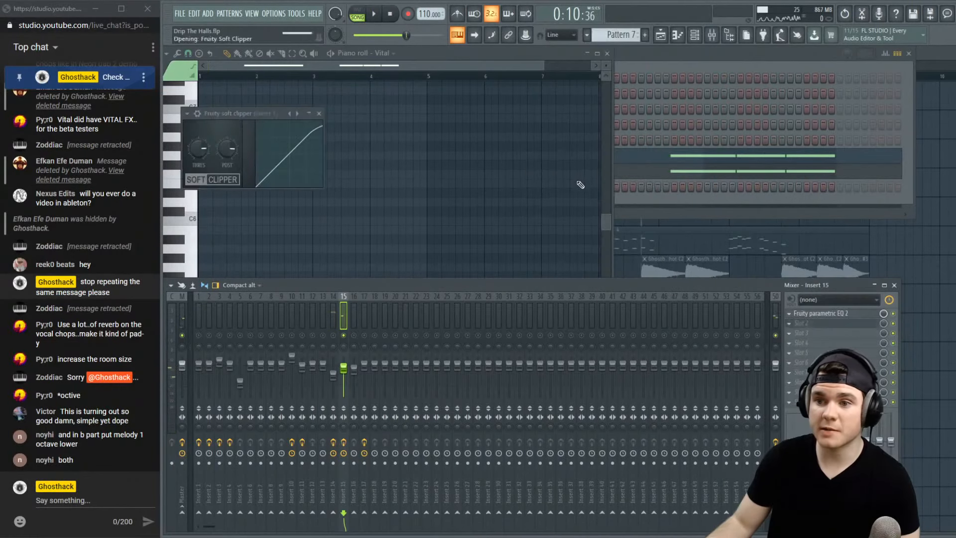
{"action": "left_click", "coordinate": [788, 328]}
{"action": "mouse_move", "coordinate": [795, 294]}
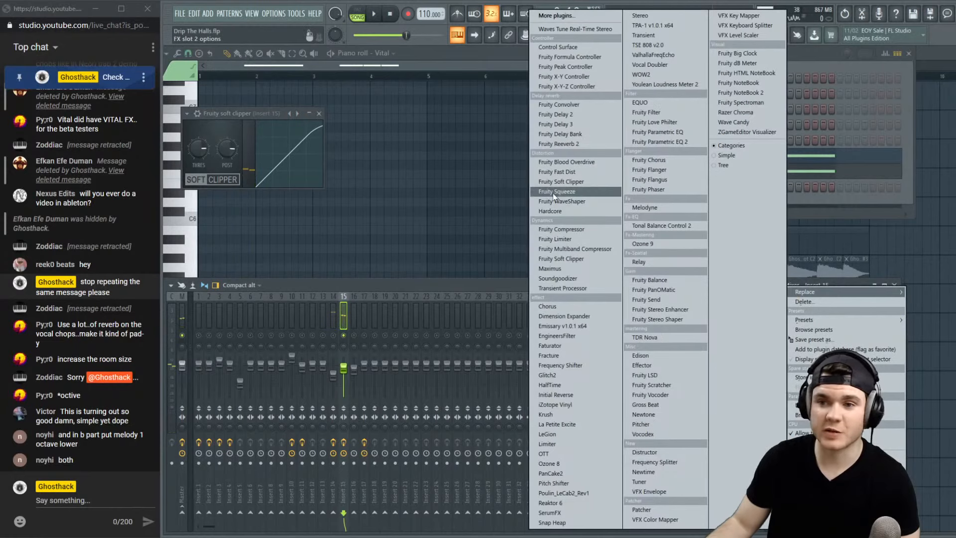
{"action": "left_click", "coordinate": [561, 181]}
Replace the second effect on Insert 15 with Fruity Fast Dist and set its mix level to 91% while listening
{"action": "left_click", "coordinate": [791, 325]}
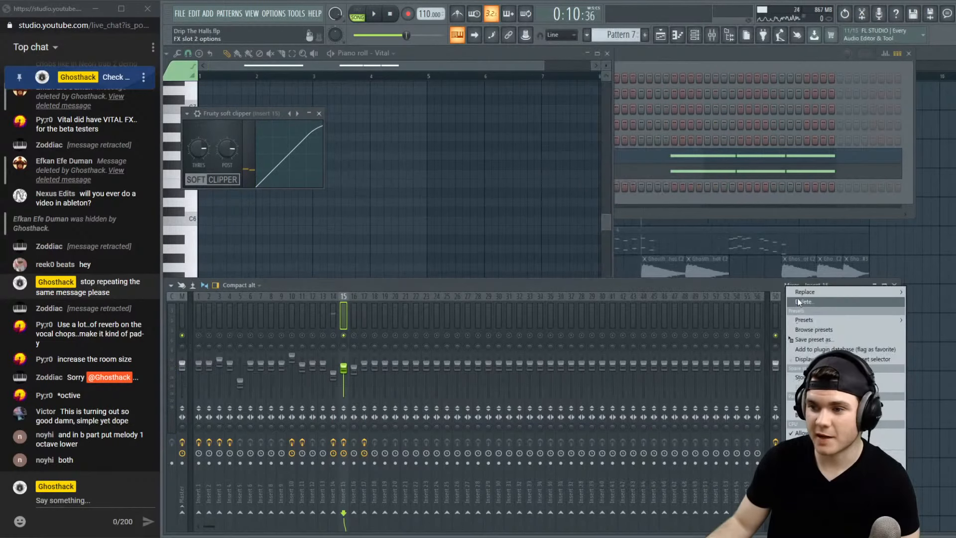
{"action": "left_click", "coordinate": [593, 172]}
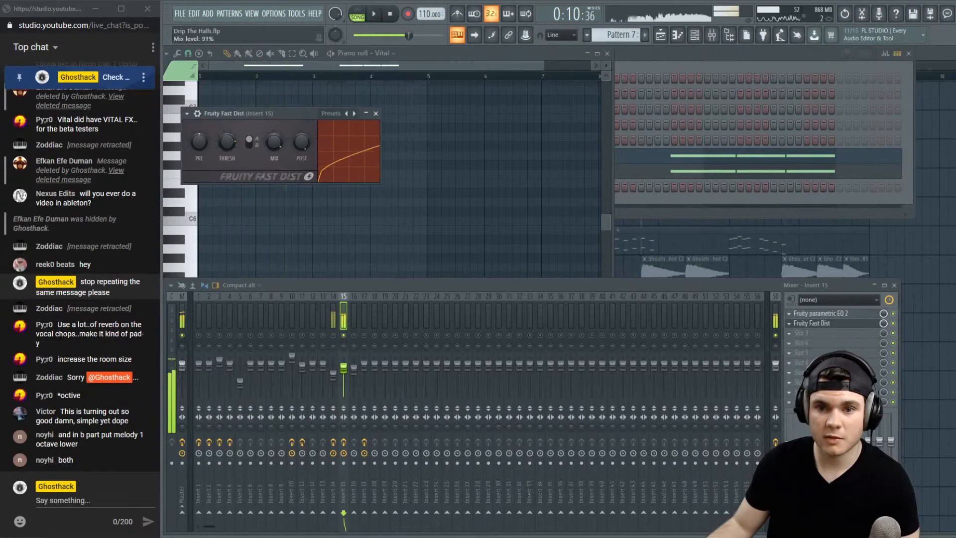
{"action": "key", "text": "space"}
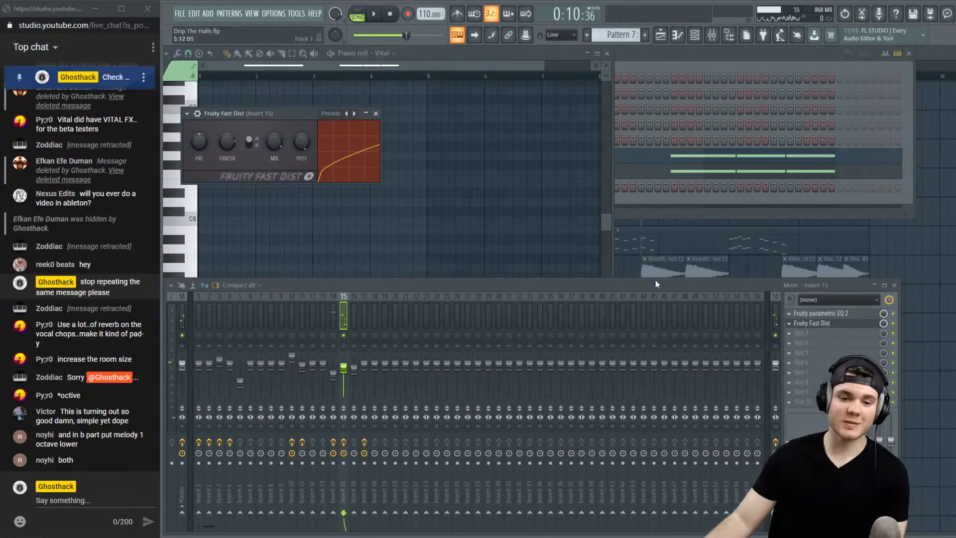
Load Fruity Reeverb 2 into the third effect slot of Insert 15 and audition the sound
{"action": "left_click", "coordinate": [842, 332]}
{"action": "mouse_move", "coordinate": [817, 305]}
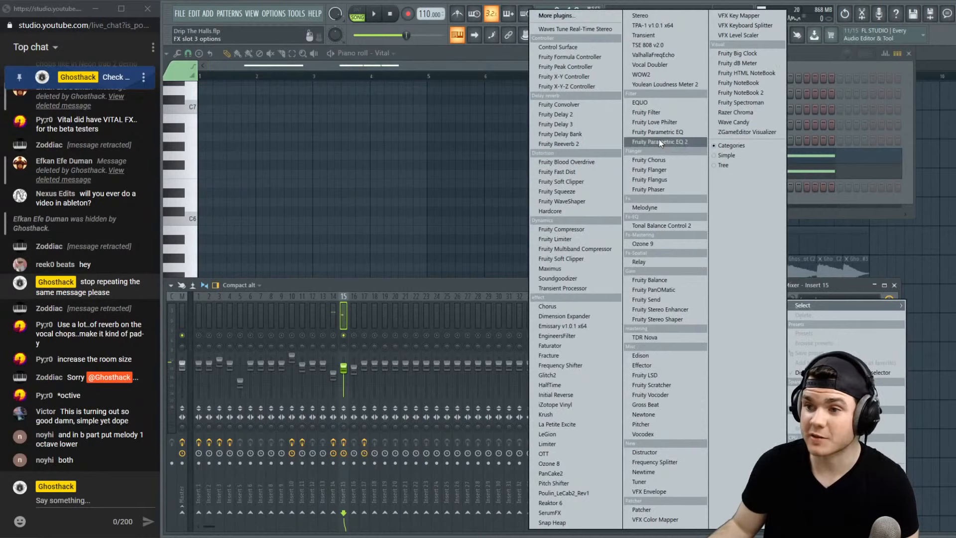
{"action": "left_click", "coordinate": [578, 144]}
{"action": "key", "text": "space"}
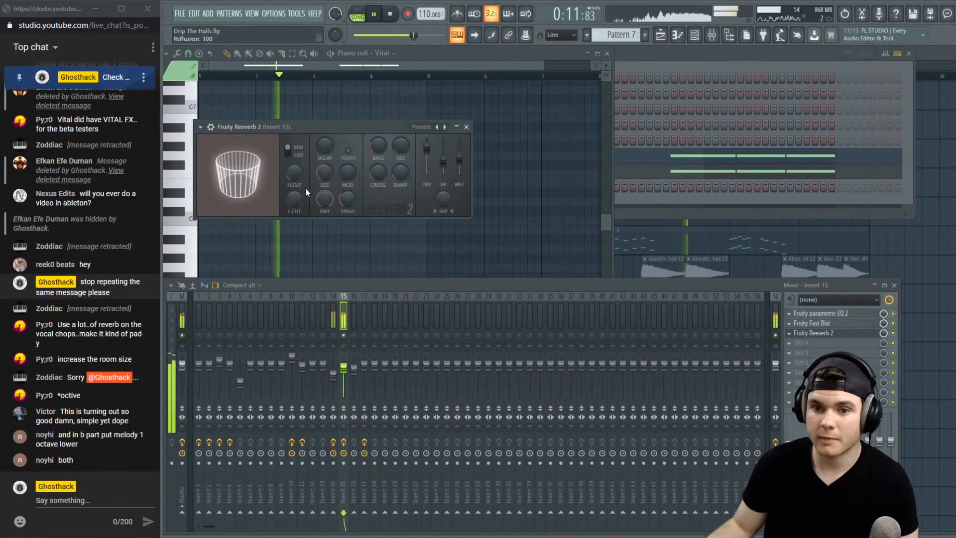
{"action": "left_click", "coordinate": [467, 127]}
Move Fruity Fast Dist ahead of Fruity Parametric EQ 2 on Insert 15 and unsolo the insert
{"action": "key", "text": "space"}
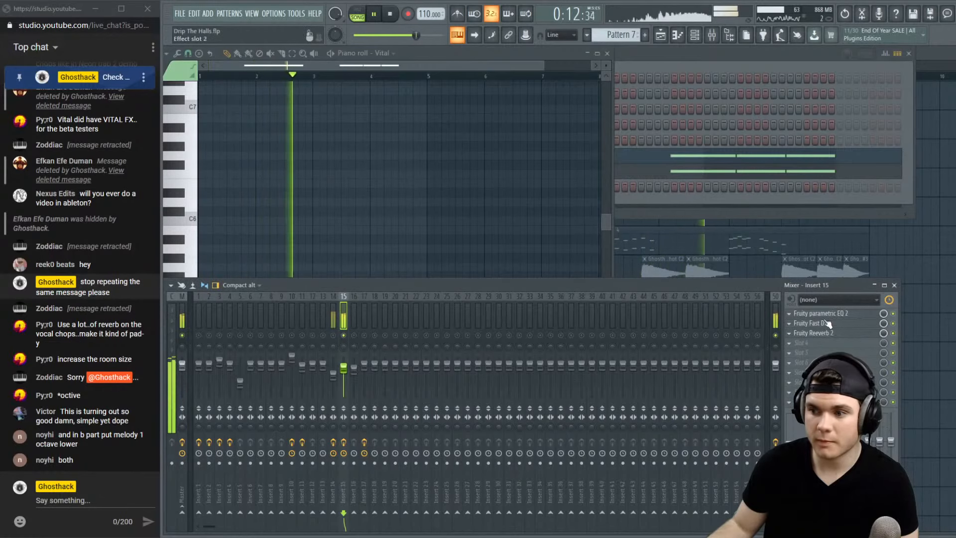
{"action": "key", "text": "space"}
{"action": "key", "text": "space"}
{"action": "right_click", "coordinate": [344, 335]}
{"action": "key", "text": "space"}
{"action": "key", "text": "space"}
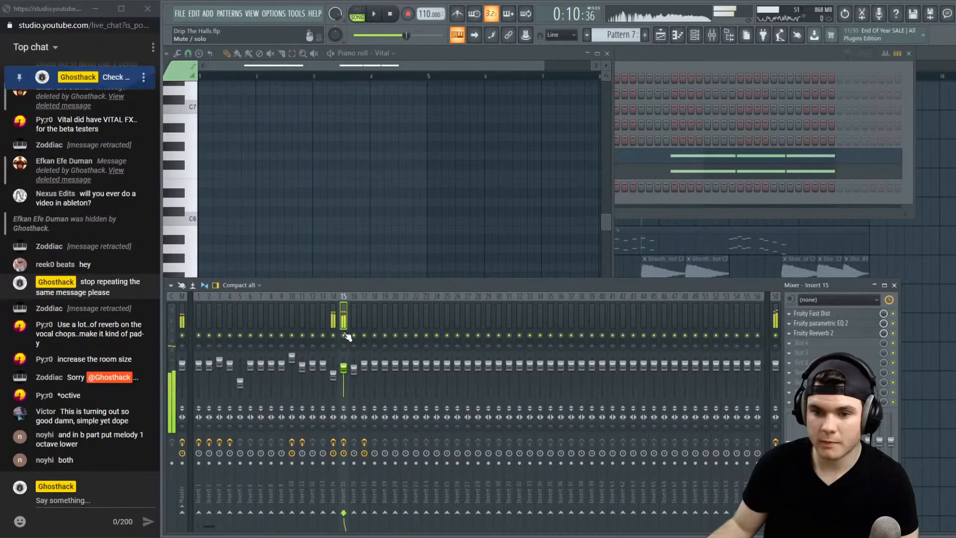
Lower Insert 15's volume to 84%, unsolo the Pattern 7 track, and play the arrangement from bar 5
{"action": "left_click_drag", "start_coordinate": [344, 368], "coordinate": [344, 371]}
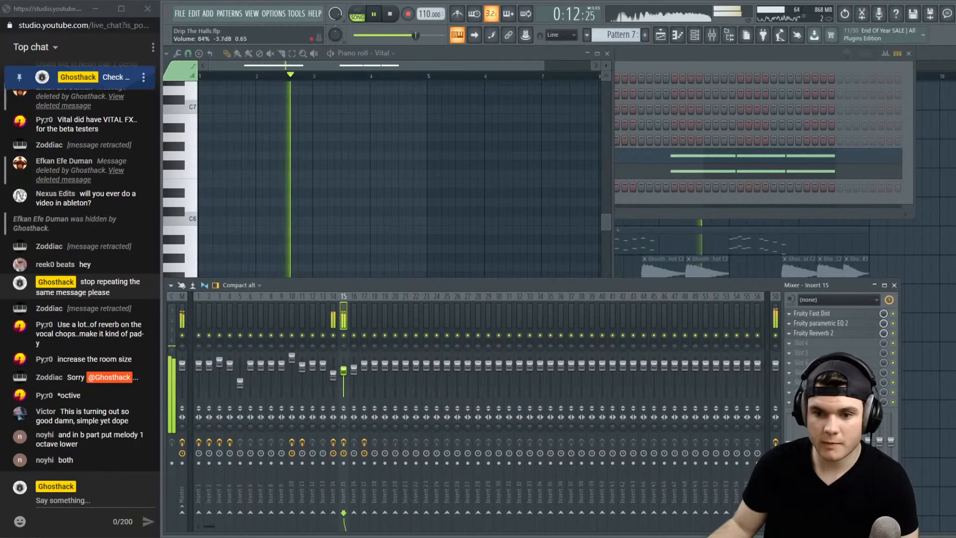
{"action": "key", "text": "space"}
{"action": "key", "text": "F5"}
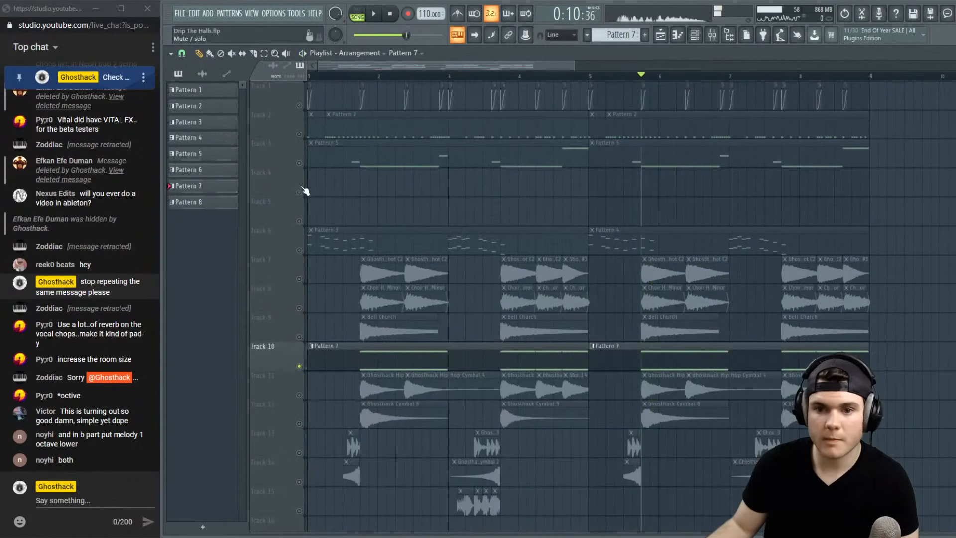
{"action": "key", "text": "space"}
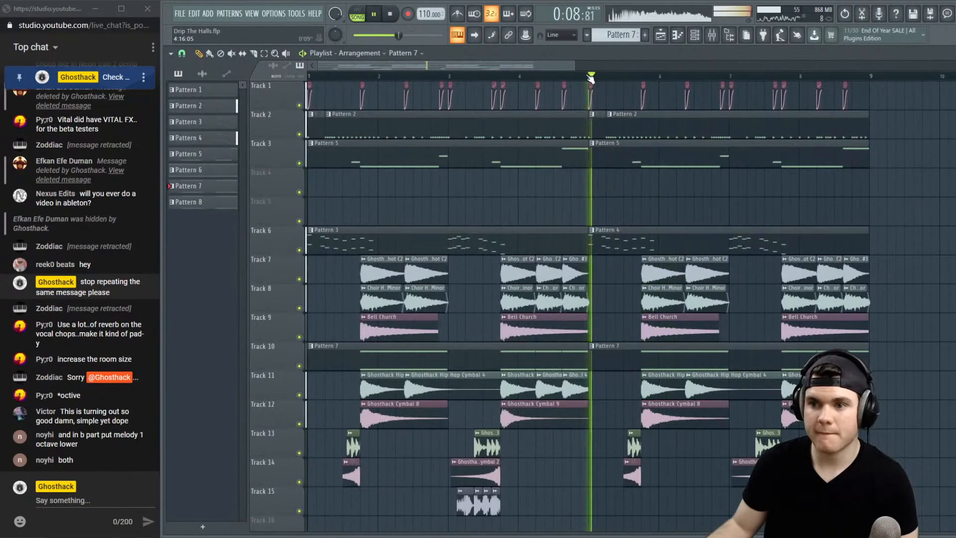
Lower Insert 15's volume further during playback, comparing it soloed and in the full mix
{"action": "left_click", "coordinate": [713, 36]}
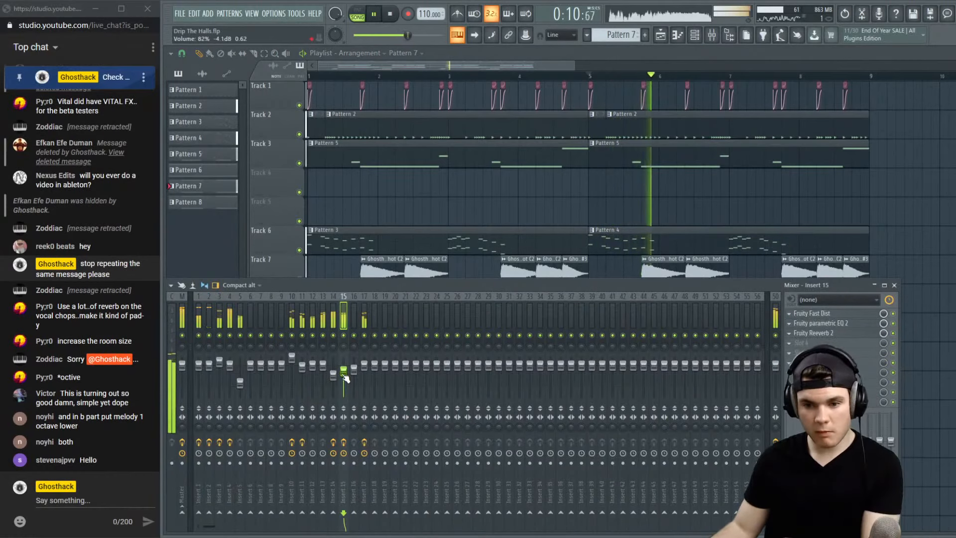
{"action": "right_click", "coordinate": [344, 337]}
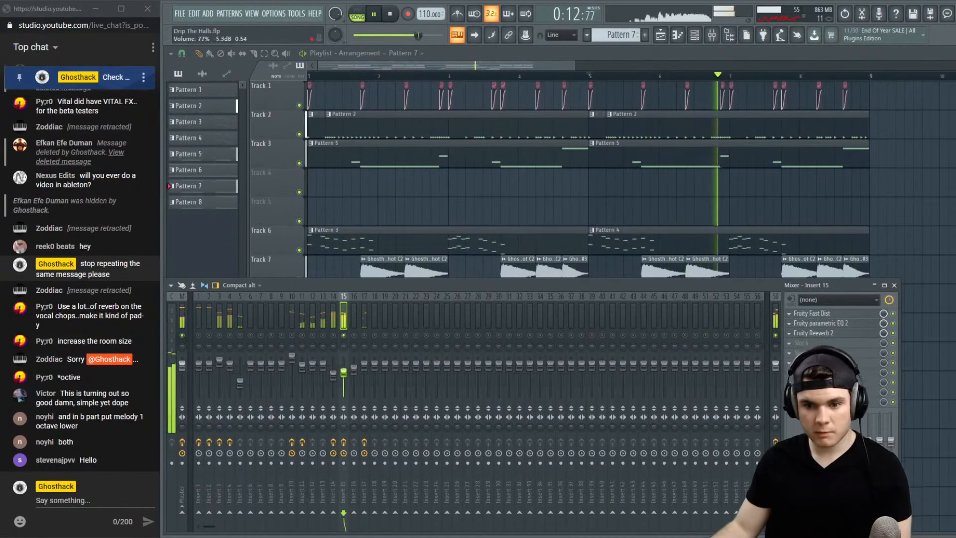
{"action": "right_click", "coordinate": [344, 337]}
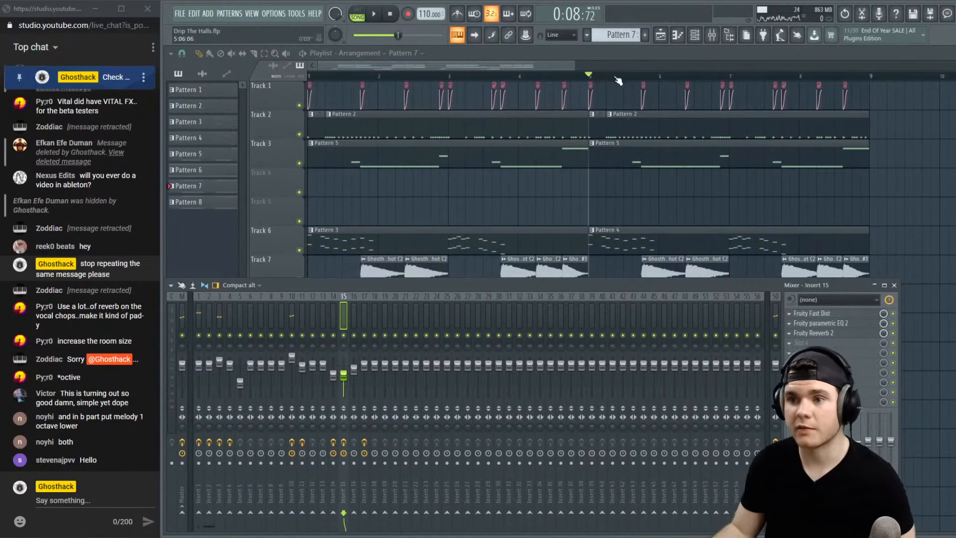
Open Pattern 4's Music Box notes in the piano roll and play from bar 5
{"action": "double_click", "coordinate": [618, 235]}
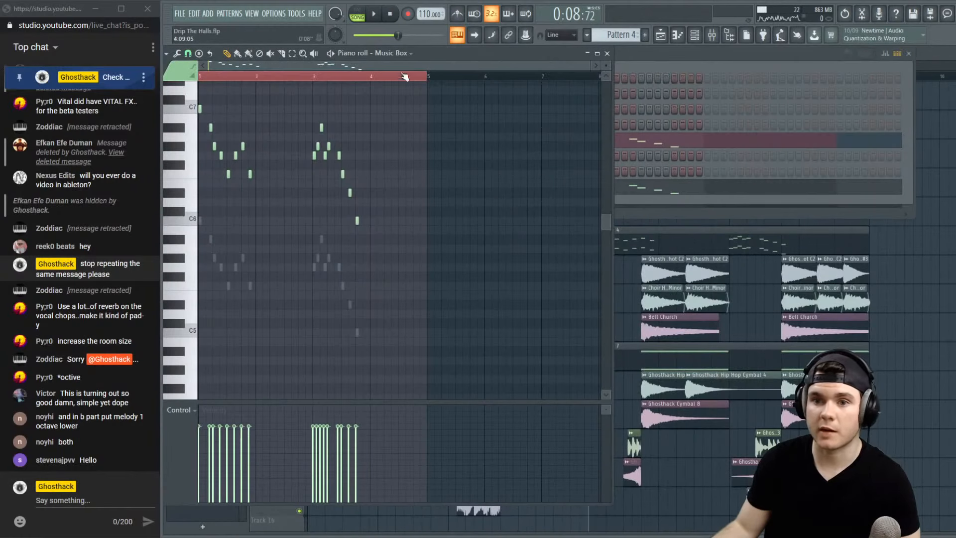
{"action": "key", "text": "space"}
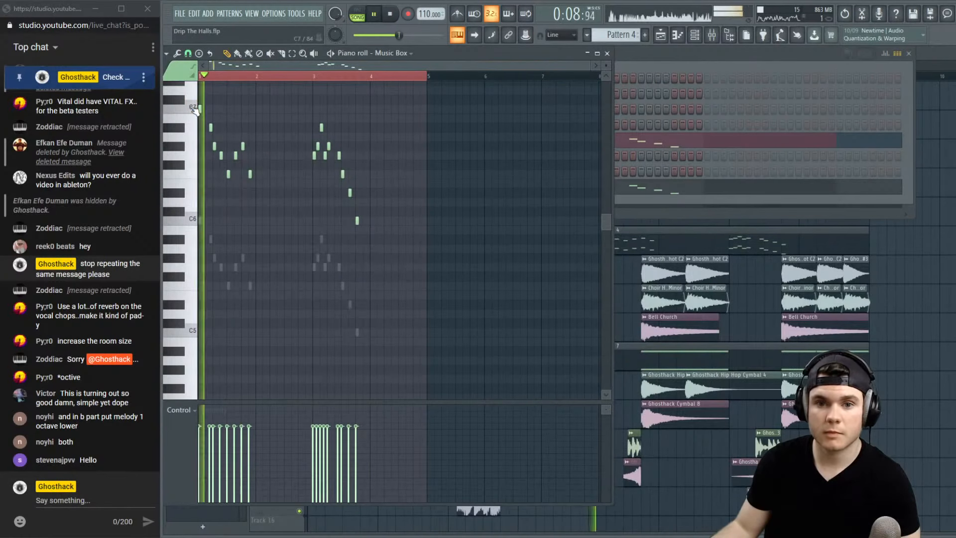
Try transposing the first phrase of the Music Box melody down one octave
{"action": "key", "text": "ctrl+Down"}
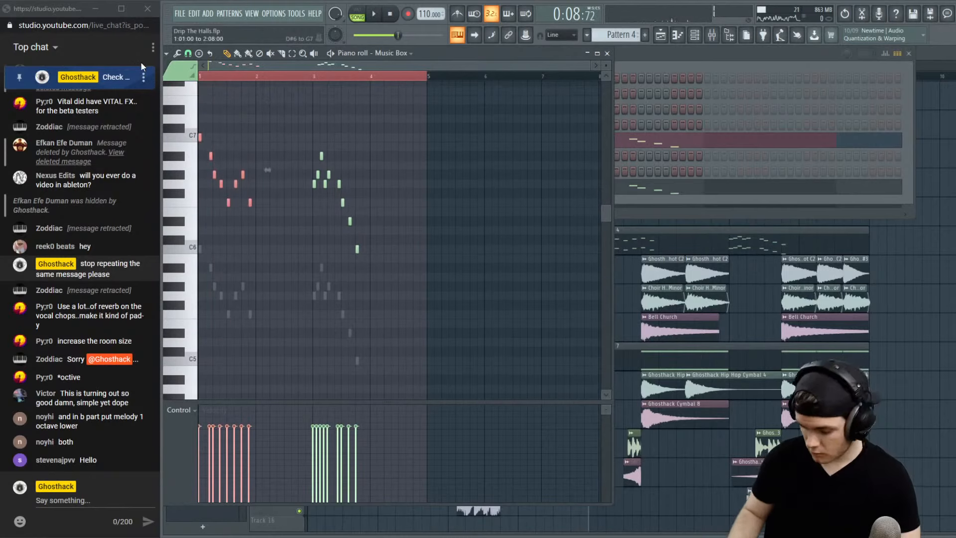
{"action": "key", "text": "space"}
{"action": "key", "text": "ctrl+Up"}
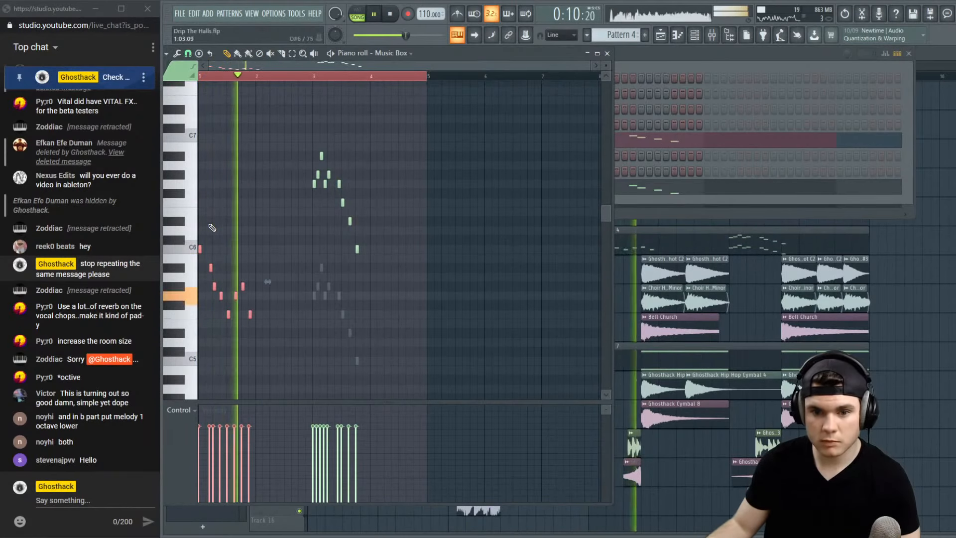
{"action": "key", "text": "space"}
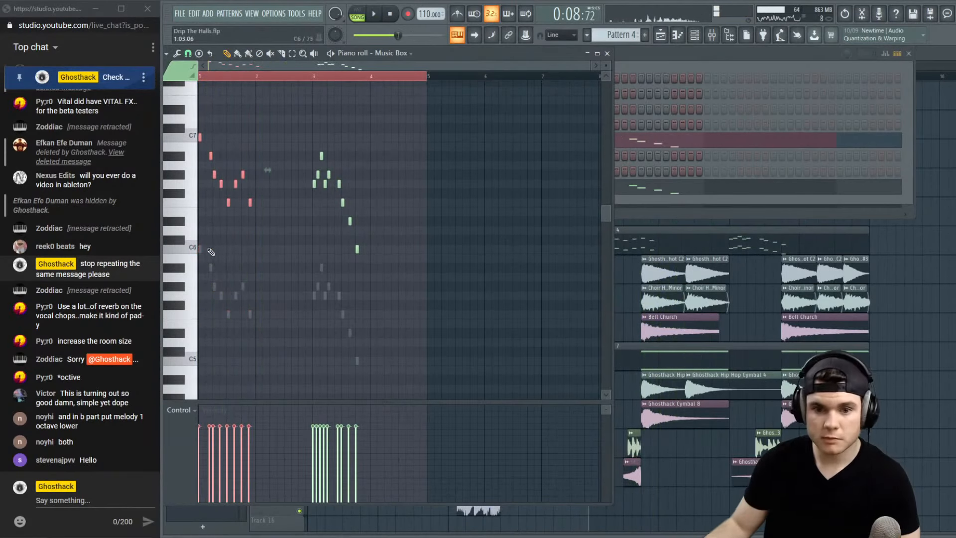
Transpose the first phrase of the Main Vocal DRY_2 notes down one octave to start on C5 and listen
{"action": "right_click", "coordinate": [200, 250]}
{"action": "left_click_drag", "start_coordinate": [277, 363], "coordinate": [141, 208]}
{"action": "key", "text": "space"}
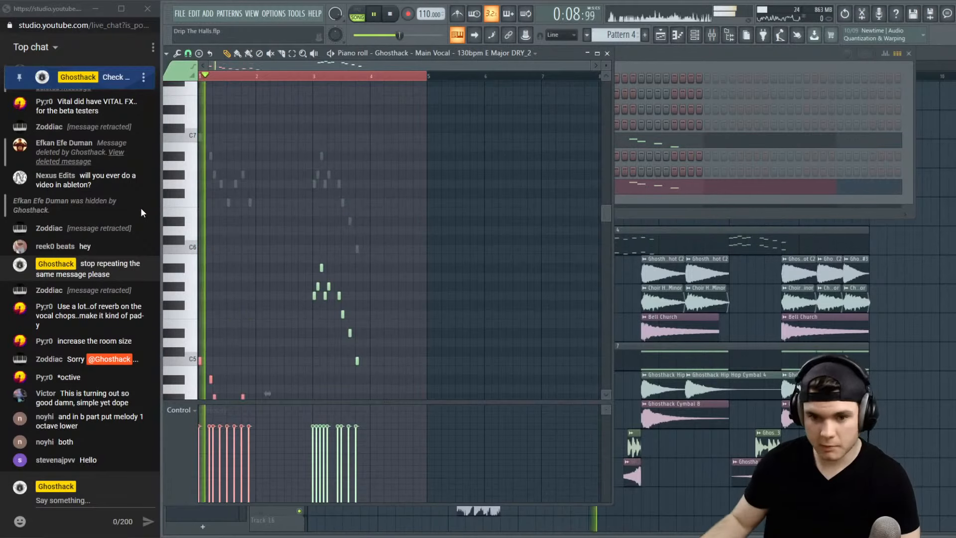
{"action": "scroll", "coordinate": [141, 207], "scroll_direction": "up", "scroll_amount": 1}
{"action": "key", "text": "ctrl+Down"}
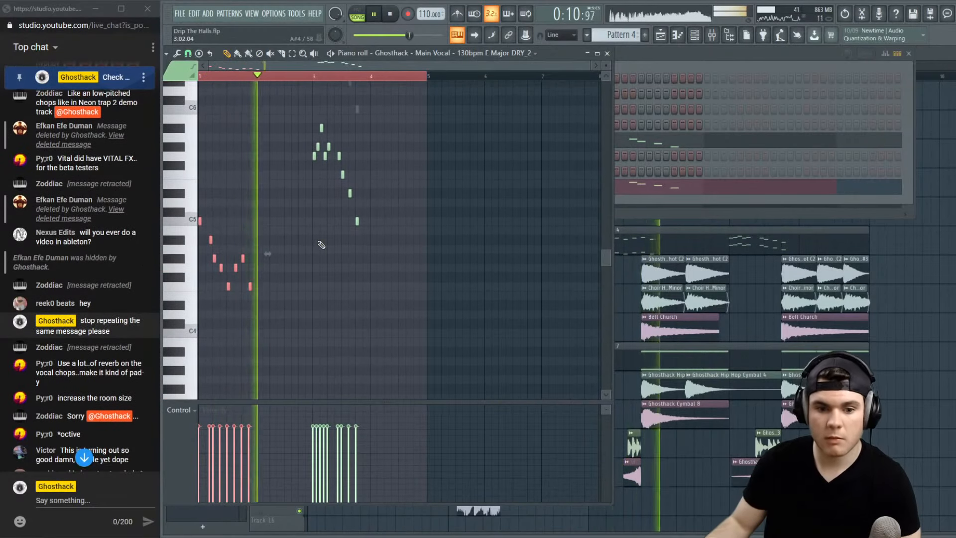
Transpose the second phrase of the Main Vocal DRY_2 notes, starting at bar 3, down one octave and listen to the full arrangement
{"action": "left_click_drag", "start_coordinate": [434, 281], "coordinate": [297, 118]}
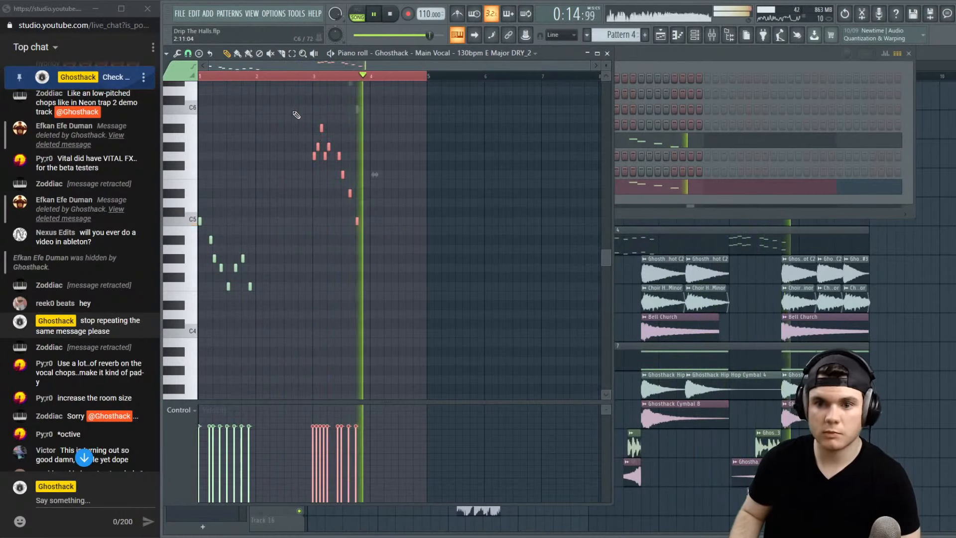
{"action": "key", "text": "space"}
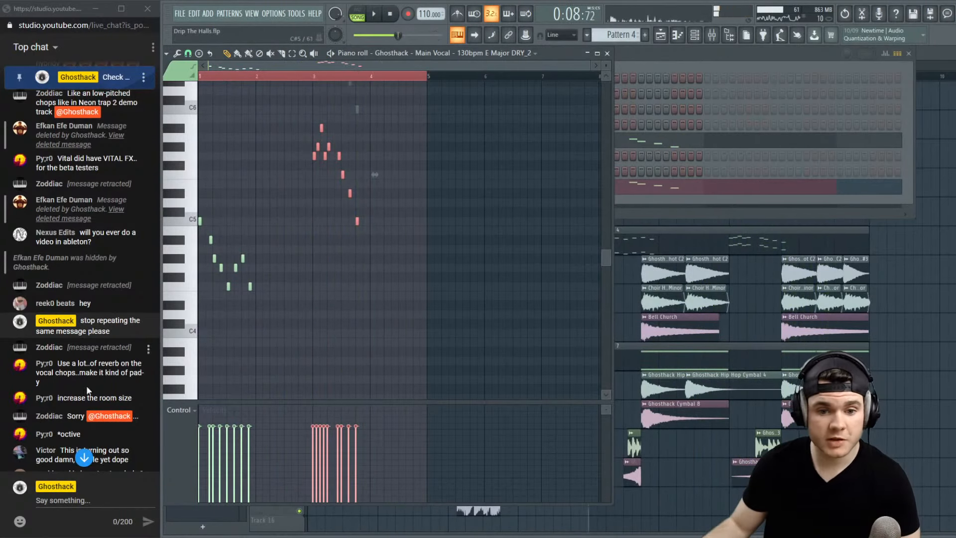
{"action": "left_click", "coordinate": [84, 461]}
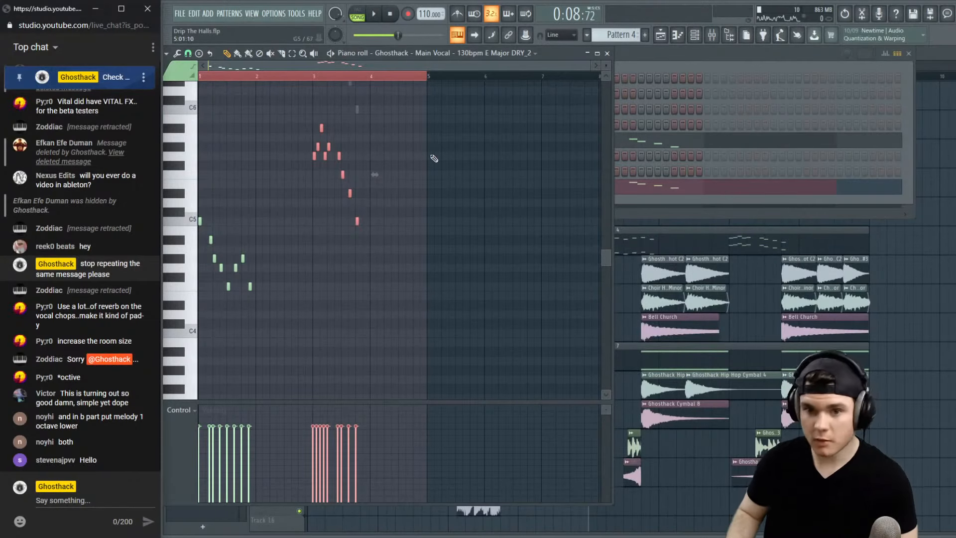
{"action": "left_click", "coordinate": [550, 55]}
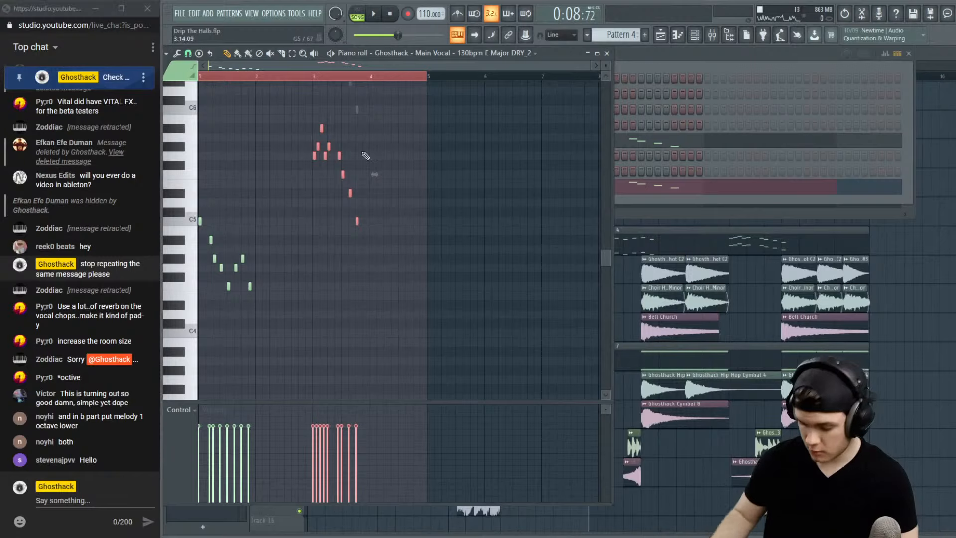
{"action": "key", "text": "space"}
{"action": "left_click", "coordinate": [313, 76]}
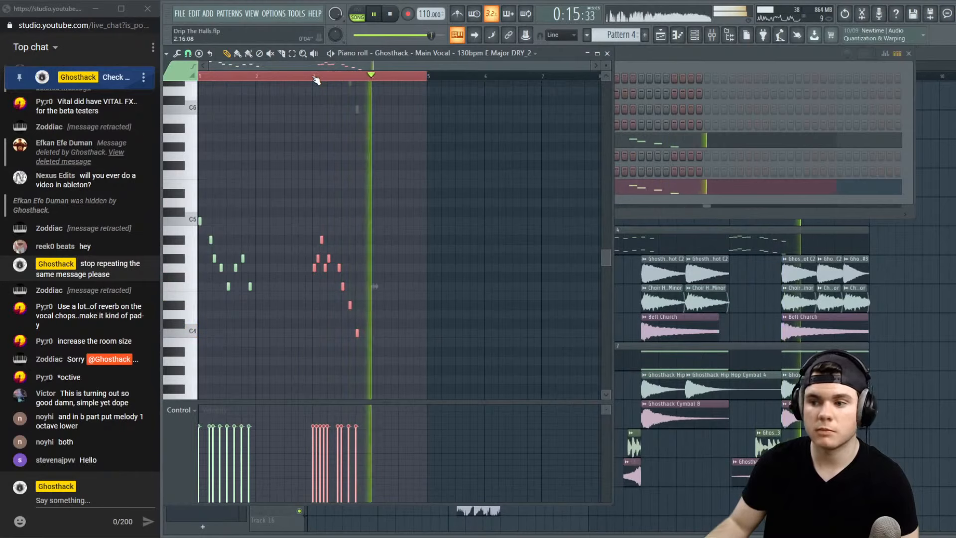
{"action": "left_click_drag", "start_coordinate": [313, 76], "coordinate": [176, 76]}
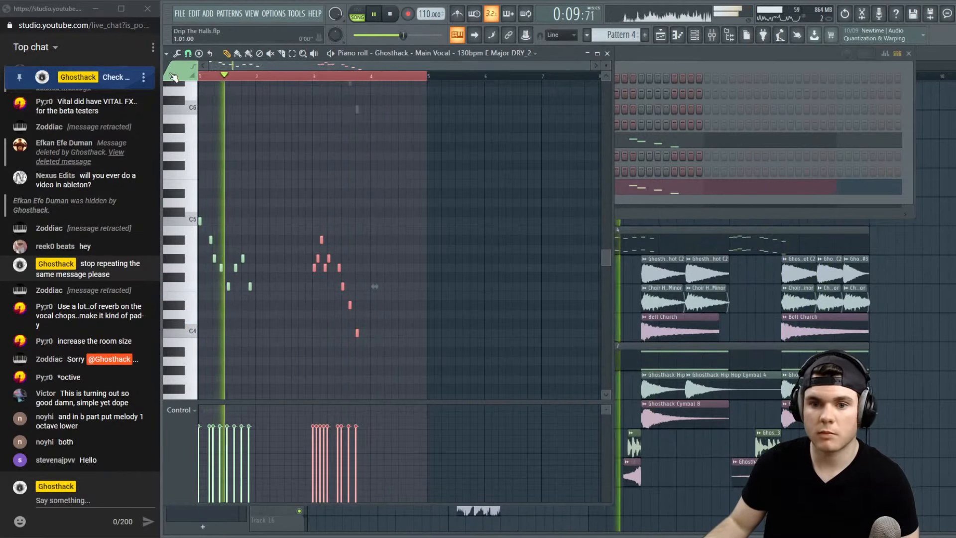
{"action": "key", "text": "F5"}
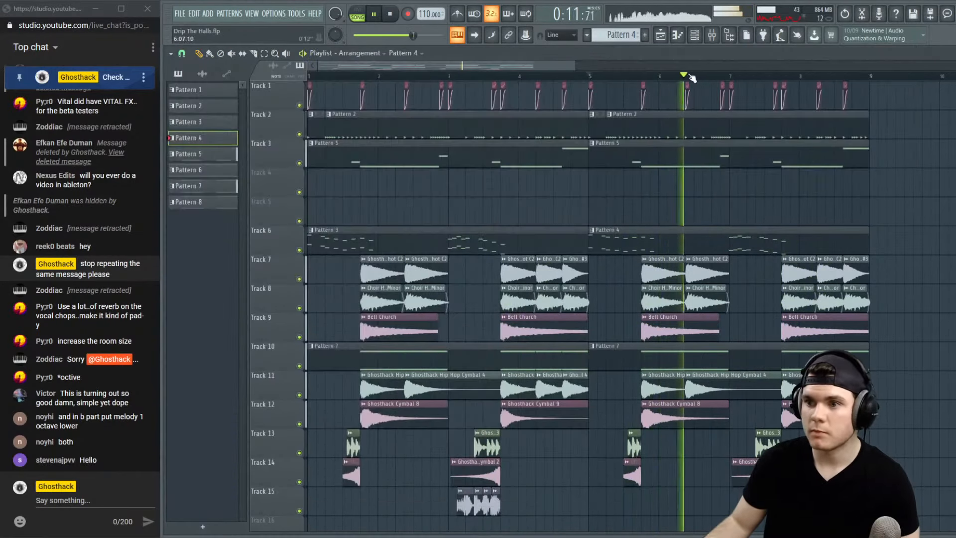
{"action": "scroll", "coordinate": [689, 80], "scroll_direction": "down", "scroll_amount": 1}
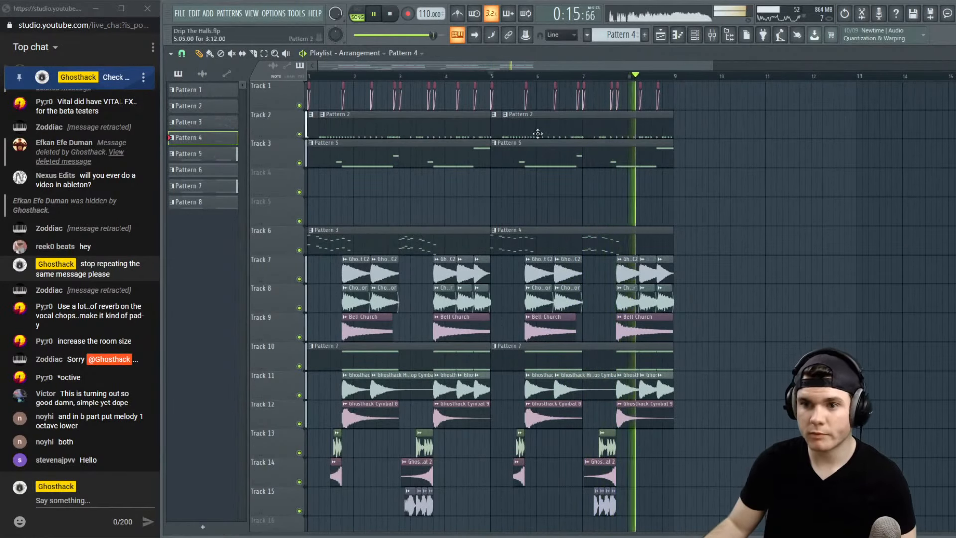
{"action": "key", "text": "space"}
Make the Track 10 Pattern 7 clip at bar 5 unique and open its Serum notes in the piano roll
{"action": "right_click", "coordinate": [497, 348]}
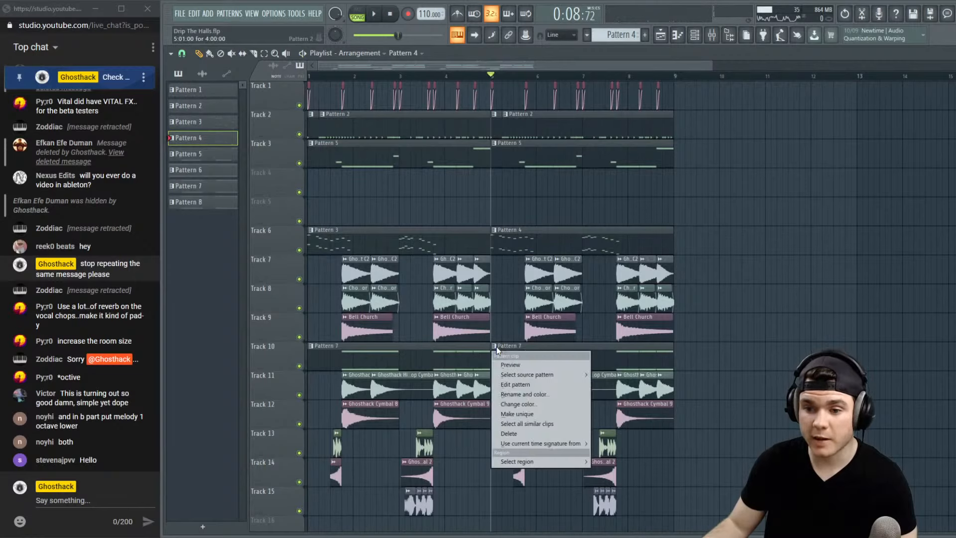
{"action": "left_click", "coordinate": [530, 414]}
{"action": "double_click", "coordinate": [535, 364]}
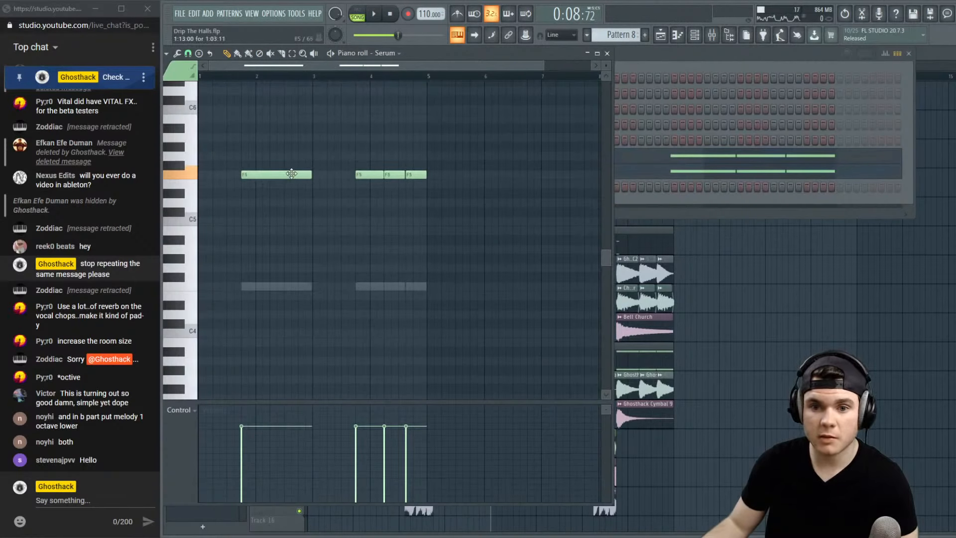
Try the Serum notes at C6, lower them one octave to C5, and play back the second half of the arrangement
{"action": "key", "text": "space"}
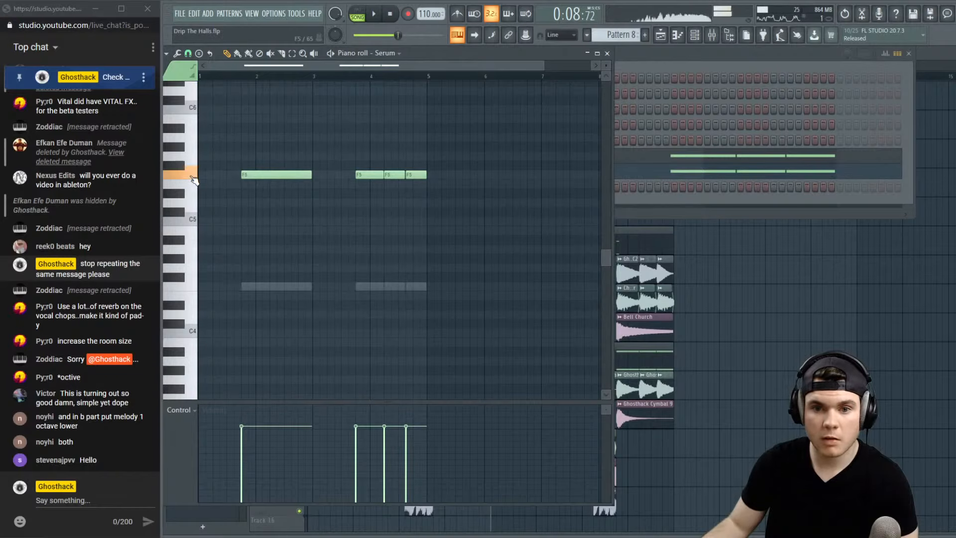
{"action": "left_click_drag", "start_coordinate": [426, 193], "coordinate": [209, 150]}
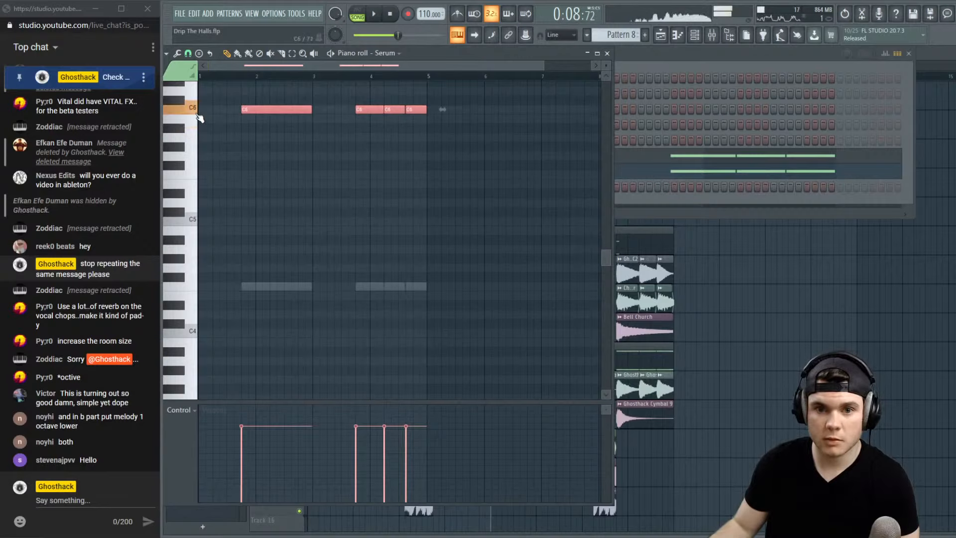
{"action": "key", "text": "space"}
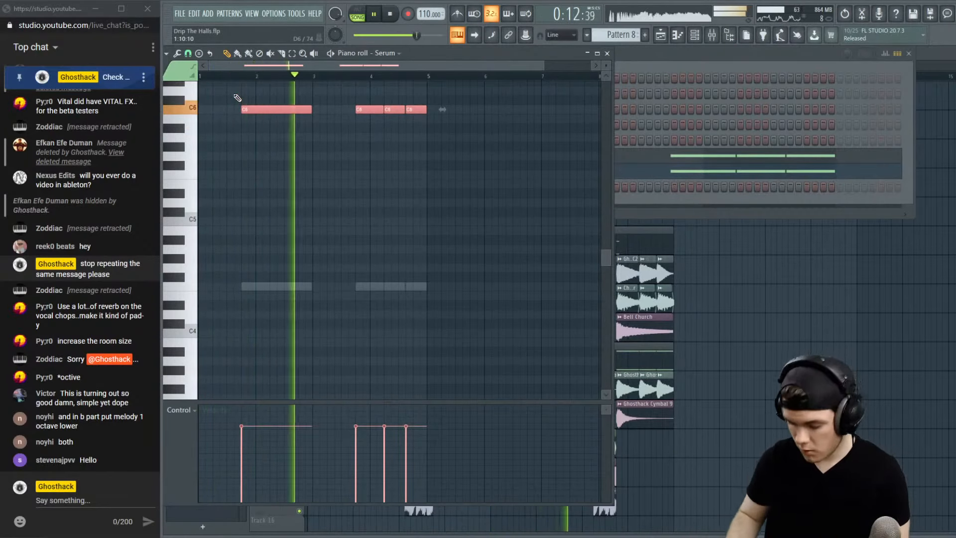
{"action": "key", "text": "ctrl+Down"}
{"action": "key", "text": "space"}
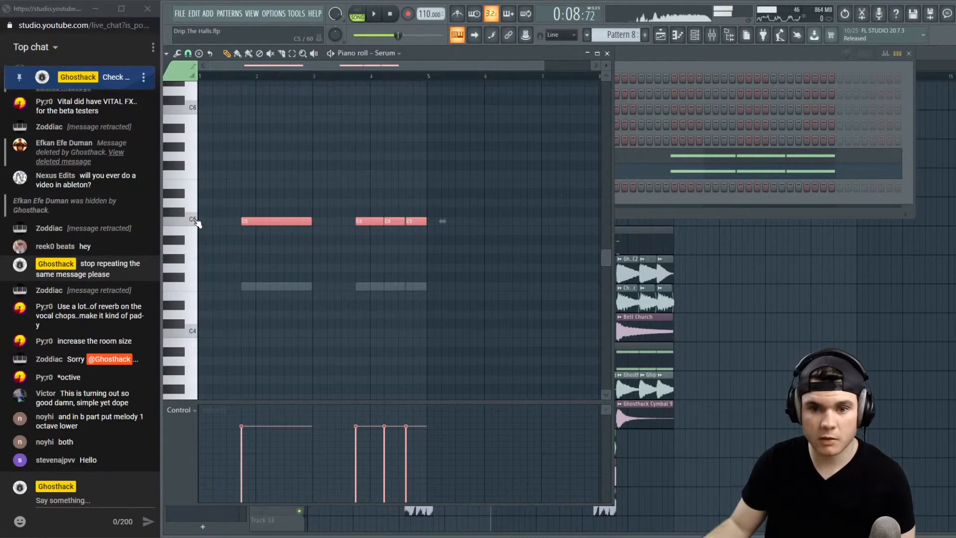
{"action": "key", "text": "space"}
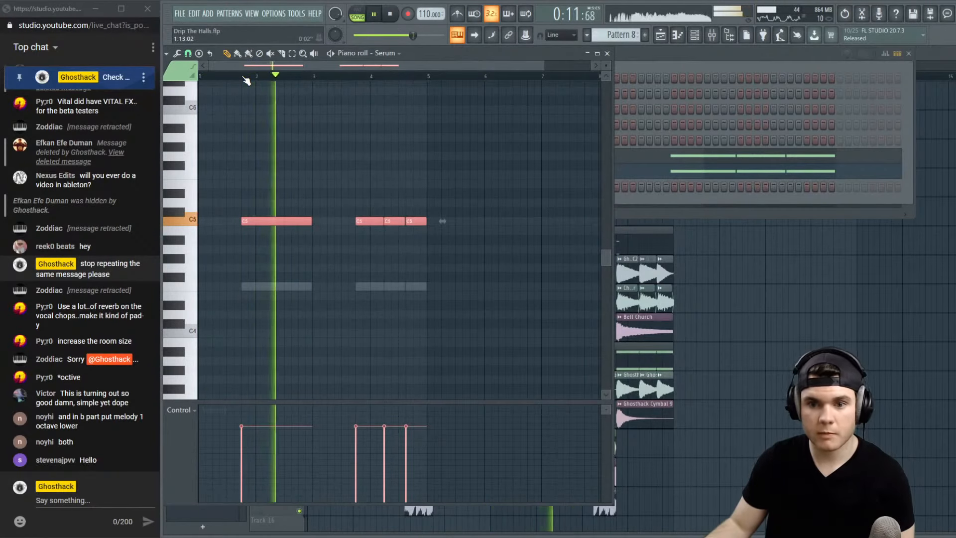
{"action": "left_click", "coordinate": [745, 292]}
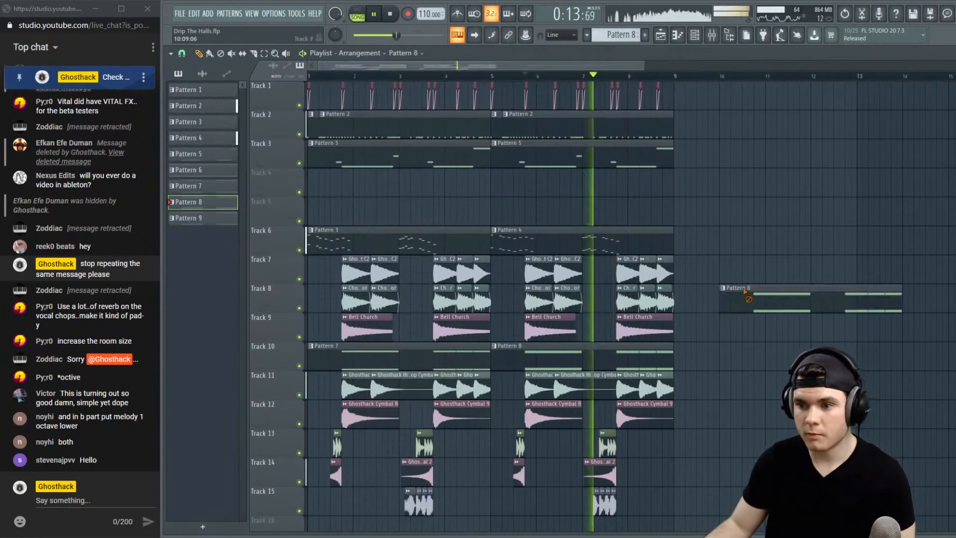
{"action": "right_click", "coordinate": [746, 293]}
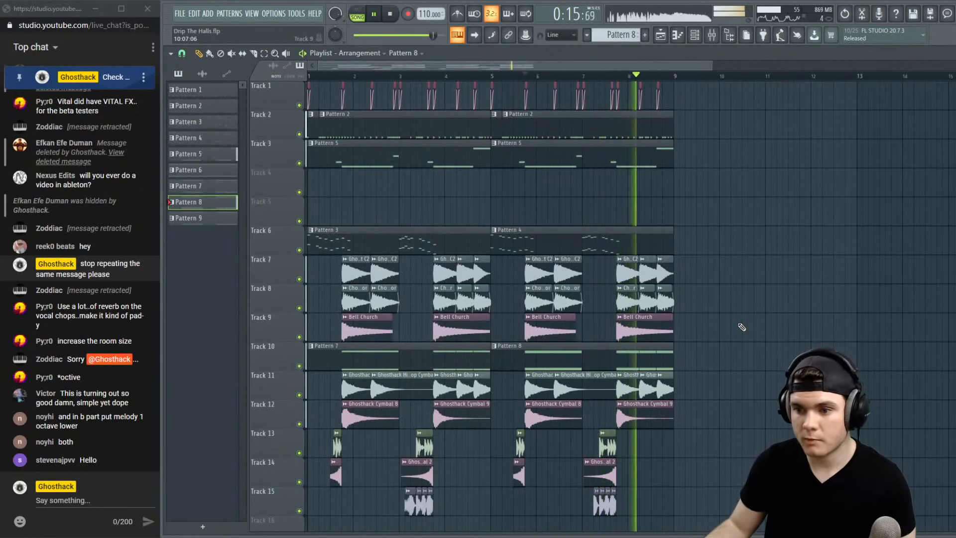
{"action": "key", "text": "space"}
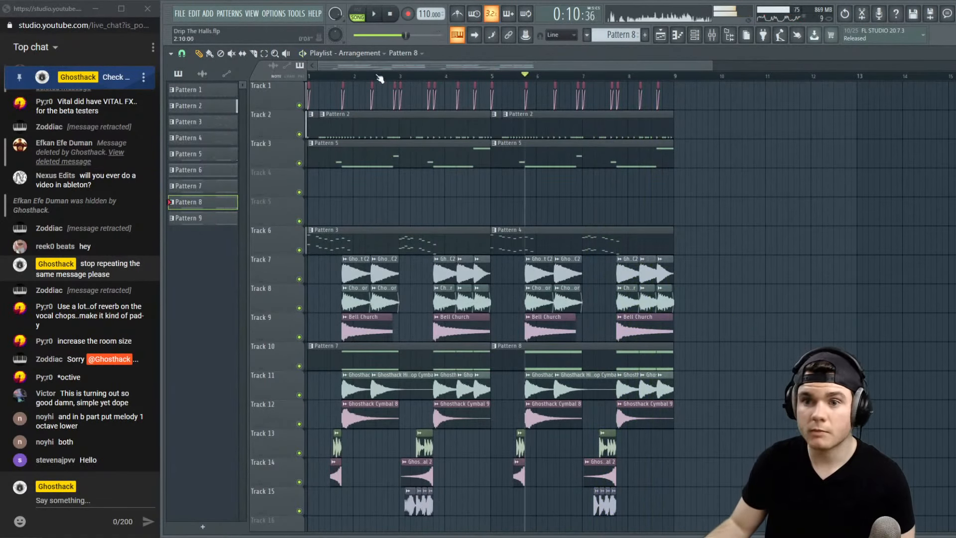
Solo Track 6 and Track 7 in turn from the start of the arrangement to check their sounds
{"action": "scroll", "coordinate": [269, 74], "scroll_direction": "up", "scroll_amount": 3}
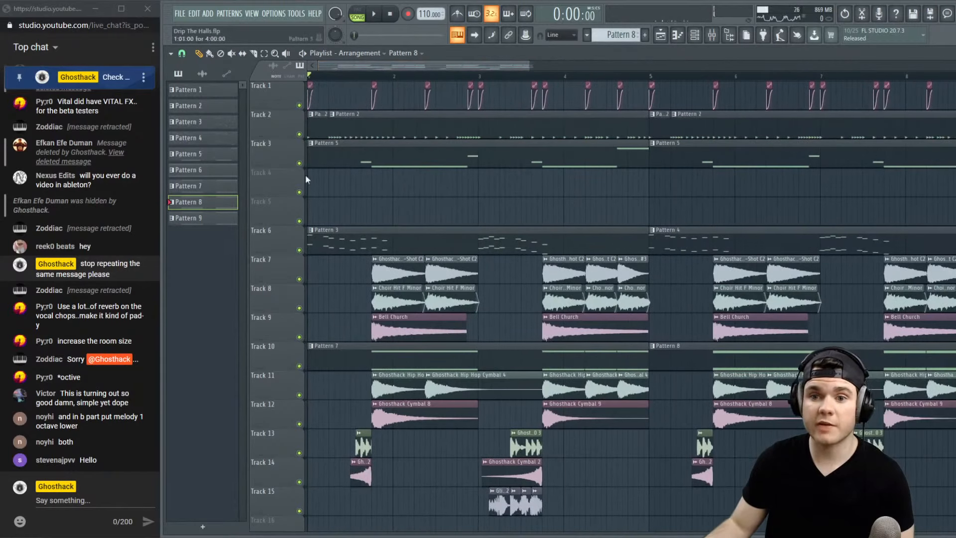
{"action": "right_click", "coordinate": [299, 250]}
{"action": "key", "text": "space"}
{"action": "scroll", "coordinate": [313, 259], "scroll_direction": "down", "scroll_amount": 3}
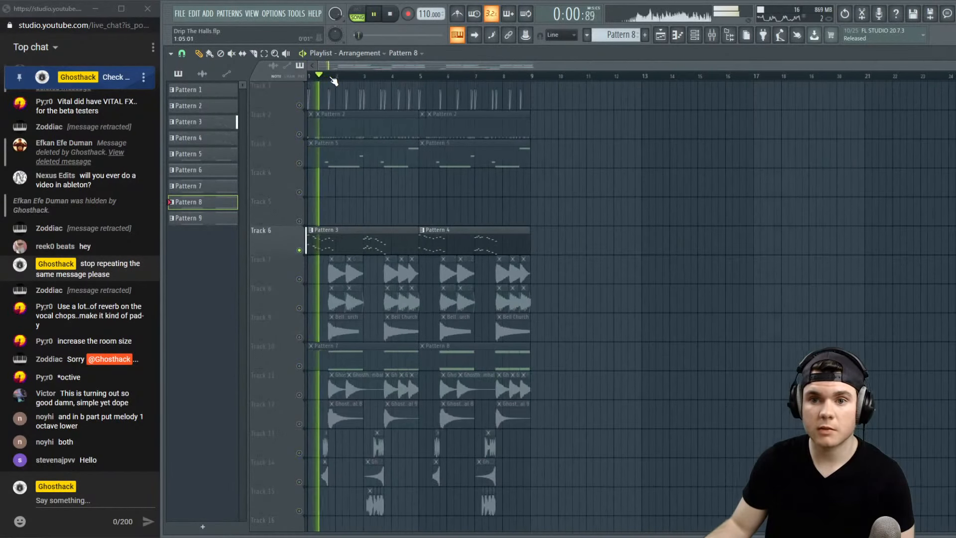
{"action": "right_click", "coordinate": [300, 250]}
{"action": "key", "text": "space"}
{"action": "right_click", "coordinate": [299, 279]}
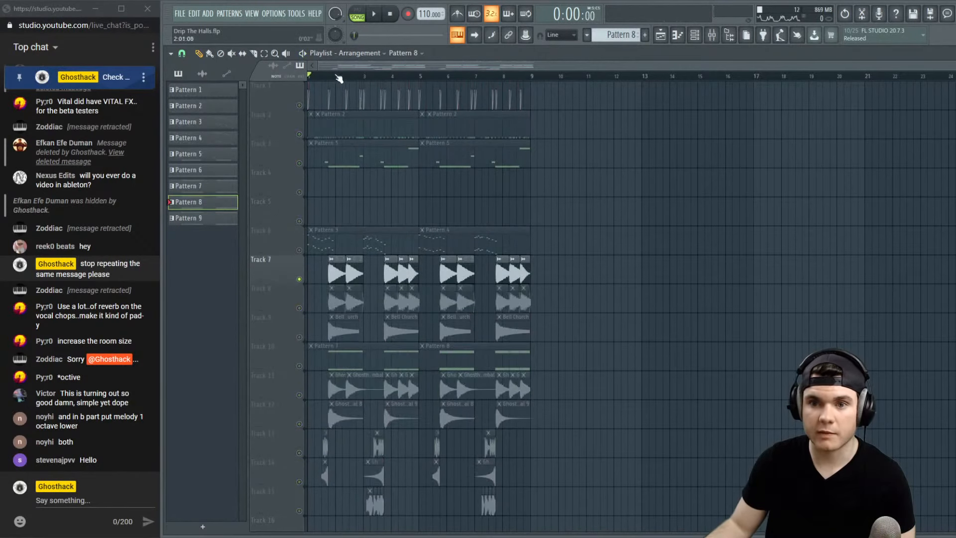
{"action": "key", "text": "space"}
{"action": "right_click", "coordinate": [300, 250]}
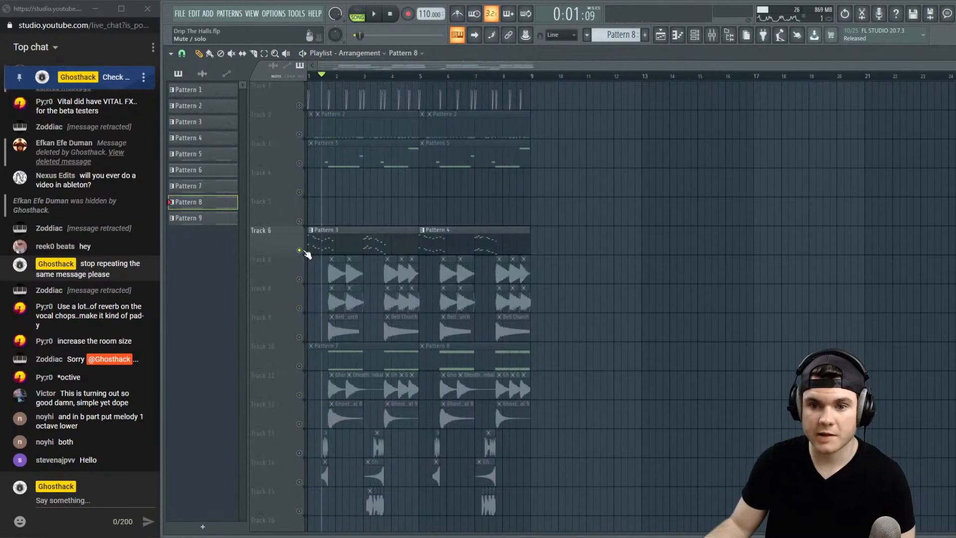
{"action": "right_click", "coordinate": [299, 250]}
Compare the full arrangement with the Track 2 drums soloed during playback
{"action": "right_click", "coordinate": [303, 133]}
{"action": "right_click", "coordinate": [300, 134]}
{"action": "right_click", "coordinate": [300, 134]}
{"action": "key", "text": "space"}
{"action": "key", "text": "space"}
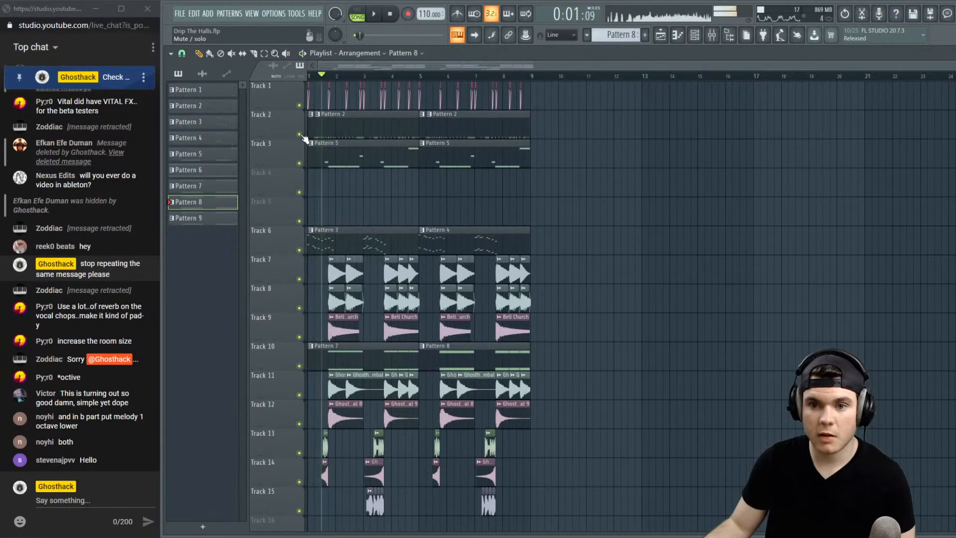
{"action": "key", "text": "space"}
{"action": "right_click", "coordinate": [300, 134]}
Inspect Pattern 2's Techno Kick 10 notes in the piano roll while the soloed drums play
{"action": "double_click", "coordinate": [342, 128]}
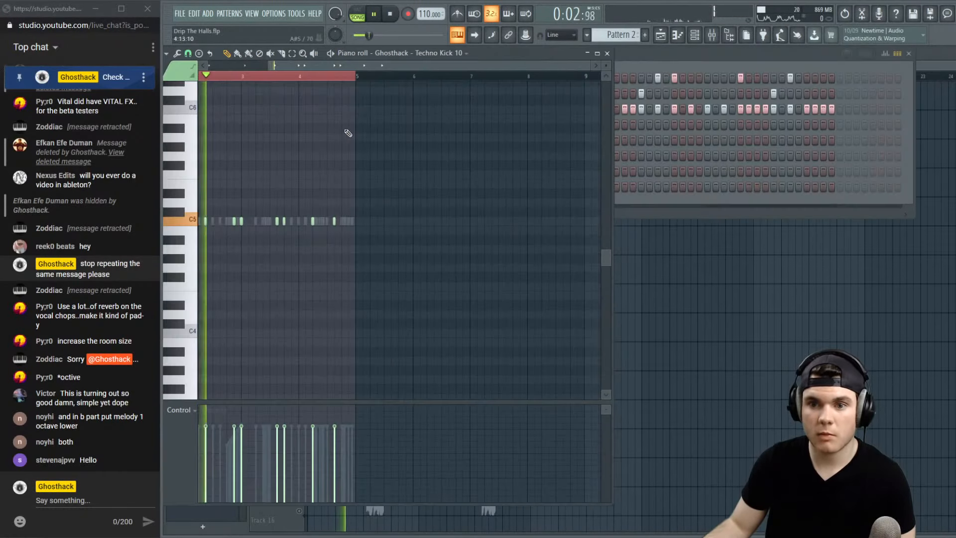
{"action": "left_click", "coordinate": [607, 53]}
{"action": "left_click", "coordinate": [908, 54]}
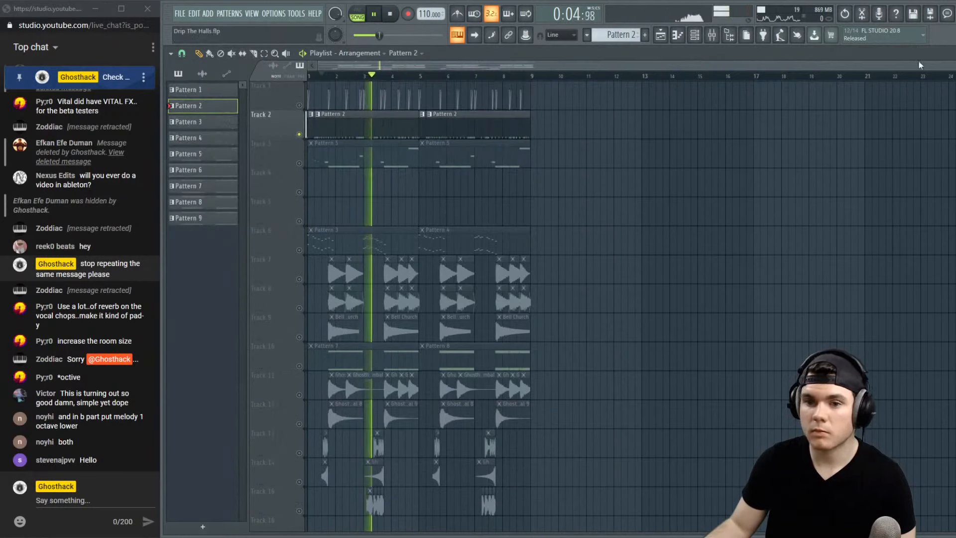
{"action": "double_click", "coordinate": [345, 128]}
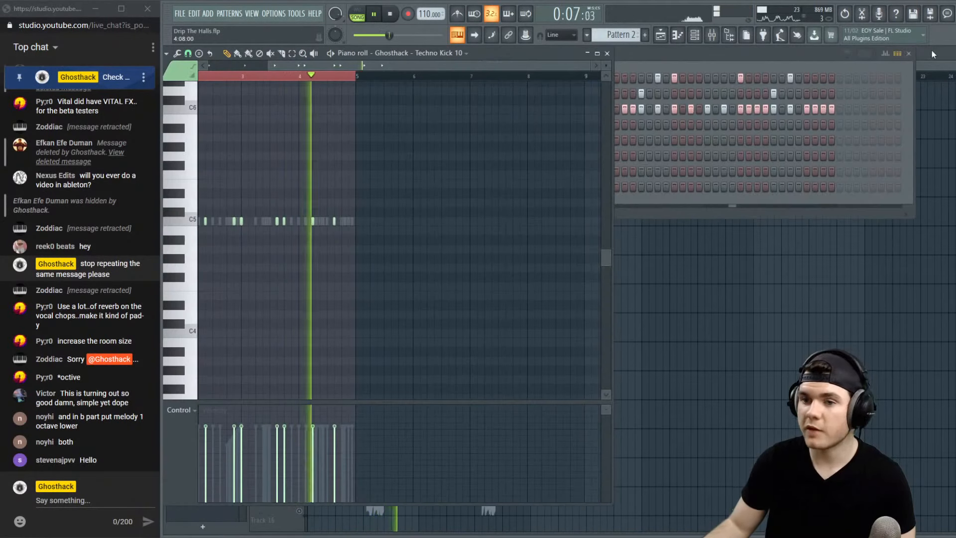
{"action": "left_click", "coordinate": [660, 36]}
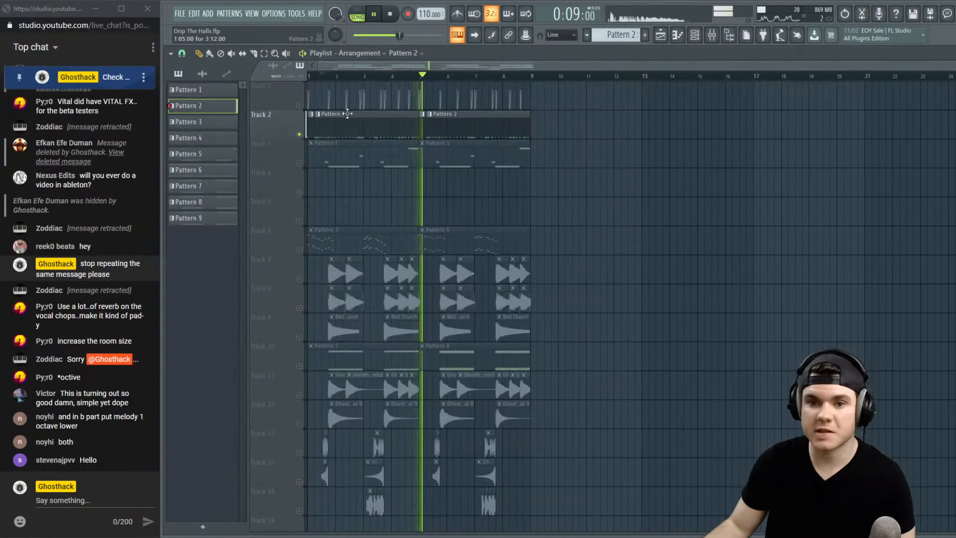
{"action": "key", "text": "space"}
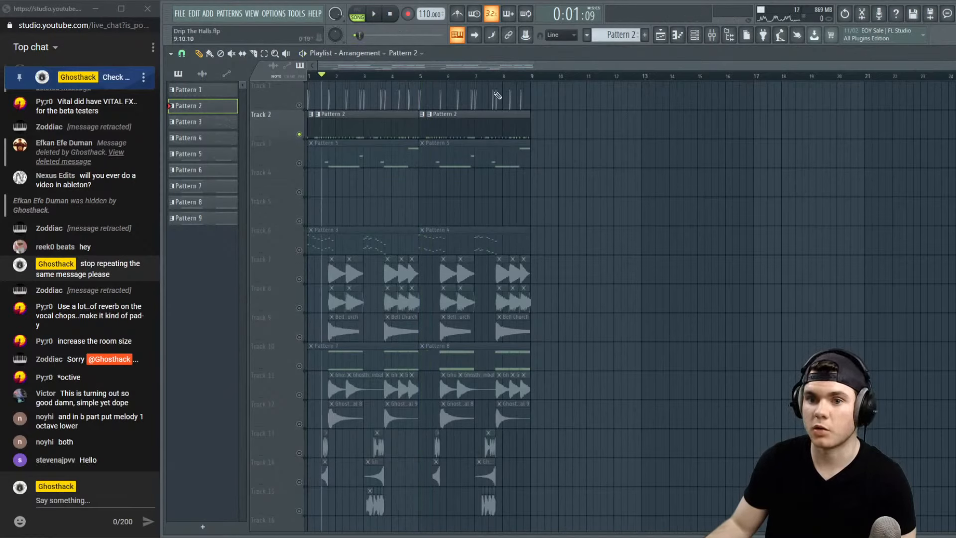
Restore all tracks from the Track 2 solo and lower Insert 2's volume slightly during playback
{"action": "right_click", "coordinate": [299, 134]}
{"action": "key", "text": "space"}
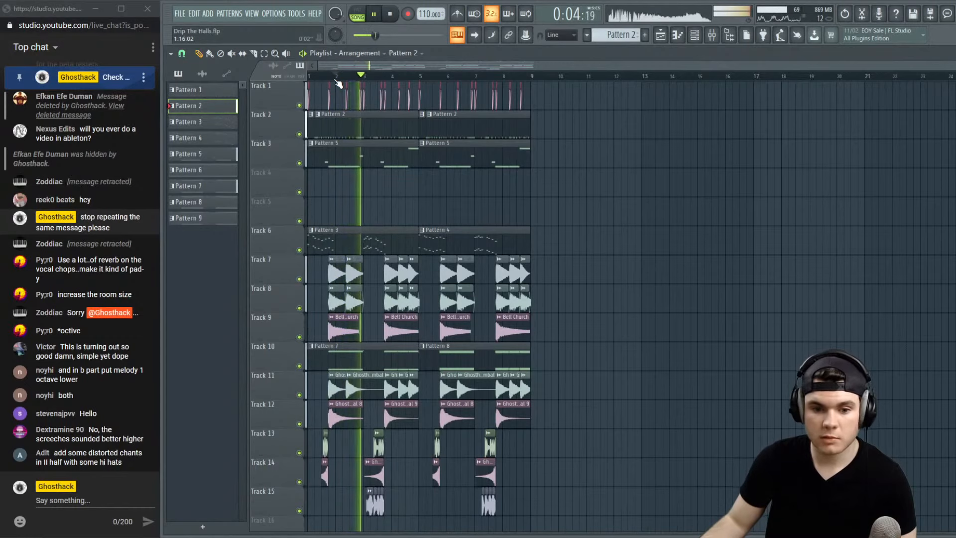
{"action": "key", "text": "F9"}
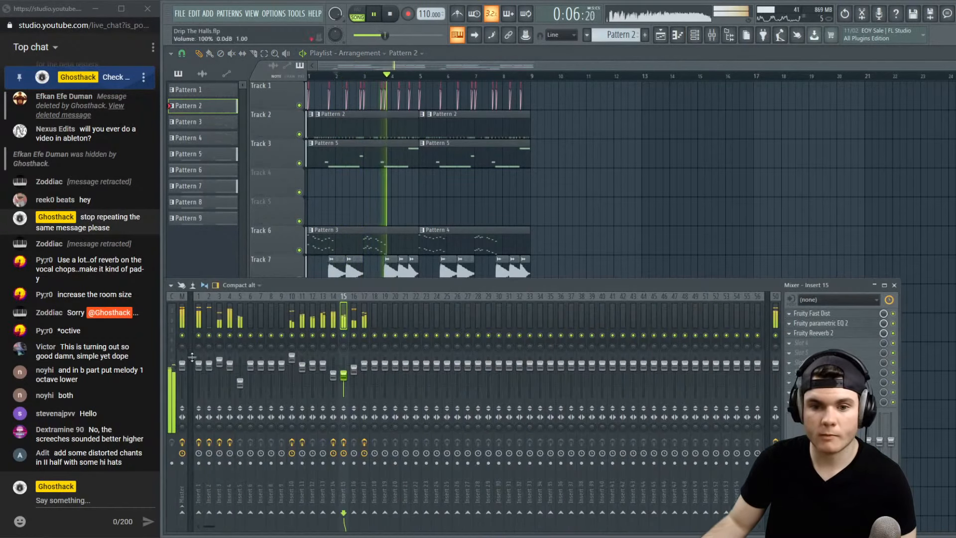
{"action": "left_click_drag", "start_coordinate": [210, 364], "coordinate": [210, 368]}
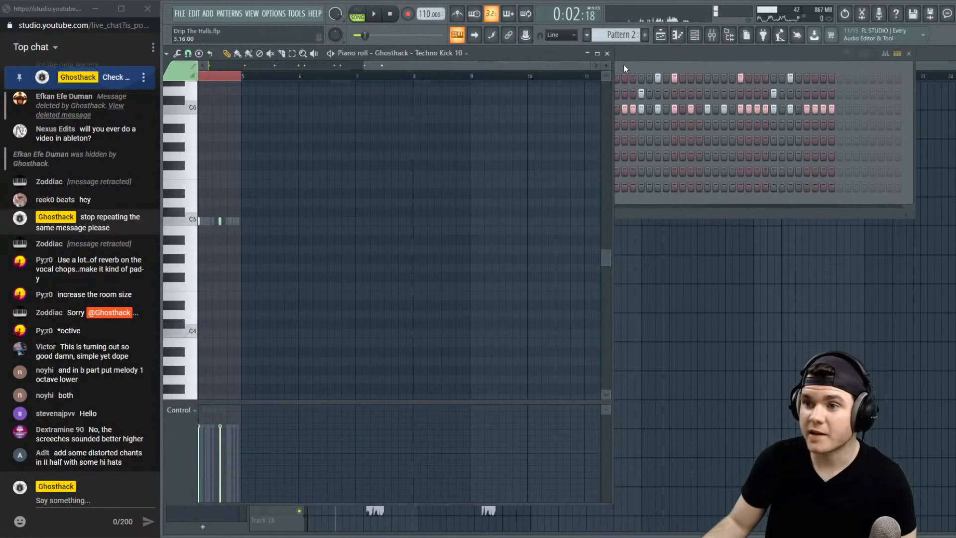
Close the Techno Kick 10 piano roll and collapse the Day 1 Acapella and Advent folders in the sample browser
{"action": "left_click", "coordinate": [611, 54]}
{"action": "left_click", "coordinate": [729, 36]}
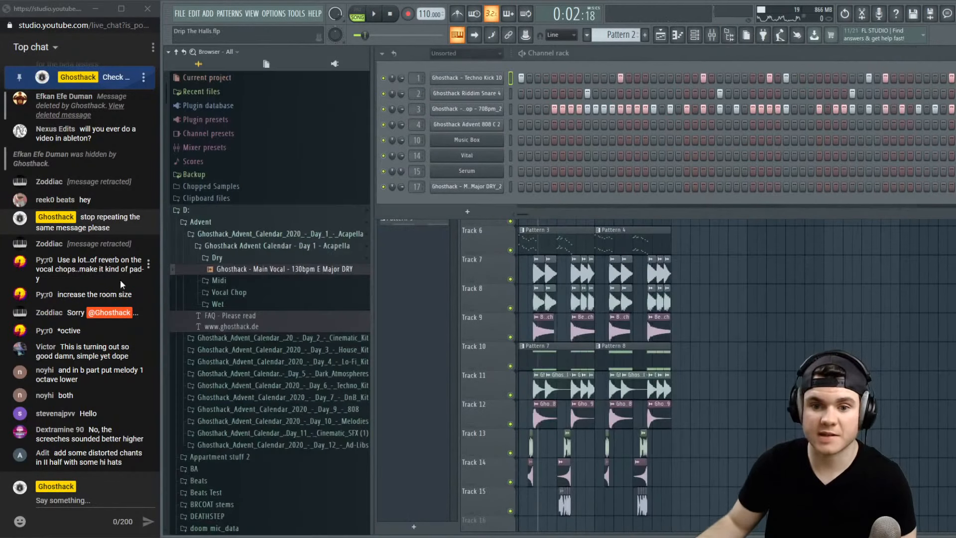
{"action": "left_click", "coordinate": [217, 258]}
{"action": "left_click", "coordinate": [229, 245]}
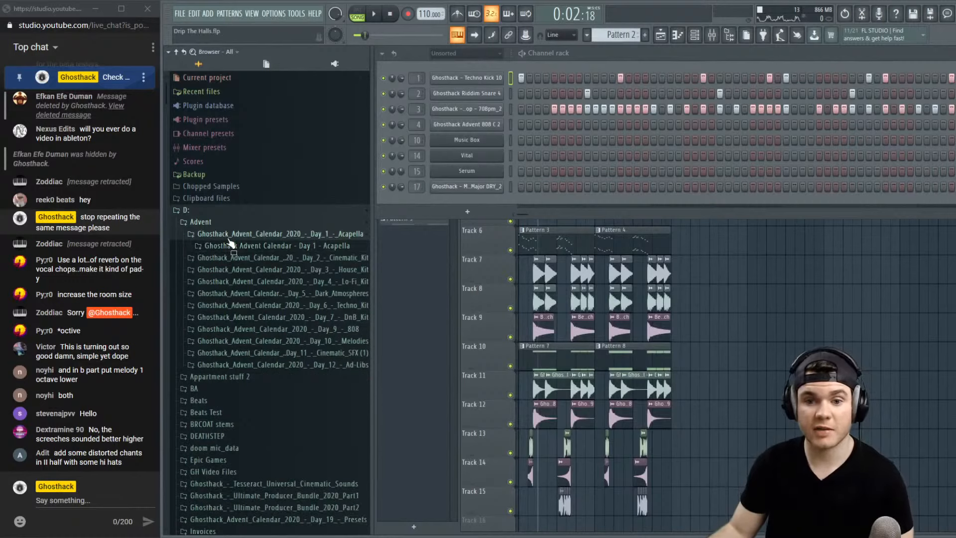
{"action": "left_click", "coordinate": [225, 237]}
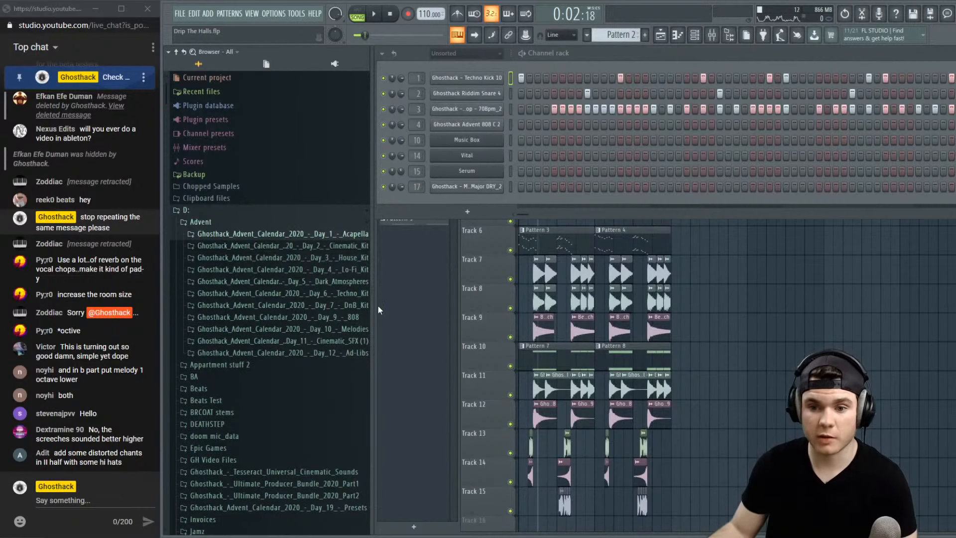
{"action": "left_click", "coordinate": [205, 224]}
Browse through Sample Packs and Will 2020 Advent to the Ghosthack Advent 2020 Unique Drums folder
{"action": "scroll", "coordinate": [232, 308], "scroll_direction": "down", "scroll_amount": 10}
{"action": "scroll", "coordinate": [233, 308], "scroll_direction": "up", "scroll_amount": 6}
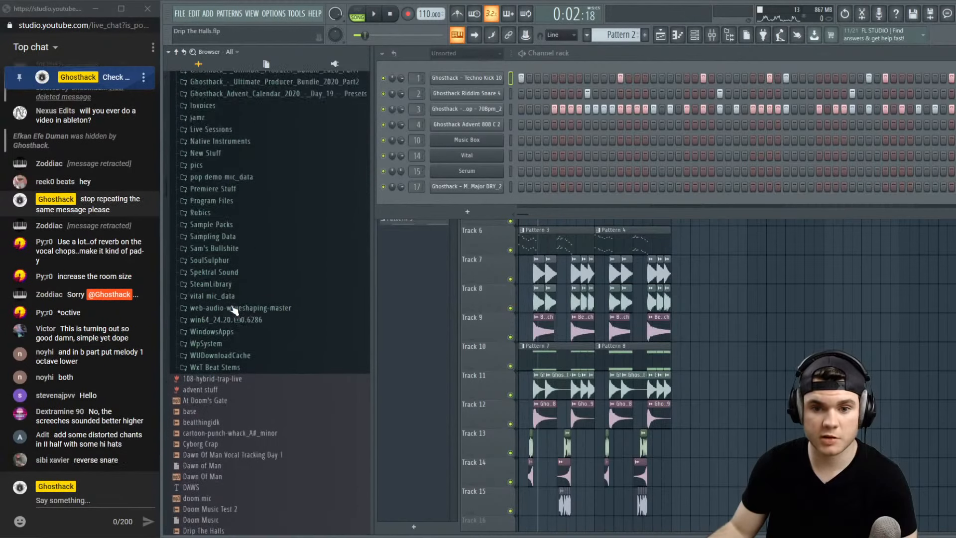
{"action": "scroll", "coordinate": [232, 308], "scroll_direction": "up", "scroll_amount": 1}
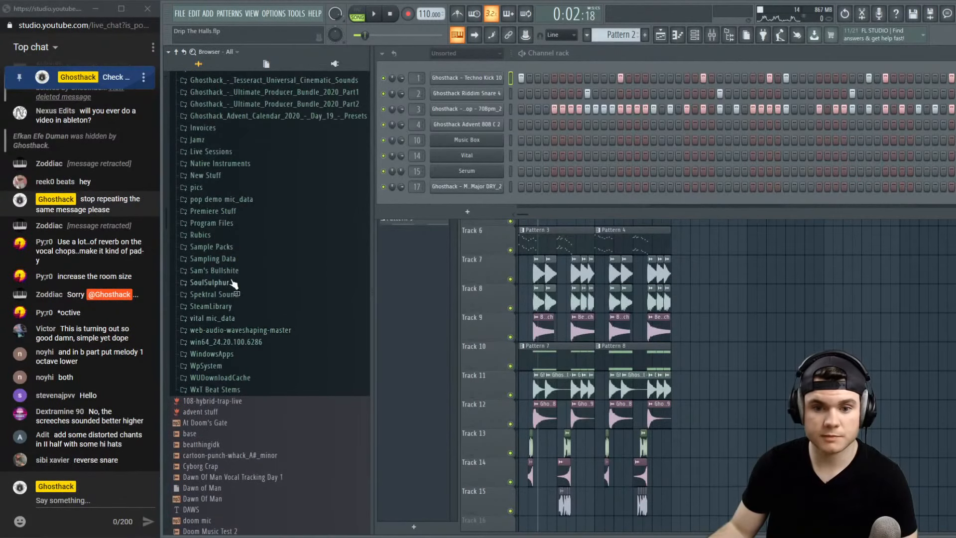
{"action": "left_click", "coordinate": [233, 259]}
{"action": "left_click", "coordinate": [227, 260]}
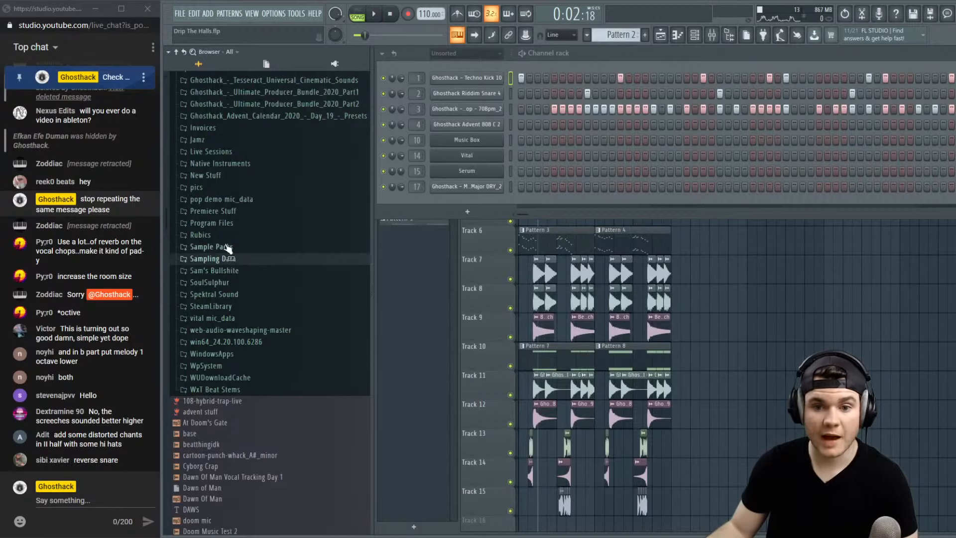
{"action": "left_click", "coordinate": [228, 248]}
{"action": "scroll", "coordinate": [251, 287], "scroll_direction": "down", "scroll_amount": 15}
{"action": "scroll", "coordinate": [251, 289], "scroll_direction": "down", "scroll_amount": 15}
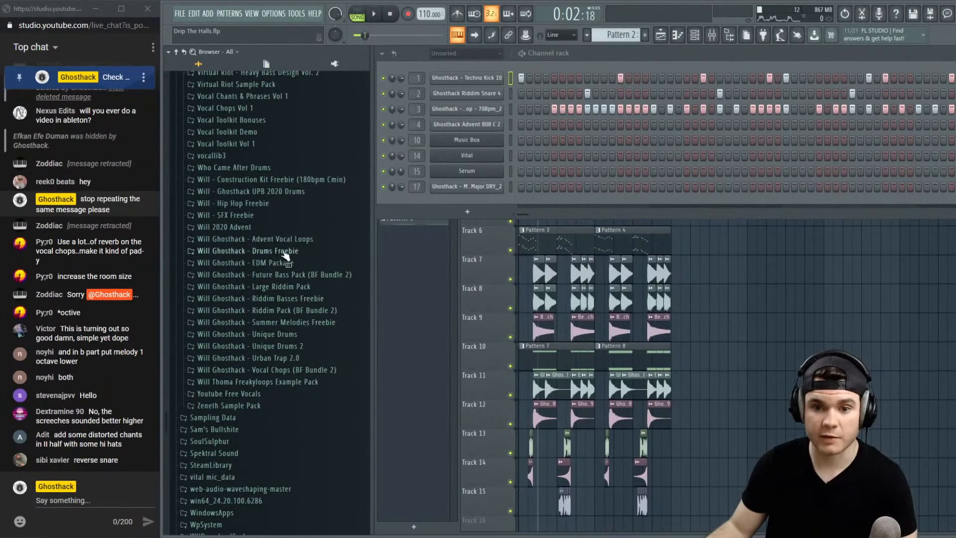
{"action": "left_click", "coordinate": [241, 227]}
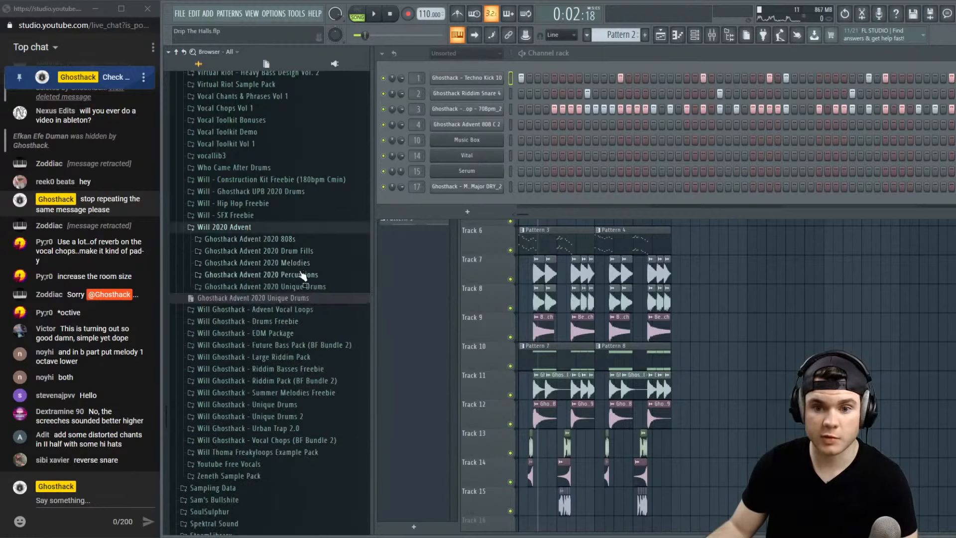
{"action": "left_click", "coordinate": [314, 285]}
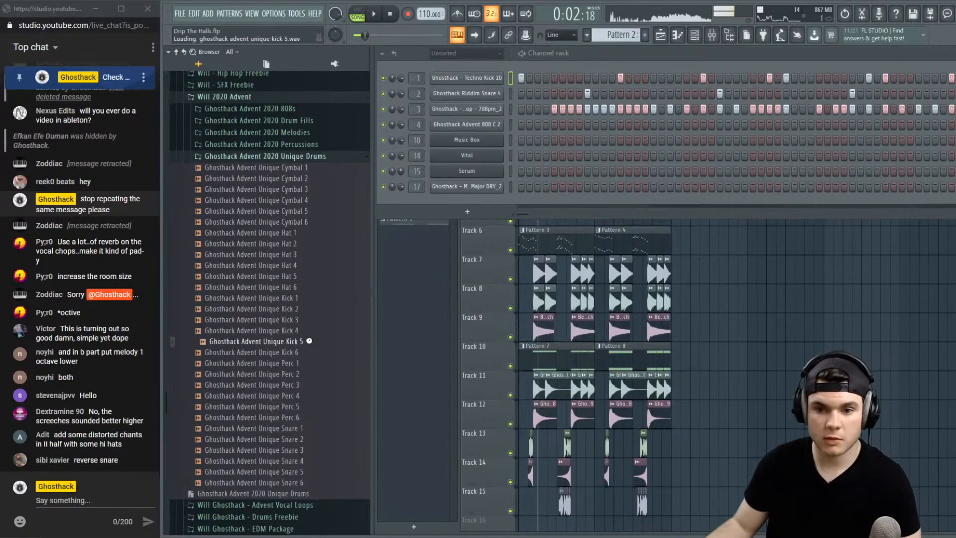
Audition the Unique Kick, Perc and Snare samples from the Ghosthack Advent 2020 Unique Drums folder
{"action": "left_click", "coordinate": [299, 395]}
{"action": "left_click_drag", "start_coordinate": [312, 455], "coordinate": [301, 493]}
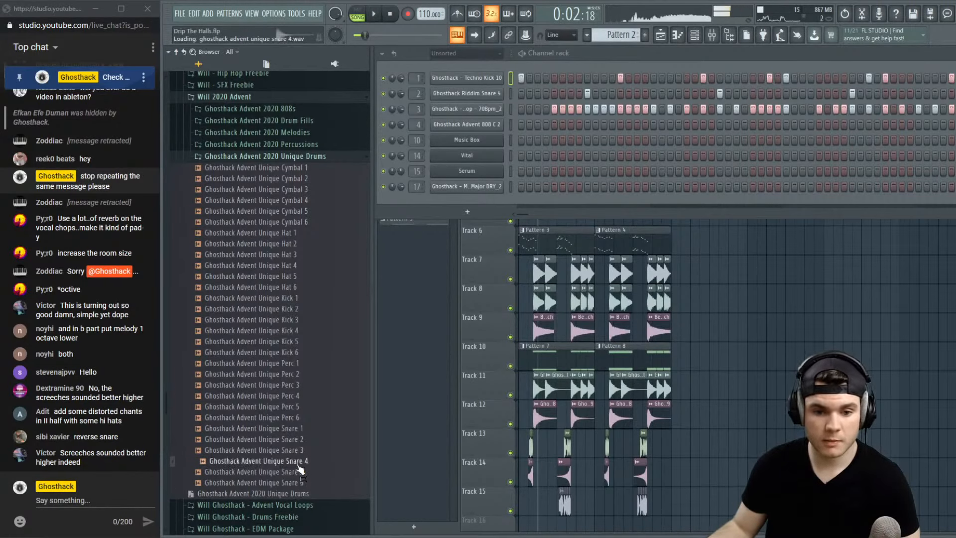
{"action": "left_click", "coordinate": [300, 430]}
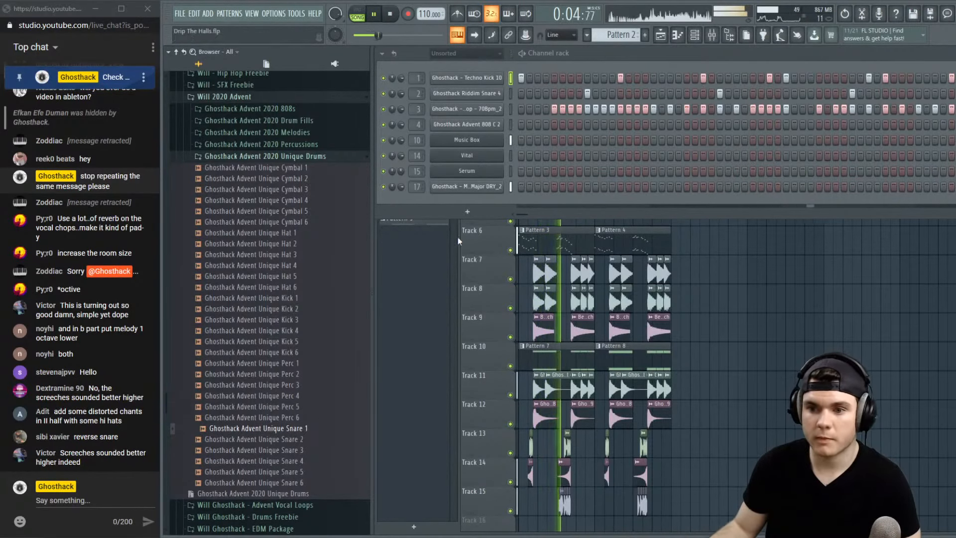
Transpose all of Pattern 8's Serum notes up one octave from C5 to C6 and listen to the change
{"action": "double_click", "coordinate": [613, 346]}
{"action": "left_click_drag", "start_coordinate": [641, 230], "coordinate": [423, 190]}
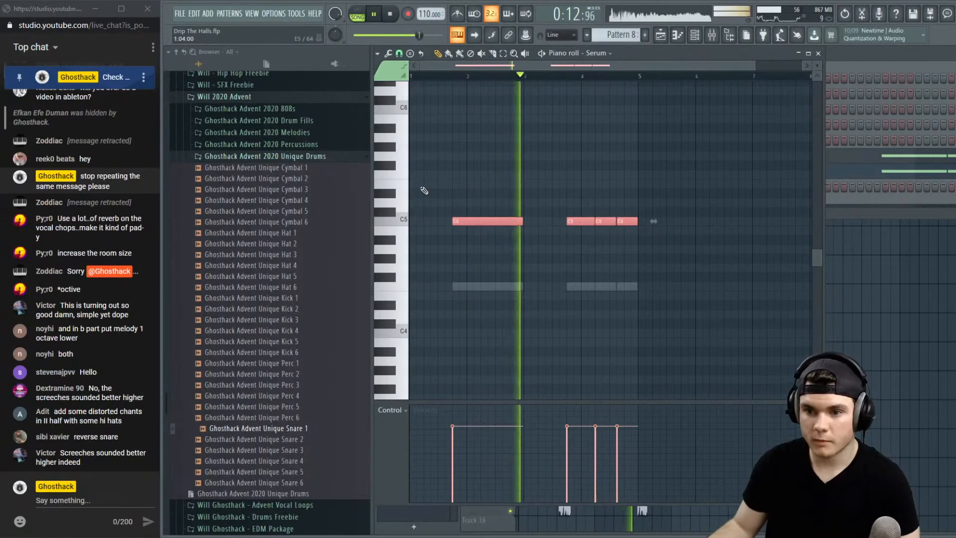
{"action": "key", "text": "ctrl+Up"}
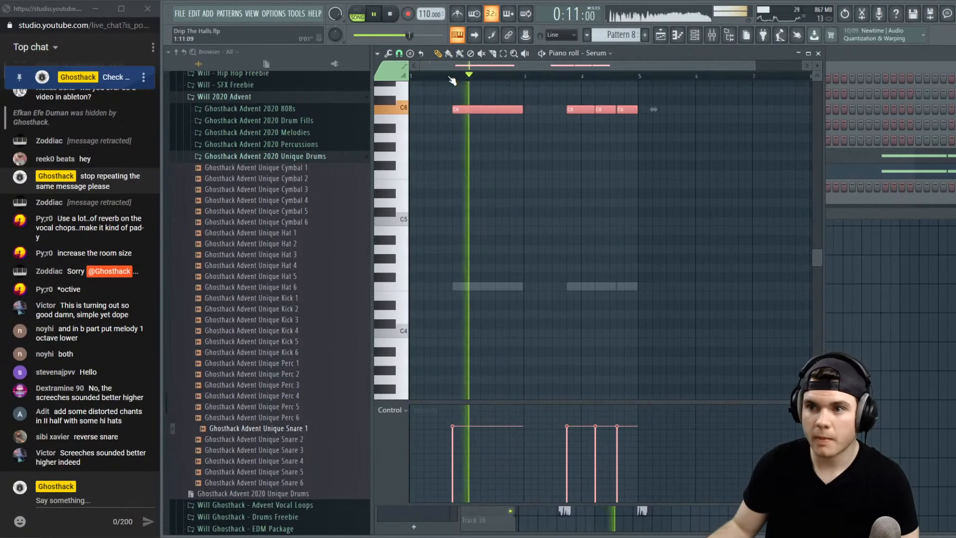
{"action": "key", "text": "space"}
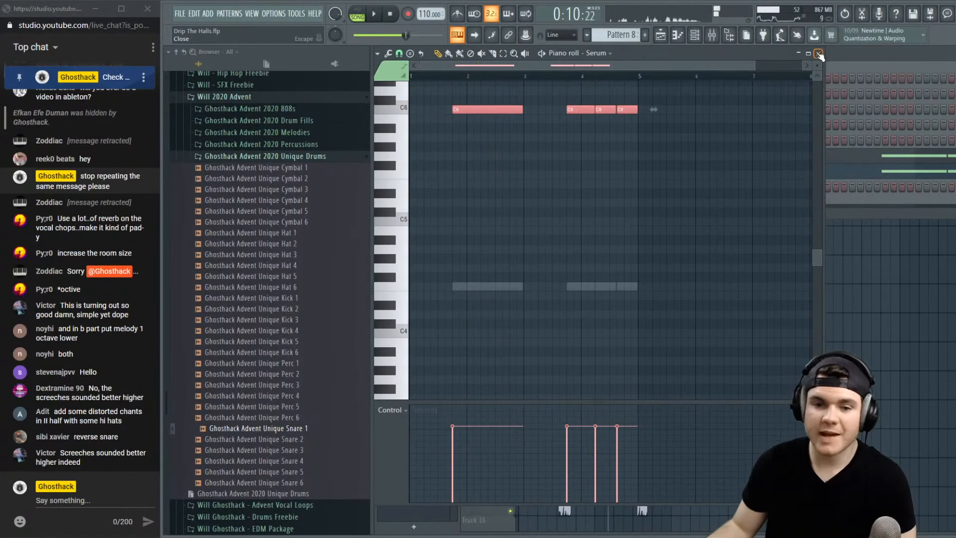
{"action": "left_click", "coordinate": [819, 53]}
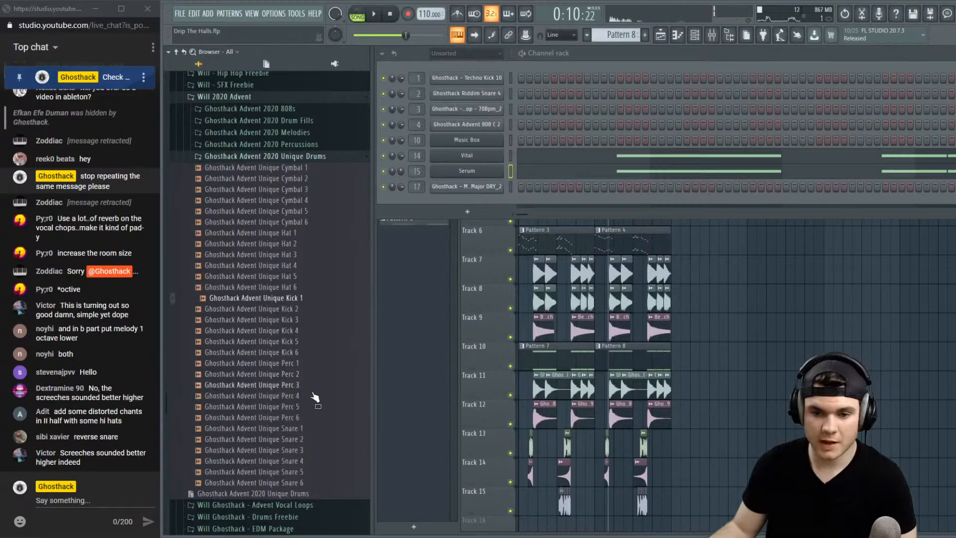
Audition the Unique Snare samples against the arrangement and make Pattern 2 the active pattern in the channel rack
{"action": "left_click", "coordinate": [311, 430]}
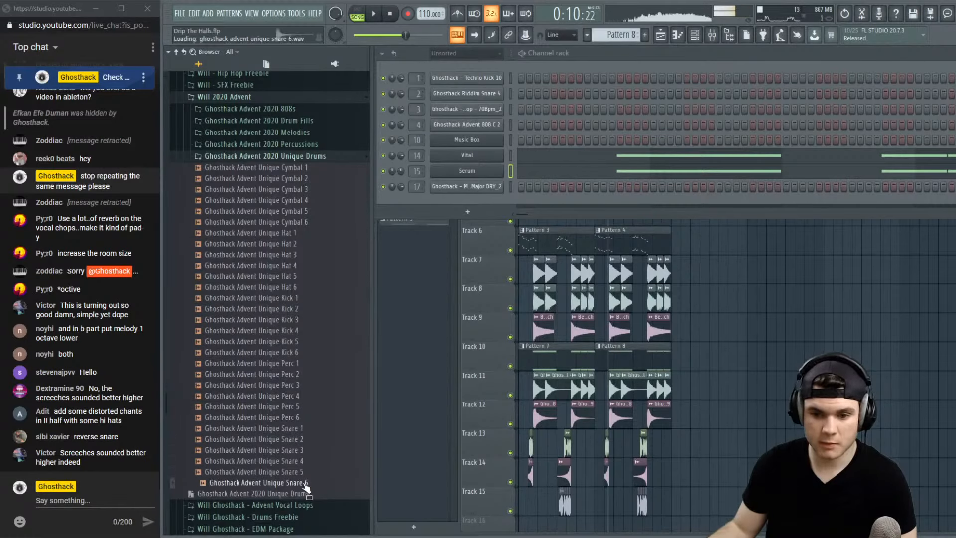
{"action": "key", "text": "space"}
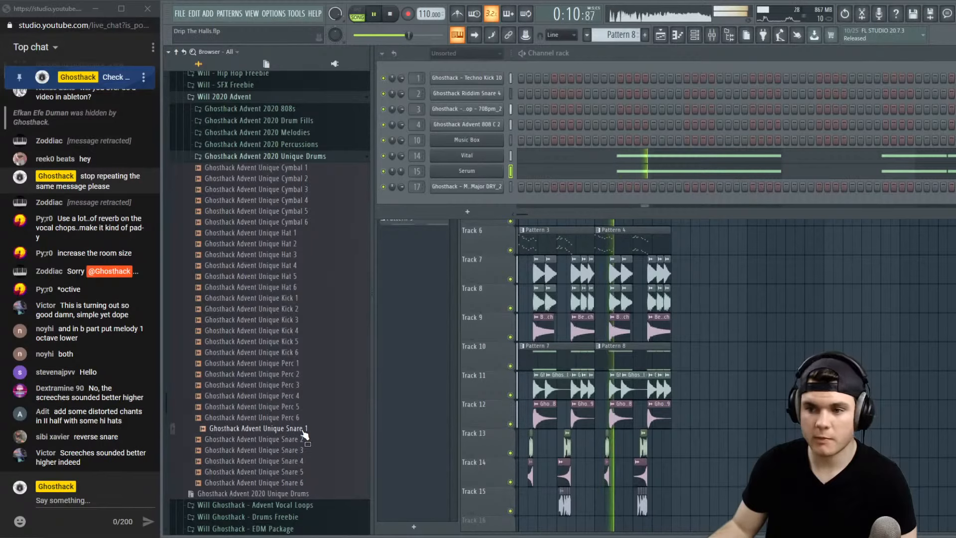
{"action": "key", "text": "F6"}
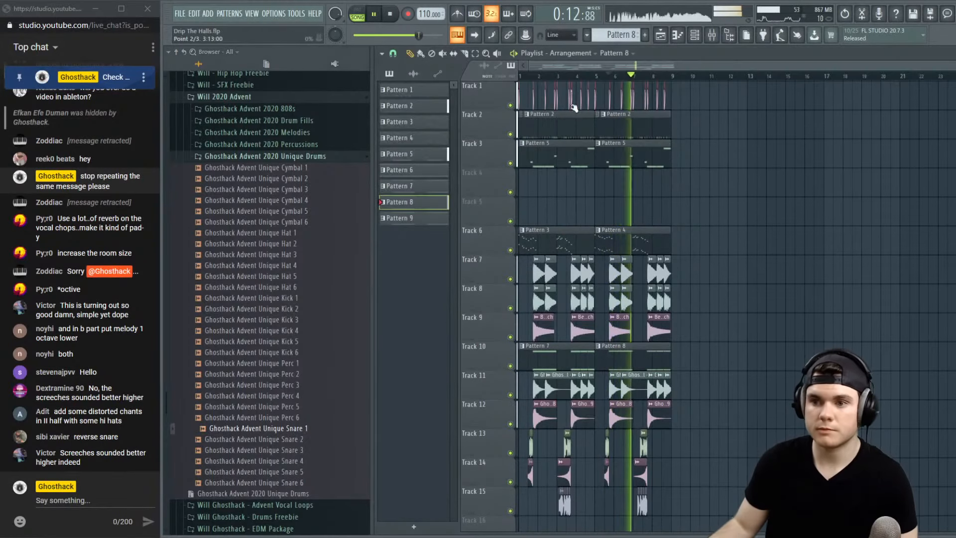
{"action": "scroll", "coordinate": [541, 83], "scroll_direction": "up", "scroll_amount": 1}
{"action": "double_click", "coordinate": [546, 115]}
{"action": "left_click", "coordinate": [823, 53]}
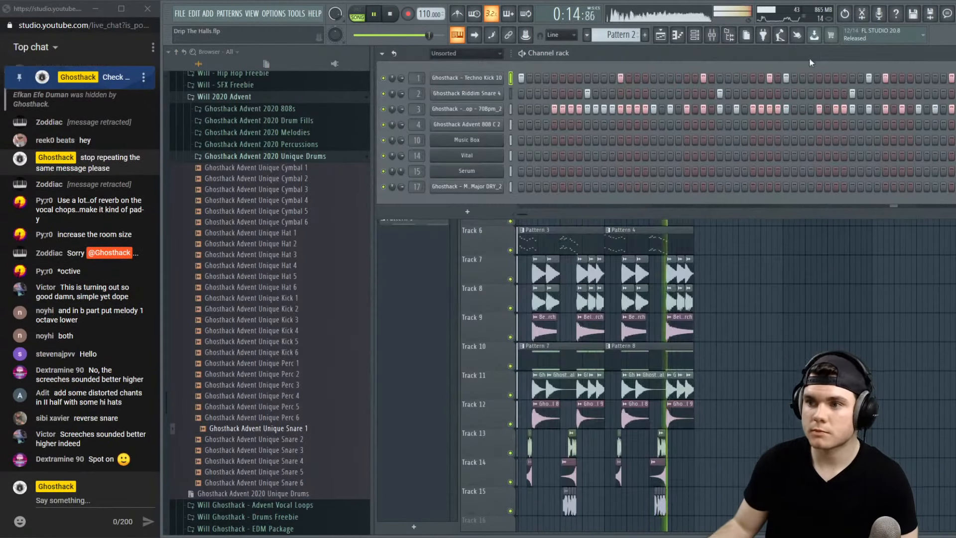
Add Ghosthack Advent Unique Snare 1 as a new channel below Ghosthack Riddim Snare 4 and open its piano roll
{"action": "key", "text": "space"}
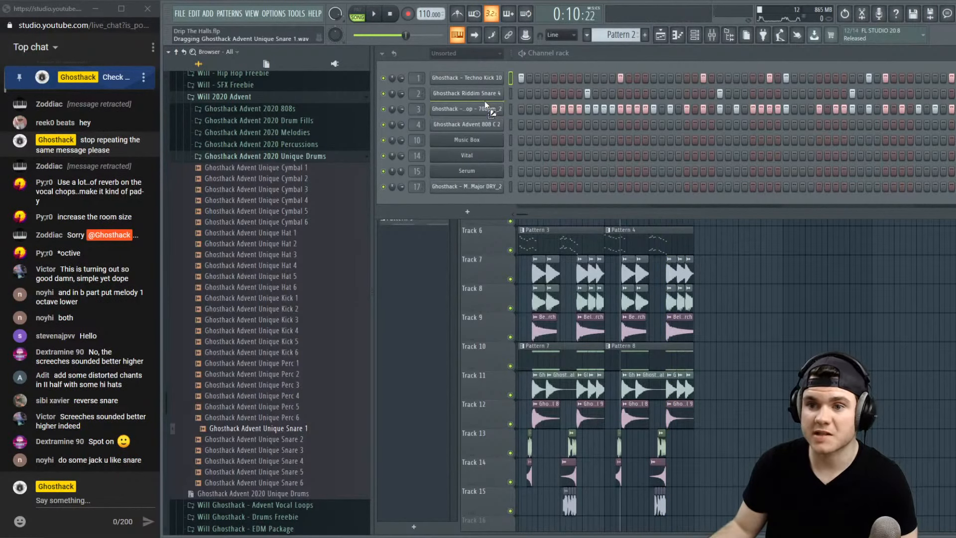
{"action": "left_click_drag", "start_coordinate": [486, 105], "coordinate": [487, 106]}
{"action": "right_click", "coordinate": [499, 106]}
{"action": "left_click", "coordinate": [518, 107]}
Play Pattern 2 on its own and add two C5 snare notes, one ending bar 1 and one early in bar 2
{"action": "key", "text": "space"}
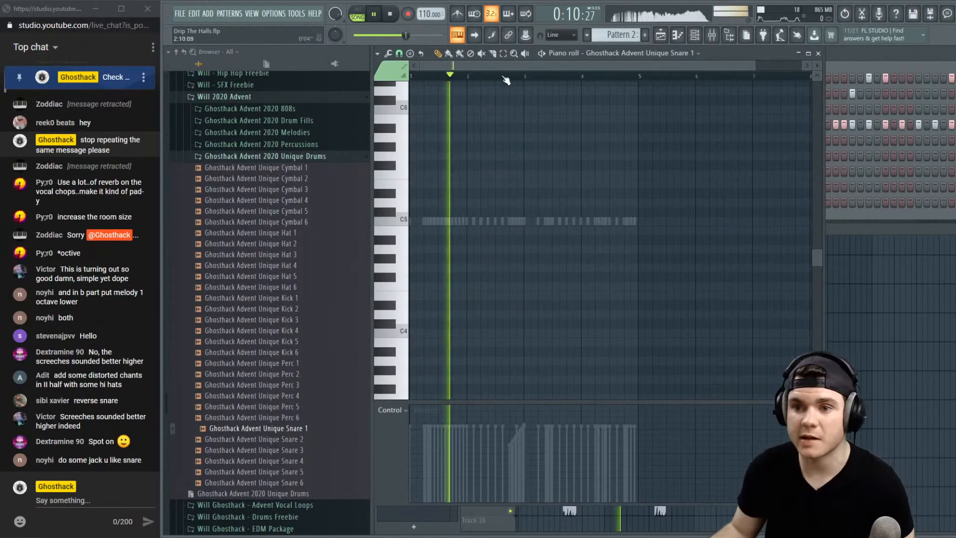
{"action": "scroll", "coordinate": [461, 77], "scroll_direction": "up", "scroll_amount": 3}
{"action": "left_click", "coordinate": [414, 76]}
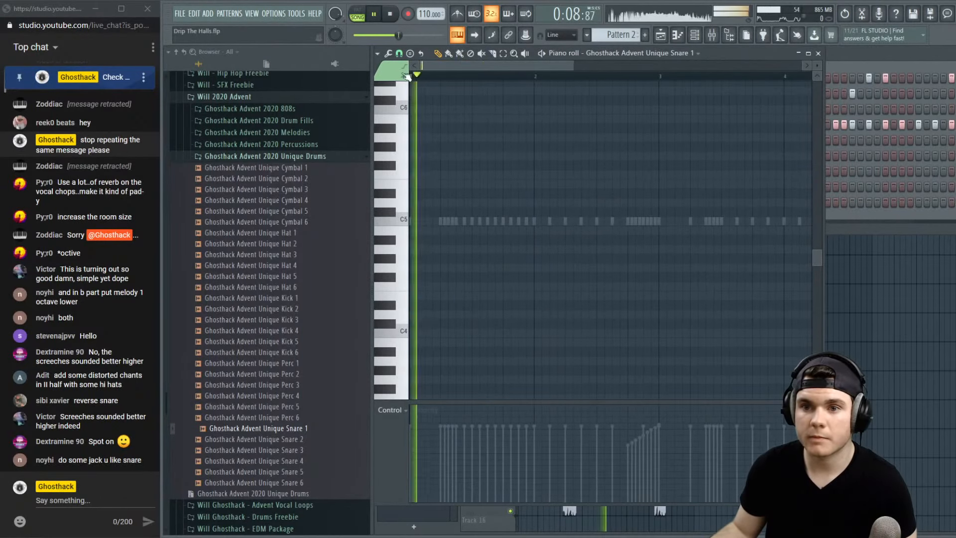
{"action": "left_click", "coordinate": [357, 10]}
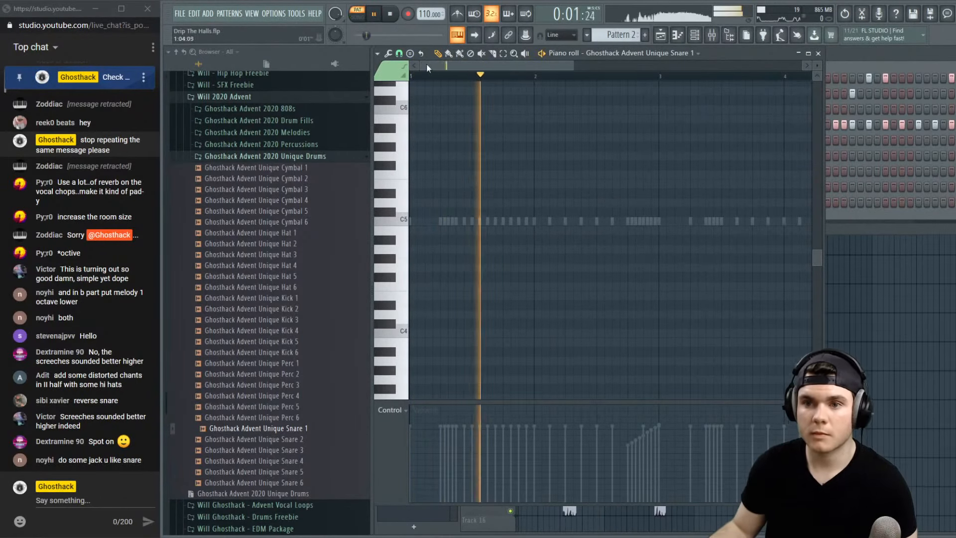
{"action": "left_click", "coordinate": [521, 222]}
{"action": "left_click_drag", "start_coordinate": [673, 221], "coordinate": [495, 233]}
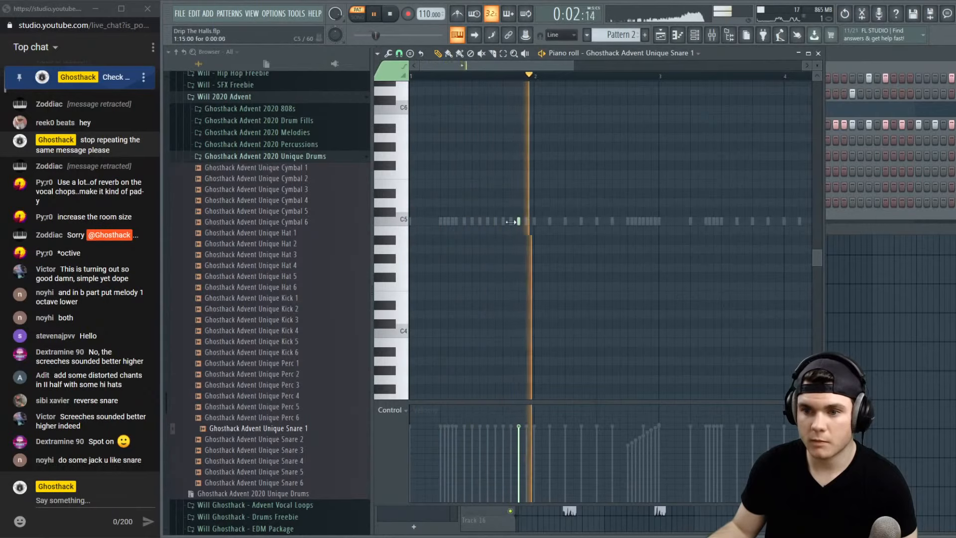
{"action": "left_click", "coordinate": [550, 221]}
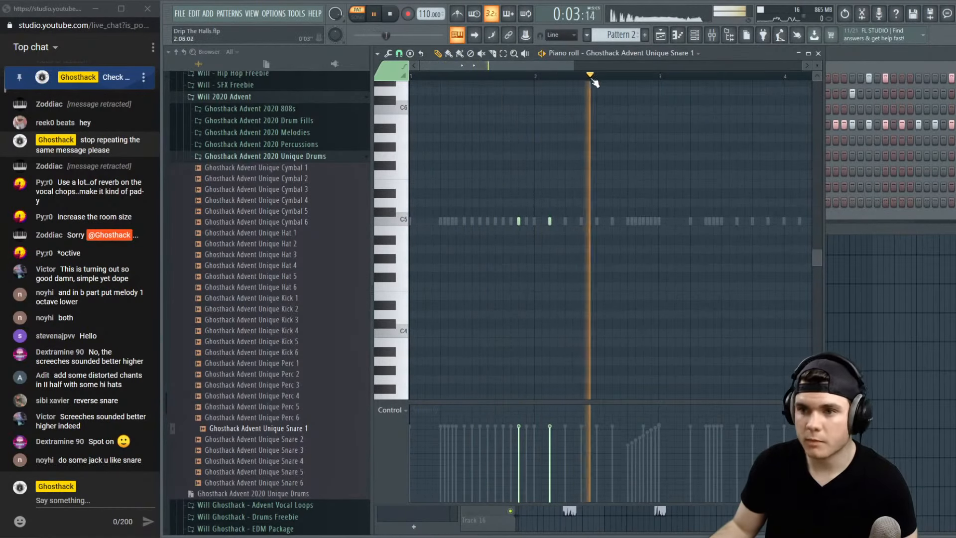
Add a C5 snare note late in bar 3 and nudge it slightly later
{"action": "left_click_drag", "start_coordinate": [573, 65], "coordinate": [659, 65]}
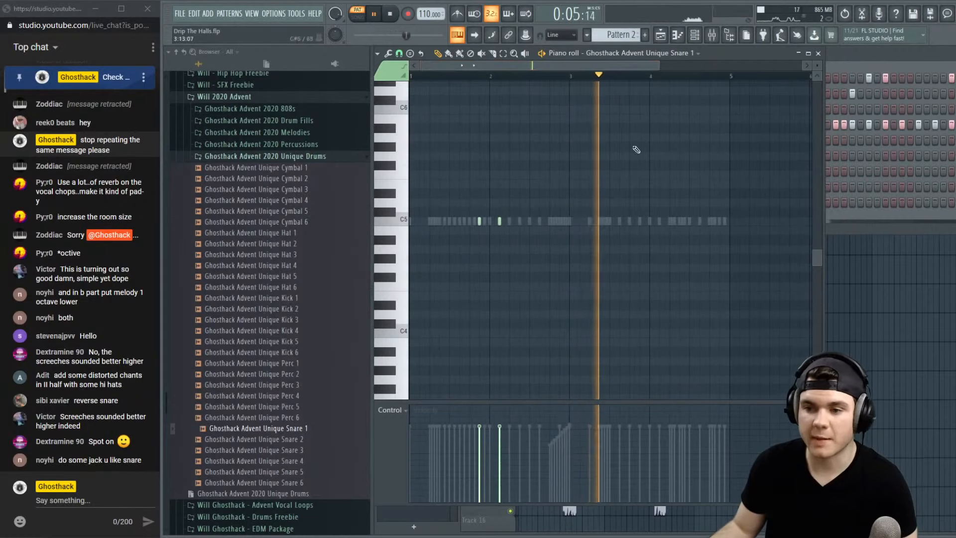
{"action": "left_click", "coordinate": [637, 222]}
{"action": "key", "text": "space"}
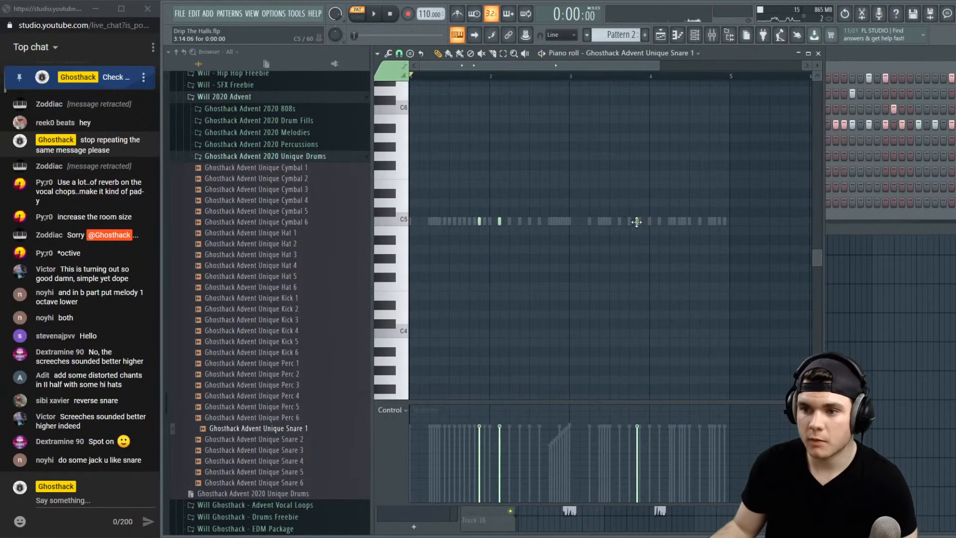
{"action": "left_click_drag", "start_coordinate": [637, 222], "coordinate": [639, 221]}
{"action": "key", "text": "space"}
With snap set to Line, raise the snare notes' velocity to maximum and add one mid-bar and two closing C5 hits in bar 4
{"action": "left_click", "coordinate": [399, 53]}
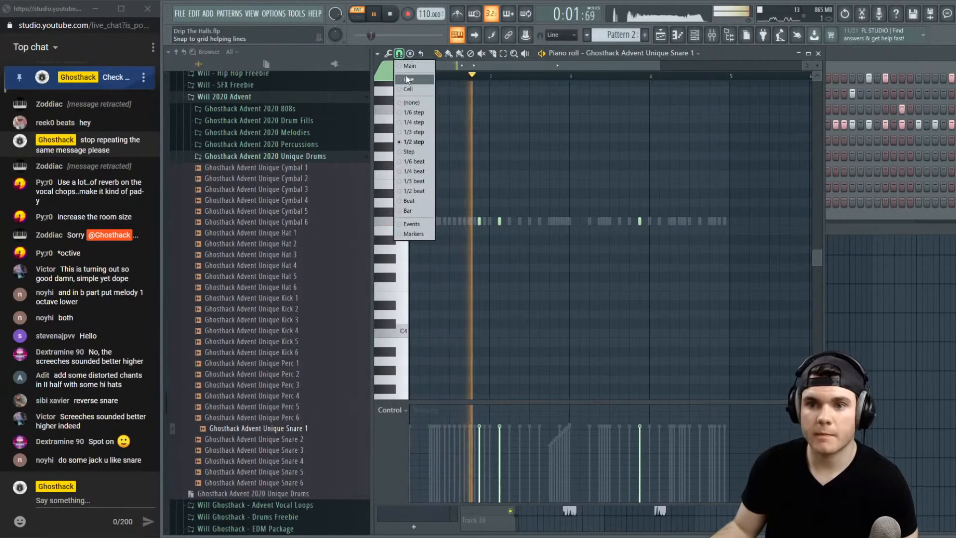
{"action": "left_click", "coordinate": [408, 79]}
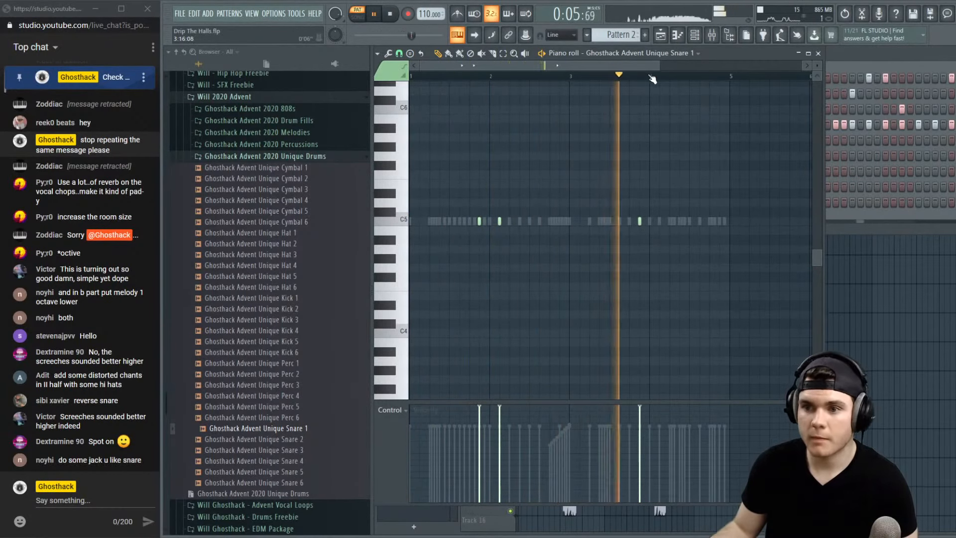
{"action": "scroll", "coordinate": [652, 78], "scroll_direction": "up", "scroll_amount": 2}
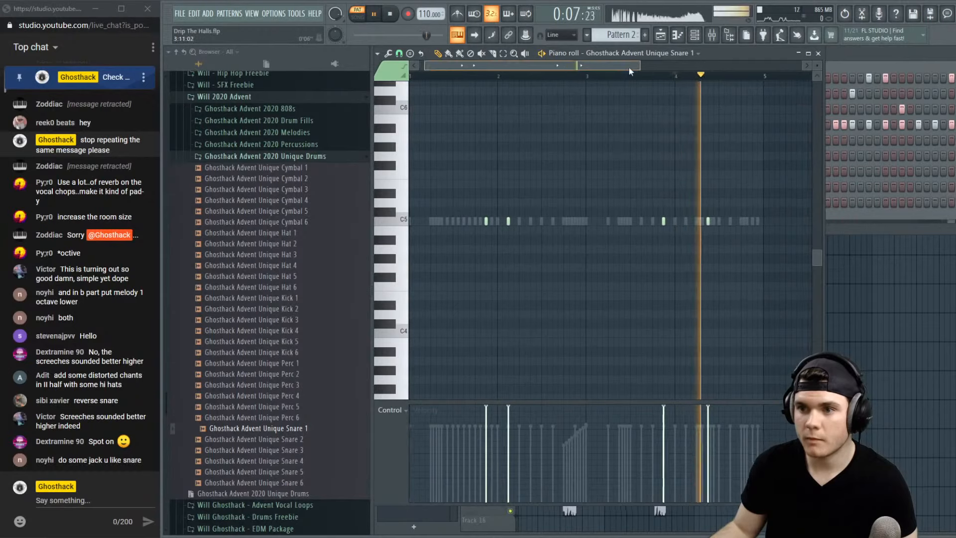
{"action": "left_click_drag", "start_coordinate": [628, 66], "coordinate": [651, 67]}
{"action": "scroll", "coordinate": [717, 78], "scroll_direction": "up", "scroll_amount": 3}
{"action": "key", "text": "space"}
{"action": "key", "text": "space"}
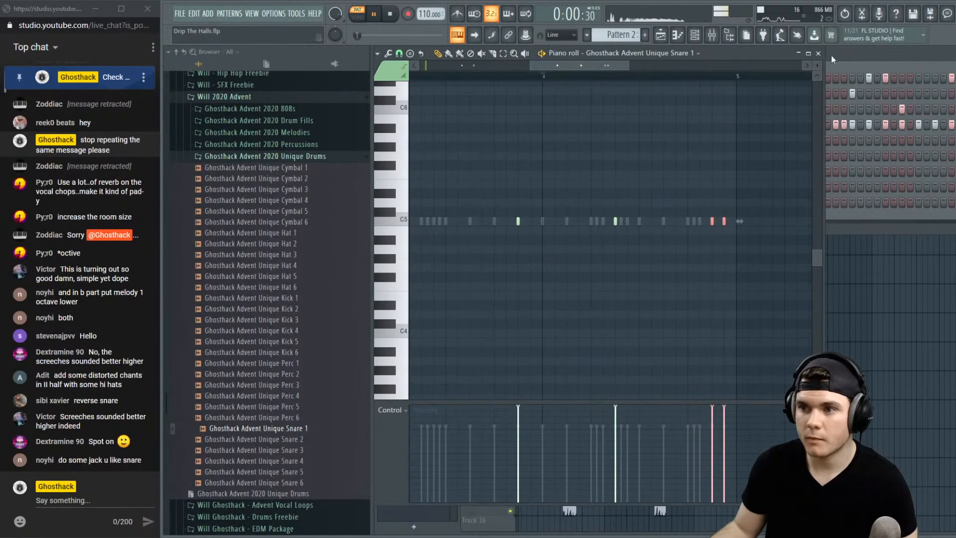
Try adjusting the Unique Snare 1 channel's pitch and lower its channel volume to 66%
{"action": "left_click", "coordinate": [818, 52]}
{"action": "left_click", "coordinate": [478, 109]}
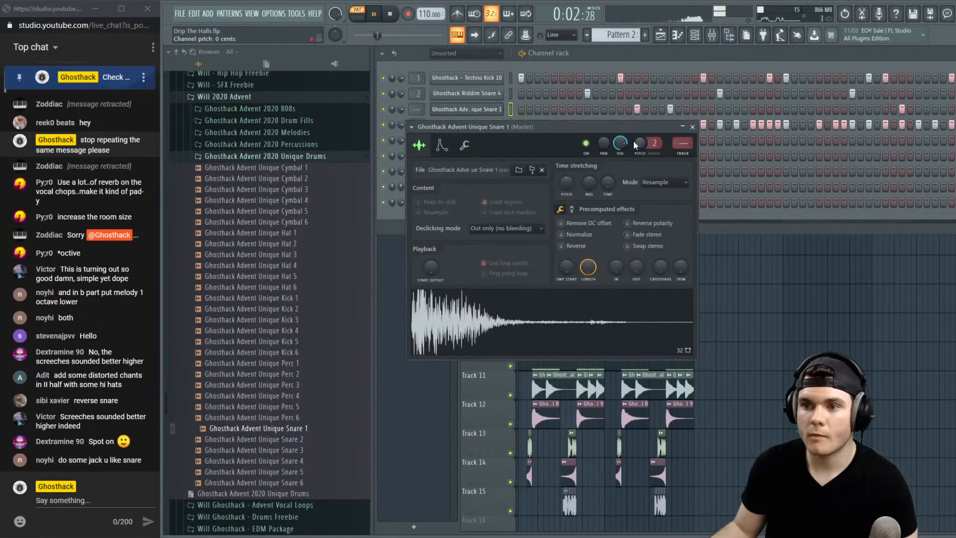
{"action": "mouse_move", "coordinate": [641, 143]}
{"action": "left_mouse_down"}
{"action": "mouse_move", "coordinate": [640, 131]}
{"action": "mouse_move", "coordinate": [640, 150]}
{"action": "left_mouse_up"}
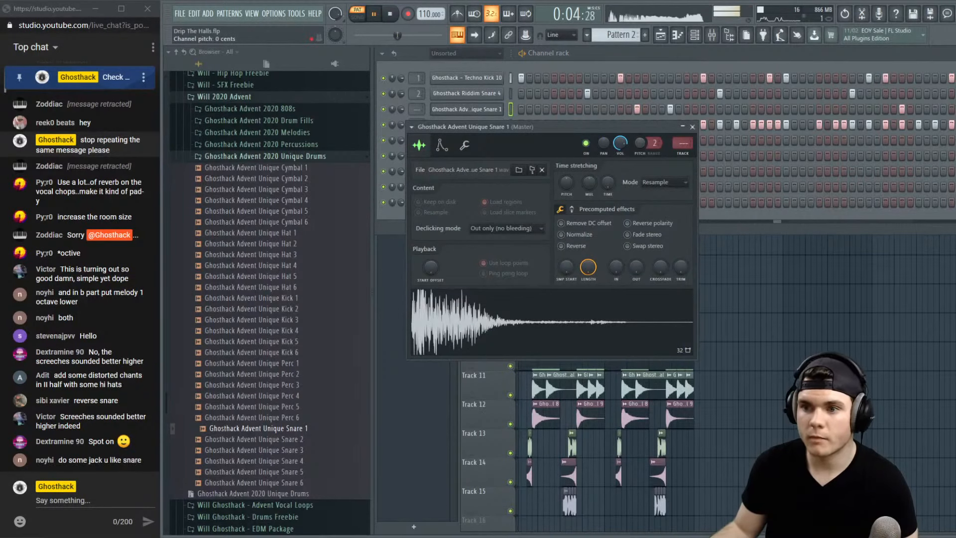
{"action": "left_click", "coordinate": [692, 127]}
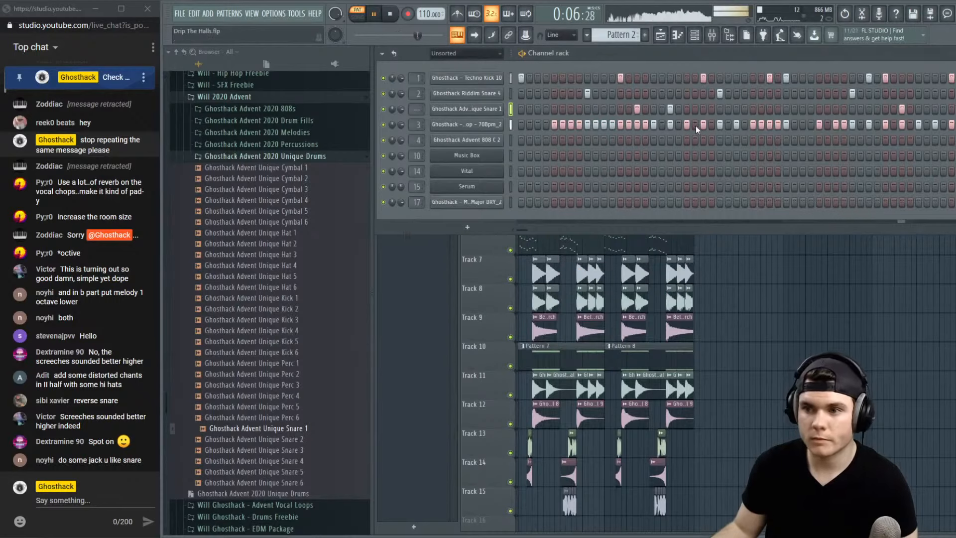
{"action": "left_click_drag", "start_coordinate": [401, 109], "coordinate": [401, 118]}
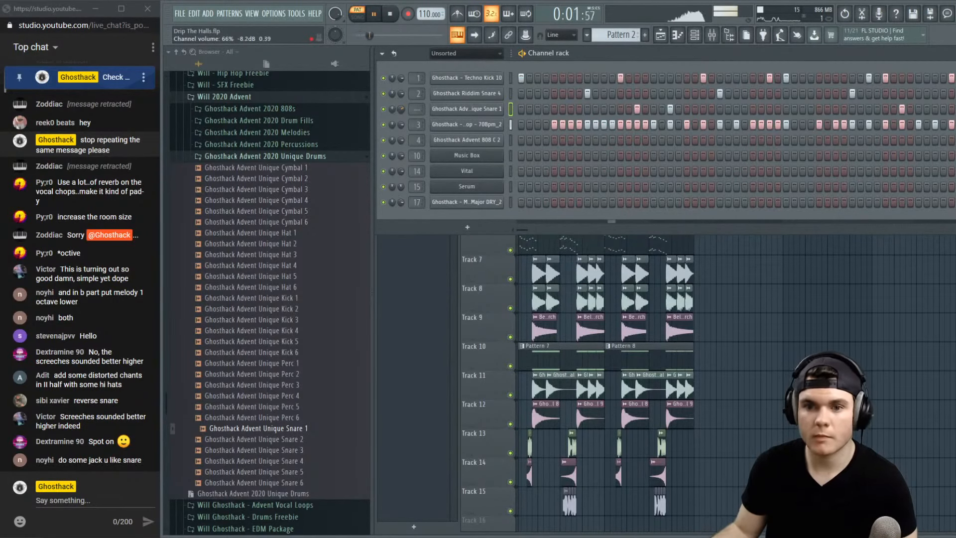
Play the full arrangement in song mode and check the Techno Kick 10 notes of Pattern 2
{"action": "left_click", "coordinate": [476, 242]}
{"action": "left_click_drag", "start_coordinate": [524, 76], "coordinate": [444, 77]}
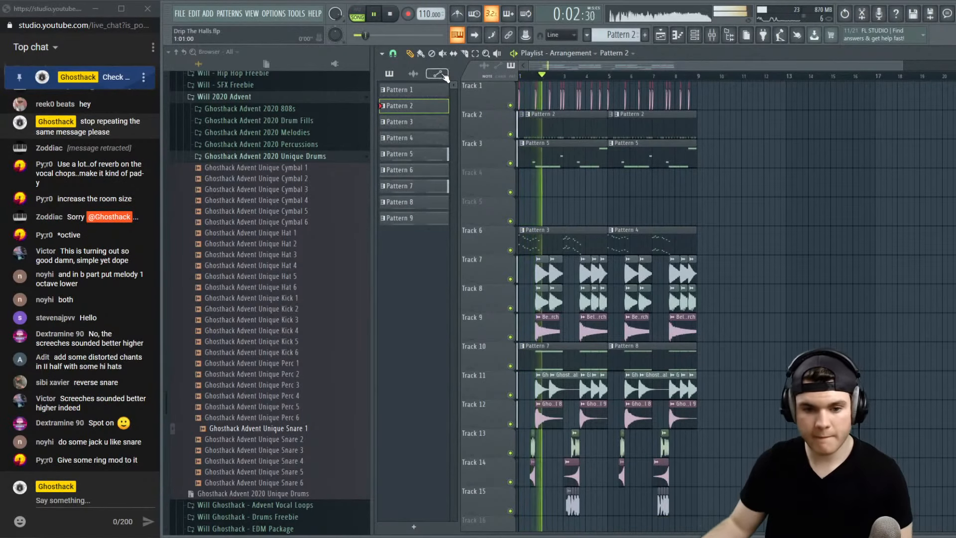
{"action": "scroll", "coordinate": [547, 77], "scroll_direction": "up", "scroll_amount": 5}
{"action": "key", "text": "space"}
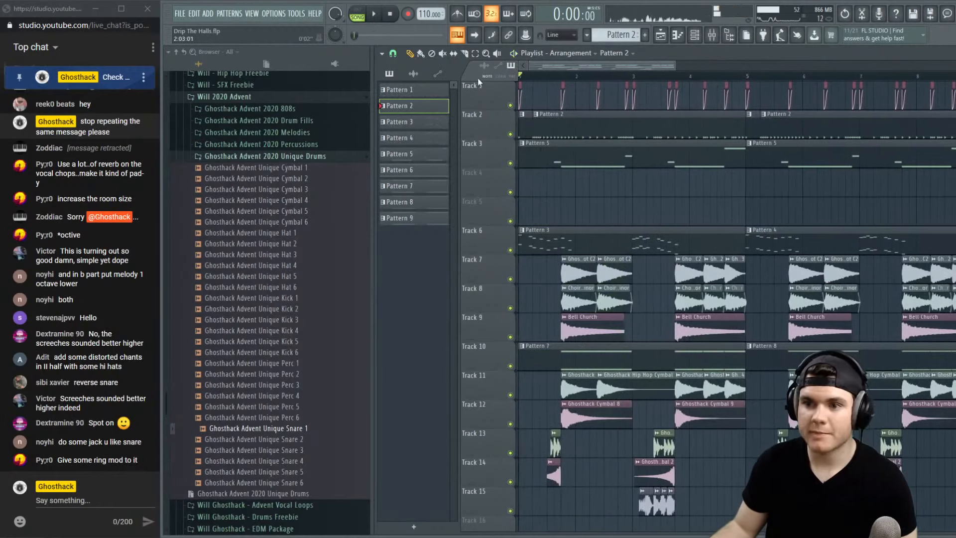
{"action": "double_click", "coordinate": [602, 122]}
{"action": "key", "text": "space"}
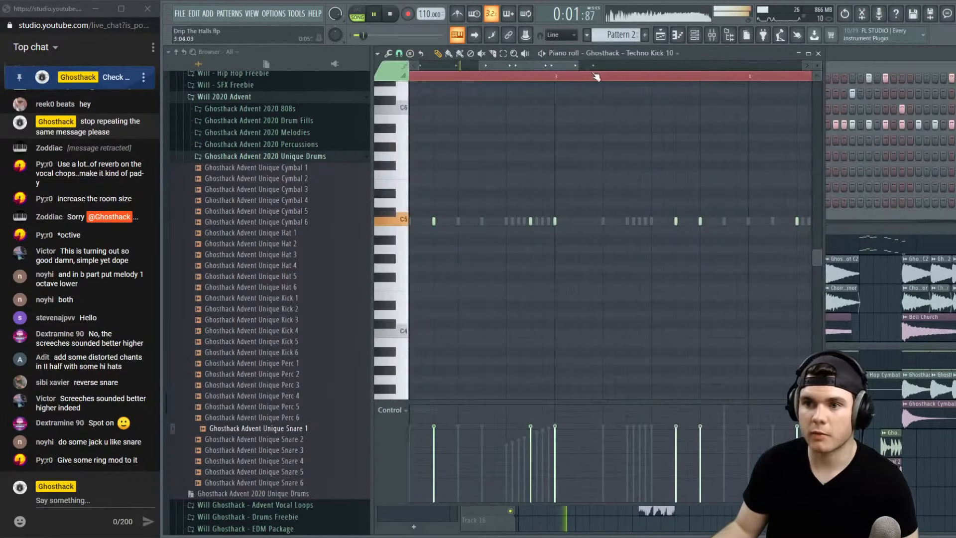
{"action": "scroll", "coordinate": [444, 79], "scroll_direction": "up", "scroll_amount": 2}
{"action": "key", "text": "space"}
{"action": "key", "text": "space"}
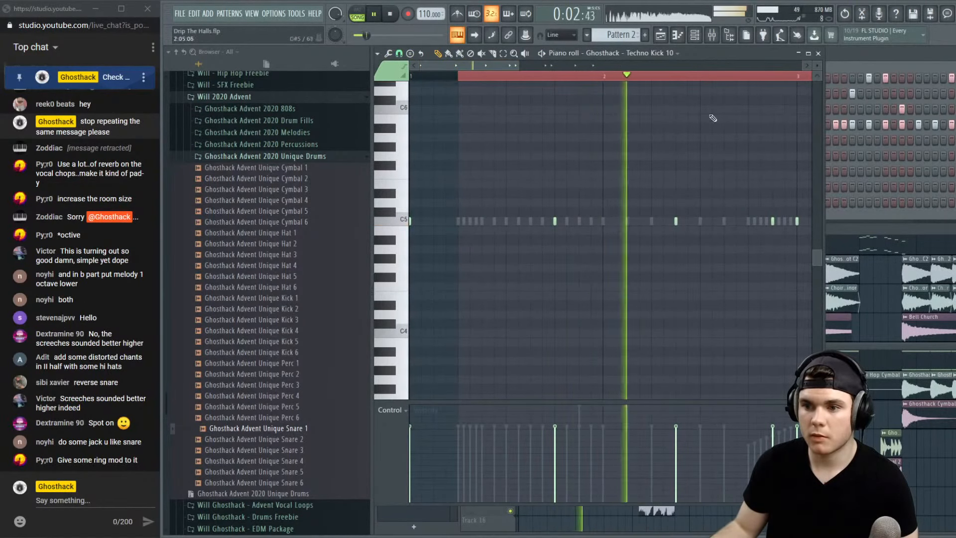
In the Unique Snare 1 notes, delete the hit ending bar 1 and move the early bar 2 hit slightly later
{"action": "key", "text": "F7"}
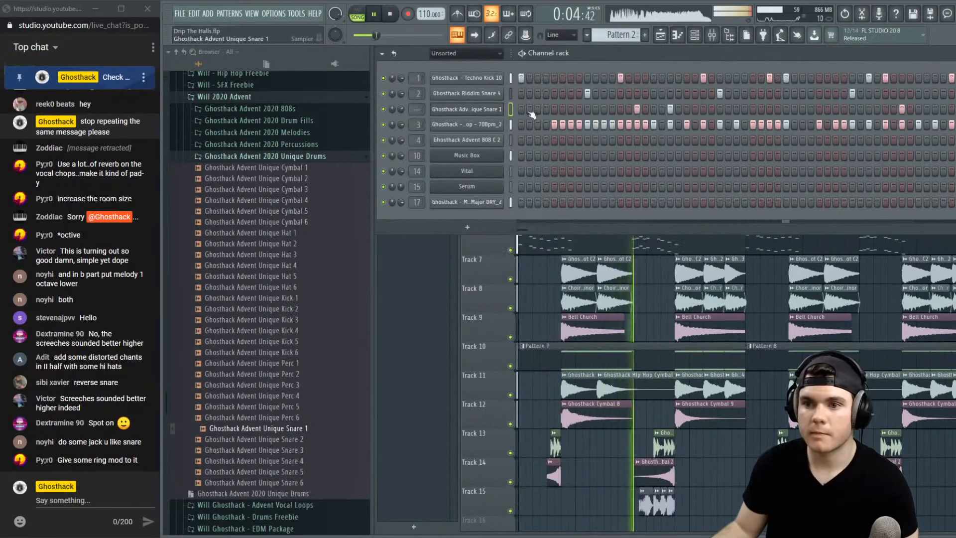
{"action": "key", "text": "F7"}
{"action": "scroll", "coordinate": [565, 80], "scroll_direction": "down", "scroll_amount": 2}
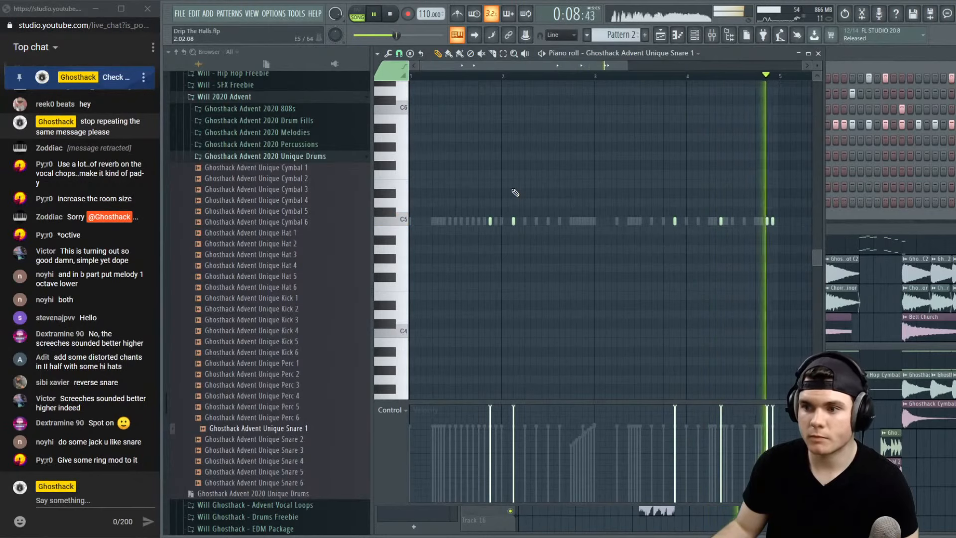
{"action": "right_click", "coordinate": [490, 223]}
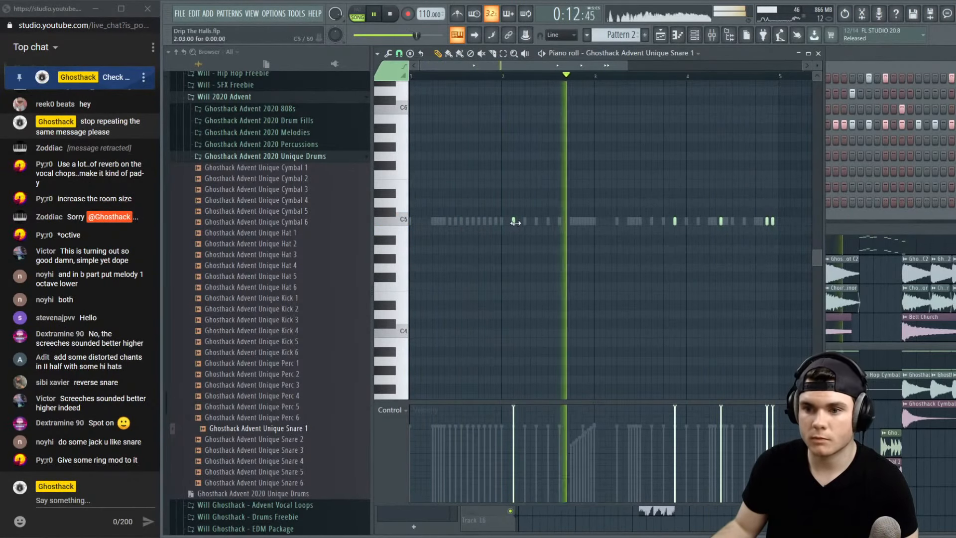
{"action": "key", "text": "space"}
{"action": "left_click_drag", "start_coordinate": [519, 222], "coordinate": [525, 221]}
{"action": "key", "text": "space"}
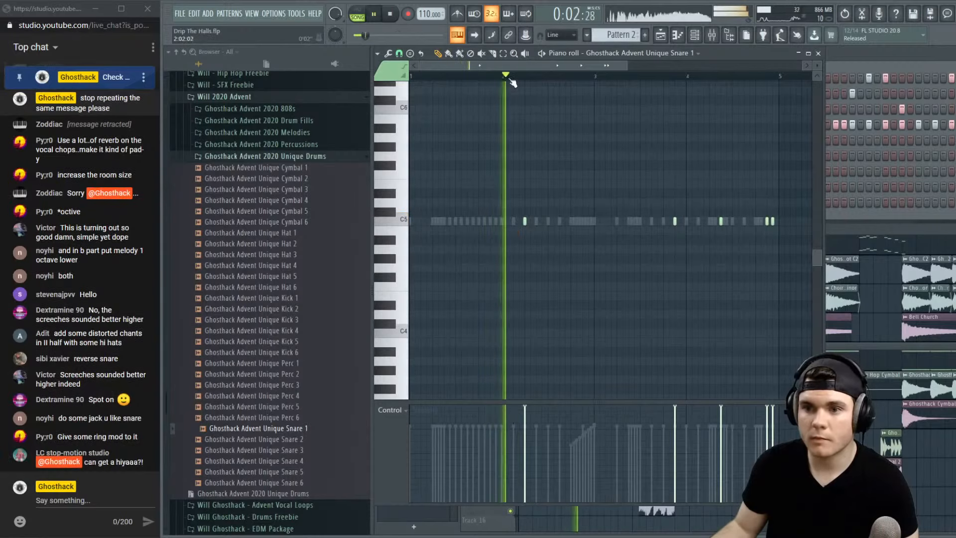
Delete the Unique Snare 1 hit early in bar 2 and replay the section
{"action": "right_click", "coordinate": [526, 222]}
{"action": "key", "text": "space"}
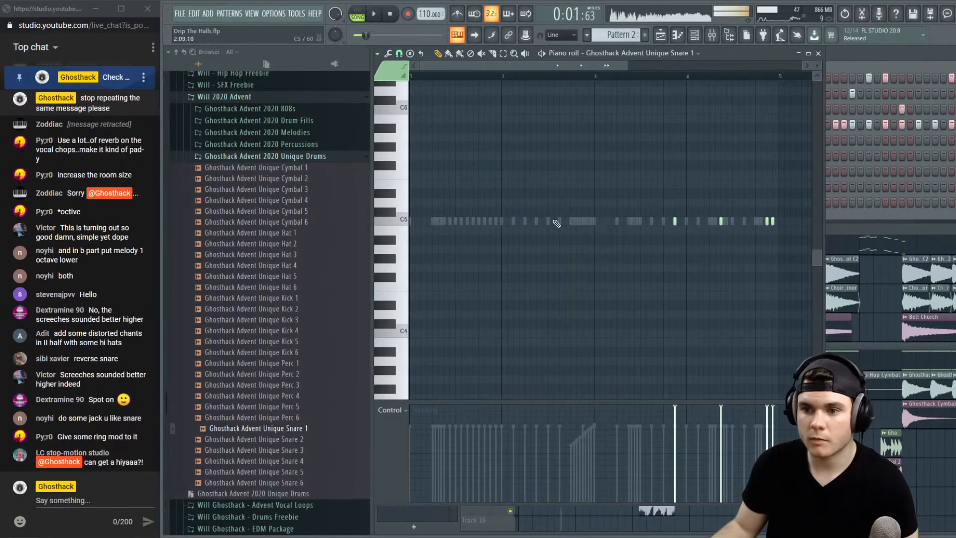
{"action": "key", "text": "space"}
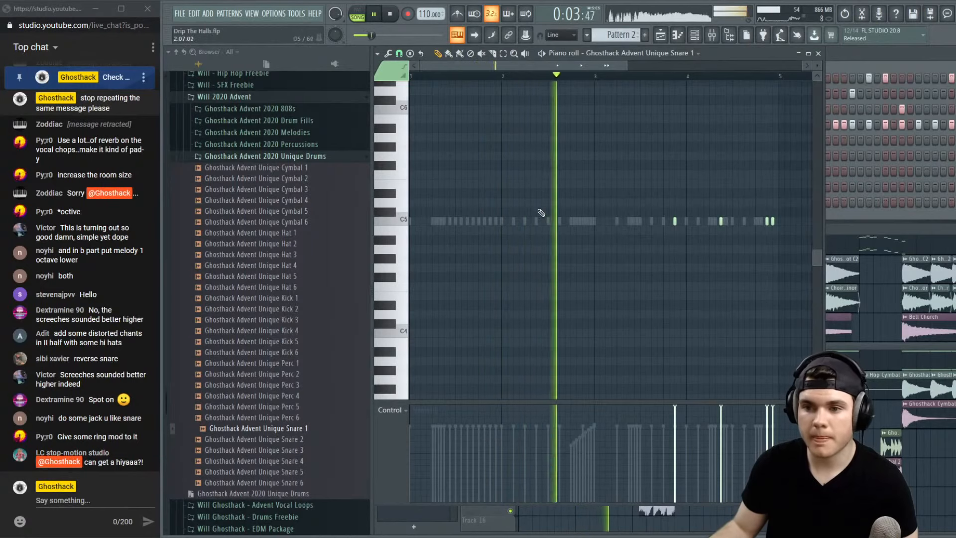
{"action": "key", "text": "space"}
{"action": "key", "text": "space"}
{"action": "key", "text": "space"}
{"action": "key", "text": "space"}
Try C5 snare hits at the end of bar 1 and mid bar 2, remove both, and close the note editor
{"action": "left_click", "coordinate": [490, 220]}
{"action": "key", "text": "space"}
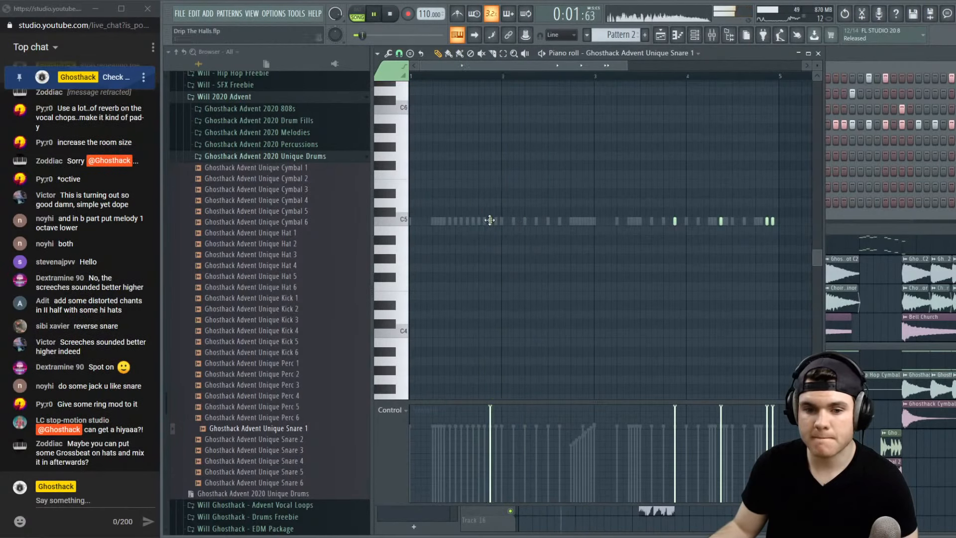
{"action": "key", "text": "space"}
{"action": "left_click", "coordinate": [537, 221]}
{"action": "key", "text": "space"}
{"action": "key", "text": "space"}
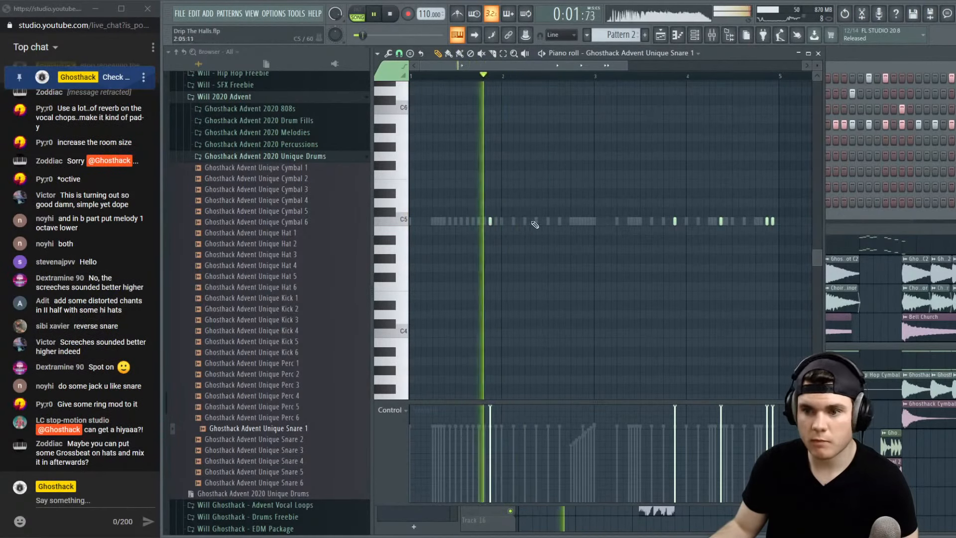
{"action": "right_click", "coordinate": [537, 221]}
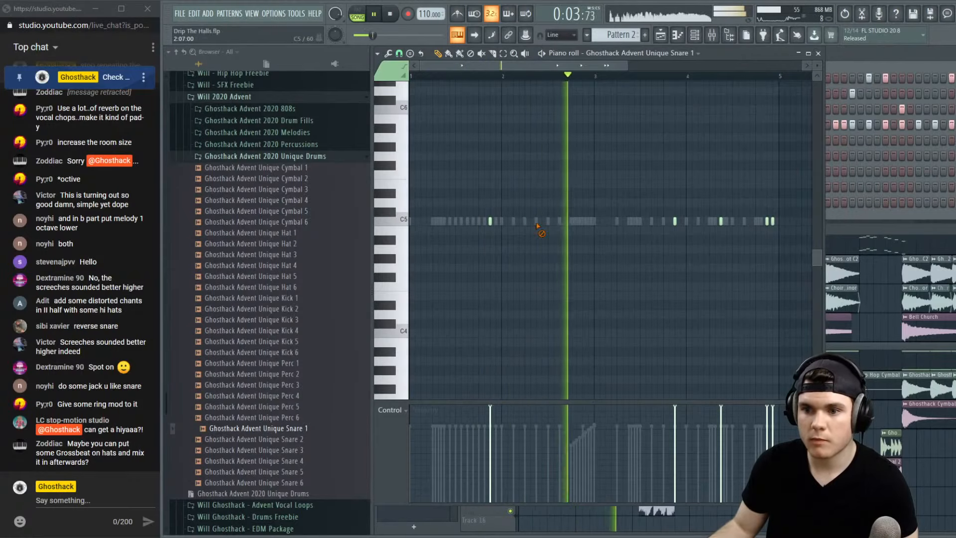
{"action": "key", "text": "space"}
{"action": "key", "text": "space"}
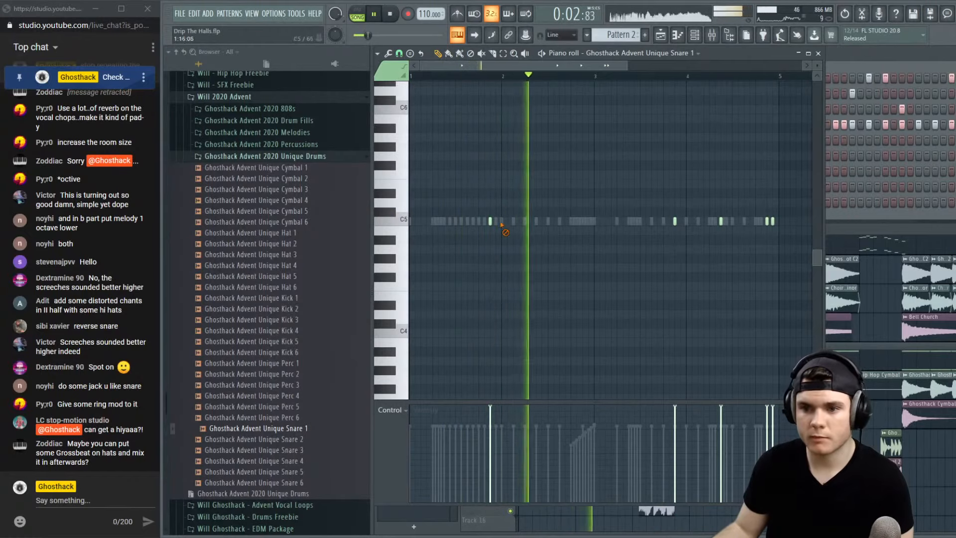
{"action": "right_click", "coordinate": [675, 221]}
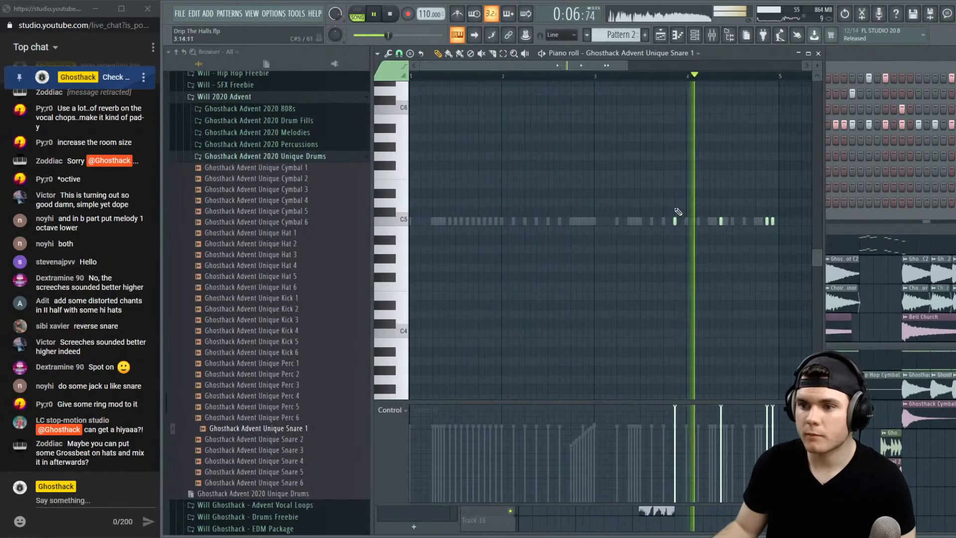
{"action": "left_click", "coordinate": [818, 53]}
{"action": "key", "text": "space"}
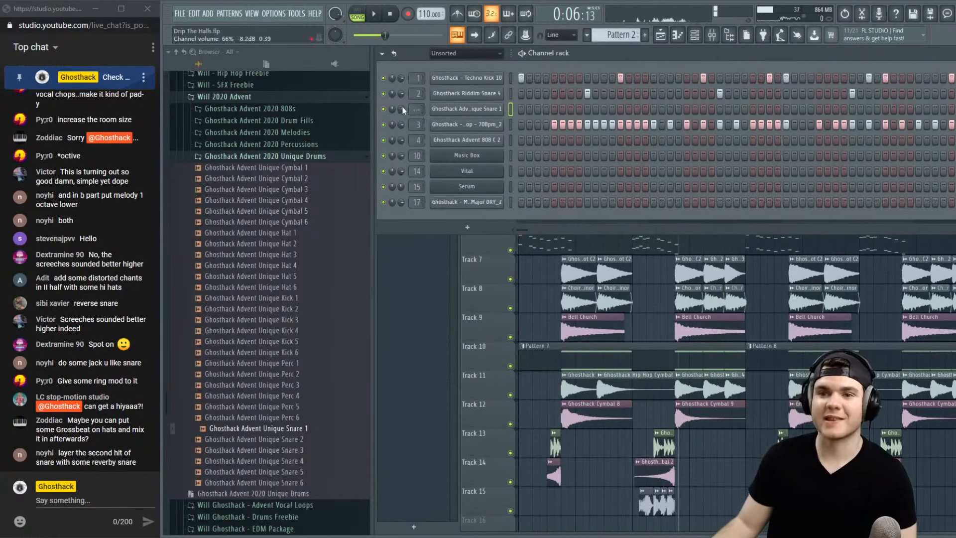
Hide the browser, match the Track 15 clip group in bar 7 to the bar 3 group, and play from late bar 6
{"action": "left_click", "coordinate": [479, 248]}
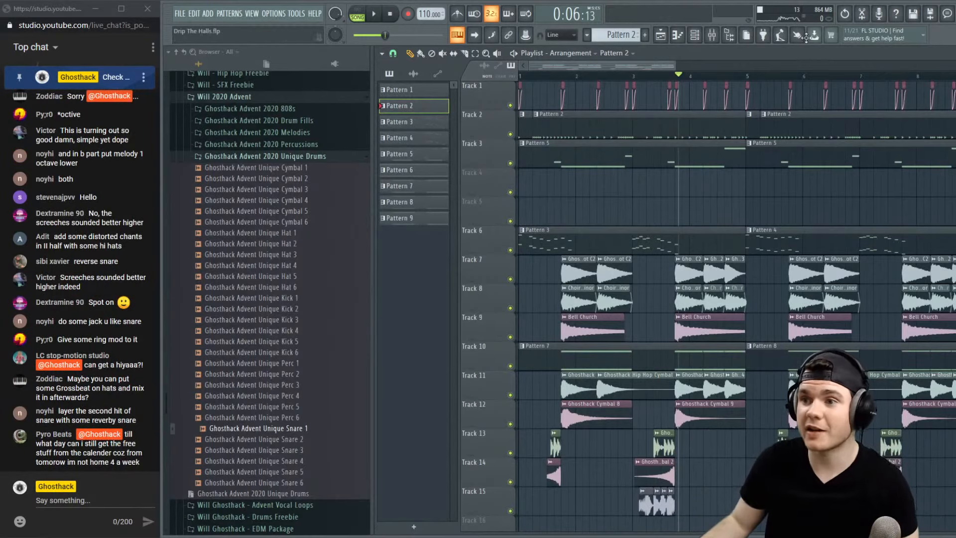
{"action": "left_click", "coordinate": [729, 39]}
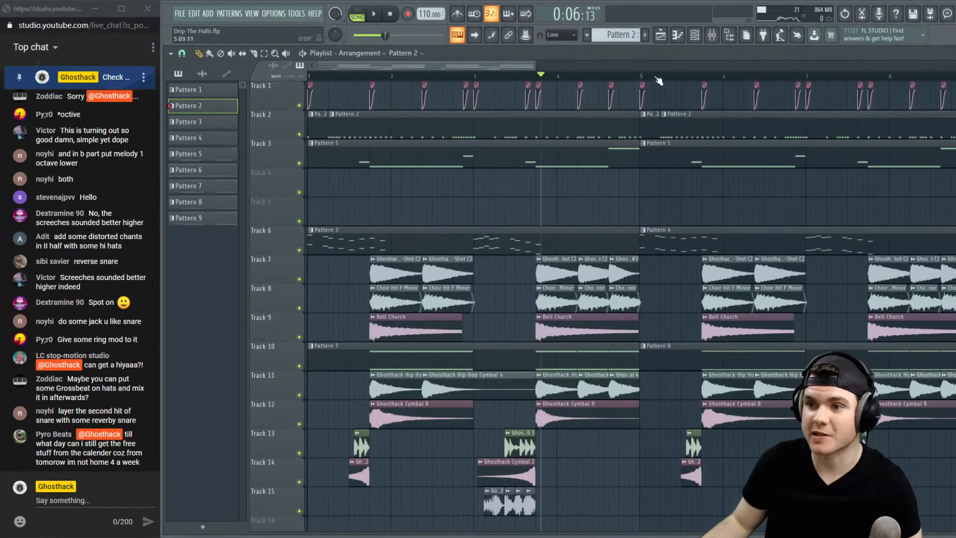
{"action": "scroll", "coordinate": [657, 81], "scroll_direction": "down", "scroll_amount": 3}
{"action": "key", "text": "space"}
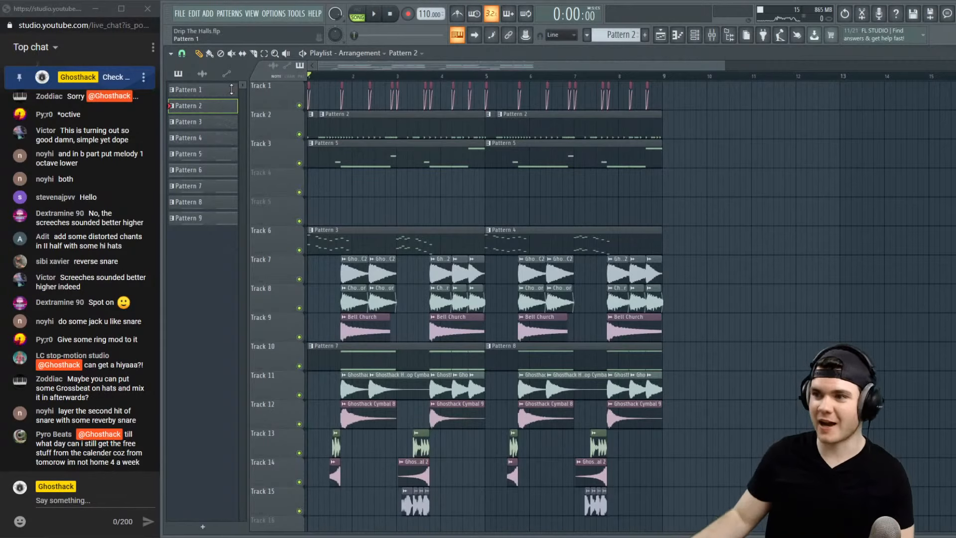
{"action": "scroll", "coordinate": [548, 298], "scroll_direction": "down", "scroll_amount": 2}
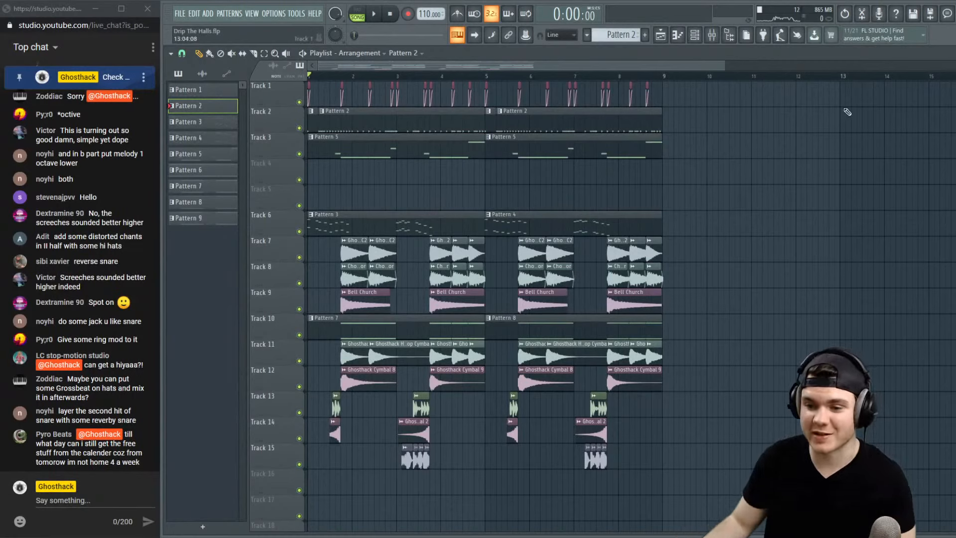
{"action": "left_click_drag", "start_coordinate": [479, 493], "coordinate": [579, 457]}
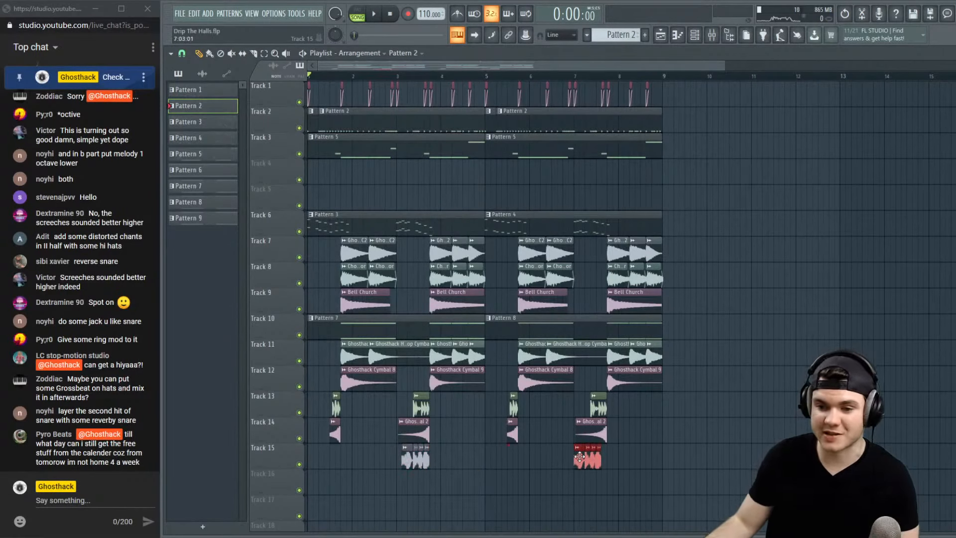
{"action": "left_click", "coordinate": [563, 76]}
{"action": "key", "text": "space"}
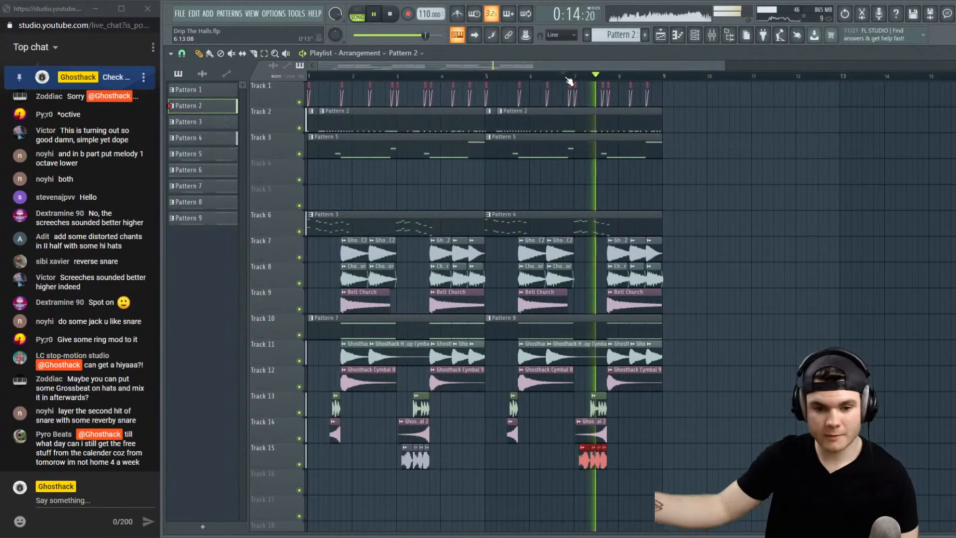
{"action": "key", "text": "space"}
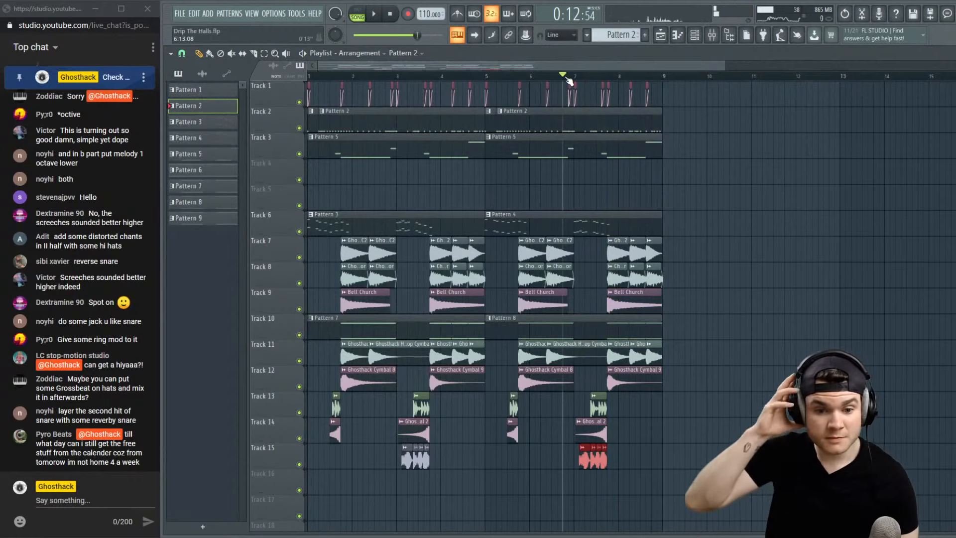
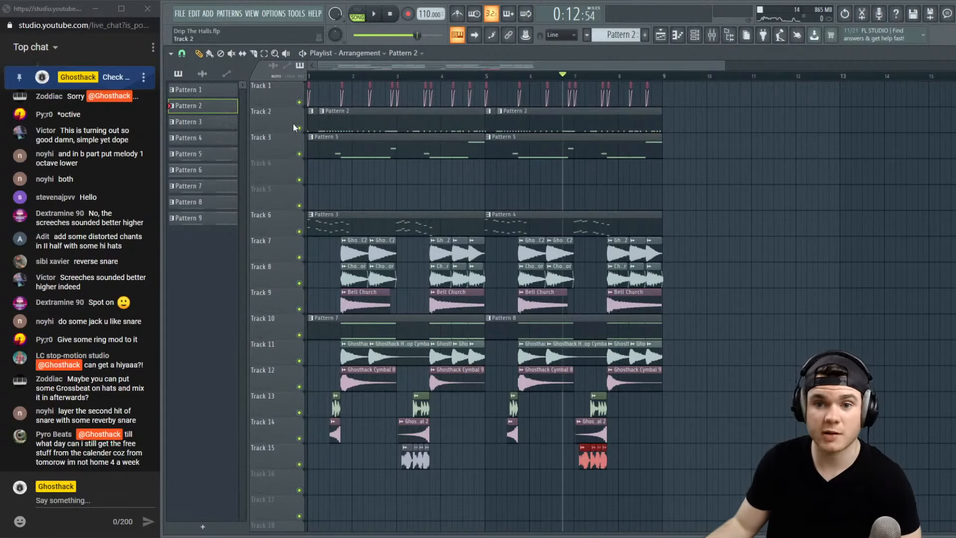
{"action": "key", "text": "space"}
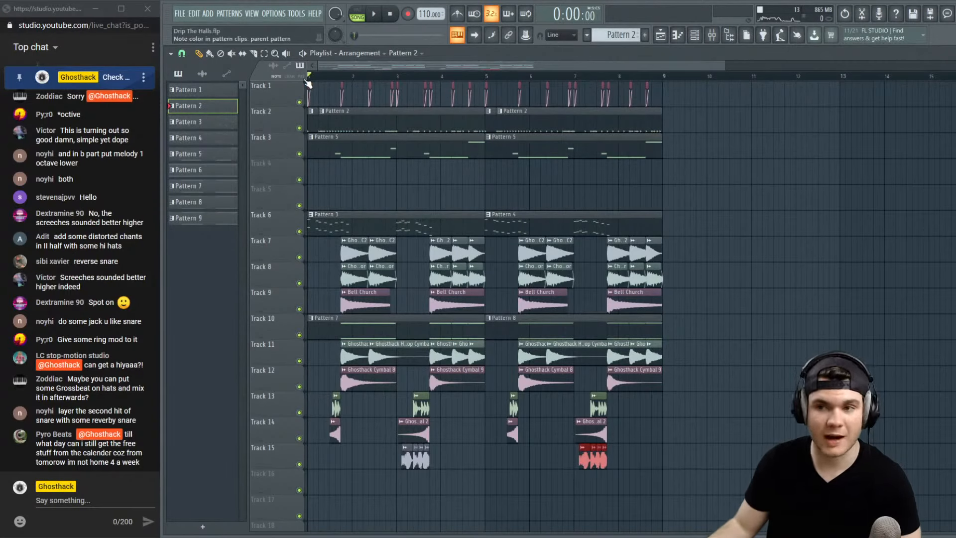
Reopen the browser and open the Percussion Loops folder of the Day 6 Techno Kit inside the Advent folder on D:
{"action": "left_click", "coordinate": [729, 35]}
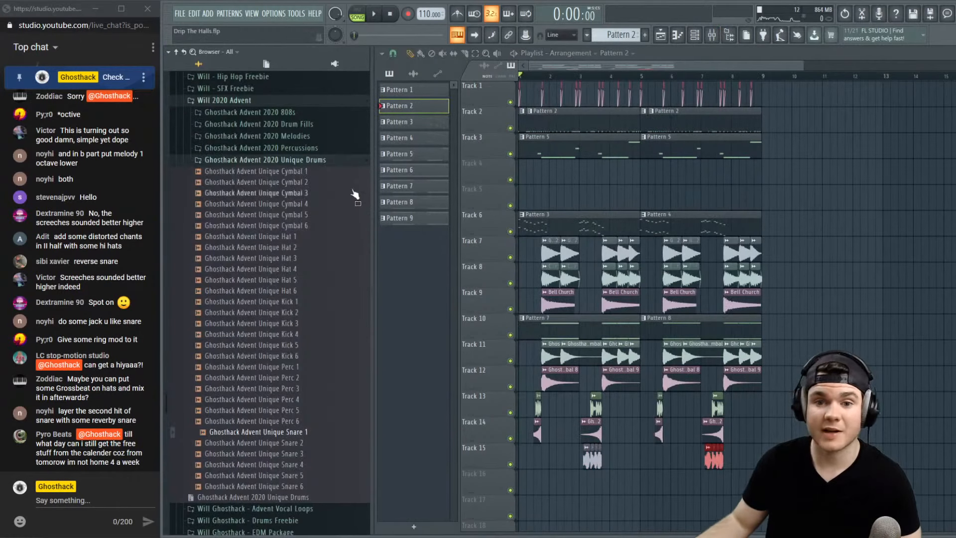
{"action": "left_click", "coordinate": [315, 160]}
{"action": "scroll", "coordinate": [279, 172], "scroll_direction": "up", "scroll_amount": 15}
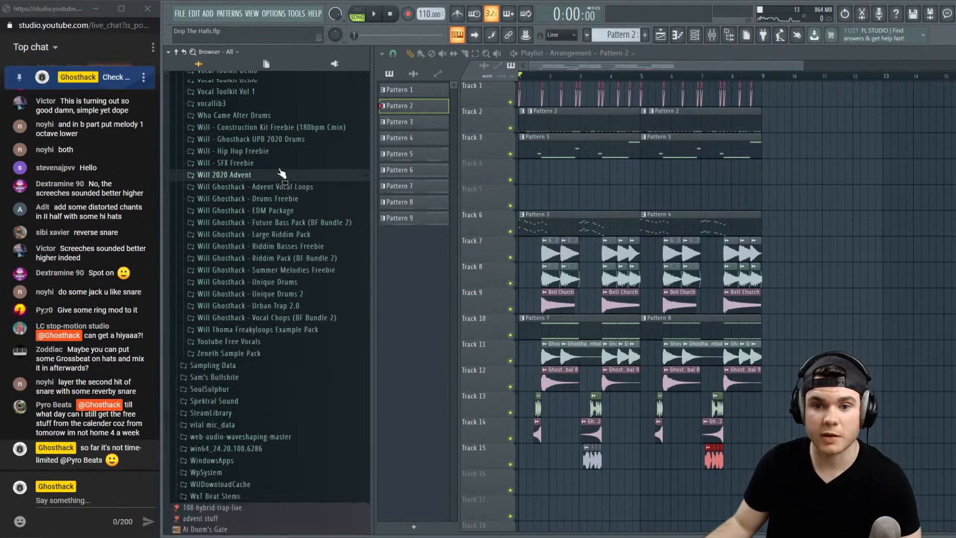
{"action": "scroll", "coordinate": [280, 173], "scroll_direction": "up", "scroll_amount": 15}
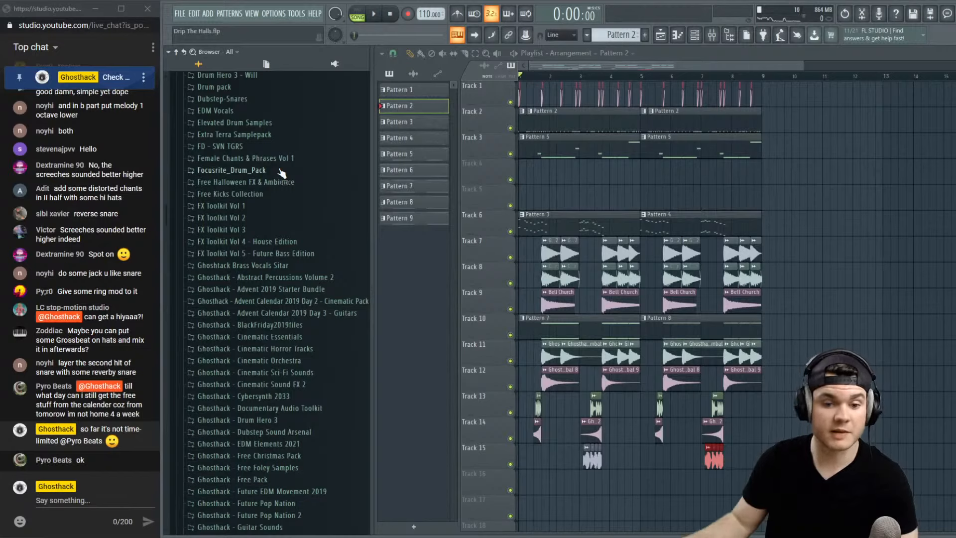
{"action": "scroll", "coordinate": [294, 205], "scroll_direction": "up", "scroll_amount": 15}
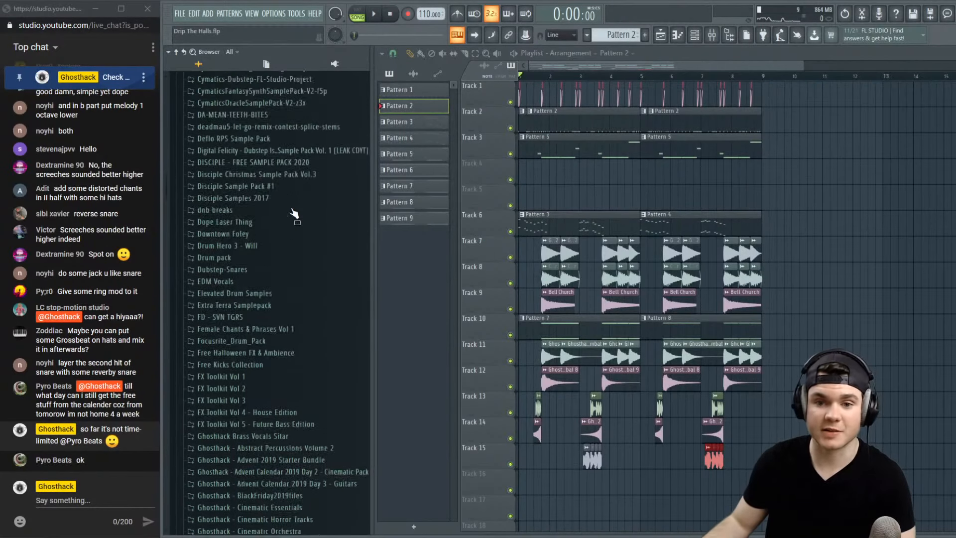
{"action": "scroll", "coordinate": [267, 247], "scroll_direction": "up", "scroll_amount": 10}
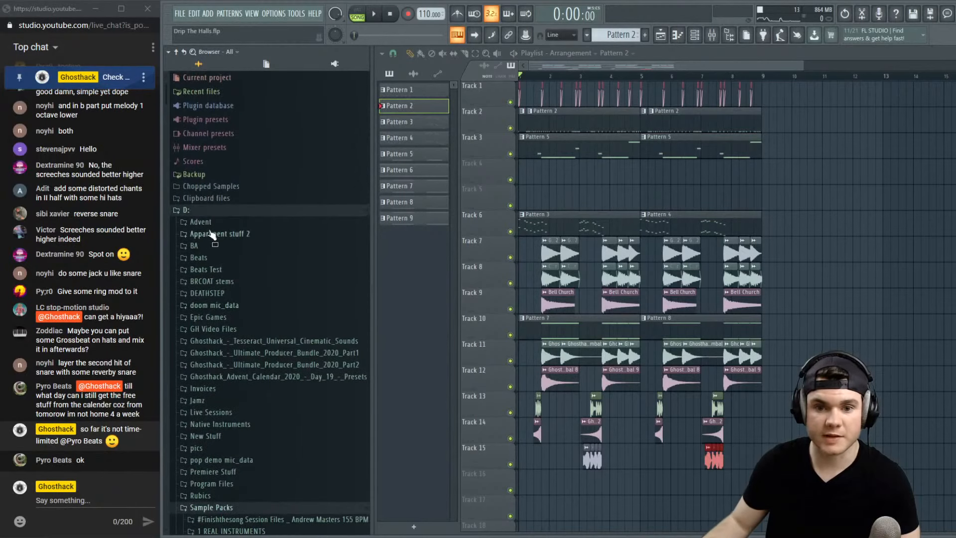
{"action": "left_click", "coordinate": [227, 223]}
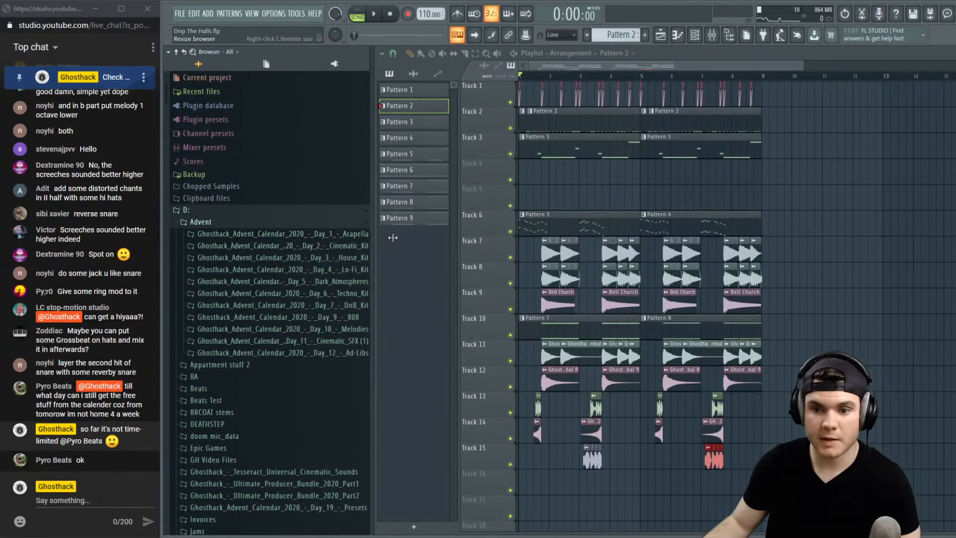
{"action": "left_click", "coordinate": [357, 294]}
{"action": "left_click", "coordinate": [356, 306]}
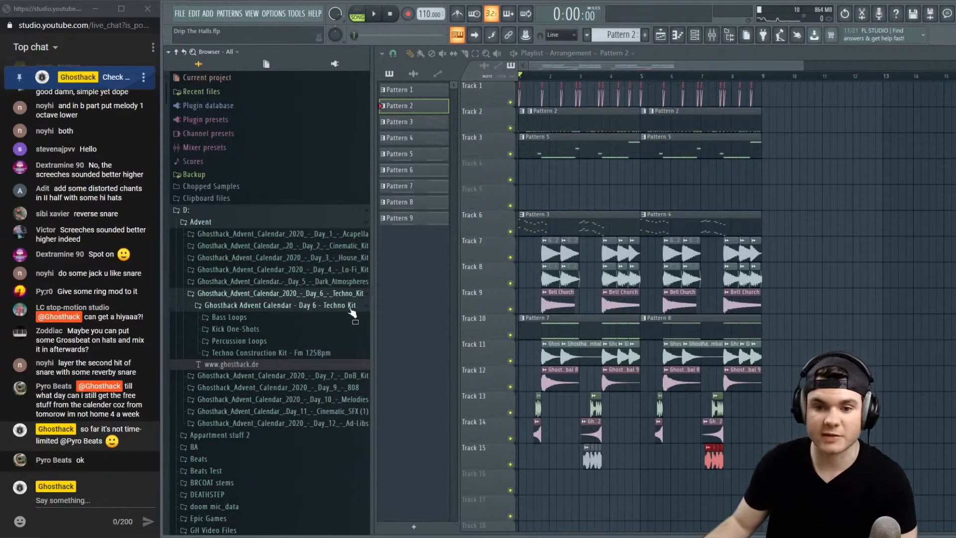
{"action": "left_click", "coordinate": [281, 342]}
{"action": "scroll", "coordinate": [299, 344], "scroll_direction": "down", "scroll_amount": 3}
Audition the Get Loose, No Look, Spring Break and Swag 125 bpm percussion loops
{"action": "left_click", "coordinate": [324, 320]}
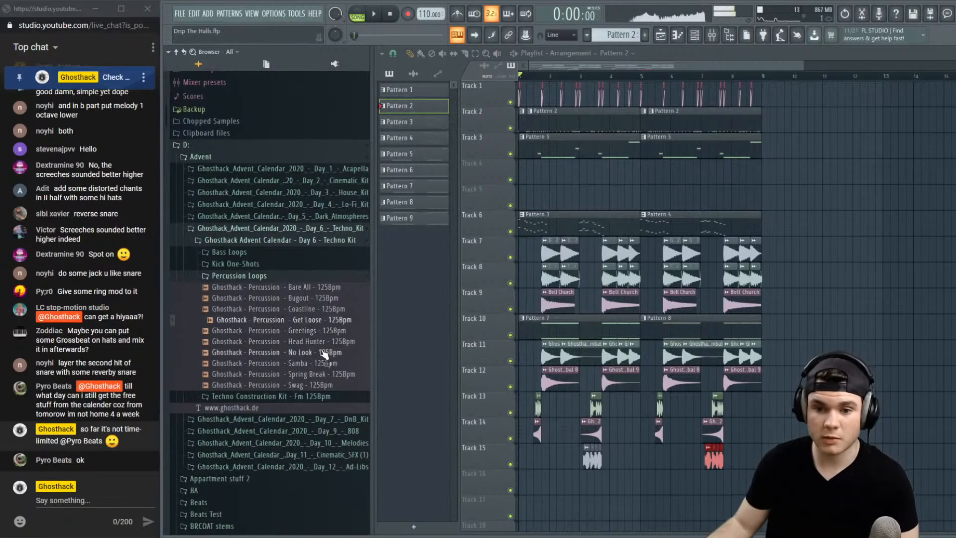
{"action": "left_click", "coordinate": [324, 353]}
{"action": "left_click", "coordinate": [322, 374]}
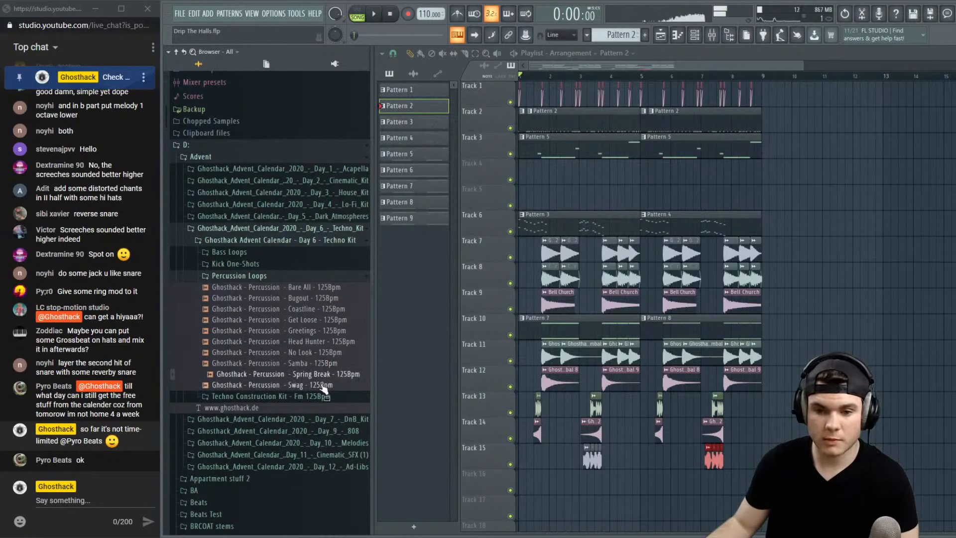
{"action": "left_click", "coordinate": [320, 384]}
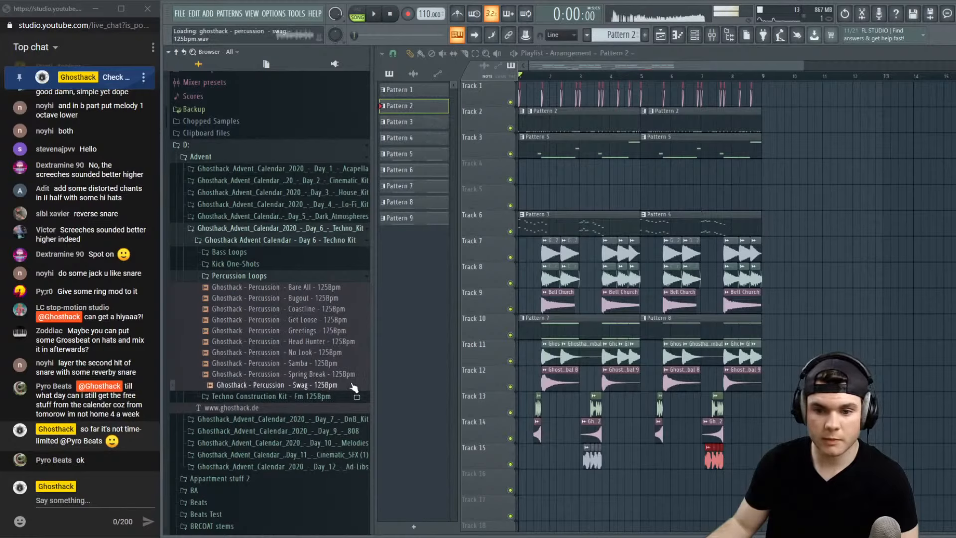
Audition the Samba, No Look, Head Hunter, Greetings and Bugout 125 bpm percussion loops
{"action": "left_click", "coordinate": [329, 363]}
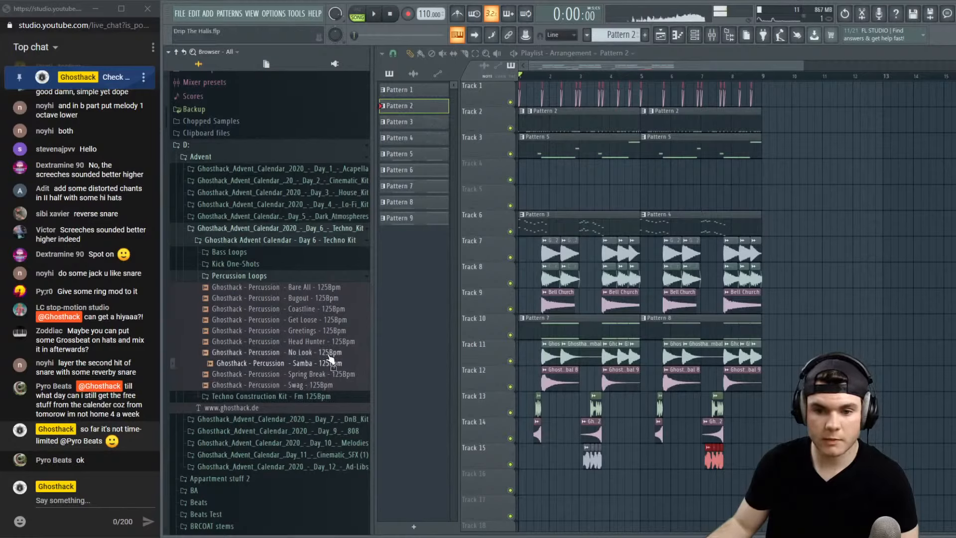
{"action": "left_click", "coordinate": [333, 352]}
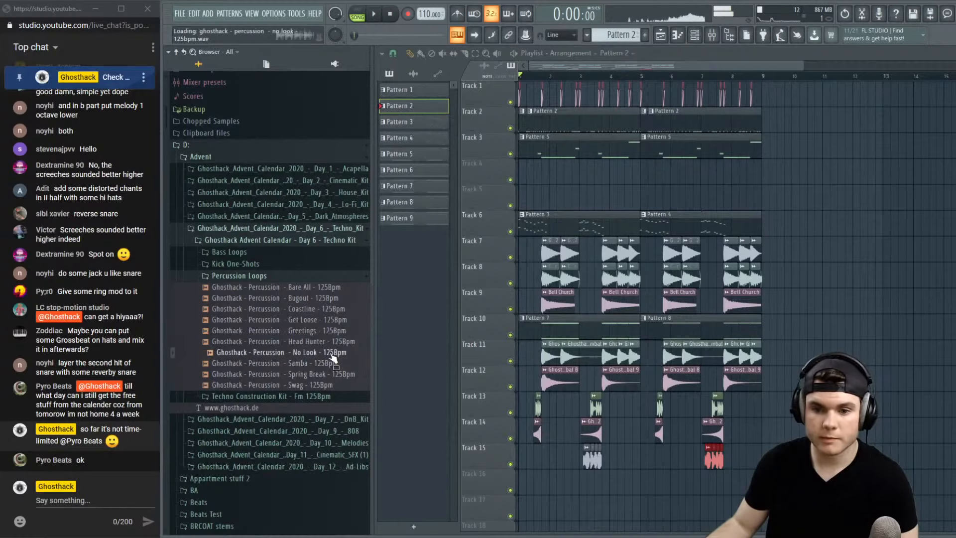
{"action": "left_click", "coordinate": [327, 341]}
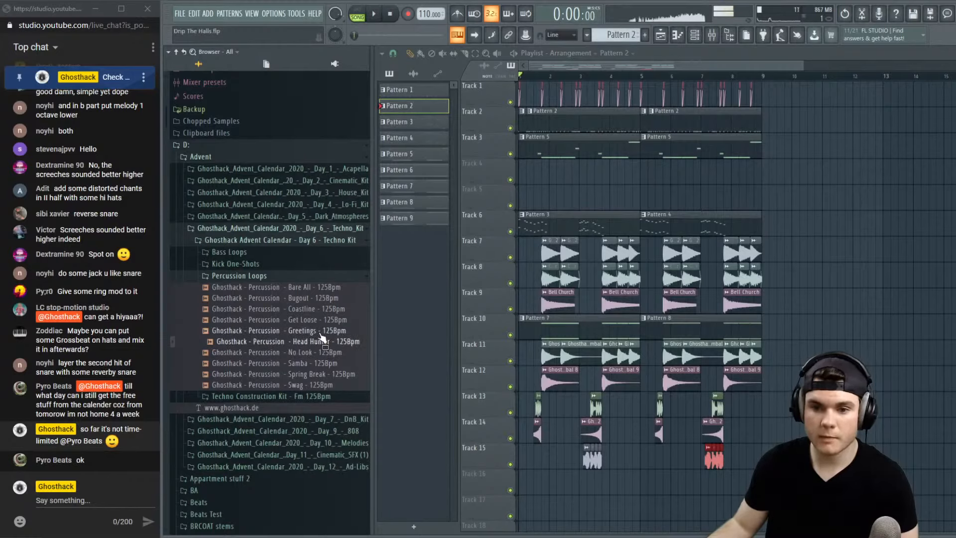
{"action": "left_click", "coordinate": [322, 331]}
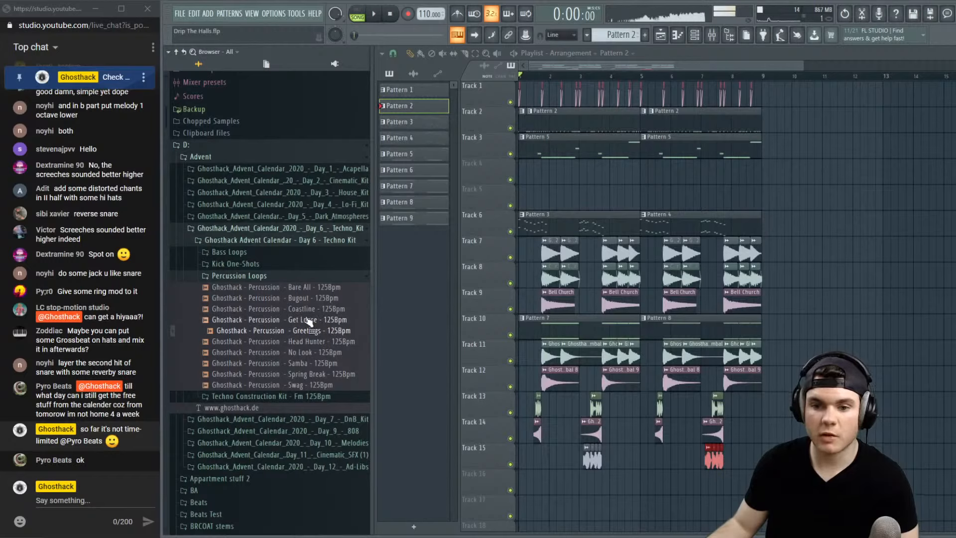
{"action": "key", "text": "Up"}
{"action": "key", "text": "Up"}
{"action": "key", "text": "Up"}
{"action": "key", "text": "Up"}
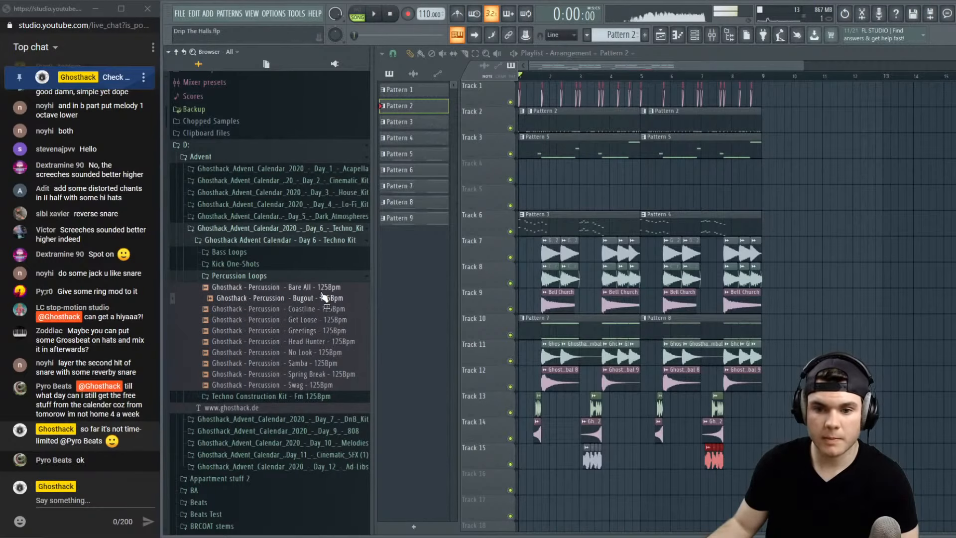
Replay the Greetings and Head Hunter percussion loops to compare them
{"action": "left_click", "coordinate": [324, 330]}
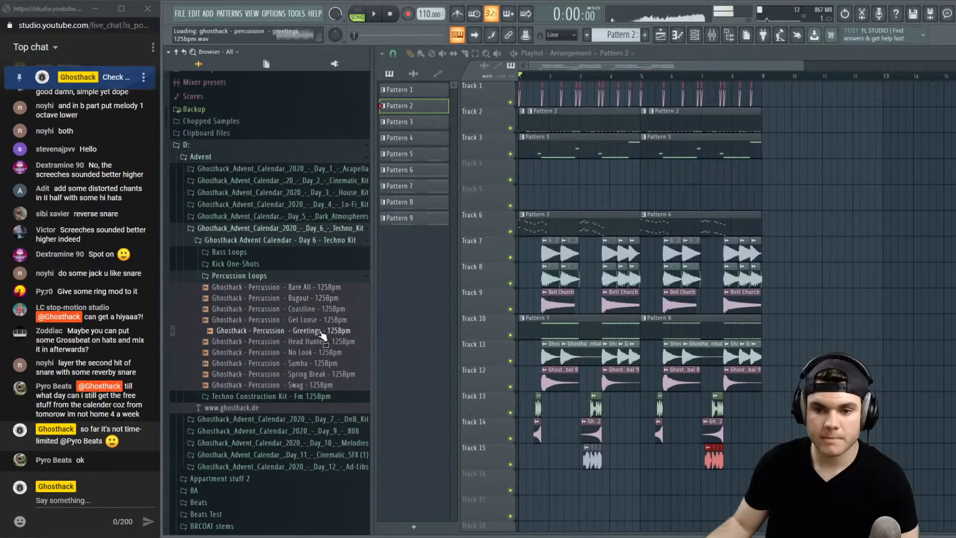
{"action": "left_click", "coordinate": [320, 341]}
{"action": "left_click", "coordinate": [320, 353]}
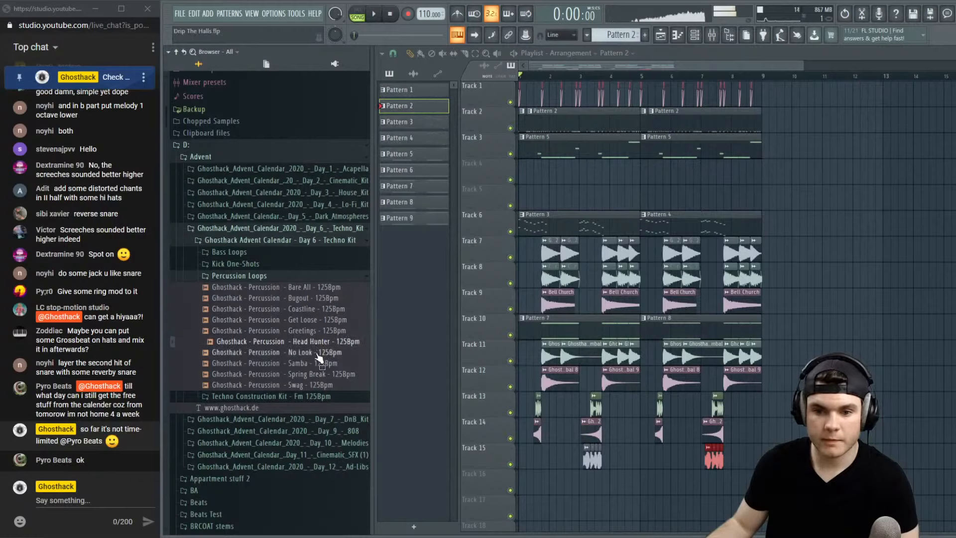
{"action": "key", "text": "Up"}
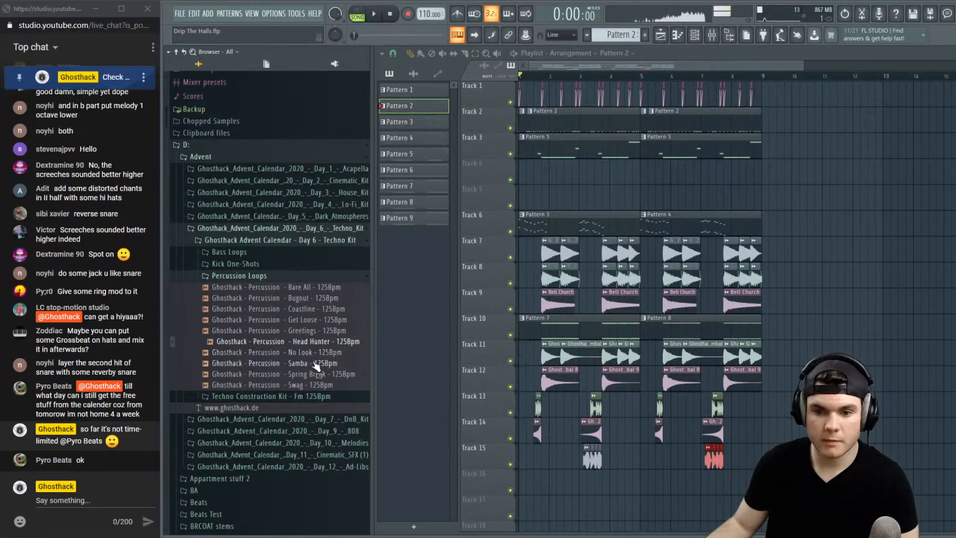
Place the Head Hunter loop at bar 1 of Track 4 and time-stretch it to fill four bars
{"action": "left_click_drag", "start_coordinate": [311, 344], "coordinate": [612, 253]}
{"action": "double_click", "coordinate": [565, 173]}
{"action": "left_click_drag", "start_coordinate": [641, 298], "coordinate": [642, 281]}
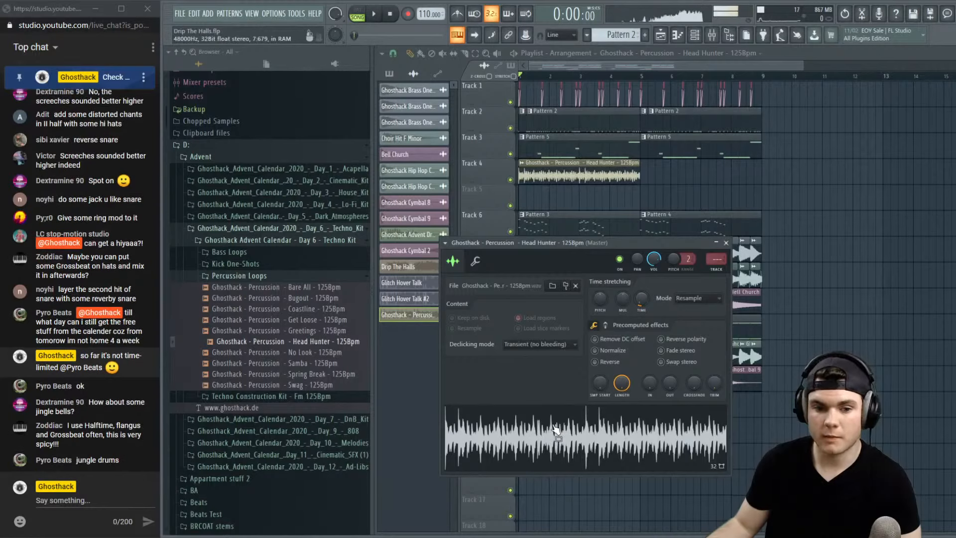
{"action": "left_click", "coordinate": [725, 243]}
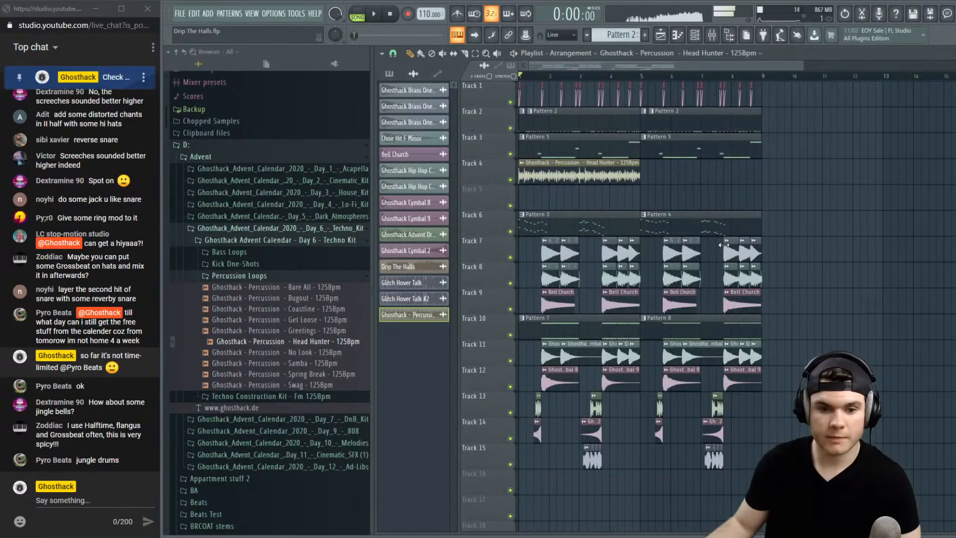
Solo Track 4, trim the Head Hunter clip's start to 1:13:00 during playback, and unsolo the track
{"action": "scroll", "coordinate": [554, 77], "scroll_direction": "up", "scroll_amount": 3}
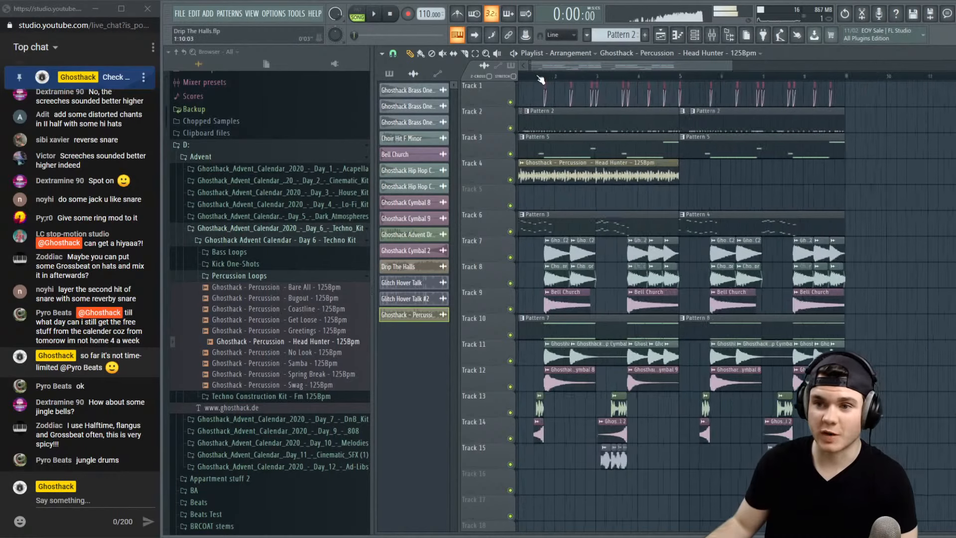
{"action": "left_click_drag", "start_coordinate": [566, 67], "coordinate": [527, 73]}
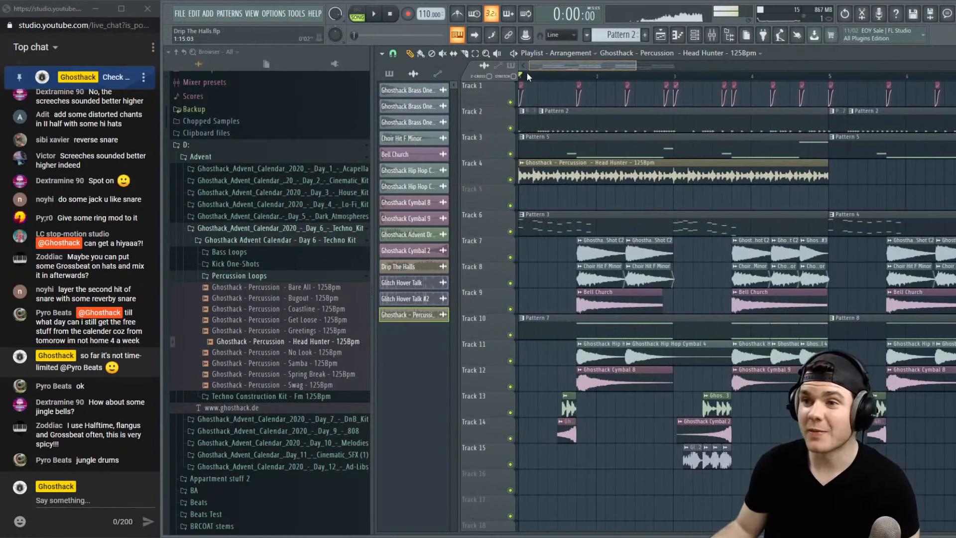
{"action": "right_click", "coordinate": [518, 180]}
{"action": "right_click", "coordinate": [511, 180]}
{"action": "key", "text": "space"}
{"action": "left_click_drag", "start_coordinate": [521, 174], "coordinate": [584, 173]}
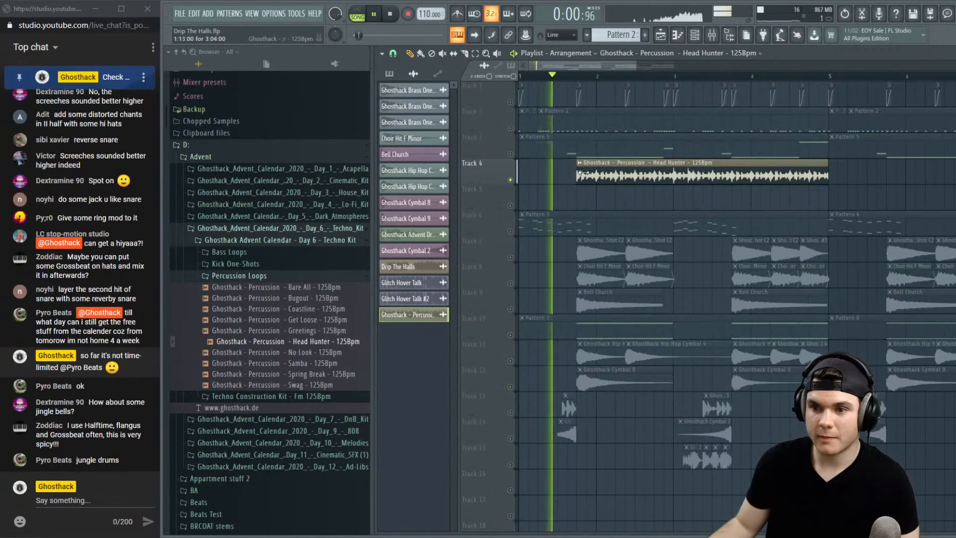
{"action": "right_click", "coordinate": [510, 179]}
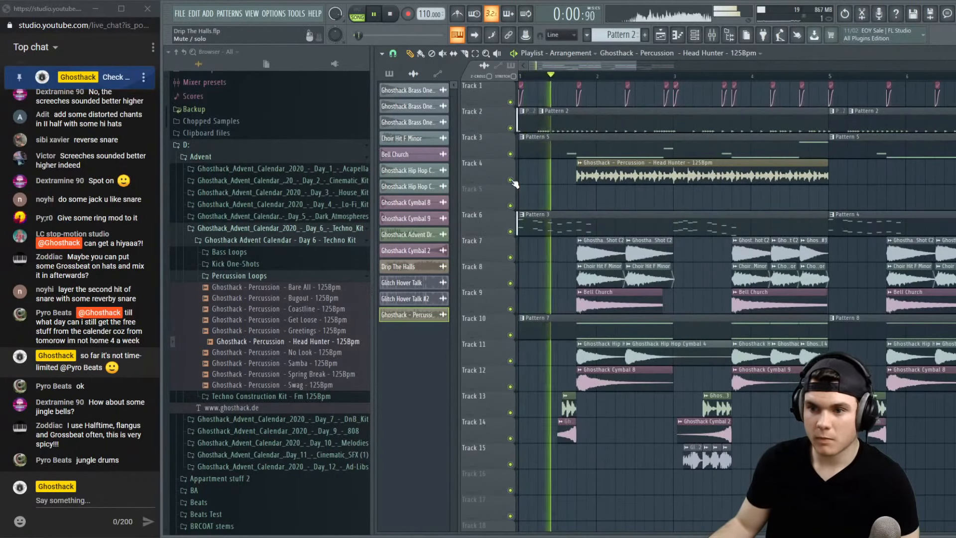
Lower the Head Hunter sample's channel volume and close its settings
{"action": "double_click", "coordinate": [626, 172]}
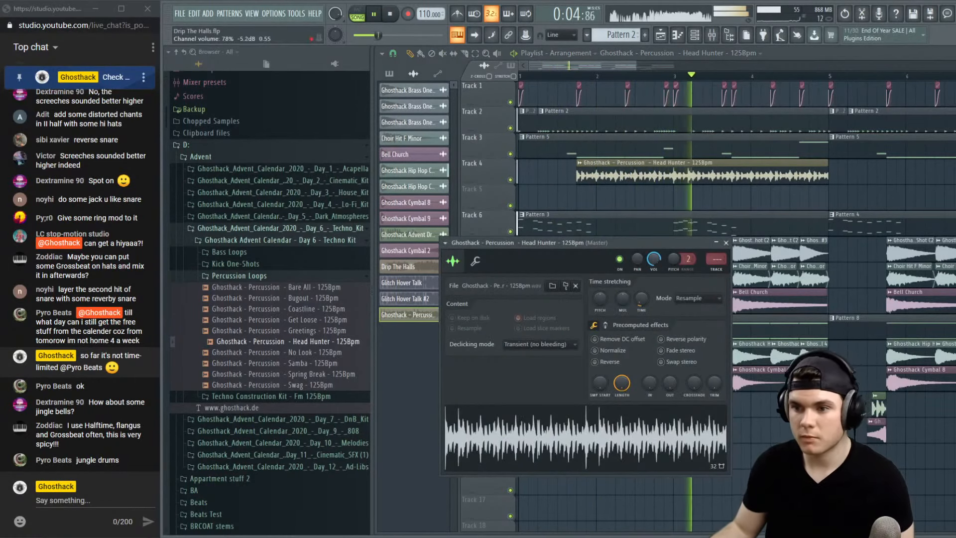
{"action": "left_click_drag", "start_coordinate": [653, 259], "coordinate": [654, 269]}
{"action": "left_click", "coordinate": [726, 243]}
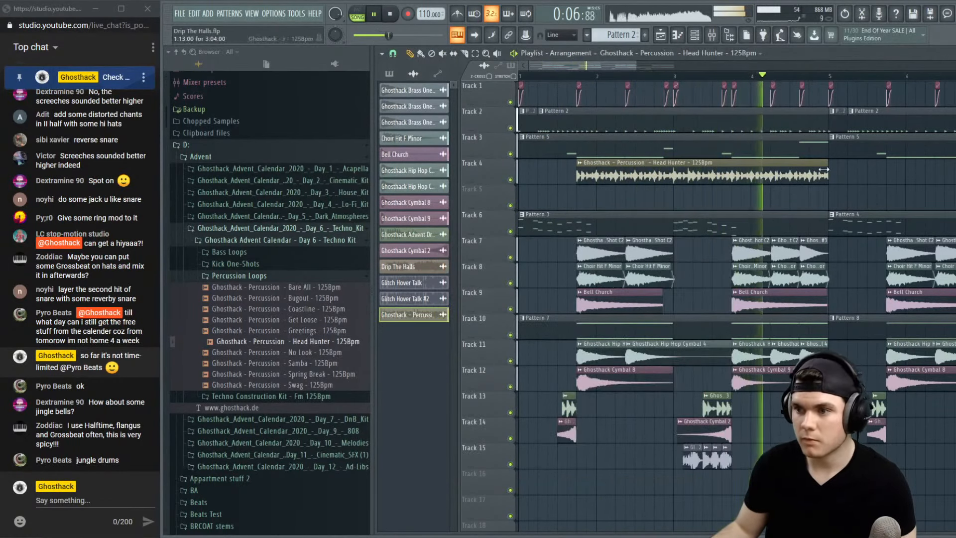
Try shortening the Head Hunter clip to end at bar 3 with a copy from late bar 3, and remove both clips
{"action": "left_click_drag", "start_coordinate": [824, 170], "coordinate": [669, 181]}
{"action": "left_click", "coordinate": [735, 175]}
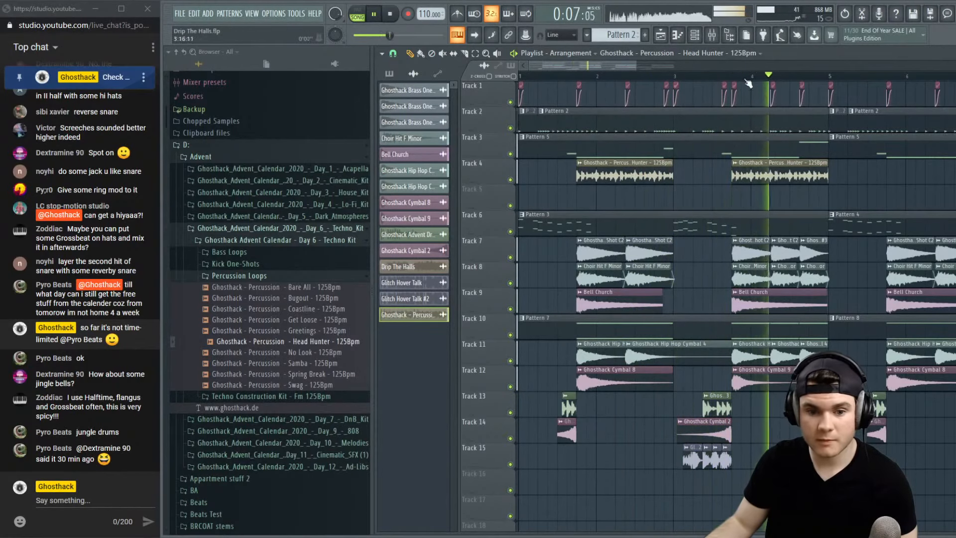
{"action": "scroll", "coordinate": [729, 79], "scroll_direction": "down", "scroll_amount": 2}
{"action": "key", "text": "space"}
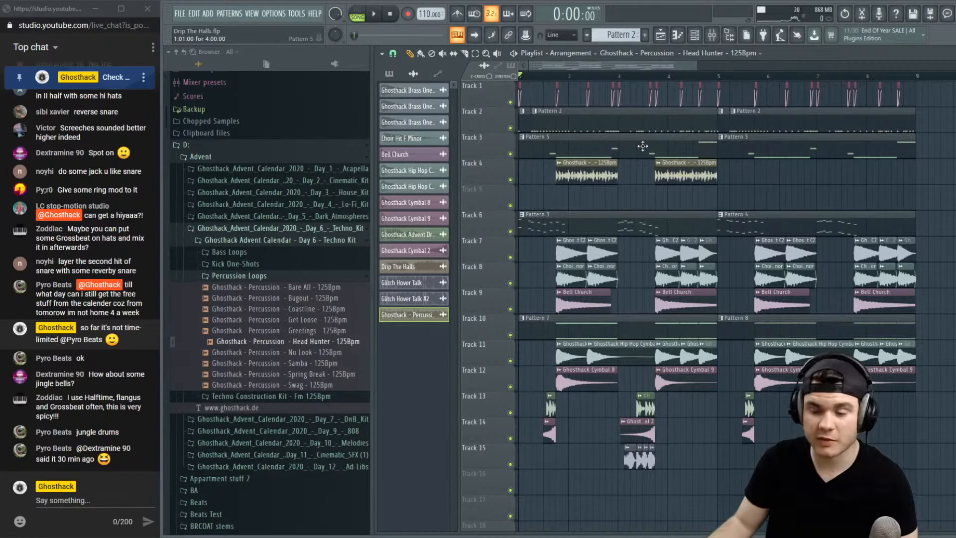
{"action": "right_click", "coordinate": [679, 171]}
{"action": "right_click", "coordinate": [588, 172]}
Audition the Greetings, Samba, Spring Break and Swag percussion loops
{"action": "left_click", "coordinate": [325, 352]}
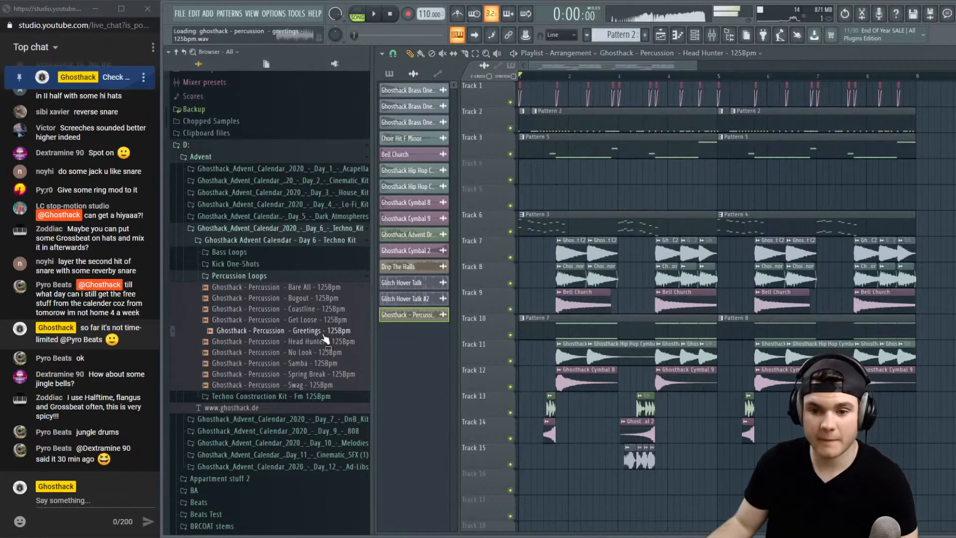
{"action": "left_click", "coordinate": [327, 363]}
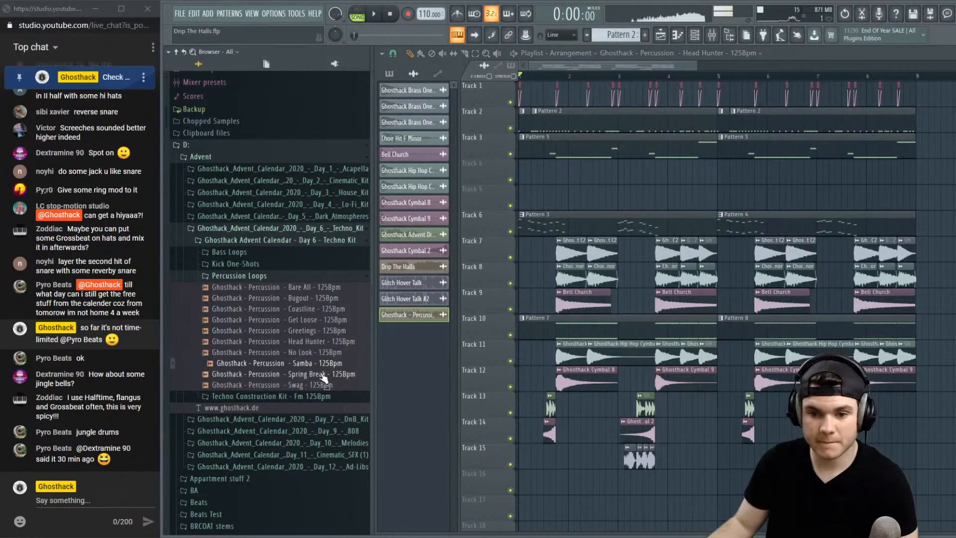
{"action": "left_click", "coordinate": [319, 373]}
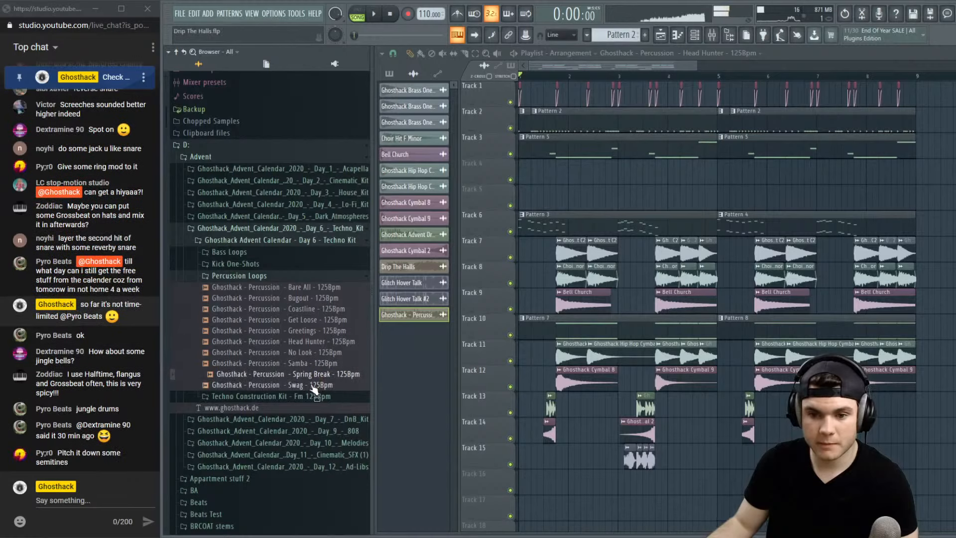
{"action": "left_click", "coordinate": [312, 386]}
Try the Spring Break percussion loop at bar 1 of Track 4 with playback, and remove it
{"action": "left_click_drag", "start_coordinate": [319, 373], "coordinate": [554, 175]}
{"action": "left_click_drag", "start_coordinate": [561, 174], "coordinate": [554, 175]}
{"action": "key", "text": "space"}
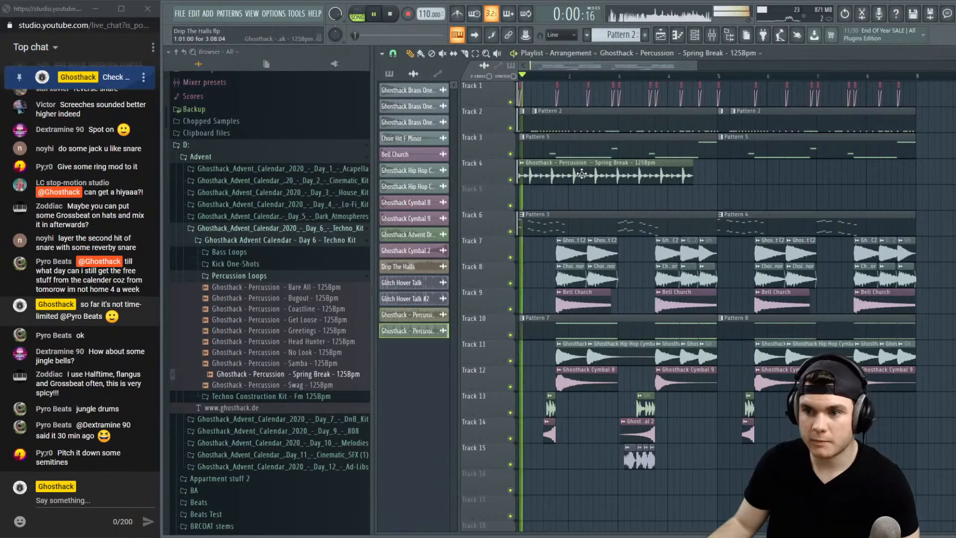
{"action": "double_click", "coordinate": [582, 173]}
{"action": "key", "text": "space"}
{"action": "left_click", "coordinate": [720, 153]}
{"action": "right_click", "coordinate": [665, 176]}
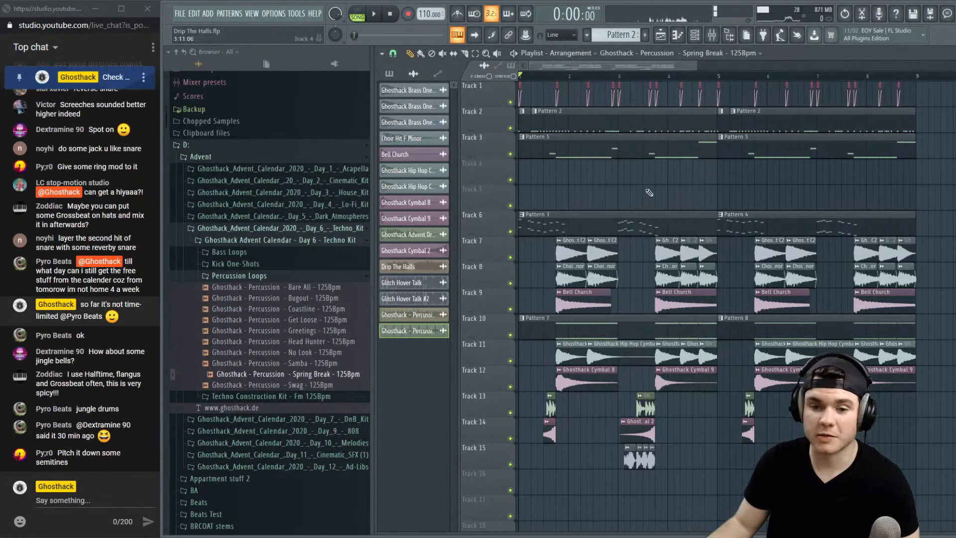
Audition the Swag and Get Loose loops, and switch from the Day 6 Techno Kit to the Day 4 Lo-Fi Kit folder
{"action": "left_click", "coordinate": [348, 386]}
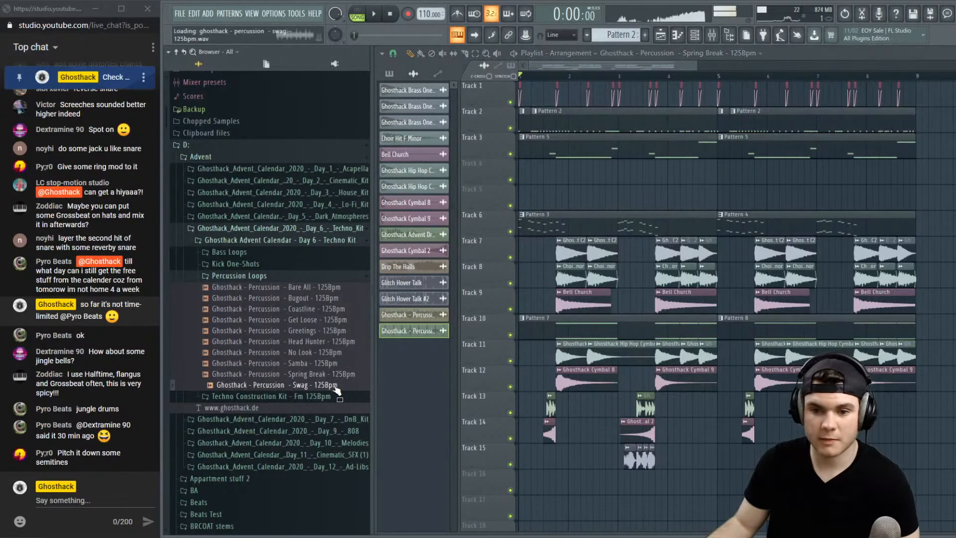
{"action": "left_click", "coordinate": [325, 320]}
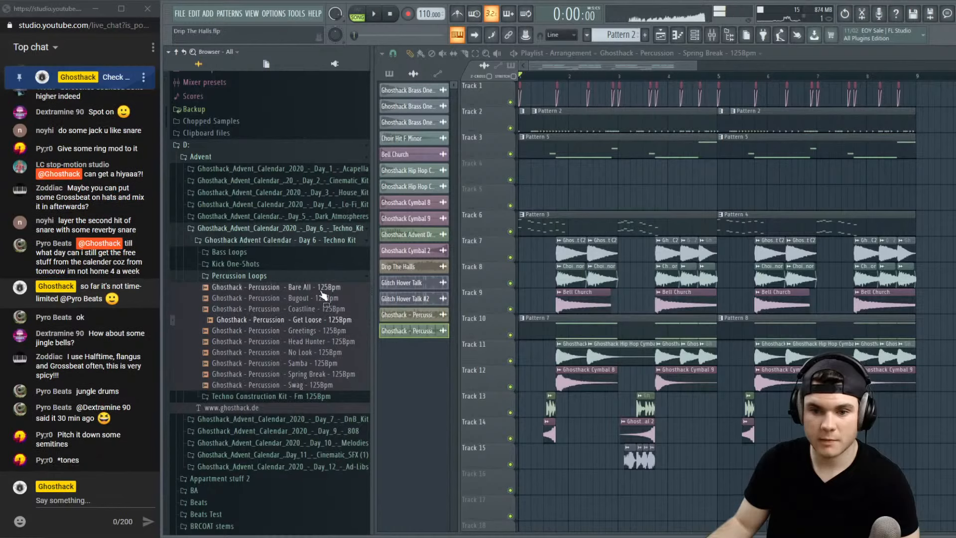
{"action": "left_click", "coordinate": [258, 278]}
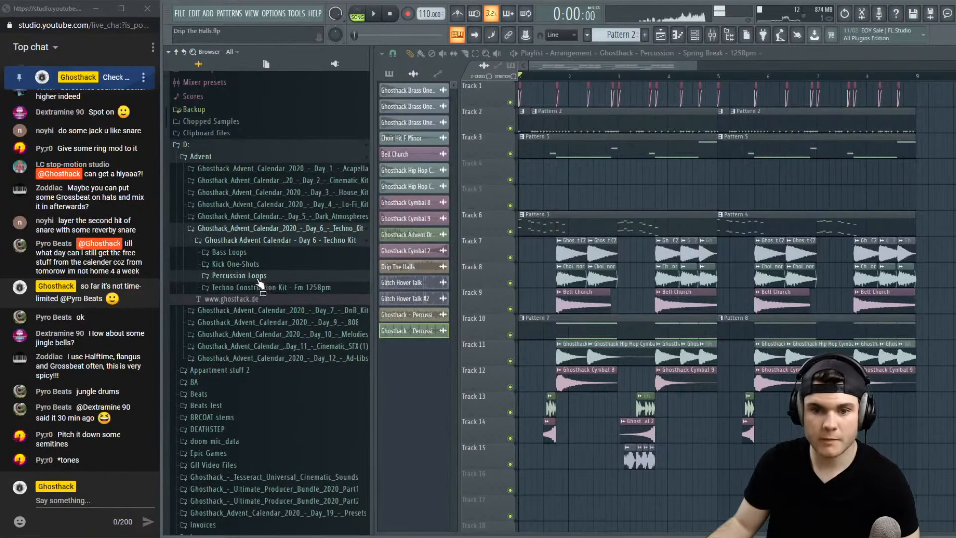
{"action": "left_click", "coordinate": [264, 240]}
{"action": "left_click", "coordinate": [254, 228]}
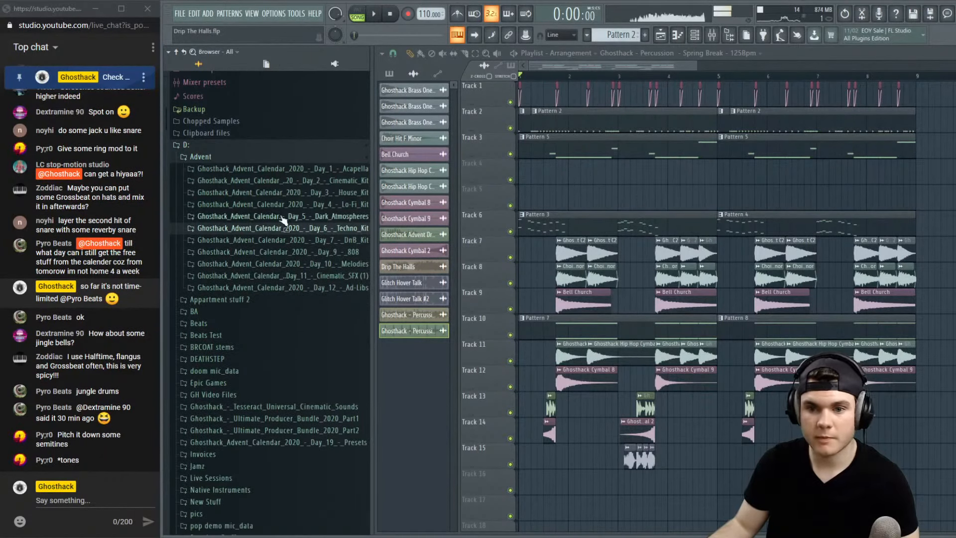
{"action": "left_click", "coordinate": [344, 206]}
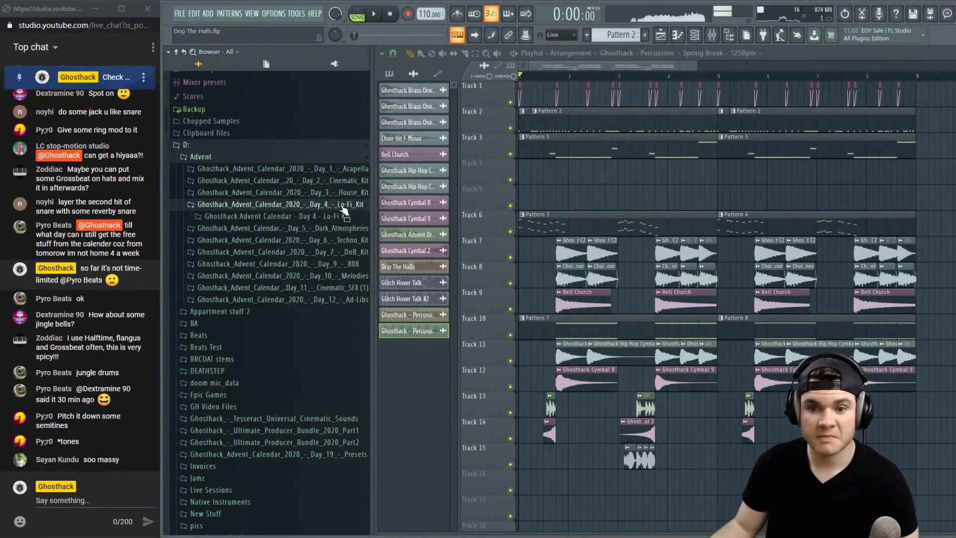
{"action": "left_click", "coordinate": [279, 219]}
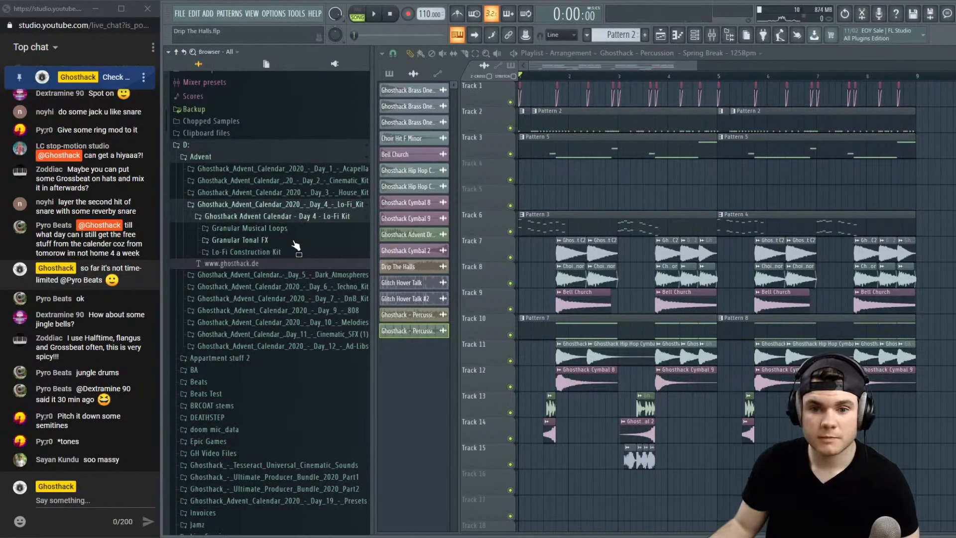
Collapse the Day 4 Lo-Fi Kit and Advent folders in the sample browser and open the Sample Packs folder
{"action": "left_click", "coordinate": [298, 205]}
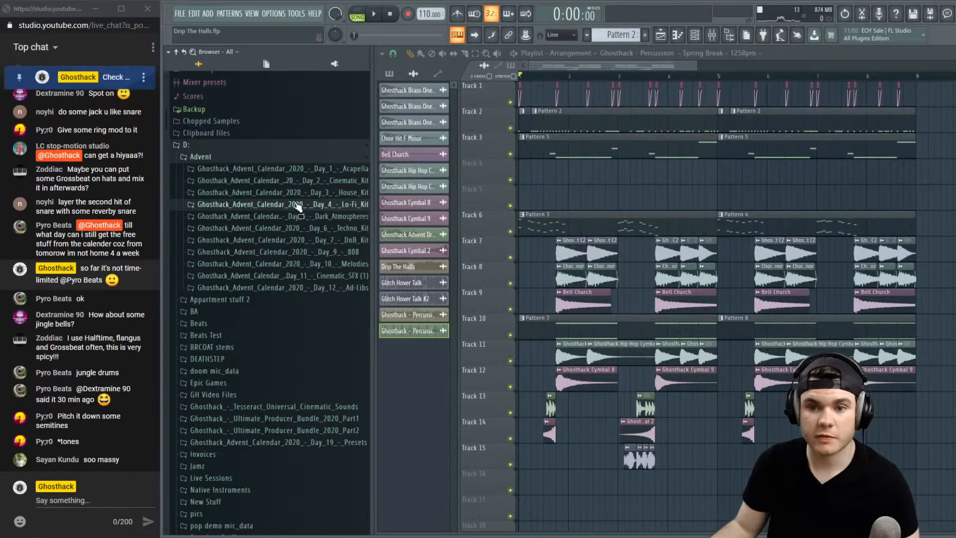
{"action": "left_click", "coordinate": [235, 159]}
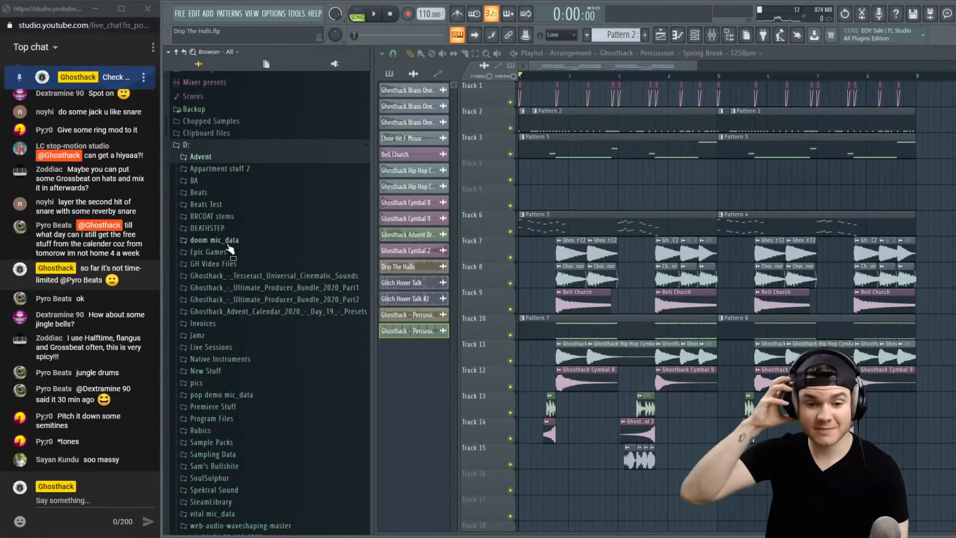
{"action": "scroll", "coordinate": [241, 248], "scroll_direction": "down", "scroll_amount": 5}
{"action": "scroll", "coordinate": [242, 252], "scroll_direction": "up", "scroll_amount": 1}
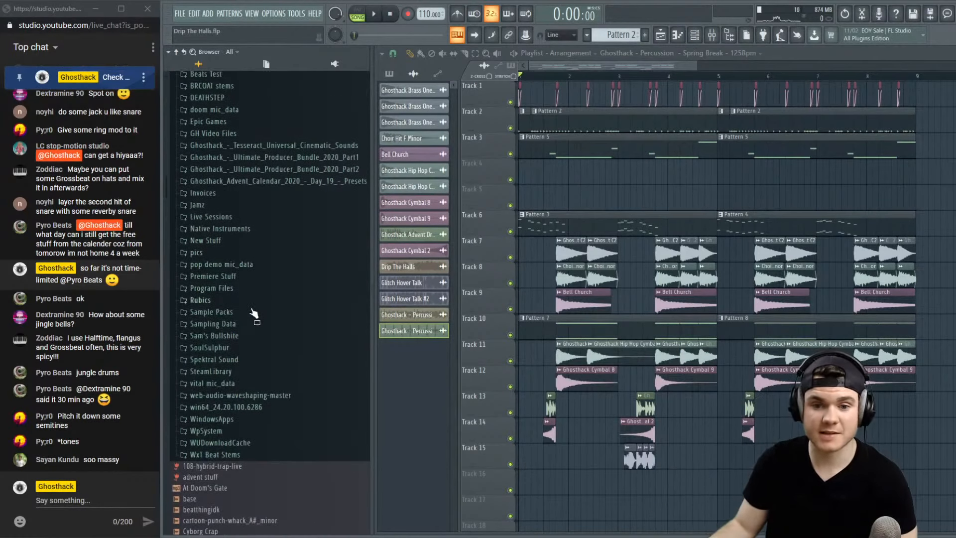
{"action": "left_click", "coordinate": [236, 314]}
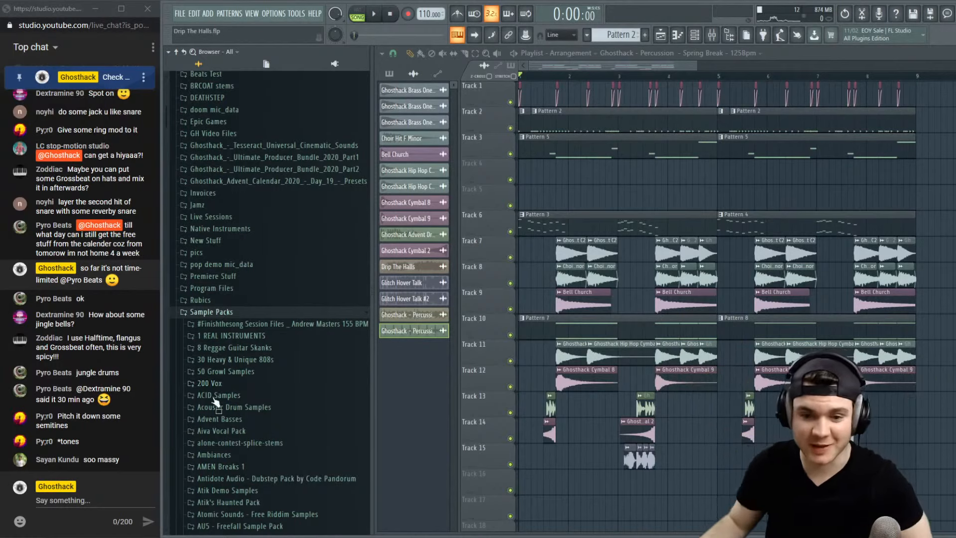
Open the 20 Snares, Claps, and Snaps folder inside Will Ghosthack - Future Bass Pack (BF Bundle 2)
{"action": "scroll", "coordinate": [230, 388], "scroll_direction": "down", "scroll_amount": 15}
{"action": "scroll", "coordinate": [228, 395], "scroll_direction": "down", "scroll_amount": 20}
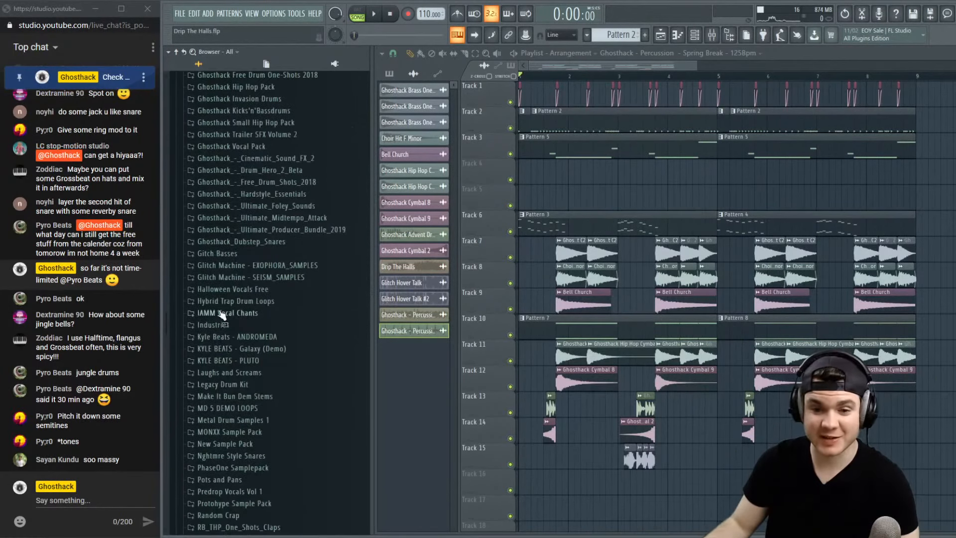
{"action": "scroll", "coordinate": [209, 368], "scroll_direction": "up", "scroll_amount": 4}
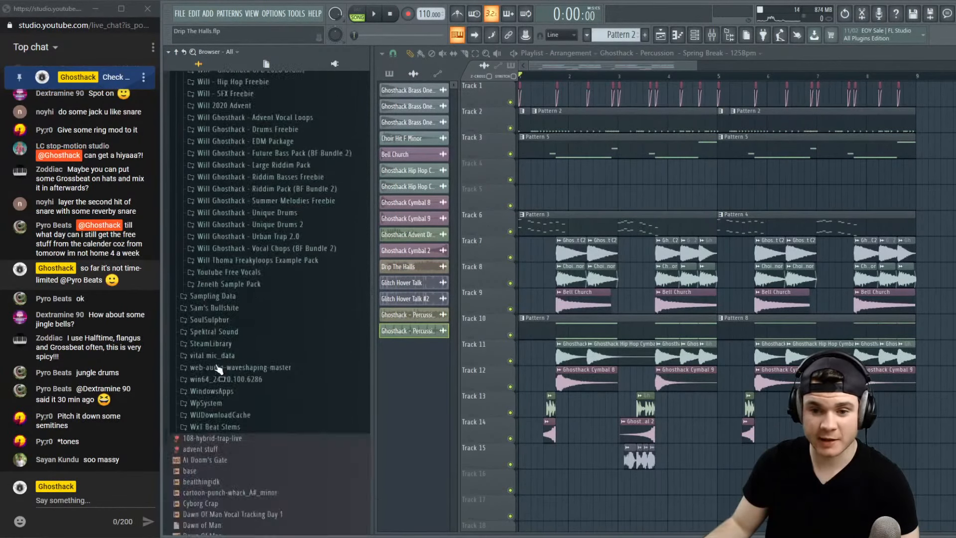
{"action": "left_click", "coordinate": [288, 339]}
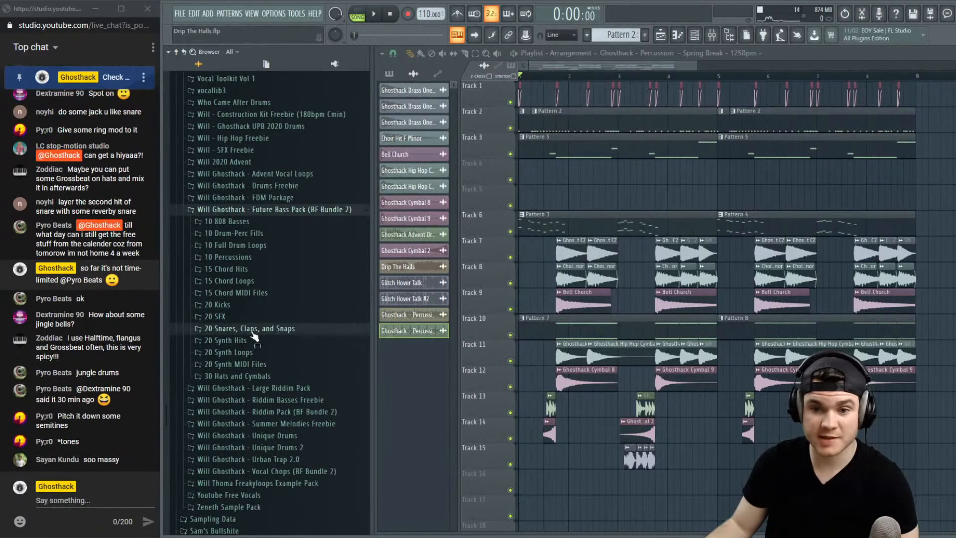
{"action": "left_click", "coordinate": [322, 329]}
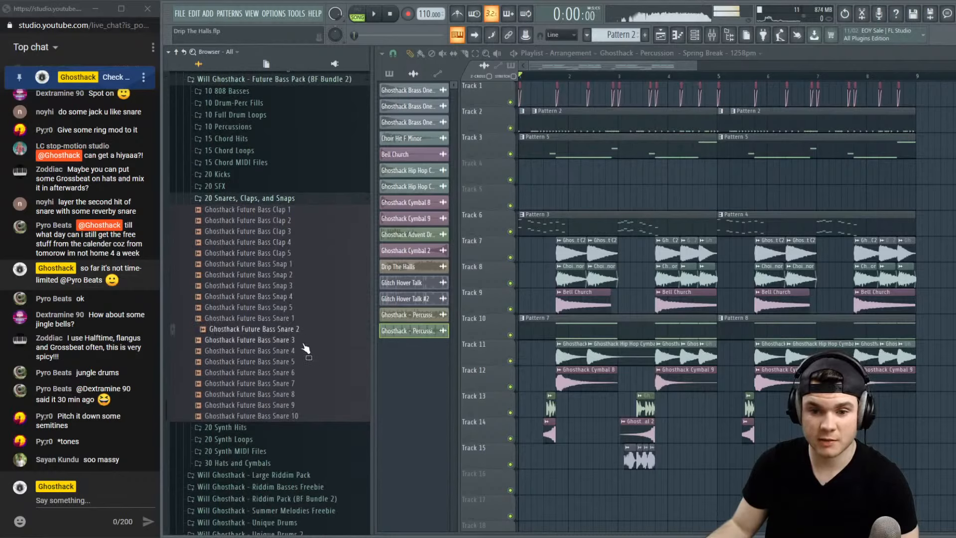
Audition several Ghosthack Future Bass Snare samples, finishing with Snare 7, and play the arrangement for comparison
{"action": "left_click", "coordinate": [304, 350]}
{"action": "left_click", "coordinate": [301, 372]}
{"action": "left_click", "coordinate": [300, 394]}
{"action": "left_click", "coordinate": [298, 405]}
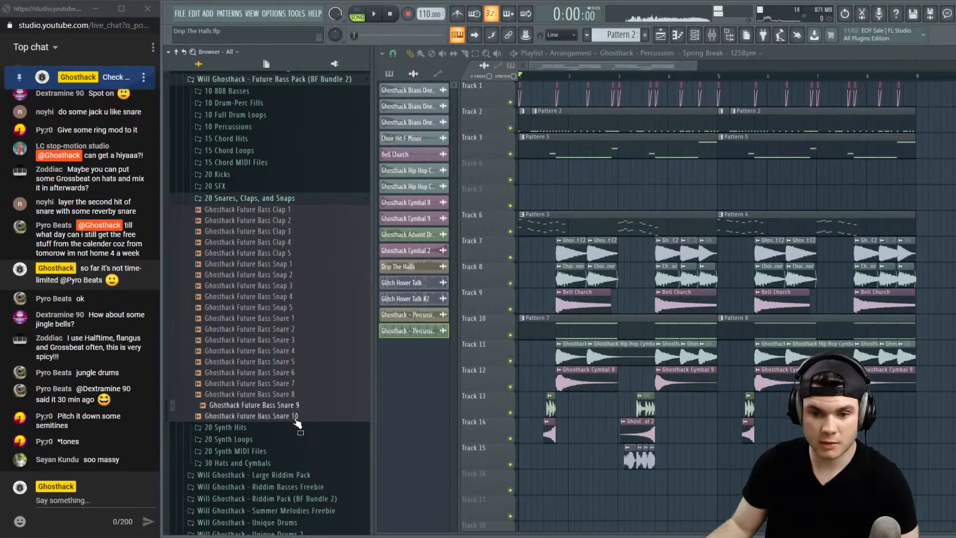
{"action": "left_click", "coordinate": [300, 385]}
{"action": "key", "text": "space"}
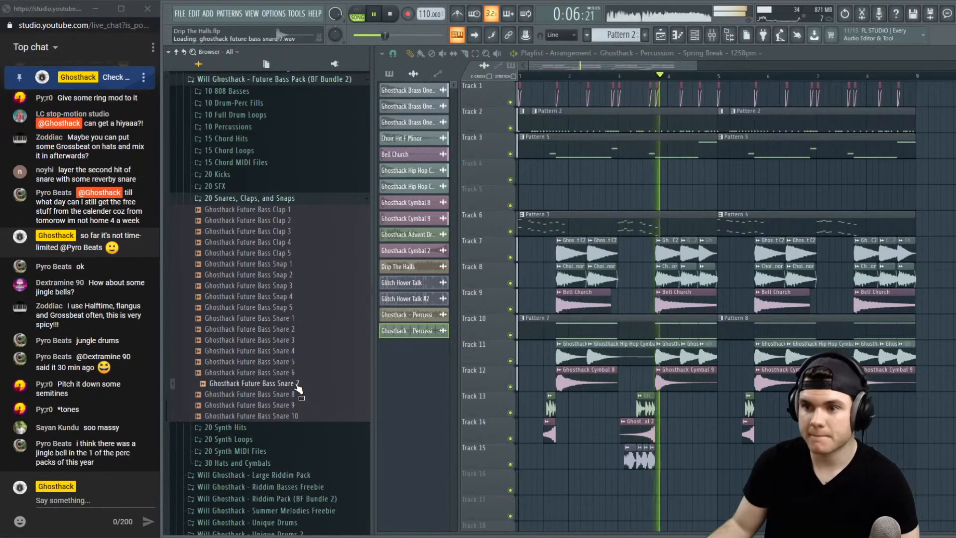
{"action": "key", "text": "space"}
Add Ghosthack Future Bass Snare 7 as a new channel directly below Ghosthack Riddim Snare 4 in Pattern 2's channel rack
{"action": "double_click", "coordinate": [598, 121]}
{"action": "left_click", "coordinate": [818, 53]}
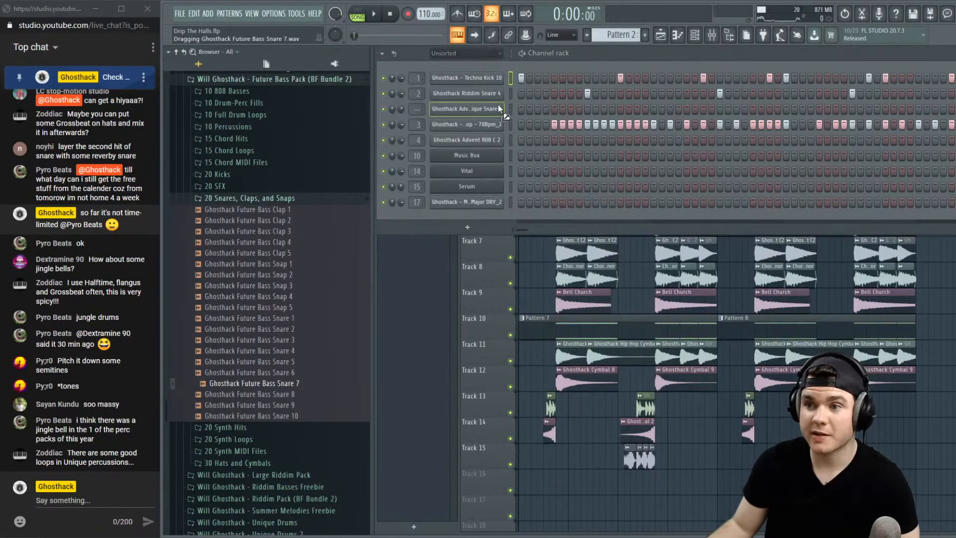
{"action": "left_click_drag", "start_coordinate": [491, 100], "coordinate": [491, 102]}
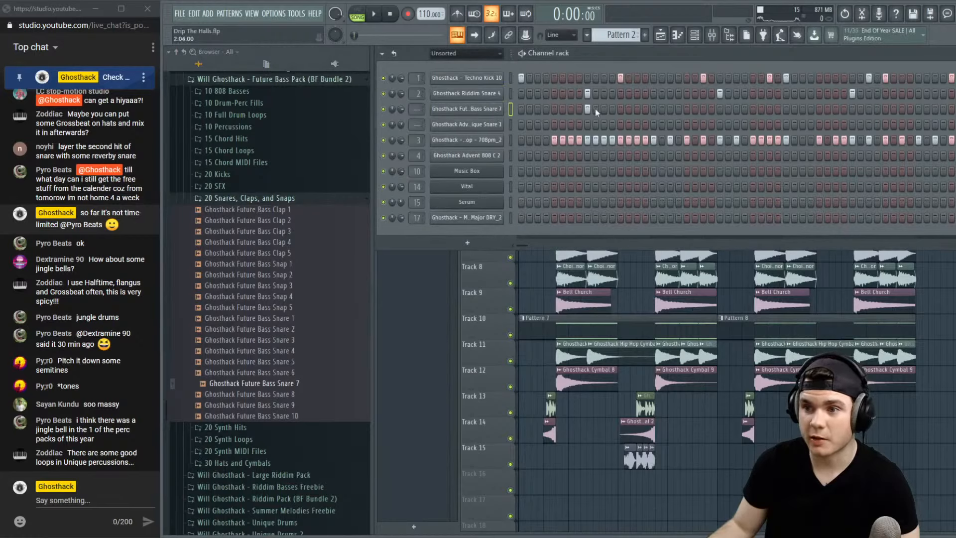
Copy the Ghosthack Riddim Snare 4 step sequence onto the Future Bass Snare 7 channel and play back the layered snares
{"action": "right_click", "coordinate": [484, 93]}
{"action": "left_click", "coordinate": [616, 102]}
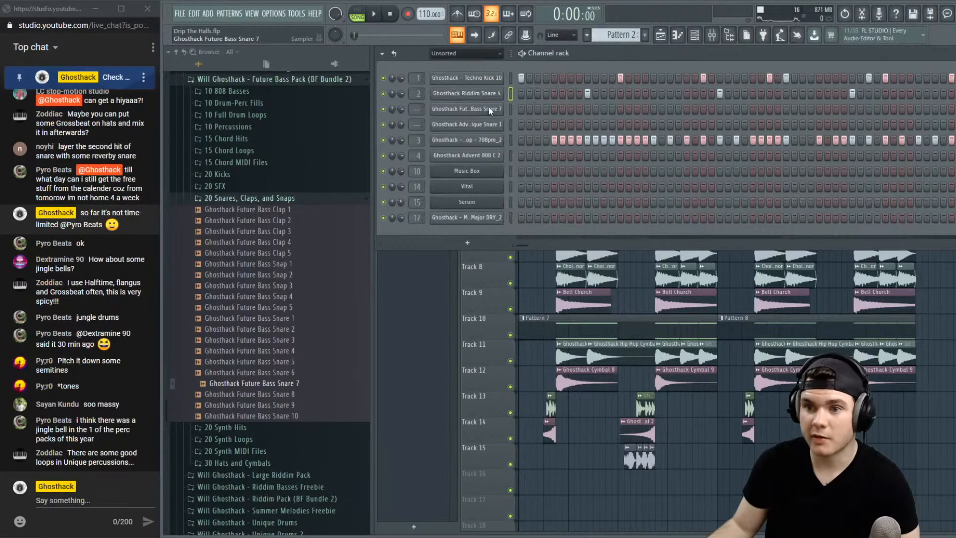
{"action": "right_click", "coordinate": [486, 109]}
{"action": "left_click", "coordinate": [629, 128]}
{"action": "key", "text": "space"}
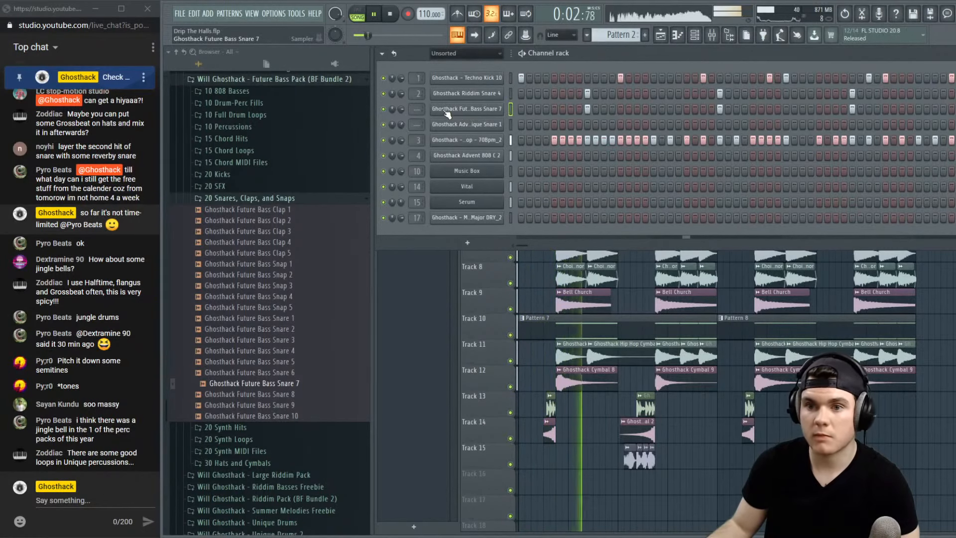
{"action": "key", "text": "space"}
Add a fade-in to the Future Bass Snare 7 sample to soften its attack, and check the layer during playback
{"action": "left_click", "coordinate": [469, 109]}
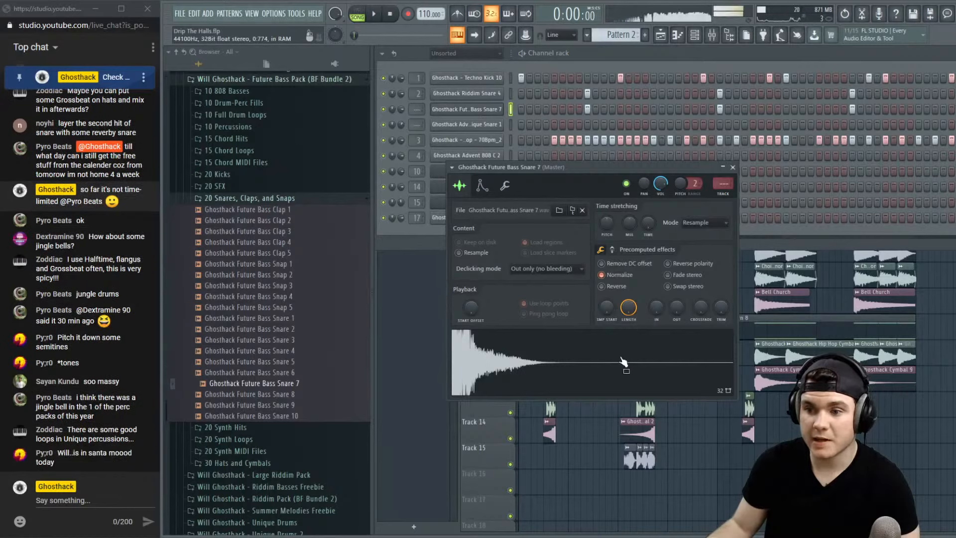
{"action": "left_click_drag", "start_coordinate": [657, 307], "coordinate": [658, 306]}
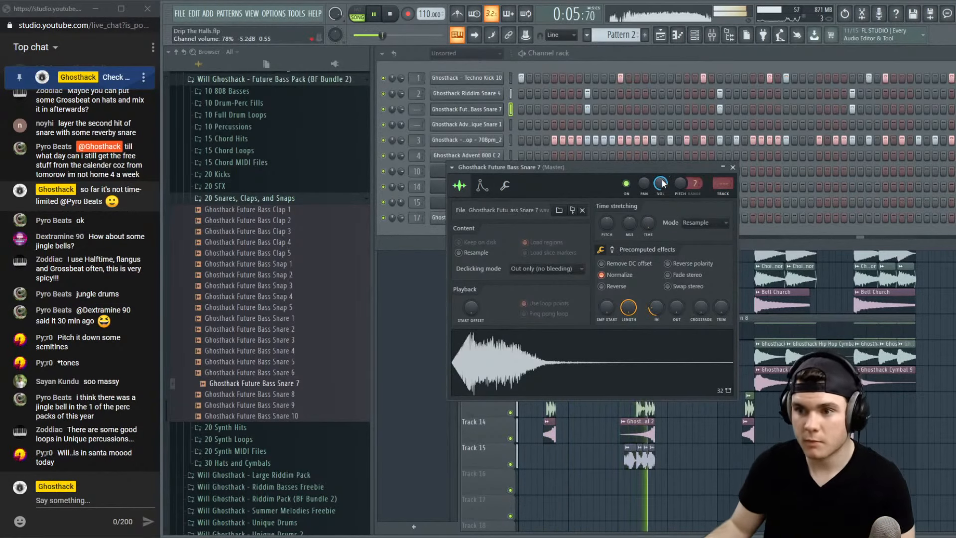
{"action": "left_click", "coordinate": [732, 167]}
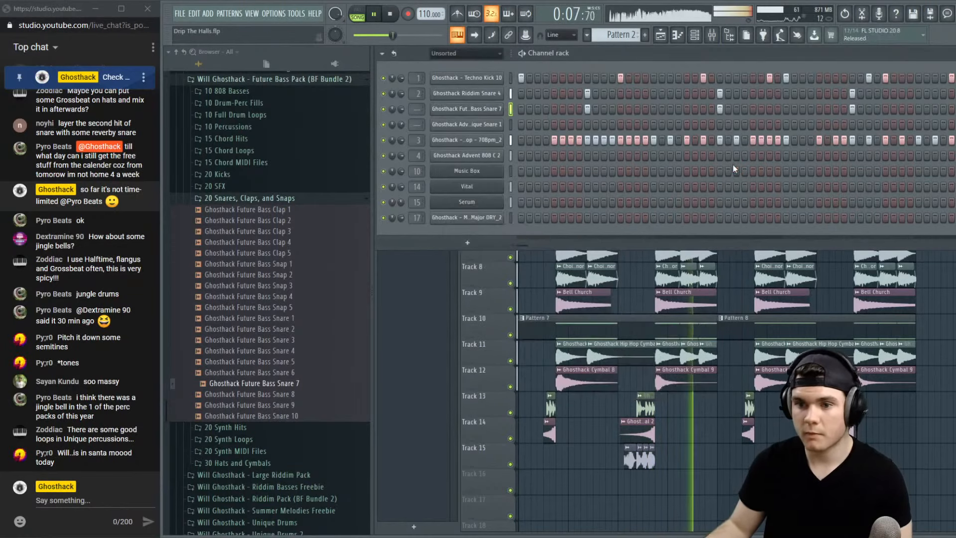
{"action": "left_click", "coordinate": [467, 108]}
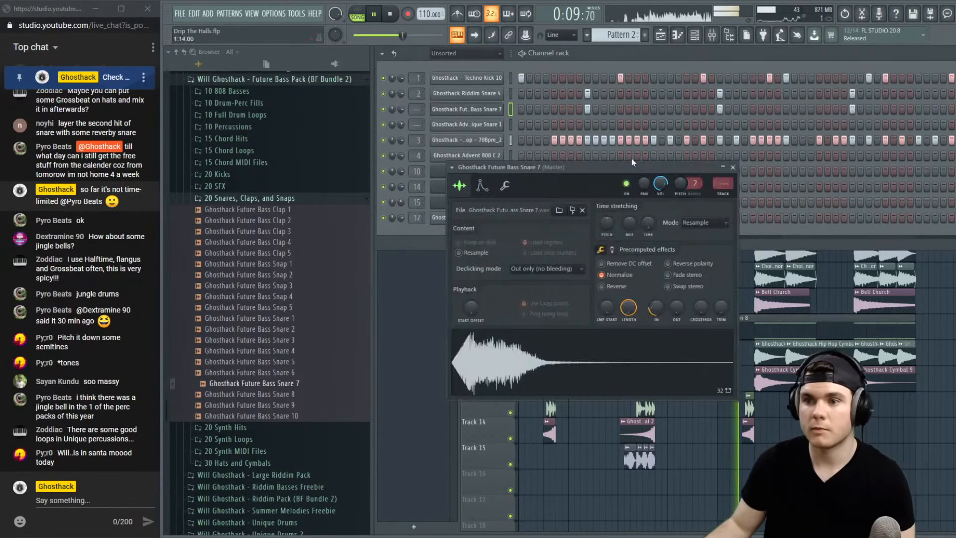
{"action": "left_click", "coordinate": [733, 167]}
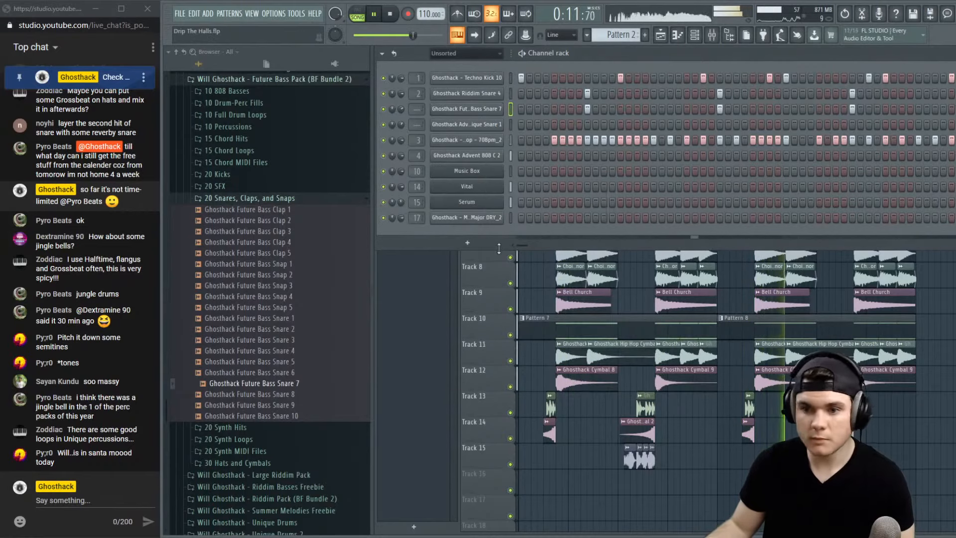
Return to the playlist and listen to the arrangement, focusing on the final bar before bar 9
{"action": "left_click", "coordinate": [495, 276]}
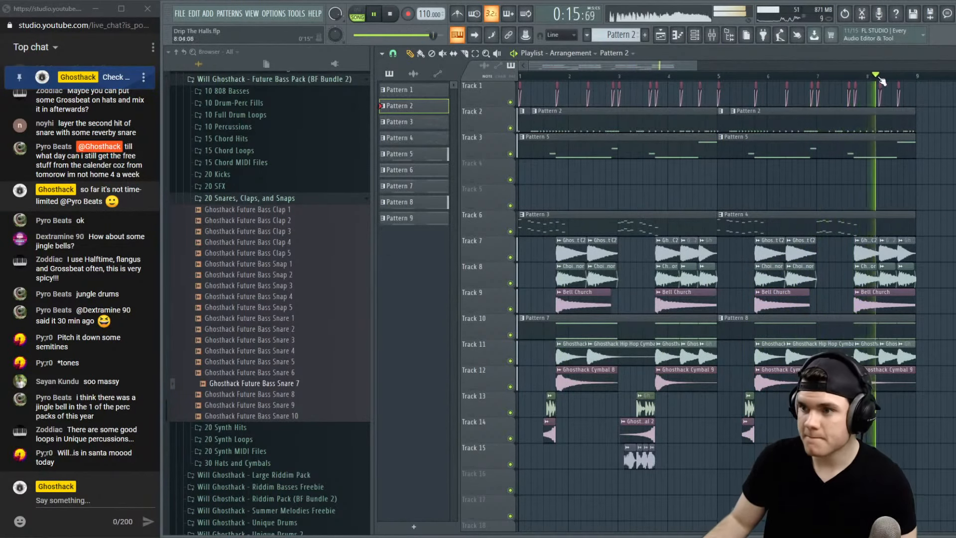
{"action": "key", "text": "space"}
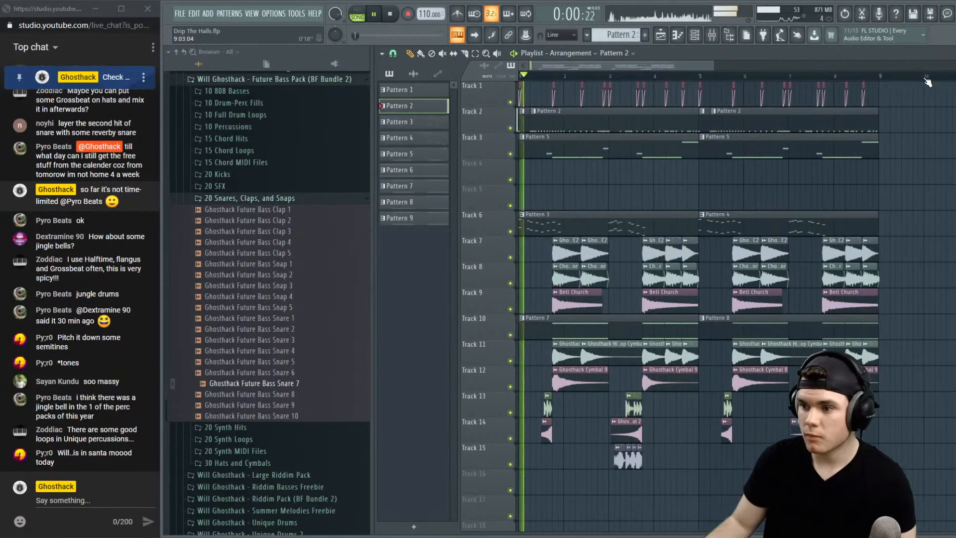
{"action": "scroll", "coordinate": [851, 81], "scroll_direction": "up", "scroll_amount": 3}
{"action": "scroll", "coordinate": [857, 79], "scroll_direction": "down", "scroll_amount": 3}
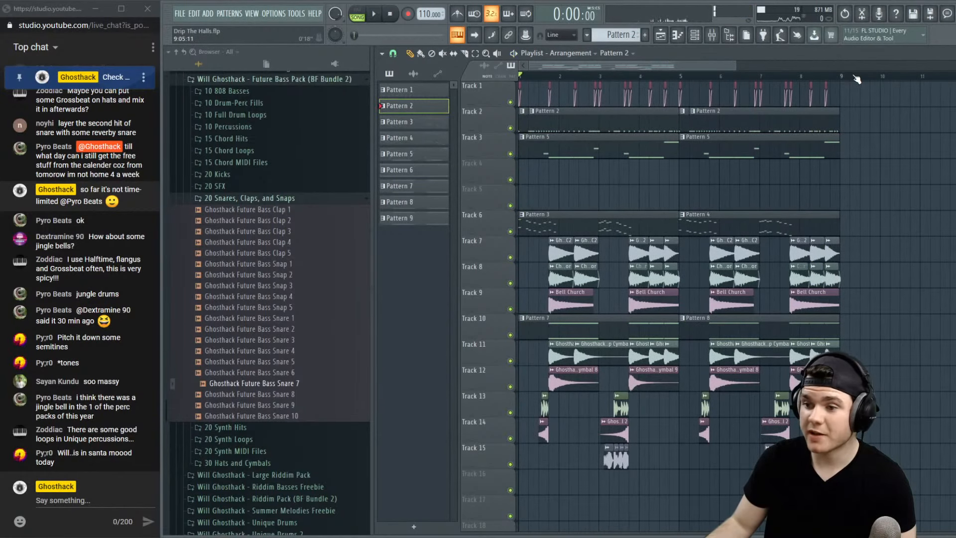
{"action": "key", "text": "space"}
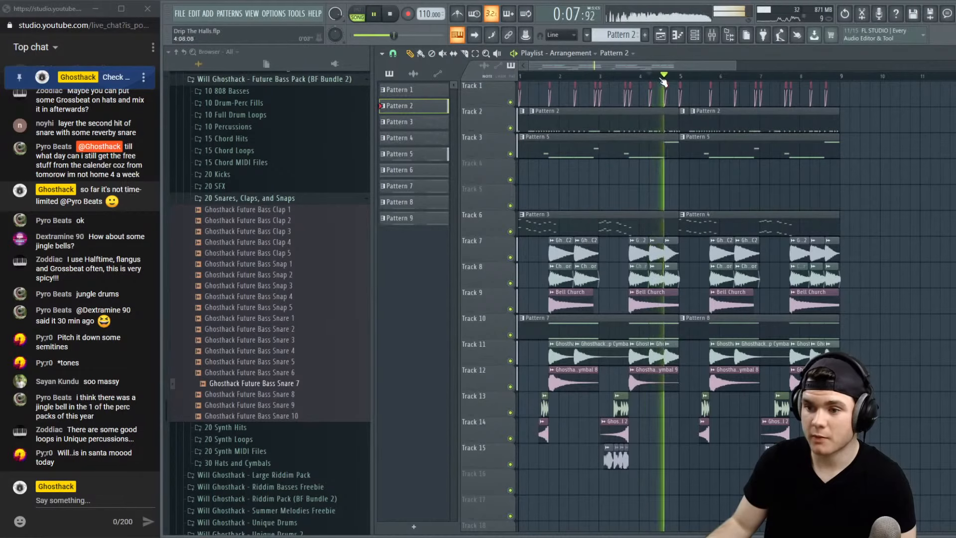
{"action": "key", "text": "space"}
{"action": "left_click", "coordinate": [812, 78]}
{"action": "key", "text": "space"}
{"action": "scroll", "coordinate": [850, 76], "scroll_direction": "up", "scroll_amount": 6}
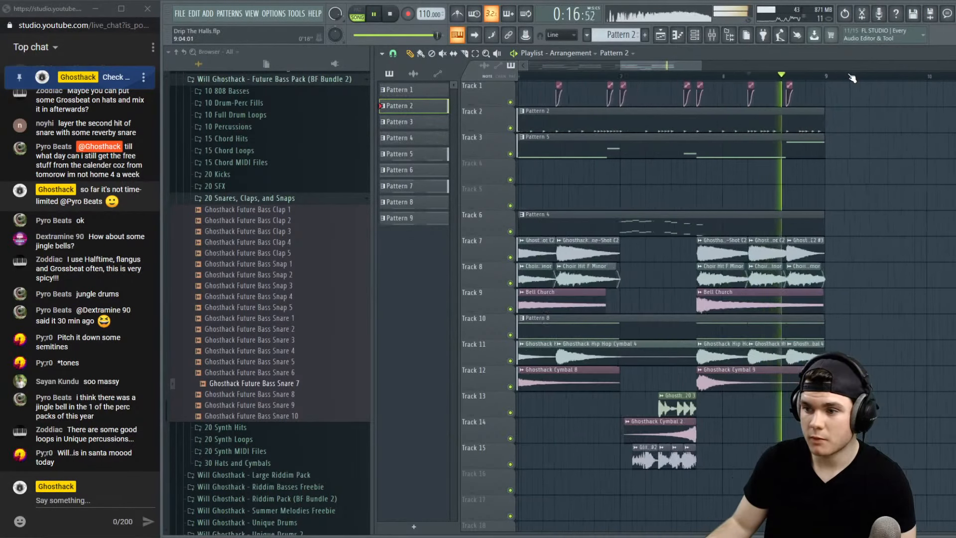
{"action": "key", "text": "space"}
{"action": "key", "text": "space"}
Solo Track 3, listen to its 808 line, and make the second Pattern 5 clip unique
{"action": "right_click", "coordinate": [511, 154]}
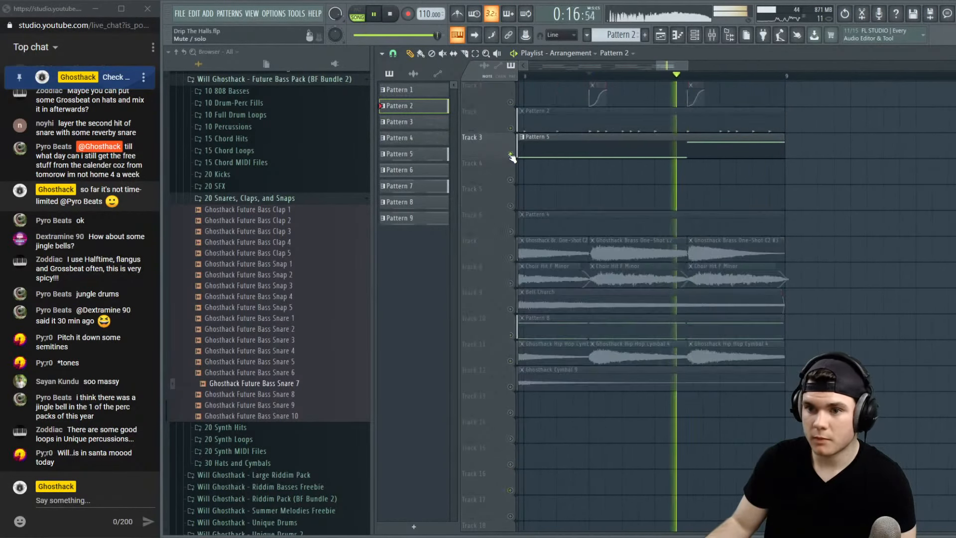
{"action": "scroll", "coordinate": [621, 81], "scroll_direction": "down", "scroll_amount": 4}
{"action": "key", "text": "space"}
{"action": "key", "text": "space"}
{"action": "scroll", "coordinate": [620, 82], "scroll_direction": "down", "scroll_amount": 1}
{"action": "left_click_drag", "start_coordinate": [652, 67], "coordinate": [606, 89]}
{"action": "key", "text": "space"}
{"action": "right_click", "coordinate": [577, 138]}
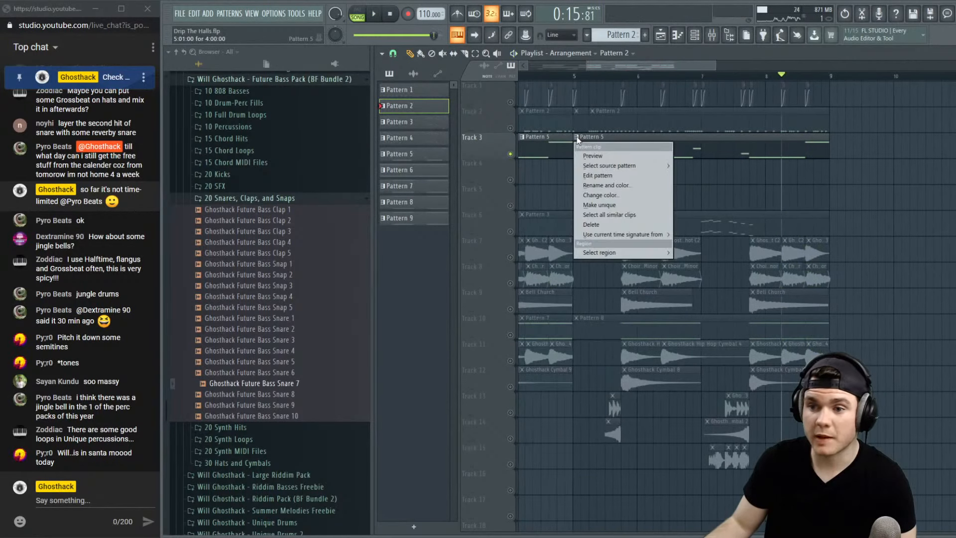
{"action": "left_click", "coordinate": [608, 205]}
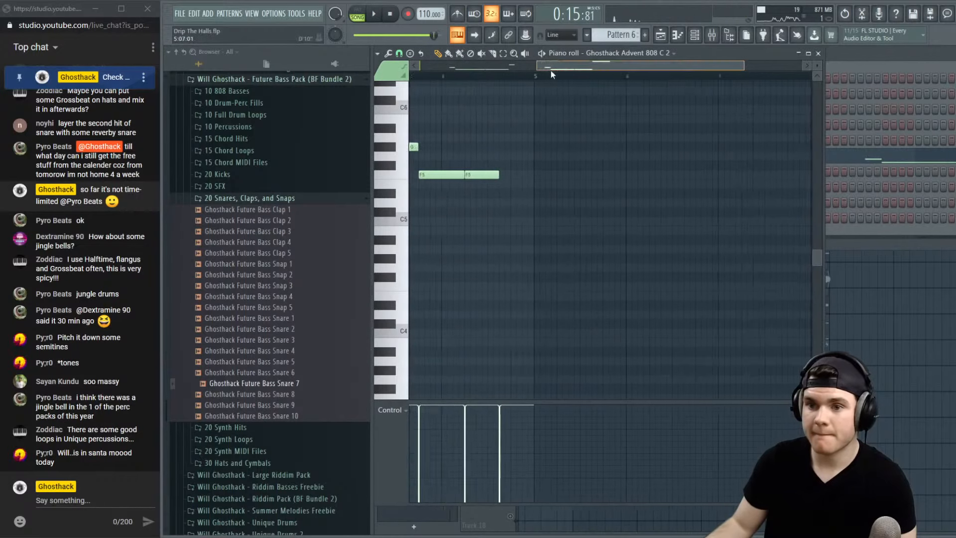
Rework the ending of the unique pattern's 808 line with short high notes, including F6 and C#7, and return to the playlist
{"action": "left_click_drag", "start_coordinate": [552, 74], "coordinate": [546, 77]}
{"action": "key", "text": "space"}
{"action": "scroll", "coordinate": [570, 150], "scroll_direction": "up", "scroll_amount": 4}
{"action": "key", "text": "space"}
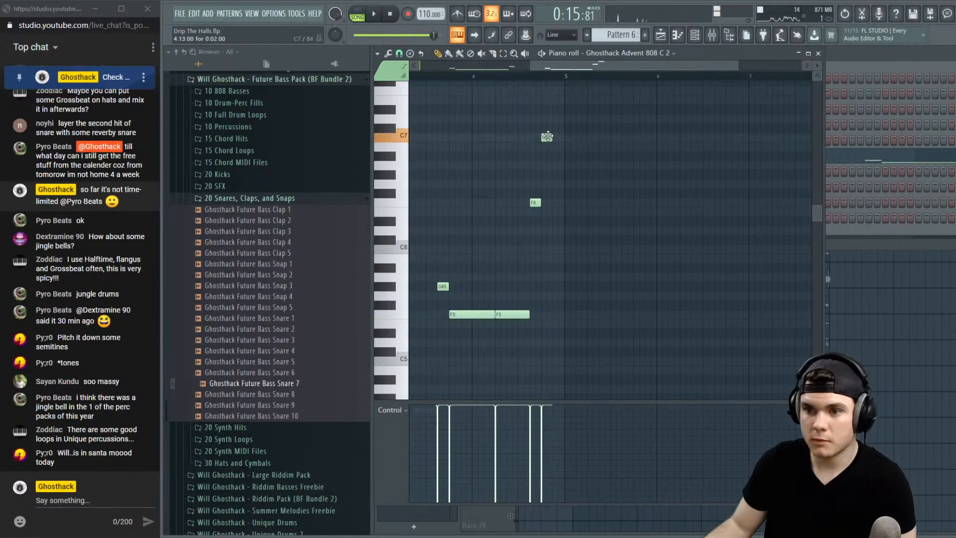
{"action": "key", "text": "space"}
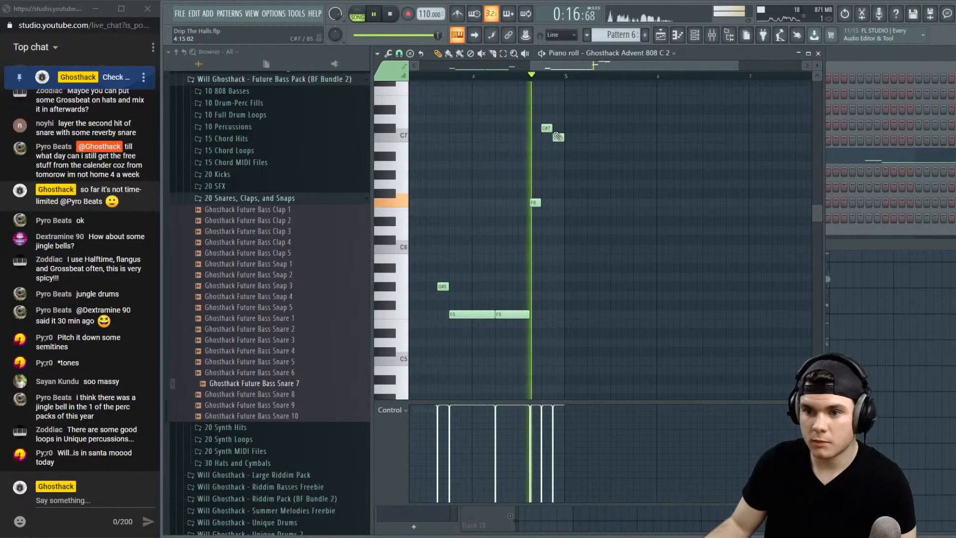
{"action": "key", "text": "space"}
{"action": "left_click", "coordinate": [900, 297]}
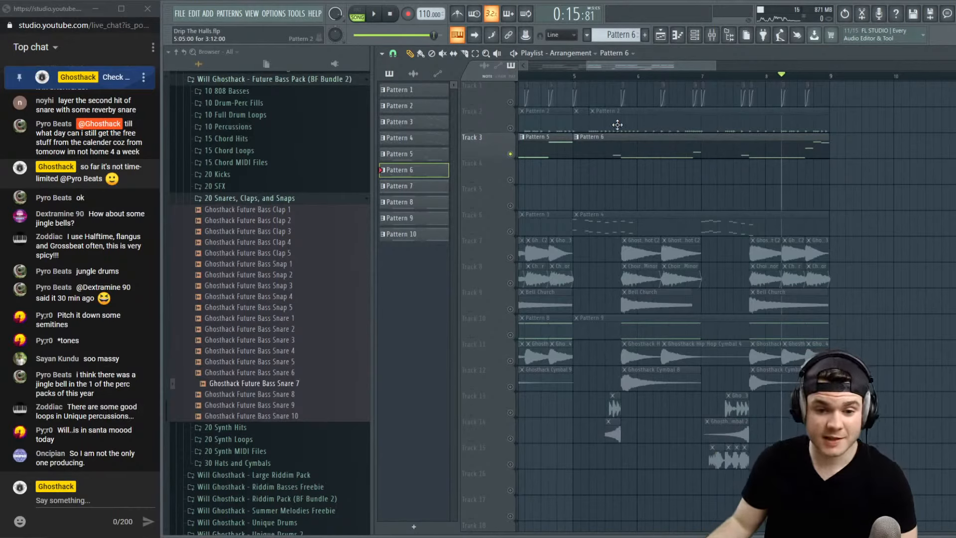
Unsolo Track 3 and play the full mix around bars 7 to 9 and from the start of the arrangement
{"action": "right_click", "coordinate": [511, 153]}
{"action": "left_click", "coordinate": [767, 79]}
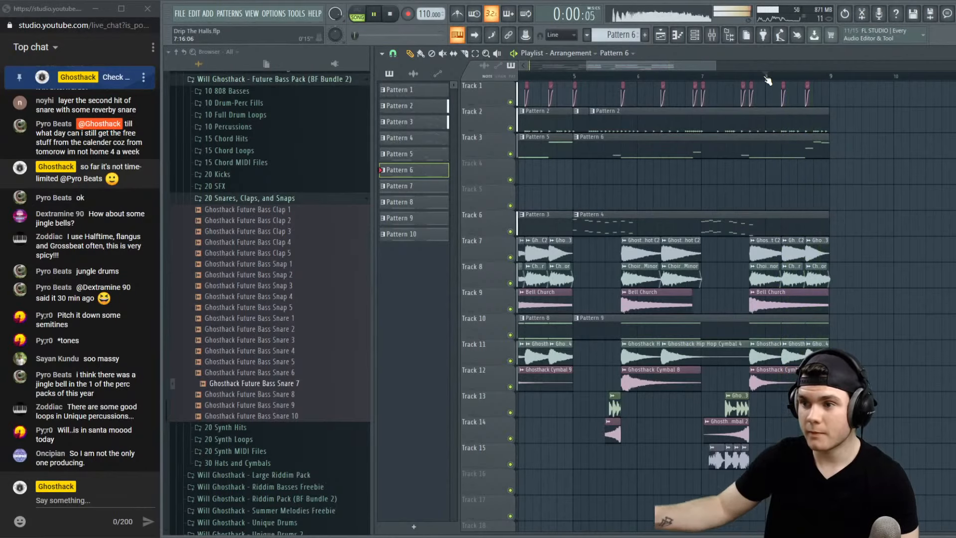
{"action": "left_click", "coordinate": [809, 77]}
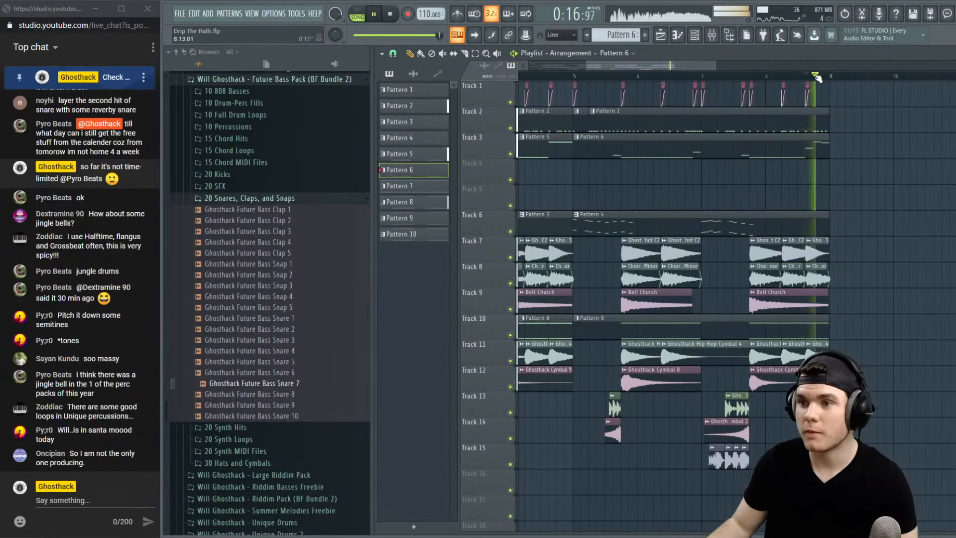
{"action": "key", "text": "space"}
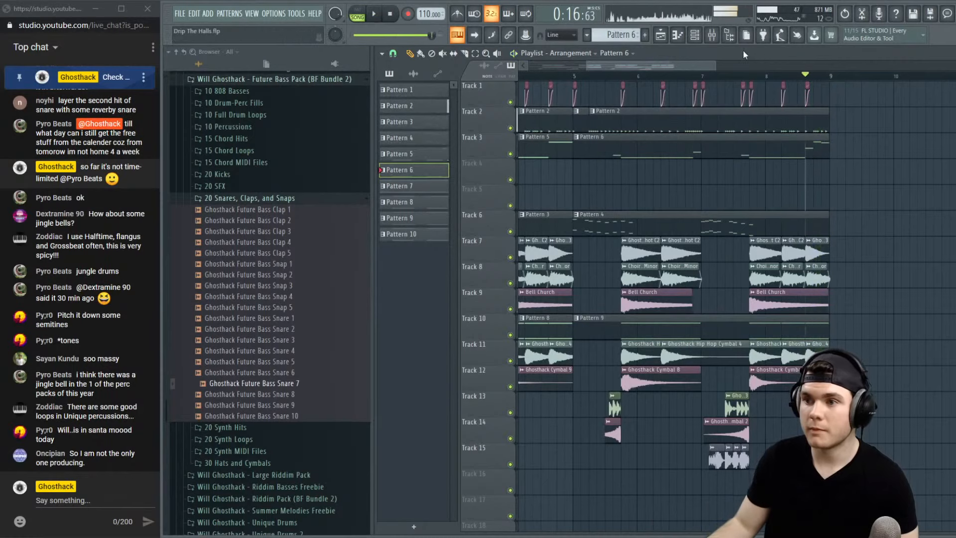
{"action": "left_click", "coordinate": [745, 76]}
{"action": "scroll", "coordinate": [589, 85], "scroll_direction": "down", "scroll_amount": 4}
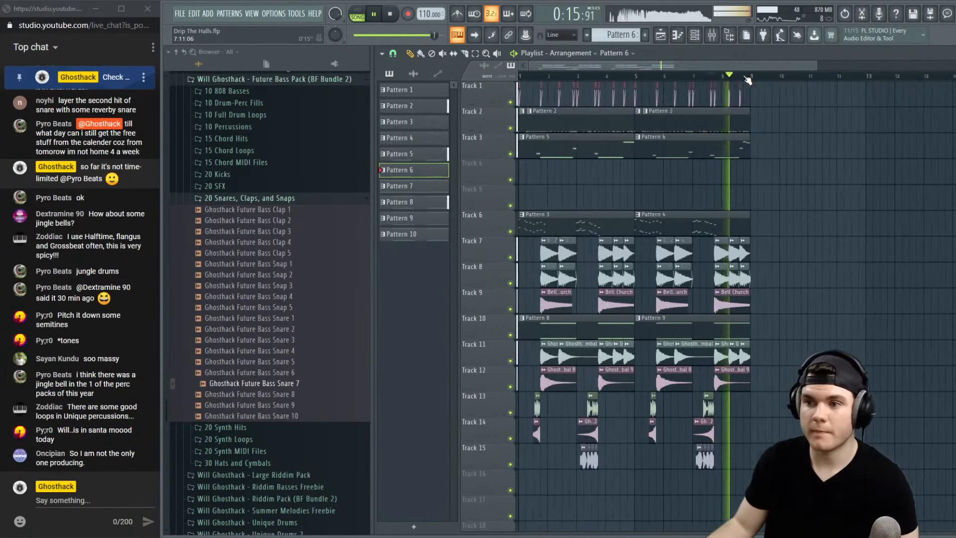
{"action": "left_click", "coordinate": [528, 78]}
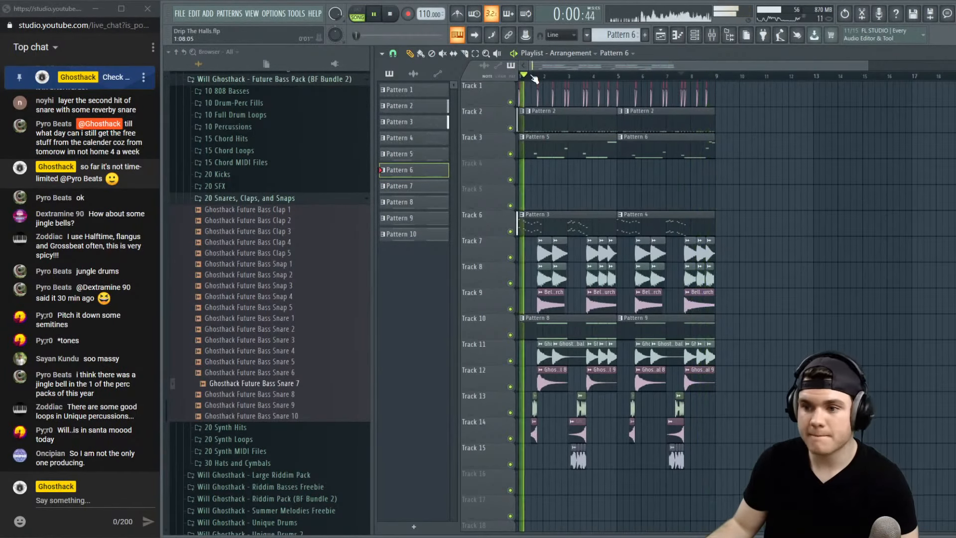
Play the arrangement across the first four bars and check Pattern 2's Techno Kick 10 notes and the channel rack
{"action": "scroll", "coordinate": [534, 79], "scroll_direction": "up", "scroll_amount": 3}
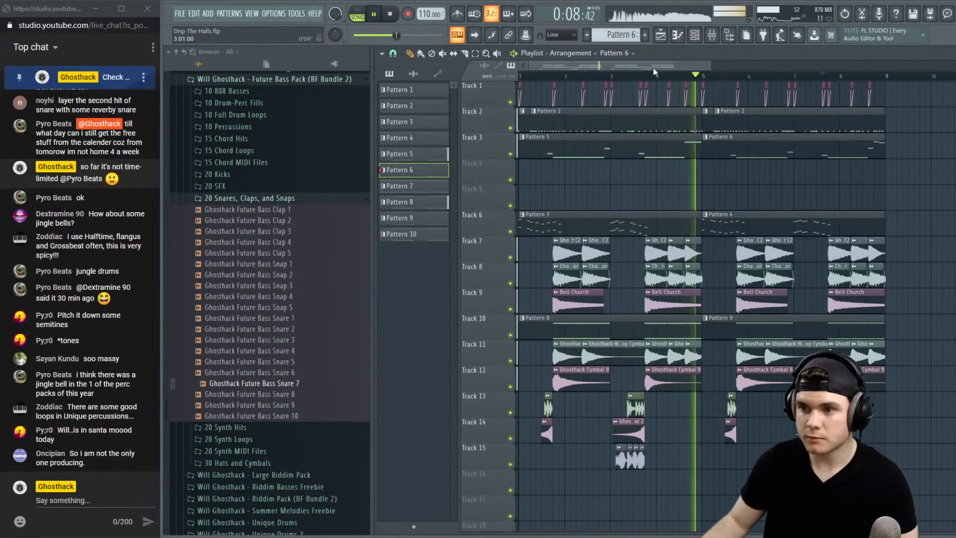
{"action": "key", "text": "F7"}
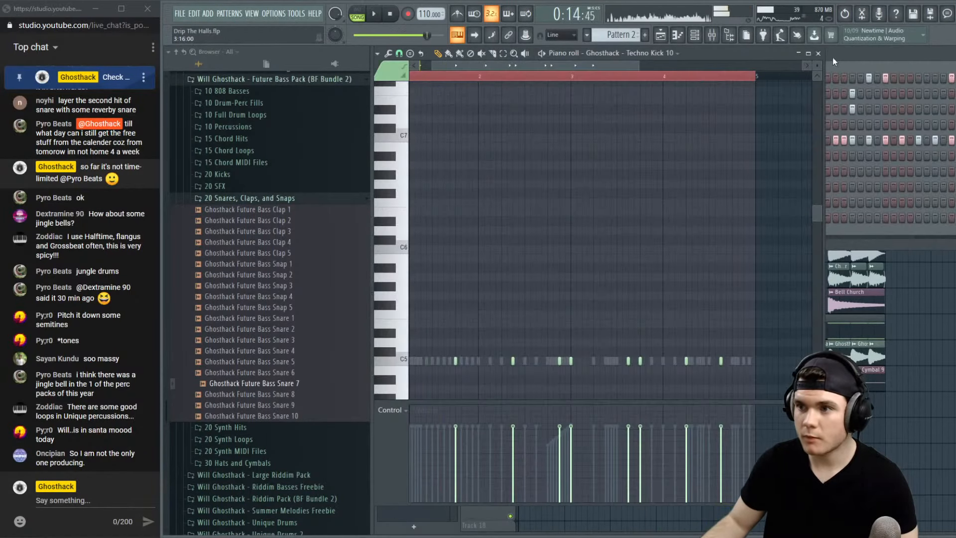
{"action": "key", "text": "F6"}
{"action": "key", "text": "space"}
Collapse the 20 Snares, Claps, and Snaps folder and its parent Future Bass Pack (BF Bundle 2) folder in the browser
{"action": "left_click", "coordinate": [272, 197]}
{"action": "scroll", "coordinate": [269, 209], "scroll_direction": "up", "scroll_amount": 5}
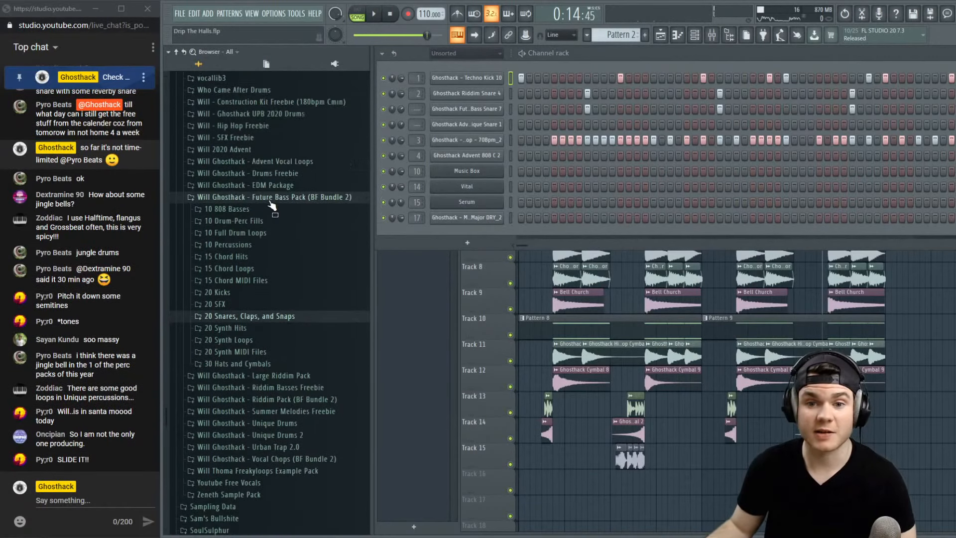
{"action": "left_click", "coordinate": [260, 214]}
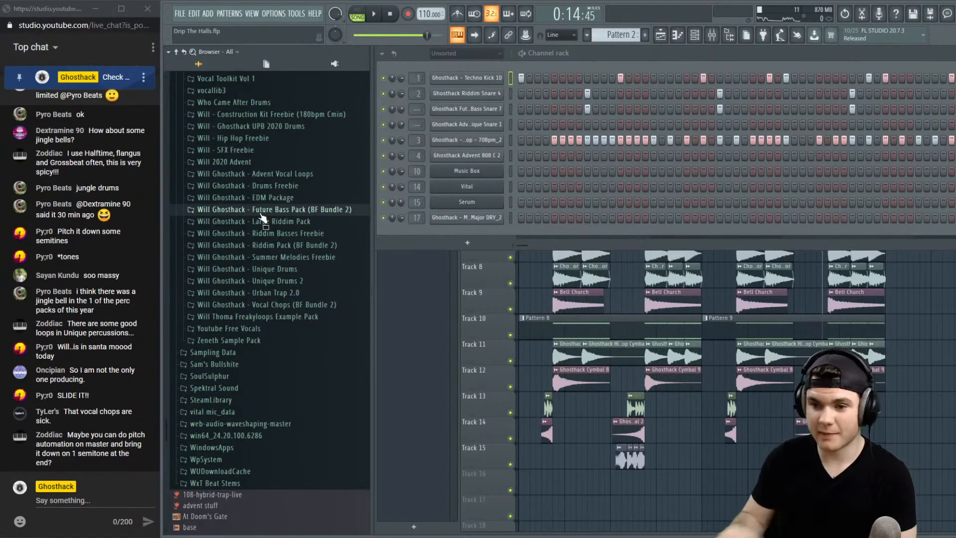
Return to the playlist, play the final part of bar 8, and solo Track 3 to hear its 808 ending
{"action": "left_click", "coordinate": [474, 307]}
{"action": "left_click", "coordinate": [875, 77]}
{"action": "key", "text": "space"}
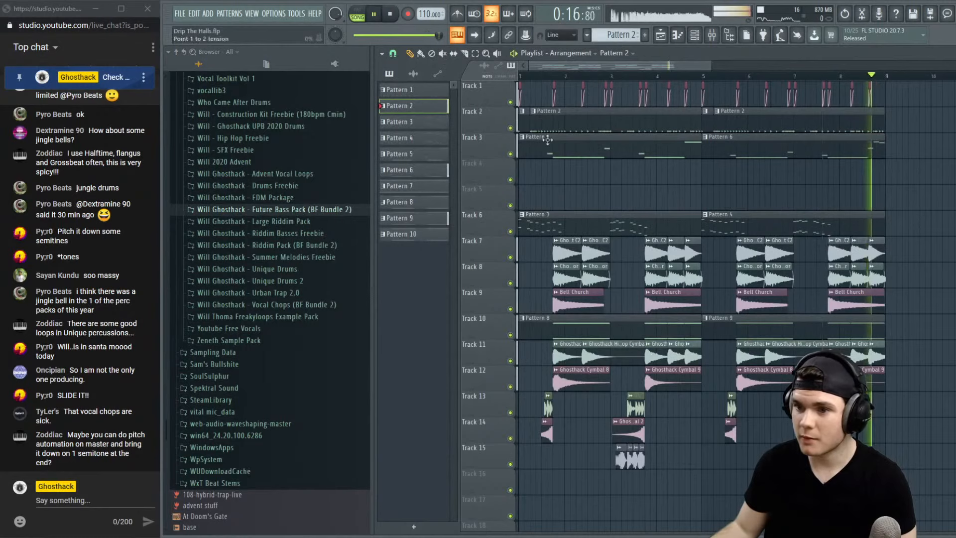
{"action": "right_click", "coordinate": [510, 154]}
{"action": "key", "text": "space"}
{"action": "key", "text": "space"}
Open Pattern 6's 808 notes, try lengthening the short F6 note, and replay the ending from the channel rack
{"action": "left_click", "coordinate": [843, 145]}
{"action": "double_click", "coordinate": [843, 145]}
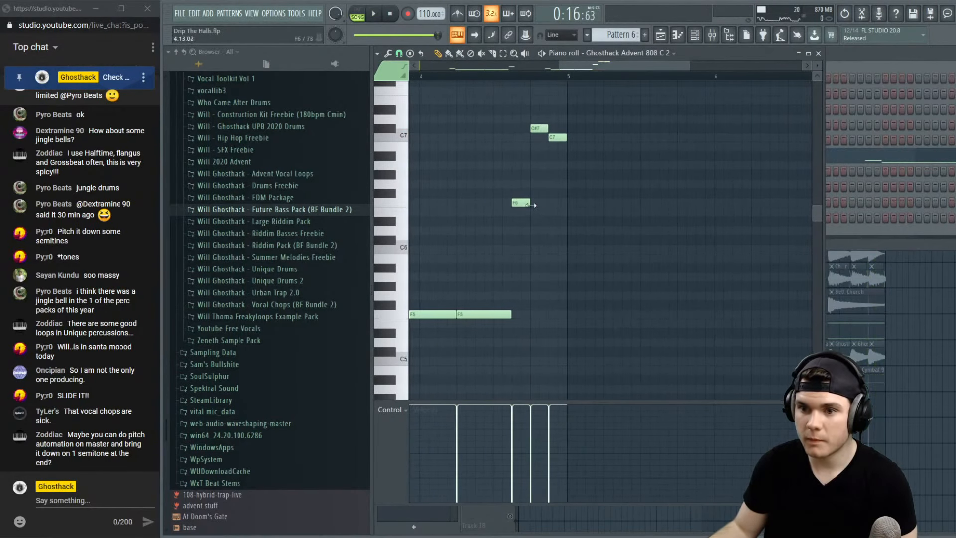
{"action": "left_click_drag", "start_coordinate": [532, 206], "coordinate": [542, 206]}
{"action": "key", "text": "space"}
{"action": "key", "text": "space"}
{"action": "left_click", "coordinate": [819, 54]}
{"action": "key", "text": "space"}
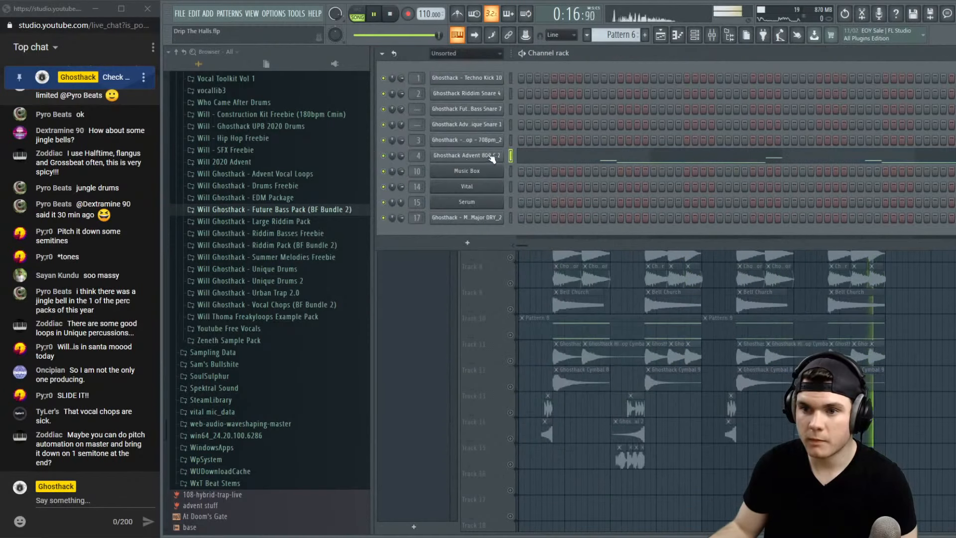
Try mono mode and portamento with a slide time of 0:03 on the Ghosthack Advent 808 C 2 channel during playback
{"action": "left_click", "coordinate": [491, 156]}
{"action": "left_click", "coordinate": [520, 200]}
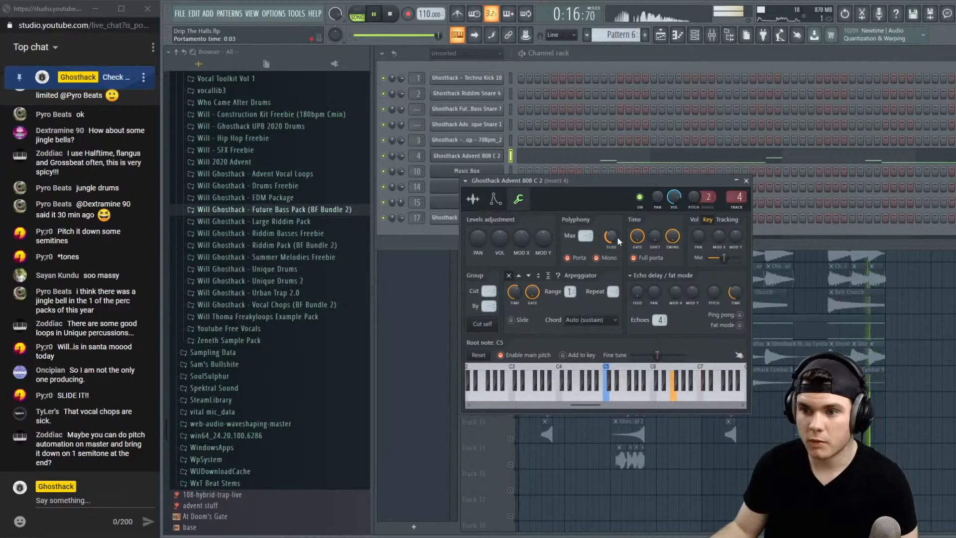
{"action": "key", "text": "space"}
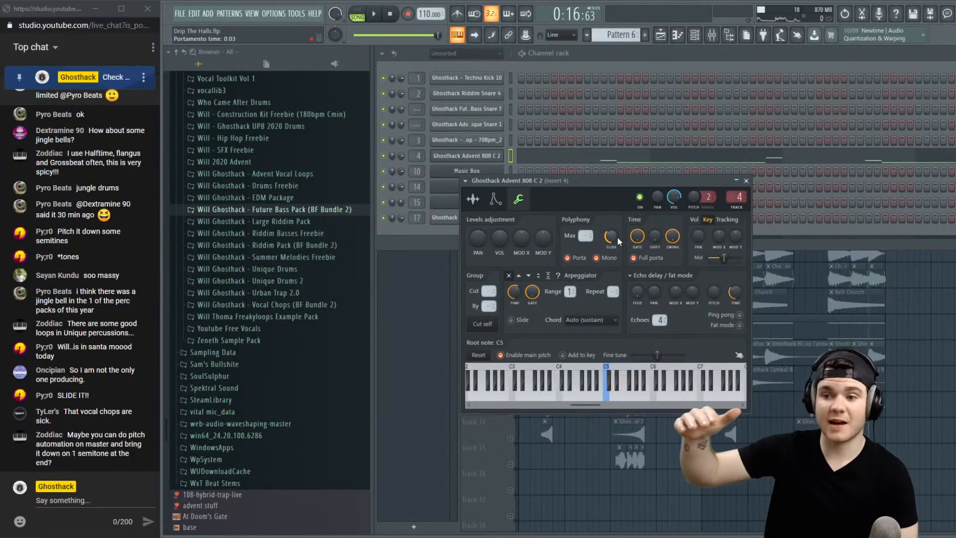
{"action": "key", "text": "space"}
{"action": "key", "text": "space"}
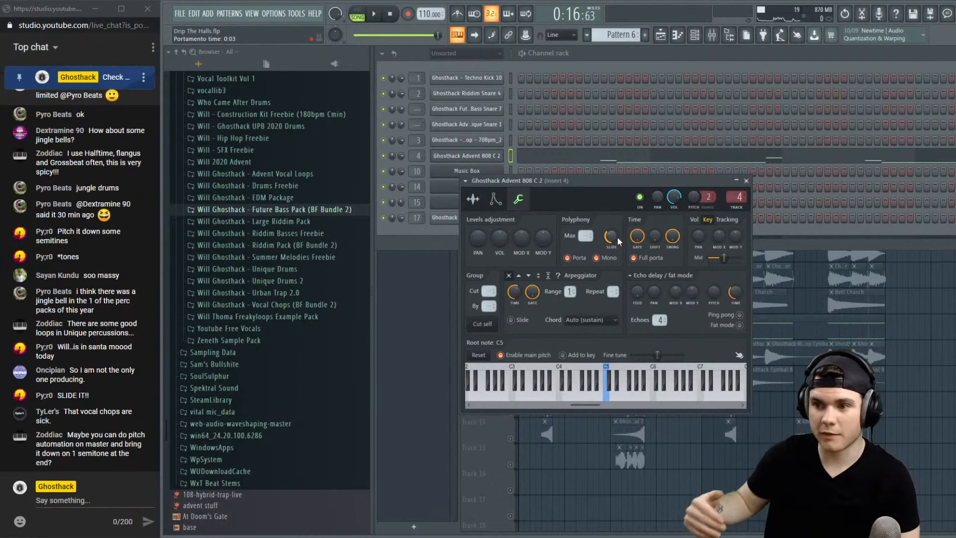
{"action": "key", "text": "space"}
{"action": "key", "text": "space"}
{"action": "left_click", "coordinate": [596, 258]}
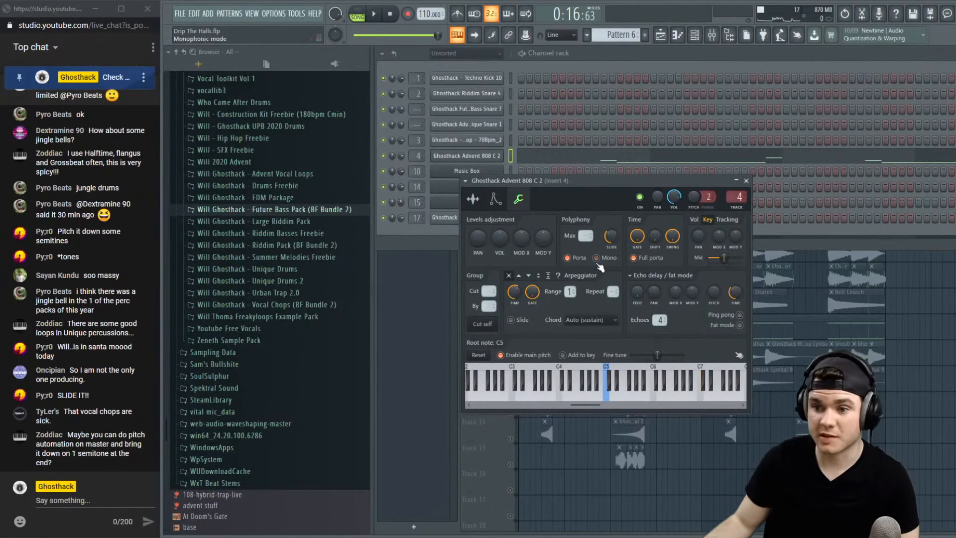
{"action": "left_click", "coordinate": [473, 199]}
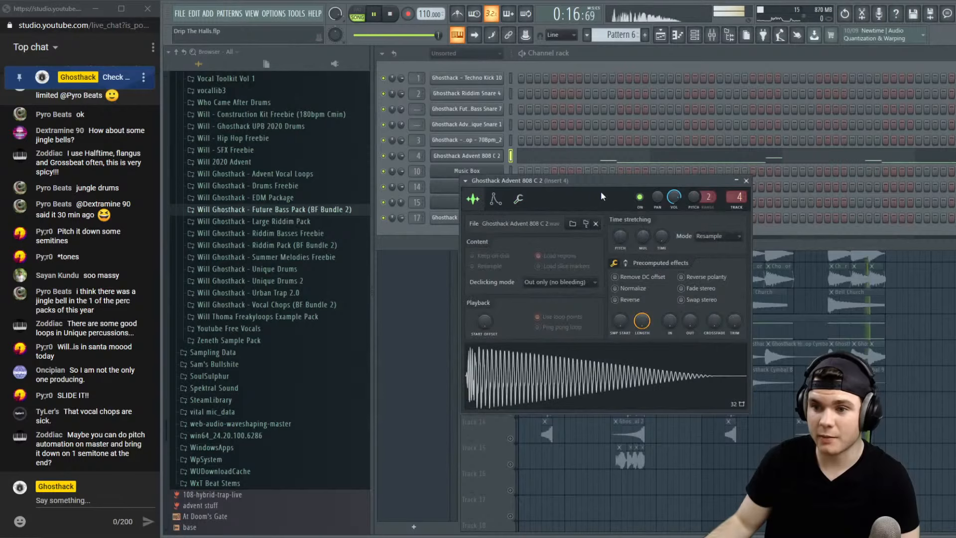
{"action": "left_click", "coordinate": [524, 199]}
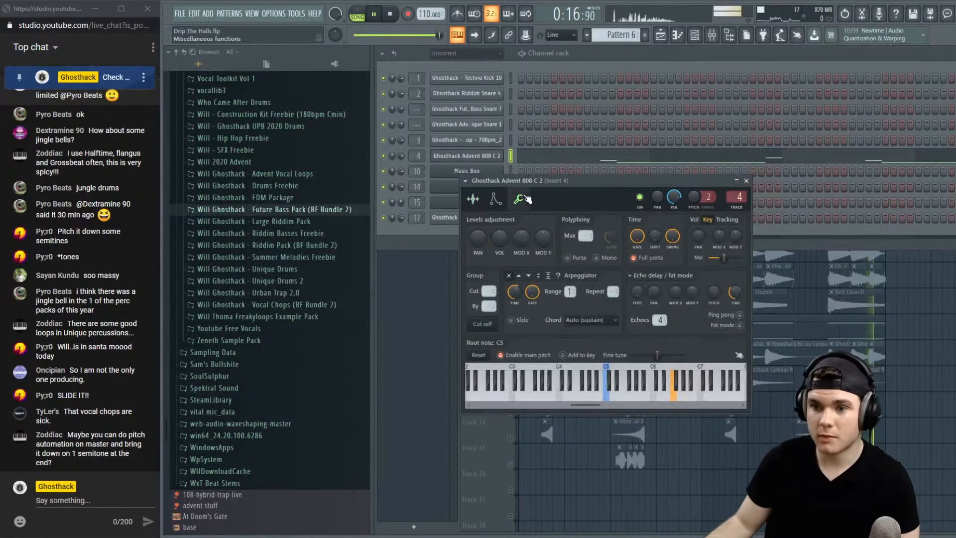
Open the 808's piano roll from the channel rack and listen to the high closing notes before bar 5
{"action": "left_click", "coordinate": [720, 160]}
{"action": "key", "text": "space"}
{"action": "key", "text": "space"}
{"action": "left_click_drag", "start_coordinate": [544, 65], "coordinate": [669, 75]}
{"action": "key", "text": "space"}
{"action": "key", "text": "space"}
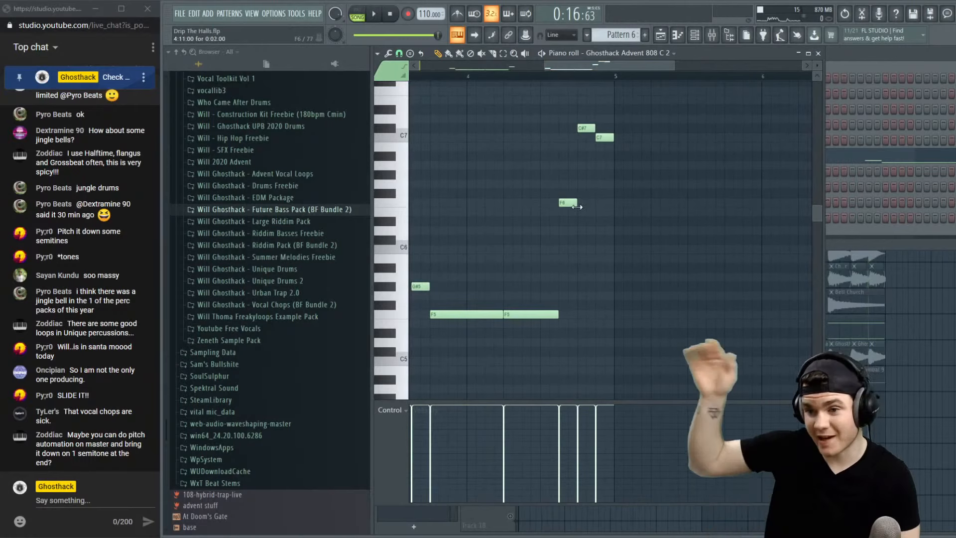
{"action": "key", "text": "space"}
Return to the playlist, unsolo Track 3, and play the full mix from the start and from late in bar 7
{"action": "left_click", "coordinate": [818, 53]}
{"action": "key", "text": "space"}
{"action": "left_click", "coordinate": [435, 279]}
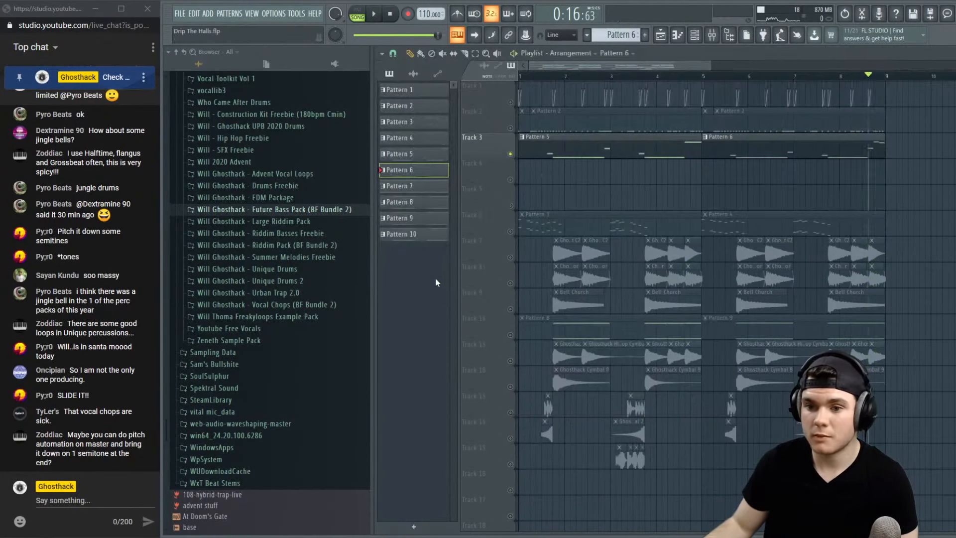
{"action": "key", "text": "space"}
{"action": "right_click", "coordinate": [512, 154]}
{"action": "key", "text": "space"}
{"action": "key", "text": "space"}
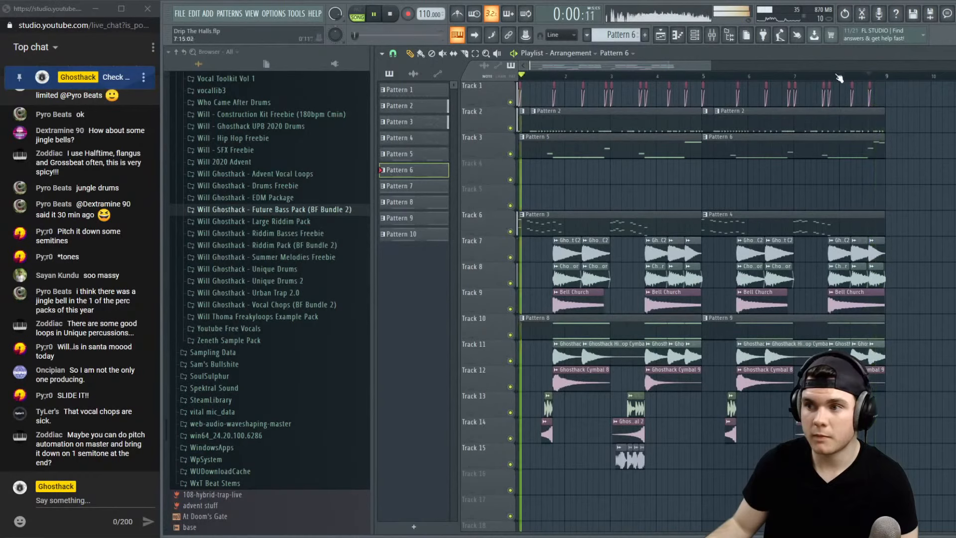
{"action": "key", "text": "space"}
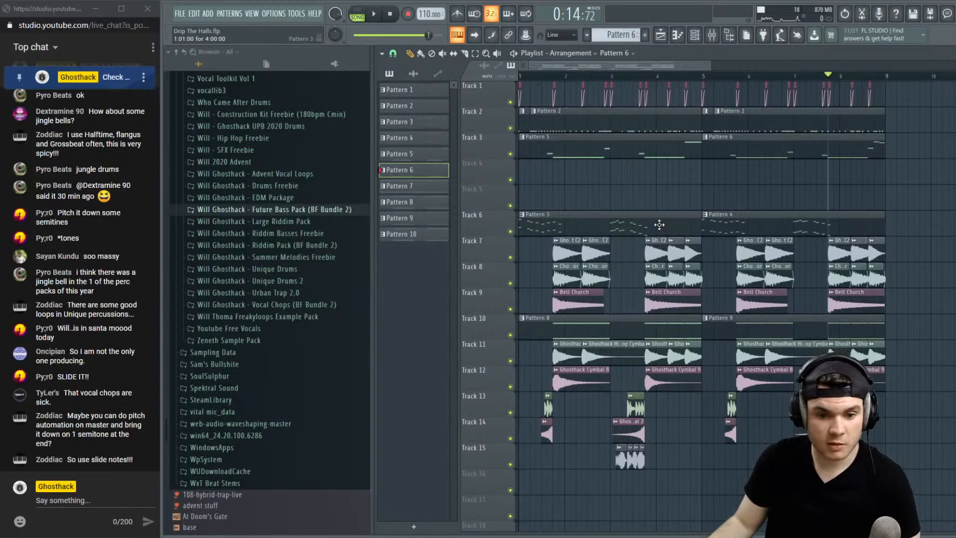
{"action": "key", "text": "space"}
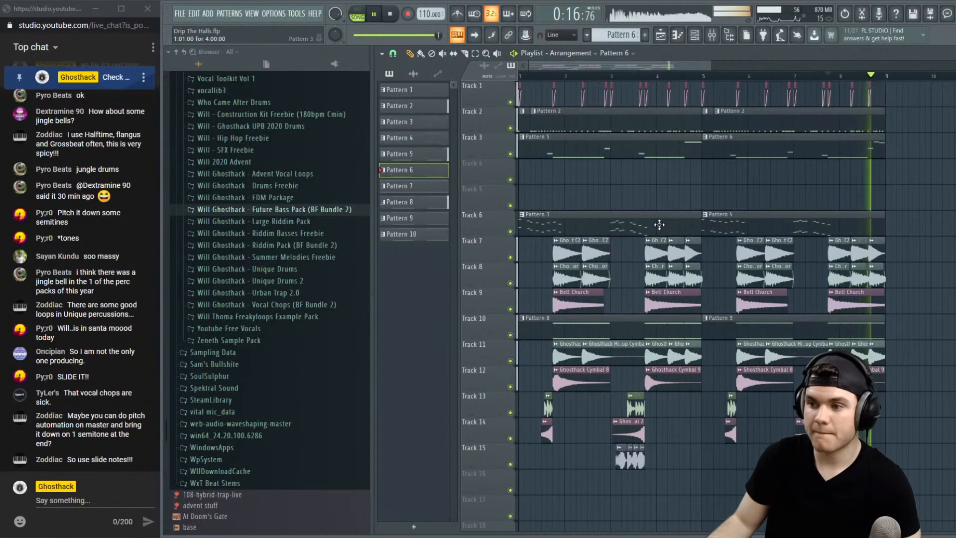
{"action": "key", "text": "space"}
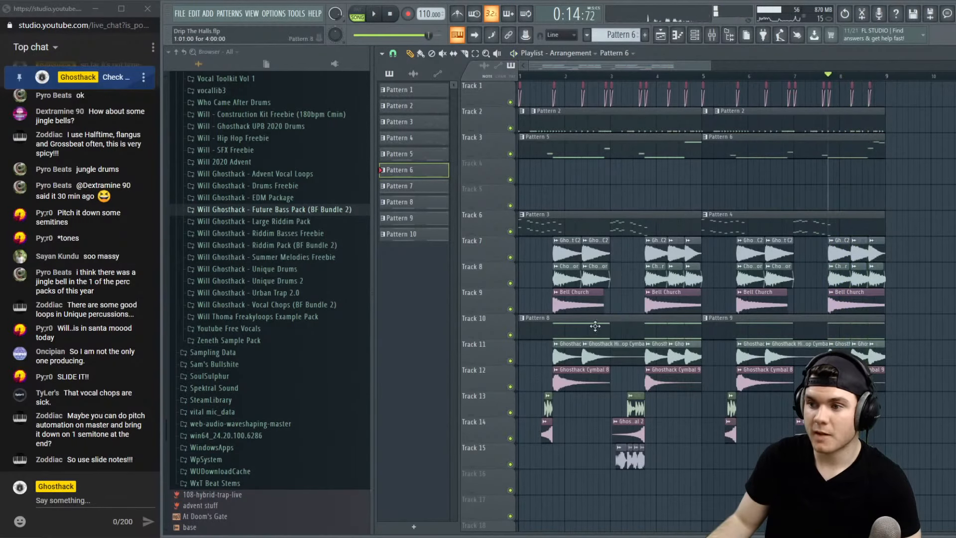
Inspect the channel settings of the Choir Hit F Minor and Brass One-Shot C2 clips before bar 8, then play the ending
{"action": "left_click", "coordinate": [840, 277]}
{"action": "double_click", "coordinate": [841, 278]}
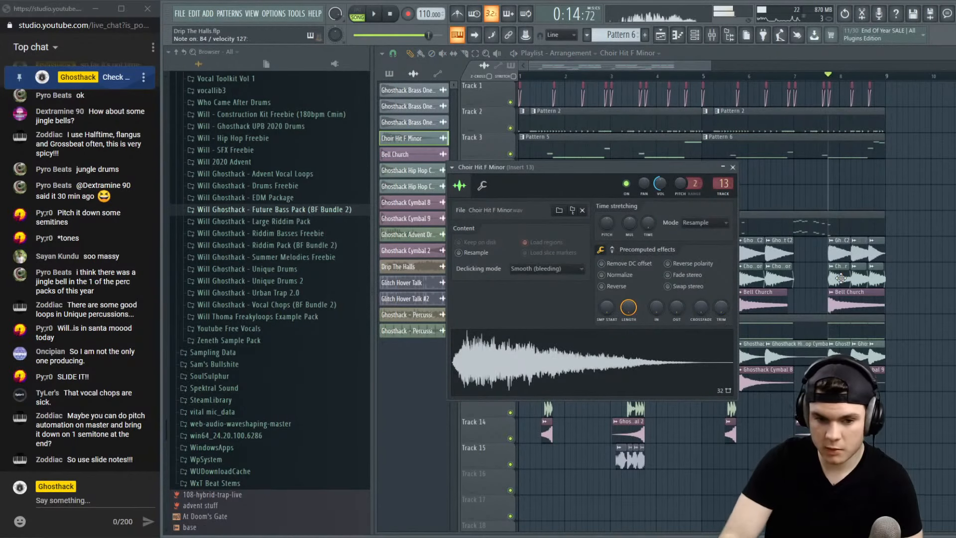
{"action": "left_click", "coordinate": [733, 168]}
{"action": "double_click", "coordinate": [841, 252]}
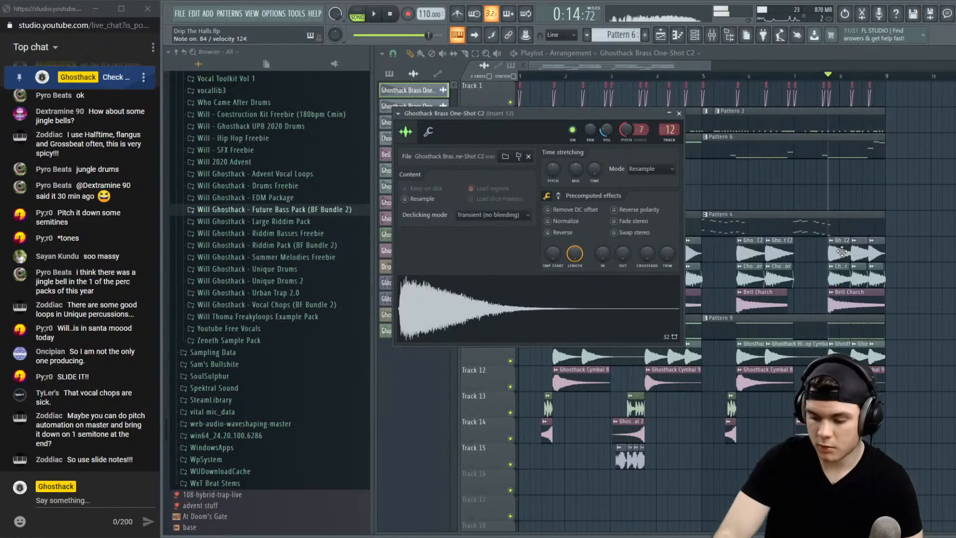
{"action": "key", "text": "space"}
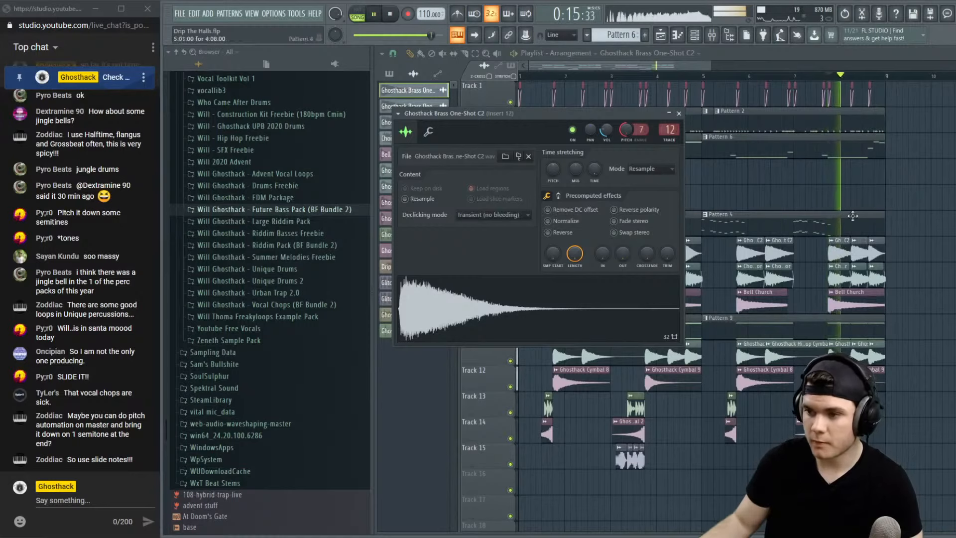
{"action": "left_click", "coordinate": [678, 114]}
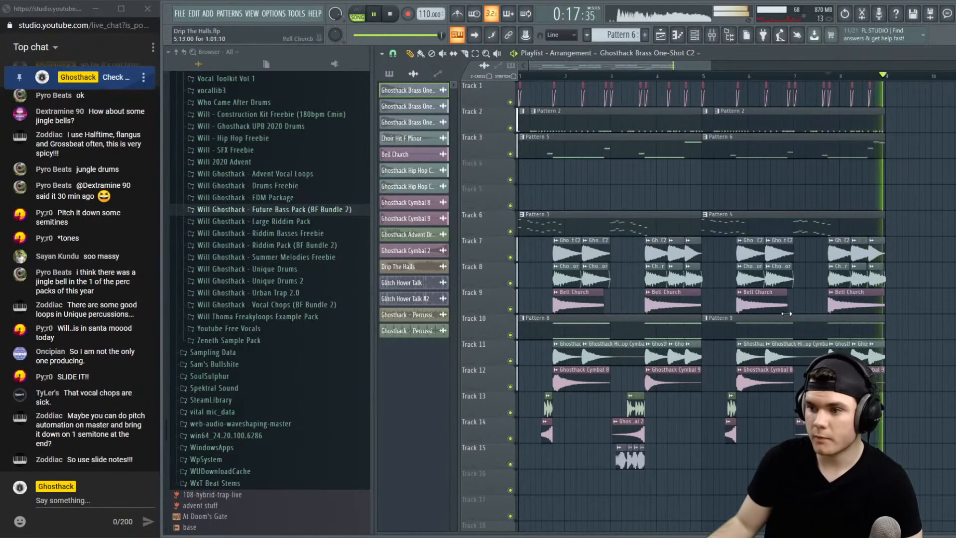
{"action": "key", "text": "space"}
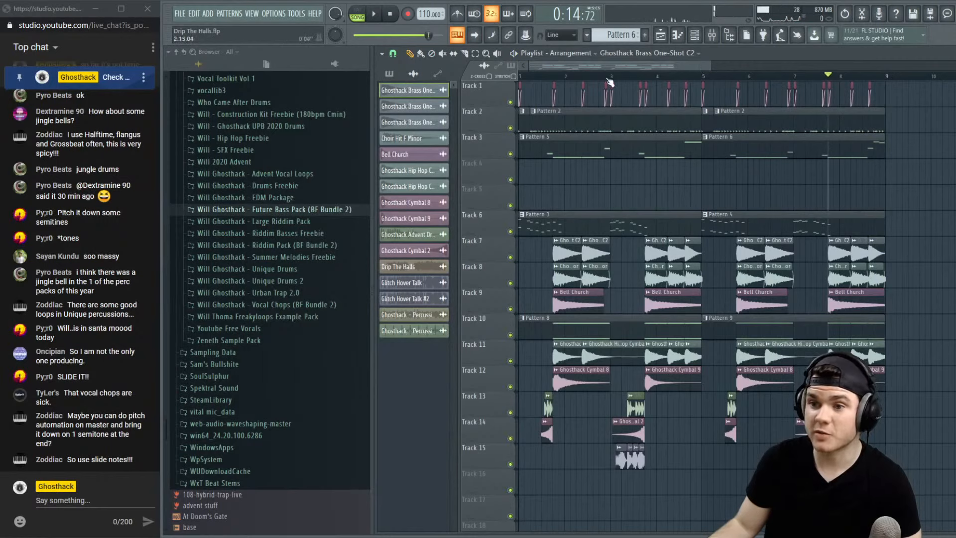
Listen to the end of the first four-bar section, replaying it from late in bar 3
{"action": "key", "text": "space"}
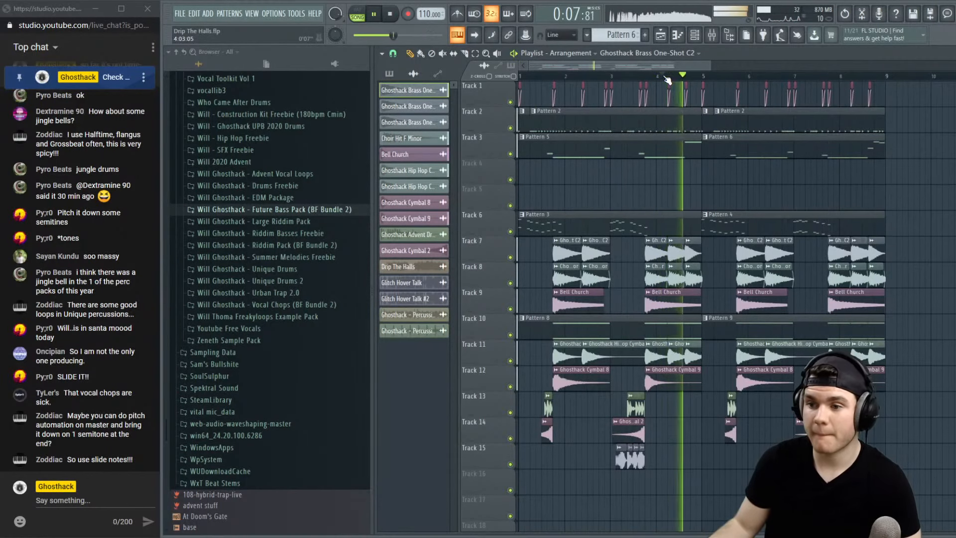
{"action": "key", "text": "space"}
{"action": "left_click", "coordinate": [646, 76]}
{"action": "key", "text": "space"}
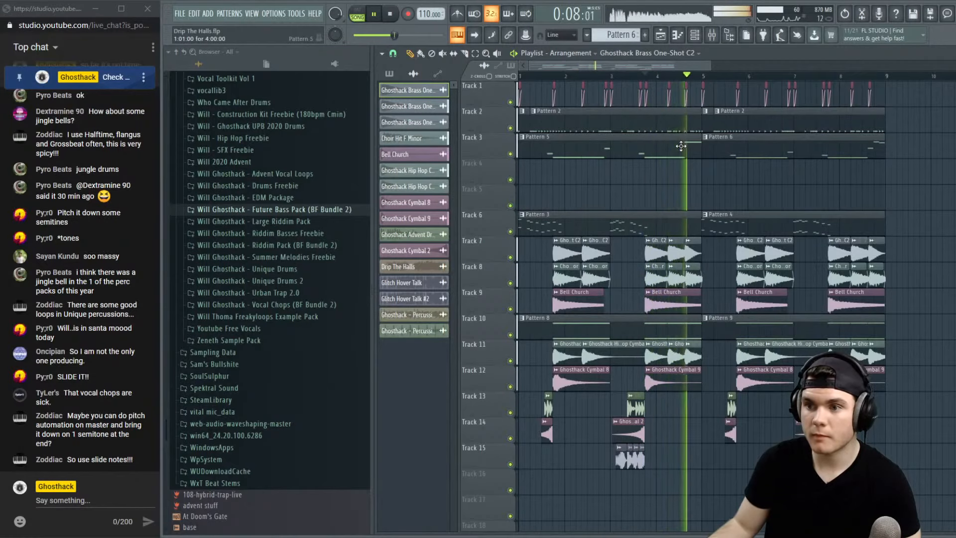
{"action": "key", "text": "space"}
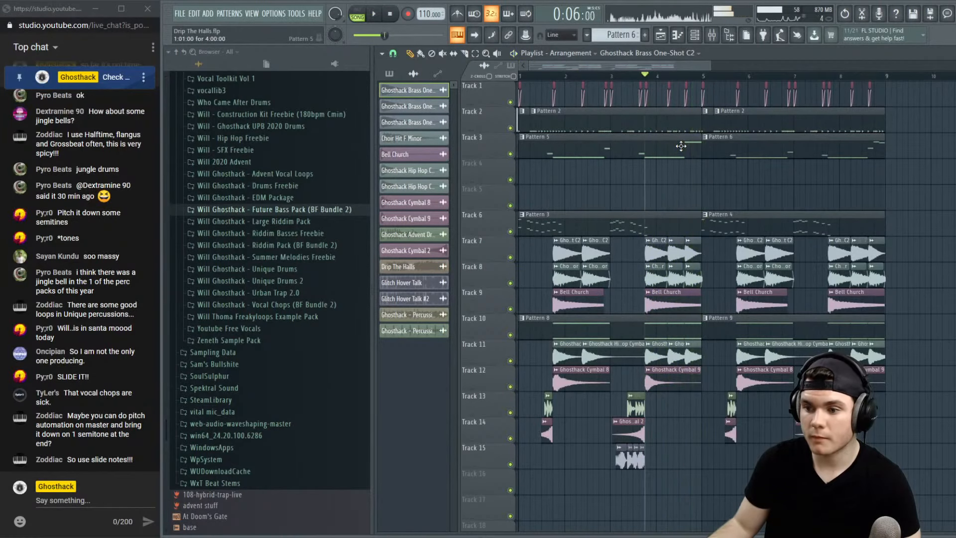
Play the closing hits in bar 8 and examine their clips up close
{"action": "scroll", "coordinate": [866, 78], "scroll_direction": "up", "scroll_amount": 1}
{"action": "left_click", "coordinate": [849, 77]}
{"action": "key", "text": "space"}
{"action": "mouse_move", "coordinate": [657, 65]}
{"action": "left_mouse_down"}
{"action": "mouse_move", "coordinate": [706, 68]}
{"action": "mouse_move", "coordinate": [669, 67]}
{"action": "left_mouse_up"}
{"action": "scroll", "coordinate": [691, 79], "scroll_direction": "up", "scroll_amount": 2}
{"action": "scroll", "coordinate": [691, 80], "scroll_direction": "up", "scroll_amount": 1}
{"action": "key", "text": "space"}
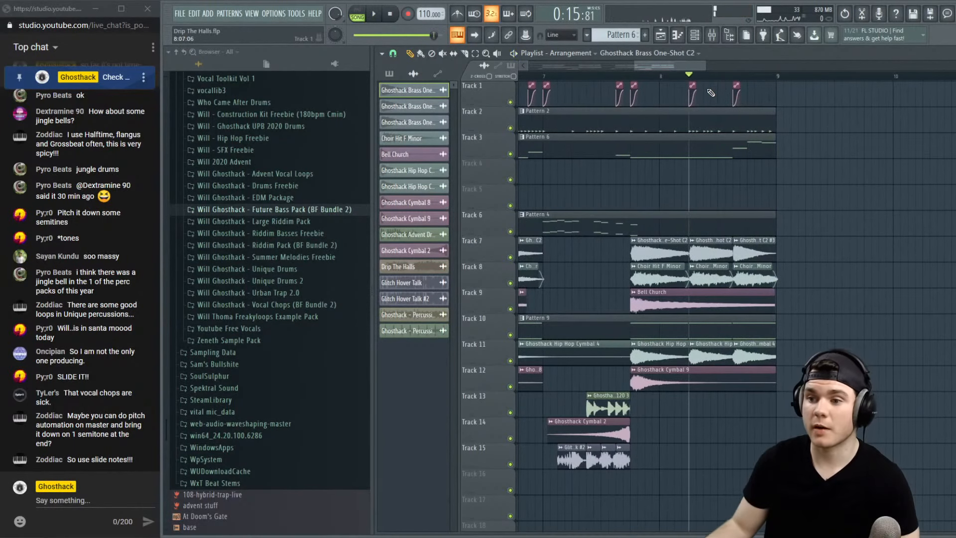
Make the last Brass One-Shot clip on Track 7 unique, set its channel pitch to +400 cents, and play the ending
{"action": "left_click", "coordinate": [737, 240]}
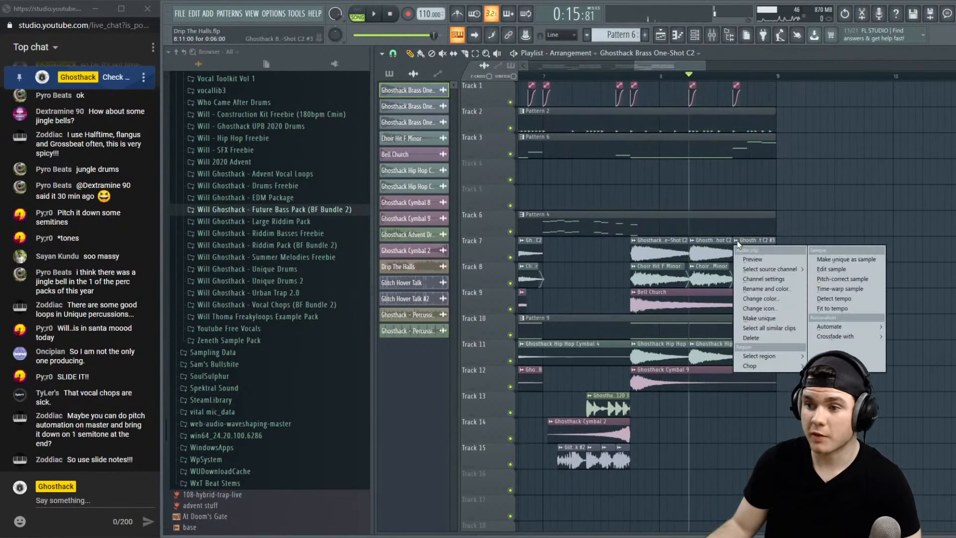
{"action": "left_click", "coordinate": [759, 318]}
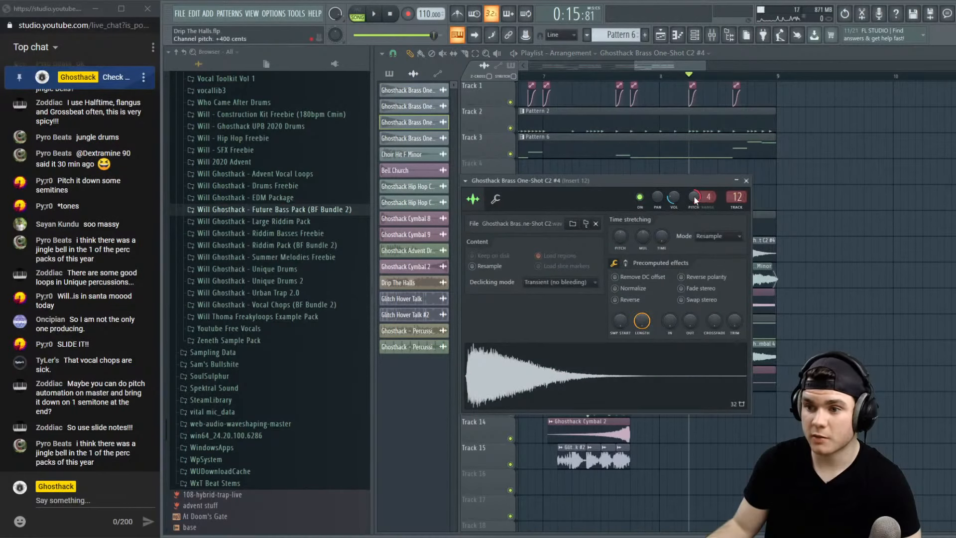
{"action": "key", "text": "space"}
{"action": "left_click", "coordinate": [746, 180]}
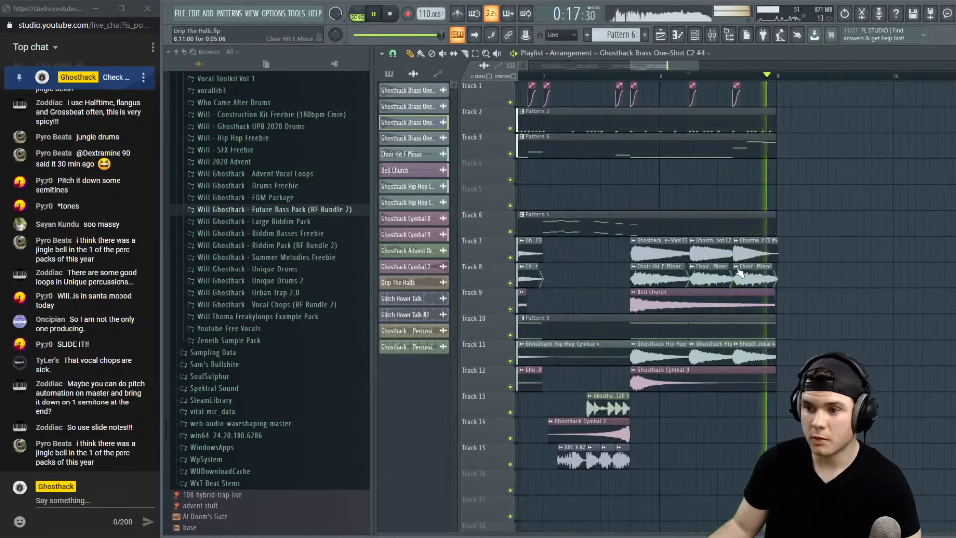
{"action": "key", "text": "space"}
Make Track 8's last Choir Hit clip unique, raise its pitch with a 1-semitone range, and trim the final Bell Church clip to the choir clip's start
{"action": "left_click", "coordinate": [736, 267]}
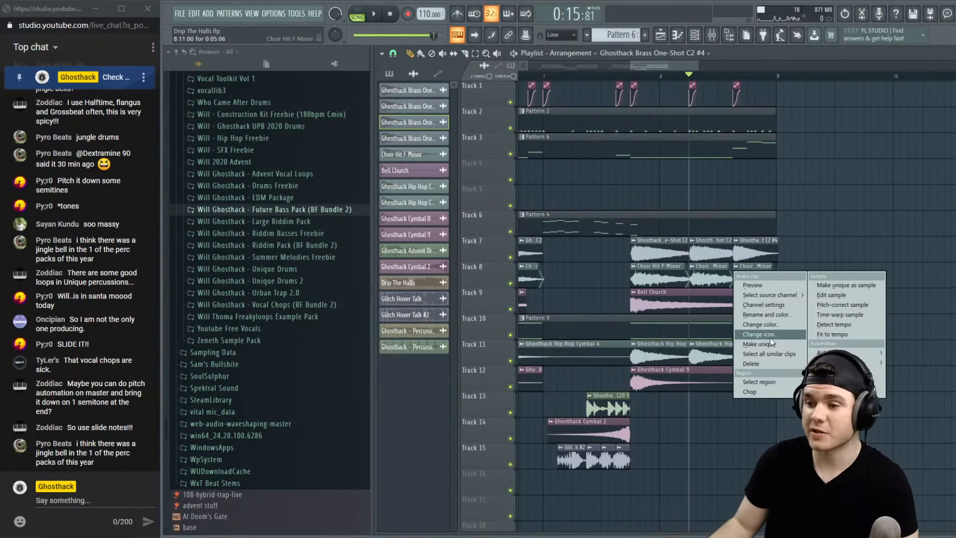
{"action": "left_click", "coordinate": [759, 344]}
{"action": "double_click", "coordinate": [761, 282]}
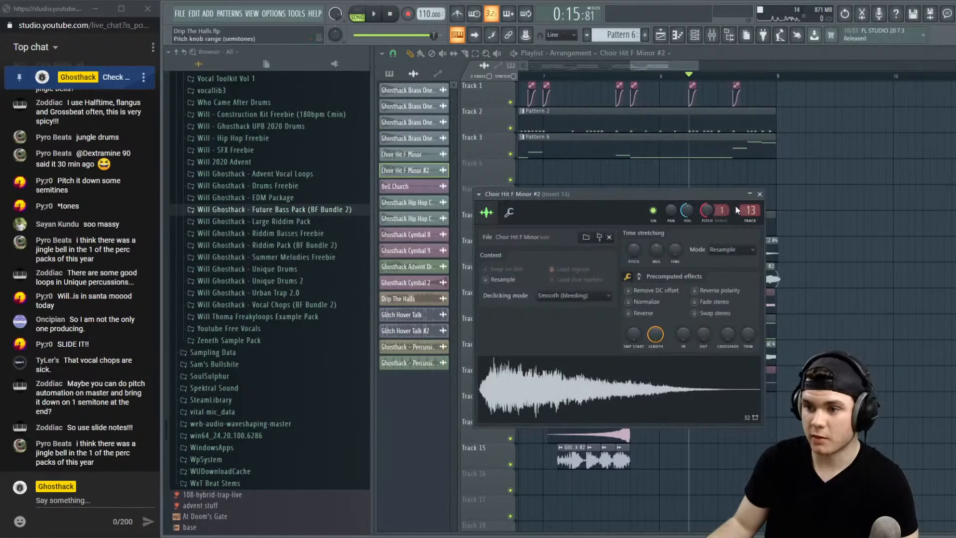
{"action": "left_click", "coordinate": [759, 194]}
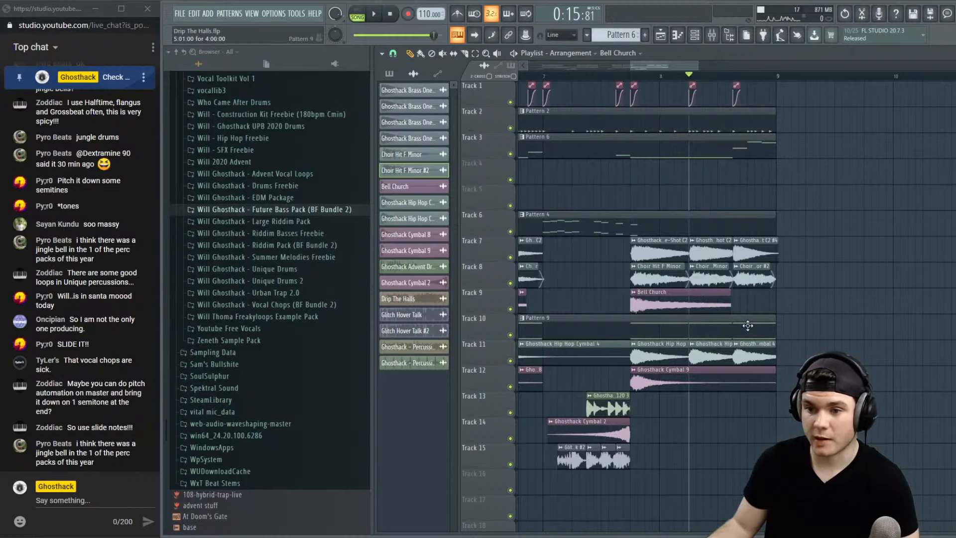
{"action": "scroll", "coordinate": [692, 78], "scroll_direction": "down", "scroll_amount": 2}
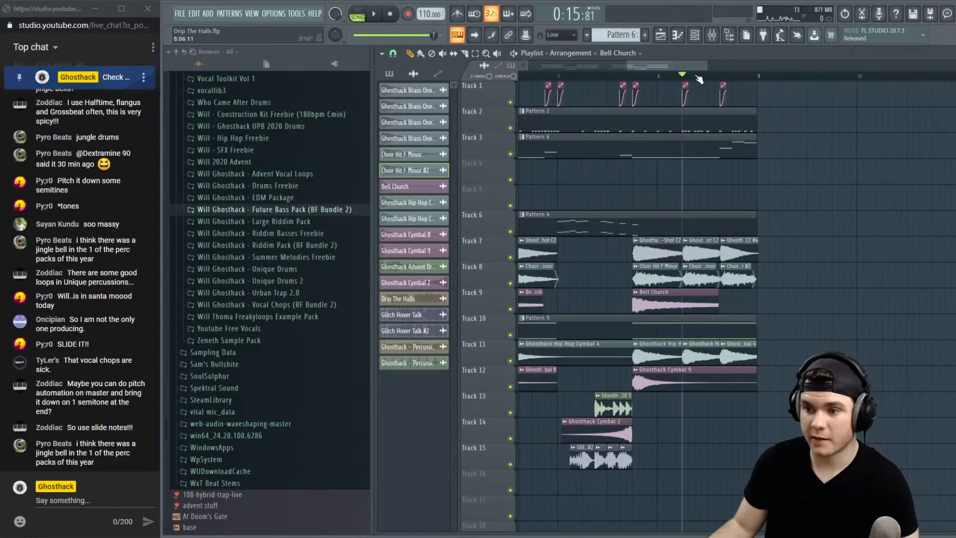
{"action": "scroll", "coordinate": [698, 79], "scroll_direction": "down", "scroll_amount": 4}
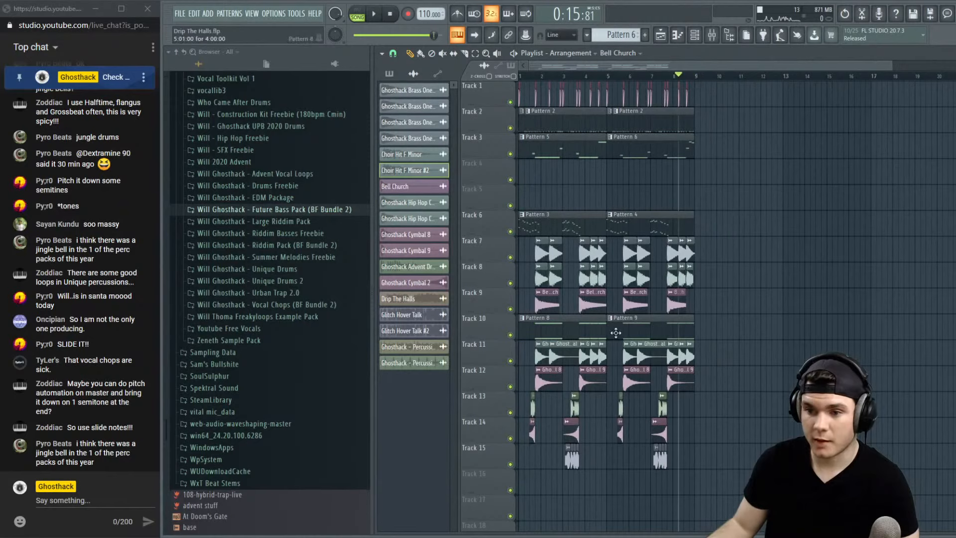
{"action": "left_click", "coordinate": [611, 321]}
{"action": "left_click", "coordinate": [650, 391]}
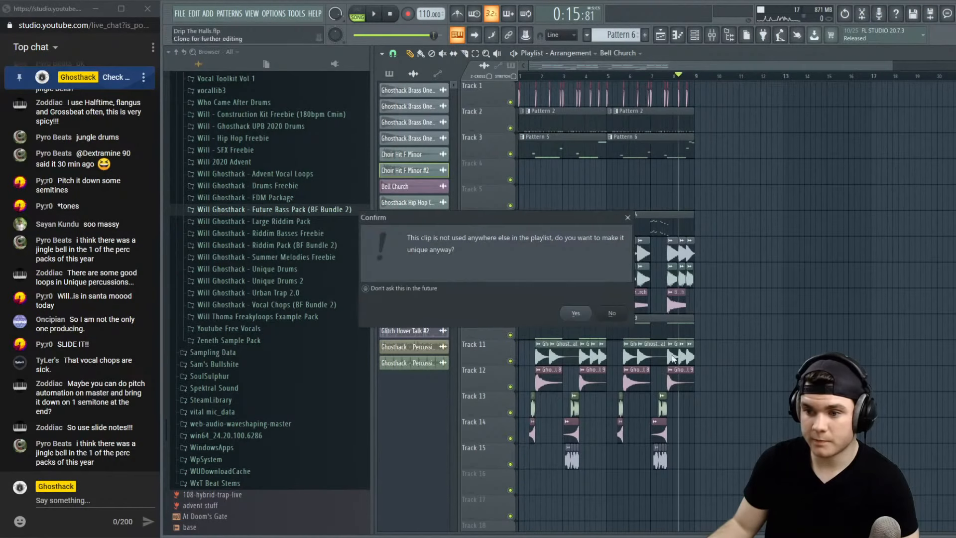
{"action": "left_click", "coordinate": [612, 312]}
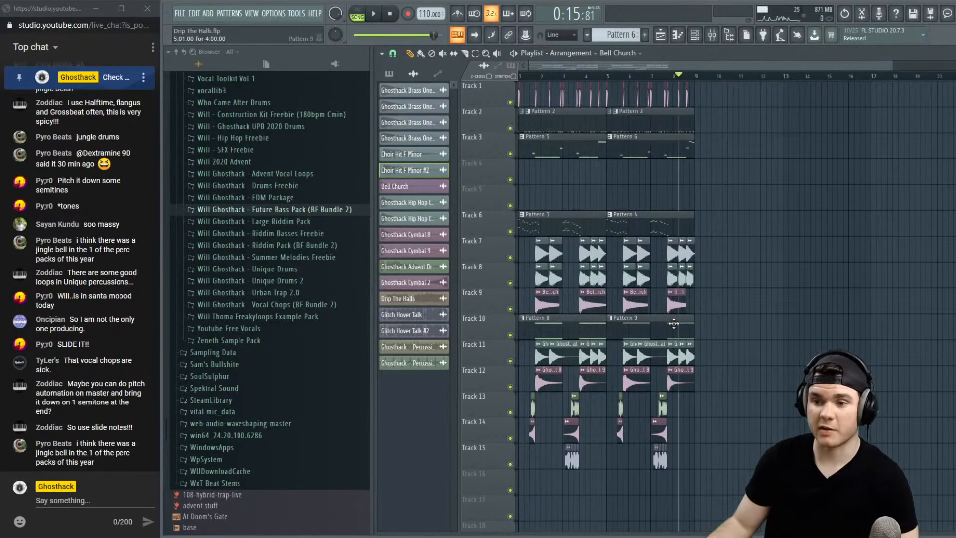
In Pattern 9, lower the final Serum note to B5 and the final Vital note to E4
{"action": "double_click", "coordinate": [674, 323]}
{"action": "key", "text": "space"}
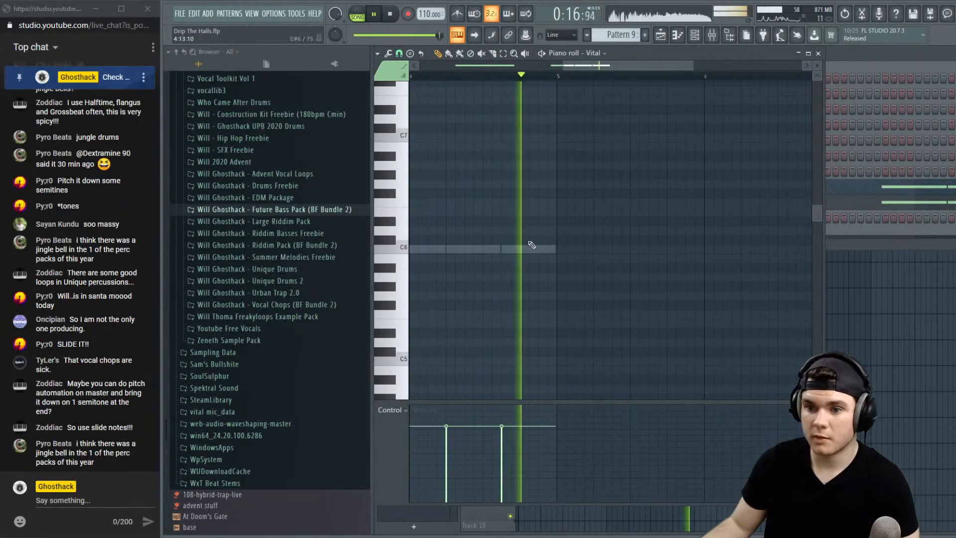
{"action": "key", "text": "space"}
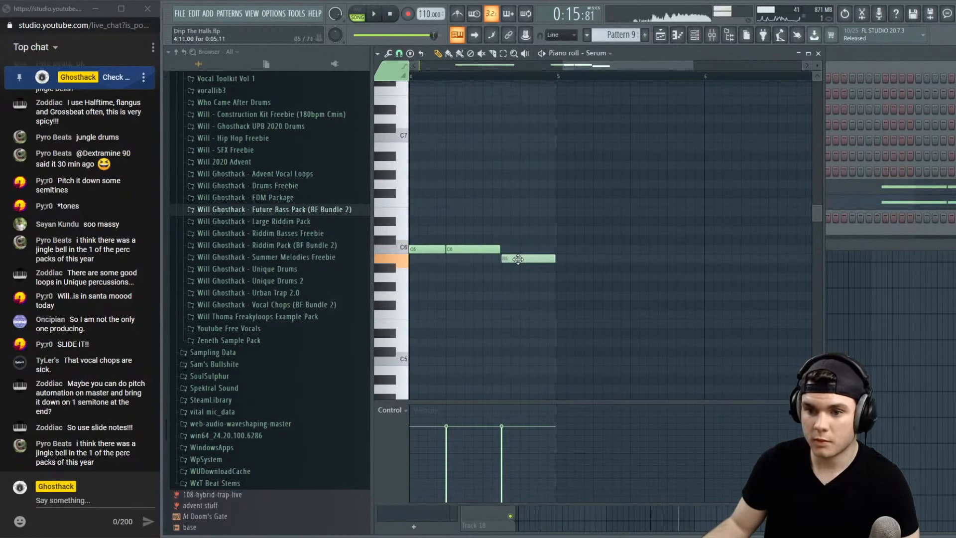
{"action": "scroll", "coordinate": [533, 259], "scroll_direction": "up", "scroll_amount": 2}
{"action": "scroll", "coordinate": [547, 269], "scroll_direction": "down", "scroll_amount": 5}
{"action": "double_click", "coordinate": [526, 231]}
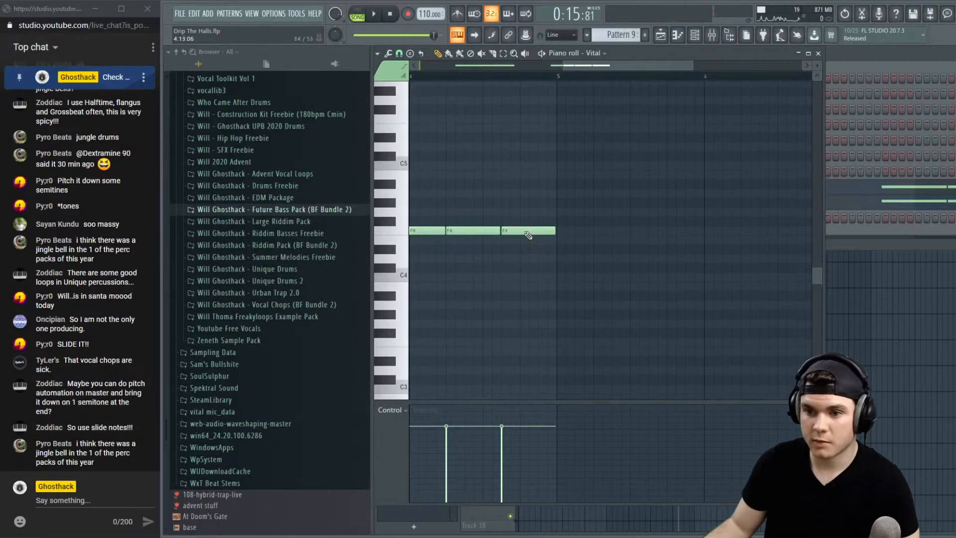
{"action": "left_click_drag", "start_coordinate": [515, 229], "coordinate": [514, 239]}
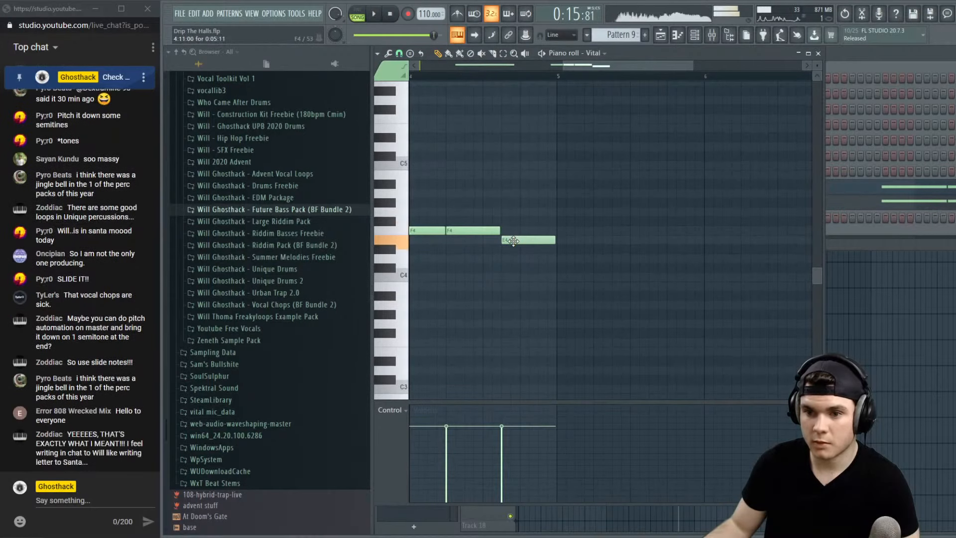
Move the final Serum note in Pattern 9 back up to C6 and return to the arrangement
{"action": "scroll", "coordinate": [571, 262], "scroll_direction": "up", "scroll_amount": 1}
{"action": "scroll", "coordinate": [571, 262], "scroll_direction": "up", "scroll_amount": 2}
{"action": "double_click", "coordinate": [526, 202]}
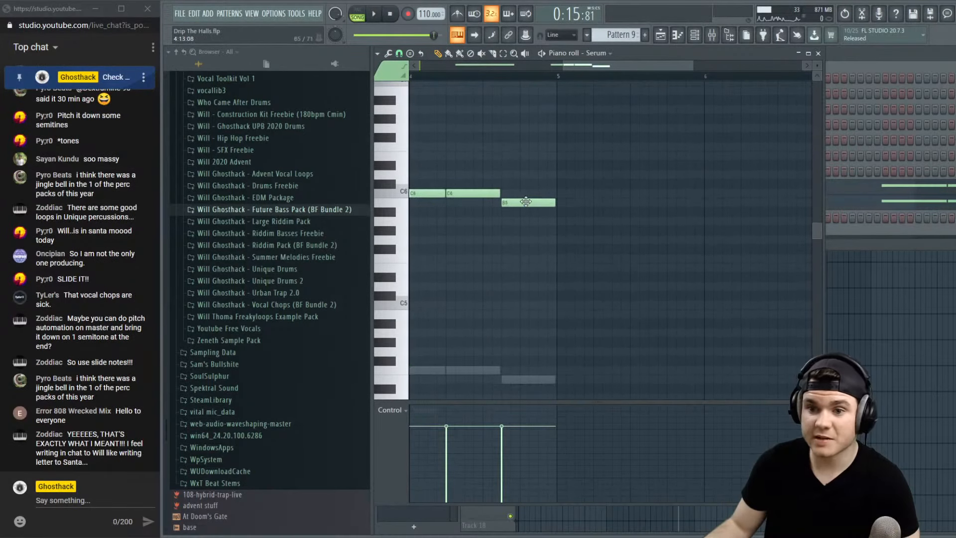
{"action": "left_click_drag", "start_coordinate": [521, 203], "coordinate": [520, 193]}
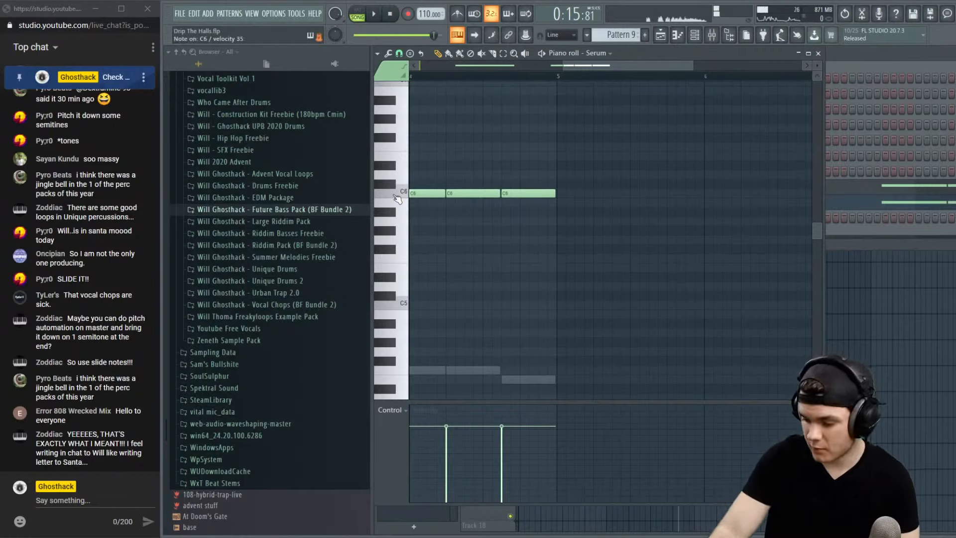
{"action": "left_click", "coordinate": [818, 54]}
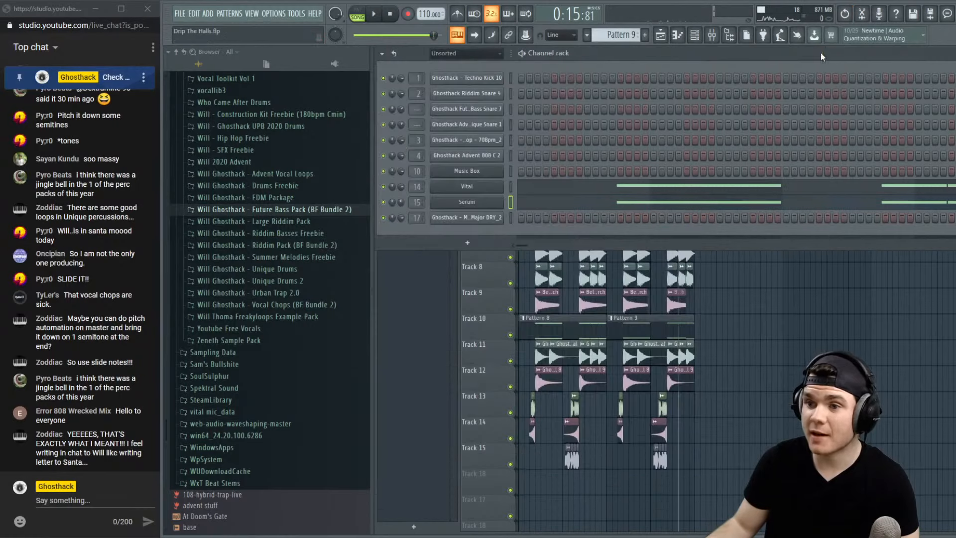
{"action": "left_click", "coordinate": [511, 171]}
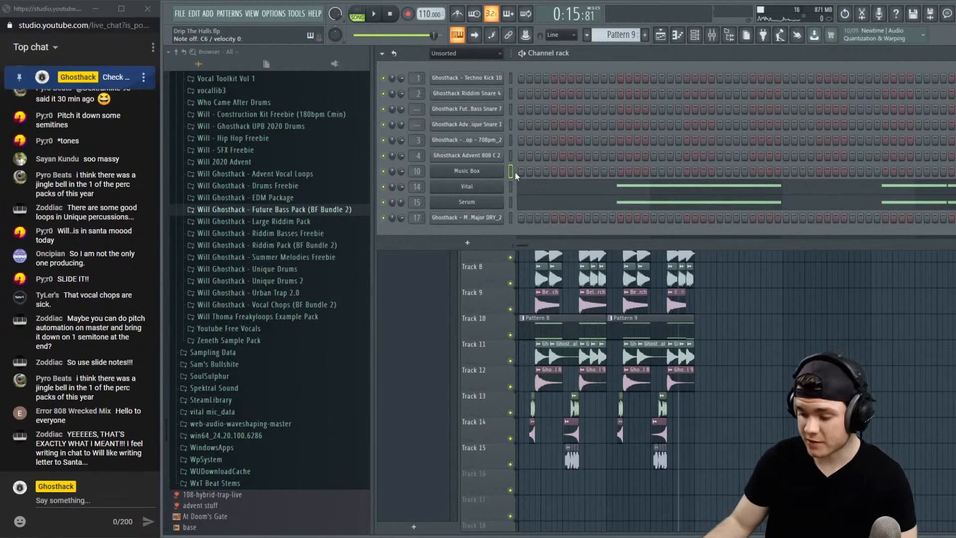
{"action": "key", "text": "F6"}
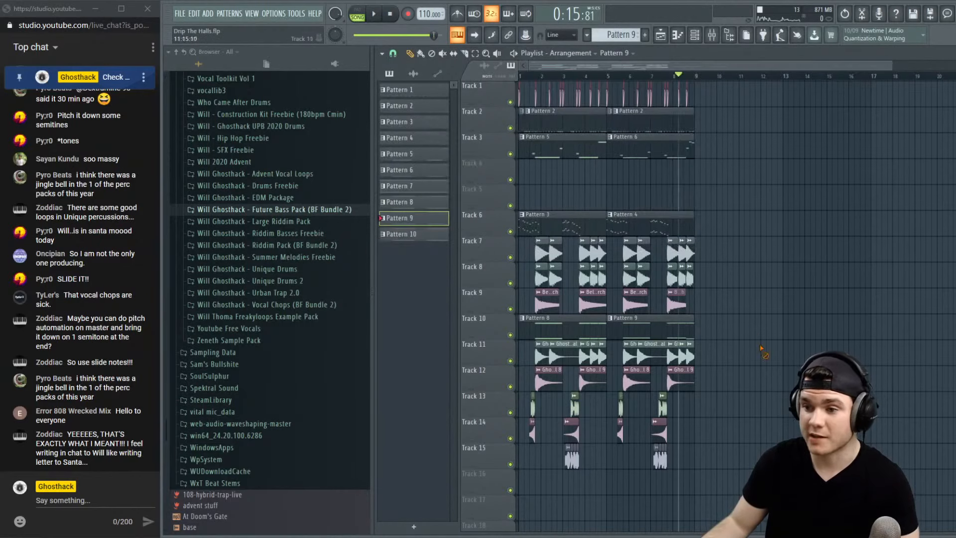
Play the loop's ending, and in Pattern 6 lower the 808's closing F6 note to E6
{"action": "key", "text": "space"}
{"action": "scroll", "coordinate": [695, 80], "scroll_direction": "up", "scroll_amount": 3}
{"action": "key", "text": "space"}
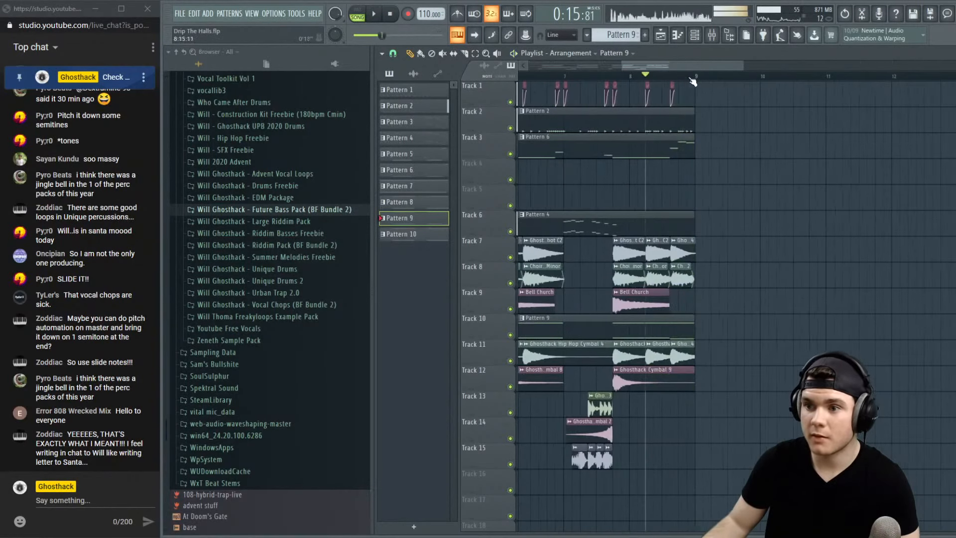
{"action": "key", "text": "space"}
{"action": "scroll", "coordinate": [673, 78], "scroll_direction": "up", "scroll_amount": 2}
{"action": "double_click", "coordinate": [691, 140]}
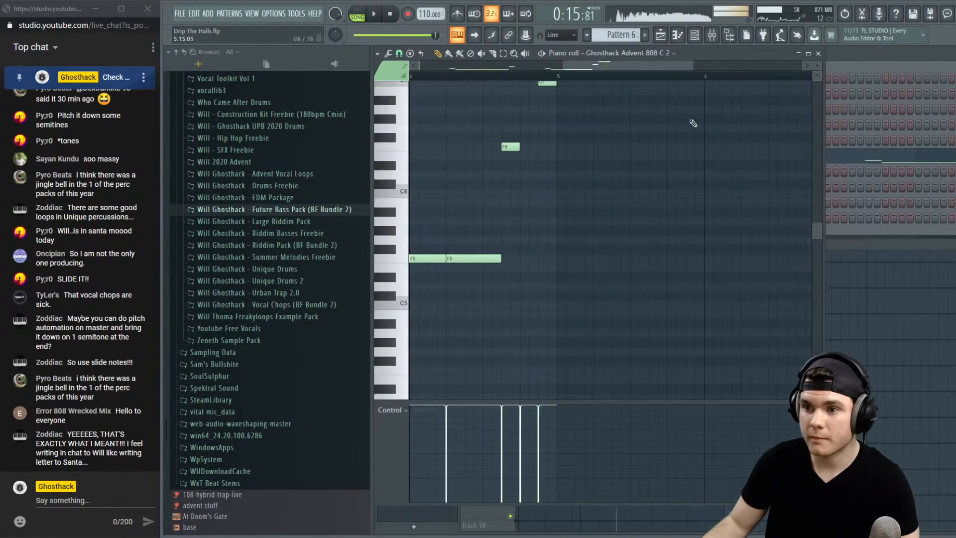
{"action": "key", "text": "space"}
{"action": "key", "text": "space"}
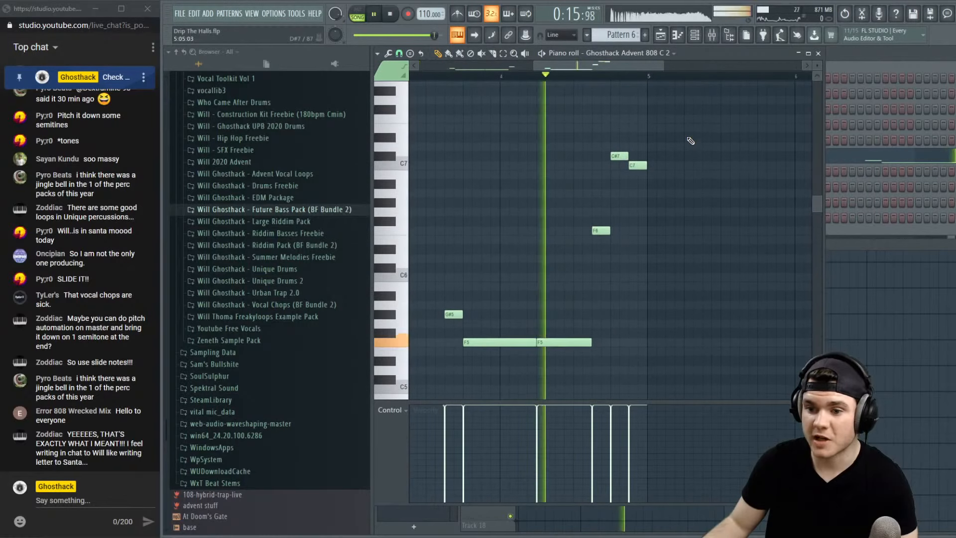
{"action": "key", "text": "space"}
{"action": "key", "text": "space"}
{"action": "key", "text": "space"}
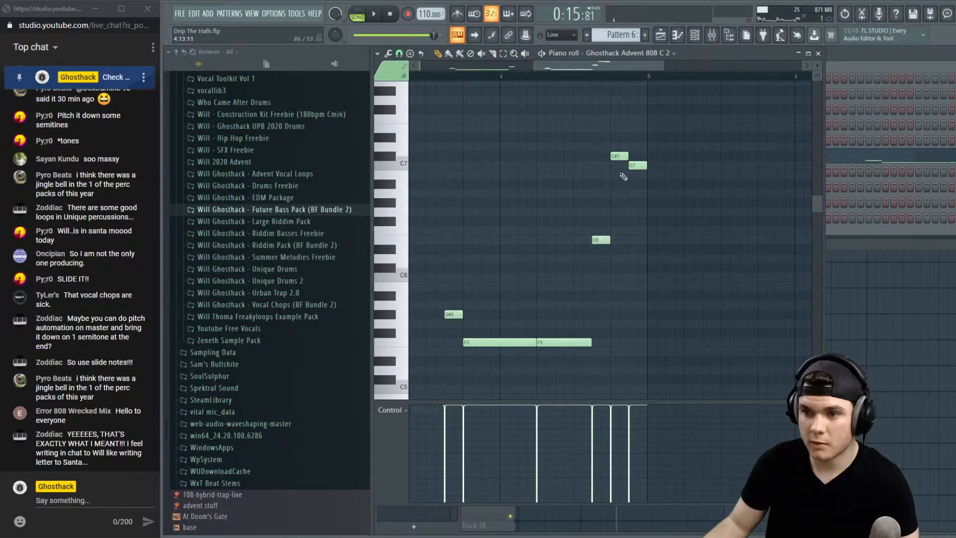
Remove the 808's C#7 and C7 notes in Pattern 6 and extend the E6 note to six steps, up to bar 5
{"action": "key", "text": "space"}
{"action": "left_click_drag", "start_coordinate": [608, 240], "coordinate": [643, 242]}
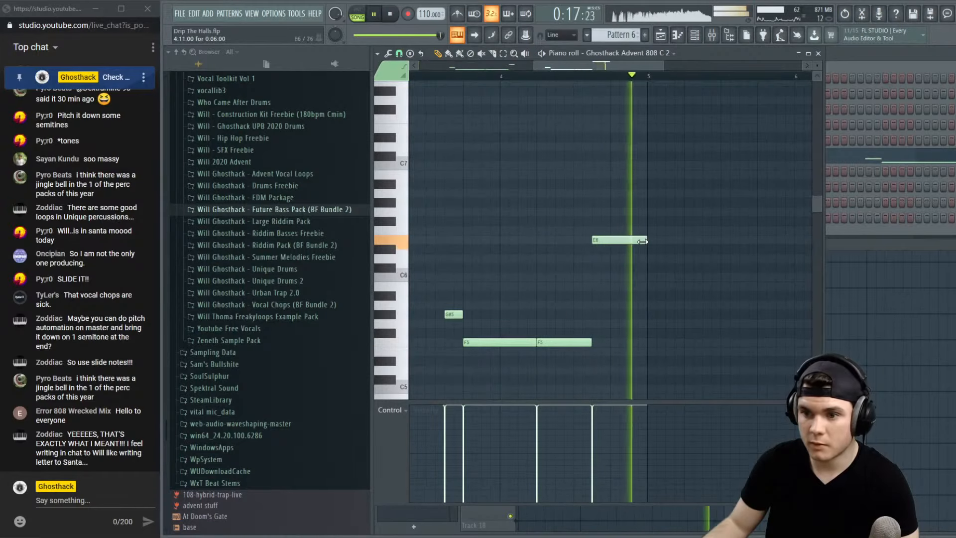
{"action": "key", "text": "space"}
{"action": "key", "text": "space"}
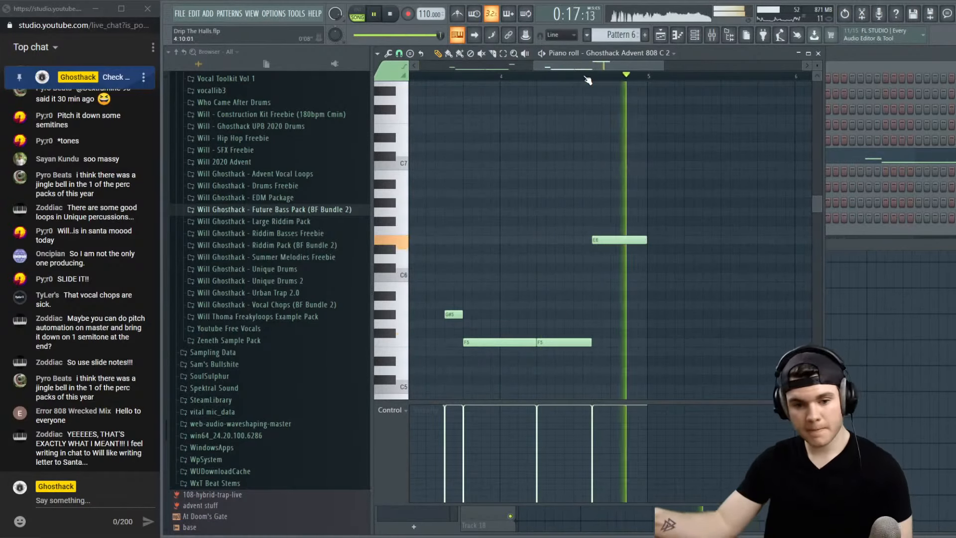
Return to the arrangement and listen to the loop from the beginning up to the end of bar 4
{"action": "left_click", "coordinate": [819, 54]}
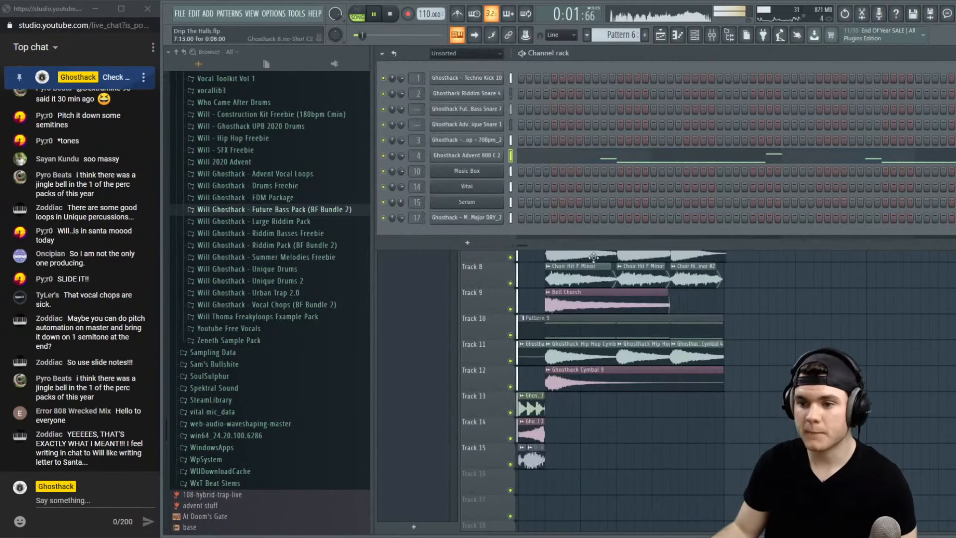
{"action": "left_click", "coordinate": [502, 269]}
{"action": "scroll", "coordinate": [722, 149], "scroll_direction": "up", "scroll_amount": 3}
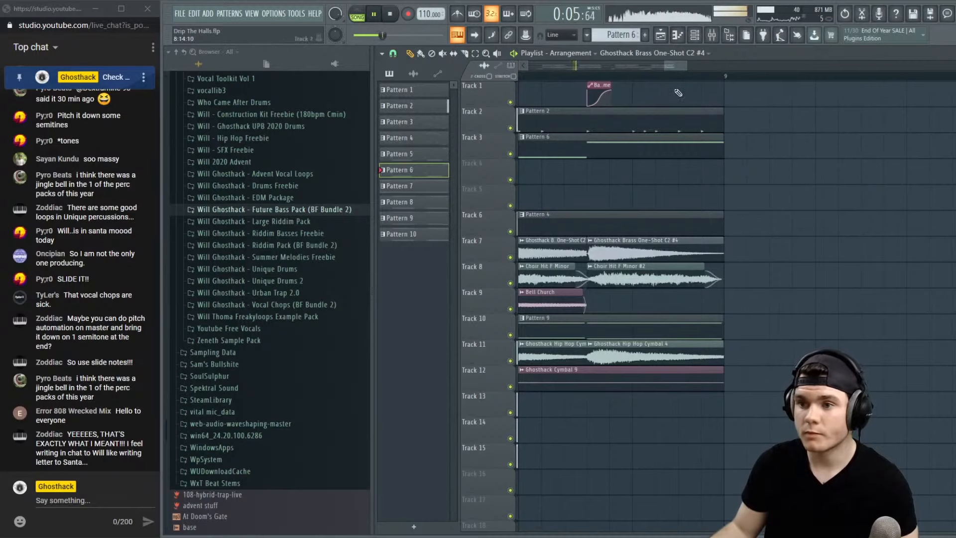
{"action": "scroll", "coordinate": [669, 69], "scroll_direction": "down", "scroll_amount": 4}
{"action": "left_click_drag", "start_coordinate": [668, 65], "coordinate": [621, 74]}
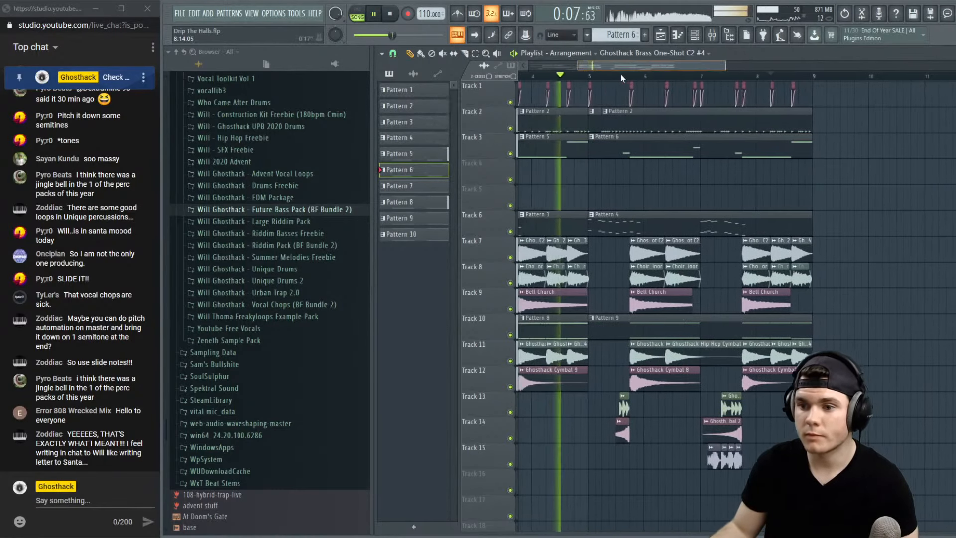
In Pattern 5, shorten the 808's last F6 note to two steps and add two-step C#7 and C7 notes after it
{"action": "left_click", "coordinate": [566, 75]}
{"action": "key", "text": "space"}
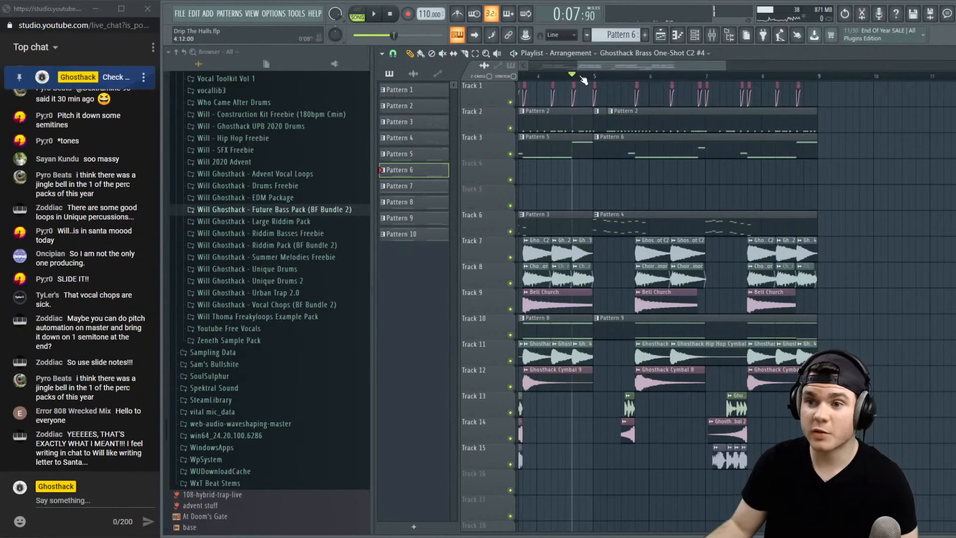
{"action": "left_click_drag", "start_coordinate": [595, 67], "coordinate": [582, 74]}
{"action": "scroll", "coordinate": [586, 71], "scroll_direction": "up", "scroll_amount": 3}
{"action": "double_click", "coordinate": [648, 147]}
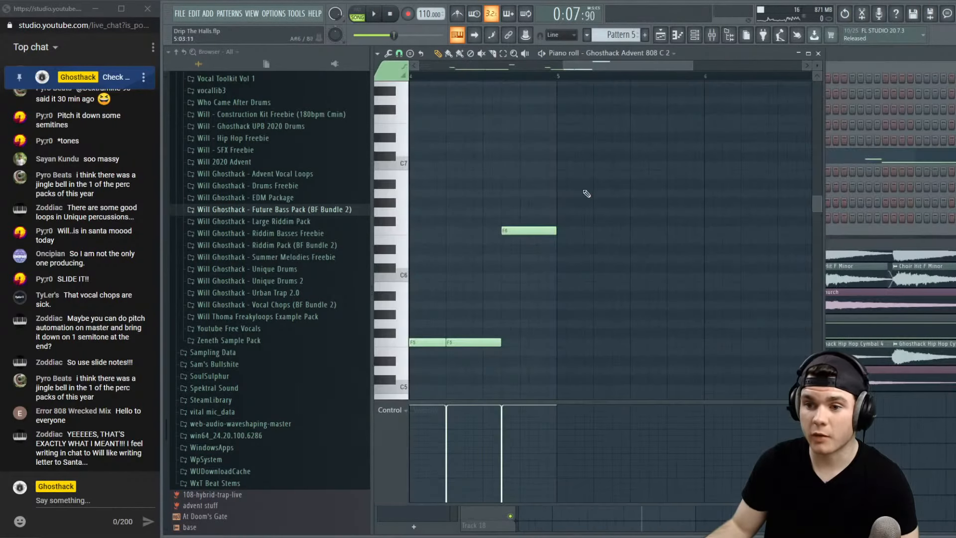
{"action": "scroll", "coordinate": [586, 193], "scroll_direction": "up", "scroll_amount": 3}
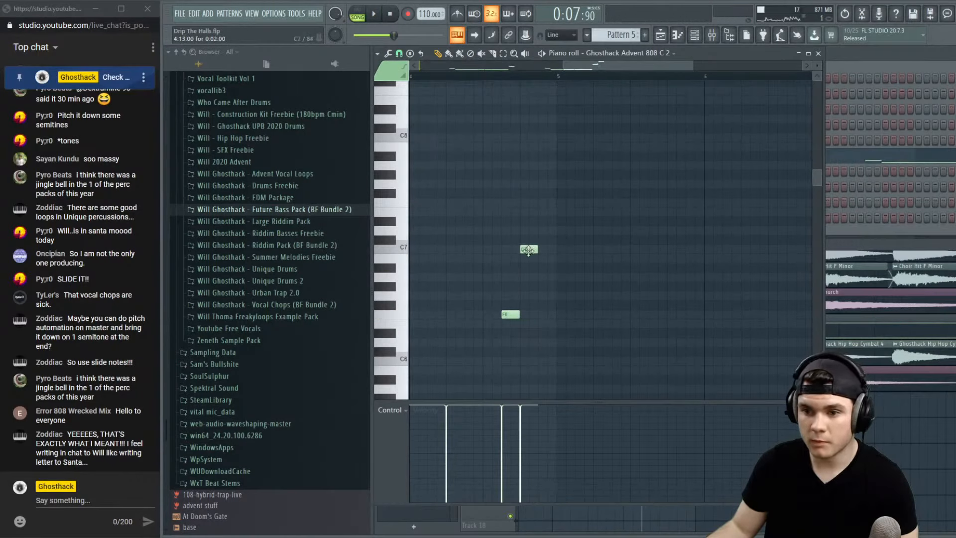
{"action": "key", "text": "space"}
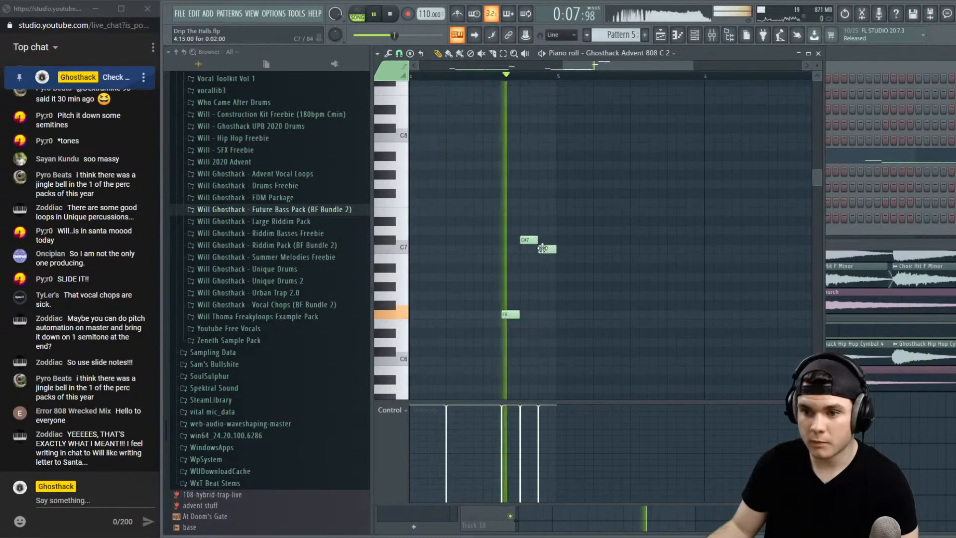
{"action": "left_click", "coordinate": [818, 53]}
{"action": "left_click", "coordinate": [501, 298]}
Listen to the loop with the revised 808 patterns, replaying the closing hits in bar 8
{"action": "scroll", "coordinate": [649, 77], "scroll_direction": "down", "scroll_amount": 4}
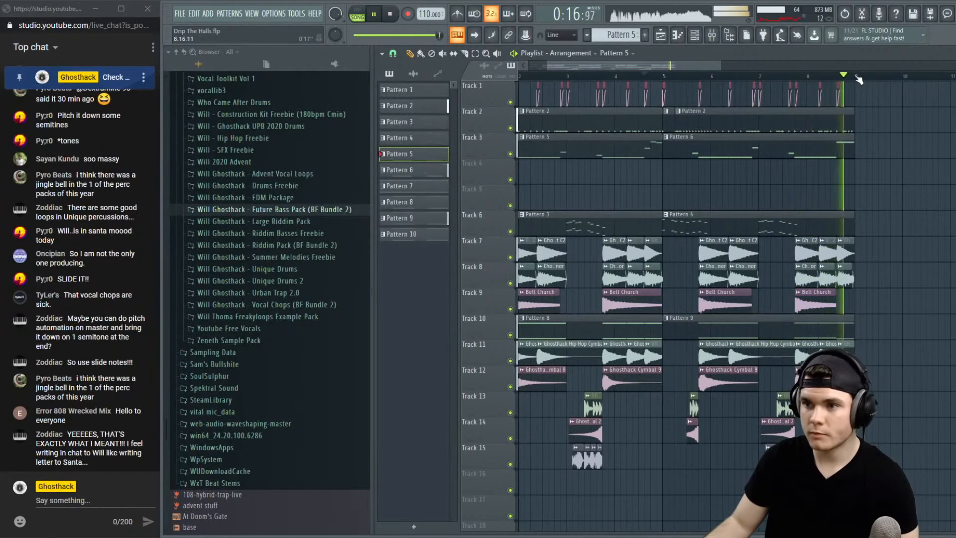
{"action": "scroll", "coordinate": [730, 77], "scroll_direction": "down", "scroll_amount": 3}
{"action": "left_click", "coordinate": [731, 76]}
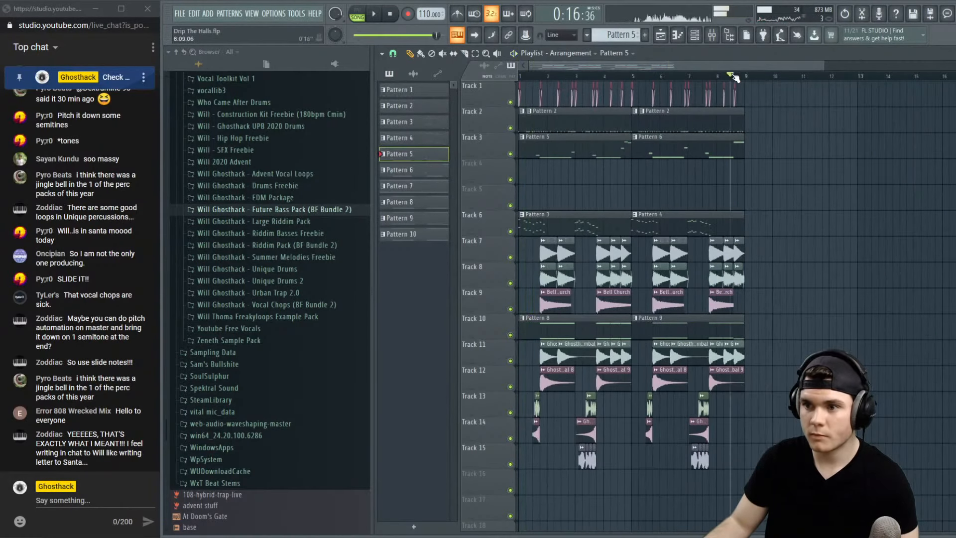
Replace the final Choir Hit F Minor #2 clip on Track 8 with the original Choir Hit F Minor clip
{"action": "scroll", "coordinate": [741, 77], "scroll_direction": "up", "scroll_amount": 4}
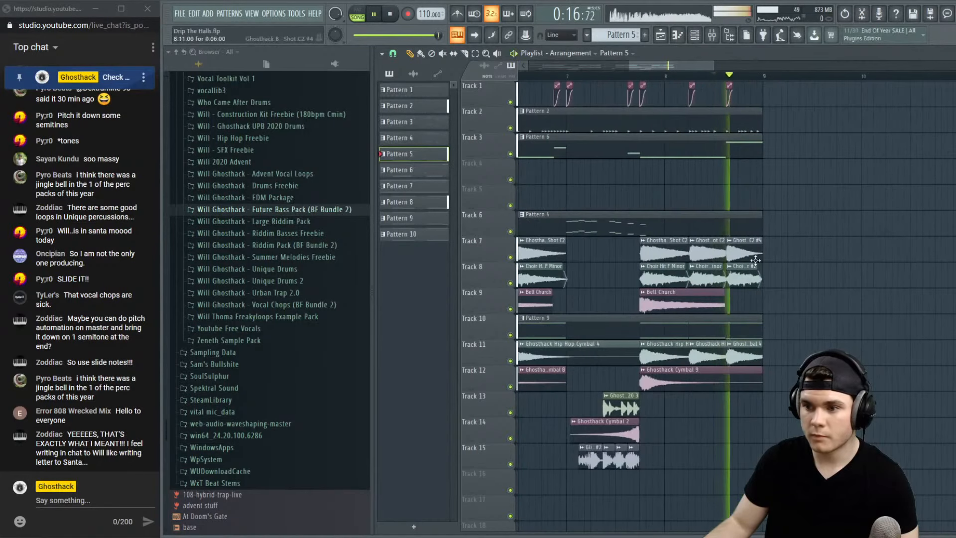
{"action": "left_click", "coordinate": [646, 76]}
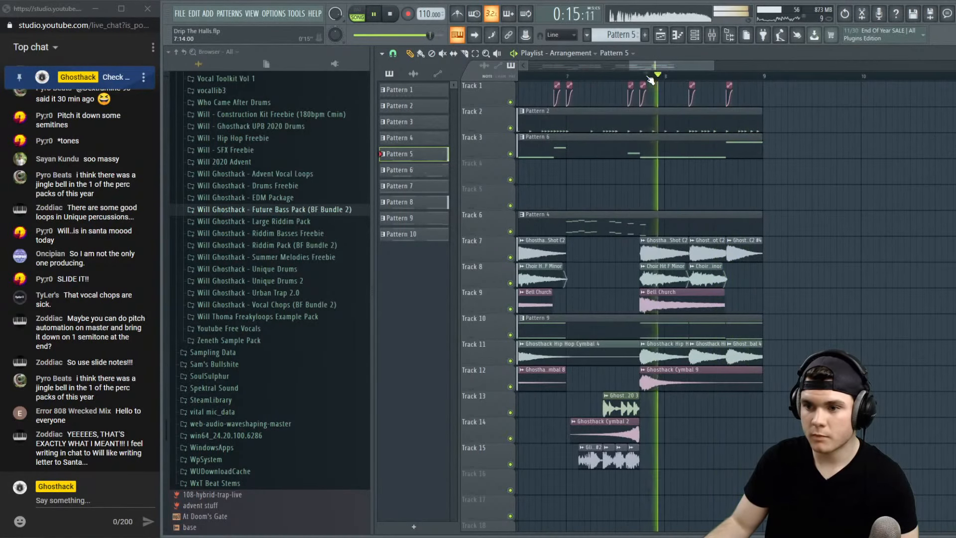
{"action": "left_click", "coordinate": [707, 280]}
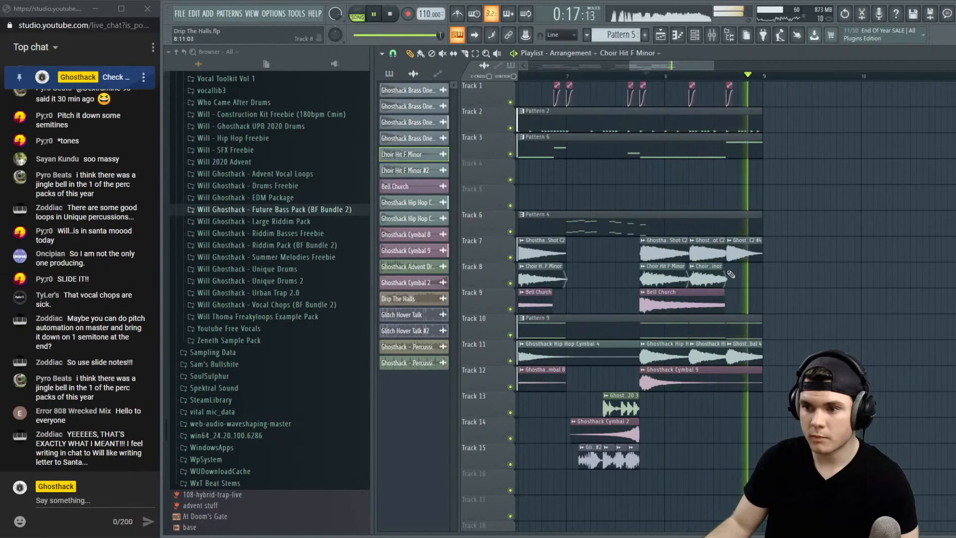
{"action": "left_click", "coordinate": [730, 277]}
Solo Track 11, switch the solo to Track 7, and play the closing brass hits from late in bar 7
{"action": "left_click", "coordinate": [510, 361], "text": "ctrl"}
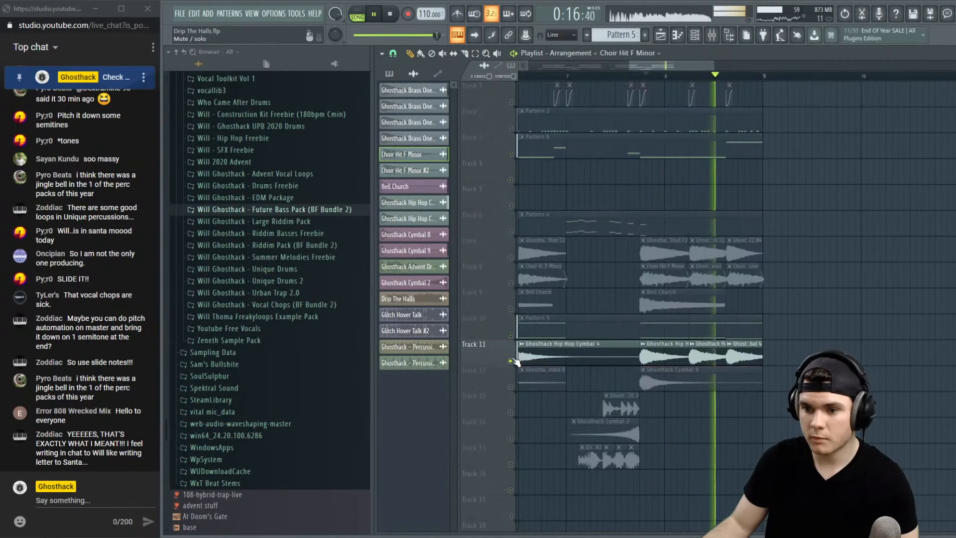
{"action": "left_click", "coordinate": [511, 258], "text": "ctrl"}
{"action": "key", "text": "space"}
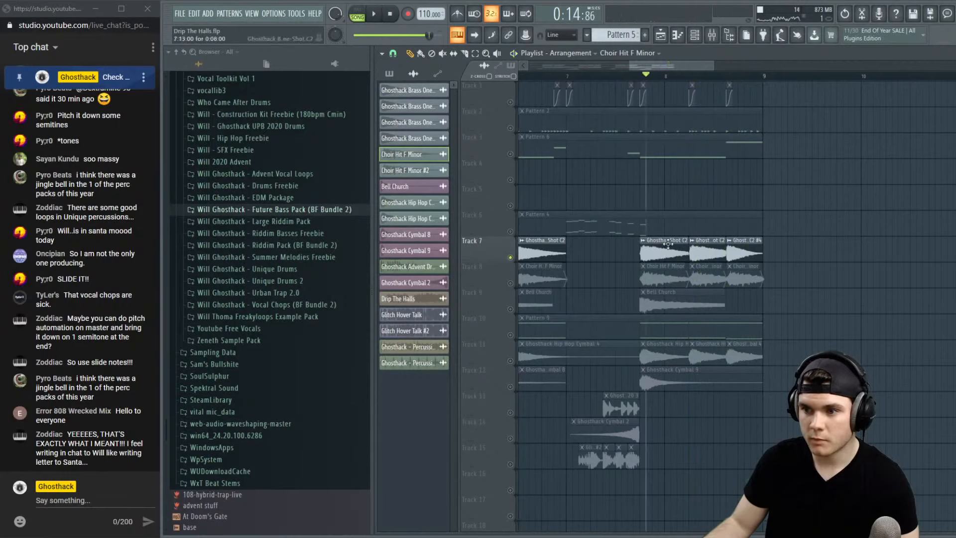
{"action": "key", "text": "space"}
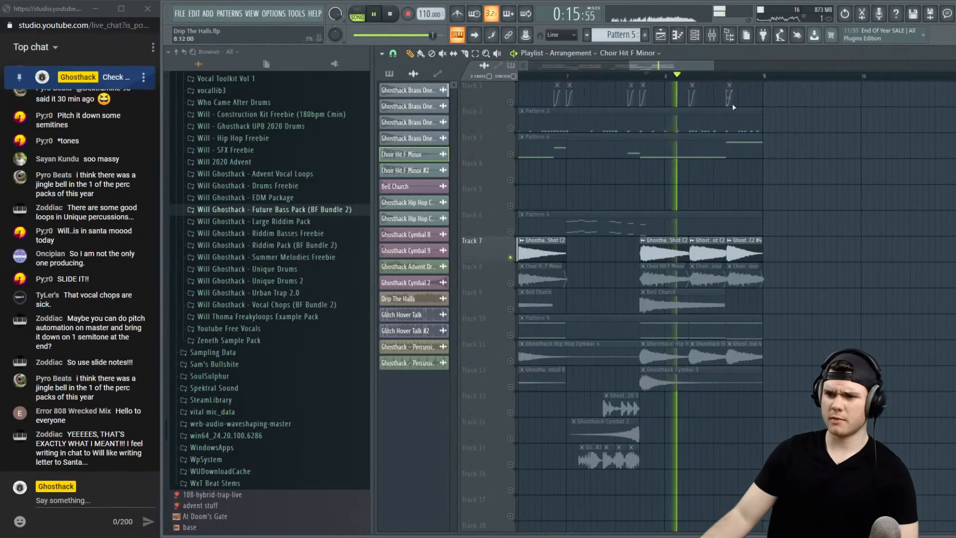
Lower the pitch of Brass One-Shot C2 #4 with a 7-semitone range and trim its last clip on Track 7 to bar 9
{"action": "left_click", "coordinate": [745, 248]}
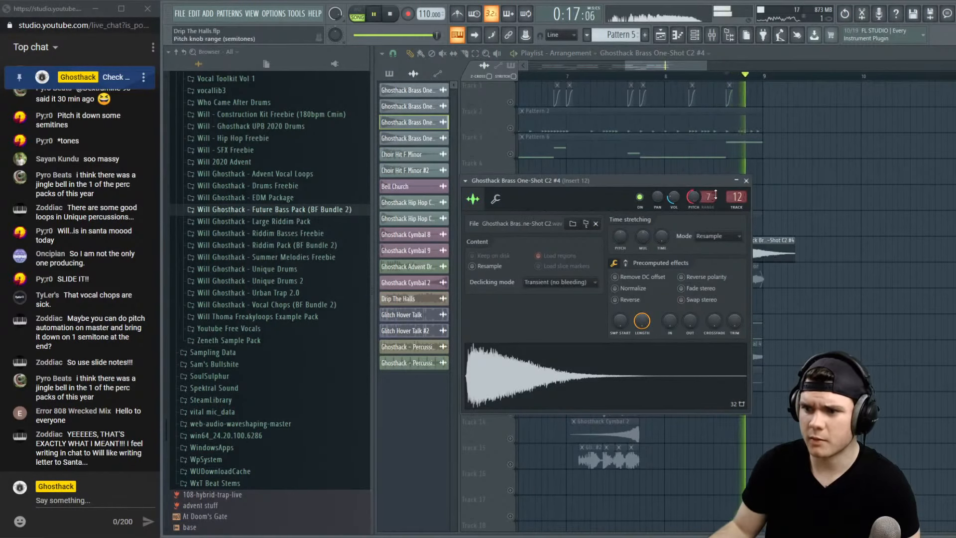
{"action": "left_click", "coordinate": [746, 181]}
{"action": "key", "text": "space"}
{"action": "left_click_drag", "start_coordinate": [794, 253], "coordinate": [765, 256]}
{"action": "key", "text": "space"}
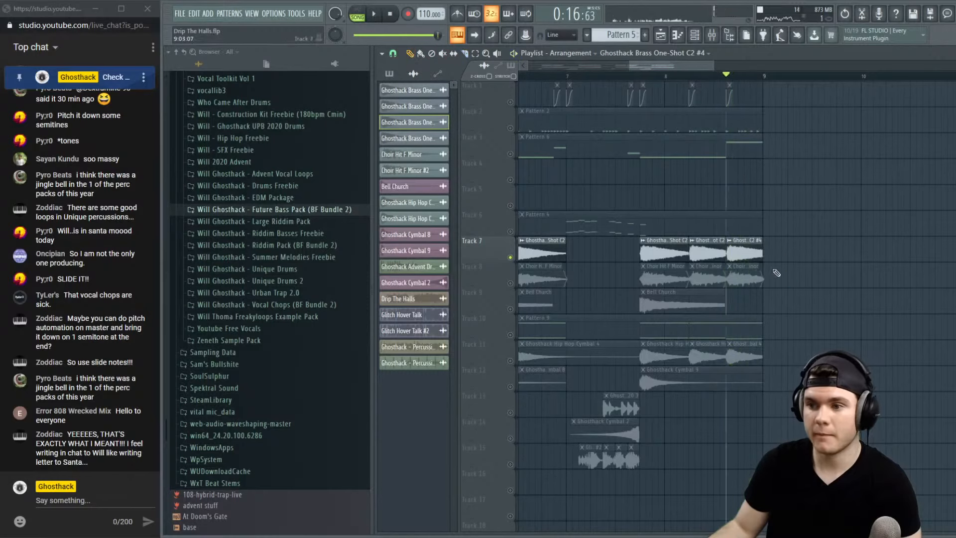
Unsolo Track 7 and play the closing hits from late in bar 7 without the final choir hit on Track 8
{"action": "key", "text": "space"}
{"action": "key", "text": "space"}
{"action": "right_click", "coordinate": [510, 257]}
{"action": "key", "text": "space"}
{"action": "left_click", "coordinate": [646, 76]}
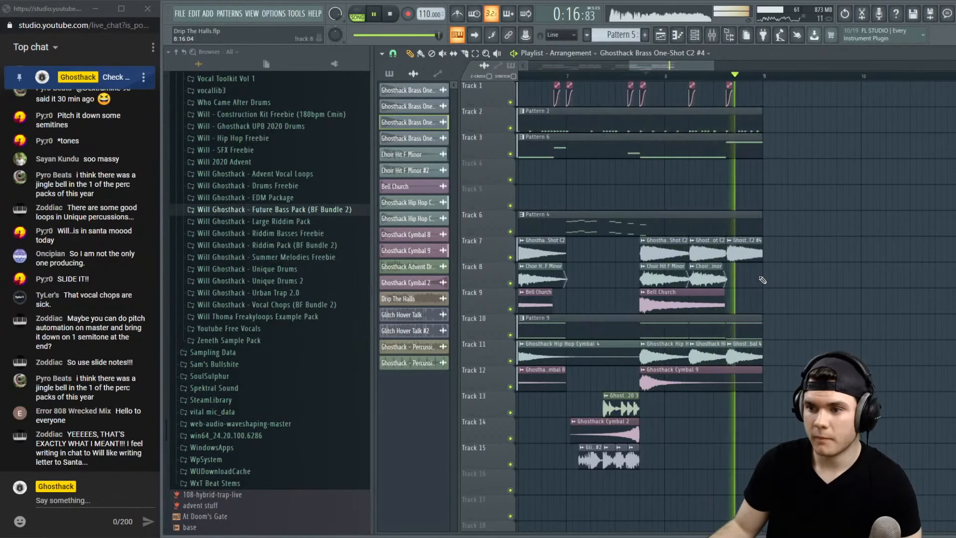
{"action": "key", "text": "space"}
{"action": "key", "text": "space"}
Restore the final Choir Hit F Minor clip on Track 8 and replay the closing hits
{"action": "double_click", "coordinate": [747, 278]}
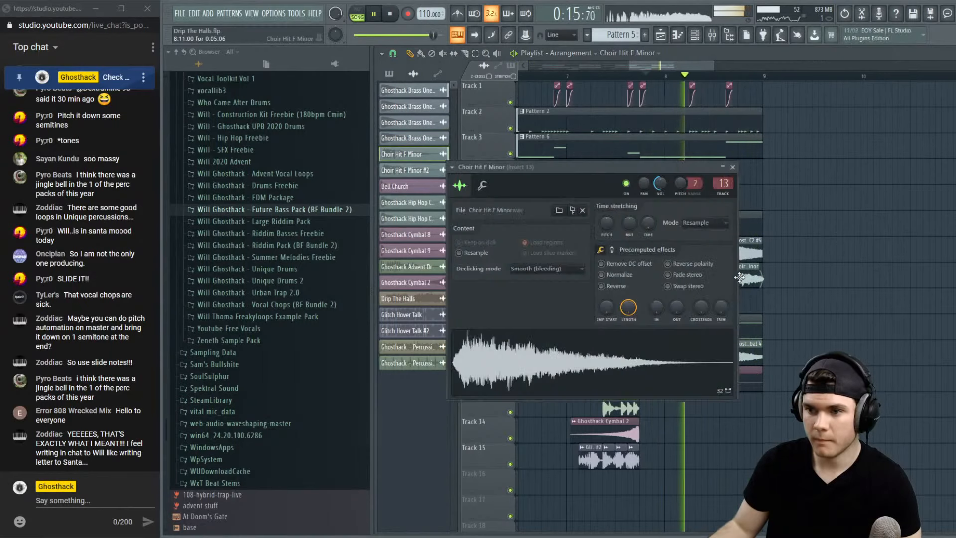
{"action": "key", "text": "space"}
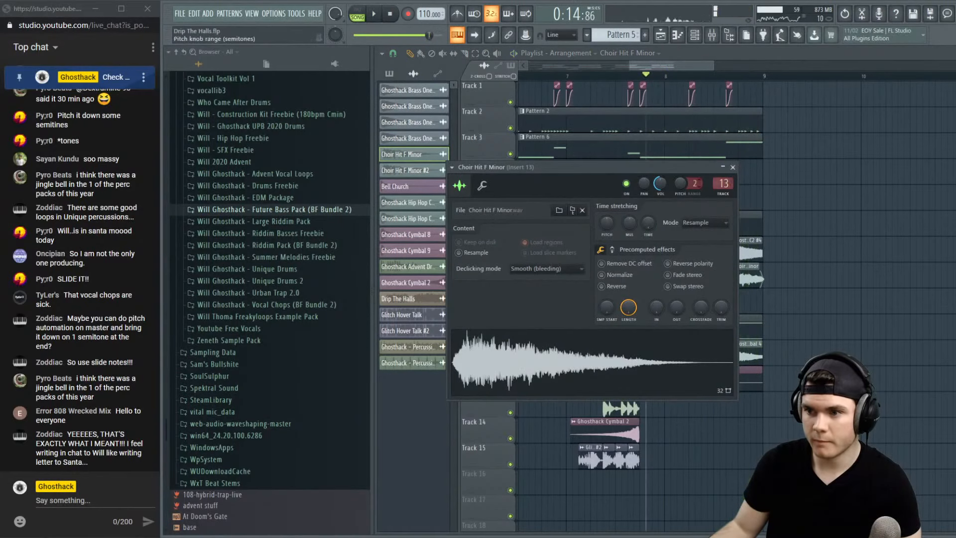
{"action": "key", "text": "space"}
{"action": "left_click", "coordinate": [749, 278]}
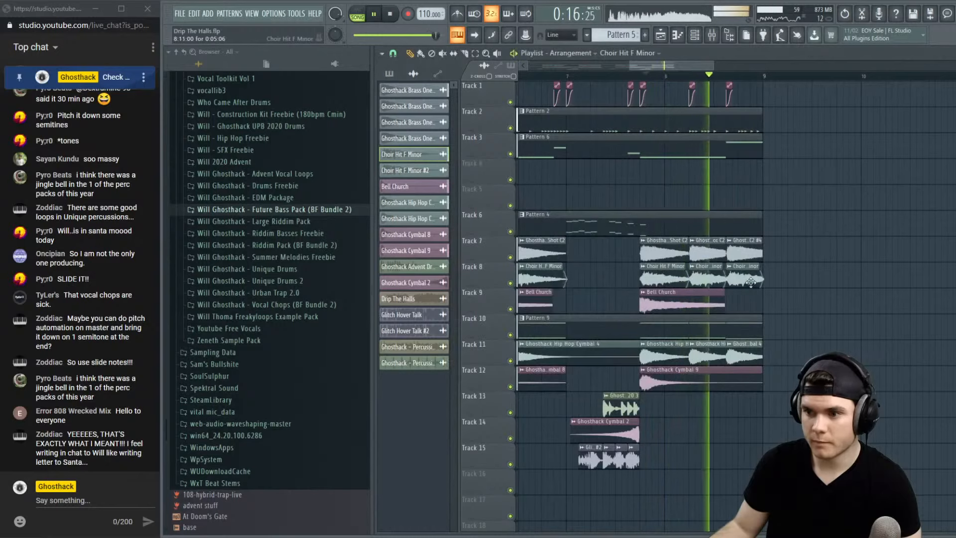
{"action": "key", "text": "space"}
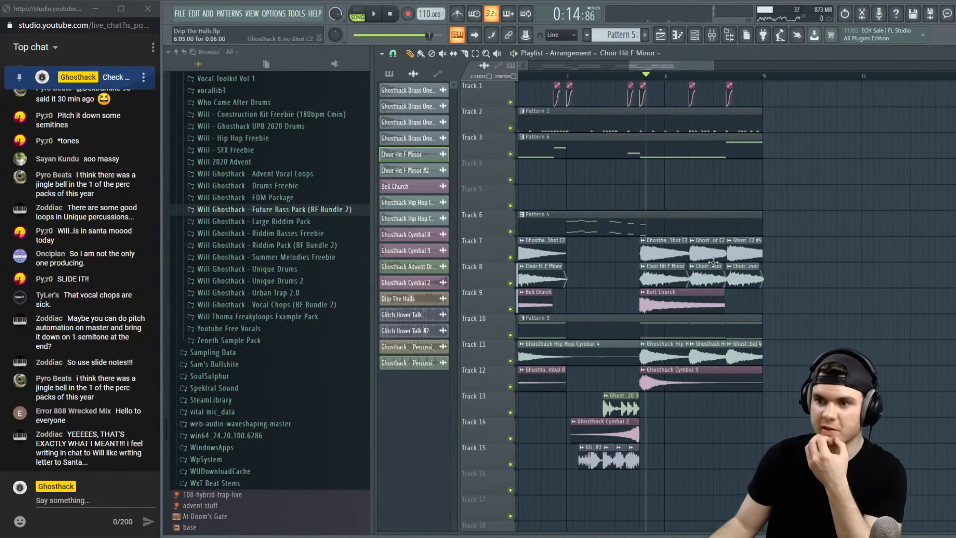
Try the ending with the last Choir Hit F Minor clip moved out into bar 9
{"action": "left_click_drag", "start_coordinate": [732, 271], "coordinate": [824, 271]}
{"action": "key", "text": "space"}
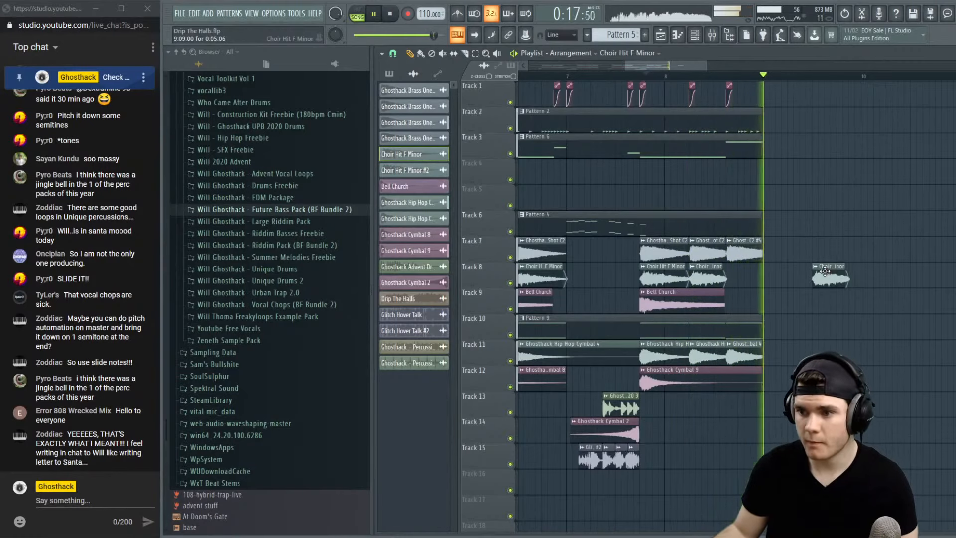
{"action": "left_click_drag", "start_coordinate": [824, 271], "coordinate": [743, 272]}
{"action": "key", "text": "space"}
Make the last Choir Hit F Minor clip on Track 8 unique and lower its channel pitch, checking it in playback
{"action": "left_click", "coordinate": [730, 267]}
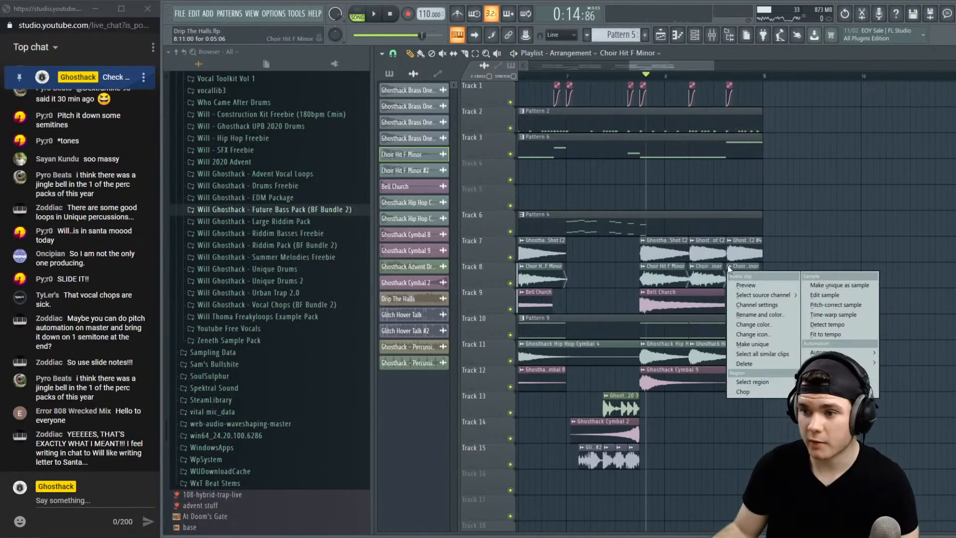
{"action": "left_click", "coordinate": [782, 344]}
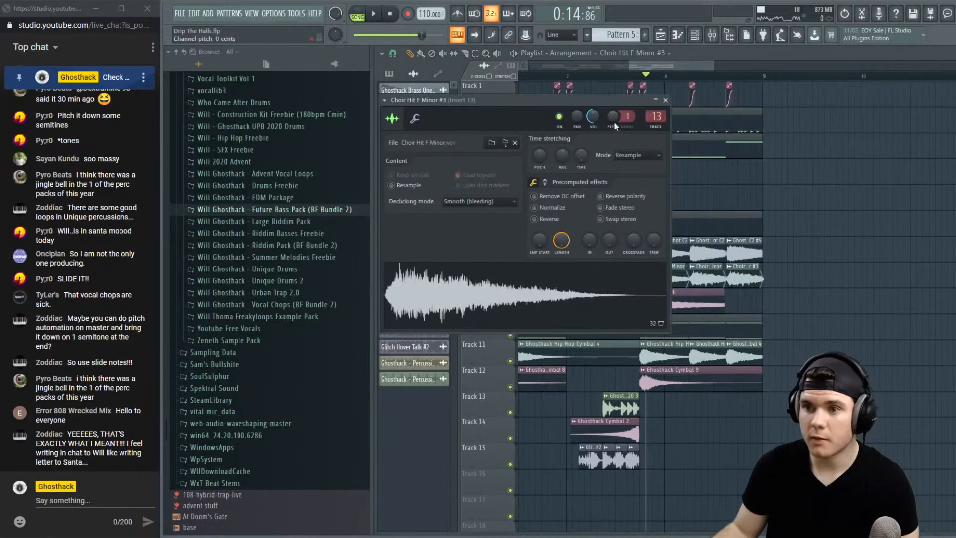
{"action": "key", "text": "space"}
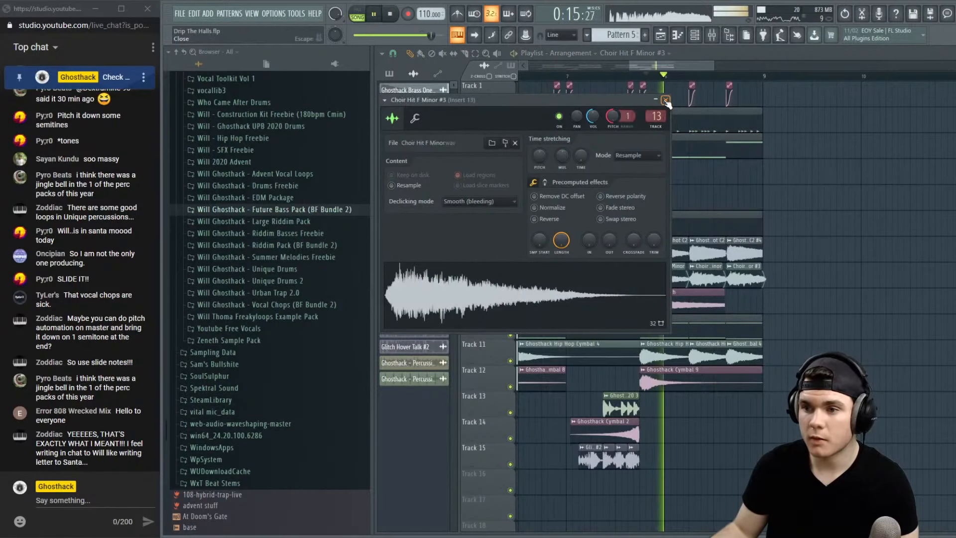
{"action": "left_click", "coordinate": [665, 100]}
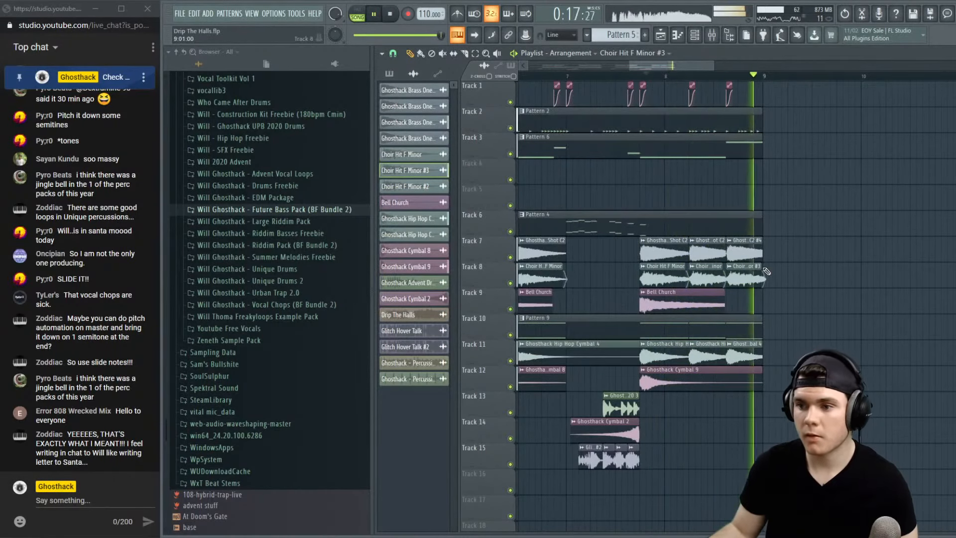
Stop playback at the start of the arrangement and hide the browser to widen the playlist
{"action": "scroll", "coordinate": [669, 82], "scroll_direction": "down", "scroll_amount": 2}
{"action": "scroll", "coordinate": [670, 83], "scroll_direction": "down", "scroll_amount": 3}
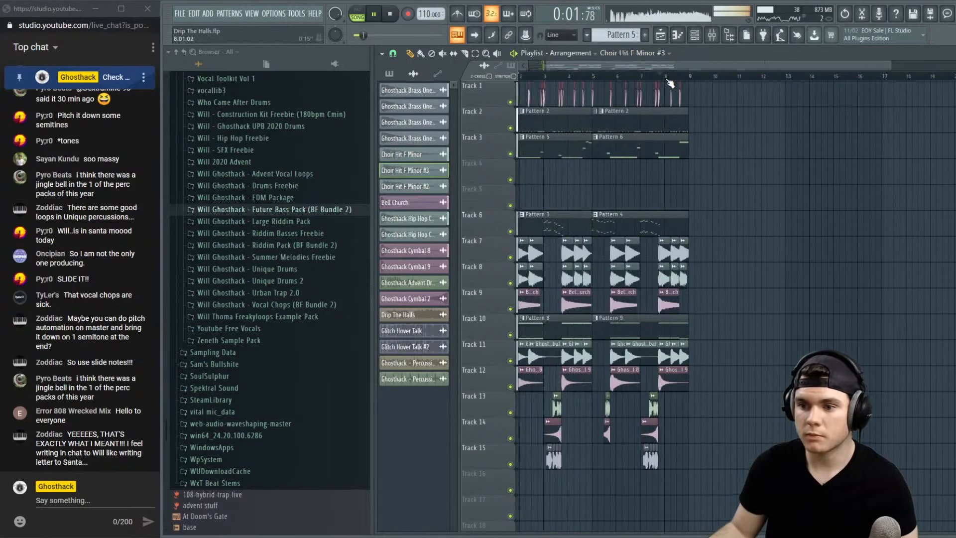
{"action": "left_click_drag", "start_coordinate": [620, 79], "coordinate": [463, 88]}
{"action": "key", "text": "space"}
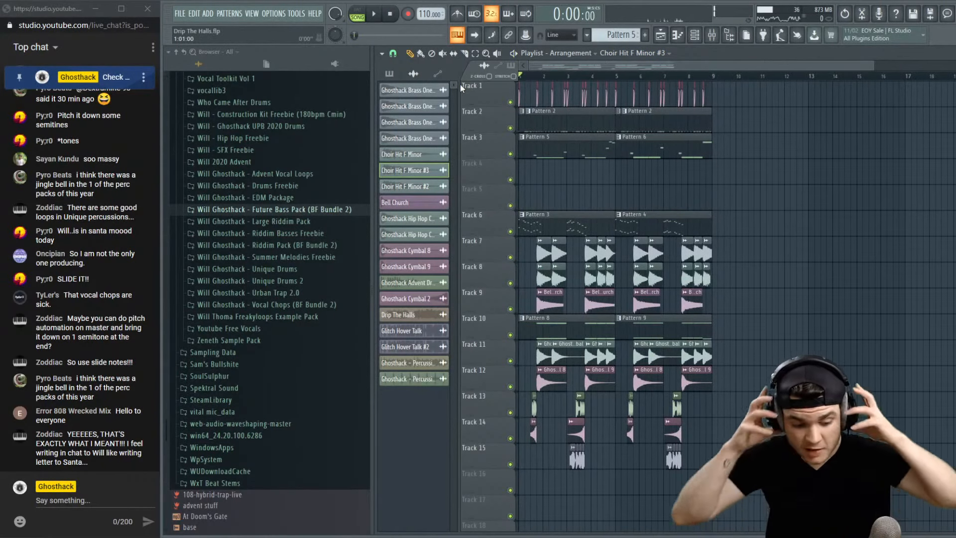
{"action": "scroll", "coordinate": [550, 69], "scroll_direction": "up", "scroll_amount": 4}
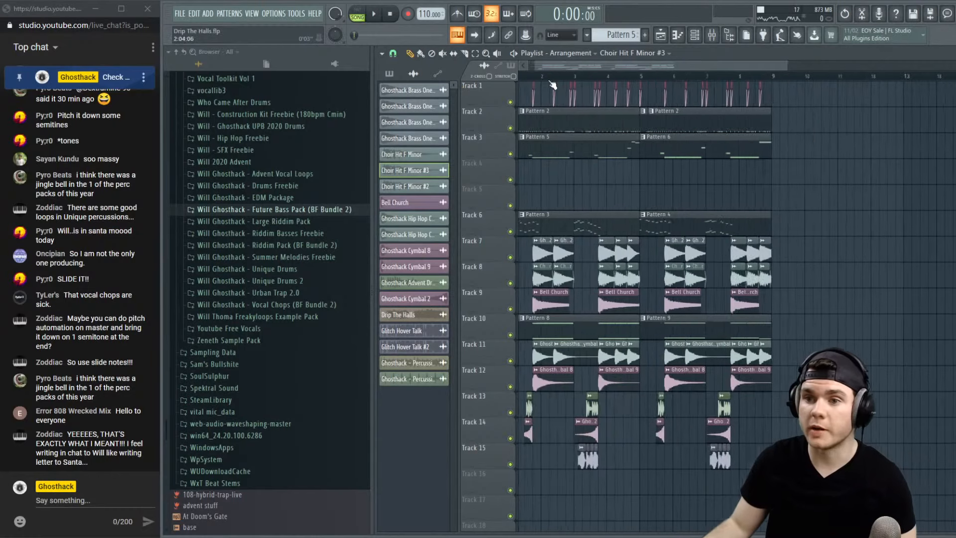
{"action": "left_click", "coordinate": [730, 36]}
{"action": "scroll", "coordinate": [548, 199], "scroll_direction": "down", "scroll_amount": 2}
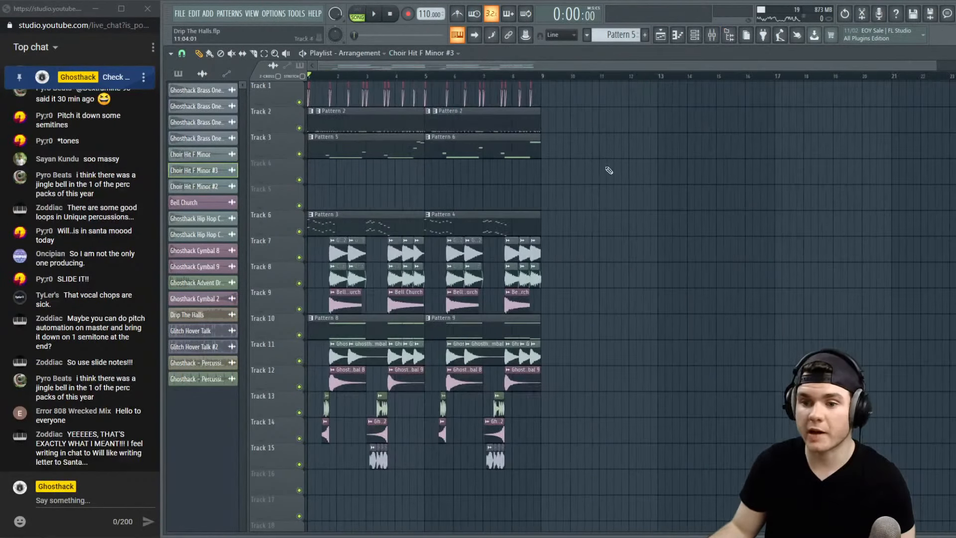
Select all clips of the eight-bar loop, move them to start at bar 9, and clear the selection
{"action": "left_click_drag", "start_coordinate": [694, 493], "coordinate": [155, 45]}
{"action": "left_click_drag", "start_coordinate": [329, 124], "coordinate": [563, 124]}
{"action": "left_click", "coordinate": [562, 124]}
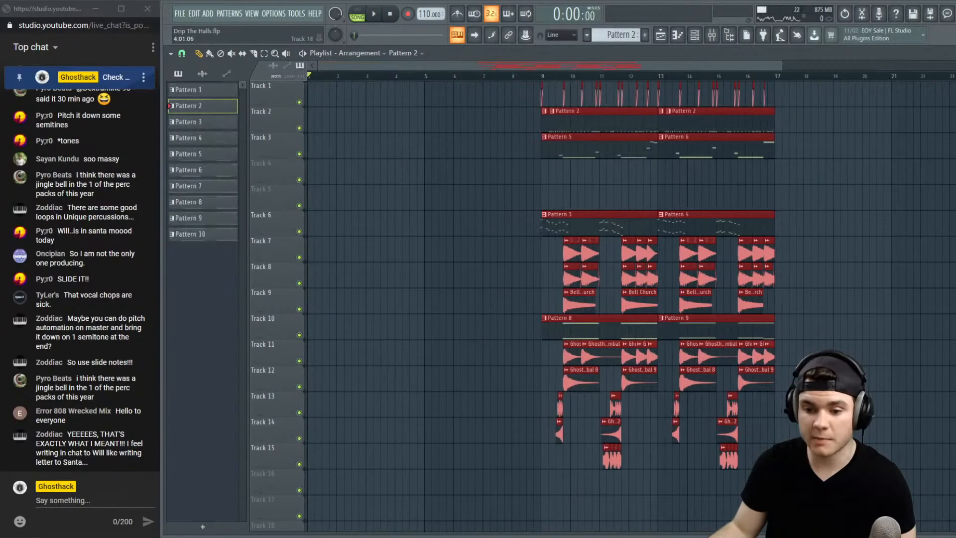
{"action": "key", "text": "alt+Tab"}
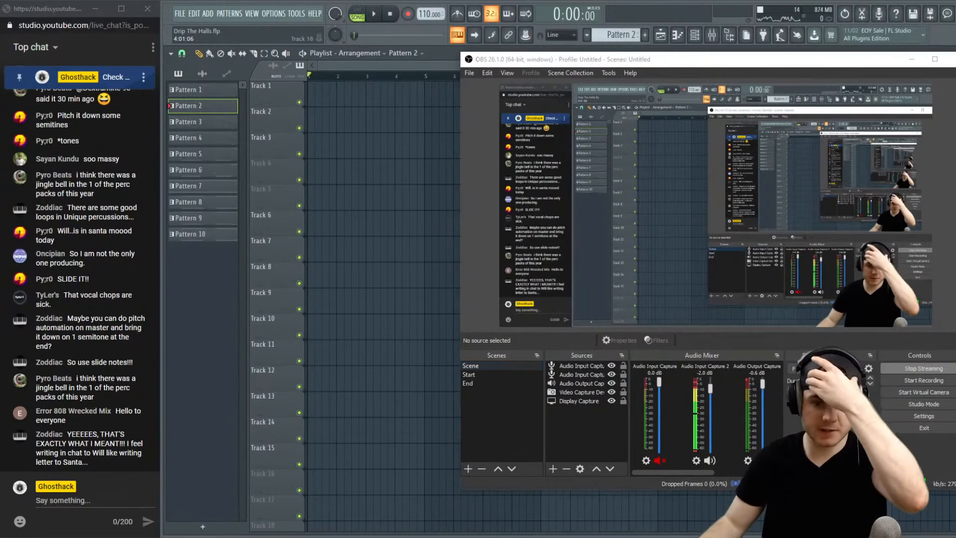
{"action": "key", "text": "alt+Tab"}
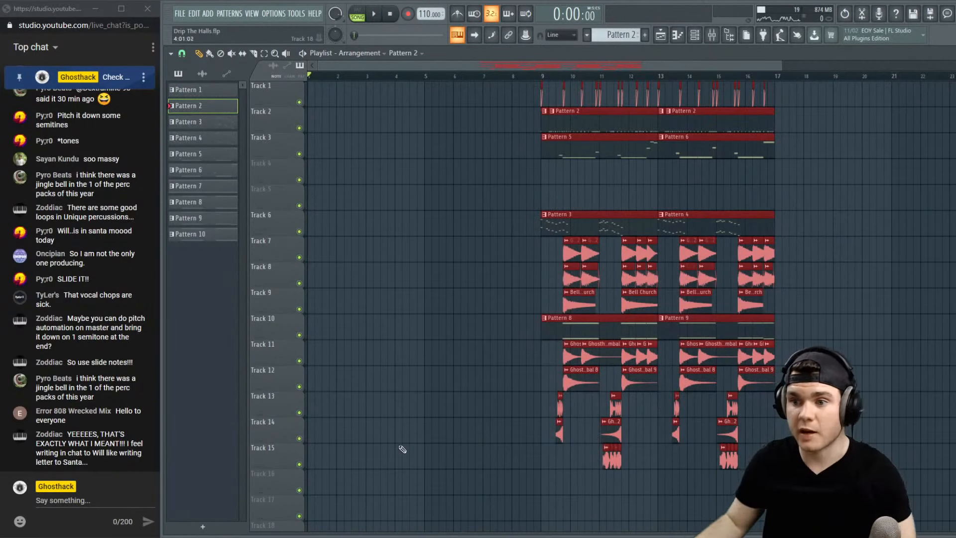
{"action": "left_click", "coordinate": [411, 195]}
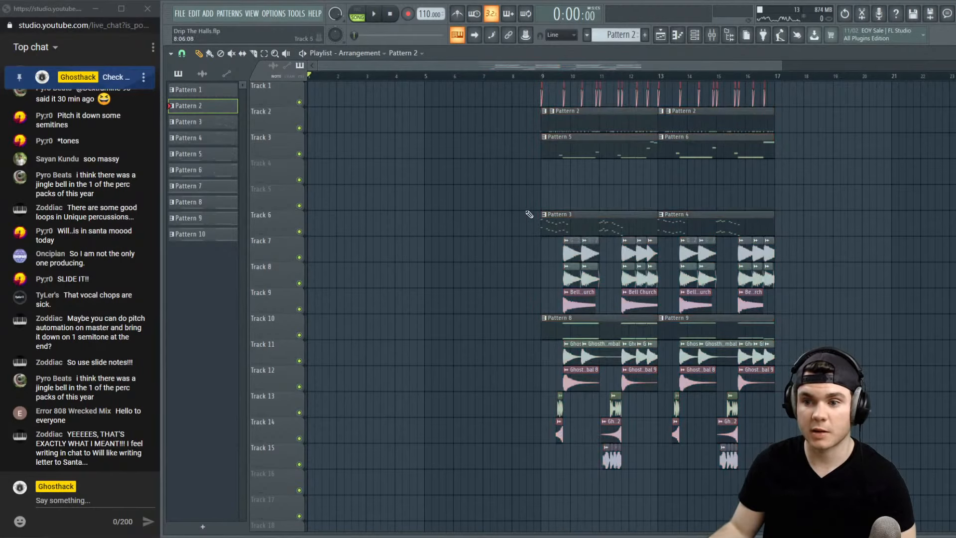
Try out a Pattern 3 clip at bar 1 on Track 6 by playing it from the start
{"action": "left_click_drag", "start_coordinate": [354, 198], "coordinate": [334, 237]}
{"action": "key", "text": "space"}
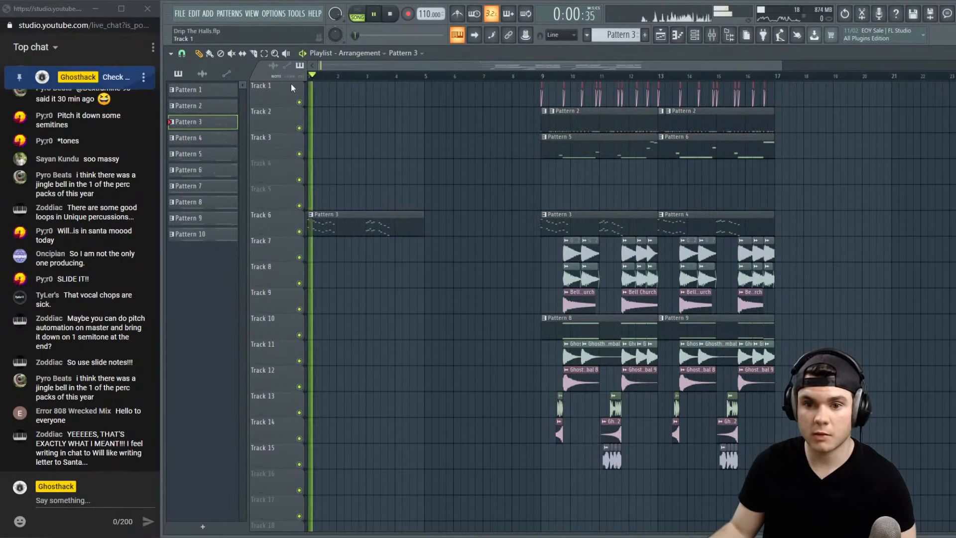
{"action": "key", "text": "space"}
{"action": "right_click", "coordinate": [400, 224]}
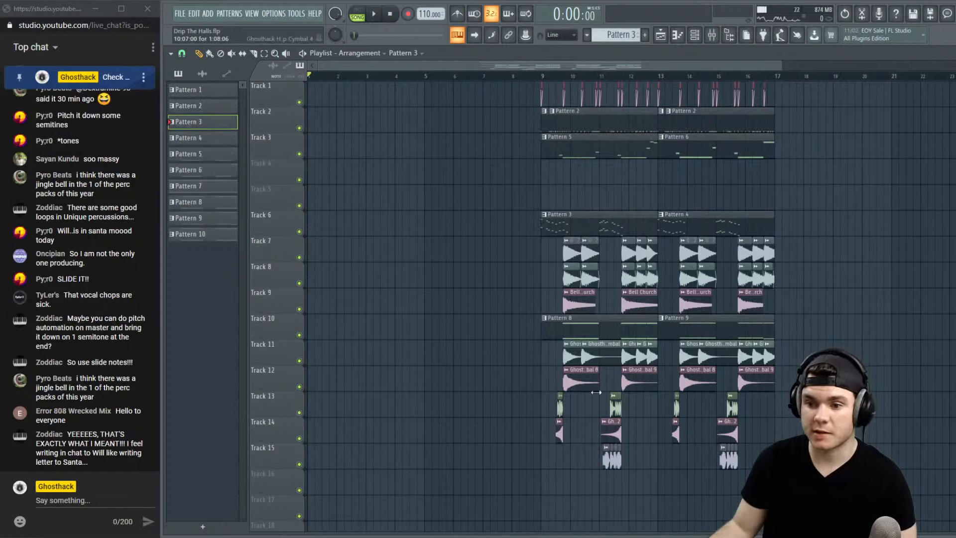
Play the moved loop from bar 9, solo Track 15, and play its vocal chops from bar 11
{"action": "left_click", "coordinate": [554, 78]}
{"action": "key", "text": "space"}
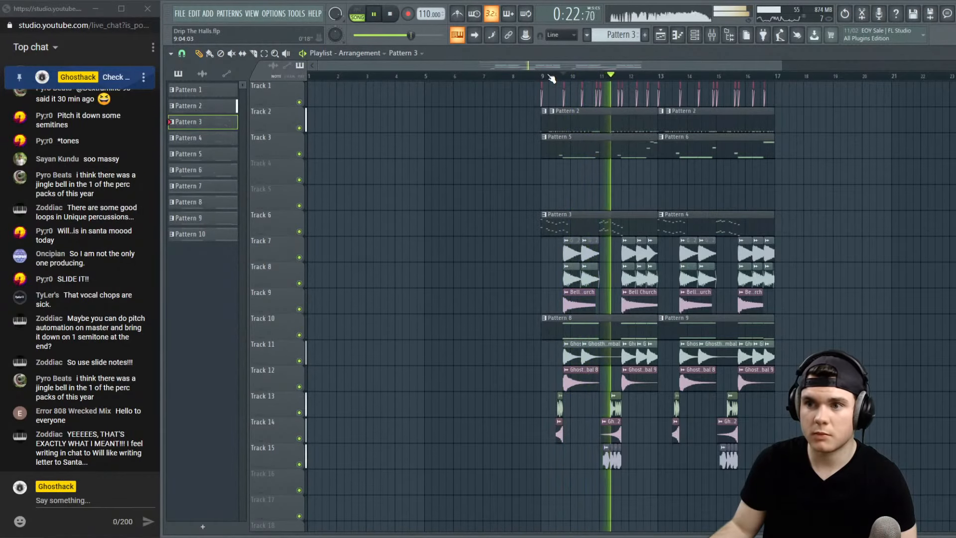
{"action": "key", "text": "space"}
{"action": "left_click", "coordinate": [601, 78]}
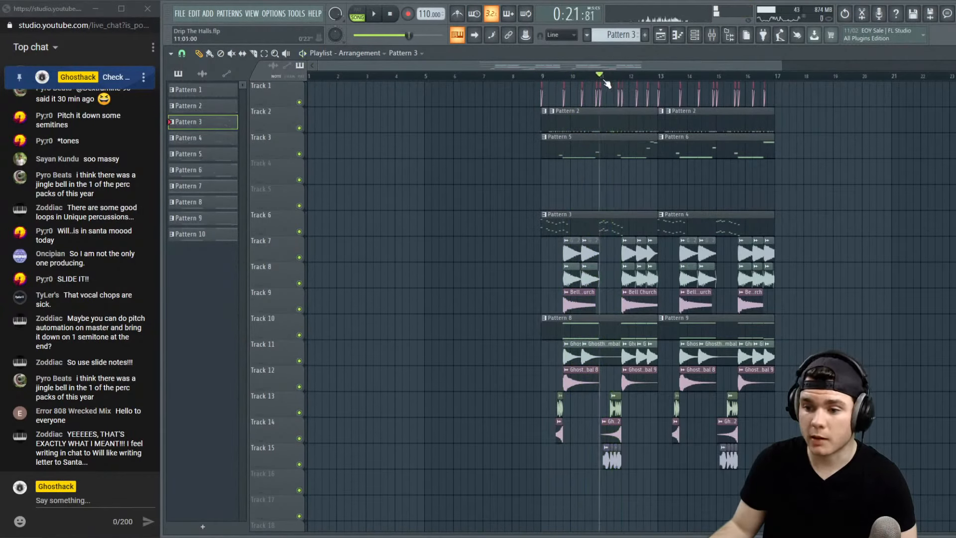
{"action": "left_click", "coordinate": [298, 464], "text": "ctrl"}
{"action": "key", "text": "space"}
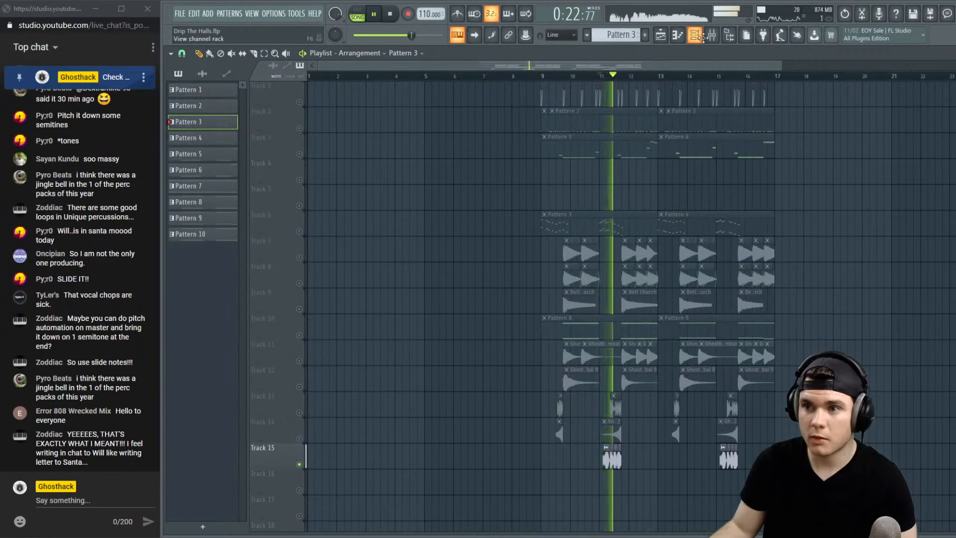
Add Fruity Parametric EQ 2 to mixer Insert 16, load a preset, and raise the band 1 high-pass cutoff to trim the lows
{"action": "key", "text": "F9"}
{"action": "key", "text": "space"}
{"action": "left_click", "coordinate": [358, 313]}
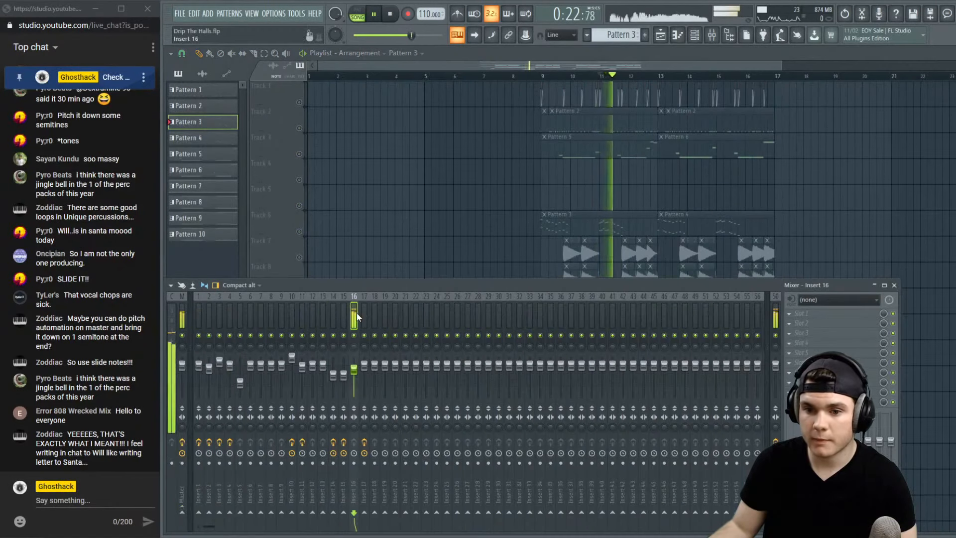
{"action": "left_click", "coordinate": [819, 314]}
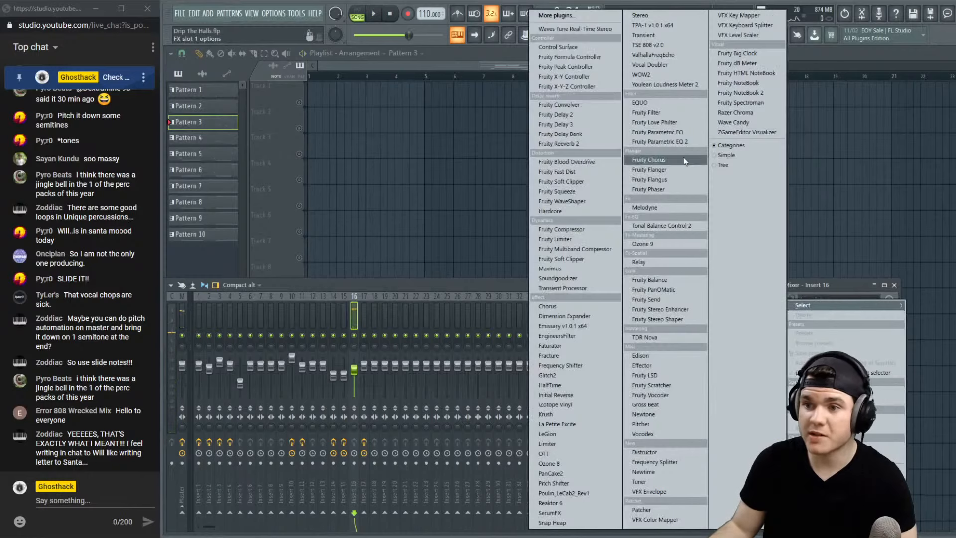
{"action": "left_click", "coordinate": [662, 142]}
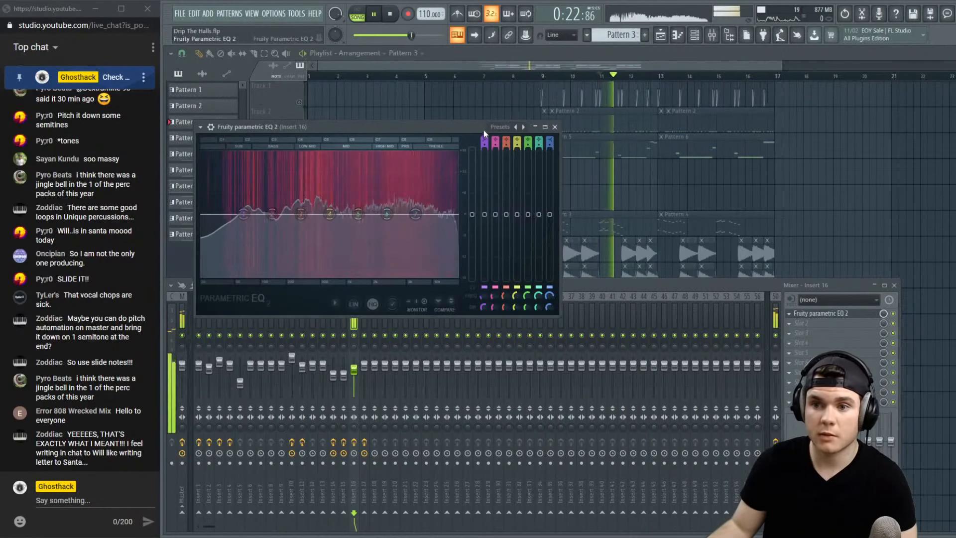
{"action": "left_click", "coordinate": [500, 127]}
{"action": "left_click", "coordinate": [506, 134]}
{"action": "key", "text": "space"}
{"action": "left_click_drag", "start_coordinate": [218, 214], "coordinate": [256, 209]}
{"action": "key", "text": "space"}
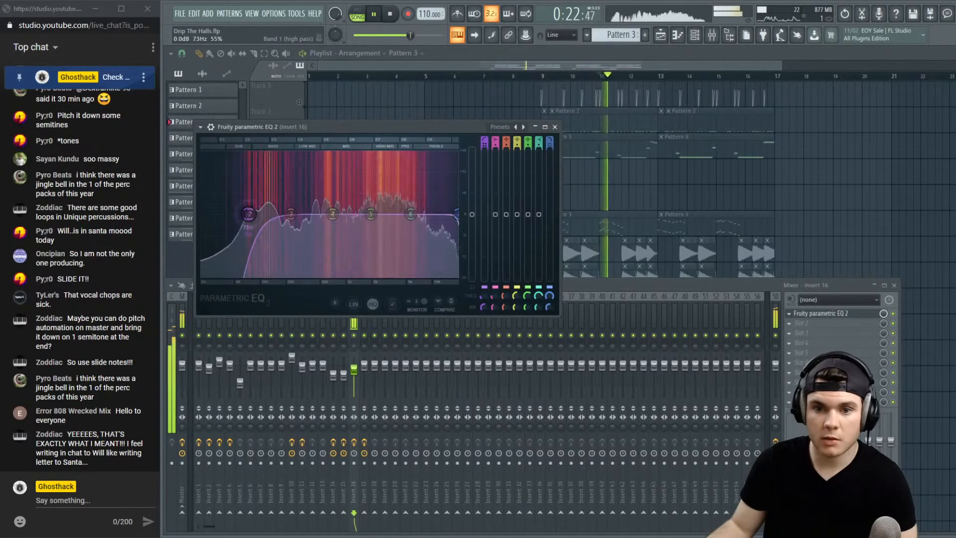
Add Soundgoodizer to the second effect slot of Insert 16 and lower its amount in mode A
{"action": "left_click", "coordinate": [803, 314]}
{"action": "left_click", "coordinate": [789, 323]}
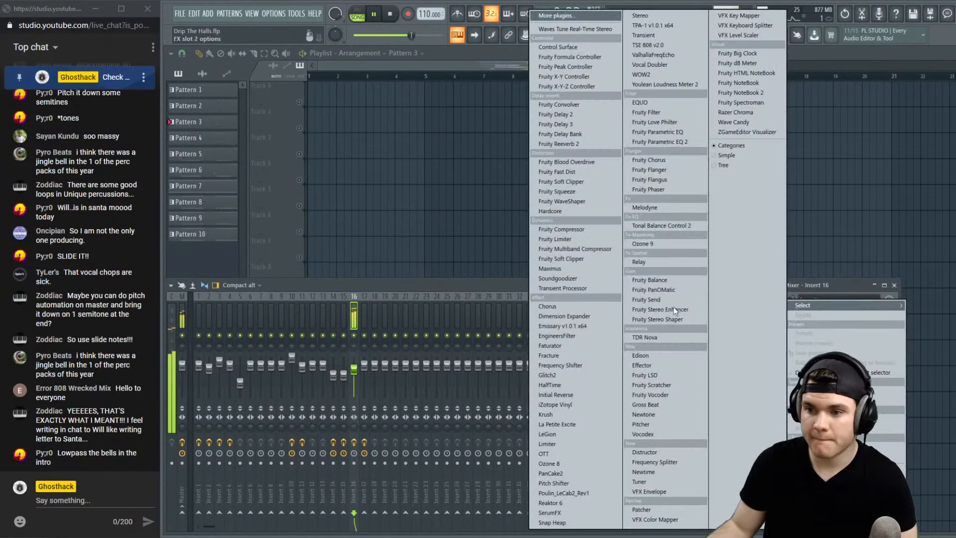
{"action": "left_click", "coordinate": [558, 278]}
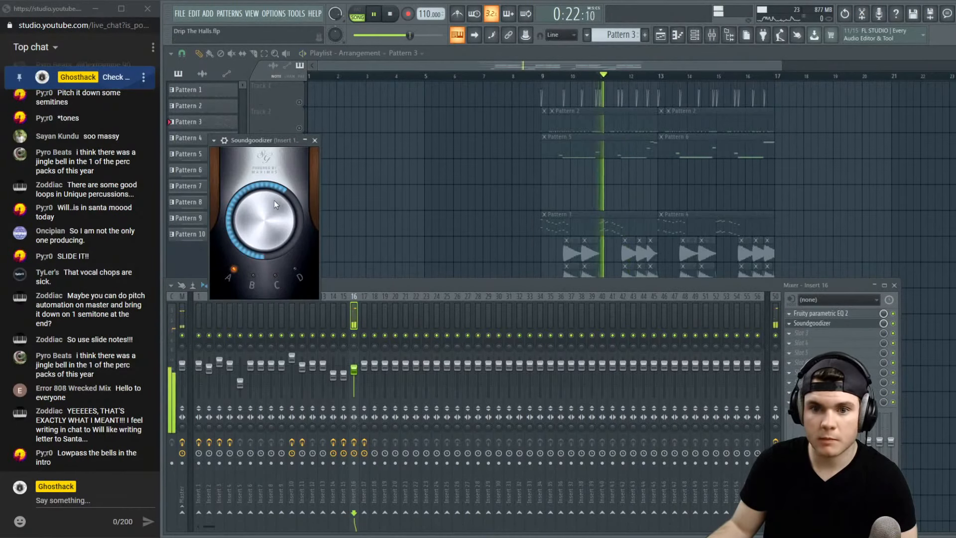
{"action": "left_click_drag", "start_coordinate": [274, 200], "coordinate": [274, 222]}
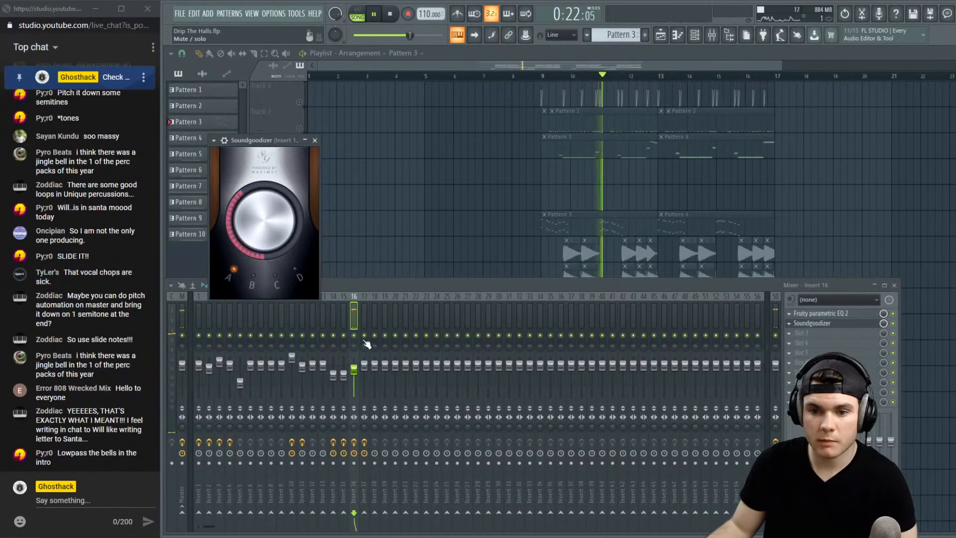
Close Soundgoodizer and the mixer, unsolo Track 15, and play the full mix from bar 11
{"action": "key", "text": "Escape"}
{"action": "key", "text": "F9"}
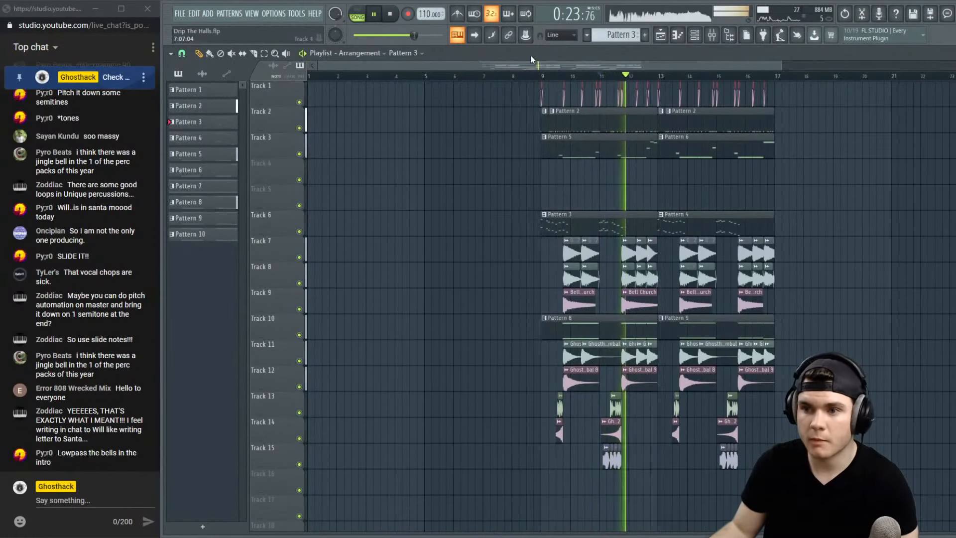
{"action": "left_click", "coordinate": [604, 77]}
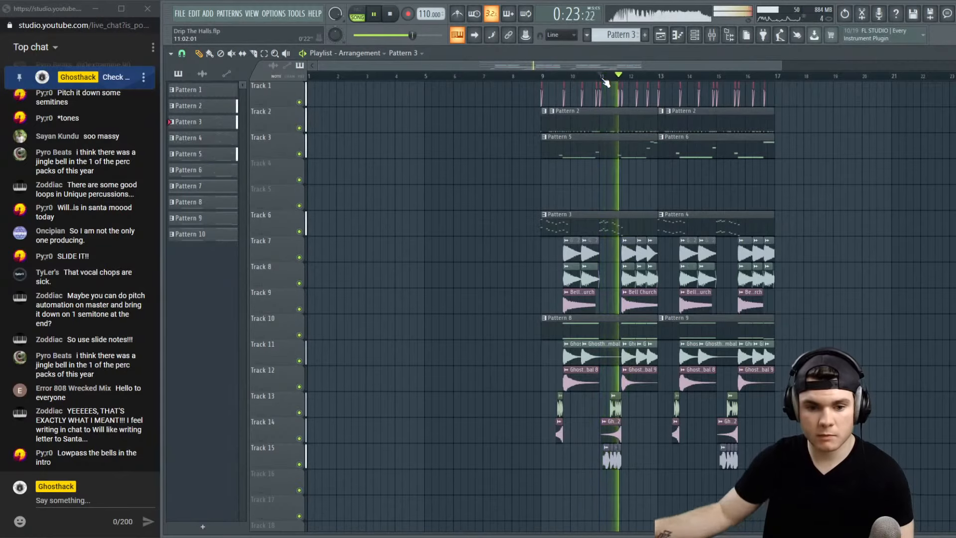
{"action": "key", "text": "space"}
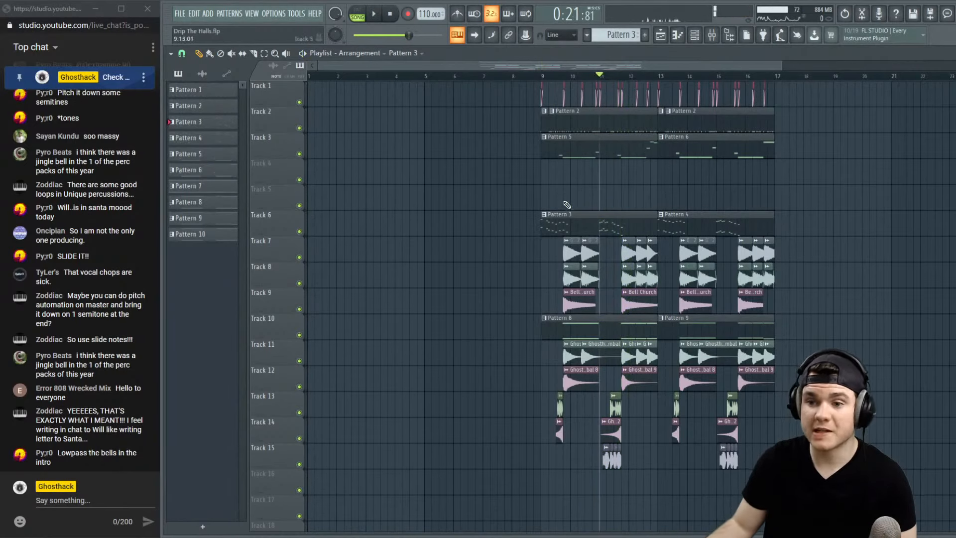
Place a Pattern 3 clip at bar 1 on Track 6, listen to it soloed, and make it a unique pattern
{"action": "left_click_drag", "start_coordinate": [391, 224], "coordinate": [331, 226]}
{"action": "right_click", "coordinate": [300, 232]}
{"action": "key", "text": "space"}
{"action": "left_click_drag", "start_coordinate": [324, 78], "coordinate": [310, 77]}
{"action": "key", "text": "space"}
{"action": "right_click", "coordinate": [310, 220]}
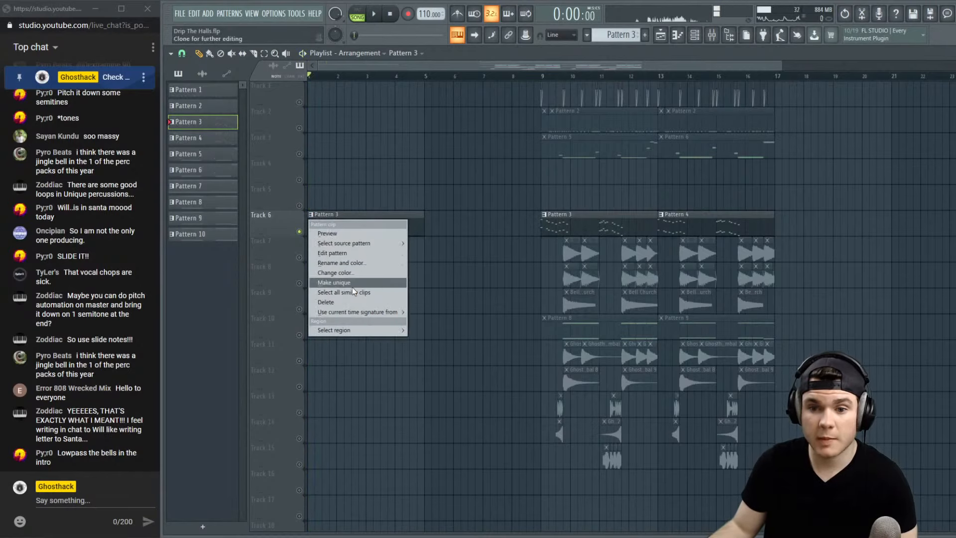
{"action": "left_click", "coordinate": [370, 284]}
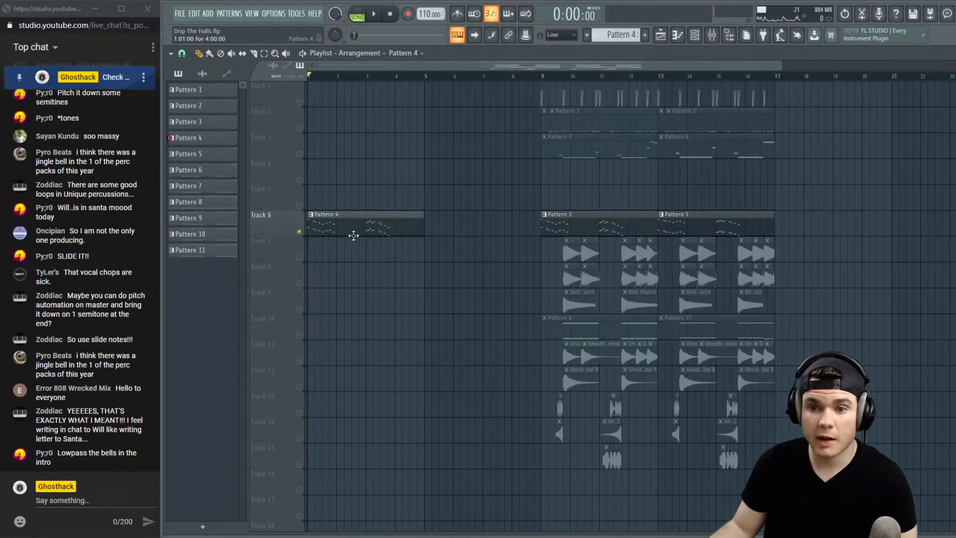
Clone the Music Box channel in Pattern 4's channel rack
{"action": "double_click", "coordinate": [354, 233]}
{"action": "left_click", "coordinate": [610, 54]}
{"action": "right_click", "coordinate": [265, 217]}
{"action": "left_click", "coordinate": [278, 269]}
{"action": "key", "text": "space"}
{"action": "key", "text": "space"}
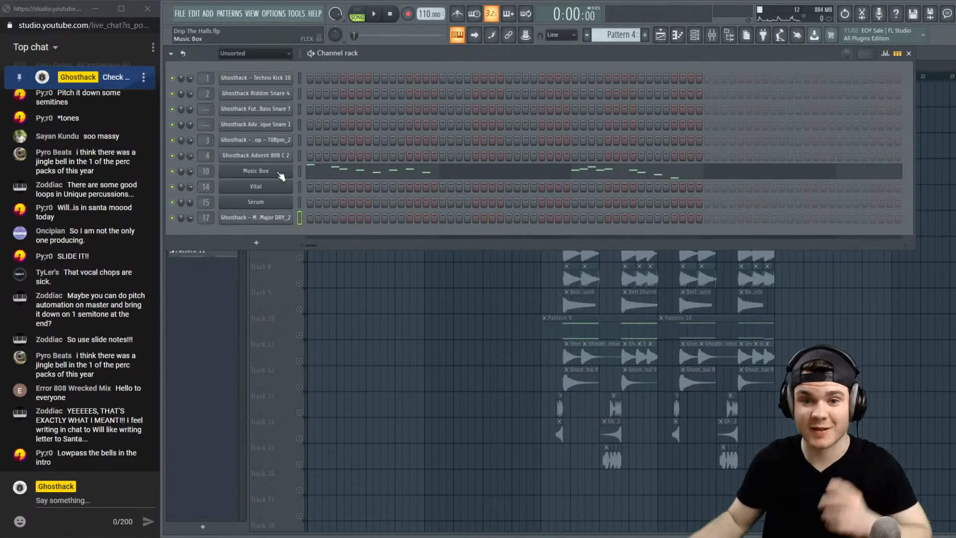
{"action": "right_click", "coordinate": [278, 173]}
{"action": "left_click", "coordinate": [355, 261]}
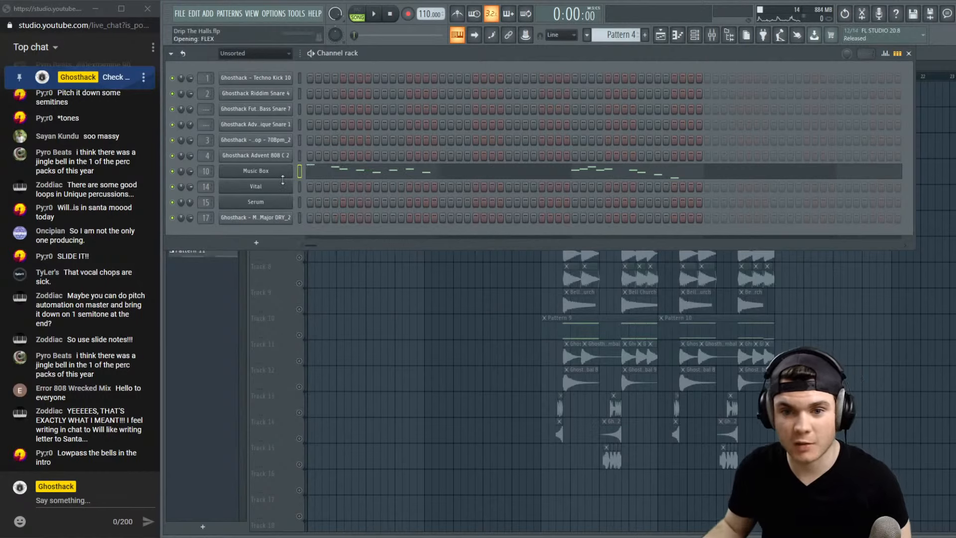
{"action": "left_click_drag", "start_coordinate": [338, 195], "coordinate": [392, 133]}
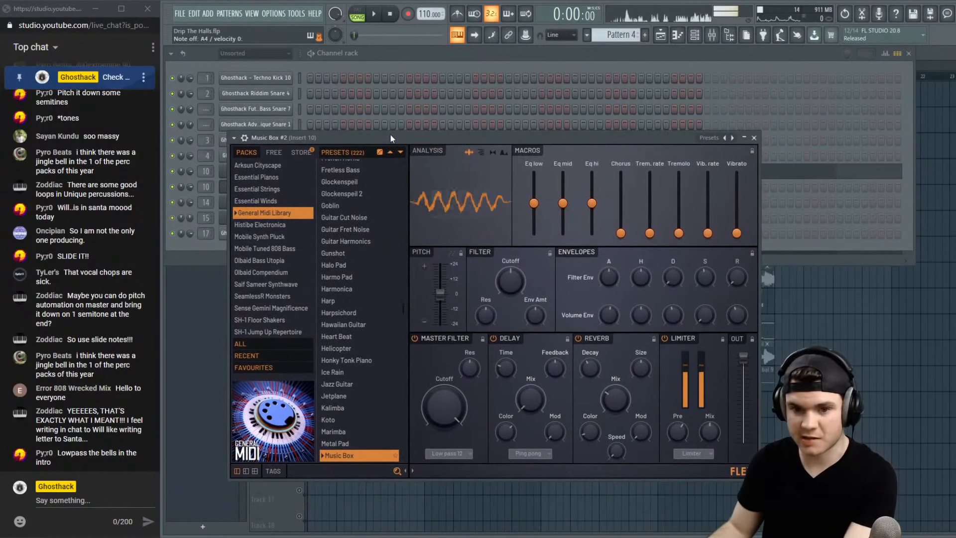
{"action": "left_click", "coordinate": [754, 138]}
Move an empty mixer track next to Insert 10 so that the cloned Music Box #2 channel runs through Insert 11
{"action": "left_click", "coordinate": [711, 35]}
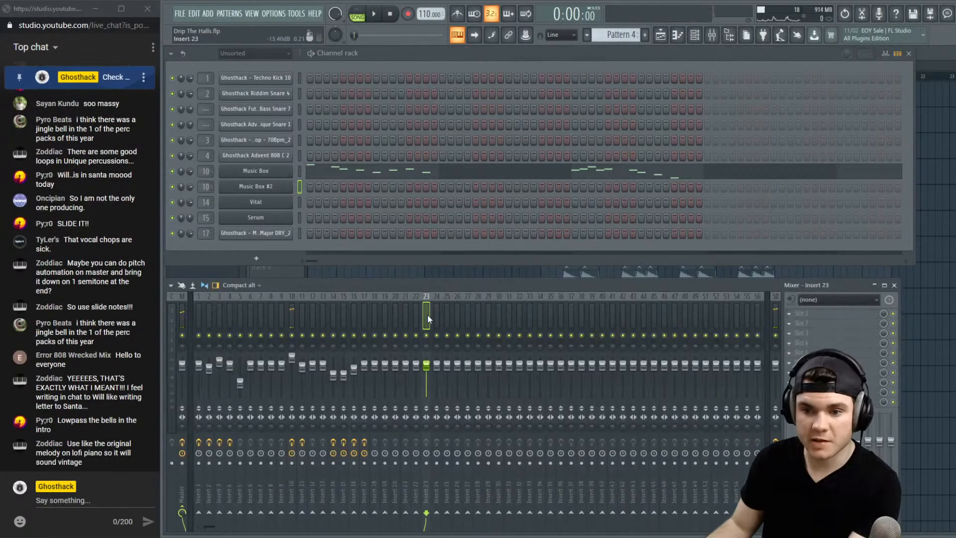
{"action": "key", "text": "alt+Left"}
{"action": "key", "text": "alt+Left"}
{"action": "key", "text": "alt+Left"}
{"action": "key", "text": "alt+Left"}
{"action": "key", "text": "alt+Left"}
{"action": "key", "text": "alt+Left"}
{"action": "key", "text": "alt+Left"}
{"action": "key", "text": "alt+Left"}
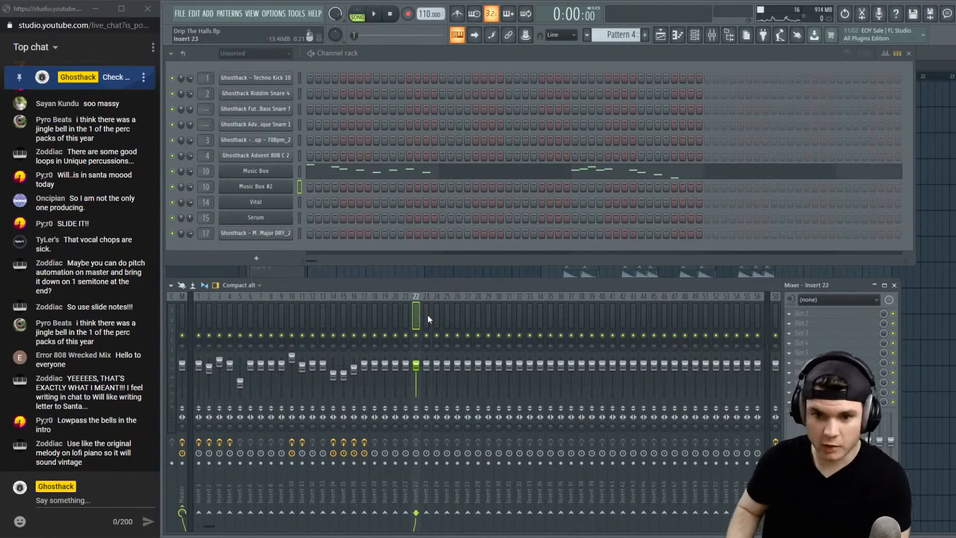
{"action": "key", "text": "alt+Left"}
{"action": "key", "text": "alt+Left"}
{"action": "key", "text": "alt+Left"}
{"action": "key", "text": "alt+Left"}
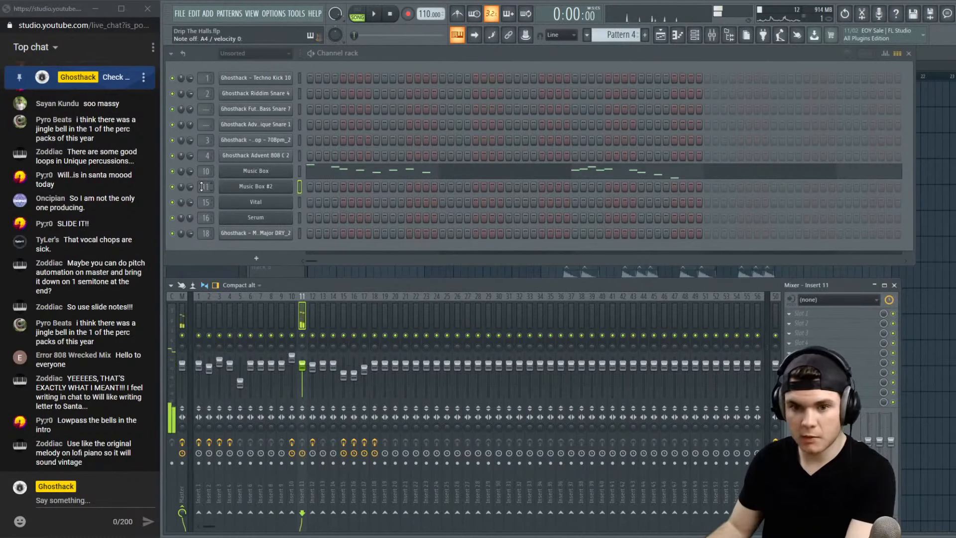
Try the Music Box 2 preset on the cloned FLEX channel and return it to the Music Box preset
{"action": "left_click", "coordinate": [253, 188]}
{"action": "scroll", "coordinate": [348, 366], "scroll_direction": "down", "scroll_amount": 2}
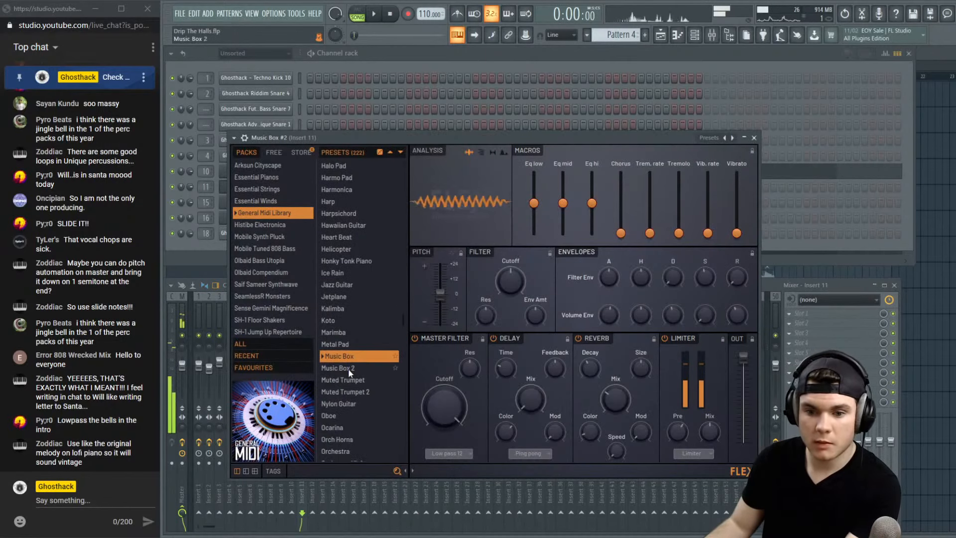
{"action": "left_click", "coordinate": [348, 368]}
{"action": "left_click", "coordinate": [346, 357]}
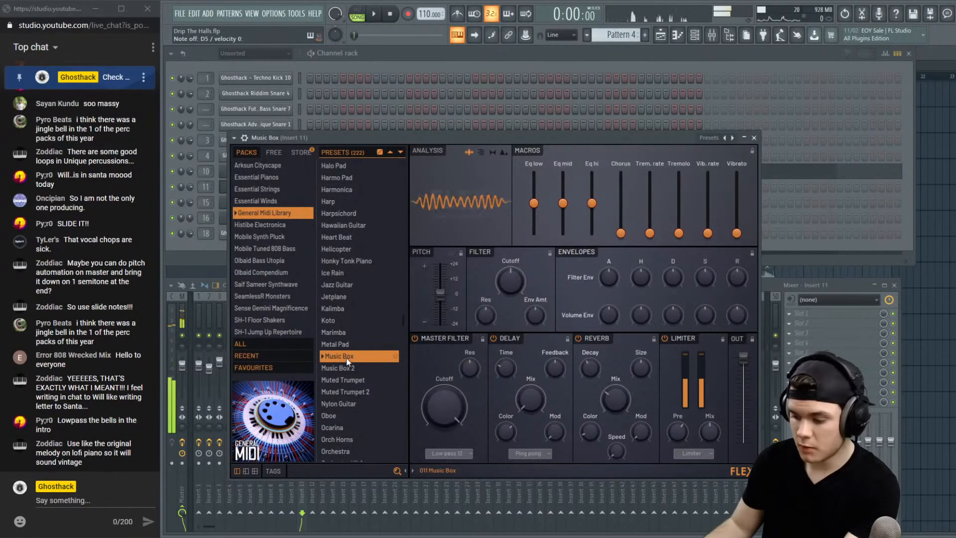
{"action": "key", "text": "space"}
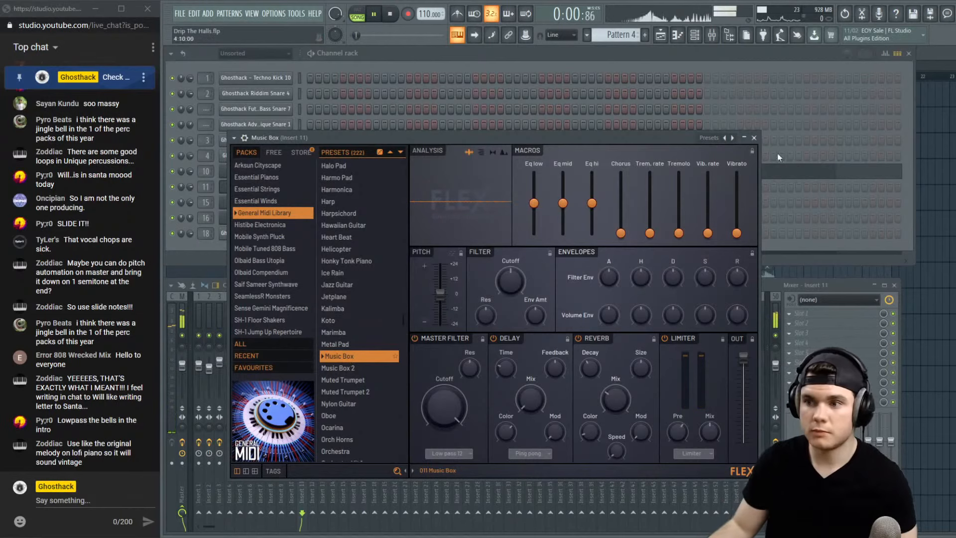
{"action": "left_click", "coordinate": [755, 139]}
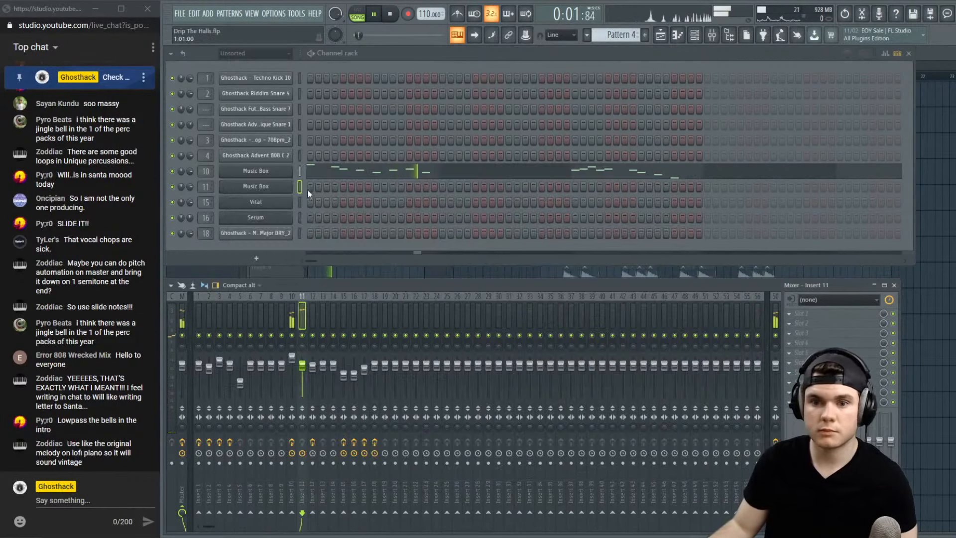
Cut the Pattern 4 melody from the original Music Box channel and paste it into the clone on Insert 11
{"action": "right_click", "coordinate": [281, 171]}
{"action": "left_click", "coordinate": [404, 182]}
{"action": "right_click", "coordinate": [282, 187]}
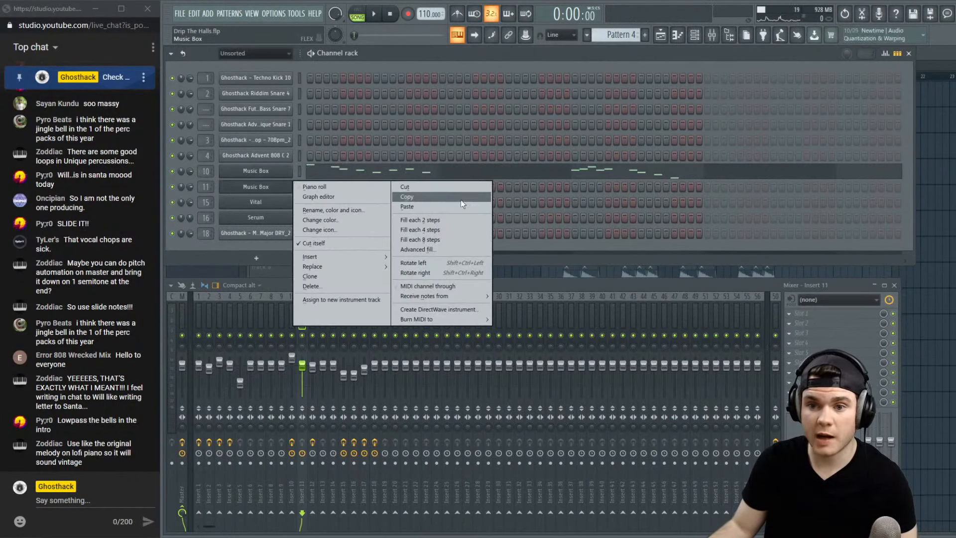
{"action": "left_click", "coordinate": [407, 191]}
{"action": "right_click", "coordinate": [290, 188]}
{"action": "left_click", "coordinate": [416, 172]}
Close the channel rack and compare the intro melody at bar 1 with the one at bar 9
{"action": "key", "text": "space"}
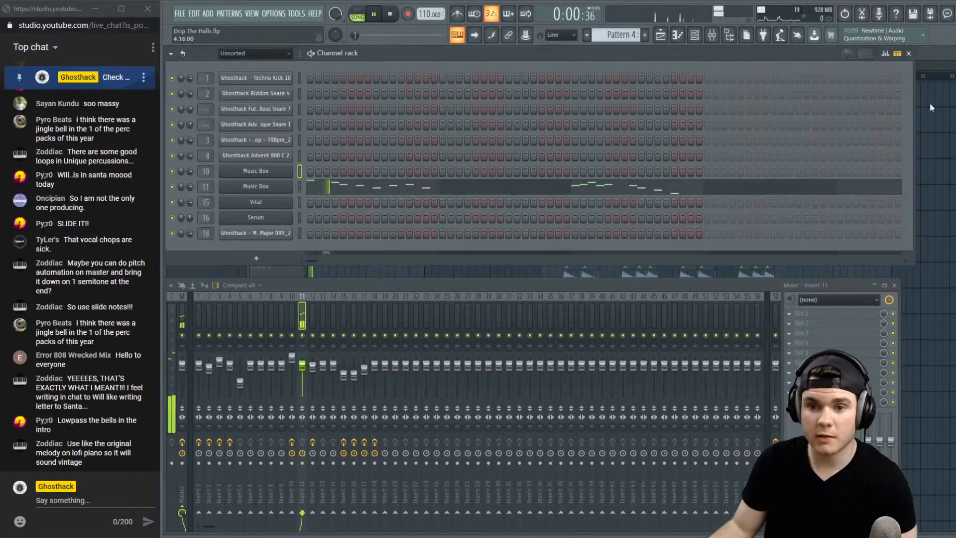
{"action": "left_click", "coordinate": [921, 58]}
{"action": "left_click", "coordinate": [542, 76]}
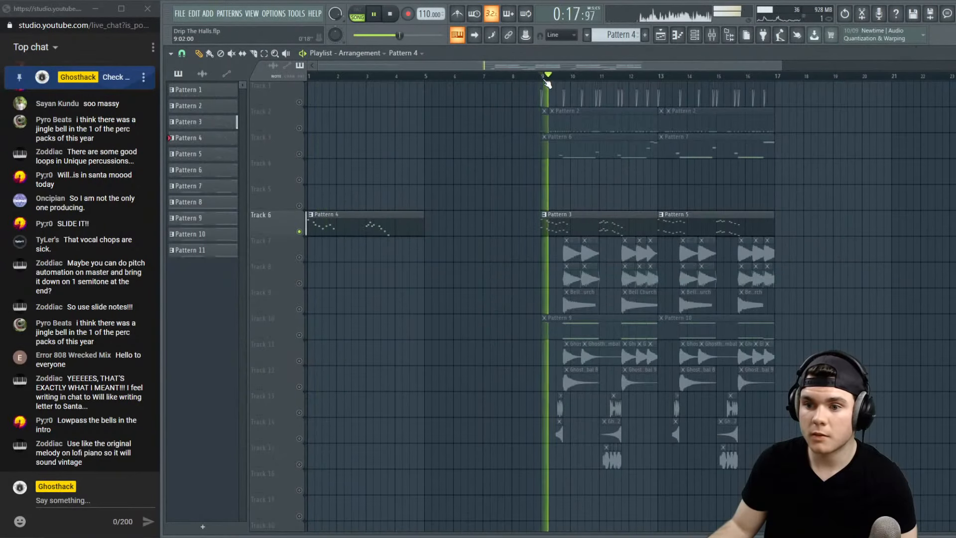
{"action": "left_click", "coordinate": [321, 77]}
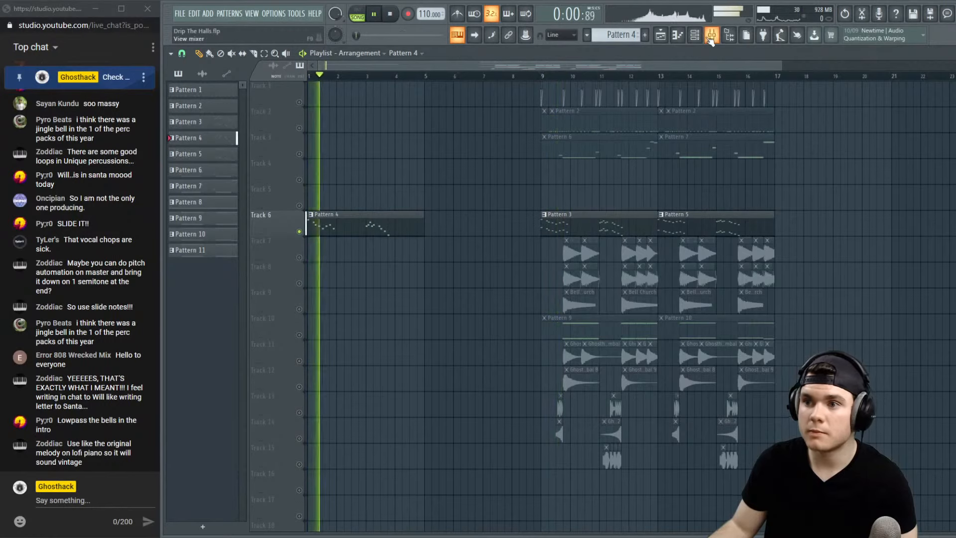
Lower the Insert 11 fader to about 82% and add Fruity Parametric EQ 2 to its first effect slot
{"action": "key", "text": "F9"}
{"action": "left_click_drag", "start_coordinate": [302, 365], "coordinate": [302, 370]}
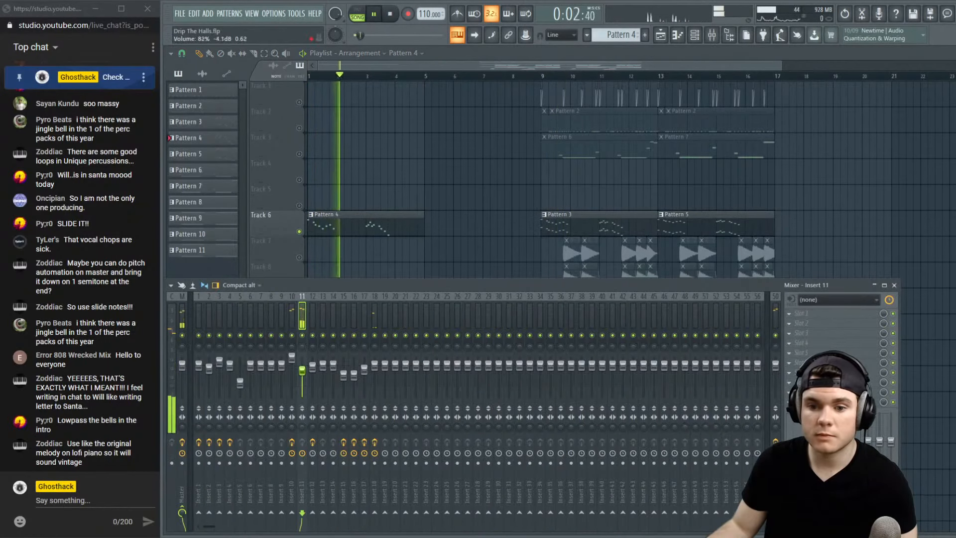
{"action": "left_click", "coordinate": [796, 318]}
{"action": "left_click", "coordinate": [664, 142]}
{"action": "key", "text": "space"}
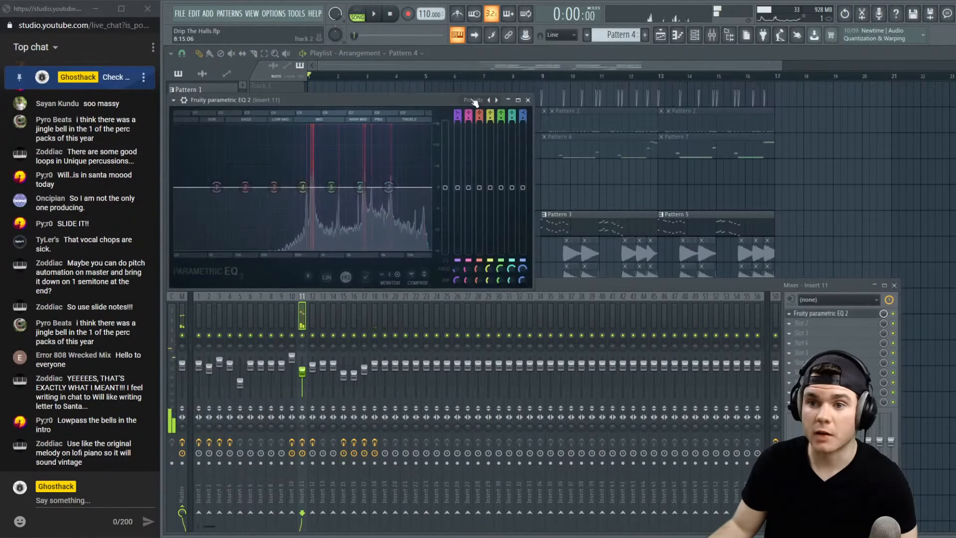
Load the next EQ preset on Insert 11 and pull the band 7 low-pass down to darken the music box
{"action": "left_click", "coordinate": [497, 100]}
{"action": "key", "text": "space"}
{"action": "left_click_drag", "start_coordinate": [427, 190], "coordinate": [376, 190]}
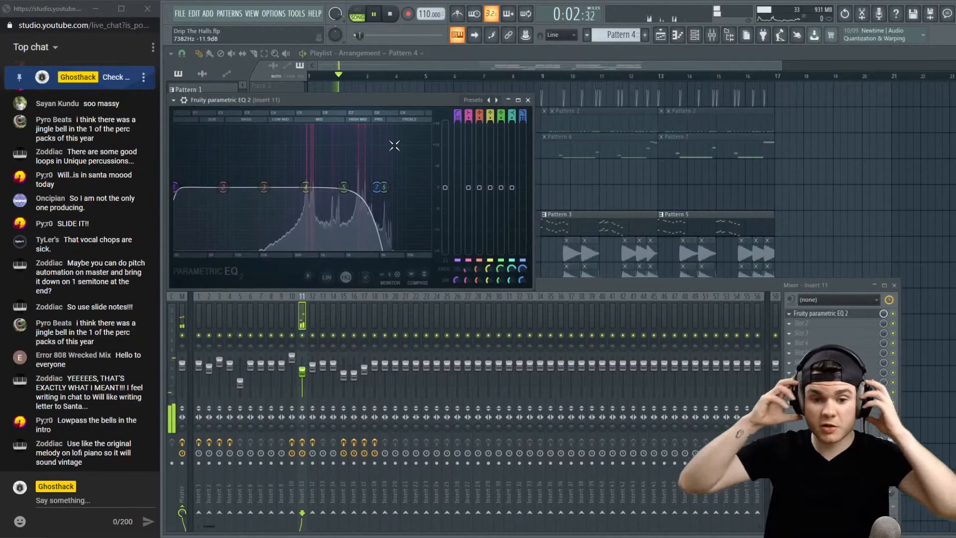
{"action": "key", "text": "space"}
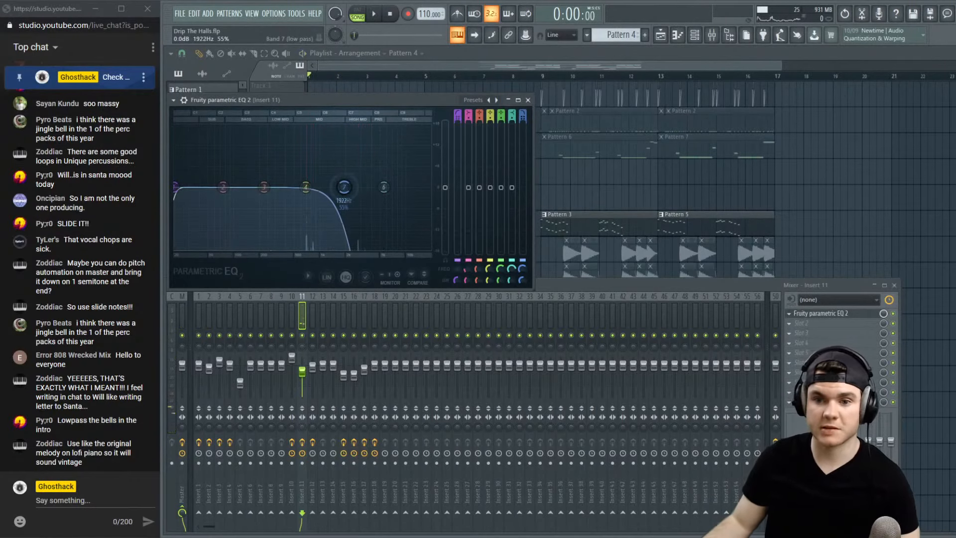
{"action": "key", "text": "space"}
{"action": "left_click_drag", "start_coordinate": [343, 187], "coordinate": [358, 188]}
{"action": "key", "text": "space"}
Raise the band 1 high-pass to about 202 Hz, close the EQ and mixer, and listen to the intro
{"action": "key", "text": "space"}
{"action": "left_click_drag", "start_coordinate": [187, 187], "coordinate": [231, 187]}
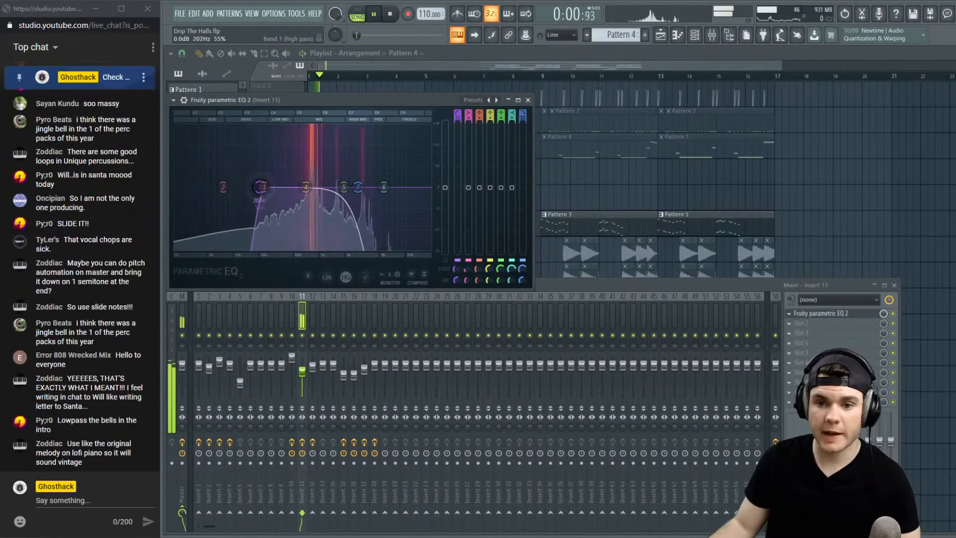
{"action": "left_click", "coordinate": [528, 101]}
{"action": "key", "text": "F9"}
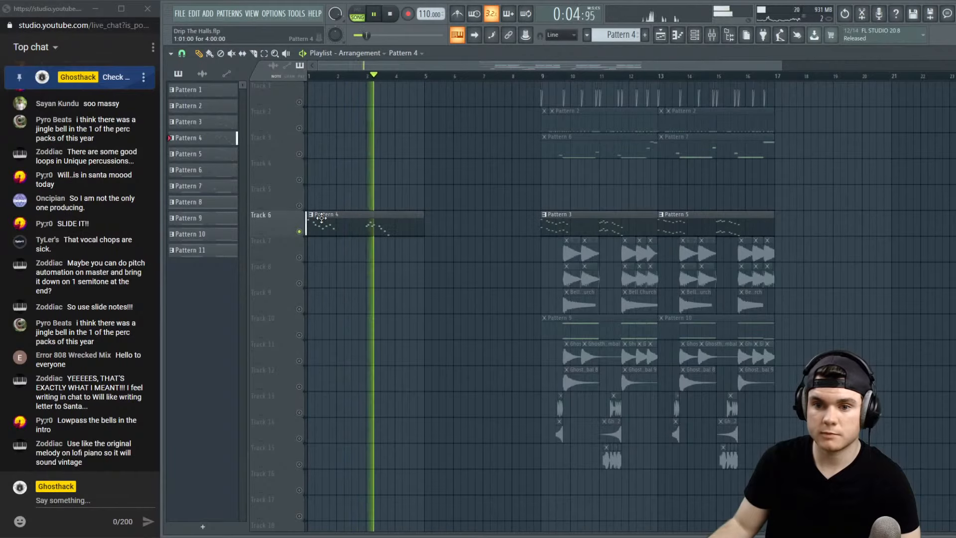
{"action": "key", "text": "space"}
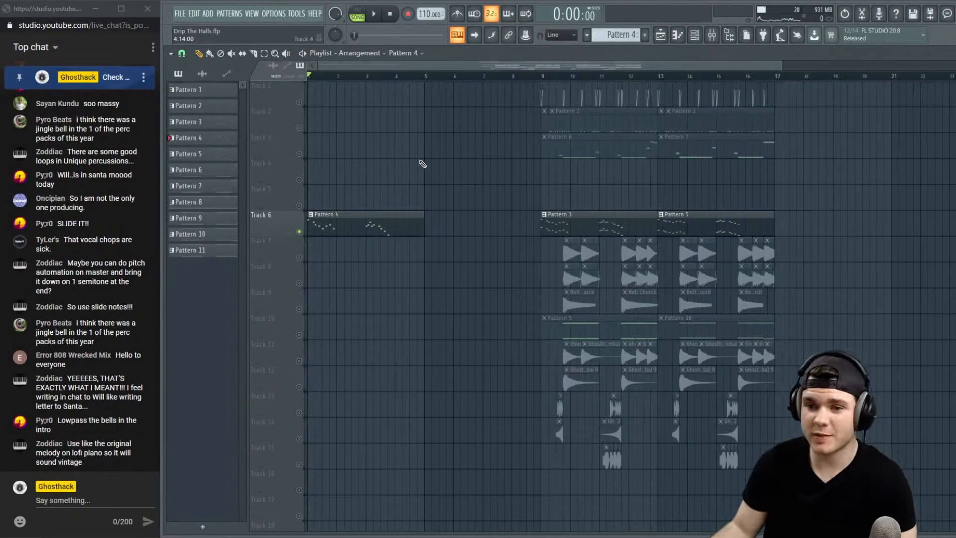
Try a second Pattern 4 clip at bar 5 on Track 6 during playback
{"action": "key", "text": "space"}
{"action": "left_click", "coordinate": [436, 223]}
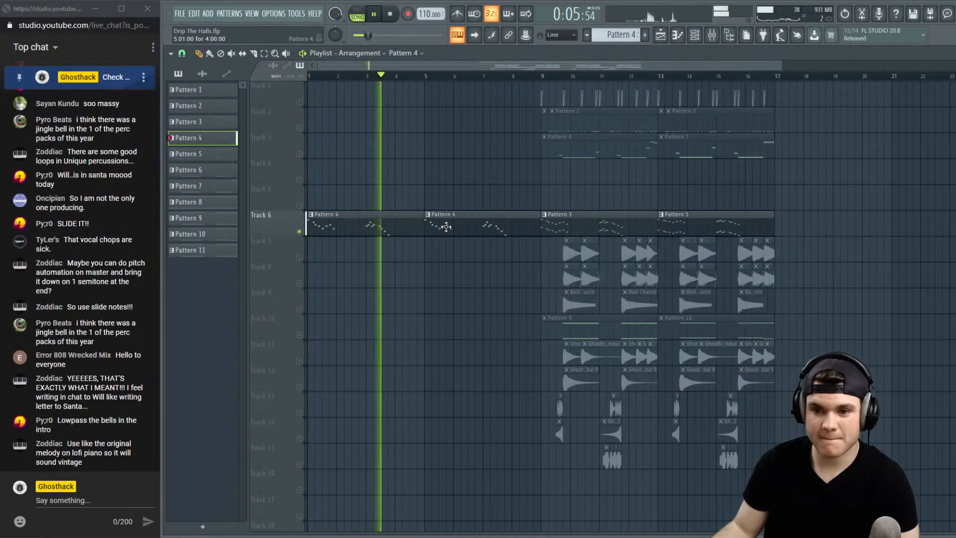
{"action": "right_click", "coordinate": [446, 228]}
{"action": "key", "text": "space"}
Unsolo Track 6 and check the Pattern 4 notes in the channel rack while the intro plays
{"action": "right_click", "coordinate": [300, 232]}
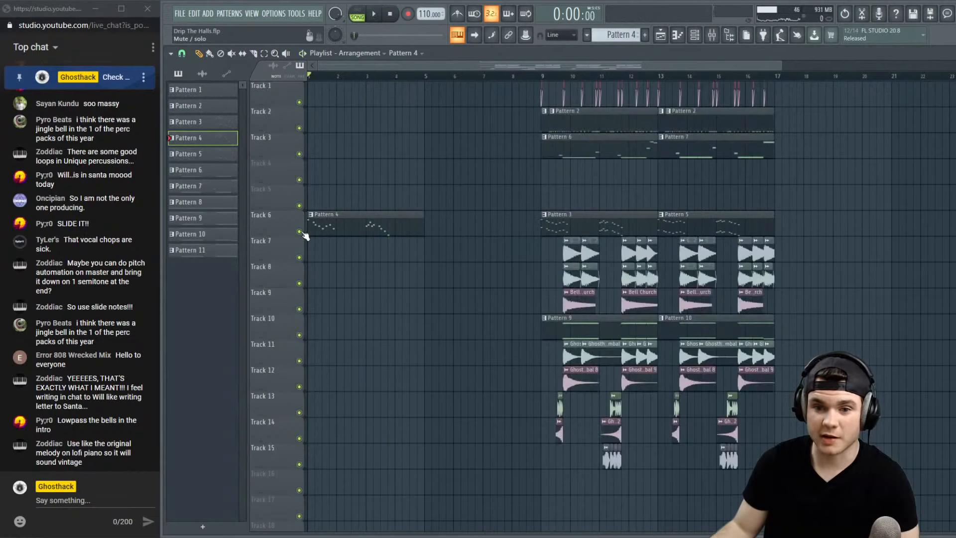
{"action": "double_click", "coordinate": [355, 225]}
{"action": "left_click", "coordinate": [608, 54]}
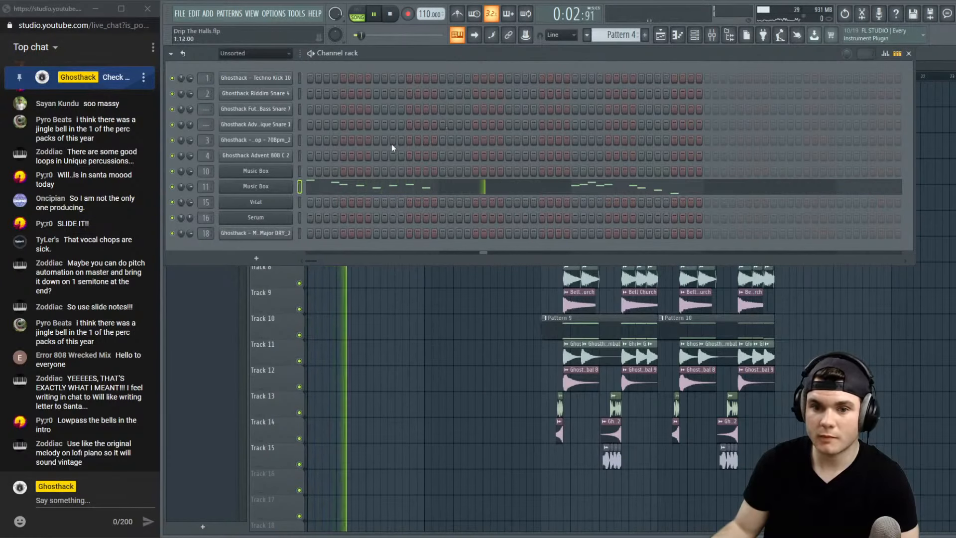
{"action": "left_click", "coordinate": [694, 35]}
Add Fruity Reeverb 2 to Insert 11 and raise its wet level to 95%
{"action": "left_click", "coordinate": [711, 35]}
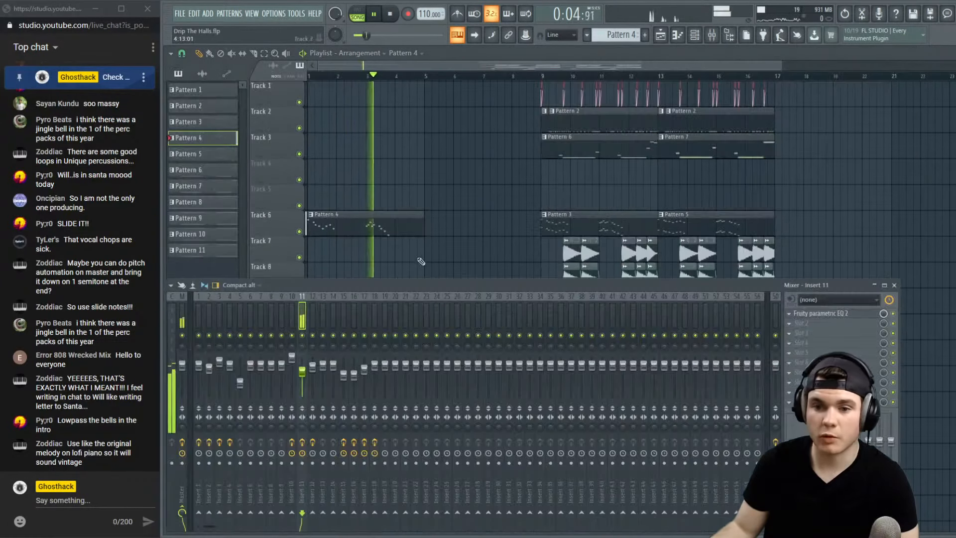
{"action": "left_click", "coordinate": [789, 301]}
{"action": "mouse_move", "coordinate": [802, 305]}
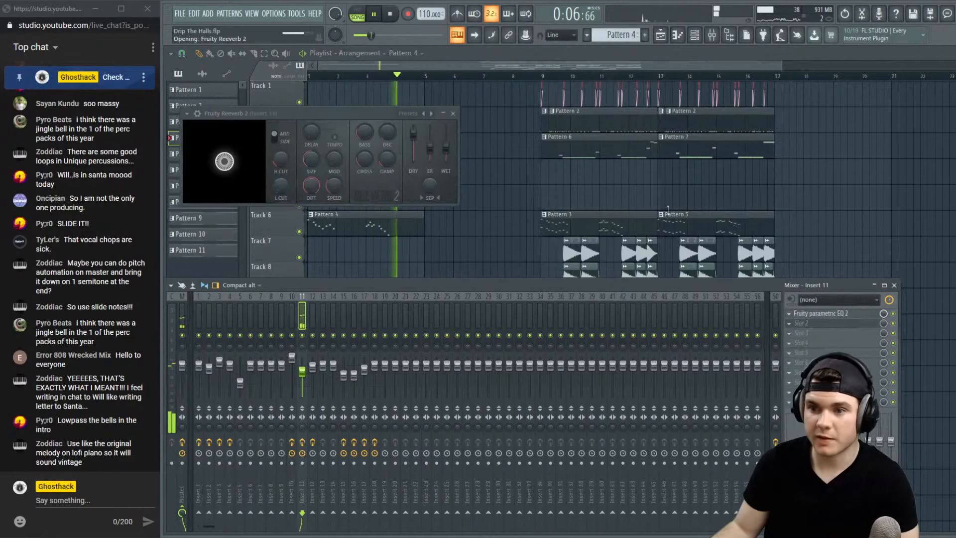
{"action": "left_click", "coordinate": [556, 144]}
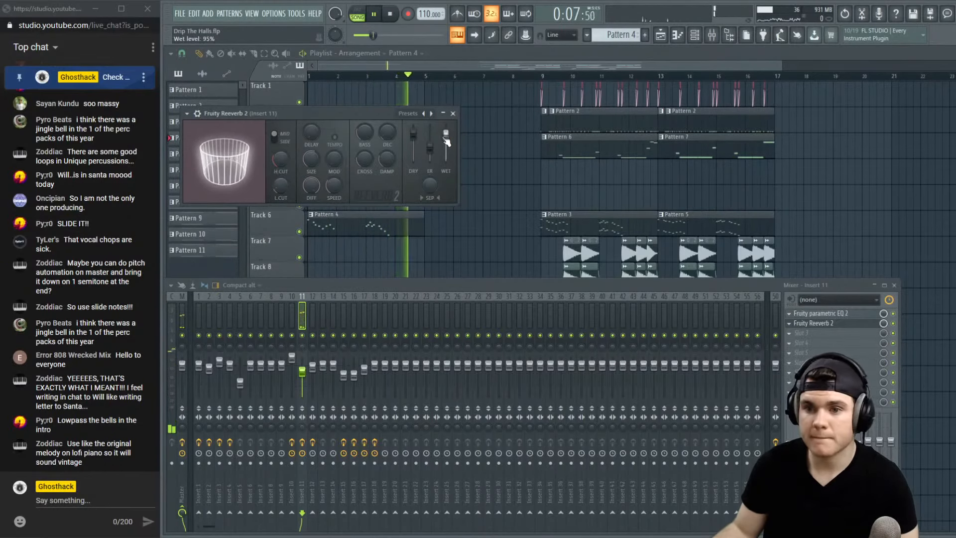
Insert Fruity Delay 3 in Insert 11's second slot ahead of the reverb and close the mixer
{"action": "left_click", "coordinate": [806, 326]}
{"action": "left_click", "coordinate": [806, 326]}
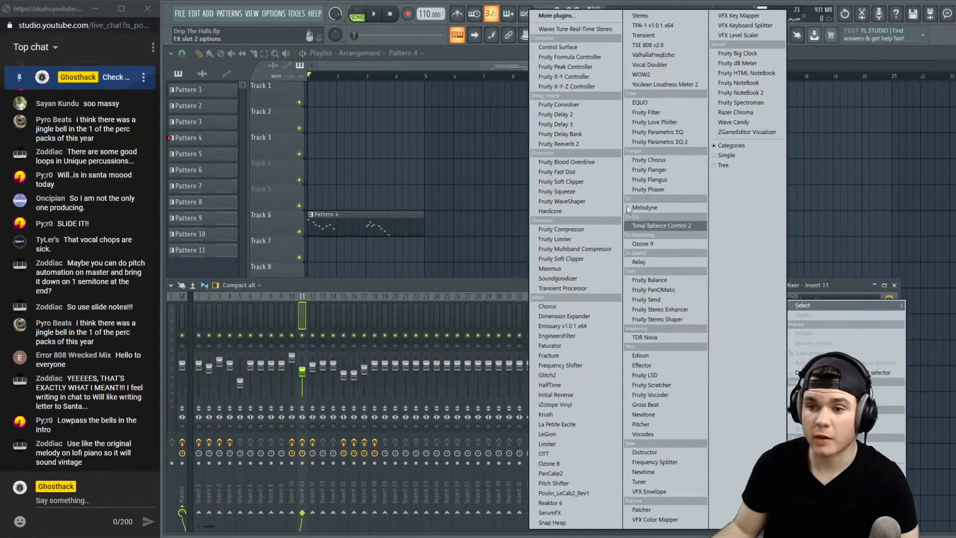
{"action": "left_click", "coordinate": [568, 124]}
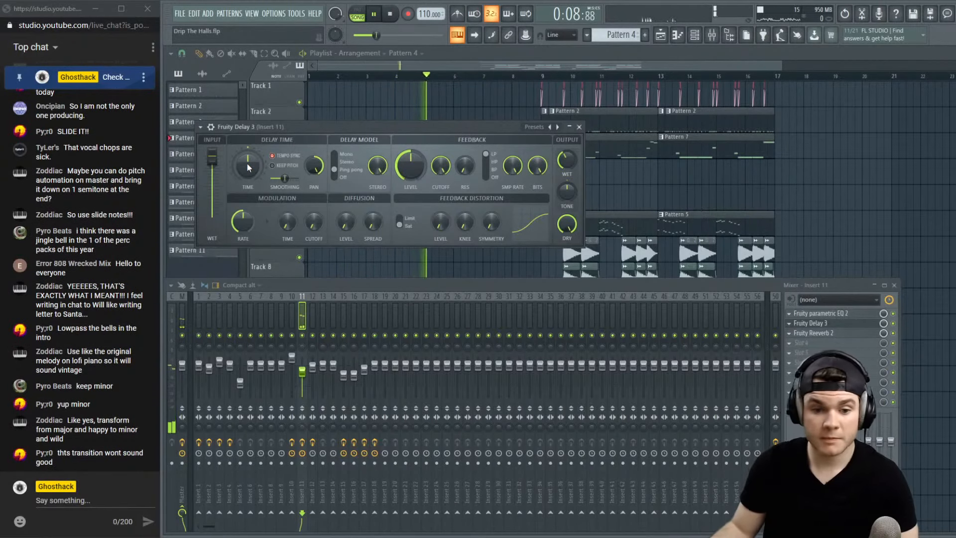
{"action": "key", "text": "space"}
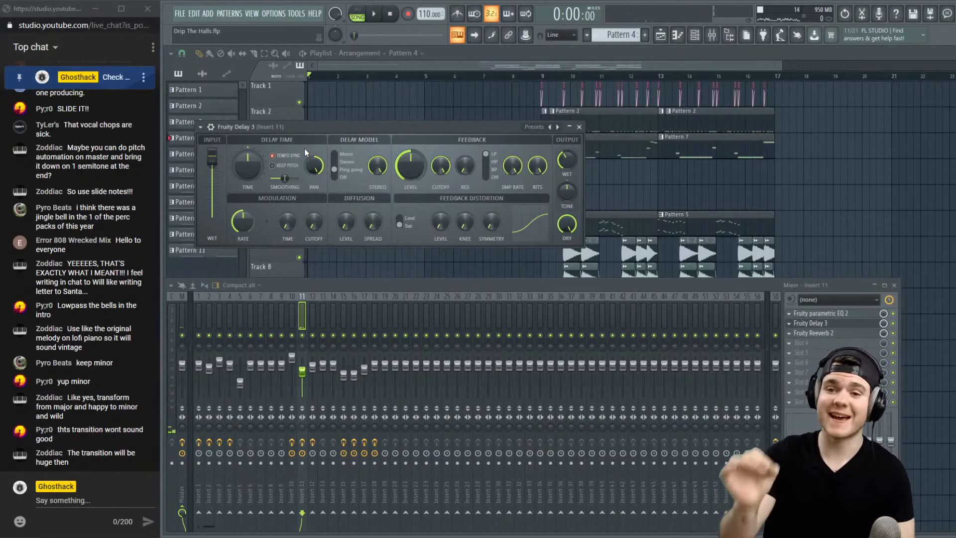
{"action": "left_click", "coordinate": [579, 127]}
{"action": "key", "text": "F9"}
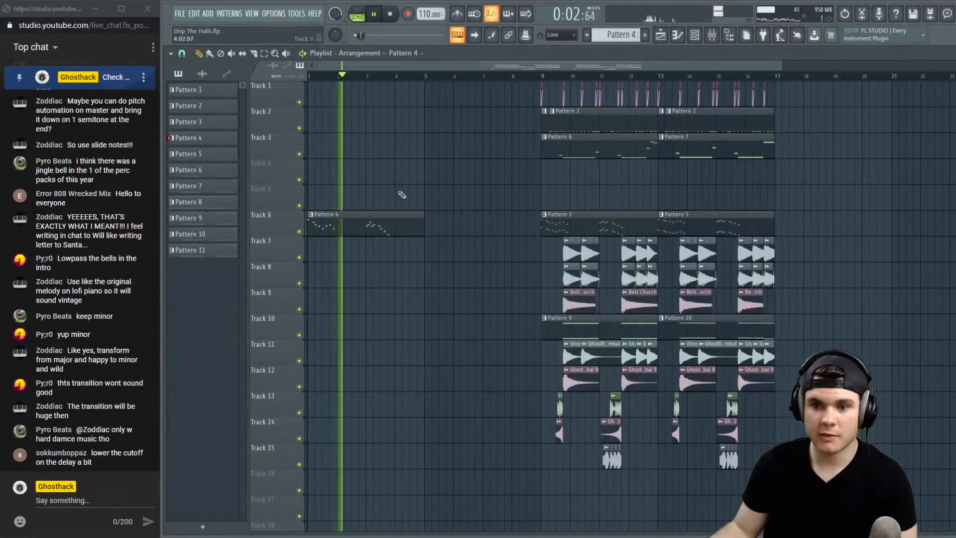
Test a second Pattern 4 clip at bar 5 leading into bar 9, and delete both Pattern 4 clips from Track 6
{"action": "left_click", "coordinate": [427, 220]}
{"action": "left_click", "coordinate": [542, 77]}
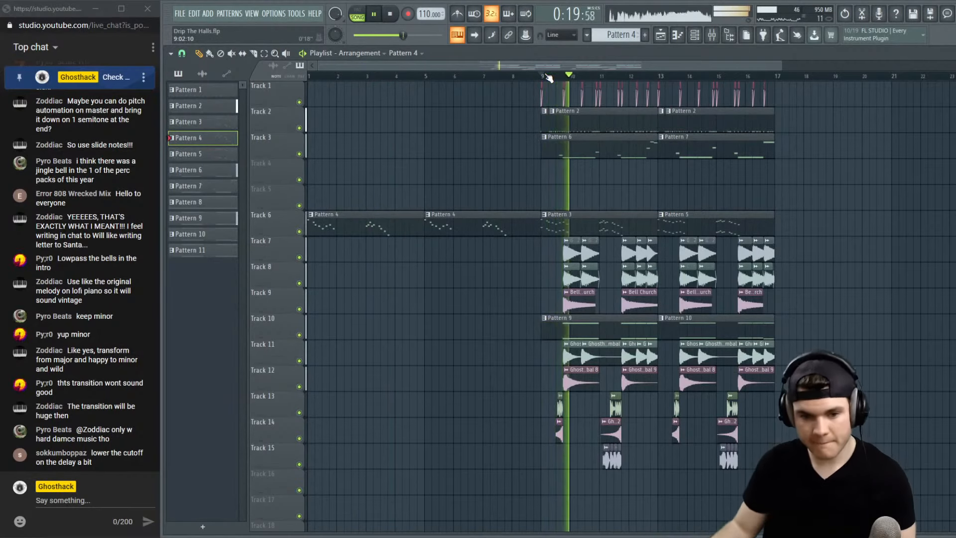
{"action": "right_click", "coordinate": [468, 224]}
{"action": "right_click", "coordinate": [416, 228]}
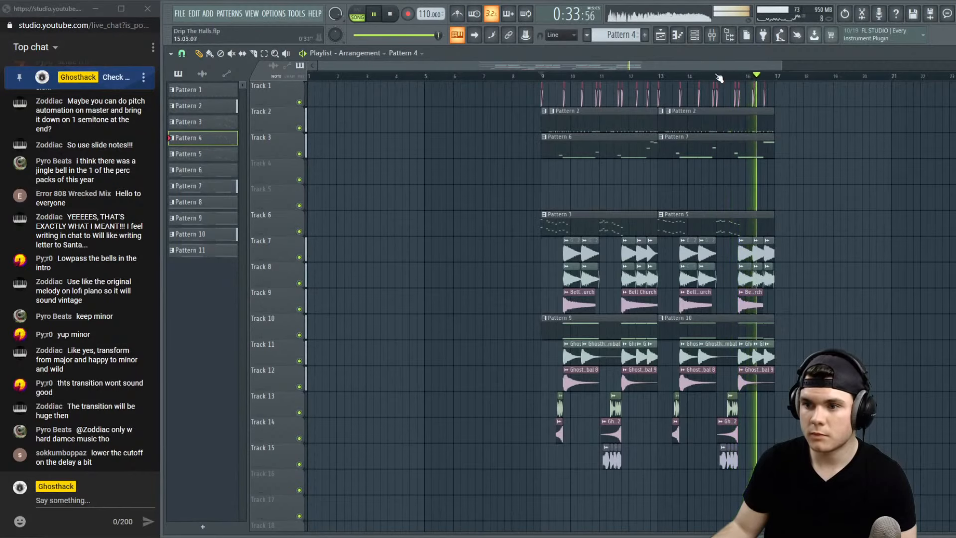
{"action": "key", "text": "space"}
Solo Track 7 and listen to its one-shot clips in the second half of bar 13
{"action": "scroll", "coordinate": [717, 80], "scroll_direction": "up", "scroll_amount": 2}
{"action": "scroll", "coordinate": [717, 80], "scroll_direction": "up", "scroll_amount": 2}
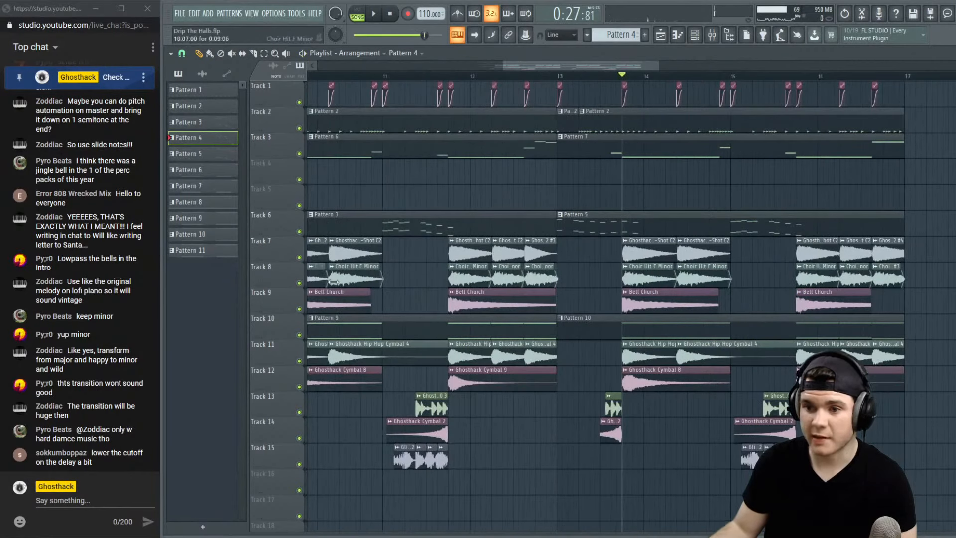
{"action": "right_click", "coordinate": [293, 255]}
{"action": "left_click", "coordinate": [292, 256]}
{"action": "right_click", "coordinate": [300, 258]}
{"action": "key", "text": "space"}
{"action": "key", "text": "space"}
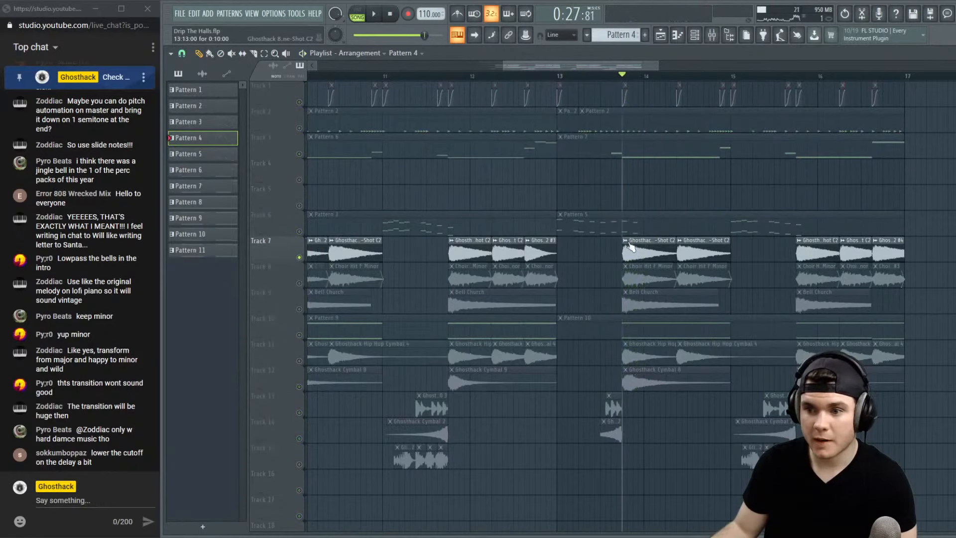
Make the brass one-shot clip late in bar 13 of Track 7 unique, retune its channel pitch, and audition it
{"action": "right_click", "coordinate": [631, 247]}
{"action": "left_click", "coordinate": [662, 320]}
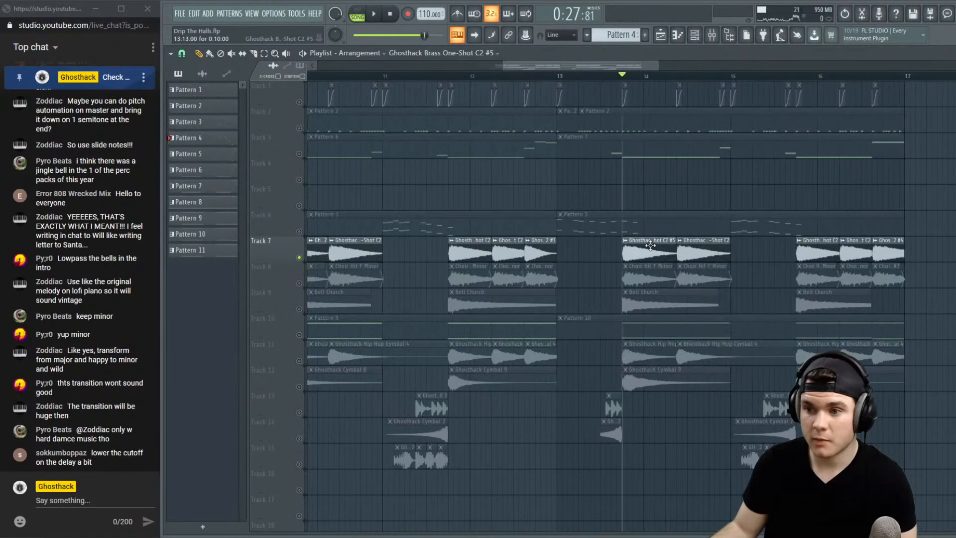
{"action": "double_click", "coordinate": [650, 245]}
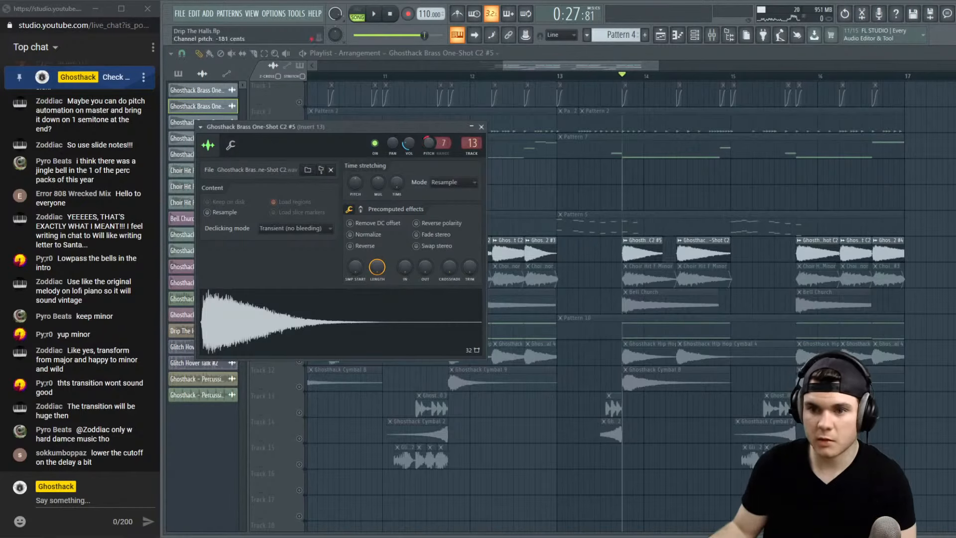
{"action": "key", "text": "space"}
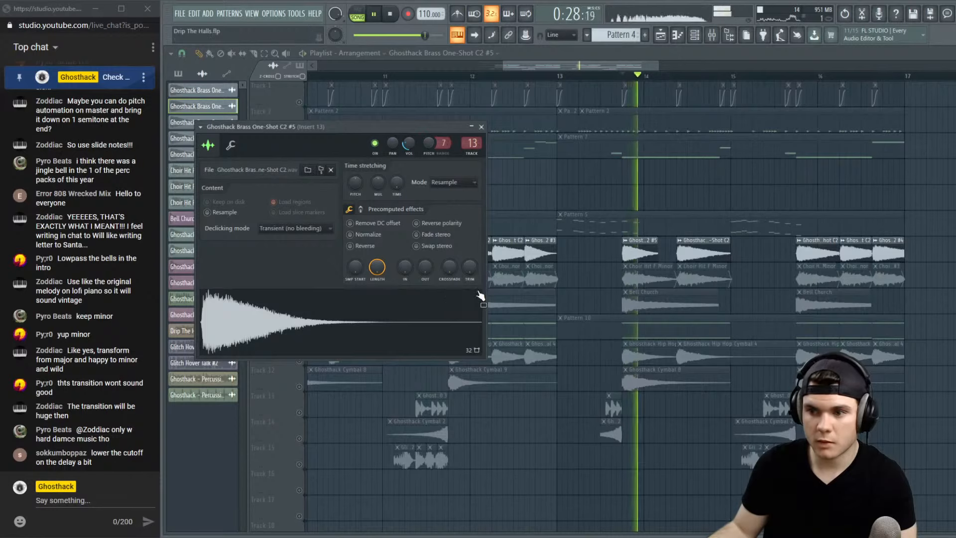
{"action": "key", "text": "space"}
{"action": "left_click", "coordinate": [481, 127]}
Listen to the retuned brass hit in solo from bar 13, and unsolo Track 7 to hear it in the full mix
{"action": "key", "text": "space"}
{"action": "left_click", "coordinate": [558, 76]}
{"action": "key", "text": "space"}
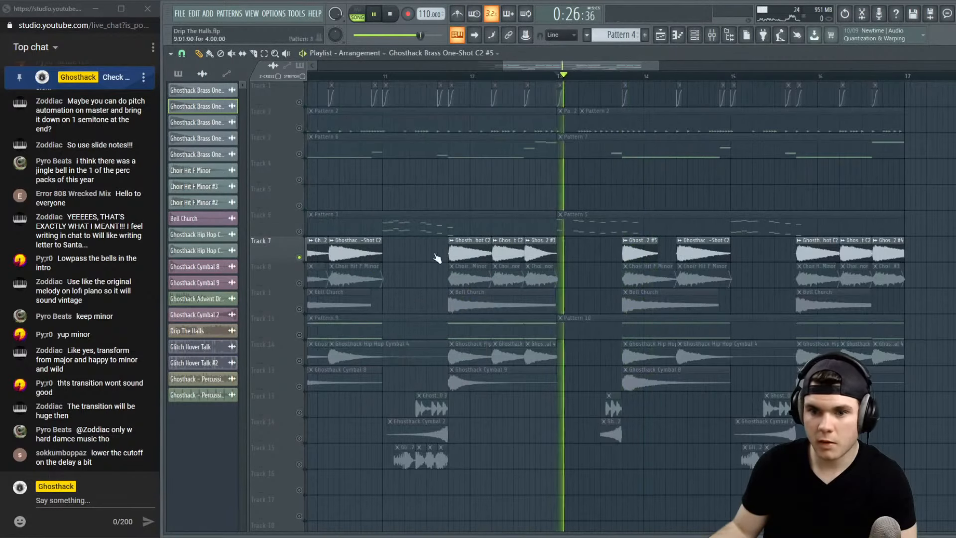
{"action": "key", "text": "space"}
{"action": "right_click", "coordinate": [300, 258]}
{"action": "key", "text": "space"}
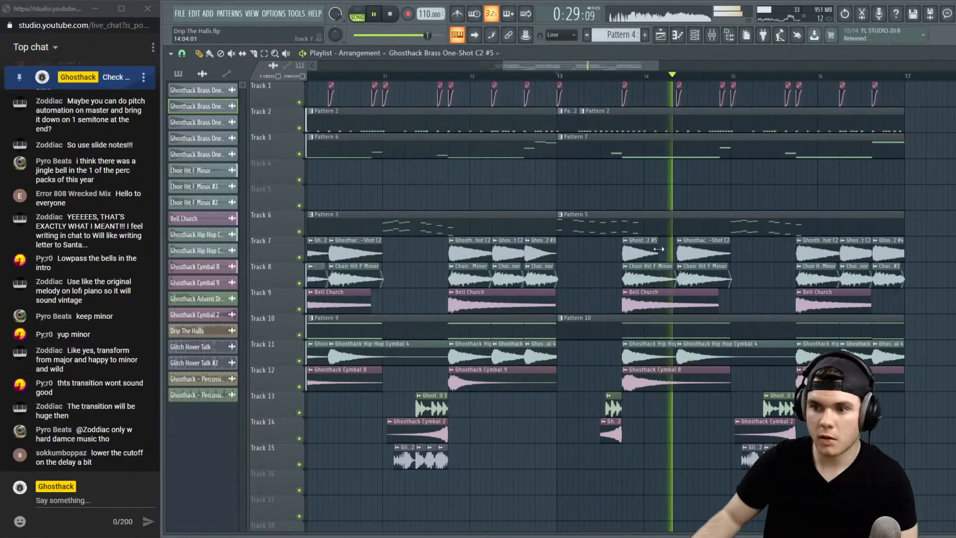
Replace the Track 7 brass clips in bar 14 and late bar 15 with Ghosthack Brass One-Shot C2 #5 and replay from late bar 15
{"action": "key", "text": "space"}
{"action": "key", "text": "space"}
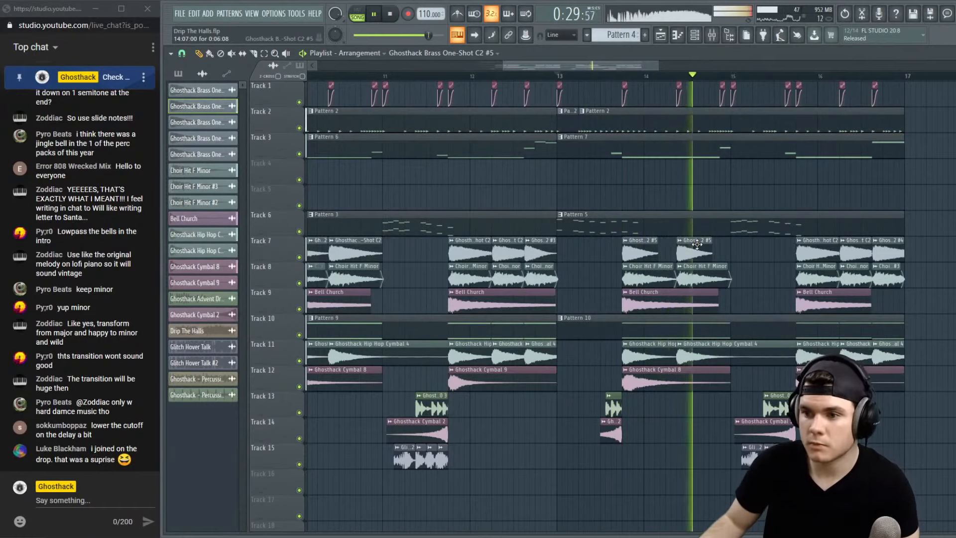
{"action": "right_click", "coordinate": [798, 253]}
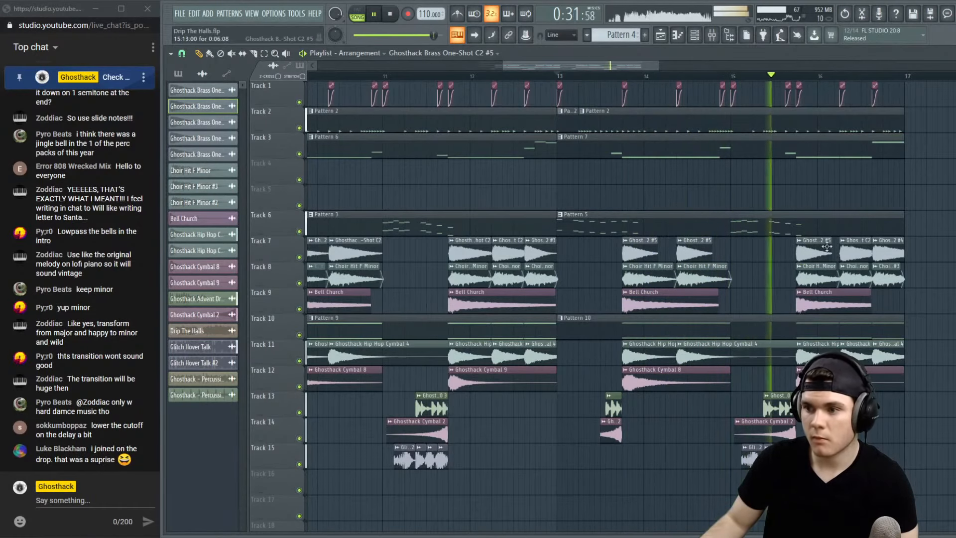
{"action": "left_click", "coordinate": [797, 253]}
{"action": "right_click", "coordinate": [841, 253]}
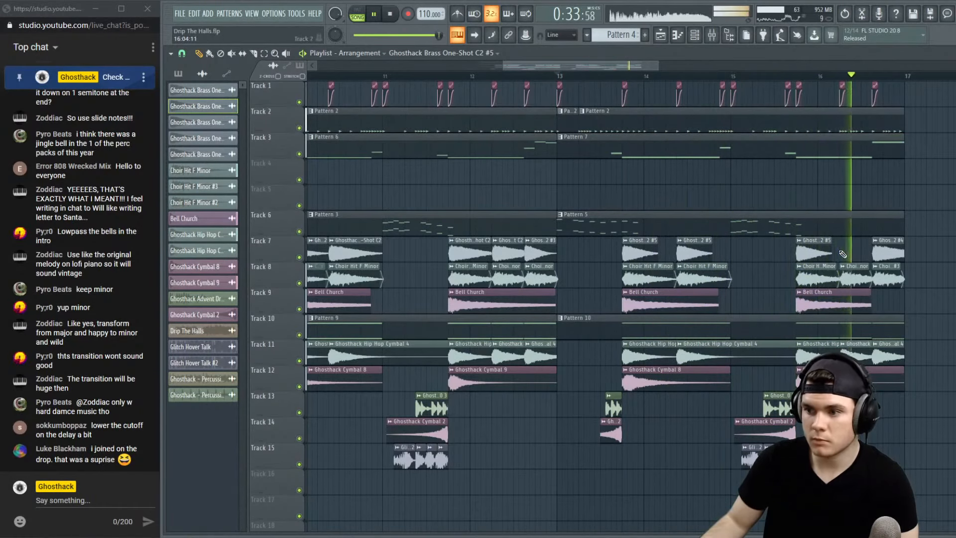
{"action": "left_click", "coordinate": [842, 253]}
{"action": "left_click", "coordinate": [792, 75]}
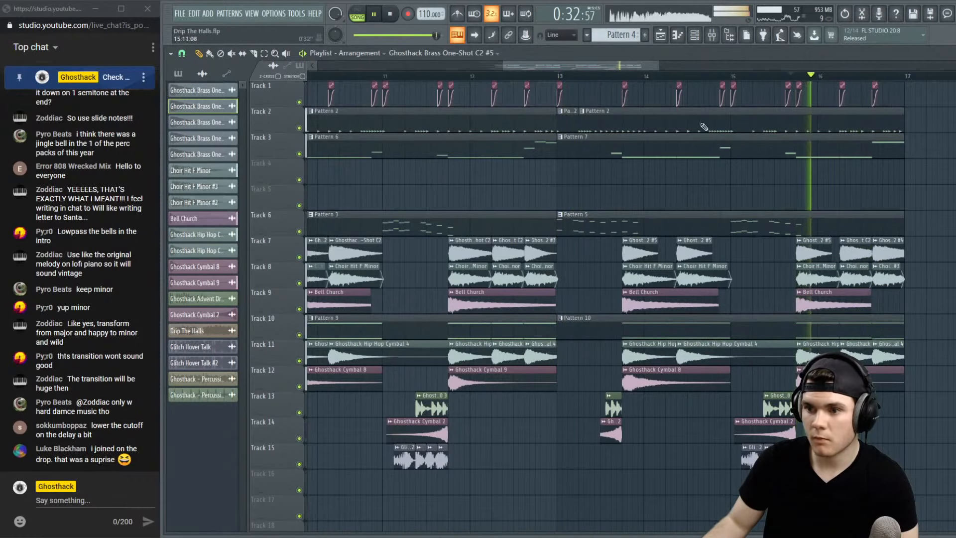
Solo Track 7 and raise the brass volume on Insert 13 to 120% (4.5 dB) during playback
{"action": "key", "text": "space"}
{"action": "right_click", "coordinate": [300, 257]}
{"action": "key", "text": "space"}
{"action": "left_click", "coordinate": [713, 39]}
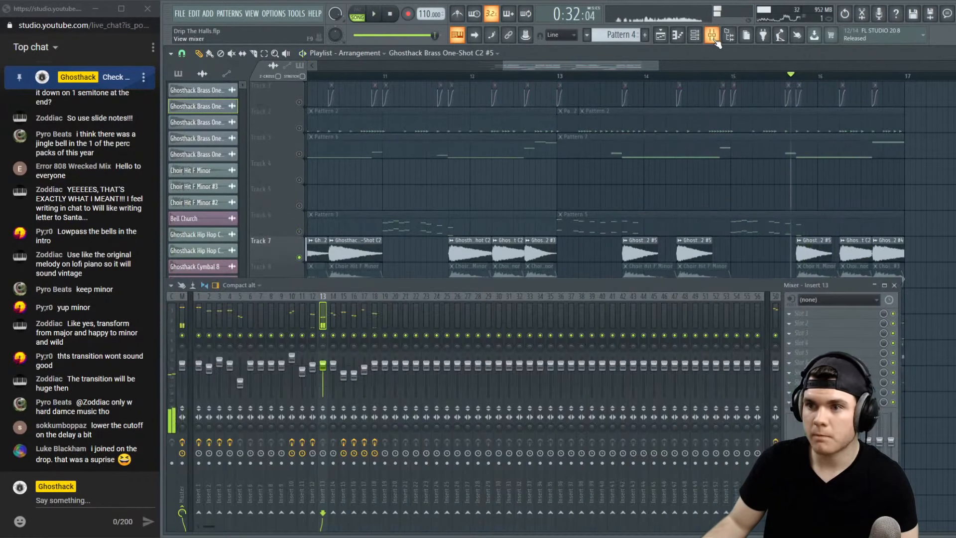
{"action": "key", "text": "space"}
{"action": "left_click_drag", "start_coordinate": [323, 362], "coordinate": [322, 360]}
{"action": "key", "text": "space"}
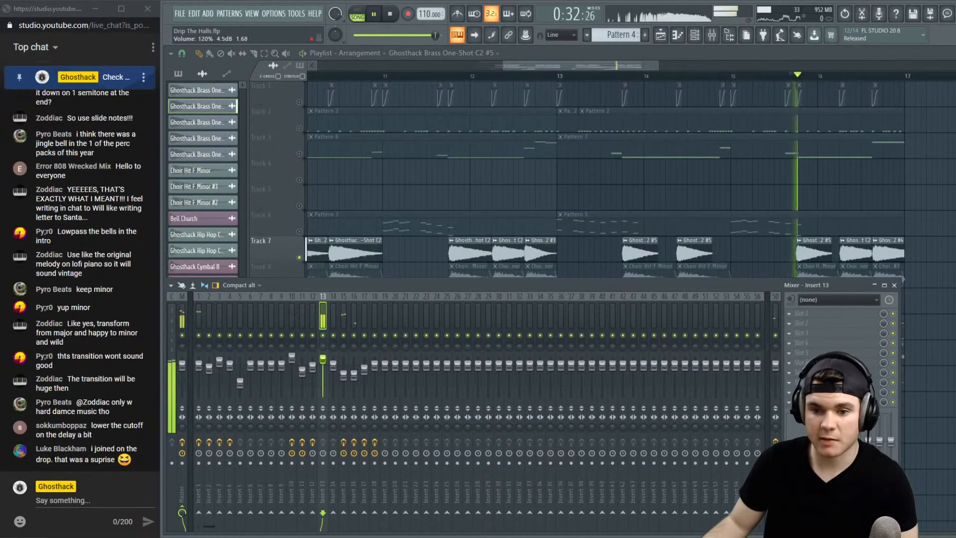
Close the mixer, unsolo Track 7, and play back the main loop to check the brass level in the full arrangement
{"action": "key", "text": "space"}
{"action": "right_click", "coordinate": [300, 258]}
{"action": "key", "text": "space"}
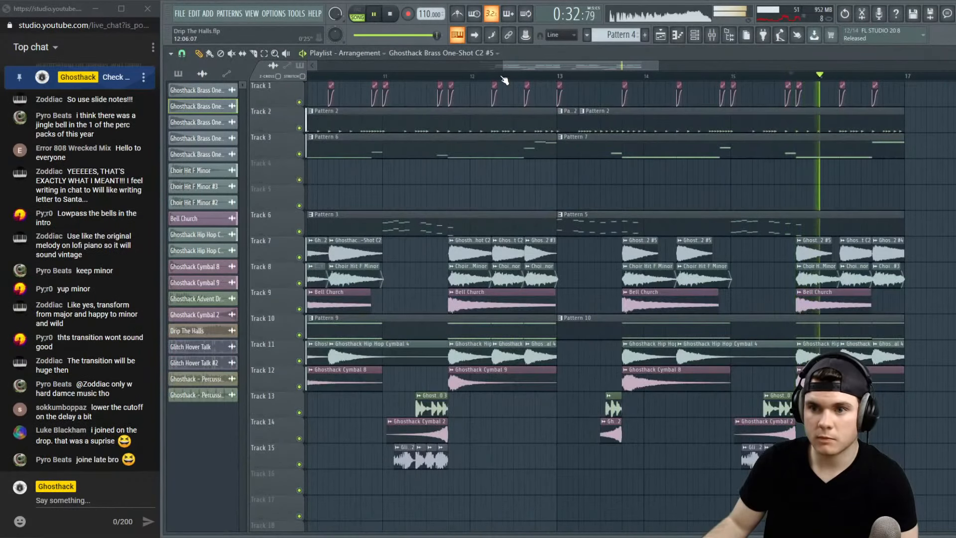
{"action": "scroll", "coordinate": [507, 87], "scroll_direction": "down", "scroll_amount": 2}
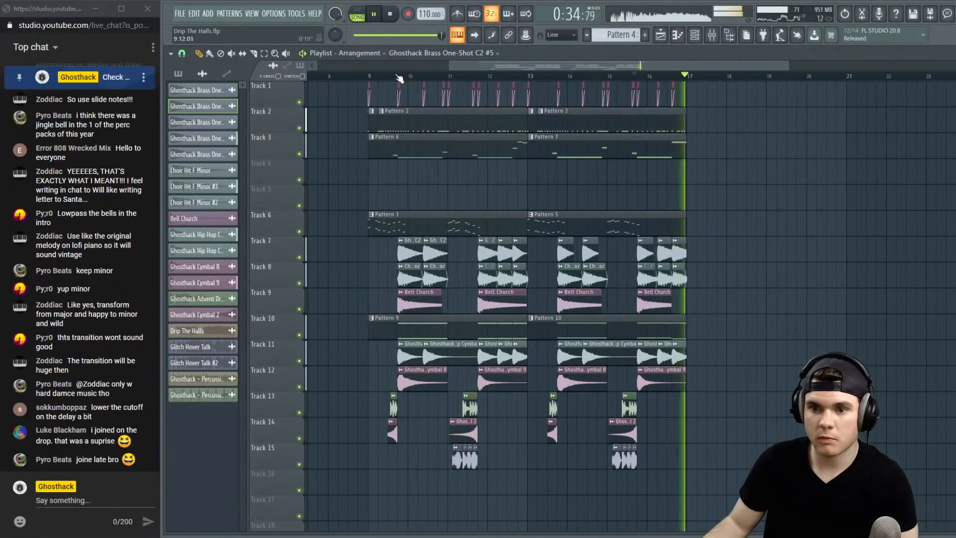
{"action": "scroll", "coordinate": [480, 64], "scroll_direction": "down", "scroll_amount": 3}
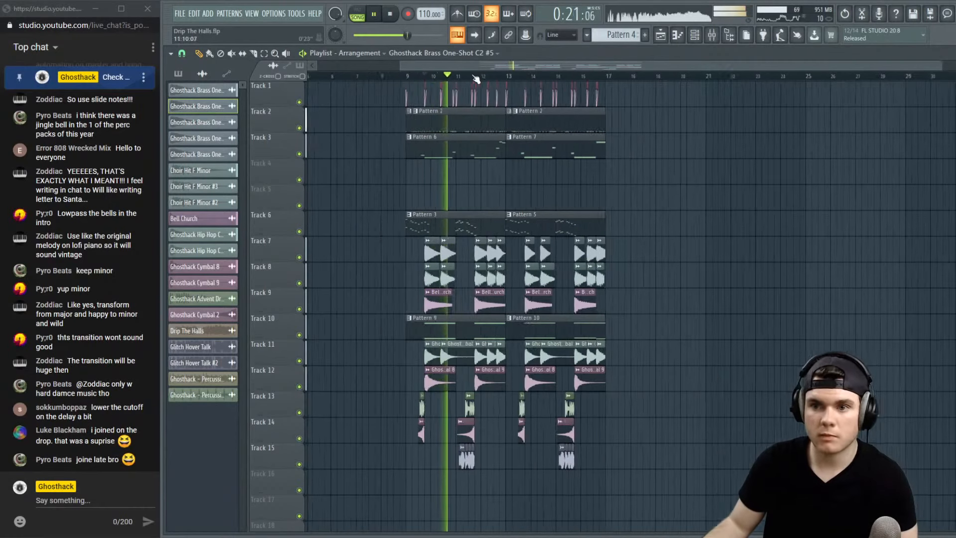
{"action": "key", "text": "space"}
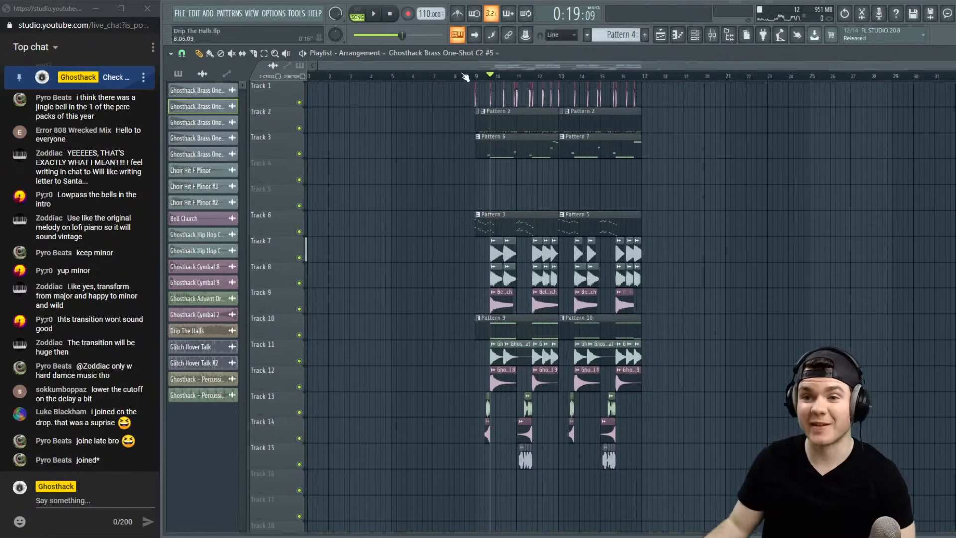
{"action": "scroll", "coordinate": [477, 80], "scroll_direction": "up", "scroll_amount": 3}
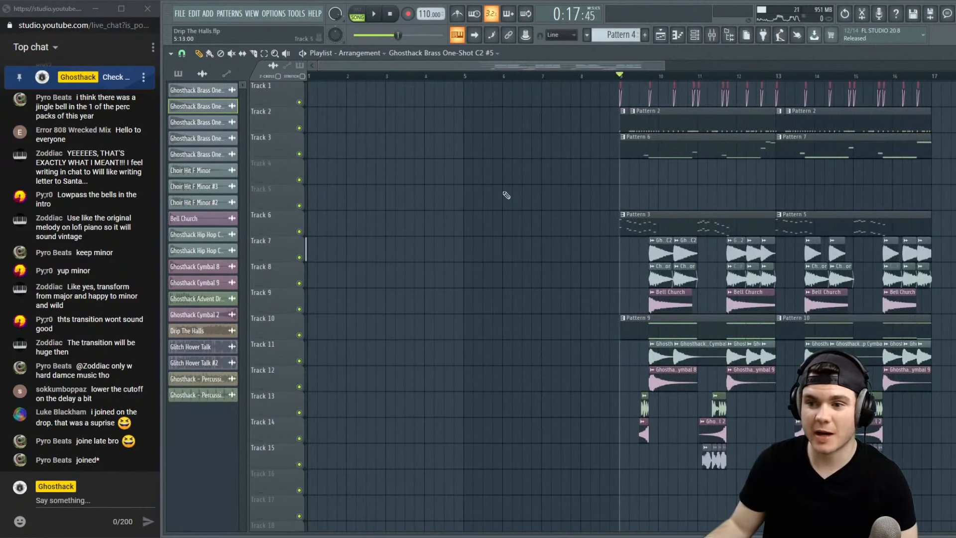
{"action": "scroll", "coordinate": [516, 198], "scroll_direction": "down", "scroll_amount": 3}
{"action": "scroll", "coordinate": [516, 198], "scroll_direction": "up", "scroll_amount": 3}
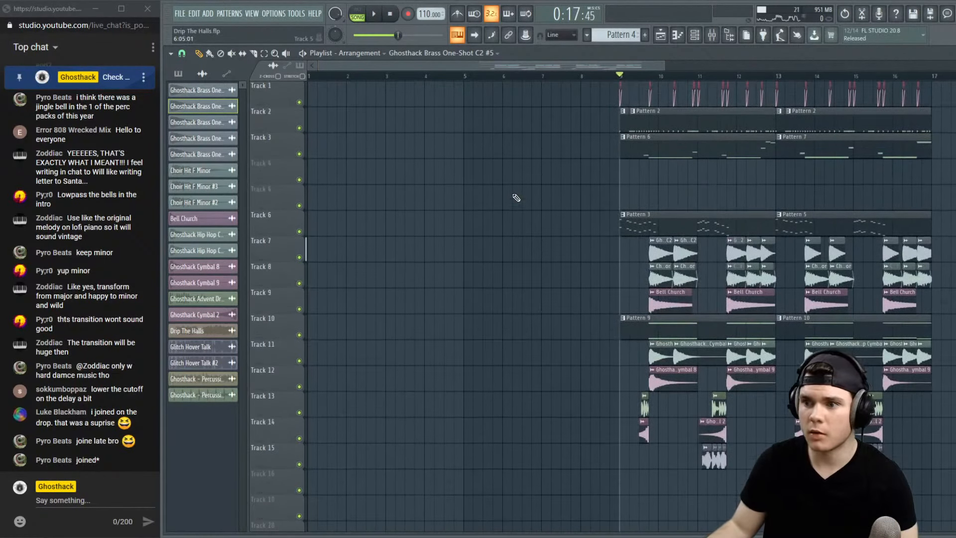
{"action": "scroll", "coordinate": [365, 219], "scroll_direction": "down", "scroll_amount": 3}
{"action": "scroll", "coordinate": [411, 249], "scroll_direction": "up", "scroll_amount": 3}
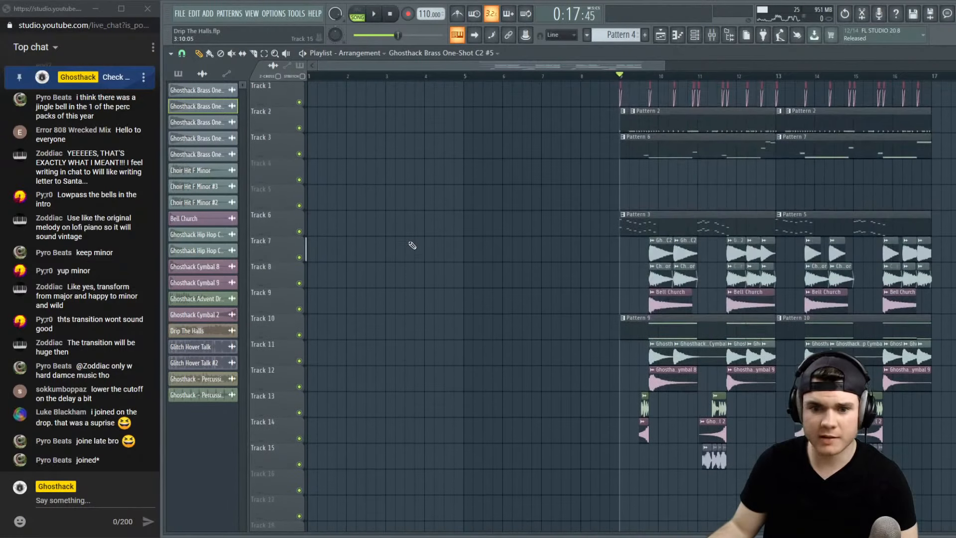
{"action": "scroll", "coordinate": [419, 343], "scroll_direction": "down", "scroll_amount": 1}
{"action": "scroll", "coordinate": [418, 343], "scroll_direction": "up", "scroll_amount": 1}
Test Pattern 5 at bar 1 of Track 6 by playing it from the start, and delete the clip
{"action": "left_click", "coordinate": [440, 52]}
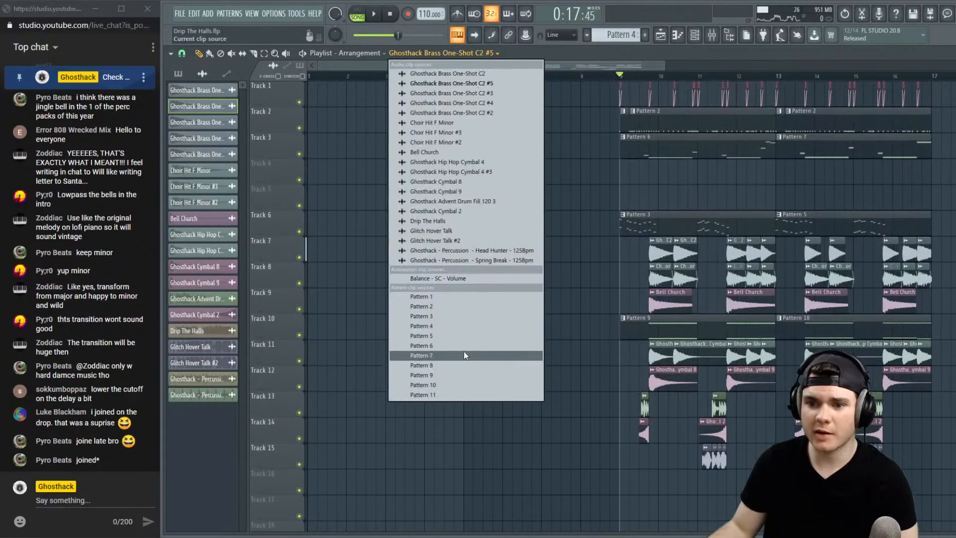
{"action": "left_click", "coordinate": [424, 395]}
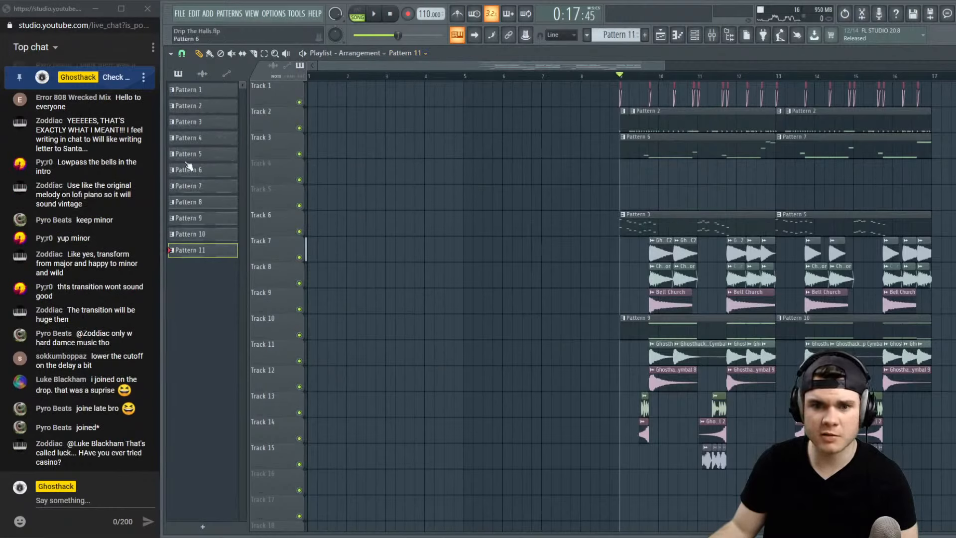
{"action": "left_click_drag", "start_coordinate": [323, 224], "coordinate": [290, 230]}
{"action": "left_click", "coordinate": [326, 77]}
{"action": "key", "text": "space"}
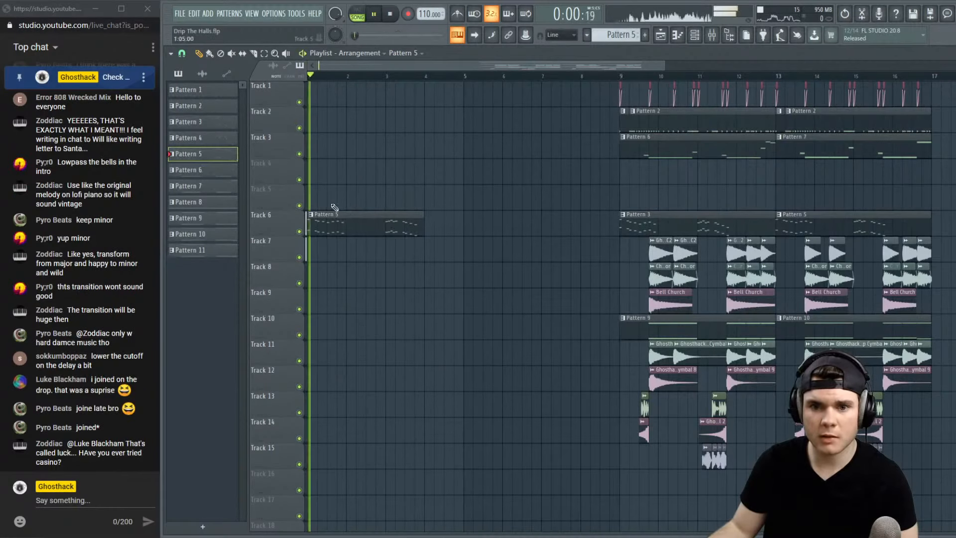
{"action": "key", "text": "space"}
{"action": "right_click", "coordinate": [329, 226]}
Place Pattern 4 at bar 1 of Track 6, extend it to four bars, and try a second copy at bar 5 before deleting that copy
{"action": "left_click", "coordinate": [223, 138]}
{"action": "left_click", "coordinate": [319, 225]}
{"action": "key", "text": "space"}
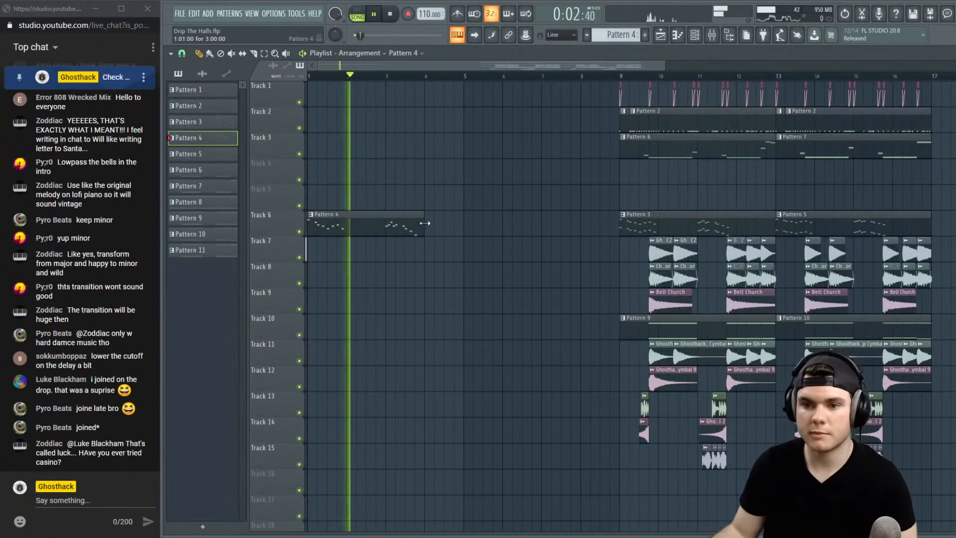
{"action": "left_click_drag", "start_coordinate": [423, 225], "coordinate": [480, 230]}
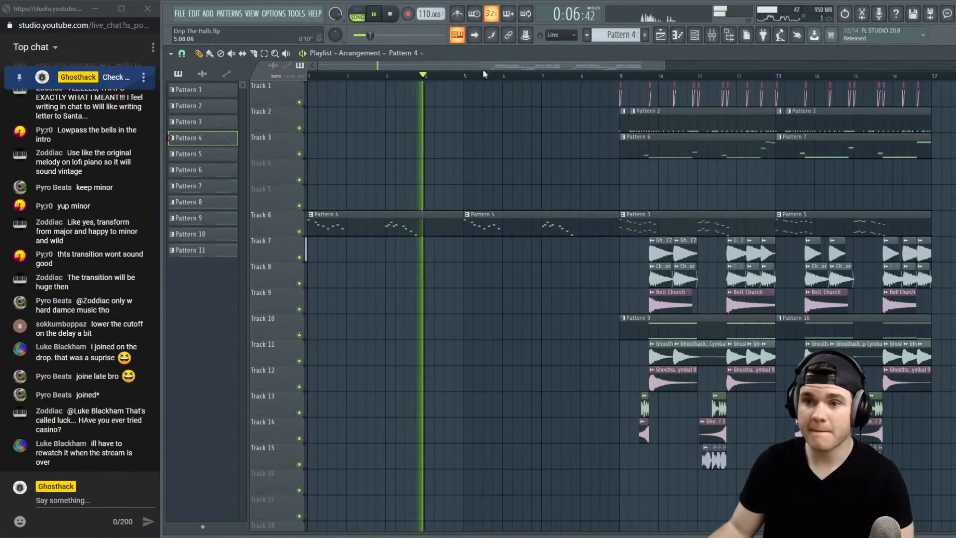
{"action": "scroll", "coordinate": [483, 70], "scroll_direction": "down", "scroll_amount": 1}
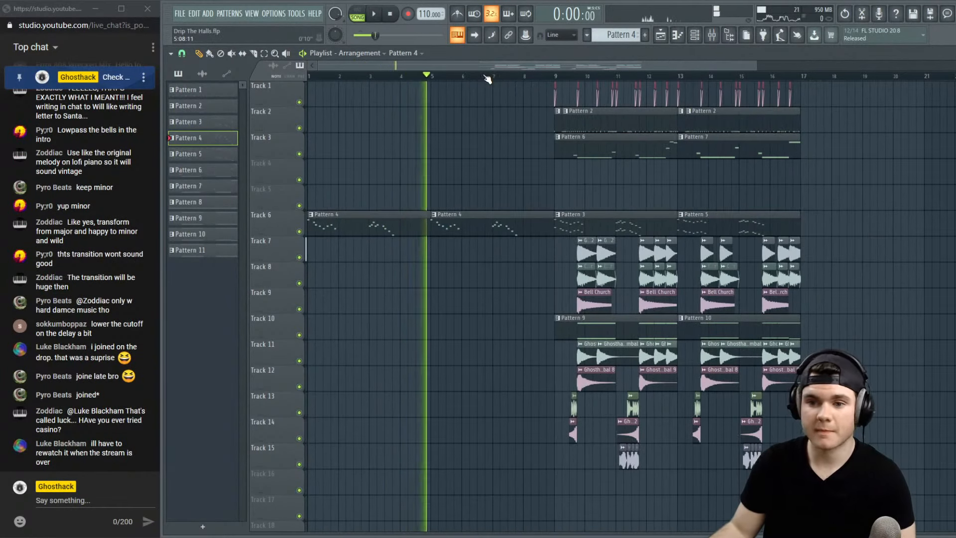
{"action": "key", "text": "space"}
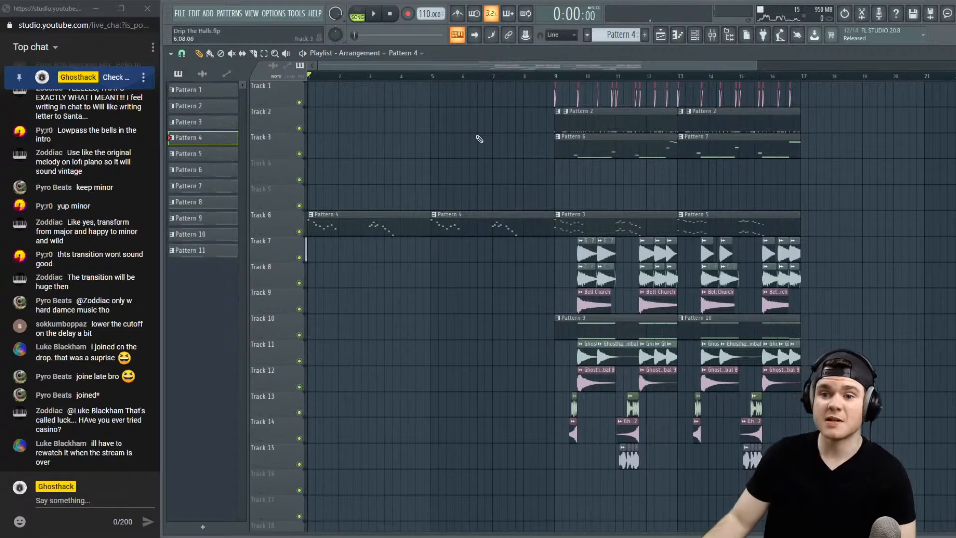
{"action": "right_click", "coordinate": [459, 223]}
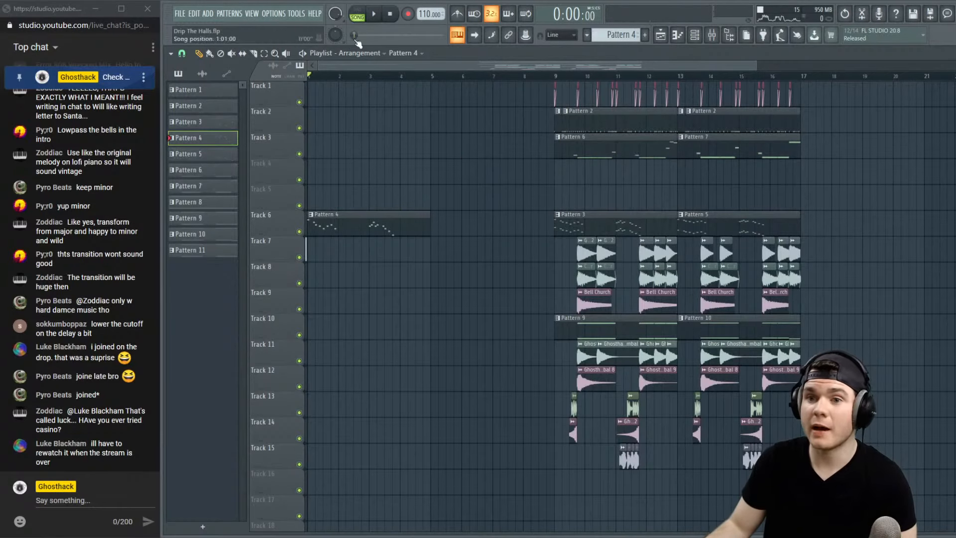
Browse the Advent folder to the Day 2 Cinematic Kit's Musical Loops and preview the Solo Violin Cm and Piano Cm 70bpm loops
{"action": "left_click", "coordinate": [729, 35]}
{"action": "scroll", "coordinate": [277, 245], "scroll_direction": "up", "scroll_amount": 10}
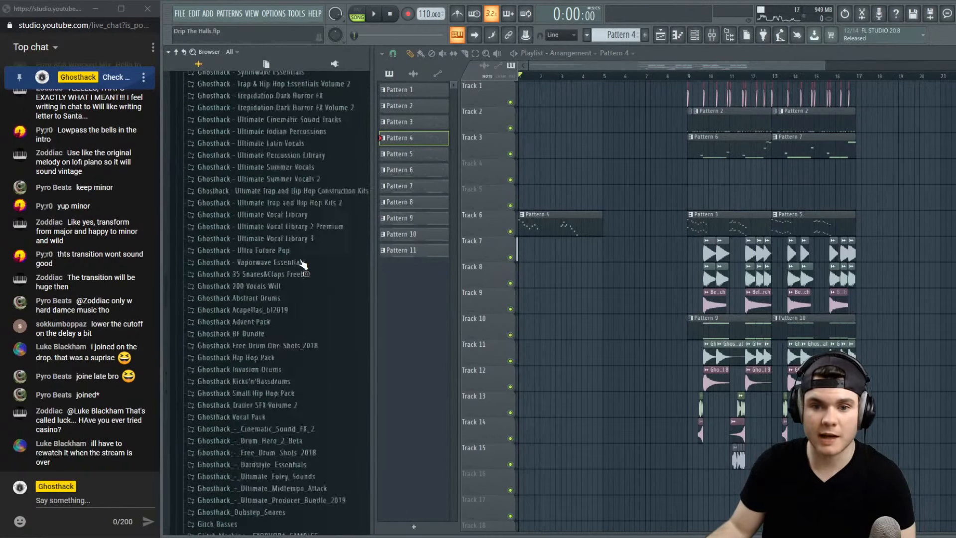
{"action": "scroll", "coordinate": [302, 264], "scroll_direction": "up", "scroll_amount": 15}
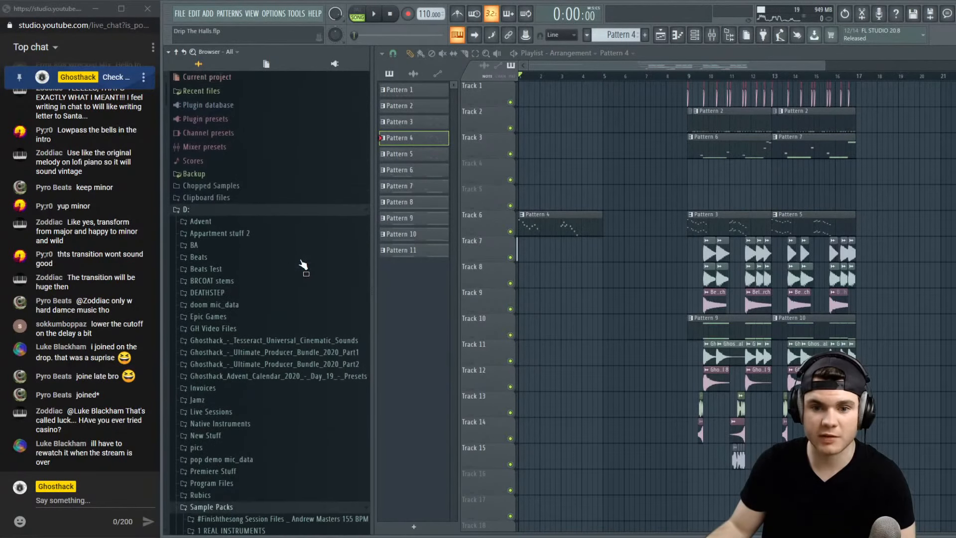
{"action": "left_click", "coordinate": [204, 221]}
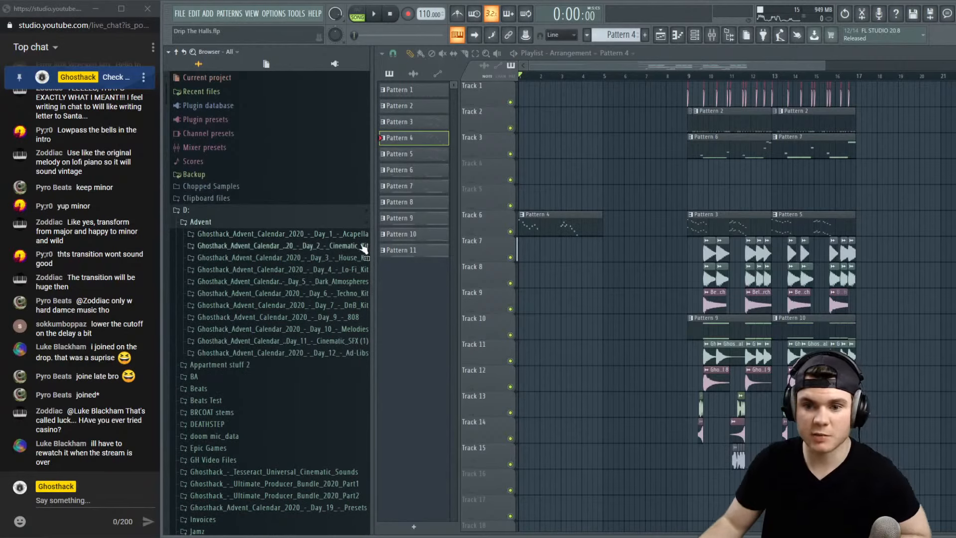
{"action": "left_click", "coordinate": [338, 245]}
{"action": "left_click", "coordinate": [312, 258]}
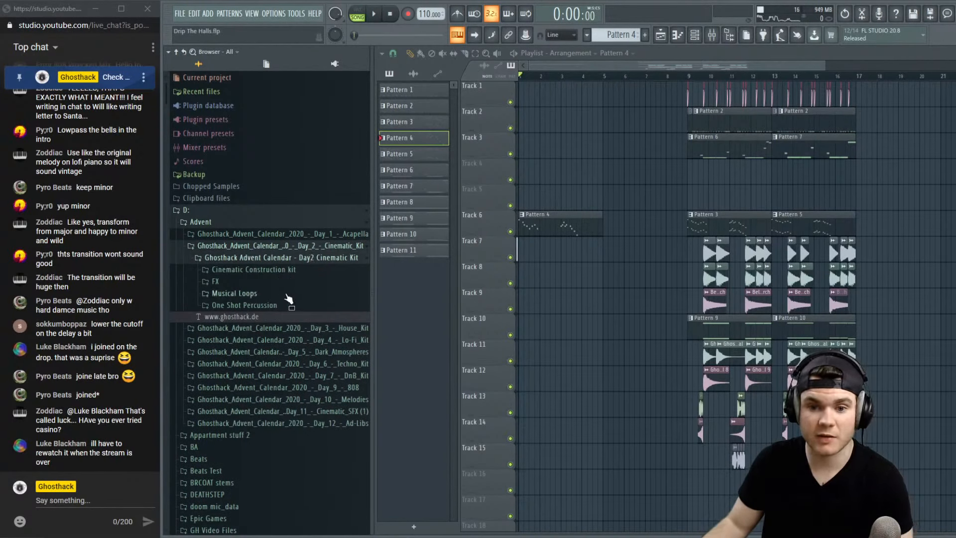
{"action": "left_click", "coordinate": [287, 295]}
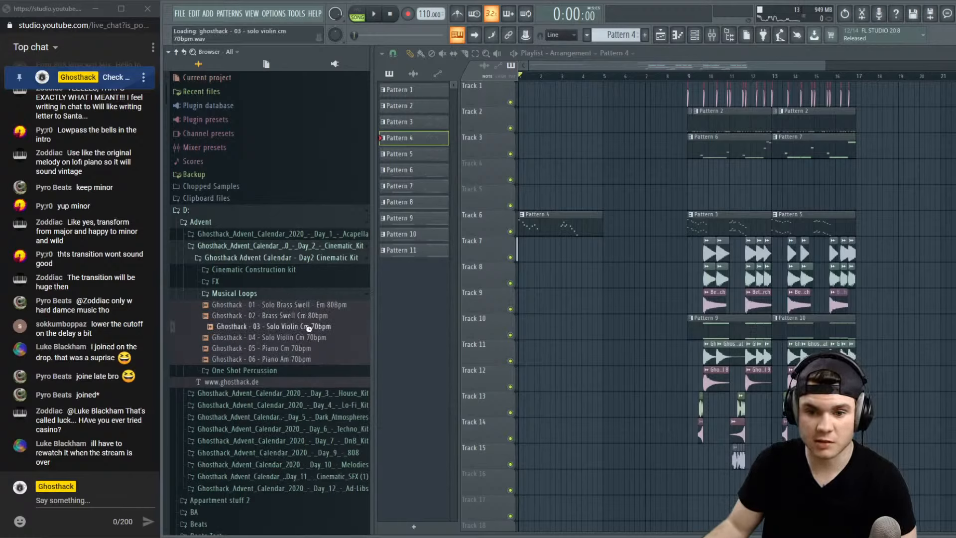
{"action": "left_click", "coordinate": [312, 350]}
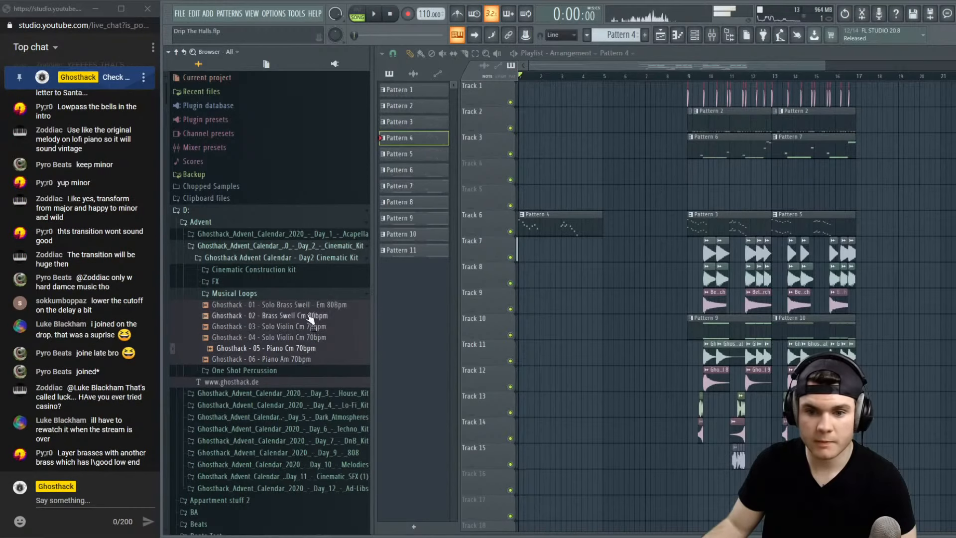
Switch from Musical Loops to the FX folder of the Day 2 Cinematic Kit and preview its FX samples
{"action": "left_click", "coordinate": [268, 295]}
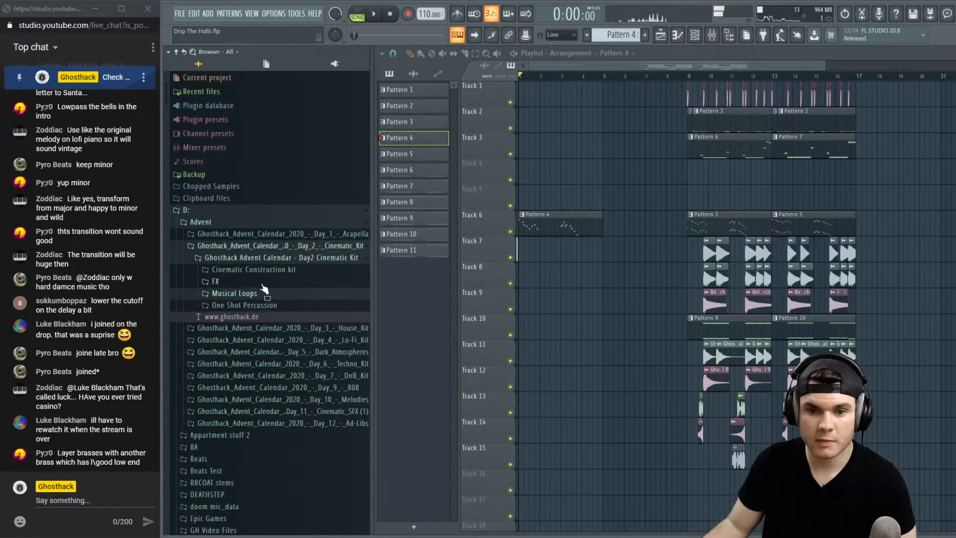
{"action": "left_click", "coordinate": [251, 282]}
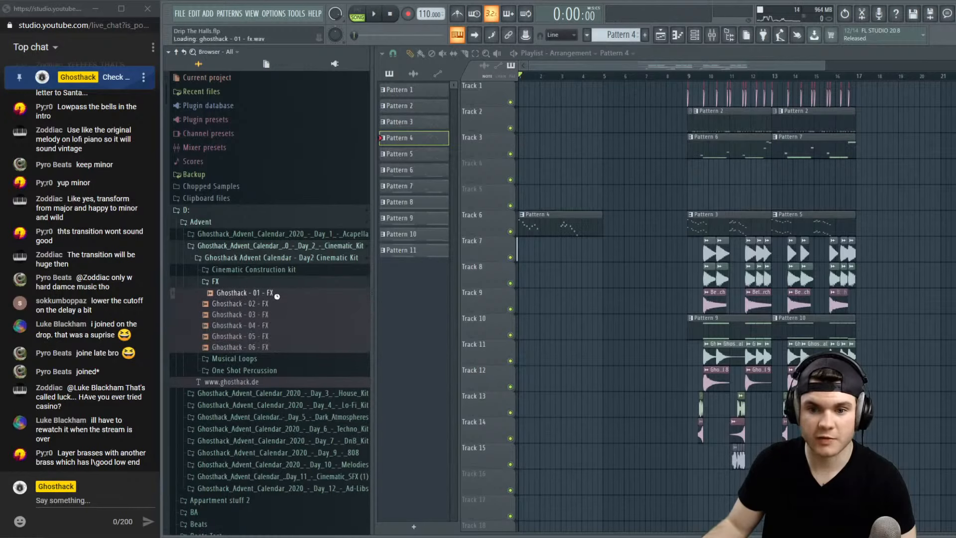
{"action": "left_click_drag", "start_coordinate": [277, 296], "coordinate": [285, 313]}
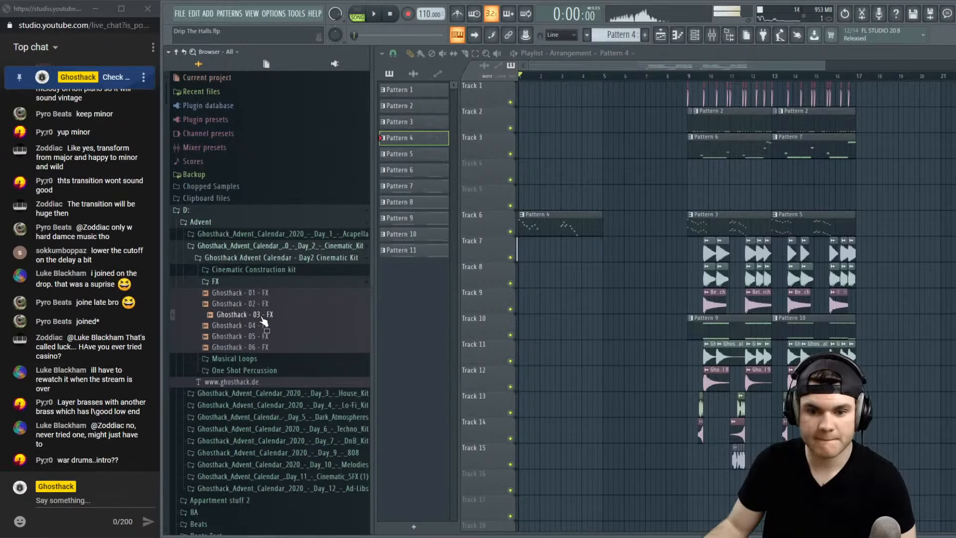
Try the Ghosthack - 03 - FX sample at bar 1 of Track 9, play it from the start, and delete the clip
{"action": "left_click_drag", "start_coordinate": [263, 321], "coordinate": [548, 311]}
{"action": "double_click", "coordinate": [556, 305]}
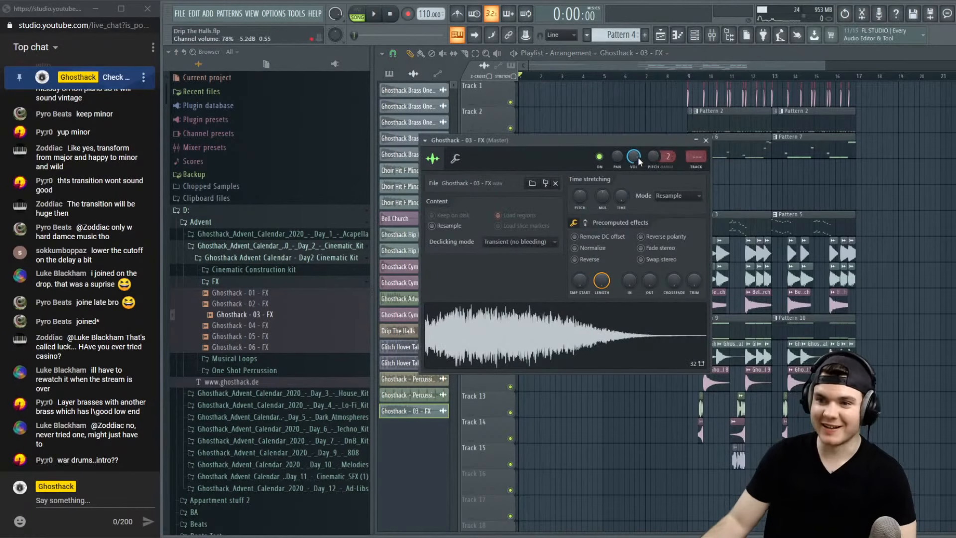
{"action": "key", "text": "Escape"}
{"action": "key", "text": "space"}
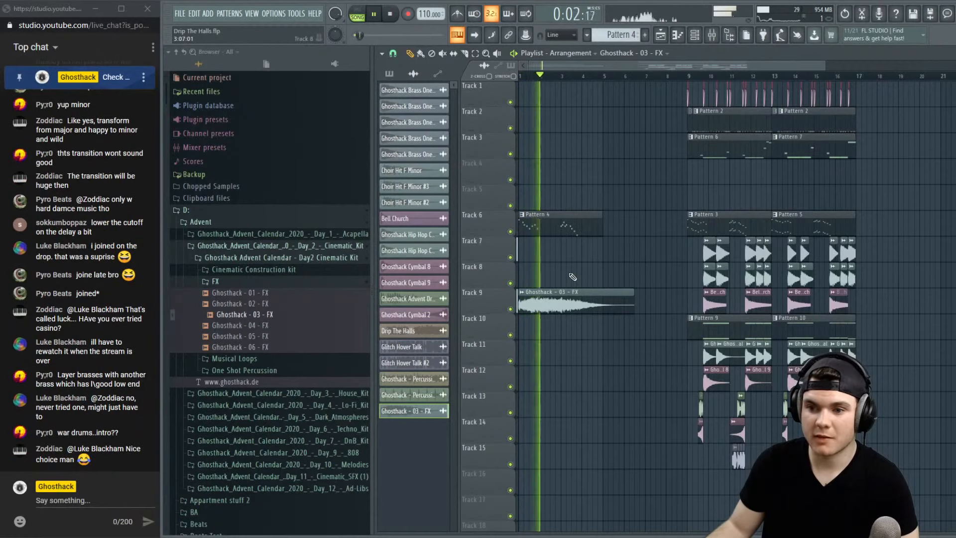
{"action": "key", "text": "space"}
{"action": "right_click", "coordinate": [566, 299]}
Collapse the Day 2 Cinematic Kit and open the Impacts folder of the Day 11 Cinematic SFX kit
{"action": "left_click", "coordinate": [249, 282]}
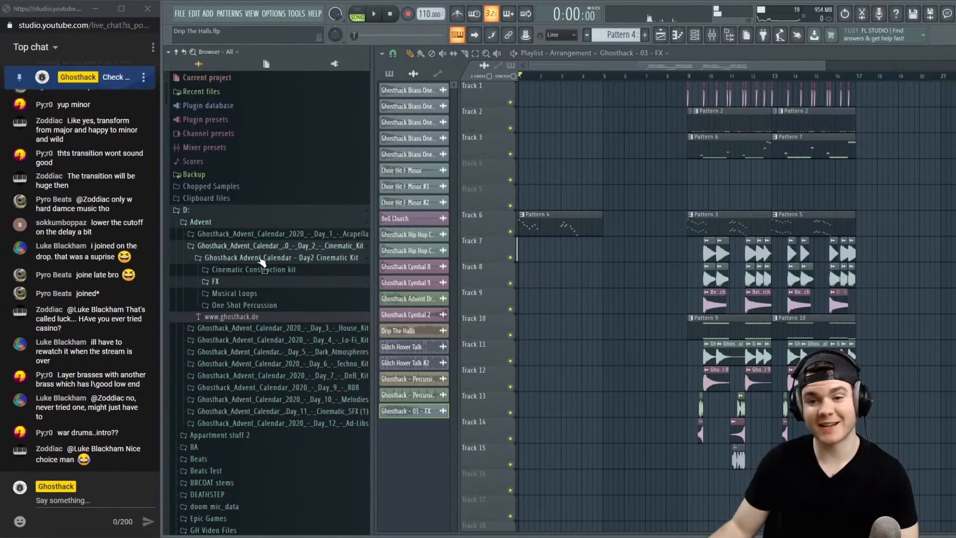
{"action": "left_click", "coordinate": [260, 258]}
{"action": "left_click", "coordinate": [263, 246]}
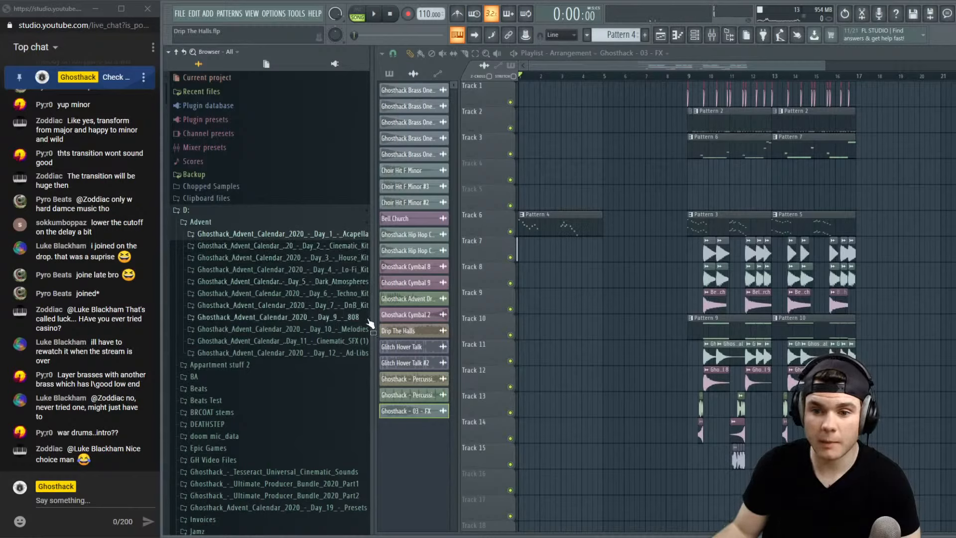
{"action": "left_click", "coordinate": [239, 340]}
{"action": "left_click", "coordinate": [239, 353]}
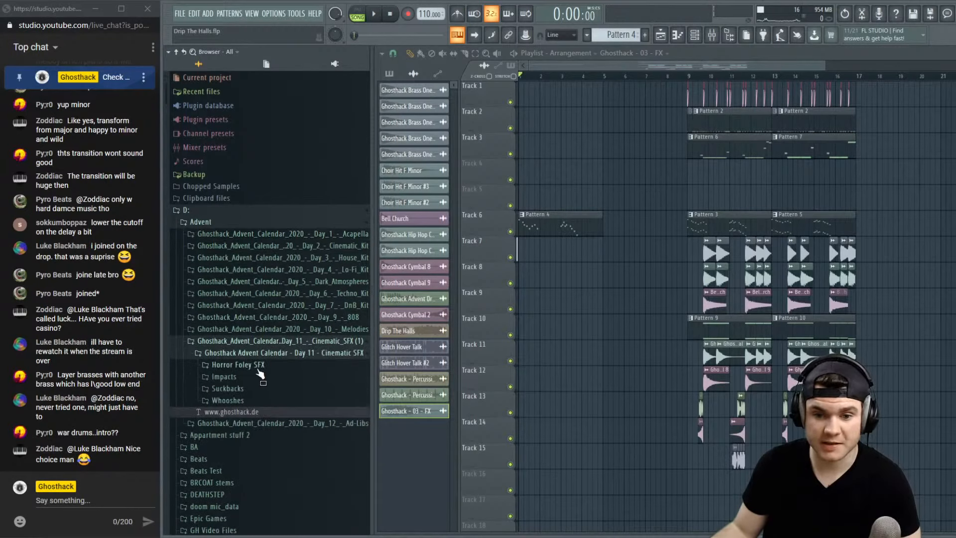
{"action": "left_click", "coordinate": [224, 376]}
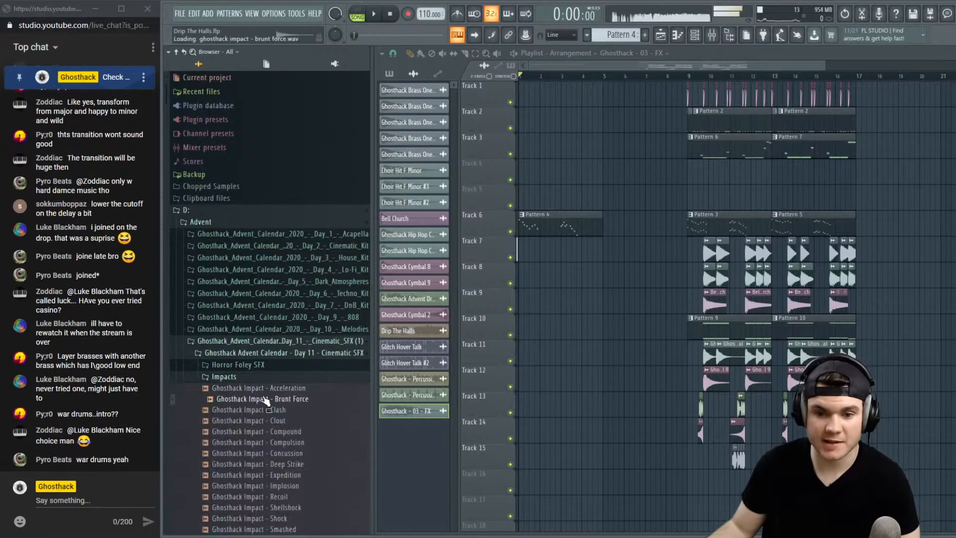
Preview impact samples including Concussion, Implosion, Shock, Sonic Destruction, Velocity and Deep Strike
{"action": "left_click", "coordinate": [269, 323]}
{"action": "left_click", "coordinate": [293, 355]}
{"action": "left_click", "coordinate": [292, 388]}
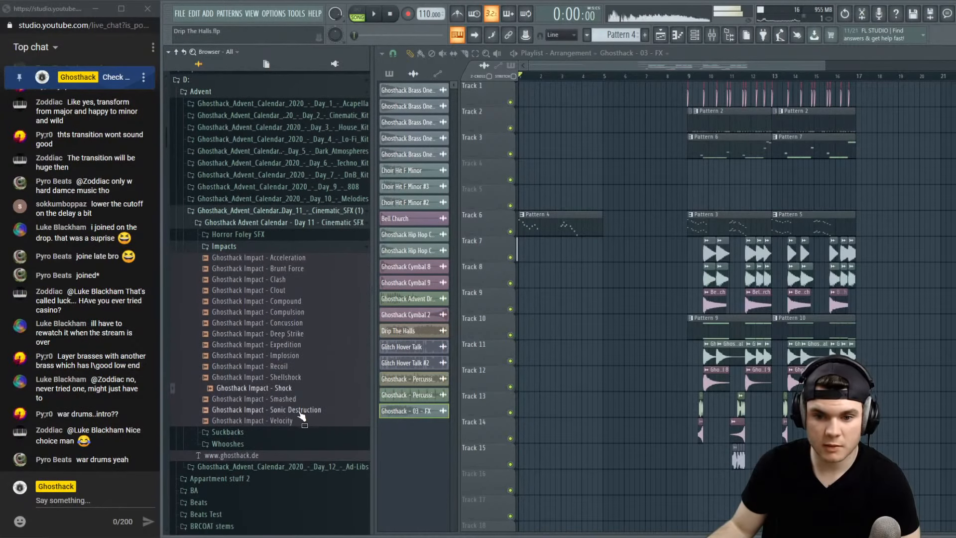
{"action": "left_click", "coordinate": [293, 409]}
{"action": "left_click", "coordinate": [294, 421]}
{"action": "left_click", "coordinate": [292, 389]}
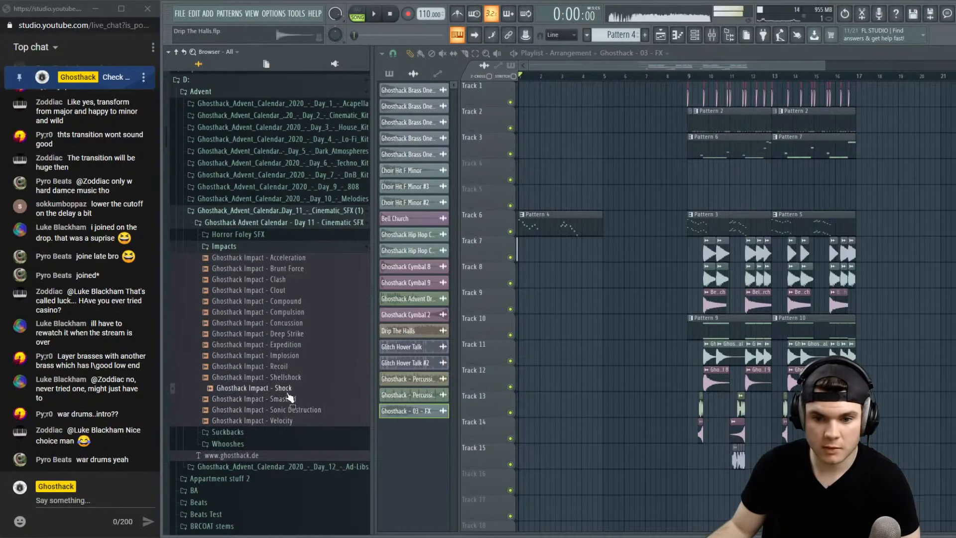
{"action": "left_click", "coordinate": [288, 333]}
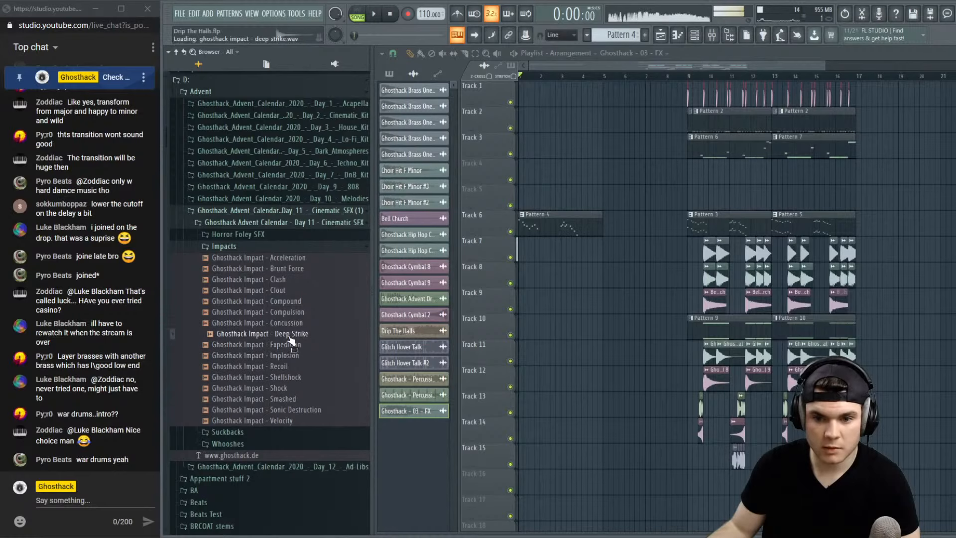
Place the Deep Strike impact at bar 1 of Track 8, check its channel settings, and play it with the intro melody
{"action": "left_click_drag", "start_coordinate": [289, 337], "coordinate": [544, 276]}
{"action": "double_click", "coordinate": [549, 275]}
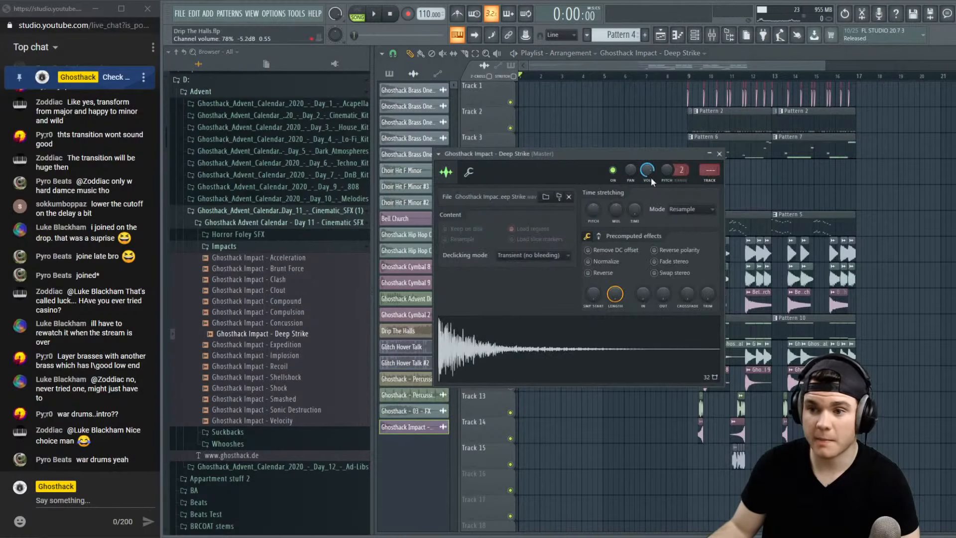
{"action": "key", "text": "space"}
{"action": "key", "text": "space"}
{"action": "key", "text": "space"}
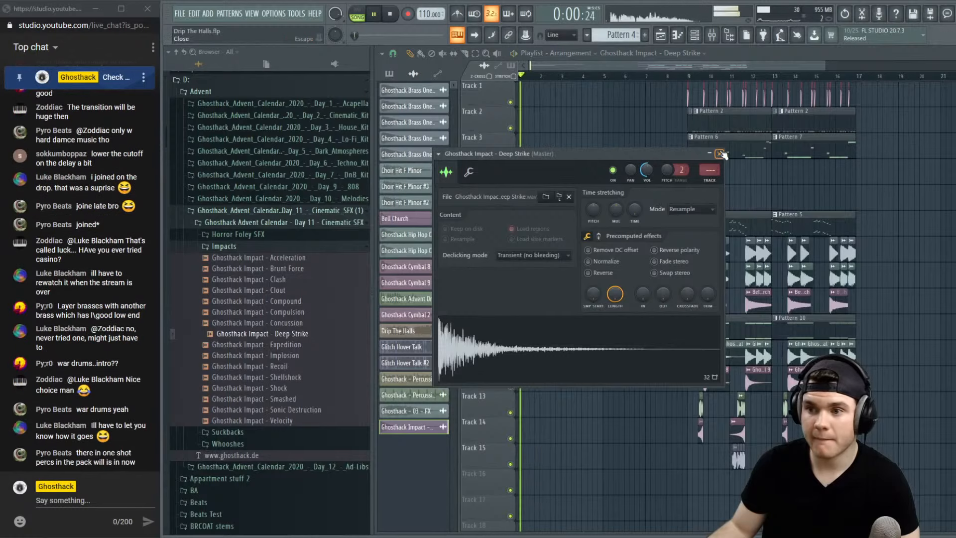
{"action": "left_click", "coordinate": [719, 154]}
{"action": "scroll", "coordinate": [573, 80], "scroll_direction": "up", "scroll_amount": 2}
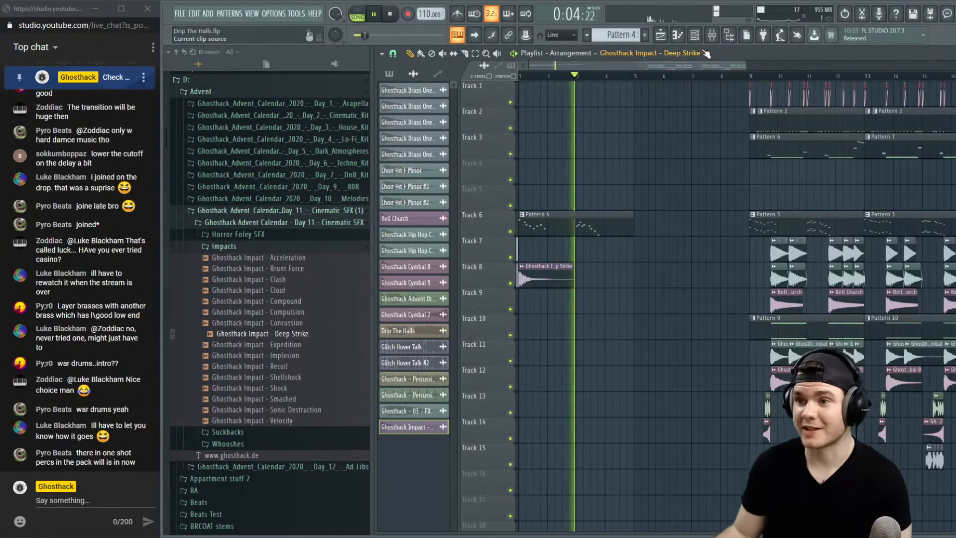
{"action": "key", "text": "space"}
{"action": "key", "text": "space"}
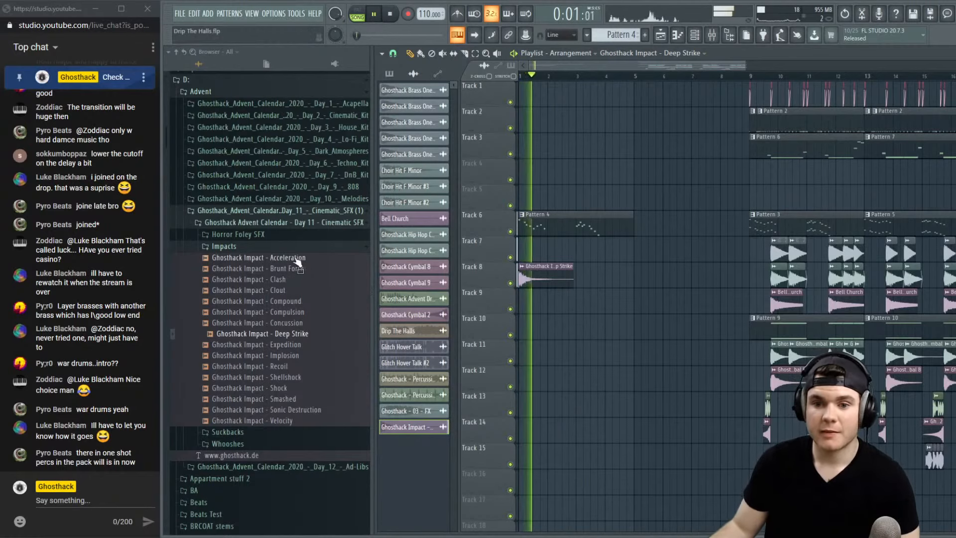
Stop playback and preview the Horror Foley SFX samples, including Metal Scratch, Paranormal Hit, Your Nightmare, Fear Scrape and Fears 2
{"action": "left_click", "coordinate": [247, 247]}
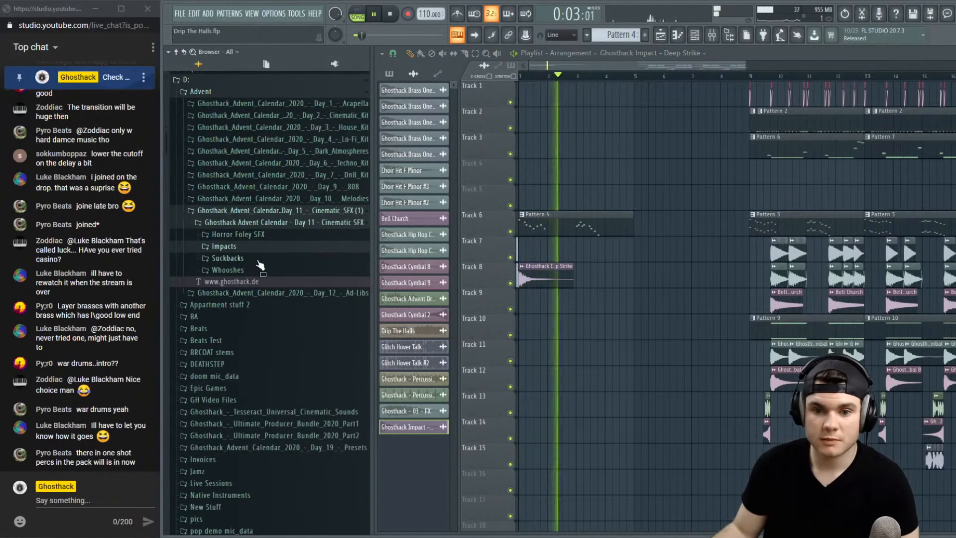
{"action": "key", "text": "space"}
{"action": "left_click", "coordinate": [262, 238]}
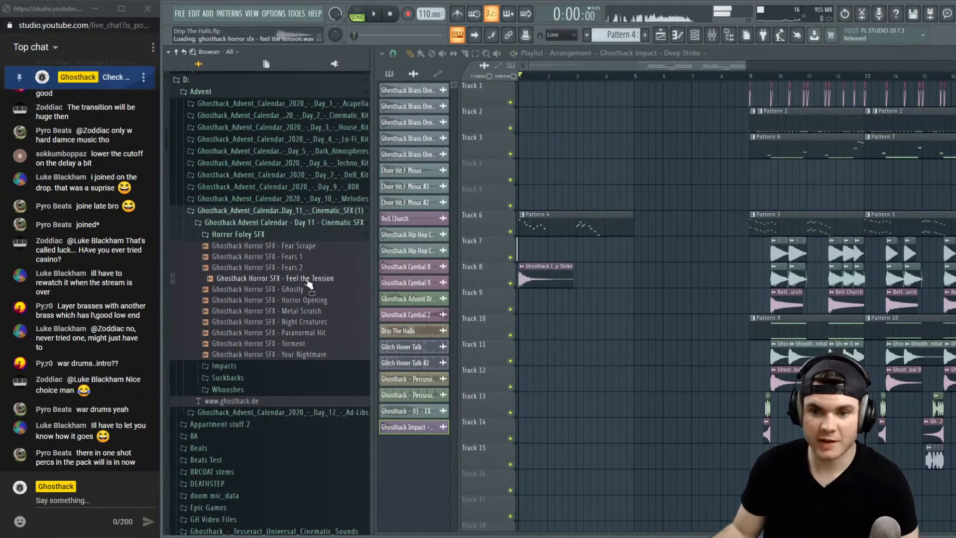
{"action": "left_click", "coordinate": [317, 312]}
{"action": "left_click", "coordinate": [315, 332]}
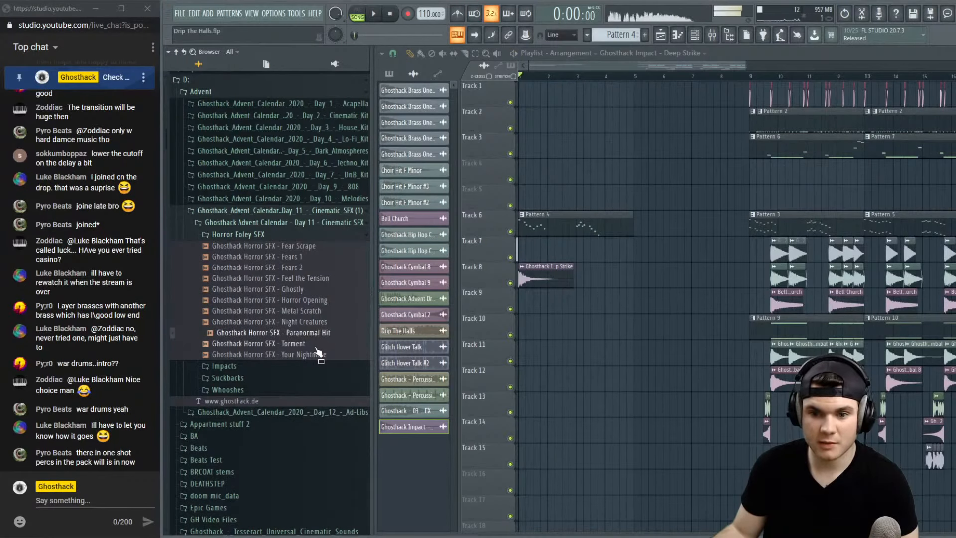
{"action": "left_click", "coordinate": [311, 343]}
{"action": "left_click", "coordinate": [311, 355]}
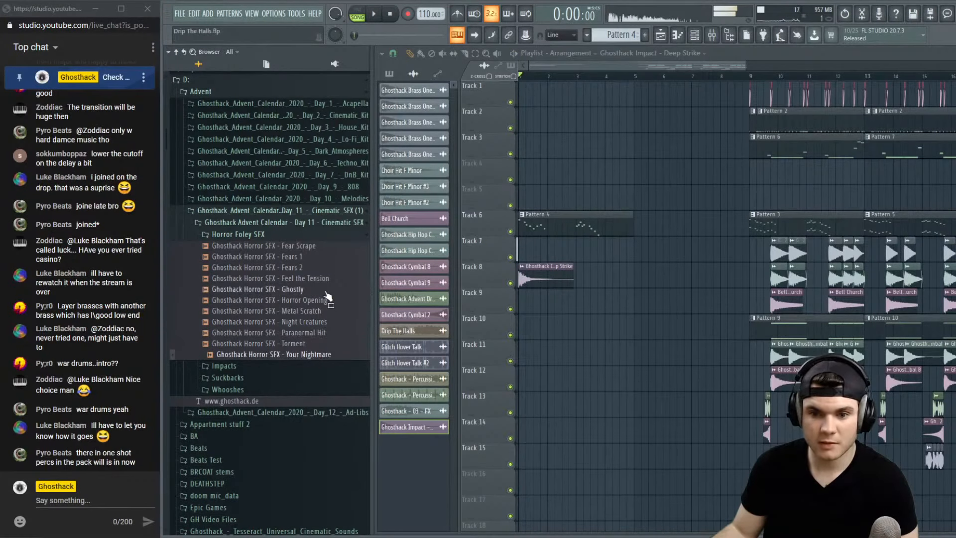
{"action": "left_click", "coordinate": [306, 246]}
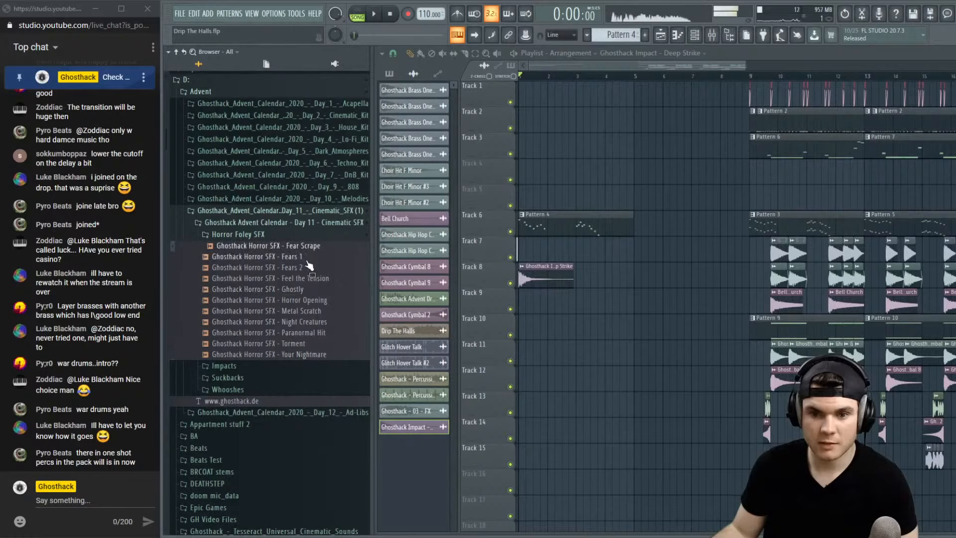
{"action": "left_click", "coordinate": [299, 257]}
{"action": "left_click", "coordinate": [304, 268]}
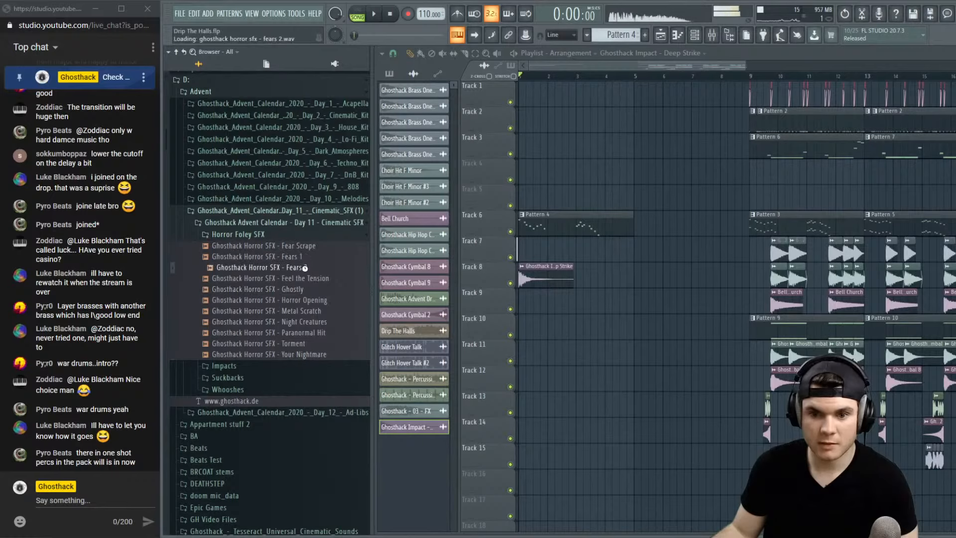
Open the Whooshes folder and preview samples including Compassion, Envy, Response, Sci-Fi, Uncertainty and Unreality
{"action": "left_click", "coordinate": [269, 236]}
{"action": "left_click", "coordinate": [259, 272]}
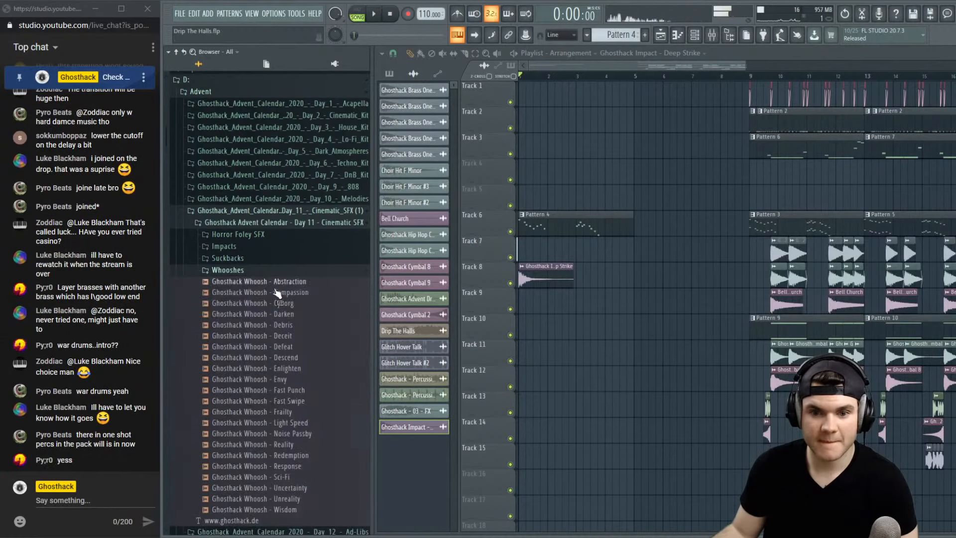
{"action": "left_click", "coordinate": [289, 292]}
{"action": "left_click", "coordinate": [309, 380]}
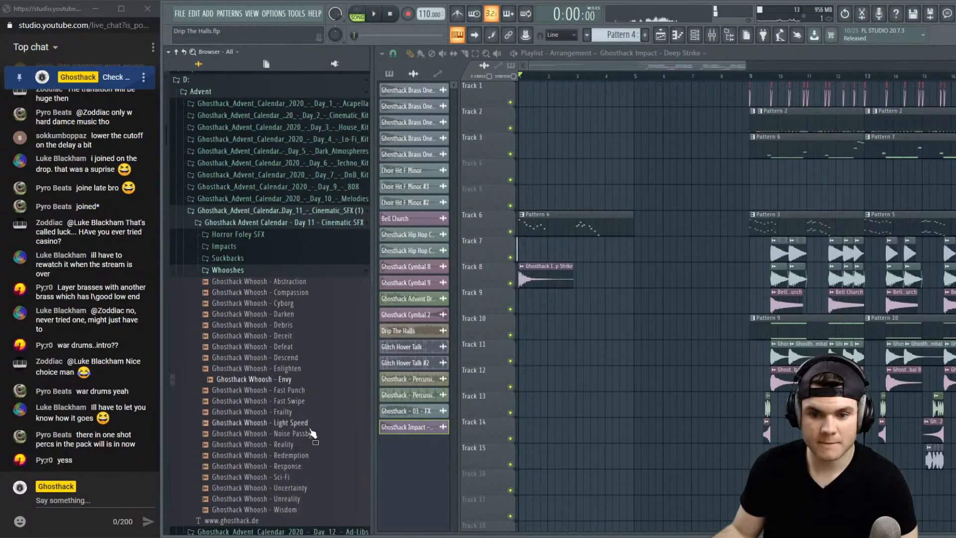
{"action": "left_click", "coordinate": [316, 467]}
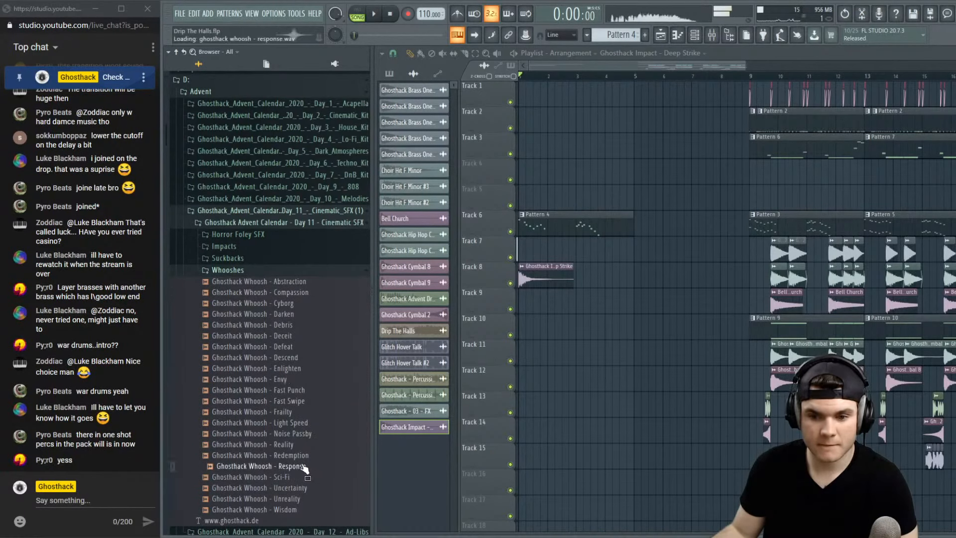
{"action": "left_click", "coordinate": [291, 477]}
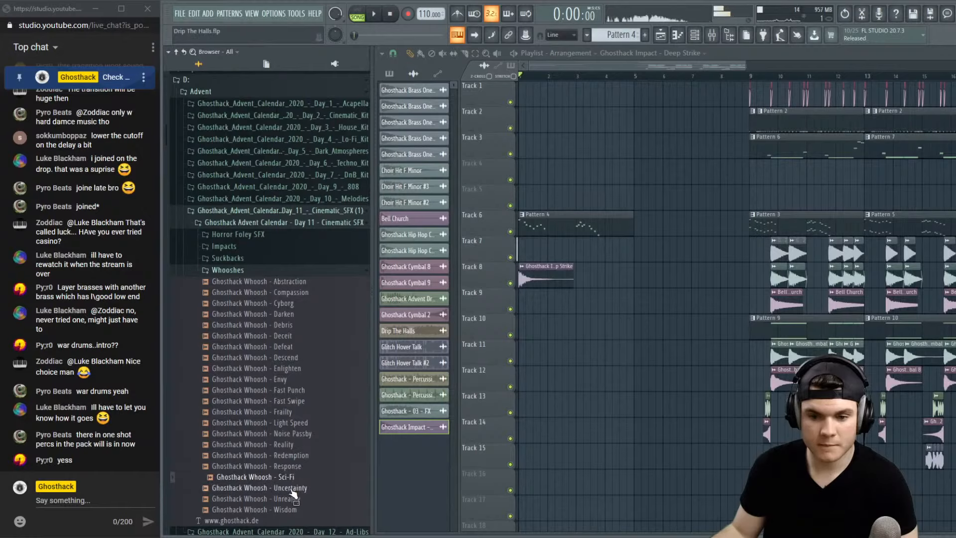
{"action": "left_click", "coordinate": [291, 489]}
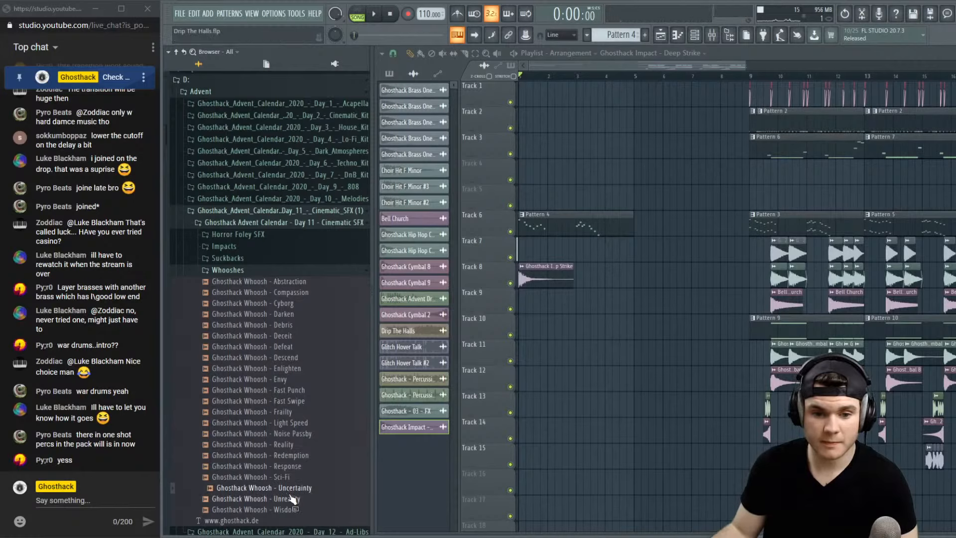
{"action": "left_click", "coordinate": [293, 498]}
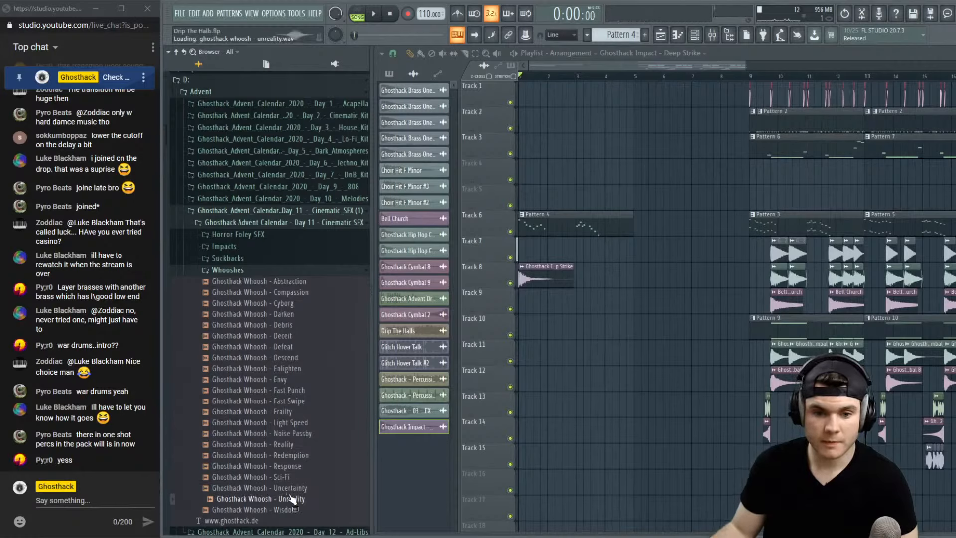
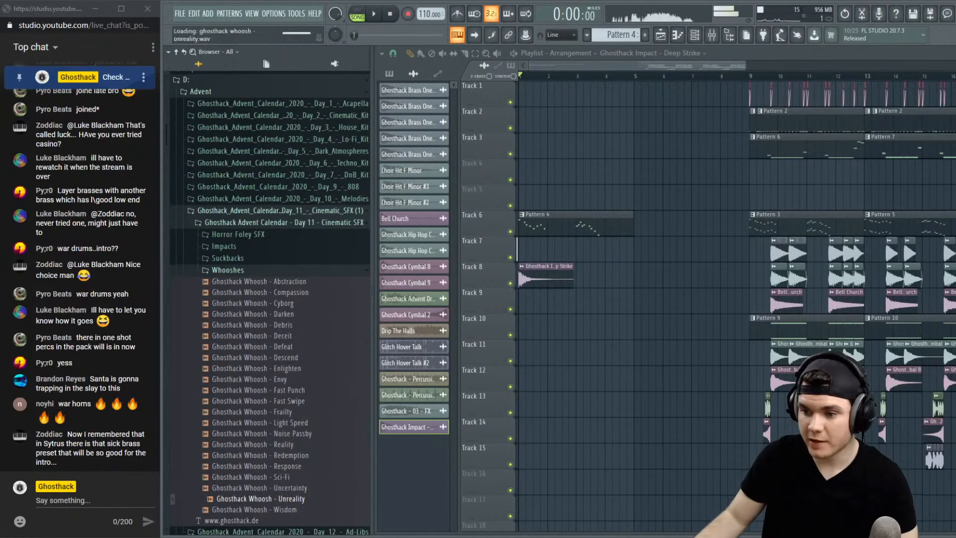
Place the Unreality whoosh on Track 16 so it swells into bar 9, and play the transition
{"action": "left_click", "coordinate": [751, 80]}
{"action": "key", "text": "space"}
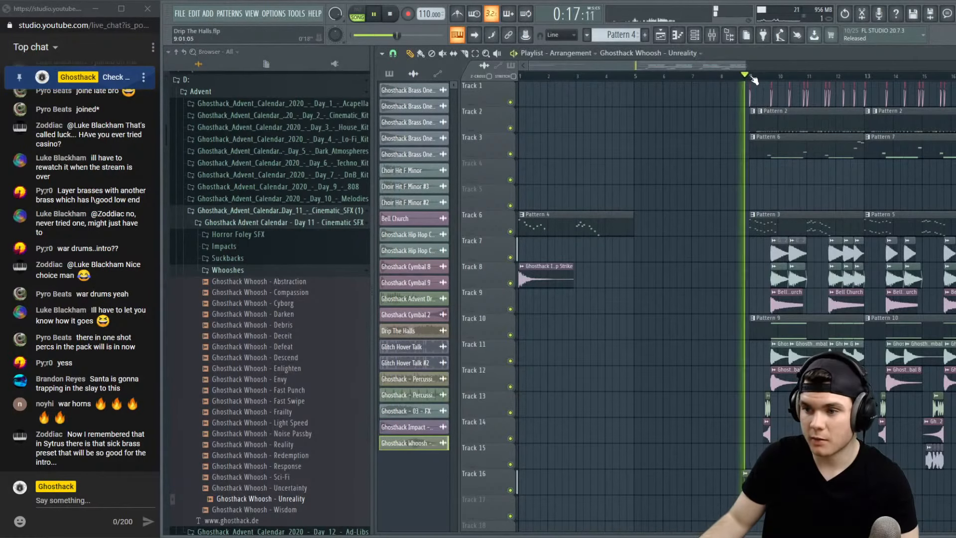
{"action": "scroll", "coordinate": [757, 82], "scroll_direction": "up", "scroll_amount": 5}
{"action": "scroll", "coordinate": [757, 82], "scroll_direction": "down", "scroll_amount": 1}
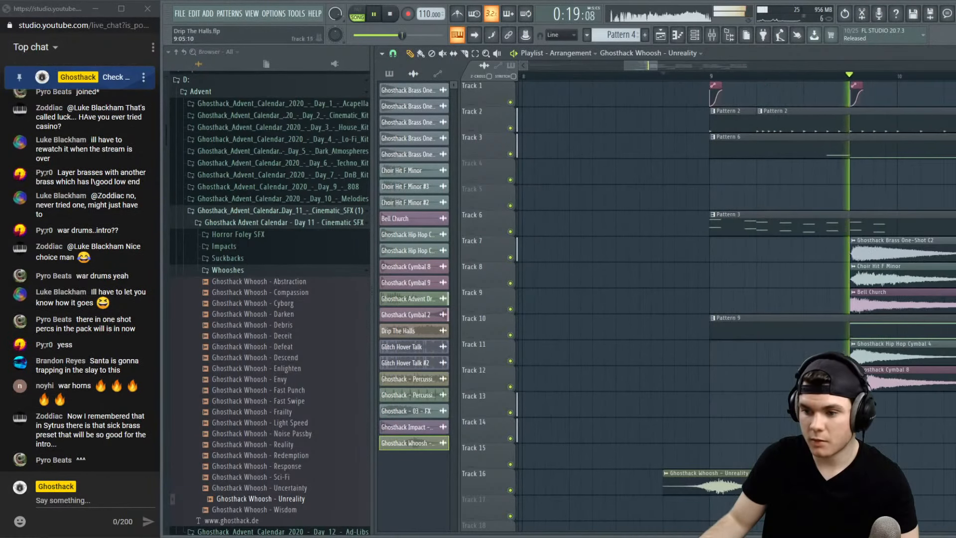
{"action": "key", "text": "space"}
{"action": "key", "text": "space"}
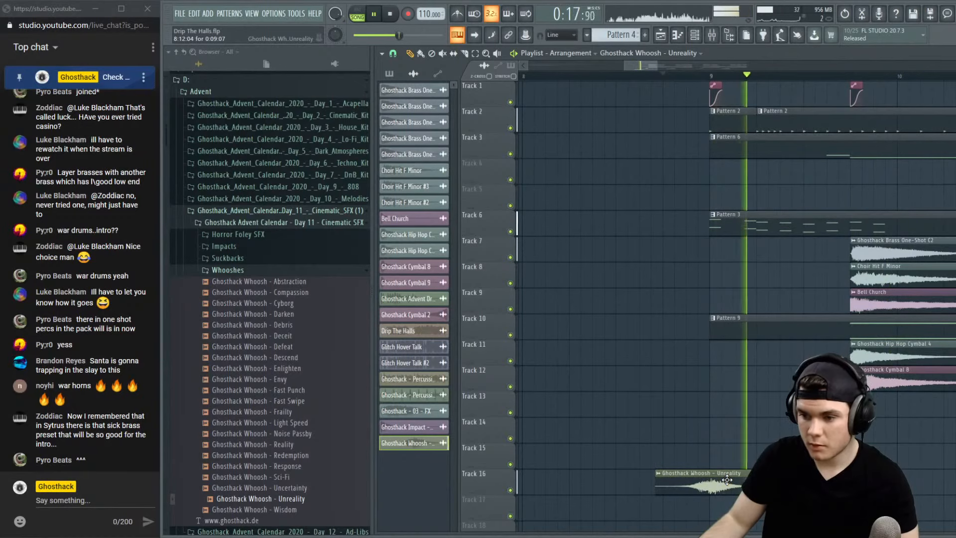
Move the Unreality whoosh on Track 16 to start at 9:08:04, leading into the first brass hit, and play it back
{"action": "left_click_drag", "start_coordinate": [707, 482], "coordinate": [847, 483]}
{"action": "key", "text": "space"}
{"action": "key", "text": "space"}
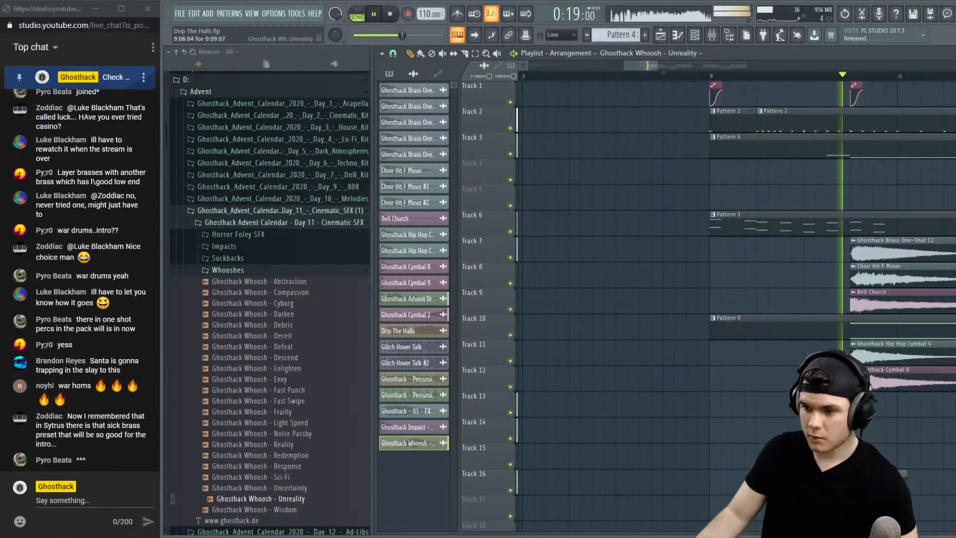
Lower the Unreality whoosh's channel volume to 56% and play the passage from just before bar 9
{"action": "double_click", "coordinate": [847, 482]}
{"action": "key", "text": "space"}
{"action": "key", "text": "space"}
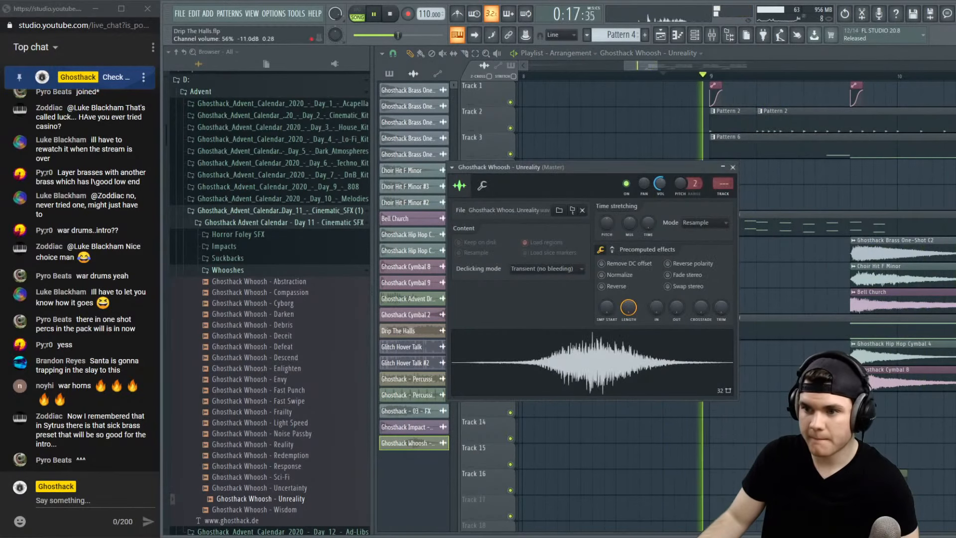
{"action": "scroll", "coordinate": [692, 83], "scroll_direction": "down", "scroll_amount": 2}
{"action": "scroll", "coordinate": [690, 80], "scroll_direction": "down", "scroll_amount": 2}
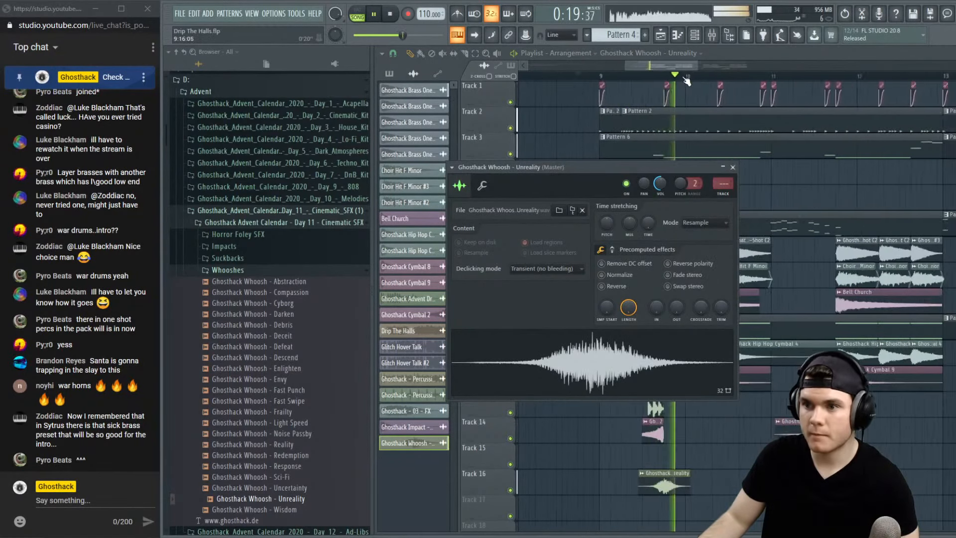
Move the Unreality whoosh on Track 16 earlier so that its peak lands on bar 9
{"action": "left_click_drag", "start_coordinate": [685, 67], "coordinate": [698, 69]}
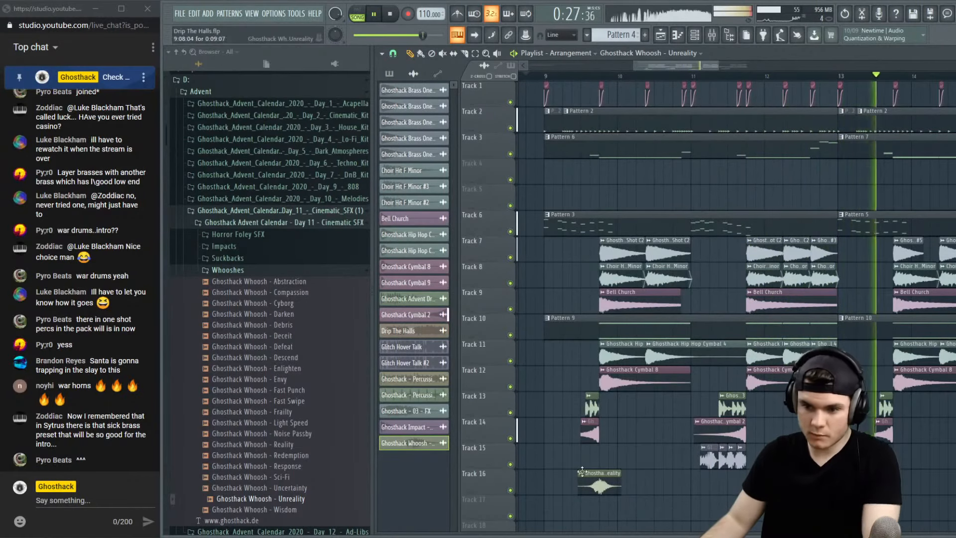
{"action": "left_click_drag", "start_coordinate": [601, 486], "coordinate": [547, 485]}
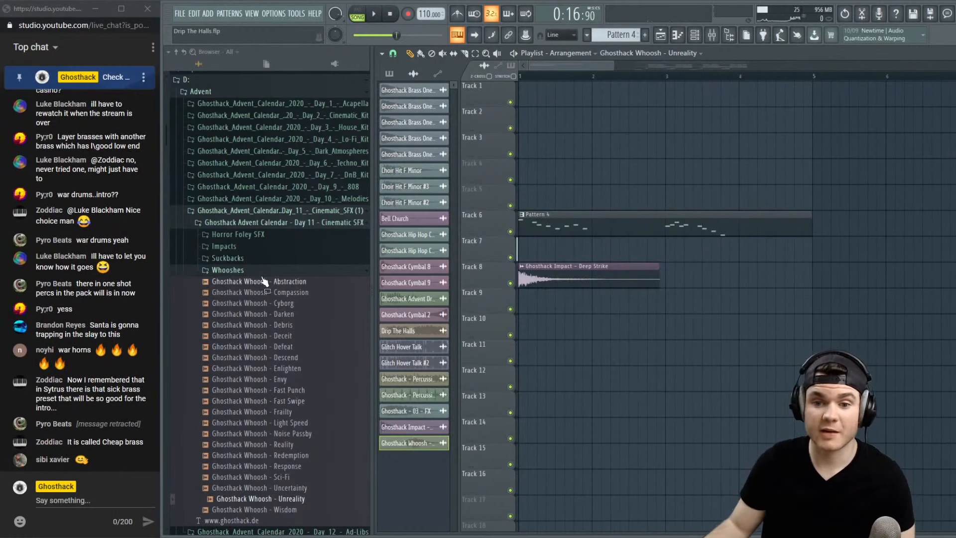
Close the Day 11 sample folder, open the Day 5 Dark Atmospheres folder, and preview Betrayed Atmosphere C# and Forest Atmosphere G
{"action": "left_click", "coordinate": [253, 271]}
{"action": "left_click", "coordinate": [252, 222]}
{"action": "left_click", "coordinate": [255, 210]}
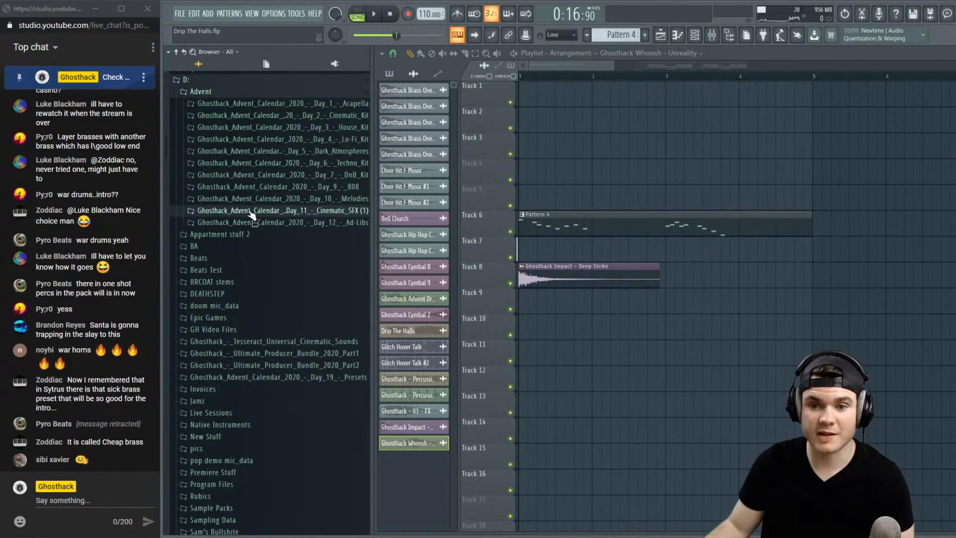
{"action": "scroll", "coordinate": [328, 232], "scroll_direction": "up", "scroll_amount": 4}
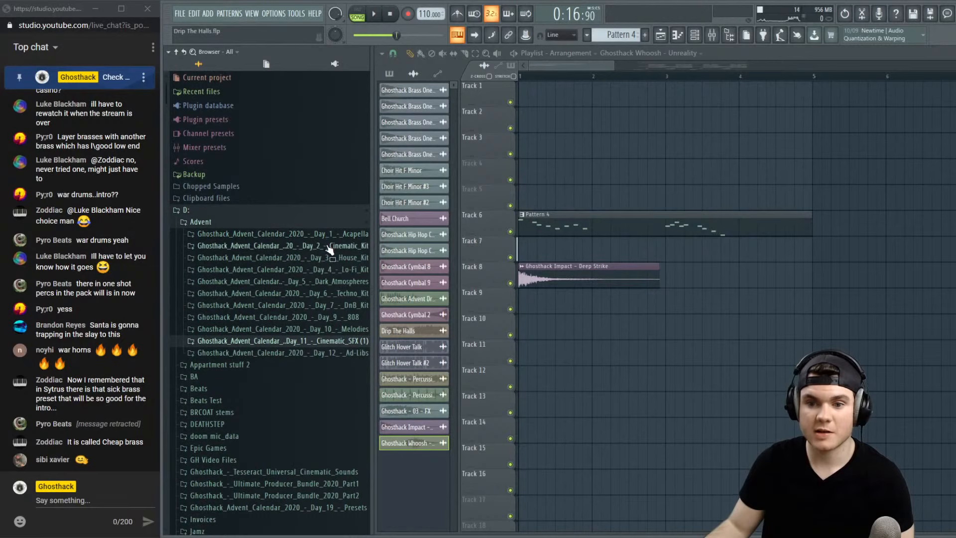
{"action": "left_click", "coordinate": [320, 281]}
{"action": "left_click", "coordinate": [284, 293]}
{"action": "left_click", "coordinate": [273, 305]}
{"action": "left_click", "coordinate": [279, 327]}
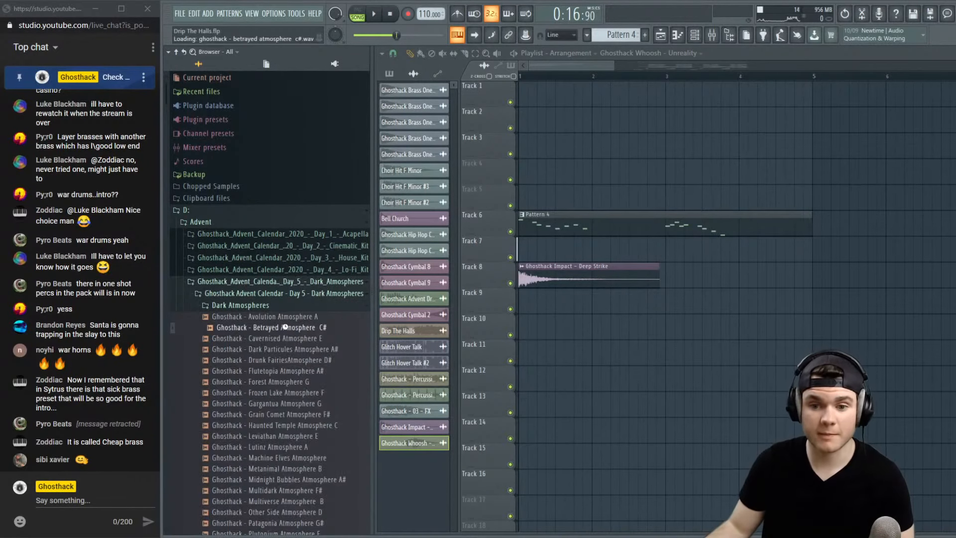
{"action": "scroll", "coordinate": [318, 343], "scroll_direction": "down", "scroll_amount": 3}
{"action": "scroll", "coordinate": [521, 85], "scroll_direction": "down", "scroll_amount": 4}
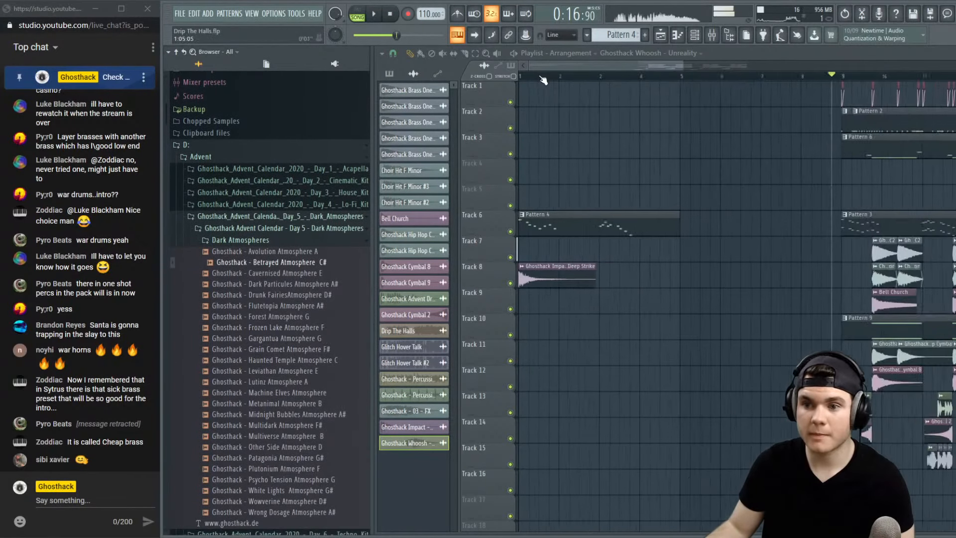
{"action": "left_click", "coordinate": [309, 317]}
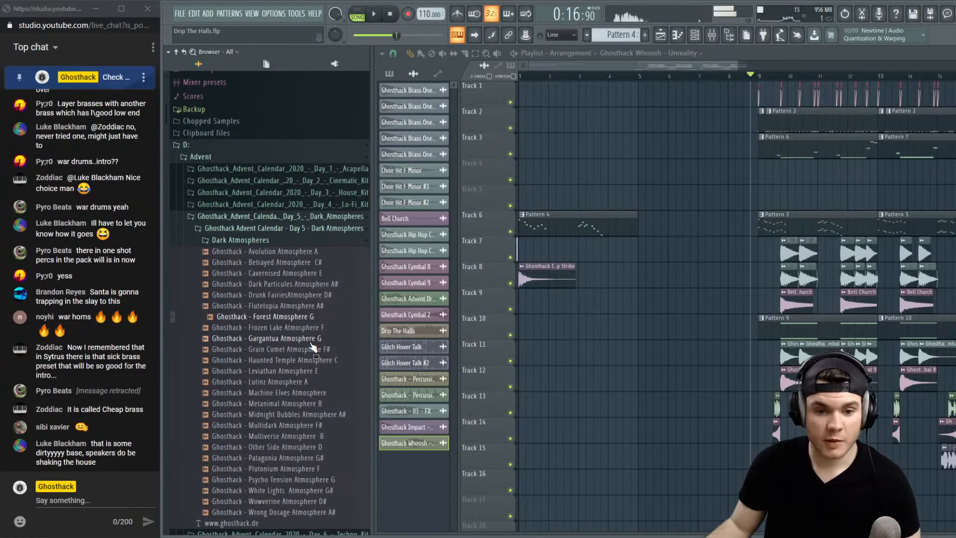
Filter the Channel rack to show the Unsorted channels
{"action": "left_click", "coordinate": [678, 39]}
{"action": "left_click", "coordinate": [466, 447]}
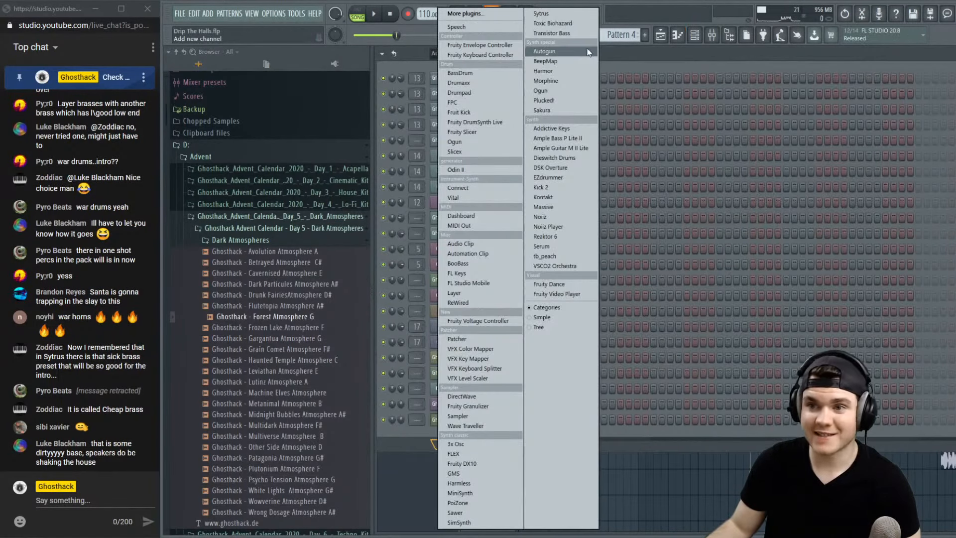
{"action": "left_click", "coordinate": [609, 53]}
{"action": "left_click", "coordinate": [467, 54]}
{"action": "left_click", "coordinate": [467, 98]}
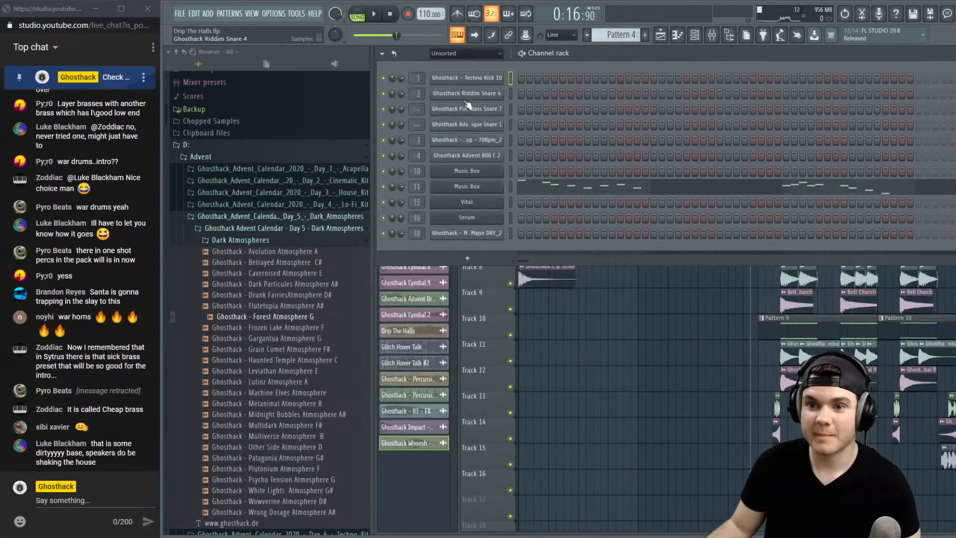
Add a Sytrus channel and load its Cheap brass preset from the Wind category
{"action": "left_click", "coordinate": [469, 257]}
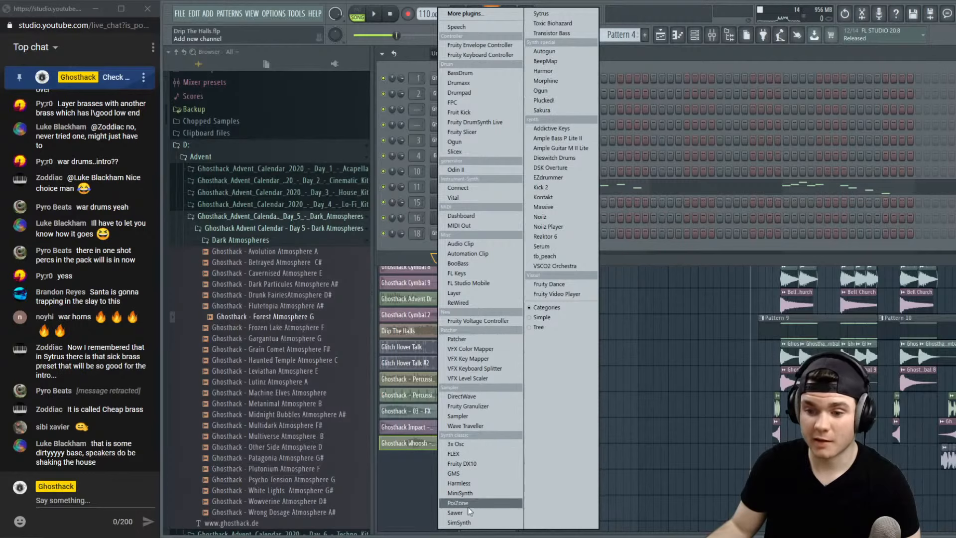
{"action": "left_click", "coordinate": [543, 17]}
{"action": "left_click_drag", "start_coordinate": [696, 183], "coordinate": [635, 137]}
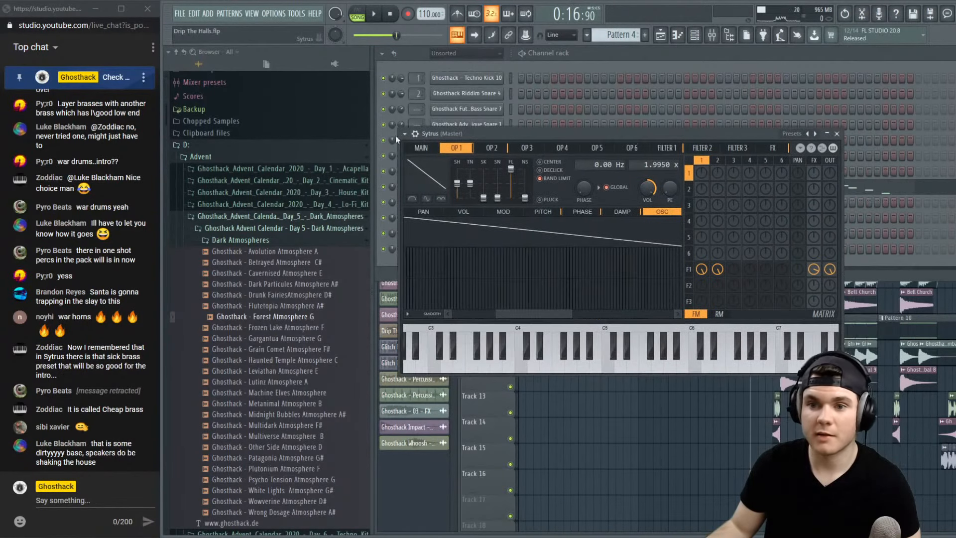
{"action": "left_click", "coordinate": [405, 134]}
{"action": "mouse_move", "coordinate": [417, 165]}
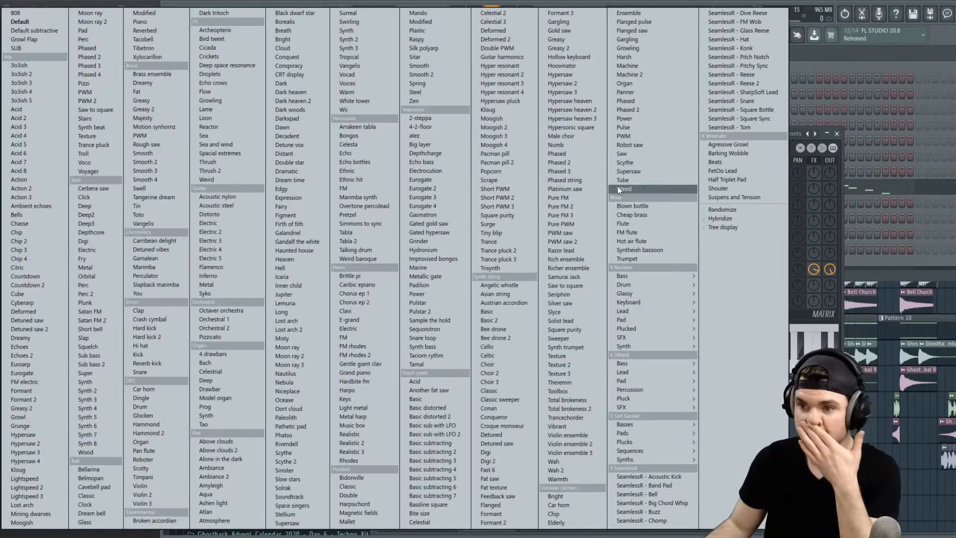
{"action": "left_click", "coordinate": [630, 214]}
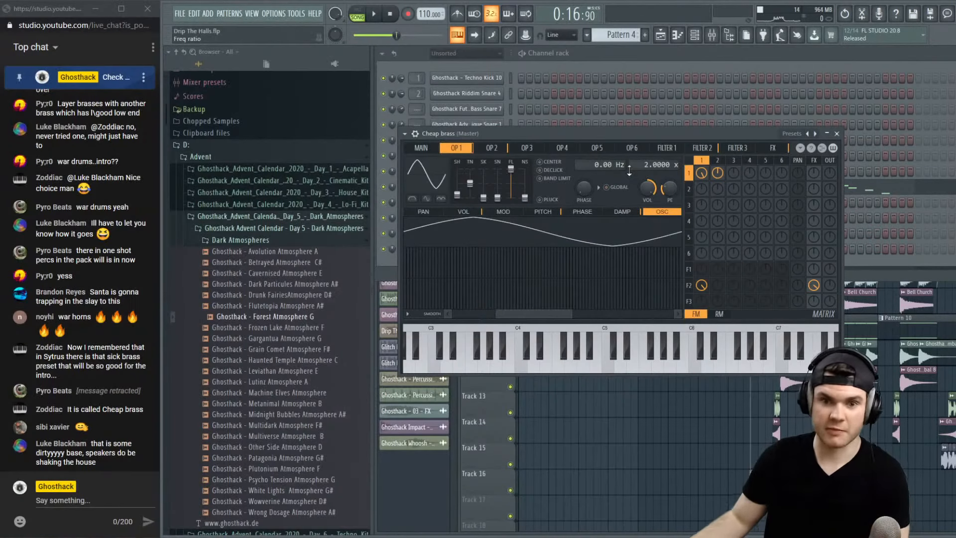
Play several notes on the Cheap brass patch to audition its sound
{"action": "key", "text": "x"}
{"action": "key", "text": "c"}
{"action": "key", "text": "q"}
{"action": "key", "text": "w"}
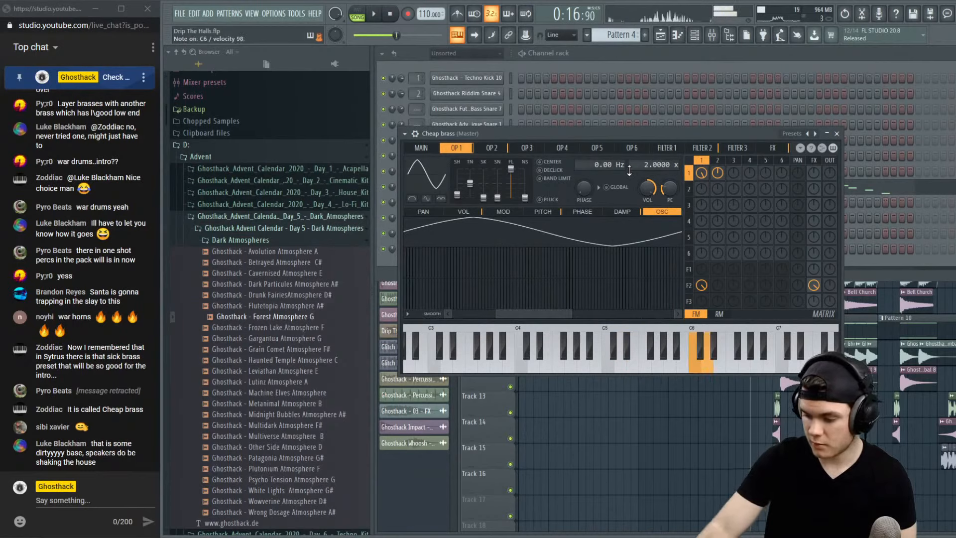
{"action": "key", "text": "e"}
{"action": "key", "text": "i"}
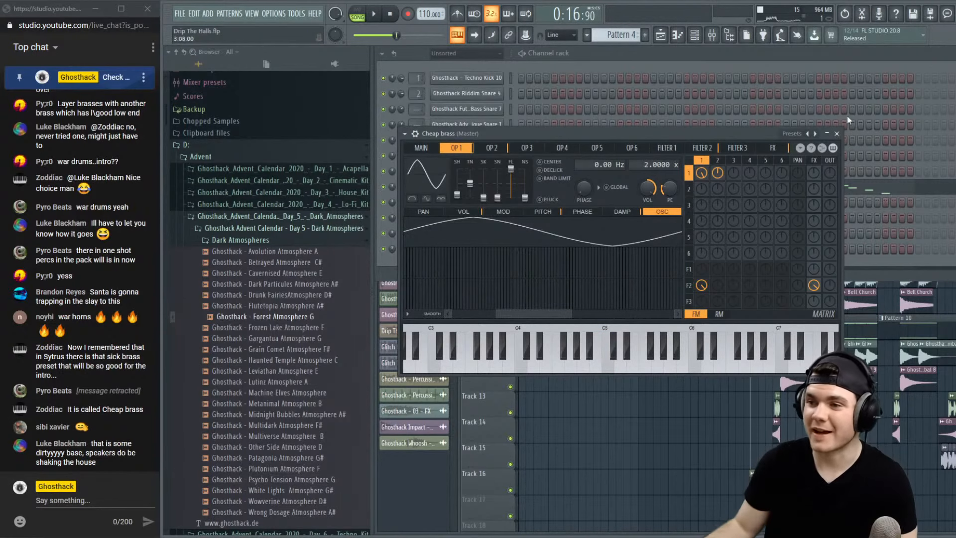
Delete the Cheap brass channel from the Channel rack and return to the Playlist
{"action": "left_click", "coordinate": [838, 134]}
{"action": "right_click", "coordinate": [476, 252]}
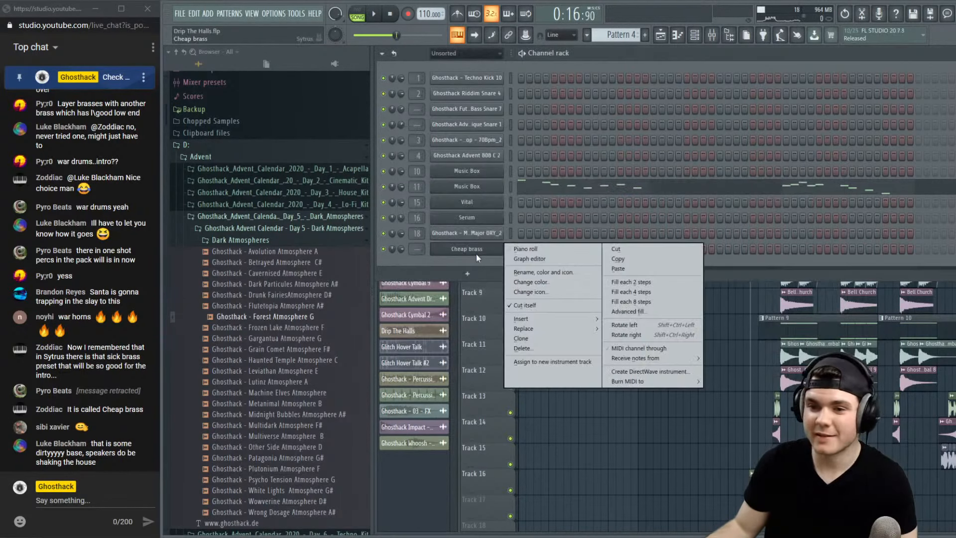
{"action": "left_click", "coordinate": [524, 347]}
{"action": "left_click", "coordinate": [550, 308]}
{"action": "key", "text": "F6"}
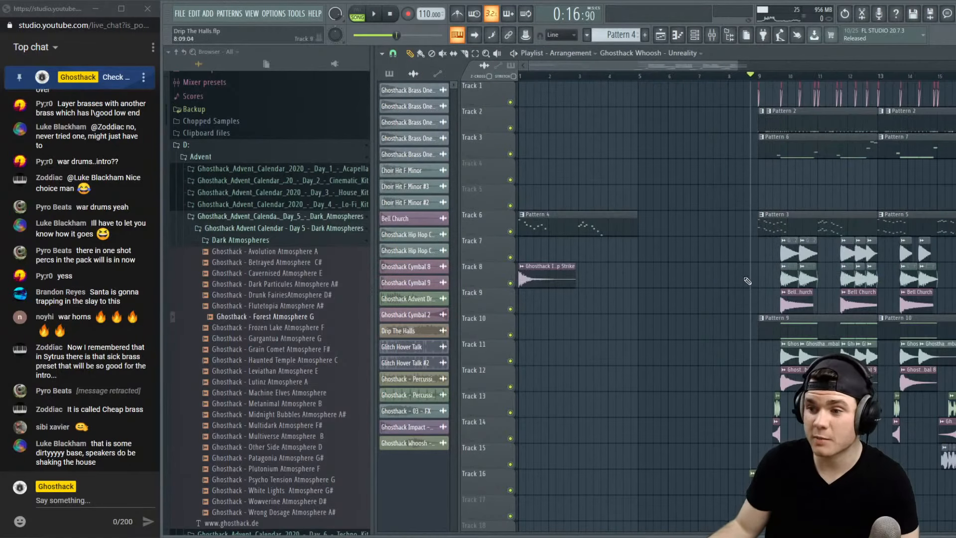
Place the Brass One-Shot C2 clip at bar 1 on Track 10, lengthen it to one bar and play the intro
{"action": "key", "text": "space"}
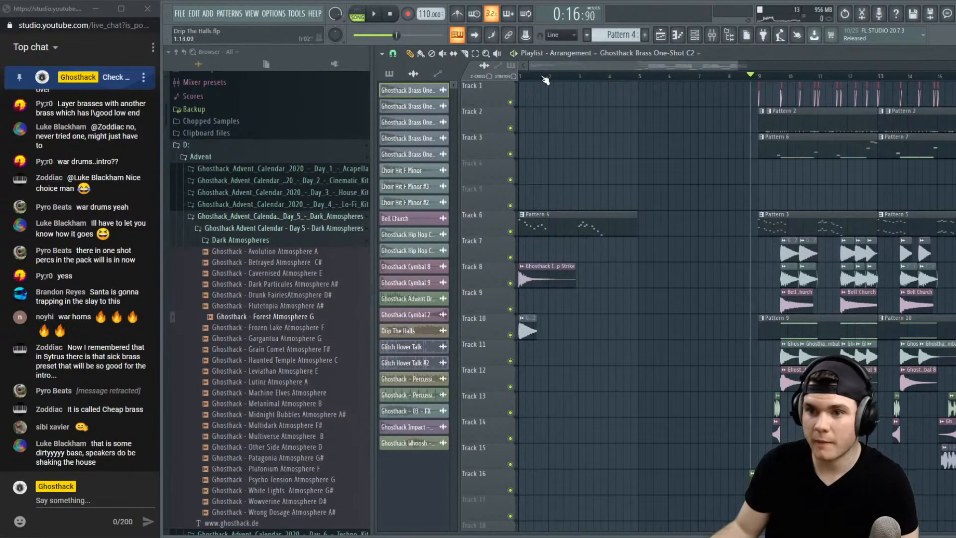
{"action": "left_click", "coordinate": [524, 78]}
{"action": "key", "text": "space"}
{"action": "scroll", "coordinate": [533, 78], "scroll_direction": "up", "scroll_amount": 4}
{"action": "scroll", "coordinate": [543, 100], "scroll_direction": "left", "scroll_amount": 1}
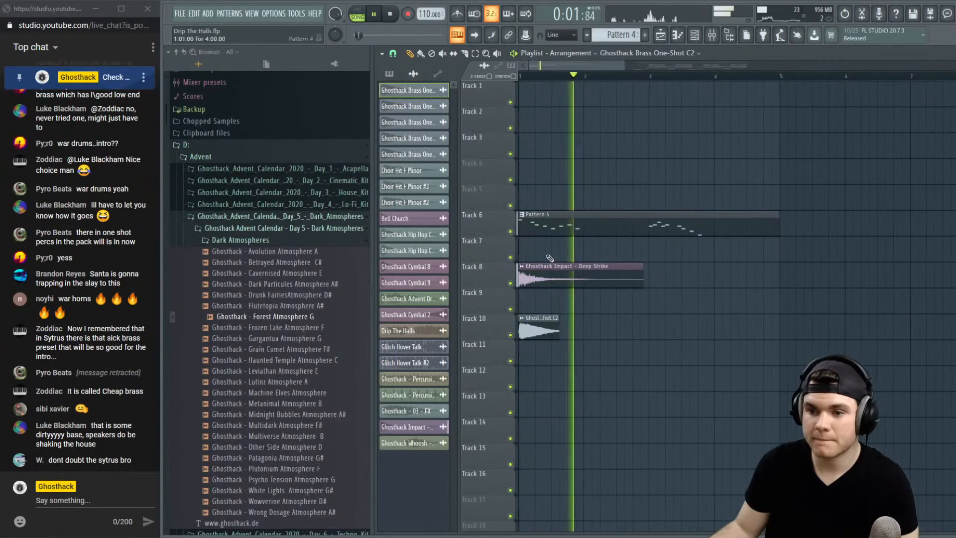
{"action": "key", "text": "space"}
{"action": "key", "text": "space"}
{"action": "left_click_drag", "start_coordinate": [558, 327], "coordinate": [584, 327]}
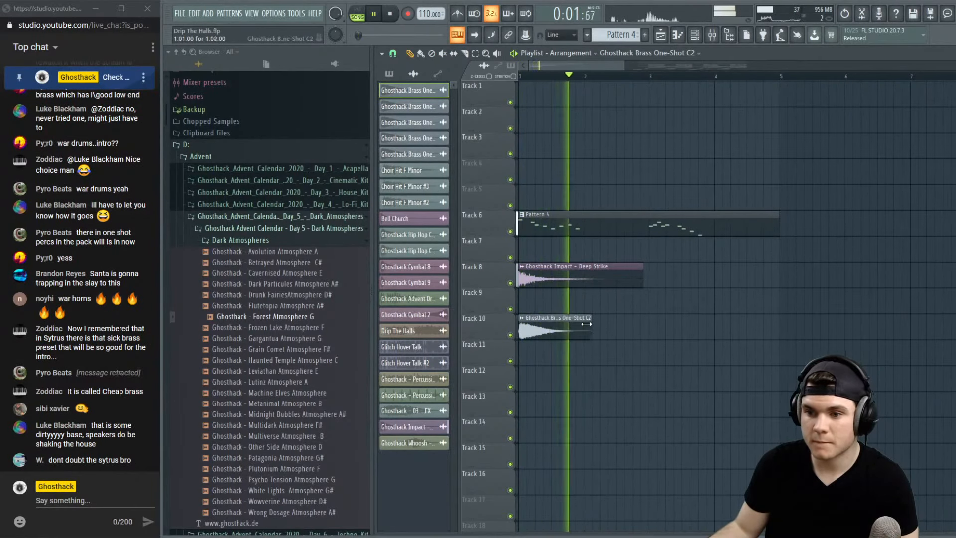
Place a second Brass One-Shot C2 clip on Track 10, move it to bar 5 and replay the intro from bar 1
{"action": "left_click", "coordinate": [650, 328]}
{"action": "left_click_drag", "start_coordinate": [651, 328], "coordinate": [716, 329]}
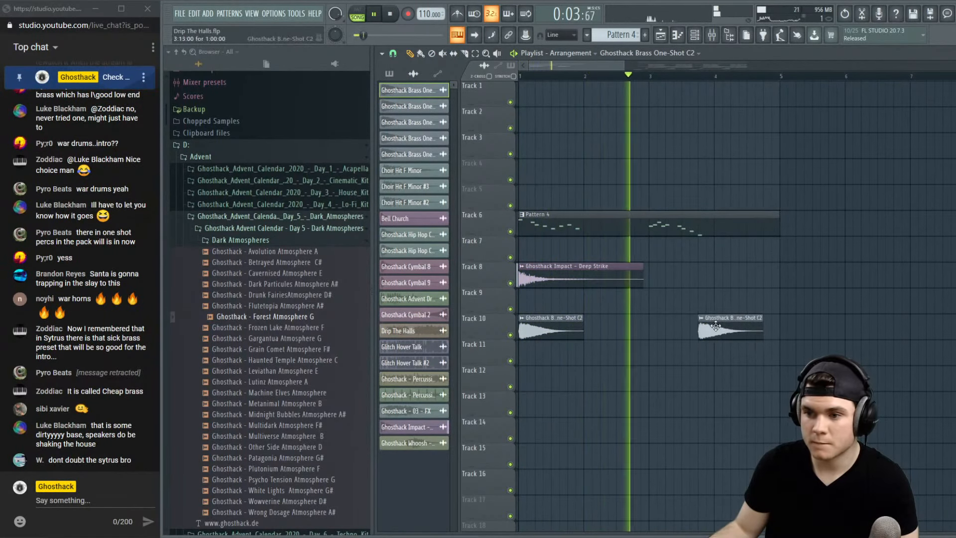
{"action": "scroll", "coordinate": [664, 81], "scroll_direction": "down", "scroll_amount": 3}
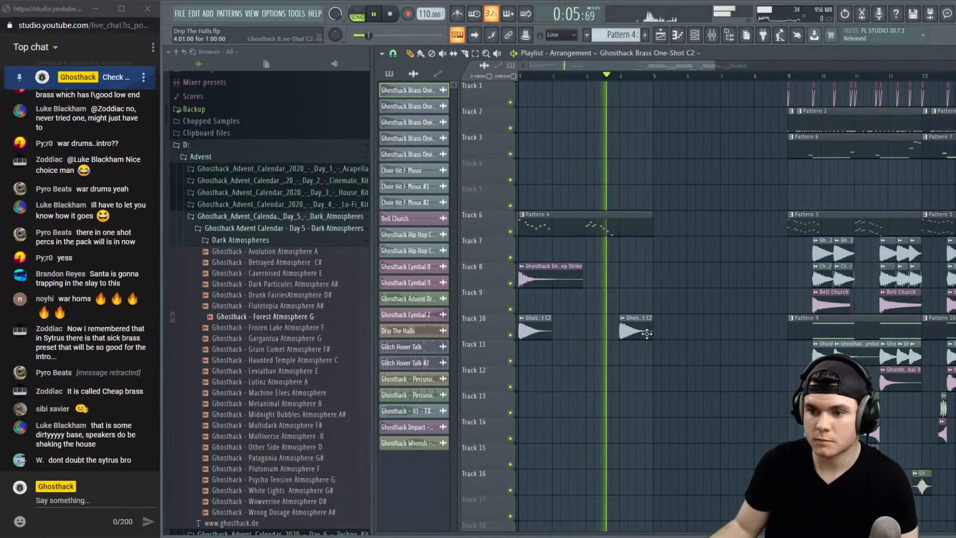
{"action": "left_click_drag", "start_coordinate": [645, 332], "coordinate": [677, 330]}
{"action": "key", "text": "space"}
{"action": "key", "text": "space"}
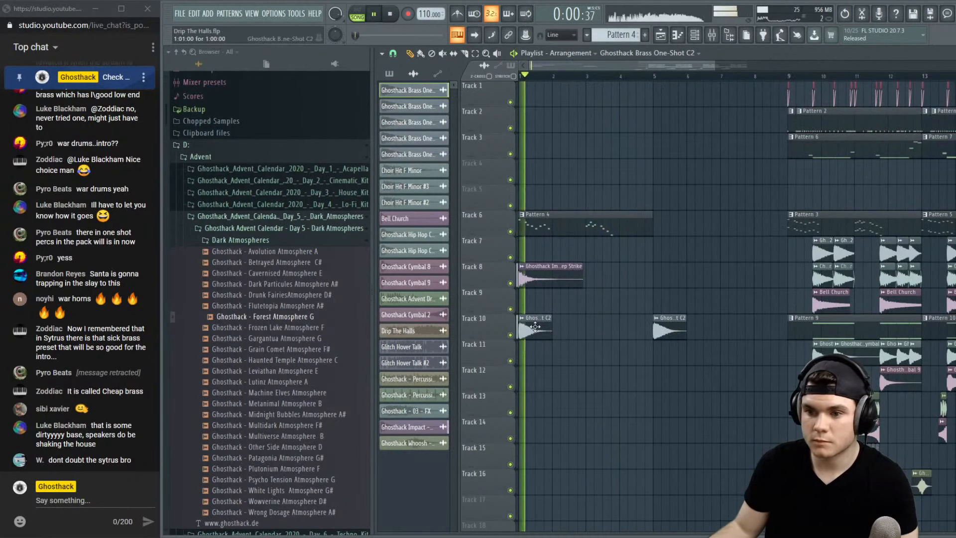
{"action": "key", "text": "space"}
{"action": "key", "text": "space"}
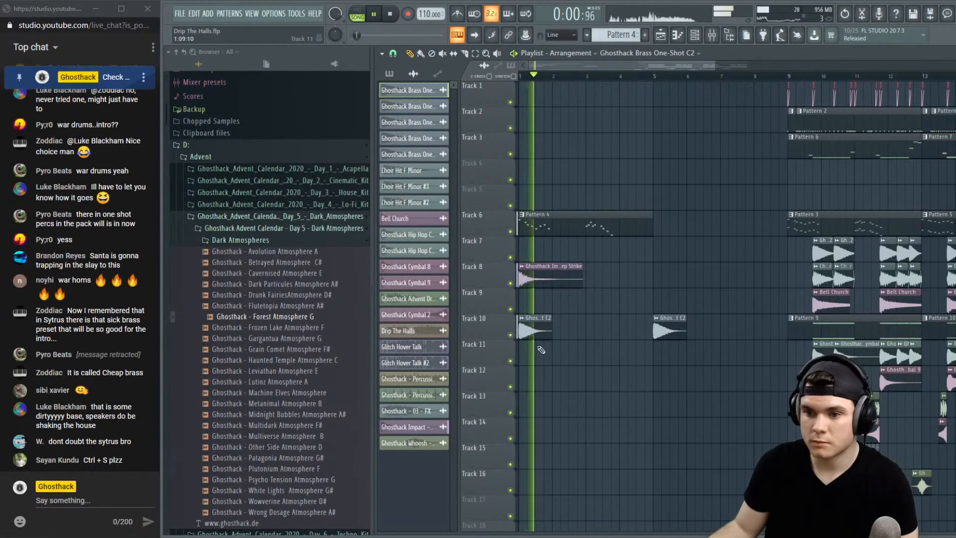
Add Brass One-Shot C2 clips on Track 10 at 1:13:00, 3:01:00 and 3:13:00, and delete the one at bar 5
{"action": "left_click_drag", "start_coordinate": [533, 326], "coordinate": [559, 332]}
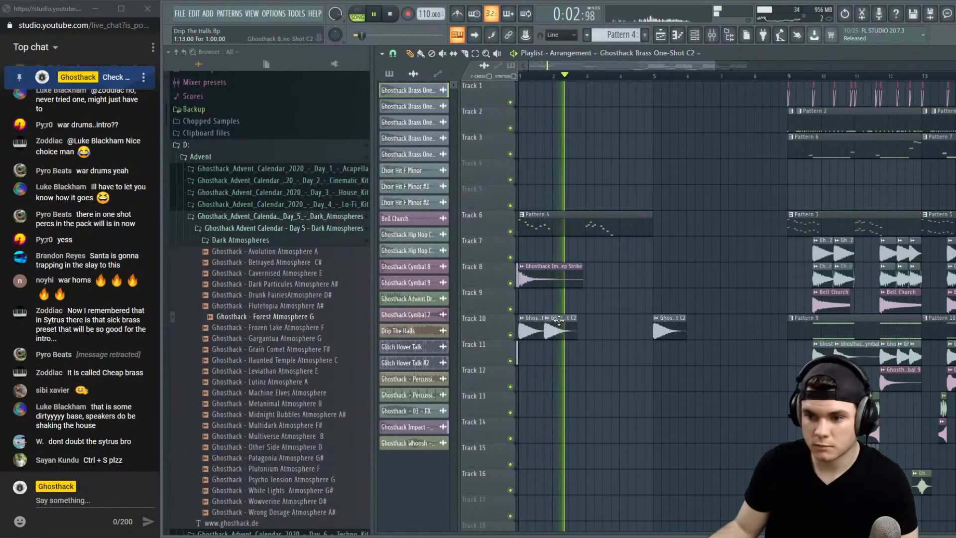
{"action": "left_click", "coordinate": [592, 332]}
{"action": "left_click_drag", "start_coordinate": [614, 348], "coordinate": [617, 332]}
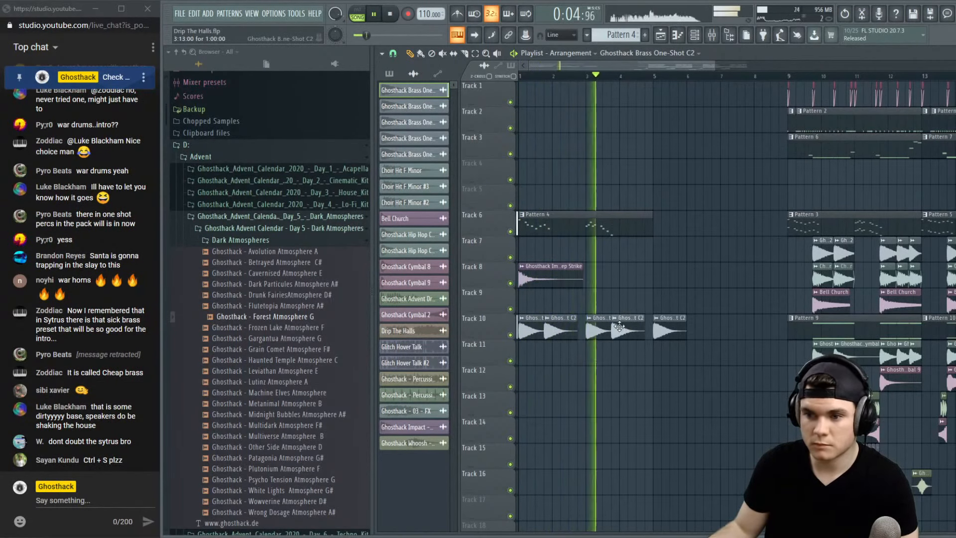
{"action": "right_click", "coordinate": [672, 332]}
{"action": "scroll", "coordinate": [570, 77], "scroll_direction": "up", "scroll_amount": 3}
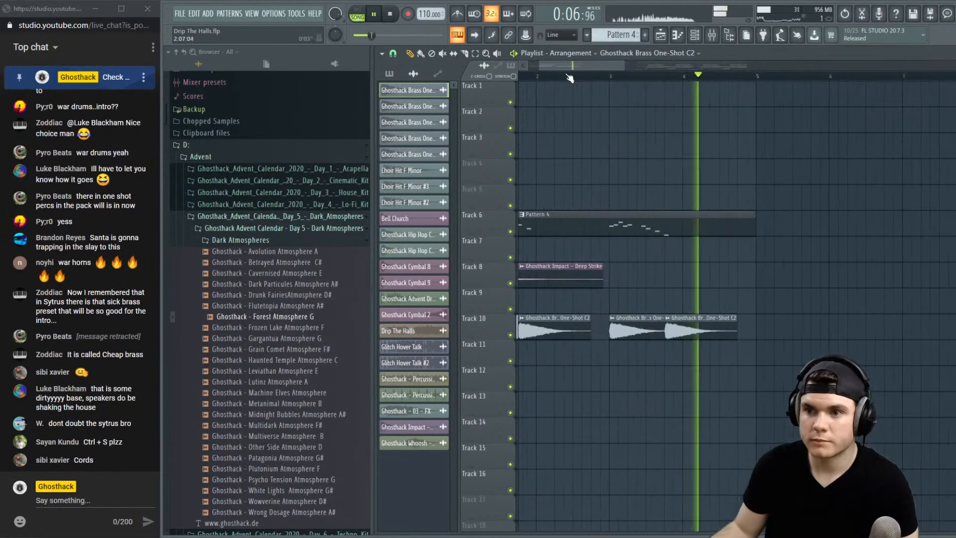
{"action": "key", "text": "space"}
{"action": "scroll", "coordinate": [525, 80], "scroll_direction": "down", "scroll_amount": 1}
{"action": "scroll", "coordinate": [546, 81], "scroll_direction": "down", "scroll_amount": 2}
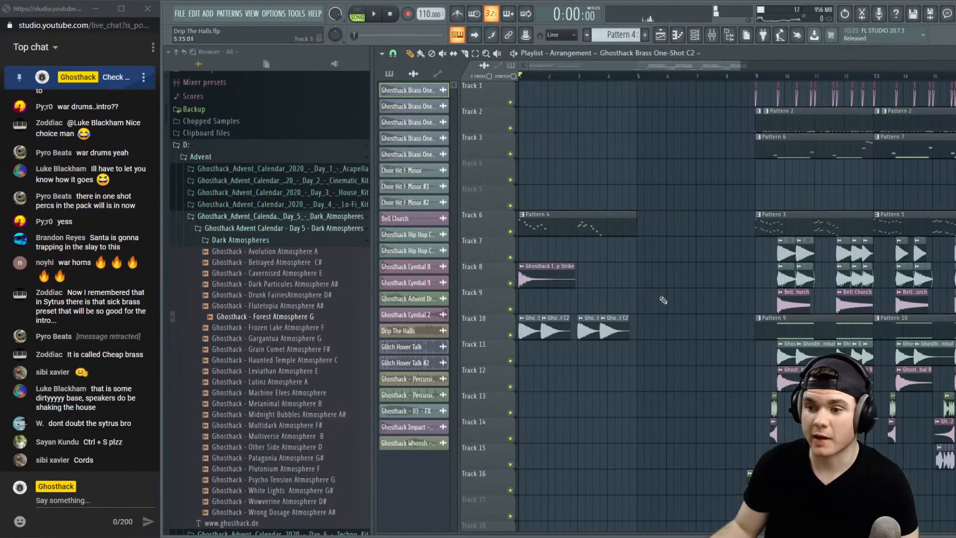
Loop the first four bars of the arrangement and select Insert 13 in the Mixer during playback
{"action": "left_click_drag", "start_coordinate": [638, 75], "coordinate": [519, 76]}
{"action": "key", "text": "space"}
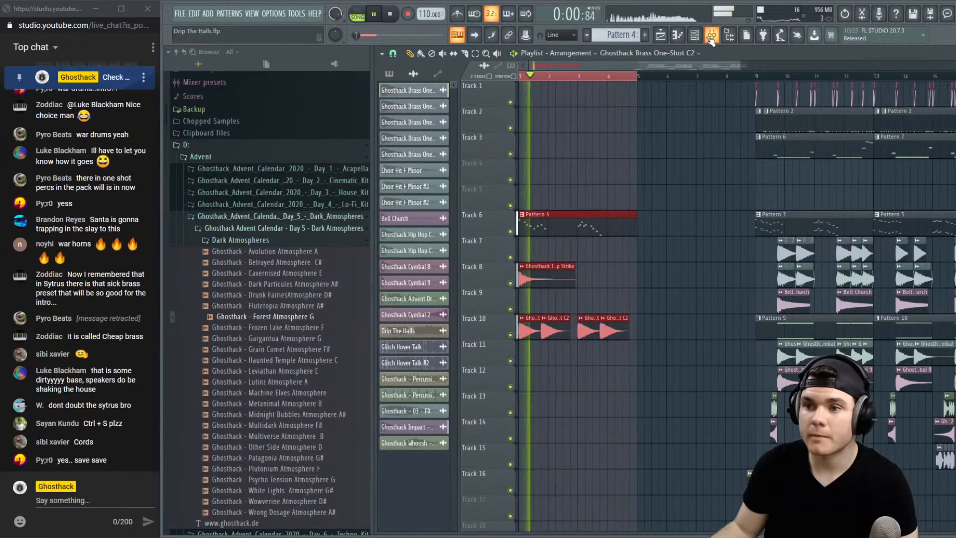
{"action": "key", "text": "F9"}
{"action": "left_click", "coordinate": [534, 321]}
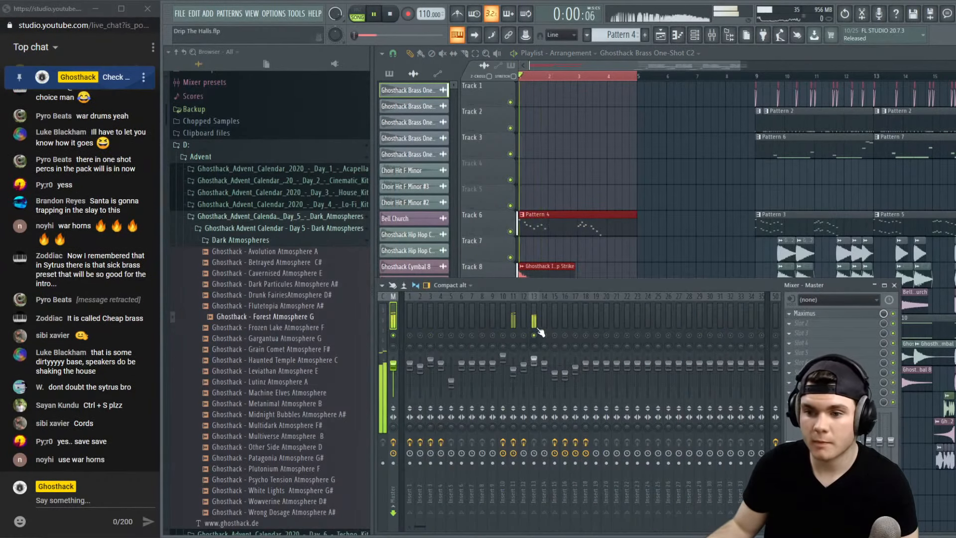
{"action": "key", "text": "space"}
{"action": "key", "text": "space"}
{"action": "key", "text": "space"}
{"action": "key", "text": "space"}
{"action": "key", "text": "space"}
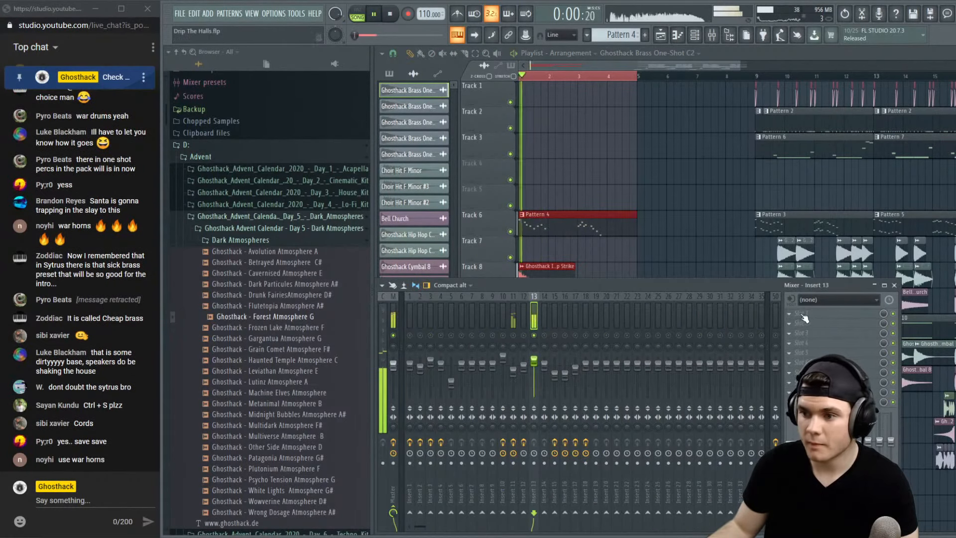
Add Fruity parametric EQ 2 to the first effect slot of Insert 13 and load a preset with low and high cuts
{"action": "left_click", "coordinate": [790, 314]}
{"action": "left_click", "coordinate": [702, 143]}
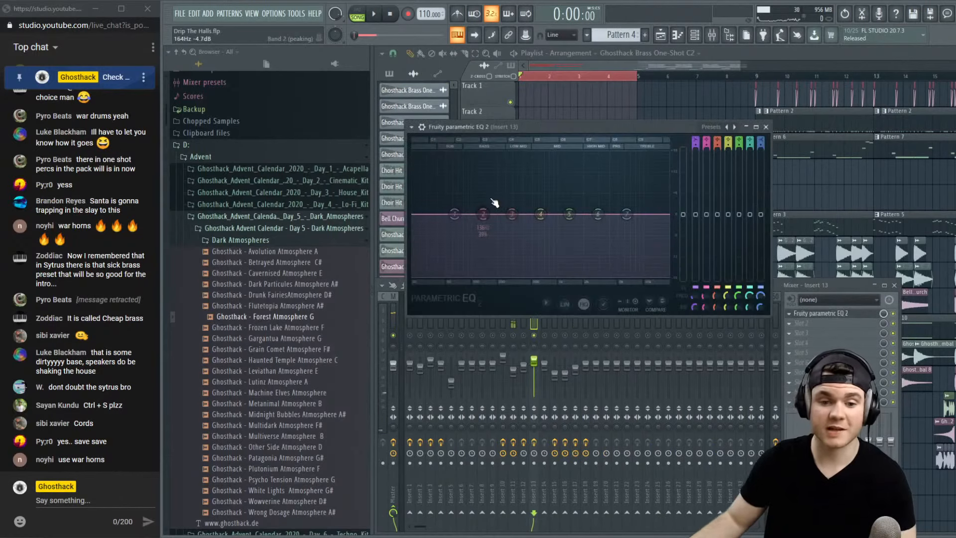
{"action": "left_click", "coordinate": [712, 128]}
{"action": "left_click", "coordinate": [726, 164]}
{"action": "key", "text": "space"}
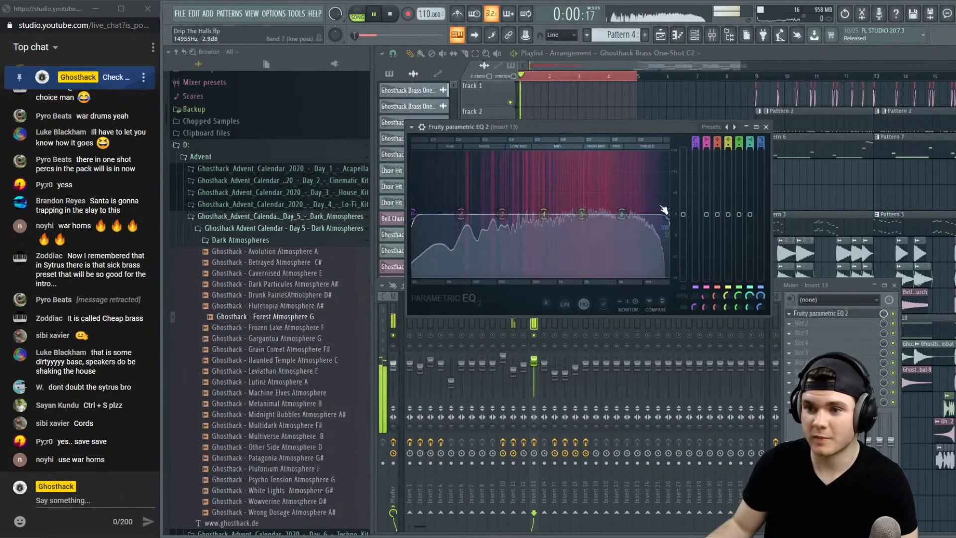
Raise the band 1 low cut and bring the band 7 high cut down into the mids on Insert 13's EQ, adjusting band 7's slope
{"action": "key", "text": "space"}
{"action": "key", "text": "space"}
{"action": "left_click_drag", "start_coordinate": [668, 224], "coordinate": [559, 215]}
{"action": "left_click_drag", "start_coordinate": [413, 214], "coordinate": [451, 214]}
{"action": "key", "text": "space"}
{"action": "left_click_drag", "start_coordinate": [761, 147], "coordinate": [761, 156]}
{"action": "key", "text": "space"}
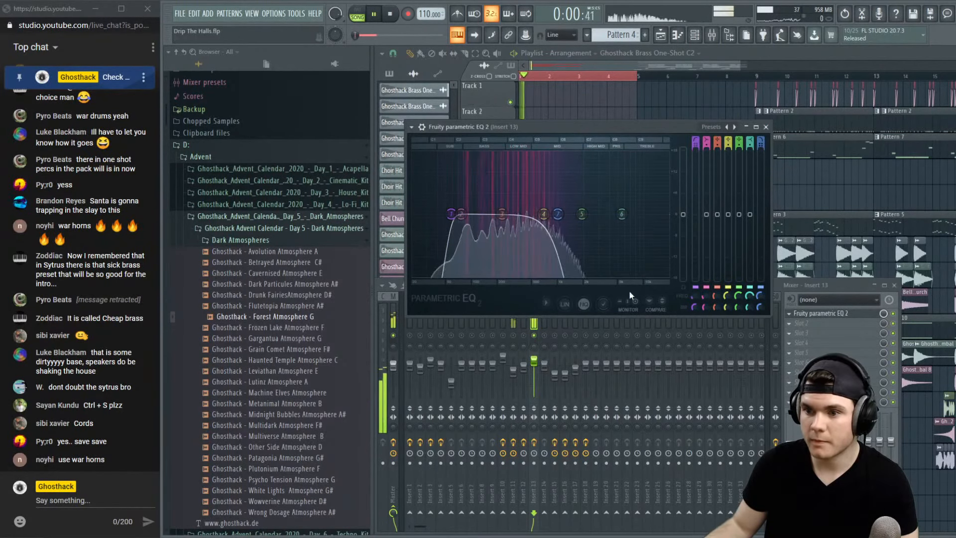
Fine-tune band 7's high-cut frequency on Insert 13's EQ while auditioning the looped brass
{"action": "key", "text": "space"}
{"action": "left_click", "coordinate": [585, 304]}
{"action": "key", "text": "space"}
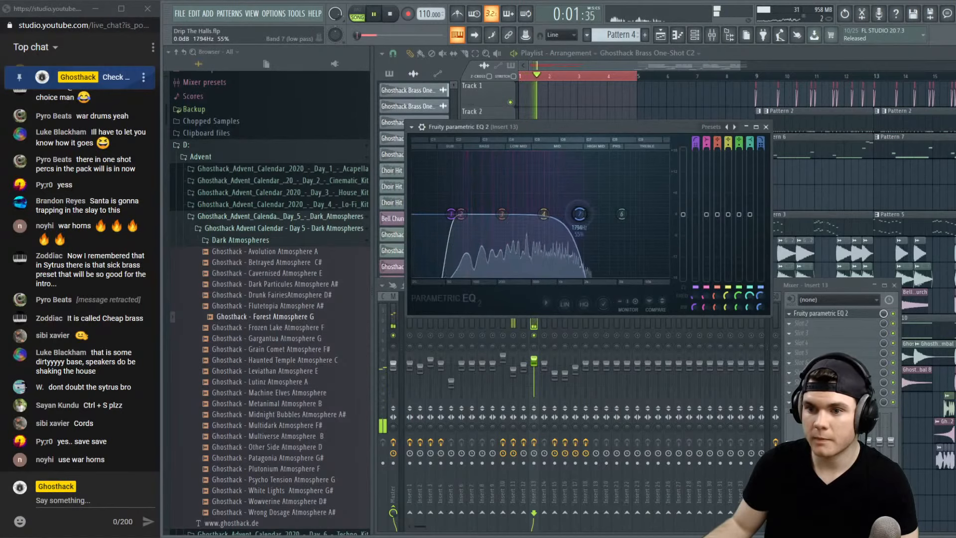
{"action": "mouse_move", "coordinate": [558, 215]}
{"action": "left_mouse_down"}
{"action": "mouse_move", "coordinate": [672, 218]}
{"action": "mouse_move", "coordinate": [556, 214]}
{"action": "left_mouse_up"}
{"action": "key", "text": "space"}
{"action": "key", "text": "space"}
{"action": "key", "text": "space"}
{"action": "key", "text": "space"}
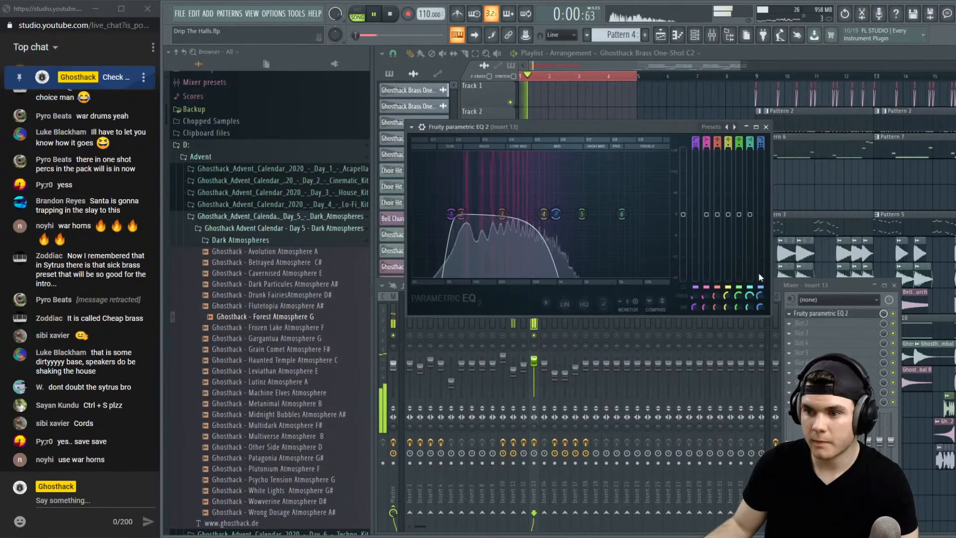
Create an automation clip for Insert 13's EQ band 7 frequency, place it on Track 11 and extend it to bar 9
{"action": "key", "text": "space"}
{"action": "right_click", "coordinate": [761, 295]}
{"action": "left_click", "coordinate": [787, 361]}
{"action": "left_click", "coordinate": [700, 66]}
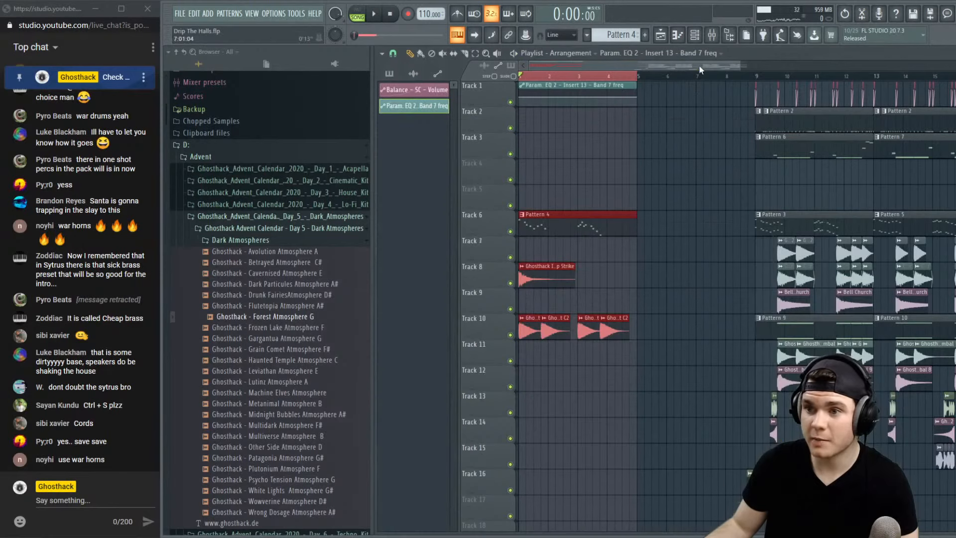
{"action": "left_click_drag", "start_coordinate": [634, 97], "coordinate": [755, 334]}
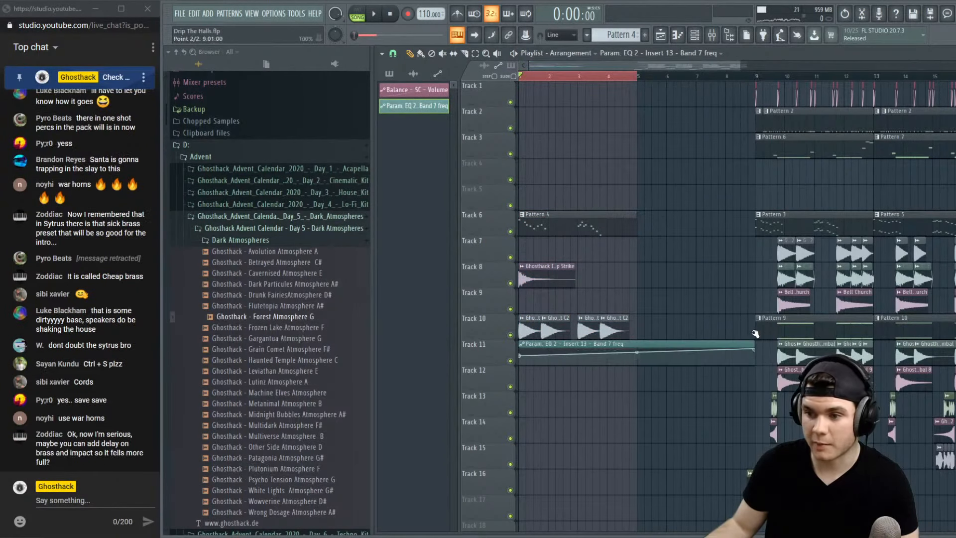
Duplicate the brass clips on Track 10 into bars 5 to 8 and extend the loop to bar 9, undoing the stray Track 5 clip
{"action": "key", "text": "space"}
{"action": "left_click_drag", "start_coordinate": [655, 288], "coordinate": [648, 321]}
{"action": "left_click", "coordinate": [670, 197]}
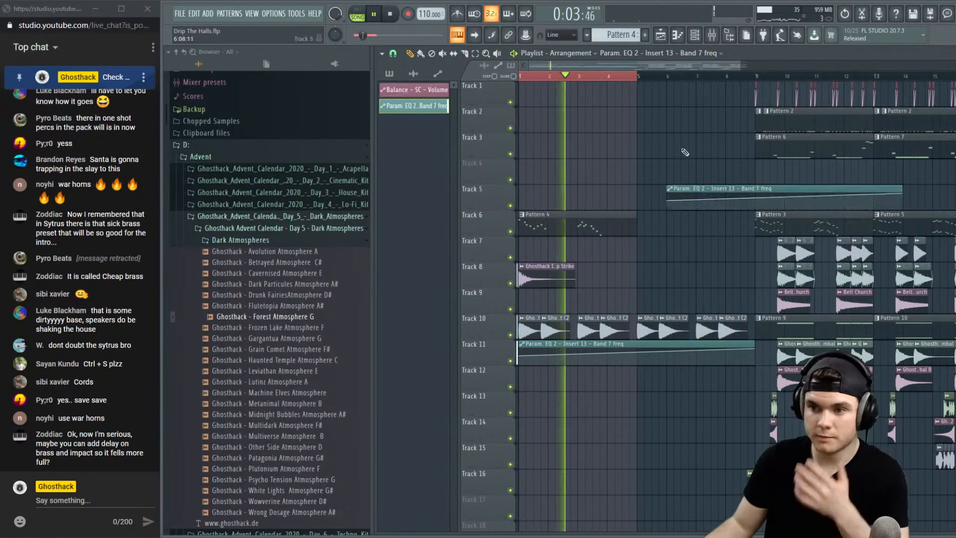
{"action": "key", "text": "ctrl+z"}
{"action": "left_click_drag", "start_coordinate": [638, 82], "coordinate": [754, 81]}
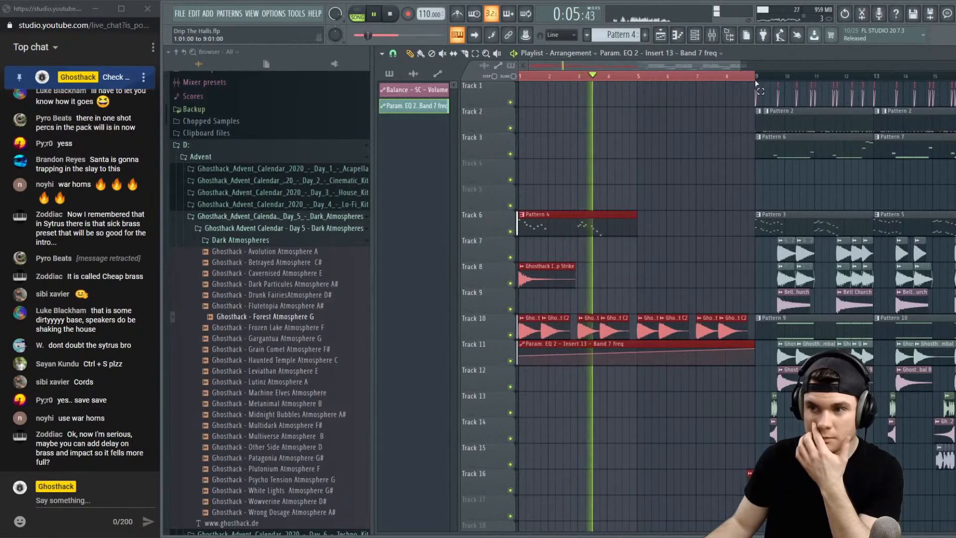
{"action": "key", "text": "ctrl+d"}
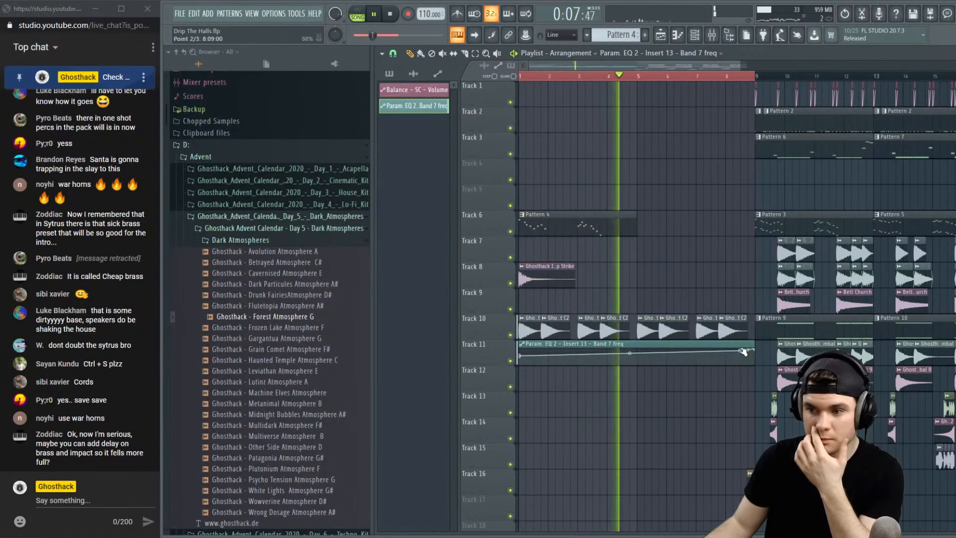
Add an automation point at 8:09:00 on the Track 11 band 7 frequency clip and clear the loop selection
{"action": "right_click", "coordinate": [742, 351]}
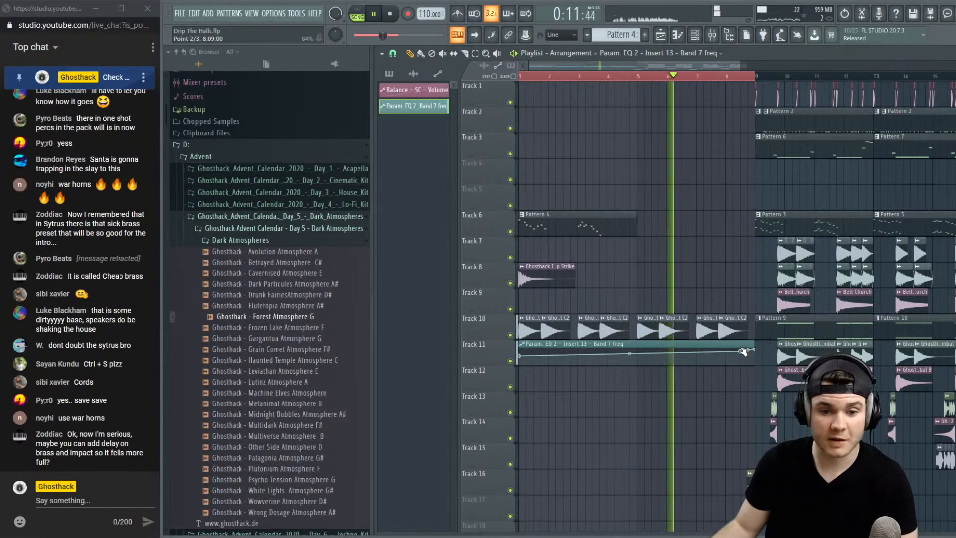
{"action": "key", "text": "space"}
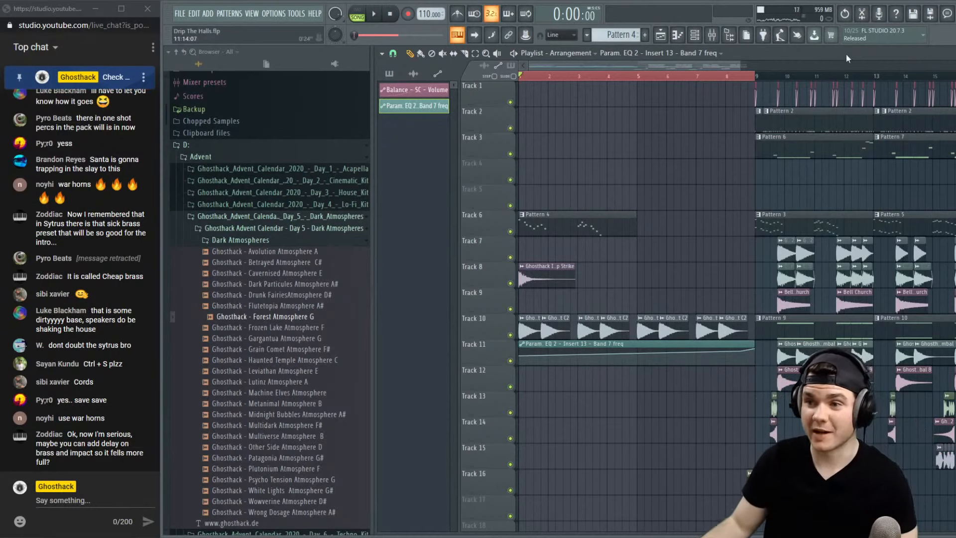
{"action": "left_click_drag", "start_coordinate": [754, 76], "coordinate": [477, 87]}
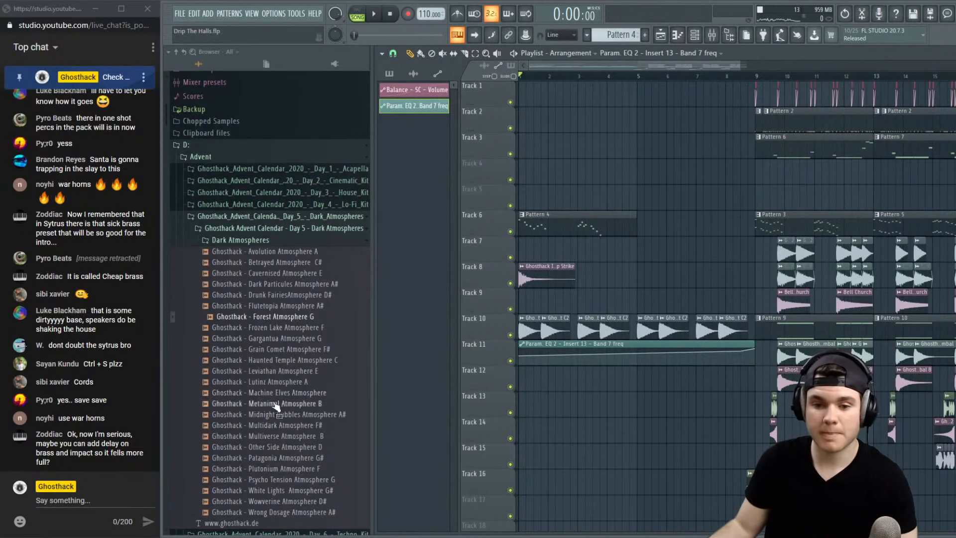
Audition the Dark Atmospheres samples and place Ghosthack - Wowverine Atmosphere D# at bar 1 on Track 17
{"action": "scroll", "coordinate": [275, 406], "scroll_direction": "down", "scroll_amount": 2}
{"action": "left_click", "coordinate": [286, 360]}
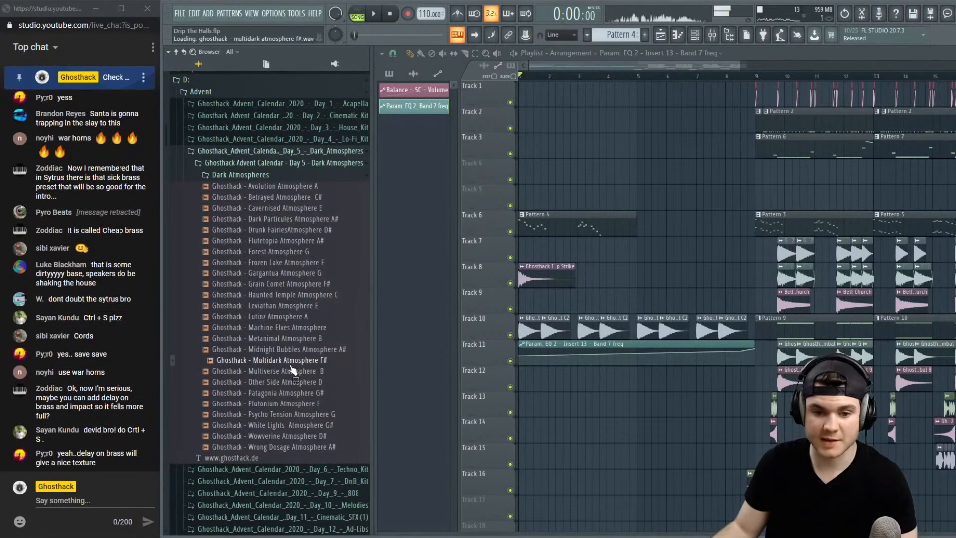
{"action": "left_click", "coordinate": [308, 393]}
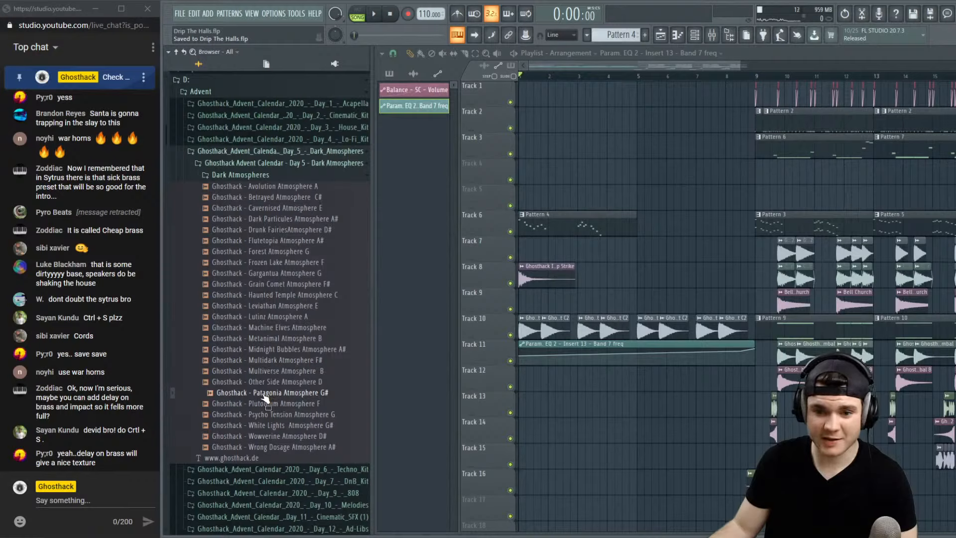
{"action": "left_click", "coordinate": [268, 379]}
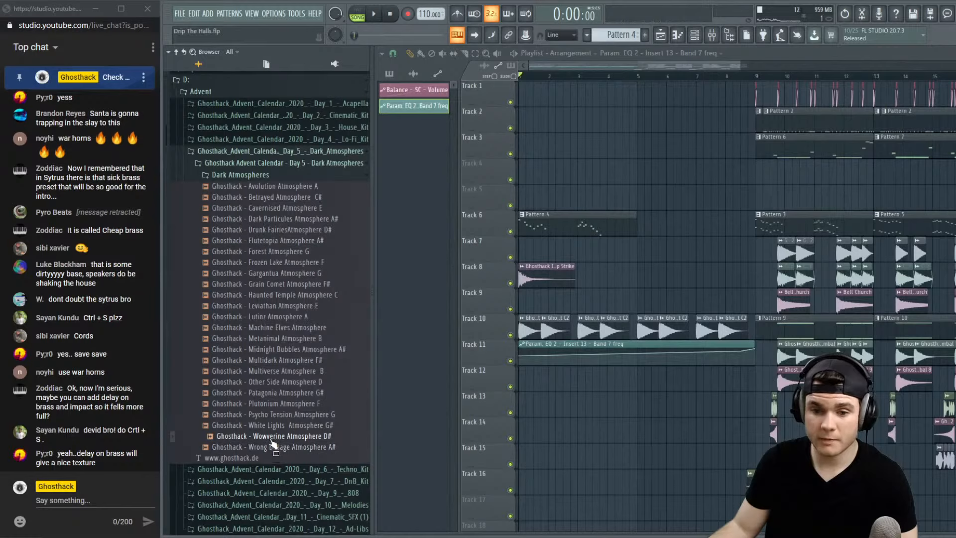
{"action": "left_click_drag", "start_coordinate": [273, 443], "coordinate": [612, 501]}
{"action": "left_click_drag", "start_coordinate": [554, 507], "coordinate": [552, 508]}
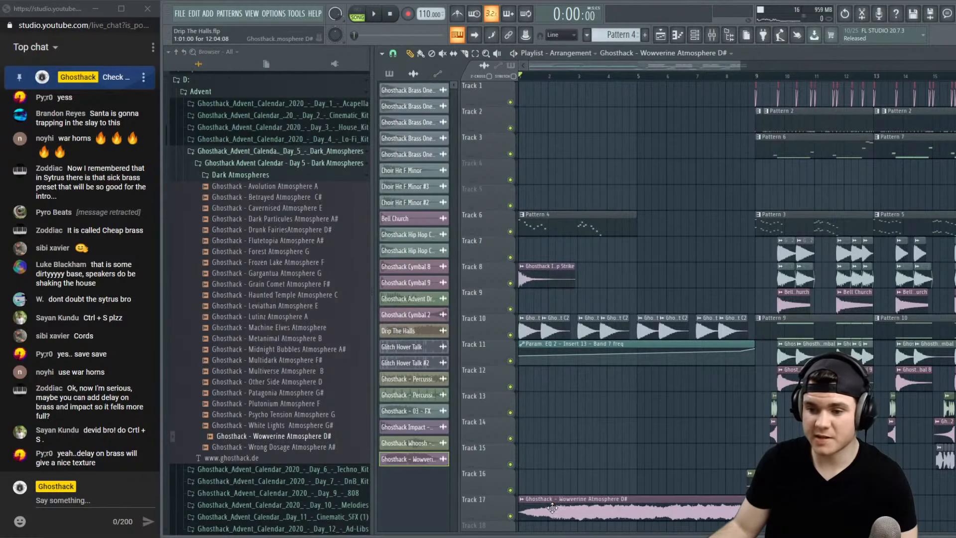
Set the Wowverine Atmosphere D# channel's time-stretching mode to Resample and its pitch to +200 cents, and audition it
{"action": "double_click", "coordinate": [596, 507]}
{"action": "left_click", "coordinate": [415, 118]}
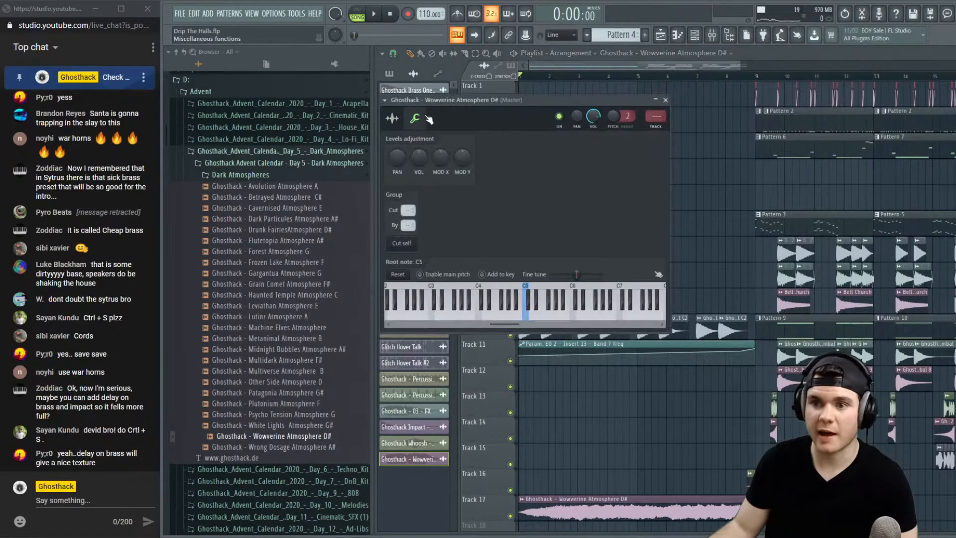
{"action": "left_click", "coordinate": [402, 119]}
{"action": "left_click", "coordinate": [634, 157]}
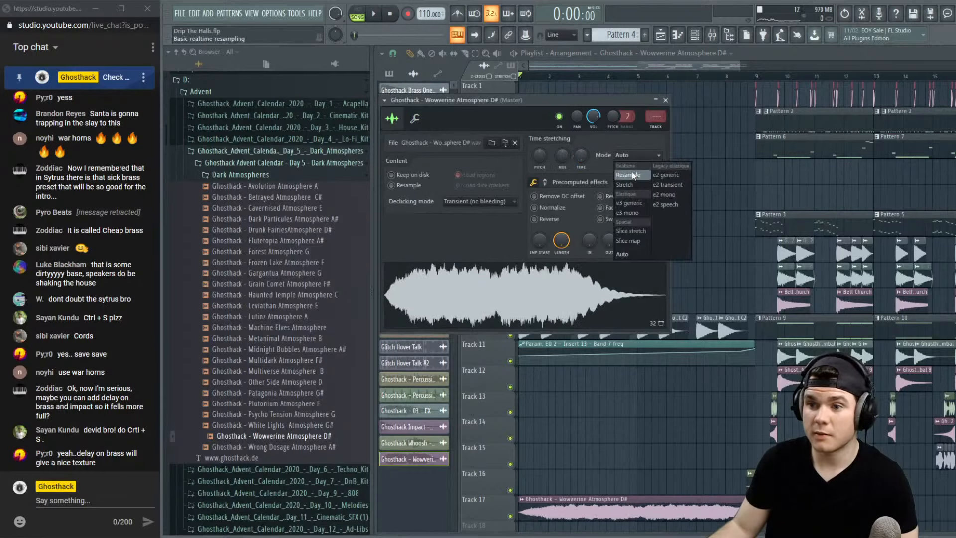
{"action": "left_click", "coordinate": [632, 172]}
{"action": "left_click", "coordinate": [415, 119]}
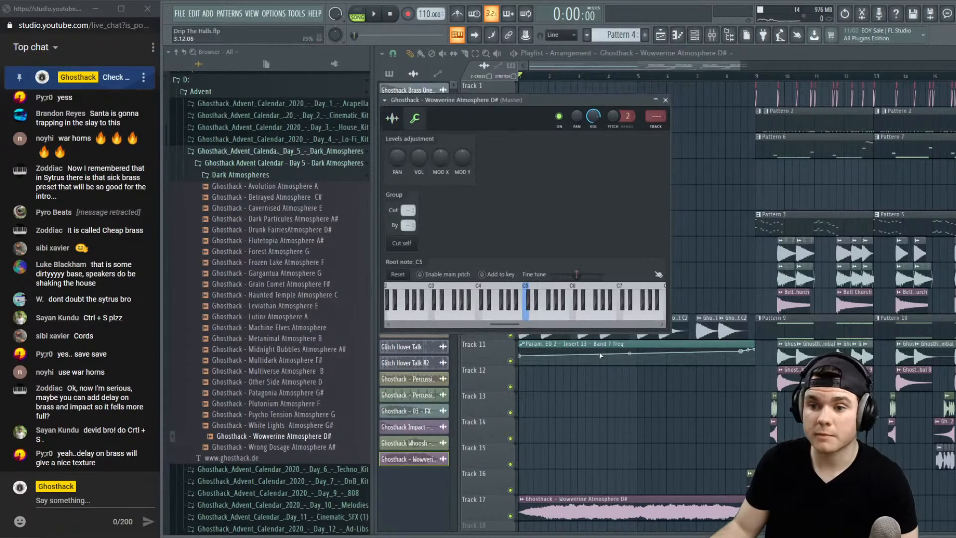
{"action": "left_click", "coordinate": [393, 119]}
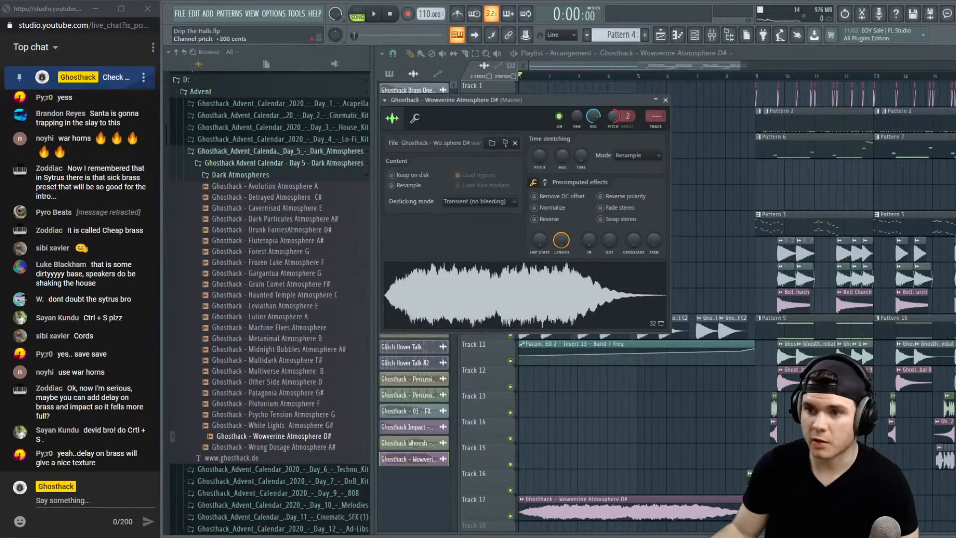
{"action": "left_click", "coordinate": [554, 89]}
{"action": "key", "text": "space"}
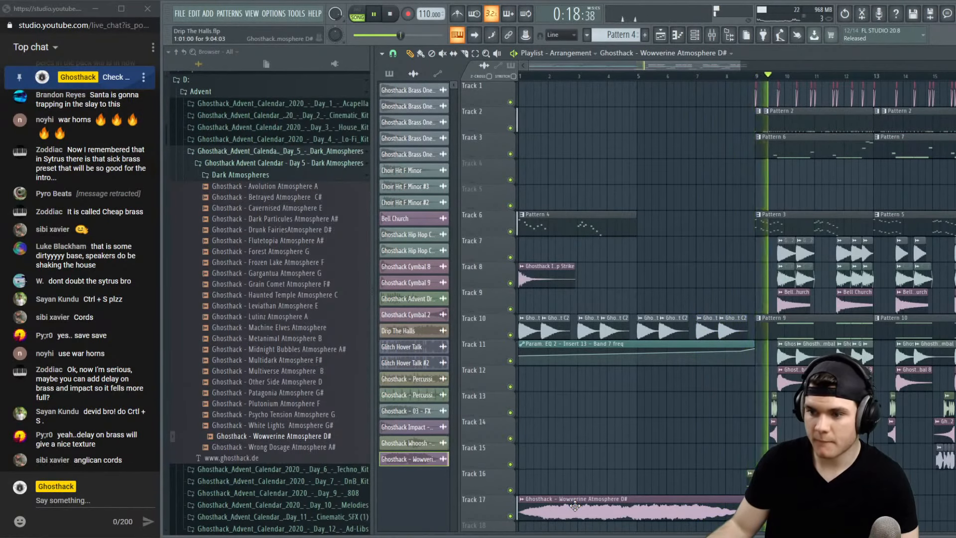
{"action": "key", "text": "space"}
Turn off the solo on Insert 13 in the Mixer and play the transition from about bar 8
{"action": "key", "text": "F9"}
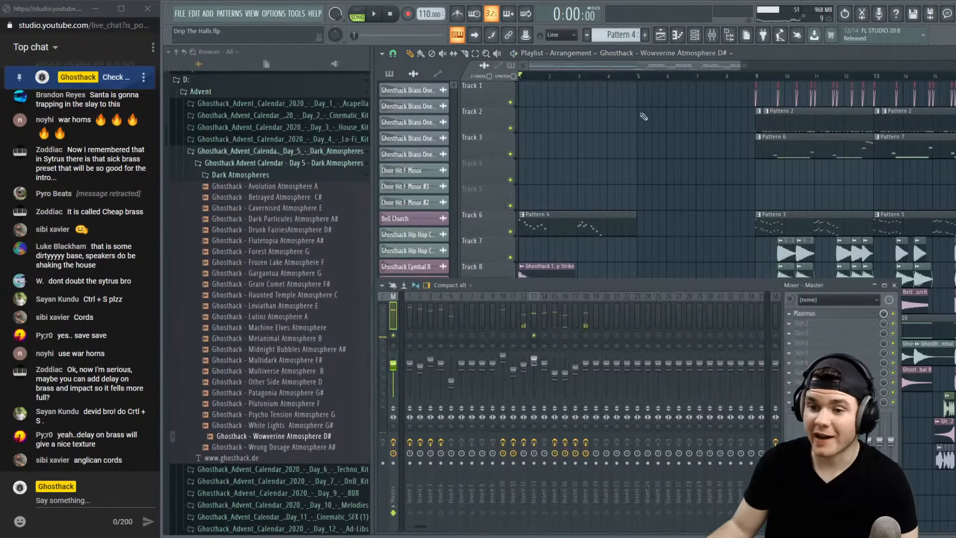
{"action": "right_click", "coordinate": [535, 336]}
{"action": "left_click", "coordinate": [723, 76]}
{"action": "key", "text": "F9"}
{"action": "key", "text": "space"}
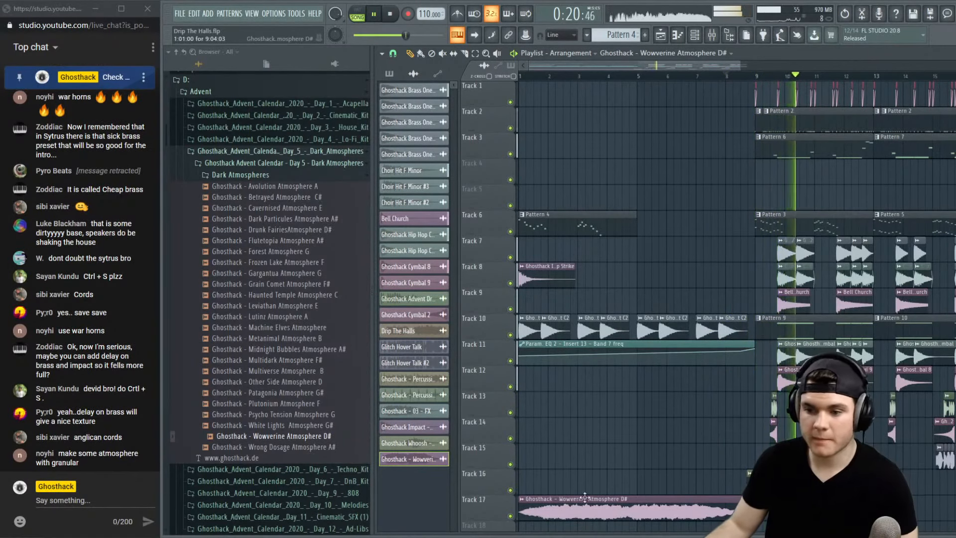
Route the Wowverine Atmosphere D# channel to mixer Insert 9 and play the intro from bar 3
{"action": "double_click", "coordinate": [585, 496]}
{"action": "key", "text": "space"}
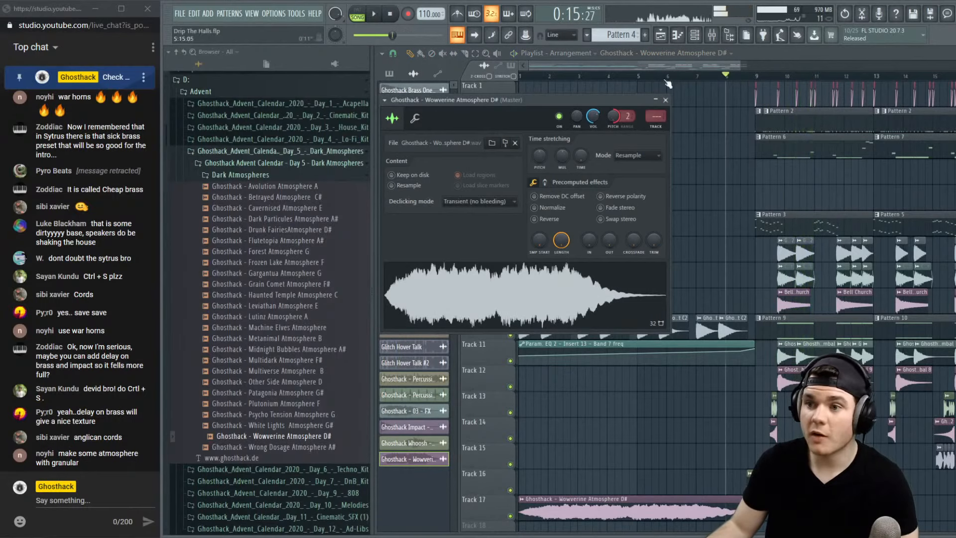
{"action": "key", "text": "F9"}
{"action": "scroll", "coordinate": [649, 115], "scroll_direction": "up", "scroll_amount": 6}
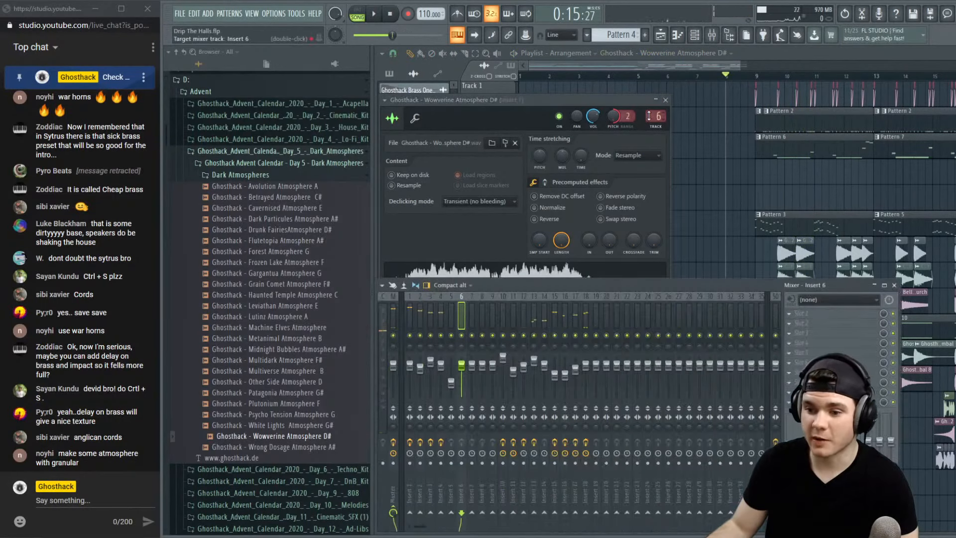
{"action": "scroll", "coordinate": [648, 115], "scroll_direction": "down", "scroll_amount": 2}
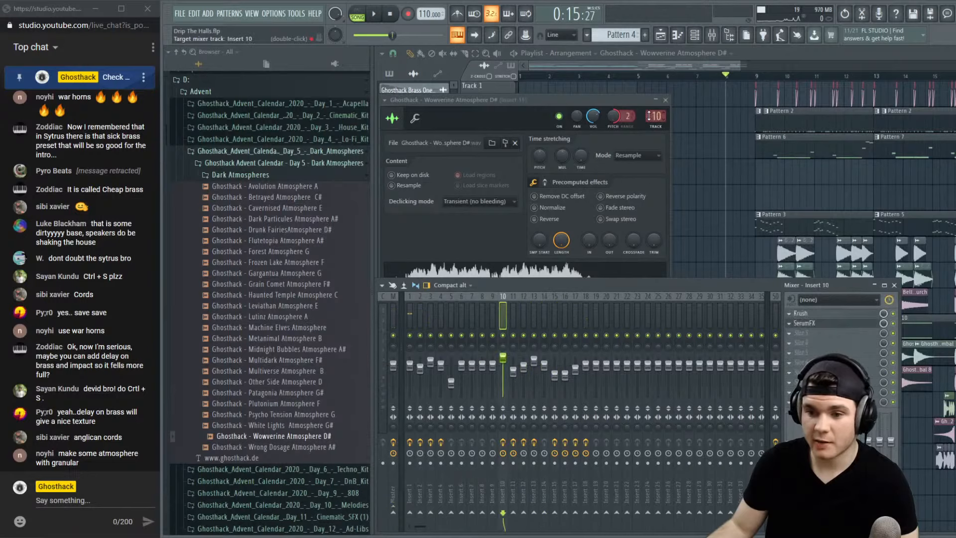
{"action": "left_click", "coordinate": [586, 77]}
{"action": "key", "text": "space"}
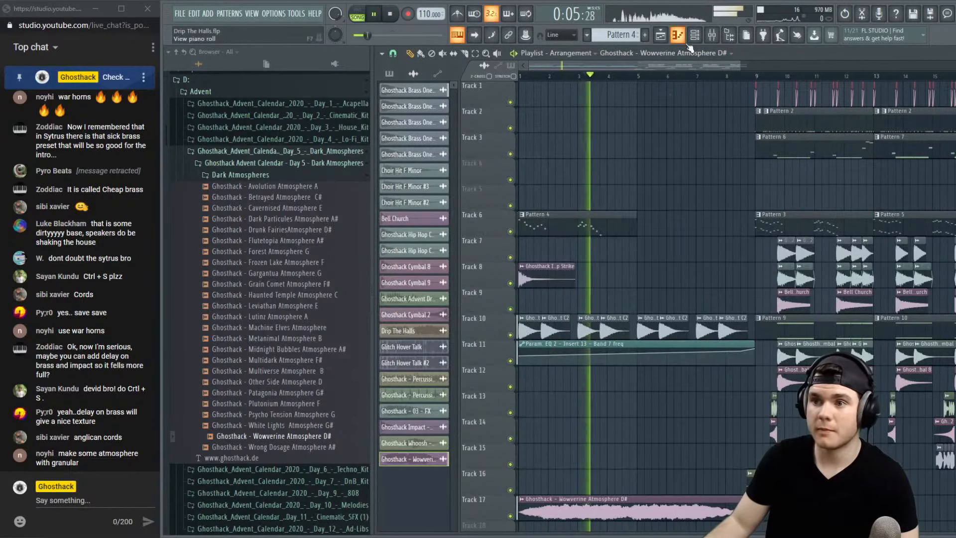
Add Fruity Reeverb 2 to Insert 9 for the atmosphere and resume playback
{"action": "left_click", "coordinate": [712, 34]}
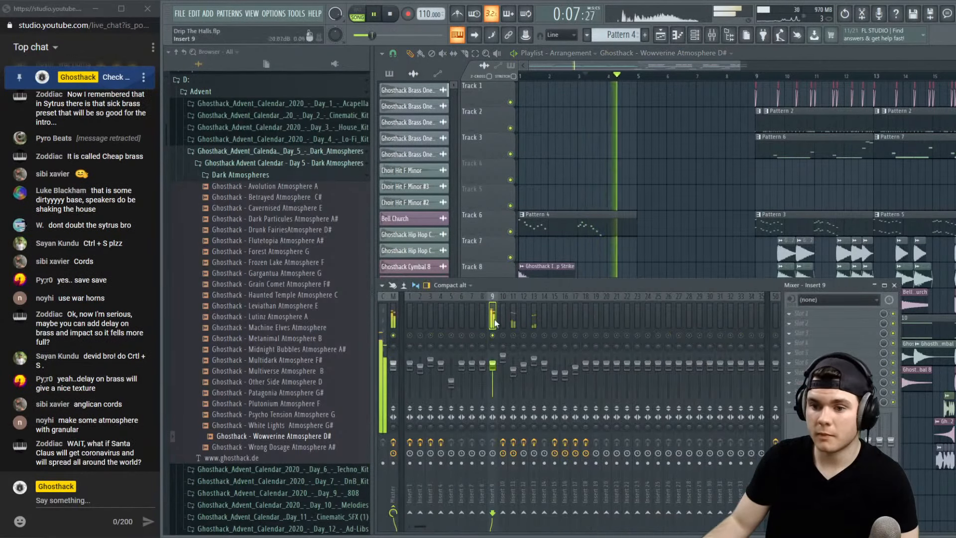
{"action": "key", "text": "space"}
{"action": "left_click", "coordinate": [806, 313]}
{"action": "mouse_move", "coordinate": [821, 305]}
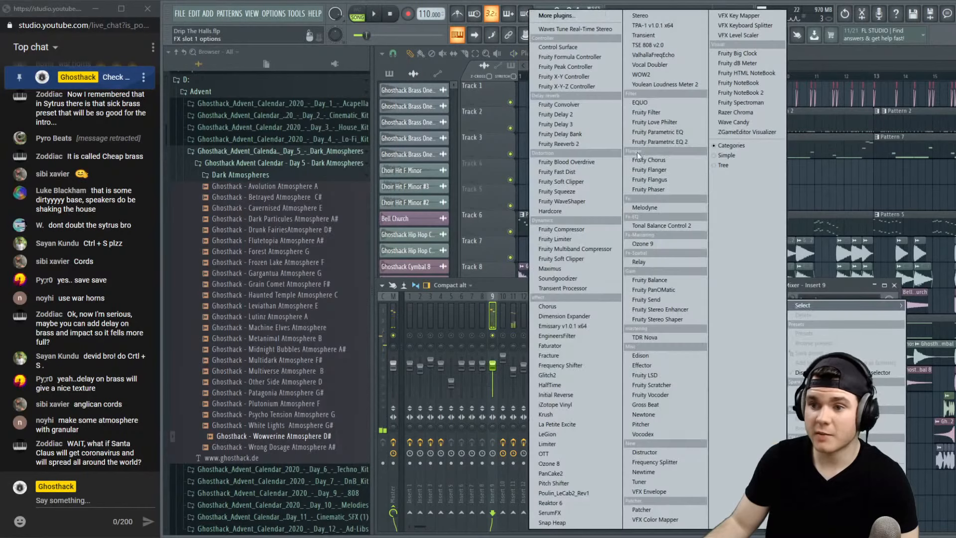
{"action": "left_click", "coordinate": [563, 144]}
{"action": "key", "text": "space"}
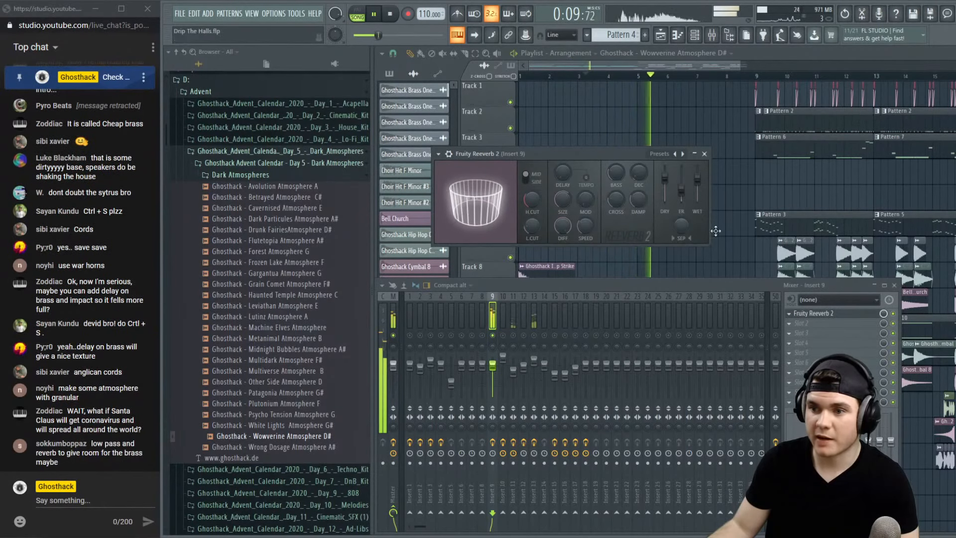
Add Fruity parametric EQ 2 above Insert 9's reverb, lowering the high shelf, dipping the bass with band 3 and cutting band 5 to -4.4 dB at 1586 Hz
{"action": "left_click", "coordinate": [802, 323]}
{"action": "left_click", "coordinate": [662, 138]}
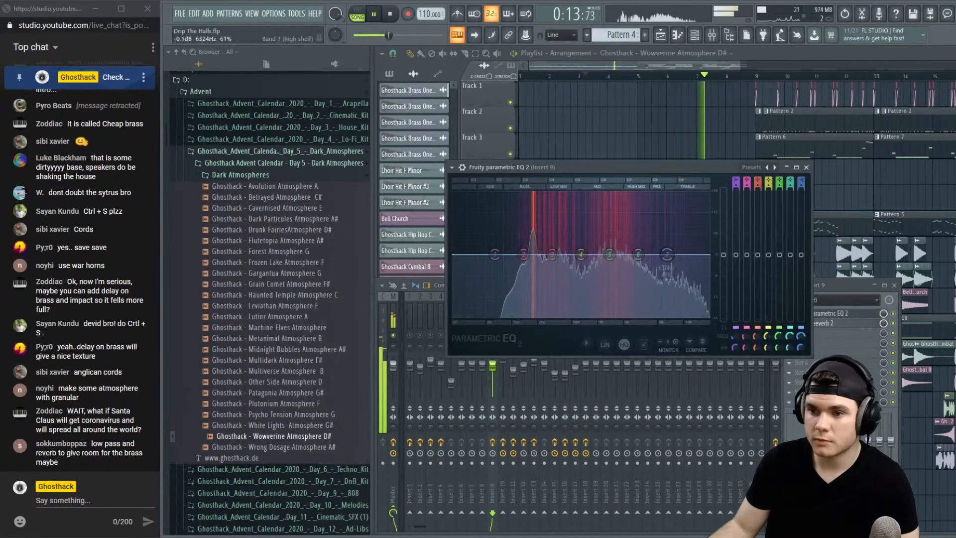
{"action": "left_click_drag", "start_coordinate": [667, 255], "coordinate": [666, 263]}
{"action": "left_click_drag", "start_coordinate": [552, 254], "coordinate": [533, 259]}
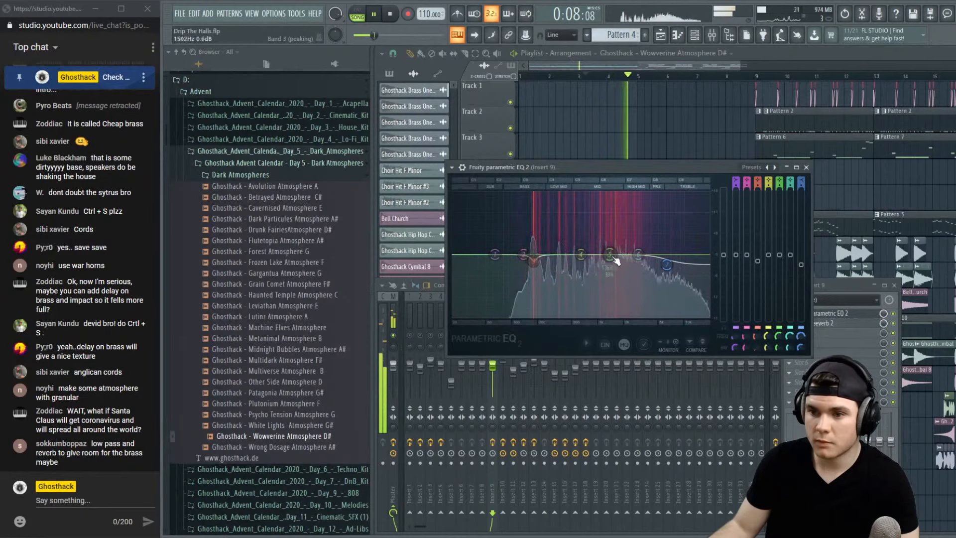
{"action": "mouse_move", "coordinate": [616, 260]}
{"action": "left_mouse_down"}
{"action": "mouse_move", "coordinate": [615, 252]}
{"action": "mouse_move", "coordinate": [615, 270]}
{"action": "left_mouse_up"}
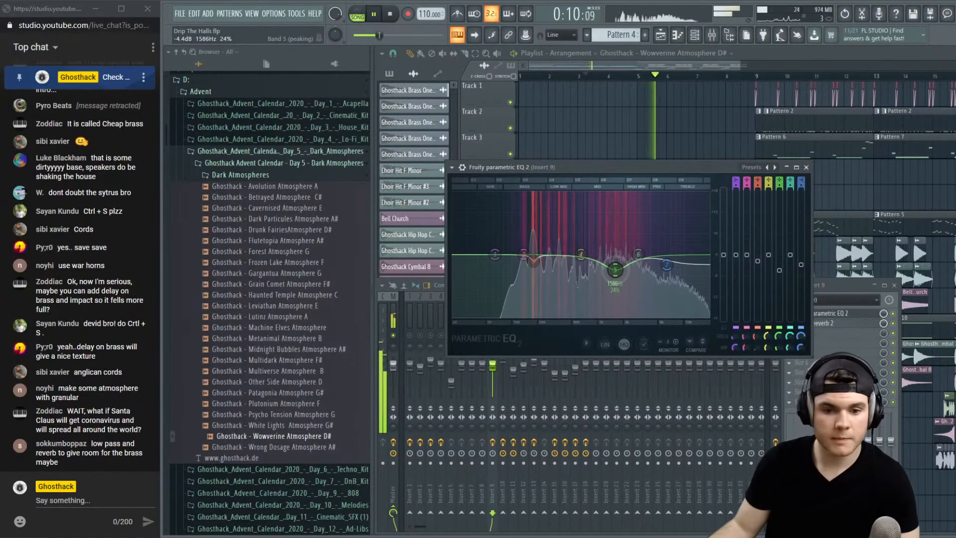
{"action": "key", "text": "space"}
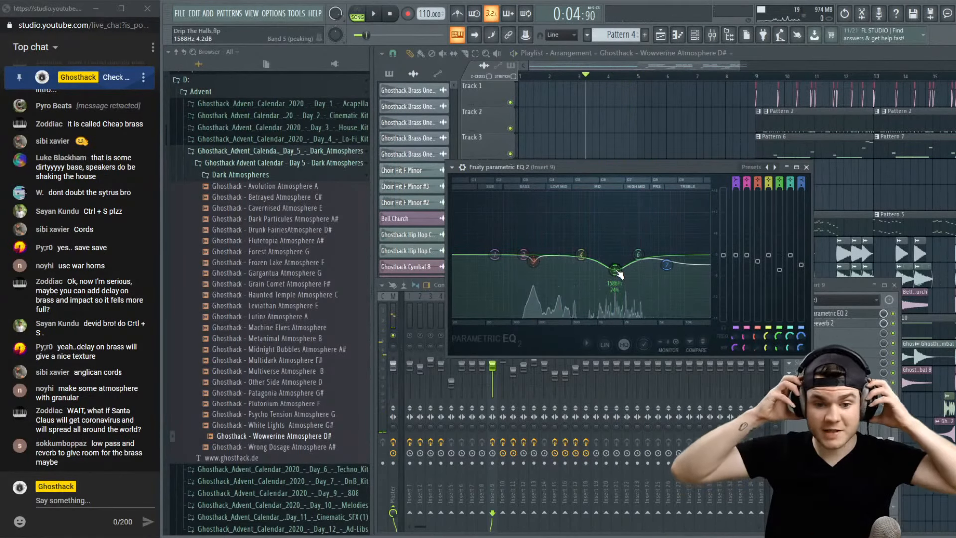
Lower Insert 9's volume fader slightly and play the intro to check the atmosphere's balance
{"action": "left_click", "coordinate": [849, 314]}
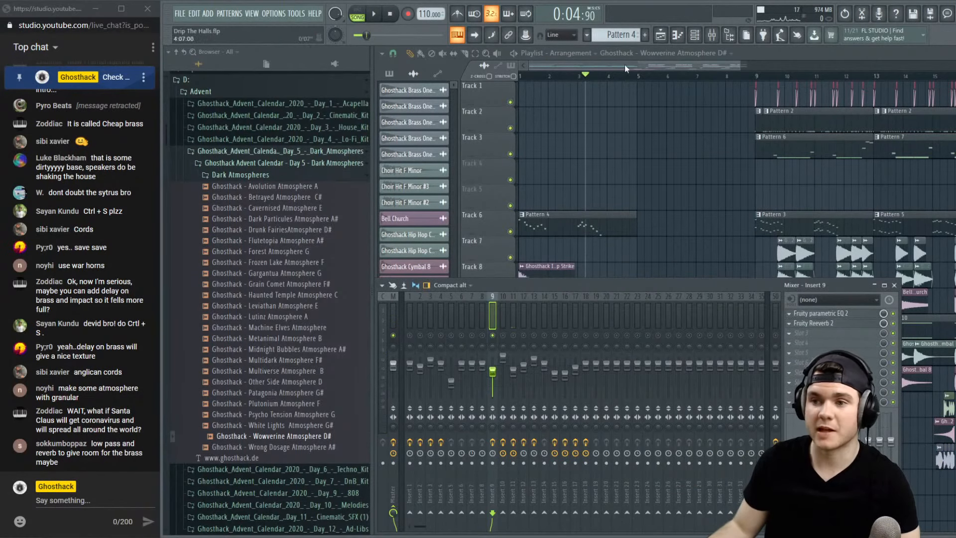
{"action": "key", "text": "F6"}
{"action": "key", "text": "space"}
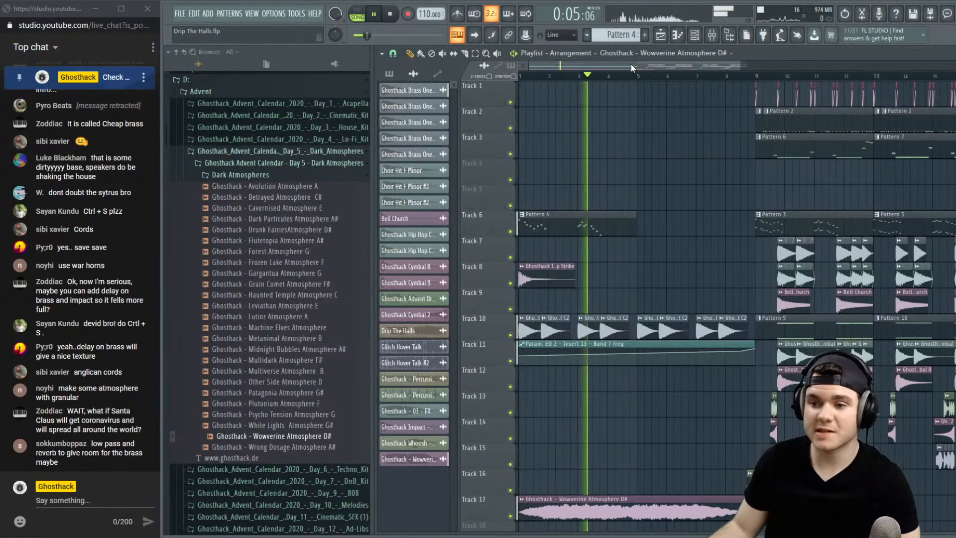
{"action": "left_click", "coordinate": [713, 36]}
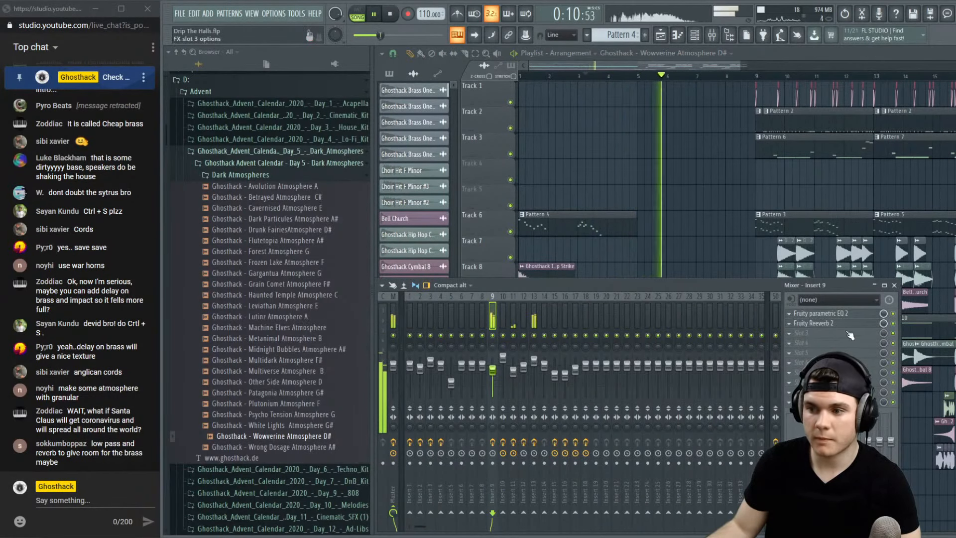
Check Insert 9's Fruity parametric EQ 2 curve while the intro plays into the drop
{"action": "left_click", "coordinate": [841, 315]}
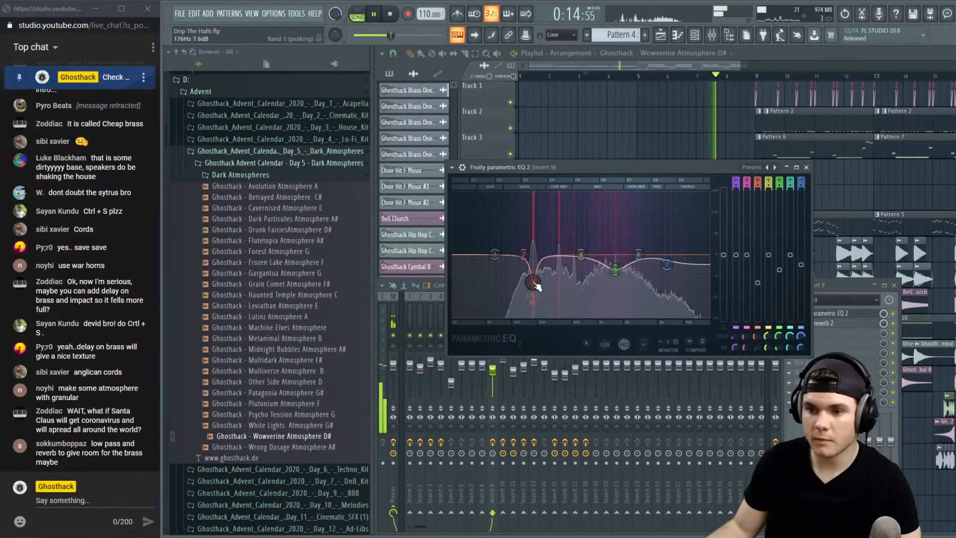
{"action": "left_click", "coordinate": [806, 167]}
{"action": "left_click", "coordinate": [782, 50]}
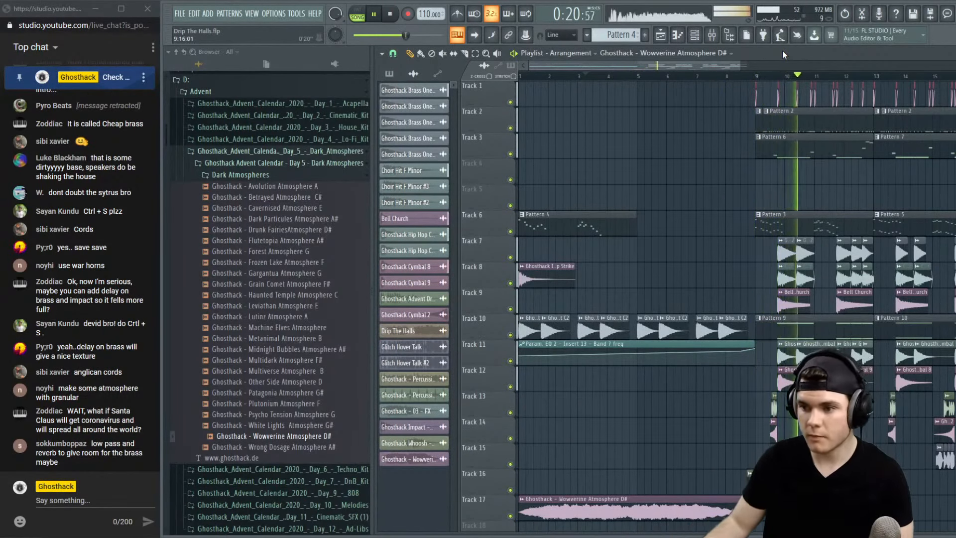
{"action": "key", "text": "space"}
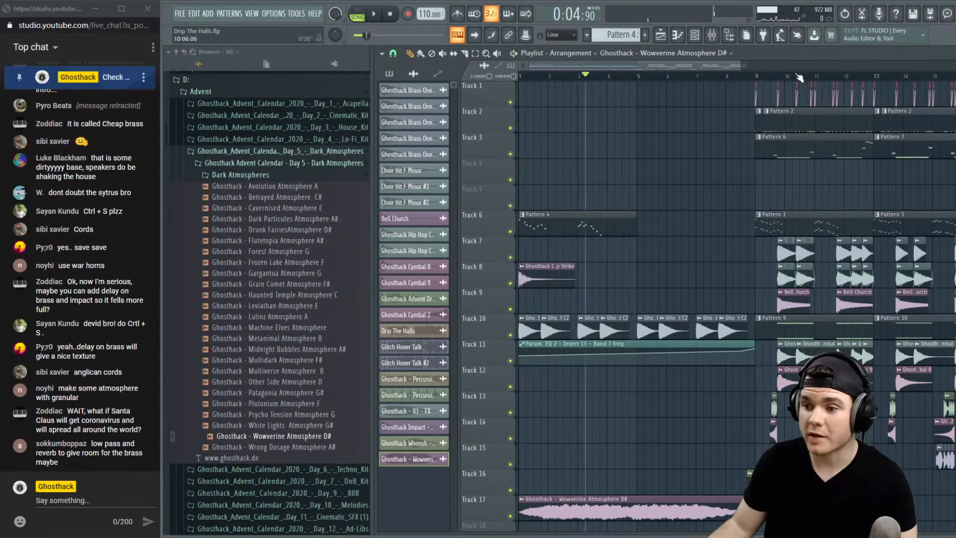
Delete the Wowverine Atmosphere slice at the start of bar 9 on Track 17 and play through the transition into the drop
{"action": "scroll", "coordinate": [799, 77], "scroll_direction": "up", "scroll_amount": 4}
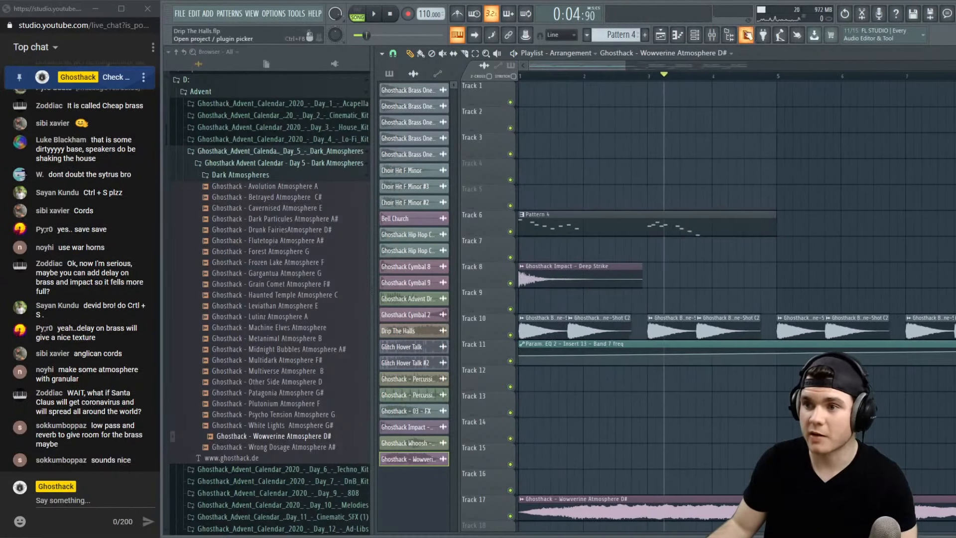
{"action": "left_click", "coordinate": [712, 35]}
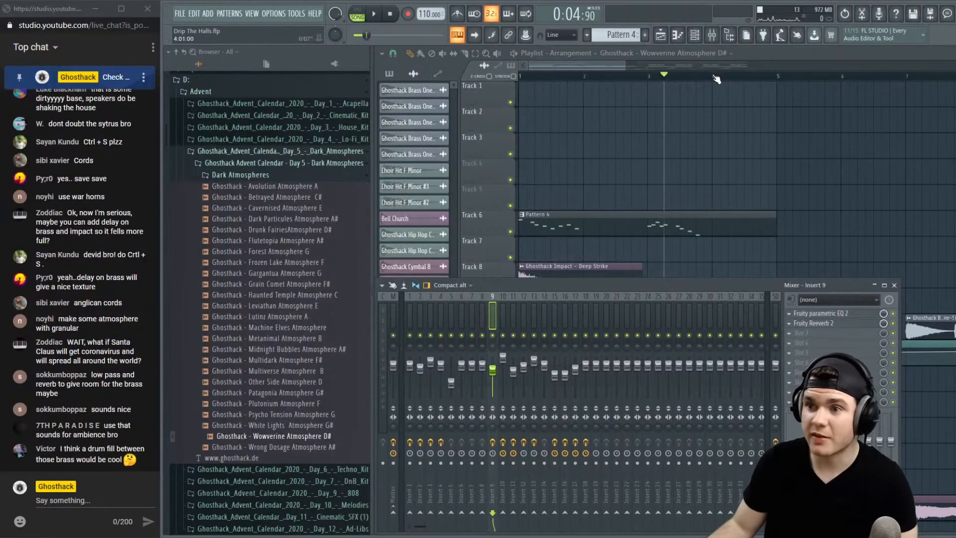
{"action": "scroll", "coordinate": [716, 80], "scroll_direction": "down", "scroll_amount": 4}
{"action": "key", "text": "F9"}
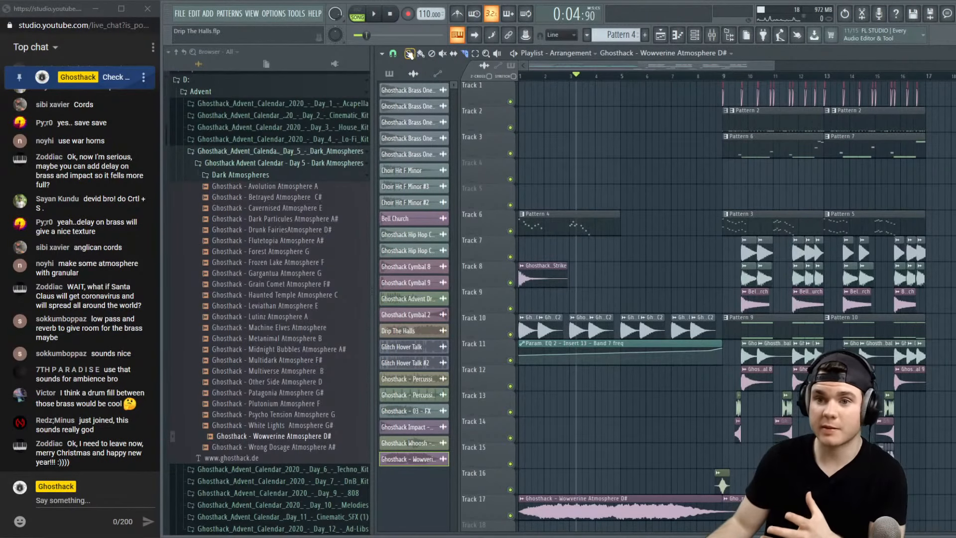
{"action": "right_click", "coordinate": [742, 510]}
{"action": "key", "text": "space"}
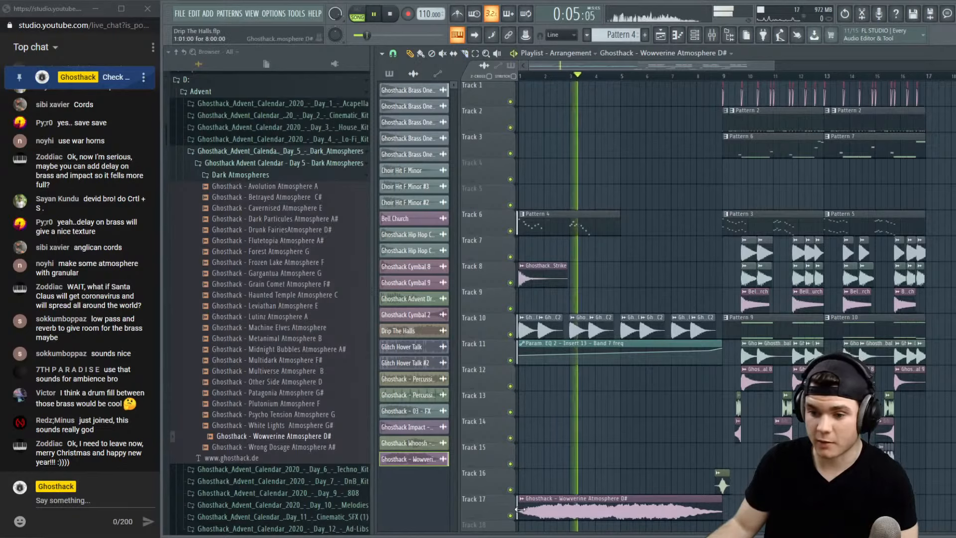
{"action": "left_click", "coordinate": [511, 516]}
{"action": "key", "text": "space"}
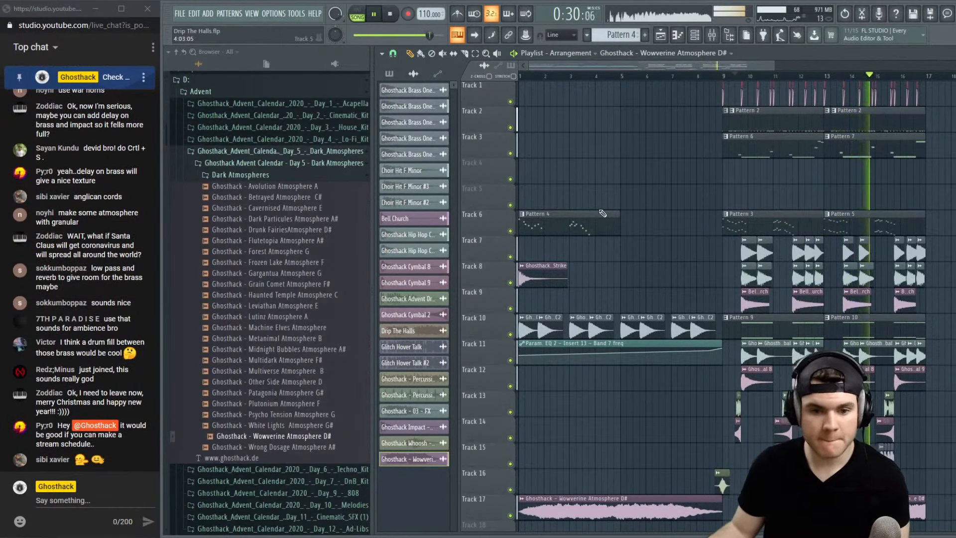
{"action": "key", "text": "space"}
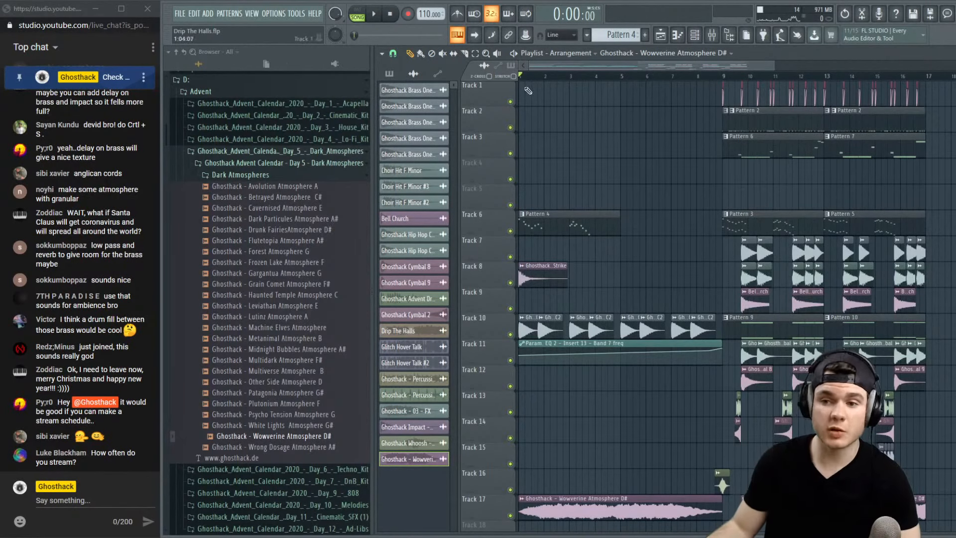
Play the arrangement from the start and set the time selection from bar 1 to bar 9 to loop the intro
{"action": "scroll", "coordinate": [597, 174], "scroll_direction": "down", "scroll_amount": 2}
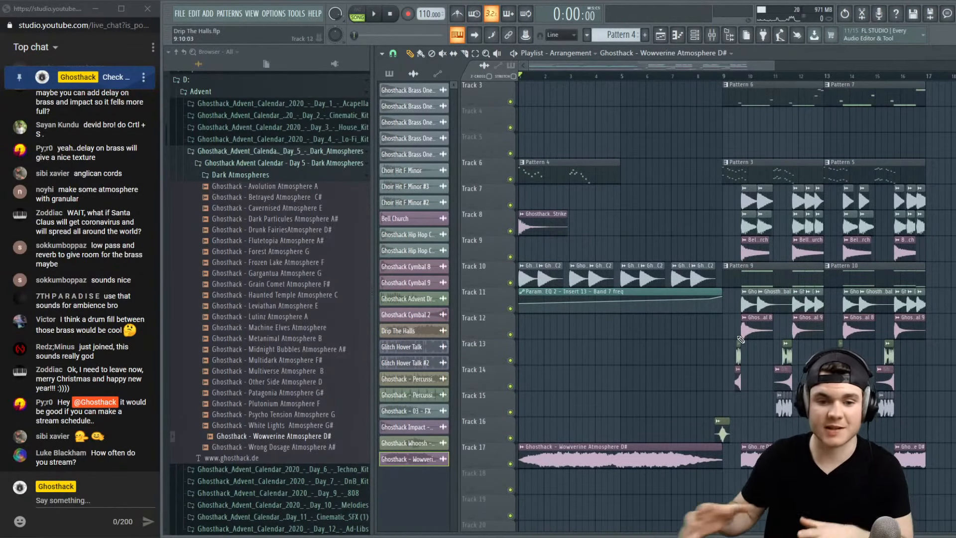
{"action": "scroll", "coordinate": [797, 343], "scroll_direction": "up", "scroll_amount": 2}
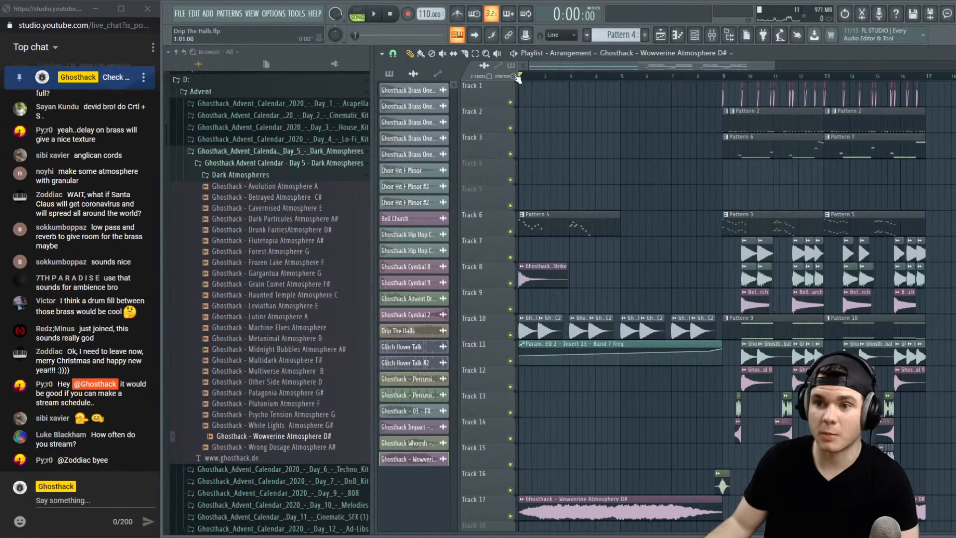
{"action": "key", "text": "space"}
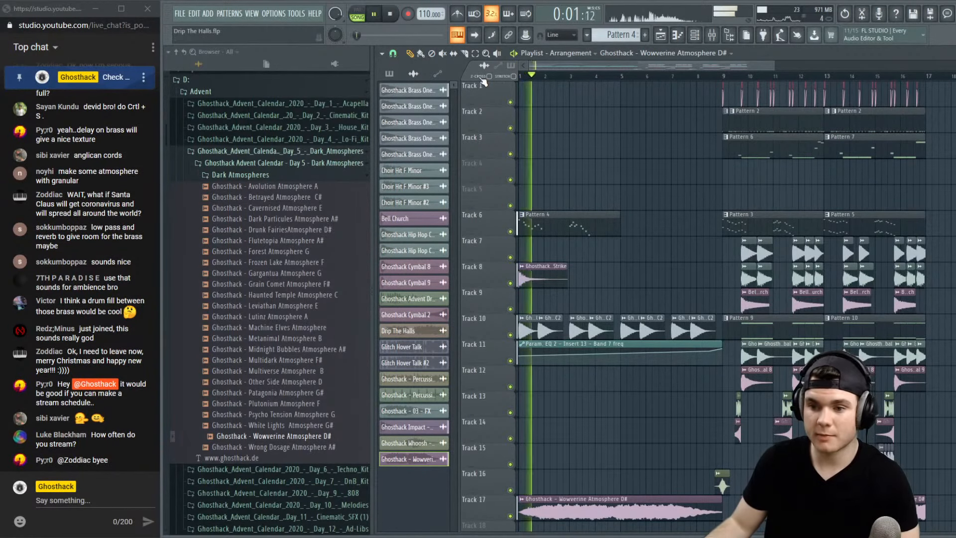
{"action": "scroll", "coordinate": [523, 67], "scroll_direction": "up", "scroll_amount": 2}
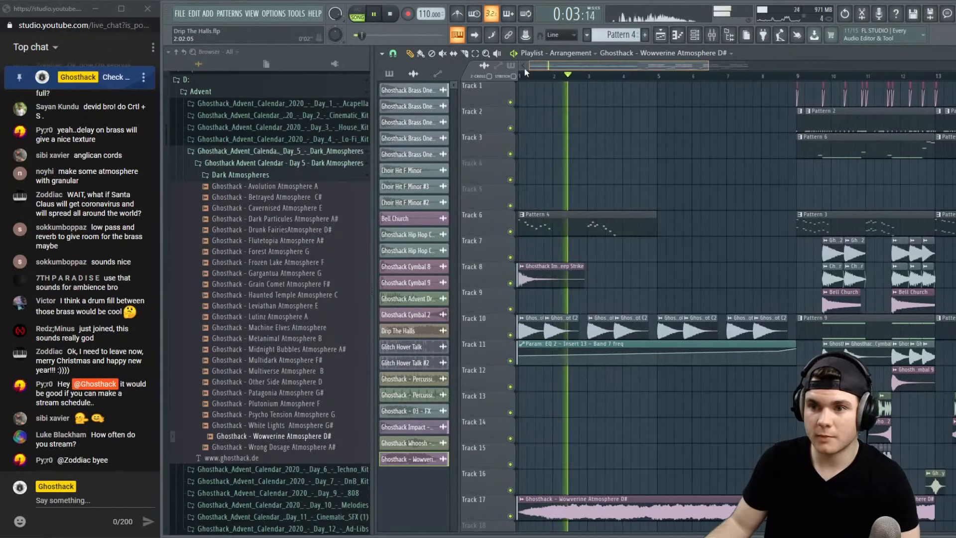
{"action": "left_click_drag", "start_coordinate": [800, 78], "coordinate": [414, 74]}
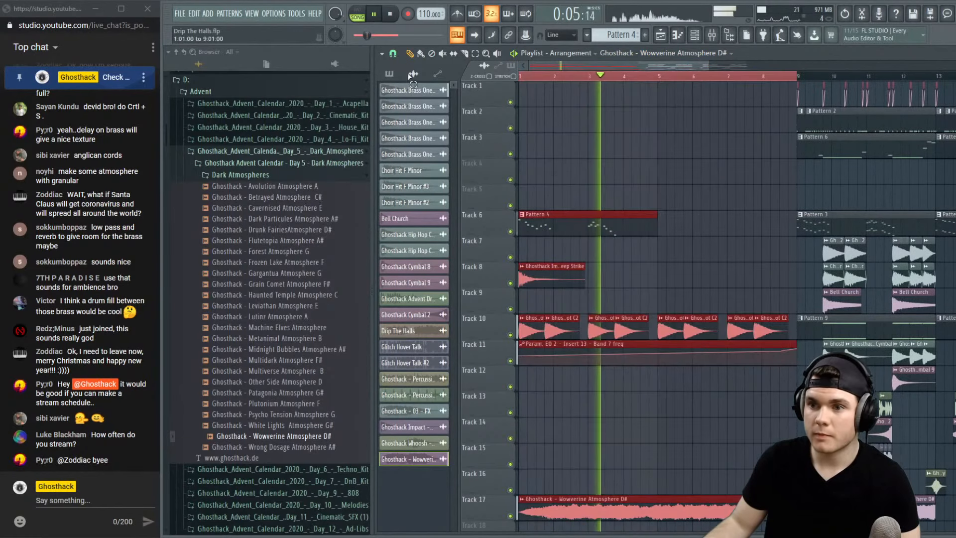
Turn band 6 of Insert 9's Fruity parametric EQ 2 into a low-pass filter with 53% width and adjust its cutoff during playback
{"action": "left_click", "coordinate": [720, 38]}
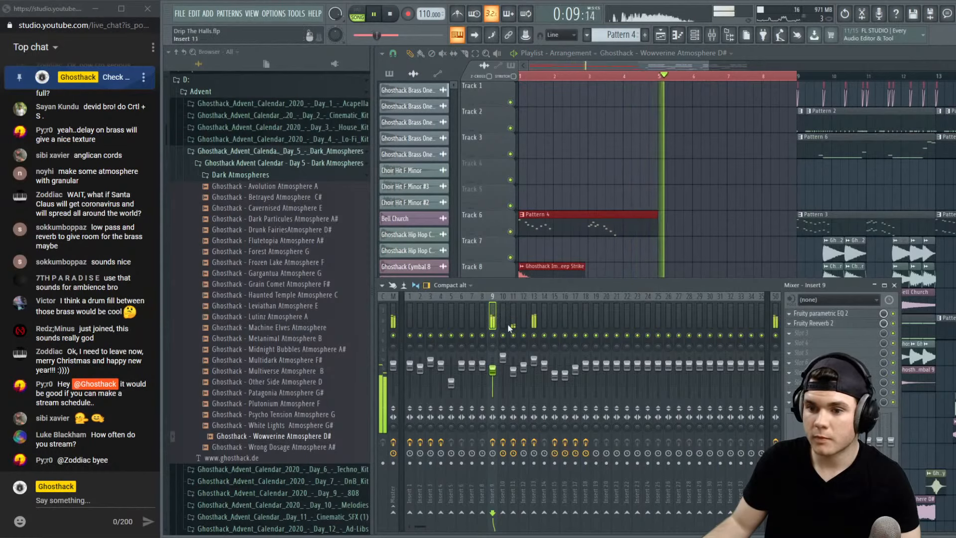
{"action": "left_click", "coordinate": [821, 313]}
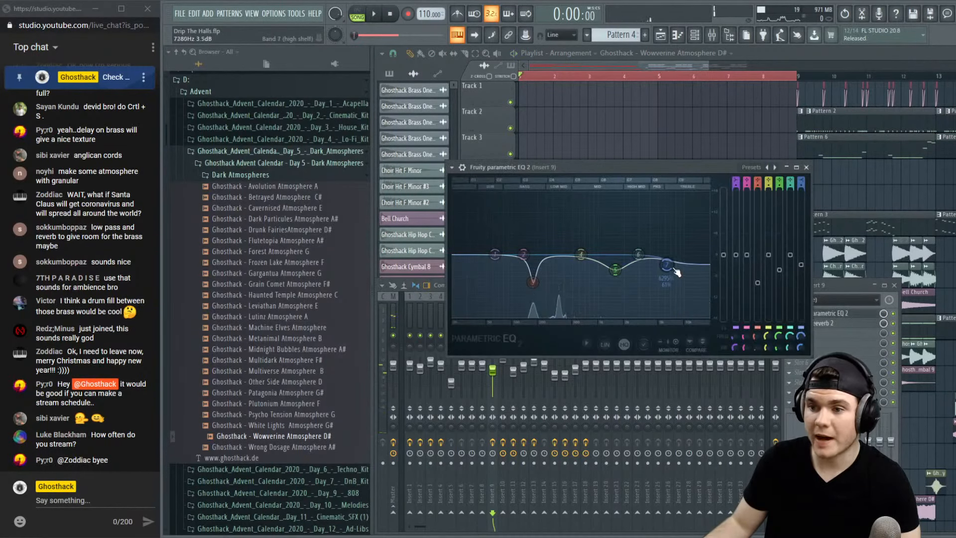
{"action": "key", "text": "space"}
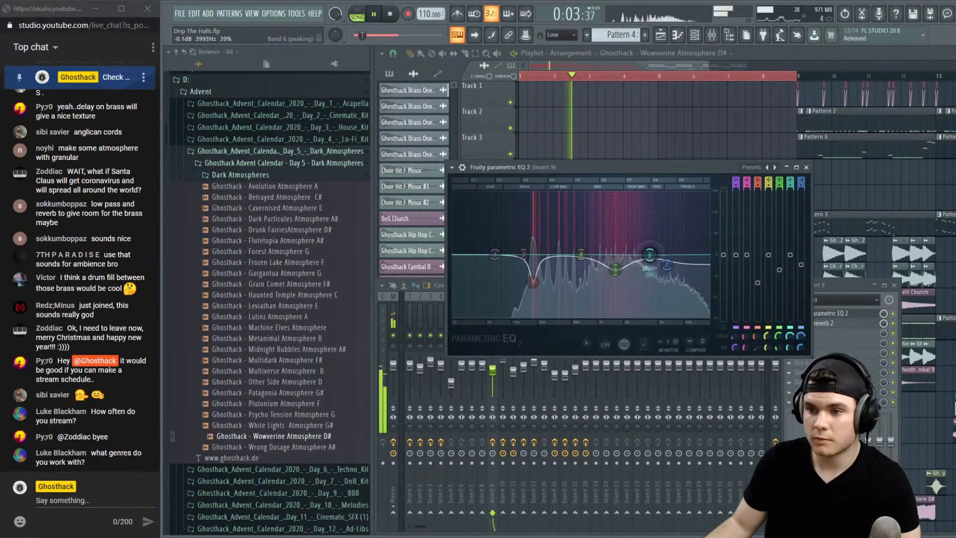
{"action": "key", "text": "space"}
{"action": "left_click_drag", "start_coordinate": [790, 183], "coordinate": [790, 211]}
{"action": "key", "text": "space"}
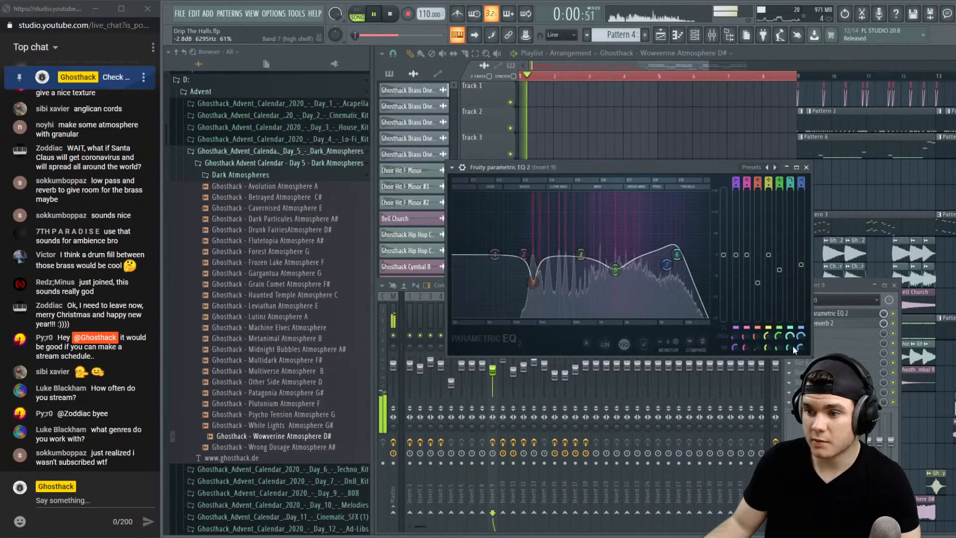
{"action": "left_click_drag", "start_coordinate": [790, 347], "coordinate": [791, 338]}
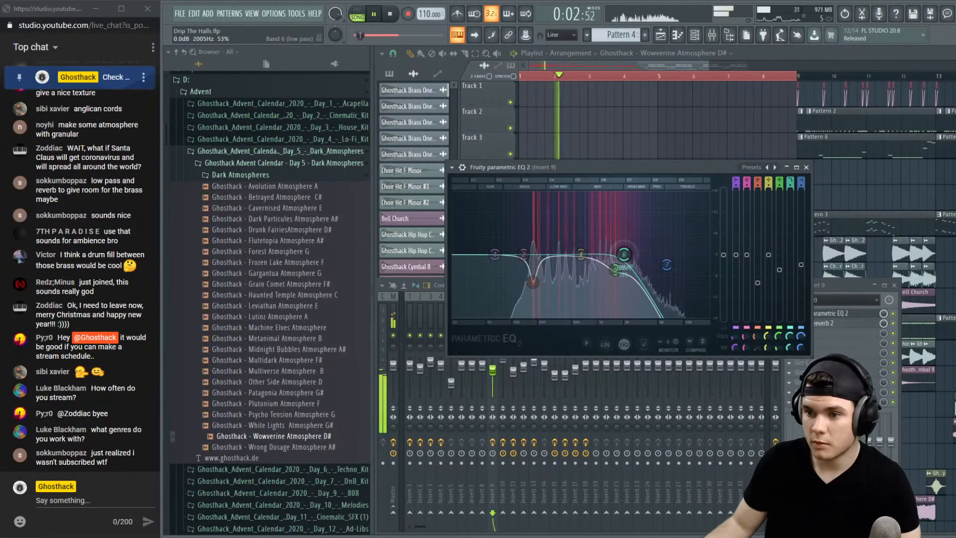
{"action": "key", "text": "space"}
{"action": "left_click_drag", "start_coordinate": [624, 254], "coordinate": [626, 254]}
{"action": "key", "text": "space"}
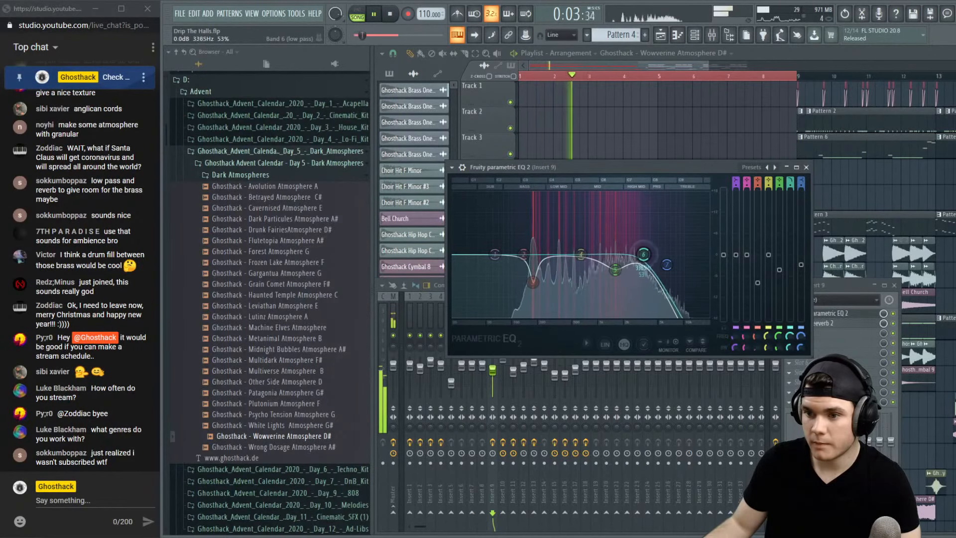
{"action": "left_click_drag", "start_coordinate": [644, 255], "coordinate": [634, 255]}
{"action": "key", "text": "space"}
Create an automation clip for Insert 9's band 6 frequency over the intro, raise its end point, move it to Track 18 and play it
{"action": "right_click", "coordinate": [789, 335]}
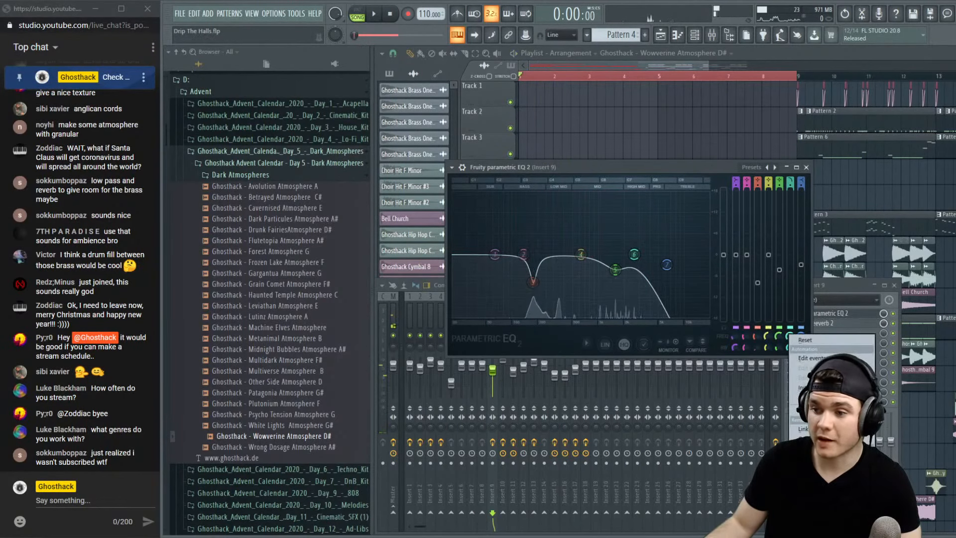
{"action": "left_click", "coordinate": [785, 55]}
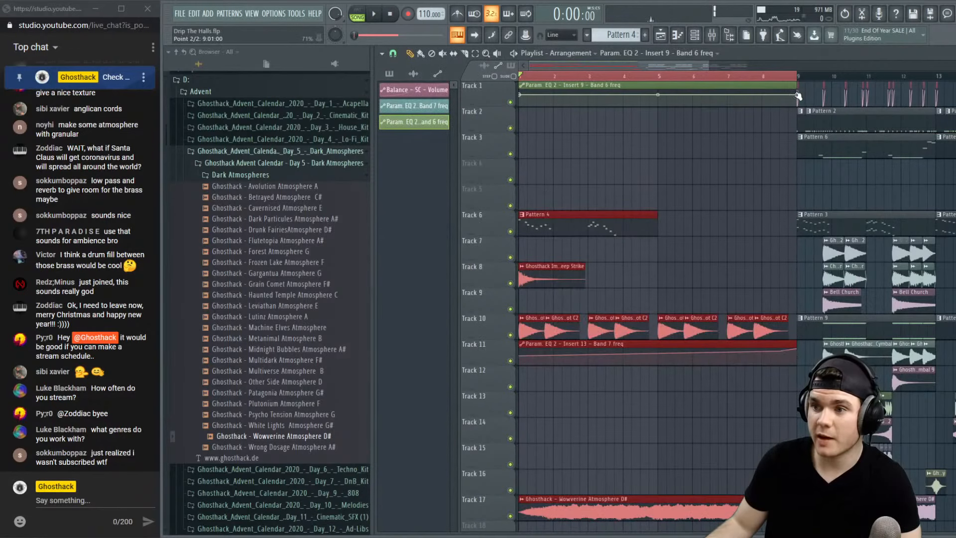
{"action": "left_click_drag", "start_coordinate": [798, 96], "coordinate": [799, 80]}
{"action": "key", "text": "space"}
{"action": "left_click_drag", "start_coordinate": [720, 85], "coordinate": [720, 465]}
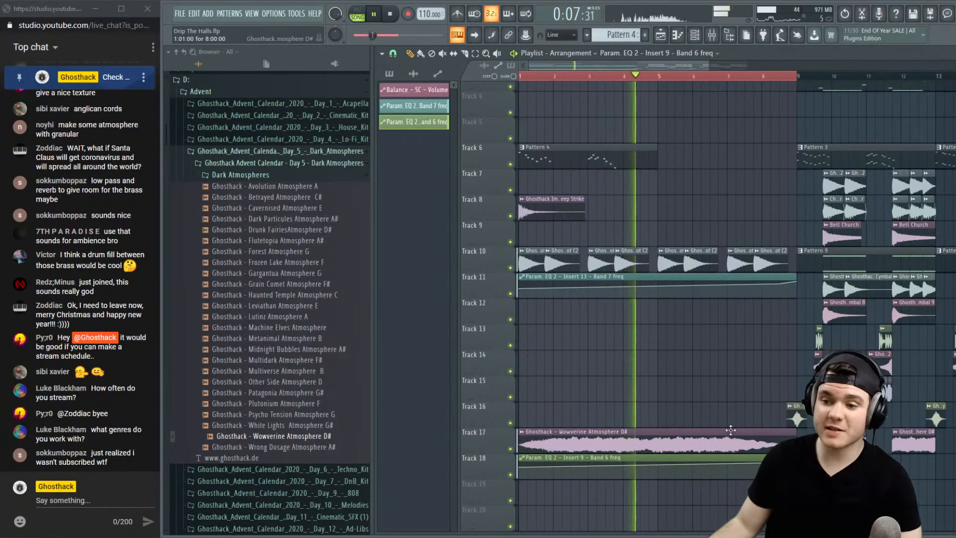
{"action": "key", "text": "space"}
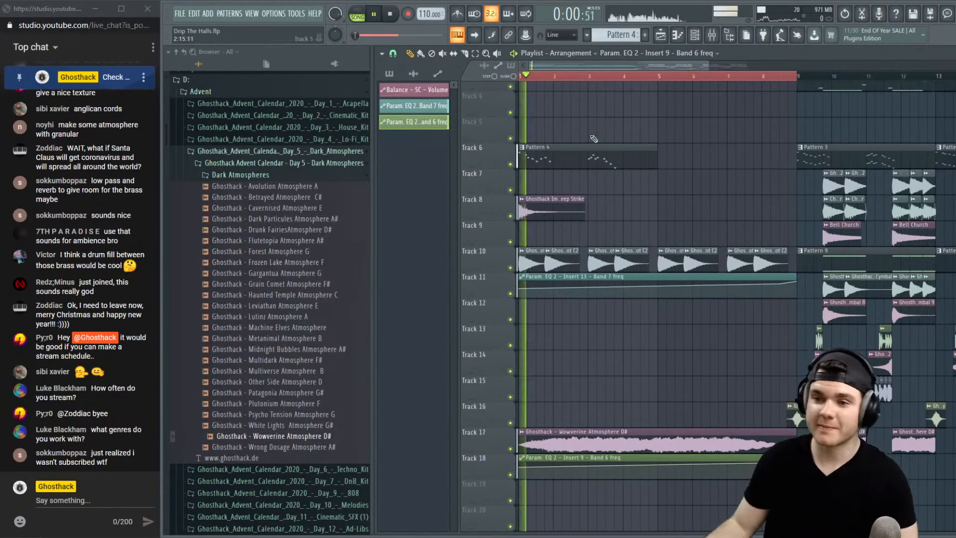
Copy the Deep Strike impact on Track 8 and the Pattern 4 melody on Track 6 to bar 5
{"action": "left_click", "coordinate": [658, 76]}
{"action": "left_click", "coordinate": [567, 208]}
{"action": "left_click", "coordinate": [663, 209]}
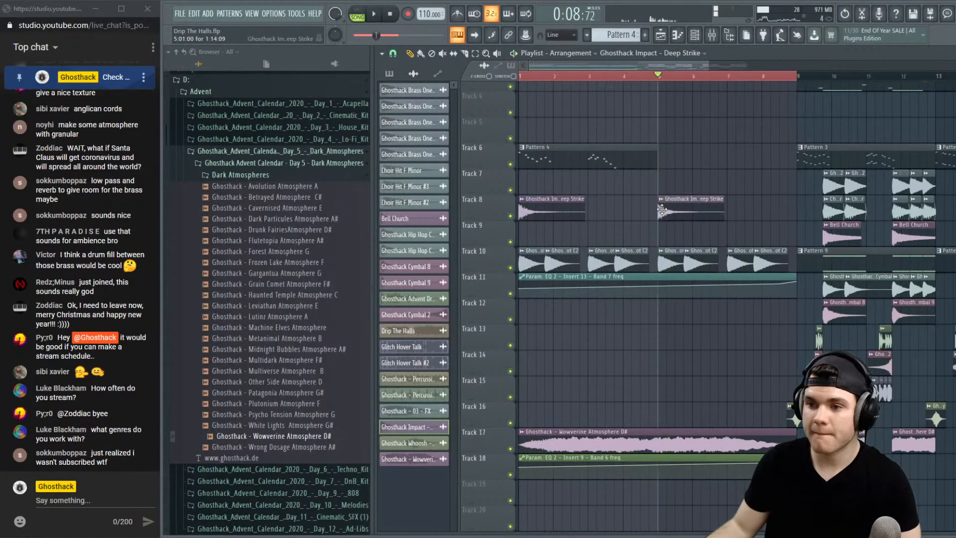
{"action": "left_click", "coordinate": [598, 159]}
{"action": "left_click", "coordinate": [681, 161]}
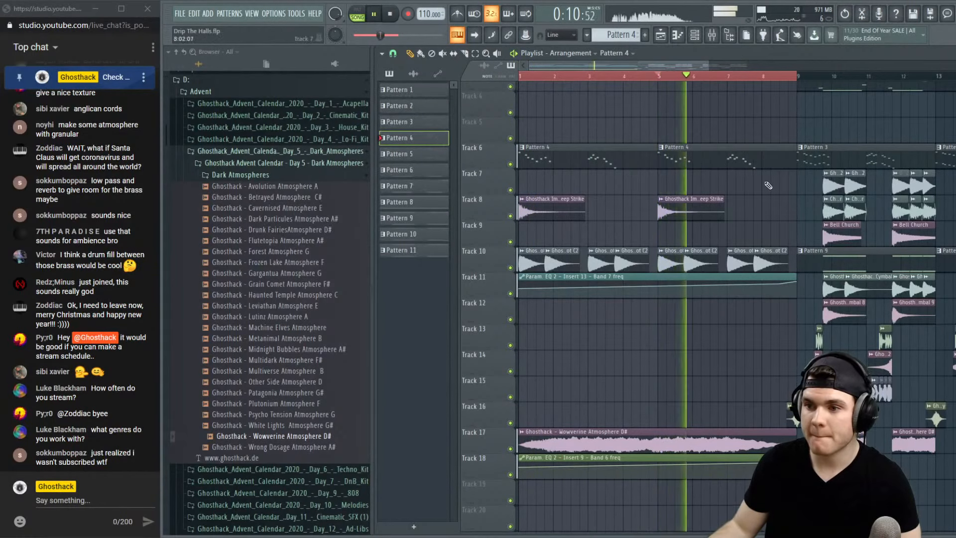
{"action": "scroll", "coordinate": [951, 99], "scroll_direction": "up", "scroll_amount": 3}
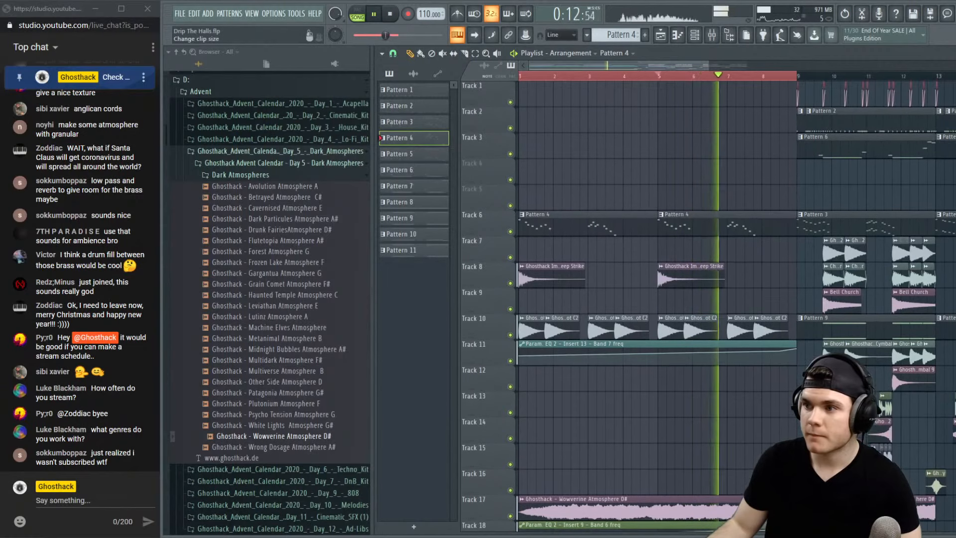
Remove the intro loop region and play the transition into bar 9 from bar 7
{"action": "scroll", "coordinate": [951, 99], "scroll_direction": "down", "scroll_amount": 5}
{"action": "scroll", "coordinate": [951, 100], "scroll_direction": "up", "scroll_amount": 1}
{"action": "left_click_drag", "start_coordinate": [774, 78], "coordinate": [878, 80]}
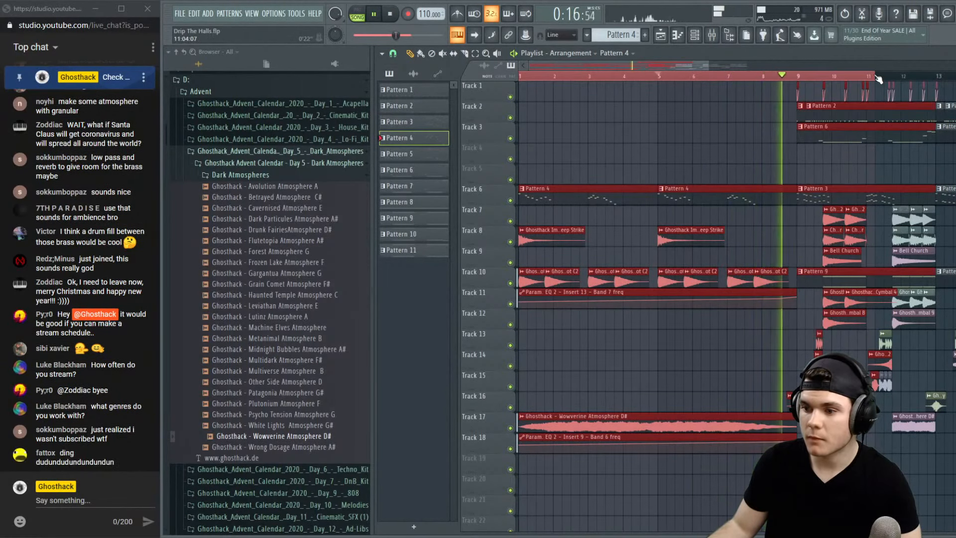
{"action": "left_click_drag", "start_coordinate": [876, 76], "coordinate": [797, 77]}
{"action": "key", "text": "space"}
{"action": "right_click", "coordinate": [795, 75]}
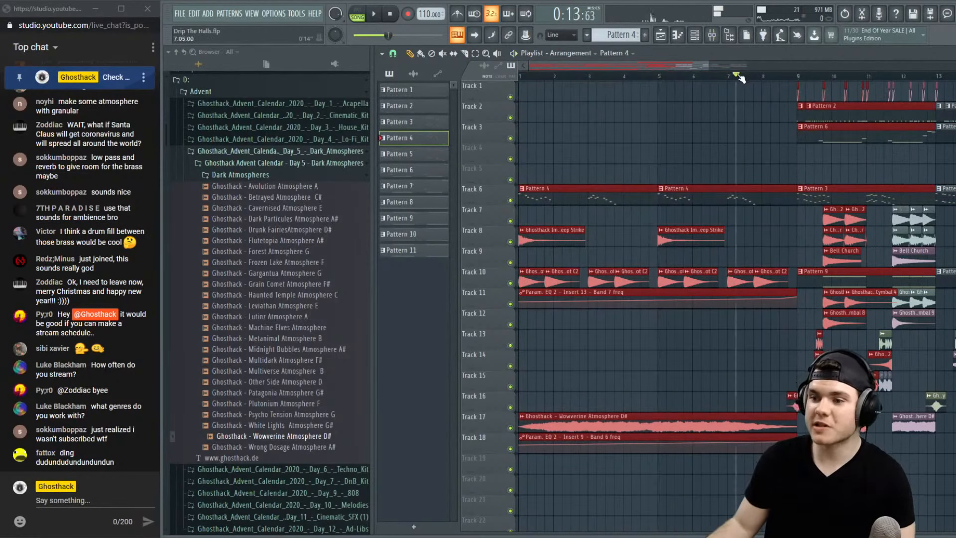
{"action": "key", "text": "space"}
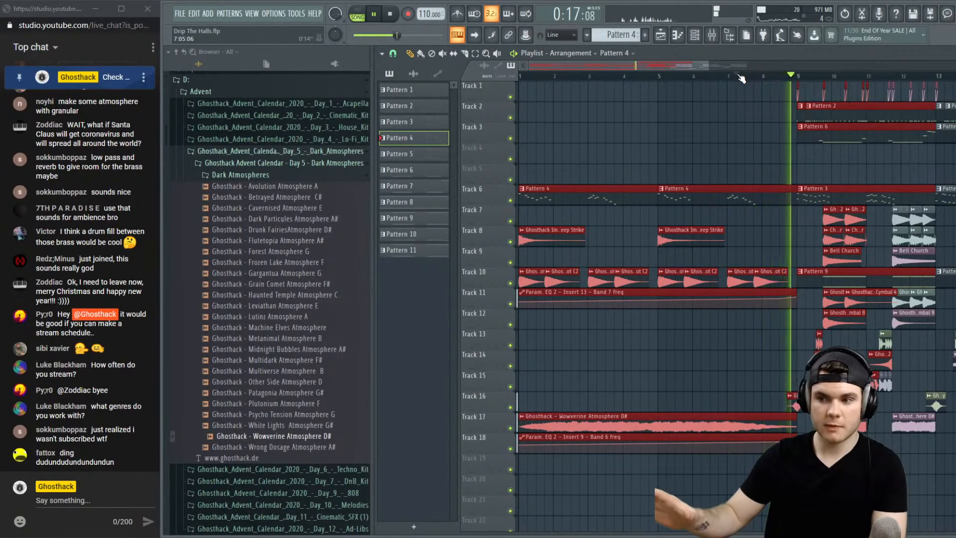
{"action": "key", "text": "space"}
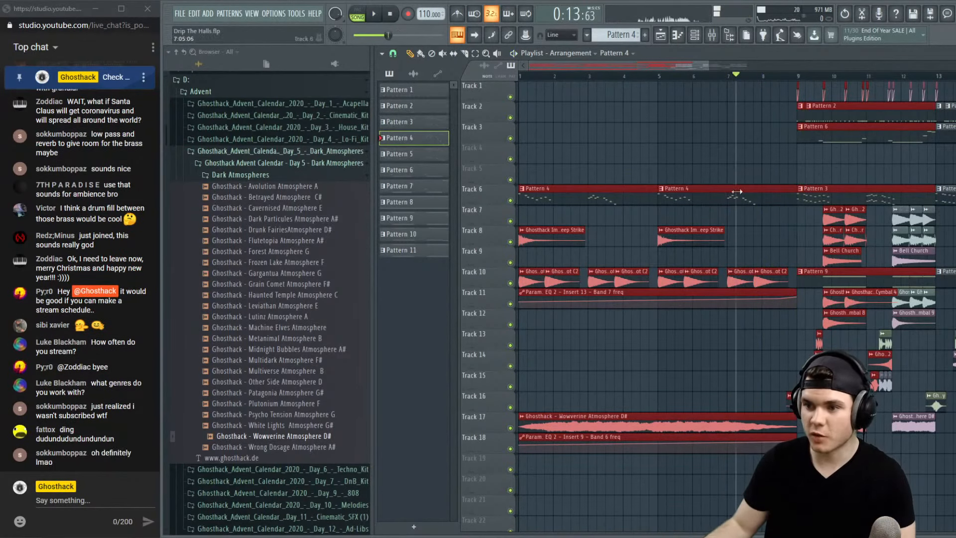
Clear the clip selection and trim the second Pattern 4 clip on Track 6 to end at bar 7
{"action": "left_click", "coordinate": [775, 172]}
{"action": "right_click", "coordinate": [788, 172]}
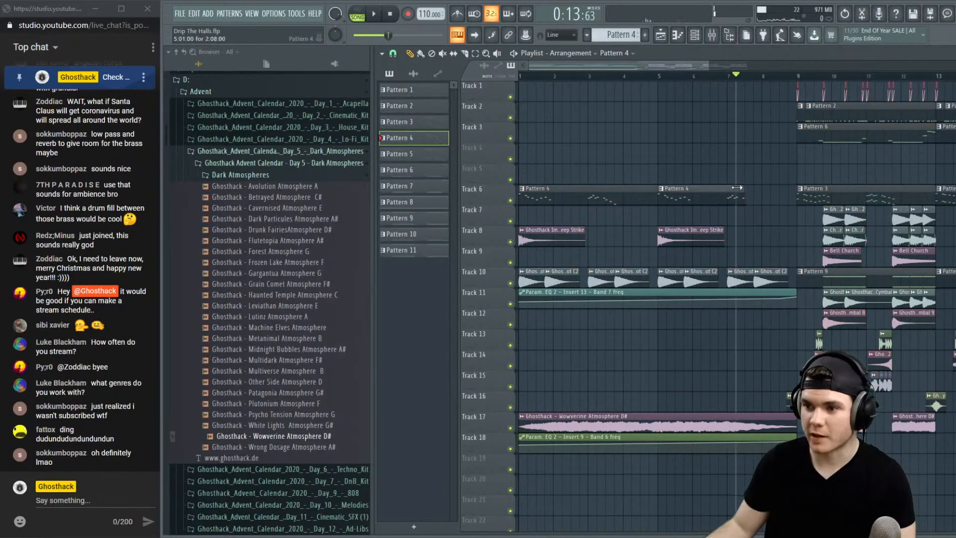
{"action": "left_click_drag", "start_coordinate": [734, 190], "coordinate": [724, 190]}
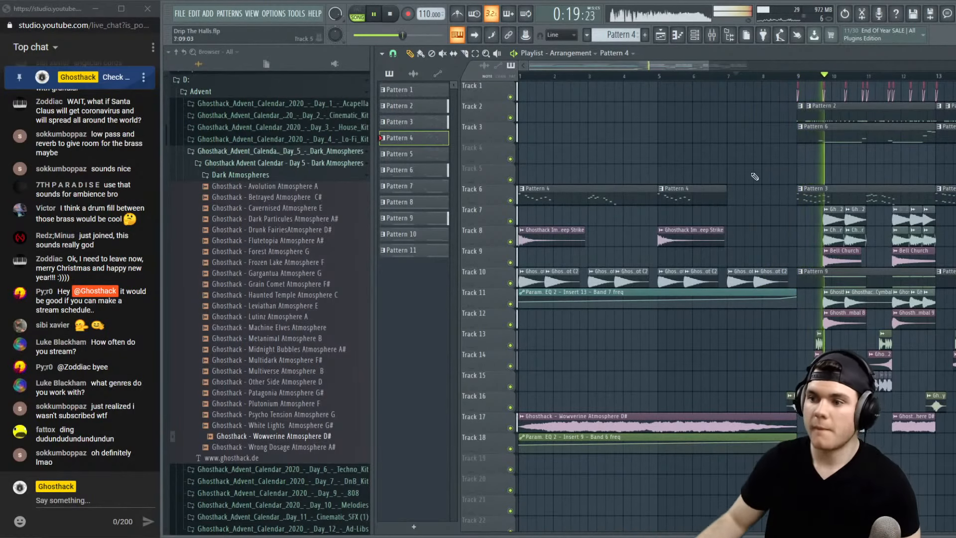
Place a copy of the Bell Church clip at bar 5 on Track 9
{"action": "scroll", "coordinate": [793, 84], "scroll_direction": "down", "scroll_amount": 2}
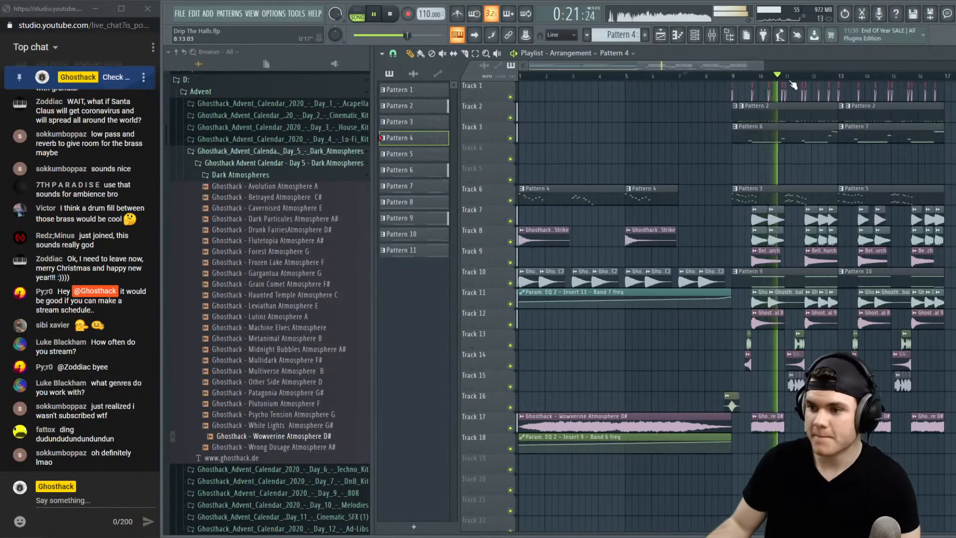
{"action": "left_click", "coordinate": [757, 255]}
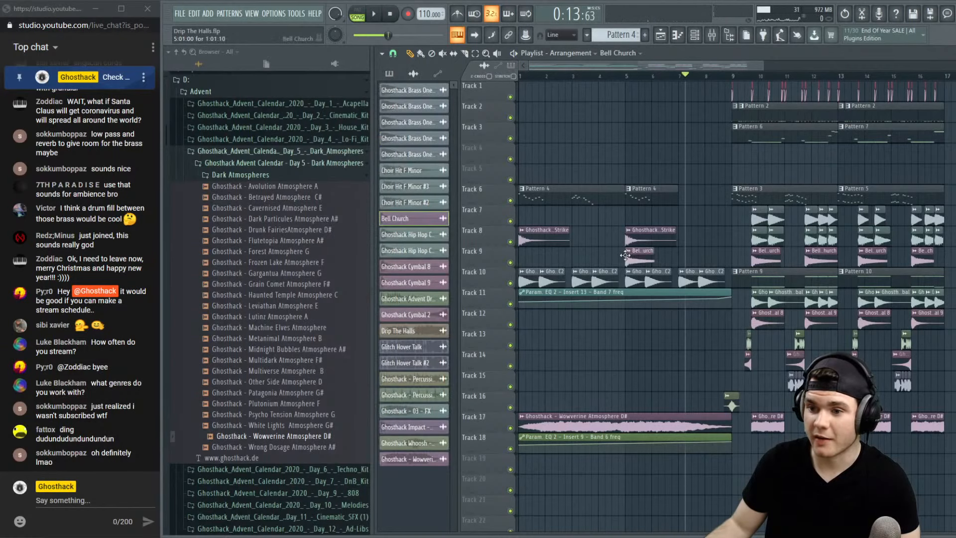
Extend the Bell Church clip at bar 5 on Track 9 past bar 8 and play it back
{"action": "left_click", "coordinate": [618, 76]}
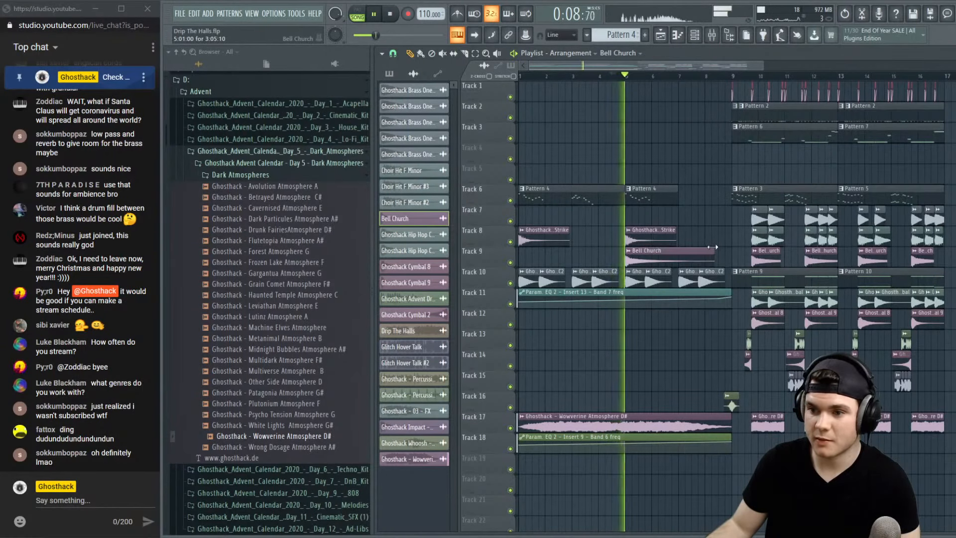
{"action": "left_click_drag", "start_coordinate": [654, 251], "coordinate": [712, 246]}
{"action": "key", "text": "space"}
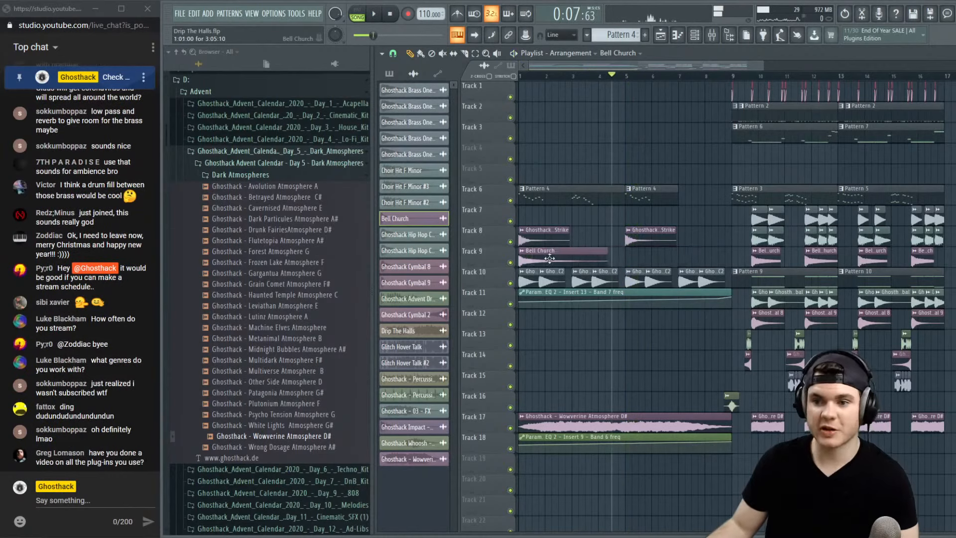
{"action": "key", "text": "space"}
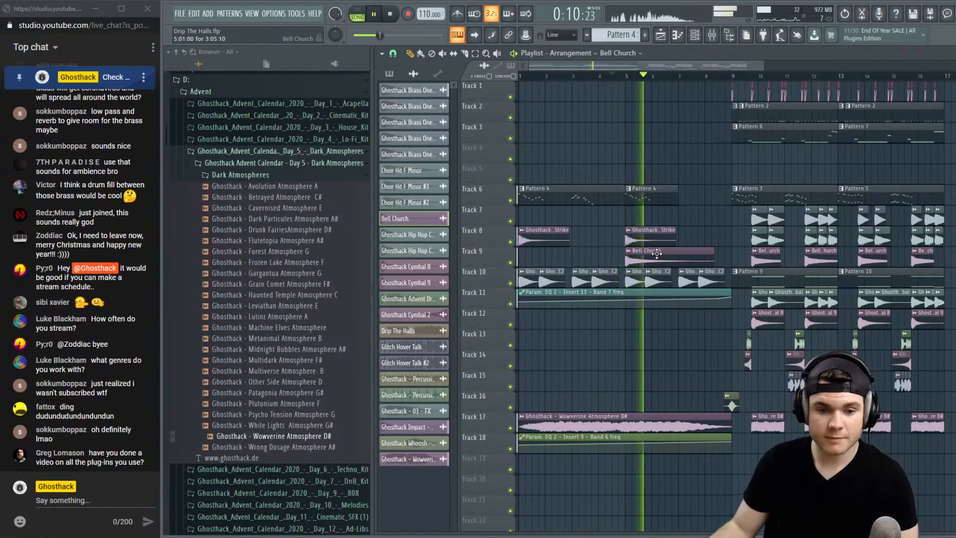
{"action": "key", "text": "space"}
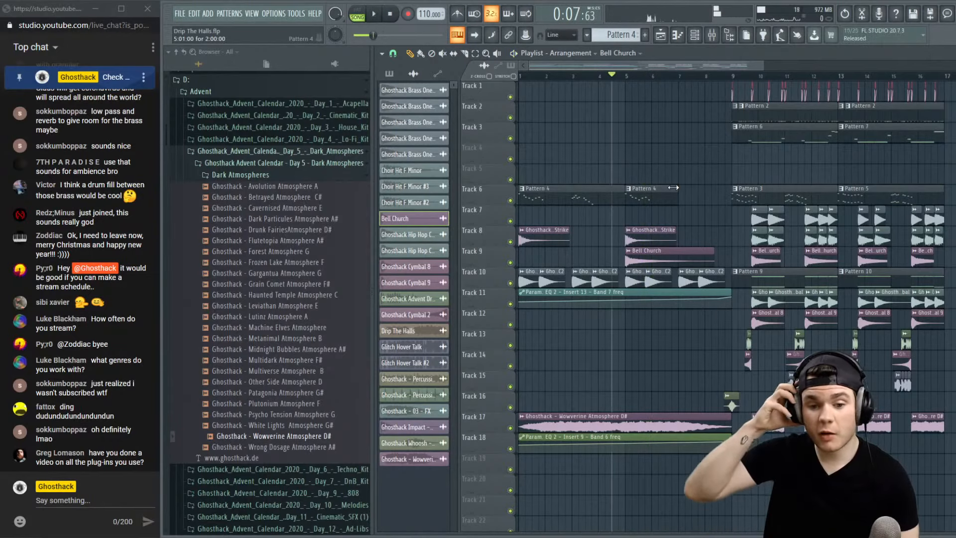
Collapse the Day 5 Dark Atmospheres folder in the browser and play the intro from bar 5 towards bar 9
{"action": "scroll", "coordinate": [679, 81], "scroll_direction": "down", "scroll_amount": 2}
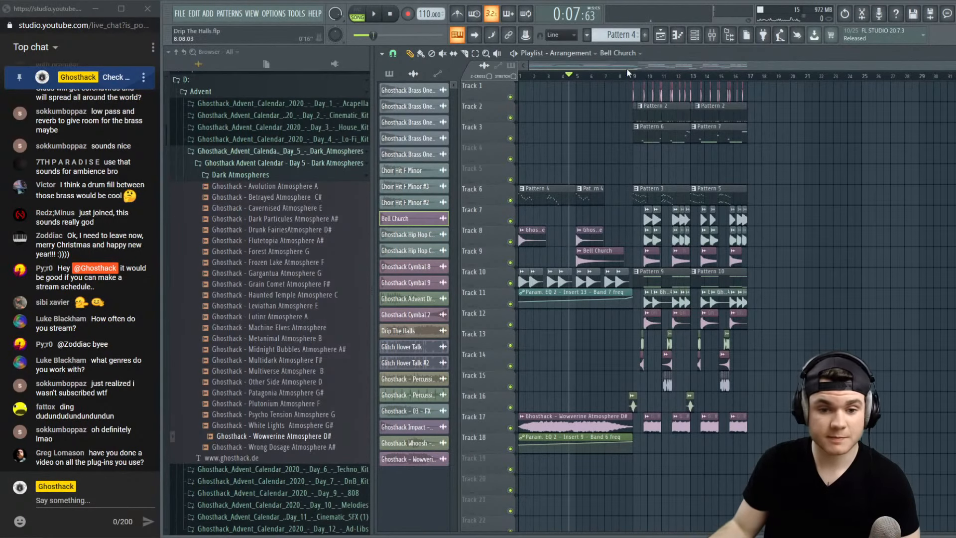
{"action": "scroll", "coordinate": [602, 73], "scroll_direction": "up", "scroll_amount": 2}
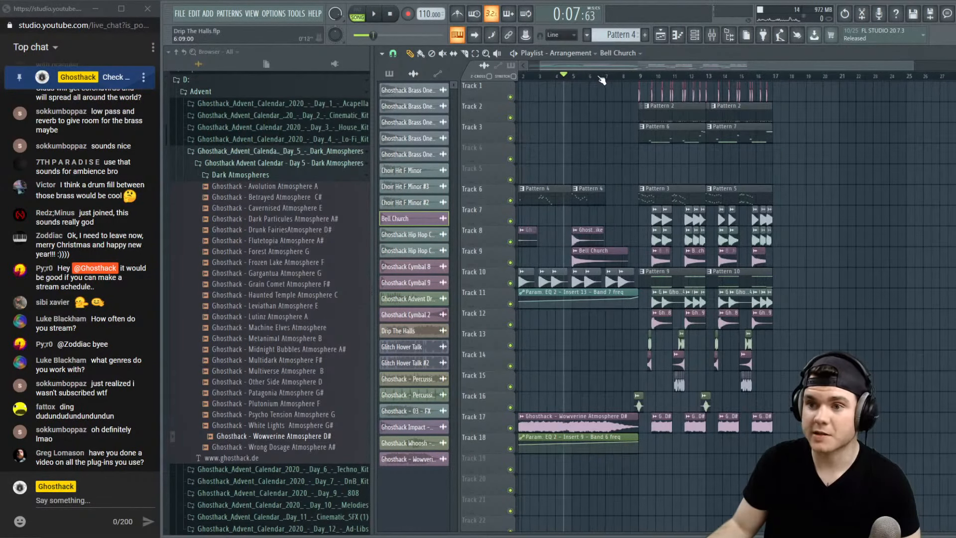
{"action": "left_click", "coordinate": [587, 76]}
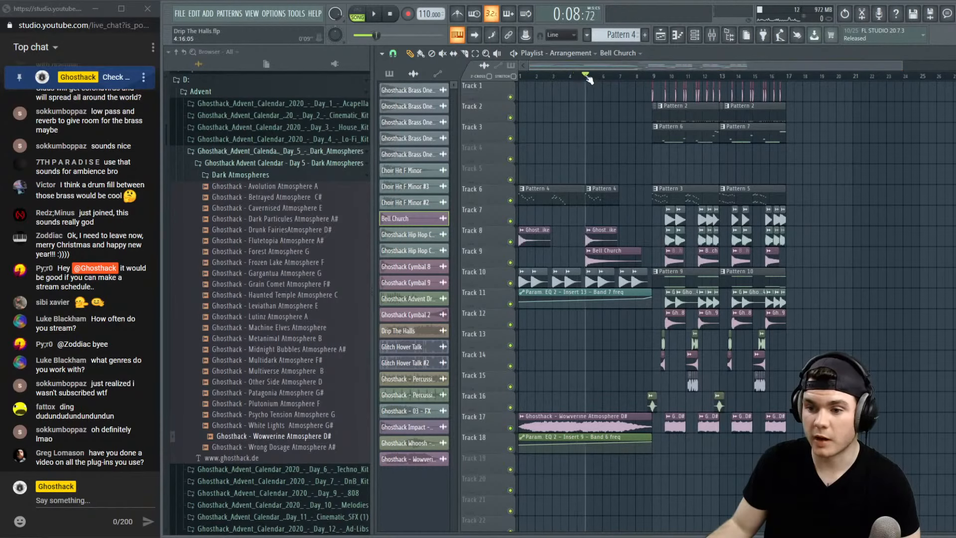
{"action": "left_click", "coordinate": [252, 155]}
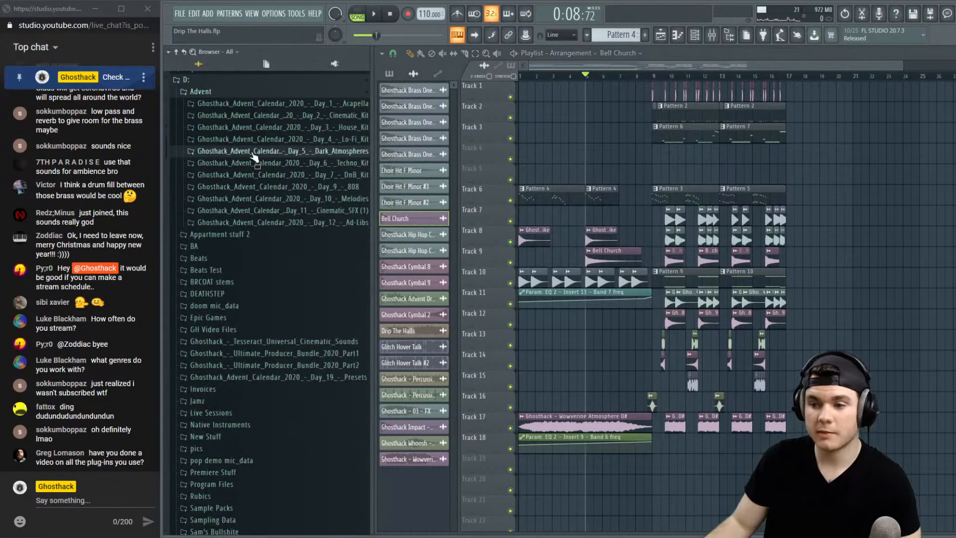
{"action": "key", "text": "space"}
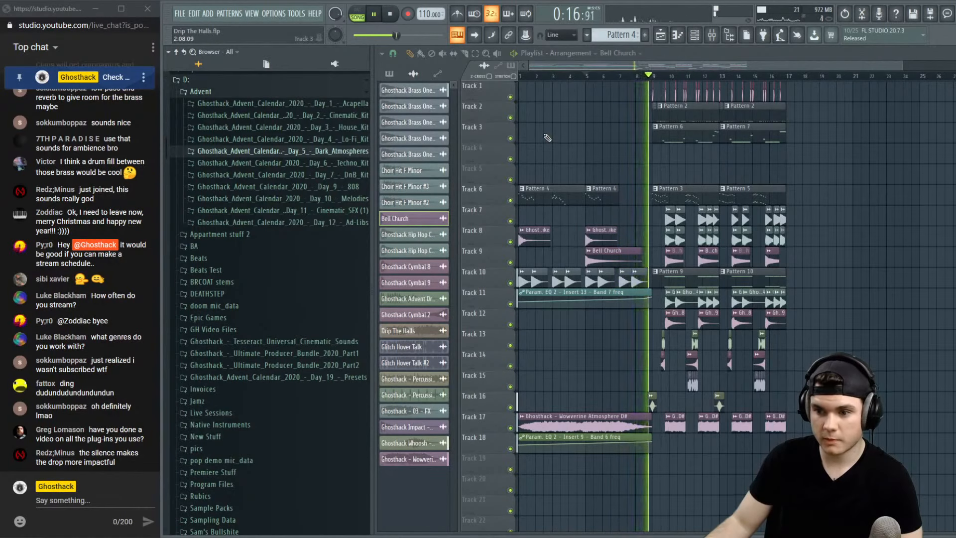
{"action": "key", "text": "space"}
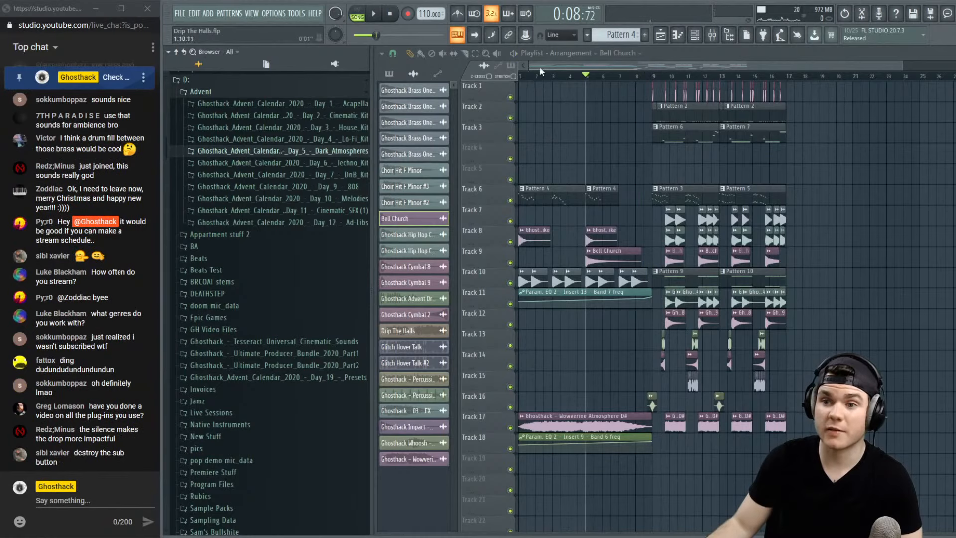
Expand the Day 11 Cinematic SFX pack in the browser down to its subfolders and select the Suckbacks folder
{"action": "scroll", "coordinate": [294, 220], "scroll_direction": "up", "scroll_amount": 5}
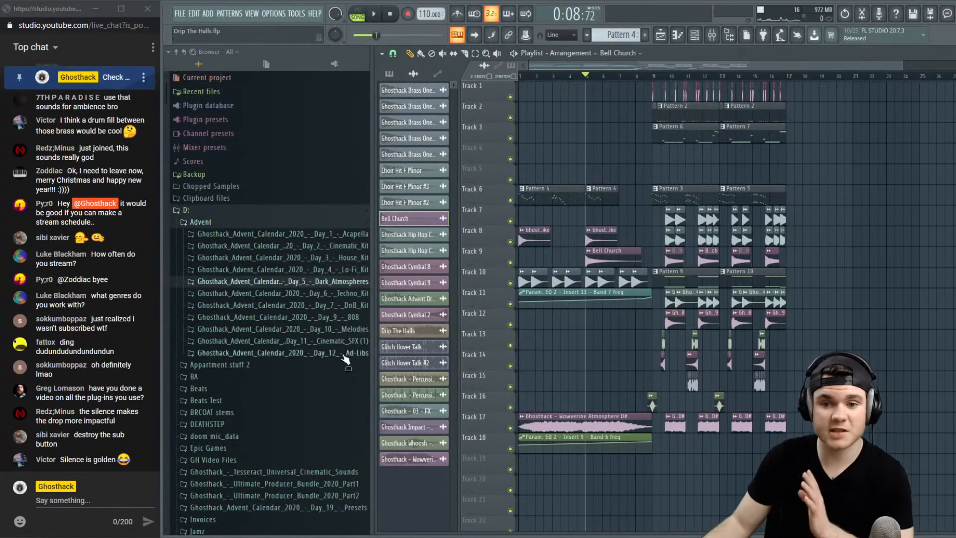
{"action": "left_click", "coordinate": [343, 341]}
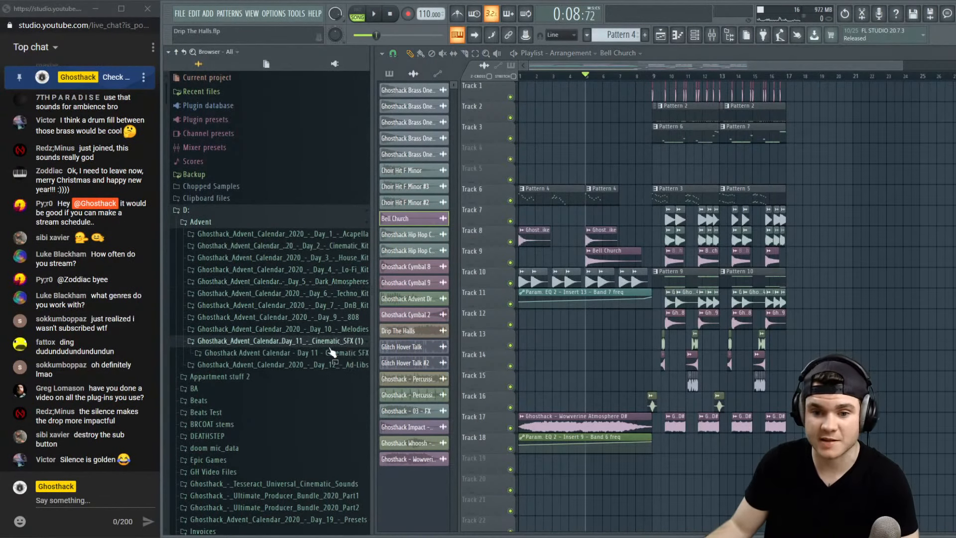
{"action": "left_click", "coordinate": [325, 353]}
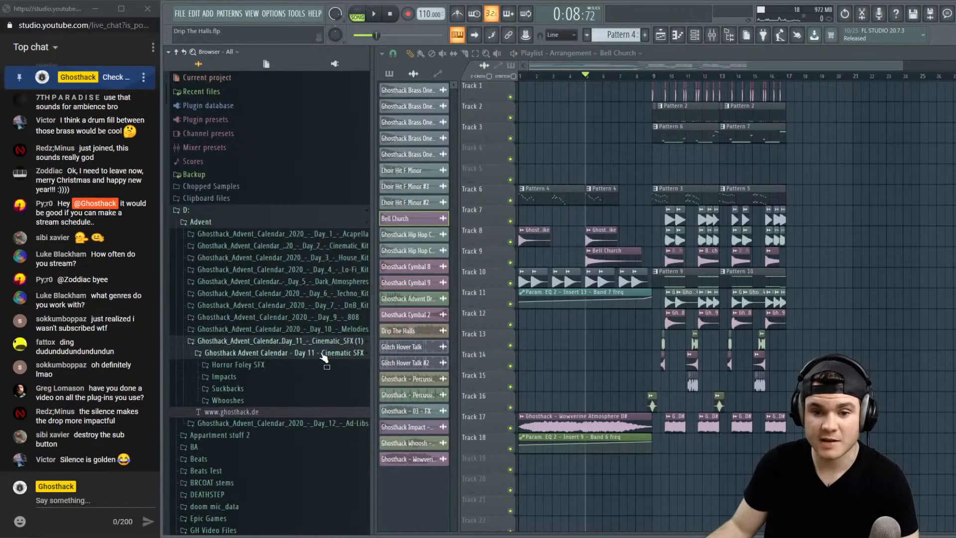
{"action": "left_click", "coordinate": [249, 392]}
{"action": "left_click", "coordinate": [249, 393]}
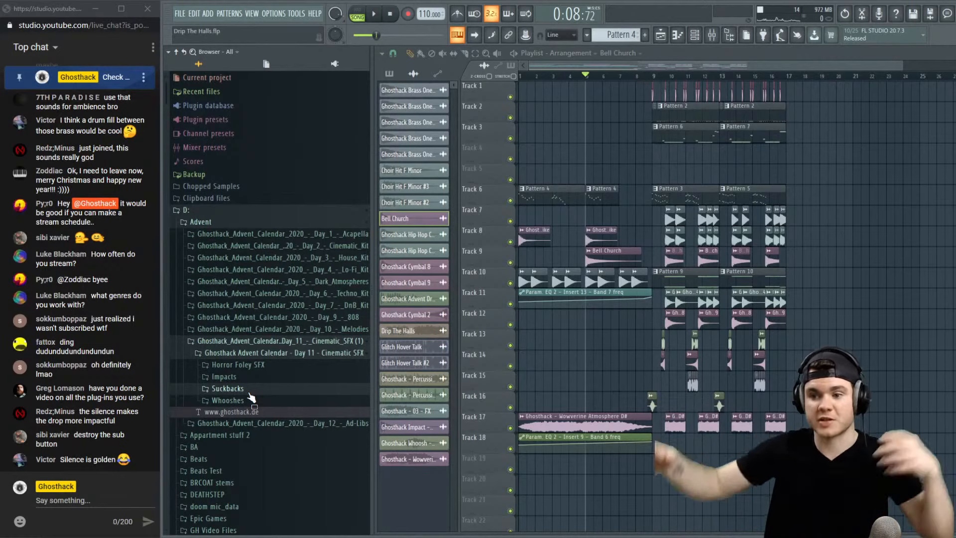
Play the transition into bar 9 from the middle of bar 7
{"action": "left_click", "coordinate": [629, 76]}
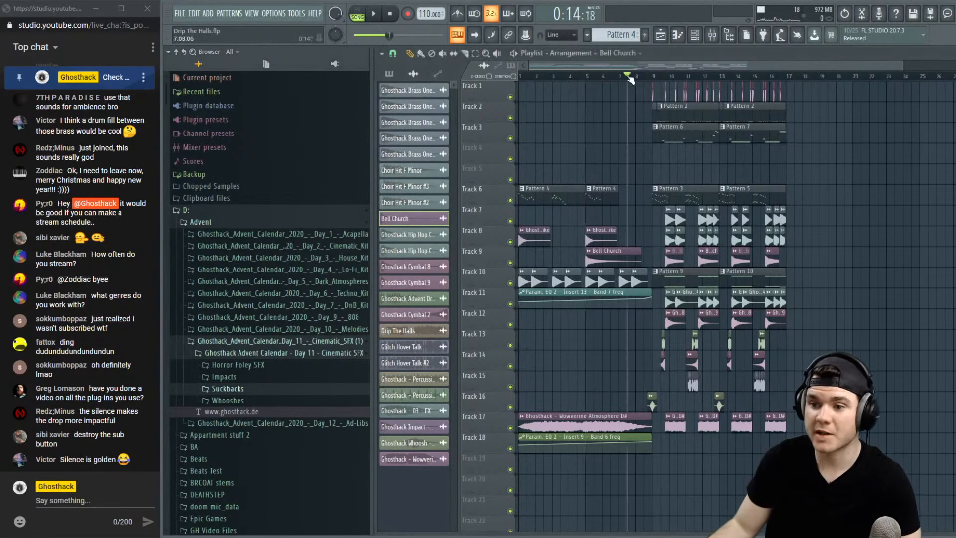
{"action": "key", "text": "space"}
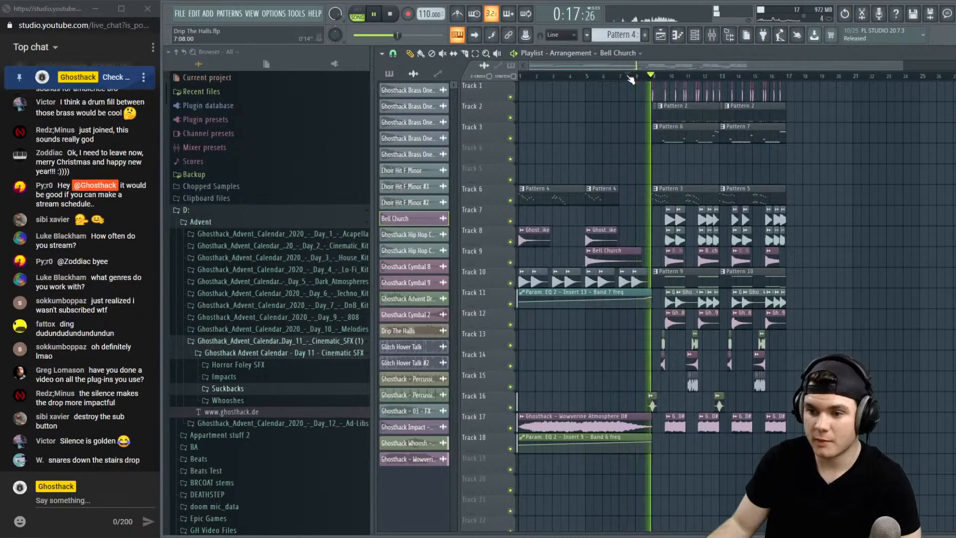
{"action": "key", "text": "space"}
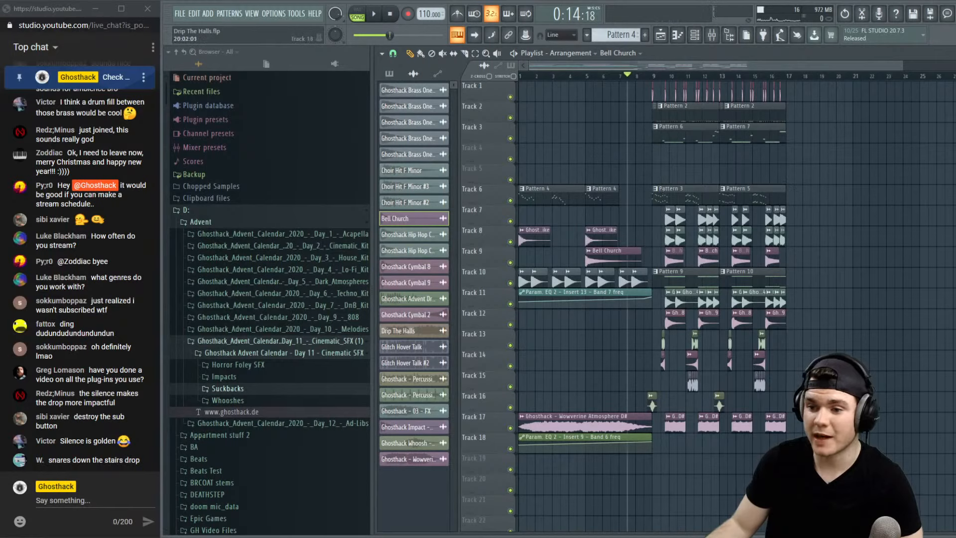
{"action": "left_click_drag", "start_coordinate": [842, 464], "coordinate": [654, 88]}
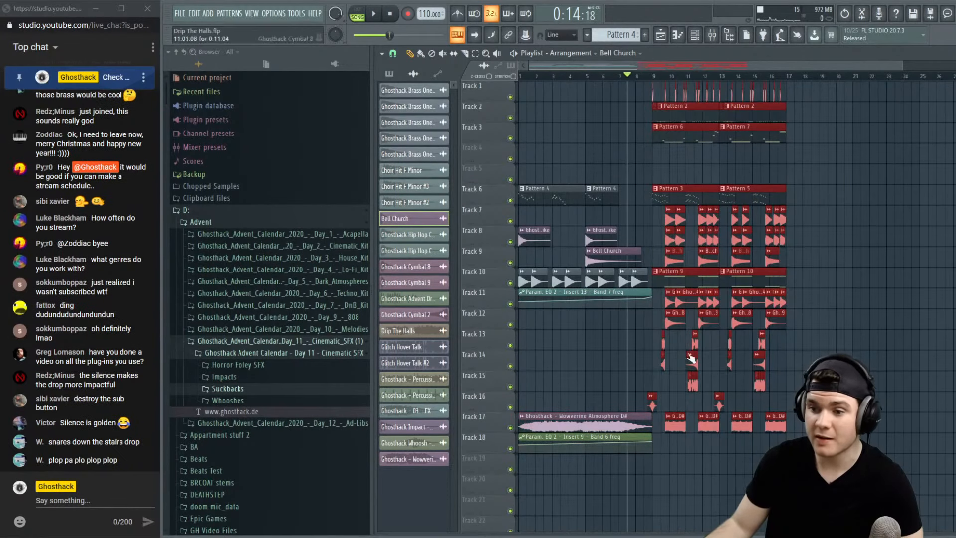
{"action": "left_click_drag", "start_coordinate": [670, 282], "coordinate": [730, 286]}
{"action": "key", "text": "ctrl+z"}
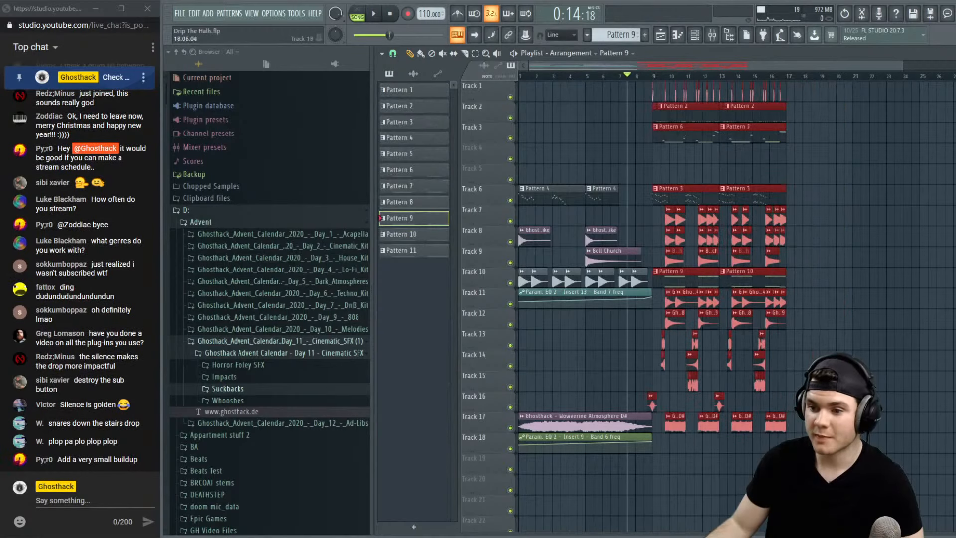
Move all clips of the section starting at bar 9 together to bar 13, and clear the selection
{"action": "left_click_drag", "start_coordinate": [805, 493], "coordinate": [658, 89]}
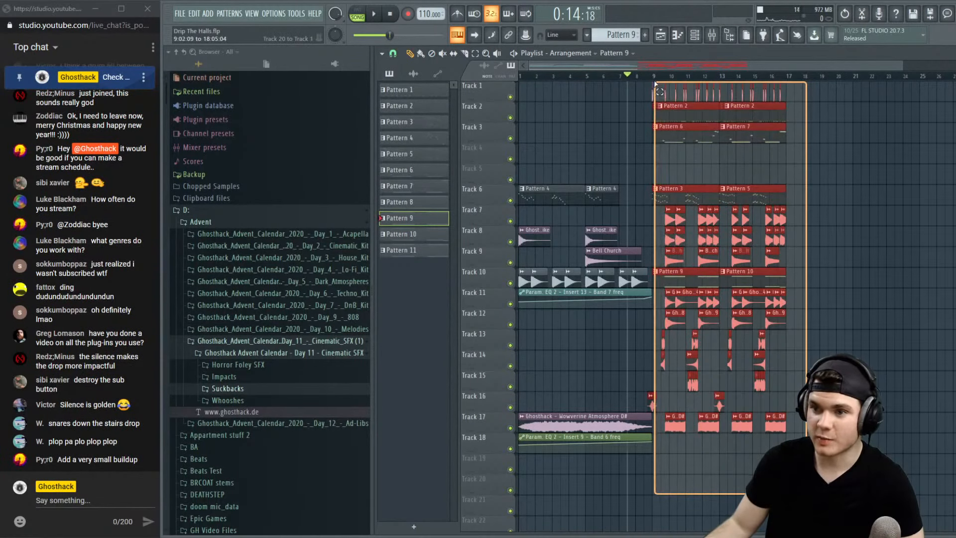
{"action": "left_click_drag", "start_coordinate": [654, 85], "coordinate": [654, 85]}
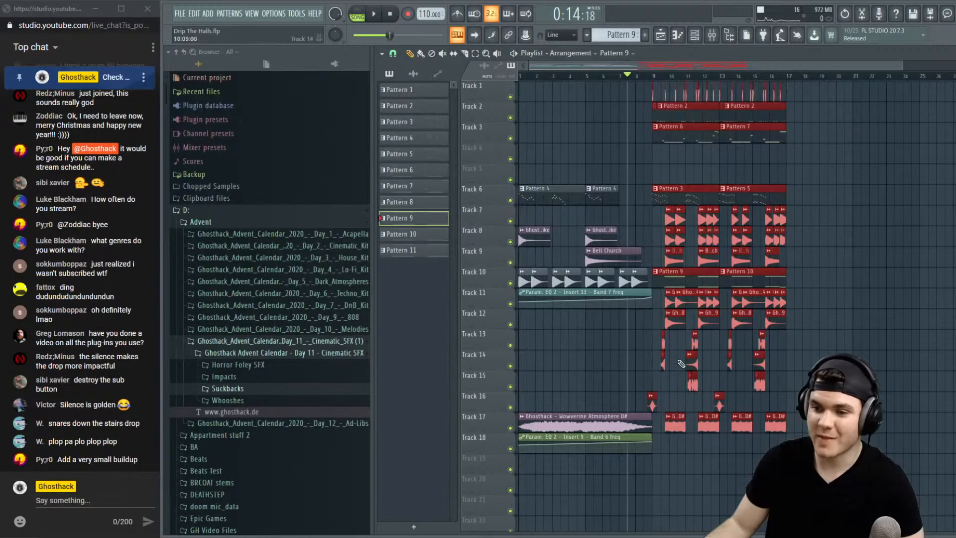
{"action": "left_click_drag", "start_coordinate": [678, 273], "coordinate": [735, 278]}
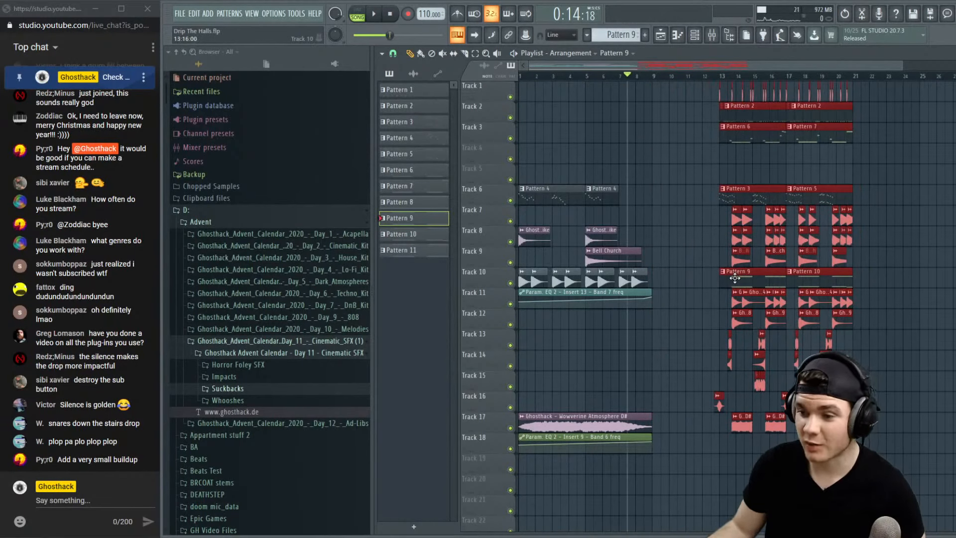
{"action": "left_click", "coordinate": [762, 506]}
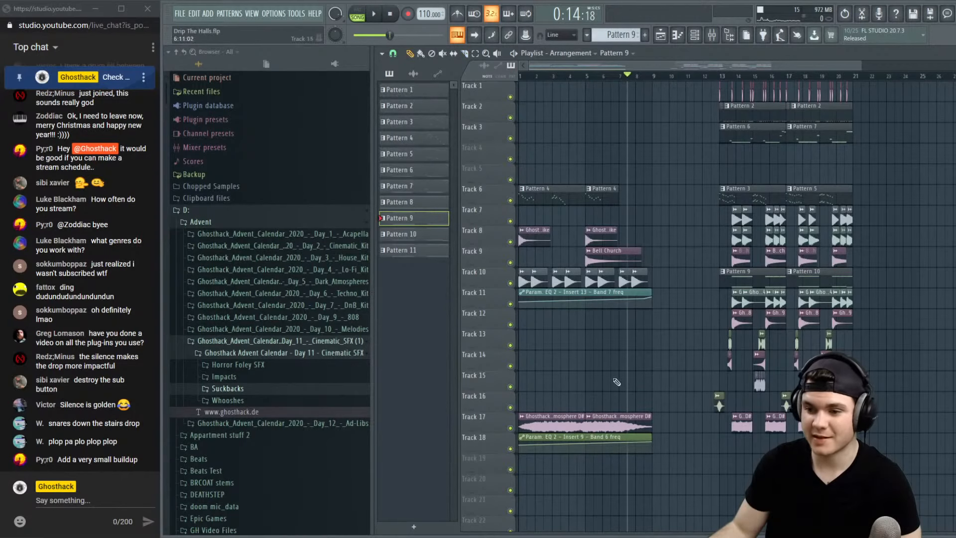
Move the second half of the split Wowverine Atmosphere clip to bar 9 and set the sample's declicking mode to Crossfade (bleeding)
{"action": "double_click", "coordinate": [672, 425]}
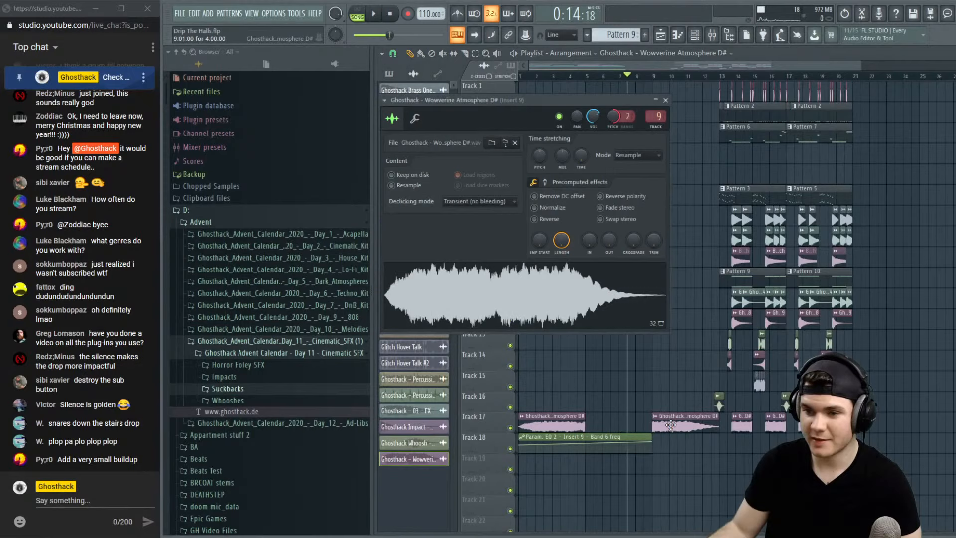
{"action": "left_click", "coordinate": [479, 201]}
{"action": "left_click", "coordinate": [493, 242]}
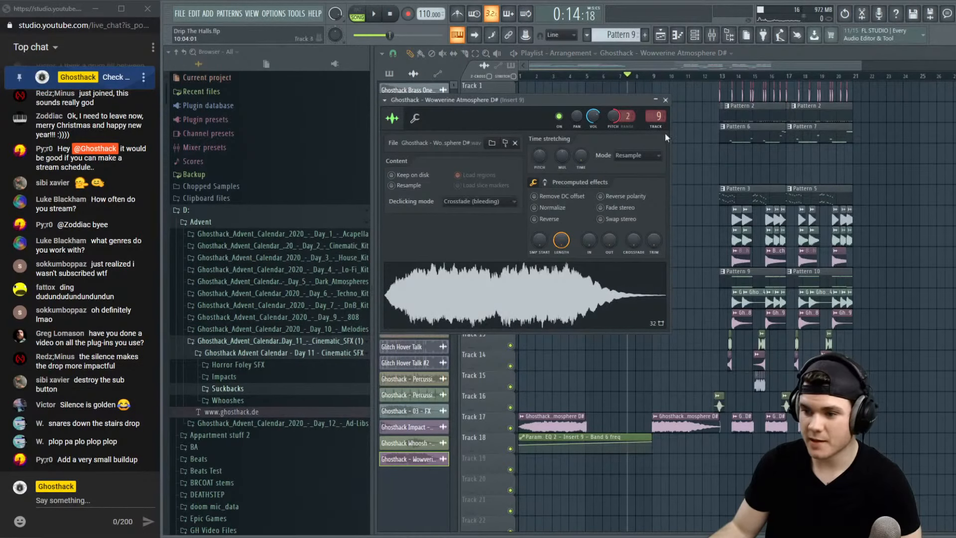
{"action": "left_click", "coordinate": [665, 100]}
Extend the Insert 9 Band 6 frequency automation clip on Track 18 to bar 13 and play from bar 7
{"action": "left_click_drag", "start_coordinate": [650, 447], "coordinate": [719, 448]}
{"action": "key", "text": "space"}
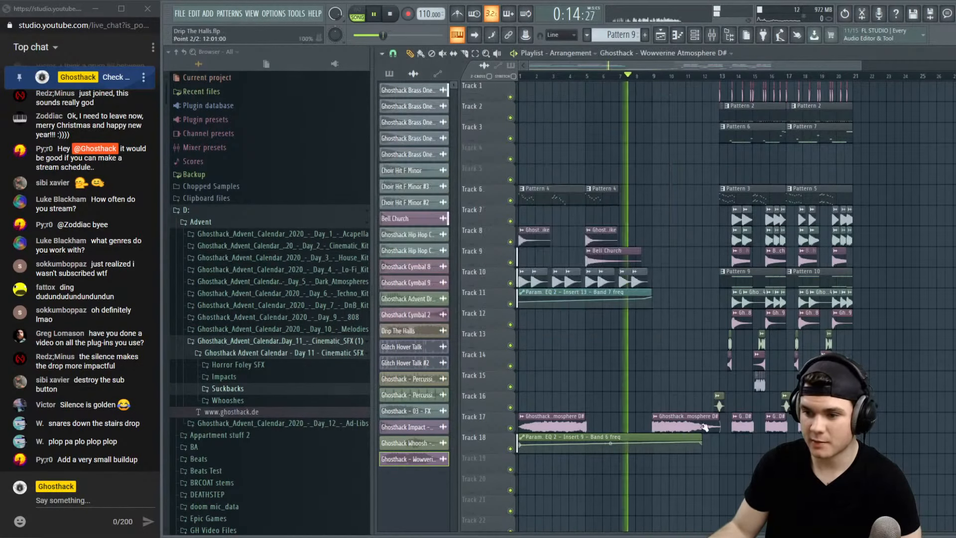
{"action": "left_click", "coordinate": [660, 422]}
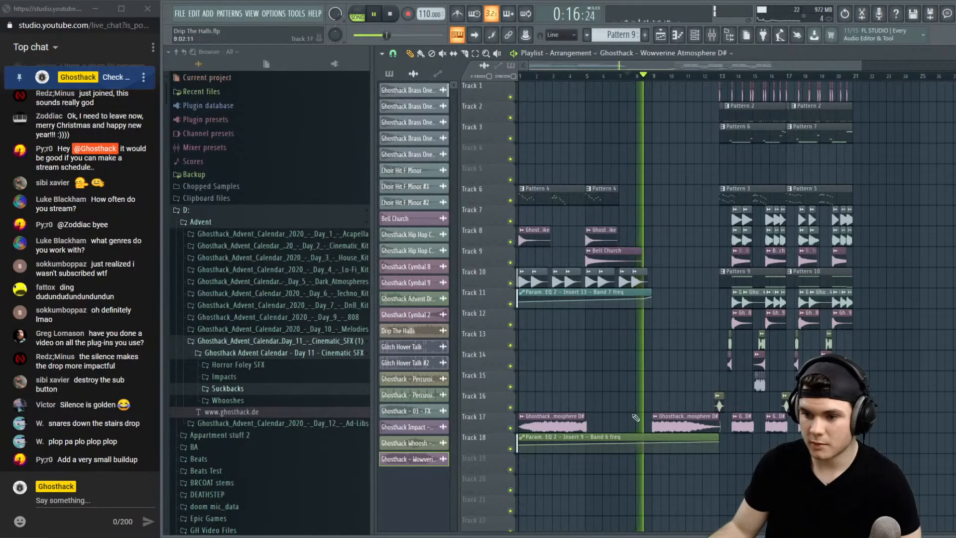
{"action": "key", "text": "space"}
{"action": "key", "text": "space"}
Place copies of the Wowverine Atmosphere clip before bar 9 on Track 17 and near bar 1 on Track 16
{"action": "left_click", "coordinate": [631, 402]}
{"action": "left_click_drag", "start_coordinate": [683, 396], "coordinate": [638, 422]}
{"action": "left_click", "coordinate": [540, 401]}
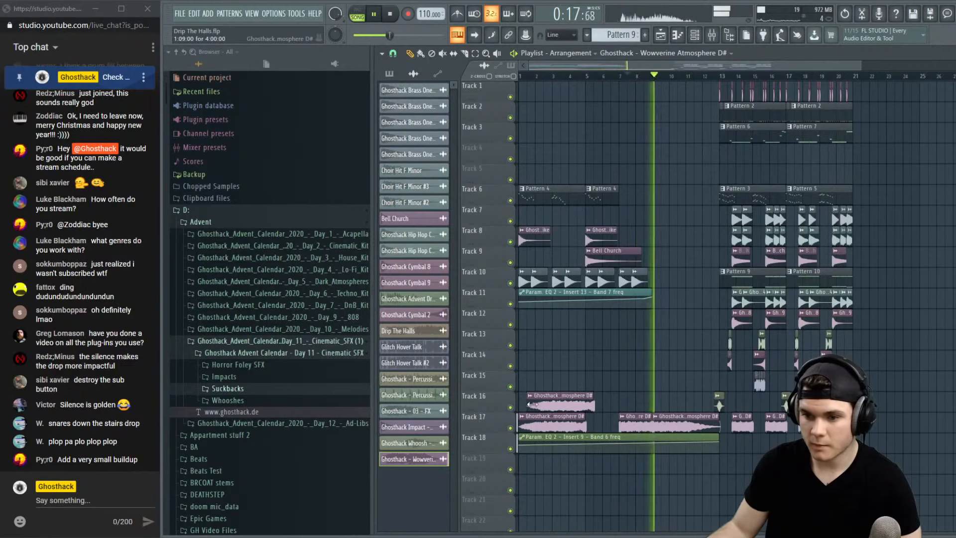
Resize the Wowverine Atmosphere clip on Track 16 to two bars and move it into the Track 17 gap at bar 5
{"action": "left_click_drag", "start_coordinate": [585, 397], "coordinate": [619, 399]}
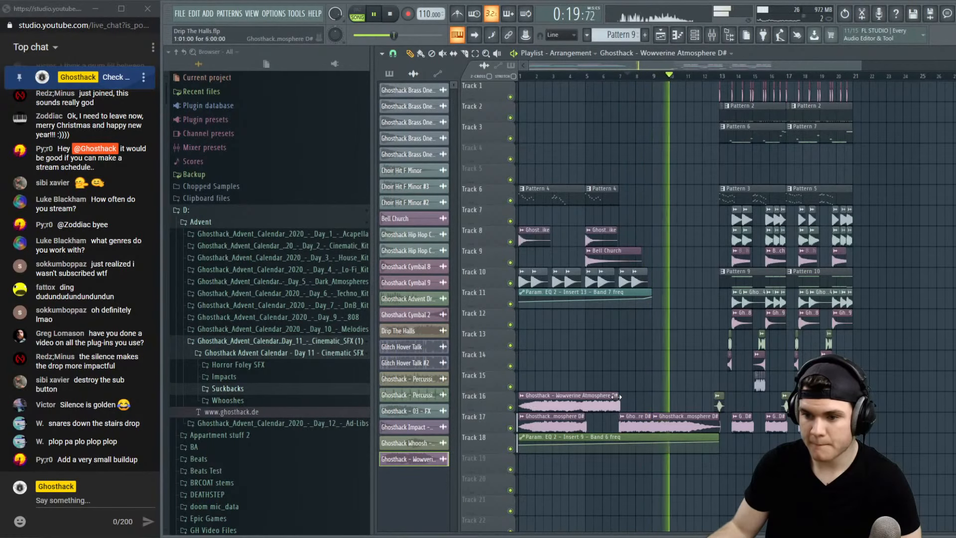
{"action": "key", "text": "space"}
{"action": "key", "text": "space"}
{"action": "left_click_drag", "start_coordinate": [520, 401], "coordinate": [591, 423]}
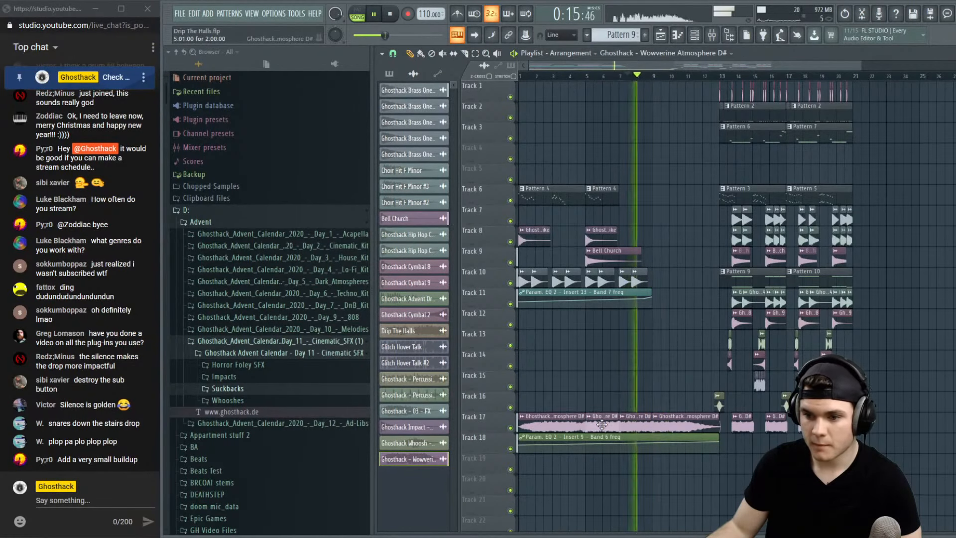
{"action": "key", "text": "space"}
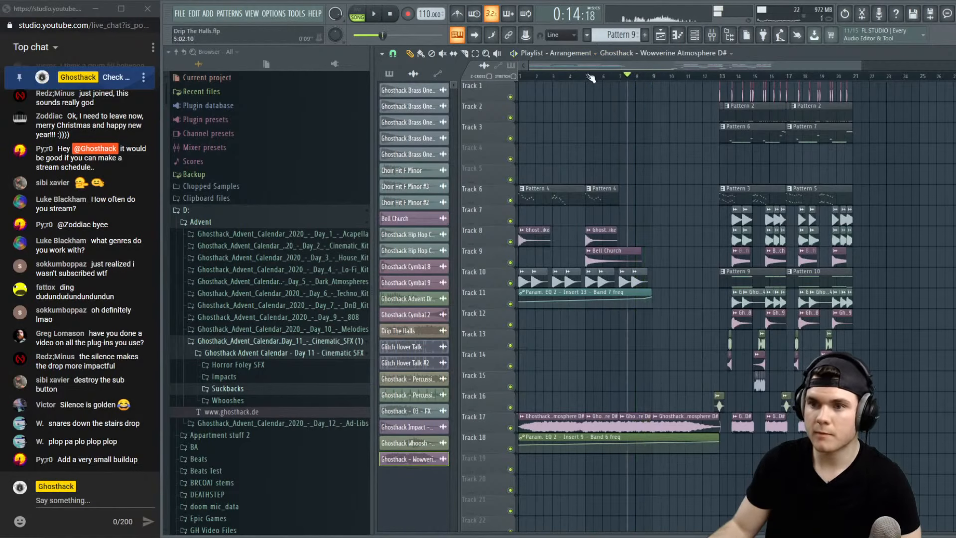
Extend the Insert 13 Band 7 freq automation to bar 13 and copy the bar 5 clips on Tracks 8 to 10 to bar 9
{"action": "left_click_drag", "start_coordinate": [651, 293], "coordinate": [720, 291]}
{"action": "key", "text": "space"}
{"action": "left_click", "coordinate": [653, 298]}
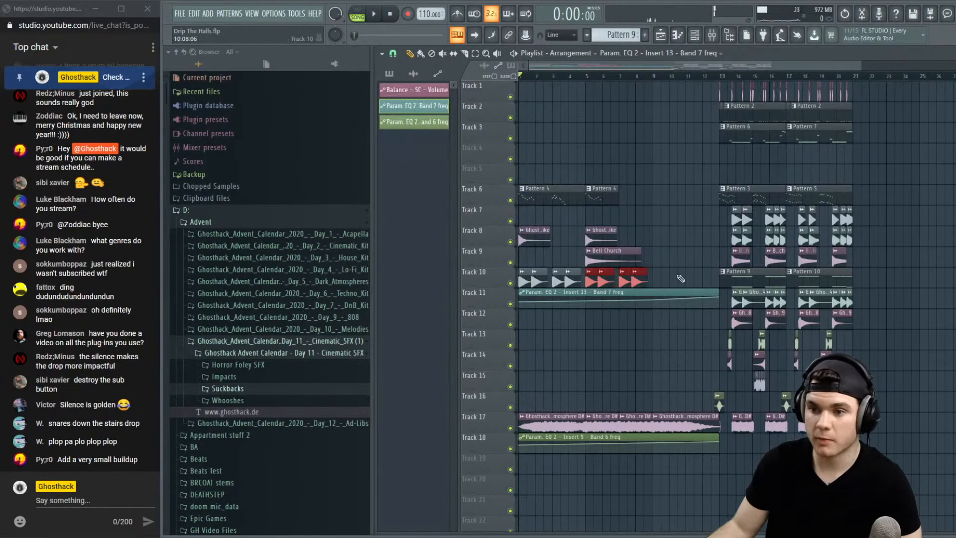
{"action": "left_click_drag", "start_coordinate": [680, 279], "coordinate": [671, 234]}
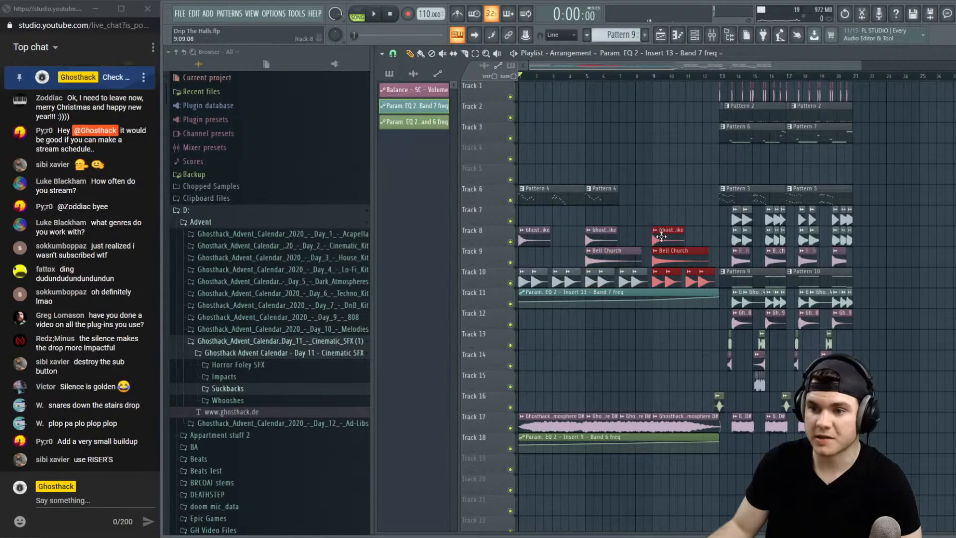
Lengthen the second Pattern 4 clip on Track 6 to bar 9 and place one-bar Pattern 4 clips on Track 5 at bars 9 and 11
{"action": "left_click", "coordinate": [622, 195]}
{"action": "left_click", "coordinate": [651, 178]}
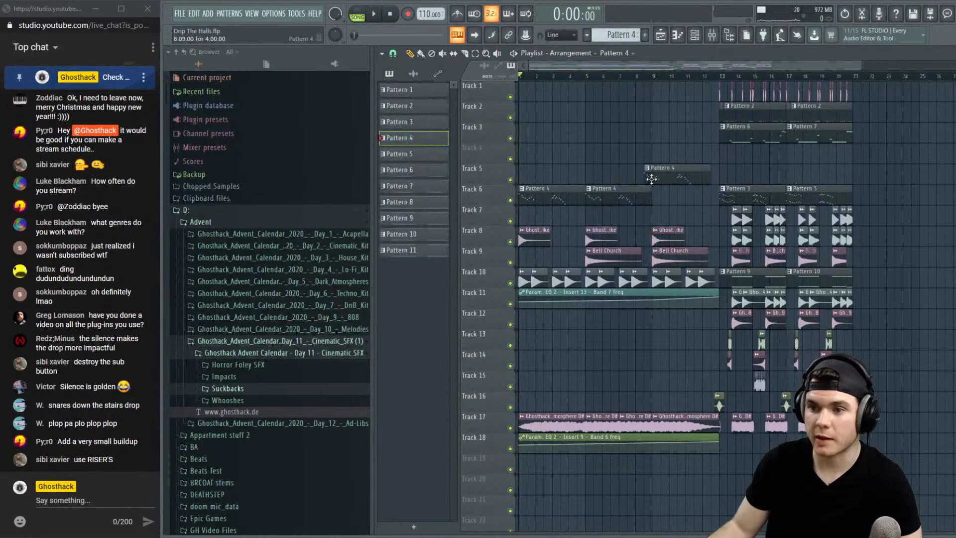
{"action": "left_click_drag", "start_coordinate": [717, 172], "coordinate": [667, 177]}
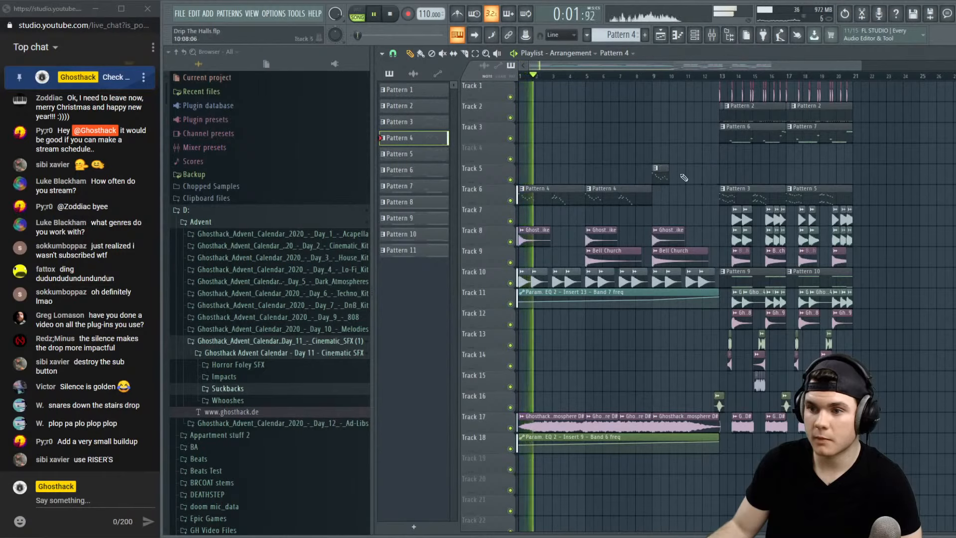
{"action": "left_click", "coordinate": [688, 176]}
{"action": "left_click", "coordinate": [585, 76]}
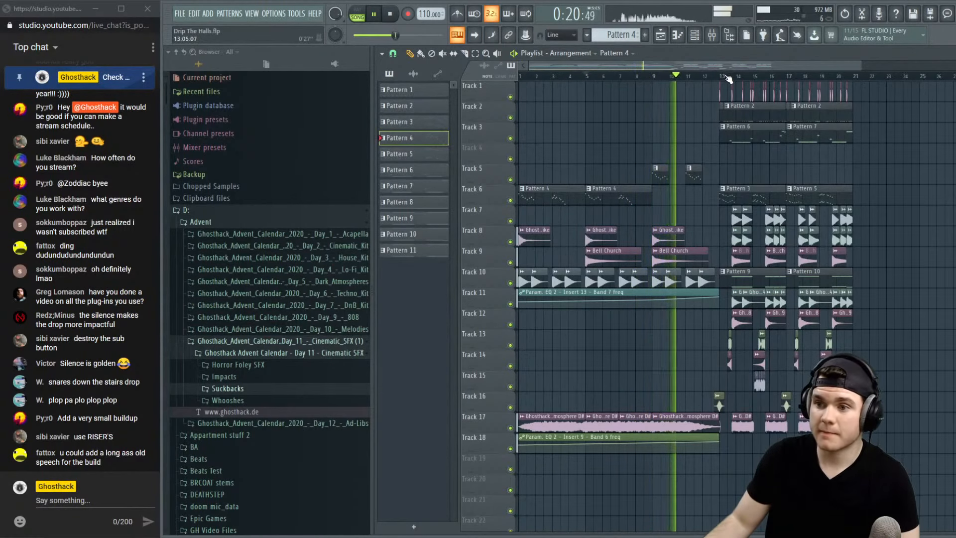
{"action": "left_click", "coordinate": [723, 75]}
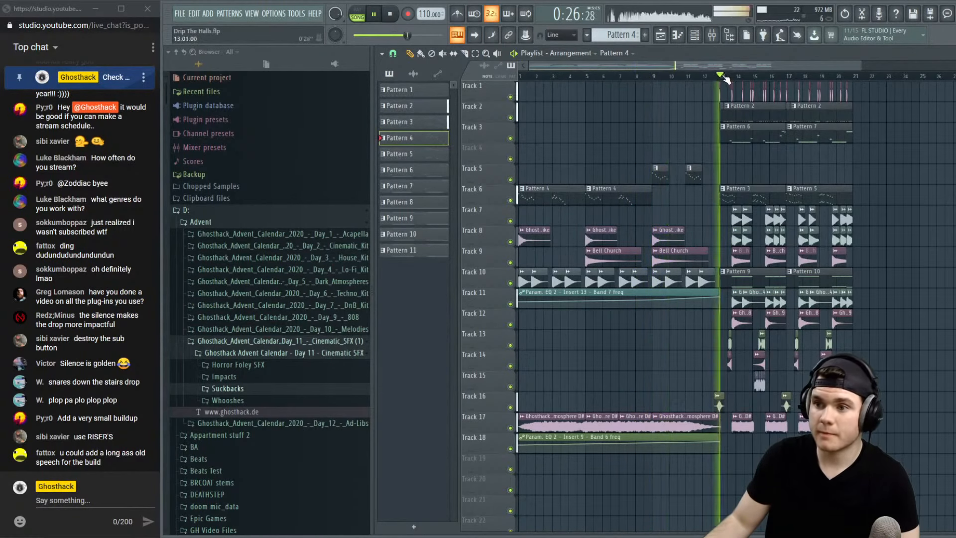
Place Pattern 2 on Track 2 at bar 5 and stretch it to slightly more than four bars
{"action": "scroll", "coordinate": [737, 81], "scroll_direction": "up", "scroll_amount": 1}
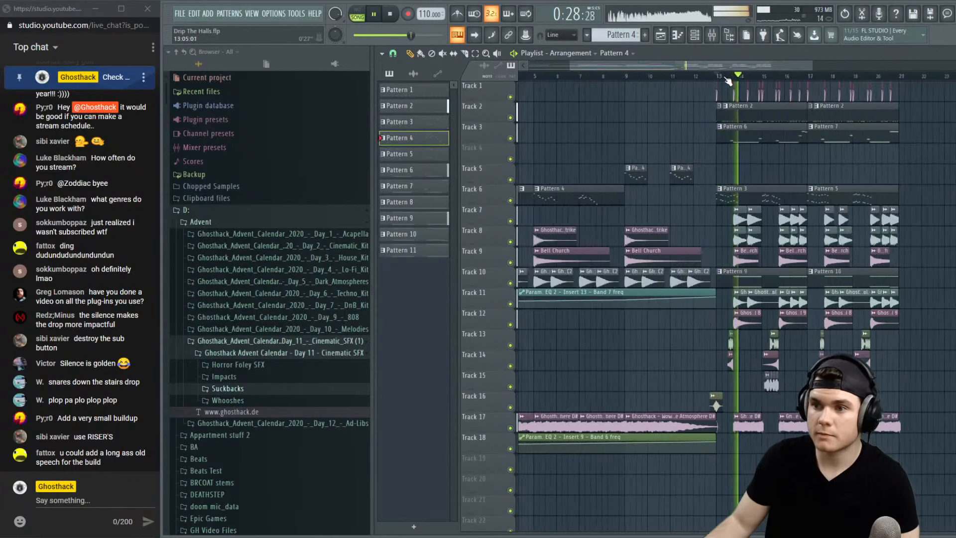
{"action": "left_click", "coordinate": [742, 115]}
{"action": "key", "text": "space"}
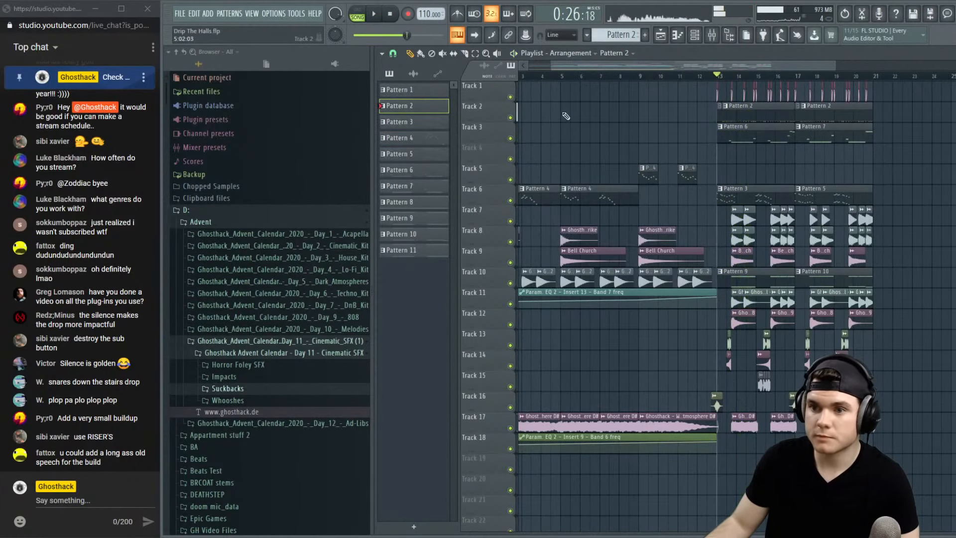
{"action": "key", "text": "space"}
{"action": "left_click_drag", "start_coordinate": [632, 110], "coordinate": [641, 109]}
{"action": "key", "text": "space"}
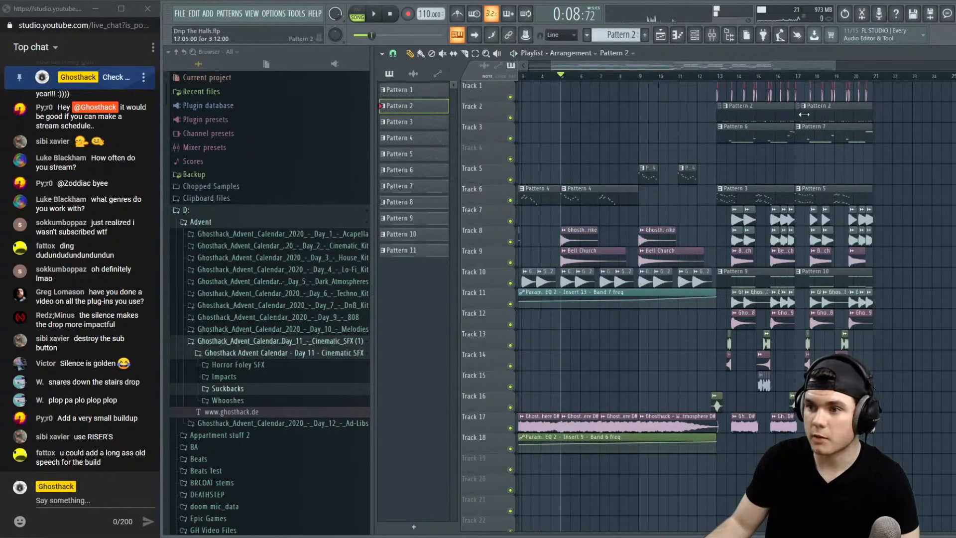
{"action": "left_click", "coordinate": [572, 112]}
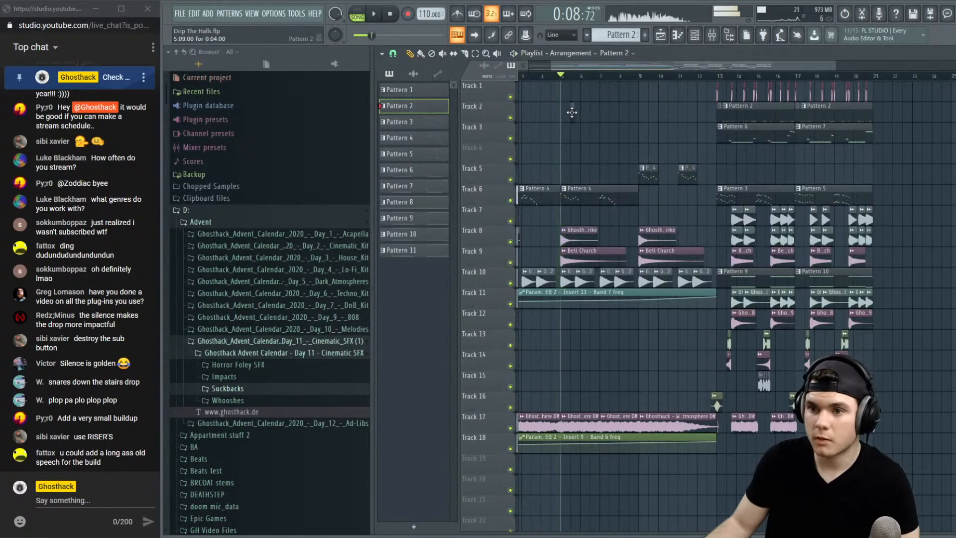
{"action": "key", "text": "space"}
{"action": "key", "text": "space"}
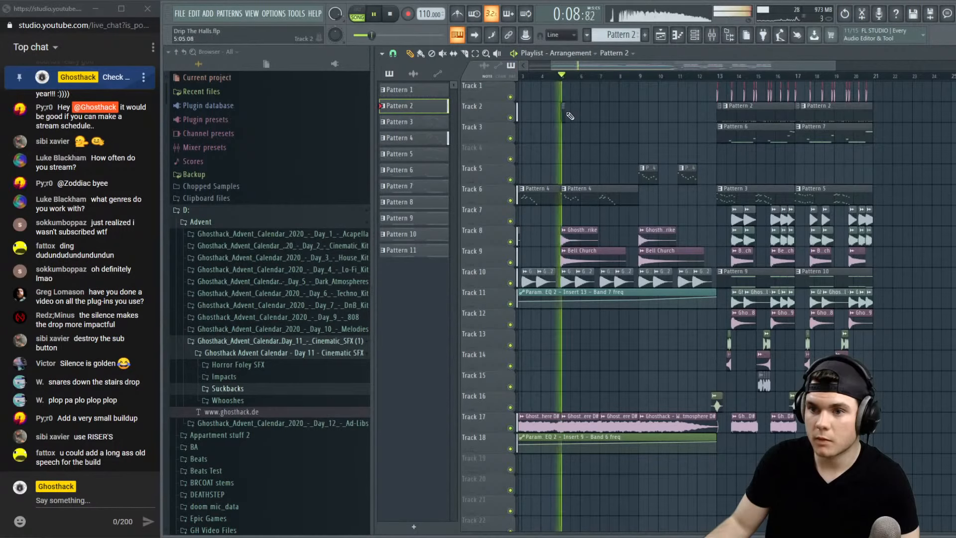
{"action": "left_click_drag", "start_coordinate": [568, 114], "coordinate": [641, 114]}
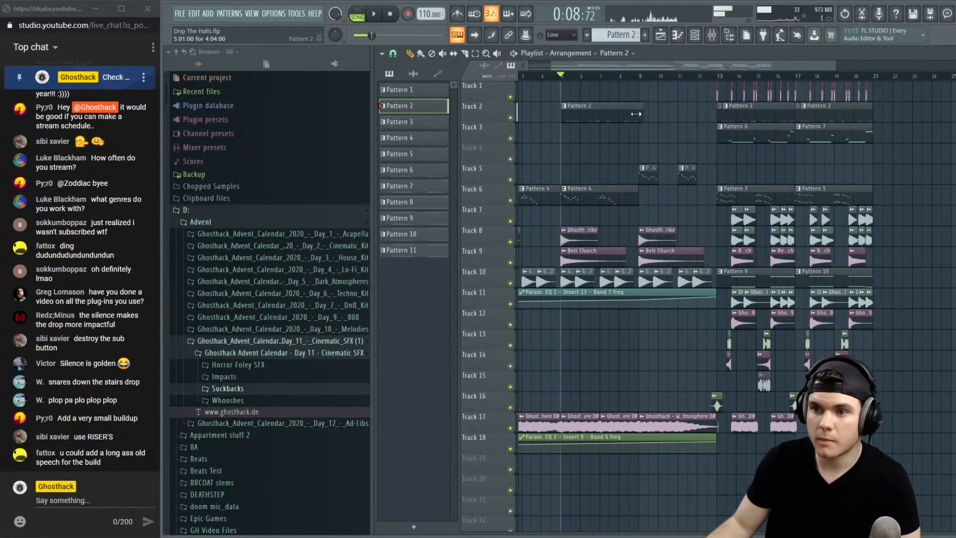
Trim the bar 5 Pattern 2 clip on Track 2 to exactly four bars and place another Pattern 2 clip at bar 9
{"action": "scroll", "coordinate": [557, 70], "scroll_direction": "up", "scroll_amount": 4}
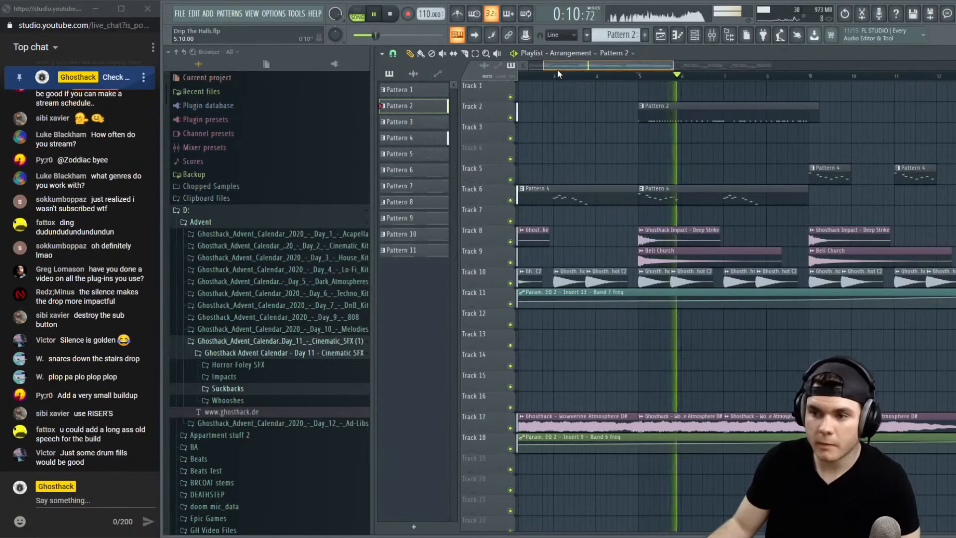
{"action": "scroll", "coordinate": [558, 69], "scroll_direction": "down", "scroll_amount": 4}
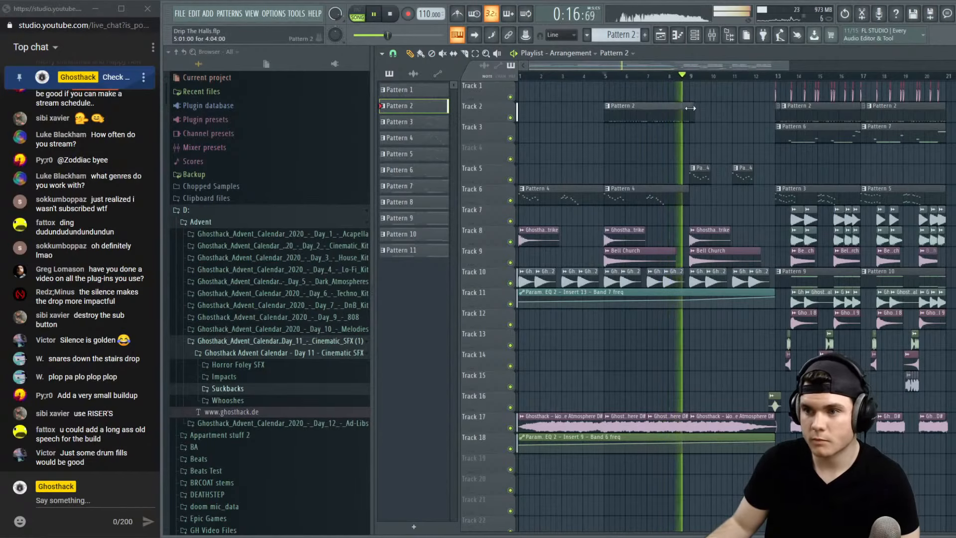
{"action": "left_click", "coordinate": [707, 116]}
{"action": "left_click_drag", "start_coordinate": [707, 116], "coordinate": [704, 116]}
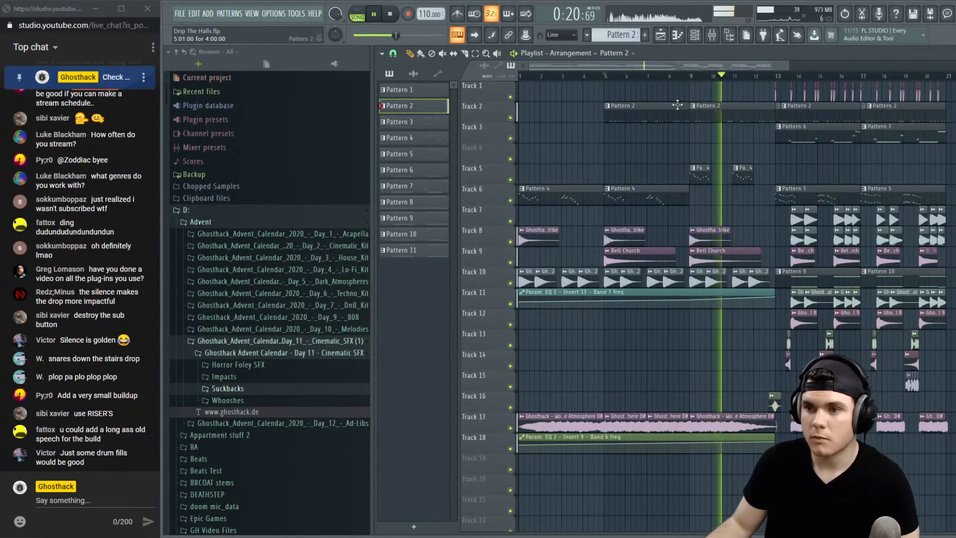
Remove the Pattern 2 clip at bar 9 on Track 2 and make the bar 5 clip a unique pattern
{"action": "key", "text": "space"}
{"action": "left_click", "coordinate": [608, 106]}
{"action": "left_click", "coordinate": [625, 173]}
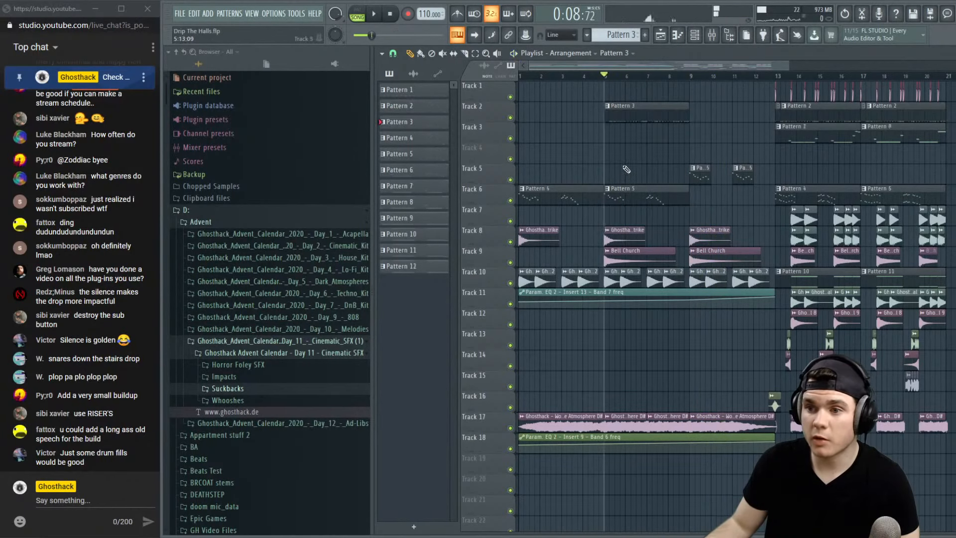
Clear all steps of the 70Bpm_2 channel in Pattern 3 and play the arrangement with the reduced drums
{"action": "double_click", "coordinate": [631, 118]}
{"action": "left_click", "coordinate": [821, 54]}
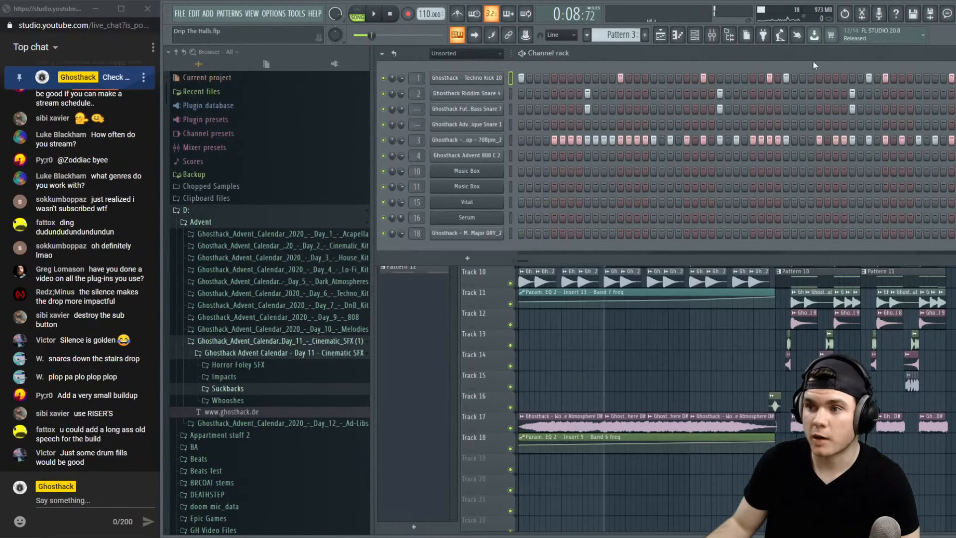
{"action": "right_click", "coordinate": [502, 141]}
{"action": "left_click", "coordinate": [610, 141]}
{"action": "key", "text": "space"}
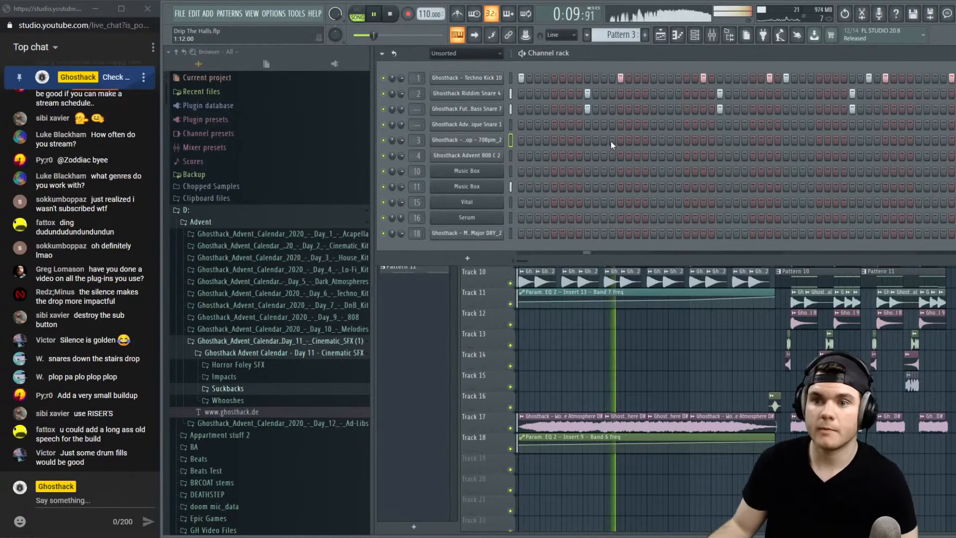
{"action": "left_click", "coordinate": [488, 282]}
{"action": "scroll", "coordinate": [629, 75], "scroll_direction": "up", "scroll_amount": 3}
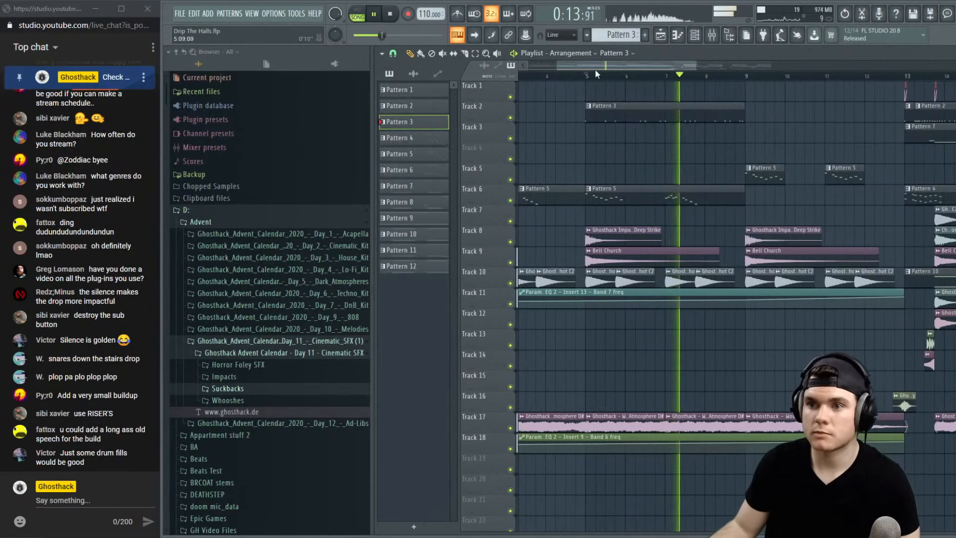
Solo Track 2 and set a time selection from bar 5 to bar 9 around the Pattern 3 clip
{"action": "left_click", "coordinate": [712, 35]}
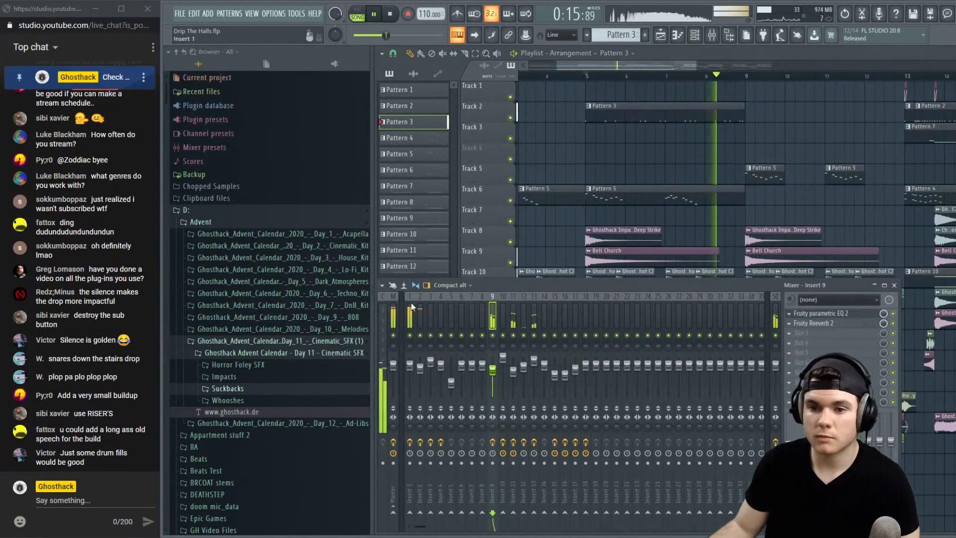
{"action": "key", "text": "space"}
{"action": "right_click", "coordinate": [510, 117]}
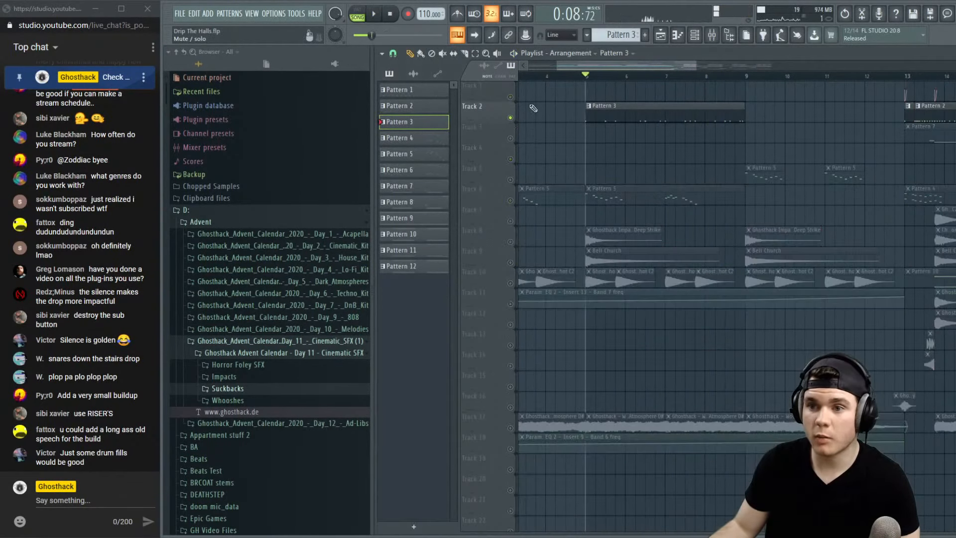
{"action": "key", "text": "space"}
{"action": "left_click_drag", "start_coordinate": [587, 76], "coordinate": [733, 82]}
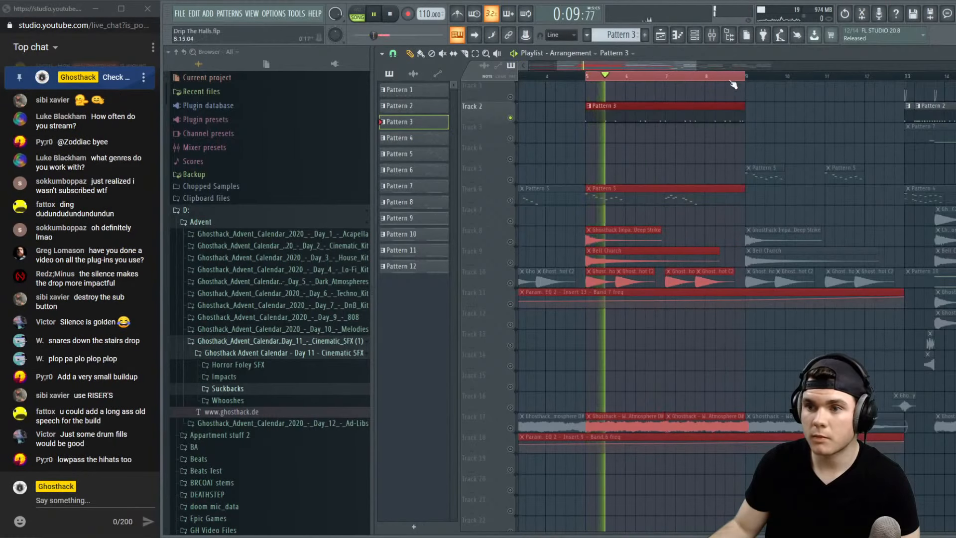
{"action": "key", "text": "space"}
{"action": "key", "text": "space"}
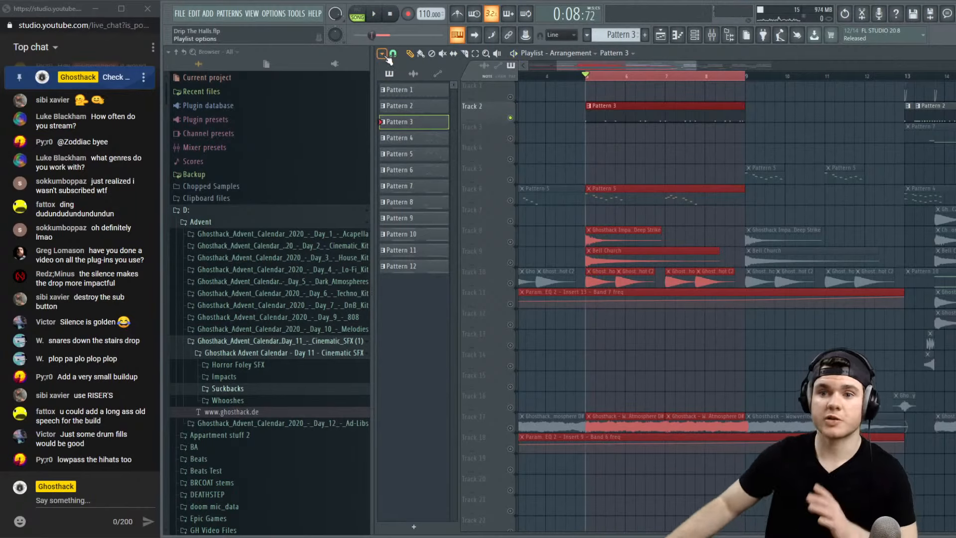
Hide the browser and consolidate the selected playlist range from the selection start, closing the plugin windows that open
{"action": "left_click", "coordinate": [728, 36]}
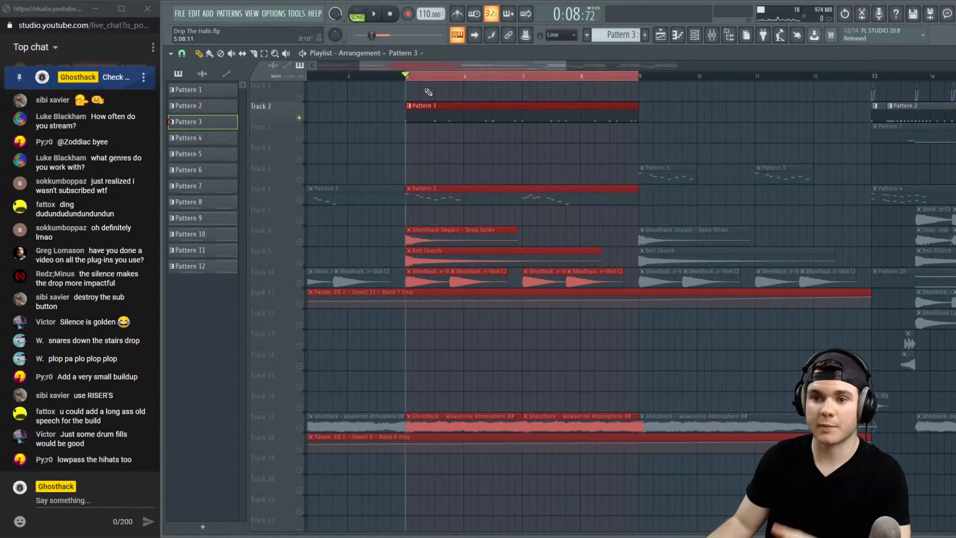
{"action": "left_click", "coordinate": [169, 57]}
{"action": "mouse_move", "coordinate": [183, 75]}
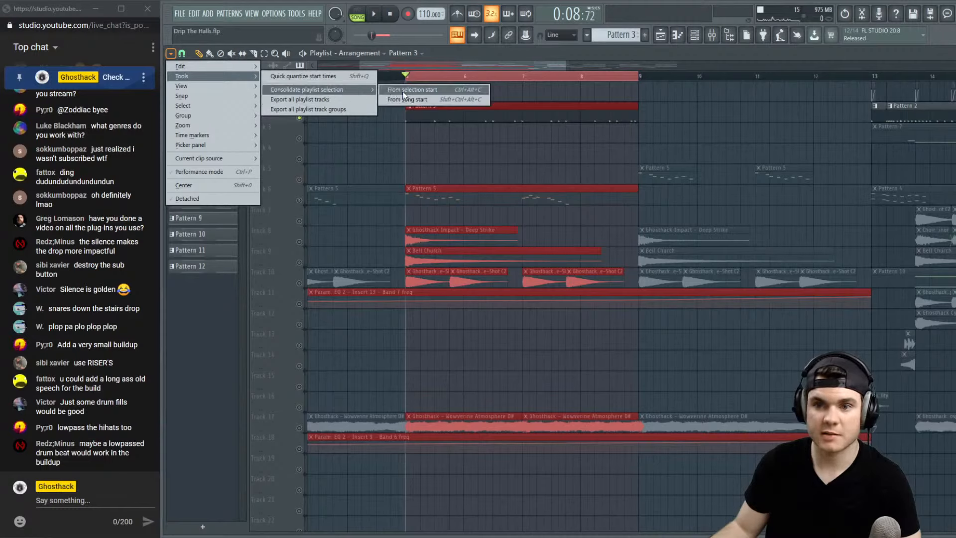
{"action": "left_click", "coordinate": [450, 90]}
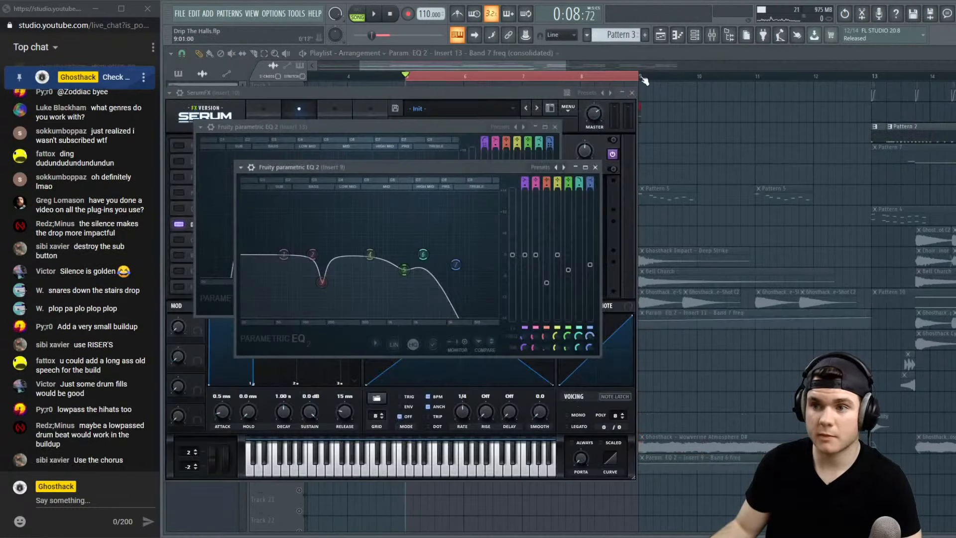
{"action": "left_click", "coordinate": [643, 59]}
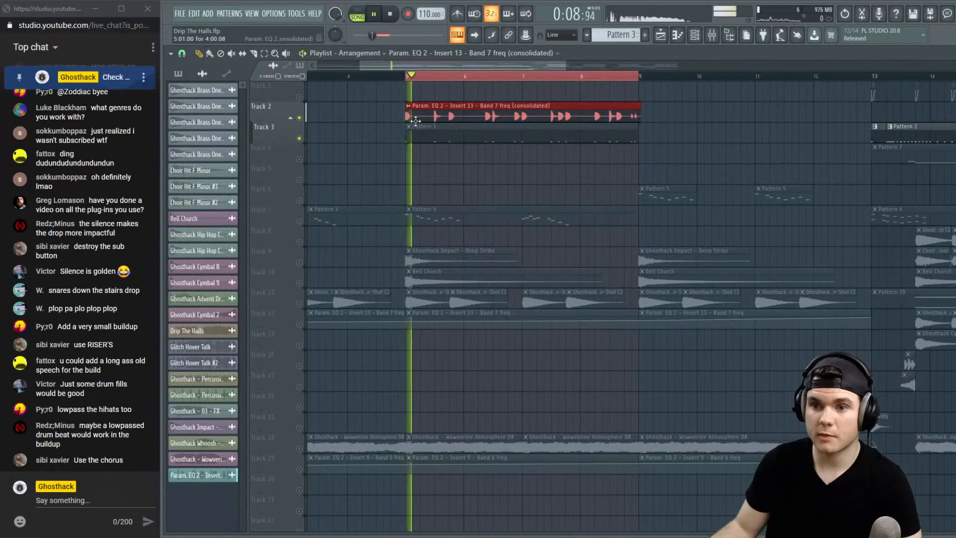
Delete the muted Pattern 3 clip on Track 3 below the consolidated drum audio and take the tracks out of solo
{"action": "key", "text": "Delete"}
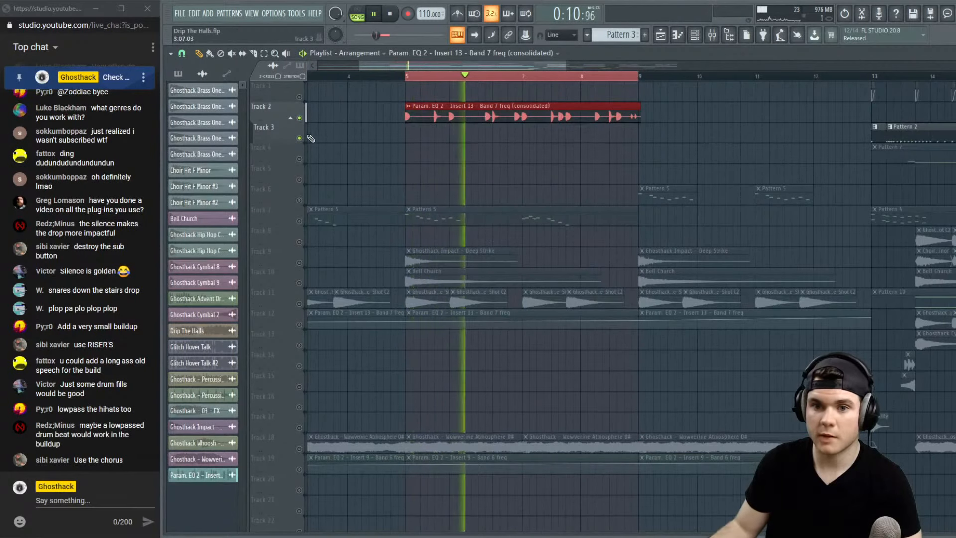
{"action": "right_click", "coordinate": [299, 118]}
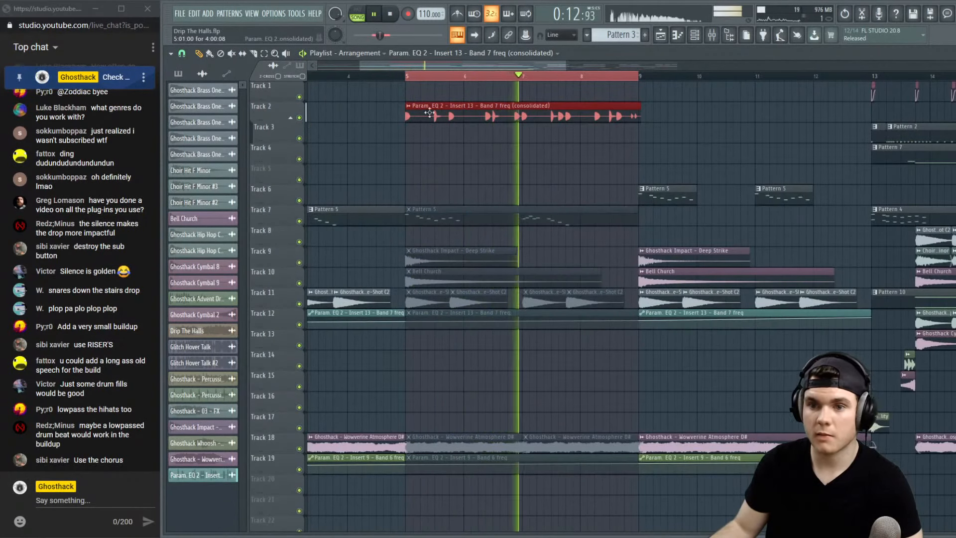
Clear the bar 5 to 9 time selection after playing the section, and set the playback position just before bar 5
{"action": "scroll", "coordinate": [481, 79], "scroll_direction": "down", "scroll_amount": 3}
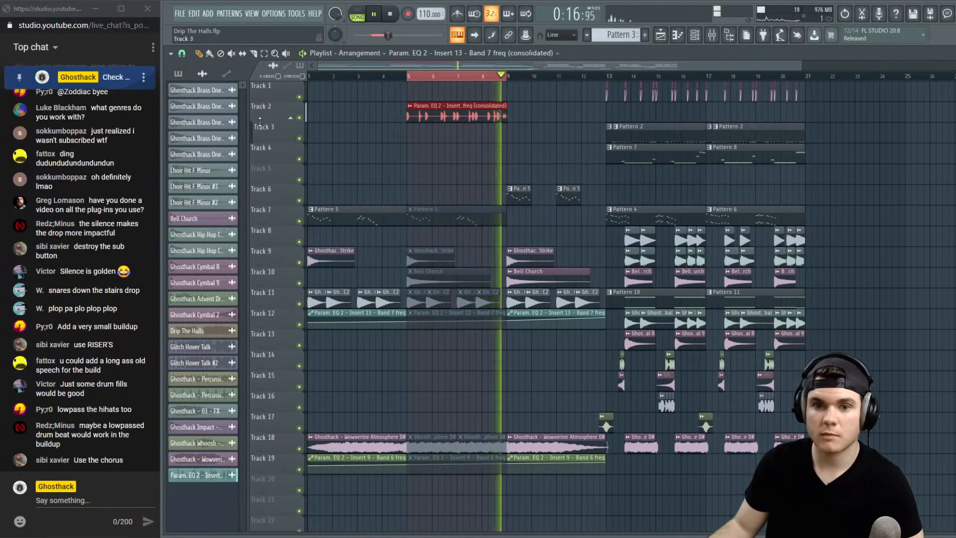
{"action": "key", "text": "space"}
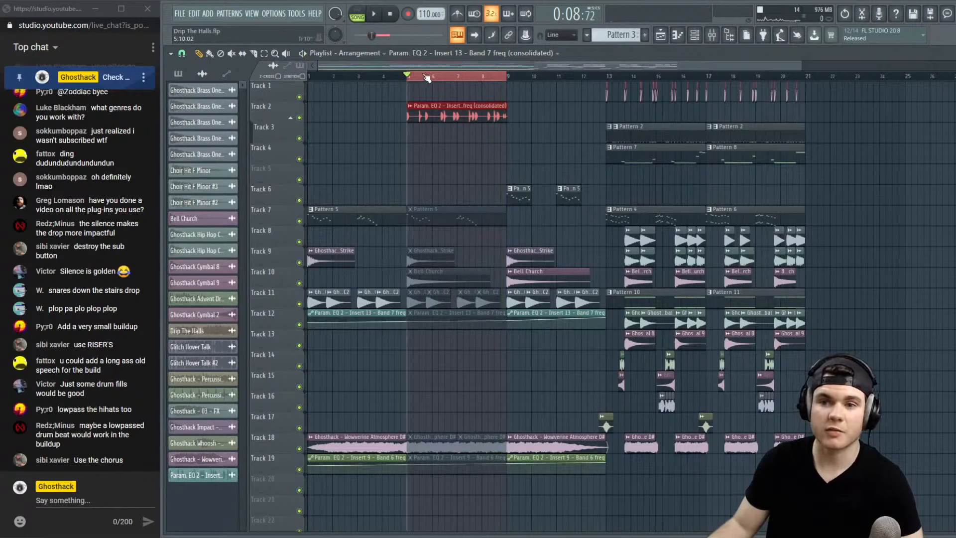
{"action": "left_click", "coordinate": [402, 79]}
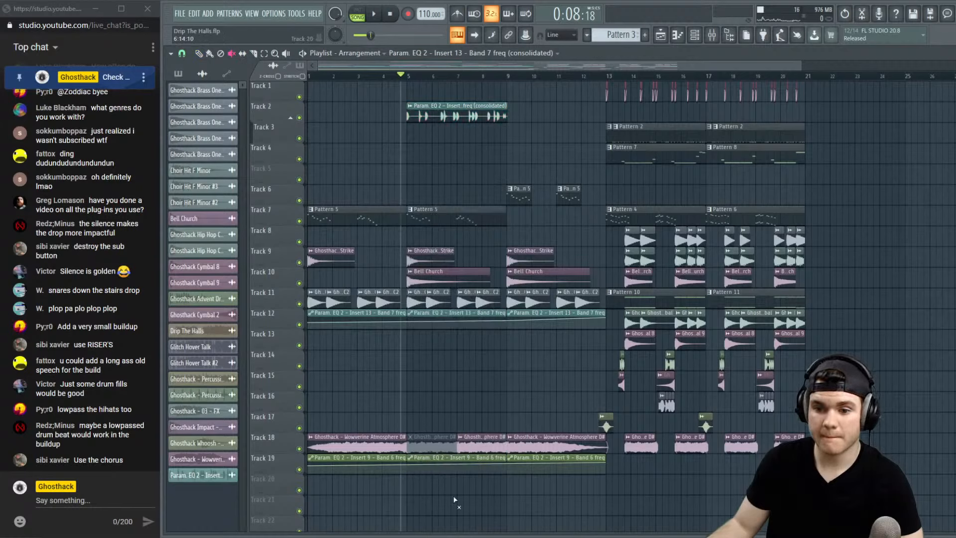
Unmute the atmosphere clip between bars 5 and 7 on Track 18 and play the section
{"action": "left_click", "coordinate": [439, 445]}
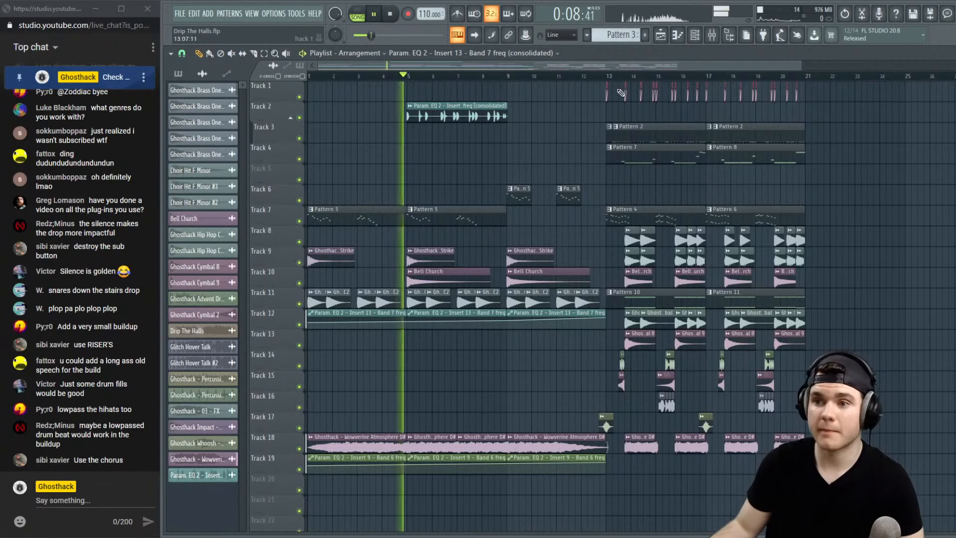
{"action": "key", "text": "space"}
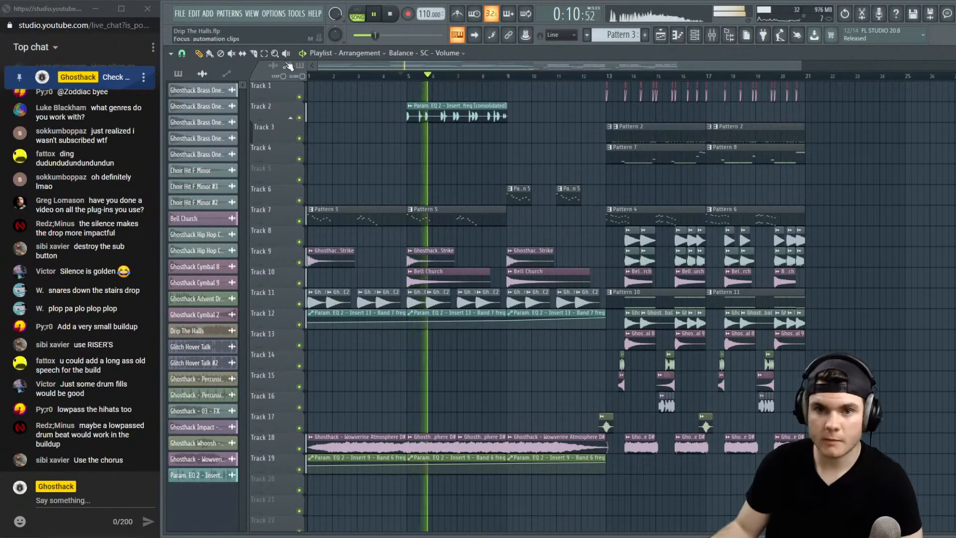
Route the consolidated drum clip on Track 2 to mixer insert 6
{"action": "left_click", "coordinate": [712, 34]}
{"action": "double_click", "coordinate": [480, 113]}
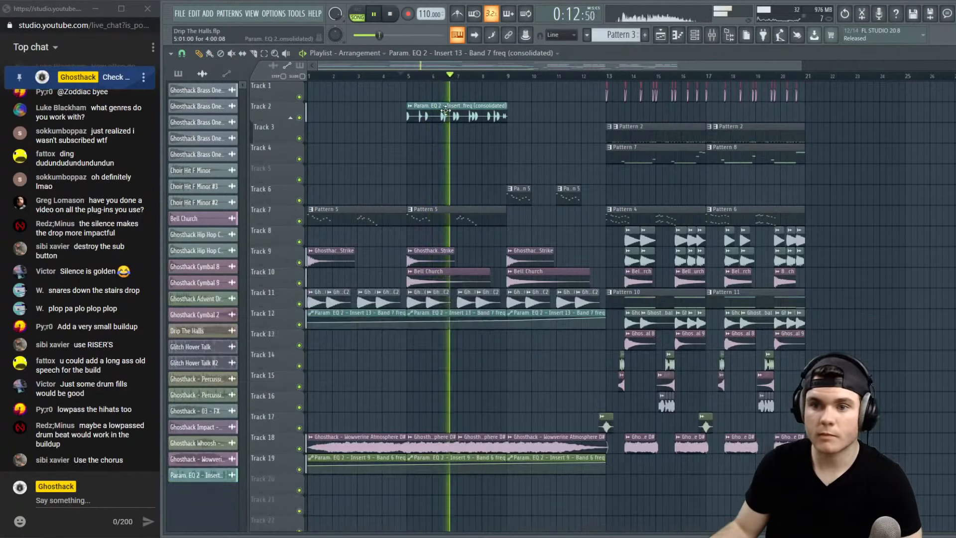
{"action": "key", "text": "F9"}
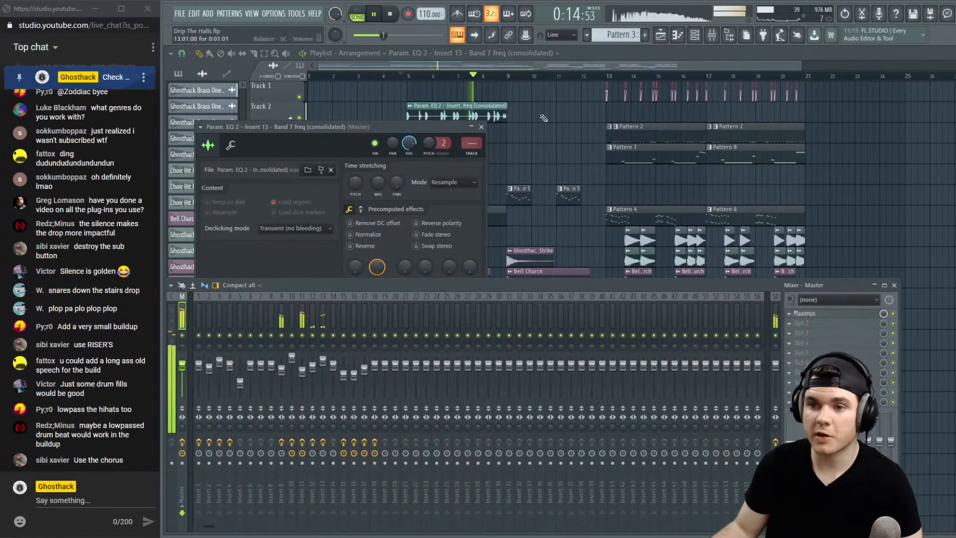
{"action": "scroll", "coordinate": [477, 144], "scroll_direction": "up", "scroll_amount": 4}
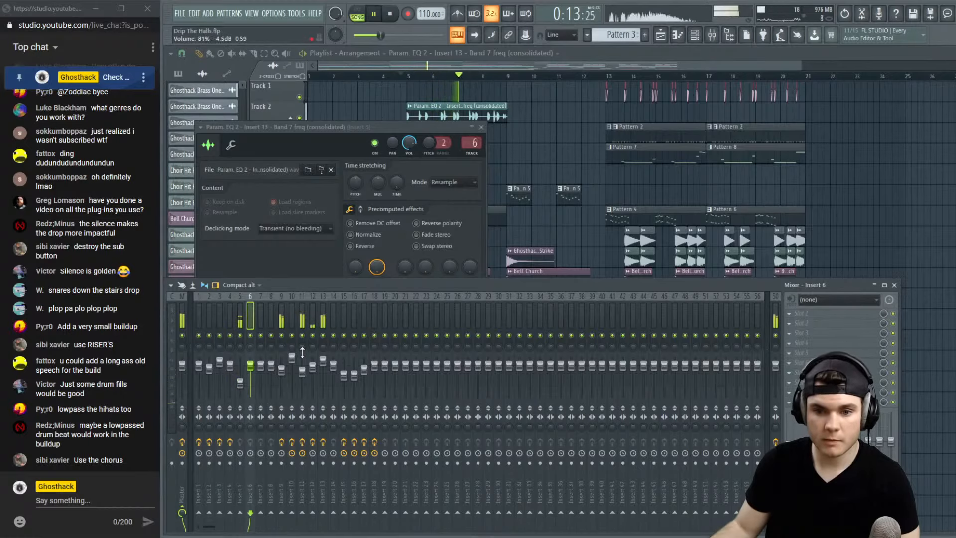
Solo mixer insert 6 and load Fruity Parametric EQ 2 in its first effect slot
{"action": "right_click", "coordinate": [251, 336]}
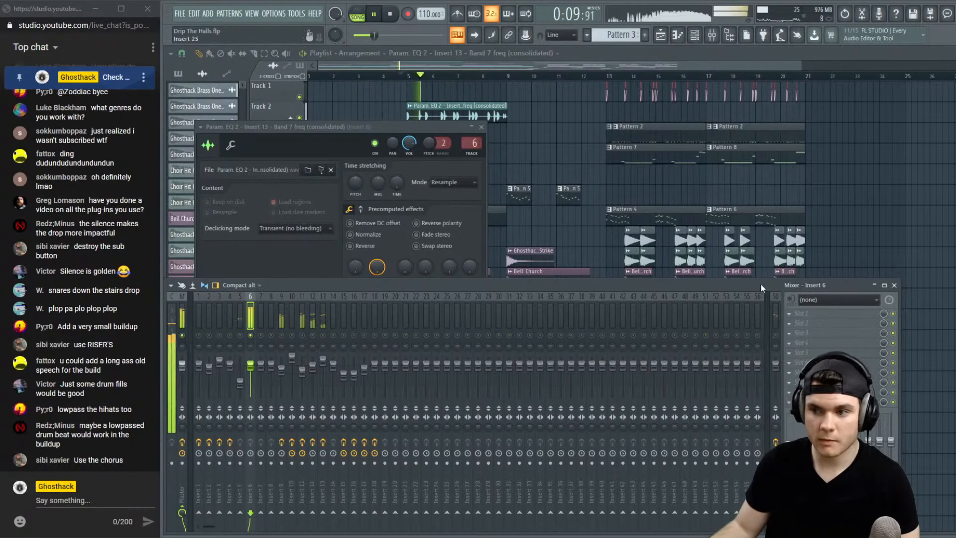
{"action": "left_click", "coordinate": [809, 318]}
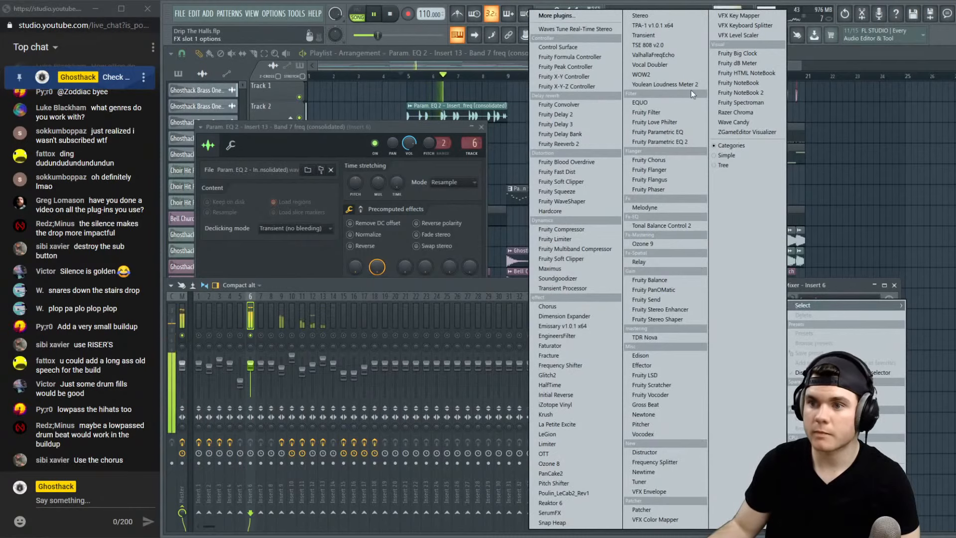
{"action": "left_click", "coordinate": [678, 132]}
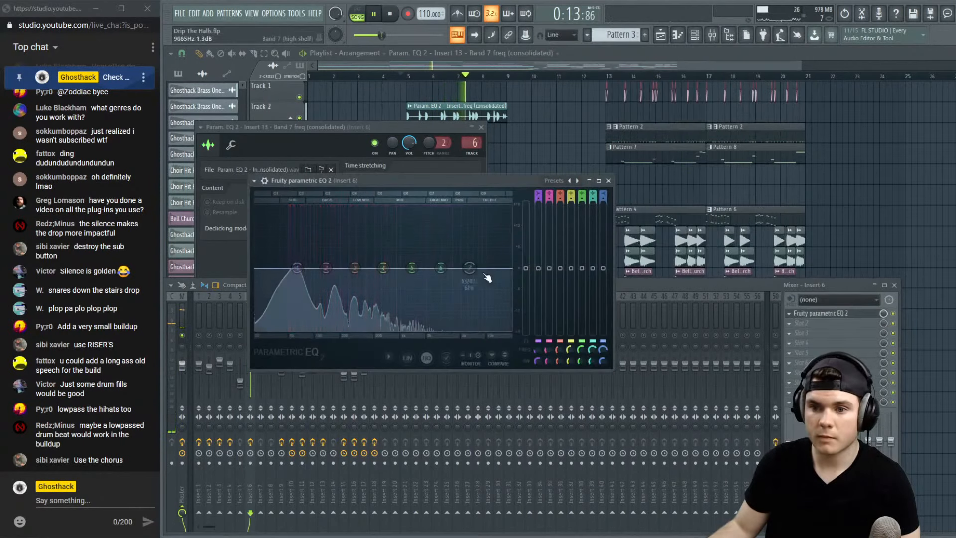
Apply an EQ preset with high-pass and low-pass end bands and move the Band 1 high pass to about 51 Hz
{"action": "left_click_drag", "start_coordinate": [444, 329], "coordinate": [441, 330]}
{"action": "left_click", "coordinate": [550, 182]}
{"action": "left_click", "coordinate": [558, 192]}
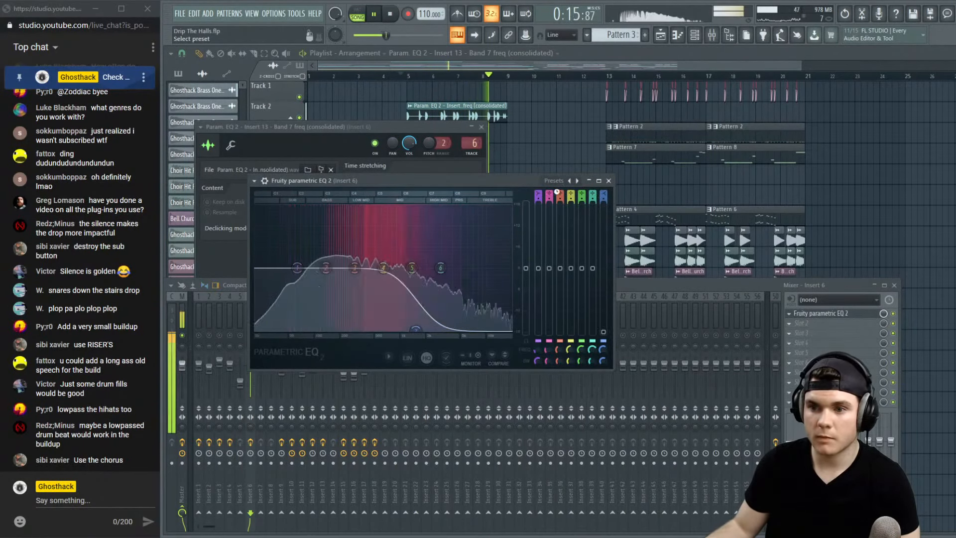
{"action": "left_click_drag", "start_coordinate": [256, 268], "coordinate": [290, 268]}
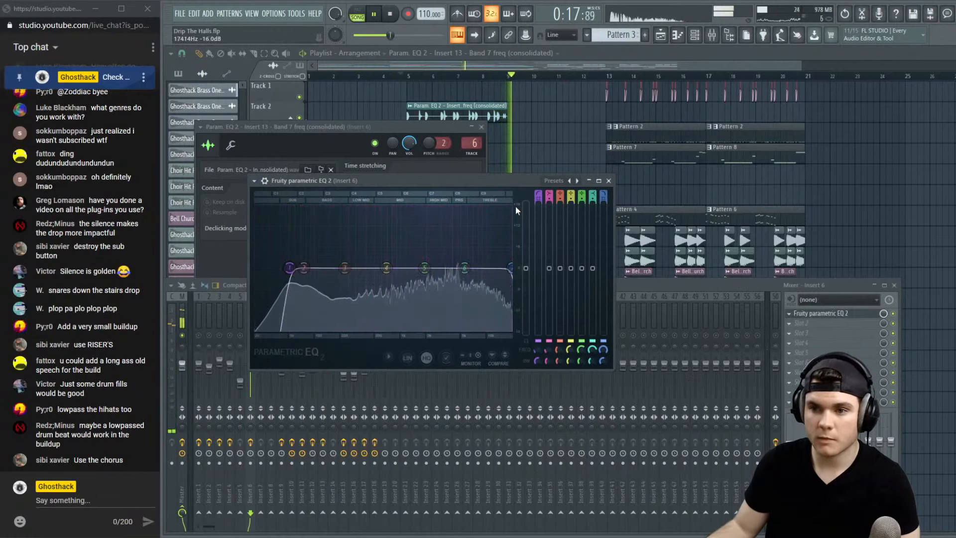
Set the Band 7 low pass to about 6031 Hz with 100% bandwidth and close the EQ
{"action": "key", "text": "space"}
{"action": "left_click_drag", "start_coordinate": [510, 269], "coordinate": [468, 268]}
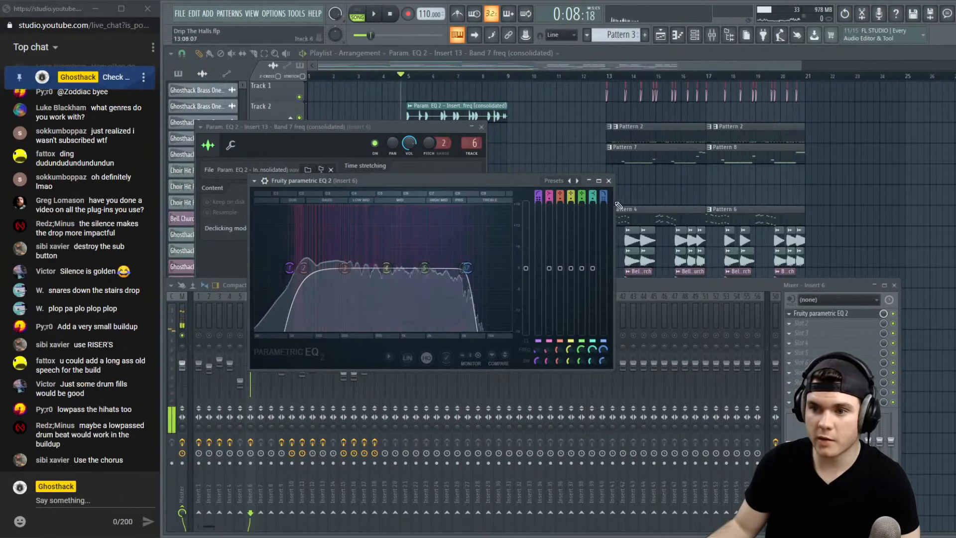
{"action": "key", "text": "space"}
{"action": "left_click_drag", "start_coordinate": [603, 361], "coordinate": [604, 329]}
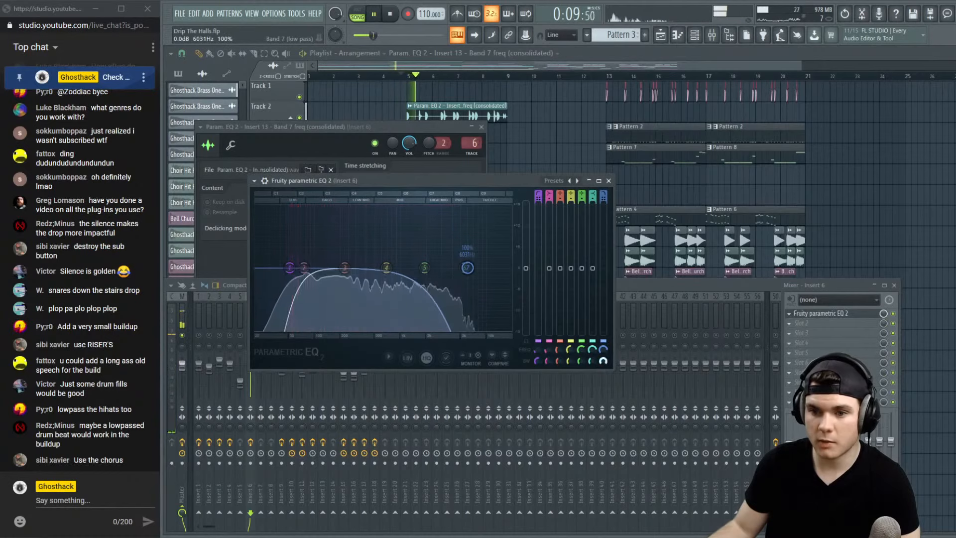
{"action": "left_click", "coordinate": [812, 314]}
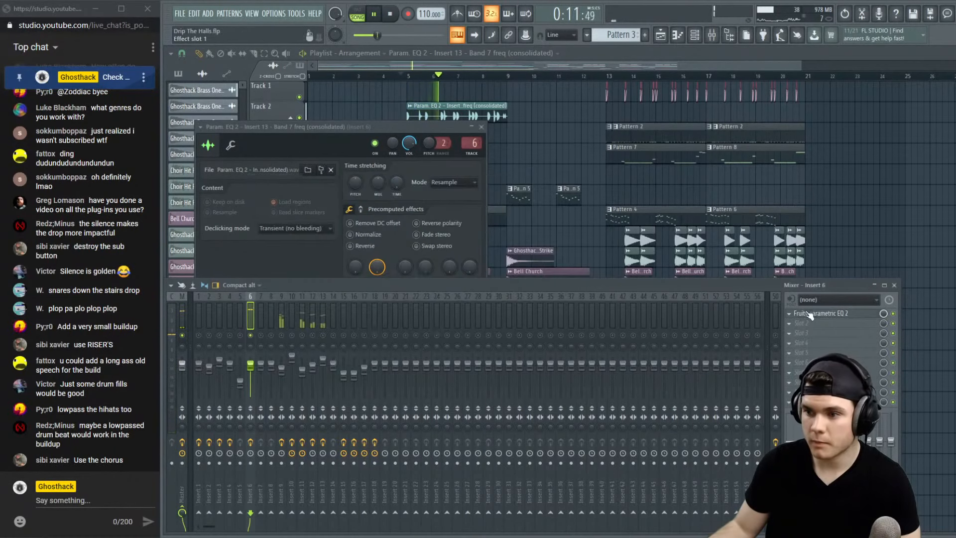
Add Fruity Reeverb 2 in the second effect slot of insert 6 and set its low cut to about 1273 Hz
{"action": "left_click", "coordinate": [789, 323]}
{"action": "left_click", "coordinate": [580, 144]}
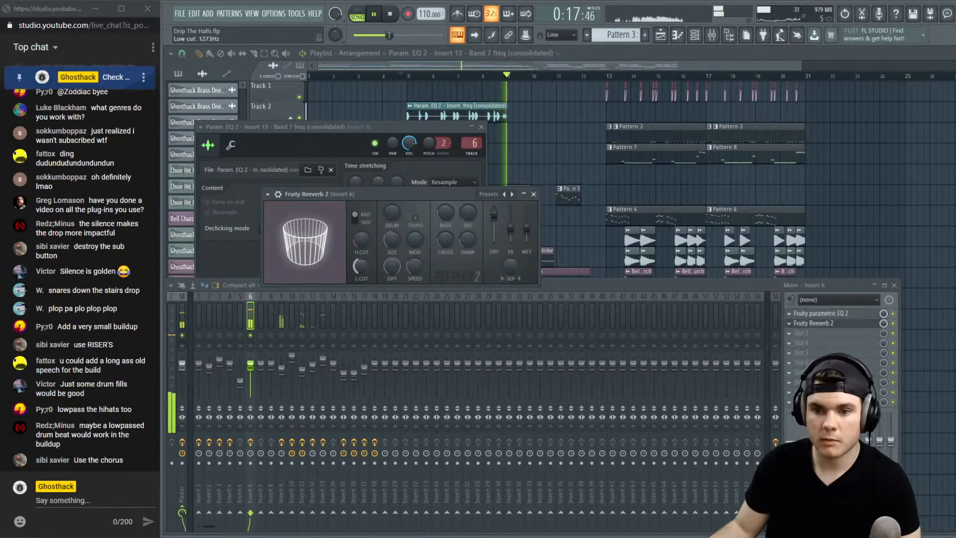
{"action": "key", "text": "space"}
Duplicate the consolidated drum clip on Track 2 so the copy starts at bar 9
{"action": "left_click", "coordinate": [509, 111]}
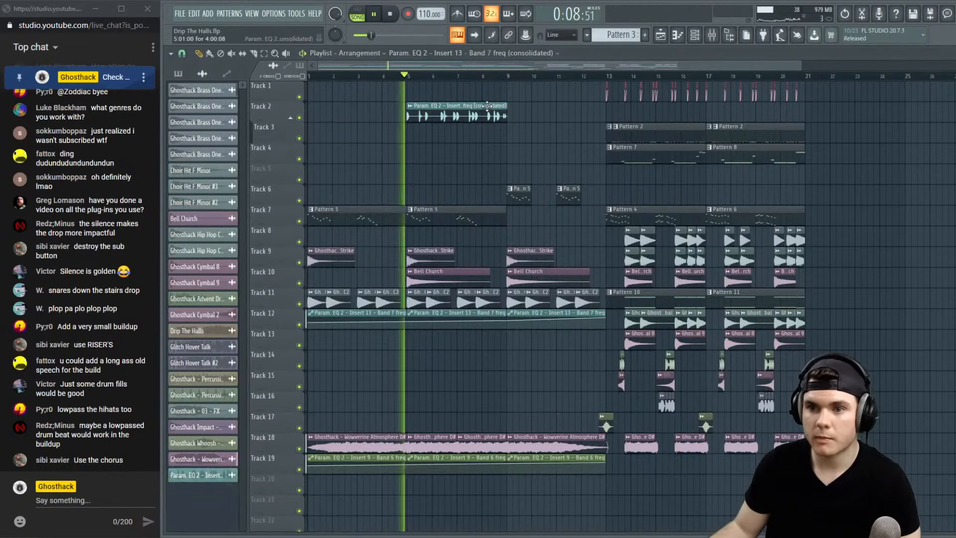
{"action": "left_click_drag", "start_coordinate": [511, 97], "coordinate": [514, 114]}
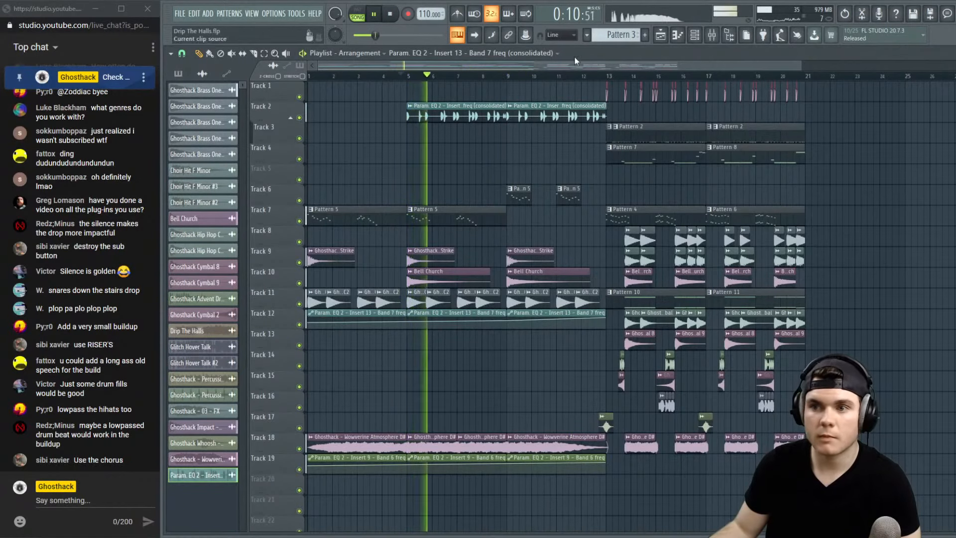
Take insert 6 out of solo and raise its EQ Band 7 low pass to about 14 kHz
{"action": "left_click", "coordinate": [713, 36]}
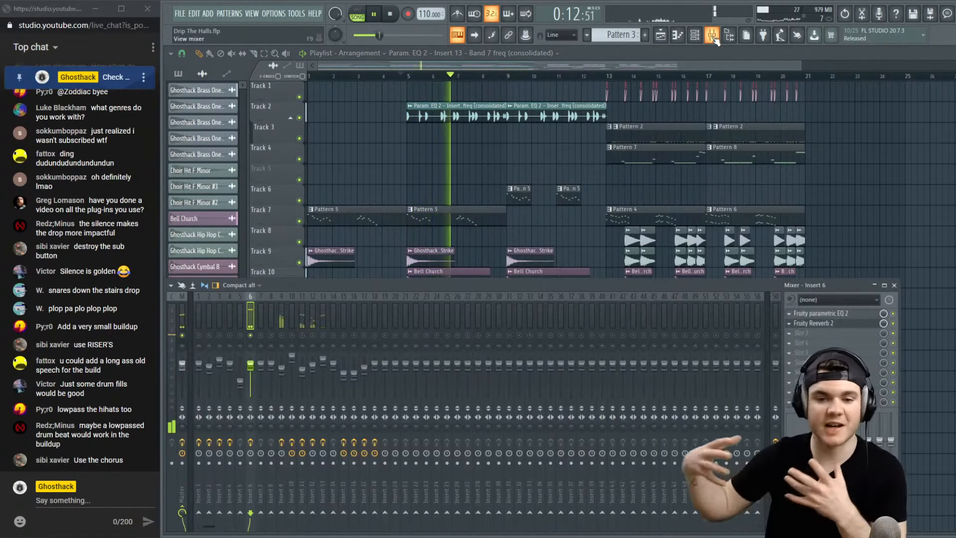
{"action": "right_click", "coordinate": [251, 334]}
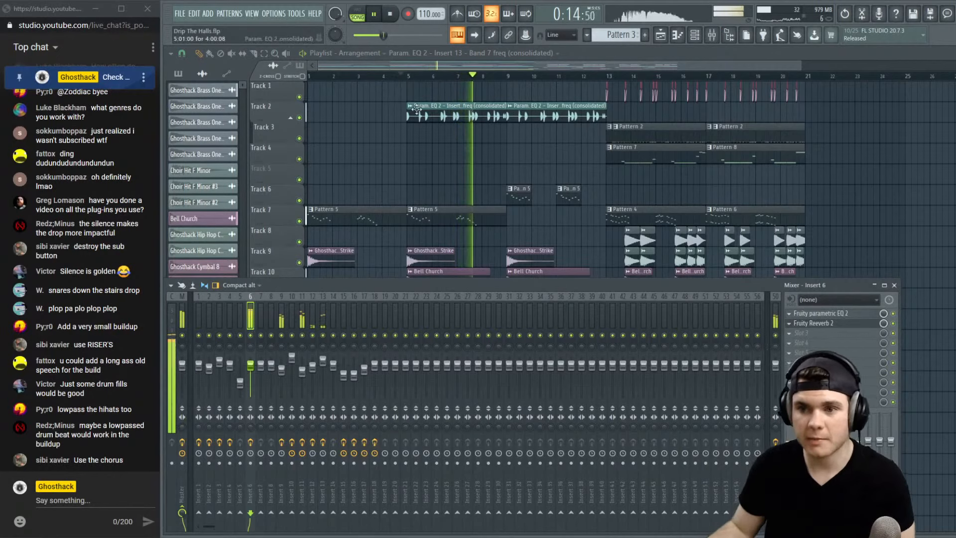
{"action": "left_click", "coordinate": [821, 313]}
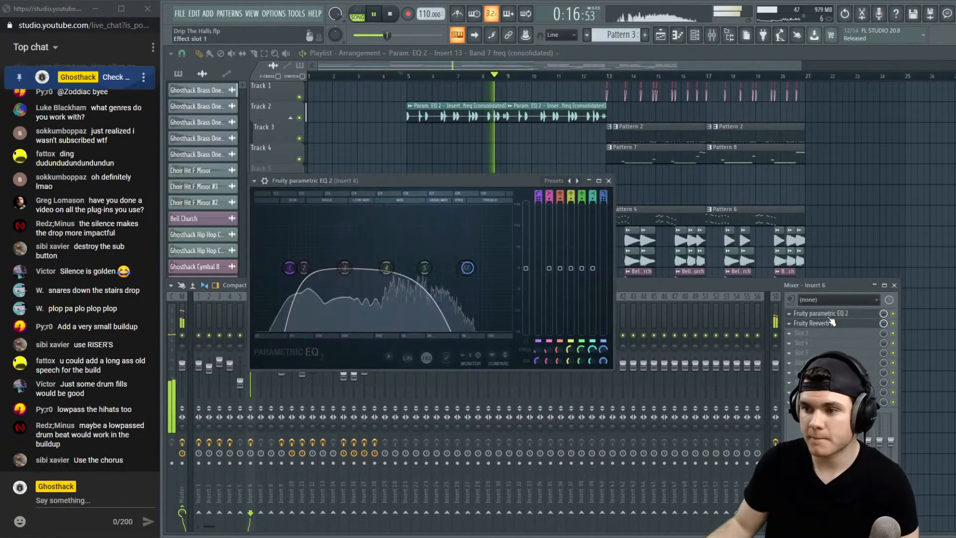
{"action": "left_click_drag", "start_coordinate": [467, 268], "coordinate": [500, 268]}
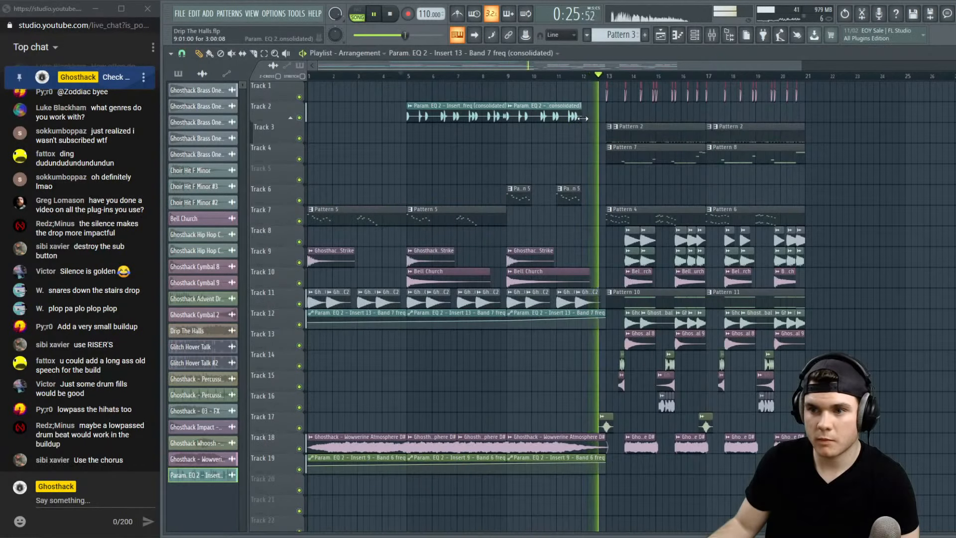
Trim the second drum clip to end at bar 12 and play the transition into the drop from bar 11
{"action": "key", "text": "space"}
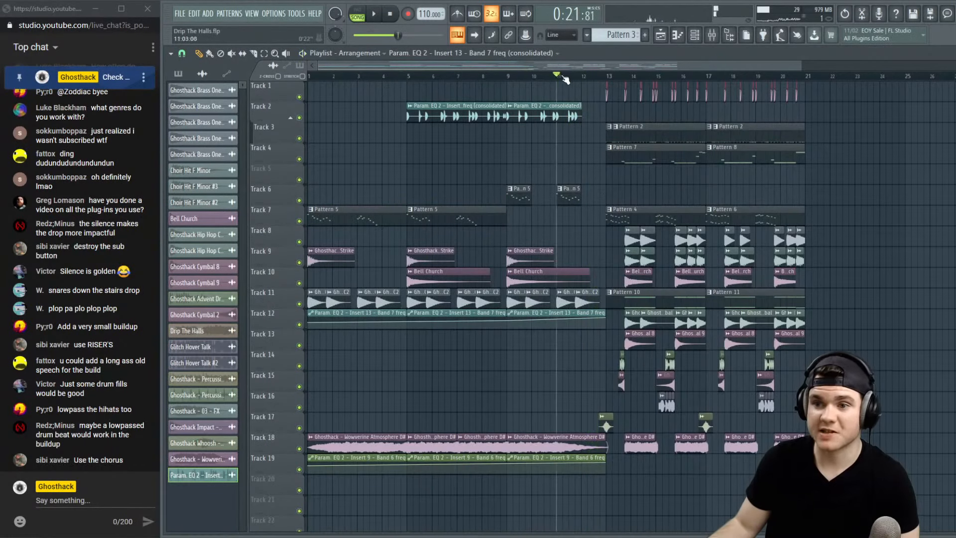
{"action": "key", "text": "space"}
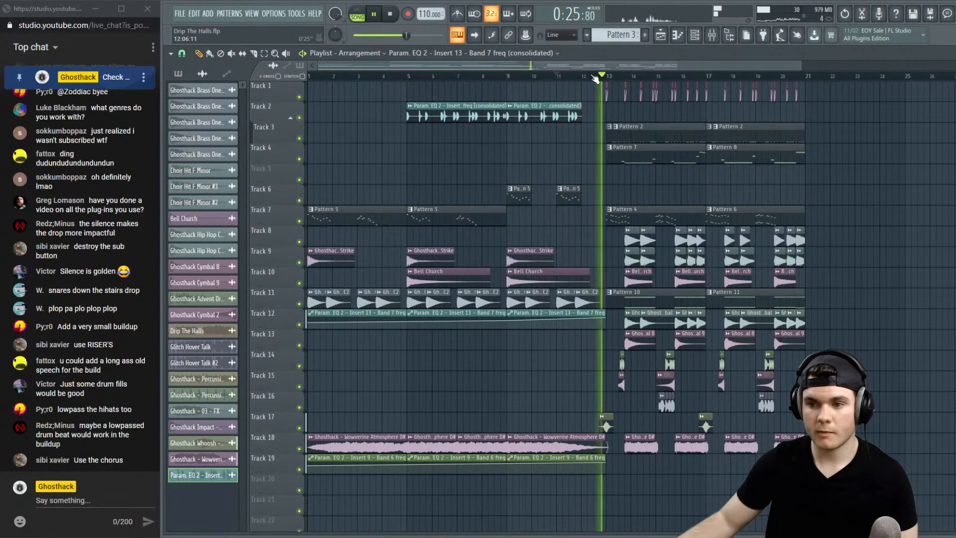
Play from bar 5 and lower insert 6's Band 7 low pass to about 1786 Hz with 65% bandwidth
{"action": "left_click", "coordinate": [411, 75]}
{"action": "left_click", "coordinate": [694, 34]}
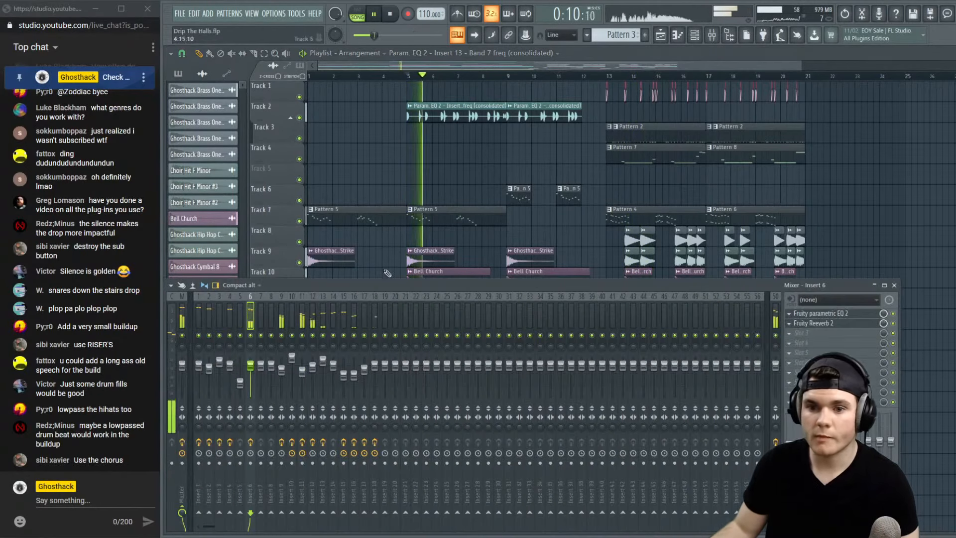
{"action": "left_click", "coordinate": [826, 313]}
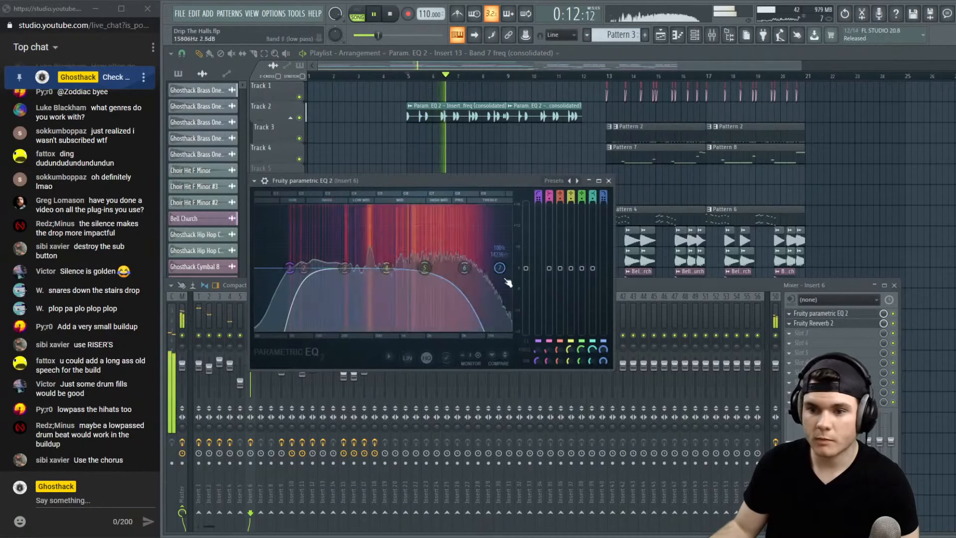
{"action": "left_click_drag", "start_coordinate": [438, 268], "coordinate": [422, 268]}
{"action": "scroll", "coordinate": [435, 270], "scroll_direction": "down", "scroll_amount": 3}
{"action": "key", "text": "space"}
{"action": "key", "text": "space"}
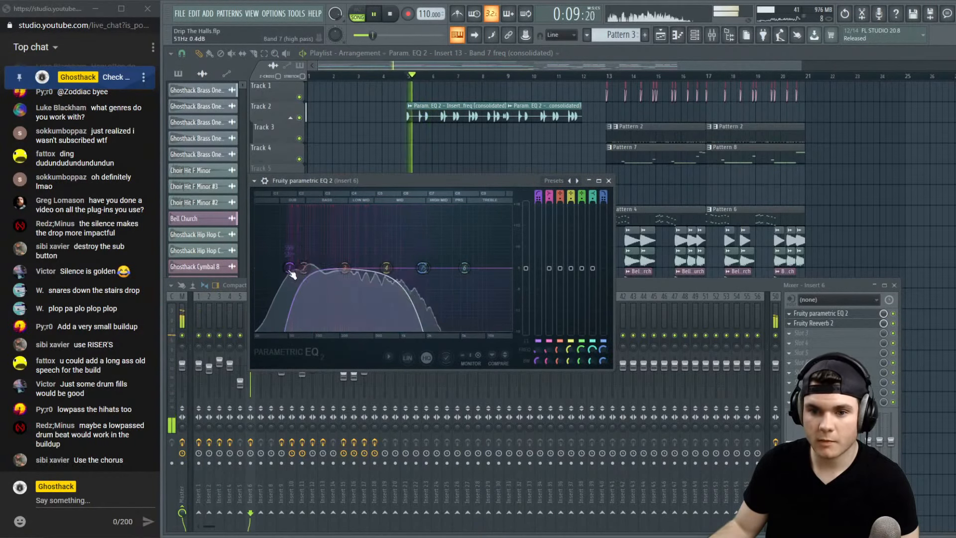
Lower the Band 1 high pass of insert 6's EQ to about 33 Hz while checking the drums in playback
{"action": "left_click_drag", "start_coordinate": [289, 268], "coordinate": [272, 268]}
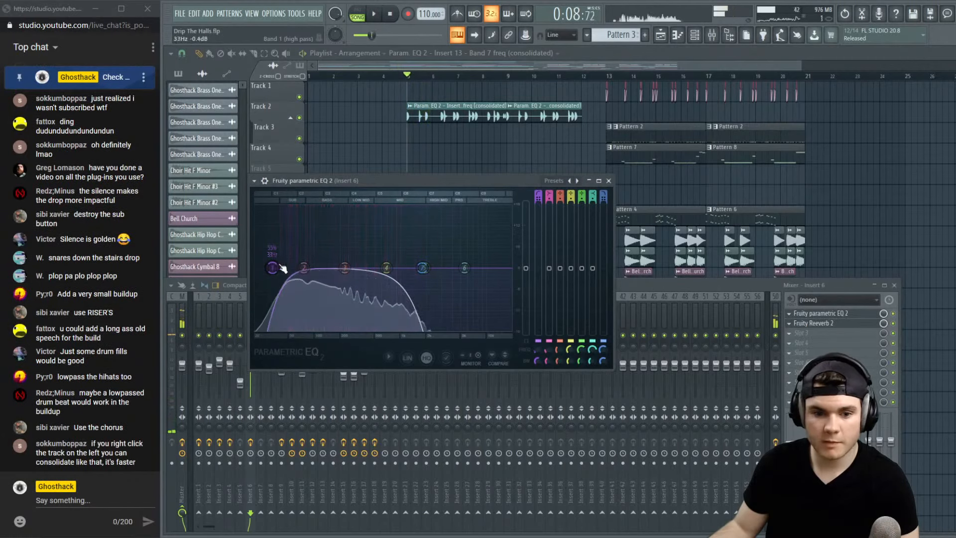
{"action": "key", "text": "space"}
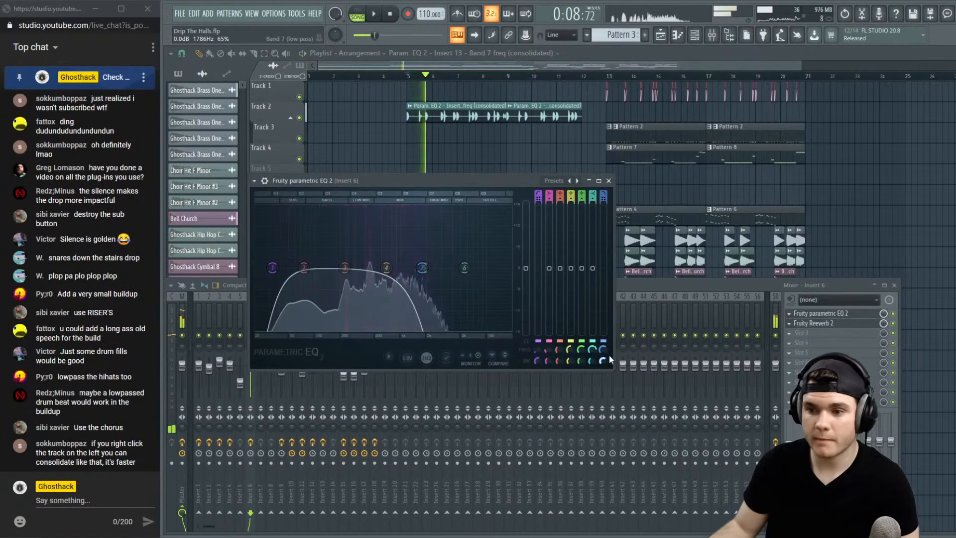
Select the time range from bar 5 to just past bar 12 and create an automation clip for insert 6's EQ Band 7 frequency
{"action": "right_click", "coordinate": [602, 351]}
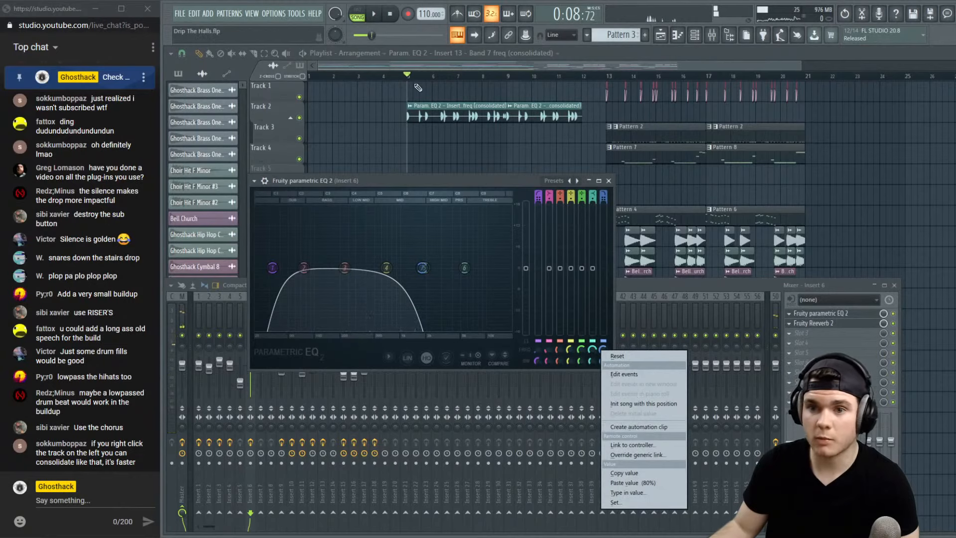
{"action": "left_click_drag", "start_coordinate": [409, 76], "coordinate": [590, 78]}
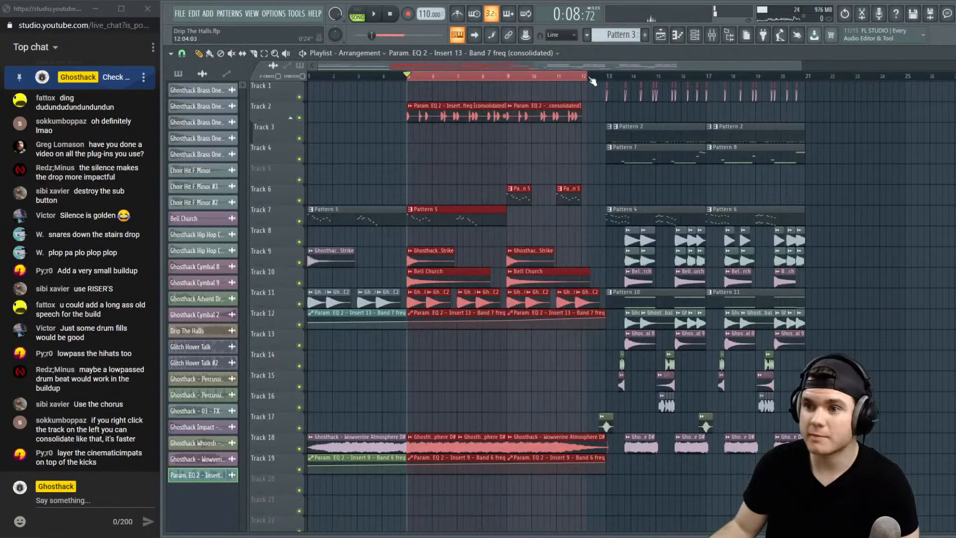
{"action": "left_click", "coordinate": [716, 38]}
{"action": "left_click", "coordinate": [825, 313]}
{"action": "key", "text": "space"}
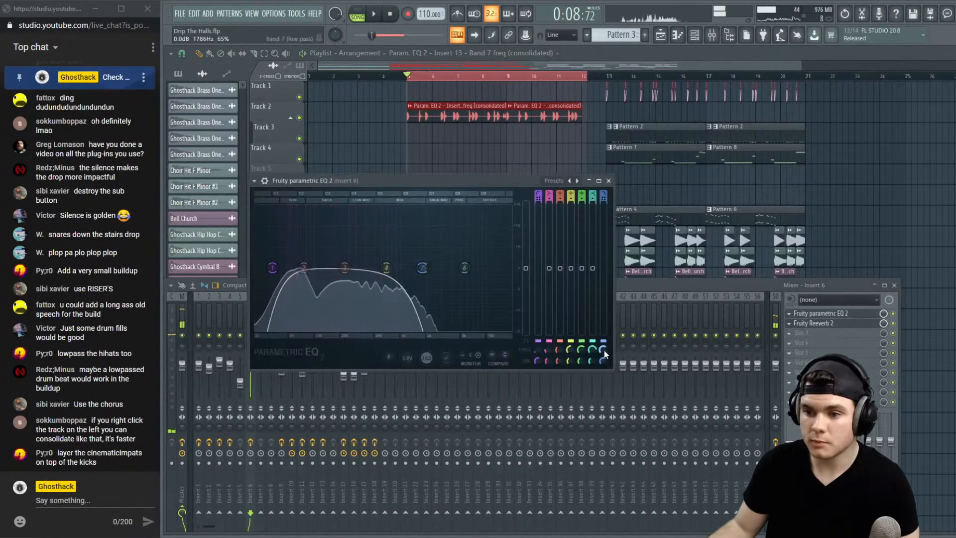
{"action": "right_click", "coordinate": [604, 349]}
{"action": "left_click", "coordinate": [637, 428]}
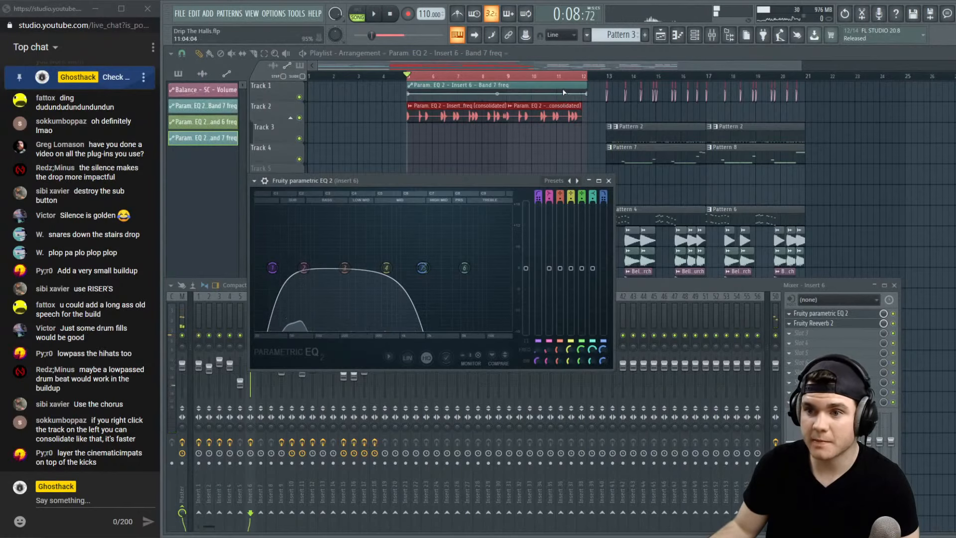
Place the Band 7 frequency automation clip on Track 3, raise its end point to about 96%, and play the result
{"action": "left_click_drag", "start_coordinate": [564, 93], "coordinate": [589, 133]}
{"action": "key", "text": "space"}
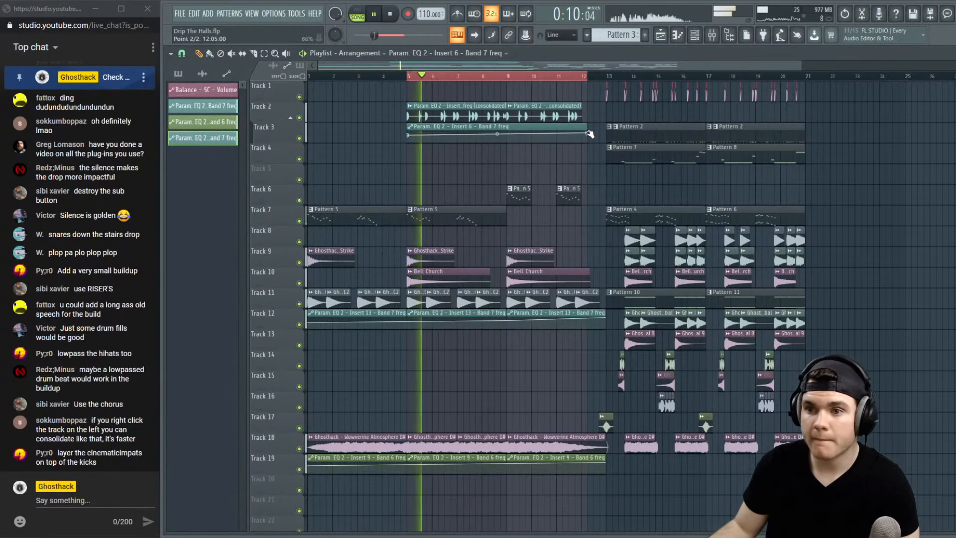
{"action": "left_click", "coordinate": [564, 78]}
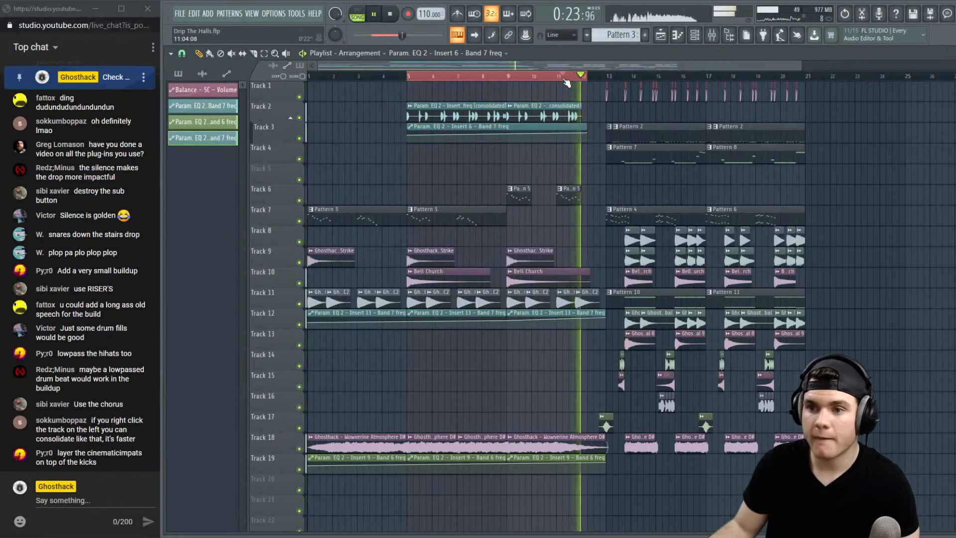
Place Balance - SC - Volume sidechain clips on Track 1 along the drum hits from bar 5 through bar 8 during playback
{"action": "left_click_drag", "start_coordinate": [587, 78], "coordinate": [407, 78]}
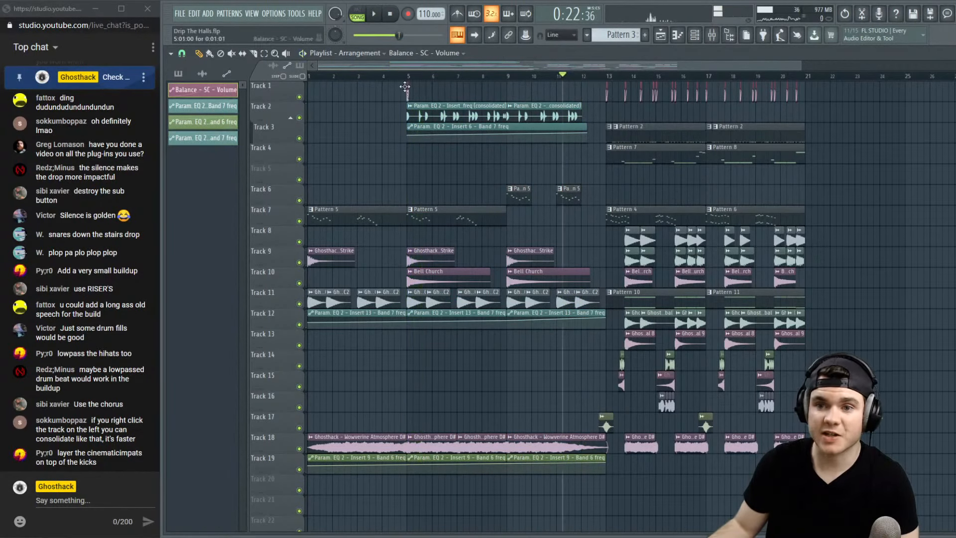
{"action": "key", "text": "space"}
{"action": "scroll", "coordinate": [409, 80], "scroll_direction": "up", "scroll_amount": 3}
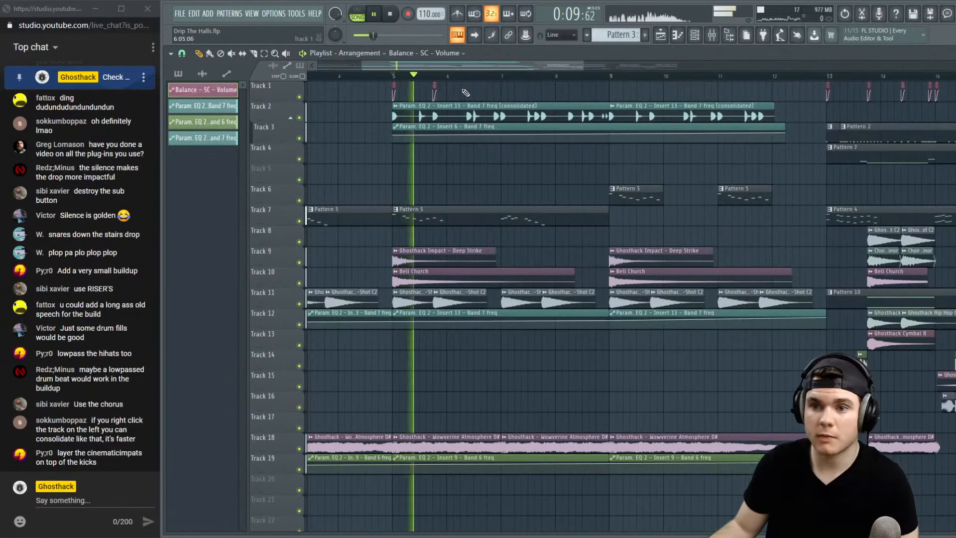
{"action": "left_click", "coordinate": [496, 92]}
{"action": "left_click", "coordinate": [503, 92]}
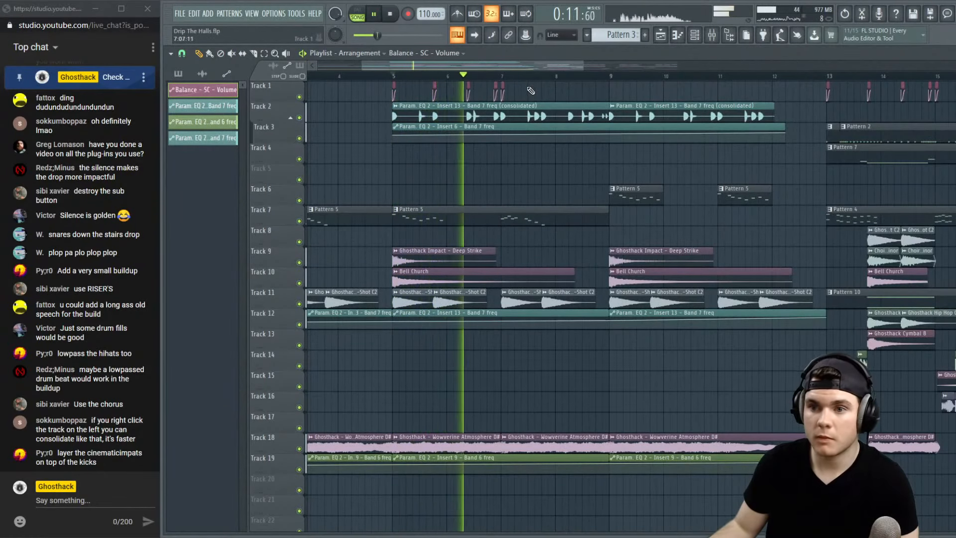
{"action": "left_click", "coordinate": [537, 93]}
{"action": "left_click", "coordinate": [543, 93]}
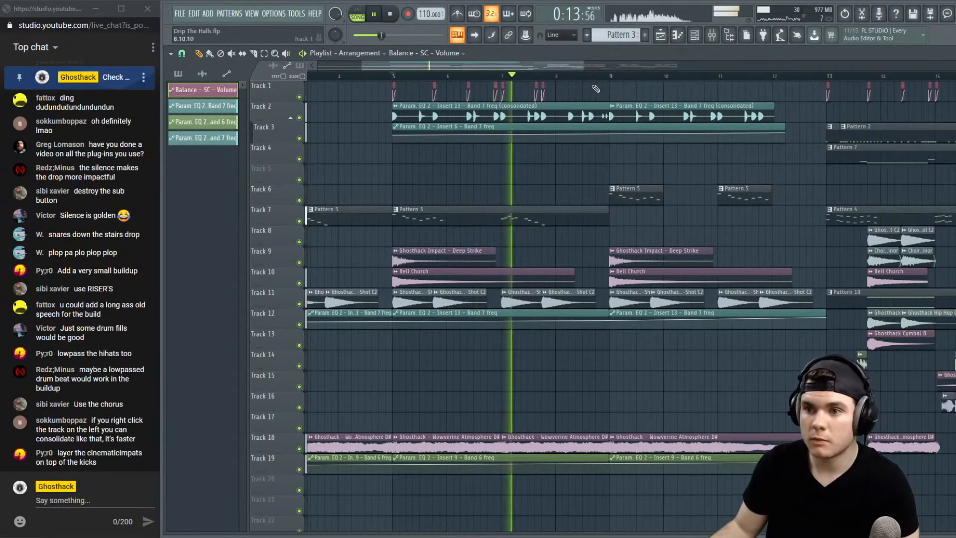
{"action": "left_click", "coordinate": [571, 92]}
{"action": "left_click", "coordinate": [591, 92]}
Continue the sidechain volume clips on Track 1 along the drum hits from bar 9 through bar 11, and listen through to the drop
{"action": "left_click", "coordinate": [612, 92]}
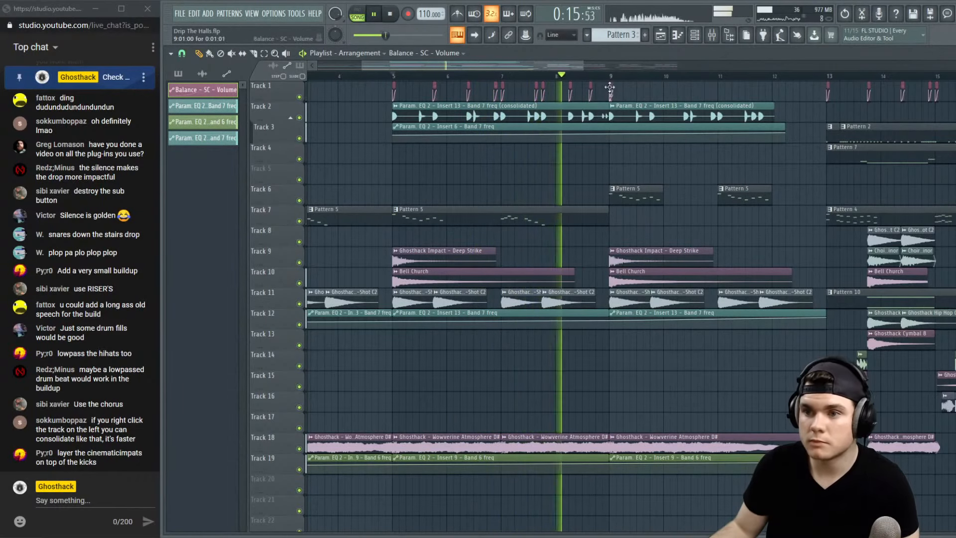
{"action": "left_click", "coordinate": [651, 92]}
{"action": "left_click", "coordinate": [686, 92]}
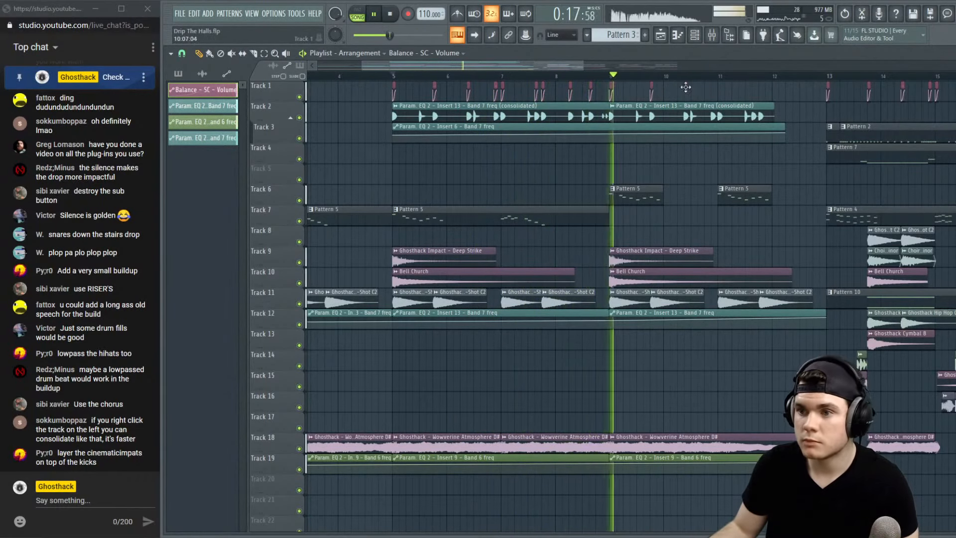
{"action": "left_click", "coordinate": [713, 92]}
{"action": "left_click", "coordinate": [720, 92]}
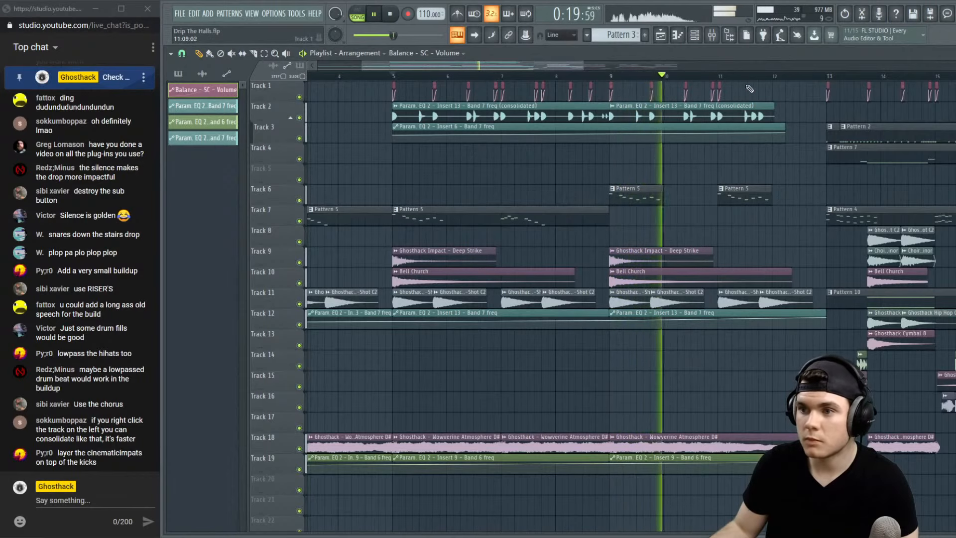
{"action": "left_click", "coordinate": [758, 92]}
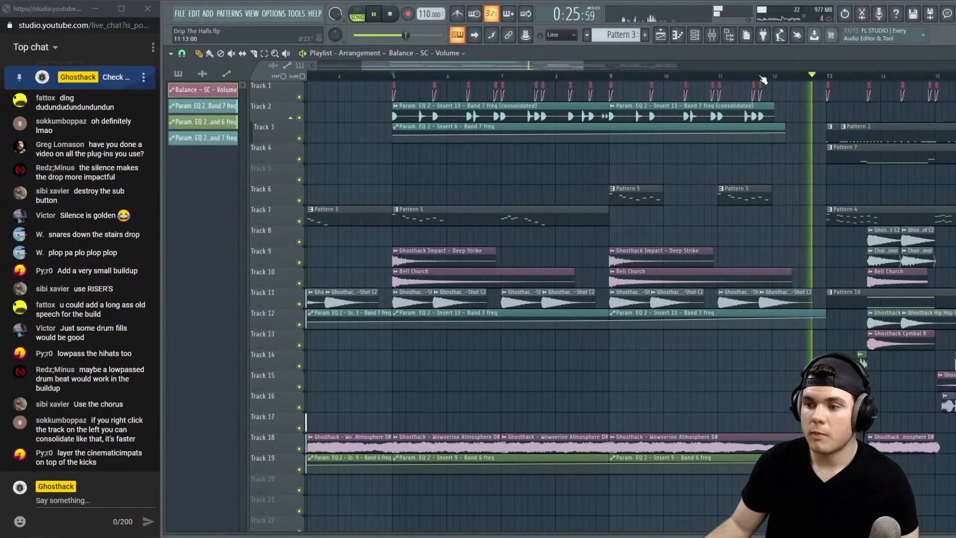
{"action": "scroll", "coordinate": [763, 79], "scroll_direction": "down", "scroll_amount": 3}
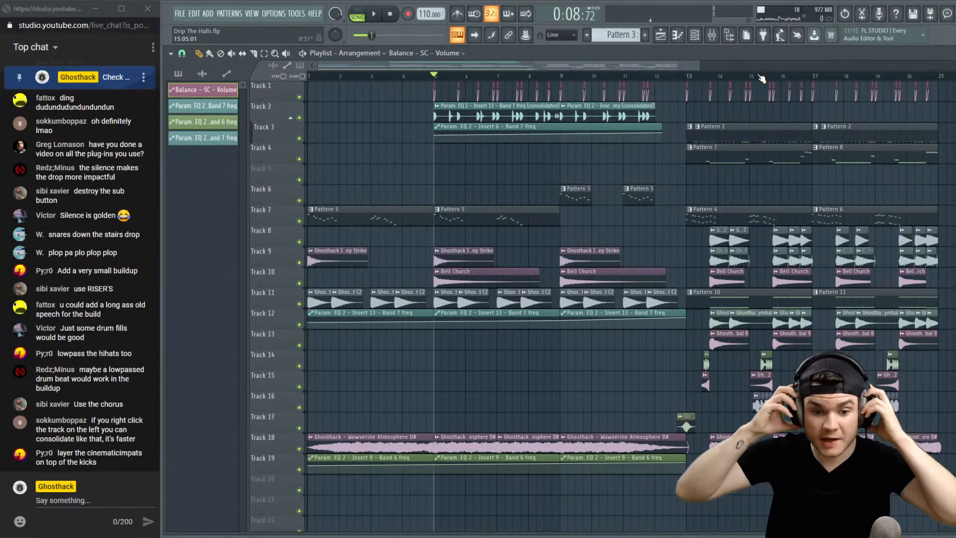
Try adding Ghosthack Impact - Deep Strike clips on Track 9 at bars 7 and 11 while the intro plays
{"action": "left_click", "coordinate": [486, 253]}
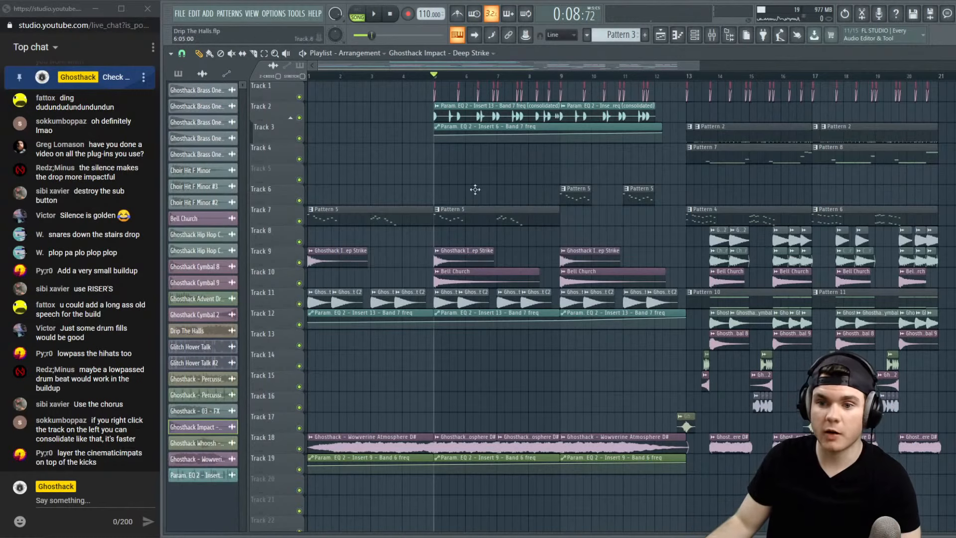
{"action": "key", "text": "space"}
{"action": "scroll", "coordinate": [444, 81], "scroll_direction": "up", "scroll_amount": 3}
{"action": "scroll", "coordinate": [444, 81], "scroll_direction": "up", "scroll_amount": 2}
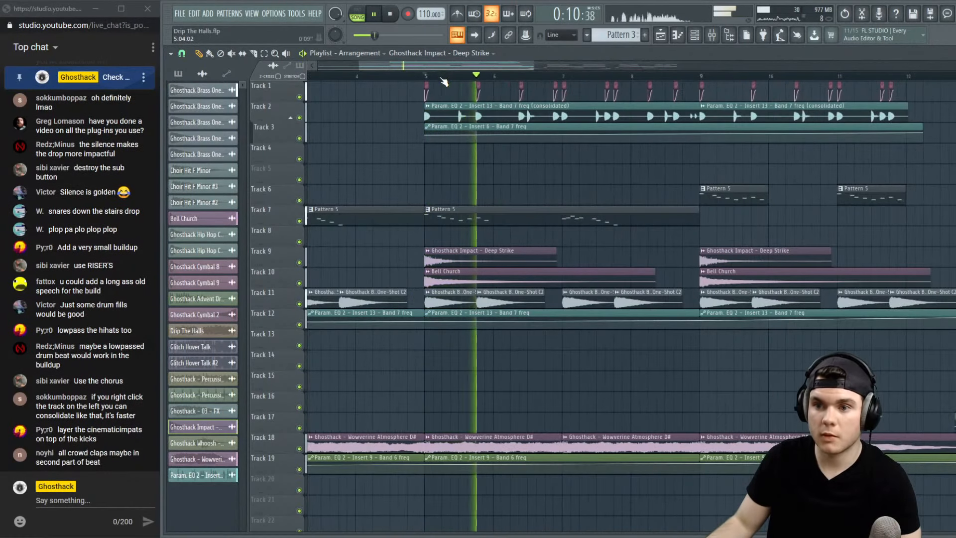
{"action": "left_click", "coordinate": [564, 256]}
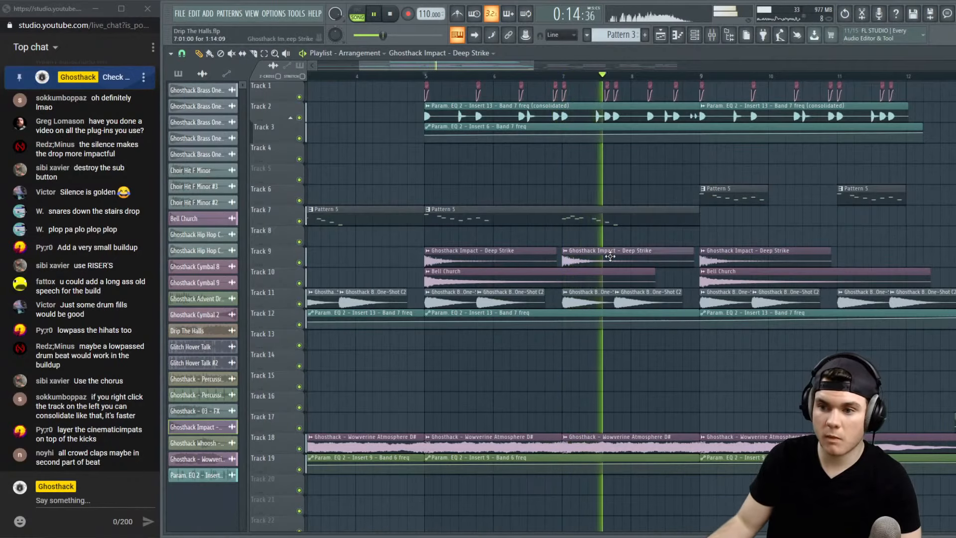
{"action": "left_click", "coordinate": [852, 255]}
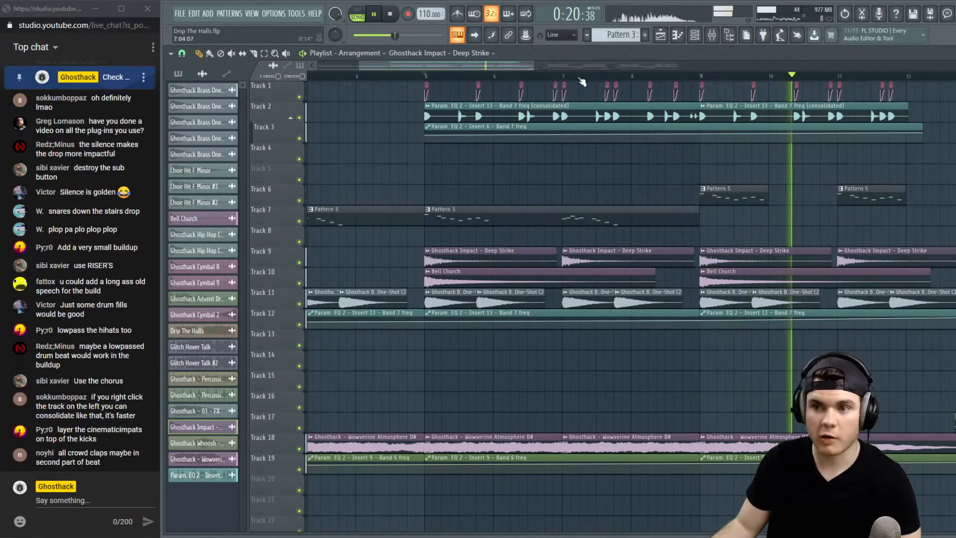
Delete the Deep Strike impact clips at bars 7 and 11 on Track 9 and stop playback
{"action": "scroll", "coordinate": [582, 80], "scroll_direction": "down", "scroll_amount": 4}
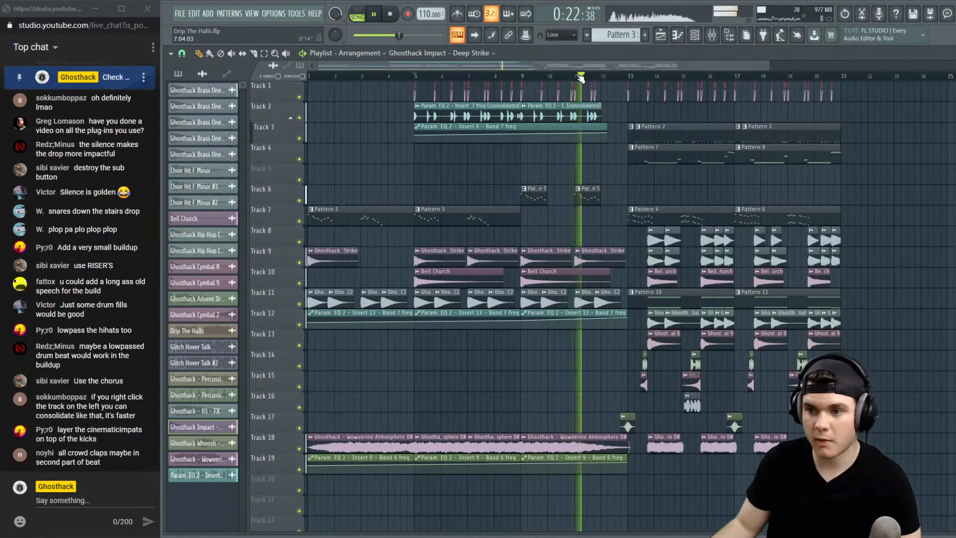
{"action": "right_click", "coordinate": [513, 257]}
{"action": "right_click", "coordinate": [607, 255]}
{"action": "key", "text": "space"}
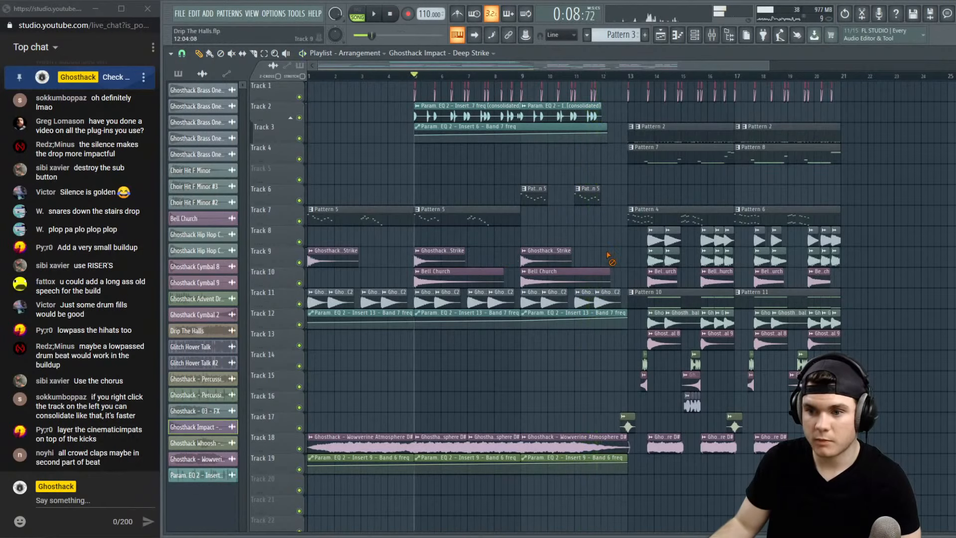
Solo insert 6 during playback, adjust the wet level and low cut of its Fruity Reeverb 2, and unsolo it
{"action": "key", "text": "space"}
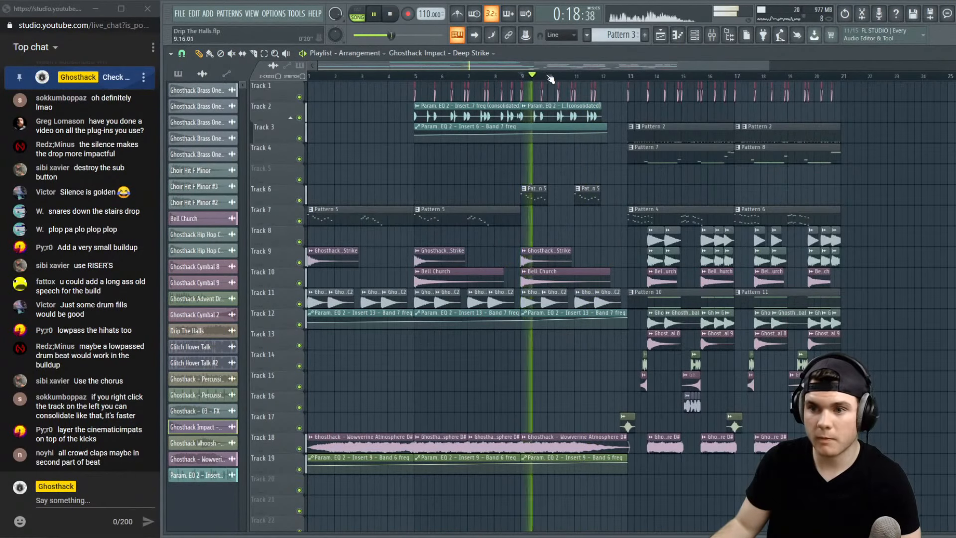
{"action": "left_click", "coordinate": [712, 35]}
{"action": "right_click", "coordinate": [250, 335]}
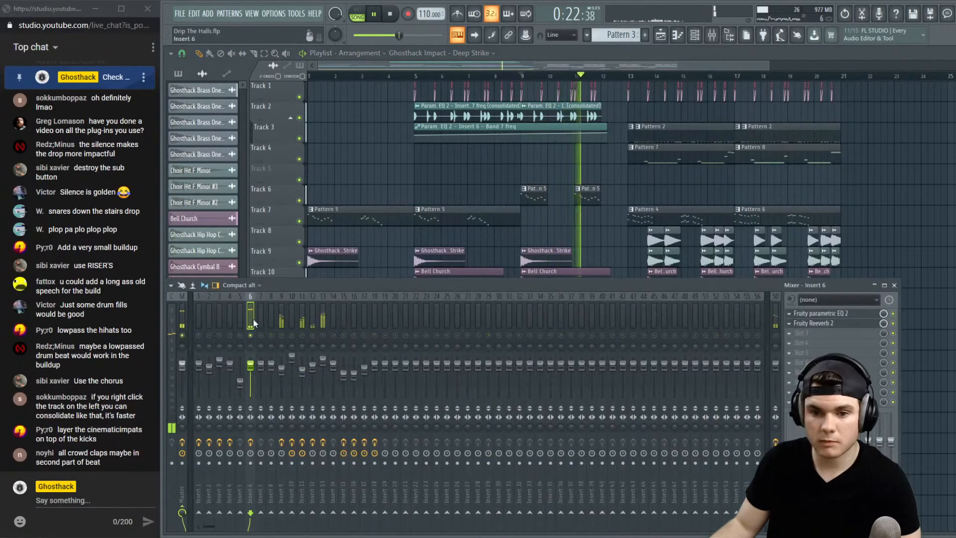
{"action": "left_click", "coordinate": [797, 323]}
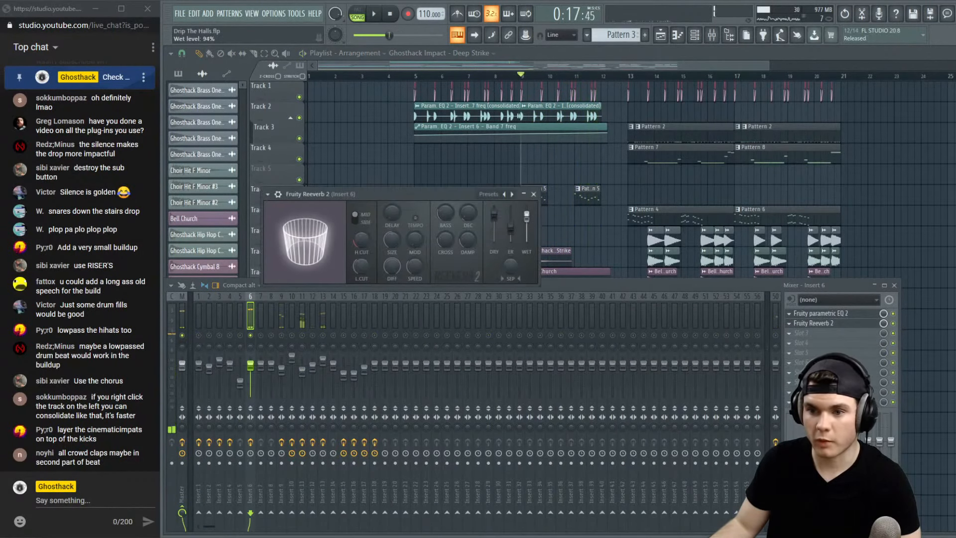
{"action": "key", "text": "space"}
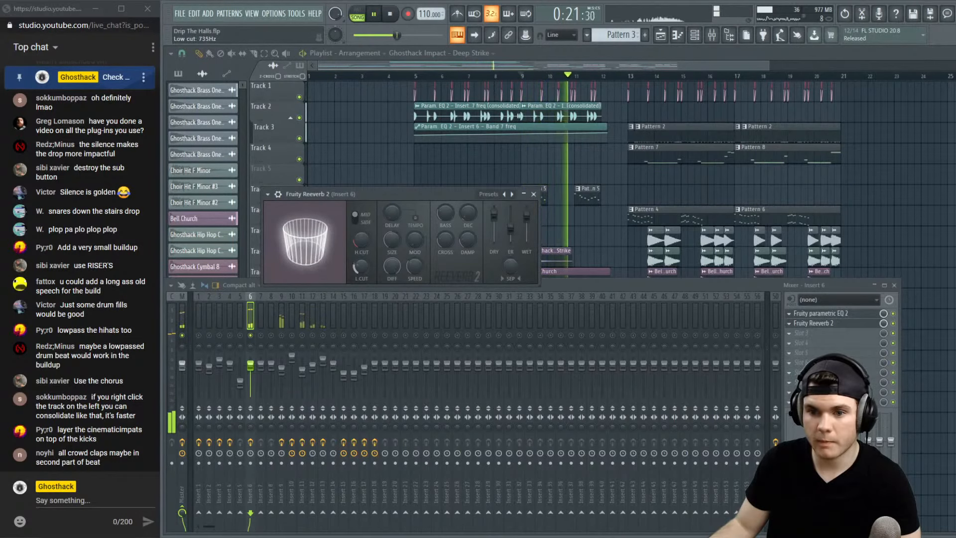
{"action": "left_click_drag", "start_coordinate": [360, 262], "coordinate": [359, 272]}
{"action": "right_click", "coordinate": [250, 335]}
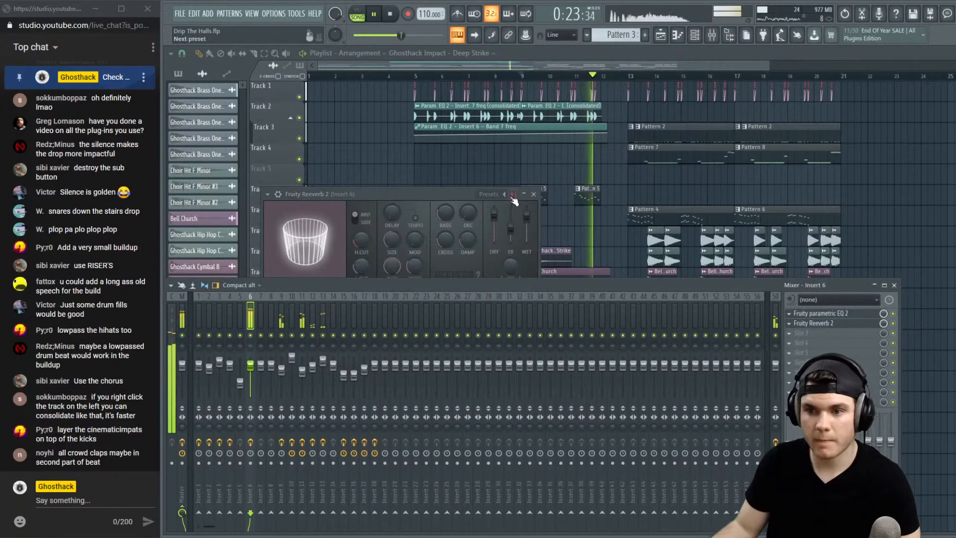
{"action": "left_click", "coordinate": [533, 194]}
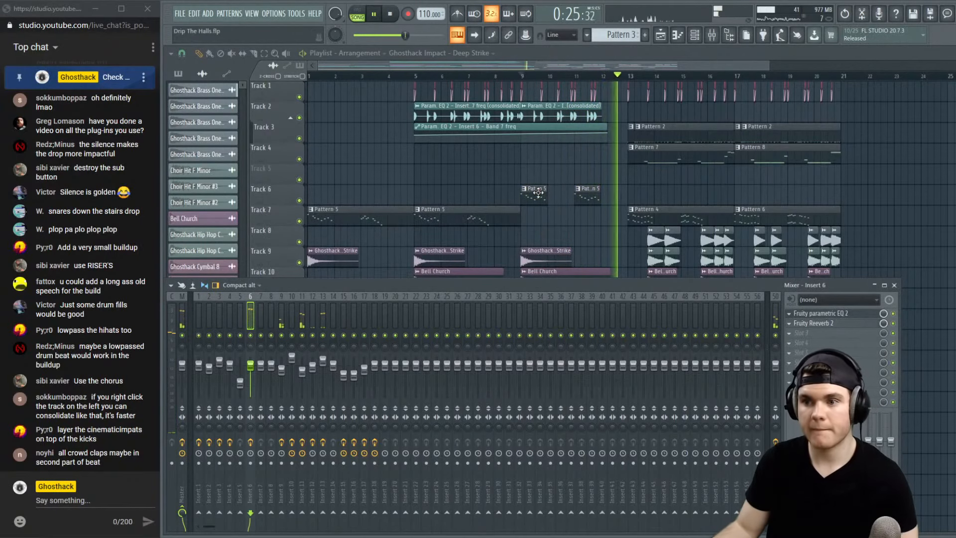
Listen to the arrangement from bar 9 into the drop, replay the build-up, and leave the mixer closed
{"action": "left_click", "coordinate": [673, 58]}
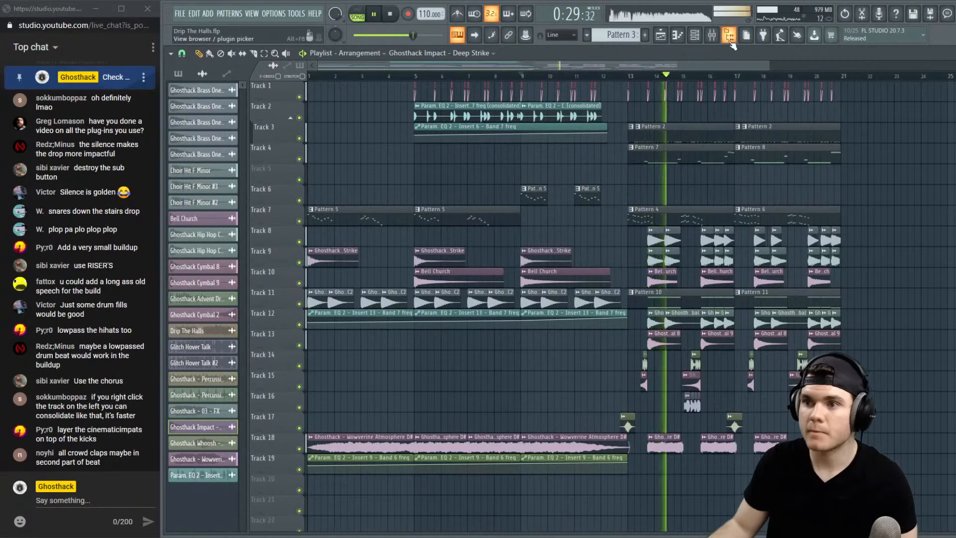
{"action": "key", "text": "space"}
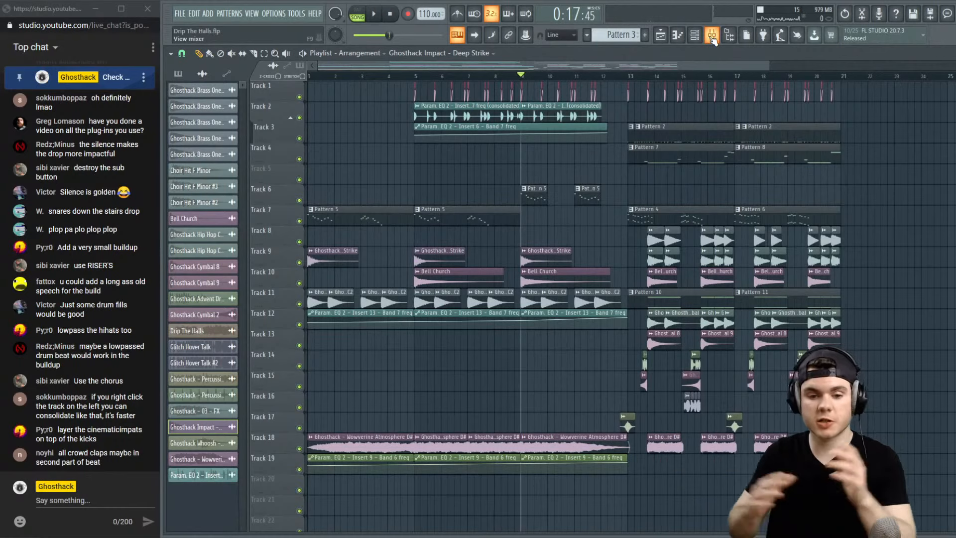
{"action": "key", "text": "space"}
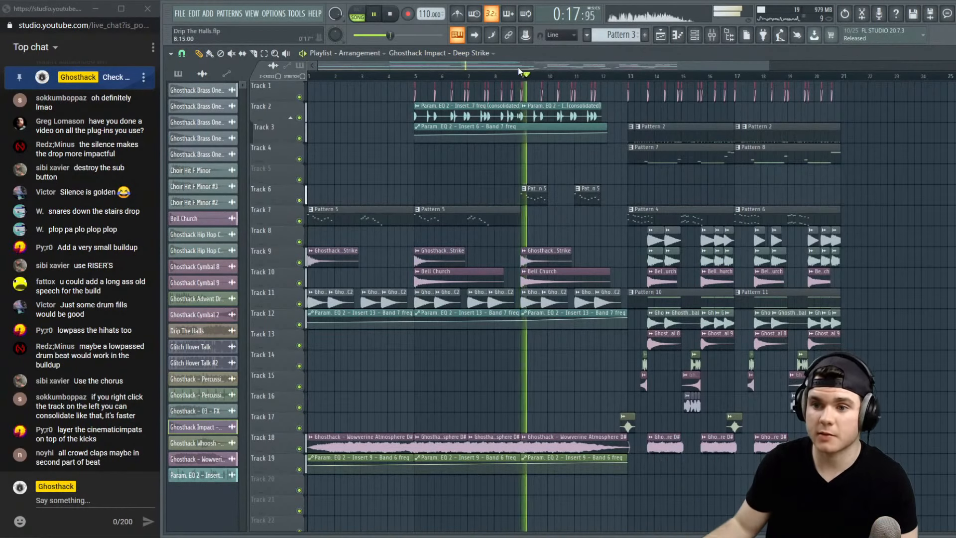
{"action": "key", "text": "F9"}
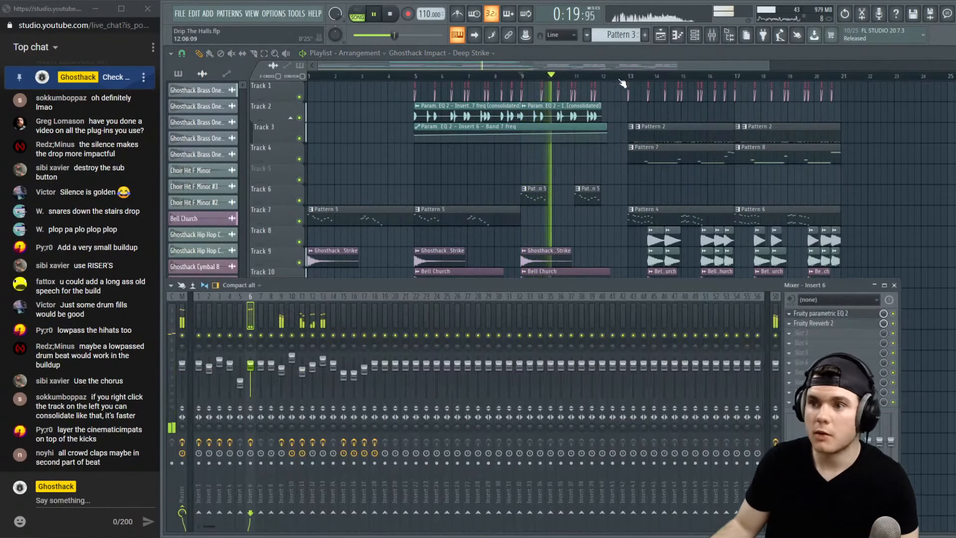
{"action": "key", "text": "space"}
{"action": "left_click", "coordinate": [716, 39]}
Collapse the Day 11 Cinematic SFX folder in the sample browser and expand the Claps one-shots of the Day 3 House Kit
{"action": "left_click", "coordinate": [728, 39]}
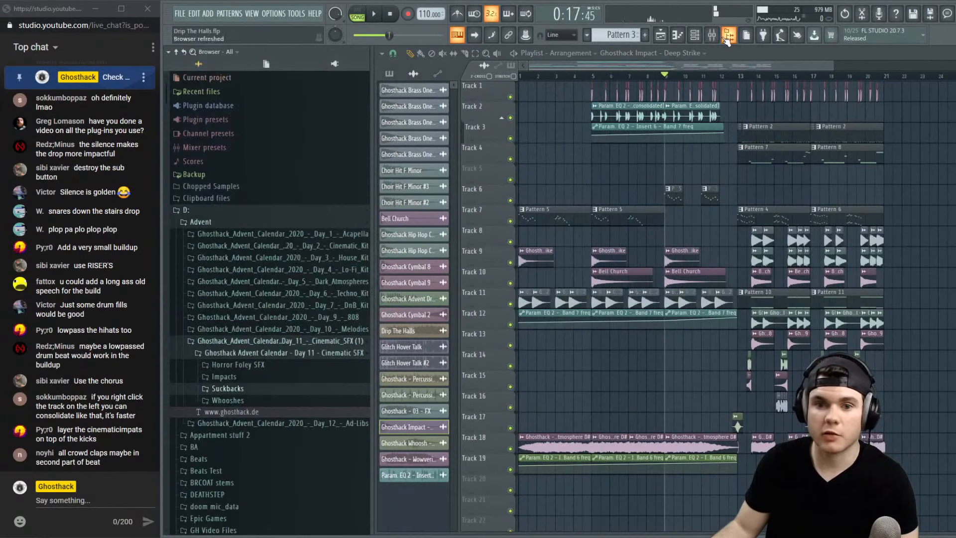
{"action": "left_click", "coordinate": [248, 340]}
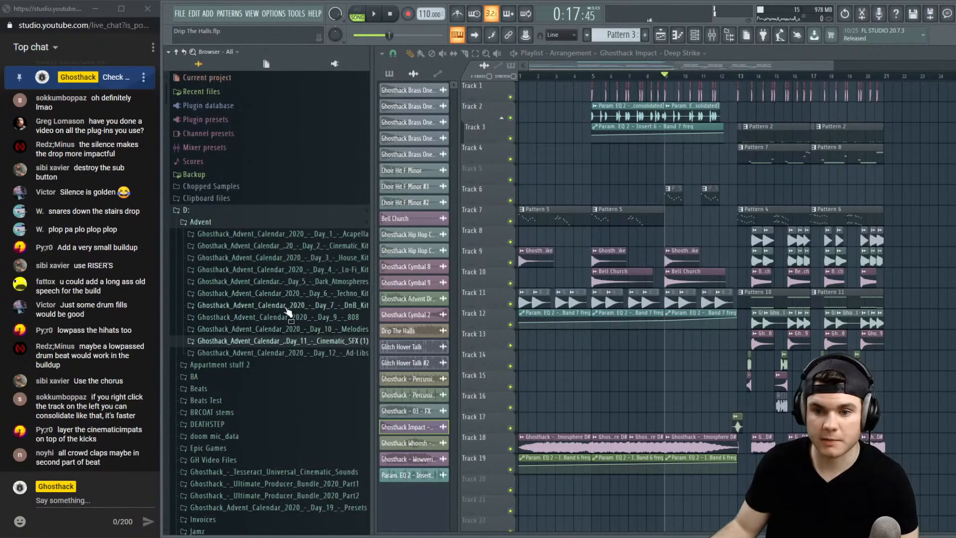
{"action": "scroll", "coordinate": [280, 258], "scroll_direction": "down", "scroll_amount": 10}
{"action": "scroll", "coordinate": [280, 258], "scroll_direction": "up", "scroll_amount": 10}
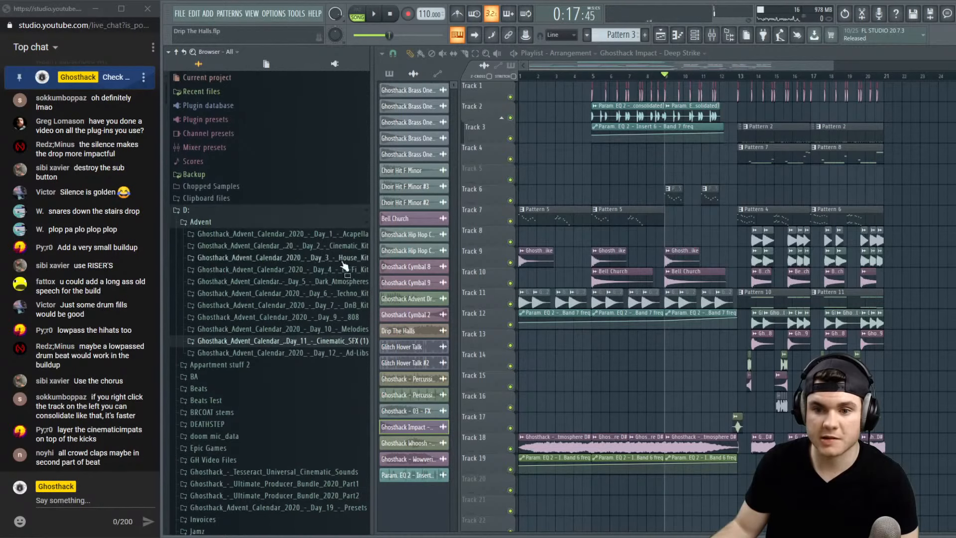
{"action": "left_click", "coordinate": [307, 261]}
{"action": "left_click", "coordinate": [309, 271]}
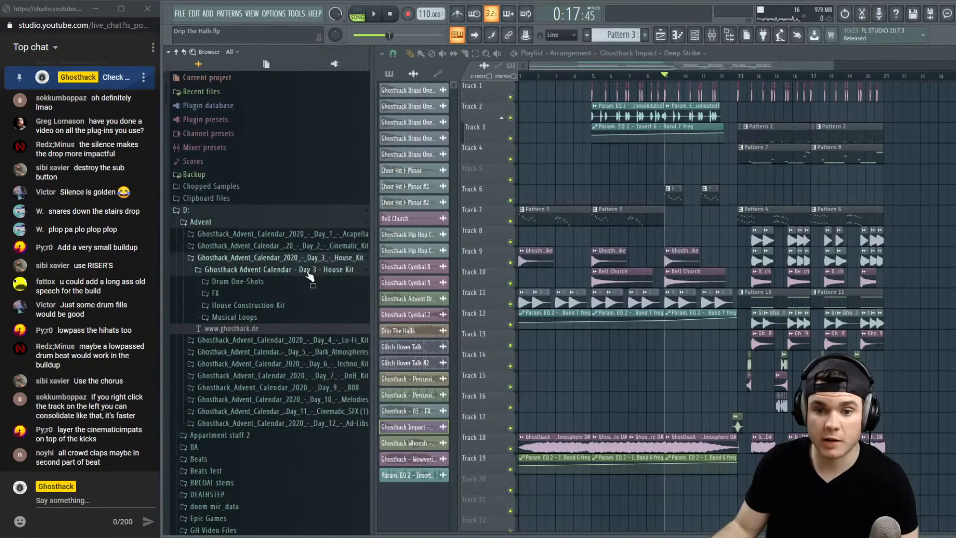
{"action": "left_click", "coordinate": [258, 282]}
{"action": "left_click", "coordinate": [273, 294]}
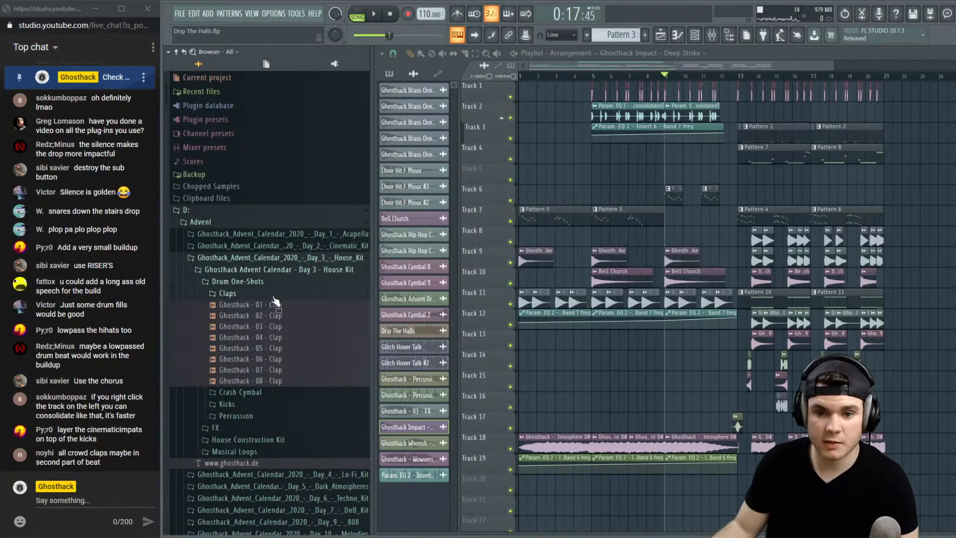
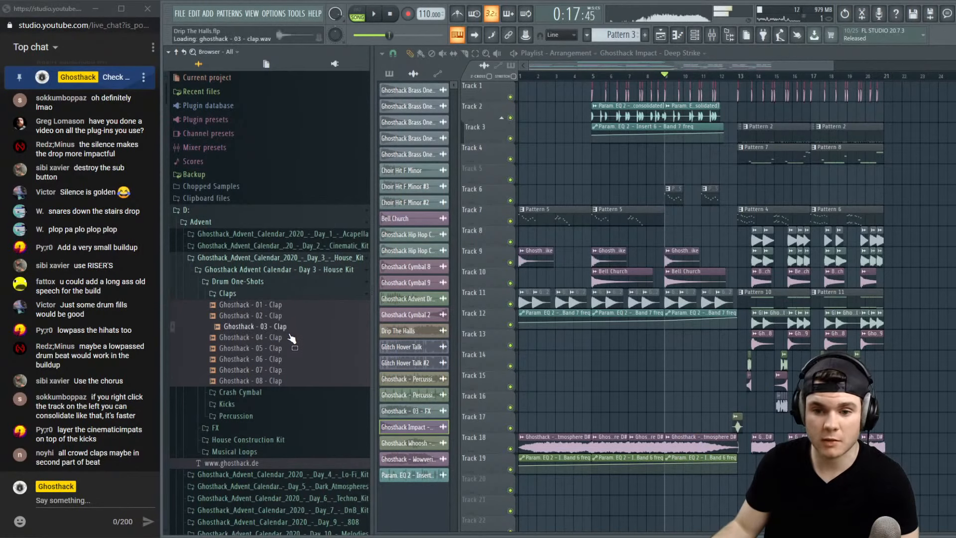
Audition the Ghosthack Clap samples up to 08 over playback from bar 9, returning to Ghosthack - 07 - Clap
{"action": "key", "text": "space"}
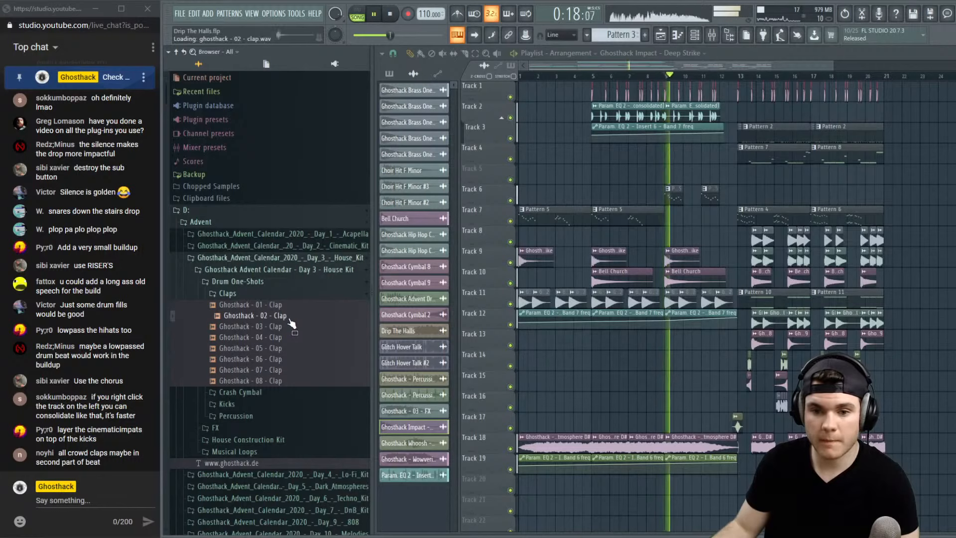
{"action": "left_click", "coordinate": [290, 343]}
{"action": "left_click", "coordinate": [291, 350]}
{"action": "left_click", "coordinate": [291, 361]}
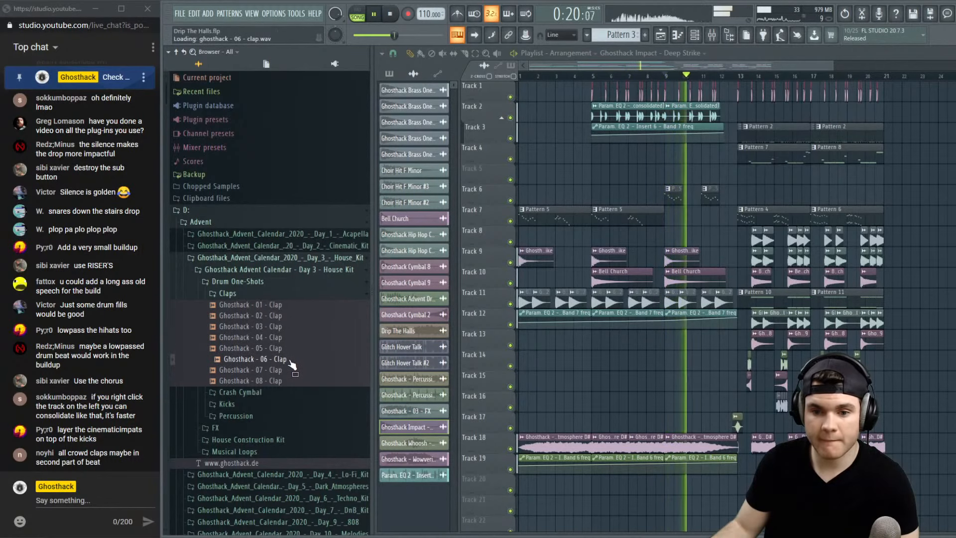
{"action": "left_click", "coordinate": [291, 372]}
{"action": "left_click", "coordinate": [290, 383]}
{"action": "left_click", "coordinate": [291, 373]}
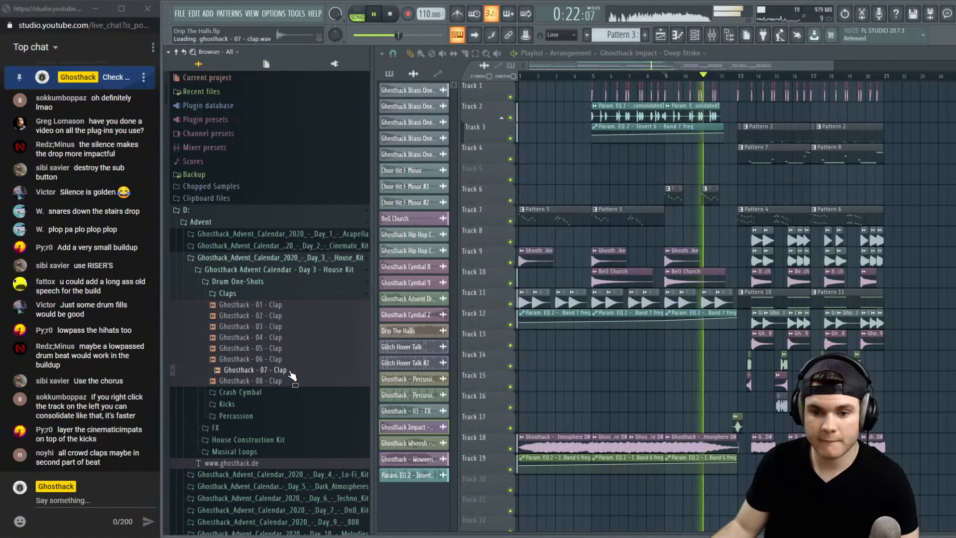
{"action": "key", "text": "space"}
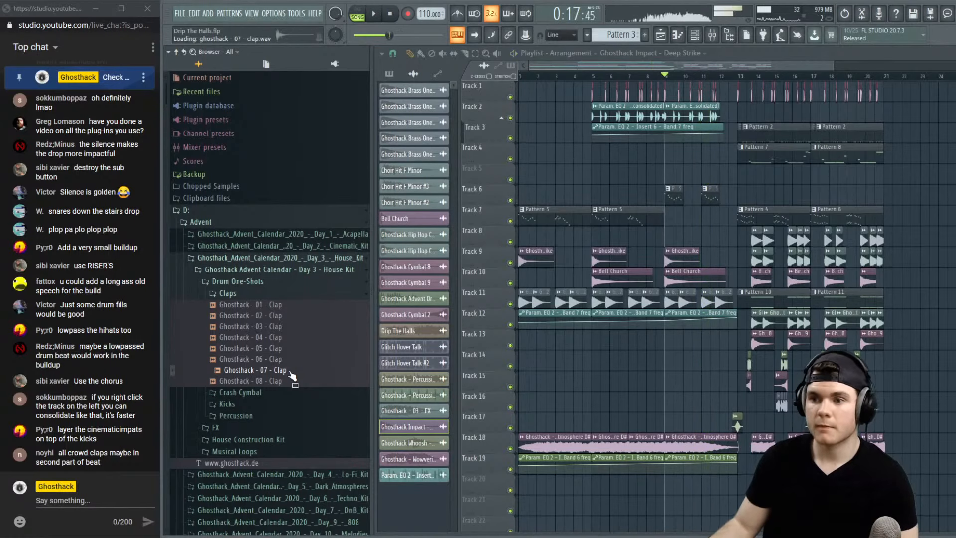
Place Ghosthack - 07 - Clap on Track 5 at bar 9 and repeat it on every beat up to bar 11
{"action": "left_click_drag", "start_coordinate": [669, 171], "coordinate": [669, 171]}
{"action": "scroll", "coordinate": [697, 83], "scroll_direction": "up", "scroll_amount": 4}
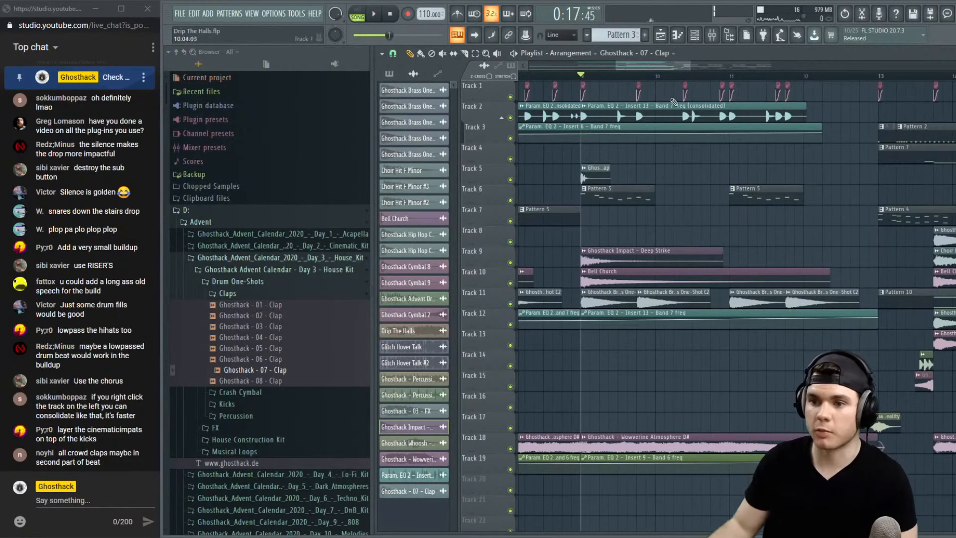
{"action": "key", "text": "space"}
{"action": "left_click", "coordinate": [593, 158]}
{"action": "mouse_move", "coordinate": [593, 157]}
{"action": "left_mouse_down"}
{"action": "mouse_move", "coordinate": [604, 160]}
{"action": "mouse_move", "coordinate": [595, 183]}
{"action": "mouse_move", "coordinate": [665, 172]}
{"action": "mouse_move", "coordinate": [602, 173]}
{"action": "mouse_move", "coordinate": [725, 174]}
{"action": "left_mouse_up"}
{"action": "left_click", "coordinate": [631, 171]}
{"action": "key", "text": "space"}
Duplicate the row of claps on Track 5 to start at bar 11 and play the build-up back
{"action": "left_click_drag", "start_coordinate": [659, 178], "coordinate": [601, 174], "text": "ctrl"}
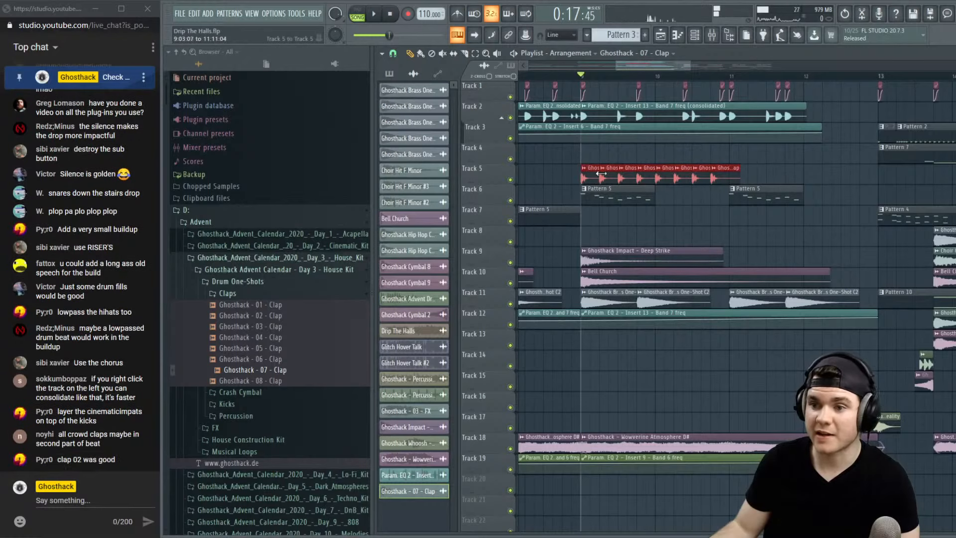
{"action": "left_click_drag", "start_coordinate": [694, 173], "coordinate": [853, 179], "text": "shift"}
{"action": "key", "text": "space"}
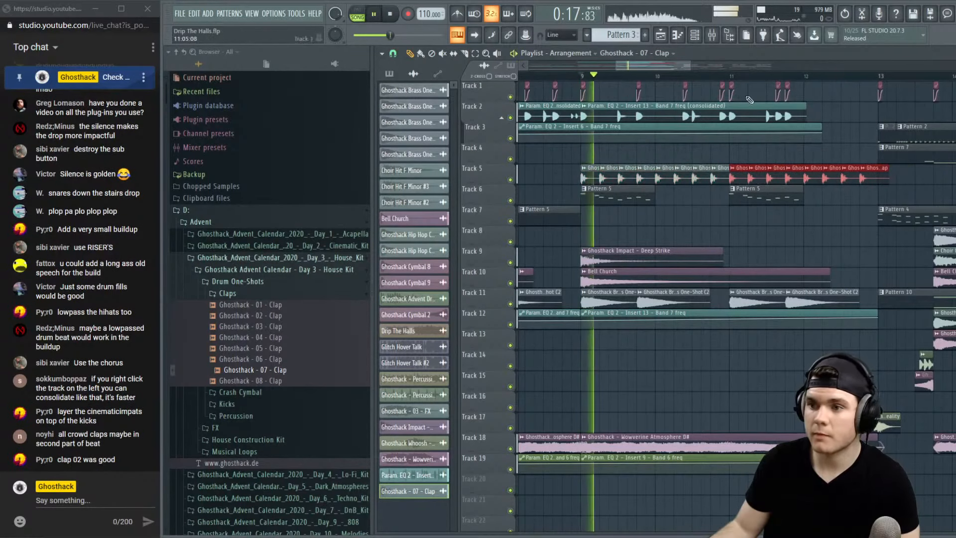
{"action": "scroll", "coordinate": [778, 79], "scroll_direction": "down", "scroll_amount": 4}
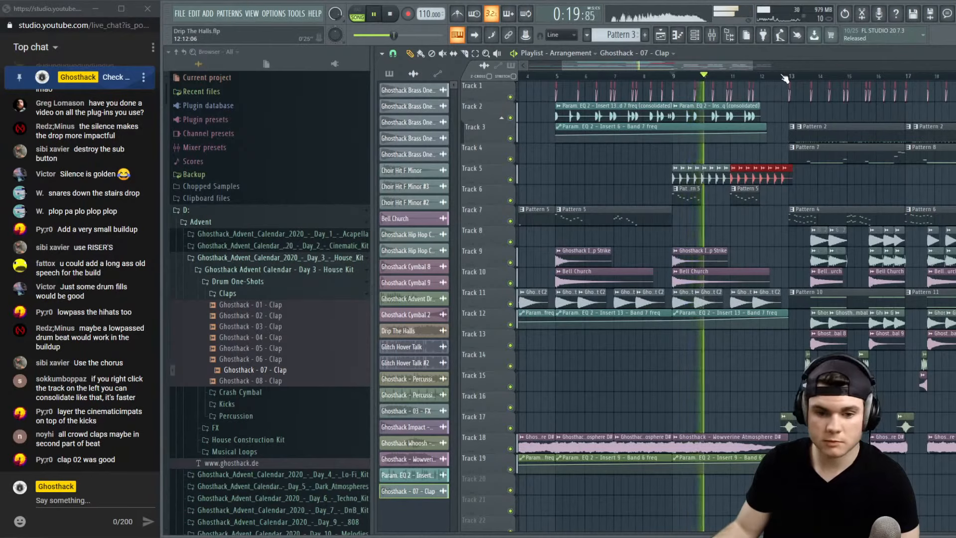
{"action": "scroll", "coordinate": [778, 78], "scroll_direction": "up", "scroll_amount": 4}
{"action": "key", "text": "space"}
Replace the clap clips' sample with Ghosthack - 02 - Clap and delete the claps from bar 12 onward on Track 5
{"action": "left_click", "coordinate": [315, 306]}
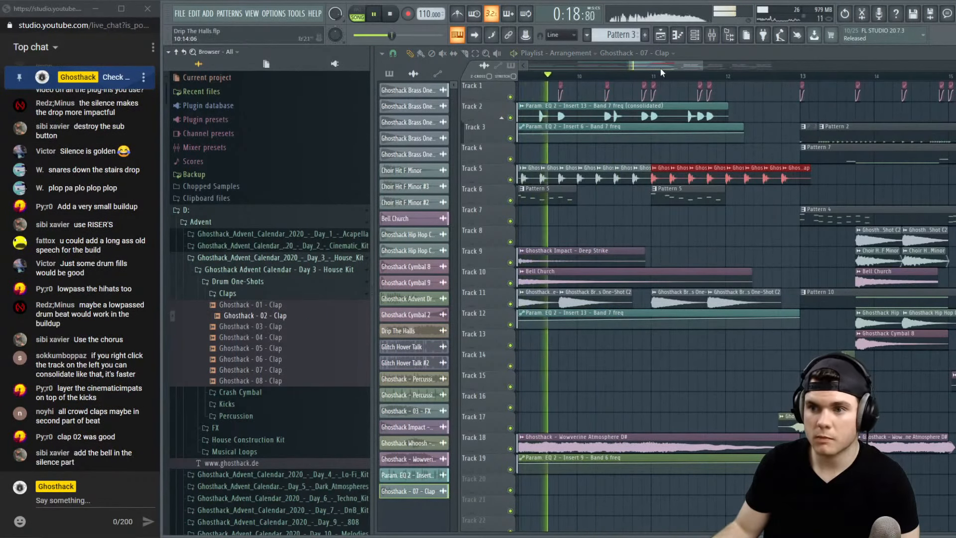
{"action": "left_click_drag", "start_coordinate": [287, 322], "coordinate": [597, 177]}
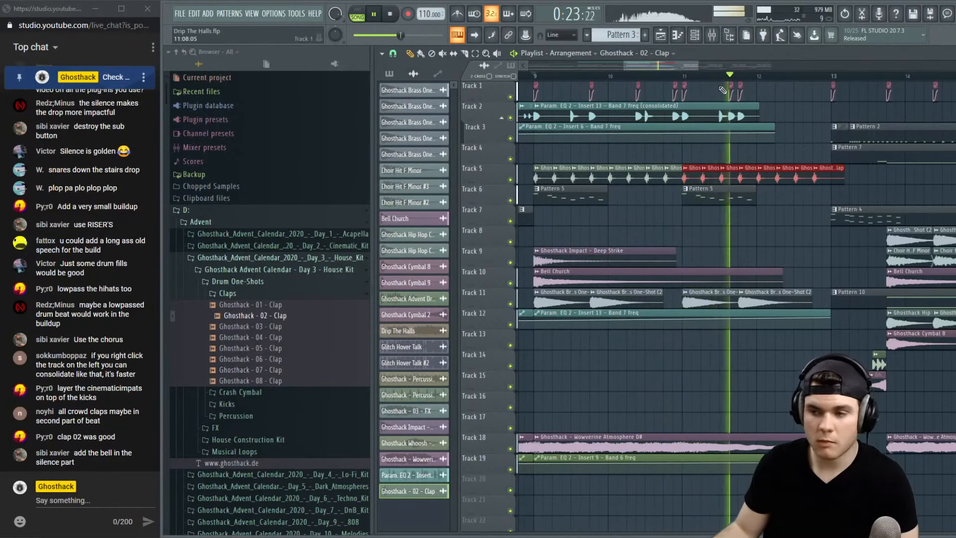
{"action": "right_click", "coordinate": [856, 174]}
{"action": "key", "text": "space"}
{"action": "key", "text": "space"}
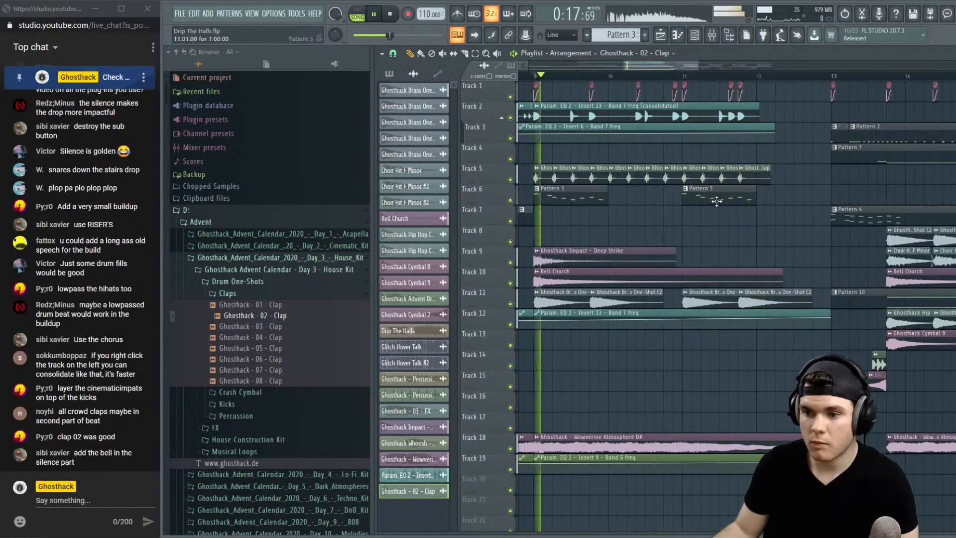
Try an extra Bell Church clip on Track 10 in the gap before the drop, listen to it and delete it
{"action": "left_click", "coordinate": [570, 272]}
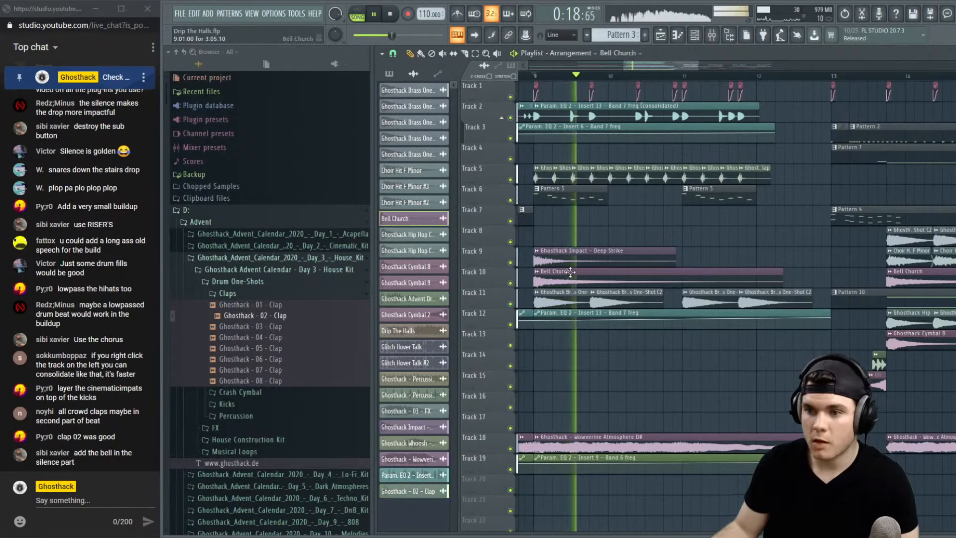
{"action": "left_click", "coordinate": [741, 262]}
{"action": "left_click_drag", "start_coordinate": [740, 261], "coordinate": [752, 288]}
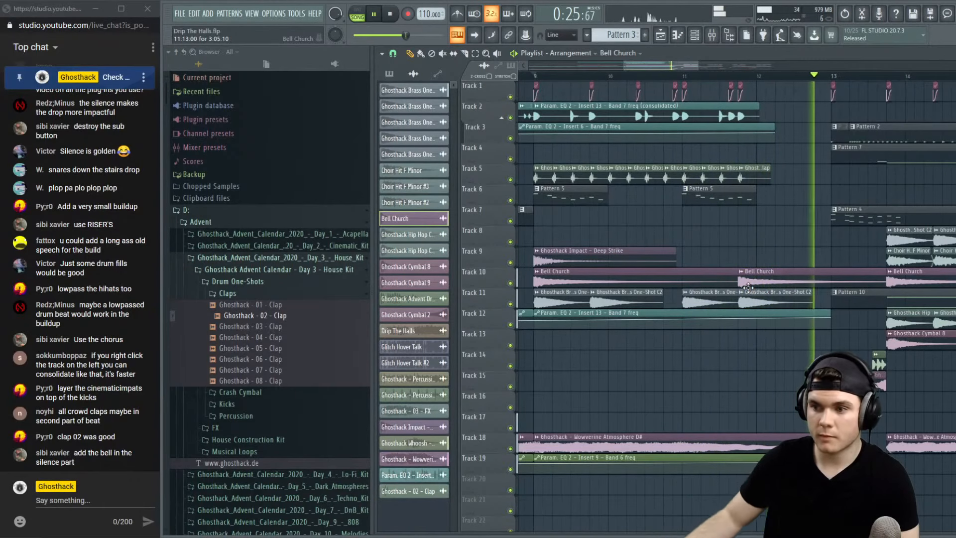
{"action": "left_click_drag", "start_coordinate": [816, 273], "coordinate": [826, 273]}
{"action": "key", "text": "space"}
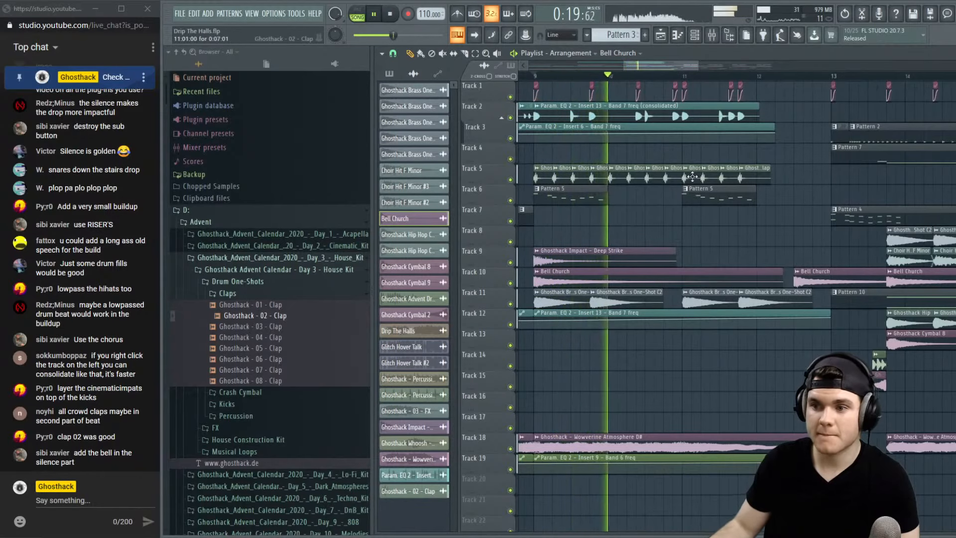
{"action": "scroll", "coordinate": [673, 80], "scroll_direction": "down", "scroll_amount": 3}
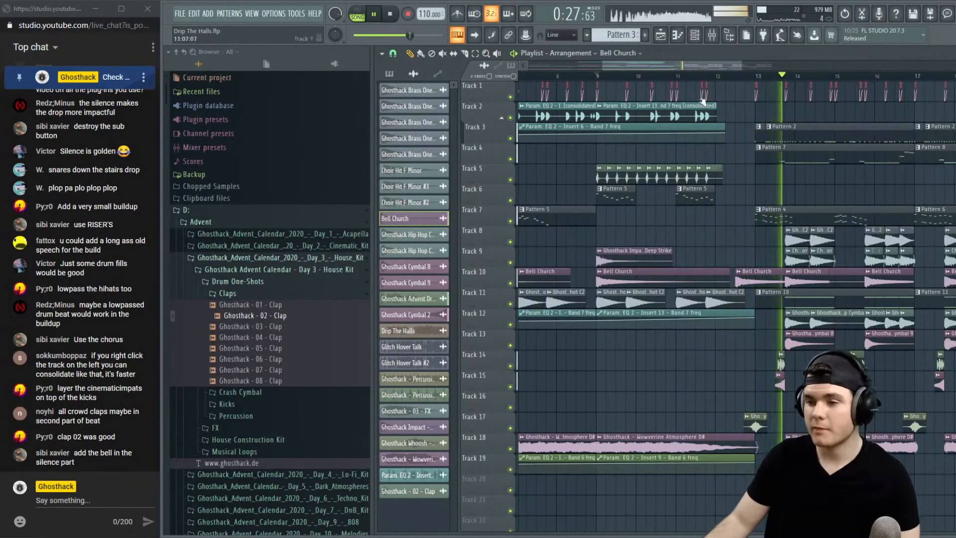
{"action": "key", "text": "space"}
{"action": "right_click", "coordinate": [751, 280]}
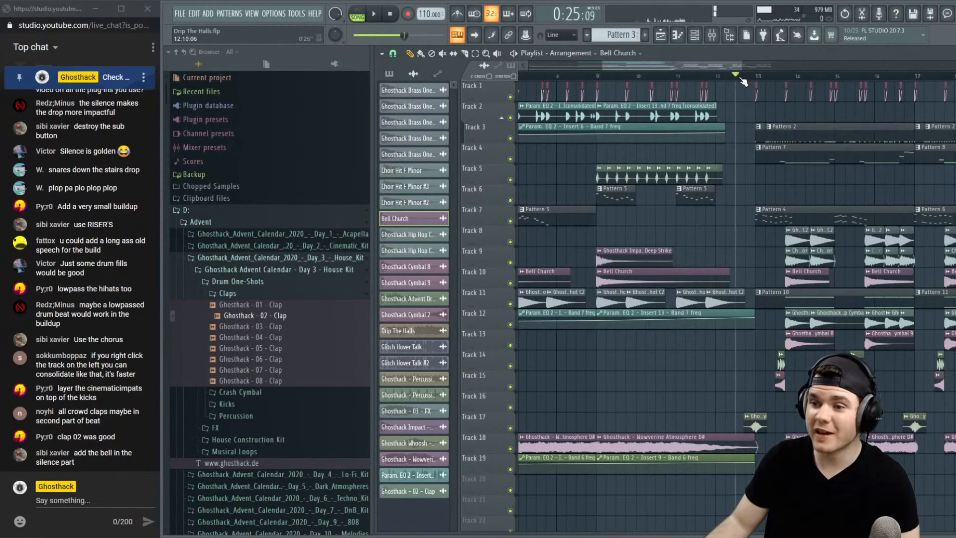
Listen to the drop from bar 13, return the playback position to bar 9 and review the build-up clips
{"action": "scroll", "coordinate": [759, 81], "scroll_direction": "up", "scroll_amount": 2}
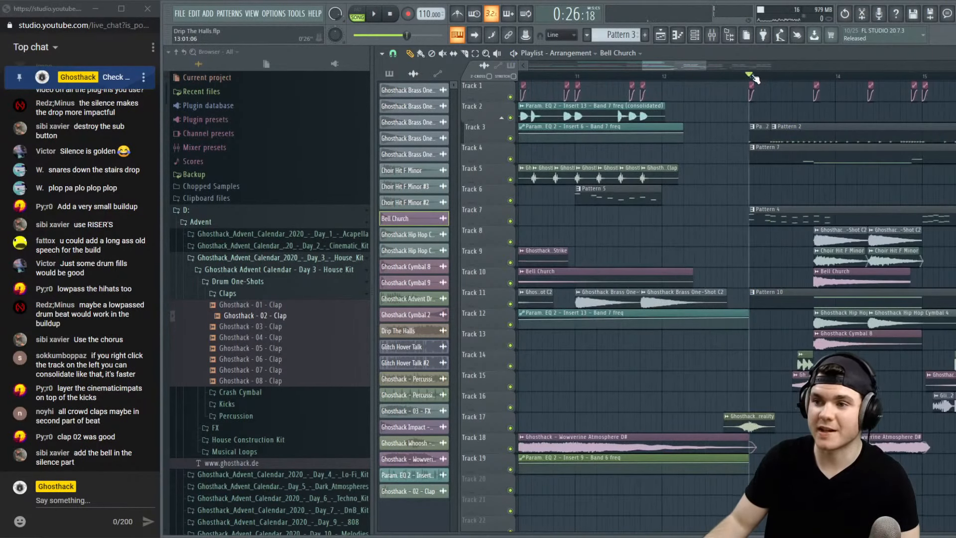
{"action": "key", "text": "space"}
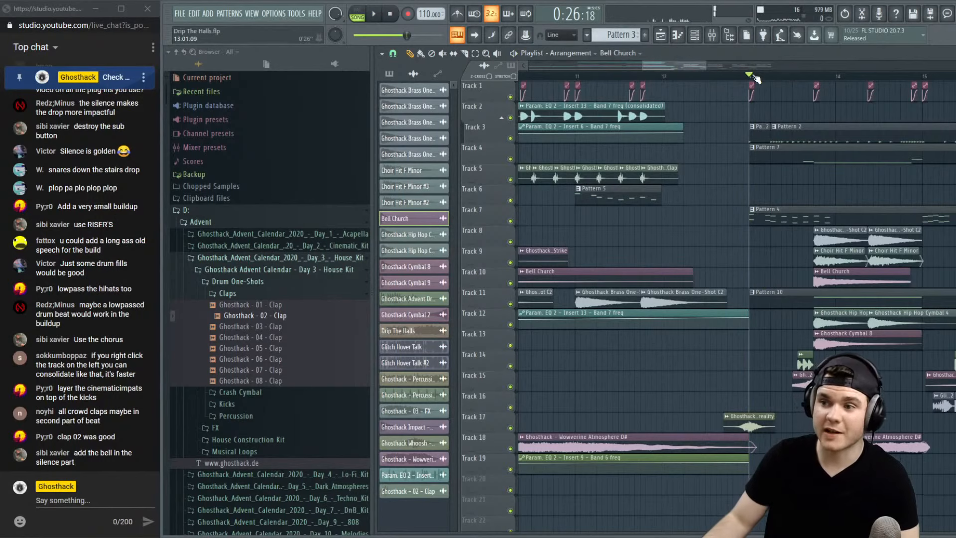
{"action": "key", "text": "space"}
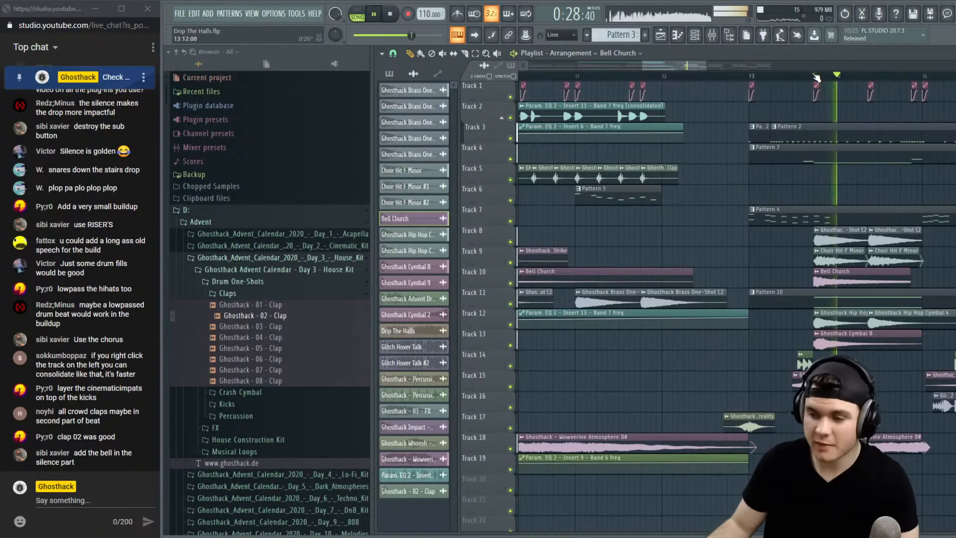
{"action": "scroll", "coordinate": [816, 77], "scroll_direction": "down", "scroll_amount": 3}
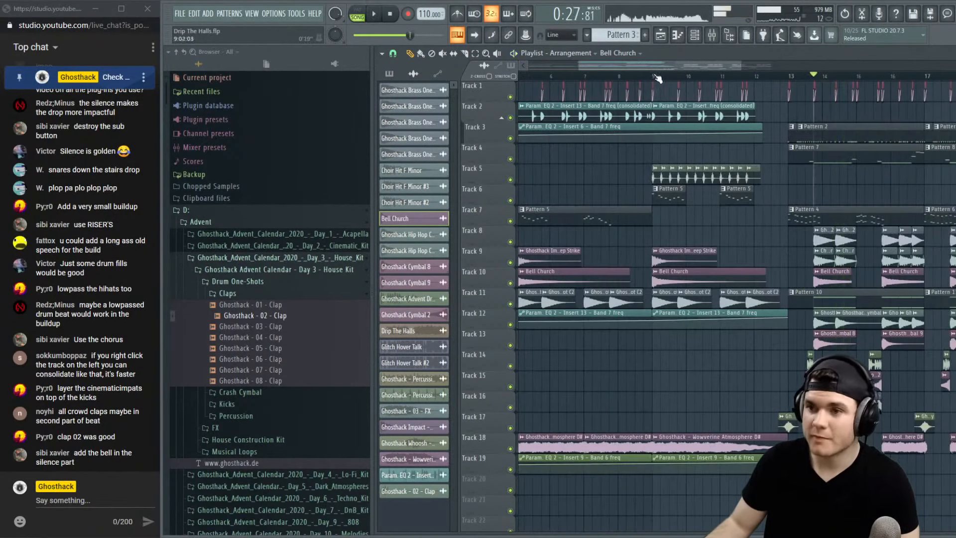
{"action": "left_click_drag", "start_coordinate": [656, 67], "coordinate": [635, 72]}
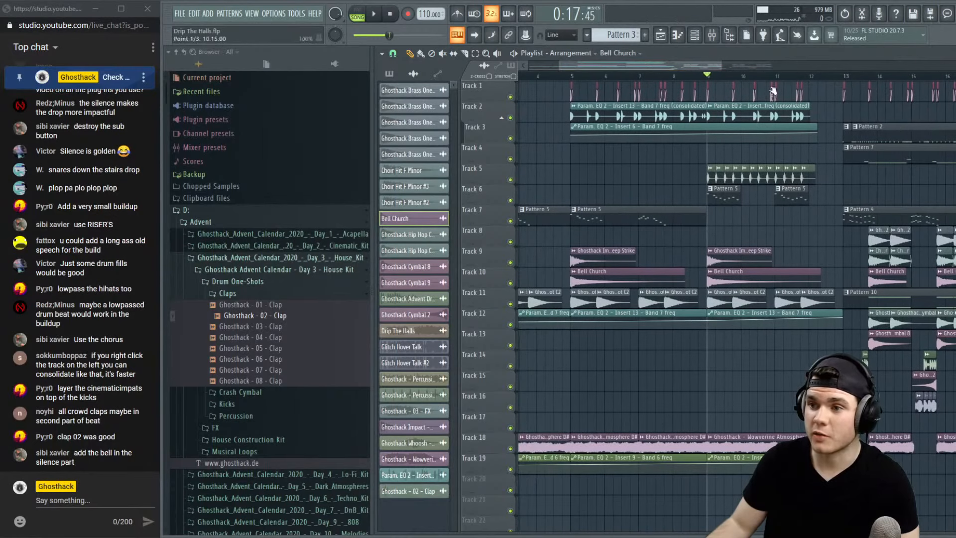
{"action": "scroll", "coordinate": [789, 79], "scroll_direction": "up", "scroll_amount": 2}
{"action": "scroll", "coordinate": [789, 82], "scroll_direction": "up", "scroll_amount": 1}
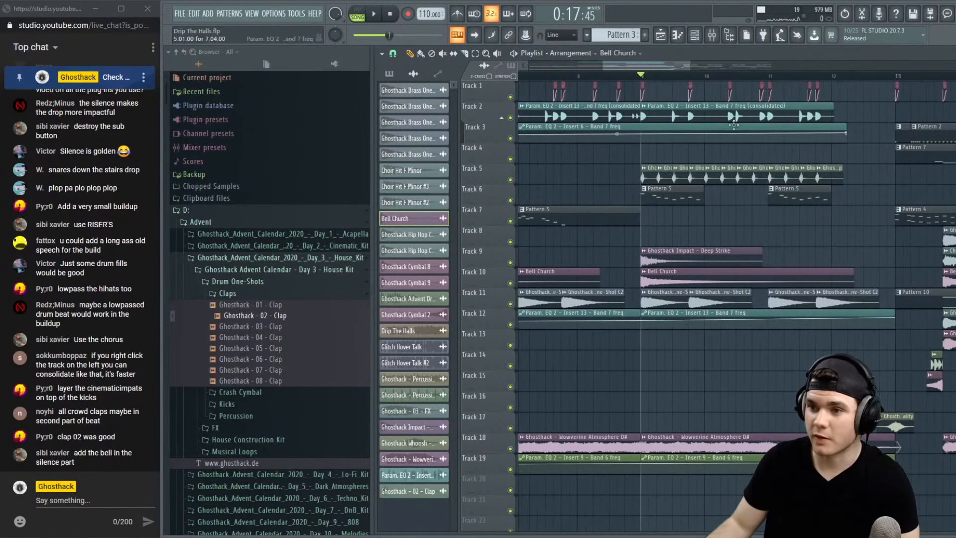
{"action": "scroll", "coordinate": [725, 79], "scroll_direction": "up", "scroll_amount": 1}
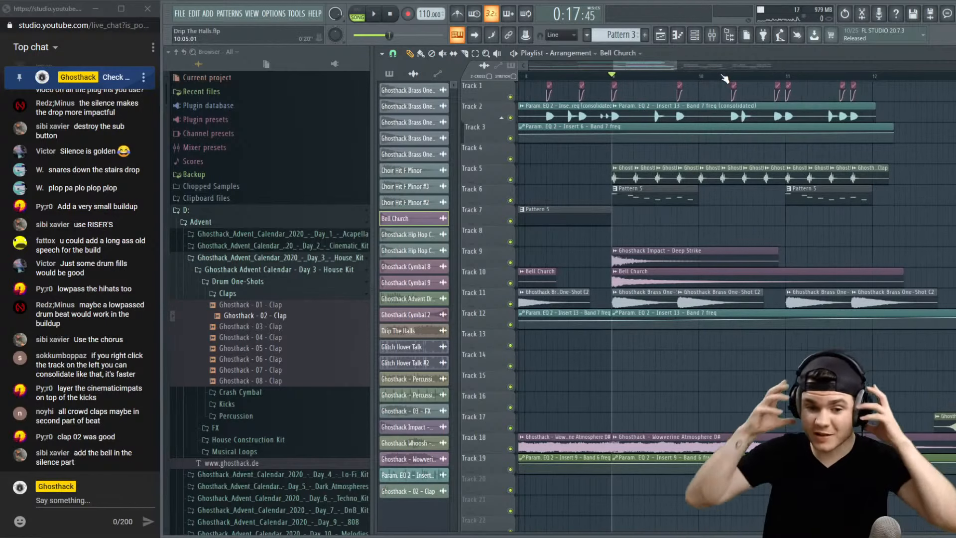
{"action": "scroll", "coordinate": [725, 78], "scroll_direction": "down", "scroll_amount": 1}
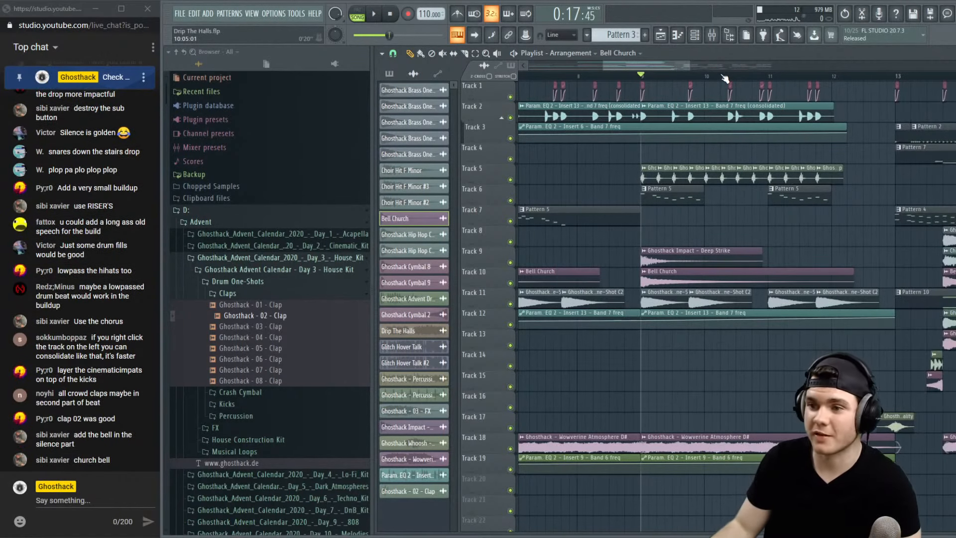
Solo Track 5 and route the Ghosthack - 02 - Clap channel to mixer insert 7
{"action": "right_click", "coordinate": [511, 181]}
{"action": "key", "text": "space"}
{"action": "double_click", "coordinate": [658, 177]}
{"action": "left_click", "coordinate": [718, 34]}
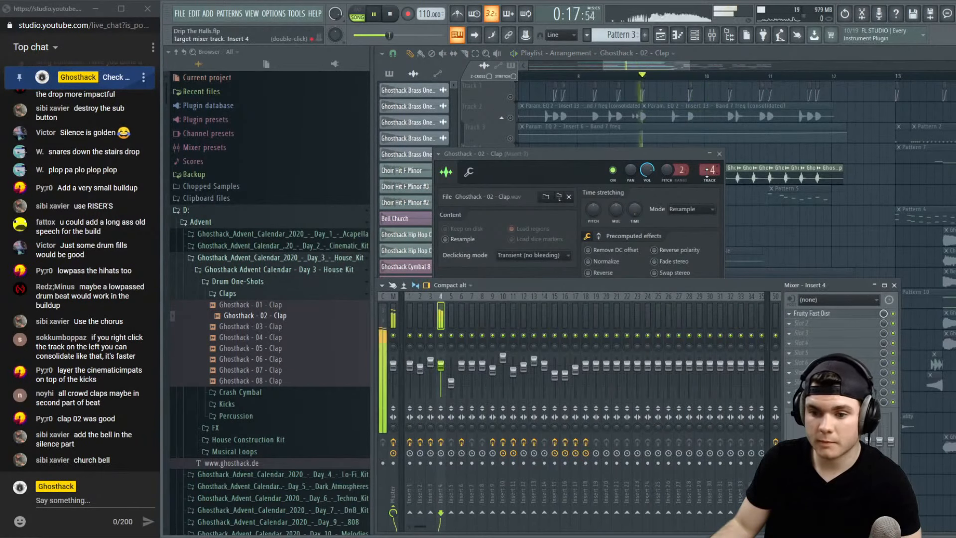
{"action": "scroll", "coordinate": [707, 172], "scroll_direction": "up", "scroll_amount": 1}
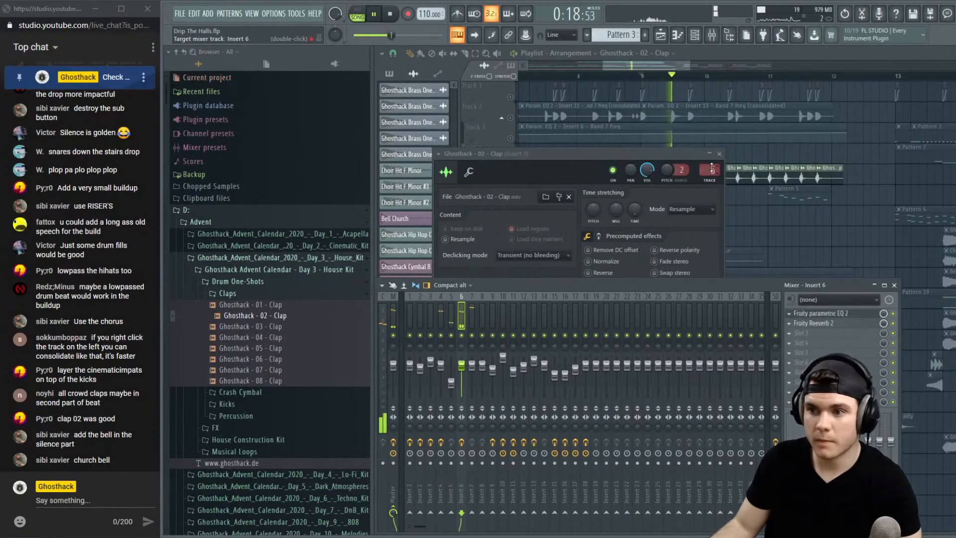
{"action": "key", "text": "space"}
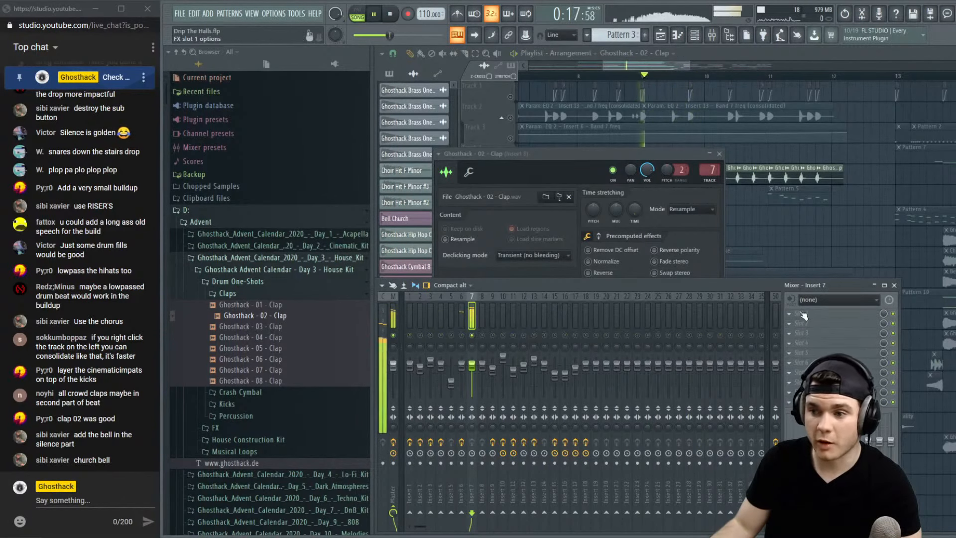
Add Fruity Parametric EQ 2 to insert 7 and load a preset that cuts both the low and high ends
{"action": "left_click", "coordinate": [807, 314]}
{"action": "mouse_move", "coordinate": [803, 305]}
{"action": "left_click", "coordinate": [672, 143]}
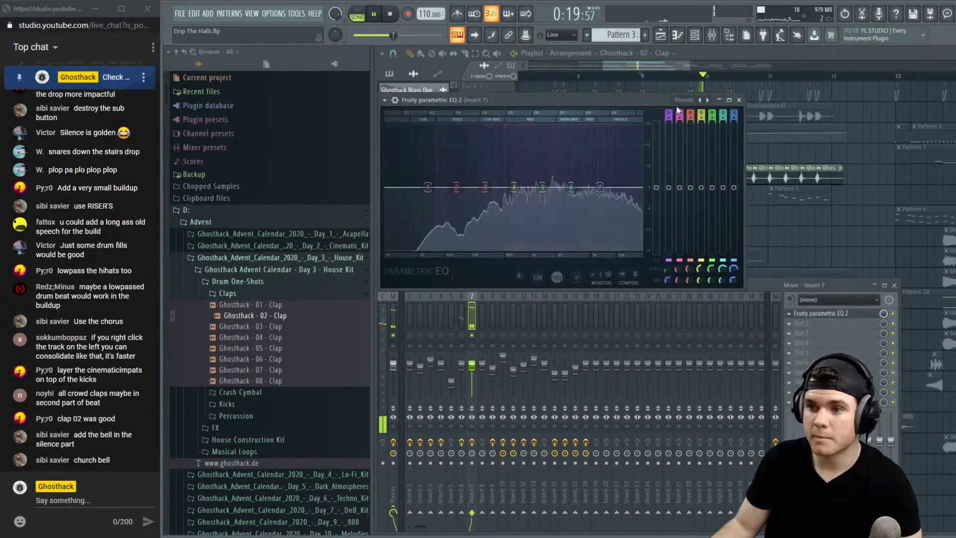
{"action": "left_click", "coordinate": [683, 100]}
{"action": "left_click", "coordinate": [707, 167]}
Soften the slope of the clap EQ's band 7 low-pass and move its cutoff to the upper end of the spectrum
{"action": "left_click_drag", "start_coordinate": [636, 189], "coordinate": [628, 187]}
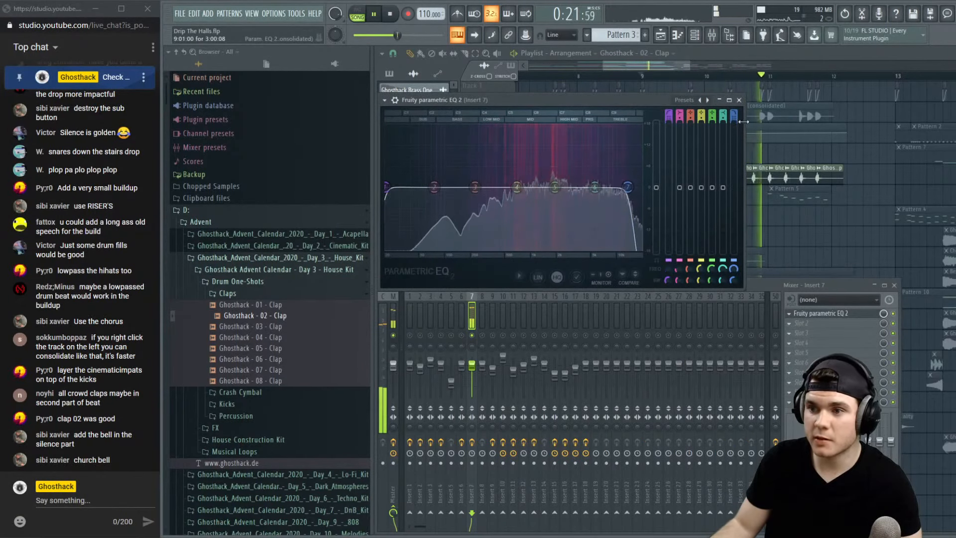
{"action": "scroll", "coordinate": [628, 187], "scroll_direction": "up", "scroll_amount": 5}
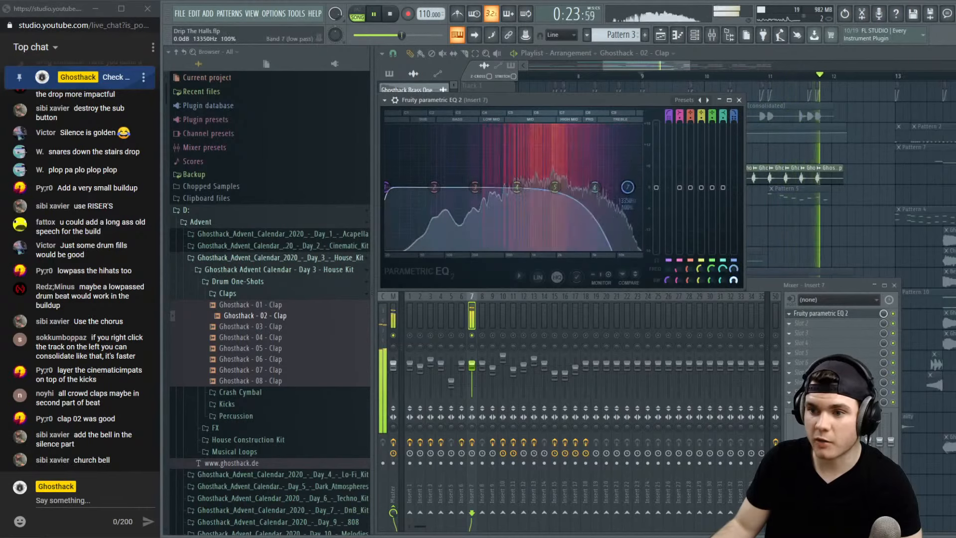
{"action": "left_click_drag", "start_coordinate": [628, 188], "coordinate": [641, 187]}
{"action": "key", "text": "space"}
{"action": "key", "text": "space"}
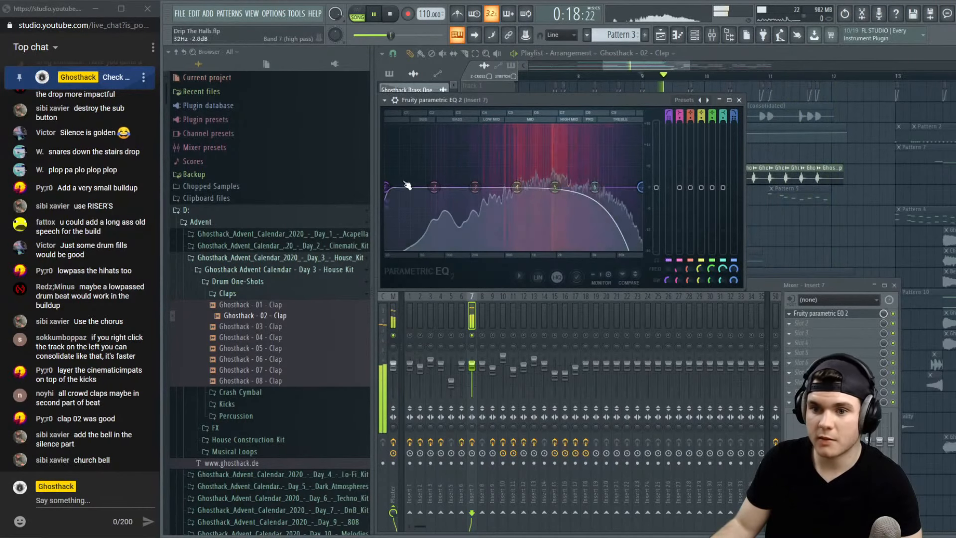
Raise the band 1 high-pass cutoff in the clap EQ into the low mids and slightly boost bands 4 and 5
{"action": "left_click_drag", "start_coordinate": [387, 187], "coordinate": [436, 187]}
{"action": "mouse_move", "coordinate": [554, 187]}
{"action": "left_mouse_down"}
{"action": "mouse_move", "coordinate": [564, 153]}
{"action": "mouse_move", "coordinate": [549, 195]}
{"action": "left_mouse_up"}
{"action": "left_click_drag", "start_coordinate": [437, 188], "coordinate": [471, 187]}
{"action": "left_click_drag", "start_coordinate": [549, 195], "coordinate": [554, 180]}
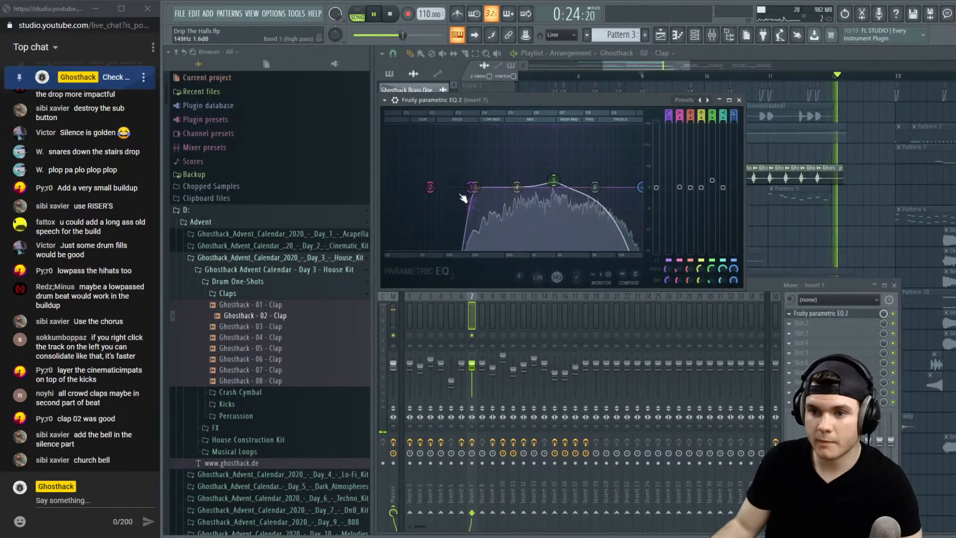
{"action": "key", "text": "space"}
{"action": "key", "text": "space"}
{"action": "left_click_drag", "start_coordinate": [471, 187], "coordinate": [583, 180]}
{"action": "key", "text": "space"}
Add Fruity Reeverb 2 to the second effect slot of insert 7 and lower its wet level
{"action": "left_click", "coordinate": [806, 315]}
{"action": "left_click", "coordinate": [789, 323]}
{"action": "mouse_move", "coordinate": [799, 306]}
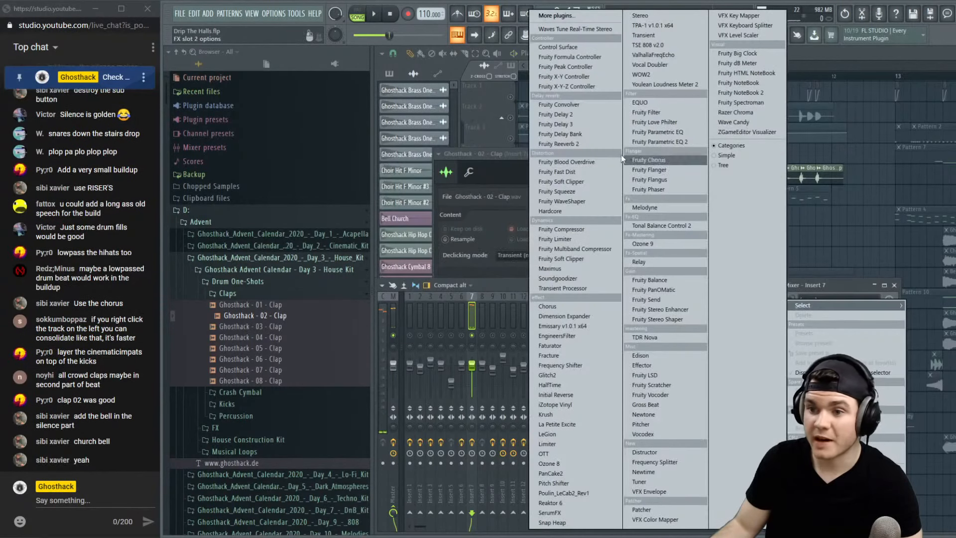
{"action": "left_click", "coordinate": [576, 144]}
{"action": "key", "text": "space"}
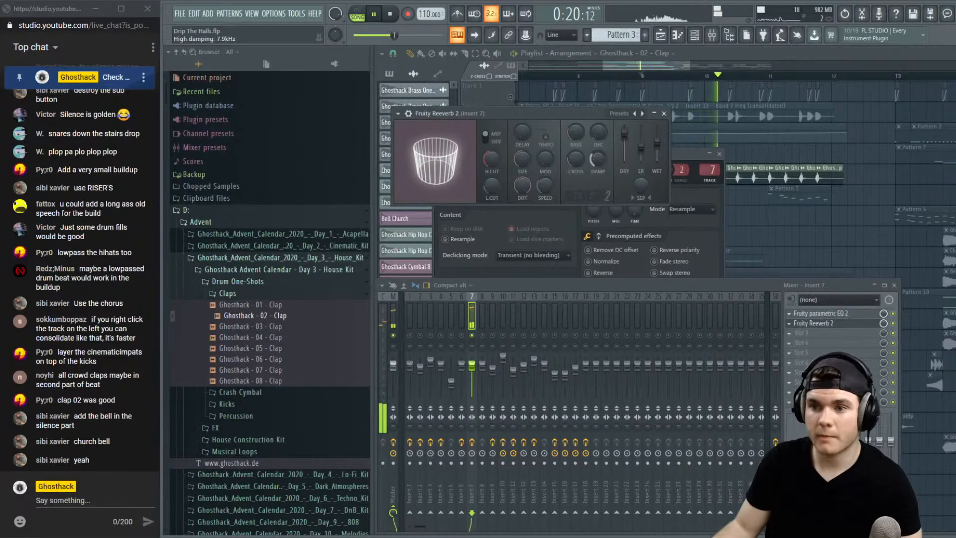
{"action": "left_click_drag", "start_coordinate": [657, 142], "coordinate": [657, 150]}
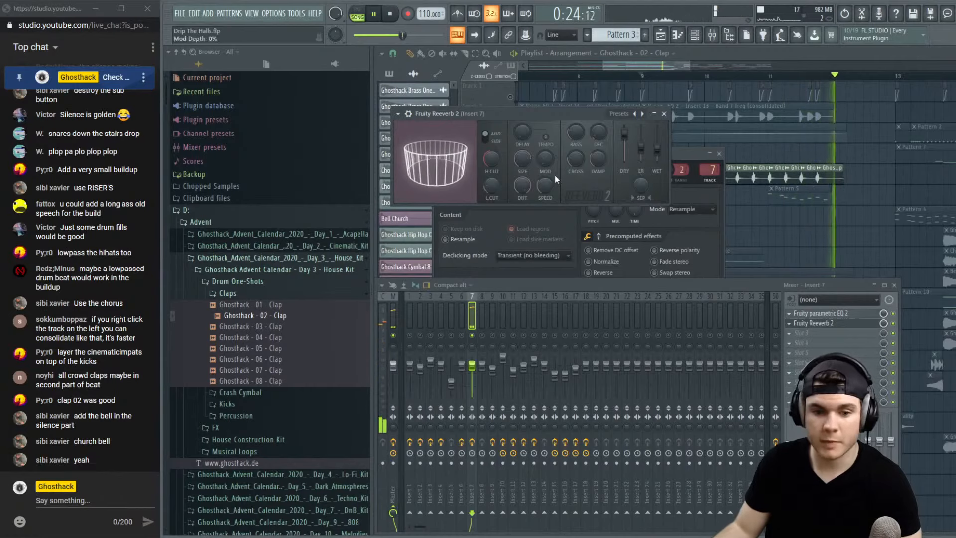
{"action": "key", "text": "space"}
Refine the insert 7 EQ during playback by raising band 1's high-pass cutoff and flattening band 5 to about 0.1 dB
{"action": "left_click", "coordinate": [822, 313]}
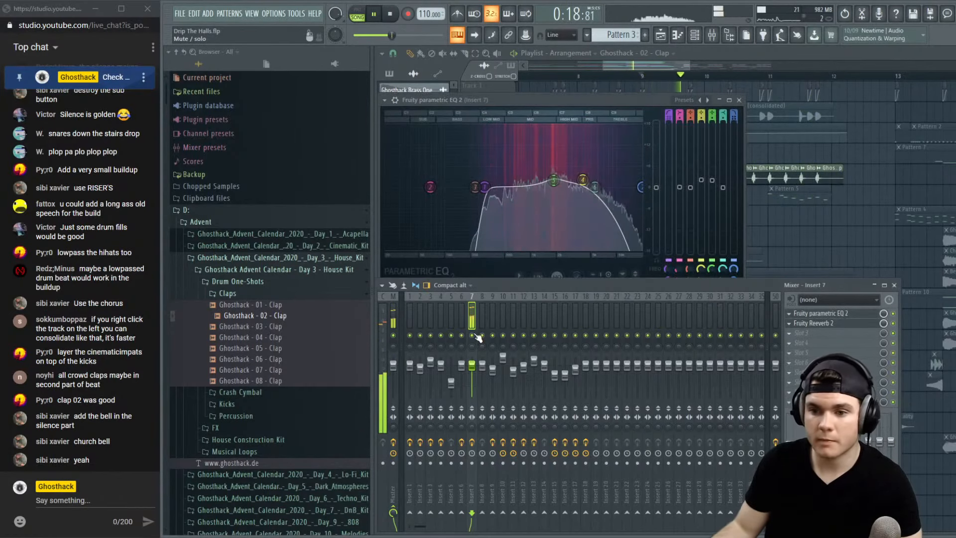
{"action": "key", "text": "space"}
{"action": "key", "text": "space"}
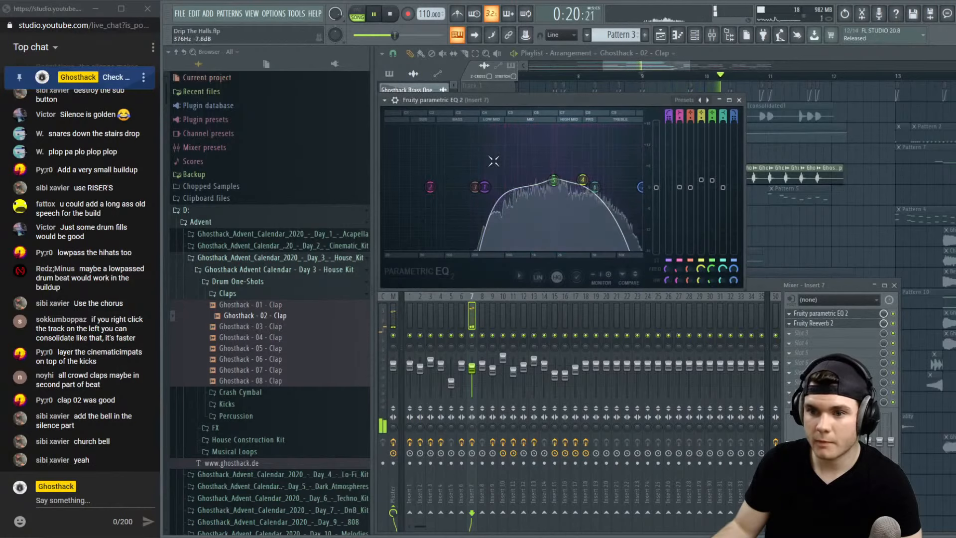
{"action": "mouse_move", "coordinate": [484, 186]}
{"action": "left_mouse_down"}
{"action": "mouse_move", "coordinate": [502, 187]}
{"action": "mouse_move", "coordinate": [490, 187]}
{"action": "left_mouse_up"}
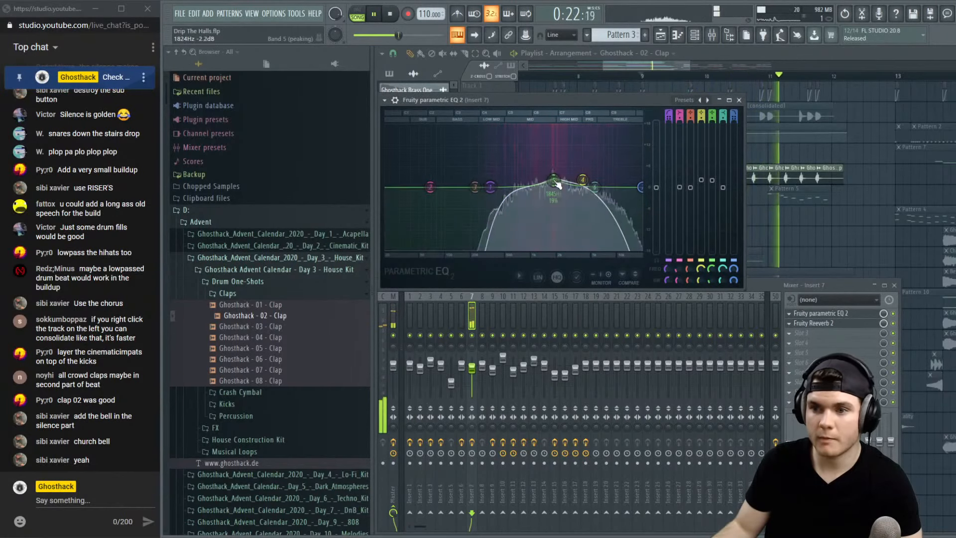
{"action": "mouse_move", "coordinate": [553, 181]}
{"action": "left_mouse_down"}
{"action": "mouse_move", "coordinate": [555, 158]}
{"action": "mouse_move", "coordinate": [552, 204]}
{"action": "mouse_move", "coordinate": [554, 192]}
{"action": "left_mouse_up"}
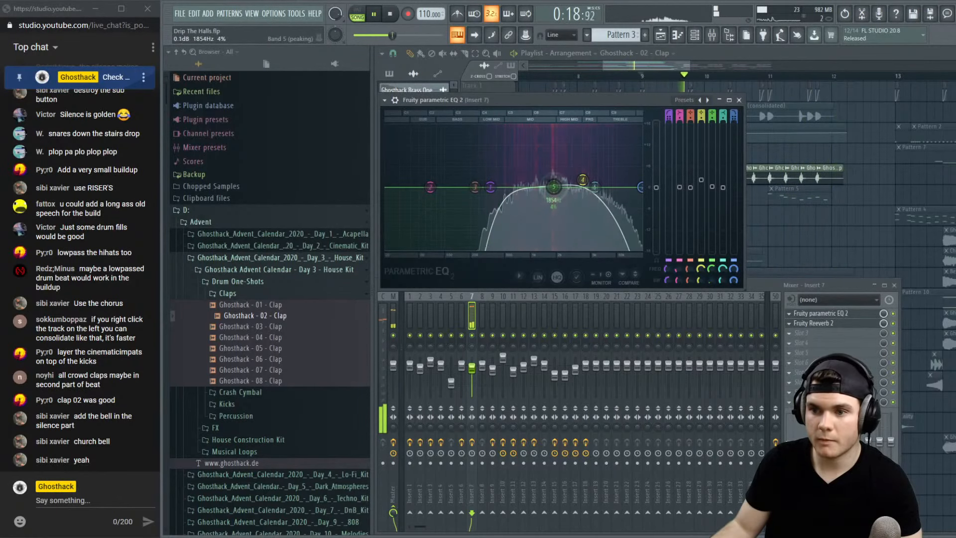
Close the insert 7 EQ and slightly lower the insert 7 mixer fader during playback
{"action": "left_click", "coordinate": [739, 100]}
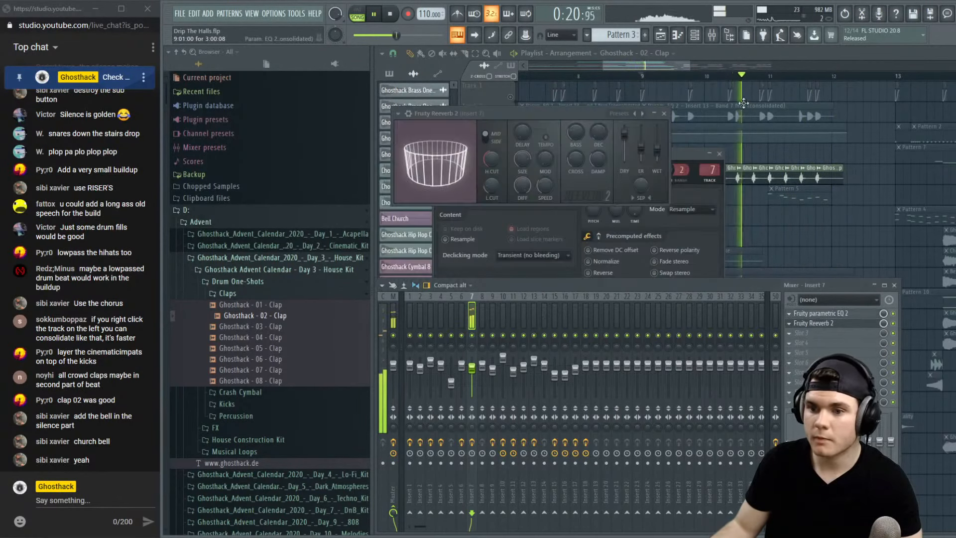
{"action": "left_click_drag", "start_coordinate": [473, 368], "coordinate": [472, 371]}
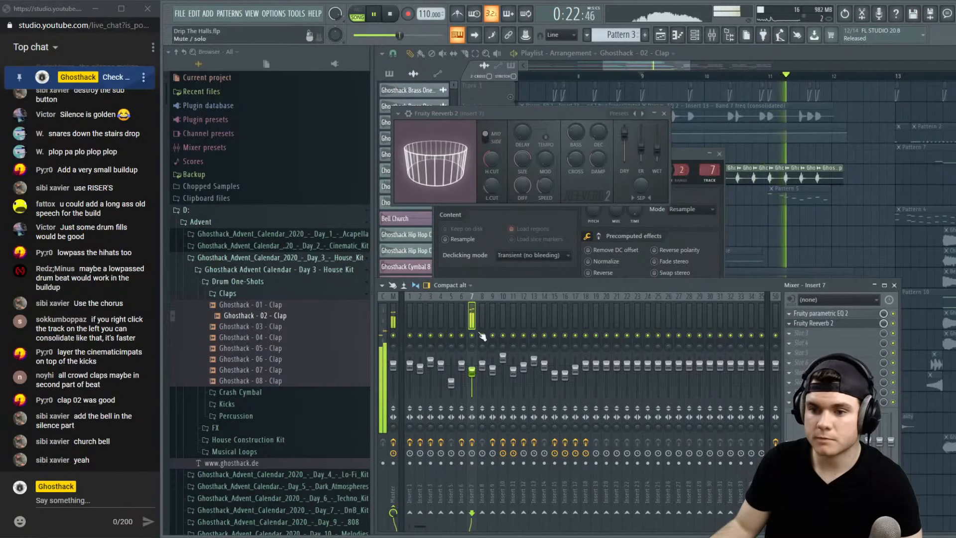
{"action": "key", "text": "space"}
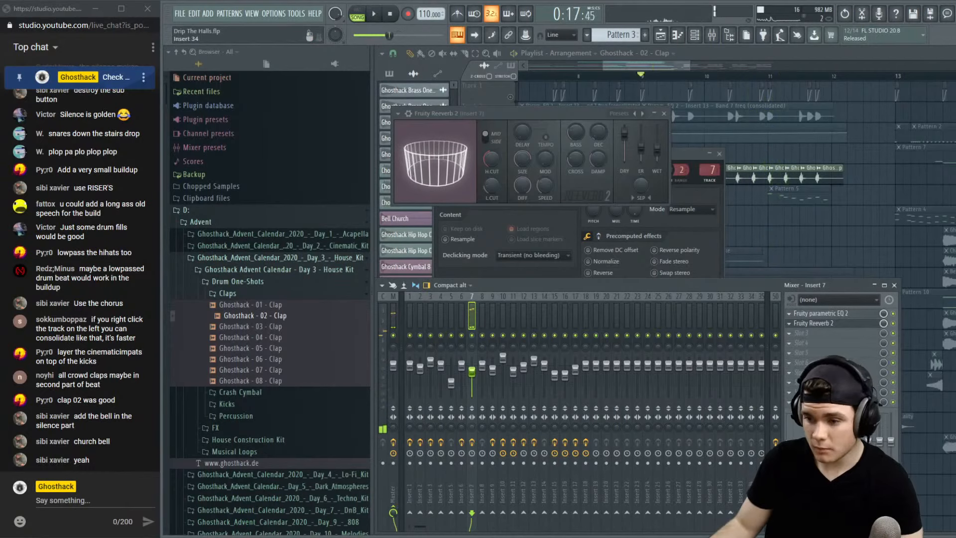
{"action": "key", "text": "F12"}
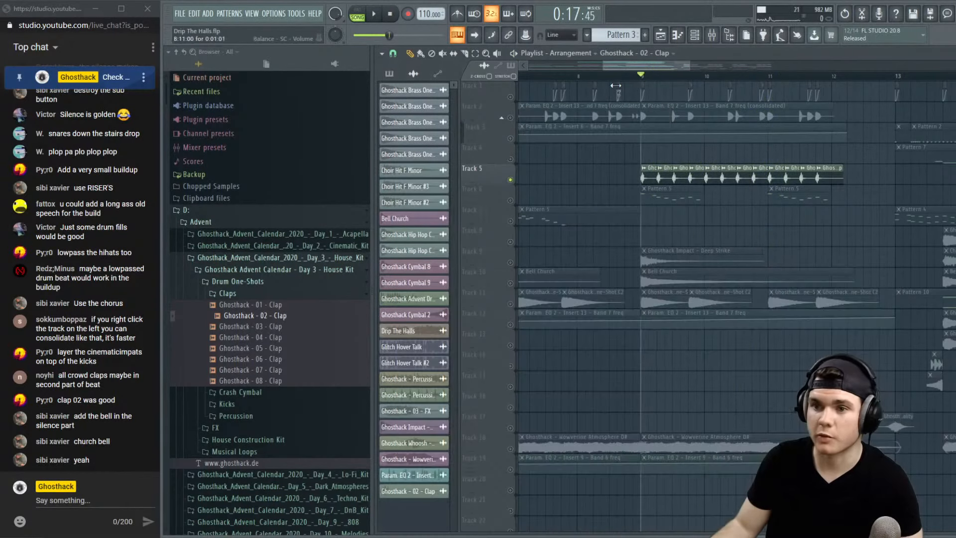
Unsolo Track 5 in the playlist and play the full arrangement from around bar 9
{"action": "right_click", "coordinate": [513, 180]}
{"action": "right_click", "coordinate": [513, 180]}
{"action": "right_click", "coordinate": [512, 180]}
{"action": "key", "text": "space"}
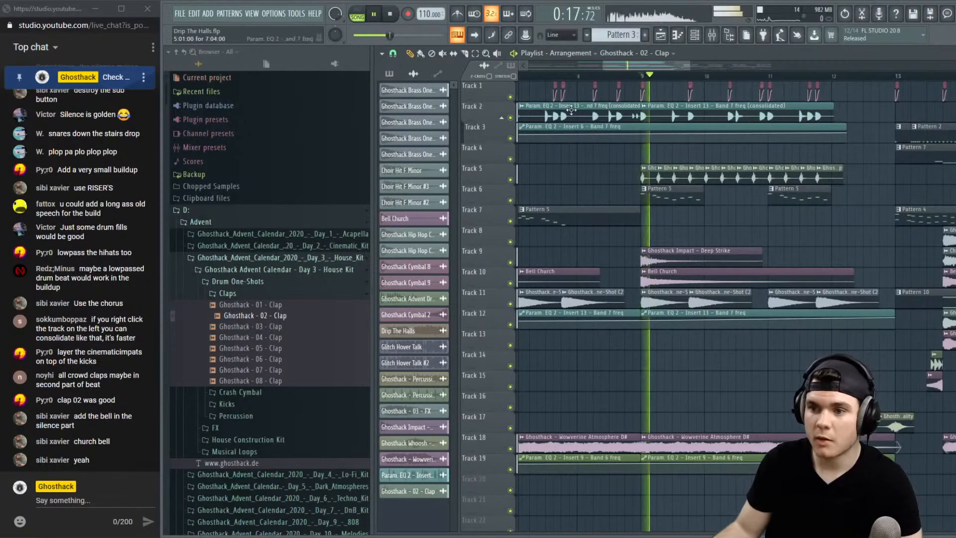
{"action": "left_click", "coordinate": [609, 77]}
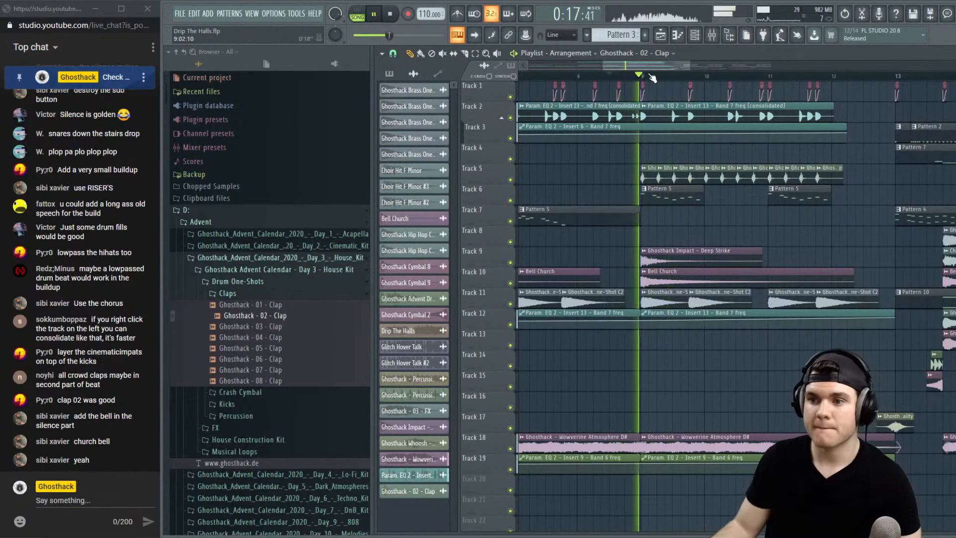
{"action": "scroll", "coordinate": [649, 77], "scroll_direction": "down", "scroll_amount": 2}
{"action": "scroll", "coordinate": [652, 78], "scroll_direction": "down", "scroll_amount": 2}
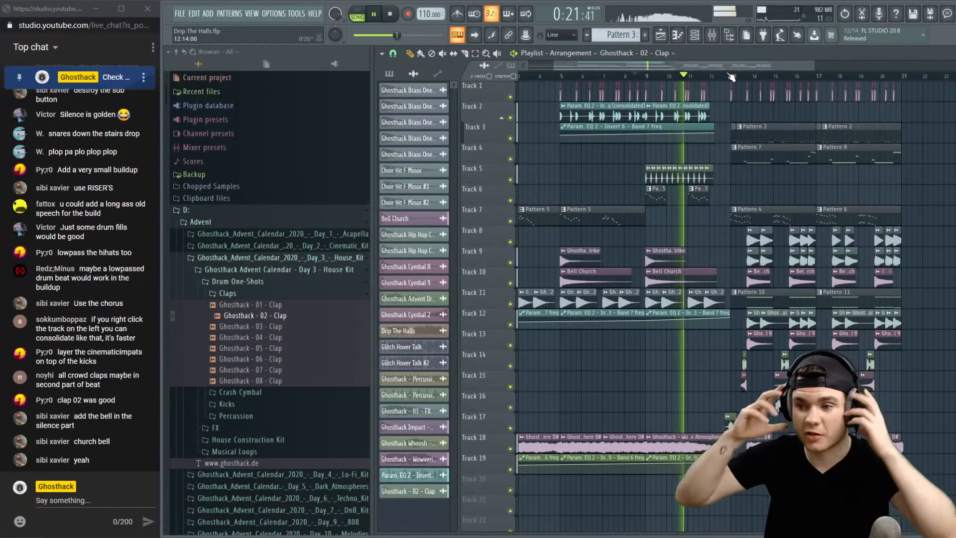
Check insert 7 soloed and in the mix, and raise its Fruity Reeverb 2 wet level to about 102%
{"action": "key", "text": "F9"}
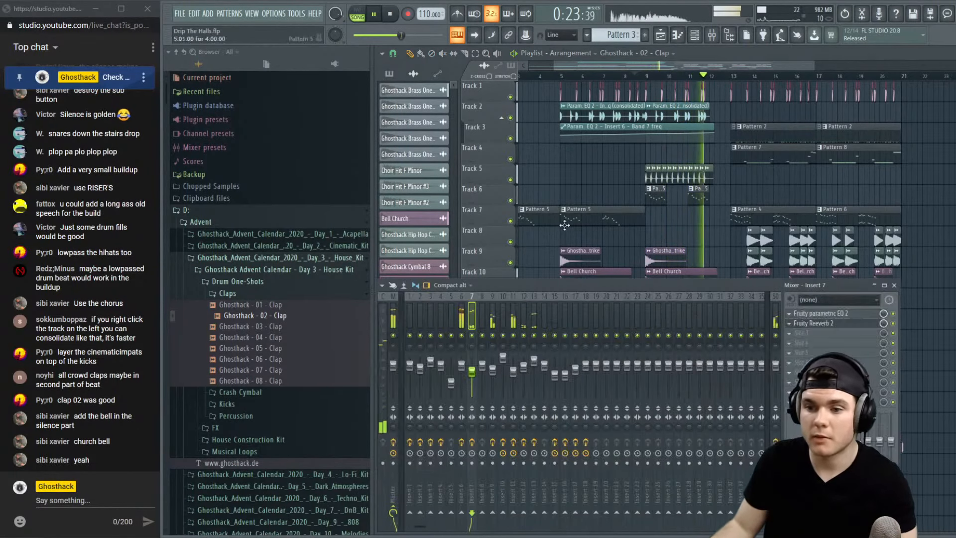
{"action": "key", "text": "space"}
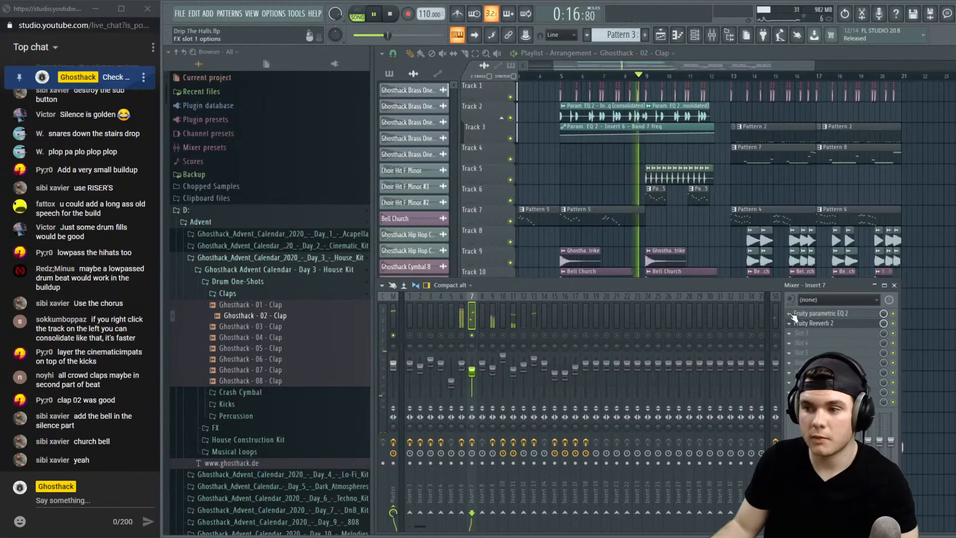
{"action": "left_click", "coordinate": [822, 325]}
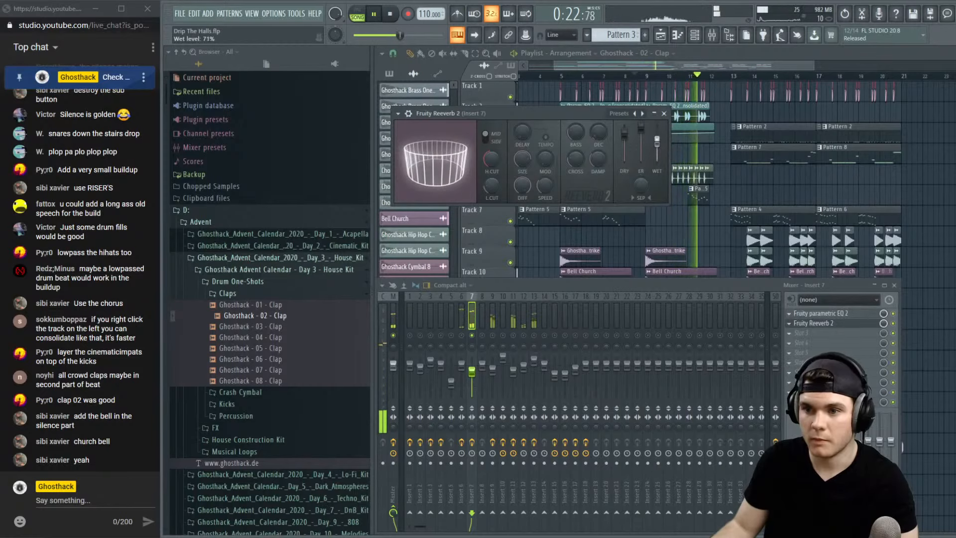
{"action": "right_click", "coordinate": [471, 335]}
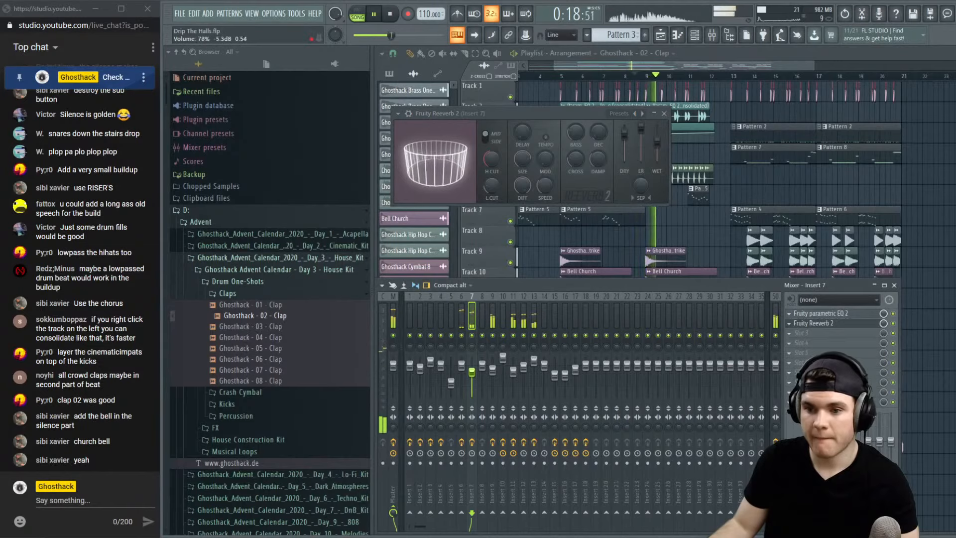
{"action": "right_click", "coordinate": [597, 138]}
{"action": "left_click", "coordinate": [615, 143]}
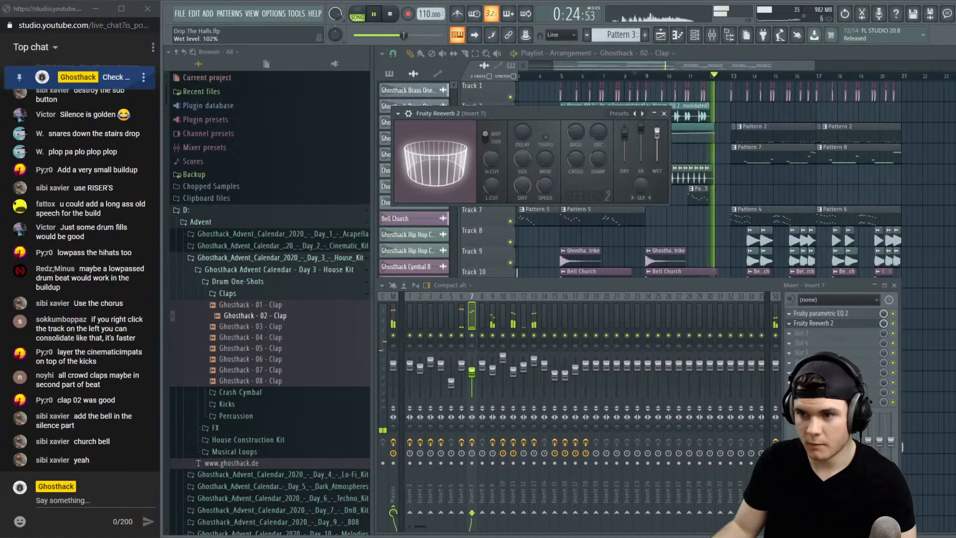
{"action": "left_click", "coordinate": [762, 61]}
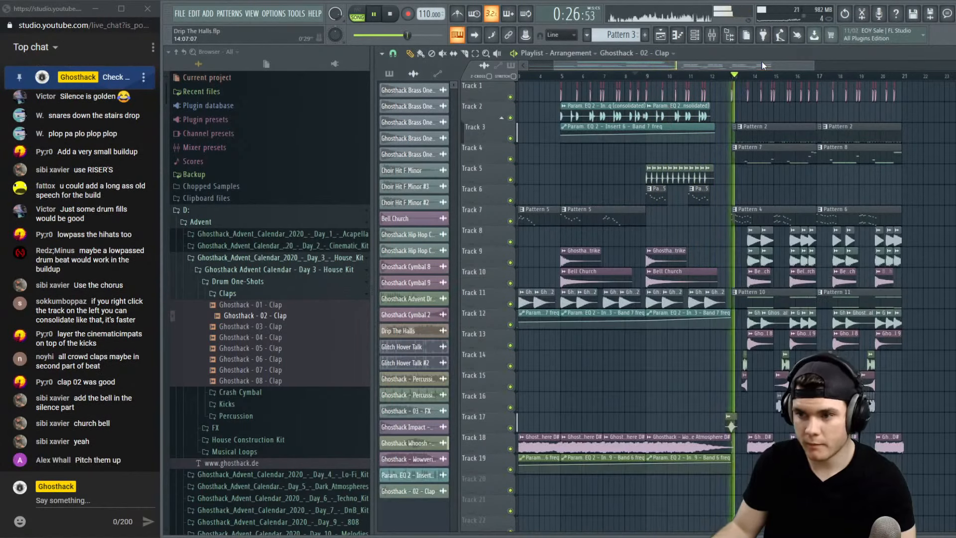
Raise the Ghosthack - 02 - Clap channel pitch to +100 cents with a pitch range of 1
{"action": "scroll", "coordinate": [703, 80], "scroll_direction": "up", "scroll_amount": 2}
{"action": "scroll", "coordinate": [704, 83], "scroll_direction": "up", "scroll_amount": 2}
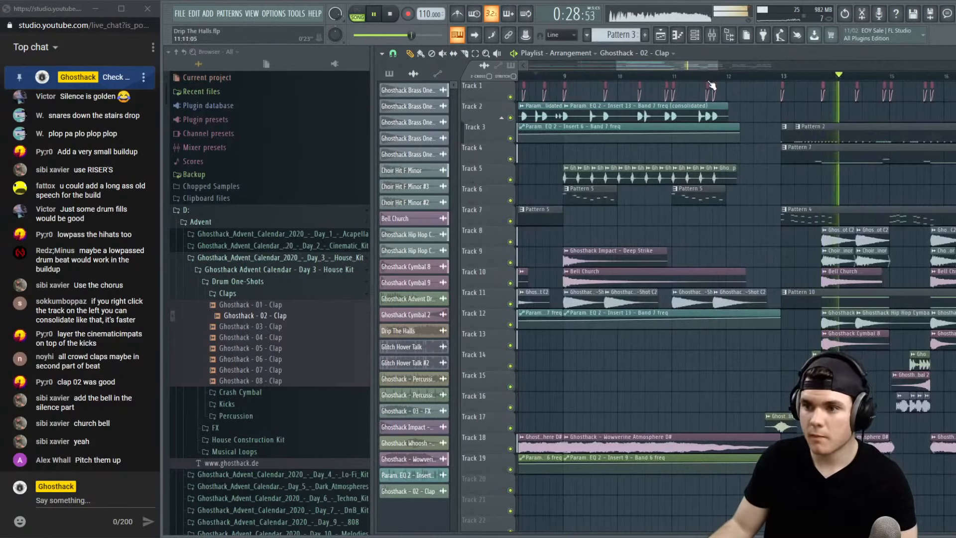
{"action": "scroll", "coordinate": [721, 78], "scroll_direction": "down", "scroll_amount": 3}
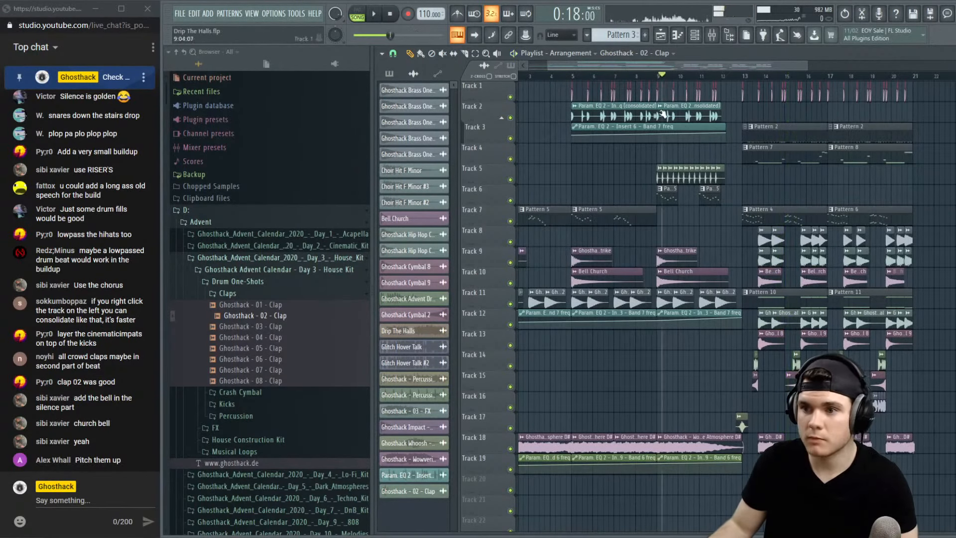
{"action": "double_click", "coordinate": [660, 170]}
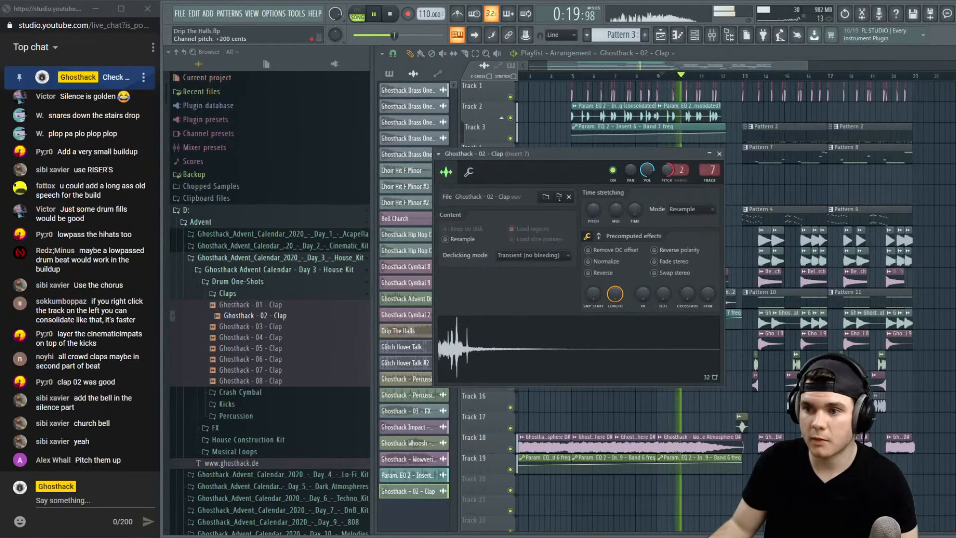
{"action": "scroll", "coordinate": [680, 170], "scroll_direction": "down", "scroll_amount": 1}
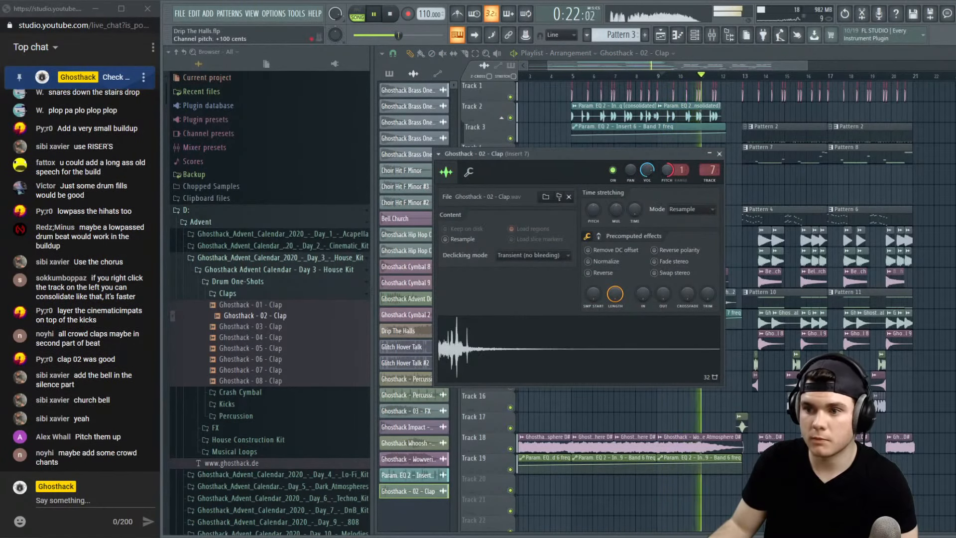
{"action": "key", "text": "space"}
{"action": "left_click", "coordinate": [719, 155]}
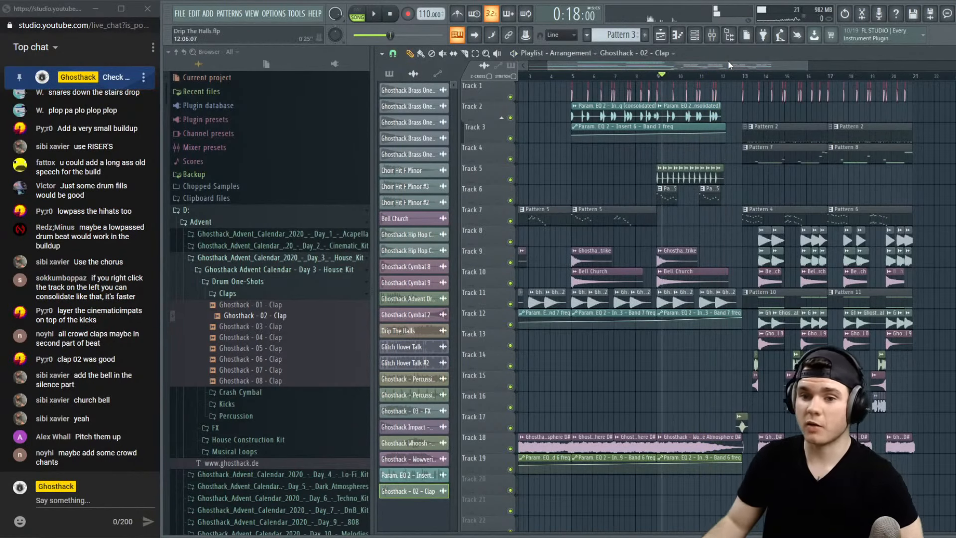
Play back the clap build-up in bars 9 to 12 and examine how it stops before the drop
{"action": "left_click", "coordinate": [256, 292]}
{"action": "key", "text": "space"}
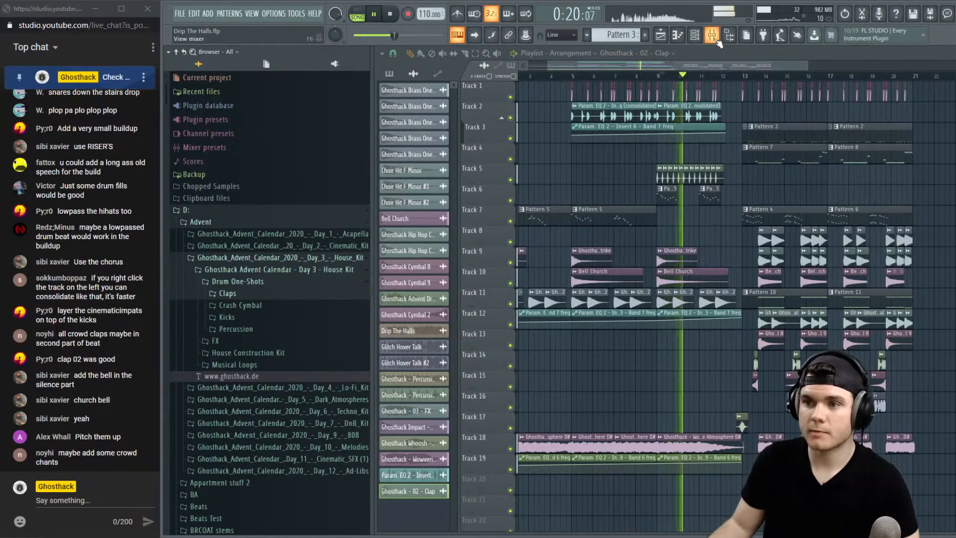
{"action": "key", "text": "F9"}
{"action": "key", "text": "F9"}
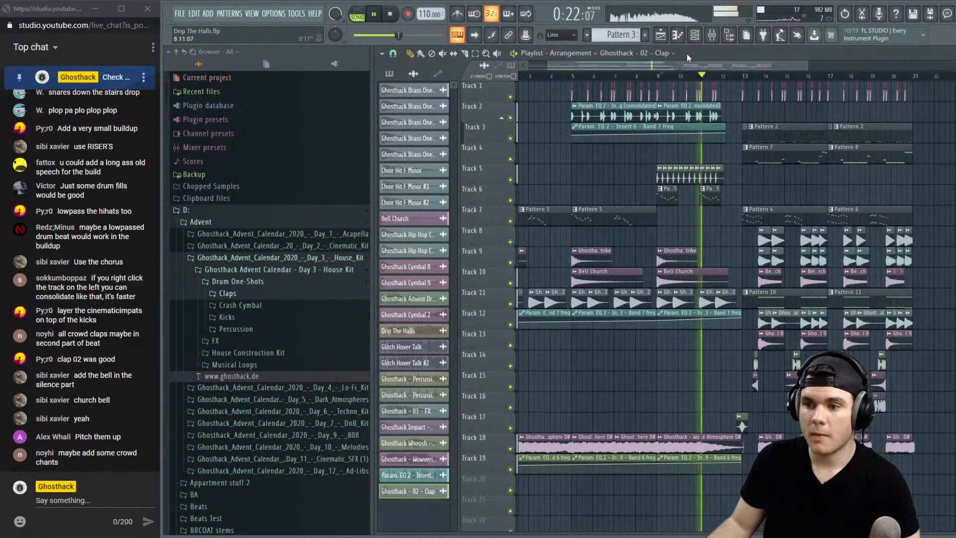
{"action": "scroll", "coordinate": [728, 76], "scroll_direction": "up", "scroll_amount": 4}
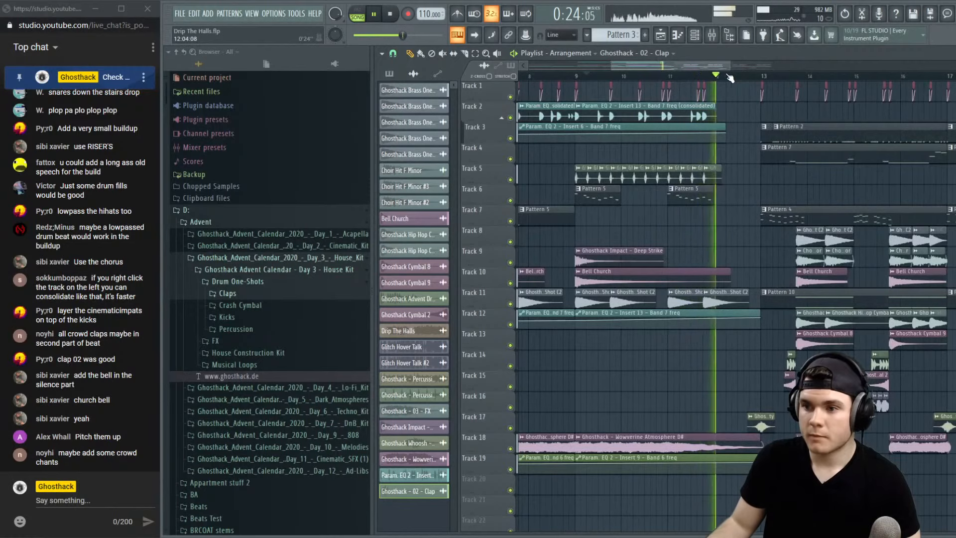
{"action": "key", "text": "space"}
{"action": "left_click", "coordinate": [707, 78]}
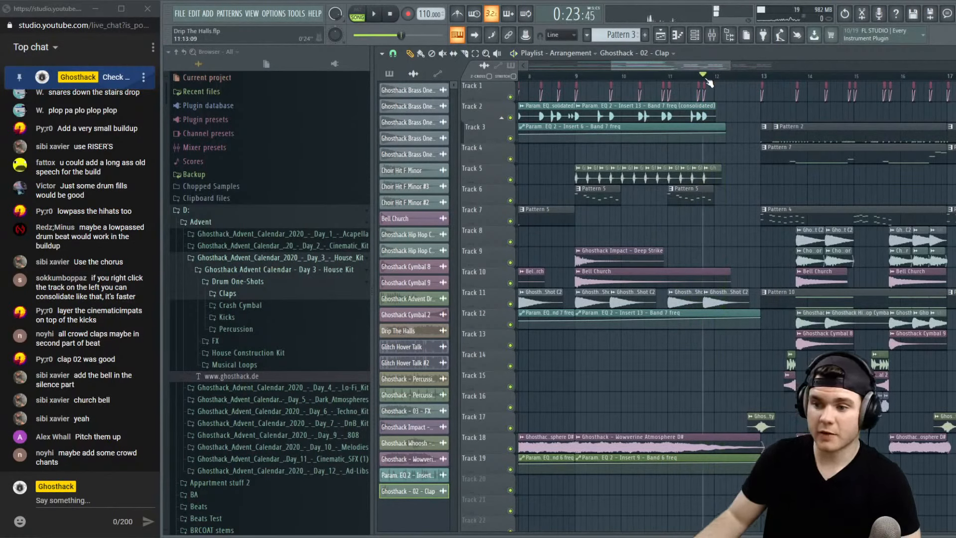
{"action": "key", "text": "space"}
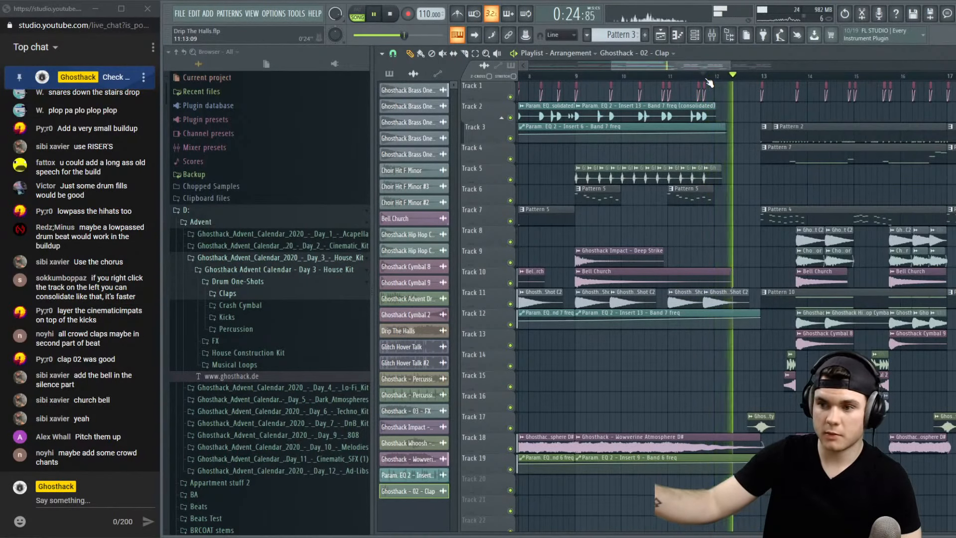
{"action": "key", "text": "space"}
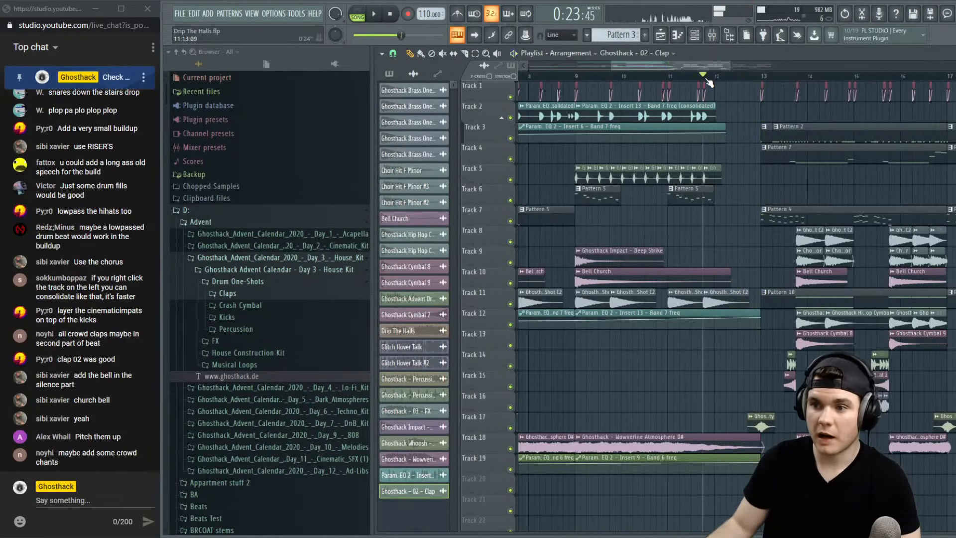
Collapse the Day 3 House Kit folders and look through the D: drive for further samples
{"action": "left_click", "coordinate": [238, 285]}
{"action": "left_click", "coordinate": [238, 269]}
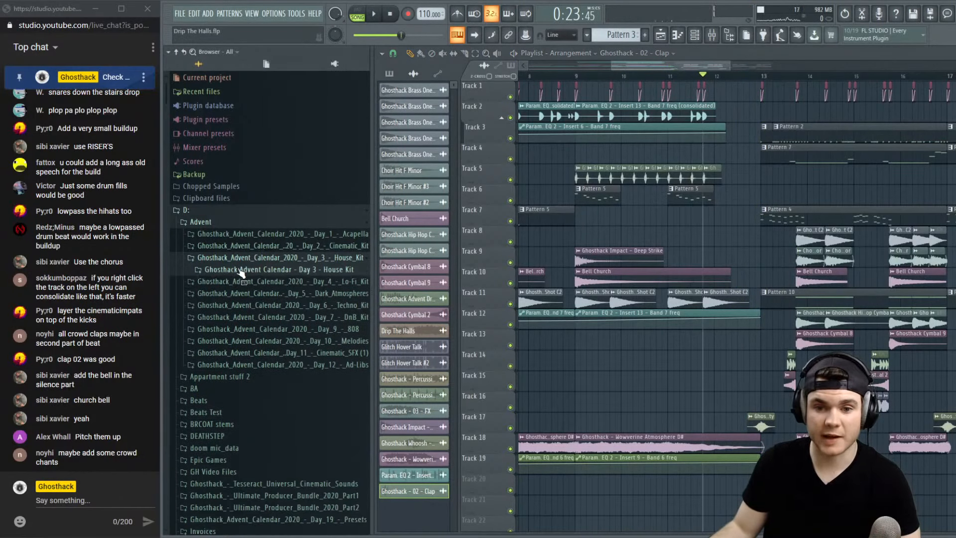
{"action": "left_click", "coordinate": [240, 258]}
{"action": "left_click", "coordinate": [230, 222]}
{"action": "left_click", "coordinate": [226, 213]}
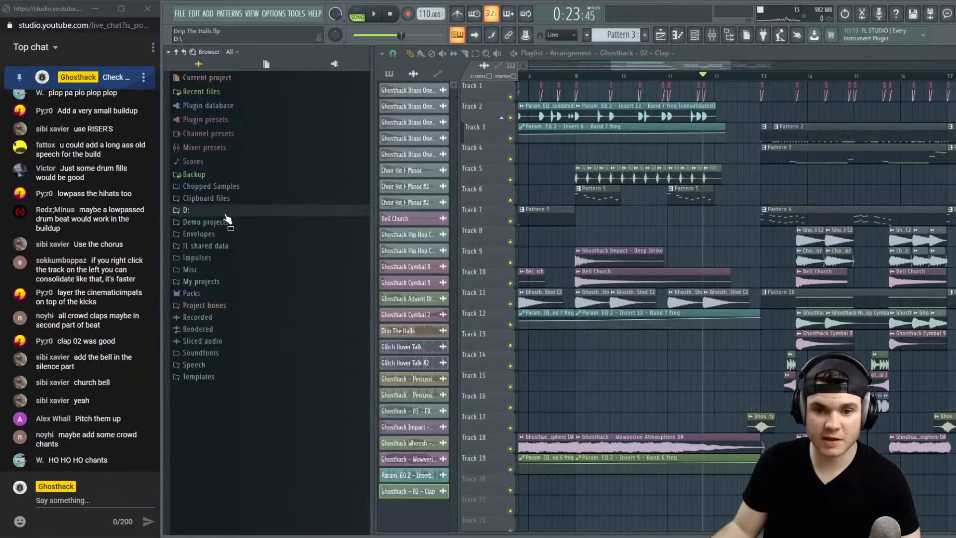
{"action": "left_click", "coordinate": [226, 215]}
{"action": "scroll", "coordinate": [268, 301], "scroll_direction": "down", "scroll_amount": 8}
{"action": "scroll", "coordinate": [273, 259], "scroll_direction": "up", "scroll_amount": 4}
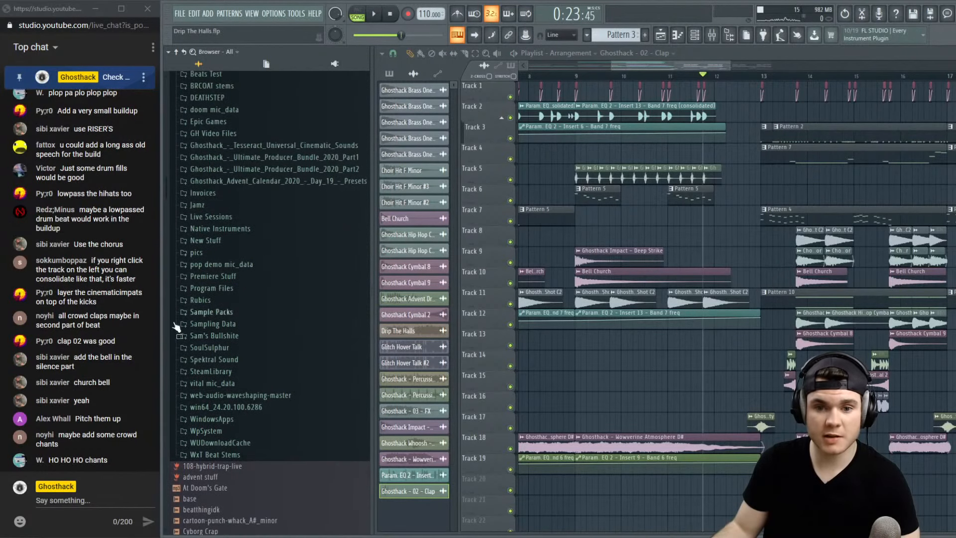
{"action": "scroll", "coordinate": [199, 324], "scroll_direction": "down", "scroll_amount": 5}
{"action": "scroll", "coordinate": [214, 239], "scroll_direction": "up", "scroll_amount": 9}
Place Riser Cymbal from the Risers pack on Track 14 and fit it under the claps, ending late in bar 11
{"action": "left_click", "coordinate": [217, 155]}
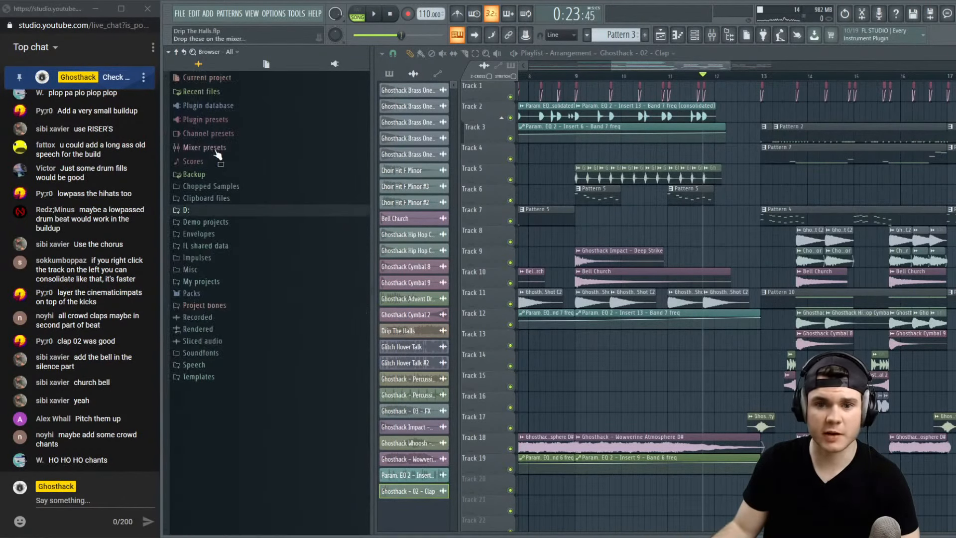
{"action": "left_click", "coordinate": [222, 293]}
{"action": "left_click", "coordinate": [230, 334]}
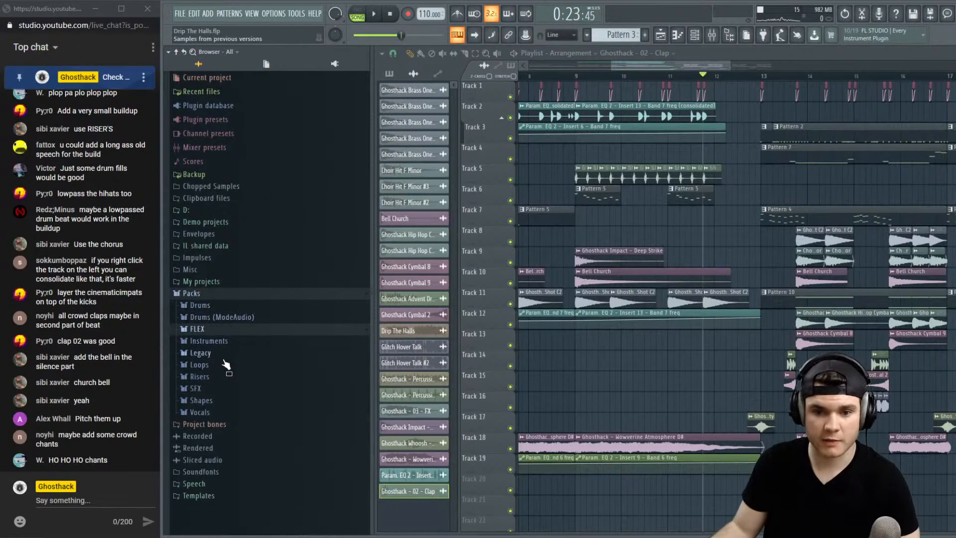
{"action": "left_click", "coordinate": [219, 377]}
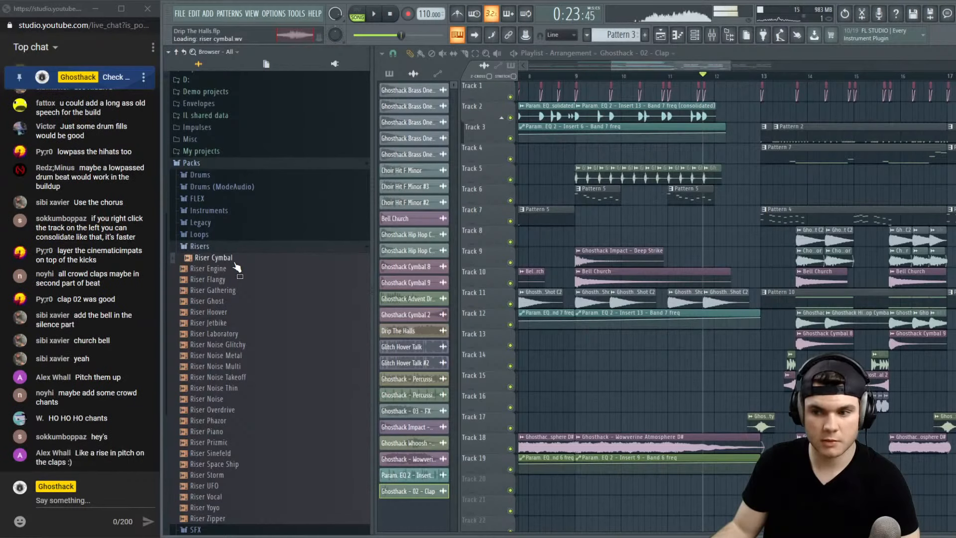
{"action": "left_click_drag", "start_coordinate": [236, 266], "coordinate": [609, 369]}
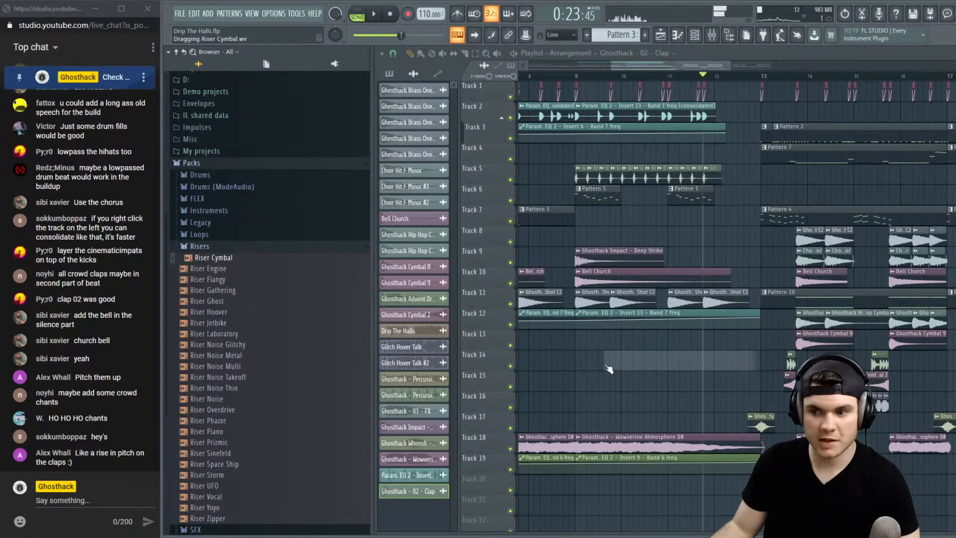
{"action": "left_click_drag", "start_coordinate": [785, 358], "coordinate": [738, 357]}
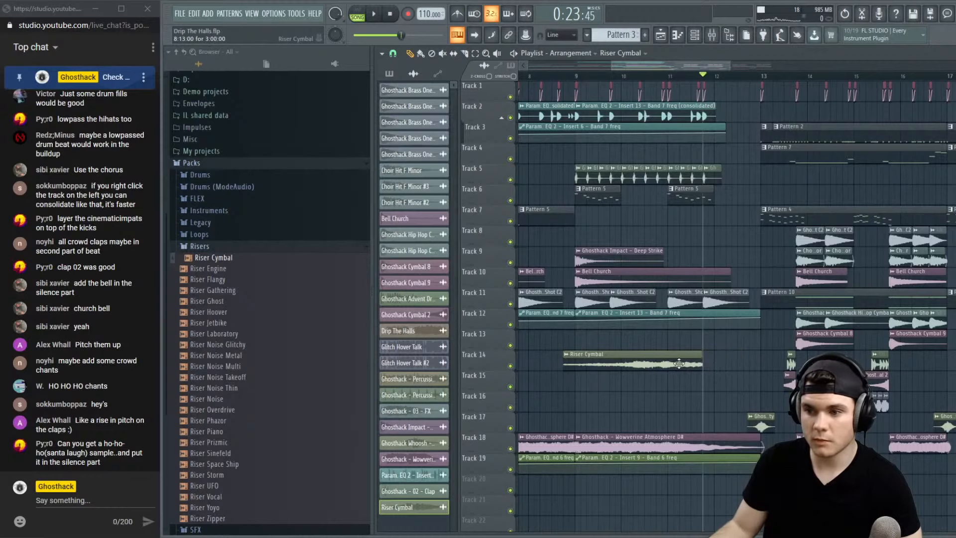
{"action": "left_click_drag", "start_coordinate": [702, 364], "coordinate": [680, 365]}
Audition the riser with the build-up and set the Riser Cymbal channel volume to 78%
{"action": "key", "text": "space"}
{"action": "key", "text": "space"}
{"action": "key", "text": "space"}
{"action": "key", "text": "space"}
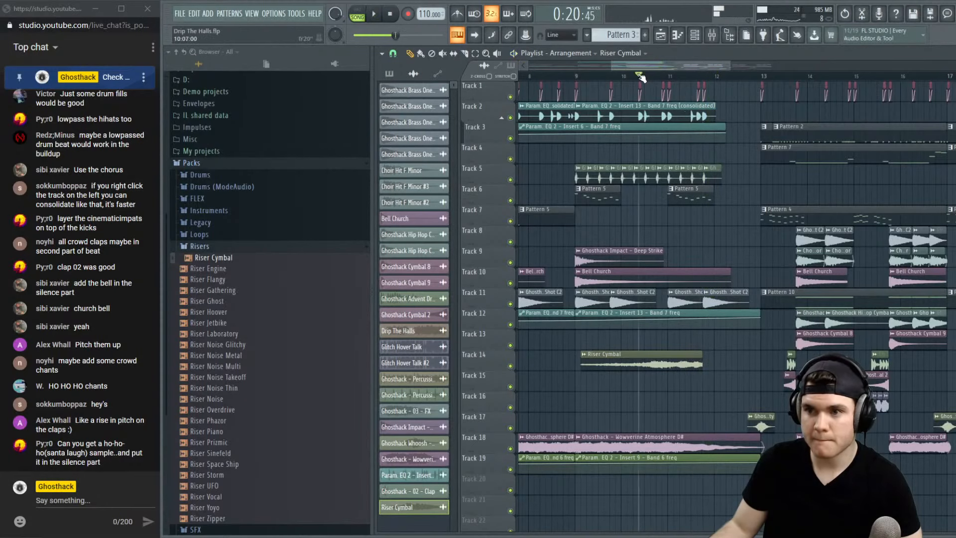
{"action": "key", "text": "space"}
{"action": "double_click", "coordinate": [619, 359]}
{"action": "left_click_drag", "start_coordinate": [660, 183], "coordinate": [660, 186]}
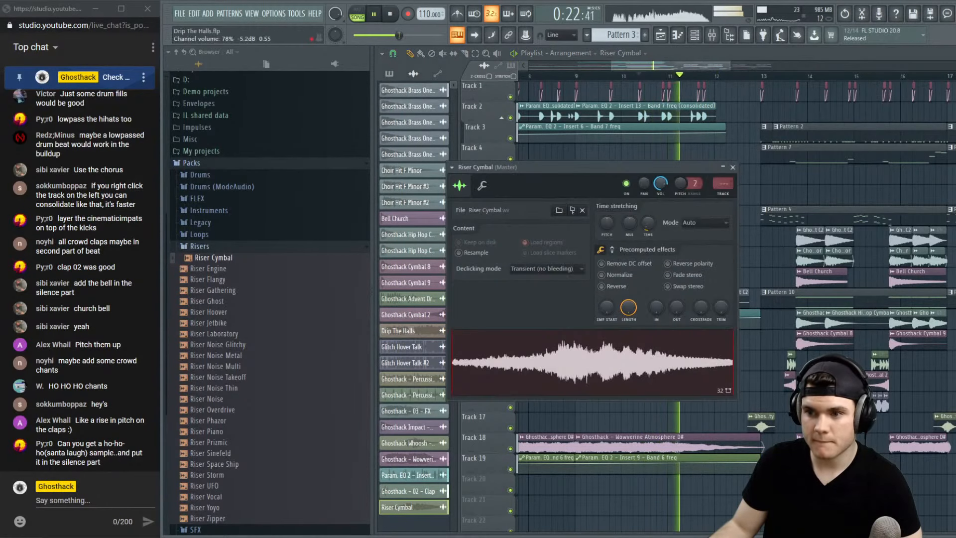
Stop playback and set the Riser Cymbal's time stretching mode to Resample
{"action": "key", "text": "space"}
{"action": "left_click", "coordinate": [693, 227]}
{"action": "left_click", "coordinate": [693, 225]}
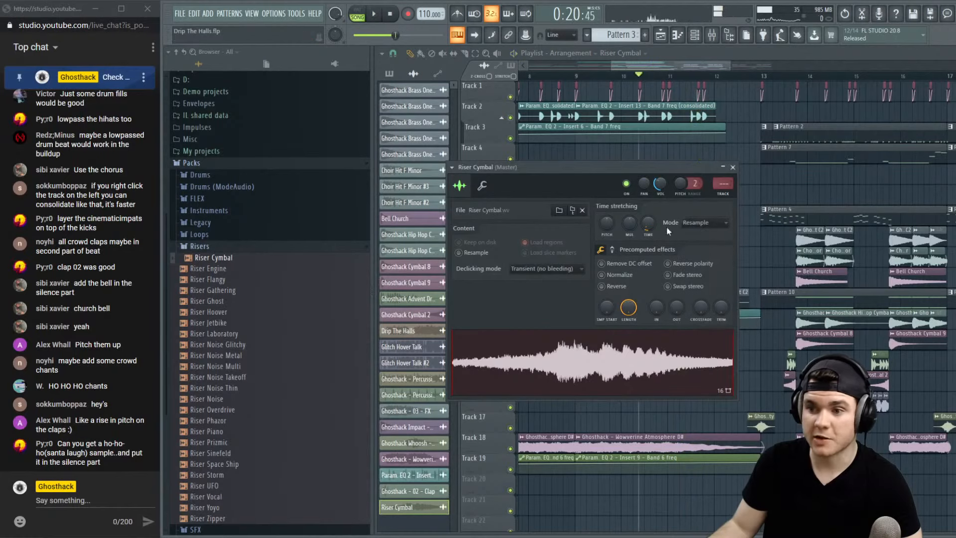
Shift the Riser Cymbal clip on Track 14 to start at 9:07:00 and play the build-up from bar 9
{"action": "left_click", "coordinate": [732, 168]}
{"action": "key", "text": "space"}
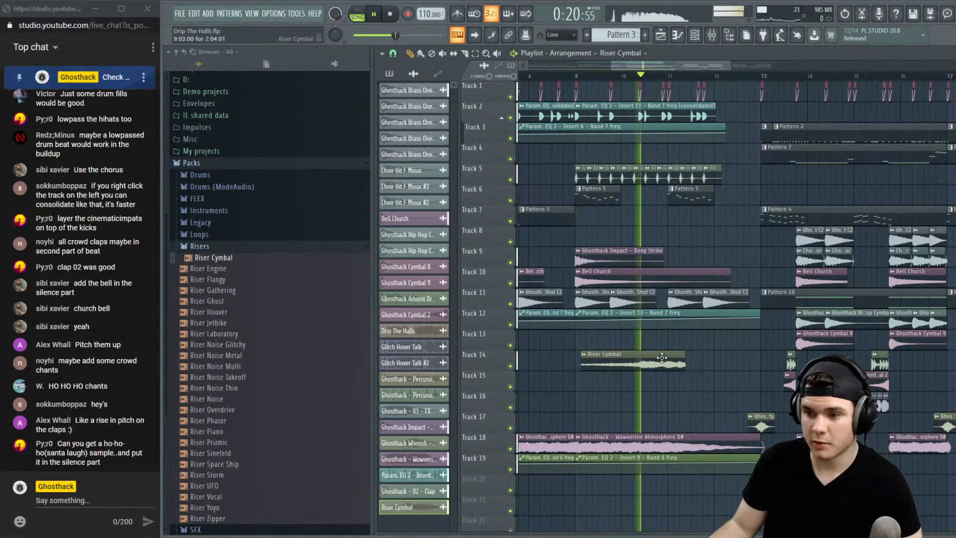
{"action": "left_click_drag", "start_coordinate": [678, 353], "coordinate": [690, 353]}
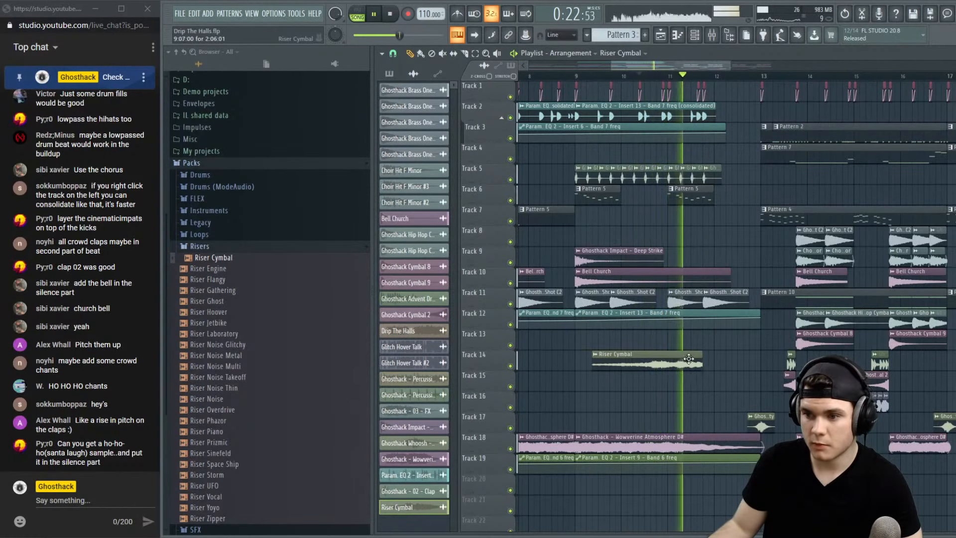
{"action": "key", "text": "space"}
{"action": "key", "text": "space"}
{"action": "left_click", "coordinate": [578, 75]}
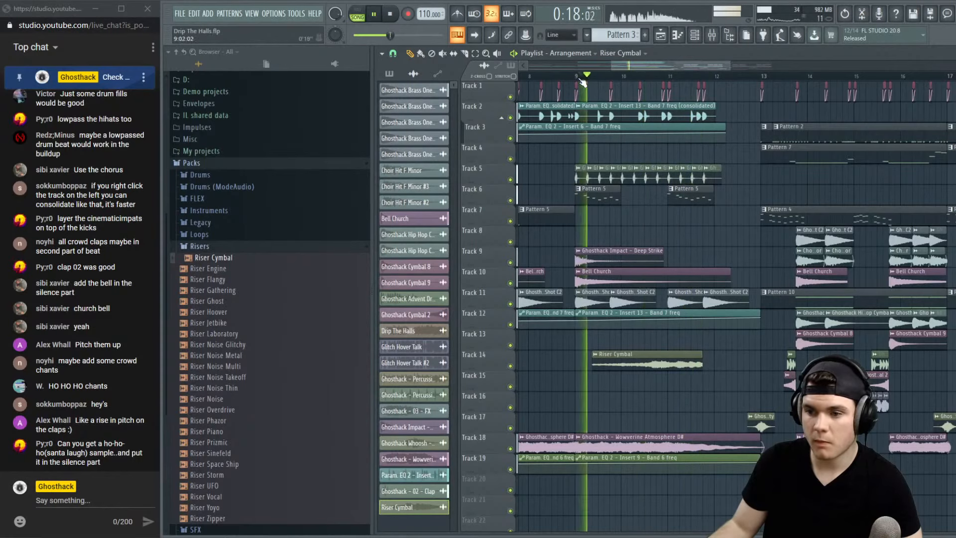
Set the Riser Cymbal's stereo delay to 45% right, close its channel settings and stop playback
{"action": "double_click", "coordinate": [672, 363]}
{"action": "left_click", "coordinate": [617, 250]}
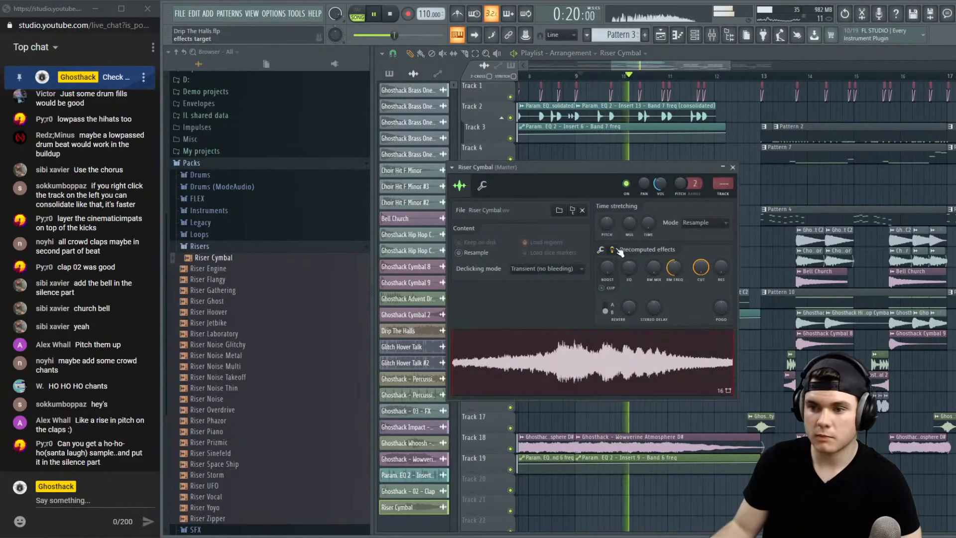
{"action": "left_click_drag", "start_coordinate": [654, 307], "coordinate": [654, 299]}
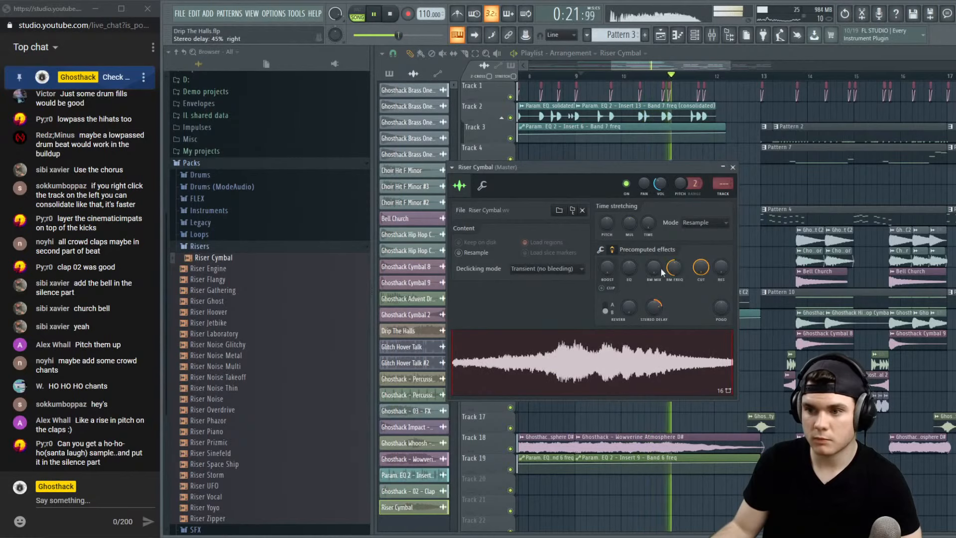
{"action": "left_click", "coordinate": [732, 167]}
{"action": "key", "text": "space"}
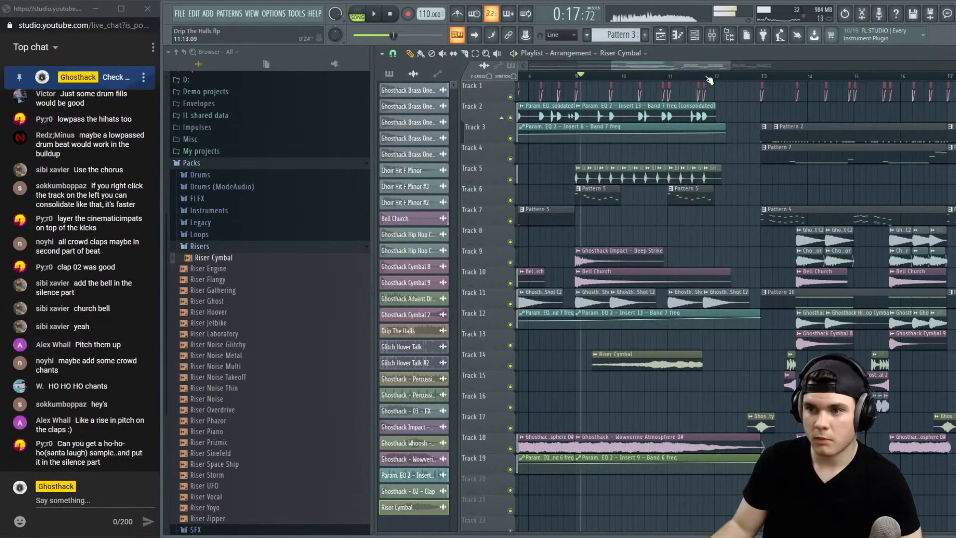
Shorten the Riser Cymbal clip and place it so it ends at the last clap in bar 11
{"action": "scroll", "coordinate": [710, 77], "scroll_direction": "up", "scroll_amount": 3}
{"action": "key", "text": "space"}
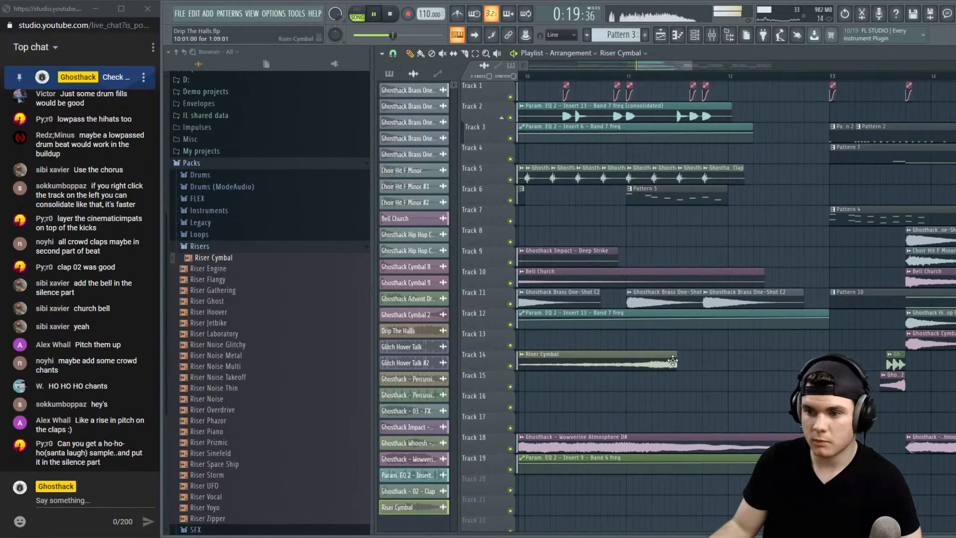
{"action": "left_click_drag", "start_coordinate": [673, 360], "coordinate": [699, 361]}
{"action": "left_click", "coordinate": [630, 80]}
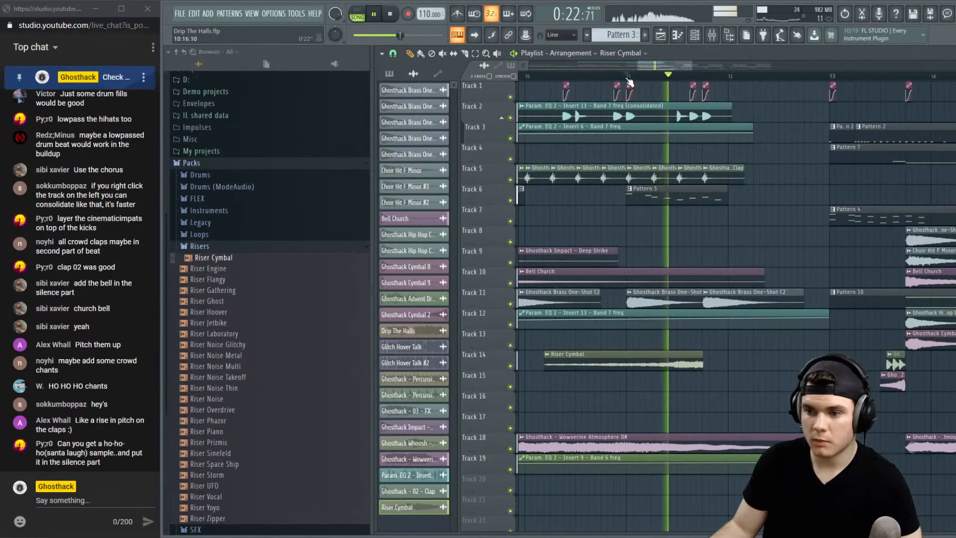
{"action": "key", "text": "space"}
{"action": "key", "text": "space"}
Lengthen the Riser Cymbal clip to 1:15:01 with its start at 9:14:00, auditioning it with the claps
{"action": "mouse_move", "coordinate": [702, 362]}
{"action": "left_mouse_down"}
{"action": "mouse_move", "coordinate": [721, 359]}
{"action": "mouse_move", "coordinate": [692, 357]}
{"action": "left_mouse_up"}
{"action": "key", "text": "space"}
{"action": "key", "text": "space"}
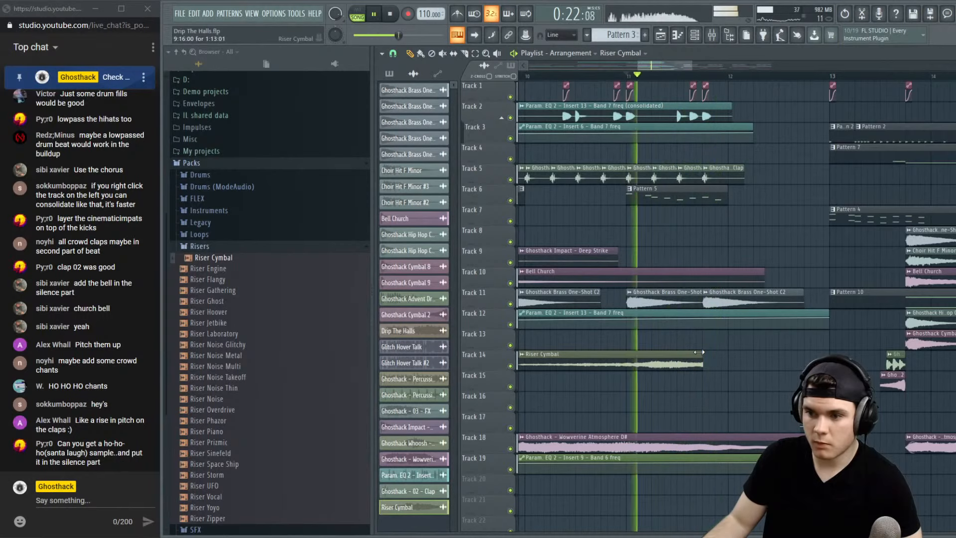
{"action": "key", "text": "space"}
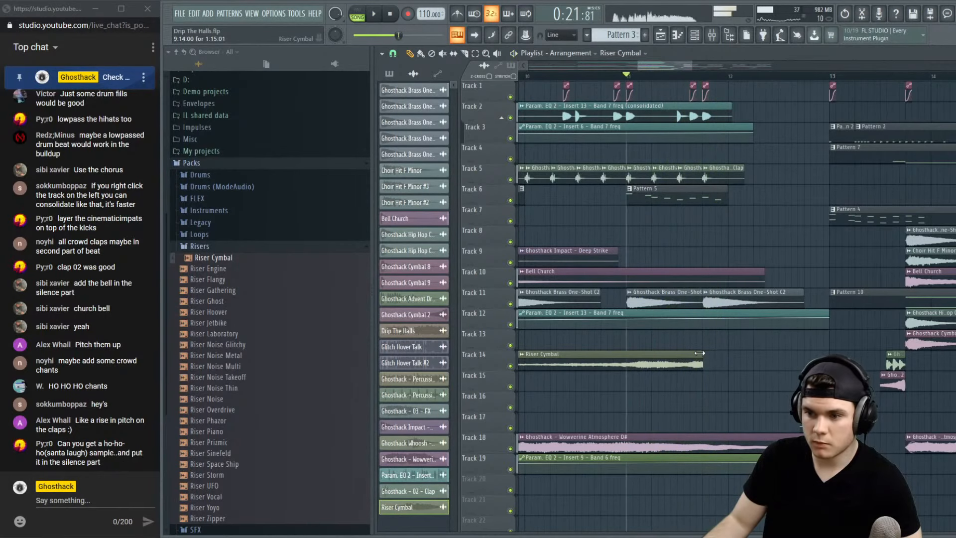
{"action": "key", "text": "space"}
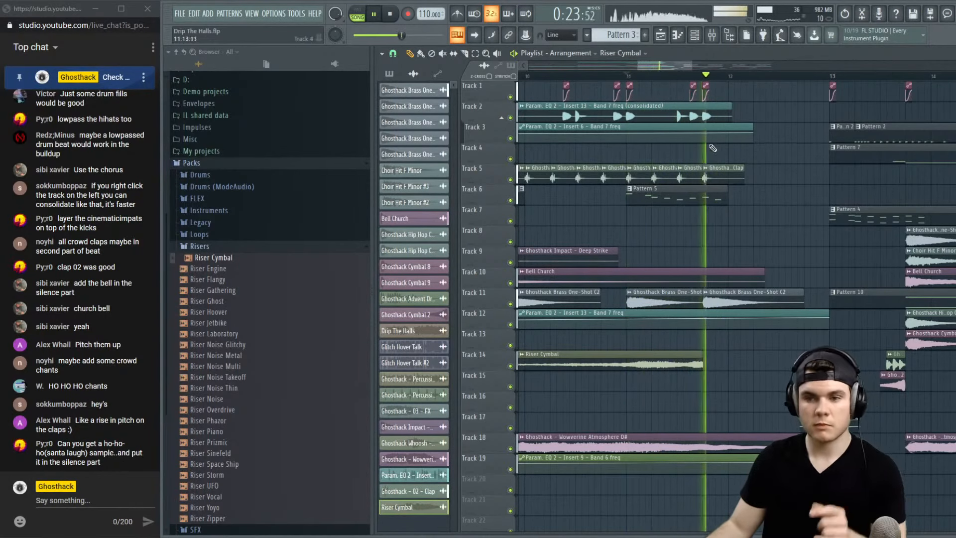
{"action": "scroll", "coordinate": [713, 148], "scroll_direction": "down", "scroll_amount": 3}
{"action": "key", "text": "space"}
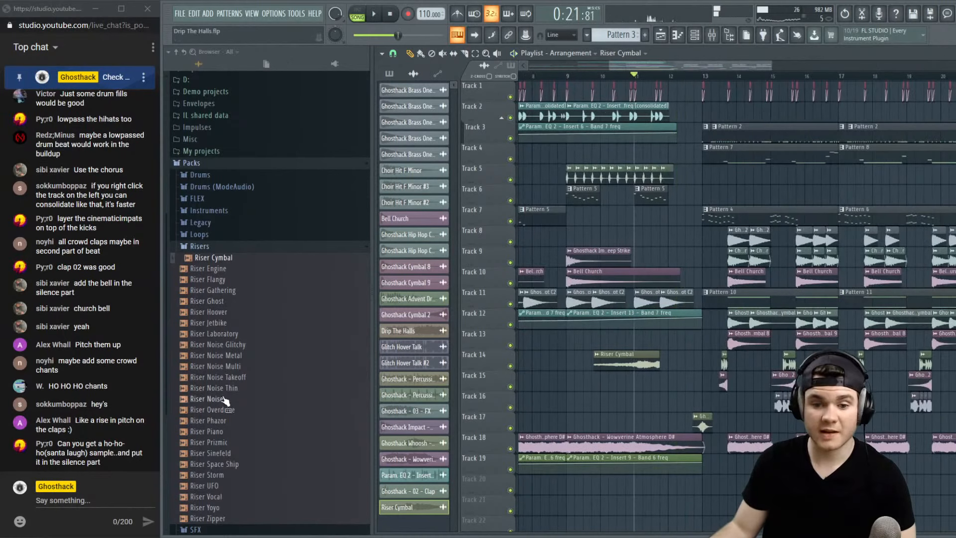
Place SFX Cym Airy from the SFX pack as an audio clip on Track 16
{"action": "left_click", "coordinate": [220, 246]}
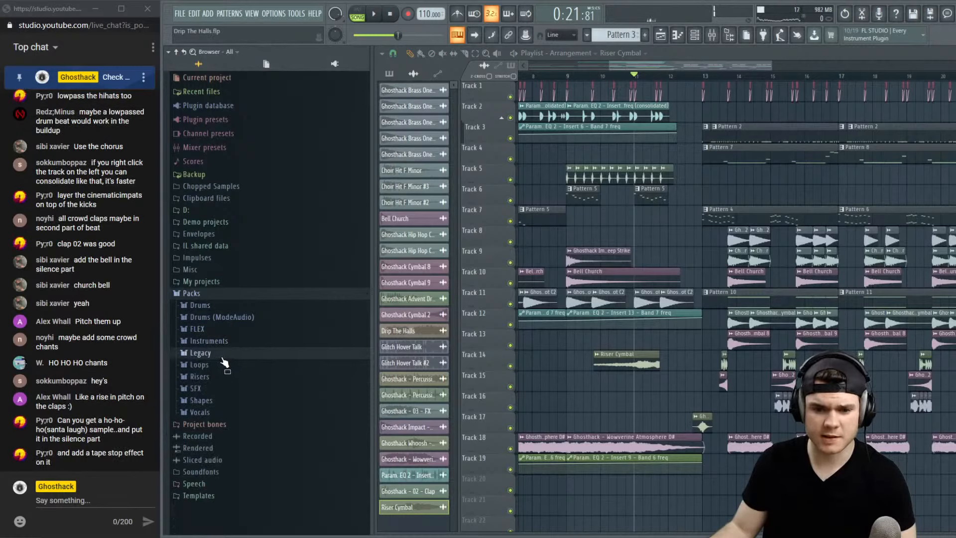
{"action": "left_click", "coordinate": [221, 389]}
{"action": "scroll", "coordinate": [238, 393], "scroll_direction": "down", "scroll_amount": 5}
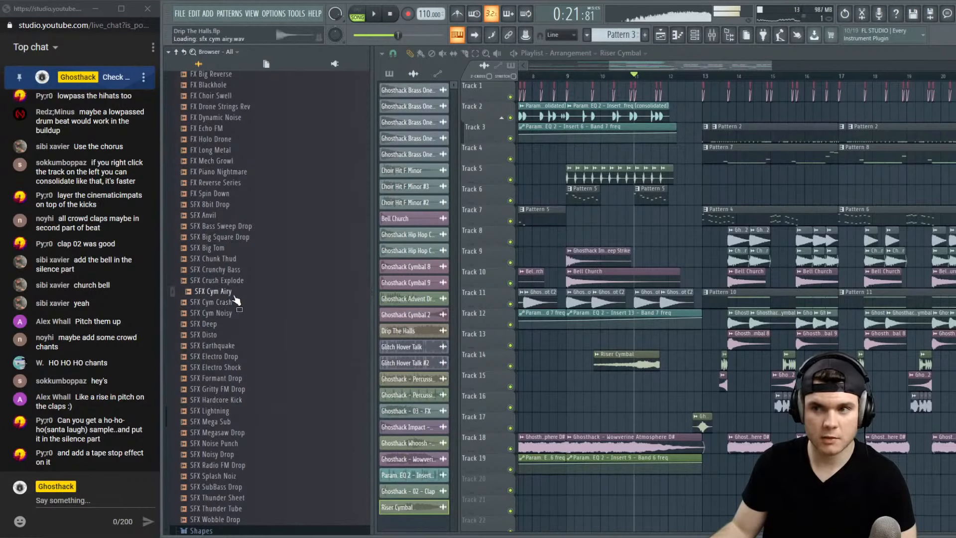
{"action": "left_click_drag", "start_coordinate": [597, 426], "coordinate": [578, 400]}
Reverse the SFX Cym Airy sample and move its clip to end together with the Riser Cymbal in bar 11
{"action": "double_click", "coordinate": [590, 401]}
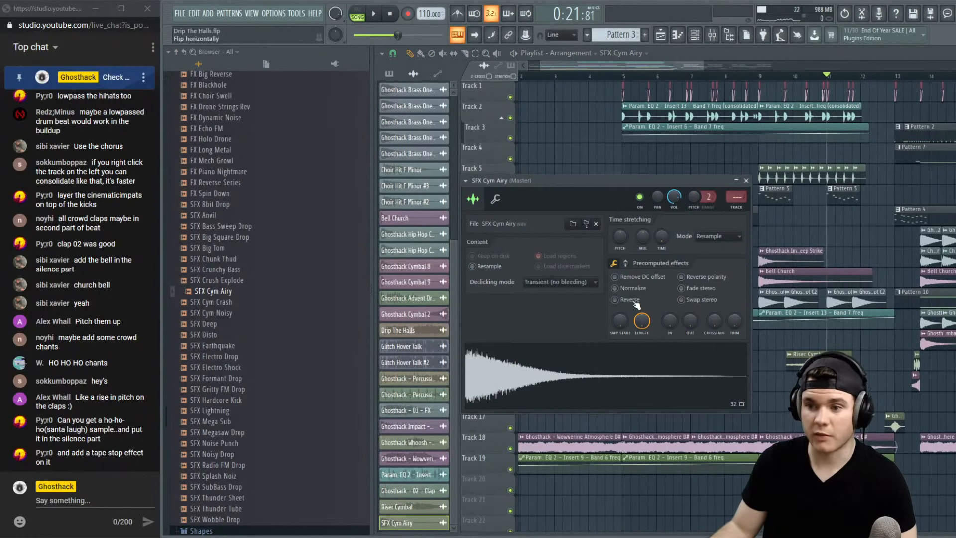
{"action": "left_click", "coordinate": [615, 300]}
{"action": "left_click", "coordinate": [746, 181]}
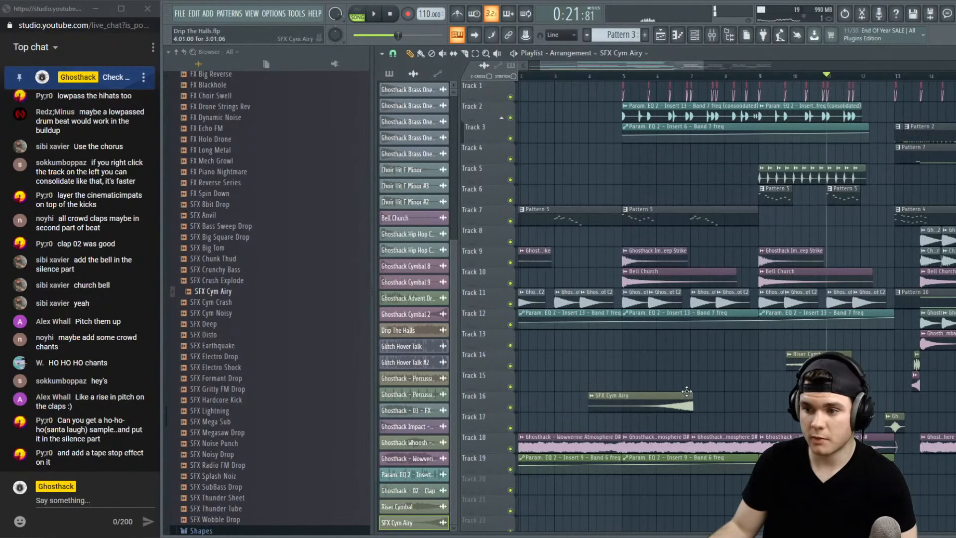
{"action": "left_click_drag", "start_coordinate": [687, 391], "coordinate": [848, 392]}
{"action": "scroll", "coordinate": [848, 95], "scroll_direction": "up", "scroll_amount": 5}
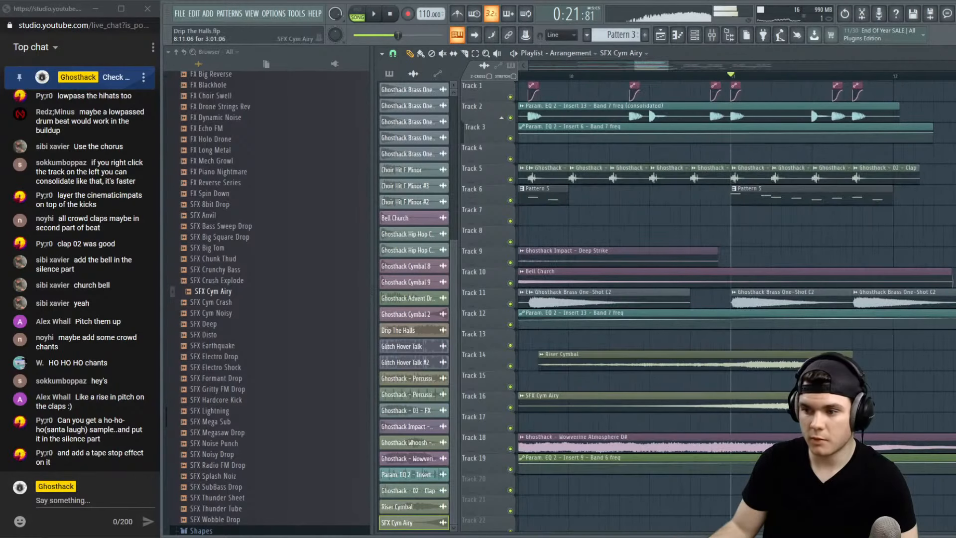
Check the SFX Cym Airy channel settings and audition the reversed cymbal with the build-up
{"action": "double_click", "coordinate": [831, 396]}
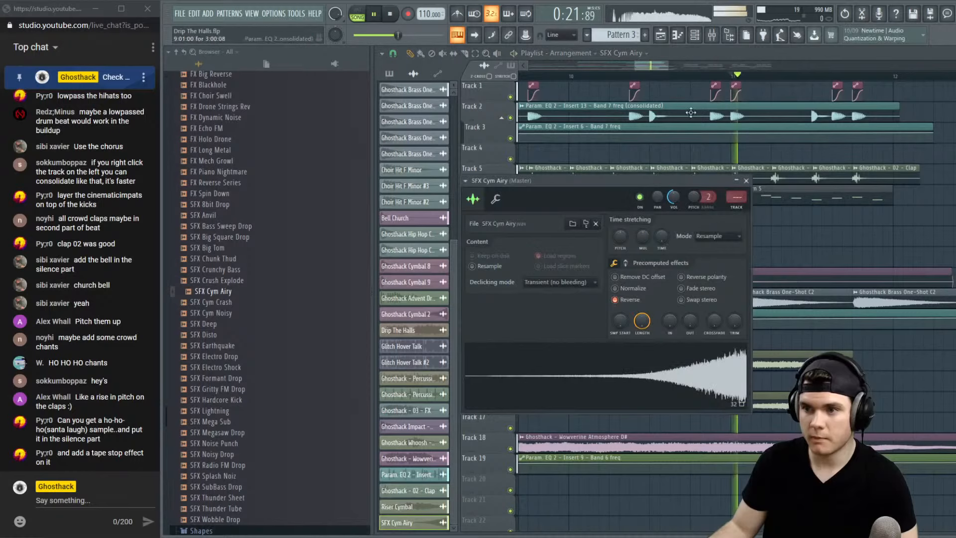
{"action": "key", "text": "space"}
{"action": "left_click", "coordinate": [631, 78]}
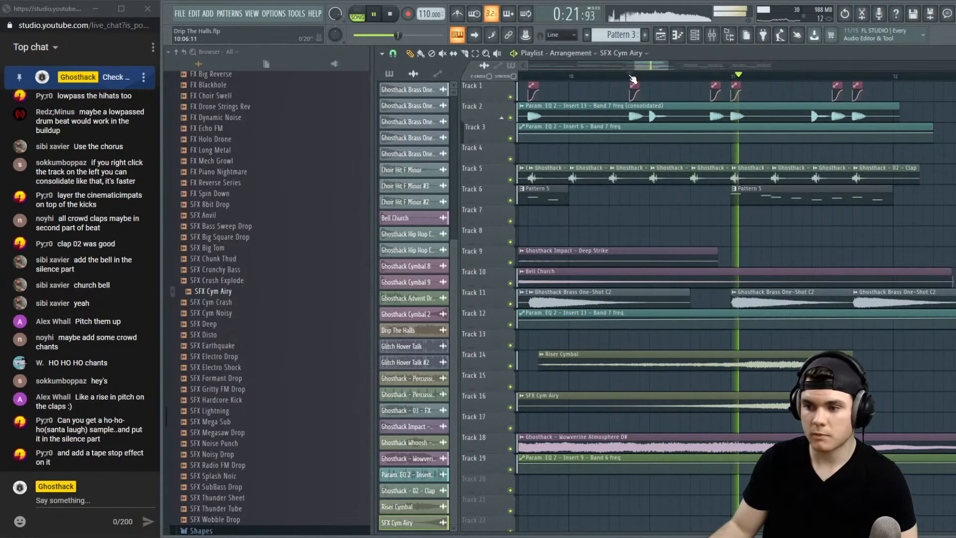
{"action": "scroll", "coordinate": [710, 81], "scroll_direction": "down", "scroll_amount": 4}
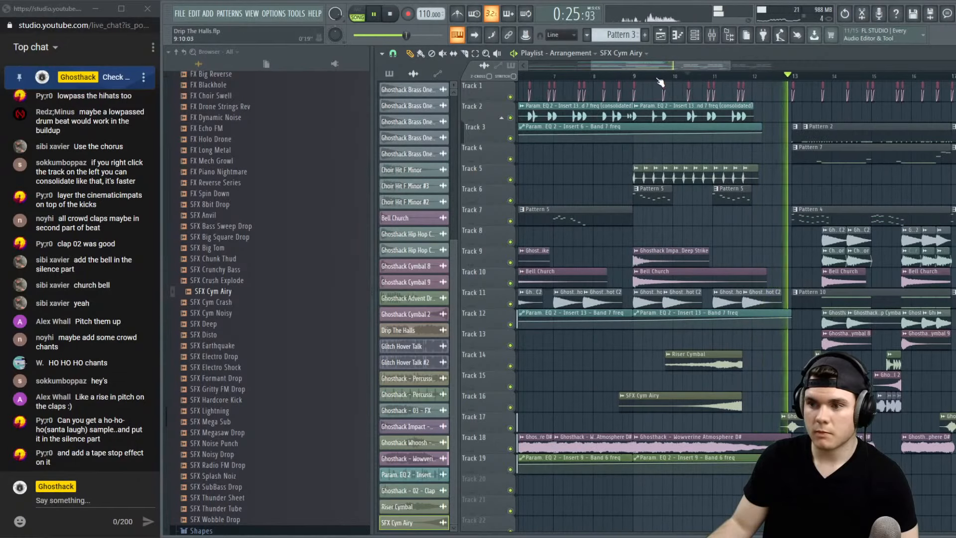
{"action": "left_click", "coordinate": [599, 78]}
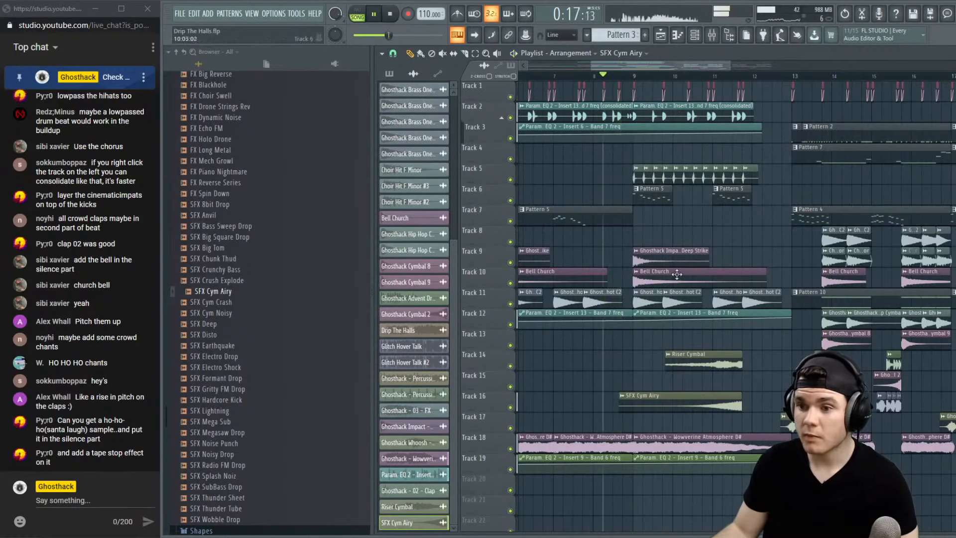
Add another Ghosthack Impact - Deep Strike clip on Track 9, starting at 11:13:00 where the risers end
{"action": "left_click", "coordinate": [659, 258]}
{"action": "key", "text": "space"}
{"action": "left_click", "coordinate": [753, 260]}
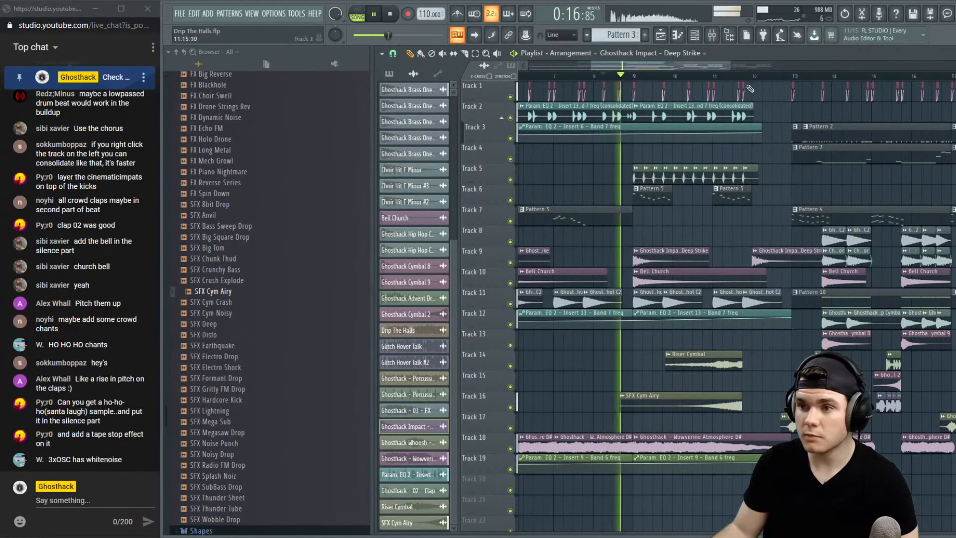
{"action": "scroll", "coordinate": [754, 114], "scroll_direction": "right", "scroll_amount": 1}
{"action": "left_click", "coordinate": [693, 77]}
{"action": "left_click_drag", "start_coordinate": [759, 262], "coordinate": [750, 262]}
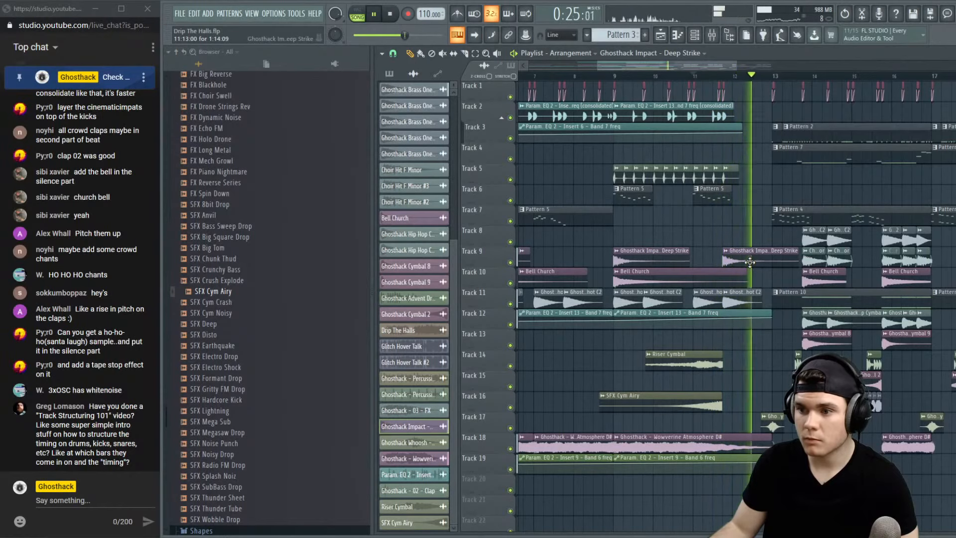
Try the added Deep Strike impact at 12:09:00, return it to the risers' end and replay the transition
{"action": "left_click_drag", "start_coordinate": [749, 262], "coordinate": [775, 253]}
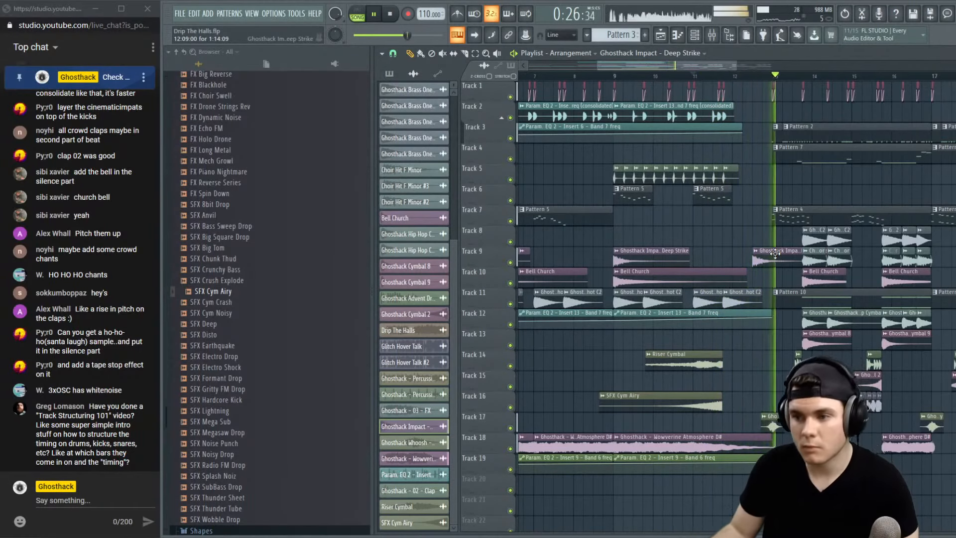
{"action": "left_click_drag", "start_coordinate": [776, 254], "coordinate": [749, 250]}
{"action": "left_click", "coordinate": [715, 78]}
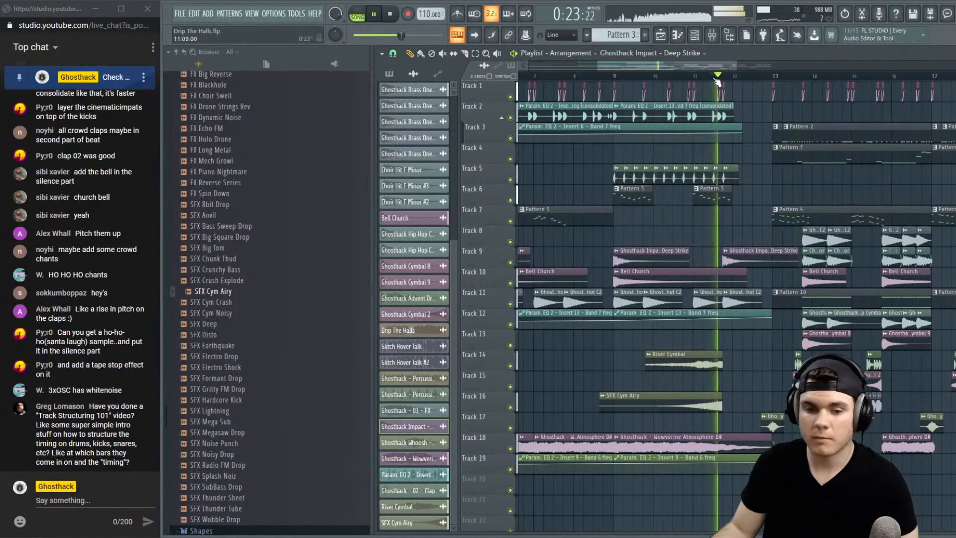
{"action": "key", "text": "space"}
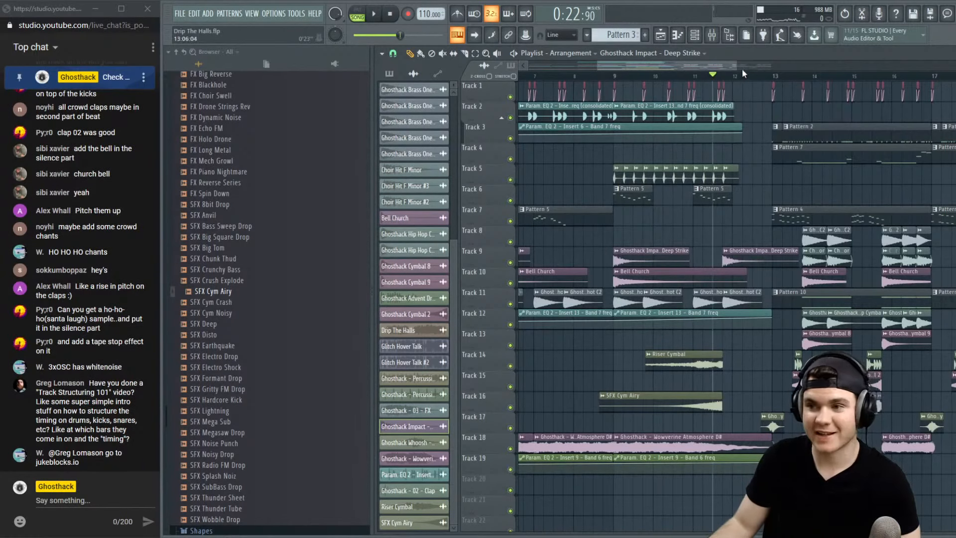
Audition the transition from late bar 11 through the silence into the drop at bar 13
{"action": "scroll", "coordinate": [772, 79], "scroll_direction": "up", "scroll_amount": 2}
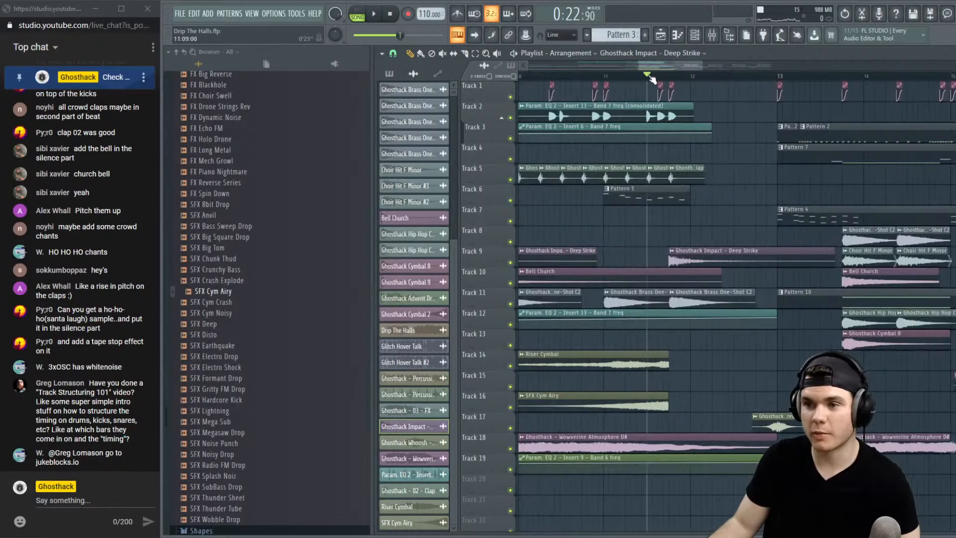
{"action": "key", "text": "space"}
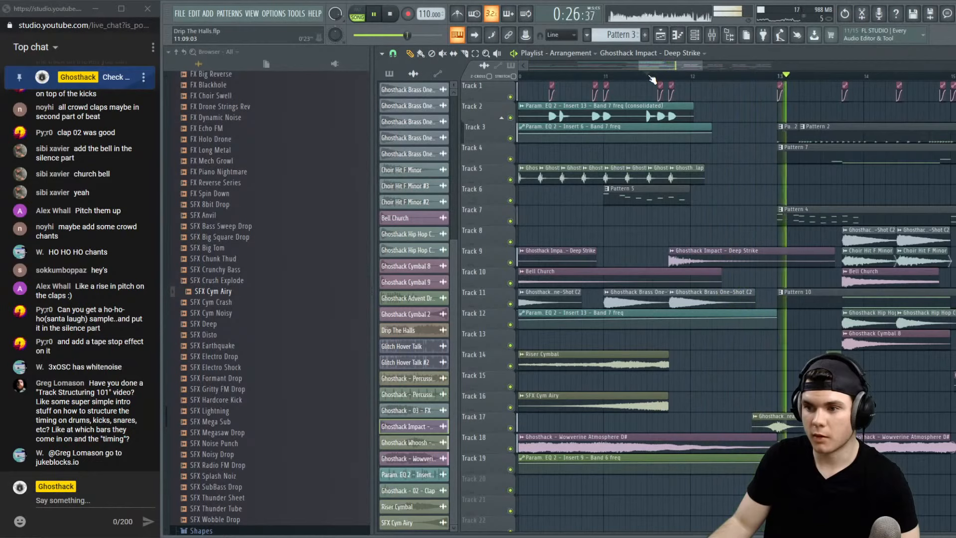
{"action": "key", "text": "space"}
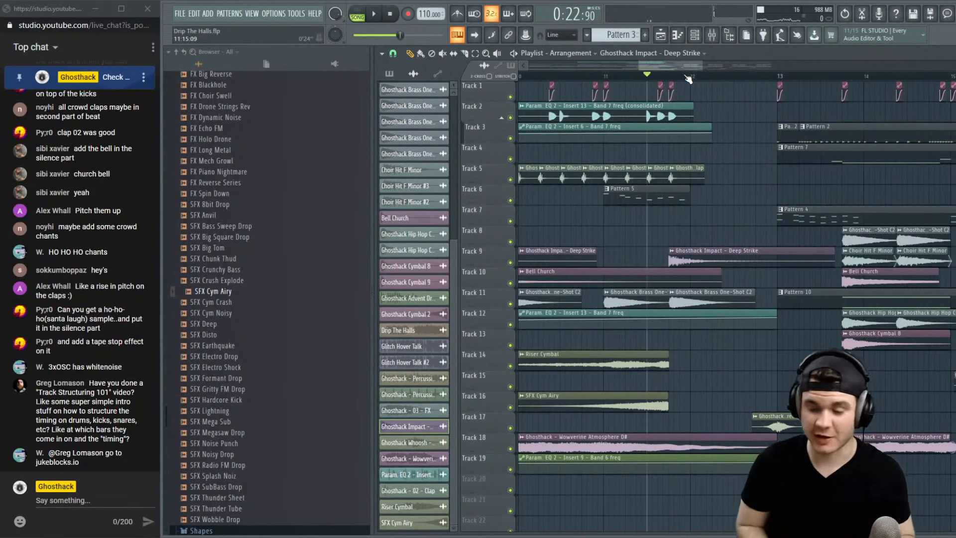
{"action": "key", "text": "space"}
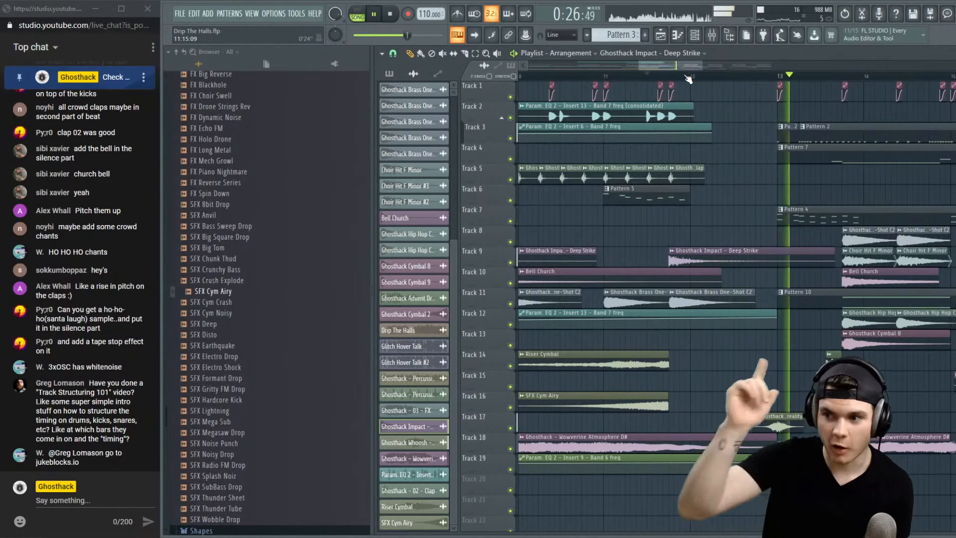
{"action": "scroll", "coordinate": [712, 73], "scroll_direction": "down", "scroll_amount": 4}
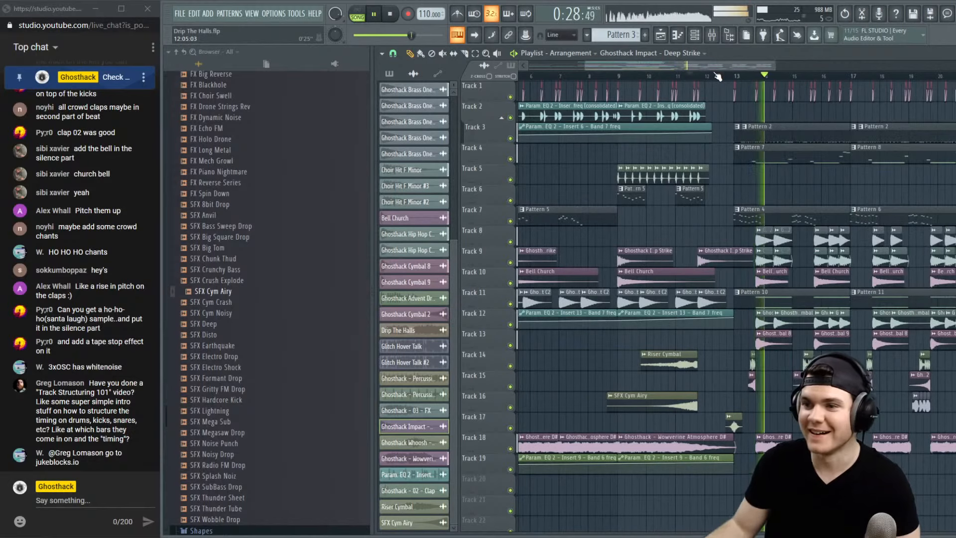
{"action": "key", "text": "space"}
{"action": "scroll", "coordinate": [722, 76], "scroll_direction": "up", "scroll_amount": 1}
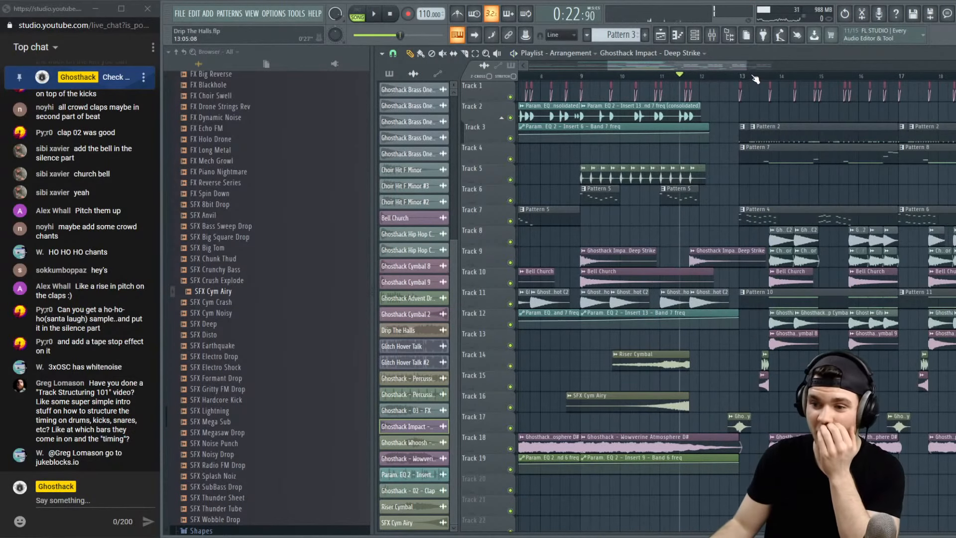
Set the SFX Cym Airy channel volume to 44% during playback and close its channel settings
{"action": "double_click", "coordinate": [677, 394]}
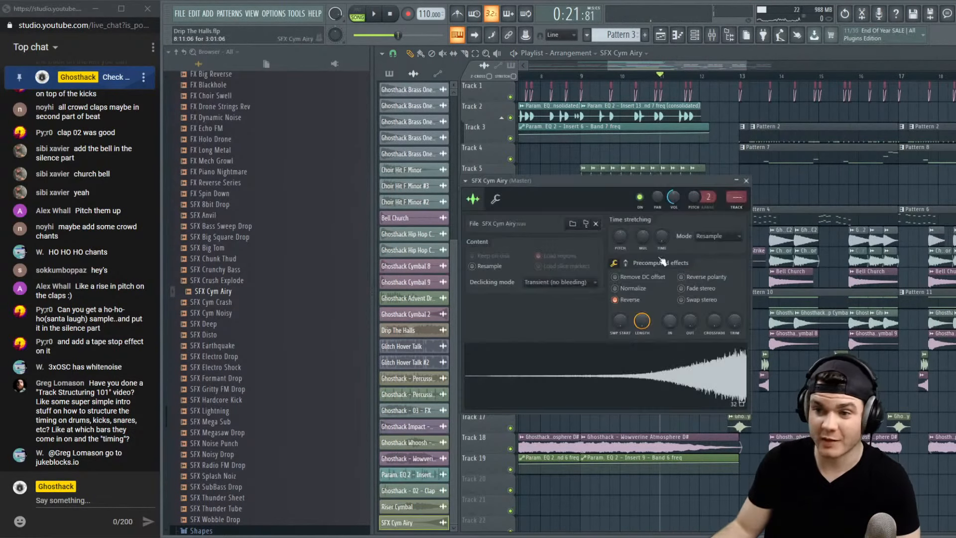
{"action": "key", "text": "space"}
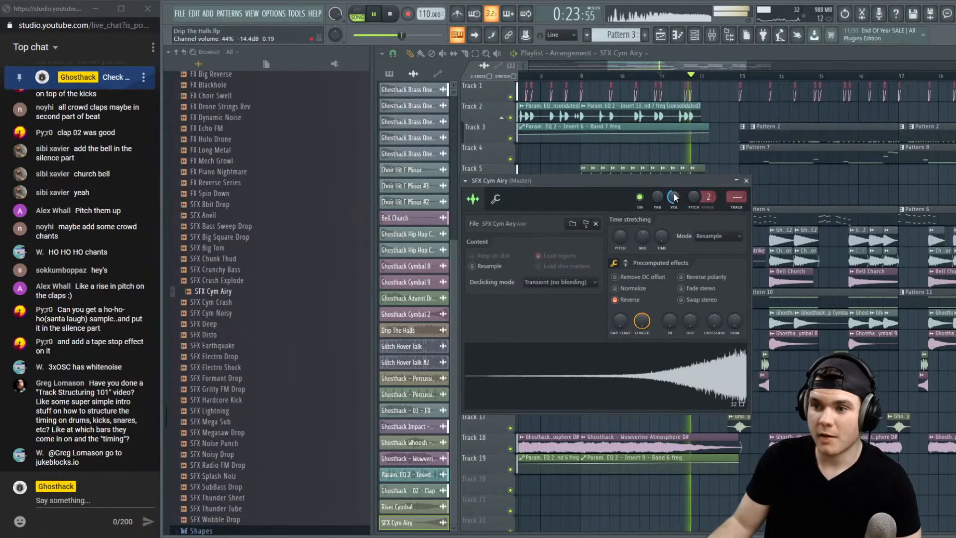
{"action": "left_click", "coordinate": [746, 181]}
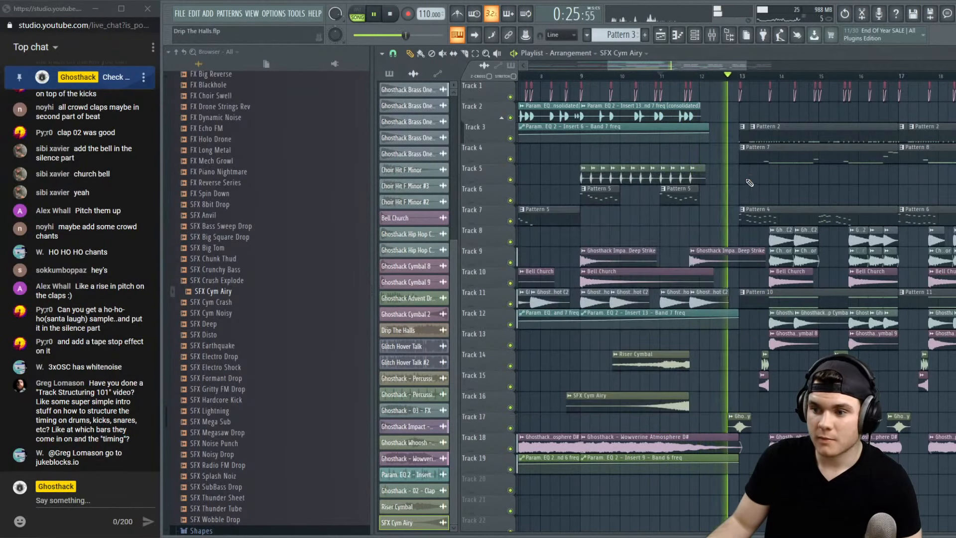
Audition the drop during playback, soloing mixer insert 16 and selecting it to check its sound, and close the mixer
{"action": "scroll", "coordinate": [753, 80], "scroll_direction": "down", "scroll_amount": 1}
{"action": "scroll", "coordinate": [742, 80], "scroll_direction": "down", "scroll_amount": 2}
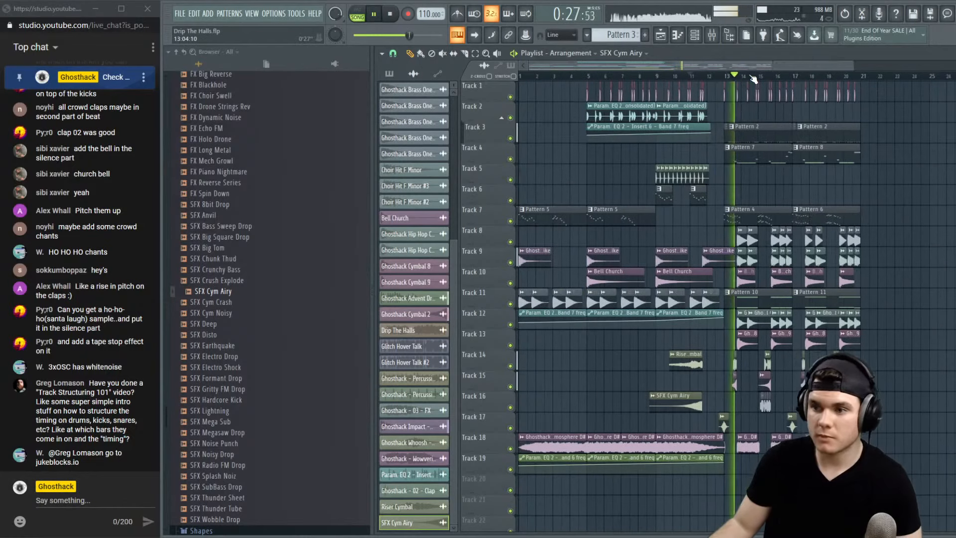
{"action": "scroll", "coordinate": [728, 79], "scroll_direction": "up", "scroll_amount": 4}
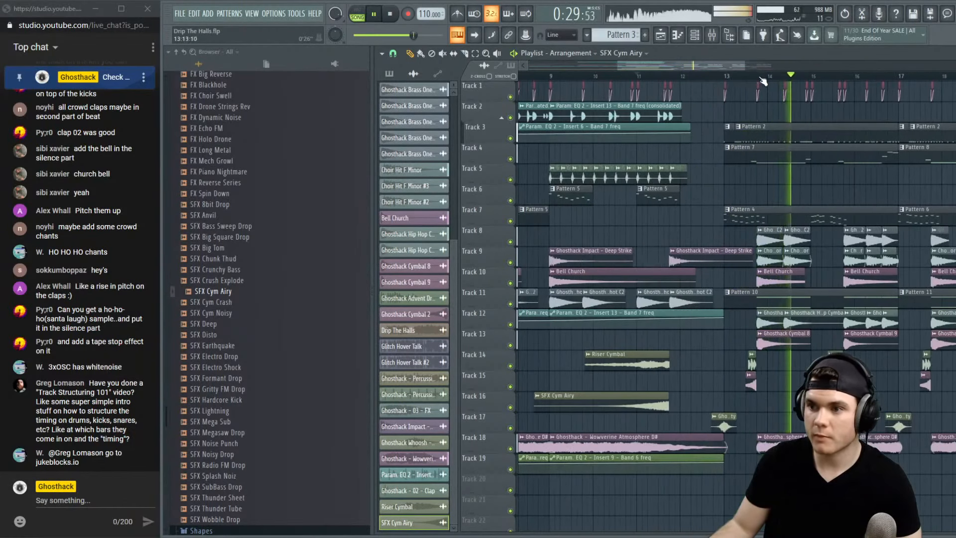
{"action": "left_click", "coordinate": [712, 35]}
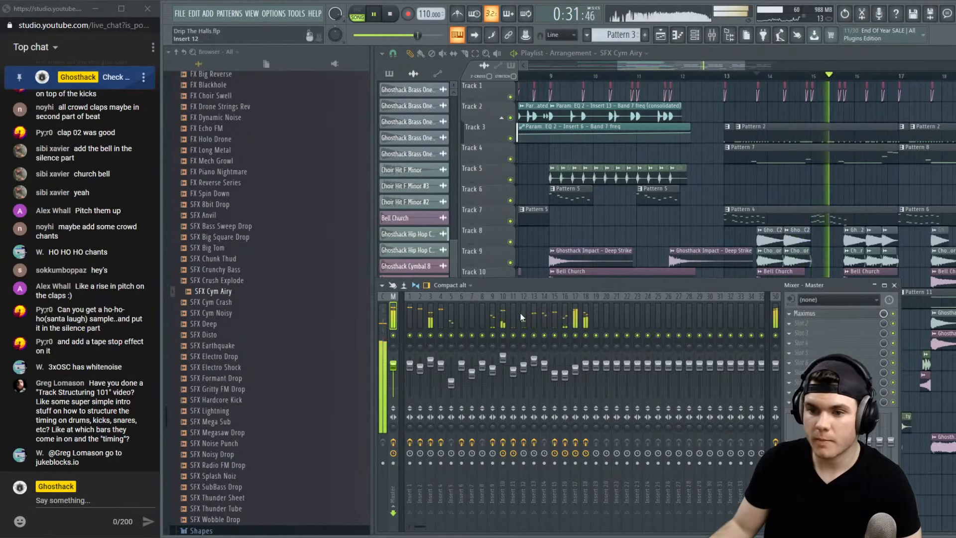
{"action": "right_click", "coordinate": [566, 335]}
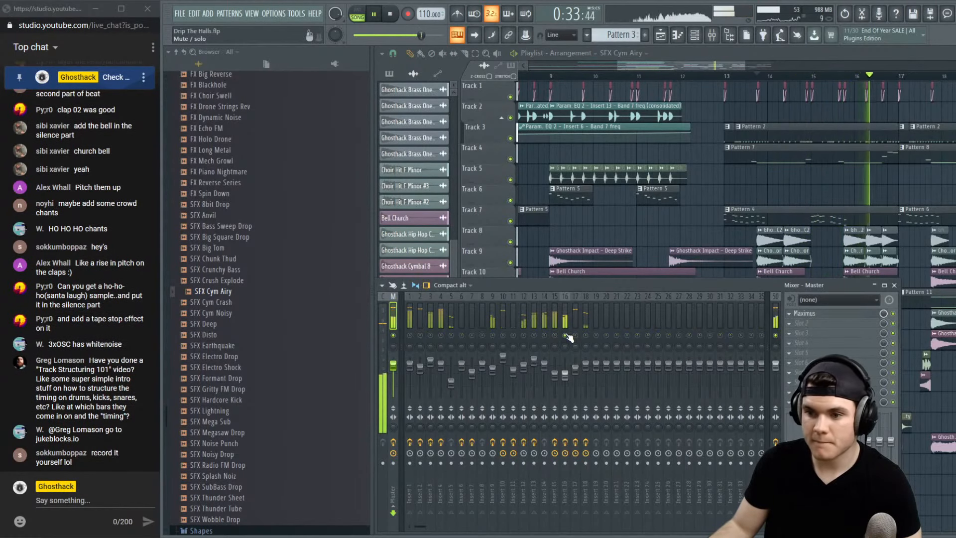
{"action": "left_click", "coordinate": [565, 325]}
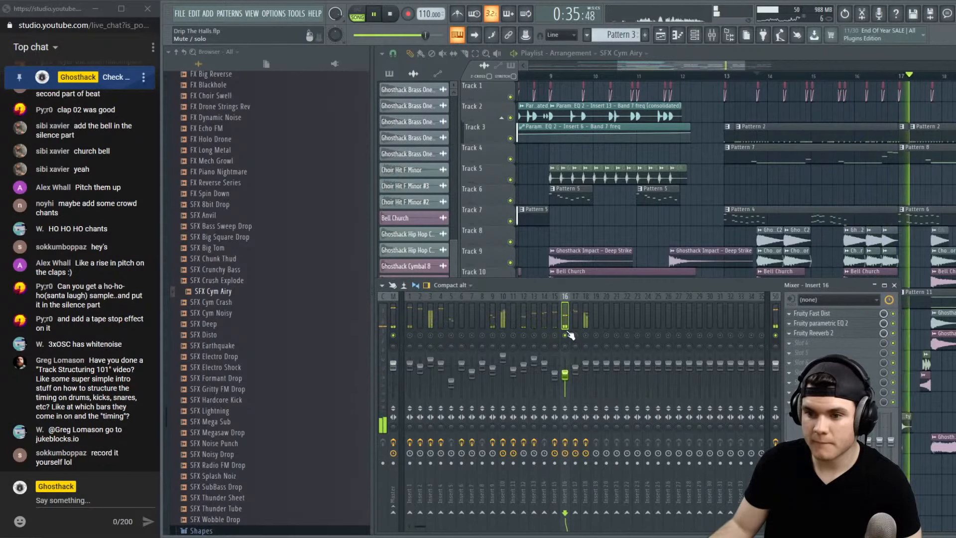
{"action": "key", "text": "F9"}
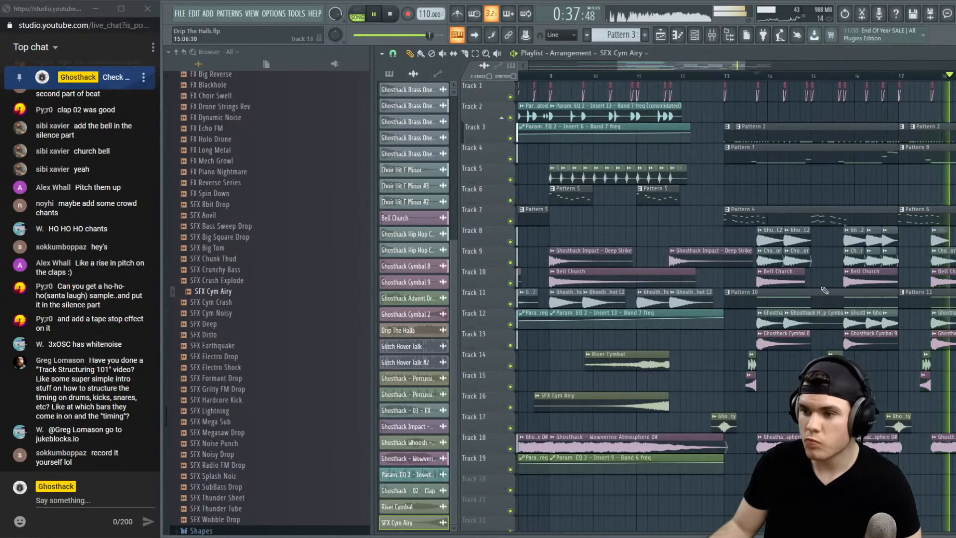
Replay the build-up from bar 10 towards the drop and stop playback
{"action": "scroll", "coordinate": [796, 77], "scroll_direction": "down", "scroll_amount": 4}
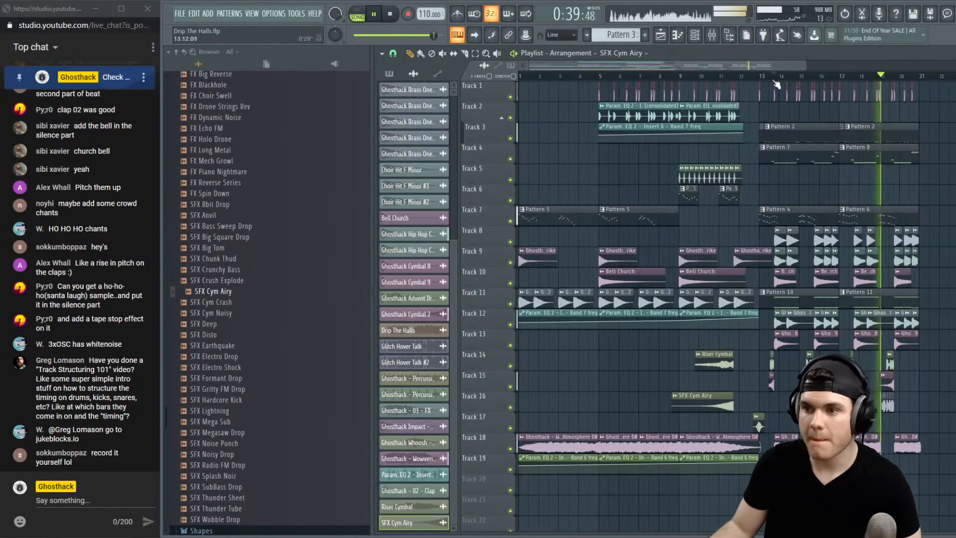
{"action": "left_click", "coordinate": [704, 76]}
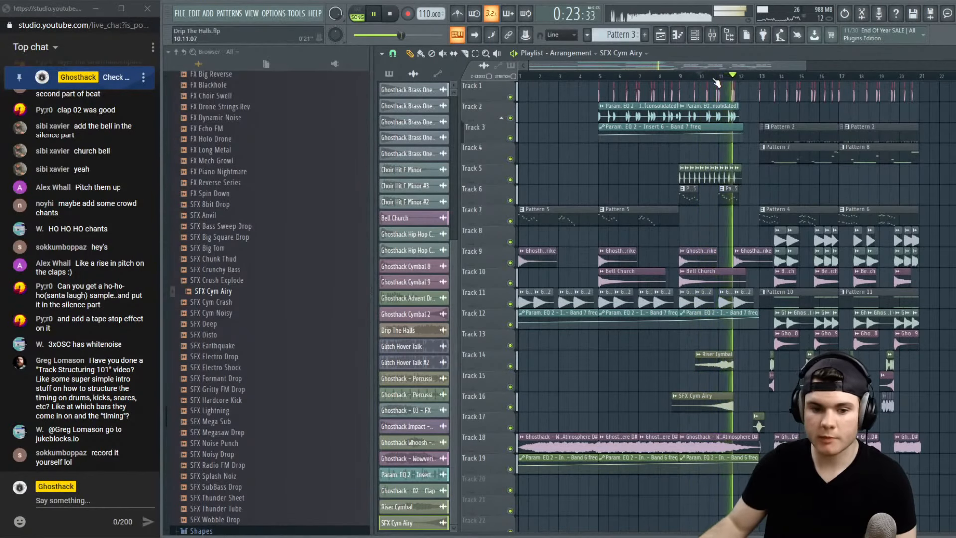
{"action": "key", "text": "space"}
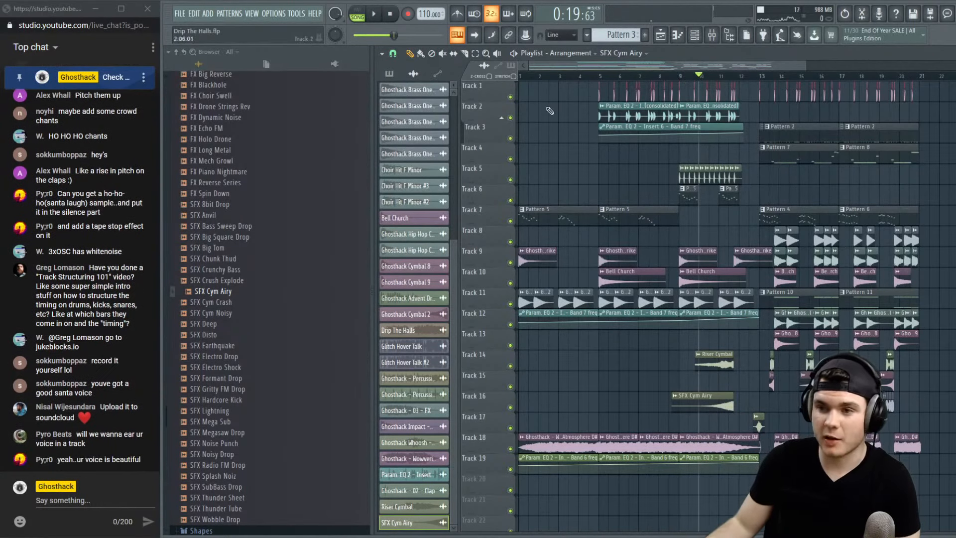
Try the mono input In 1 as audio source on empty mixer insert 25, and reset the input to none
{"action": "left_click", "coordinate": [712, 36]}
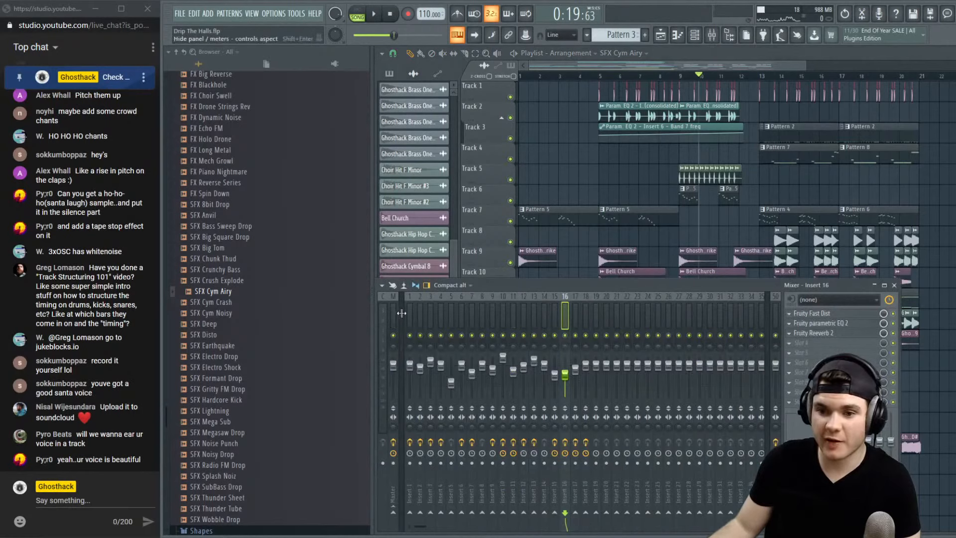
{"action": "left_click", "coordinate": [607, 308]}
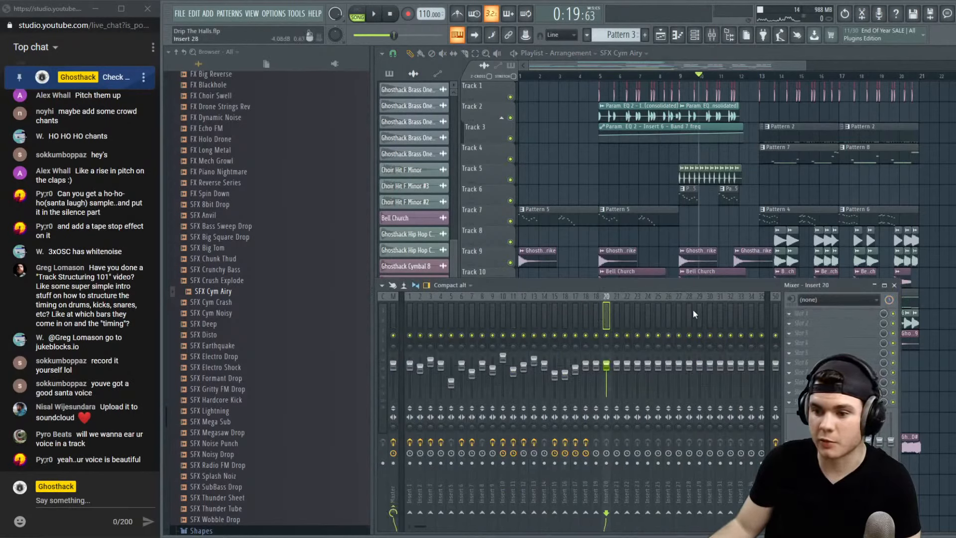
{"action": "left_click", "coordinate": [661, 309]}
{"action": "left_click", "coordinate": [809, 300]}
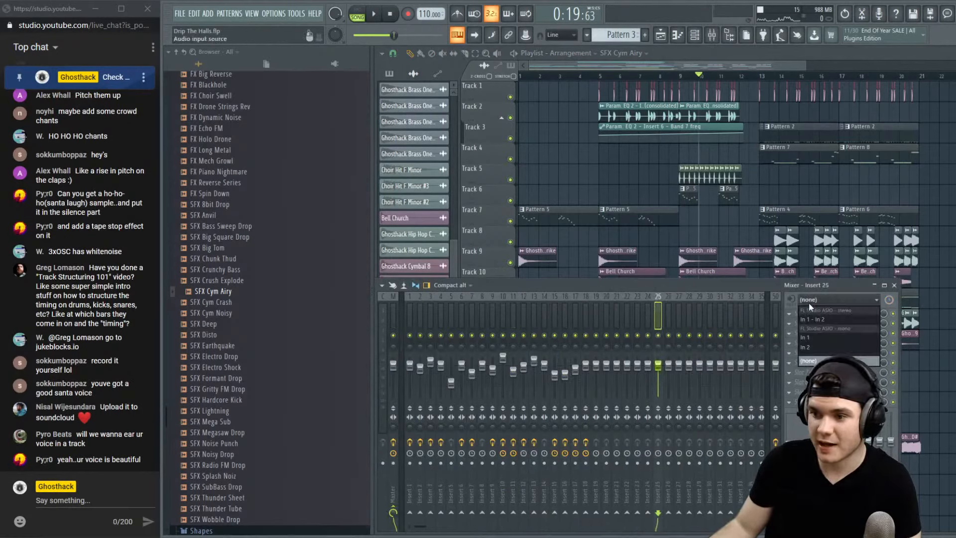
{"action": "left_click", "coordinate": [819, 340]}
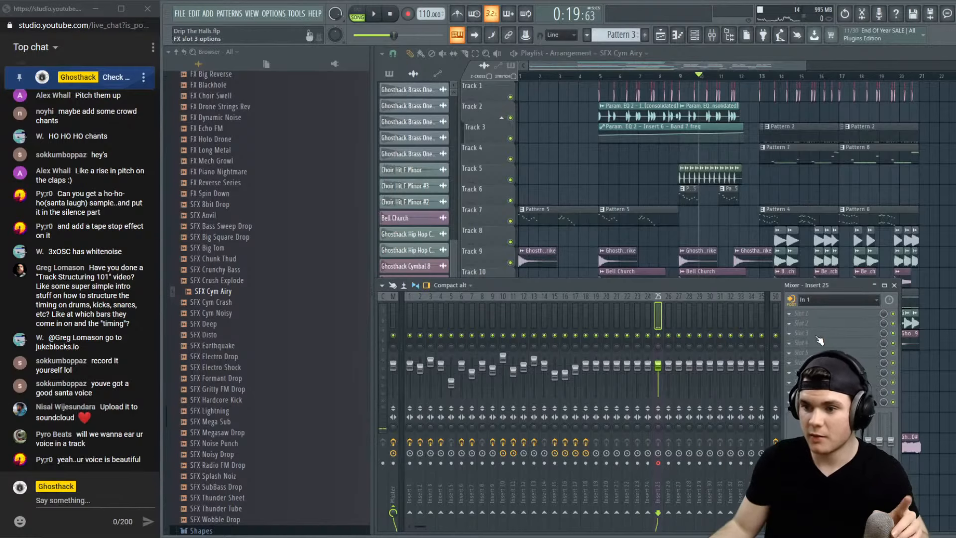
{"action": "left_click", "coordinate": [810, 298]}
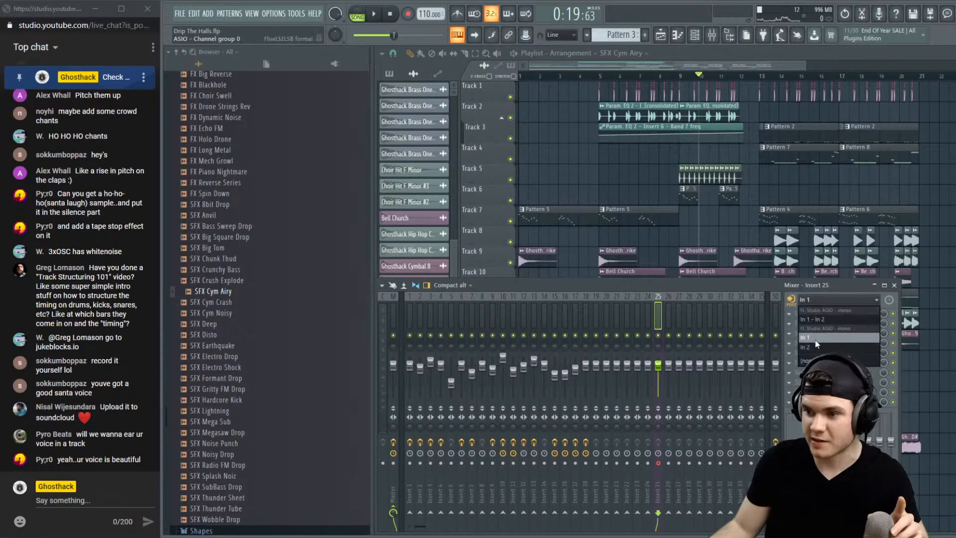
{"action": "left_click", "coordinate": [816, 341]}
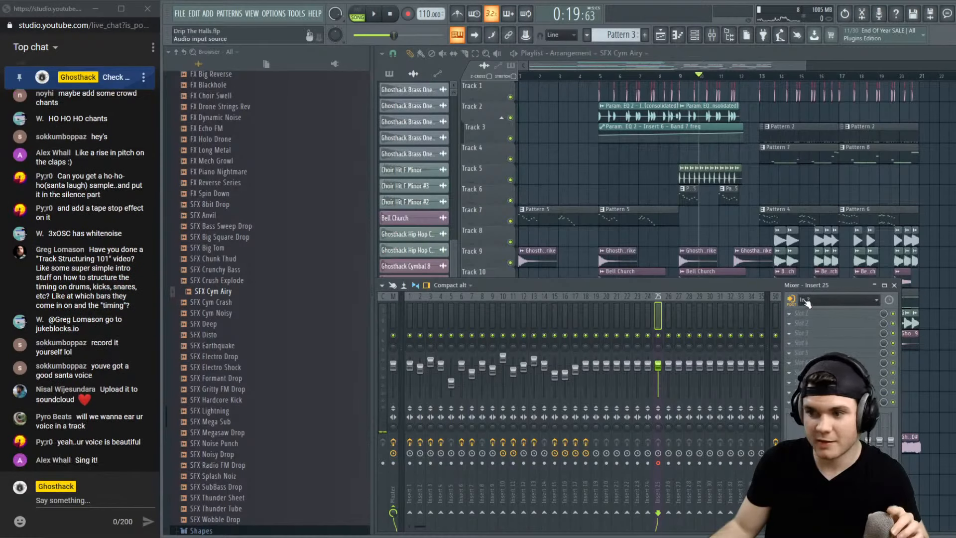
{"action": "left_click", "coordinate": [806, 298]}
{"action": "left_click", "coordinate": [807, 360]}
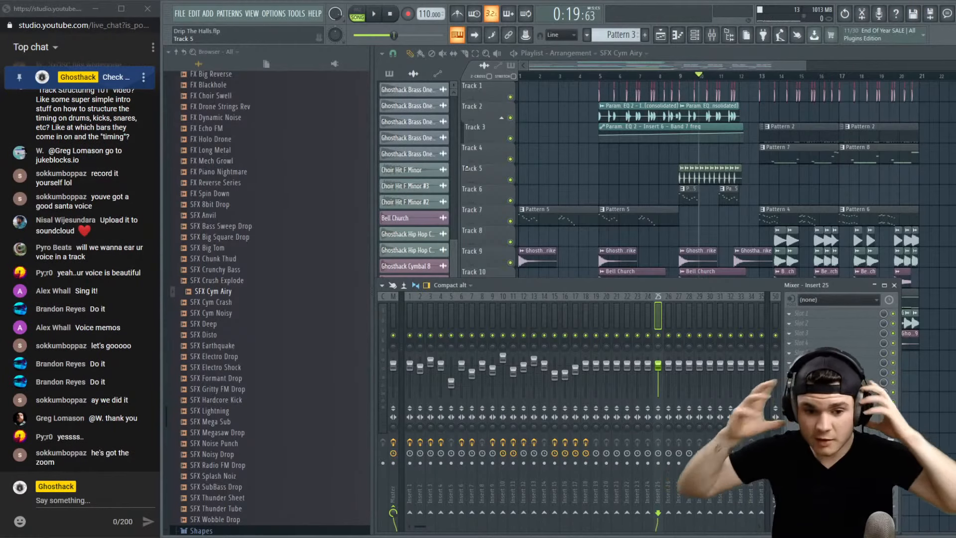
Close the mixer, set the playback position to about 11:07:00 before the silence, play from there and stop
{"action": "key", "text": "space"}
{"action": "left_click", "coordinate": [753, 61]}
{"action": "key", "text": "space"}
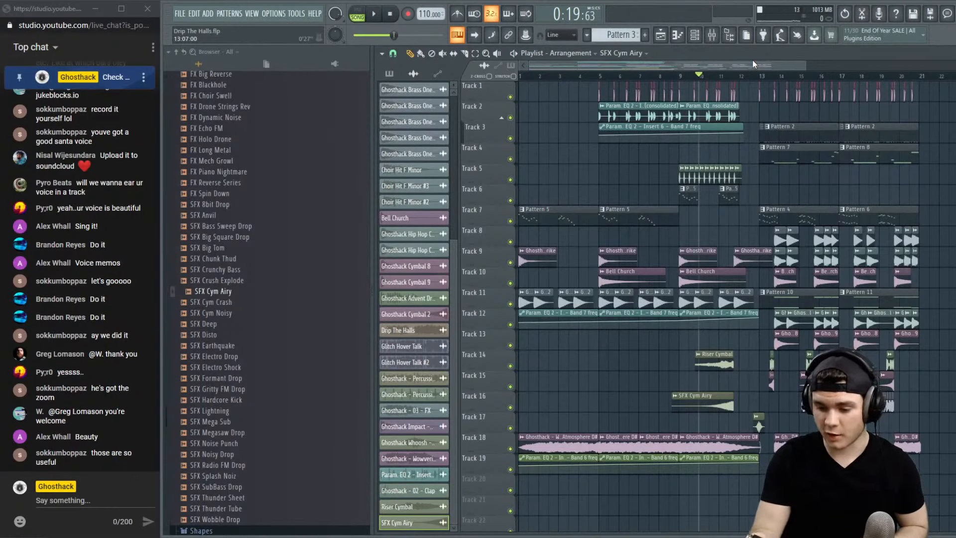
{"action": "key", "text": "space"}
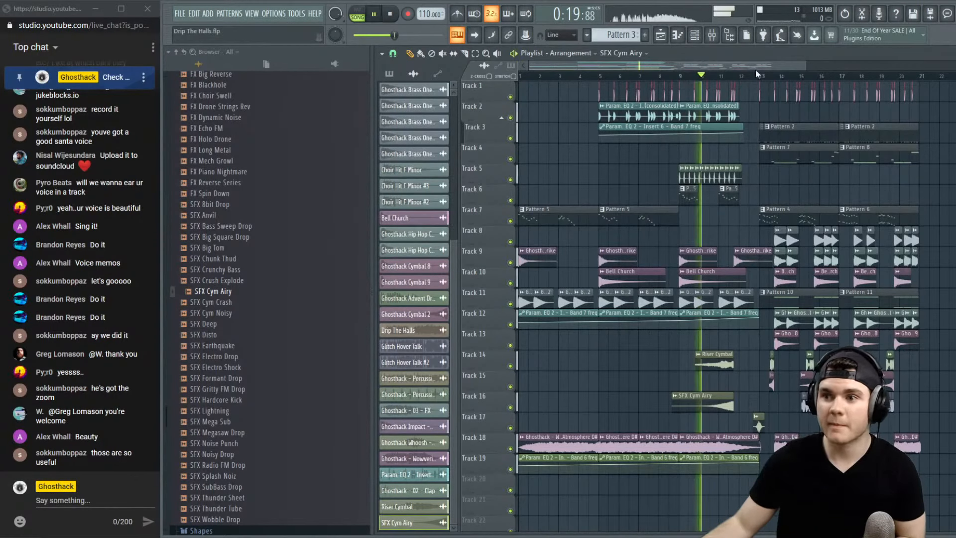
{"action": "left_click", "coordinate": [730, 77]}
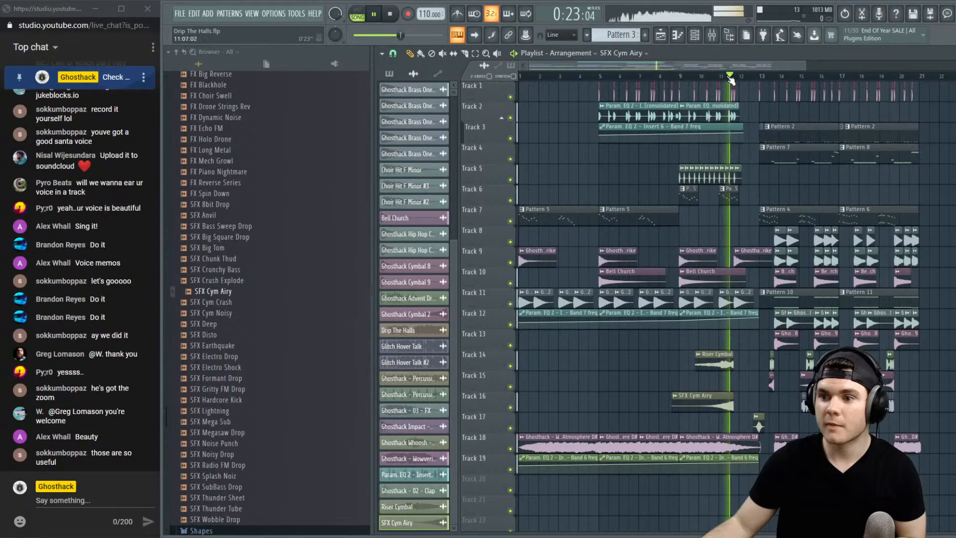
{"action": "left_click", "coordinate": [392, 16]}
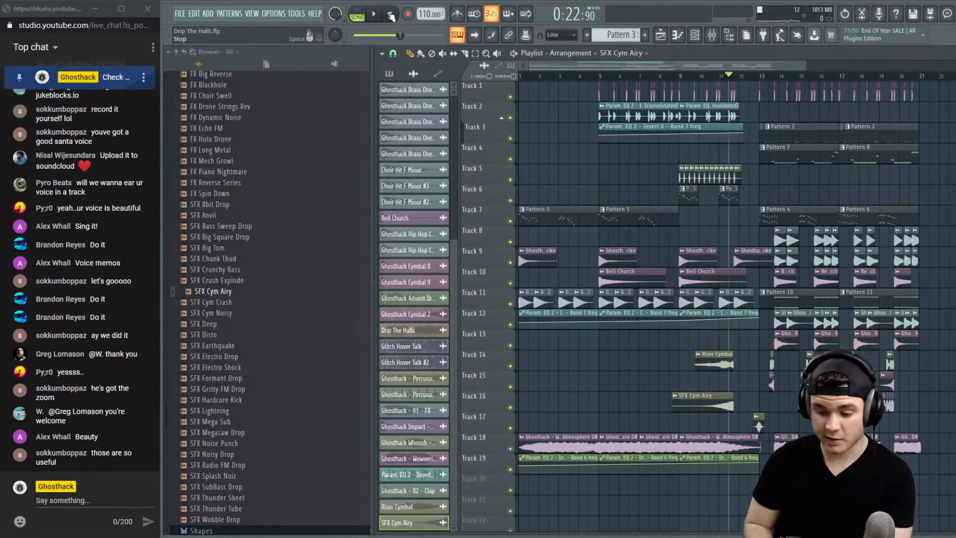
Play the transition from bar 11 into the drop repeatedly as backing for the external voice recording, and return to the song start
{"action": "key", "text": "space"}
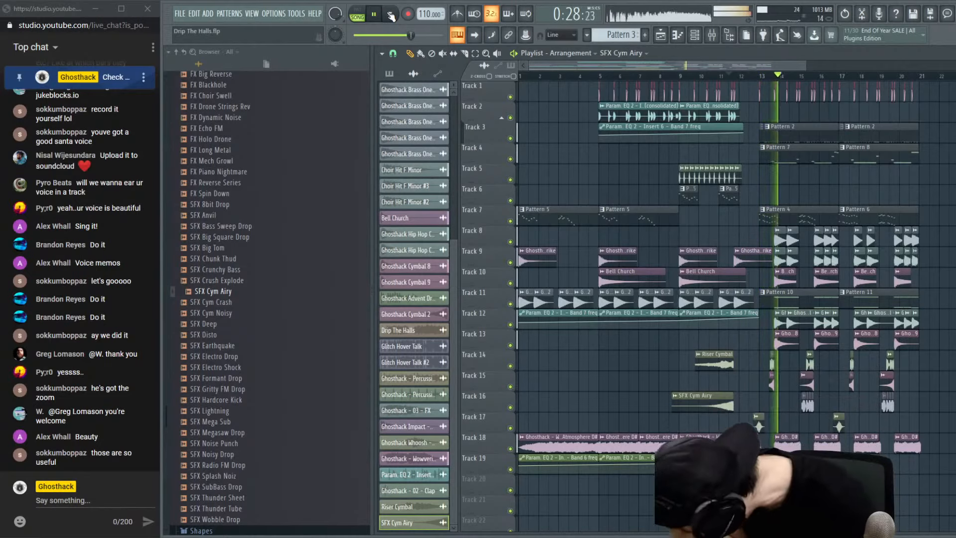
{"action": "key", "text": "space"}
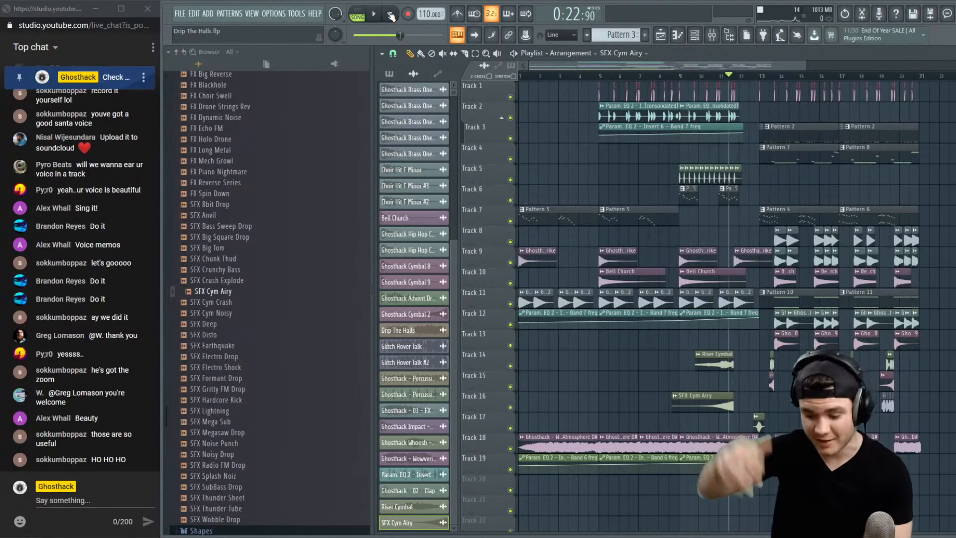
{"action": "key", "text": "space"}
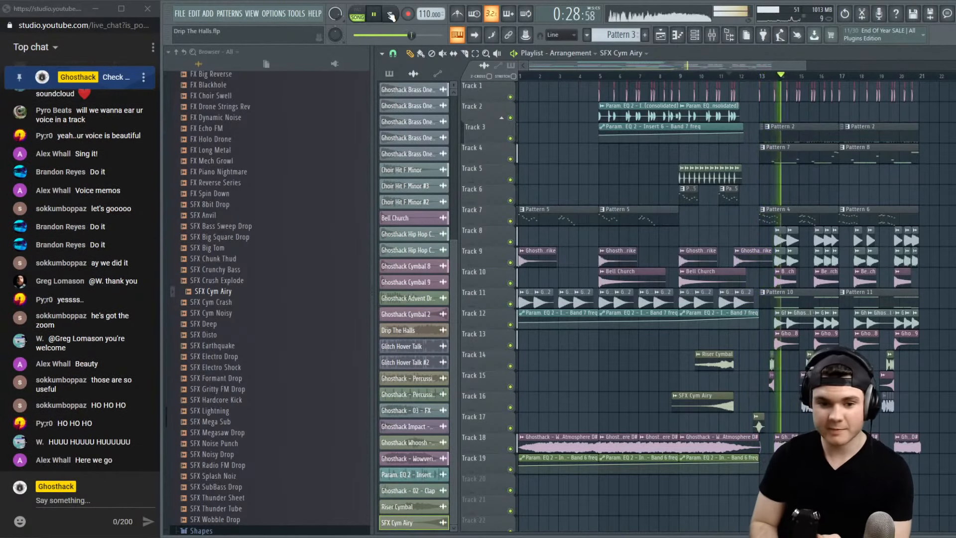
{"action": "left_click", "coordinate": [392, 15]}
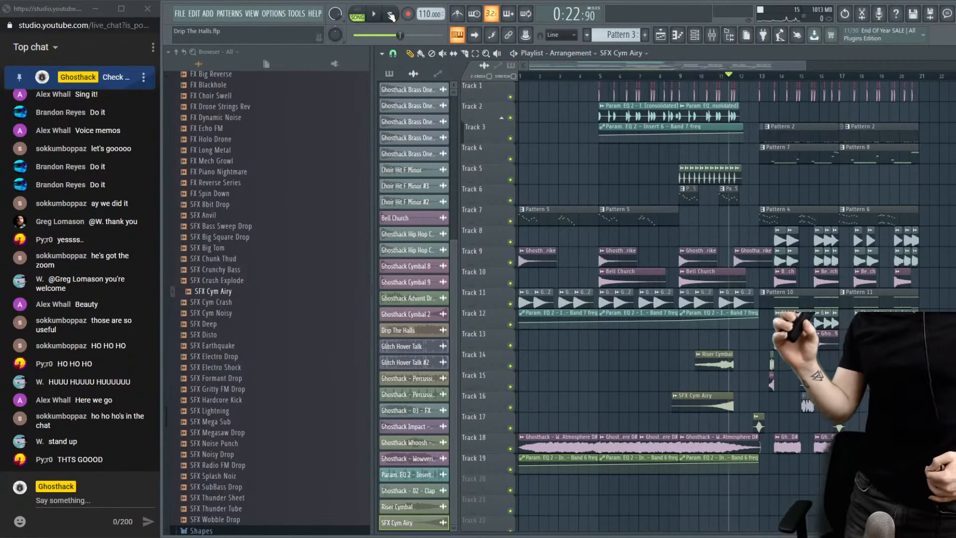
{"action": "key", "text": "space"}
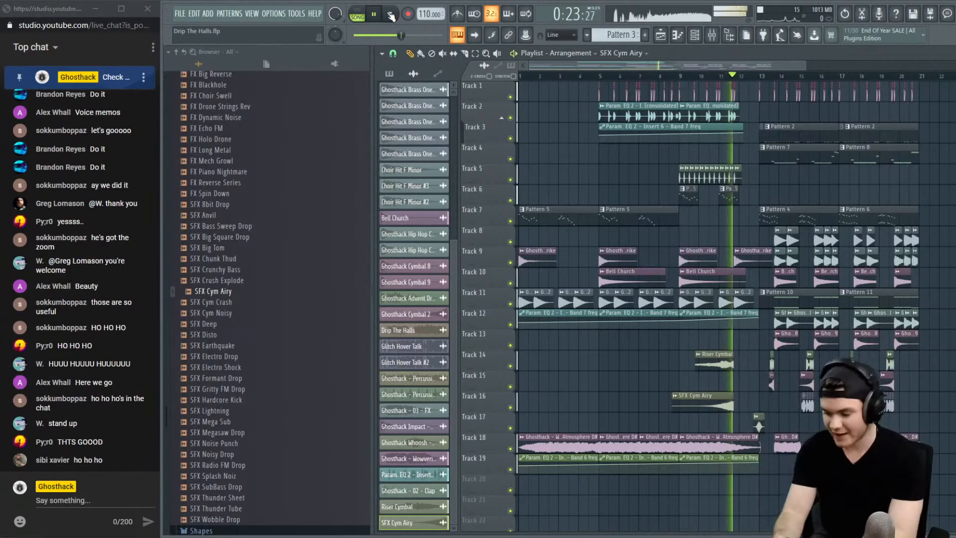
{"action": "key", "text": "space"}
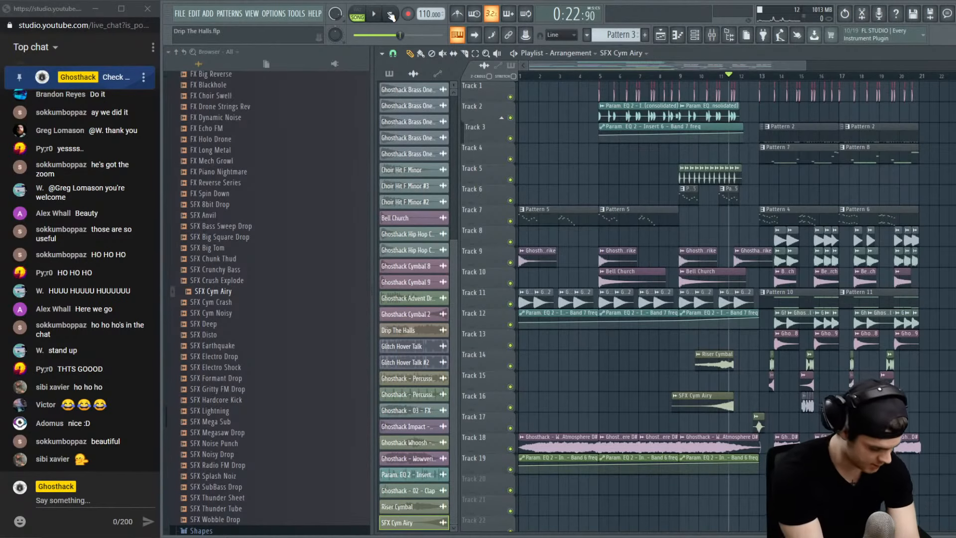
{"action": "left_click", "coordinate": [391, 15]}
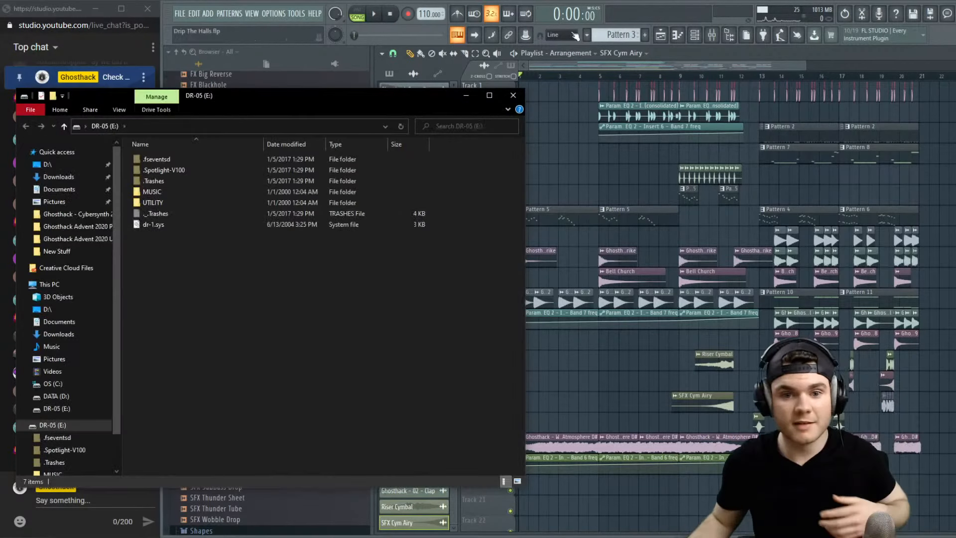
In File Explorer, audition the recording DR0000_0391 from the DR-05 drive's MUSIC folder and copy it to D:\
{"action": "double_click", "coordinate": [154, 192]}
{"action": "double_click", "coordinate": [160, 160]}
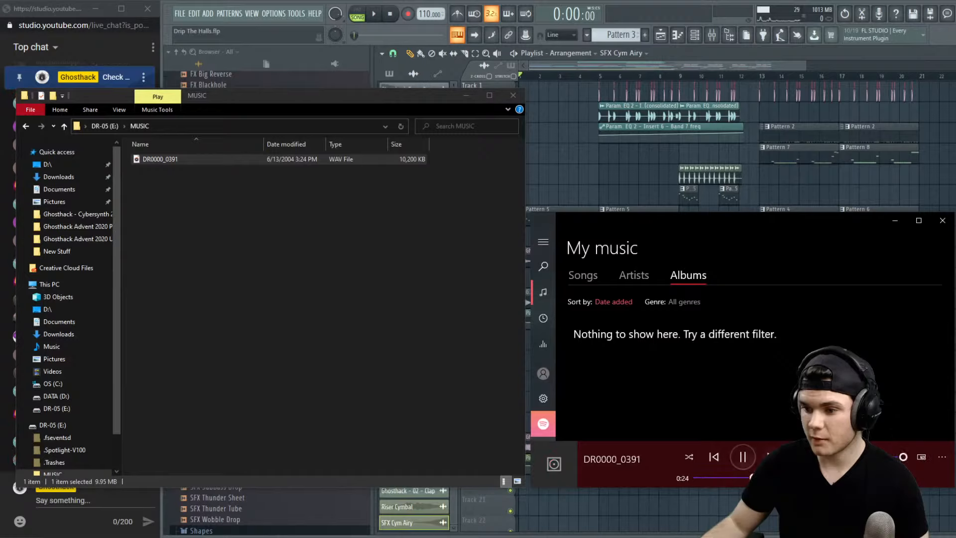
{"action": "left_click", "coordinate": [743, 457]}
{"action": "left_click", "coordinate": [943, 220]}
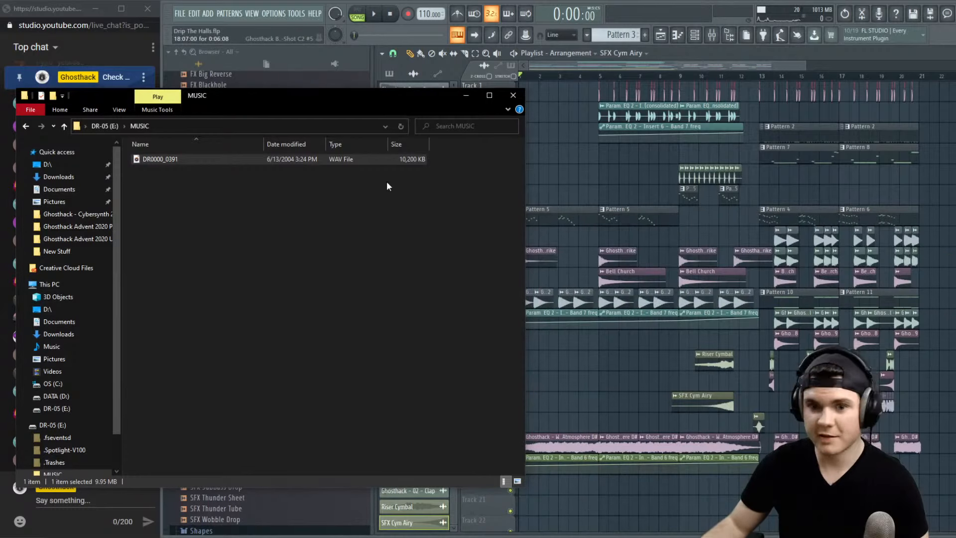
{"action": "left_click_drag", "start_coordinate": [155, 160], "coordinate": [51, 166]}
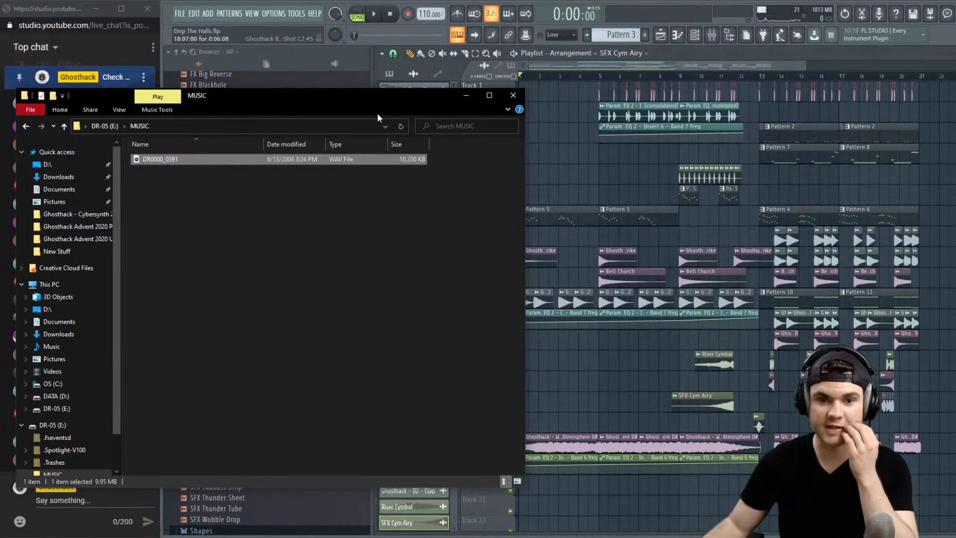
{"action": "left_click", "coordinate": [513, 96]}
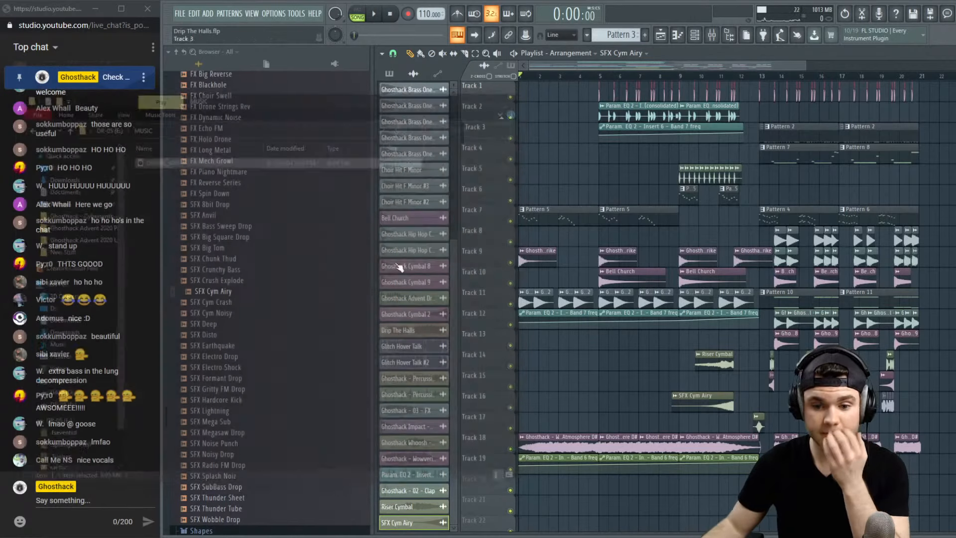
Add the recent file DR0000_0391 to Track 20 of the playlist at the song start and solo that track
{"action": "key", "text": "super+e"}
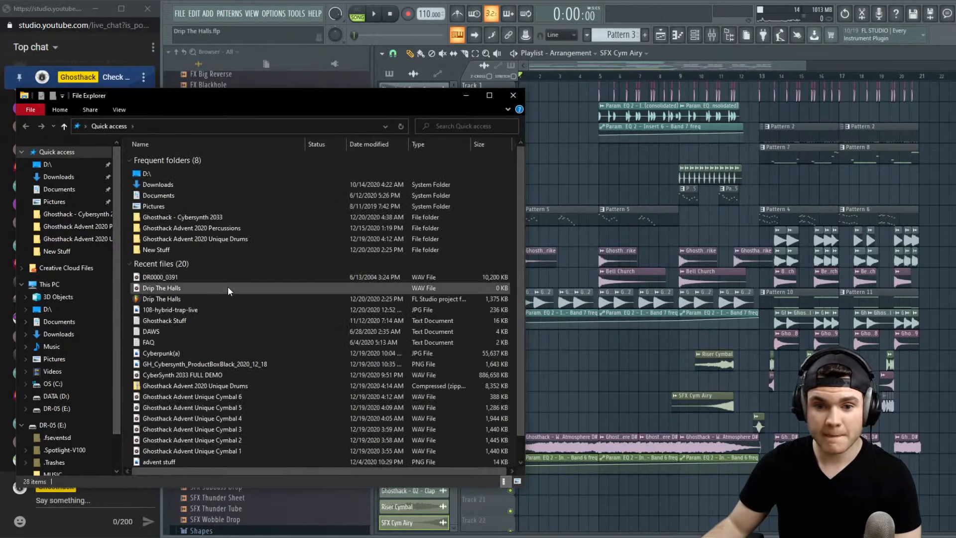
{"action": "left_click_drag", "start_coordinate": [151, 277], "coordinate": [498, 479]}
{"action": "right_click", "coordinate": [510, 490]}
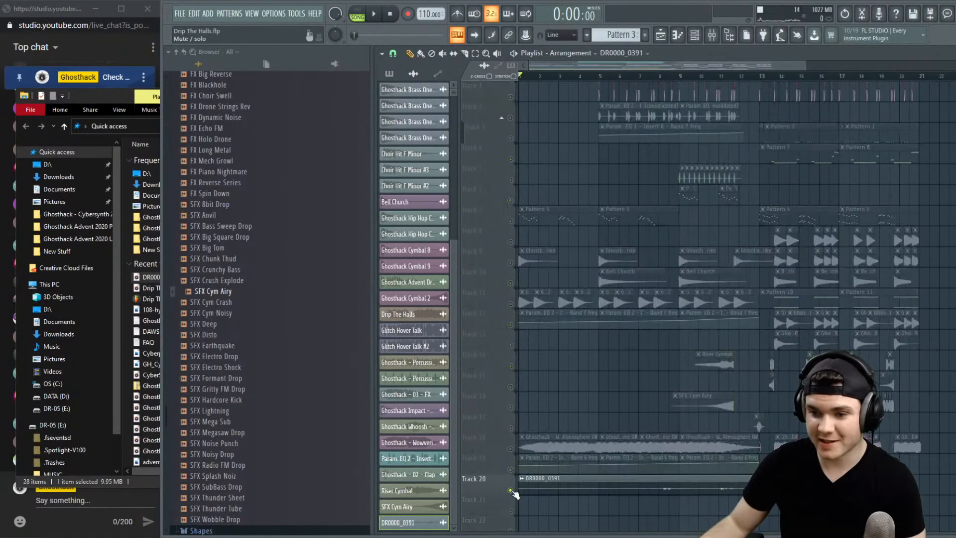
Normalize the DR0000_0391 clip, route it to mixer insert 25 and close its channel settings
{"action": "double_click", "coordinate": [699, 486]}
{"action": "left_click", "coordinate": [630, 303]}
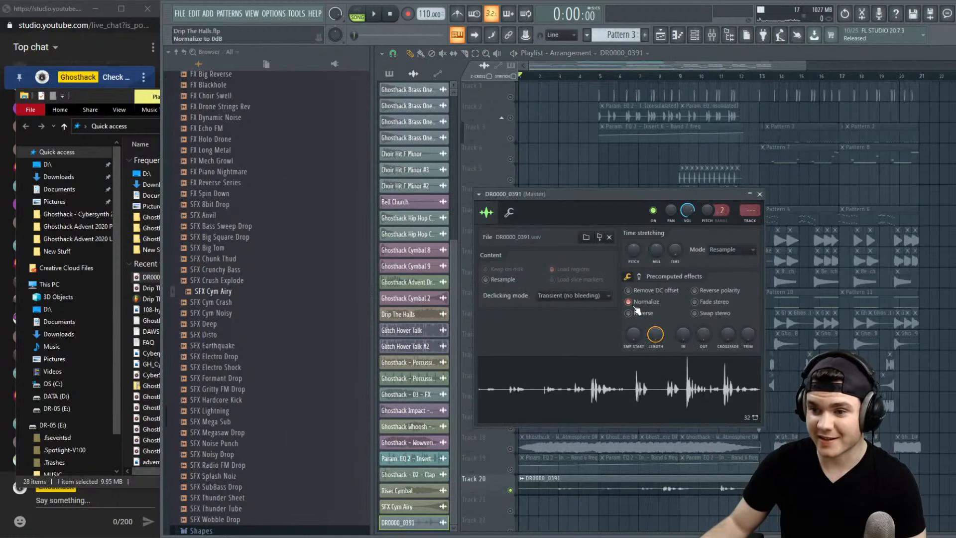
{"action": "left_click", "coordinate": [714, 35]}
{"action": "left_click_drag", "start_coordinate": [748, 210], "coordinate": [748, 210]}
{"action": "left_click", "coordinate": [760, 194]}
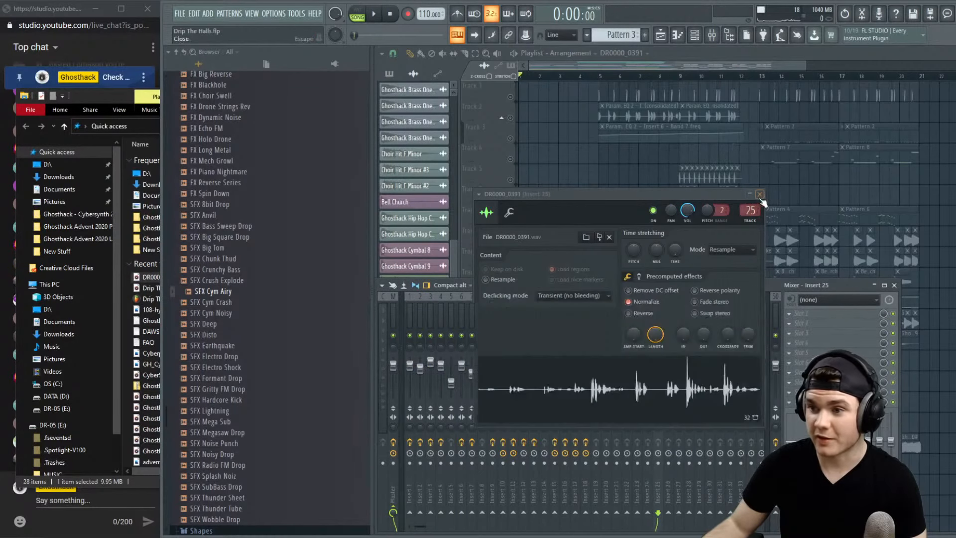
Play the soloed vocal recording from bar 14 while showing mixer insert 25
{"action": "left_click_drag", "start_coordinate": [754, 75], "coordinate": [774, 75]}
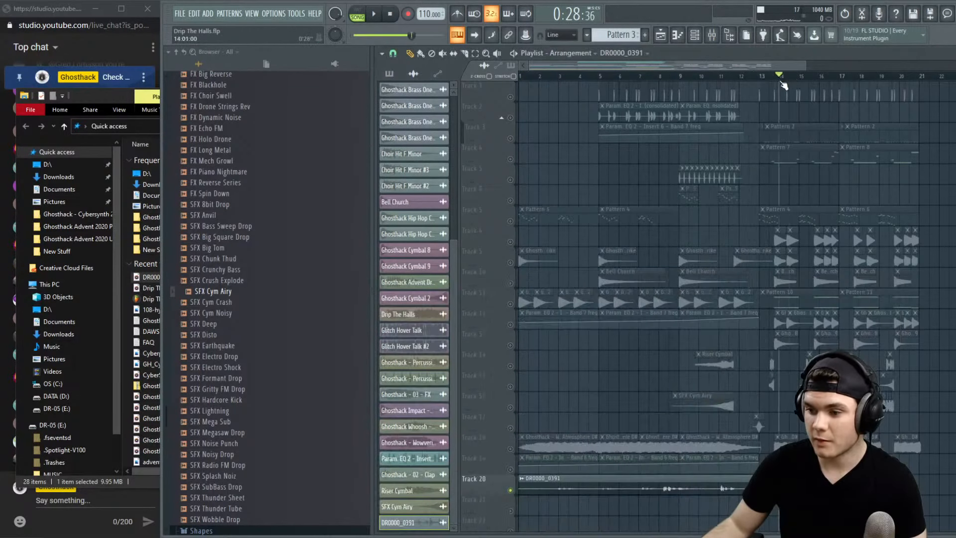
{"action": "key", "text": "space"}
{"action": "key", "text": "F9"}
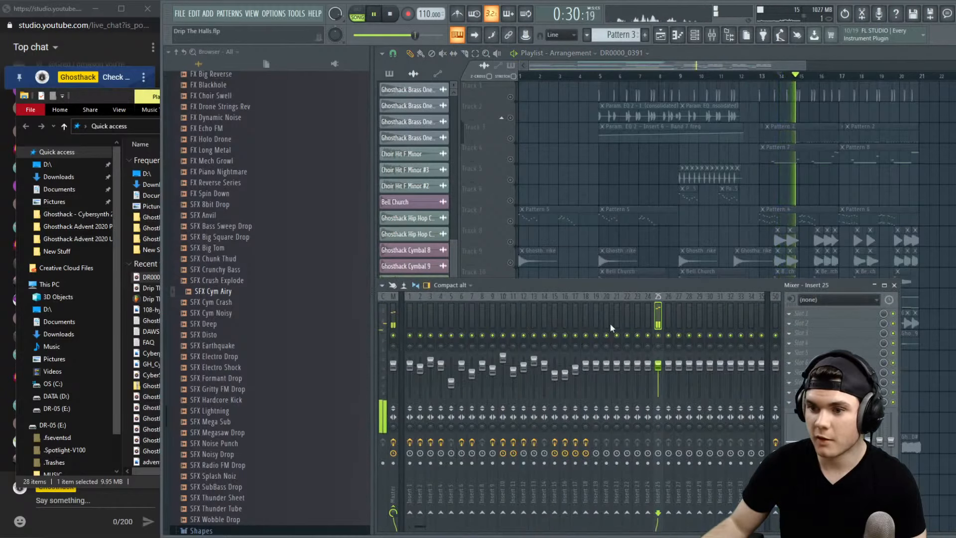
{"action": "key", "text": "space"}
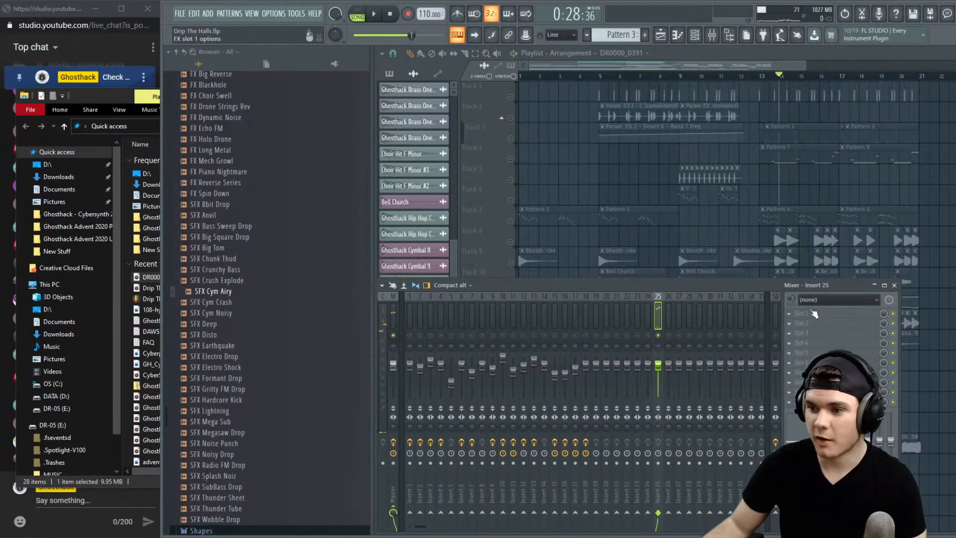
Load the Stereo effect into the first slot of mixer insert 25 and close its window
{"action": "left_click", "coordinate": [789, 314]}
{"action": "left_click", "coordinate": [662, 16]}
{"action": "key", "text": "space"}
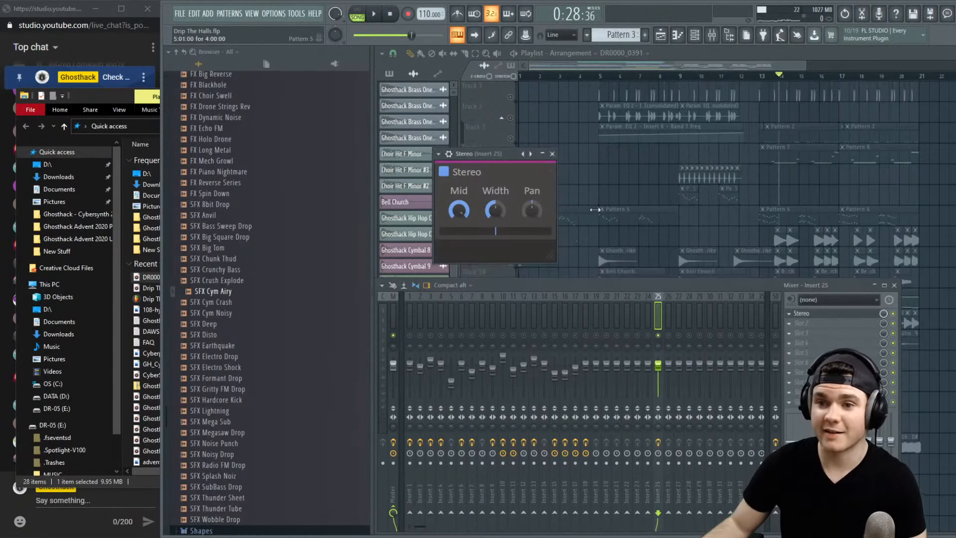
{"action": "left_click", "coordinate": [814, 314]}
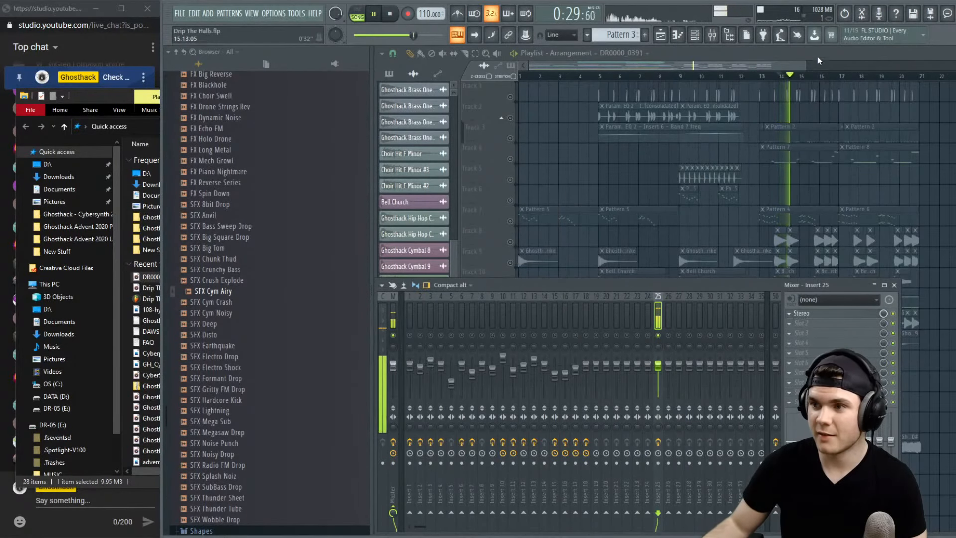
Hide the mixer and audition the vocal takes around bars 13 and 11 in the playlist
{"action": "left_click", "coordinate": [816, 56]}
{"action": "scroll", "coordinate": [794, 81], "scroll_direction": "up", "scroll_amount": 3}
{"action": "scroll", "coordinate": [741, 86], "scroll_direction": "up", "scroll_amount": 1}
{"action": "key", "text": "space"}
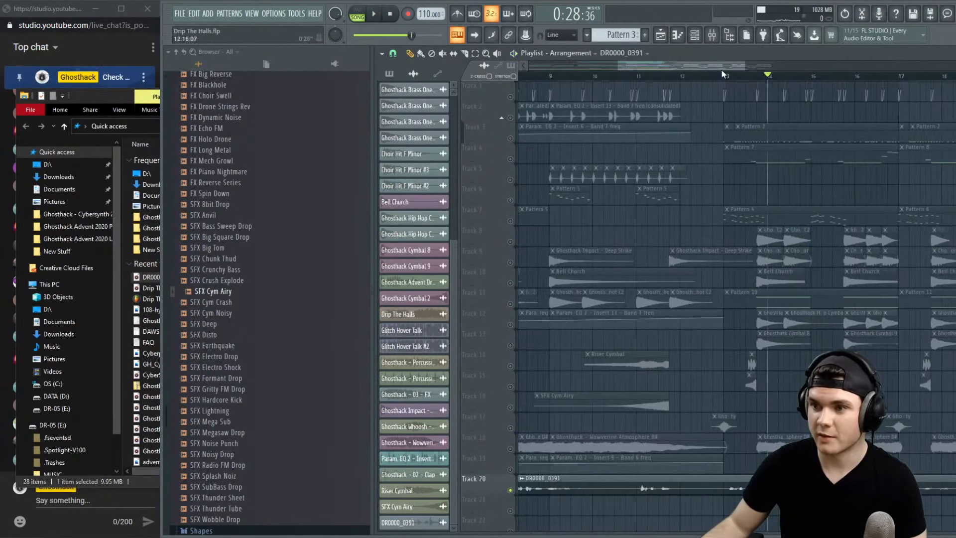
{"action": "left_click", "coordinate": [723, 76]}
{"action": "key", "text": "space"}
{"action": "scroll", "coordinate": [727, 80], "scroll_direction": "down", "scroll_amount": 2}
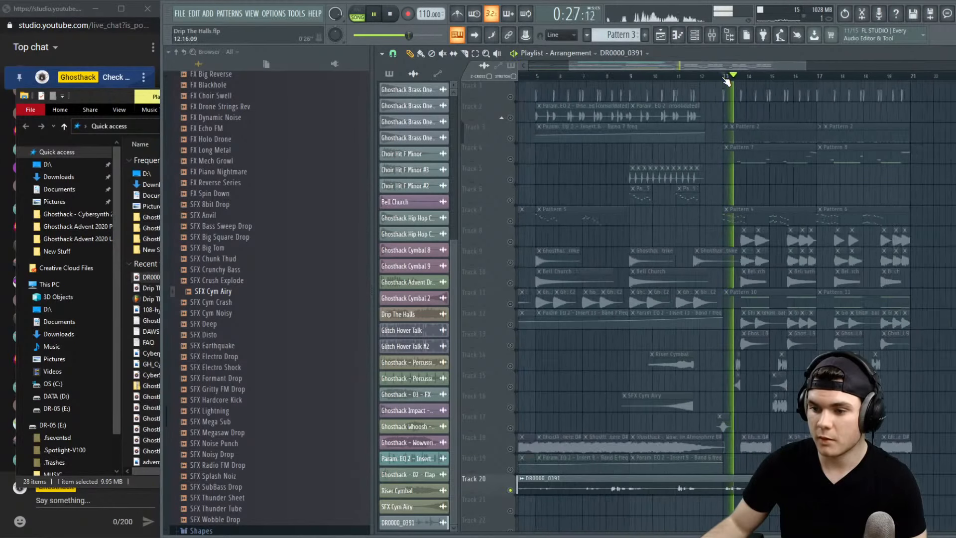
{"action": "left_click", "coordinate": [679, 77]}
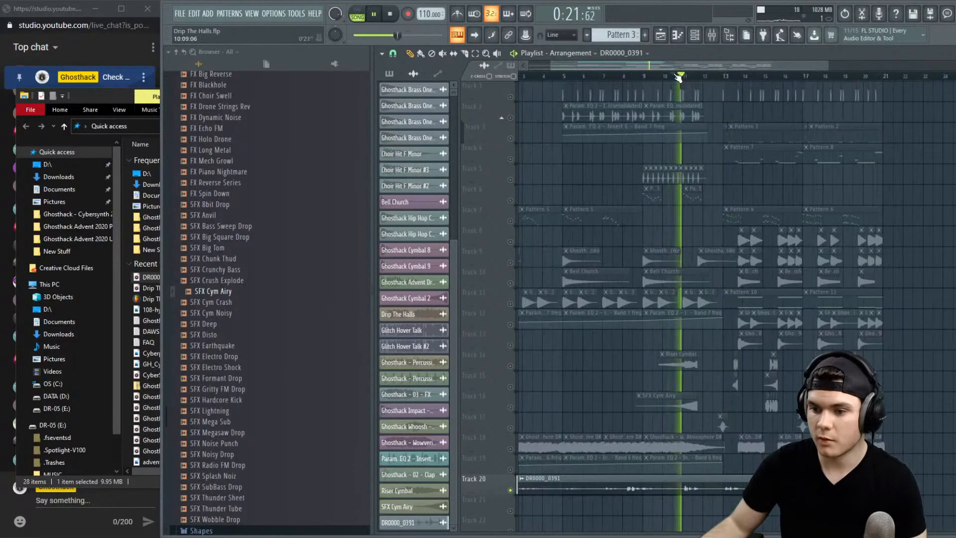
{"action": "key", "text": "space"}
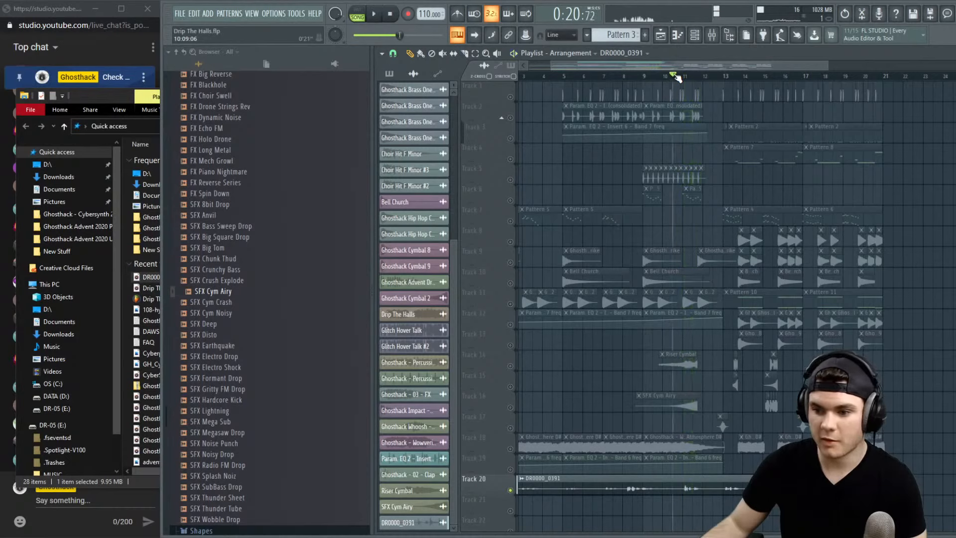
Compare the vocal takes around bars 8, 17 and 14 of the soloed recording
{"action": "key", "text": "space"}
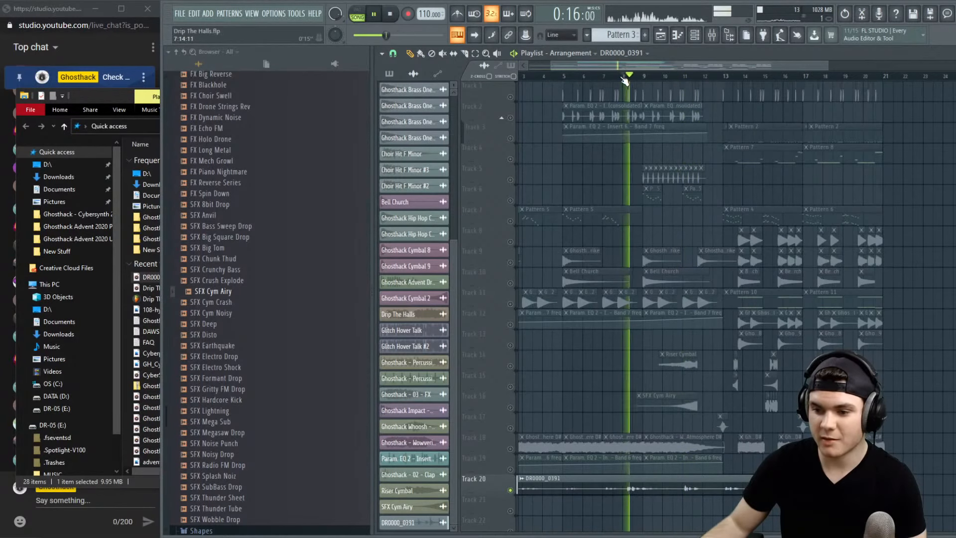
{"action": "key", "text": "space"}
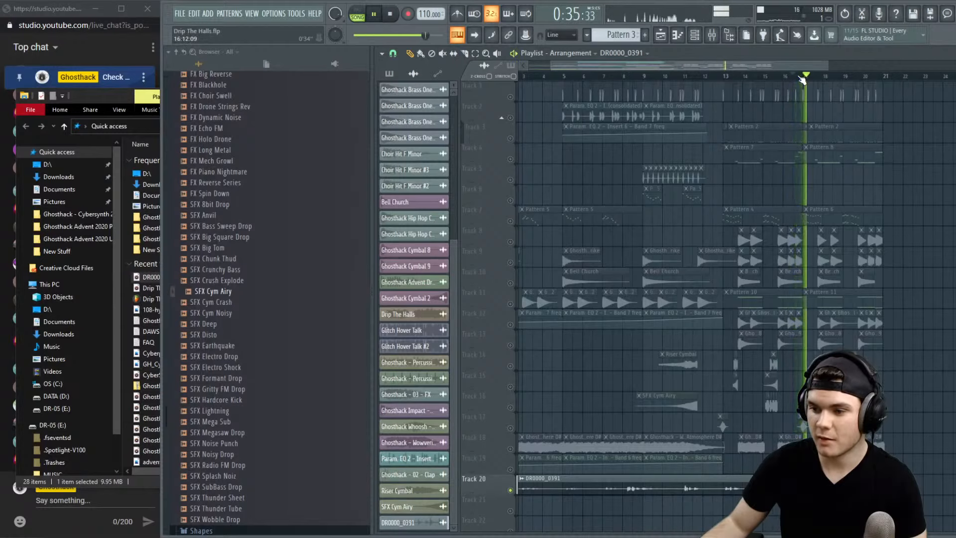
{"action": "key", "text": "space"}
{"action": "key", "text": "space"}
{"action": "left_click", "coordinate": [741, 77]}
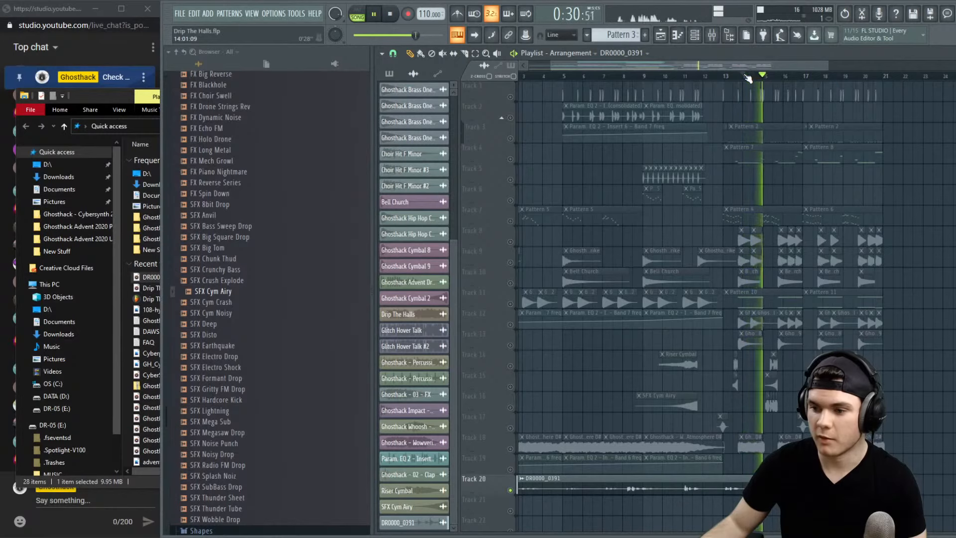
{"action": "key", "text": "space"}
{"action": "key", "text": "space"}
{"action": "scroll", "coordinate": [742, 77], "scroll_direction": "up", "scroll_amount": 3}
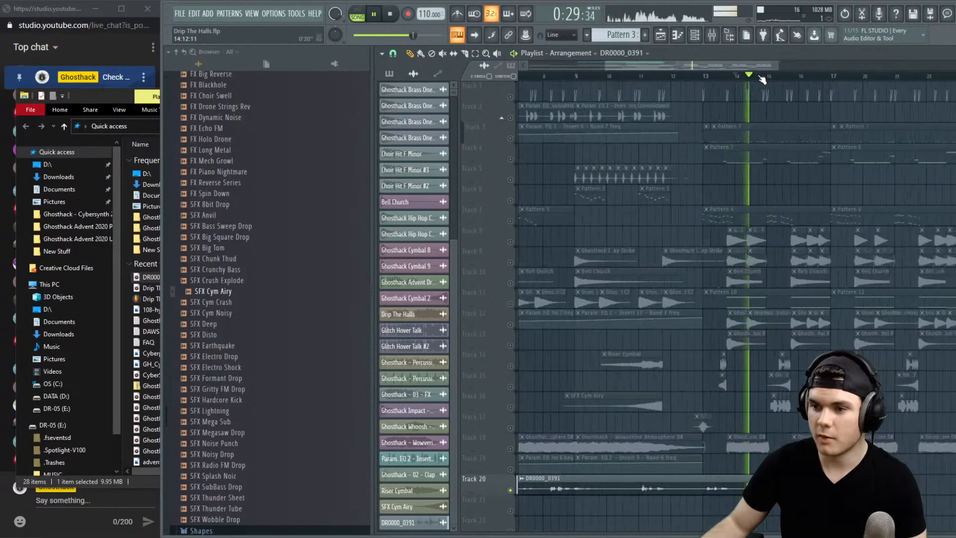
{"action": "key", "text": "space"}
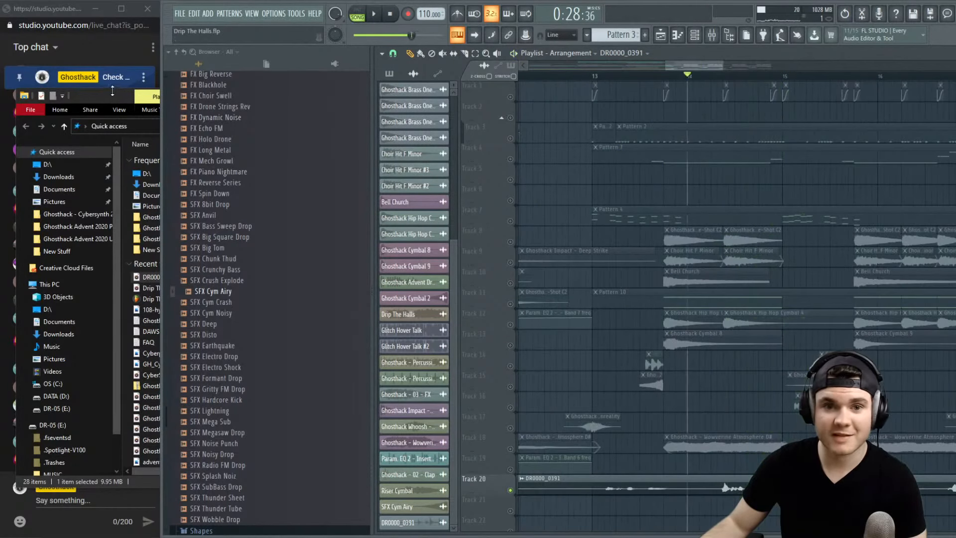
Close the File Explorer window and replay the vocal take that starts around bar 13
{"action": "key", "text": "alt+Tab"}
{"action": "left_click", "coordinate": [513, 97]}
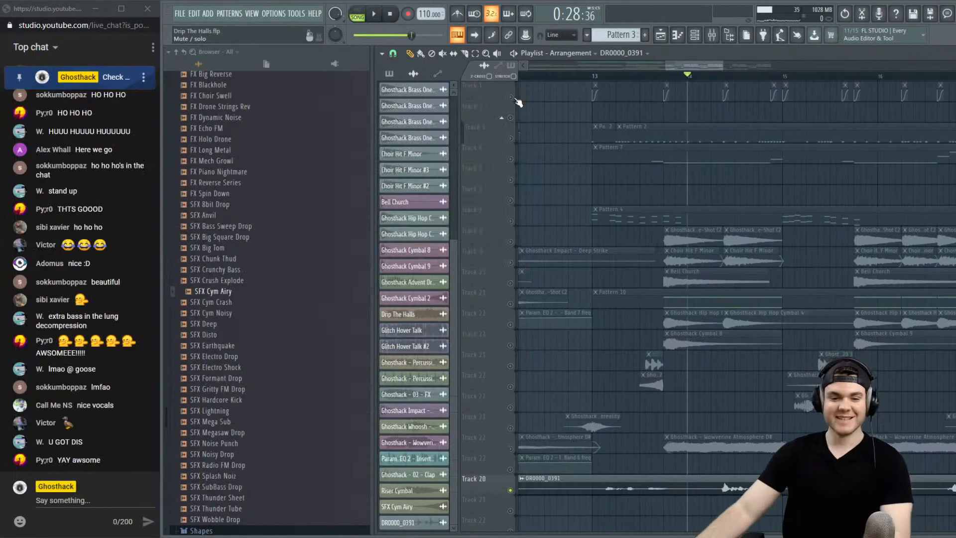
{"action": "key", "text": "space"}
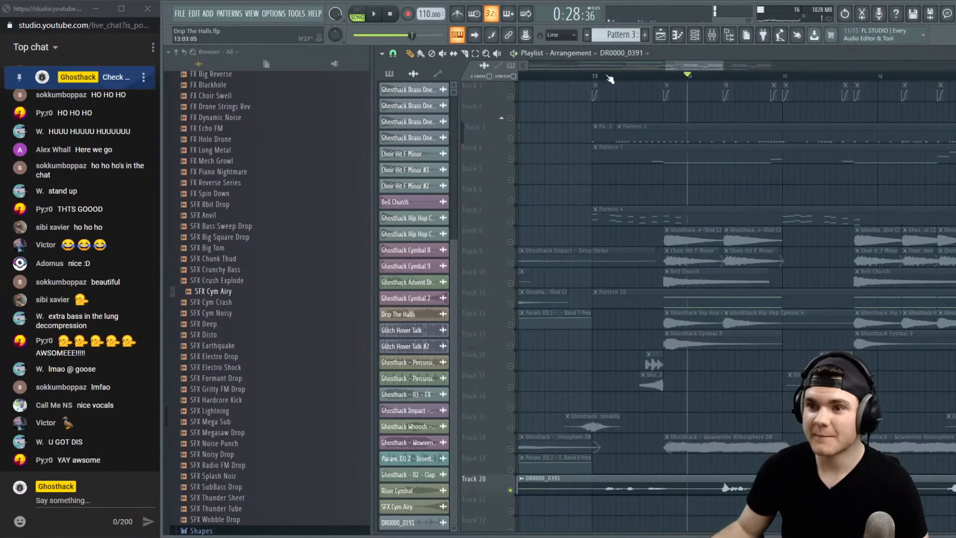
{"action": "left_click", "coordinate": [594, 77]}
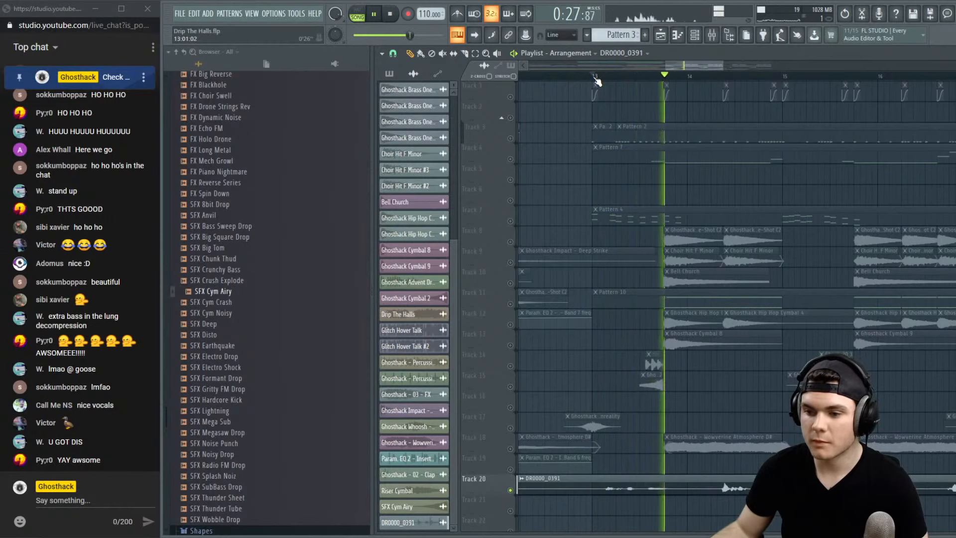
{"action": "scroll", "coordinate": [597, 80], "scroll_direction": "down", "scroll_amount": 3}
{"action": "left_click", "coordinate": [596, 79]}
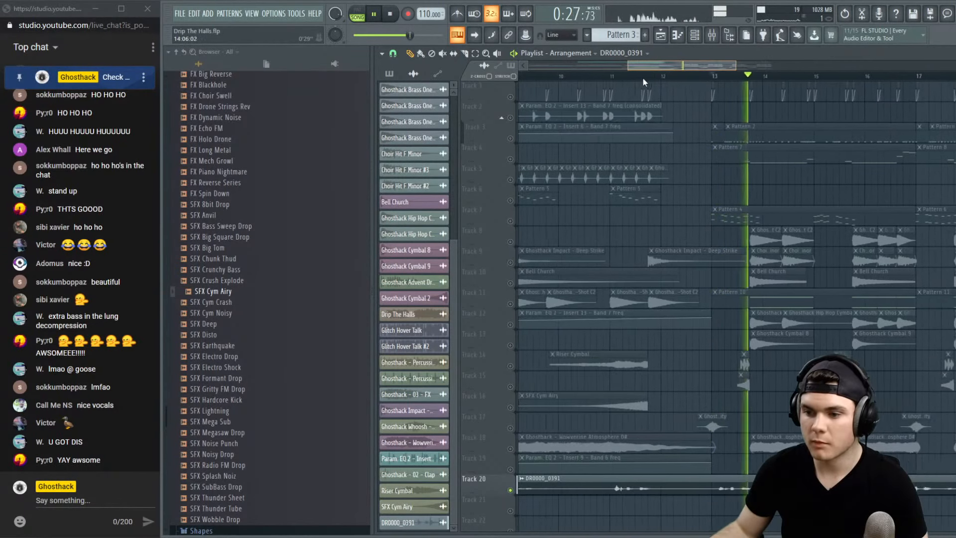
{"action": "key", "text": "space"}
{"action": "scroll", "coordinate": [758, 76], "scroll_direction": "down", "scroll_amount": 3}
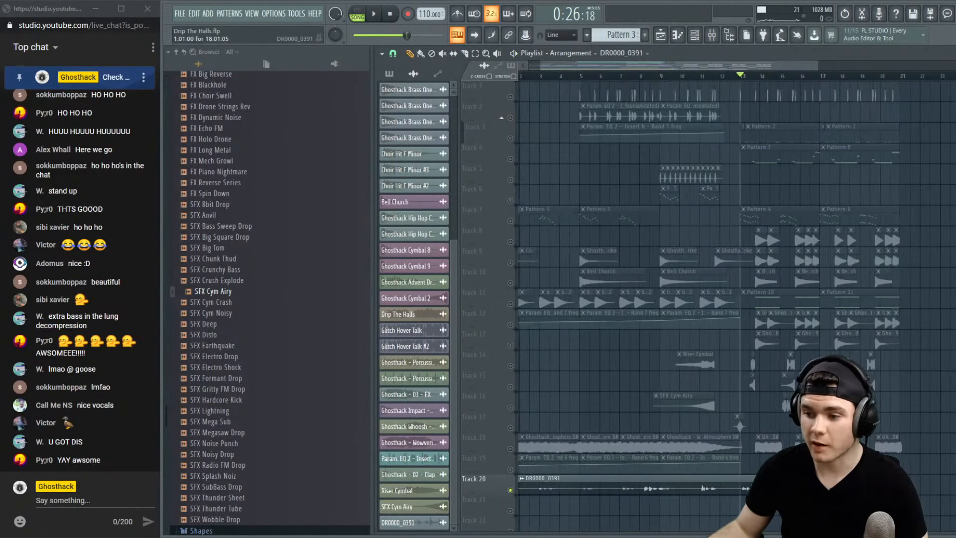
Check the DR0000_0391 clip's channel settings, and slice the clip at bar 13
{"action": "double_click", "coordinate": [753, 480]}
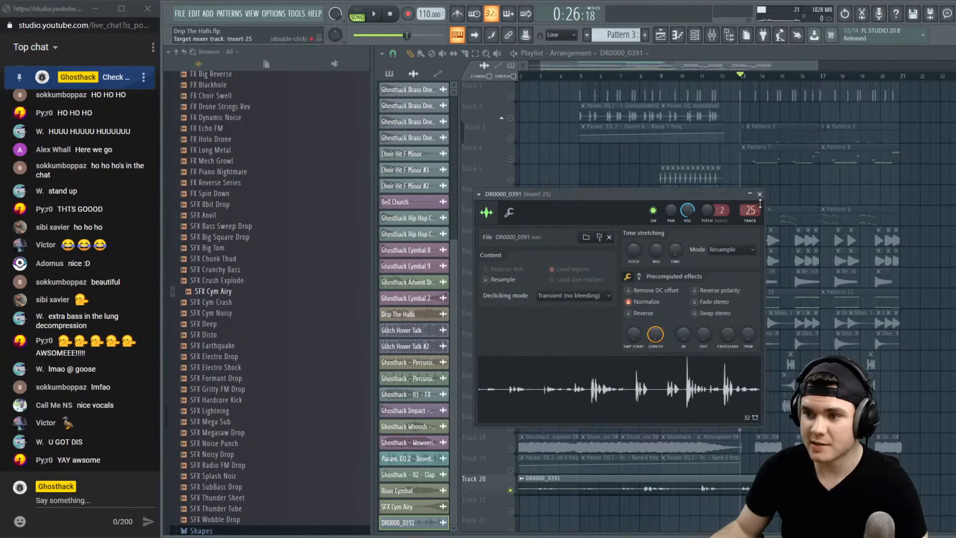
{"action": "left_click", "coordinate": [759, 194]}
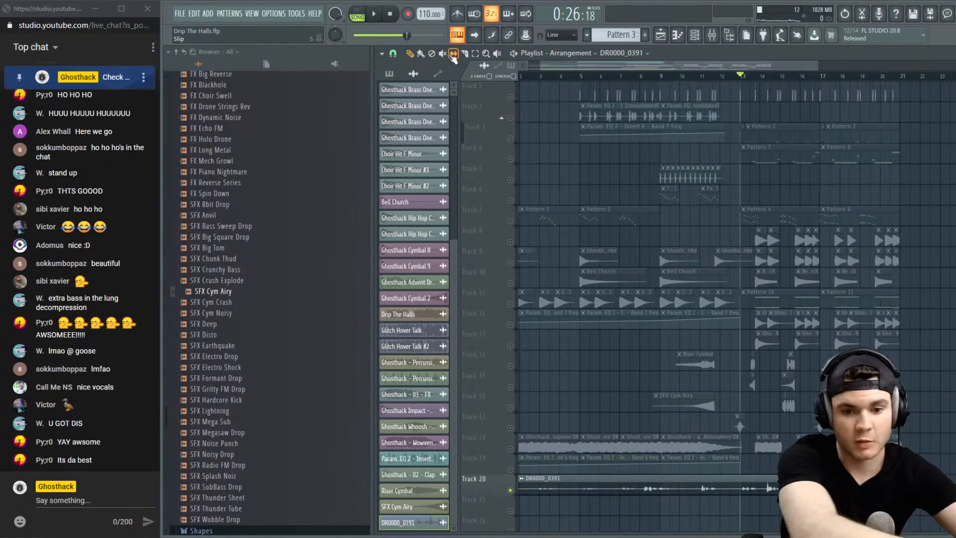
{"action": "key", "text": "space"}
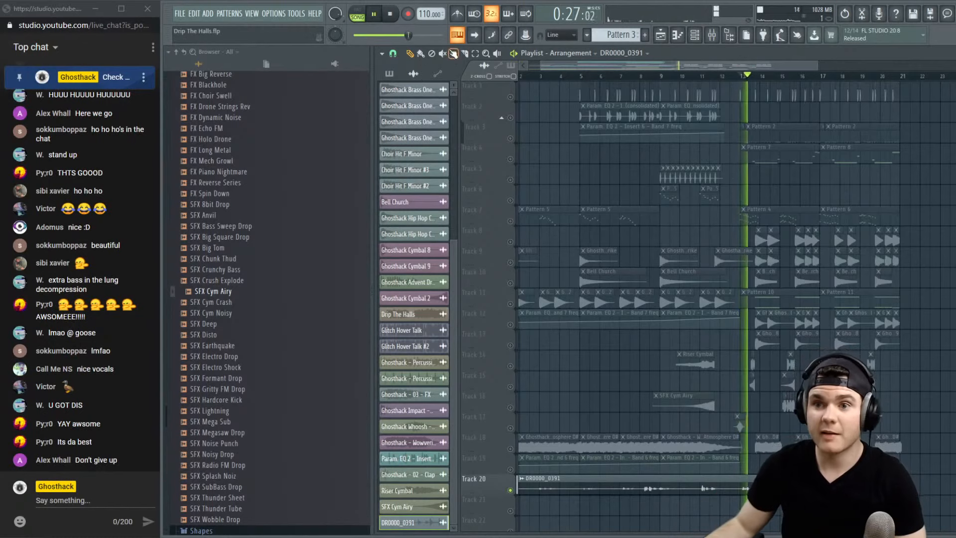
{"action": "key", "text": "space"}
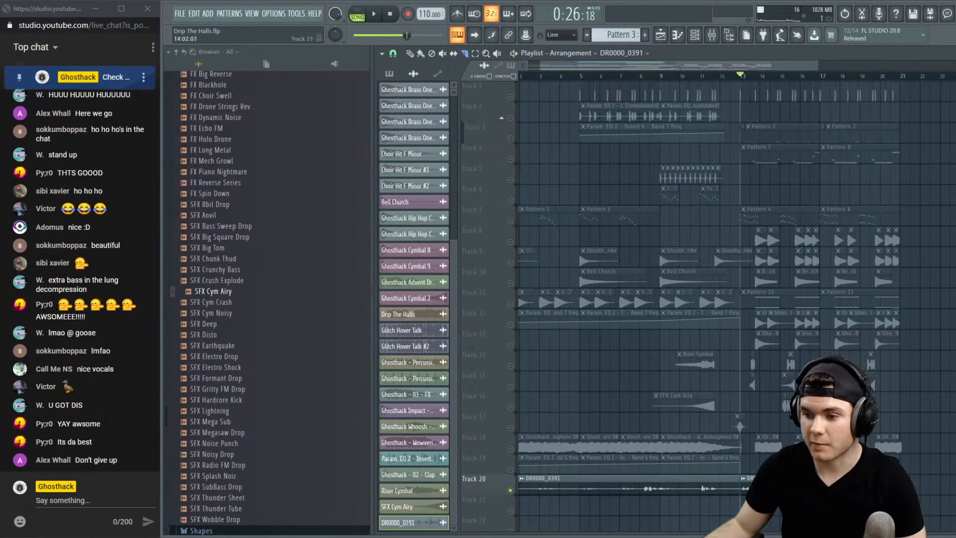
Audition the early part of the recording around bars 7, 3 and 5
{"action": "key", "text": "space"}
{"action": "left_click", "coordinate": [639, 75]}
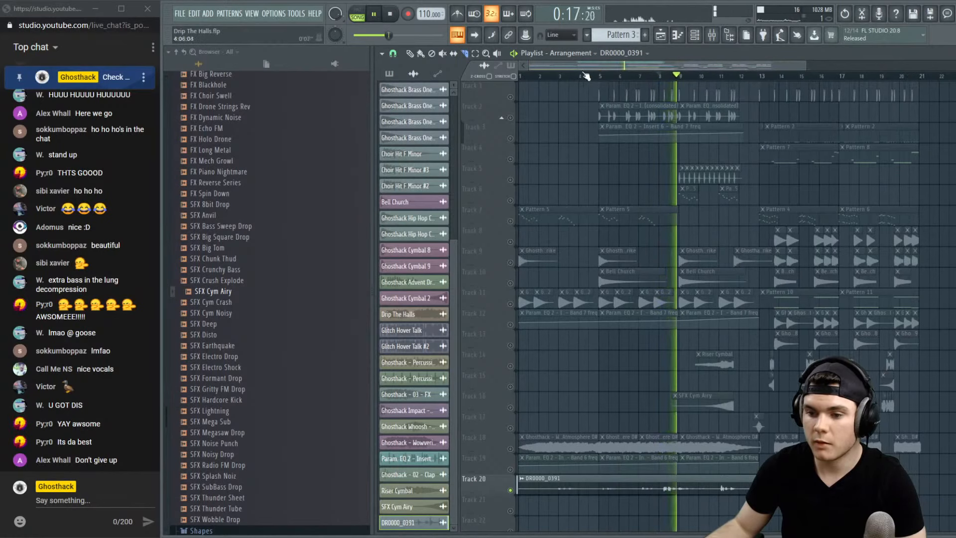
{"action": "left_click", "coordinate": [560, 75]}
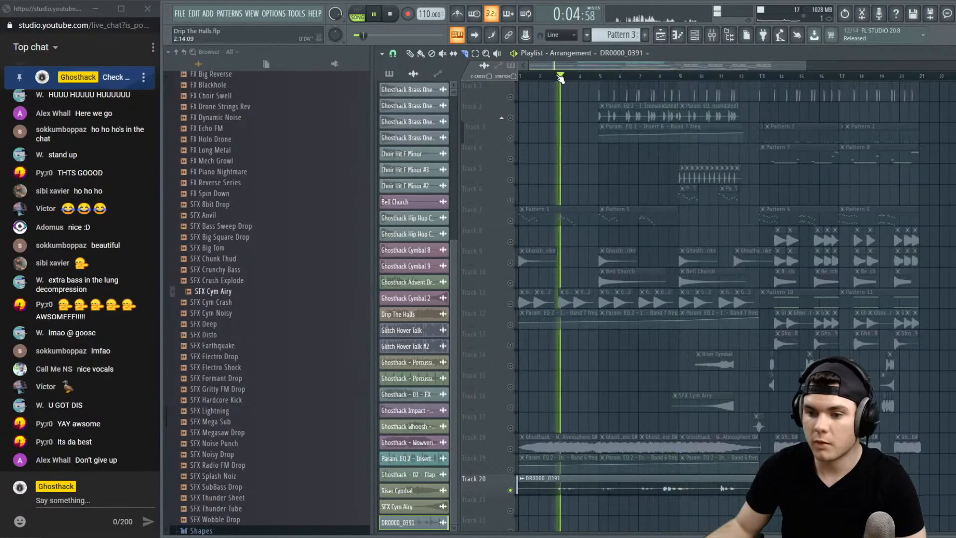
{"action": "key", "text": "space"}
{"action": "left_click", "coordinate": [600, 76]}
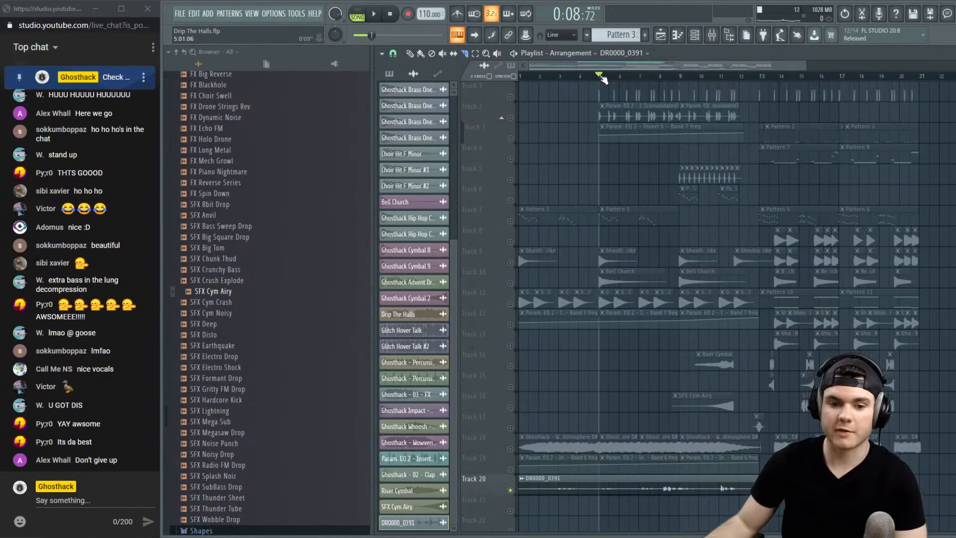
{"action": "key", "text": "space"}
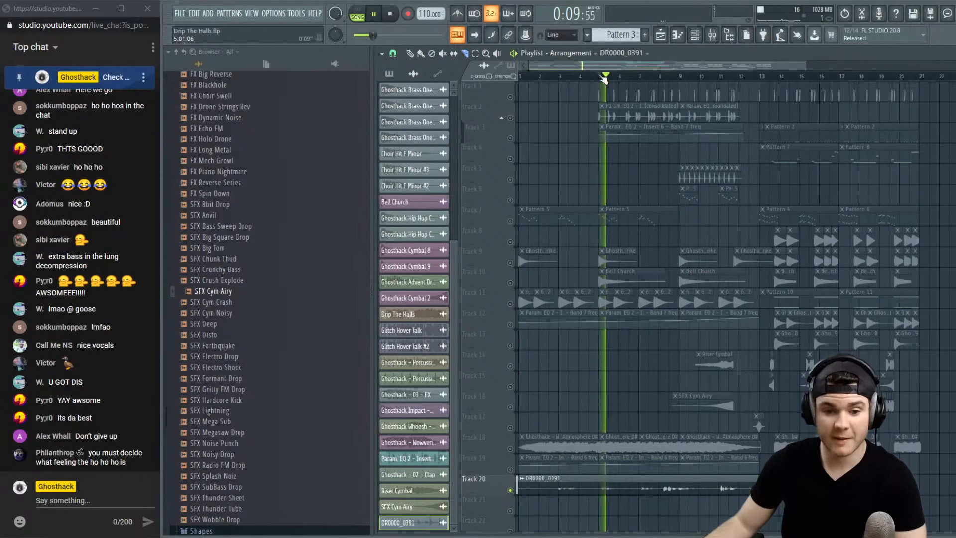
{"action": "key", "text": "space"}
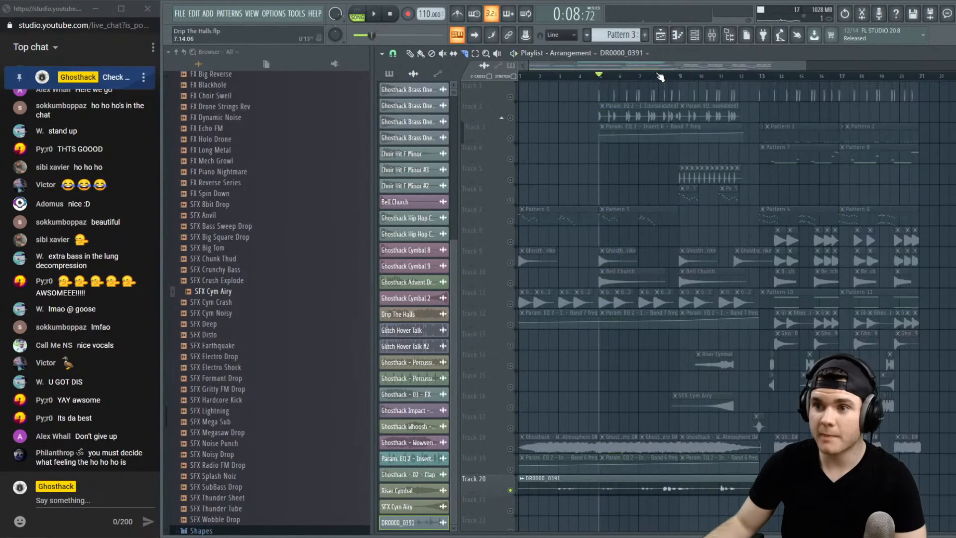
Audition the vocal takes around bars 8, 11 and 16 of the recording
{"action": "left_click", "coordinate": [656, 76]}
{"action": "key", "text": "space"}
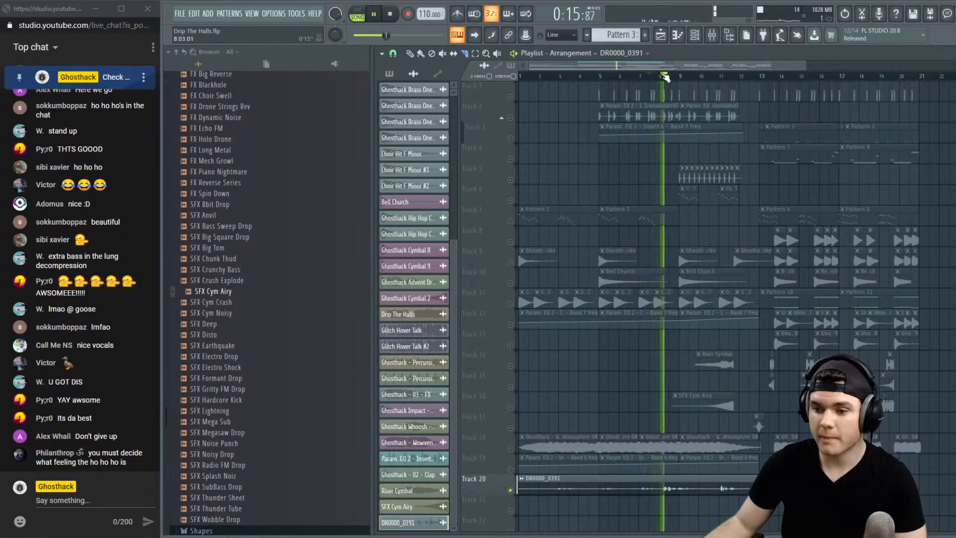
{"action": "left_click", "coordinate": [720, 76]}
{"action": "key", "text": "space"}
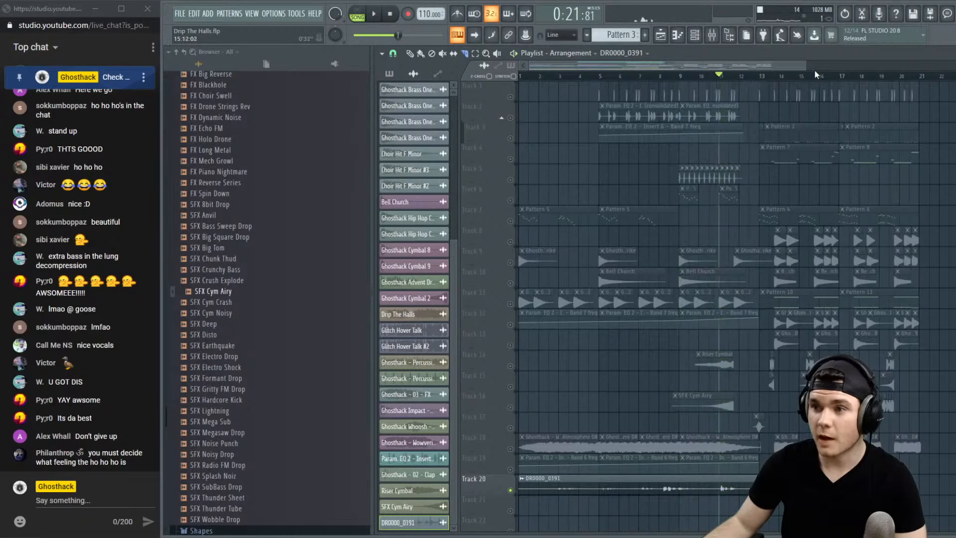
{"action": "key", "text": "space"}
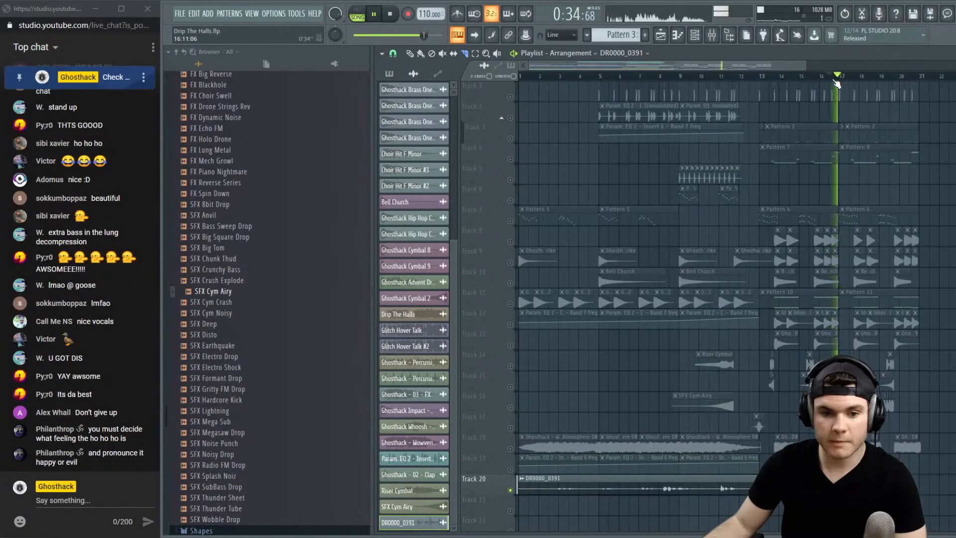
{"action": "key", "text": "space"}
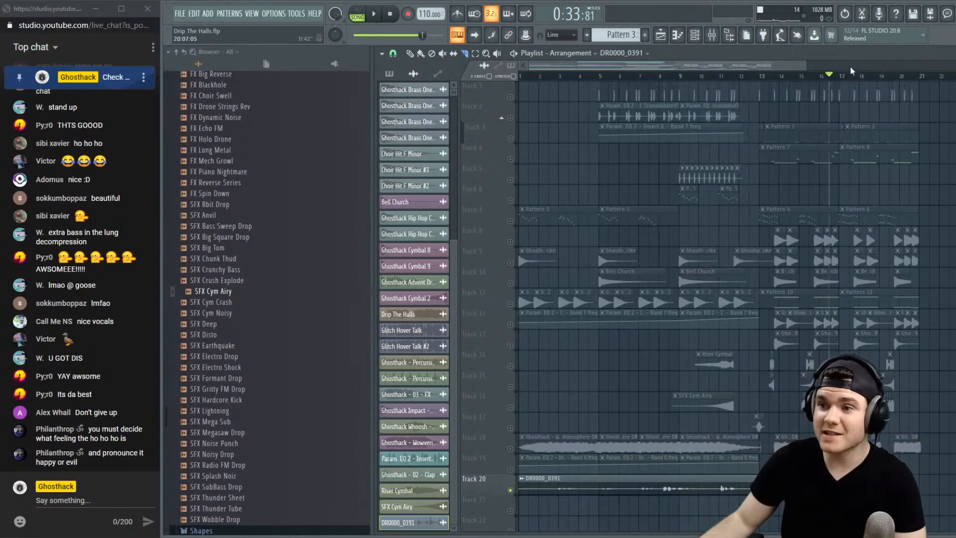
Replay the recording from bar 13 and delete the DR0000_0391 clip from Track 20
{"action": "left_click", "coordinate": [761, 76]}
{"action": "key", "text": "space"}
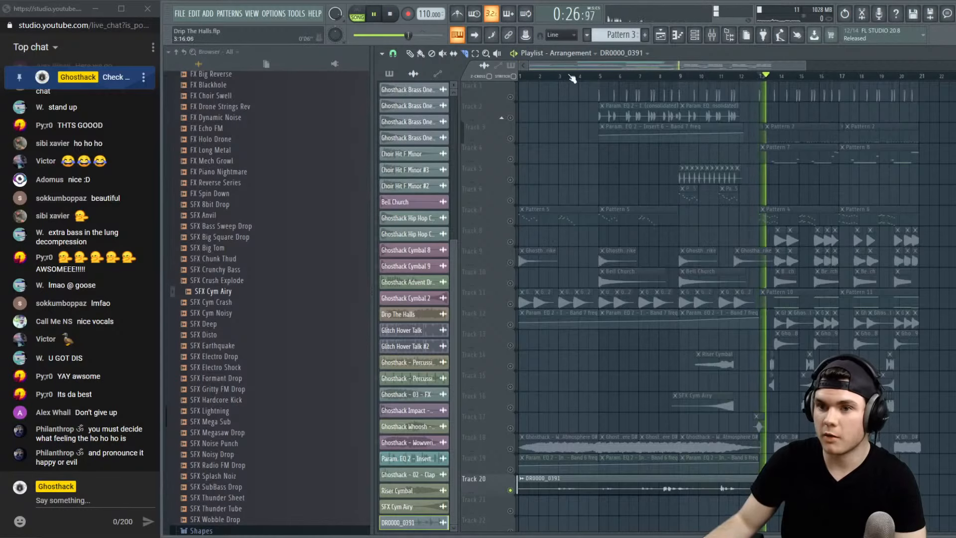
{"action": "key", "text": "space"}
{"action": "right_click", "coordinate": [706, 492]}
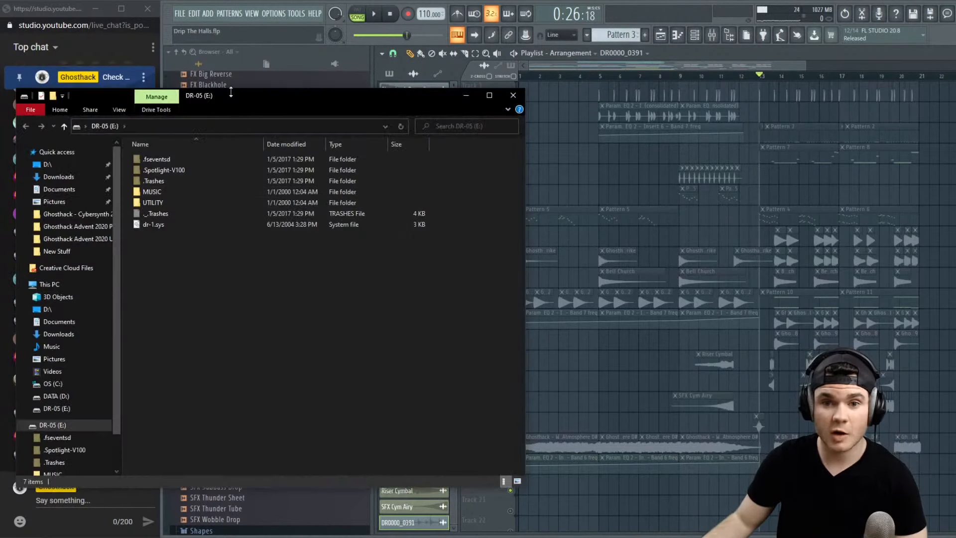
Copy the DR0000_0392 recording from the MUSIC folder on the DR-05 recorder to the D drive
{"action": "left_click_drag", "start_coordinate": [230, 105], "coordinate": [572, 99]}
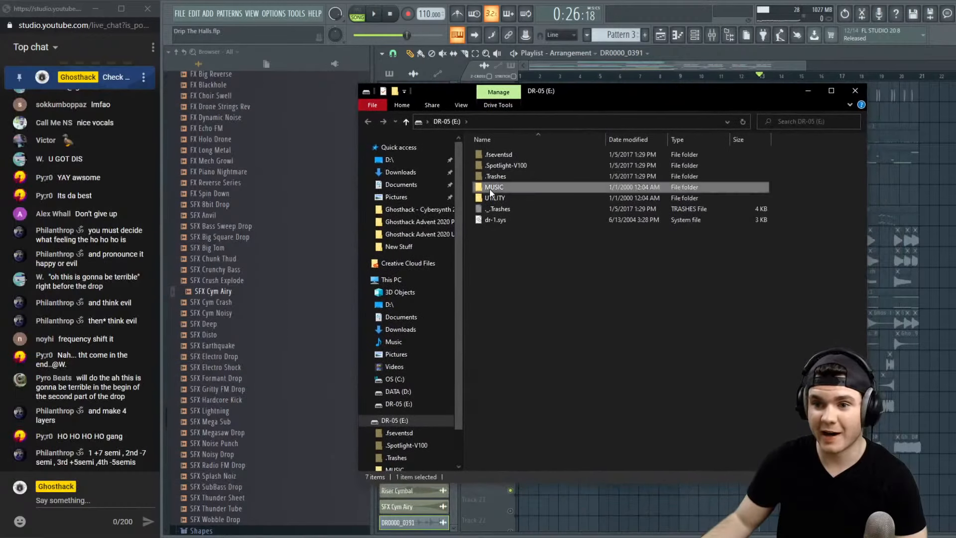
{"action": "double_click", "coordinate": [488, 188]}
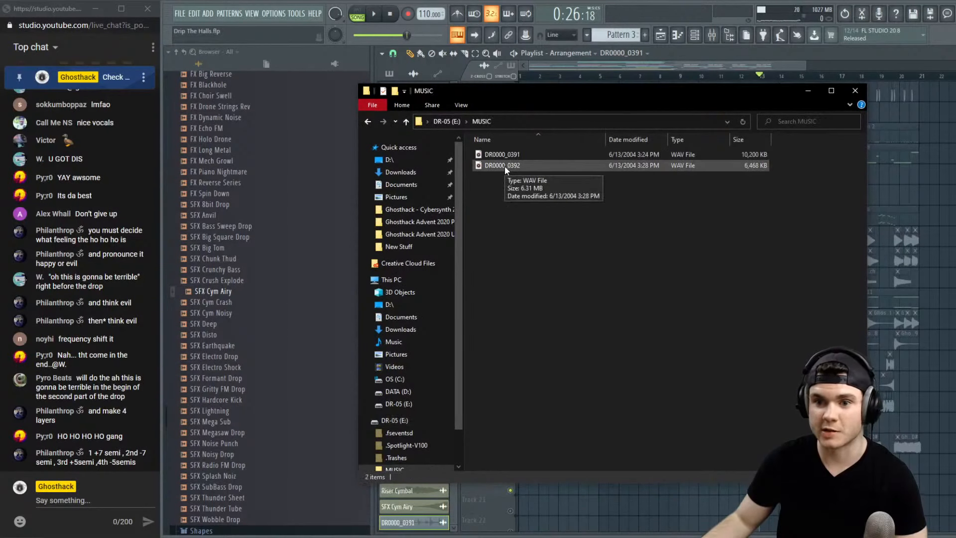
{"action": "left_click_drag", "start_coordinate": [504, 166], "coordinate": [409, 159]}
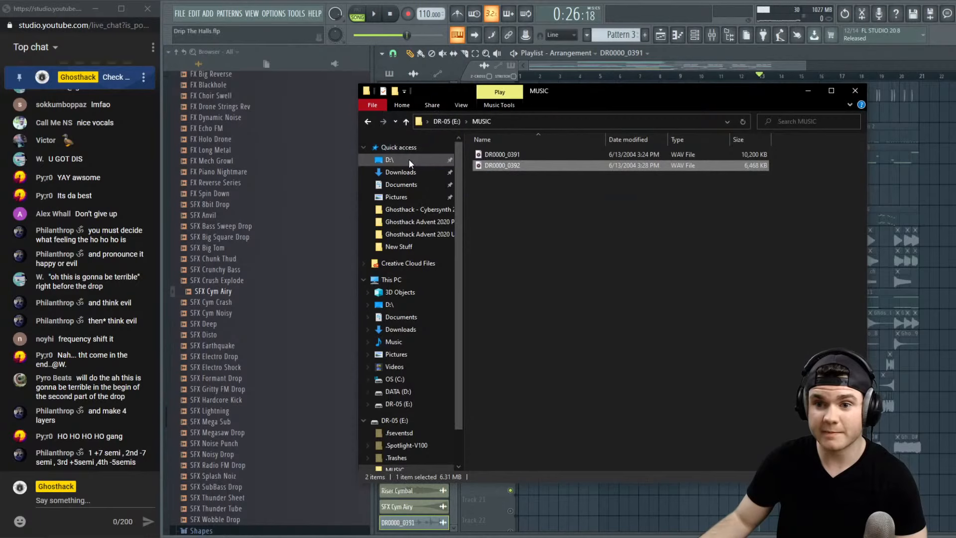
Place the DR0000_0392 recording from the D drive on Track 20 of the playlist
{"action": "left_click", "coordinate": [391, 159]}
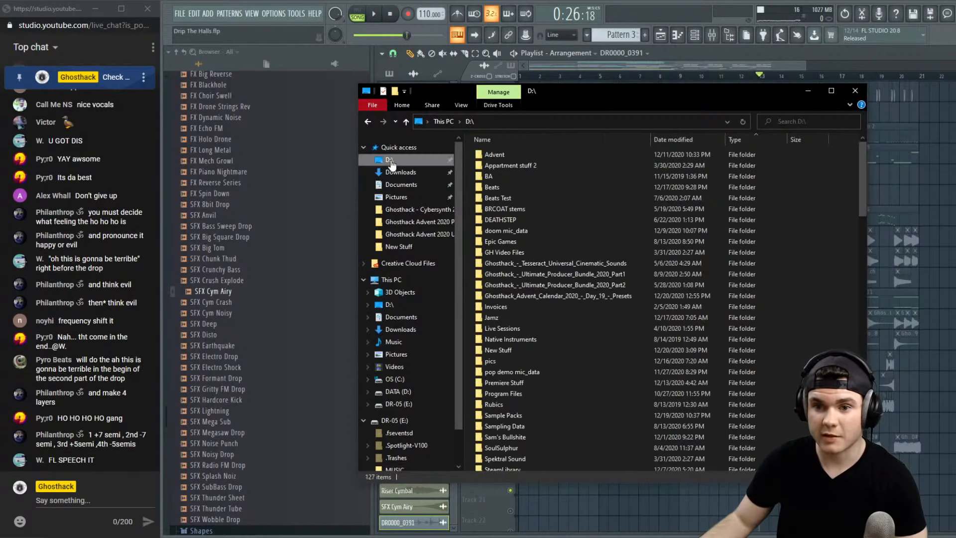
{"action": "scroll", "coordinate": [627, 273], "scroll_direction": "down", "scroll_amount": 10}
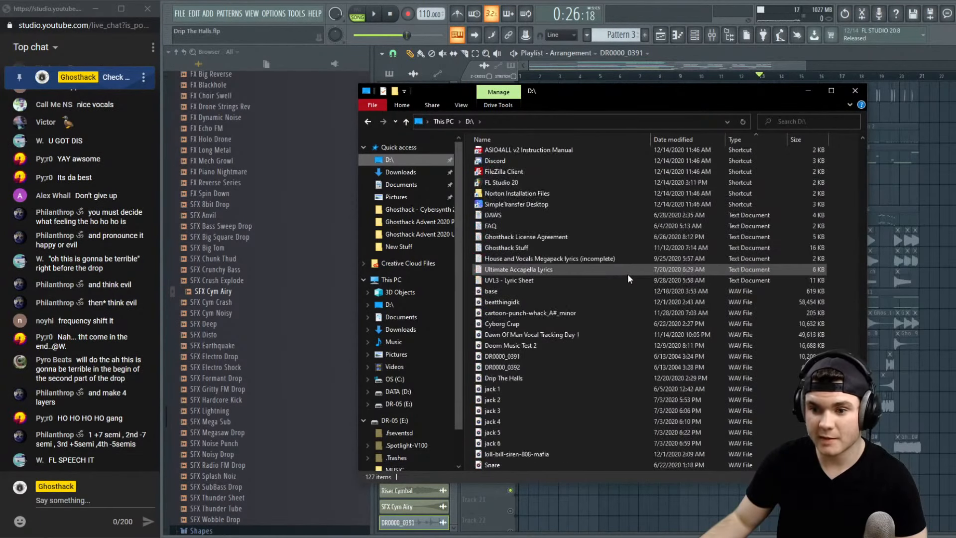
{"action": "left_click_drag", "start_coordinate": [501, 366], "coordinate": [590, 467]}
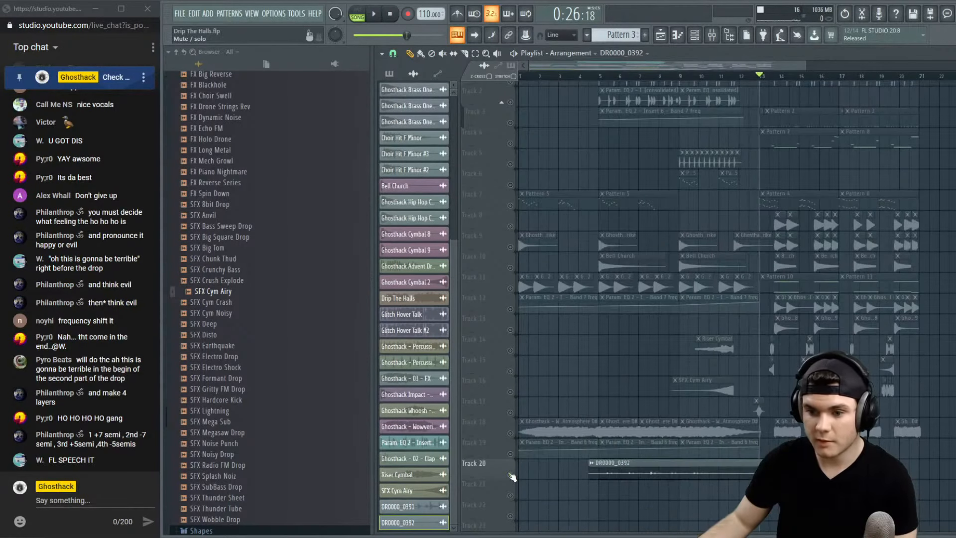
{"action": "key", "text": "space"}
{"action": "key", "text": "space"}
Route the DR0000_0392 audio clip to mixer track 25
{"action": "double_click", "coordinate": [719, 468]}
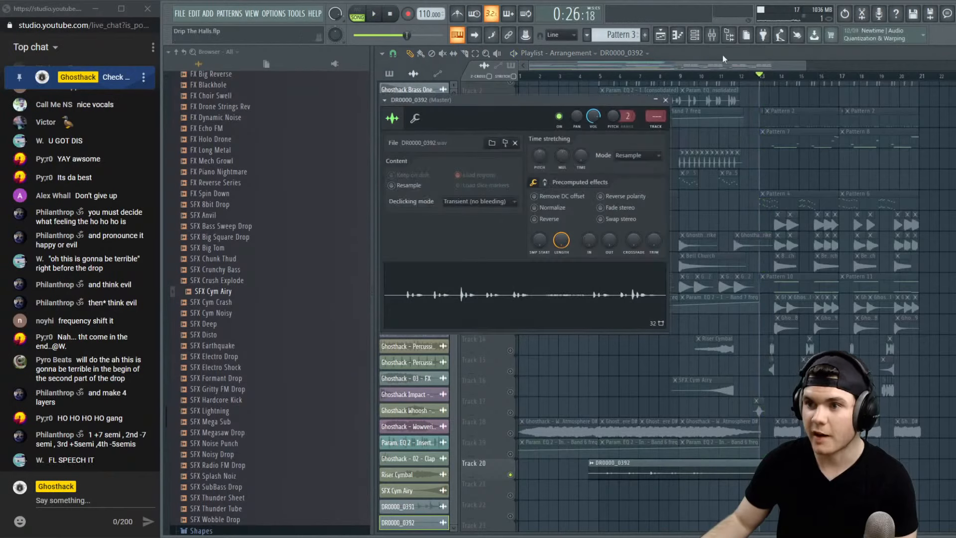
{"action": "left_click", "coordinate": [712, 35]}
{"action": "left_click_drag", "start_coordinate": [655, 118], "coordinate": [635, 110]}
{"action": "key", "text": "space"}
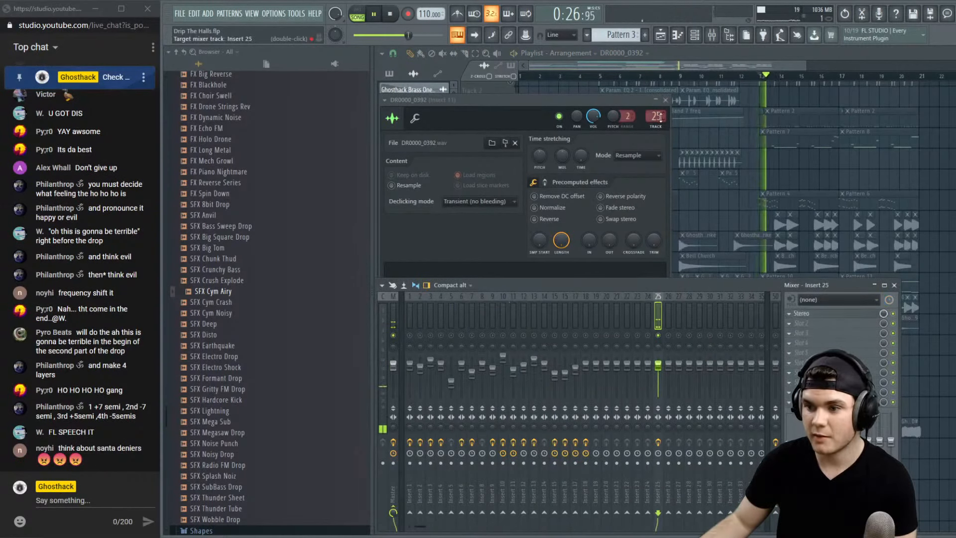
Normalize the DR0000_0392 audio clip and play it back
{"action": "key", "text": "space"}
{"action": "left_click", "coordinate": [613, 147]}
{"action": "left_click", "coordinate": [552, 210]}
{"action": "key", "text": "space"}
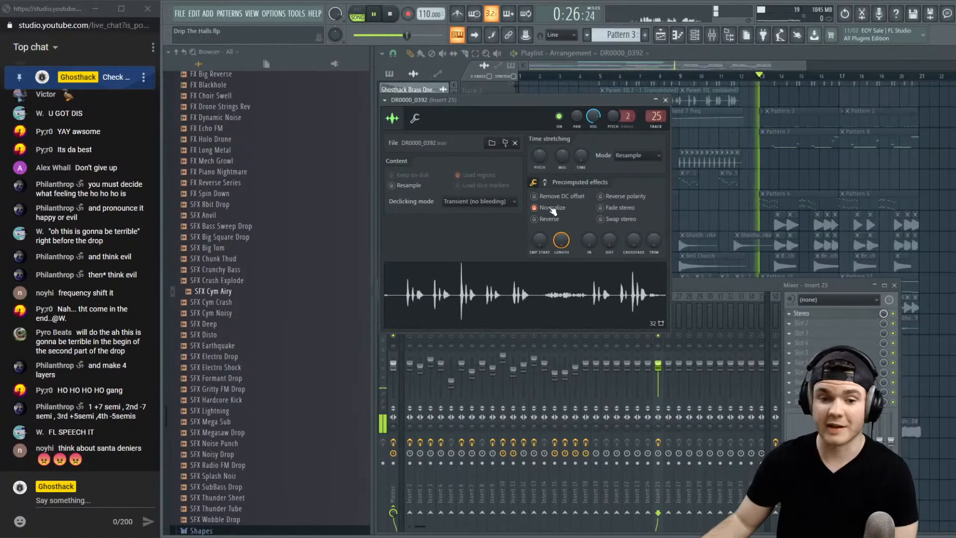
{"action": "key", "text": "space"}
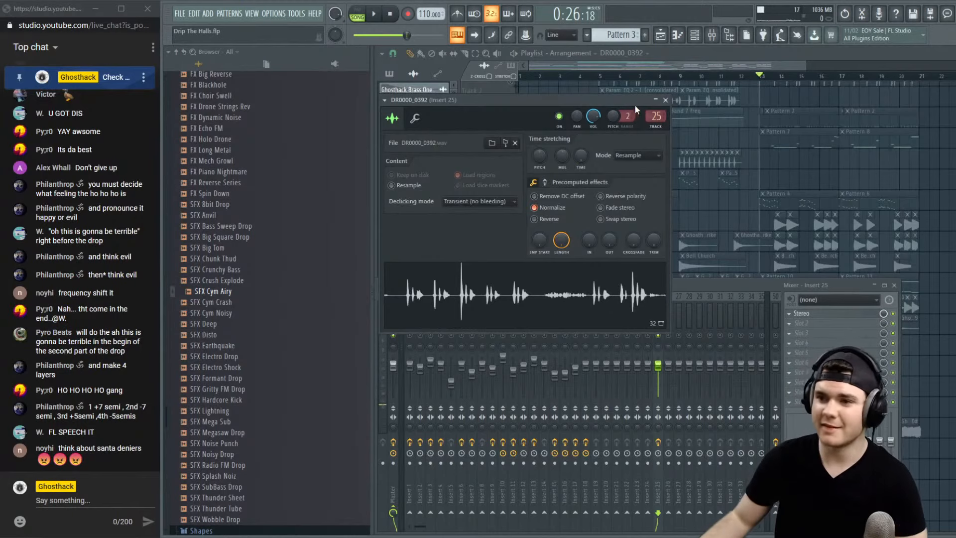
Close the DR0000_0392 channel settings and audition the start of the new recording around bar 5
{"action": "left_click", "coordinate": [666, 101]}
{"action": "left_click", "coordinate": [764, 77]}
{"action": "scroll", "coordinate": [766, 78], "scroll_direction": "up", "scroll_amount": 3}
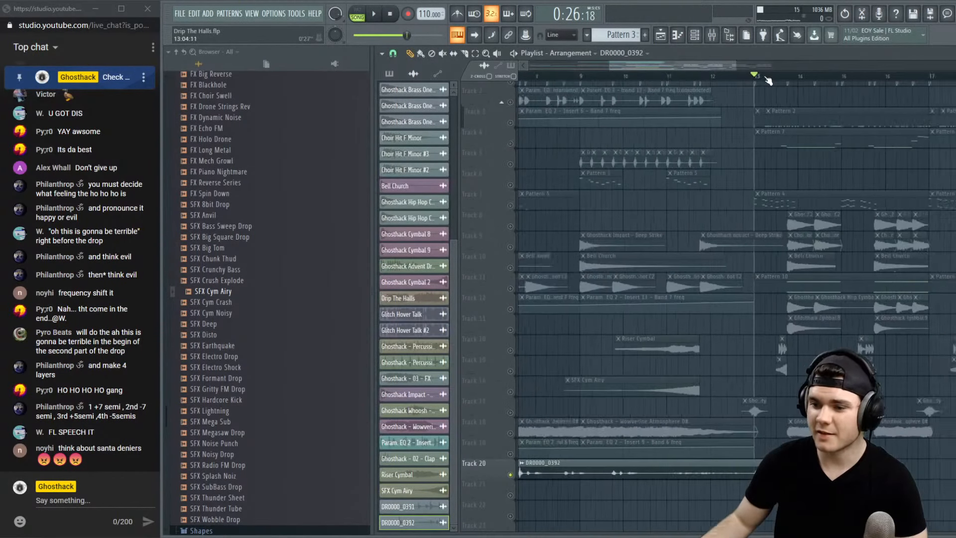
{"action": "scroll", "coordinate": [766, 78], "scroll_direction": "down", "scroll_amount": 2}
{"action": "key", "text": "space"}
{"action": "left_click_drag", "start_coordinate": [579, 76], "coordinate": [541, 77]}
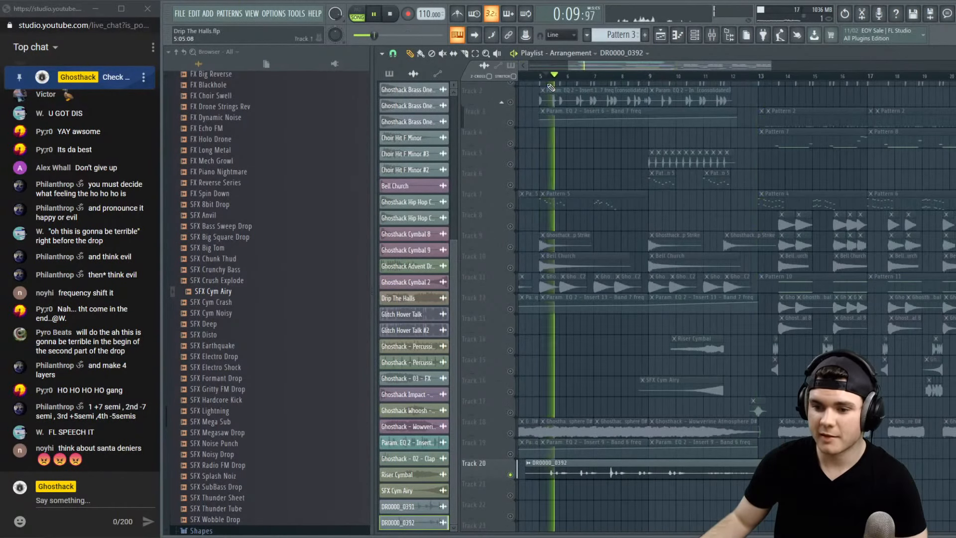
{"action": "key", "text": "space"}
Audition the vocal takes around bars 6, 7 and 8 of the DR0000_0392 recording
{"action": "left_click", "coordinate": [589, 77]}
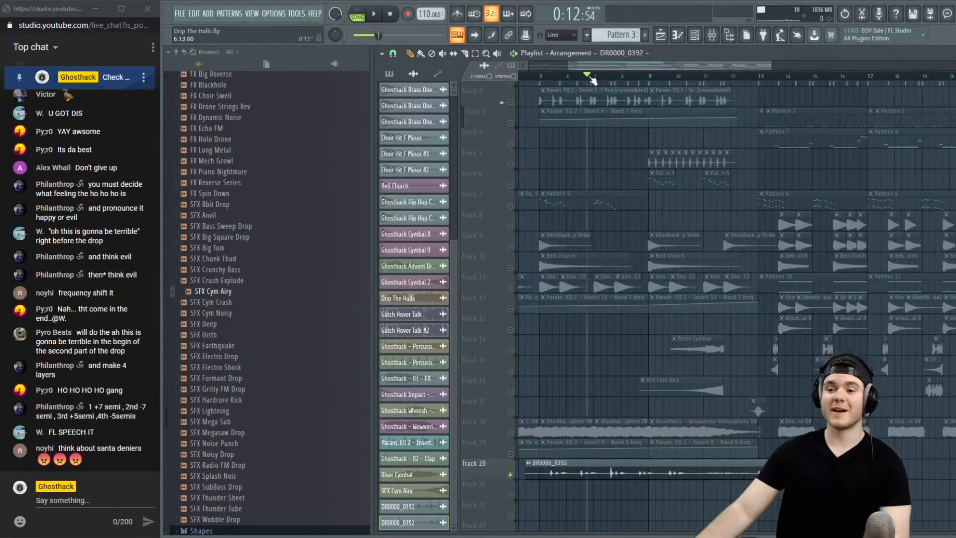
{"action": "left_click_drag", "start_coordinate": [588, 78], "coordinate": [581, 78]}
{"action": "key", "text": "space"}
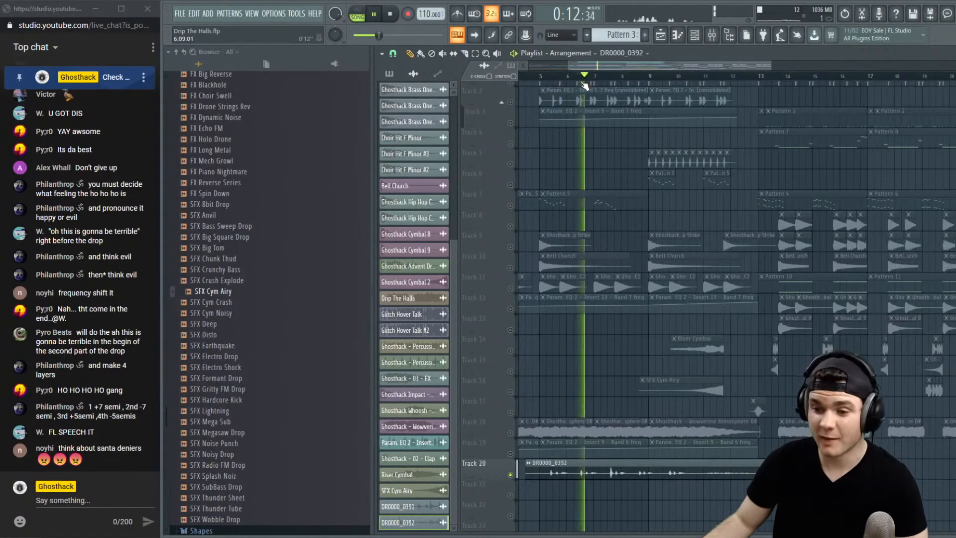
{"action": "key", "text": "space"}
{"action": "left_click", "coordinate": [615, 79]}
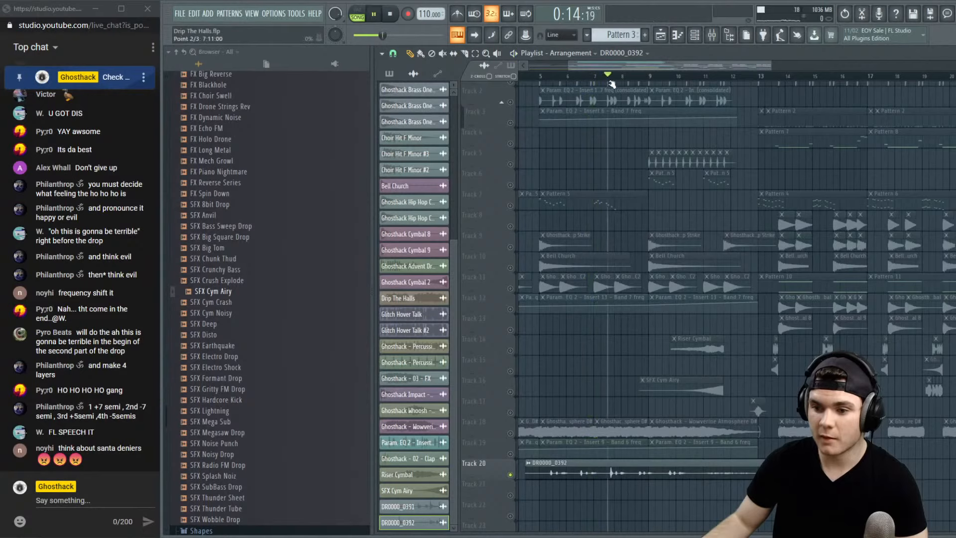
{"action": "key", "text": "space"}
{"action": "left_click", "coordinate": [636, 77]}
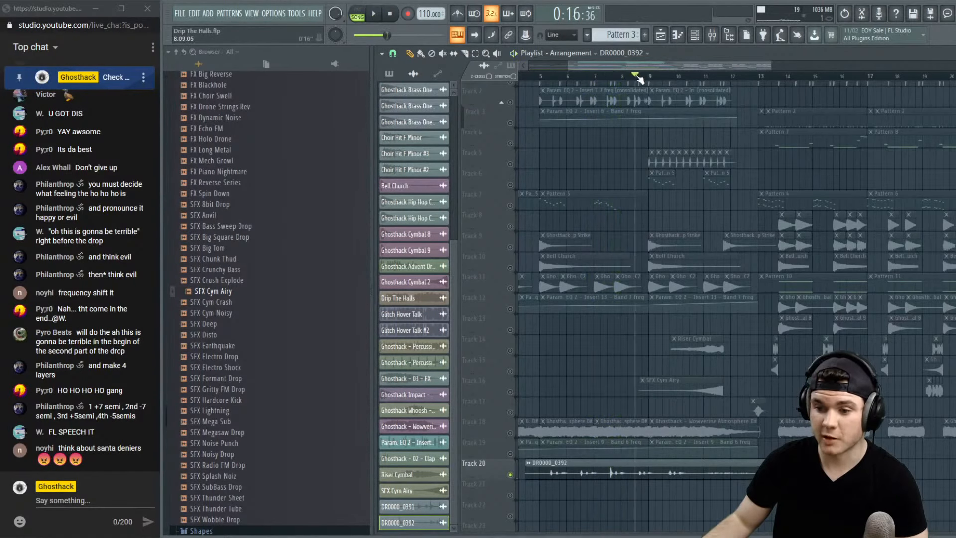
{"action": "key", "text": "space"}
Slice the DR0000_0392 clip, delete the unwanted part, and place the kept take on Track 20 just before the drop at bar 13
{"action": "key", "text": "space"}
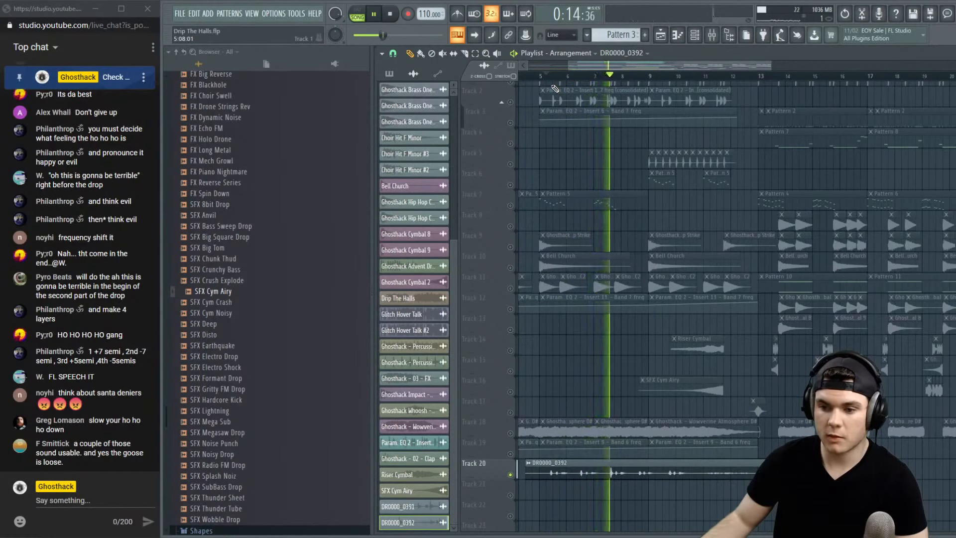
{"action": "key", "text": "space"}
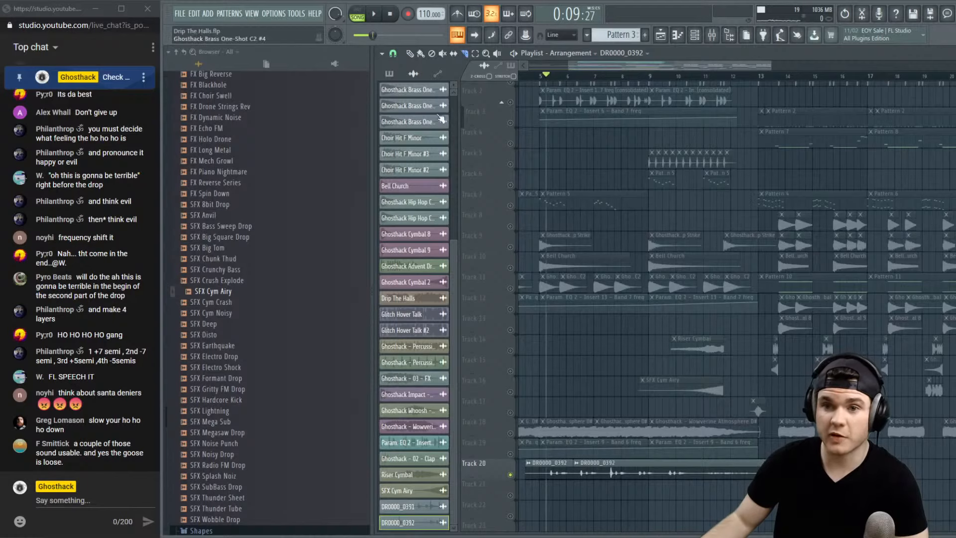
{"action": "left_click", "coordinate": [409, 54]}
{"action": "right_click", "coordinate": [617, 469]}
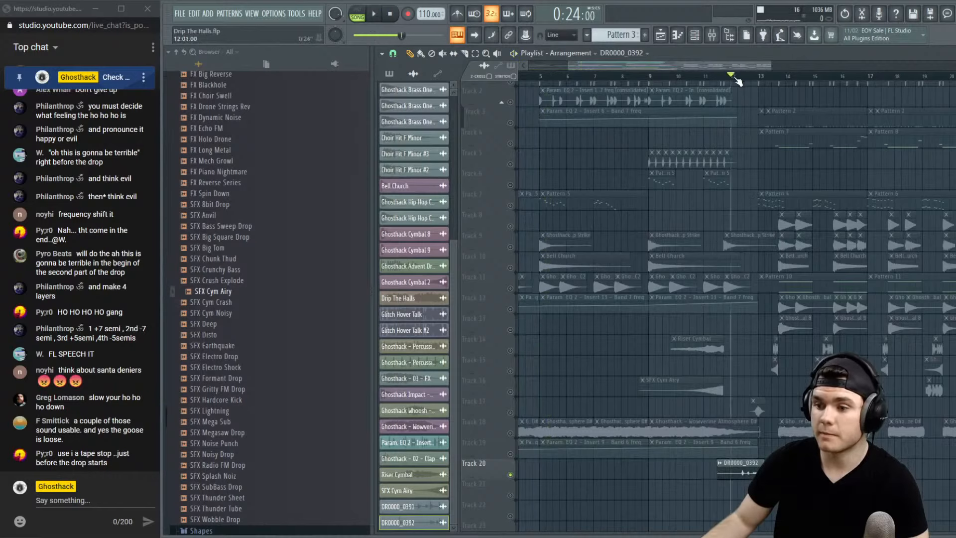
Shift the DR0000_0392 vocal's pitch by -500 cents and set its time stretching mode to Auto, checking it with playback from bar 12
{"action": "key", "text": "space"}
{"action": "double_click", "coordinate": [753, 464]}
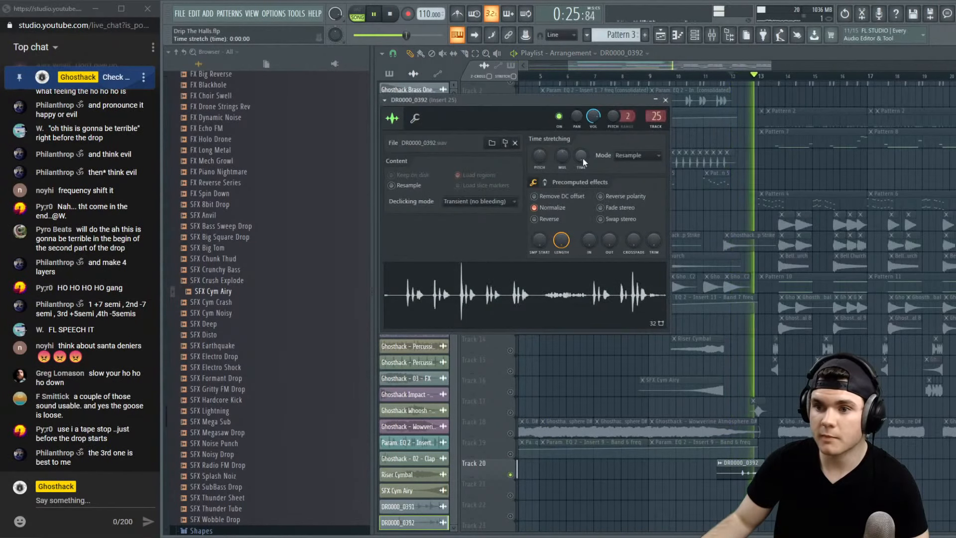
{"action": "key", "text": "space"}
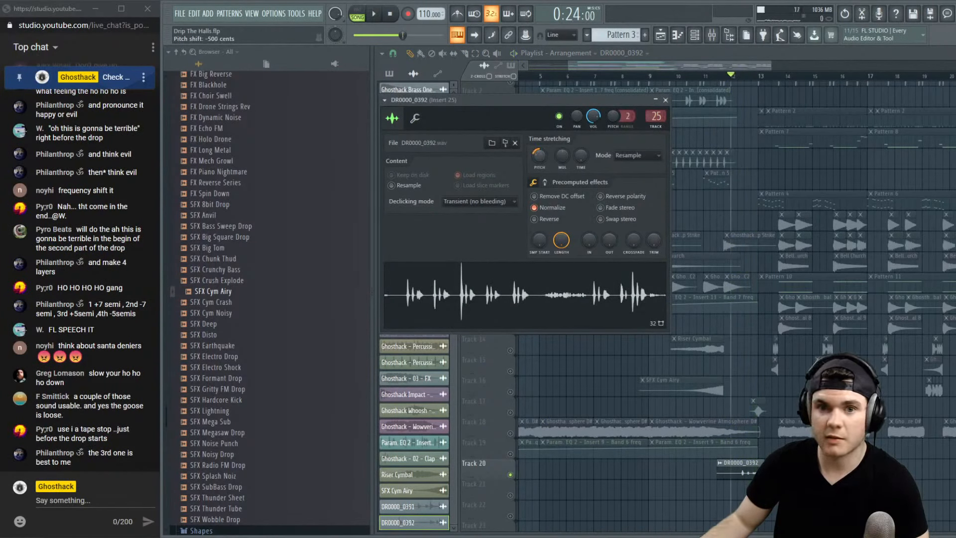
{"action": "key", "text": "space"}
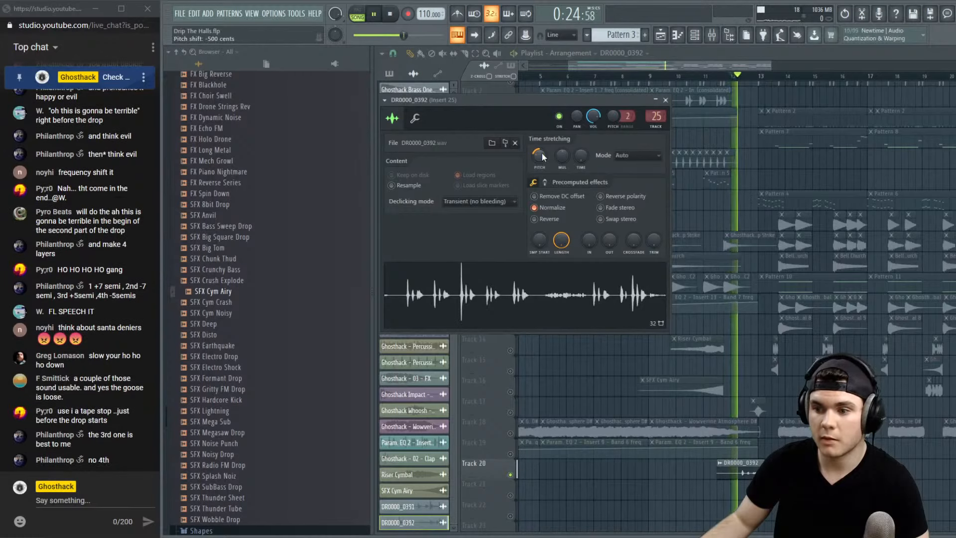
{"action": "key", "text": "space"}
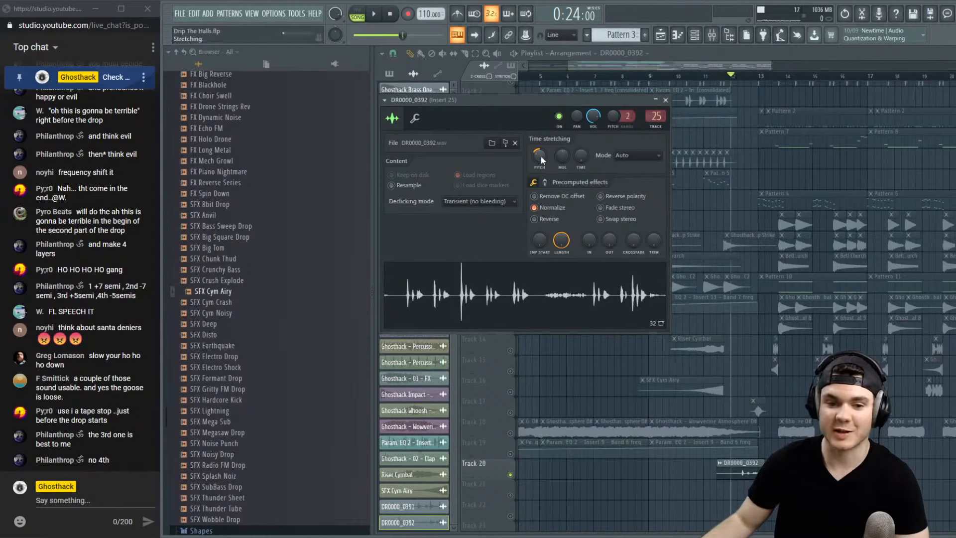
{"action": "key", "text": "space"}
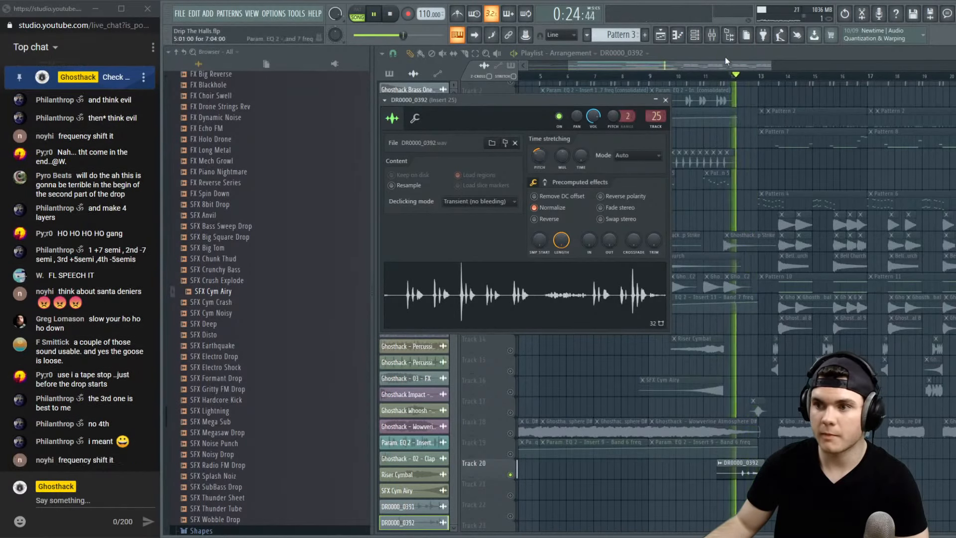
Add Soundgoodizer to slot 2 of mixer Insert 25 and listen to the vocal through it
{"action": "scroll", "coordinate": [765, 81], "scroll_direction": "up", "scroll_amount": 2}
{"action": "scroll", "coordinate": [765, 80], "scroll_direction": "up", "scroll_amount": 1}
{"action": "left_click", "coordinate": [666, 100]}
{"action": "key", "text": "space"}
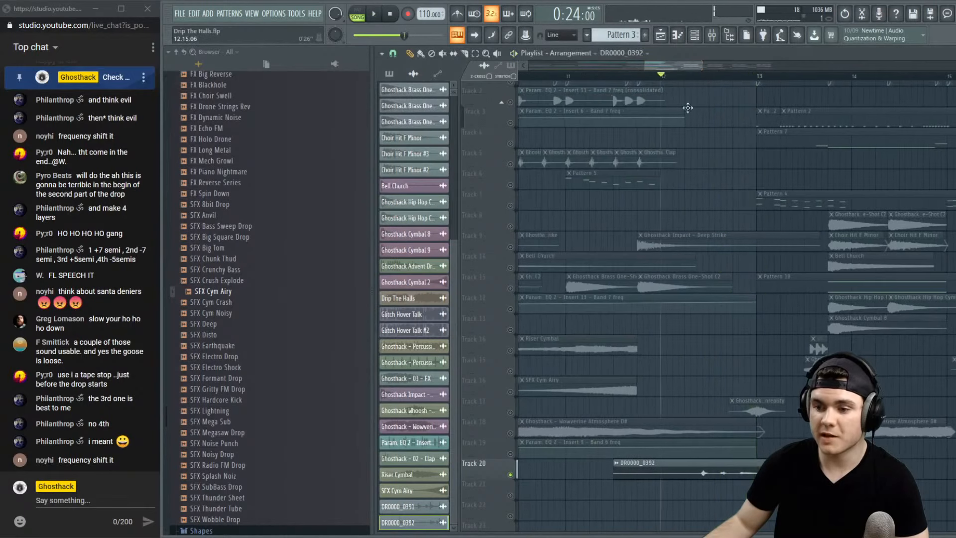
{"action": "left_click", "coordinate": [715, 34]}
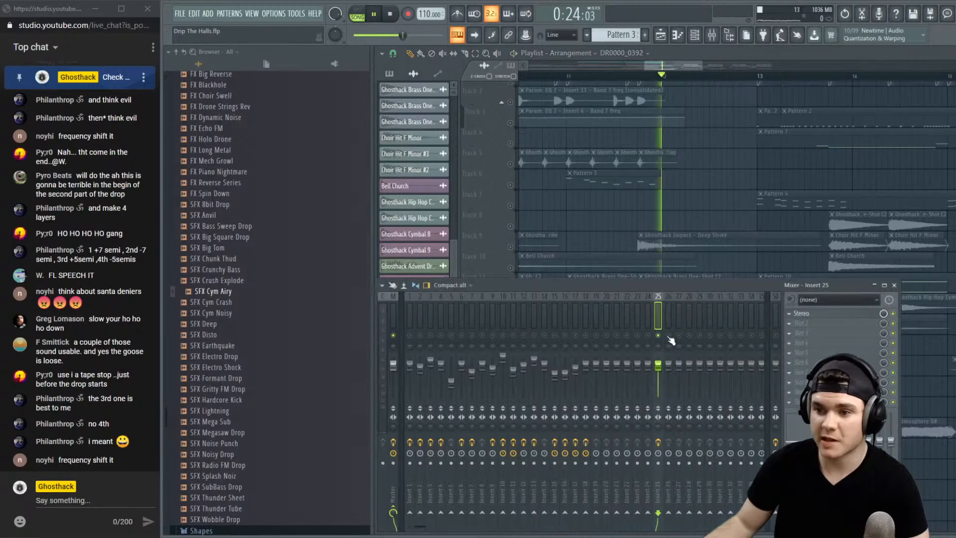
{"action": "left_click", "coordinate": [826, 322]}
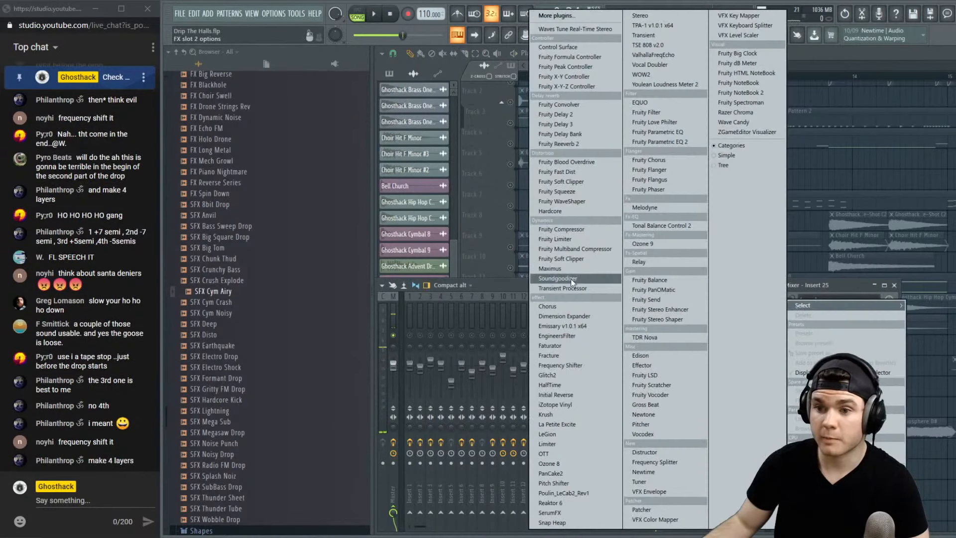
{"action": "left_click", "coordinate": [558, 278]}
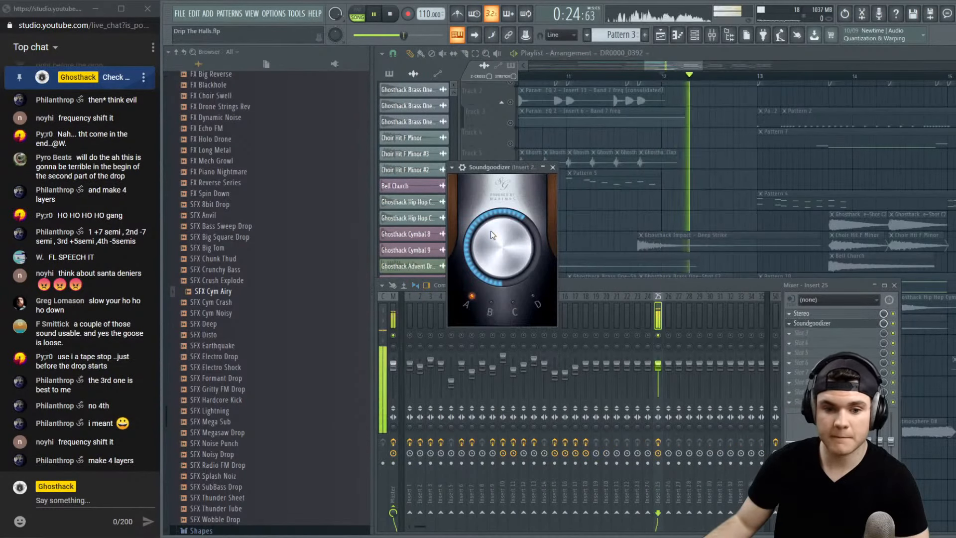
{"action": "left_click", "coordinate": [820, 324]}
{"action": "key", "text": "space"}
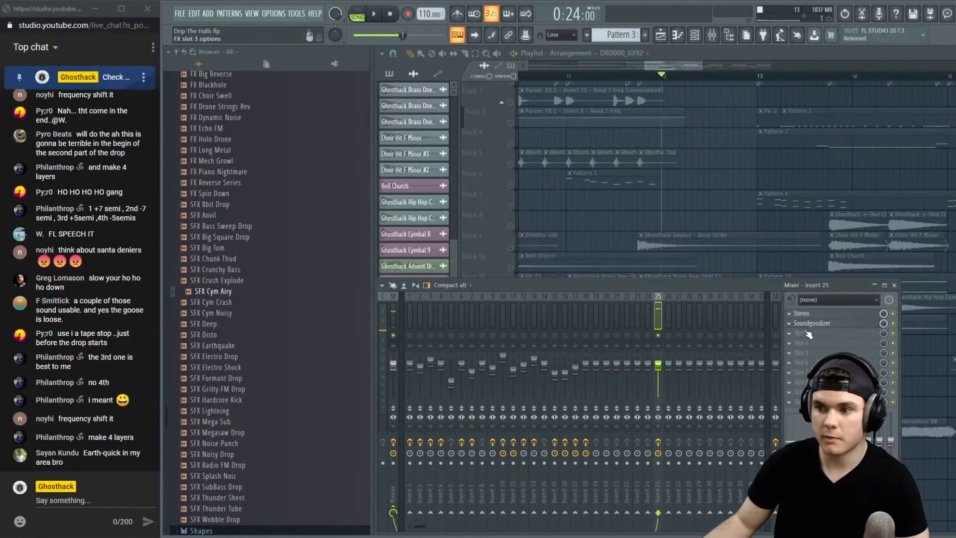
Add Maximus to Insert 25 and bend its master compression curve down to a lower threshold with a gentle slope above it
{"action": "left_click", "coordinate": [791, 334]}
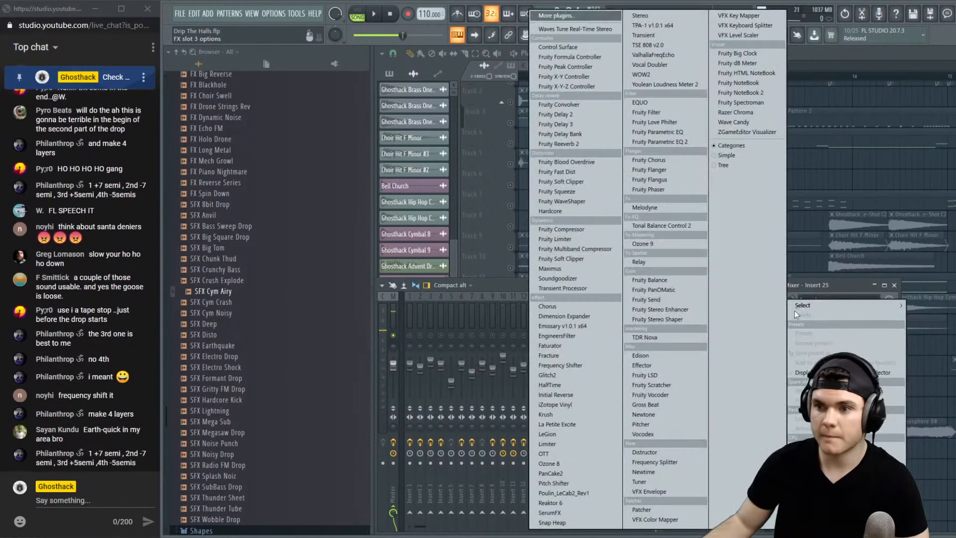
{"action": "left_click", "coordinate": [569, 268]}
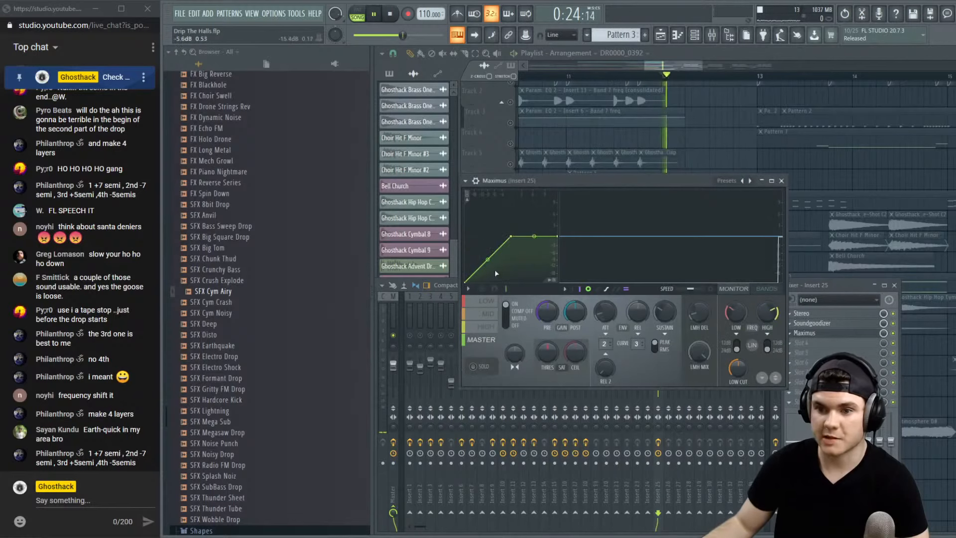
{"action": "key", "text": "space"}
{"action": "left_click_drag", "start_coordinate": [513, 238], "coordinate": [491, 249]}
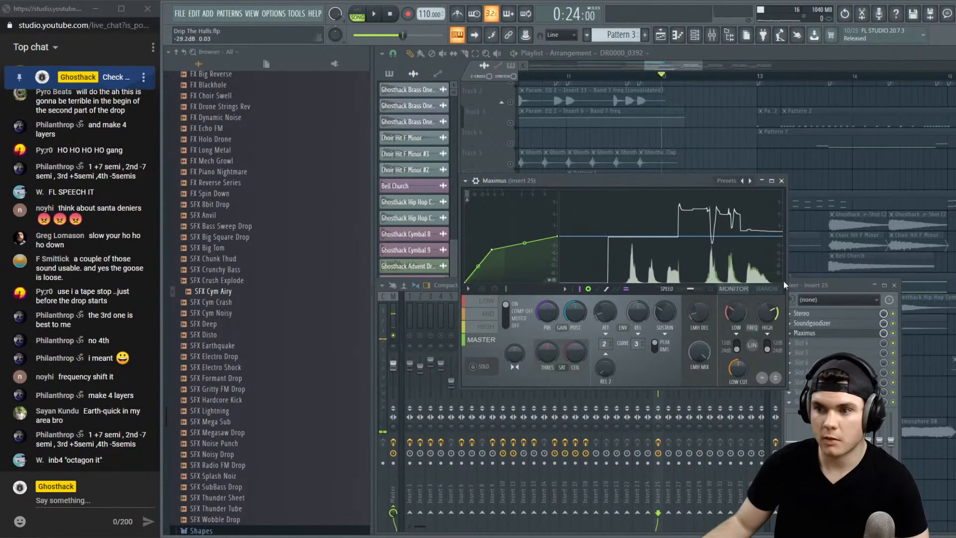
{"action": "left_click", "coordinate": [826, 333]}
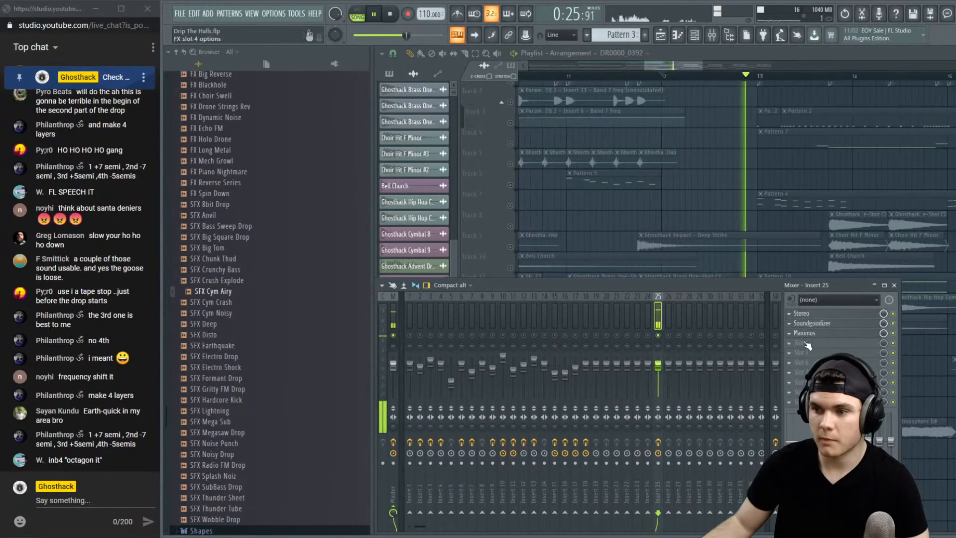
Add Fruity Parametric EQ 2 to slot 3 of Insert 25 and play the vocal through it
{"action": "left_click", "coordinate": [805, 343]}
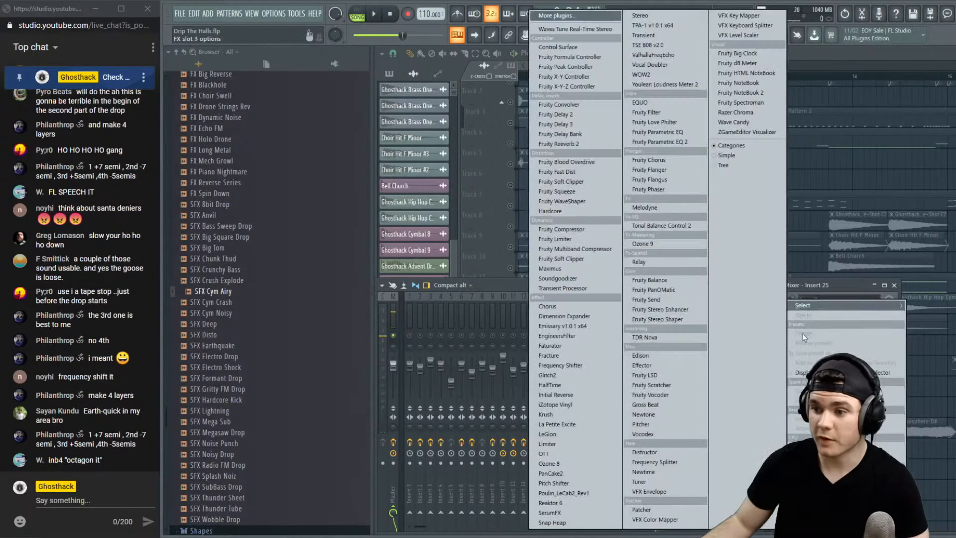
{"action": "left_click", "coordinate": [689, 143]}
{"action": "key", "text": "space"}
{"action": "left_click_drag", "start_coordinate": [627, 192], "coordinate": [626, 195]}
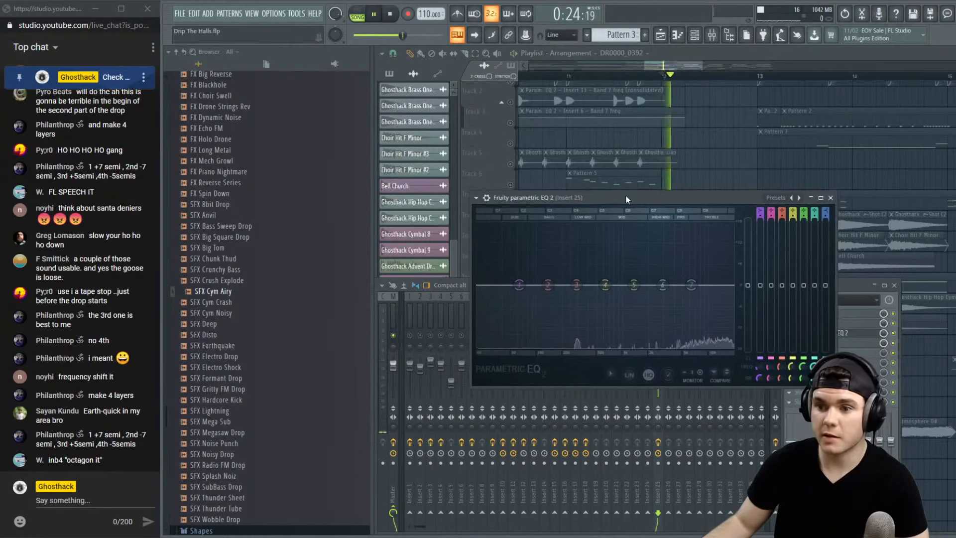
Narrow band 4 of the Insert 25 EQ and sweep it as a boost through the vocal's low frequencies to find the resonance
{"action": "left_click_drag", "start_coordinate": [608, 285], "coordinate": [588, 285]}
{"action": "scroll", "coordinate": [609, 253], "scroll_direction": "down", "scroll_amount": 5}
{"action": "scroll", "coordinate": [579, 226], "scroll_direction": "down", "scroll_amount": 5}
{"action": "key", "text": "space"}
{"action": "key", "text": "space"}
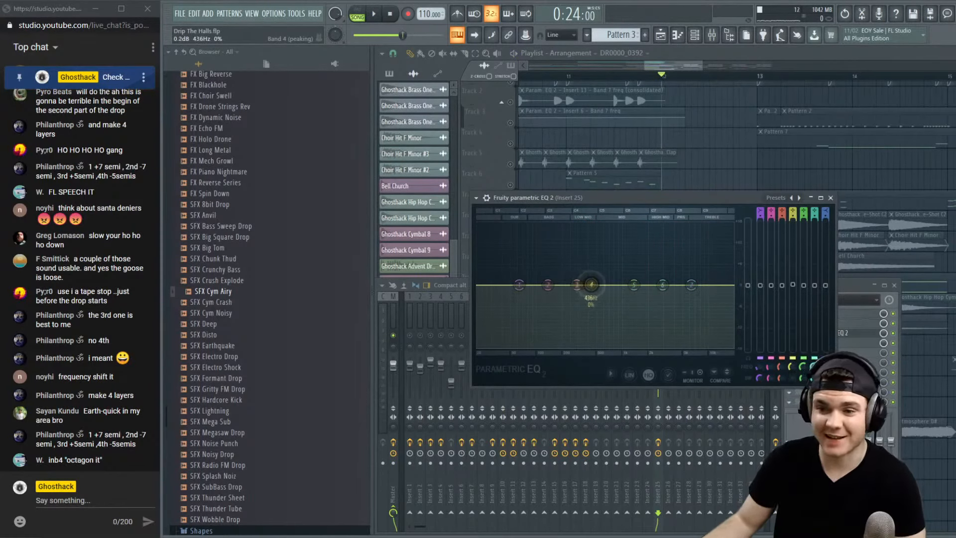
{"action": "left_click_drag", "start_coordinate": [592, 284], "coordinate": [567, 224]}
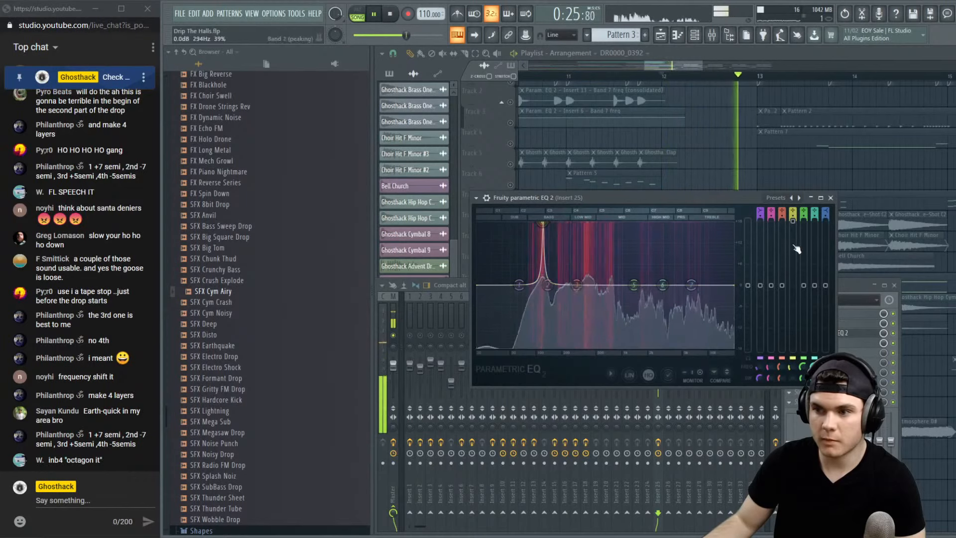
Cut the low resonance with band 4 and turn band 1 into a high-pass filter removing the vocal's lowest frequencies
{"action": "left_click_drag", "start_coordinate": [543, 317], "coordinate": [528, 348]}
{"action": "key", "text": "space"}
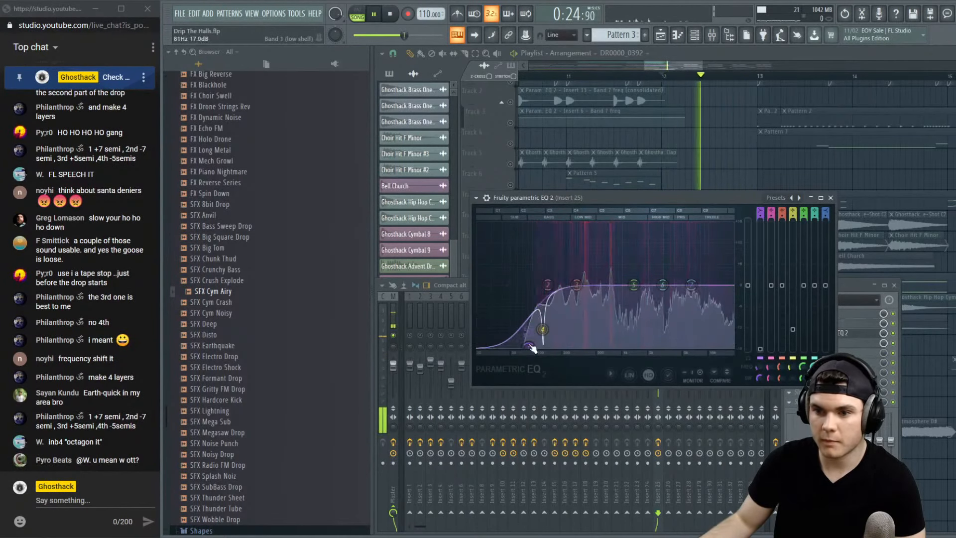
{"action": "left_click_drag", "start_coordinate": [761, 215], "coordinate": [762, 225]}
{"action": "key", "text": "space"}
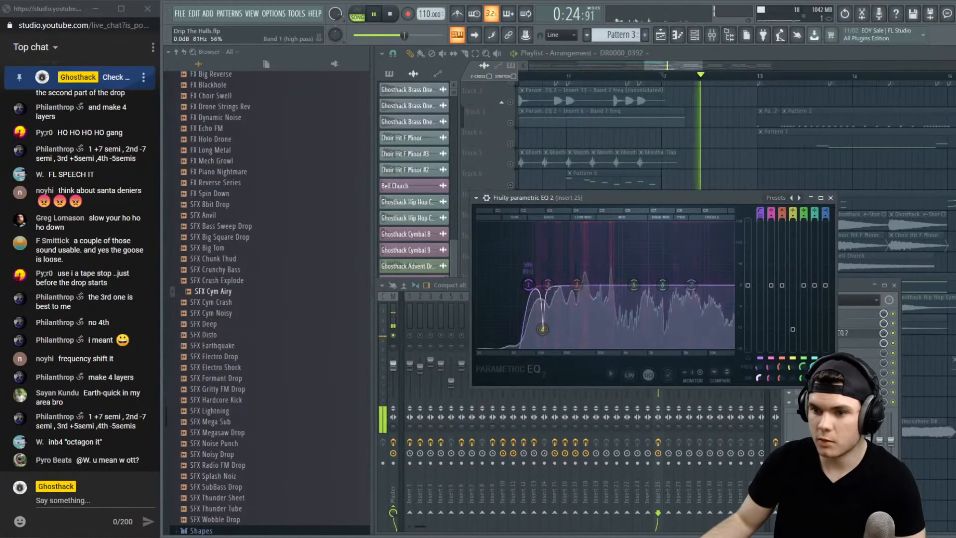
{"action": "left_click_drag", "start_coordinate": [528, 286], "coordinate": [534, 286]}
{"action": "key", "text": "space"}
{"action": "left_click", "coordinate": [720, 56]}
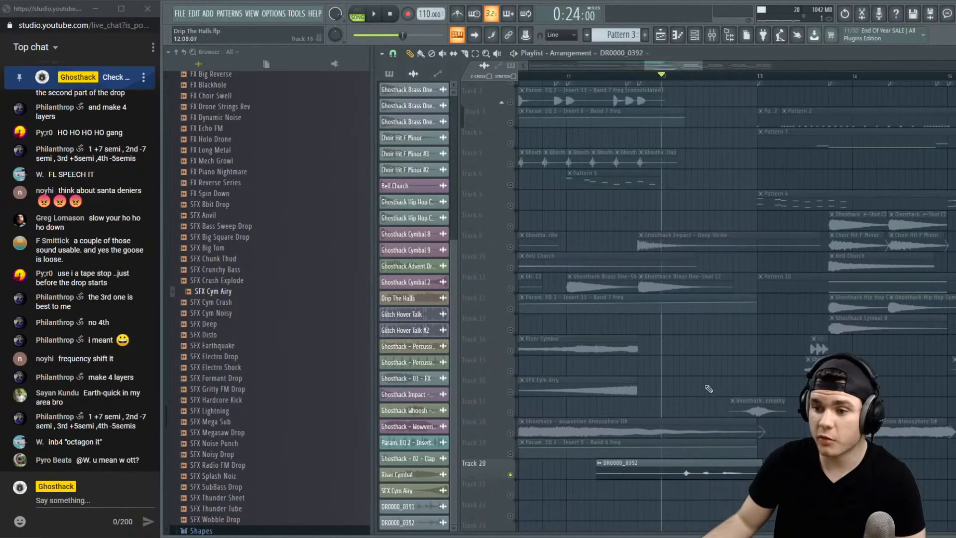
Try a pitch shift of -300 cents on the DR0000_0392 vocal and listen to it
{"action": "double_click", "coordinate": [699, 464]}
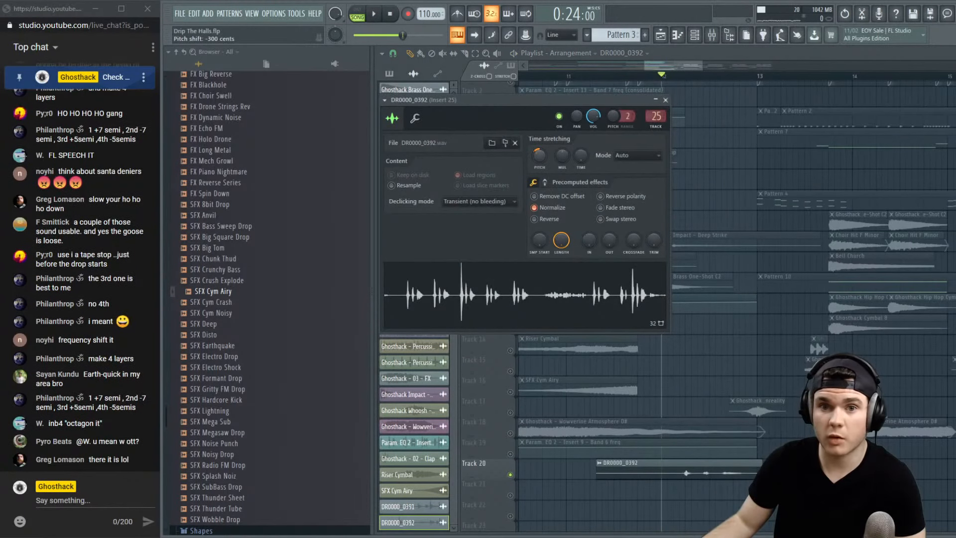
{"action": "key", "text": "space"}
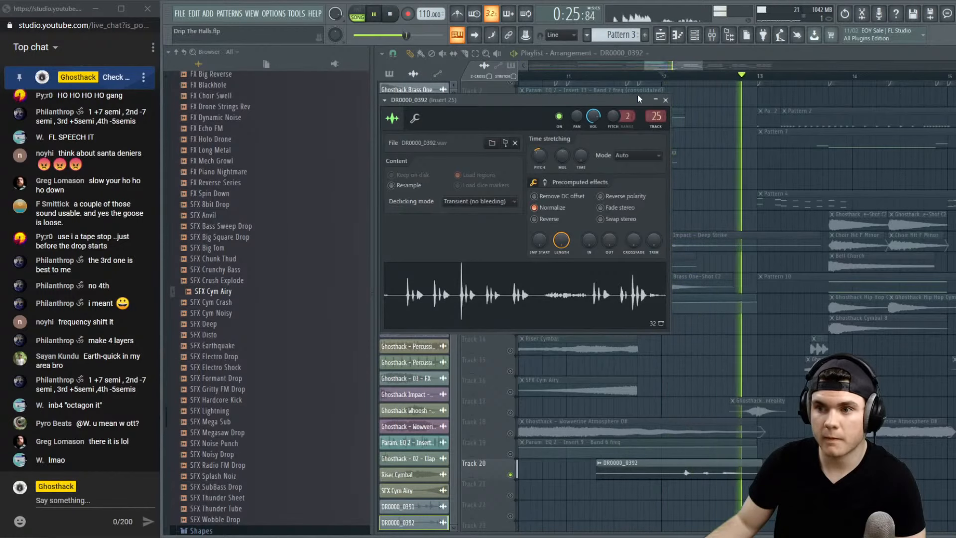
{"action": "left_click", "coordinate": [665, 99]}
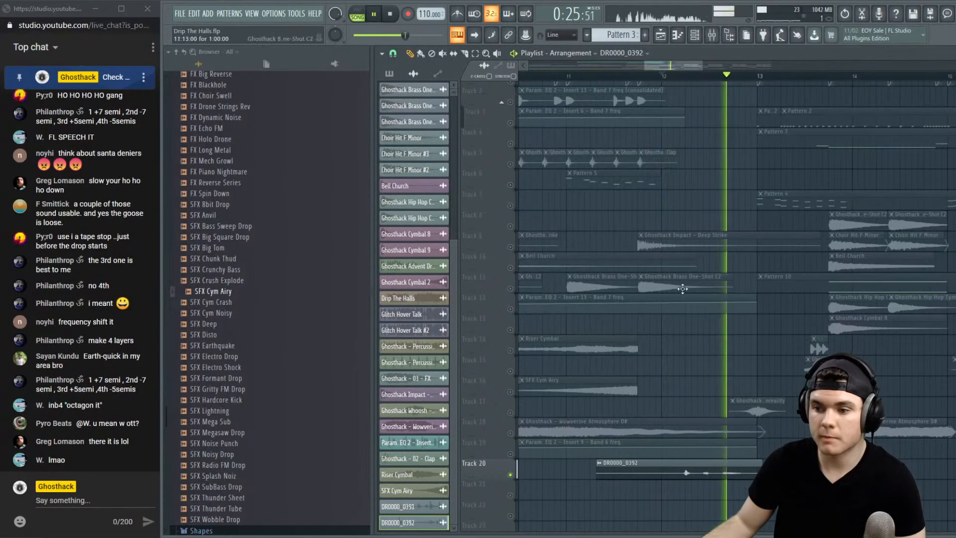
Add Fruity Reeverb 2 to slot 5 of mixer Insert 25 and listen to the vocal through it
{"action": "left_click", "coordinate": [712, 34]}
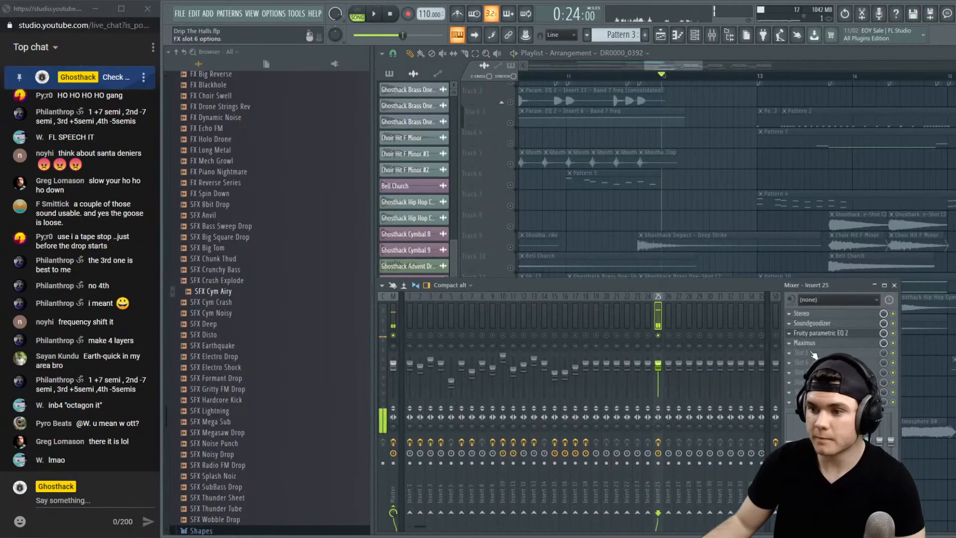
{"action": "key", "text": "space"}
{"action": "left_click", "coordinate": [793, 357]}
{"action": "left_click", "coordinate": [558, 144]}
{"action": "key", "text": "space"}
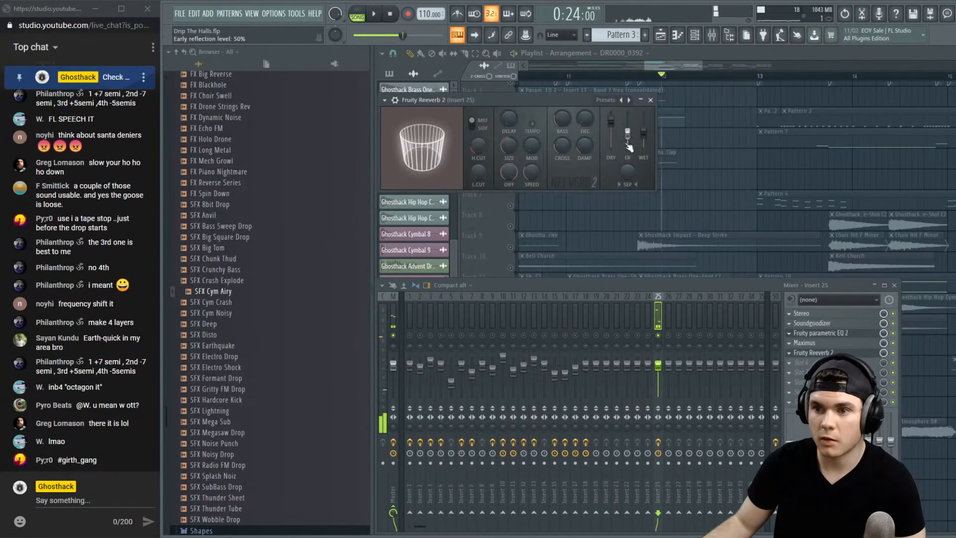
{"action": "left_click", "coordinate": [815, 352]}
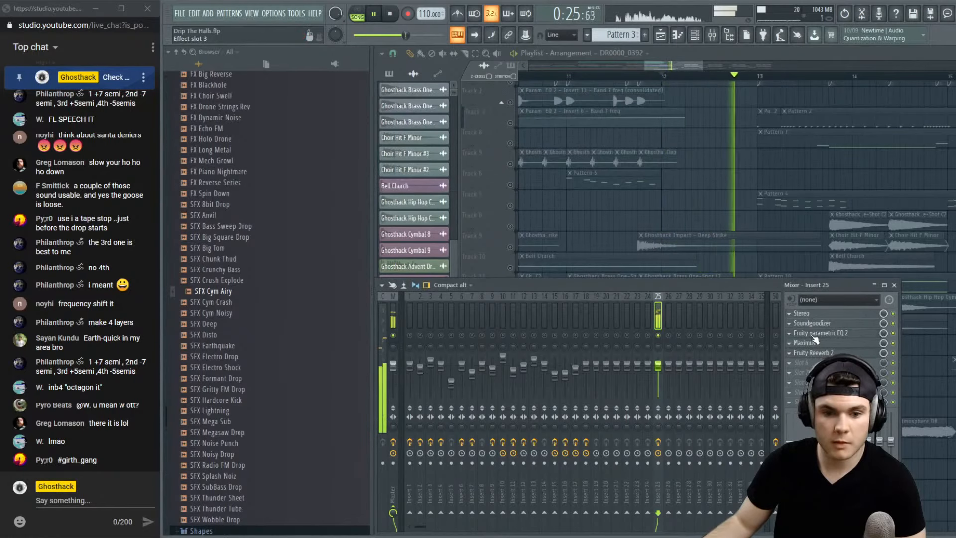
Unmute the other tracks and move the DR0000_0392 clip on Track 20 one beat later, playing it against the metronome
{"action": "key", "text": "space"}
{"action": "key", "text": "space"}
{"action": "key", "text": "F9"}
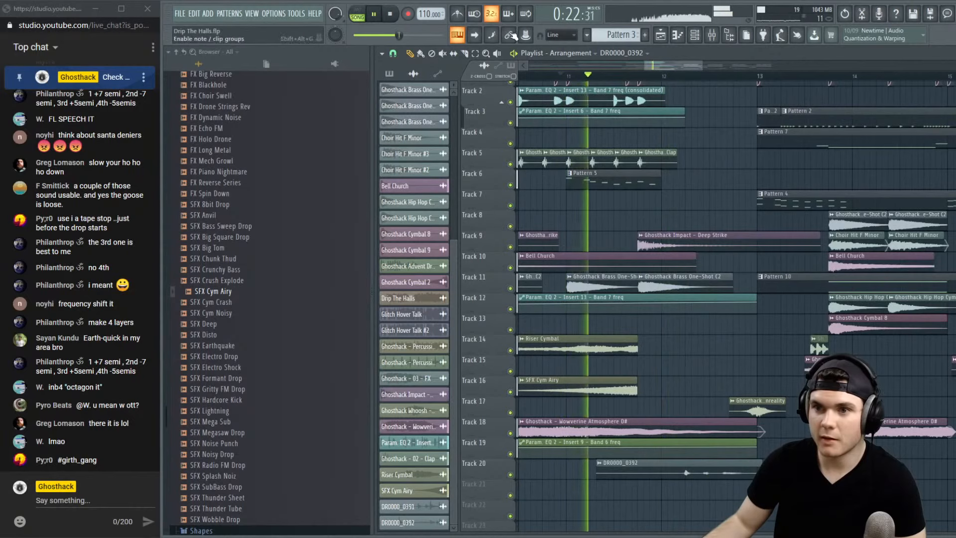
{"action": "left_click", "coordinate": [459, 14]}
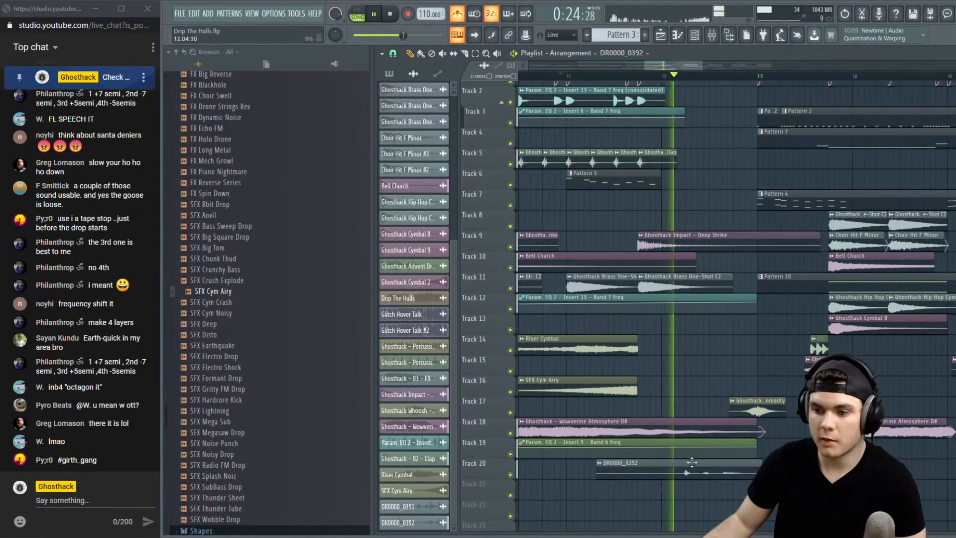
{"action": "left_click_drag", "start_coordinate": [699, 464], "coordinate": [723, 464]}
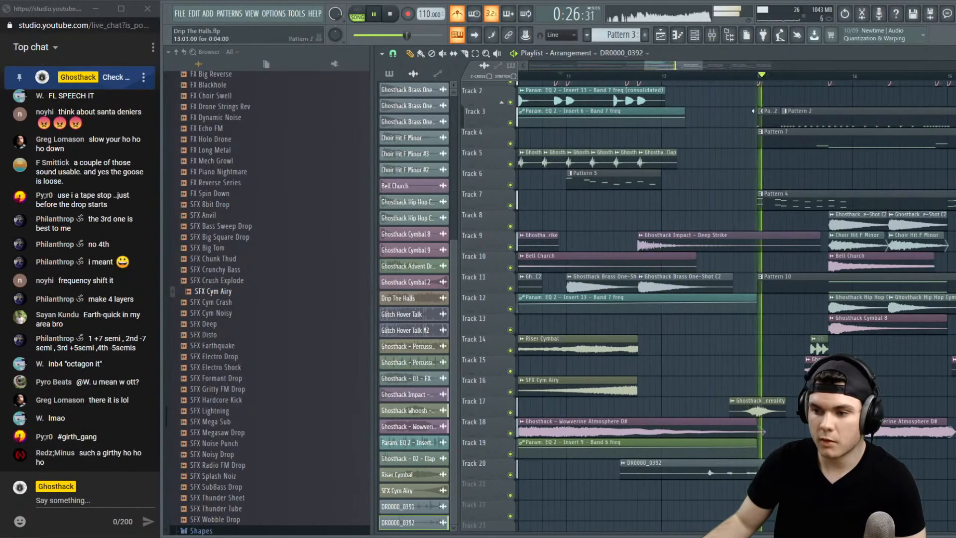
{"action": "key", "text": "space"}
Reset the DR0000_0392 vocal's pitch shift to 0 cents and set its time stretching mode to Resample
{"action": "scroll", "coordinate": [741, 81], "scroll_direction": "up", "scroll_amount": 3}
{"action": "double_click", "coordinate": [719, 464]}
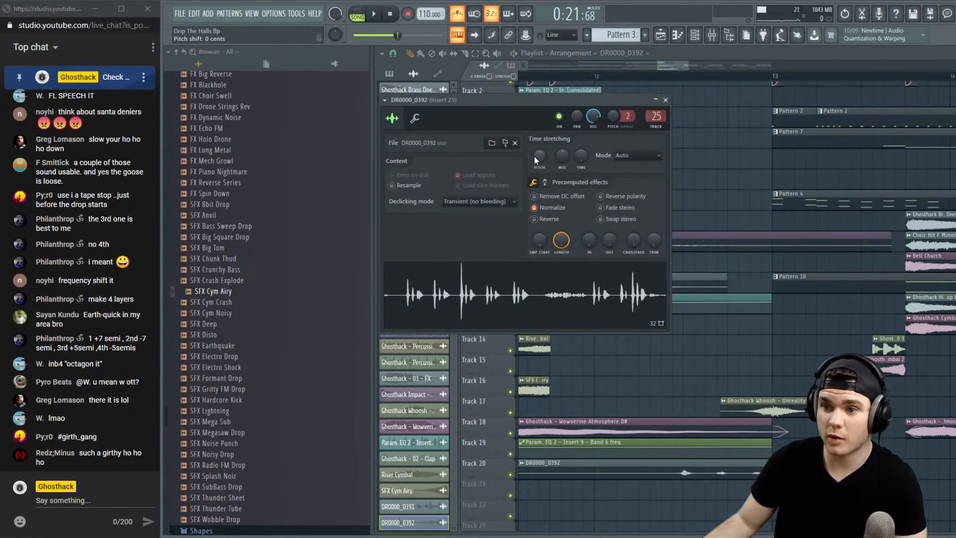
{"action": "left_click", "coordinate": [632, 155]}
{"action": "left_click", "coordinate": [626, 176]}
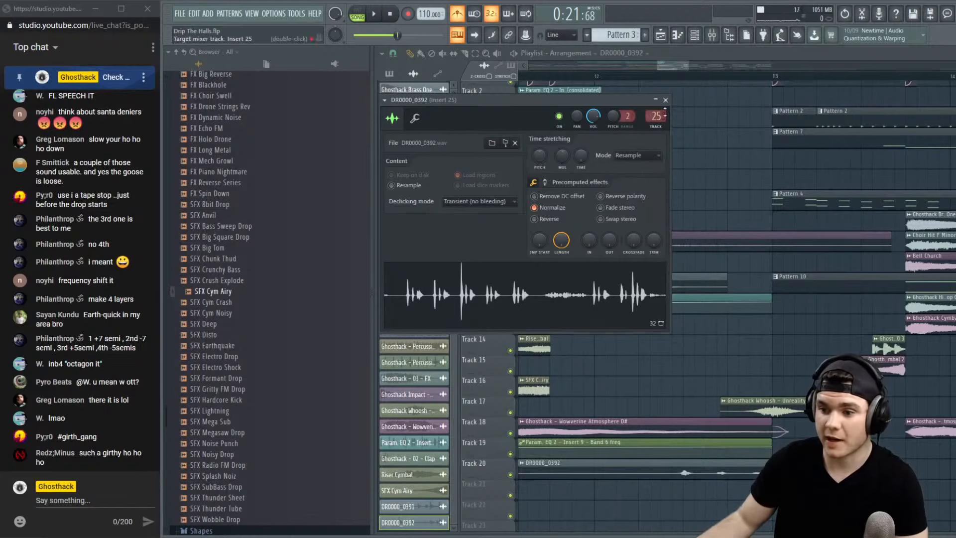
Slice the DR0000_0392 clip at the middle of bar 12, delete the part before the cut, and play the transition into the drop
{"action": "left_click", "coordinate": [677, 79]}
{"action": "key", "text": "space"}
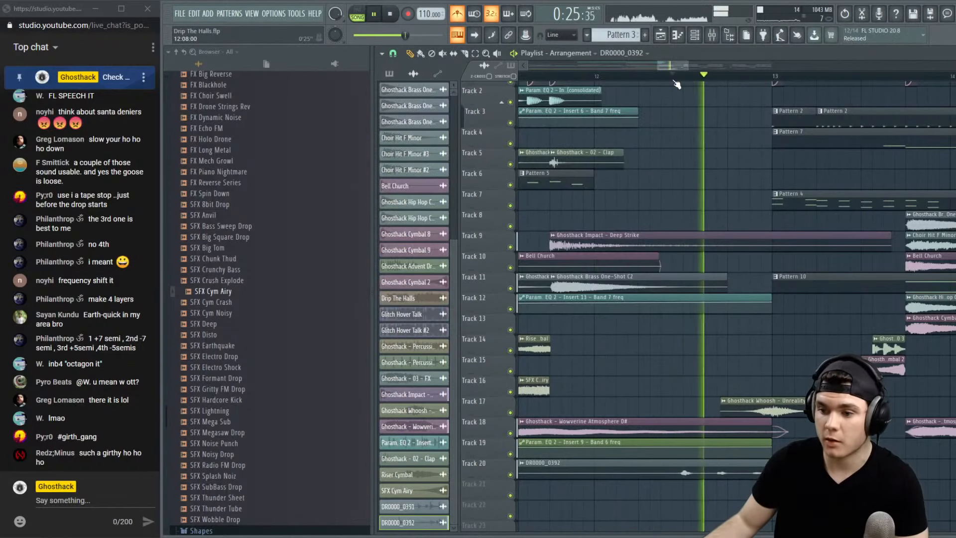
{"action": "key", "text": "space"}
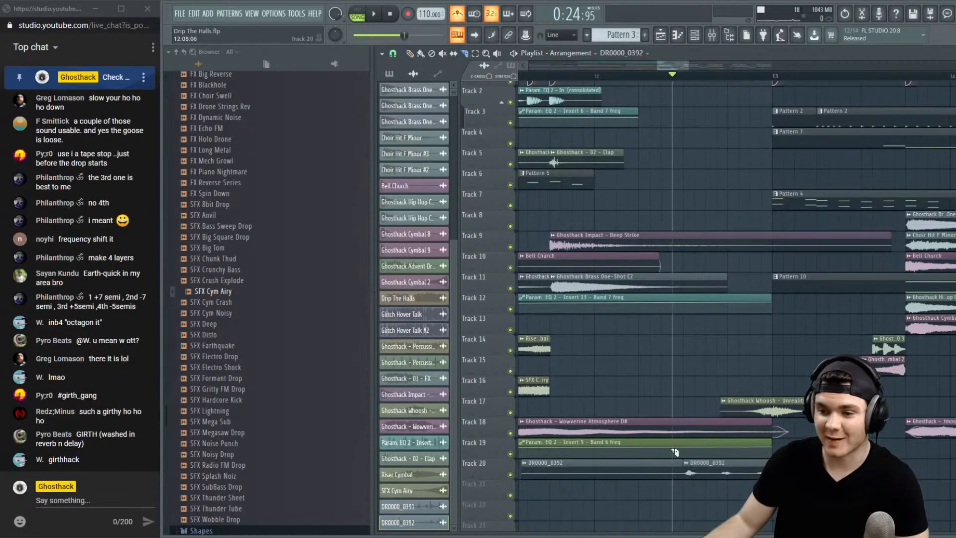
{"action": "right_click", "coordinate": [607, 455]}
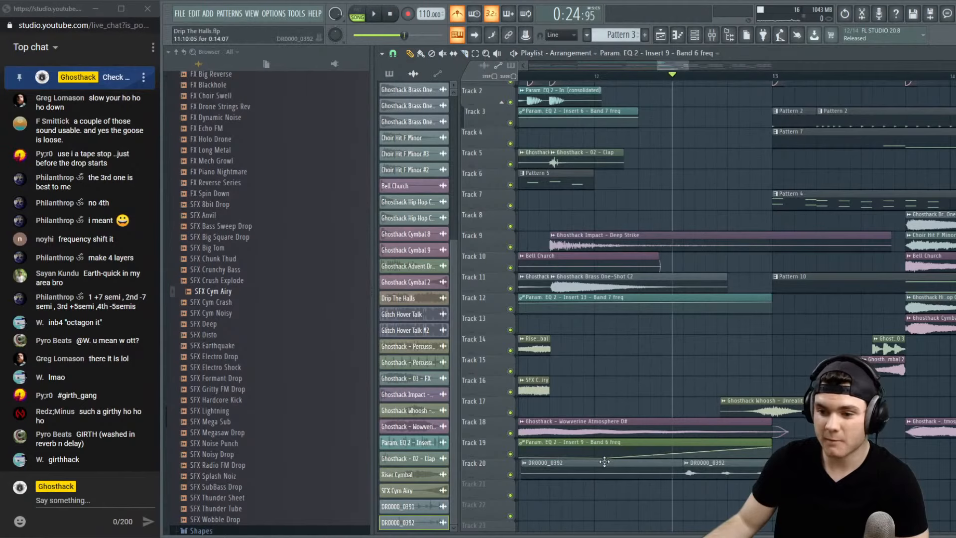
{"action": "key", "text": "space"}
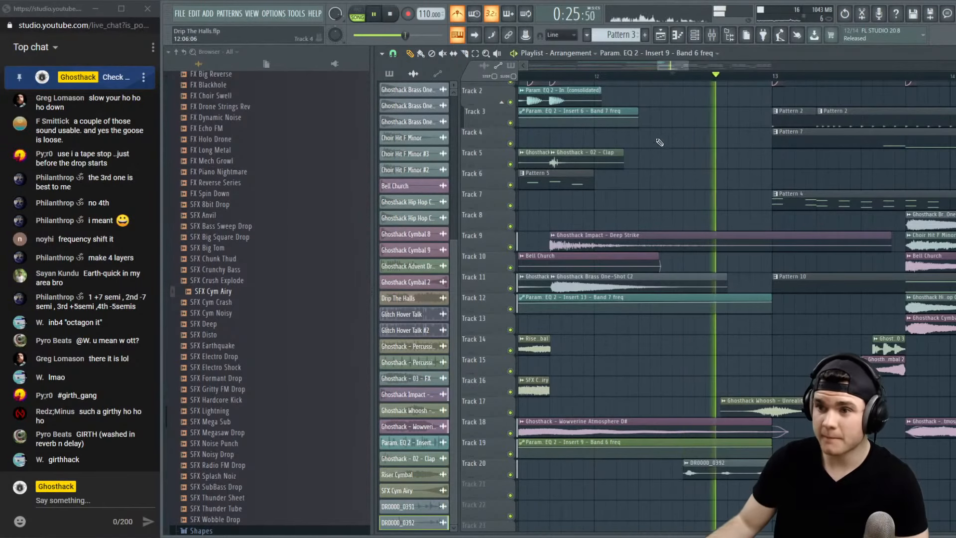
{"action": "left_click_drag", "start_coordinate": [663, 67], "coordinate": [672, 62]}
{"action": "key", "text": "space"}
{"action": "key", "text": "space"}
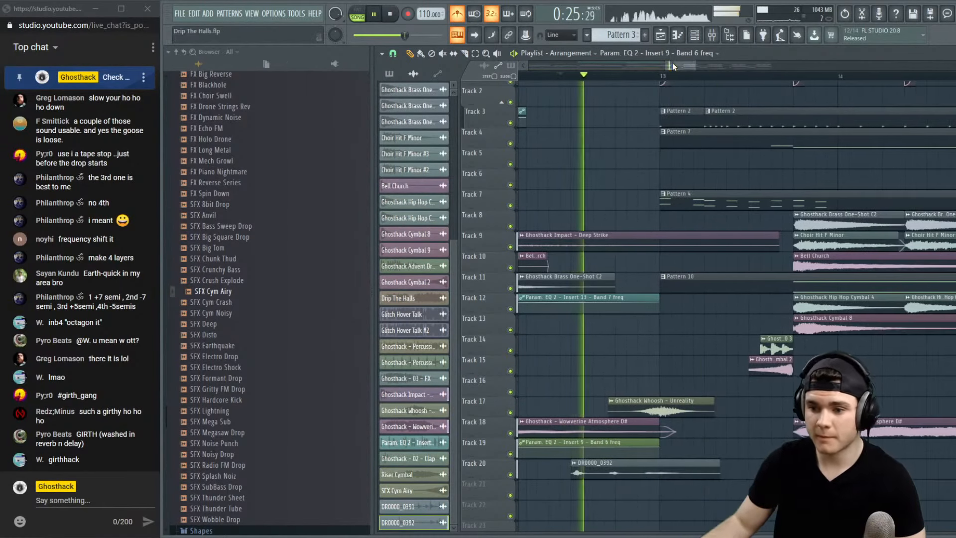
{"action": "key", "text": "space"}
Set the vocal channel's pitch range to 8 and lower its channel pitch to -331 cents while listening
{"action": "left_click", "coordinate": [671, 466]}
{"action": "double_click", "coordinate": [671, 466]}
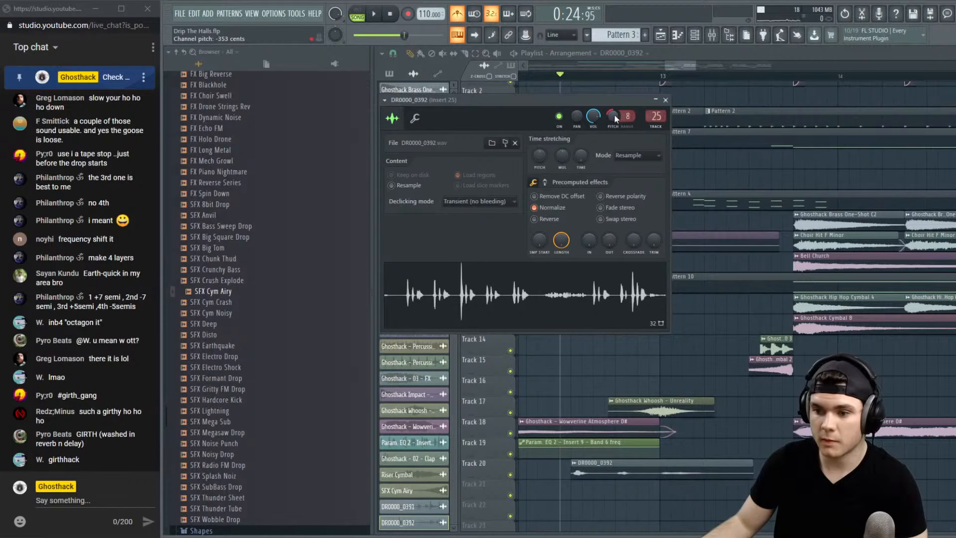
{"action": "key", "text": "space"}
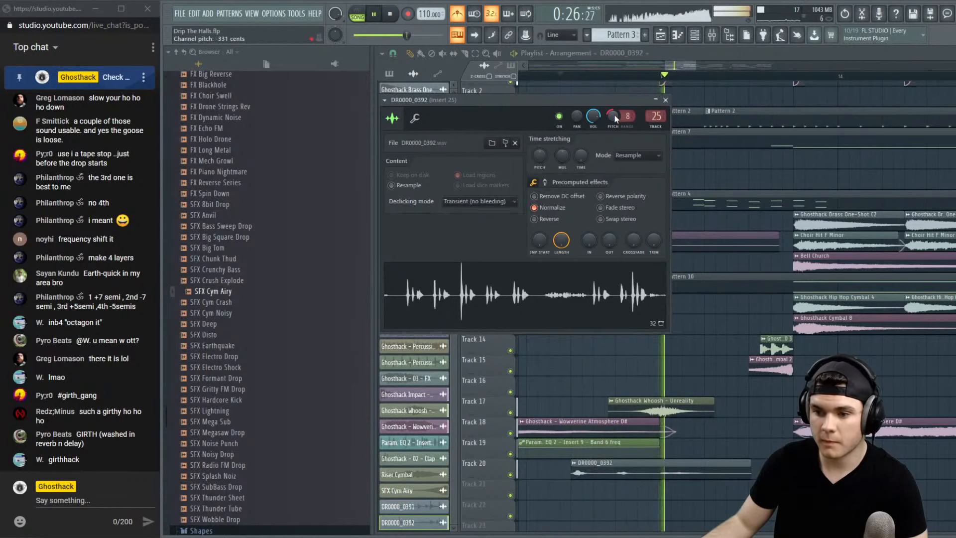
{"action": "key", "text": "space"}
{"action": "key", "text": "space"}
{"action": "left_click", "coordinate": [665, 100]}
Play the second half of bar 12 to check how the vocal sits before the drop
{"action": "scroll", "coordinate": [656, 79], "scroll_direction": "down", "scroll_amount": 2}
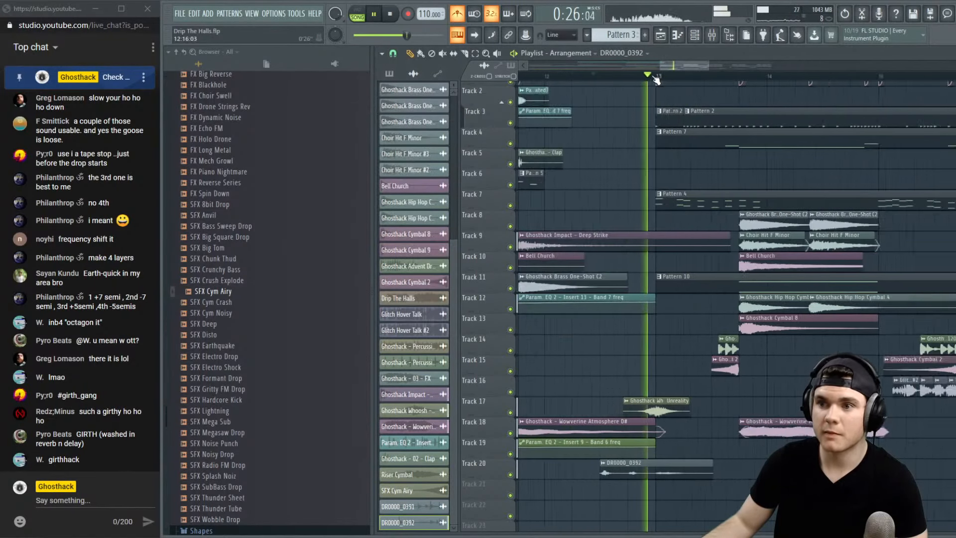
{"action": "scroll", "coordinate": [657, 80], "scroll_direction": "down", "scroll_amount": 2}
{"action": "key", "text": "space"}
{"action": "key", "text": "space"}
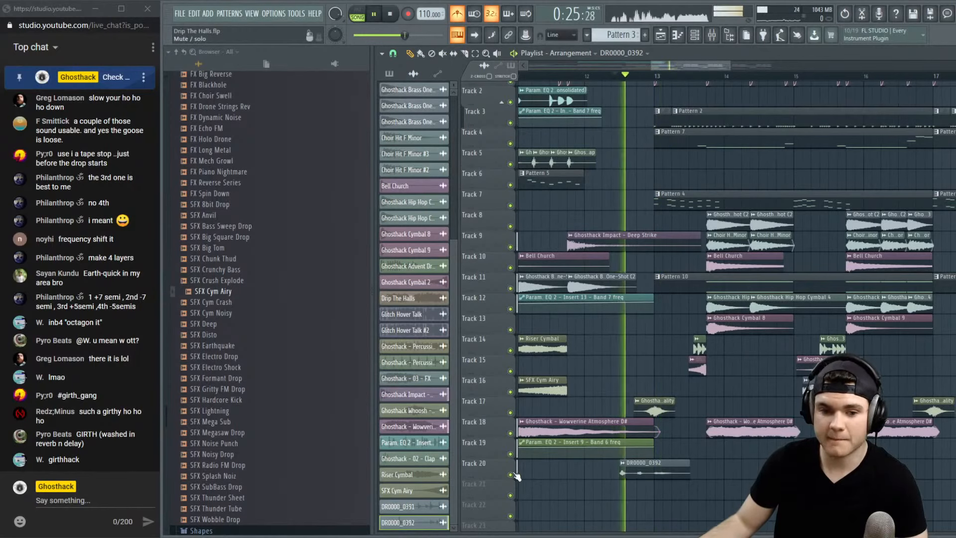
{"action": "key", "text": "space"}
{"action": "key", "text": "space"}
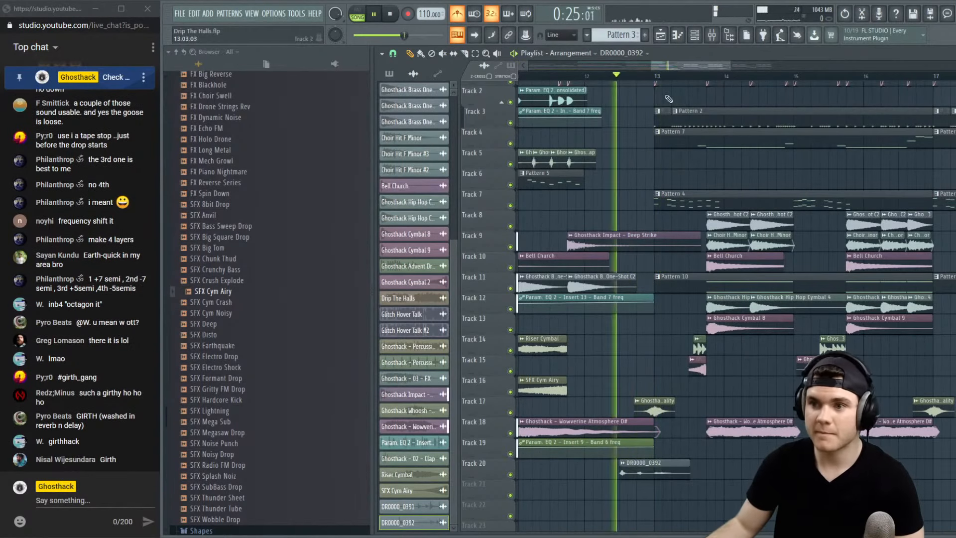
Turn off the metronome and play the full arrangement from bar 11 through the vocal into the drop
{"action": "scroll", "coordinate": [667, 81], "scroll_direction": "down", "scroll_amount": 2}
{"action": "left_click", "coordinate": [613, 76]}
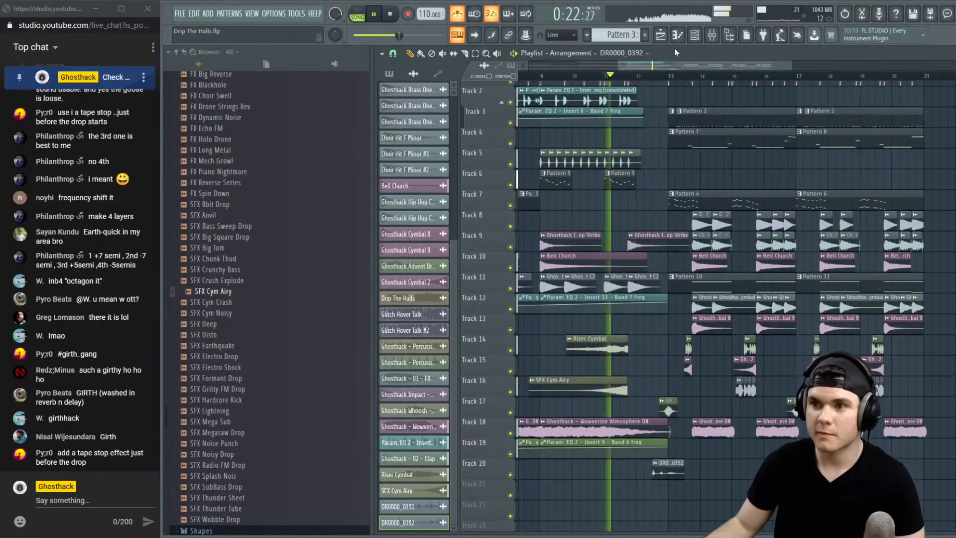
{"action": "key", "text": "F9"}
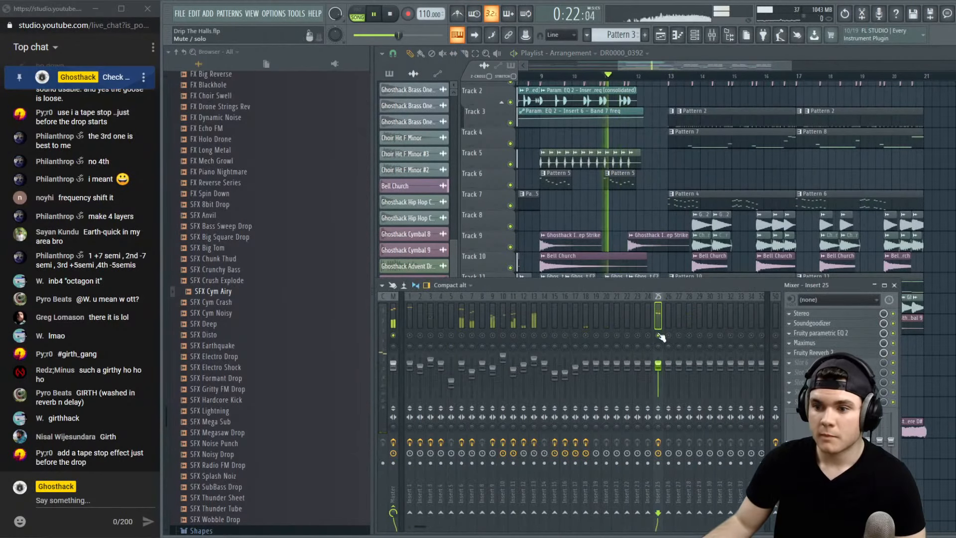
{"action": "key", "text": "F9"}
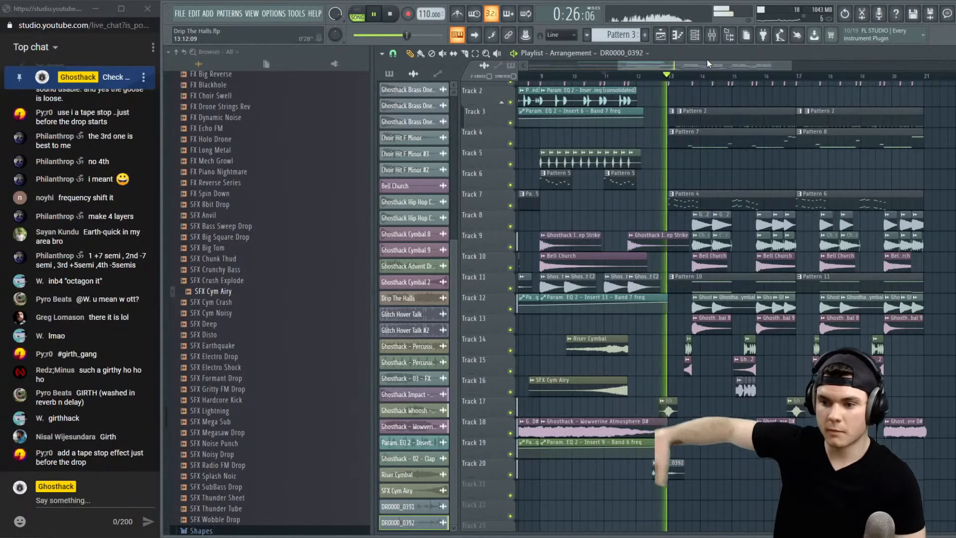
{"action": "scroll", "coordinate": [672, 76], "scroll_direction": "up", "scroll_amount": 4}
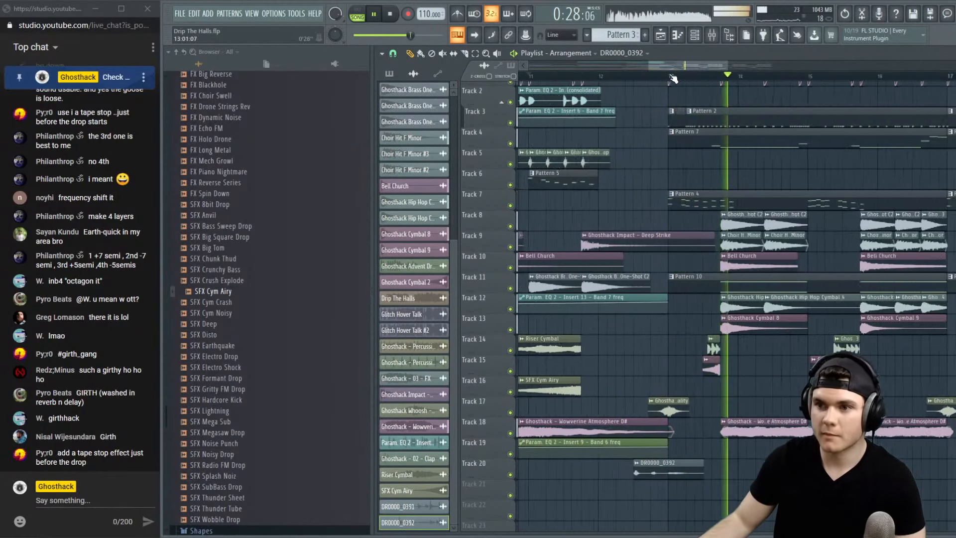
{"action": "key", "text": "space"}
Move the DR0000_0392 clip on Track 20 slightly earlier in bar 12 and play it into the drop
{"action": "left_click_drag", "start_coordinate": [662, 69], "coordinate": [655, 69]}
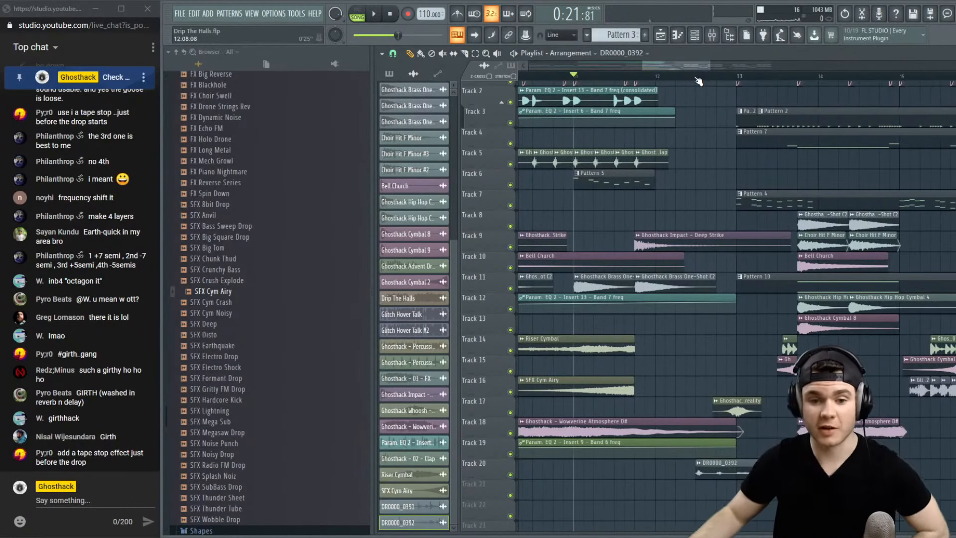
{"action": "left_click", "coordinate": [698, 78]}
{"action": "key", "text": "space"}
{"action": "key", "text": "space"}
{"action": "key", "text": "space"}
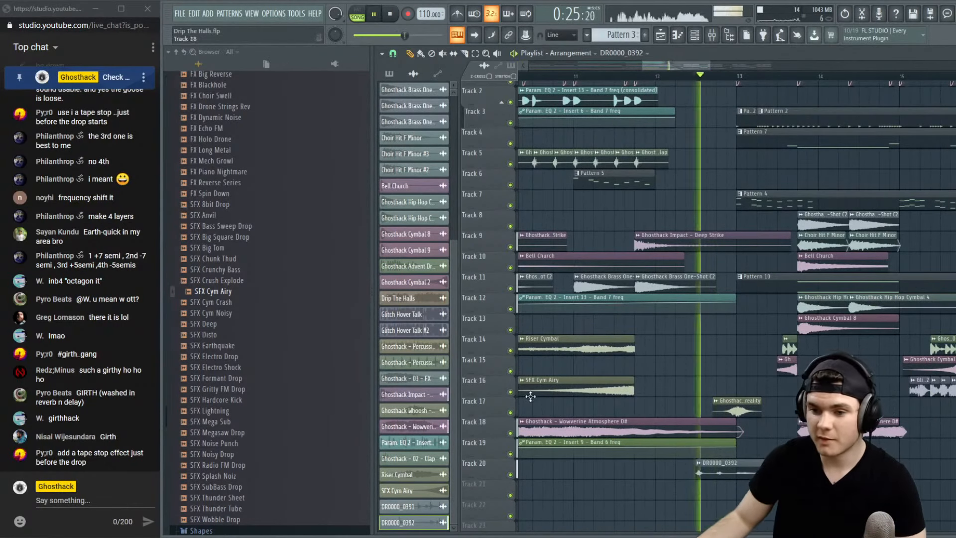
{"action": "left_click", "coordinate": [681, 77]}
{"action": "key", "text": "space"}
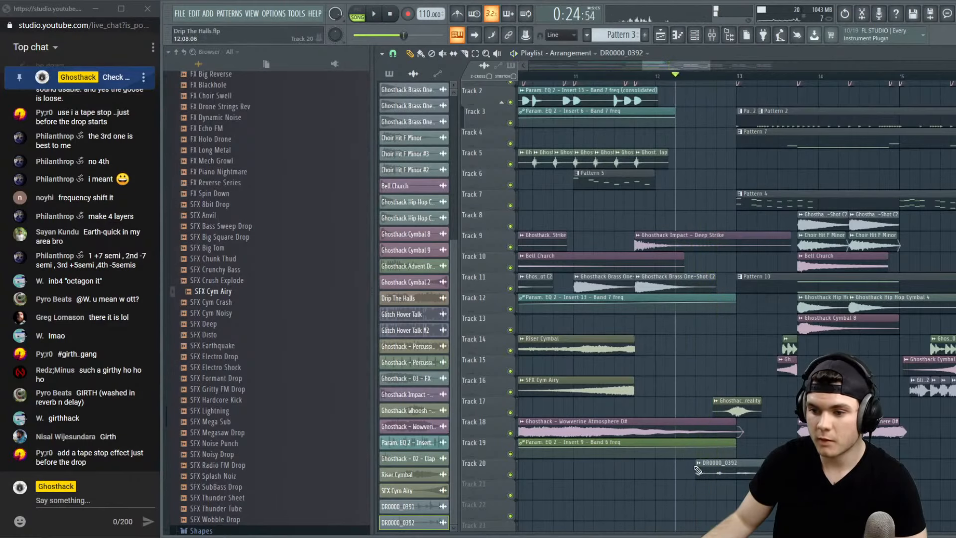
{"action": "key", "text": "space"}
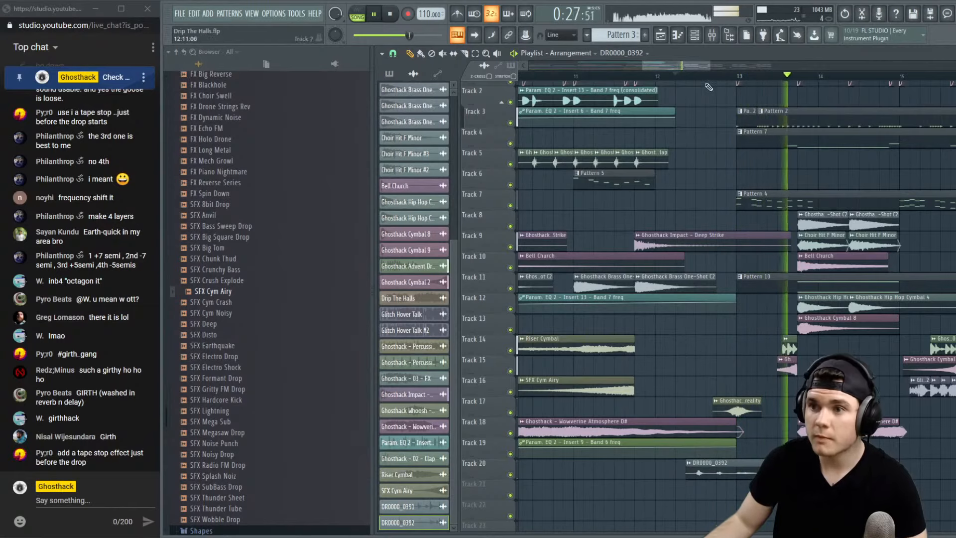
Raise the master pre gain of Maximus on the vocal's mixer insert 25 to 5.5 dB while playing the vocal
{"action": "key", "text": "F9"}
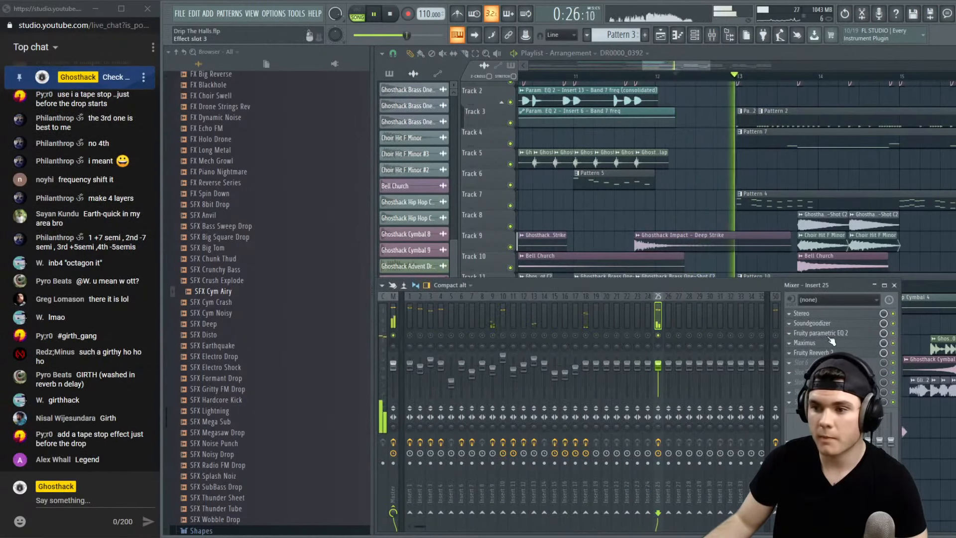
{"action": "left_click", "coordinate": [817, 358]}
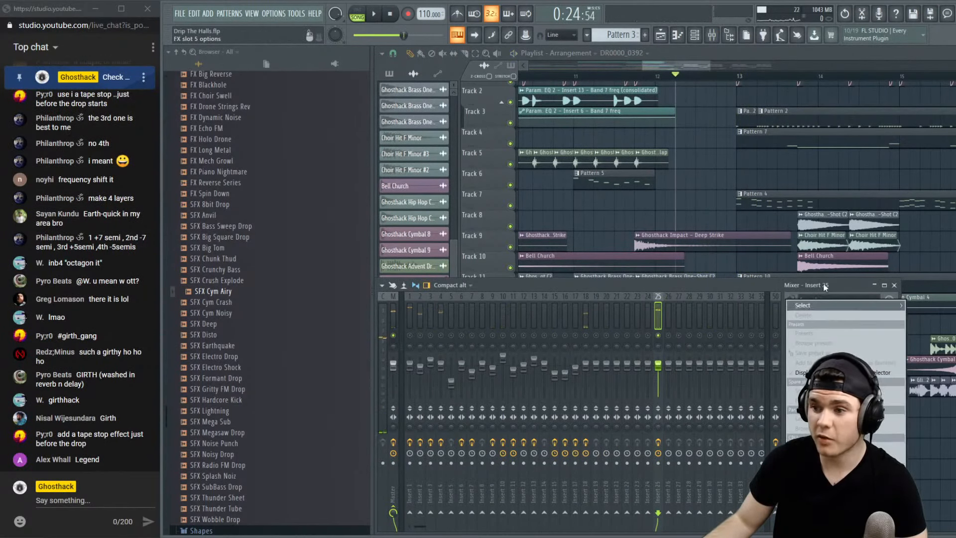
{"action": "left_click", "coordinate": [814, 304]}
{"action": "left_click", "coordinate": [811, 344]}
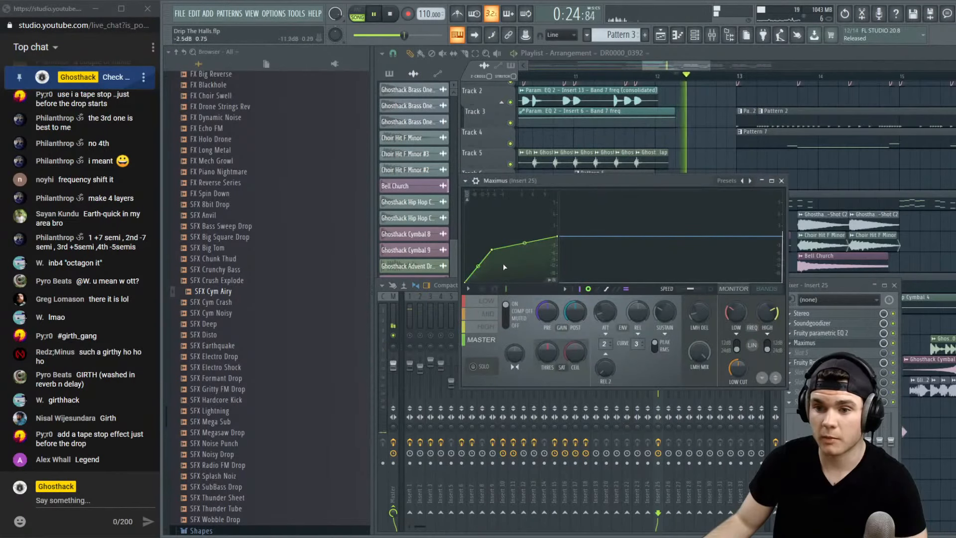
{"action": "key", "text": "space"}
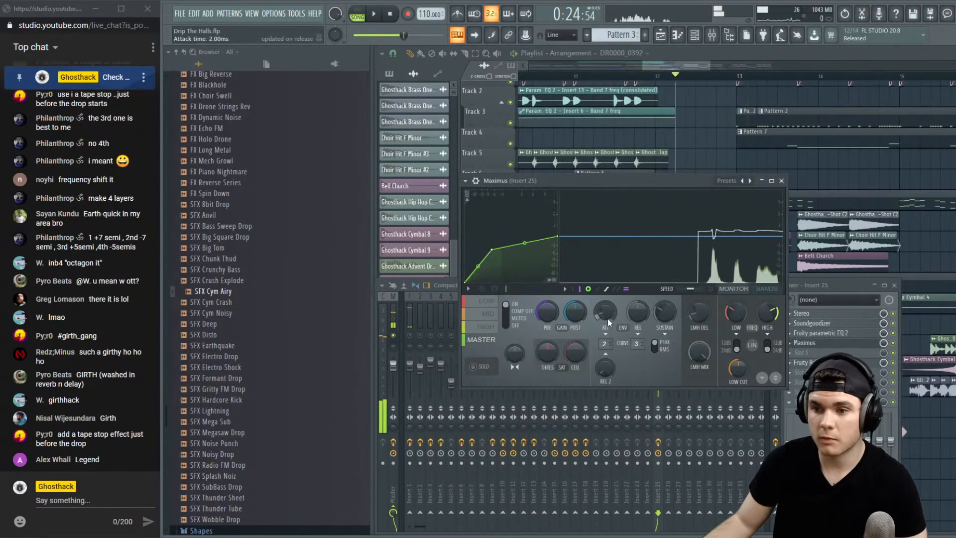
{"action": "key", "text": "space"}
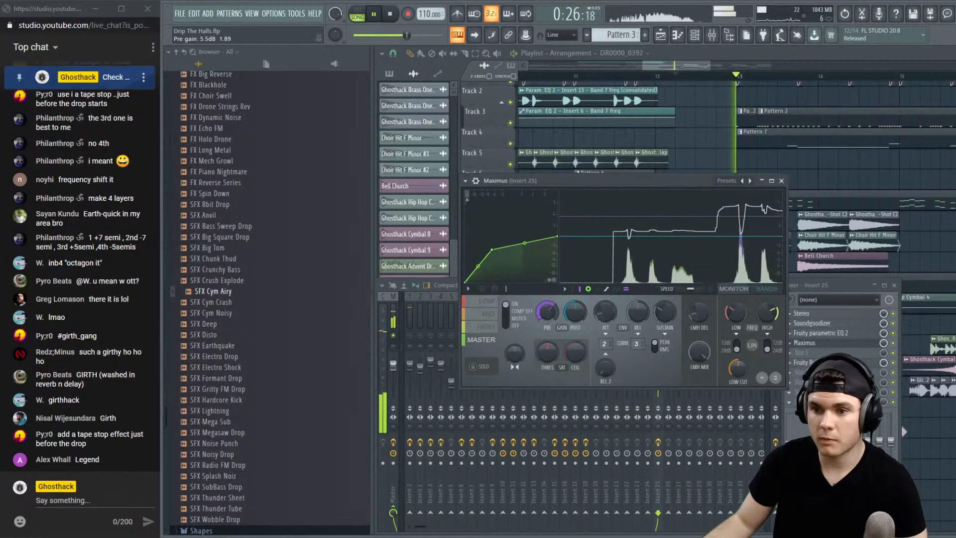
{"action": "left_click", "coordinate": [810, 343]}
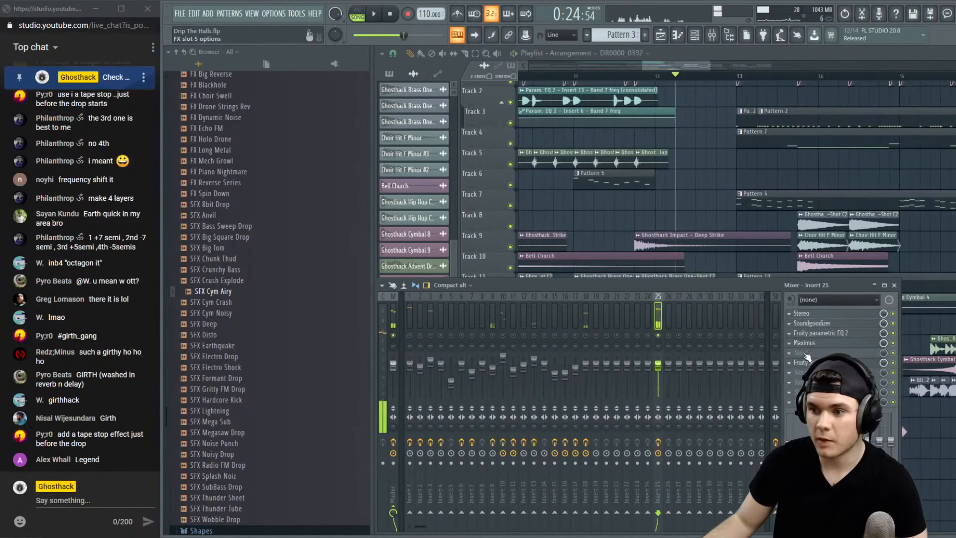
Load OTT into effect slot 2 of insert 25, ahead of Soundgoodizer, and play the vocal through it
{"action": "left_click", "coordinate": [802, 323]}
{"action": "mouse_move", "coordinate": [803, 305]}
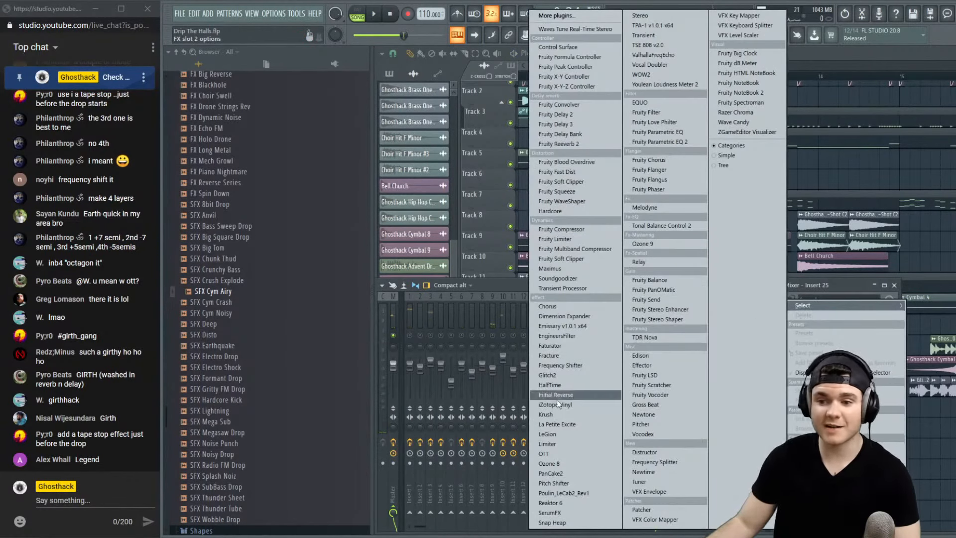
{"action": "left_click", "coordinate": [543, 453]}
{"action": "key", "text": "space"}
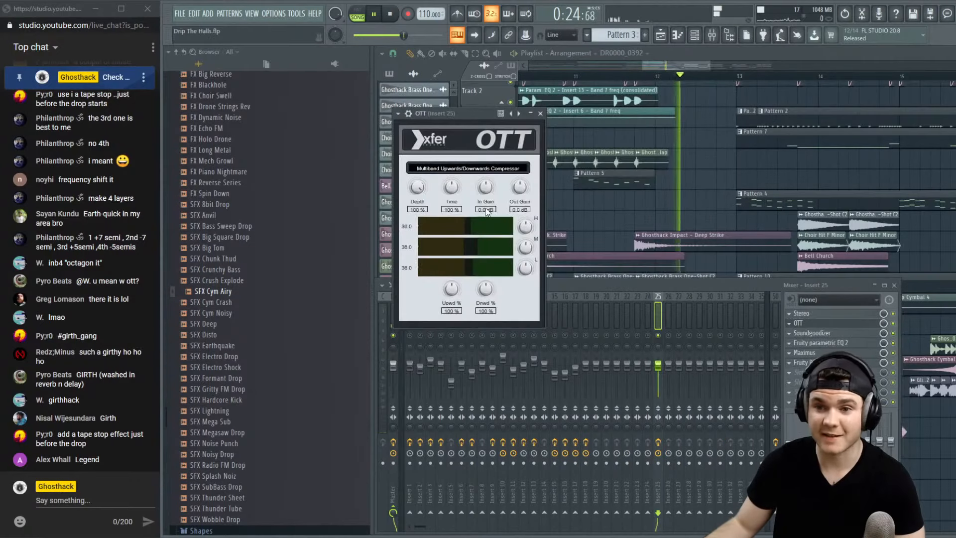
Lower the OTT depth to 60 % while replaying the vocal before the drop
{"action": "left_click_drag", "start_coordinate": [416, 188], "coordinate": [412, 219]}
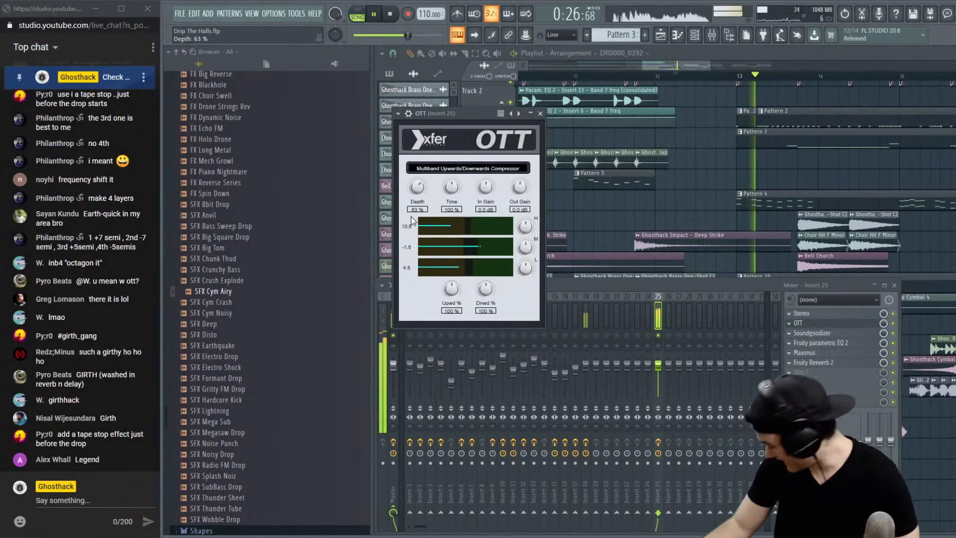
{"action": "key", "text": "space"}
{"action": "key", "text": "space"}
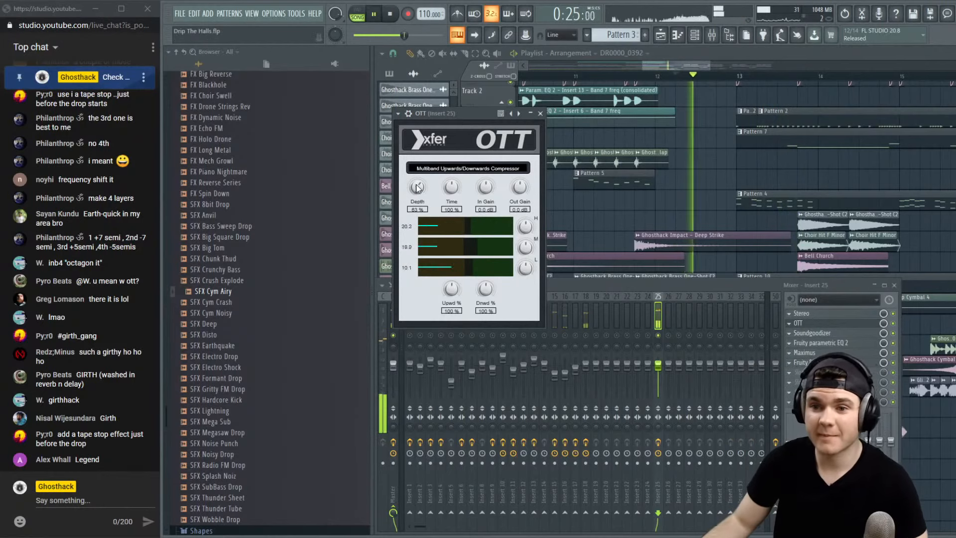
{"action": "left_click_drag", "start_coordinate": [417, 188], "coordinate": [417, 190]}
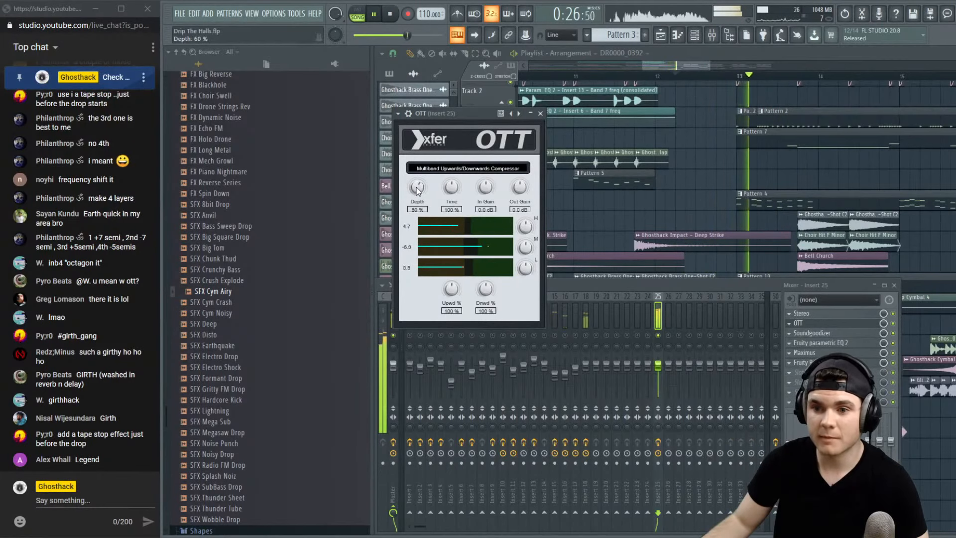
{"action": "left_click", "coordinate": [670, 57]}
{"action": "key", "text": "space"}
{"action": "double_click", "coordinate": [720, 467]}
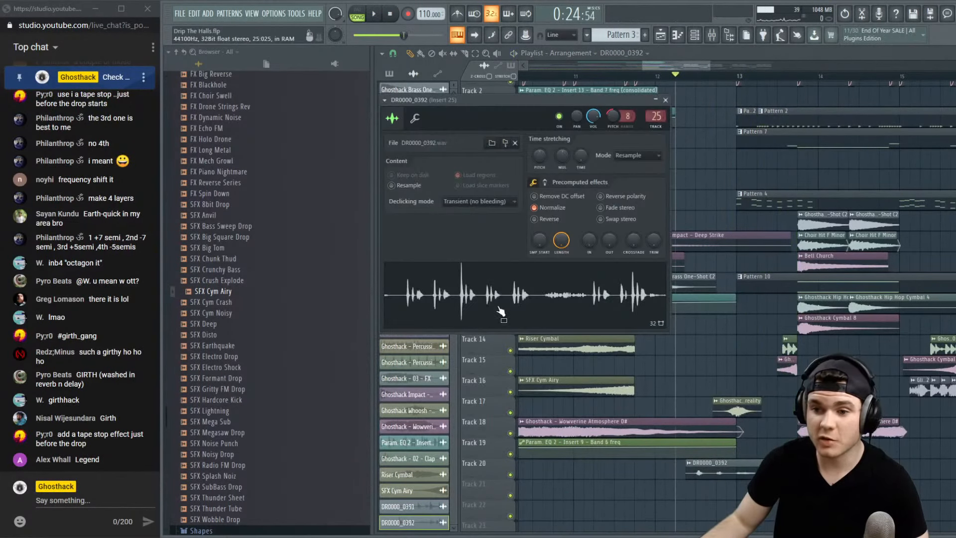
{"action": "right_click", "coordinate": [500, 306]}
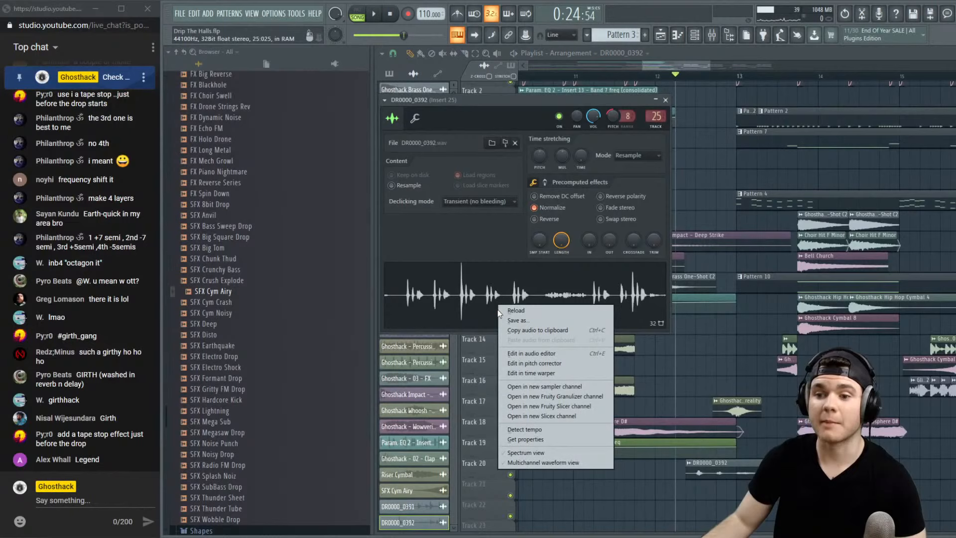
{"action": "left_click", "coordinate": [531, 353]}
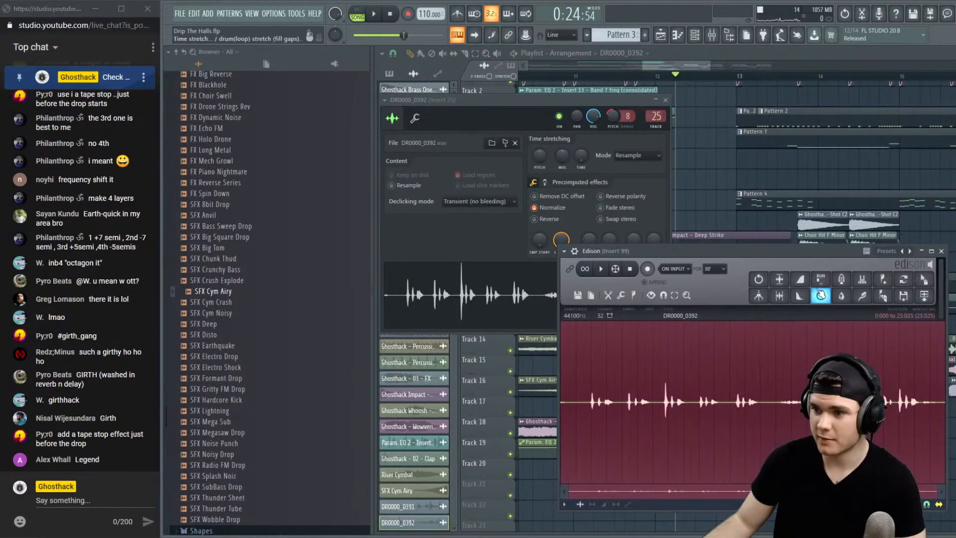
{"action": "left_click", "coordinate": [783, 280]}
{"action": "key", "text": "space"}
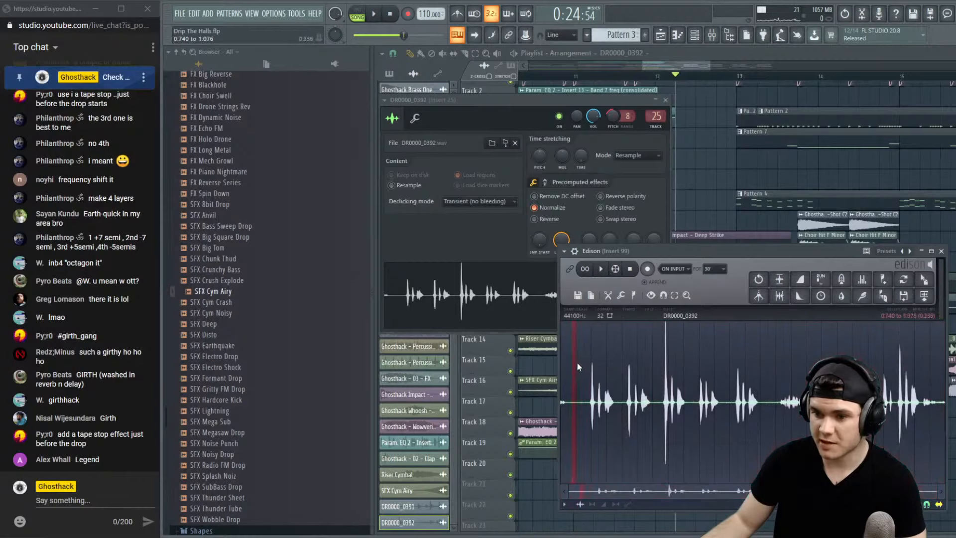
{"action": "key", "text": "ctrl+z"}
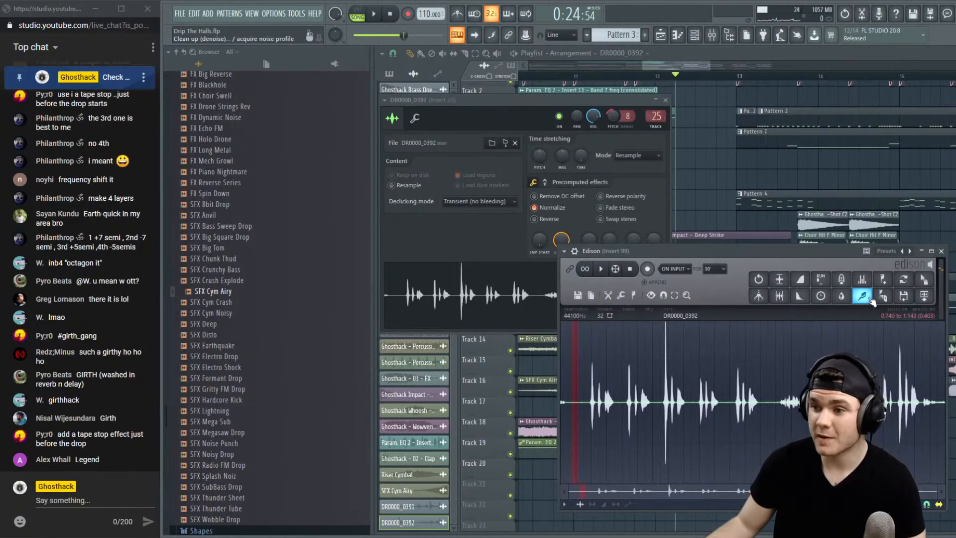
{"action": "left_click", "coordinate": [537, 380]}
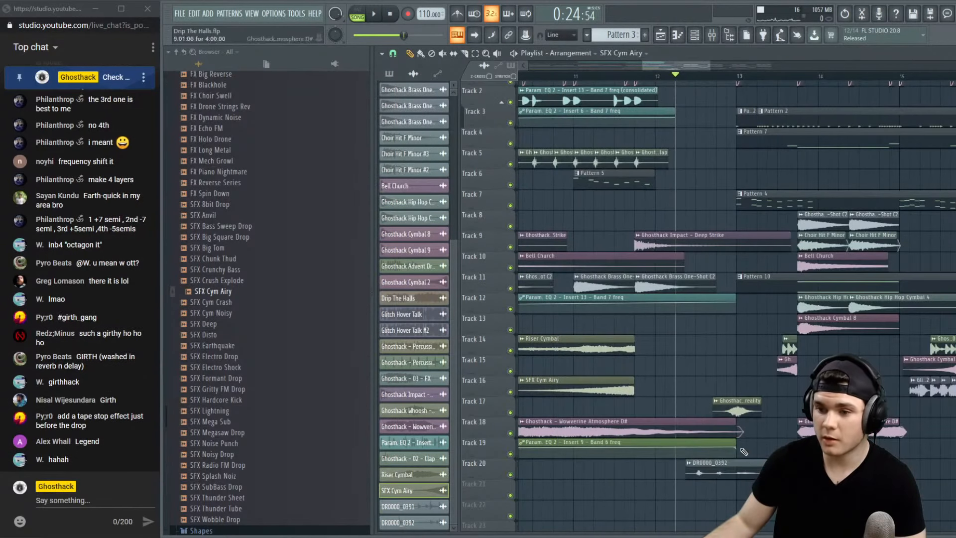
Open the DR0000_0392 vocal take from Track 20 in the Edison audio editor and normalize the whole recording
{"action": "double_click", "coordinate": [737, 462]}
{"action": "right_click", "coordinate": [519, 295]}
{"action": "left_click", "coordinate": [545, 341]}
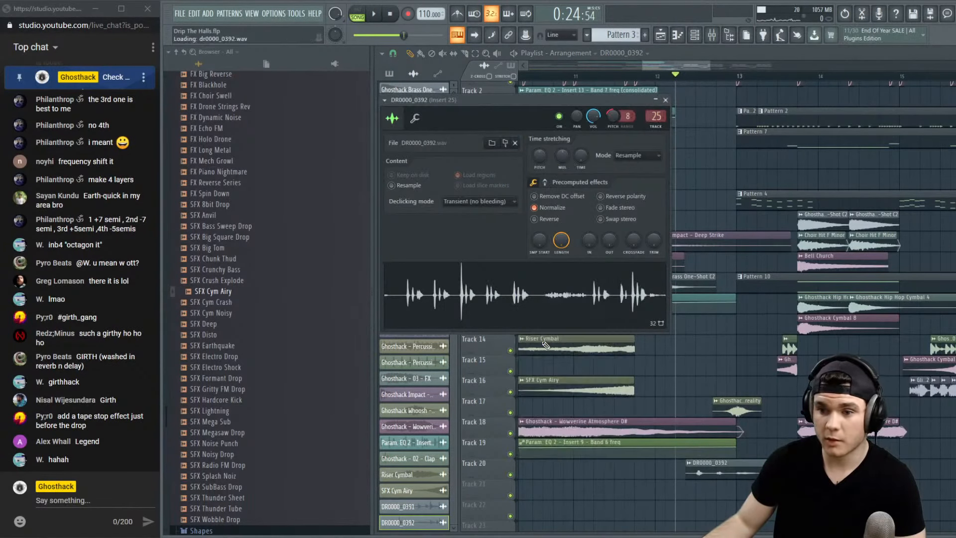
{"action": "left_click", "coordinate": [780, 279]}
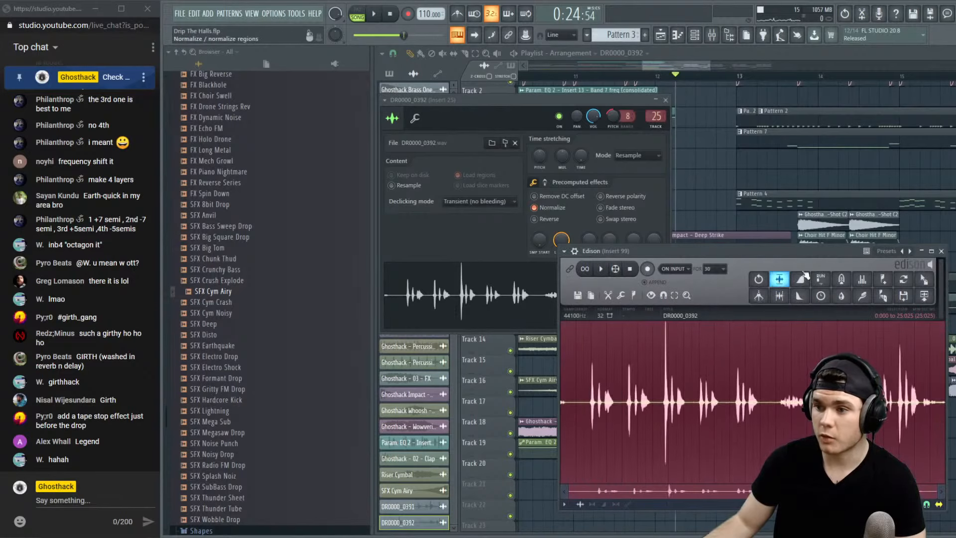
Apply Edison's Equalizer to the whole vocal take with a low cut below about 60 Hz
{"action": "left_click", "coordinate": [863, 281]}
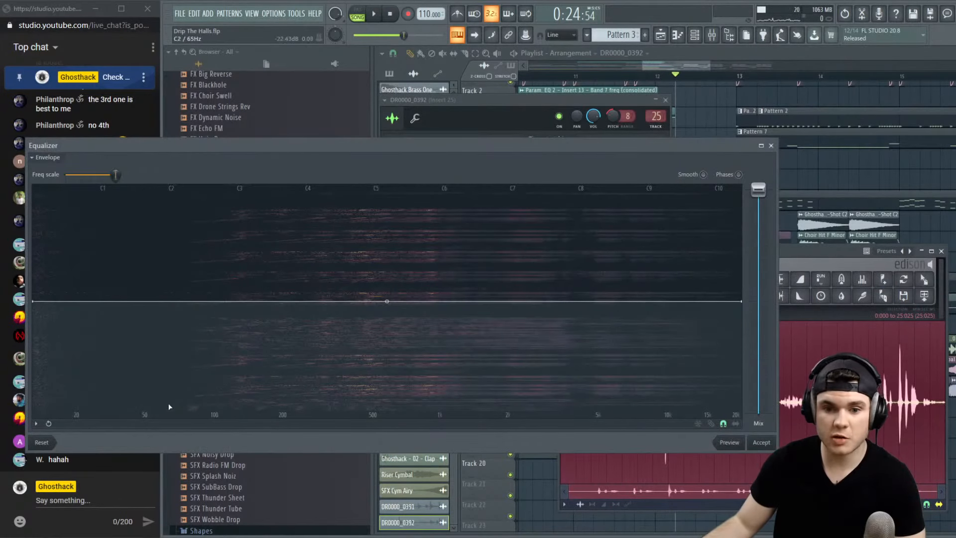
{"action": "left_click", "coordinate": [160, 418]}
{"action": "left_click", "coordinate": [183, 301]}
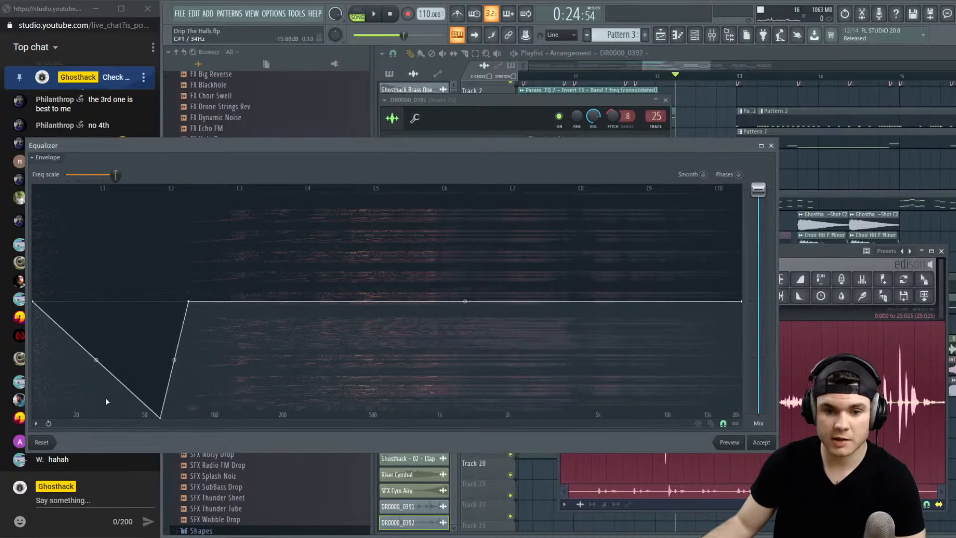
{"action": "left_click_drag", "start_coordinate": [35, 304], "coordinate": [34, 418]}
{"action": "left_click", "coordinate": [758, 442]}
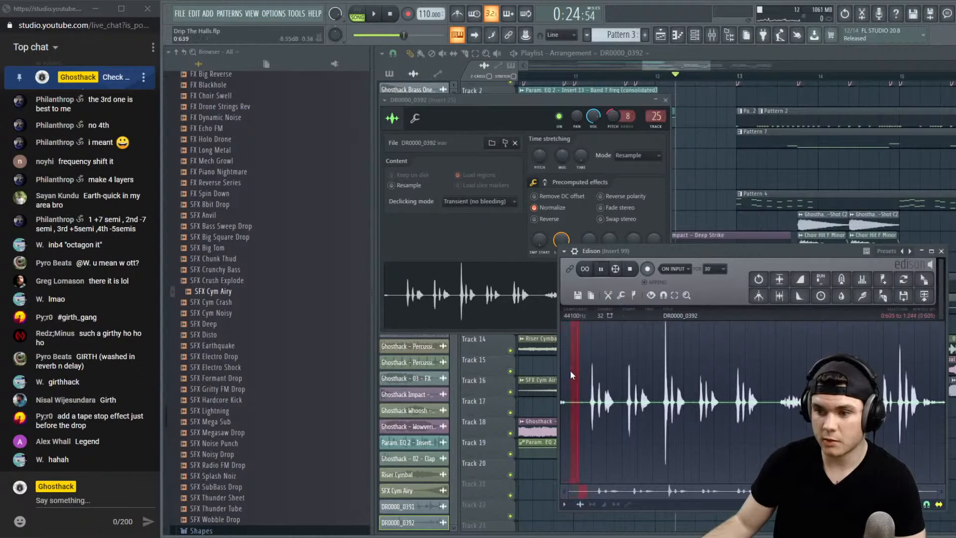
Audition the background noise between 0.639 and 1.244, undo its normalization, and denoise the whole take using that section as noise profile
{"action": "left_click", "coordinate": [784, 282]}
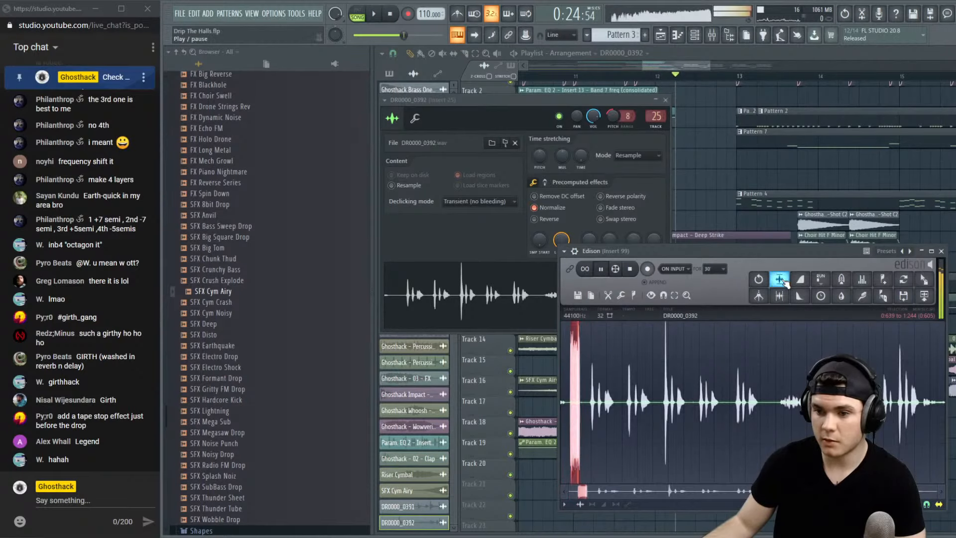
{"action": "key", "text": "ctrl+z"}
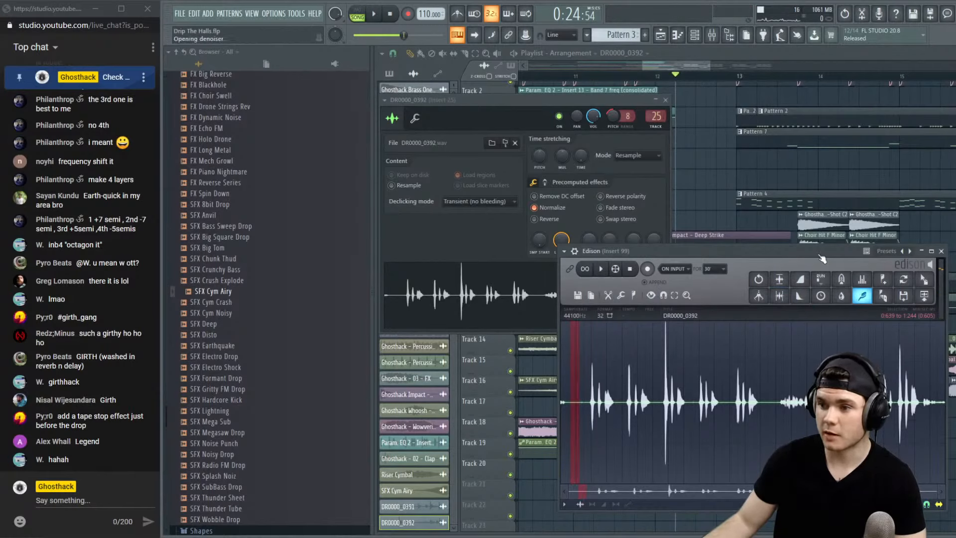
{"action": "left_click_drag", "start_coordinate": [516, 151], "coordinate": [520, 123]}
{"action": "left_click", "coordinate": [567, 351]}
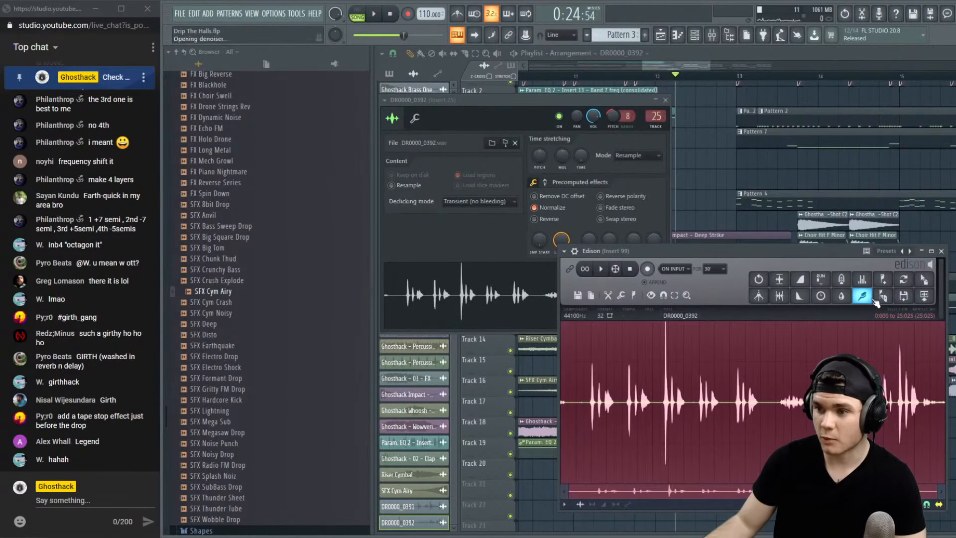
{"action": "left_click", "coordinate": [636, 349]}
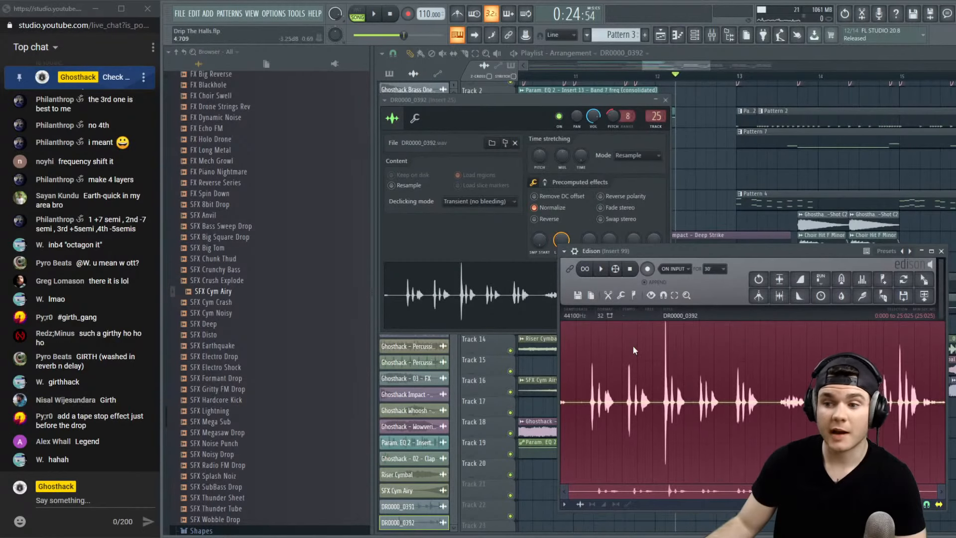
Replace the vocal channel's sample with the cleaned take from Edison and play it into the drop
{"action": "left_click_drag", "start_coordinate": [925, 281], "coordinate": [588, 299]}
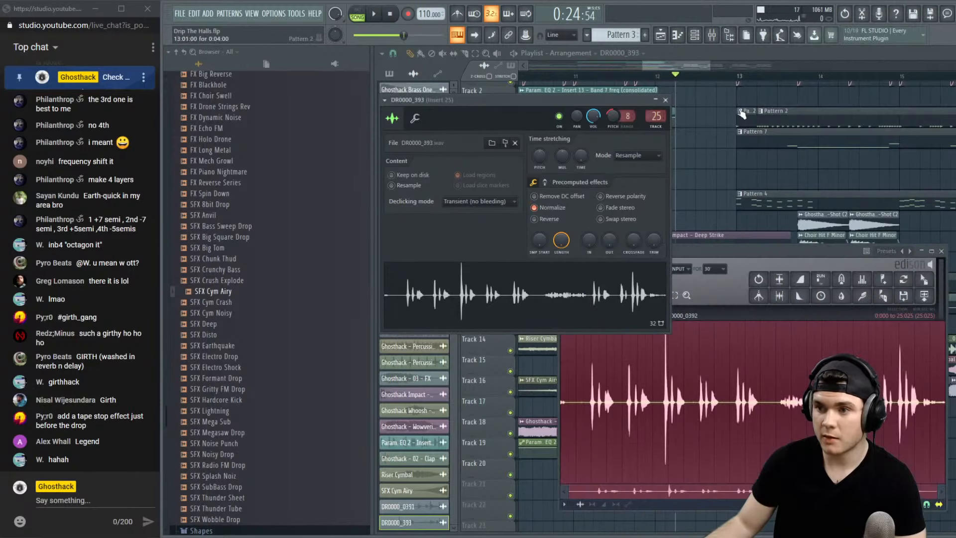
{"action": "key", "text": "space"}
{"action": "left_click", "coordinate": [740, 52]}
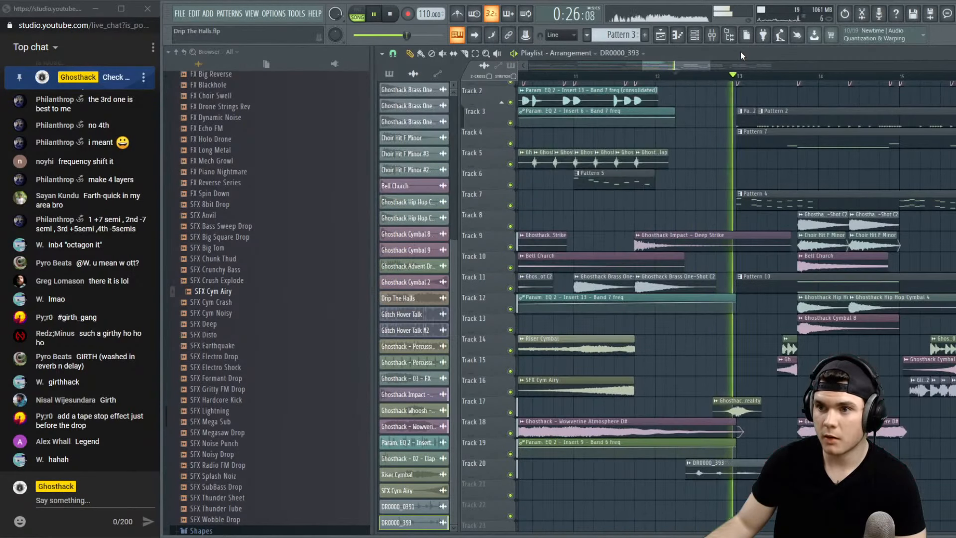
Play back the build-up into bar 13 to judge the processed voice clip on Track 20
{"action": "key", "text": "space"}
{"action": "left_click", "coordinate": [723, 36]}
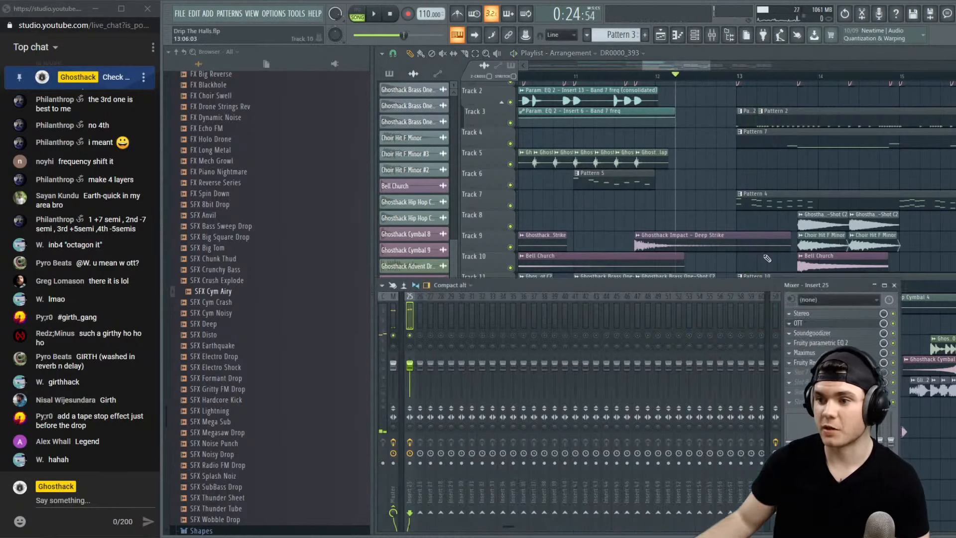
{"action": "key", "text": "space"}
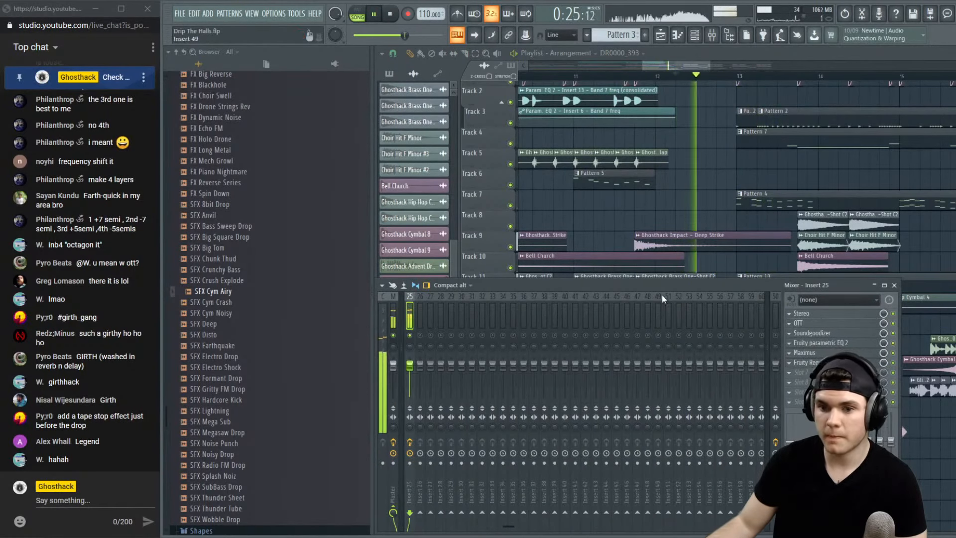
{"action": "key", "text": "F9"}
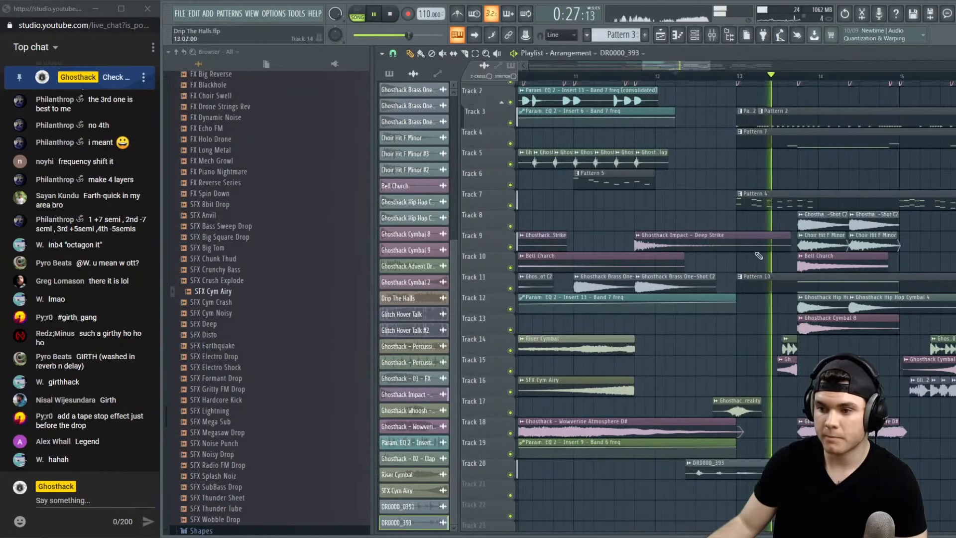
{"action": "key", "text": "space"}
Set the OTT on Insert 25 to 56% depth and 75% time, and play back the voice section before bar 13
{"action": "key", "text": "F9"}
{"action": "left_click", "coordinate": [799, 324]}
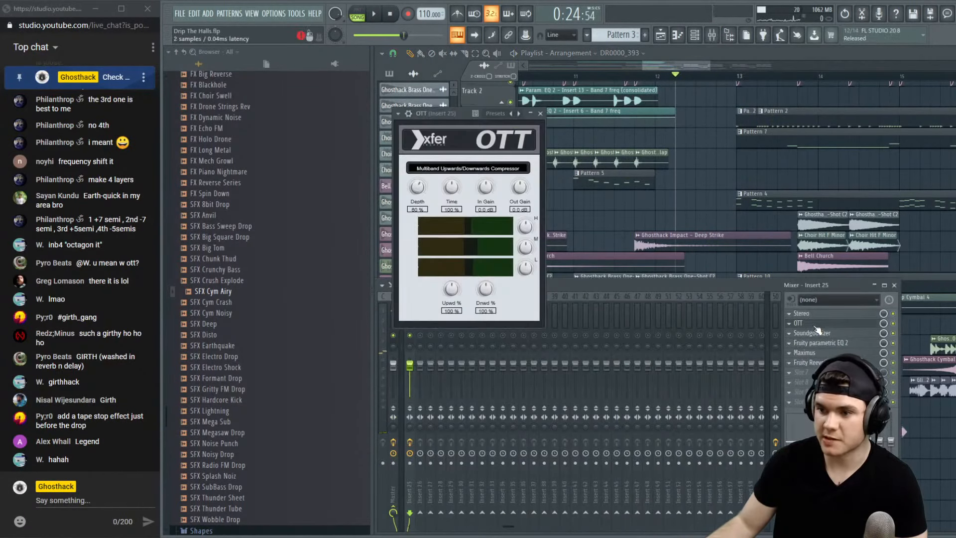
{"action": "left_click_drag", "start_coordinate": [451, 187], "coordinate": [455, 199]}
{"action": "key", "text": "space"}
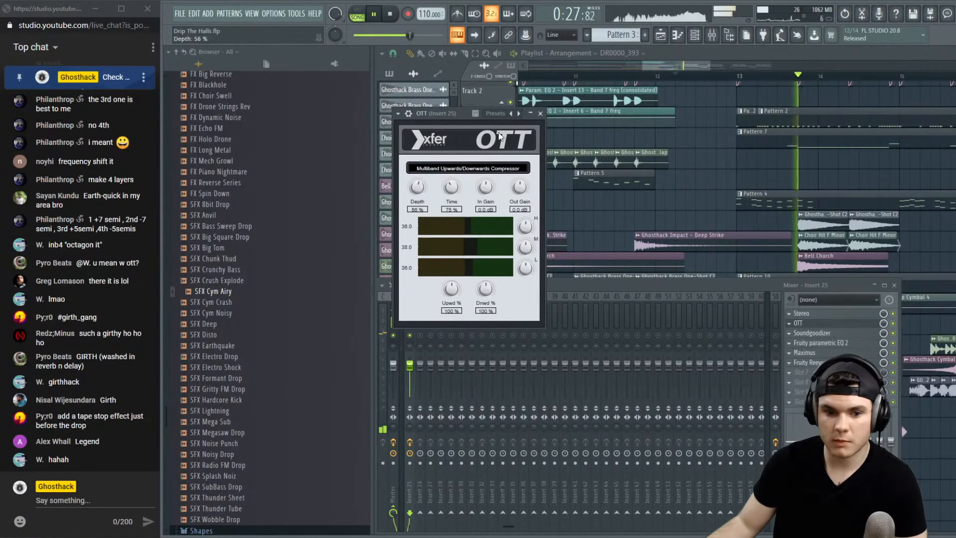
{"action": "left_click", "coordinate": [681, 76]}
{"action": "scroll", "coordinate": [714, 80], "scroll_direction": "up", "scroll_amount": 4}
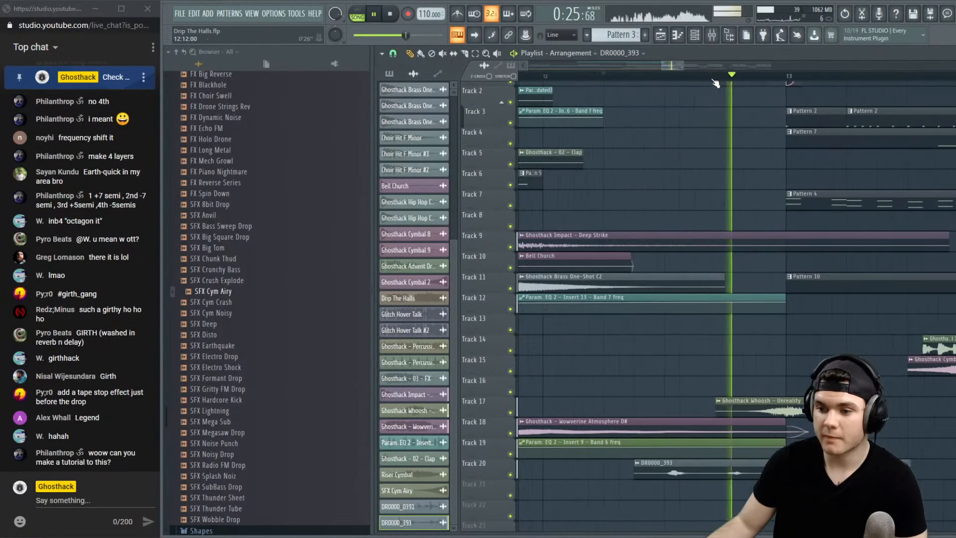
{"action": "key", "text": "space"}
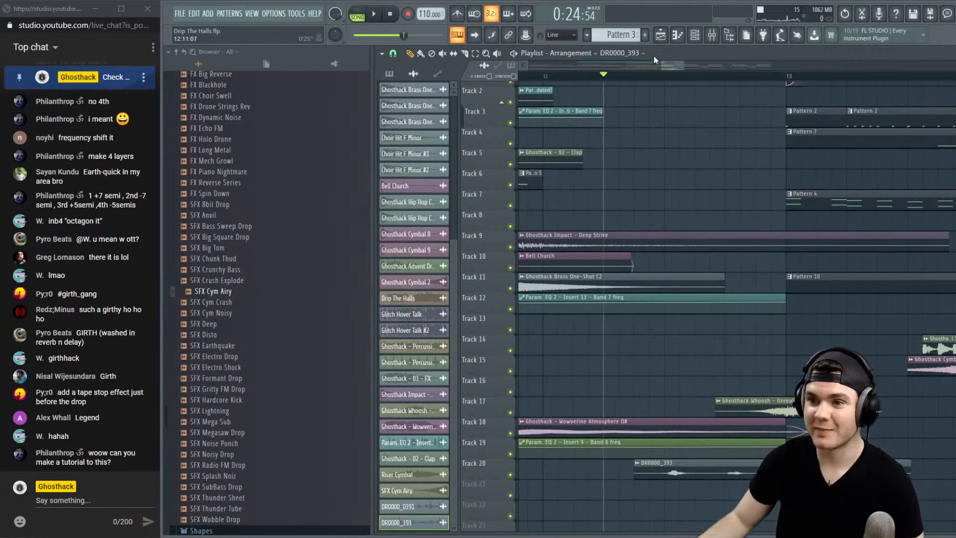
Hide the browser to widen the playlist and briefly play the arrangement from shortly after bar 12
{"action": "scroll", "coordinate": [654, 59], "scroll_direction": "right", "scroll_amount": 3}
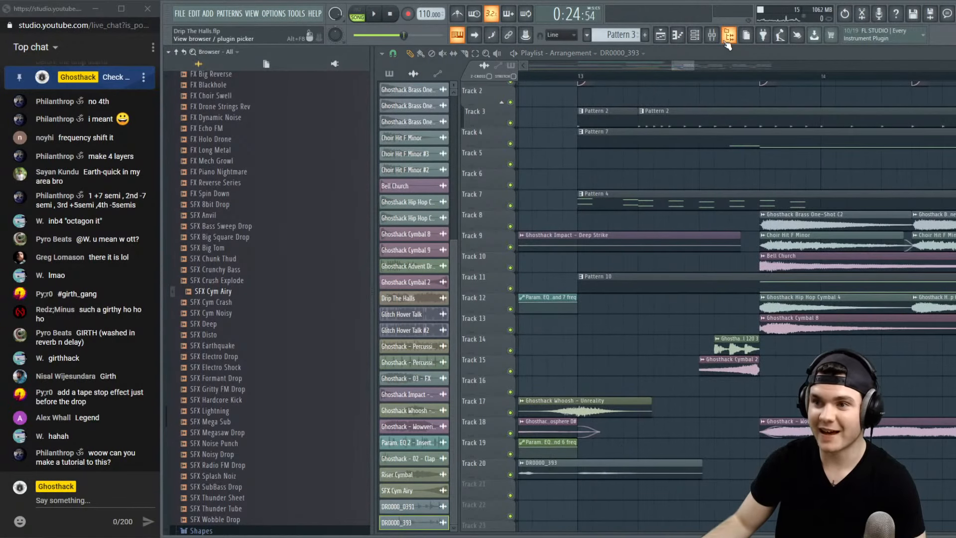
{"action": "left_click", "coordinate": [727, 42]}
{"action": "left_click_drag", "start_coordinate": [564, 67], "coordinate": [541, 75]}
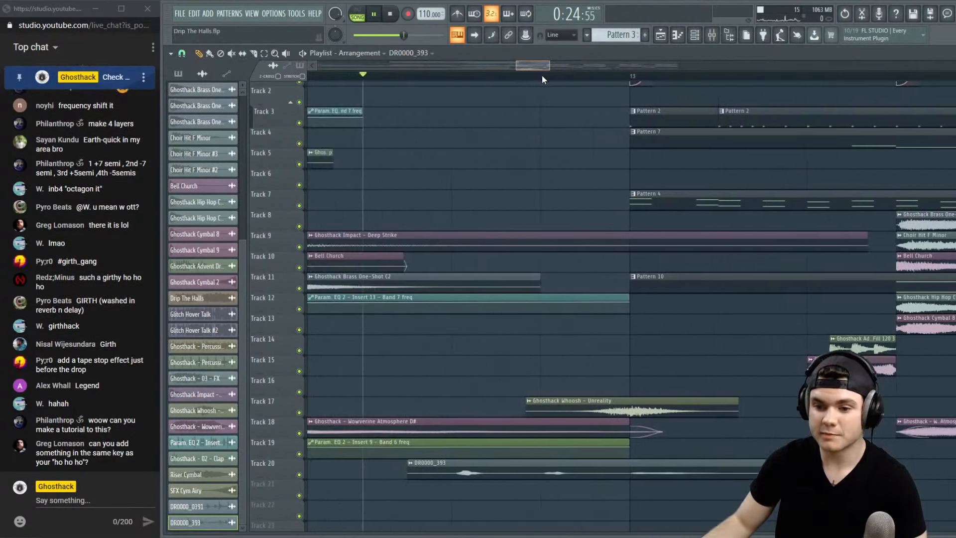
{"action": "key", "text": "space"}
{"action": "key", "text": "space"}
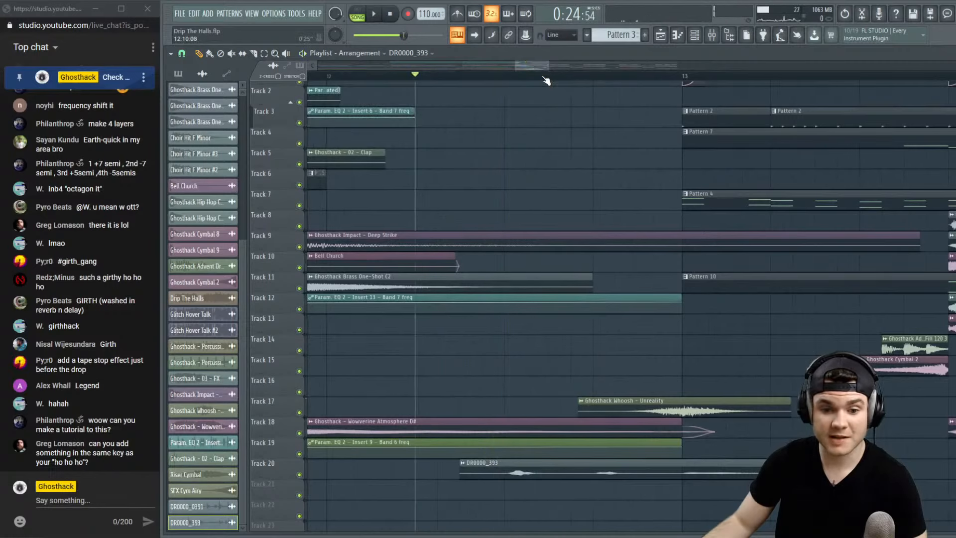
Duplicate the DR0000_393 voice clip onto Track 21 as a unique copy and set its time-stretching mode to Stretch
{"action": "scroll", "coordinate": [513, 82], "scroll_direction": "down", "scroll_amount": 3}
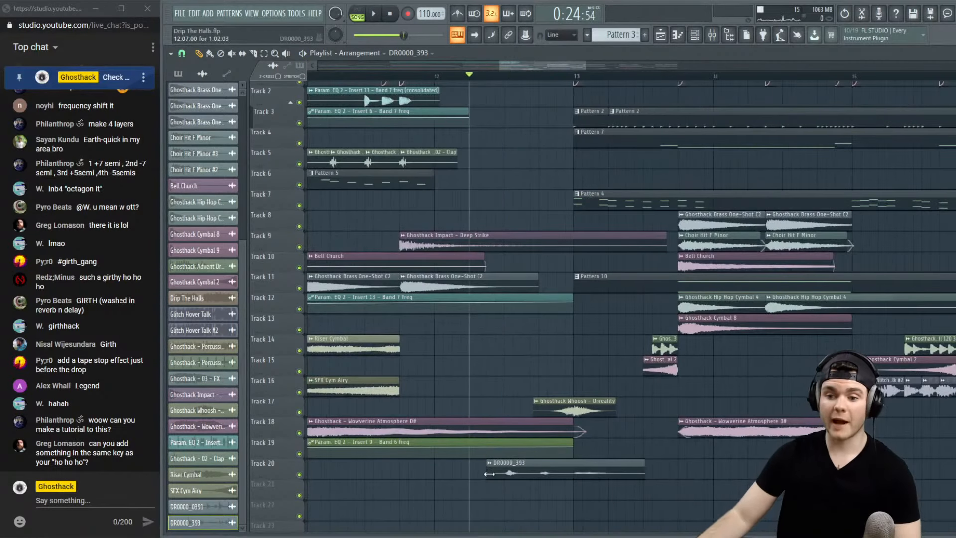
{"action": "left_click", "coordinate": [489, 488]}
{"action": "left_click", "coordinate": [490, 483]}
{"action": "left_click", "coordinate": [507, 475]}
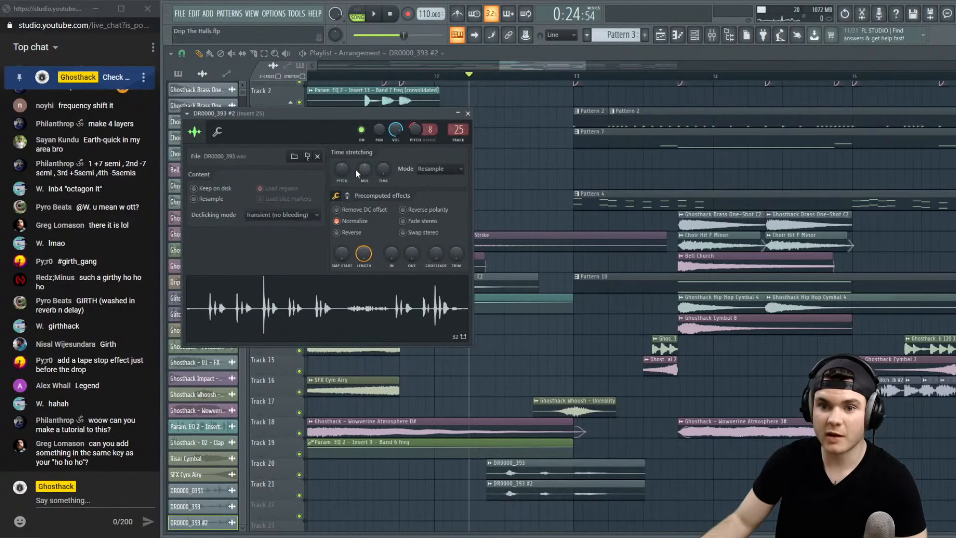
{"action": "left_click", "coordinate": [438, 169]}
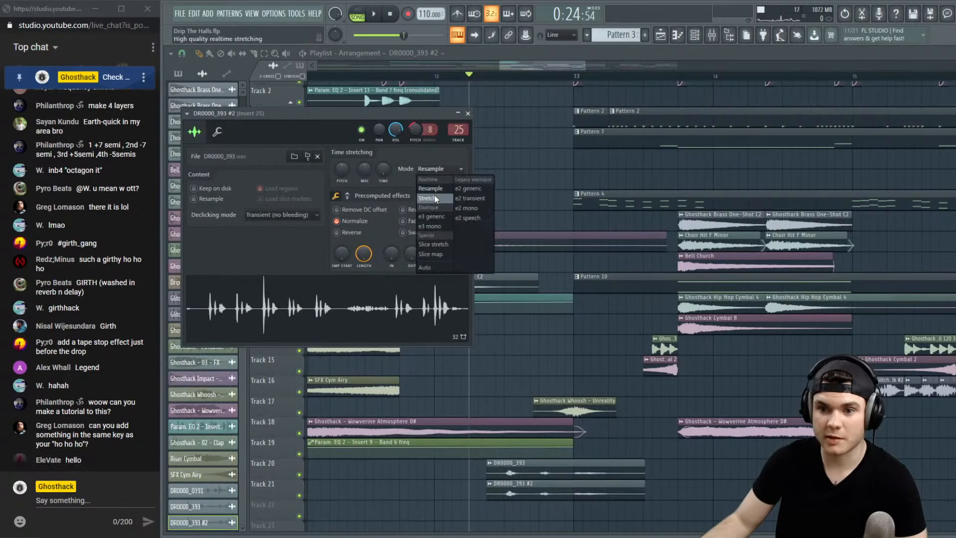
{"action": "left_click", "coordinate": [435, 195]}
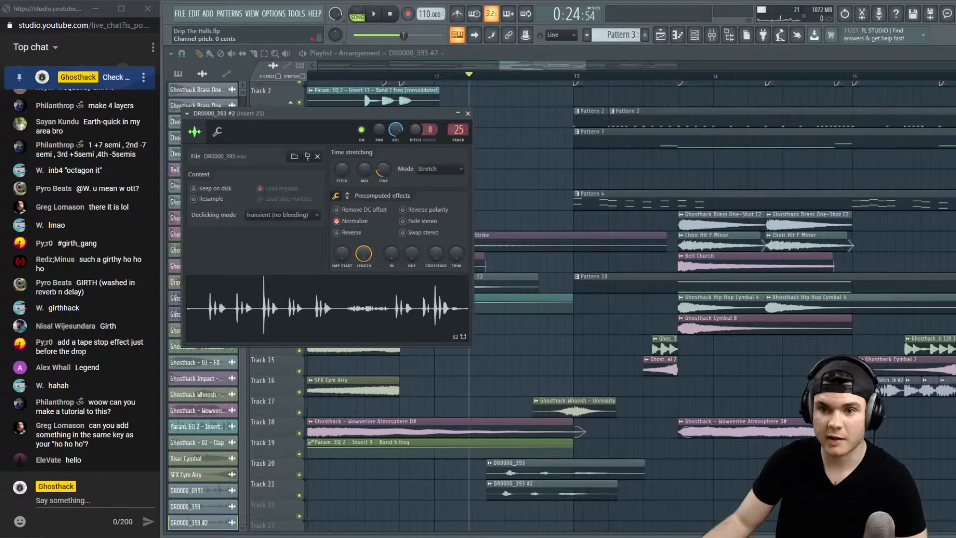
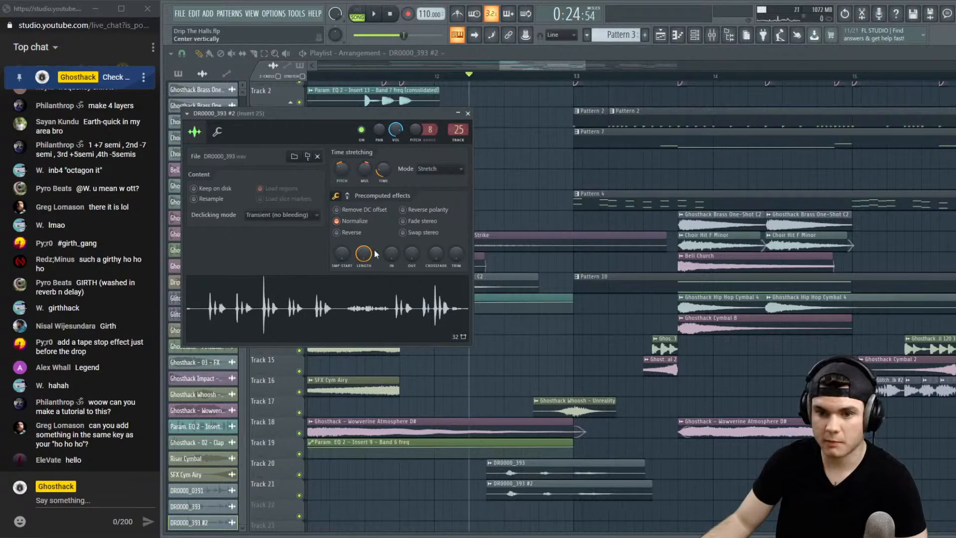
Solo Track 21 and tune the voice copy by ear, raising its pitch and setting the time-stretch multiplier to 121.35%
{"action": "left_click", "coordinate": [377, 288]}
{"action": "key", "text": "space"}
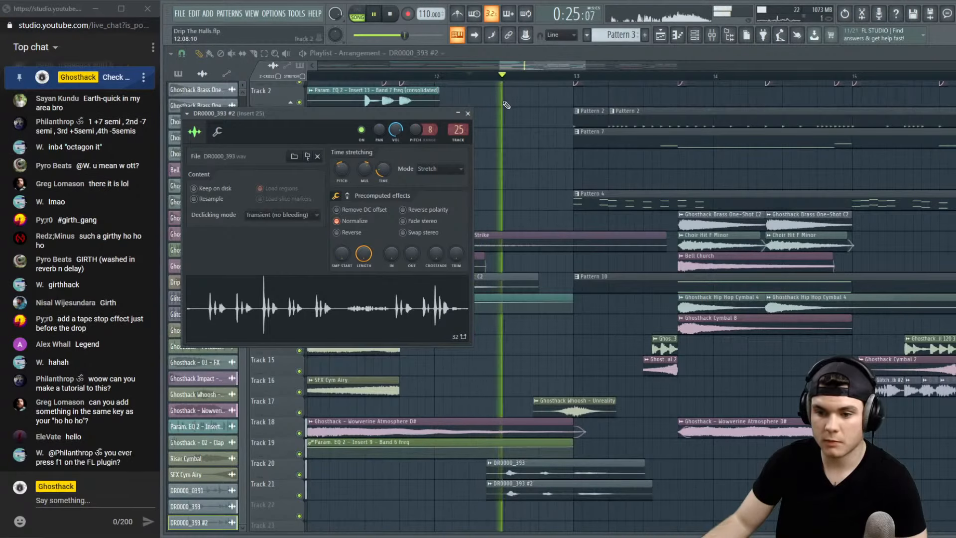
{"action": "right_click", "coordinate": [300, 495]}
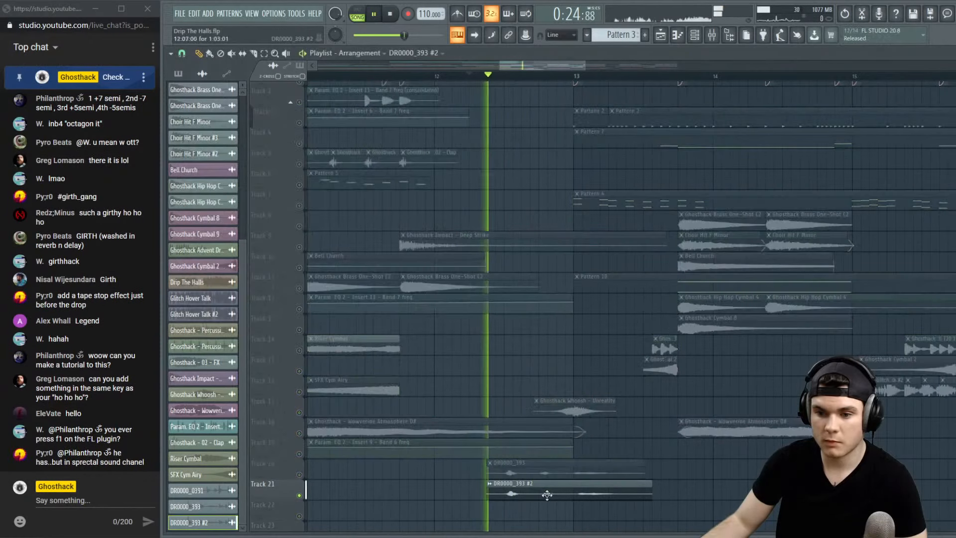
{"action": "key", "text": "space"}
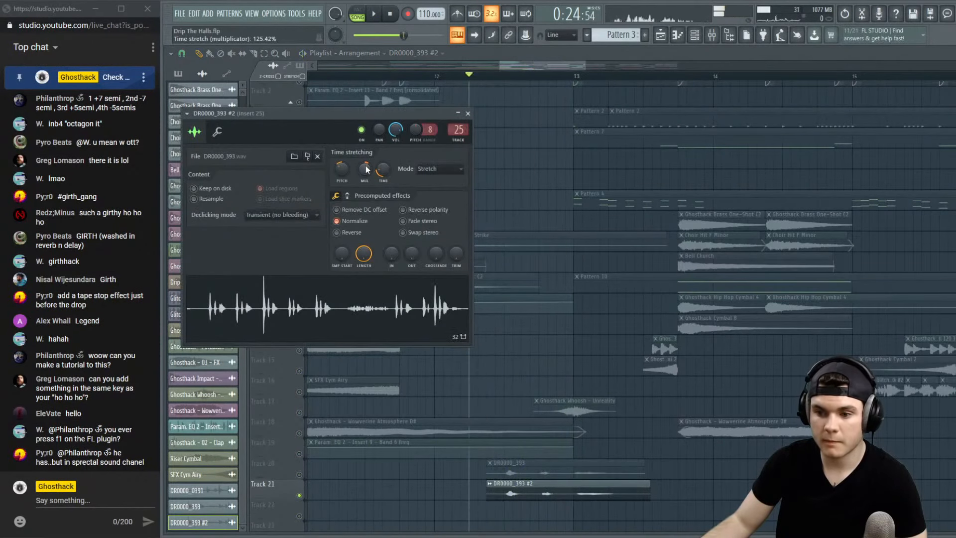
{"action": "key", "text": "space"}
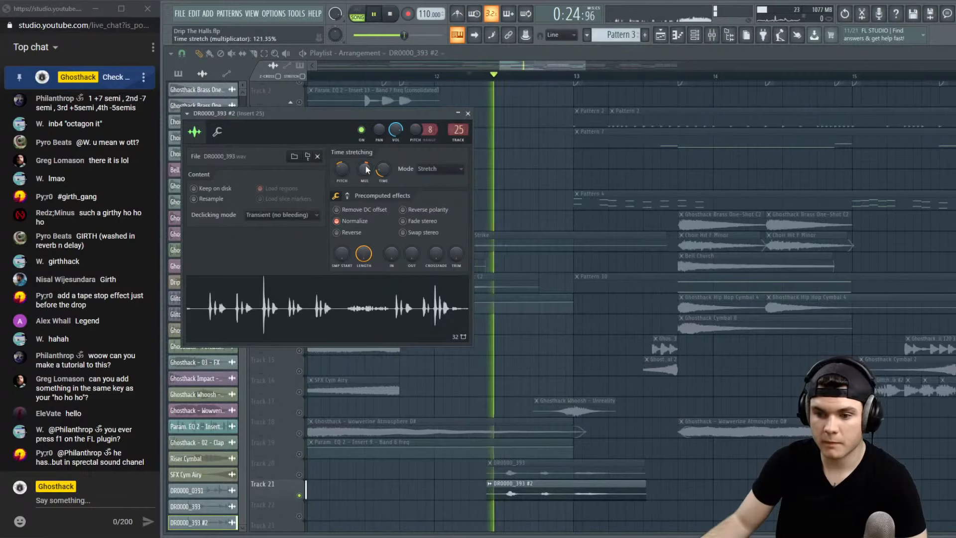
{"action": "key", "text": "space"}
{"action": "key", "text": "space"}
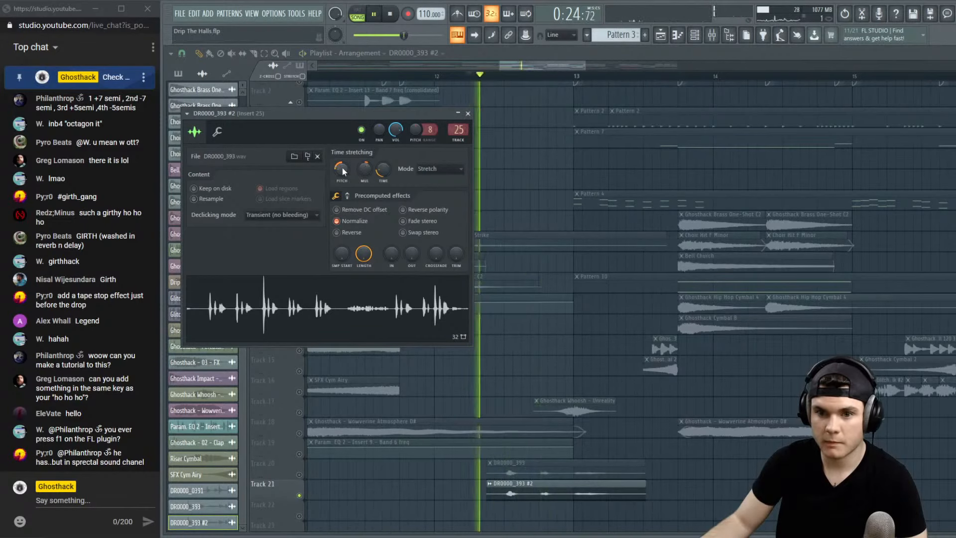
{"action": "key", "text": "space"}
Unmute Track 20 and lower the voice copy's channel volume to 39% while listening to both layers
{"action": "left_click", "coordinate": [300, 474]}
{"action": "key", "text": "space"}
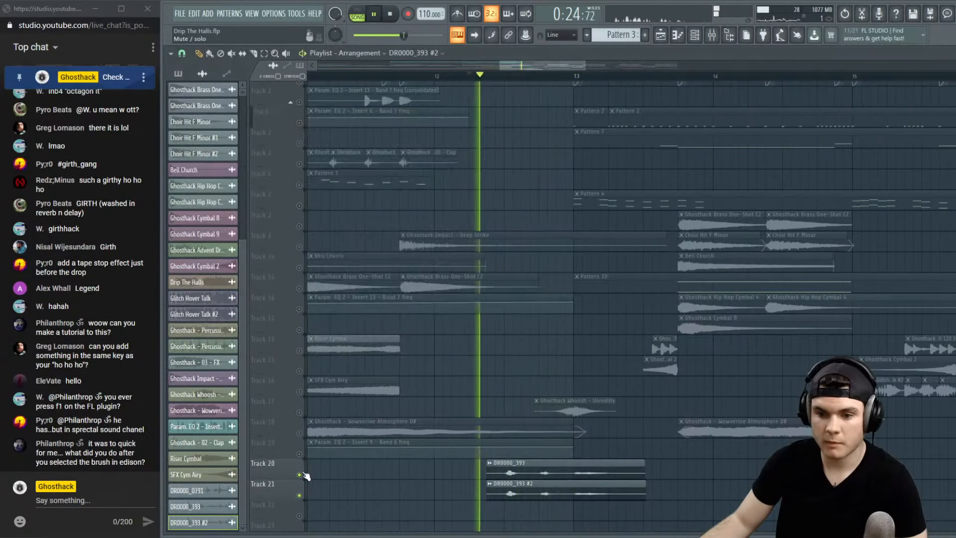
{"action": "key", "text": "space"}
{"action": "double_click", "coordinate": [513, 487]}
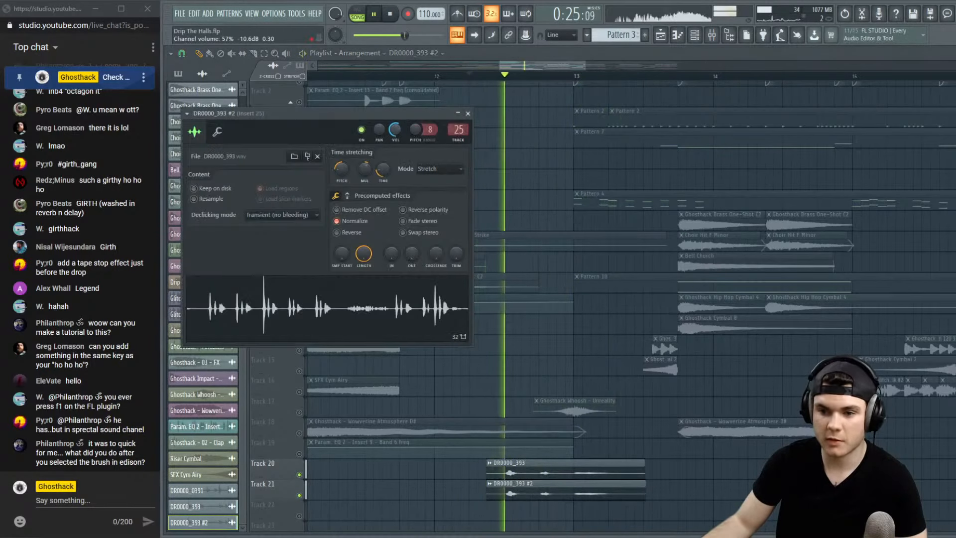
{"action": "left_click_drag", "start_coordinate": [398, 130], "coordinate": [399, 157]}
{"action": "key", "text": "space"}
{"action": "key", "text": "space"}
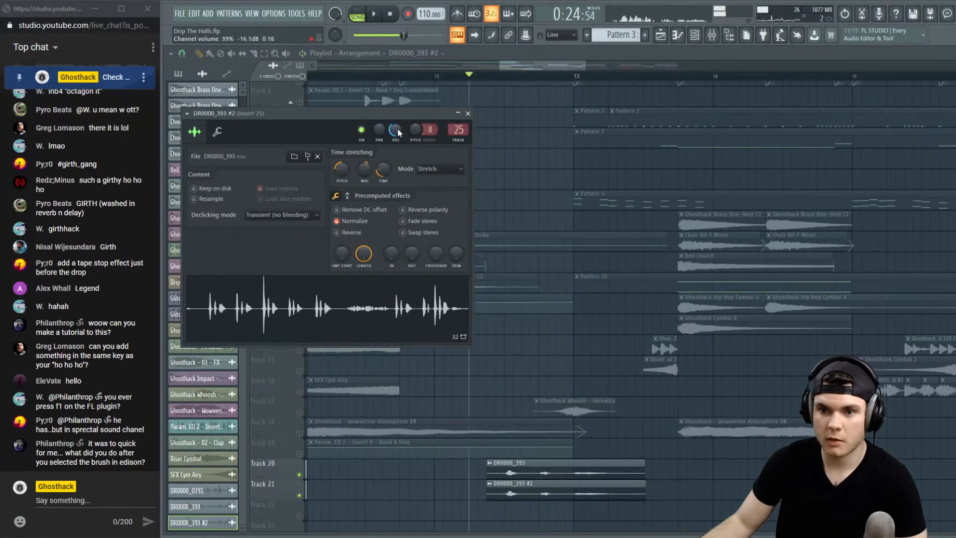
{"action": "key", "text": "space"}
Compare playback of the voice with the Track 21 layer muted and unmuted
{"action": "left_click", "coordinate": [300, 494]}
{"action": "key", "text": "space"}
{"action": "left_click", "coordinate": [299, 494]}
{"action": "key", "text": "space"}
{"action": "key", "text": "space"}
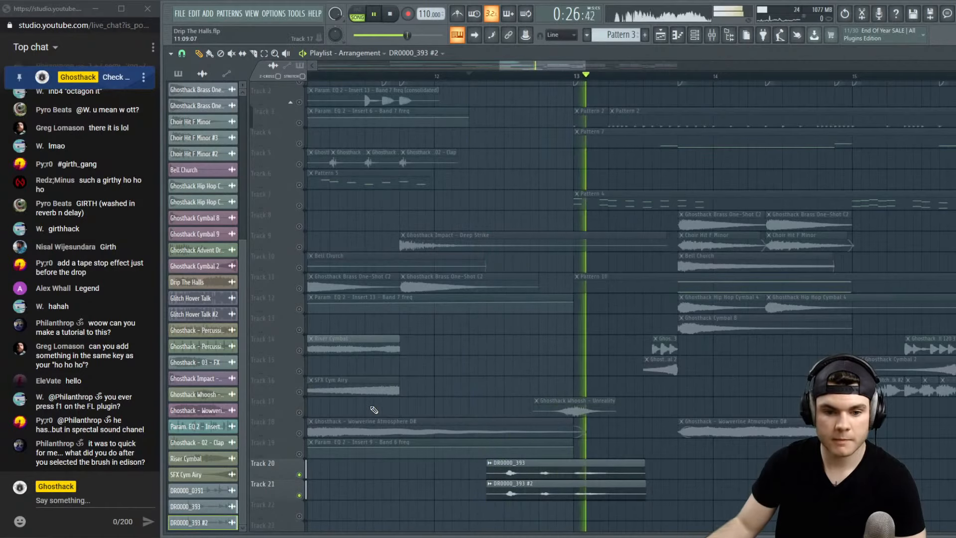
{"action": "key", "text": "space"}
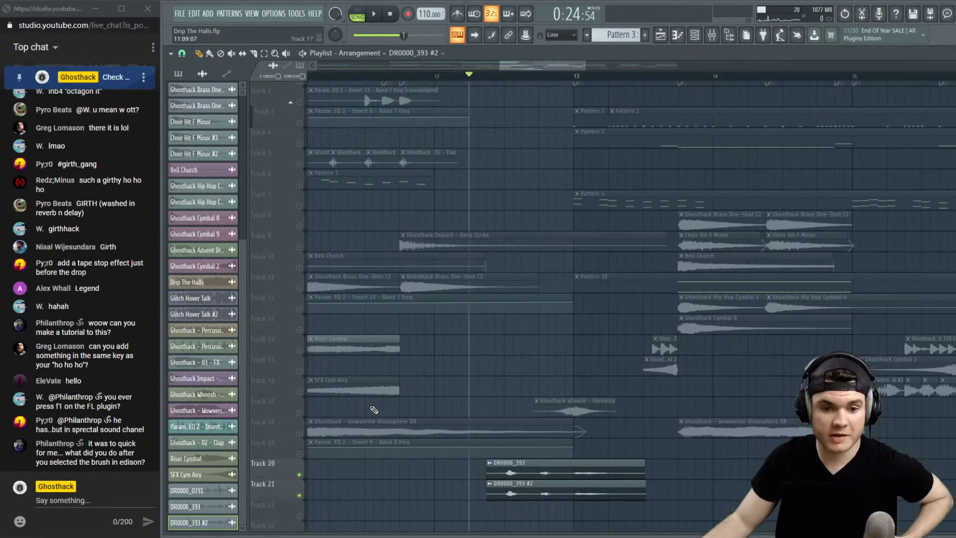
Open the original voice sample on Track 20 in the Edison audio editor and select the noise-only gap from 13.353 to 14.093
{"action": "double_click", "coordinate": [522, 470]}
{"action": "right_click", "coordinate": [269, 286]}
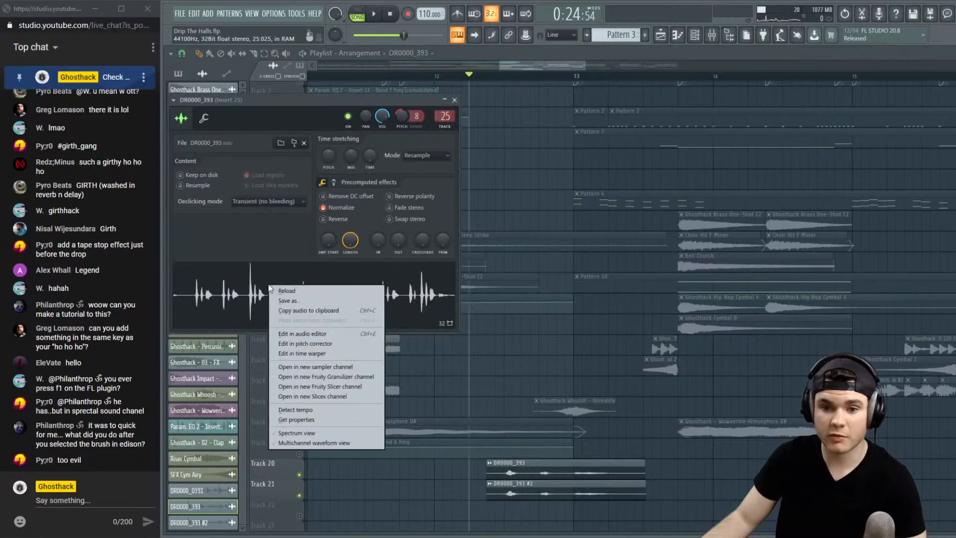
{"action": "left_click", "coordinate": [294, 334]}
{"action": "left_click_drag", "start_coordinate": [507, 256], "coordinate": [536, 197]}
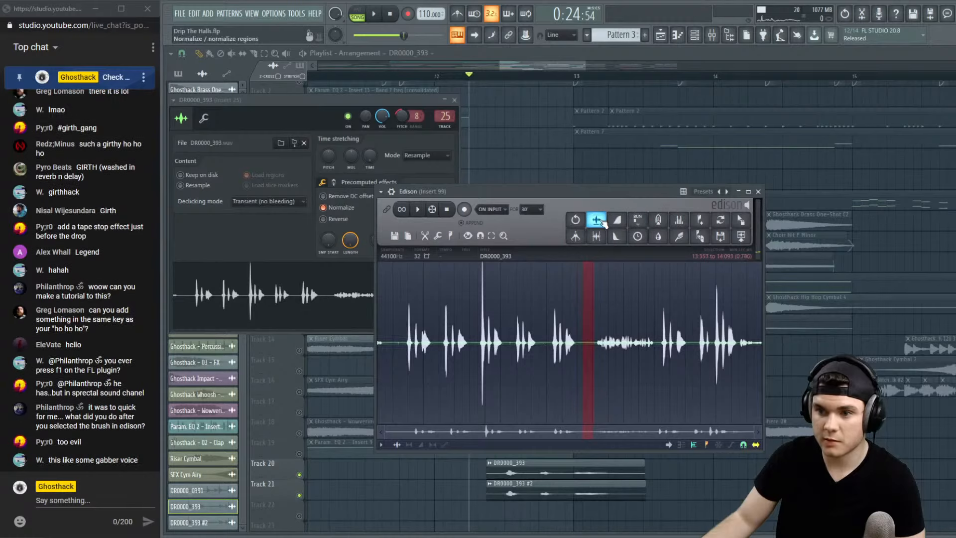
Normalize the selected gap to audition its background noise, and undo the normalization
{"action": "key", "text": "space"}
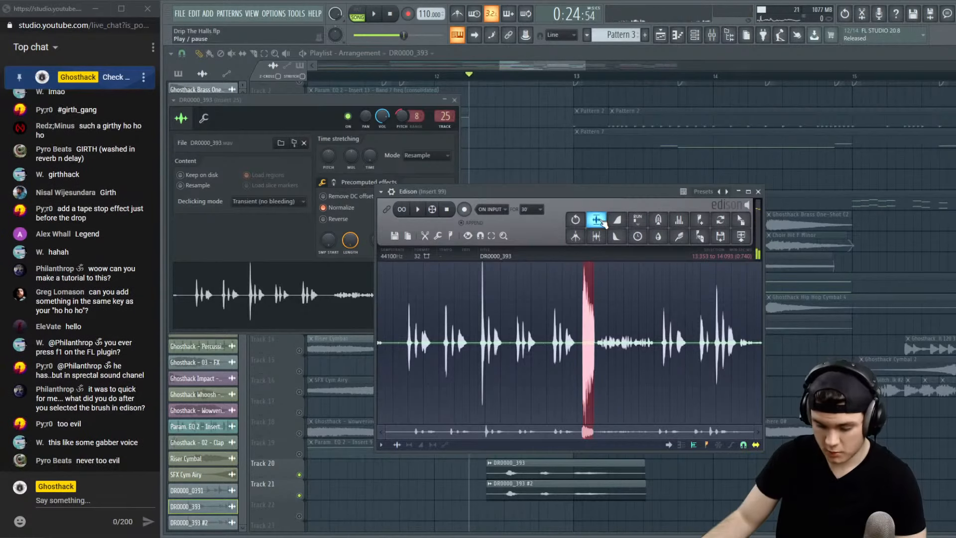
{"action": "key", "text": "ctrl+z"}
{"action": "key", "text": "space"}
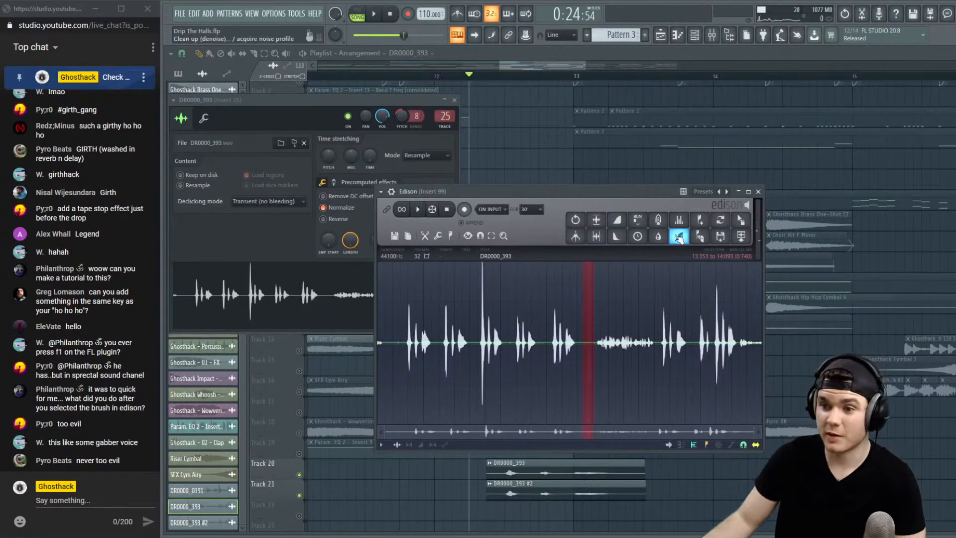
Acquire a noise profile from the selected gap and apply the Clean up denoiser to the whole recording
{"action": "left_click", "coordinate": [679, 237]}
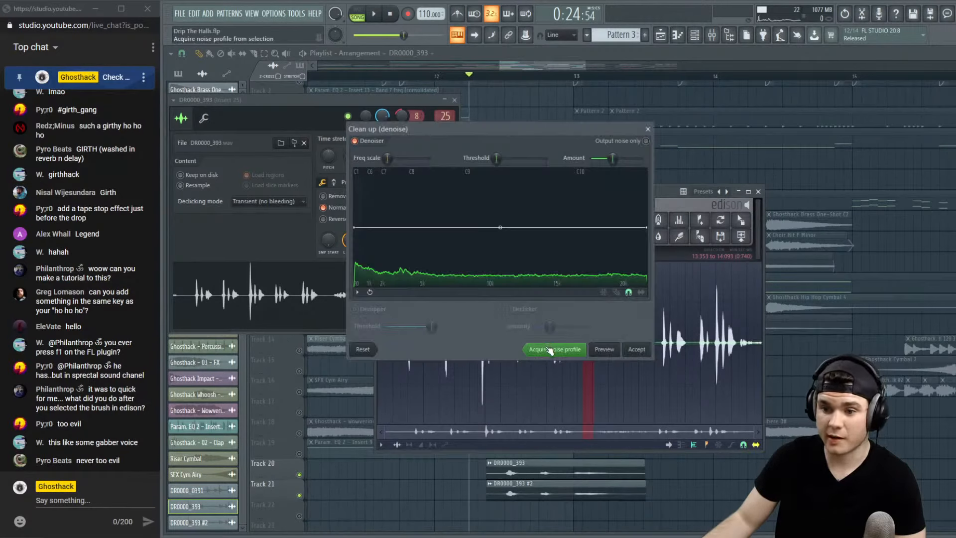
{"action": "left_click", "coordinate": [549, 349]}
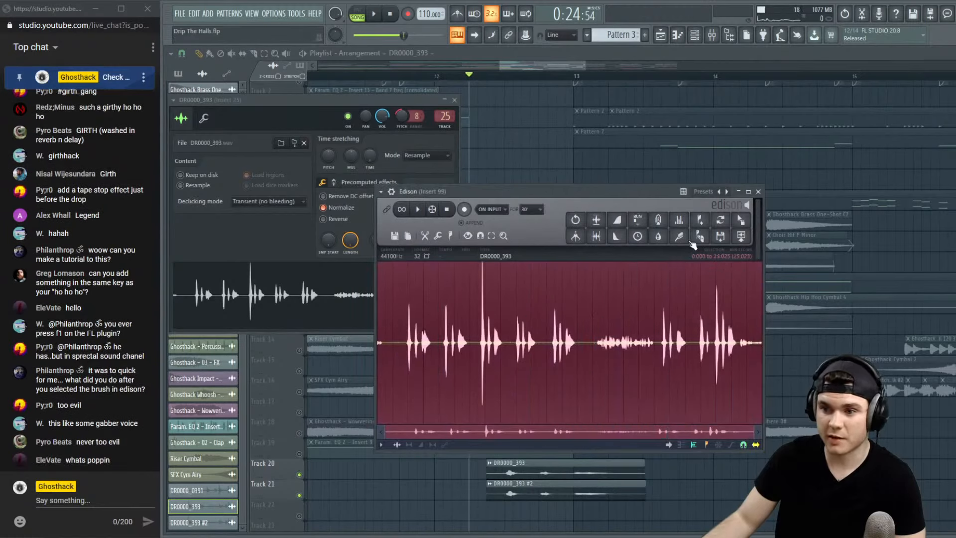
{"action": "left_click", "coordinate": [680, 237]}
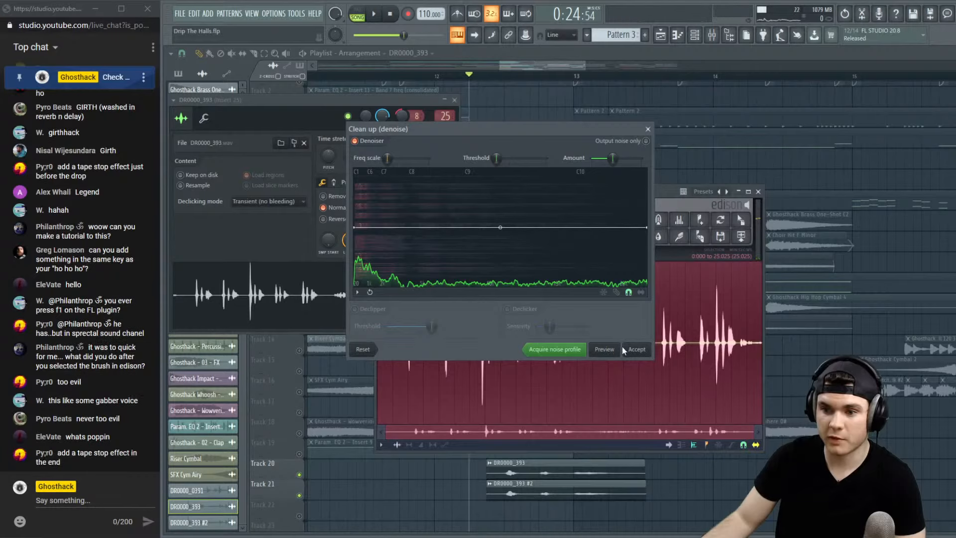
{"action": "left_click", "coordinate": [637, 350]}
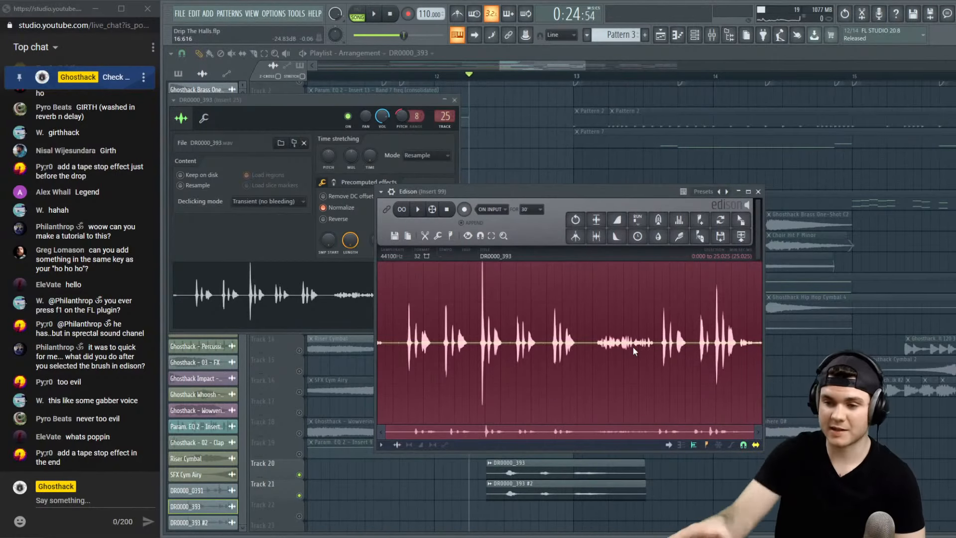
Replace the samples of both voice clips on Track 20 and Track 21 with the denoised audio and play them back
{"action": "left_click_drag", "start_coordinate": [754, 225], "coordinate": [408, 298]}
{"action": "left_click_drag", "start_coordinate": [343, 293], "coordinate": [341, 294]}
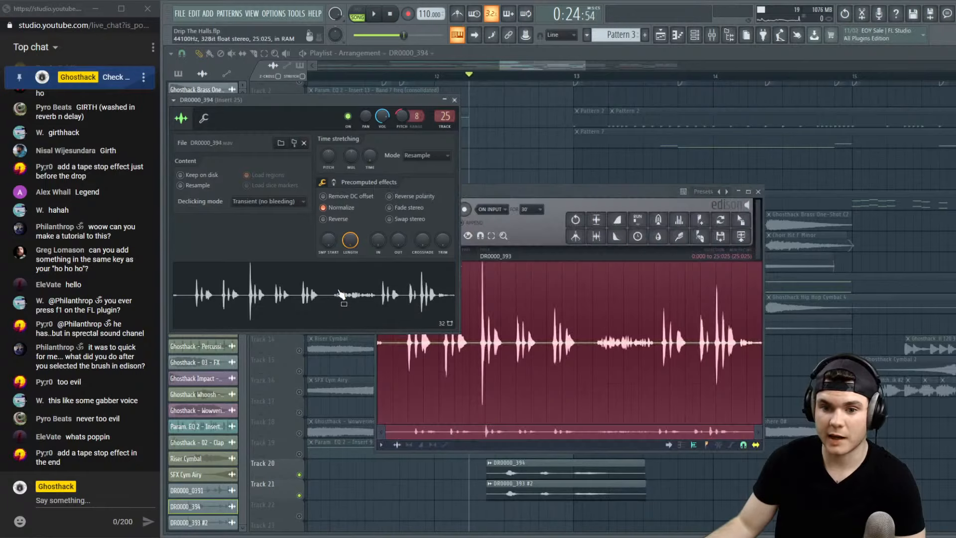
{"action": "left_click_drag", "start_coordinate": [742, 221], "coordinate": [582, 493]}
{"action": "key", "text": "space"}
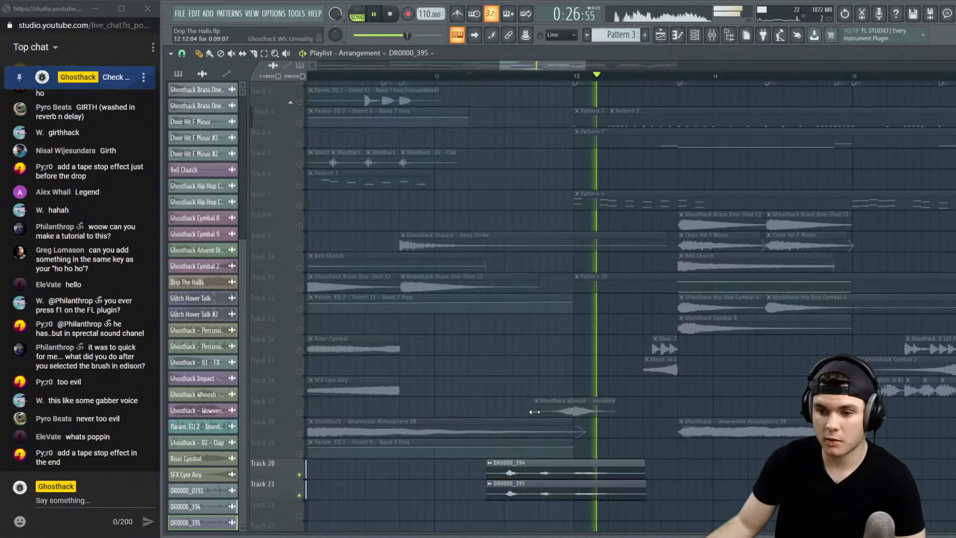
Solo Track 20 in the playlist and play the voice clip back with the effect chain of mixer Insert 25 open
{"action": "key", "text": "space"}
{"action": "right_click", "coordinate": [300, 474]}
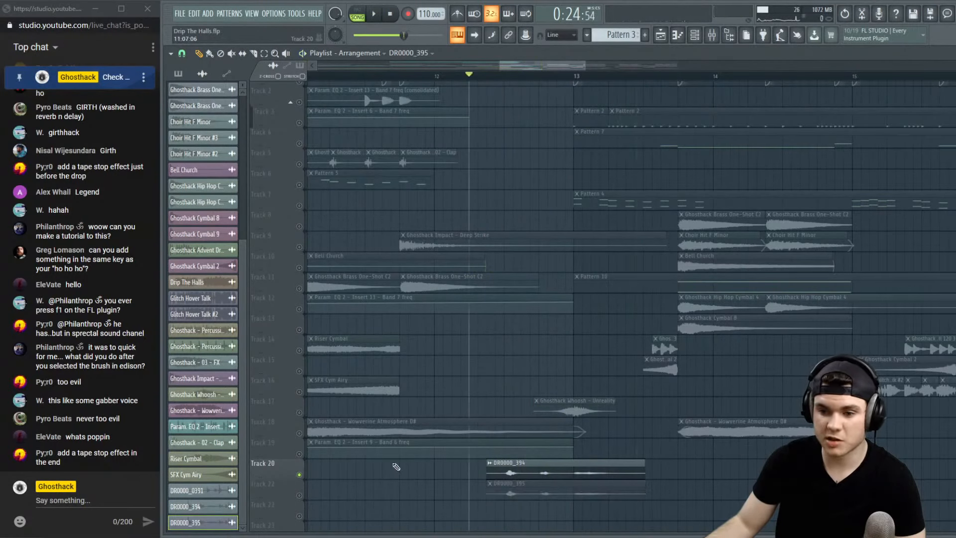
{"action": "double_click", "coordinate": [510, 470]}
{"action": "left_click", "coordinate": [454, 100]}
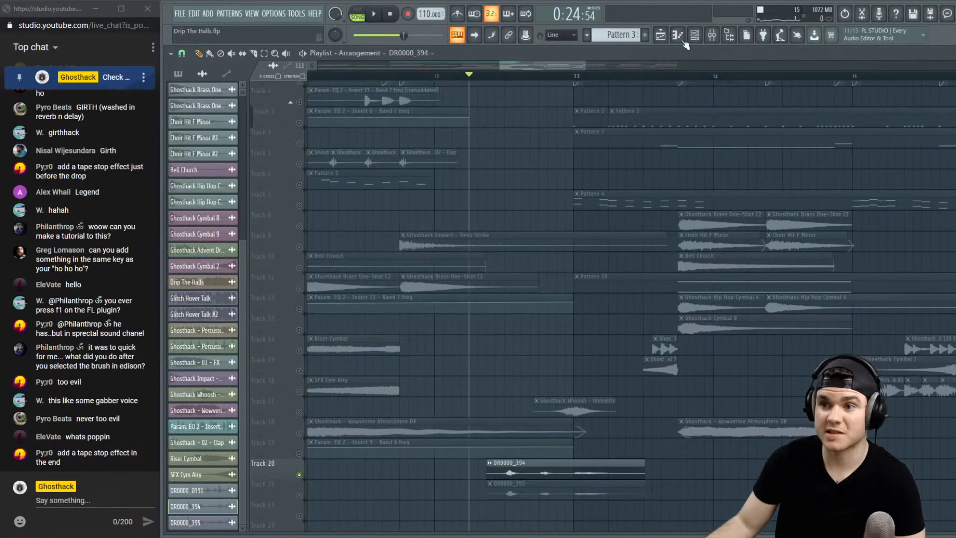
{"action": "left_click", "coordinate": [712, 35]}
{"action": "key", "text": "space"}
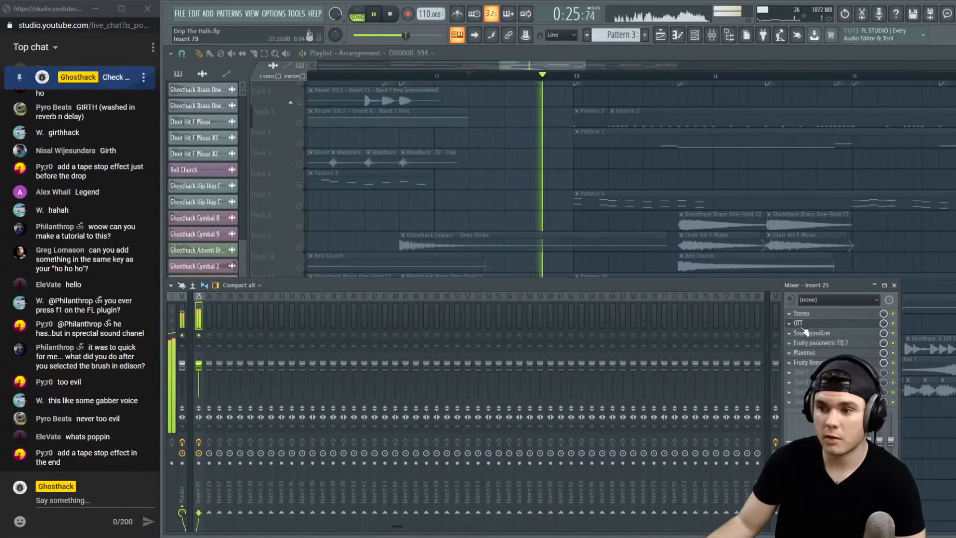
{"action": "key", "text": "space"}
Insert a Fruity parametric EQ 2 between Stereo and OTT on mixer Insert 25 and start playback
{"action": "left_click", "coordinate": [814, 347]}
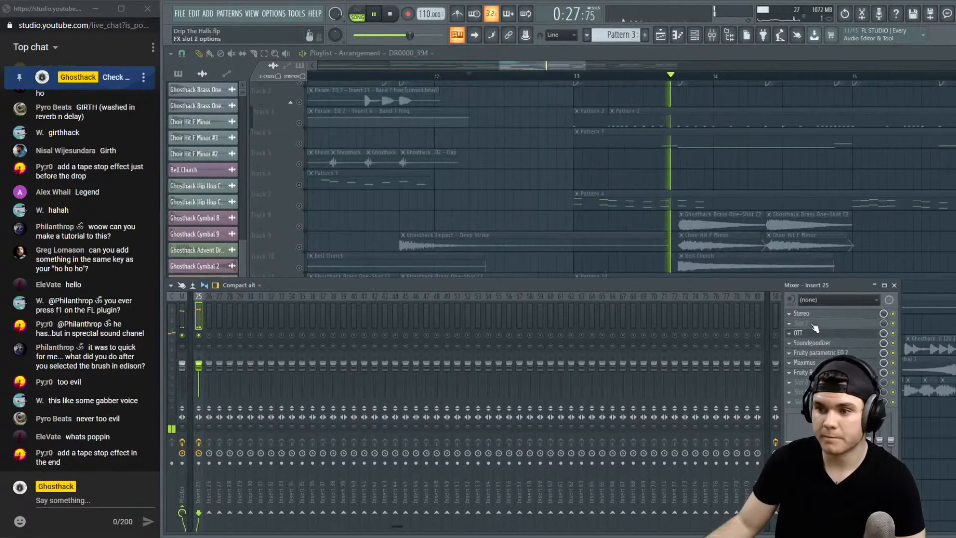
{"action": "mouse_move", "coordinate": [803, 305]}
{"action": "left_click", "coordinate": [677, 146]}
{"action": "key", "text": "space"}
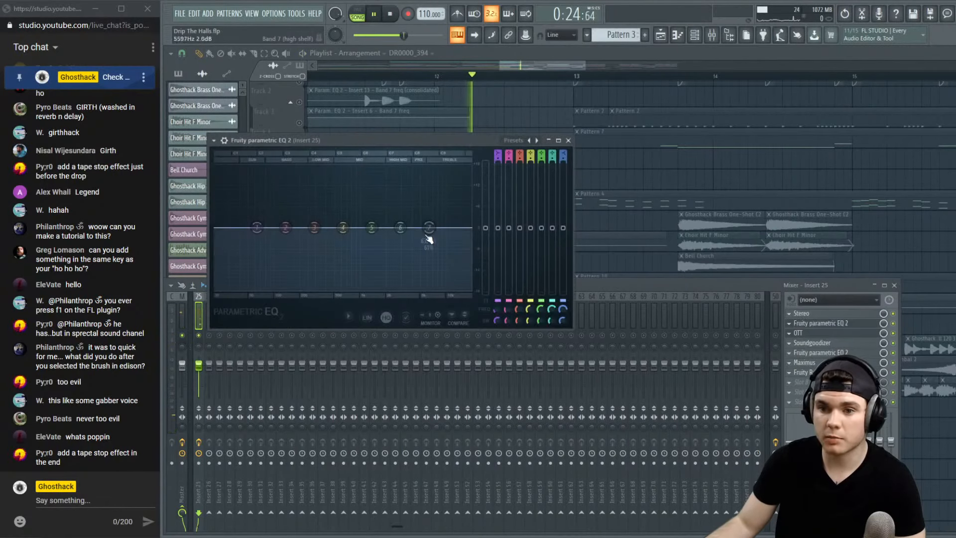
Audition a strong high-shelf cut around 7427 Hz in the new EQ, and ease it back to -0.4 dB
{"action": "mouse_move", "coordinate": [424, 289]}
{"action": "left_mouse_down"}
{"action": "mouse_move", "coordinate": [453, 295]}
{"action": "mouse_move", "coordinate": [434, 290]}
{"action": "left_mouse_up"}
{"action": "key", "text": "space"}
{"action": "key", "text": "space"}
{"action": "key", "text": "space"}
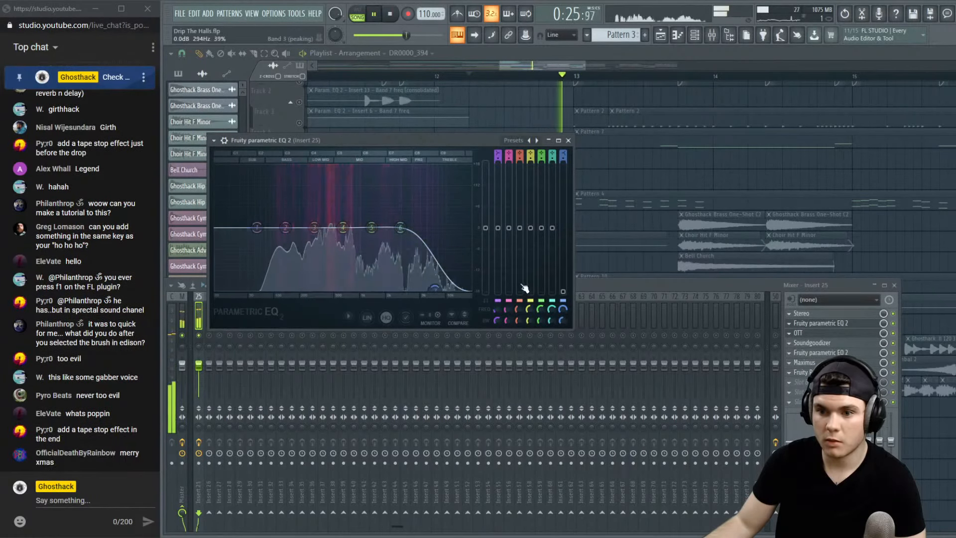
{"action": "key", "text": "space"}
{"action": "key", "text": "space"}
{"action": "left_click_drag", "start_coordinate": [563, 291], "coordinate": [563, 287]}
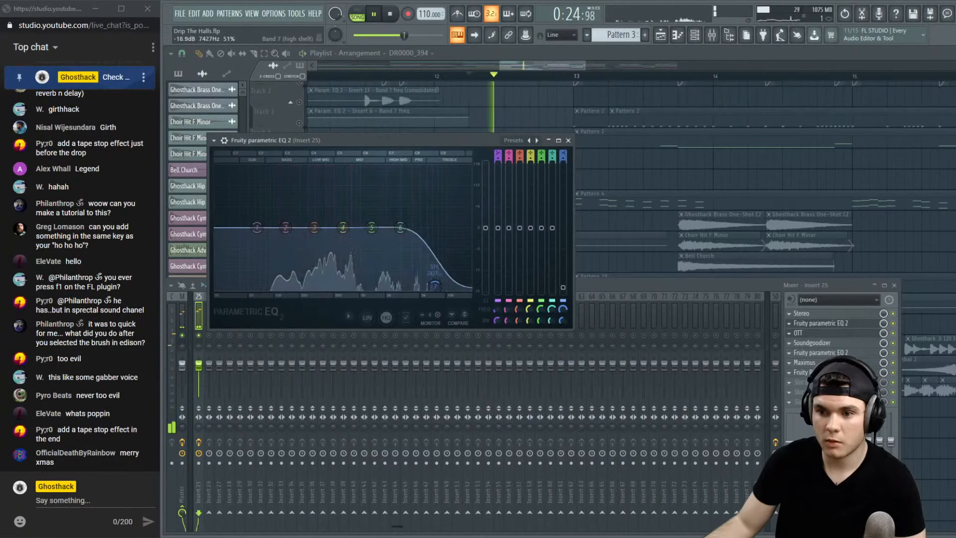
{"action": "left_click_drag", "start_coordinate": [434, 286], "coordinate": [435, 227]}
{"action": "key", "text": "space"}
{"action": "key", "text": "space"}
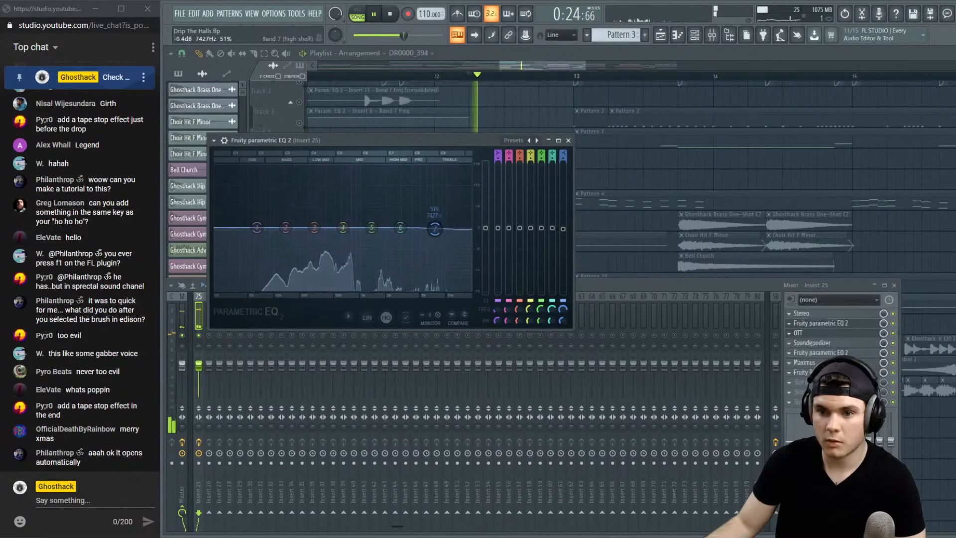
{"action": "left_click", "coordinate": [804, 323]}
Set the Time of OTT on Insert 25 to 65 % while the voice plays, and return to the playlist
{"action": "left_click", "coordinate": [799, 333]}
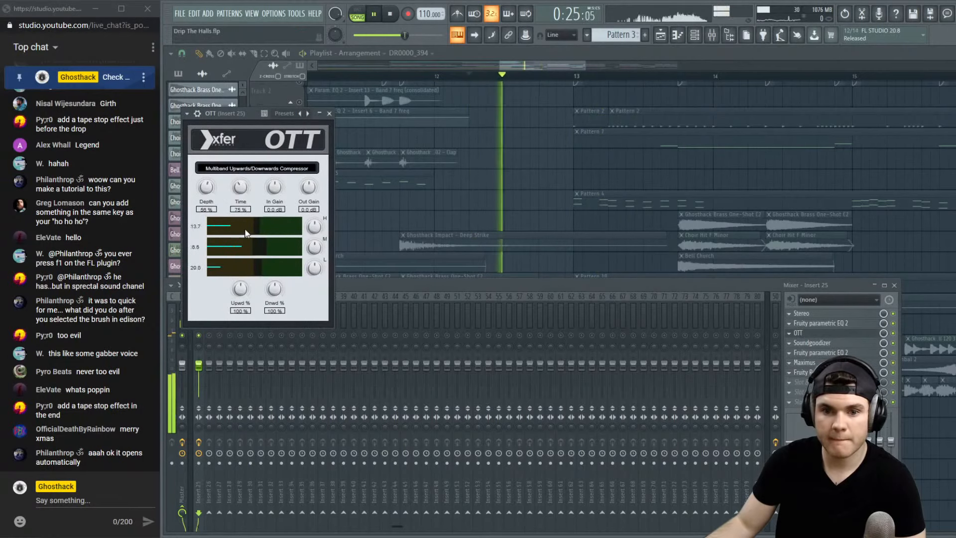
{"action": "left_click_drag", "start_coordinate": [245, 230], "coordinate": [200, 229]}
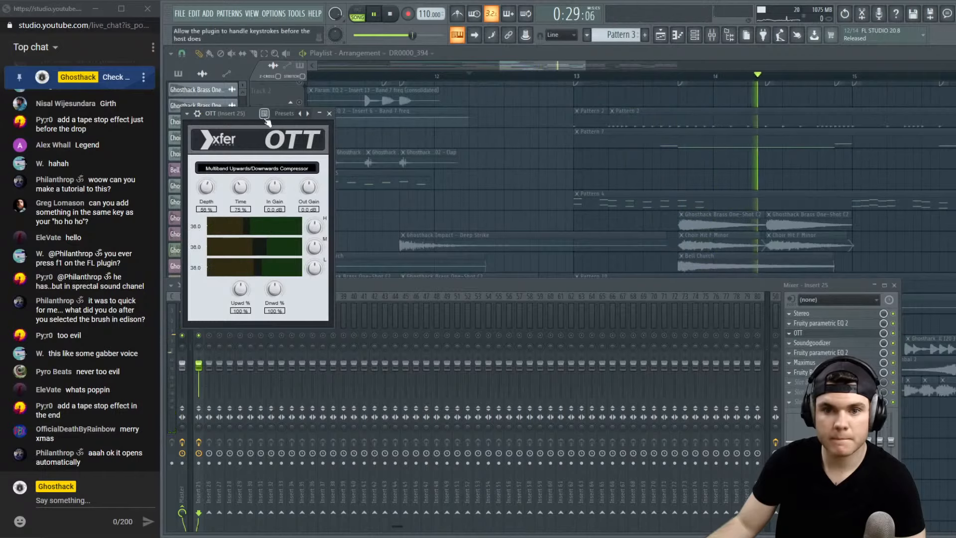
{"action": "left_click_drag", "start_coordinate": [232, 184], "coordinate": [245, 116]}
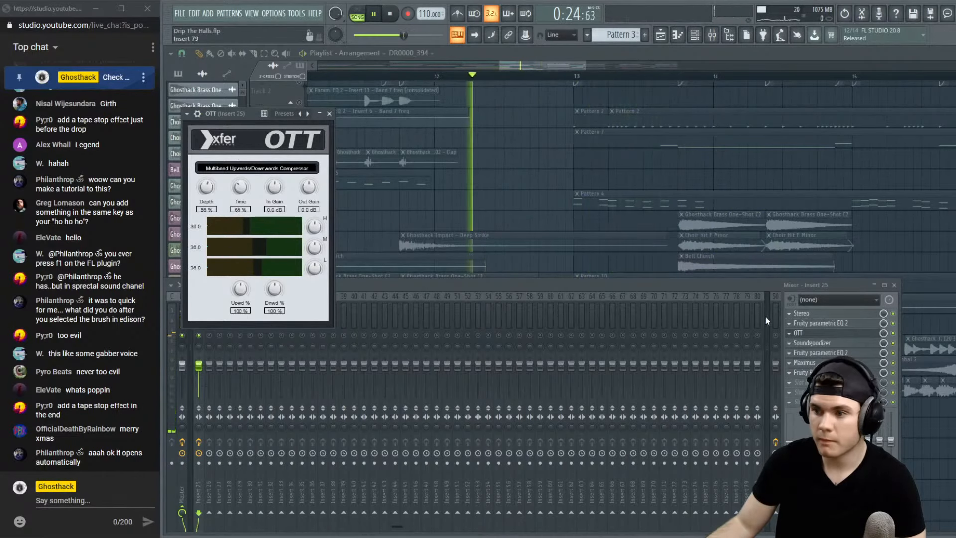
{"action": "left_click", "coordinate": [805, 333]}
{"action": "key", "text": "space"}
{"action": "left_click", "coordinate": [712, 35]}
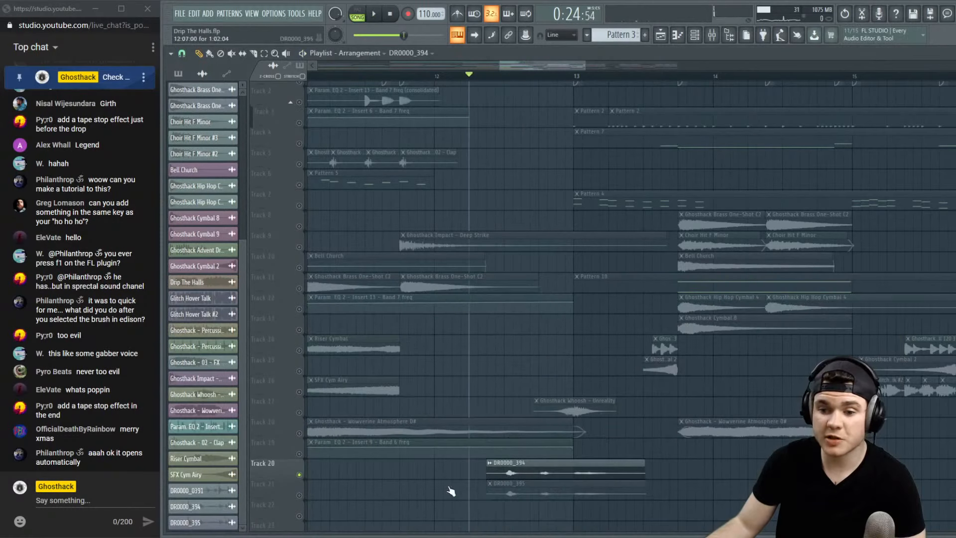
Set the declicking mode of the Track 20 voice clip to Smooth (bleeding)
{"action": "double_click", "coordinate": [502, 475]}
{"action": "left_click", "coordinate": [267, 201]}
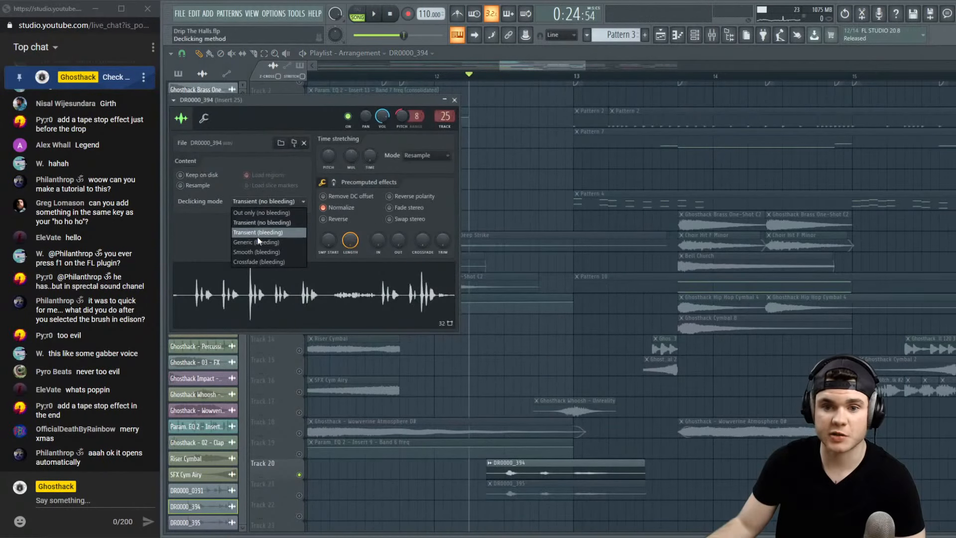
{"action": "left_click", "coordinate": [263, 261]}
{"action": "left_click", "coordinate": [455, 100]}
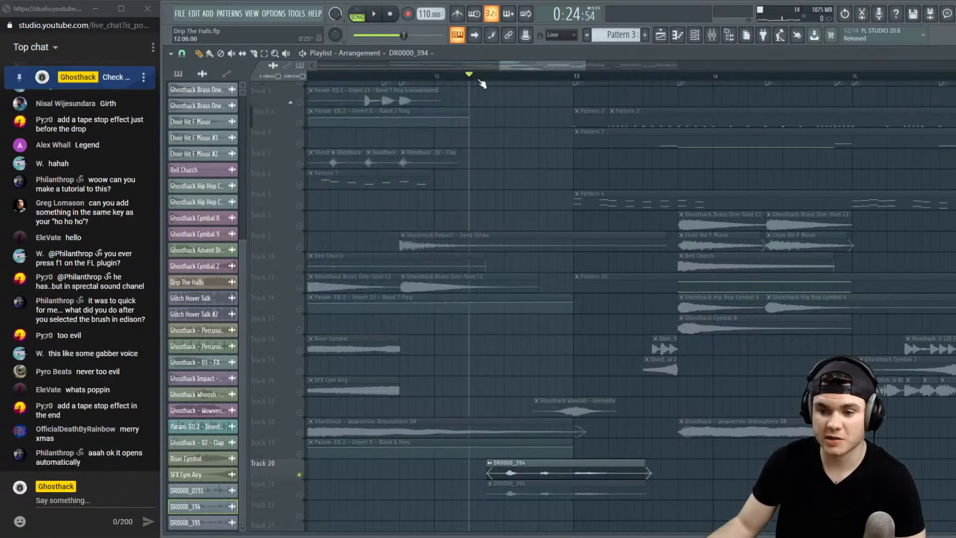
Slice the Track 20 voice clip between the first and second "ho" and play it back
{"action": "scroll", "coordinate": [474, 93], "scroll_direction": "up", "scroll_amount": 3}
{"action": "key", "text": "space"}
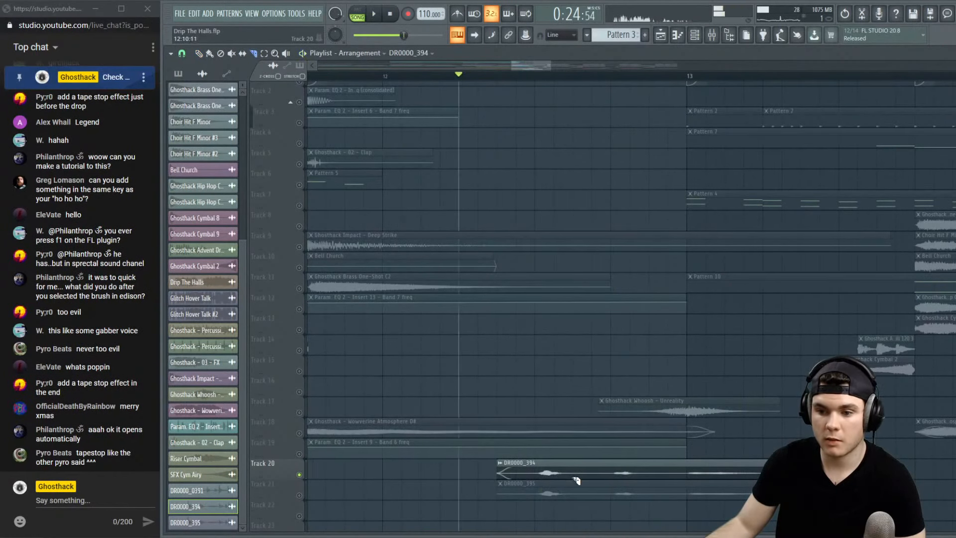
{"action": "left_click_drag", "start_coordinate": [574, 482], "coordinate": [576, 467]}
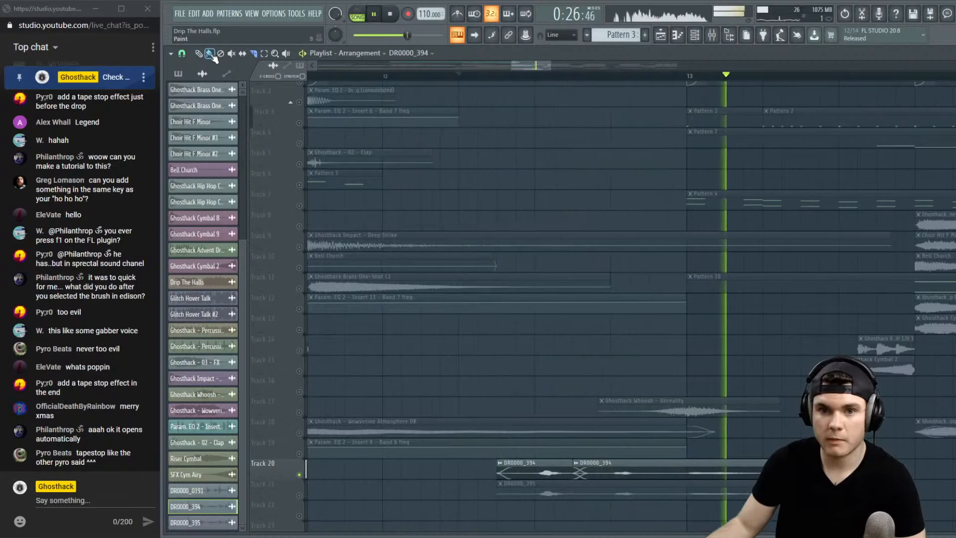
{"action": "key", "text": "space"}
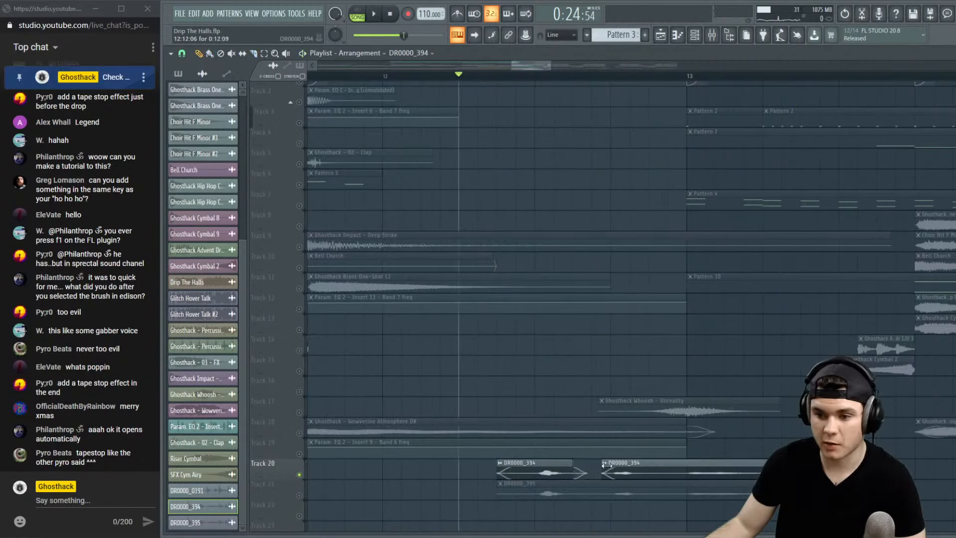
Trim the facing edges of the first two Track 20 slices to silence the gap between them, checking by playback
{"action": "left_click_drag", "start_coordinate": [605, 465], "coordinate": [612, 465]}
{"action": "key", "text": "space"}
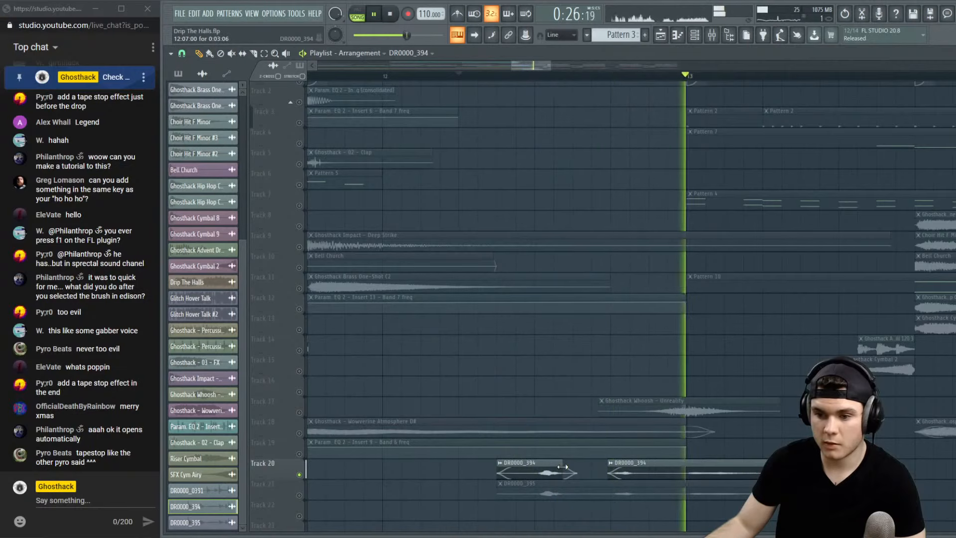
{"action": "key", "text": "space"}
{"action": "left_click_drag", "start_coordinate": [608, 468], "coordinate": [607, 468]}
{"action": "key", "text": "space"}
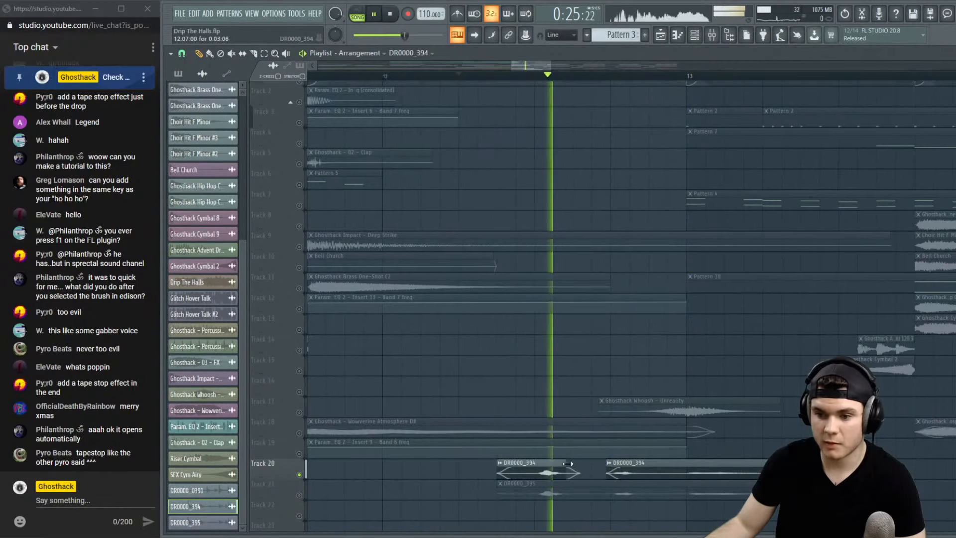
{"action": "key", "text": "space"}
Slice the Track 20 clip between the second and third "ho", trim the gap between them, and play back all three pieces
{"action": "key", "text": "space"}
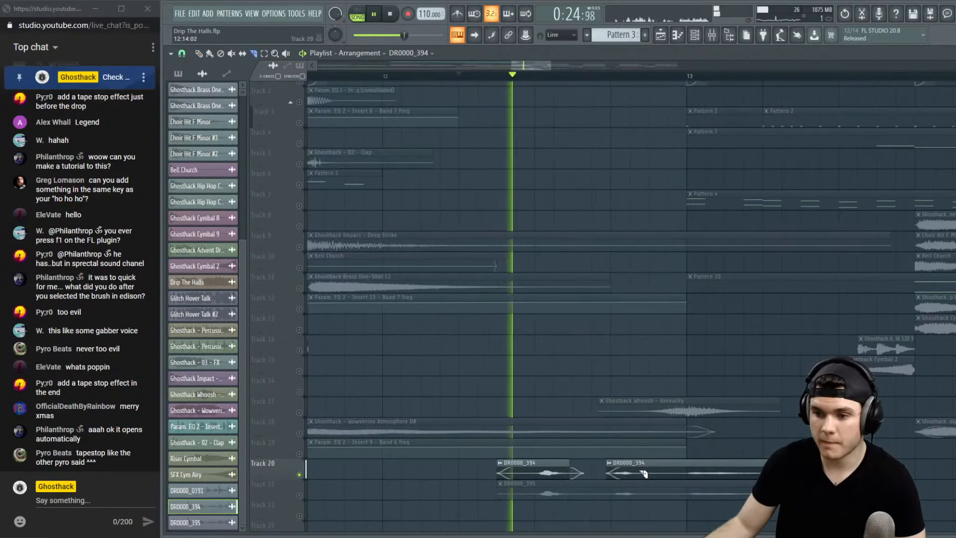
{"action": "key", "text": "space"}
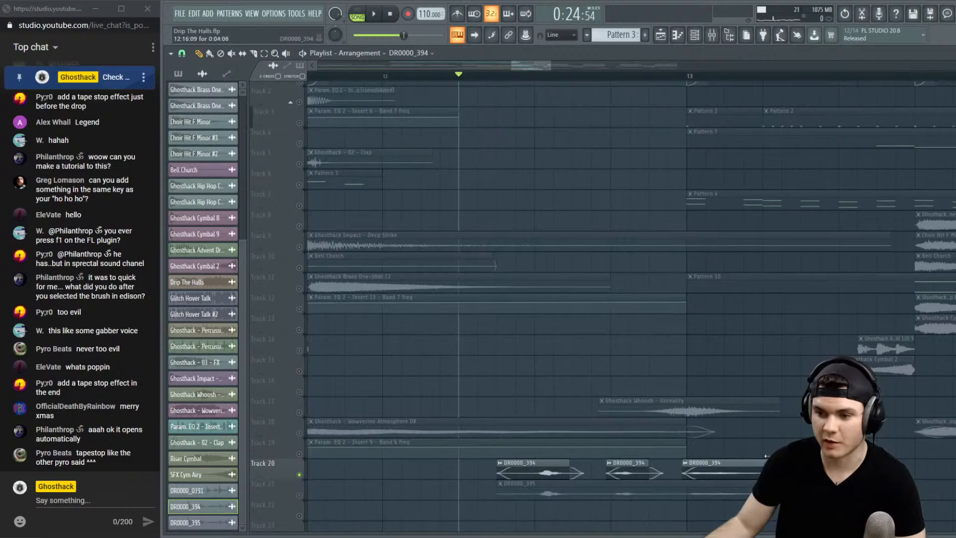
{"action": "key", "text": "space"}
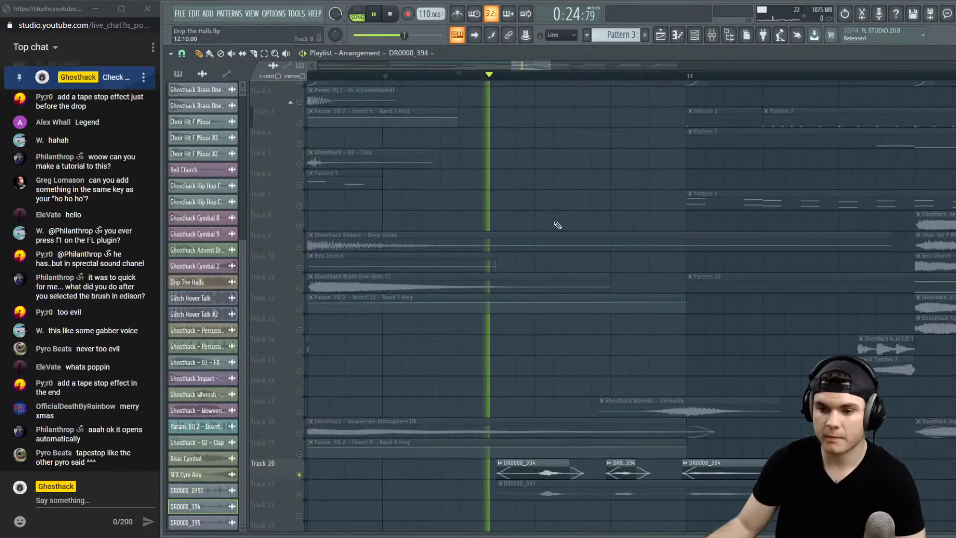
{"action": "scroll", "coordinate": [548, 80], "scroll_direction": "down", "scroll_amount": 3}
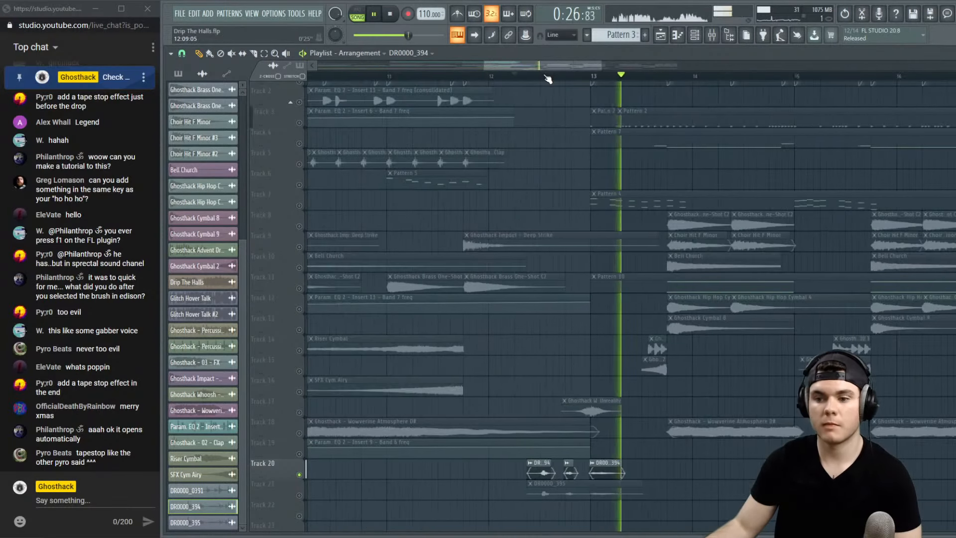
{"action": "key", "text": "space"}
Unmute Track 21 and play both voice layers together
{"action": "left_click", "coordinate": [299, 494]}
{"action": "key", "text": "space"}
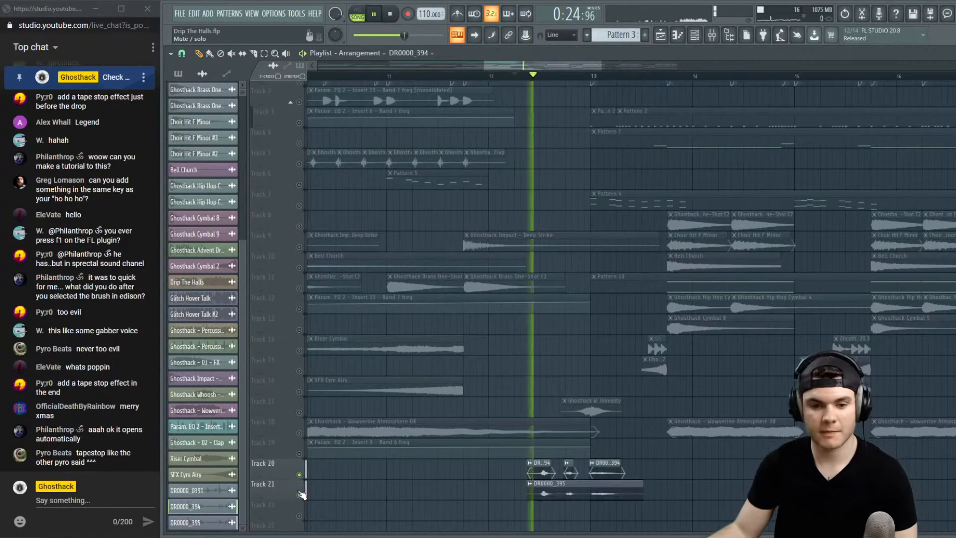
{"action": "key", "text": "space"}
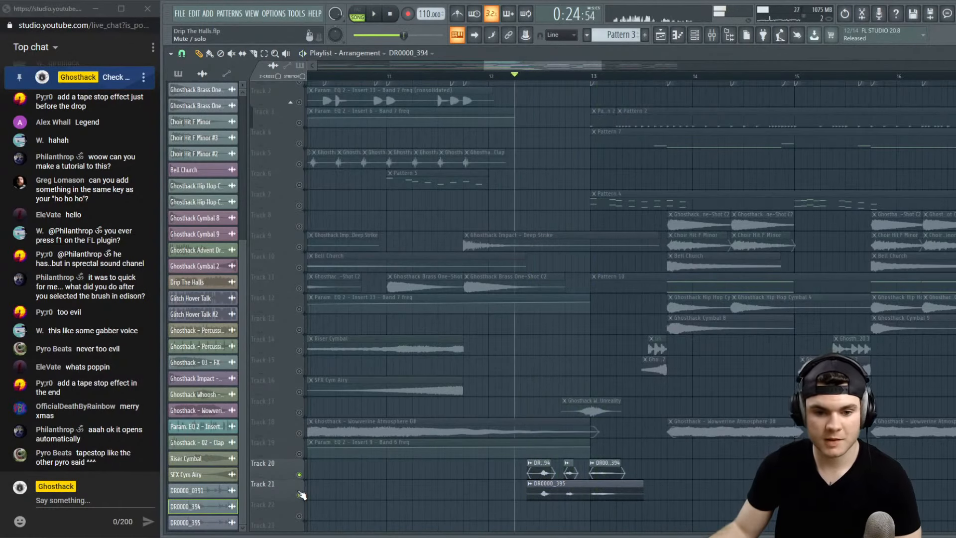
Unsolo all playlist tracks and mixer inserts, and play the full arrangement from around bar 11
{"action": "right_click", "coordinate": [300, 494]}
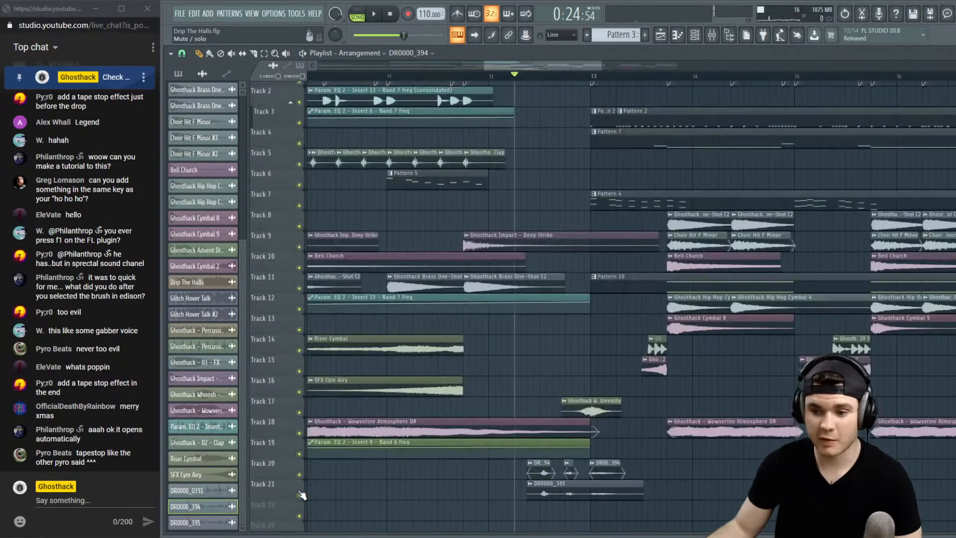
{"action": "left_click", "coordinate": [390, 75]}
{"action": "key", "text": "space"}
{"action": "key", "text": "F9"}
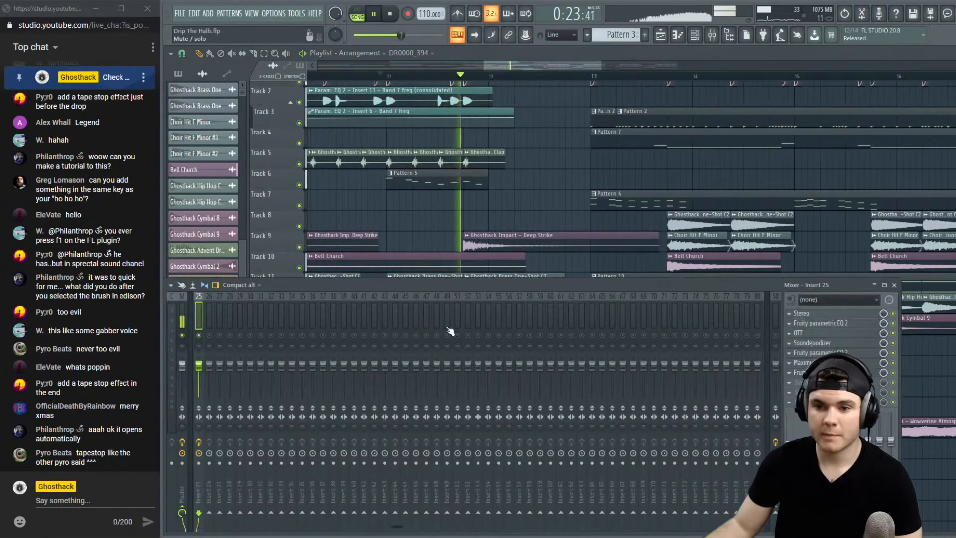
{"action": "key", "text": "space"}
{"action": "right_click", "coordinate": [199, 336]}
{"action": "key", "text": "space"}
{"action": "key", "text": "F9"}
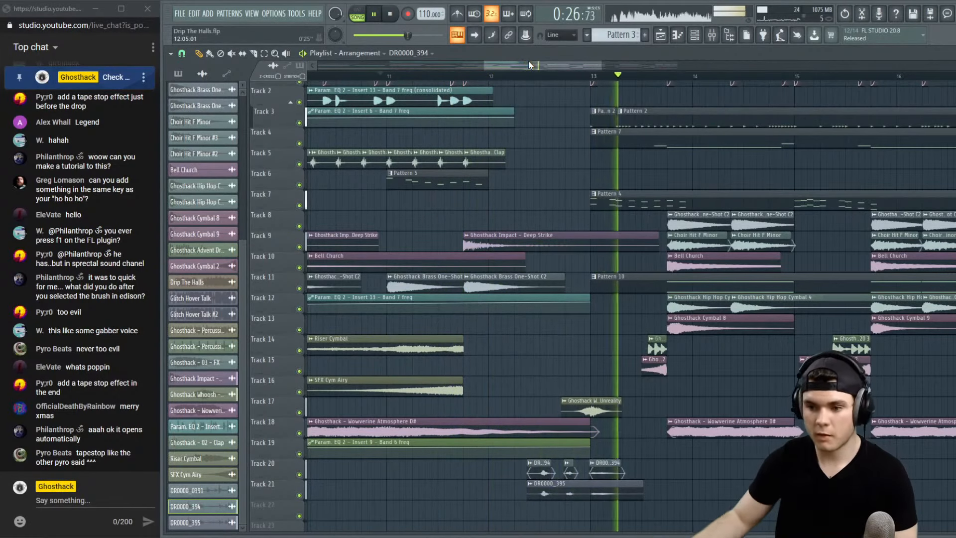
Lower the volume of mixer Insert 25 to 84 % (-3.7 dB) while playing the passage before bar 13
{"action": "left_click", "coordinate": [717, 37]}
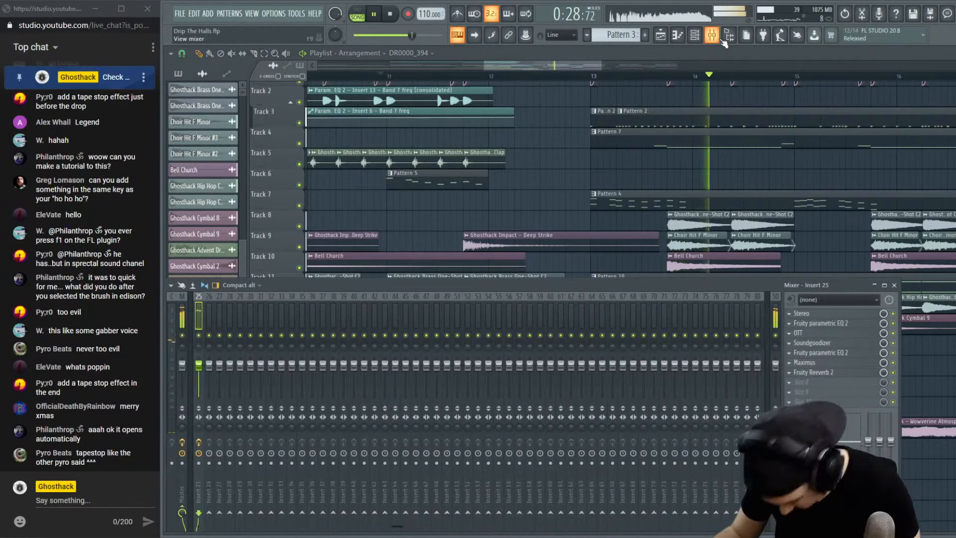
{"action": "key", "text": "space"}
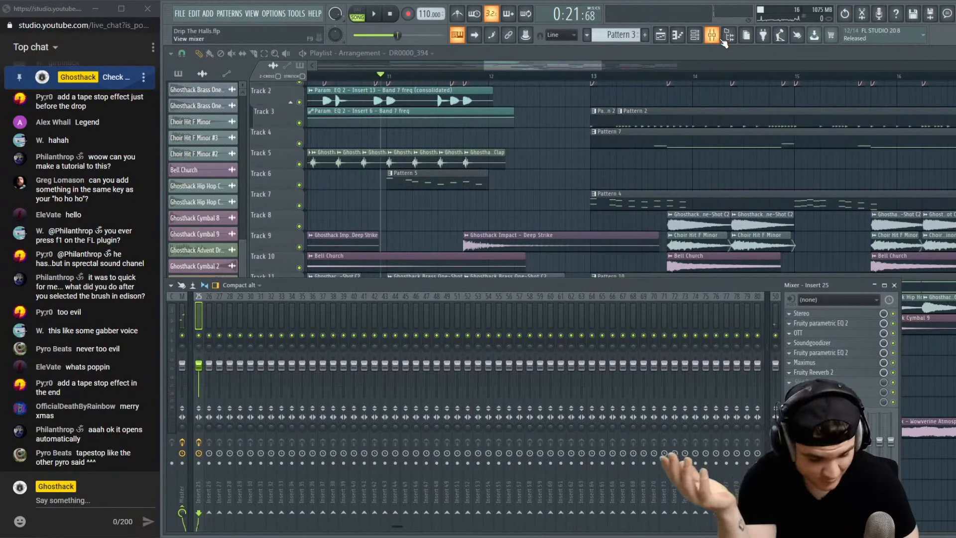
{"action": "left_click", "coordinate": [519, 77]}
{"action": "key", "text": "space"}
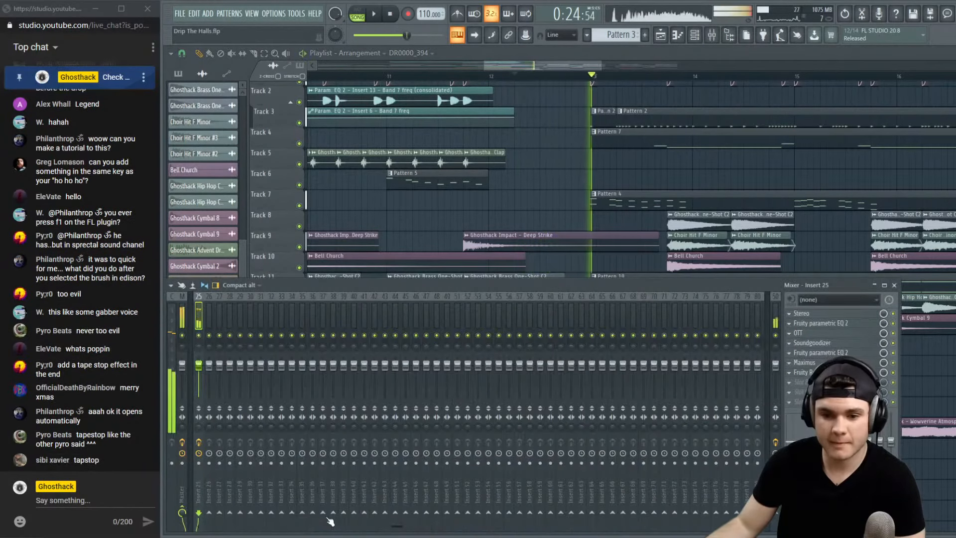
{"action": "scroll", "coordinate": [330, 521], "scroll_direction": "up", "scroll_amount": 5}
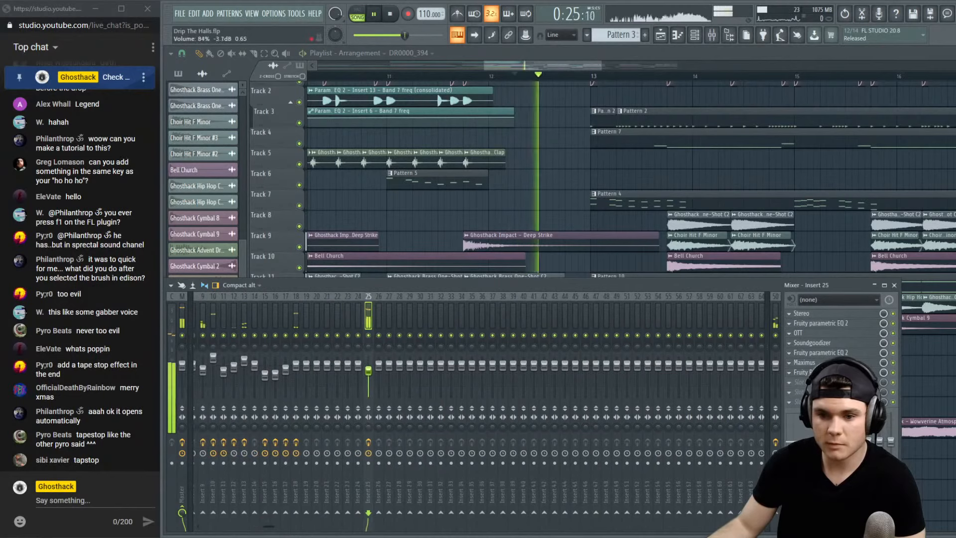
{"action": "key", "text": "space"}
{"action": "key", "text": "F9"}
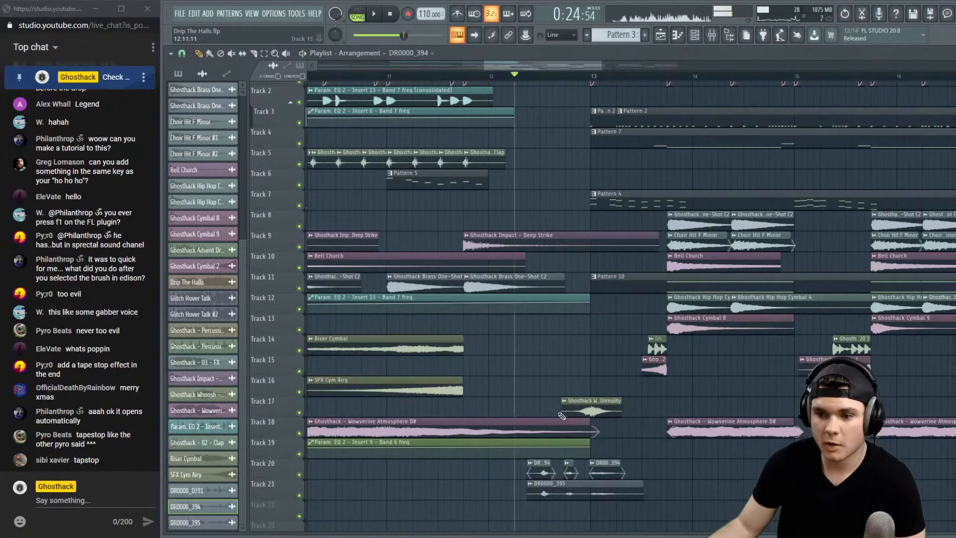
Try panning the DR0000_395 voice layer 40 % left while playing the passage before bar 13, and reset its panning
{"action": "double_click", "coordinate": [543, 471]}
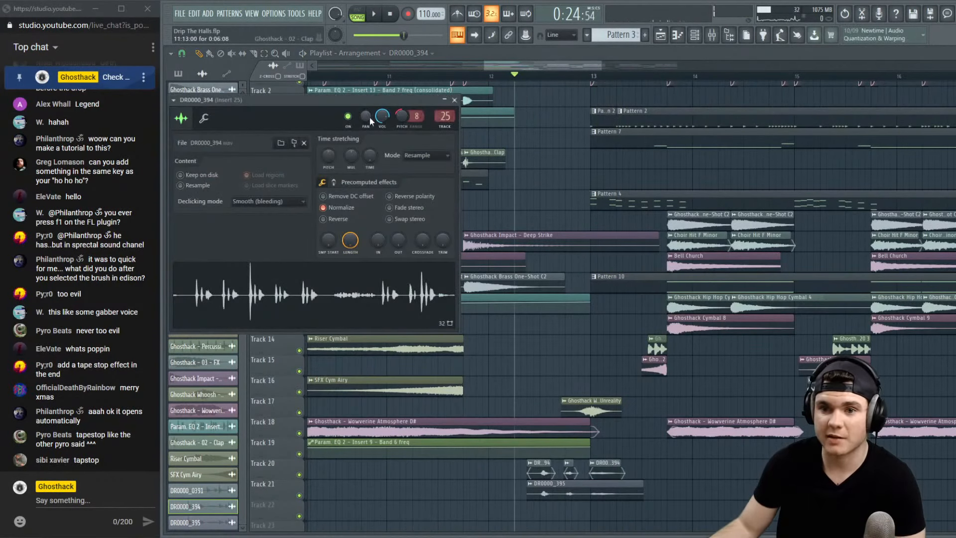
{"action": "double_click", "coordinate": [550, 491]}
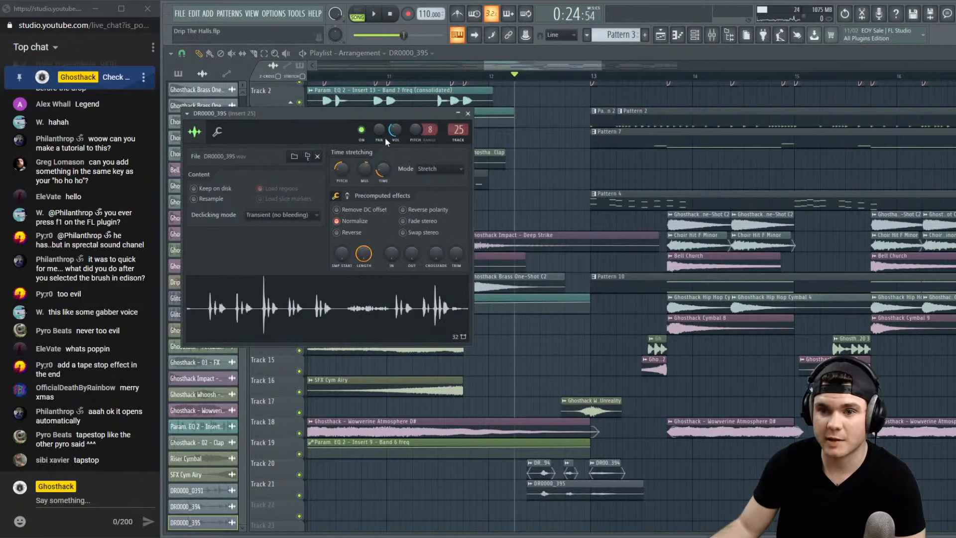
{"action": "key", "text": "space"}
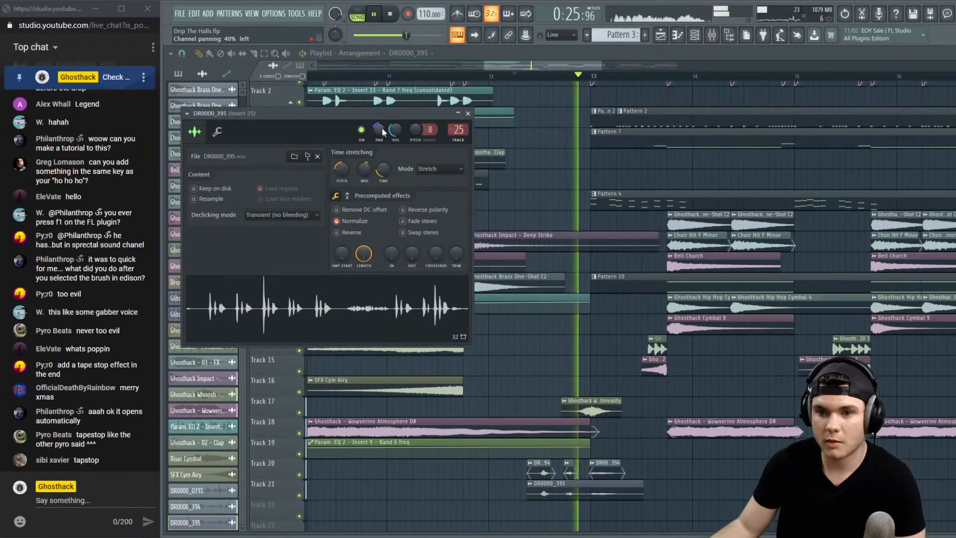
{"action": "key", "text": "space"}
{"action": "right_click", "coordinate": [380, 127]}
{"action": "left_click", "coordinate": [390, 136]}
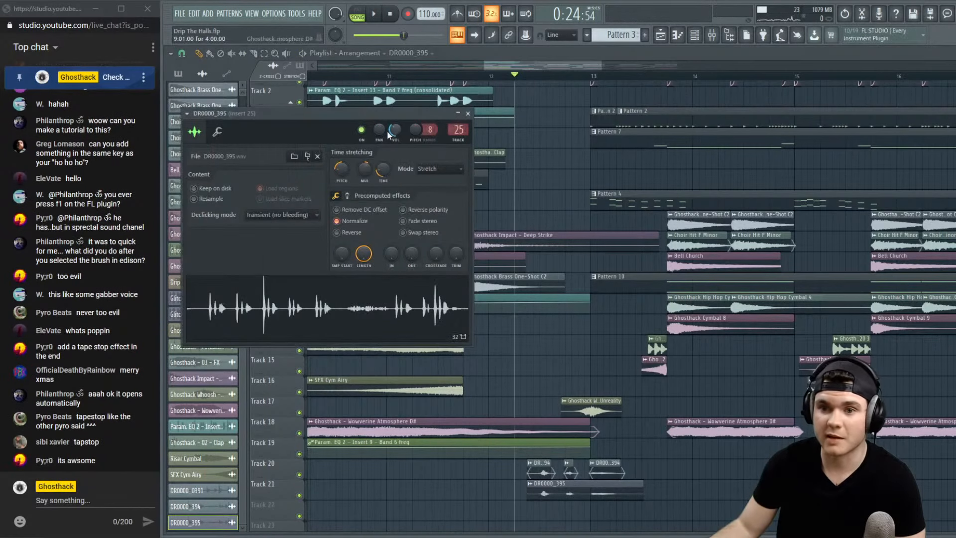
Audition the voice layers with and without the Stereo effect on mixer Insert 25
{"action": "left_click", "coordinate": [712, 35]}
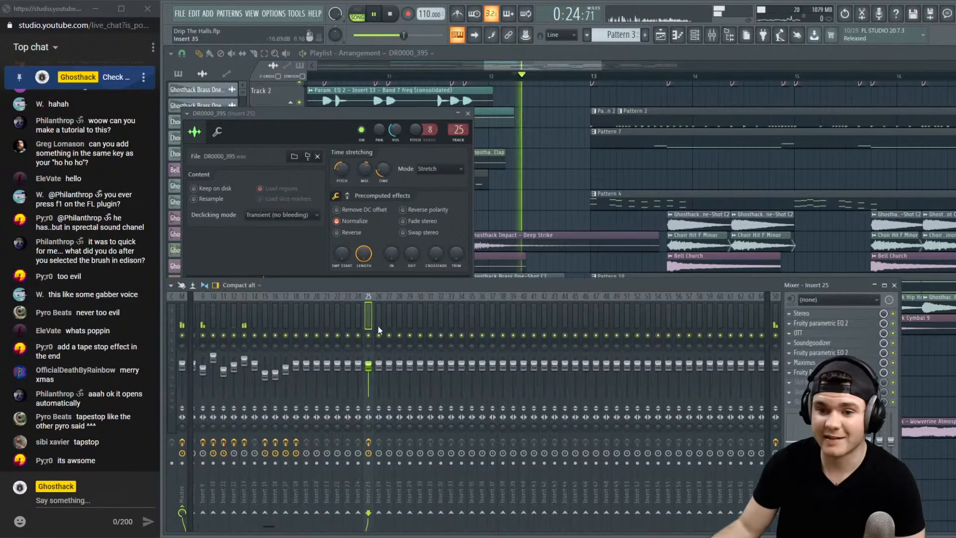
{"action": "key", "text": "space"}
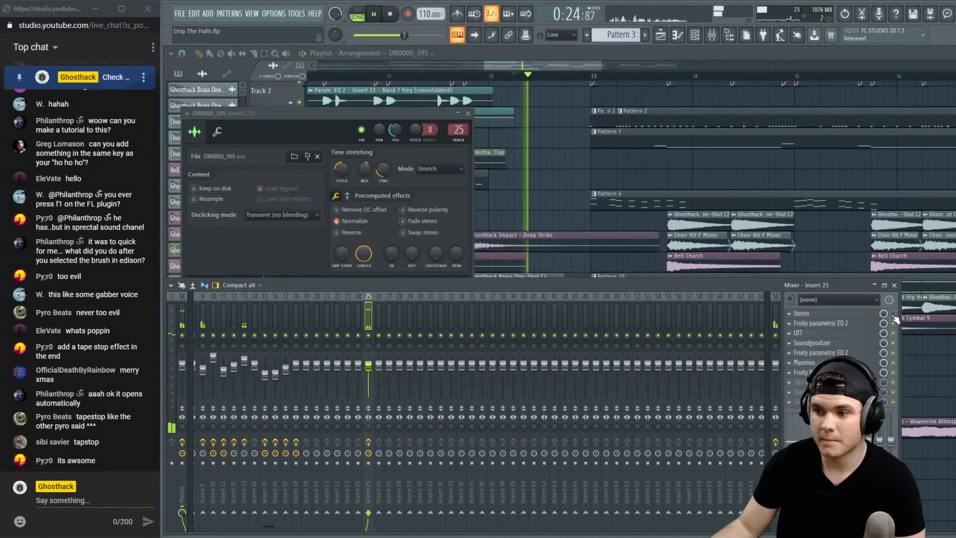
{"action": "left_click", "coordinate": [719, 56]}
{"action": "key", "text": "space"}
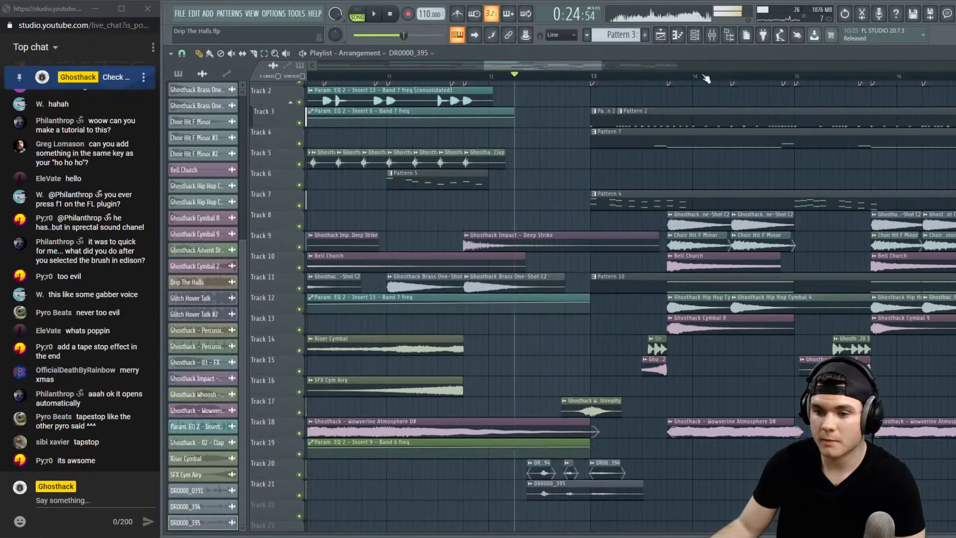
{"action": "key", "text": "space"}
Check the DR0000_395 channel settings, reset the panning of the DR0000_394 voice layer, and play the passage
{"action": "double_click", "coordinate": [623, 491]}
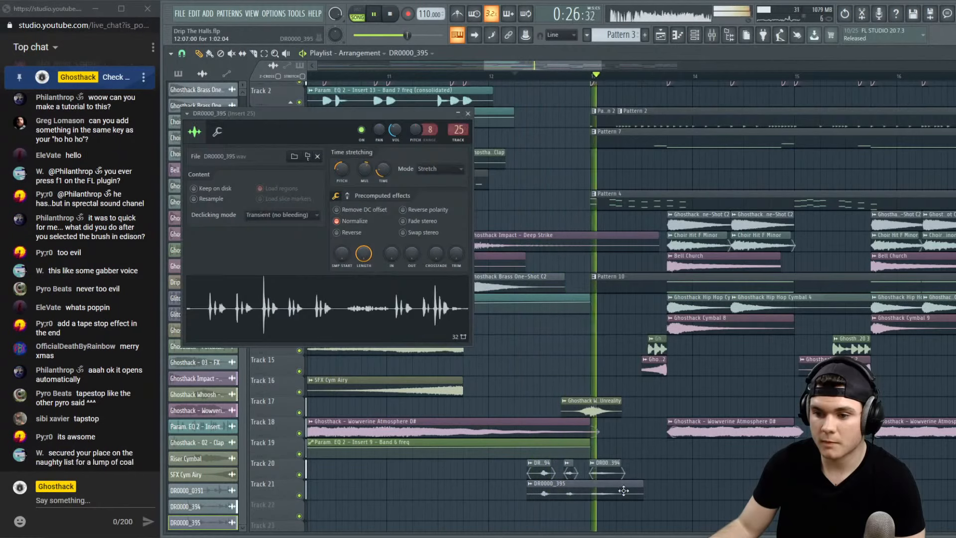
{"action": "key", "text": "space"}
{"action": "double_click", "coordinate": [571, 493]}
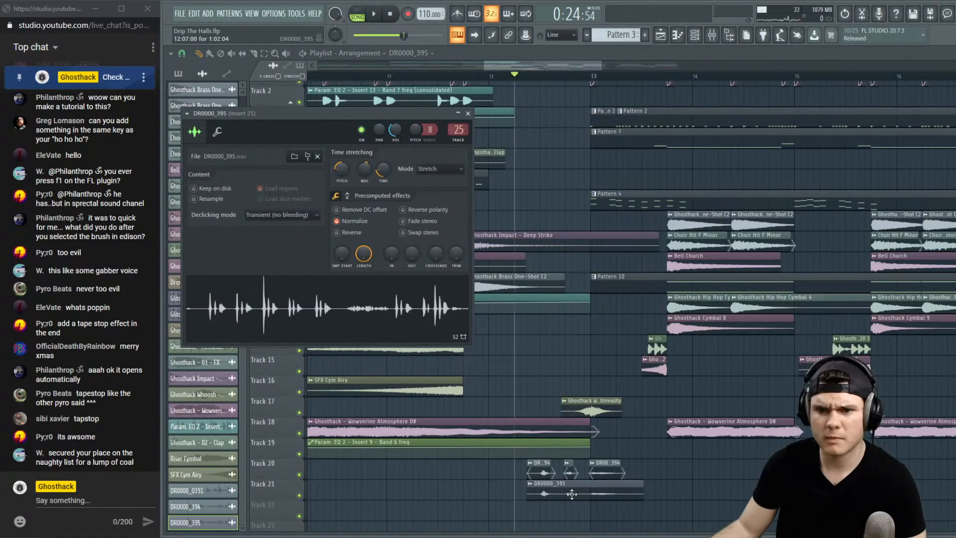
{"action": "double_click", "coordinate": [567, 473]}
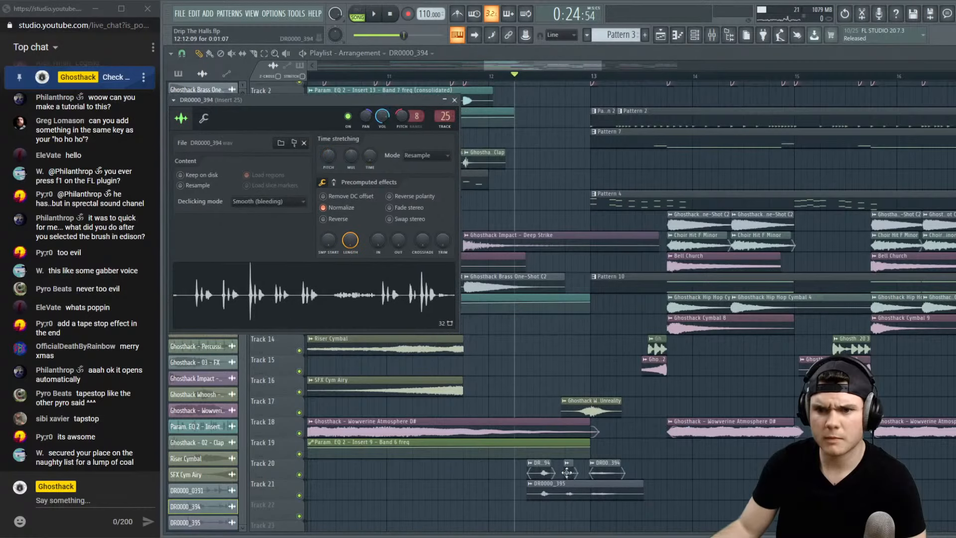
{"action": "right_click", "coordinate": [366, 116]}
{"action": "left_click", "coordinate": [379, 122]}
{"action": "key", "text": "space"}
{"action": "left_click", "coordinate": [454, 100]}
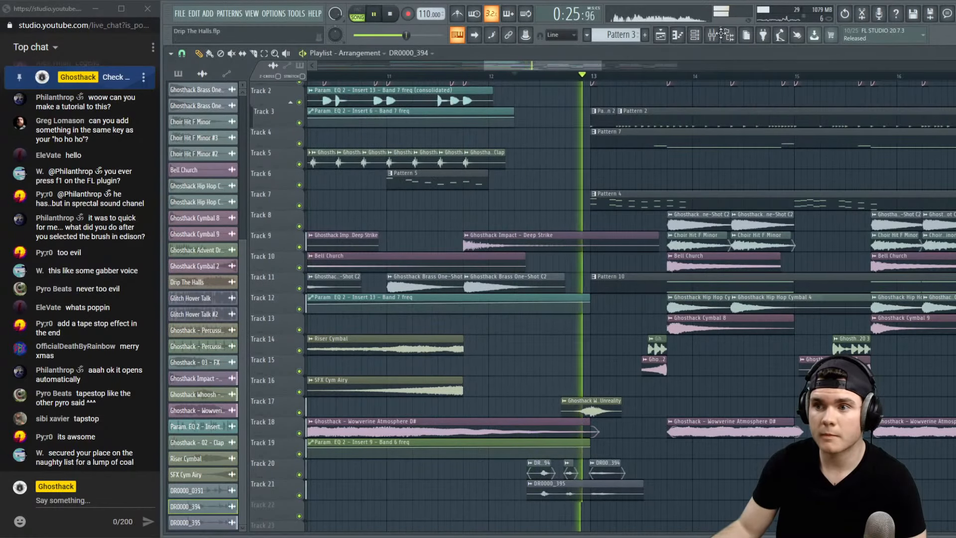
Turn off the Stereo effect on mixer Insert 25 while playing the passage before bar 13
{"action": "left_click", "coordinate": [712, 34]}
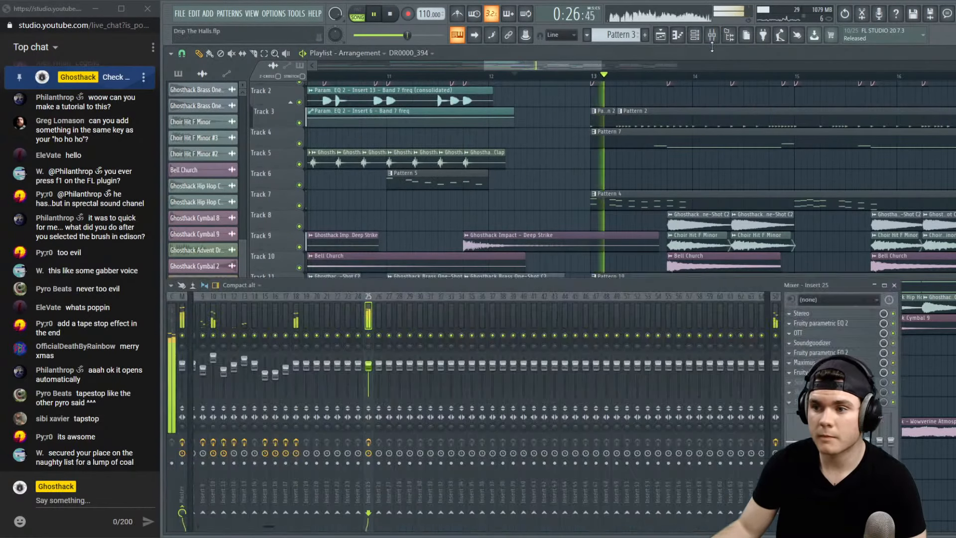
{"action": "key", "text": "space"}
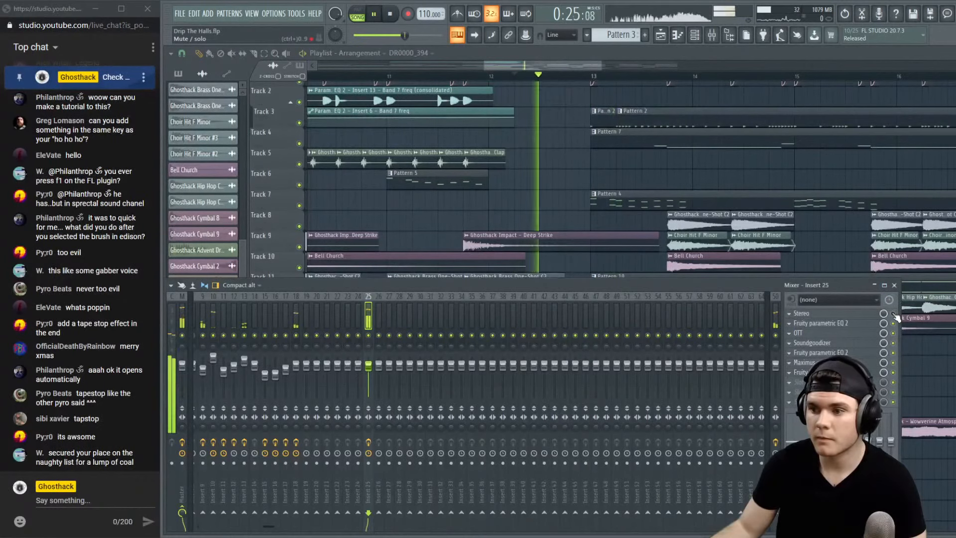
{"action": "key", "text": "space"}
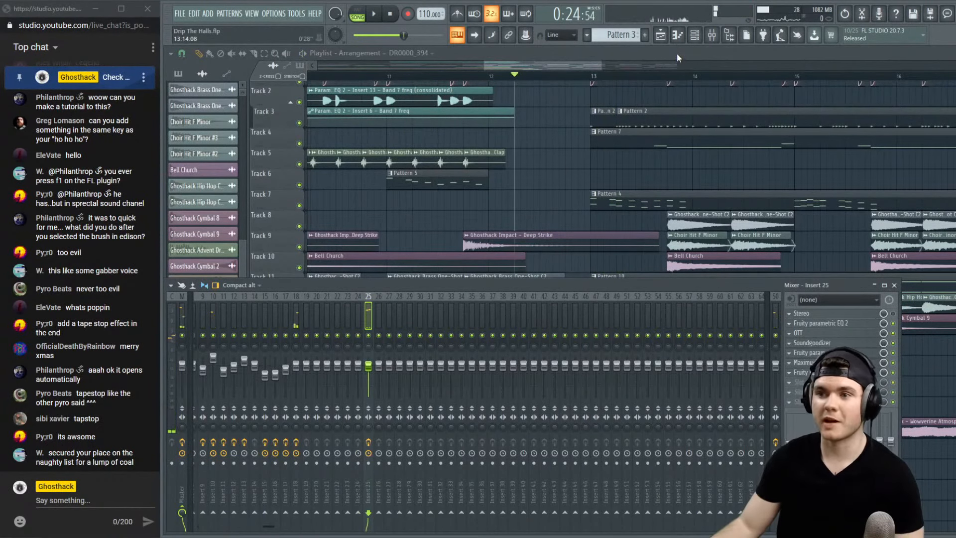
{"action": "key", "text": "F9"}
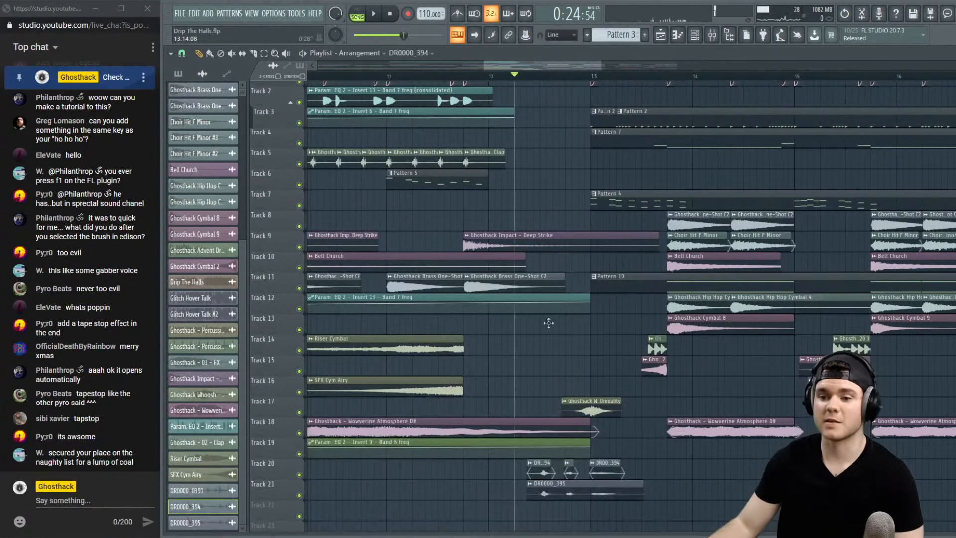
Pan the DR0000_394 voice layer 11 % right while playing both voice layers in the mix
{"action": "double_click", "coordinate": [535, 472]}
{"action": "key", "text": "space"}
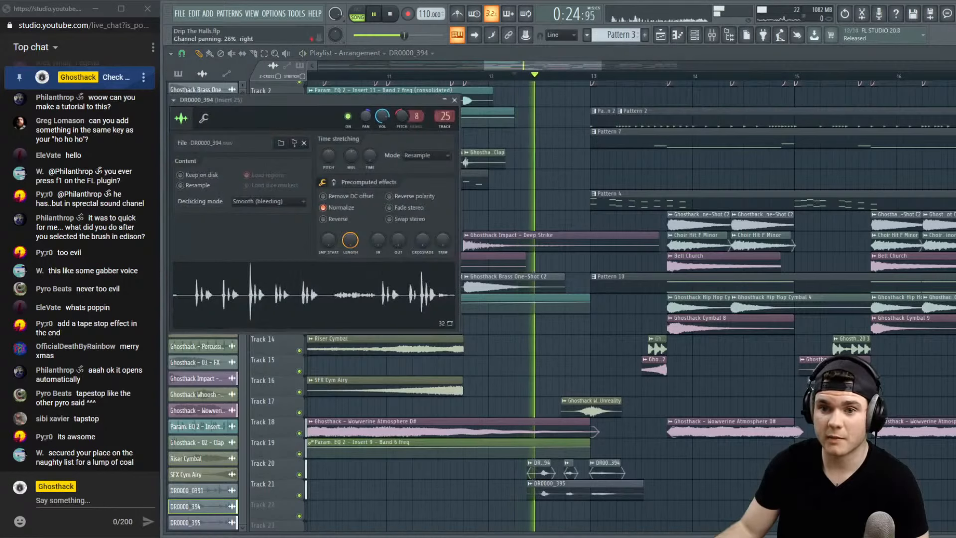
{"action": "double_click", "coordinate": [593, 493]}
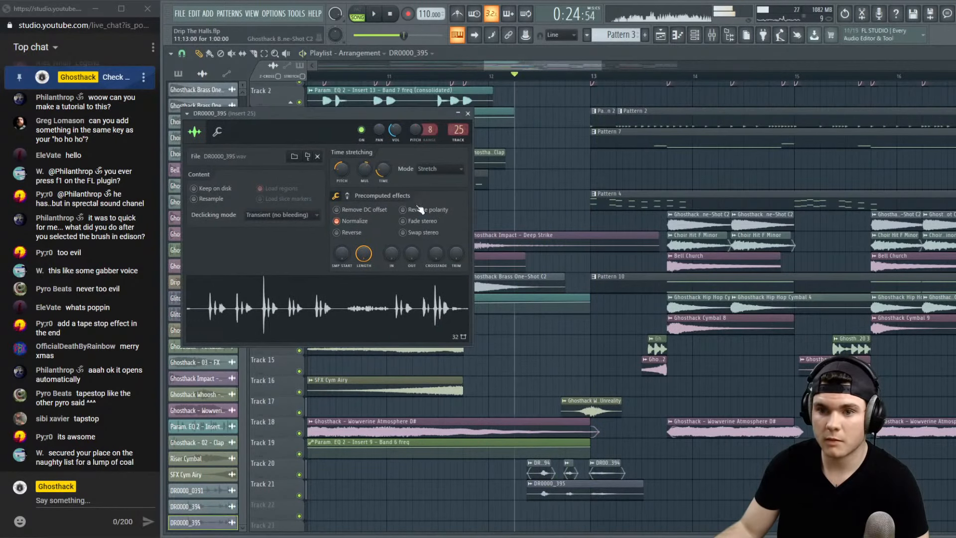
{"action": "double_click", "coordinate": [545, 465]}
{"action": "key", "text": "space"}
{"action": "key", "text": "space"}
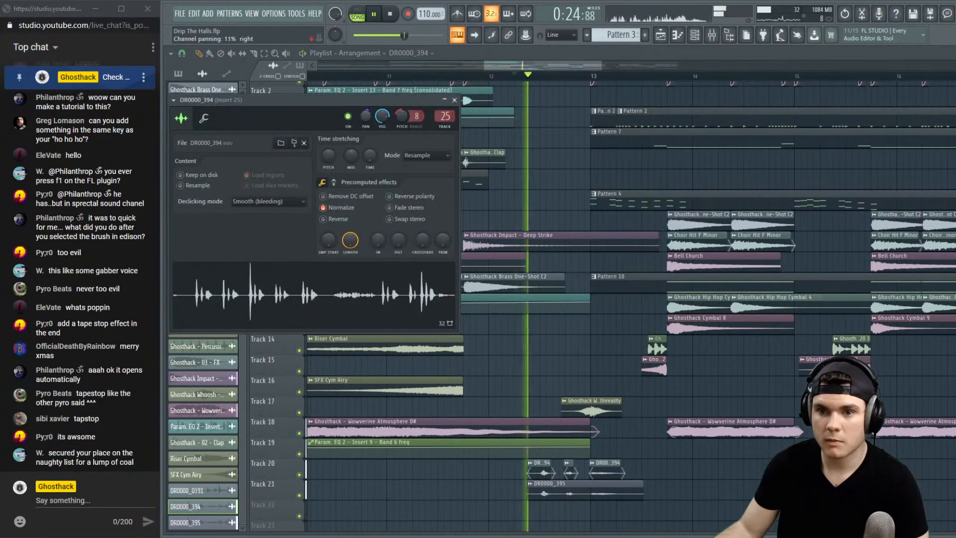
{"action": "left_click", "coordinate": [454, 100]}
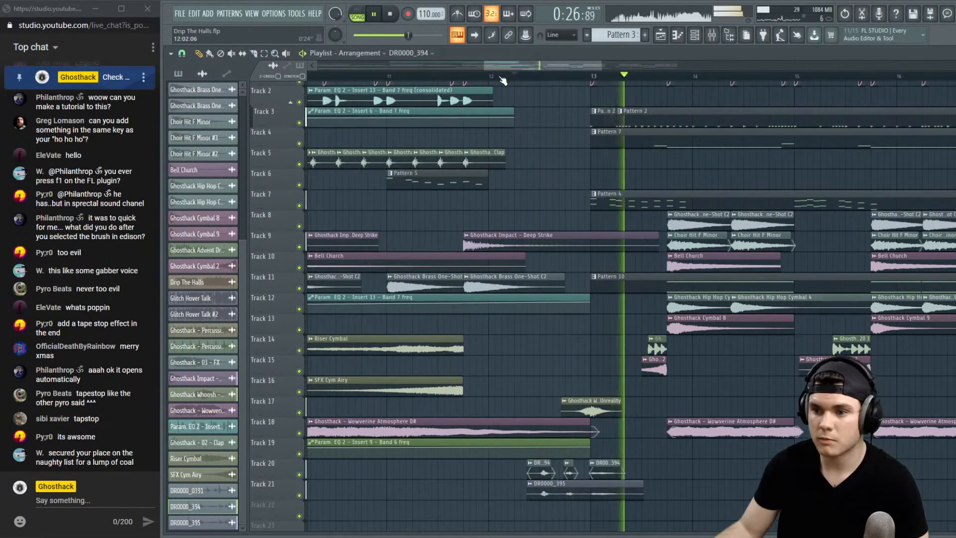
Set the volume of mixer Insert 25 to 95 % (-1.2 dB) while playing from the voices into the drop
{"action": "scroll", "coordinate": [502, 79], "scroll_direction": "down", "scroll_amount": 2}
{"action": "left_click", "coordinate": [715, 34]}
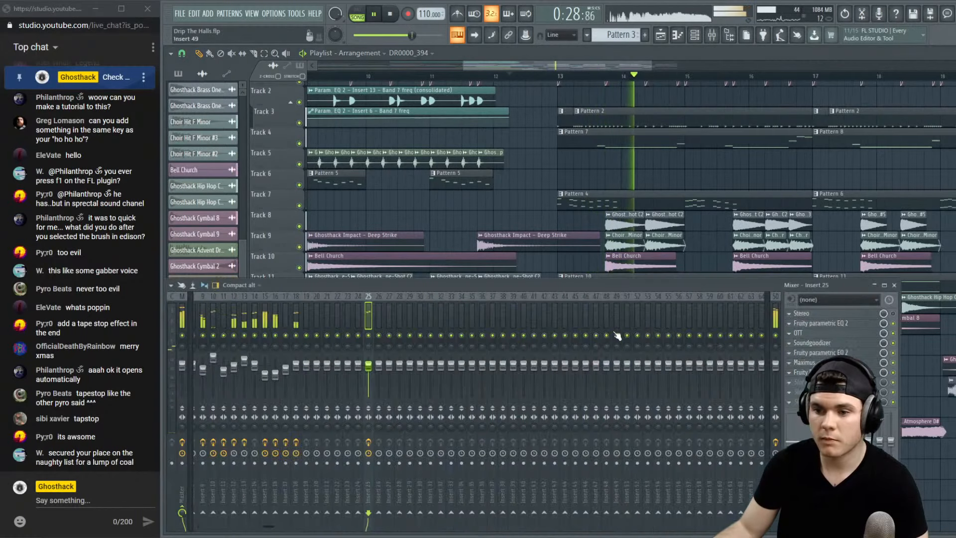
{"action": "key", "text": "space"}
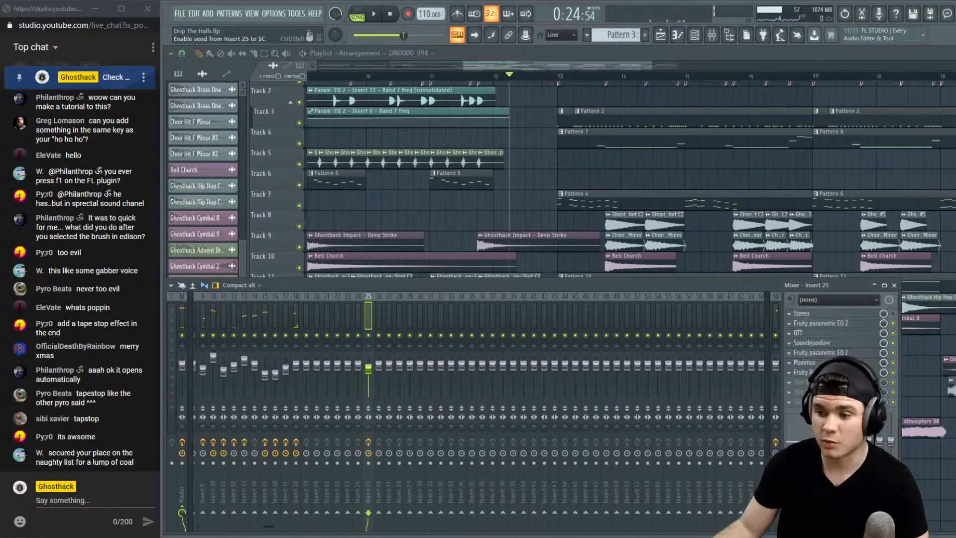
{"action": "key", "text": "space"}
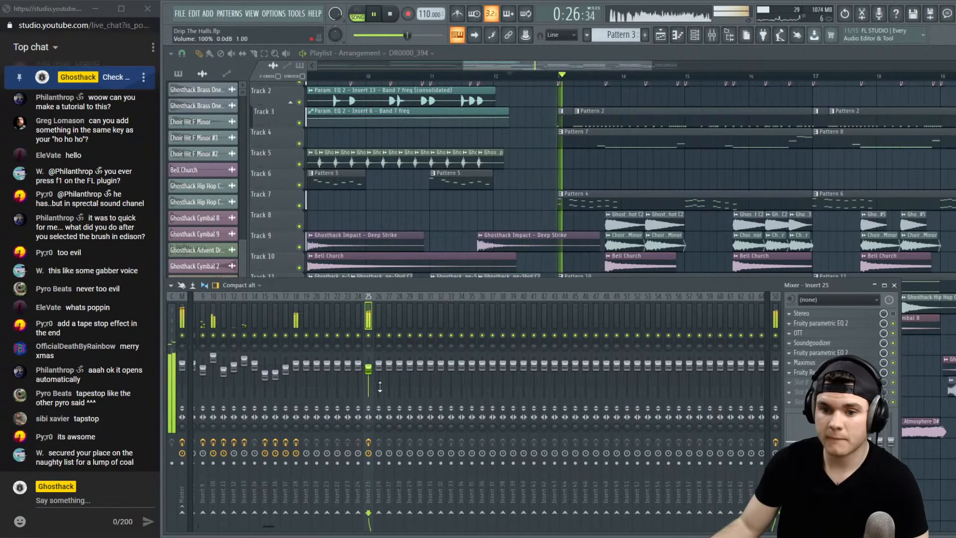
{"action": "key", "text": "space"}
{"action": "key", "text": "space"}
{"action": "left_click_drag", "start_coordinate": [368, 369], "coordinate": [368, 367]}
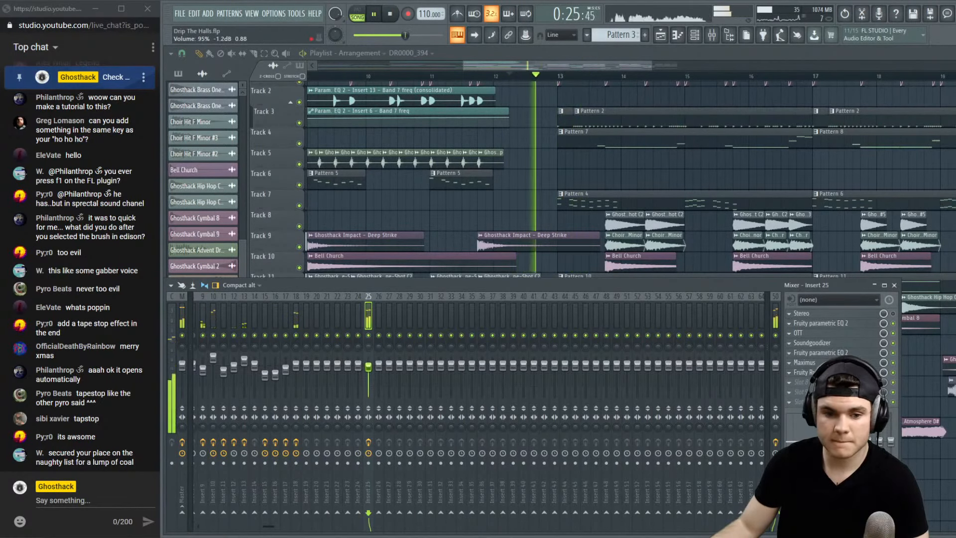
{"action": "left_click", "coordinate": [575, 58]}
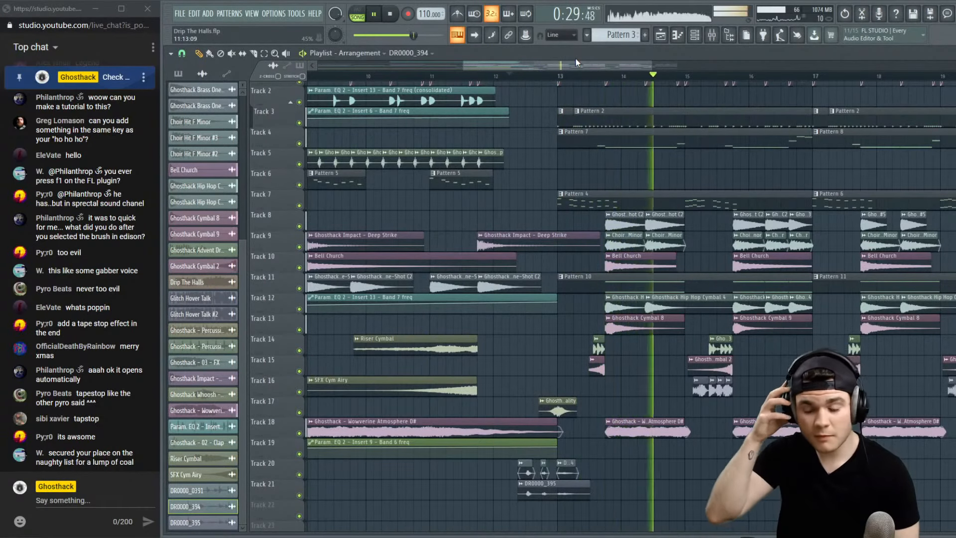
{"action": "key", "text": "space"}
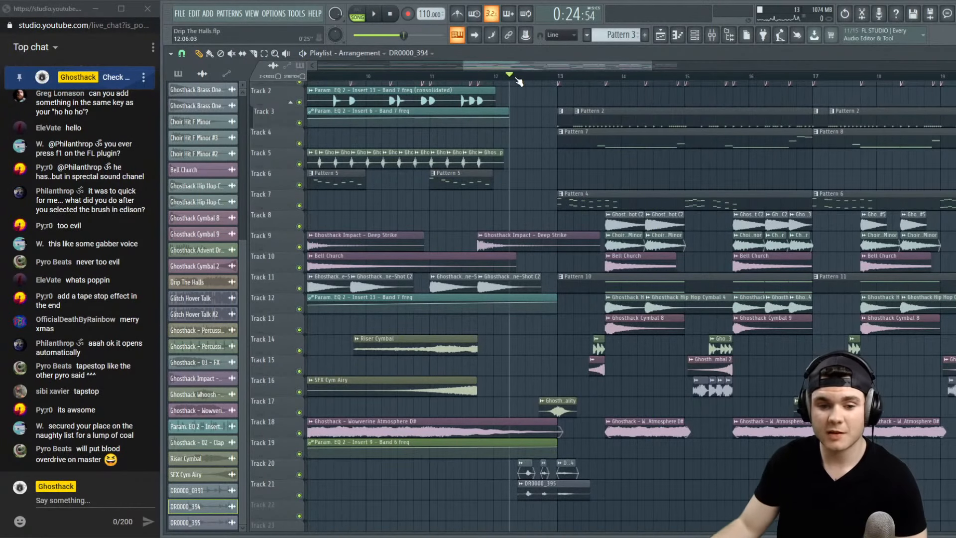
{"action": "scroll", "coordinate": [518, 81], "scroll_direction": "down", "scroll_amount": 4}
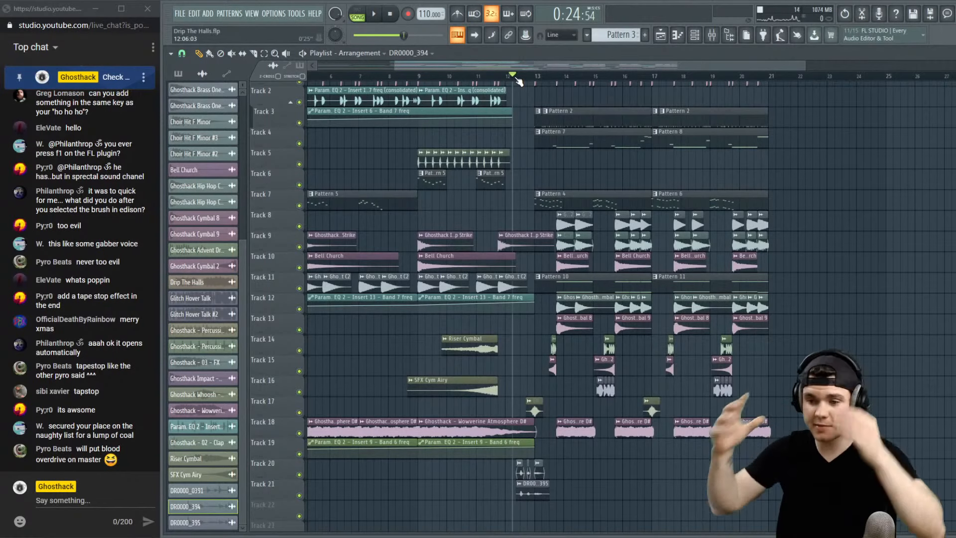
{"action": "left_click_drag", "start_coordinate": [782, 432], "coordinate": [581, 424]}
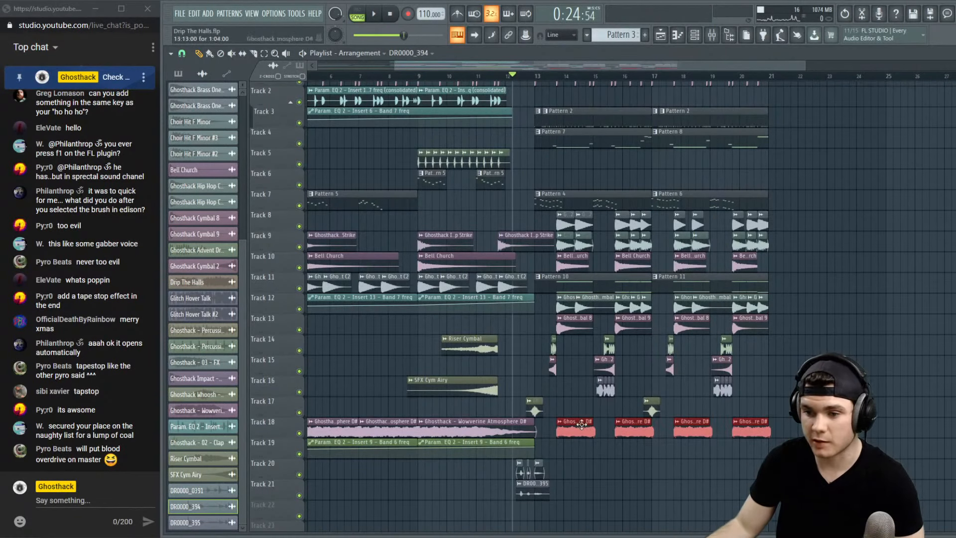
{"action": "scroll", "coordinate": [589, 81], "scroll_direction": "up", "scroll_amount": 4}
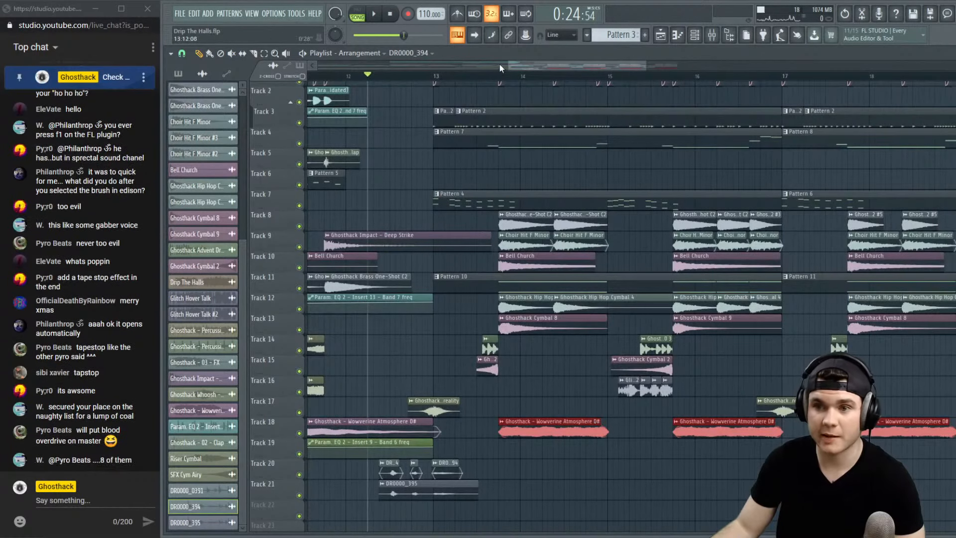
{"action": "scroll", "coordinate": [500, 65], "scroll_direction": "down", "scroll_amount": 5}
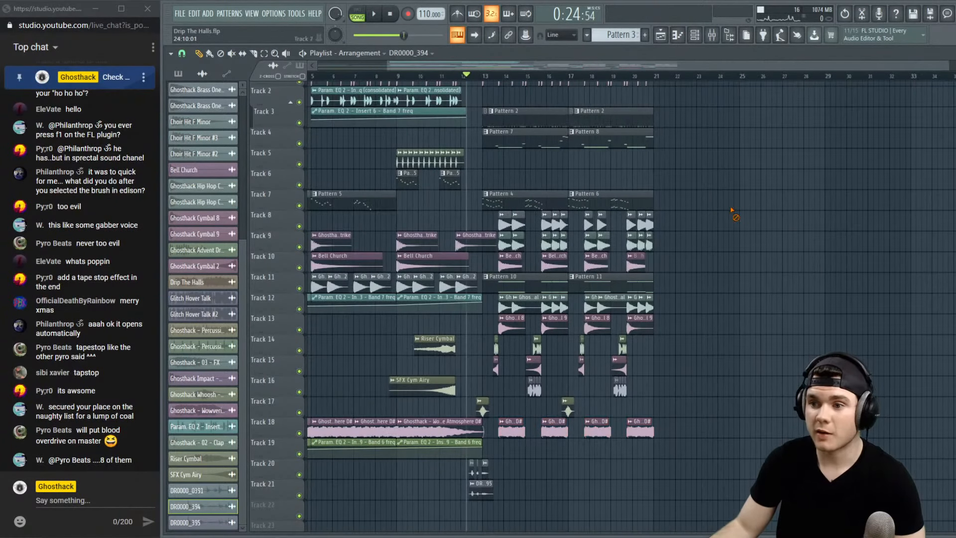
{"action": "scroll", "coordinate": [476, 82], "scroll_direction": "up", "scroll_amount": 4}
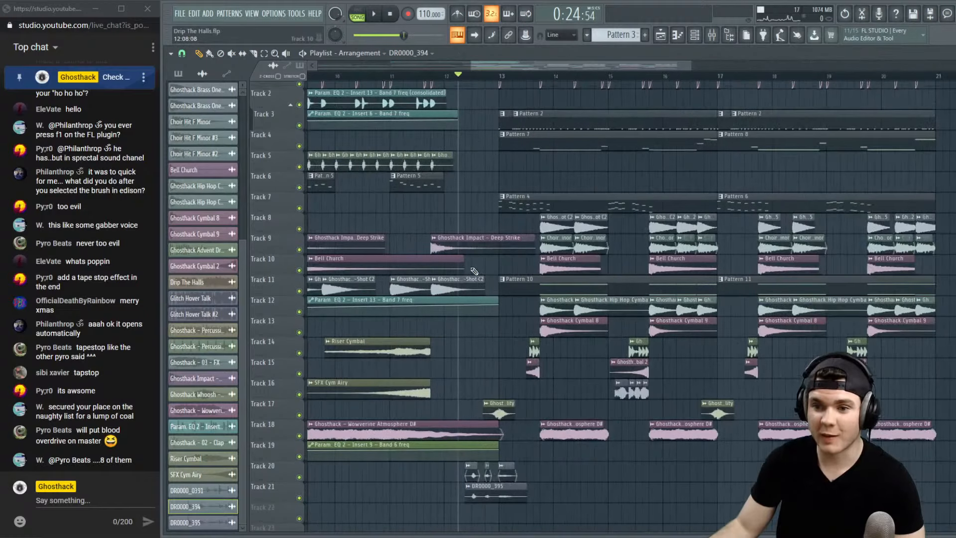
{"action": "scroll", "coordinate": [474, 271], "scroll_direction": "up", "scroll_amount": 1}
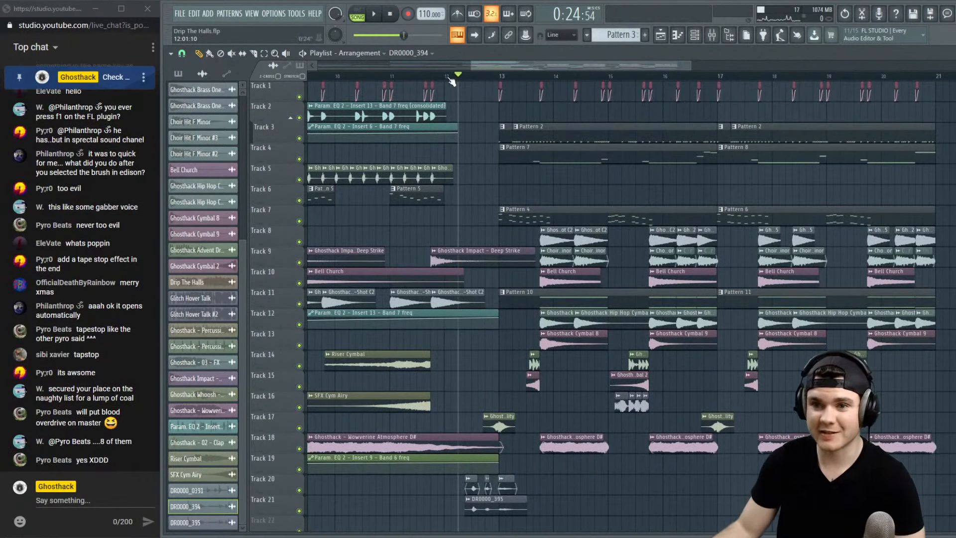
Solo the Track 20 voice clips and record their playback into Edison loaded on mixer Insert 25
{"action": "scroll", "coordinate": [456, 79], "scroll_direction": "up", "scroll_amount": 2}
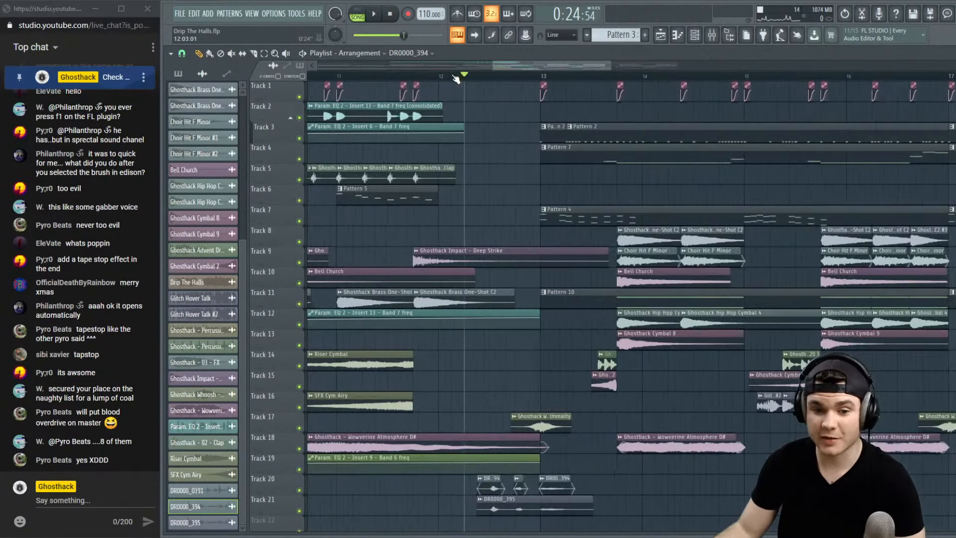
{"action": "right_click", "coordinate": [301, 492]}
{"action": "key", "text": "space"}
{"action": "key", "text": "F9"}
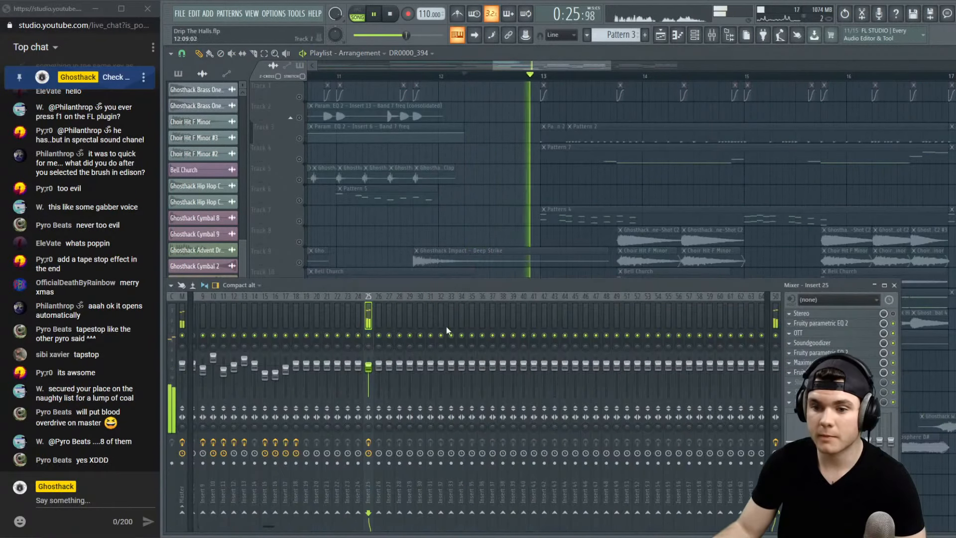
{"action": "key", "text": "space"}
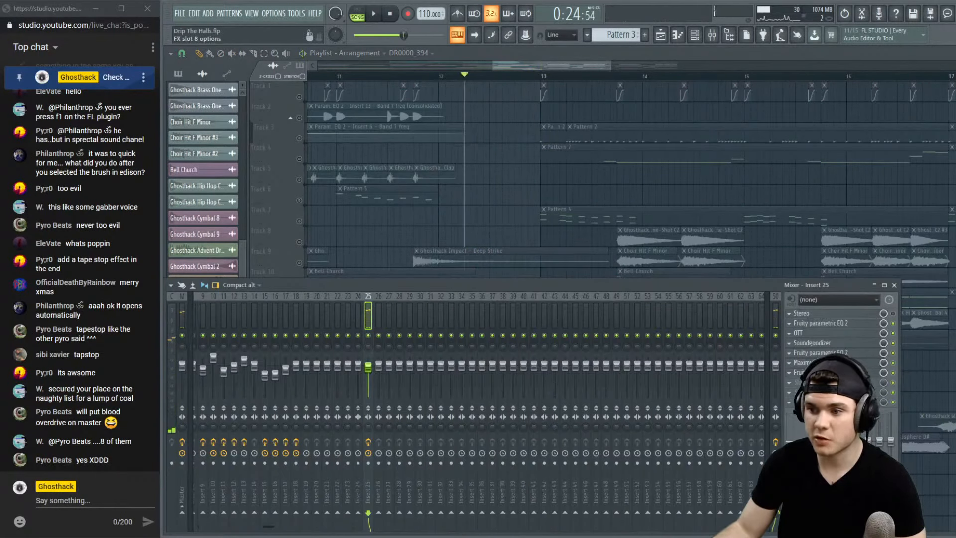
{"action": "left_click", "coordinate": [789, 382]}
{"action": "left_click", "coordinate": [672, 355]}
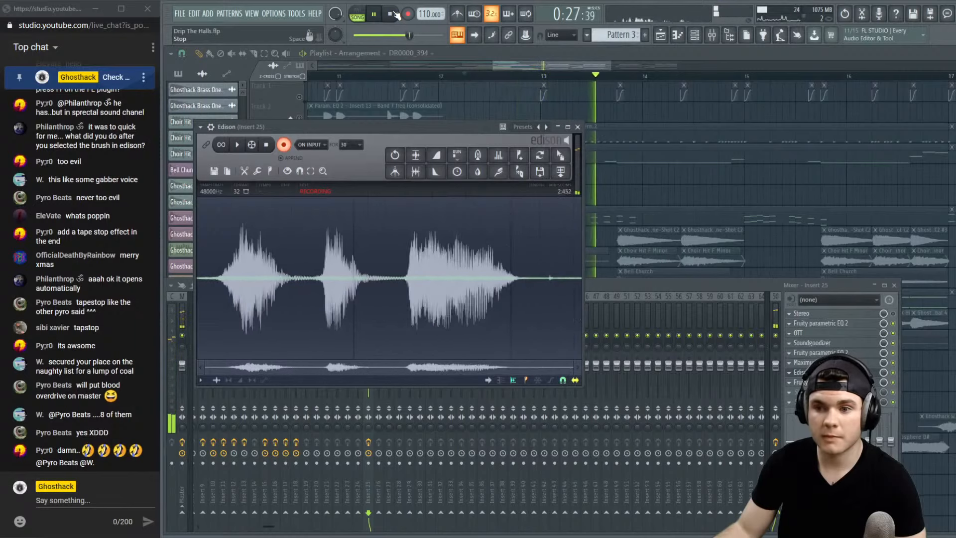
Stop the voice recording, reverse the whole take in Edison on mixer Insert 25 and play it back
{"action": "left_click", "coordinate": [391, 14]}
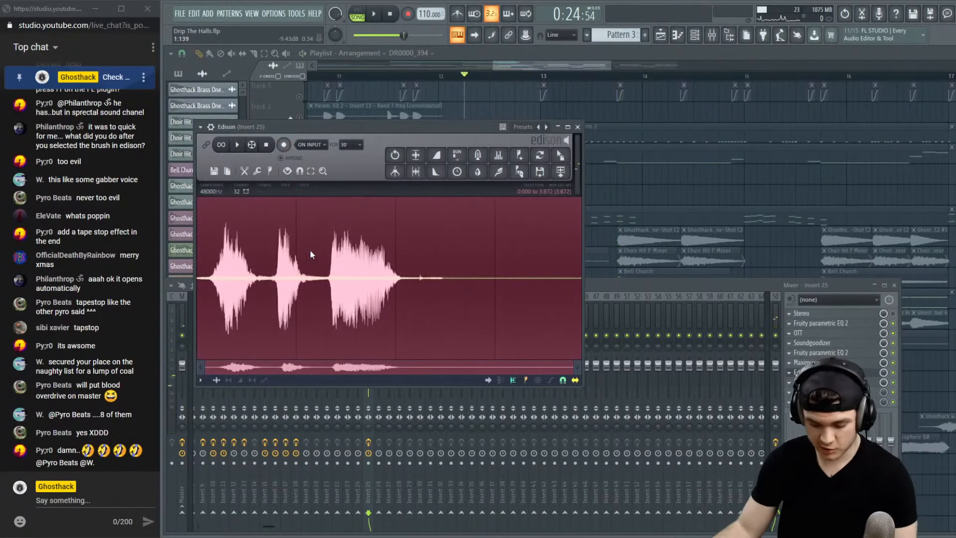
{"action": "right_click", "coordinate": [361, 296]}
{"action": "mouse_move", "coordinate": [386, 336]}
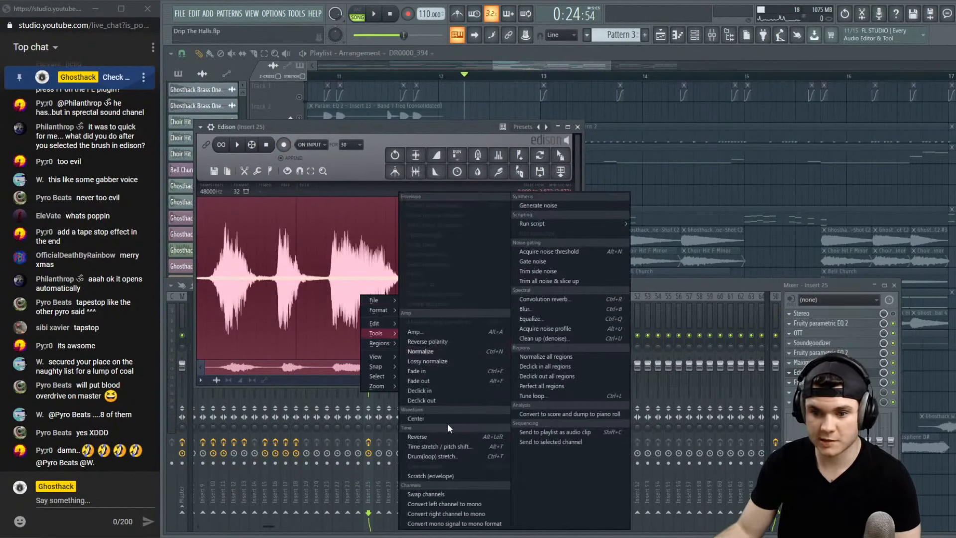
{"action": "left_click", "coordinate": [435, 435]}
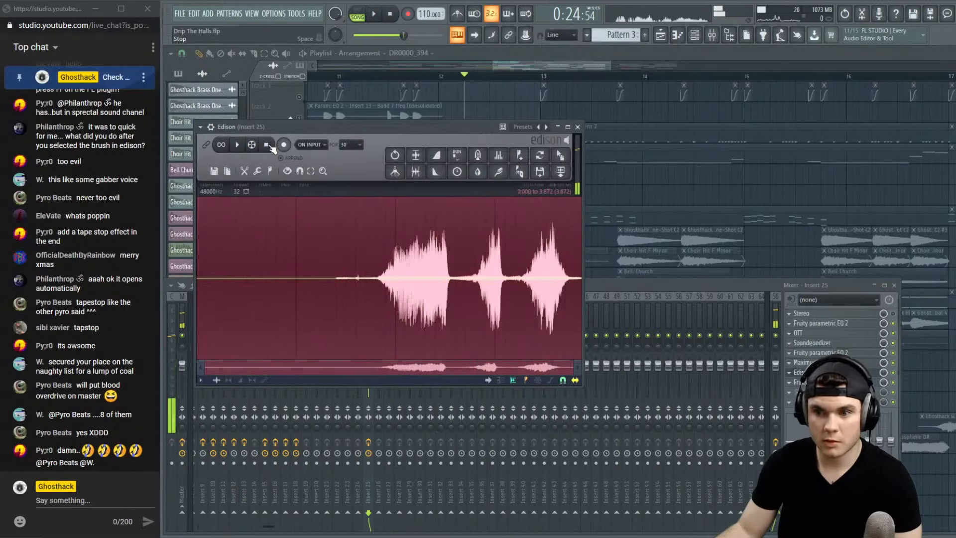
{"action": "left_click", "coordinate": [802, 372]}
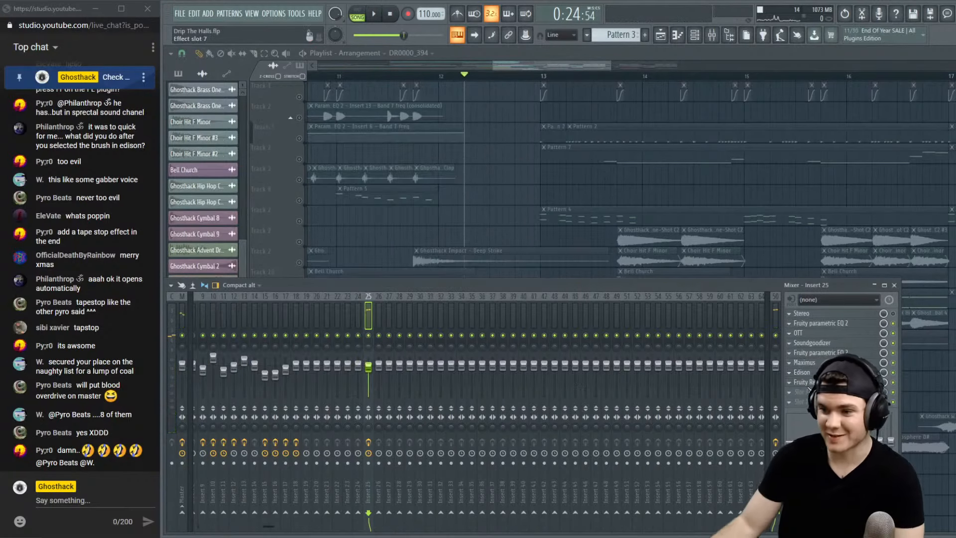
Add another Fruity Reeverb 2 in effect slot 9 of mixer Insert 25 and adjust its wet level and decay
{"action": "left_click", "coordinate": [789, 372]}
{"action": "left_click", "coordinate": [822, 280]}
{"action": "left_click", "coordinate": [789, 373]}
{"action": "mouse_move", "coordinate": [817, 305]}
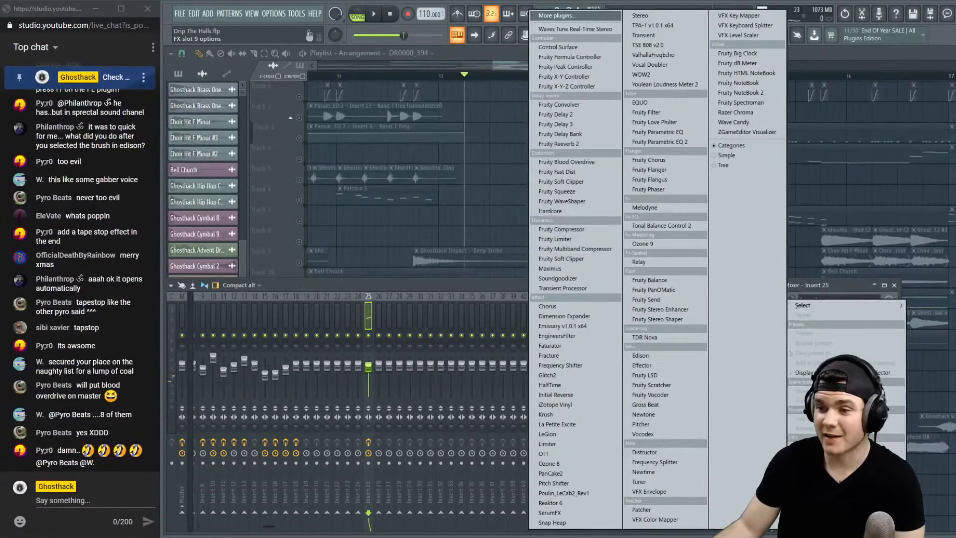
{"action": "left_click", "coordinate": [569, 144]}
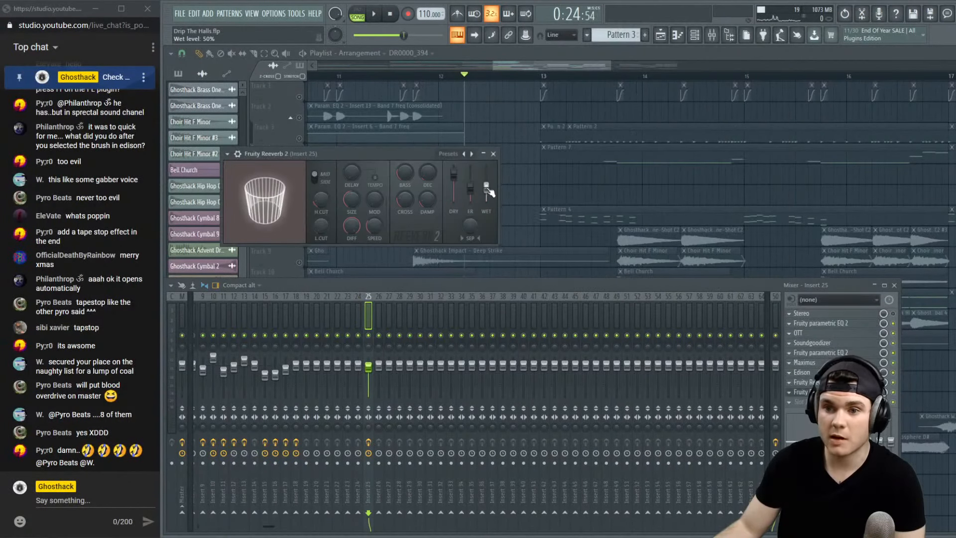
{"action": "right_click", "coordinate": [422, 175]}
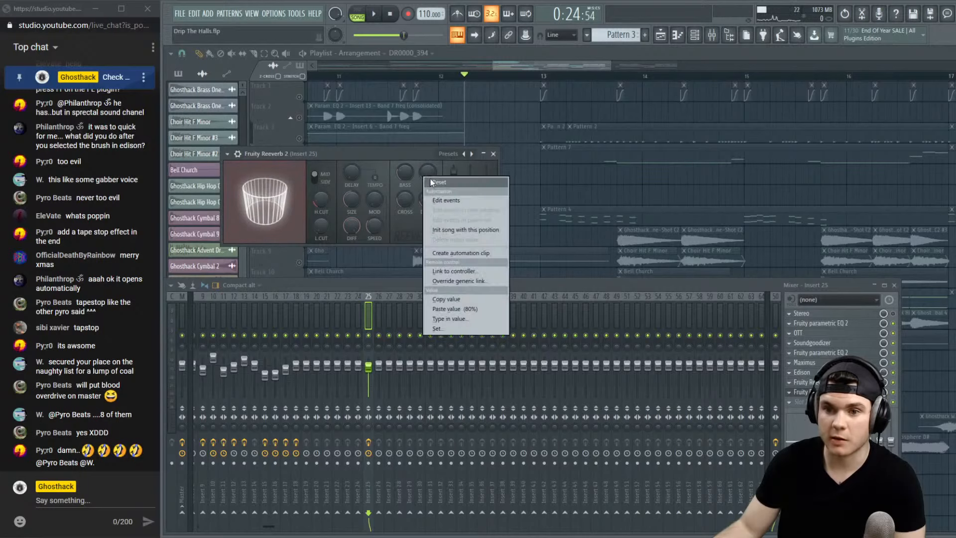
{"action": "left_click", "coordinate": [422, 202]}
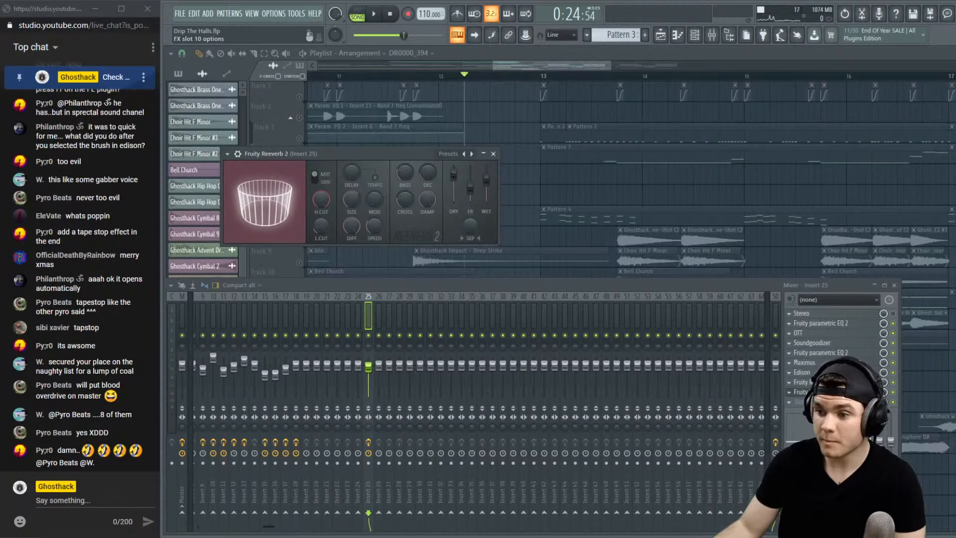
Load a second Edison in slot 10 of Insert 25, set to record on input, and place both Edison windows so each is accessible
{"action": "left_click", "coordinate": [789, 402]}
{"action": "left_click", "coordinate": [661, 355]}
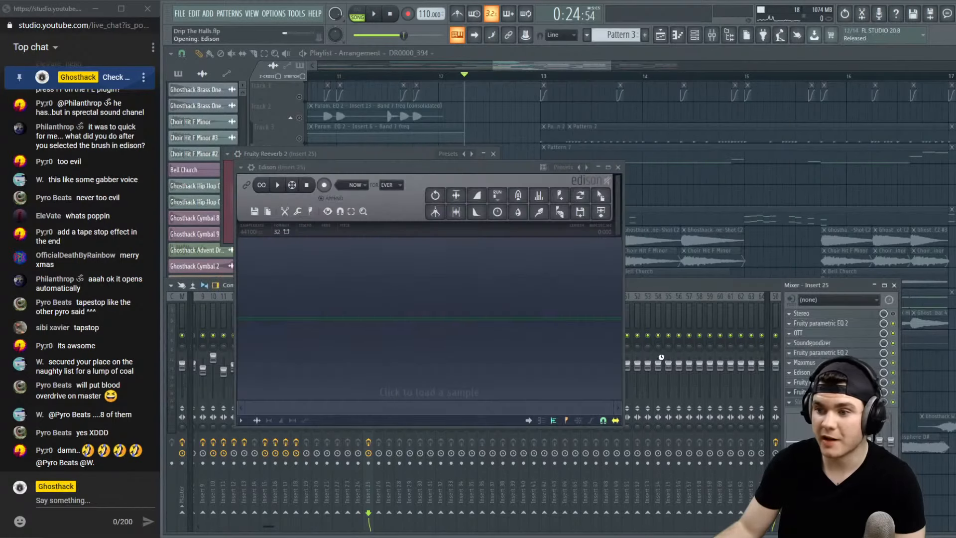
{"action": "left_click", "coordinate": [802, 373]}
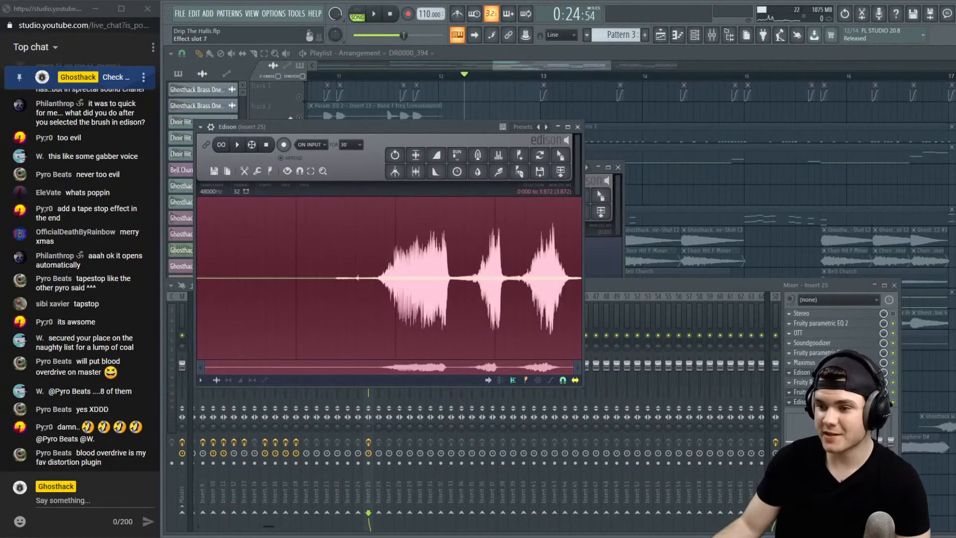
{"action": "left_click_drag", "start_coordinate": [481, 126], "coordinate": [499, 76]}
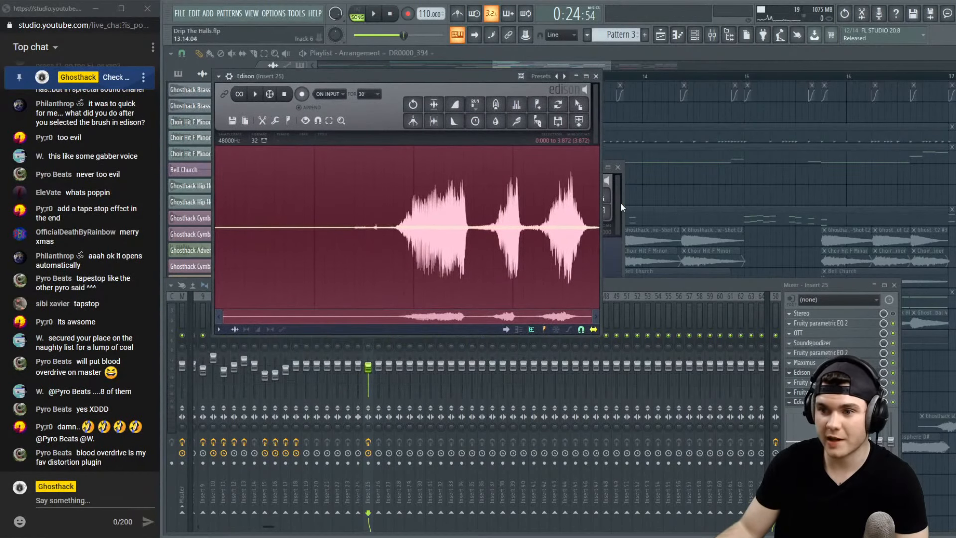
{"action": "left_click", "coordinate": [618, 203]}
{"action": "left_click_drag", "start_coordinate": [526, 167], "coordinate": [623, 253]}
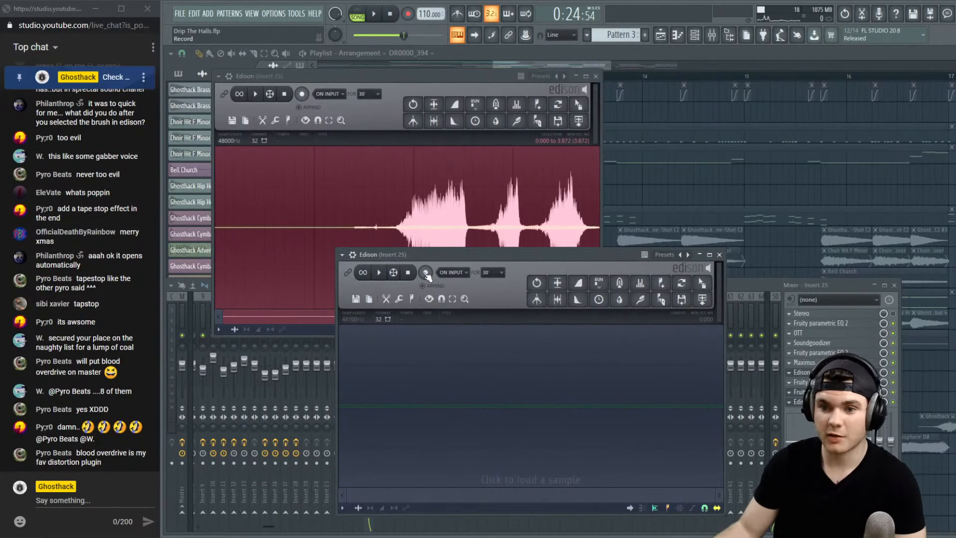
Play the reversed voices from the first Edison and record them with their reverb tail into the second Edison
{"action": "left_click", "coordinate": [302, 93]}
{"action": "left_click", "coordinate": [256, 94]}
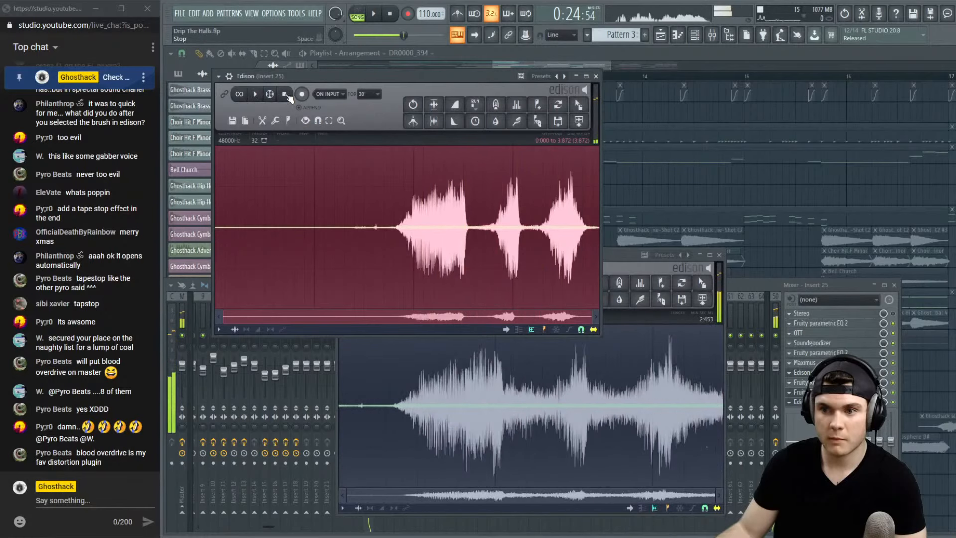
{"action": "left_click", "coordinate": [612, 256]}
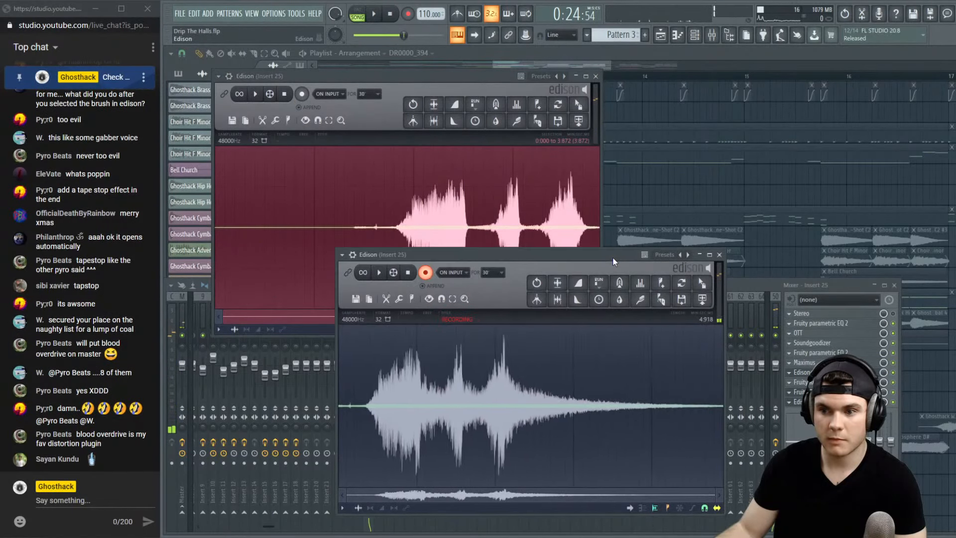
{"action": "left_click", "coordinate": [408, 273]}
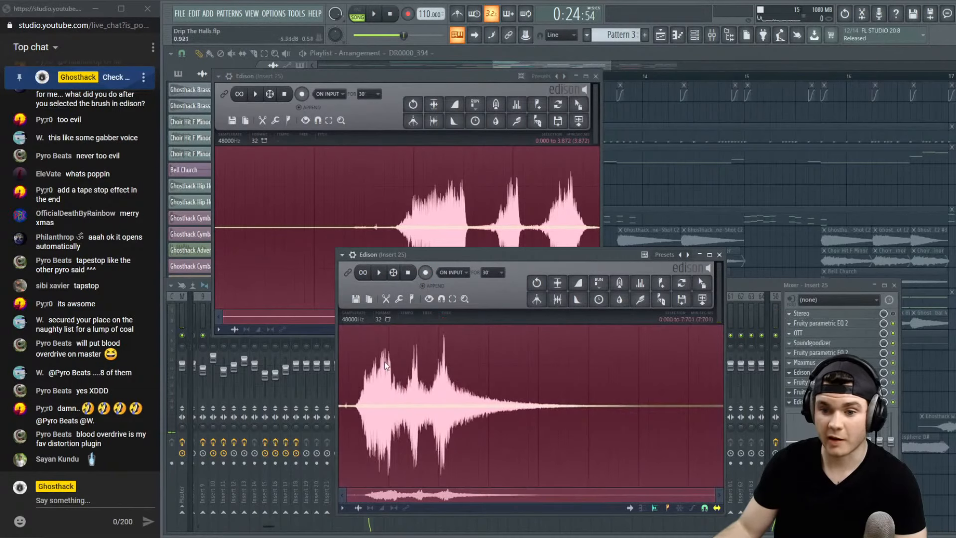
Reverse the reverberated recording in the second Edison and place its rising portion as a clip on playlist Track 22
{"action": "right_click", "coordinate": [432, 384]}
{"action": "mouse_move", "coordinate": [447, 419]}
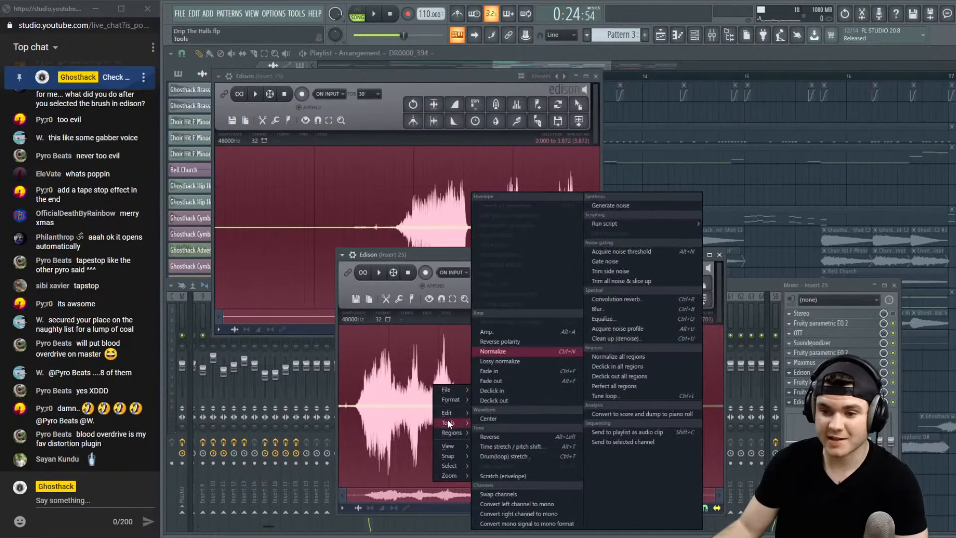
{"action": "left_click", "coordinate": [502, 437]}
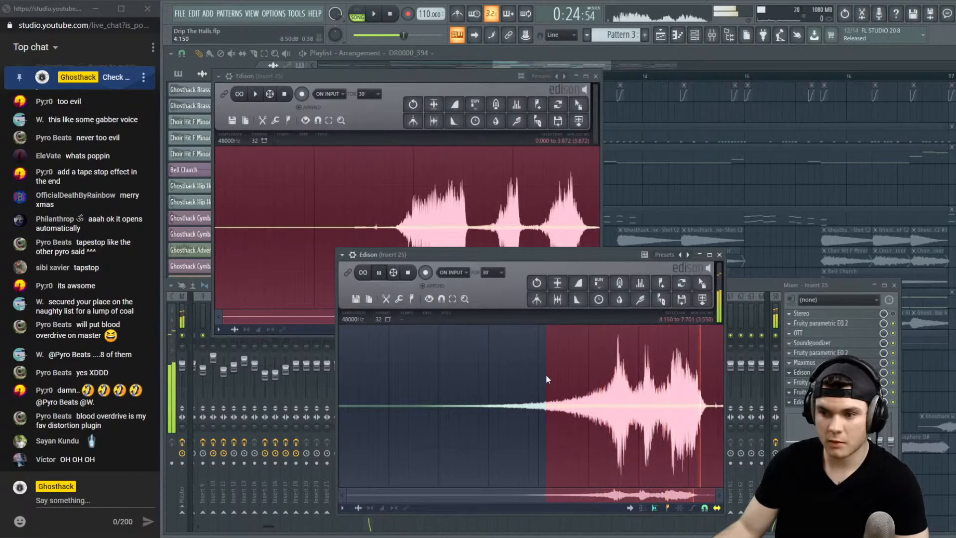
{"action": "left_click_drag", "start_coordinate": [710, 282], "coordinate": [686, 194]}
{"action": "left_click_drag", "start_coordinate": [744, 190], "coordinate": [355, 415]}
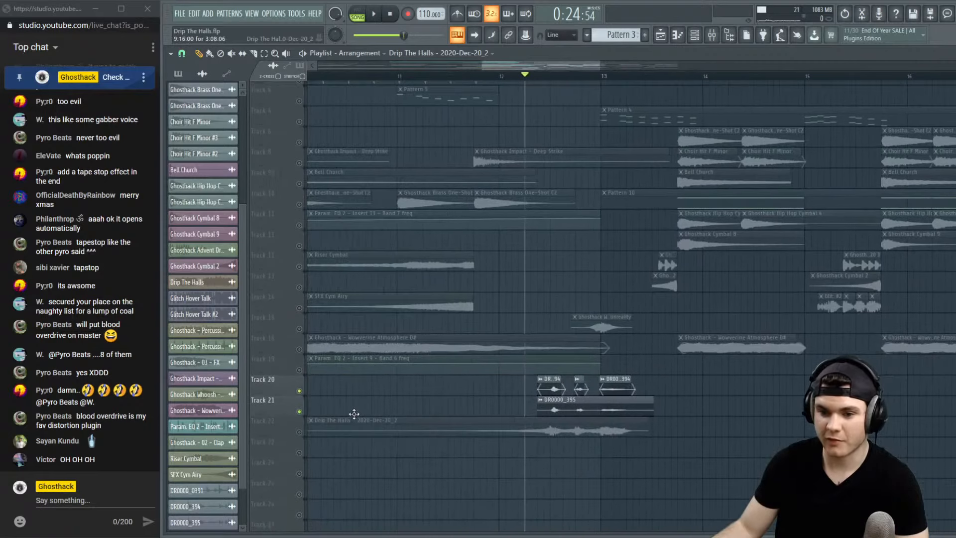
Unmute all playlist tracks and turn off the added reverb and second Edison on Insert 25 while playing the passage before bar 13
{"action": "left_click", "coordinate": [299, 412], "text": "ctrl"}
{"action": "key", "text": "space"}
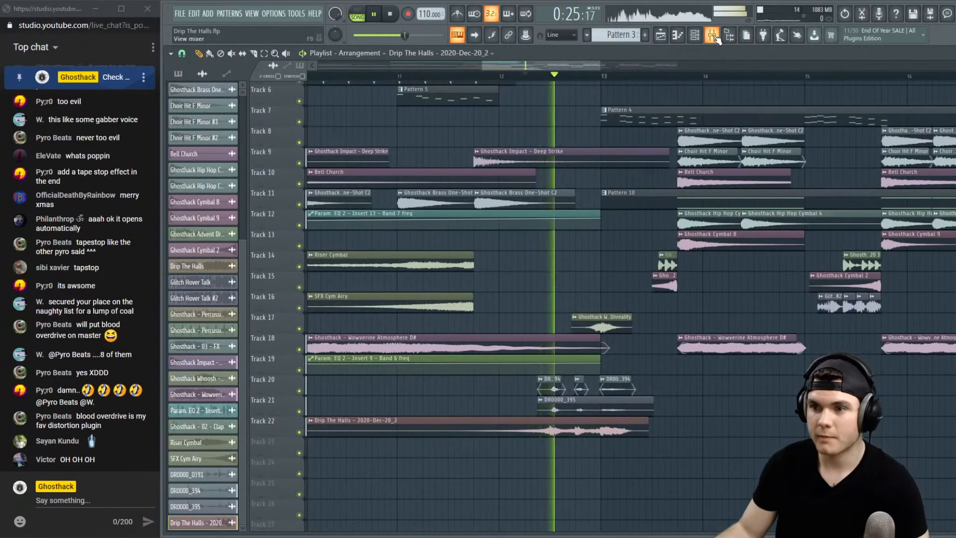
{"action": "key", "text": "F9"}
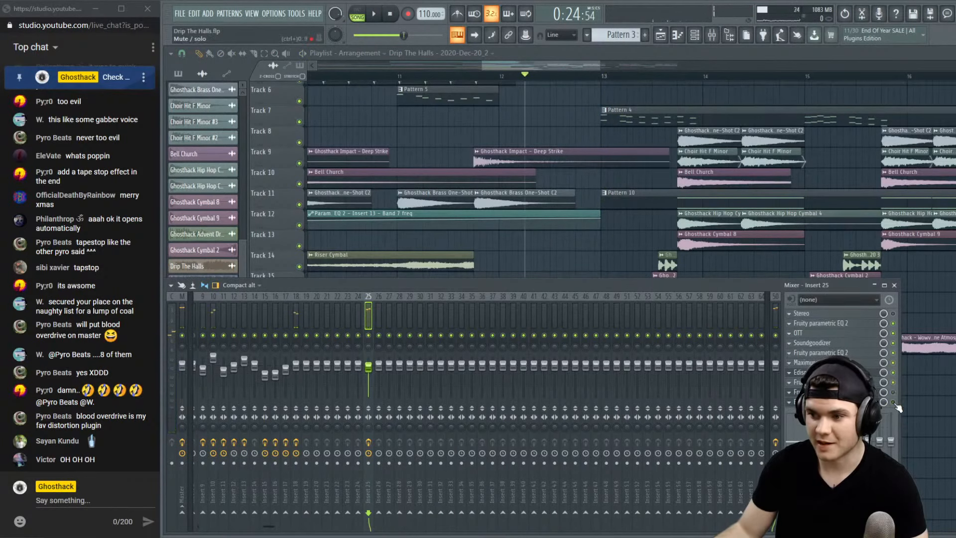
{"action": "key", "text": "space"}
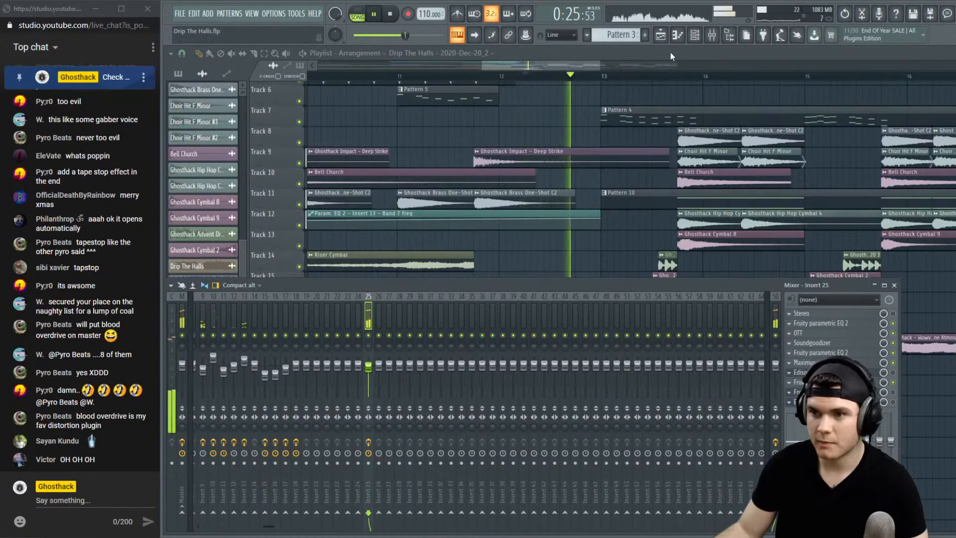
{"action": "key", "text": "F9"}
{"action": "key", "text": "space"}
Trim the reversed voice clip on Track 22 to about one bar, ending on the first voice, while playing the build-up
{"action": "left_click_drag", "start_coordinate": [645, 426], "coordinate": [550, 432]}
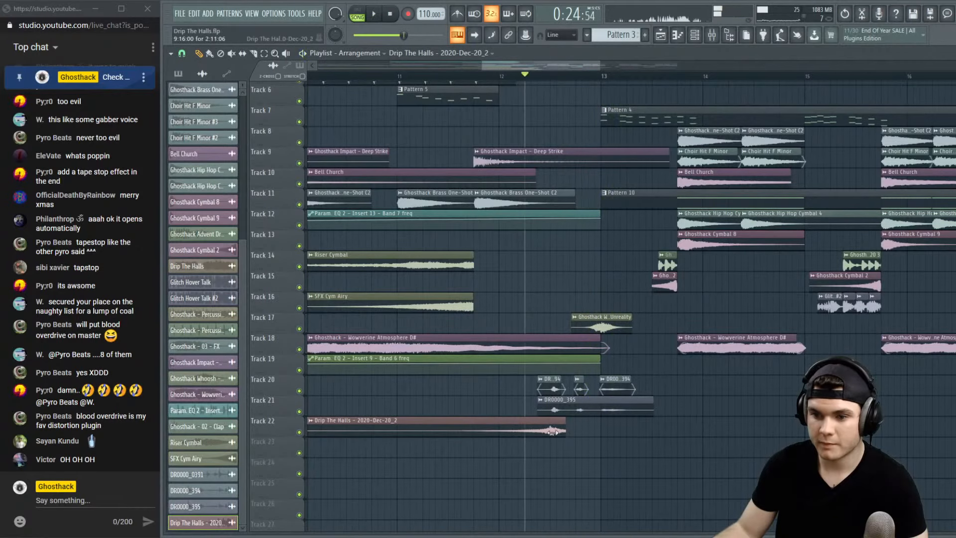
{"action": "key", "text": "space"}
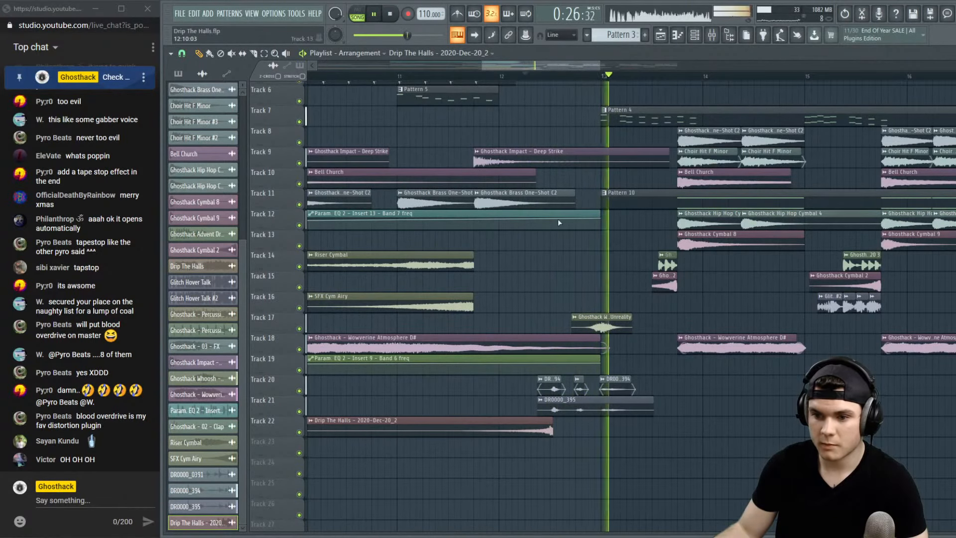
{"action": "scroll", "coordinate": [516, 68], "scroll_direction": "up", "scroll_amount": 3}
{"action": "left_click_drag", "start_coordinate": [516, 67], "coordinate": [504, 75]}
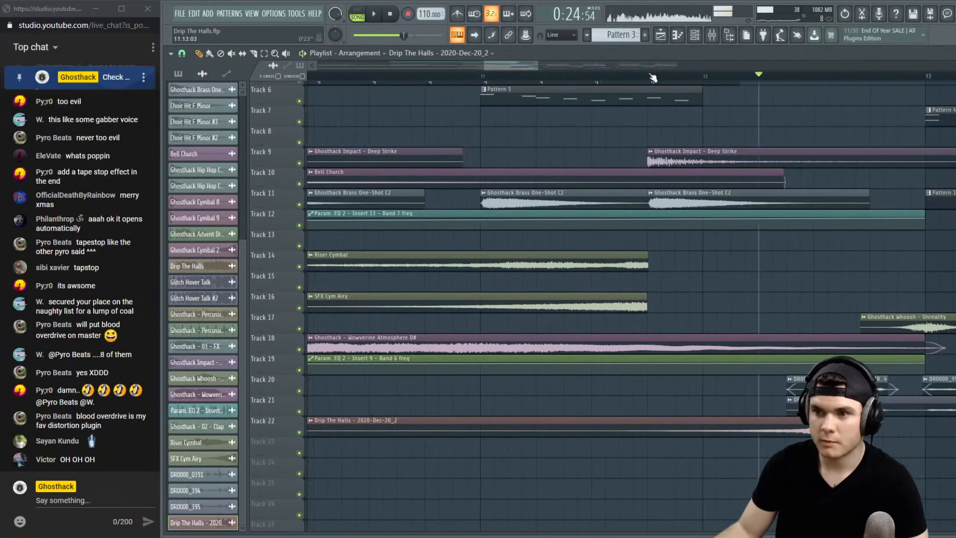
{"action": "scroll", "coordinate": [653, 77], "scroll_direction": "down", "scroll_amount": 1}
{"action": "left_click_drag", "start_coordinate": [586, 77], "coordinate": [505, 77]}
{"action": "key", "text": "space"}
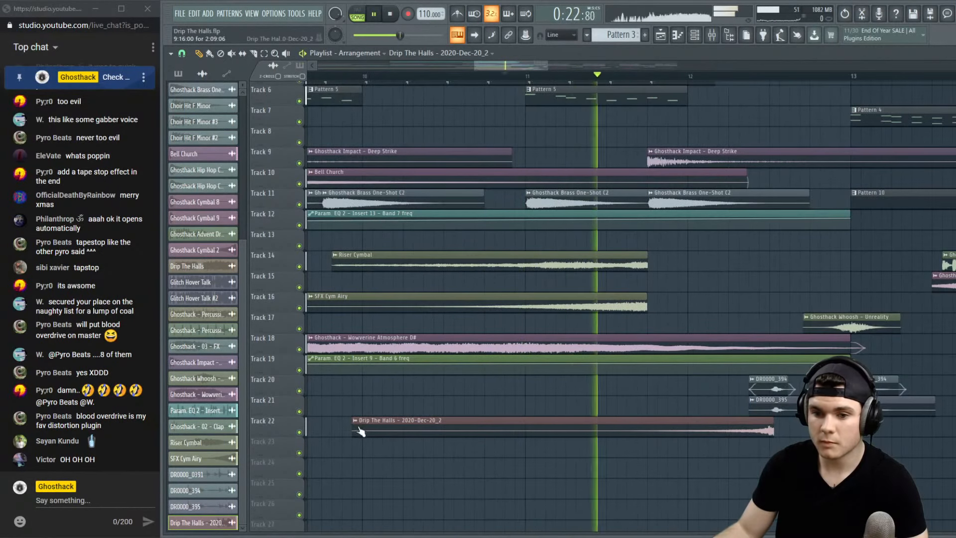
{"action": "left_click_drag", "start_coordinate": [360, 431], "coordinate": [612, 431]}
Set the reversed voice clip's declicking mode to Smooth (bleeding), adjust its edge on Track 22 and play the passage
{"action": "double_click", "coordinate": [715, 429]}
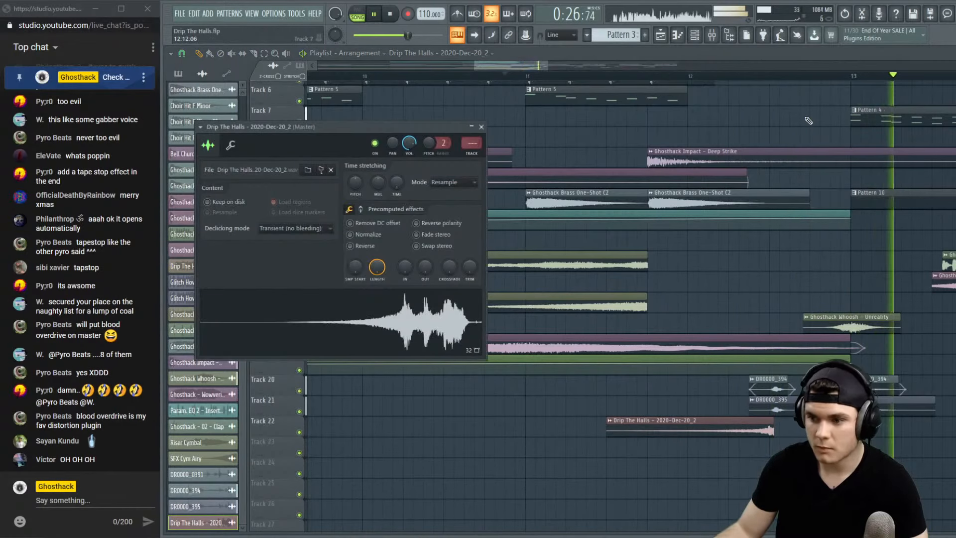
{"action": "scroll", "coordinate": [746, 273], "scroll_direction": "up", "scroll_amount": 3}
{"action": "key", "text": "space"}
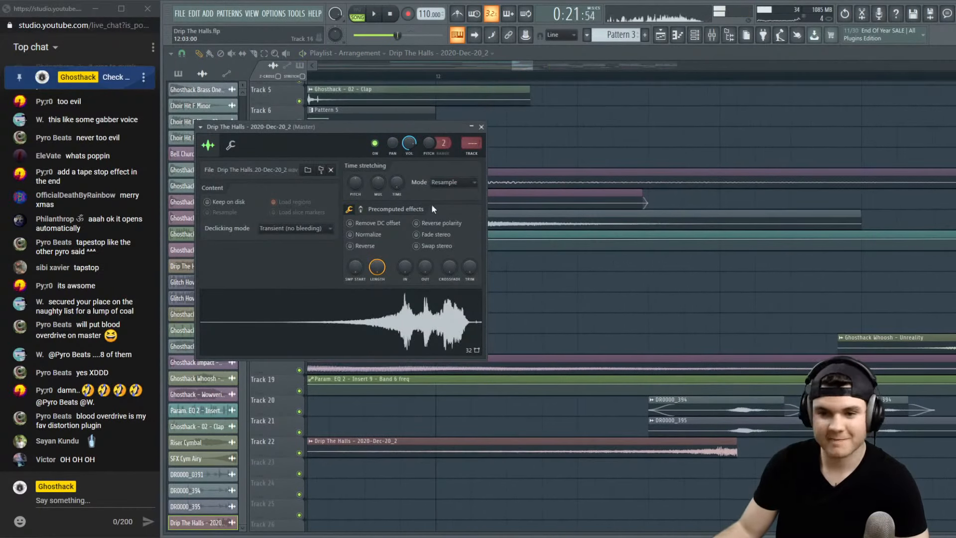
{"action": "left_click", "coordinate": [284, 229]}
{"action": "left_click", "coordinate": [287, 276]}
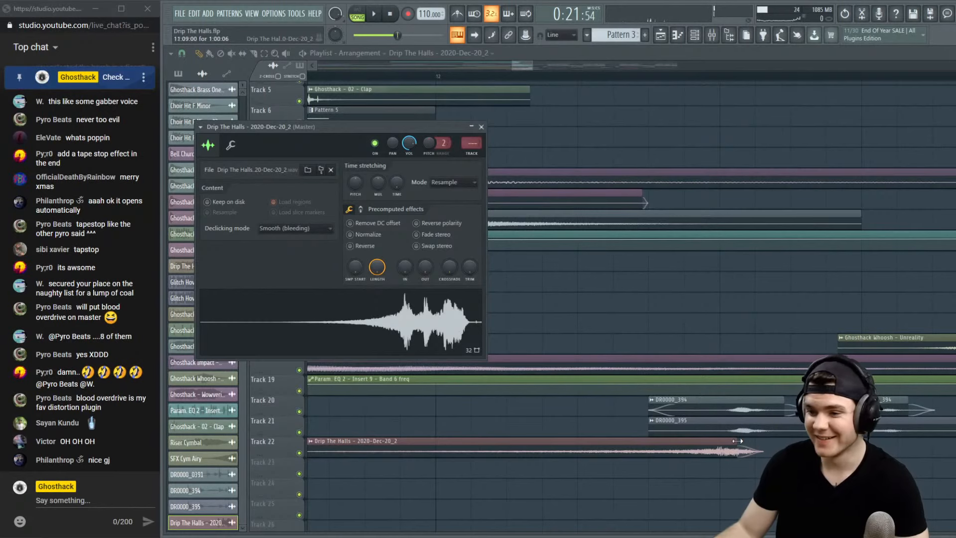
{"action": "left_click_drag", "start_coordinate": [737, 440], "coordinate": [706, 444]}
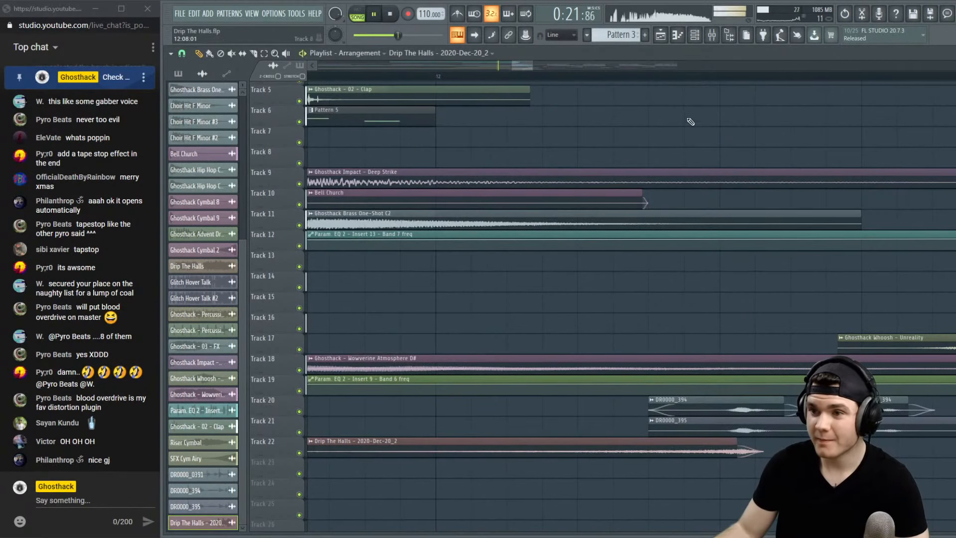
{"action": "key", "text": "space"}
Adjust the volume and modulation X offset of the reversed voice clip while playing from bar 12 into the drop
{"action": "double_click", "coordinate": [715, 444]}
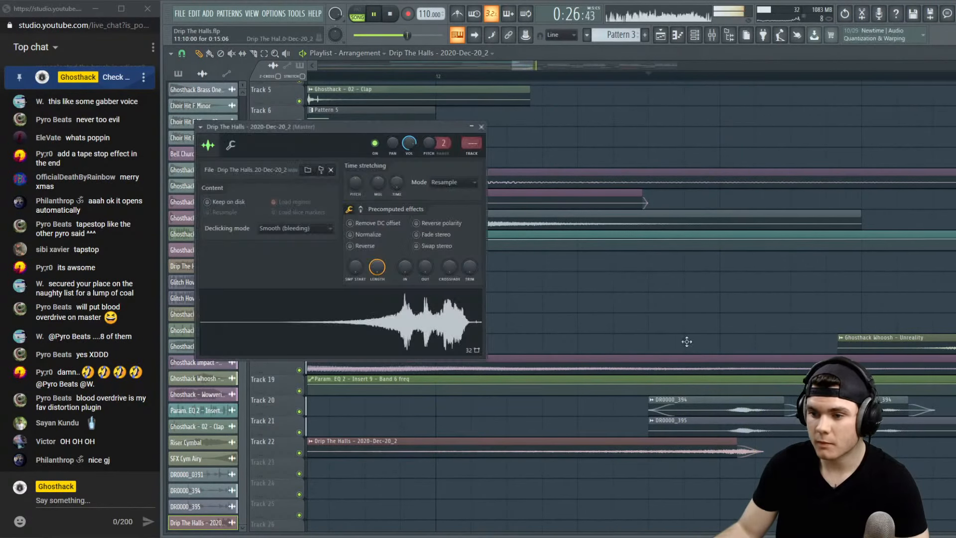
{"action": "left_click", "coordinate": [421, 81]}
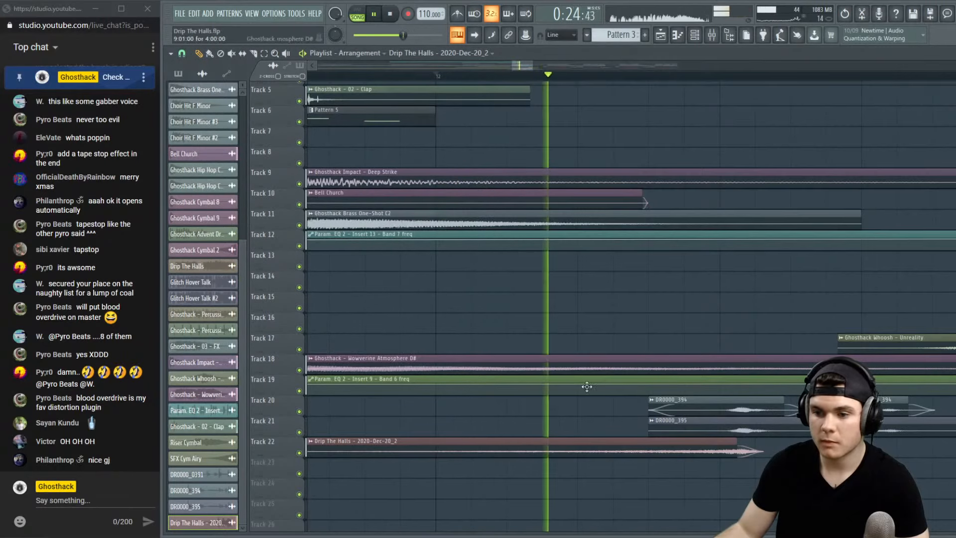
{"action": "double_click", "coordinate": [589, 439]}
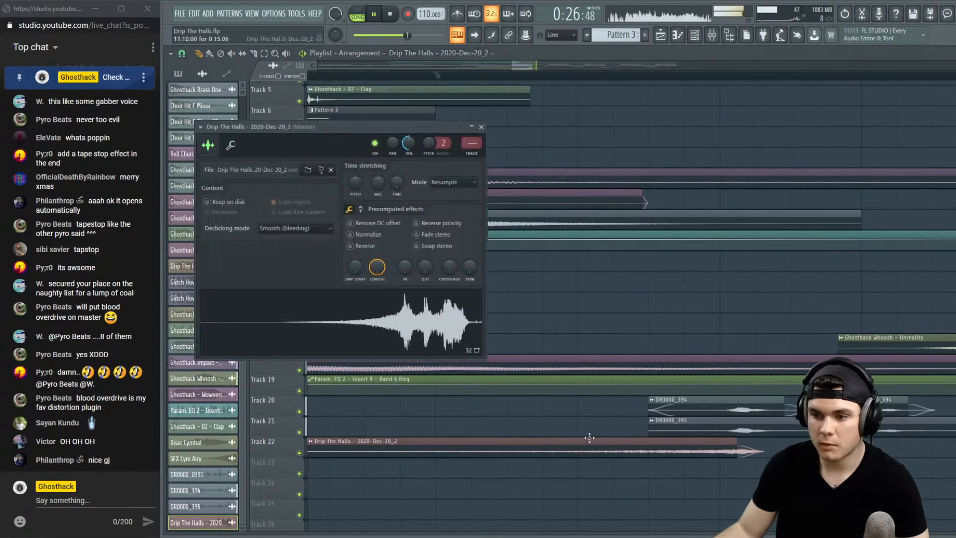
{"action": "left_click", "coordinate": [230, 145]}
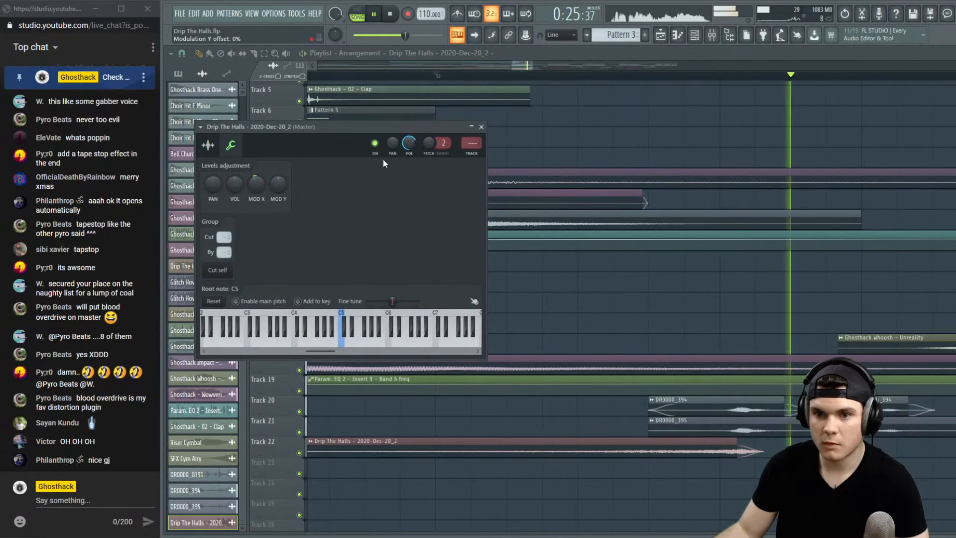
{"action": "key", "text": "space"}
{"action": "key", "text": "space"}
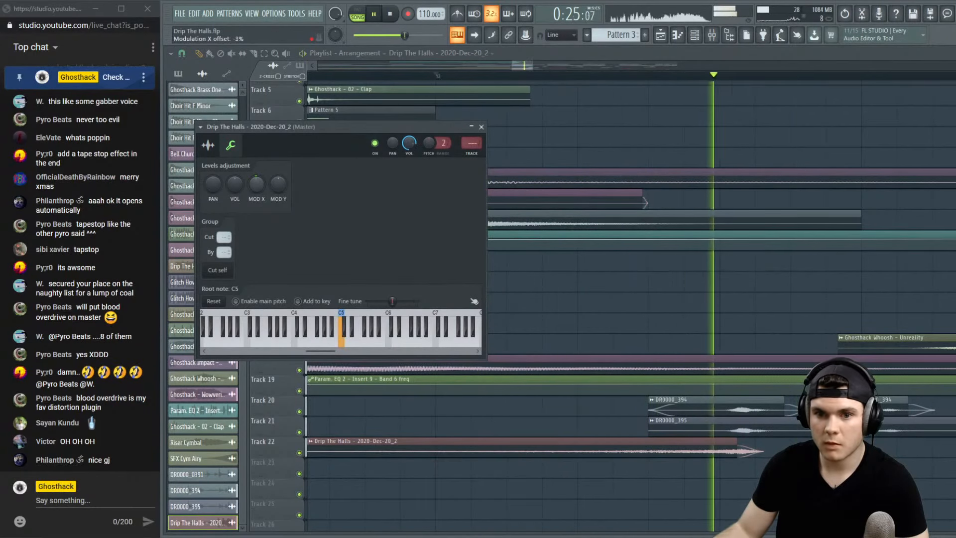
{"action": "left_click", "coordinate": [481, 127]}
{"action": "key", "text": "space"}
{"action": "key", "text": "space"}
{"action": "scroll", "coordinate": [356, 80], "scroll_direction": "down", "scroll_amount": 4}
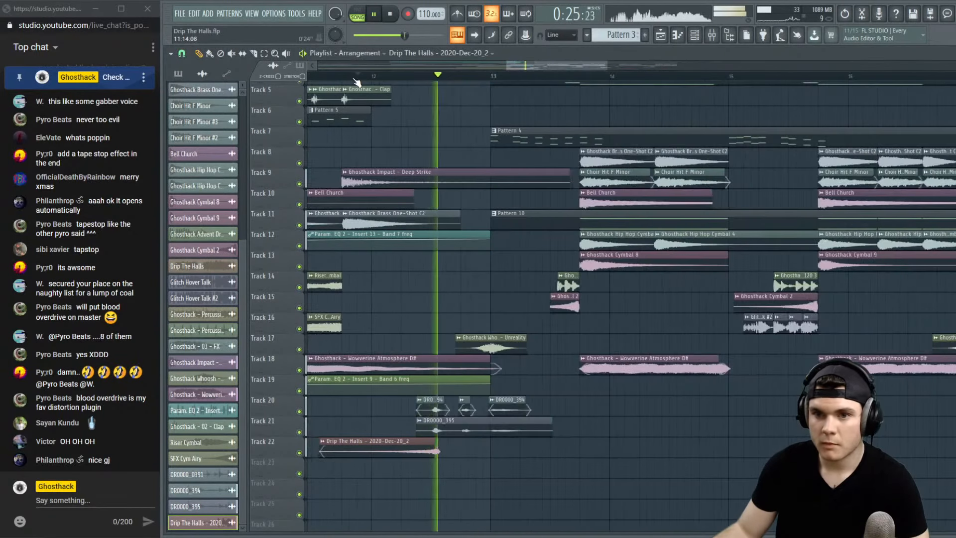
Normalize the reversed voice clip on Track 22 and give it a quick fade-in of about 48% while playing the build-up
{"action": "scroll", "coordinate": [357, 81], "scroll_direction": "down", "scroll_amount": 4}
{"action": "left_click", "coordinate": [341, 78]}
{"action": "scroll", "coordinate": [345, 81], "scroll_direction": "up", "scroll_amount": 4}
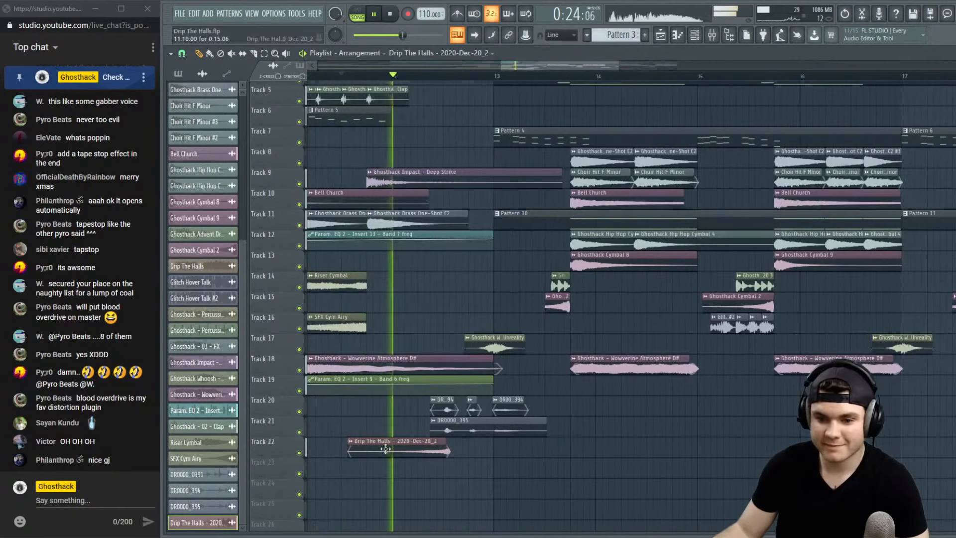
{"action": "double_click", "coordinate": [385, 449]}
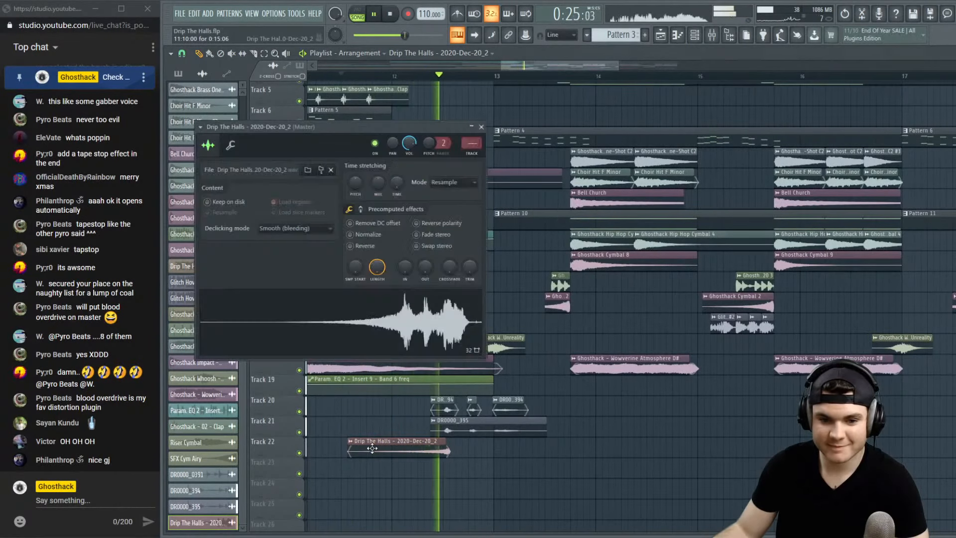
{"action": "left_click", "coordinate": [368, 234]}
{"action": "key", "text": "space"}
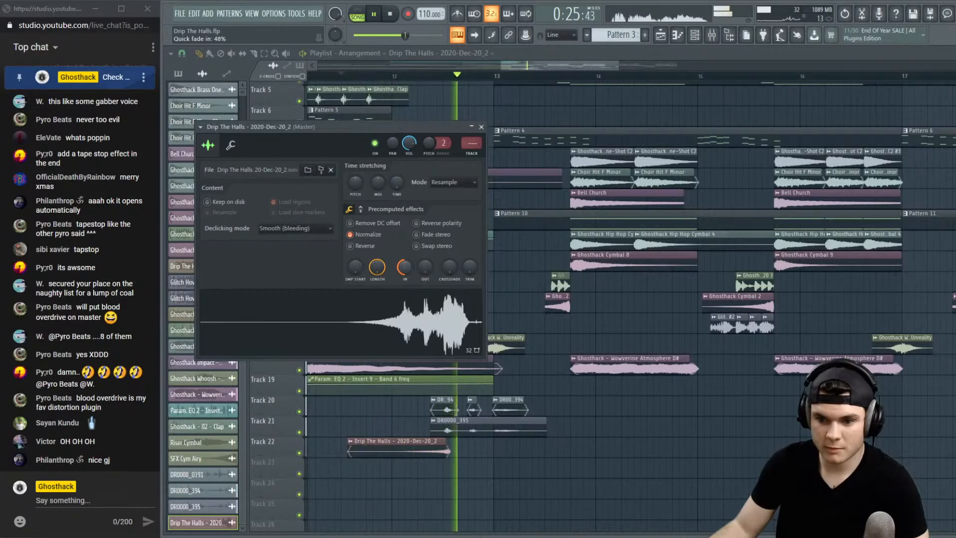
{"action": "left_click", "coordinate": [481, 127]}
Play the drop from bar 13 and check the mixer levels
{"action": "scroll", "coordinate": [488, 80], "scroll_direction": "down", "scroll_amount": 3}
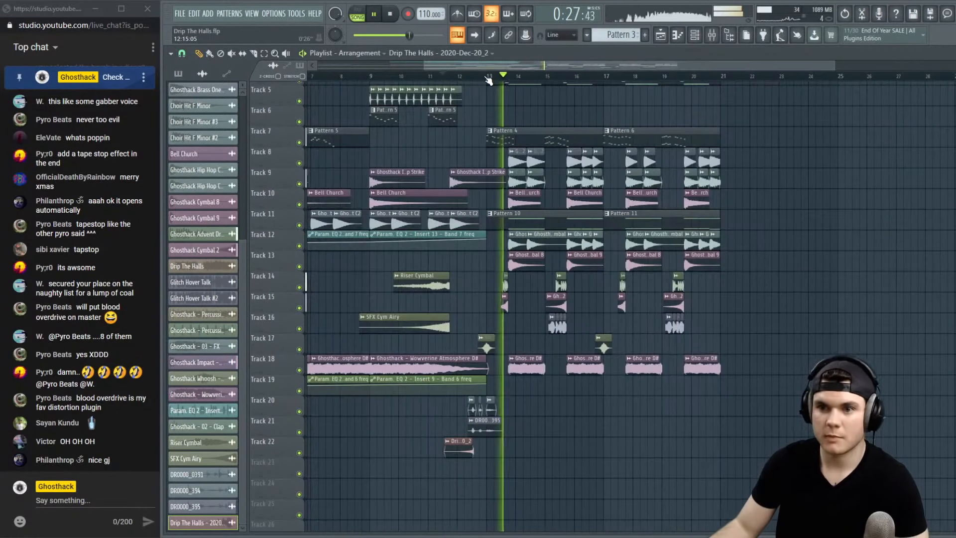
{"action": "left_click", "coordinate": [712, 36]}
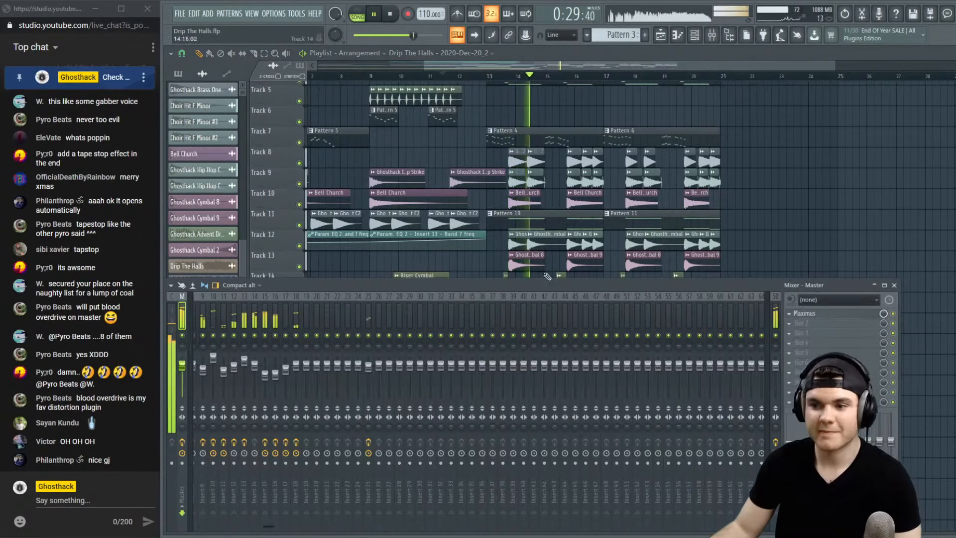
{"action": "left_click", "coordinate": [592, 79]}
{"action": "left_click", "coordinate": [487, 80]}
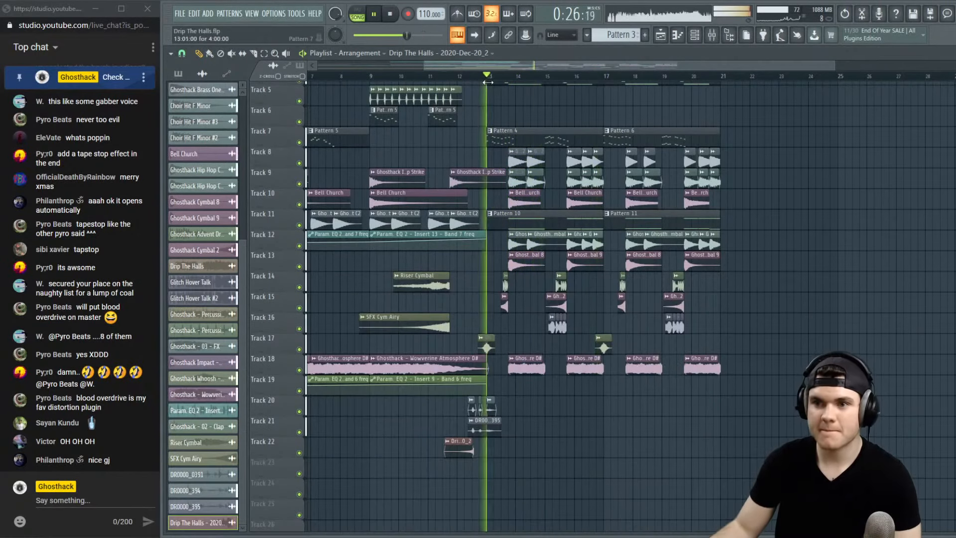
{"action": "scroll", "coordinate": [490, 80], "scroll_direction": "down", "scroll_amount": 3}
{"action": "key", "text": "space"}
{"action": "scroll", "coordinate": [798, 196], "scroll_direction": "up", "scroll_amount": 4}
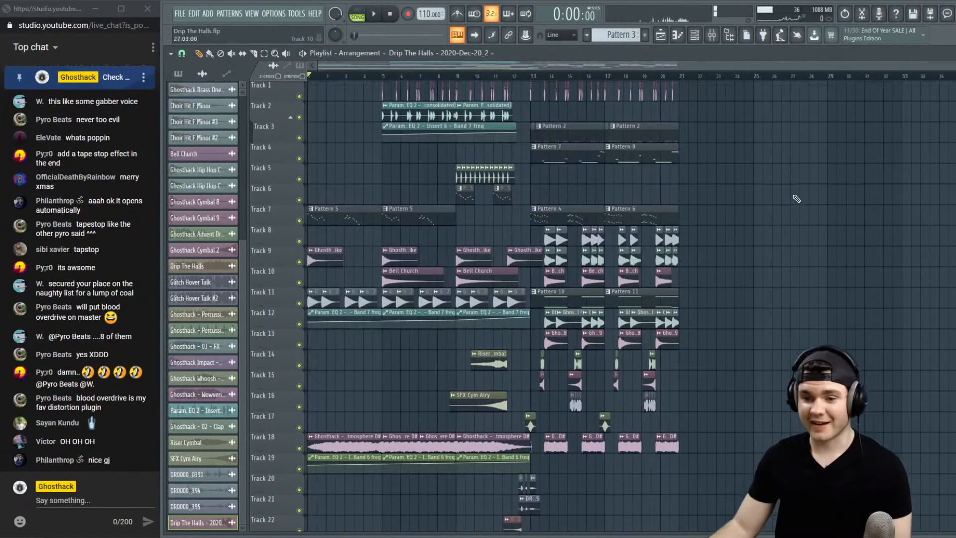
Move all the voice clips from Tracks 20–22 up to Tracks 13–15, keeping their timing
{"action": "scroll", "coordinate": [682, 365], "scroll_direction": "down", "scroll_amount": 3}
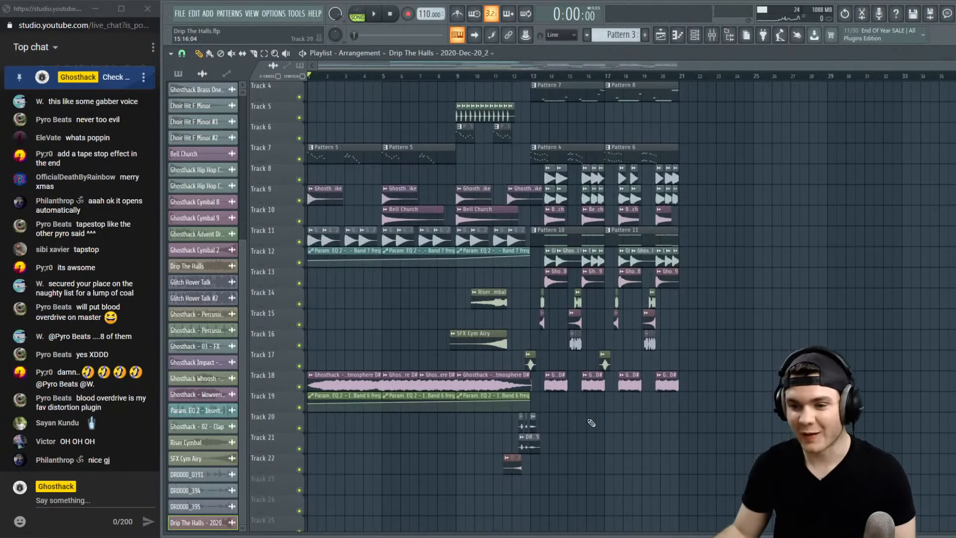
{"action": "left_click_drag", "start_coordinate": [589, 474], "coordinate": [451, 412]}
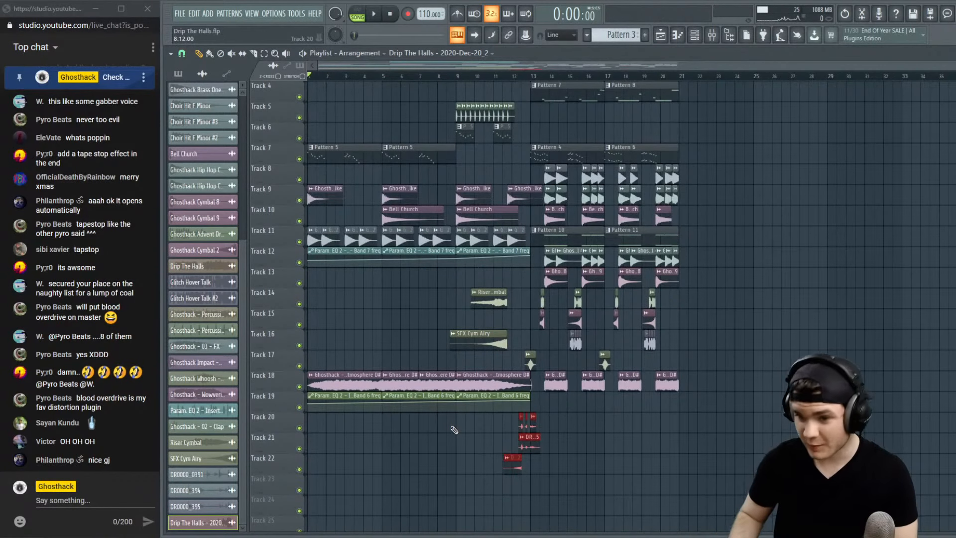
{"action": "key", "text": "shift+Up"}
{"action": "key", "text": "shift+Up"}
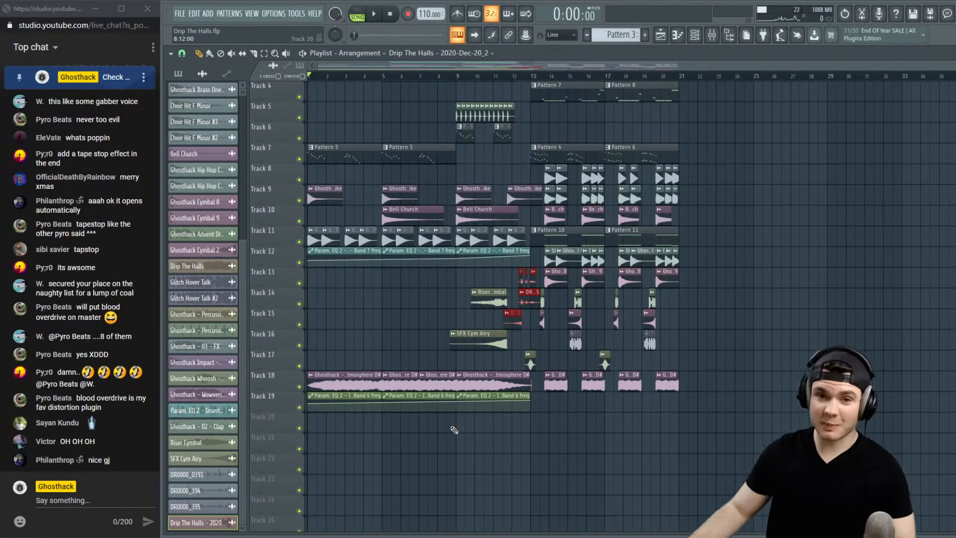
{"action": "scroll", "coordinate": [735, 280], "scroll_direction": "up", "scroll_amount": 3}
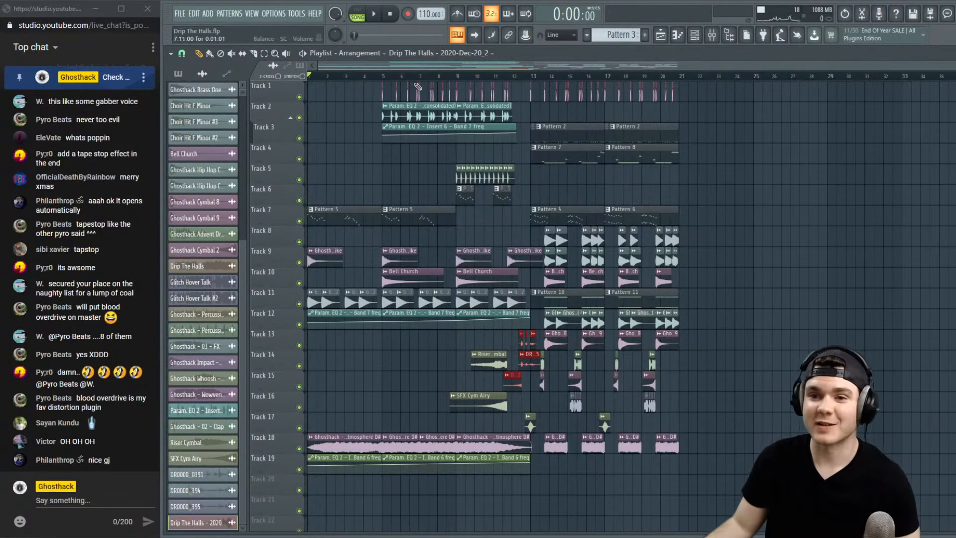
Try a copy of the reversed voice clip on Track 15 leading into bar 5, without the other copied voices
{"action": "key", "text": "space"}
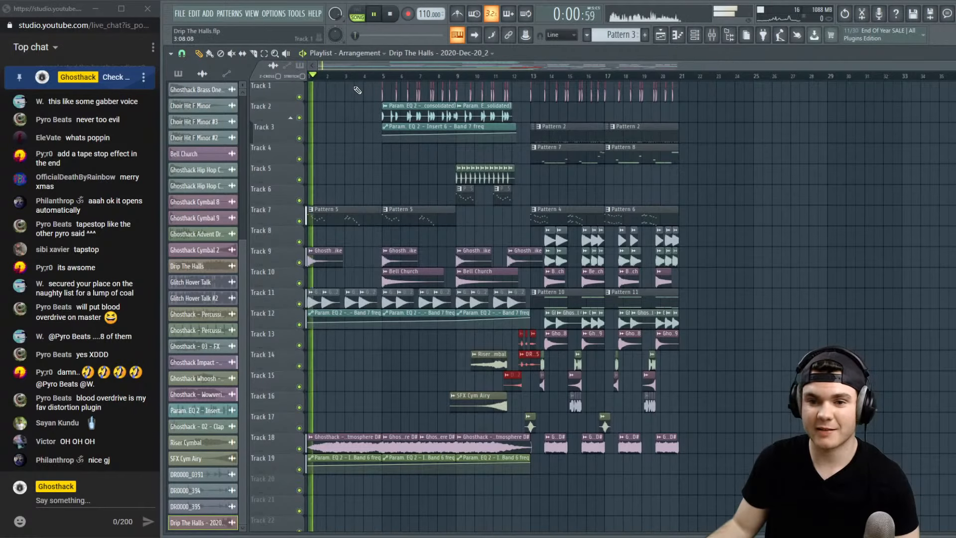
{"action": "left_click", "coordinate": [369, 77]}
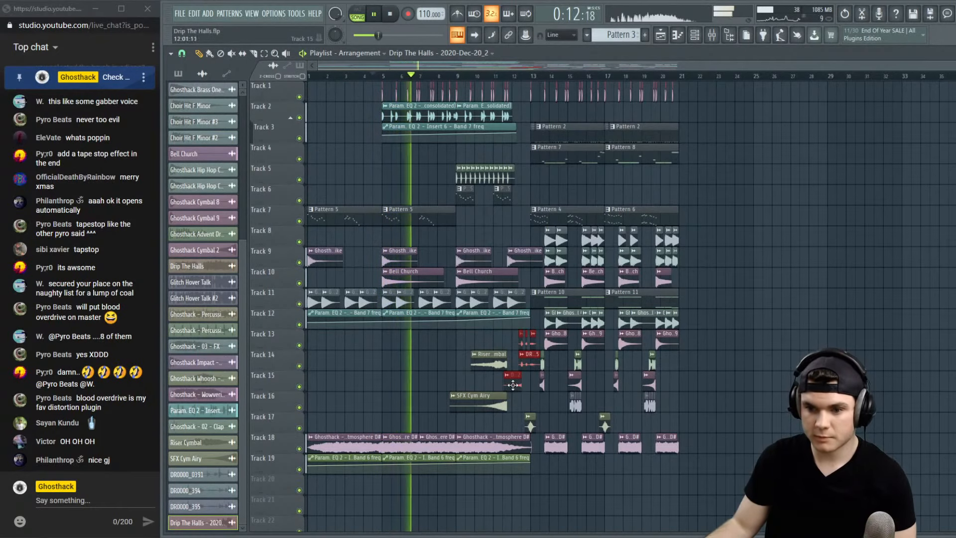
{"action": "left_click_drag", "start_coordinate": [513, 385], "coordinate": [387, 387]}
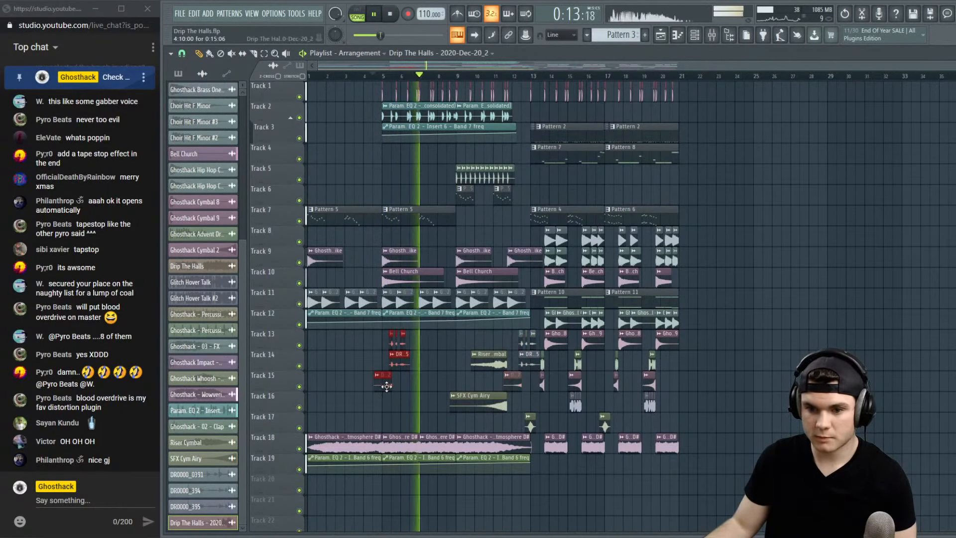
{"action": "left_click", "coordinate": [417, 393], "text": "ctrl"}
{"action": "right_click", "coordinate": [398, 364]}
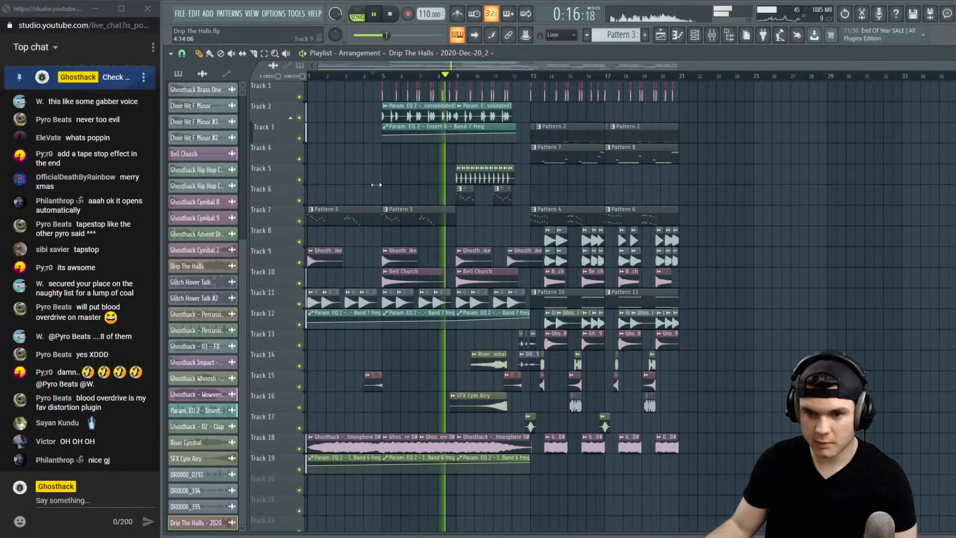
Play into bar 5, adjust the copied reversed clip's length and position on Track 15, and delete the copy
{"action": "left_click", "coordinate": [376, 77]}
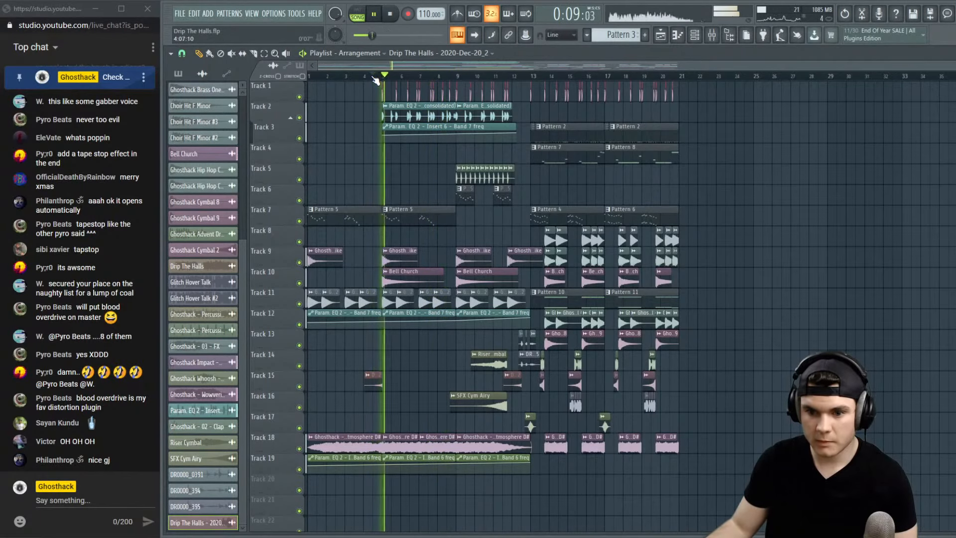
{"action": "scroll", "coordinate": [387, 78], "scroll_direction": "up", "scroll_amount": 3}
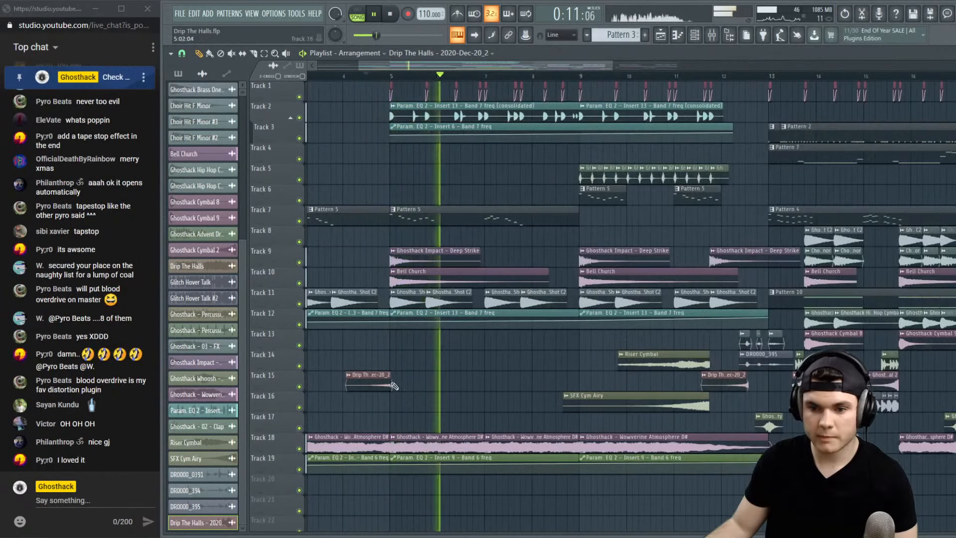
{"action": "left_click_drag", "start_coordinate": [372, 385], "coordinate": [377, 385]}
{"action": "left_click", "coordinate": [371, 77]}
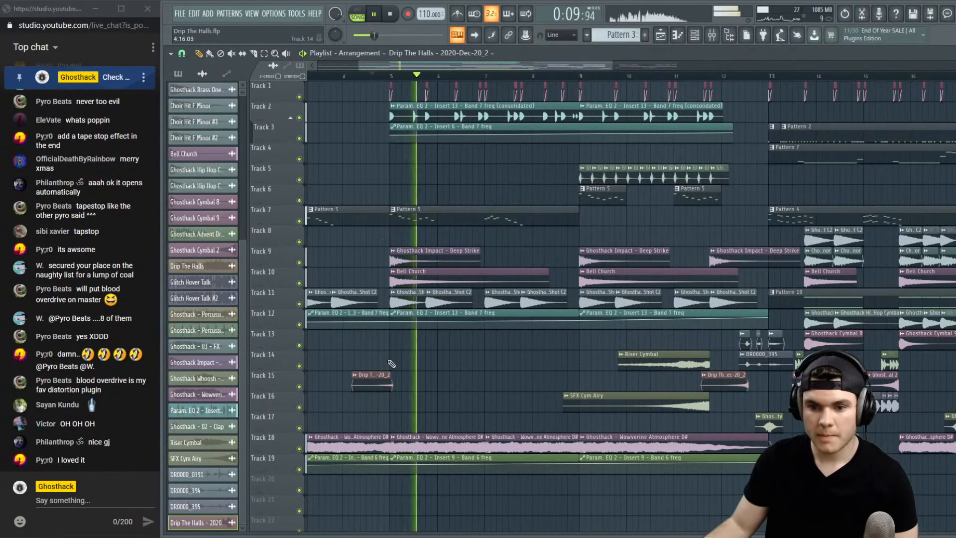
{"action": "right_click", "coordinate": [384, 384]}
Play the build-up from bar 9 while soloing individual mixer inserts to listen to them separately
{"action": "left_click", "coordinate": [586, 77]}
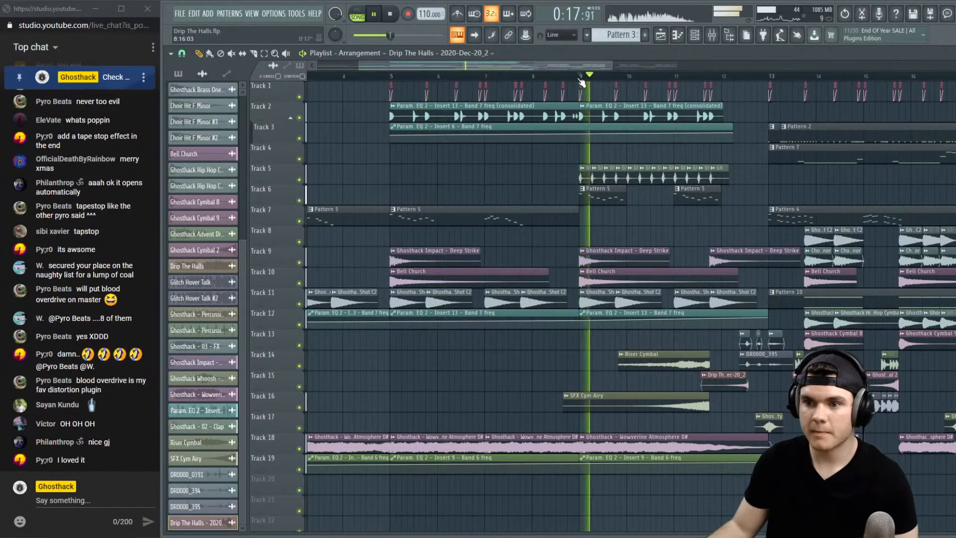
{"action": "scroll", "coordinate": [583, 79], "scroll_direction": "down", "scroll_amount": 3}
{"action": "key", "text": "space"}
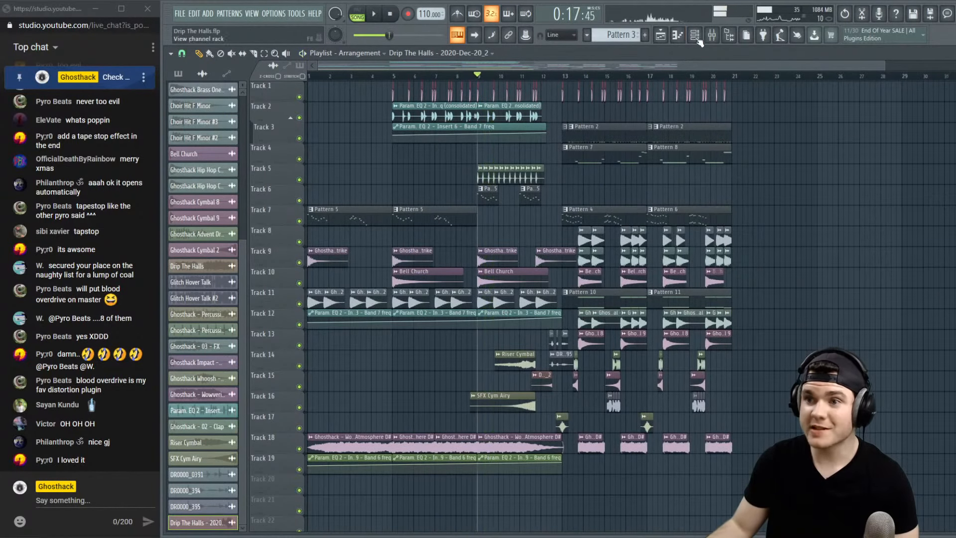
{"action": "key", "text": "F9"}
{"action": "key", "text": "space"}
{"action": "right_click", "coordinate": [234, 335]}
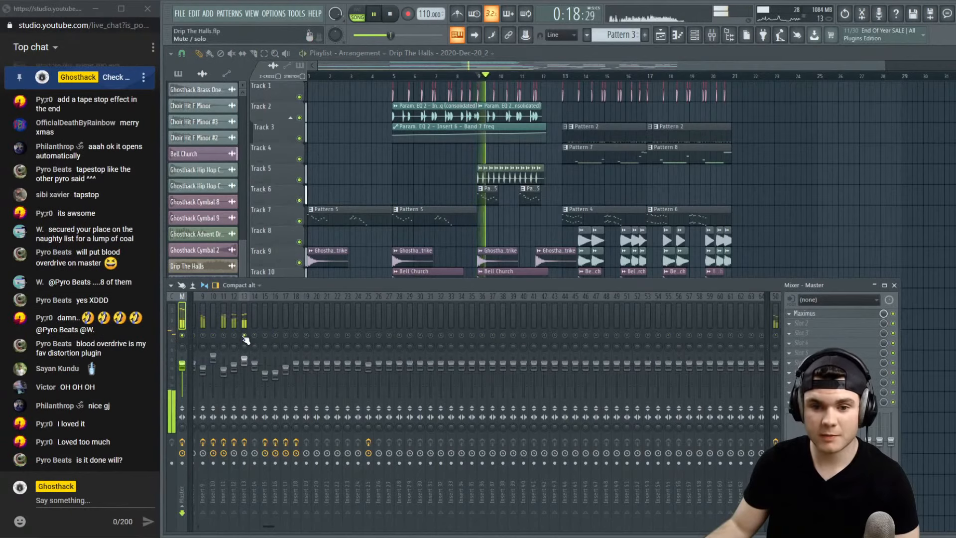
{"action": "scroll", "coordinate": [219, 384], "scroll_direction": "left", "scroll_amount": 3}
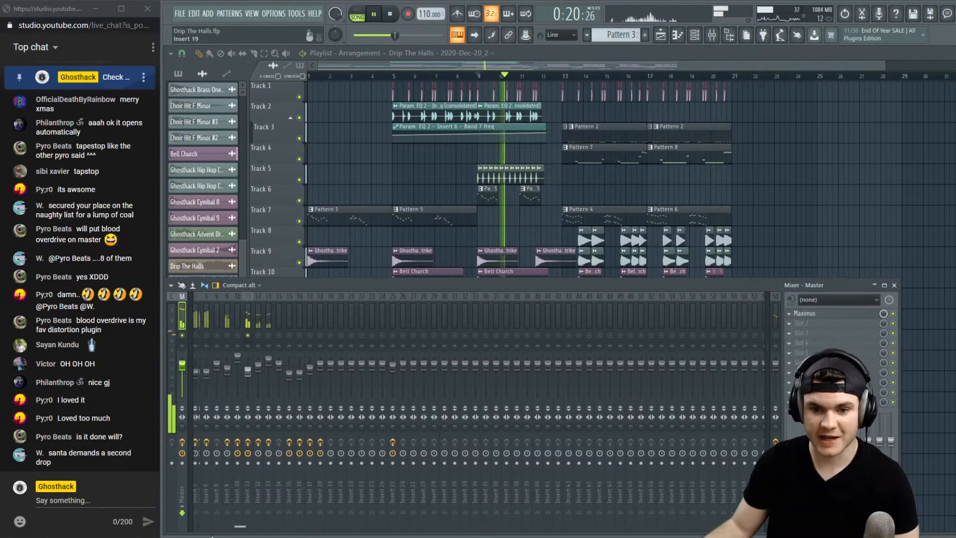
{"action": "right_click", "coordinate": [251, 335]}
{"action": "key", "text": "space"}
{"action": "key", "text": "space"}
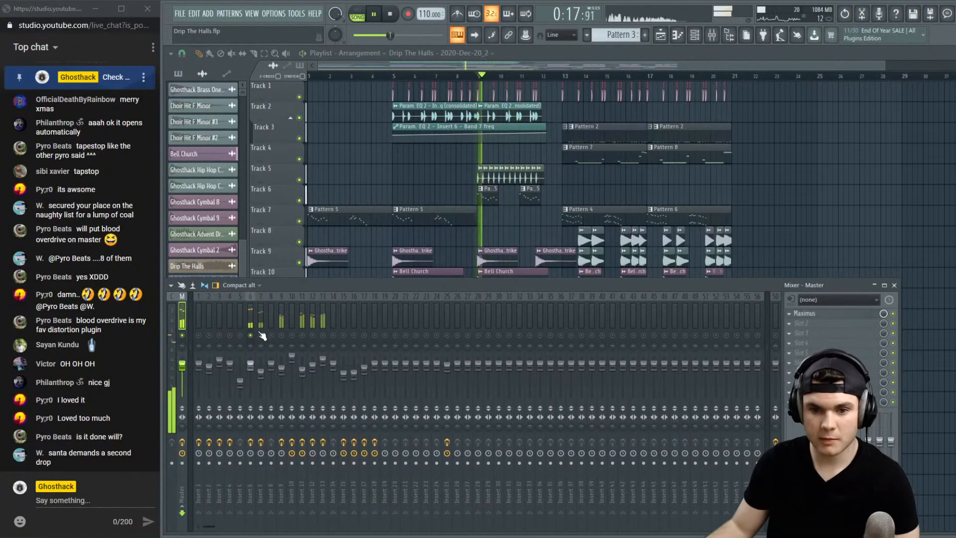
Set the dry level of Fruity Reeverb 2 on Insert 7 to 66% and play the build-up
{"action": "left_click", "coordinate": [263, 330]}
{"action": "left_click", "coordinate": [838, 324]}
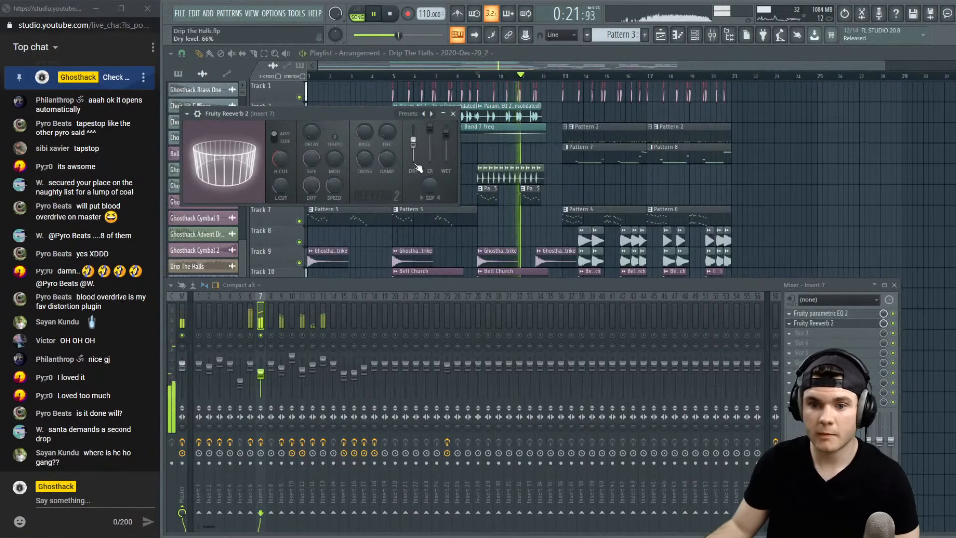
{"action": "left_click", "coordinate": [453, 113]}
{"action": "key", "text": "F9"}
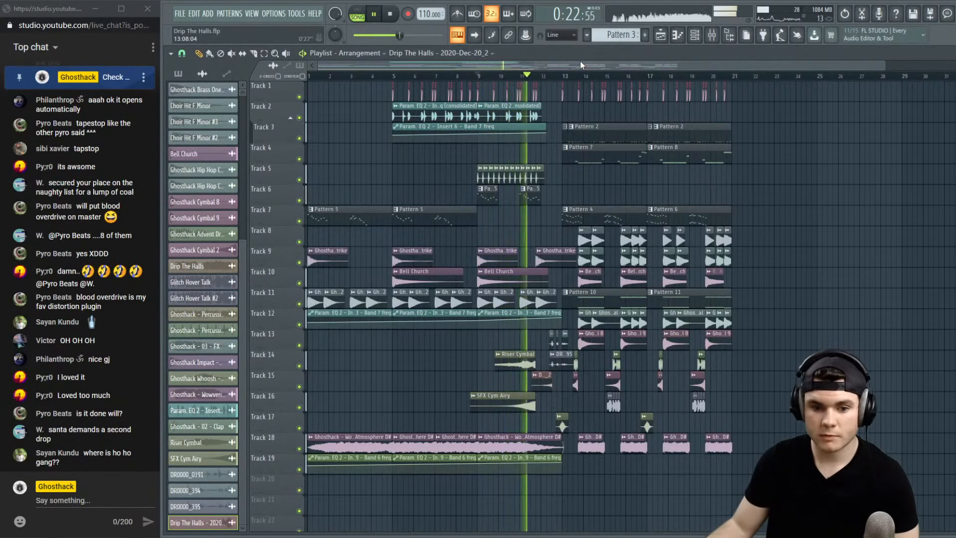
{"action": "key", "text": "space"}
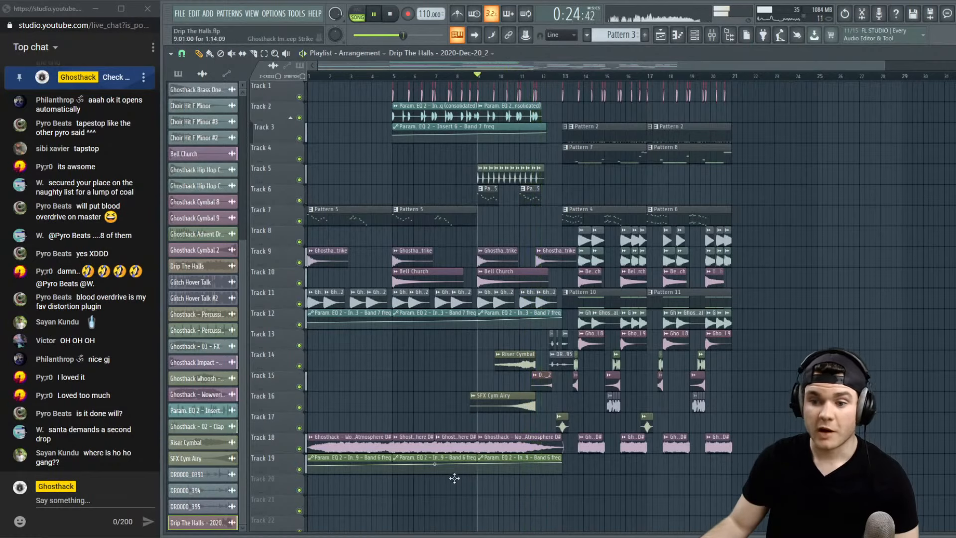
Save the project and filter the channel rack to the Unsorted group
{"action": "left_click", "coordinate": [696, 34]}
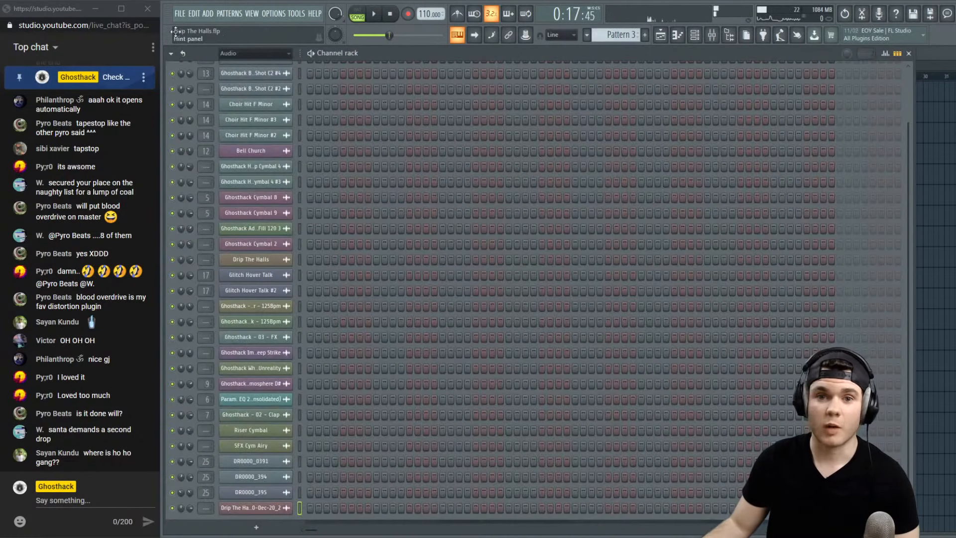
{"action": "left_click", "coordinate": [180, 14]}
{"action": "left_click", "coordinate": [181, 62]}
{"action": "left_click", "coordinate": [255, 53]}
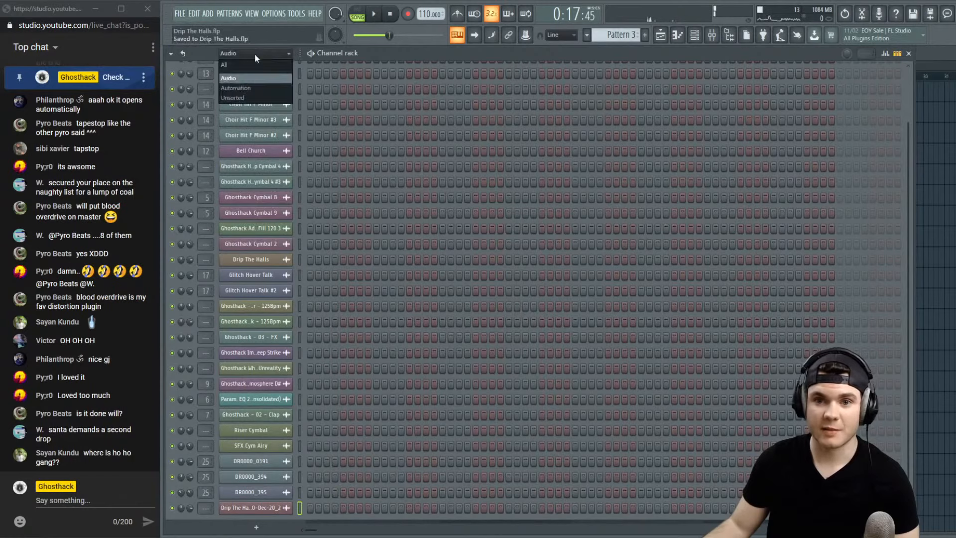
{"action": "left_click", "coordinate": [250, 99]}
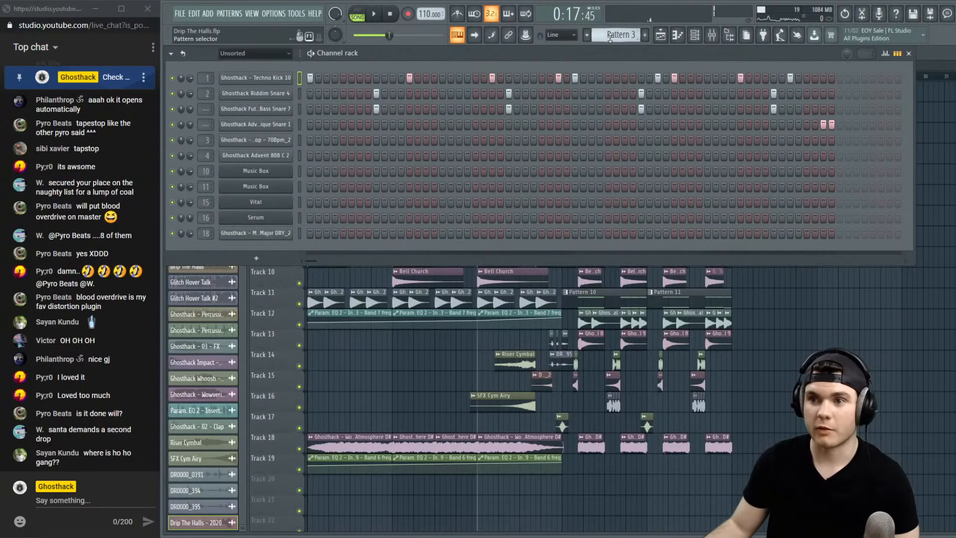
Switch to the empty Pattern 13 and add a new Serum instrument channel
{"action": "left_click", "coordinate": [646, 36]}
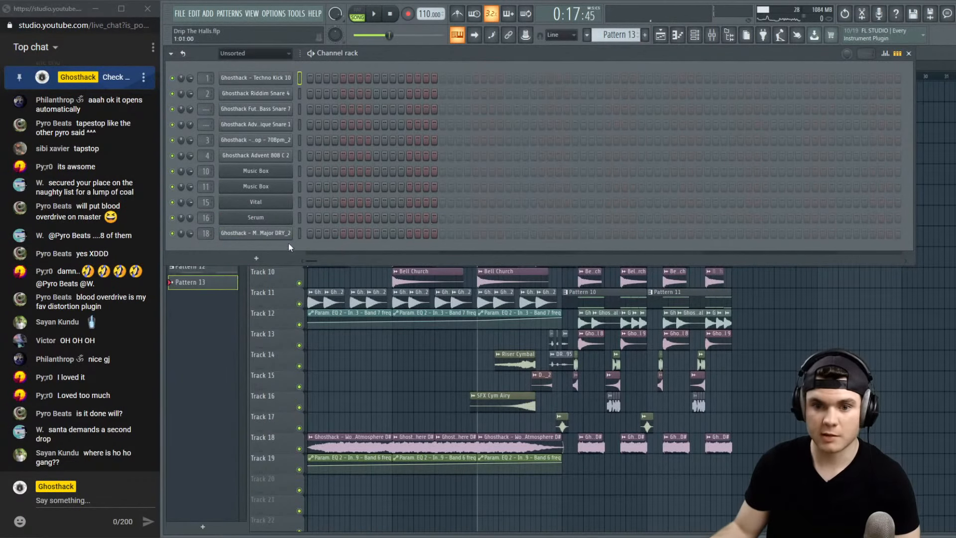
{"action": "left_click", "coordinate": [260, 259]}
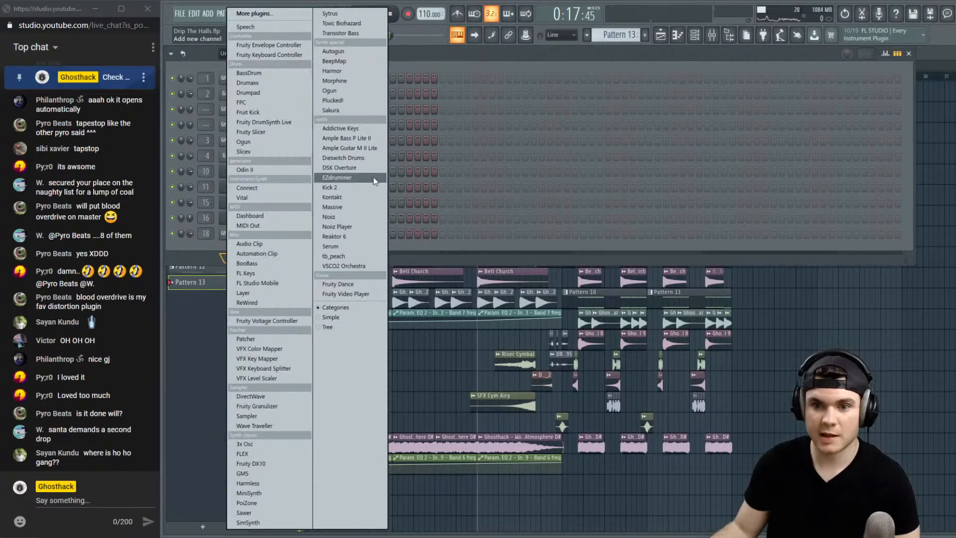
{"action": "left_click", "coordinate": [344, 245]}
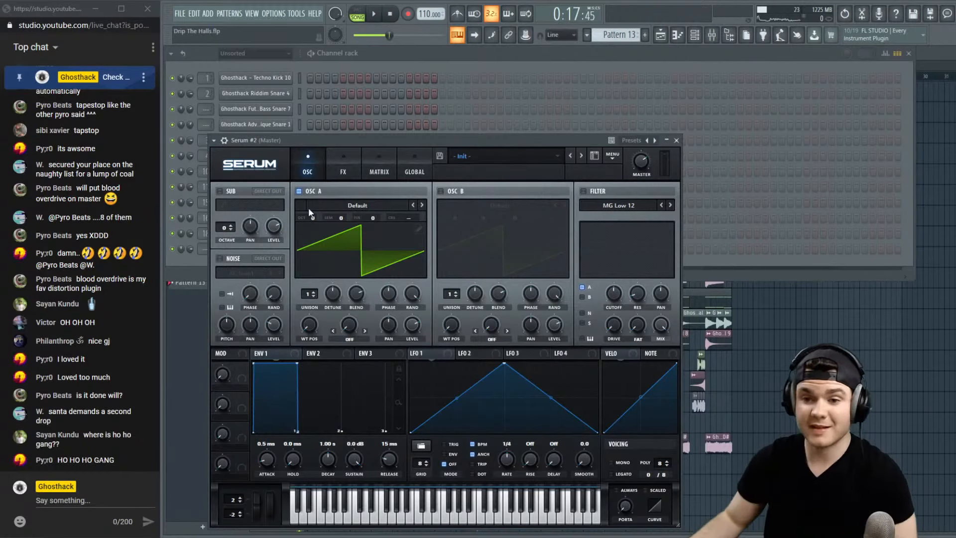
Turn off Serum's oscillator A and load the Analog noise ARP white into the noise oscillator
{"action": "left_click", "coordinate": [298, 191]}
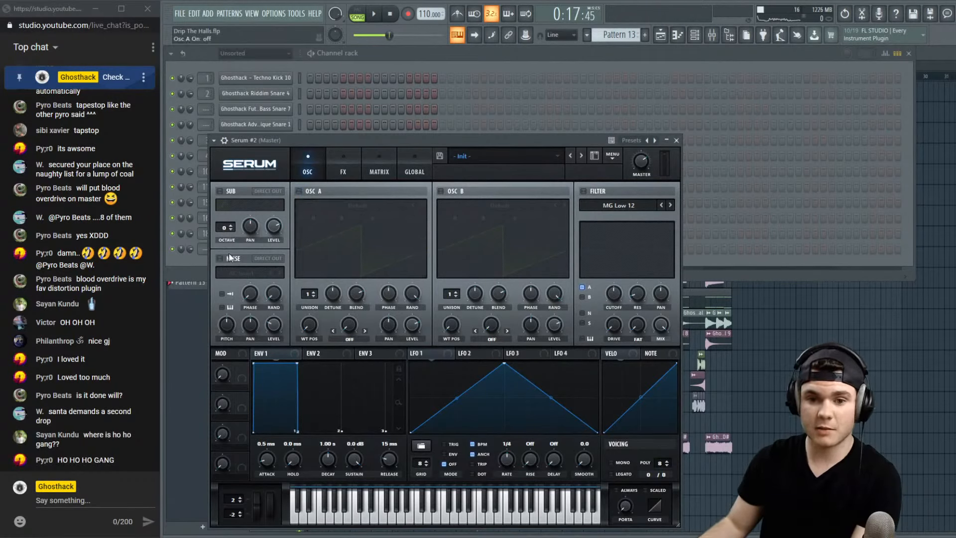
{"action": "left_click", "coordinate": [237, 272]}
{"action": "mouse_move", "coordinate": [238, 287]}
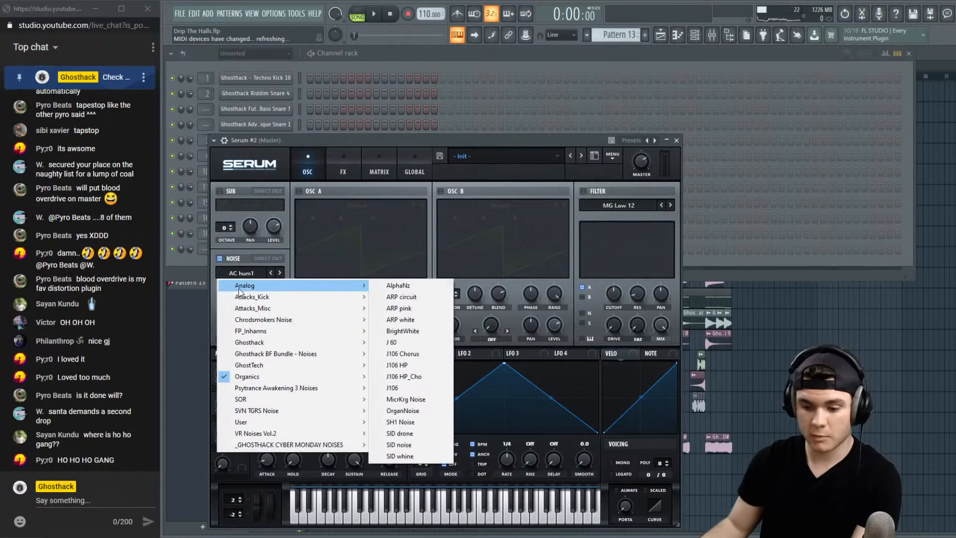
{"action": "left_click", "coordinate": [401, 319]}
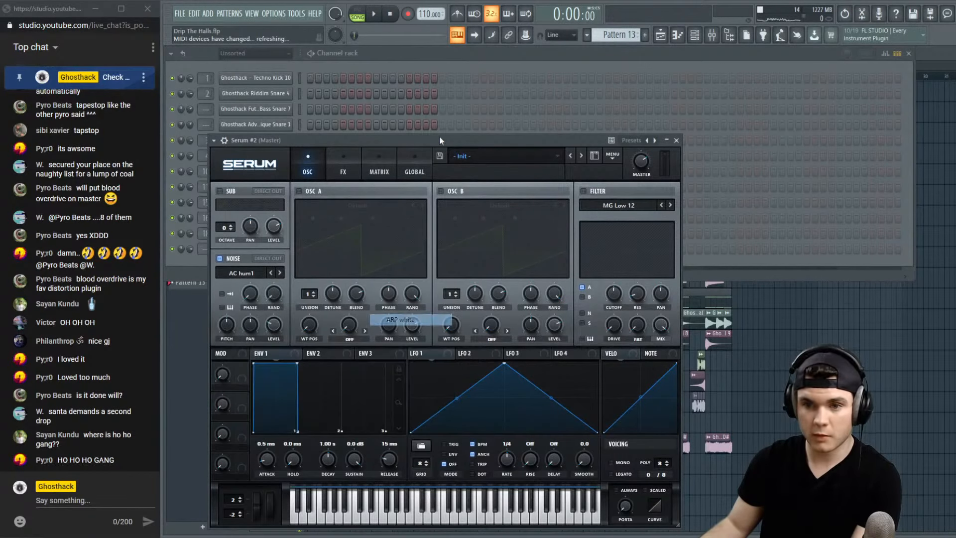
Adjust Serum #2's noise level, turn on its filter as Band 24, and route only the noise oscillator through it
{"action": "left_click_drag", "start_coordinate": [439, 136], "coordinate": [467, 126]}
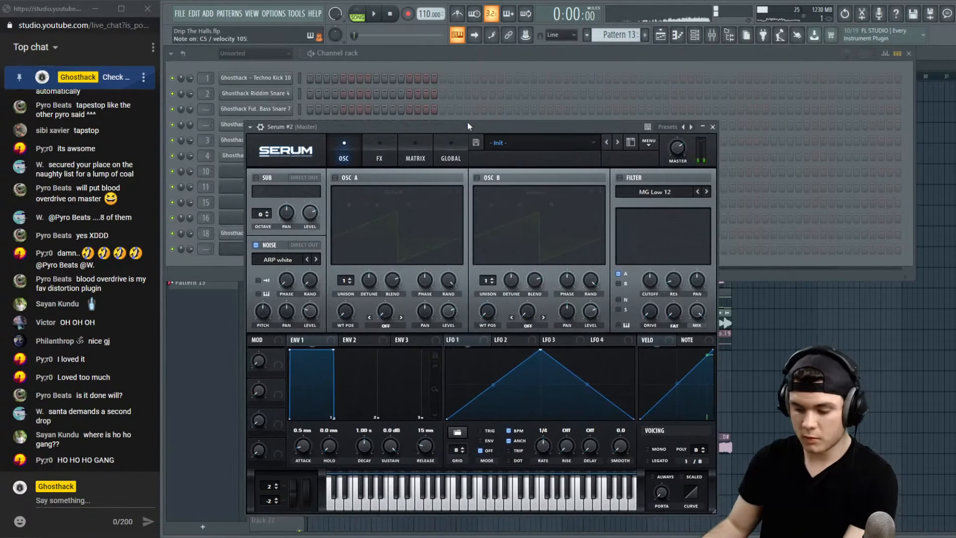
{"action": "left_click_drag", "start_coordinate": [311, 312], "coordinate": [325, 272]}
{"action": "left_click", "coordinate": [630, 179]}
{"action": "left_click", "coordinate": [650, 191]}
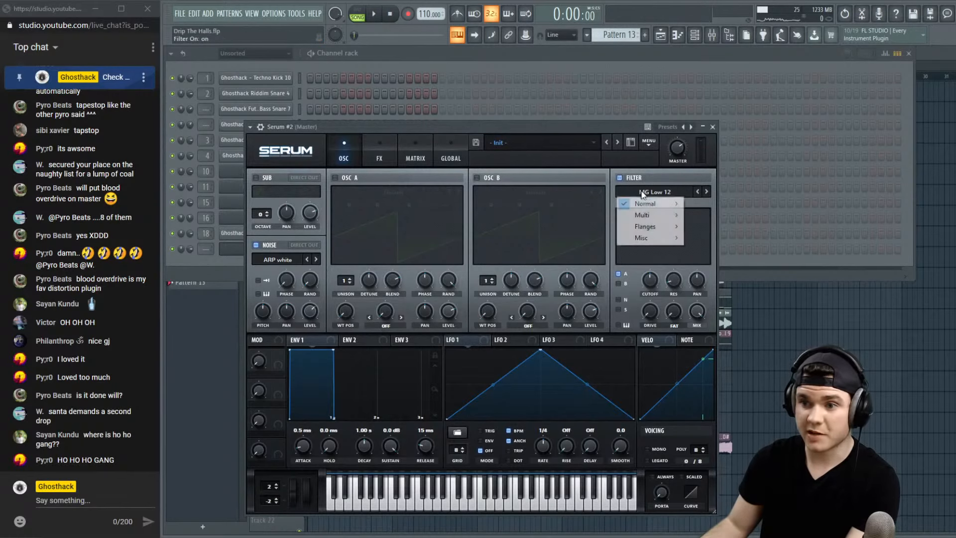
{"action": "mouse_move", "coordinate": [652, 204]}
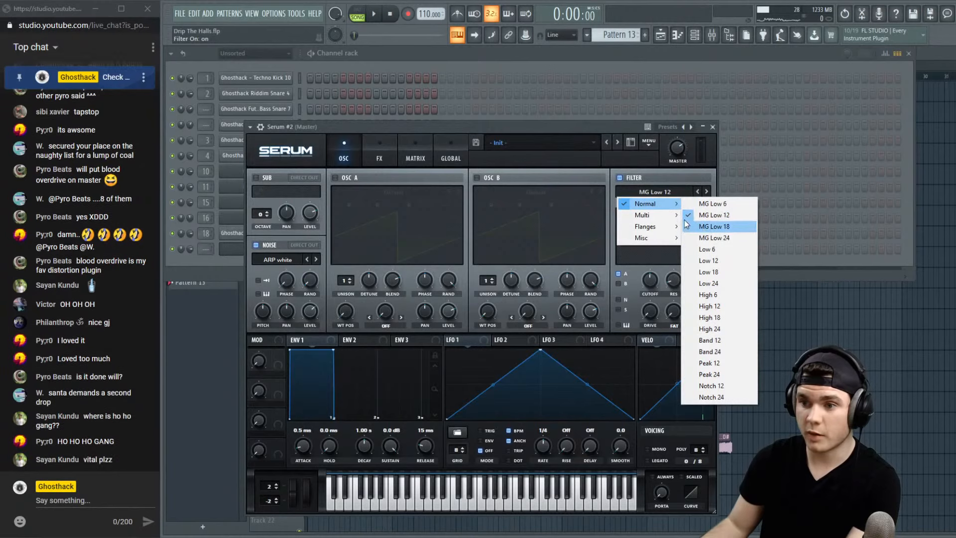
{"action": "left_click", "coordinate": [710, 352]}
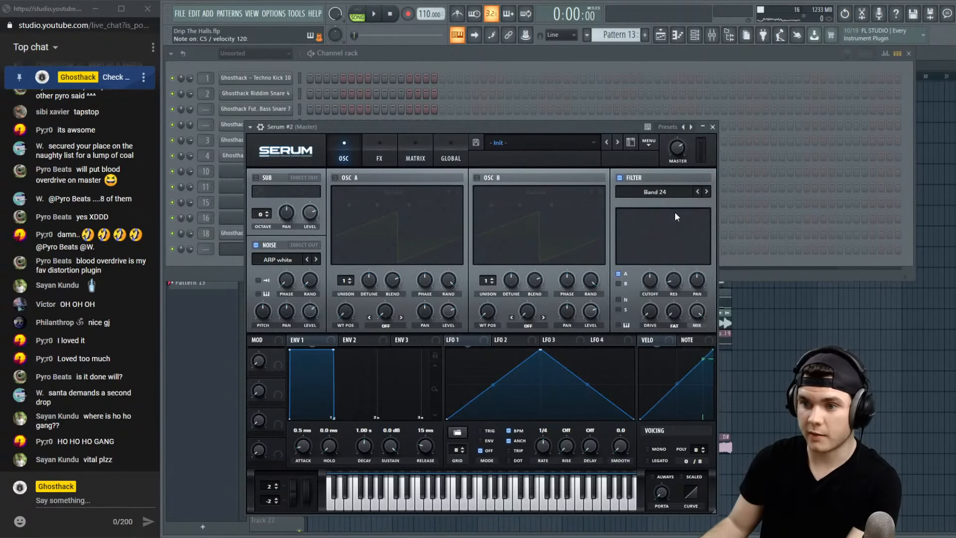
{"action": "left_click", "coordinate": [621, 300]}
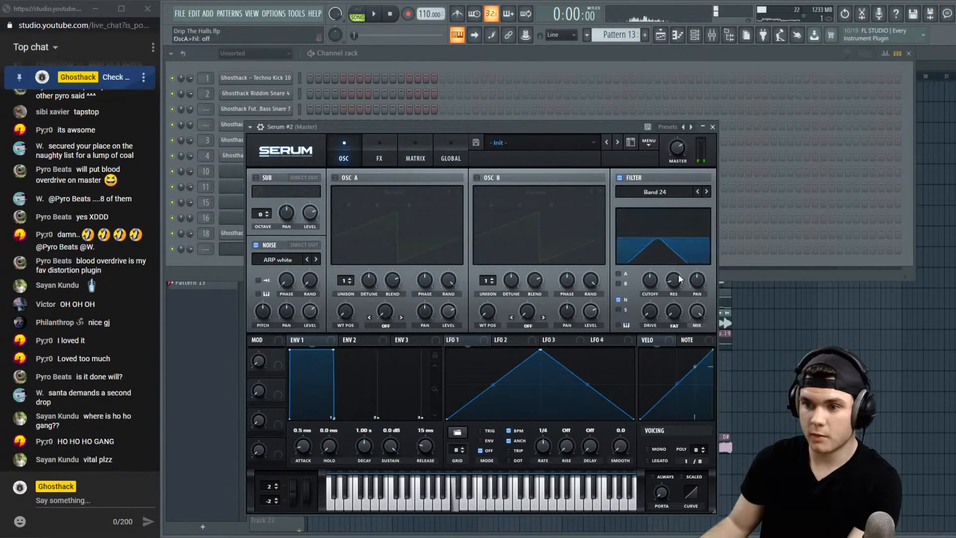
Raise the Band 24 filter's Var amount to 100% and lower its cutoff into the low frequencies
{"action": "left_click_drag", "start_coordinate": [680, 299], "coordinate": [684, 268]}
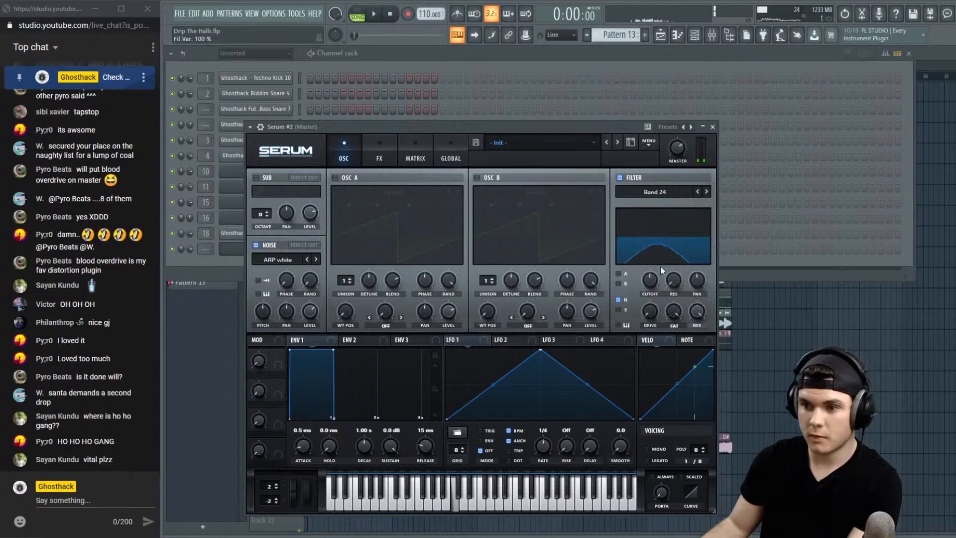
{"action": "left_click_drag", "start_coordinate": [650, 312], "coordinate": [650, 332]}
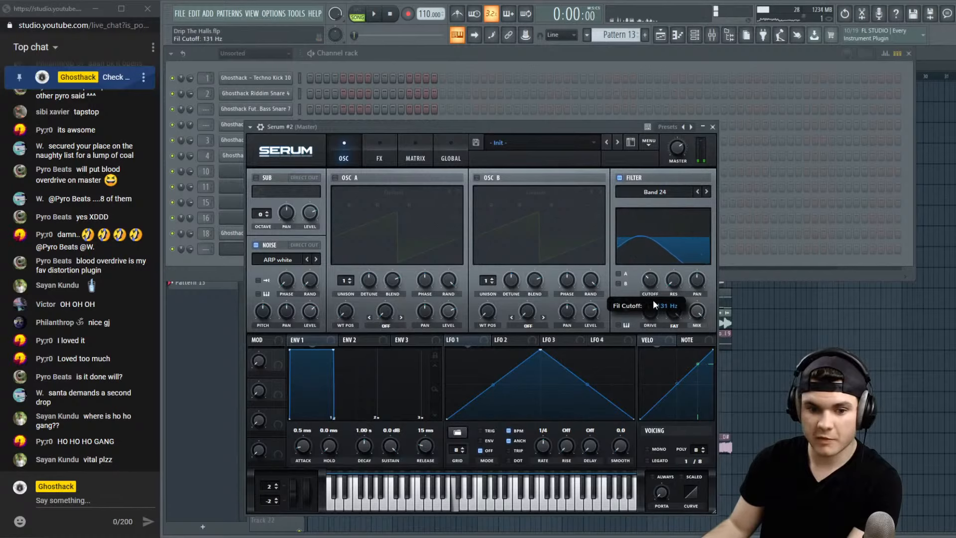
{"action": "mouse_move", "coordinate": [653, 300]}
{"action": "left_mouse_down"}
{"action": "mouse_move", "coordinate": [648, 316]}
{"action": "mouse_move", "coordinate": [644, 303]}
{"action": "left_mouse_up"}
Modulate the filter cutoff with LFO 1, shaped as a rising ramp in Trig mode at a 4 bar rate
{"action": "left_click_drag", "start_coordinate": [449, 340], "coordinate": [553, 319]}
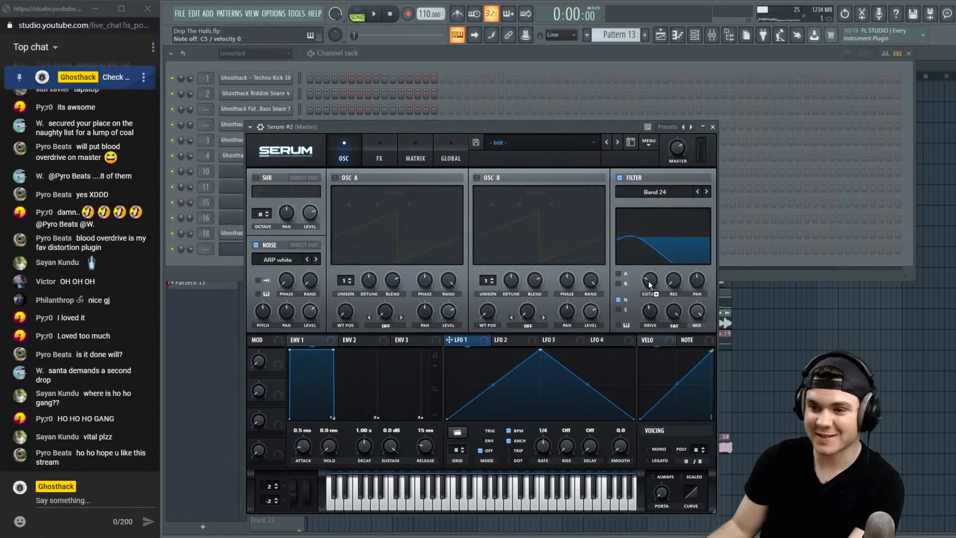
{"action": "left_click_drag", "start_coordinate": [539, 351], "coordinate": [674, 318]}
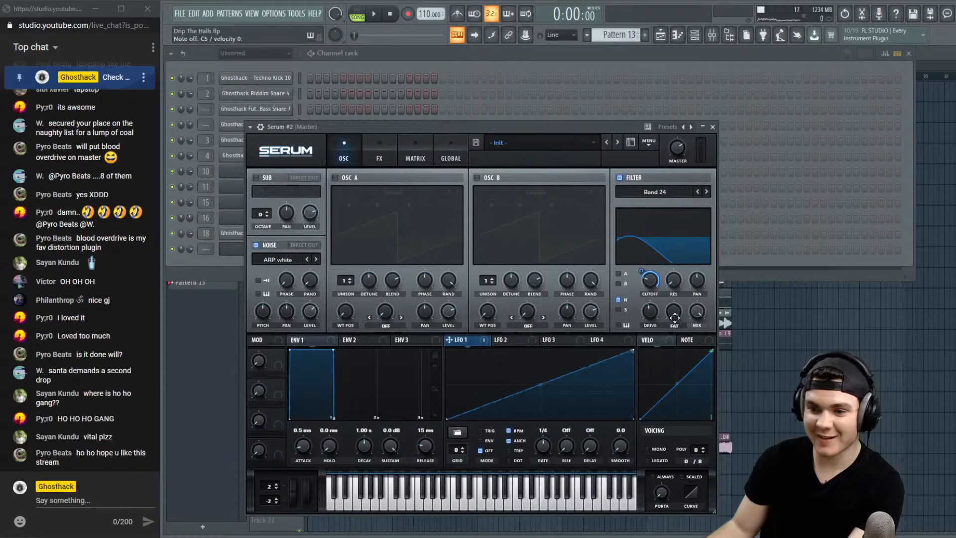
{"action": "left_click", "coordinate": [487, 431]}
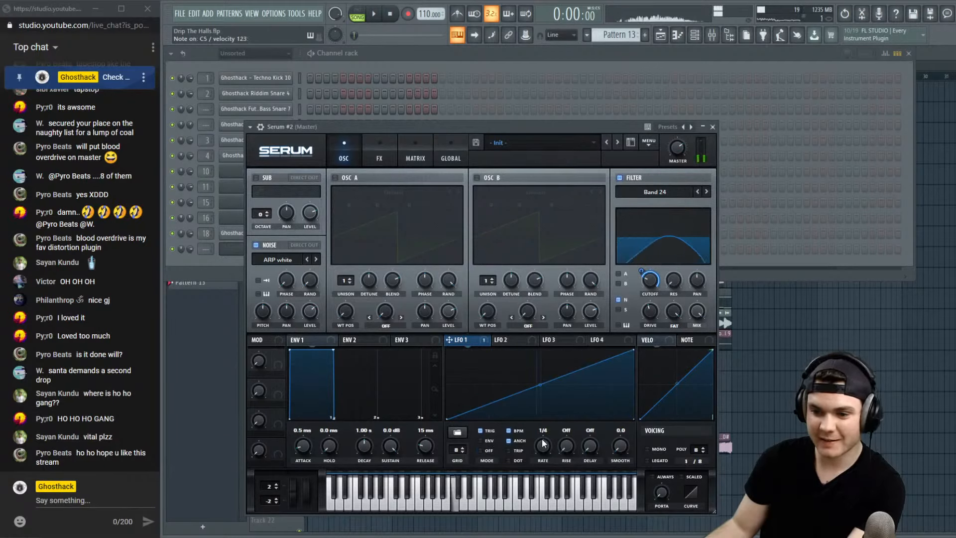
{"action": "mouse_move", "coordinate": [543, 443]}
{"action": "left_mouse_down"}
{"action": "mouse_move", "coordinate": [548, 418]}
{"action": "mouse_move", "coordinate": [545, 467]}
{"action": "mouse_move", "coordinate": [543, 459]}
{"action": "left_mouse_up"}
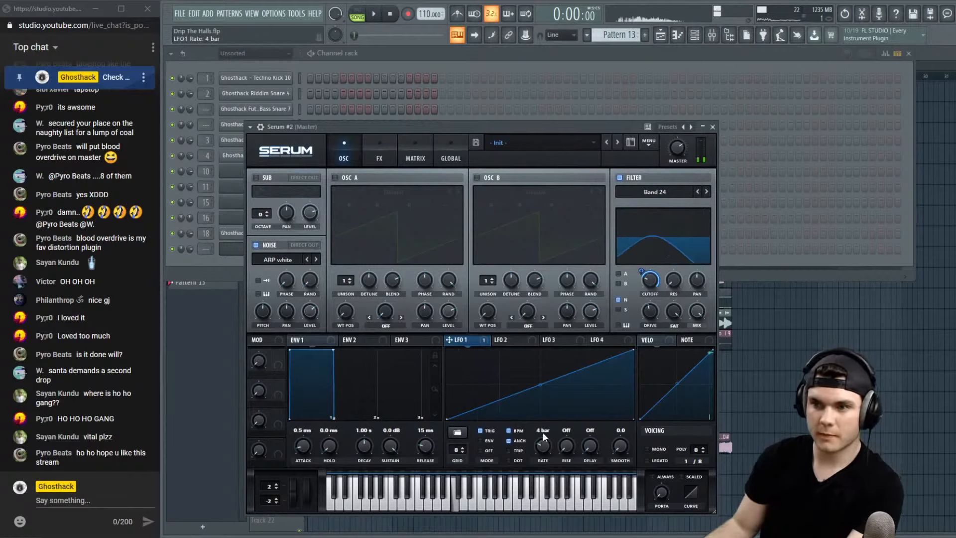
Enable Serum's Reverb effect and set its mix to 42%
{"action": "left_click", "coordinate": [380, 148]}
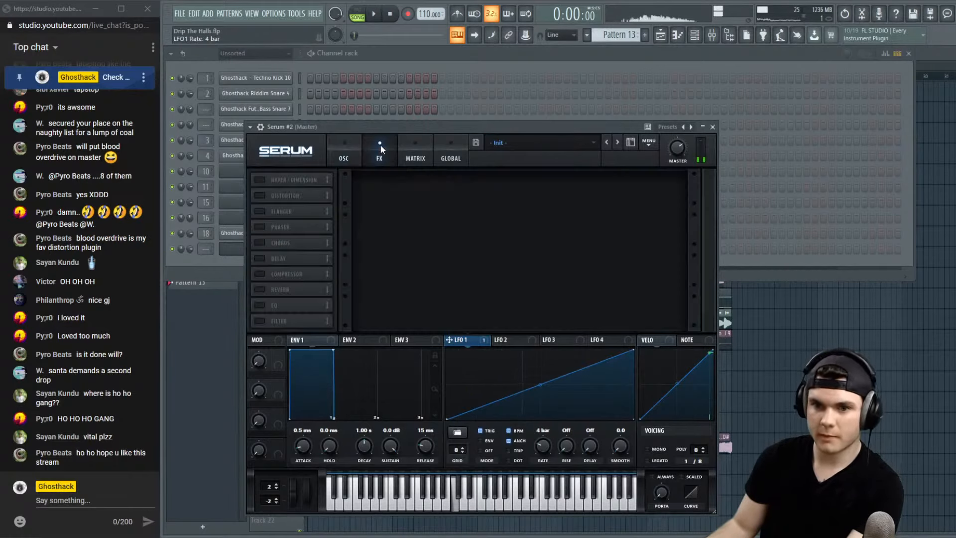
{"action": "left_click", "coordinate": [269, 288]}
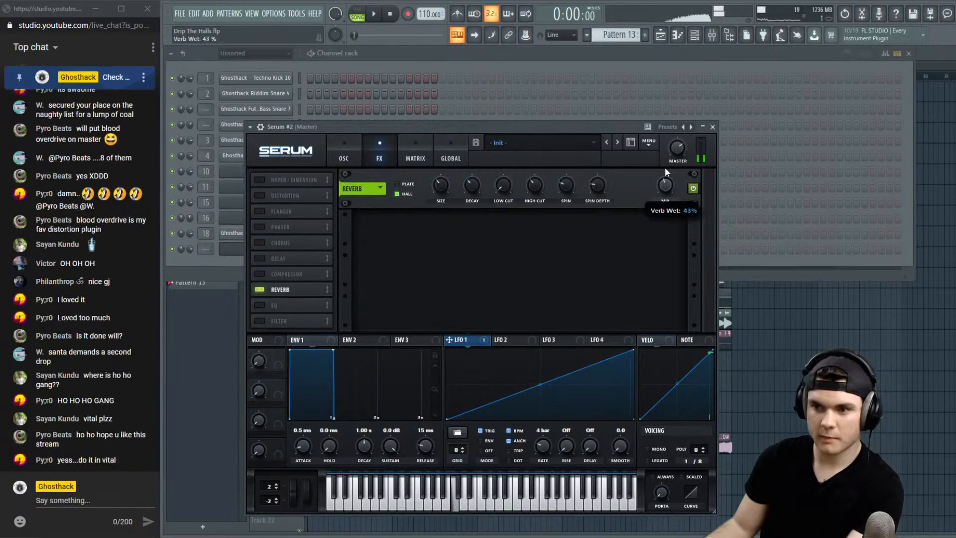
{"action": "left_click_drag", "start_coordinate": [665, 168], "coordinate": [665, 170]}
Reshape the LFO 1 ramp with a lowered end point, an added middle point, and a bulging first segment
{"action": "left_click_drag", "start_coordinate": [631, 352], "coordinate": [643, 362]}
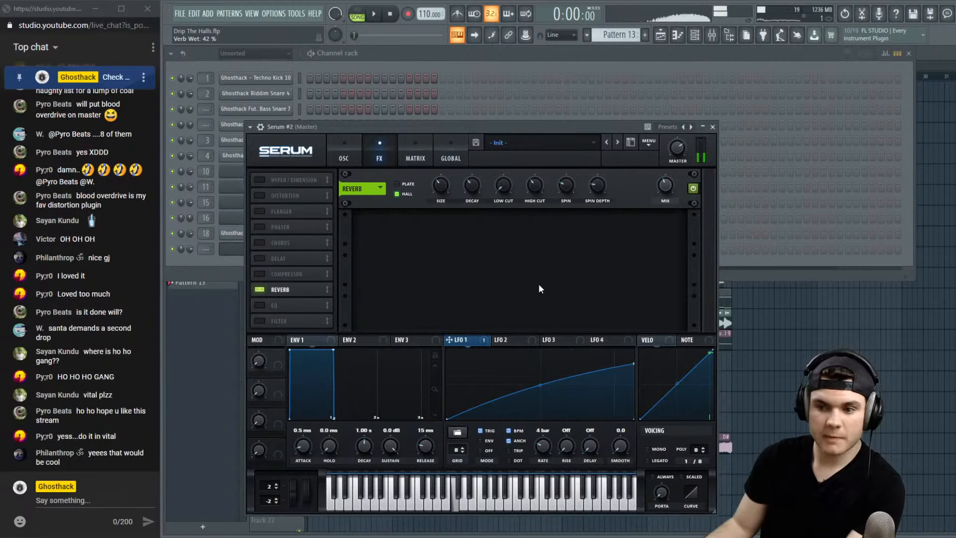
{"action": "double_click", "coordinate": [538, 386]}
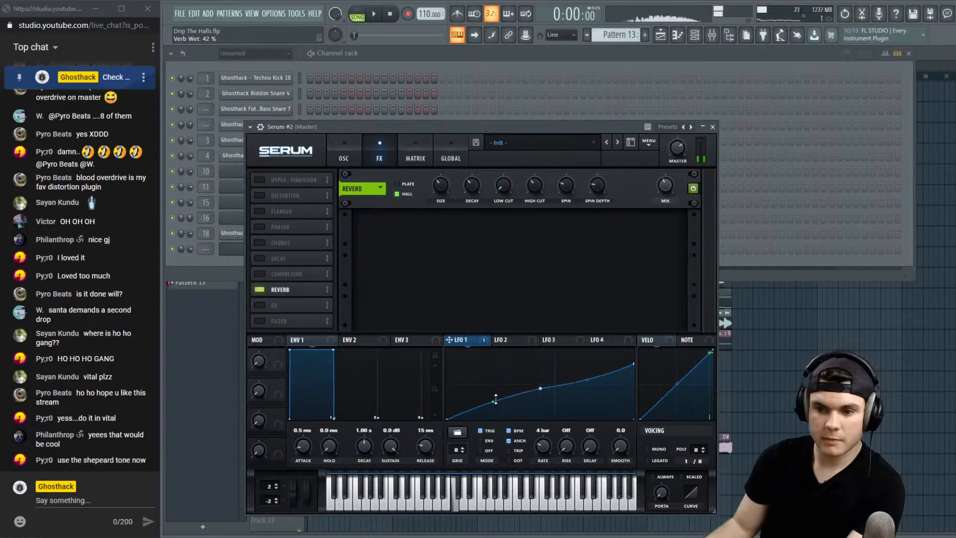
{"action": "left_click_drag", "start_coordinate": [493, 403], "coordinate": [495, 394]}
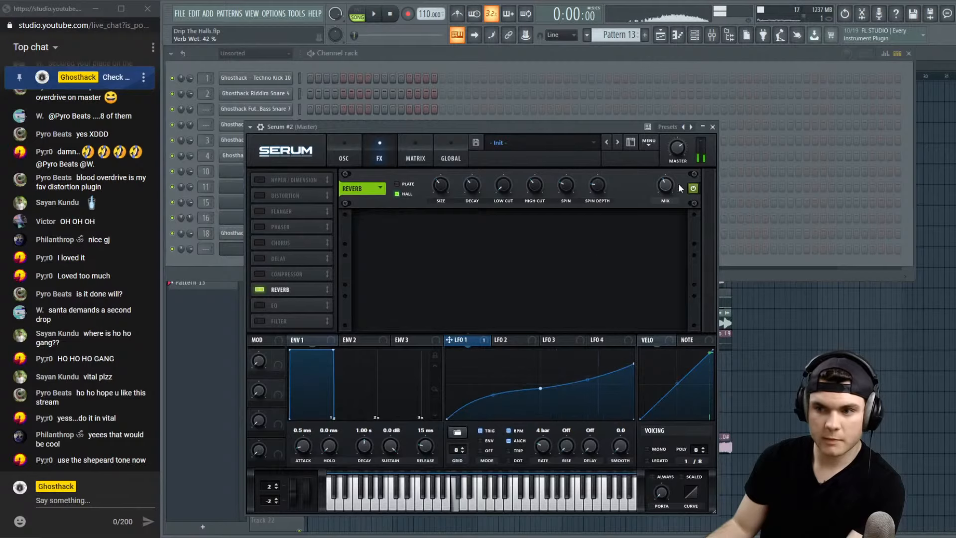
Add a four-bar C5 note for Serum #2 at the start of Pattern 13 in the piano roll
{"action": "left_click", "coordinate": [713, 127]}
{"action": "right_click", "coordinate": [245, 244]}
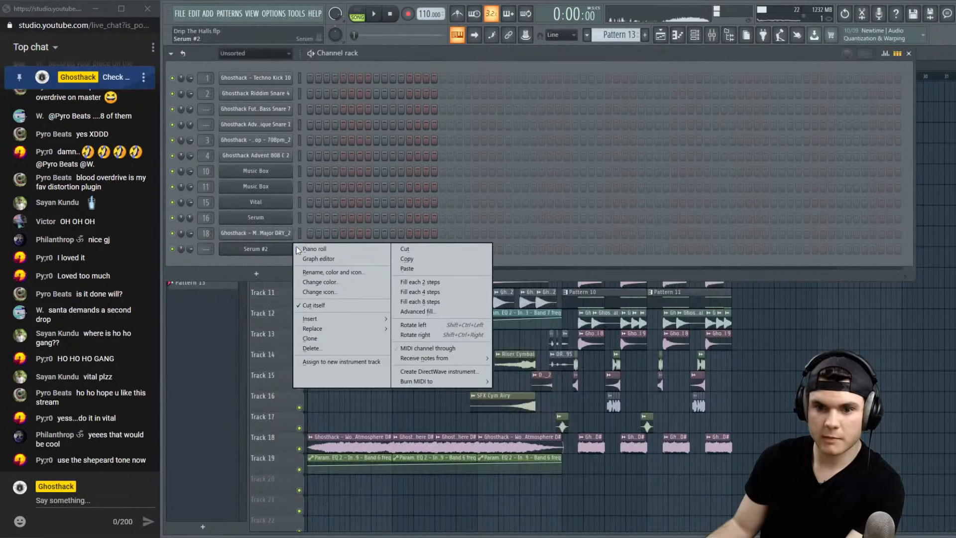
{"action": "left_click", "coordinate": [322, 252]}
{"action": "left_click_drag", "start_coordinate": [415, 67], "coordinate": [590, 67]}
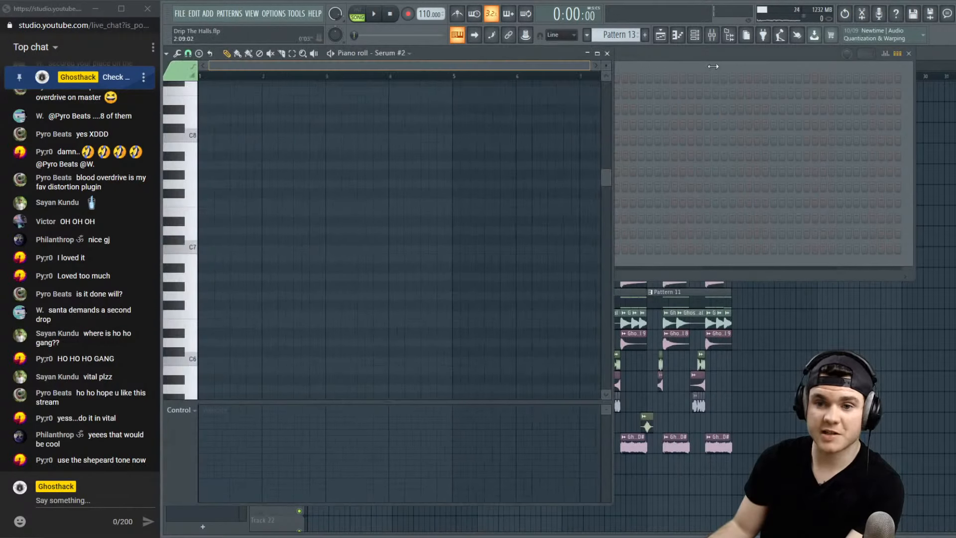
{"action": "scroll", "coordinate": [319, 209], "scroll_direction": "down", "scroll_amount": 4}
{"action": "left_click", "coordinate": [228, 329]}
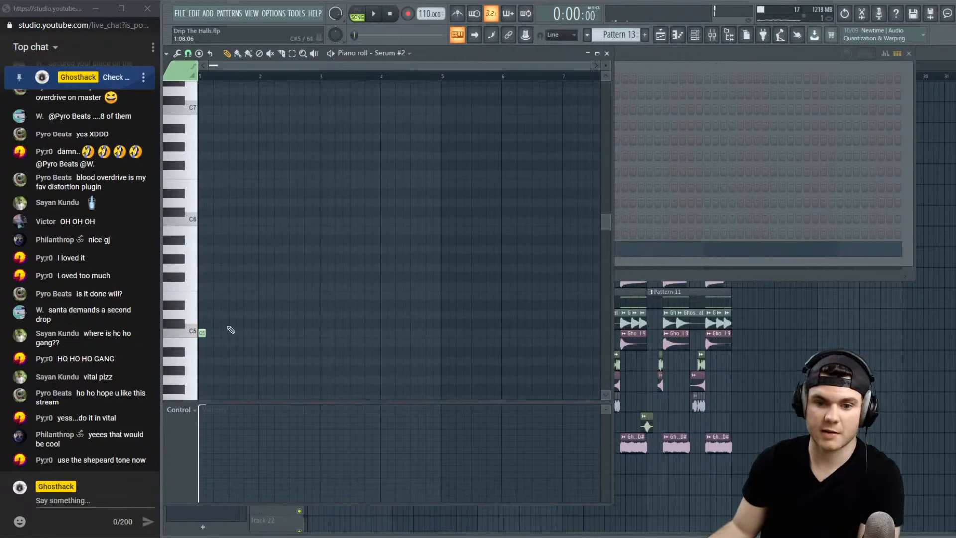
{"action": "left_click_drag", "start_coordinate": [275, 327], "coordinate": [441, 328]}
Play Pattern 13 on its own in pattern mode and watch the filter sweep in Serum #2
{"action": "key", "text": "space"}
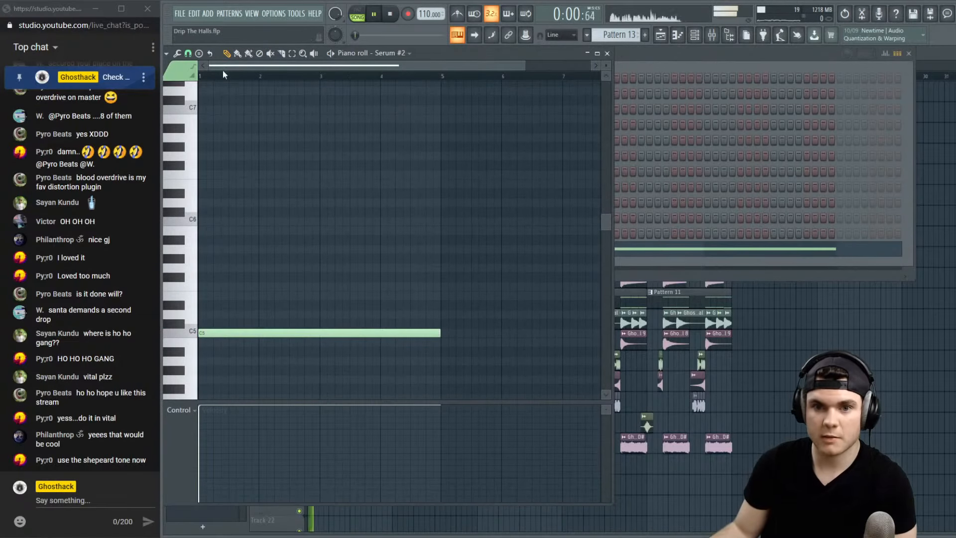
{"action": "key", "text": "l"}
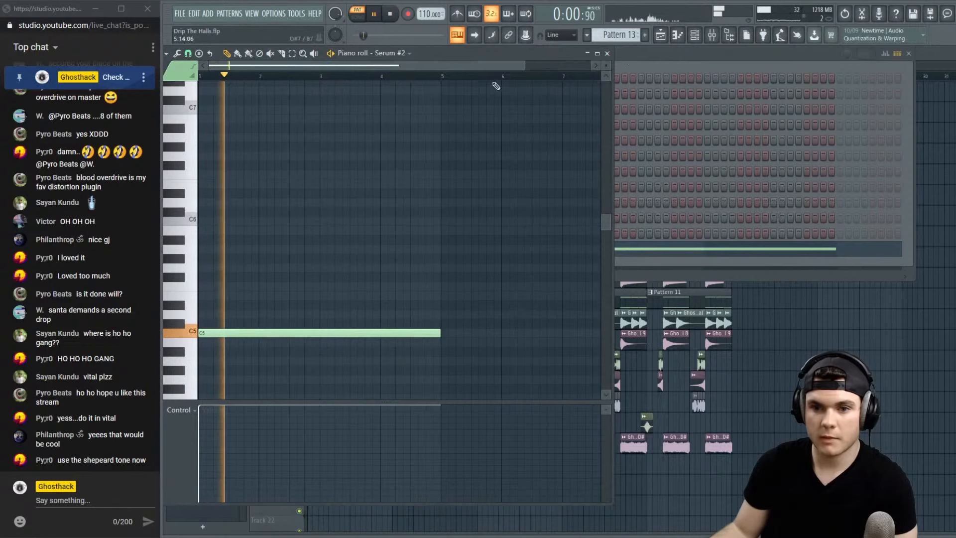
{"action": "left_click", "coordinate": [644, 51]}
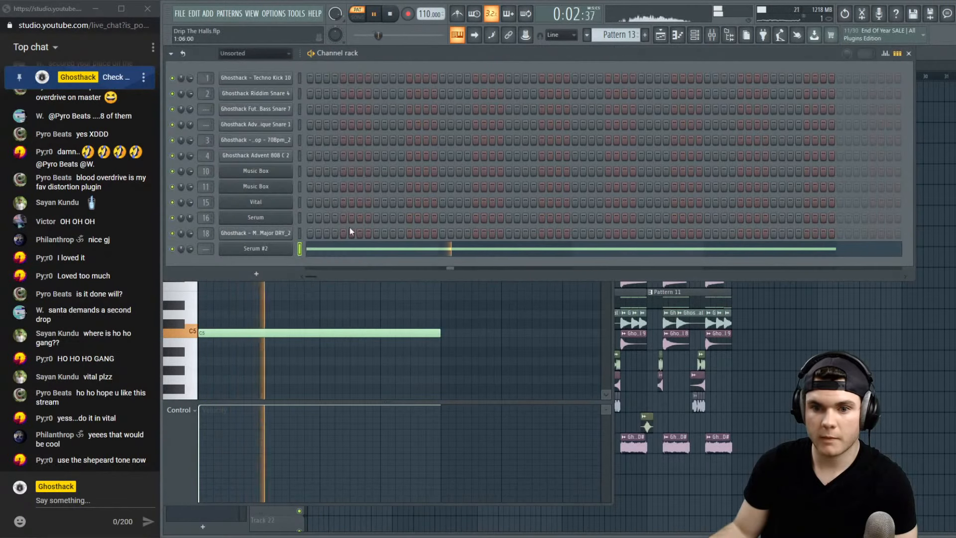
{"action": "left_click", "coordinate": [280, 247]}
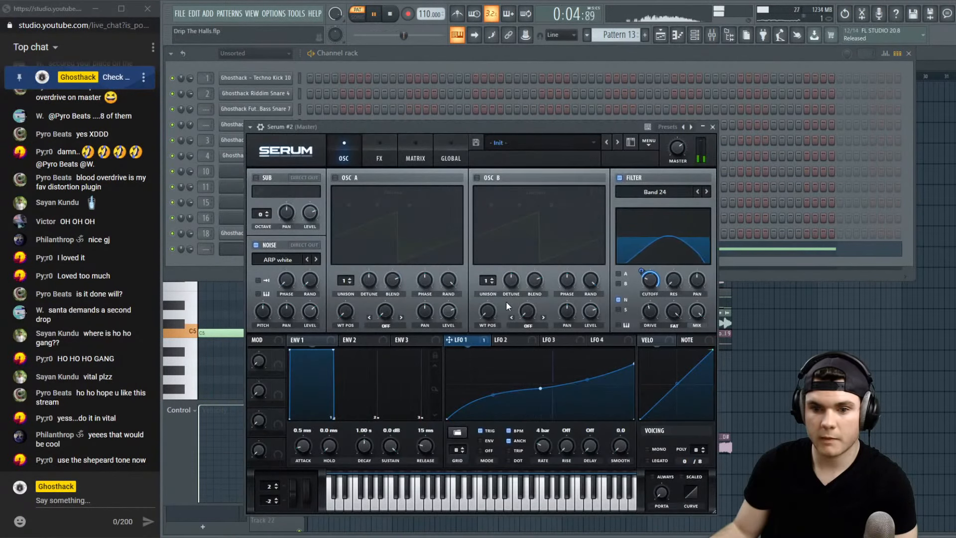
Place the Pattern 13 clip on Track 17 from 7:13, ending together with the SFX Cym Airy riser
{"action": "left_click", "coordinate": [796, 333]}
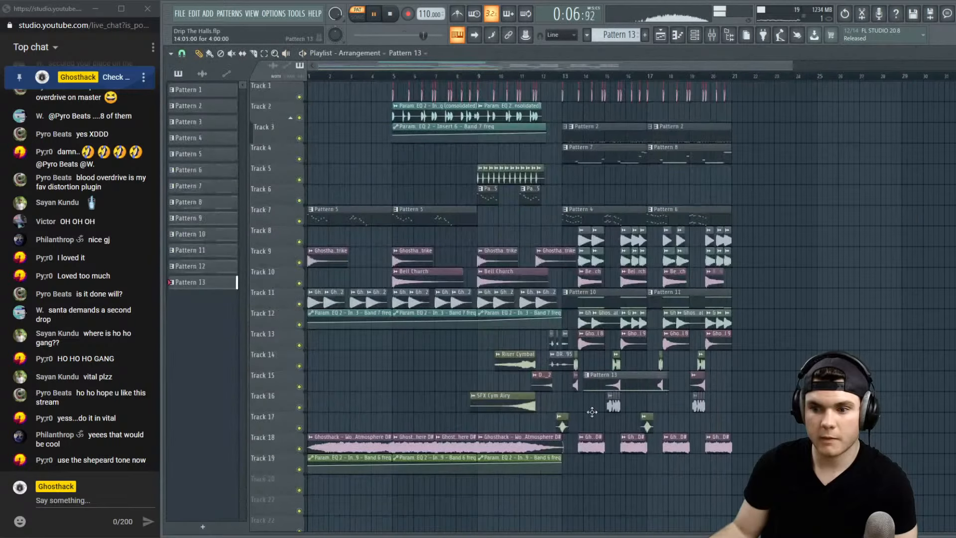
{"action": "left_click_drag", "start_coordinate": [451, 436], "coordinate": [425, 434]}
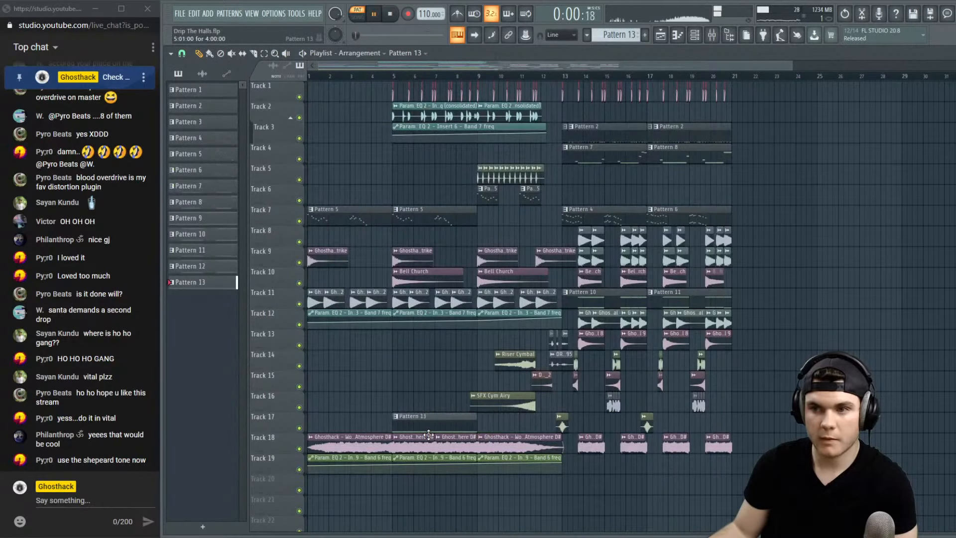
{"action": "left_click_drag", "start_coordinate": [467, 412], "coordinate": [507, 417]}
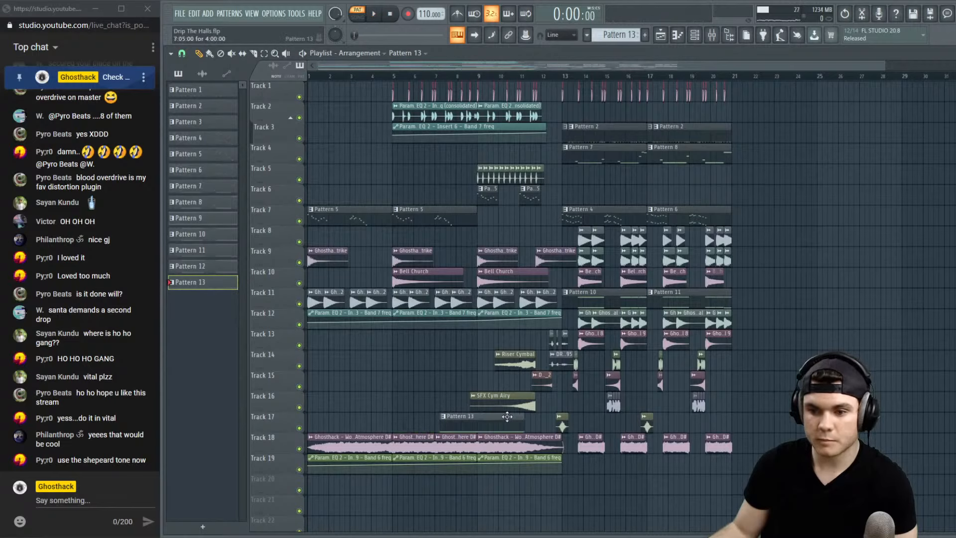
Play the song from around bar 7 to check the white-noise sweep within the build-up and drop
{"action": "left_click", "coordinate": [459, 77]}
{"action": "key", "text": "space"}
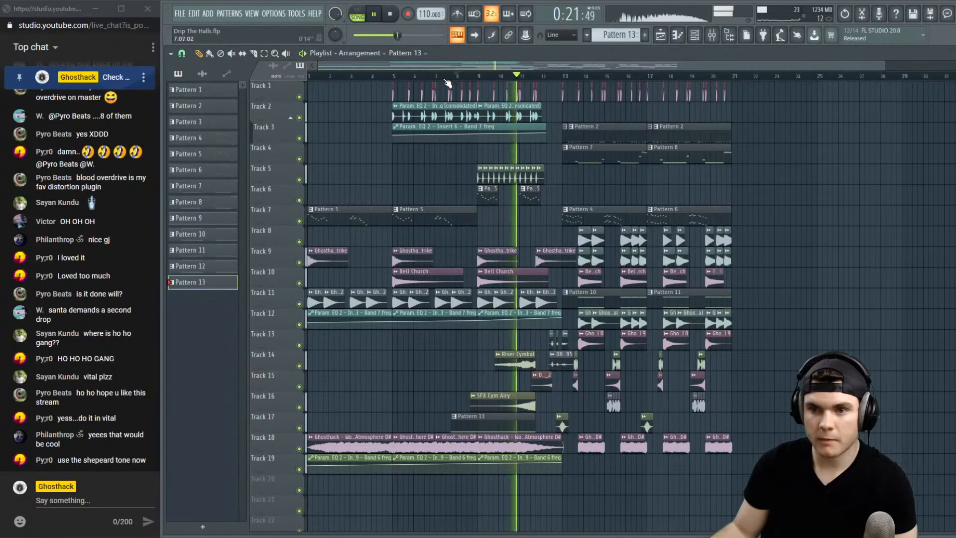
{"action": "key", "text": "space"}
{"action": "left_click", "coordinate": [446, 76]}
{"action": "key", "text": "space"}
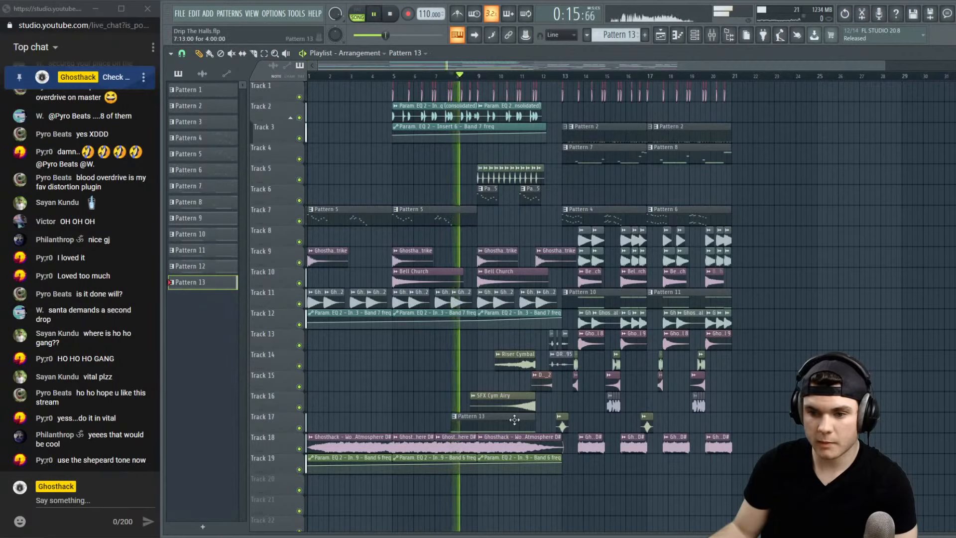
{"action": "key", "text": "F7"}
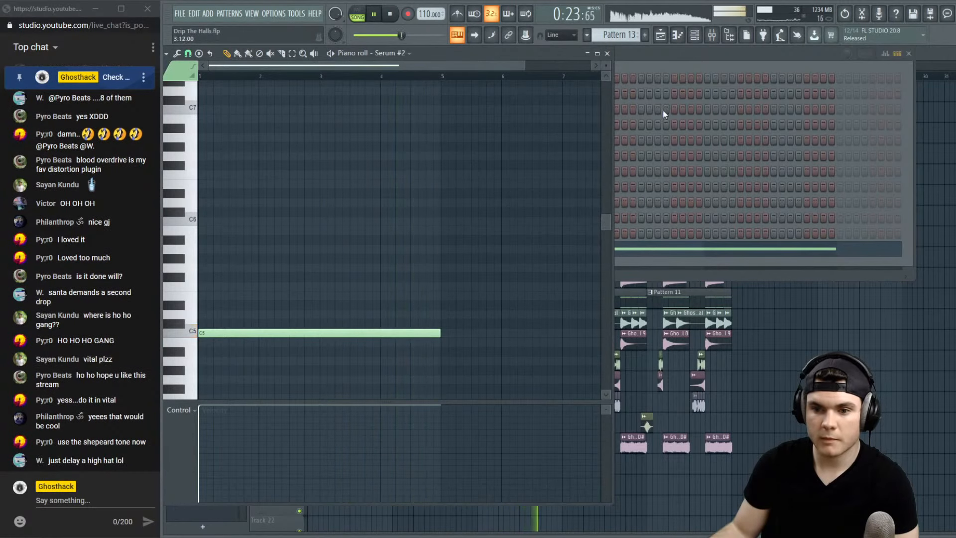
{"action": "left_click", "coordinate": [949, 60]}
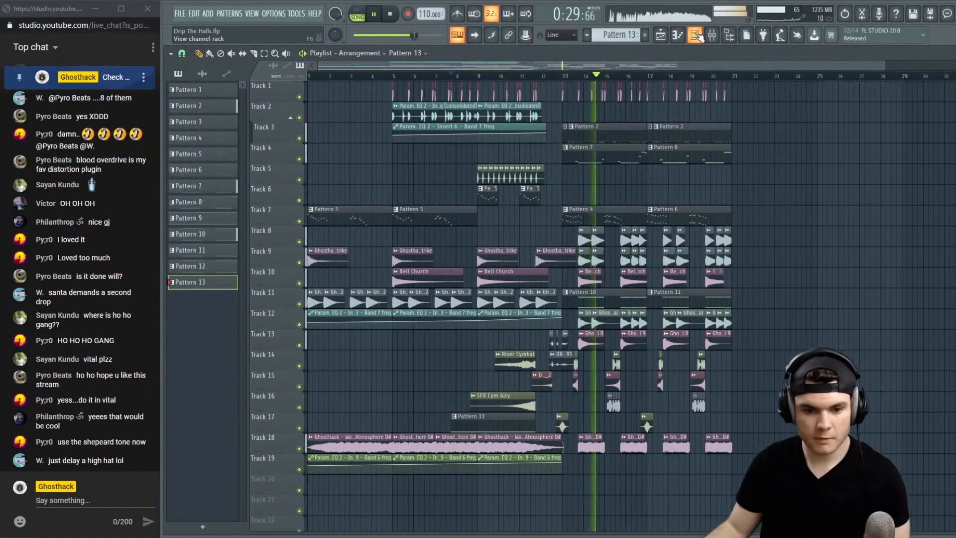
Replay the transition into the drop from around bar 12 with the playlist zoomed in
{"action": "left_click", "coordinate": [569, 76]}
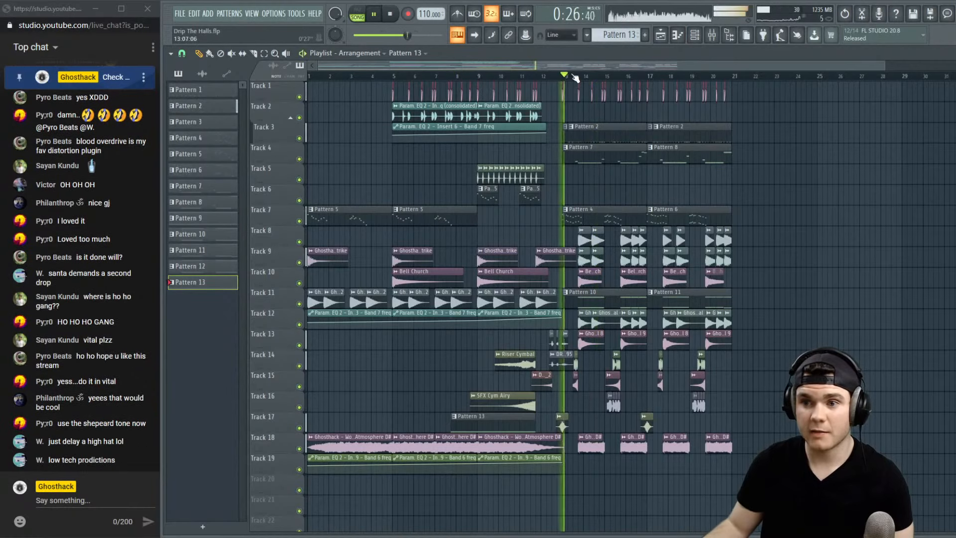
{"action": "key", "text": "space"}
{"action": "scroll", "coordinate": [567, 77], "scroll_direction": "up", "scroll_amount": 3}
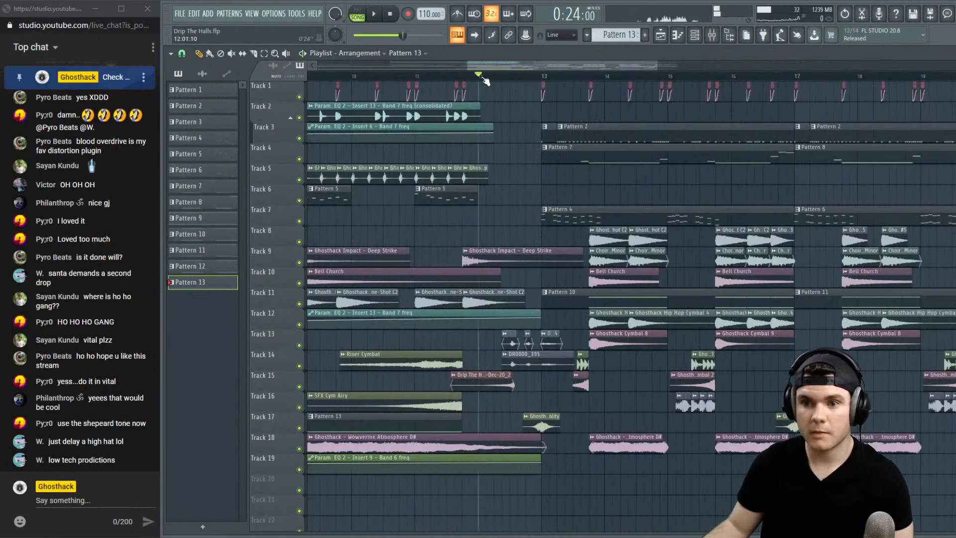
{"action": "key", "text": "space"}
{"action": "key", "text": "space"}
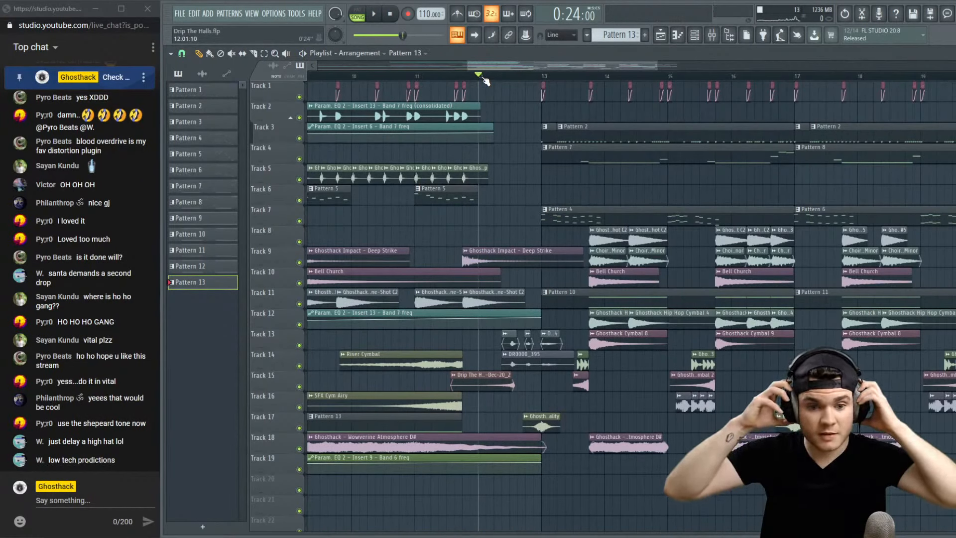
Trim the start of the longer Pattern 2 clip at the drop on Track 3 to 13:09 during playback
{"action": "key", "text": "space"}
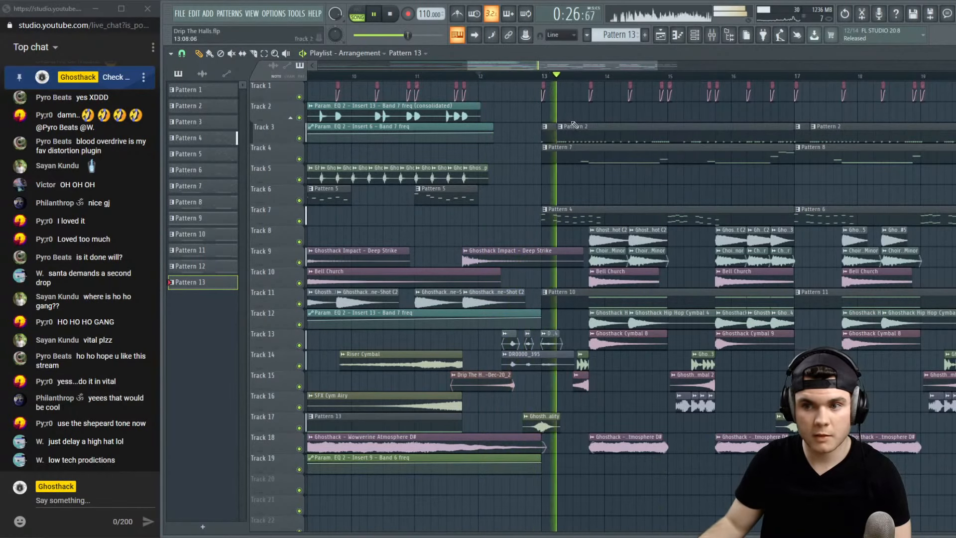
{"action": "left_click_drag", "start_coordinate": [561, 134], "coordinate": [574, 134]}
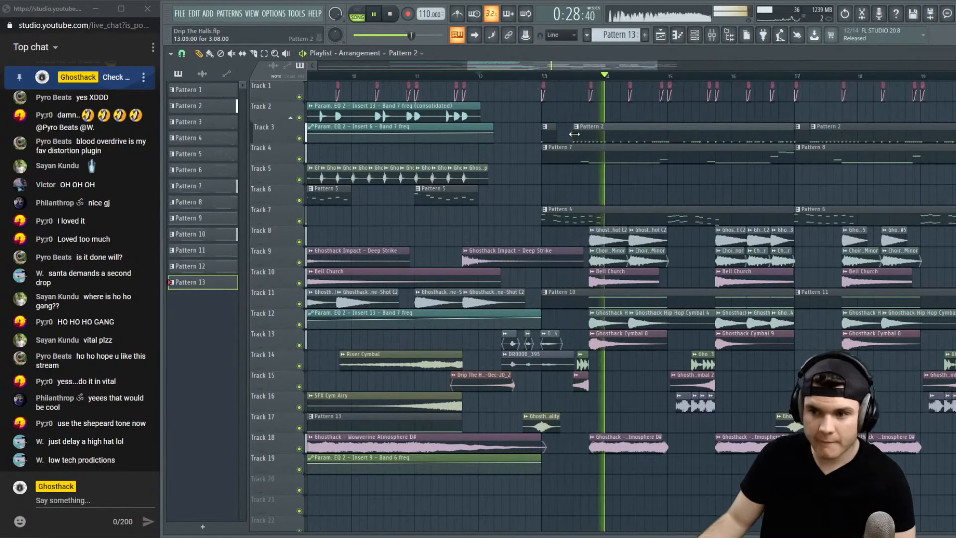
Slice a short piece off the start of the longer Pattern 2 clip on Track 3 at 13:09 while replaying the drop transition
{"action": "key", "text": "space"}
{"action": "left_click_drag", "start_coordinate": [574, 134], "coordinate": [561, 136]}
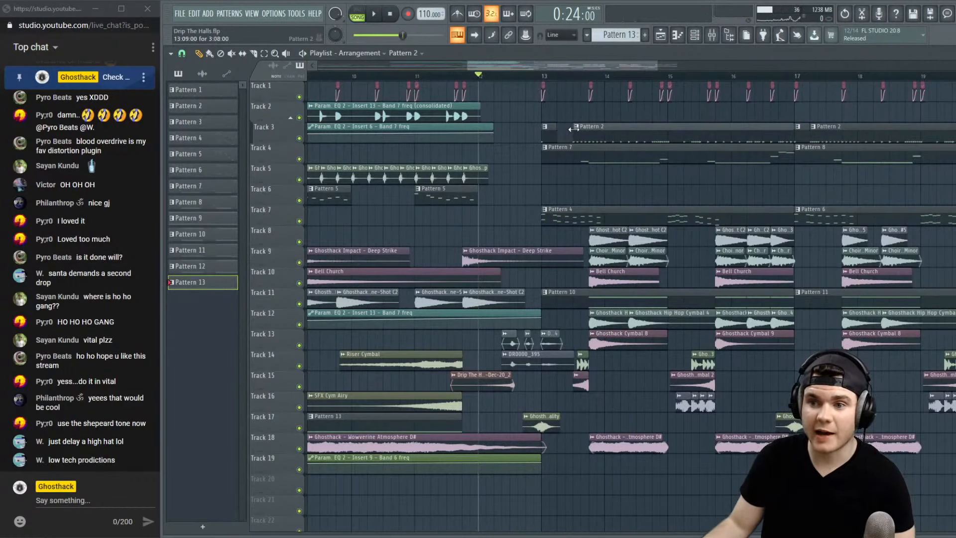
{"action": "key", "text": "space"}
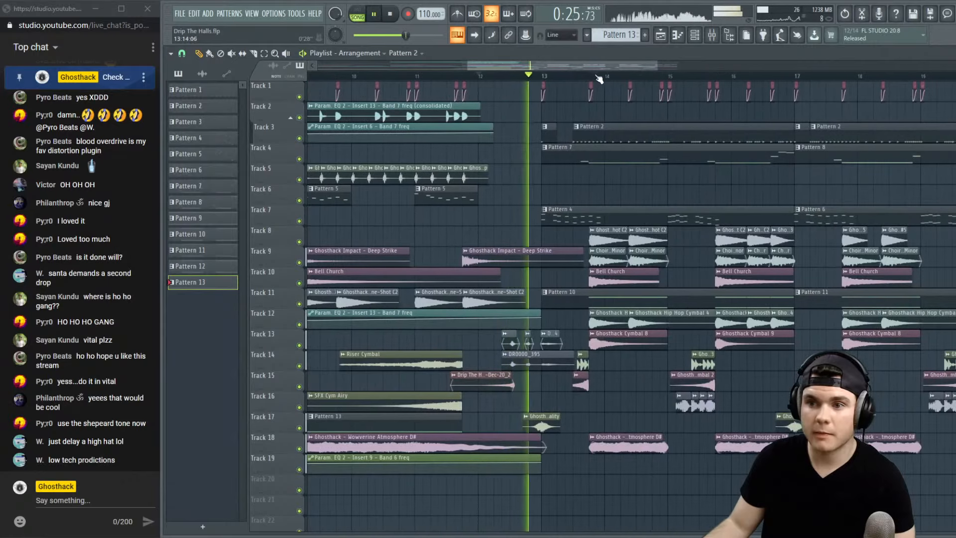
{"action": "scroll", "coordinate": [599, 80], "scroll_direction": "up", "scroll_amount": 5}
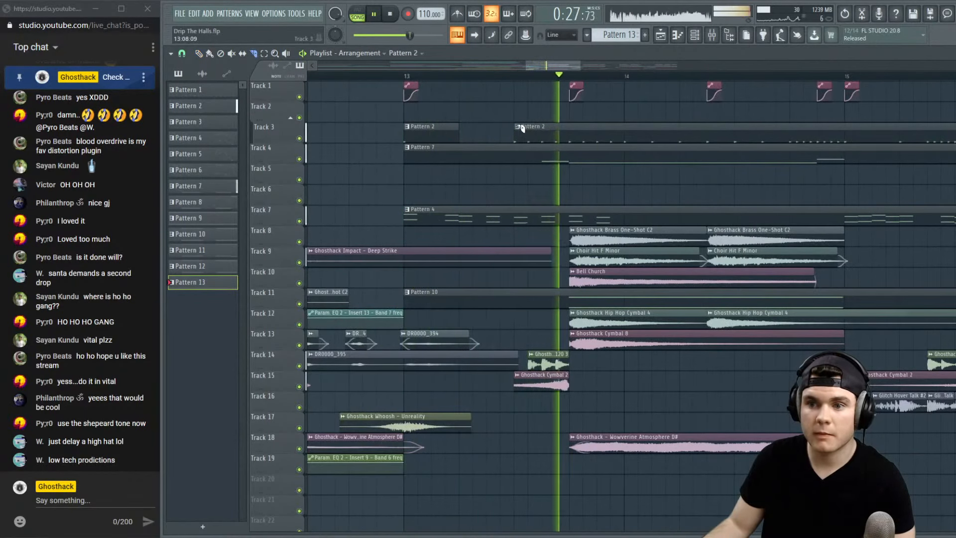
{"action": "key", "text": "space"}
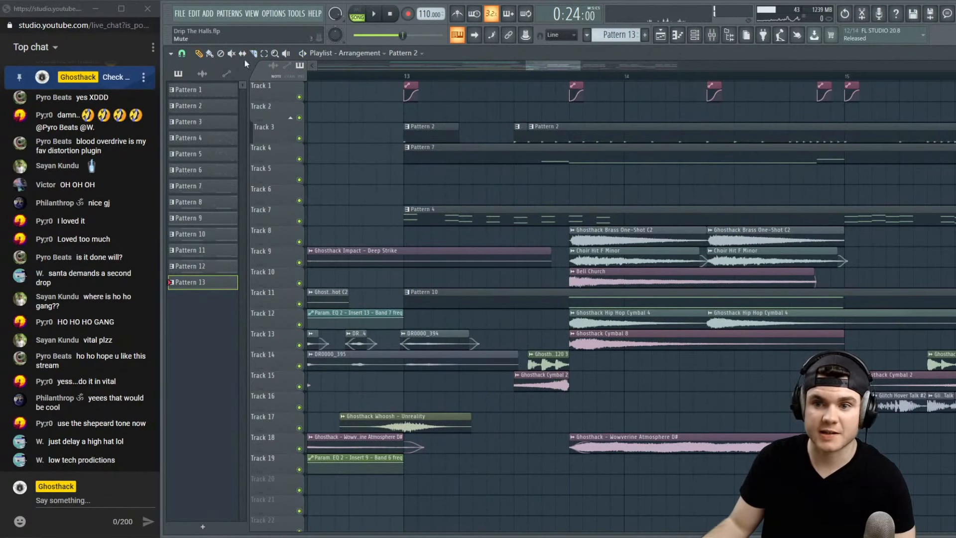
Trim the start of the remaining Pattern 2 clip on Track 3 to 14:01 and replay the drop
{"action": "key", "text": "space"}
{"action": "left_click_drag", "start_coordinate": [529, 134], "coordinate": [573, 133]}
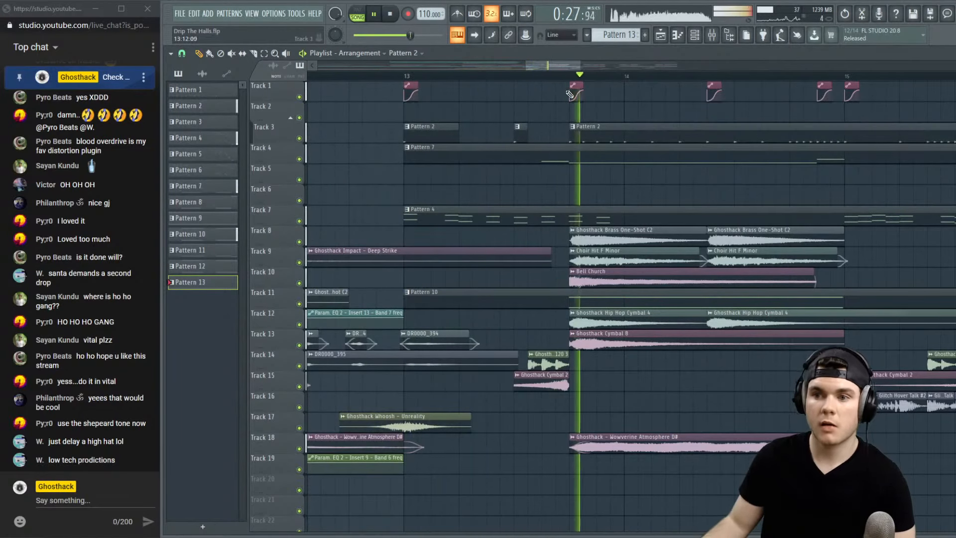
{"action": "scroll", "coordinate": [564, 80], "scroll_direction": "down", "scroll_amount": 3}
{"action": "left_click_drag", "start_coordinate": [564, 133], "coordinate": [585, 133]}
{"action": "key", "text": "space"}
{"action": "key", "text": "space"}
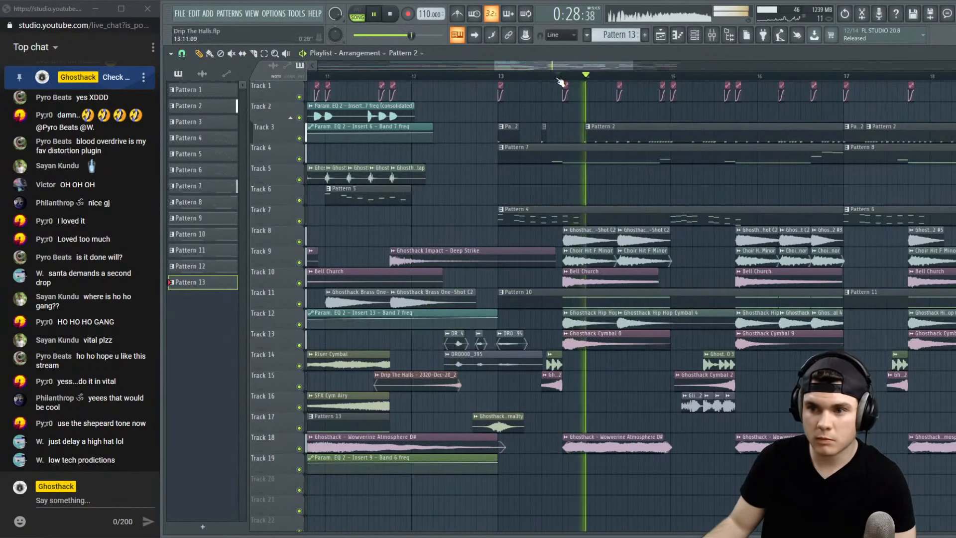
Leave another short Pattern 2 slice at 13:13 on Track 3, with the rest of the clip starting at 14:01
{"action": "left_click", "coordinate": [528, 75]}
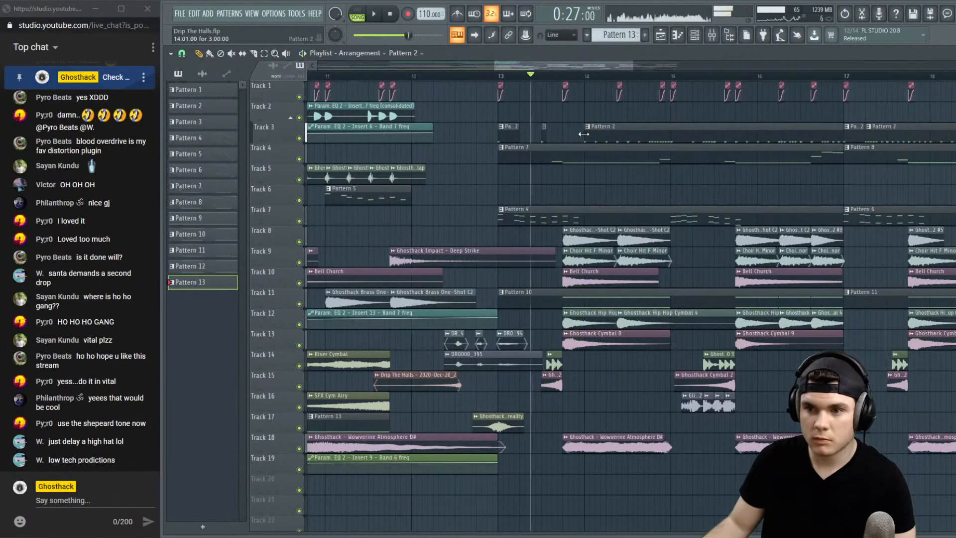
{"action": "left_click_drag", "start_coordinate": [584, 133], "coordinate": [562, 134]}
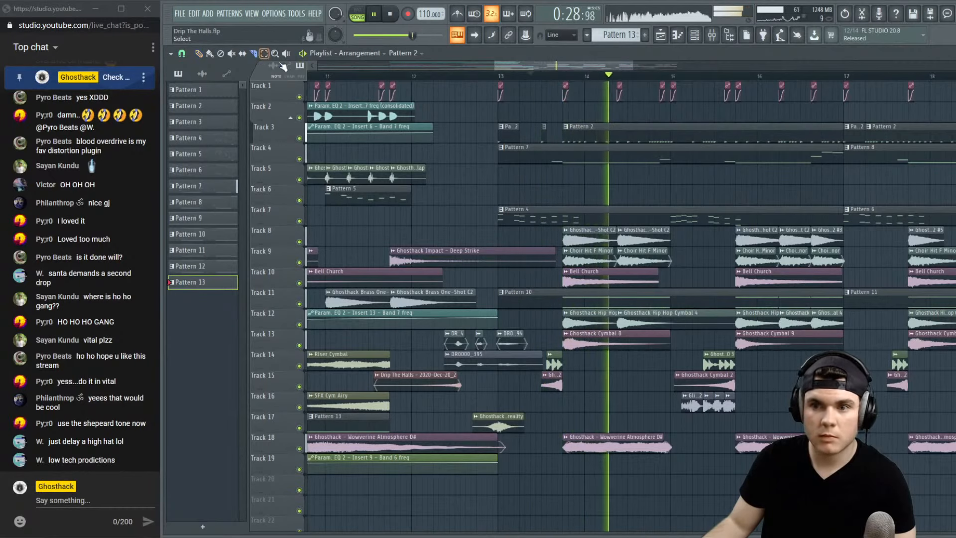
{"action": "key", "text": "space"}
{"action": "key", "text": "space"}
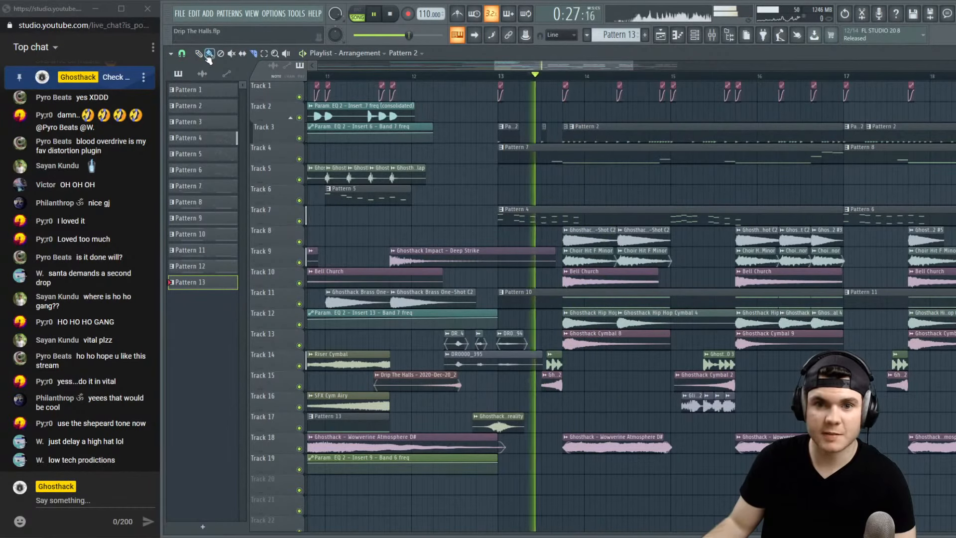
{"action": "left_click_drag", "start_coordinate": [570, 130], "coordinate": [585, 128]}
{"action": "key", "text": "space"}
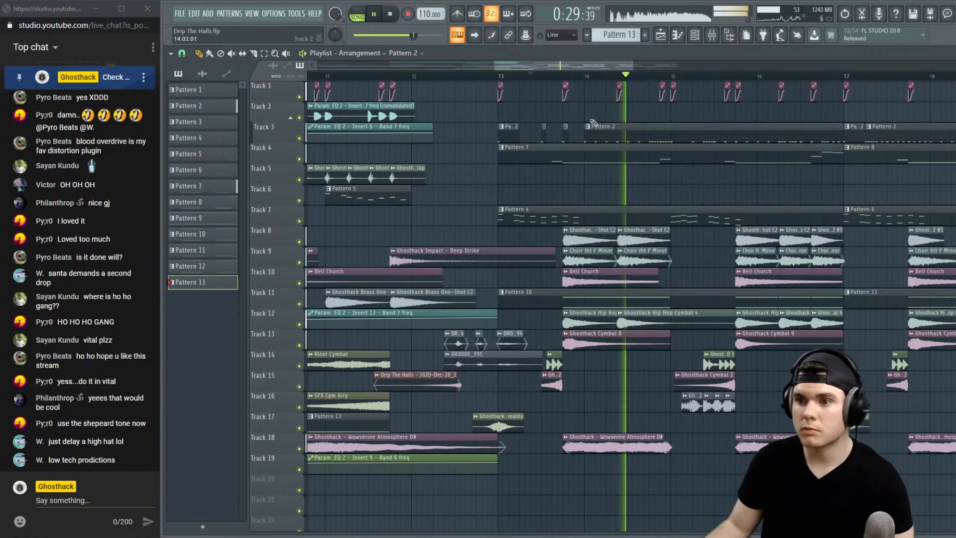
Play the drop through to its end and spot-check the earlier section and the last hits before bar 21
{"action": "scroll", "coordinate": [652, 79], "scroll_direction": "down", "scroll_amount": 3}
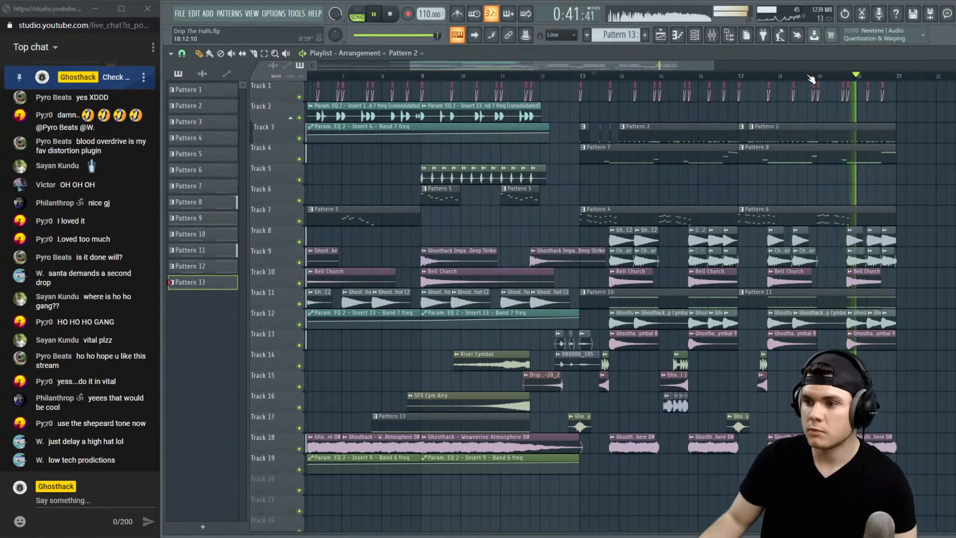
{"action": "scroll", "coordinate": [811, 80], "scroll_direction": "up", "scroll_amount": 3}
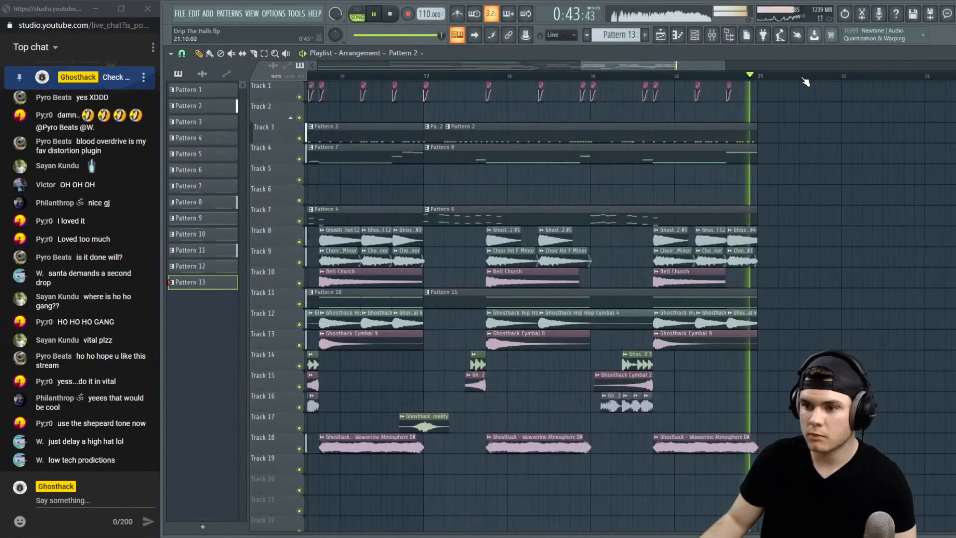
{"action": "scroll", "coordinate": [805, 81], "scroll_direction": "down", "scroll_amount": 3}
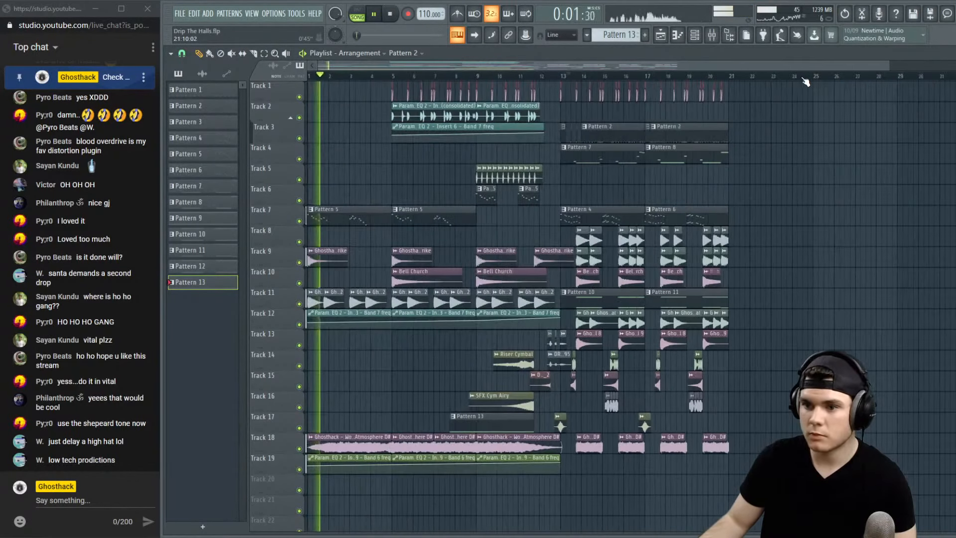
{"action": "left_click", "coordinate": [562, 75]}
{"action": "left_click", "coordinate": [391, 75]}
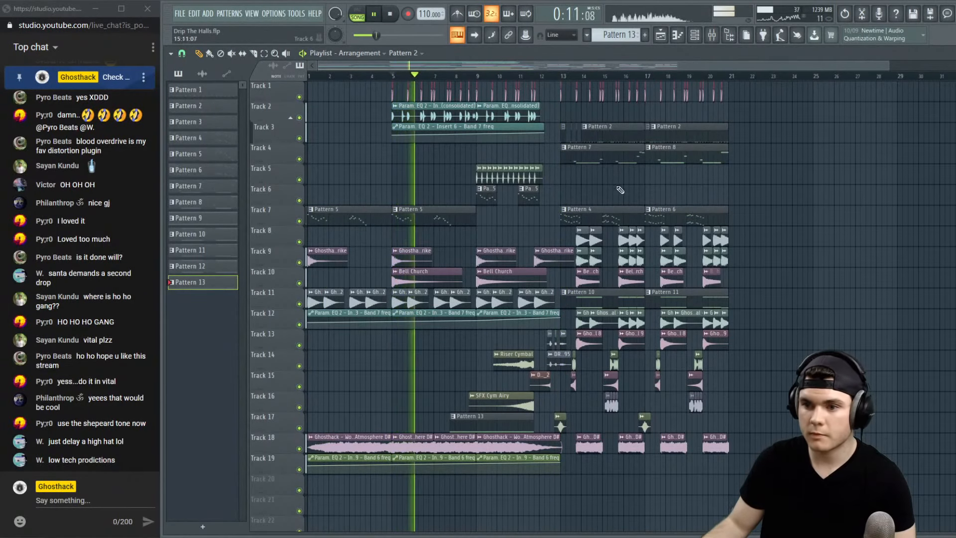
{"action": "left_click", "coordinate": [719, 76]}
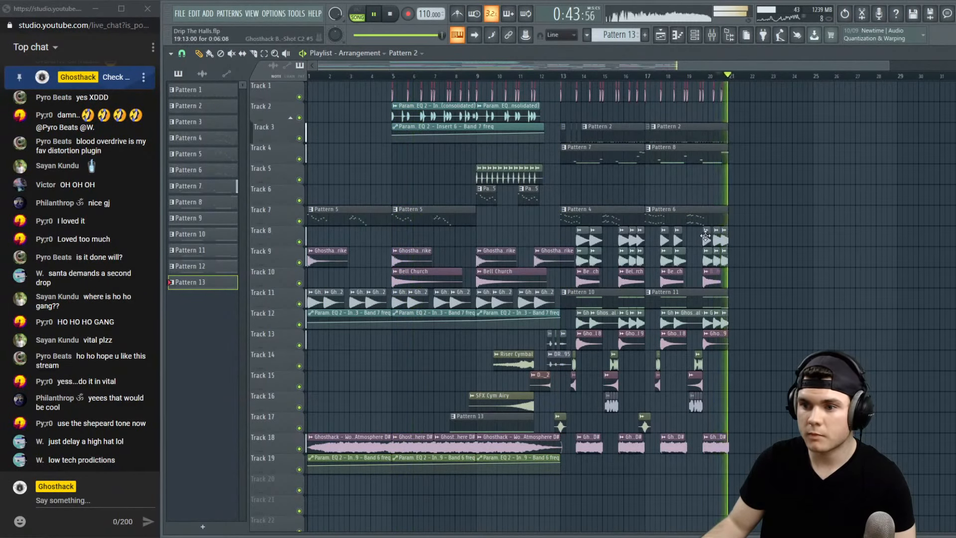
{"action": "left_click", "coordinate": [716, 76]}
Place Ghosthack Impact - Deep Strike, a brass one-shot, Hip Hop Cymbal 4 and Cymbal 9 at bar 21 on Tracks 8, 11, 12 and 13
{"action": "left_click", "coordinate": [716, 236]}
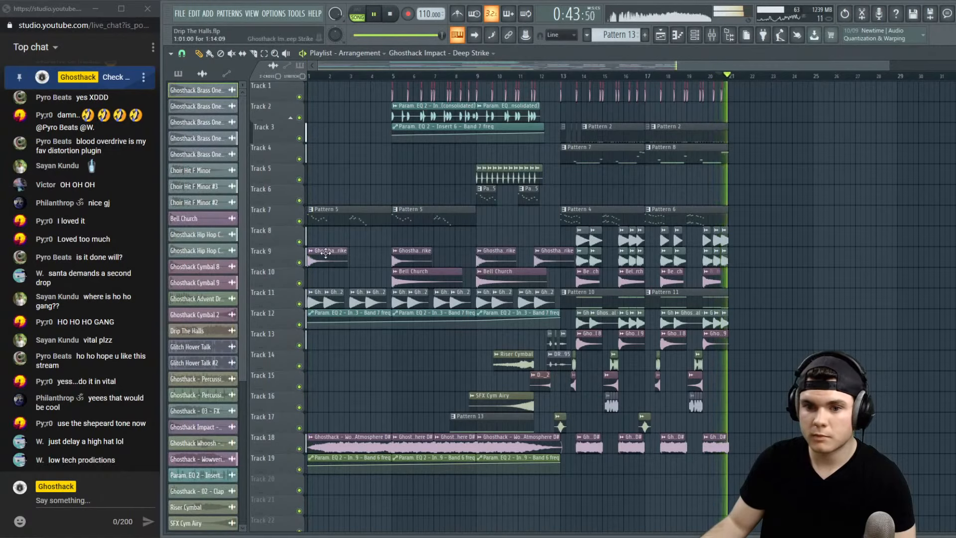
{"action": "left_click", "coordinate": [733, 239]}
{"action": "key", "text": "space"}
{"action": "left_click", "coordinate": [314, 302]}
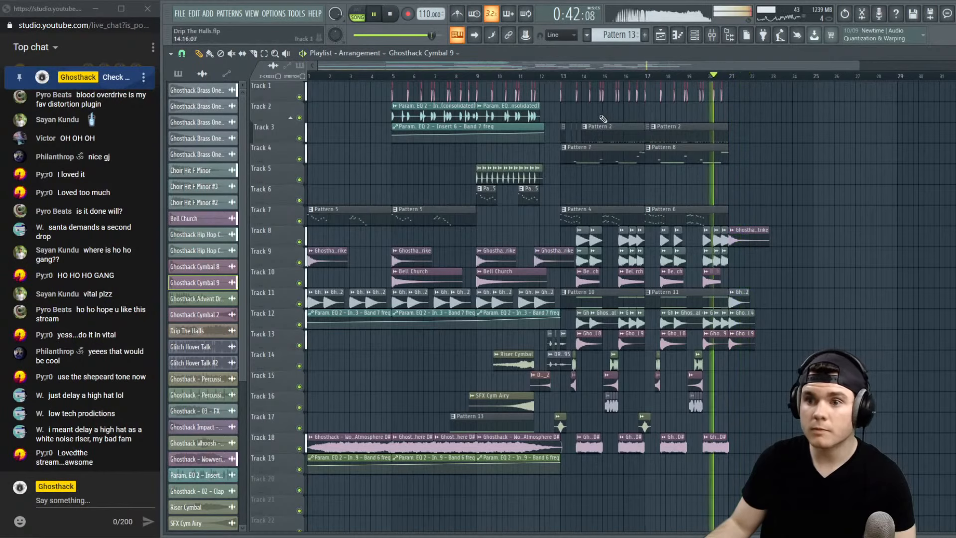
{"action": "key", "text": "space"}
Add a short Pattern 2 clip on Track 3 and a Balance - SC - Volume clip on Track 1 at bar 21, checking the ending
{"action": "left_click", "coordinate": [571, 134]}
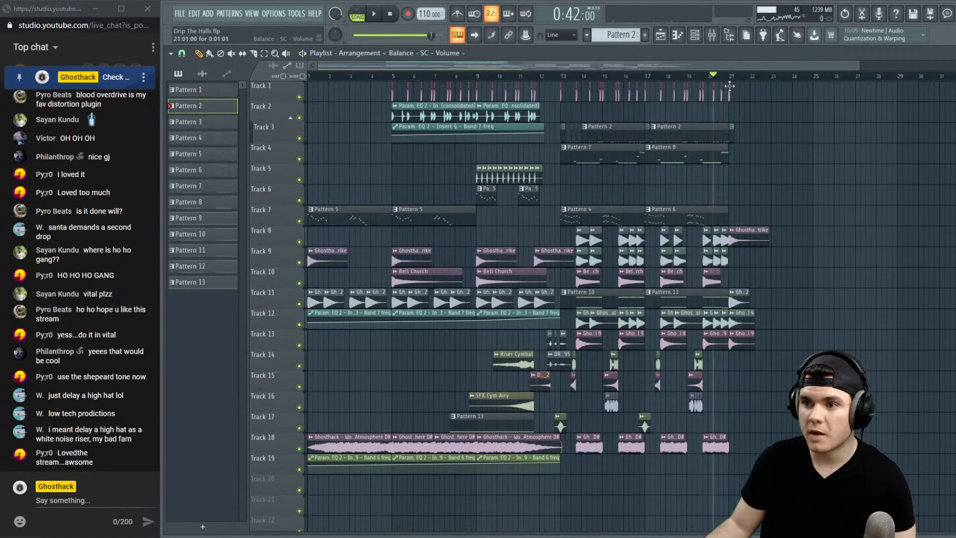
{"action": "scroll", "coordinate": [742, 83], "scroll_direction": "up", "scroll_amount": 4}
{"action": "left_click", "coordinate": [687, 78]}
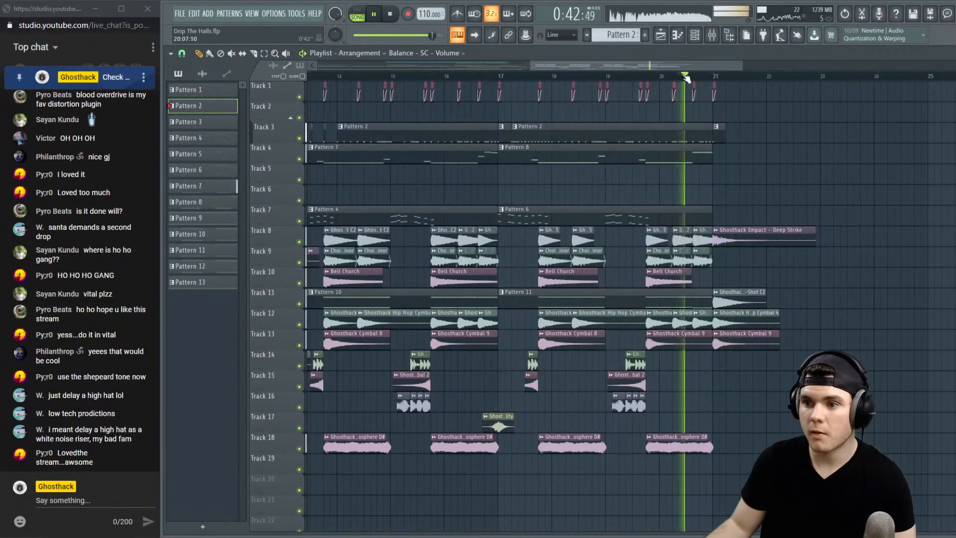
Try a full Pattern 6 clip at bar 21 on Track 7 during playback and remove it
{"action": "left_click", "coordinate": [596, 207]}
{"action": "left_click", "coordinate": [778, 208]}
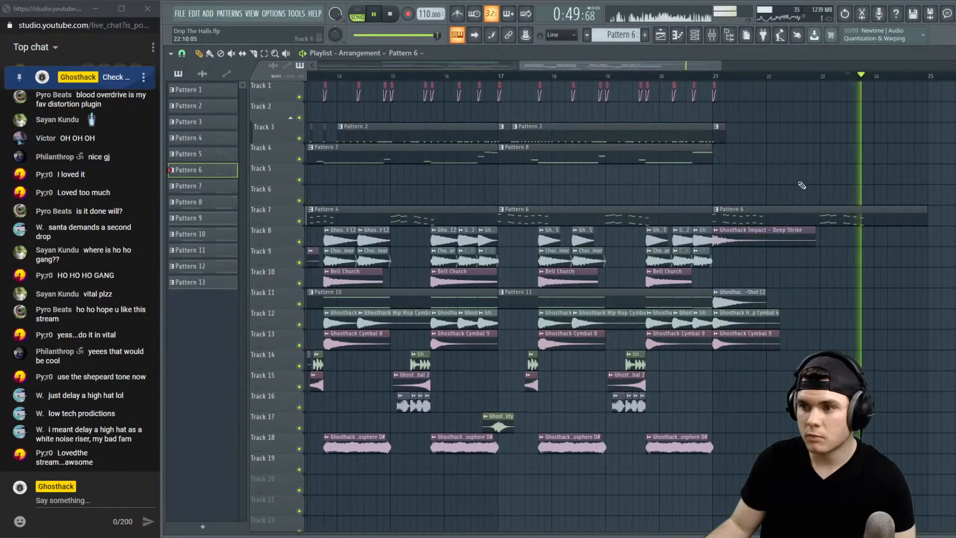
{"action": "right_click", "coordinate": [803, 213]}
Try a trimmed Pattern 4 clip at bar 21 on Track 7, play the ending and delete the clip
{"action": "left_click", "coordinate": [464, 211]}
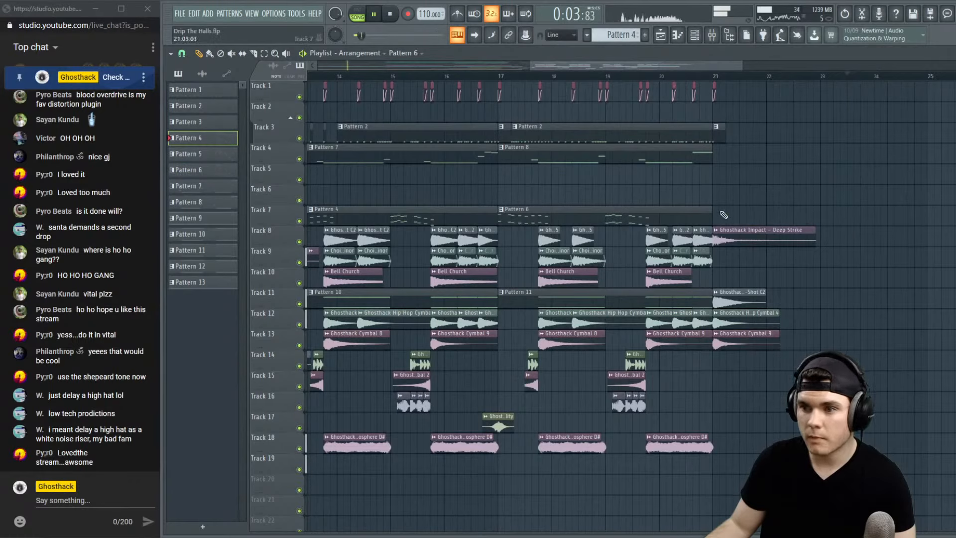
{"action": "left_click", "coordinate": [736, 201]}
{"action": "left_click", "coordinate": [731, 212]}
{"action": "right_click", "coordinate": [749, 199]}
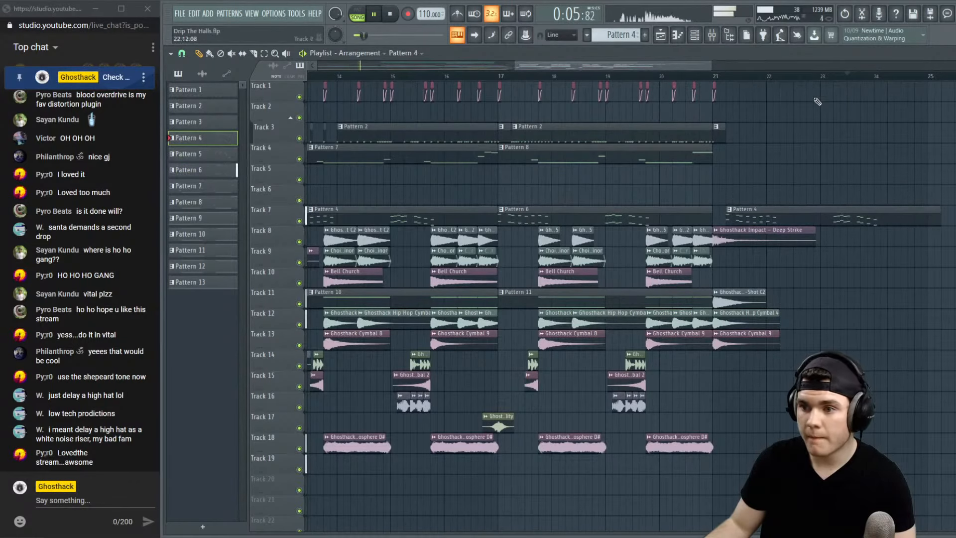
{"action": "left_click", "coordinate": [747, 77]}
{"action": "mouse_move", "coordinate": [727, 215]}
{"action": "left_mouse_down"}
{"action": "mouse_move", "coordinate": [786, 216]}
{"action": "mouse_move", "coordinate": [725, 216]}
{"action": "left_mouse_up"}
{"action": "key", "text": "space"}
{"action": "key", "text": "space"}
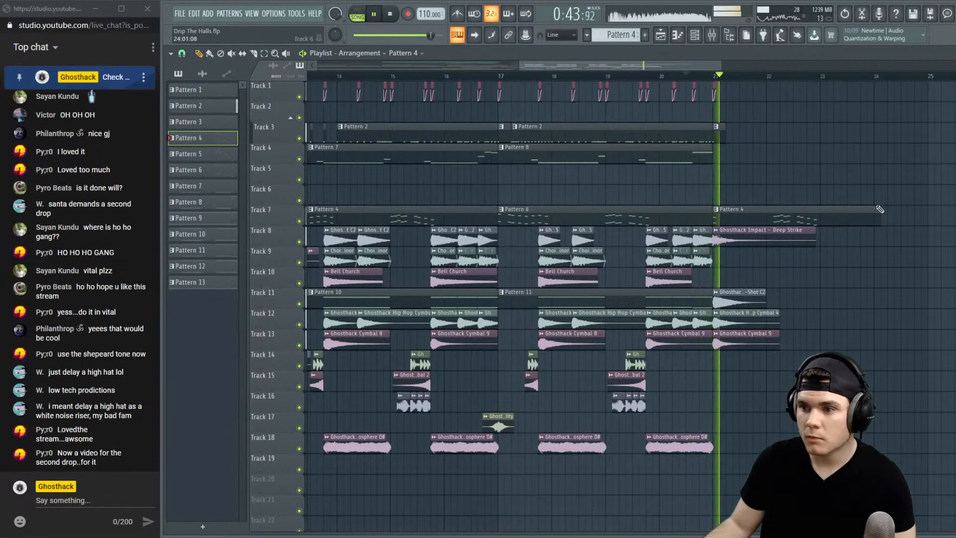
{"action": "left_click_drag", "start_coordinate": [879, 210], "coordinate": [738, 215]}
{"action": "right_click", "coordinate": [727, 217]}
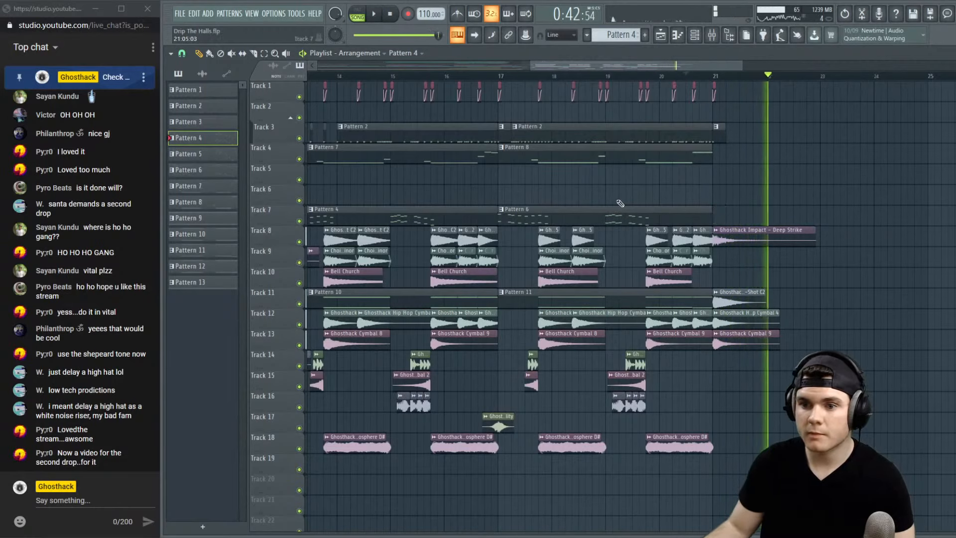
Place a Pattern 6 clip at bar 21 on Track 7 with its start trimmed and its length shortened to 1:08
{"action": "key", "text": "space"}
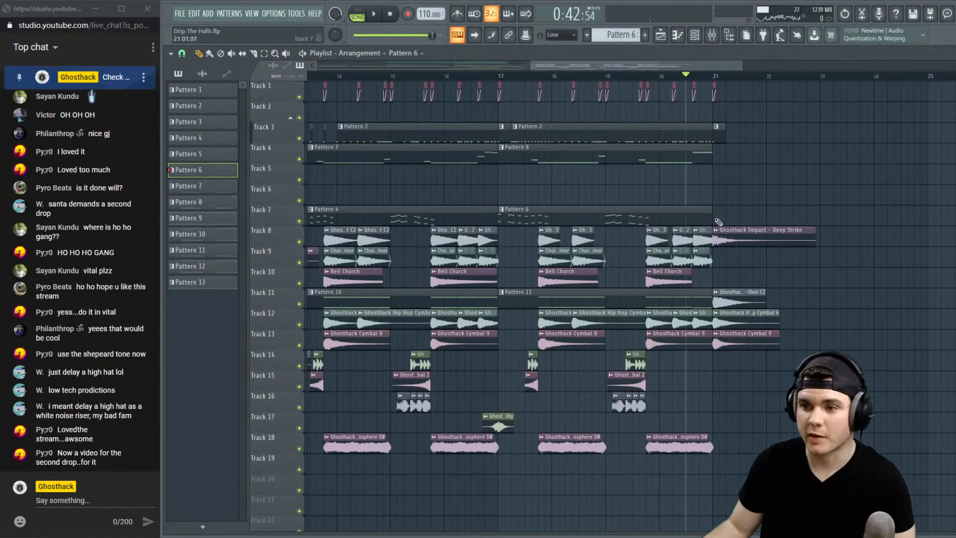
{"action": "left_click", "coordinate": [717, 222]}
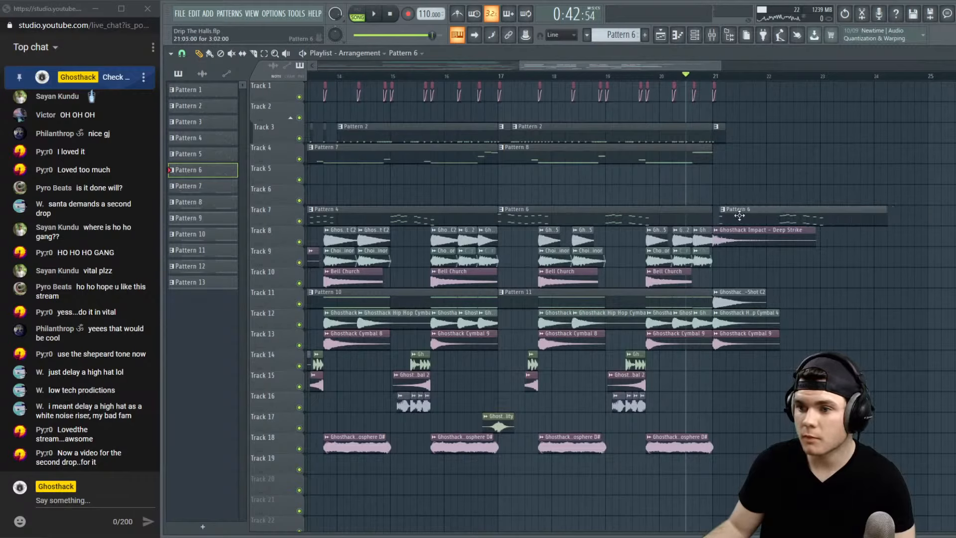
{"action": "key", "text": "space"}
{"action": "left_click_drag", "start_coordinate": [885, 213], "coordinate": [790, 213]}
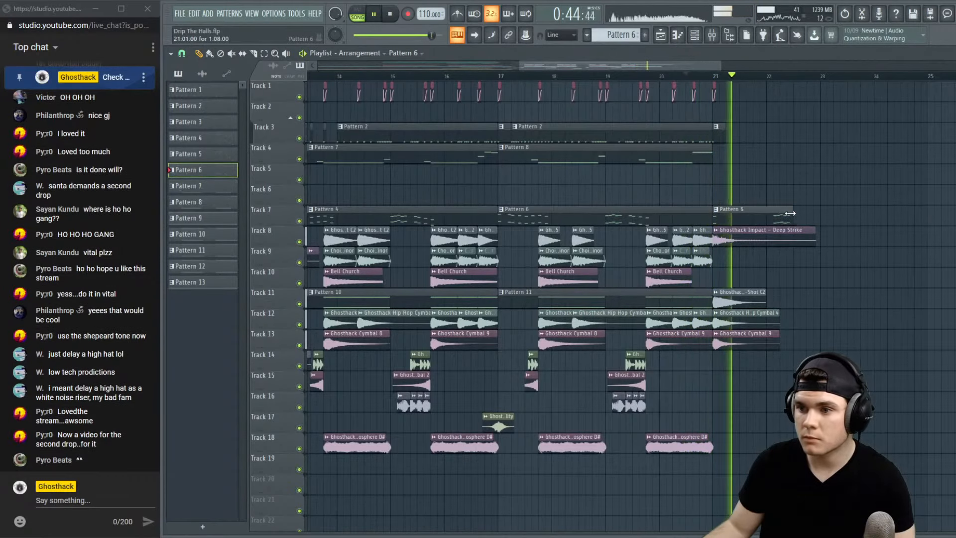
Replay the end of the song and the transition into the drop from around bar 12 with the whole arrangement in view
{"action": "scroll", "coordinate": [720, 81], "scroll_direction": "down", "scroll_amount": 5}
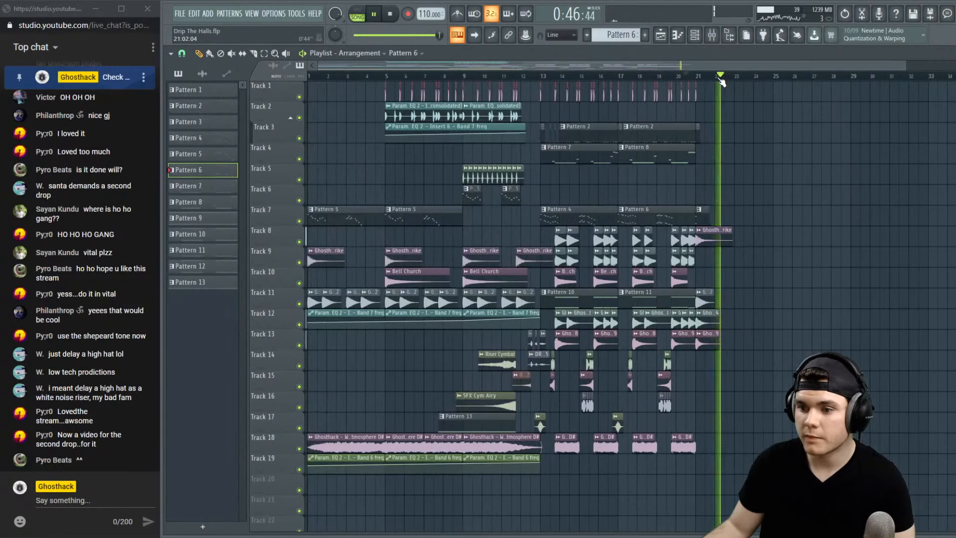
{"action": "left_click", "coordinate": [628, 76]}
{"action": "key", "text": "space"}
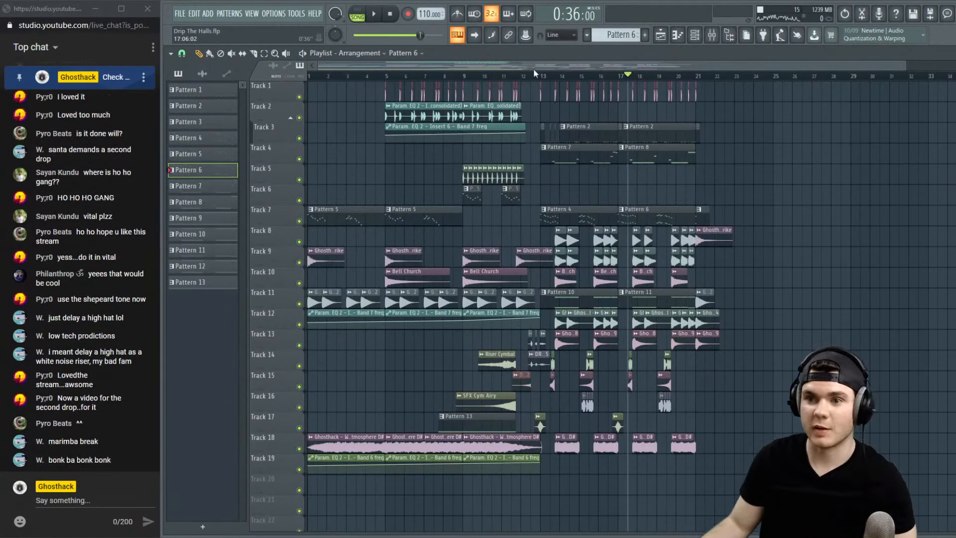
{"action": "key", "text": "space"}
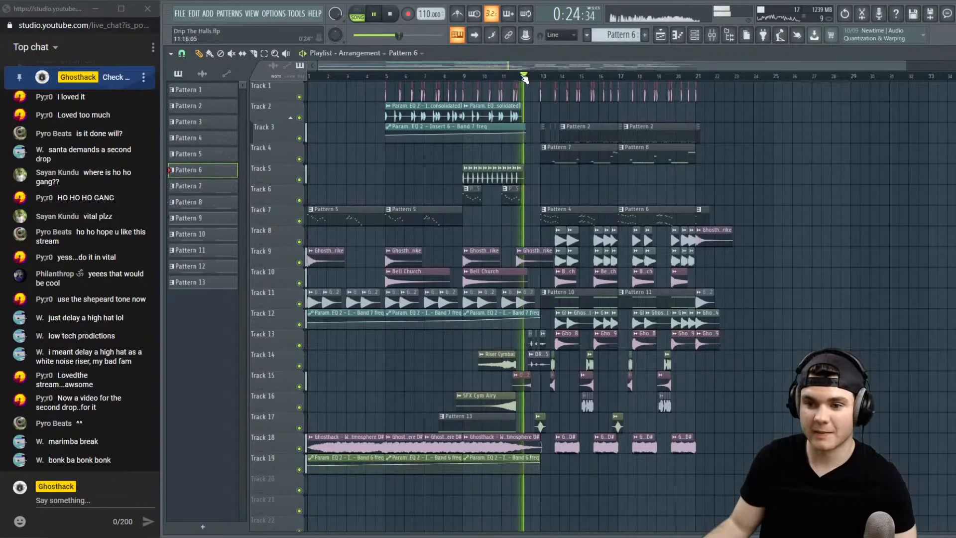
{"action": "scroll", "coordinate": [523, 79], "scroll_direction": "down", "scroll_amount": 1}
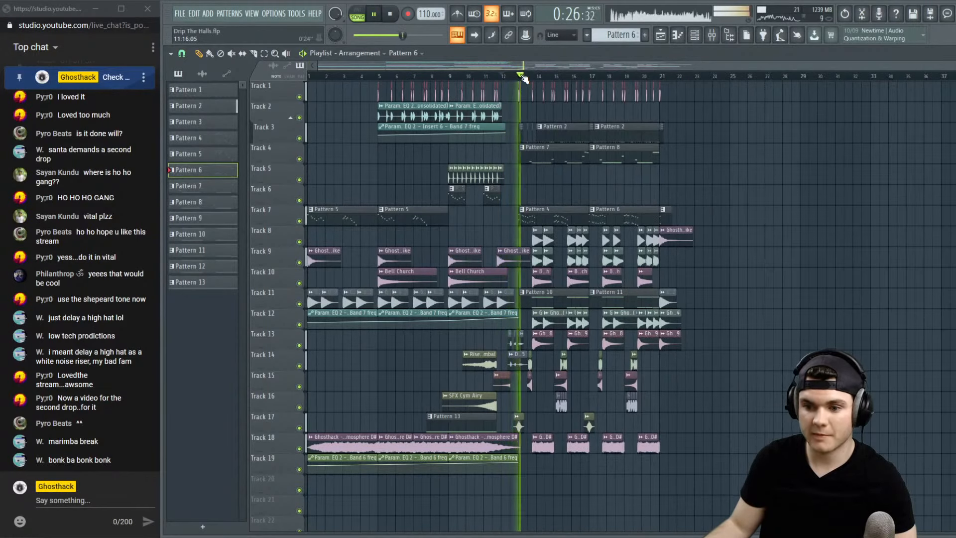
Open the mixer during playback, solo Insert 16 and select it to show its effects
{"action": "key", "text": "F9"}
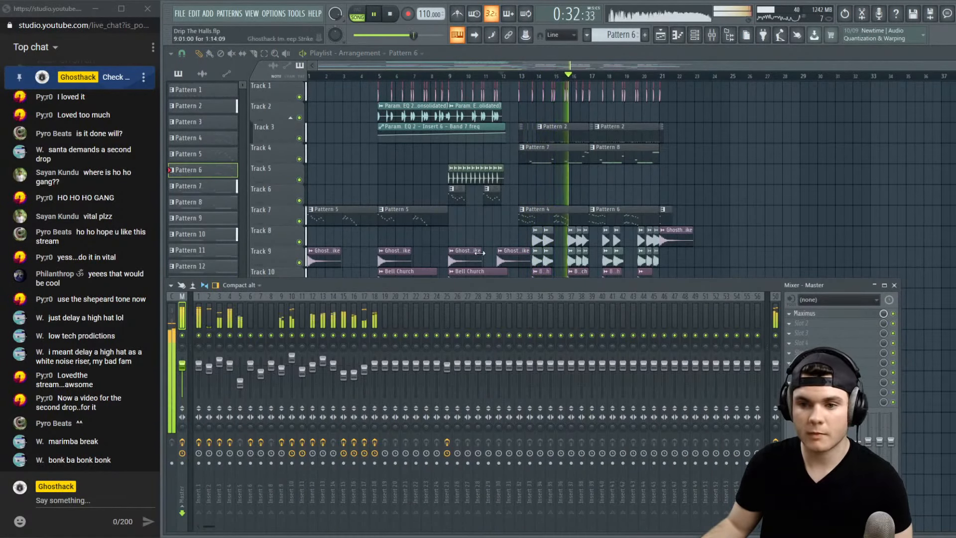
{"action": "key", "text": "F9"}
{"action": "left_click", "coordinate": [704, 40]}
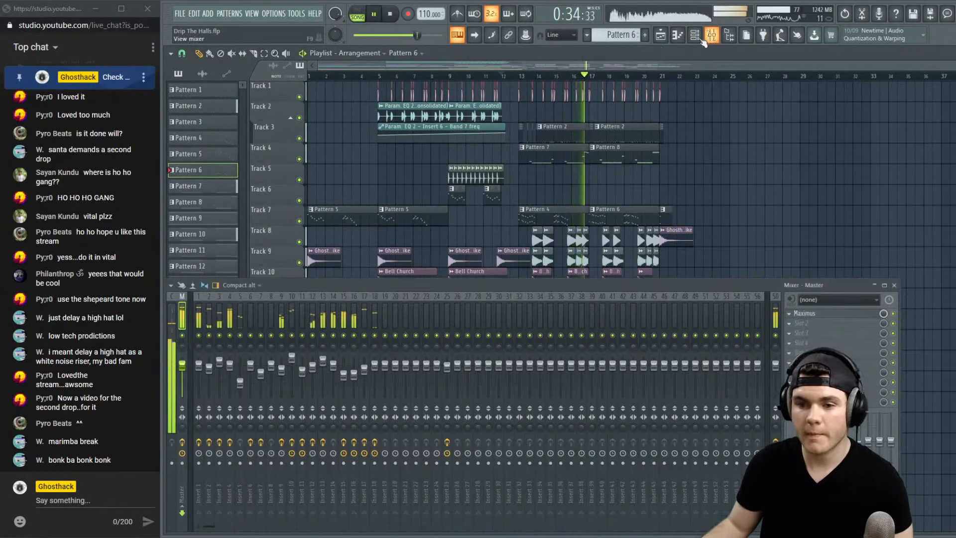
{"action": "right_click", "coordinate": [354, 335]}
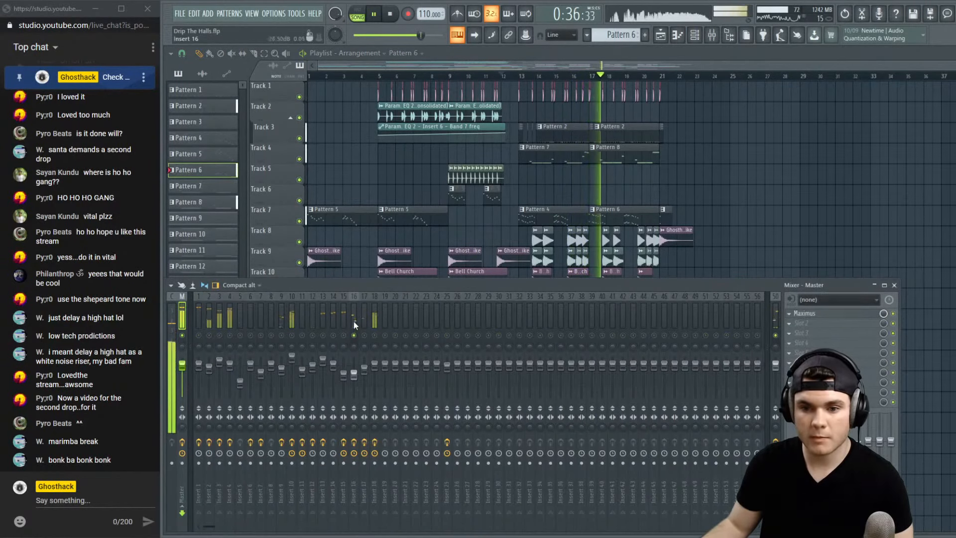
{"action": "left_click", "coordinate": [353, 321]}
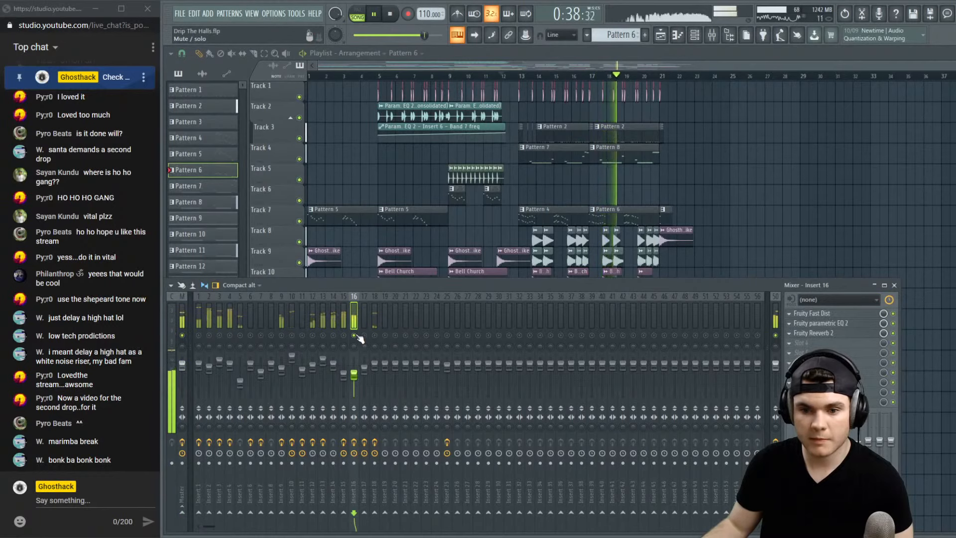
Unsolo Insert 16 and replay the drop from bar 13, checking the levels of all mixer tracks
{"action": "key", "text": "space"}
{"action": "right_click", "coordinate": [353, 336]}
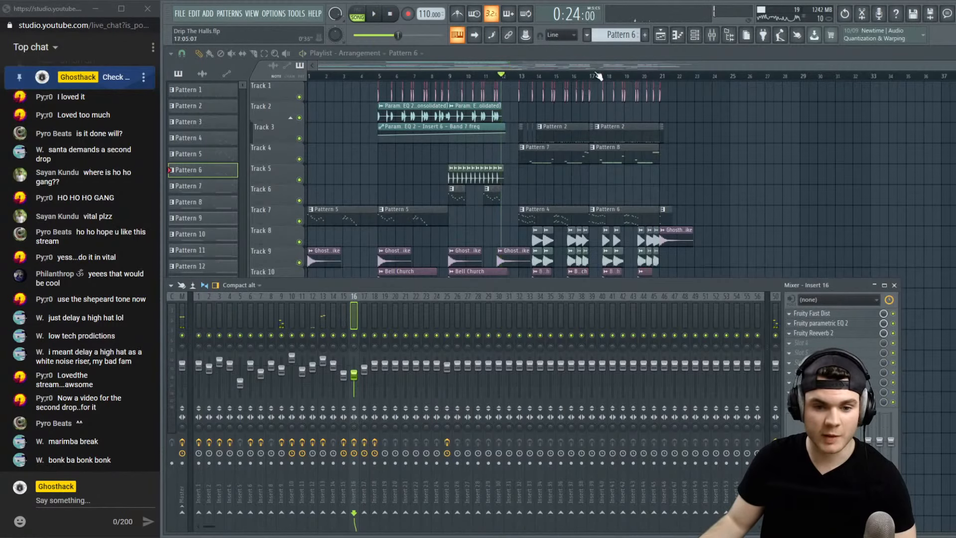
{"action": "key", "text": "F9"}
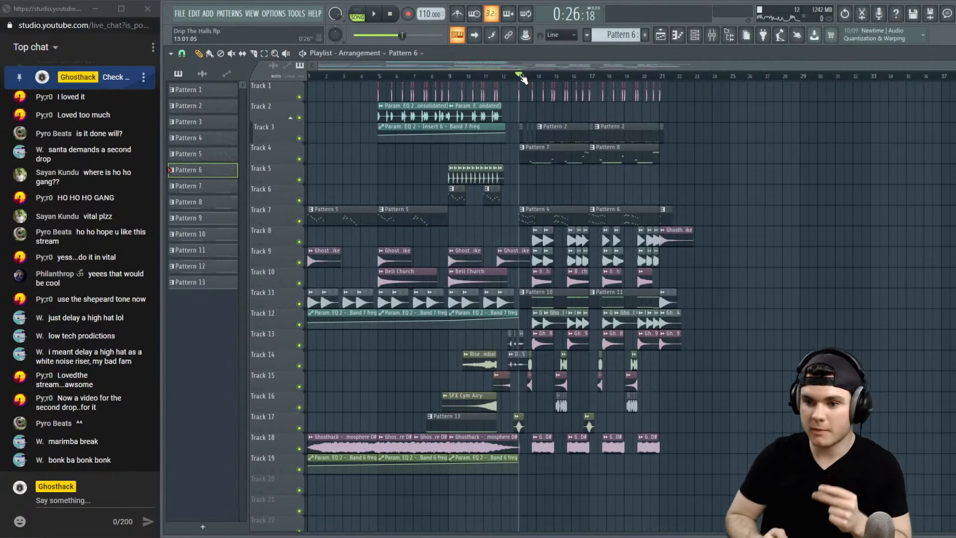
{"action": "key", "text": "space"}
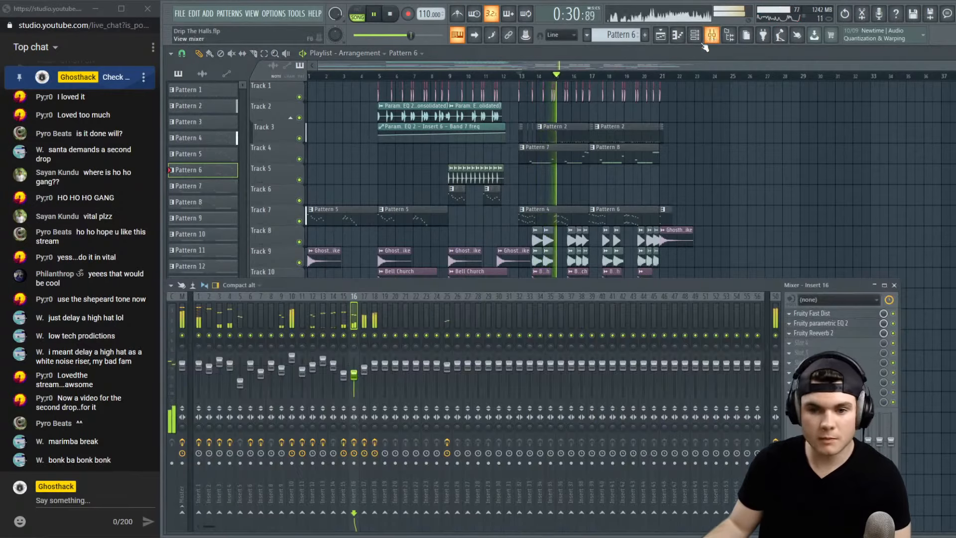
{"action": "key", "text": "F9"}
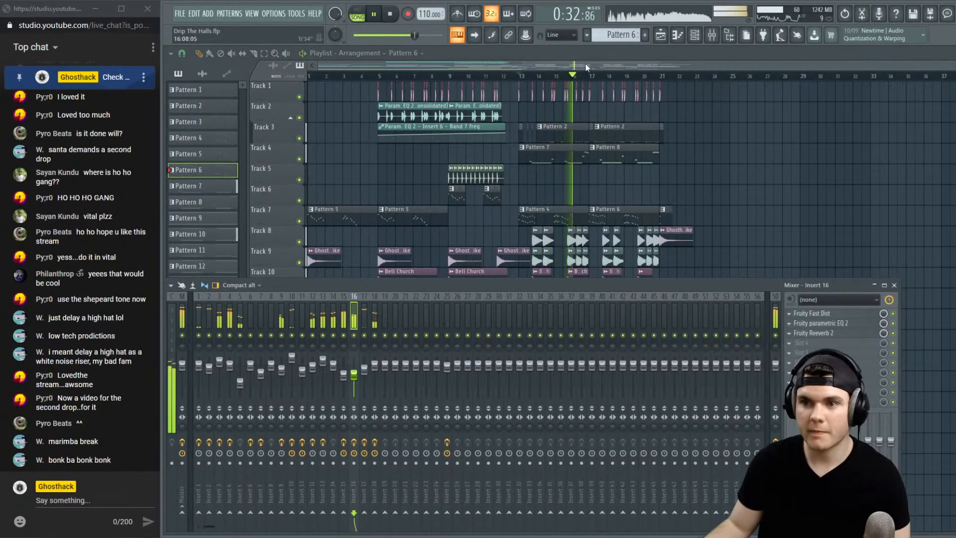
{"action": "key", "text": "F9"}
{"action": "key", "text": "space"}
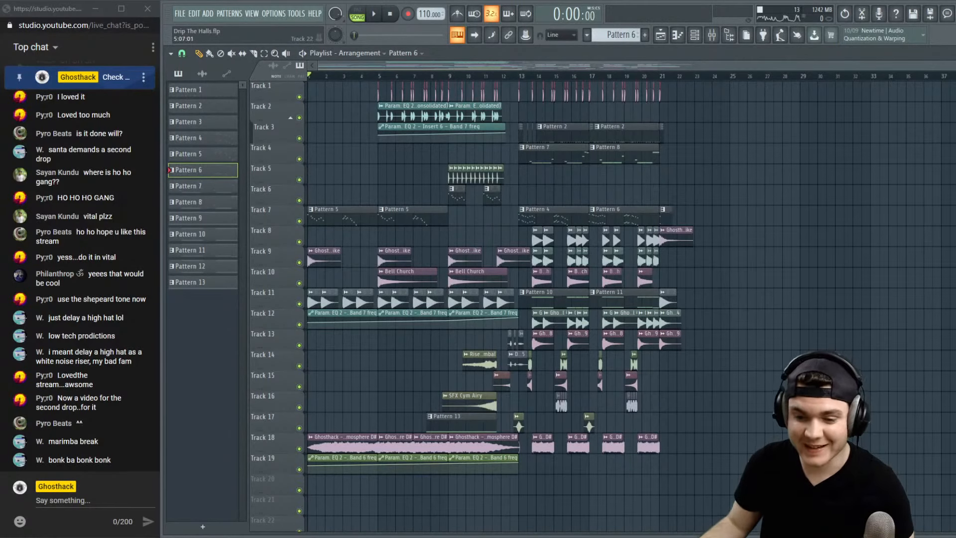
{"action": "key", "text": "alt+Tab"}
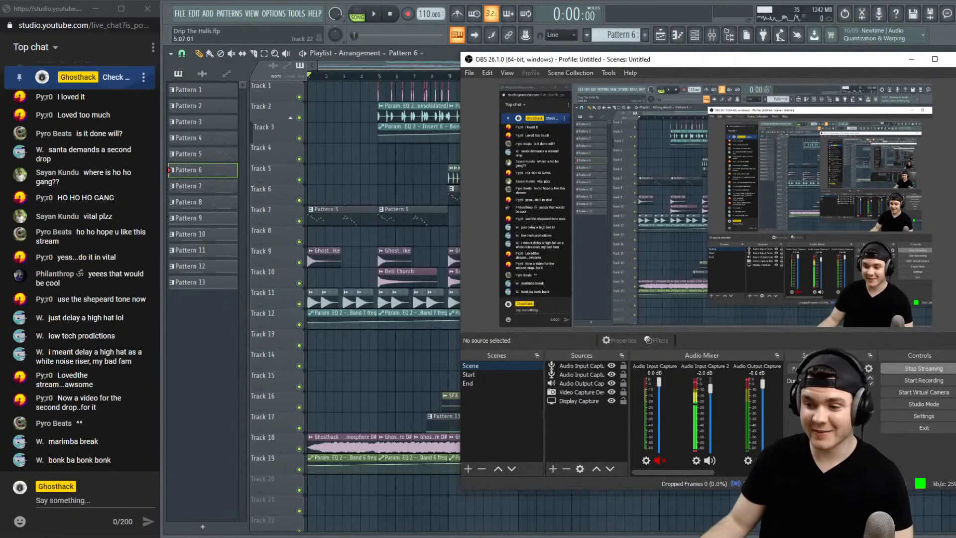
{"action": "key", "text": "alt+Tab"}
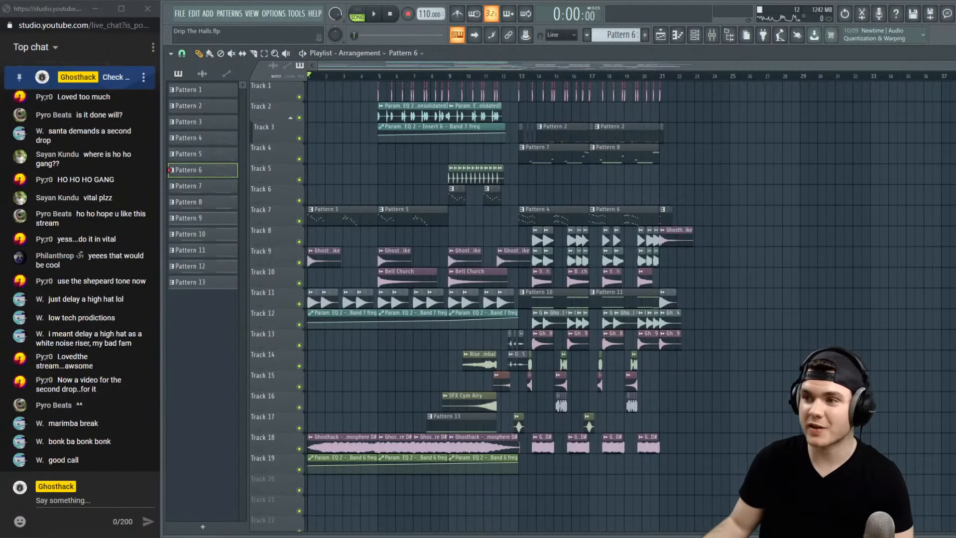
{"action": "left_click_drag", "start_coordinate": [954, 66], "coordinate": [911, 93]}
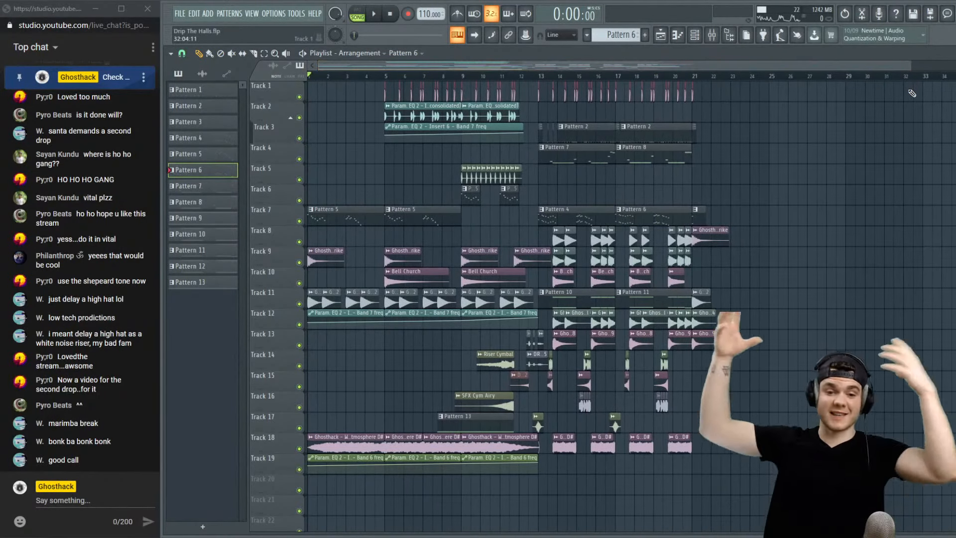
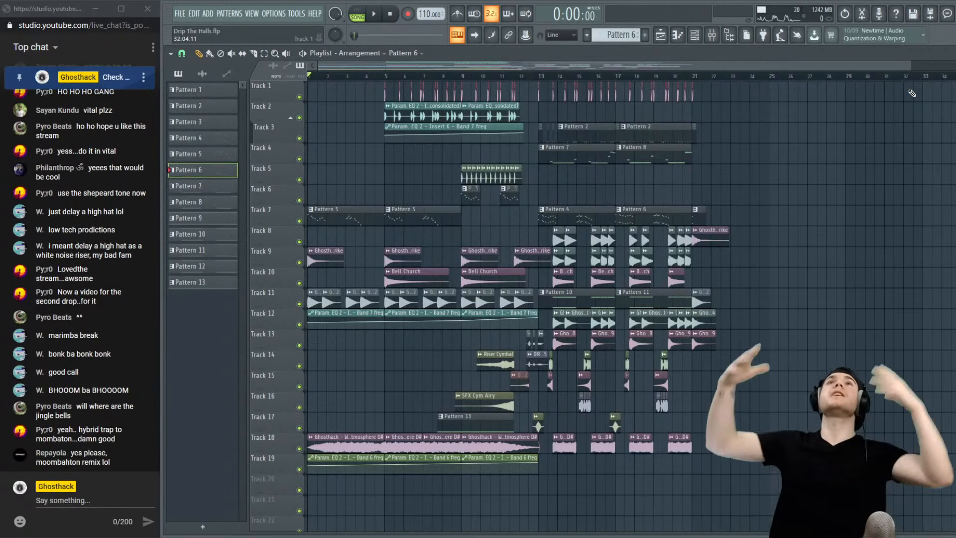
{"action": "left_click", "coordinate": [706, 39]}
{"action": "left_click", "coordinate": [706, 38]}
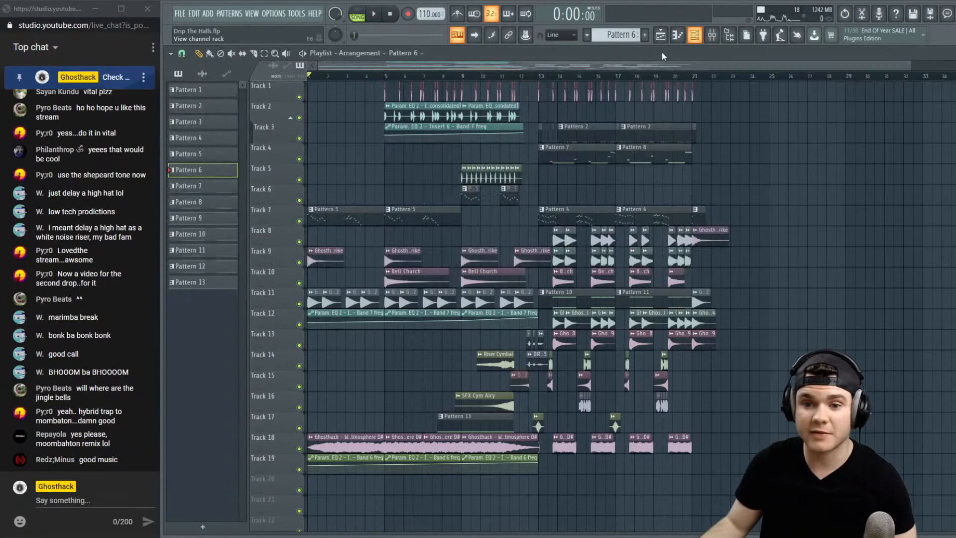
Switch to File Explorer, look through the Ghosthack Advent 2020 Percussions and Sample Packs folders and close the window
{"action": "key", "text": "alt+Tab"}
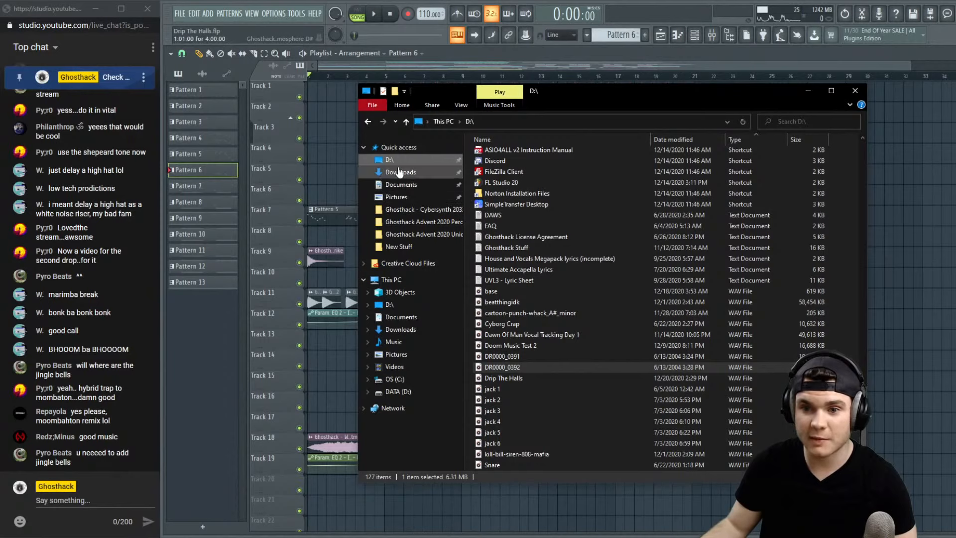
{"action": "left_click", "coordinate": [406, 223]}
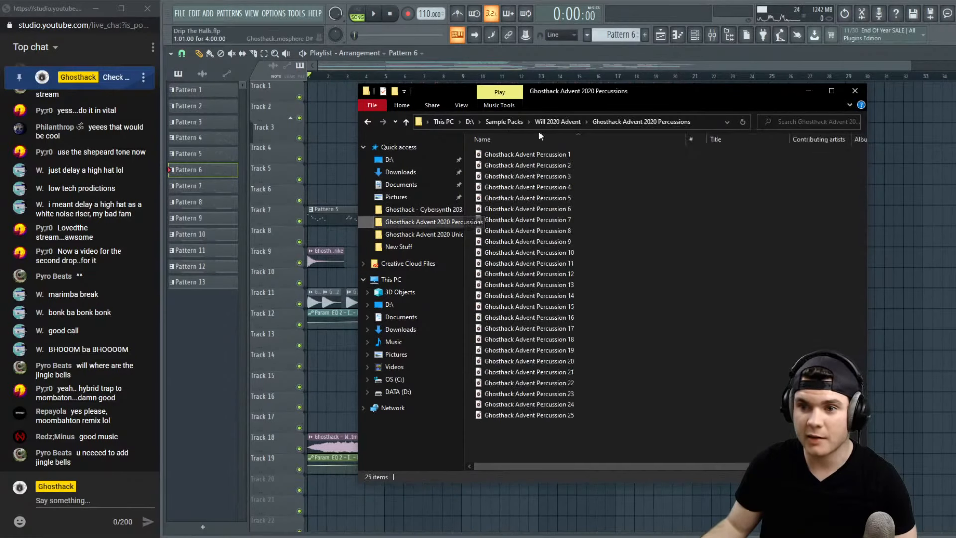
{"action": "left_click", "coordinate": [507, 121]}
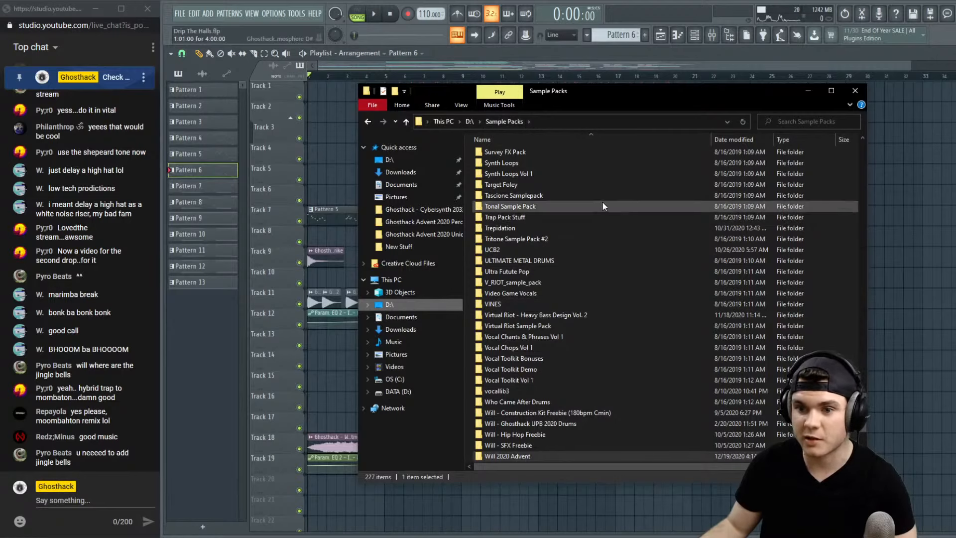
{"action": "left_click", "coordinate": [855, 91]}
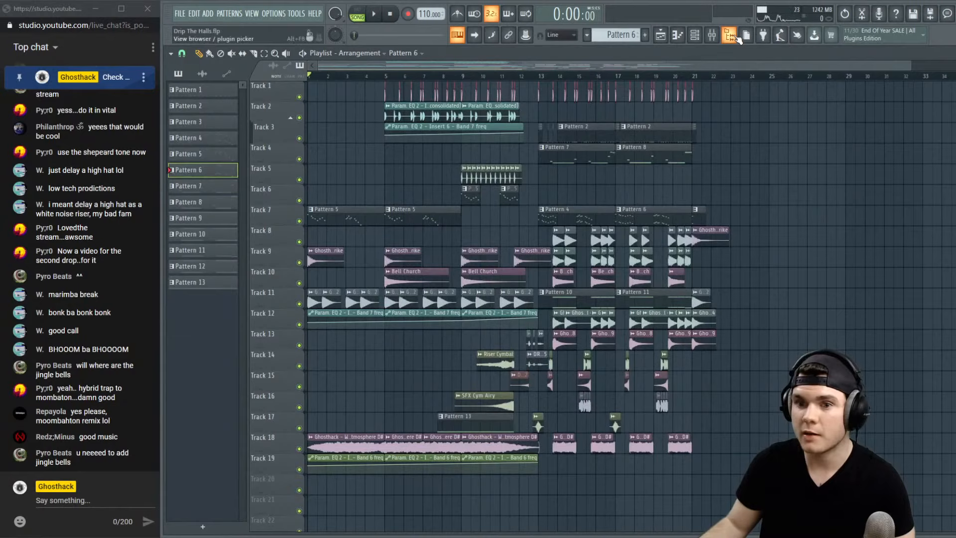
Show the sample browser, collapse the Packs folder and expand the Sample Packs folder on drive D
{"action": "left_click", "coordinate": [729, 35]}
{"action": "scroll", "coordinate": [256, 224], "scroll_direction": "up", "scroll_amount": 10}
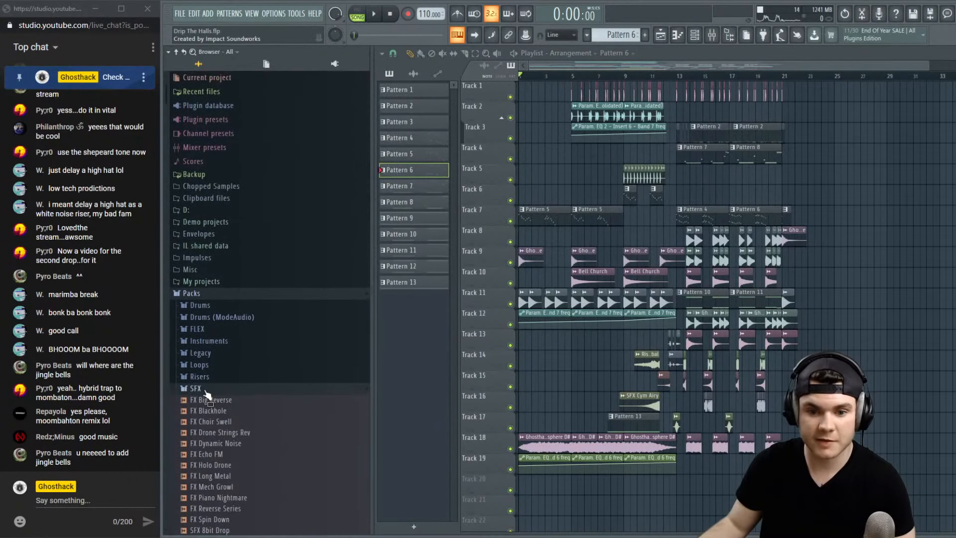
{"action": "left_click", "coordinate": [207, 393]}
{"action": "left_click", "coordinate": [199, 294]}
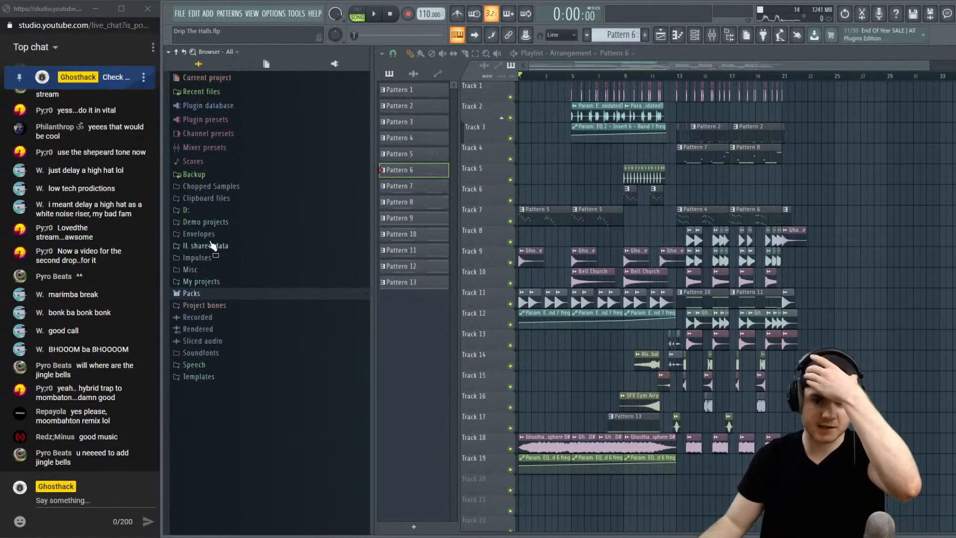
{"action": "left_click", "coordinate": [210, 211]}
{"action": "scroll", "coordinate": [294, 281], "scroll_direction": "down", "scroll_amount": 8}
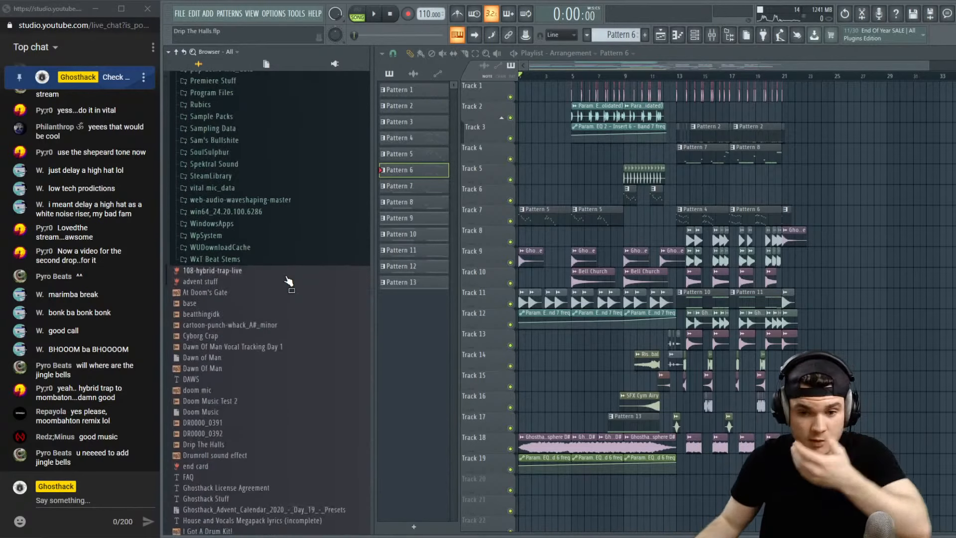
{"action": "scroll", "coordinate": [278, 276], "scroll_direction": "up", "scroll_amount": 3}
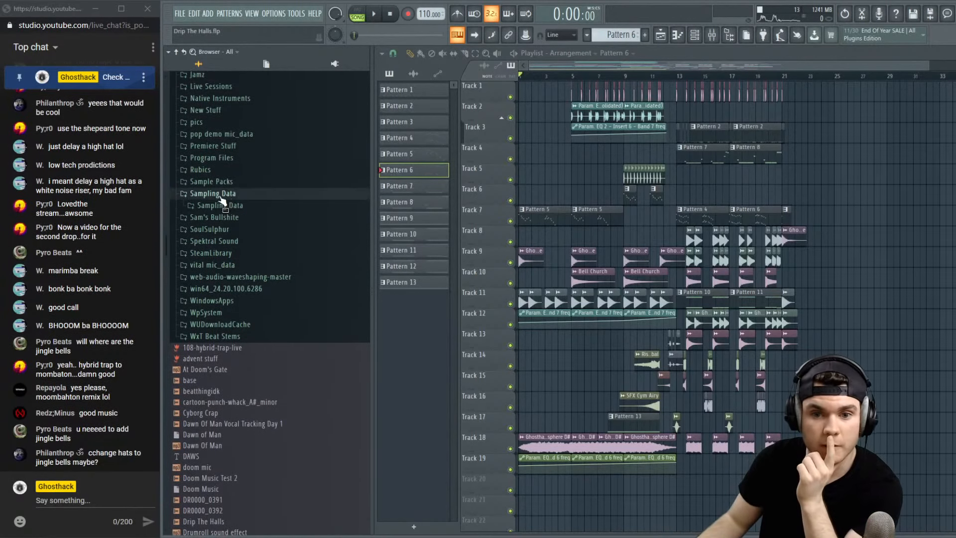
{"action": "left_click", "coordinate": [219, 181]}
Expand the New Sleigh Bells and Metal Rattle folder in the Ghosthack Ultimate Percussion Library's ethnic percussion one-shots
{"action": "scroll", "coordinate": [293, 238], "scroll_direction": "down", "scroll_amount": 5}
{"action": "scroll", "coordinate": [294, 239], "scroll_direction": "down", "scroll_amount": 15}
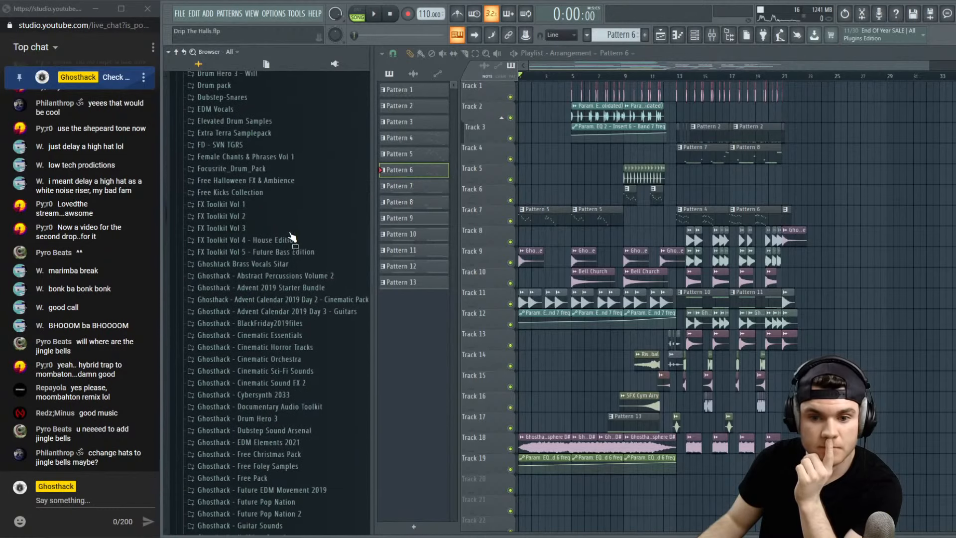
{"action": "scroll", "coordinate": [323, 237], "scroll_direction": "down", "scroll_amount": 6}
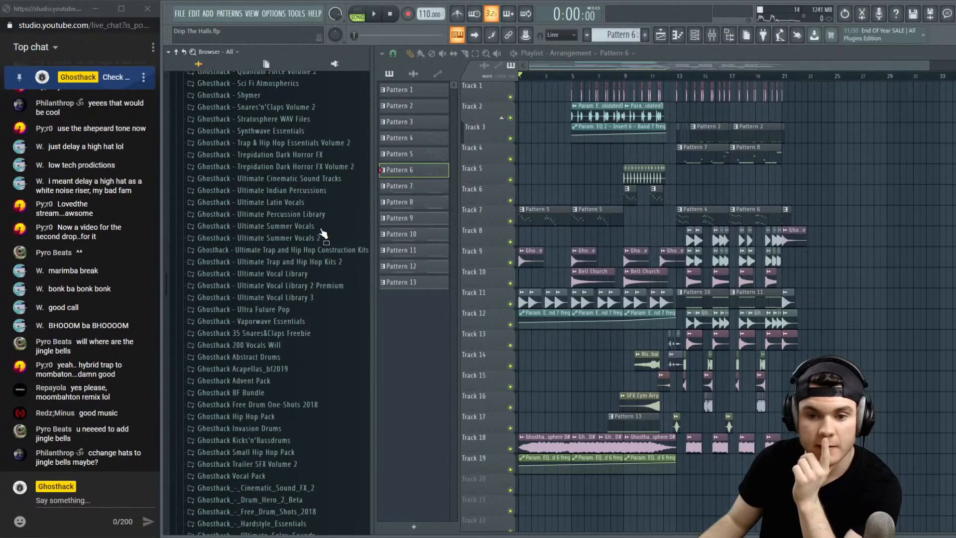
{"action": "scroll", "coordinate": [324, 234], "scroll_direction": "up", "scroll_amount": 5}
{"action": "scroll", "coordinate": [325, 317], "scroll_direction": "down", "scroll_amount": 3}
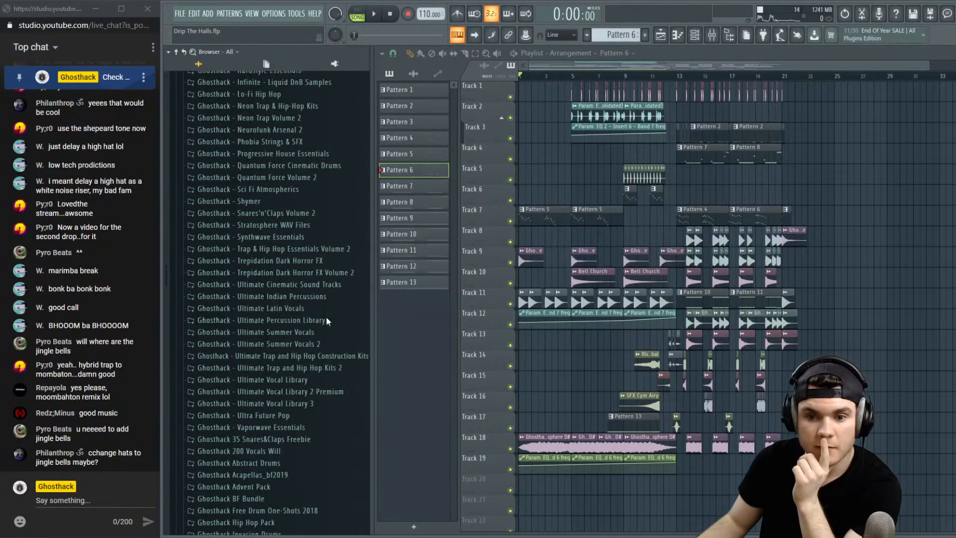
{"action": "left_click", "coordinate": [321, 277]}
{"action": "left_click", "coordinate": [277, 300]}
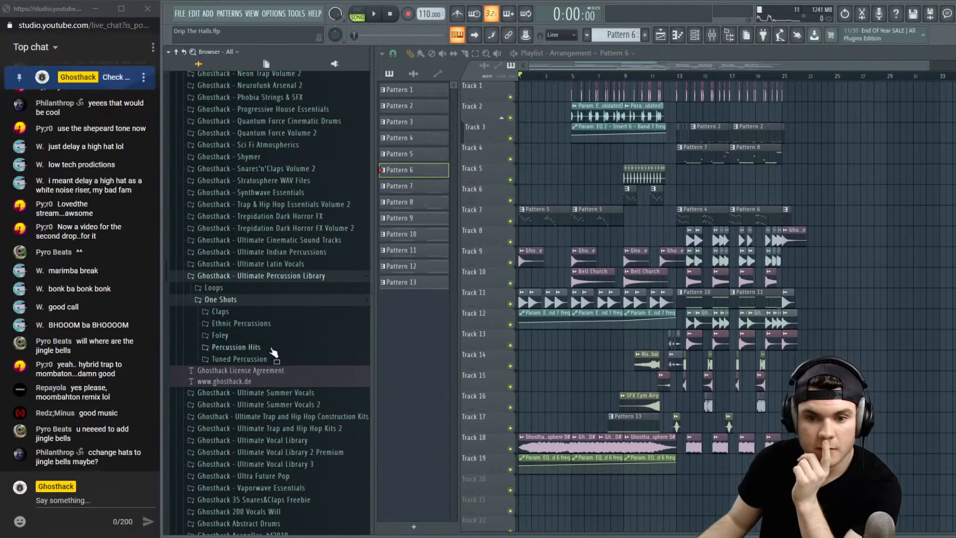
{"action": "left_click", "coordinate": [269, 325]}
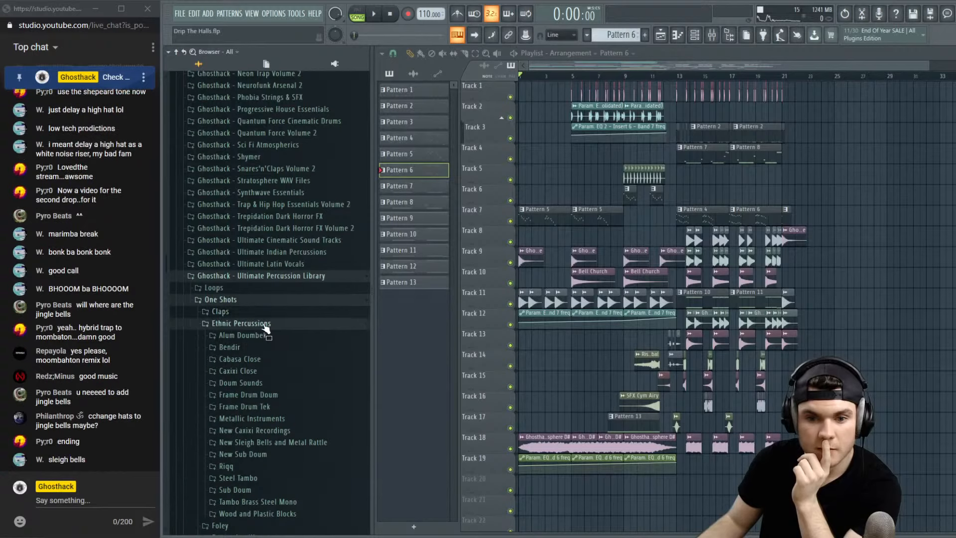
{"action": "scroll", "coordinate": [279, 339], "scroll_direction": "down", "scroll_amount": 6}
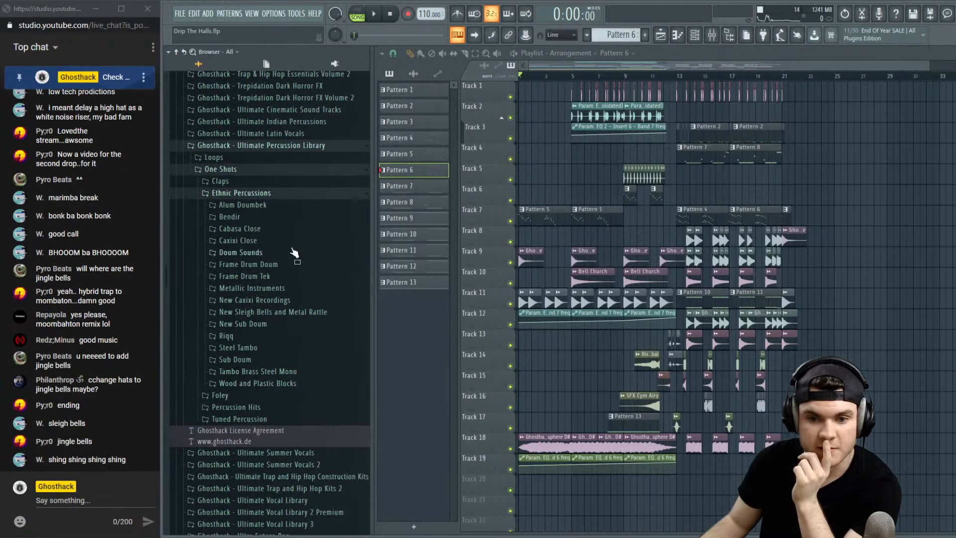
{"action": "left_click", "coordinate": [276, 313]}
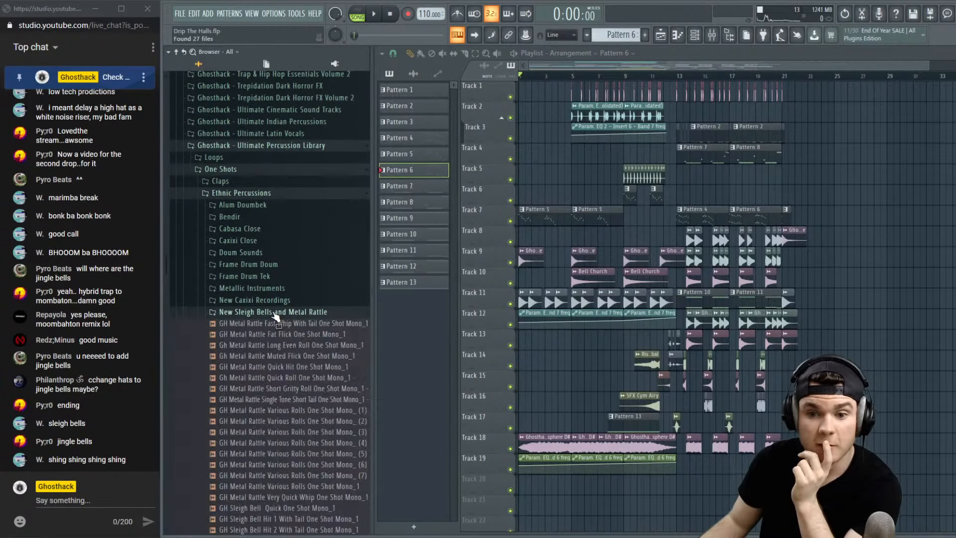
Audition the metal rattle and sleigh bell one-shots, including the quick hits and the hits with tail
{"action": "left_click", "coordinate": [291, 355]}
{"action": "left_click", "coordinate": [298, 388]}
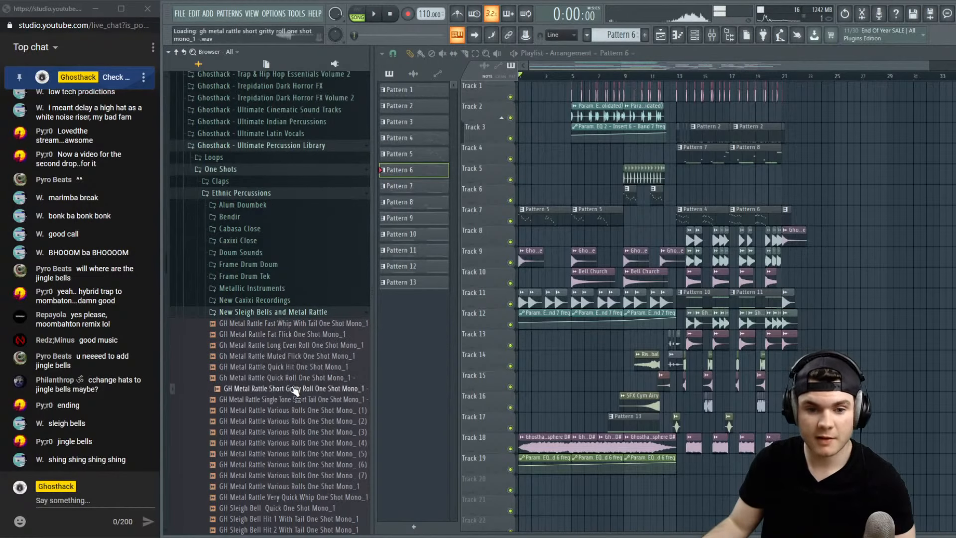
{"action": "scroll", "coordinate": [308, 348], "scroll_direction": "down", "scroll_amount": 6}
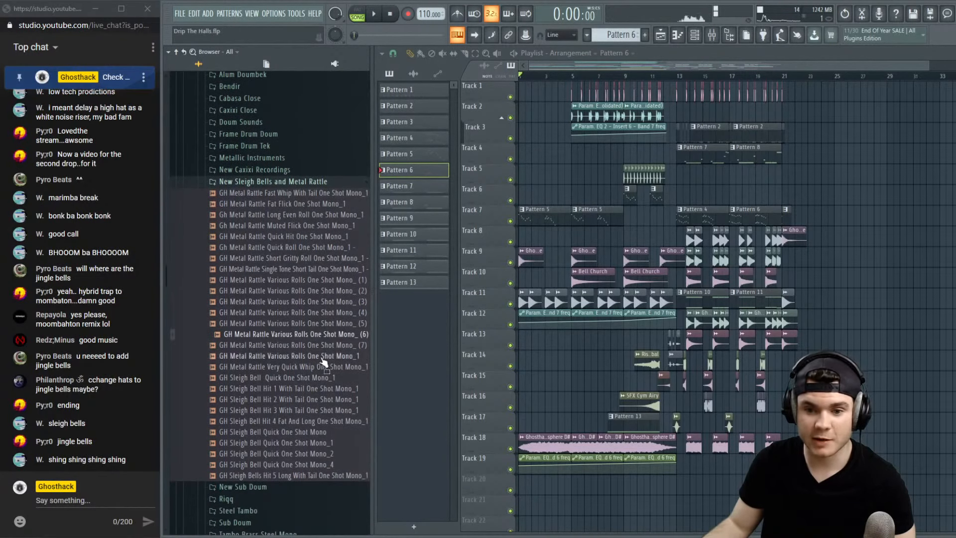
{"action": "left_click", "coordinate": [323, 389]}
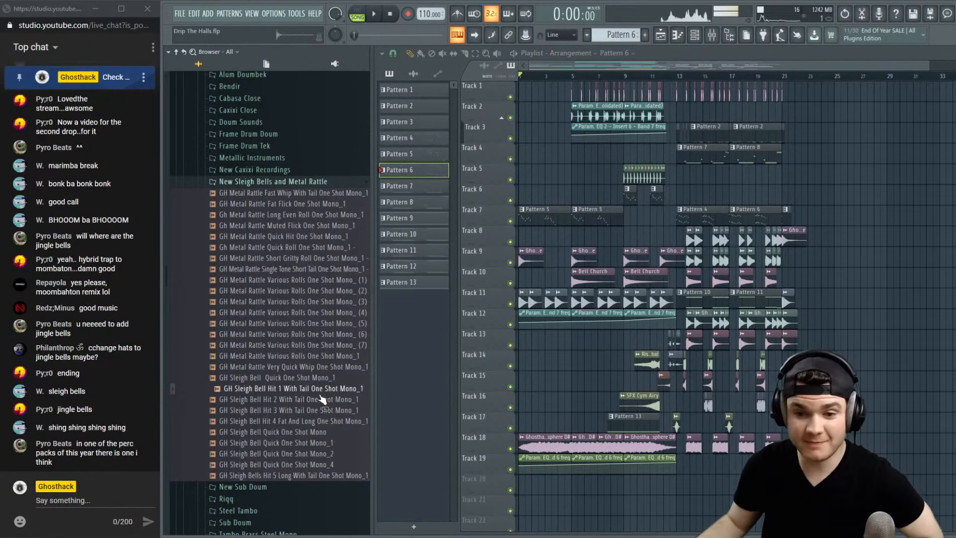
{"action": "left_click", "coordinate": [322, 399]}
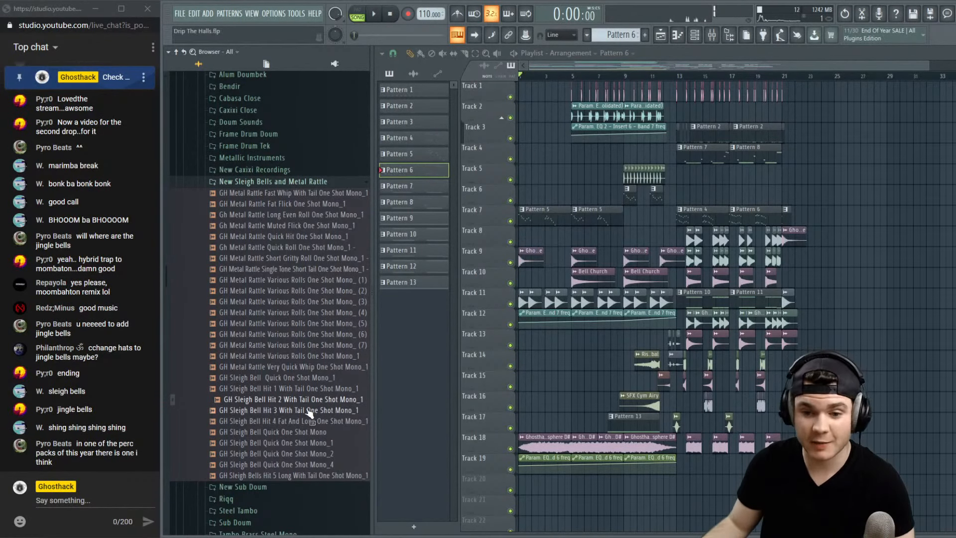
{"action": "left_click", "coordinate": [314, 412]}
{"action": "left_click", "coordinate": [310, 474]}
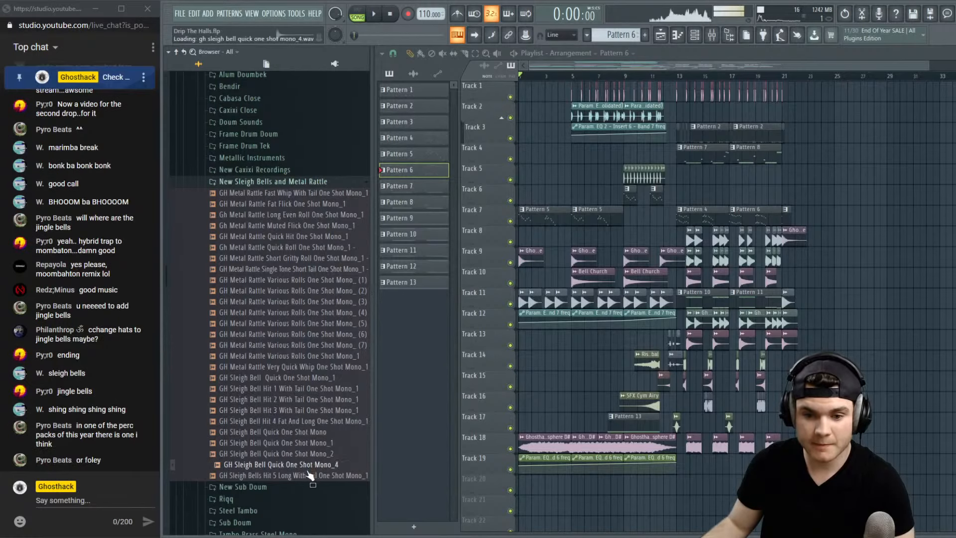
{"action": "left_click", "coordinate": [311, 388]}
{"action": "left_click", "coordinate": [316, 367]}
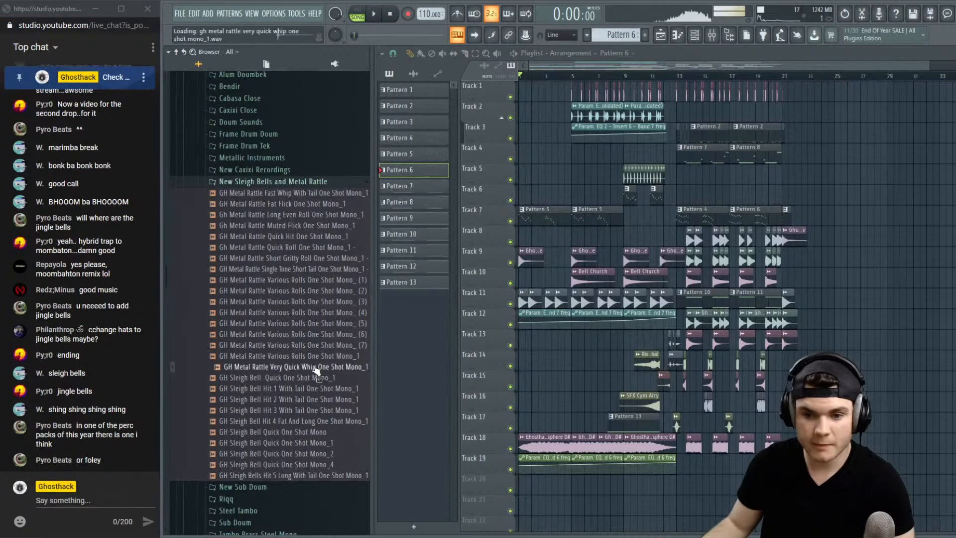
{"action": "left_click", "coordinate": [314, 378]}
{"action": "left_click", "coordinate": [315, 389]}
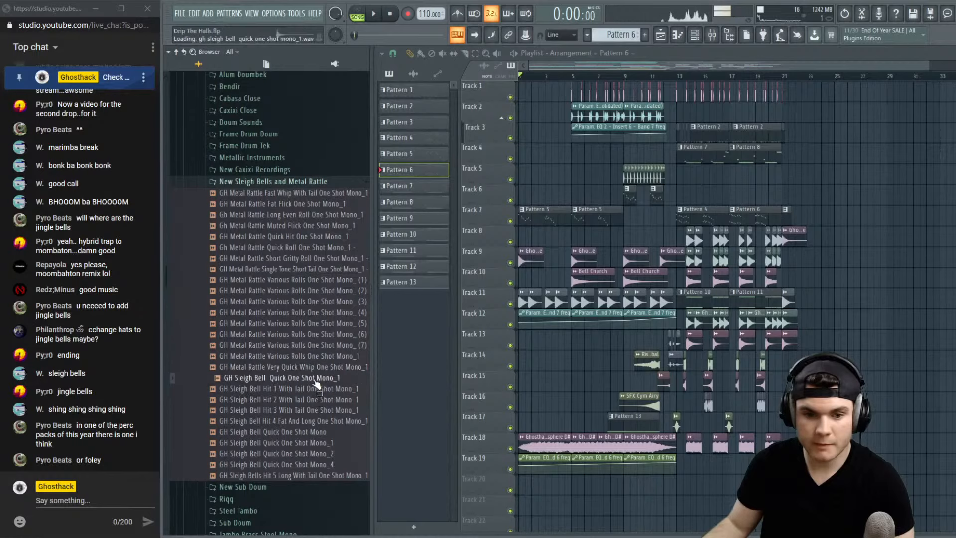
Place the GH Sleigh Bell Quick One Shot Mono_1 sample at bar 1 on Track 20 and play the intro with it
{"action": "left_click_drag", "start_coordinate": [315, 383], "coordinate": [575, 485]}
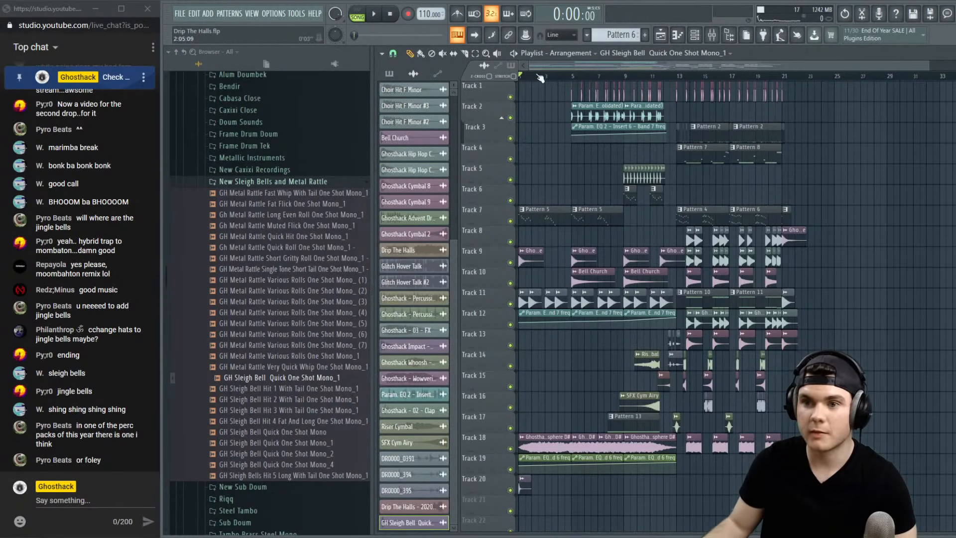
{"action": "key", "text": "space"}
{"action": "scroll", "coordinate": [530, 76], "scroll_direction": "up", "scroll_amount": 4}
{"action": "scroll", "coordinate": [542, 72], "scroll_direction": "up", "scroll_amount": 3}
{"action": "key", "text": "space"}
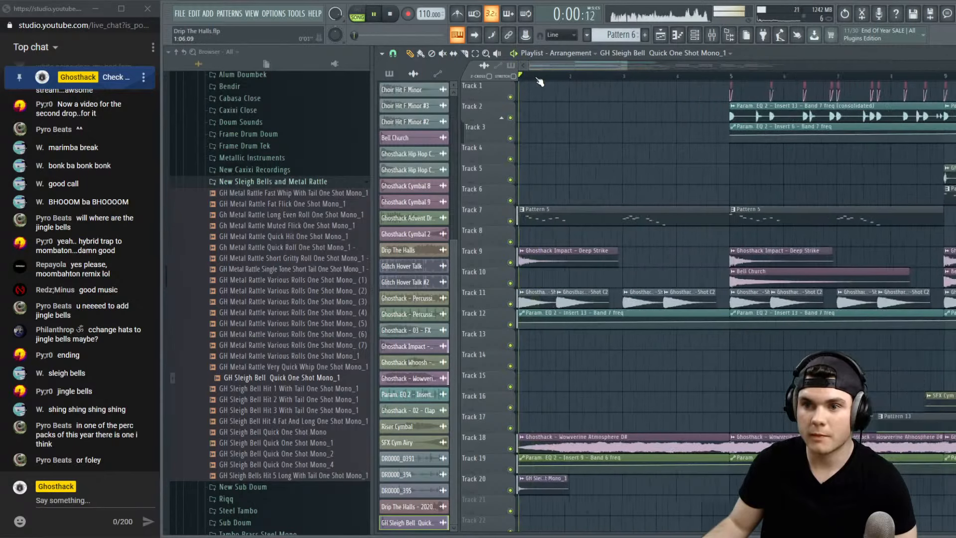
{"action": "key", "text": "space"}
Audition the GH Sleigh Bell hit one-shots in the New Sleigh Bells and Metal Rattle folder
{"action": "left_click", "coordinate": [310, 400]}
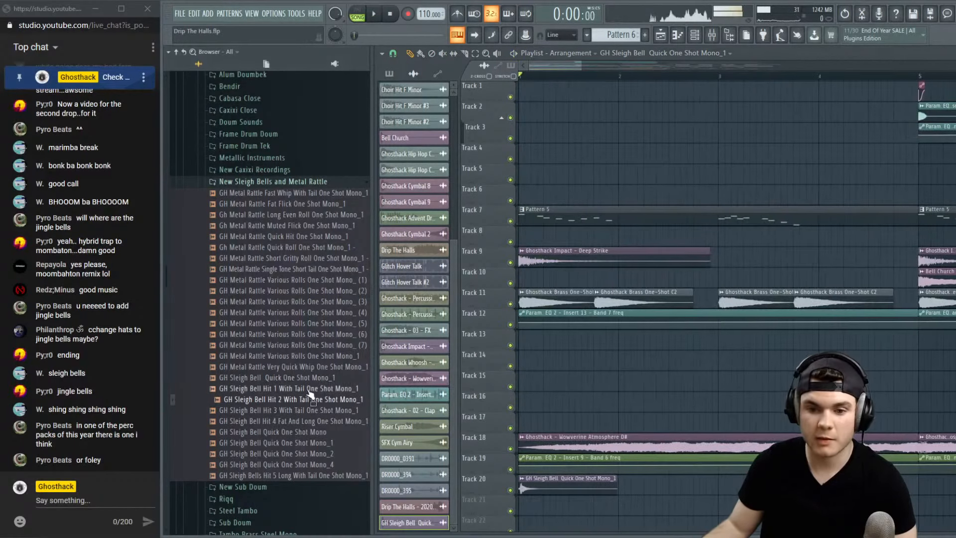
{"action": "left_click", "coordinate": [307, 380]}
{"action": "left_click", "coordinate": [307, 400]}
{"action": "left_click", "coordinate": [305, 410]}
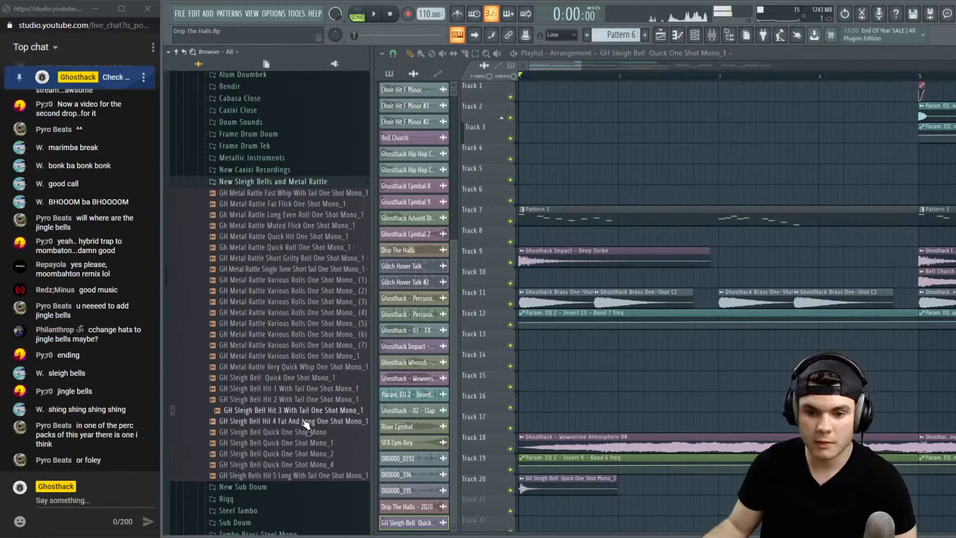
{"action": "left_click", "coordinate": [303, 421]}
Place the GH Sleigh Bell Hit 3 With Tail sample in bar 1 on Track 21 and solo Tracks 20 and 21
{"action": "left_click_drag", "start_coordinate": [306, 415], "coordinate": [540, 500]}
{"action": "right_click", "coordinate": [510, 490]}
{"action": "left_click", "coordinate": [511, 511]}
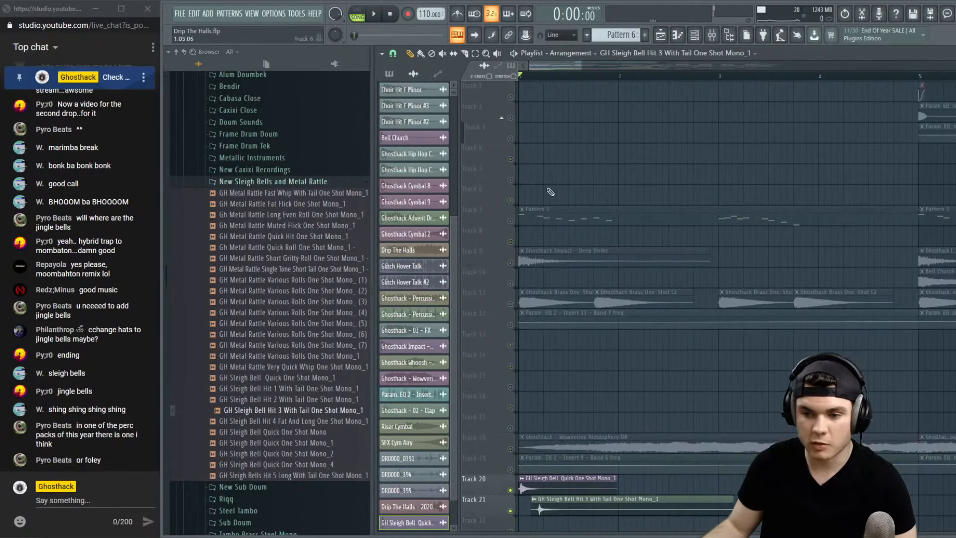
Shift the Hit 3 clip on Track 21 slightly later in bar 1 and play it against the Quick One Shot
{"action": "key", "text": "space"}
{"action": "scroll", "coordinate": [546, 78], "scroll_direction": "up", "scroll_amount": 4}
{"action": "scroll", "coordinate": [548, 79], "scroll_direction": "up", "scroll_amount": 1}
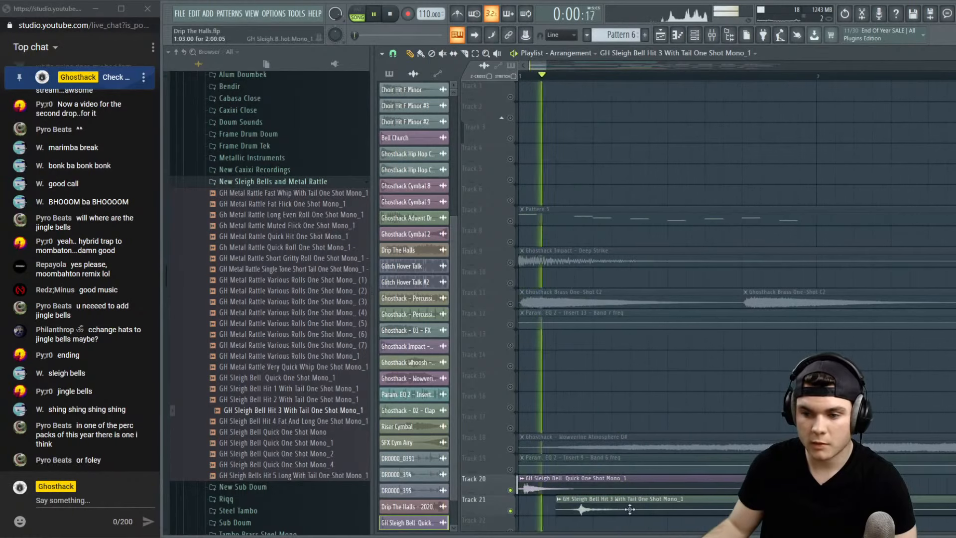
{"action": "left_click_drag", "start_coordinate": [583, 503], "coordinate": [640, 504]}
{"action": "key", "text": "space"}
{"action": "key", "text": "space"}
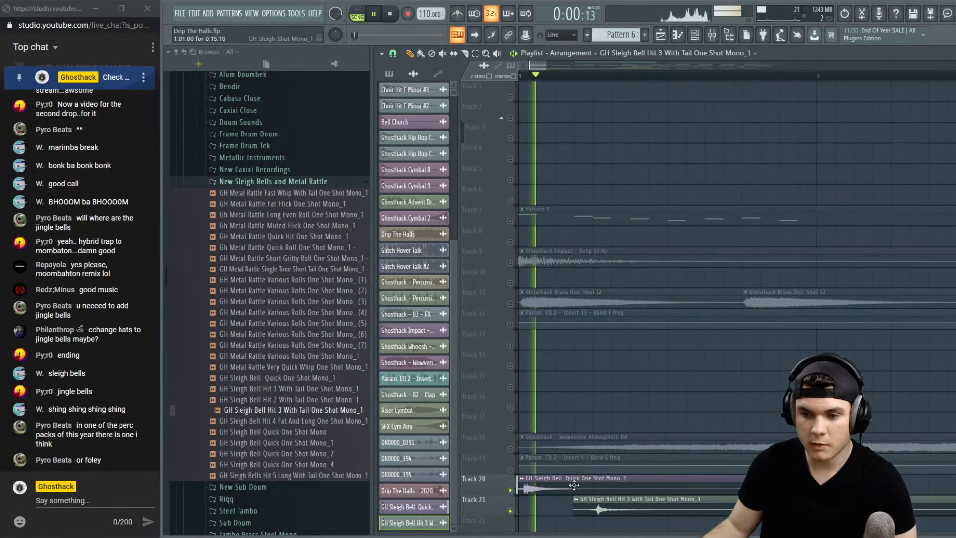
Add a second Quick One Shot clip on Track 20 and a second Hit 3 clip on Track 21 in the second half of bar 1
{"action": "key", "text": "space"}
{"action": "left_click", "coordinate": [557, 484]}
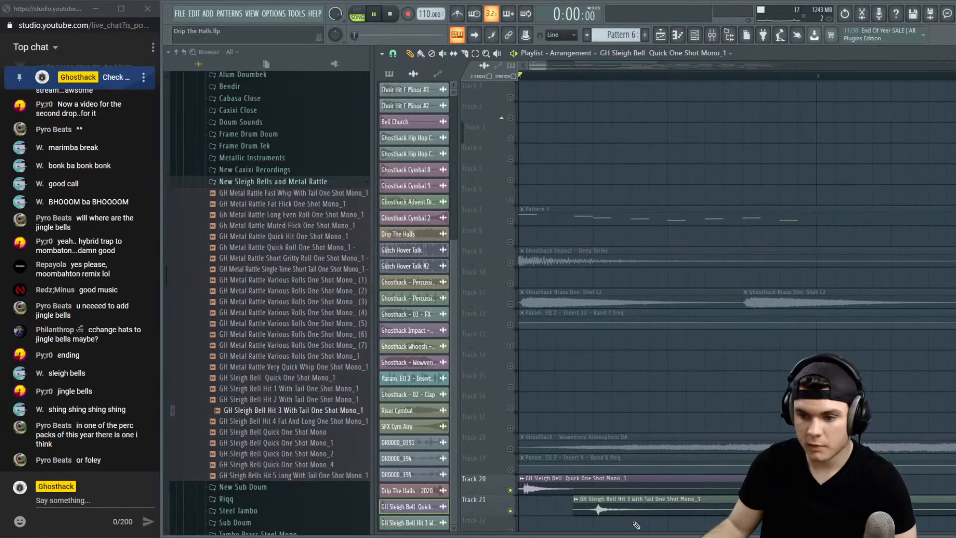
{"action": "left_click", "coordinate": [663, 484]}
{"action": "left_click_drag", "start_coordinate": [677, 476], "coordinate": [690, 474]}
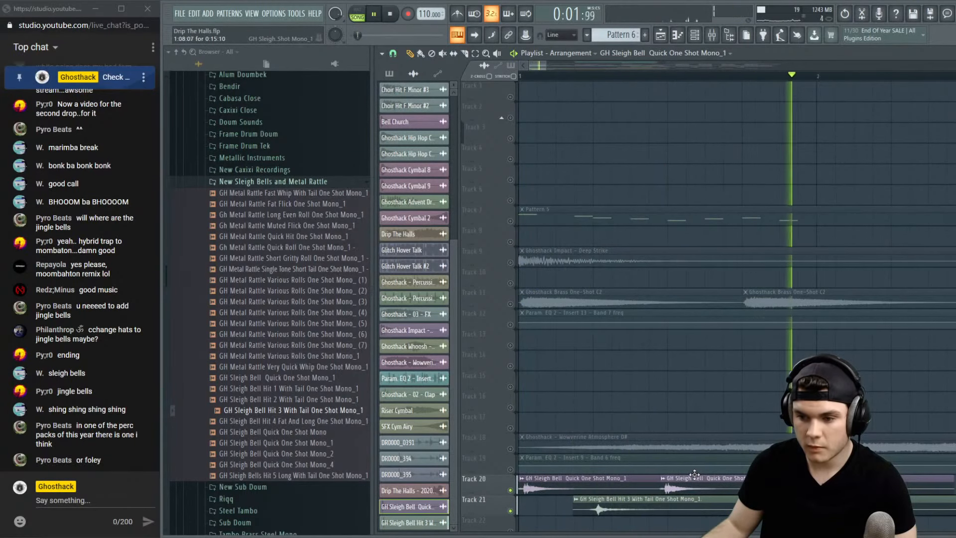
{"action": "key", "text": "space"}
{"action": "key", "text": "space"}
{"action": "scroll", "coordinate": [695, 77], "scroll_direction": "down", "scroll_amount": 3}
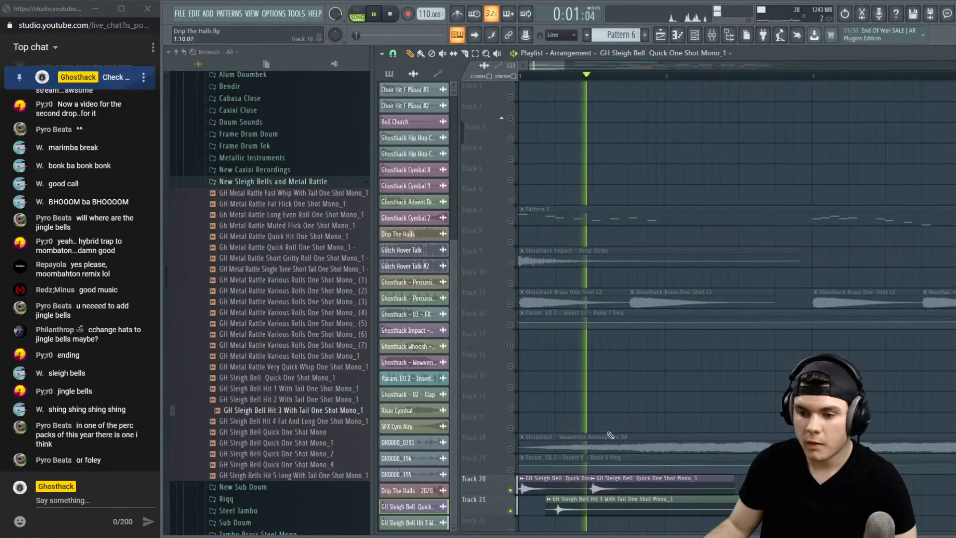
{"action": "key", "text": "space"}
{"action": "key", "text": "space"}
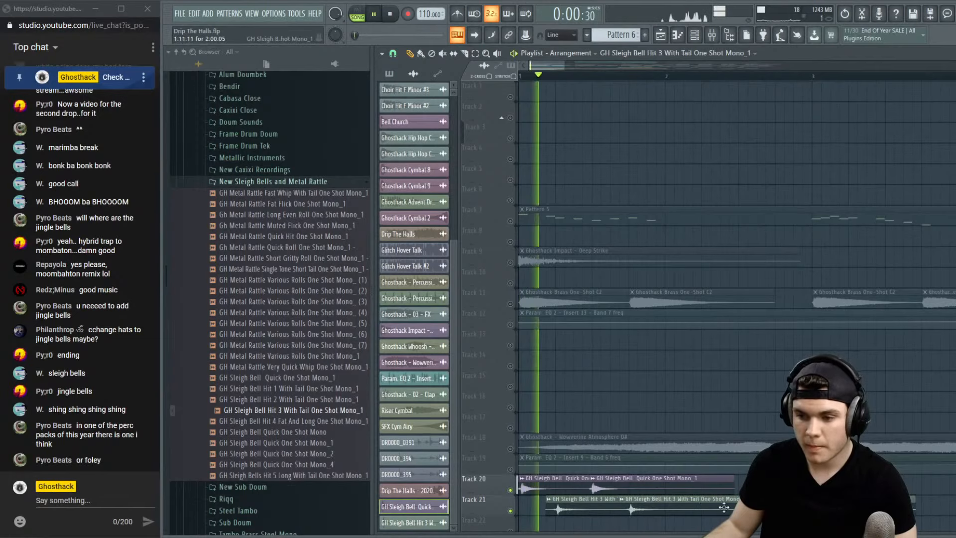
Duplicate the four sleigh bell clips on Tracks 20 and 21 into bar 2 and play the result
{"action": "left_click_drag", "start_coordinate": [733, 522], "coordinate": [588, 495]}
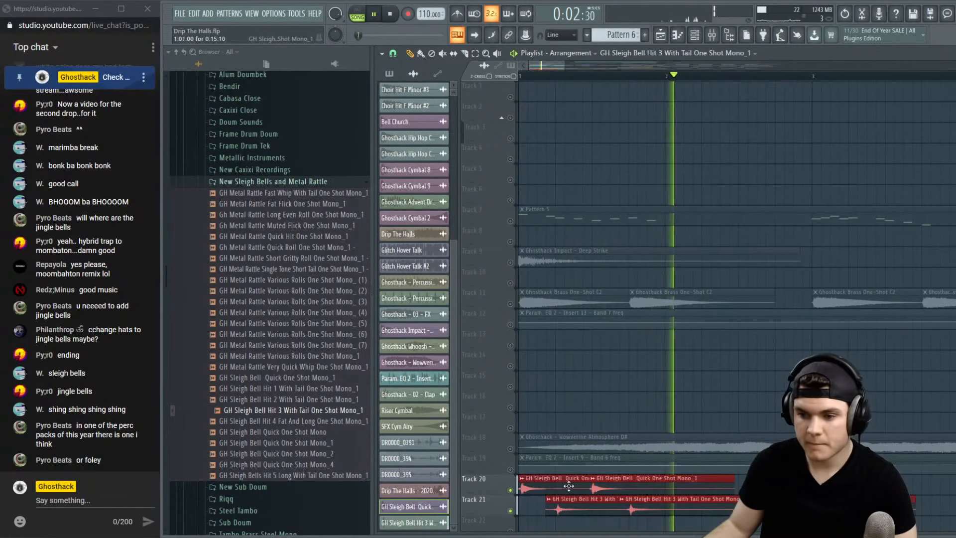
{"action": "key", "text": "ctrl+b"}
{"action": "key", "text": "space"}
{"action": "left_click_drag", "start_coordinate": [686, 485], "coordinate": [695, 484]}
{"action": "key", "text": "space"}
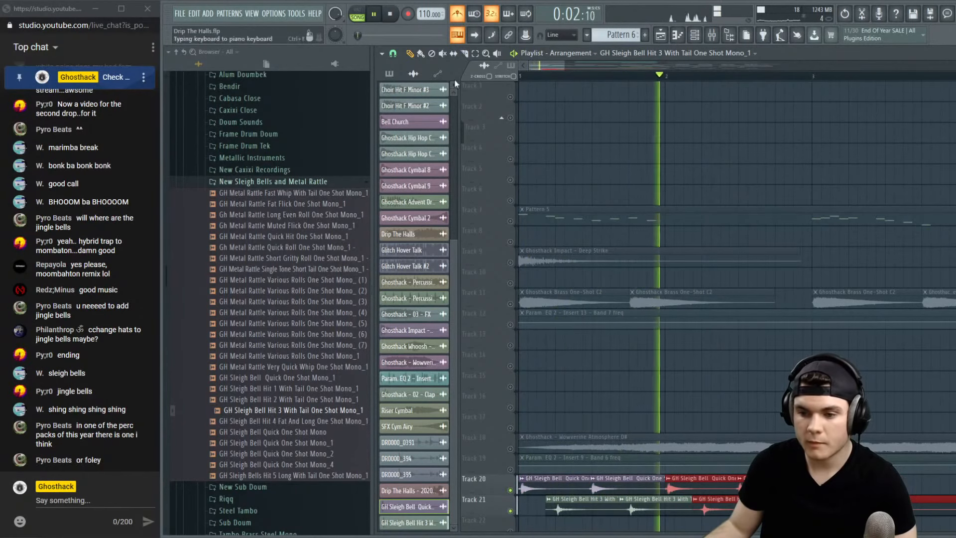
Align the second Quick One Shot clip of each bar on Track 20 to 1:09:00 and 2:09:00, checking against the metronome
{"action": "left_click", "coordinate": [663, 367], "text": "ctrl"}
{"action": "key", "text": "space"}
{"action": "mouse_move", "coordinate": [610, 487]}
{"action": "left_mouse_down"}
{"action": "mouse_move", "coordinate": [600, 406]}
{"action": "mouse_move", "coordinate": [604, 492]}
{"action": "left_mouse_up"}
{"action": "key", "text": "space"}
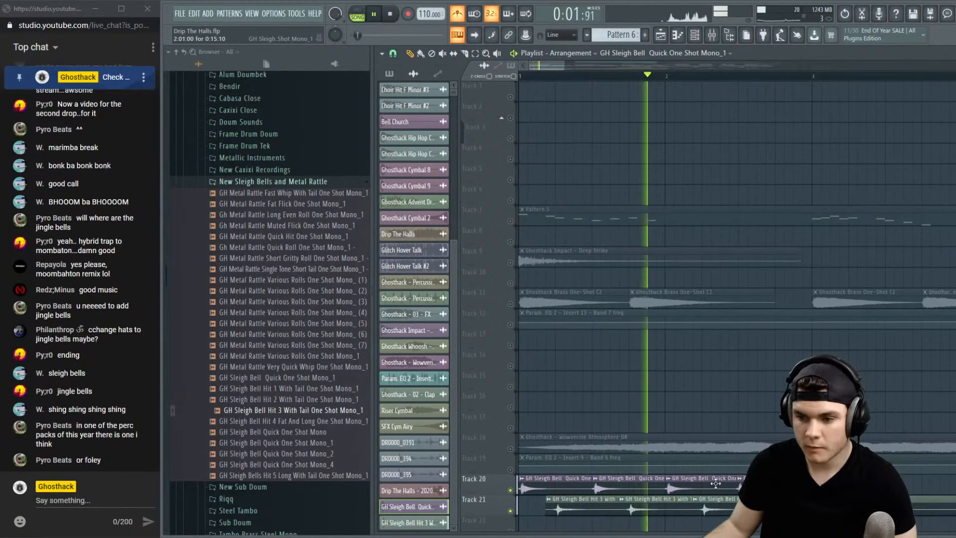
{"action": "left_click_drag", "start_coordinate": [793, 484], "coordinate": [795, 422]}
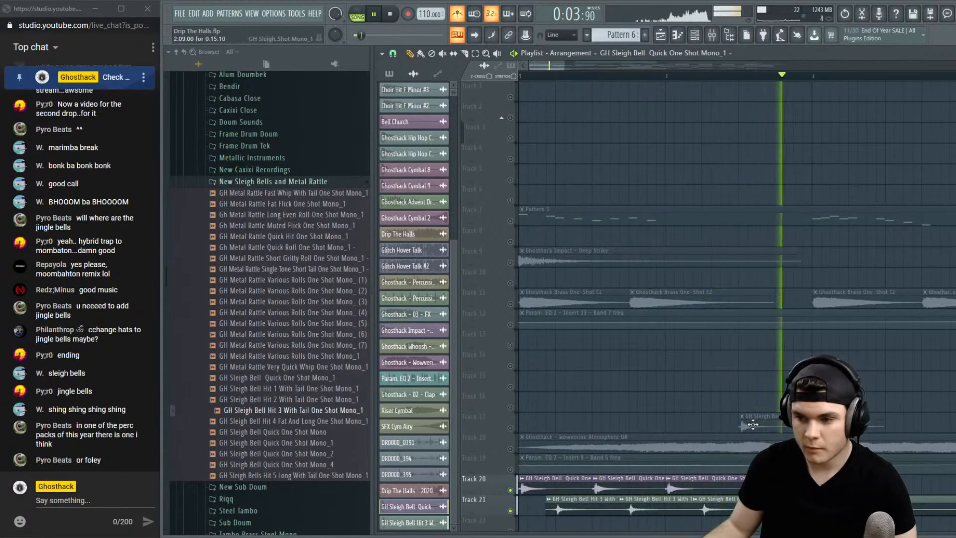
Move all Hit 3 clips on Track 21 together so the first one starts at 1:04:00, and play the pattern
{"action": "scroll", "coordinate": [722, 83], "scroll_direction": "down", "scroll_amount": 2}
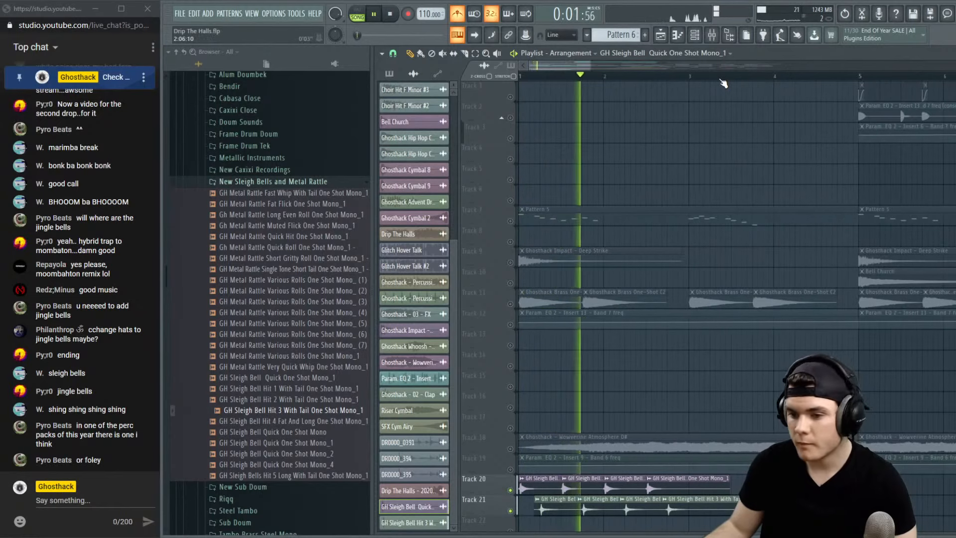
{"action": "left_click_drag", "start_coordinate": [691, 508], "coordinate": [563, 504]}
{"action": "key", "text": "space"}
{"action": "scroll", "coordinate": [533, 82], "scroll_direction": "up", "scroll_amount": 3}
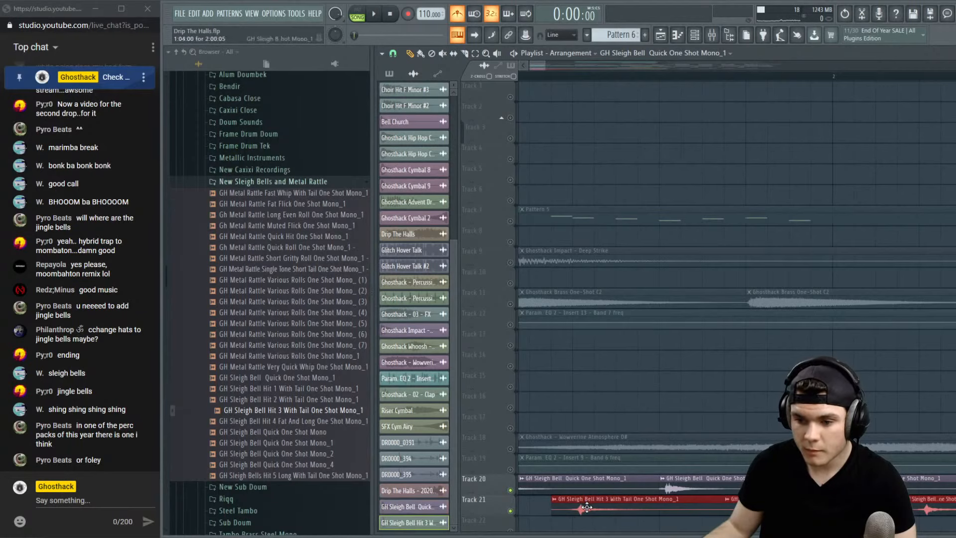
{"action": "key", "text": "space"}
{"action": "scroll", "coordinate": [603, 81], "scroll_direction": "down", "scroll_amount": 3}
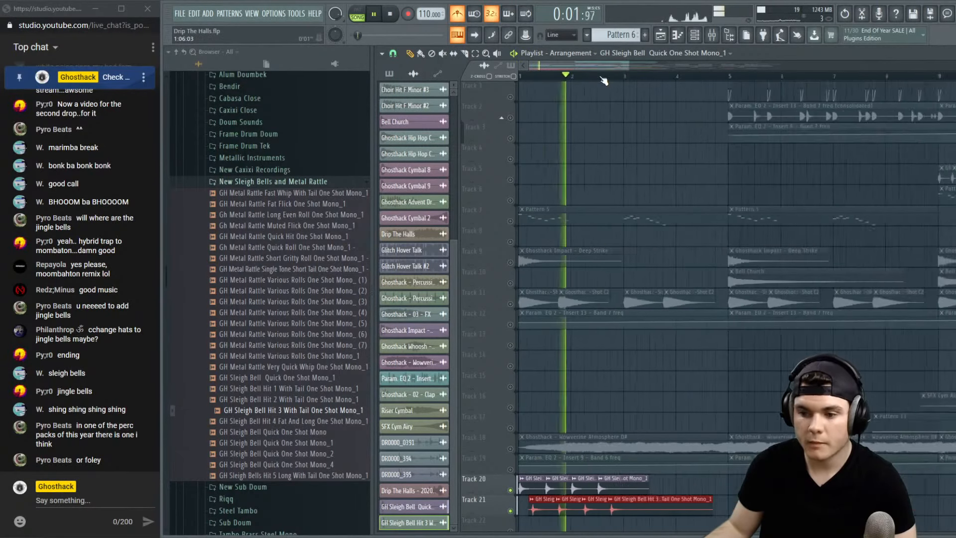
Re-enable all playlist tracks, turn off the metronome and play the intro with the sleigh bells
{"action": "scroll", "coordinate": [603, 81], "scroll_direction": "down", "scroll_amount": 2}
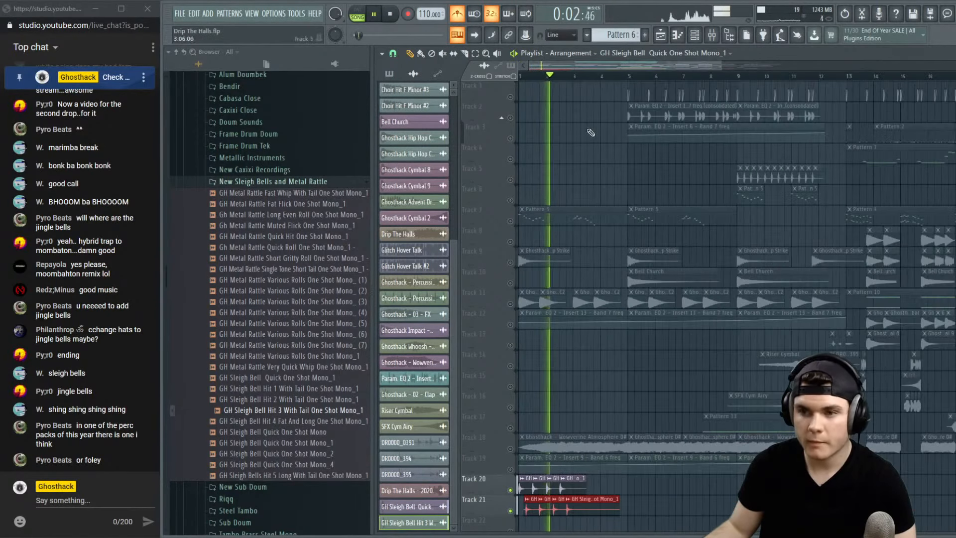
{"action": "right_click", "coordinate": [511, 284]}
{"action": "right_click", "coordinate": [511, 283]}
{"action": "key", "text": "space"}
{"action": "key", "text": "space"}
Duplicate the sleigh bell clips on Tracks 20 and 21 into bars 3 and 4, and copy the four-bar pattern to bars 5 to 8
{"action": "left_click_drag", "start_coordinate": [642, 505], "coordinate": [629, 486]}
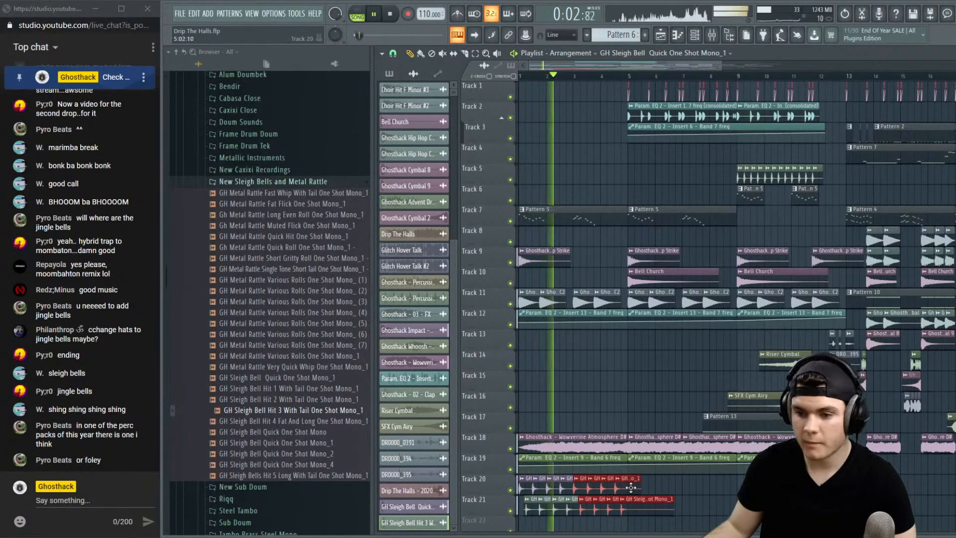
{"action": "left_click_drag", "start_coordinate": [722, 514], "coordinate": [521, 479]}
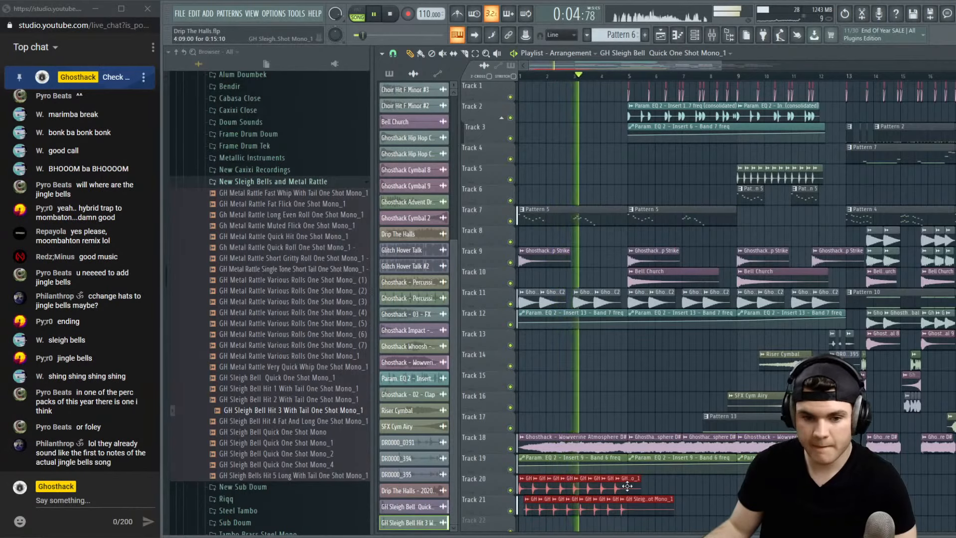
{"action": "key", "text": "ctrl+b"}
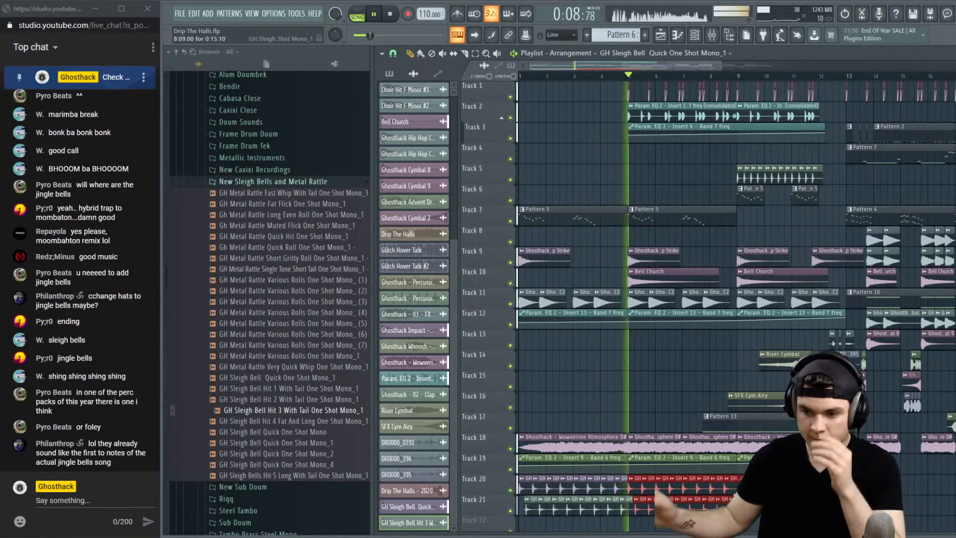
{"action": "key", "text": "space"}
Route the Quick One Shot and Hit 3 sleigh bell samples to the empty mixer track Insert 19
{"action": "left_click", "coordinate": [712, 36]}
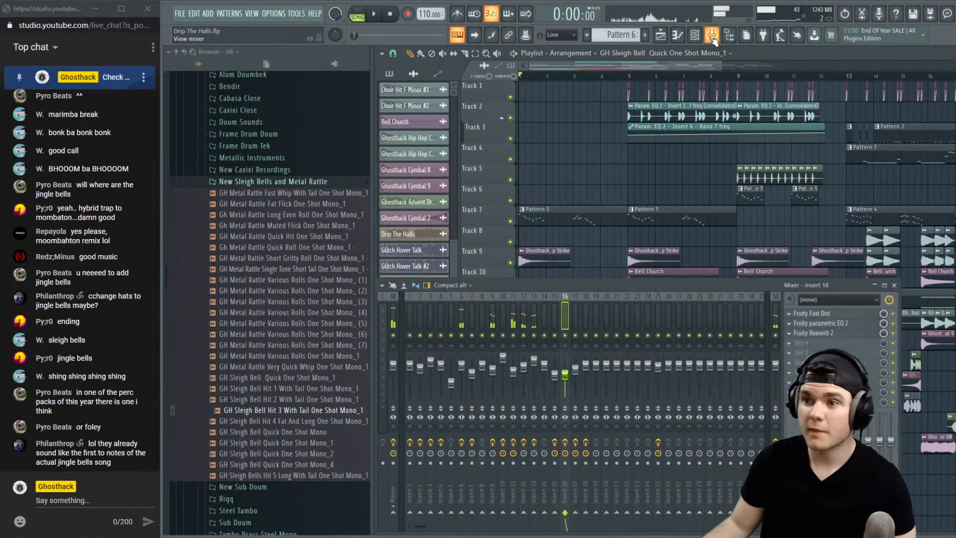
{"action": "left_click", "coordinate": [597, 319]}
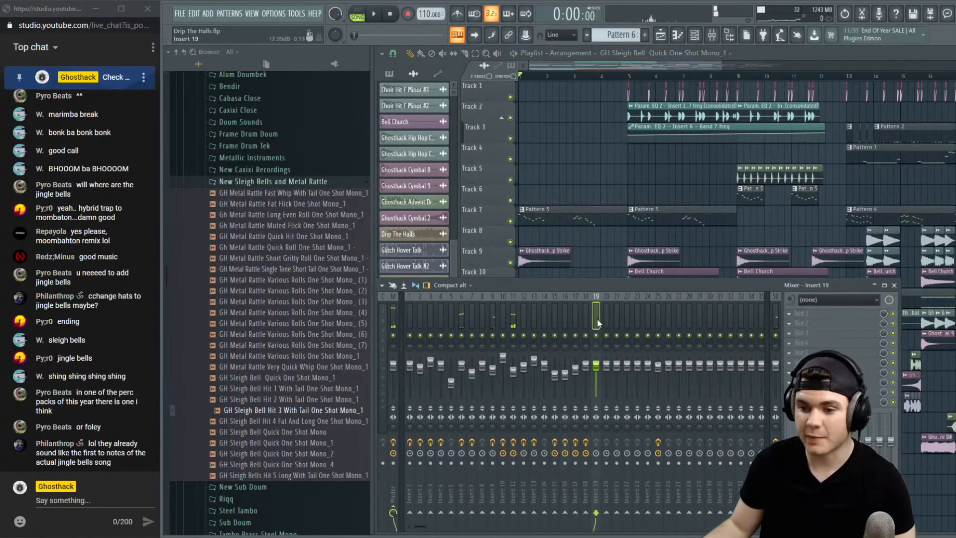
{"action": "key", "text": "F9"}
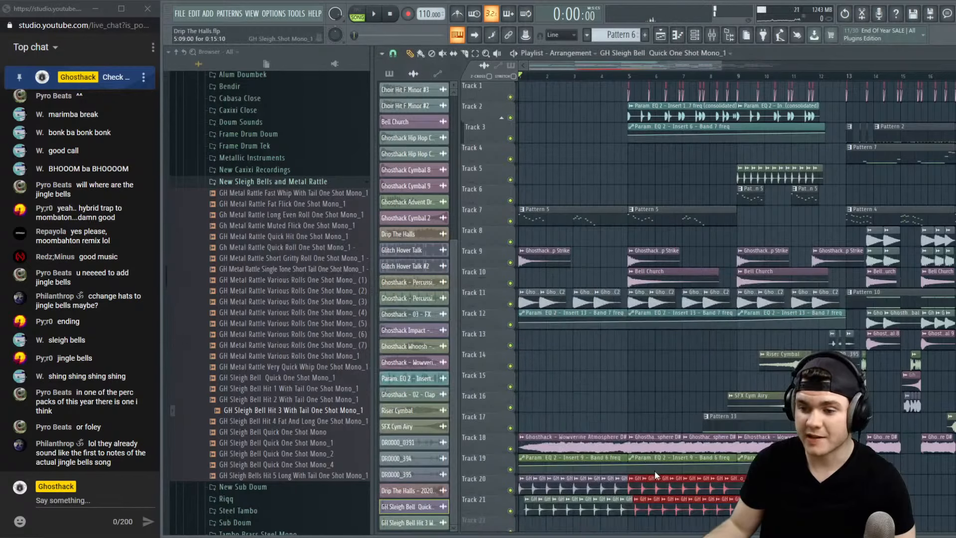
{"action": "double_click", "coordinate": [656, 476]}
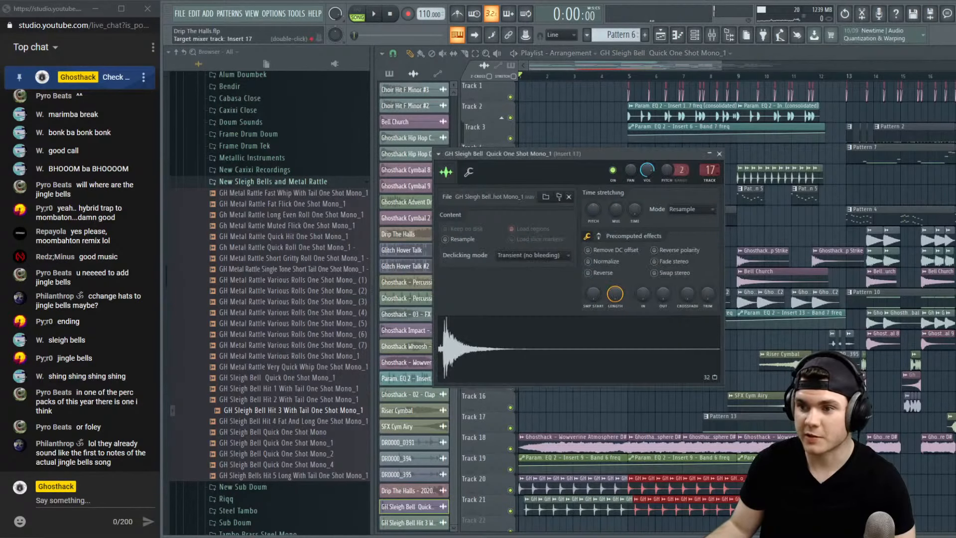
{"action": "left_click", "coordinate": [742, 508]}
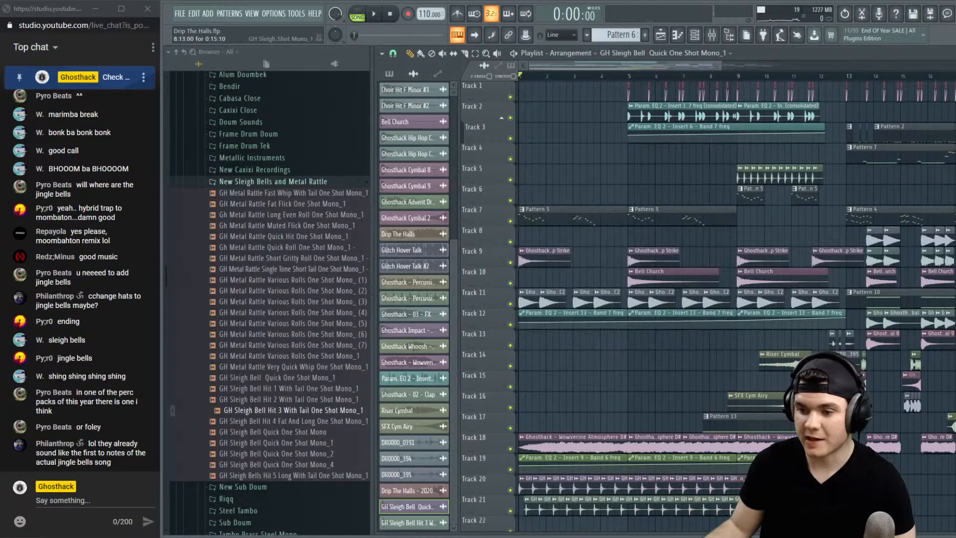
{"action": "double_click", "coordinate": [740, 508]}
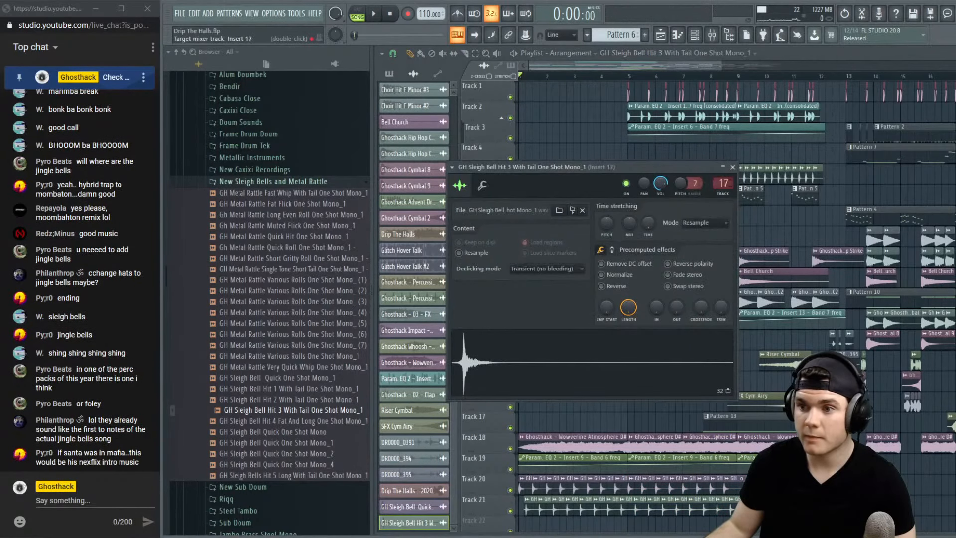
{"action": "key", "text": "space"}
{"action": "left_click", "coordinate": [733, 168]}
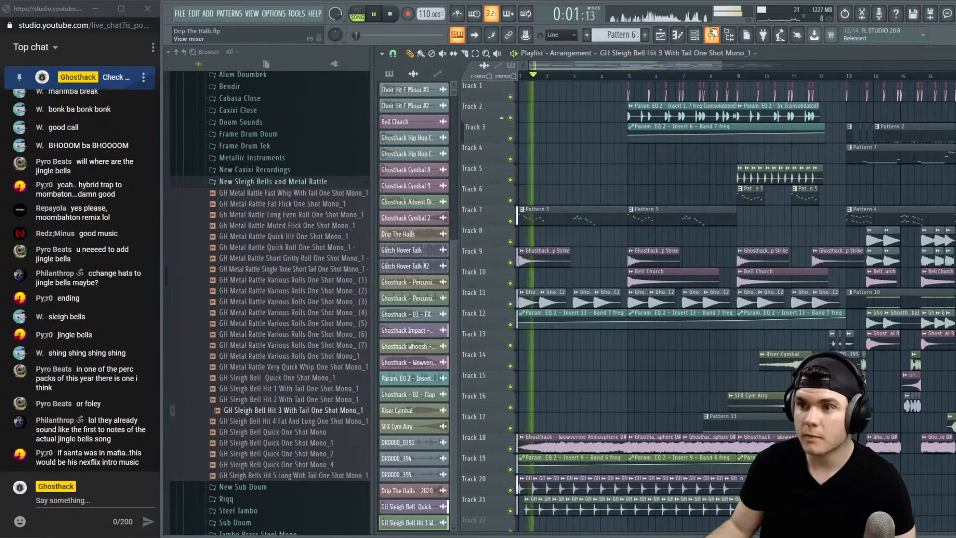
Load Fruity Delay 3 in the first effect slot of Insert 19 and set its output tone to 100%
{"action": "key", "text": "F9"}
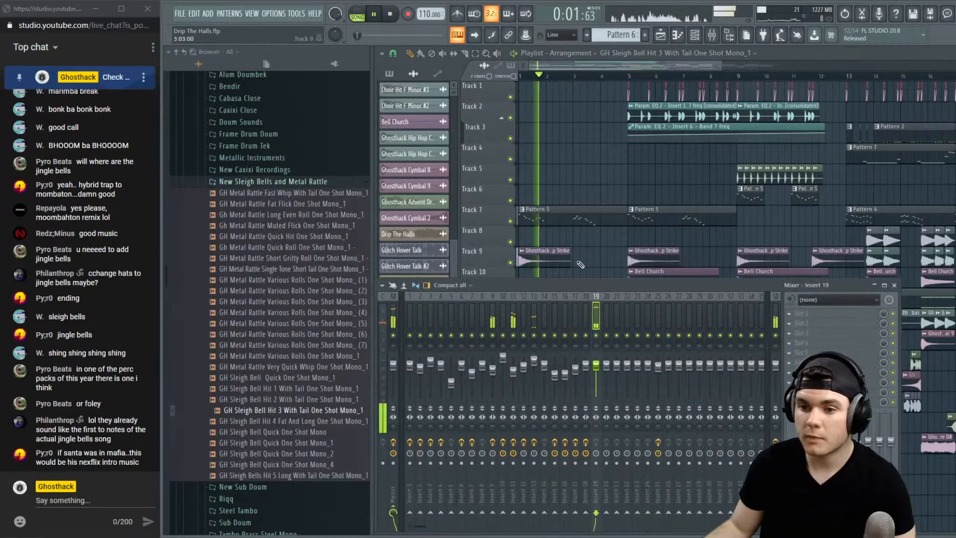
{"action": "left_click", "coordinate": [790, 313]}
{"action": "mouse_move", "coordinate": [803, 304]}
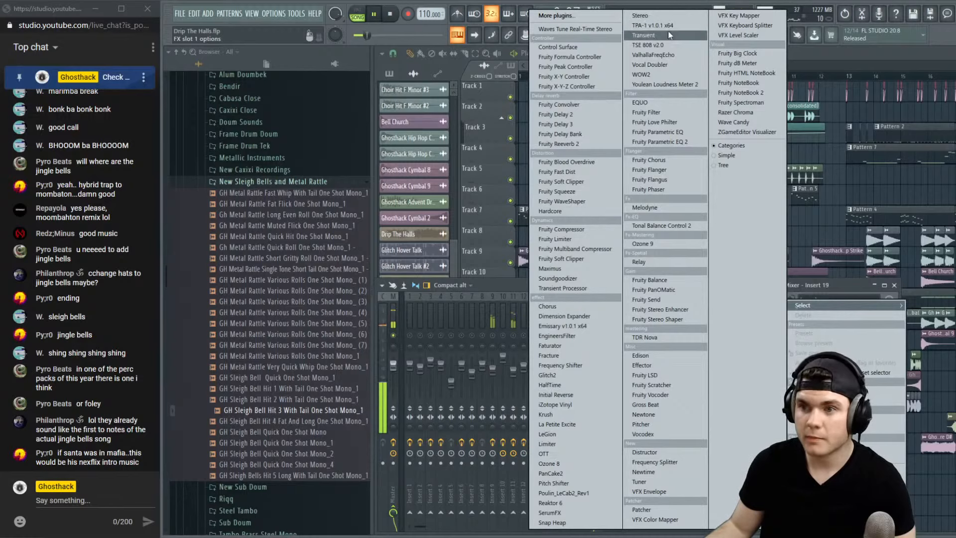
{"action": "left_click", "coordinate": [573, 125]}
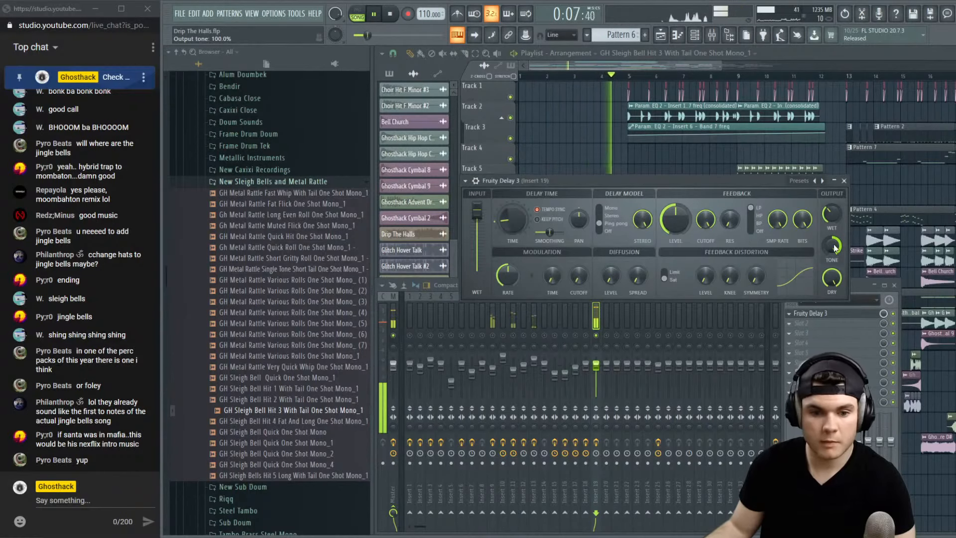
{"action": "left_click", "coordinate": [844, 180]}
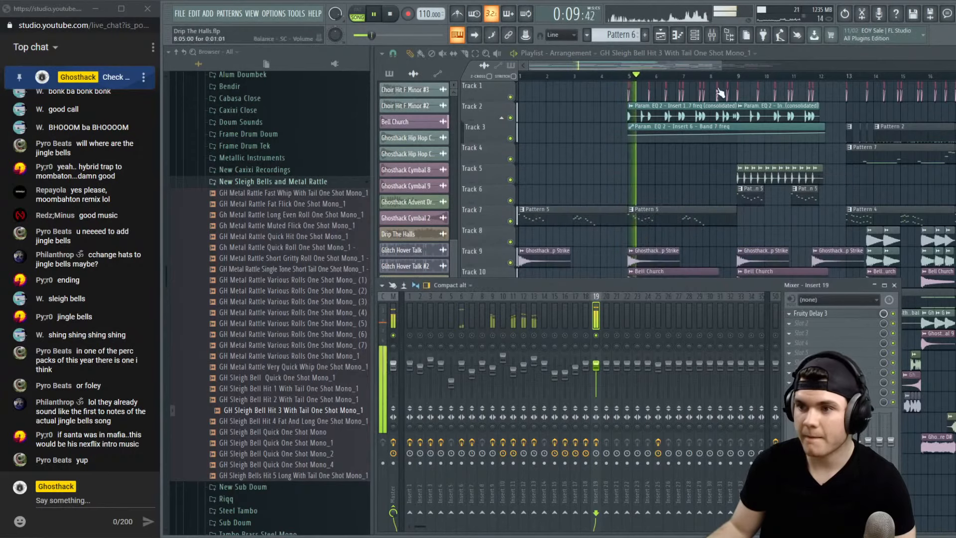
Open the channel settings of the Quick One Shot and Hit 3 sleigh bell samples and check them against the playing intro
{"action": "key", "text": "F9"}
{"action": "key", "text": "space"}
{"action": "double_click", "coordinate": [535, 483]}
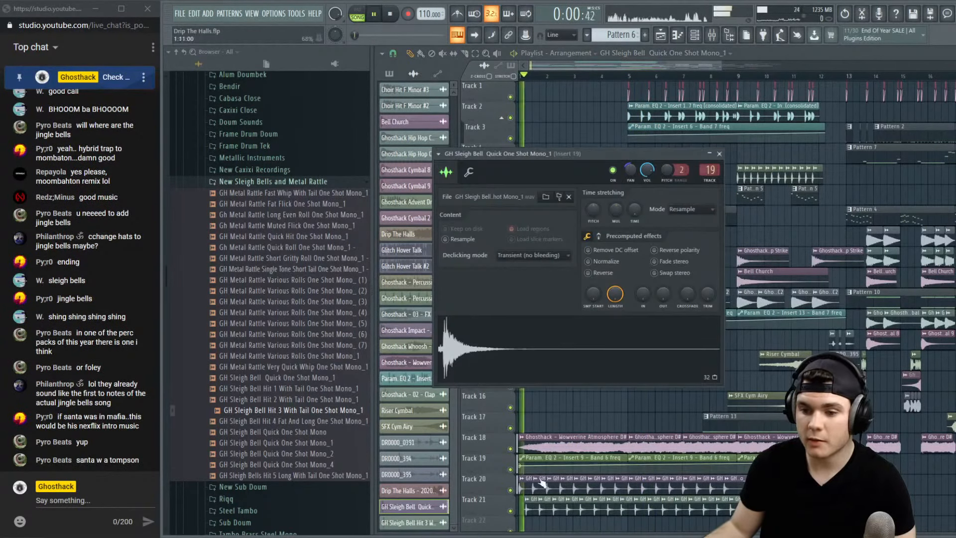
{"action": "double_click", "coordinate": [544, 500]}
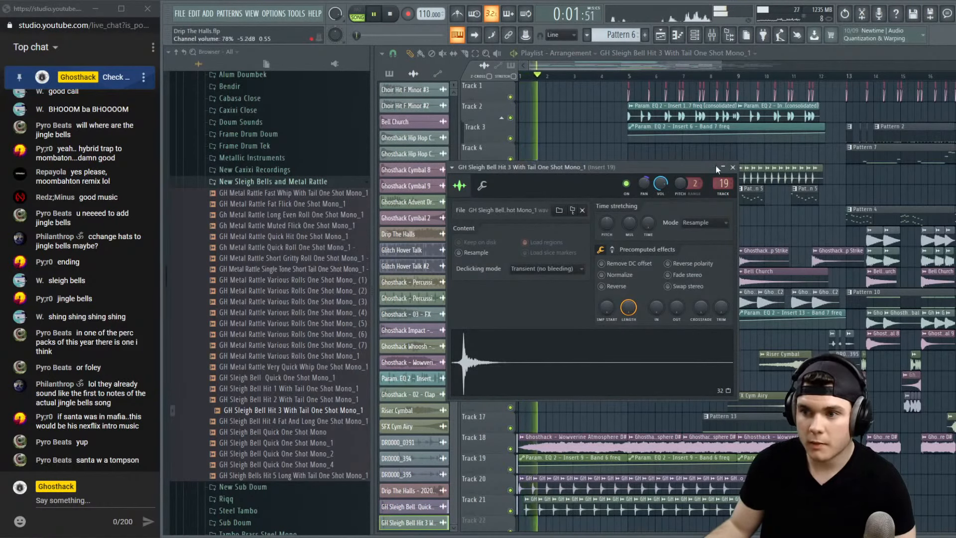
{"action": "left_click", "coordinate": [733, 167]}
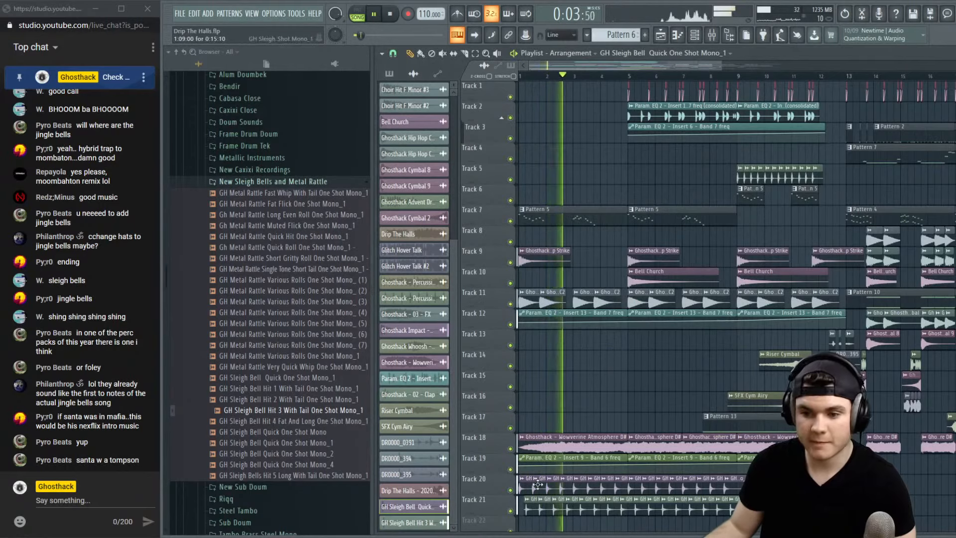
{"action": "double_click", "coordinate": [647, 196]}
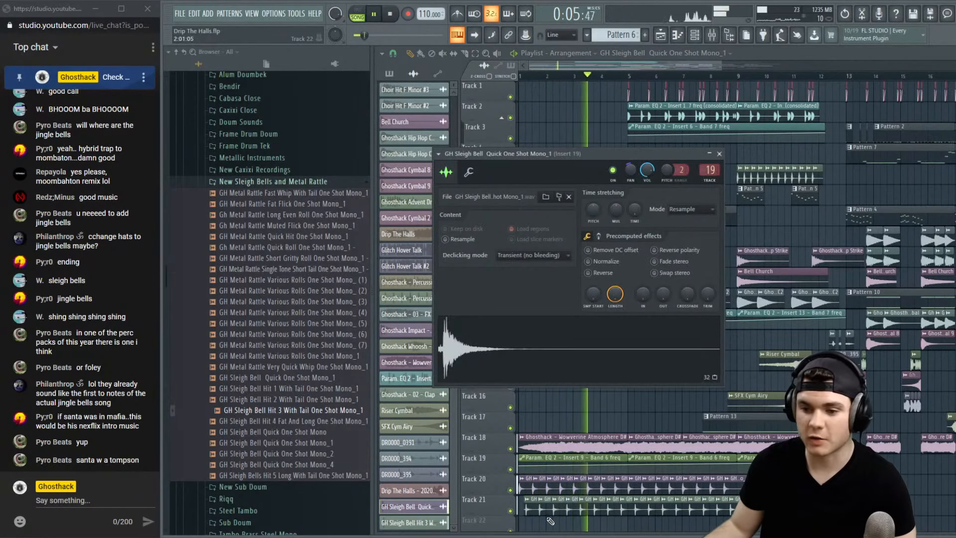
{"action": "left_click", "coordinate": [548, 510]}
{"action": "double_click", "coordinate": [548, 509]}
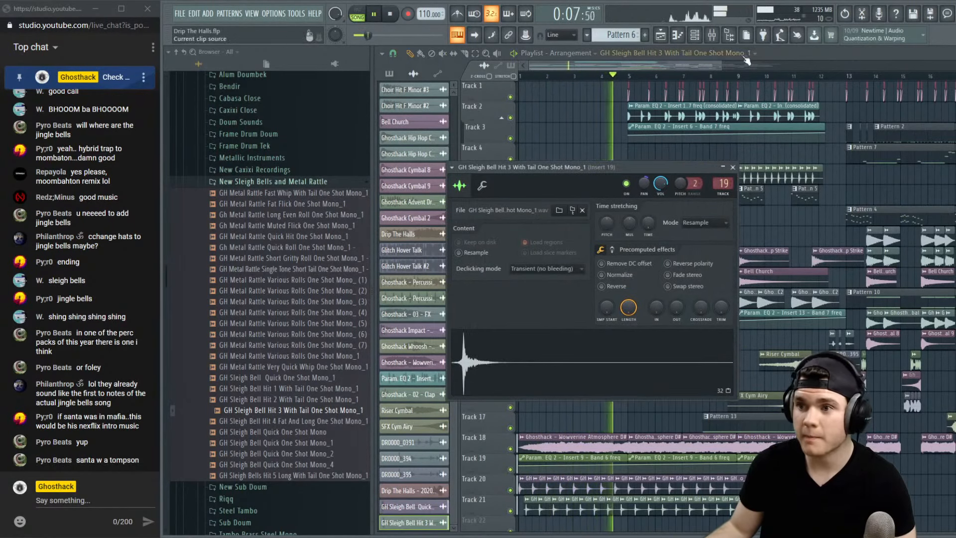
Load Fruity Reeverb 2 in the second effect slot of Insert 19 and raise its wet level
{"action": "left_click", "coordinate": [728, 36]}
{"action": "left_click", "coordinate": [803, 319]}
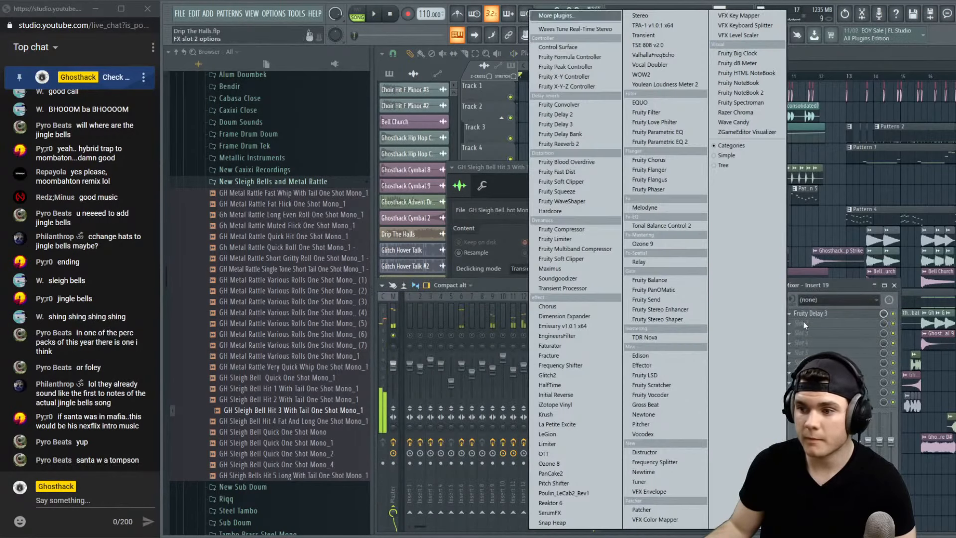
{"action": "left_click", "coordinate": [563, 144]}
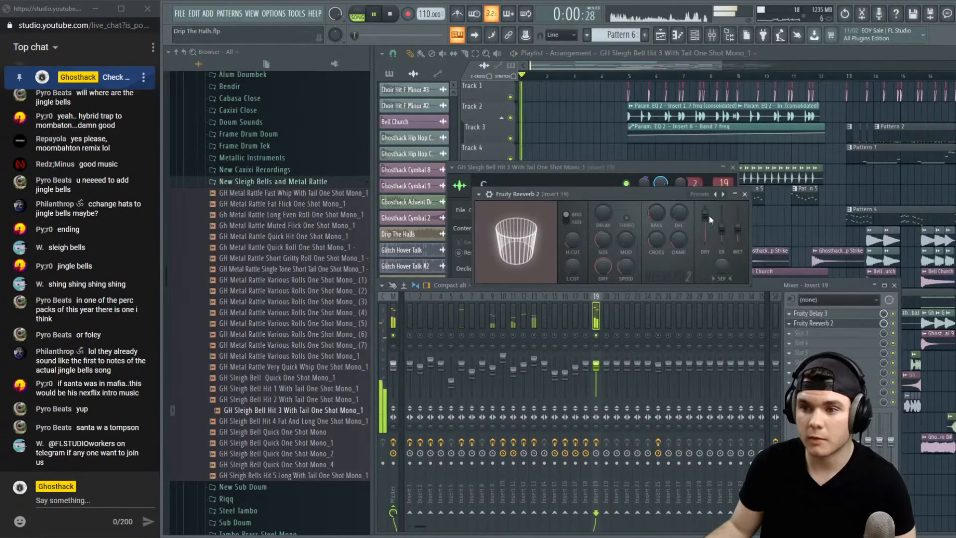
{"action": "left_click_drag", "start_coordinate": [737, 226], "coordinate": [738, 215]}
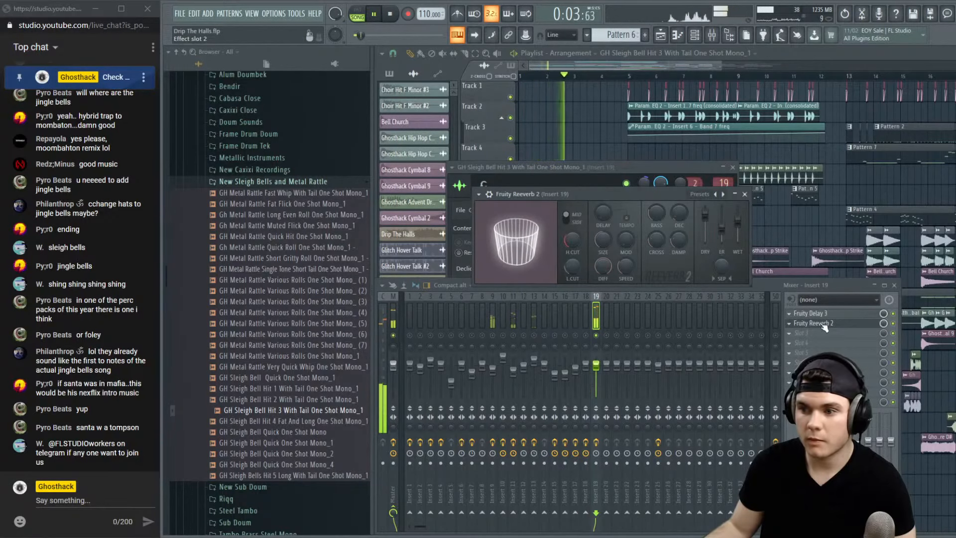
Load Fruity Parametric EQ 2 in Insert 19's third slot, lower the band 7 high shelf and dip the high mids with band 6
{"action": "left_click", "coordinate": [806, 334]}
{"action": "left_click", "coordinate": [686, 142]}
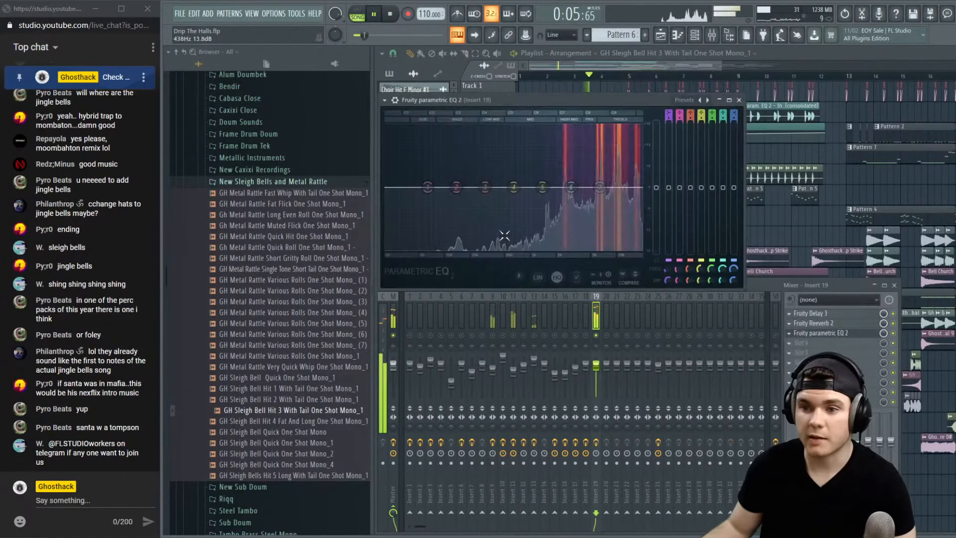
{"action": "key", "text": "space"}
{"action": "left_click_drag", "start_coordinate": [600, 187], "coordinate": [629, 204]}
{"action": "key", "text": "space"}
{"action": "scroll", "coordinate": [568, 165], "scroll_direction": "down", "scroll_amount": 5}
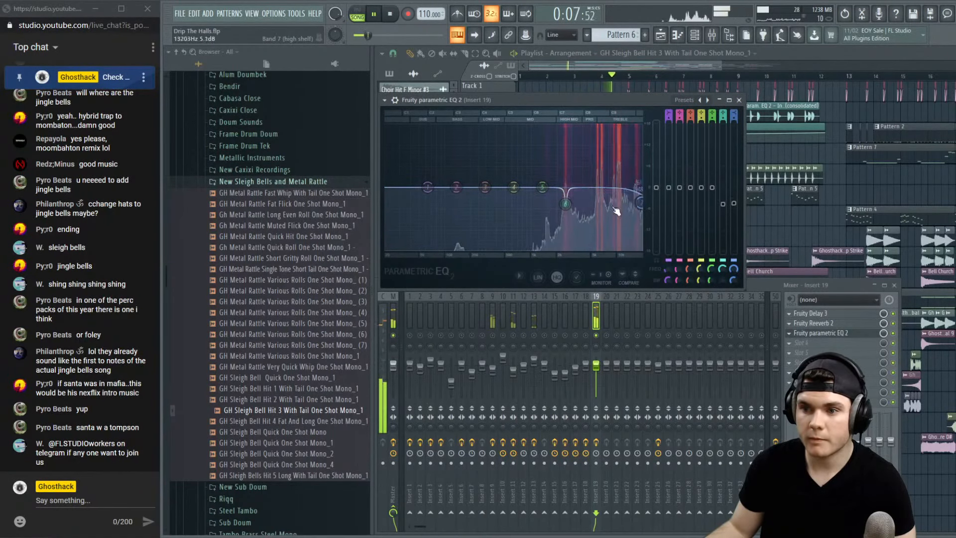
Deepen the narrow high-mid cut in the sleigh bell EQ and roll off the low end with band 1
{"action": "left_click_drag", "start_coordinate": [513, 188], "coordinate": [565, 229]}
{"action": "right_click", "coordinate": [596, 181]}
{"action": "left_click", "coordinate": [608, 191]}
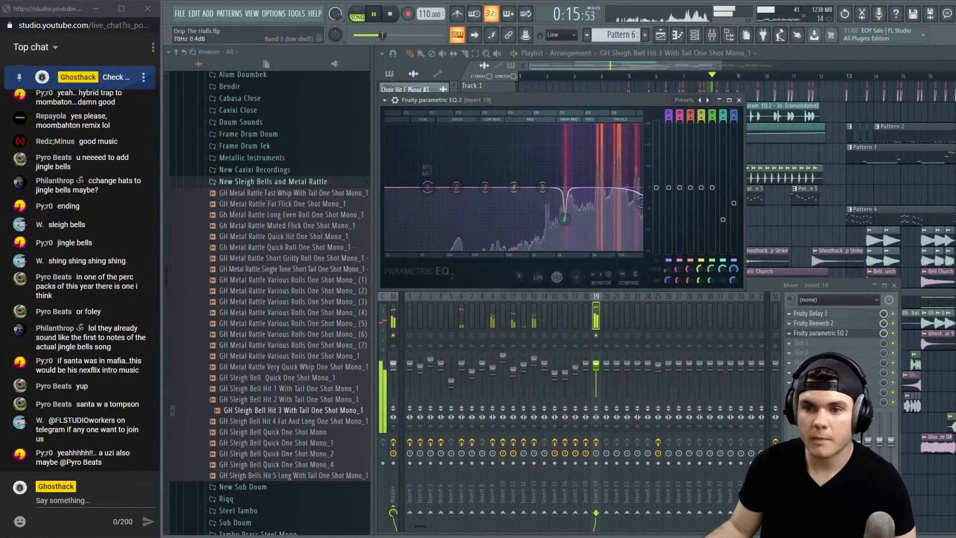
{"action": "left_click_drag", "start_coordinate": [428, 187], "coordinate": [516, 250]}
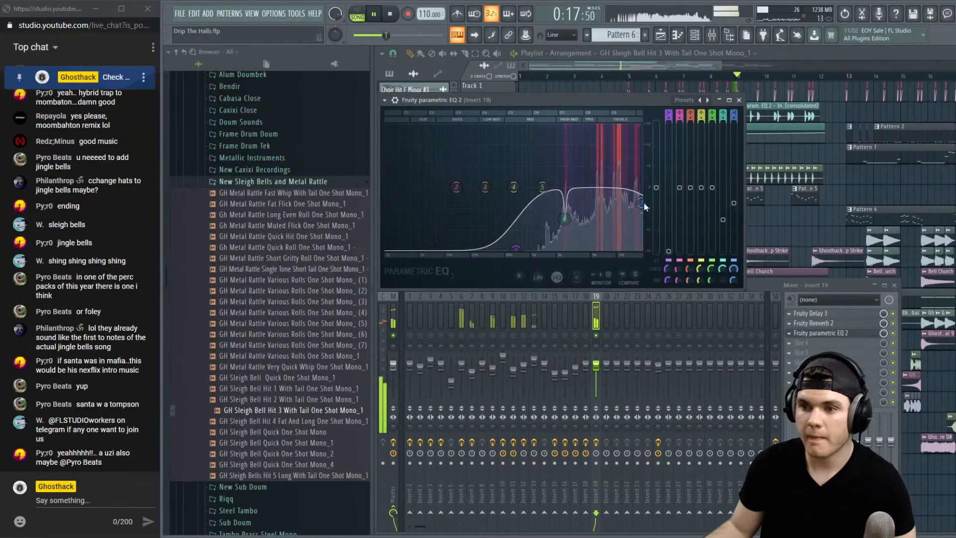
Close the EQ, unsolo Insert 19 and lower its volume to 74% against the full mix
{"action": "left_click", "coordinate": [821, 333]}
{"action": "key", "text": "space"}
{"action": "right_click", "coordinate": [596, 335]}
{"action": "key", "text": "space"}
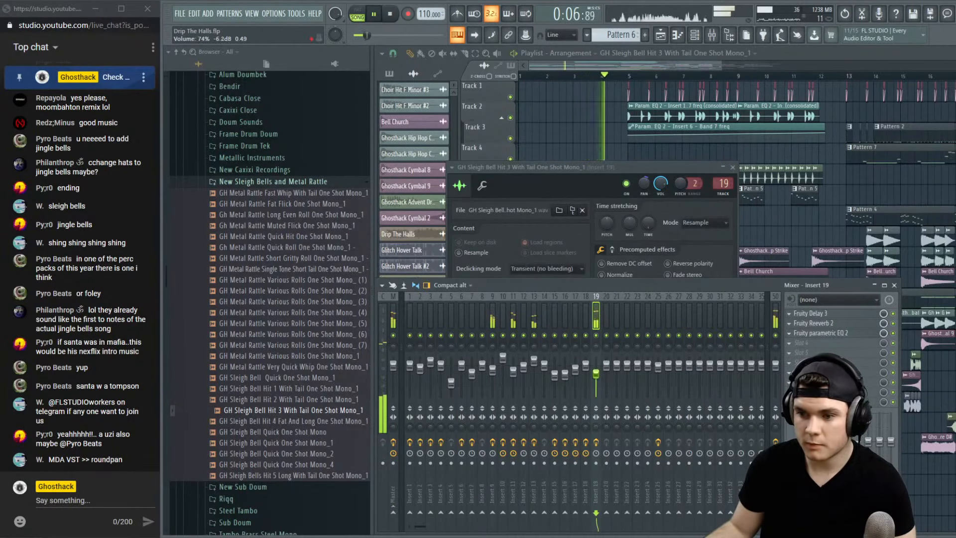
Review Fruity Reeverb 2 on Insert 19 and set the output wet of Fruity Delay 3 to 36.8%
{"action": "left_click", "coordinate": [826, 325]}
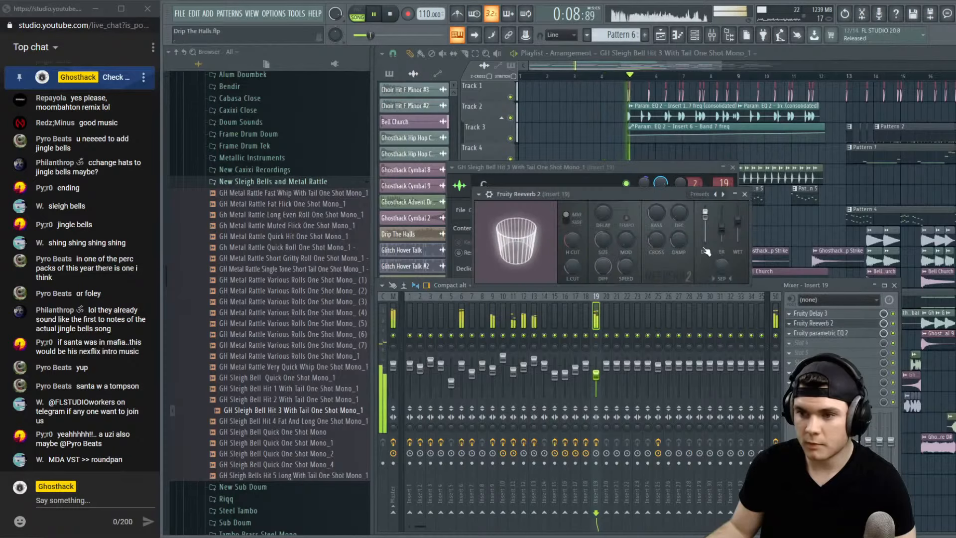
{"action": "left_click", "coordinate": [851, 313]}
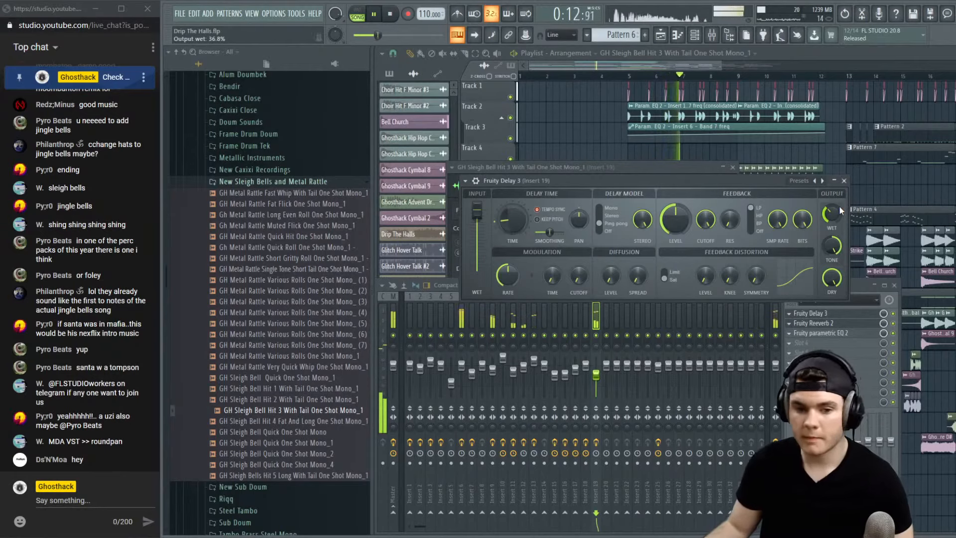
{"action": "left_click", "coordinate": [844, 181]}
{"action": "left_click", "coordinate": [777, 55]}
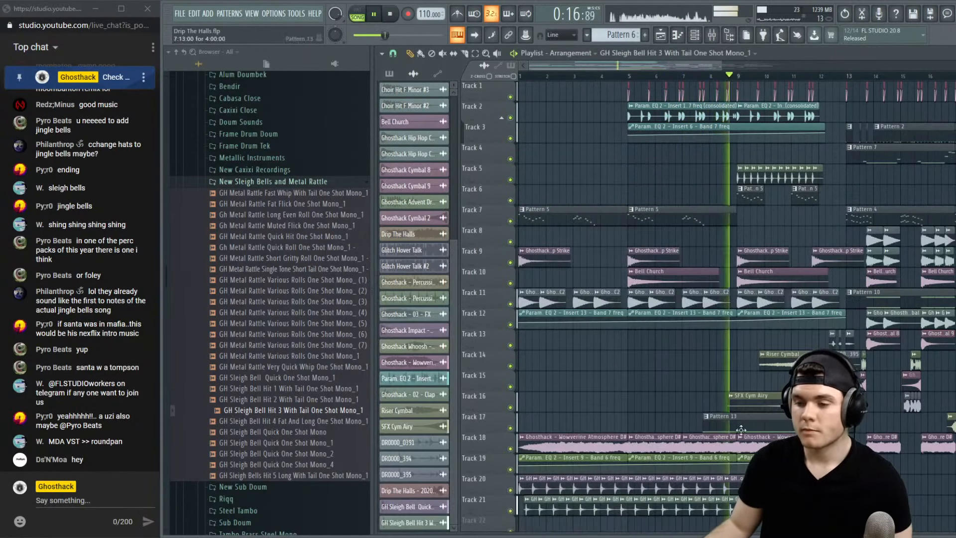
Copy the sleigh bell clips on Tracks 20 and 21 into bars 9 to 12 and play the section ahead
{"action": "left_click_drag", "start_coordinate": [753, 517], "coordinate": [667, 487]}
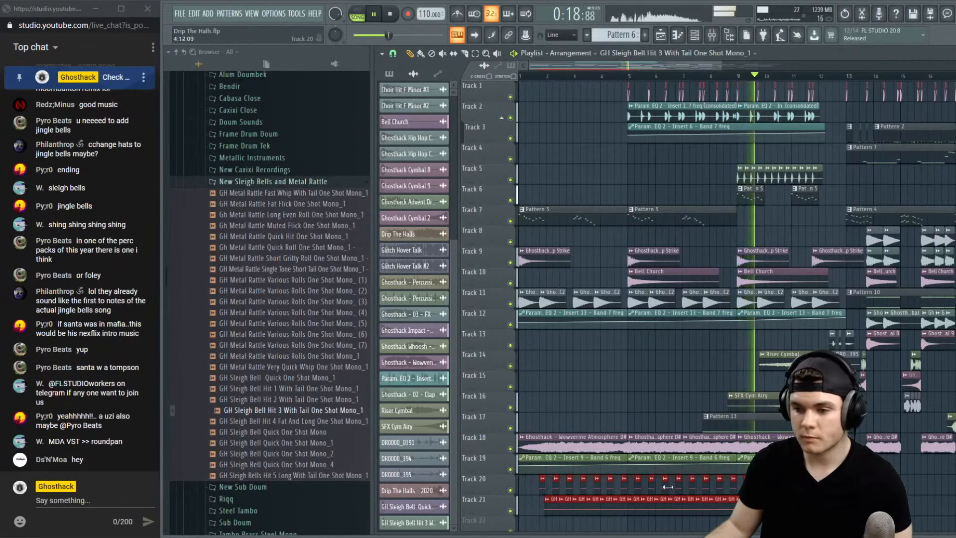
{"action": "left_click_drag", "start_coordinate": [541, 488], "coordinate": [840, 498]}
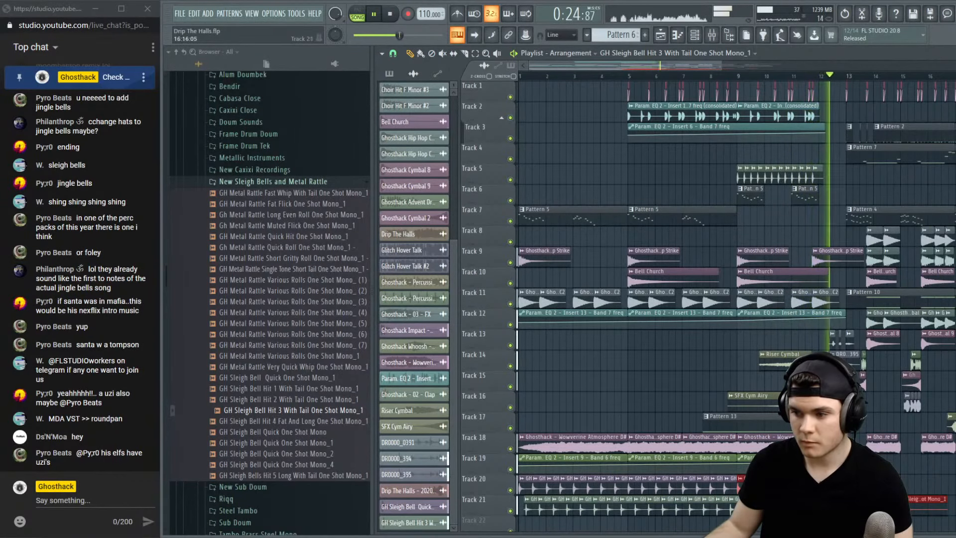
{"action": "left_click", "coordinate": [789, 77]}
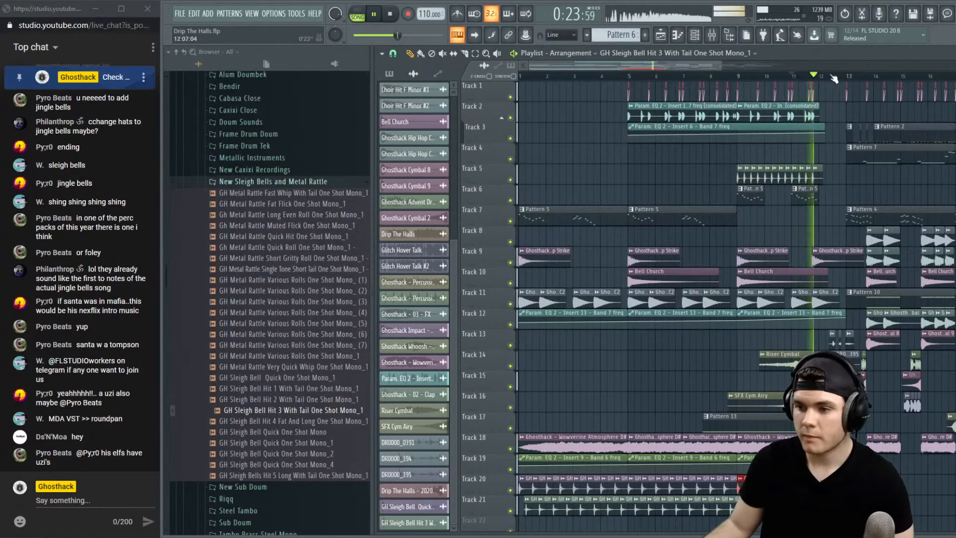
{"action": "scroll", "coordinate": [834, 79], "scroll_direction": "down", "scroll_amount": 2}
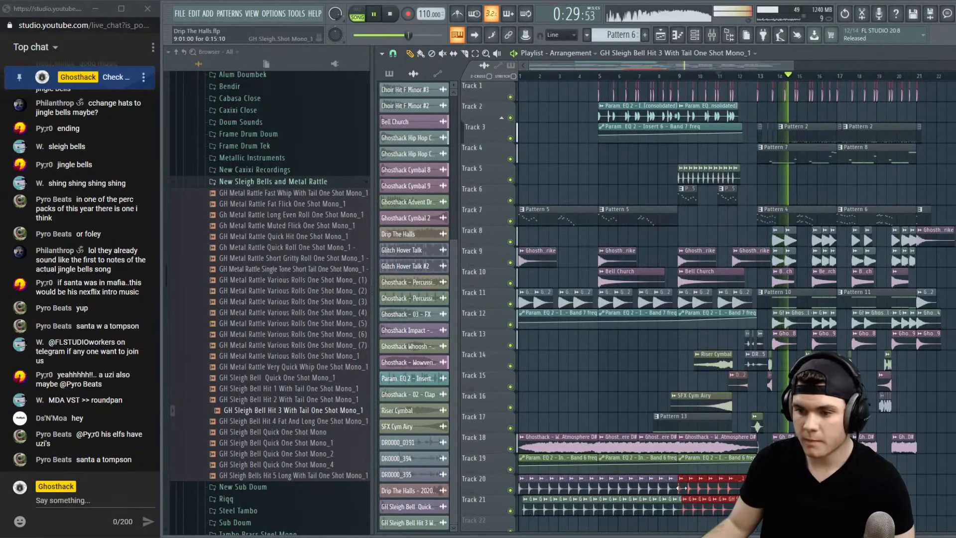
{"action": "key", "text": "space"}
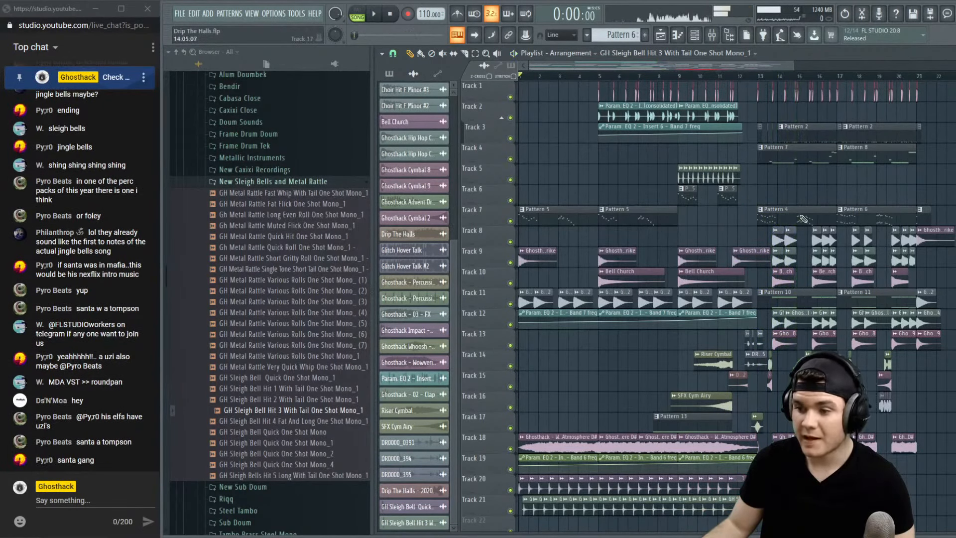
Place copied sleigh bell clips on Tracks 20 and 21 from the middle of bar 13 and play the drop
{"action": "left_click", "coordinate": [759, 77]}
{"action": "key", "text": "space"}
{"action": "scroll", "coordinate": [758, 78], "scroll_direction": "up", "scroll_amount": 4}
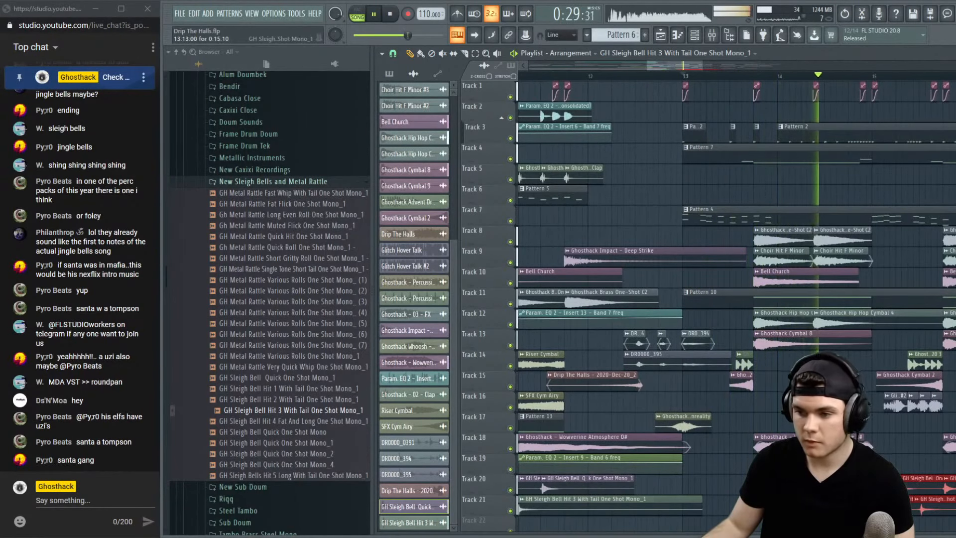
{"action": "key", "text": "space"}
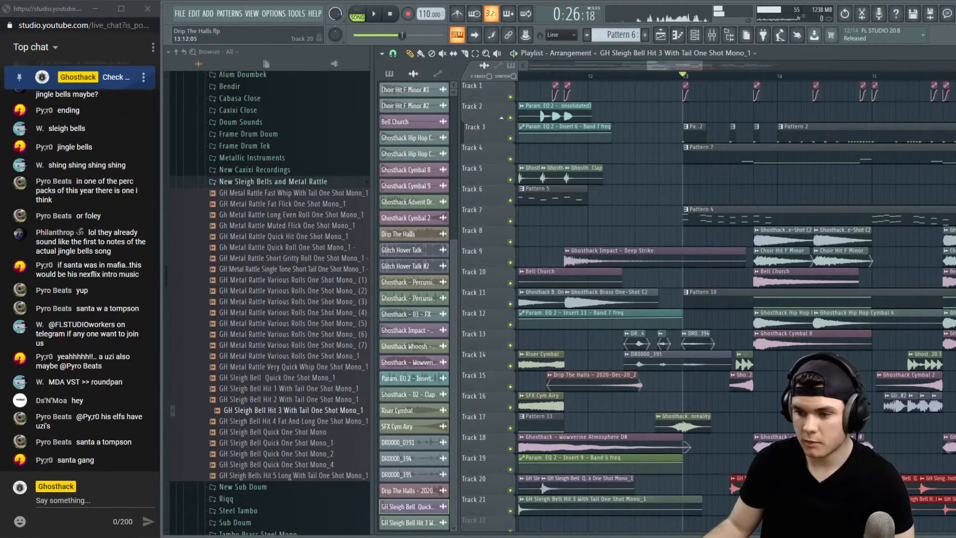
{"action": "key", "text": "space"}
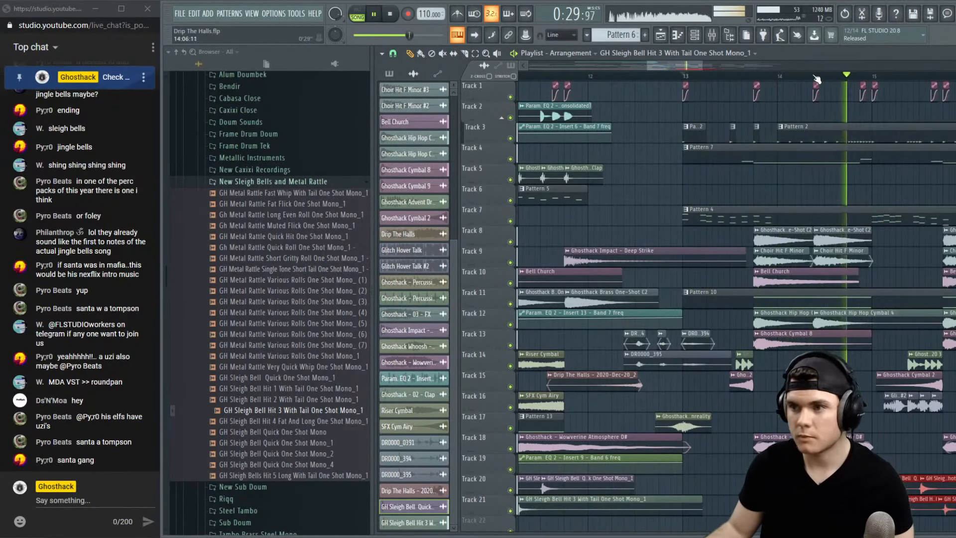
{"action": "scroll", "coordinate": [815, 77], "scroll_direction": "down", "scroll_amount": 3}
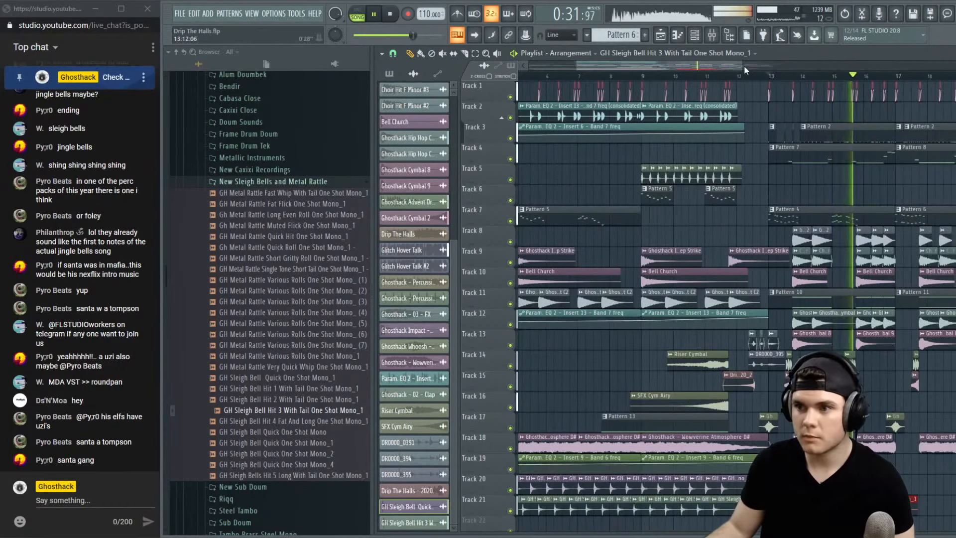
Copy the sleigh bells into the second half of the drop and shift them earlier to start late in bar 17
{"action": "left_click_drag", "start_coordinate": [743, 65], "coordinate": [830, 66]}
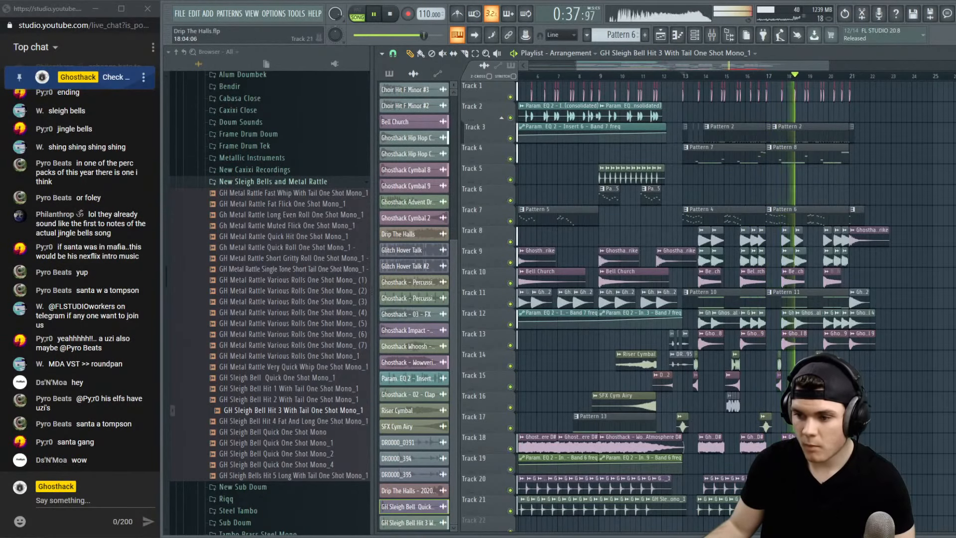
{"action": "scroll", "coordinate": [803, 78], "scroll_direction": "up", "scroll_amount": 5}
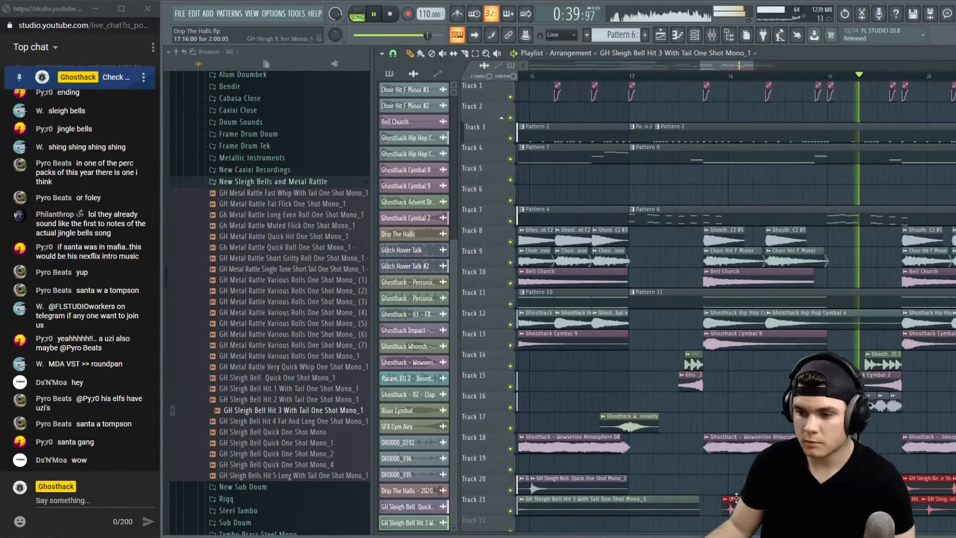
{"action": "left_click_drag", "start_coordinate": [736, 498], "coordinate": [712, 503]}
{"action": "key", "text": "space"}
{"action": "key", "text": "space"}
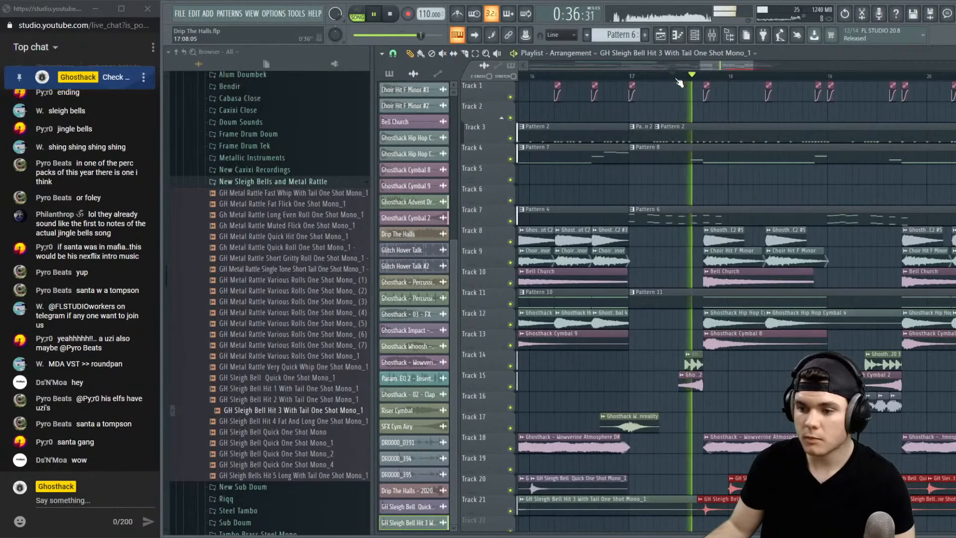
{"action": "scroll", "coordinate": [680, 80], "scroll_direction": "down", "scroll_amount": 3}
{"action": "scroll", "coordinate": [678, 80], "scroll_direction": "down", "scroll_amount": 2}
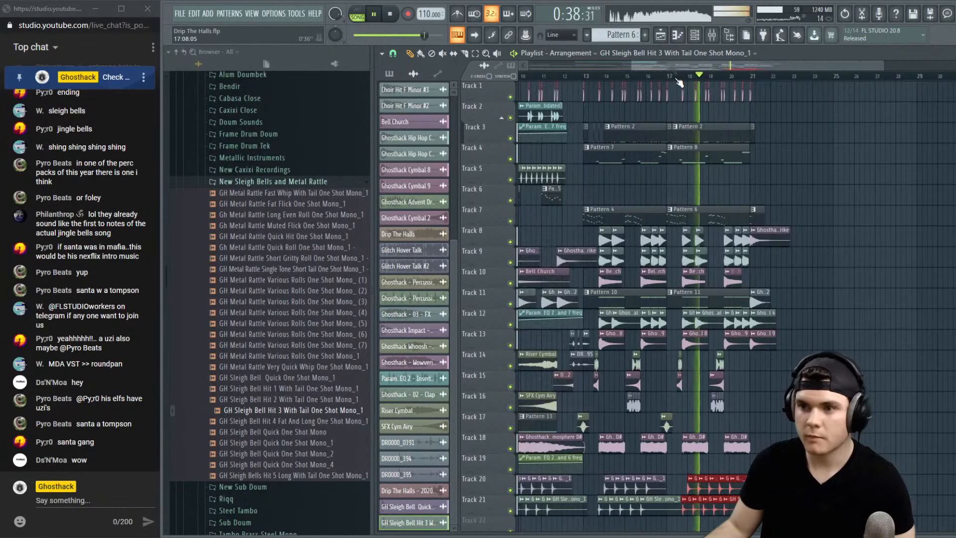
Replay the intro, set the output wet of Fruity Delay 3 to 45.3% and lower Insert 19's volume to 59%
{"action": "mouse_move", "coordinate": [669, 67]}
{"action": "left_mouse_down"}
{"action": "mouse_move", "coordinate": [604, 79]}
{"action": "mouse_move", "coordinate": [582, 70]}
{"action": "mouse_move", "coordinate": [652, 76]}
{"action": "left_mouse_up"}
{"action": "key", "text": "space"}
{"action": "key", "text": "space"}
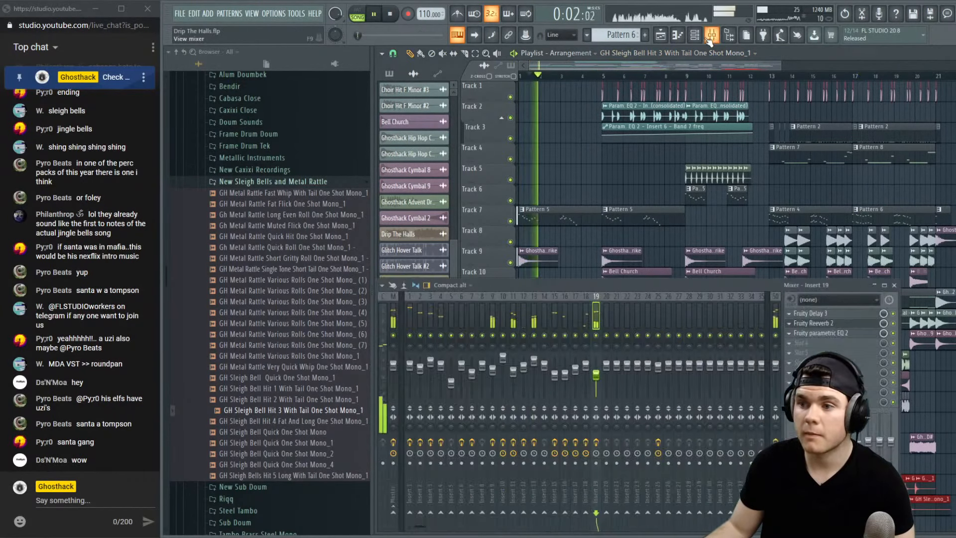
{"action": "key", "text": "F9"}
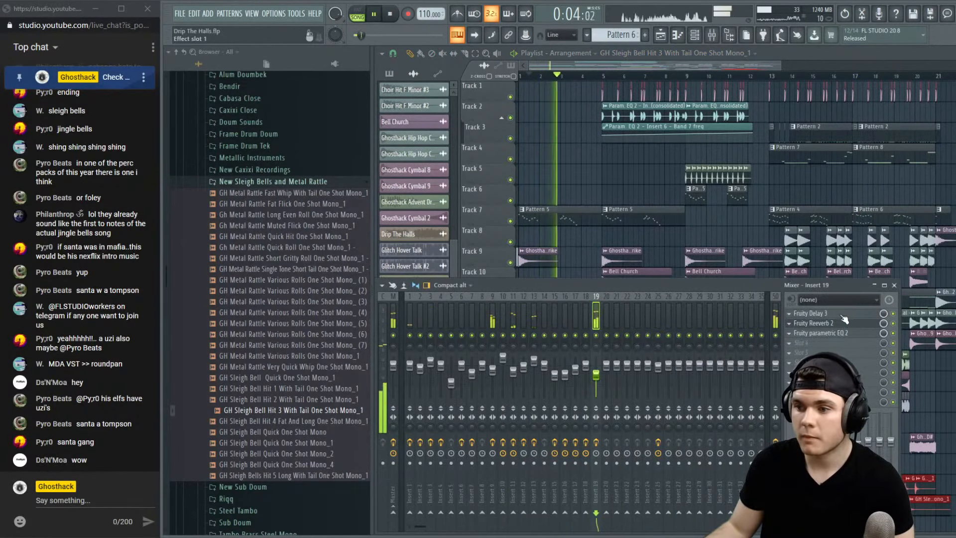
{"action": "left_click", "coordinate": [836, 313]}
{"action": "key", "text": "space"}
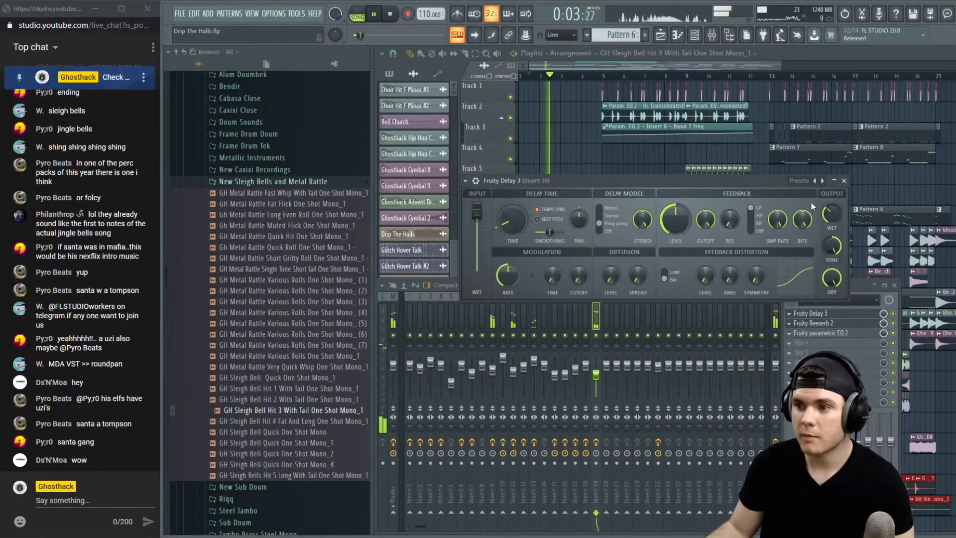
{"action": "mouse_move", "coordinate": [831, 214]}
{"action": "left_mouse_down"}
{"action": "mouse_move", "coordinate": [831, 223]}
{"action": "mouse_move", "coordinate": [831, 211]}
{"action": "left_mouse_up"}
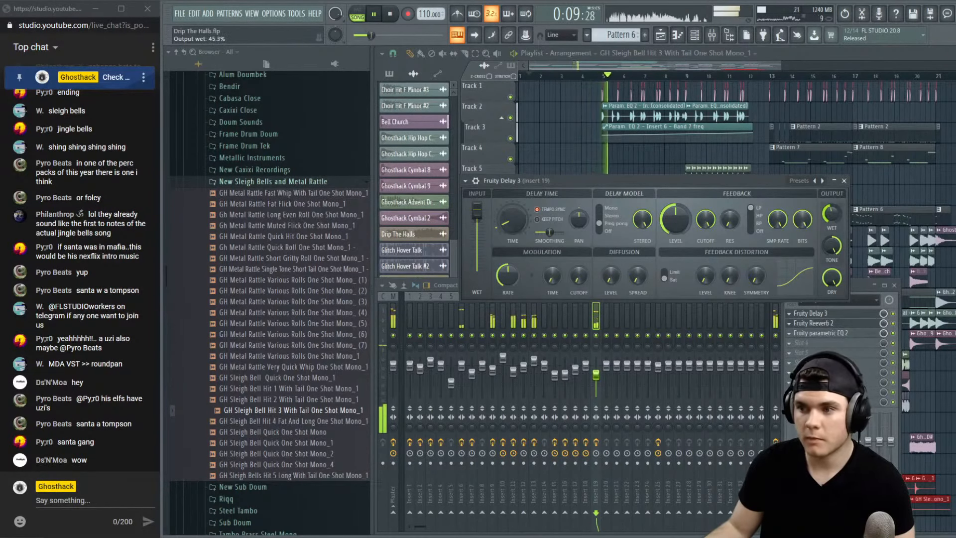
{"action": "left_click", "coordinate": [844, 181]}
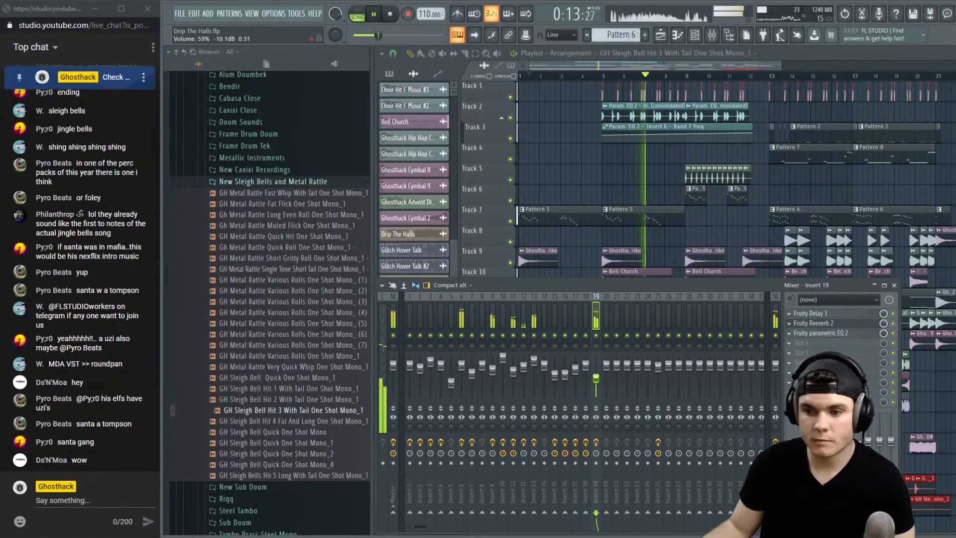
{"action": "left_click", "coordinate": [741, 77]}
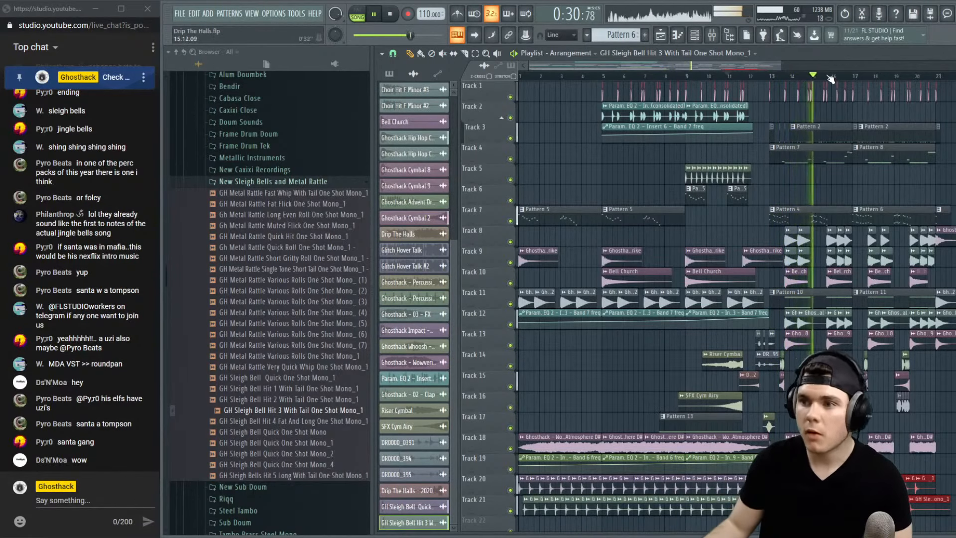
Play the second half of the drop through its ending and stop with the whole arrangement in view
{"action": "scroll", "coordinate": [832, 78], "scroll_direction": "down", "scroll_amount": 3}
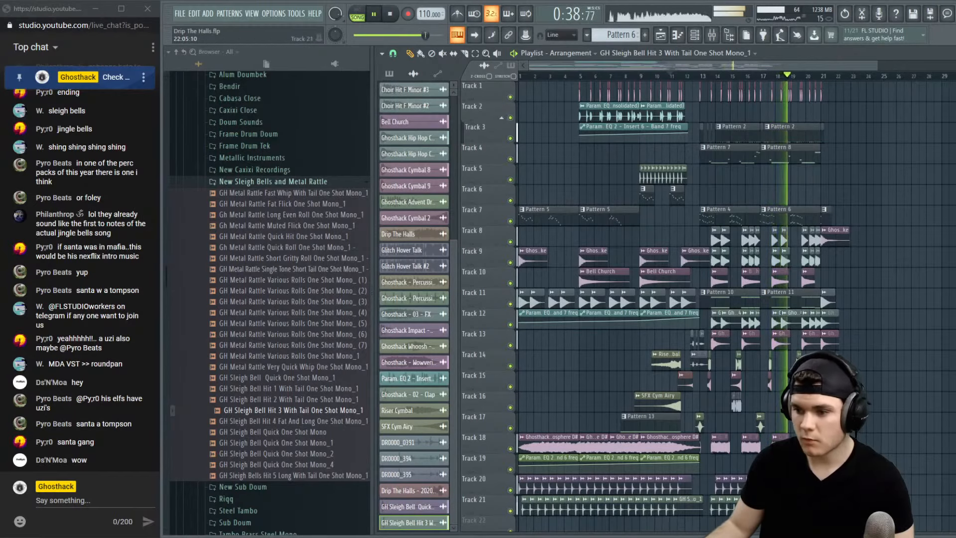
{"action": "scroll", "coordinate": [834, 90], "scroll_direction": "up", "scroll_amount": 5}
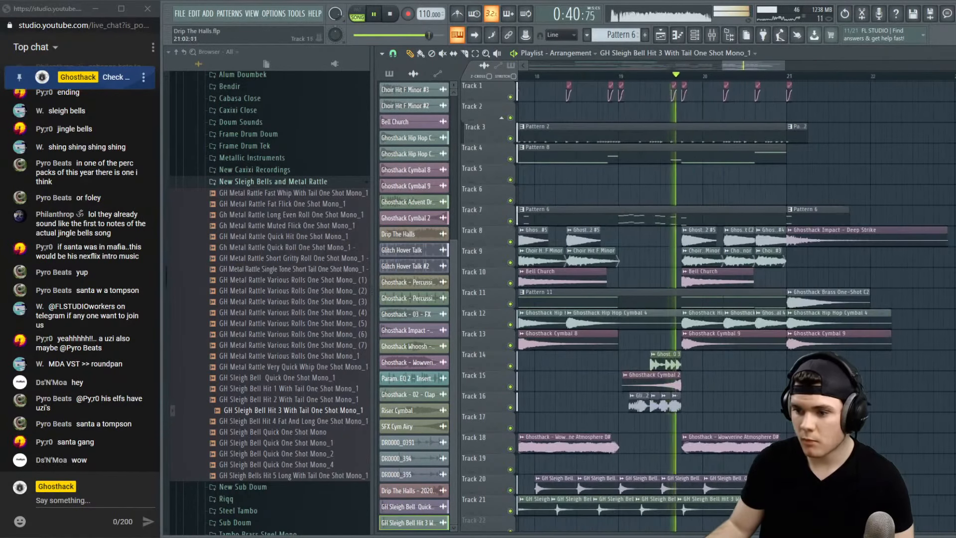
{"action": "scroll", "coordinate": [737, 448], "scroll_direction": "down", "scroll_amount": 1}
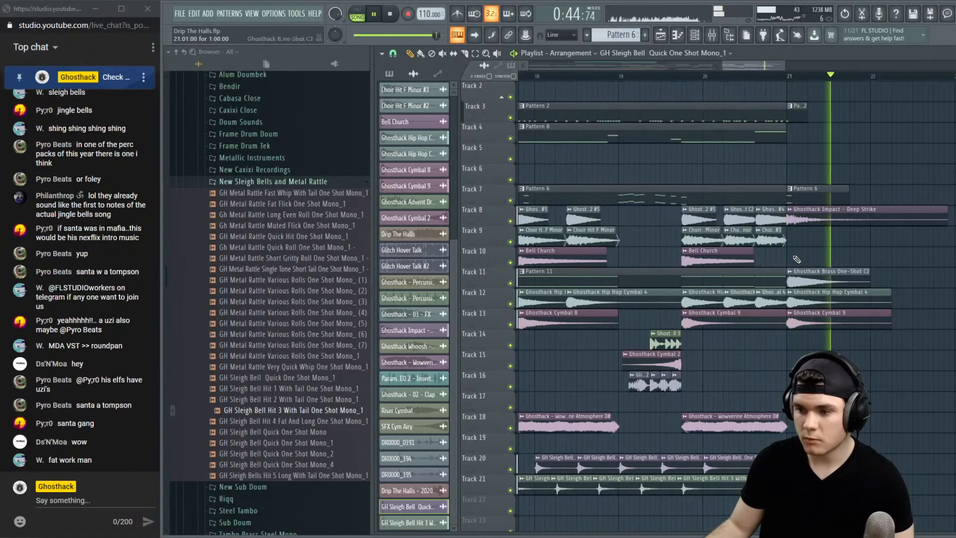
{"action": "scroll", "coordinate": [778, 78], "scroll_direction": "down", "scroll_amount": 5}
{"action": "key", "text": "space"}
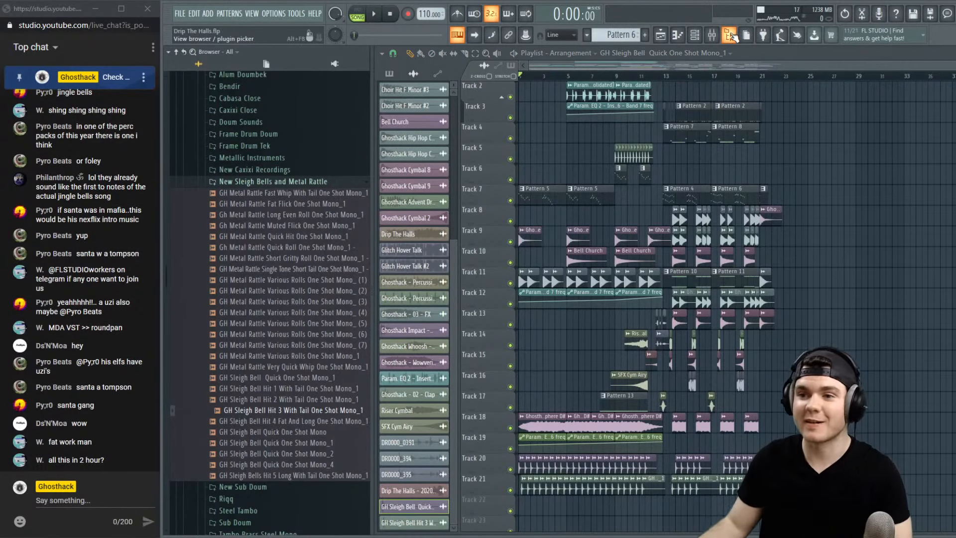
Hide the browser and move all playlist clips from Track 5 downward up by one track
{"action": "left_click", "coordinate": [731, 36]}
{"action": "scroll", "coordinate": [630, 309], "scroll_direction": "up", "scroll_amount": 1}
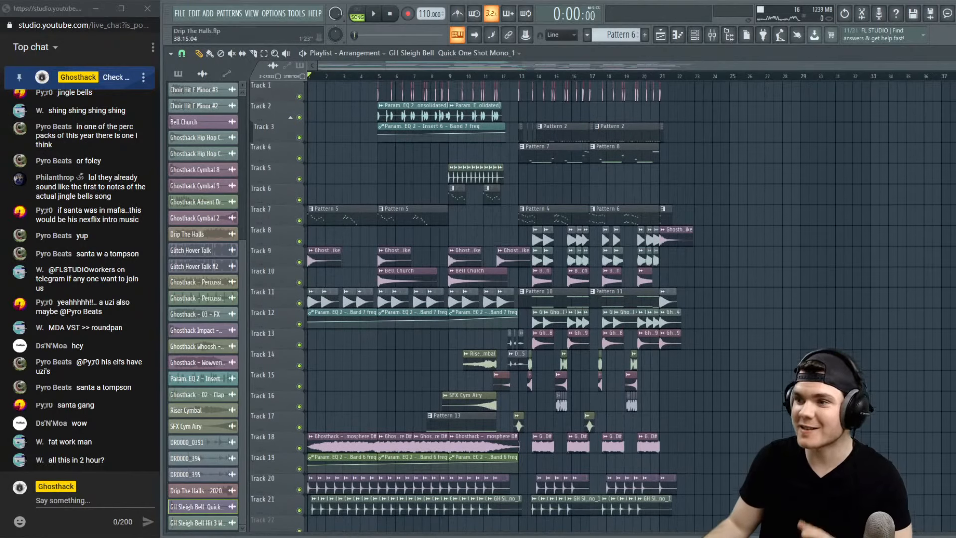
{"action": "mouse_move", "coordinate": [955, 77]}
{"action": "left_mouse_down"}
{"action": "mouse_move", "coordinate": [954, 92]}
{"action": "mouse_move", "coordinate": [954, 84]}
{"action": "left_mouse_up"}
{"action": "left_click_drag", "start_coordinate": [760, 517], "coordinate": [170, 181]}
{"action": "key", "text": "shift+Up"}
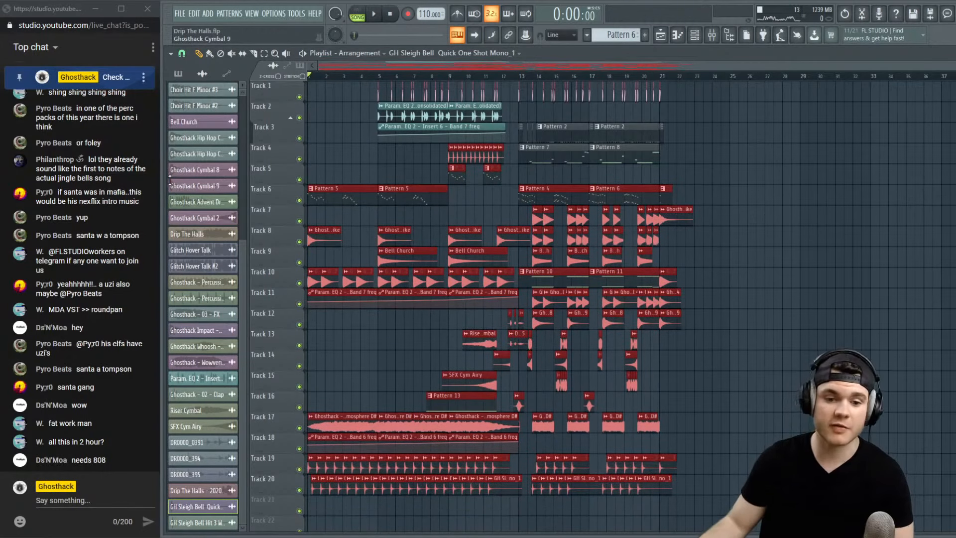
Play the drop from bar 14 and listen to Insert 4 soloed in the mixer
{"action": "left_click", "coordinate": [554, 80]}
{"action": "left_click", "coordinate": [712, 34]}
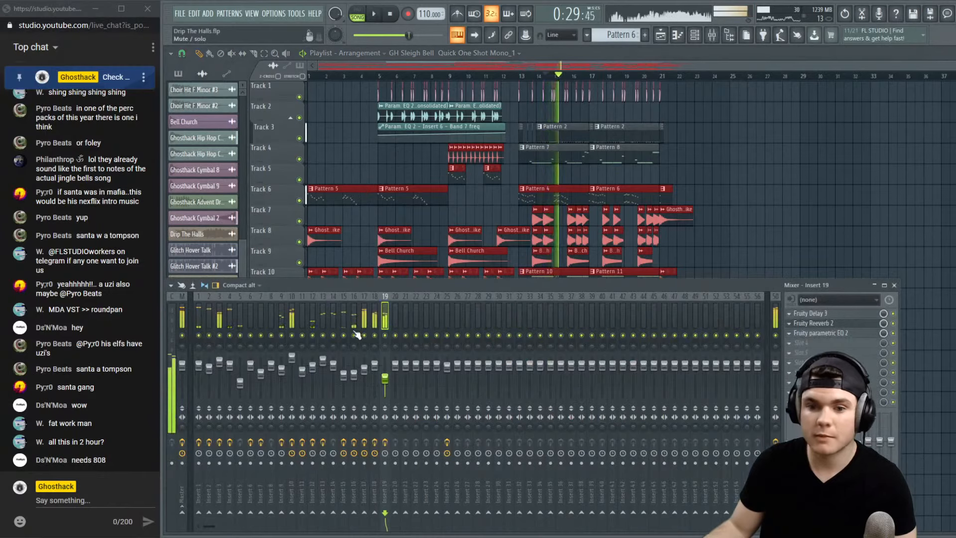
{"action": "left_click", "coordinate": [229, 319]}
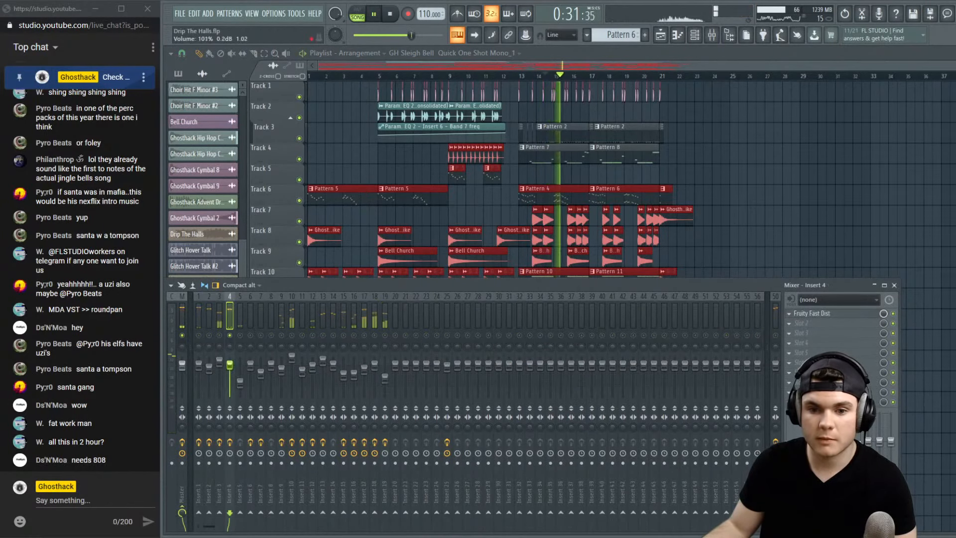
{"action": "key", "text": "space"}
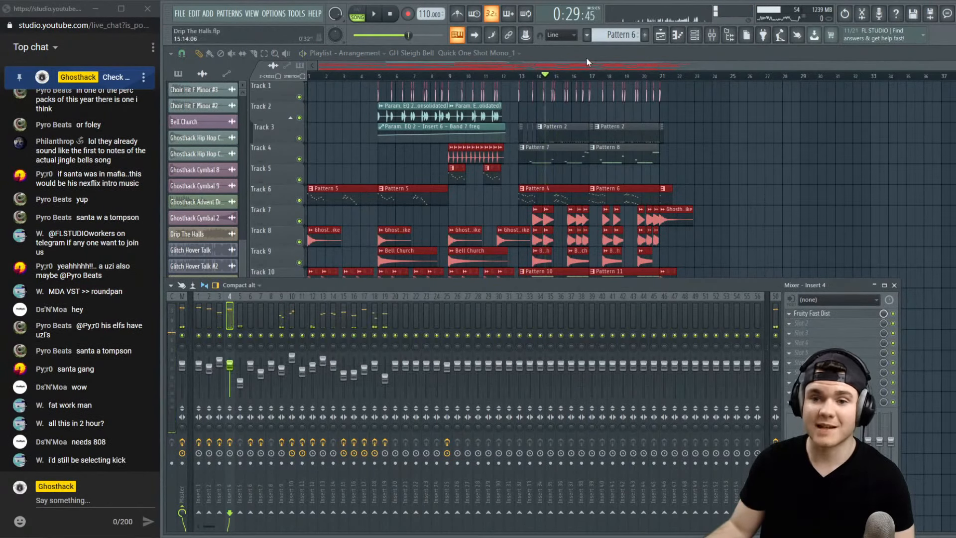
{"action": "key", "text": "F9"}
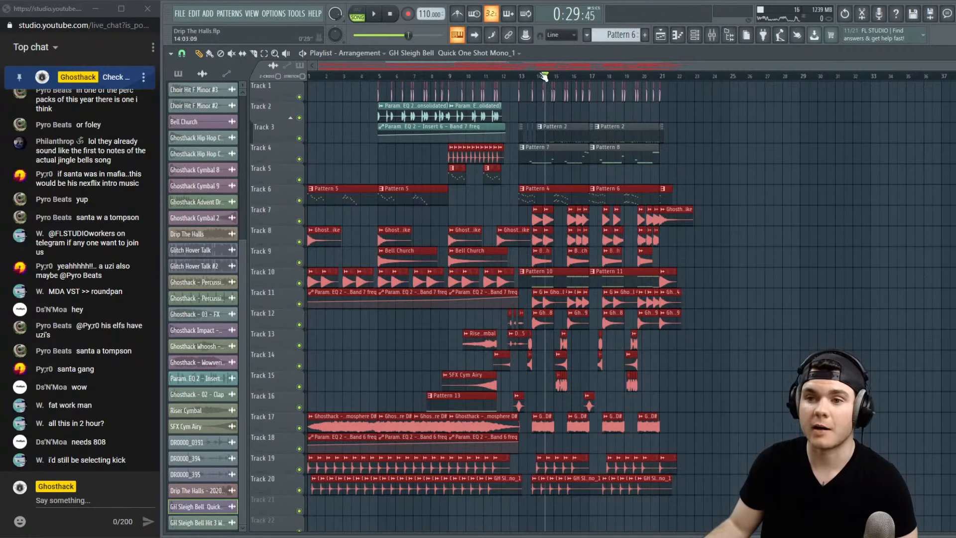
{"action": "key", "text": "space"}
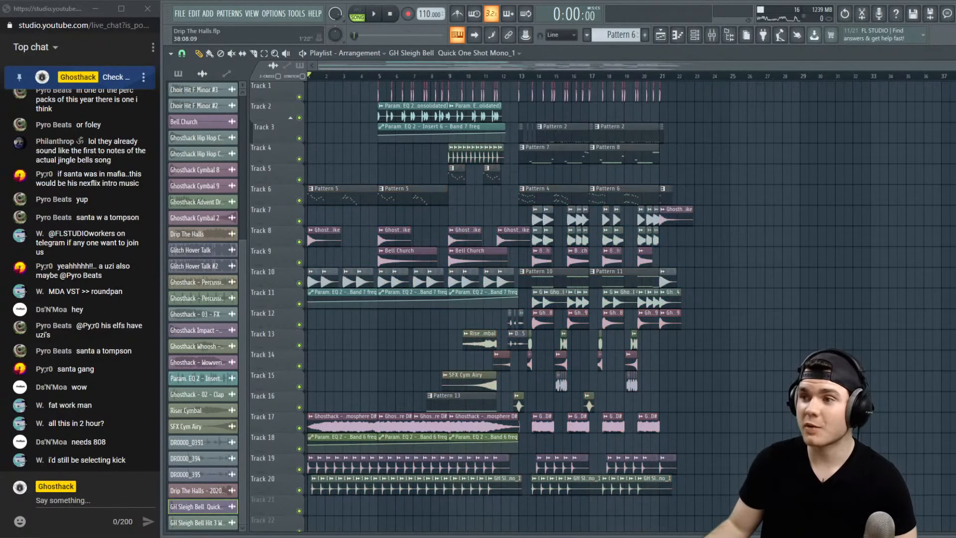
Play the song from the beginning and lower Insert 19's volume to 53%
{"action": "left_click_drag", "start_coordinate": [952, 65], "coordinate": [875, 89]}
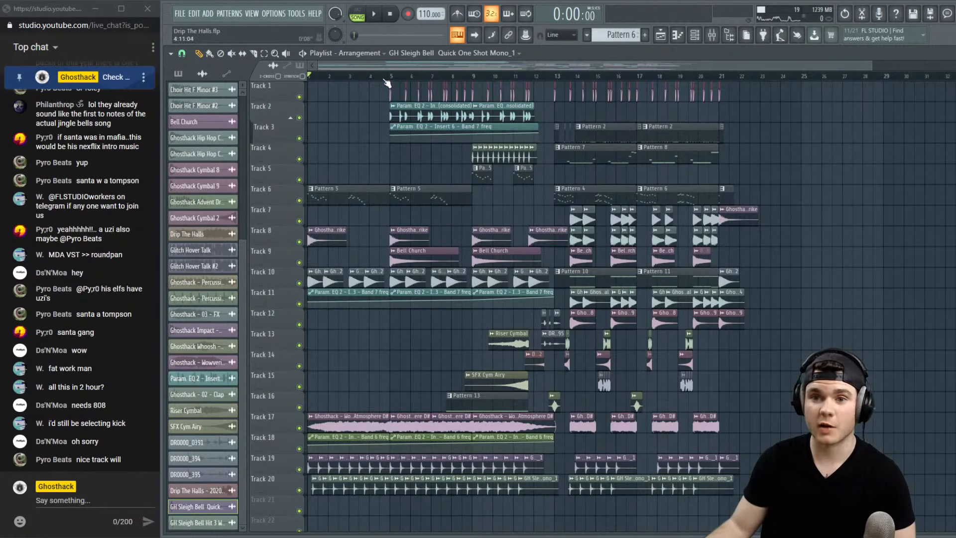
{"action": "key", "text": "space"}
{"action": "left_click", "coordinate": [717, 34]}
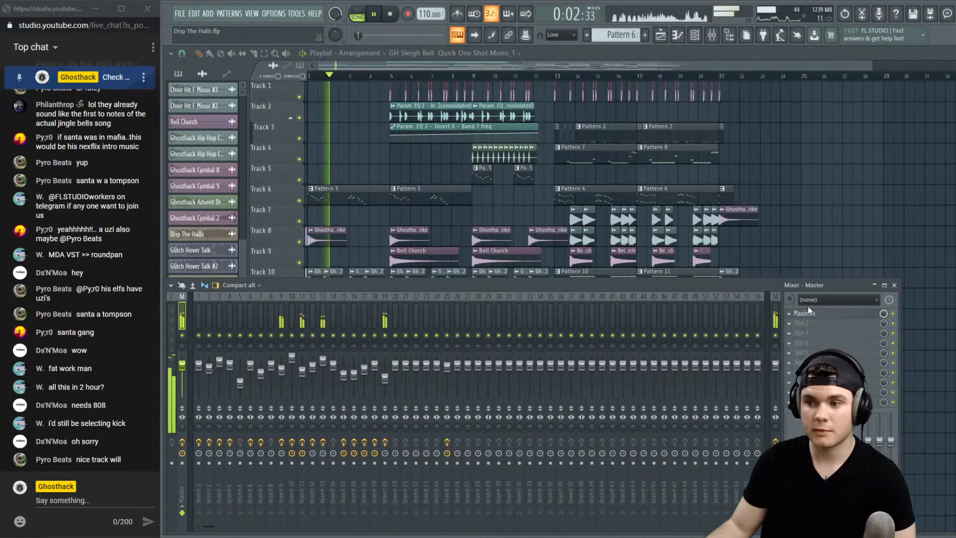
{"action": "left_click", "coordinate": [385, 380]}
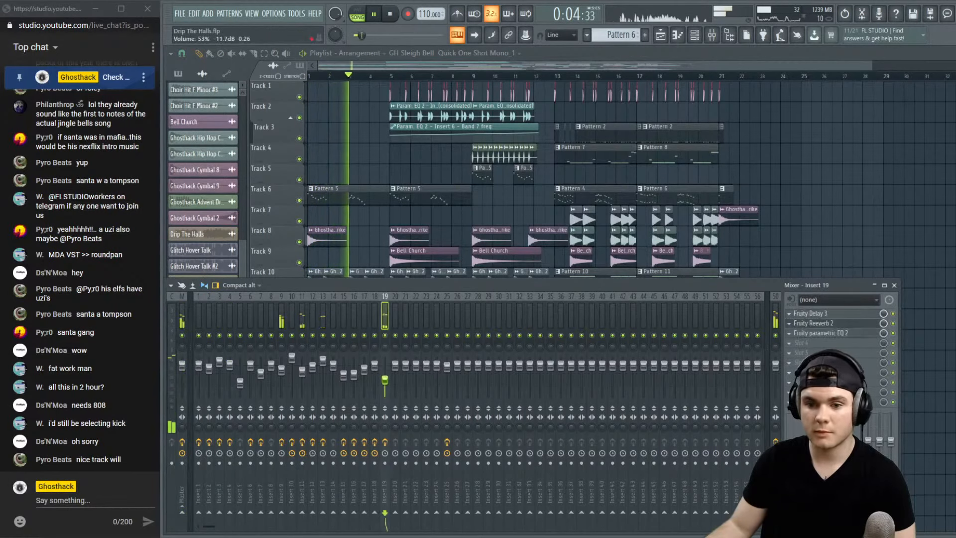
Open Maximus on the Master channel, set its pre gain to -1.8 dB and listen through to the end of the song
{"action": "left_click", "coordinate": [183, 324]}
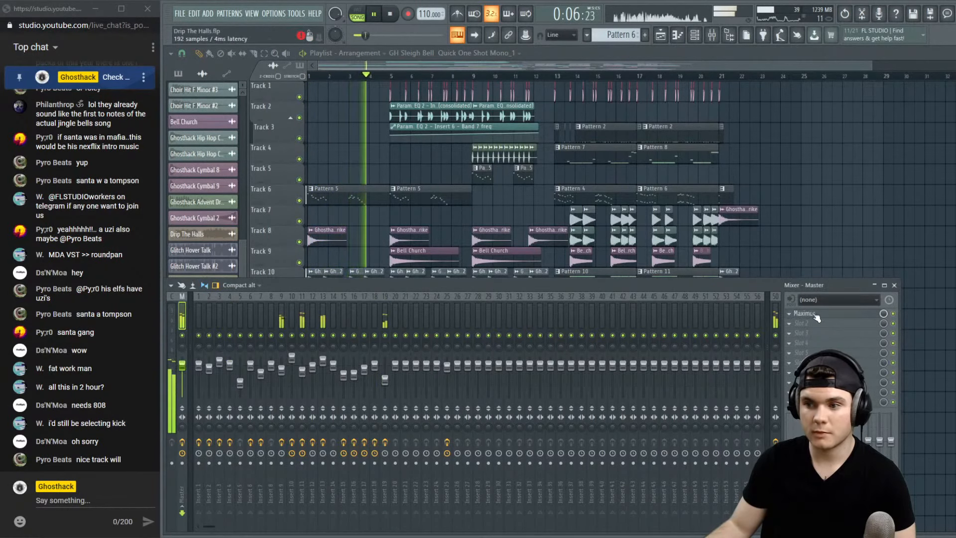
{"action": "left_click", "coordinate": [794, 313]}
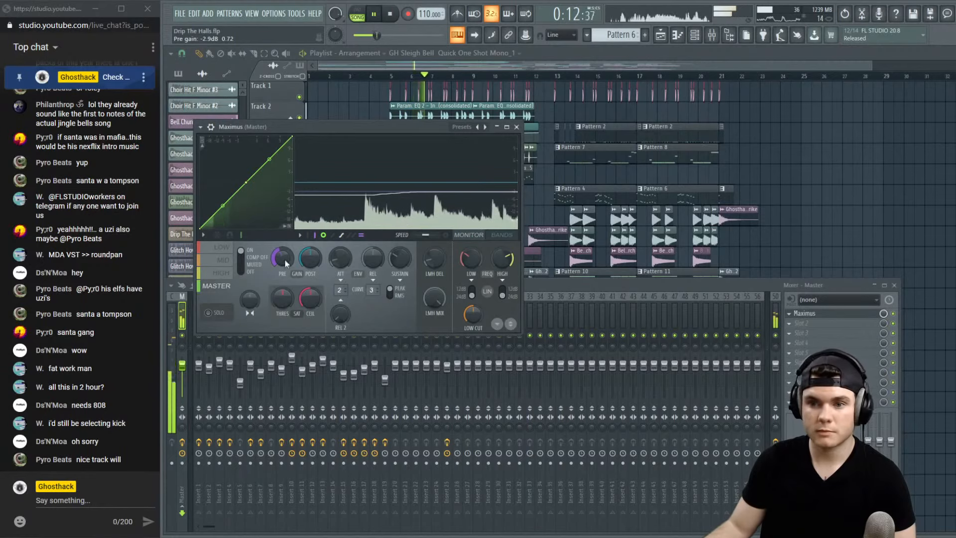
{"action": "left_click_drag", "start_coordinate": [412, 125], "coordinate": [953, 298]}
{"action": "key", "text": "F9"}
{"action": "left_click_drag", "start_coordinate": [829, 297], "coordinate": [848, 91]}
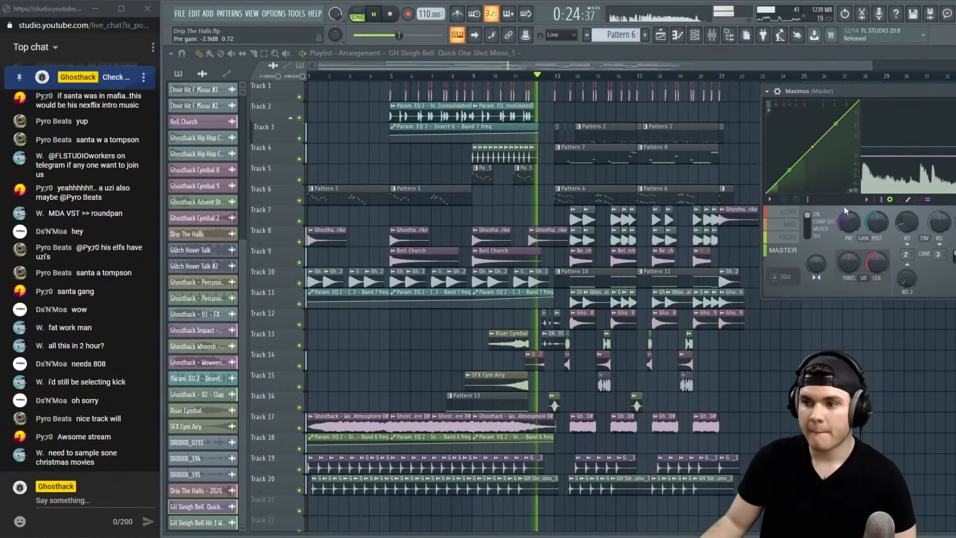
{"action": "left_click_drag", "start_coordinate": [849, 221], "coordinate": [850, 214]}
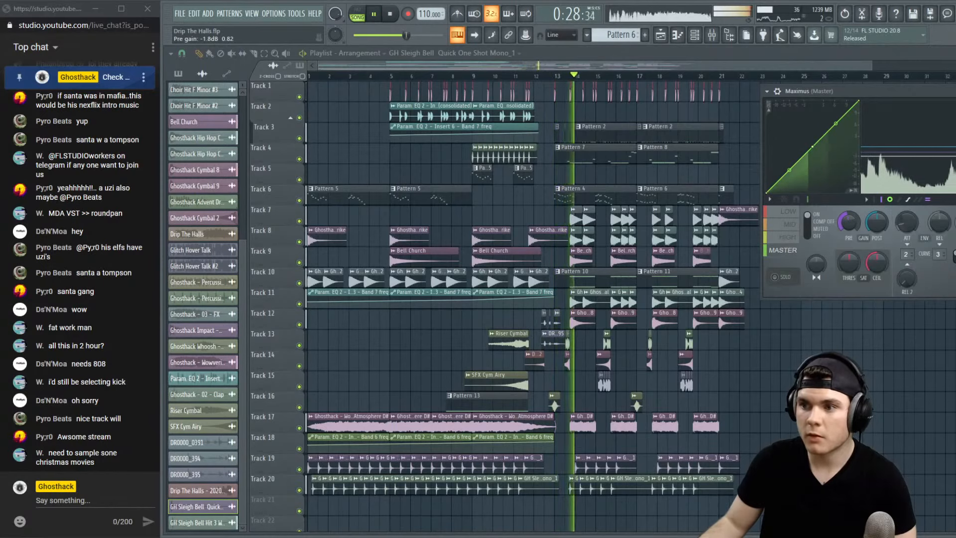
{"action": "left_click_drag", "start_coordinate": [872, 87], "coordinate": [271, 189]}
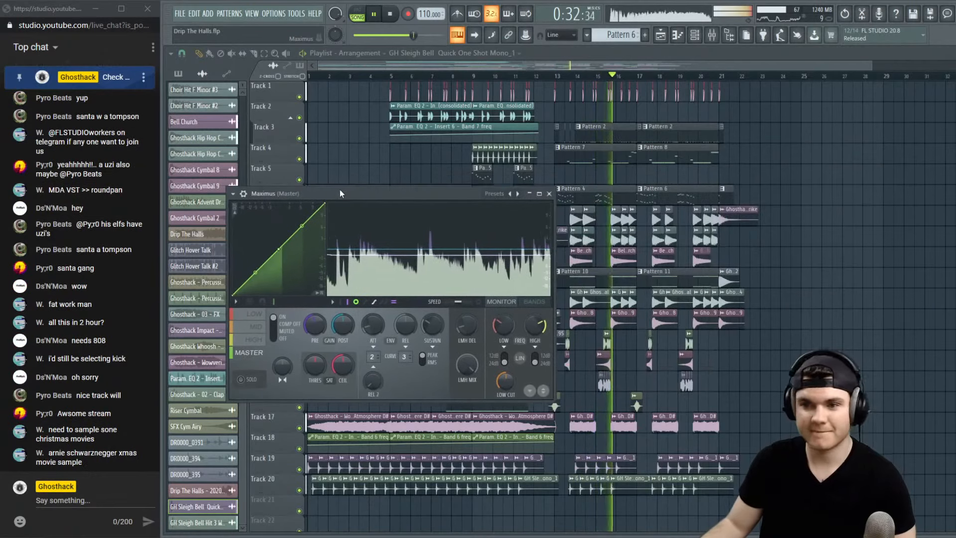
{"action": "left_click", "coordinate": [546, 183]}
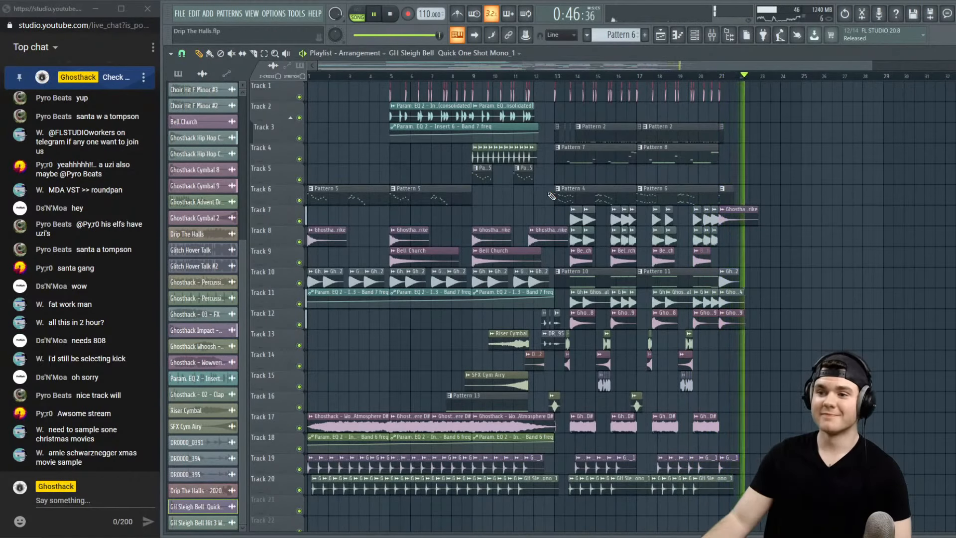
{"action": "key", "text": "space"}
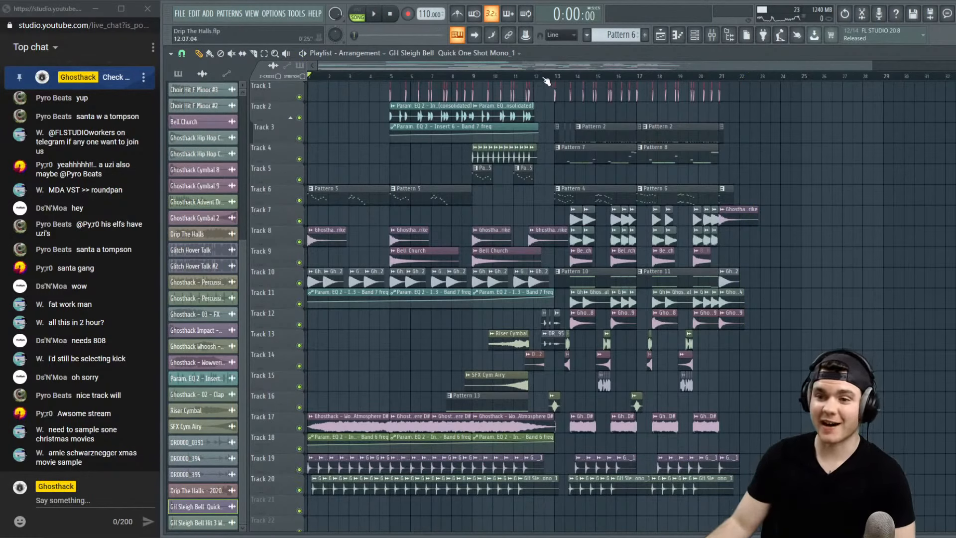
Solo Tracks 12, 13 and 14, listen to their transition effects from bar 12, and restore all tracks
{"action": "right_click", "coordinate": [293, 323]}
{"action": "left_click", "coordinate": [286, 321]}
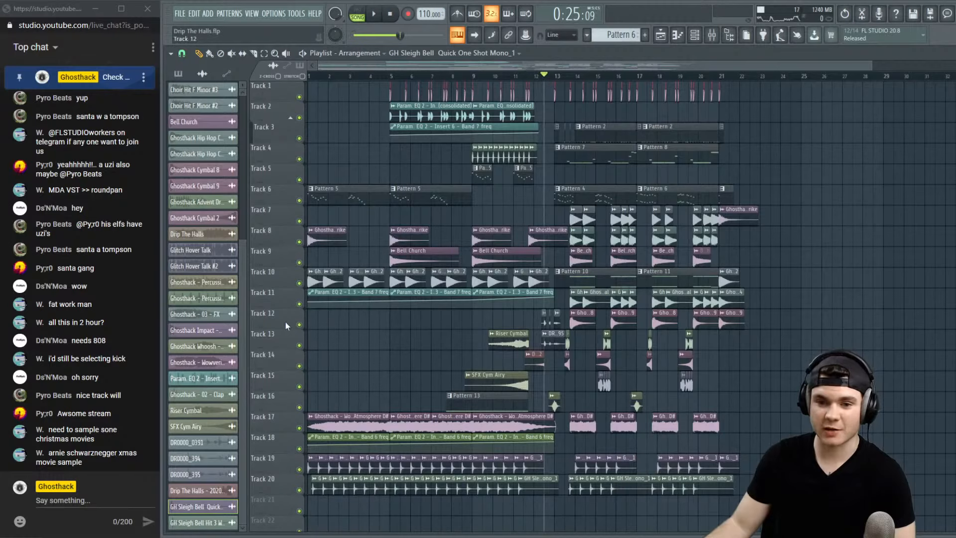
{"action": "right_click", "coordinate": [299, 324]}
{"action": "left_click", "coordinate": [299, 345]}
{"action": "left_click", "coordinate": [299, 366]}
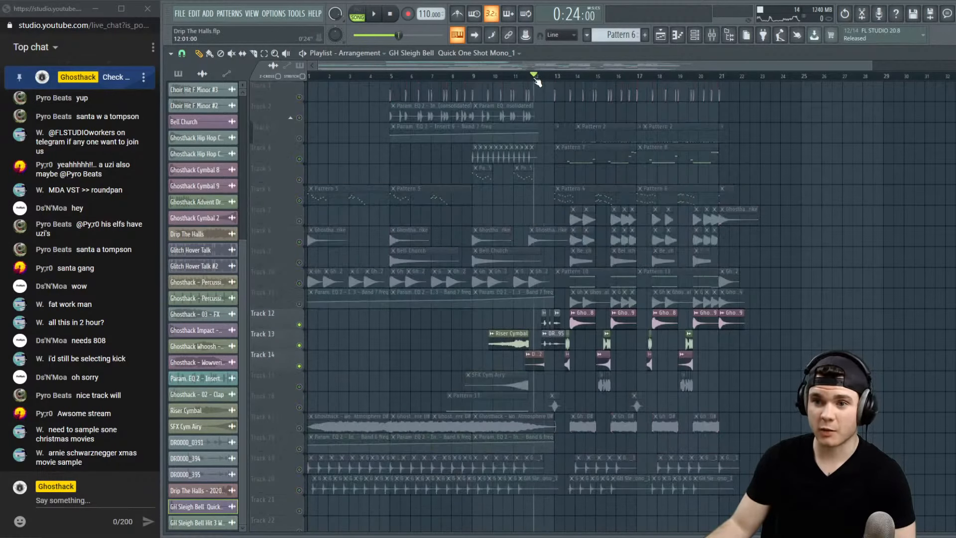
{"action": "key", "text": "space"}
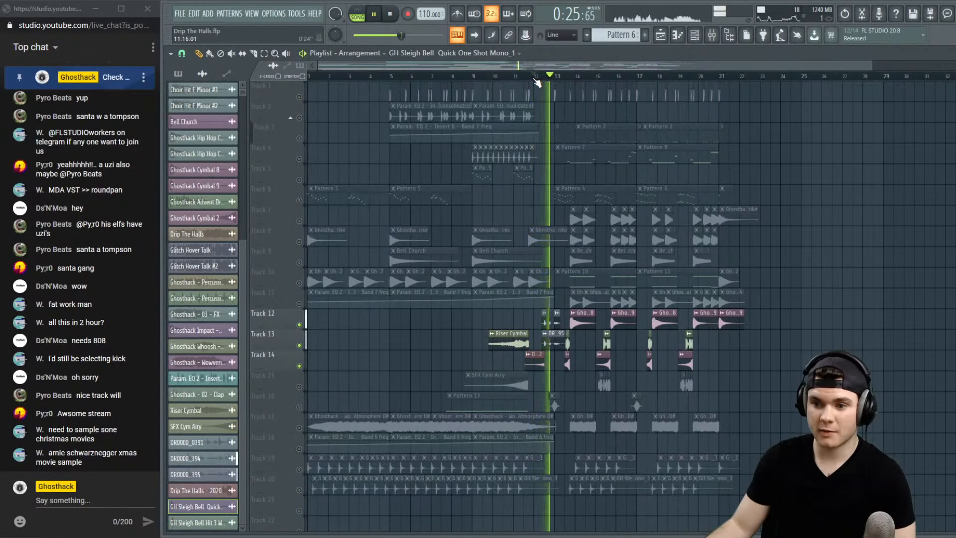
{"action": "key", "text": "space"}
{"action": "right_click", "coordinate": [300, 325]}
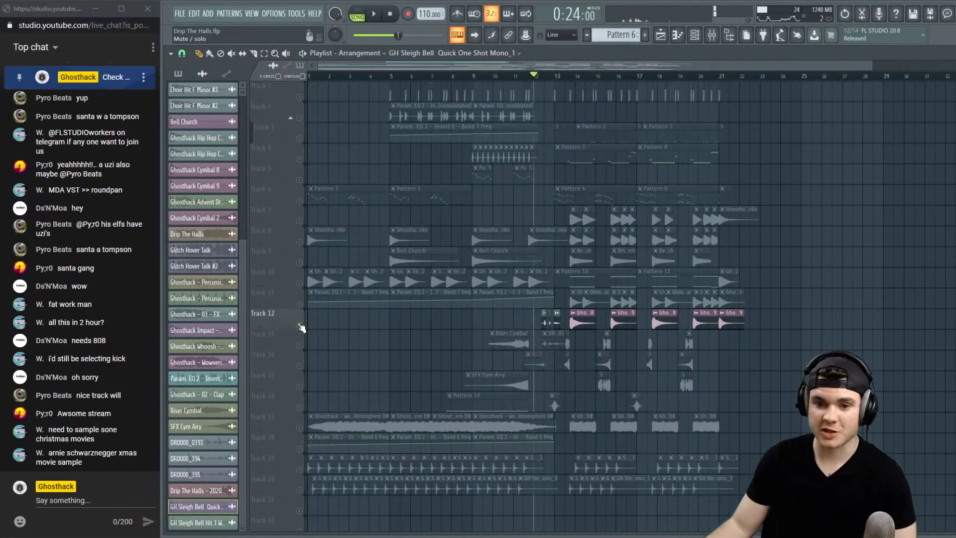
{"action": "right_click", "coordinate": [299, 325]}
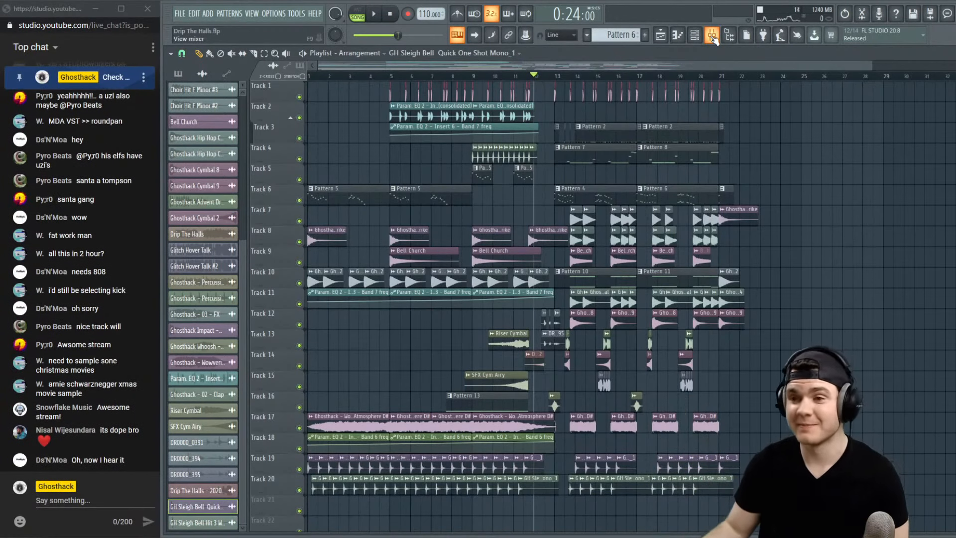
Save the Drip The Halls project
{"action": "left_click", "coordinate": [181, 17]}
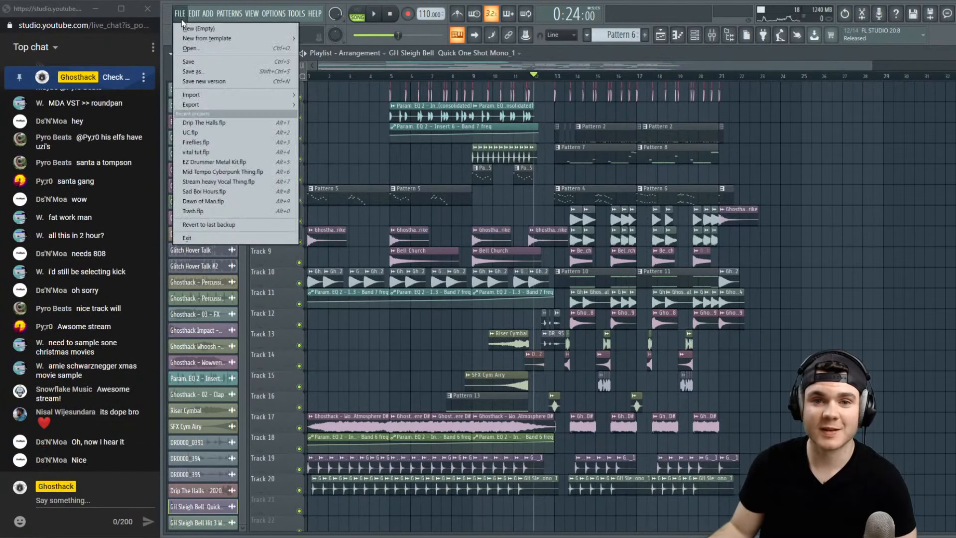
{"action": "left_click", "coordinate": [187, 61]}
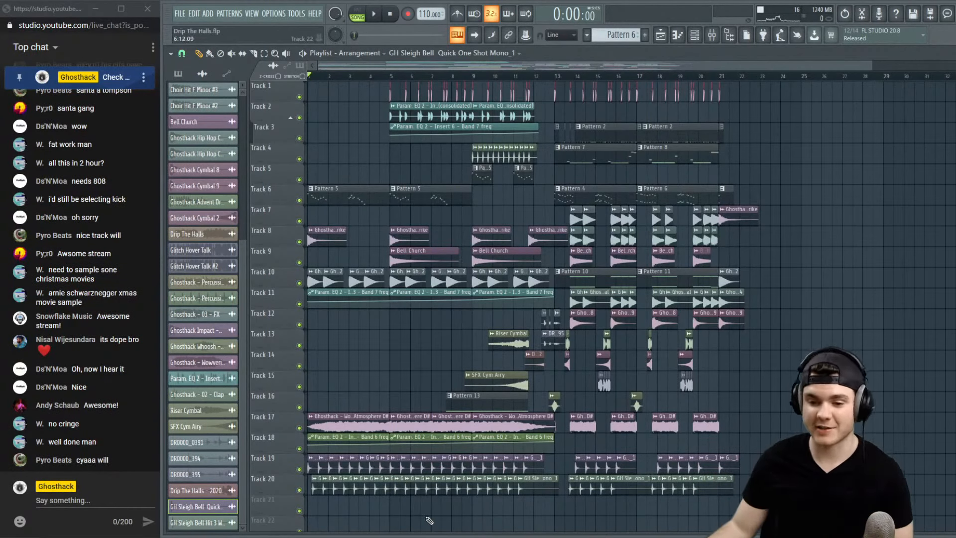
Switch to OBS and change the live stream to the End scene
{"action": "mouse_move", "coordinate": [393, 536]}
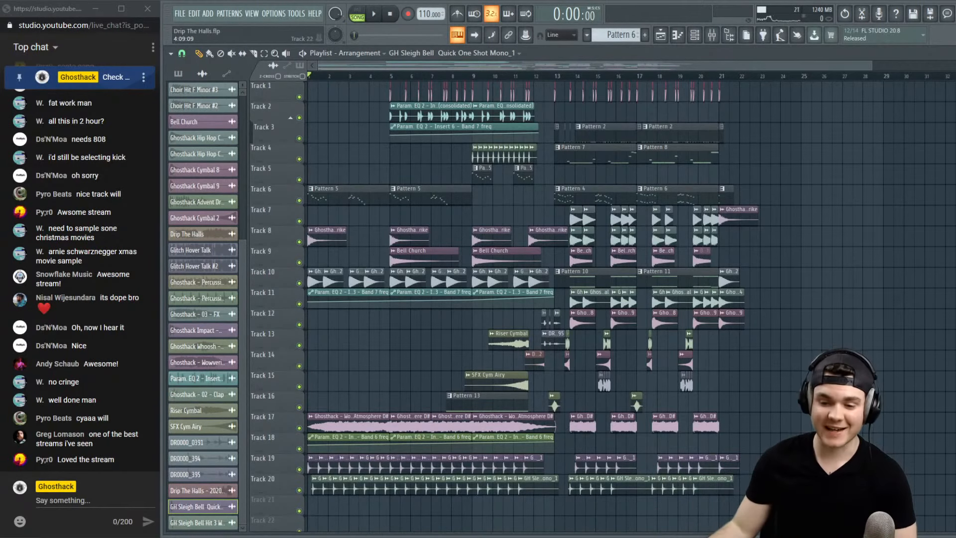
{"action": "key", "text": "alt+Tab"}
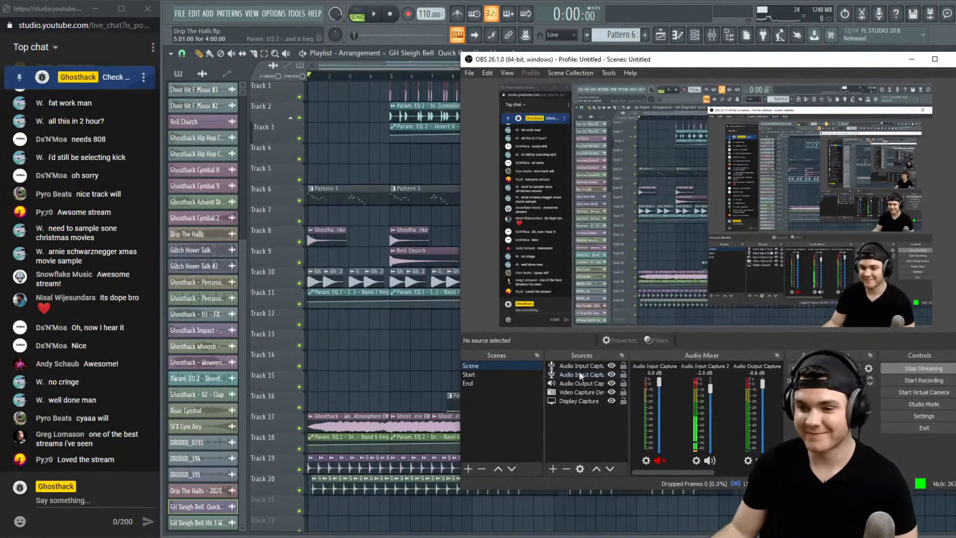
{"action": "left_click", "coordinate": [493, 379]}
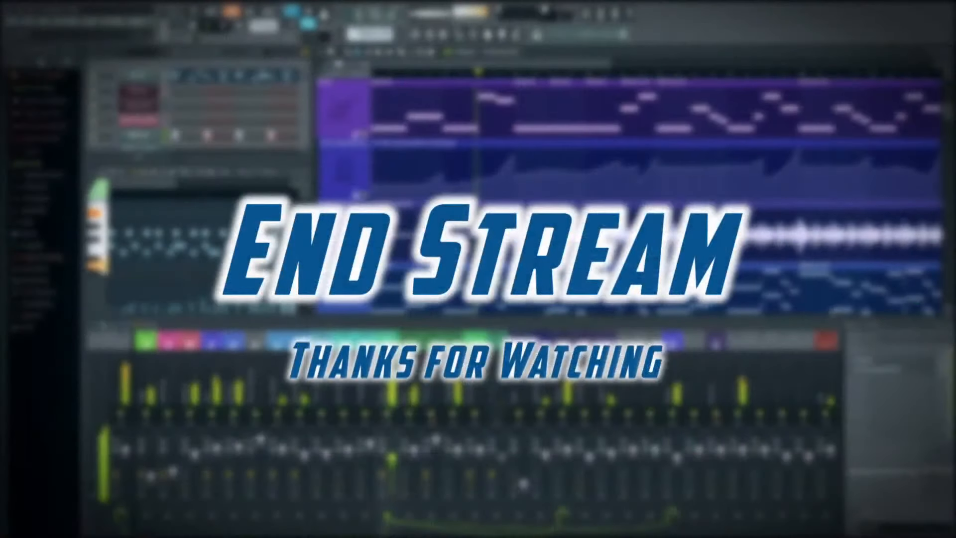